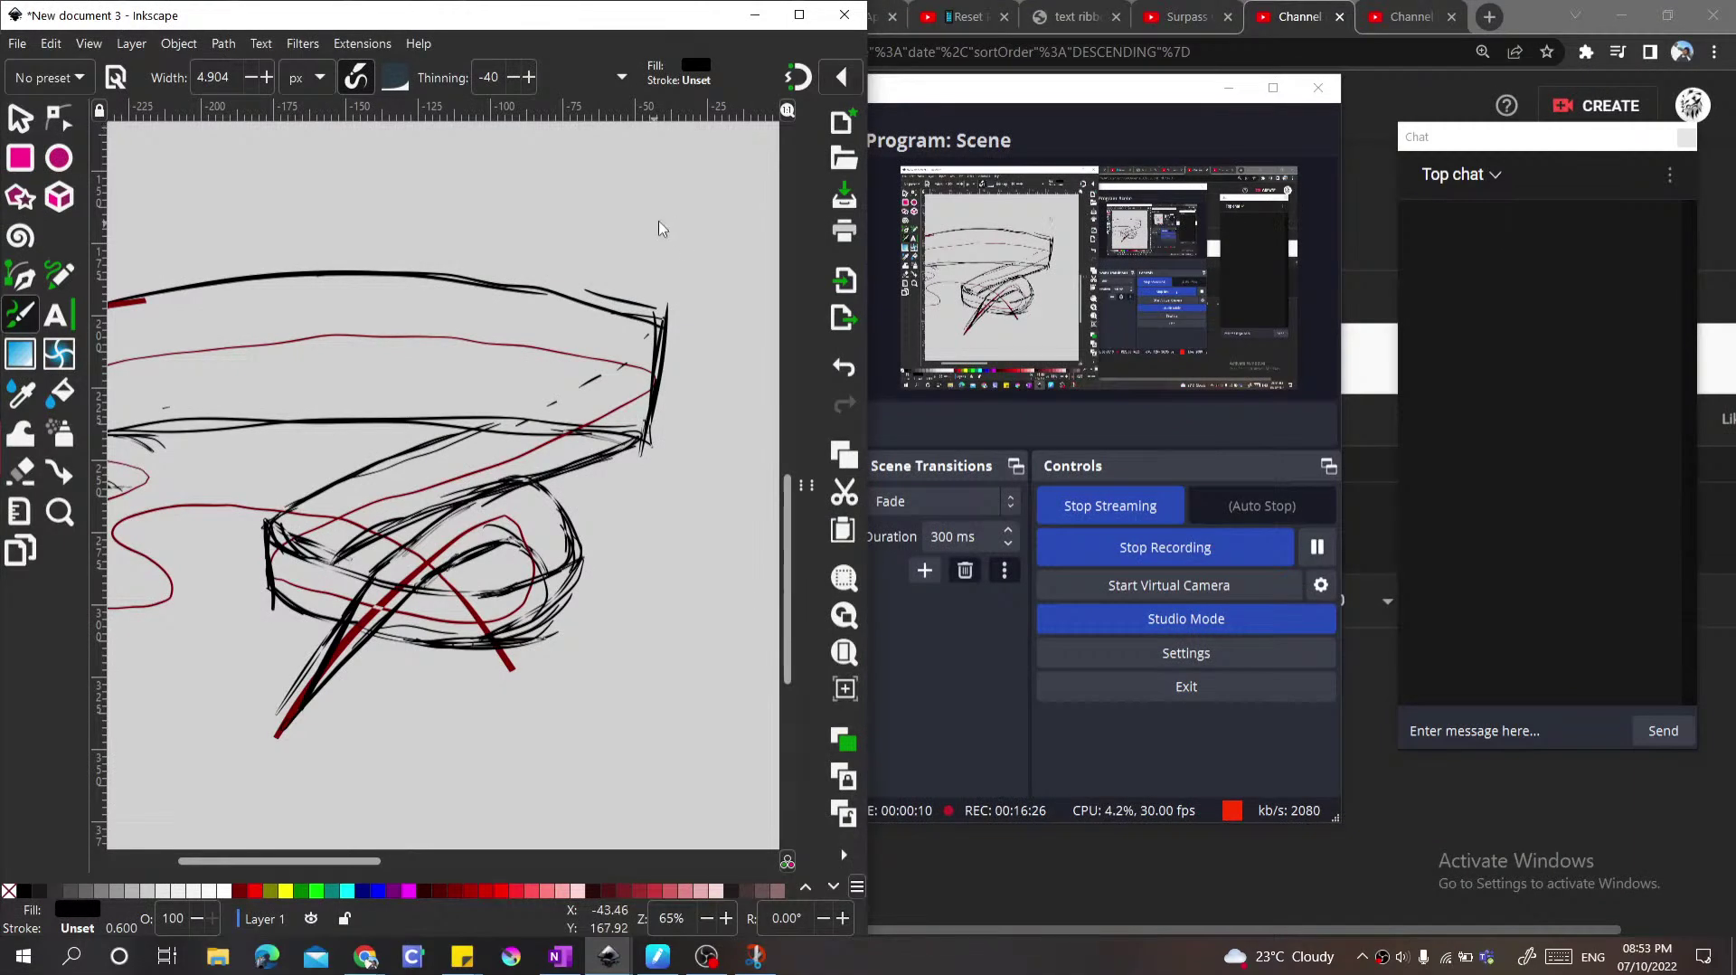
Step: Widen the Inkscape window until it meets the live chat window
{"action": "left_click_drag", "start_coordinate": [873, 178], "coordinate": [1371, 235]}
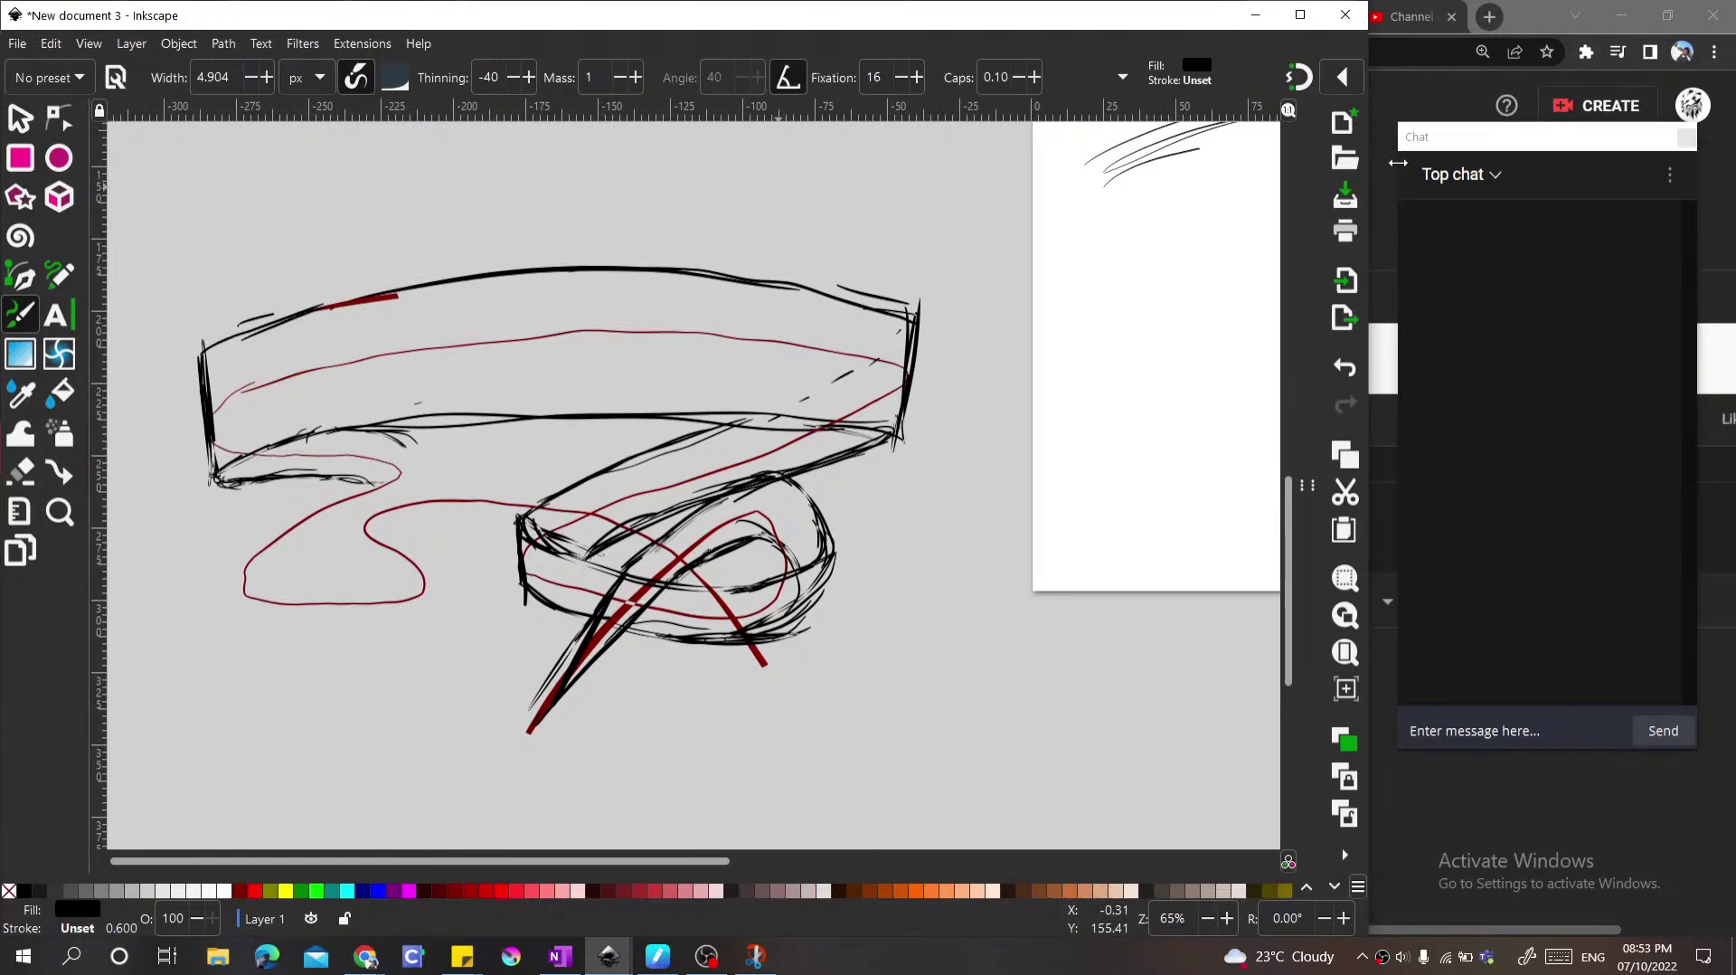
{"action": "left_click", "coordinate": [1466, 122]}
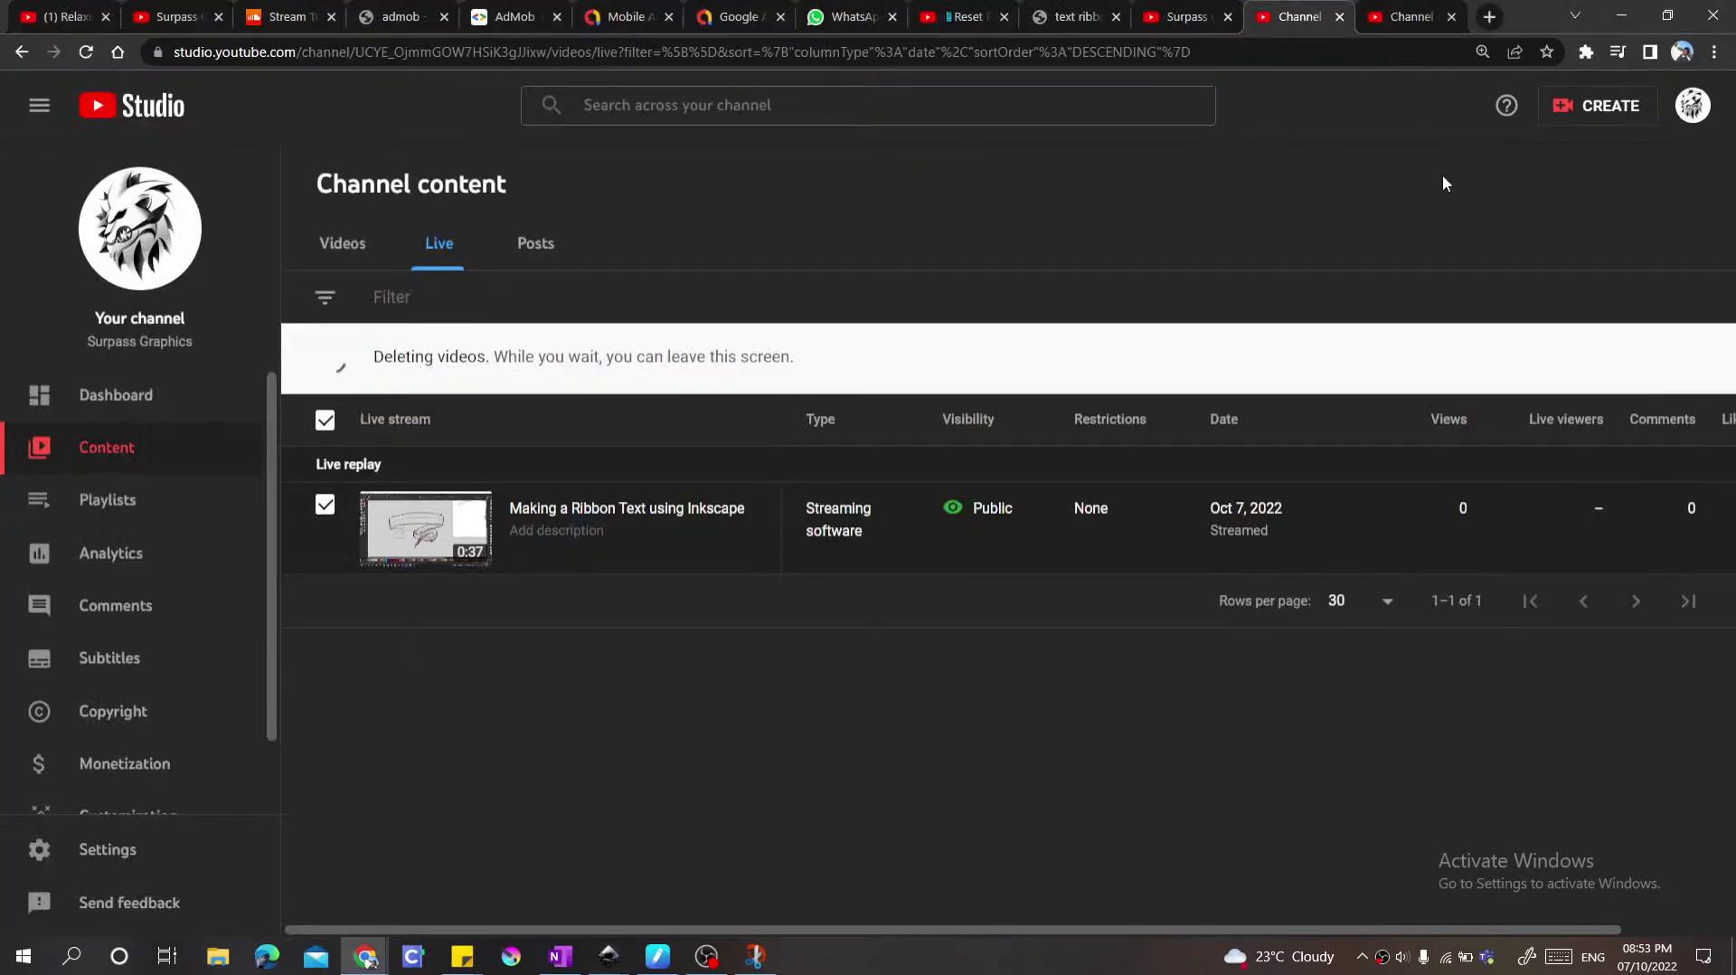
{"action": "key", "text": "alt+Tab"}
{"action": "key", "text": "alt+Tab"}
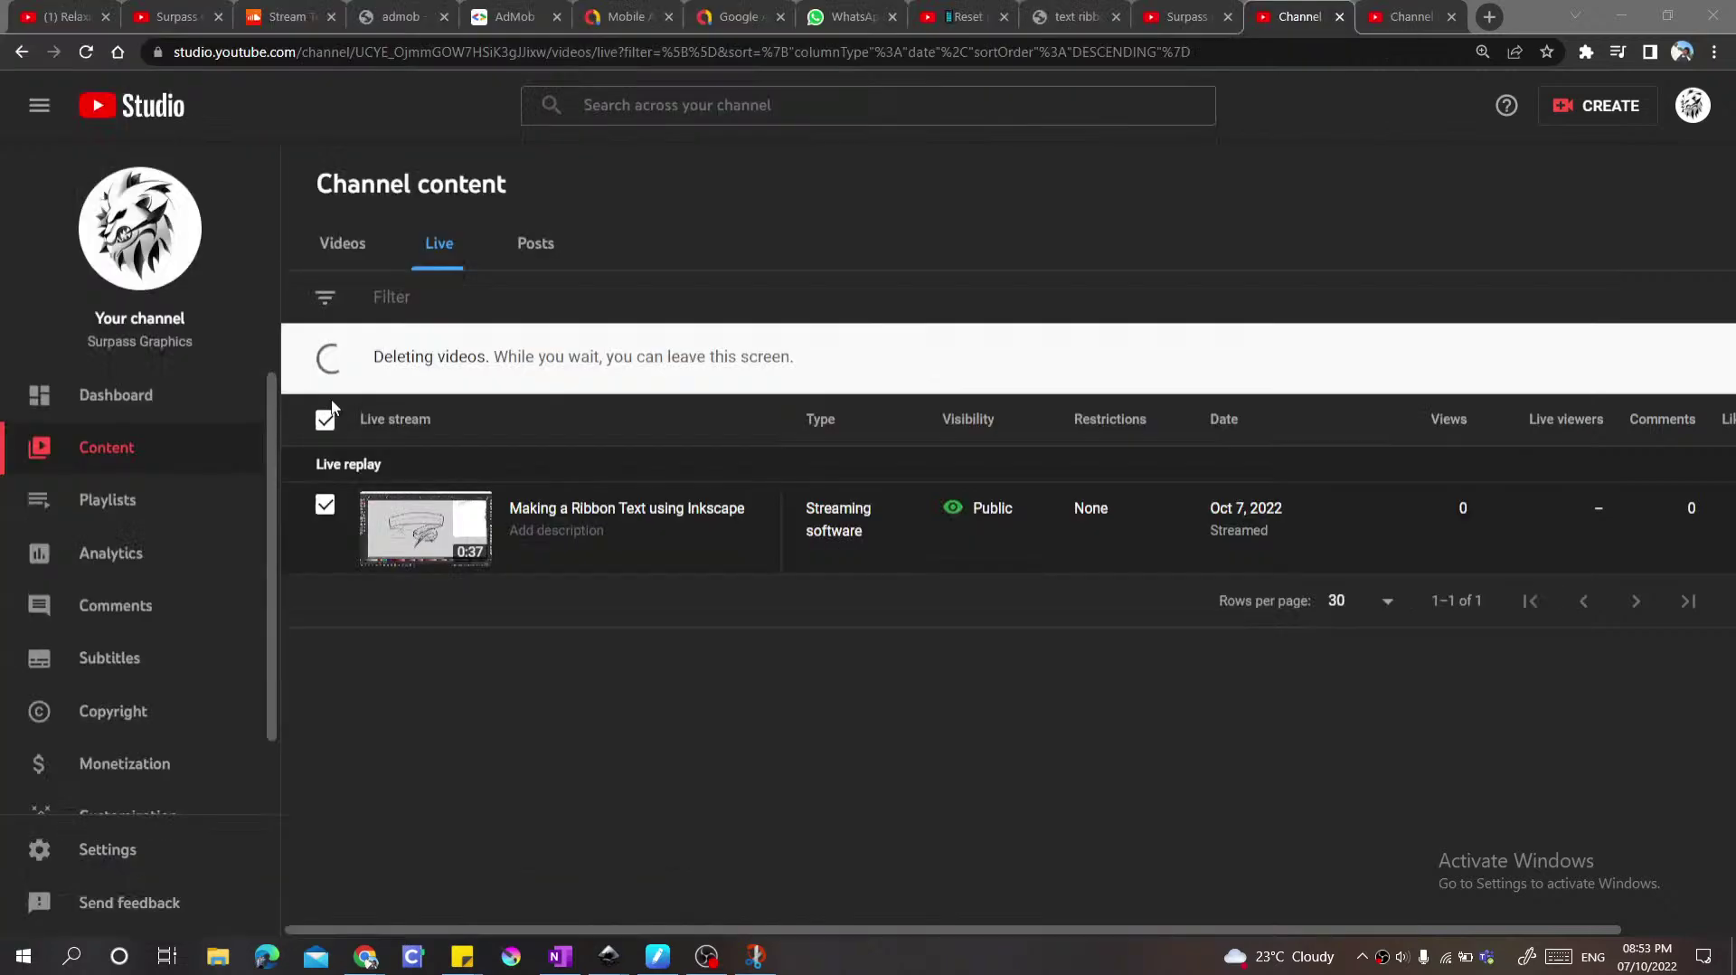
{"action": "left_click", "coordinate": [708, 958]}
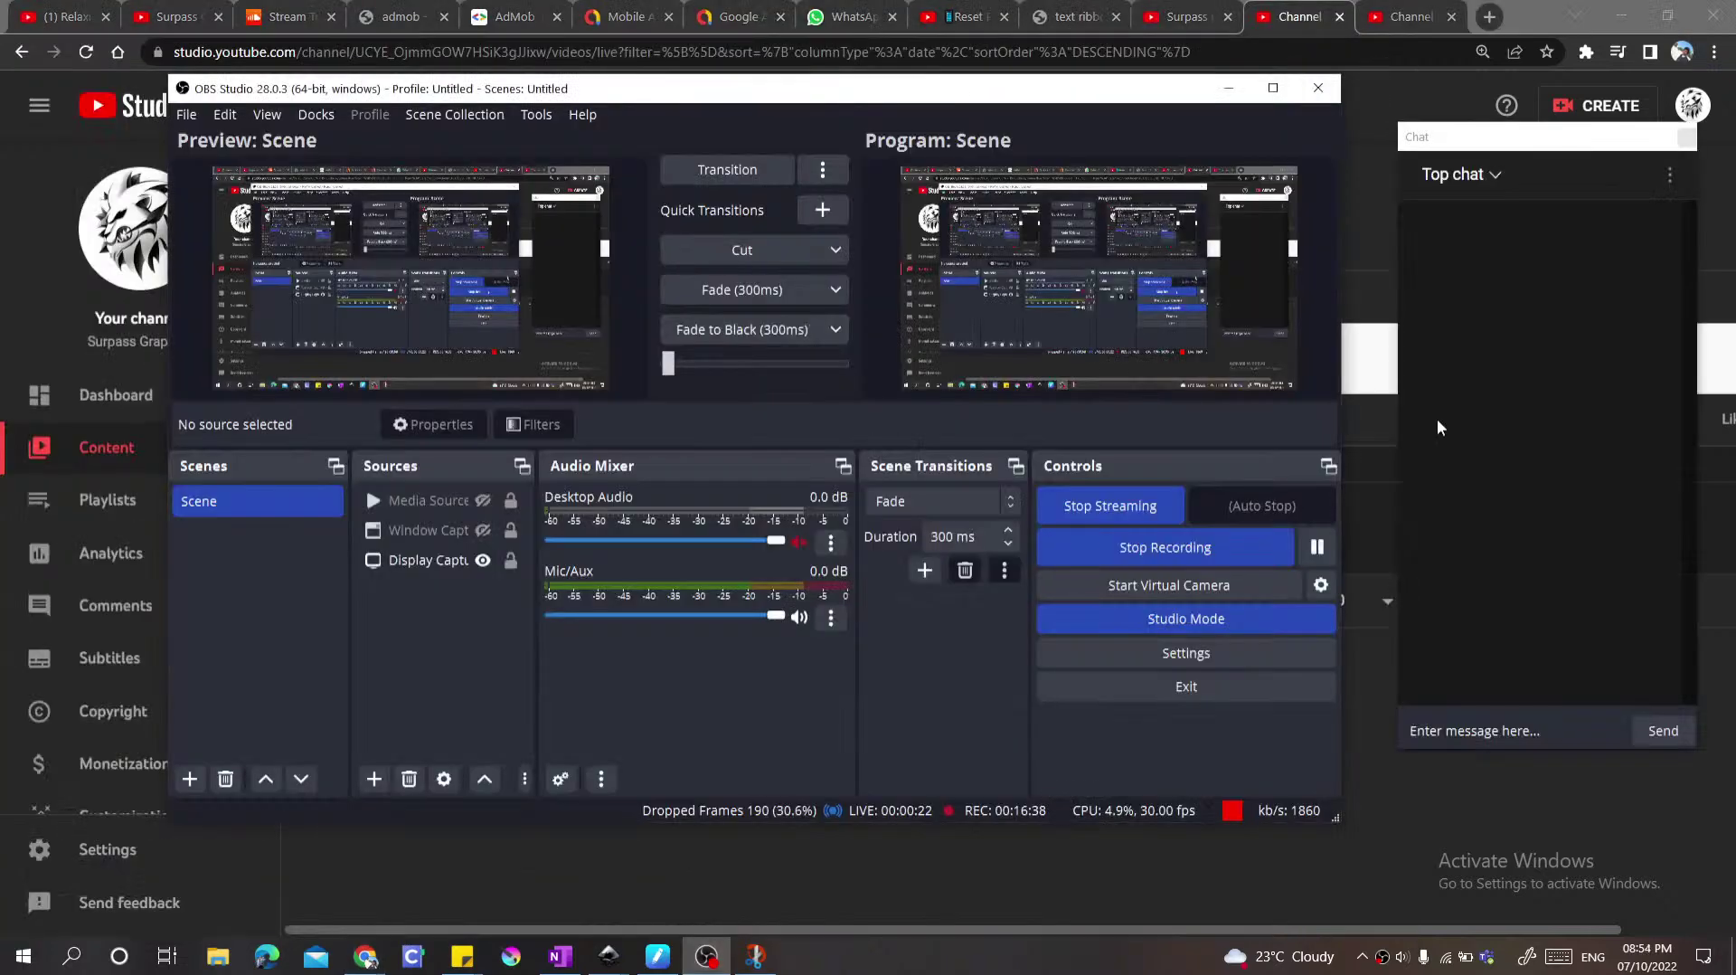
{"action": "key", "text": "alt+Tab"}
{"action": "key", "text": "alt+Tab"}
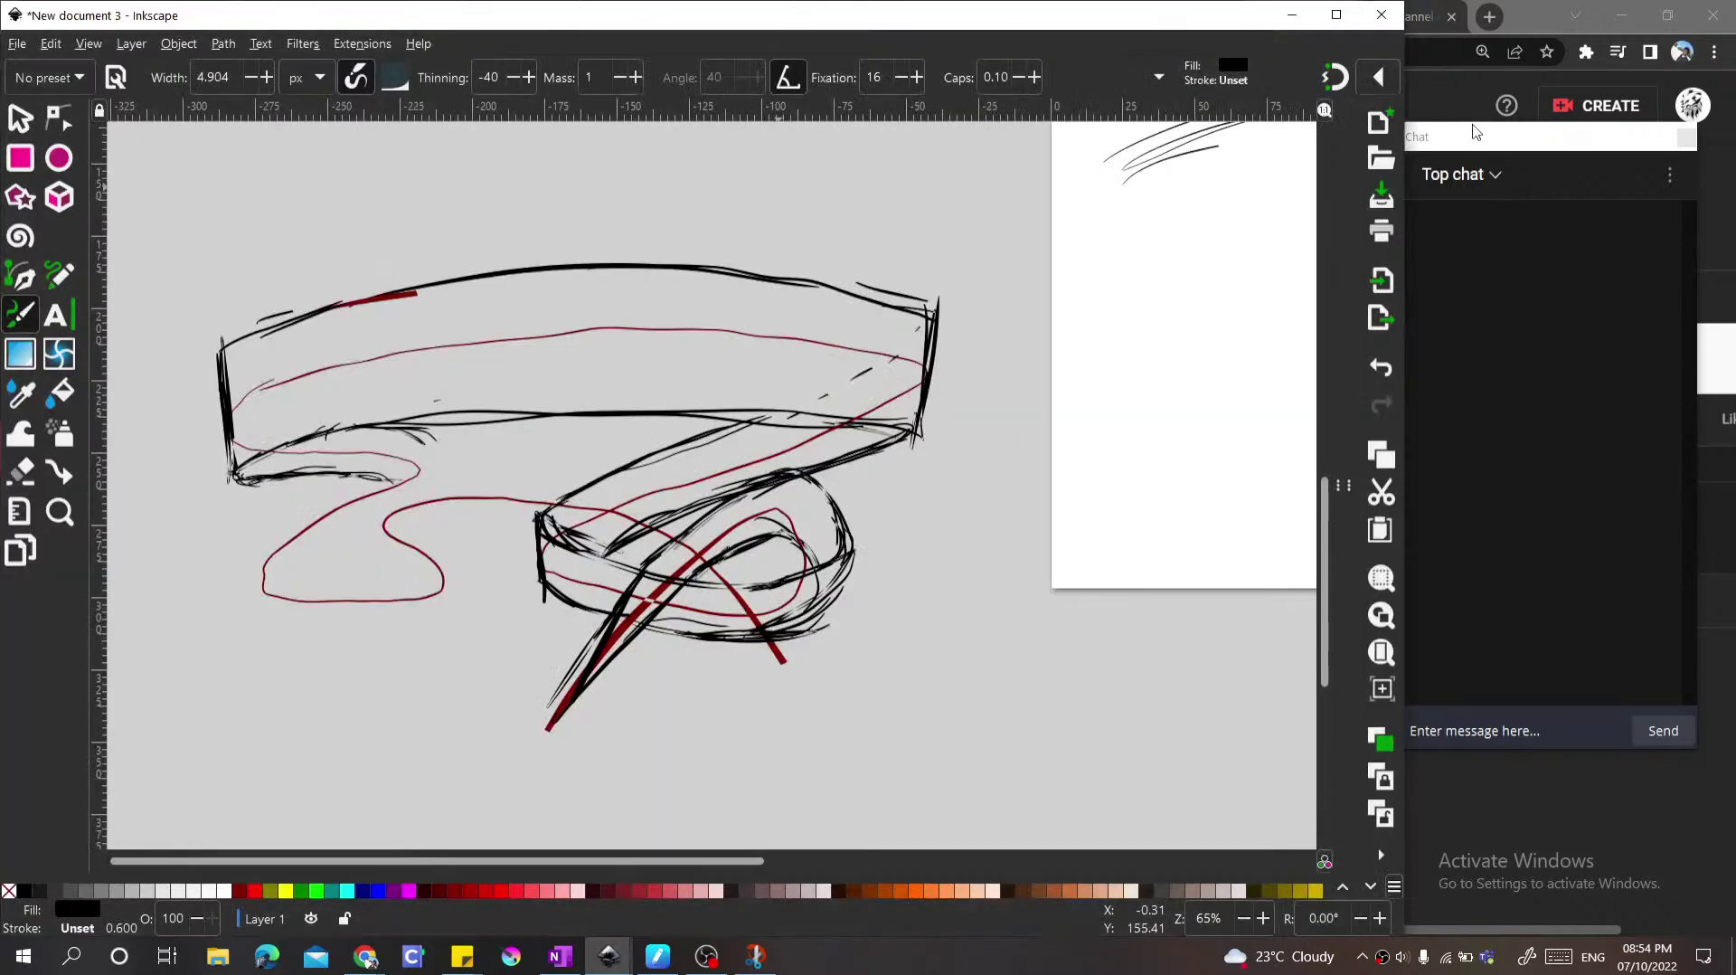
Step: Switch to OBS Studio and stretch its chat window to the full height of the screen
{"action": "key", "text": "alt+Tab"}
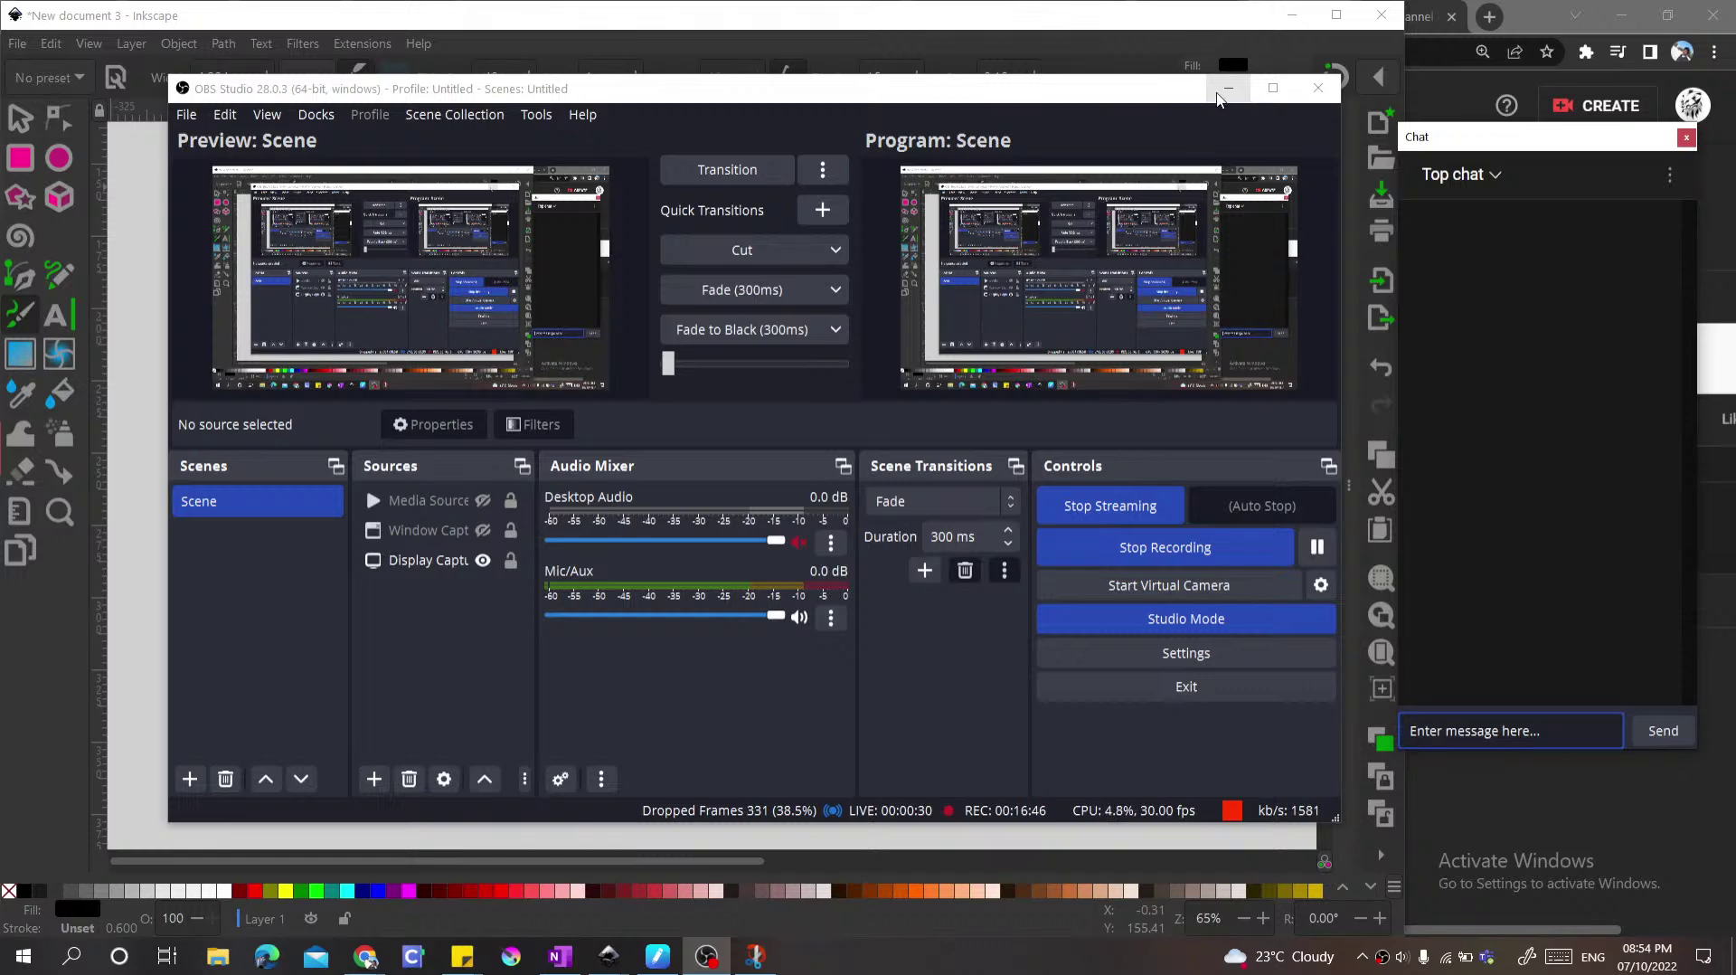
{"action": "left_click", "coordinate": [1228, 88]}
{"action": "left_click", "coordinate": [658, 955]}
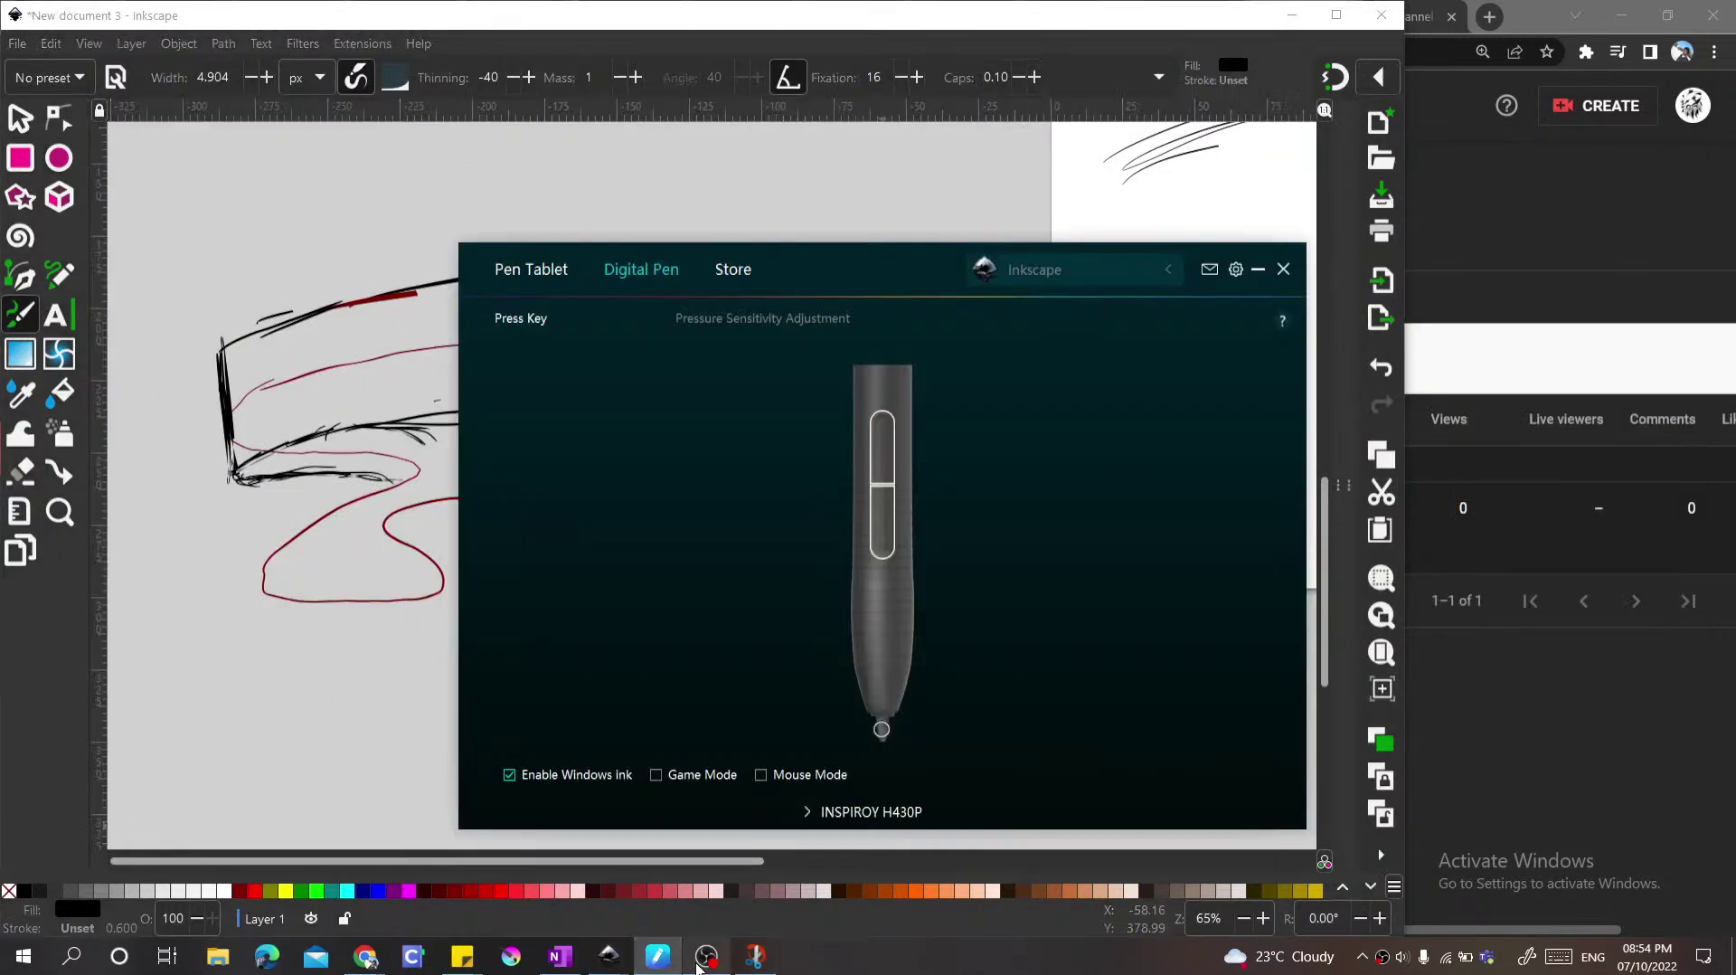
{"action": "left_click", "coordinate": [706, 956]}
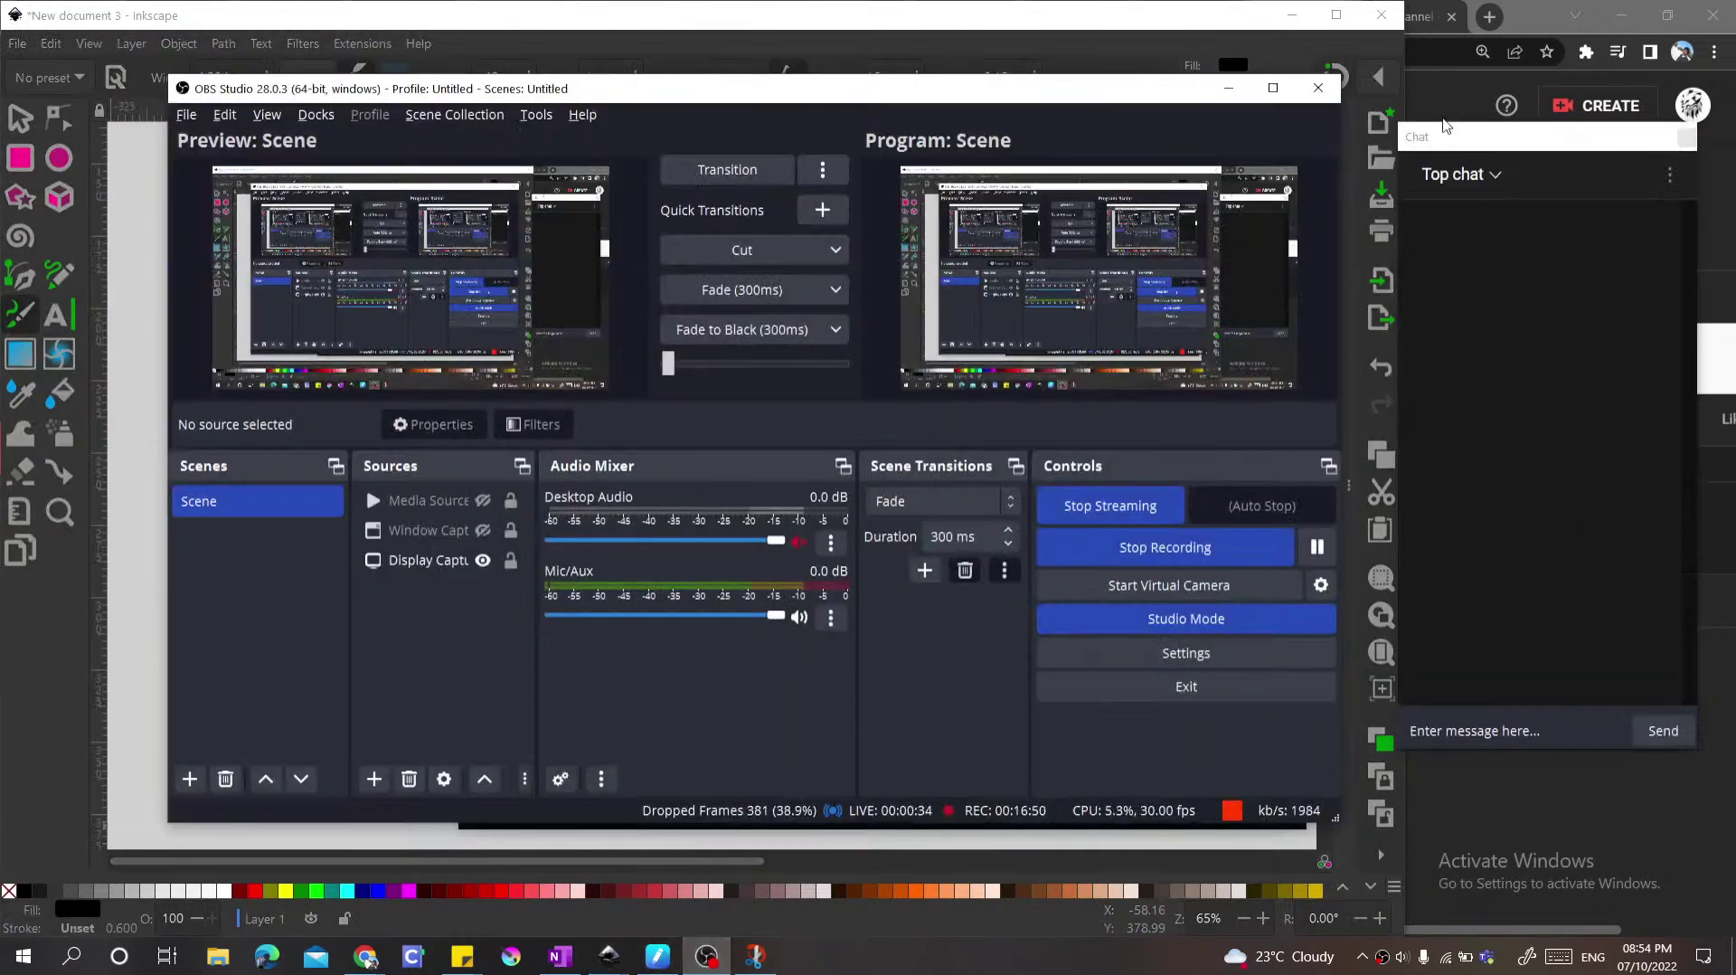
{"action": "left_click", "coordinate": [1444, 124]}
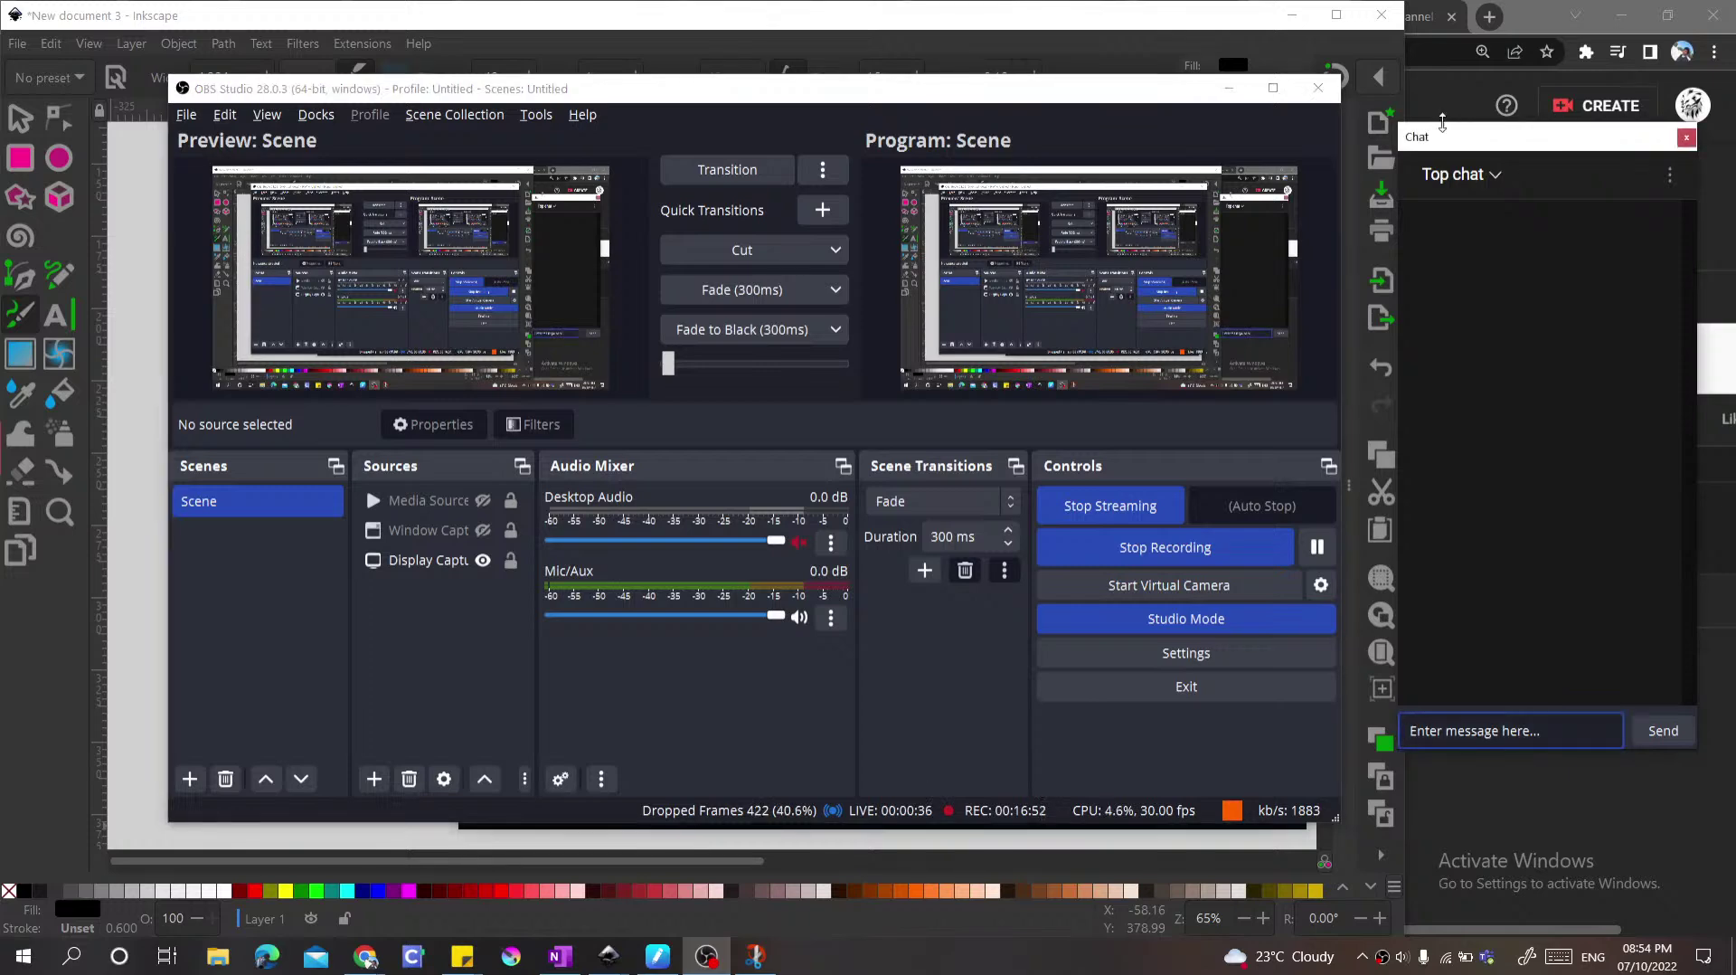
{"action": "double_click", "coordinate": [1442, 124]}
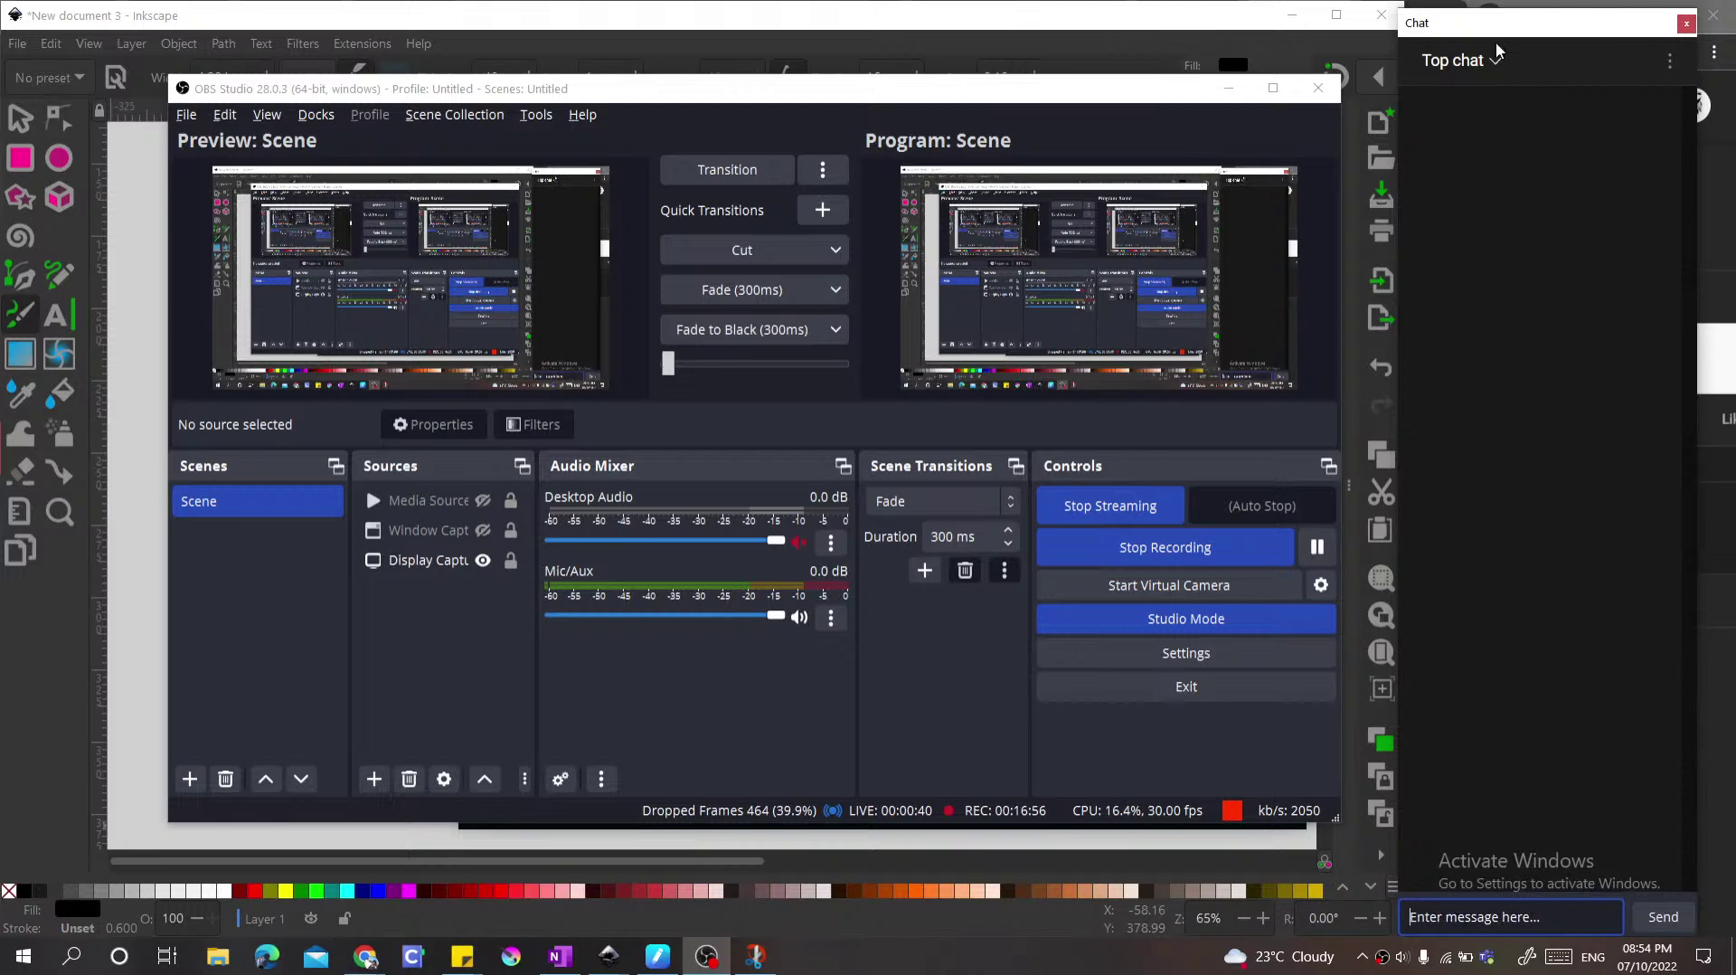
Step: Switch back to Inkscape and widen its window up to the edge of the chat window
{"action": "left_click", "coordinate": [1255, 42]}
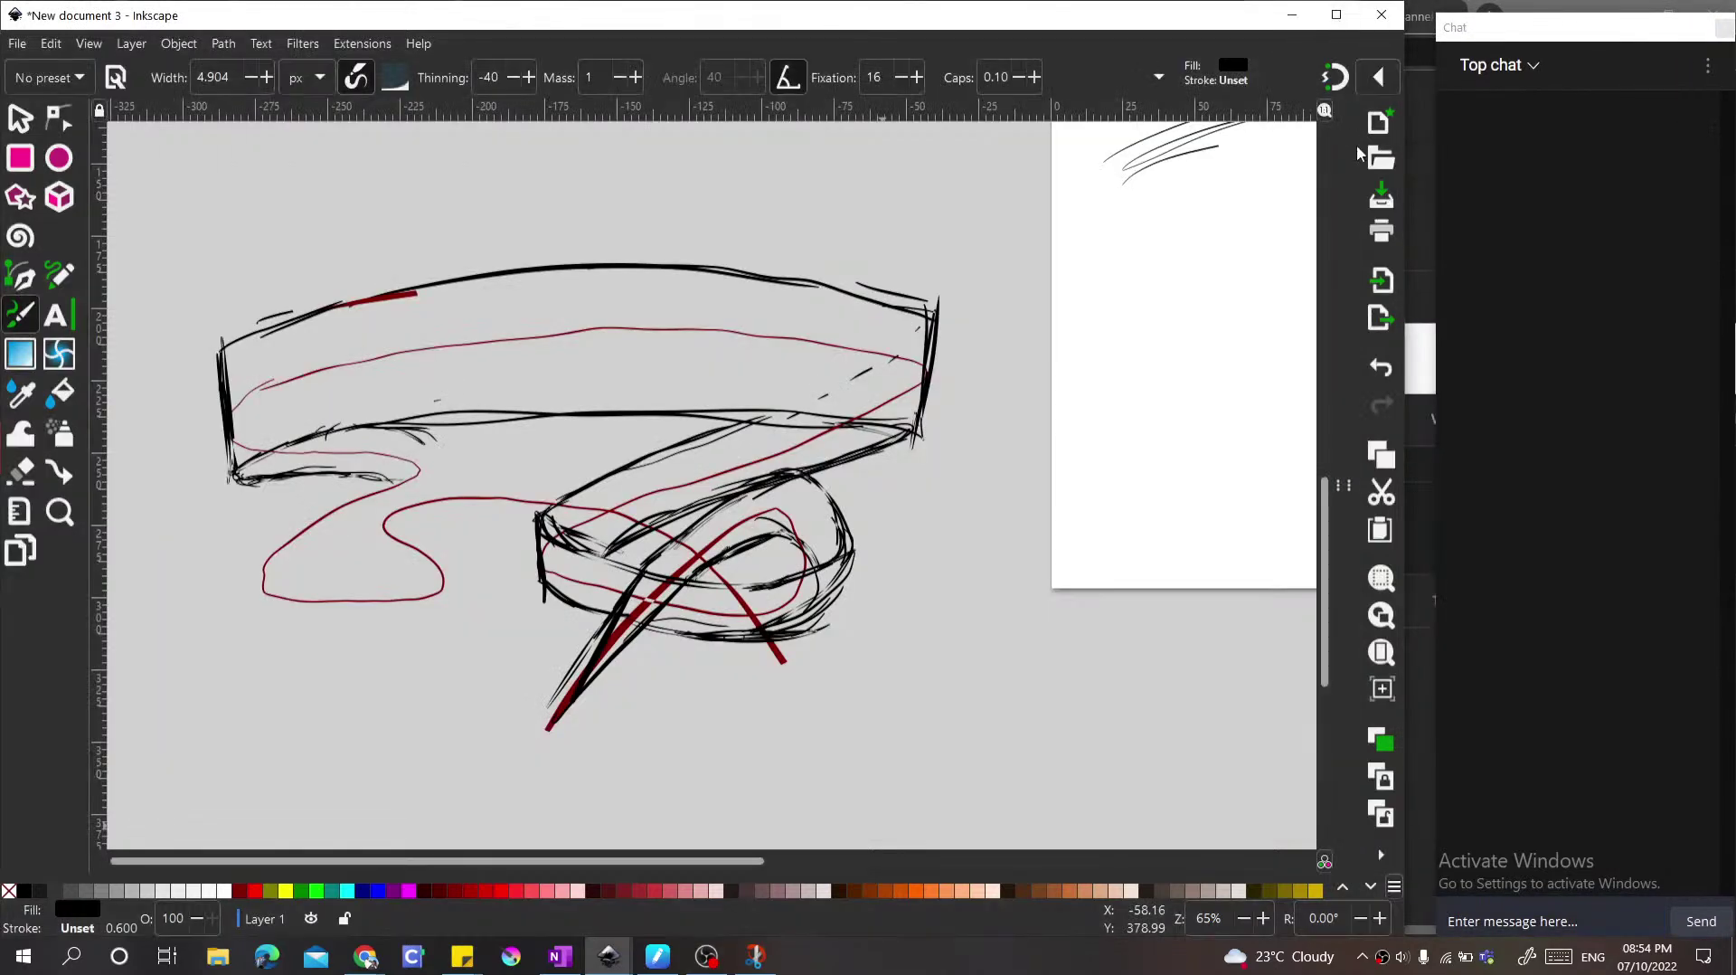
{"action": "left_click_drag", "start_coordinate": [1404, 145], "coordinate": [1434, 145]}
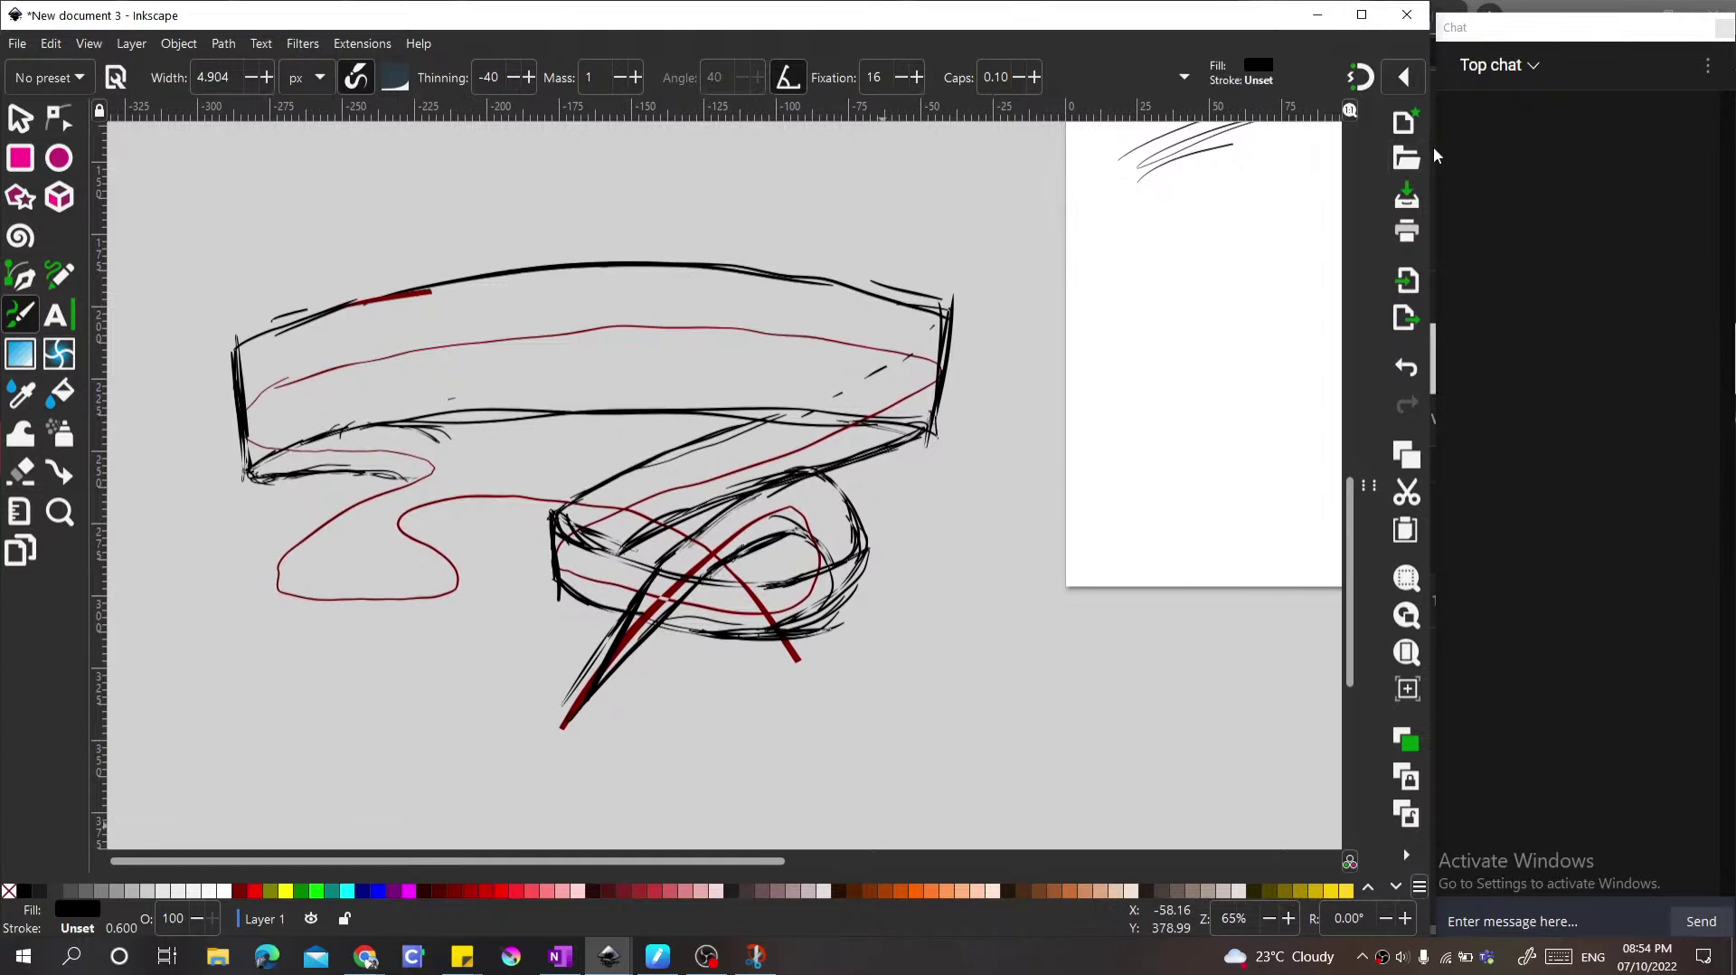
{"action": "left_click", "coordinate": [938, 384]}
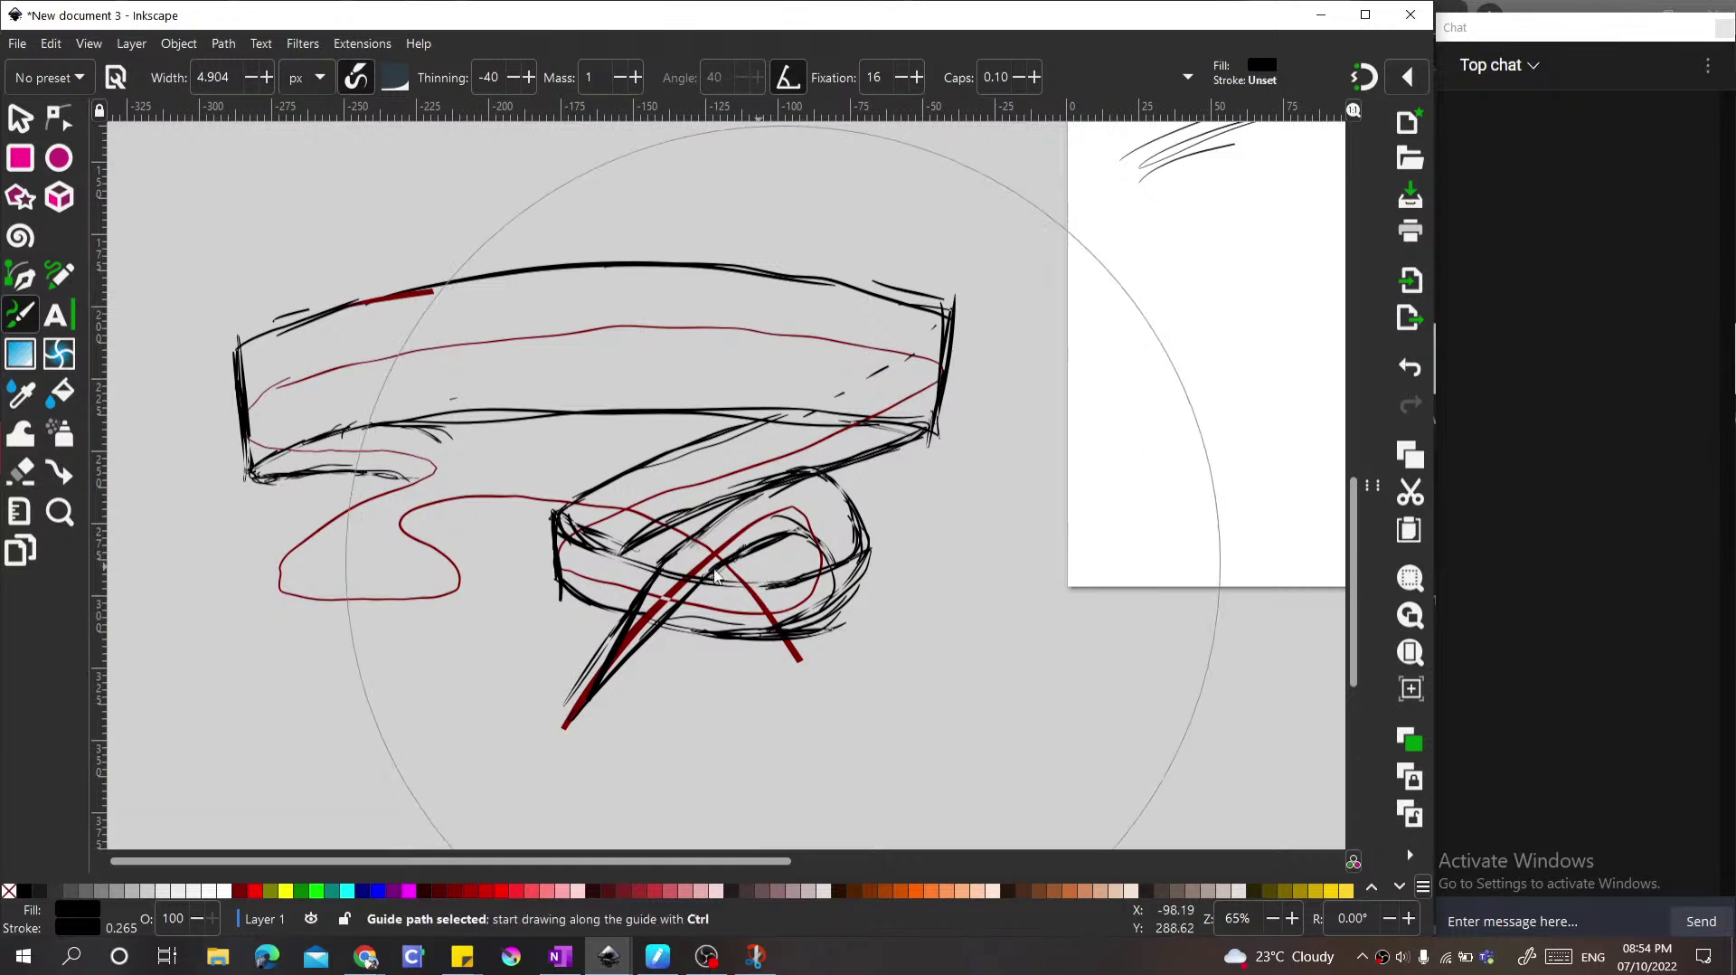
Step: Examine the AWESOME ribbon sketch and the larger looping ribbon sketch below it
{"action": "scroll", "coordinate": [723, 498], "scroll_direction": "down", "scroll_amount": 2}
{"action": "scroll", "coordinate": [678, 276], "scroll_direction": "up", "scroll_amount": 1}
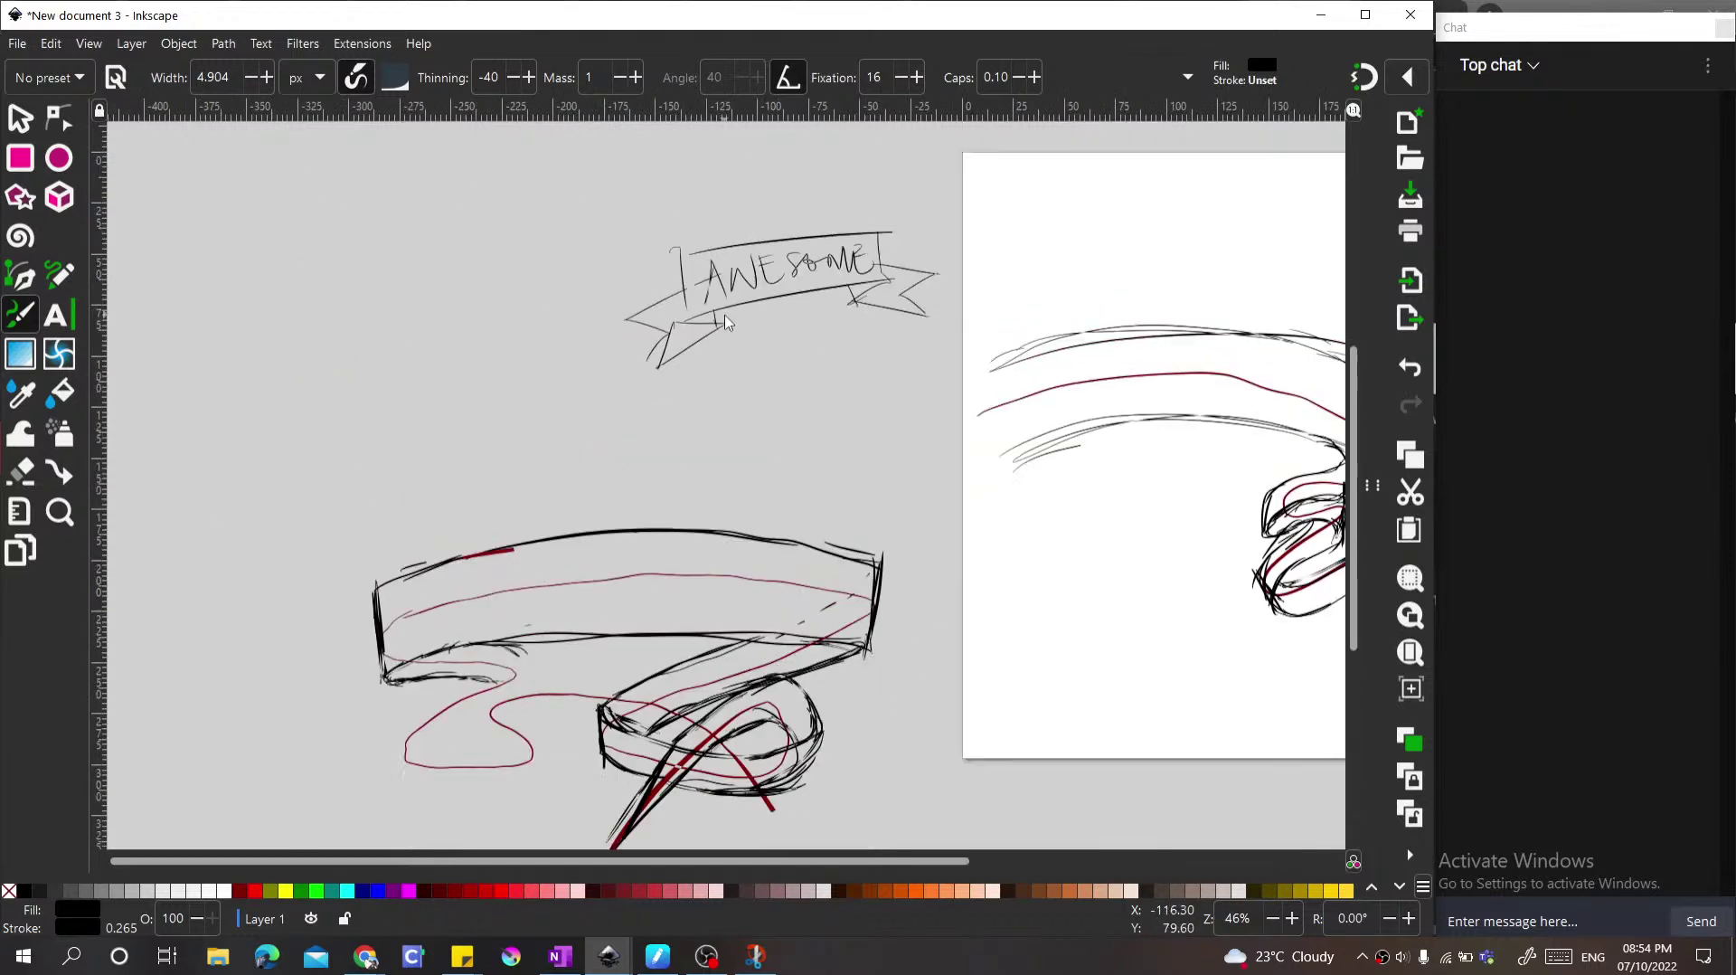
{"action": "scroll", "coordinate": [795, 162], "scroll_direction": "up", "scroll_amount": 2}
{"action": "scroll", "coordinate": [588, 361], "scroll_direction": "up", "scroll_amount": 2}
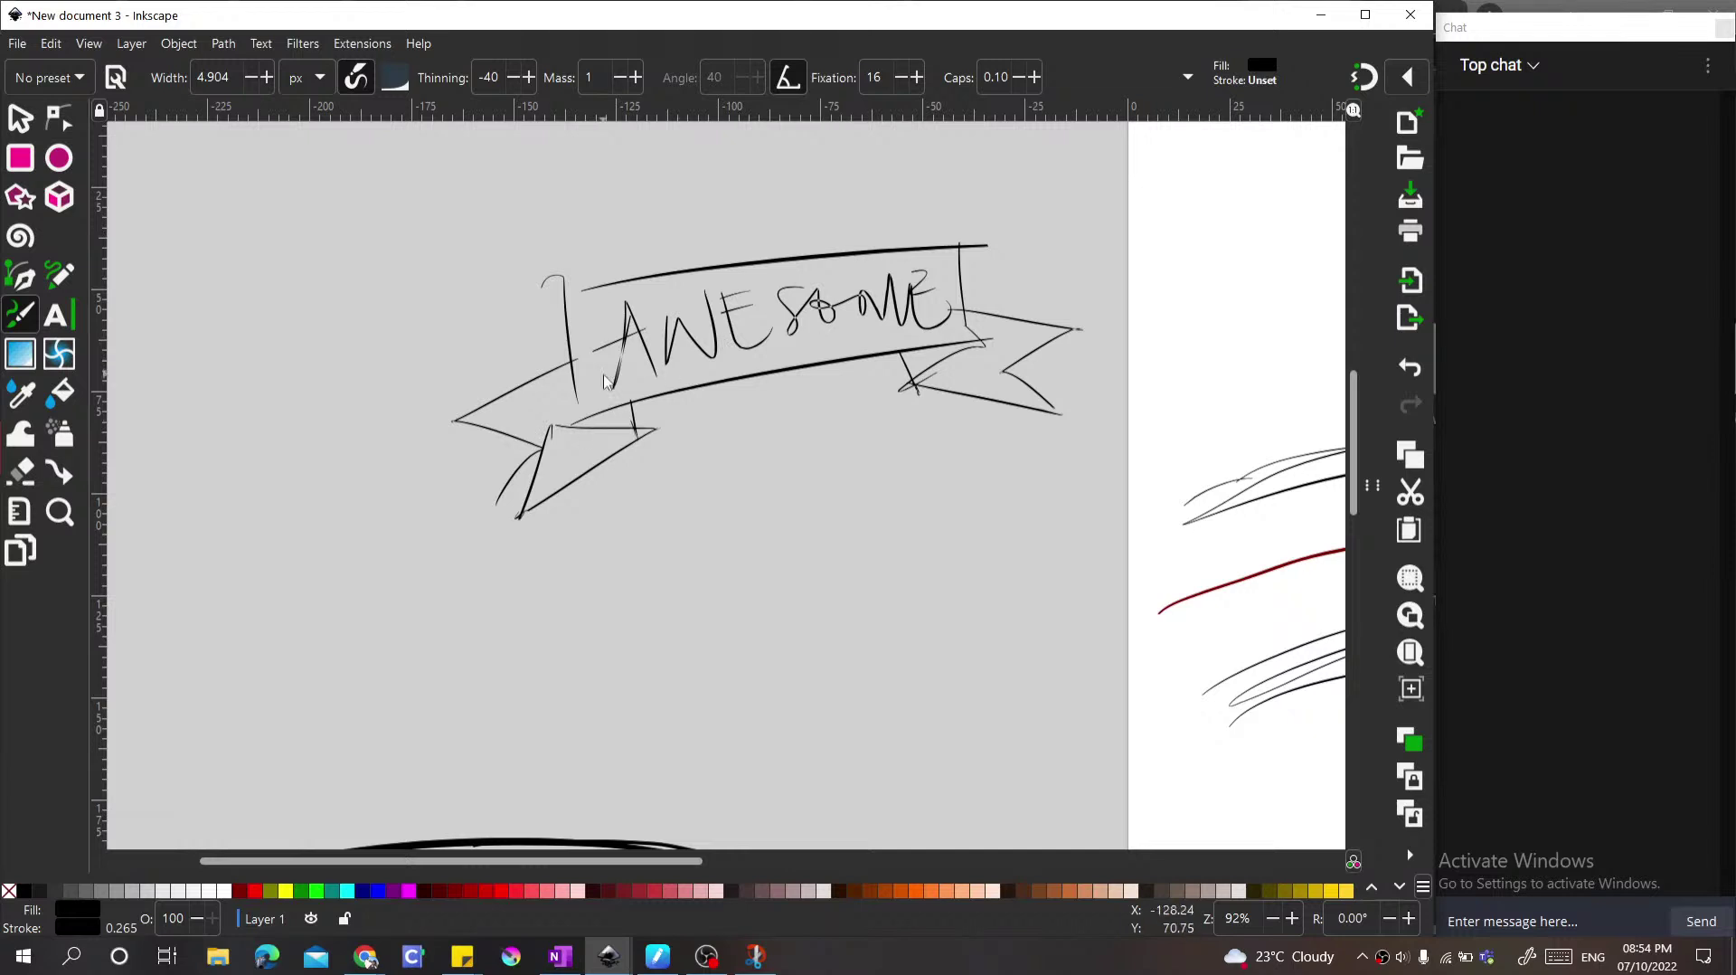
{"action": "scroll", "coordinate": [1096, 368], "scroll_direction": "down", "scroll_amount": 5}
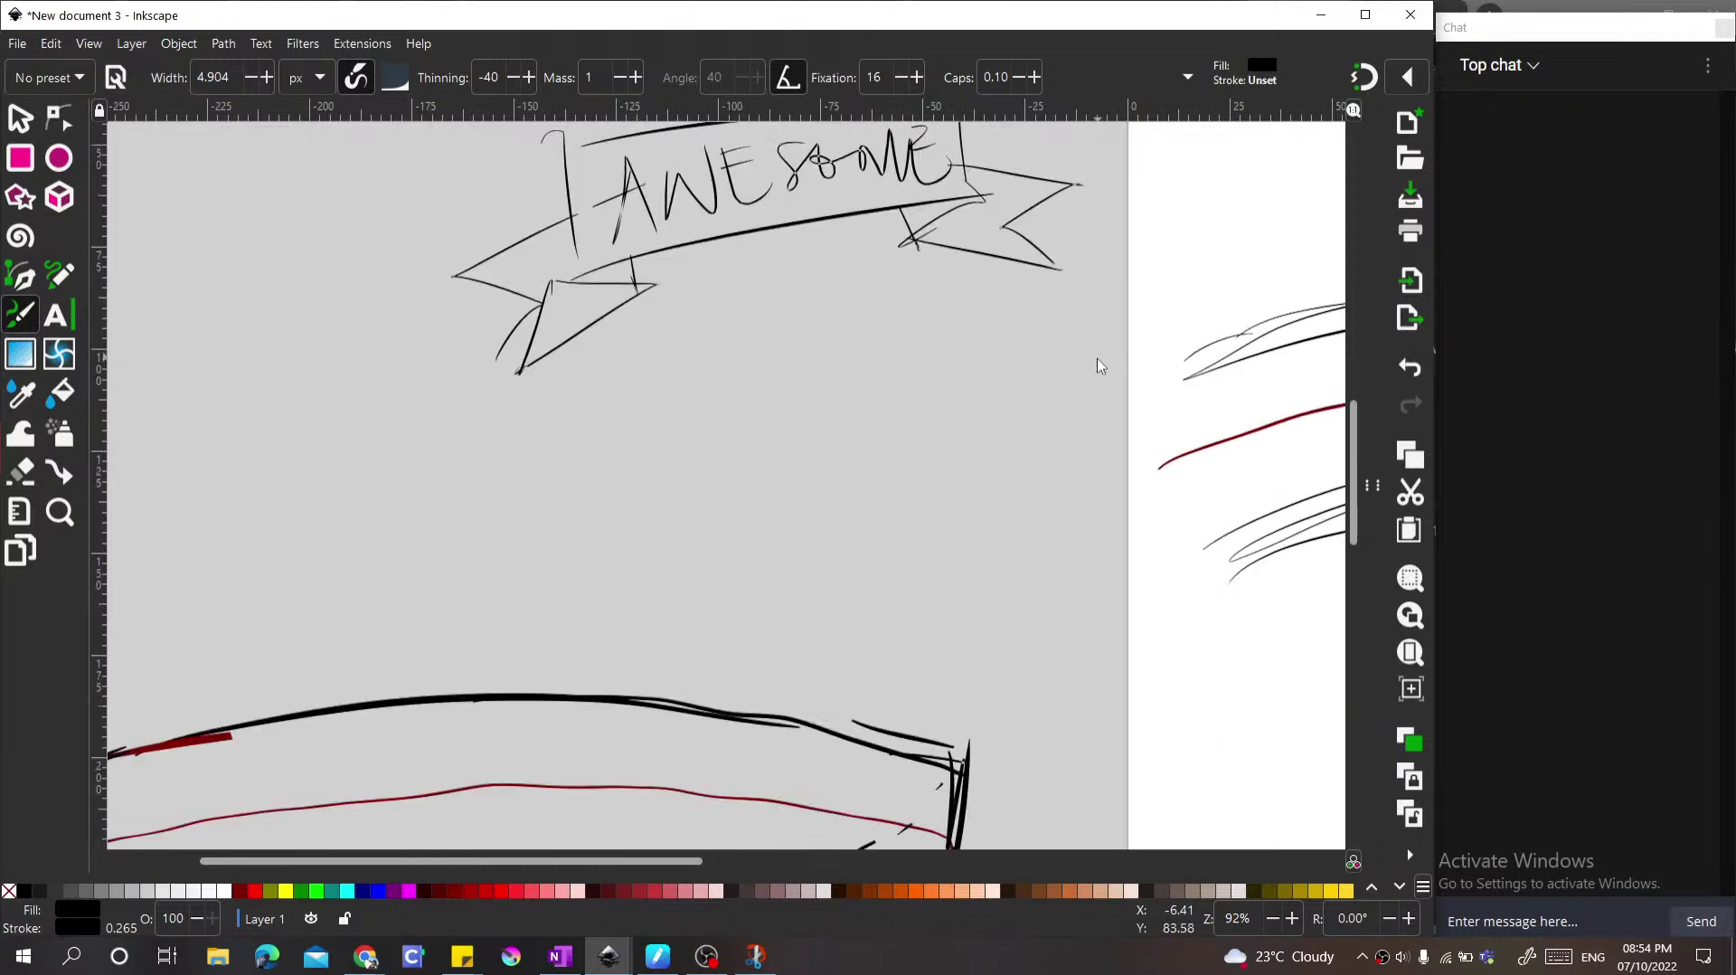
{"action": "scroll", "coordinate": [868, 480], "scroll_direction": "down", "scroll_amount": 2}
{"action": "scroll", "coordinate": [850, 489], "scroll_direction": "down", "scroll_amount": 1}
{"action": "scroll", "coordinate": [811, 412], "scroll_direction": "up", "scroll_amount": 2}
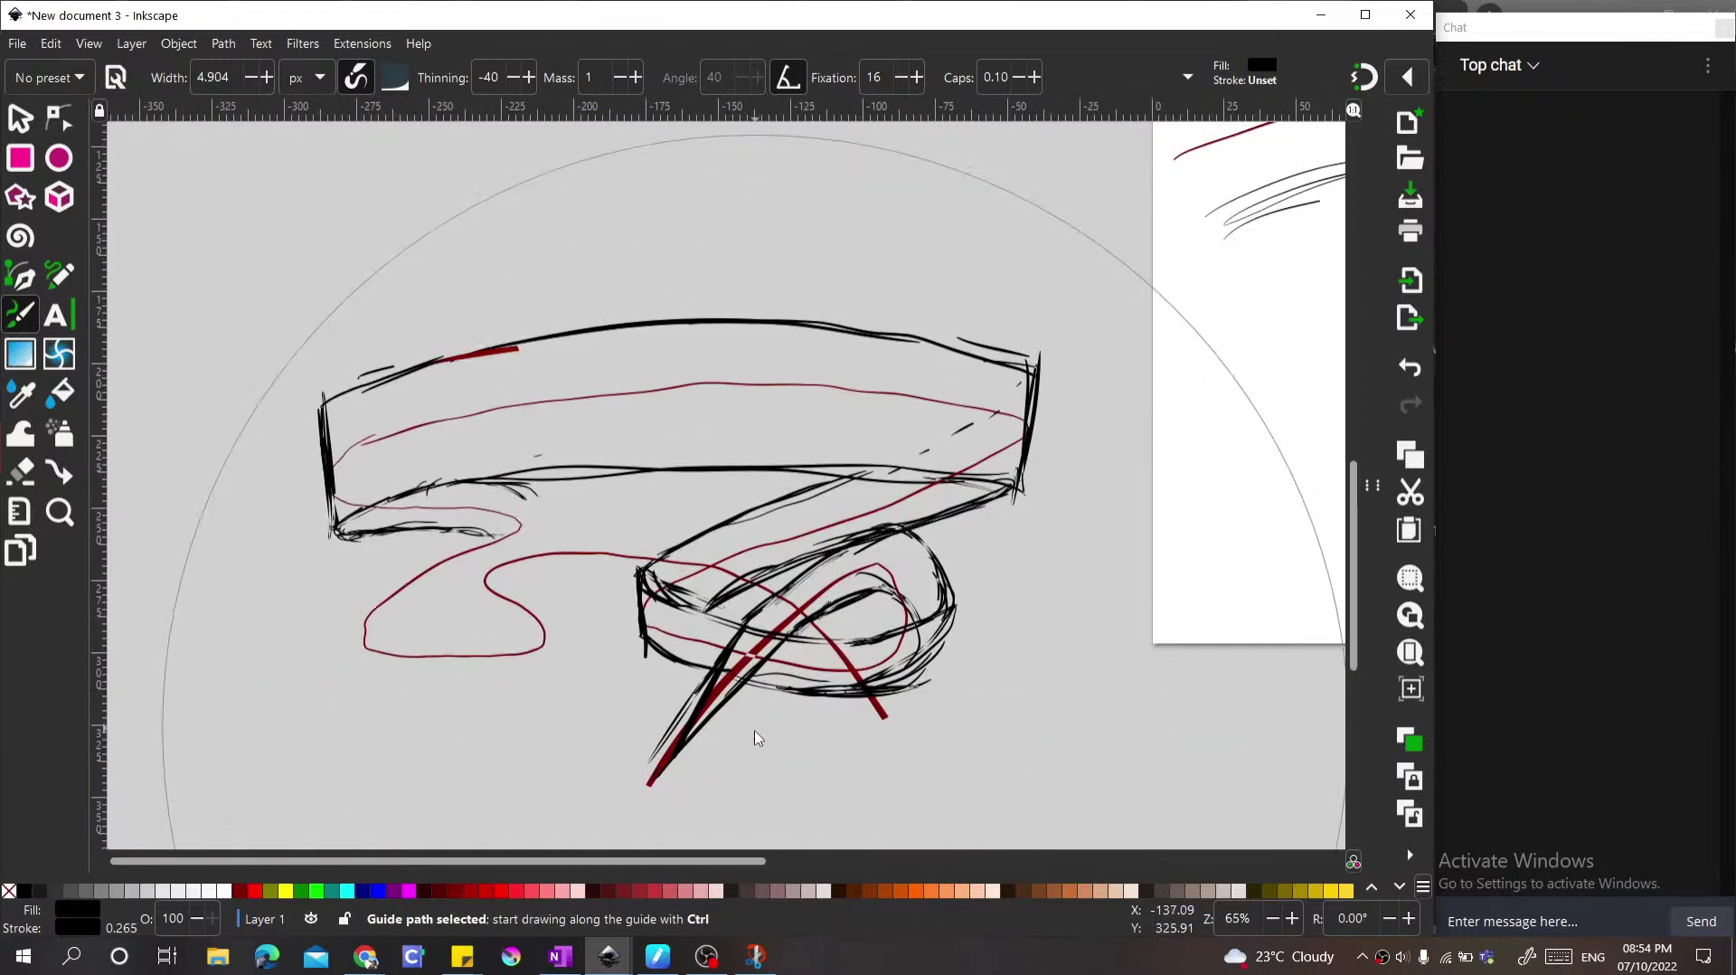
{"action": "scroll", "coordinate": [811, 412], "scroll_direction": "down", "scroll_amount": 2}
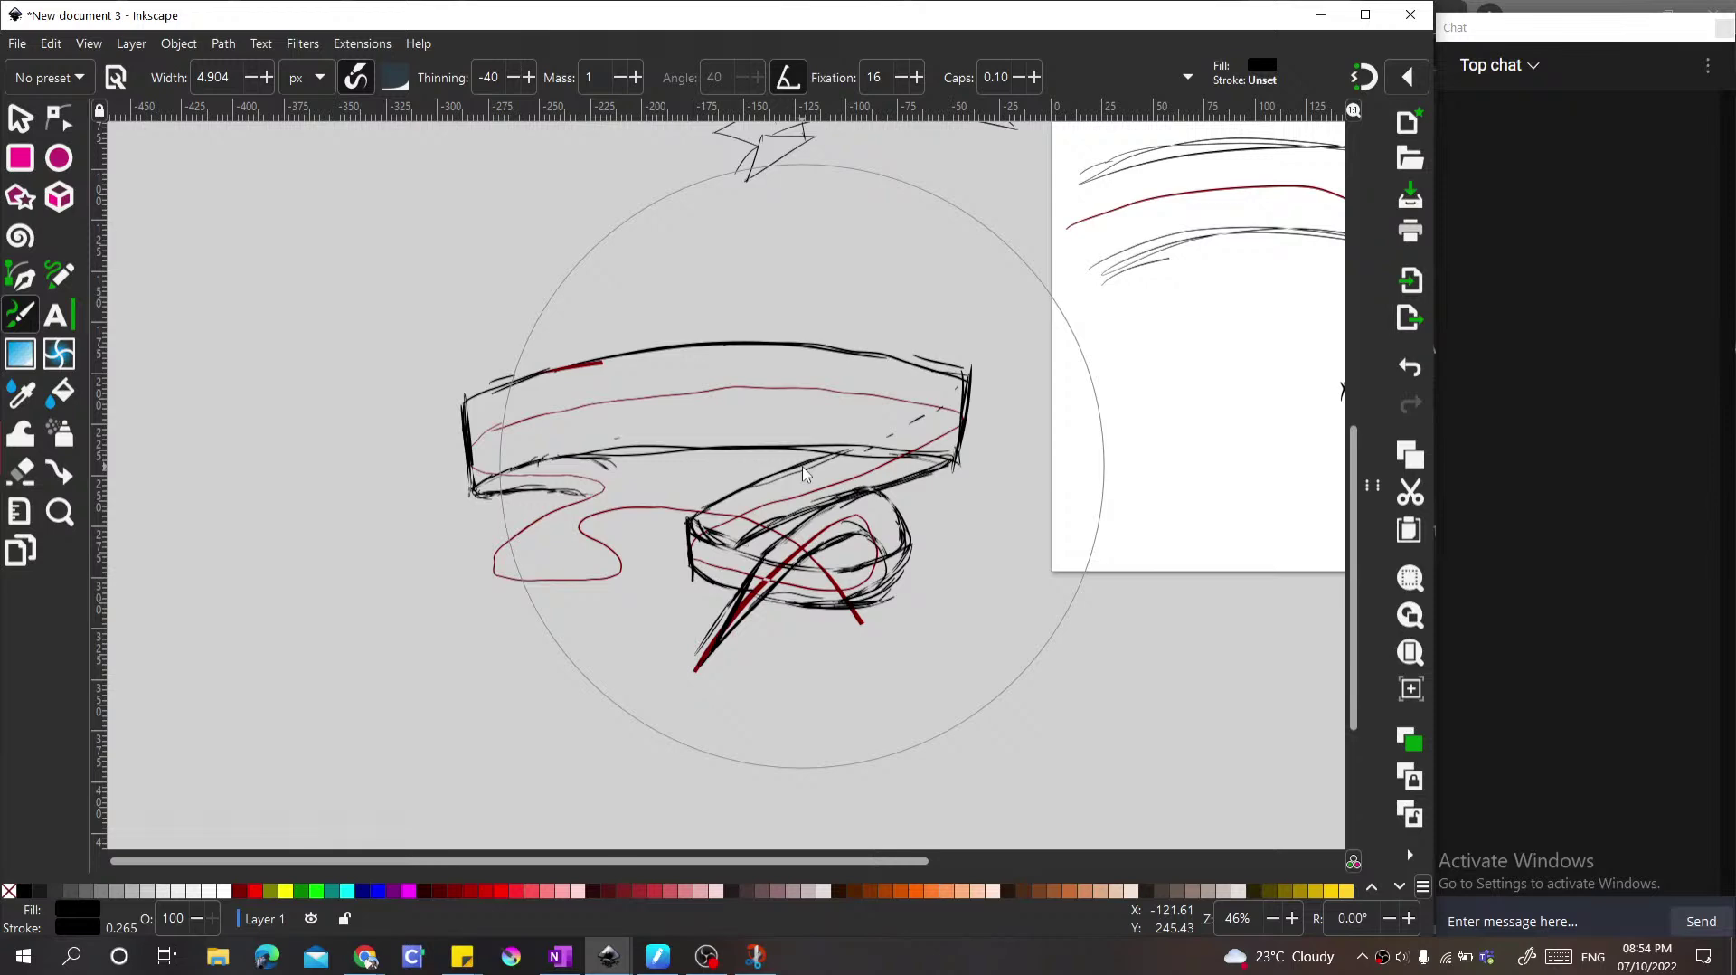
{"action": "scroll", "coordinate": [522, 572], "scroll_direction": "up", "scroll_amount": 1}
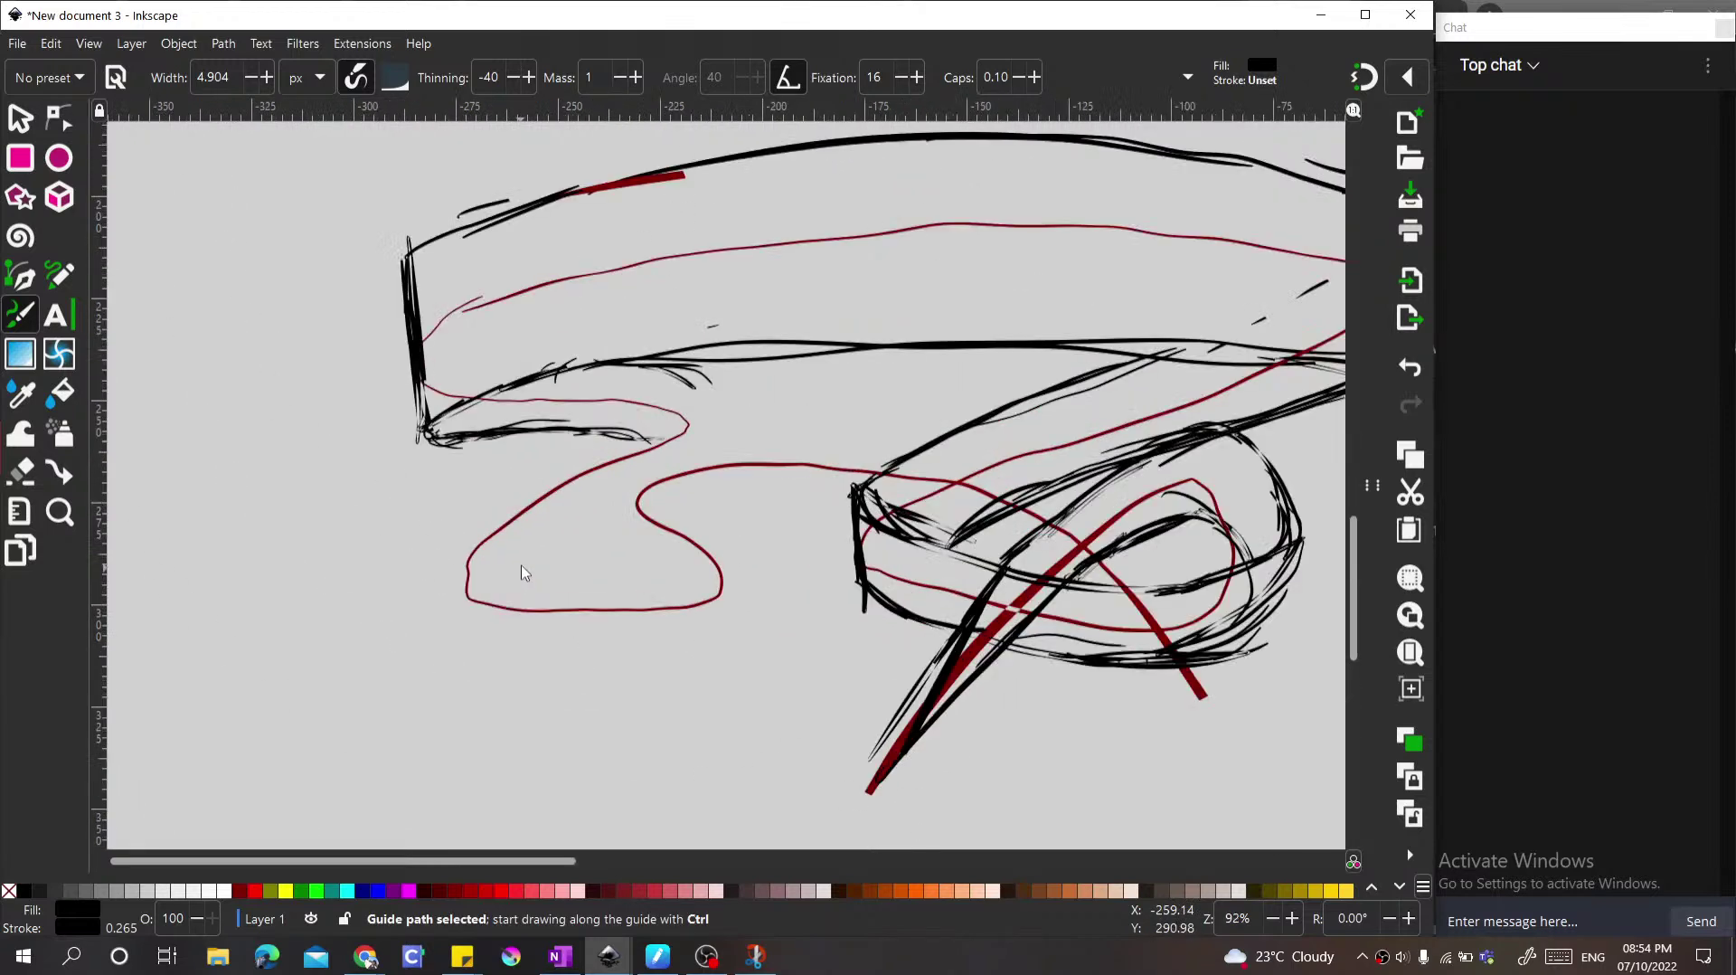
{"action": "scroll", "coordinate": [563, 529], "scroll_direction": "down", "scroll_amount": 2}
{"action": "scroll", "coordinate": [334, 484], "scroll_direction": "up", "scroll_amount": 2}
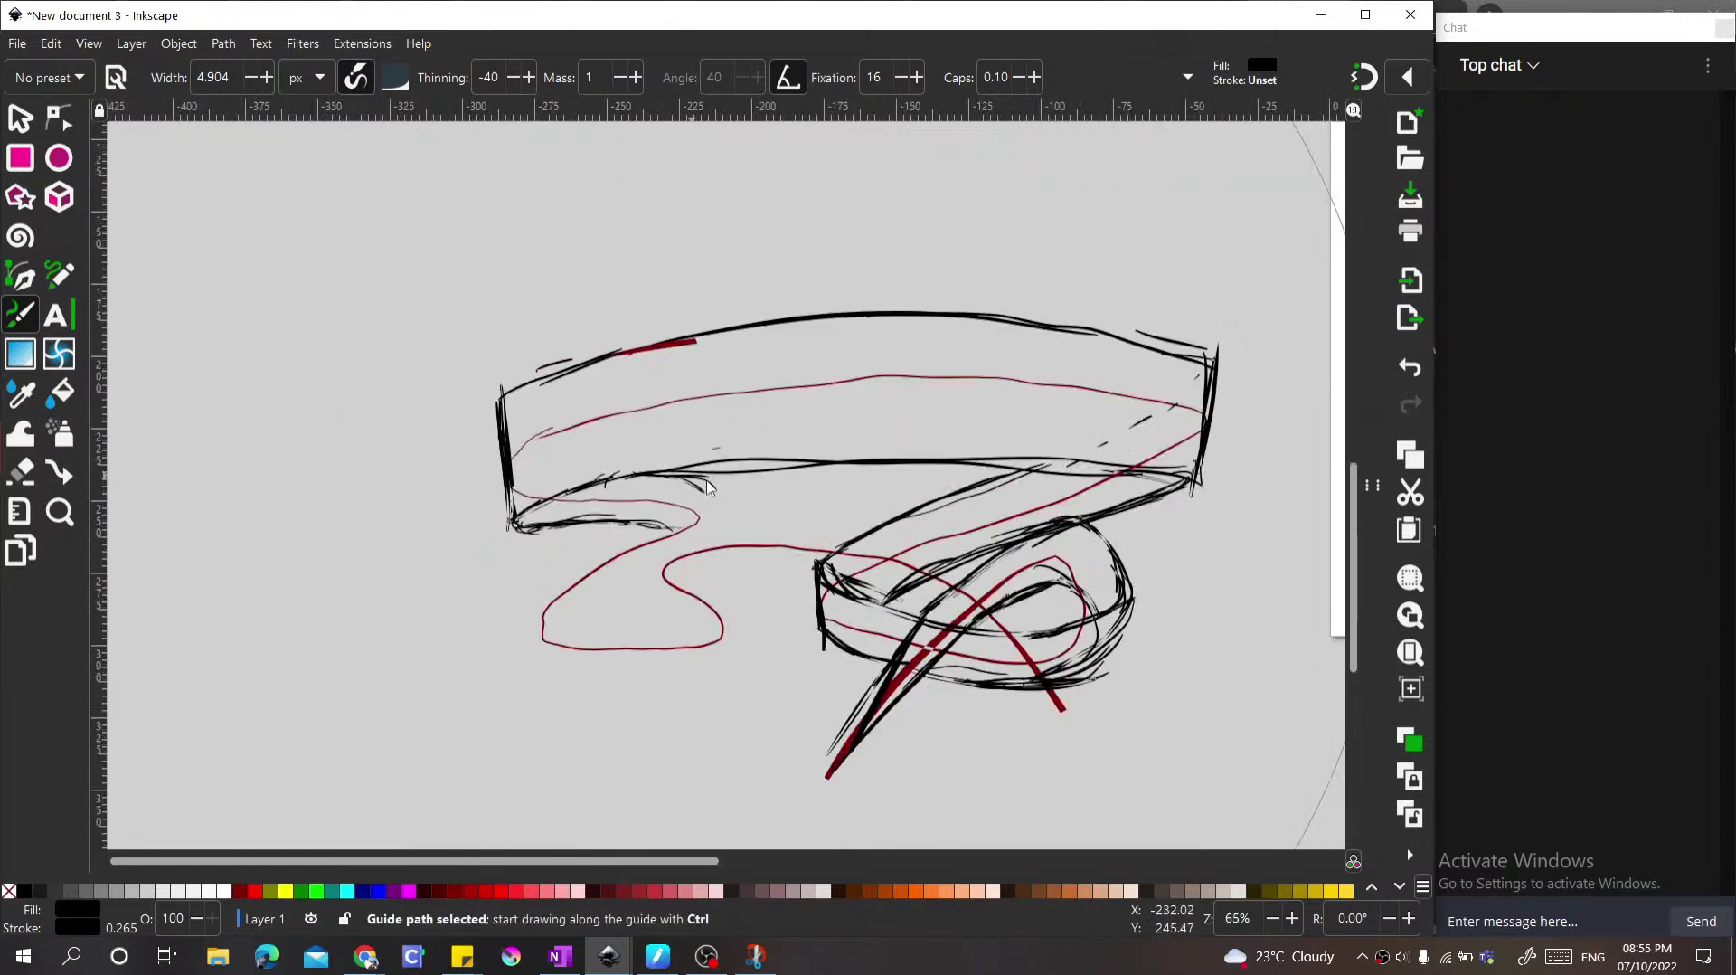
{"action": "scroll", "coordinate": [611, 387], "scroll_direction": "down", "scroll_amount": 2}
{"action": "scroll", "coordinate": [773, 570], "scroll_direction": "up", "scroll_amount": 1}
{"action": "scroll", "coordinate": [633, 506], "scroll_direction": "down", "scroll_amount": 2}
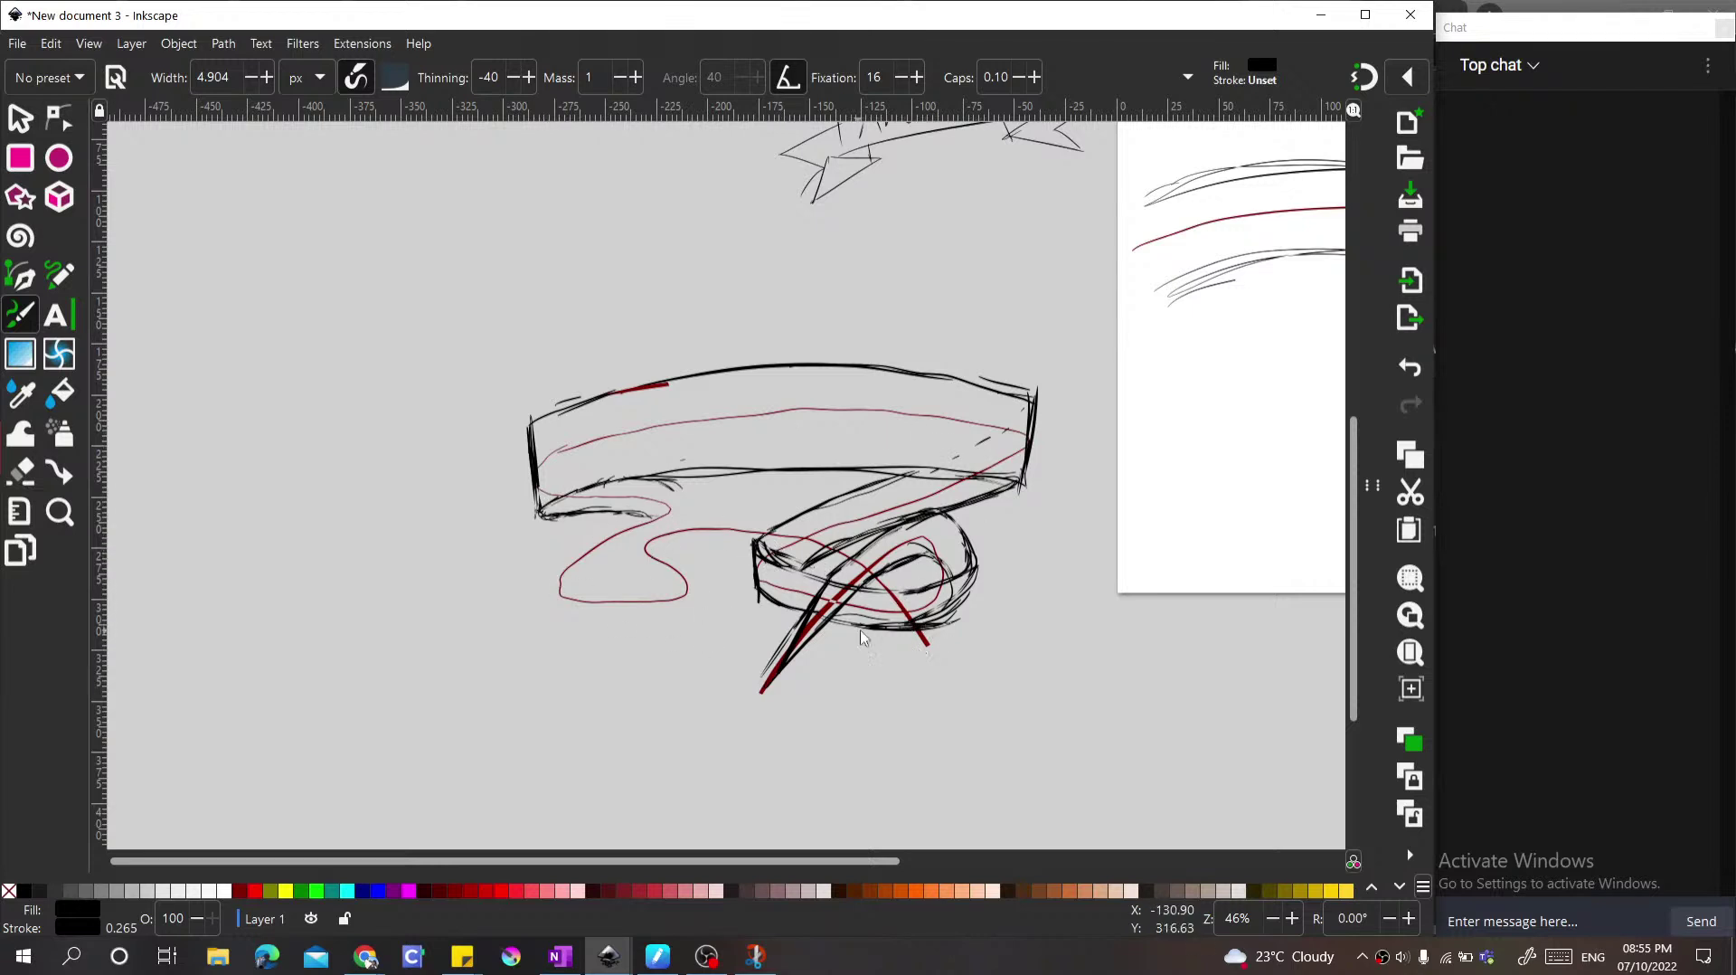
{"action": "scroll", "coordinate": [927, 631], "scroll_direction": "up", "scroll_amount": 2}
{"action": "scroll", "coordinate": [884, 503], "scroll_direction": "down", "scroll_amount": 2}
{"action": "scroll", "coordinate": [554, 398], "scroll_direction": "up", "scroll_amount": 1}
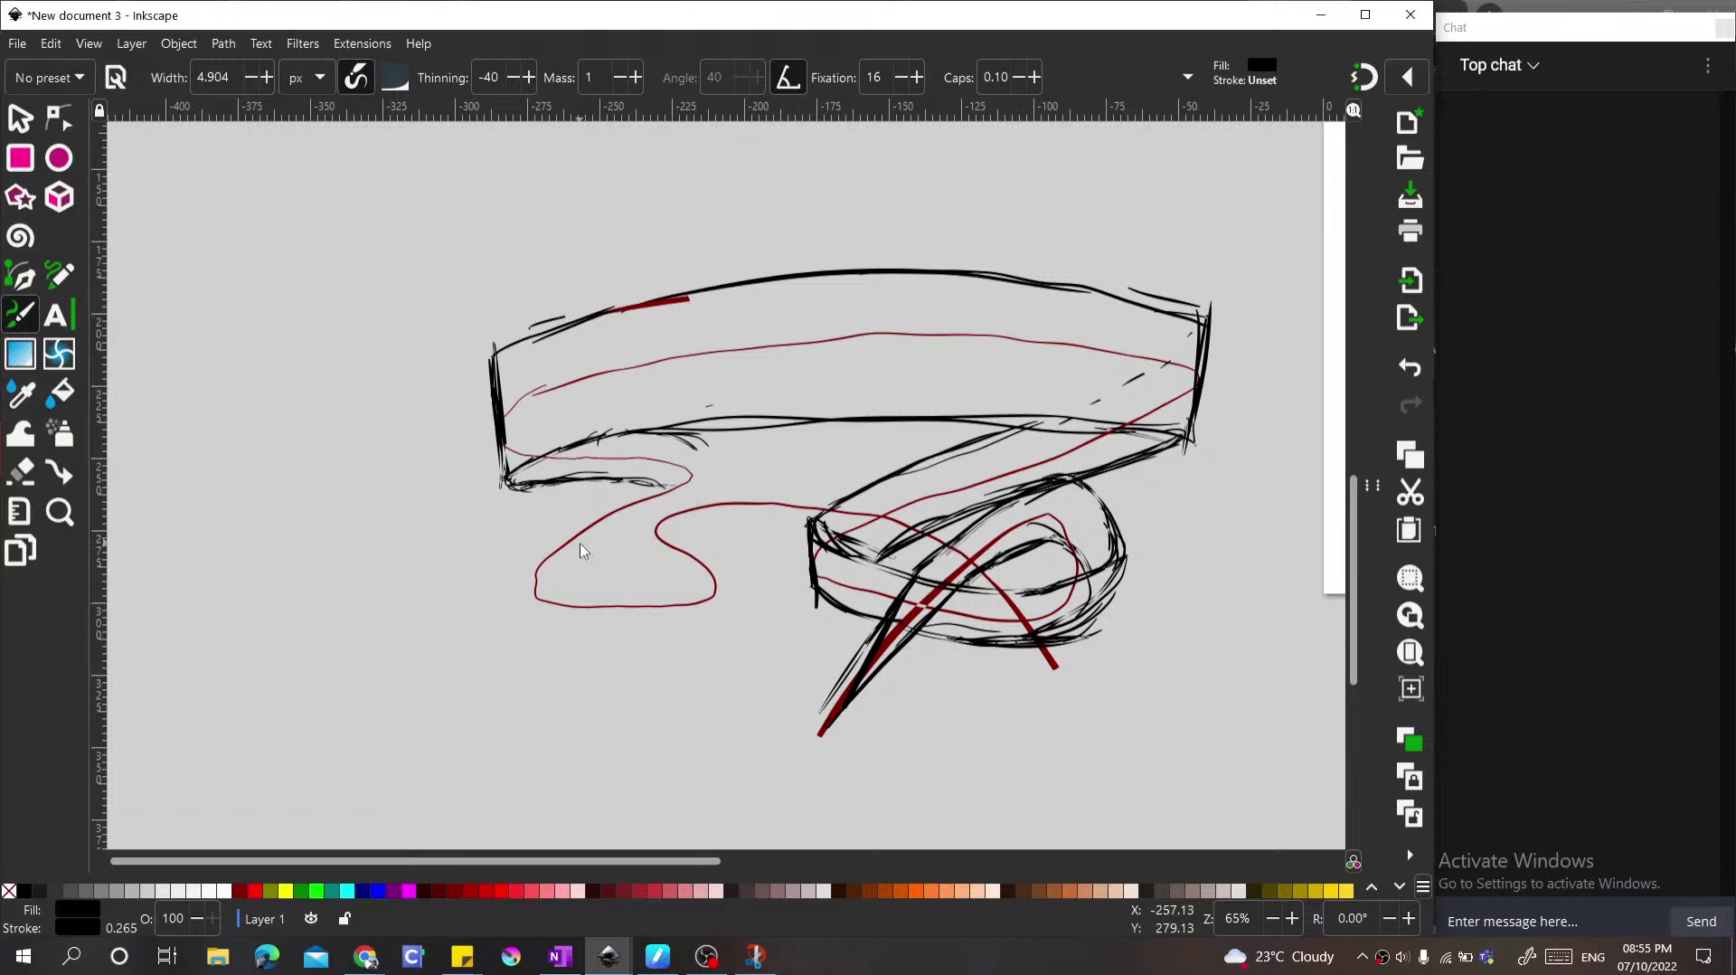
Step: Sketch the lower edge and the right end of the short fold under the ribbon's left end with black calligraphy strokes
{"action": "scroll", "coordinate": [534, 696], "scroll_direction": "up", "scroll_amount": 1}
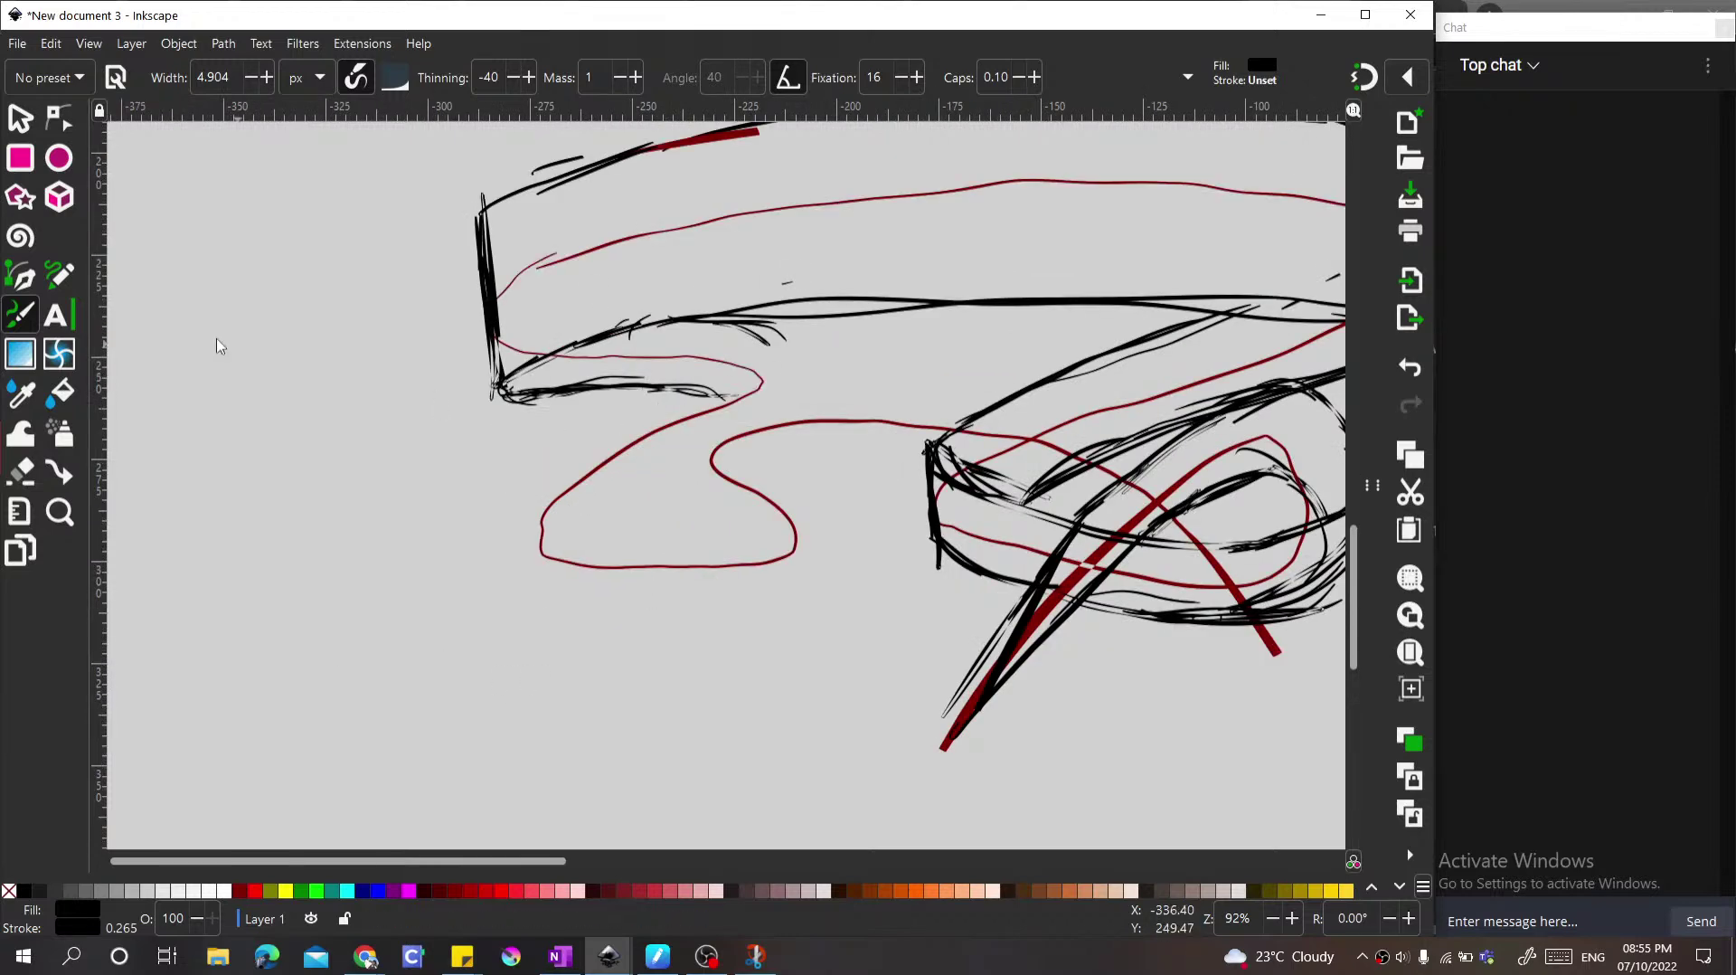
{"action": "left_click_drag", "start_coordinate": [577, 311], "coordinate": [584, 319]}
{"action": "mouse_move", "coordinate": [570, 386]}
{"action": "left_mouse_down"}
{"action": "mouse_move", "coordinate": [656, 384]}
{"action": "mouse_move", "coordinate": [775, 422]}
{"action": "mouse_move", "coordinate": [721, 391]}
{"action": "left_mouse_up"}
{"action": "key", "text": "ctrl+z"}
{"action": "left_click_drag", "start_coordinate": [601, 398], "coordinate": [764, 398]}
{"action": "mouse_move", "coordinate": [762, 325]}
{"action": "left_mouse_down"}
{"action": "mouse_move", "coordinate": [787, 358]}
{"action": "mouse_move", "coordinate": [791, 389]}
{"action": "mouse_move", "coordinate": [764, 425]}
{"action": "mouse_move", "coordinate": [768, 412]}
{"action": "mouse_move", "coordinate": [785, 432]}
{"action": "mouse_move", "coordinate": [758, 408]}
{"action": "mouse_move", "coordinate": [778, 428]}
{"action": "left_mouse_up"}
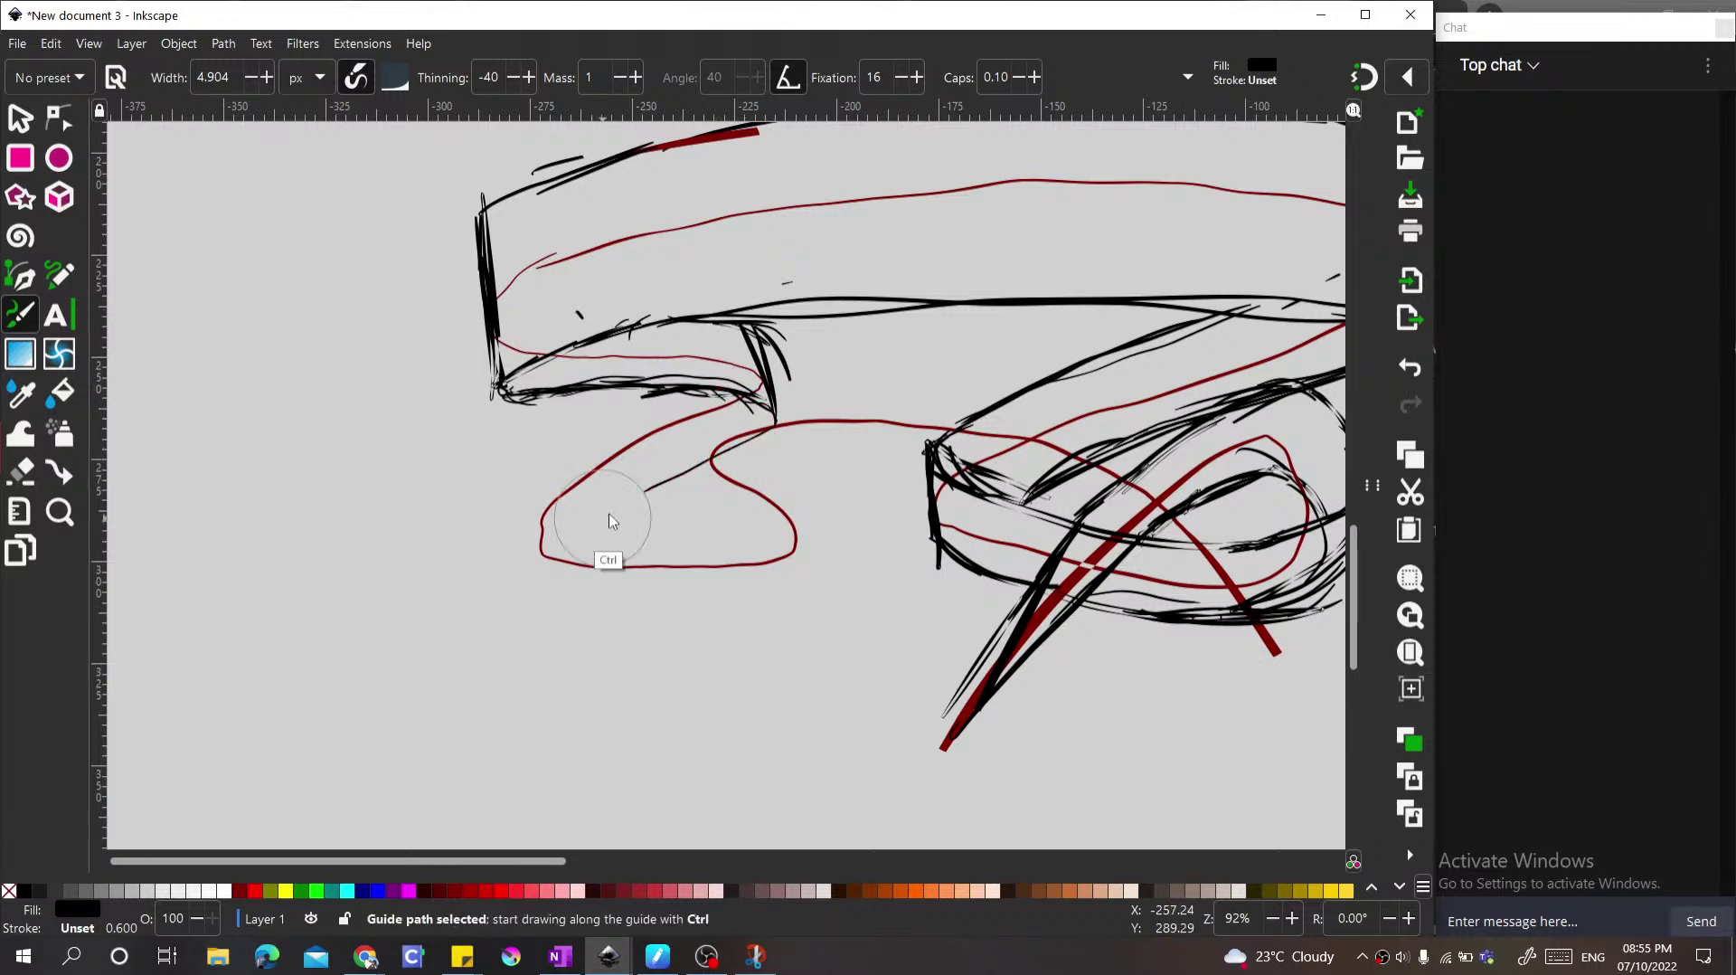
Step: Undo the stray diagonal stroke and sketch both edges of the diagonal band descending from the left fold
{"action": "key", "text": "ctrl+z"}
{"action": "mouse_move", "coordinate": [570, 533]}
{"action": "left_mouse_down"}
{"action": "mouse_move", "coordinate": [612, 491]}
{"action": "mouse_move", "coordinate": [776, 418]}
{"action": "mouse_move", "coordinate": [647, 476]}
{"action": "mouse_move", "coordinate": [546, 570]}
{"action": "left_mouse_up"}
{"action": "mouse_move", "coordinate": [699, 384]}
{"action": "left_mouse_down"}
{"action": "mouse_move", "coordinate": [570, 461]}
{"action": "mouse_move", "coordinate": [535, 509]}
{"action": "mouse_move", "coordinate": [607, 427]}
{"action": "mouse_move", "coordinate": [695, 390]}
{"action": "mouse_move", "coordinate": [591, 440]}
{"action": "left_mouse_up"}
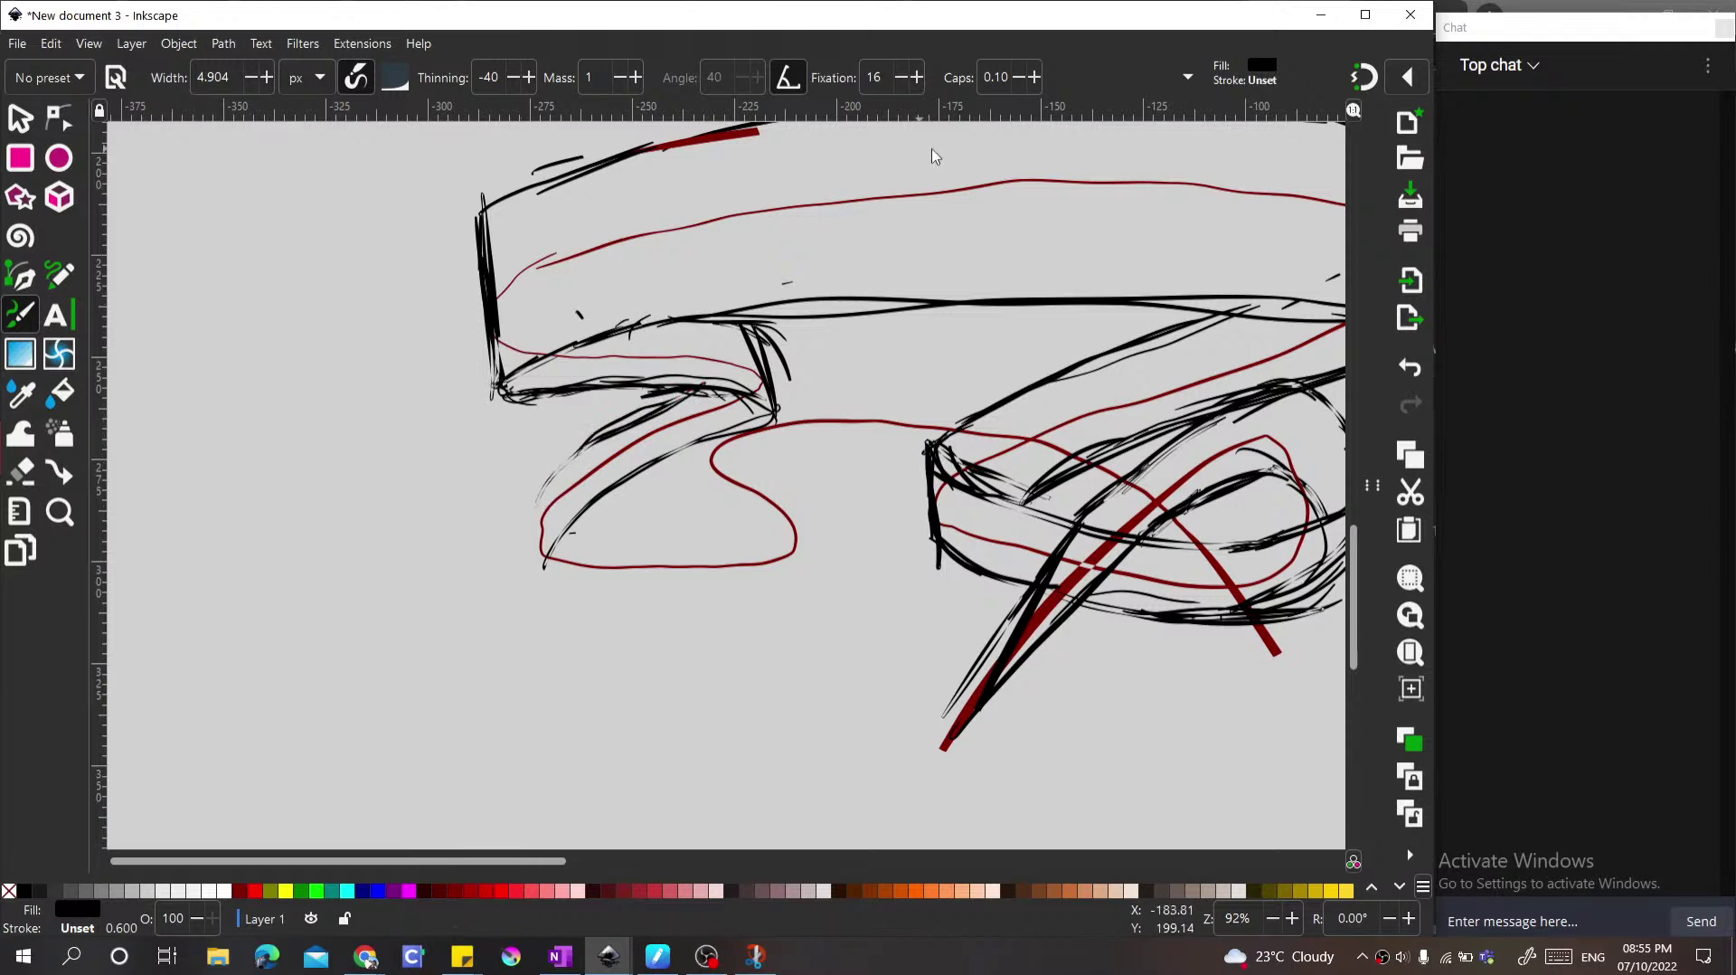
{"action": "mouse_move", "coordinate": [590, 454]}
{"action": "left_mouse_down"}
{"action": "mouse_move", "coordinate": [542, 496]}
{"action": "mouse_move", "coordinate": [591, 429]}
{"action": "mouse_move", "coordinate": [530, 508]}
{"action": "mouse_move", "coordinate": [560, 469]}
{"action": "mouse_move", "coordinate": [541, 525]}
{"action": "mouse_move", "coordinate": [540, 485]}
{"action": "mouse_move", "coordinate": [543, 547]}
{"action": "mouse_move", "coordinate": [539, 488]}
{"action": "mouse_move", "coordinate": [535, 509]}
{"action": "mouse_move", "coordinate": [551, 569]}
{"action": "mouse_move", "coordinate": [532, 501]}
{"action": "mouse_move", "coordinate": [551, 568]}
{"action": "mouse_move", "coordinate": [580, 500]}
{"action": "mouse_move", "coordinate": [561, 540]}
{"action": "mouse_move", "coordinate": [668, 446]}
{"action": "mouse_move", "coordinate": [785, 384]}
{"action": "left_mouse_up"}
Step: Sketch the upper and lower edges and the right end of the bottom fold along the red guide curve
{"action": "mouse_move", "coordinate": [546, 567]}
{"action": "left_mouse_down"}
{"action": "mouse_move", "coordinate": [553, 588]}
{"action": "mouse_move", "coordinate": [764, 600]}
{"action": "mouse_move", "coordinate": [809, 583]}
{"action": "mouse_move", "coordinate": [828, 543]}
{"action": "left_mouse_up"}
{"action": "mouse_move", "coordinate": [562, 566]}
{"action": "left_mouse_down"}
{"action": "mouse_move", "coordinate": [548, 571]}
{"action": "mouse_move", "coordinate": [602, 593]}
{"action": "mouse_move", "coordinate": [731, 604]}
{"action": "mouse_move", "coordinate": [801, 586]}
{"action": "mouse_move", "coordinate": [803, 538]}
{"action": "mouse_move", "coordinate": [801, 590]}
{"action": "mouse_move", "coordinate": [797, 472]}
{"action": "left_mouse_up"}
{"action": "mouse_move", "coordinate": [574, 528]}
{"action": "left_mouse_down"}
{"action": "mouse_move", "coordinate": [629, 545]}
{"action": "mouse_move", "coordinate": [571, 534]}
{"action": "mouse_move", "coordinate": [670, 551]}
{"action": "mouse_move", "coordinate": [776, 533]}
{"action": "left_mouse_up"}
{"action": "mouse_move", "coordinate": [572, 551]}
{"action": "left_mouse_down"}
{"action": "mouse_move", "coordinate": [797, 527]}
{"action": "mouse_move", "coordinate": [726, 553]}
{"action": "mouse_move", "coordinate": [805, 577]}
{"action": "left_mouse_up"}
{"action": "mouse_move", "coordinate": [796, 530]}
{"action": "left_mouse_down"}
{"action": "mouse_move", "coordinate": [707, 492]}
{"action": "mouse_move", "coordinate": [780, 530]}
{"action": "mouse_move", "coordinate": [795, 586]}
{"action": "left_mouse_up"}
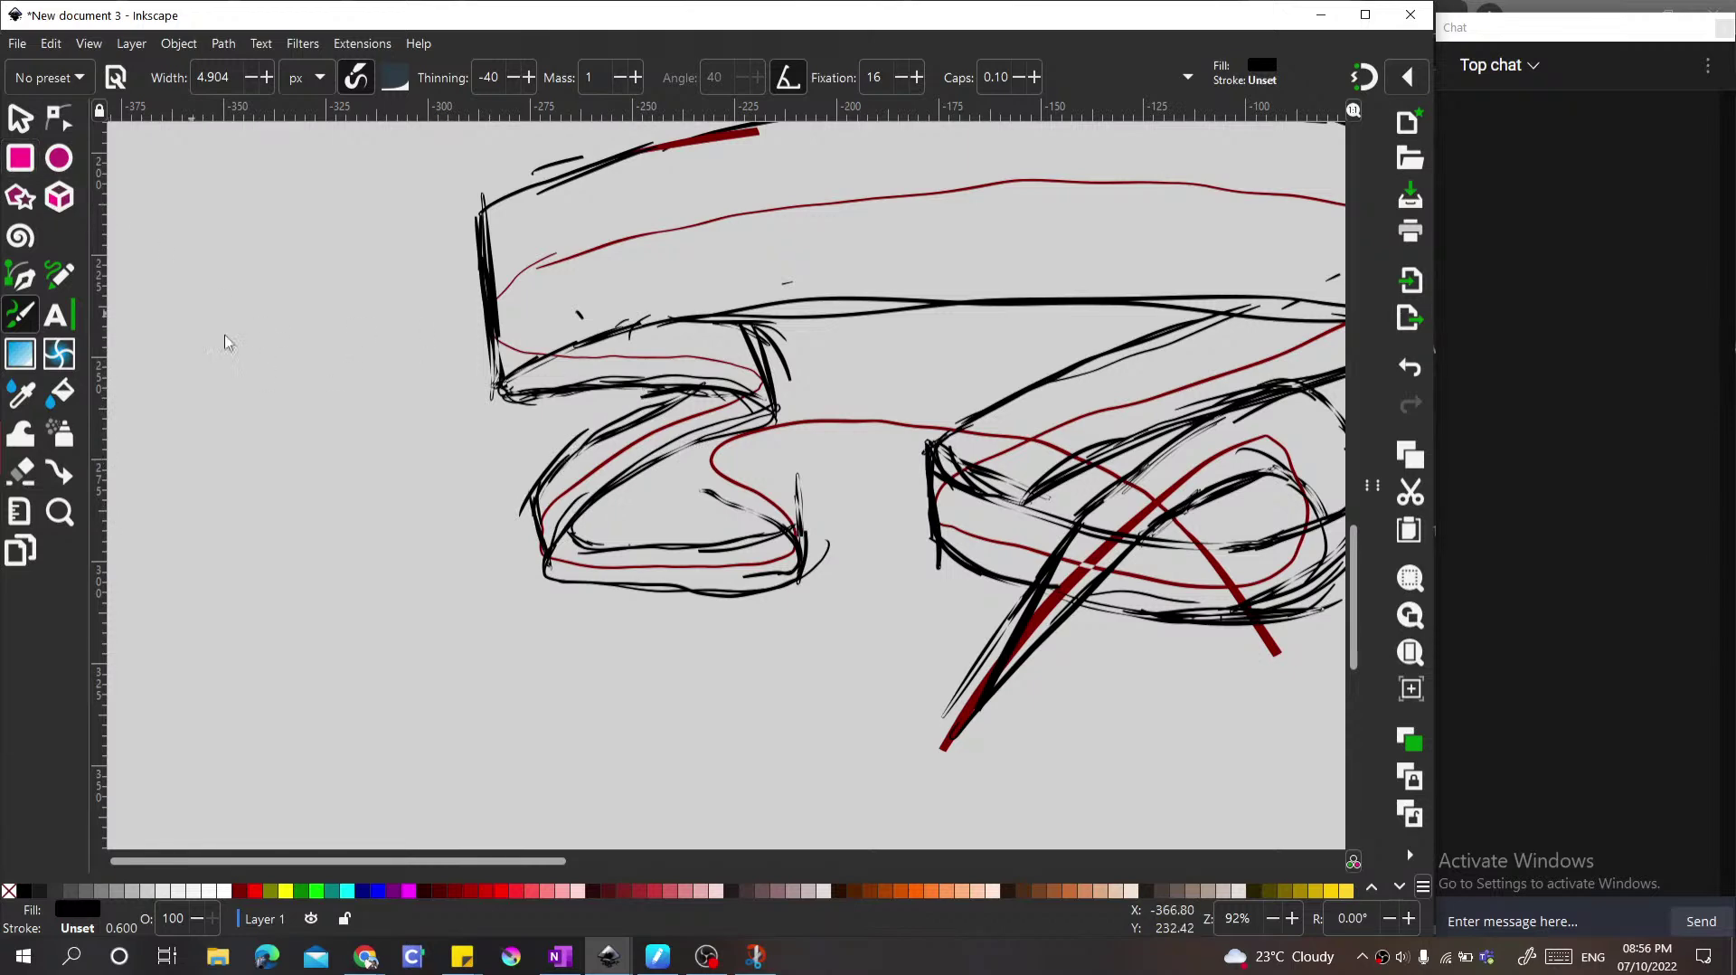
Step: Reinforce the diagonal band's outer edge and the bottom fold's lower edge with more calligraphy strokes
{"action": "key", "text": "w"}
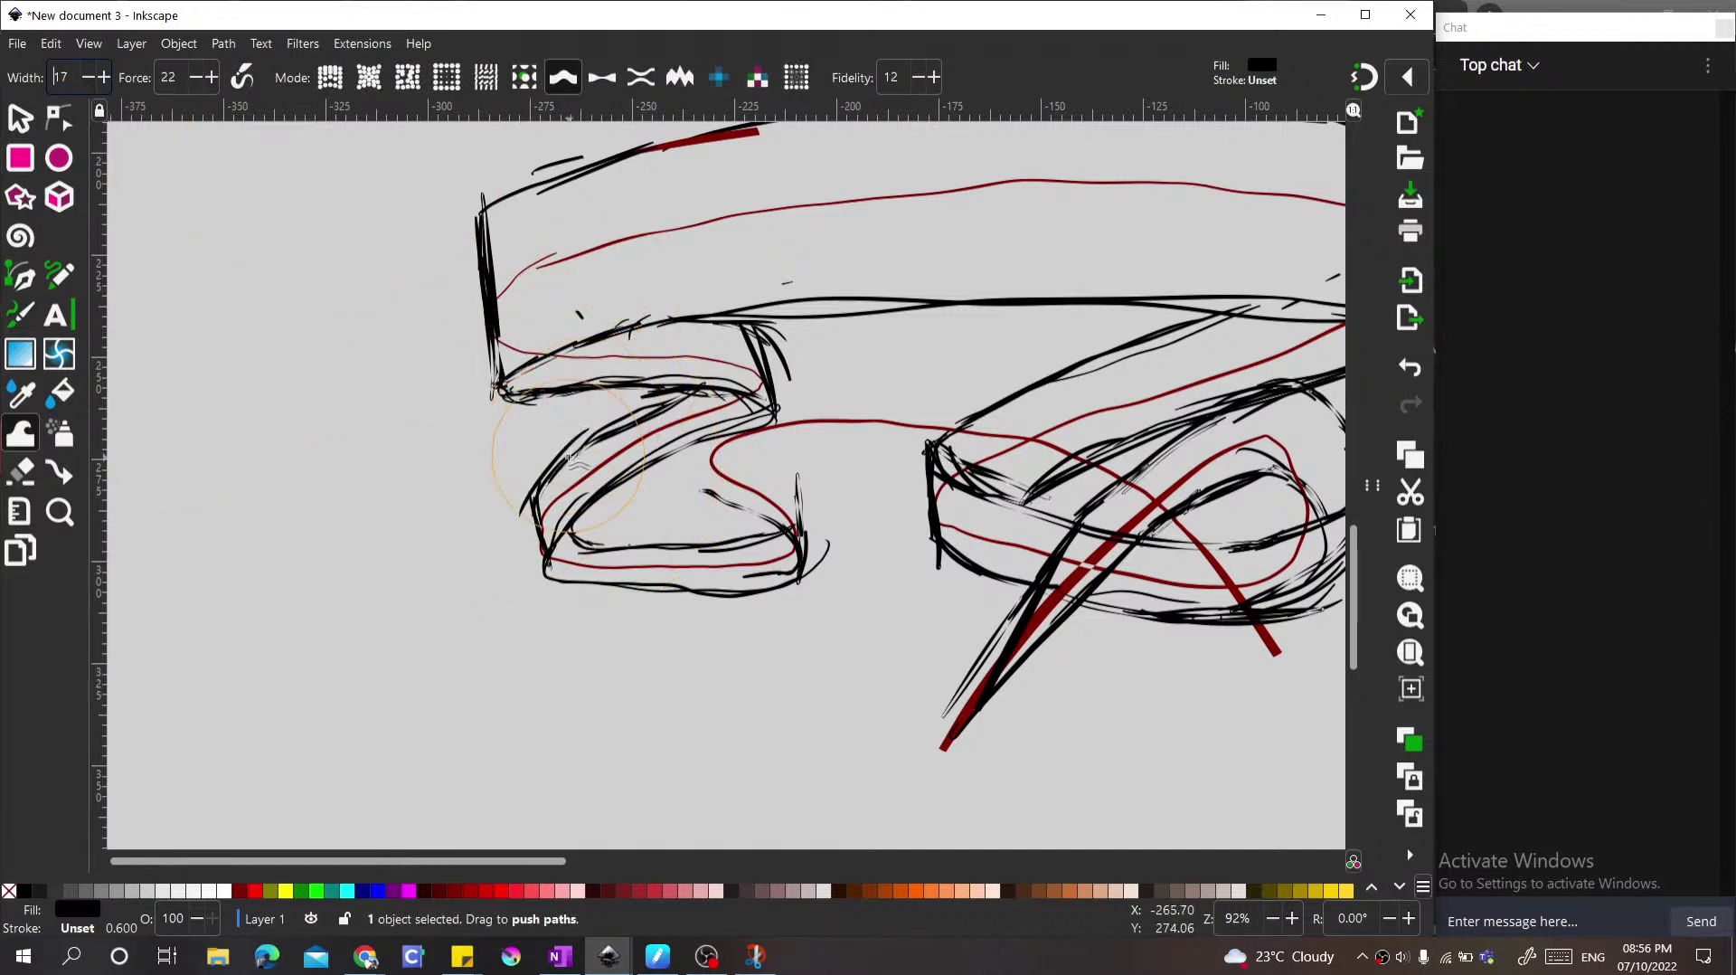
{"action": "key", "text": "n"}
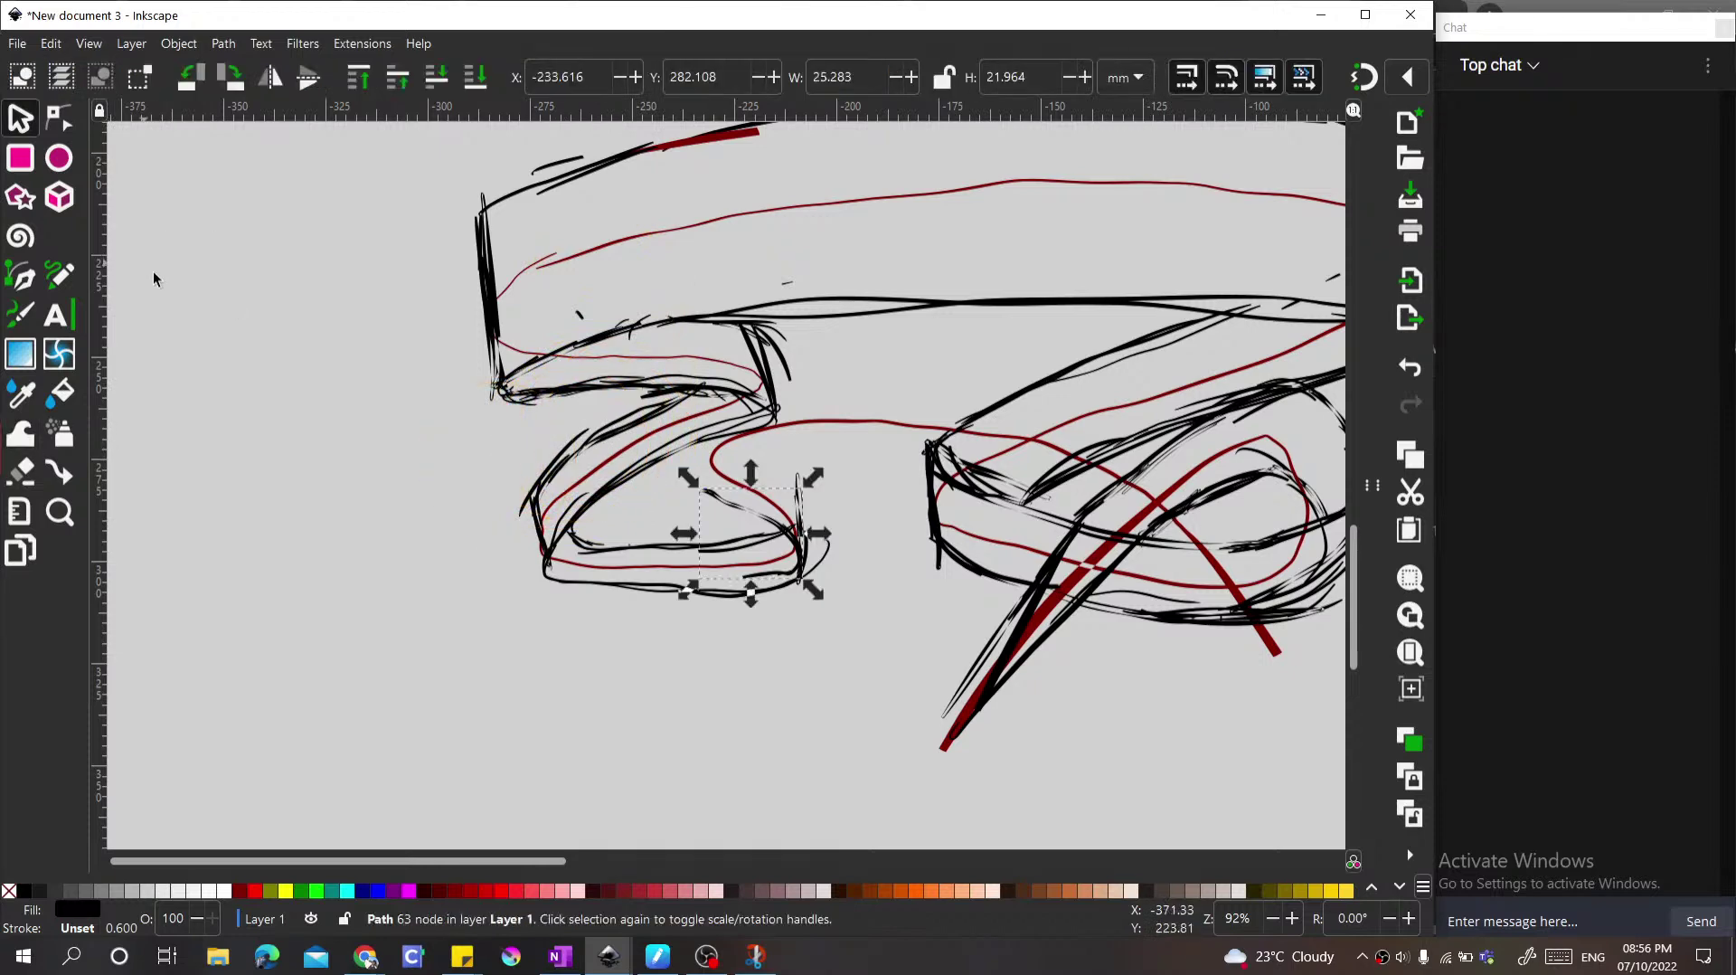
{"action": "key", "text": "c"}
{"action": "mouse_move", "coordinate": [543, 516]}
{"action": "left_mouse_down"}
{"action": "mouse_move", "coordinate": [529, 482]}
{"action": "mouse_move", "coordinate": [537, 510]}
{"action": "mouse_move", "coordinate": [574, 445]}
{"action": "mouse_move", "coordinate": [632, 411]}
{"action": "left_mouse_up"}
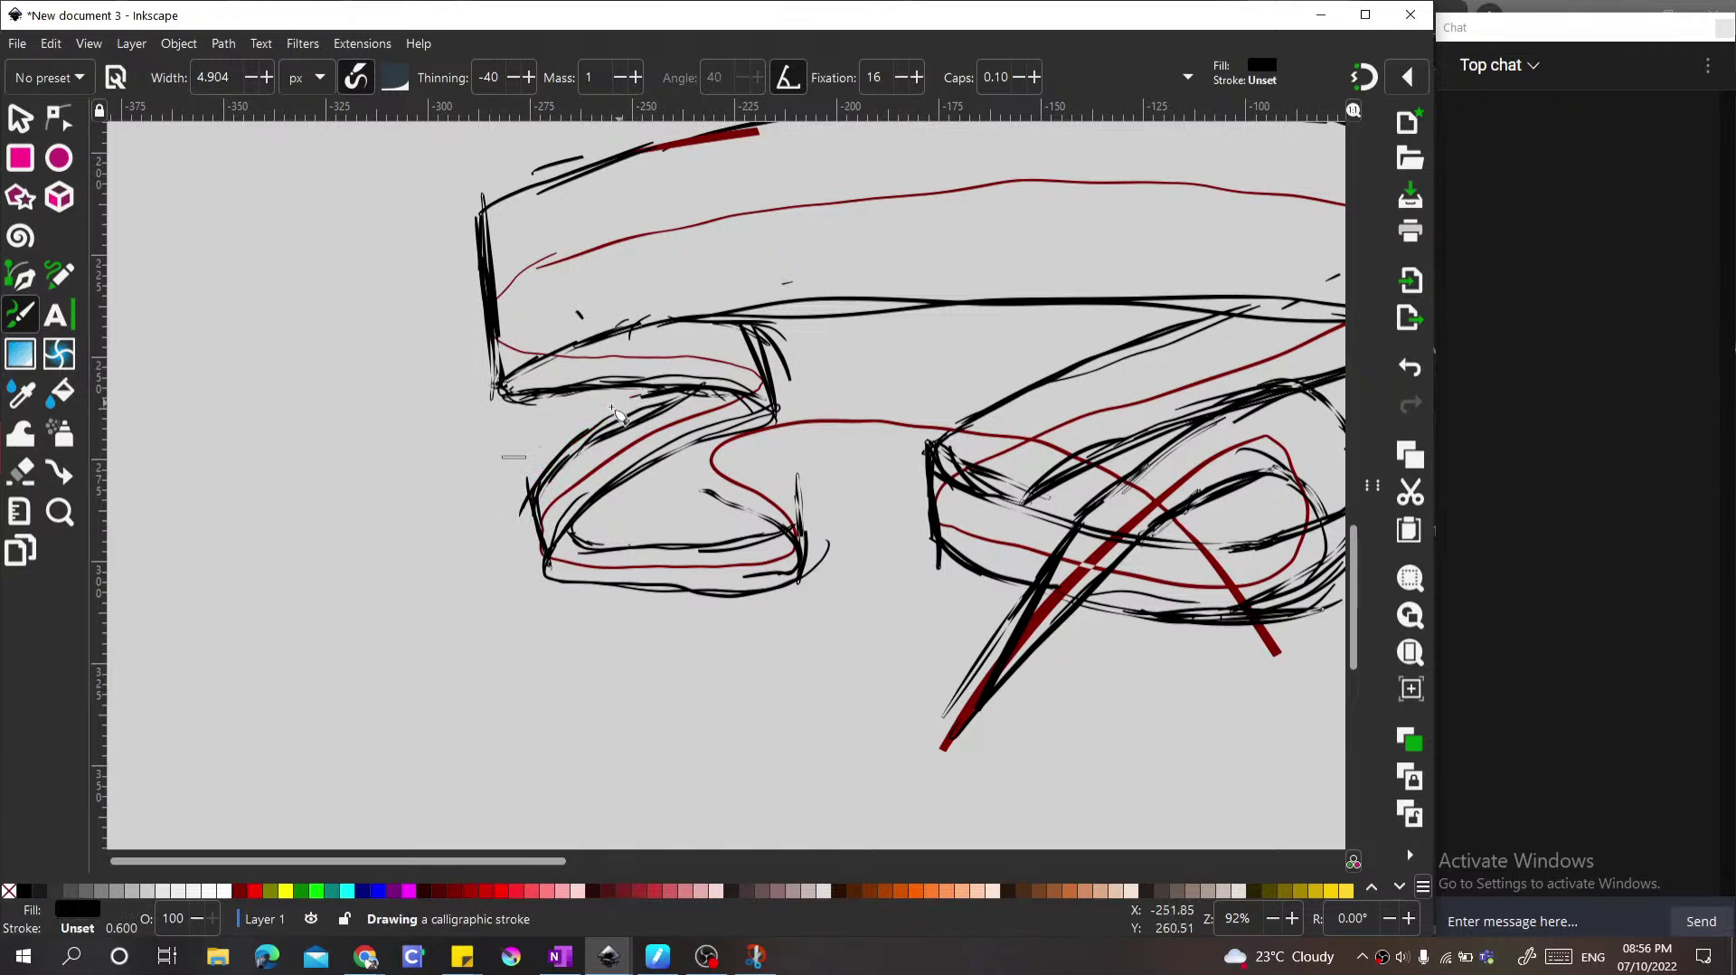
{"action": "mouse_move", "coordinate": [542, 488]}
{"action": "left_mouse_down"}
{"action": "mouse_move", "coordinate": [643, 385]}
{"action": "mouse_move", "coordinate": [543, 464]}
{"action": "mouse_move", "coordinate": [526, 526]}
{"action": "left_mouse_up"}
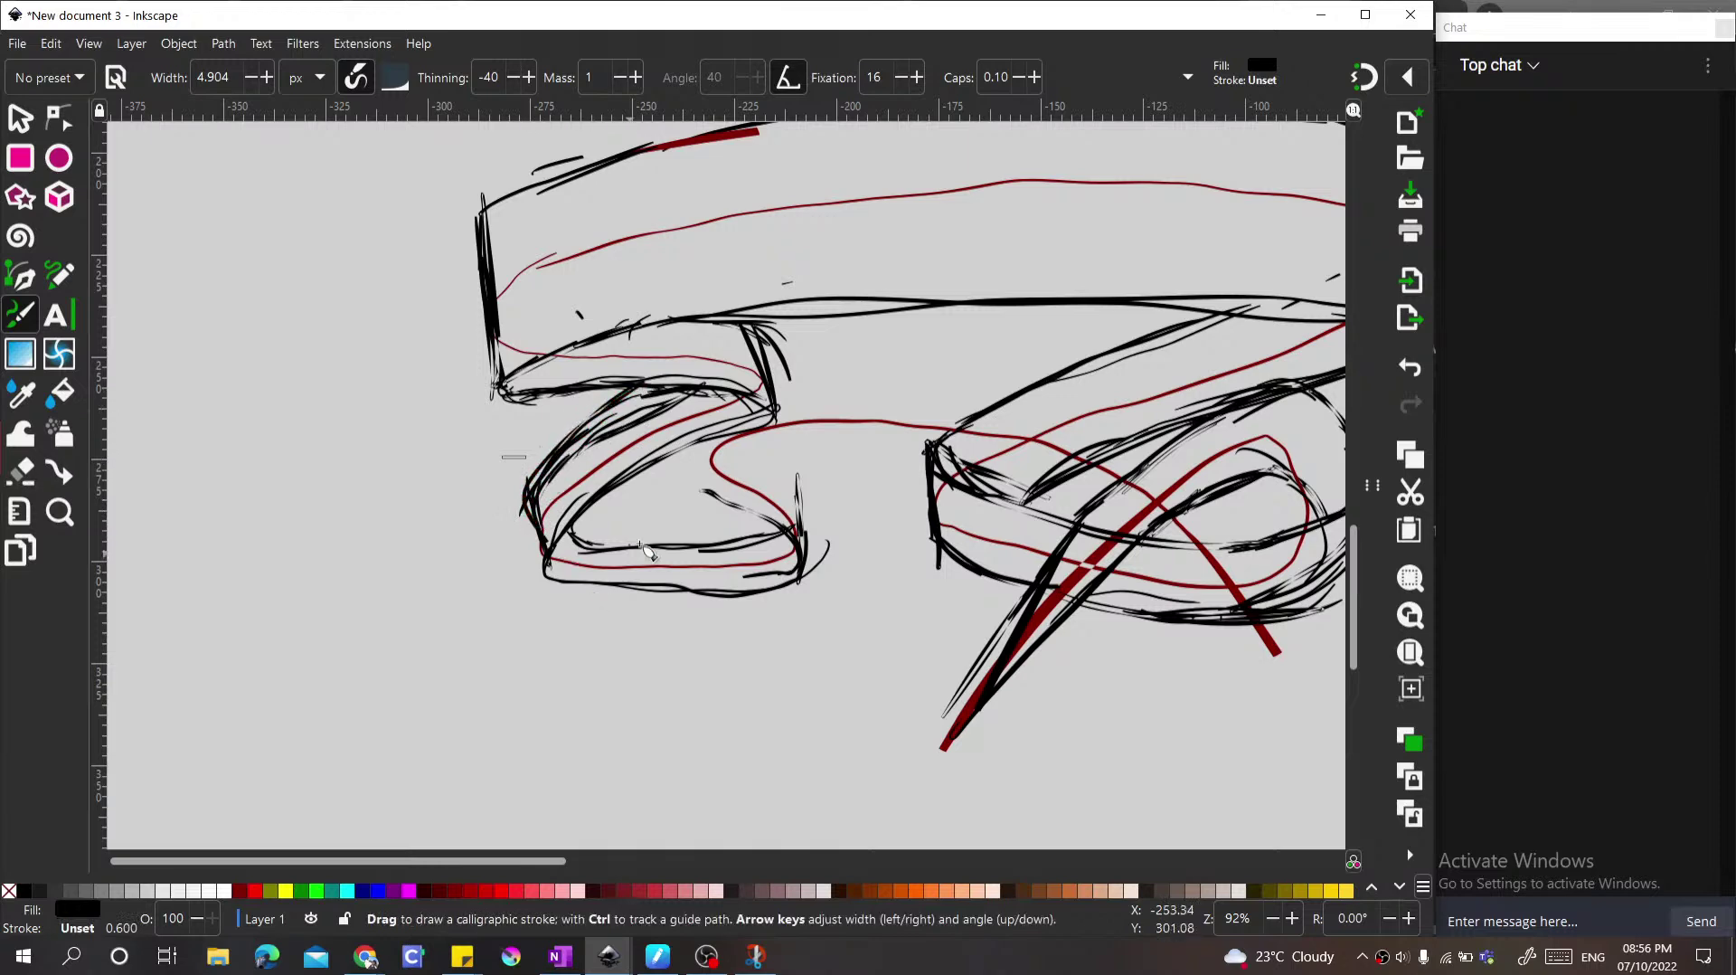
{"action": "mouse_move", "coordinate": [789, 543]}
{"action": "left_mouse_down"}
{"action": "mouse_move", "coordinate": [721, 495]}
{"action": "mouse_move", "coordinate": [717, 443]}
{"action": "mouse_move", "coordinate": [735, 521]}
{"action": "mouse_move", "coordinate": [805, 538]}
{"action": "mouse_move", "coordinate": [803, 562]}
{"action": "mouse_move", "coordinate": [795, 505]}
{"action": "mouse_move", "coordinate": [740, 446]}
{"action": "mouse_move", "coordinate": [734, 510]}
{"action": "mouse_move", "coordinate": [729, 479]}
{"action": "mouse_move", "coordinate": [751, 457]}
{"action": "mouse_move", "coordinate": [729, 498]}
{"action": "mouse_move", "coordinate": [802, 568]}
{"action": "mouse_move", "coordinate": [714, 597]}
{"action": "mouse_move", "coordinate": [540, 552]}
{"action": "left_mouse_up"}
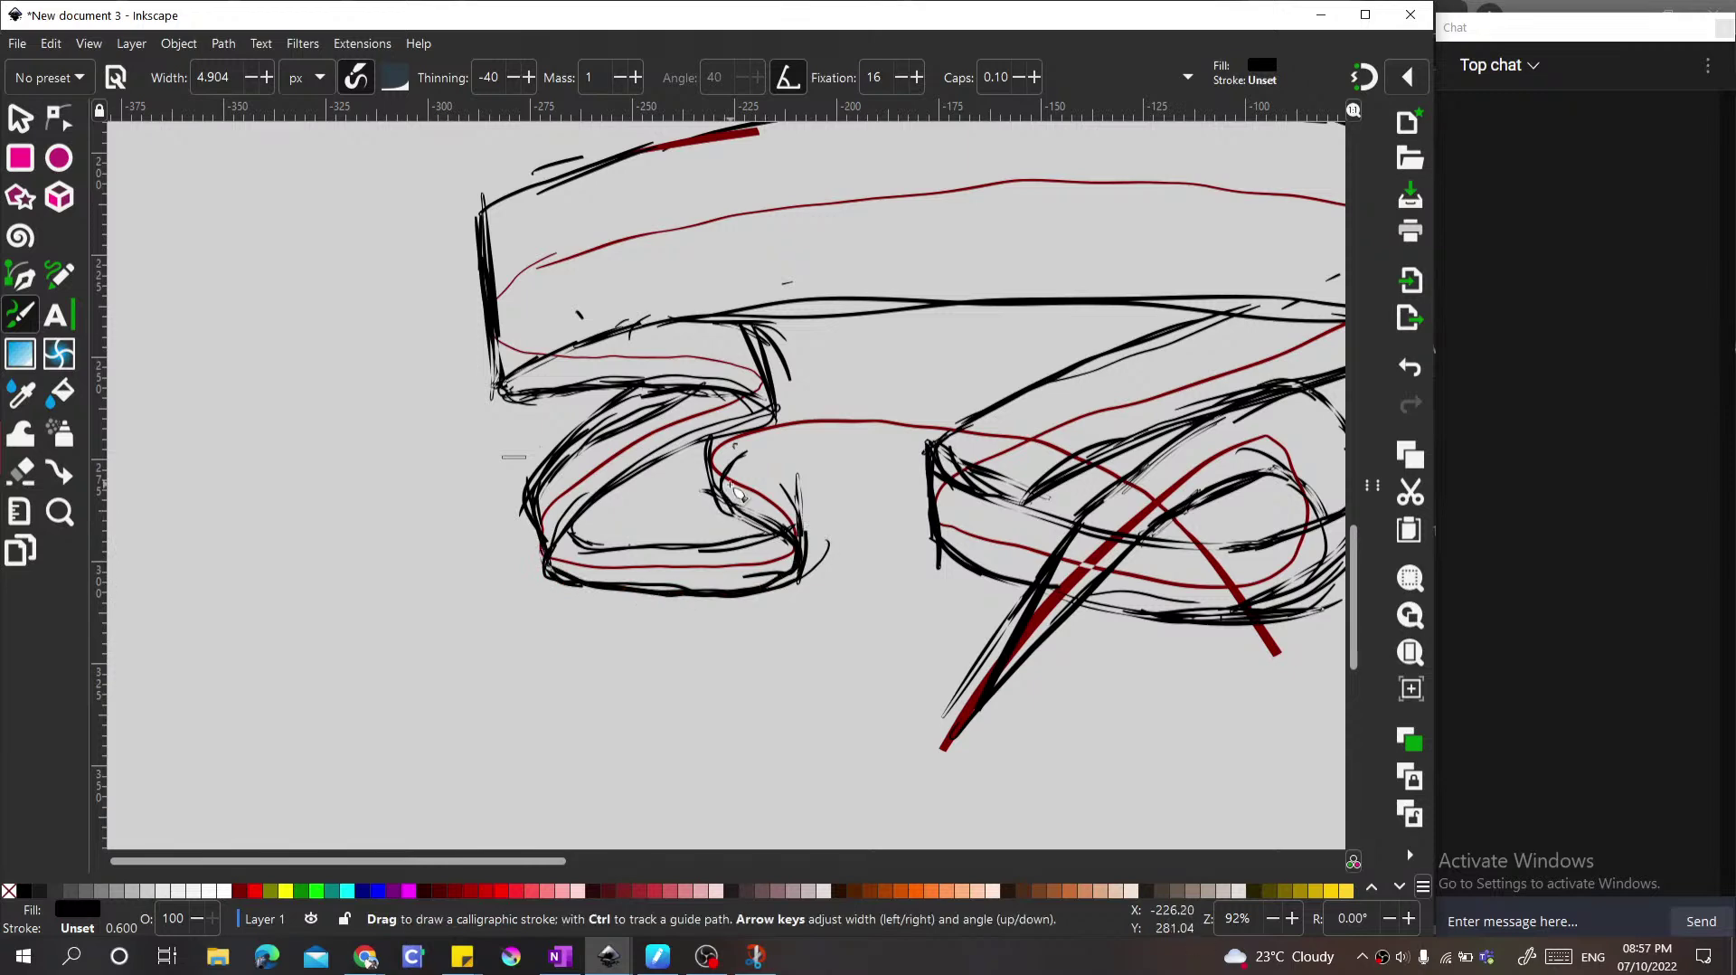
Step: Sketch both edges of the narrow band curving up from the bottom fold's right end, starting the inner curve toward the loop
{"action": "left_click_drag", "start_coordinate": [758, 451], "coordinate": [767, 462]}
{"action": "mouse_move", "coordinate": [737, 457]}
{"action": "left_mouse_down"}
{"action": "mouse_move", "coordinate": [778, 447]}
{"action": "mouse_move", "coordinate": [883, 437]}
{"action": "left_mouse_up"}
{"action": "mouse_move", "coordinate": [713, 446]}
{"action": "left_mouse_down"}
{"action": "mouse_move", "coordinate": [723, 491]}
{"action": "mouse_move", "coordinate": [809, 545]}
{"action": "mouse_move", "coordinate": [779, 590]}
{"action": "left_mouse_up"}
{"action": "mouse_move", "coordinate": [799, 527]}
{"action": "left_mouse_down"}
{"action": "mouse_move", "coordinate": [781, 481]}
{"action": "mouse_move", "coordinate": [798, 493]}
{"action": "mouse_move", "coordinate": [747, 461]}
{"action": "left_mouse_up"}
{"action": "mouse_move", "coordinate": [746, 461]}
{"action": "left_mouse_down"}
{"action": "mouse_move", "coordinate": [819, 529]}
{"action": "mouse_move", "coordinate": [810, 508]}
{"action": "left_mouse_up"}
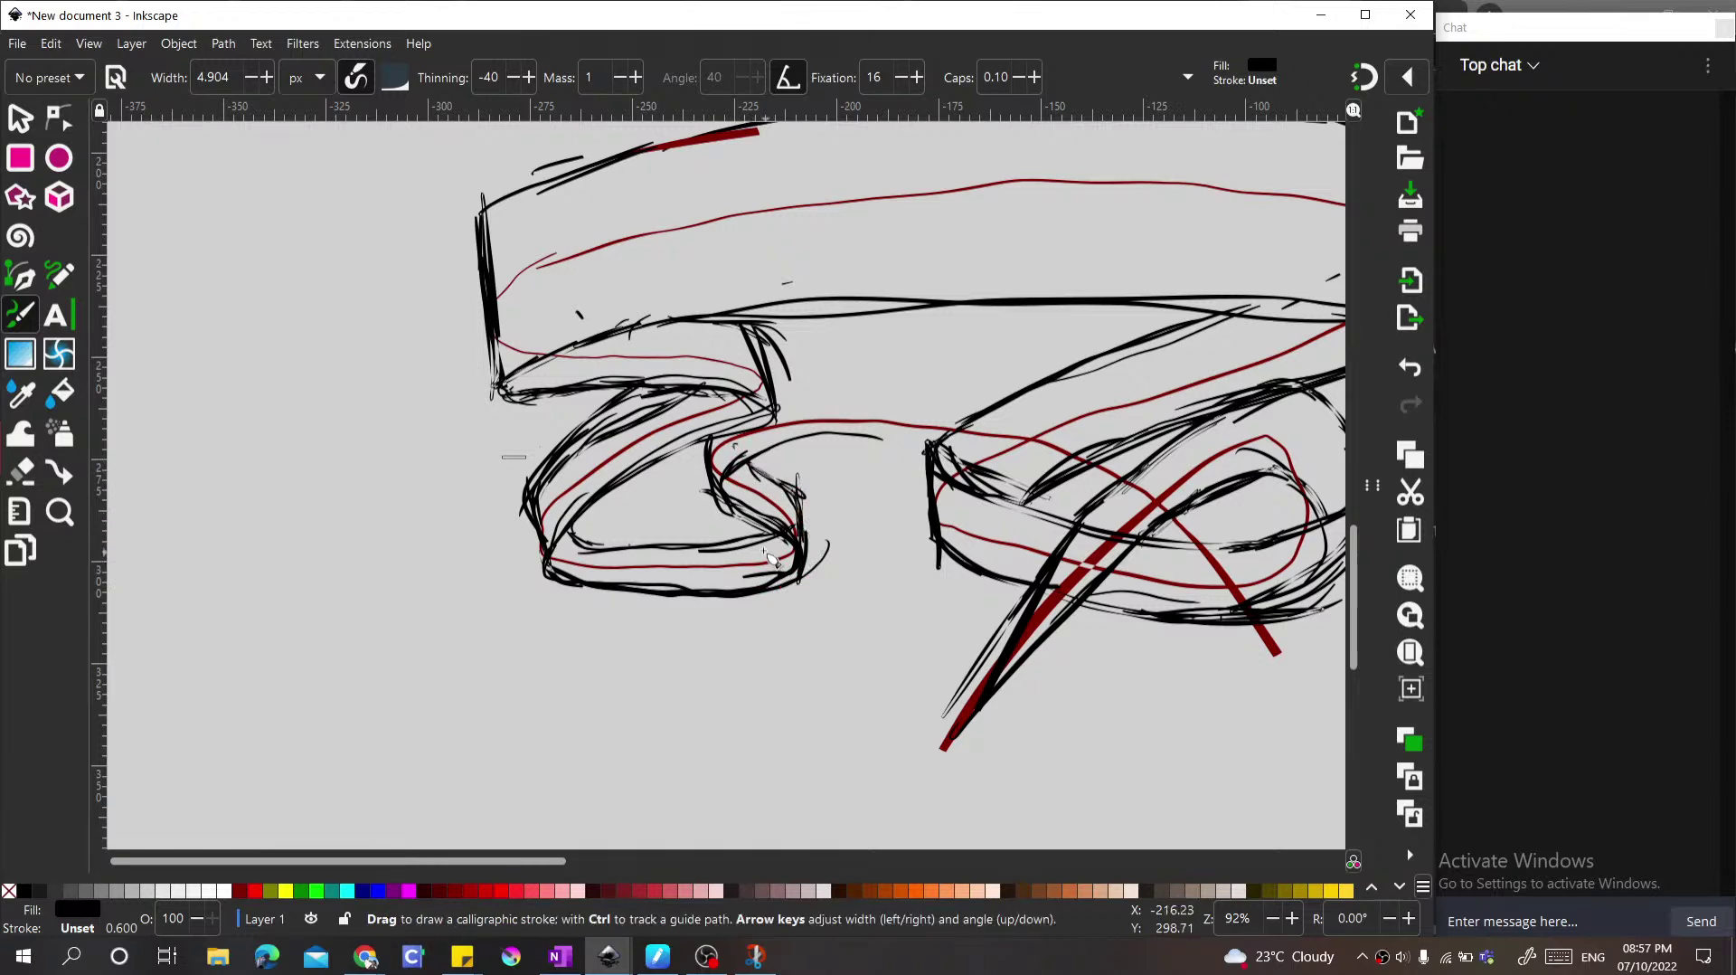
Step: Sketch the lower and upper edges of the band running from the left folds to the loop, undoing the misplaced stroke
{"action": "scroll", "coordinate": [770, 557], "scroll_direction": "right", "scroll_amount": 5}
{"action": "scroll", "coordinate": [770, 558], "scroll_direction": "up", "scroll_amount": 1}
{"action": "left_click_drag", "start_coordinate": [540, 538], "coordinate": [547, 543]}
{"action": "mouse_move", "coordinate": [543, 542]}
{"action": "left_mouse_down"}
{"action": "mouse_move", "coordinate": [577, 583]}
{"action": "mouse_move", "coordinate": [571, 562]}
{"action": "mouse_move", "coordinate": [534, 553]}
{"action": "mouse_move", "coordinate": [554, 529]}
{"action": "mouse_move", "coordinate": [637, 485]}
{"action": "mouse_move", "coordinate": [687, 485]}
{"action": "left_mouse_up"}
{"action": "key", "text": "ctrl+z"}
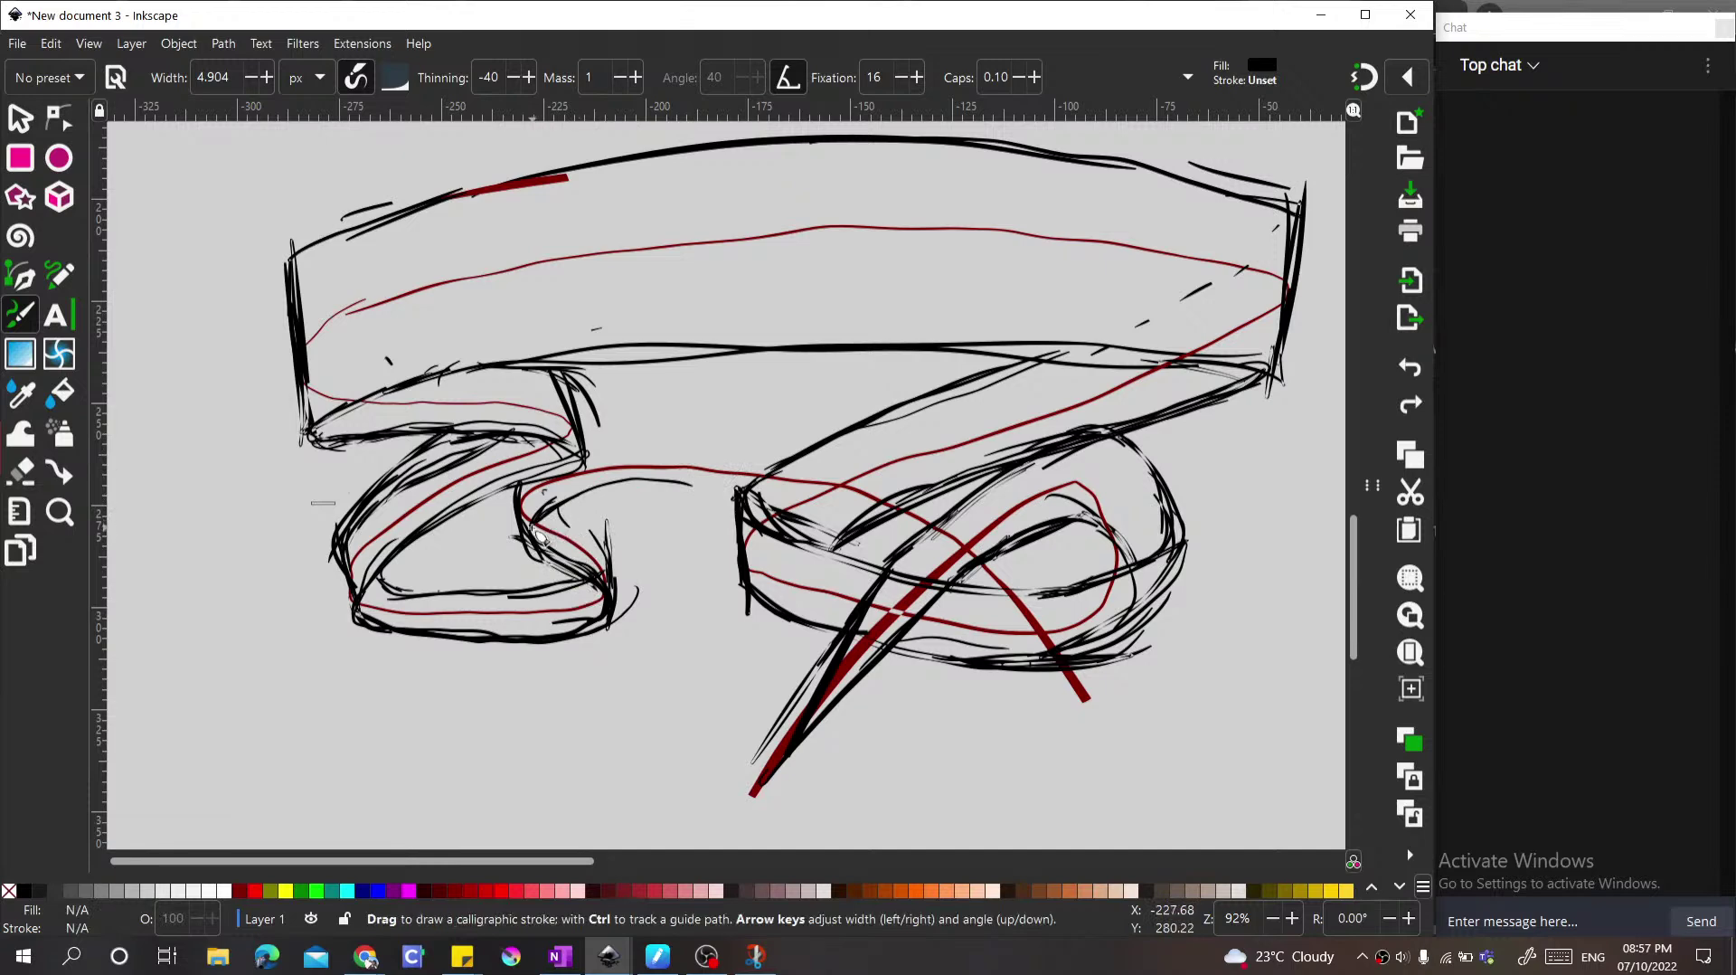
{"action": "mouse_move", "coordinate": [540, 534]}
{"action": "left_mouse_down"}
{"action": "mouse_move", "coordinate": [647, 481]}
{"action": "mouse_move", "coordinate": [737, 486]}
{"action": "left_mouse_up"}
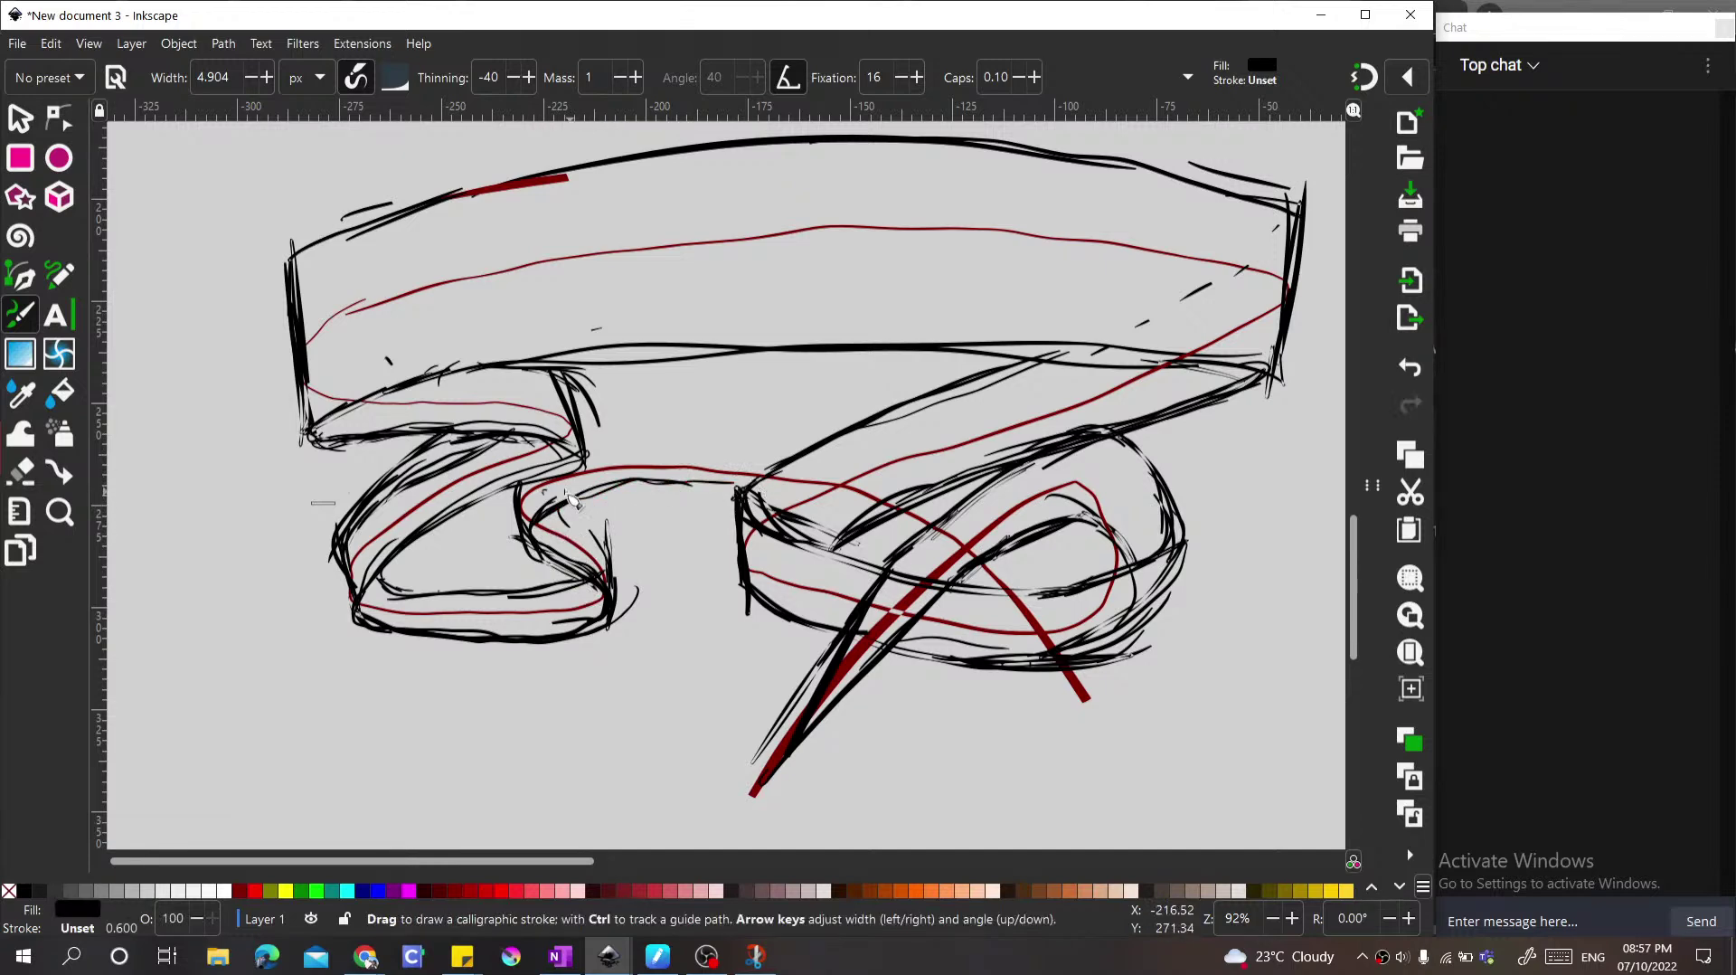
{"action": "left_click_drag", "start_coordinate": [583, 463], "coordinate": [751, 450]}
{"action": "mouse_move", "coordinate": [583, 462]}
{"action": "left_mouse_down"}
{"action": "mouse_move", "coordinate": [762, 452]}
{"action": "mouse_move", "coordinate": [567, 471]}
{"action": "mouse_move", "coordinate": [540, 524]}
{"action": "mouse_move", "coordinate": [589, 535]}
{"action": "mouse_move", "coordinate": [567, 514]}
{"action": "mouse_move", "coordinate": [621, 568]}
{"action": "mouse_move", "coordinate": [578, 524]}
{"action": "left_mouse_up"}
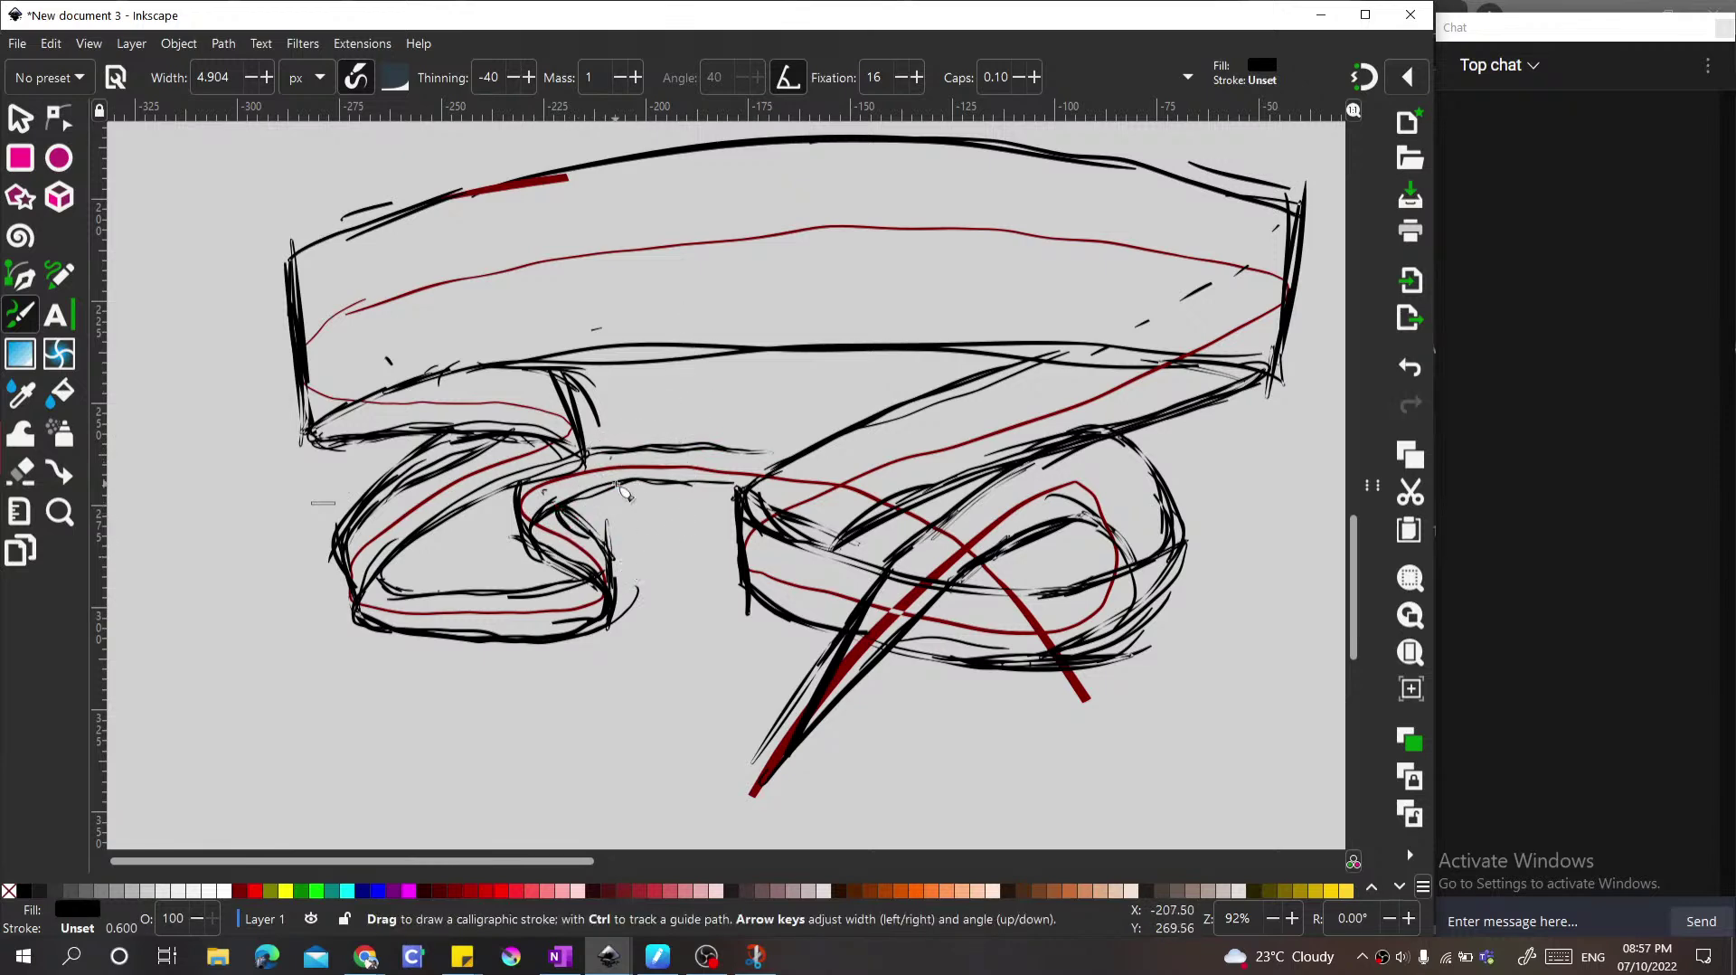
Step: Hatch the outer side of the left diagonal fold and sketch an inner edge inside the small bottom fold
{"action": "key", "text": "space"}
{"action": "key", "text": "space"}
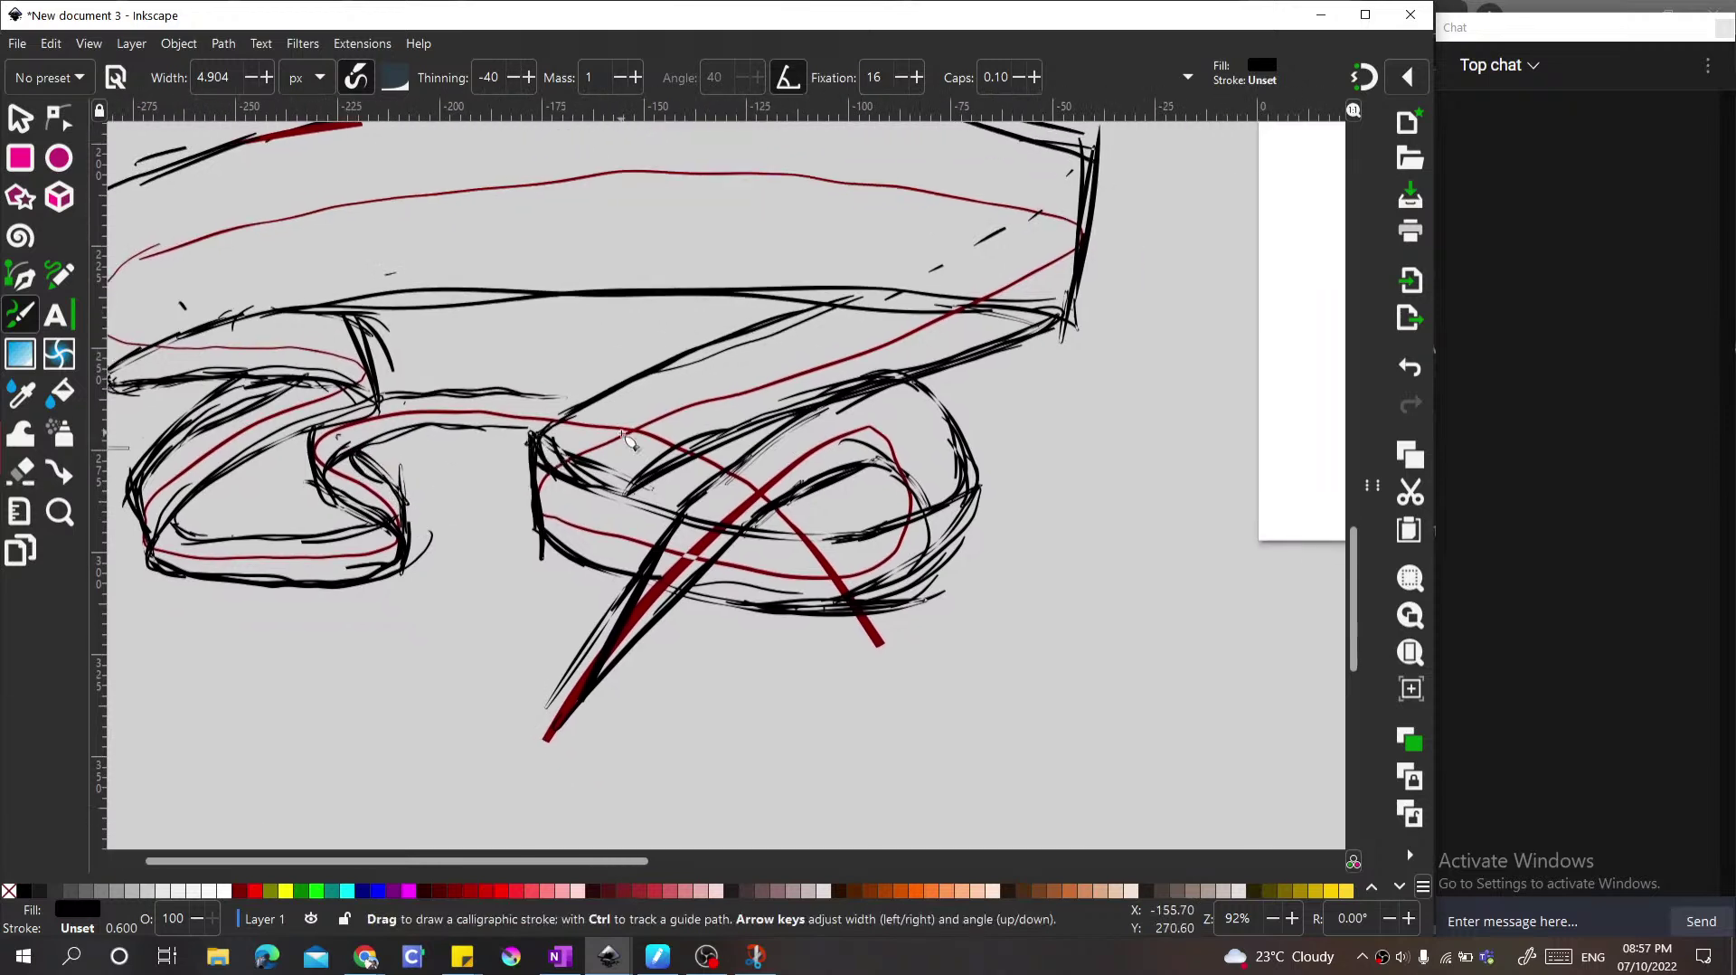
{"action": "key", "text": "space"}
{"action": "key", "text": "space"}
{"action": "key", "text": "space"}
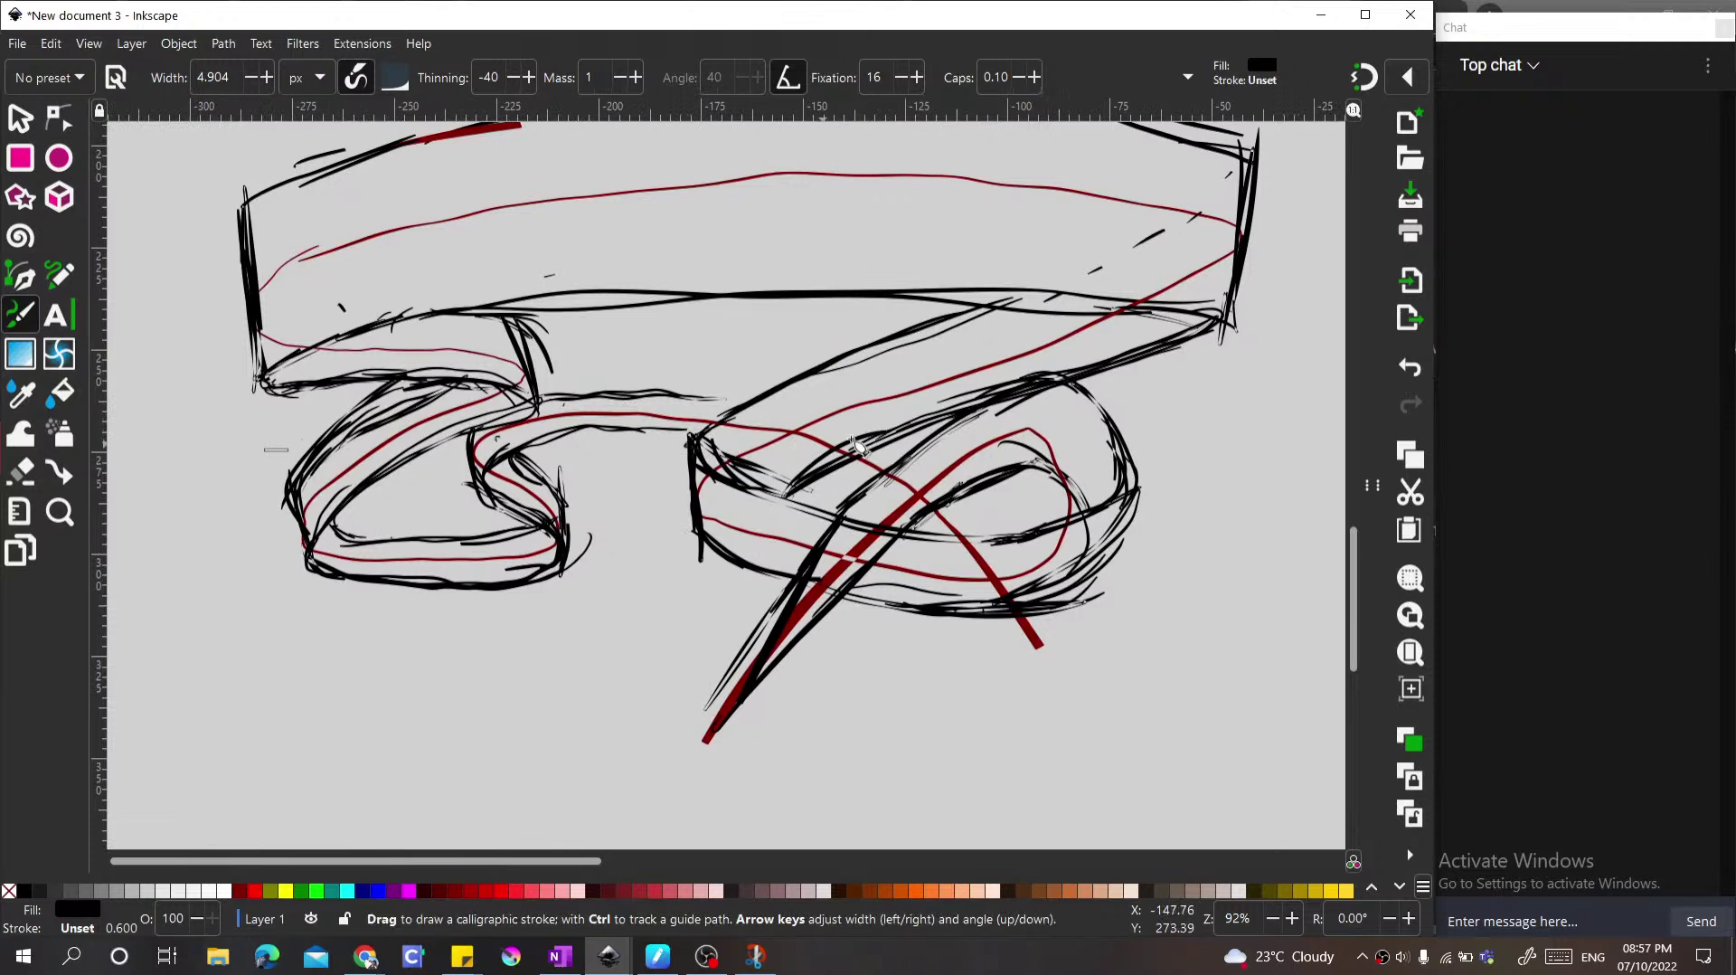
{"action": "key", "text": "space"}
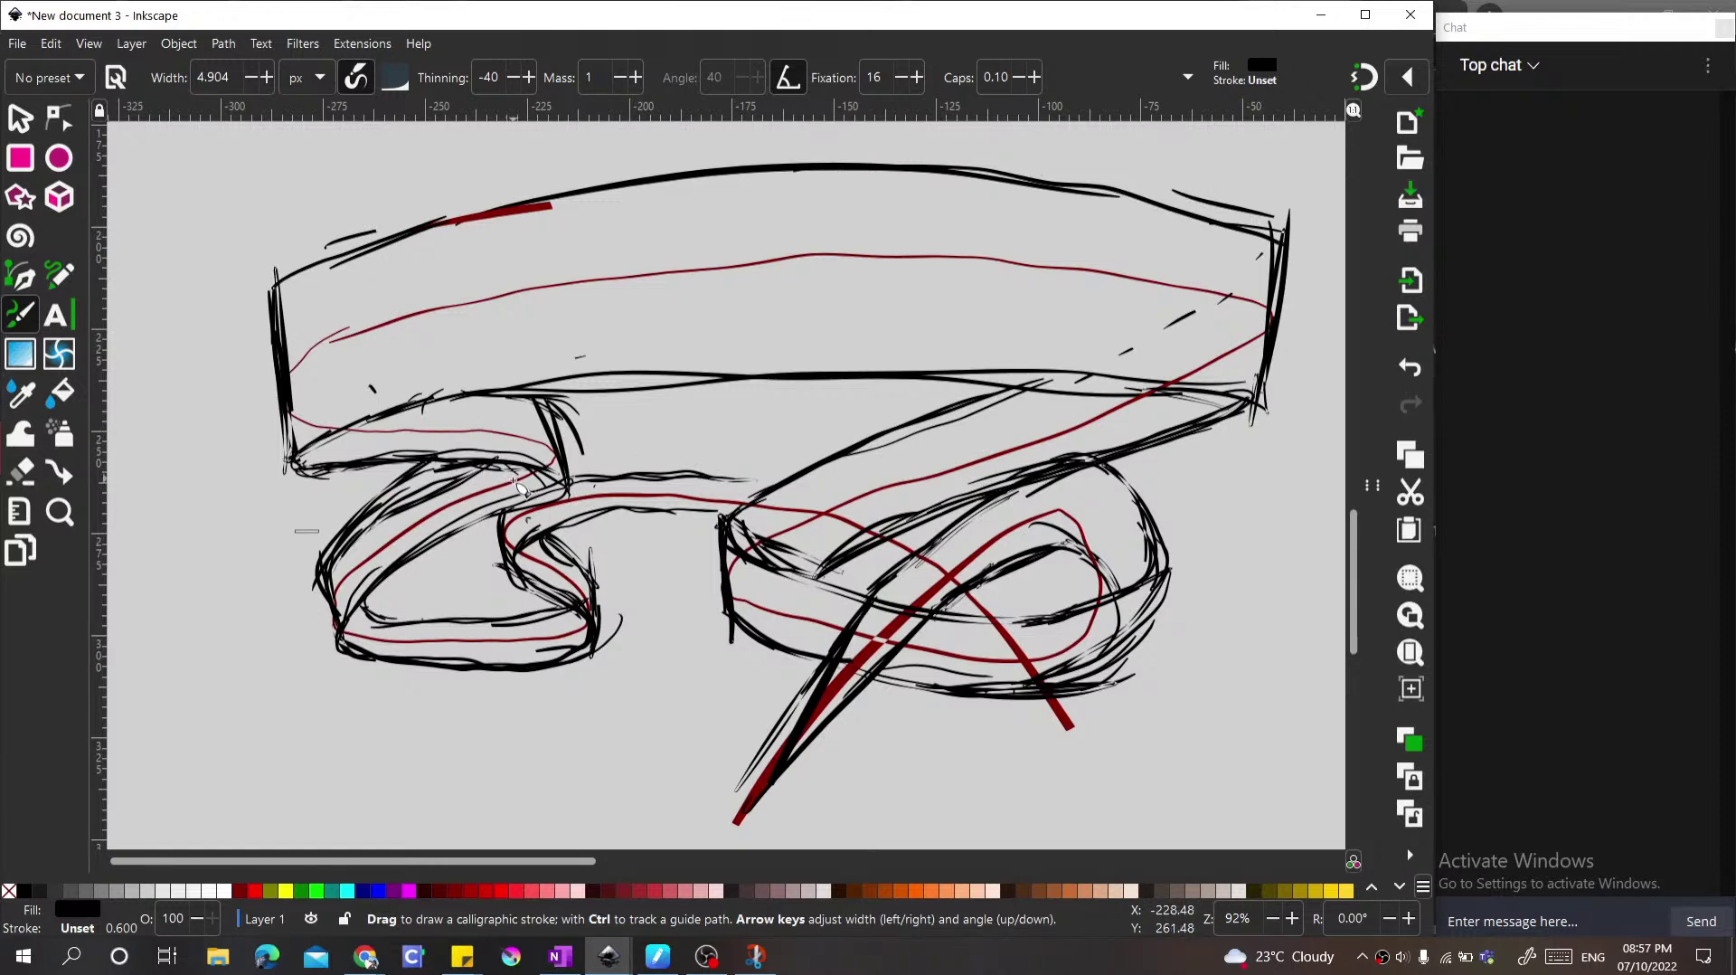
{"action": "left_click_drag", "start_coordinate": [549, 389], "coordinate": [563, 439]}
{"action": "mouse_move", "coordinate": [380, 476]}
{"action": "left_mouse_down"}
{"action": "mouse_move", "coordinate": [322, 519]}
{"action": "mouse_move", "coordinate": [396, 460]}
{"action": "mouse_move", "coordinate": [315, 535]}
{"action": "mouse_move", "coordinate": [322, 549]}
{"action": "mouse_move", "coordinate": [349, 481]}
{"action": "mouse_move", "coordinate": [365, 496]}
{"action": "mouse_move", "coordinate": [317, 544]}
{"action": "mouse_move", "coordinate": [381, 484]}
{"action": "mouse_move", "coordinate": [321, 564]}
{"action": "mouse_move", "coordinate": [386, 652]}
{"action": "mouse_move", "coordinate": [419, 582]}
{"action": "mouse_move", "coordinate": [511, 578]}
{"action": "mouse_move", "coordinate": [385, 577]}
{"action": "mouse_move", "coordinate": [445, 581]}
{"action": "mouse_move", "coordinate": [407, 579]}
{"action": "left_mouse_up"}
{"action": "mouse_move", "coordinate": [402, 577]}
{"action": "left_mouse_down"}
{"action": "mouse_move", "coordinate": [511, 592]}
{"action": "mouse_move", "coordinate": [499, 570]}
{"action": "mouse_move", "coordinate": [417, 559]}
{"action": "mouse_move", "coordinate": [417, 586]}
{"action": "mouse_move", "coordinate": [520, 583]}
{"action": "mouse_move", "coordinate": [416, 565]}
{"action": "mouse_move", "coordinate": [561, 592]}
{"action": "left_mouse_up"}
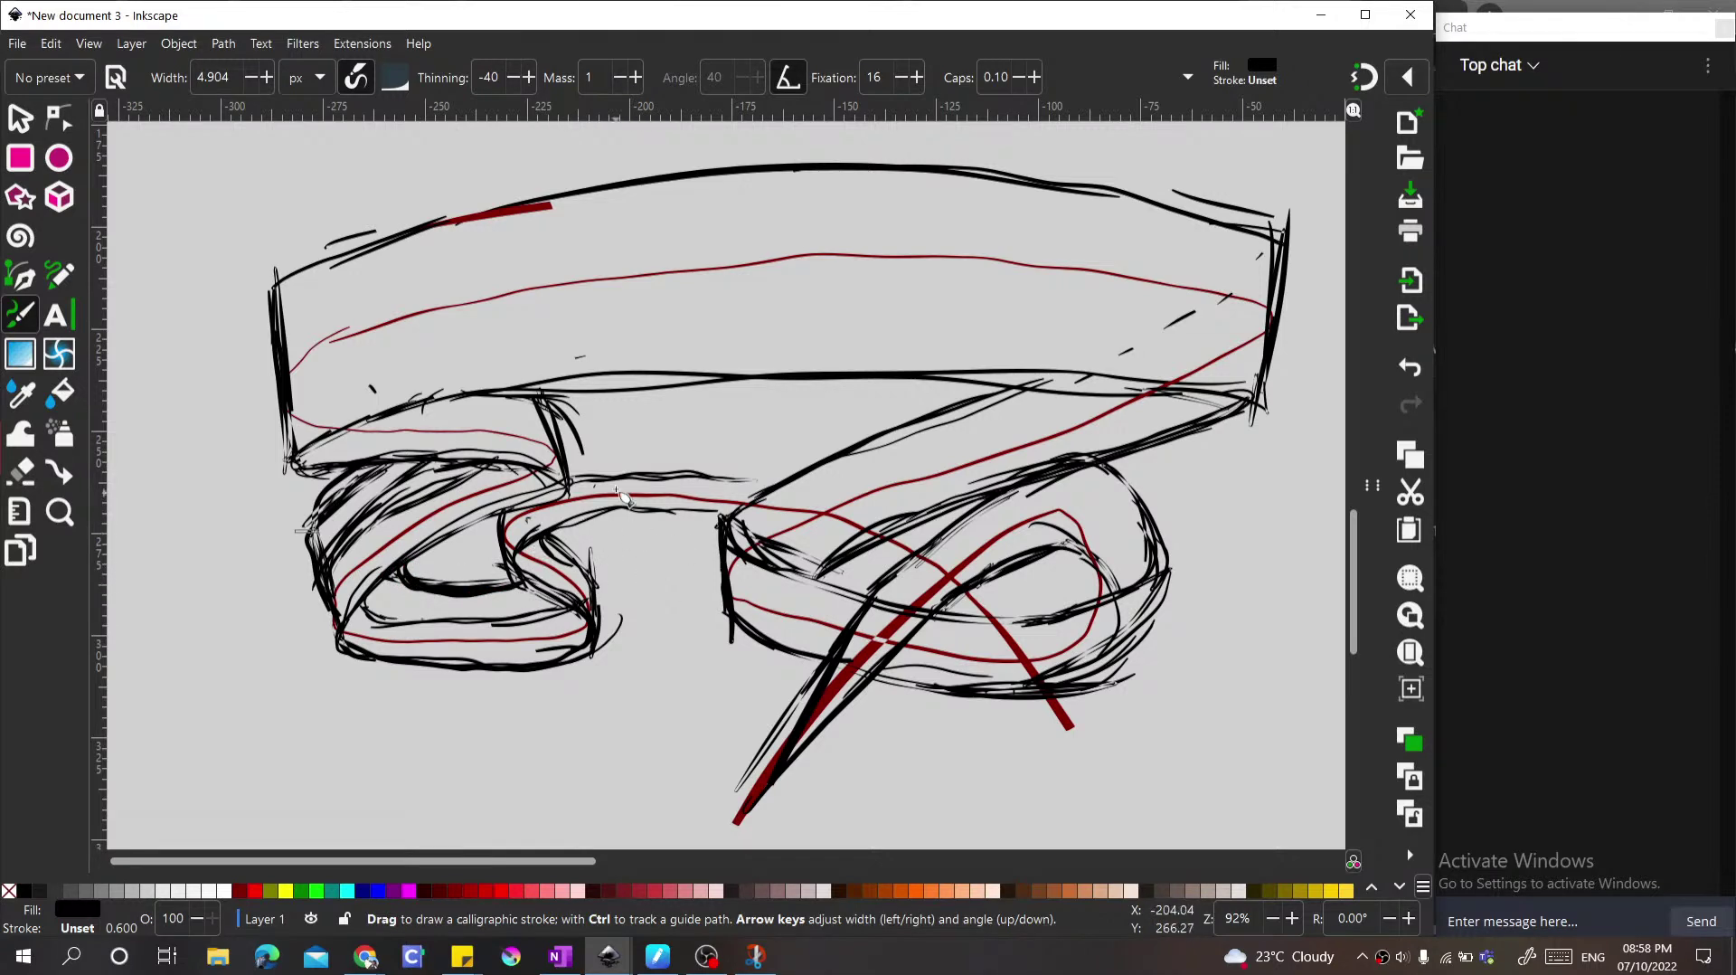
Step: Sketch a higher upper edge for the connecting band and extend its edges across the loop to the lower end of the red guide
{"action": "mouse_move", "coordinate": [576, 470]}
{"action": "left_mouse_down"}
{"action": "mouse_move", "coordinate": [660, 438]}
{"action": "mouse_move", "coordinate": [764, 449]}
{"action": "mouse_move", "coordinate": [588, 448]}
{"action": "mouse_move", "coordinate": [779, 465]}
{"action": "mouse_move", "coordinate": [579, 445]}
{"action": "left_mouse_up"}
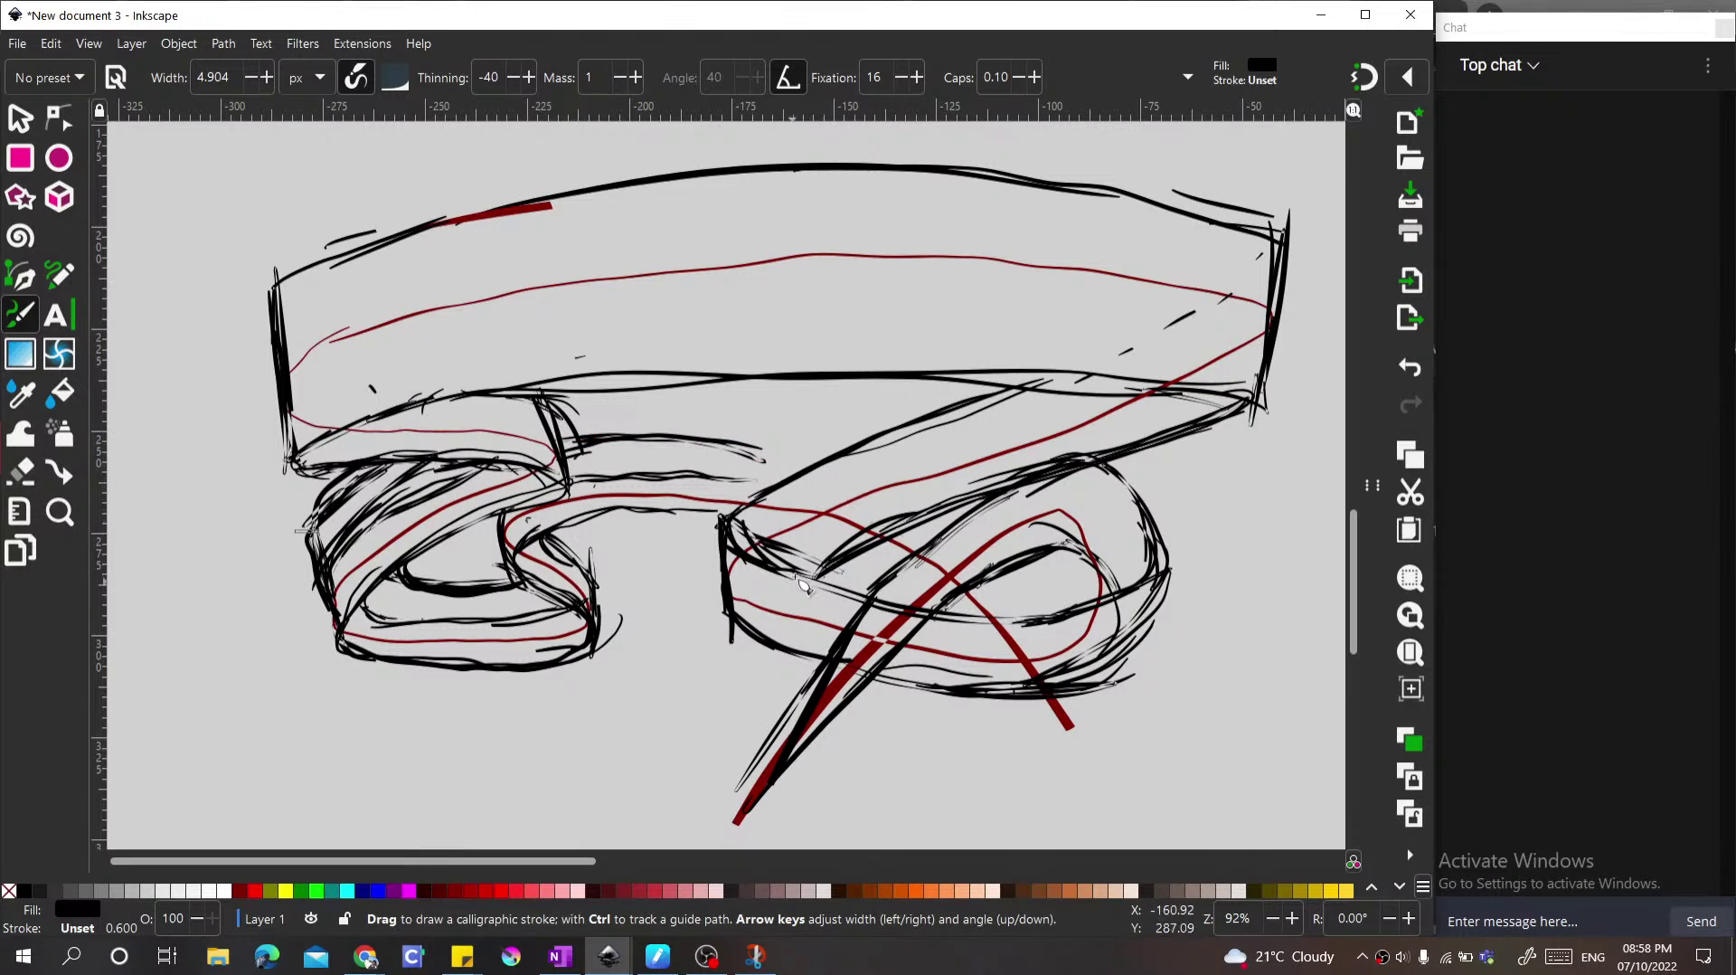
{"action": "left_click_drag", "start_coordinate": [755, 448], "coordinate": [924, 534]}
{"action": "left_click_drag", "start_coordinate": [743, 500], "coordinate": [895, 594]}
{"action": "mouse_move", "coordinate": [881, 505]}
{"action": "left_mouse_down"}
{"action": "mouse_move", "coordinate": [994, 545]}
{"action": "mouse_move", "coordinate": [996, 597]}
{"action": "mouse_move", "coordinate": [1023, 611]}
{"action": "mouse_move", "coordinate": [1076, 728]}
{"action": "mouse_move", "coordinate": [1004, 587]}
{"action": "left_mouse_up"}
{"action": "mouse_move", "coordinate": [981, 607]}
{"action": "left_mouse_down"}
{"action": "mouse_move", "coordinate": [968, 618]}
{"action": "mouse_move", "coordinate": [1071, 723]}
{"action": "mouse_move", "coordinate": [986, 624]}
{"action": "mouse_move", "coordinate": [1004, 597]}
{"action": "mouse_move", "coordinate": [1065, 694]}
{"action": "left_mouse_up"}
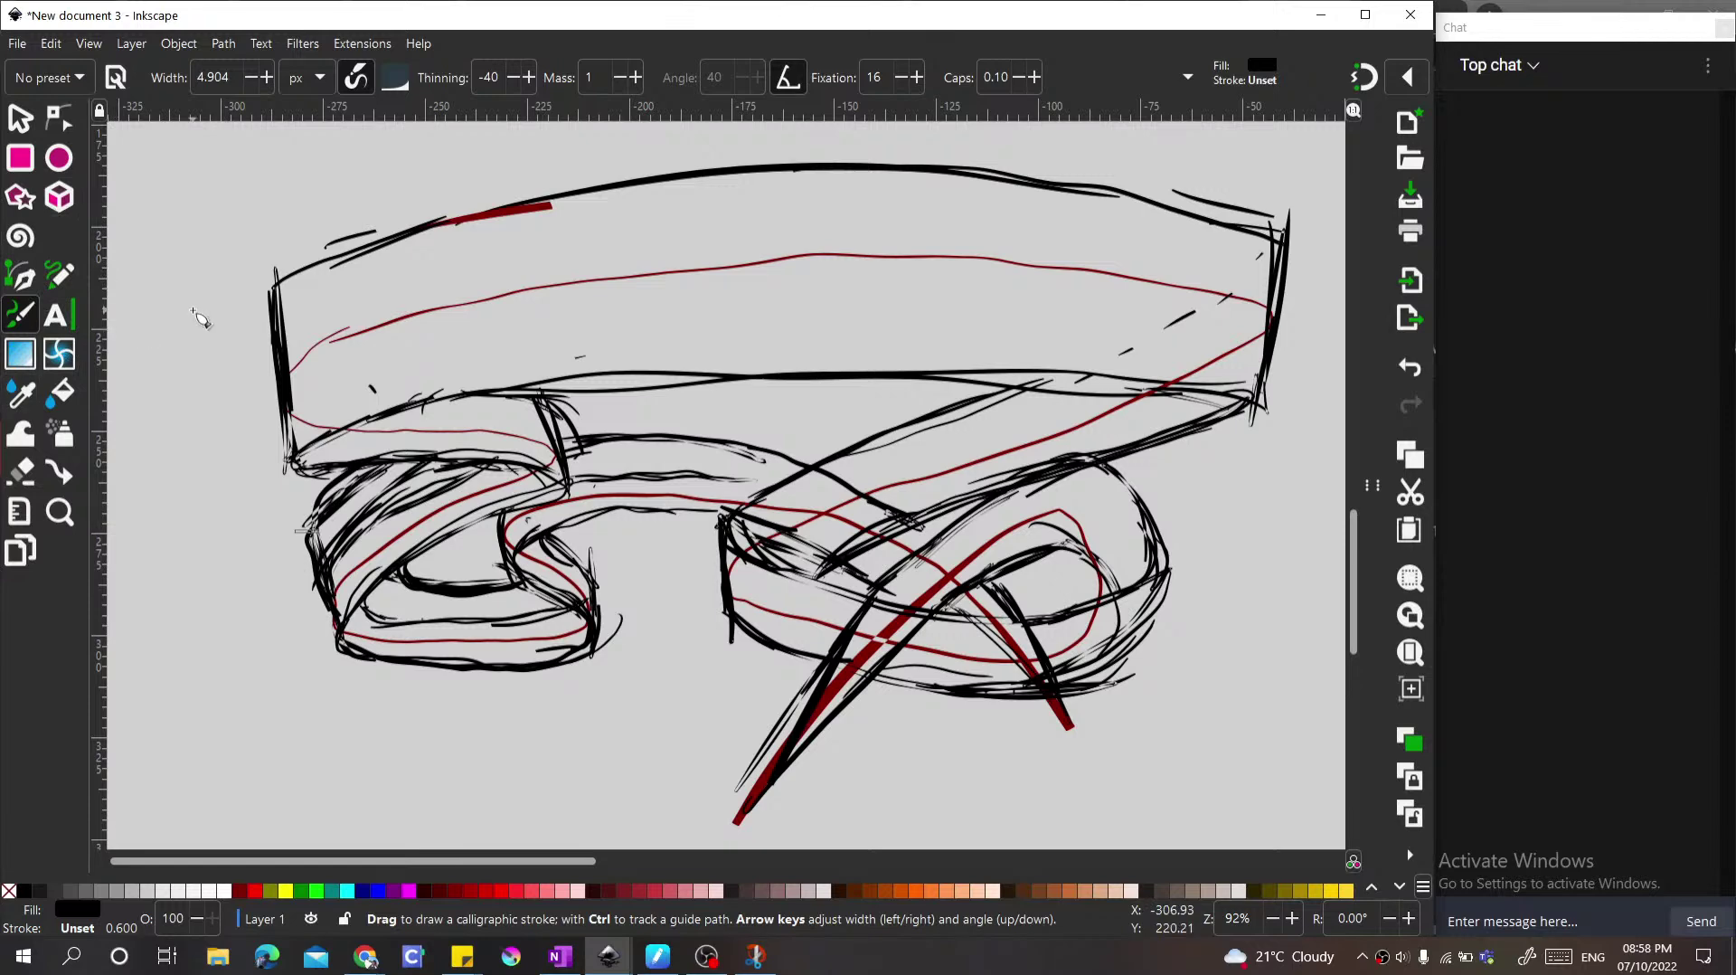
Step: Erase the overlapping strokes inside the left folds and the connecting band's former upper edge across all the objects
{"action": "key", "text": "shift+e"}
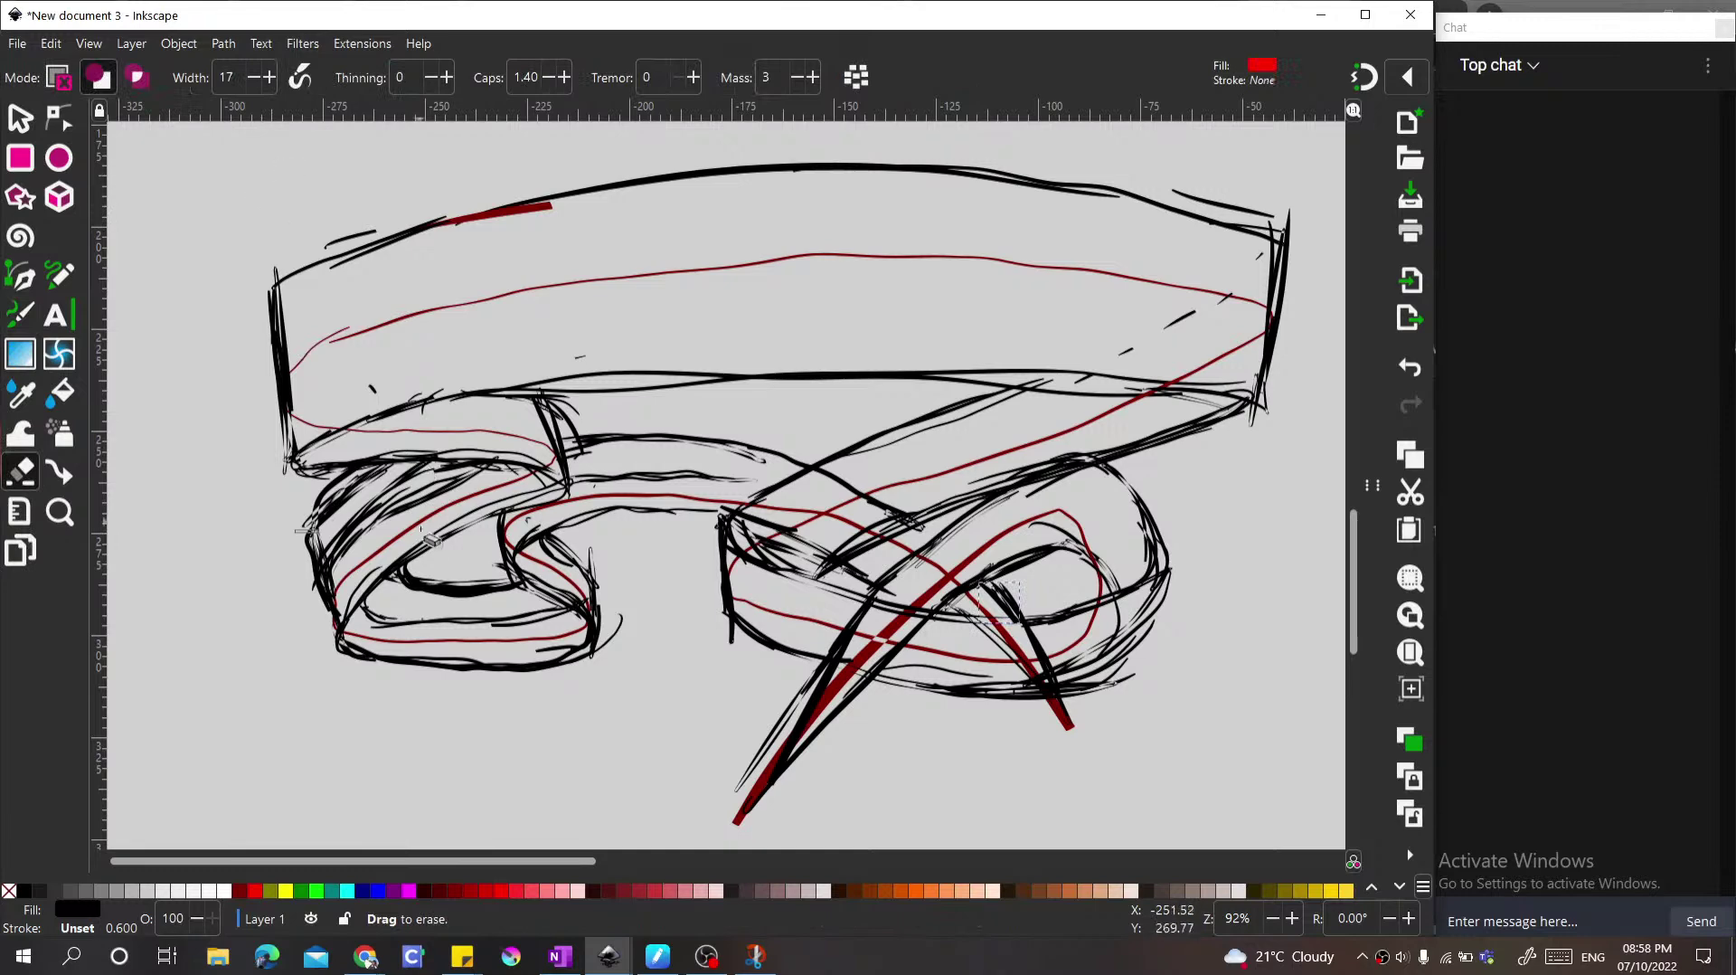
{"action": "mouse_move", "coordinate": [369, 549]}
{"action": "left_mouse_down"}
{"action": "mouse_move", "coordinate": [443, 484]}
{"action": "mouse_move", "coordinate": [336, 537]}
{"action": "mouse_move", "coordinate": [451, 477]}
{"action": "mouse_move", "coordinate": [342, 543]}
{"action": "mouse_move", "coordinate": [469, 475]}
{"action": "mouse_move", "coordinate": [365, 532]}
{"action": "mouse_move", "coordinate": [414, 494]}
{"action": "mouse_move", "coordinate": [512, 481]}
{"action": "mouse_move", "coordinate": [397, 518]}
{"action": "mouse_move", "coordinate": [499, 498]}
{"action": "left_mouse_up"}
{"action": "key", "text": "ctrl+a"}
{"action": "mouse_move", "coordinate": [360, 499]}
{"action": "left_mouse_down"}
{"action": "mouse_move", "coordinate": [355, 597]}
{"action": "mouse_move", "coordinate": [336, 542]}
{"action": "left_mouse_up"}
{"action": "mouse_move", "coordinate": [366, 543]}
{"action": "left_mouse_down"}
{"action": "mouse_move", "coordinate": [361, 614]}
{"action": "mouse_move", "coordinate": [521, 628]}
{"action": "mouse_move", "coordinate": [383, 629]}
{"action": "mouse_move", "coordinate": [583, 628]}
{"action": "left_mouse_up"}
{"action": "mouse_move", "coordinate": [456, 624]}
{"action": "left_mouse_down"}
{"action": "mouse_move", "coordinate": [559, 628]}
{"action": "mouse_move", "coordinate": [488, 614]}
{"action": "left_mouse_up"}
{"action": "mouse_move", "coordinate": [569, 481]}
{"action": "left_mouse_down"}
{"action": "mouse_move", "coordinate": [752, 481]}
{"action": "mouse_move", "coordinate": [626, 483]}
{"action": "mouse_move", "coordinate": [735, 468]}
{"action": "mouse_move", "coordinate": [642, 479]}
{"action": "left_mouse_up"}
Step: Erase the diagonal ribbon lines that cross the connecting band near the loop, then clear the selection
{"action": "mouse_move", "coordinate": [864, 556]}
{"action": "left_mouse_down"}
{"action": "mouse_move", "coordinate": [790, 540]}
{"action": "mouse_move", "coordinate": [767, 572]}
{"action": "mouse_move", "coordinate": [790, 539]}
{"action": "mouse_move", "coordinate": [897, 520]}
{"action": "left_mouse_up"}
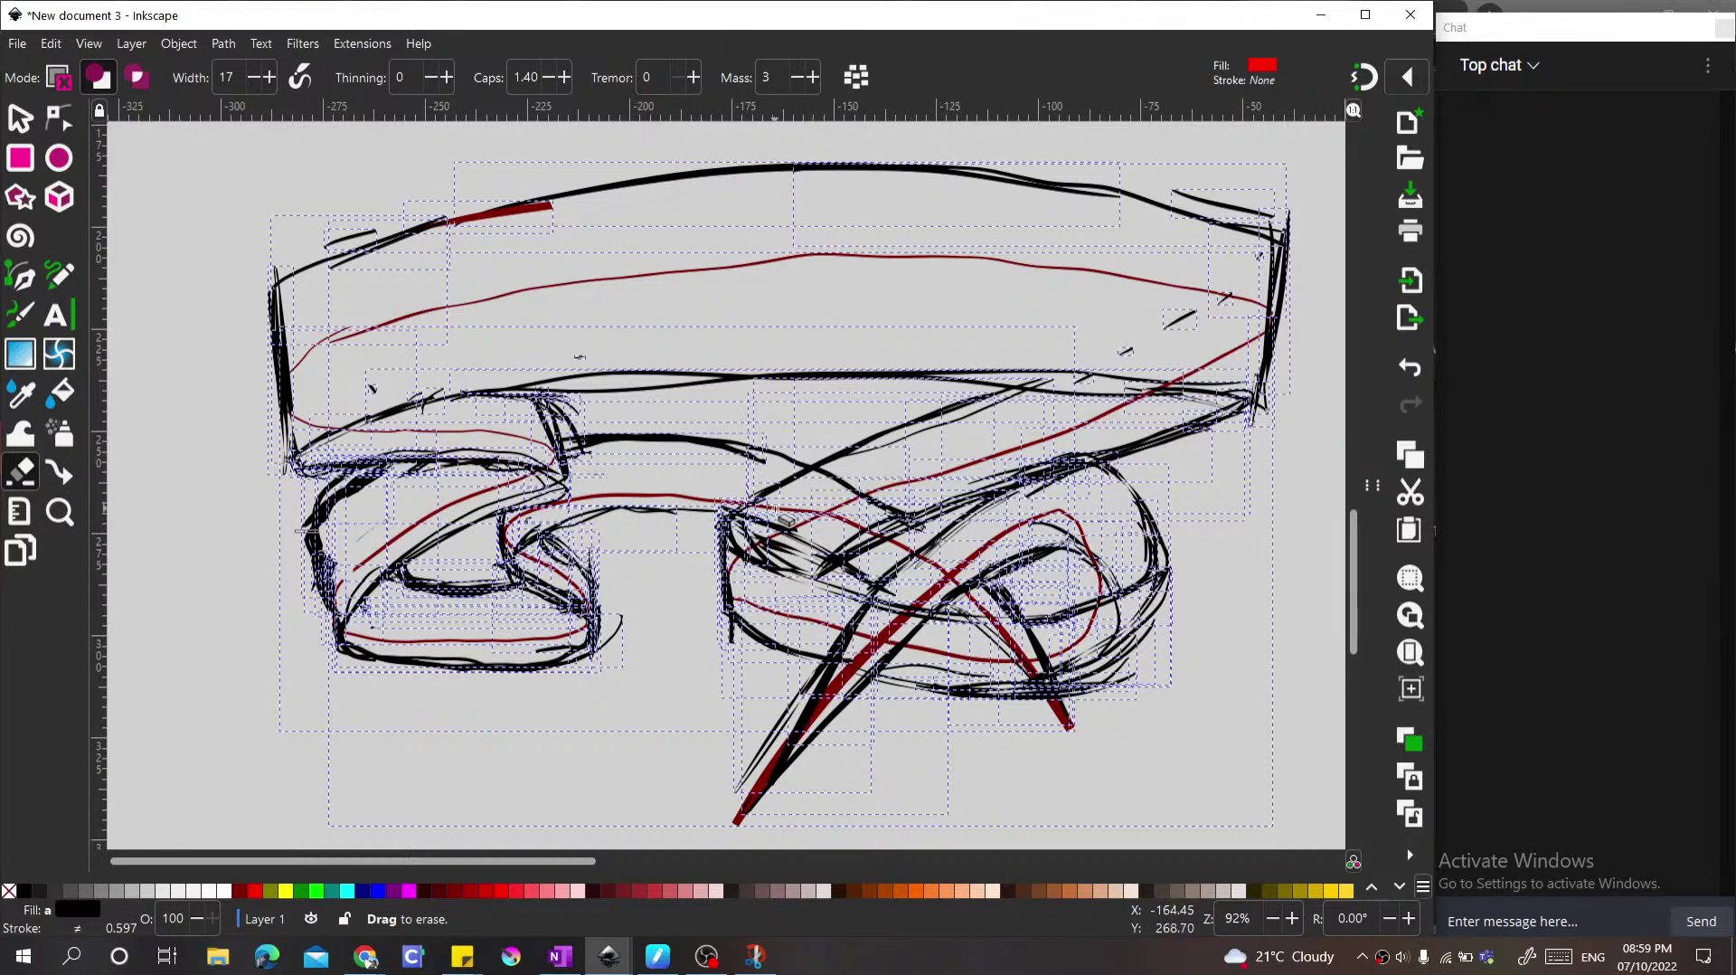
{"action": "mouse_move", "coordinate": [786, 496]}
{"action": "left_mouse_down"}
{"action": "mouse_move", "coordinate": [817, 527]}
{"action": "mouse_move", "coordinate": [772, 478]}
{"action": "mouse_move", "coordinate": [845, 520]}
{"action": "mouse_move", "coordinate": [770, 487]}
{"action": "mouse_move", "coordinate": [837, 507]}
{"action": "mouse_move", "coordinate": [768, 493]}
{"action": "left_mouse_up"}
{"action": "mouse_move", "coordinate": [723, 501]}
{"action": "left_mouse_down"}
{"action": "mouse_move", "coordinate": [778, 506]}
{"action": "mouse_move", "coordinate": [750, 492]}
{"action": "mouse_move", "coordinate": [769, 489]}
{"action": "left_mouse_up"}
{"action": "mouse_move", "coordinate": [828, 554]}
{"action": "left_mouse_down"}
{"action": "mouse_move", "coordinate": [919, 573]}
{"action": "mouse_move", "coordinate": [864, 537]}
{"action": "mouse_move", "coordinate": [906, 550]}
{"action": "mouse_move", "coordinate": [885, 524]}
{"action": "mouse_move", "coordinate": [919, 565]}
{"action": "left_mouse_up"}
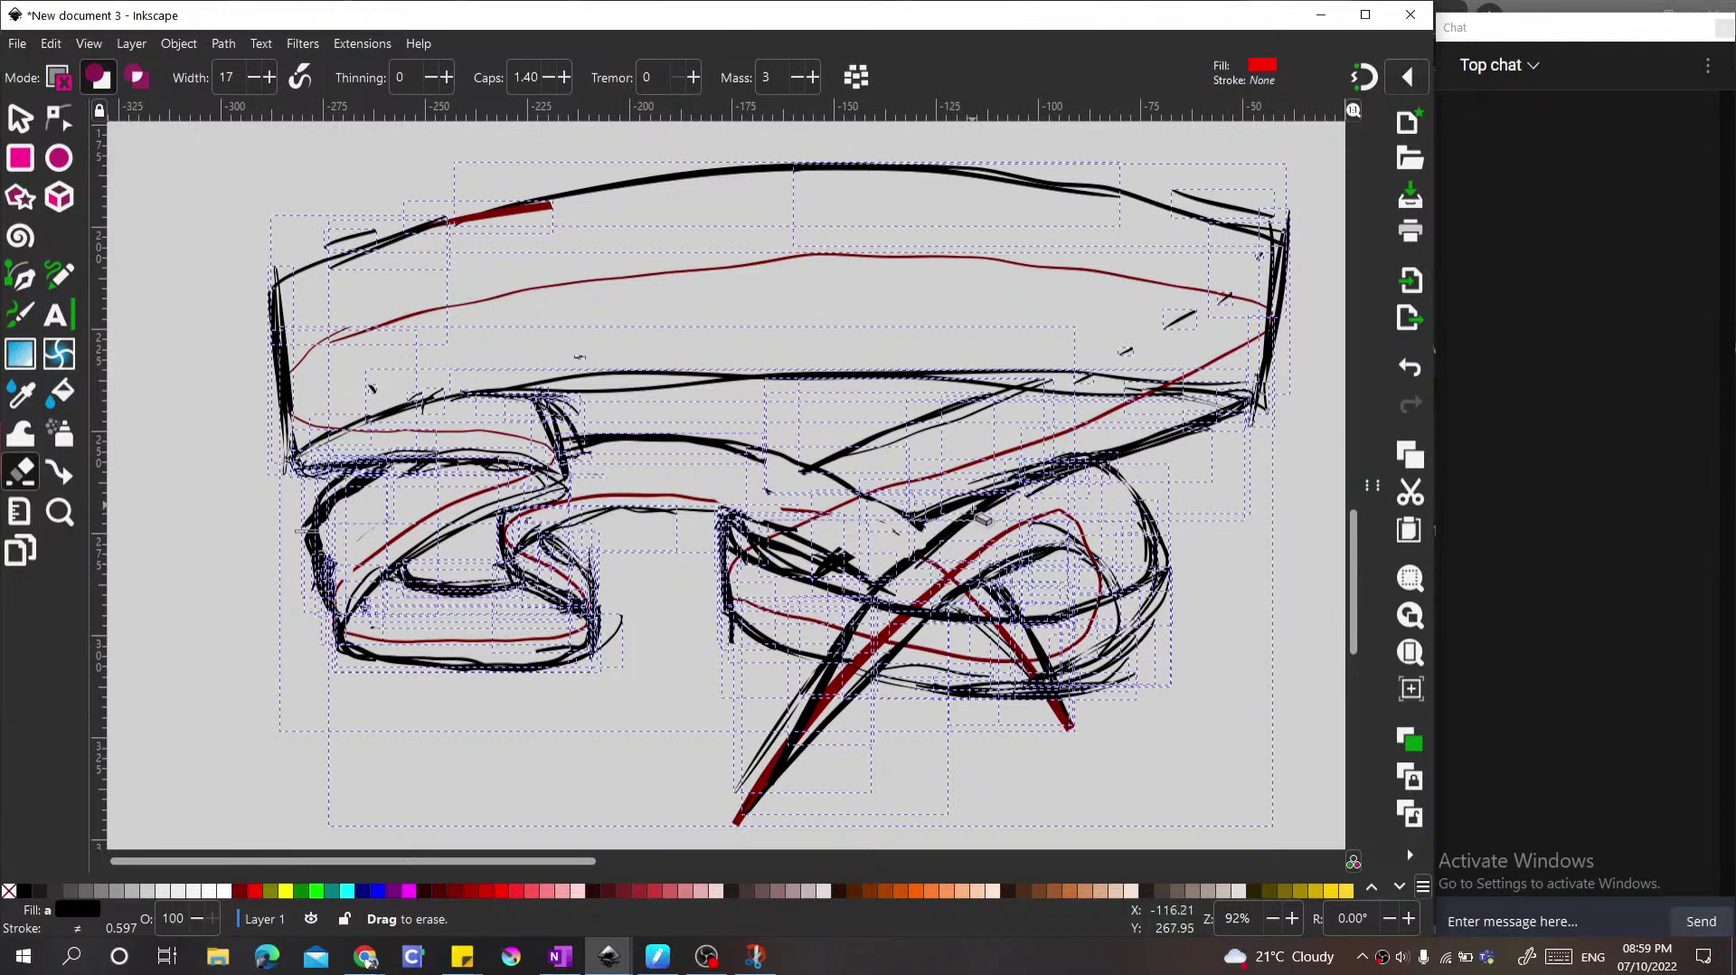
{"action": "left_click", "coordinate": [20, 117]}
{"action": "left_click", "coordinate": [618, 553]}
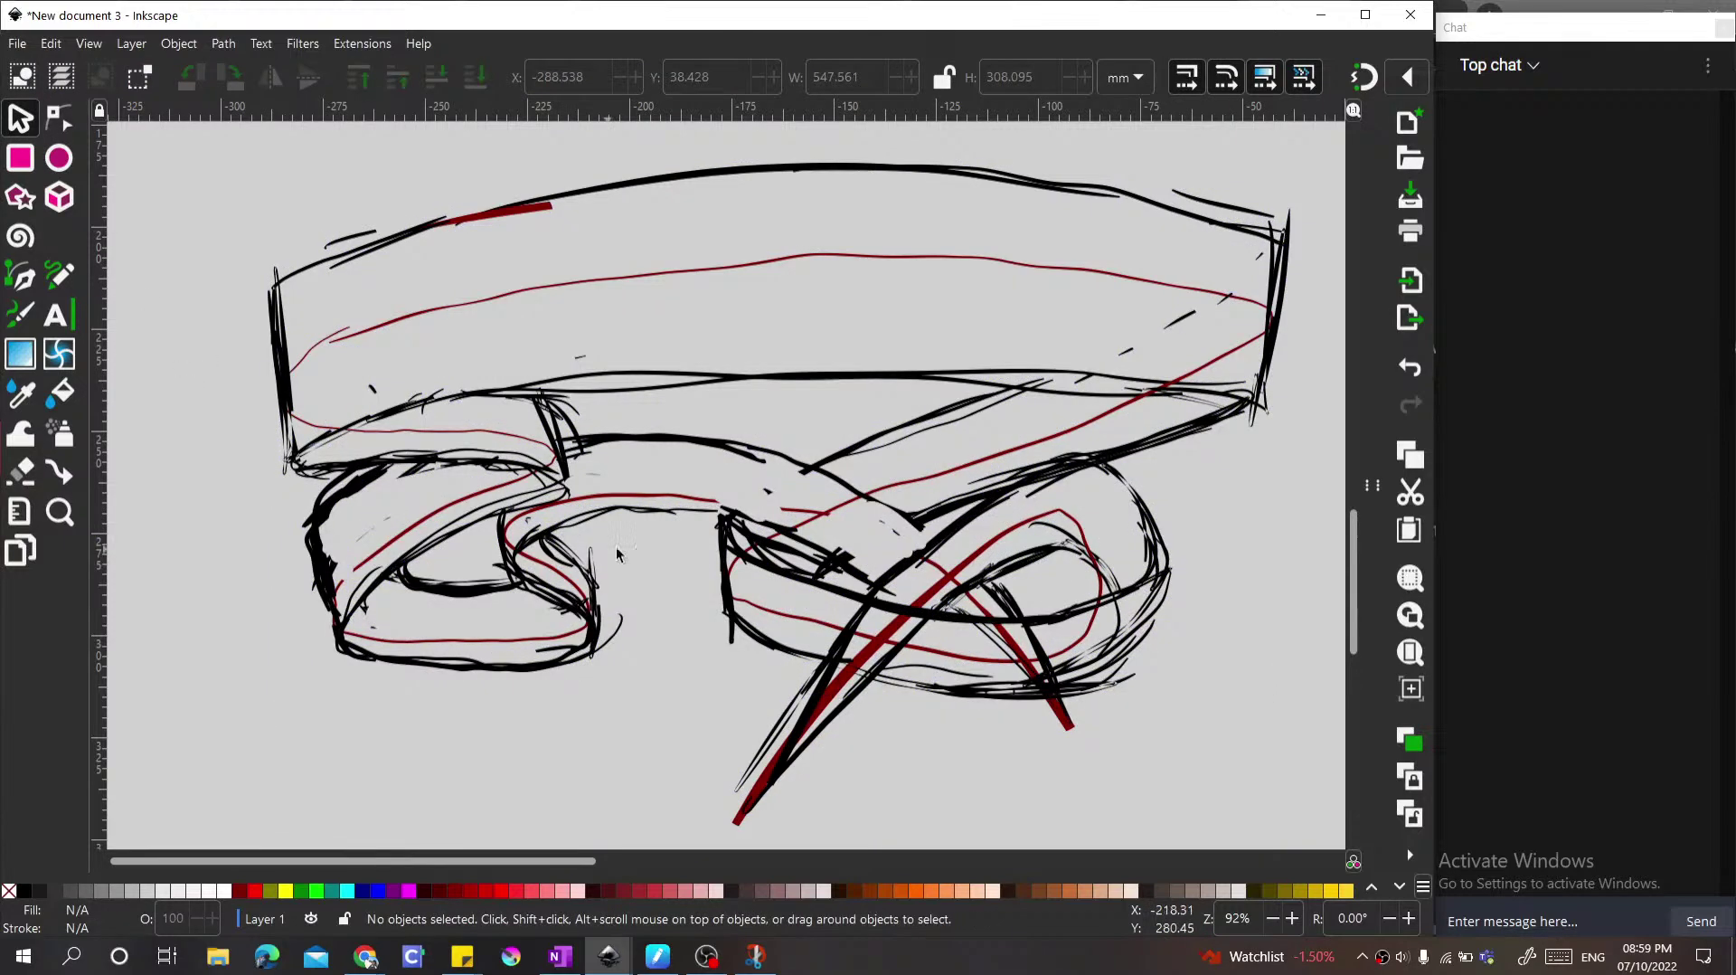
Step: Examine the cleaned-up ribbon sketch alongside the AWESOME banner and the earlier ribbon sketch on the page
{"action": "scroll", "coordinate": [512, 652], "scroll_direction": "down", "scroll_amount": 3}
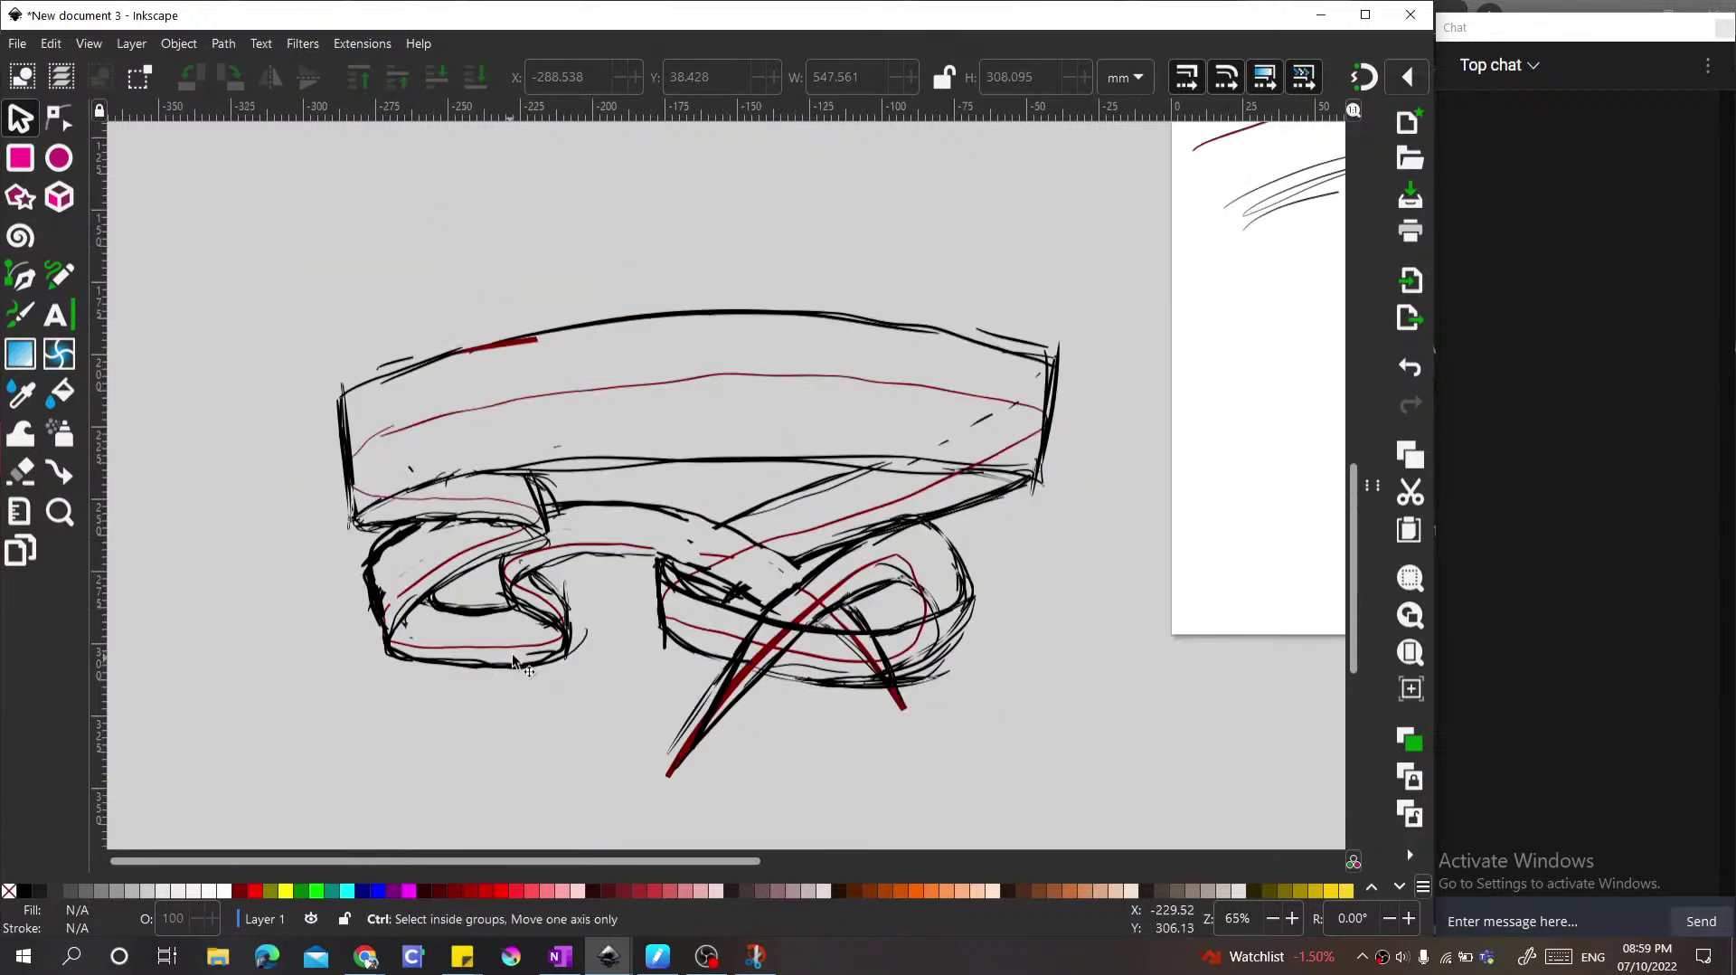
{"action": "scroll", "coordinate": [581, 638], "scroll_direction": "up", "scroll_amount": 1}
{"action": "scroll", "coordinate": [582, 638], "scroll_direction": "down", "scroll_amount": 2}
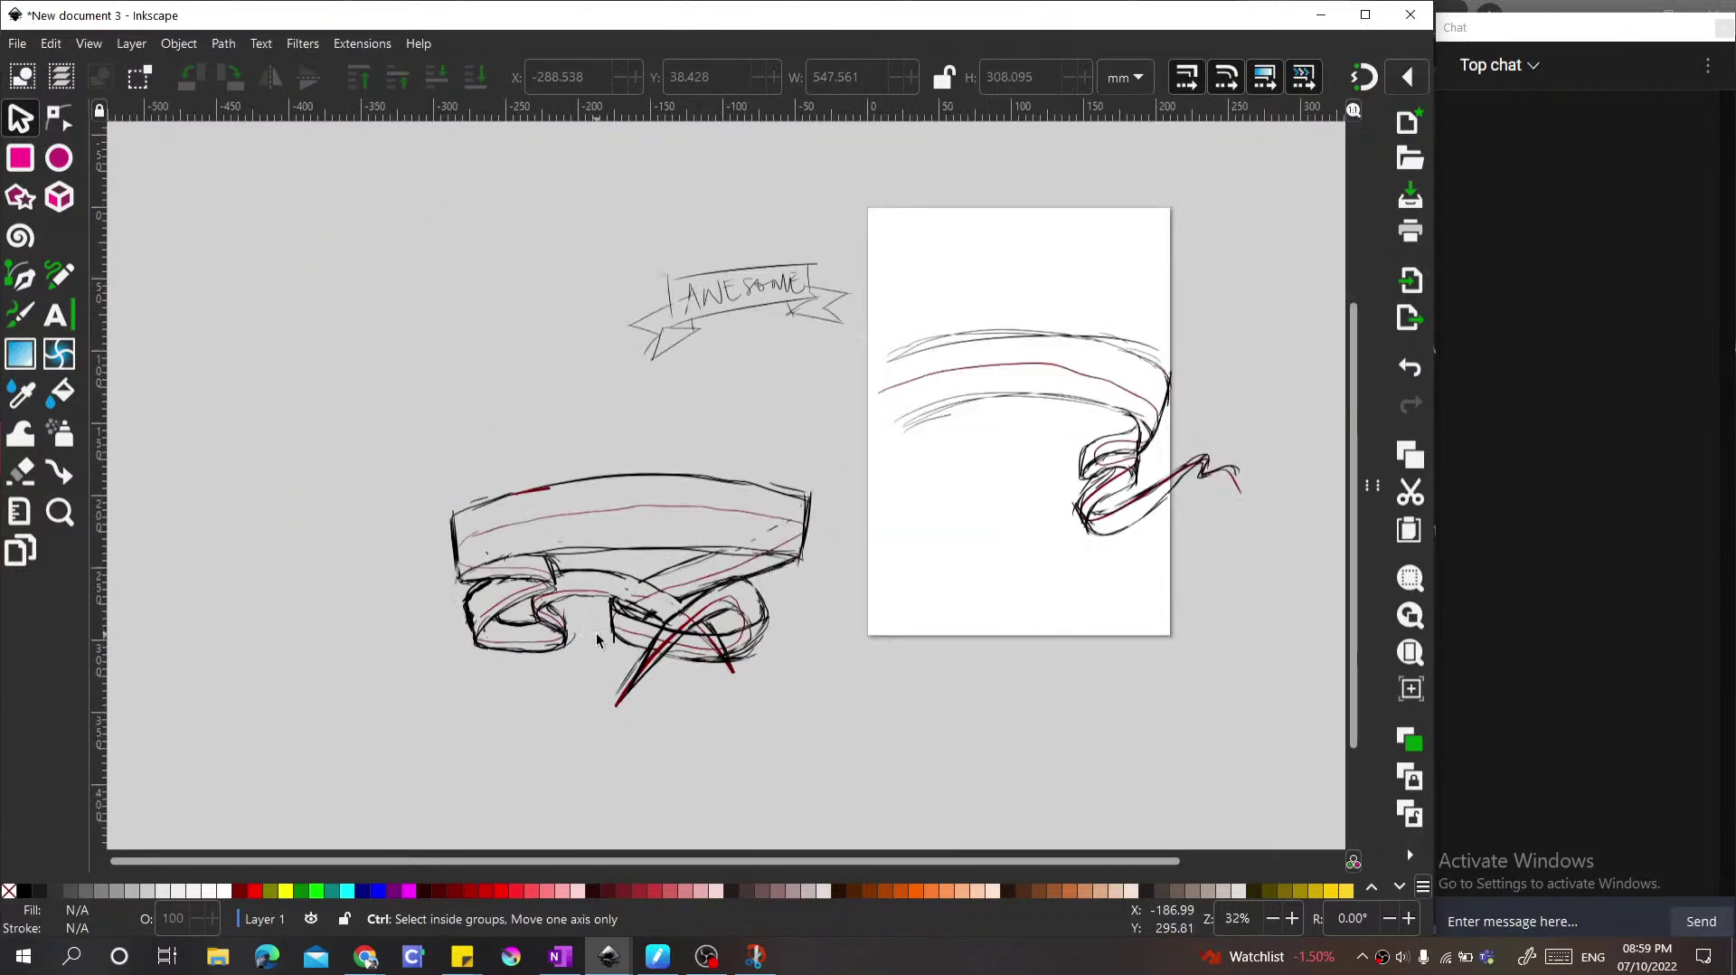
{"action": "scroll", "coordinate": [501, 664], "scroll_direction": "up", "scroll_amount": 2}
{"action": "scroll", "coordinate": [674, 600], "scroll_direction": "down", "scroll_amount": 2}
{"action": "scroll", "coordinate": [576, 605], "scroll_direction": "up", "scroll_amount": 2}
{"action": "scroll", "coordinate": [575, 611], "scroll_direction": "down", "scroll_amount": 2}
{"action": "scroll", "coordinate": [659, 577], "scroll_direction": "up", "scroll_amount": 1}
{"action": "scroll", "coordinate": [914, 554], "scroll_direction": "down", "scroll_amount": 2}
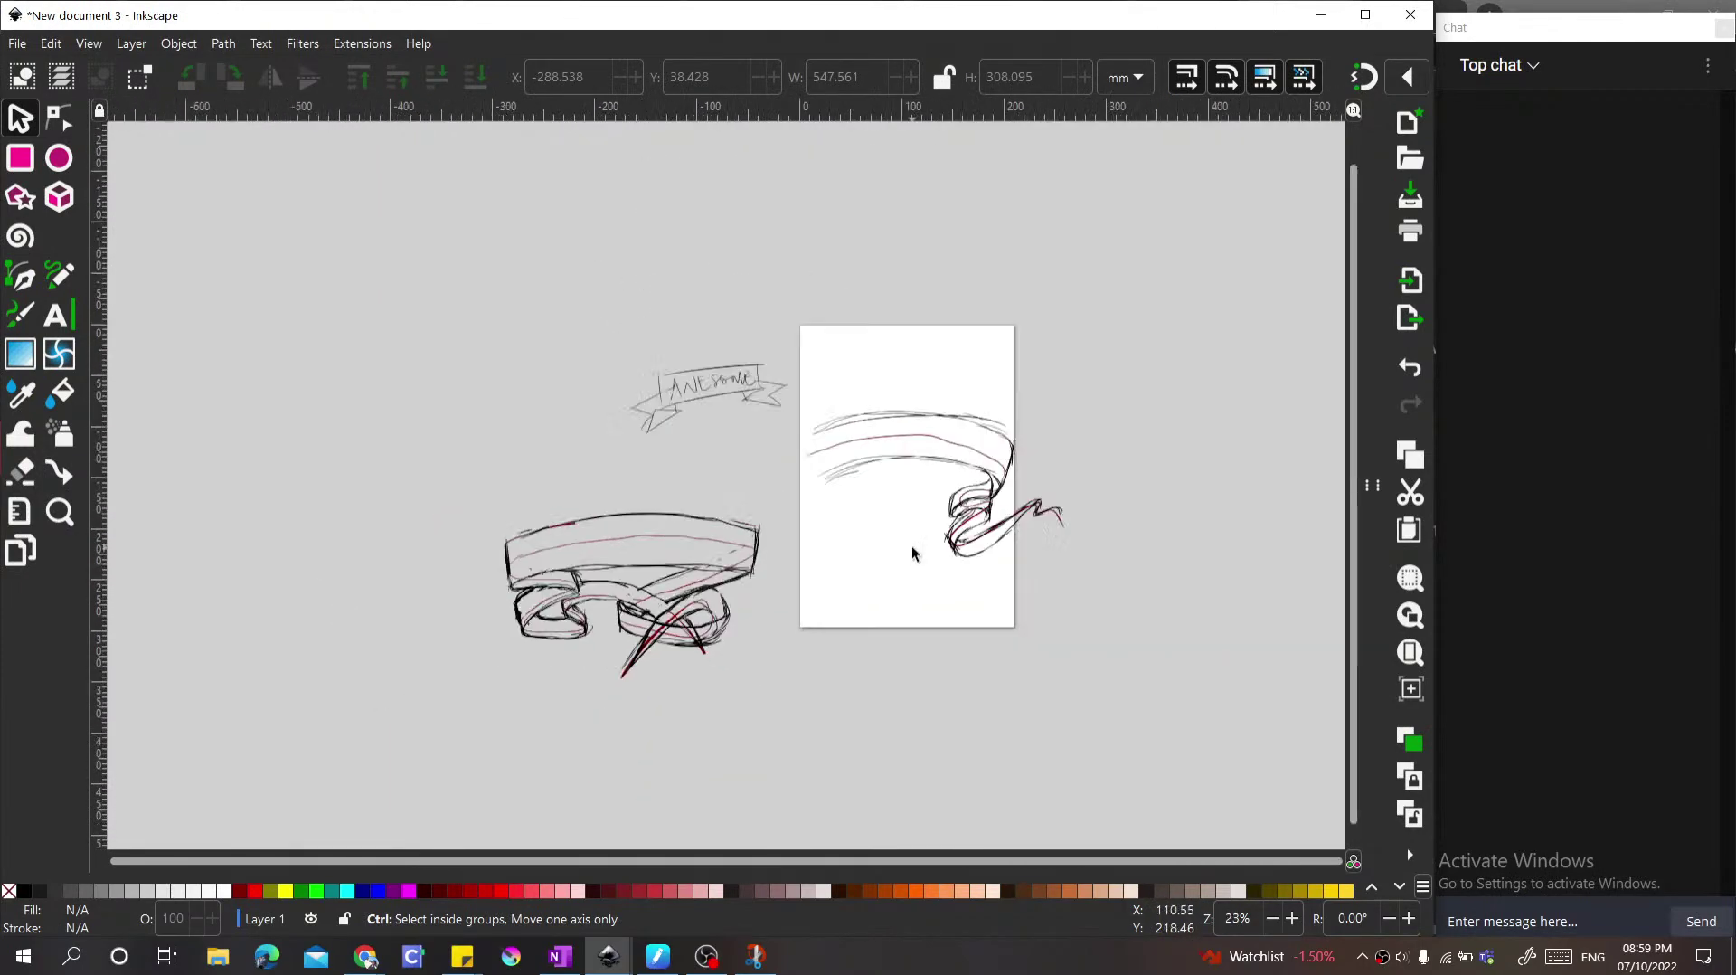
{"action": "scroll", "coordinate": [1104, 438], "scroll_direction": "up", "scroll_amount": 1}
{"action": "scroll", "coordinate": [943, 495], "scroll_direction": "up", "scroll_amount": 2}
{"action": "scroll", "coordinate": [943, 496], "scroll_direction": "down", "scroll_amount": 1}
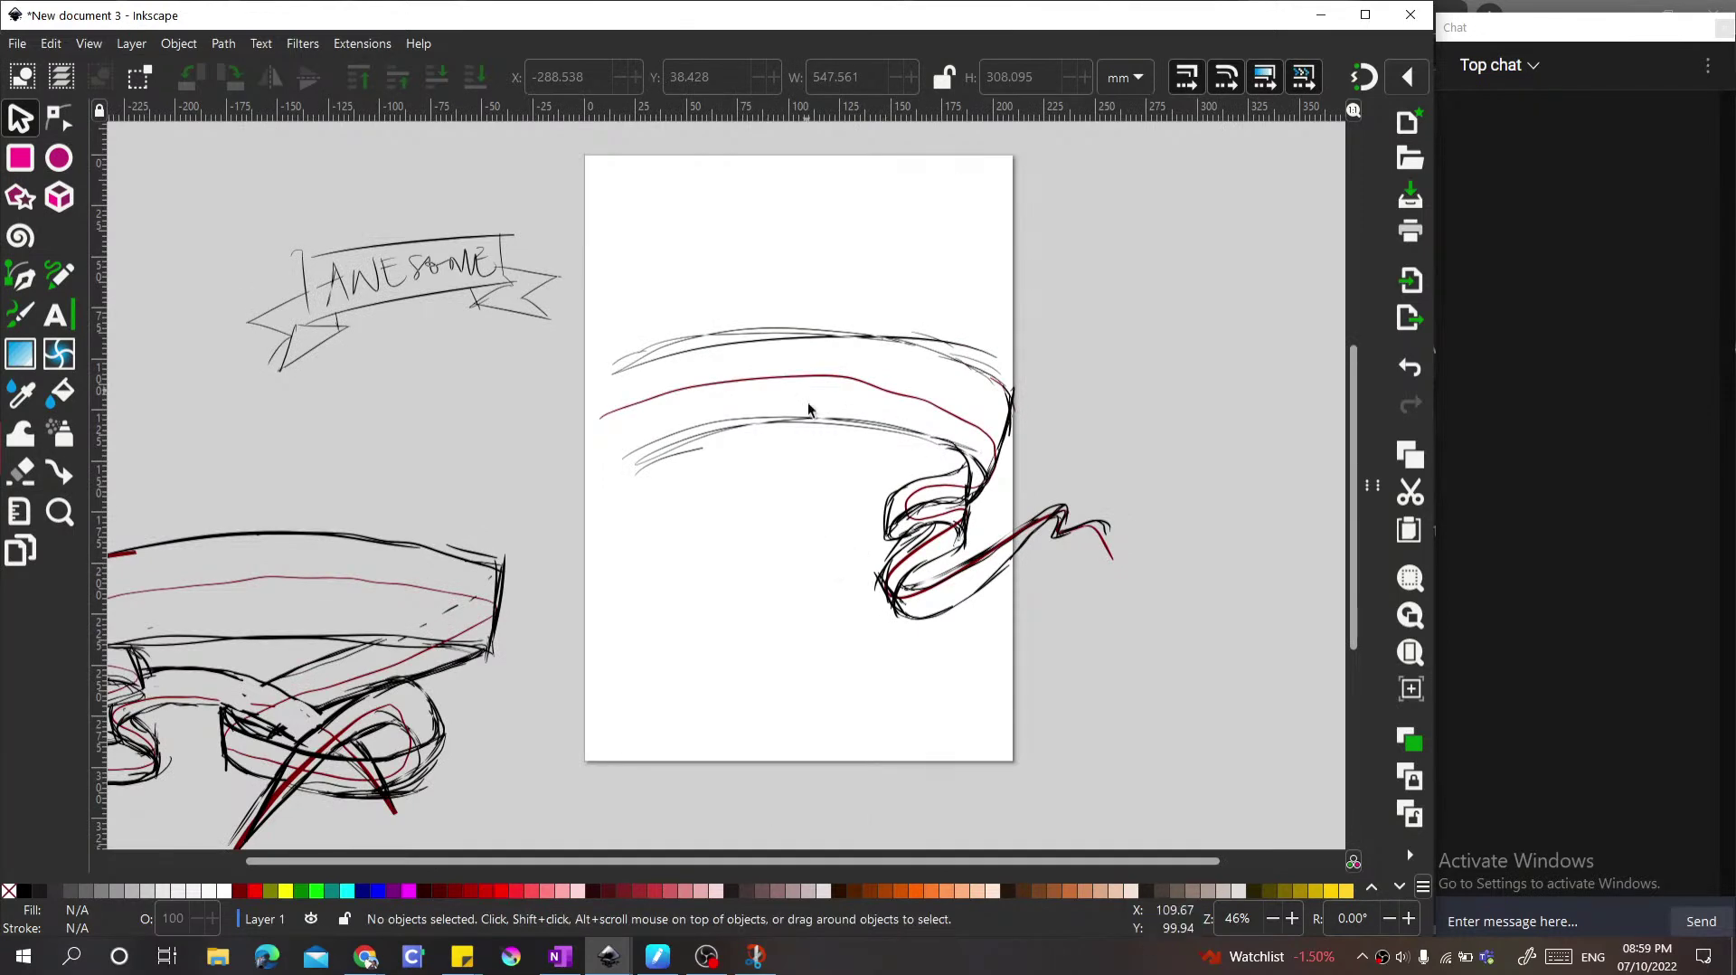
{"action": "scroll", "coordinate": [997, 353], "scroll_direction": "down", "scroll_amount": 2}
{"action": "scroll", "coordinate": [996, 353], "scroll_direction": "up", "scroll_amount": 1}
{"action": "scroll", "coordinate": [777, 286], "scroll_direction": "up", "scroll_amount": 2}
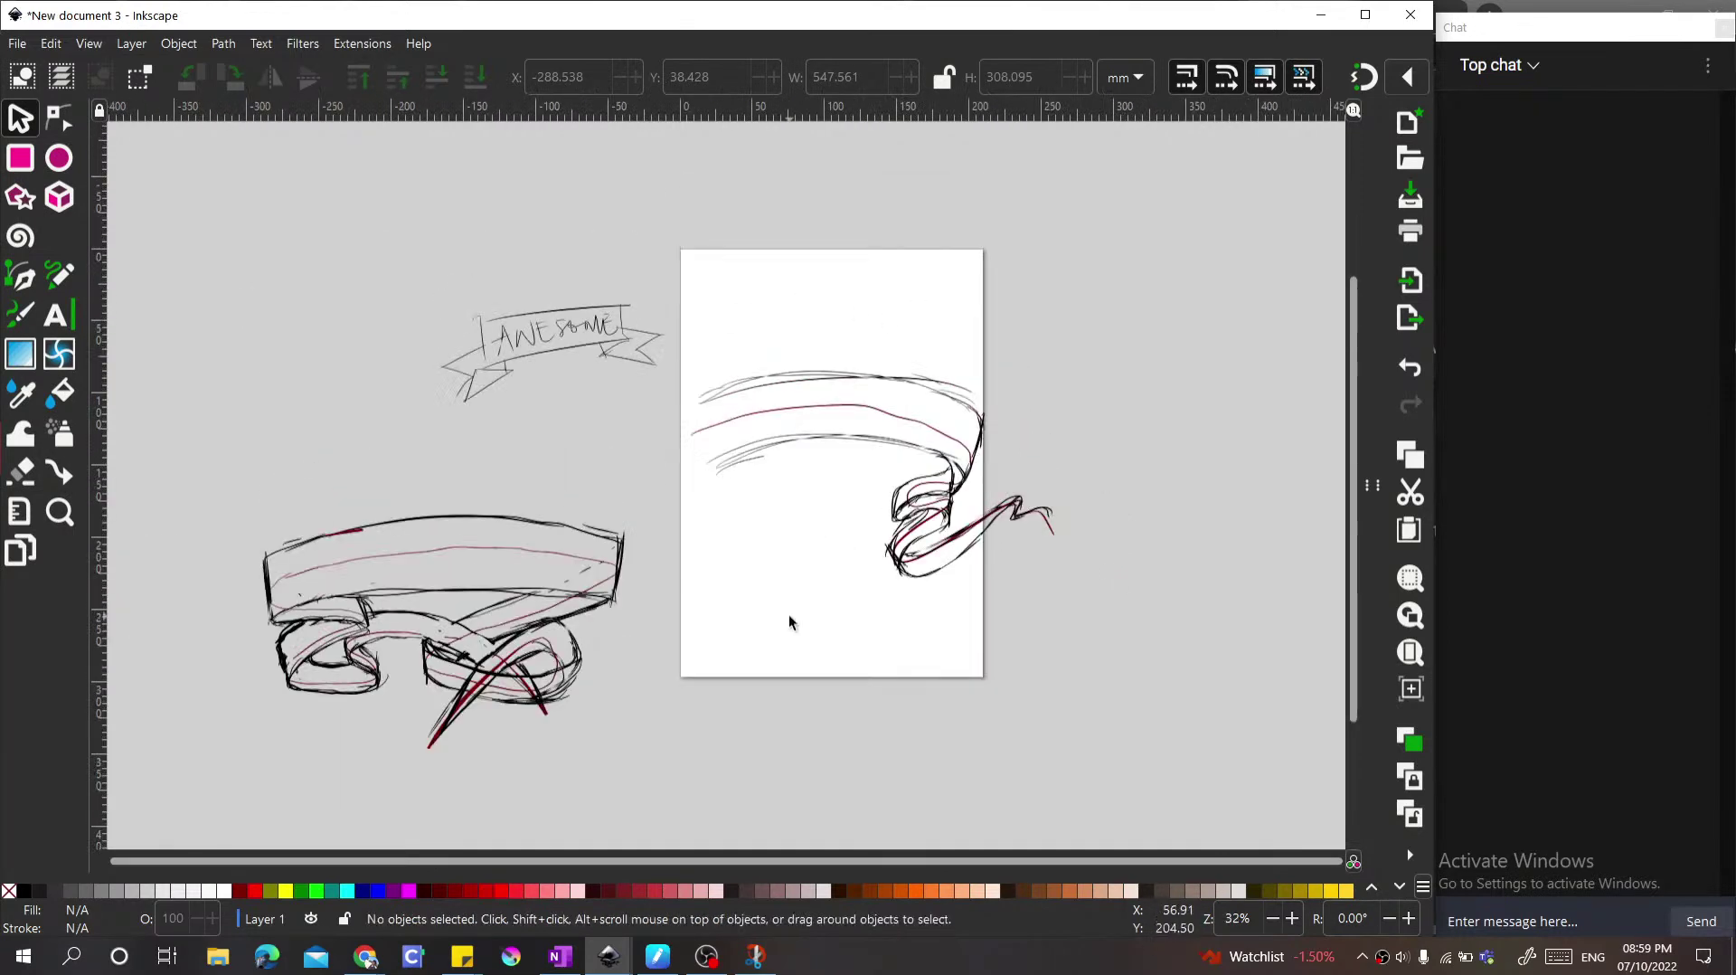
Step: Group the earlier ribbon sketch on the page and move it off the page's right side
{"action": "key", "text": "ctrl"}
{"action": "left_click_drag", "start_coordinate": [1196, 671], "coordinate": [646, 290]}
{"action": "key", "text": "ctrl"}
{"action": "key", "text": "ctrl+g"}
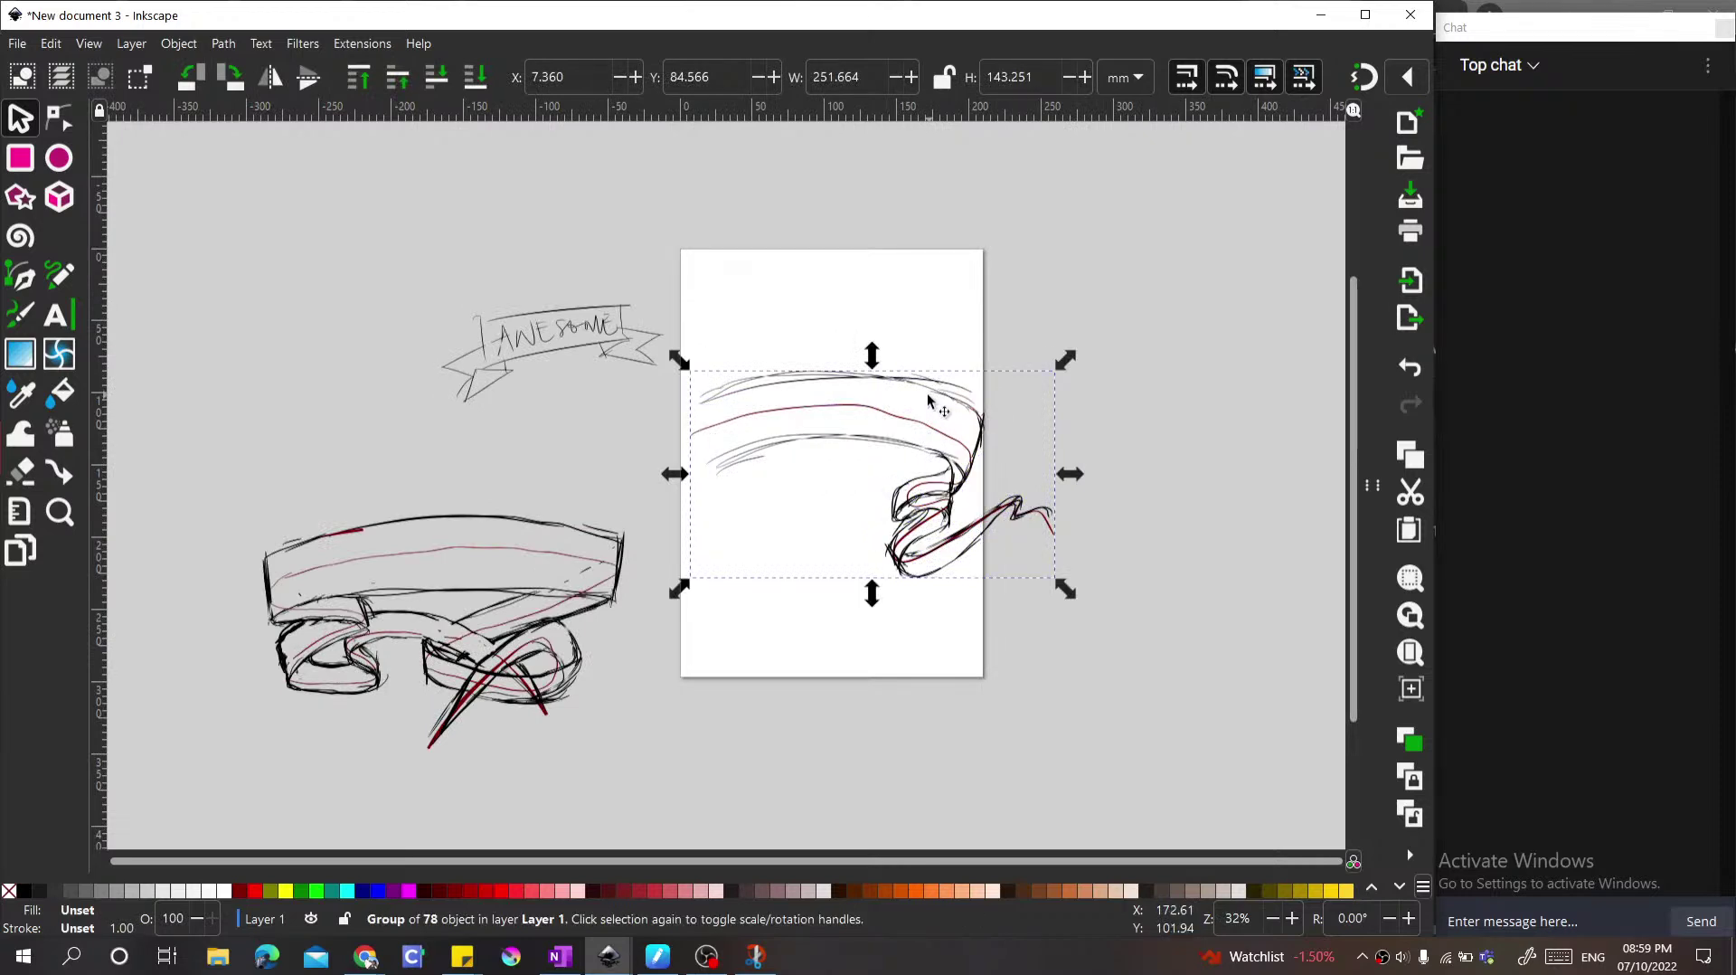
{"action": "left_click_drag", "start_coordinate": [972, 407], "coordinate": [1343, 423]}
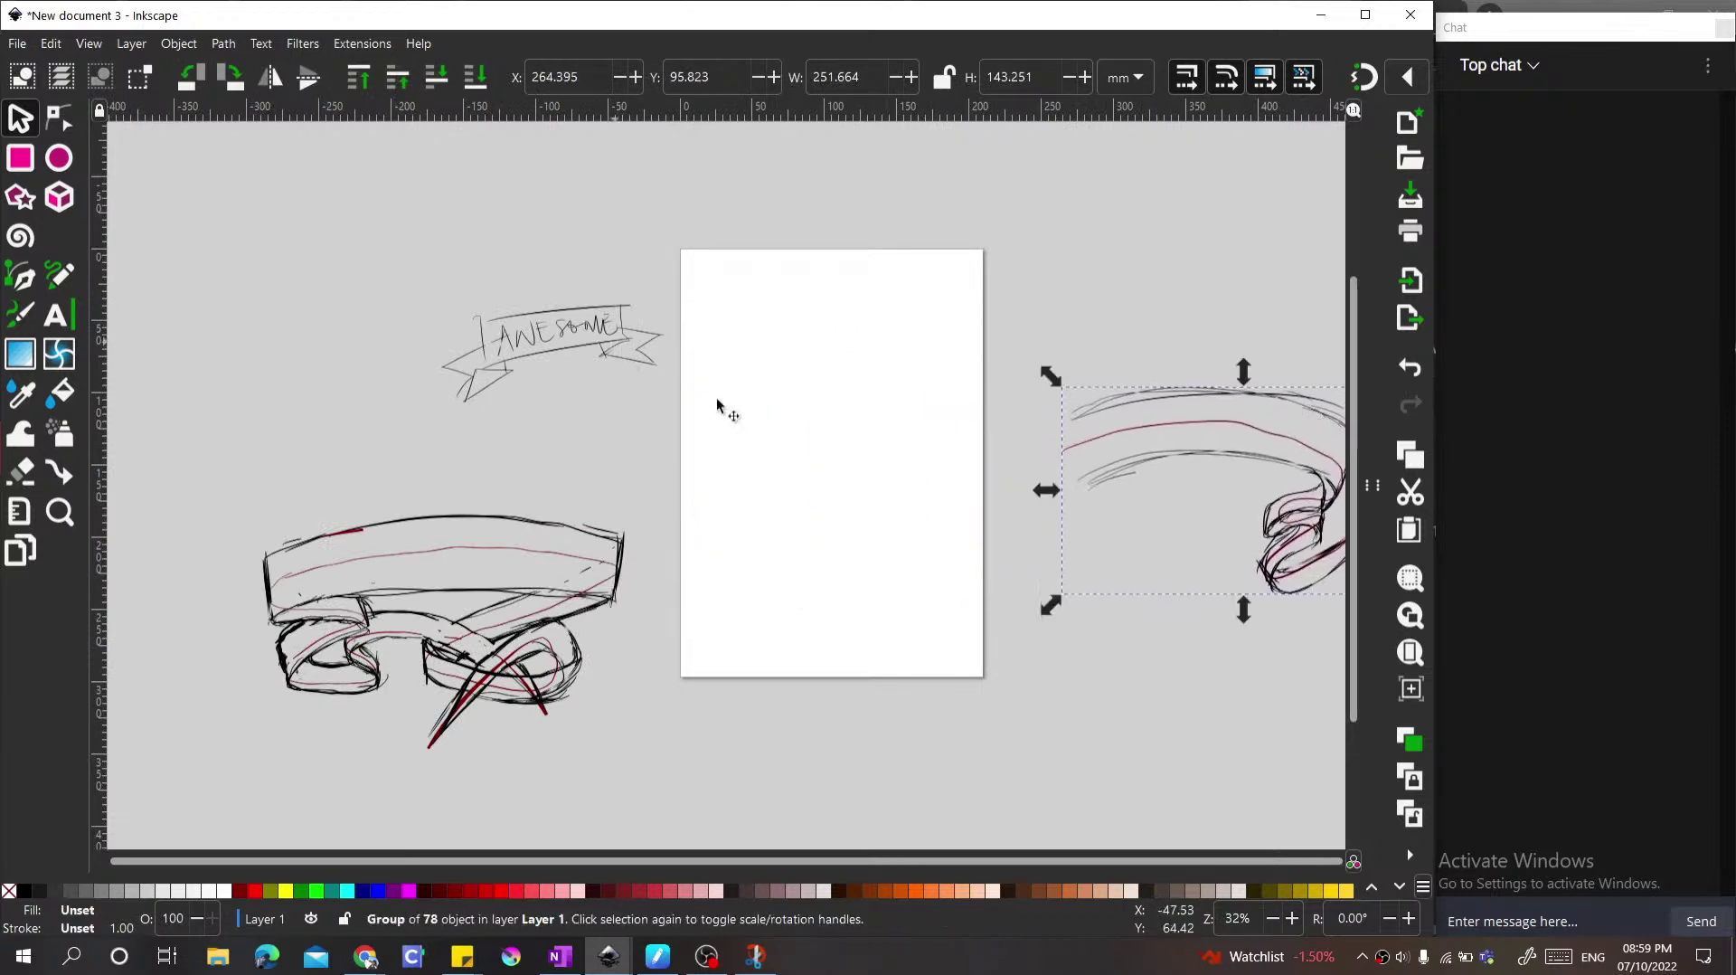
Step: Group the AWESOME banner sketch and move it farther left of the page
{"action": "mouse_move", "coordinate": [386, 225]}
{"action": "left_mouse_down"}
{"action": "mouse_move", "coordinate": [827, 517]}
{"action": "mouse_move", "coordinate": [813, 508]}
{"action": "left_mouse_up"}
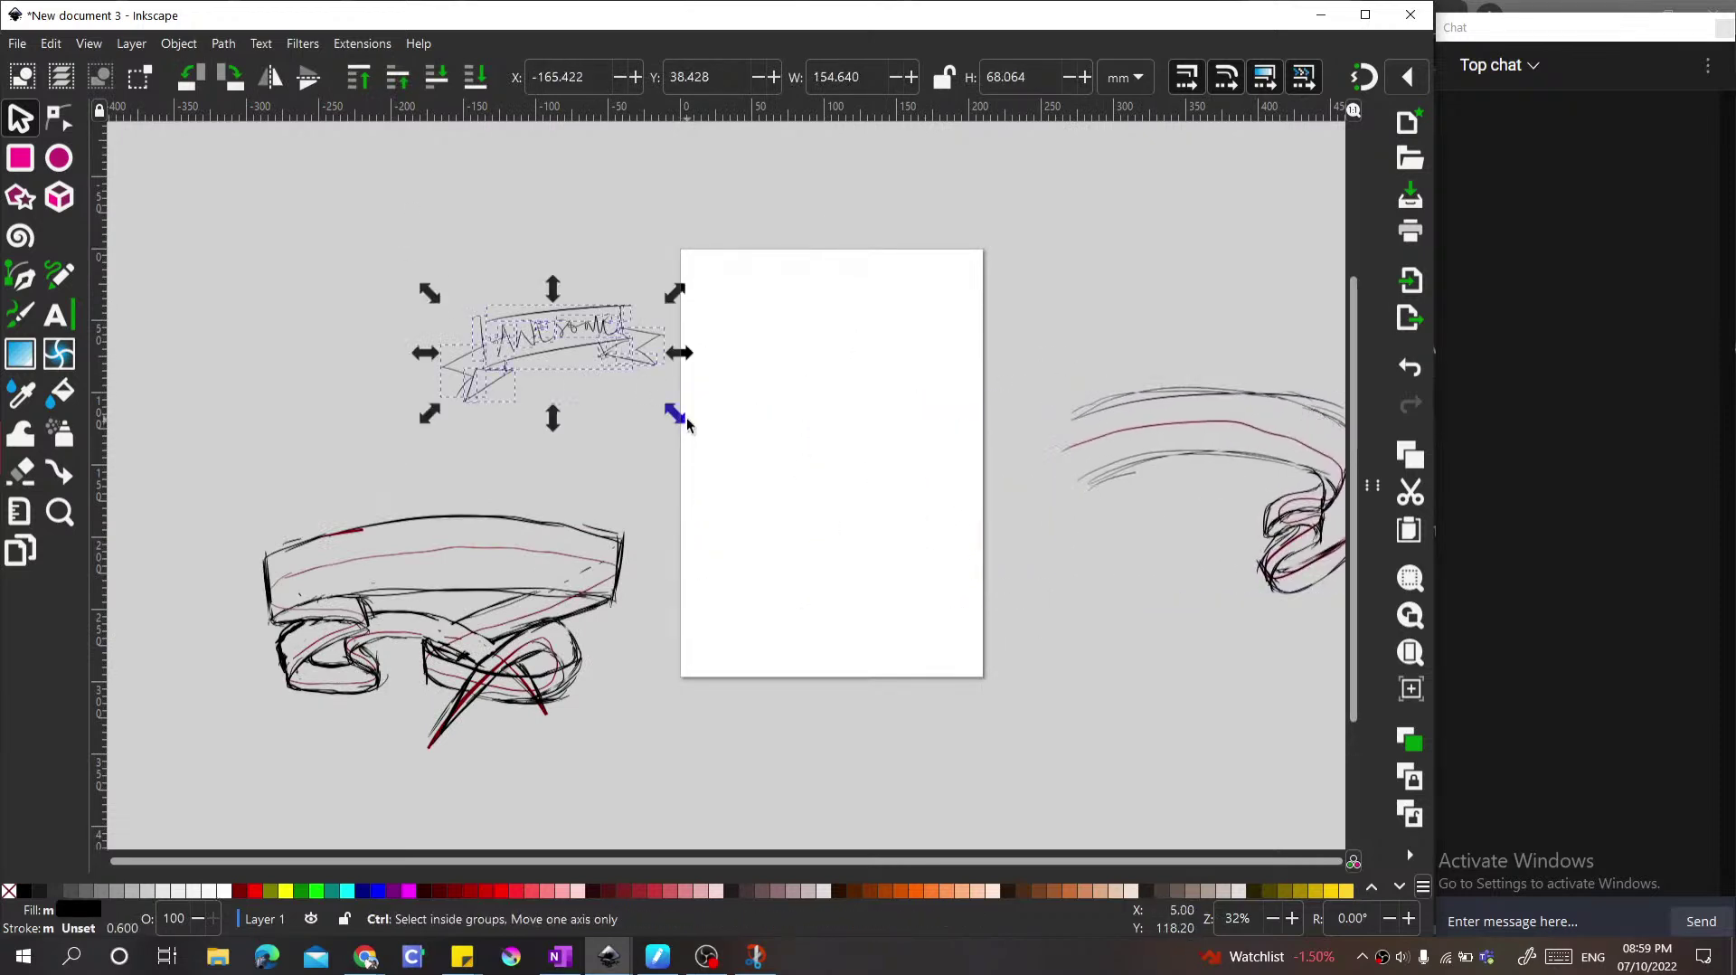
{"action": "key", "text": "ctrl+g"}
{"action": "left_click_drag", "start_coordinate": [613, 342], "coordinate": [441, 302]}
Step: Group the looping ribbon sketch, move it onto the page and scale it proportionally to about 166 mm wide
{"action": "mouse_move", "coordinate": [179, 477]}
{"action": "left_mouse_down"}
{"action": "mouse_move", "coordinate": [729, 850]}
{"action": "mouse_move", "coordinate": [738, 830]}
{"action": "left_mouse_up"}
{"action": "key", "text": "ctrl+g"}
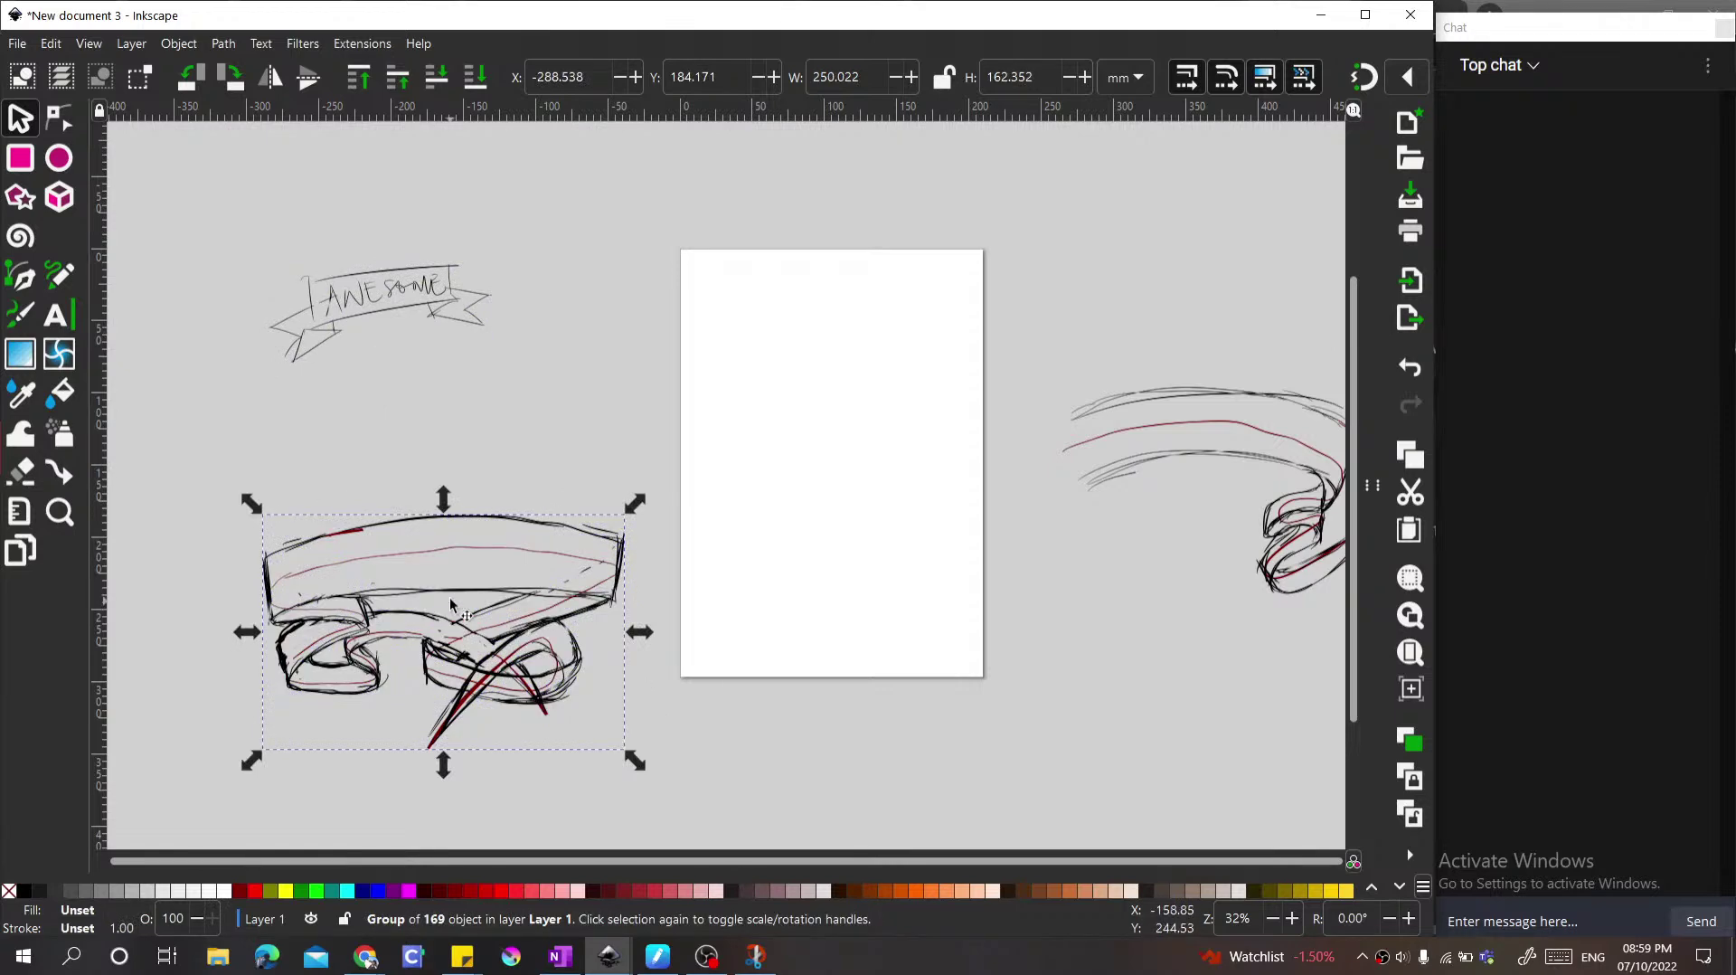
{"action": "left_click_drag", "start_coordinate": [449, 599], "coordinate": [834, 452]}
{"action": "scroll", "coordinate": [954, 522], "scroll_direction": "up", "scroll_amount": 2}
{"action": "left_click_drag", "start_coordinate": [1066, 702], "coordinate": [970, 623]}
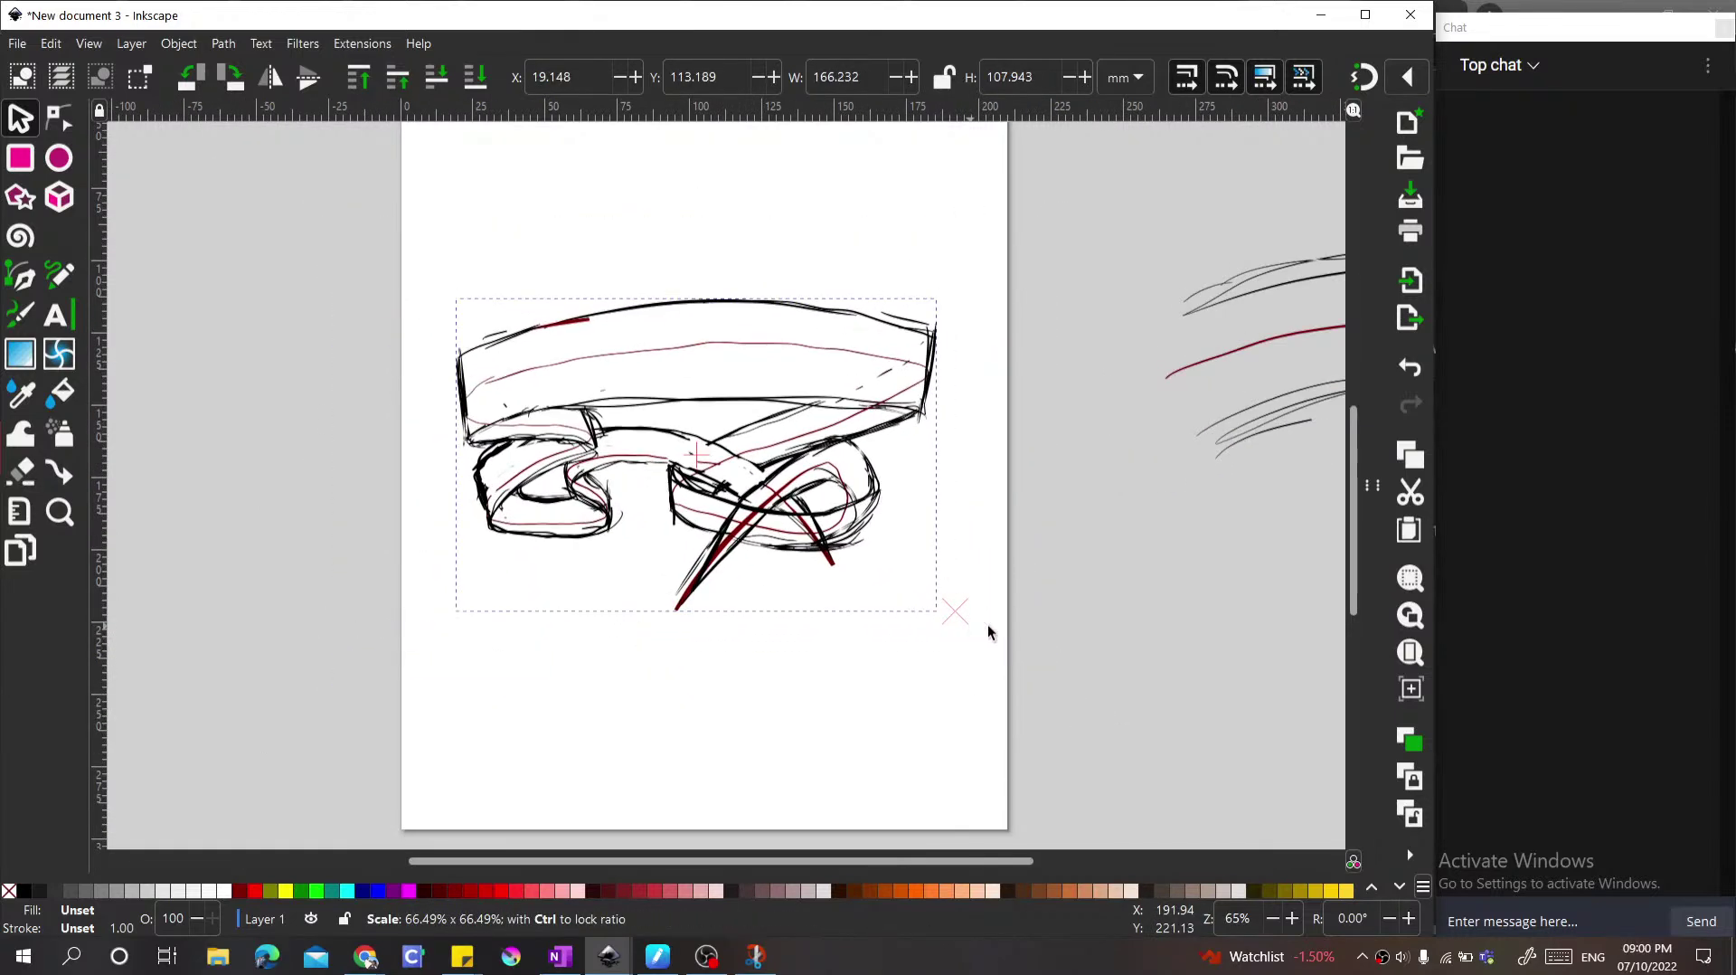
{"action": "left_click", "coordinate": [987, 630]}
{"action": "scroll", "coordinate": [808, 456], "scroll_direction": "up", "scroll_amount": 1}
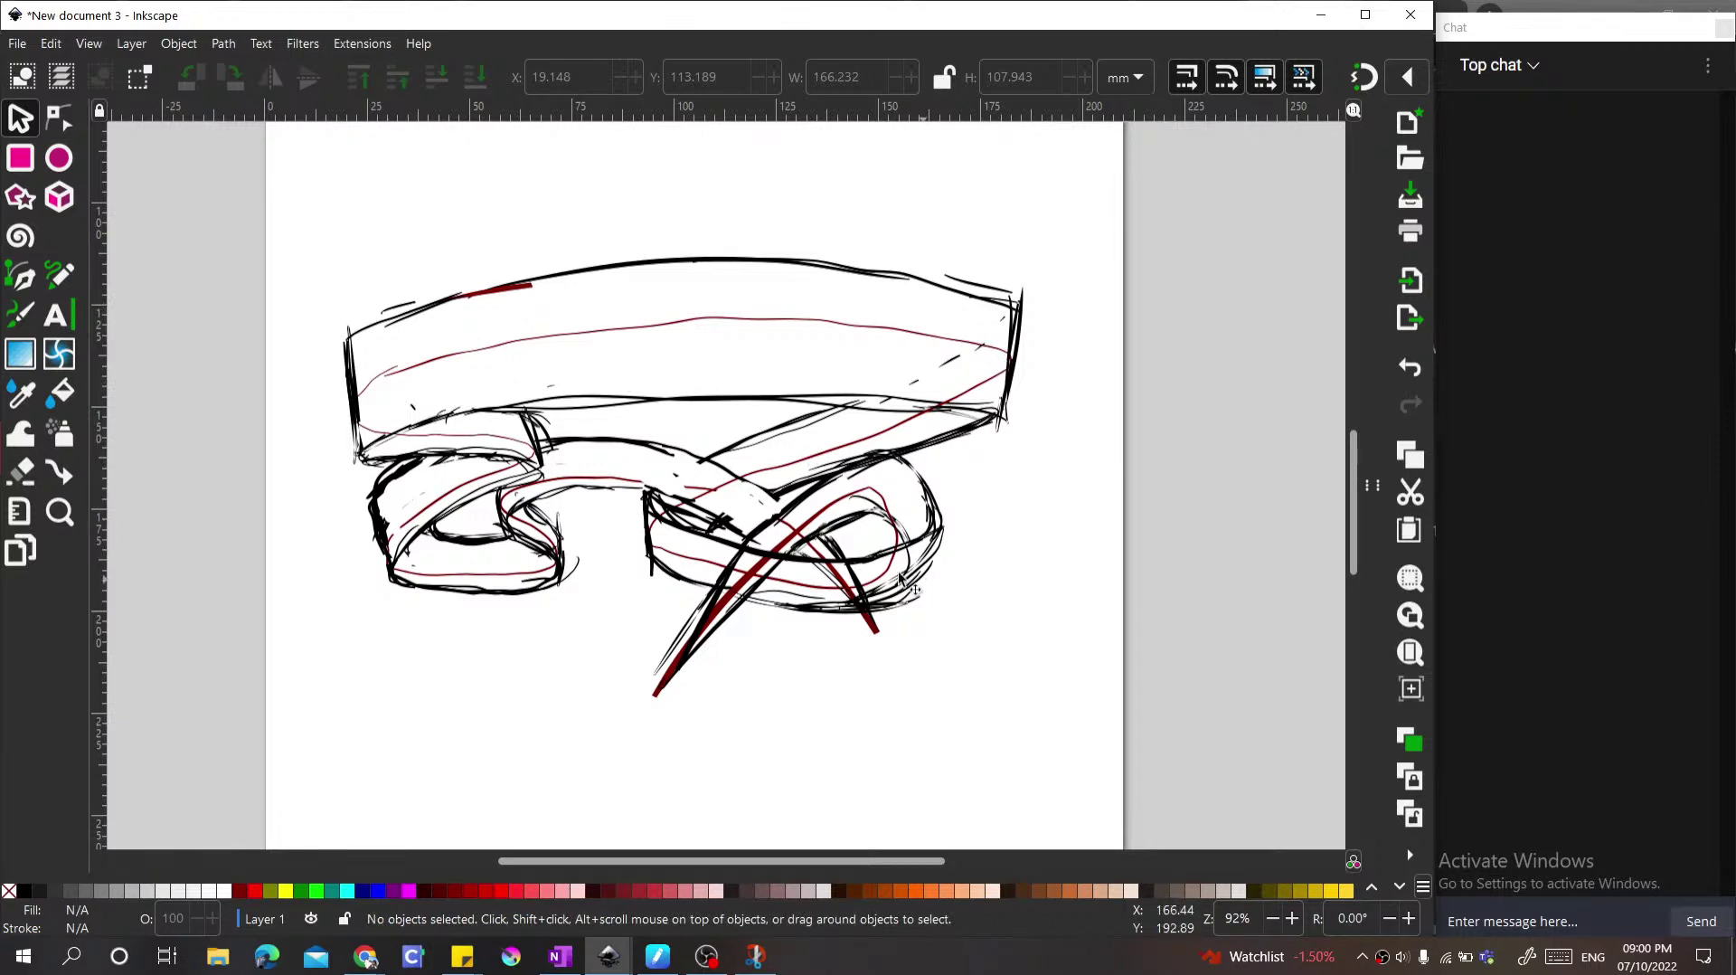
Step: Reinforce the connecting band's edges where it crosses the loop and ends, using calligraphy strokes
{"action": "left_click", "coordinate": [661, 499]}
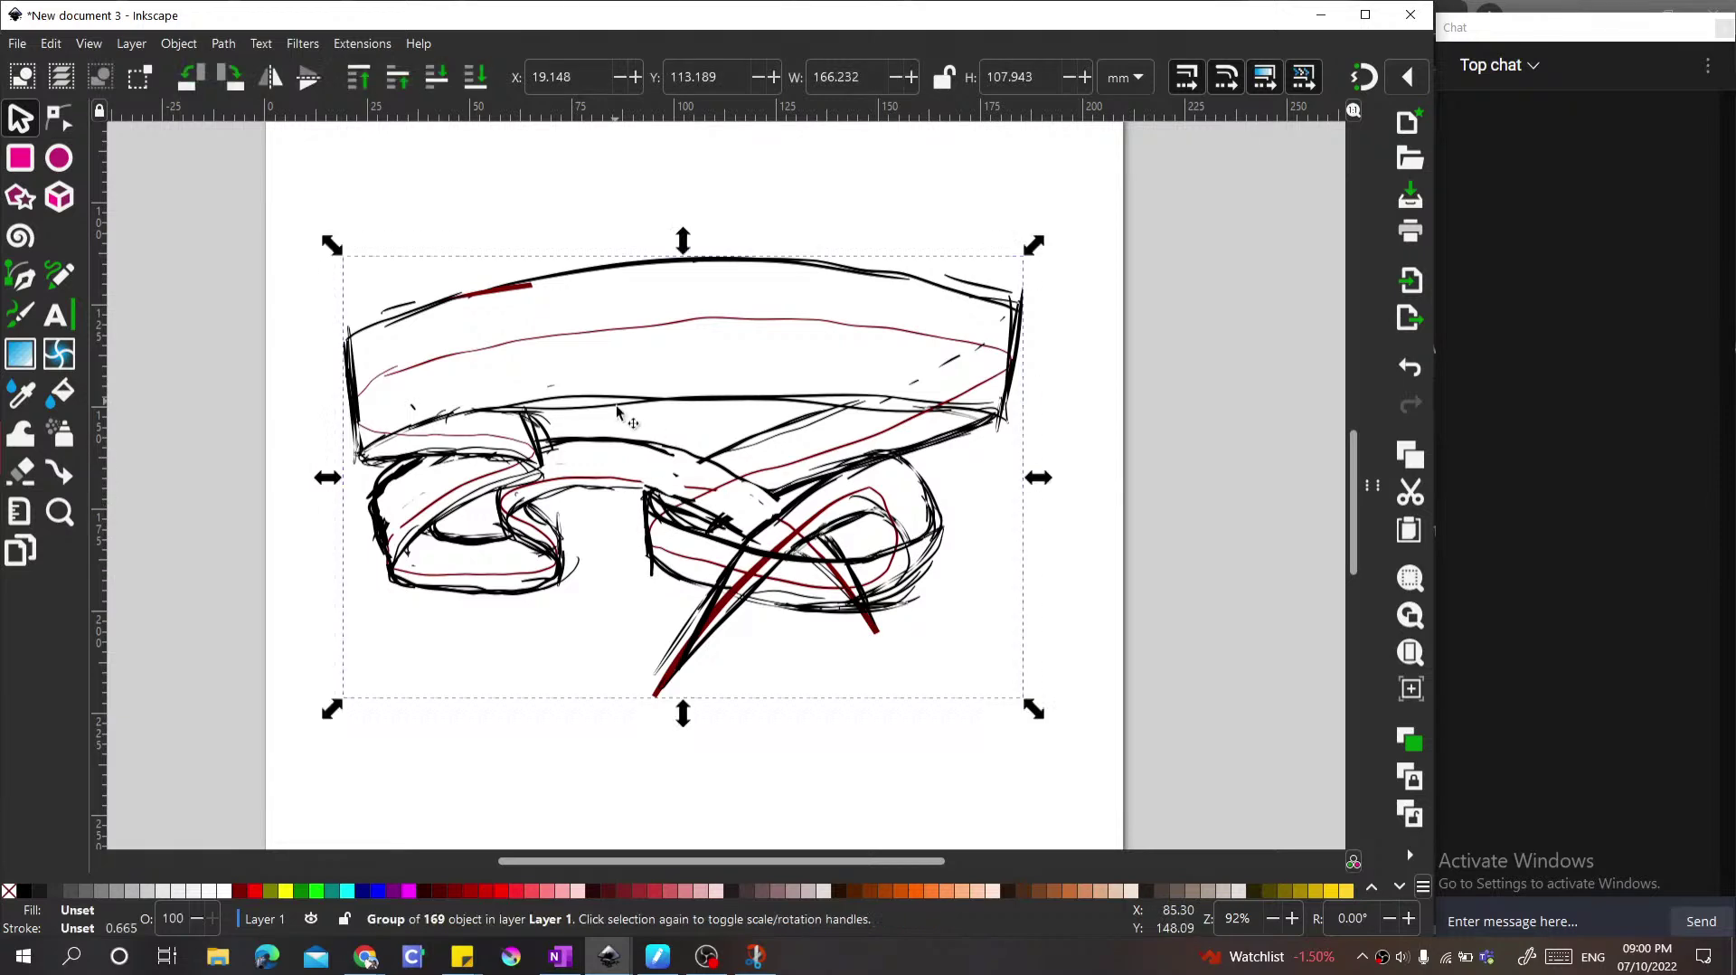
{"action": "key", "text": "c"}
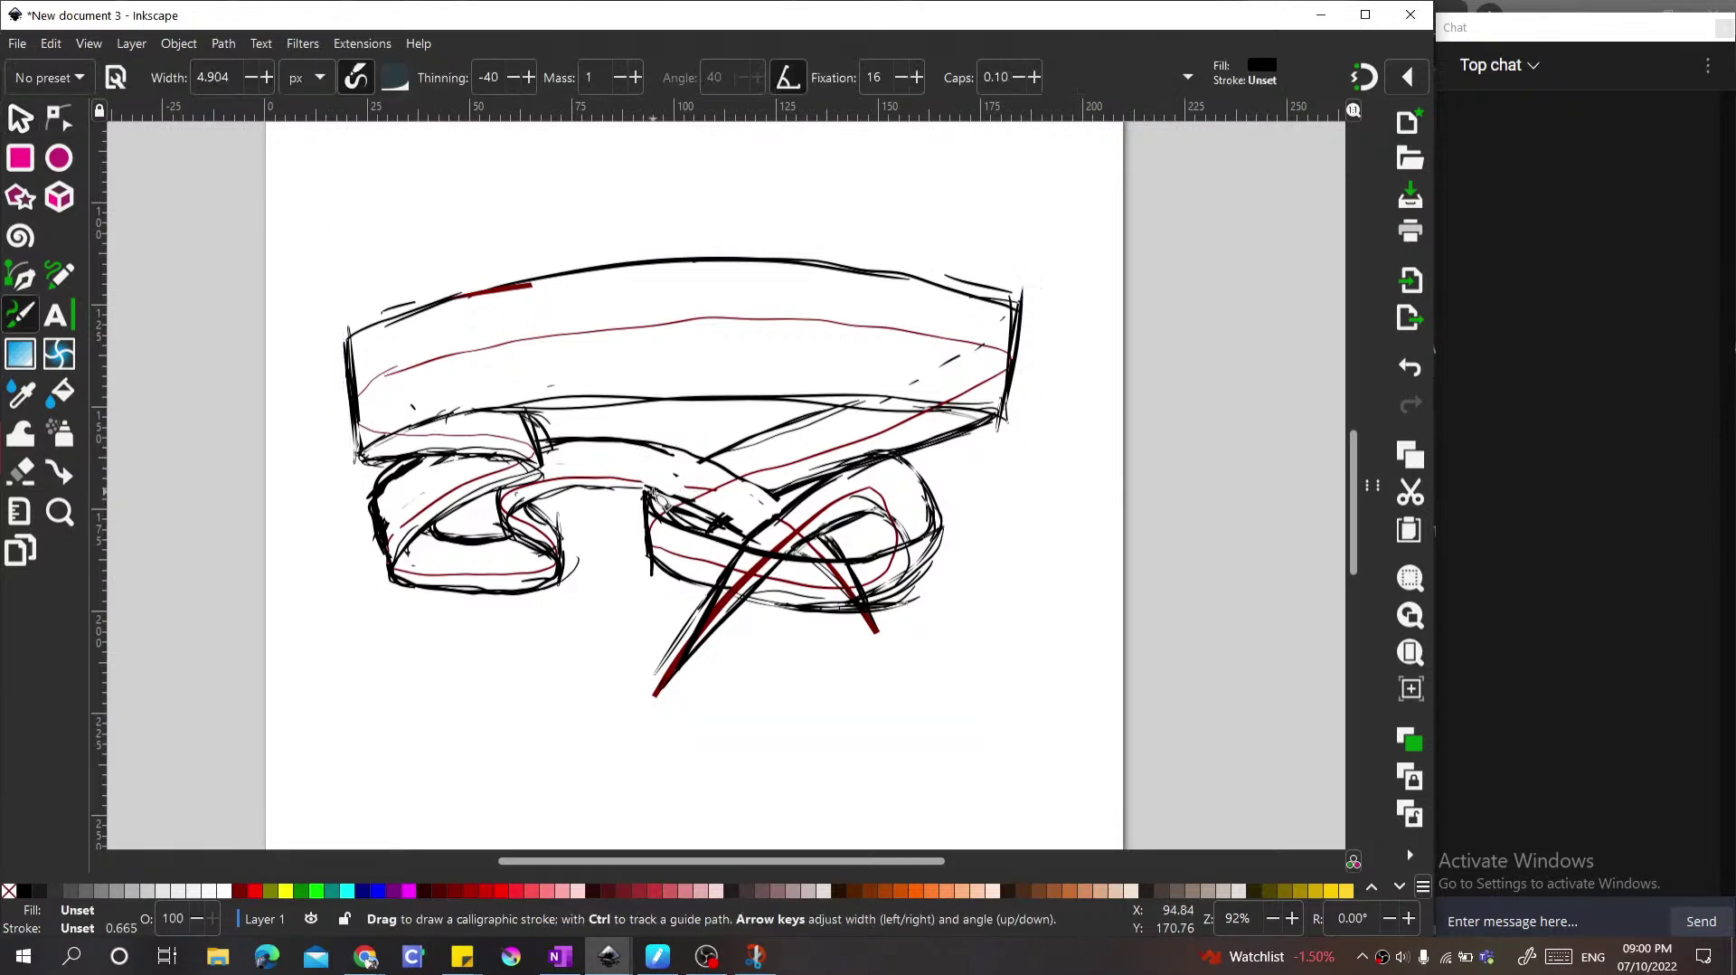
{"action": "mouse_move", "coordinate": [743, 477]}
{"action": "left_mouse_down"}
{"action": "mouse_move", "coordinate": [847, 538]}
{"action": "mouse_move", "coordinate": [800, 553]}
{"action": "mouse_move", "coordinate": [865, 598]}
{"action": "mouse_move", "coordinate": [838, 572]}
{"action": "mouse_move", "coordinate": [875, 631]}
{"action": "left_mouse_up"}
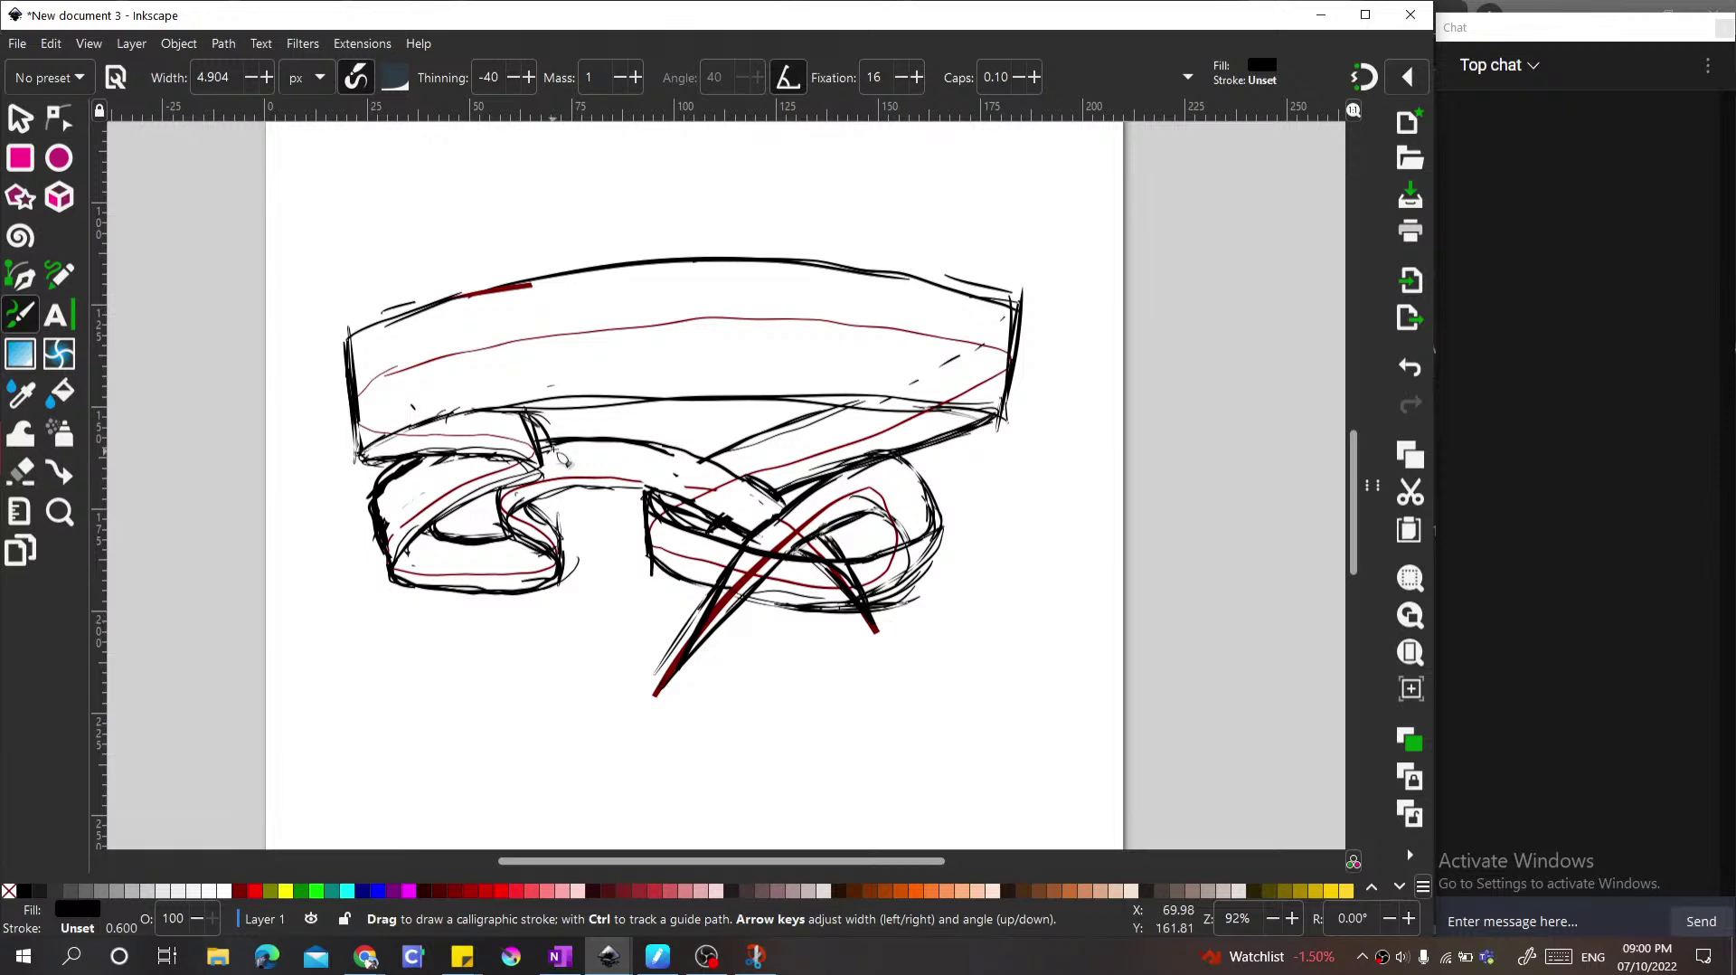
{"action": "left_click", "coordinate": [250, 78]}
{"action": "left_click", "coordinate": [251, 78]}
{"action": "left_click", "coordinate": [250, 78]}
{"action": "key", "text": "ctrl+z"}
{"action": "left_click_drag", "start_coordinate": [217, 170], "coordinate": [891, 639]}
{"action": "key", "text": "ctrl+z"}
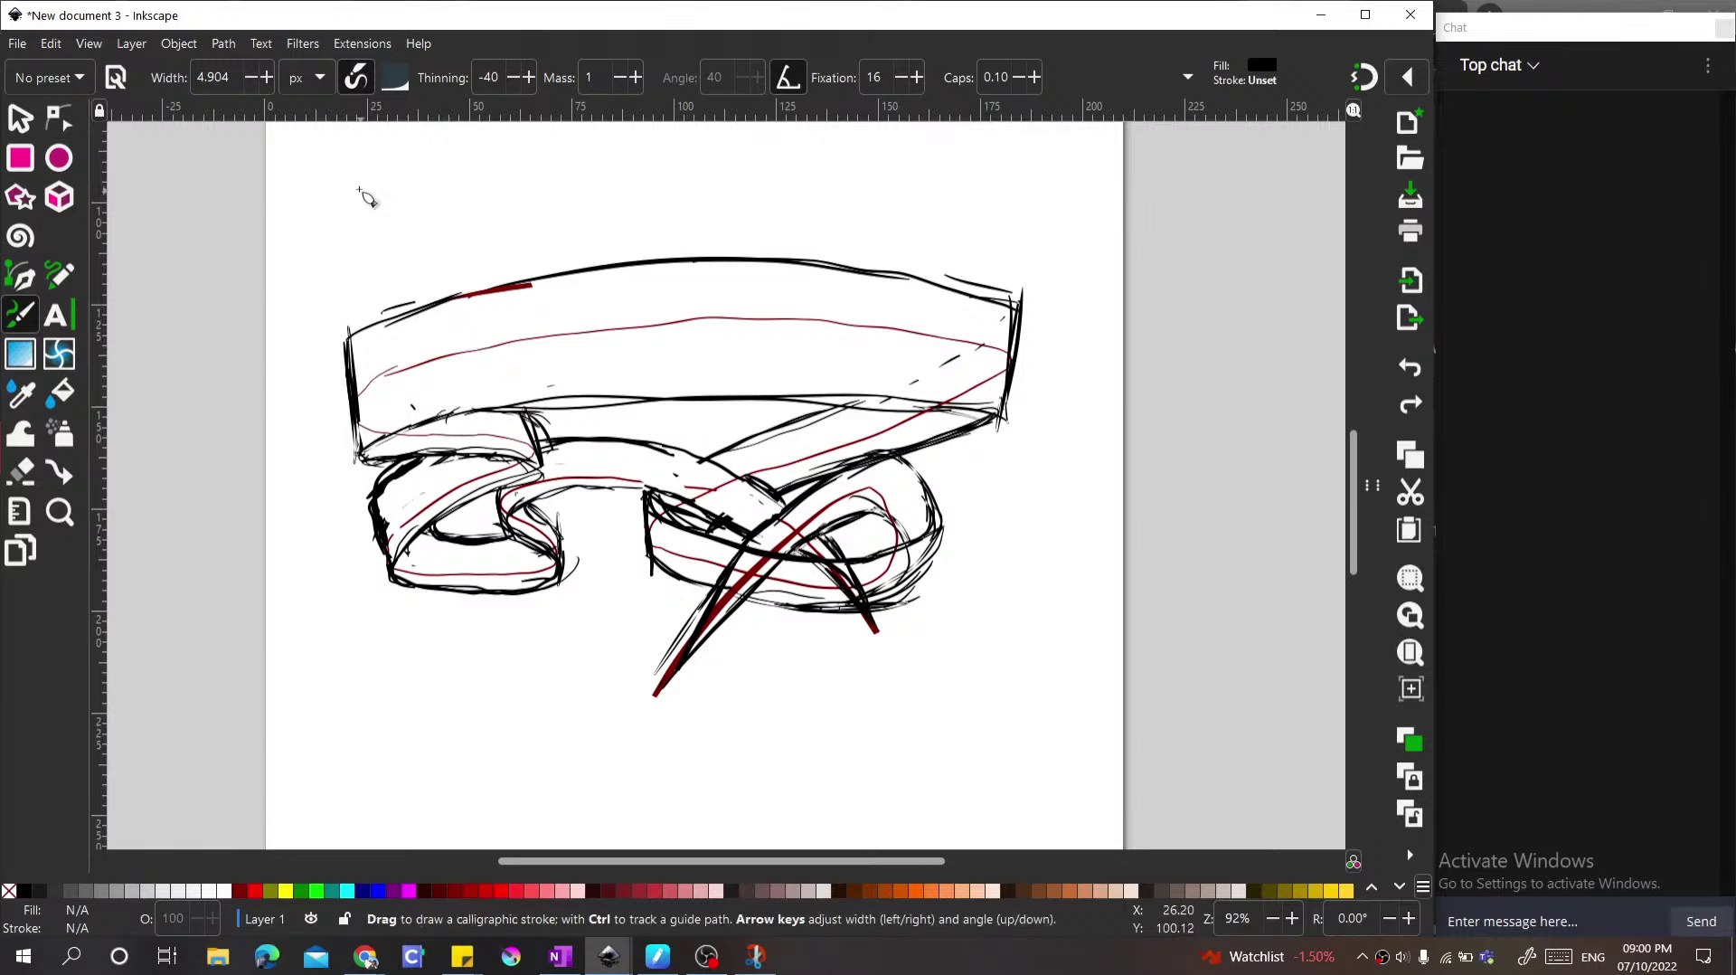
Step: Set the calligraphy width to 0.904 px and hatch shading on the banner's left end and the left folds beneath it
{"action": "key", "text": "z"}
{"action": "mouse_move", "coordinate": [207, 154]}
{"action": "left_mouse_down"}
{"action": "mouse_move", "coordinate": [446, 319]}
{"action": "mouse_move", "coordinate": [805, 692]}
{"action": "mouse_move", "coordinate": [989, 805]}
{"action": "left_mouse_up"}
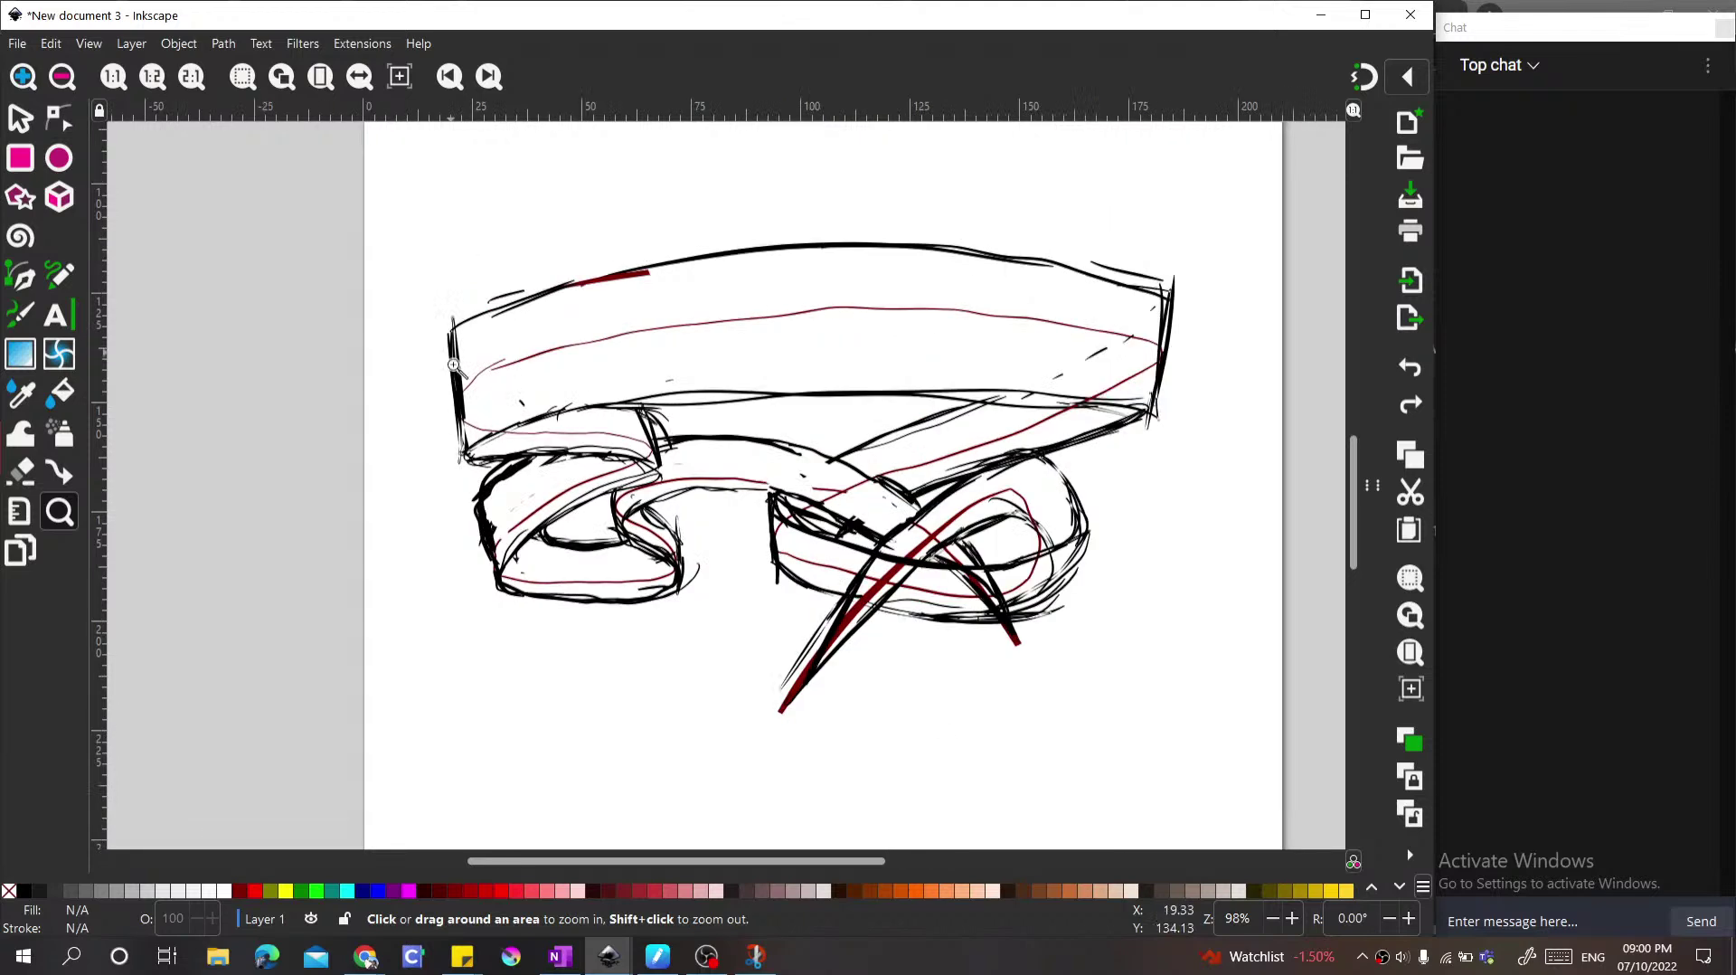
{"action": "key", "text": "c"}
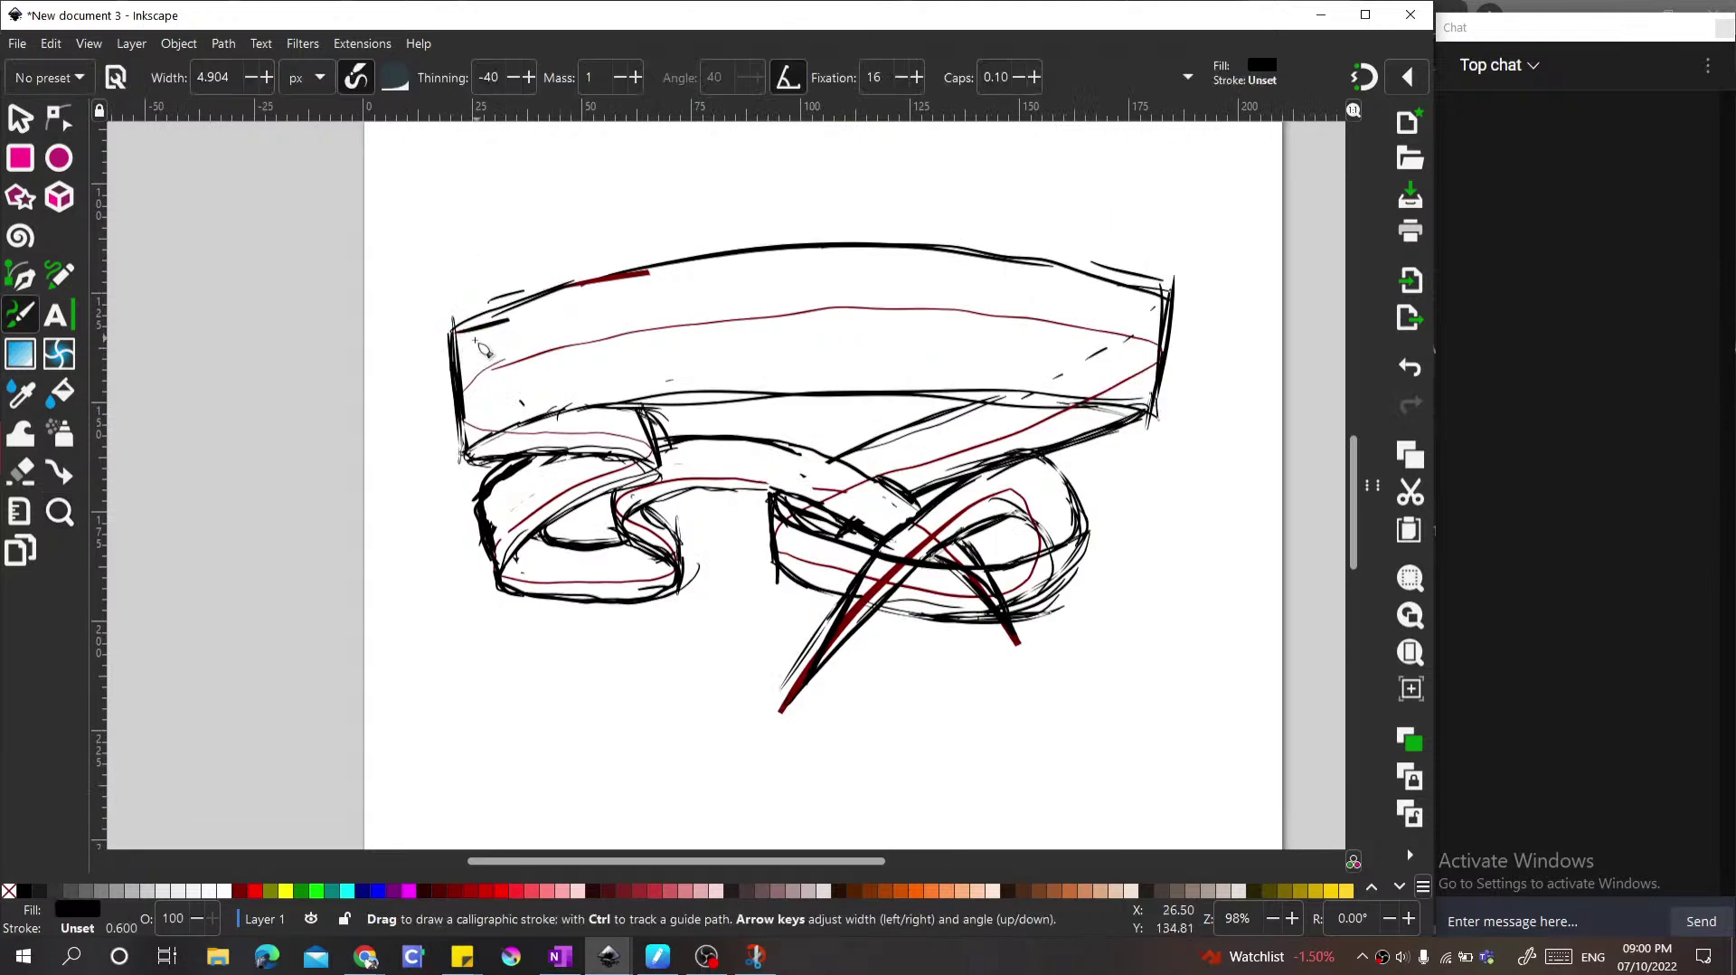
{"action": "key", "text": "ctrl"}
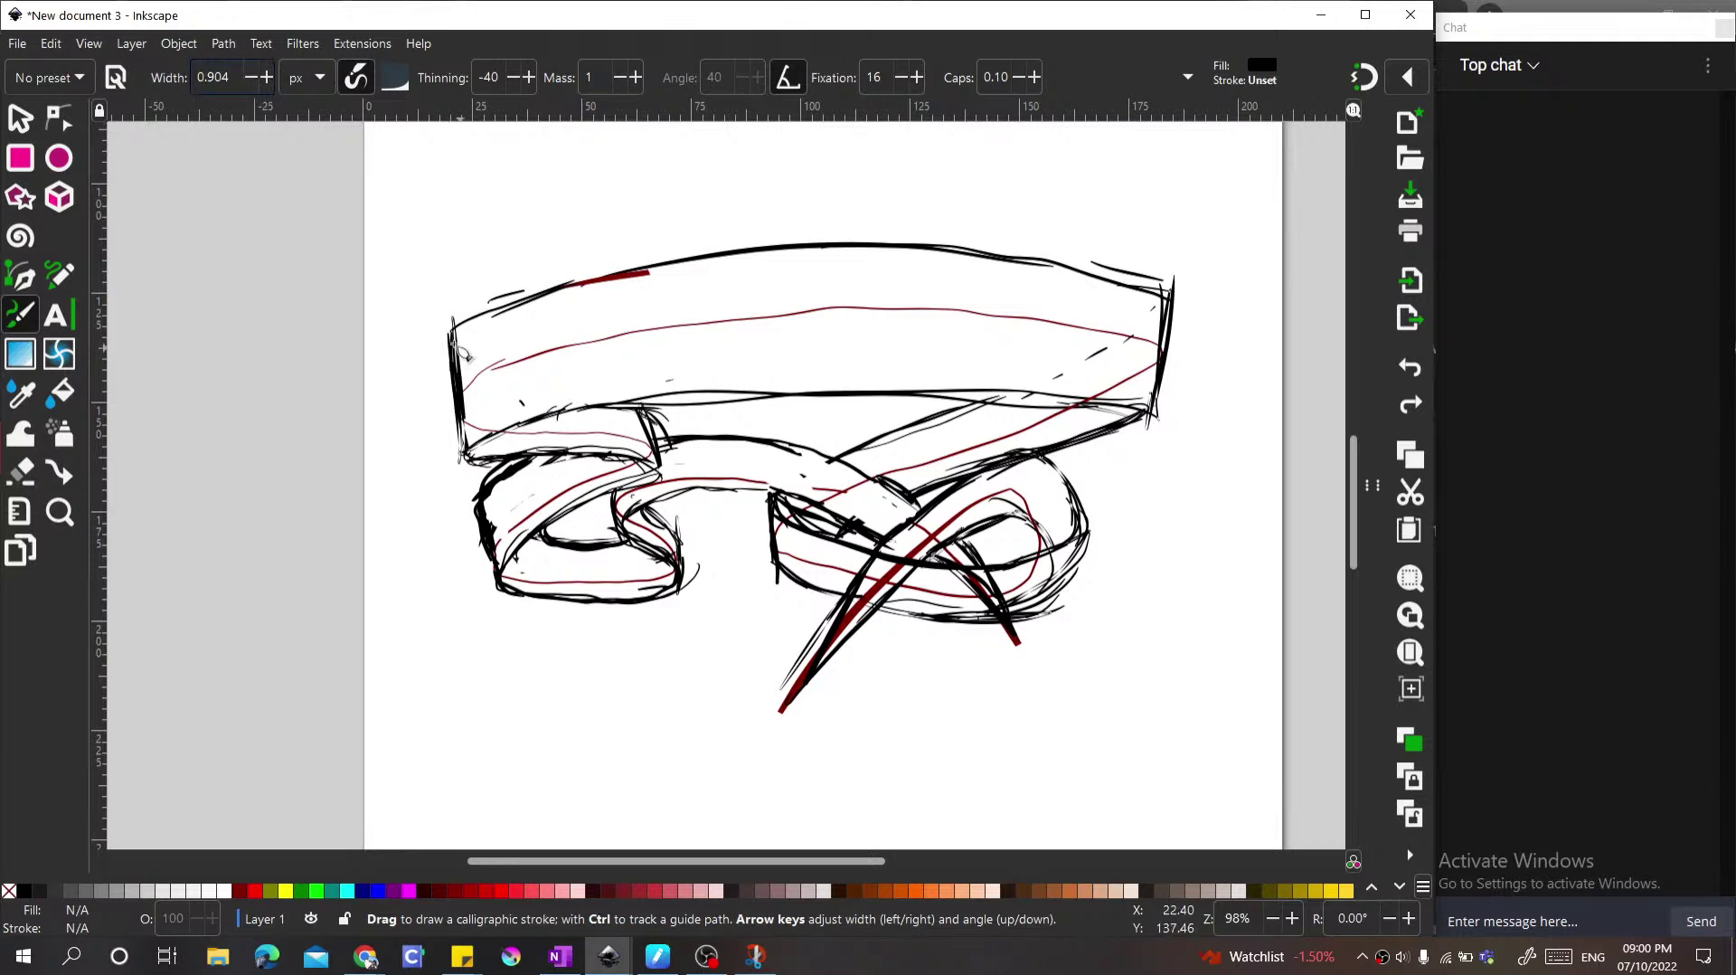
{"action": "left_click", "coordinate": [438, 365]}
{"action": "mouse_move", "coordinate": [443, 371]}
{"action": "left_mouse_down"}
{"action": "mouse_move", "coordinate": [476, 354]}
{"action": "mouse_move", "coordinate": [457, 378]}
{"action": "mouse_move", "coordinate": [500, 372]}
{"action": "mouse_move", "coordinate": [459, 398]}
{"action": "mouse_move", "coordinate": [483, 413]}
{"action": "mouse_move", "coordinate": [450, 451]}
{"action": "mouse_move", "coordinate": [567, 424]}
{"action": "mouse_move", "coordinate": [539, 454]}
{"action": "mouse_move", "coordinate": [581, 438]}
{"action": "mouse_move", "coordinate": [555, 461]}
{"action": "mouse_move", "coordinate": [640, 427]}
{"action": "mouse_move", "coordinate": [601, 513]}
{"action": "mouse_move", "coordinate": [575, 526]}
{"action": "mouse_move", "coordinate": [629, 467]}
{"action": "mouse_move", "coordinate": [529, 524]}
{"action": "mouse_move", "coordinate": [481, 520]}
{"action": "mouse_move", "coordinate": [488, 505]}
{"action": "mouse_move", "coordinate": [508, 509]}
{"action": "mouse_move", "coordinate": [502, 561]}
{"action": "mouse_move", "coordinate": [535, 528]}
{"action": "mouse_move", "coordinate": [503, 555]}
{"action": "left_mouse_up"}
{"action": "mouse_move", "coordinate": [538, 501]}
{"action": "left_mouse_down"}
{"action": "mouse_move", "coordinate": [622, 575]}
{"action": "mouse_move", "coordinate": [552, 590]}
{"action": "mouse_move", "coordinate": [510, 571]}
{"action": "mouse_move", "coordinate": [513, 589]}
{"action": "mouse_move", "coordinate": [543, 563]}
{"action": "mouse_move", "coordinate": [508, 559]}
{"action": "left_mouse_up"}
{"action": "mouse_move", "coordinate": [658, 547]}
{"action": "left_mouse_down"}
{"action": "mouse_move", "coordinate": [644, 532]}
{"action": "mouse_move", "coordinate": [663, 525]}
{"action": "mouse_move", "coordinate": [669, 560]}
{"action": "left_mouse_up"}
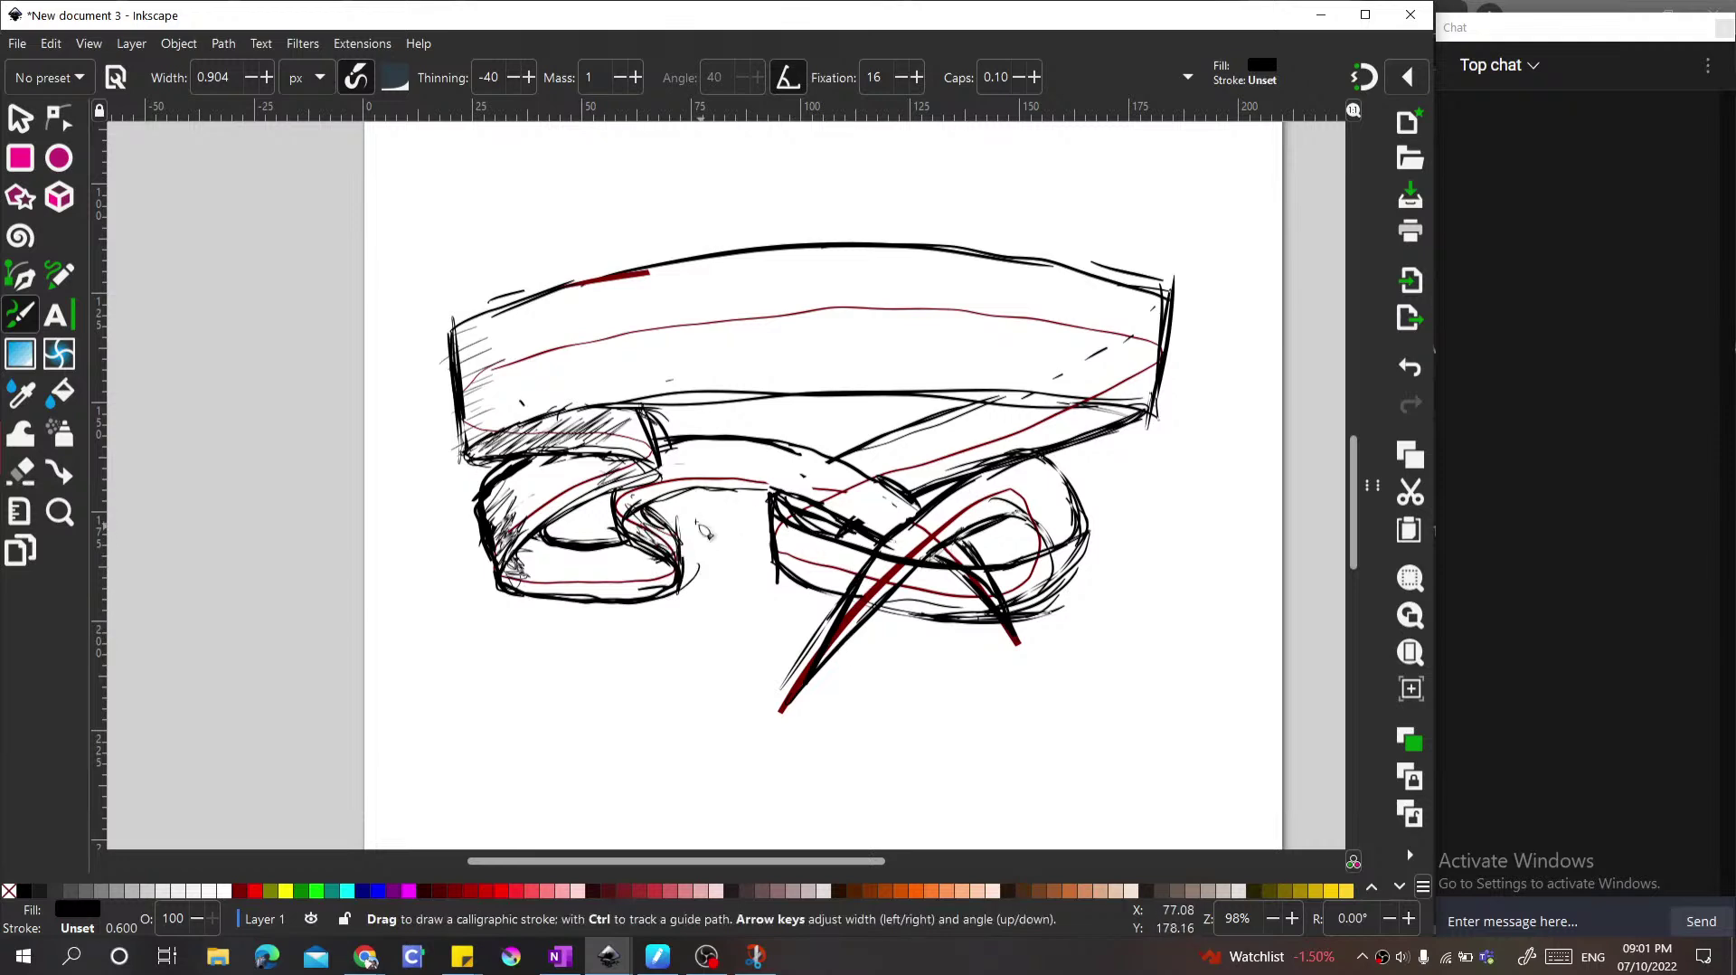
Step: Hatch shading on the small left curl, the fold beside the loop and the loop's right side
{"action": "mouse_move", "coordinate": [673, 517]}
{"action": "left_mouse_down"}
{"action": "mouse_move", "coordinate": [680, 547]}
{"action": "mouse_move", "coordinate": [651, 512]}
{"action": "mouse_move", "coordinate": [667, 567]}
{"action": "left_mouse_up"}
{"action": "left_click_drag", "start_coordinate": [795, 499], "coordinate": [825, 520]}
{"action": "mouse_move", "coordinate": [1085, 541]}
{"action": "left_mouse_down"}
{"action": "mouse_move", "coordinate": [1051, 557]}
{"action": "mouse_move", "coordinate": [1042, 535]}
{"action": "mouse_move", "coordinate": [1059, 602]}
{"action": "mouse_move", "coordinate": [1024, 523]}
{"action": "mouse_move", "coordinate": [1072, 603]}
{"action": "mouse_move", "coordinate": [1093, 513]}
{"action": "mouse_move", "coordinate": [1078, 572]}
{"action": "mouse_move", "coordinate": [1068, 515]}
{"action": "mouse_move", "coordinate": [1053, 592]}
{"action": "left_mouse_up"}
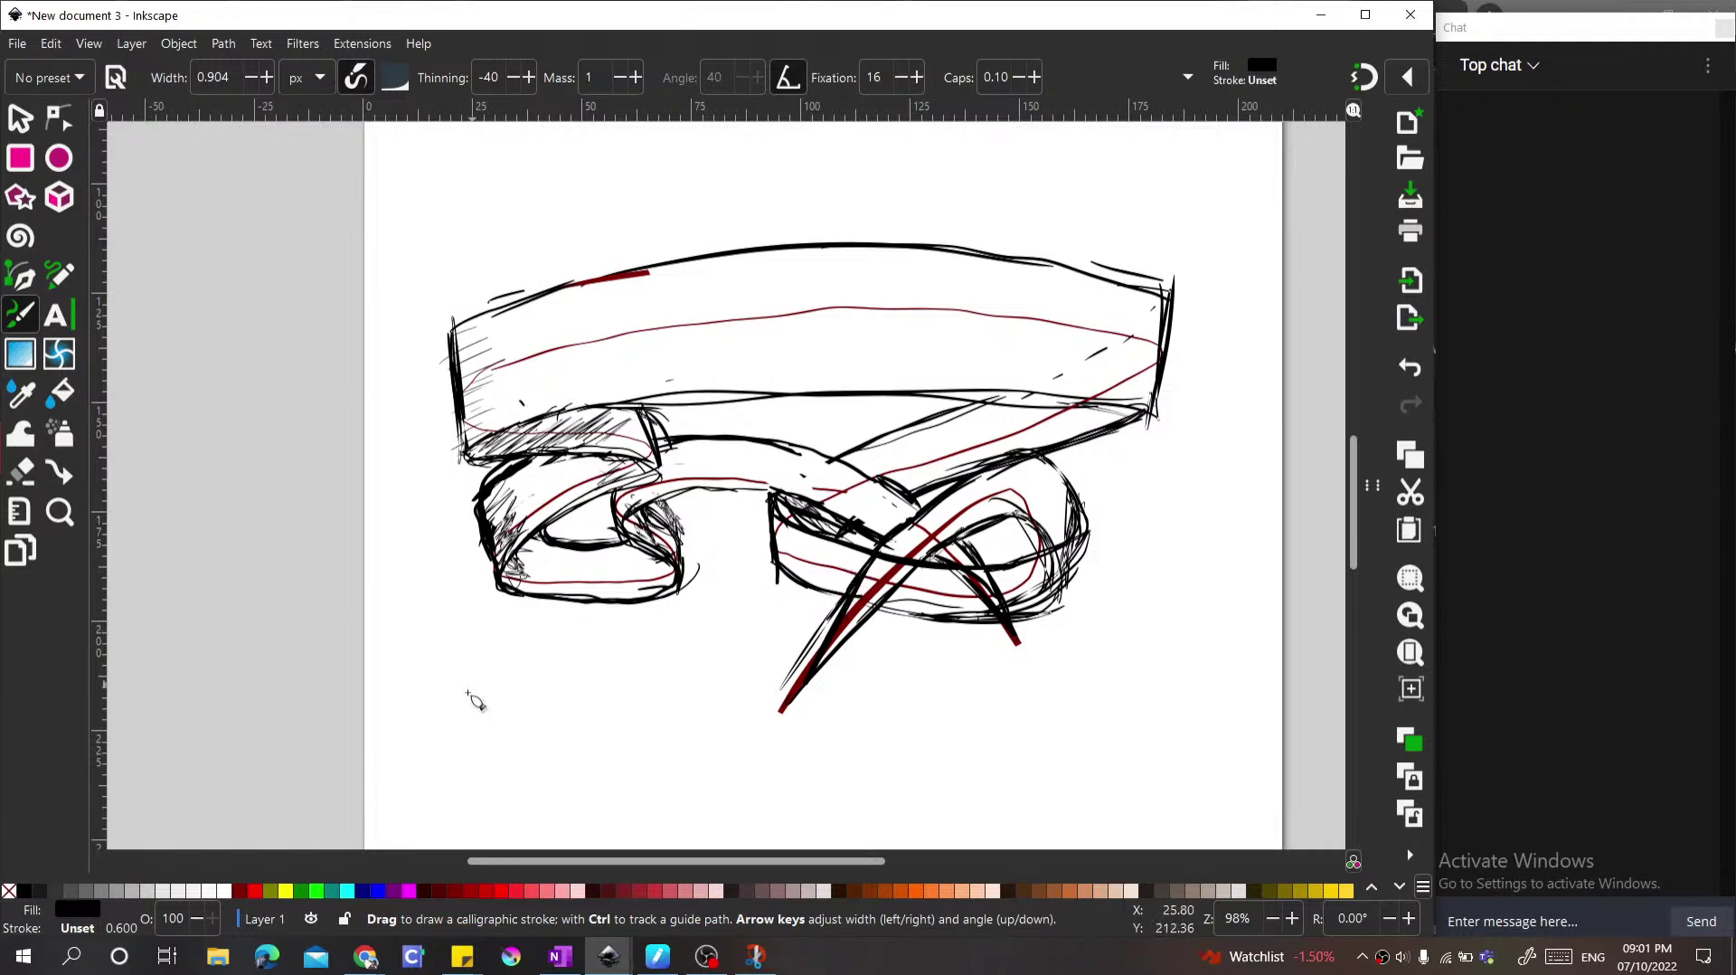
Step: Draw loose zigzag and slanted sample lines on the empty page area below the ribbon's left side
{"action": "mouse_move", "coordinate": [398, 734]}
{"action": "left_mouse_down"}
{"action": "mouse_move", "coordinate": [516, 682]}
{"action": "mouse_move", "coordinate": [483, 722]}
{"action": "mouse_move", "coordinate": [545, 713]}
{"action": "mouse_move", "coordinate": [433, 783]}
{"action": "mouse_move", "coordinate": [469, 769]}
{"action": "mouse_move", "coordinate": [481, 795]}
{"action": "mouse_move", "coordinate": [615, 729]}
{"action": "left_mouse_up"}
{"action": "mouse_move", "coordinate": [519, 808]}
{"action": "left_mouse_down"}
{"action": "mouse_move", "coordinate": [616, 728]}
{"action": "mouse_move", "coordinate": [506, 814]}
{"action": "mouse_move", "coordinate": [599, 764]}
{"action": "left_mouse_up"}
{"action": "scroll", "coordinate": [633, 741], "scroll_direction": "down", "scroll_amount": 4}
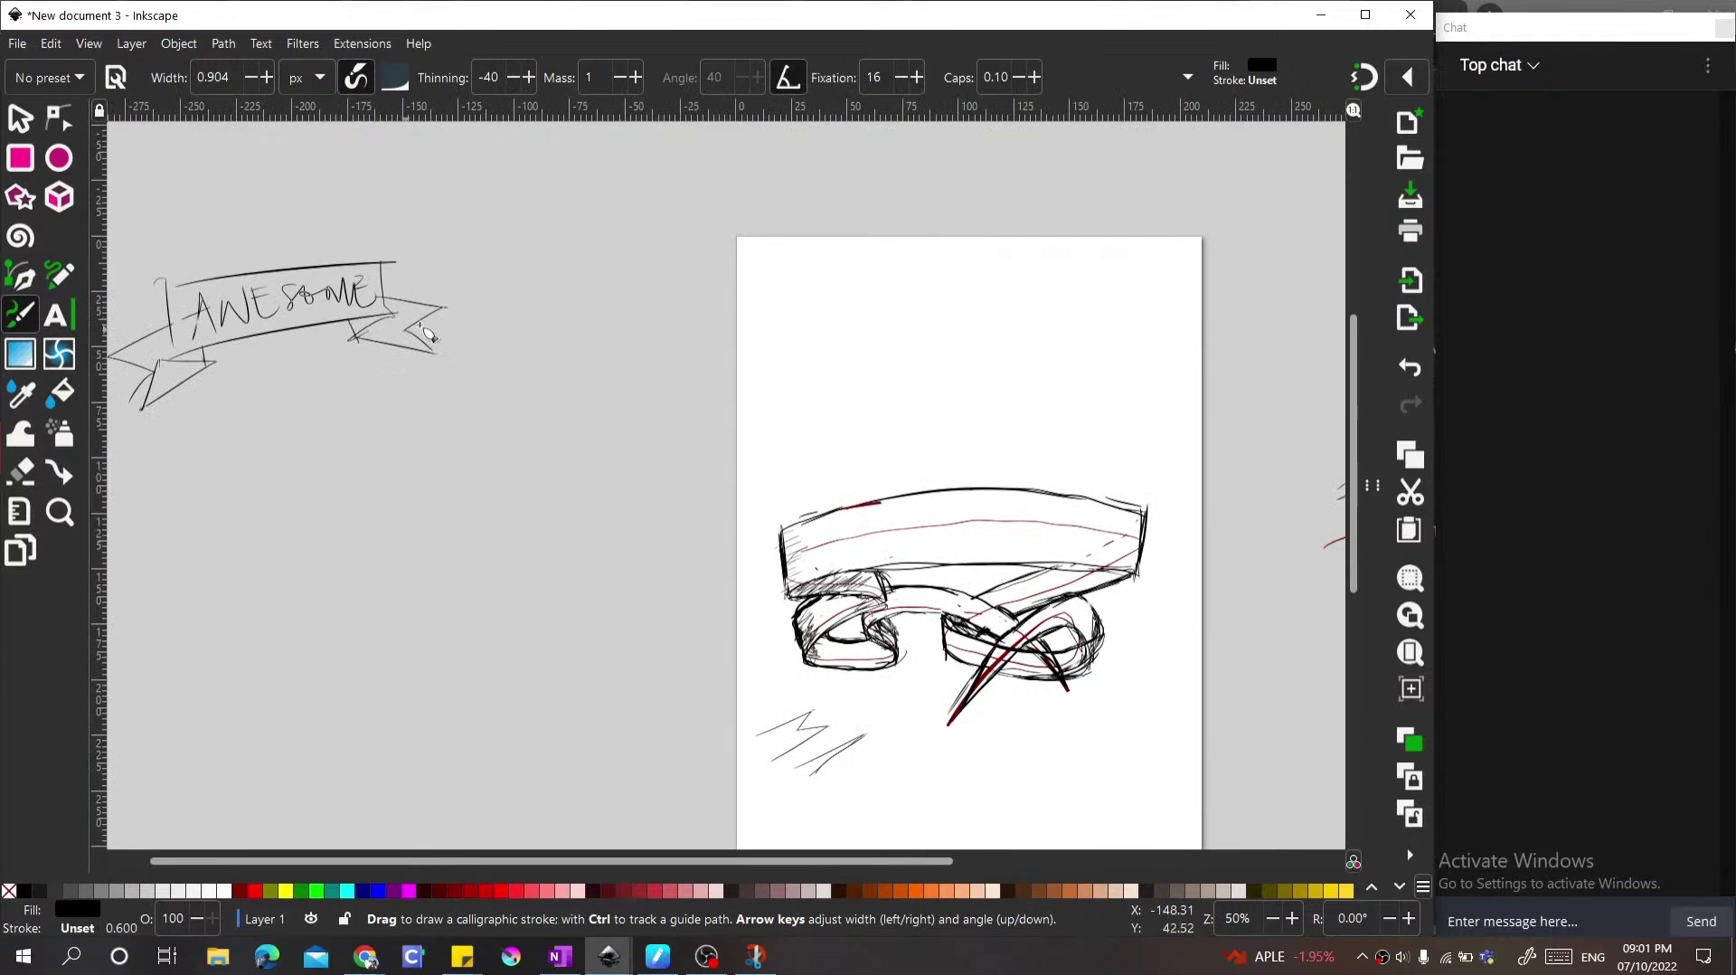
Step: Examine the shaded ribbon sketch and the other ribbon sketches around the page
{"action": "scroll", "coordinate": [710, 587], "scroll_direction": "down", "scroll_amount": 4}
{"action": "scroll", "coordinate": [709, 587], "scroll_direction": "right", "scroll_amount": 8}
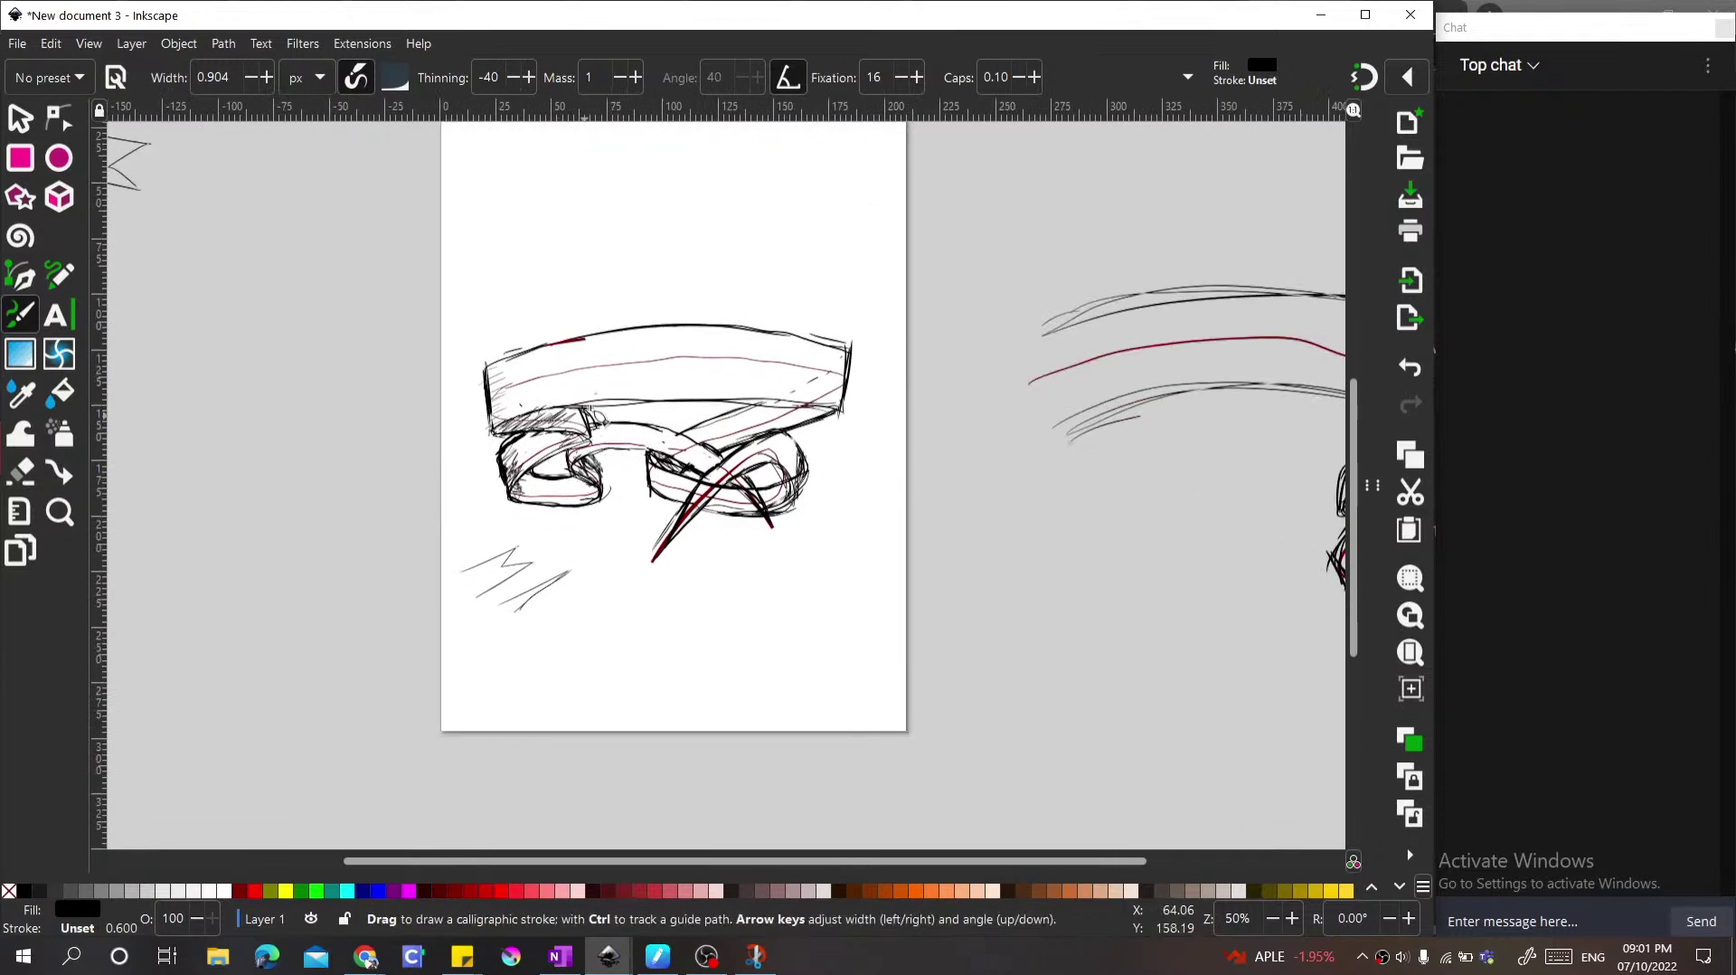
{"action": "scroll", "coordinate": [599, 421], "scroll_direction": "up", "scroll_amount": 2}
{"action": "scroll", "coordinate": [599, 422], "scroll_direction": "left", "scroll_amount": 1}
{"action": "key", "text": "z"}
{"action": "left_click_drag", "start_coordinate": [452, 377], "coordinate": [995, 752]}
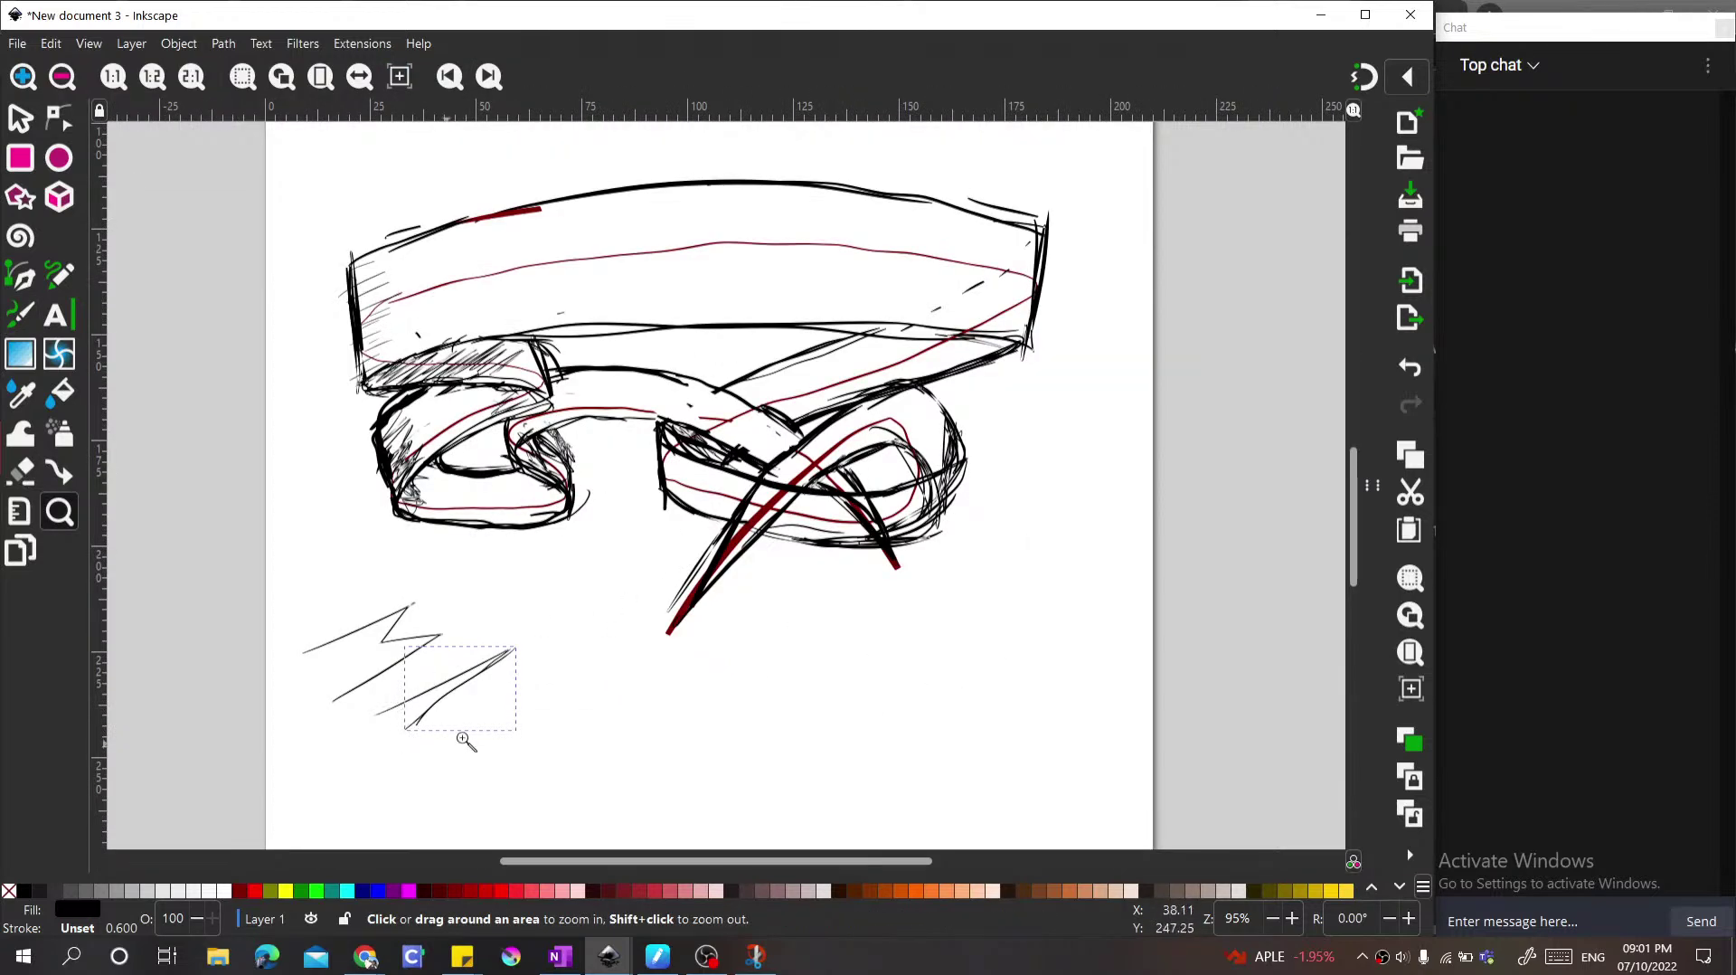
{"action": "key", "text": "c"}
{"action": "scroll", "coordinate": [630, 479], "scroll_direction": "up", "scroll_amount": 2}
{"action": "scroll", "coordinate": [631, 480], "scroll_direction": "right", "scroll_amount": 1}
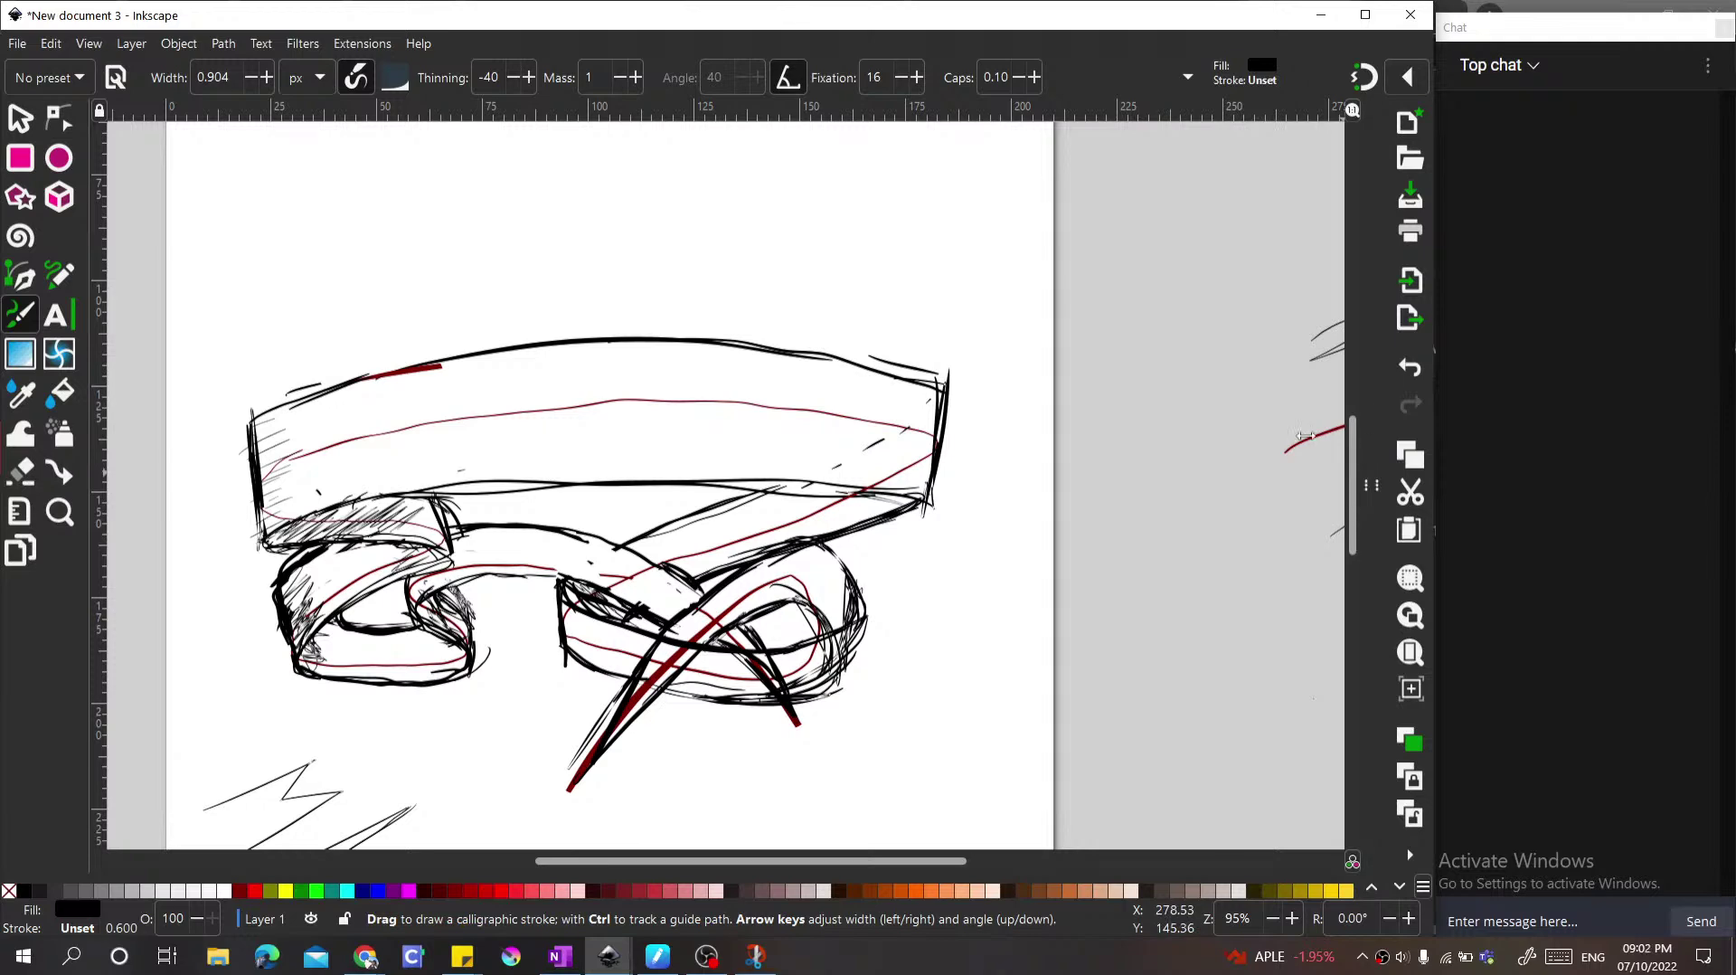
Step: Rename Layer 1 as "sketch" in the Layers and Objects list and collapse its contents
{"action": "left_click", "coordinate": [1377, 469]}
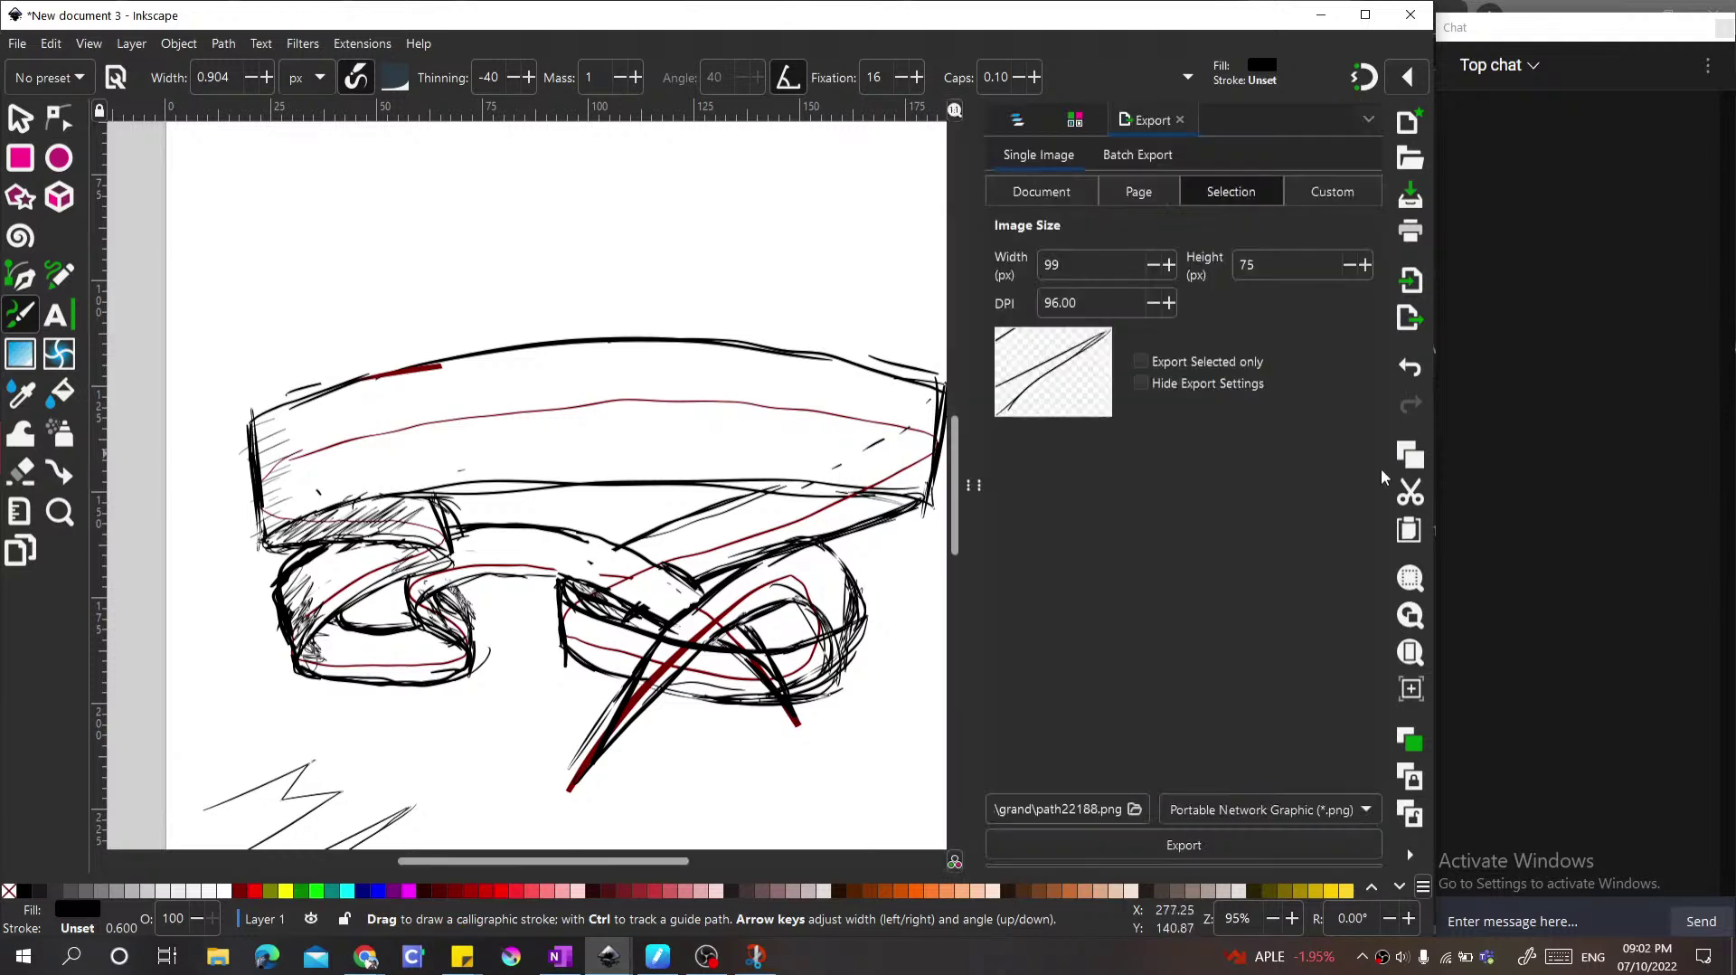
{"action": "left_click", "coordinate": [1028, 112]}
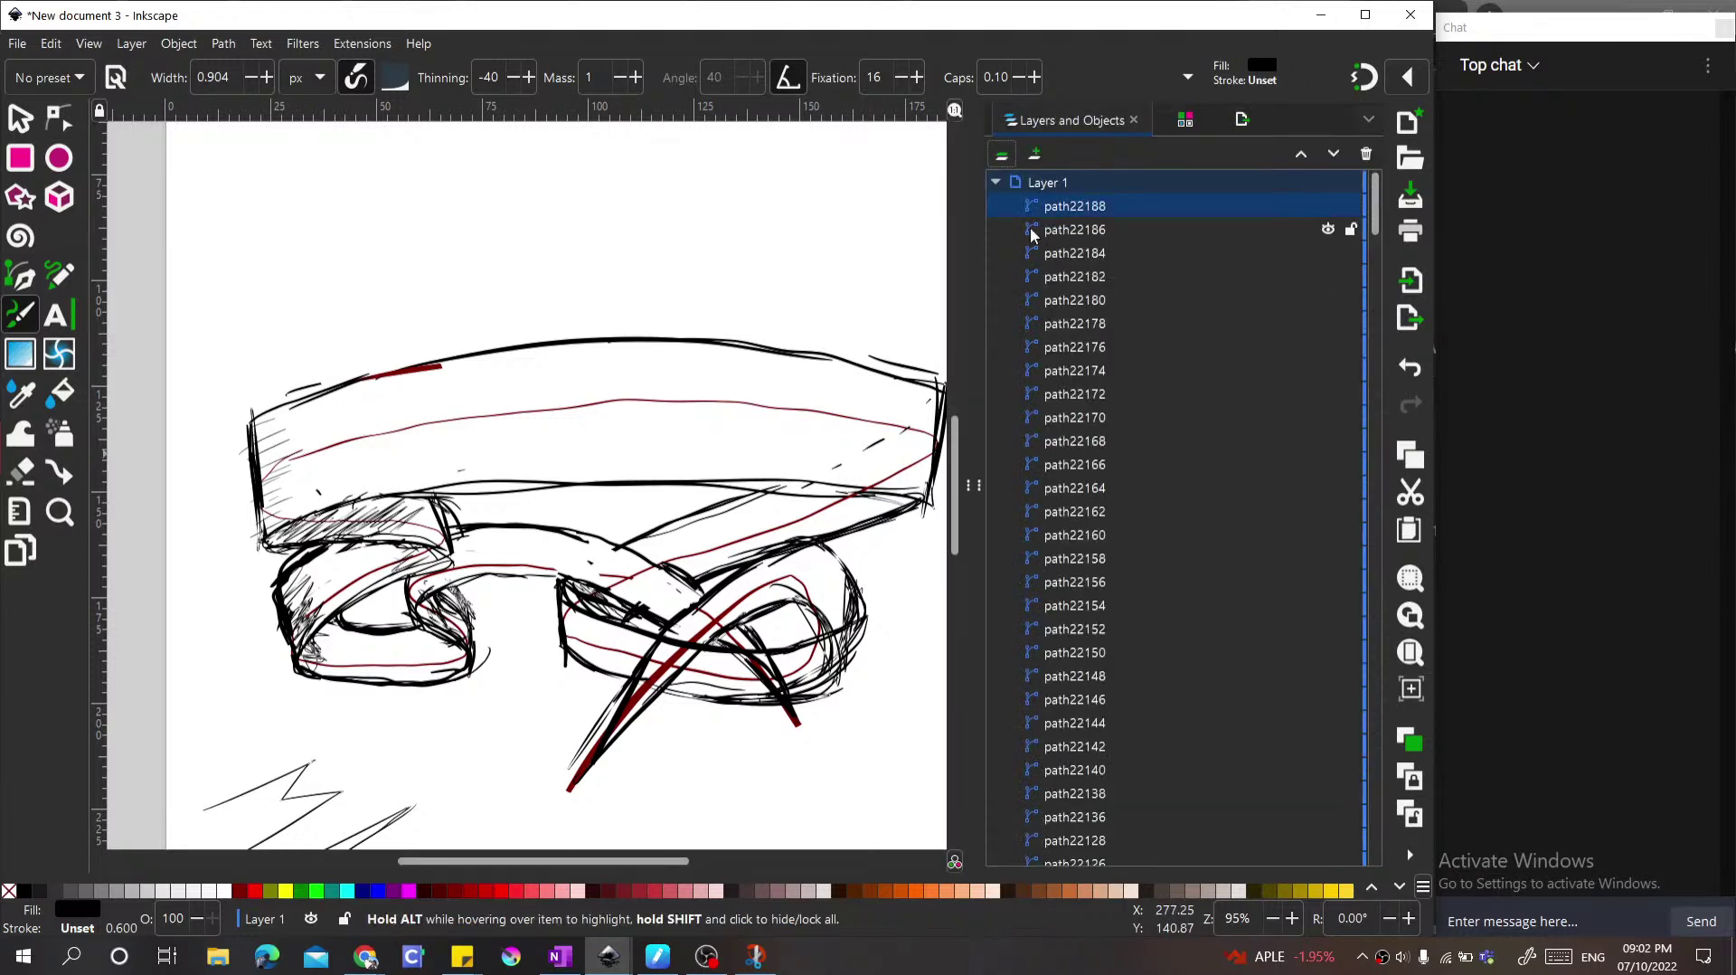
{"action": "left_click", "coordinate": [1032, 184]}
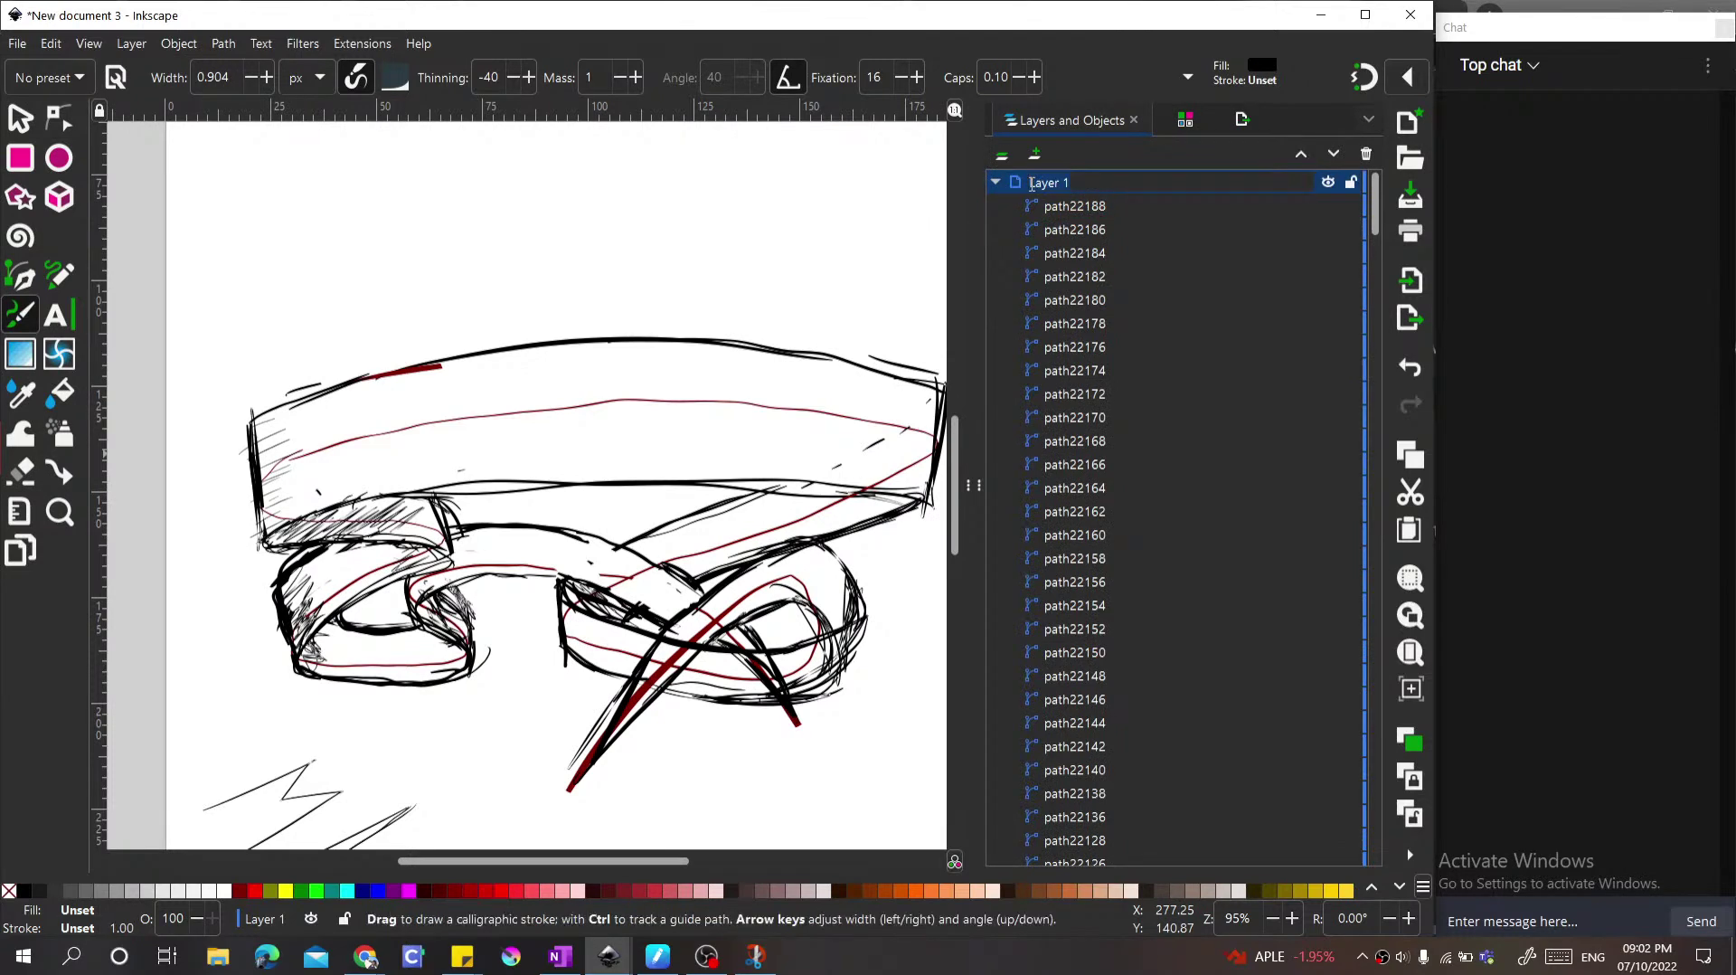
{"action": "type", "text": "sketch"}
{"action": "key", "text": "Return"}
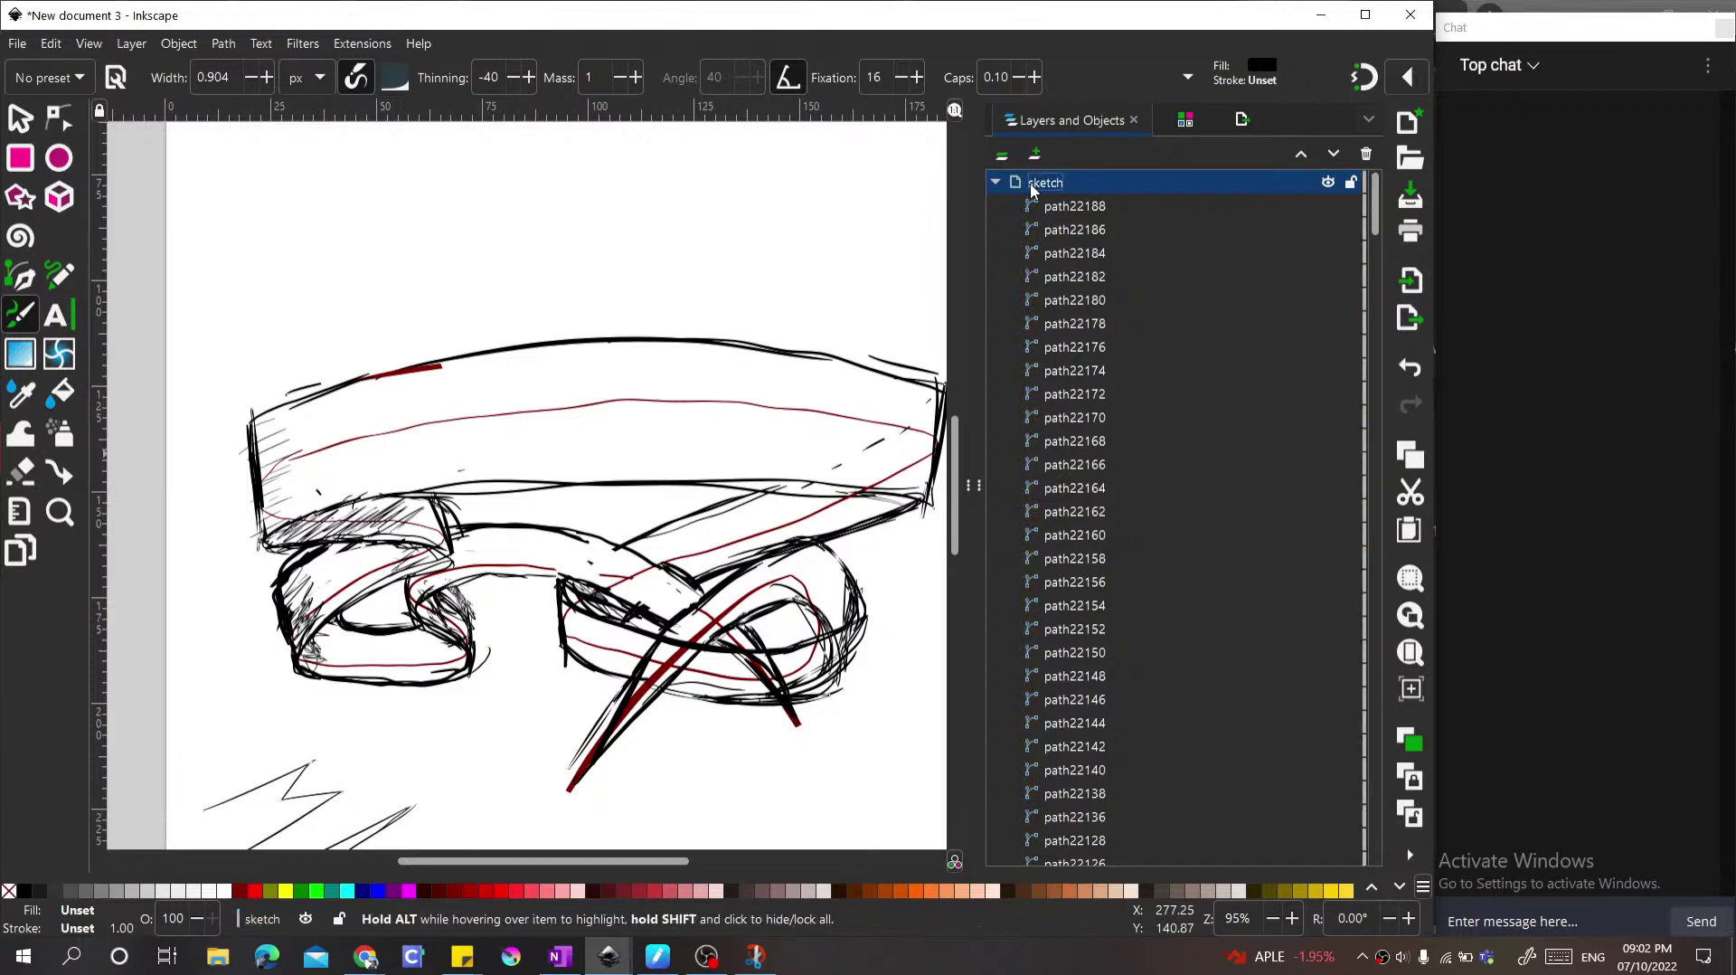
{"action": "left_click", "coordinate": [999, 184]}
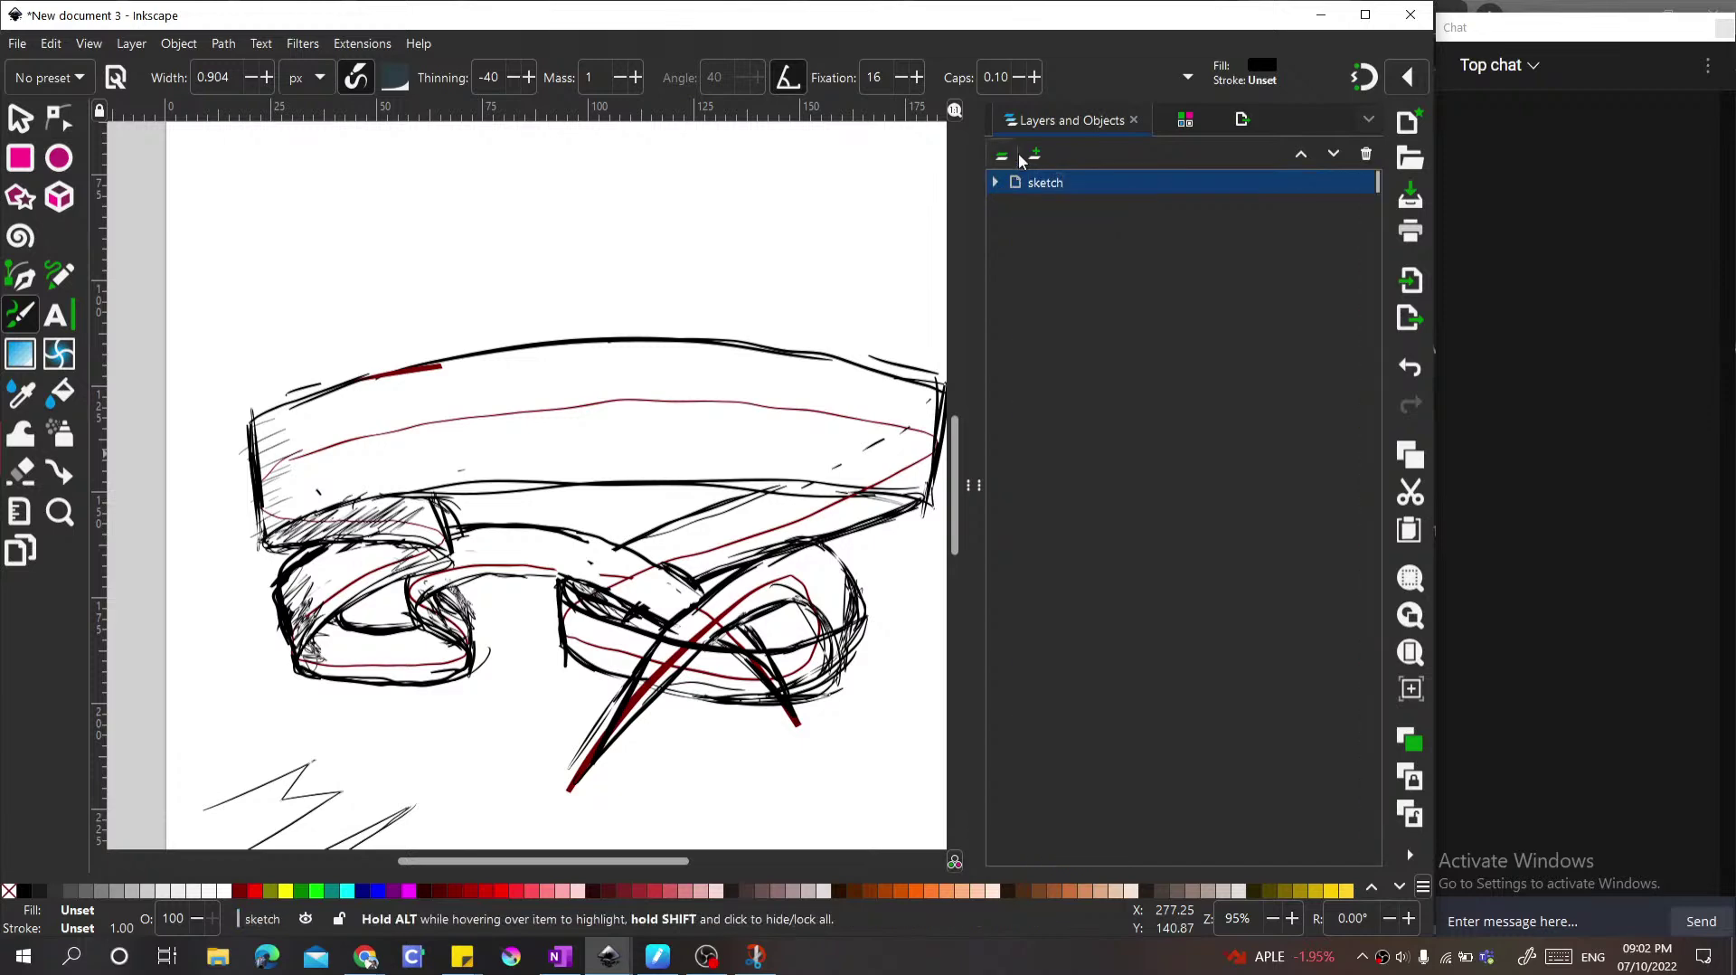
Step: Add a new layer named "Ribbon Text" above the sketch layer
{"action": "left_click", "coordinate": [1037, 156]}
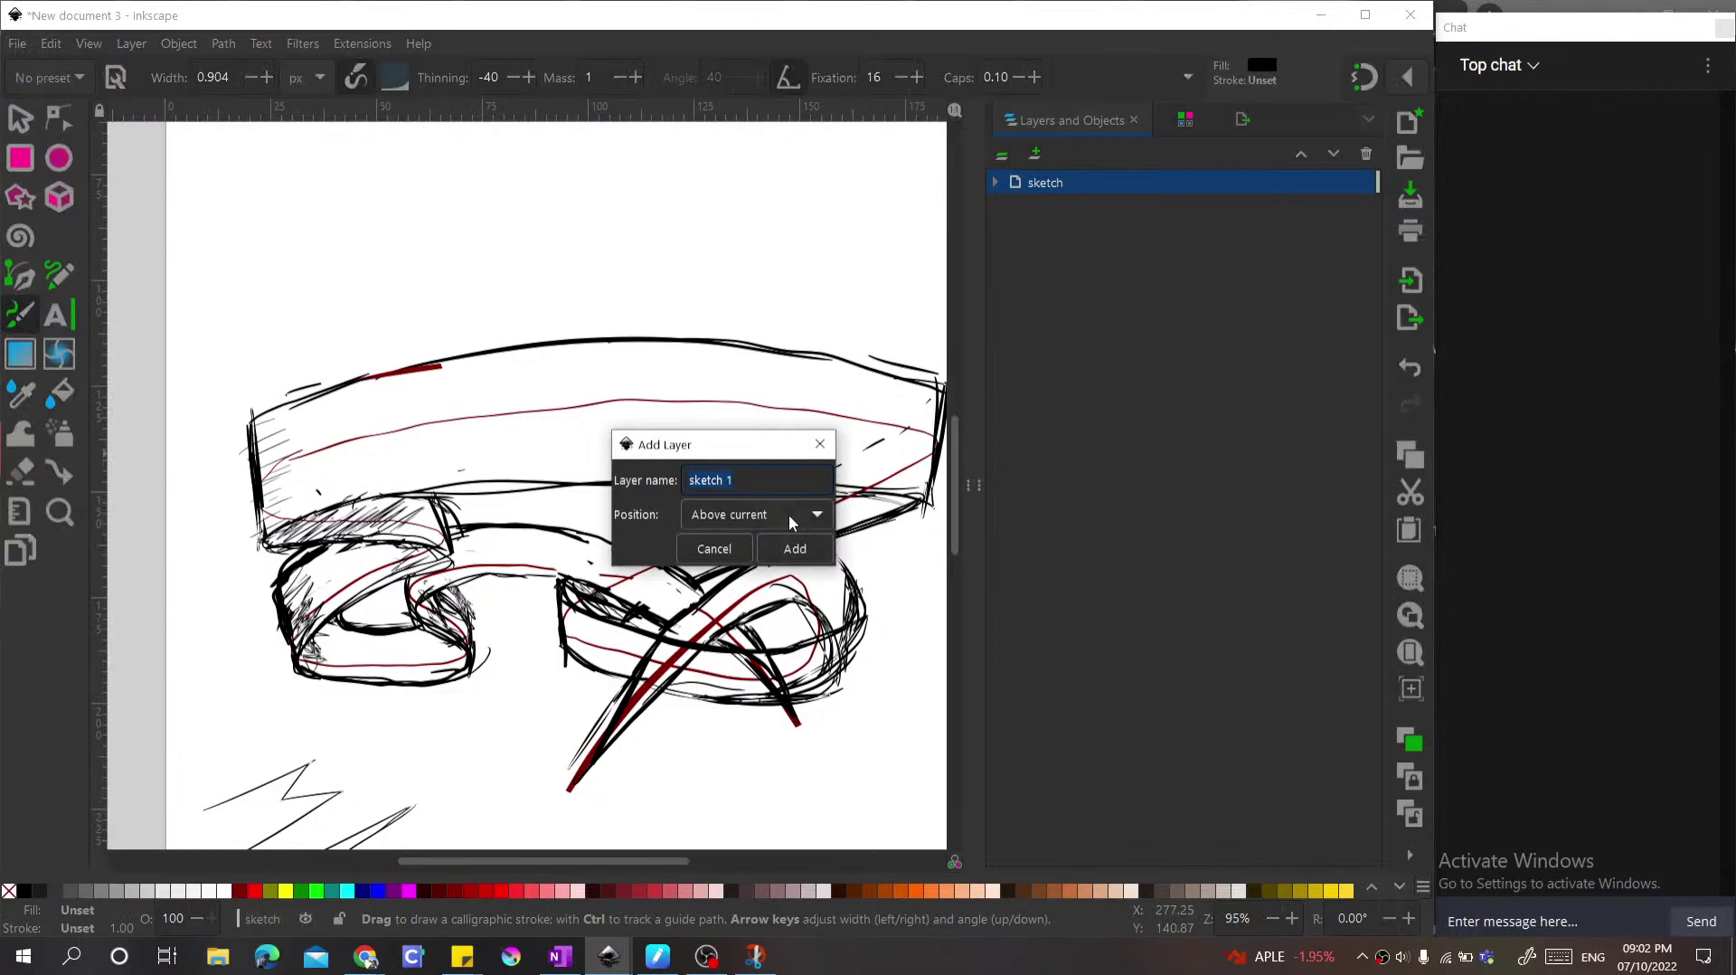
{"action": "type", "text": "text"}
{"action": "key", "text": "BackSpace"}
{"action": "key", "text": "BackSpace"}
{"action": "key", "text": "BackSpace"}
{"action": "key", "text": "BackSpace"}
{"action": "type", "text": "Ribi"}
{"action": "key", "text": "BackSpace"}
{"action": "type", "text": "bon"}
{"action": "left_click", "coordinate": [818, 549]}
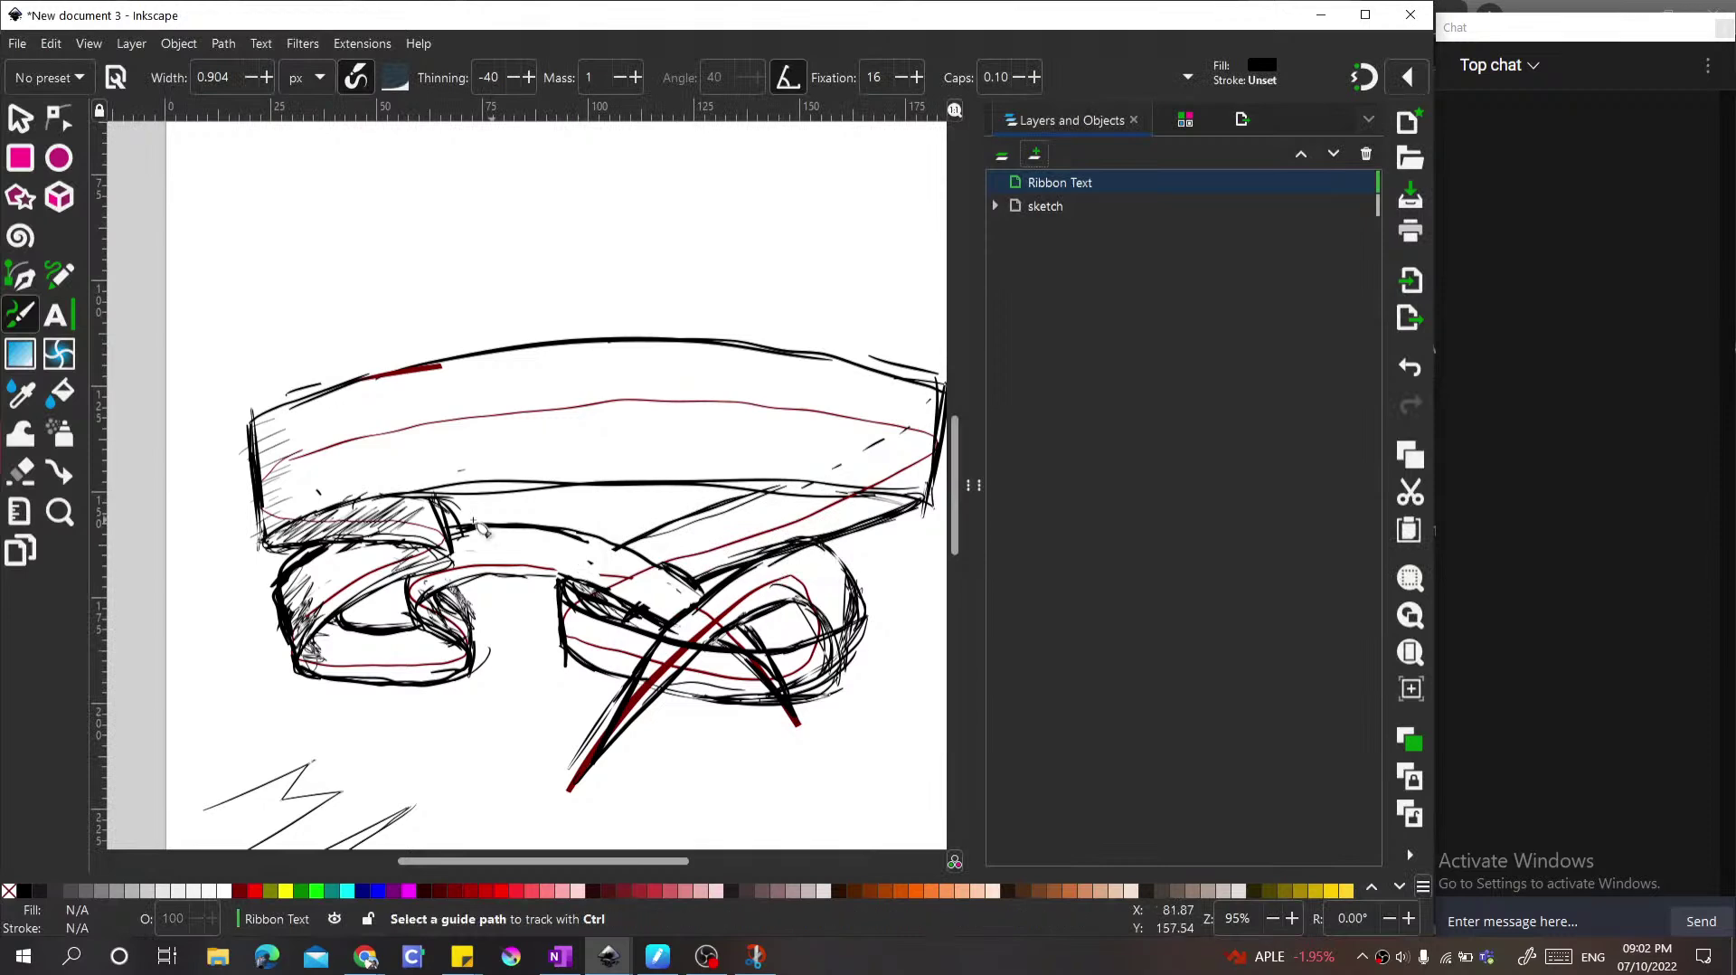
Step: Flip the canvas view vertically so the ribbon sketch is shown upside down
{"action": "scroll", "coordinate": [673, 615], "scroll_direction": "down", "scroll_amount": 3}
{"action": "scroll", "coordinate": [456, 565], "scroll_direction": "up", "scroll_amount": 2}
{"action": "scroll", "coordinate": [457, 565], "scroll_direction": "down", "scroll_amount": 1}
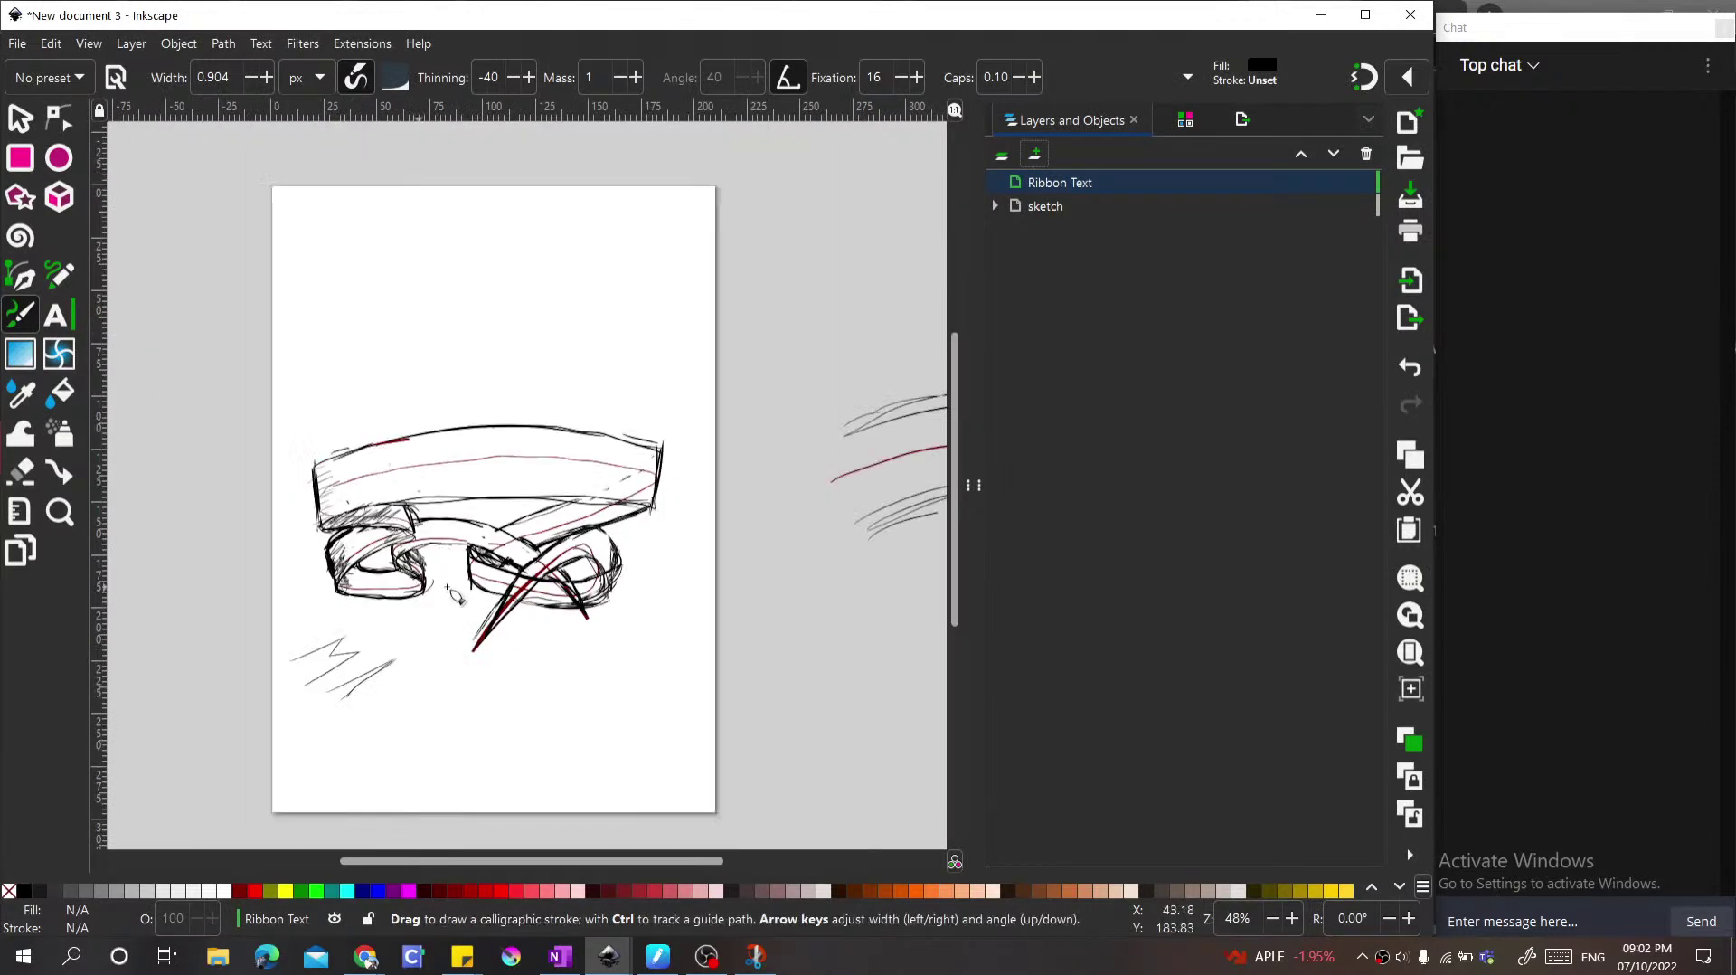
{"action": "scroll", "coordinate": [384, 516], "scroll_direction": "up", "scroll_amount": 2}
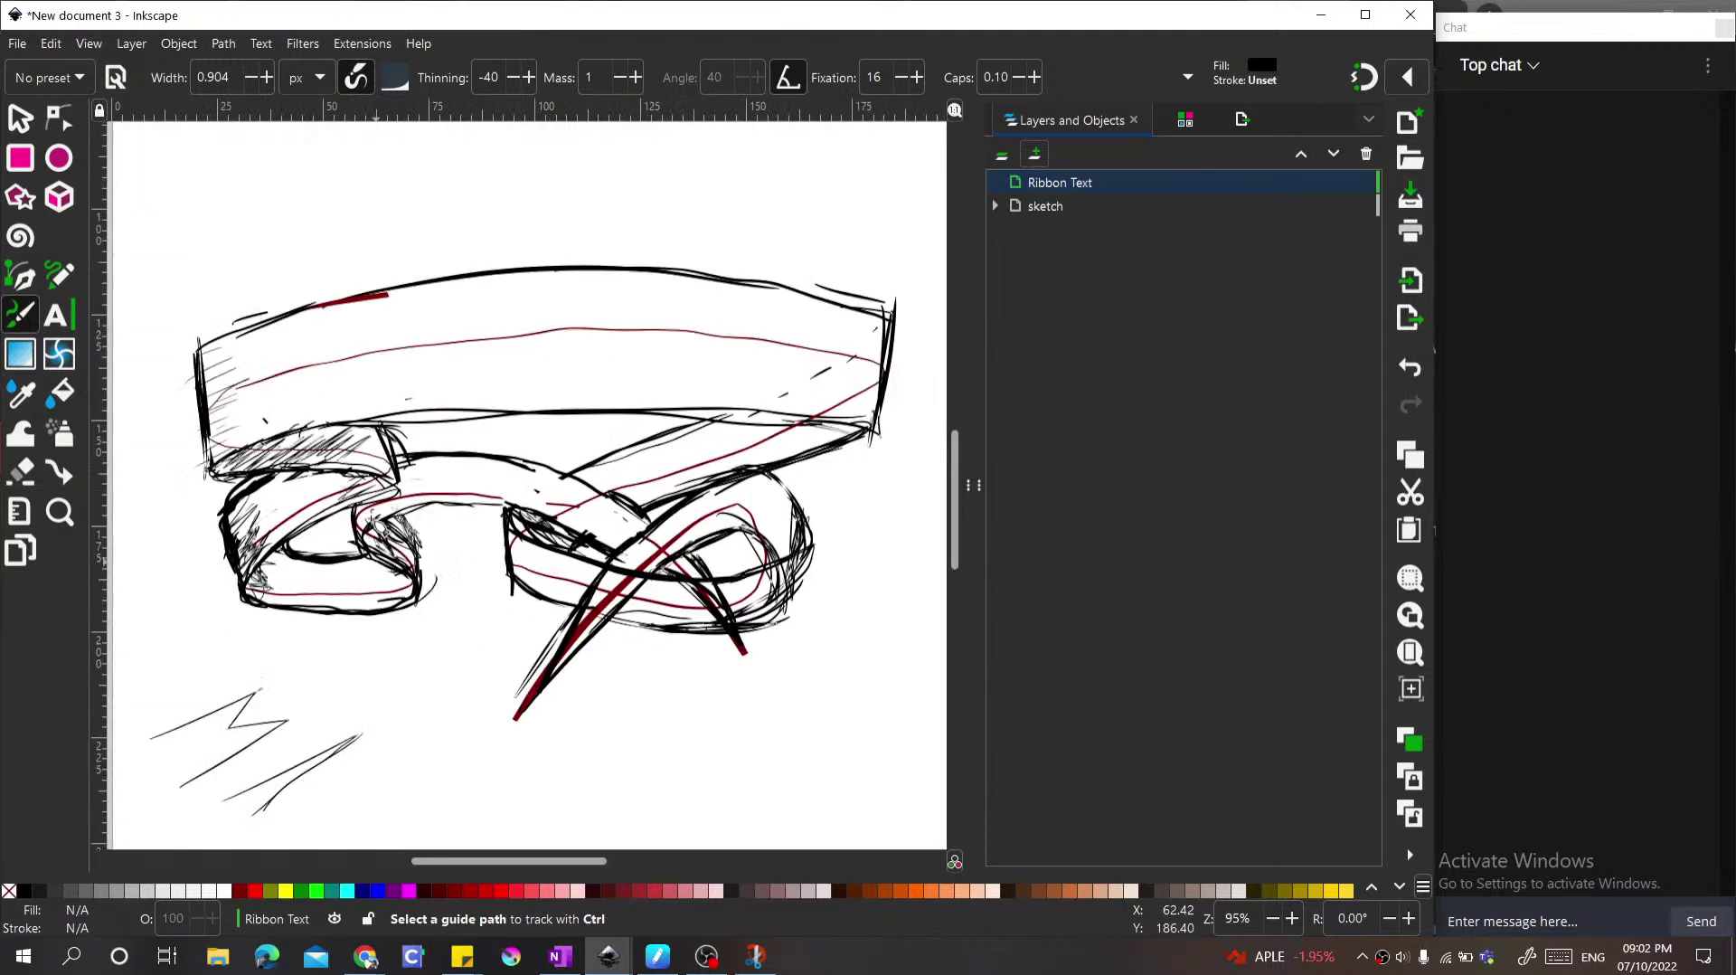
{"action": "scroll", "coordinate": [439, 522], "scroll_direction": "down", "scroll_amount": 2}
{"action": "scroll", "coordinate": [425, 506], "scroll_direction": "up", "scroll_amount": 2}
{"action": "scroll", "coordinate": [281, 502], "scroll_direction": "down", "scroll_amount": 1}
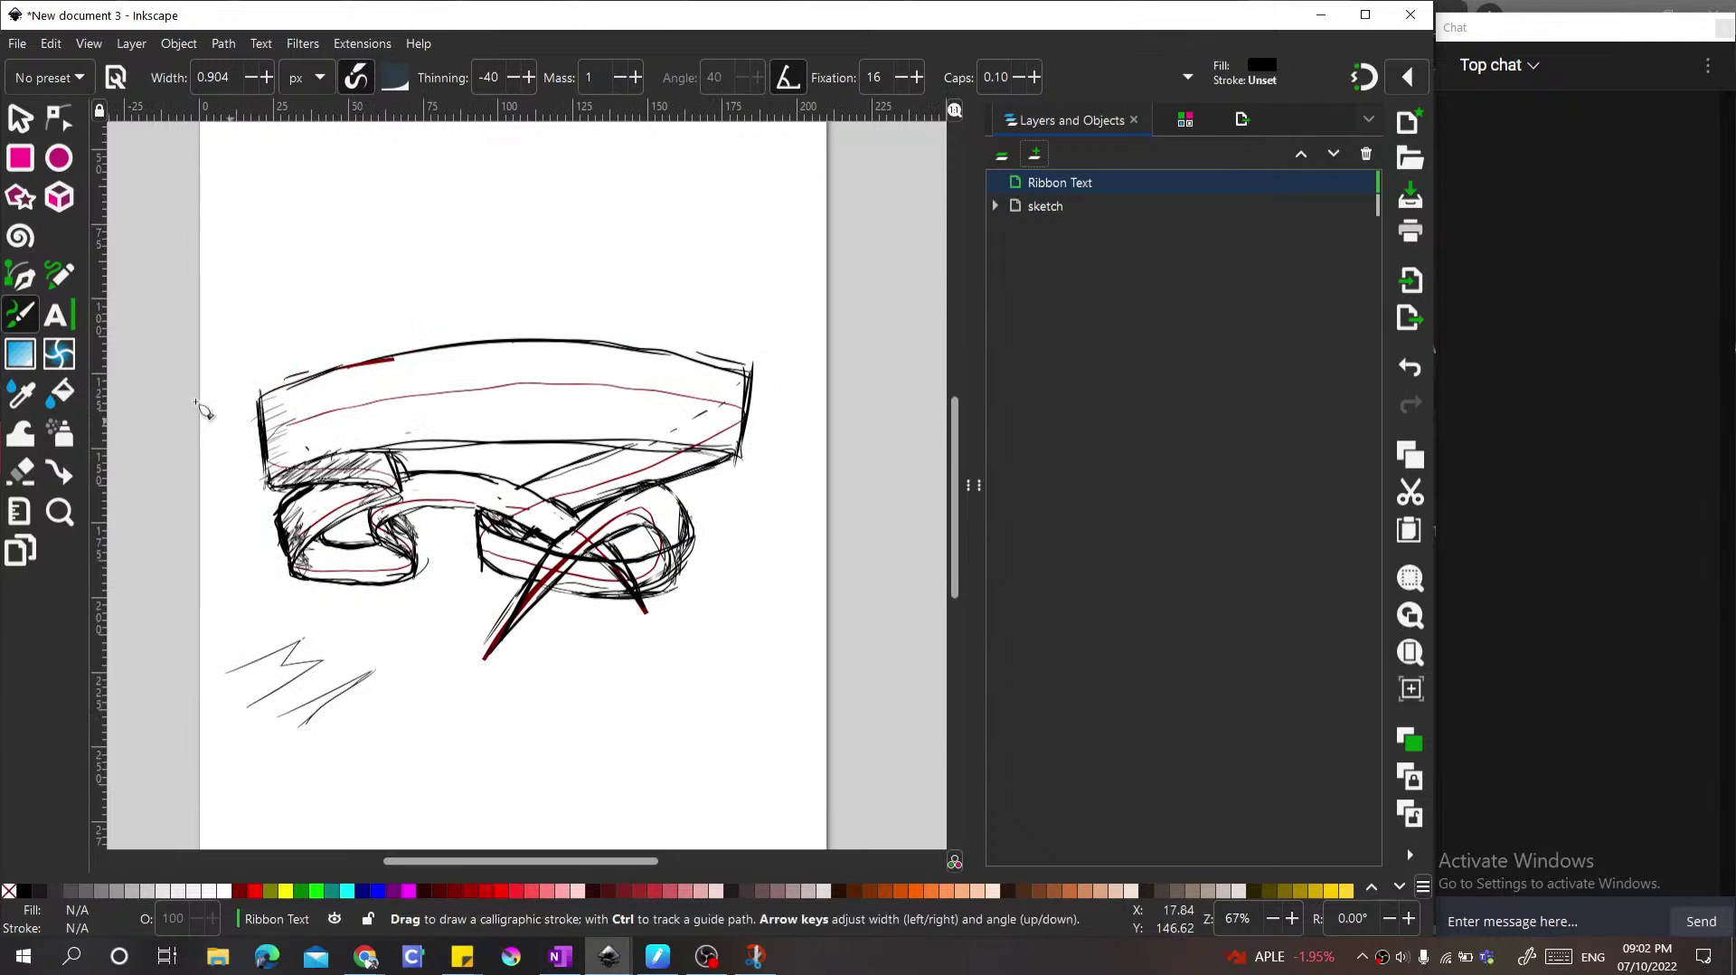
{"action": "left_click", "coordinate": [90, 43]}
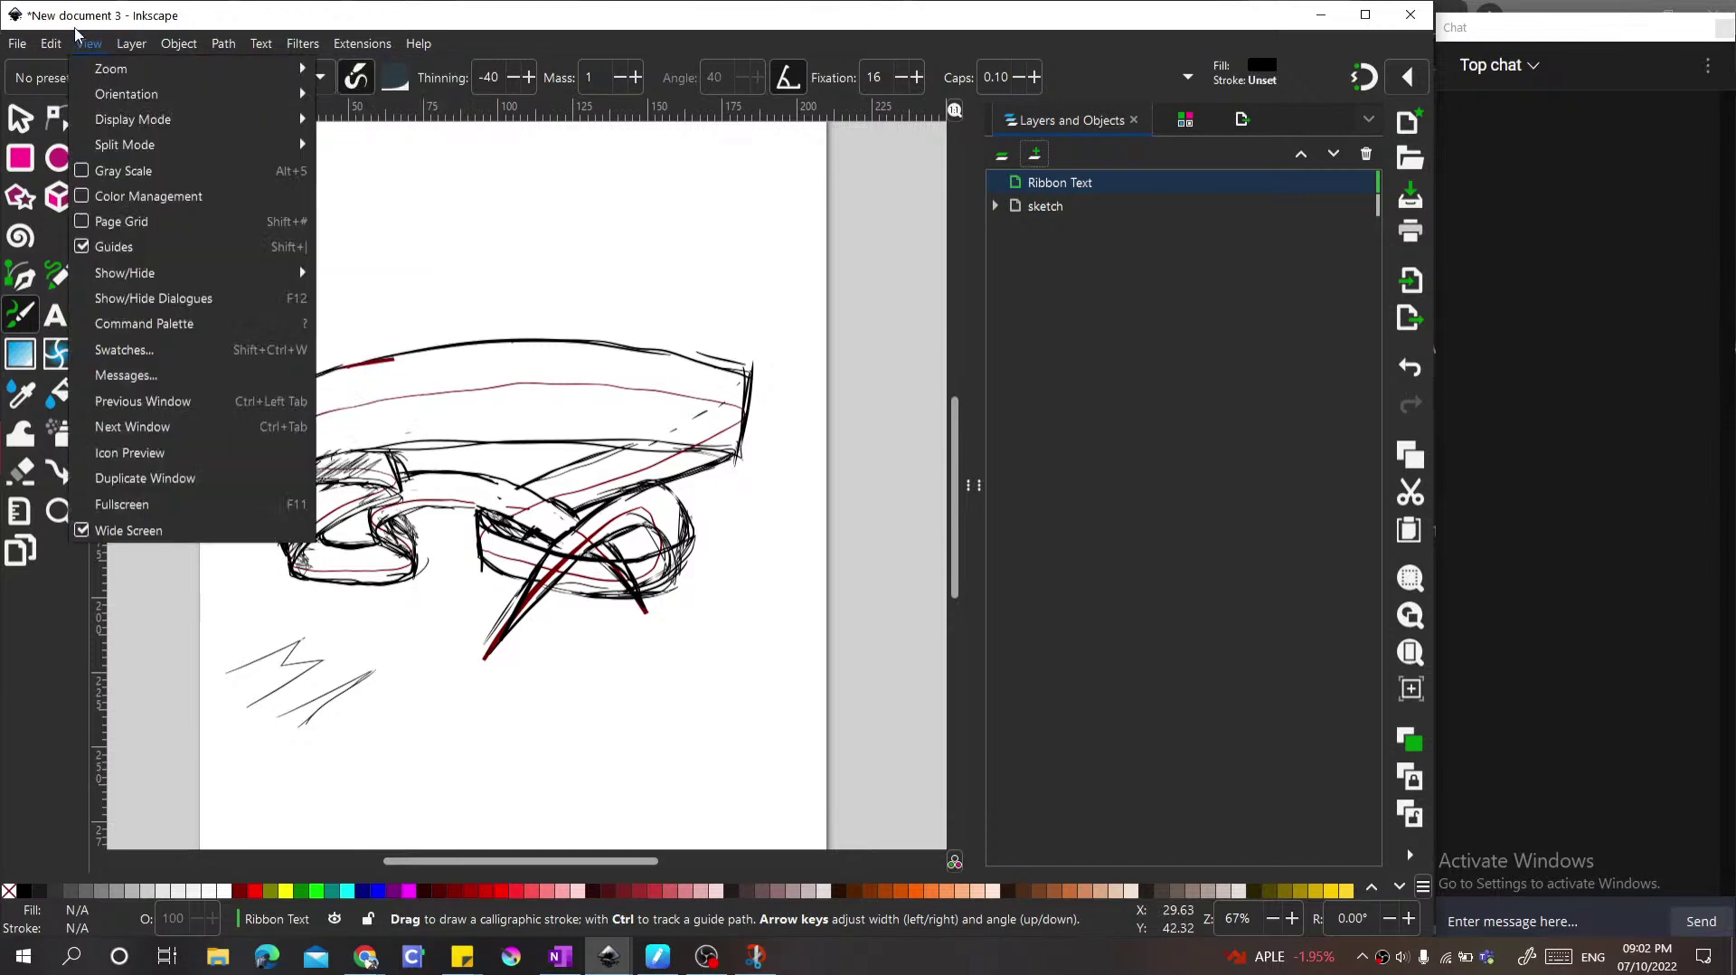
{"action": "left_click", "coordinate": [127, 40]}
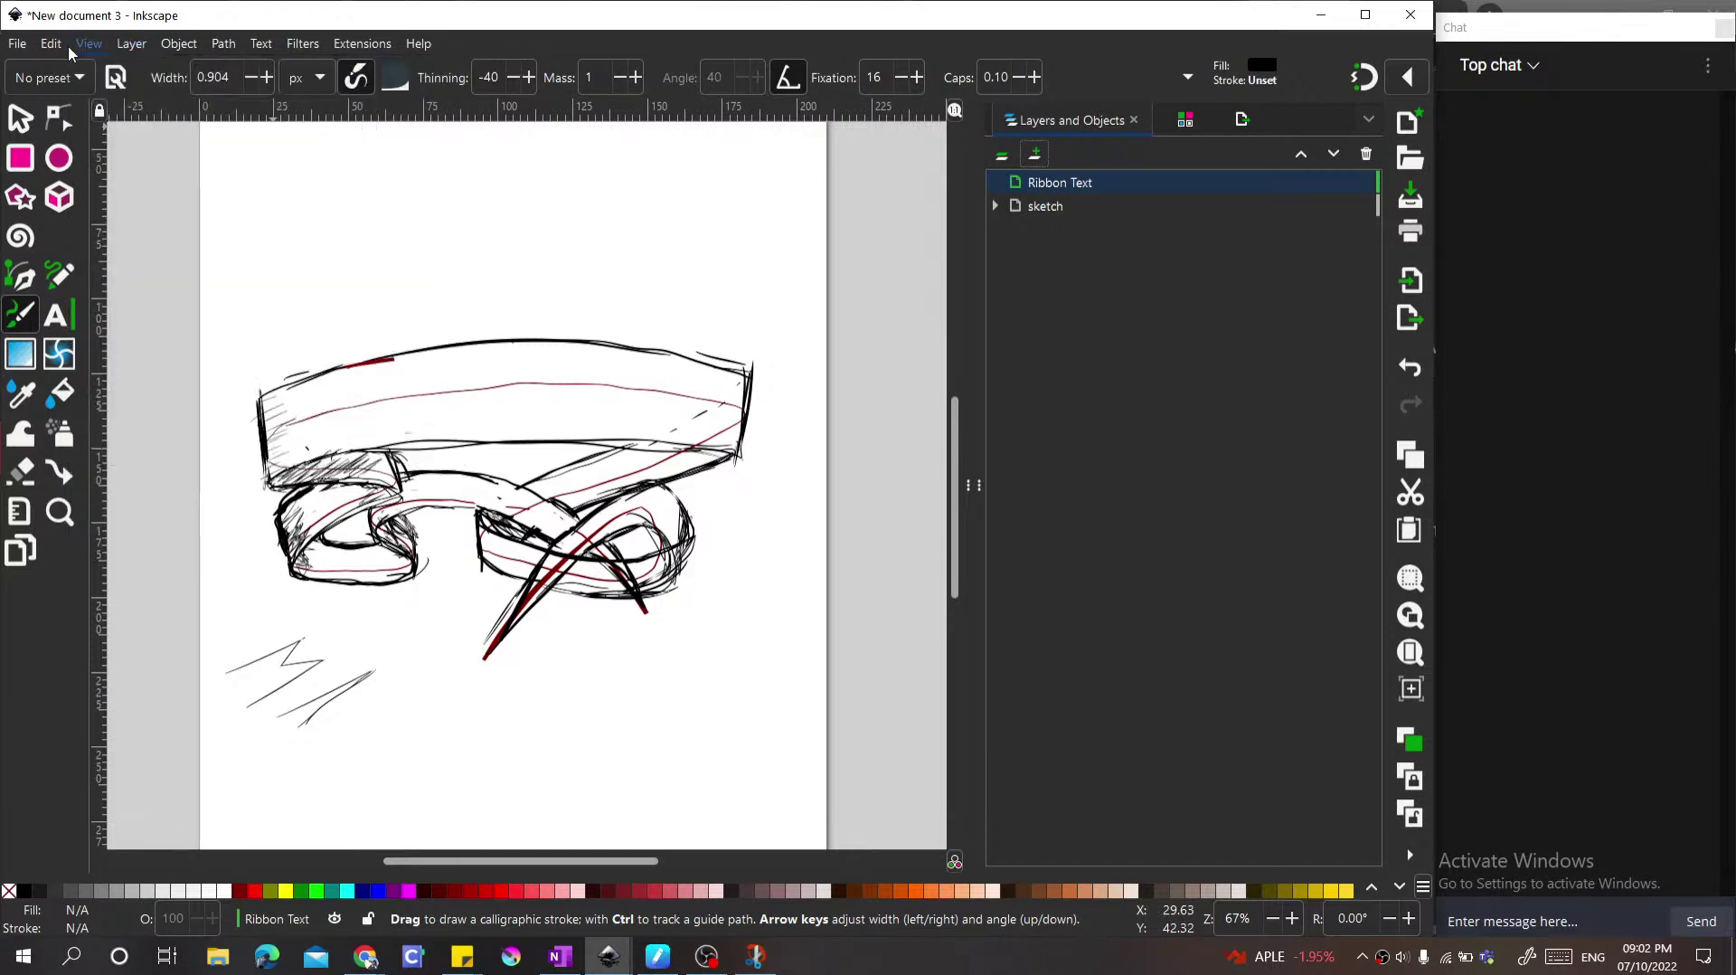
{"action": "left_click", "coordinate": [79, 44]}
{"action": "mouse_move", "coordinate": [120, 129]}
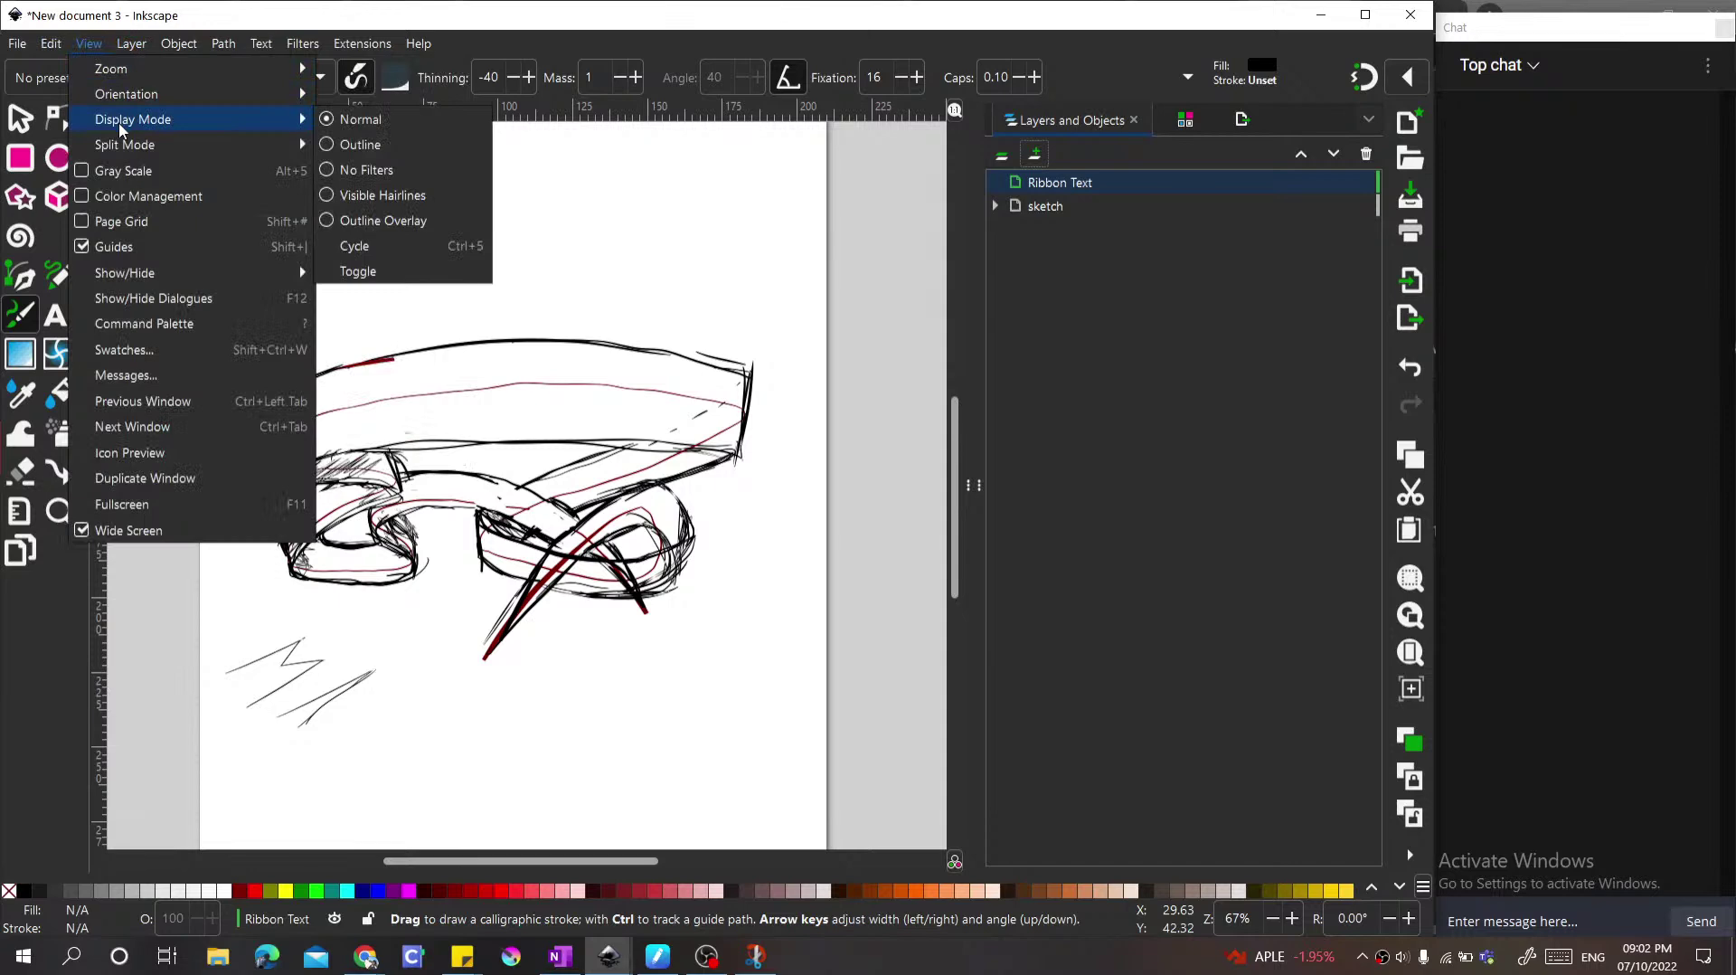
{"action": "mouse_move", "coordinate": [123, 95]}
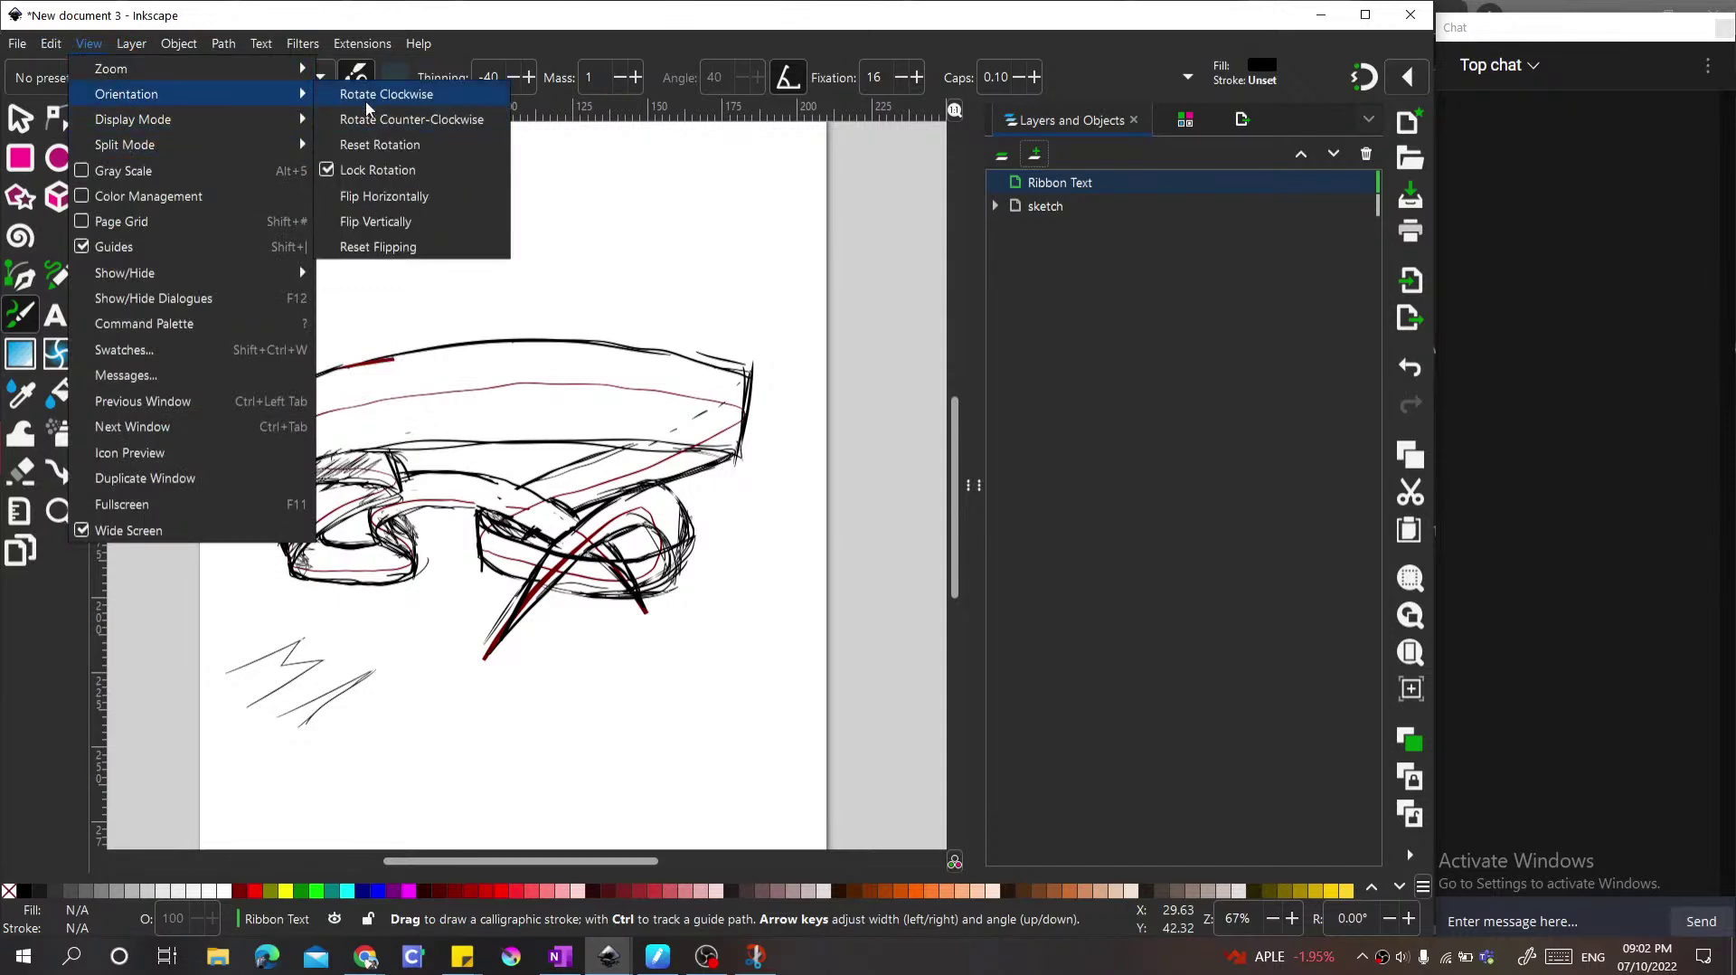
{"action": "left_click", "coordinate": [381, 217]}
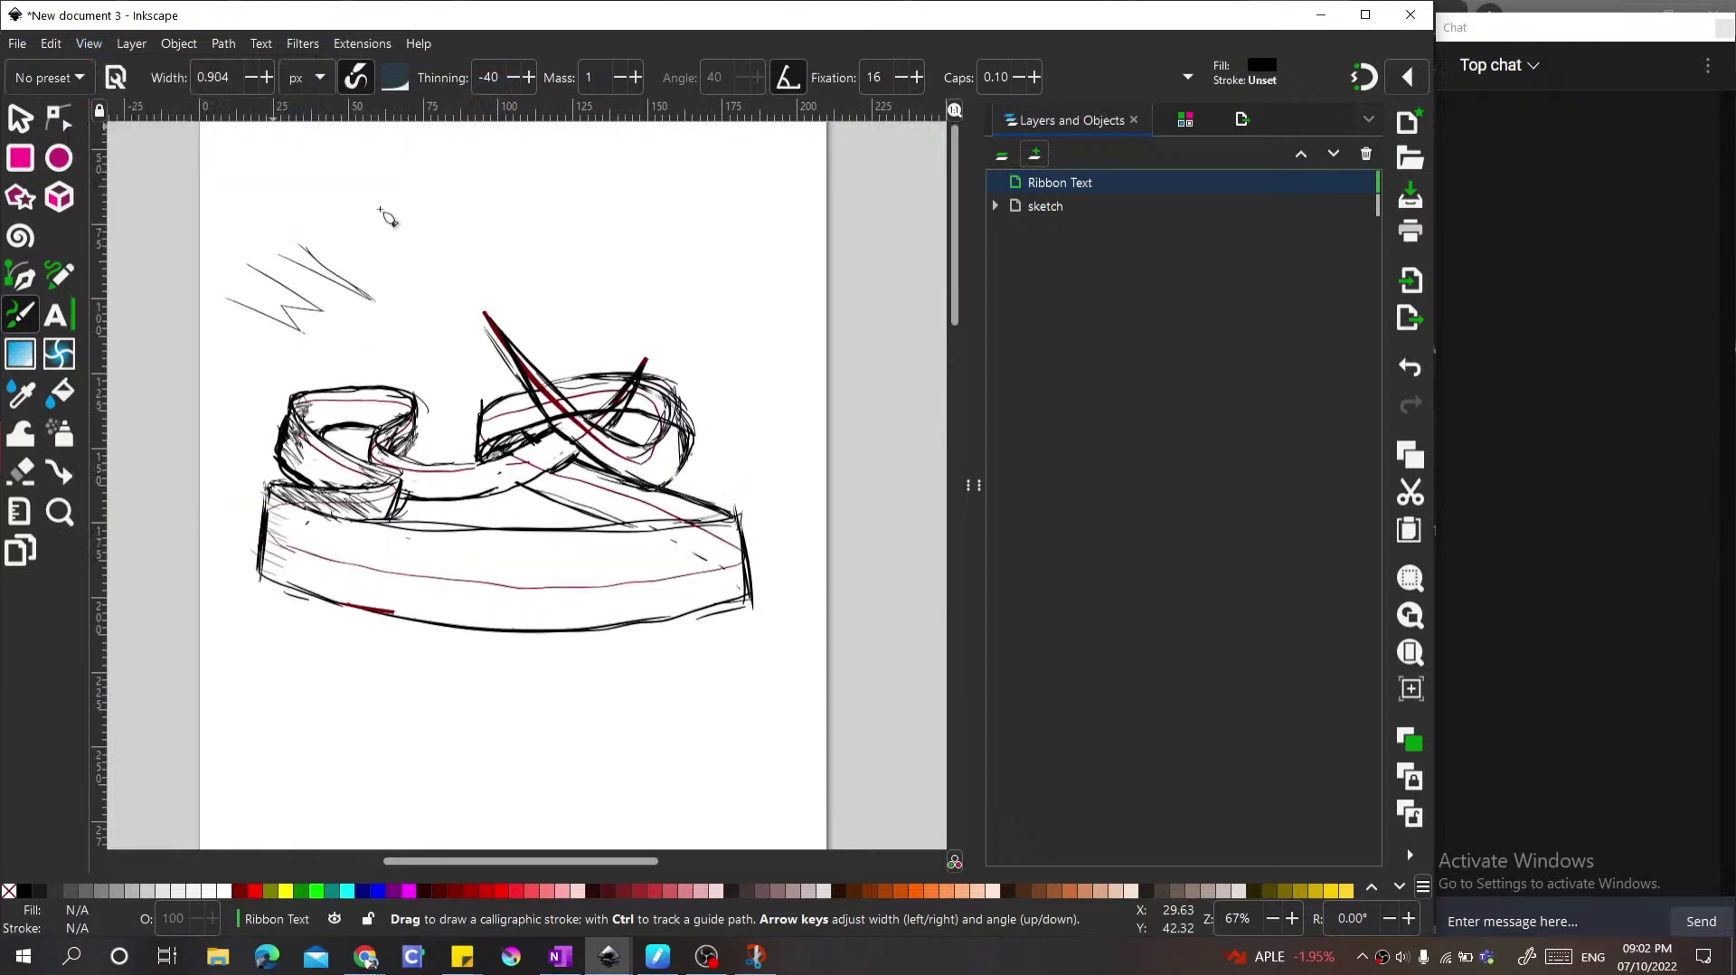
Step: Flip the canvas view horizontally to mirror the ribbon sketch
{"action": "left_click", "coordinate": [83, 45]}
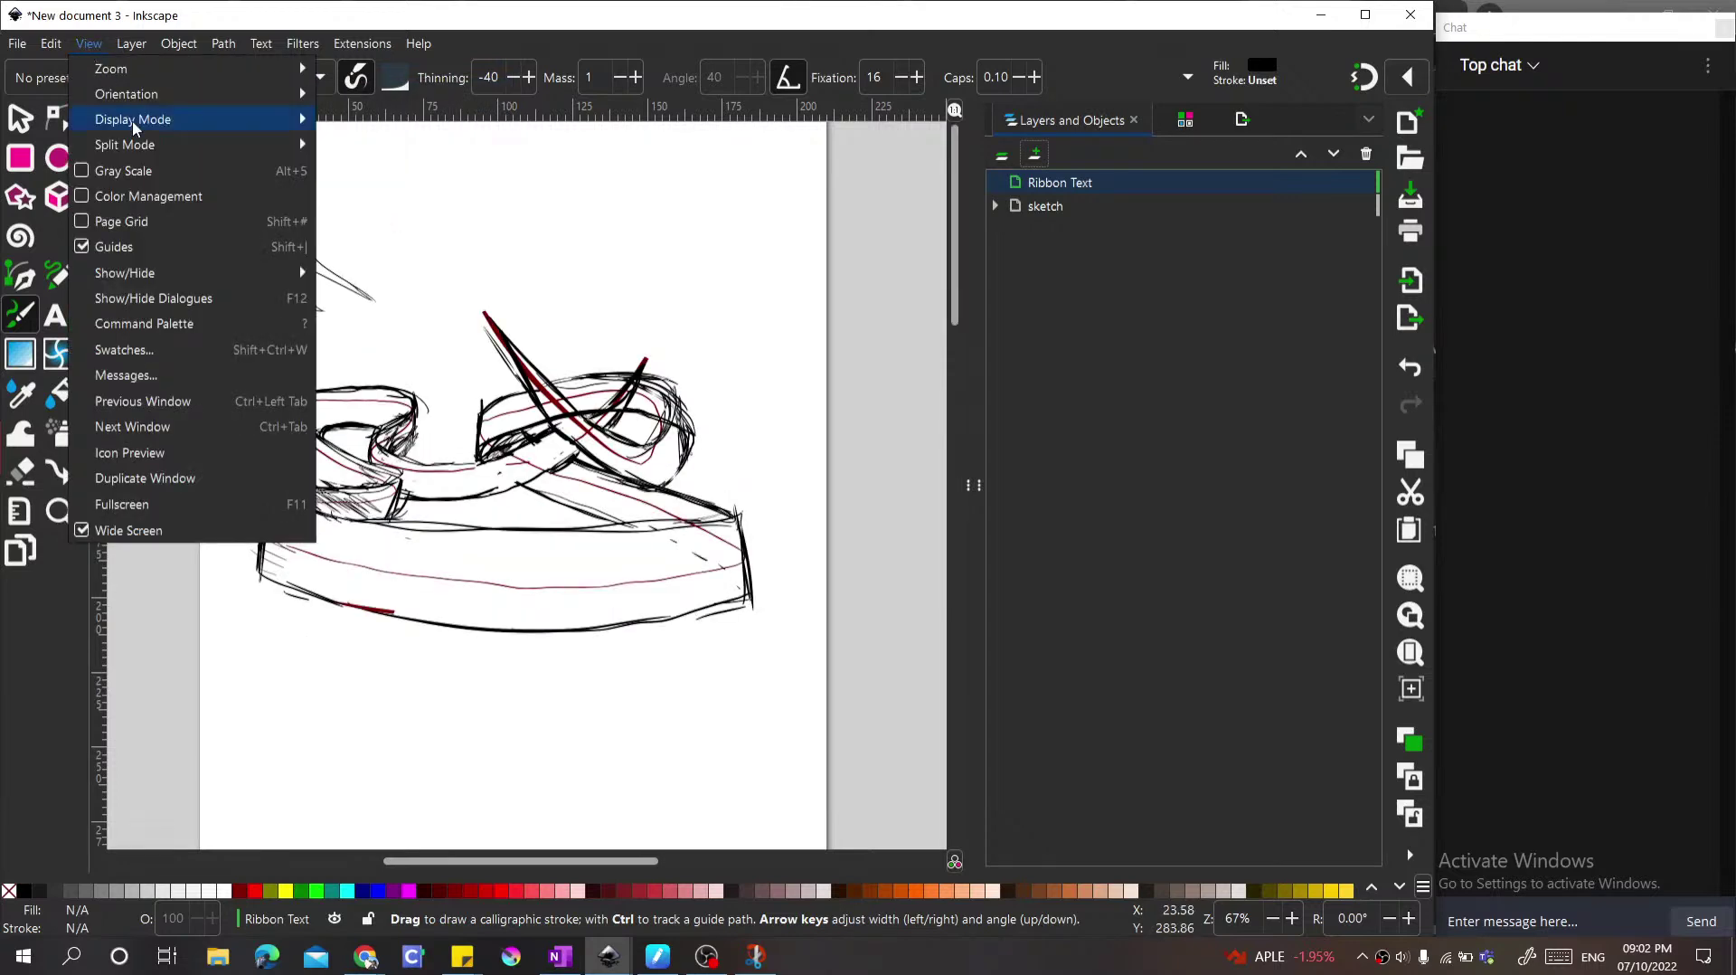
{"action": "mouse_move", "coordinate": [134, 123]}
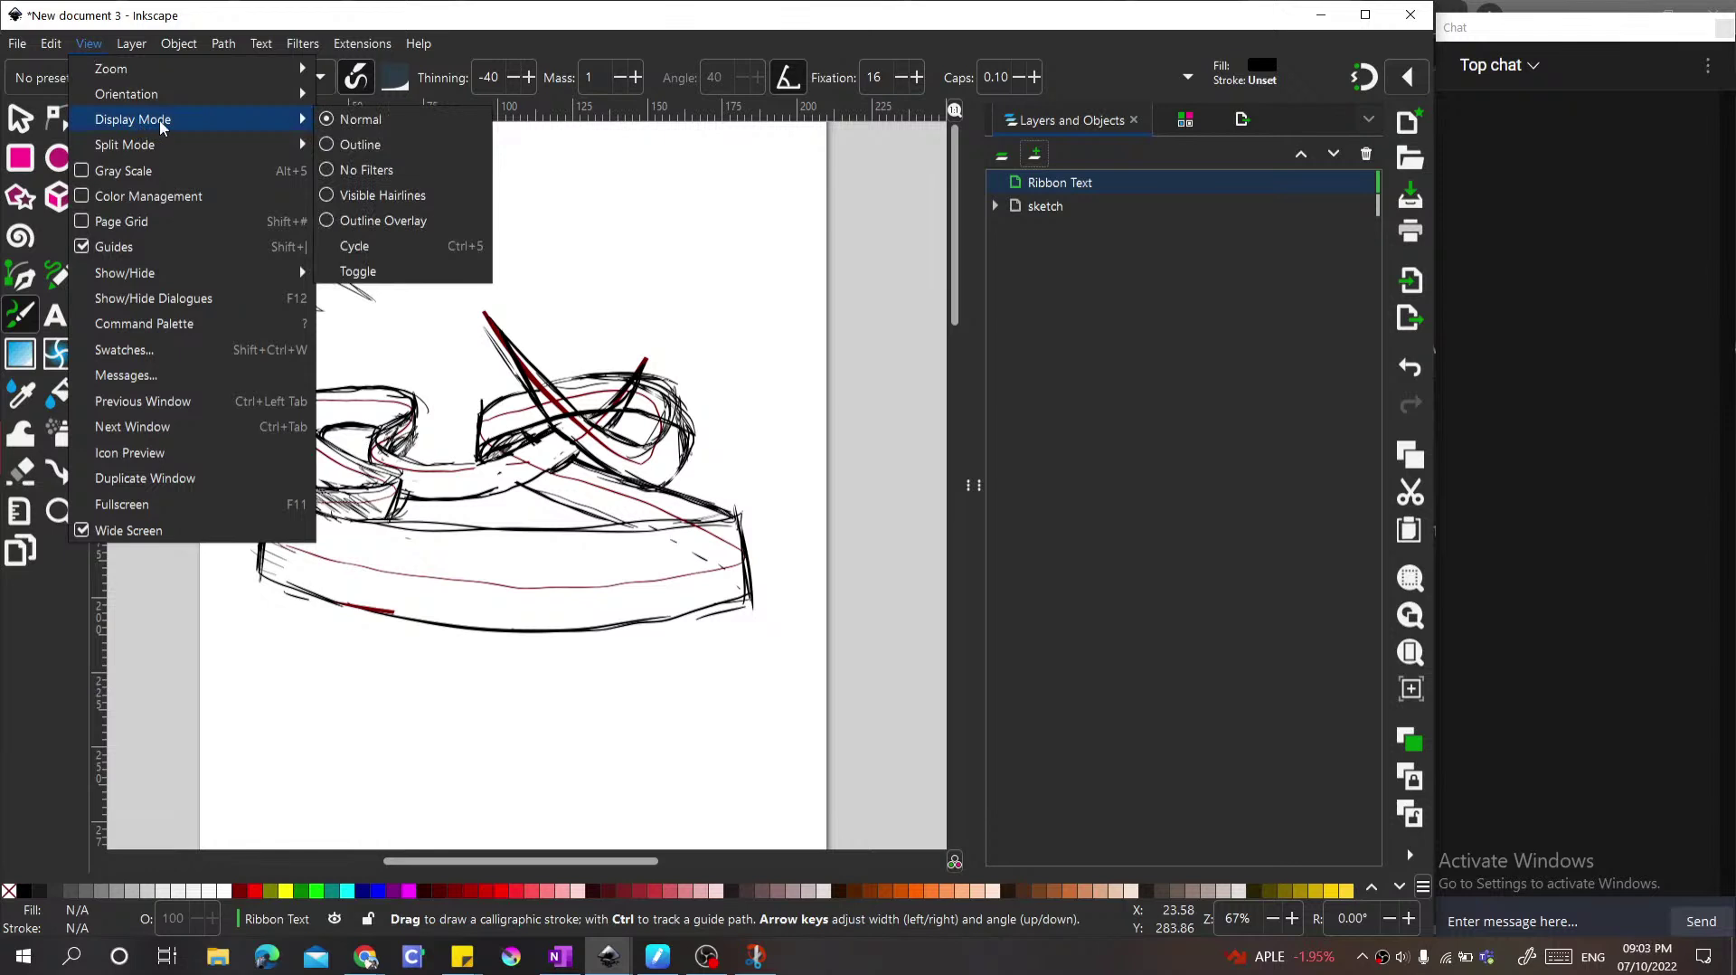
{"action": "mouse_move", "coordinate": [171, 91]}
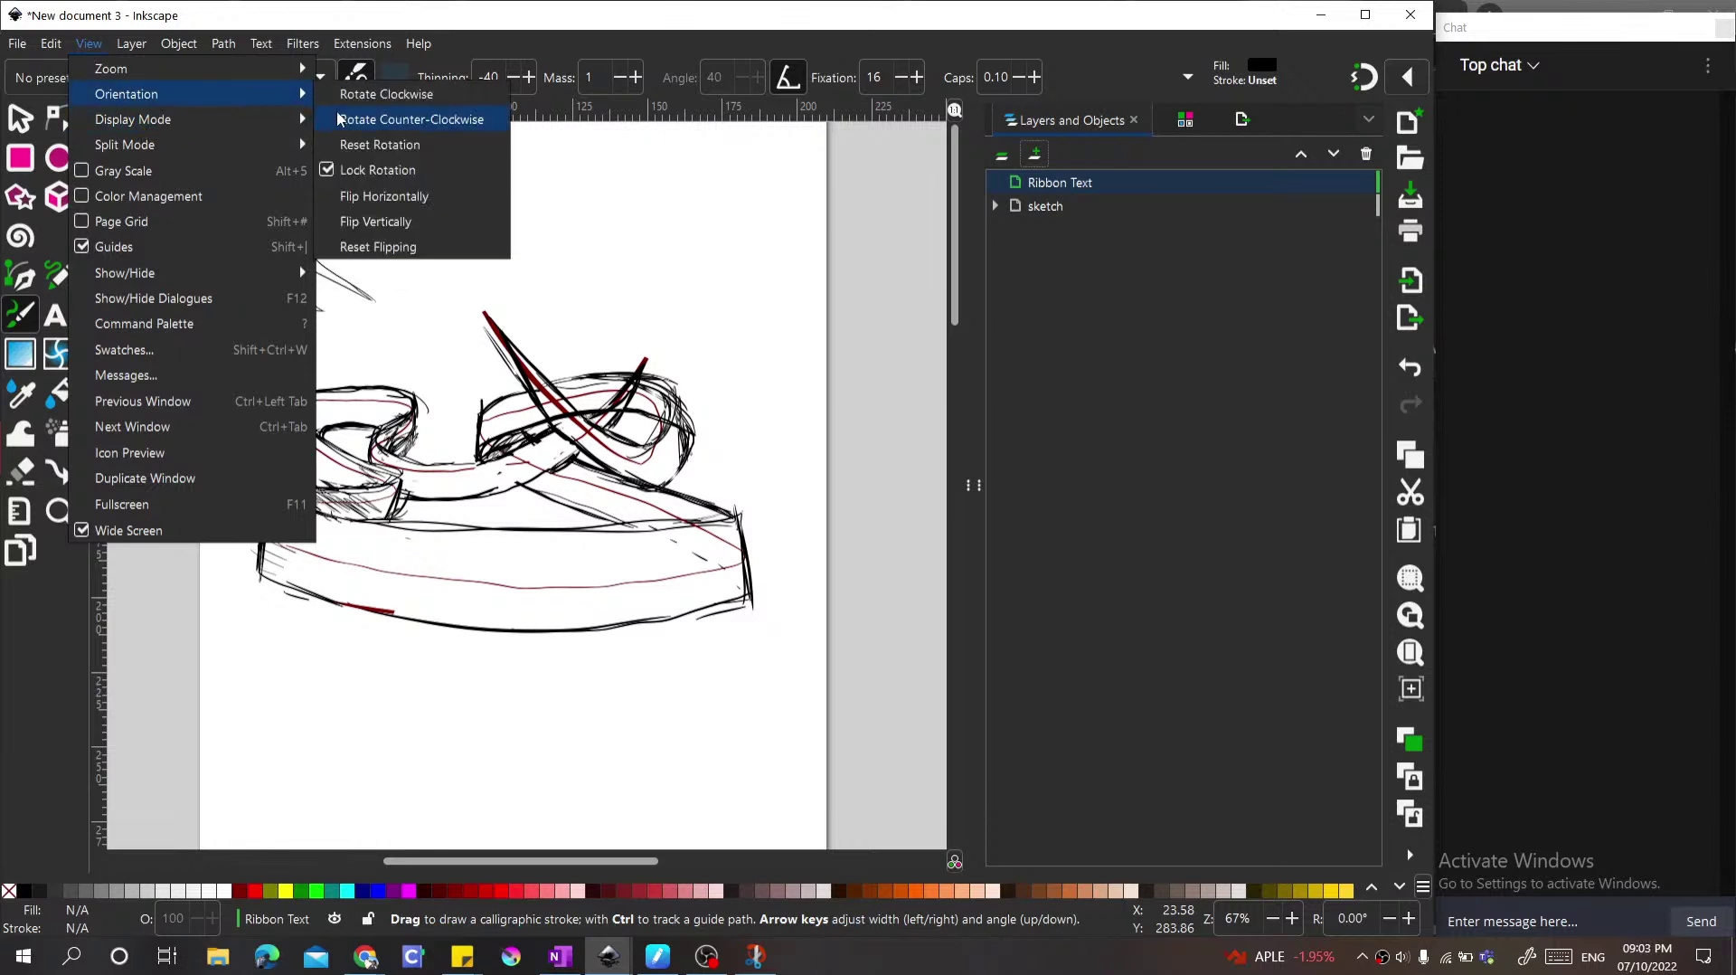
{"action": "left_click", "coordinate": [383, 196]}
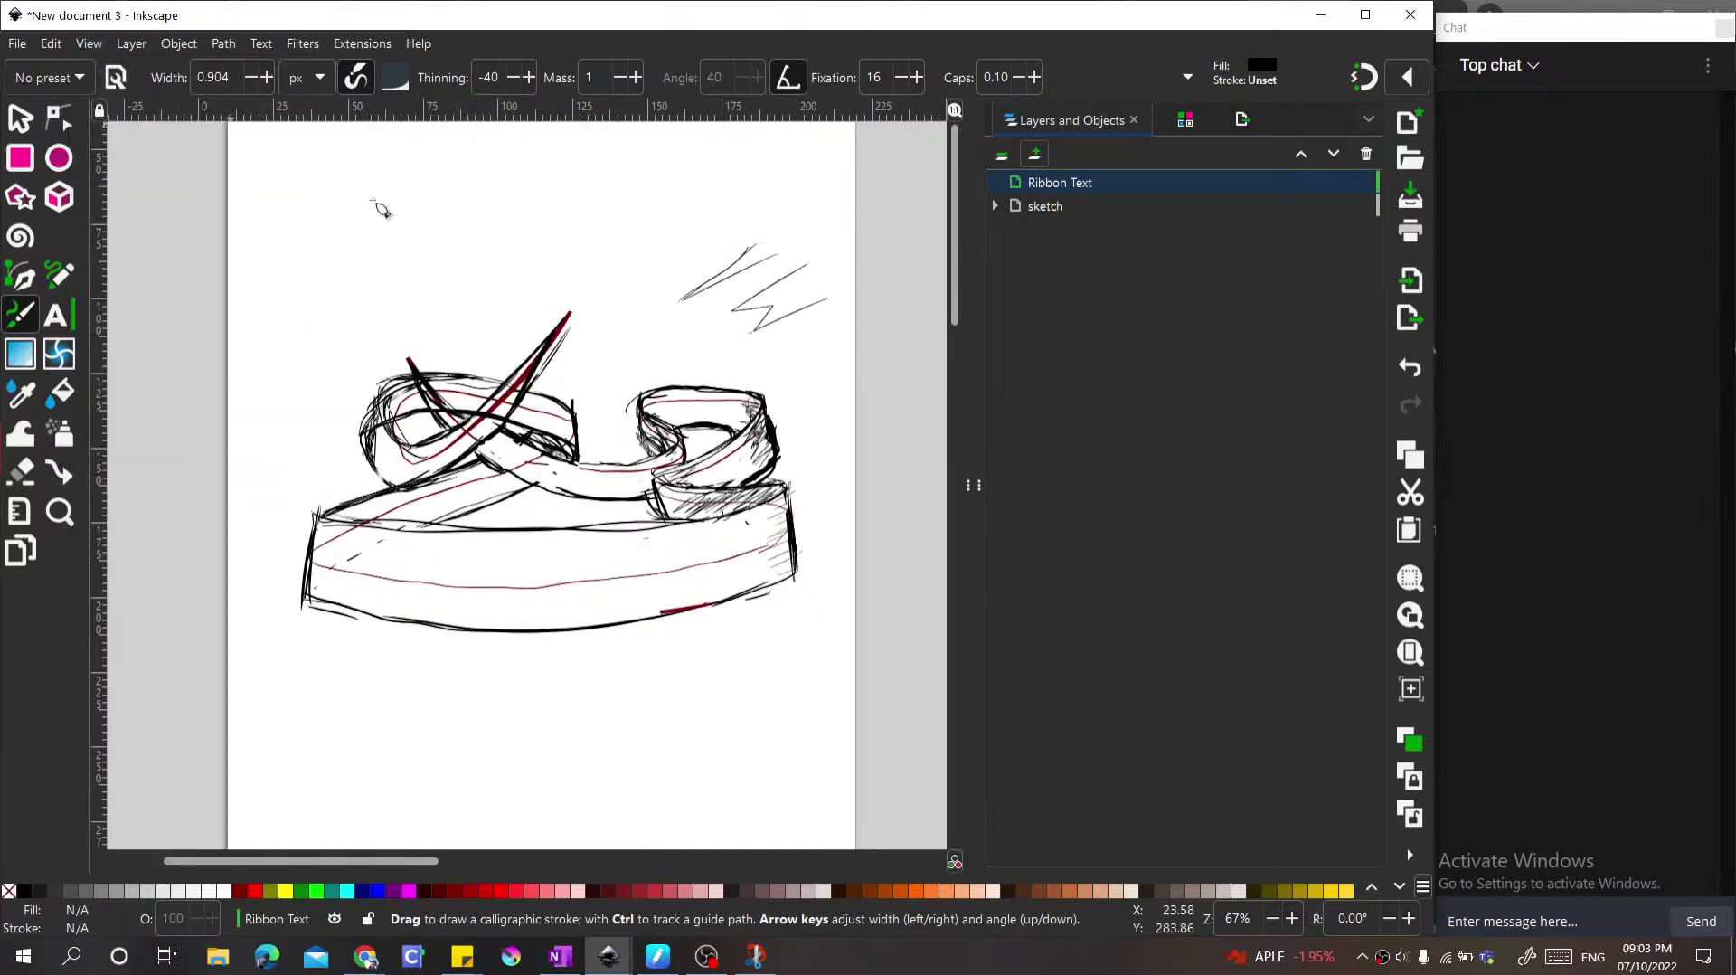
Step: Flip the mirrored canvas view vertically again to turn the ribbon sketch upright
{"action": "left_click", "coordinate": [90, 45]}
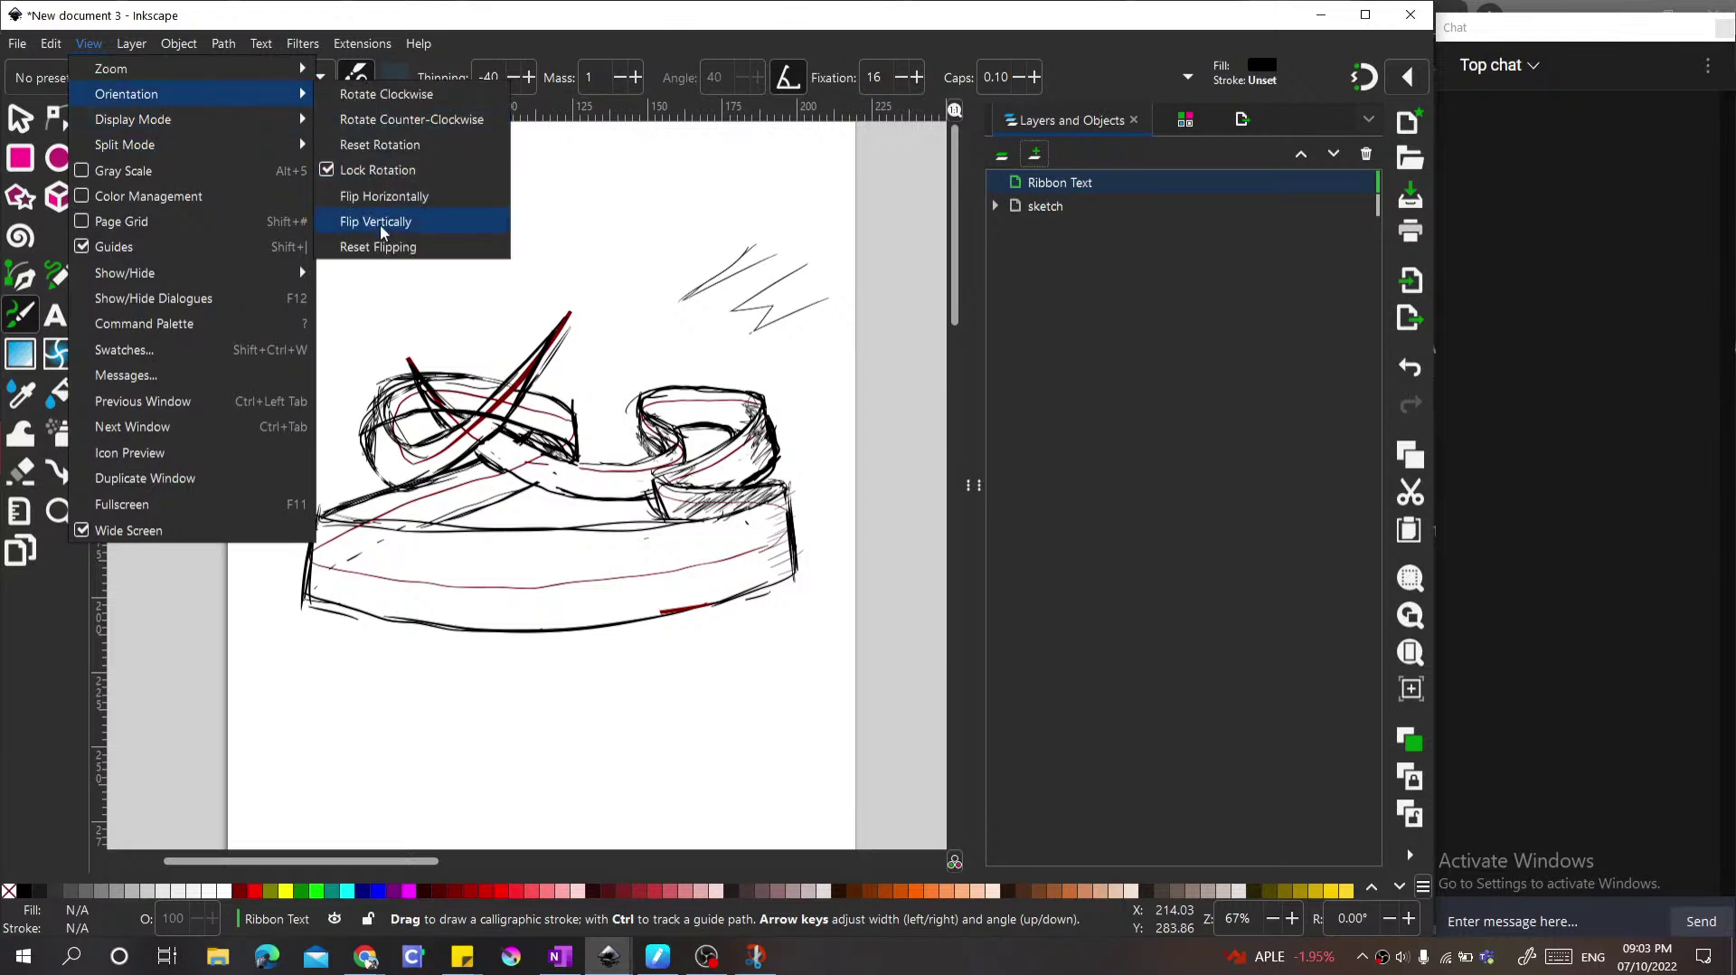
{"action": "left_click", "coordinate": [380, 225]}
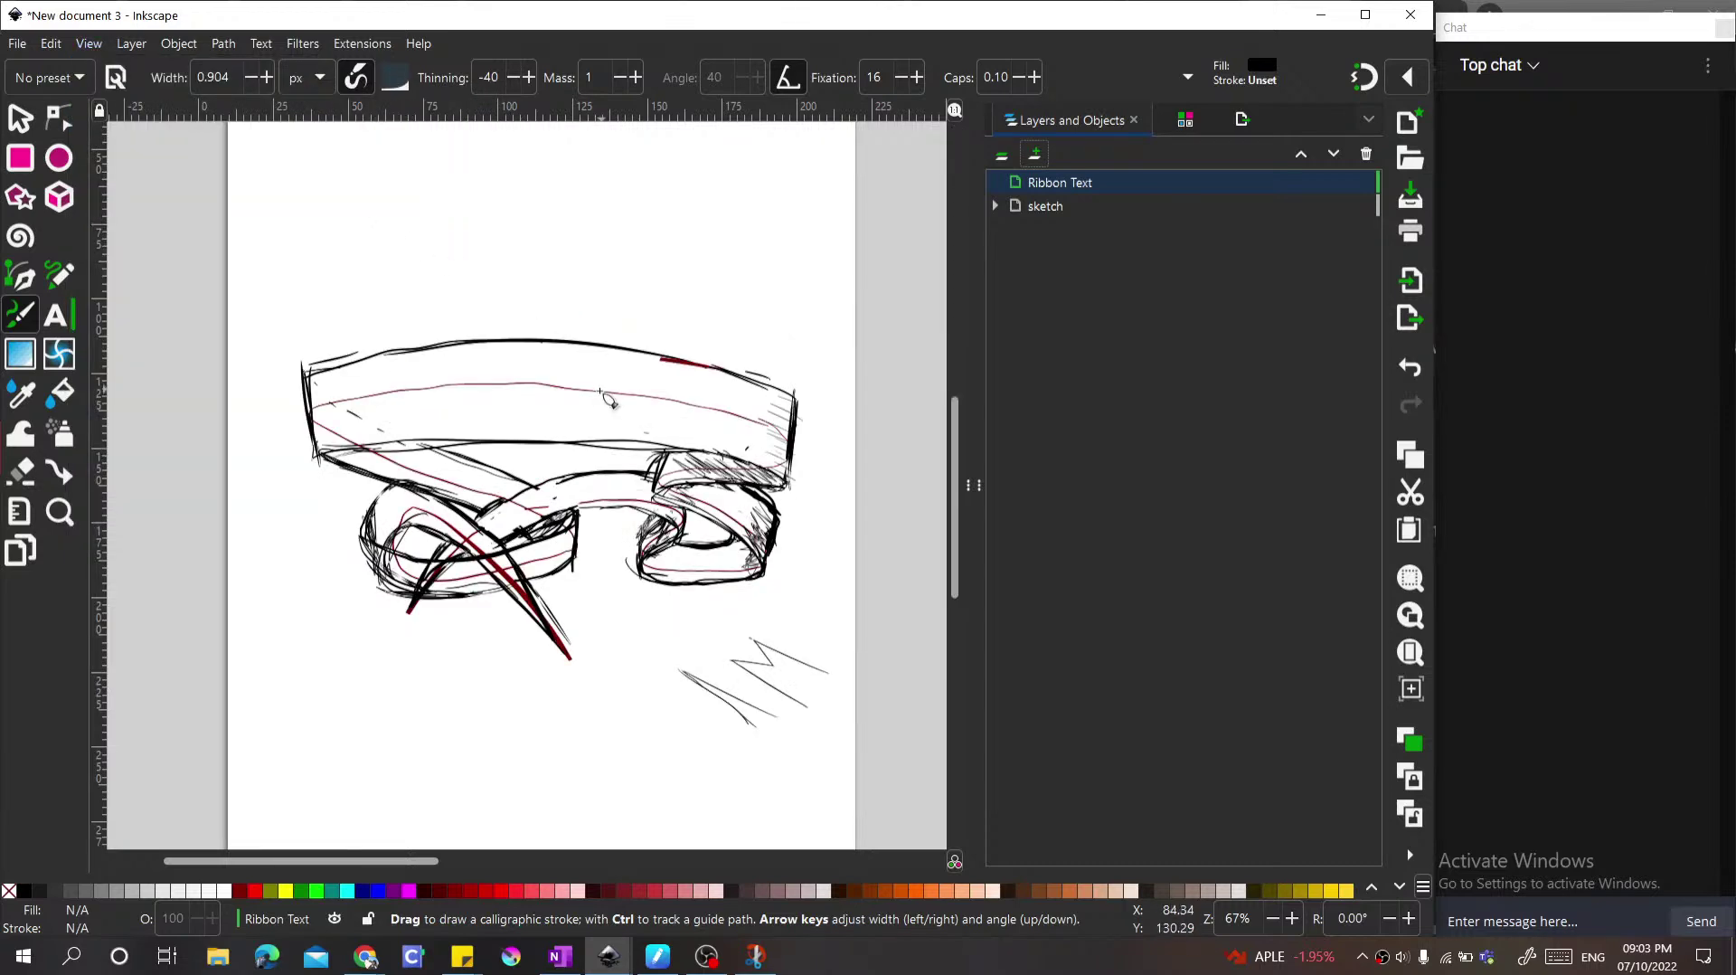
{"action": "scroll", "coordinate": [607, 411], "scroll_direction": "down", "scroll_amount": 1}
{"action": "scroll", "coordinate": [592, 424], "scroll_direction": "up", "scroll_amount": 1}
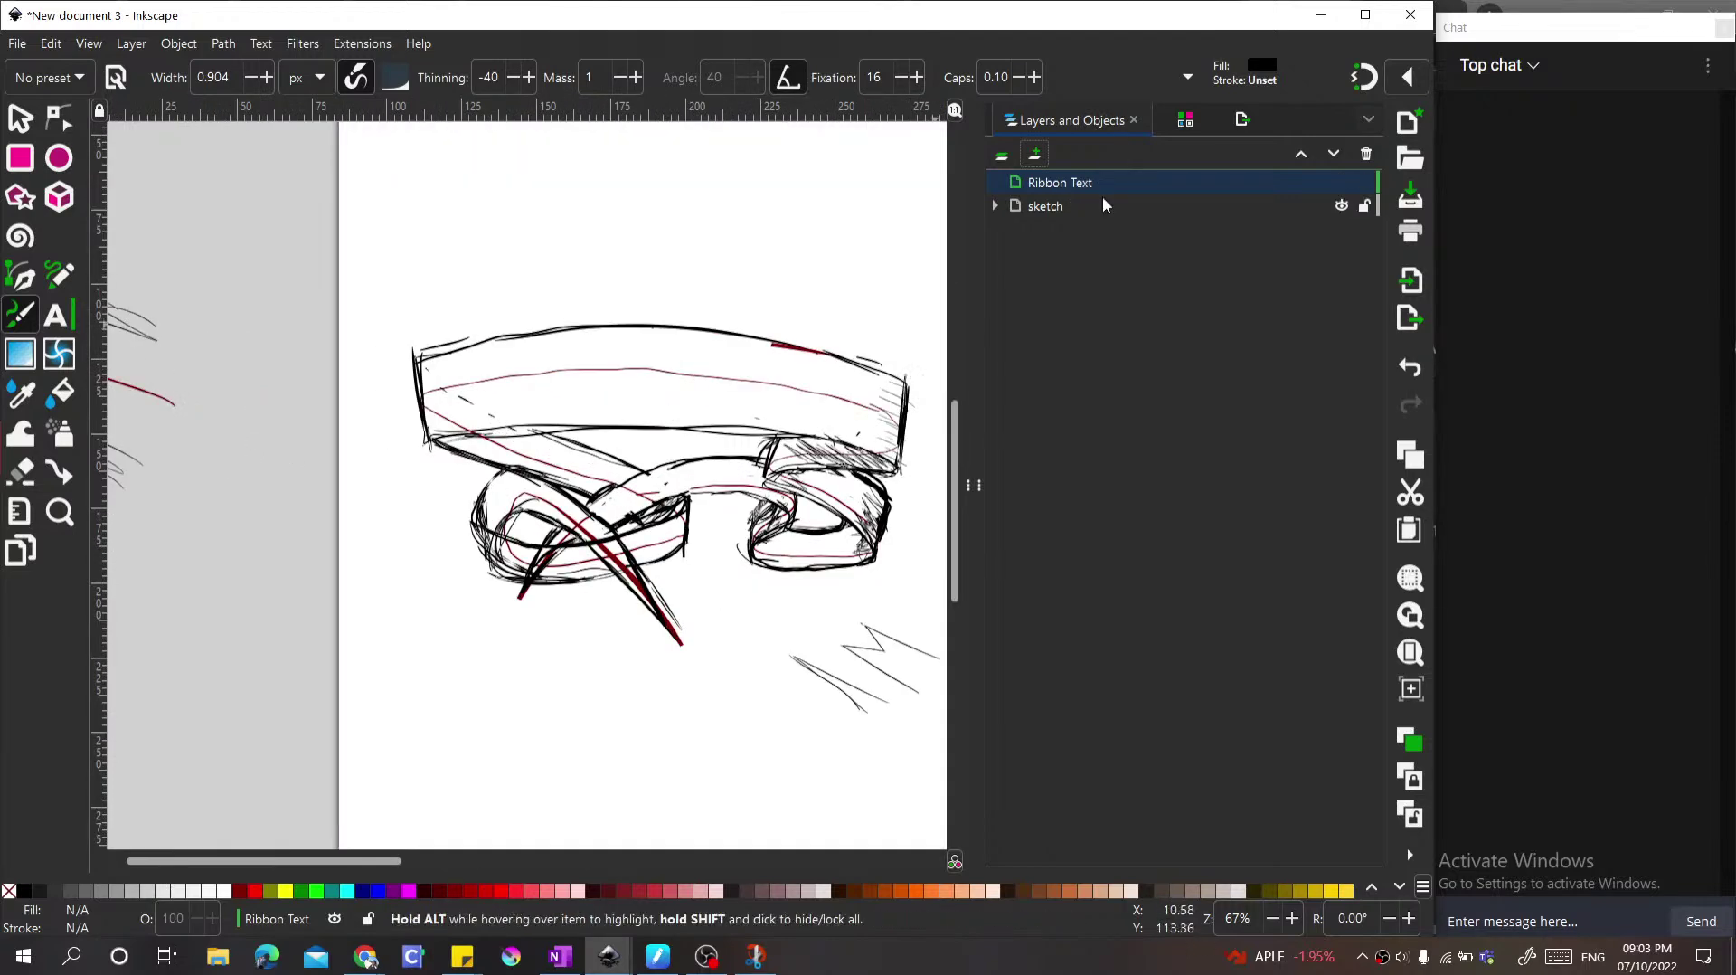
Step: Select the strokes of the ribbon sketch in the sketch layer and group them
{"action": "left_click", "coordinate": [1056, 207]}
{"action": "scroll", "coordinate": [575, 361], "scroll_direction": "down", "scroll_amount": 1}
{"action": "scroll", "coordinate": [575, 362], "scroll_direction": "up", "scroll_amount": 1}
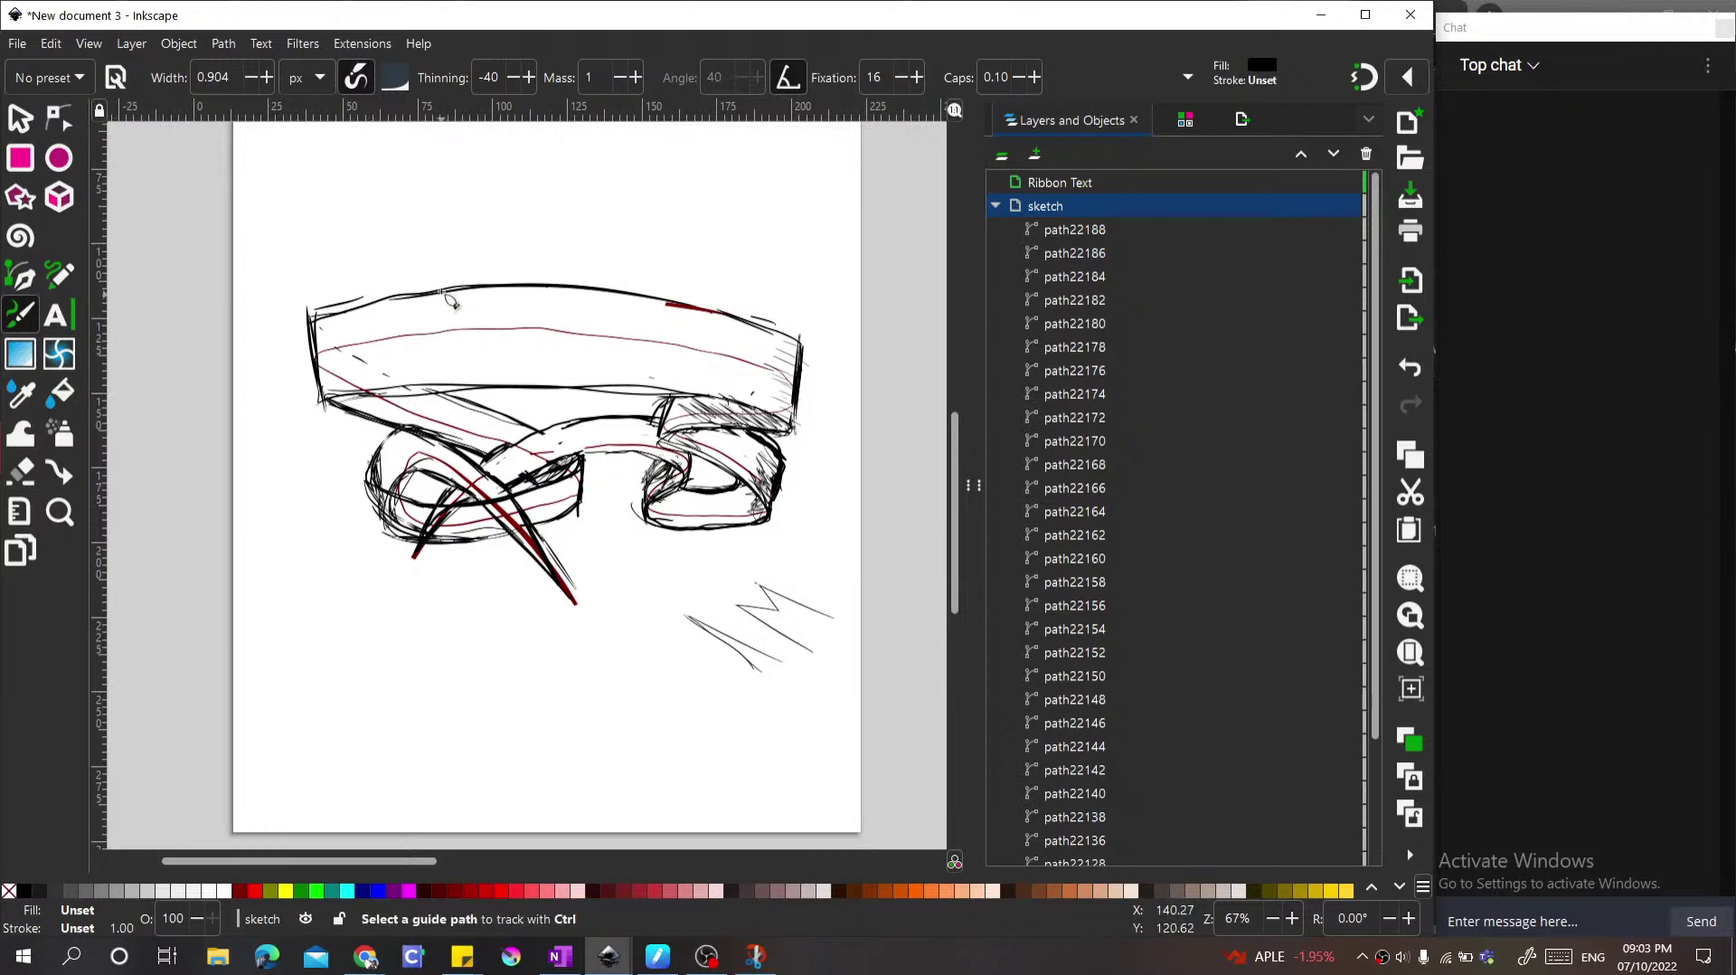
{"action": "left_click", "coordinate": [465, 372]}
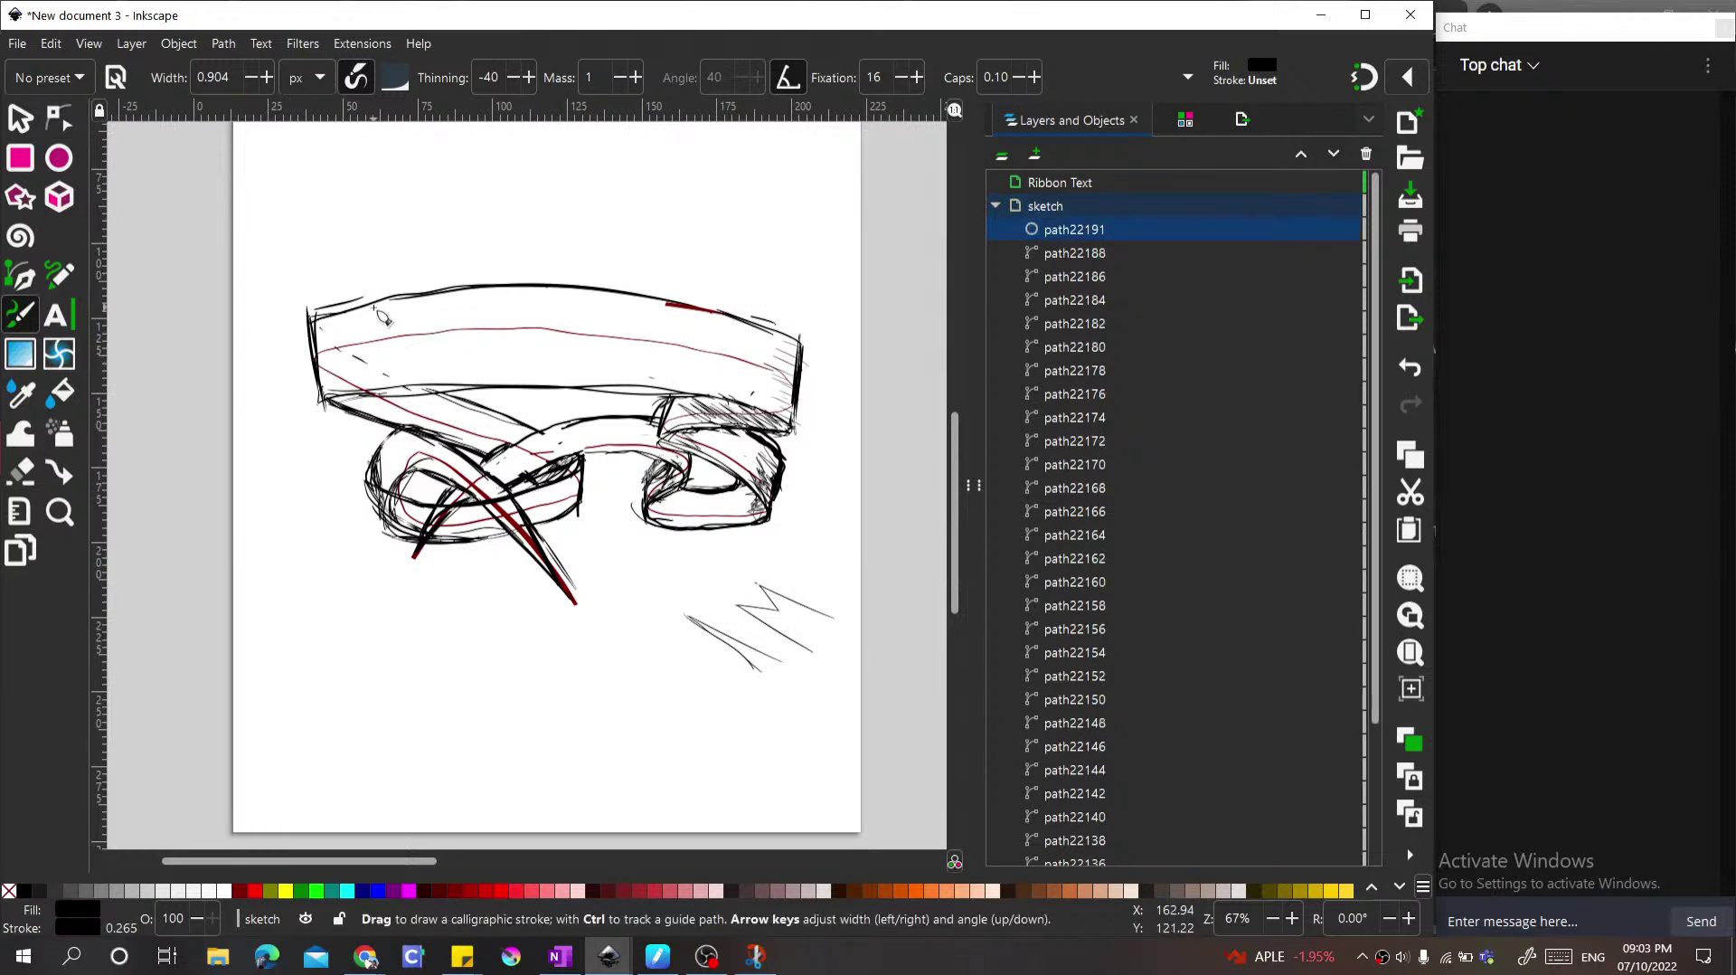
{"action": "key", "text": "a"}
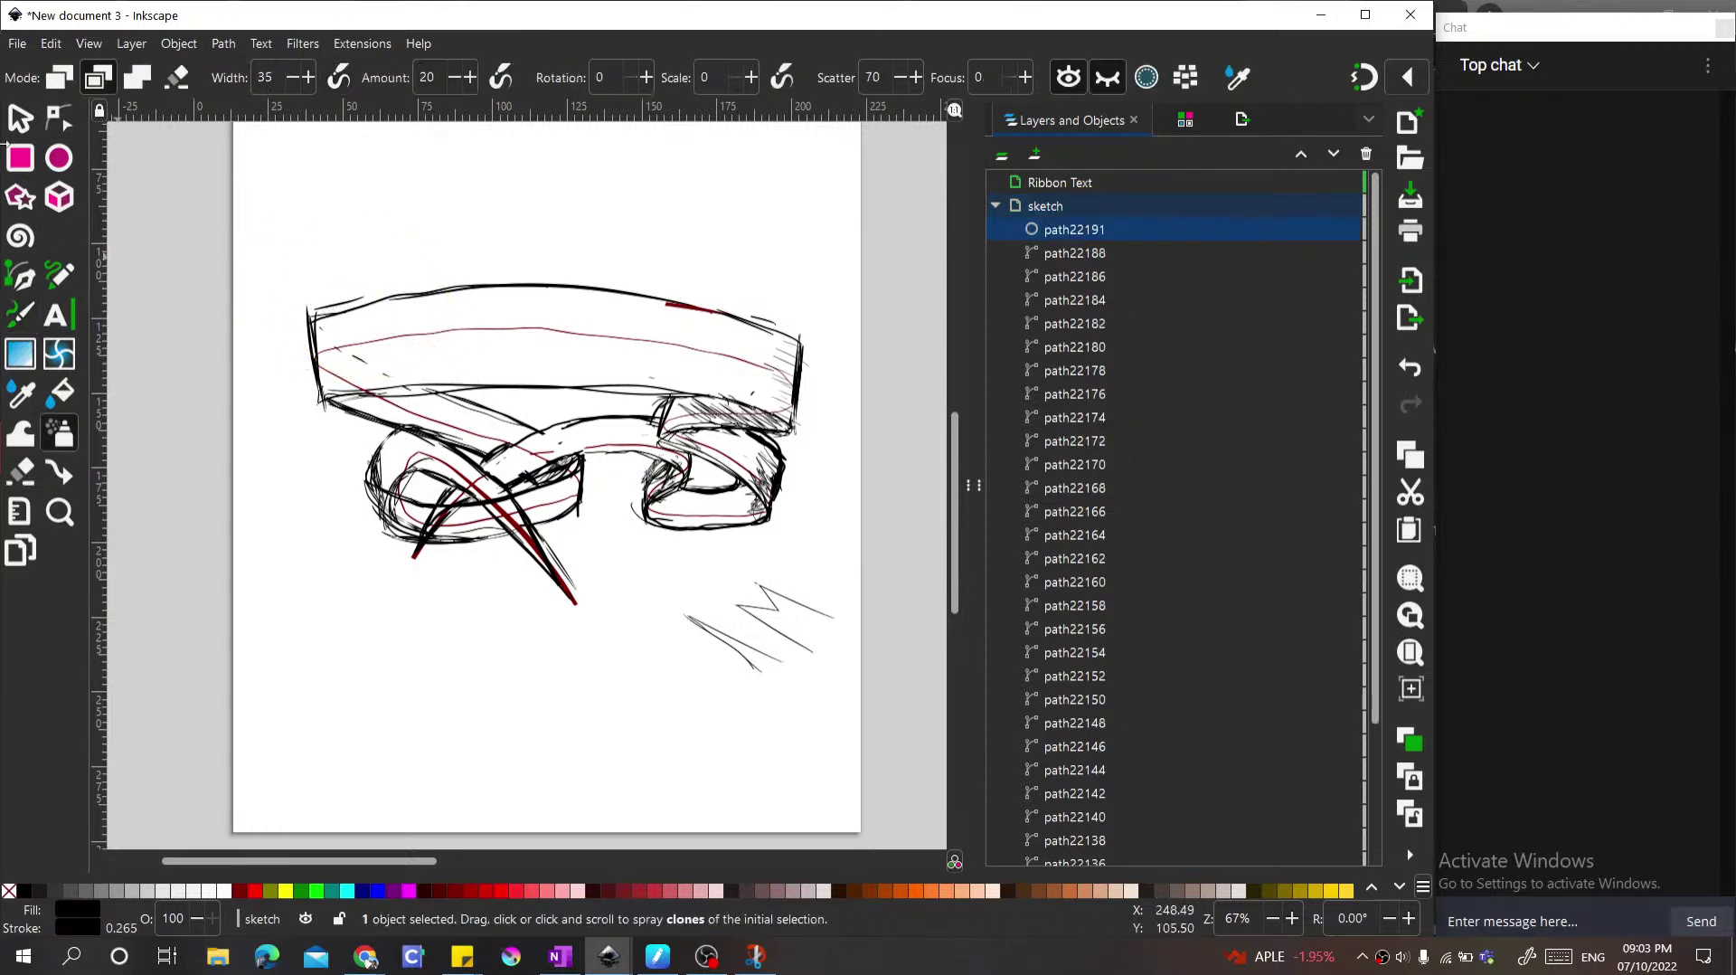
{"action": "left_click", "coordinate": [23, 116]}
{"action": "mouse_move", "coordinate": [219, 195]}
{"action": "left_mouse_down"}
{"action": "mouse_move", "coordinate": [919, 716]}
{"action": "mouse_move", "coordinate": [720, 680]}
{"action": "mouse_move", "coordinate": [679, 658]}
{"action": "mouse_move", "coordinate": [659, 586]}
{"action": "mouse_move", "coordinate": [628, 622]}
{"action": "mouse_move", "coordinate": [630, 586]}
{"action": "left_mouse_up"}
{"action": "scroll", "coordinate": [507, 421], "scroll_direction": "left", "scroll_amount": 2}
{"action": "scroll", "coordinate": [507, 421], "scroll_direction": "up", "scroll_amount": 1}
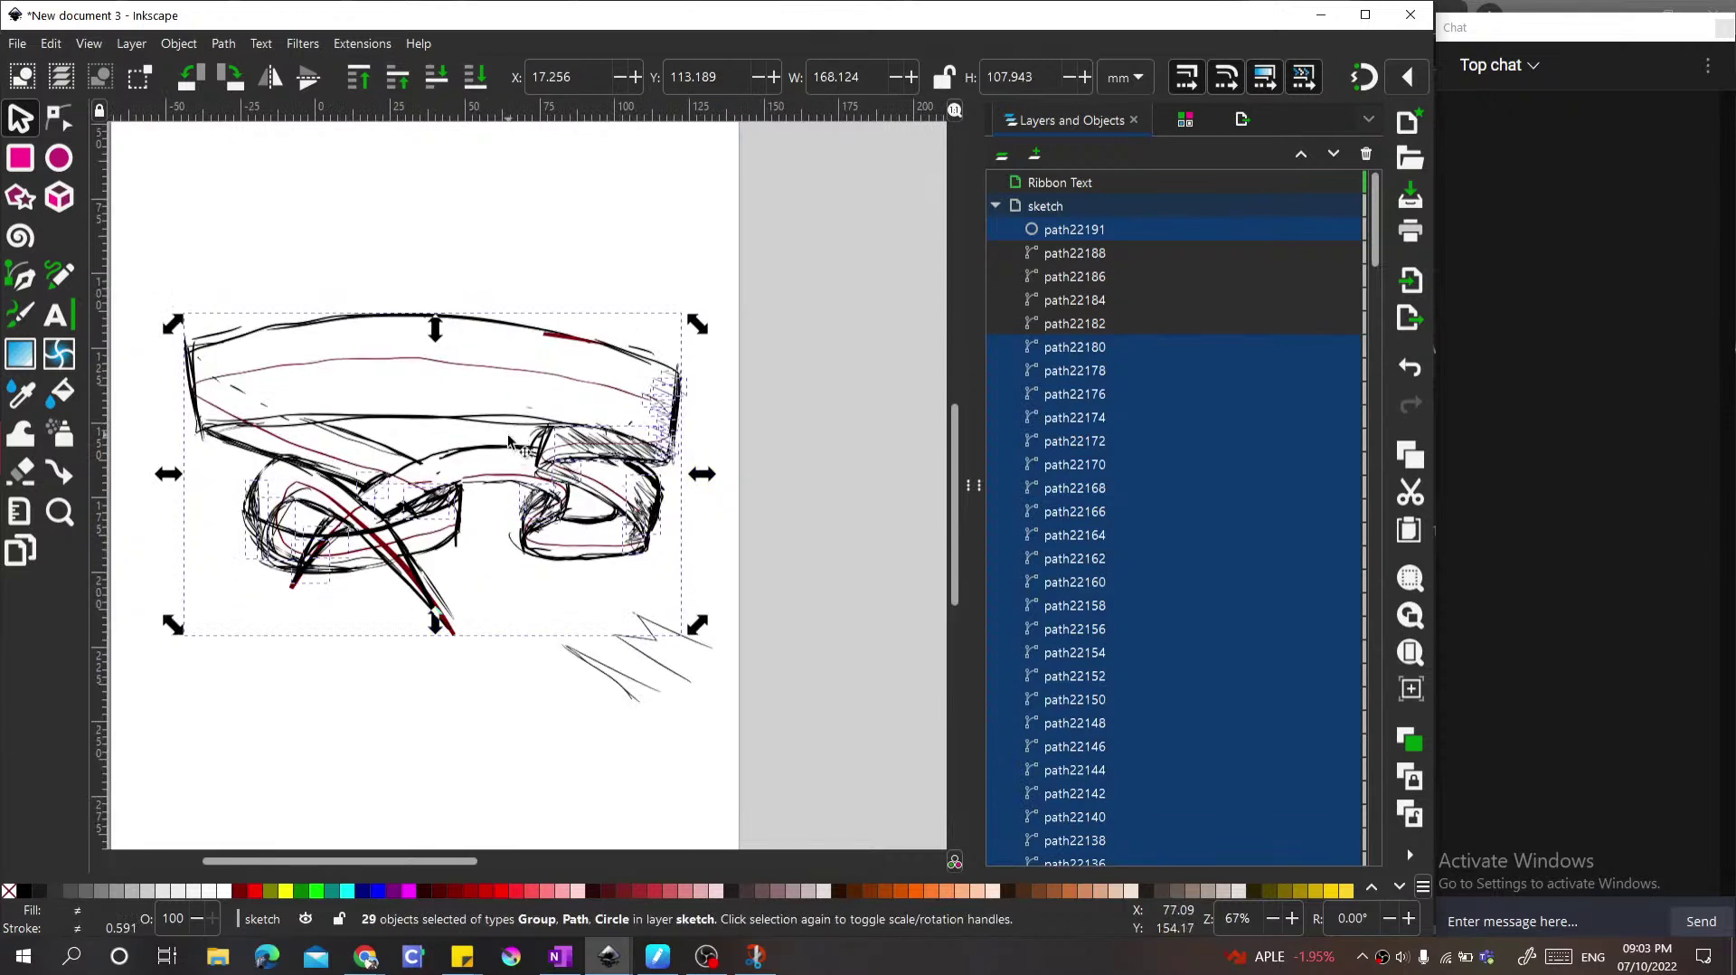
{"action": "key", "text": "ctrl+g"}
Step: Using the Tweak tool's push mode at width 56, nudge the banner's left end inward and reshape its upper edge
{"action": "left_click", "coordinate": [22, 434]}
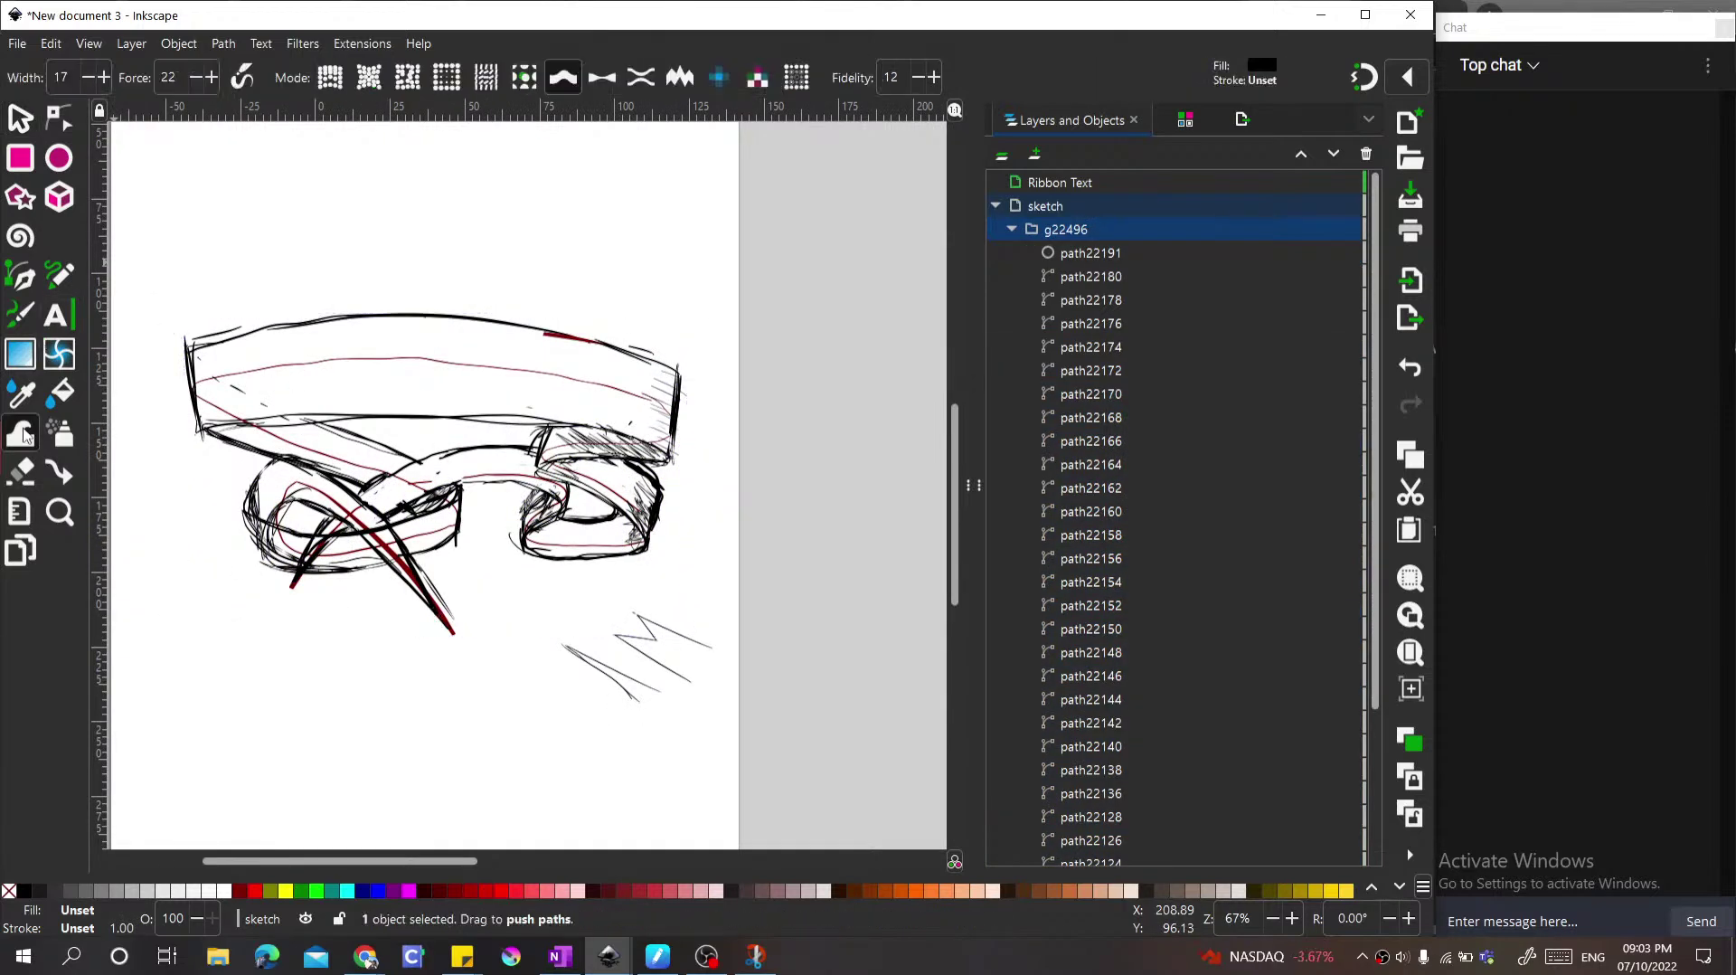
{"action": "scroll", "coordinate": [361, 341], "scroll_direction": "down", "scroll_amount": 1}
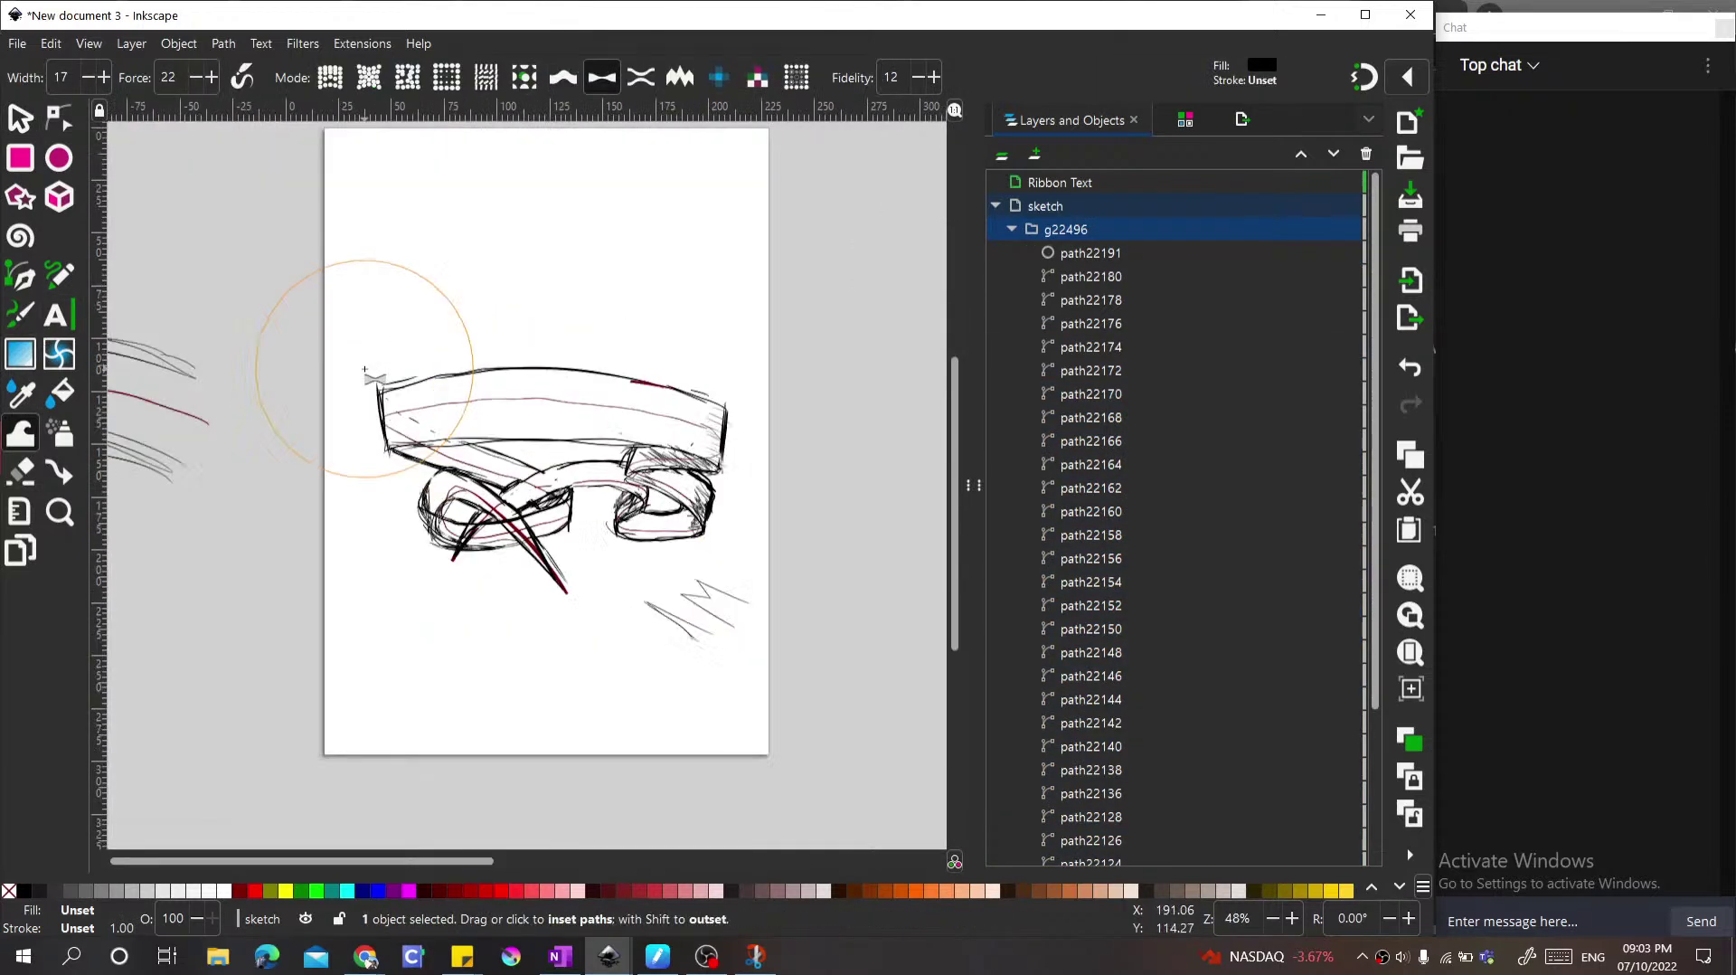
{"action": "scroll", "coordinate": [105, 72], "scroll_direction": "up", "scroll_amount": 11}
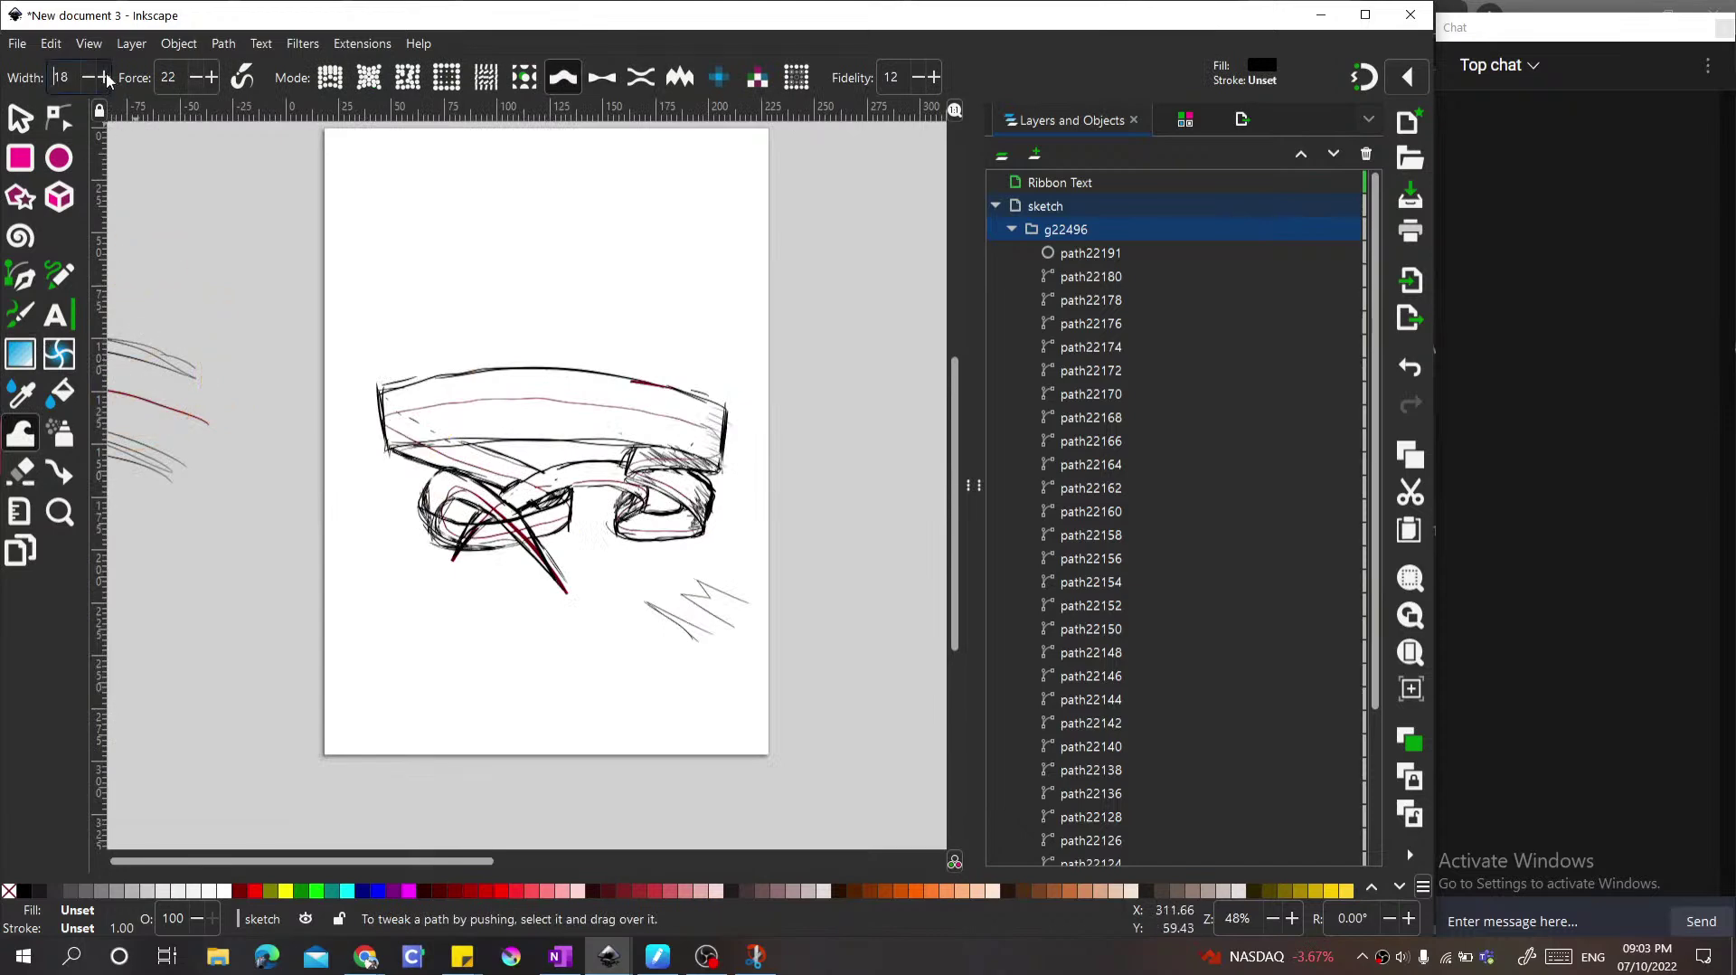
{"action": "scroll", "coordinate": [543, 367], "scroll_direction": "up", "scroll_amount": 1}
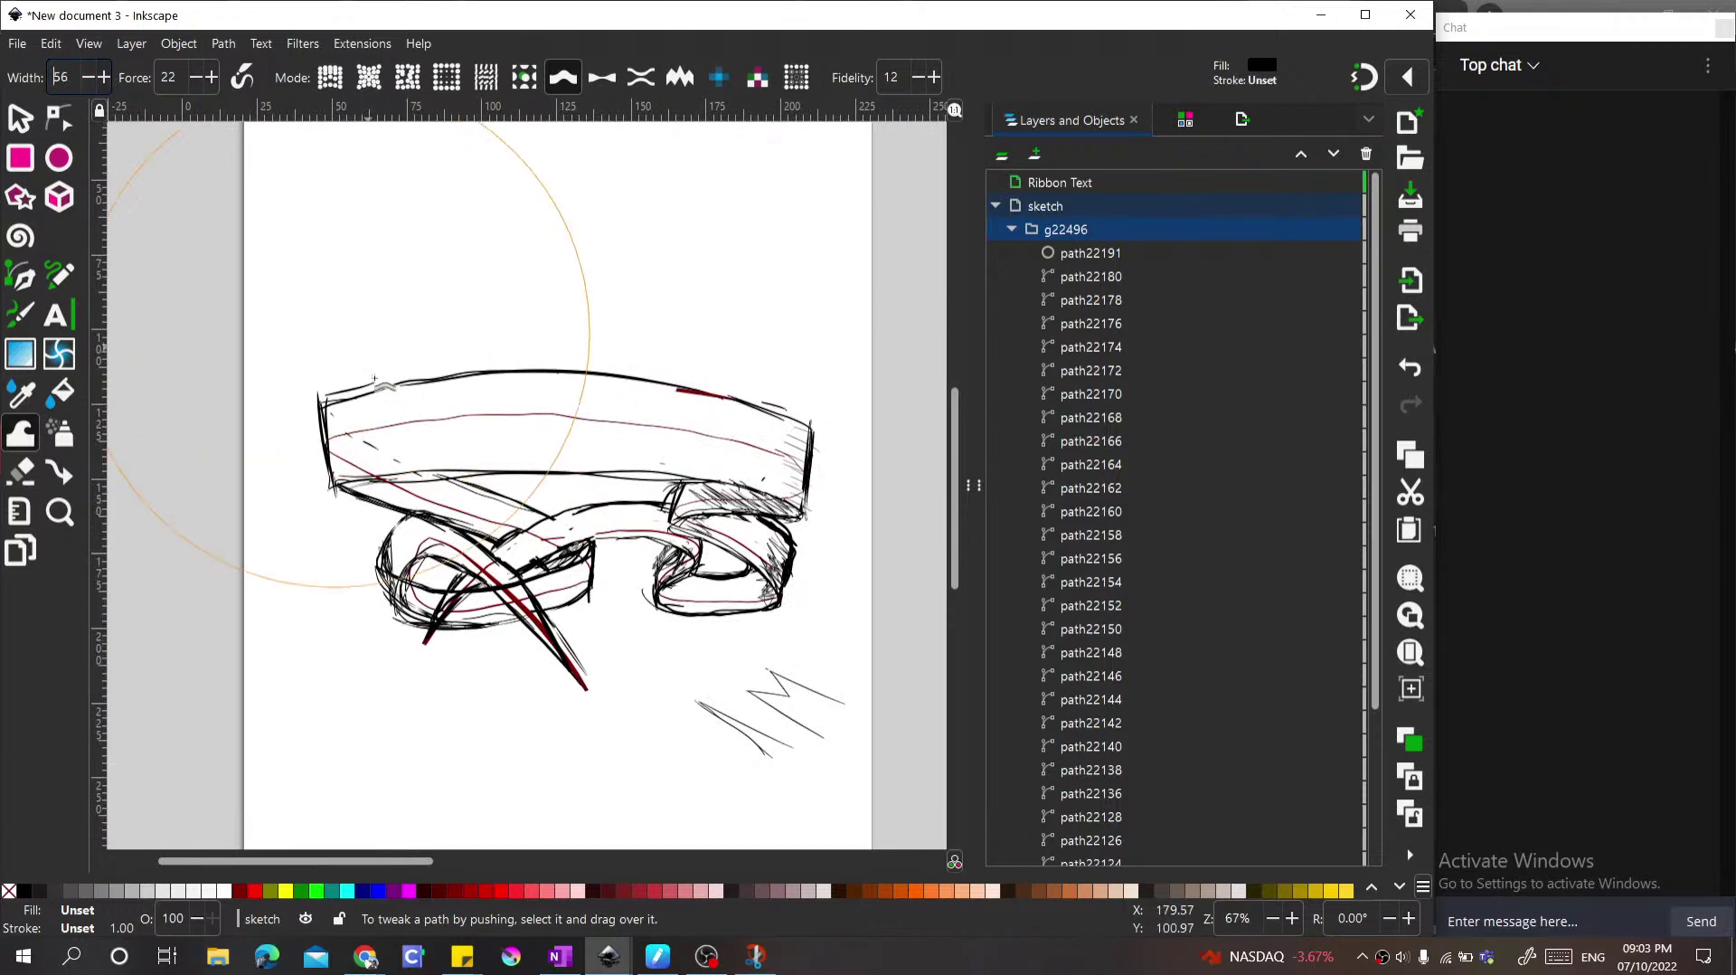
{"action": "key", "text": "Right"}
{"action": "key", "text": "Right"}
{"action": "key", "text": "Right"}
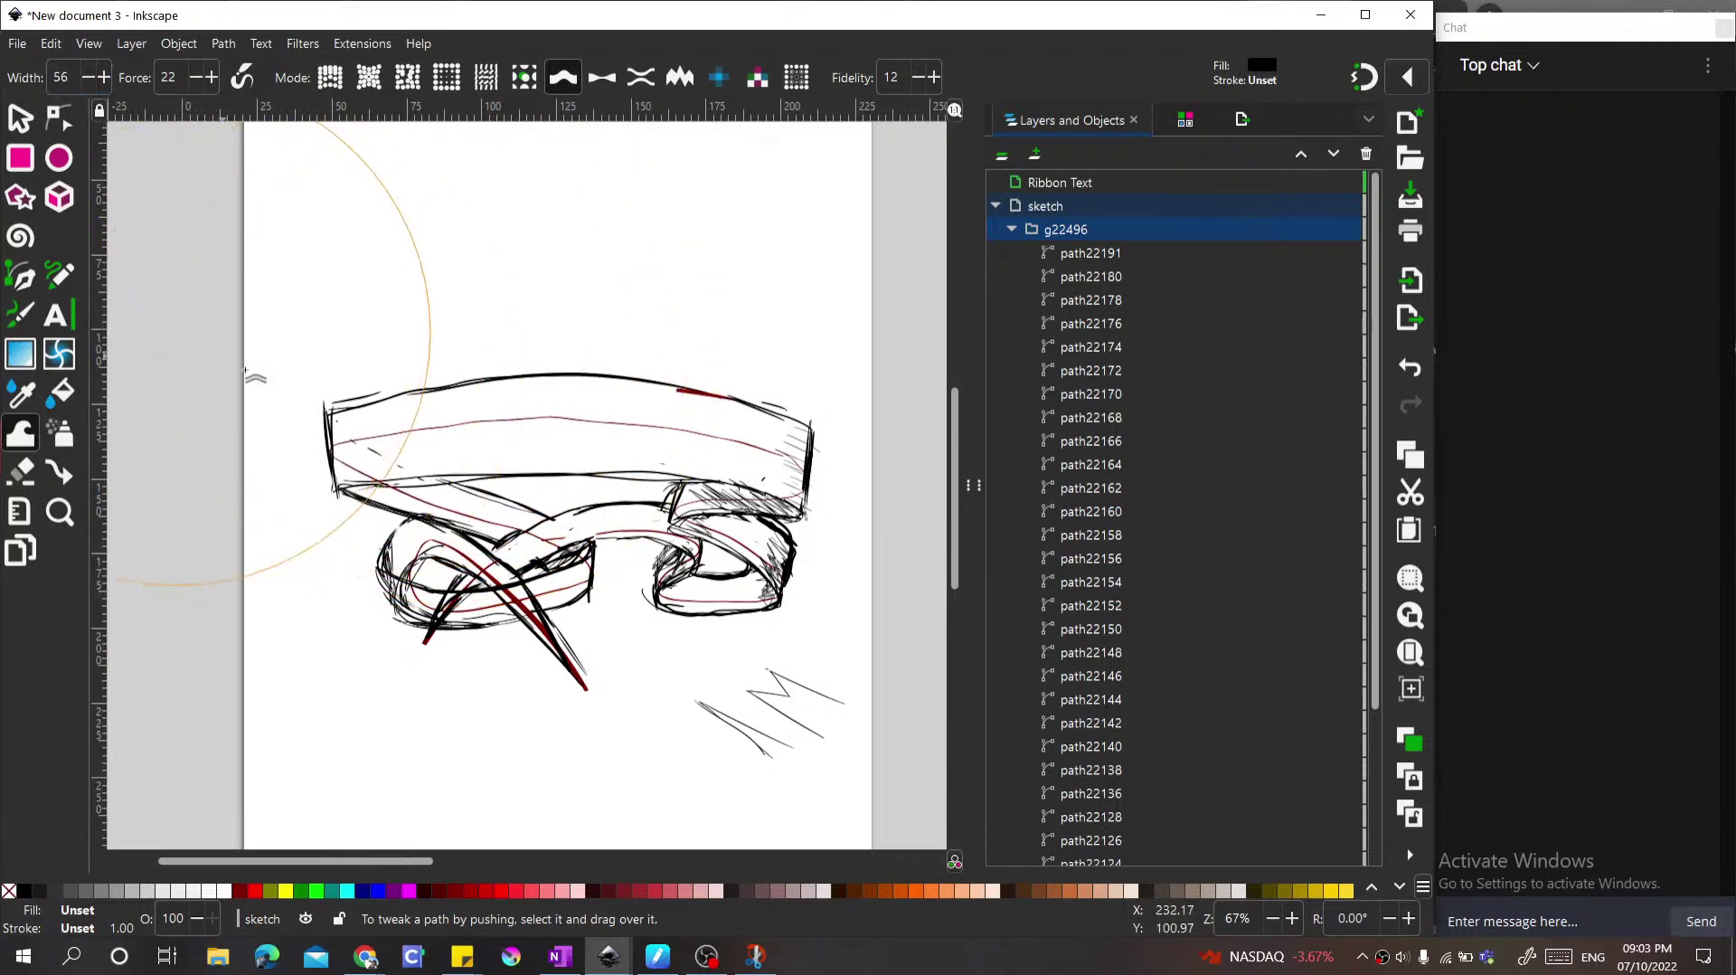
{"action": "mouse_move", "coordinate": [290, 415]}
{"action": "left_mouse_down"}
{"action": "mouse_move", "coordinate": [259, 346]}
{"action": "mouse_move", "coordinate": [335, 356]}
{"action": "left_mouse_up"}
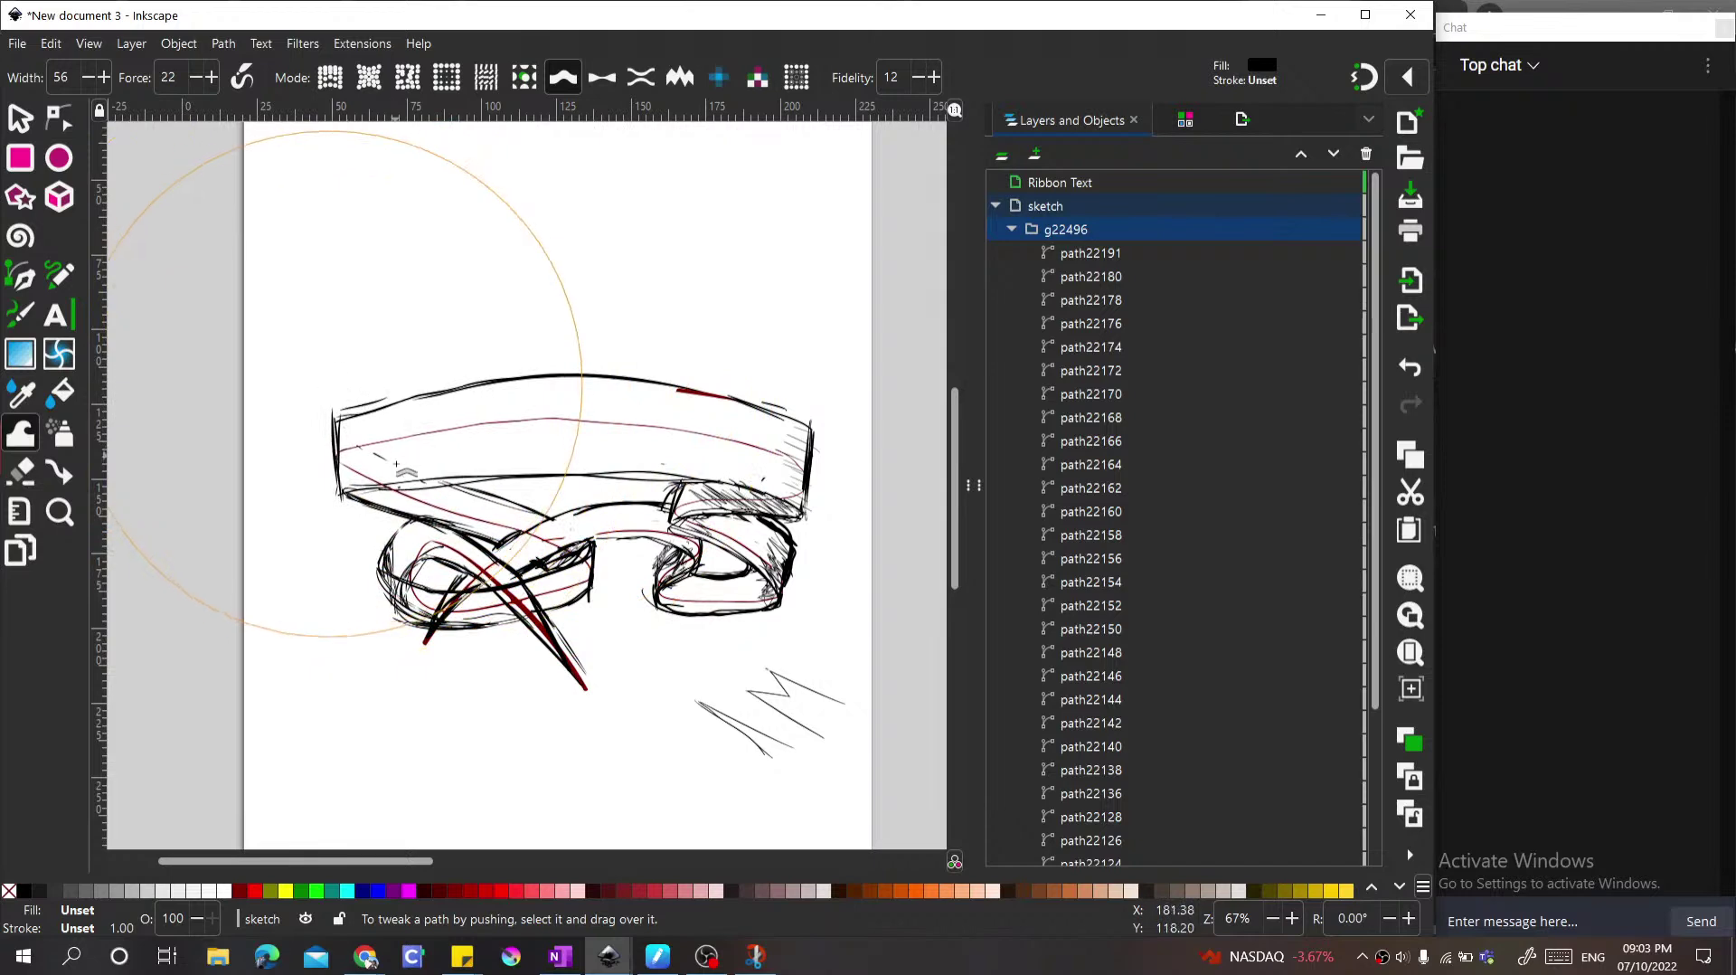
{"action": "mouse_move", "coordinate": [585, 362]}
{"action": "left_mouse_down"}
{"action": "mouse_move", "coordinate": [592, 396]}
{"action": "mouse_move", "coordinate": [531, 297]}
{"action": "mouse_move", "coordinate": [546, 372]}
{"action": "mouse_move", "coordinate": [501, 317]}
{"action": "mouse_move", "coordinate": [549, 295]}
{"action": "mouse_move", "coordinate": [623, 317]}
{"action": "mouse_move", "coordinate": [626, 367]}
{"action": "mouse_move", "coordinate": [829, 375]}
{"action": "left_mouse_up"}
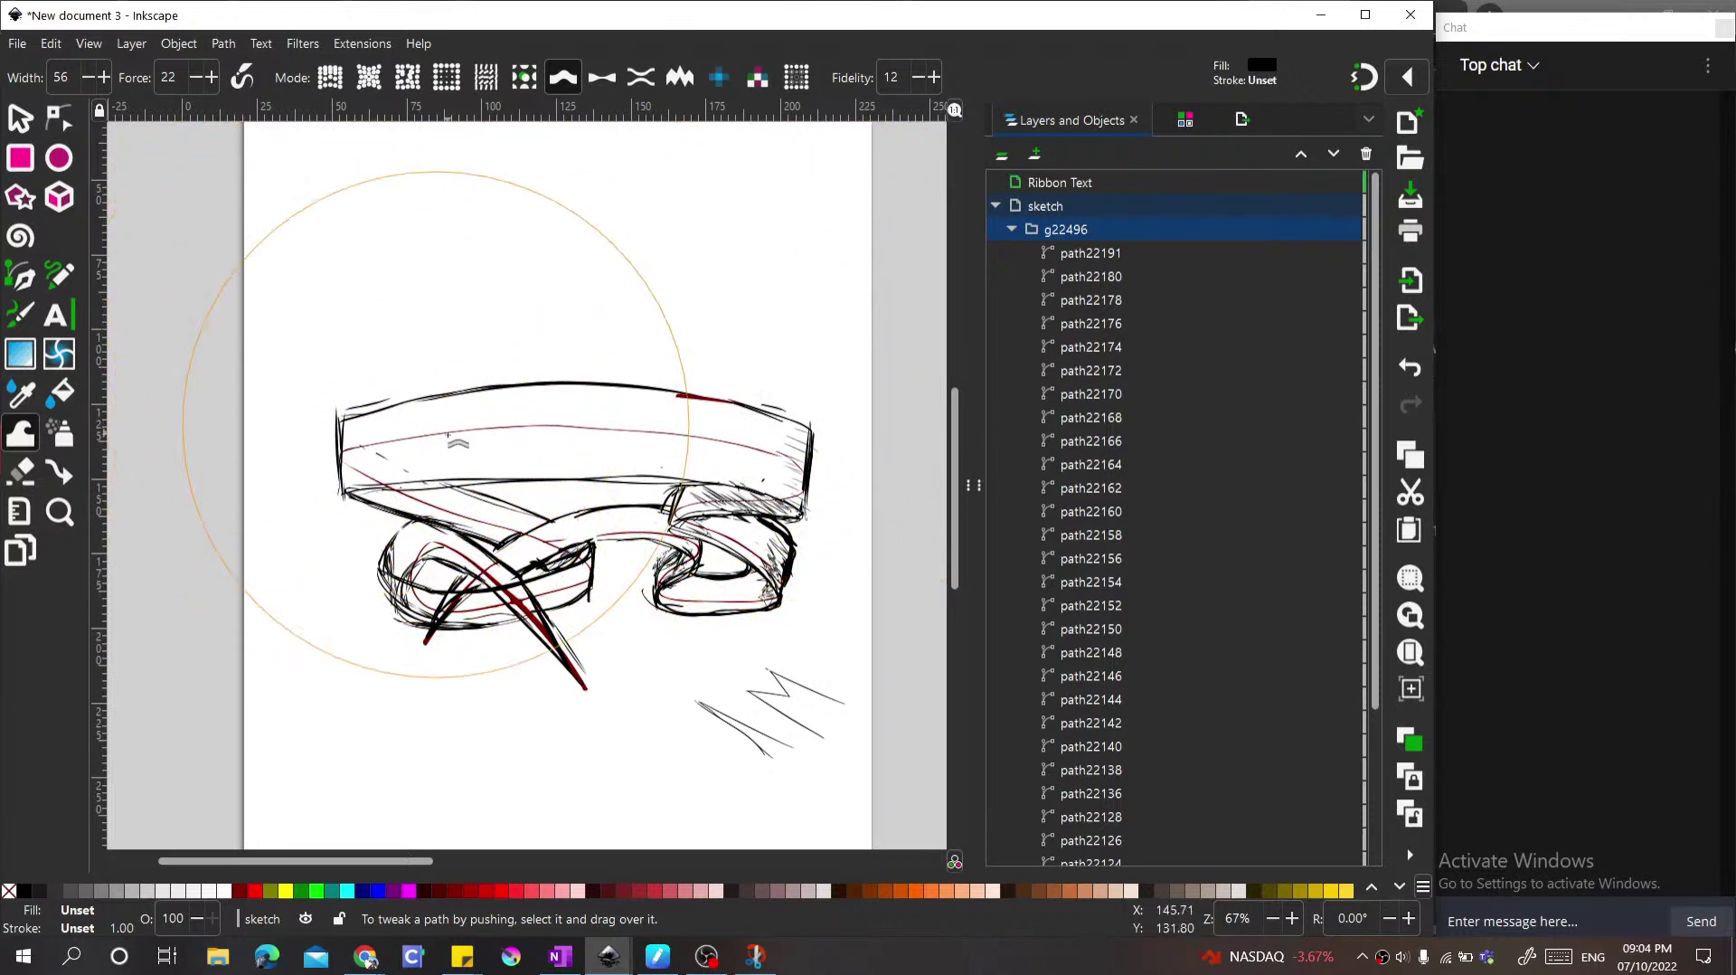
{"action": "mouse_move", "coordinate": [292, 468]}
{"action": "left_mouse_down"}
{"action": "mouse_move", "coordinate": [354, 519]}
{"action": "mouse_move", "coordinate": [323, 460]}
{"action": "mouse_move", "coordinate": [337, 363]}
{"action": "mouse_move", "coordinate": [468, 412]}
{"action": "mouse_move", "coordinate": [493, 313]}
{"action": "mouse_move", "coordinate": [544, 273]}
{"action": "mouse_move", "coordinate": [587, 389]}
{"action": "mouse_move", "coordinate": [601, 314]}
{"action": "mouse_move", "coordinate": [642, 362]}
{"action": "left_mouse_up"}
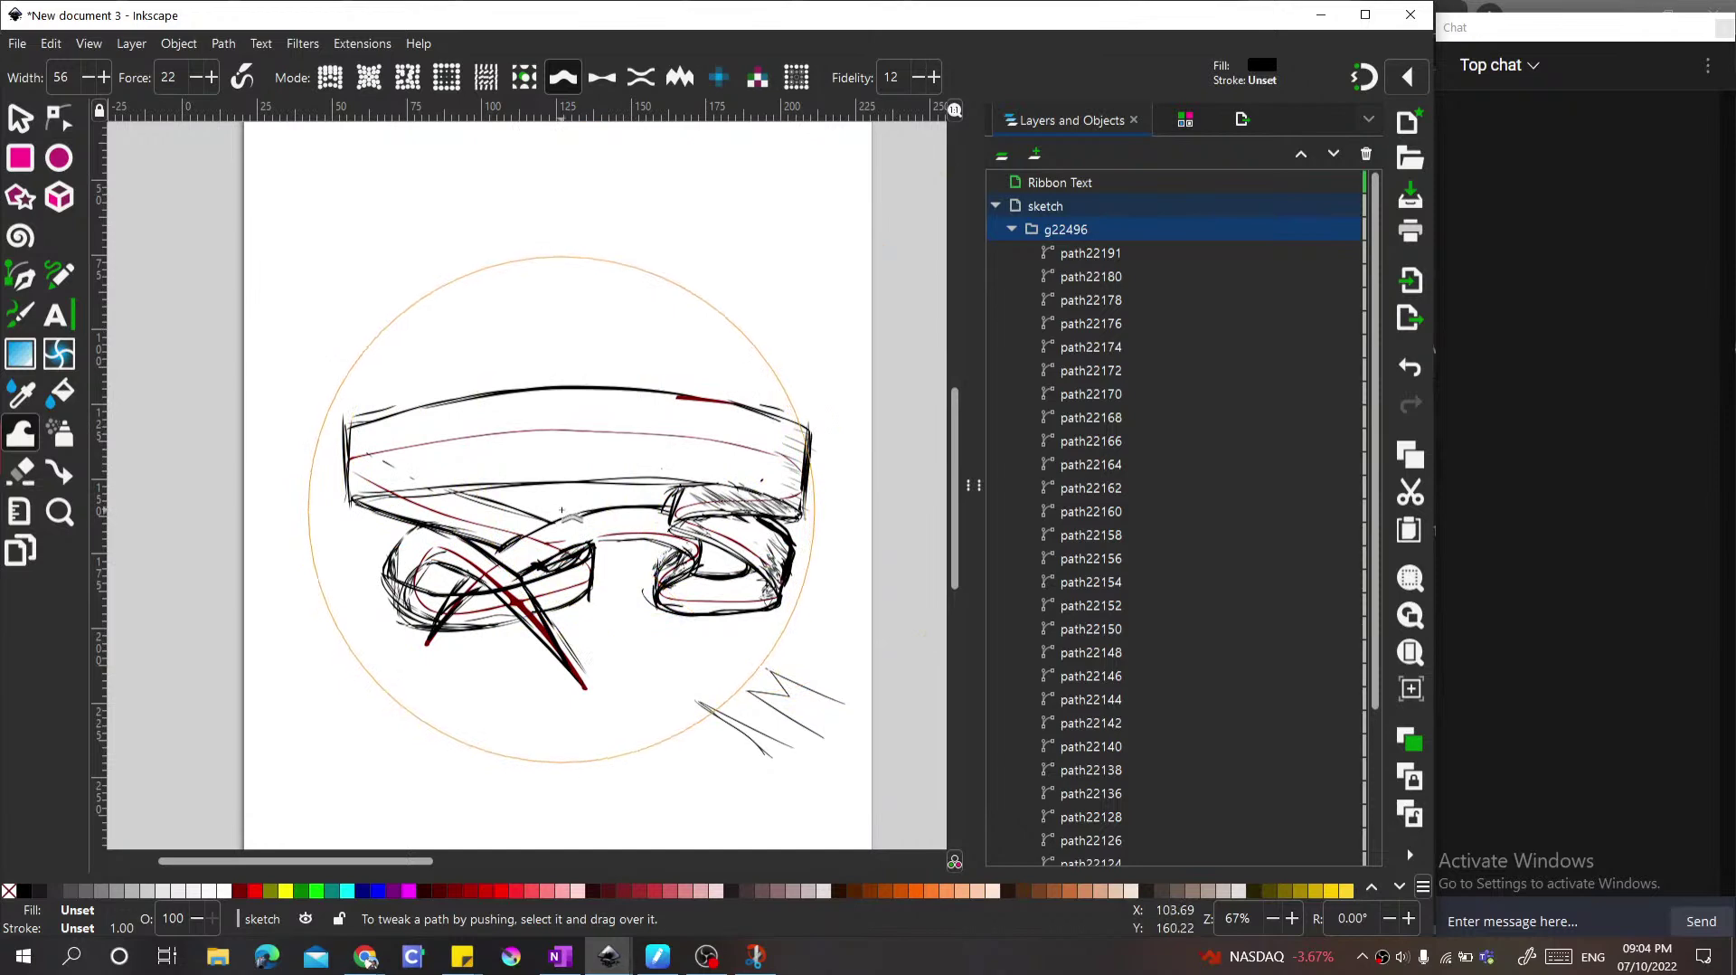
{"action": "left_click", "coordinate": [19, 117]}
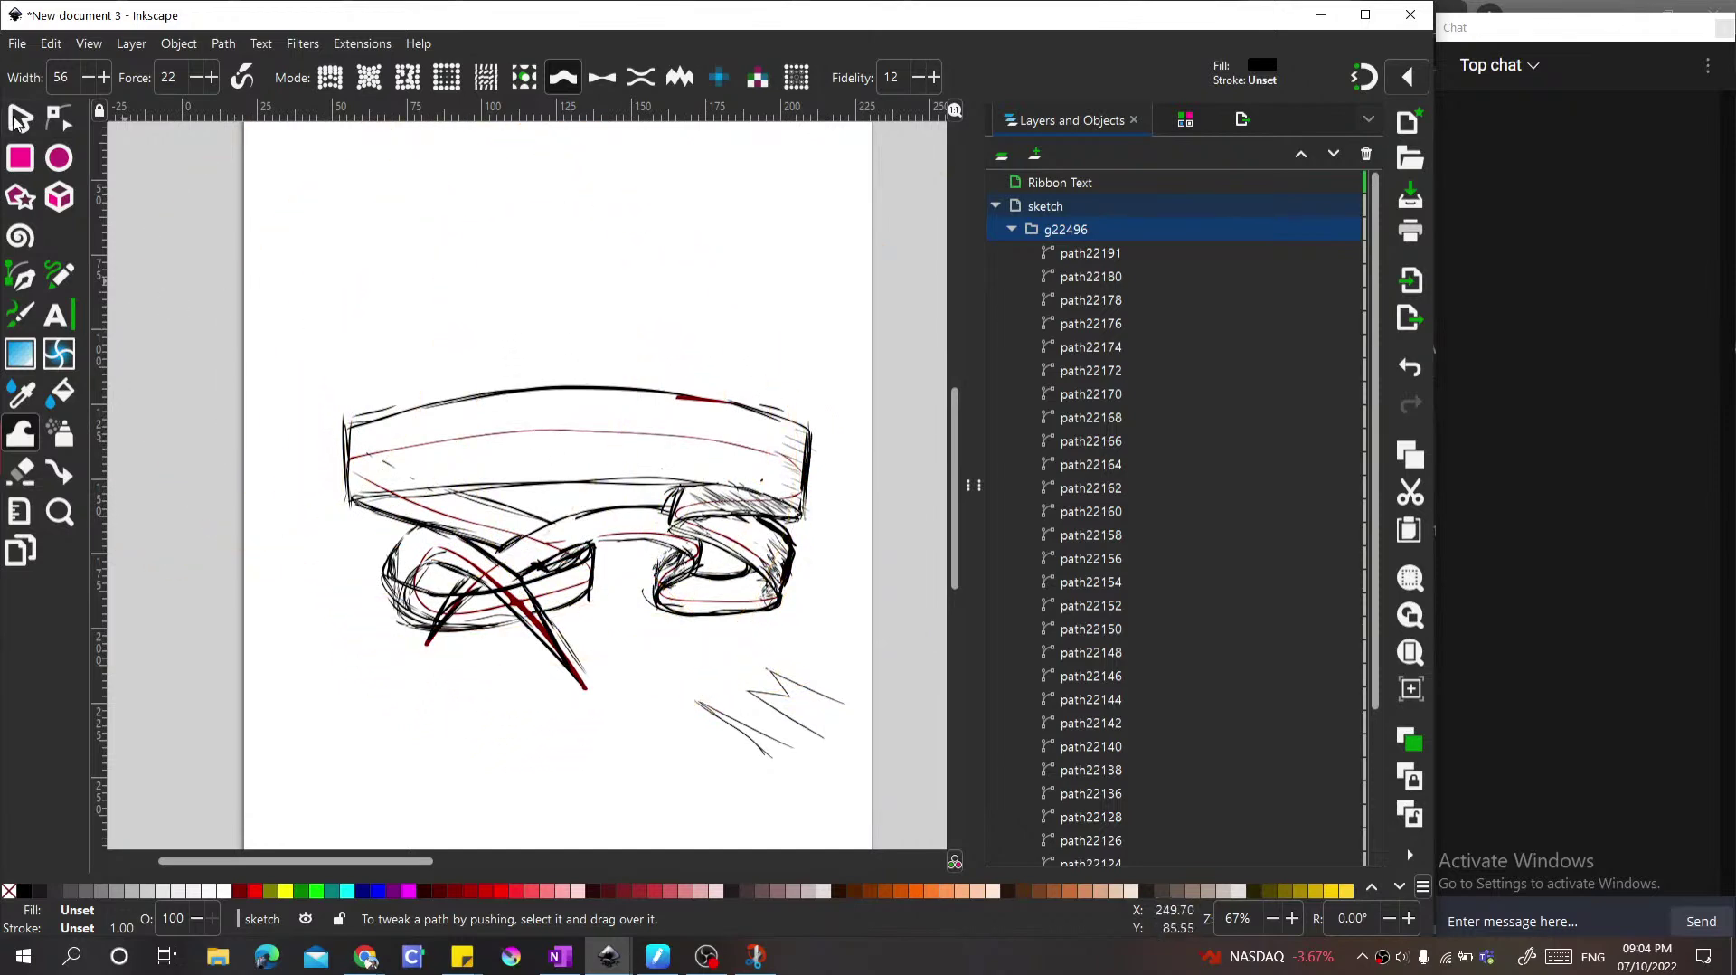
Step: Add hatched calligraphic strokes to the fold at the mirrored banner's lower-left corner in the sketch layer
{"action": "left_click", "coordinate": [447, 348]}
{"action": "scroll", "coordinate": [360, 489], "scroll_direction": "up", "scroll_amount": 2}
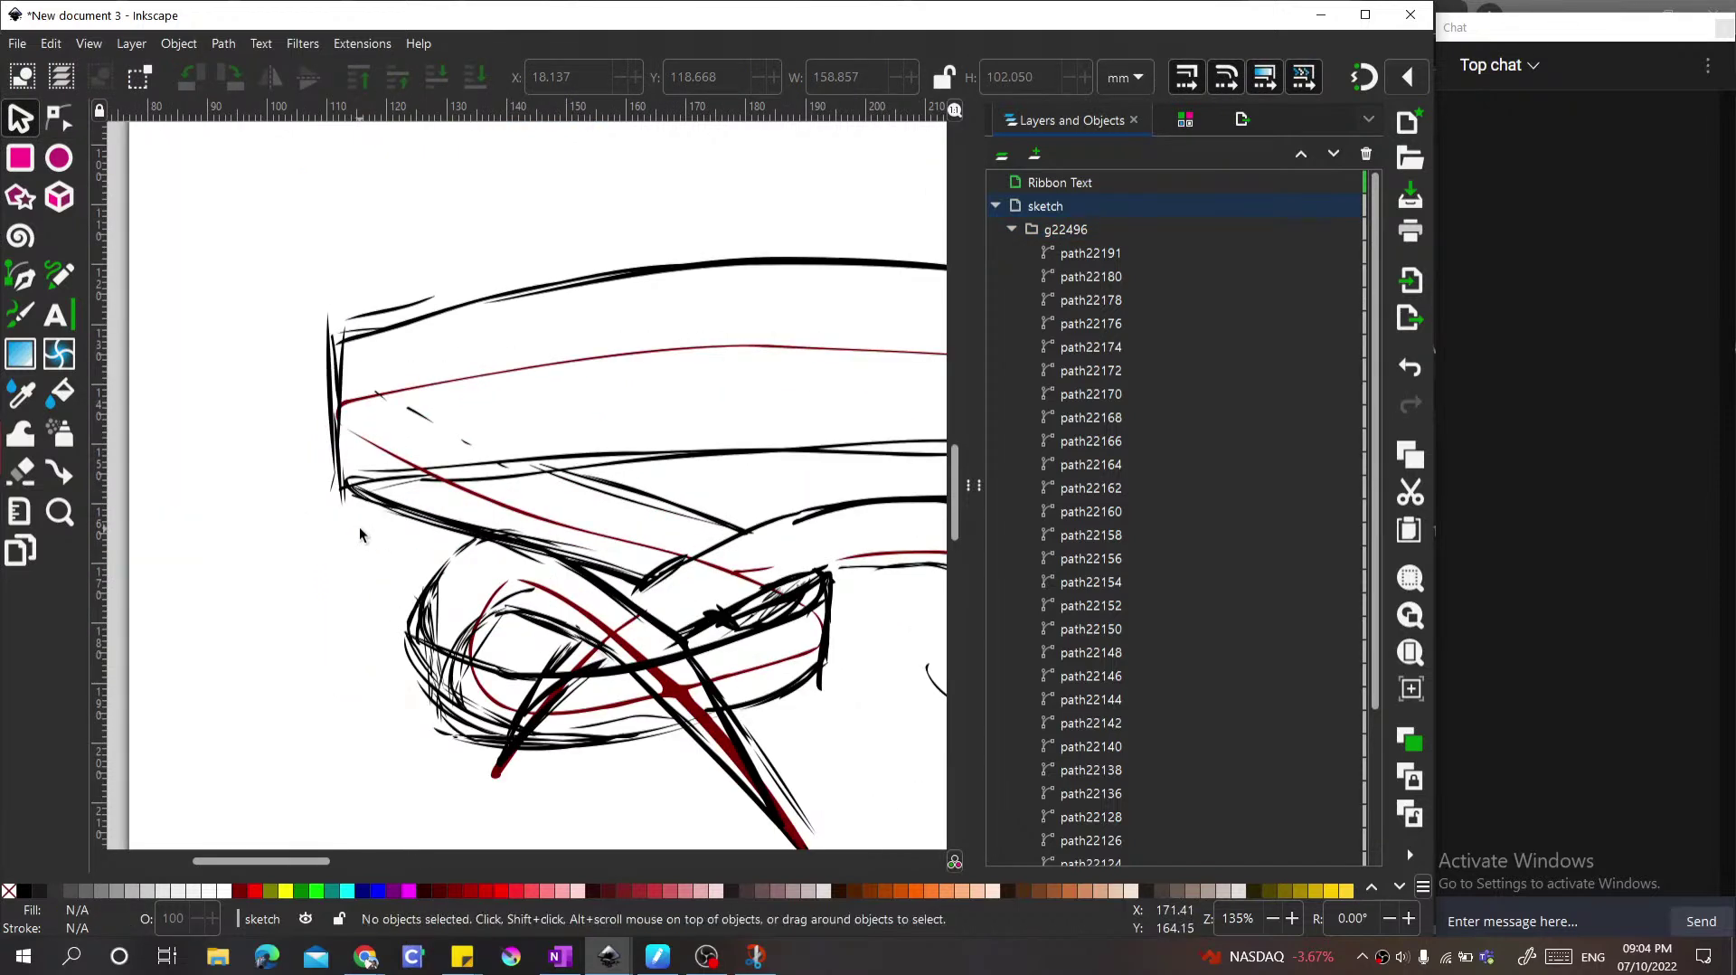
{"action": "scroll", "coordinate": [358, 493], "scroll_direction": "down", "scroll_amount": 2}
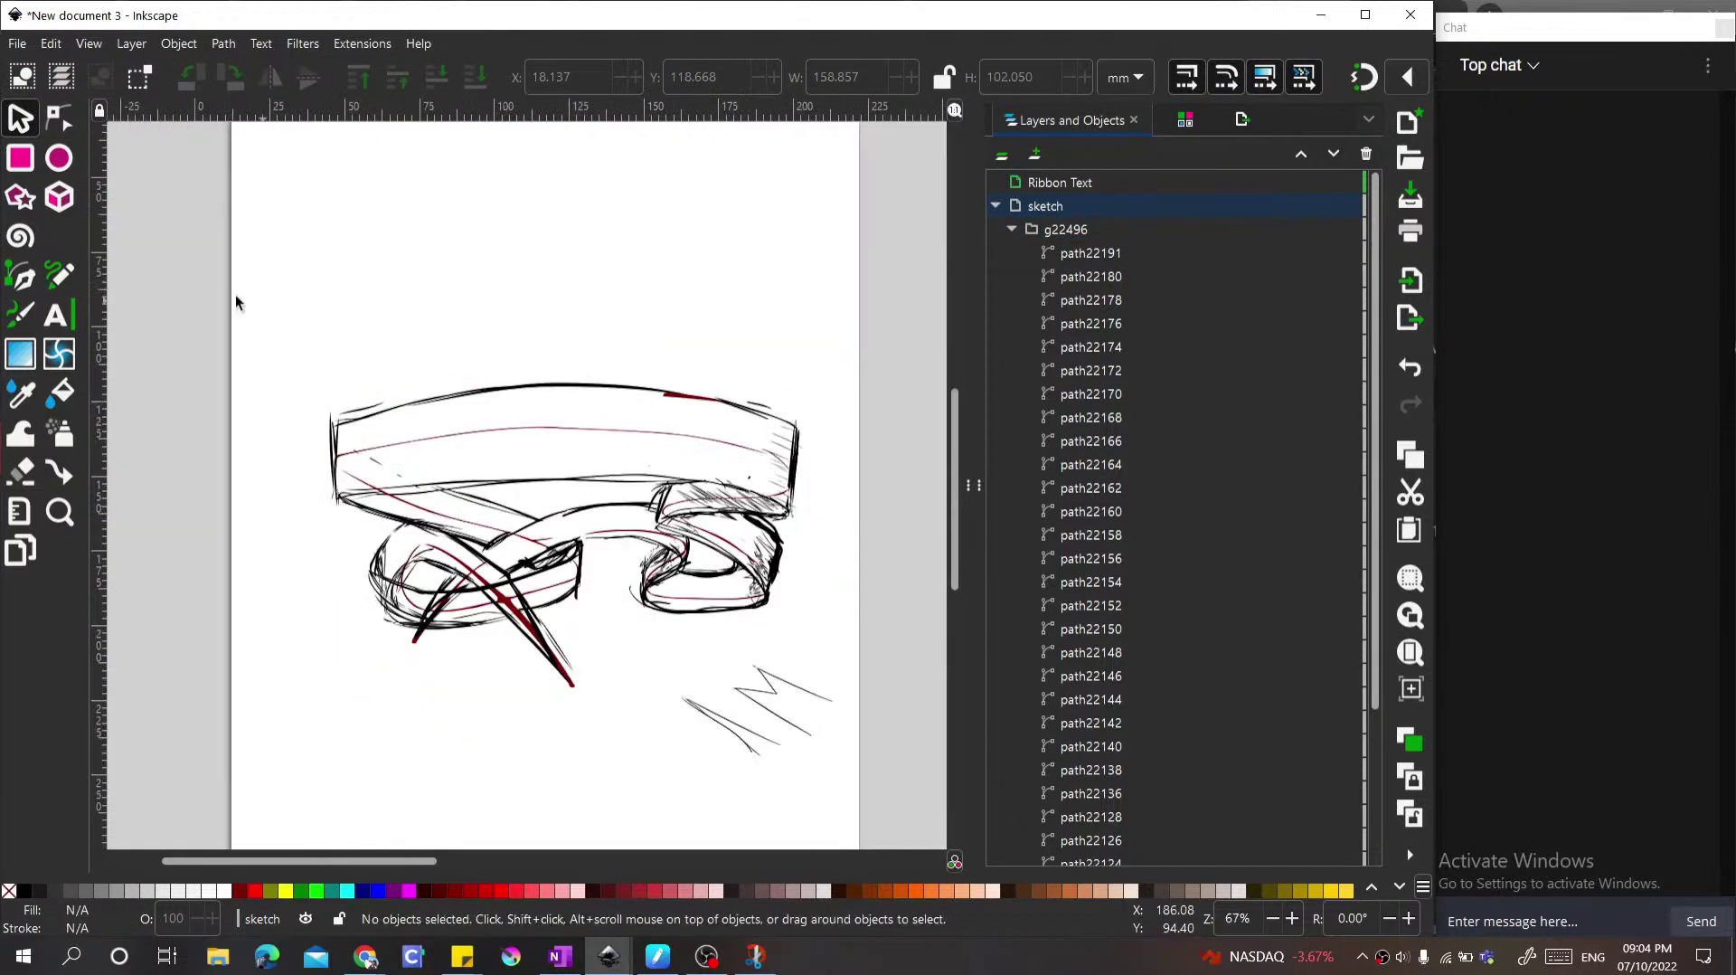
{"action": "key", "text": "c"}
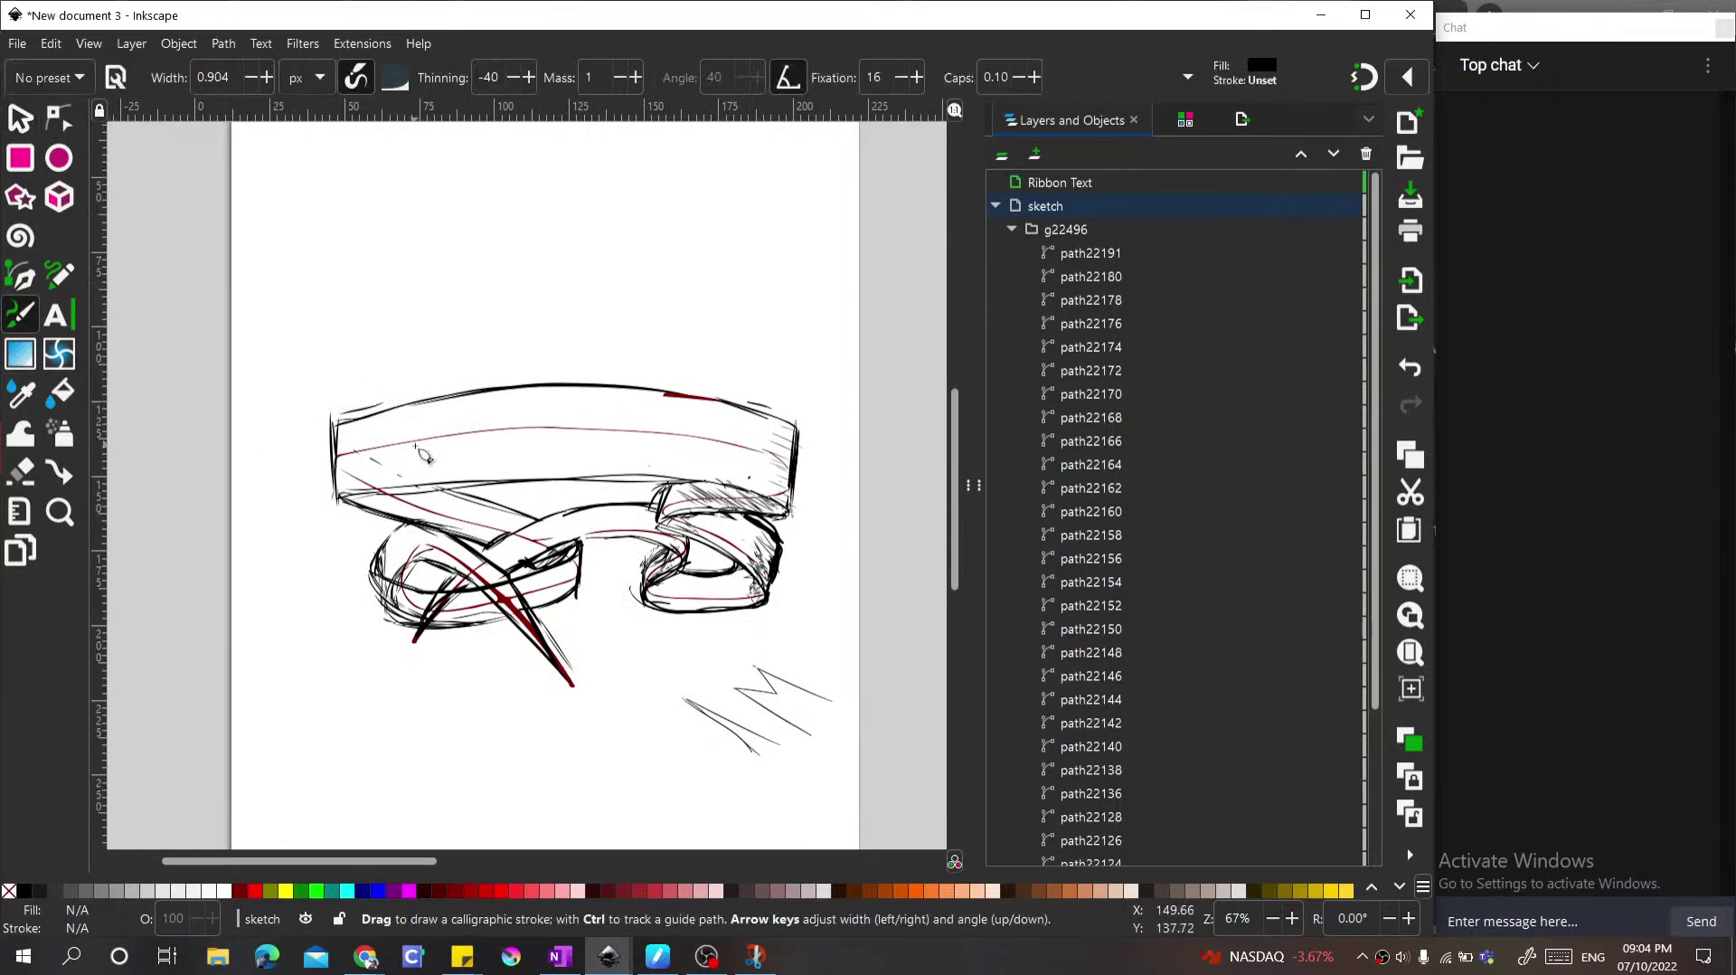
{"action": "mouse_move", "coordinate": [400, 489]}
{"action": "left_mouse_down"}
{"action": "mouse_move", "coordinate": [348, 516]}
{"action": "mouse_move", "coordinate": [424, 510]}
{"action": "mouse_move", "coordinate": [357, 523]}
{"action": "left_mouse_up"}
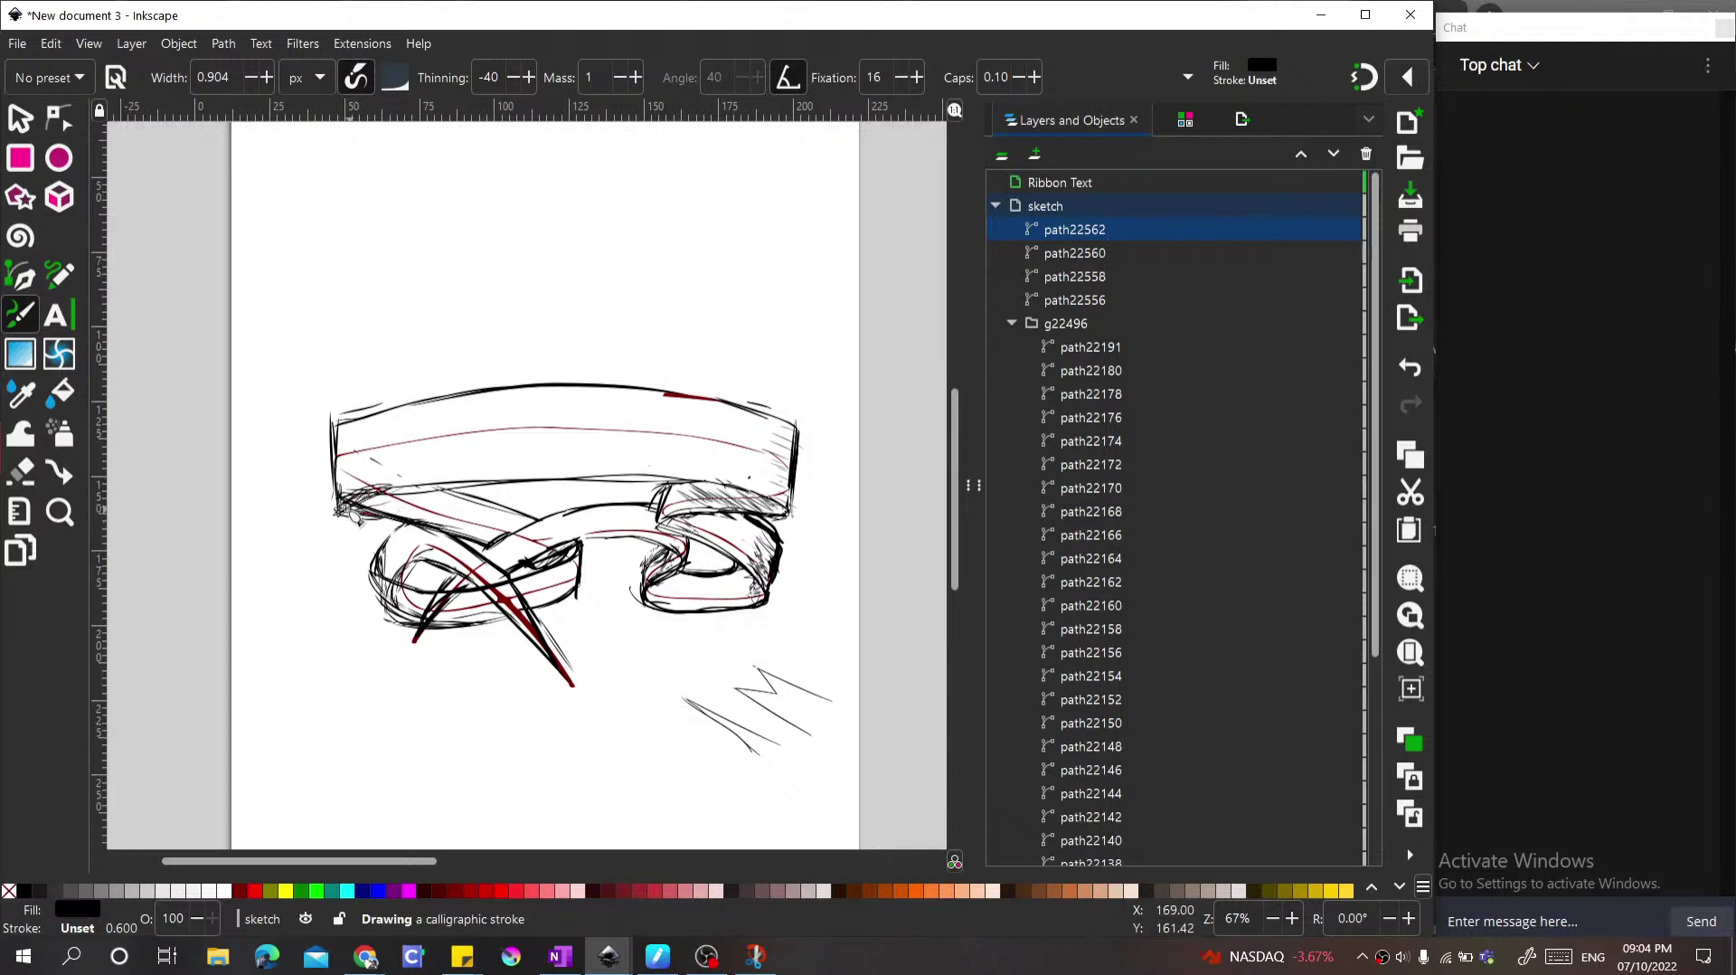
{"action": "left_click_drag", "start_coordinate": [351, 502], "coordinate": [342, 510]}
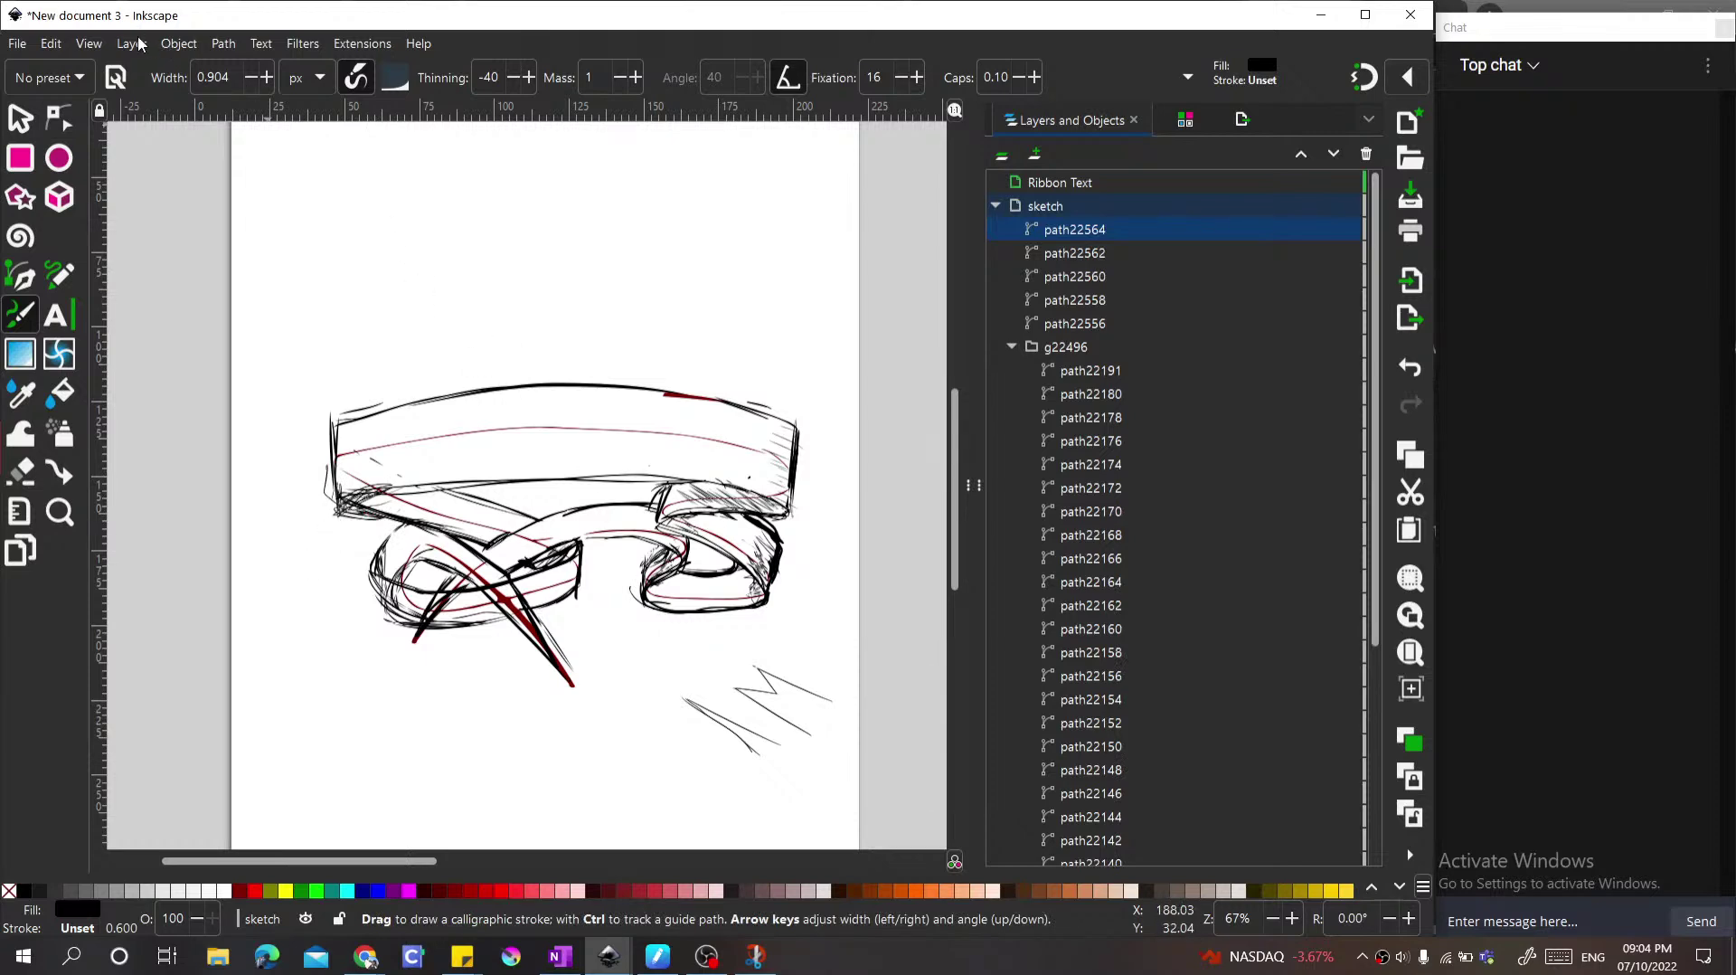
Step: Flip the canvas view vertically, and reset the flipping to restore the sketch's original orientation
{"action": "left_click", "coordinate": [87, 43]}
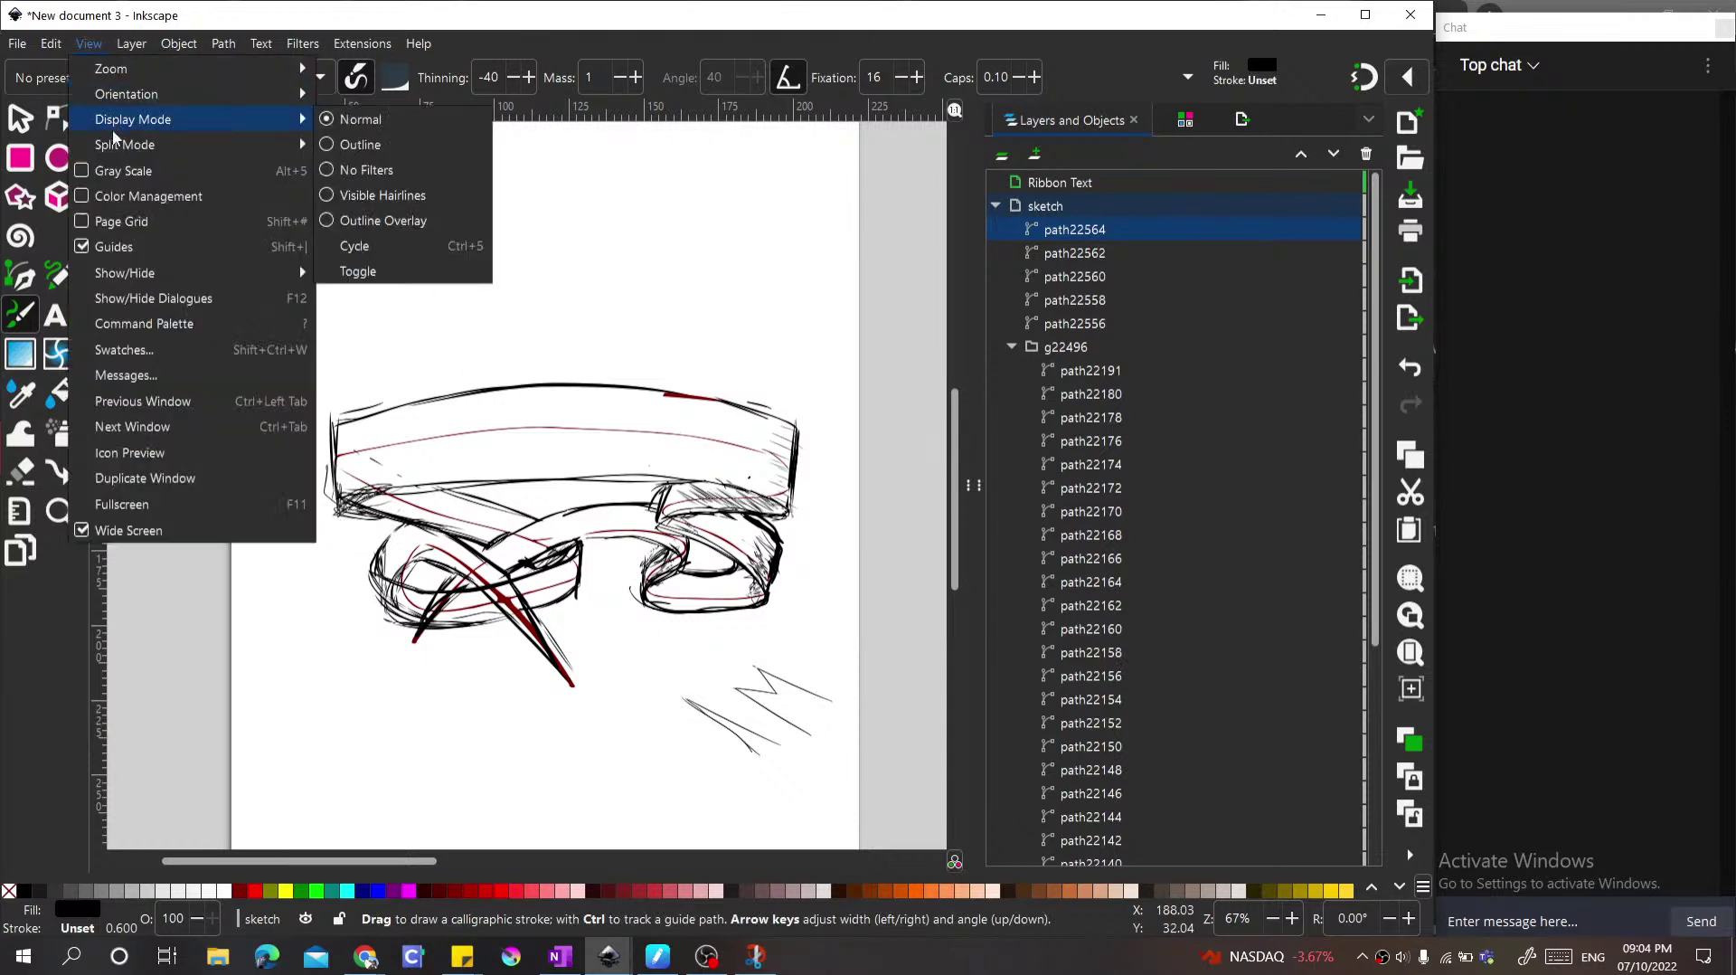
{"action": "mouse_move", "coordinate": [120, 96]}
{"action": "left_click", "coordinate": [360, 222]}
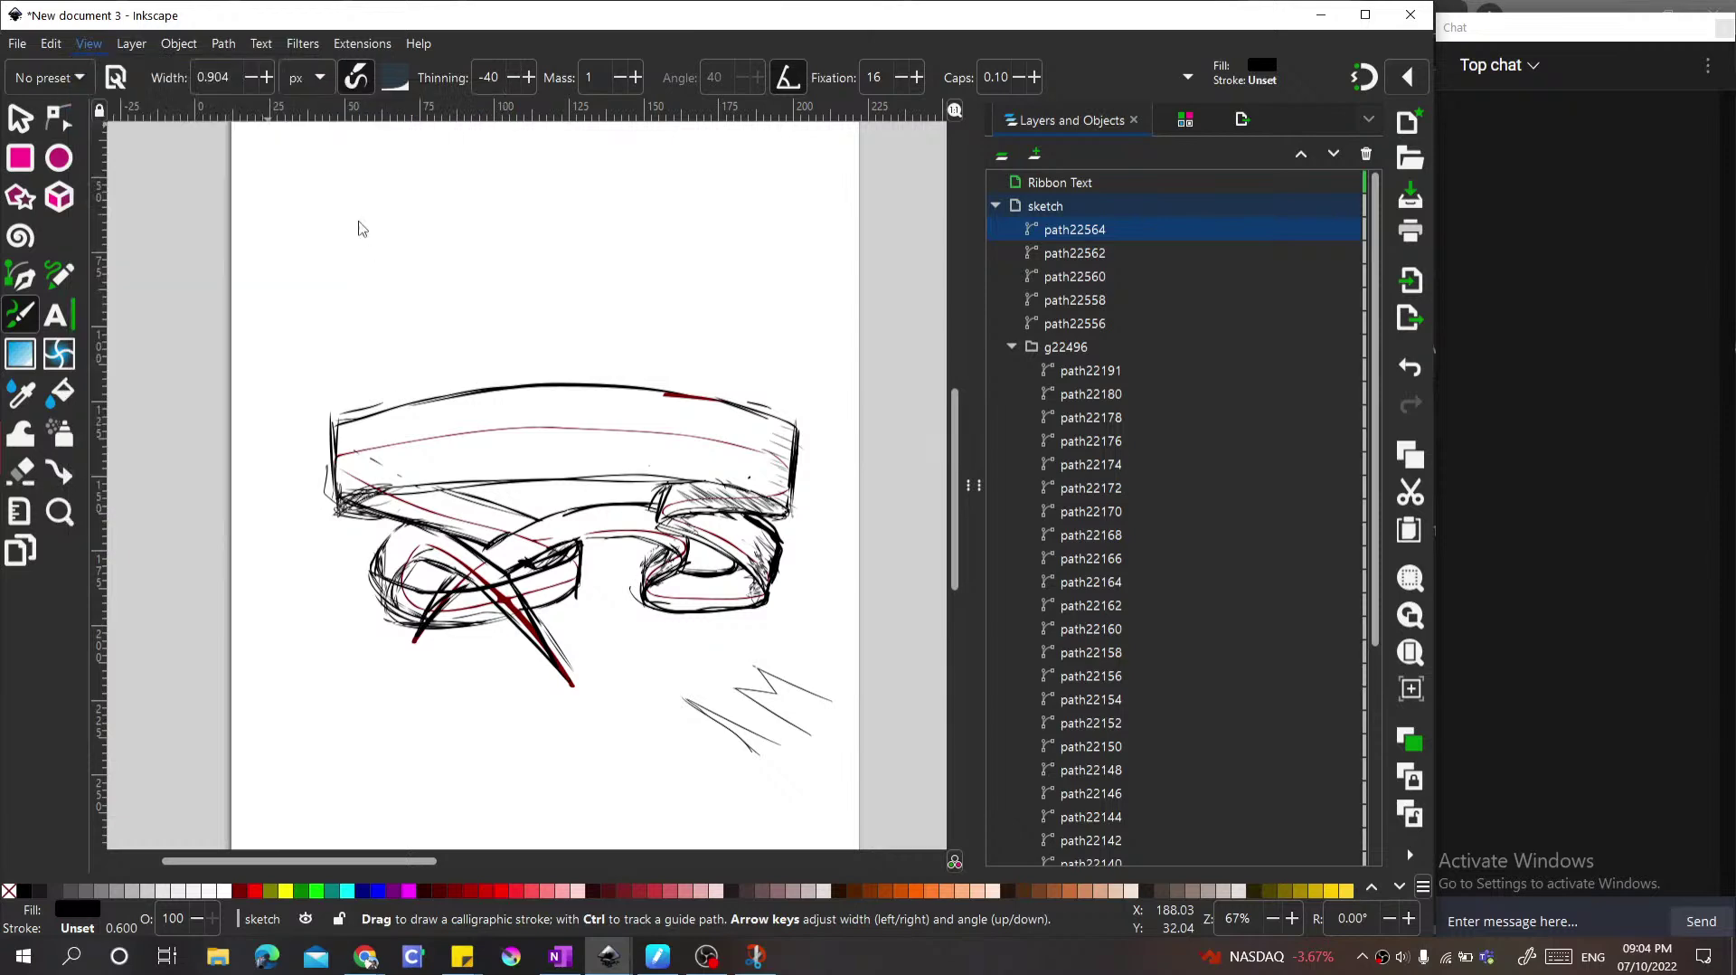
{"action": "left_click", "coordinate": [132, 44]}
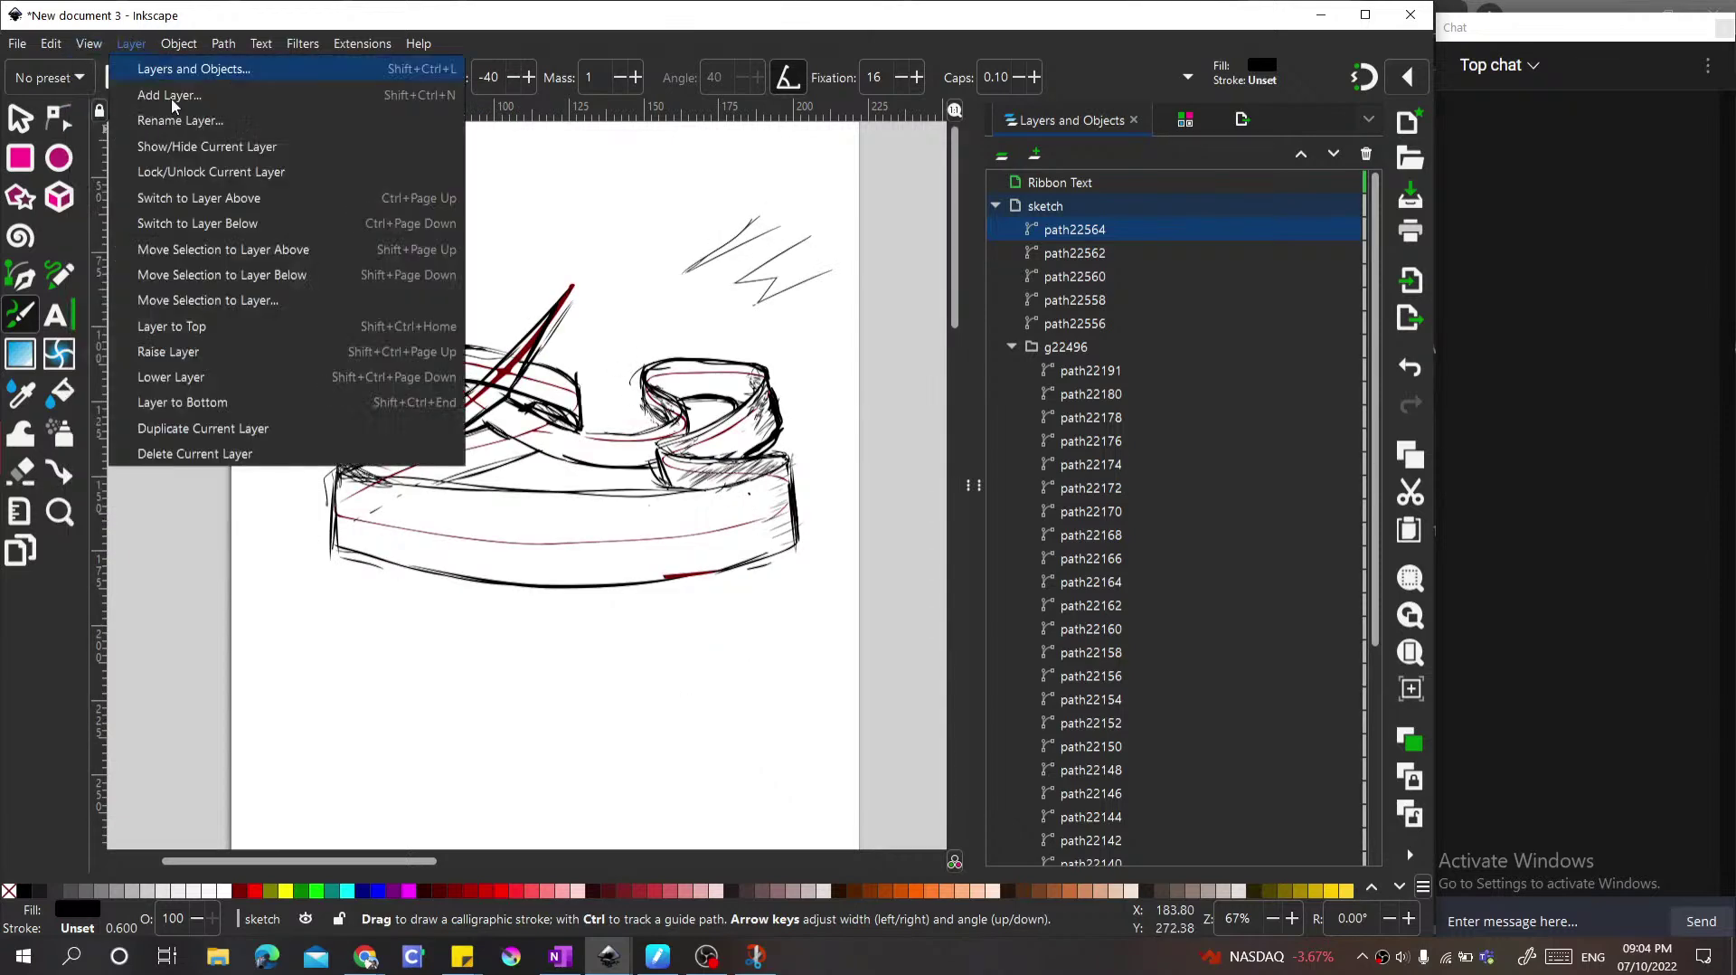
{"action": "mouse_move", "coordinate": [78, 39]}
{"action": "mouse_move", "coordinate": [116, 124]}
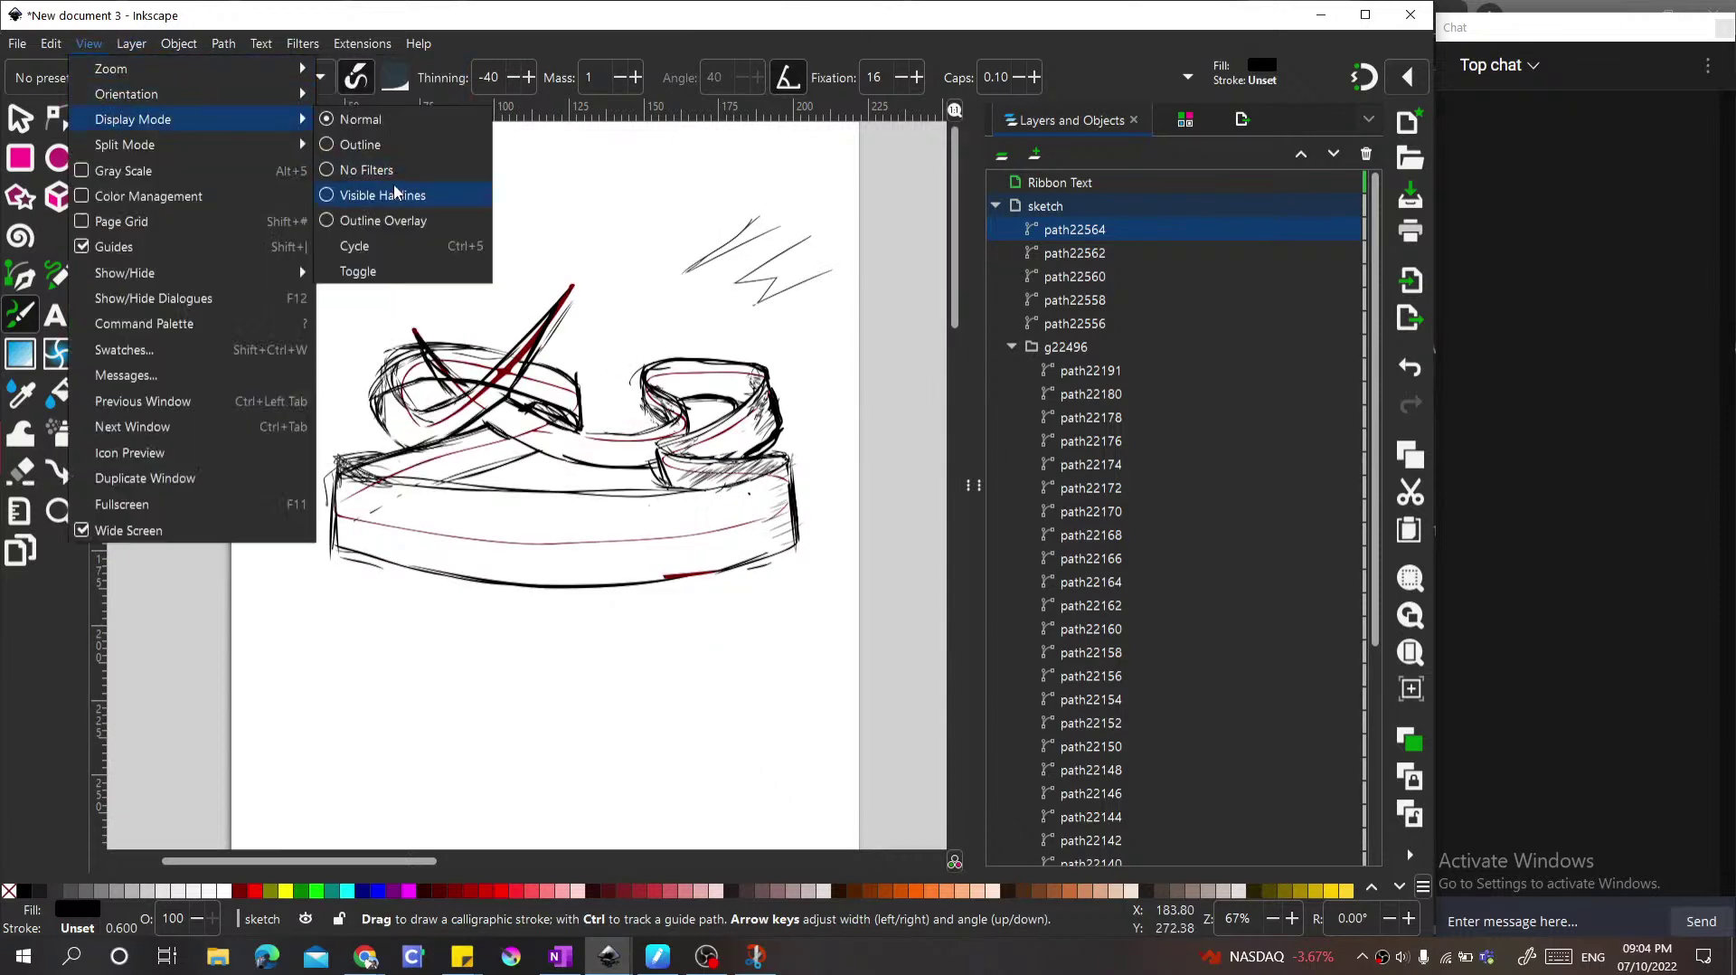
{"action": "mouse_move", "coordinate": [216, 102]}
{"action": "left_click", "coordinate": [384, 243]}
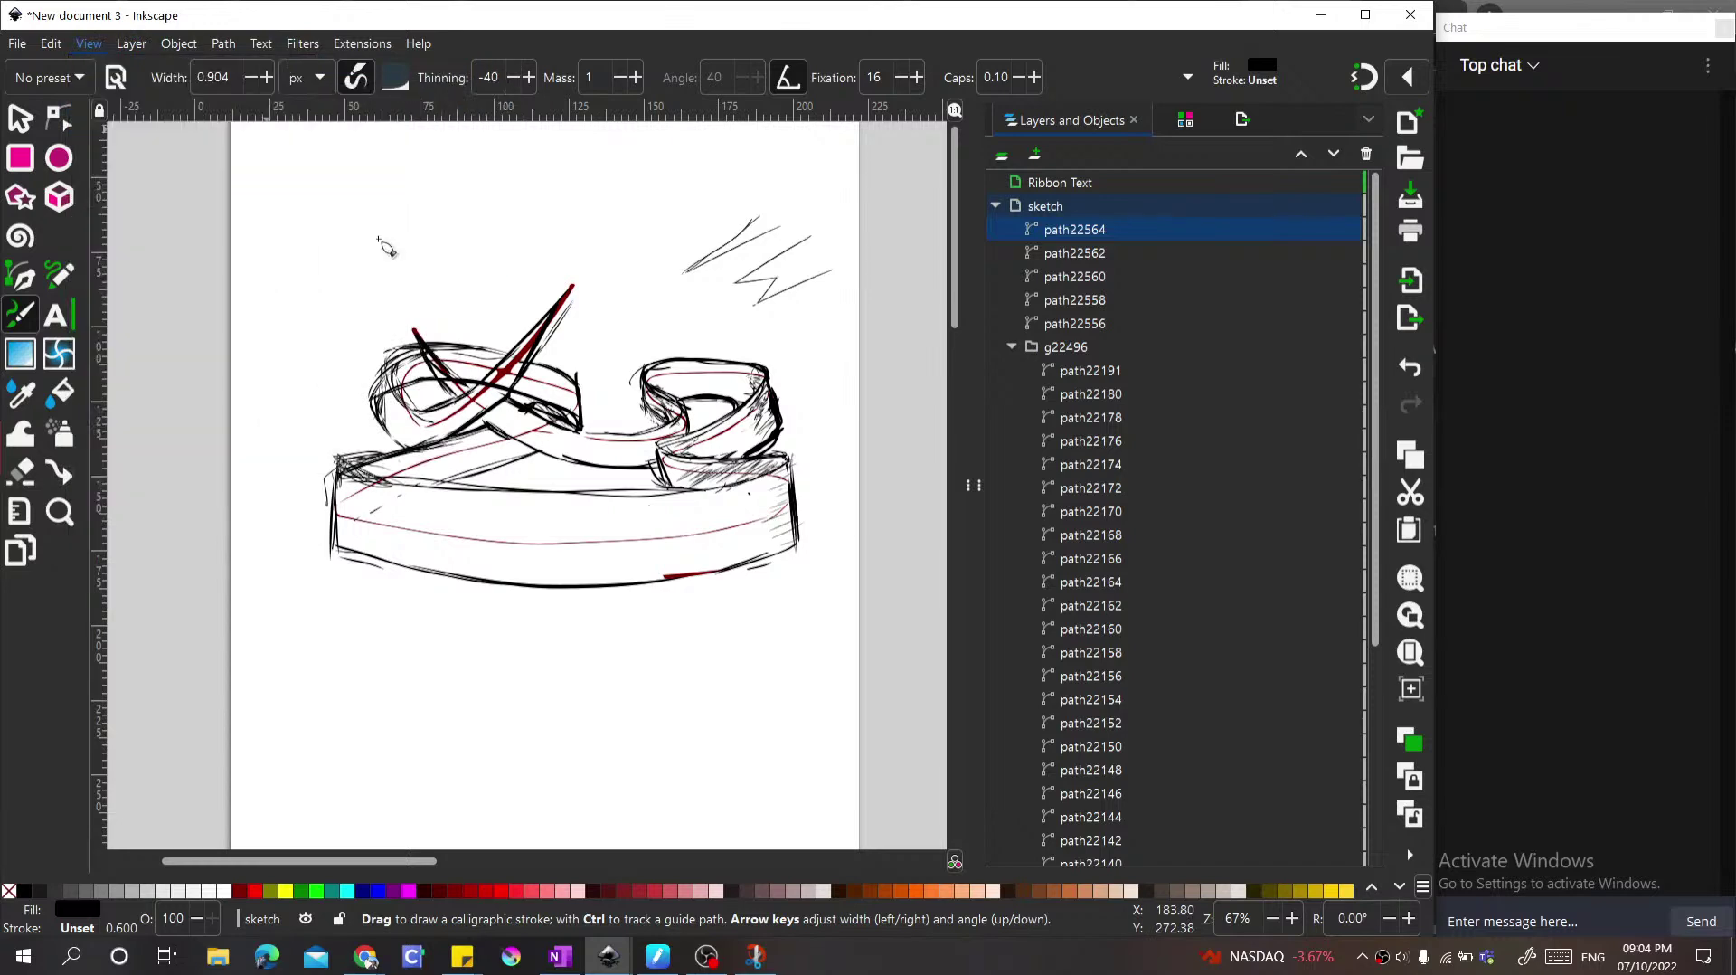
{"action": "key", "text": "minus"}
{"action": "key", "text": "minus"}
{"action": "key", "text": "plus"}
{"action": "key", "text": "plus"}
{"action": "key", "text": "plus"}
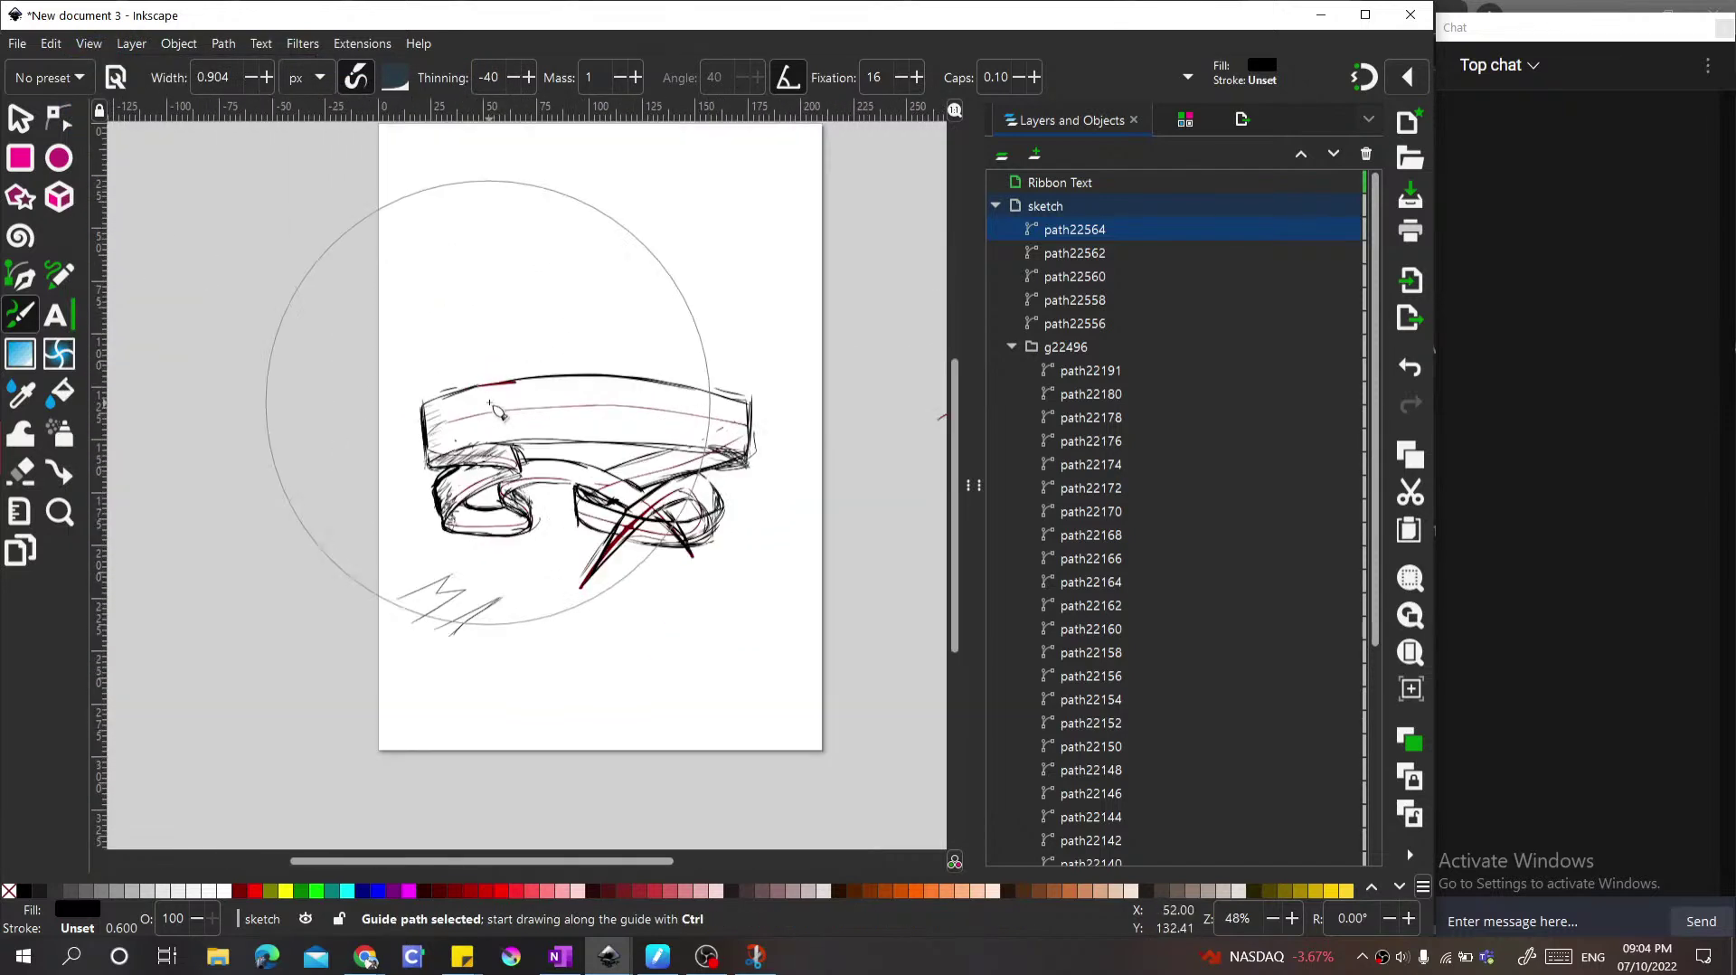
Step: Collapse and lock the sketch layer, and make the Ribbon Text layer active
{"action": "left_click", "coordinate": [996, 206]}
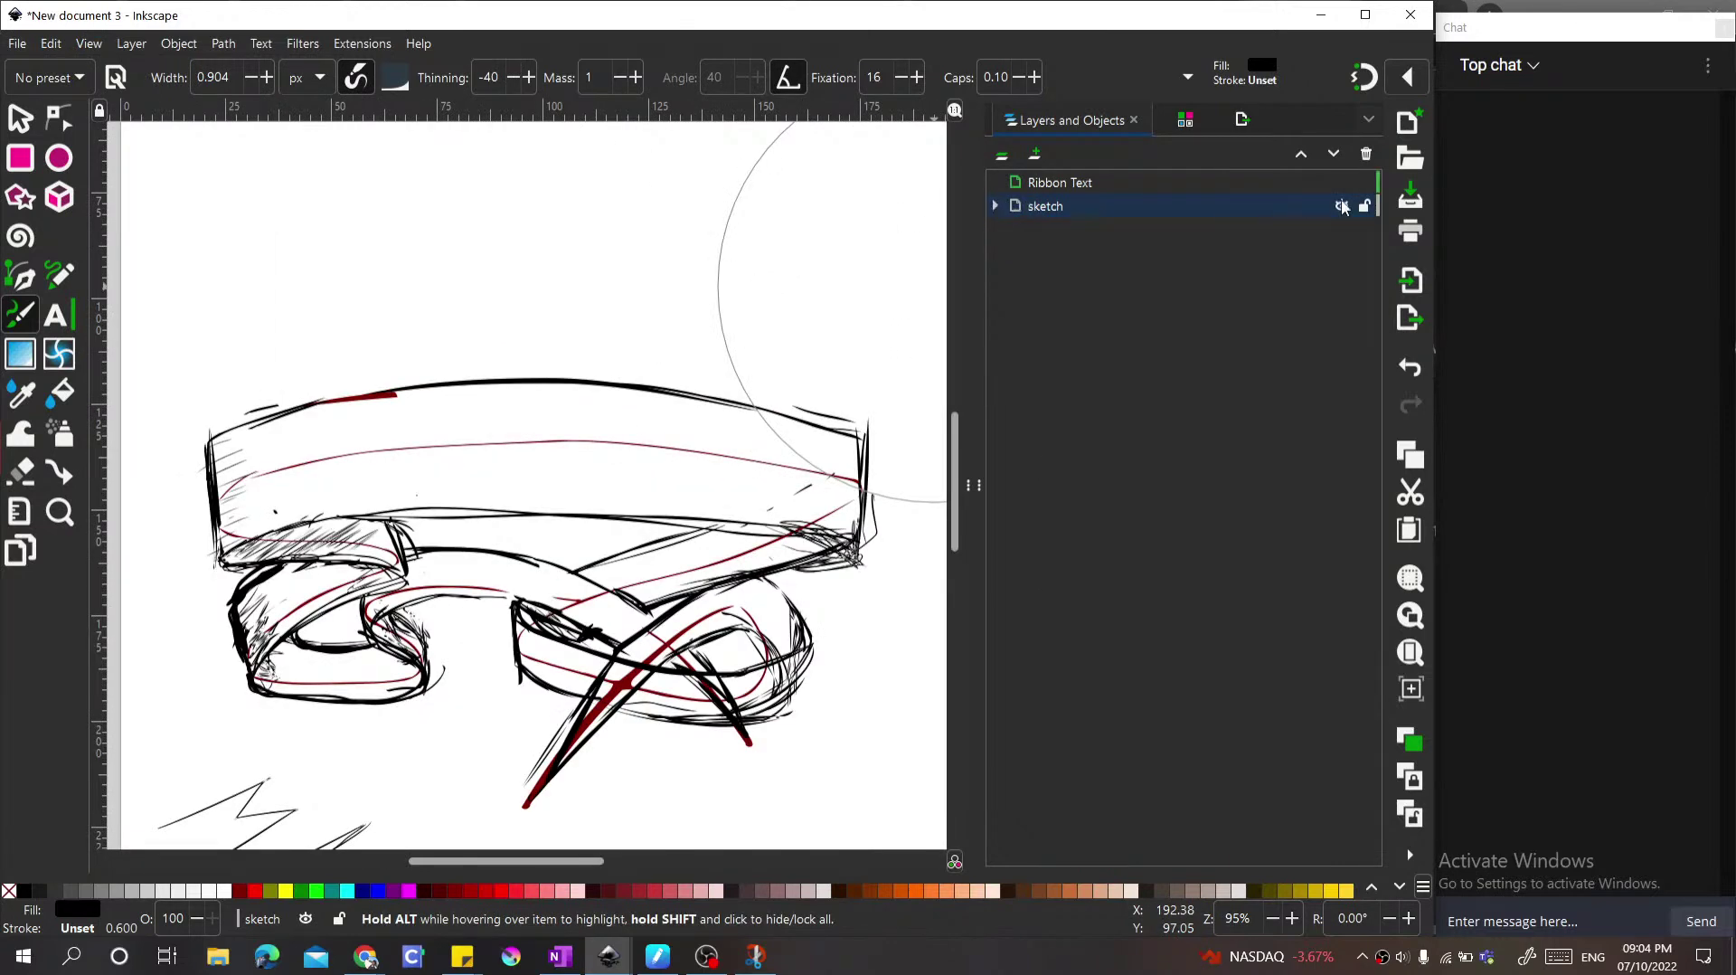
{"action": "key", "text": "minus"}
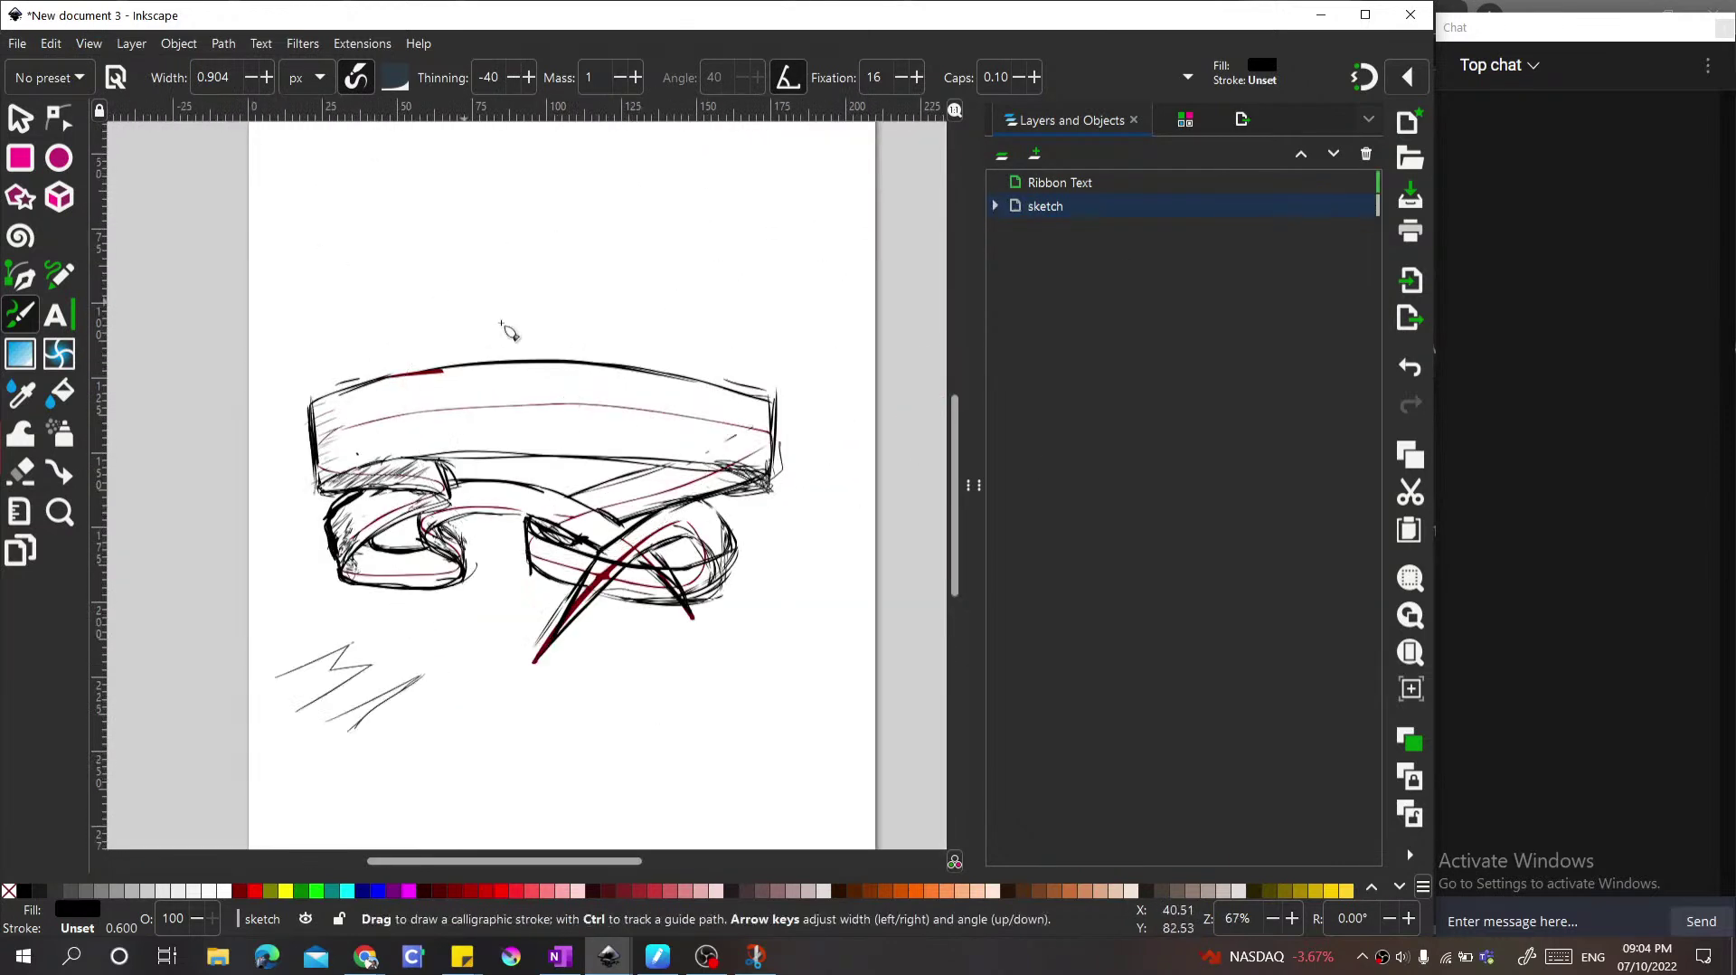
{"action": "left_click", "coordinate": [96, 45]}
{"action": "mouse_move", "coordinate": [99, 105]}
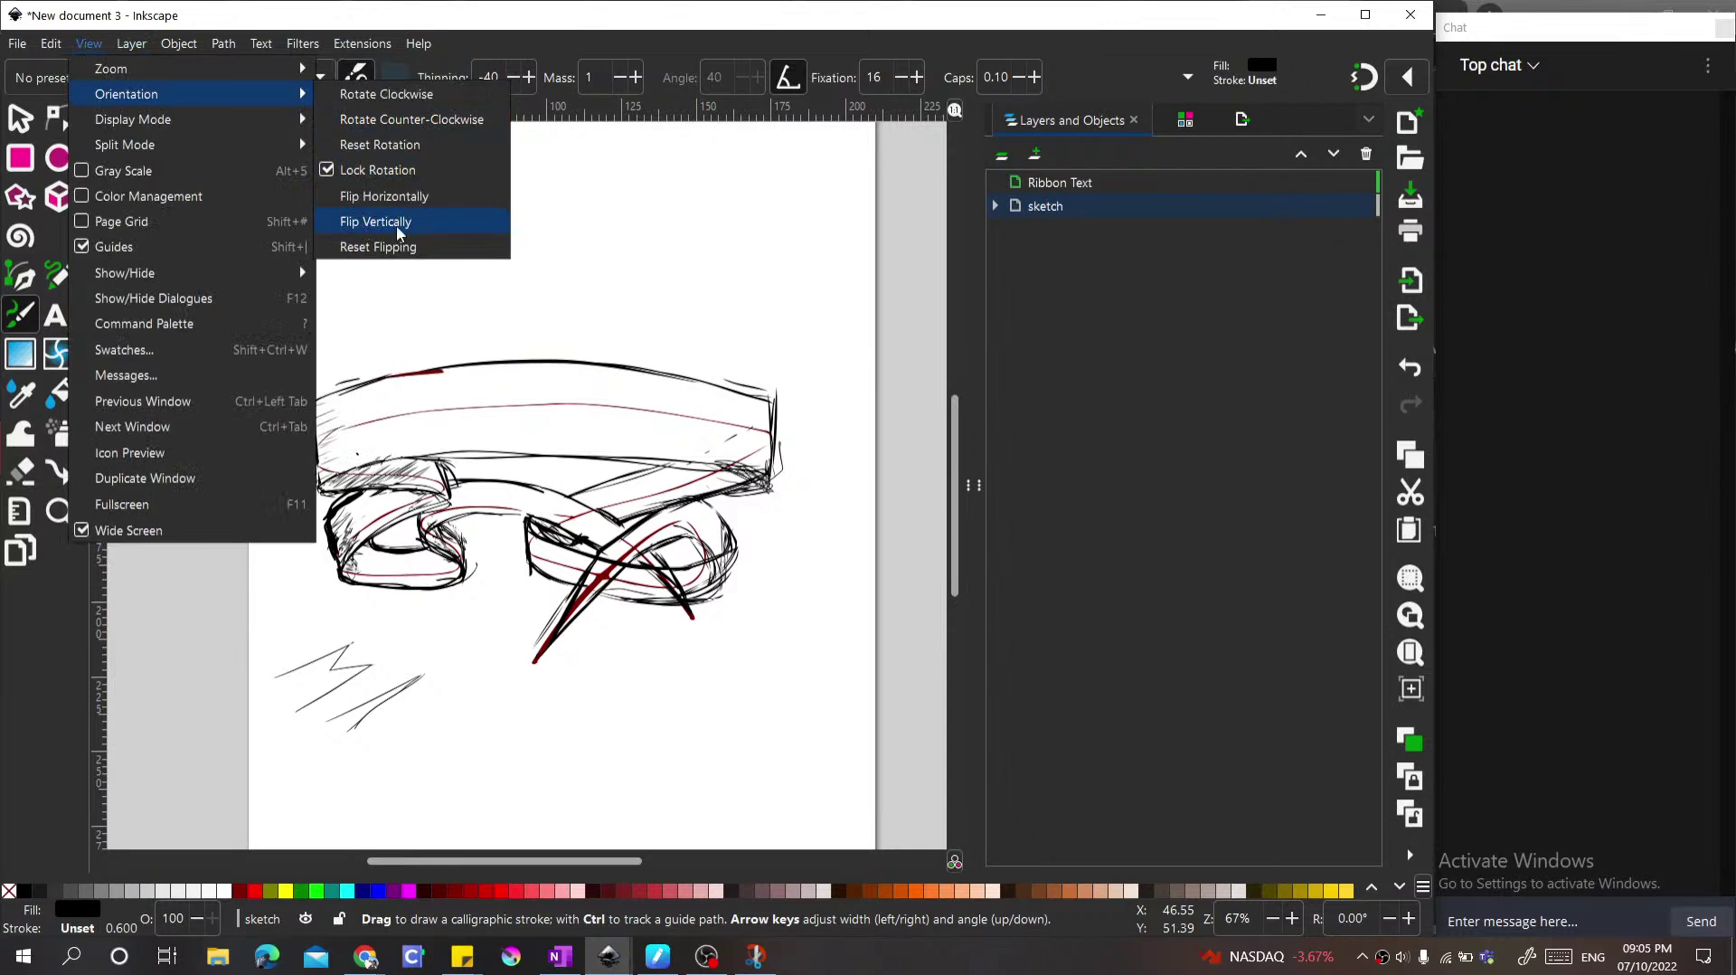
{"action": "left_click", "coordinate": [463, 335]}
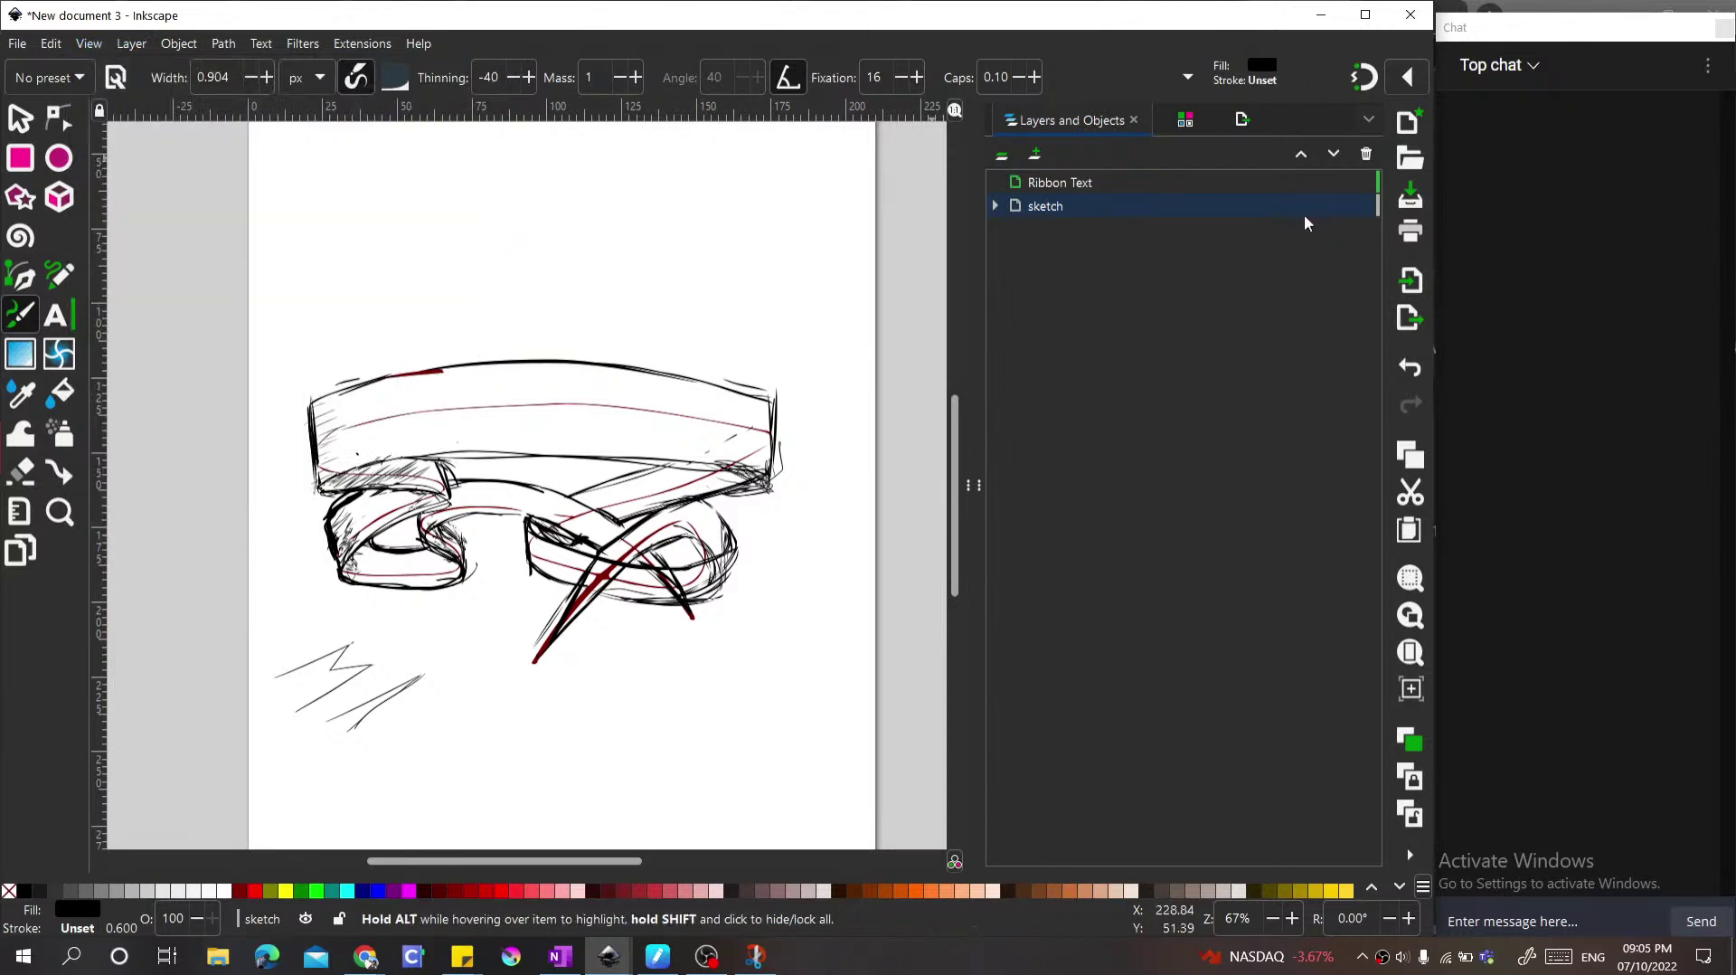
{"action": "left_click", "coordinate": [1365, 206]}
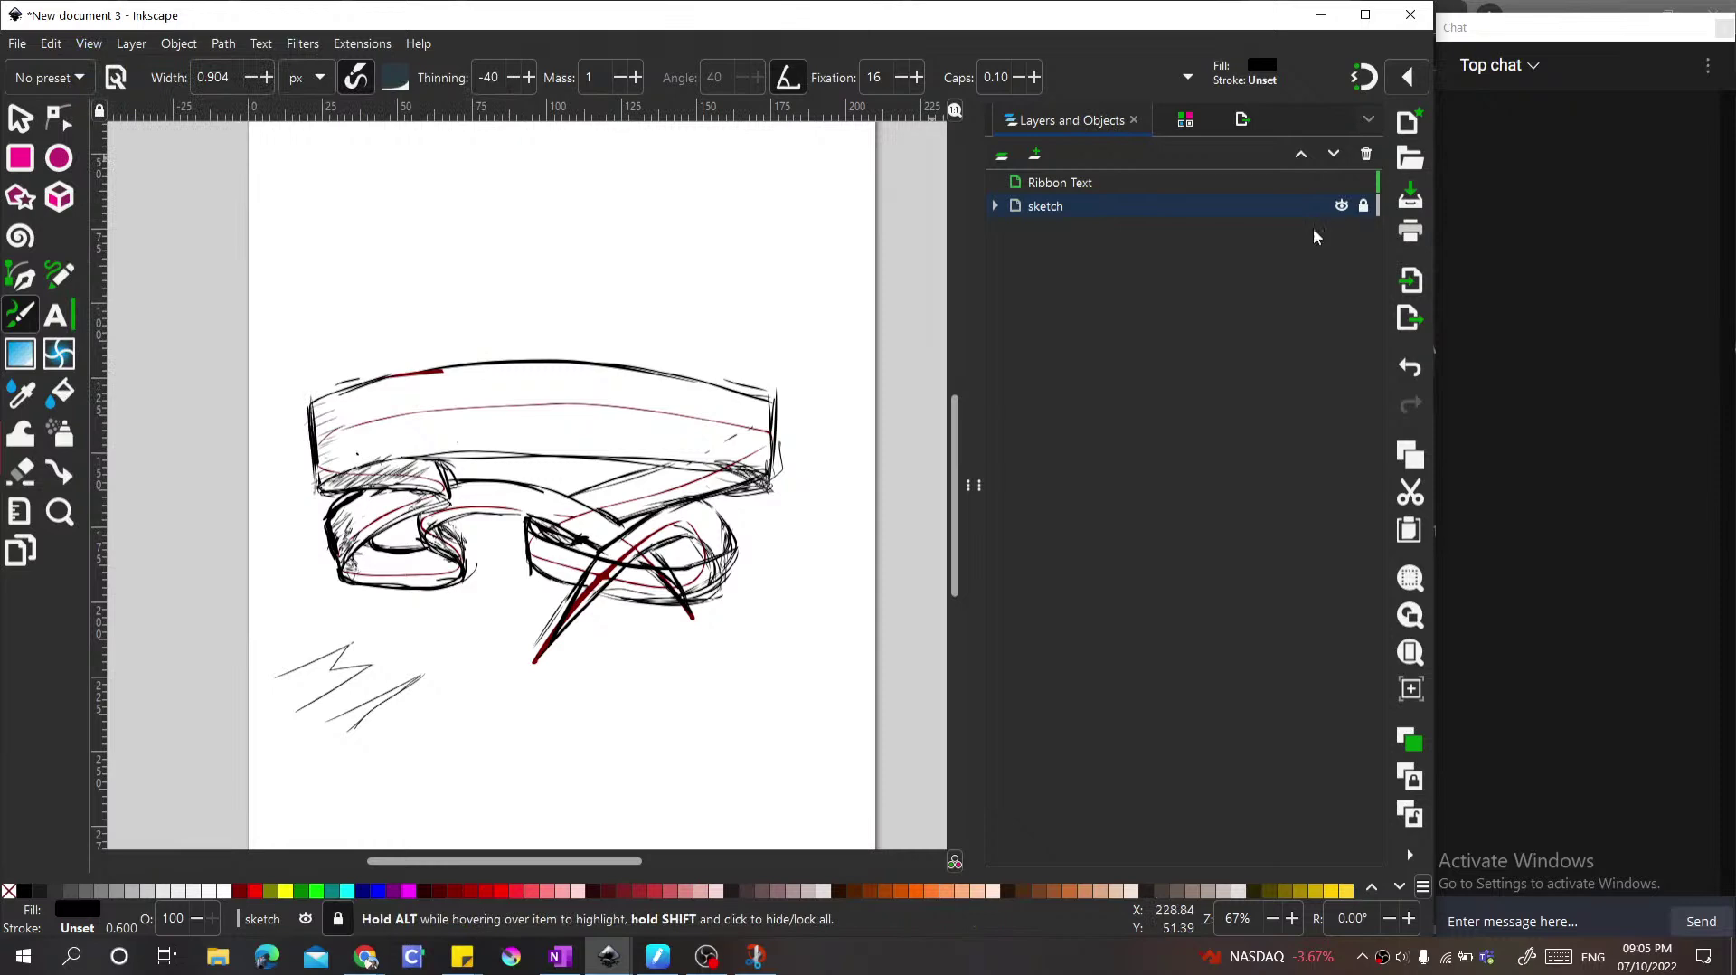
{"action": "left_click", "coordinate": [1110, 186]}
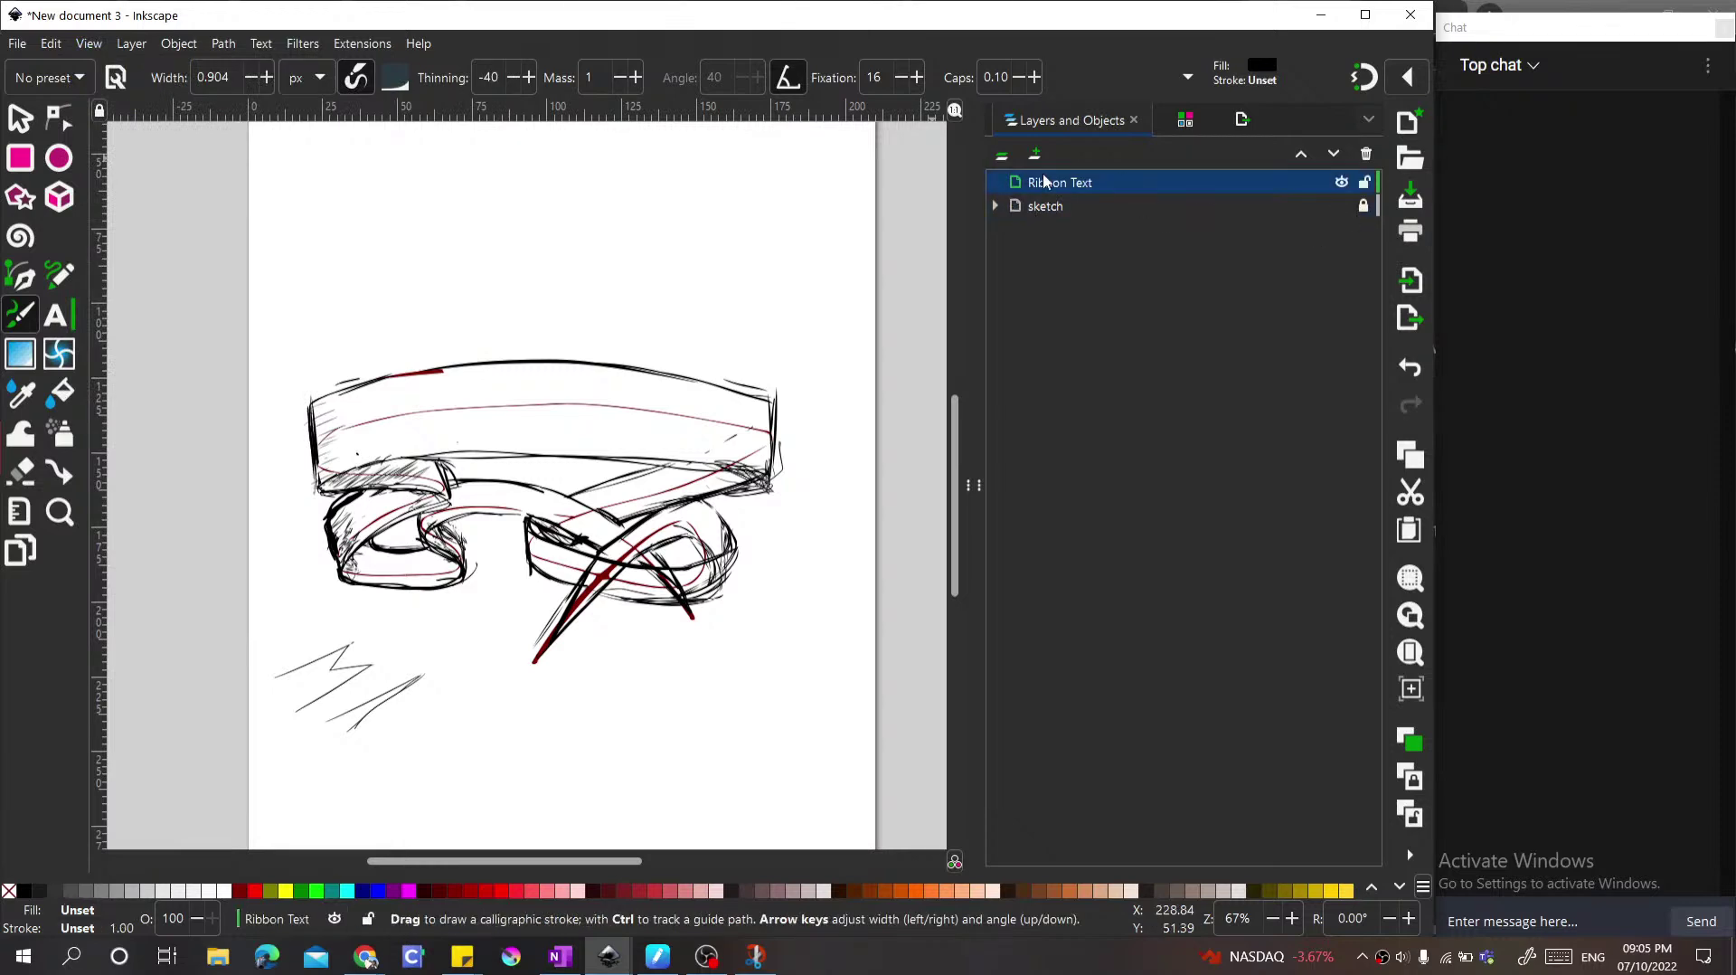
Step: Hide the layers list to widen the canvas and bring up the Fill and Stroke settings
{"action": "left_click_drag", "start_coordinate": [969, 456], "coordinate": [1300, 472]}
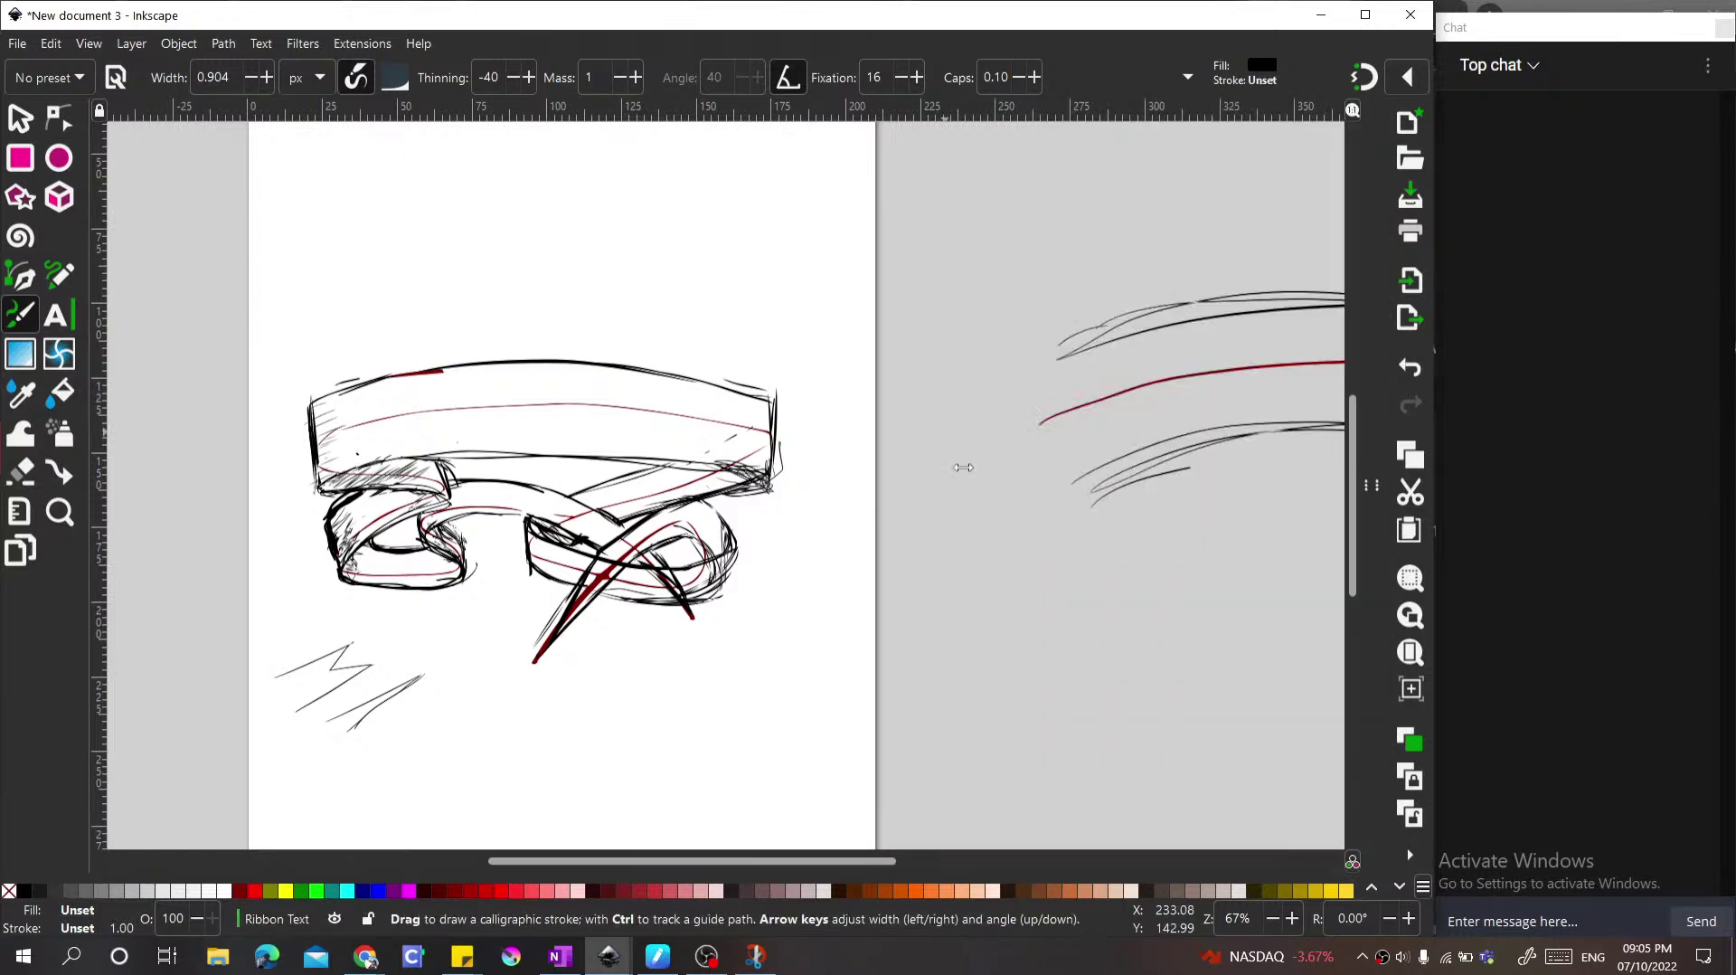
{"action": "left_click", "coordinate": [1371, 486]}
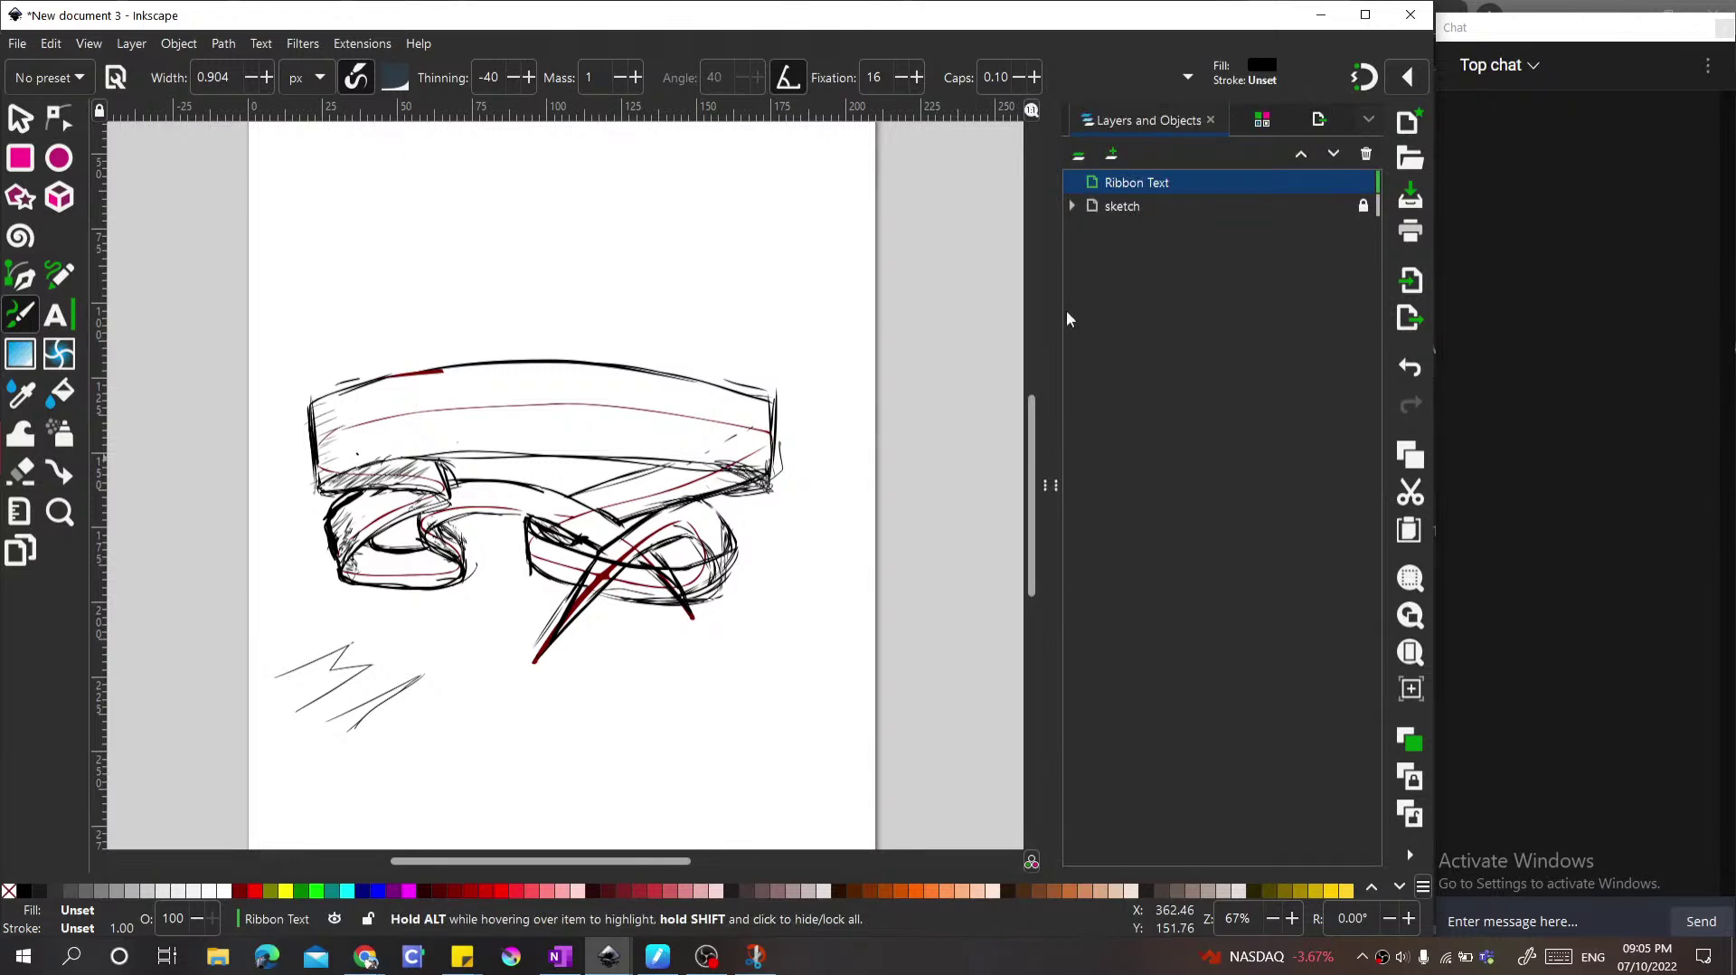
{"action": "left_click_drag", "start_coordinate": [1060, 395], "coordinate": [1080, 459]}
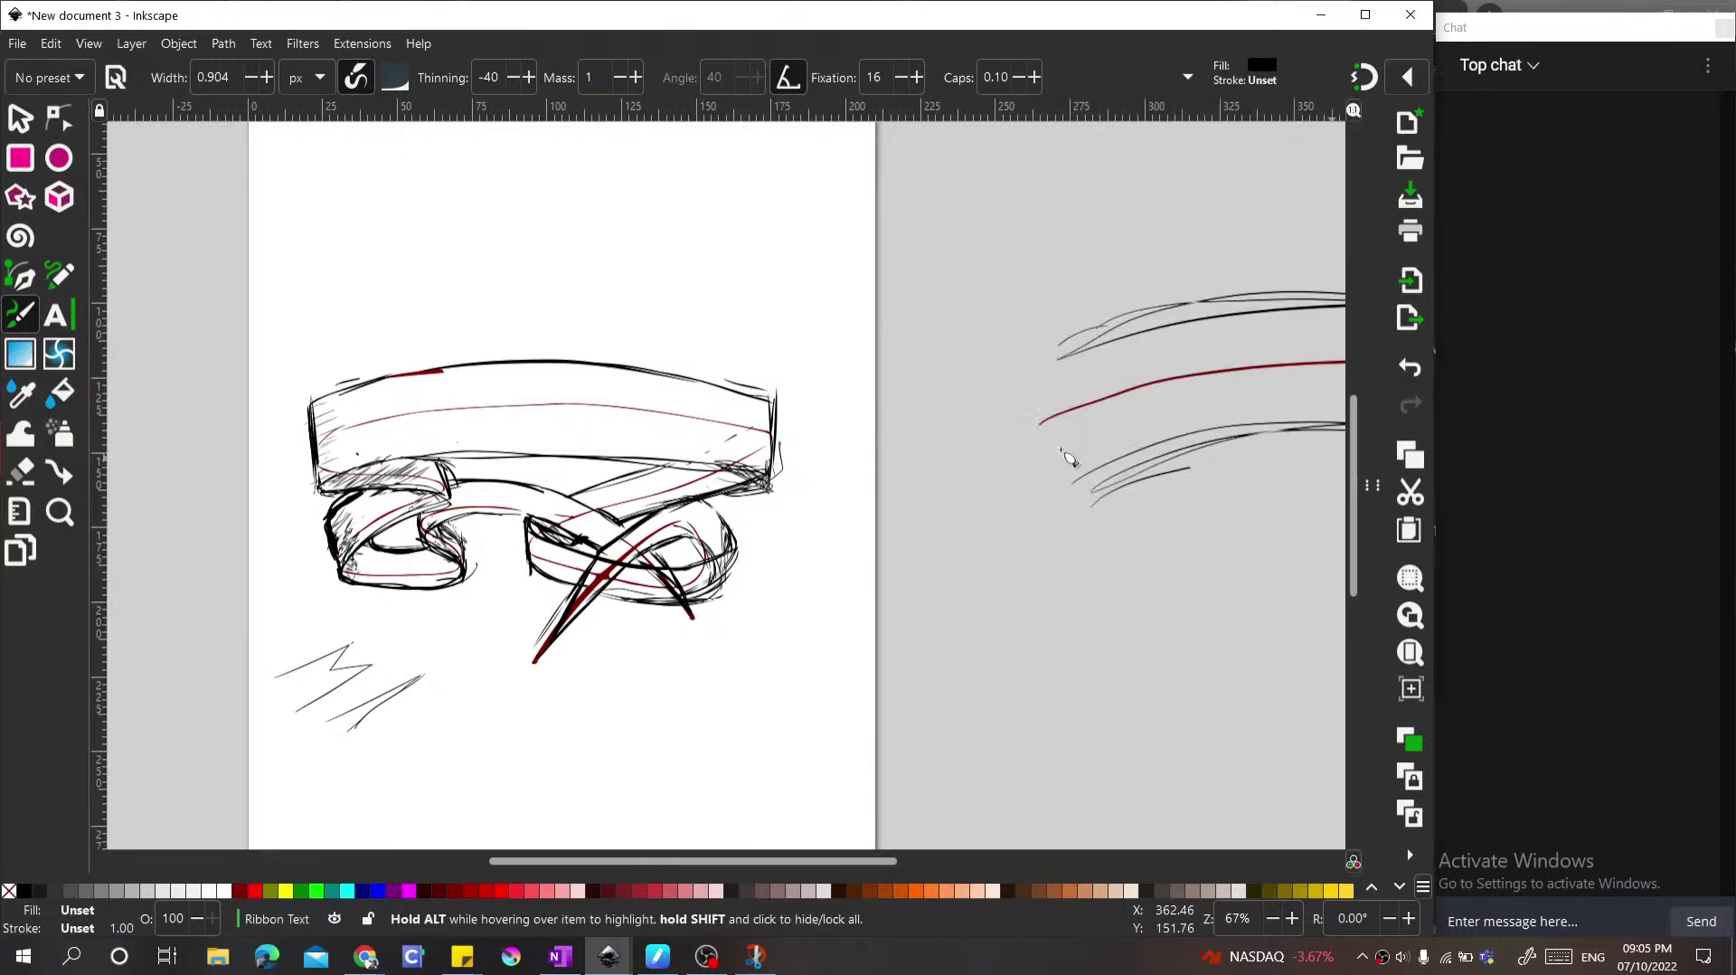
{"action": "left_click", "coordinate": [1354, 472]}
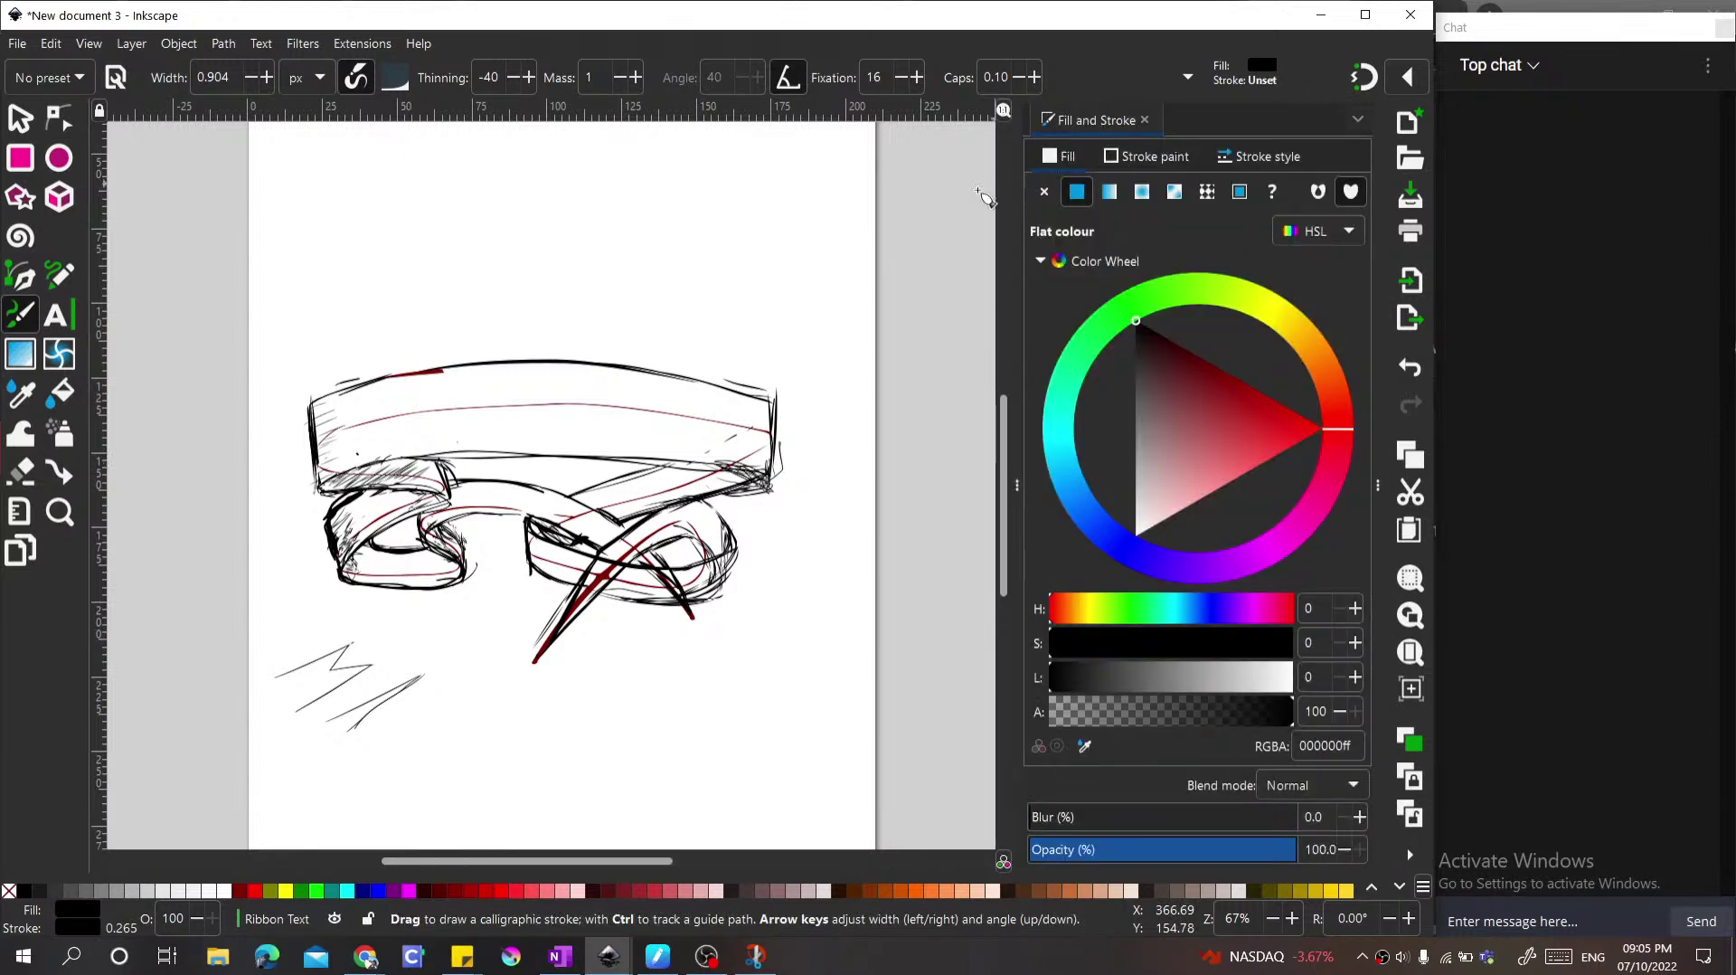
{"action": "scroll", "coordinate": [736, 389], "scroll_direction": "down", "scroll_amount": 1}
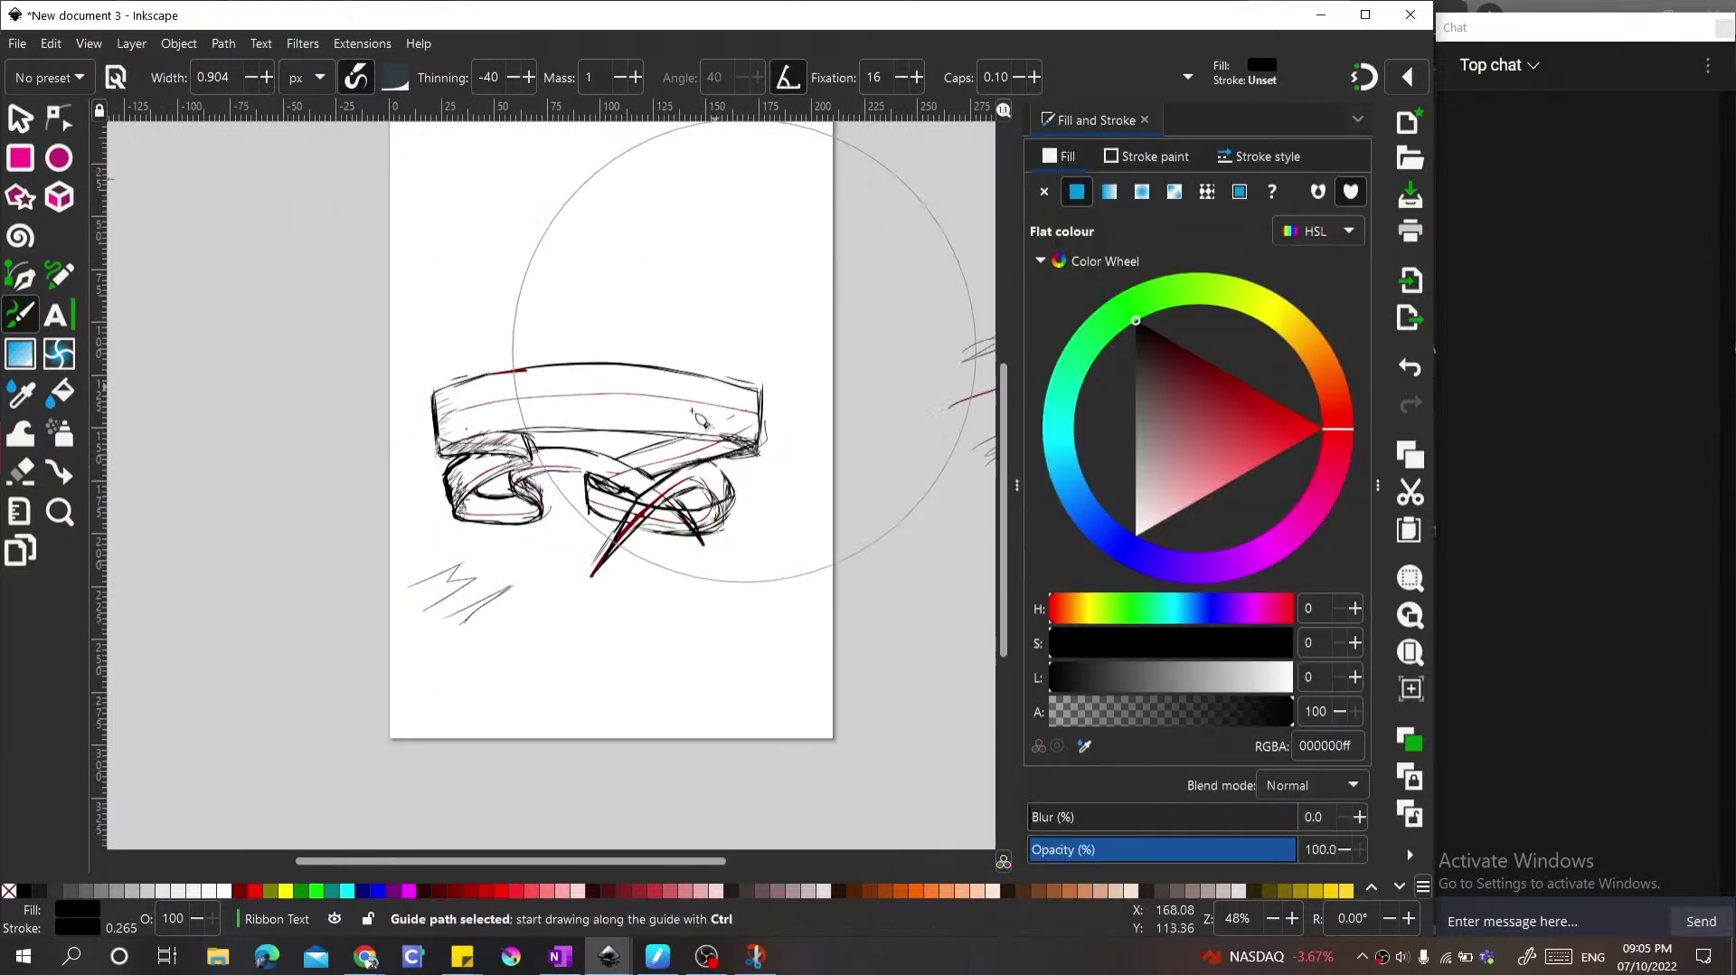
{"action": "scroll", "coordinate": [697, 419], "scroll_direction": "up", "scroll_amount": 2}
{"action": "scroll", "coordinate": [459, 394], "scroll_direction": "down", "scroll_amount": 2}
{"action": "scroll", "coordinate": [543, 393], "scroll_direction": "down", "scroll_amount": 1}
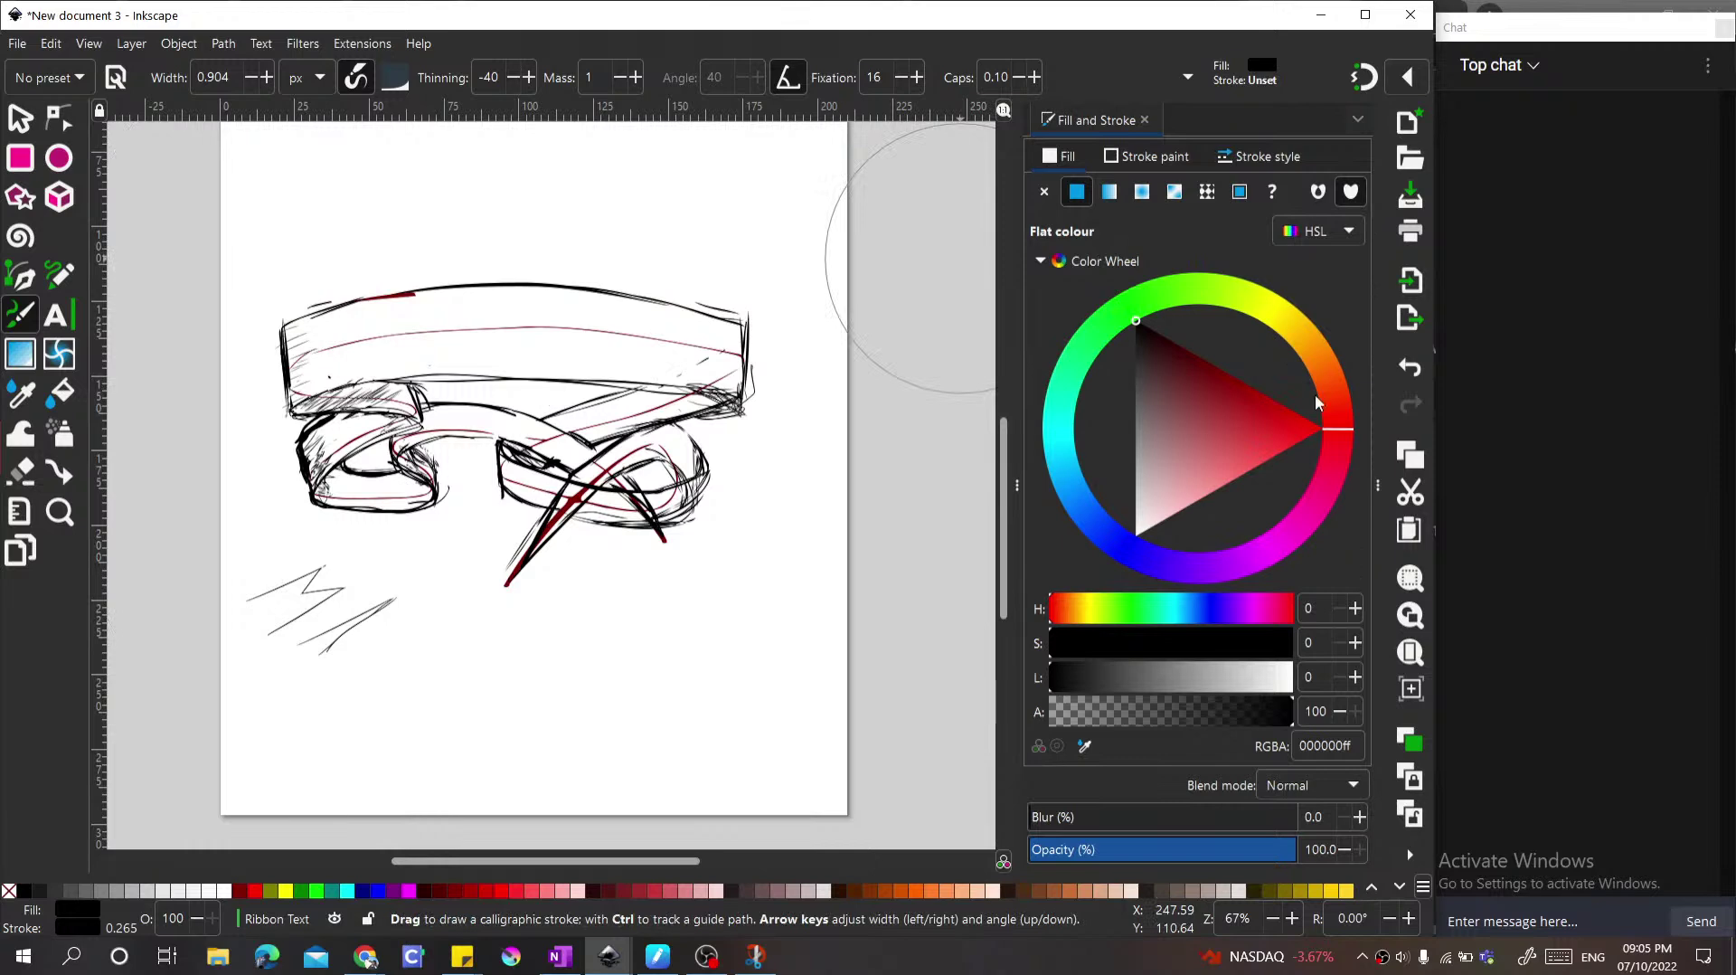
Step: Bring back the layers list and lower the sketch layer's opacity to 32%
{"action": "key", "text": "ctrl+shift+l"}
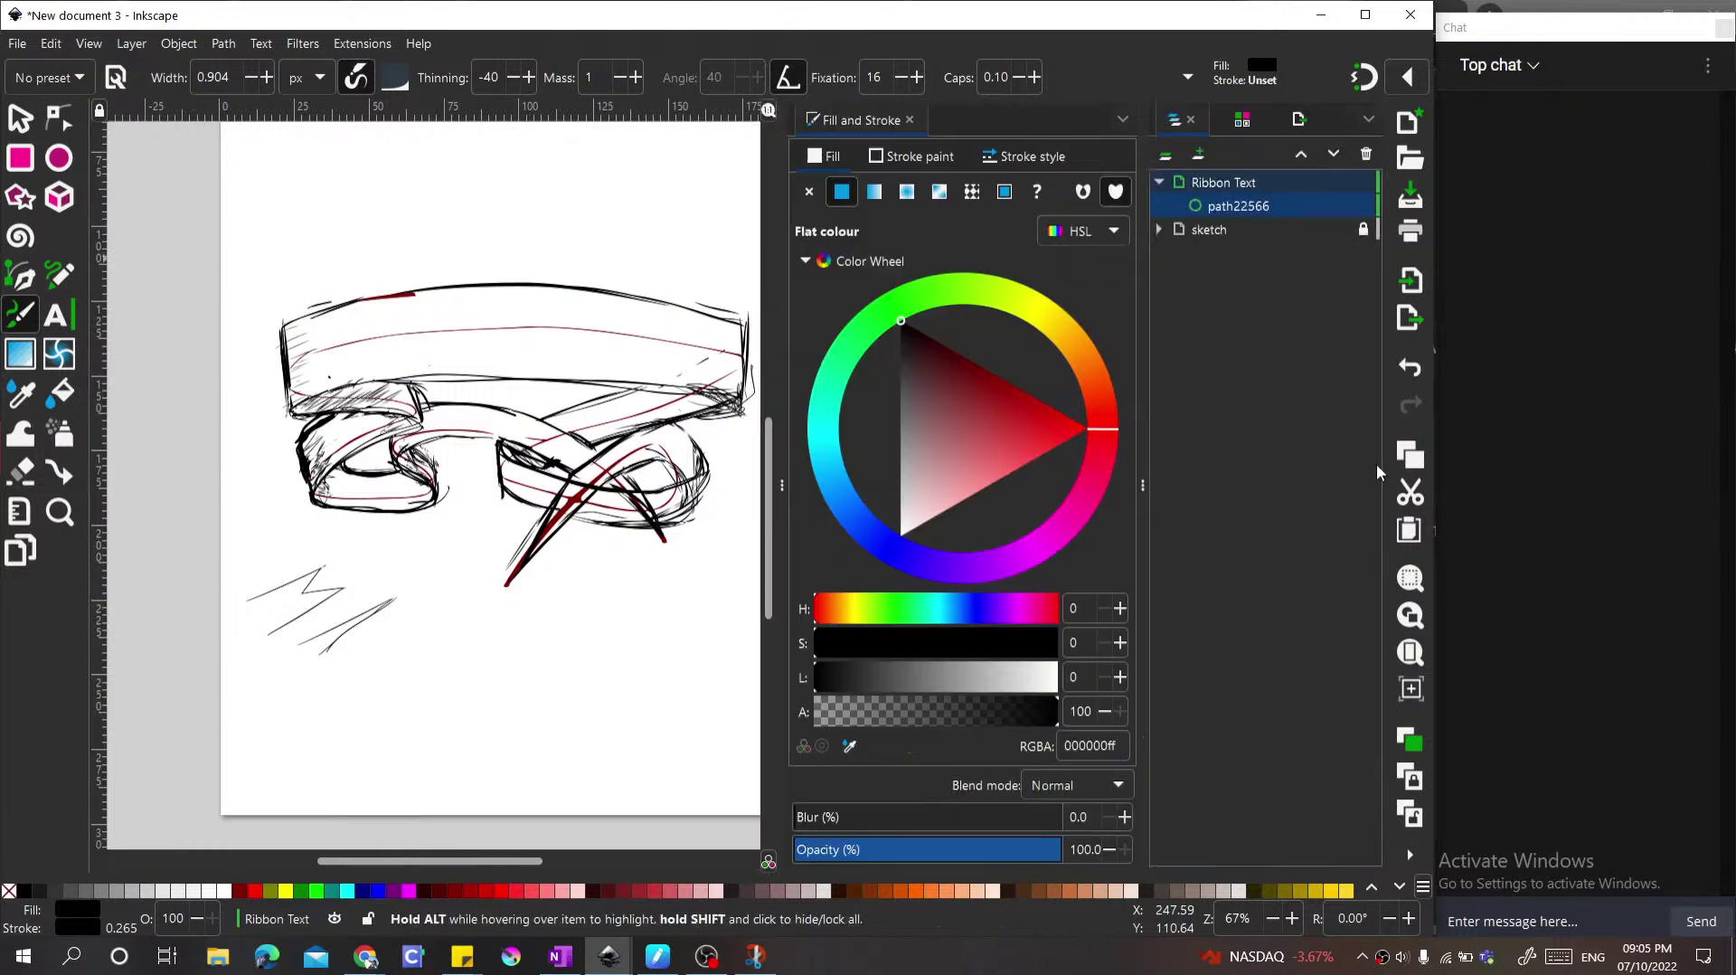
{"action": "left_click", "coordinate": [1212, 227]}
{"action": "mouse_move", "coordinate": [1000, 855]}
{"action": "left_mouse_down"}
{"action": "mouse_move", "coordinate": [864, 847]}
{"action": "mouse_move", "coordinate": [909, 848]}
{"action": "mouse_move", "coordinate": [882, 847]}
{"action": "left_mouse_up"}
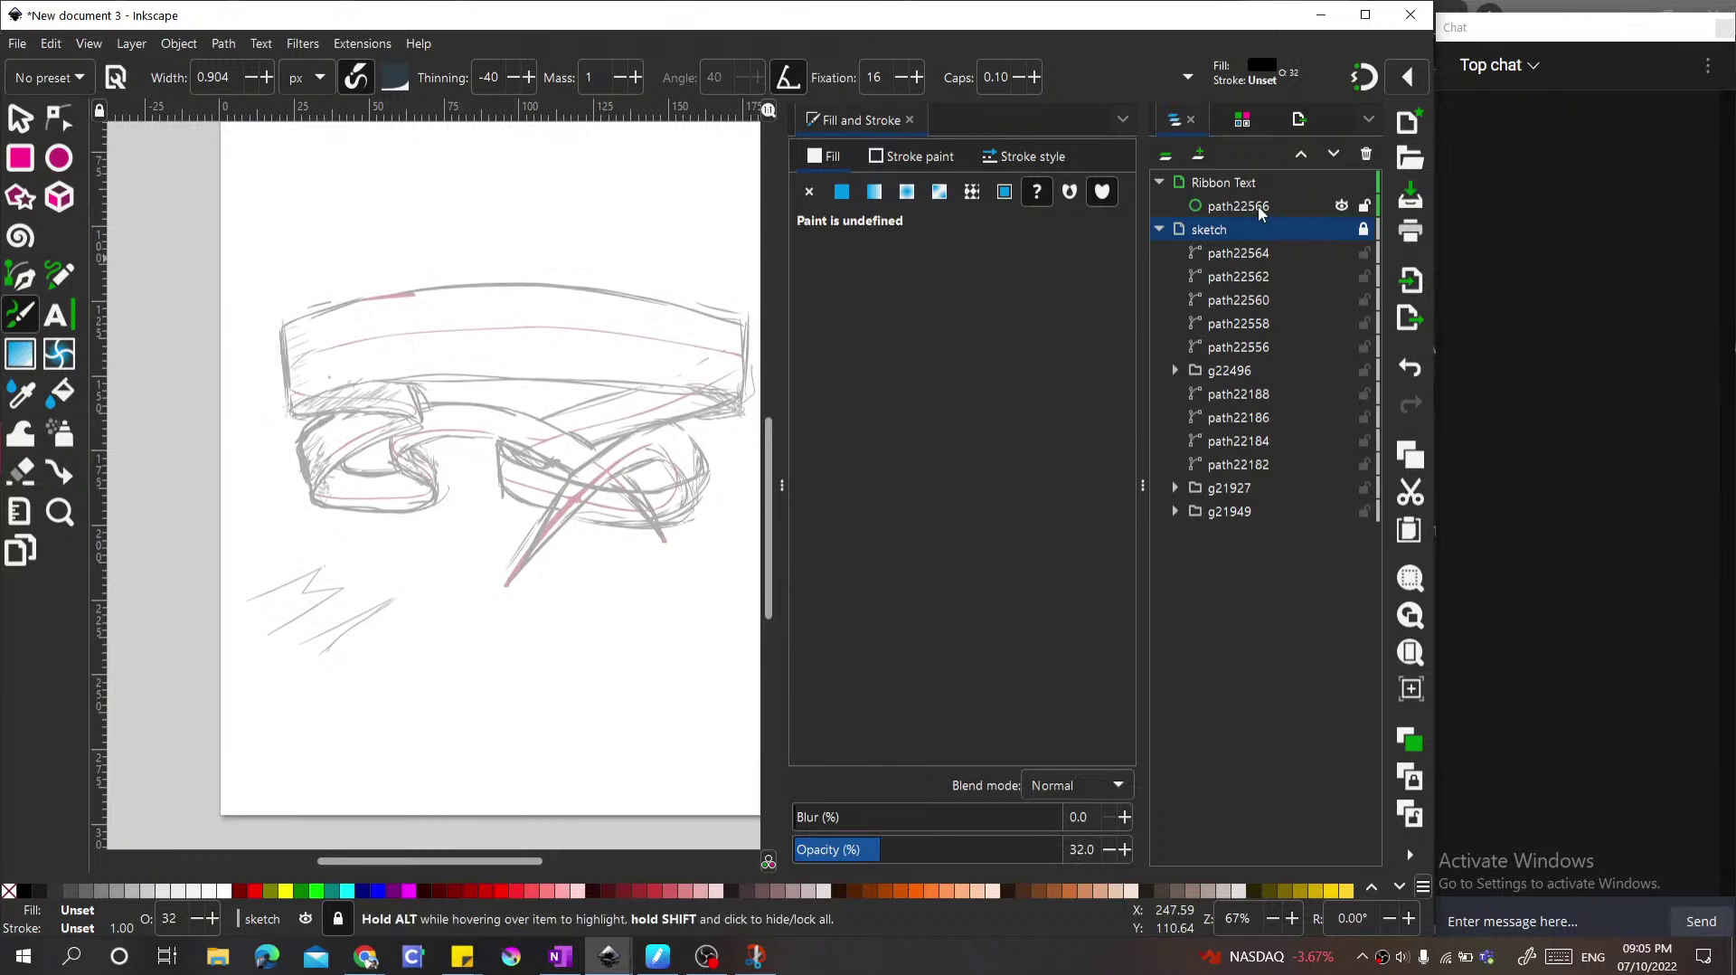
Step: Collapse the sketch layer, make the Ribbon Text layer active again and hide the layers list
{"action": "left_click", "coordinate": [1159, 229]}
{"action": "left_click", "coordinate": [1255, 181]}
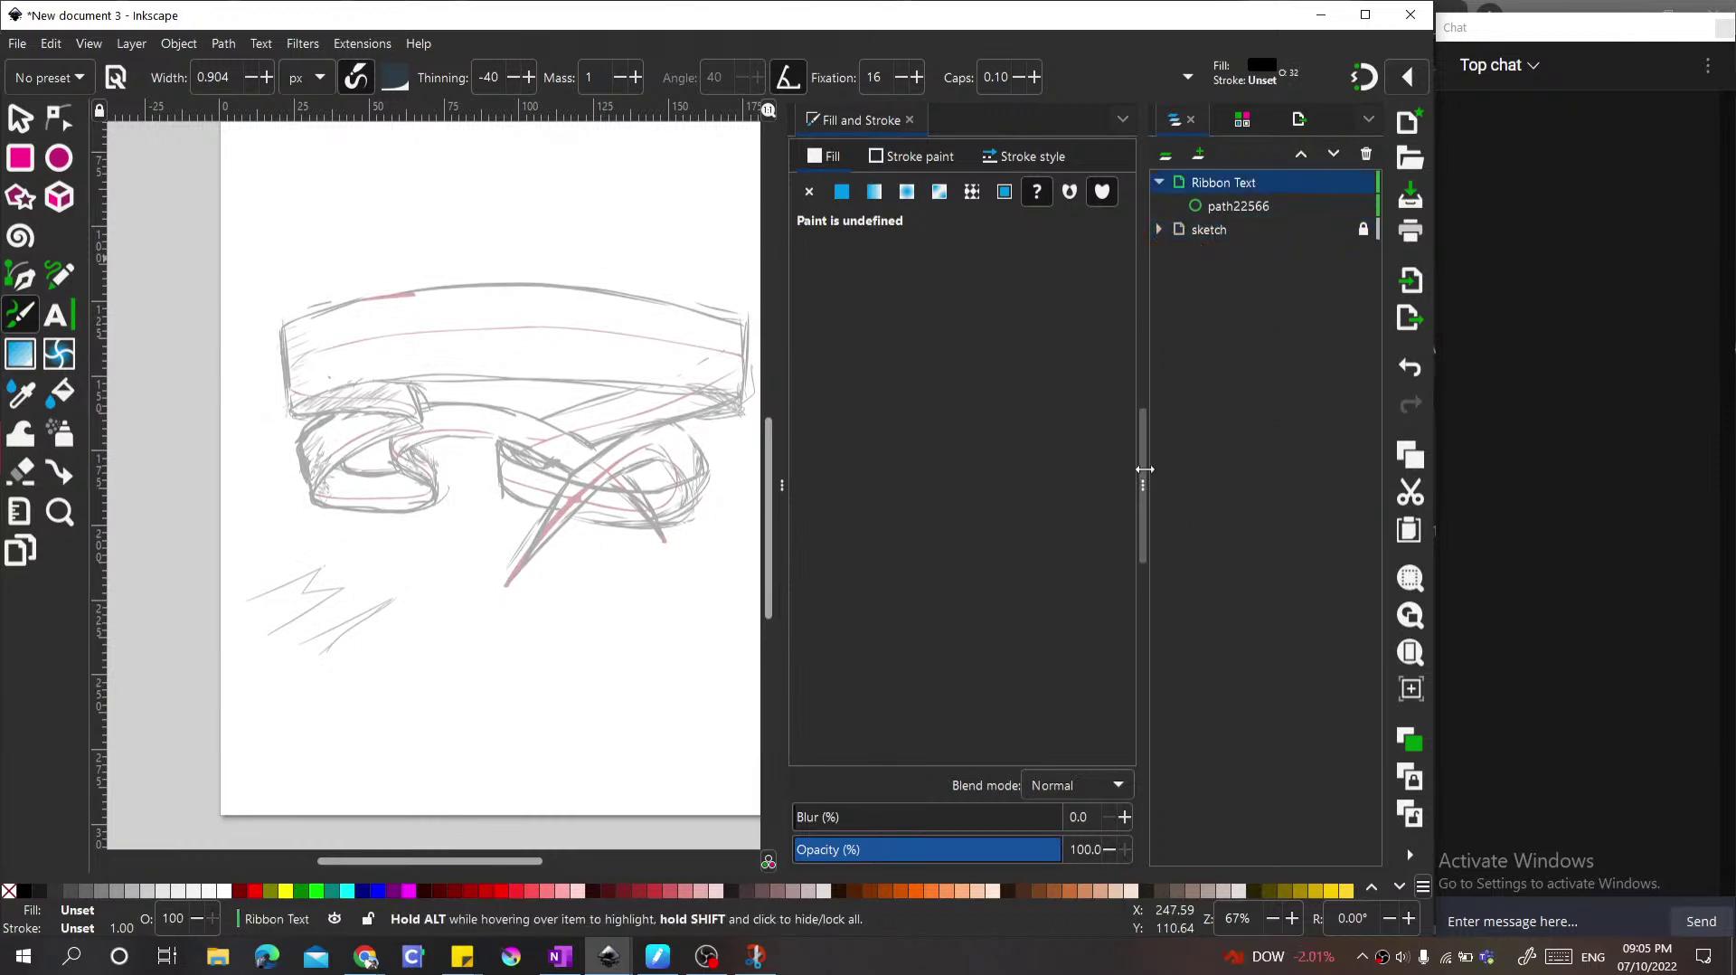
{"action": "left_click_drag", "start_coordinate": [1143, 470], "coordinate": [1298, 480]}
{"action": "scroll", "coordinate": [438, 311], "scroll_direction": "up", "scroll_amount": 1}
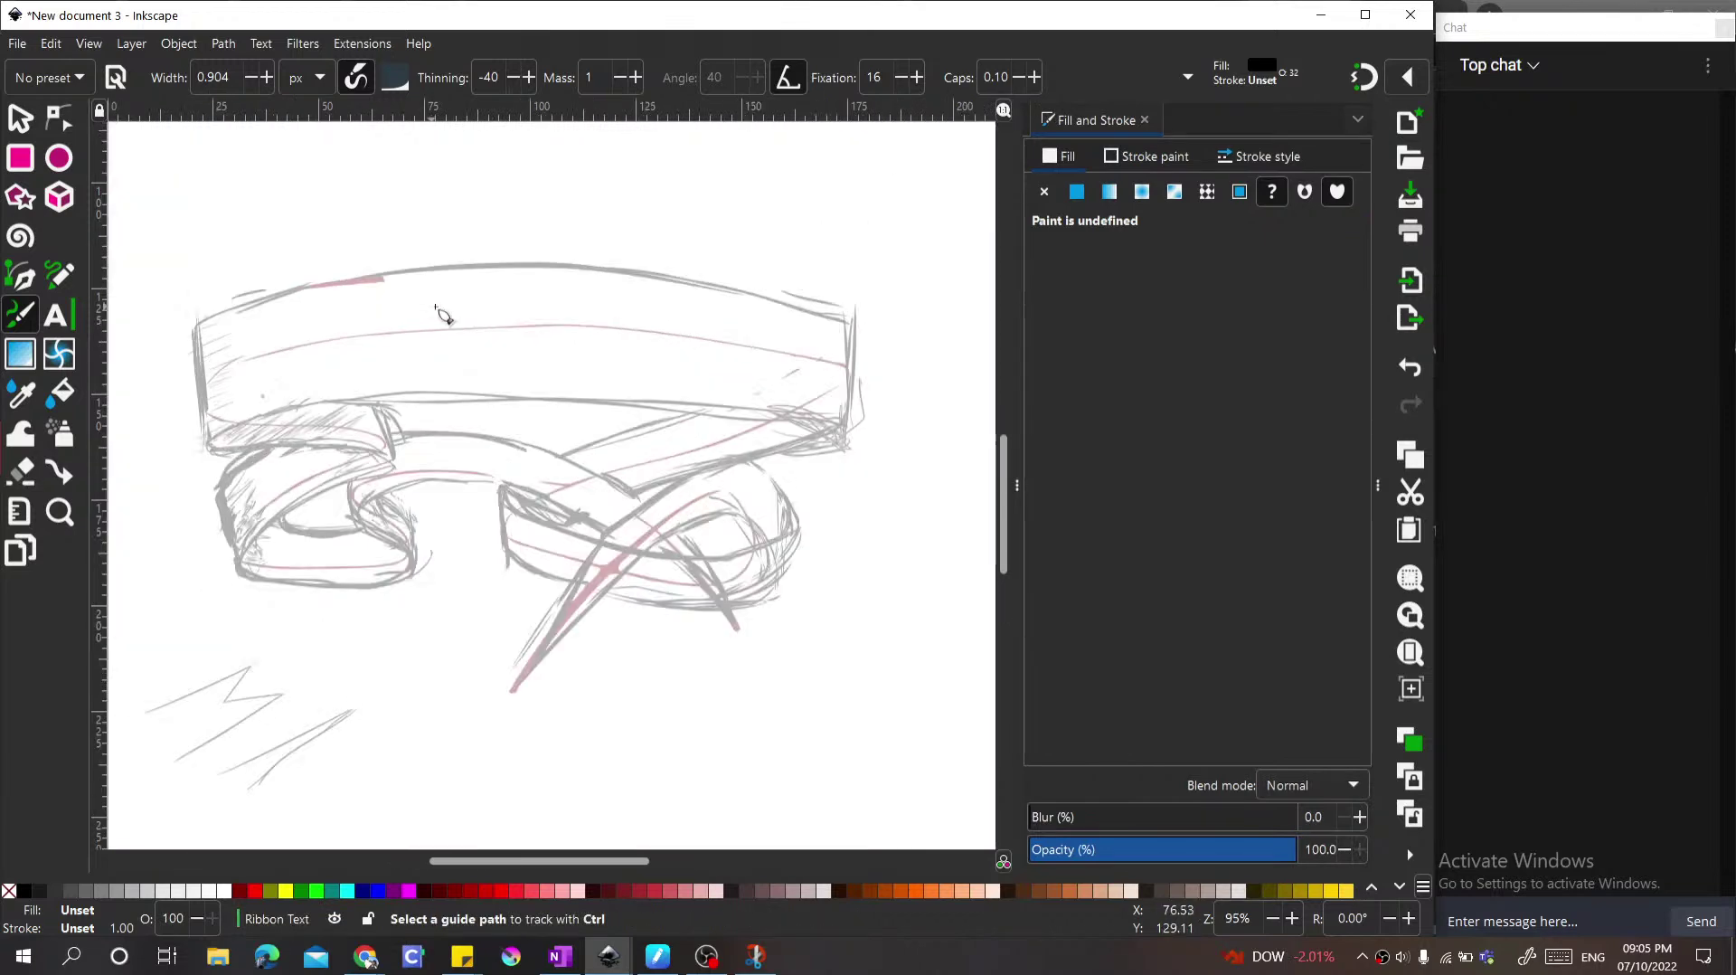
Step: With the Pen tool, trace the sketched banner's left end and the first fold curling beneath it, starting from the upper-left corner
{"action": "left_click", "coordinate": [22, 278]}
{"action": "scroll", "coordinate": [244, 379], "scroll_direction": "up", "scroll_amount": 2}
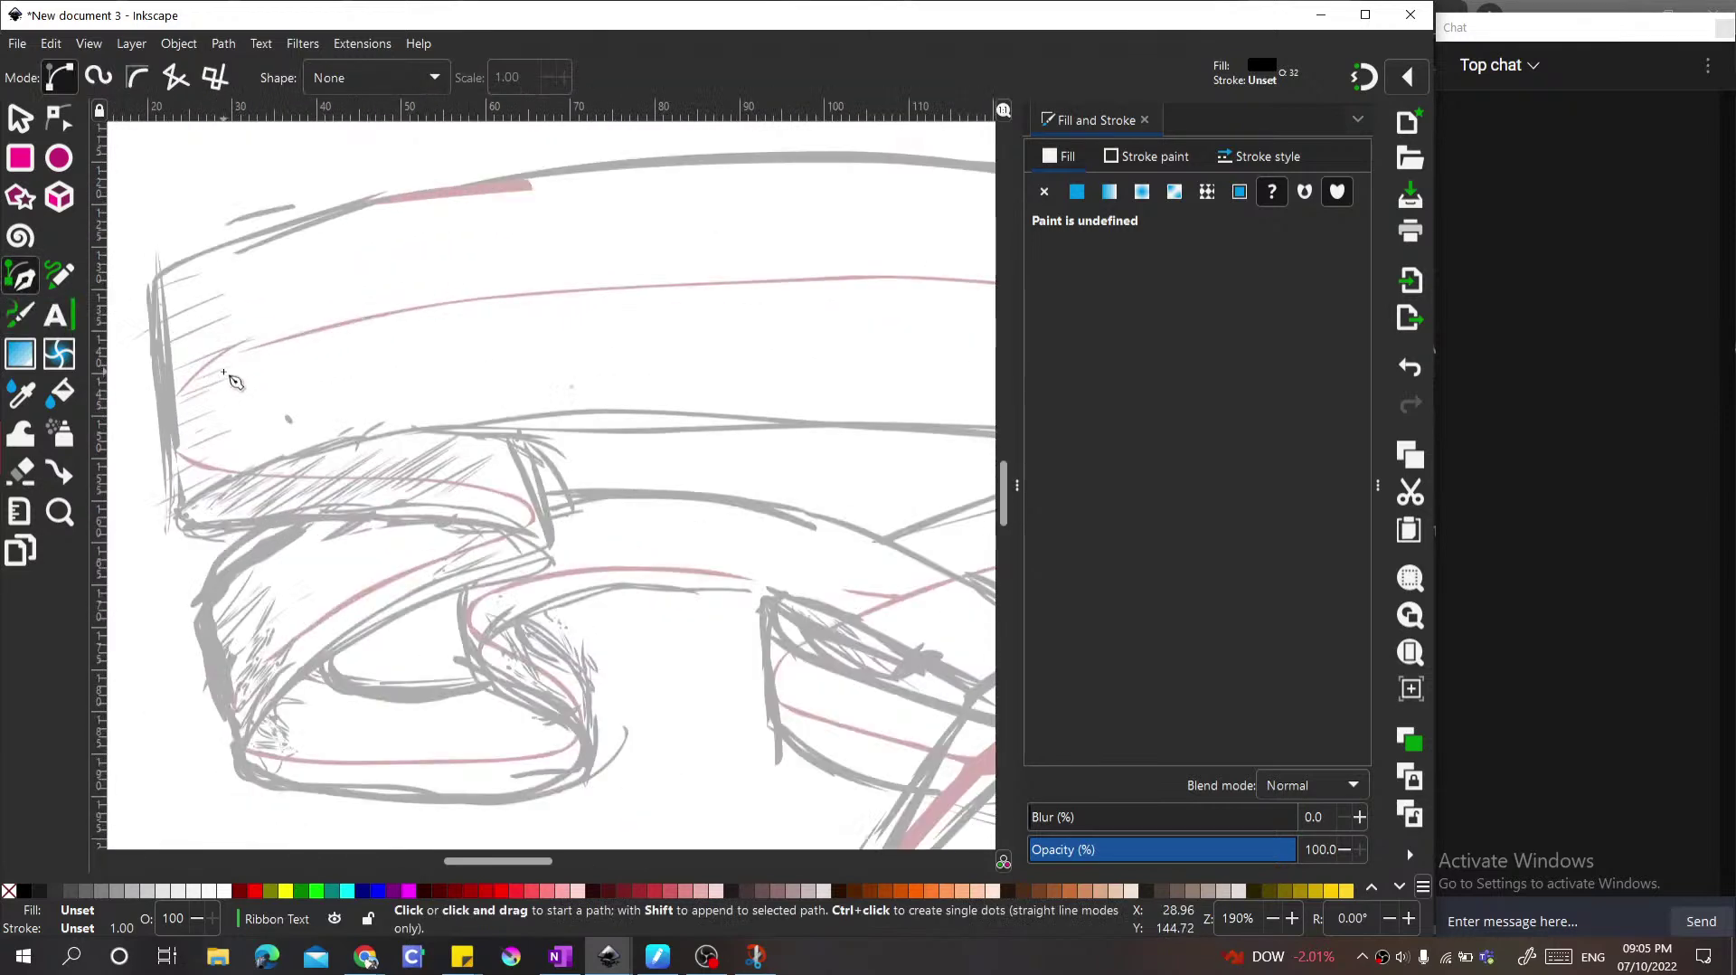
{"action": "scroll", "coordinate": [244, 380], "scroll_direction": "down", "scroll_amount": 3}
{"action": "scroll", "coordinate": [643, 374], "scroll_direction": "up", "scroll_amount": 1}
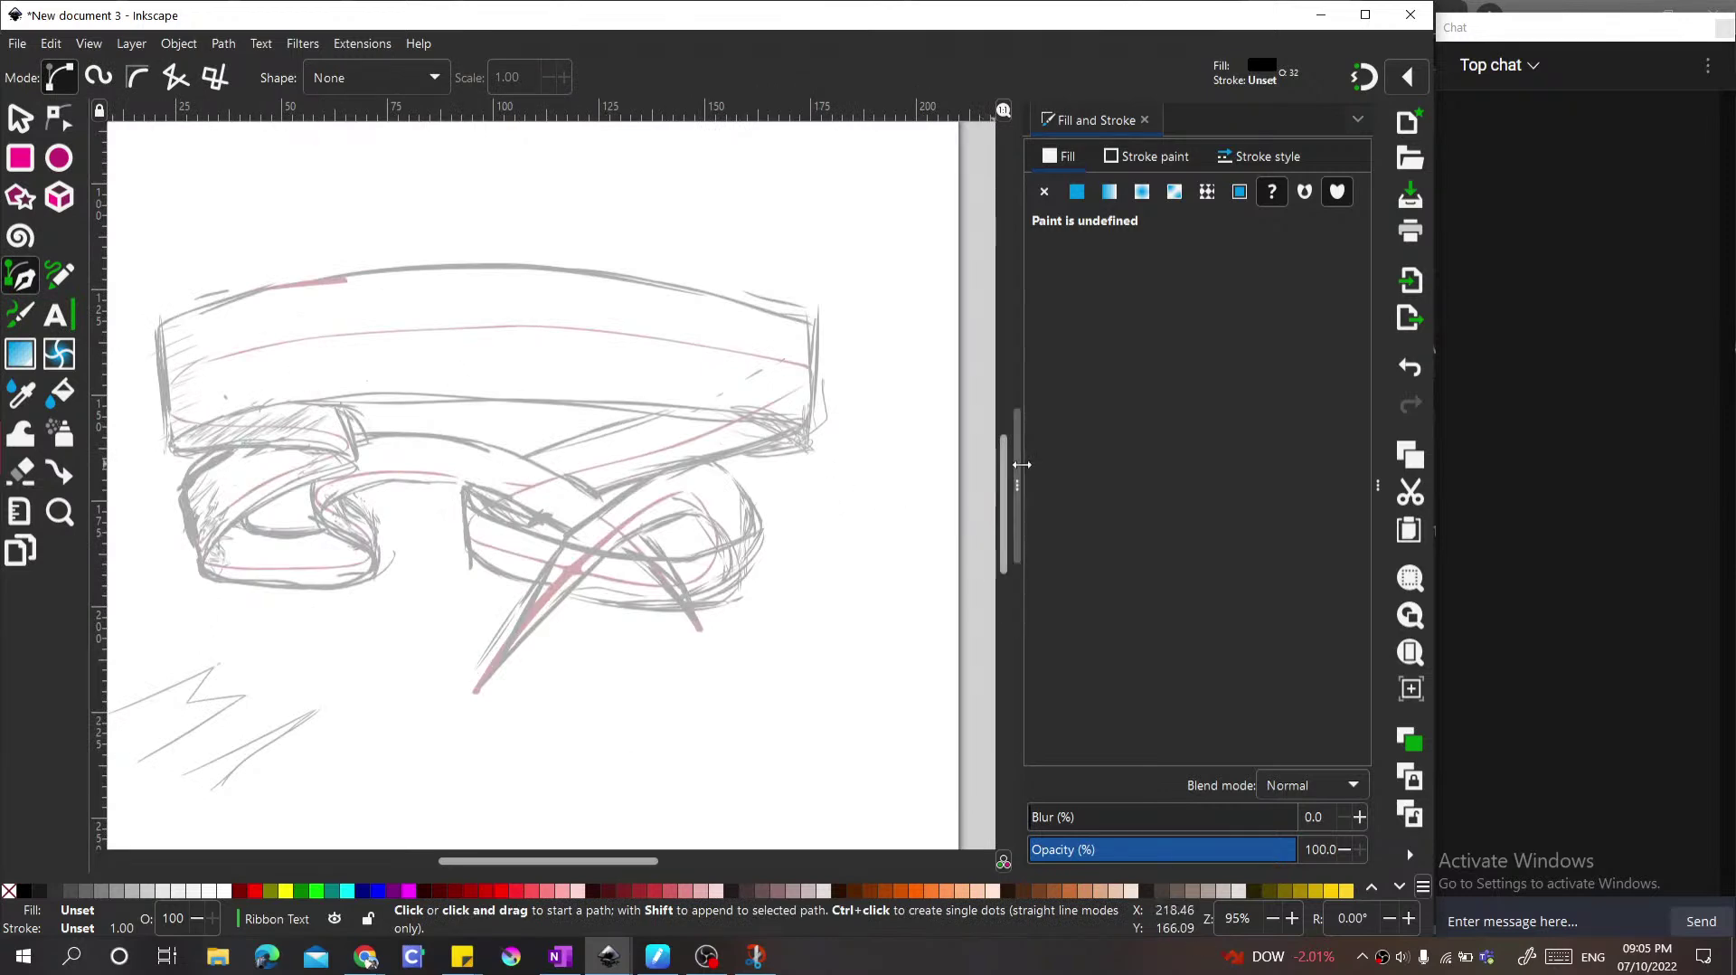
{"action": "scroll", "coordinate": [385, 391], "scroll_direction": "down", "scroll_amount": 1}
{"action": "scroll", "coordinate": [285, 362], "scroll_direction": "up", "scroll_amount": 2}
{"action": "scroll", "coordinate": [286, 362], "scroll_direction": "down", "scroll_amount": 2}
{"action": "scroll", "coordinate": [226, 225], "scroll_direction": "up", "scroll_amount": 5}
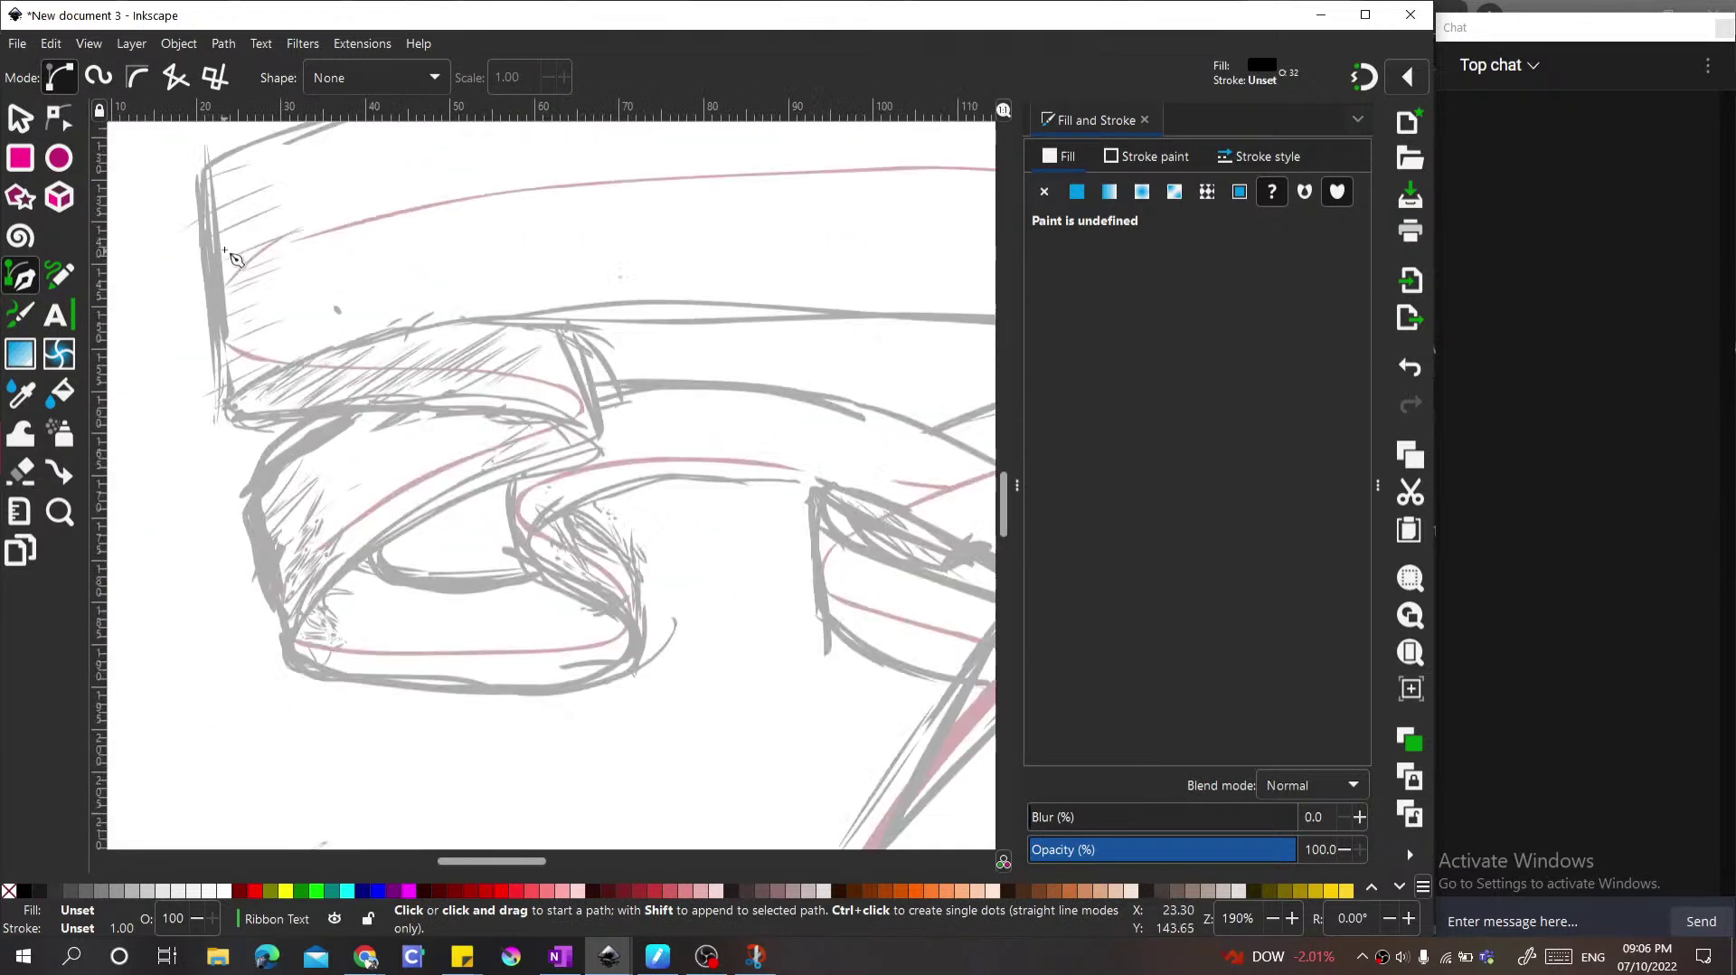
{"action": "scroll", "coordinate": [222, 208], "scroll_direction": "down", "scroll_amount": 1}
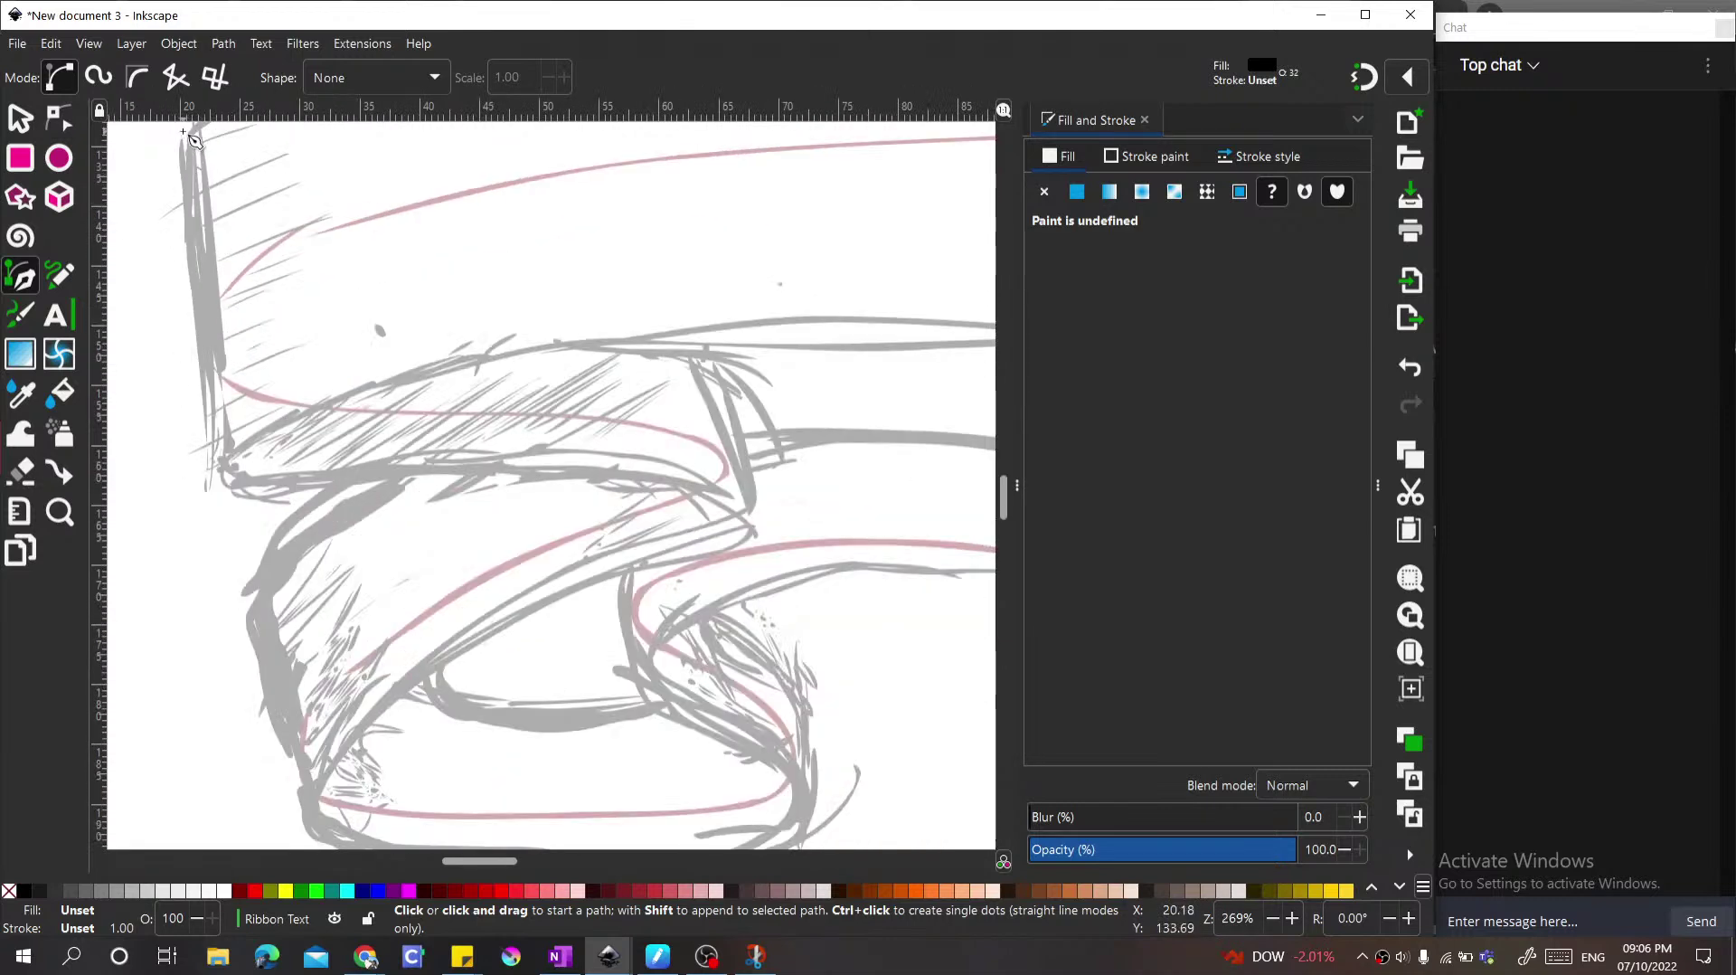
{"action": "left_click", "coordinate": [183, 132]}
{"action": "left_click_drag", "start_coordinate": [226, 457], "coordinate": [236, 486]}
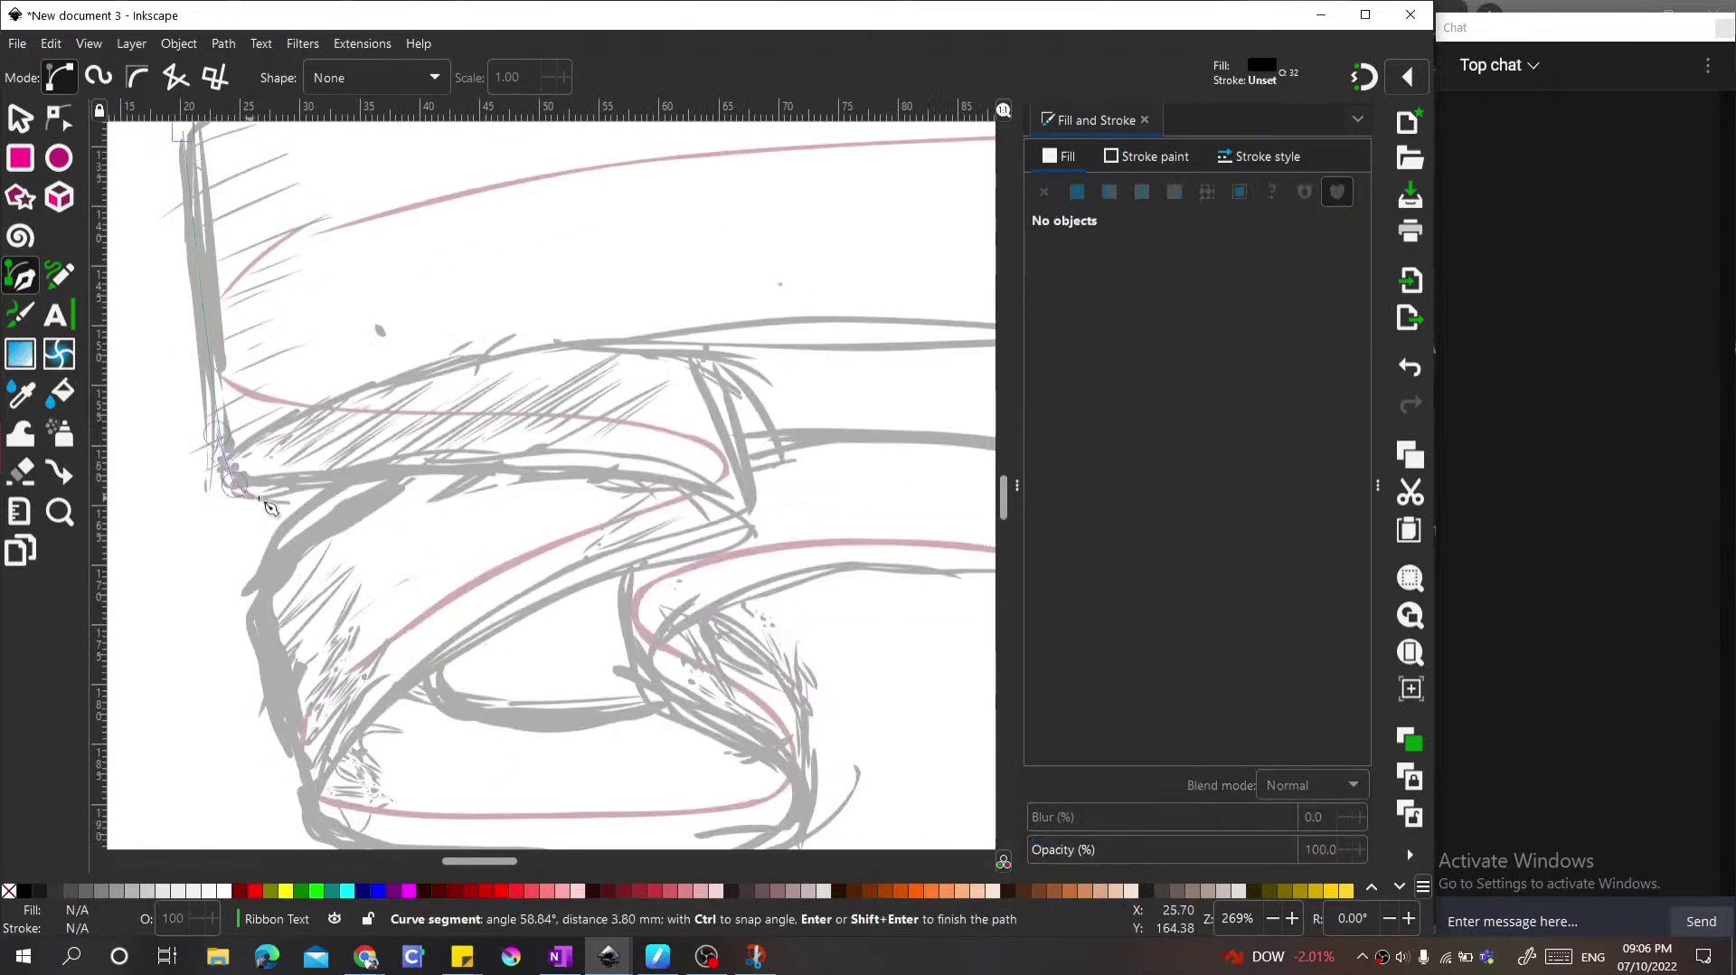
{"action": "left_click_drag", "start_coordinate": [497, 464], "coordinate": [563, 464]}
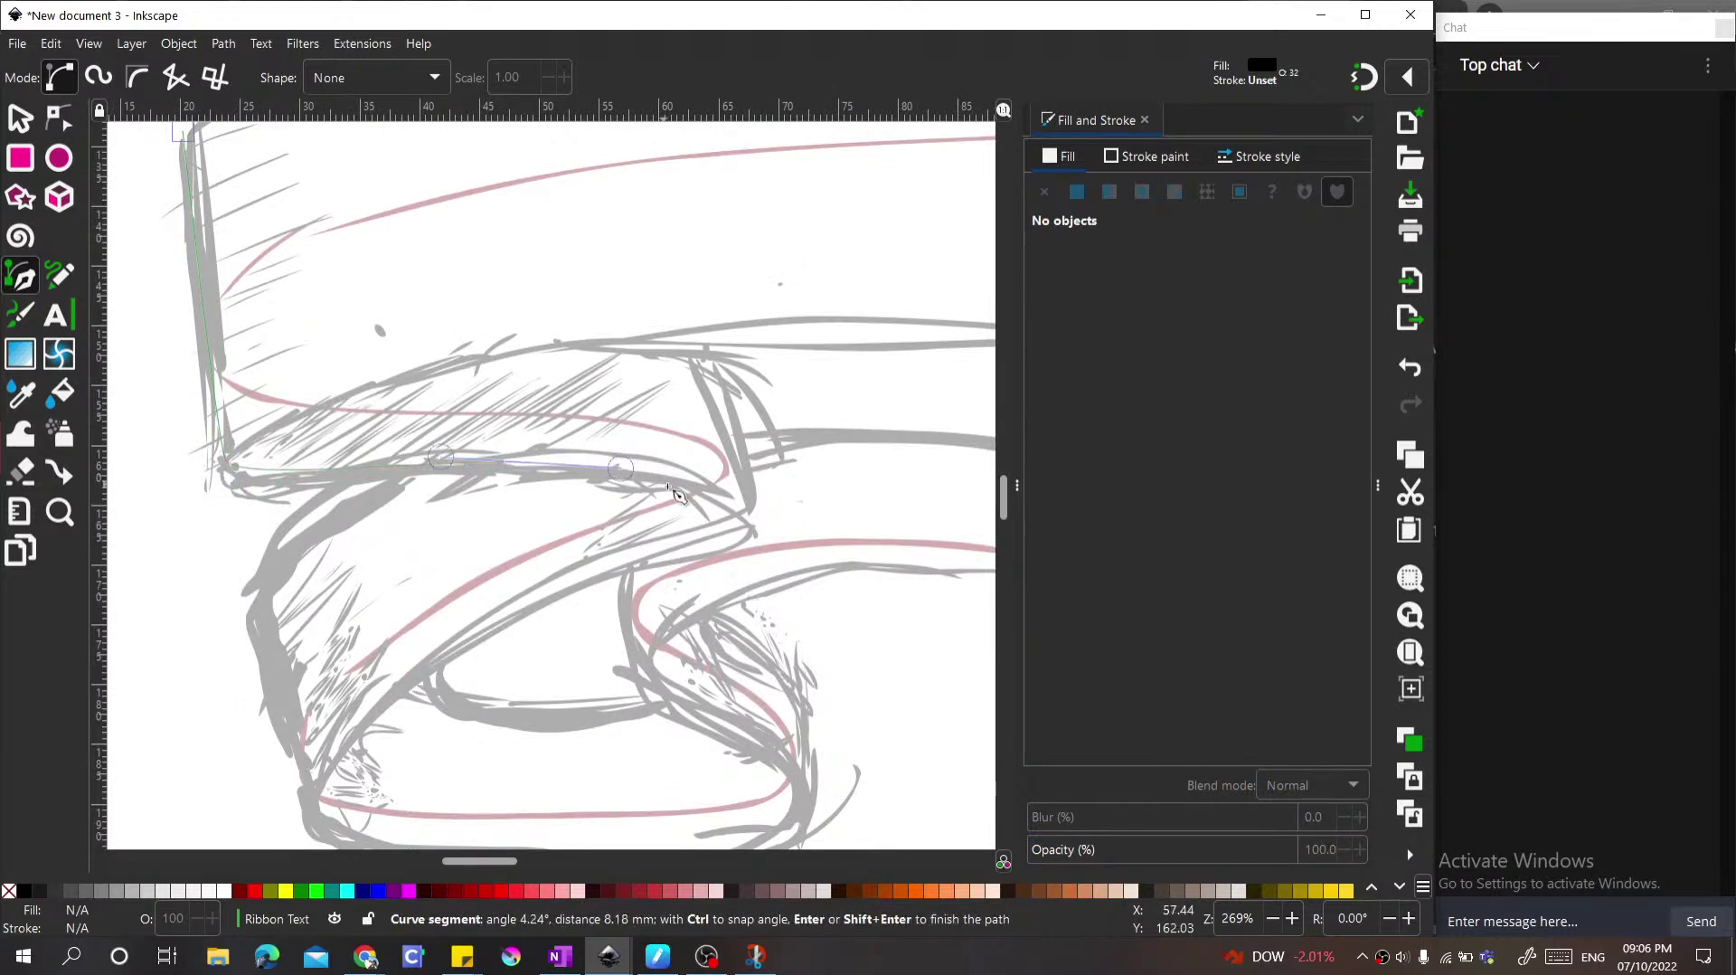
{"action": "left_click_drag", "start_coordinate": [727, 512], "coordinate": [743, 544]}
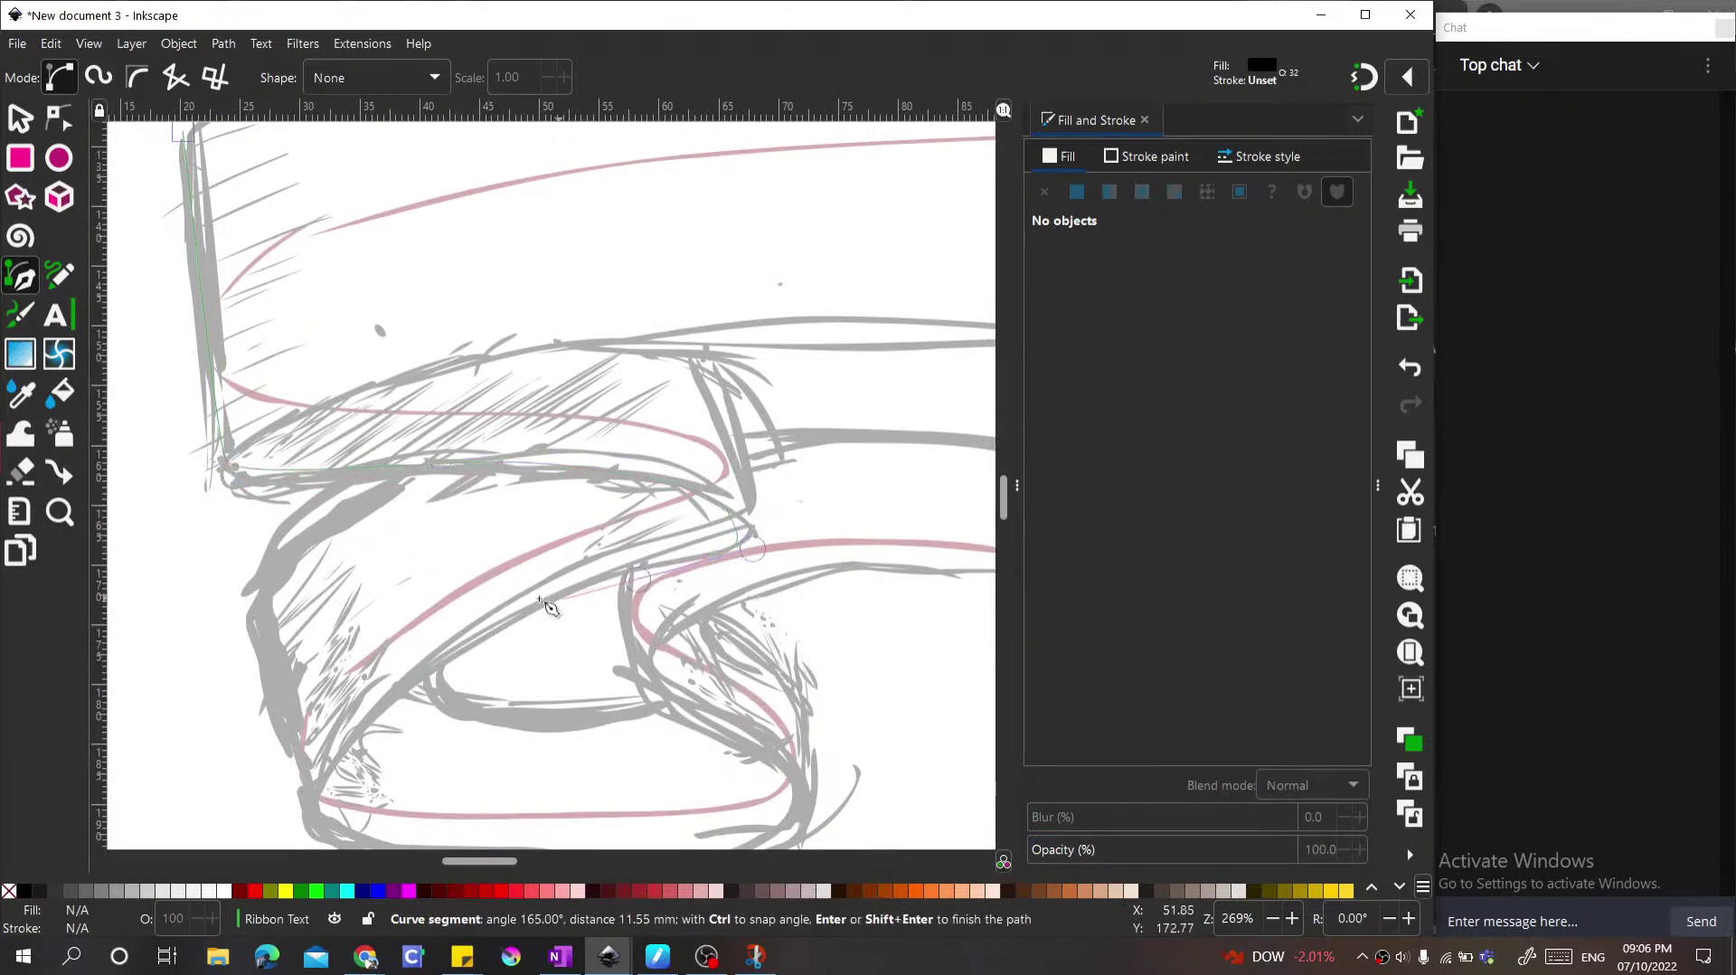
{"action": "left_click_drag", "start_coordinate": [432, 667], "coordinate": [331, 728]}
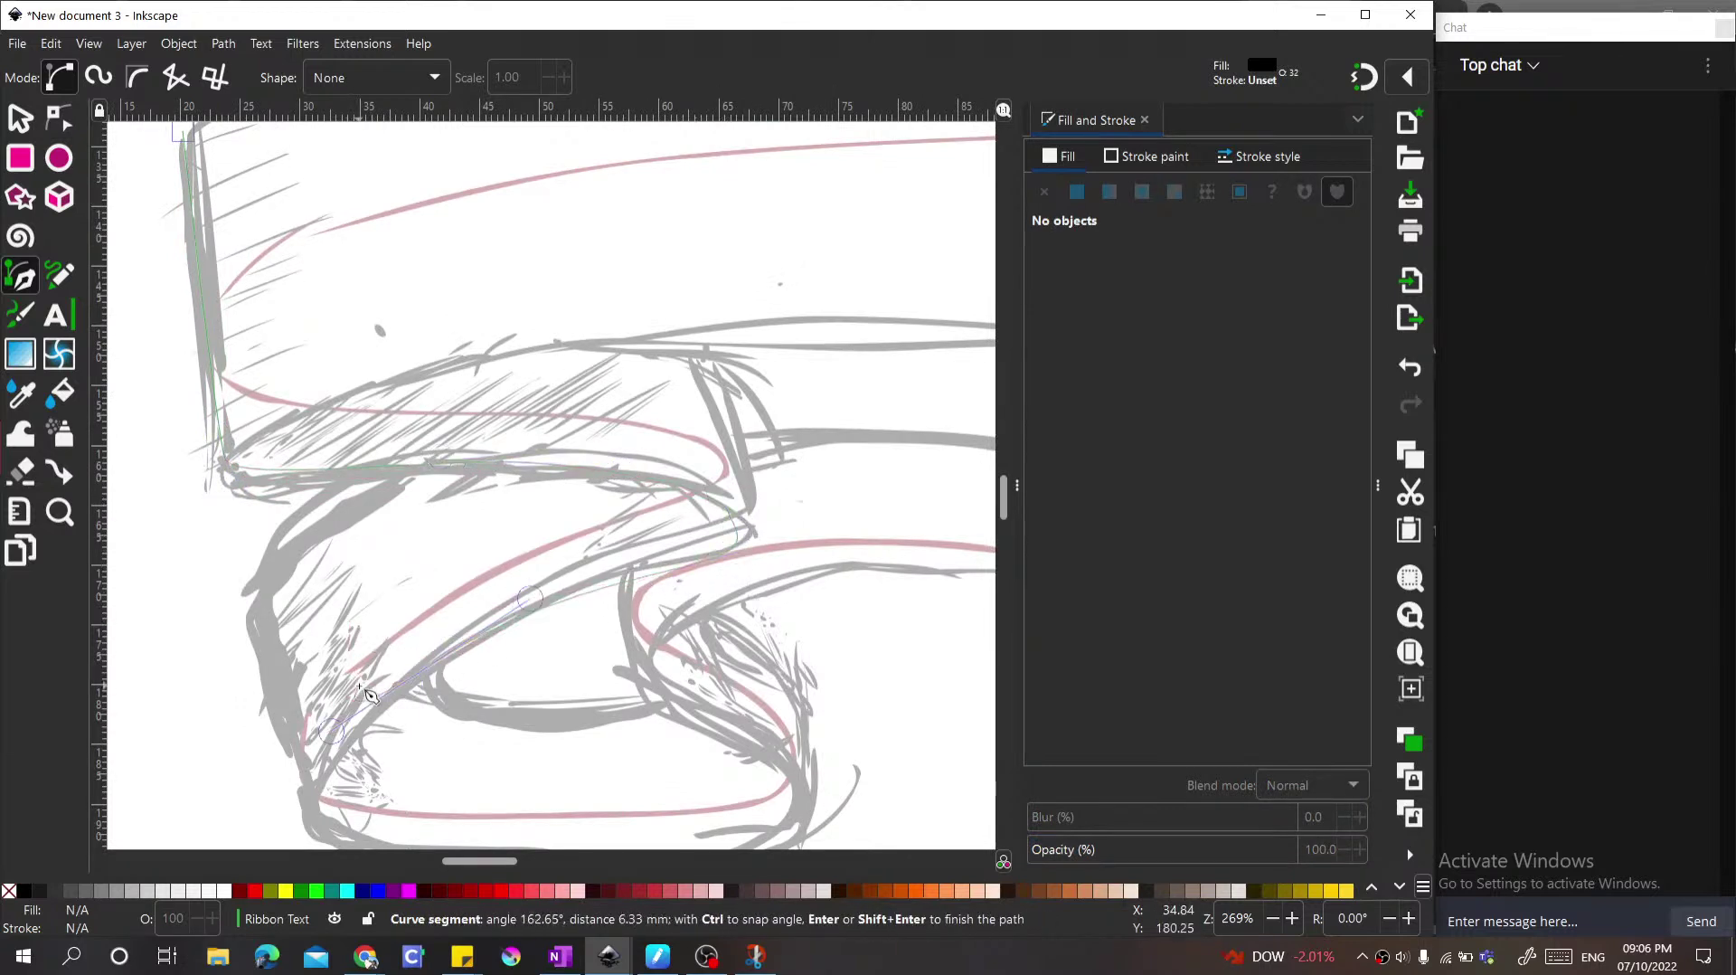
Step: Continue the path around the bottom of the lower-left loop and up its inner bend onto the trailing ribbon's lower edge
{"action": "scroll", "coordinate": [326, 480], "scroll_direction": "down", "scroll_amount": 7}
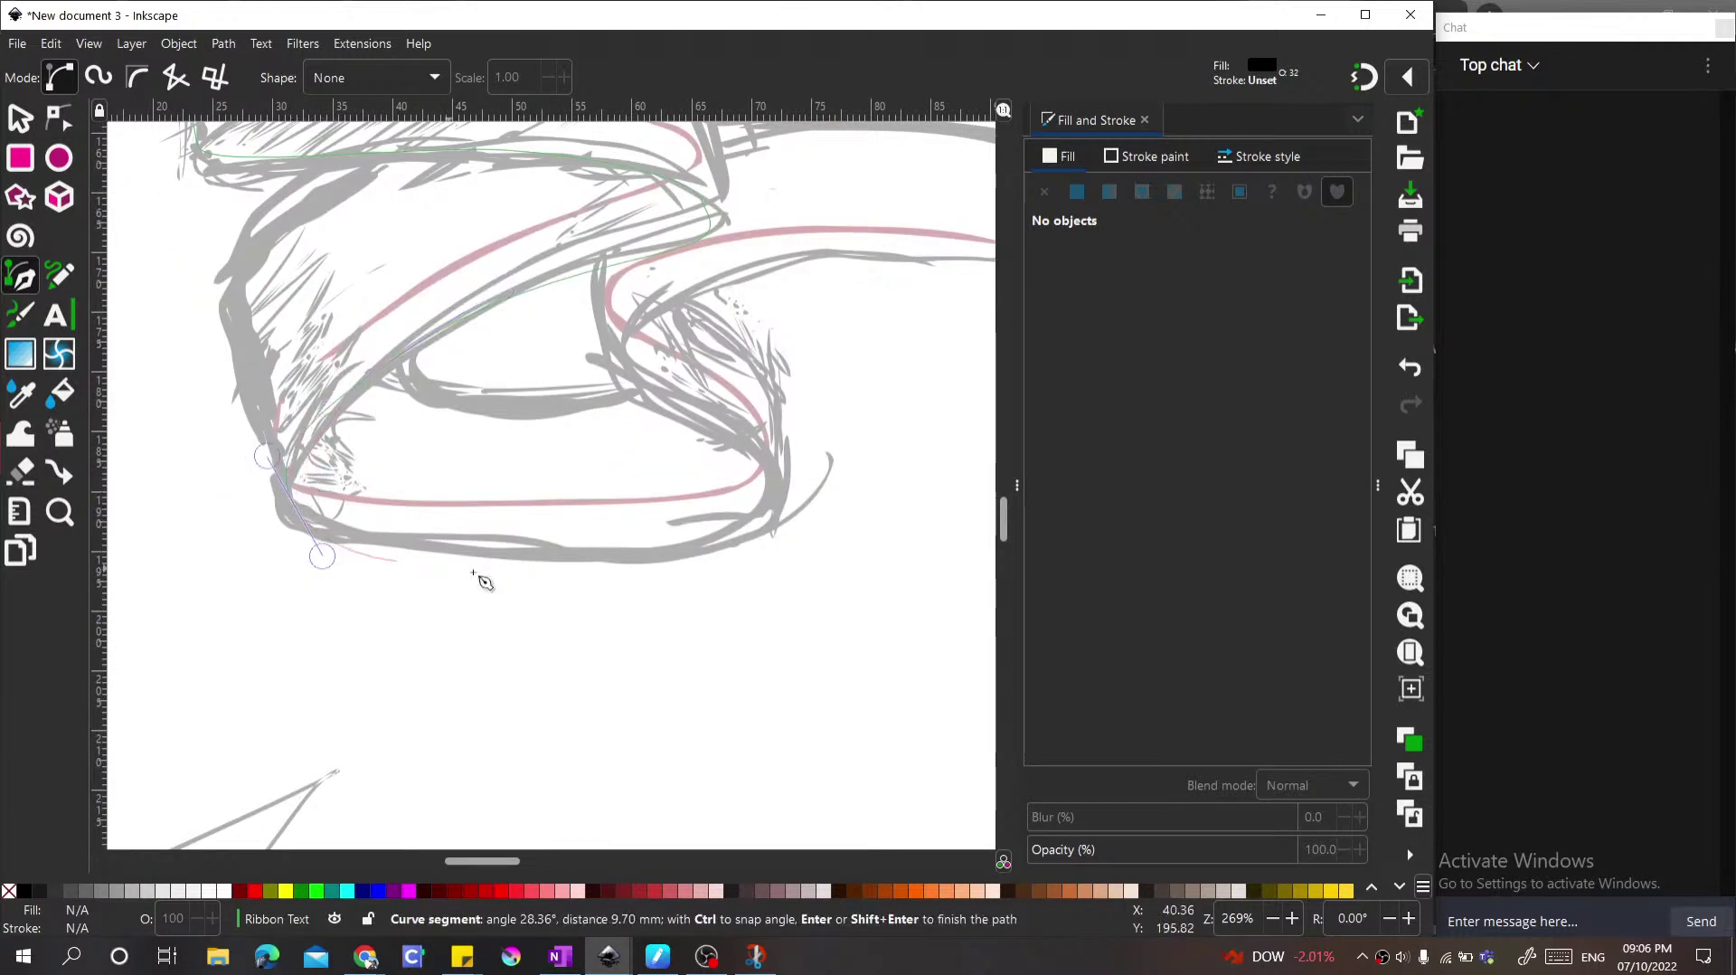
{"action": "left_click_drag", "start_coordinate": [602, 564], "coordinate": [695, 566]}
{"action": "mouse_move", "coordinate": [709, 416]}
{"action": "left_mouse_down"}
{"action": "mouse_move", "coordinate": [720, 387]}
{"action": "mouse_move", "coordinate": [681, 399]}
{"action": "left_mouse_up"}
{"action": "scroll", "coordinate": [542, 407], "scroll_direction": "up", "scroll_amount": 4}
{"action": "scroll", "coordinate": [542, 407], "scroll_direction": "right", "scroll_amount": 10}
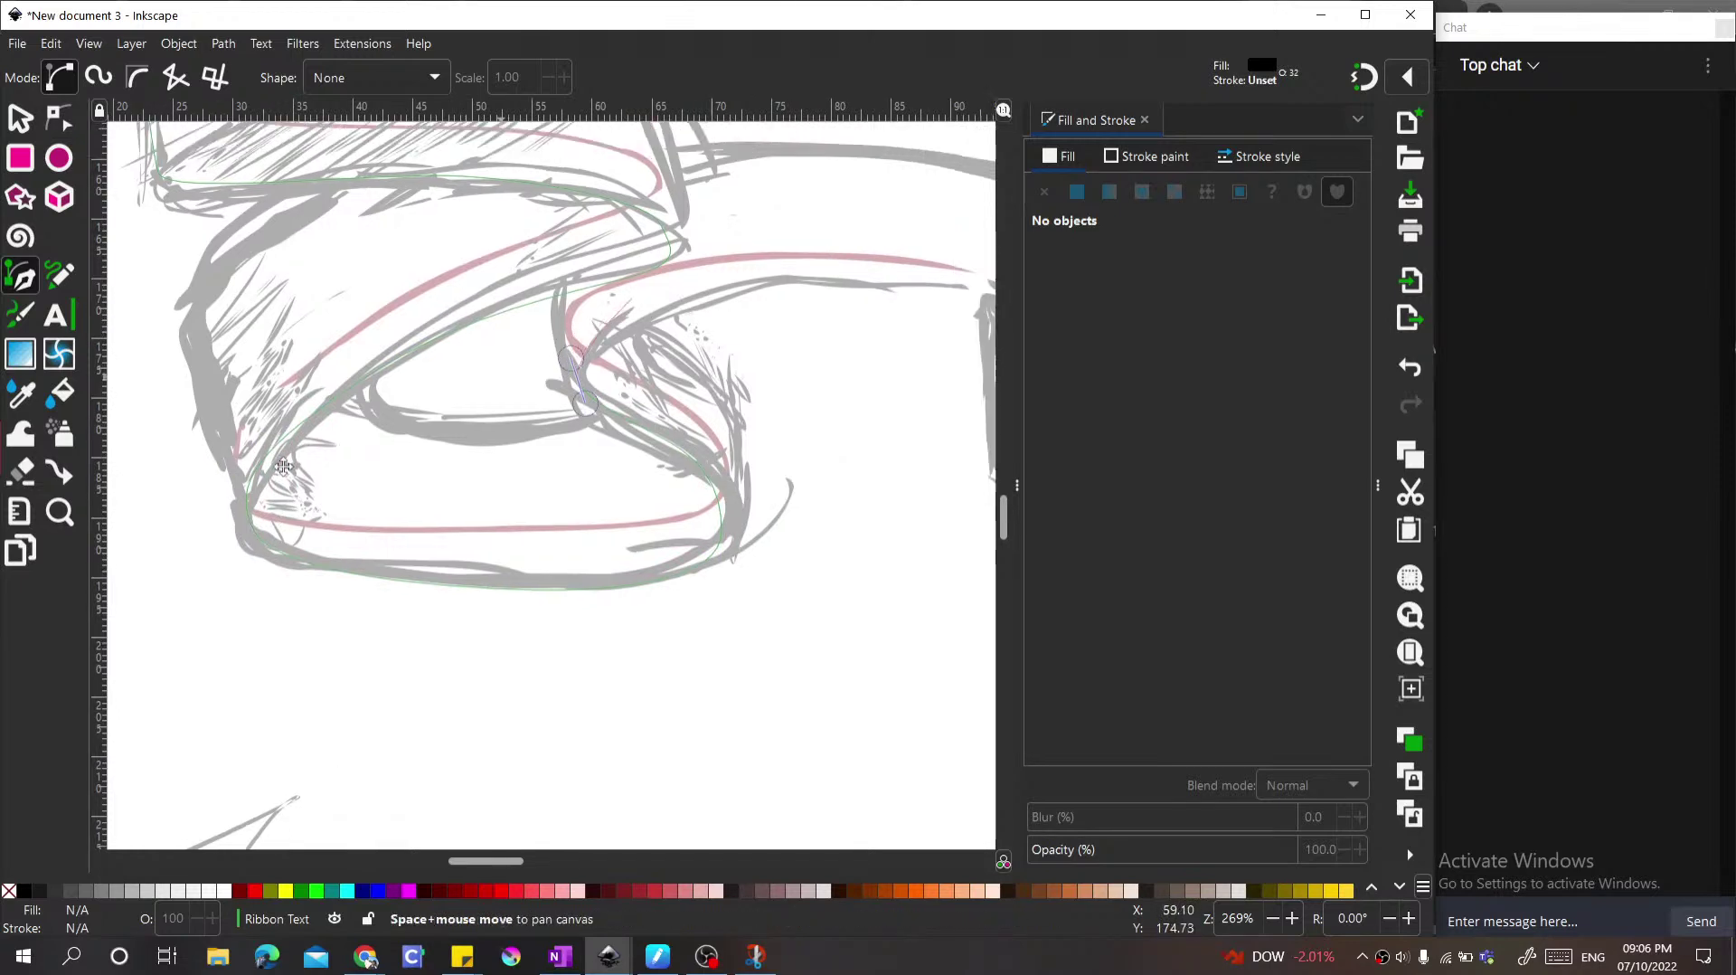
{"action": "left_click_drag", "start_coordinate": [383, 449], "coordinate": [587, 454]}
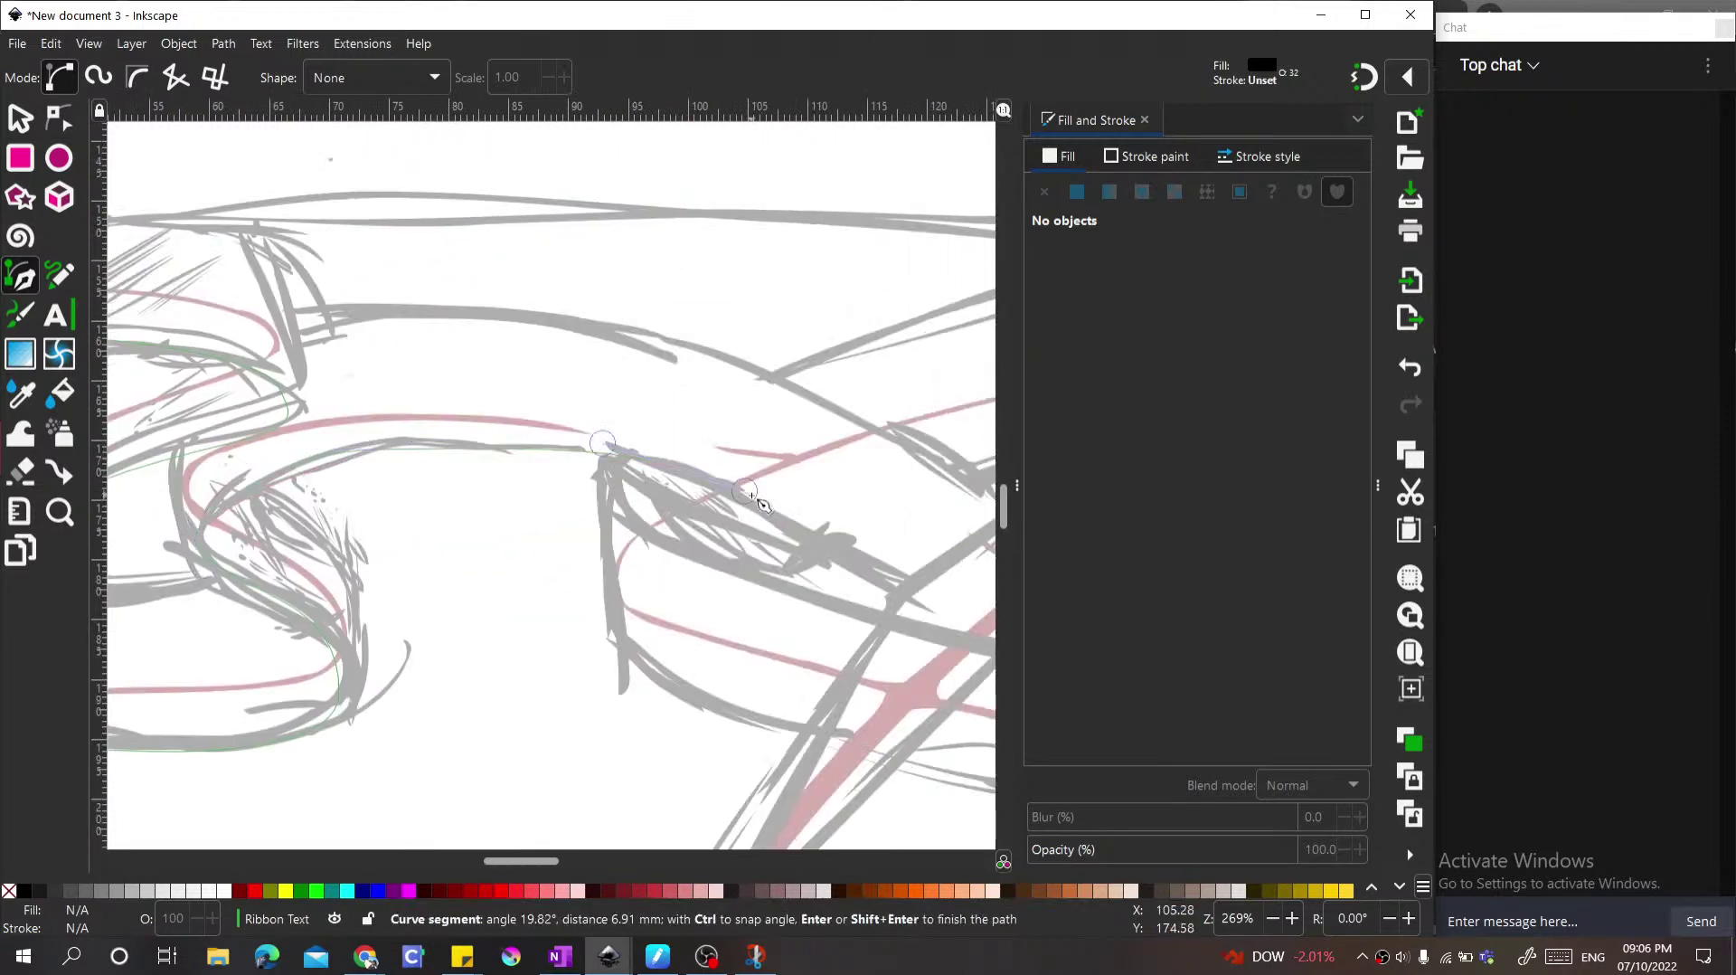
Step: Extend the path along the trailing ribbon to its pointed tip, return along its upper edge to the left fold, and finish it
{"action": "scroll", "coordinate": [542, 452], "scroll_direction": "right", "scroll_amount": 8}
{"action": "scroll", "coordinate": [542, 452], "scroll_direction": "down", "scroll_amount": 1}
{"action": "left_click_drag", "start_coordinate": [504, 493], "coordinate": [534, 519]}
{"action": "scroll", "coordinate": [542, 507], "scroll_direction": "right", "scroll_amount": 5}
{"action": "scroll", "coordinate": [542, 506], "scroll_direction": "down", "scroll_amount": 4}
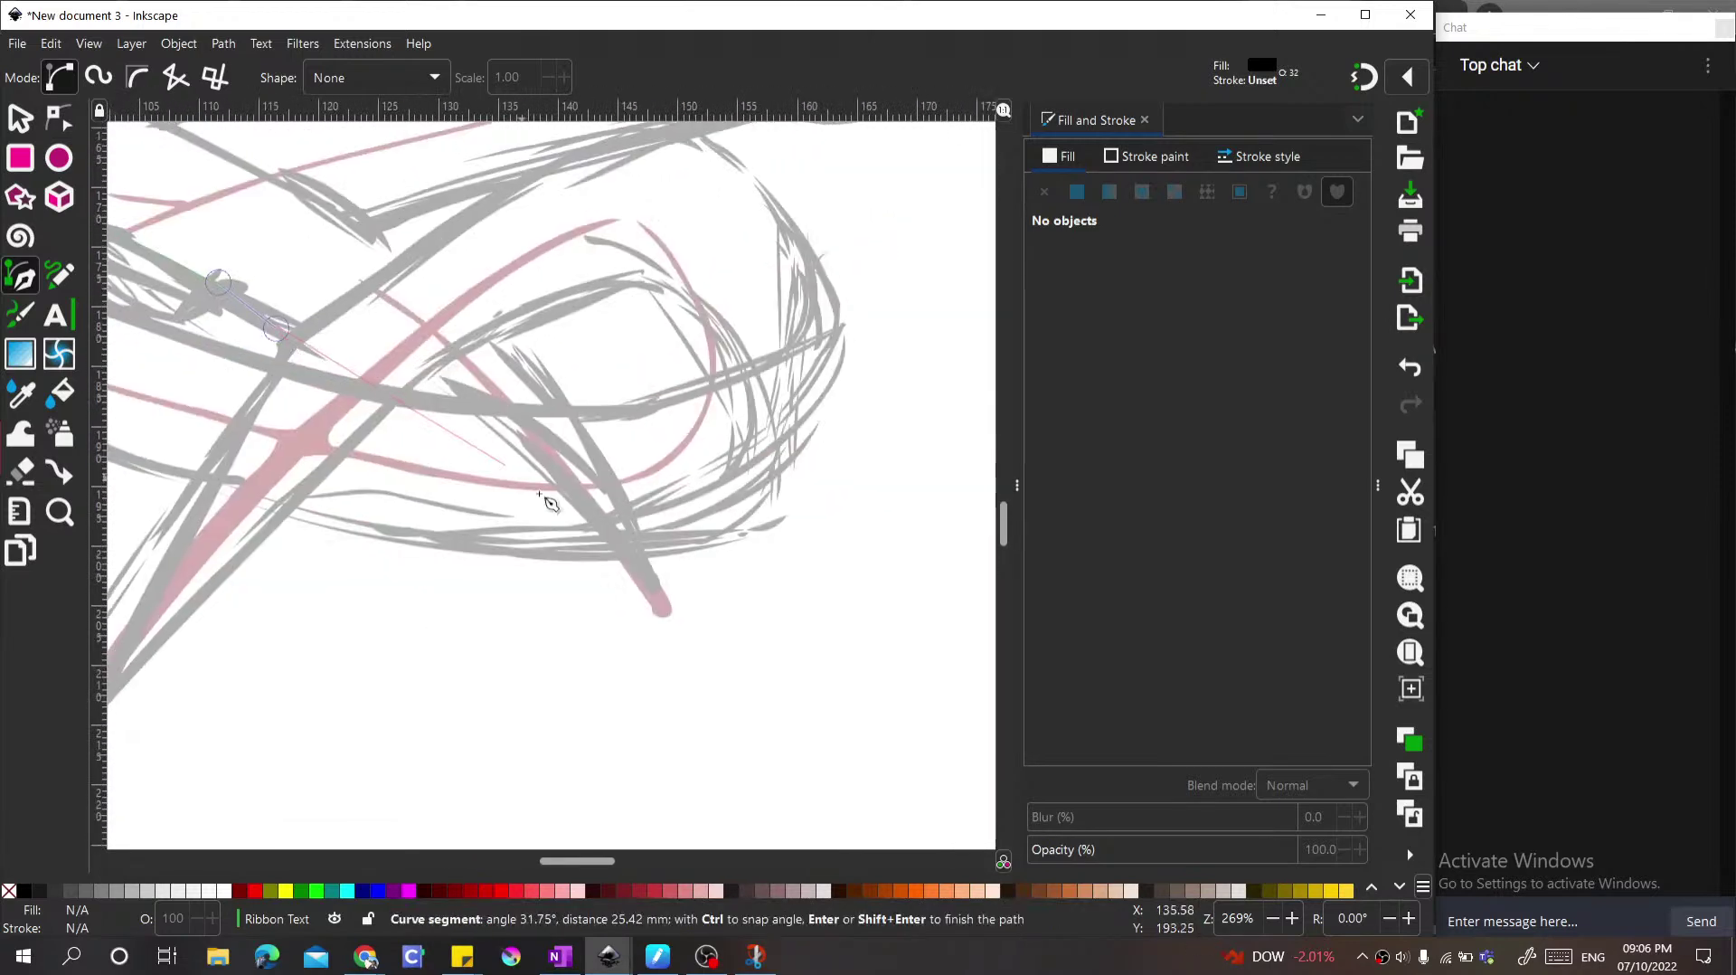
{"action": "left_click", "coordinate": [636, 581]}
{"action": "left_click", "coordinate": [677, 647]}
{"action": "scroll", "coordinate": [817, 678], "scroll_direction": "down", "scroll_amount": 2}
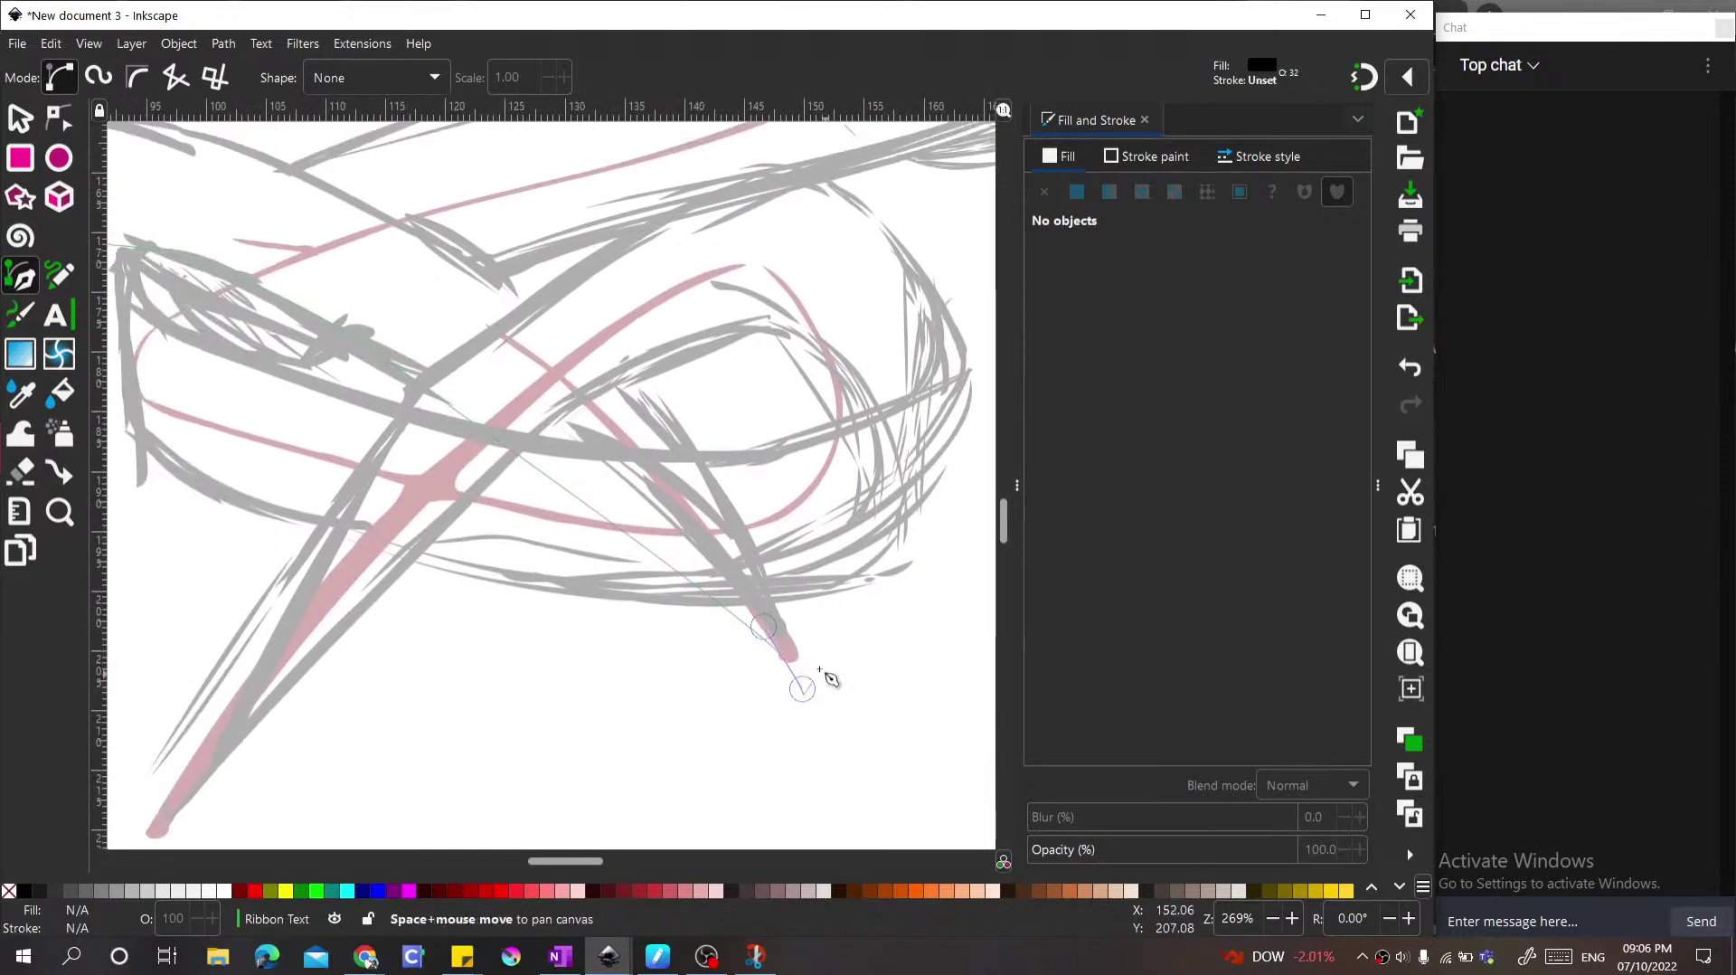
{"action": "left_click_drag", "start_coordinate": [415, 368], "coordinate": [504, 389]}
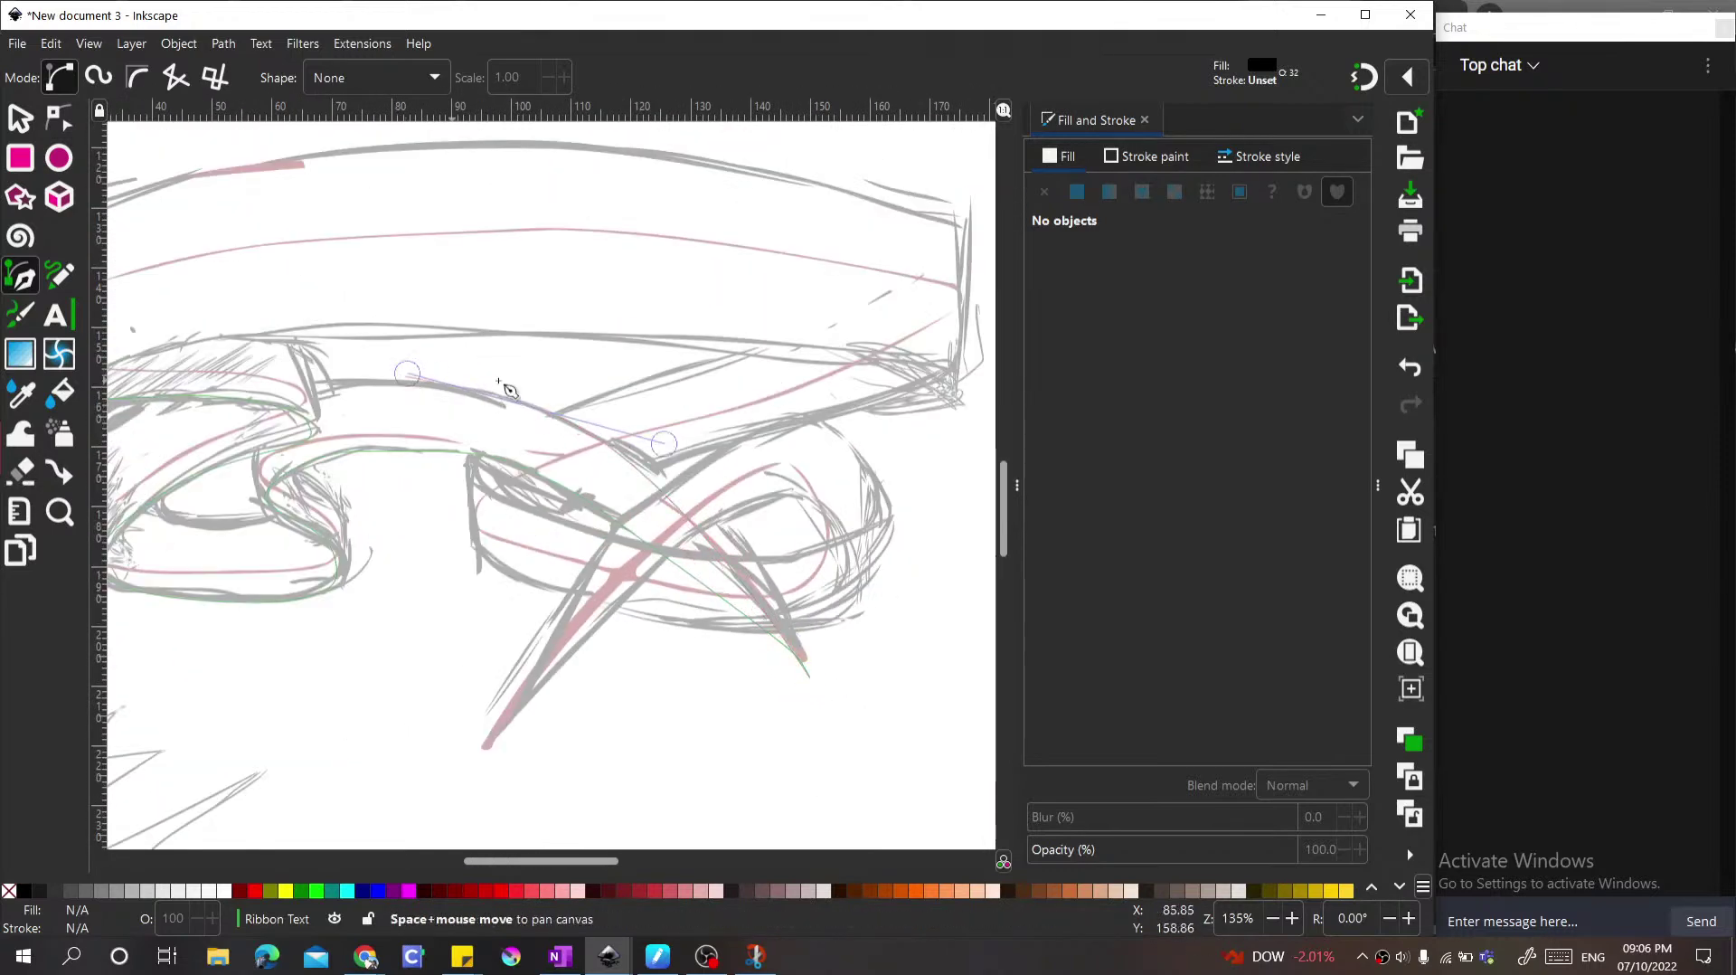
{"action": "scroll", "coordinate": [503, 389], "scroll_direction": "left", "scroll_amount": 7}
{"action": "double_click", "coordinate": [665, 380]}
{"action": "scroll", "coordinate": [666, 380], "scroll_direction": "down", "scroll_amount": 2}
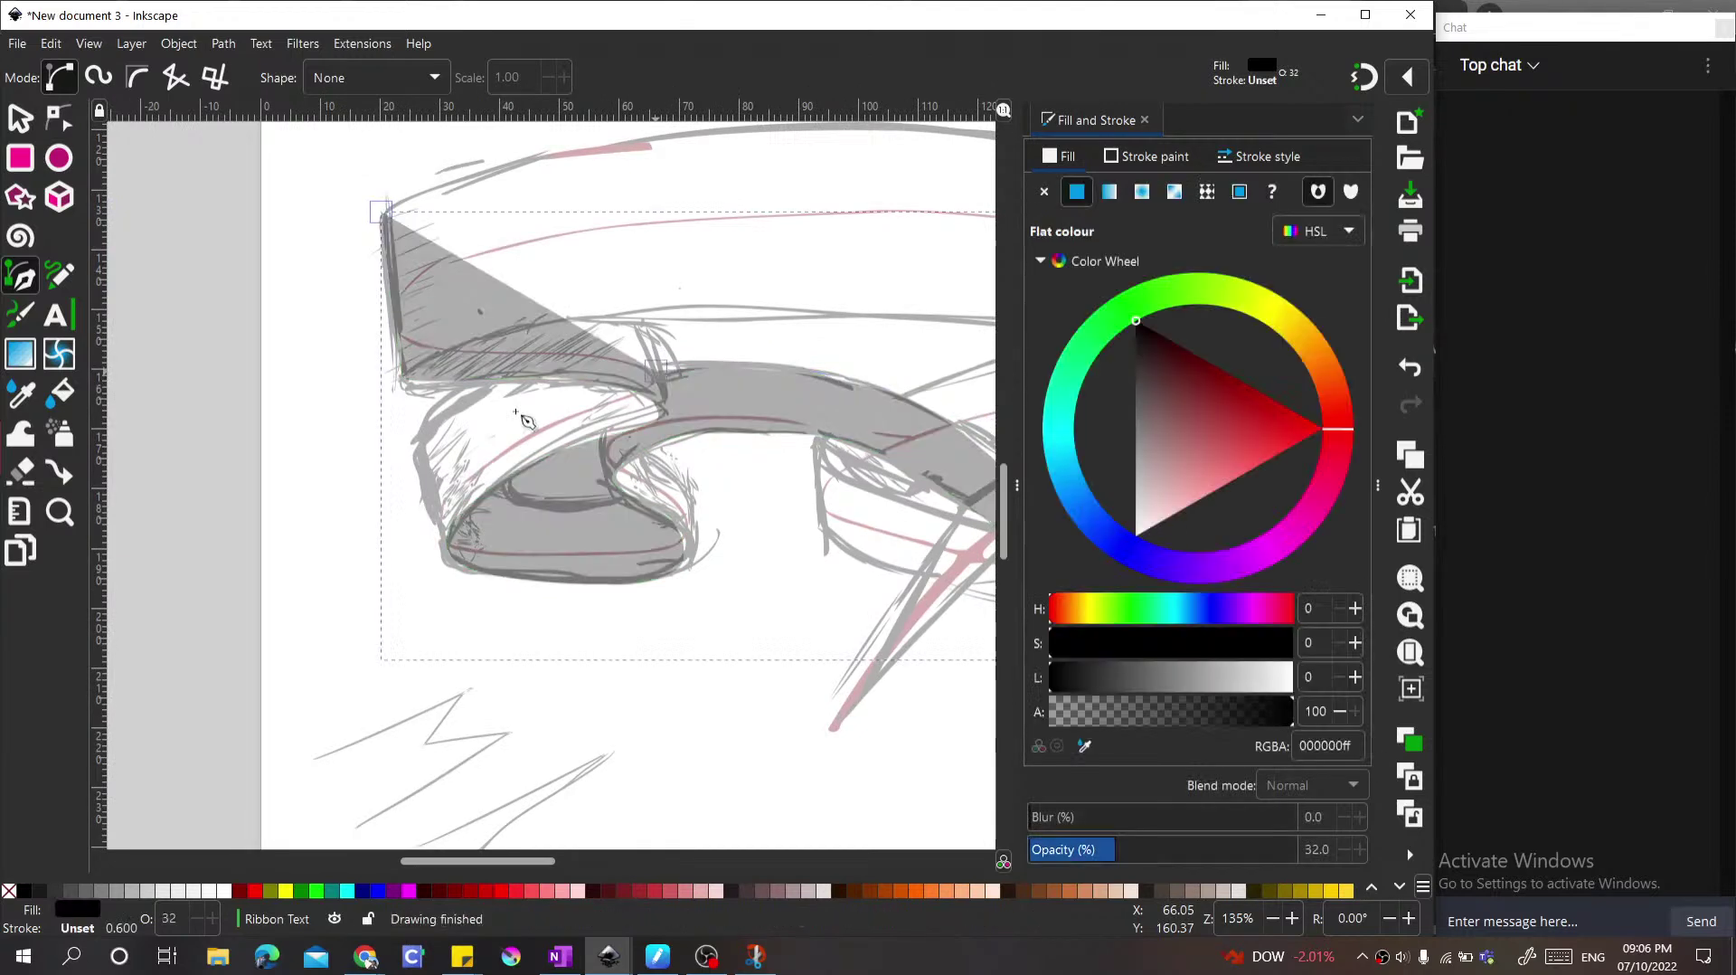
Step: Raise the traced path's opacity to 100% and remove its fill
{"action": "left_click_drag", "start_coordinate": [1162, 855], "coordinate": [1367, 849]}
{"action": "scroll", "coordinate": [629, 337], "scroll_direction": "up", "scroll_amount": 3}
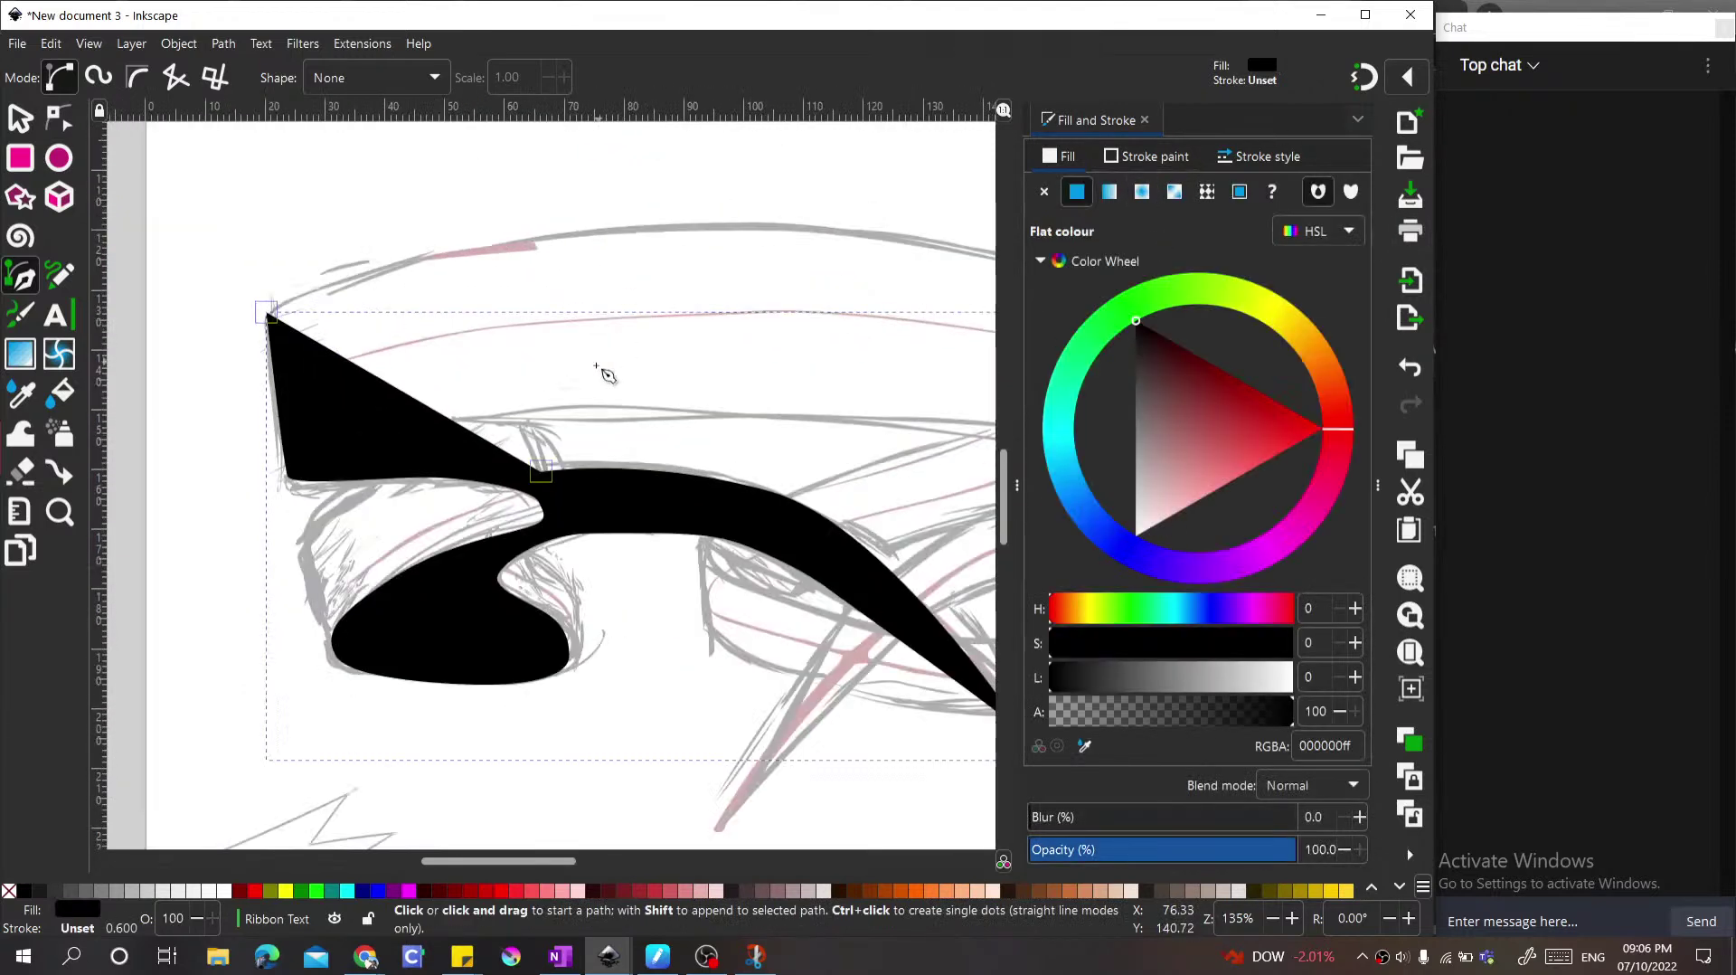
{"action": "left_click", "coordinate": [1043, 192]}
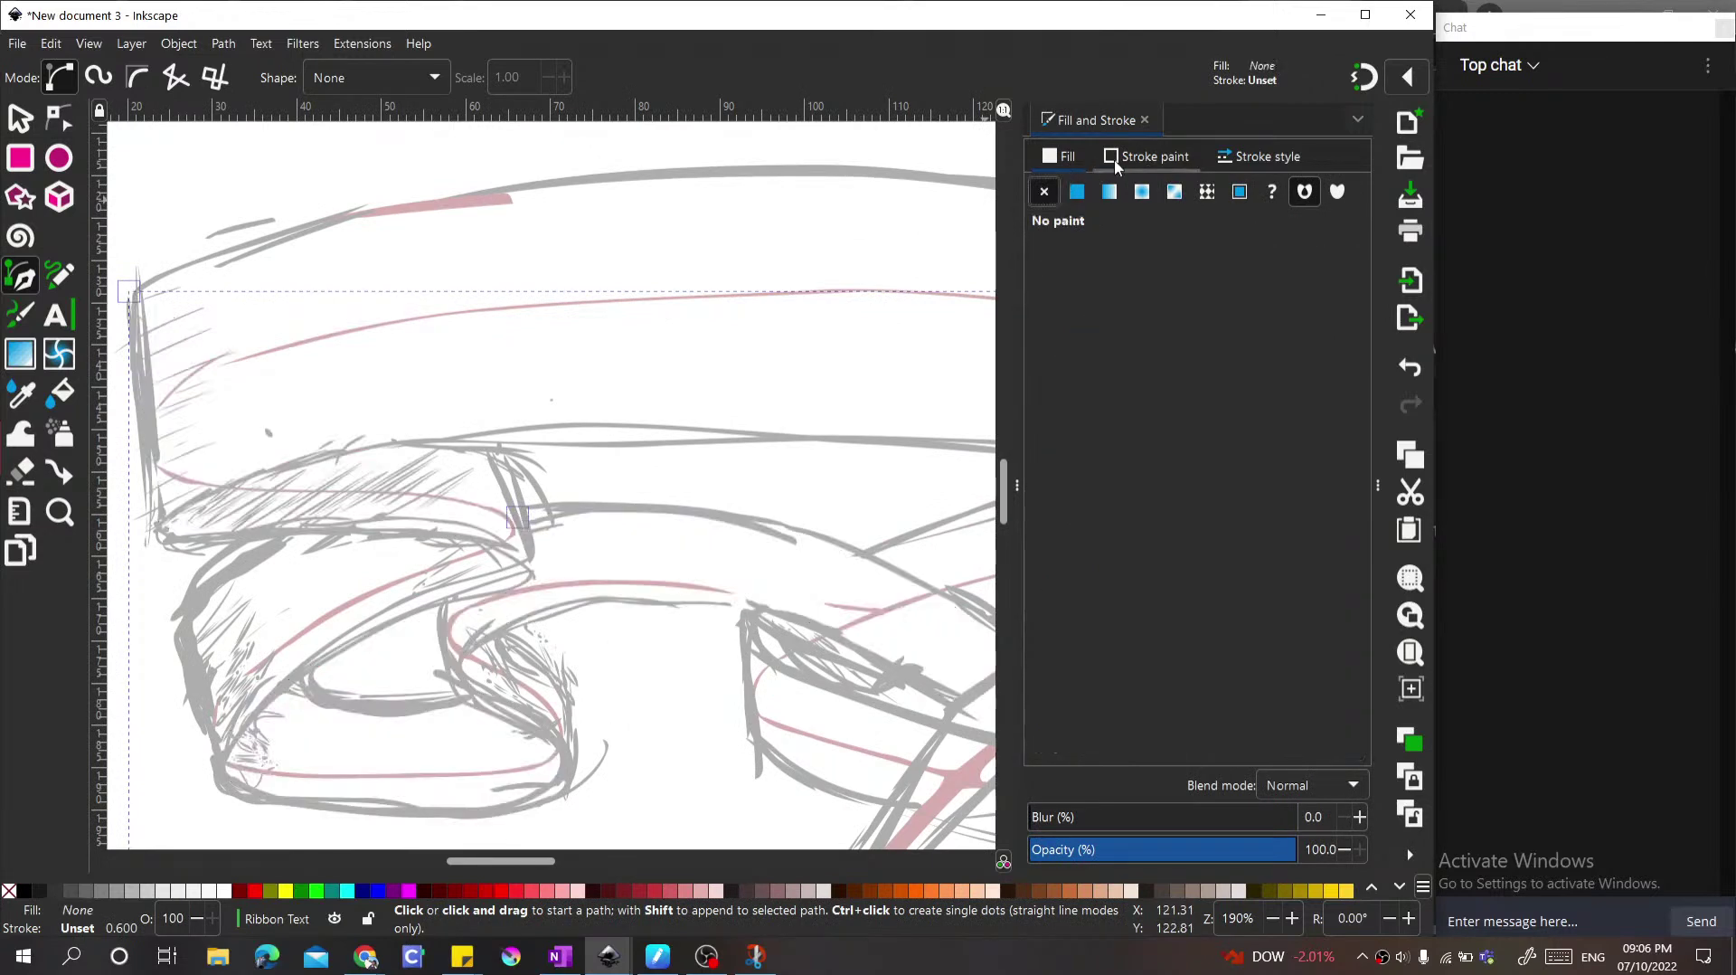
Step: Give the traced path a flat black stroke 0.500 mm wide
{"action": "left_click", "coordinate": [1124, 159]}
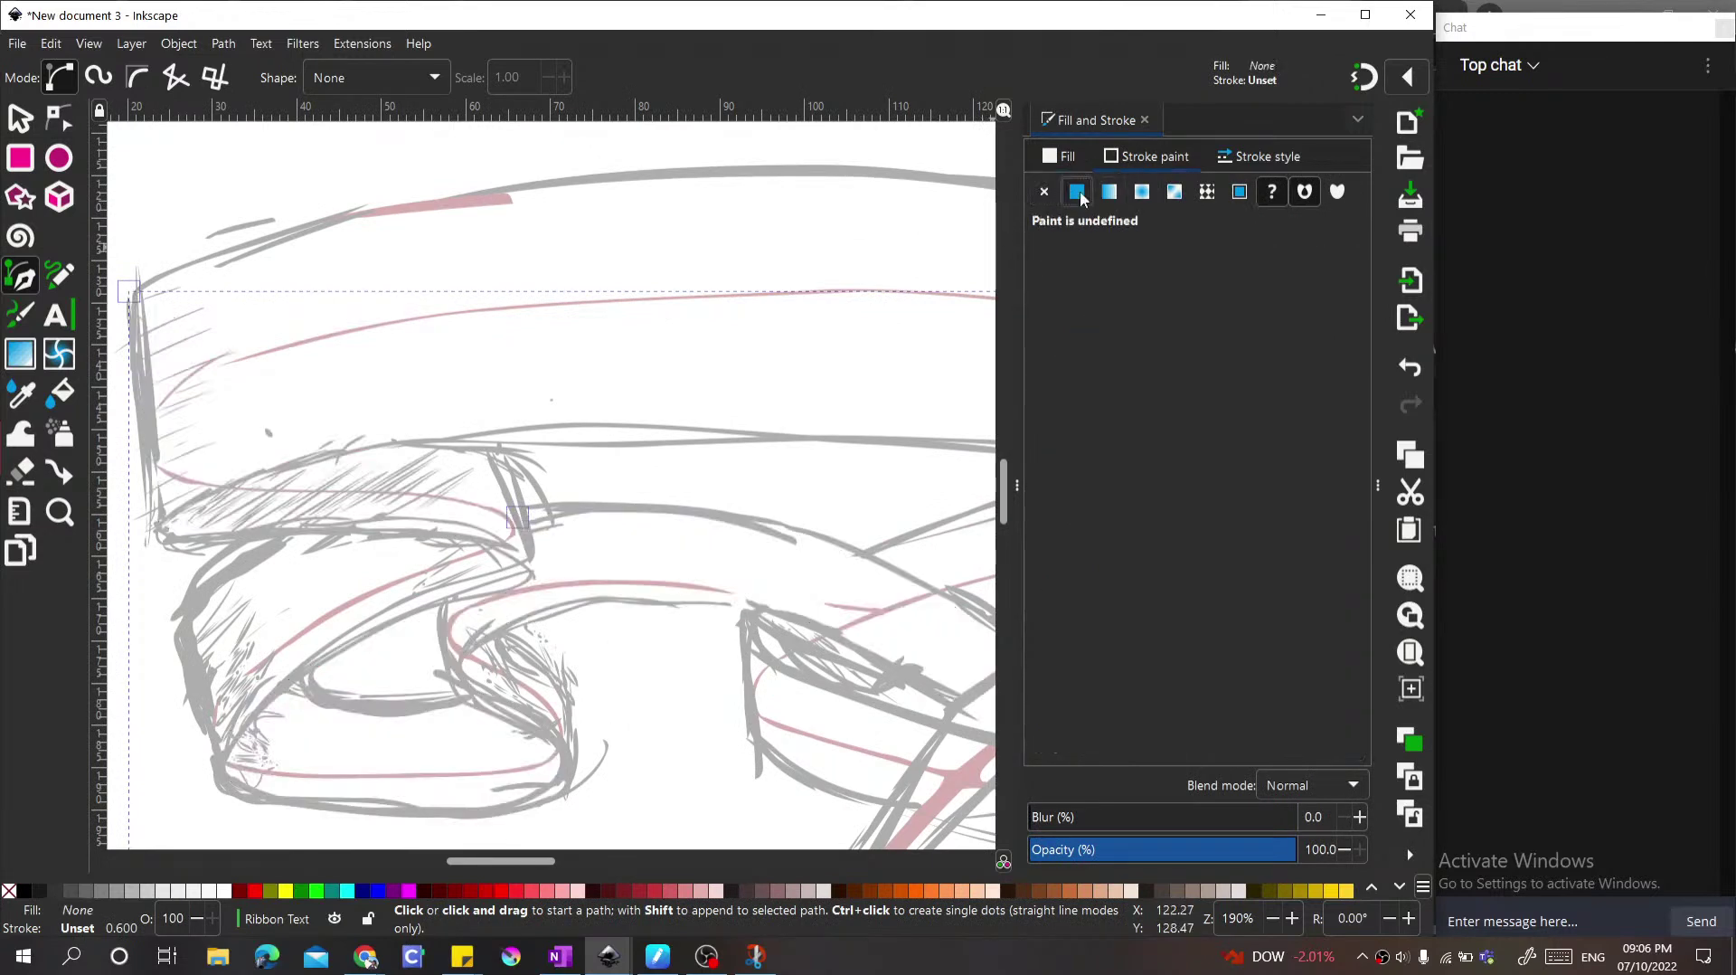
{"action": "left_click", "coordinate": [1082, 199]}
{"action": "key", "text": "minus"}
{"action": "key", "text": "minus"}
{"action": "left_click", "coordinate": [1257, 159]}
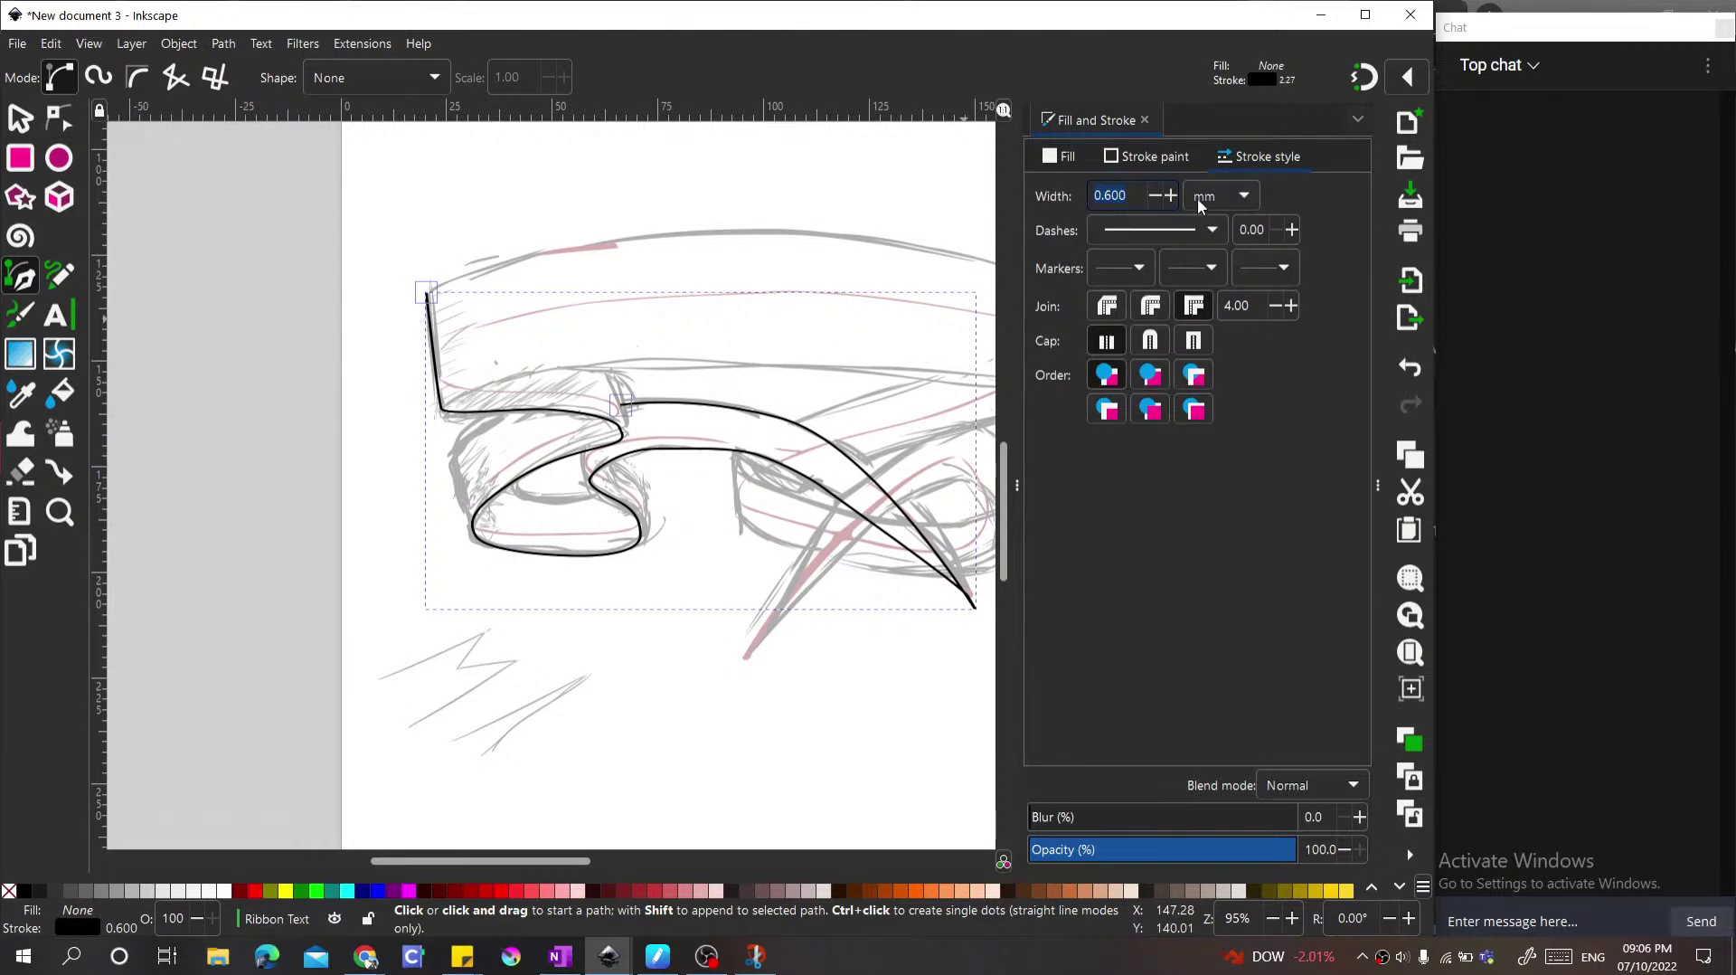
{"action": "left_click", "coordinate": [1153, 195]}
{"action": "scroll", "coordinate": [413, 477], "scroll_direction": "up", "scroll_amount": 1}
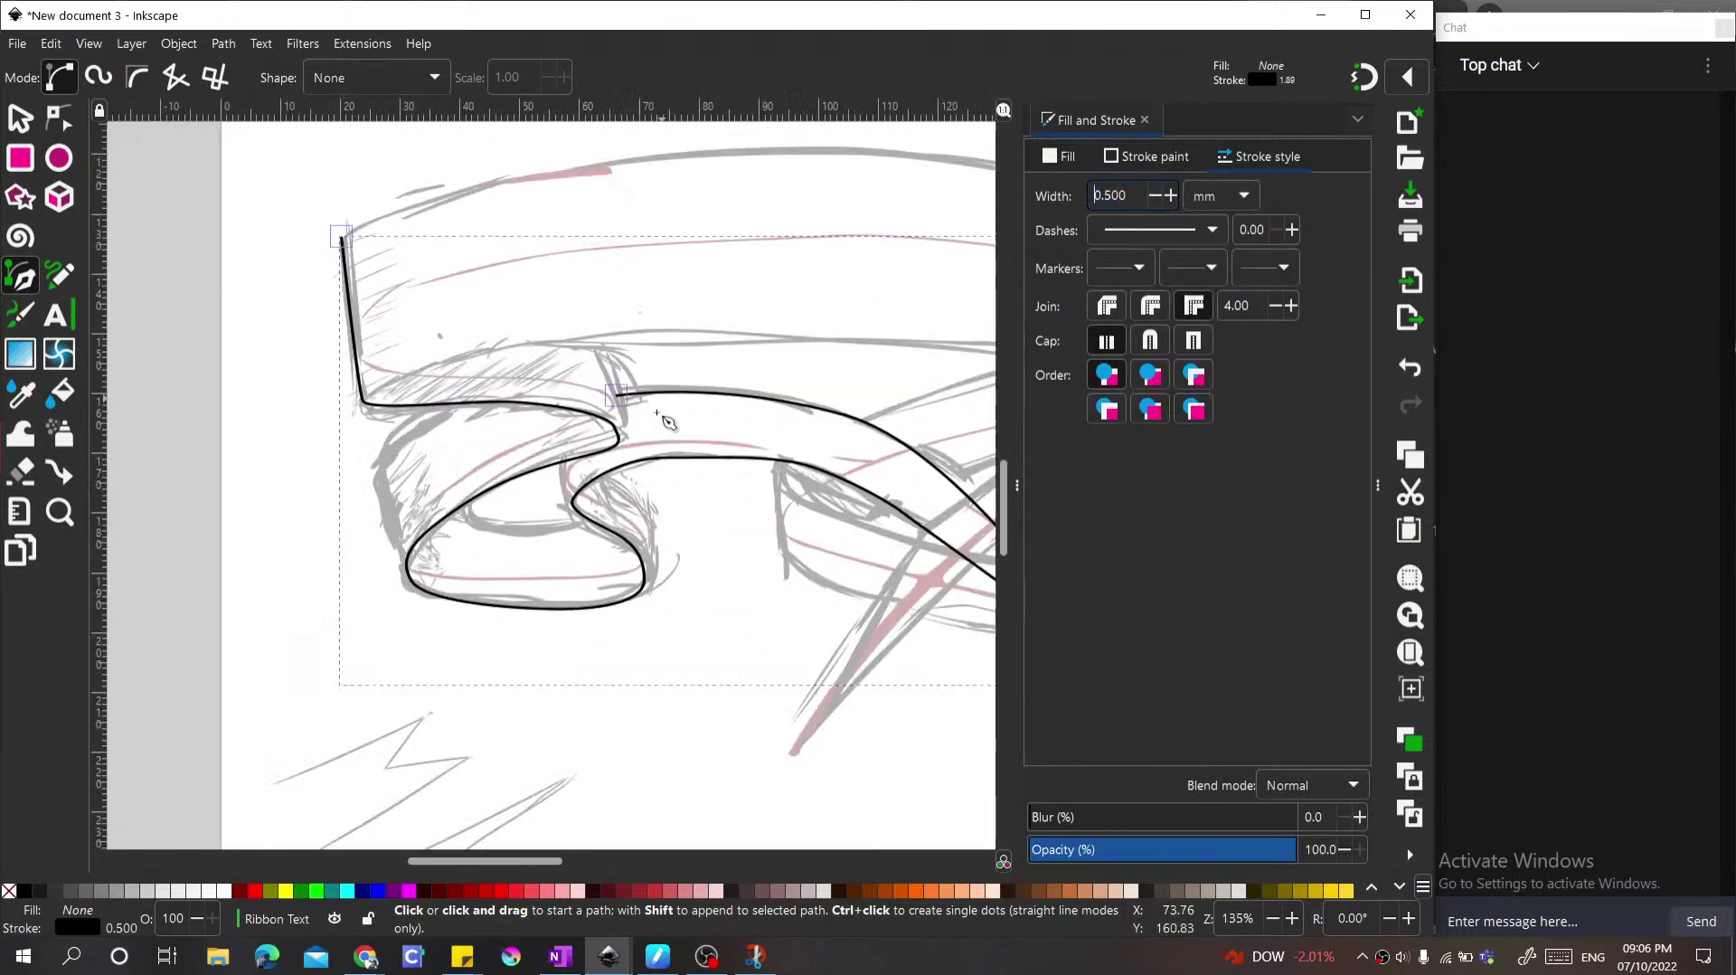
Step: Continue the path from the banner's upper-left corner along the arched top edge and down the right end
{"action": "scroll", "coordinate": [414, 478], "scroll_direction": "down", "scroll_amount": 2}
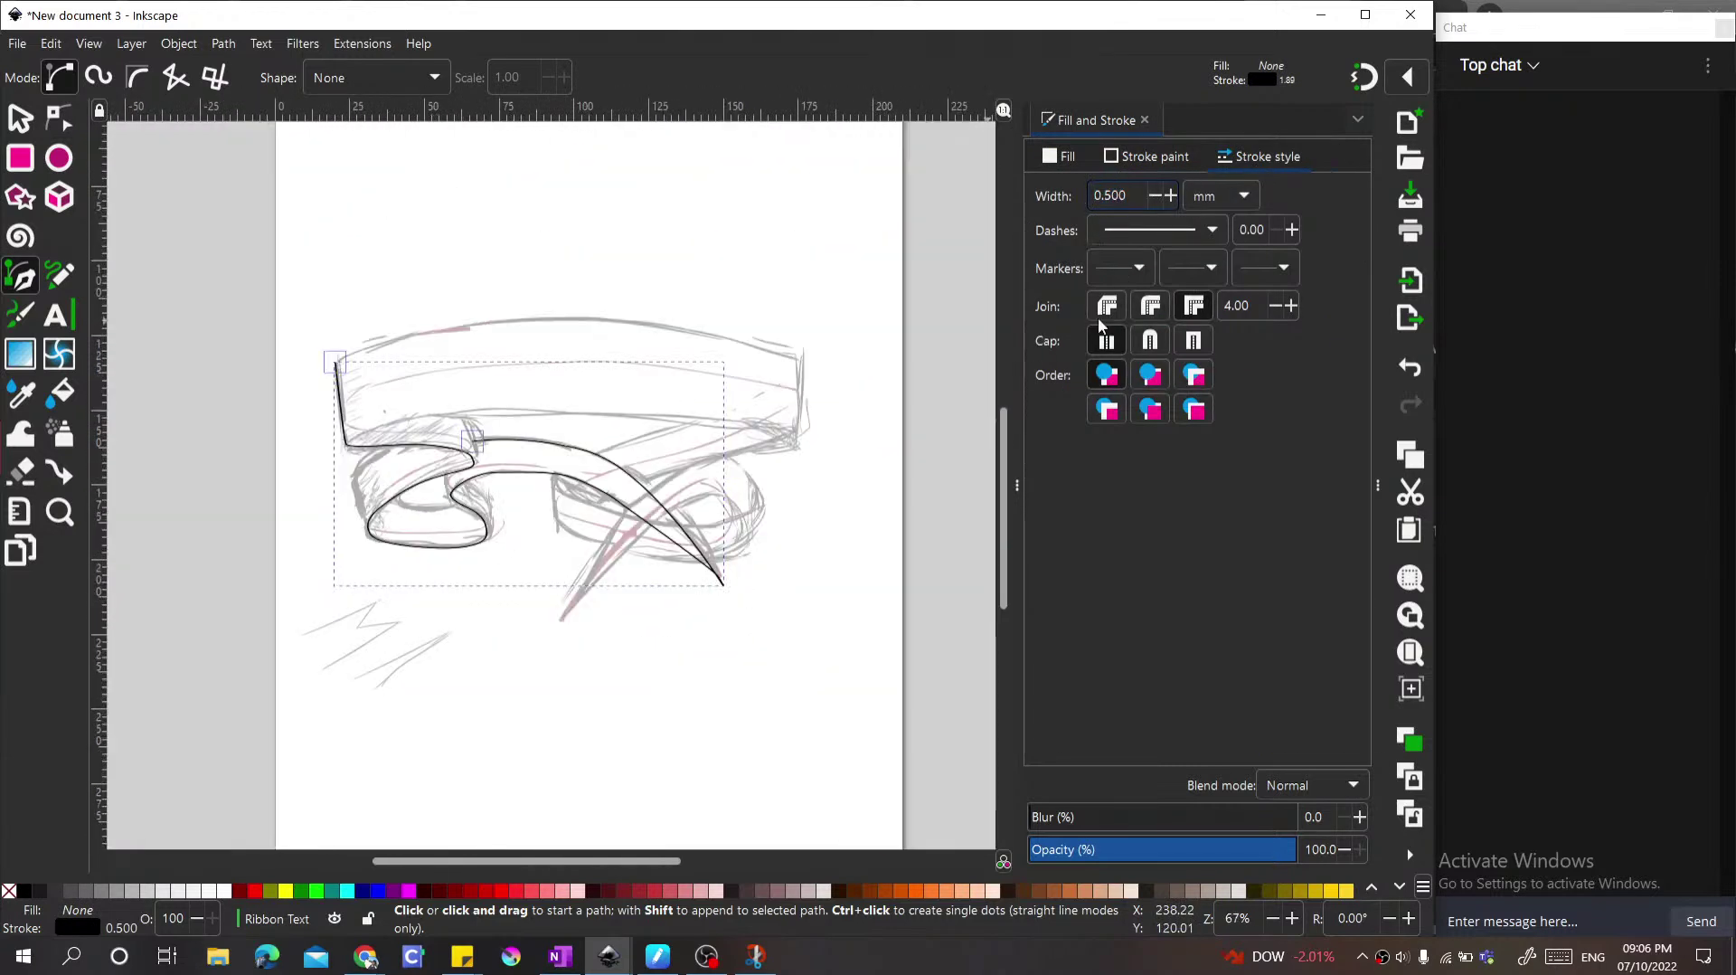
{"action": "scroll", "coordinate": [612, 411], "scroll_direction": "up", "scroll_amount": 1}
{"action": "scroll", "coordinate": [407, 379], "scroll_direction": "down", "scroll_amount": 1}
{"action": "scroll", "coordinate": [348, 346], "scroll_direction": "up", "scroll_amount": 3}
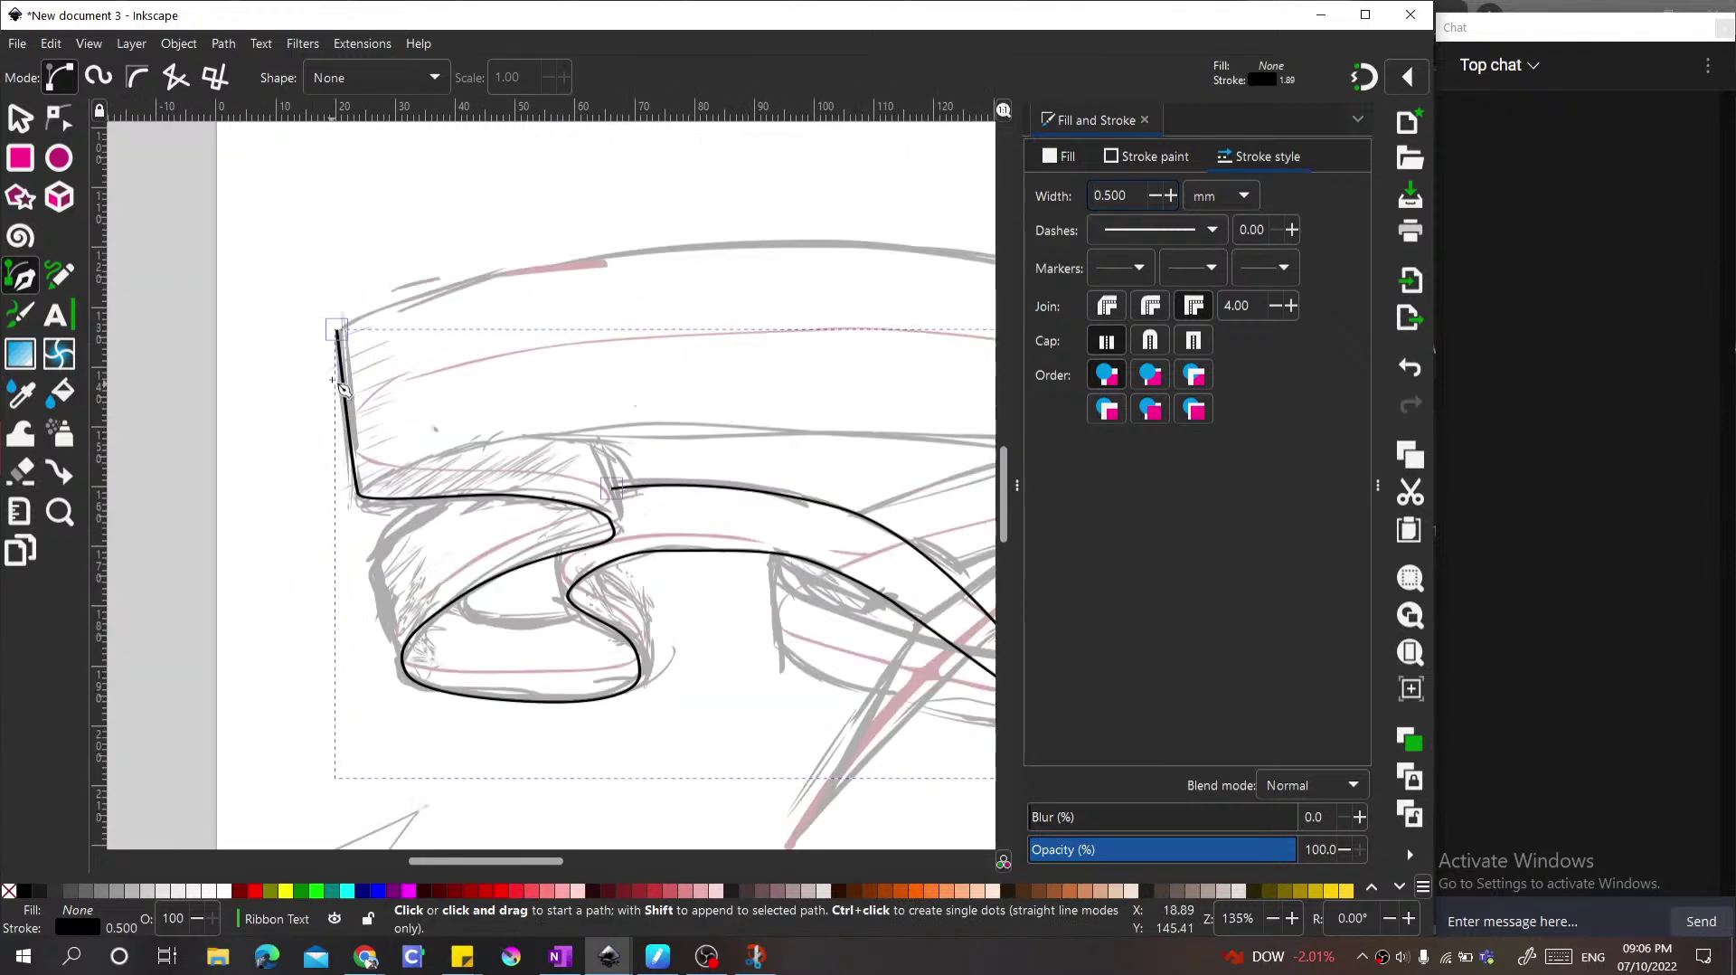
{"action": "left_click", "coordinate": [334, 323]}
{"action": "scroll", "coordinate": [253, 356], "scroll_direction": "down", "scroll_amount": 2}
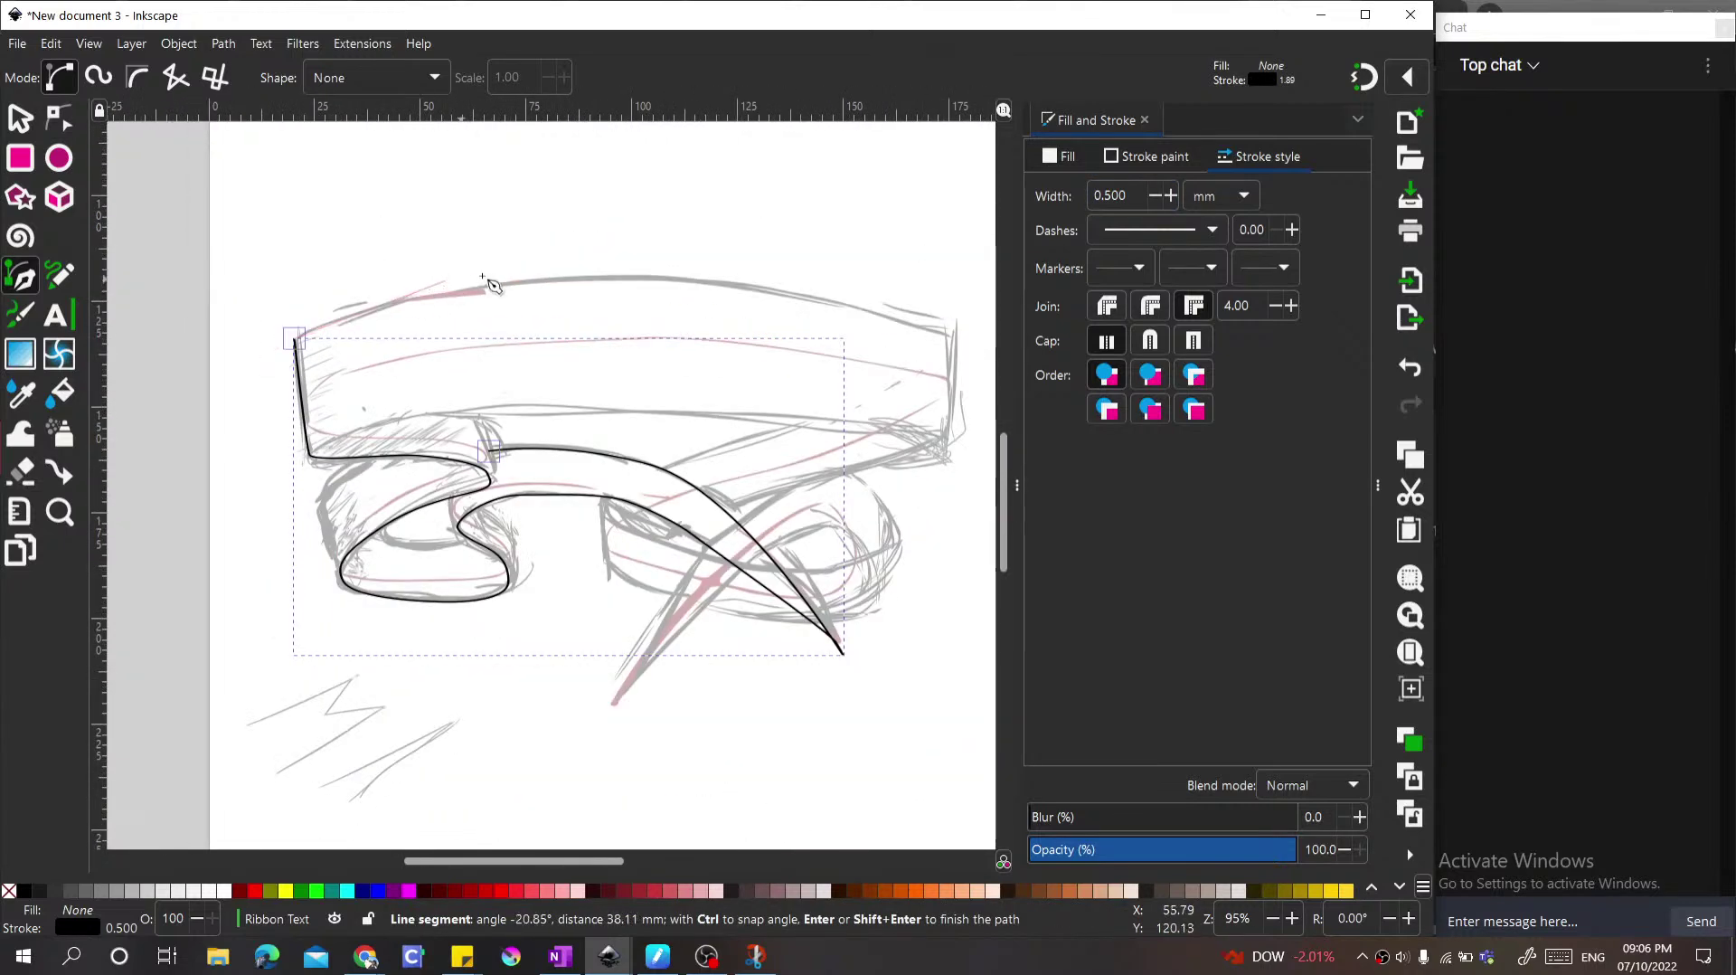
{"action": "left_click_drag", "start_coordinate": [558, 280], "coordinate": [713, 281]}
{"action": "left_click_drag", "start_coordinate": [918, 319], "coordinate": [945, 327]}
{"action": "left_click", "coordinate": [955, 364]}
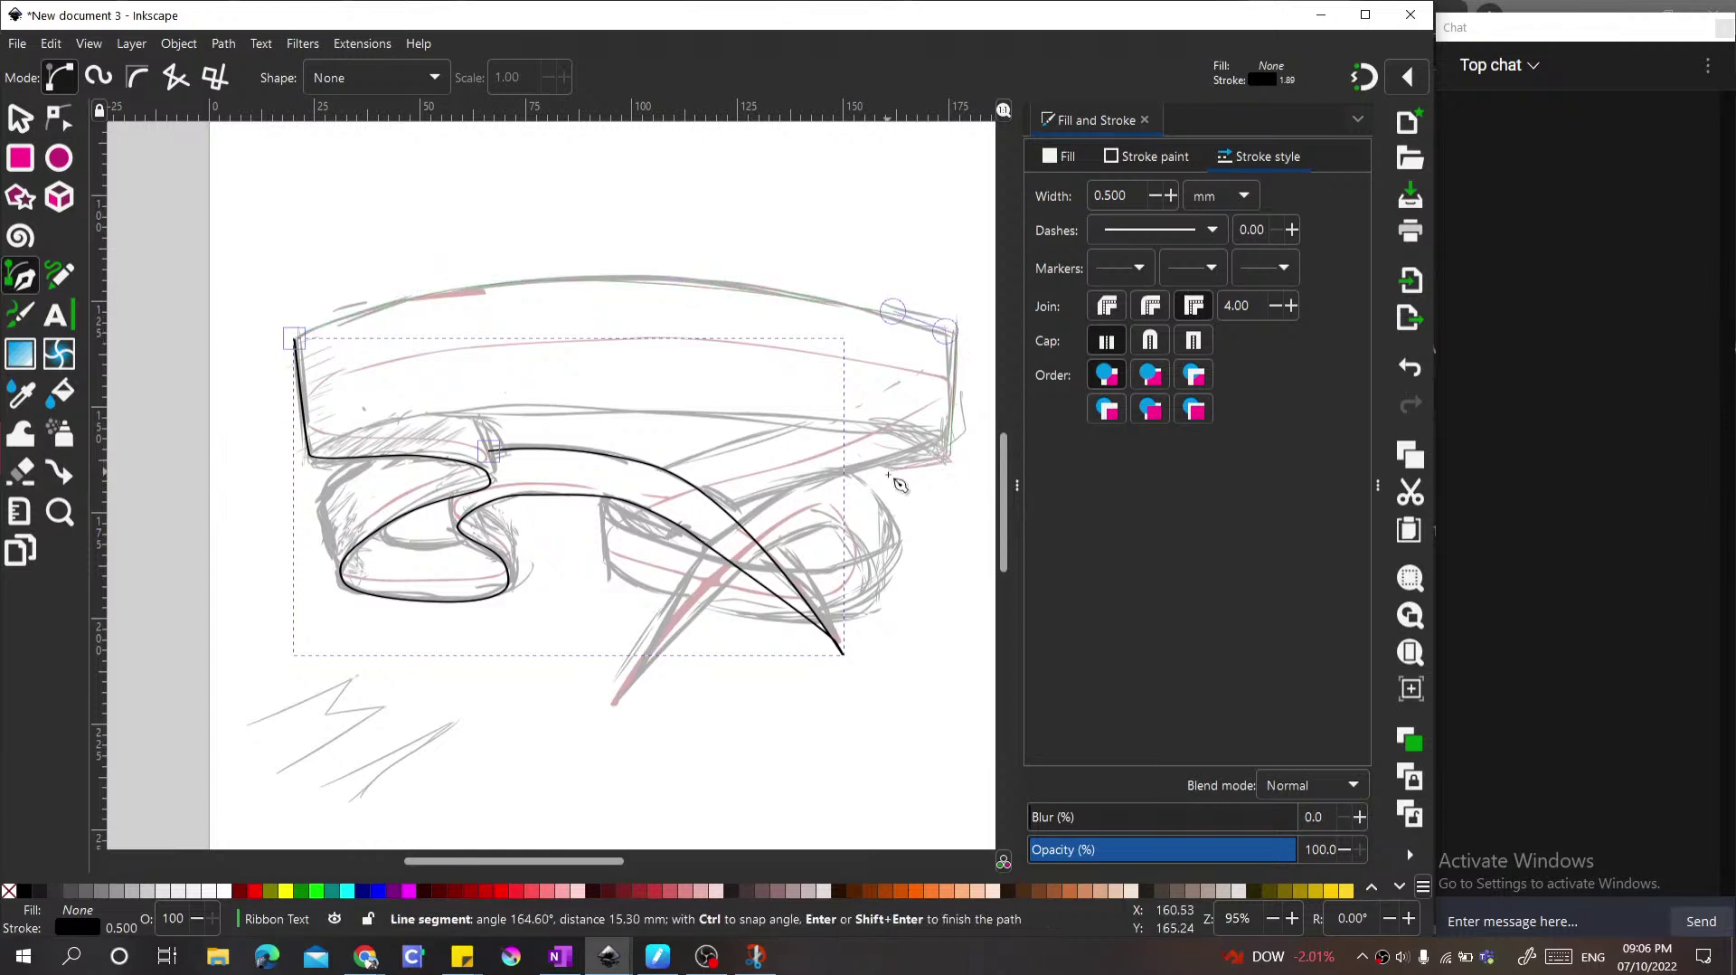
Step: Trace the right fold's lower edge from the banner's lower-right corner back to the trailing ribbon and finish the path
{"action": "scroll", "coordinate": [906, 472], "scroll_direction": "up", "scroll_amount": 1, "text": "ctrl"}
{"action": "left_click_drag", "start_coordinate": [802, 464], "coordinate": [761, 473]}
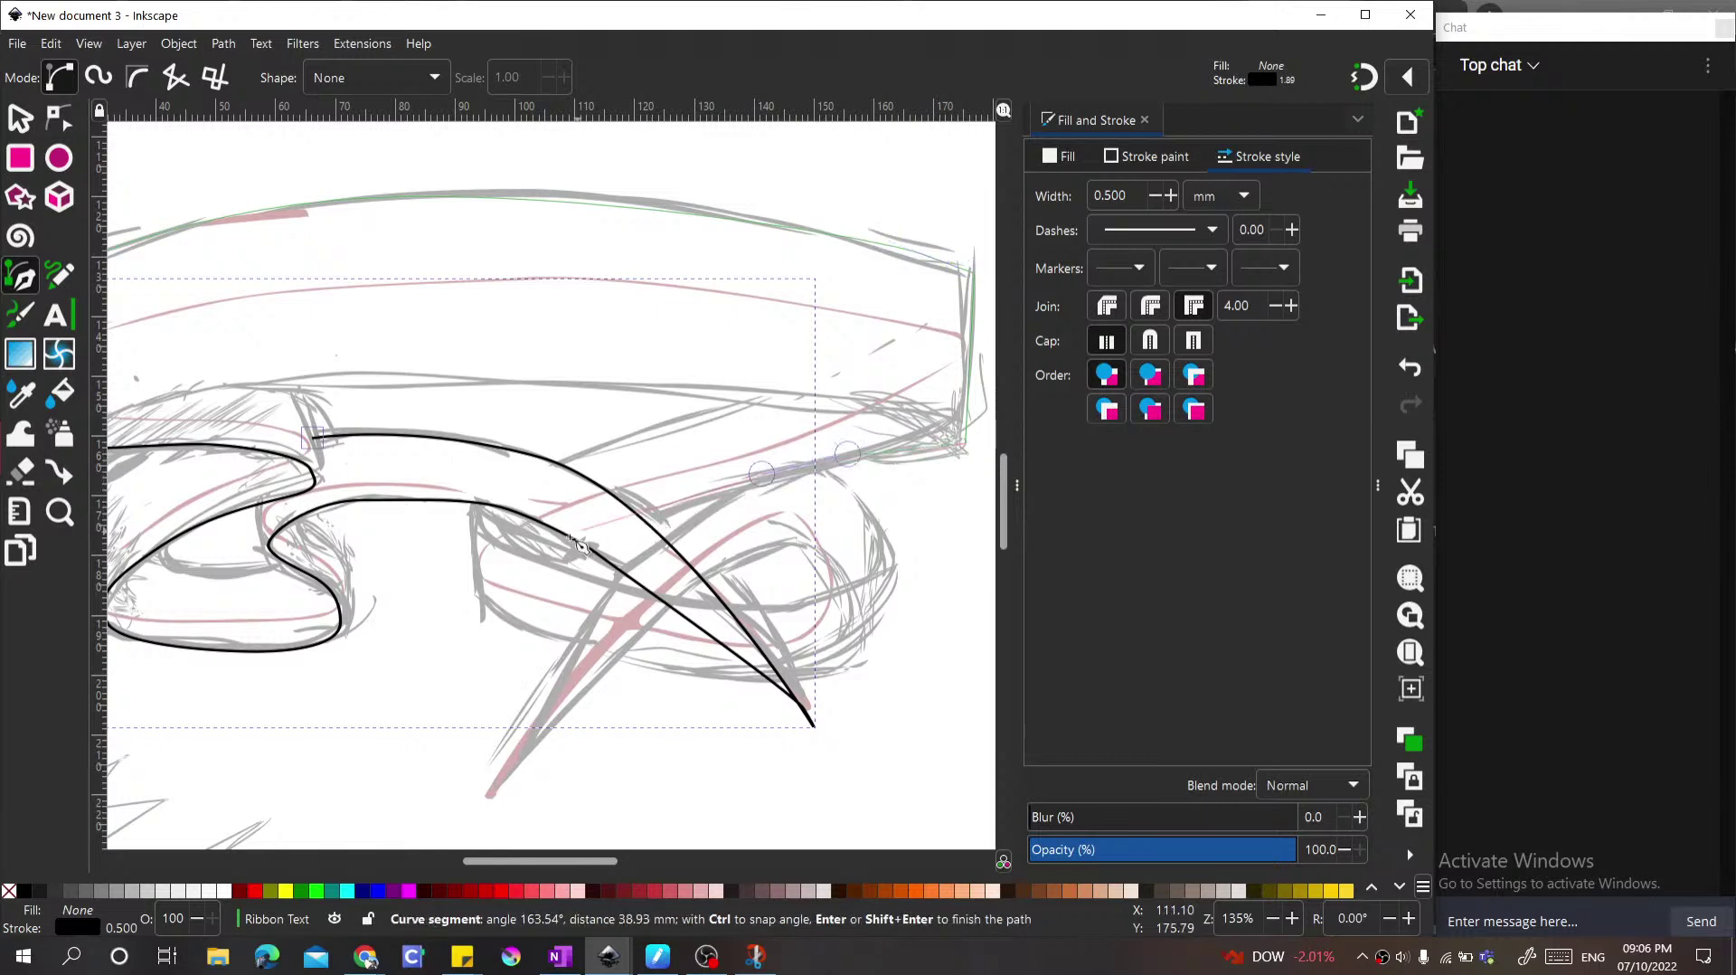
{"action": "left_click", "coordinate": [642, 517]}
{"action": "scroll", "coordinate": [648, 525], "scroll_direction": "down", "scroll_amount": 1, "text": "ctrl"}
{"action": "scroll", "coordinate": [258, 472], "scroll_direction": "up", "scroll_amount": 1, "text": "ctrl"}
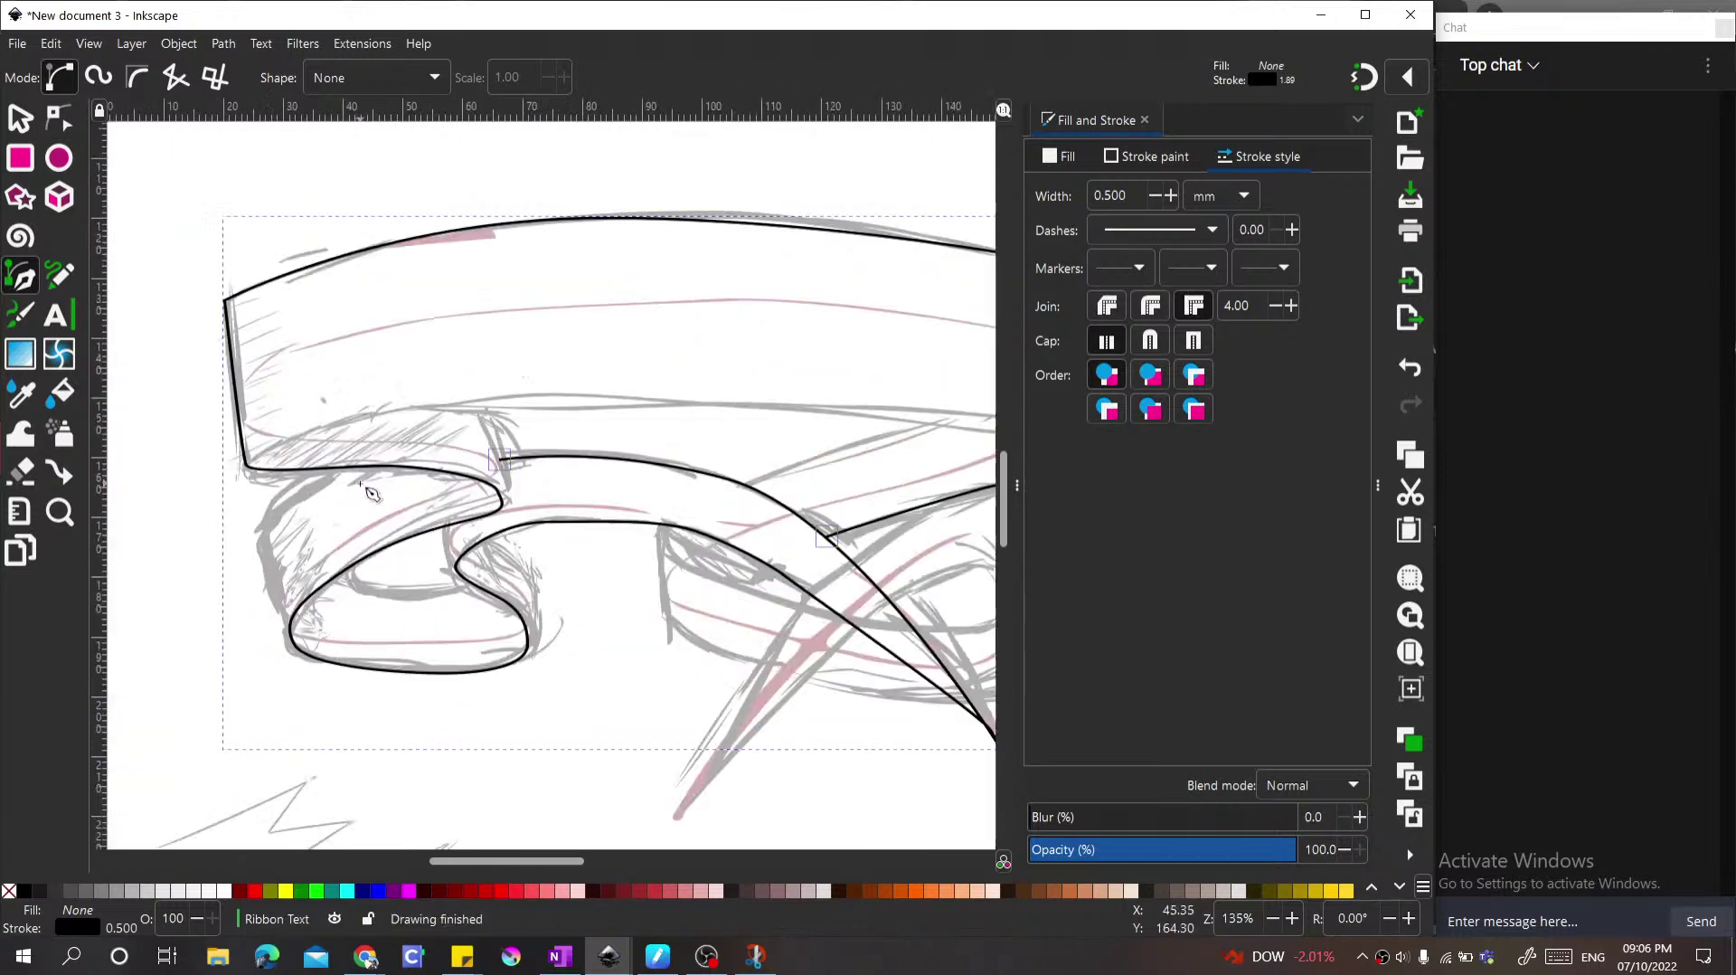
Step: Draw the front band's curved lower edge as a separate path from its lower-left corner to its lower-right corner
{"action": "left_click", "coordinate": [258, 472]}
{"action": "left_click_drag", "start_coordinate": [333, 442], "coordinate": [443, 411]}
{"action": "mouse_move", "coordinate": [685, 395]}
{"action": "left_mouse_down"}
{"action": "mouse_move", "coordinate": [584, 381]}
{"action": "mouse_move", "coordinate": [670, 418]}
{"action": "left_mouse_up"}
{"action": "key", "text": "space"}
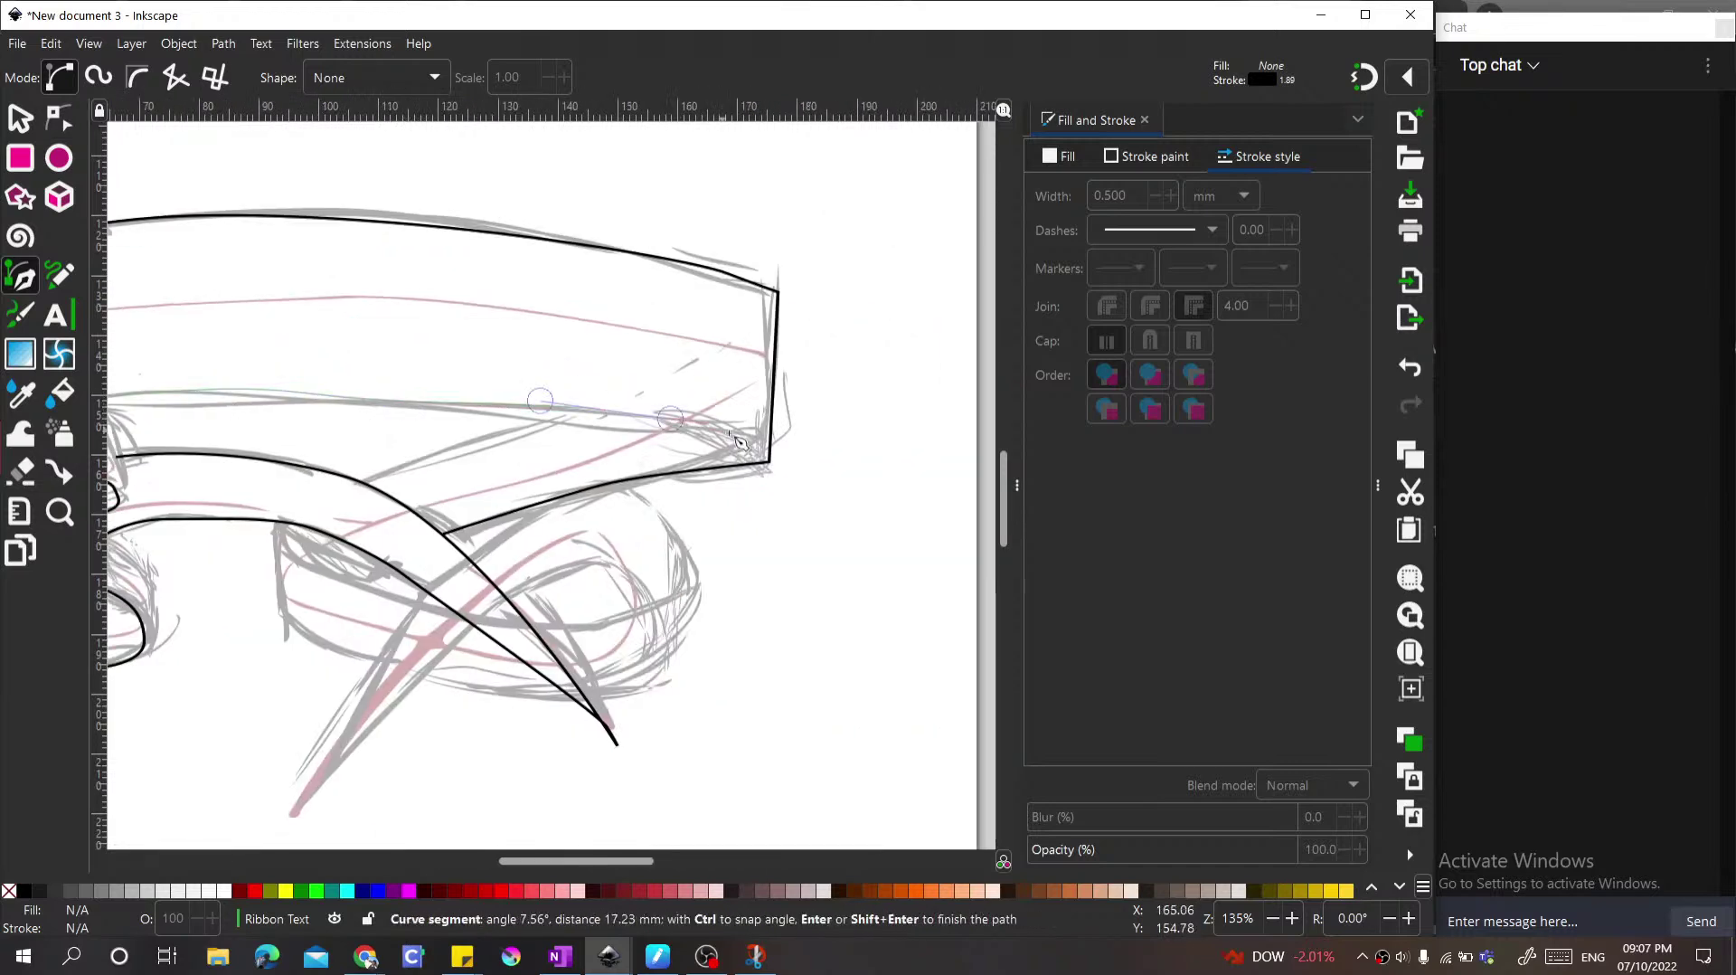
{"action": "key", "text": "Return"}
{"action": "scroll", "coordinate": [803, 459], "scroll_direction": "down", "scroll_amount": 2}
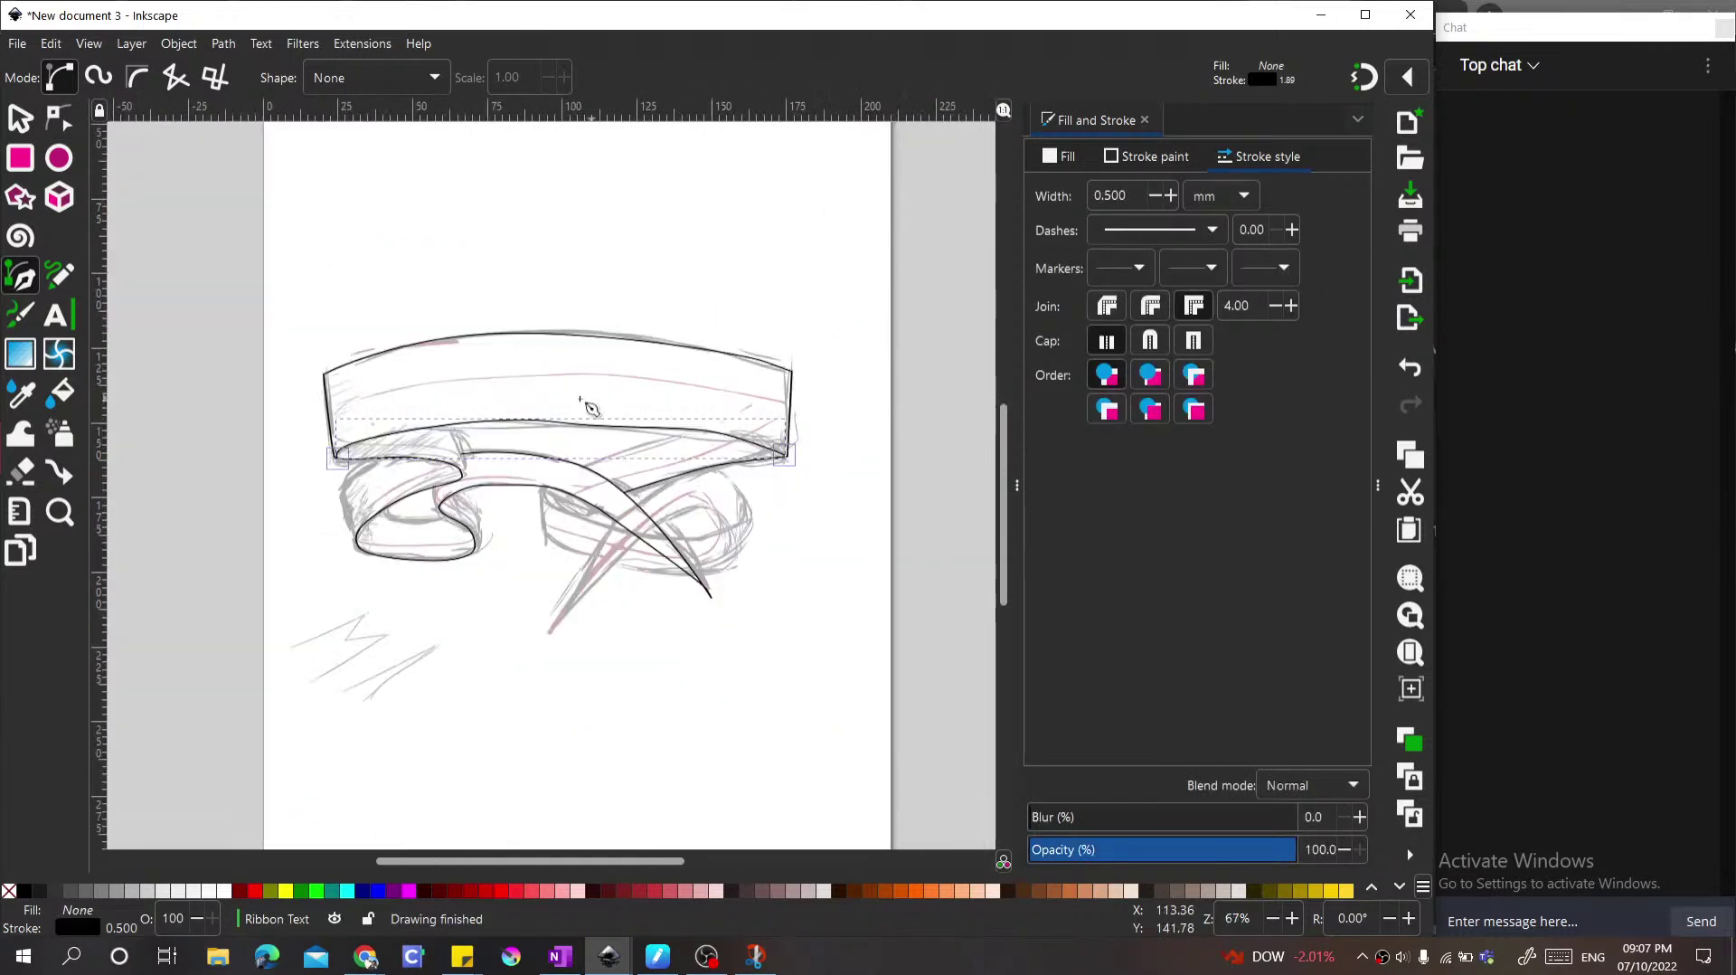
Step: Smooth the front band's lower edge by nudging its middle node slightly upward, then deselect the path
{"action": "scroll", "coordinate": [609, 430], "scroll_direction": "up", "scroll_amount": 2}
{"action": "key", "text": "s"}
{"action": "key", "text": "n"}
{"action": "left_click_drag", "start_coordinate": [527, 423], "coordinate": [611, 427]}
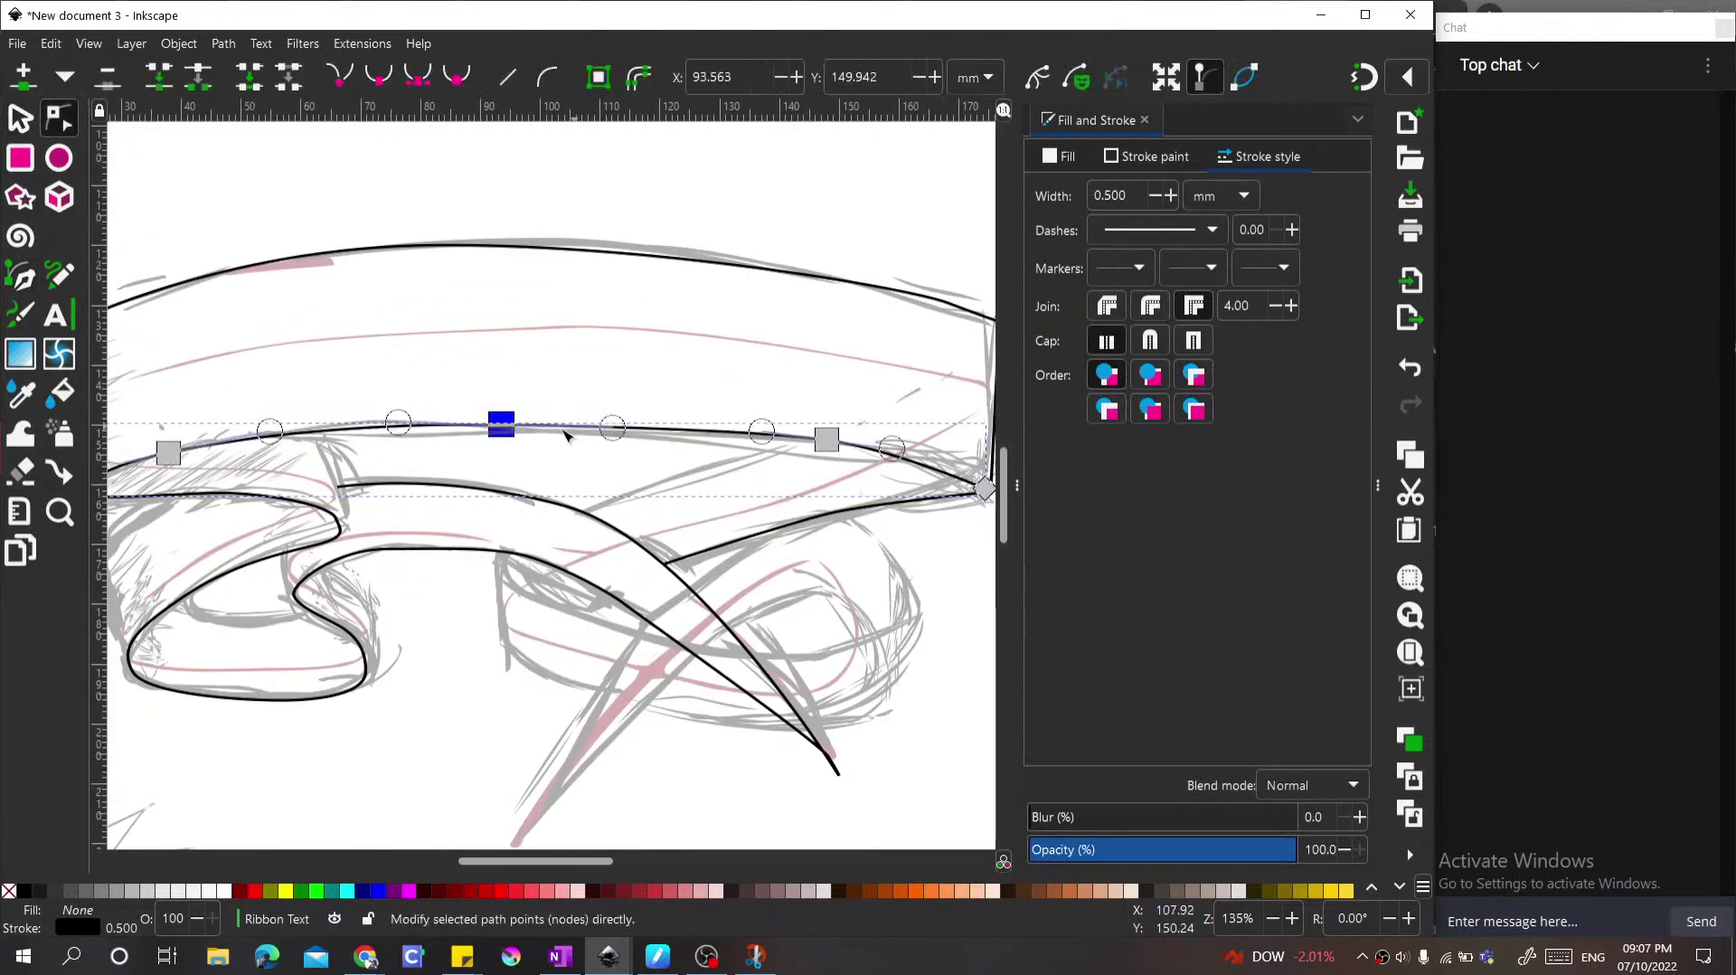
{"action": "mouse_move", "coordinate": [500, 425]}
{"action": "left_mouse_down"}
{"action": "mouse_move", "coordinate": [516, 415]}
{"action": "mouse_move", "coordinate": [502, 425]}
{"action": "left_mouse_up"}
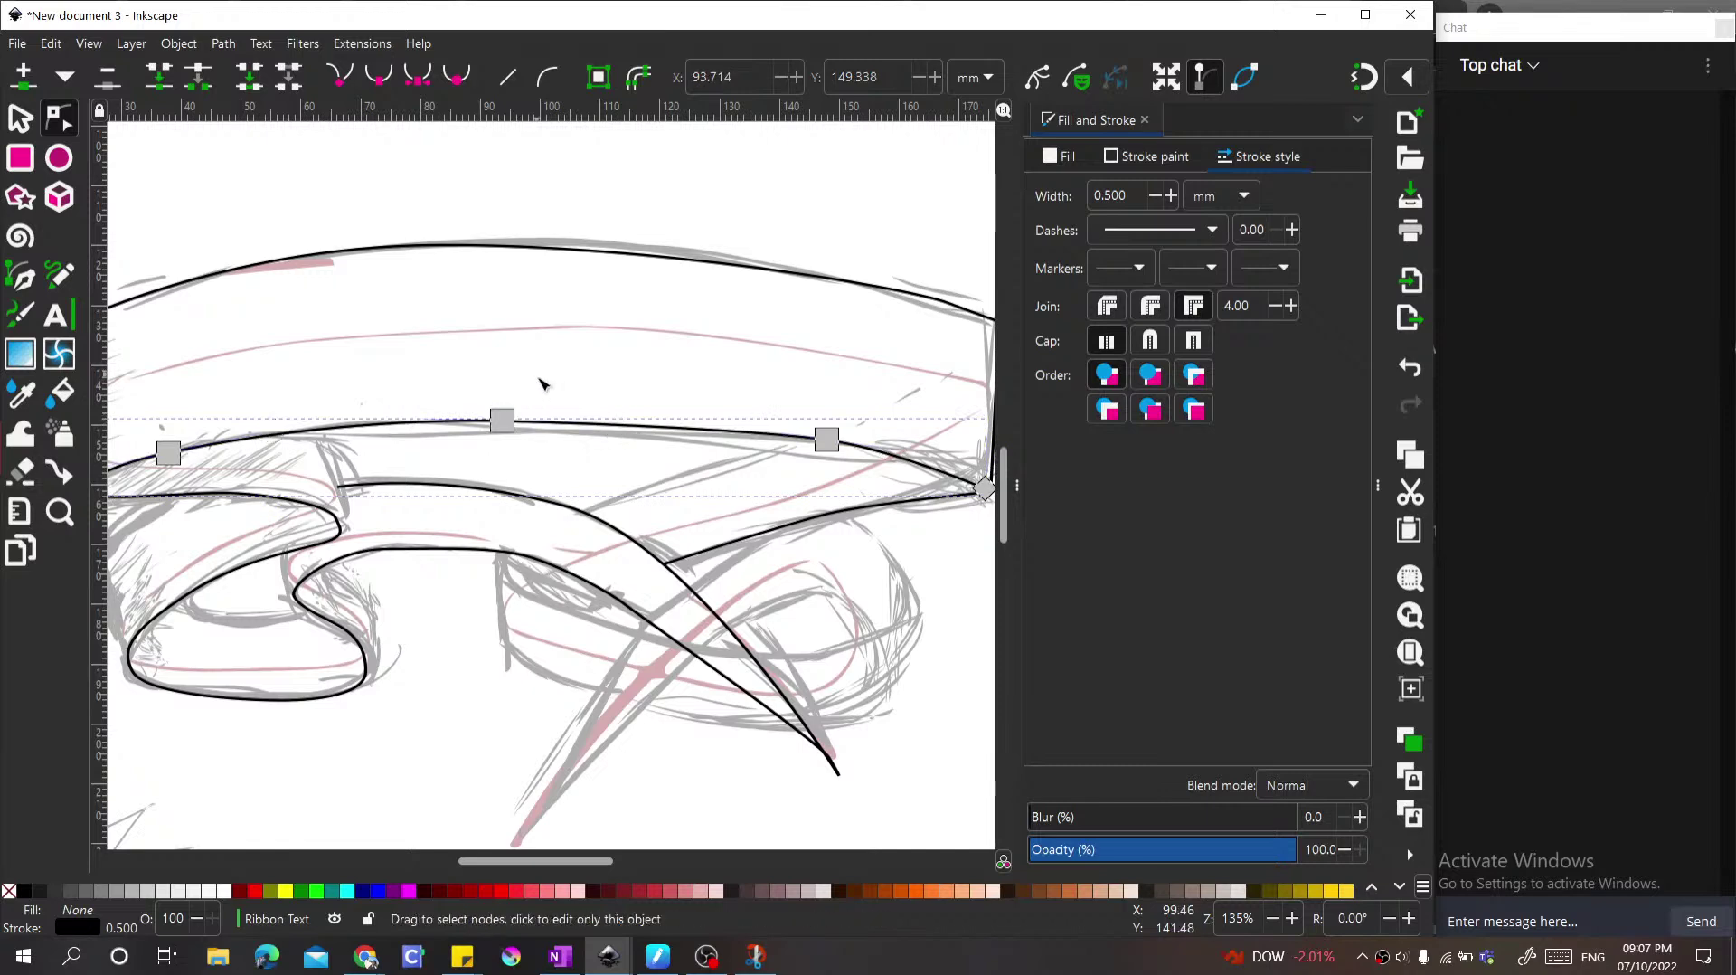
{"action": "key", "text": "5"}
{"action": "key", "text": "s"}
{"action": "left_click", "coordinate": [653, 258]}
Step: Examine the traced ribbon outline against the faded sketch for edges still missing
{"action": "scroll", "coordinate": [600, 395], "scroll_direction": "up", "scroll_amount": 2}
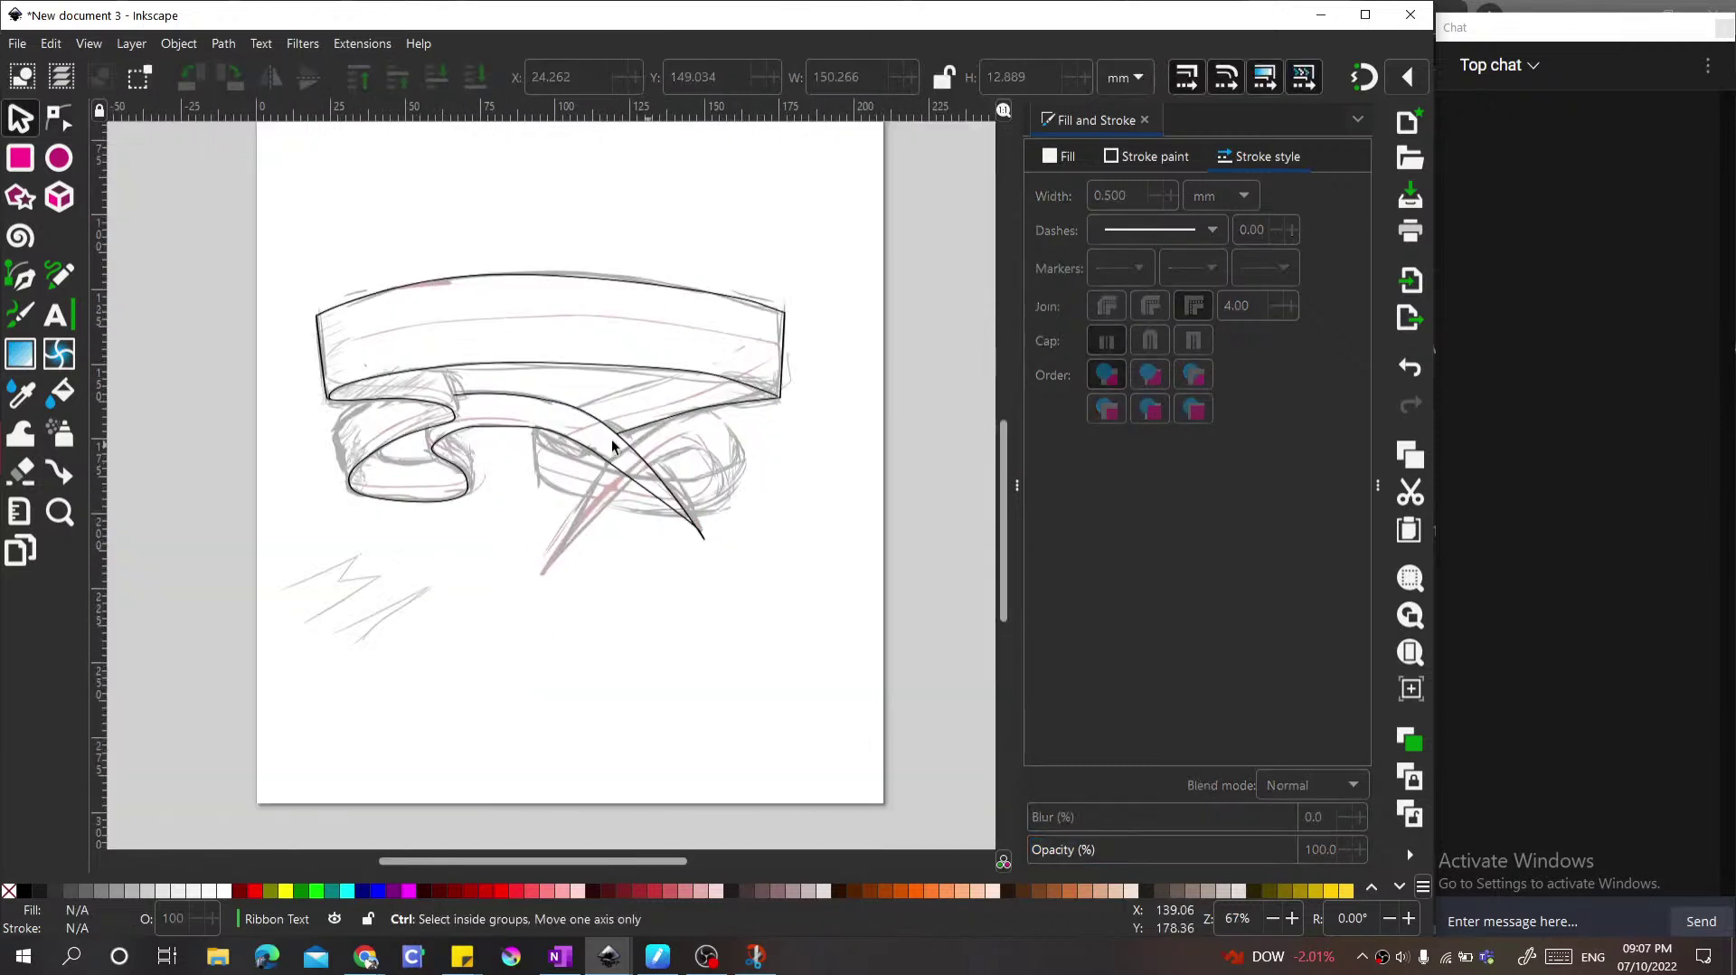
{"action": "scroll", "coordinate": [569, 398], "scroll_direction": "up", "scroll_amount": 1}
{"action": "scroll", "coordinate": [541, 360], "scroll_direction": "down", "scroll_amount": 2}
{"action": "scroll", "coordinate": [653, 421], "scroll_direction": "up", "scroll_amount": 2}
{"action": "scroll", "coordinate": [684, 542], "scroll_direction": "up", "scroll_amount": 1}
{"action": "scroll", "coordinate": [542, 470], "scroll_direction": "down", "scroll_amount": 3}
{"action": "scroll", "coordinate": [479, 416], "scroll_direction": "up", "scroll_amount": 1}
{"action": "scroll", "coordinate": [271, 407], "scroll_direction": "down", "scroll_amount": 1}
Step: Draw the outer back edge of the left fold as a curved path from the upper fold down to the lower loop
{"action": "scroll", "coordinate": [244, 403], "scroll_direction": "up", "scroll_amount": 4}
{"action": "scroll", "coordinate": [271, 412], "scroll_direction": "up", "scroll_amount": 1}
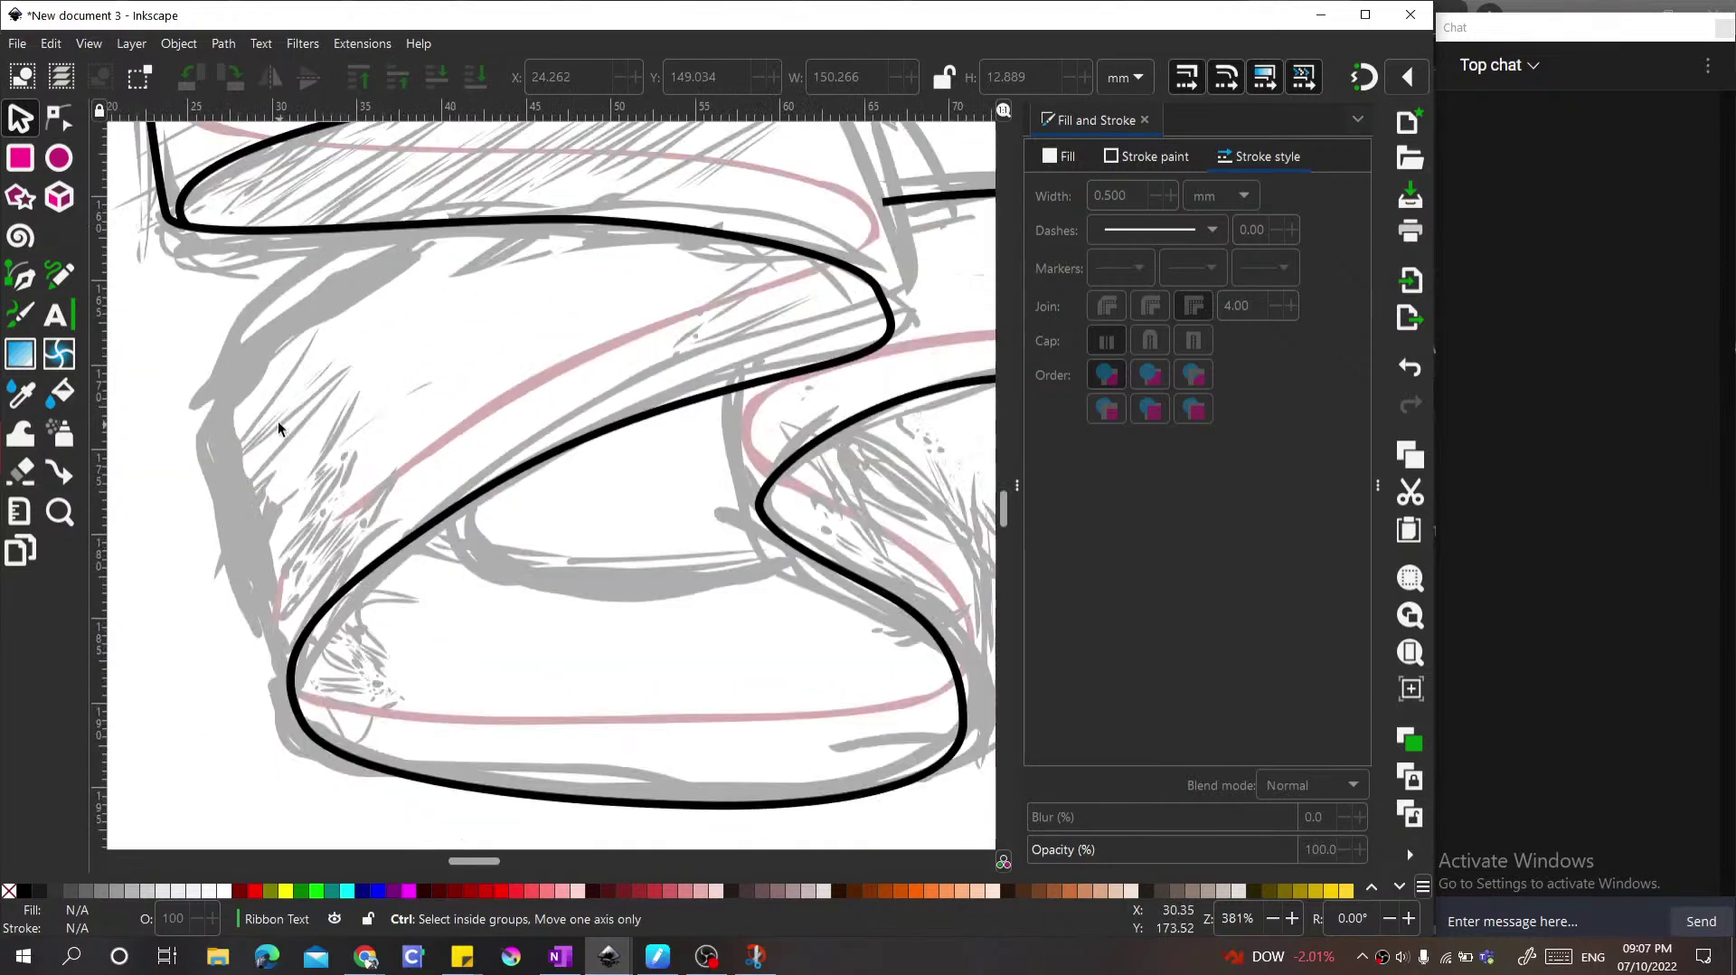
{"action": "scroll", "coordinate": [257, 360], "scroll_direction": "down", "scroll_amount": 1}
{"action": "key", "text": "b"}
{"action": "left_click", "coordinate": [387, 281]}
{"action": "left_click_drag", "start_coordinate": [251, 380], "coordinate": [219, 448]}
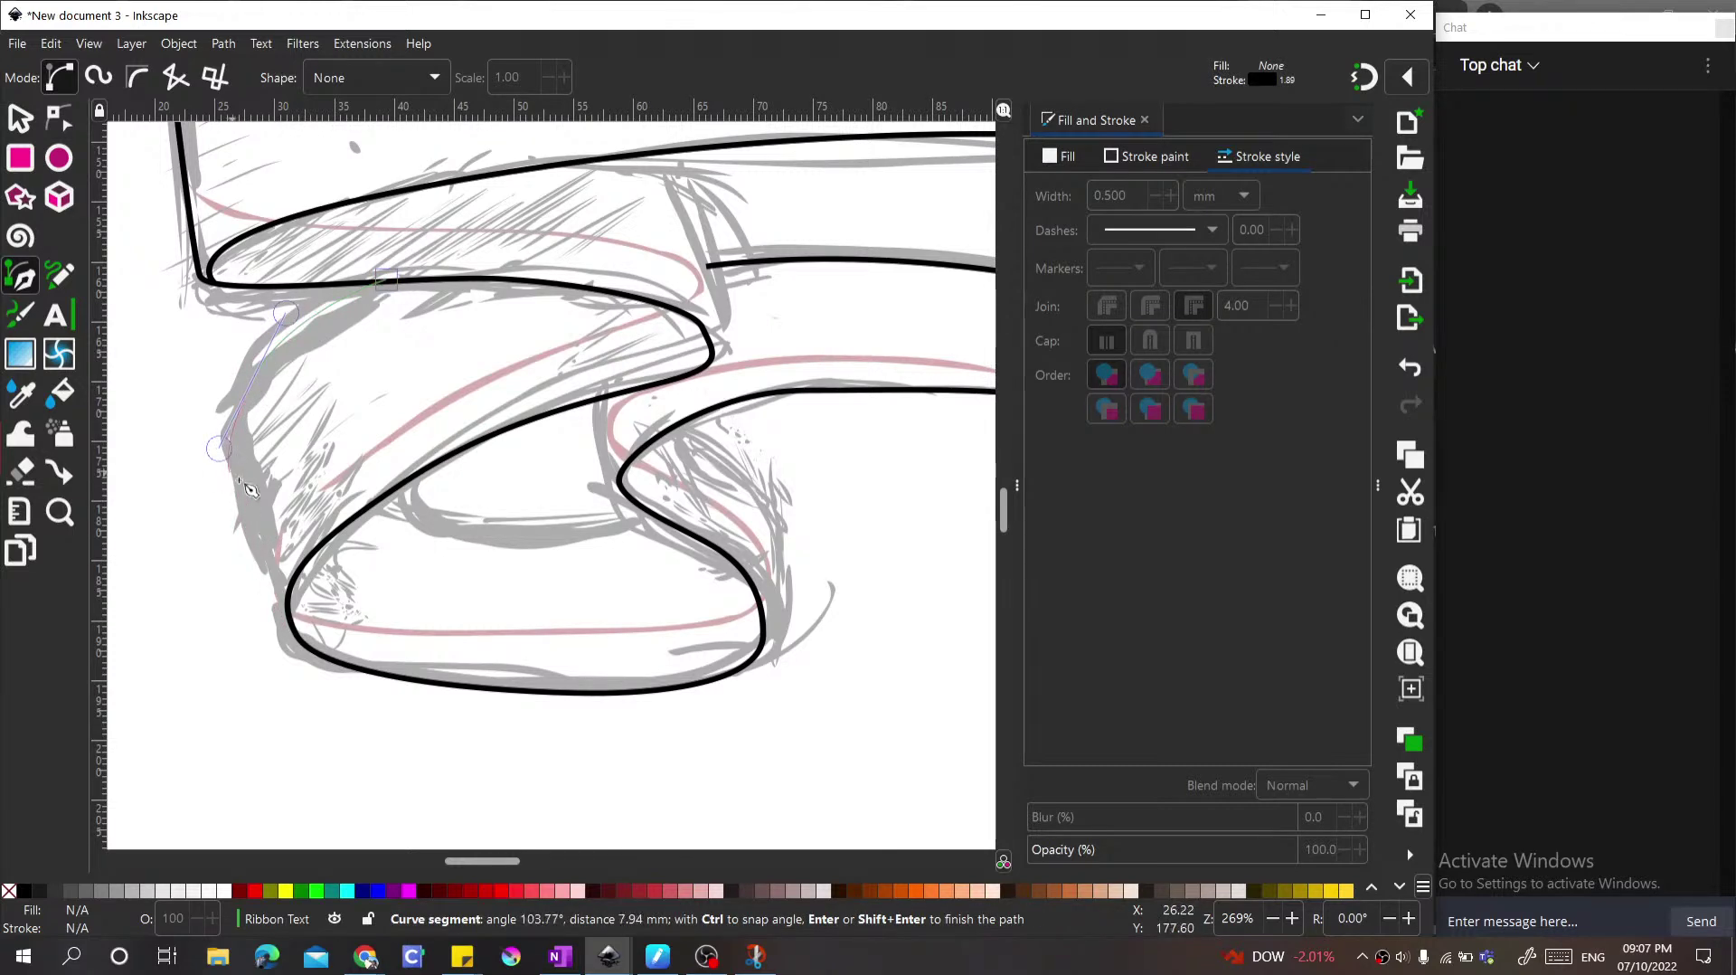
{"action": "left_click_drag", "start_coordinate": [243, 492], "coordinate": [250, 518]}
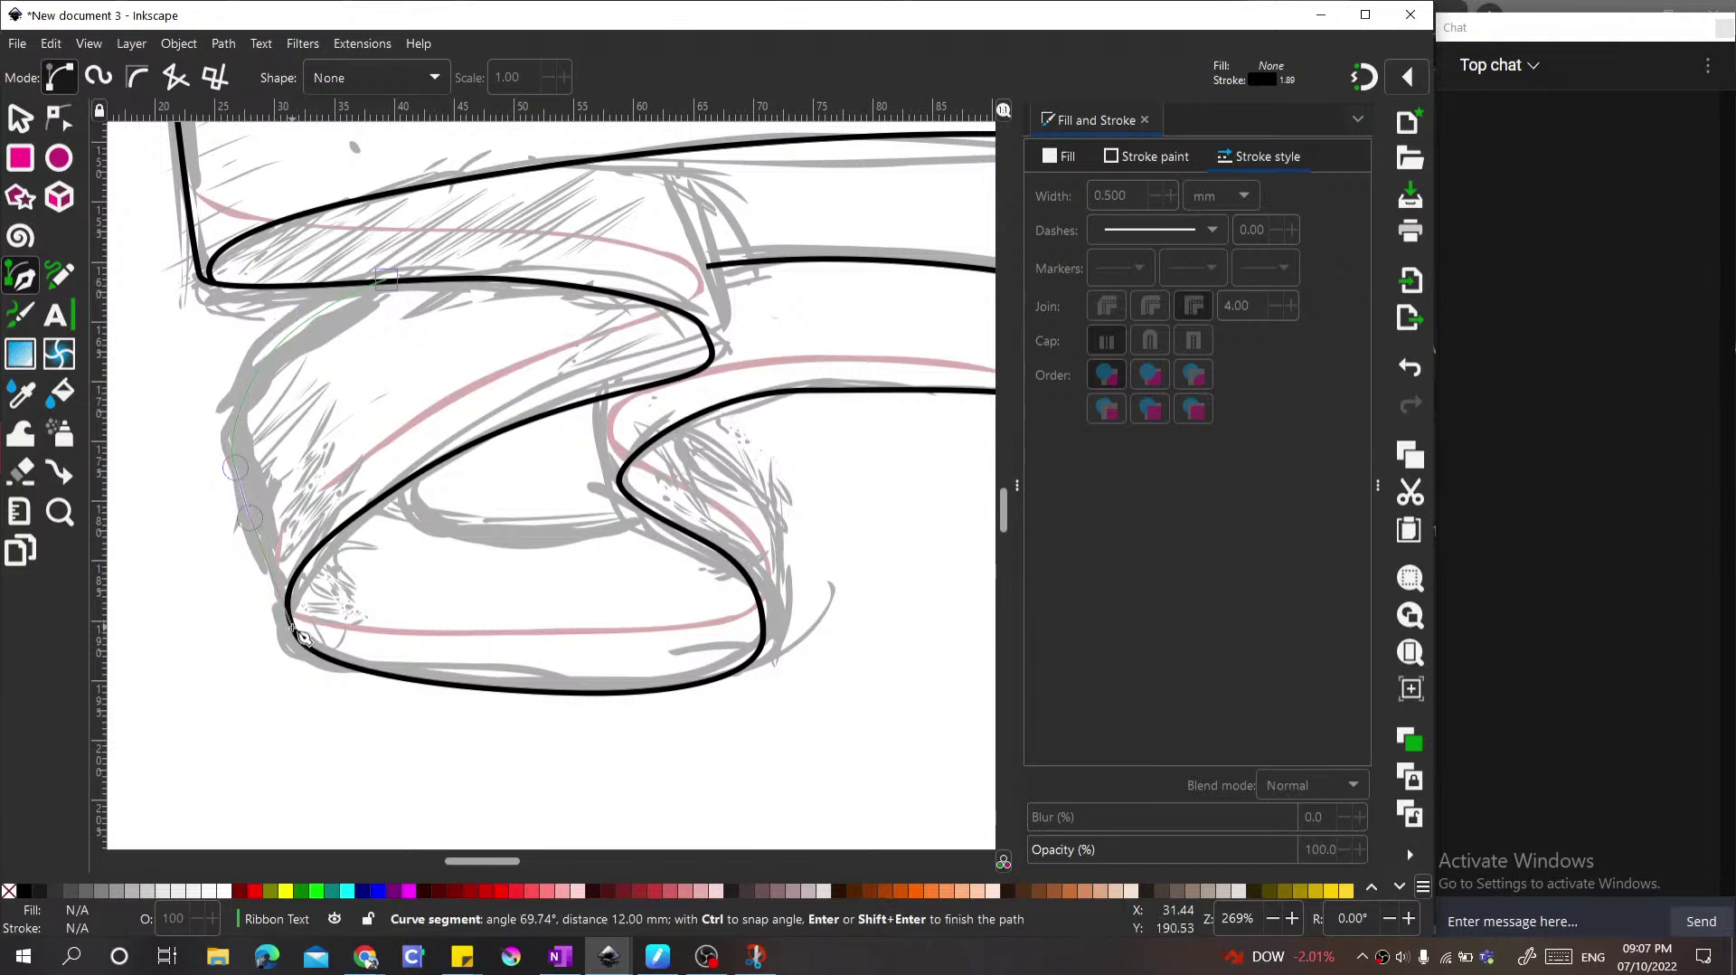
{"action": "key", "text": "Return"}
{"action": "scroll", "coordinate": [301, 638], "scroll_direction": "down", "scroll_amount": 3}
{"action": "scroll", "coordinate": [301, 500], "scroll_direction": "up", "scroll_amount": 3}
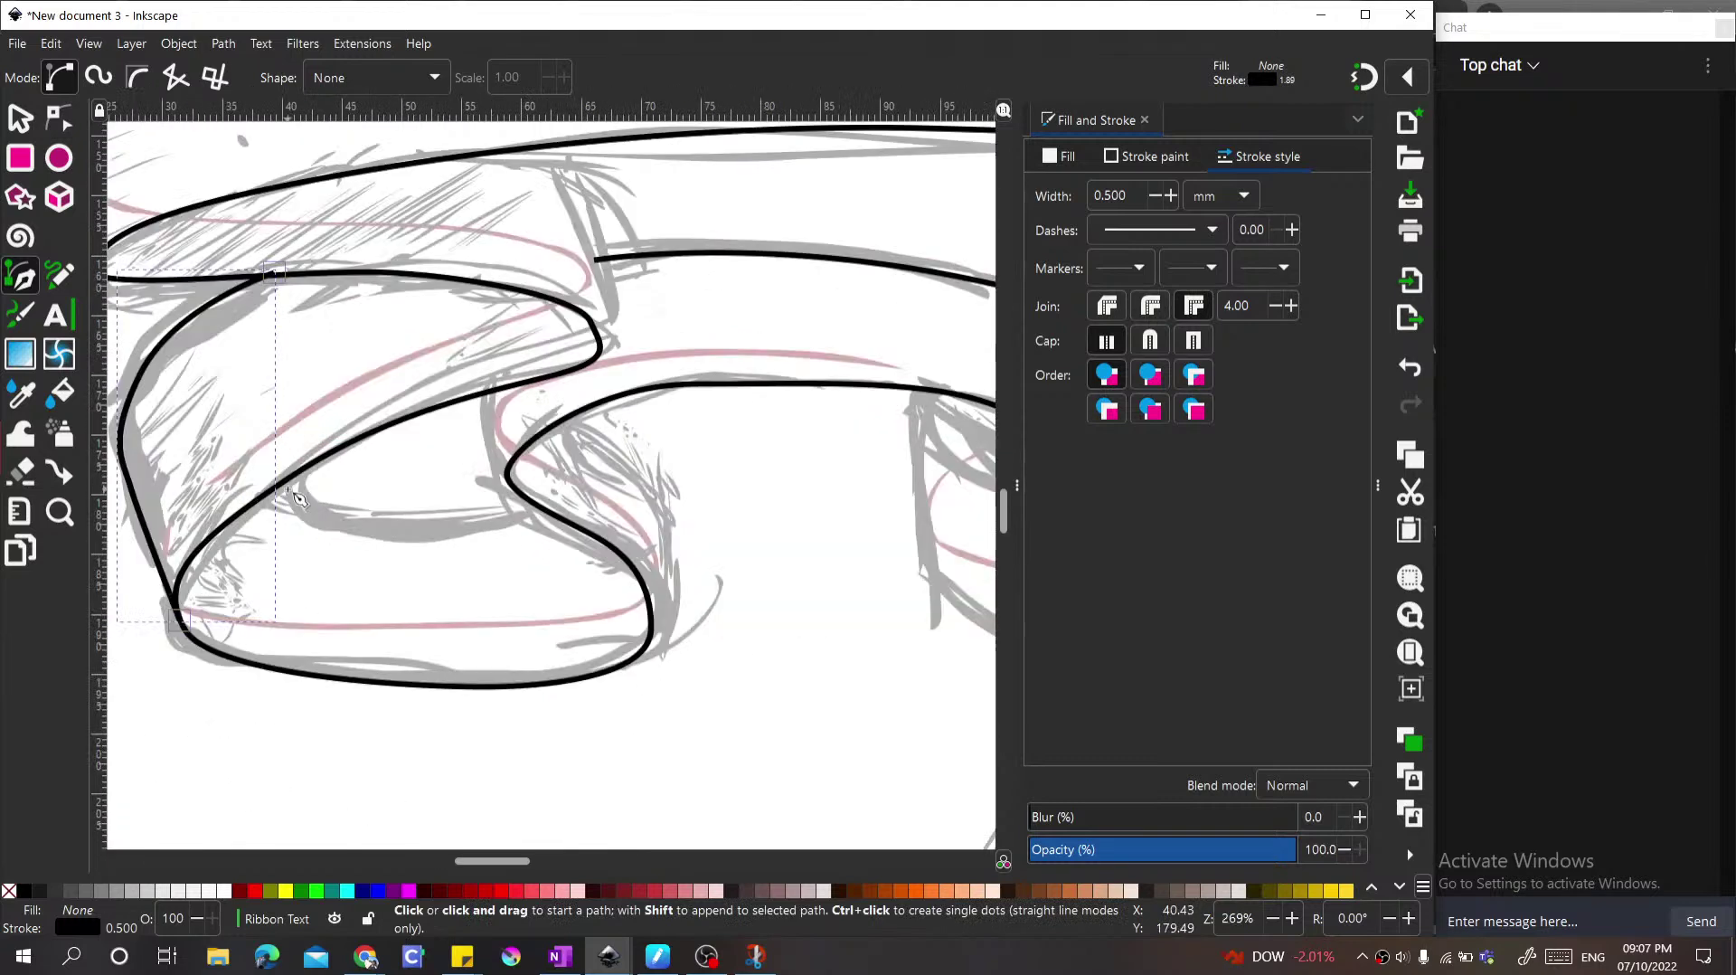
Step: Draw the lower inner edge of the left loop's opening as a curved path between the fold's lower edge and the curl at its right
{"action": "scroll", "coordinate": [299, 498], "scroll_direction": "up", "scroll_amount": 2}
{"action": "left_click", "coordinate": [276, 480]}
{"action": "left_click_drag", "start_coordinate": [438, 563], "coordinate": [583, 589]}
{"action": "left_click_drag", "start_coordinate": [696, 569], "coordinate": [719, 566]}
{"action": "key", "text": "Return"}
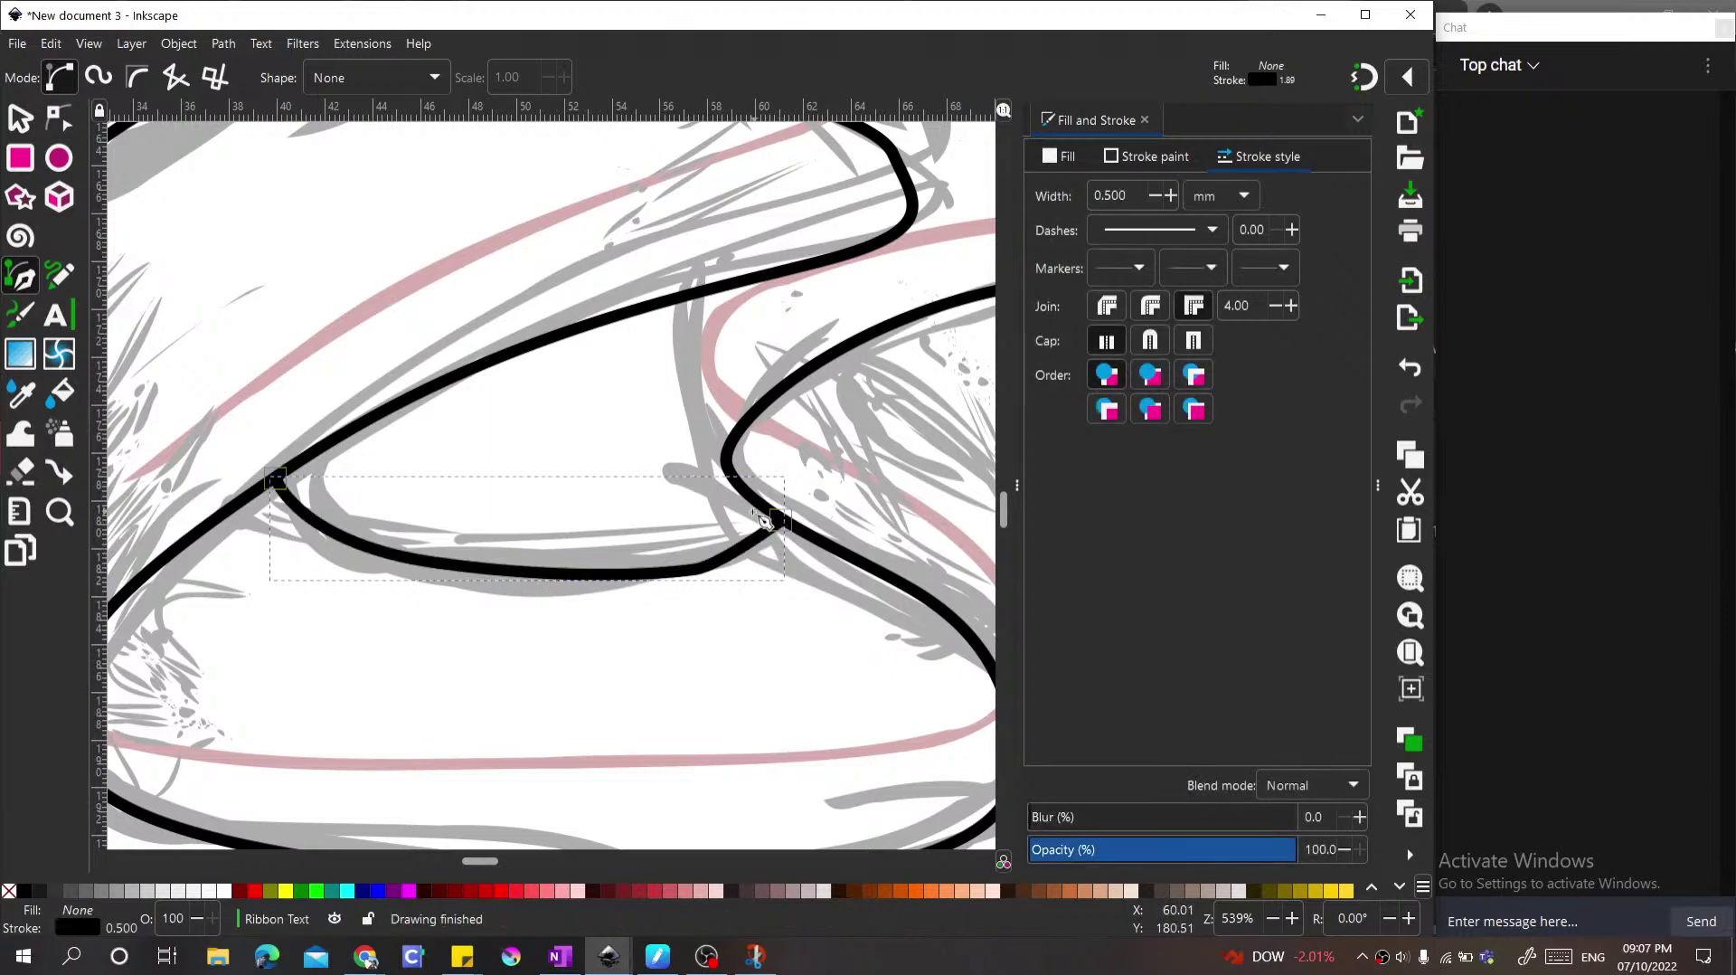
Step: Draw the left loop's right back edge as a curved path from the tail's lower edge down to the loop's right side
{"action": "scroll", "coordinate": [439, 467], "scroll_direction": "down", "scroll_amount": 6}
{"action": "scroll", "coordinate": [440, 467], "scroll_direction": "up", "scroll_amount": 5}
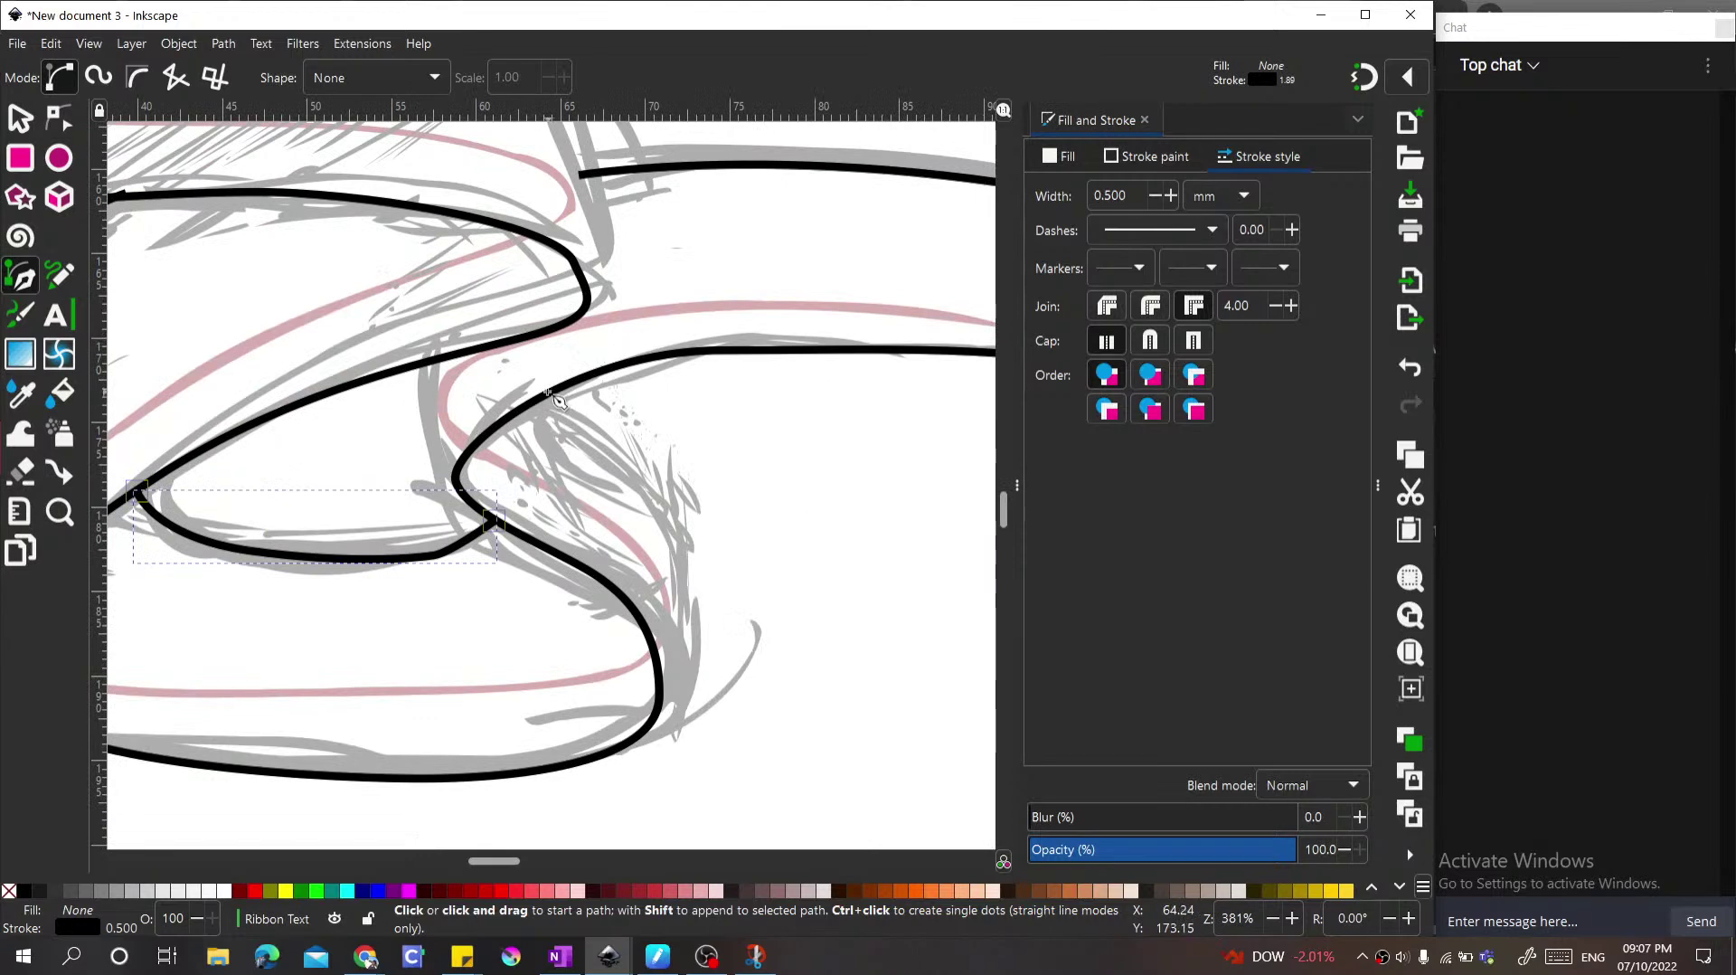
{"action": "left_click", "coordinate": [566, 384]}
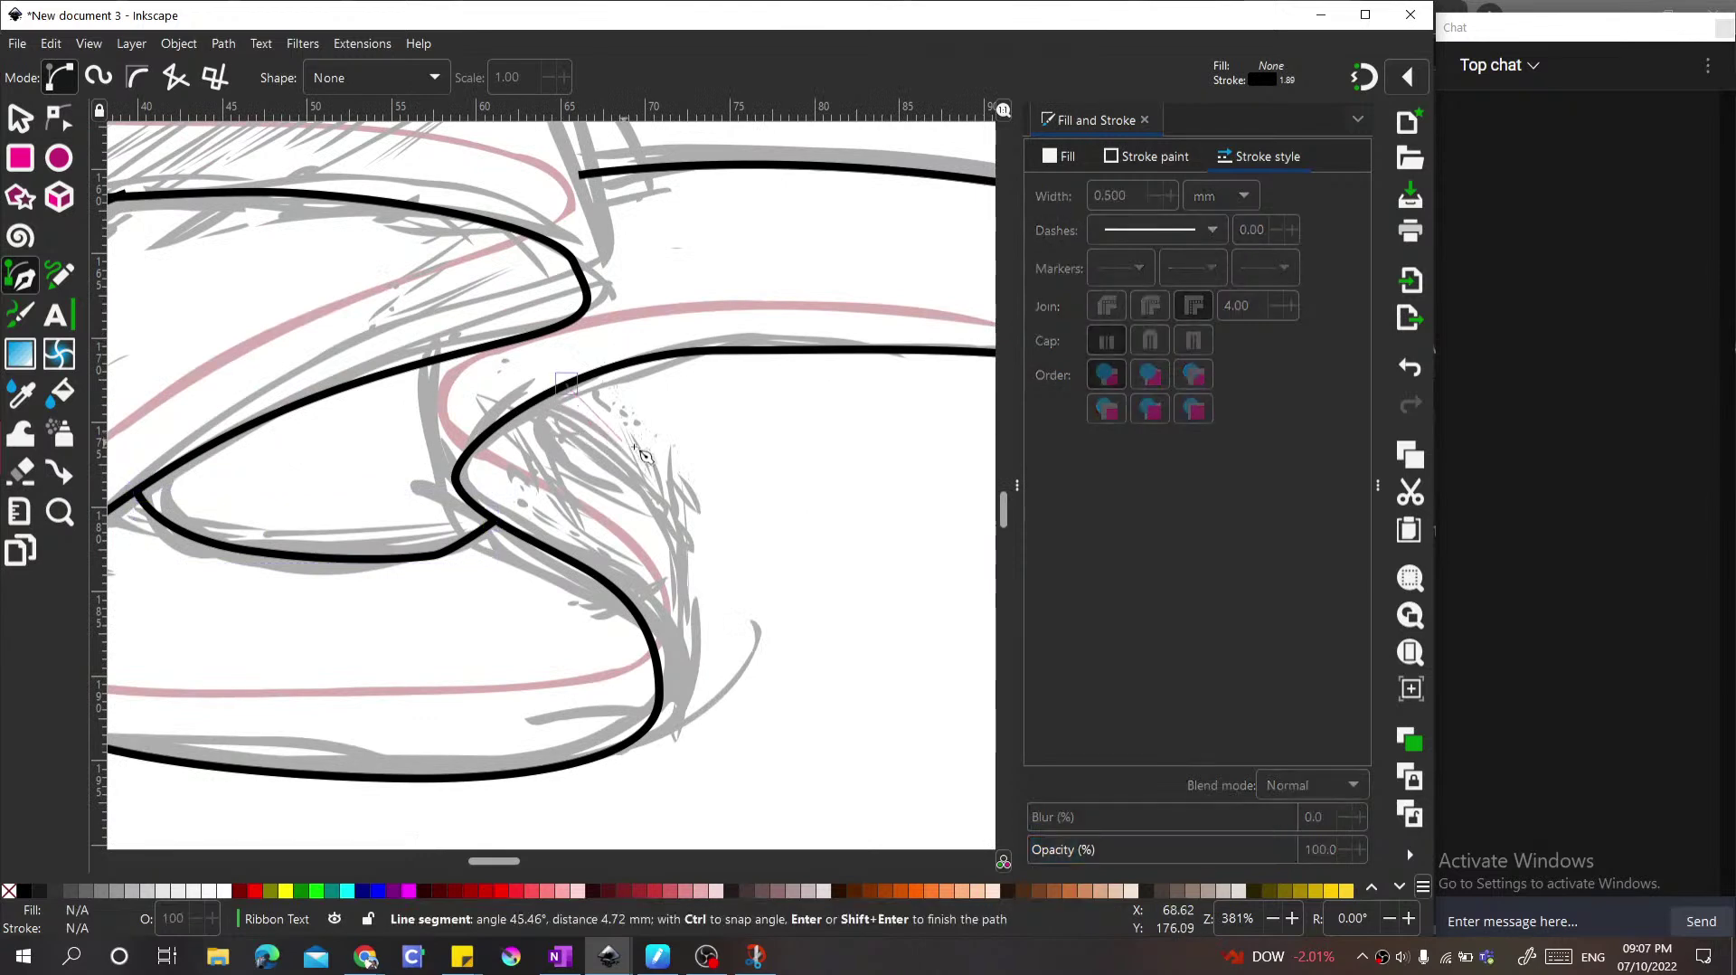
{"action": "left_click", "coordinate": [674, 507]}
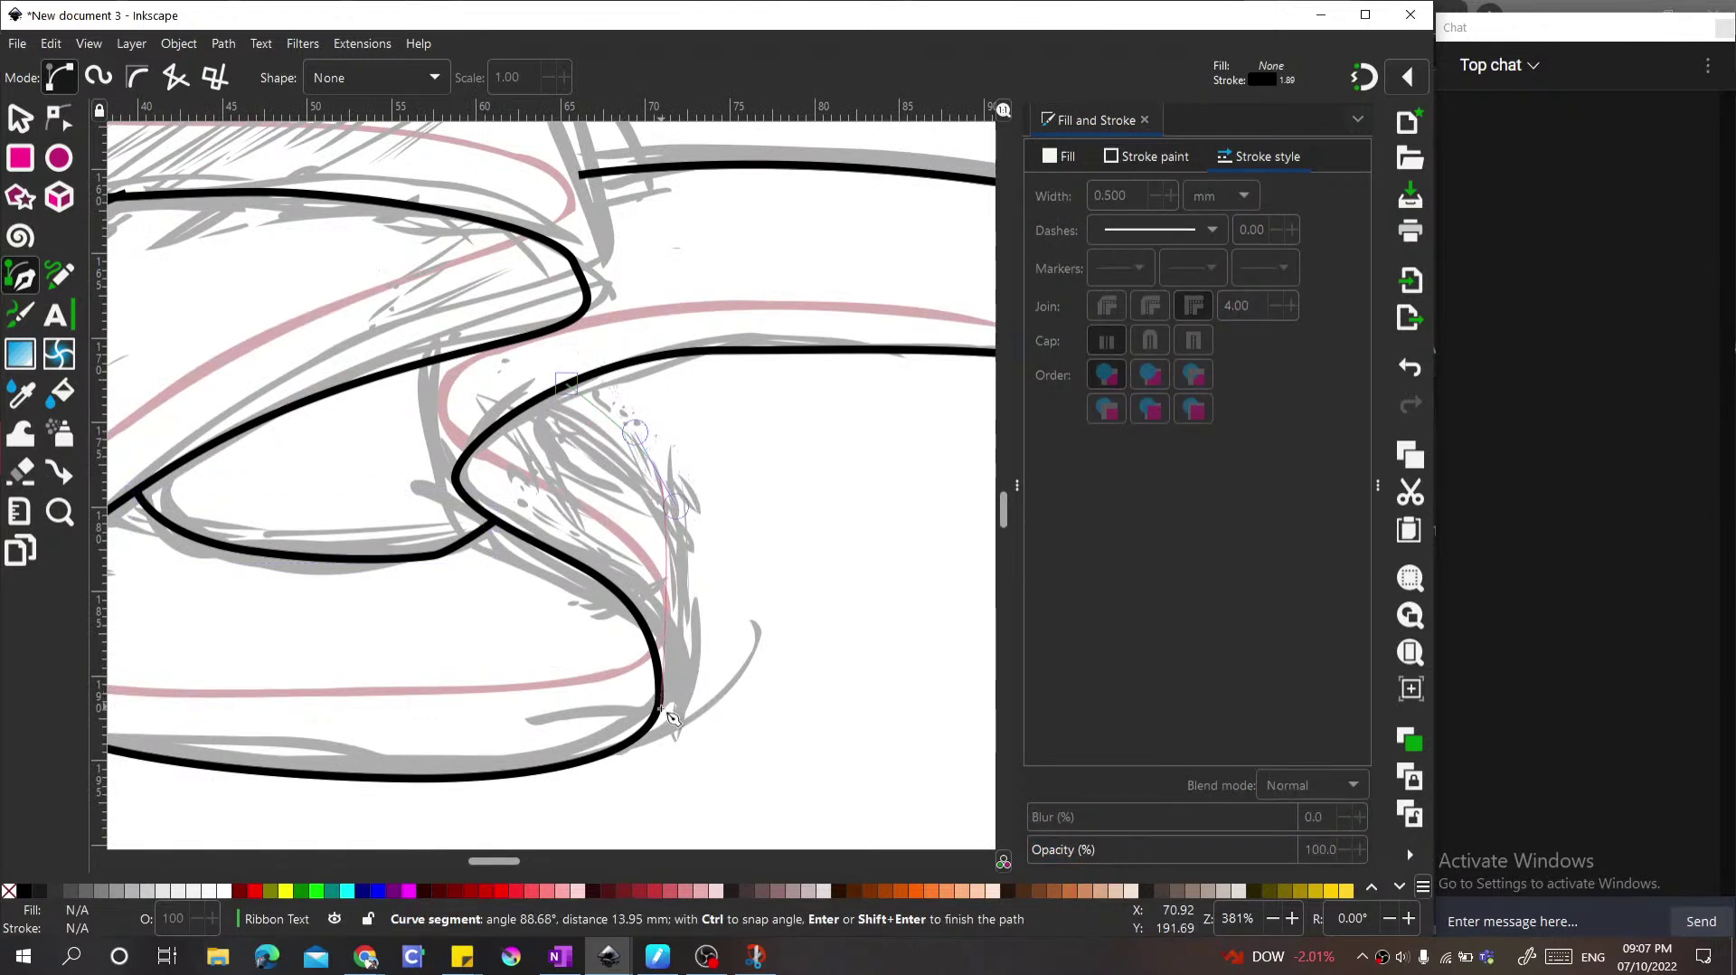
{"action": "double_click", "coordinate": [662, 709]}
Step: Reshape the left loop's inner opening edge by moving its ends outward along the outline and its middle nodes lower, then deselect it
{"action": "scroll", "coordinate": [663, 709], "scroll_direction": "down", "scroll_amount": 5}
{"action": "scroll", "coordinate": [534, 378], "scroll_direction": "up", "scroll_amount": 5}
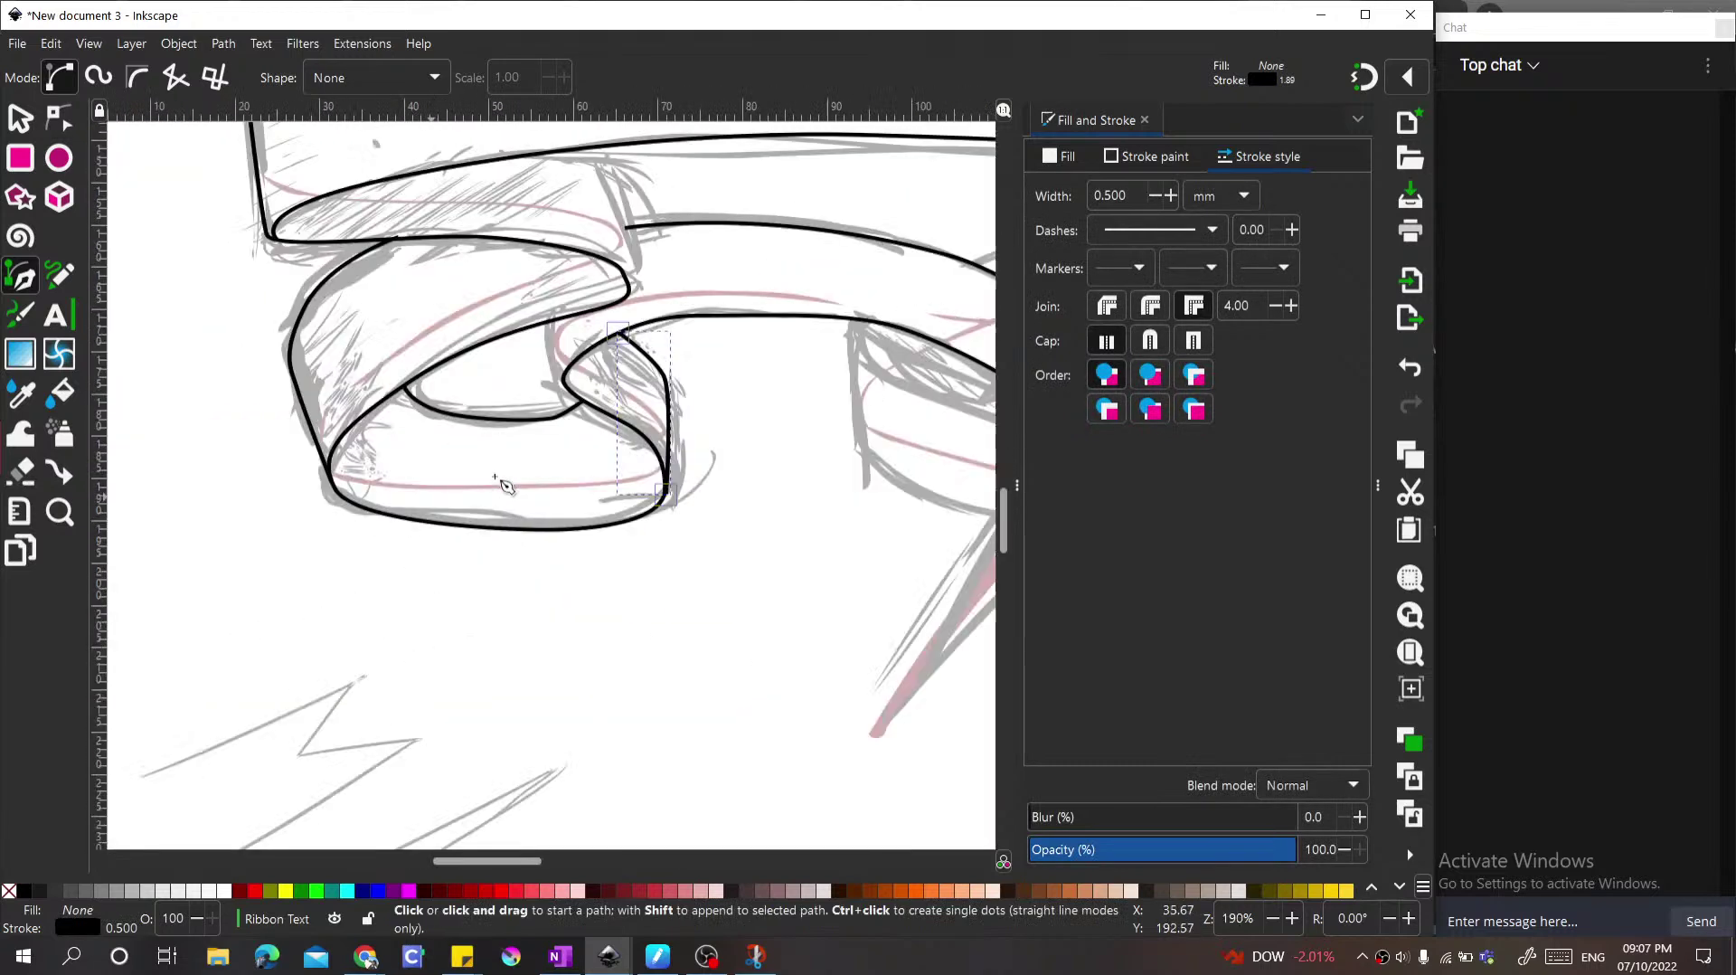
{"action": "key", "text": "s"}
{"action": "left_click", "coordinate": [566, 359]}
{"action": "key", "text": "n"}
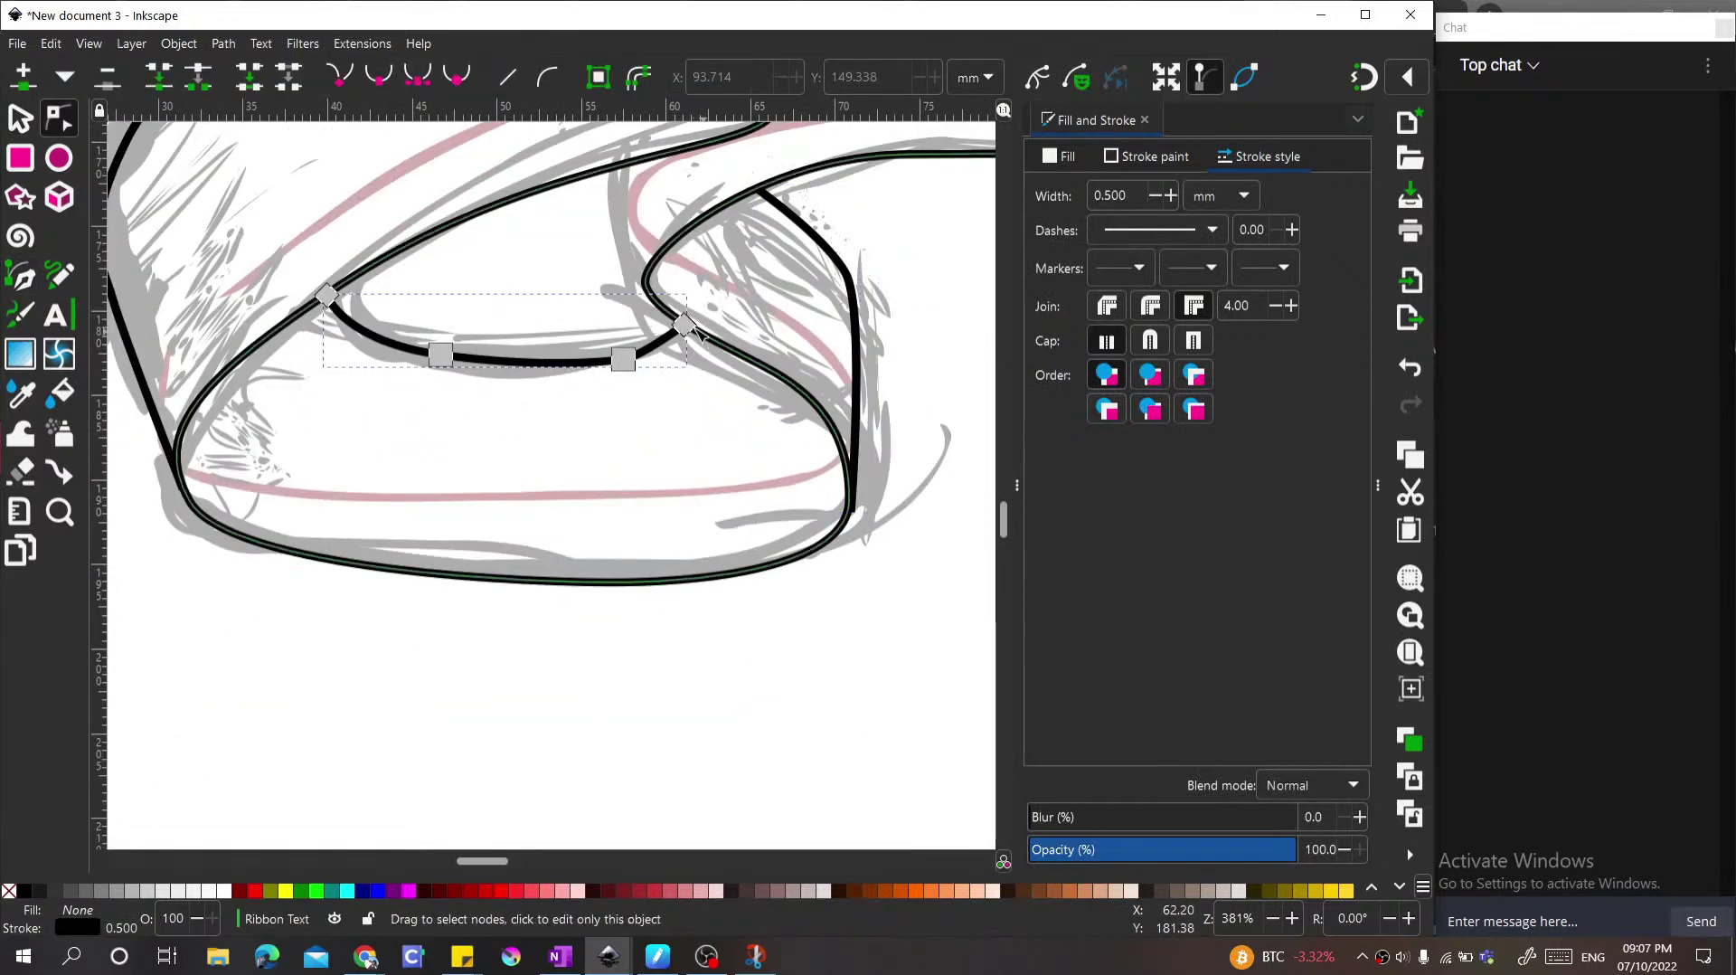
{"action": "left_click_drag", "start_coordinate": [694, 332], "coordinate": [750, 360]}
{"action": "left_click_drag", "start_coordinate": [622, 360], "coordinate": [660, 376]}
{"action": "left_click_drag", "start_coordinate": [436, 361], "coordinate": [412, 380]}
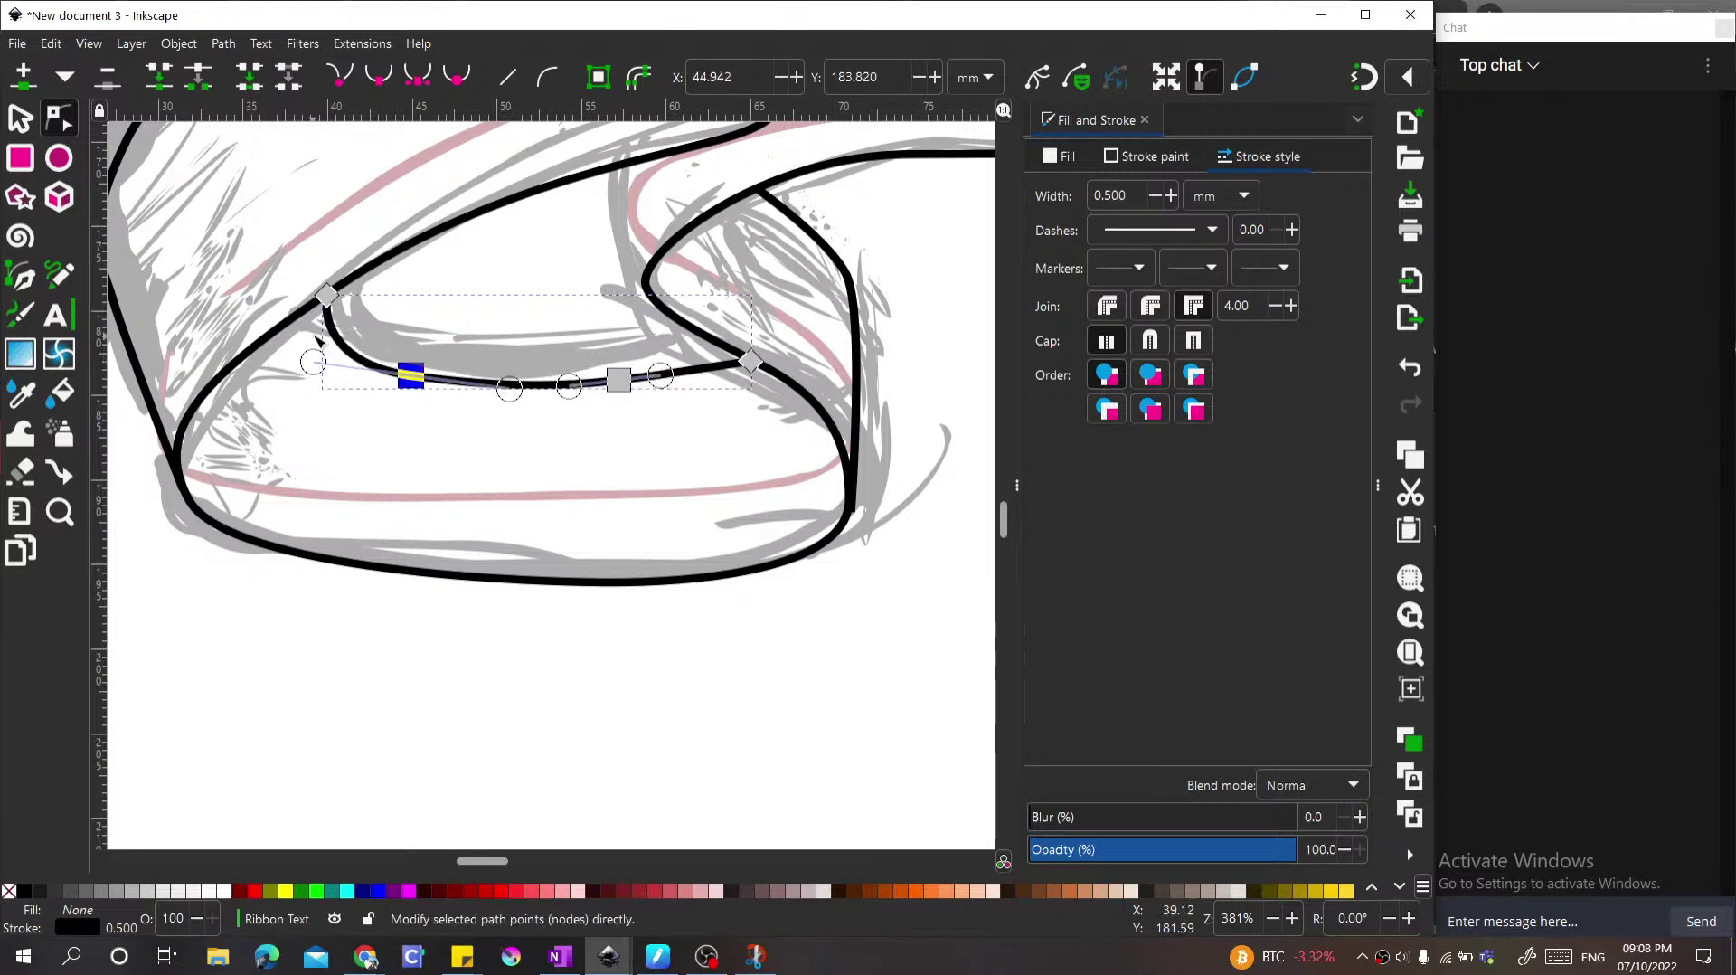
{"action": "left_click_drag", "start_coordinate": [327, 293], "coordinate": [288, 328]}
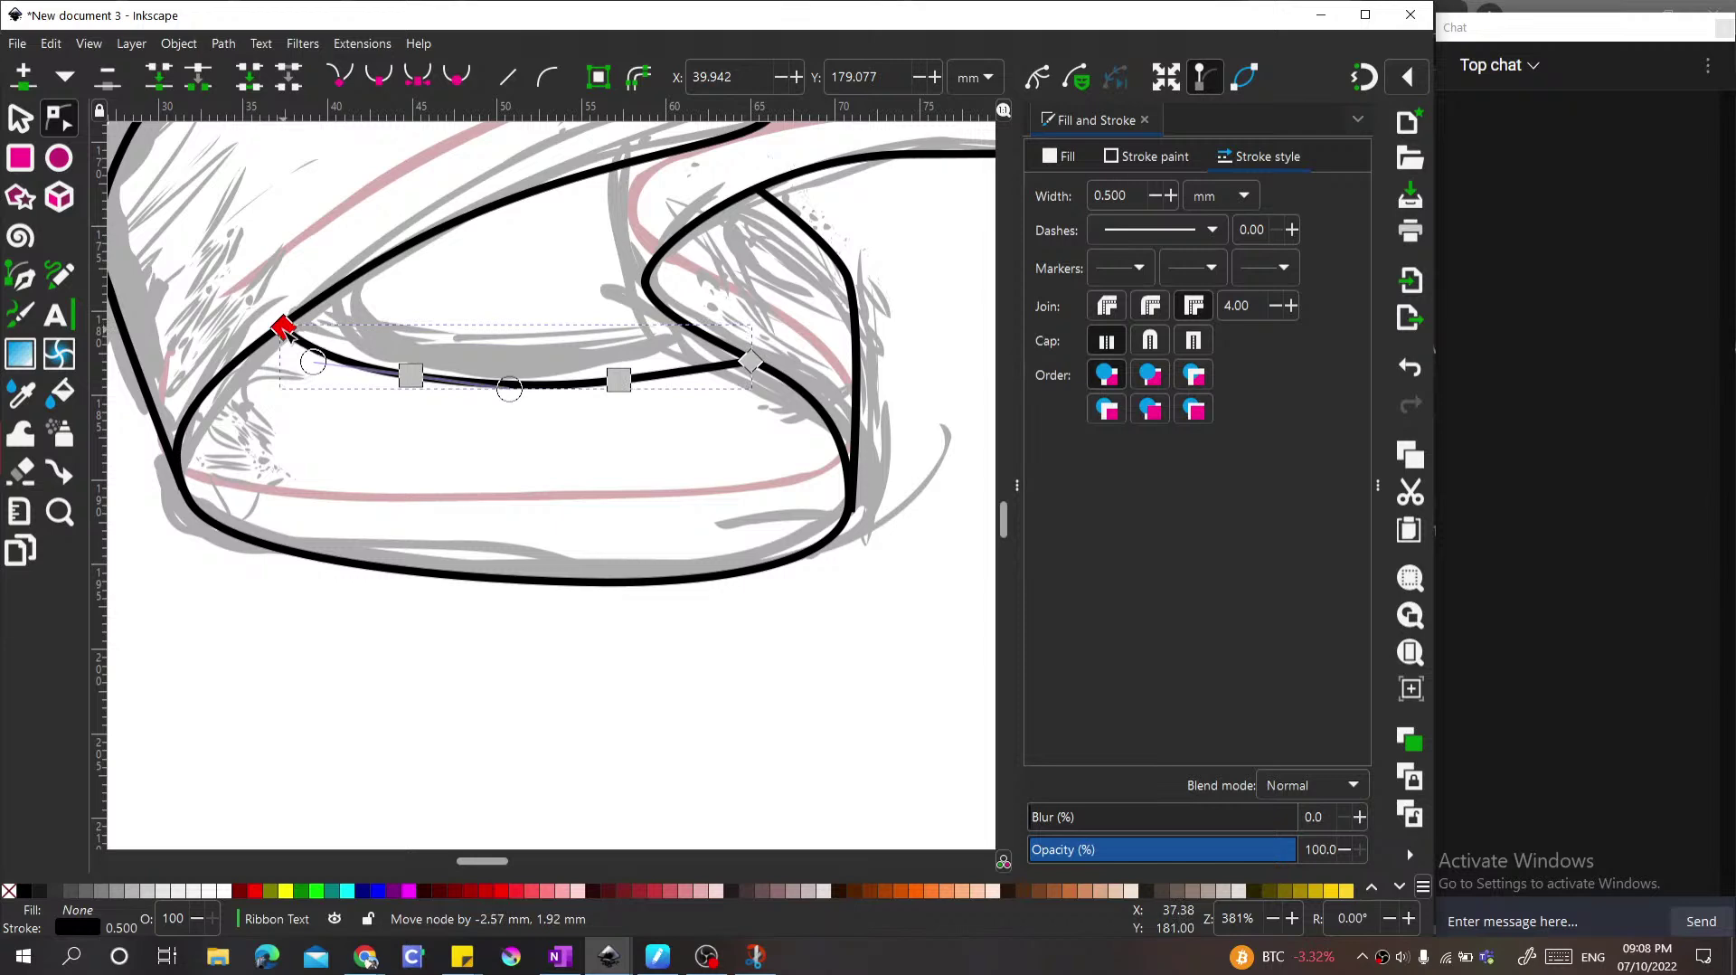
{"action": "scroll", "coordinate": [479, 475], "scroll_direction": "down", "scroll_amount": 2}
{"action": "key", "text": "s"}
{"action": "key", "text": "Escape"}
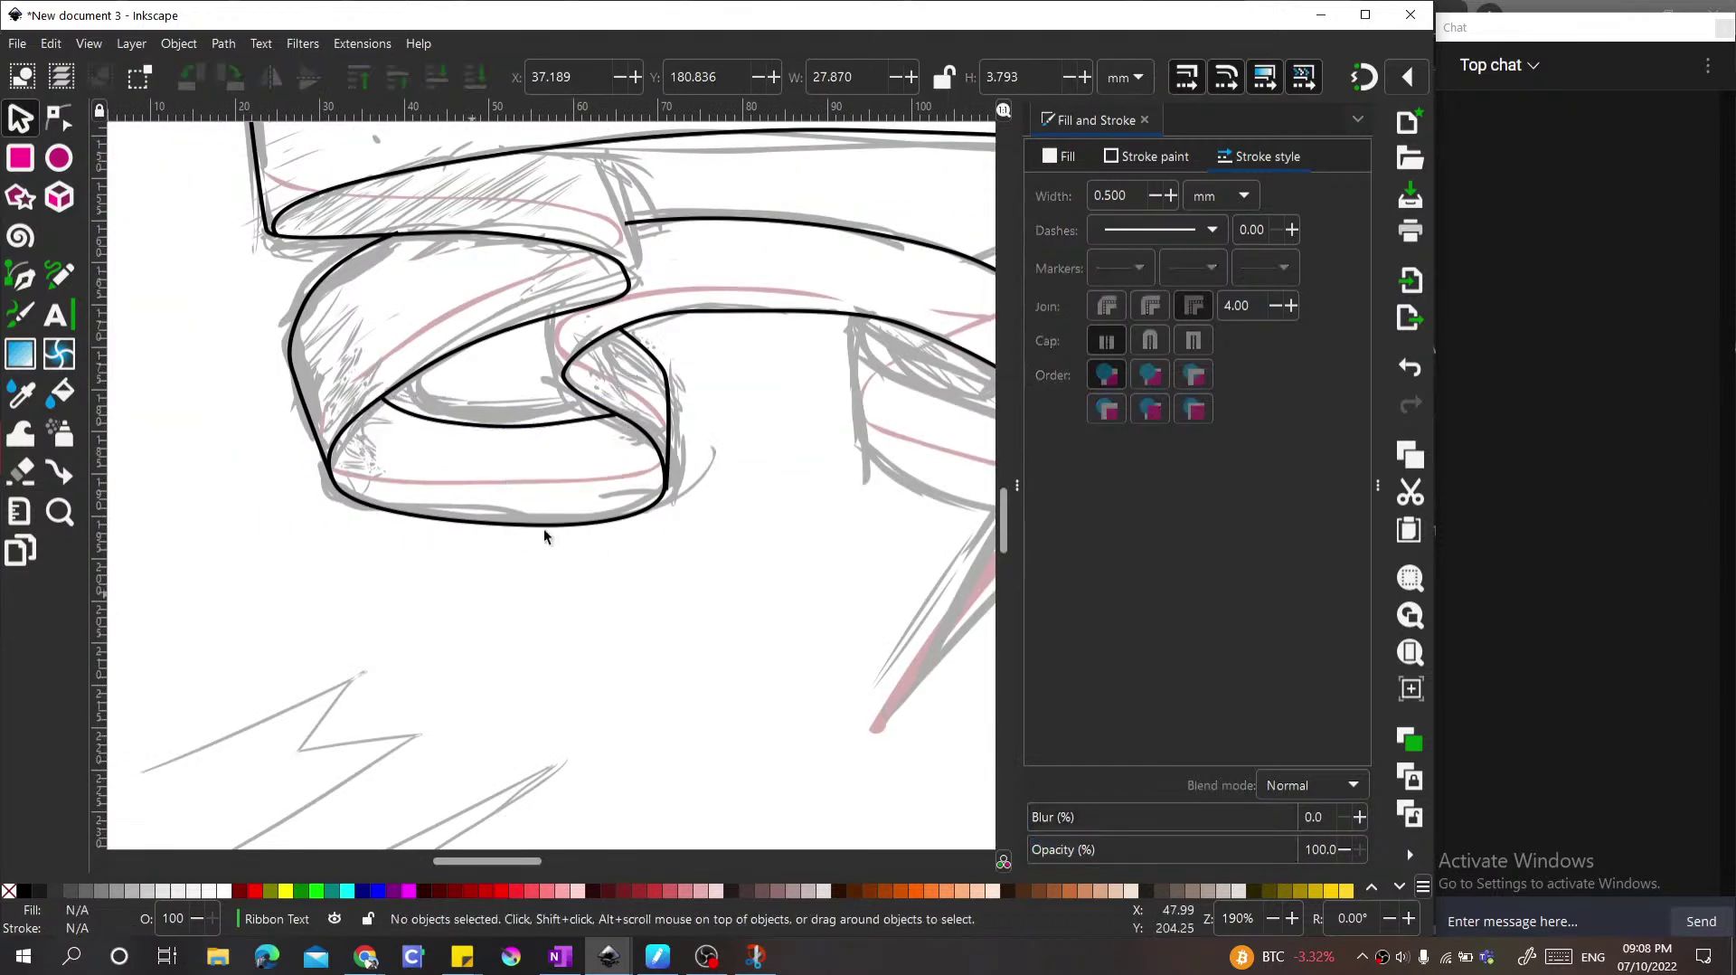
Step: Draw a short straight edge from the left fold's lower edge down to the leftmost bend of the curl above the loop
{"action": "scroll", "coordinate": [637, 515], "scroll_direction": "down", "scroll_amount": 2}
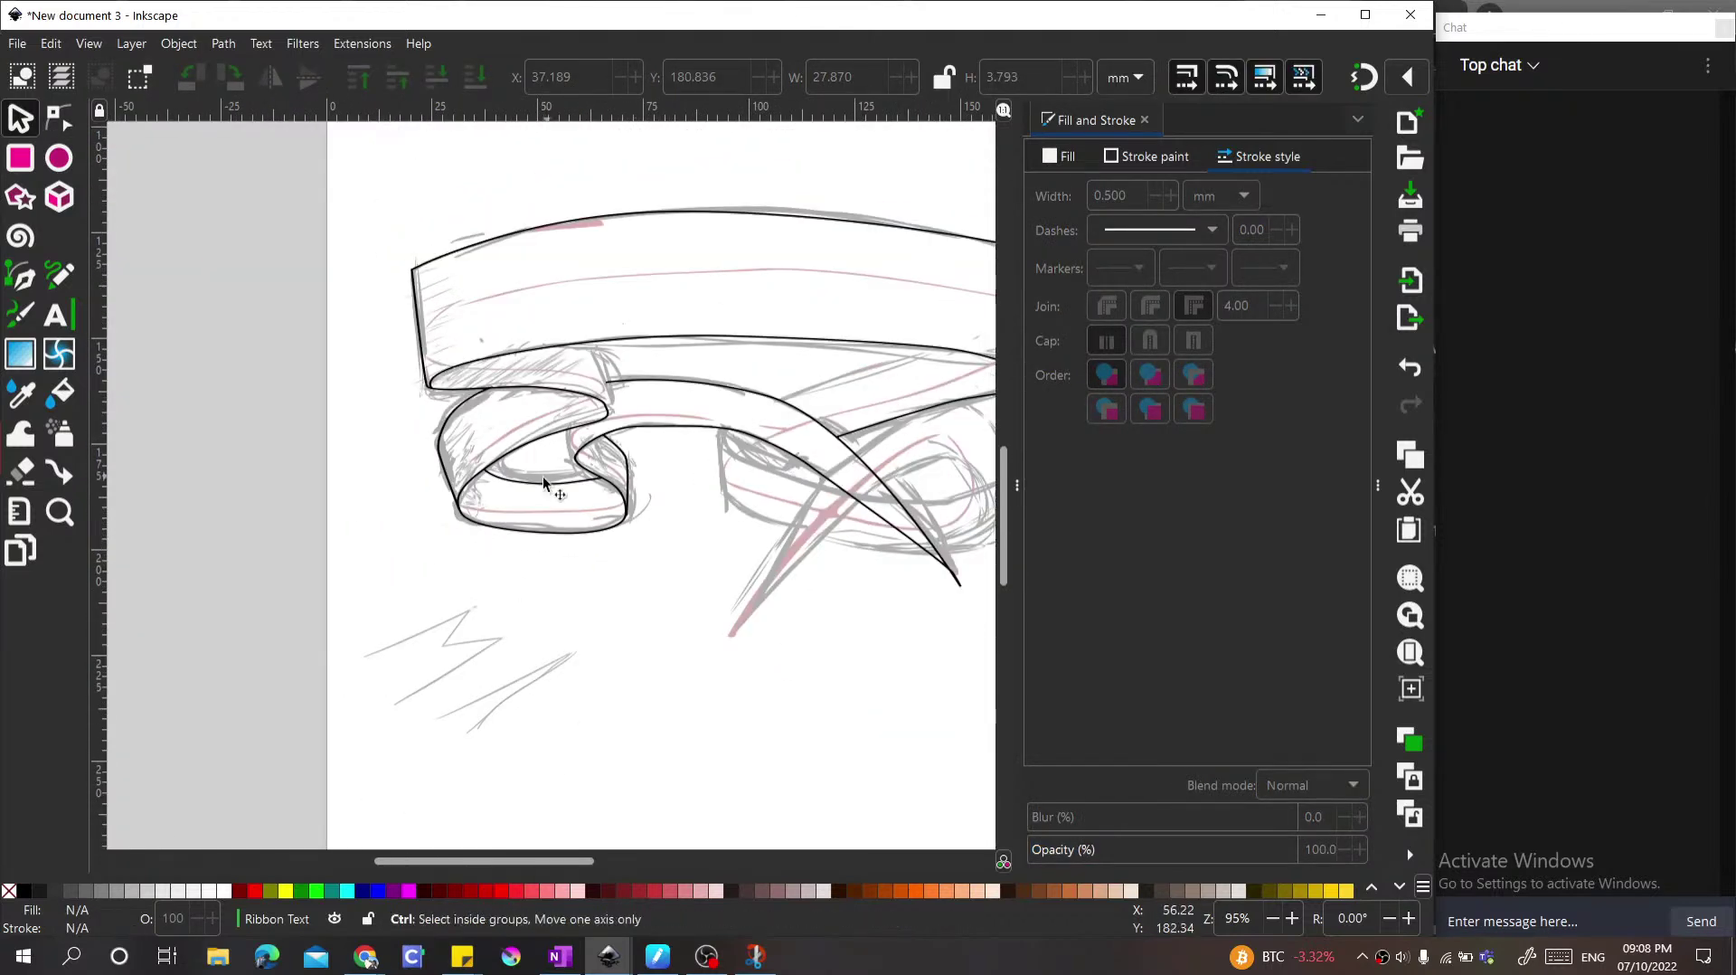
{"action": "scroll", "coordinate": [729, 436], "scroll_direction": "up", "scroll_amount": 1}
{"action": "scroll", "coordinate": [243, 564], "scroll_direction": "up", "scroll_amount": 4}
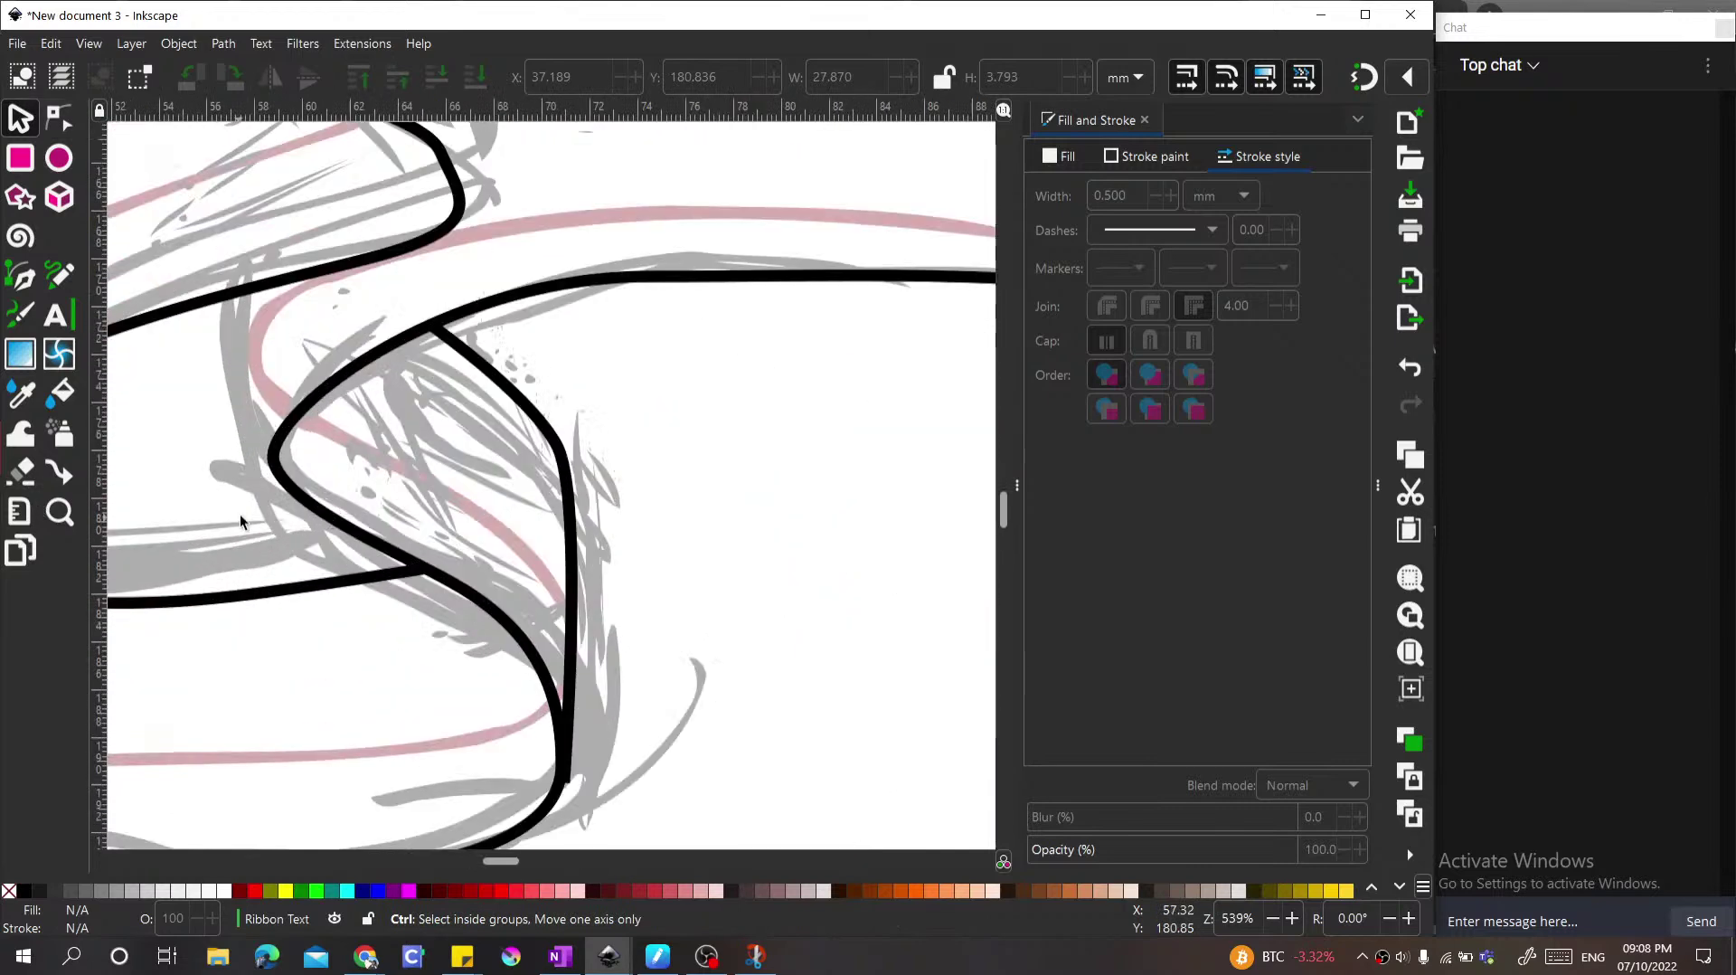
{"action": "key", "text": "b"}
{"action": "left_click", "coordinate": [250, 286]}
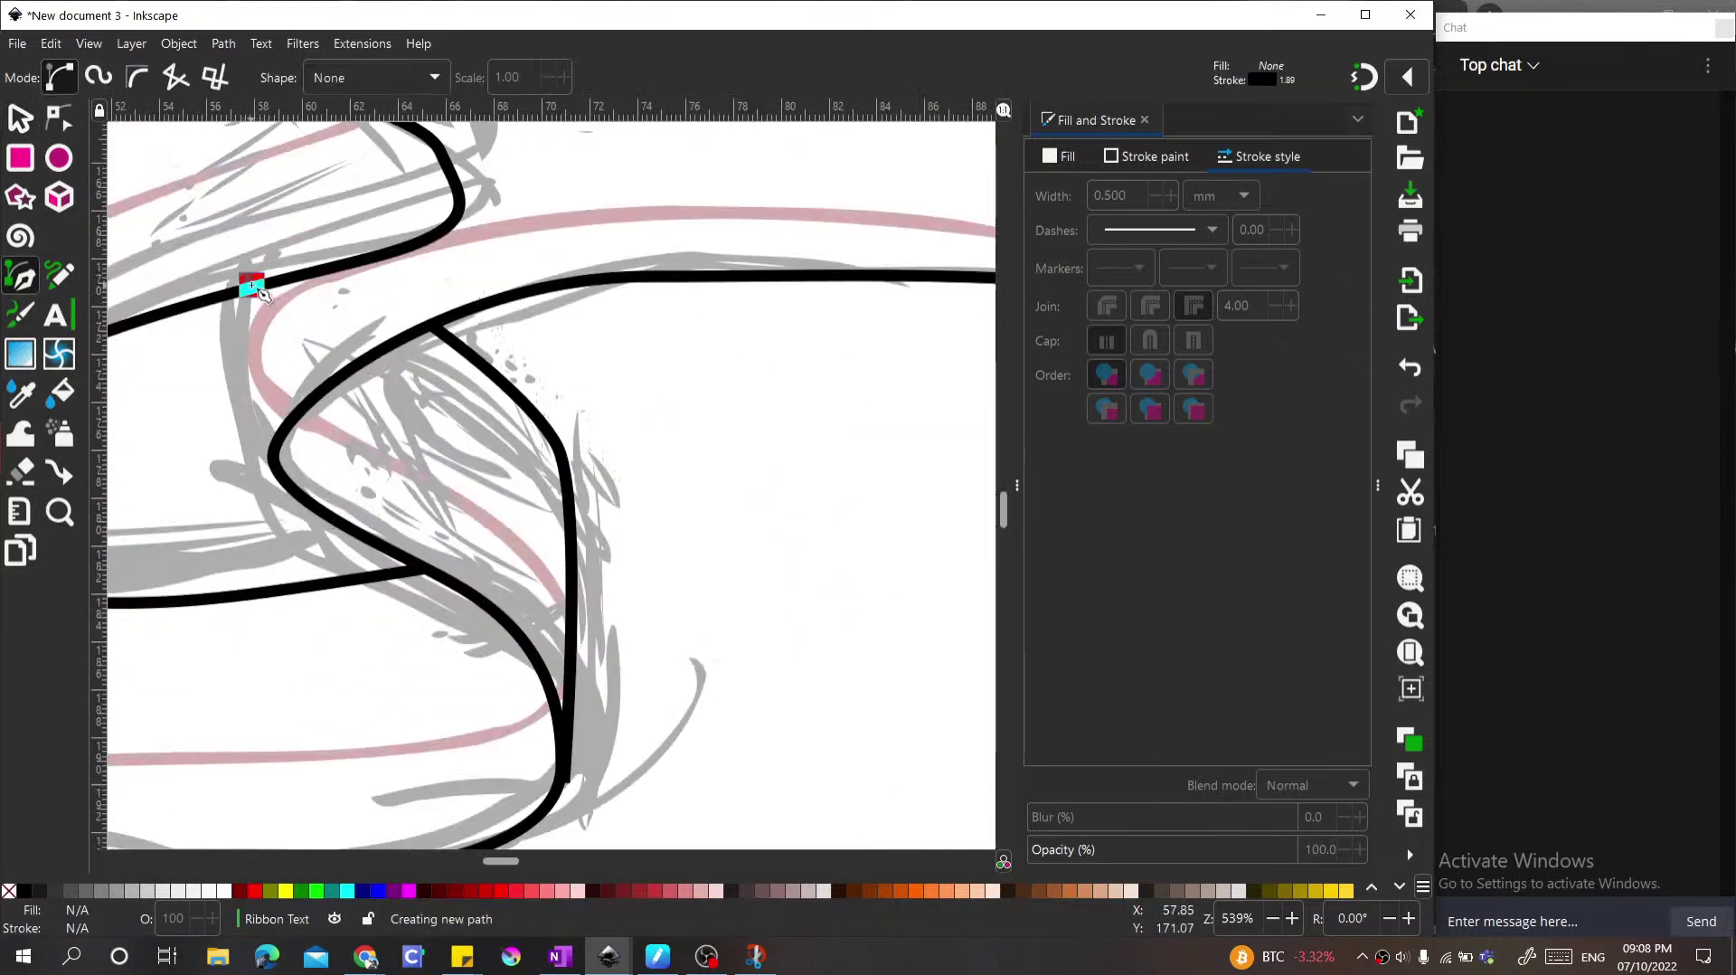
{"action": "left_click", "coordinate": [276, 470]}
{"action": "key", "text": "Return"}
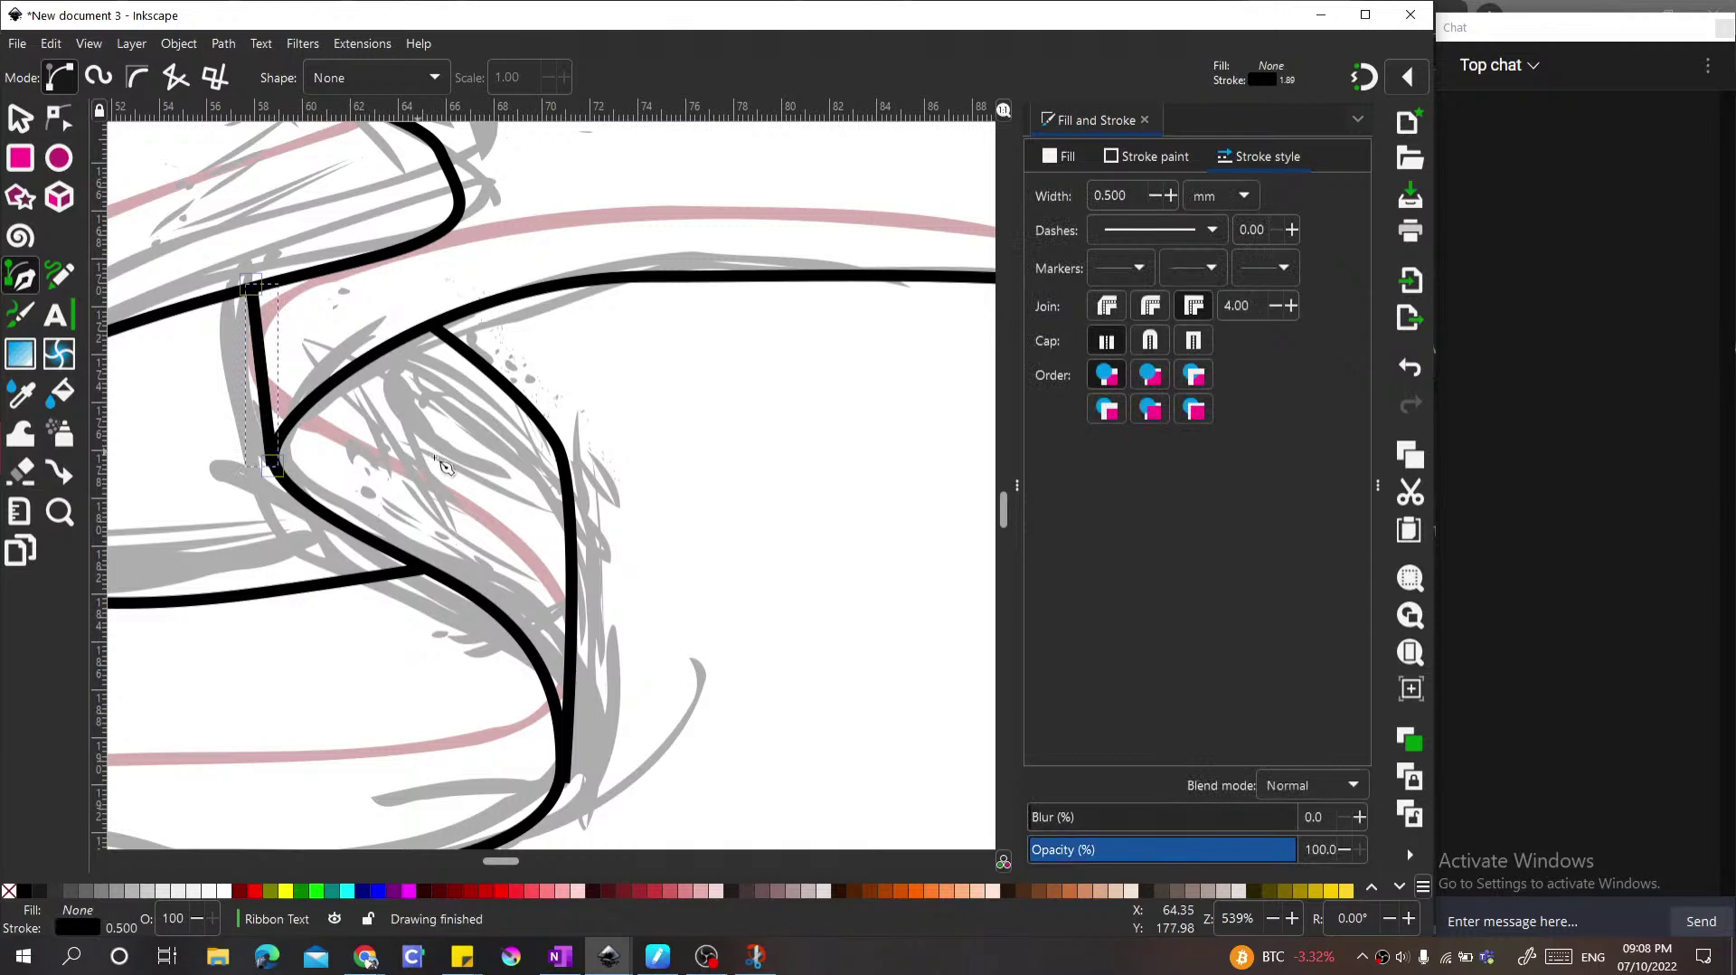
Step: Draw the upper left fold's right edge as a three-node path from the front band's lower edge down to the fold's rounded tip
{"action": "scroll", "coordinate": [459, 470], "scroll_direction": "down", "scroll_amount": 4}
{"action": "key", "text": "s"}
{"action": "scroll", "coordinate": [364, 552], "scroll_direction": "up", "scroll_amount": 3}
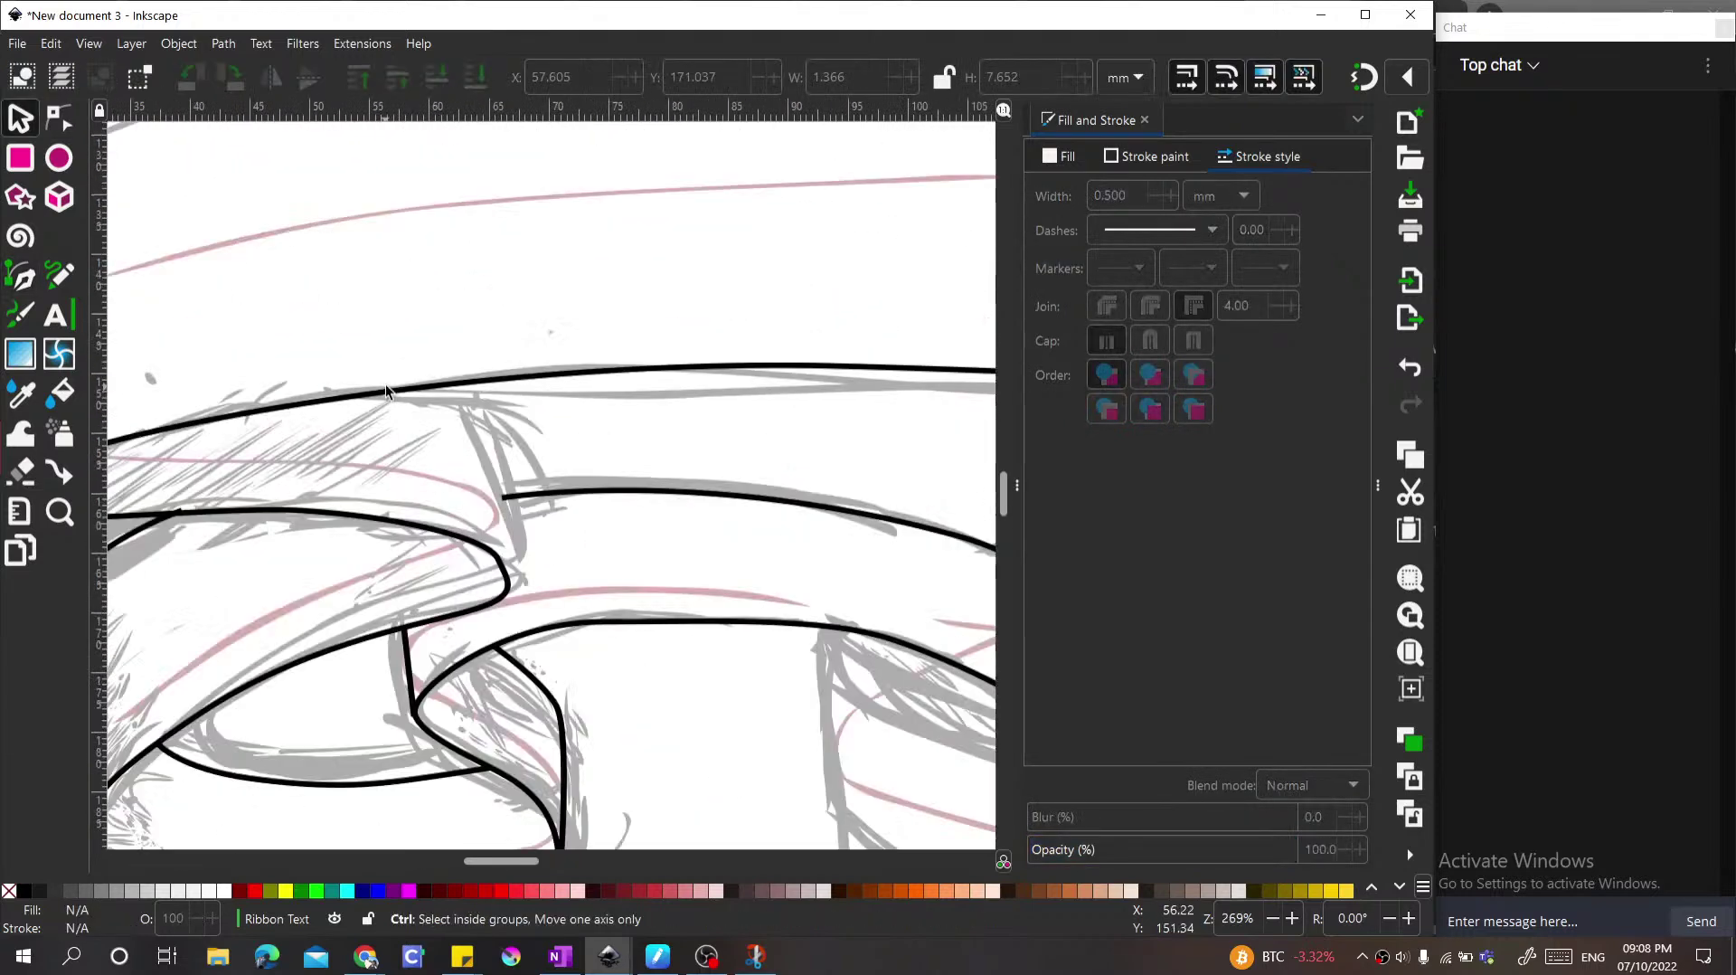
{"action": "key", "text": "b"}
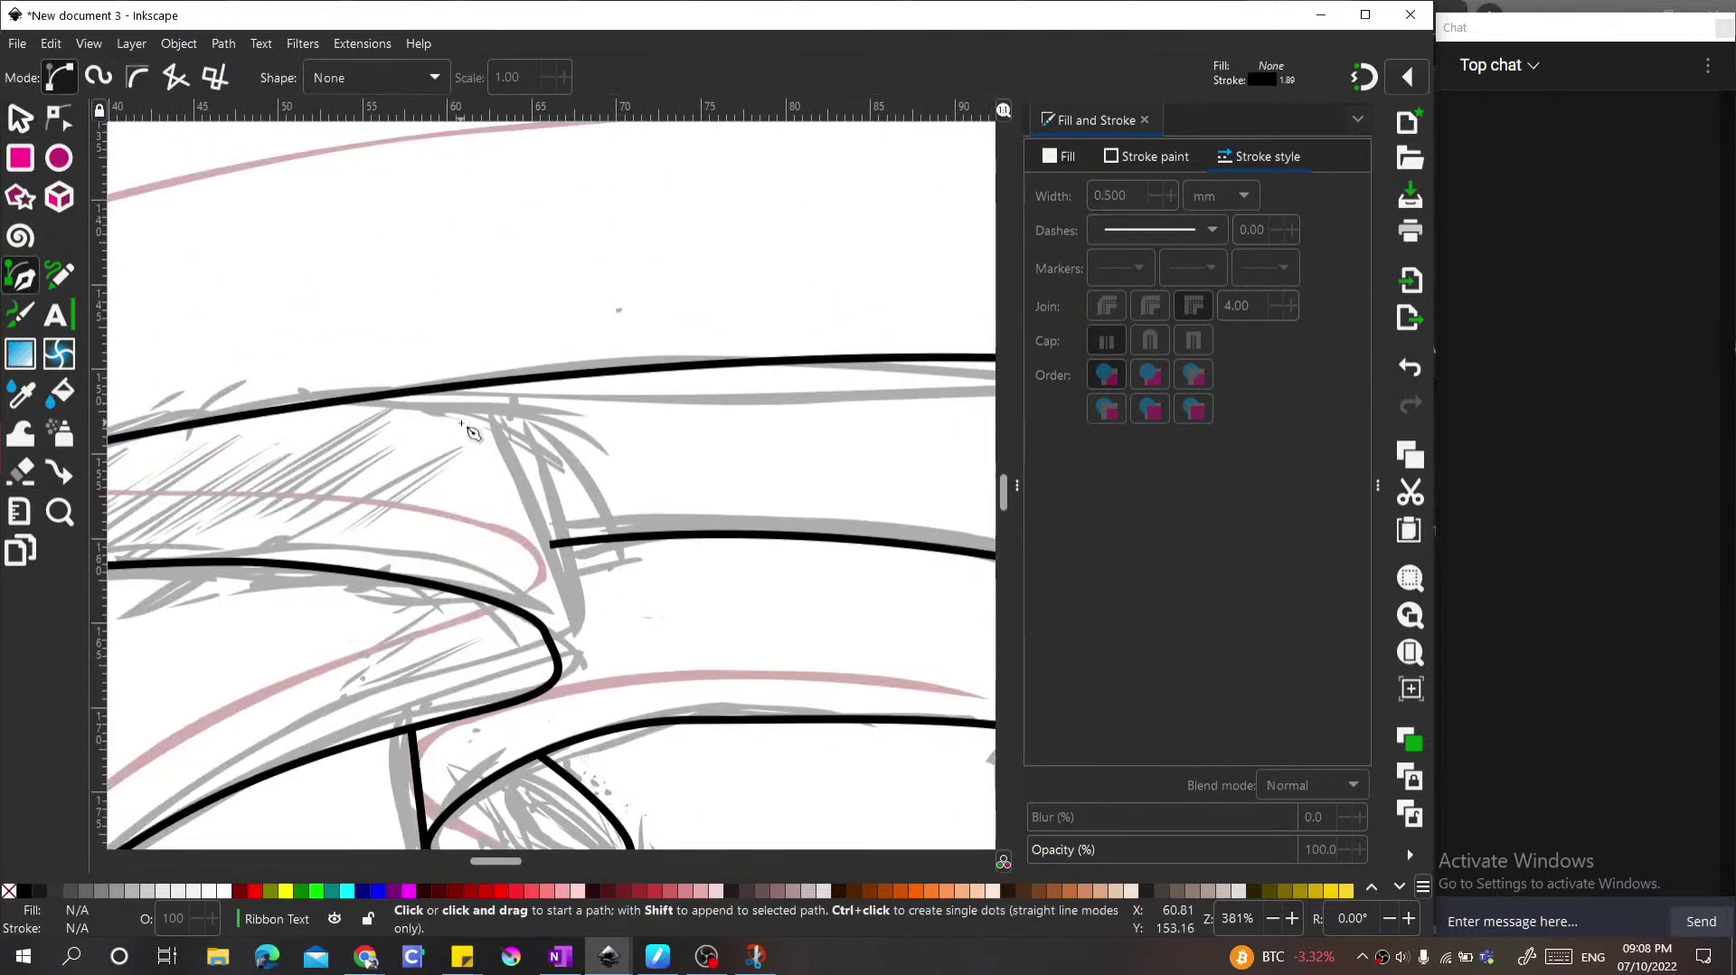
{"action": "left_click", "coordinate": [380, 395]}
{"action": "left_click_drag", "start_coordinate": [511, 419], "coordinate": [527, 436]}
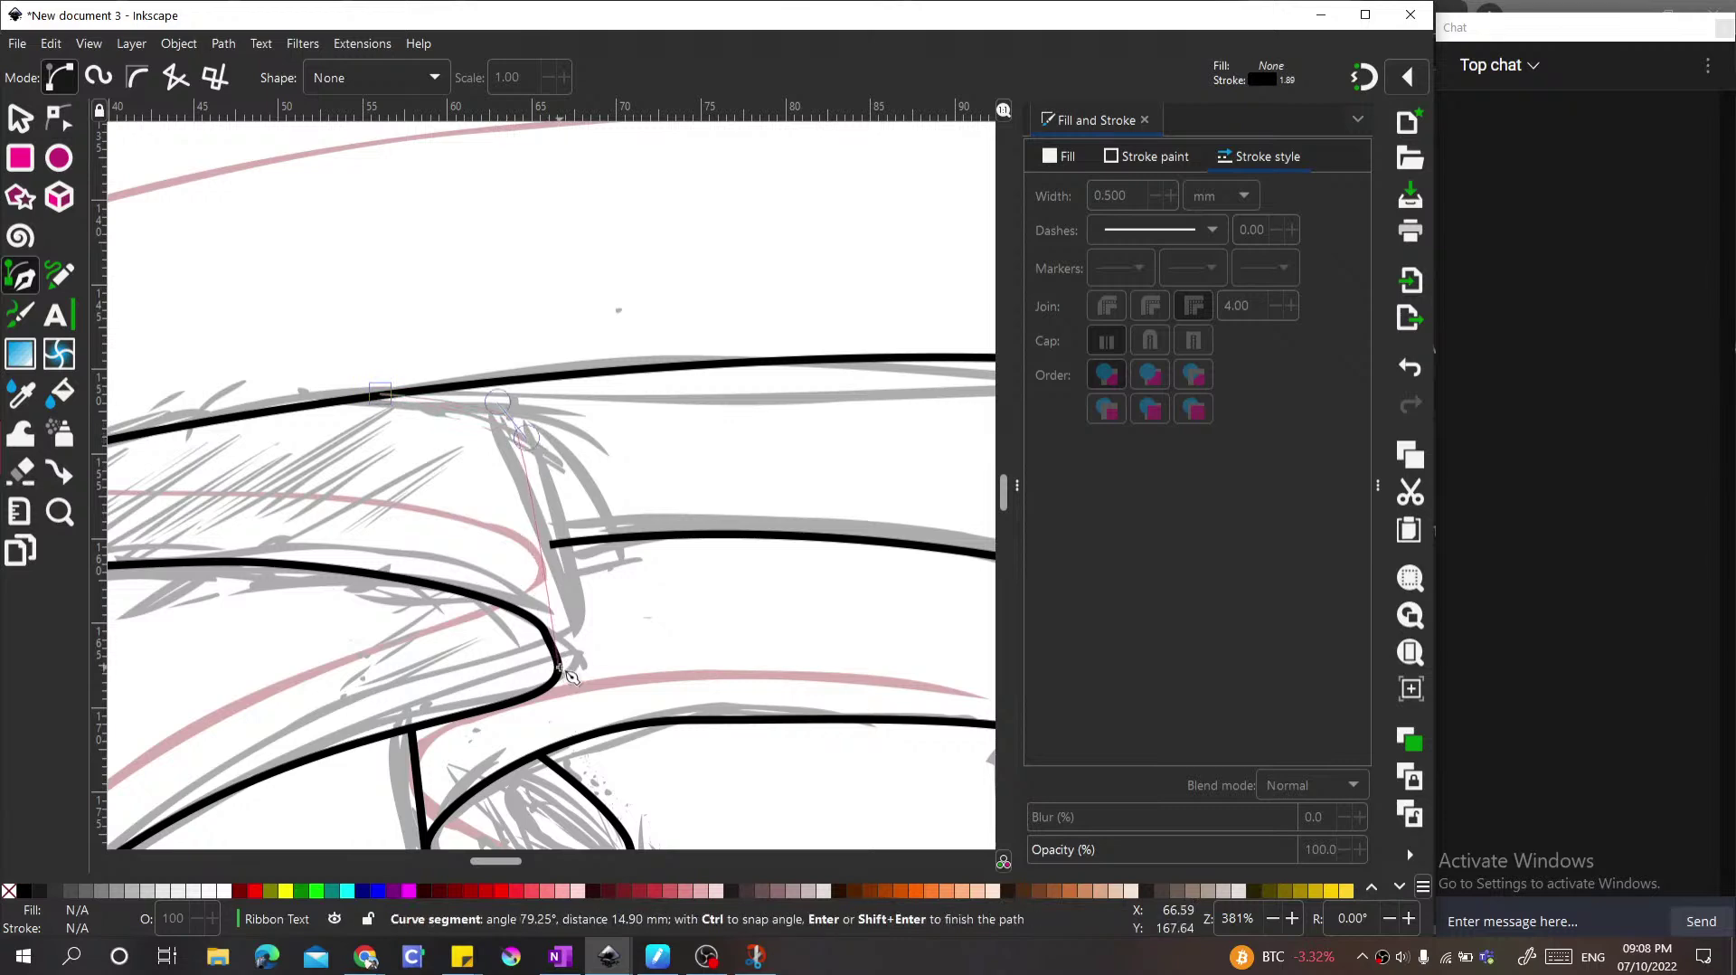
{"action": "left_click", "coordinate": [540, 624]}
{"action": "key", "text": "s"}
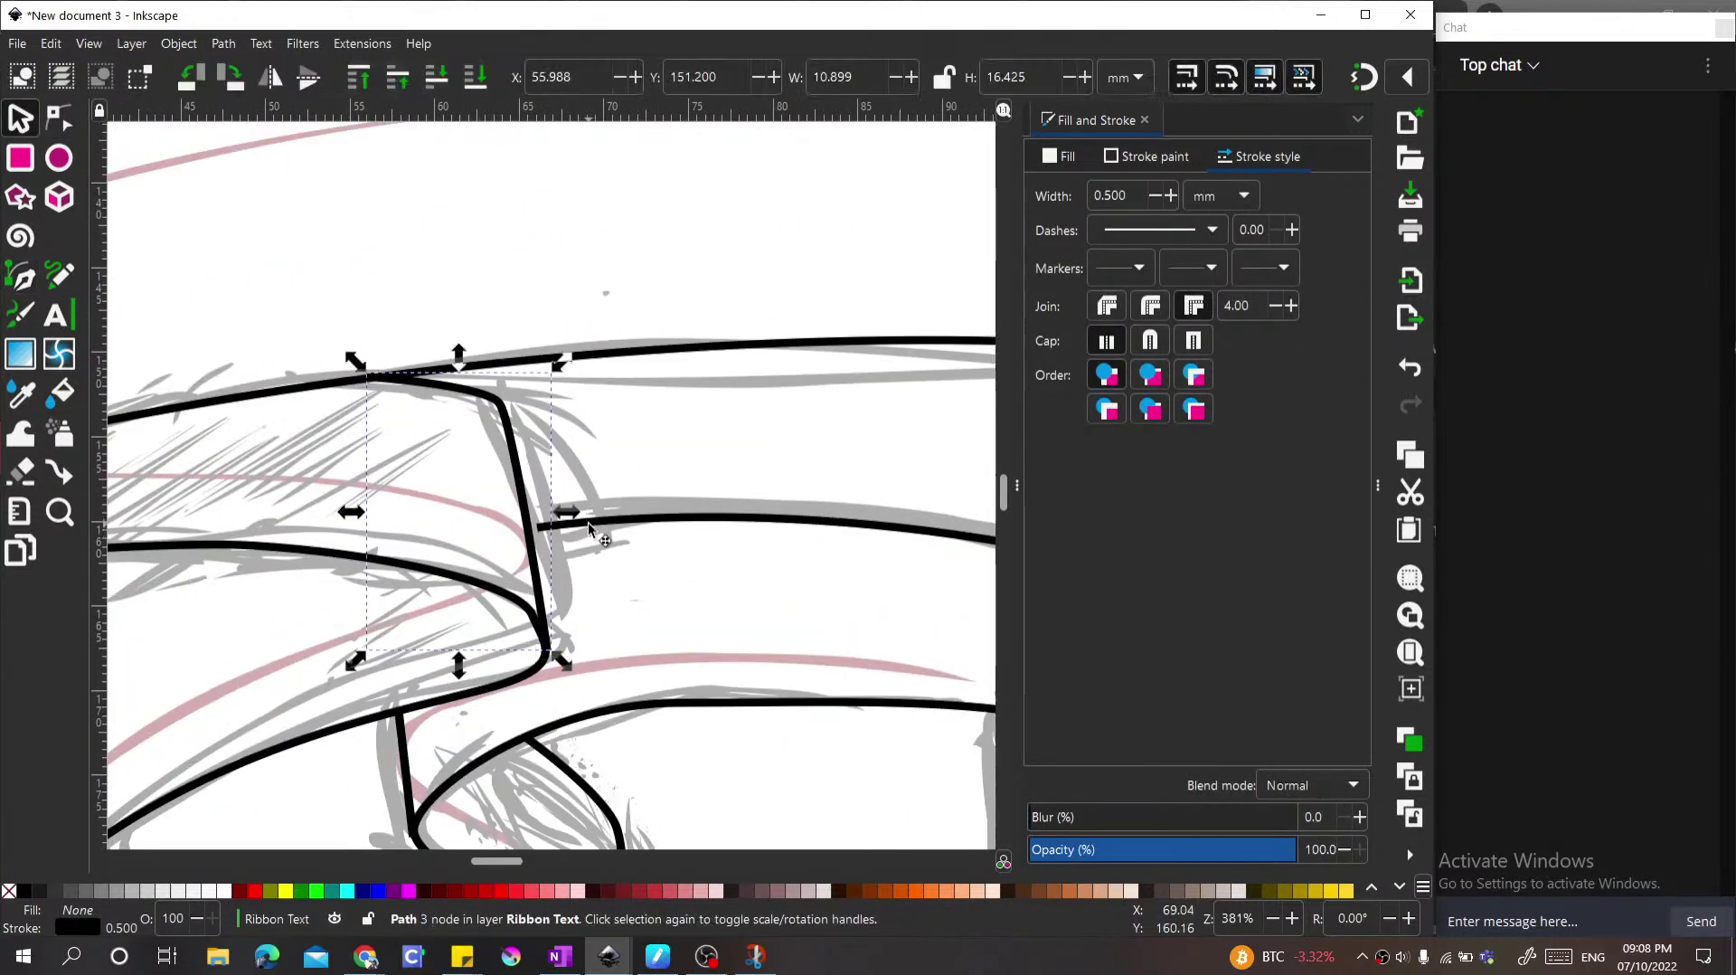
Step: Move the left end node of the tail's upper edge onto the fold's new right edge, then deselect the outline
{"action": "key", "text": "n"}
{"action": "left_click_drag", "start_coordinate": [541, 530], "coordinate": [529, 533]}
{"action": "scroll", "coordinate": [416, 479], "scroll_direction": "down", "scroll_amount": 2}
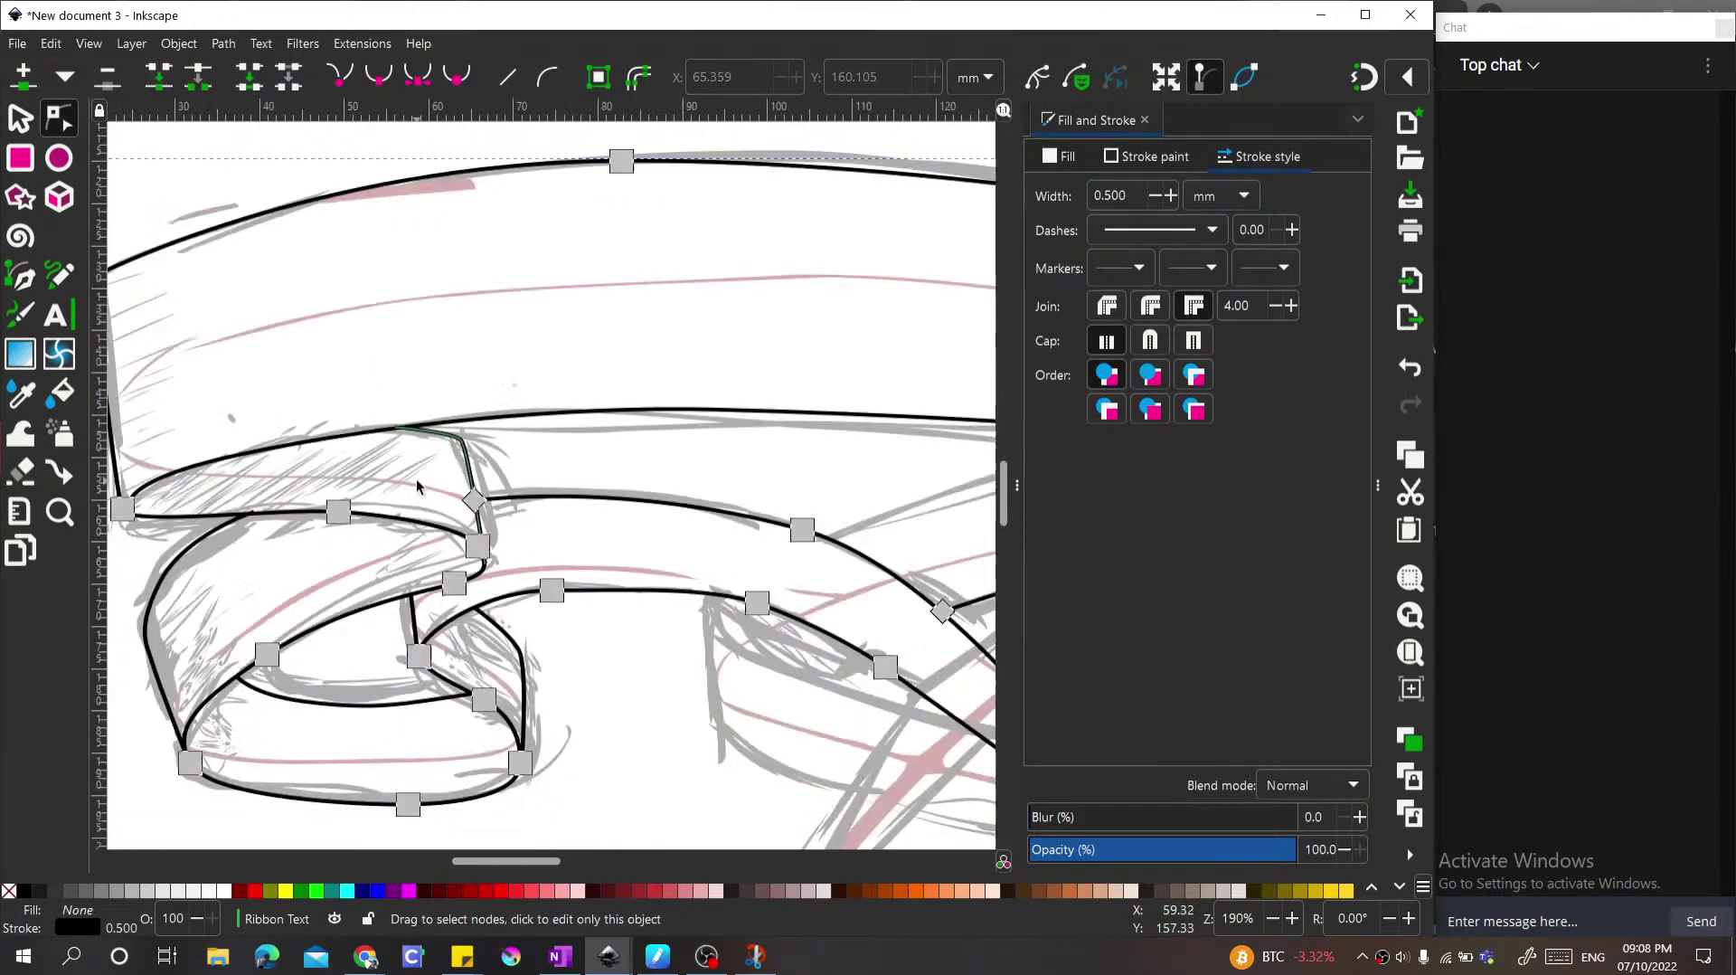
{"action": "key", "text": "s"}
{"action": "left_click", "coordinate": [381, 480]}
Step: Draw the right fold's upper edge as a three-node path from the front band's lower edge down to the tail's upper edge
{"action": "scroll", "coordinate": [381, 480], "scroll_direction": "down", "scroll_amount": 2}
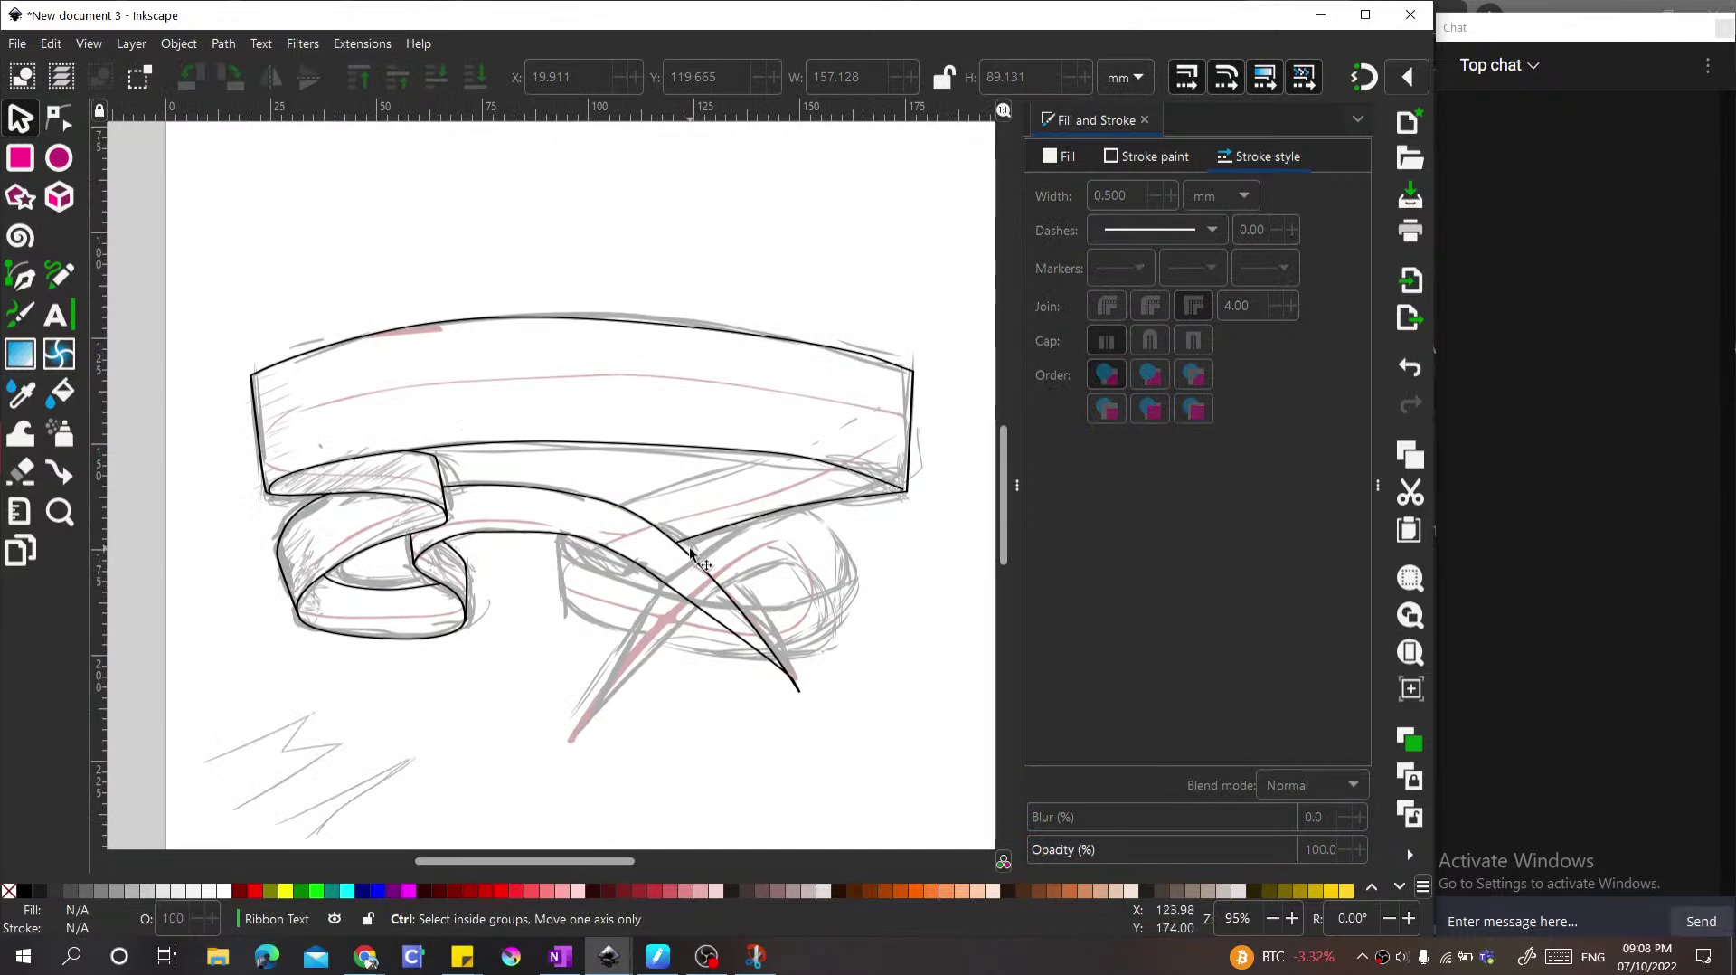
{"action": "scroll", "coordinate": [798, 586], "scroll_direction": "up", "scroll_amount": 1}
{"action": "scroll", "coordinate": [809, 411], "scroll_direction": "up", "scroll_amount": 2}
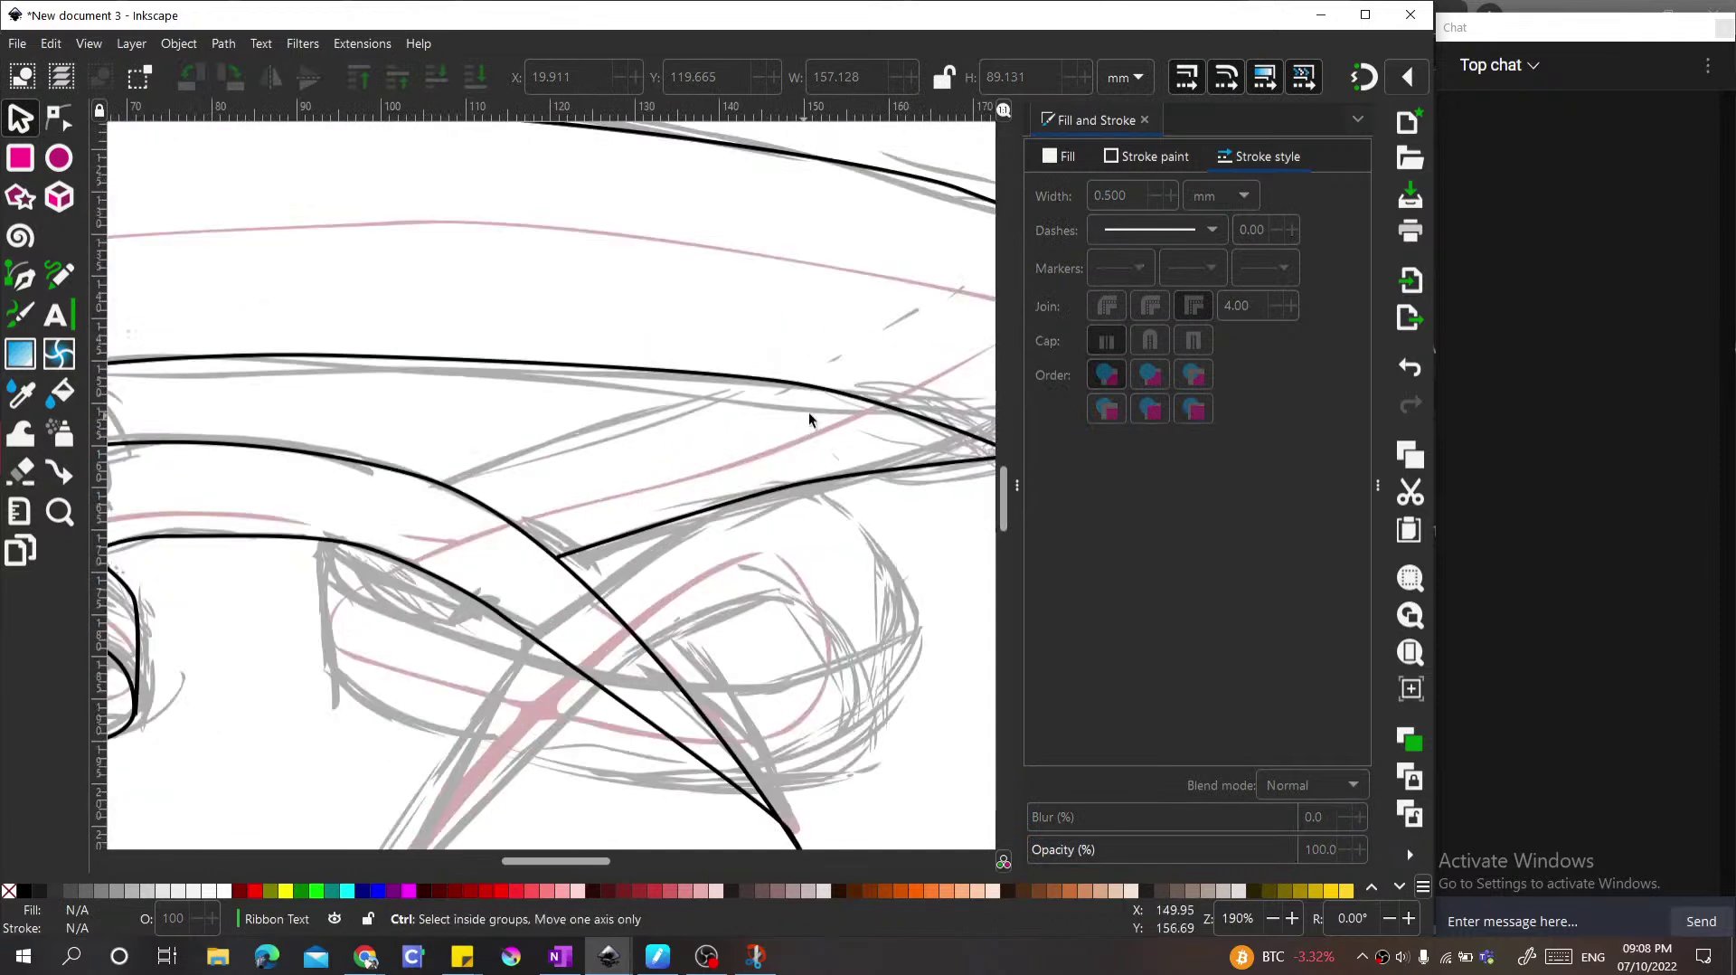
{"action": "key", "text": "b"}
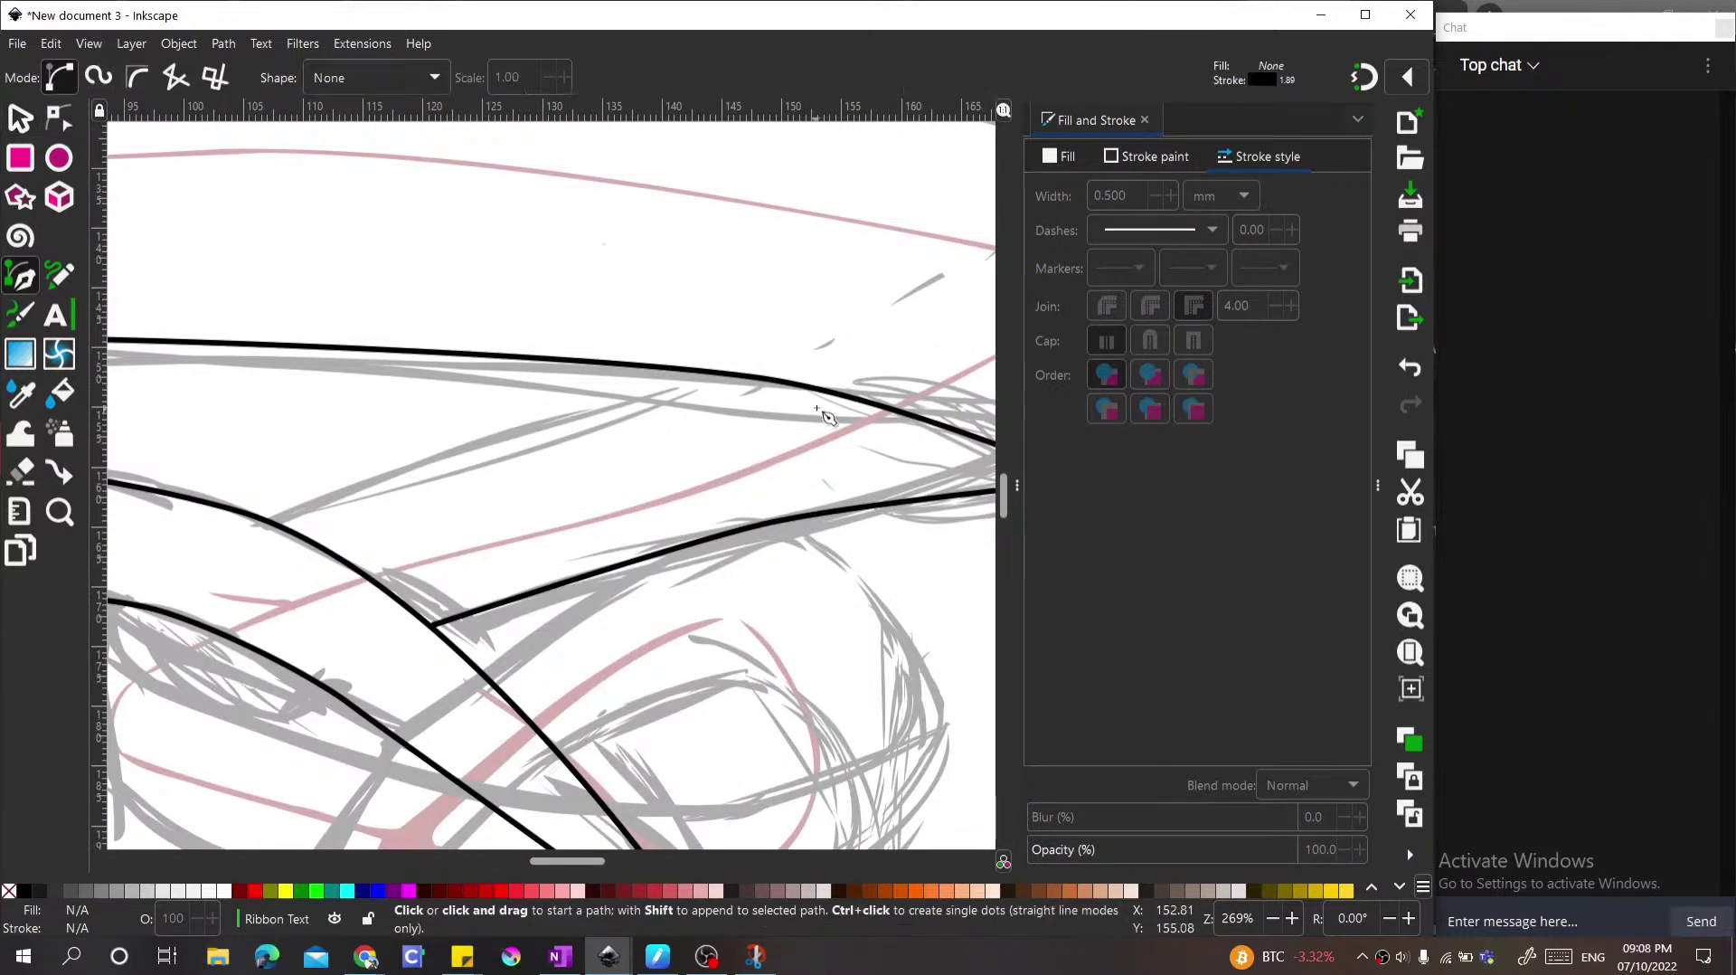
{"action": "left_click", "coordinate": [760, 376]}
{"action": "left_click_drag", "start_coordinate": [351, 481], "coordinate": [421, 469]}
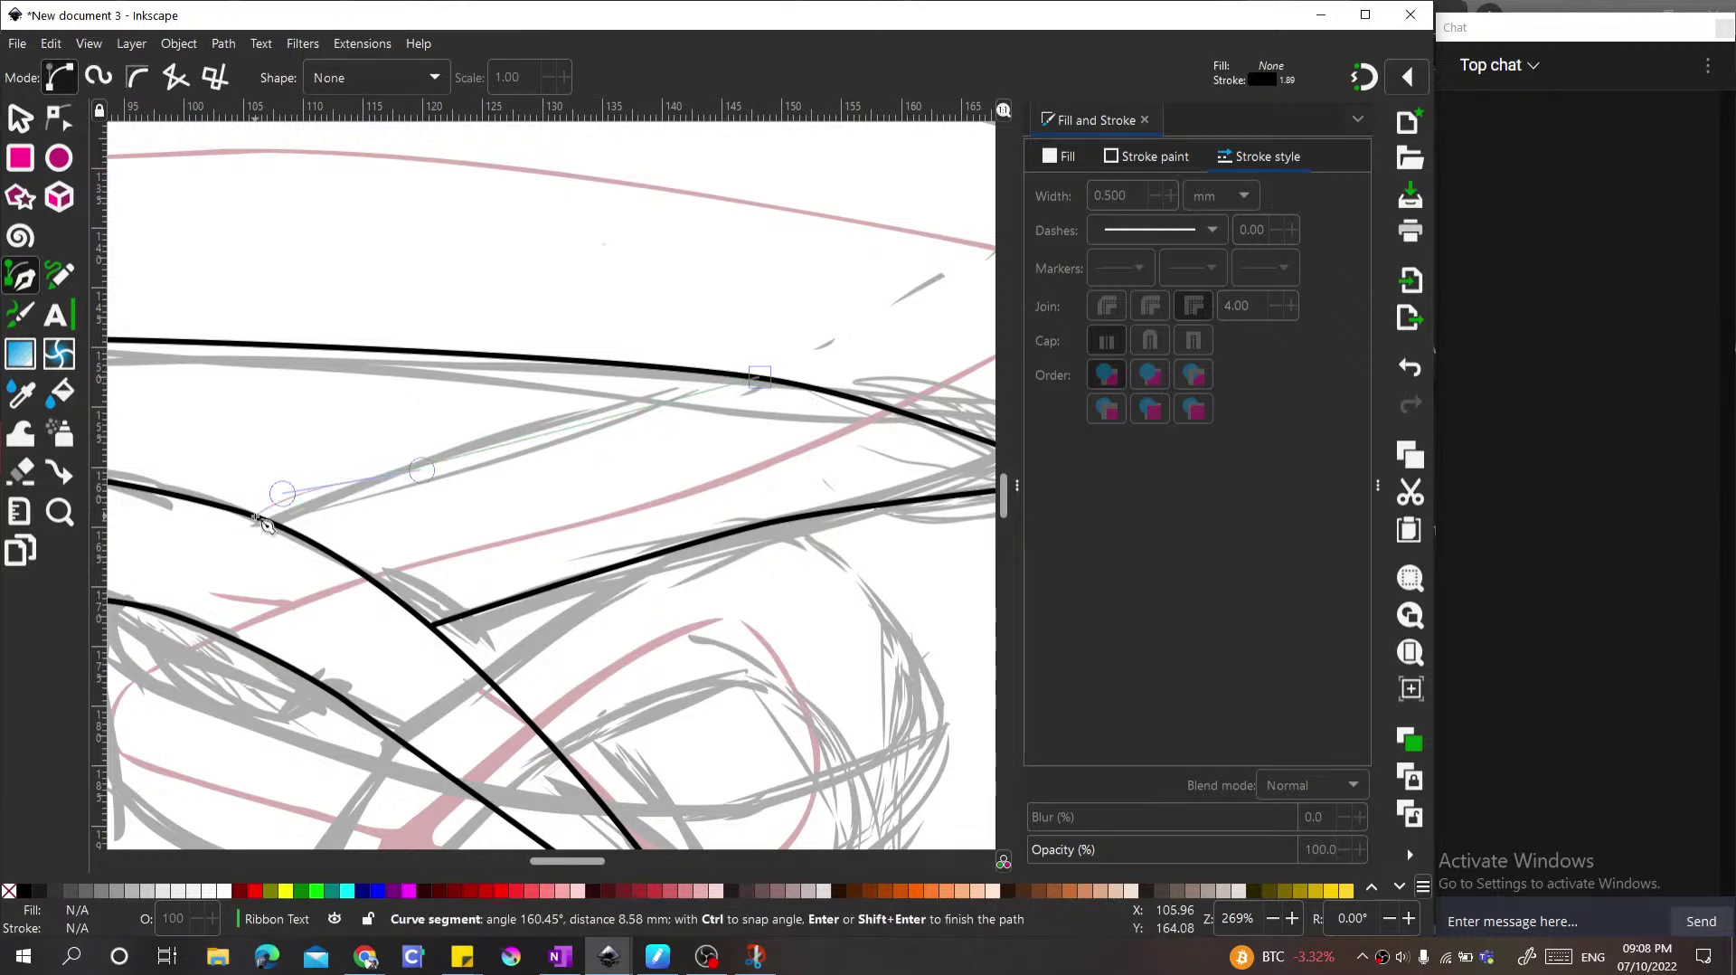
{"action": "double_click", "coordinate": [263, 523]}
{"action": "scroll", "coordinate": [633, 470], "scroll_direction": "left", "scroll_amount": 5}
{"action": "key", "text": "w"}
{"action": "key", "text": "s"}
{"action": "key", "text": "ctrl+z"}
{"action": "key", "text": "b"}
{"action": "key", "text": "w"}
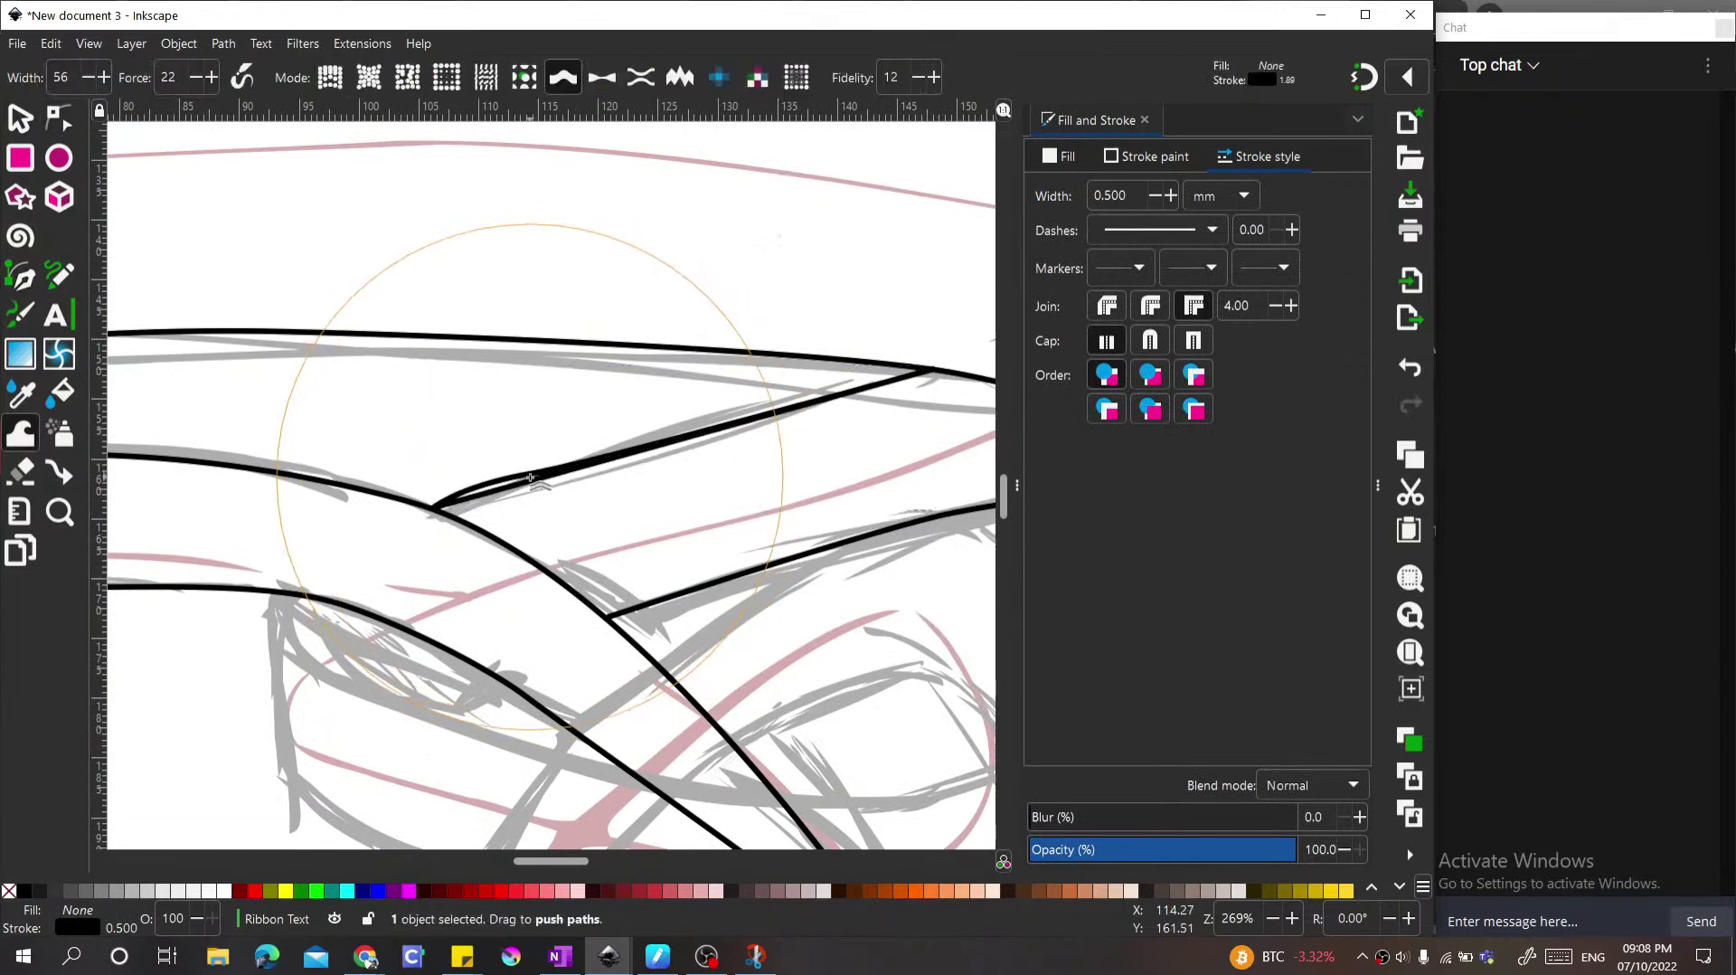
Step: Smooth the right fold's upper edge by moving its middle node up and to the right, then deselect the path
{"action": "key", "text": "s"}
{"action": "key", "text": "n"}
{"action": "left_click_drag", "start_coordinate": [530, 473], "coordinate": [600, 446]}
{"action": "left_click", "coordinate": [606, 423]}
{"action": "scroll", "coordinate": [605, 423], "scroll_direction": "down", "scroll_amount": 2}
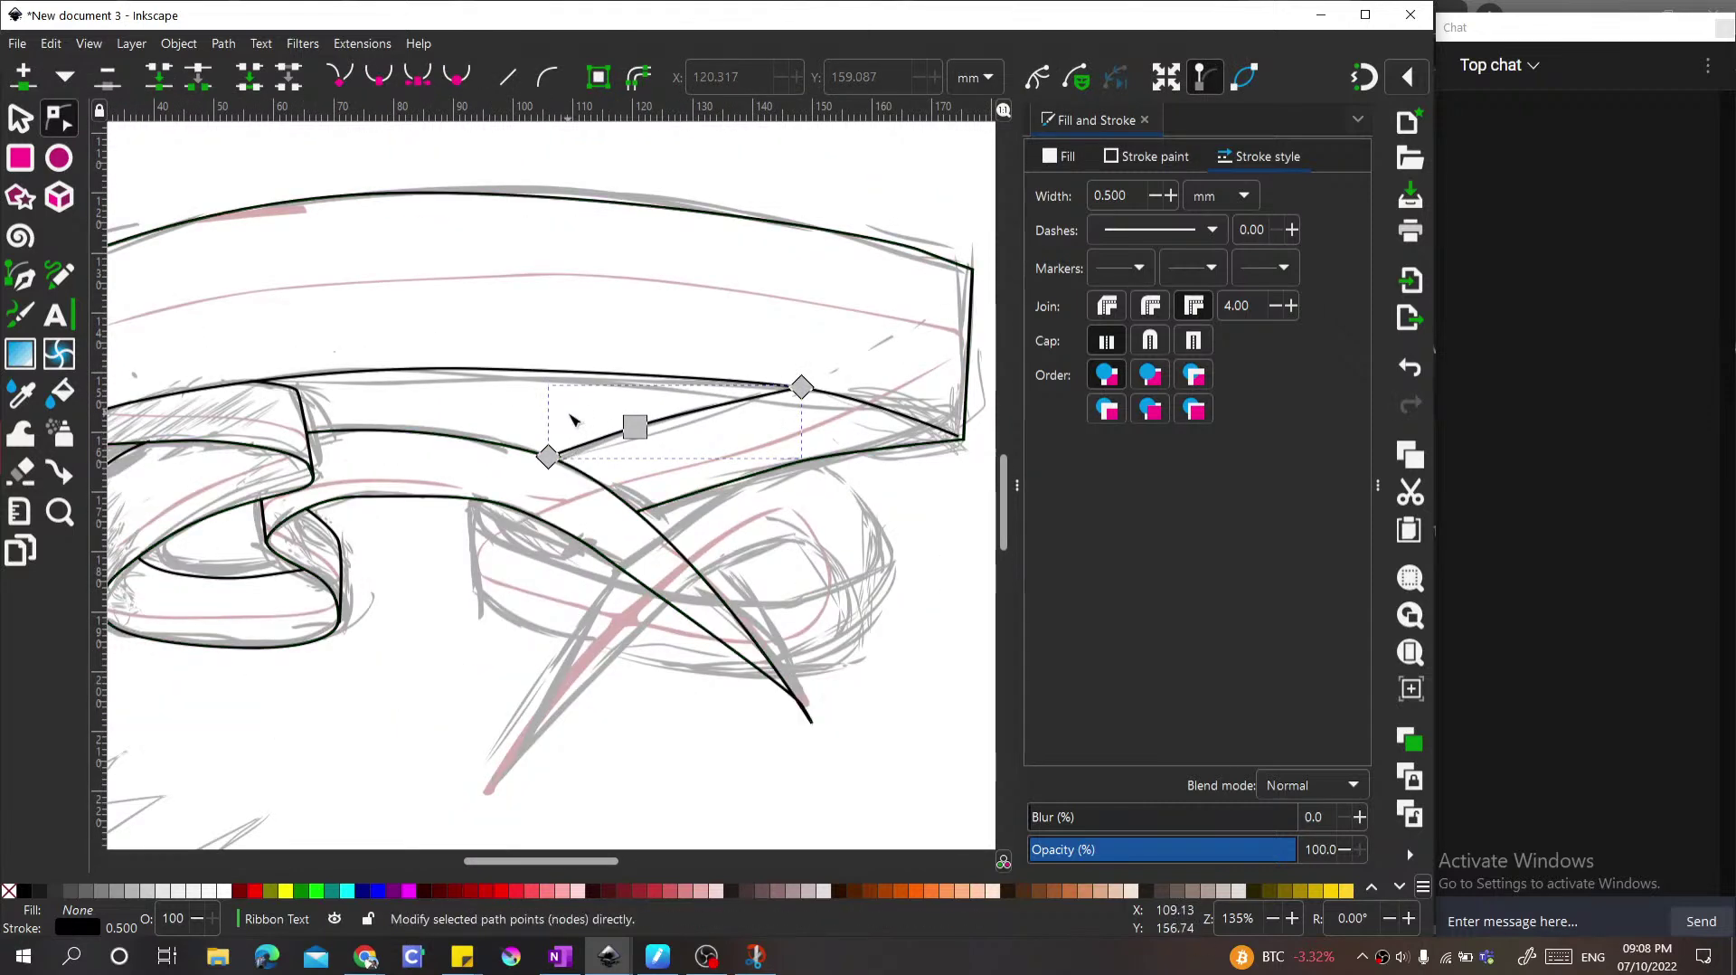
{"action": "key", "text": "Escape"}
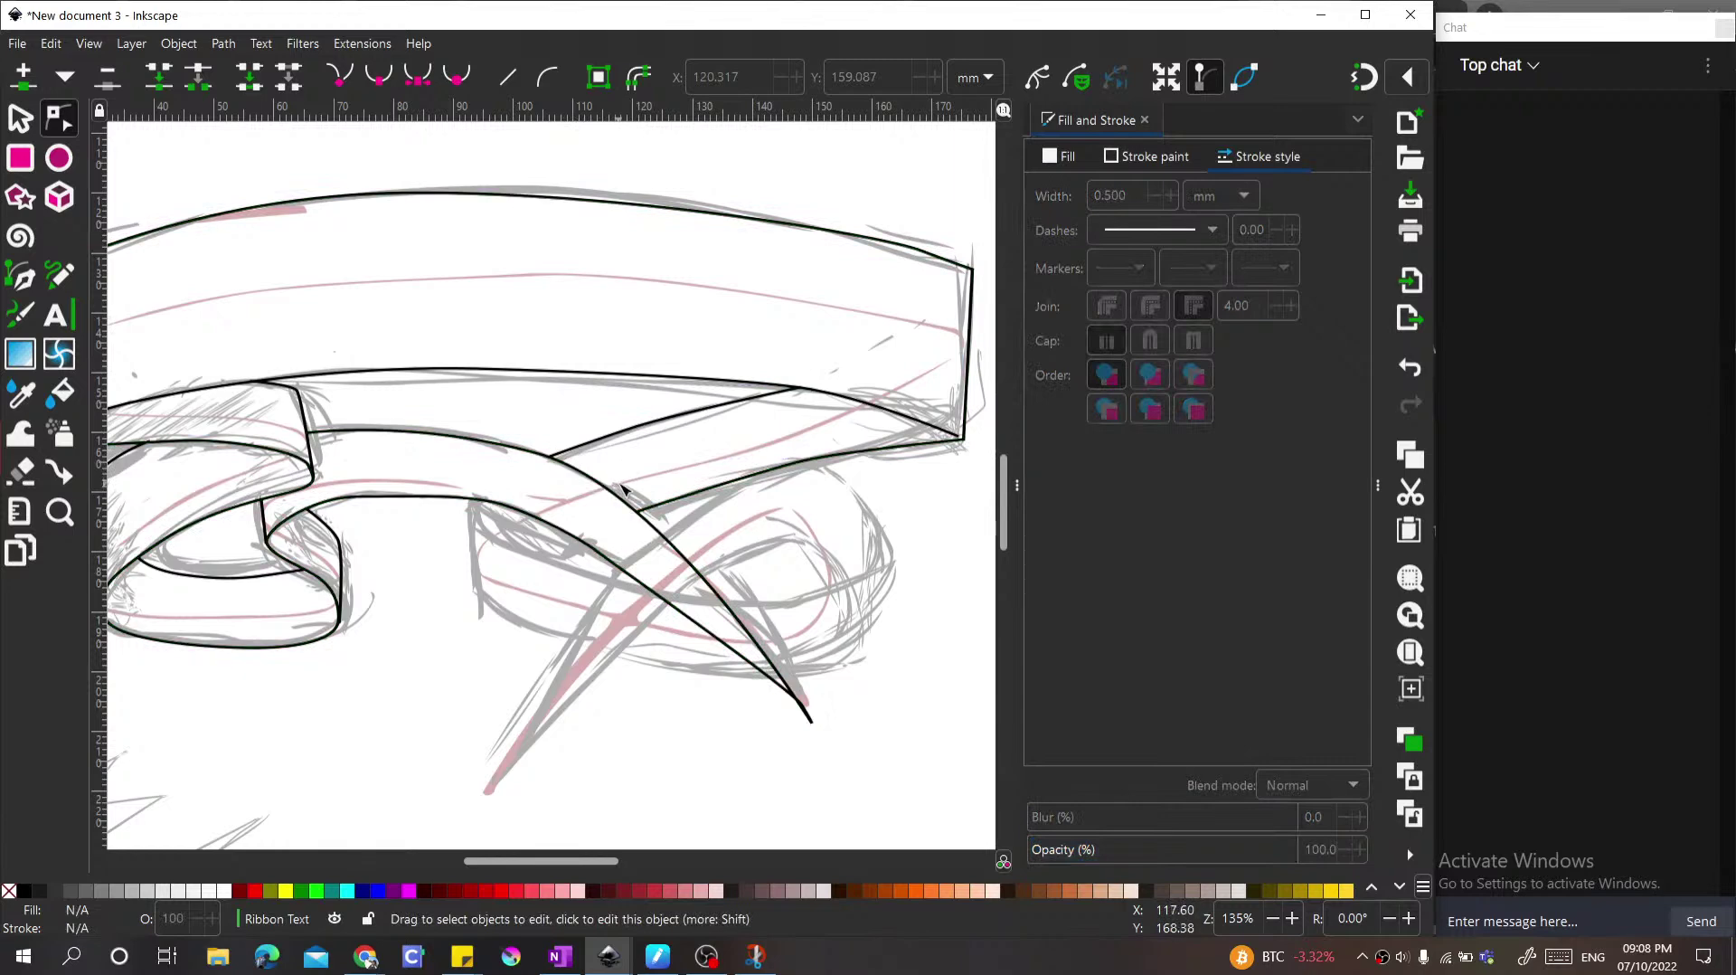
Step: Draw the right loop's upper edge as a curved path from the right fold's lower edge around and back to the tail's lower edge
{"action": "scroll", "coordinate": [678, 452], "scroll_direction": "down", "scroll_amount": 3}
{"action": "scroll", "coordinate": [678, 452], "scroll_direction": "right", "scroll_amount": 2}
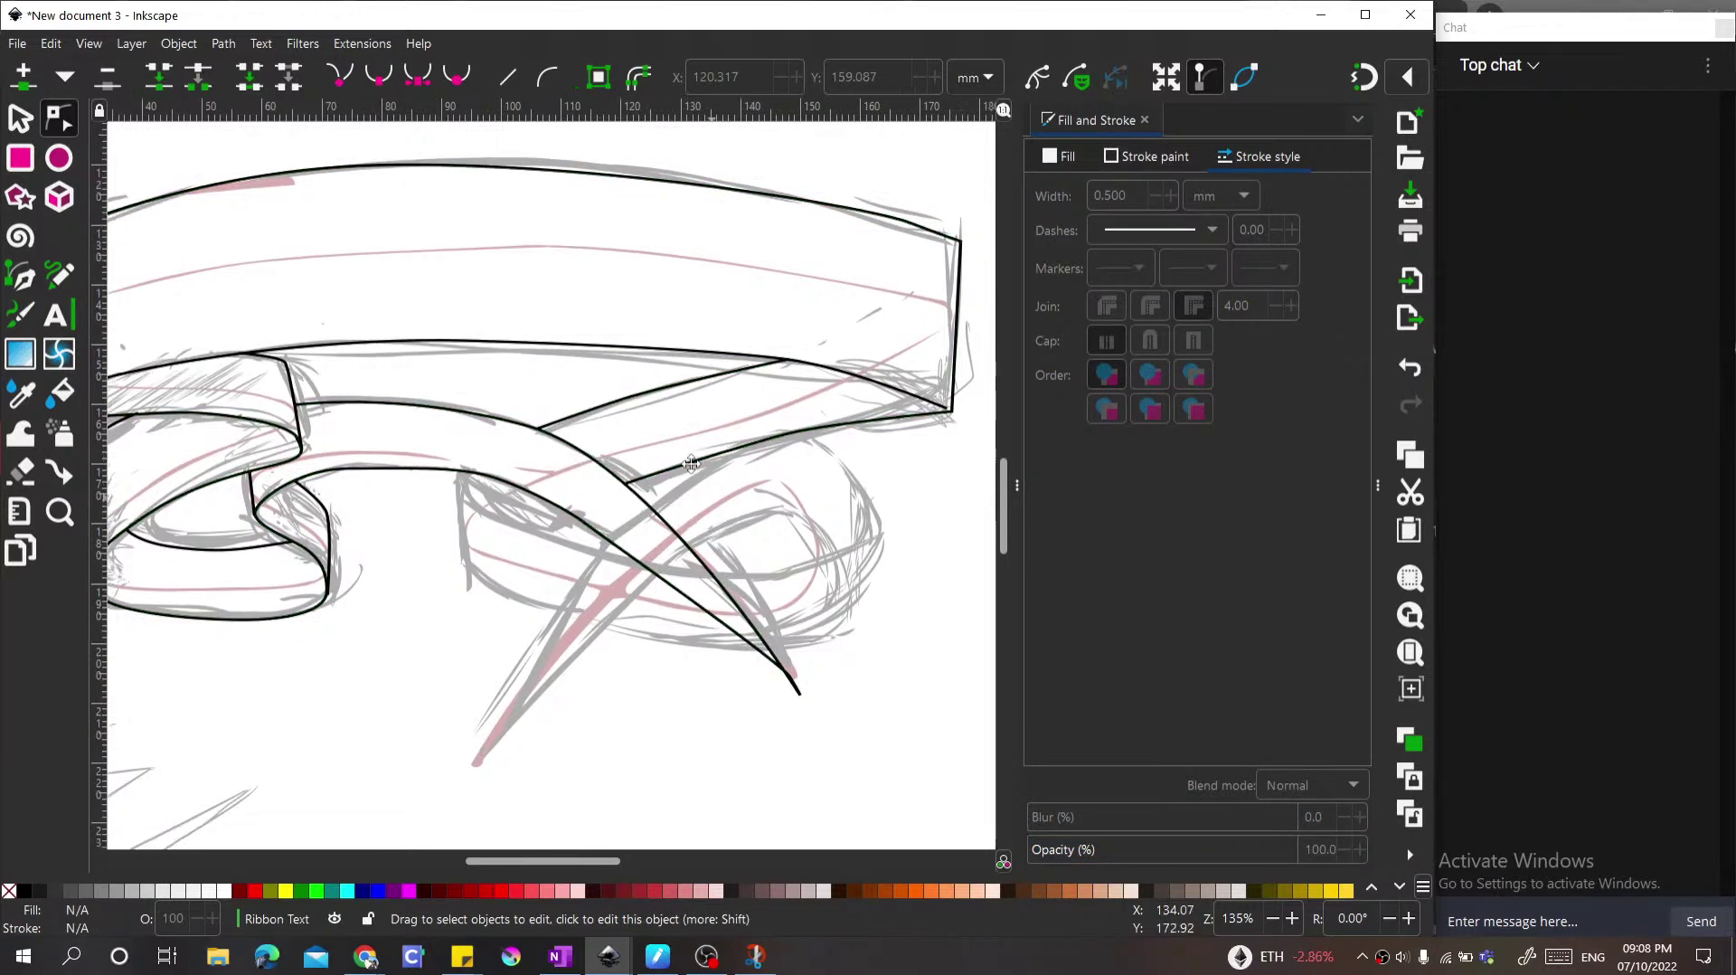
{"action": "key", "text": "b"}
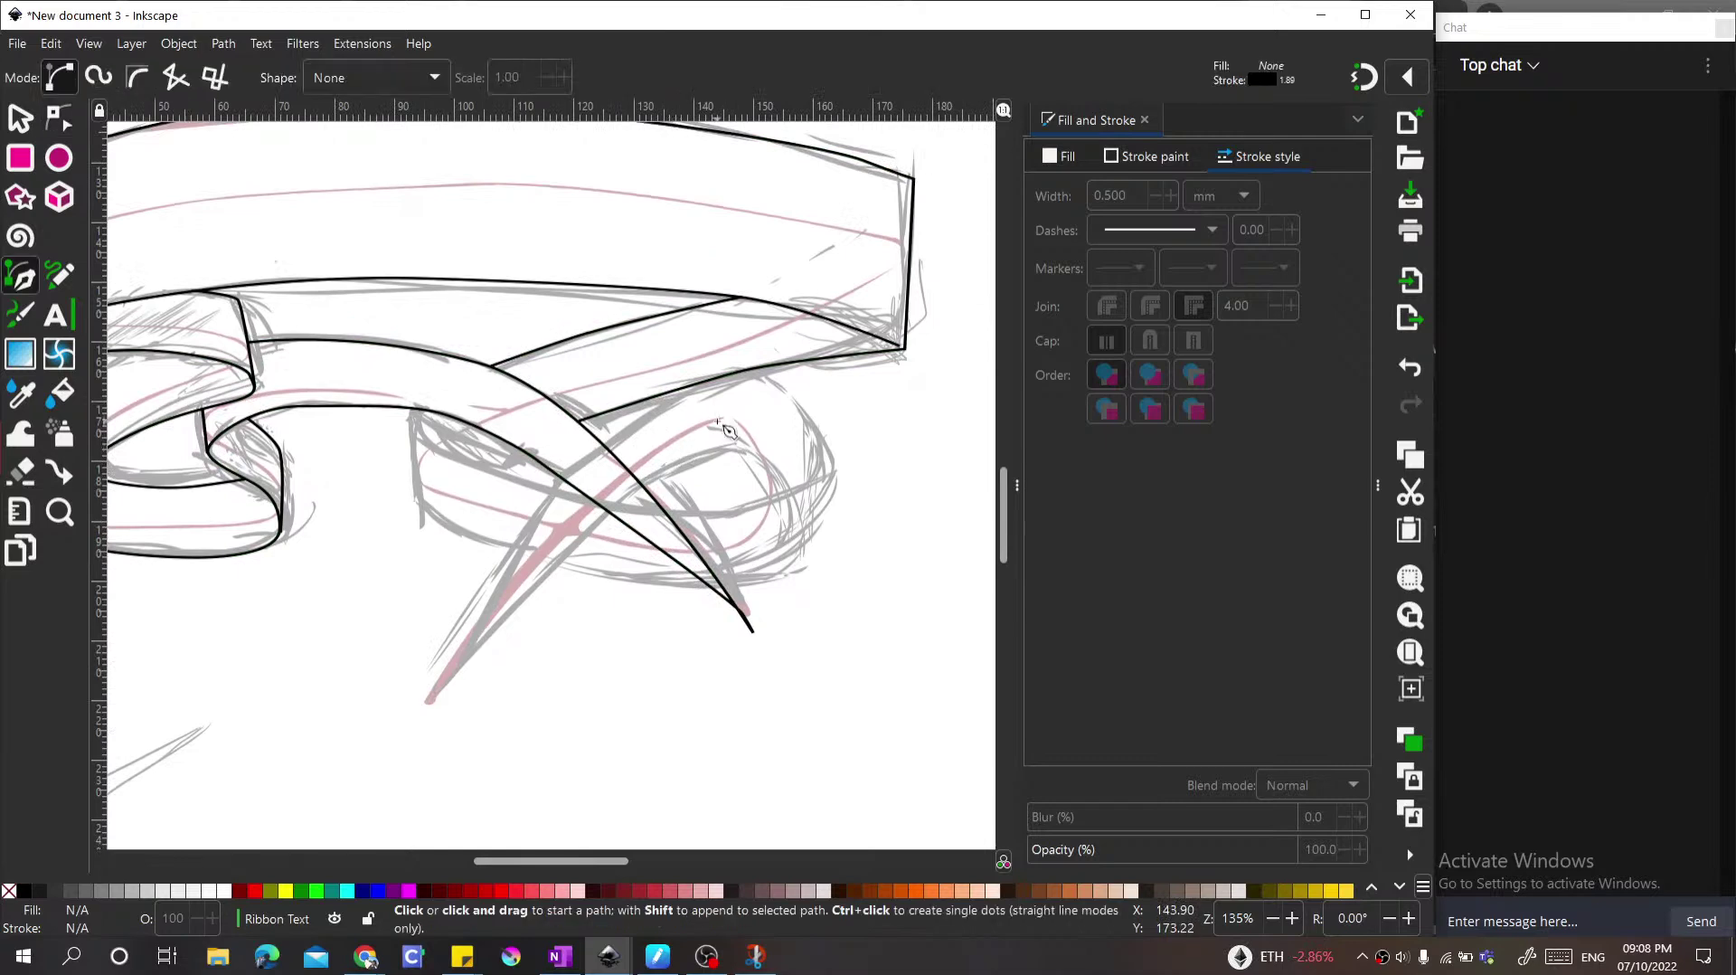
{"action": "left_click", "coordinate": [743, 370]}
{"action": "left_click_drag", "start_coordinate": [806, 425], "coordinate": [830, 464]}
{"action": "left_click_drag", "start_coordinate": [762, 516], "coordinate": [705, 528]}
{"action": "left_click_drag", "start_coordinate": [518, 484], "coordinate": [415, 425]}
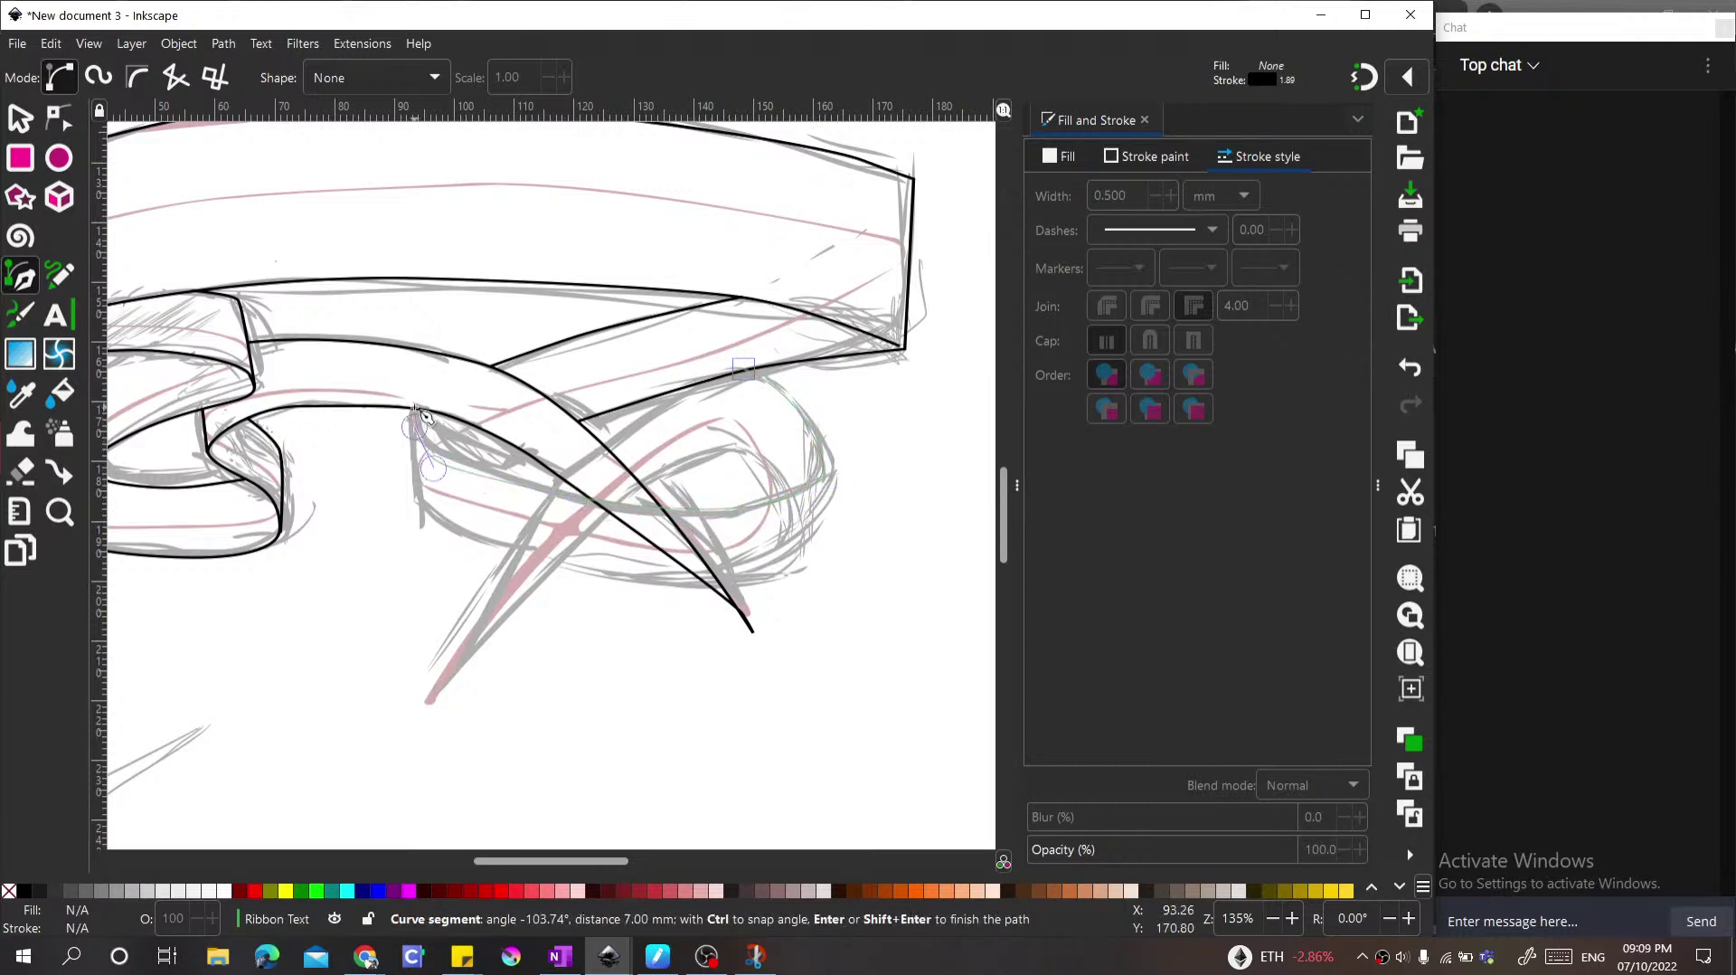
{"action": "key", "text": "Return"}
Step: Refine the left part of the right loop's upper edge by adjusting its nodes and curve handles to follow the sketch
{"action": "scroll", "coordinate": [639, 597], "scroll_direction": "down", "scroll_amount": 3}
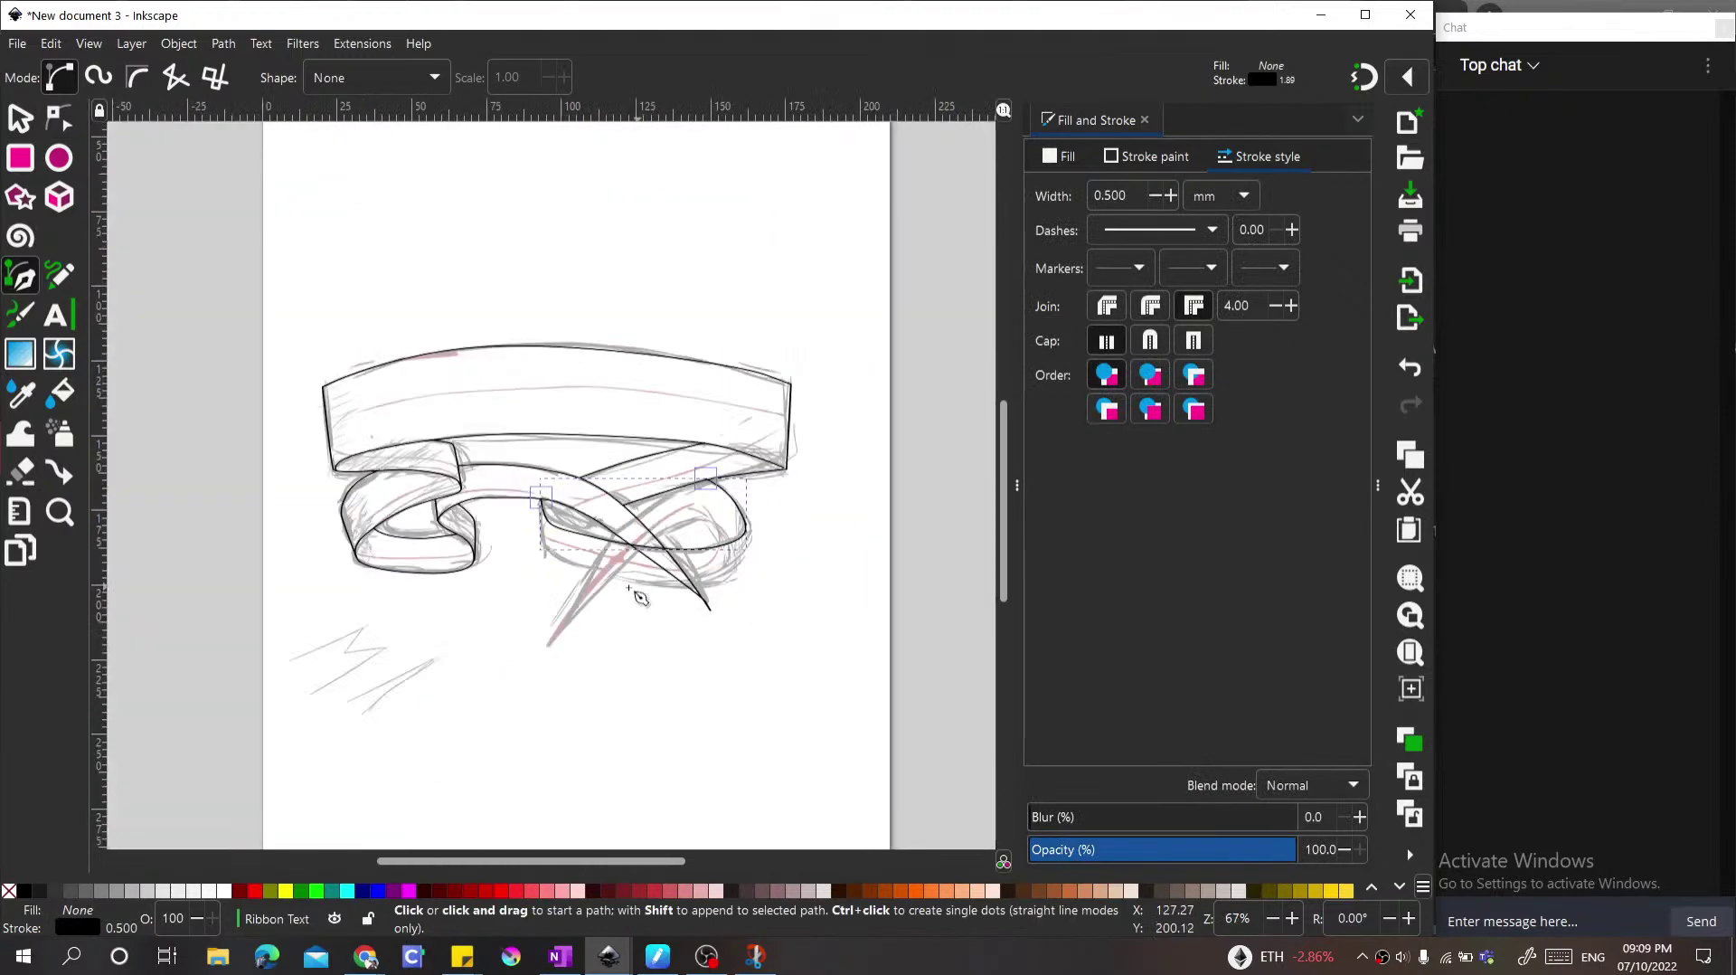
{"action": "scroll", "coordinate": [604, 611], "scroll_direction": "up", "scroll_amount": 3}
{"action": "scroll", "coordinate": [340, 509], "scroll_direction": "down", "scroll_amount": 2}
{"action": "scroll", "coordinate": [340, 509], "scroll_direction": "up", "scroll_amount": 2}
{"action": "scroll", "coordinate": [340, 509], "scroll_direction": "up", "scroll_amount": 2}
{"action": "key", "text": "n"}
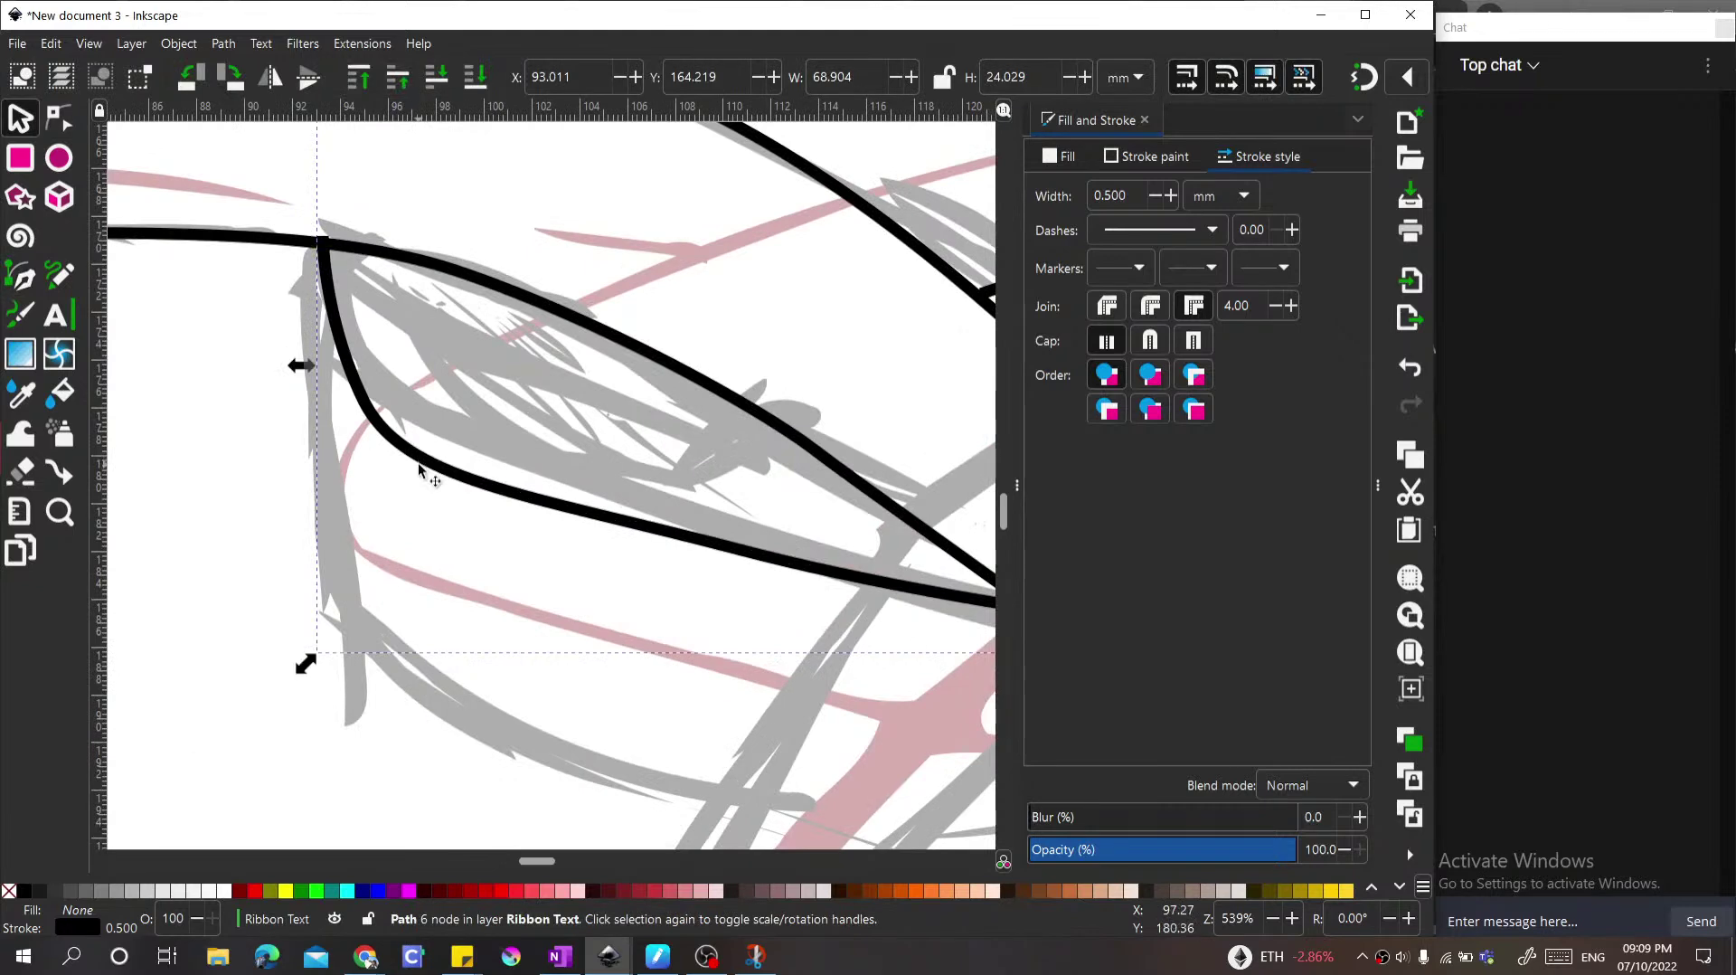
{"action": "left_click", "coordinate": [361, 397]}
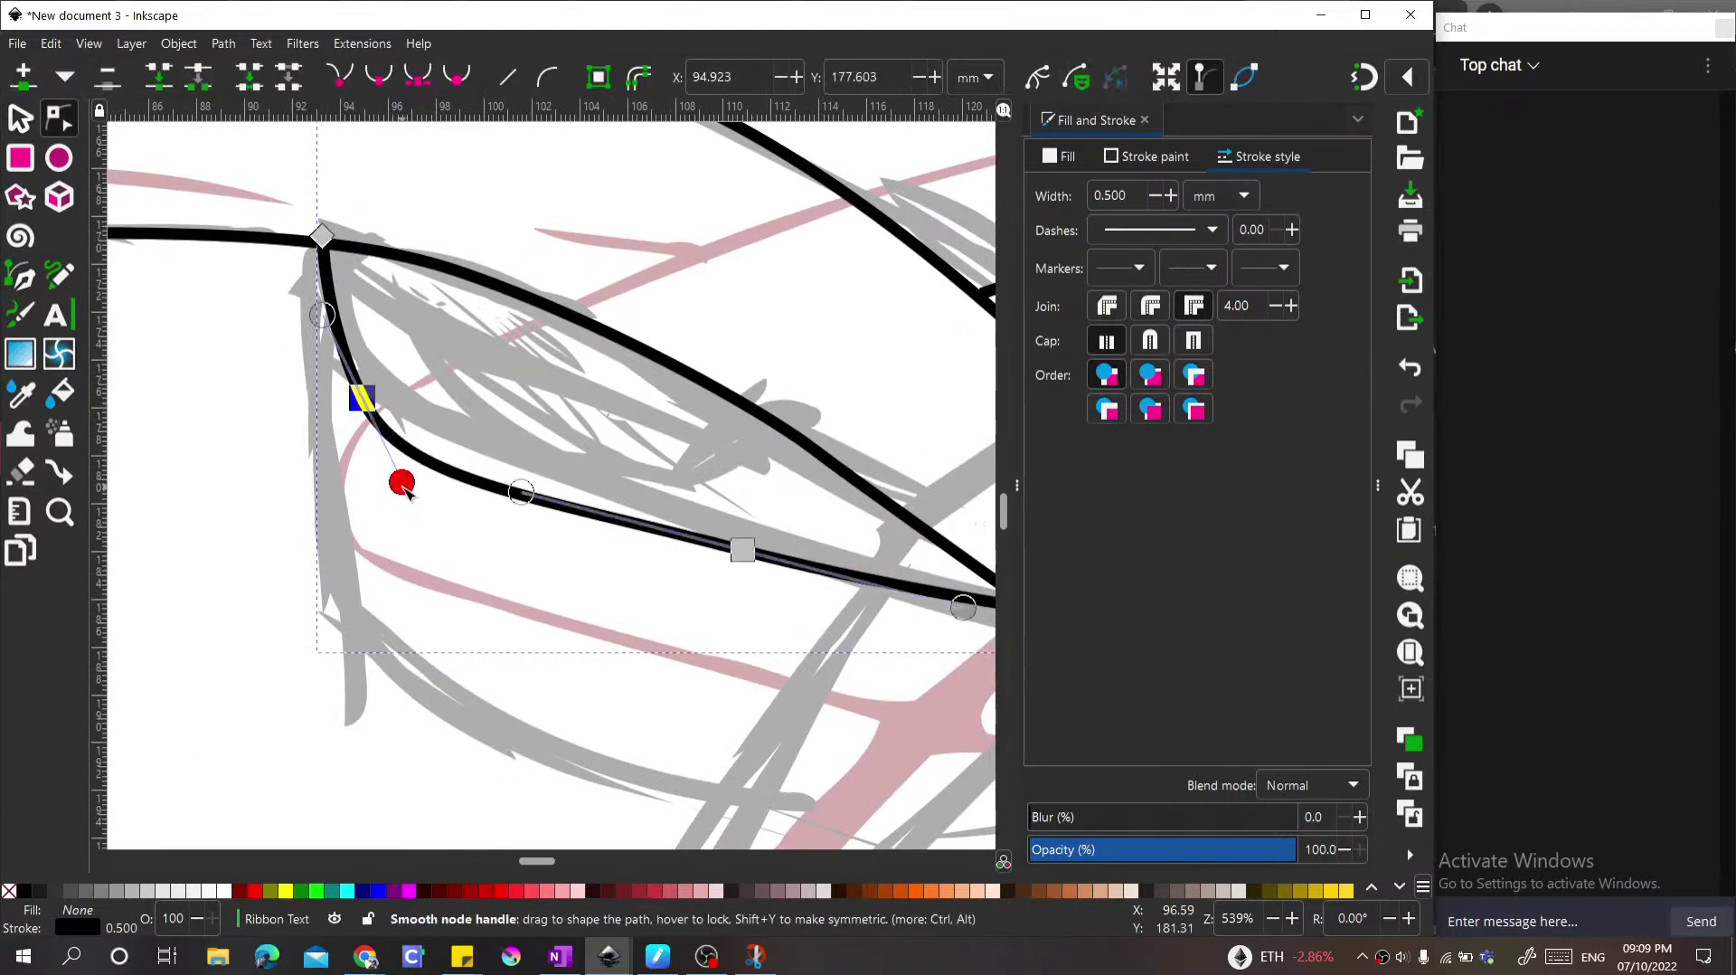
{"action": "left_click_drag", "start_coordinate": [400, 481], "coordinate": [414, 469]}
{"action": "left_click_drag", "start_coordinate": [362, 398], "coordinate": [378, 377]}
{"action": "left_click_drag", "start_coordinate": [521, 491], "coordinate": [574, 504]}
{"action": "left_click_drag", "start_coordinate": [755, 547], "coordinate": [772, 547]}
{"action": "scroll", "coordinate": [414, 538], "scroll_direction": "down", "scroll_amount": 4}
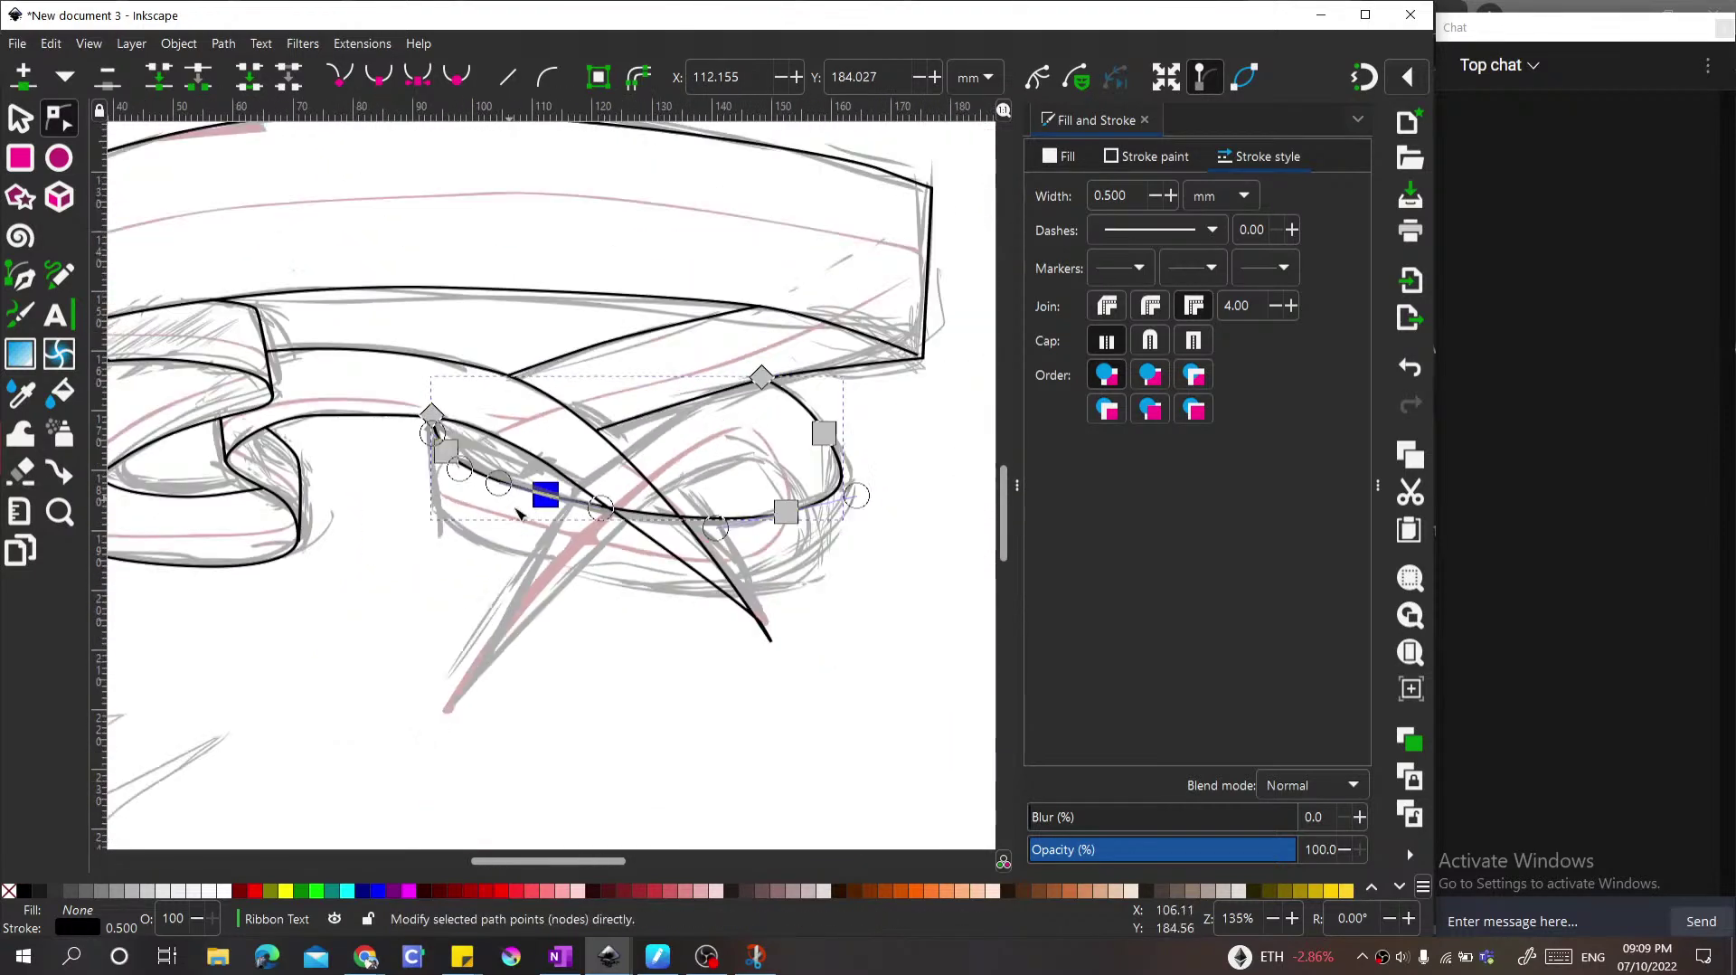
Step: Draw the right loop's lower edge as a curved path from the tail's lower edge down and around to the loop's right end
{"action": "scroll", "coordinate": [414, 538], "scroll_direction": "up", "scroll_amount": 4}
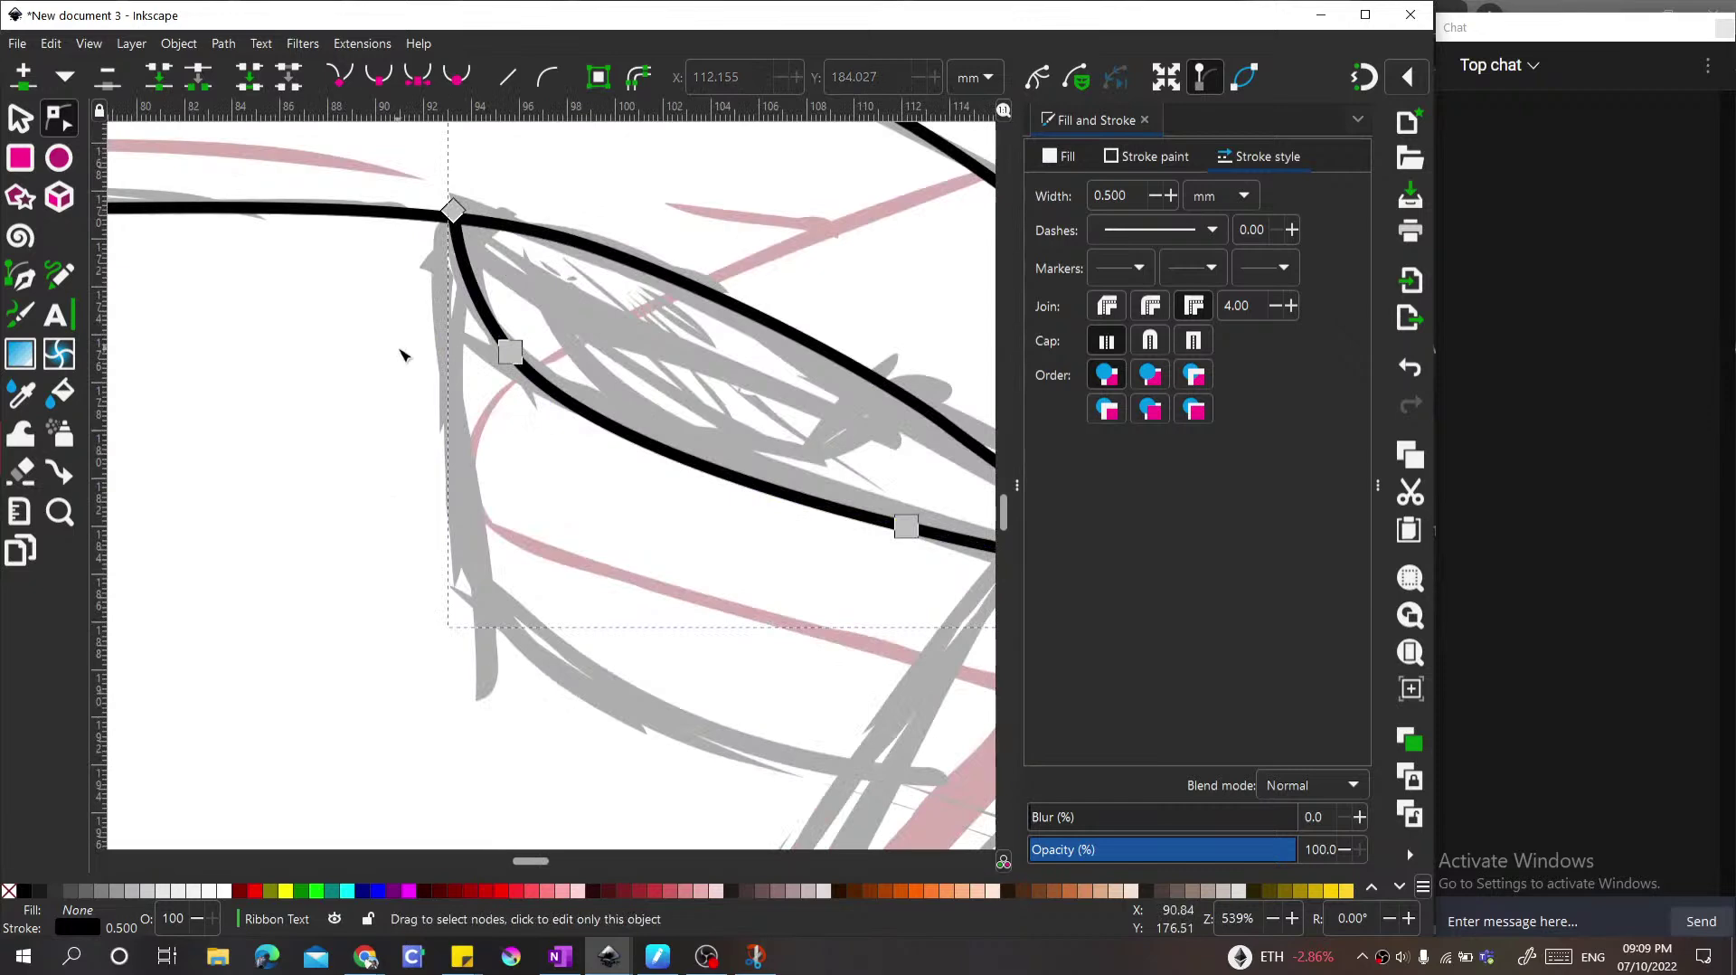
{"action": "key", "text": "b"}
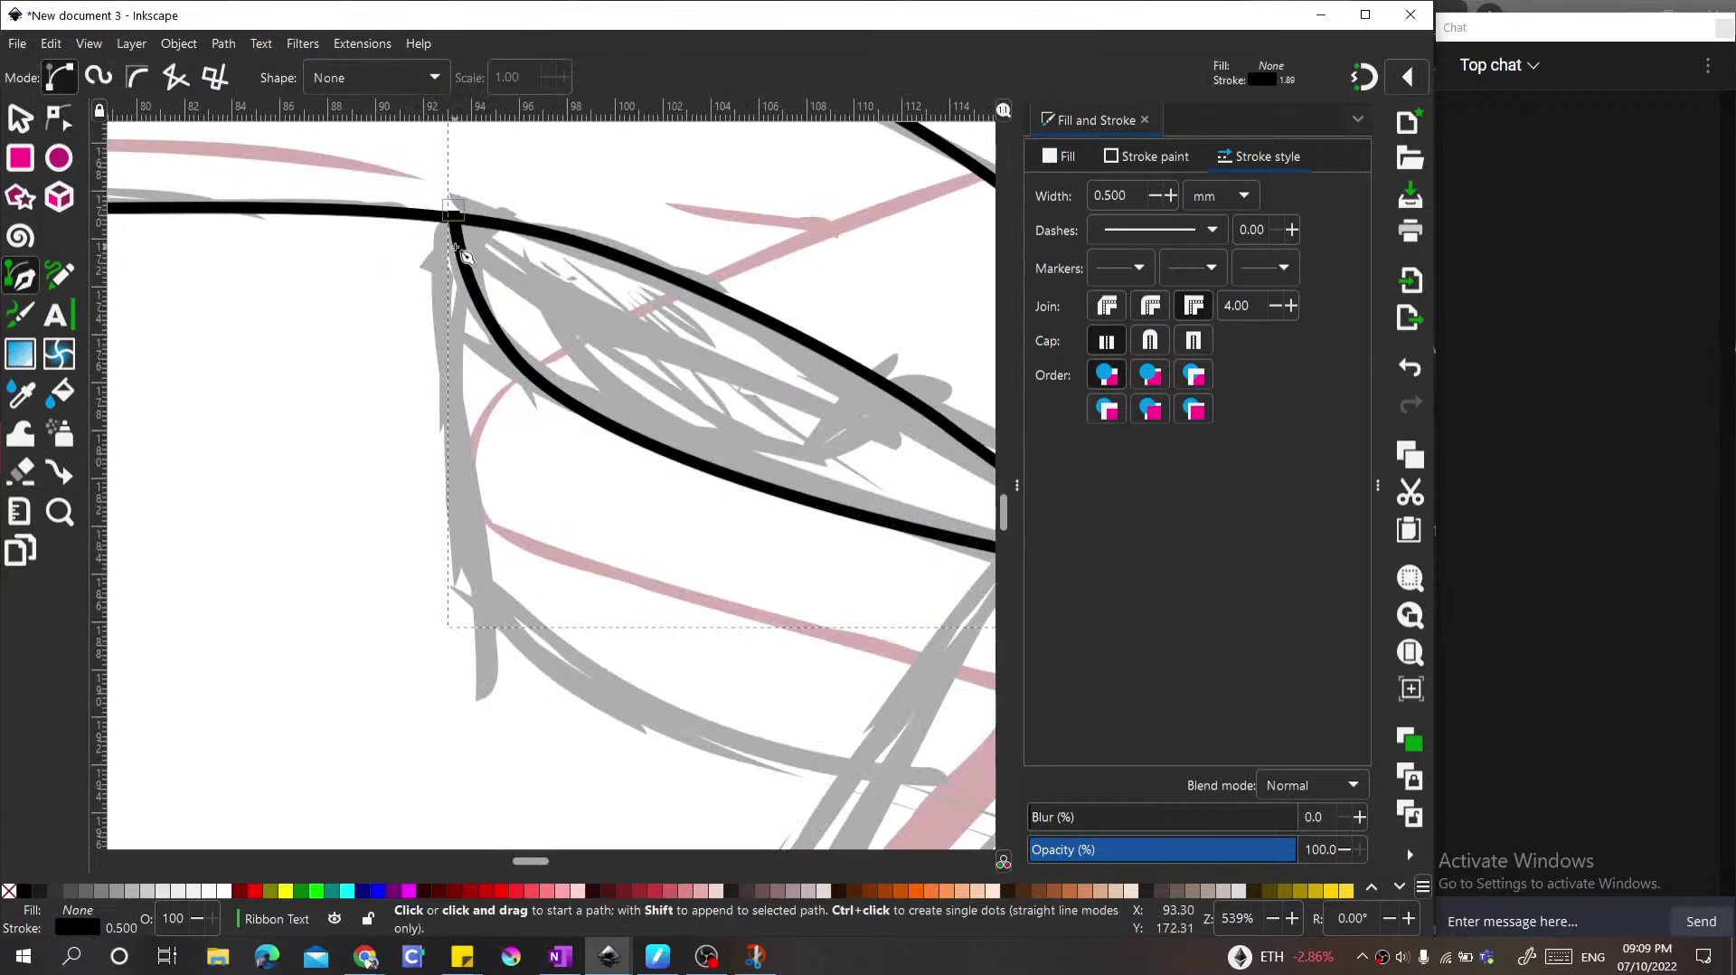
{"action": "left_click", "coordinate": [453, 220]}
{"action": "left_click_drag", "start_coordinate": [469, 566], "coordinate": [513, 645]}
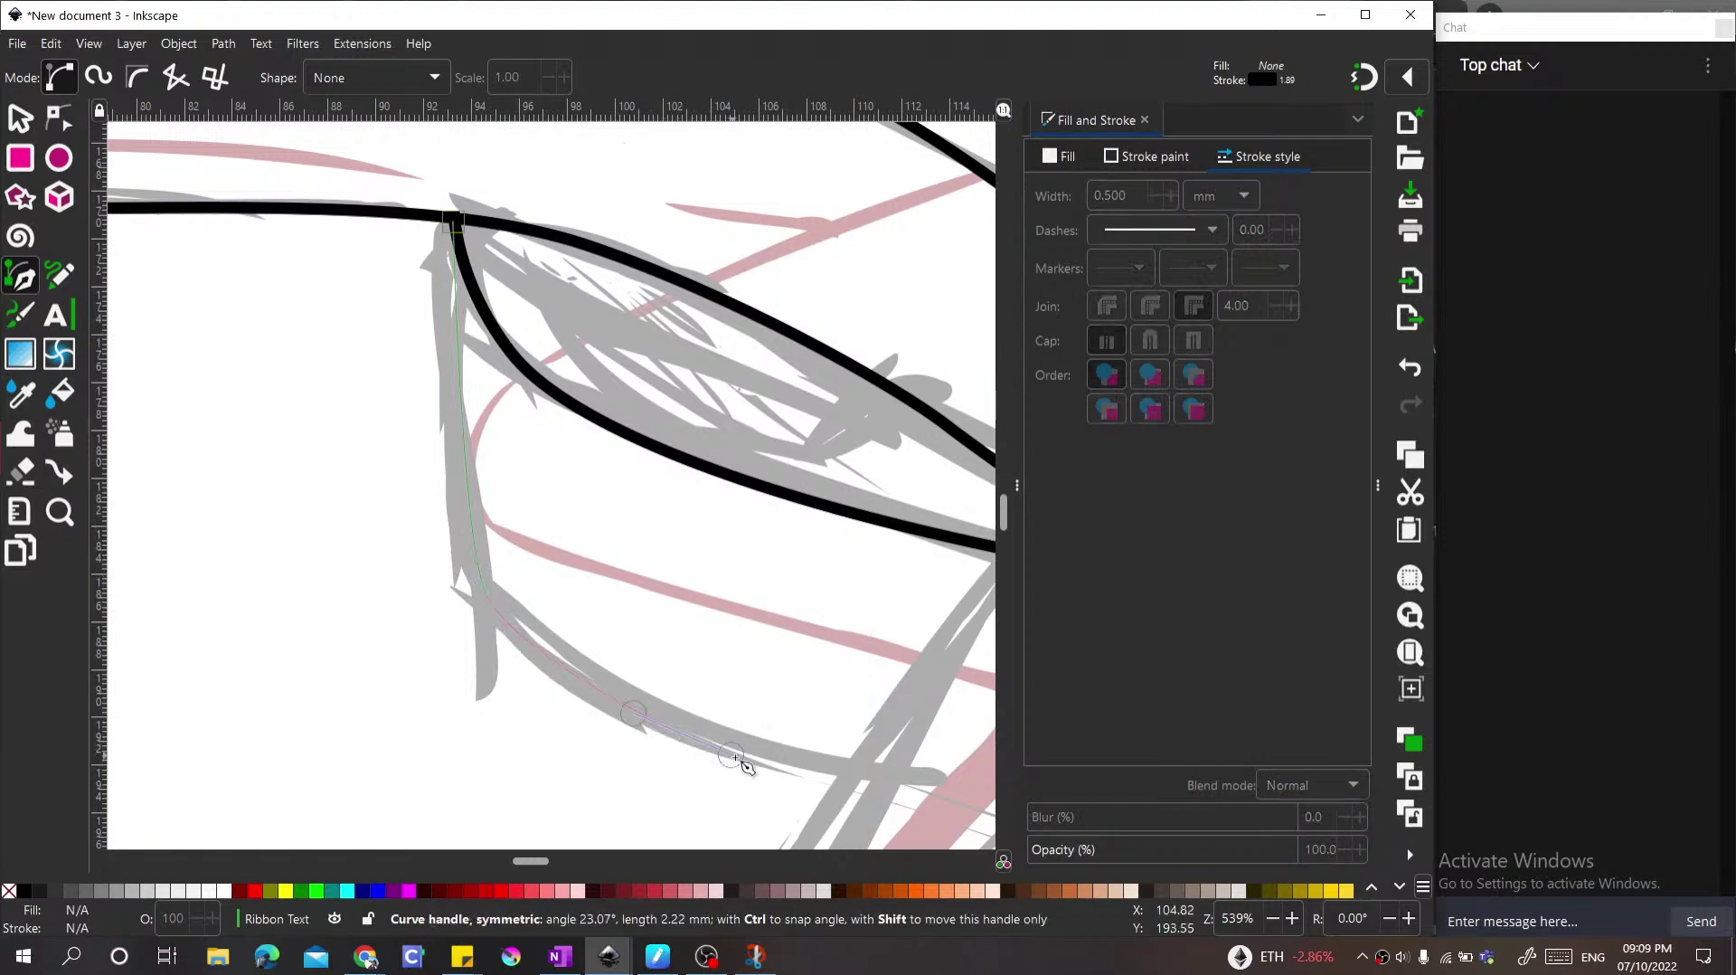
{"action": "scroll", "coordinate": [581, 620], "scroll_direction": "down", "scroll_amount": 3}
{"action": "scroll", "coordinate": [334, 540], "scroll_direction": "up", "scroll_amount": 2}
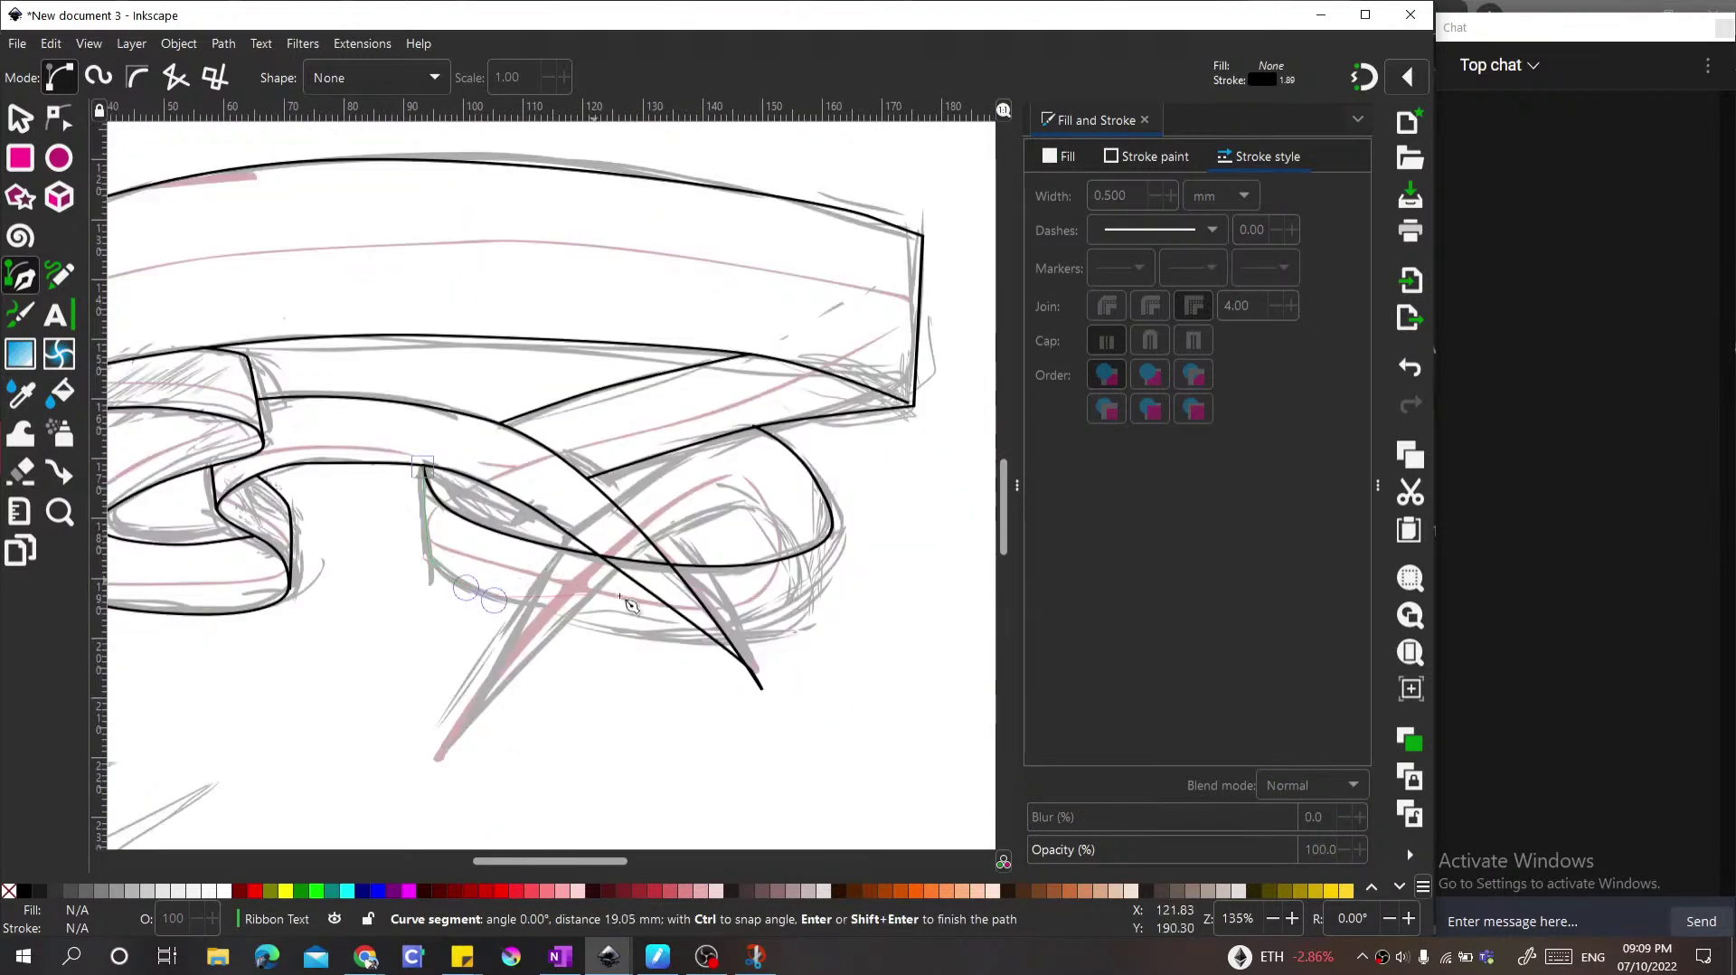
{"action": "left_click_drag", "start_coordinate": [550, 575], "coordinate": [737, 549]}
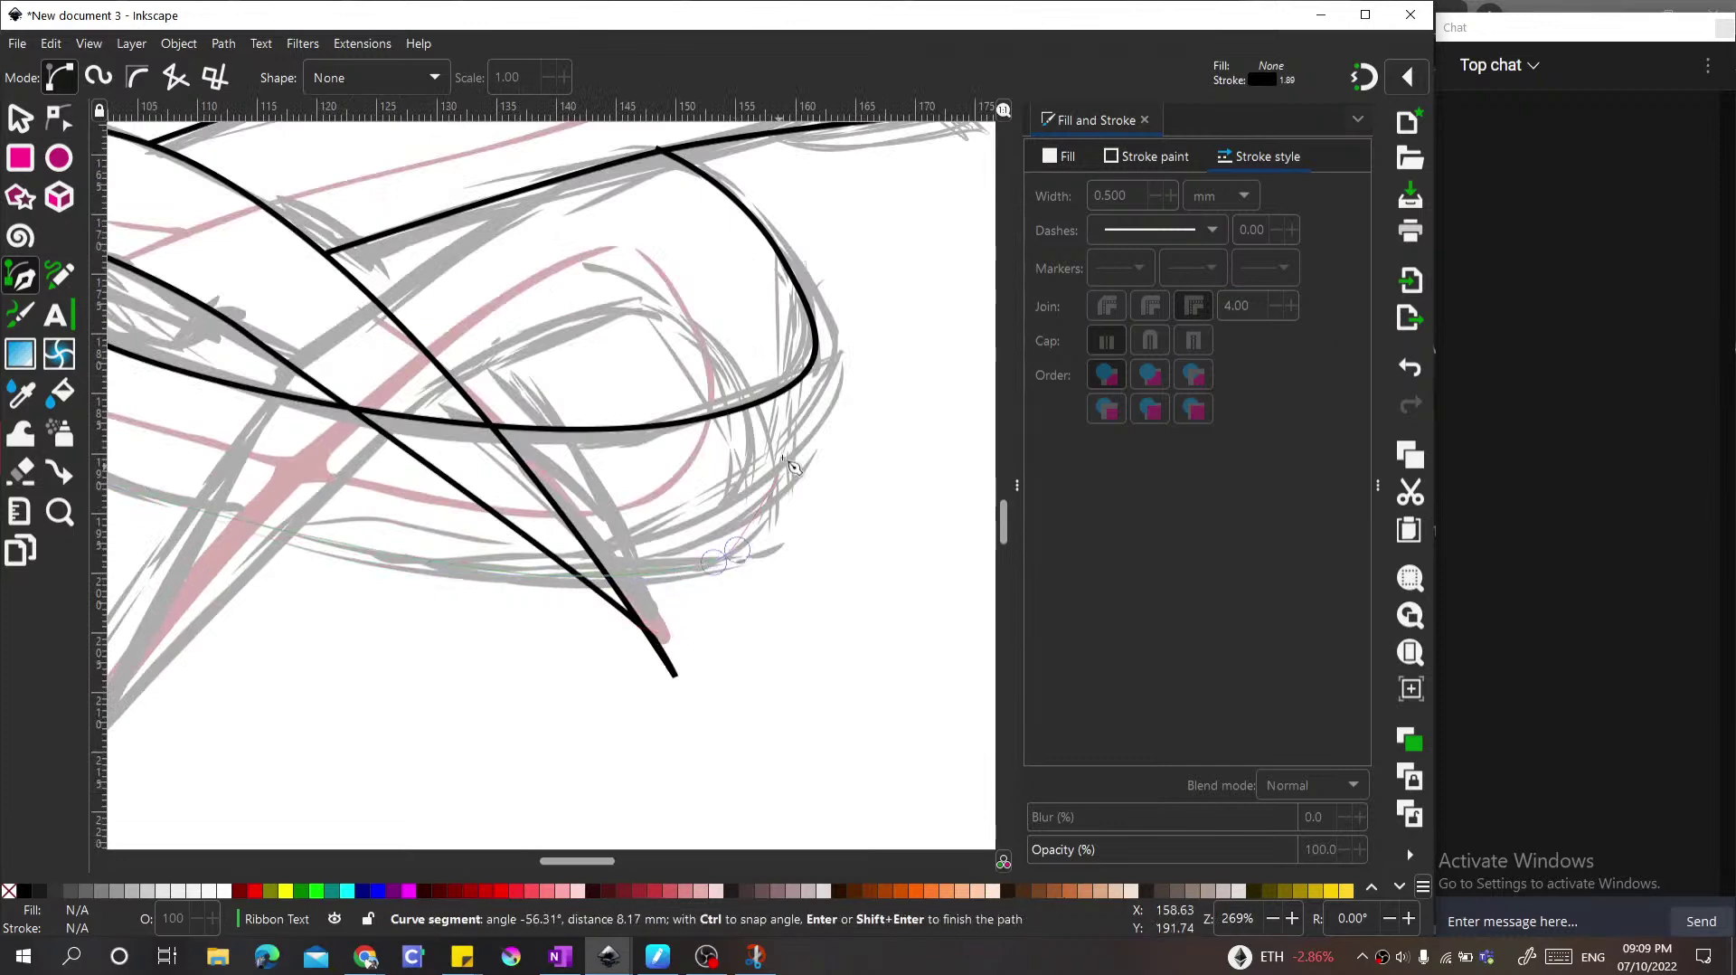
{"action": "double_click", "coordinate": [815, 357]}
Step: Round the lower right bend of the loop's lower edge by adjusting its node and curve handles, then deselect the path
{"action": "scroll", "coordinate": [857, 452], "scroll_direction": "down", "scroll_amount": 2}
{"action": "scroll", "coordinate": [801, 503], "scroll_direction": "up", "scroll_amount": 3}
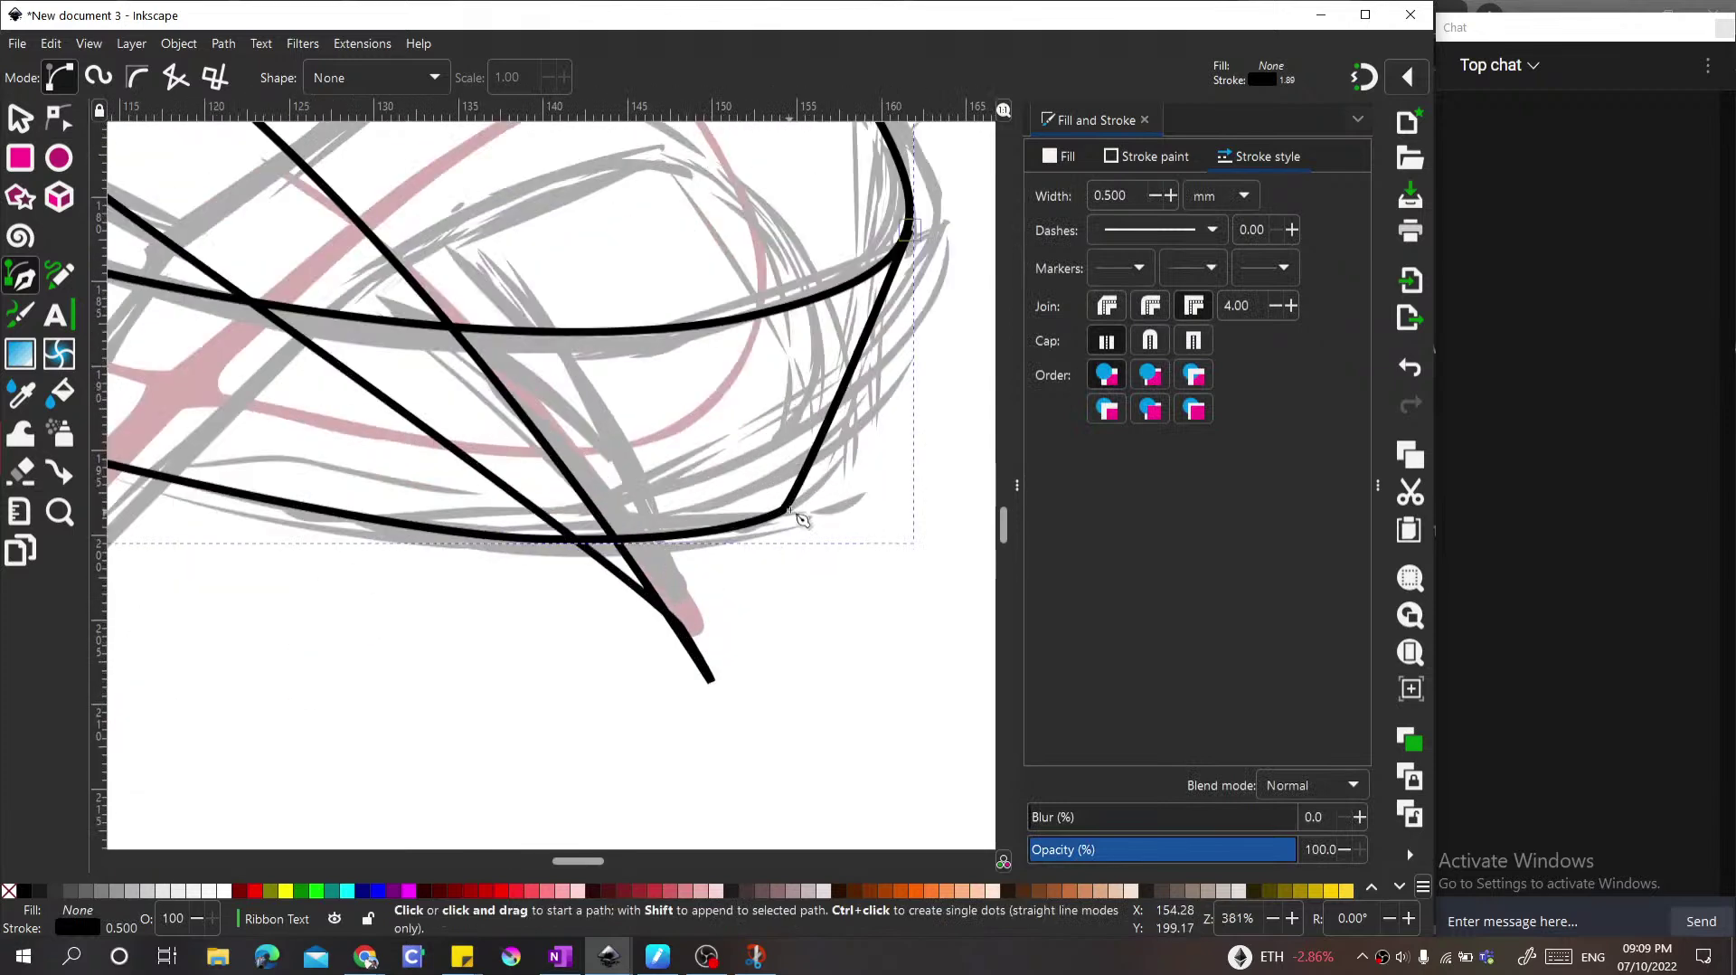
{"action": "key", "text": "s"}
{"action": "key", "text": "n"}
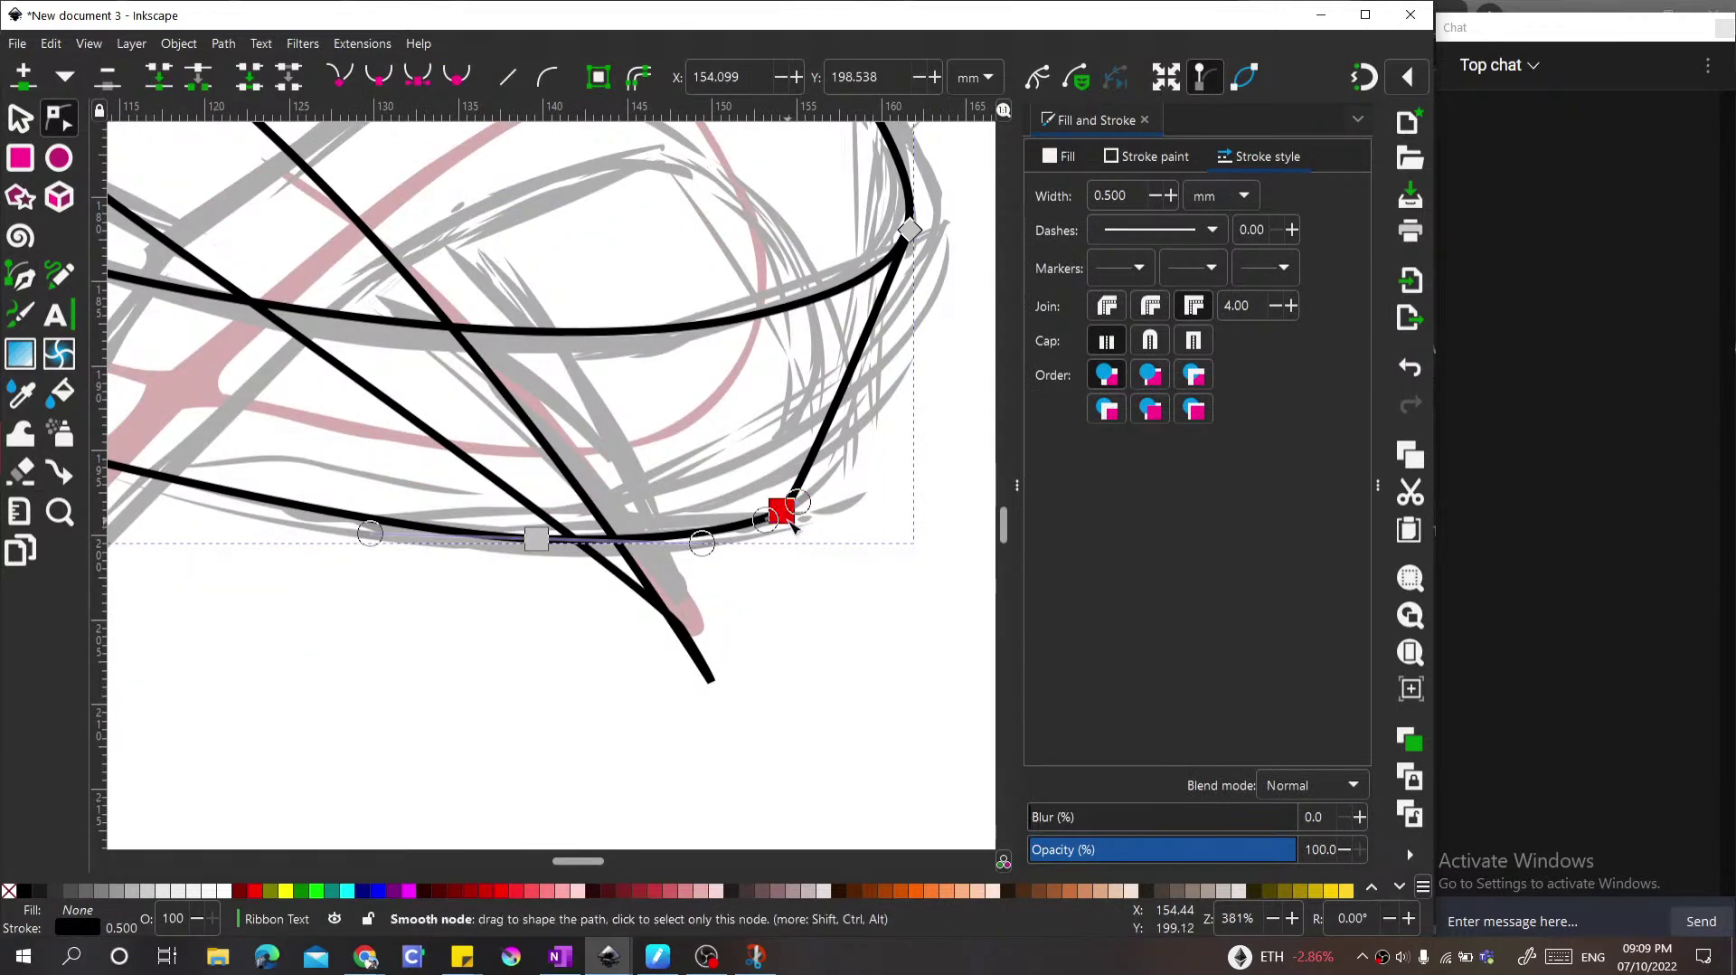
{"action": "left_click", "coordinate": [786, 511]}
{"action": "scroll", "coordinate": [788, 512], "scroll_direction": "up", "scroll_amount": 2}
{"action": "left_click_drag", "start_coordinate": [760, 508], "coordinate": [832, 399]}
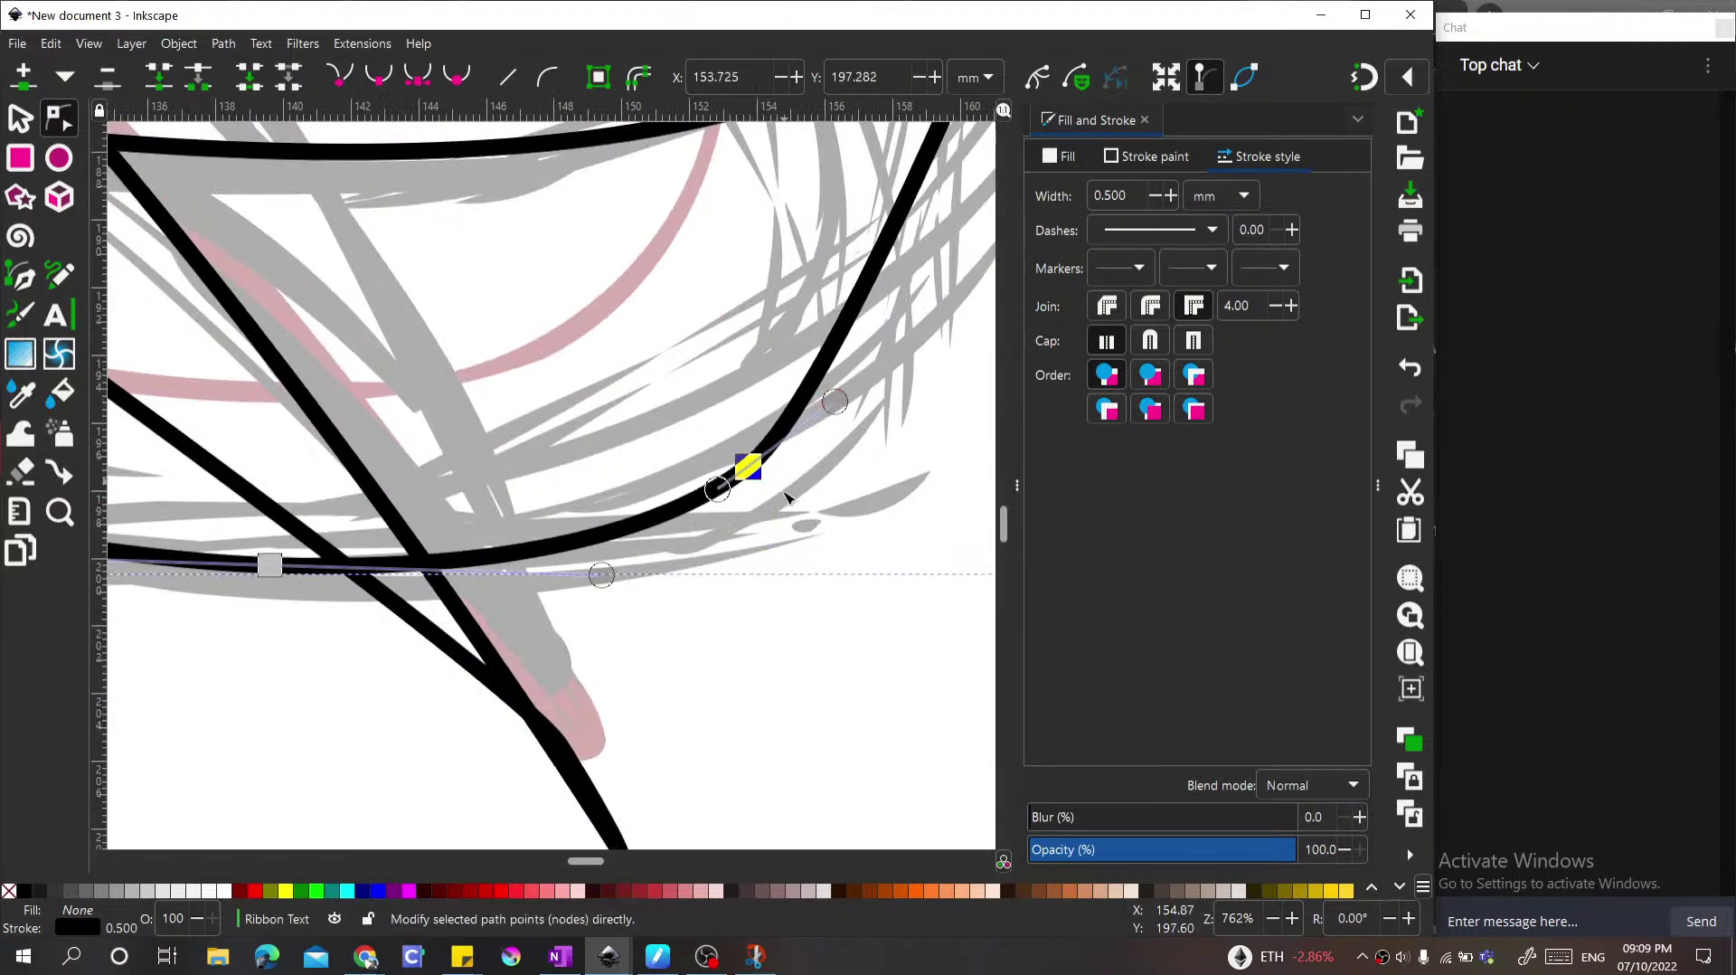
{"action": "scroll", "coordinate": [735, 511], "scroll_direction": "down", "scroll_amount": 3}
{"action": "scroll", "coordinate": [737, 496], "scroll_direction": "up", "scroll_amount": 1}
{"action": "left_click", "coordinate": [864, 427]}
{"action": "scroll", "coordinate": [866, 574], "scroll_direction": "down", "scroll_amount": 2}
{"action": "key", "text": "Escape"}
{"action": "key", "text": "s"}
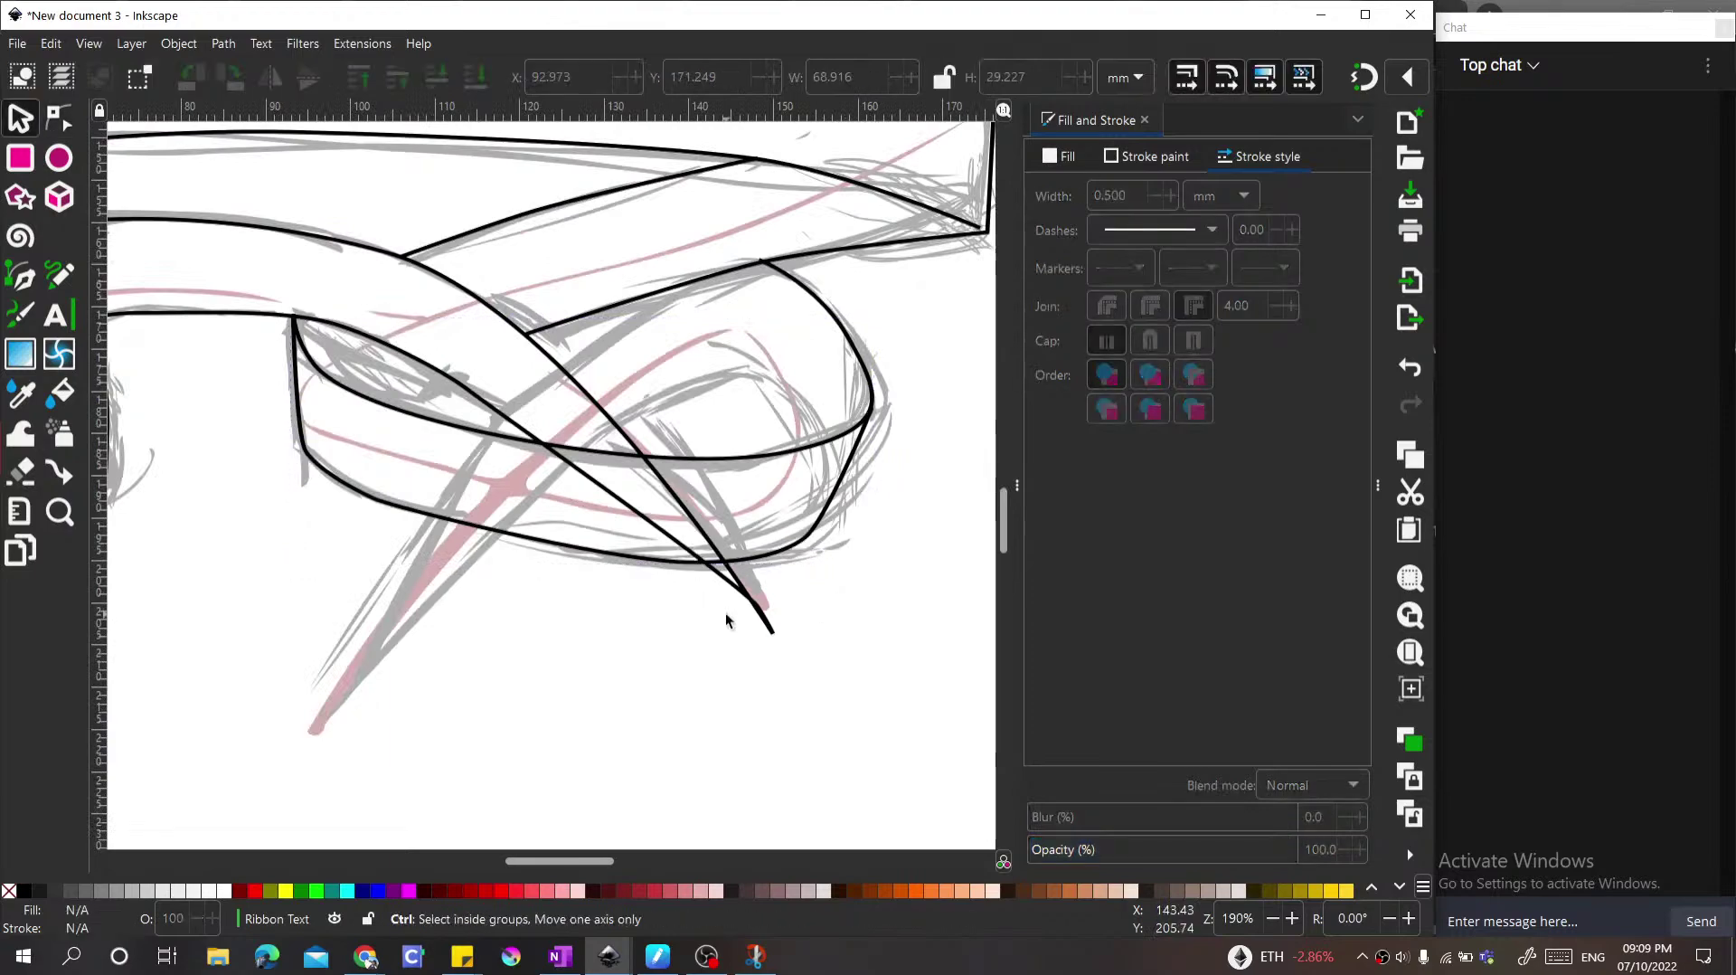
Step: Add a node to the middle of the loop's lower edge and lower it and the node before it to follow the sketch
{"action": "scroll", "coordinate": [725, 611], "scroll_direction": "down", "scroll_amount": 3}
{"action": "scroll", "coordinate": [621, 589], "scroll_direction": "up", "scroll_amount": 4}
{"action": "double_click", "coordinate": [624, 575]}
{"action": "scroll", "coordinate": [633, 579], "scroll_direction": "up", "scroll_amount": 2}
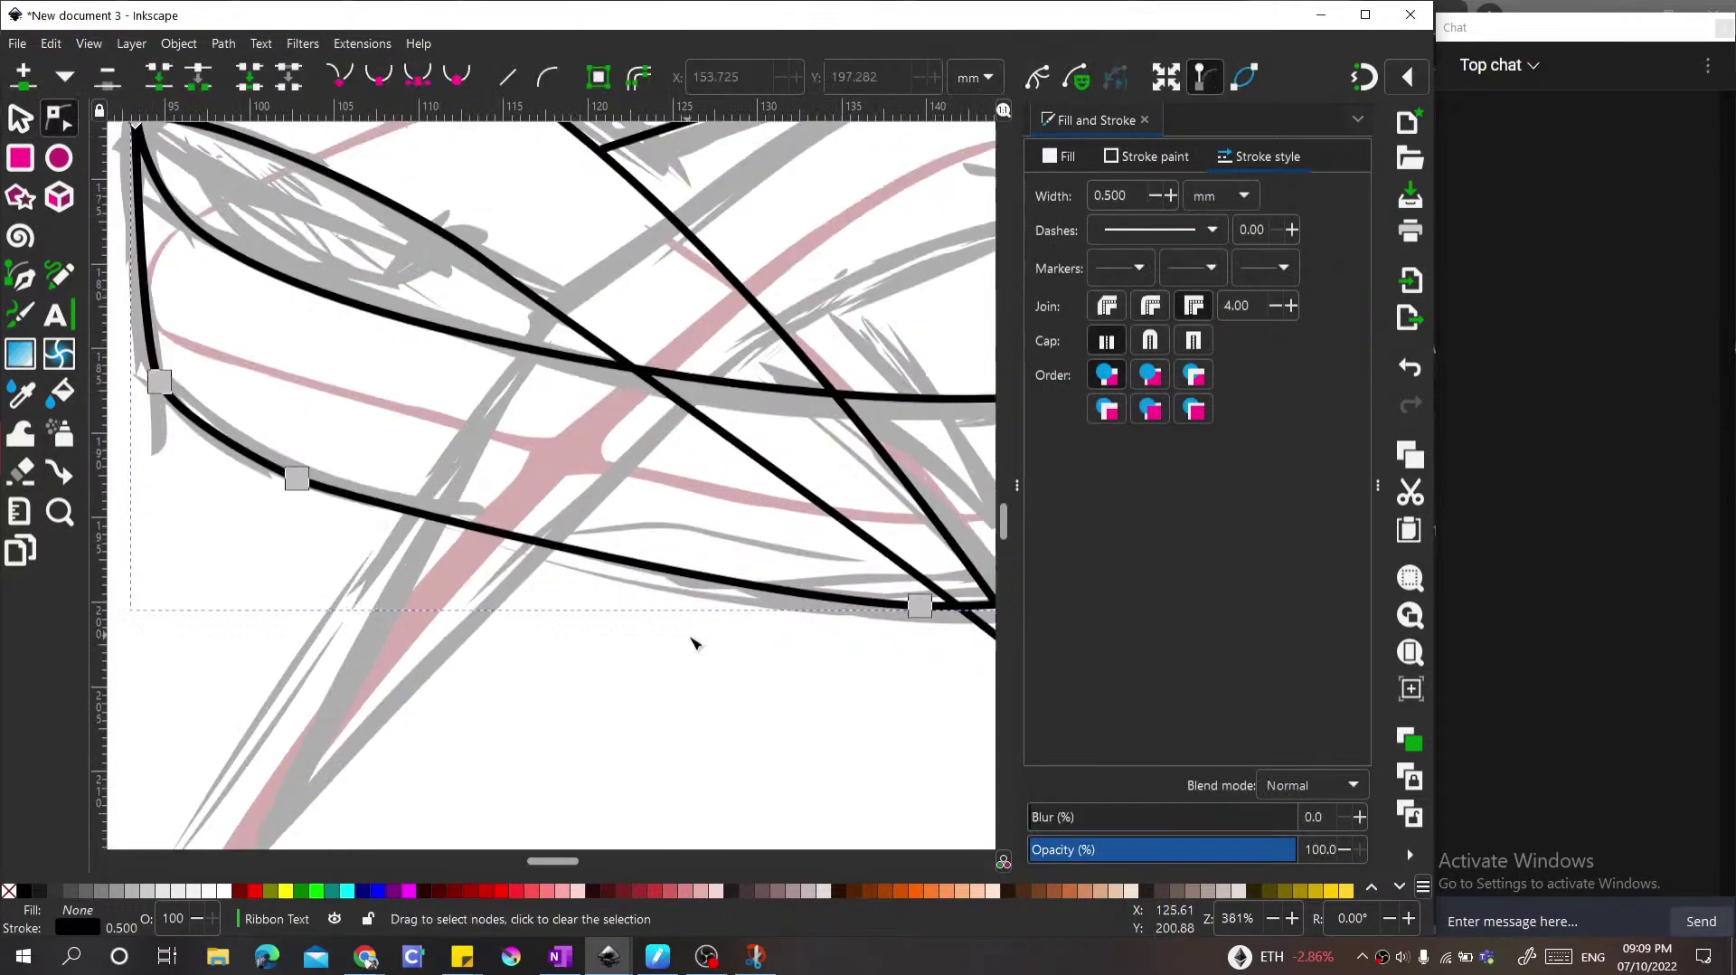
{"action": "left_click", "coordinate": [672, 542]}
{"action": "mouse_move", "coordinate": [676, 545]}
{"action": "left_mouse_down"}
{"action": "mouse_move", "coordinate": [632, 581]}
{"action": "mouse_move", "coordinate": [647, 562]}
{"action": "left_mouse_up"}
{"action": "scroll", "coordinate": [650, 495], "scroll_direction": "down", "scroll_amount": 3}
{"action": "scroll", "coordinate": [509, 484], "scroll_direction": "up", "scroll_amount": 4}
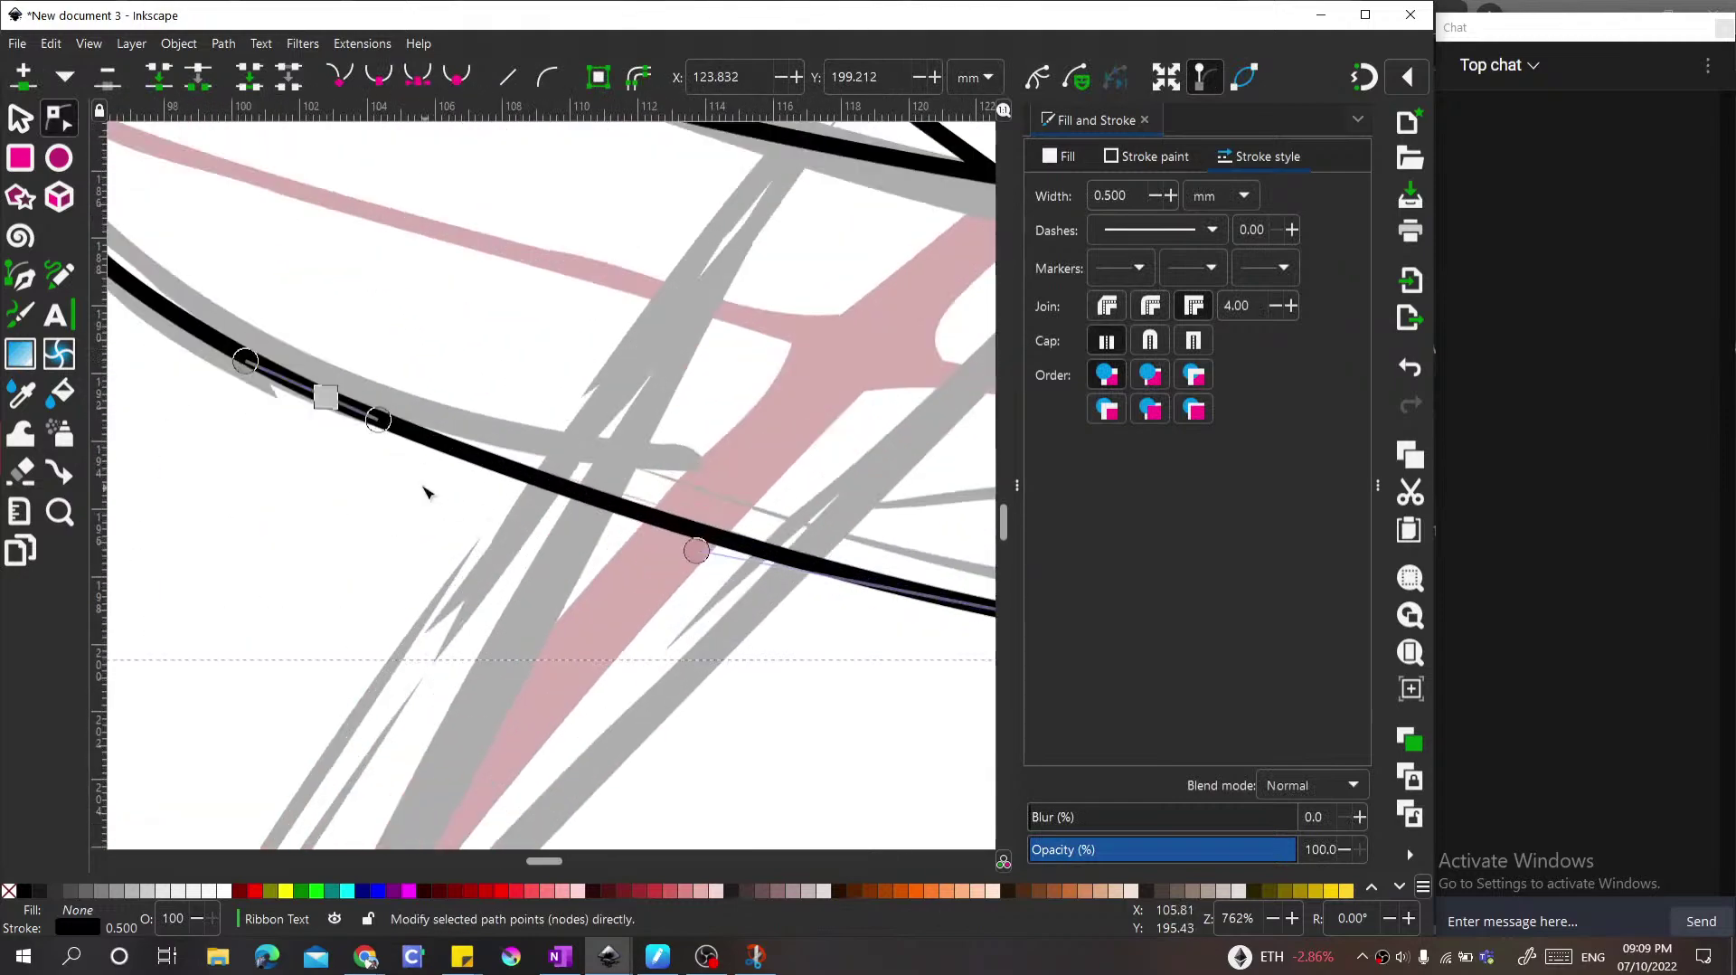
{"action": "left_click_drag", "start_coordinate": [325, 401], "coordinate": [322, 414]}
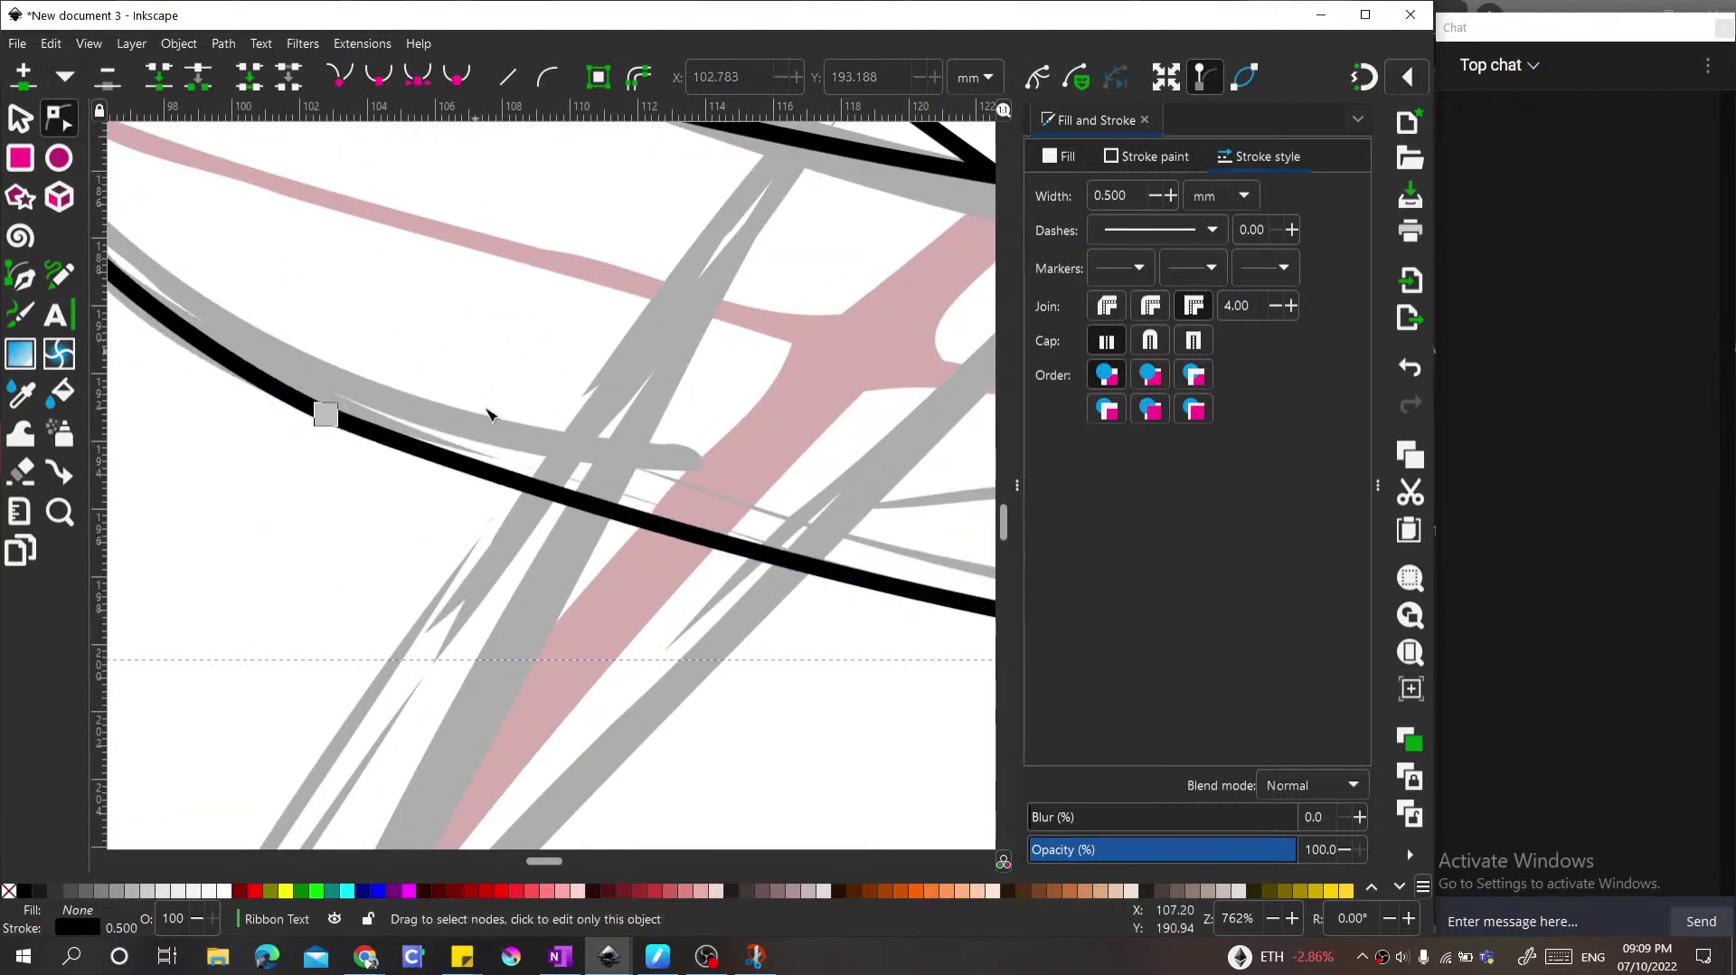
{"action": "scroll", "coordinate": [504, 543], "scroll_direction": "down", "scroll_amount": 4}
{"action": "scroll", "coordinate": [588, 541], "scroll_direction": "down", "scroll_amount": 2}
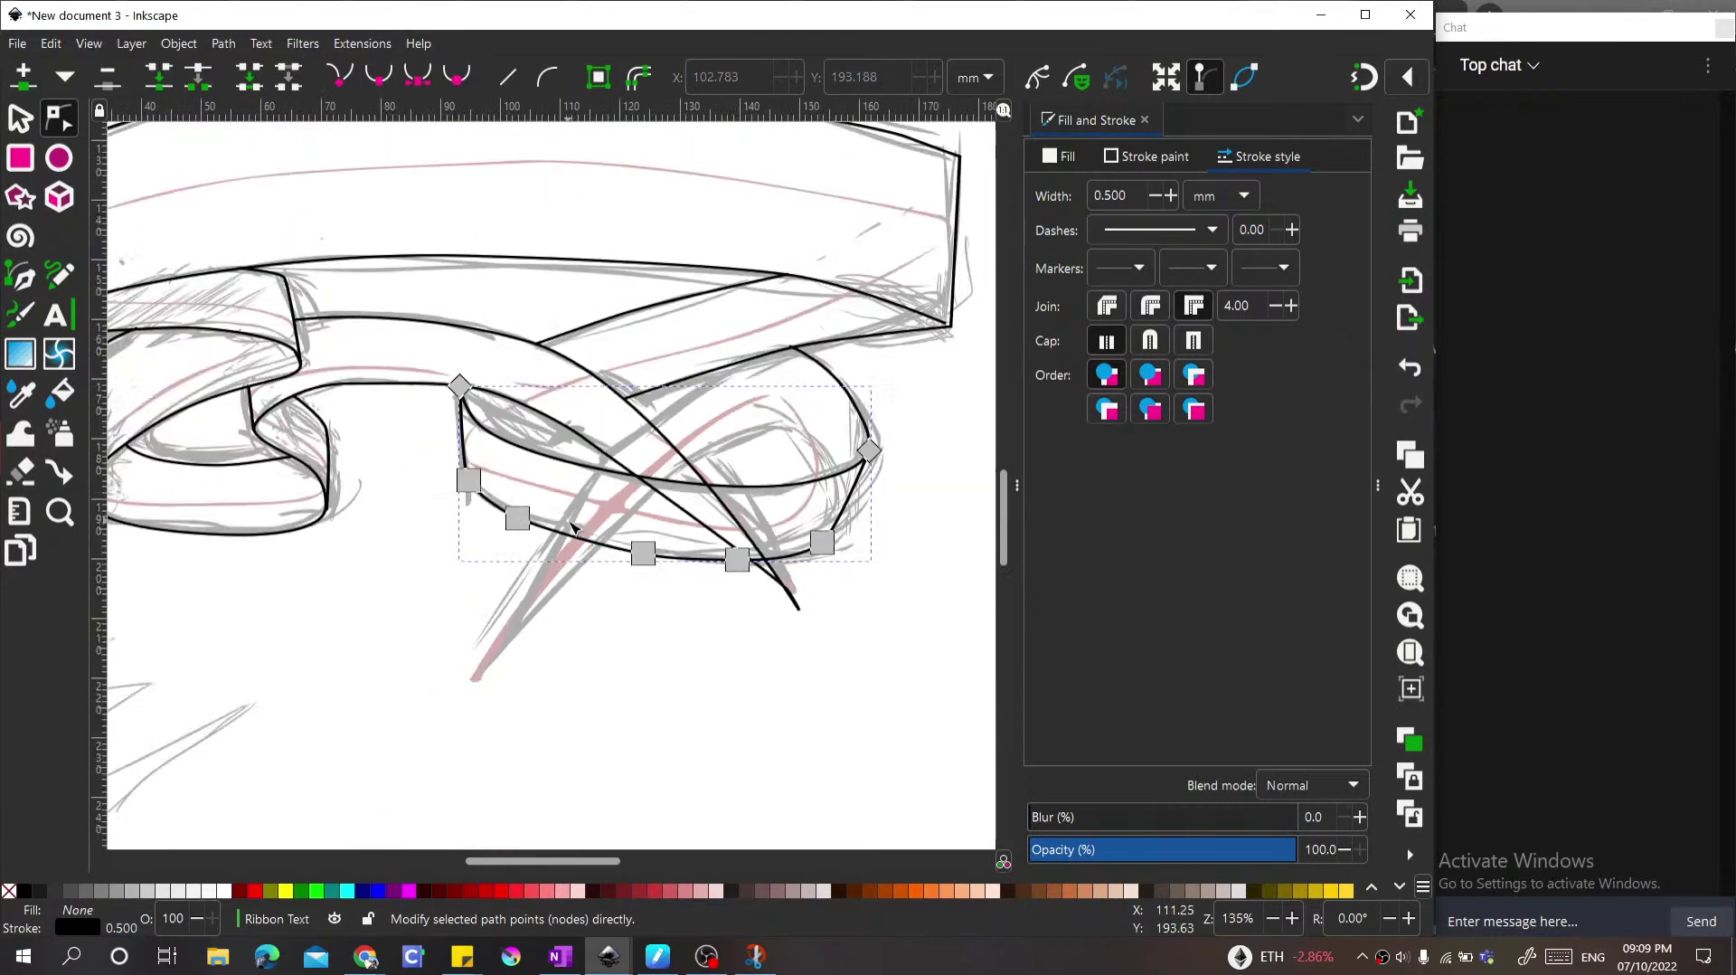
Step: Draw a short line about 9 mm wide across the right loop's inner gap, from its upper edge to the tail's lower edge, and deselect it
{"action": "scroll", "coordinate": [560, 520], "scroll_direction": "up", "scroll_amount": 2}
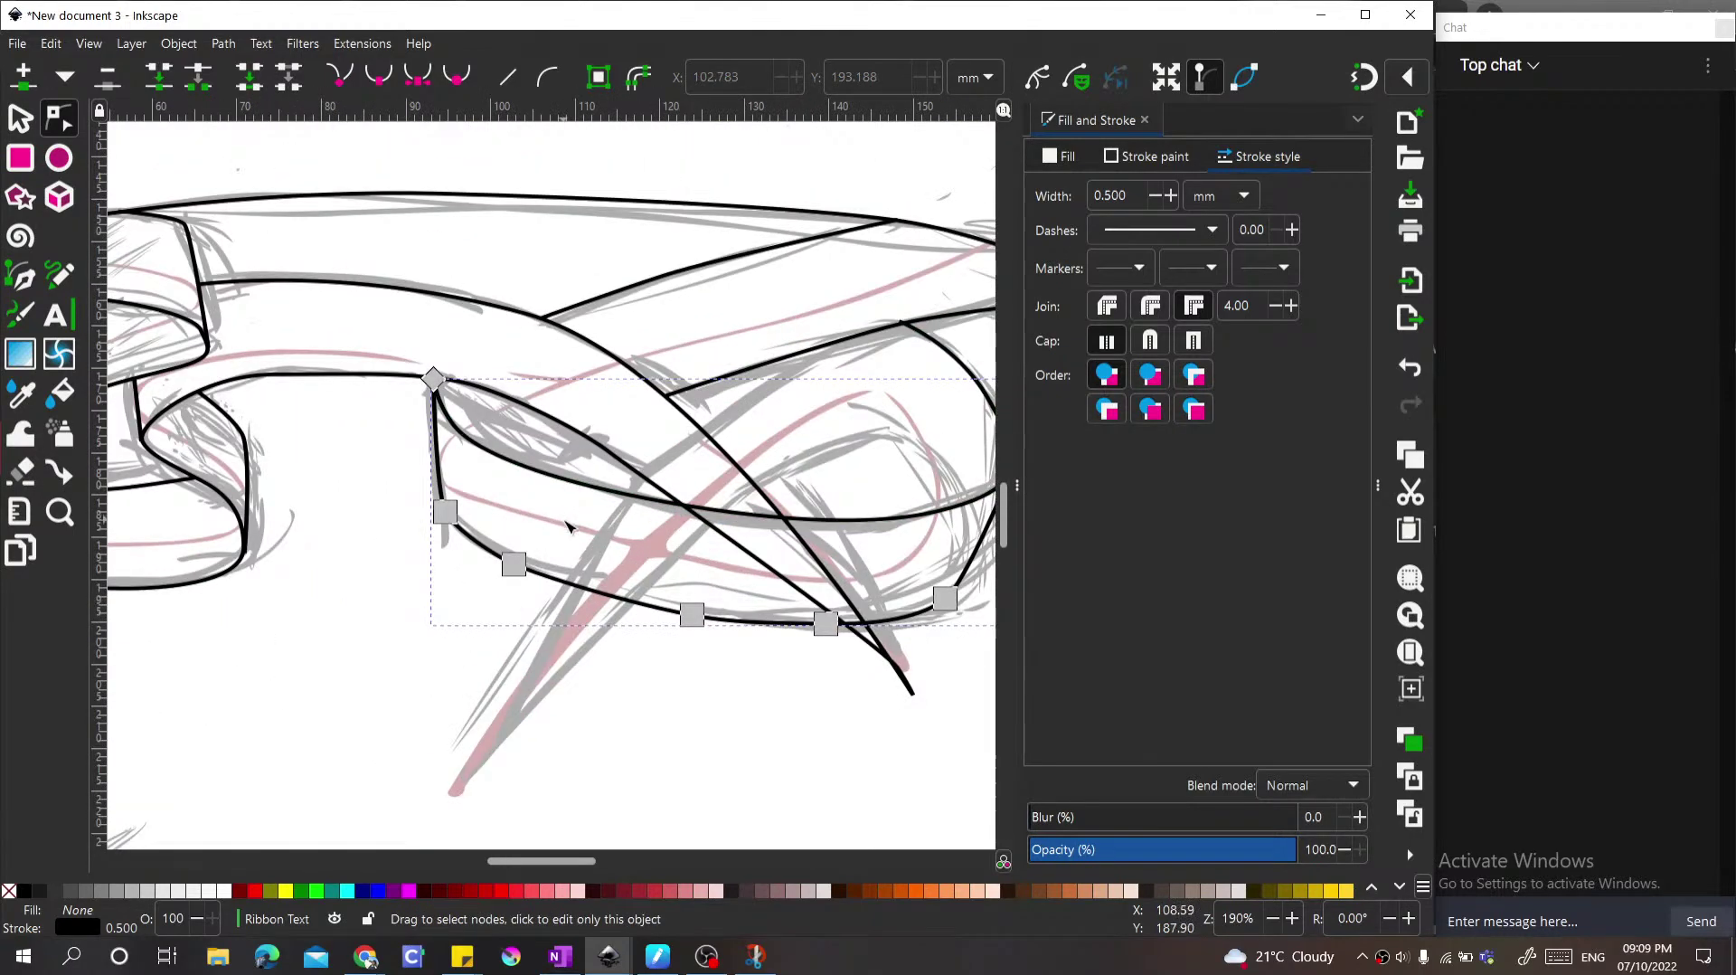
{"action": "scroll", "coordinate": [480, 453], "scroll_direction": "up", "scroll_amount": 4}
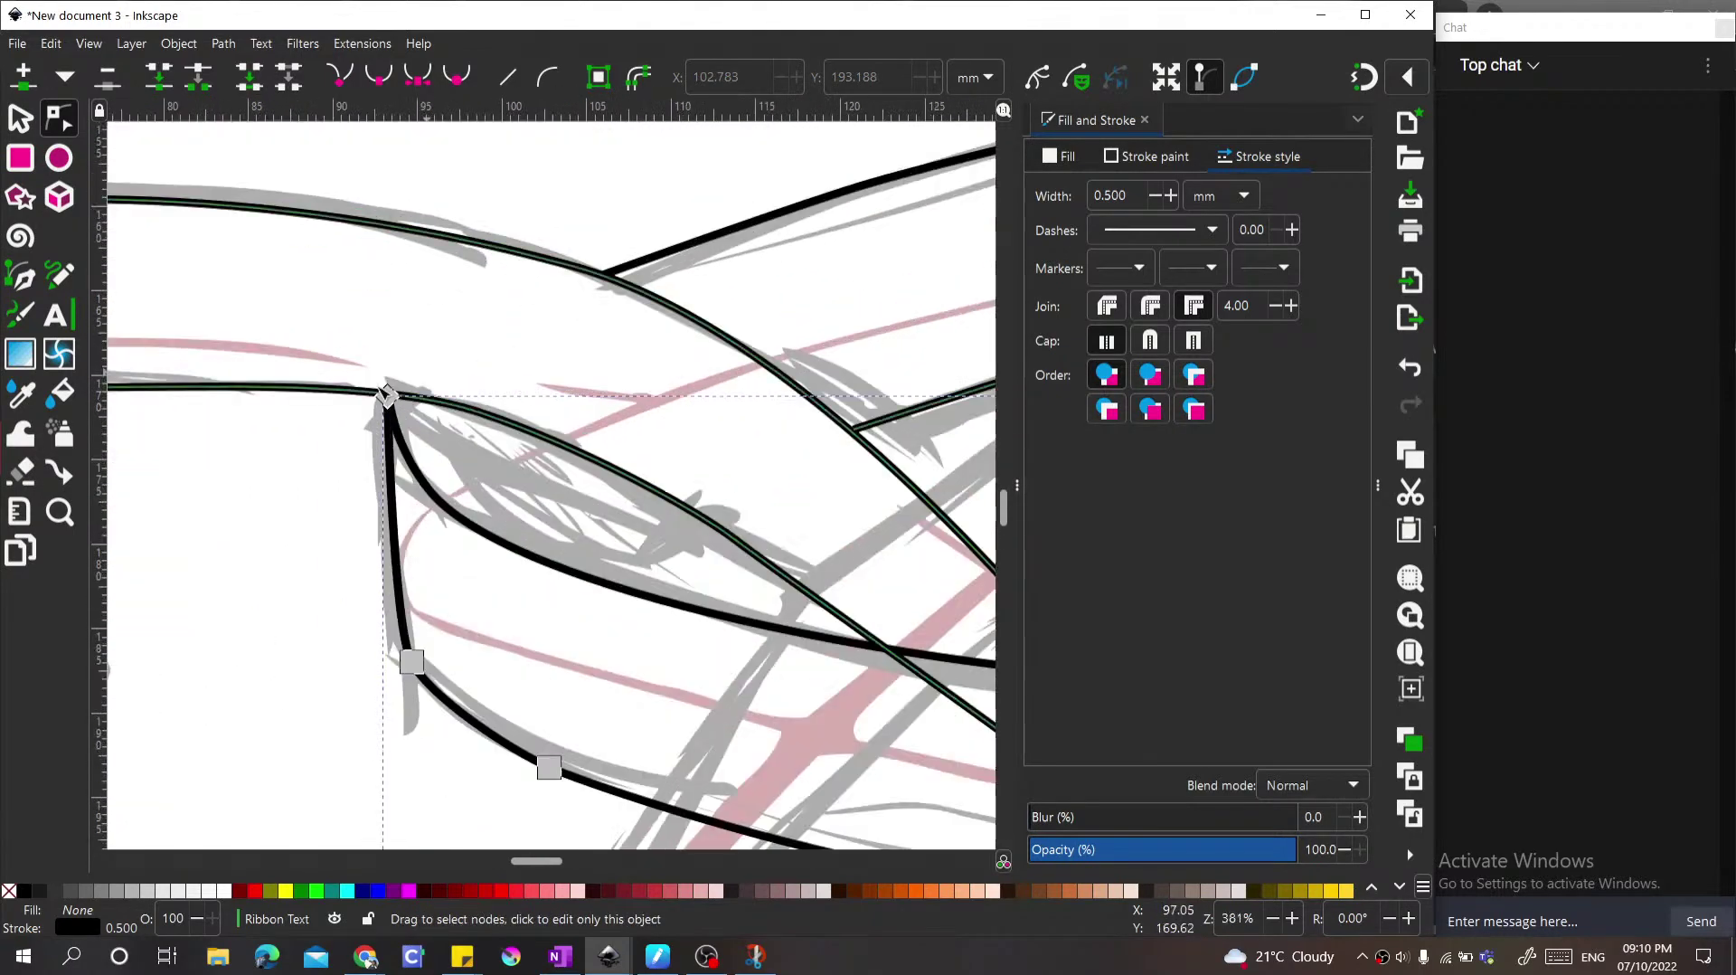
{"action": "scroll", "coordinate": [507, 470], "scroll_direction": "down", "scroll_amount": 2}
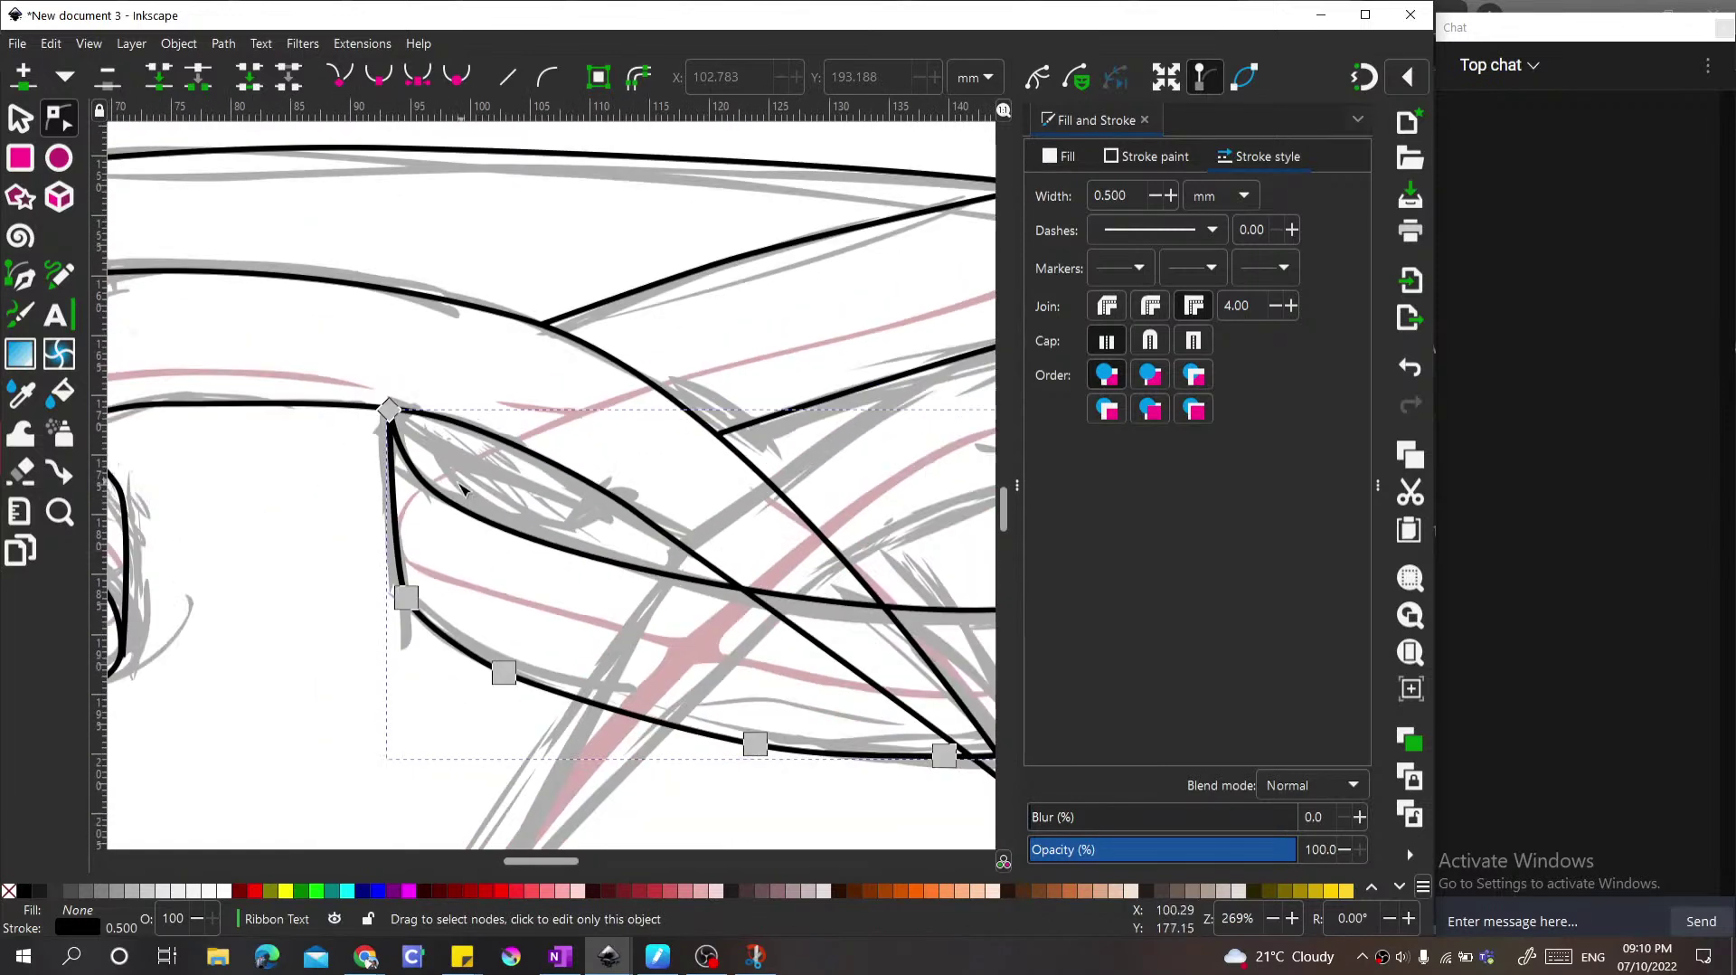
{"action": "scroll", "coordinate": [547, 497], "scroll_direction": "up", "scroll_amount": 1}
{"action": "key", "text": "b"}
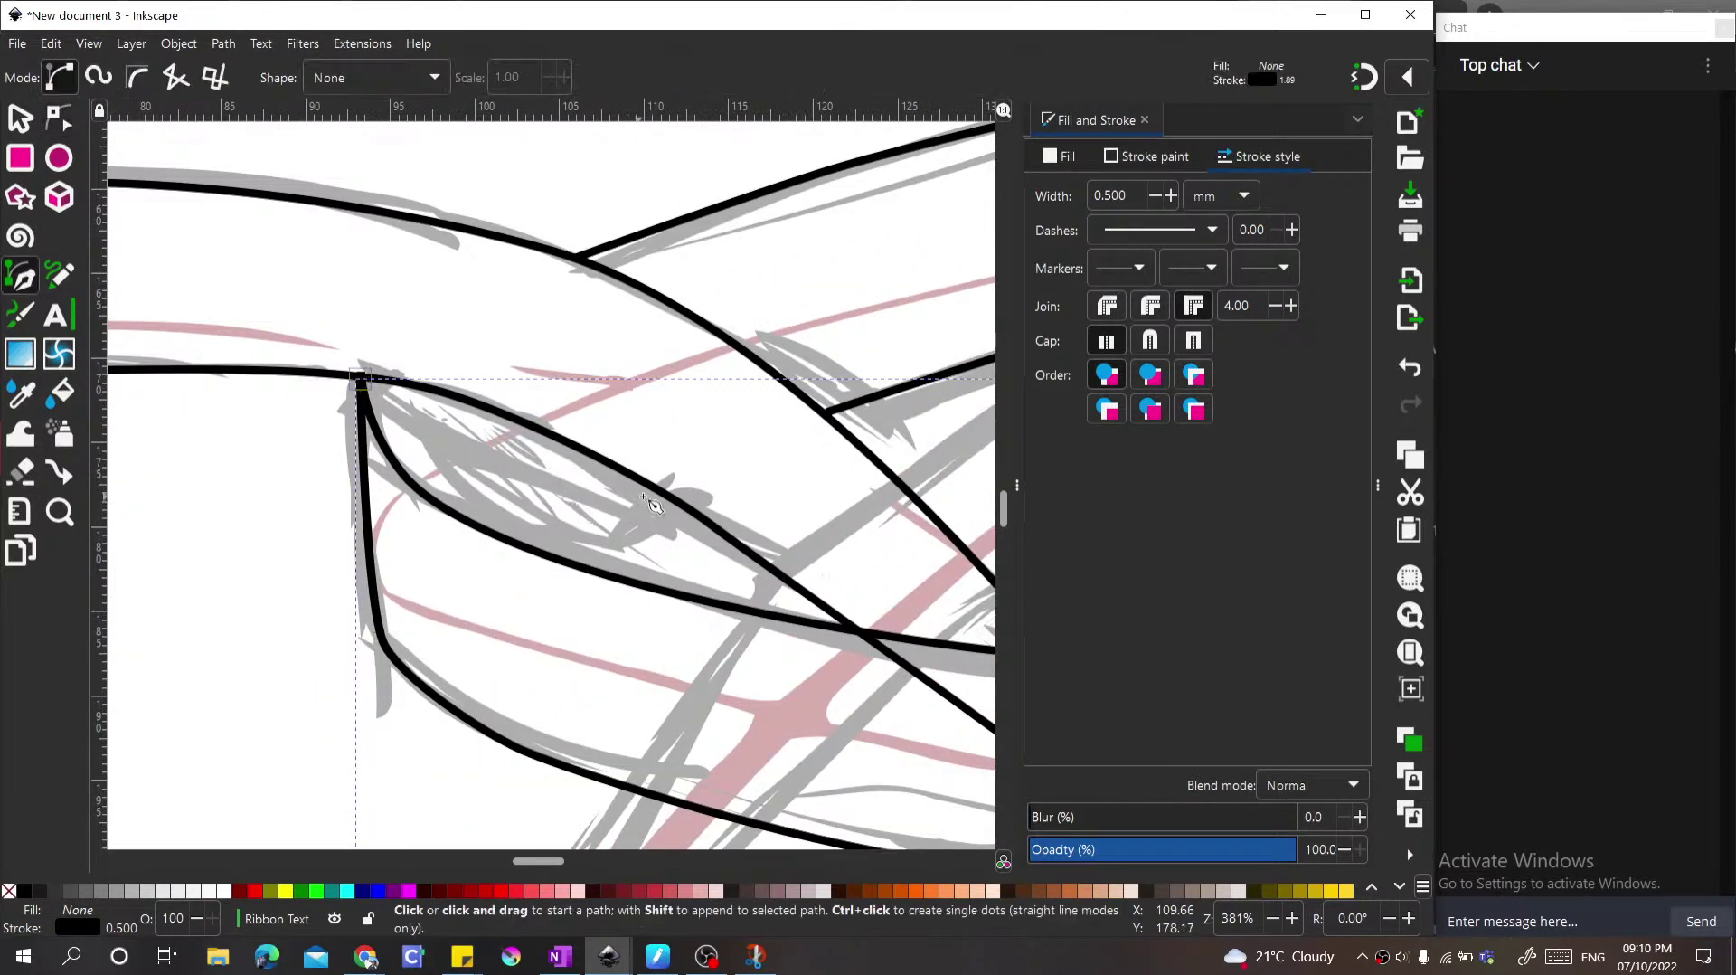
{"action": "left_click", "coordinate": [509, 523]}
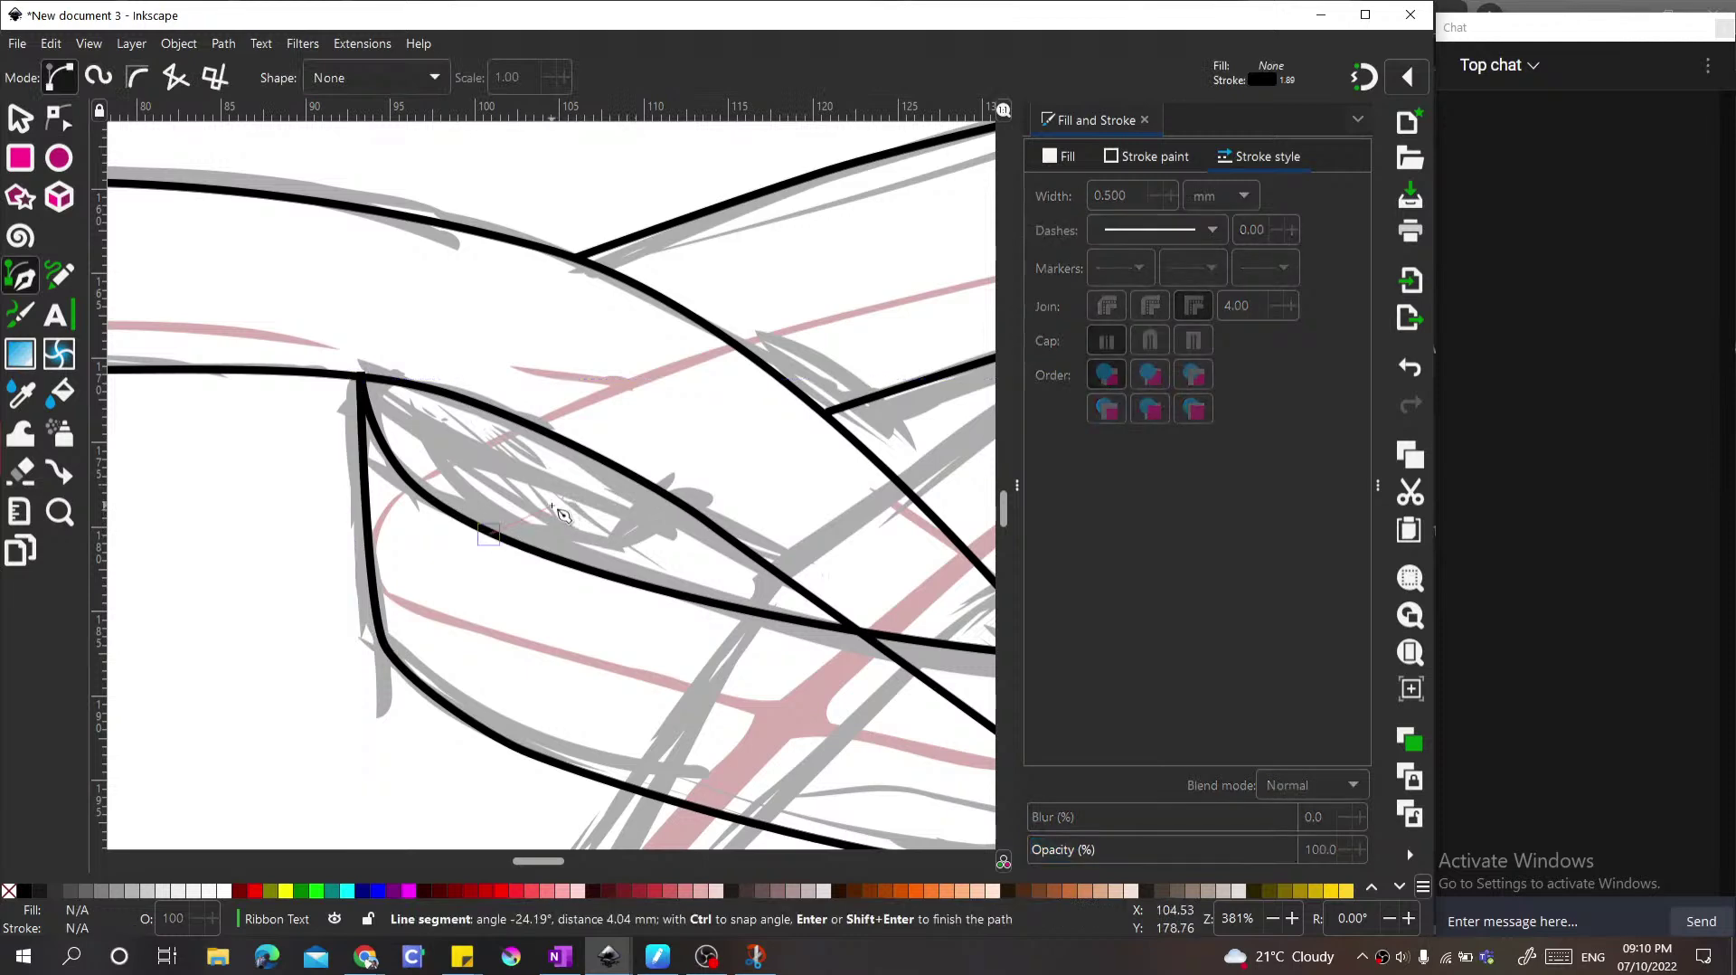
{"action": "left_click", "coordinate": [644, 486]}
{"action": "key", "text": "Return"}
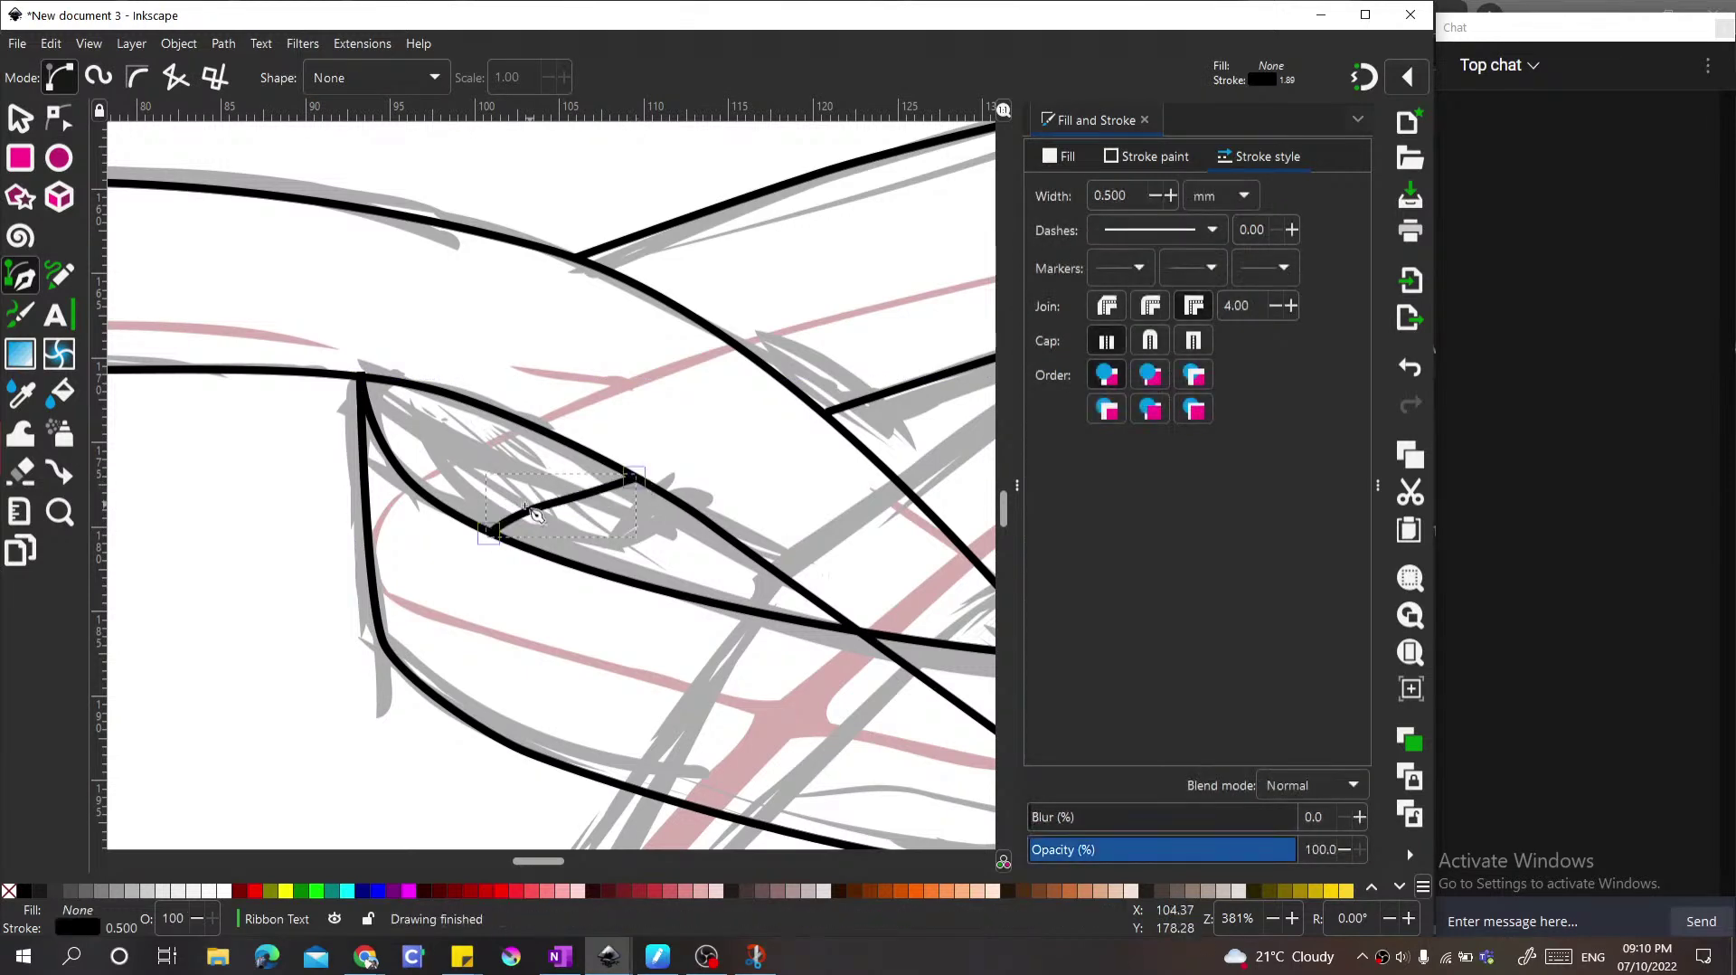
{"action": "scroll", "coordinate": [533, 506], "scroll_direction": "down", "scroll_amount": 2}
{"action": "key", "text": "s"}
{"action": "key", "text": "Escape"}
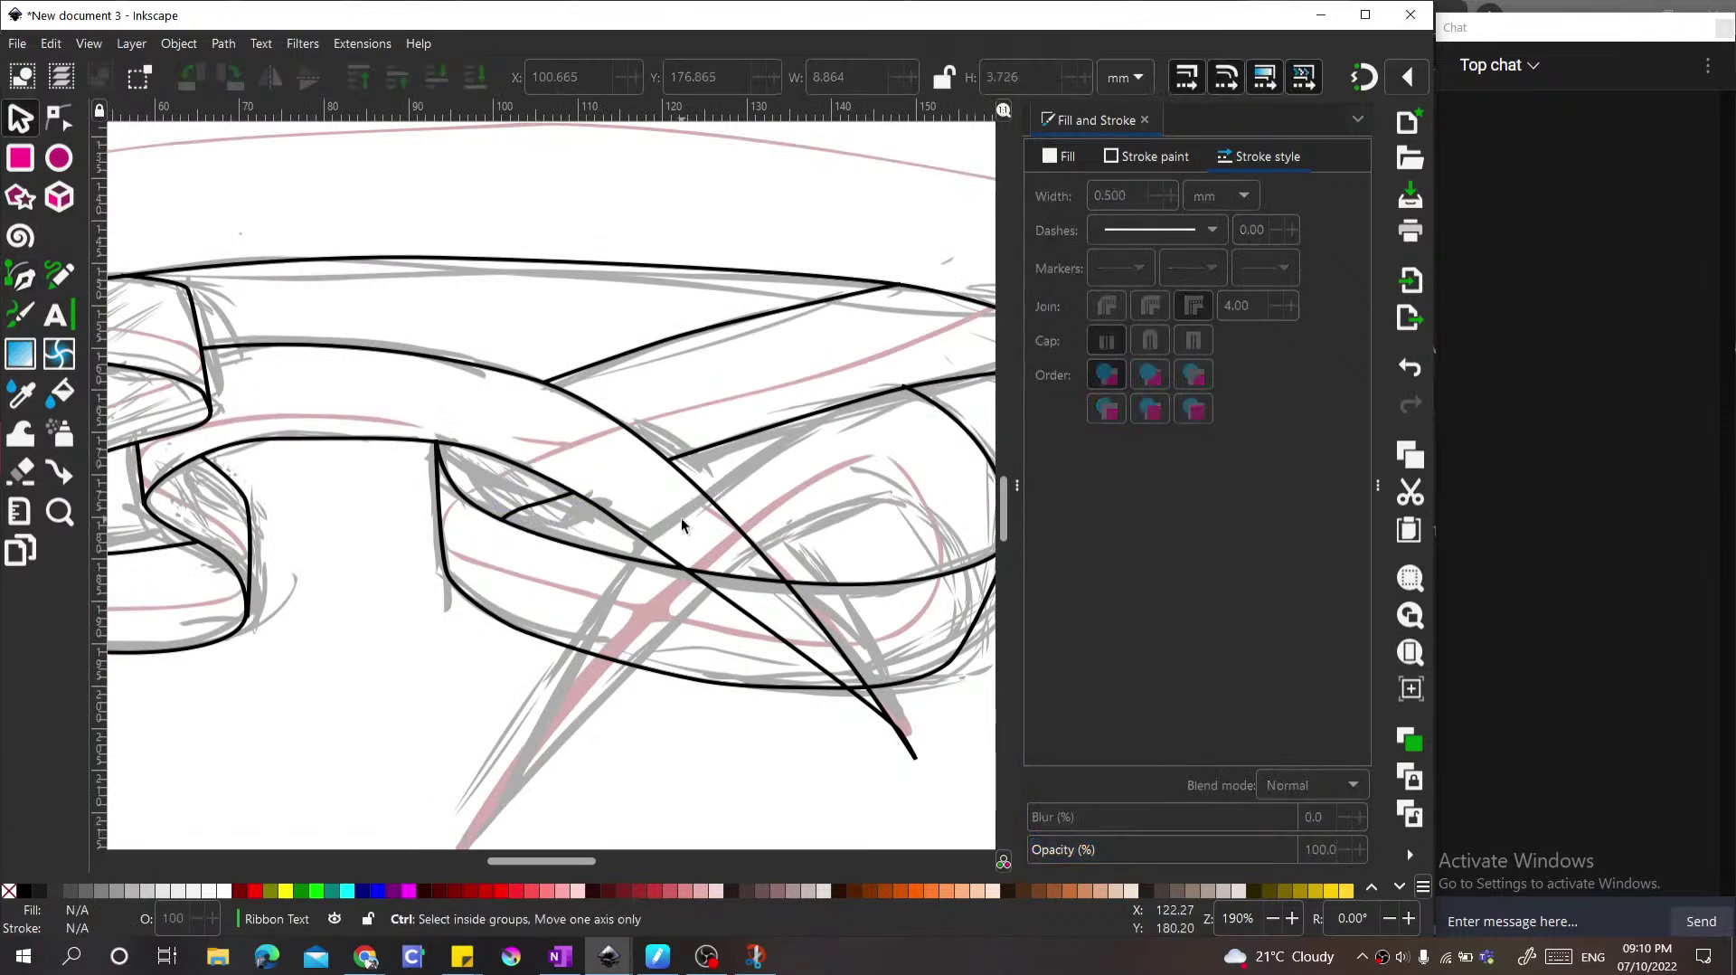
Step: Draw the second tail's lower edge as a curved path from the loop's right end, over the inner bend, down to the tail's pointed tip
{"action": "scroll", "coordinate": [681, 517], "scroll_direction": "down", "scroll_amount": 2}
{"action": "scroll", "coordinate": [841, 556], "scroll_direction": "up", "scroll_amount": 3}
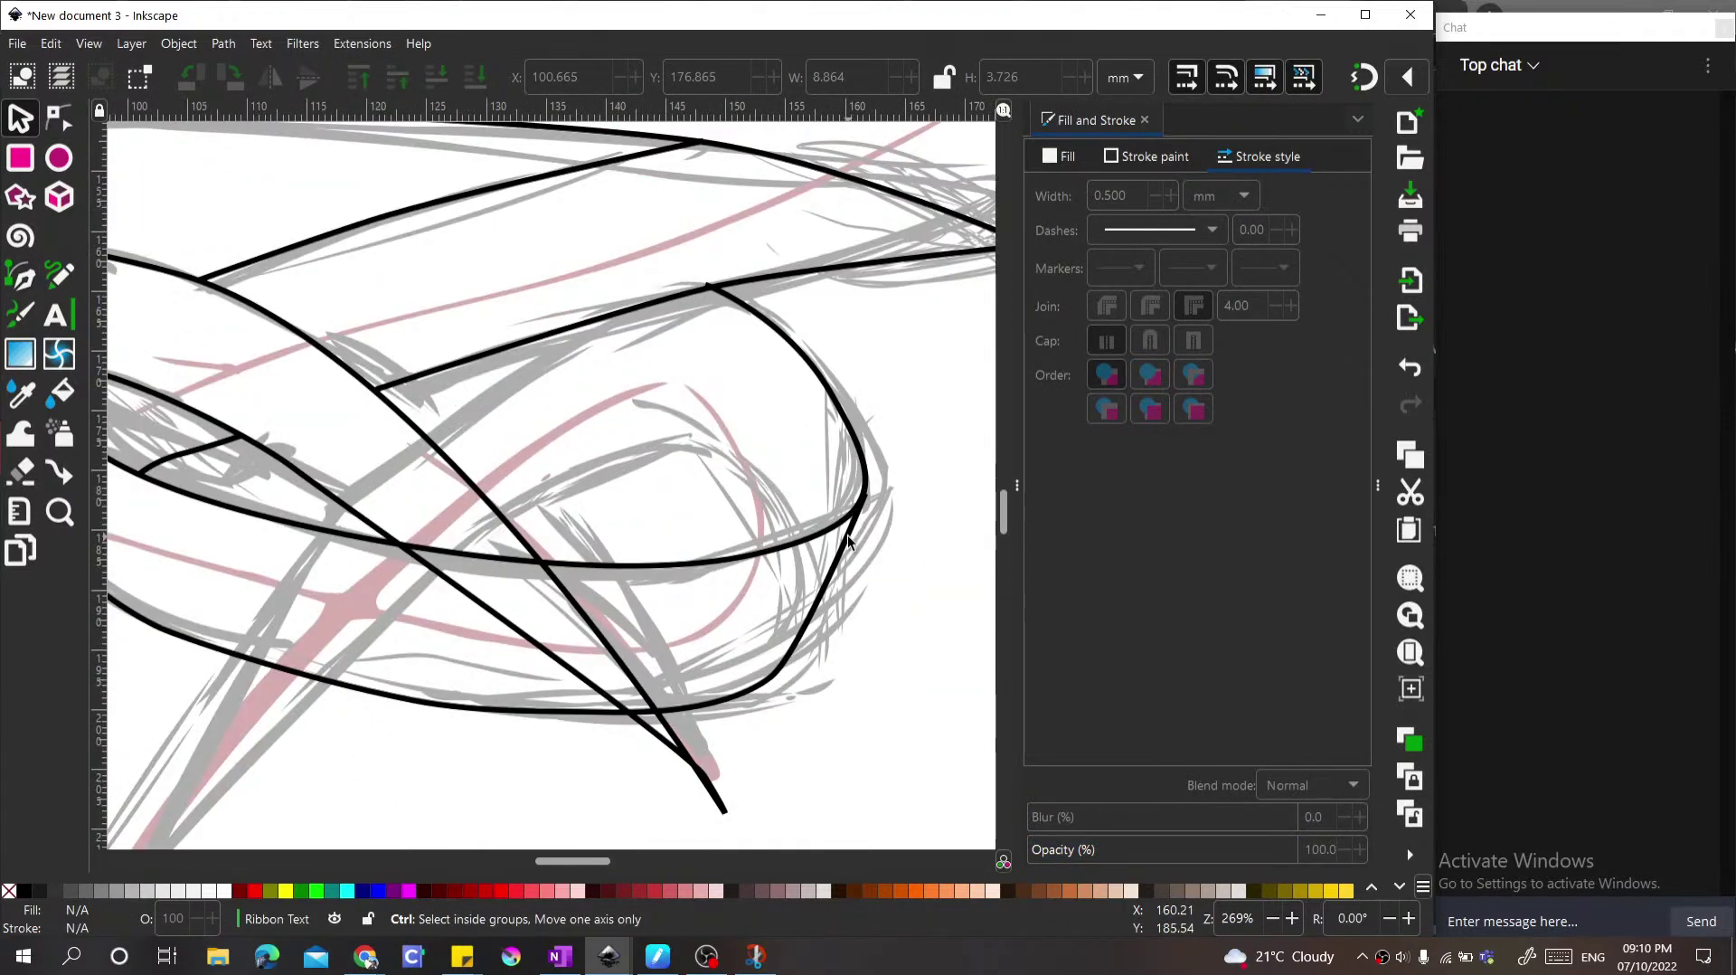
{"action": "scroll", "coordinate": [841, 543], "scroll_direction": "up", "scroll_amount": 1}
{"action": "key", "text": "b"}
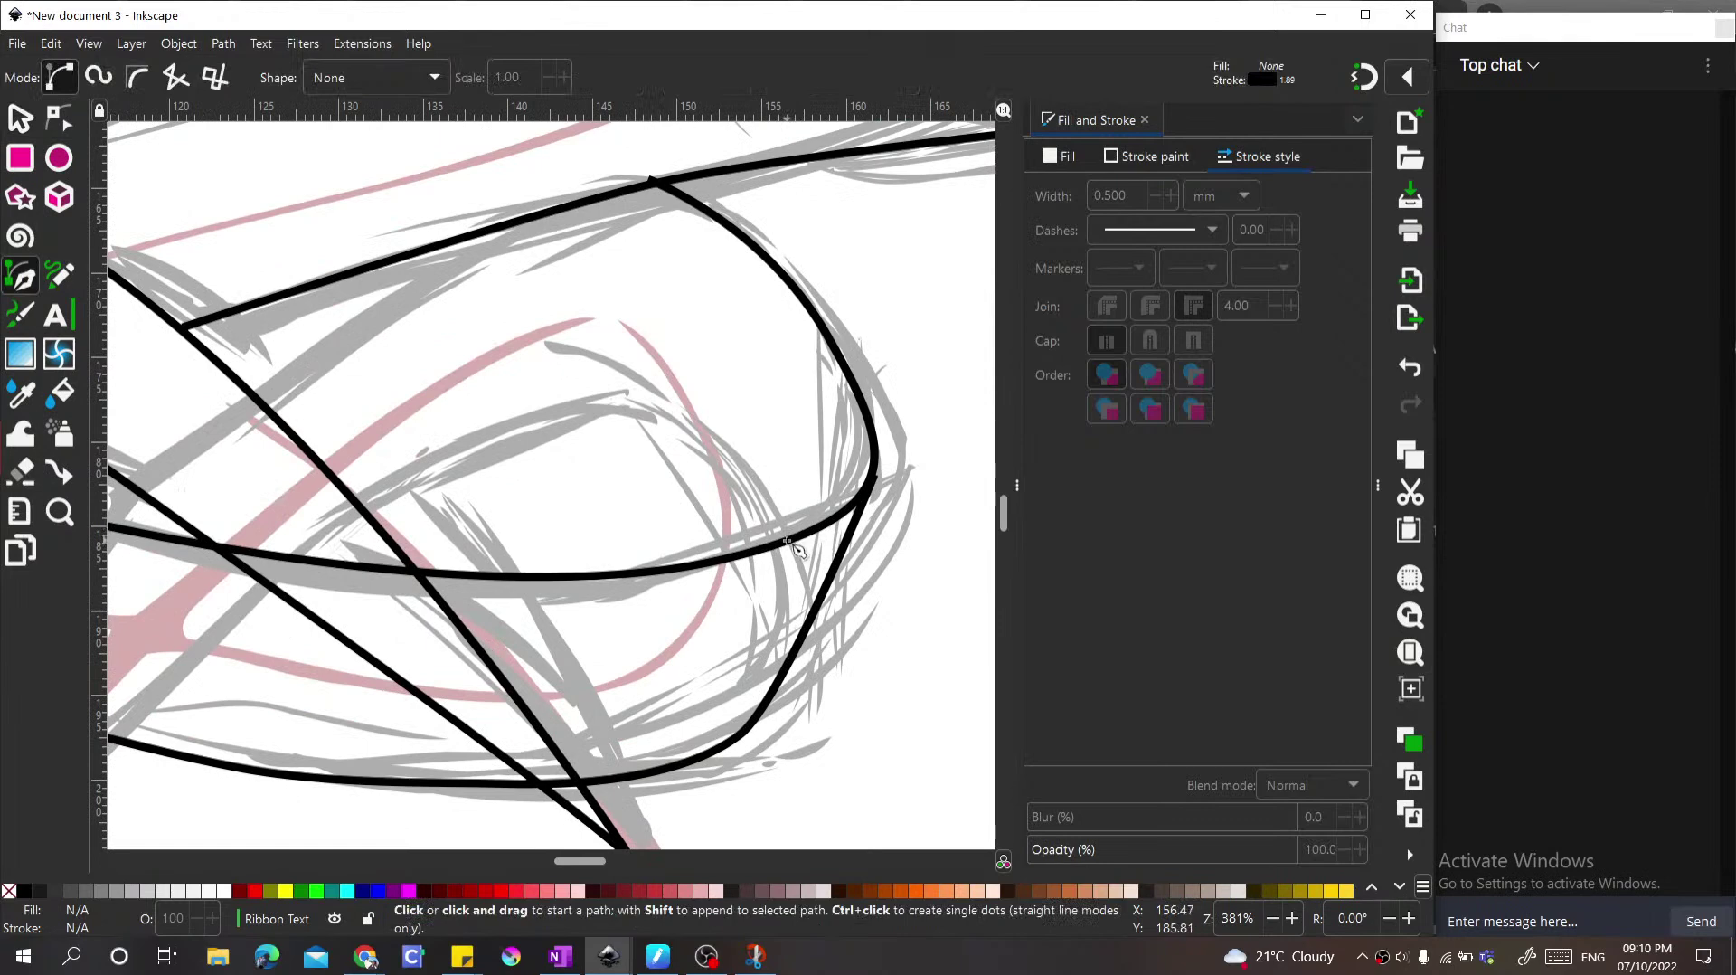
{"action": "left_click_drag", "start_coordinate": [773, 547], "coordinate": [776, 497]}
{"action": "left_click_drag", "start_coordinate": [586, 396], "coordinate": [527, 395]}
{"action": "scroll", "coordinate": [554, 452], "scroll_direction": "left", "scroll_amount": 6}
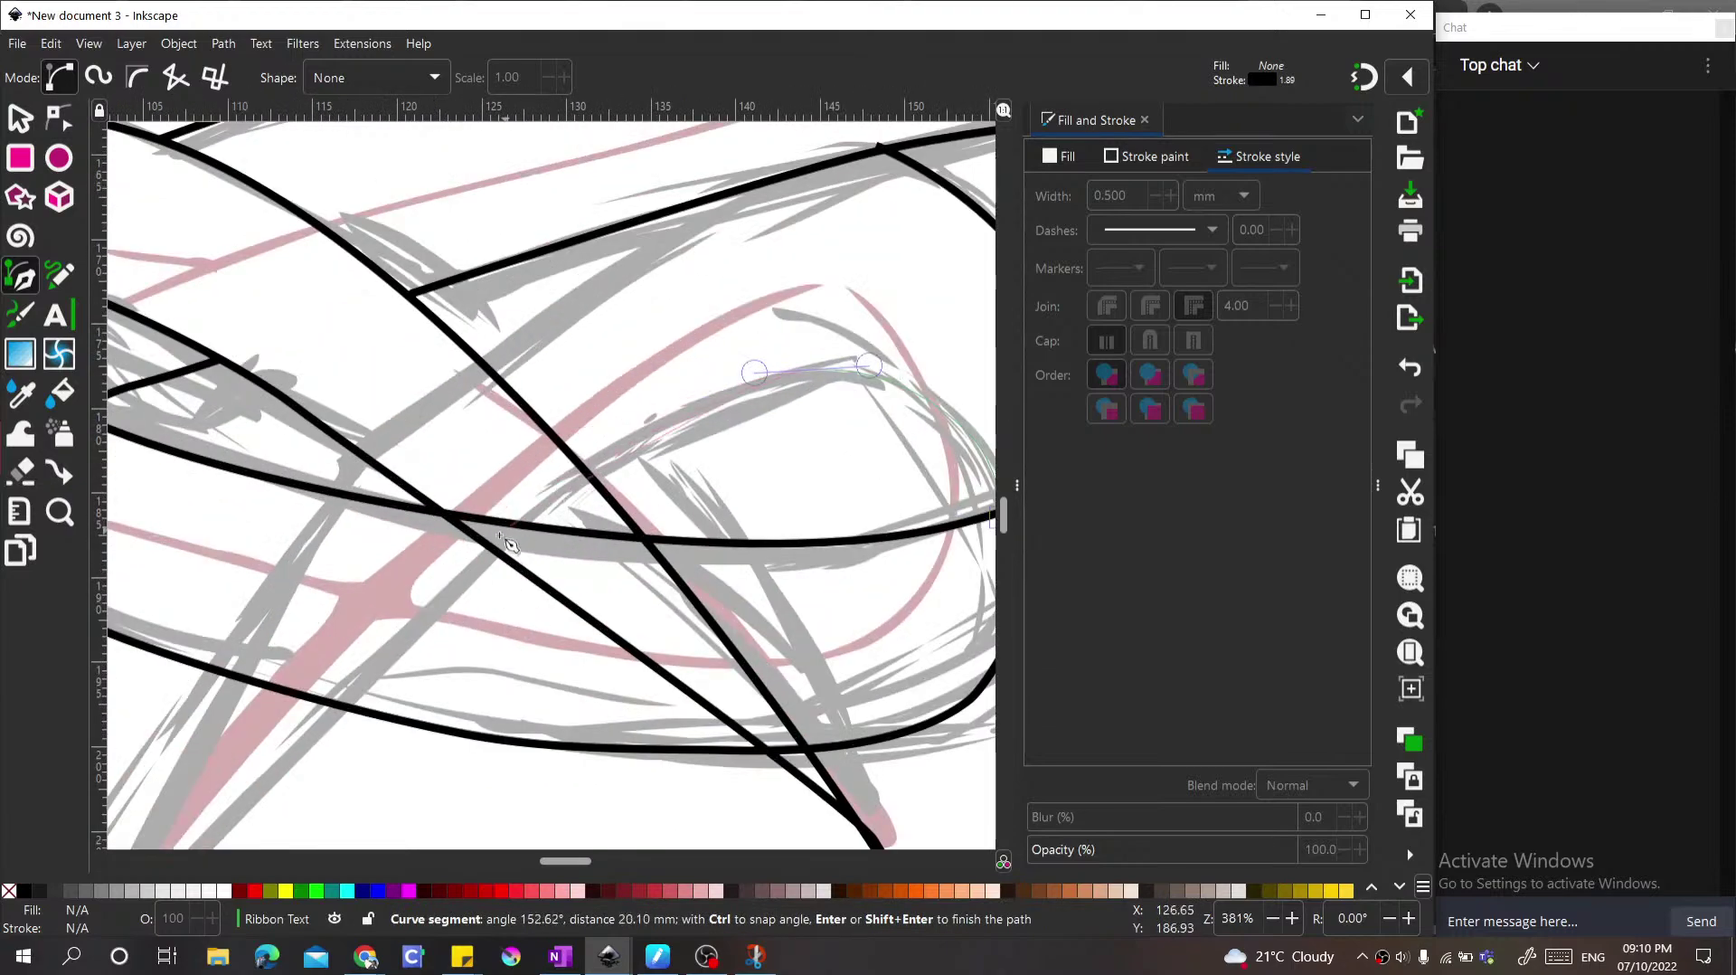
{"action": "scroll", "coordinate": [651, 506], "scroll_direction": "down", "scroll_amount": 3}
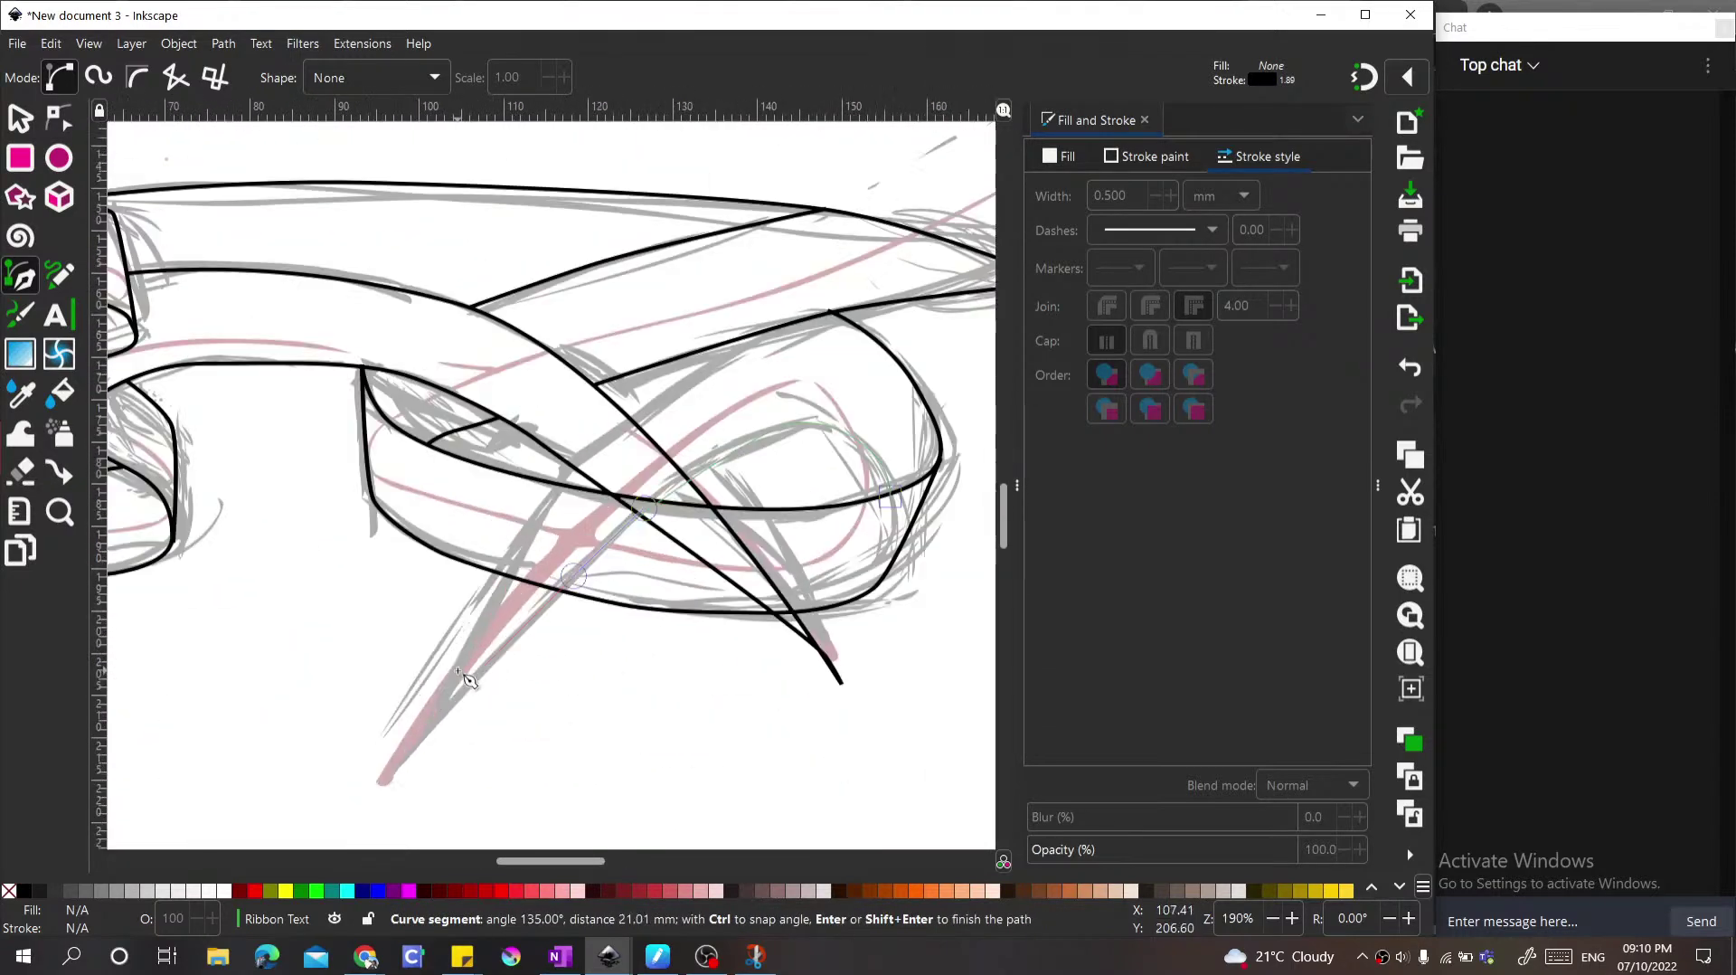
{"action": "scroll", "coordinate": [534, 640], "scroll_direction": "up", "scroll_amount": 1}
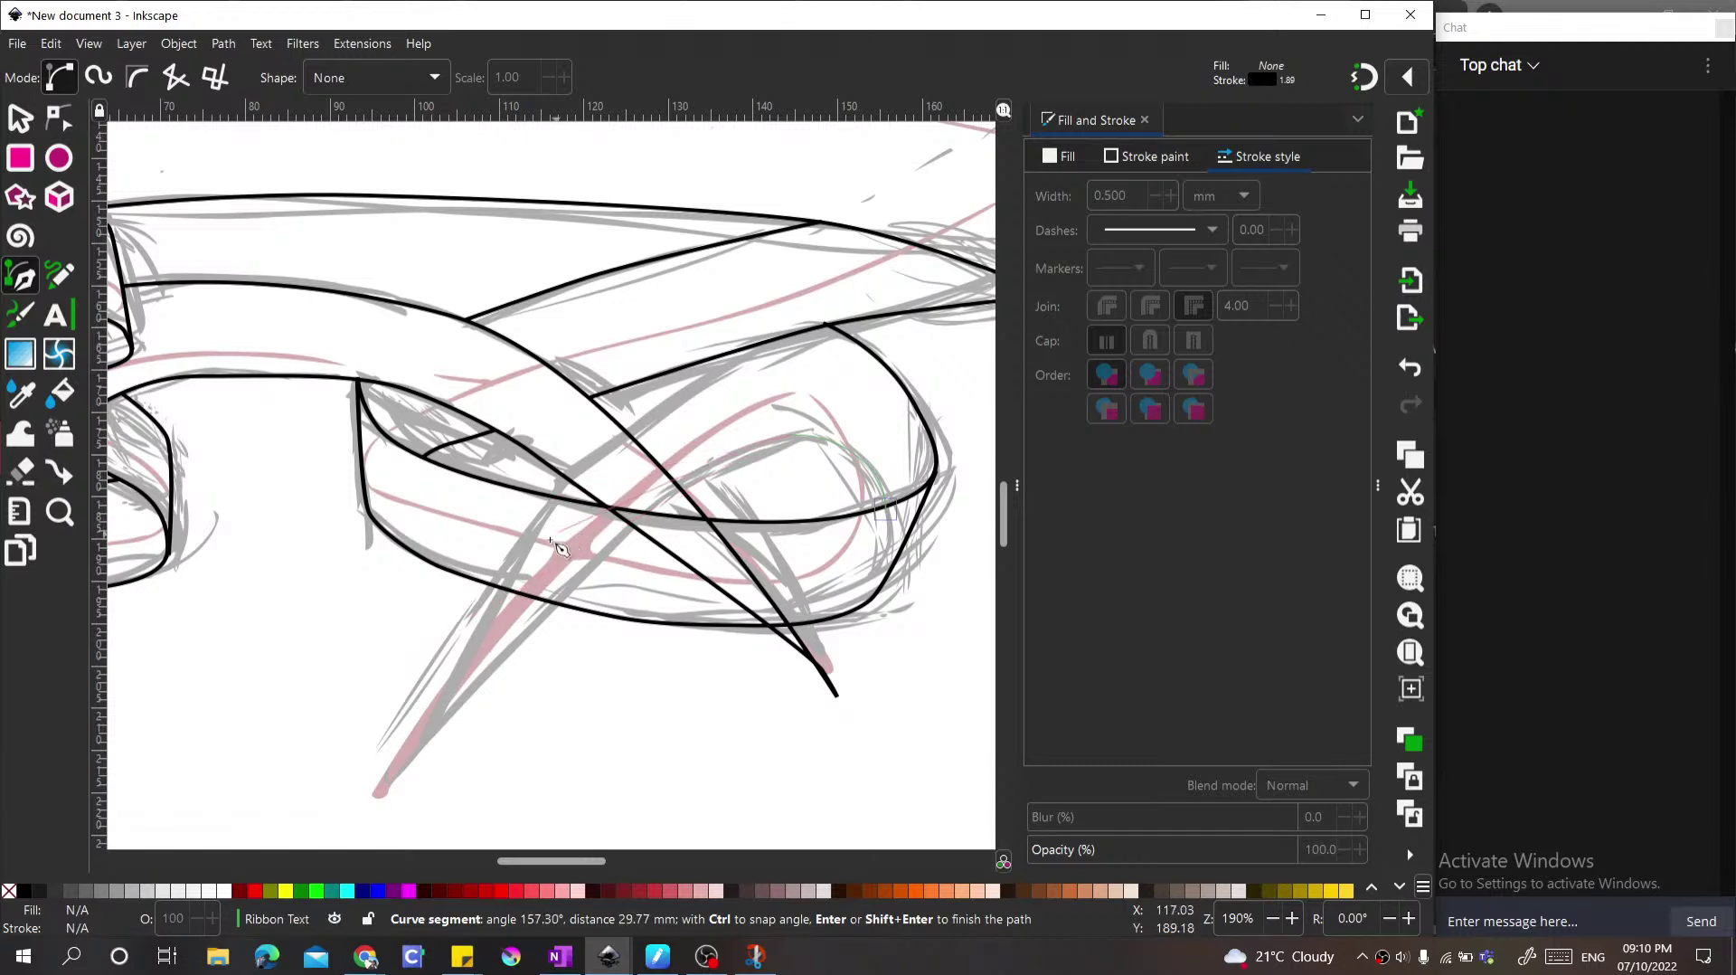
{"action": "left_click_drag", "start_coordinate": [540, 552], "coordinate": [500, 583]}
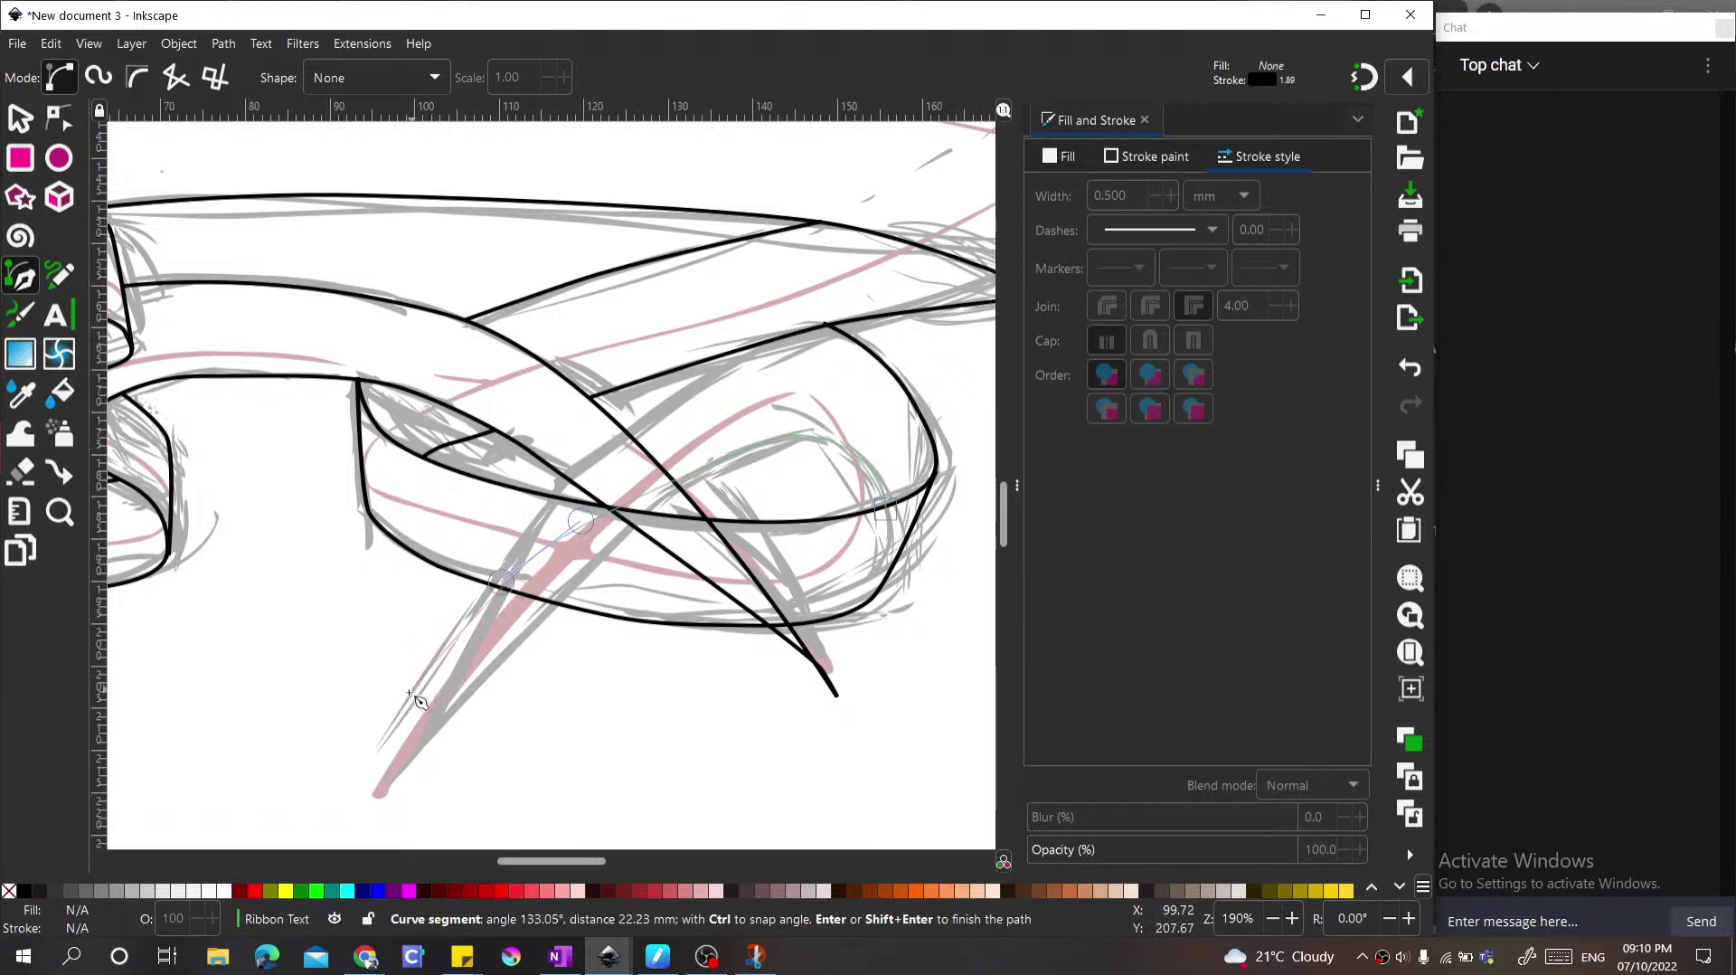
{"action": "double_click", "coordinate": [369, 728]}
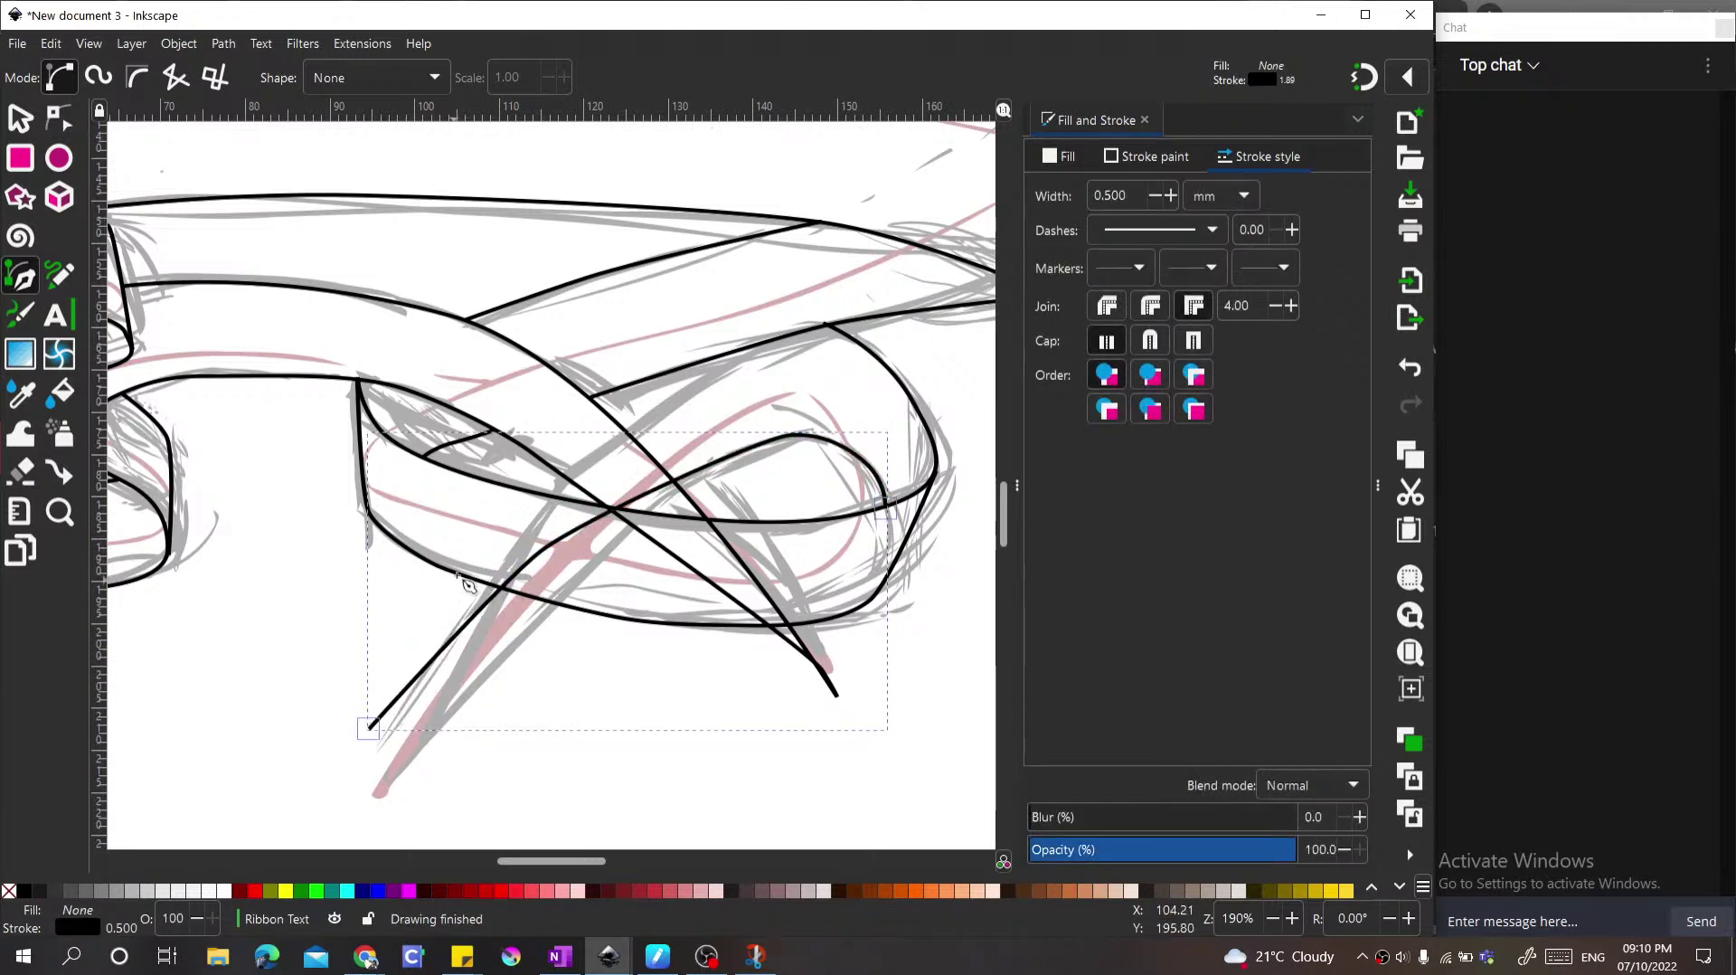
Step: Continue the path from the second tail's tip up along its upper edge to the top of the right loop
{"action": "left_click", "coordinate": [369, 726]}
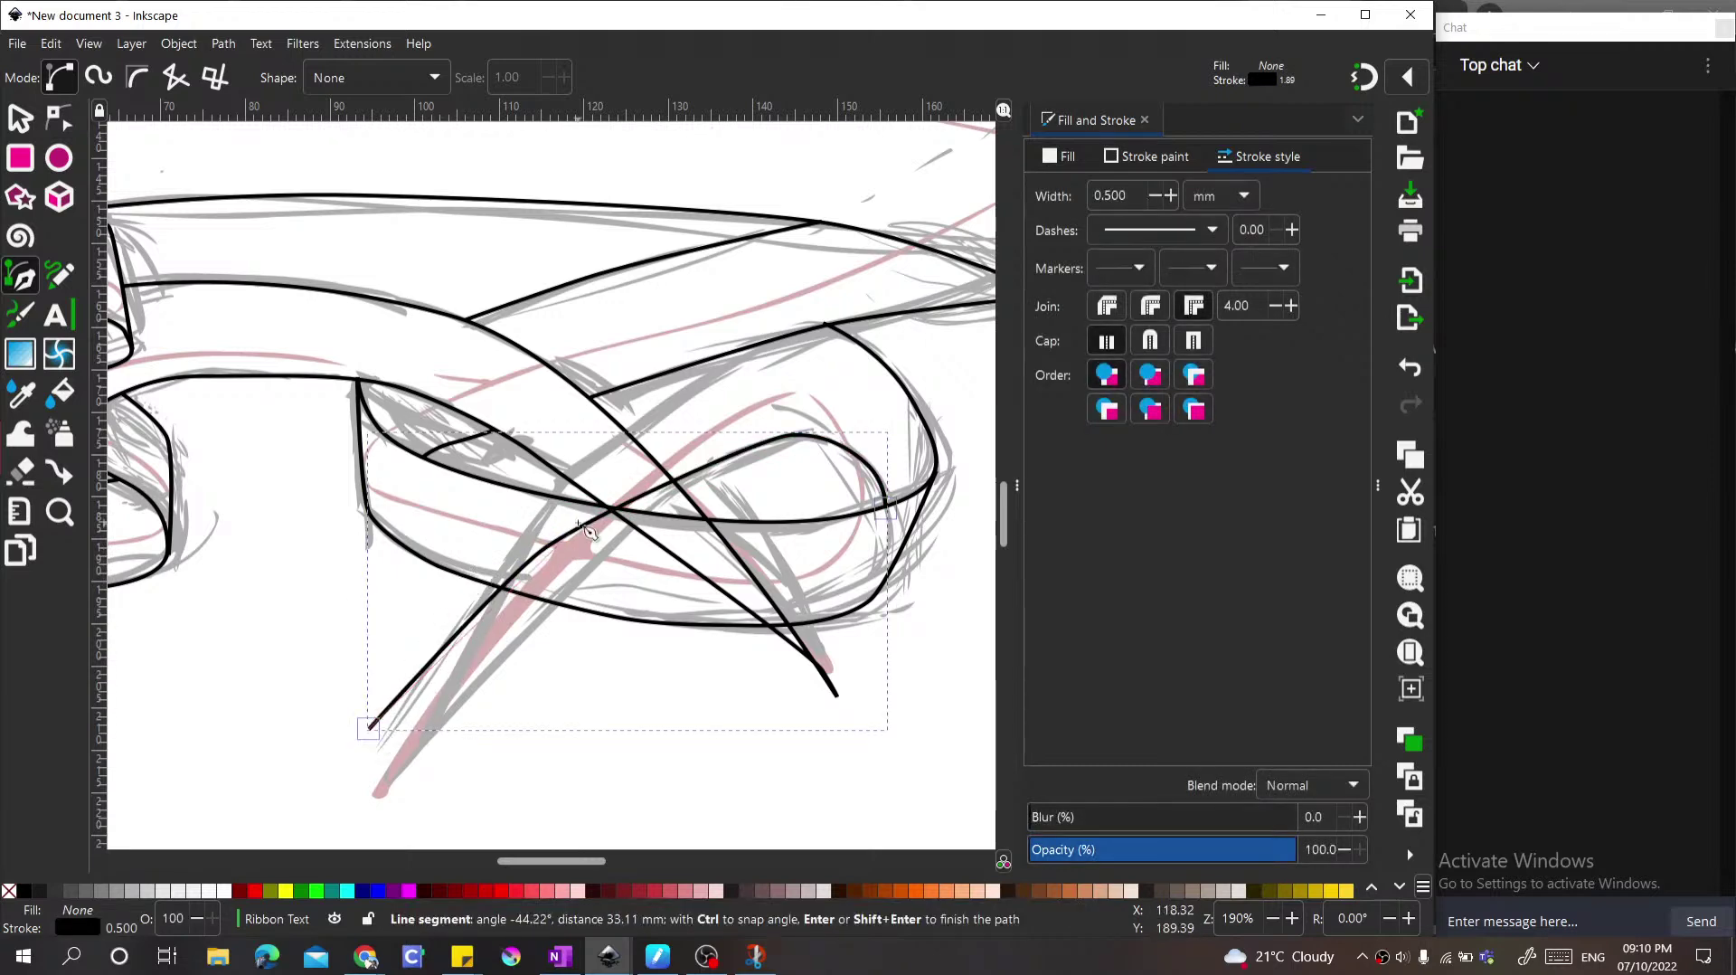
{"action": "left_click_drag", "start_coordinate": [545, 496], "coordinate": [582, 457]}
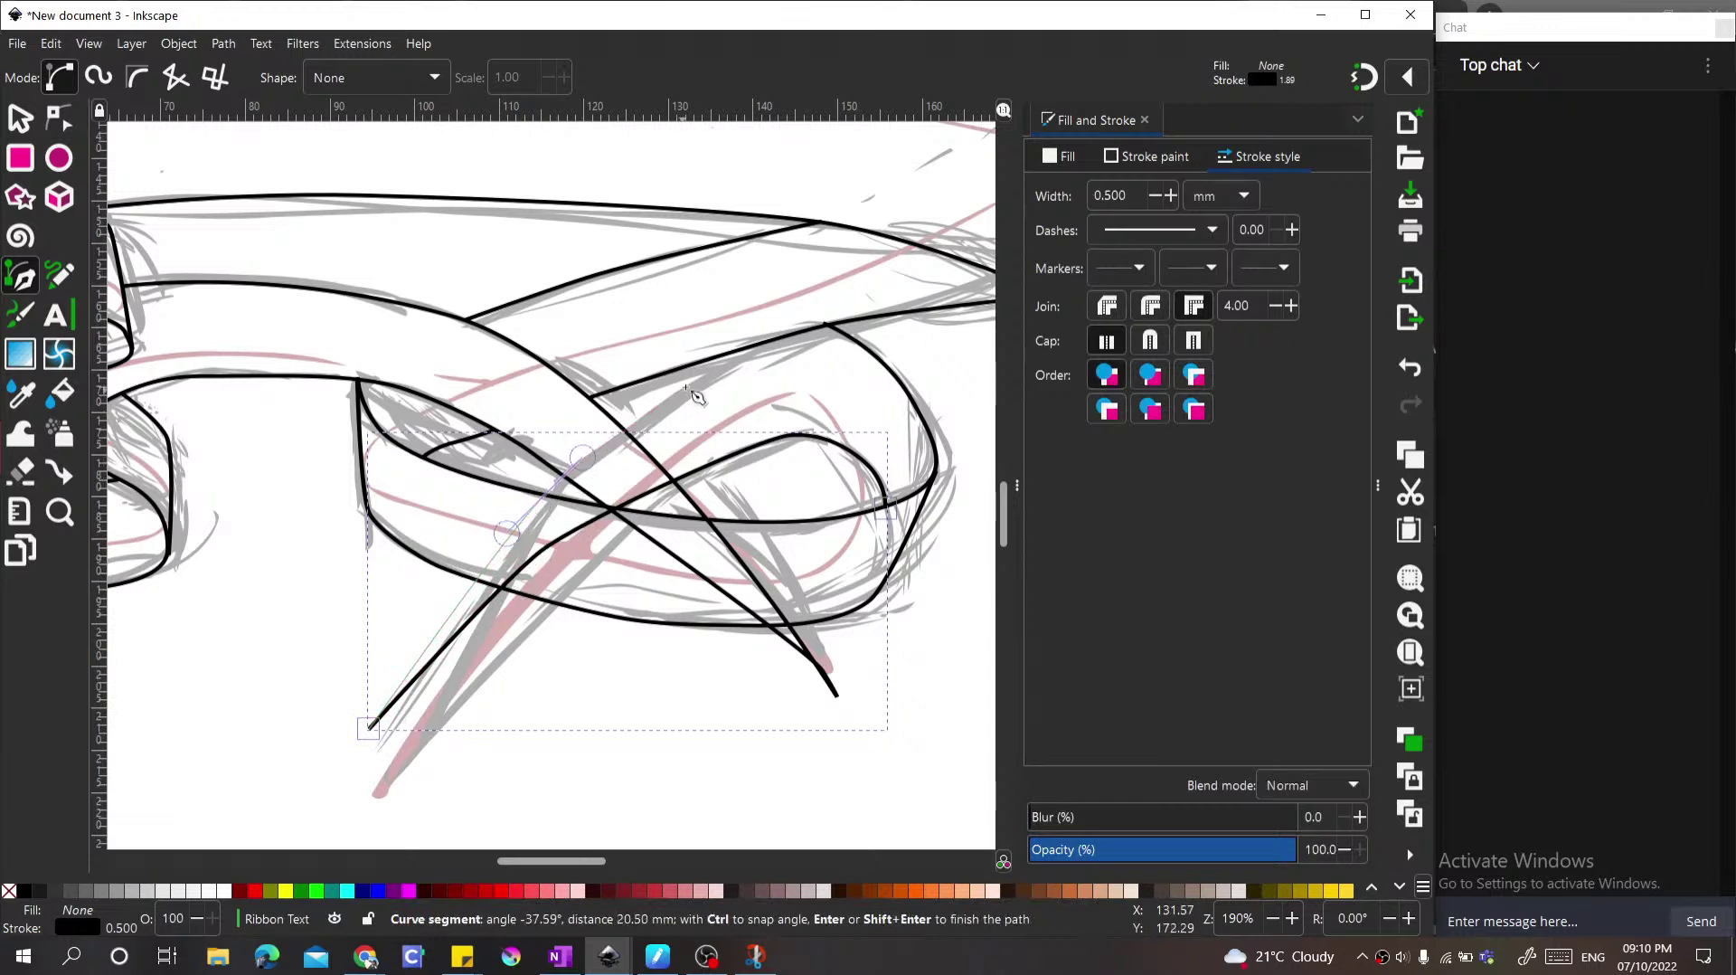
{"action": "left_click_drag", "start_coordinate": [711, 368], "coordinate": [733, 355]}
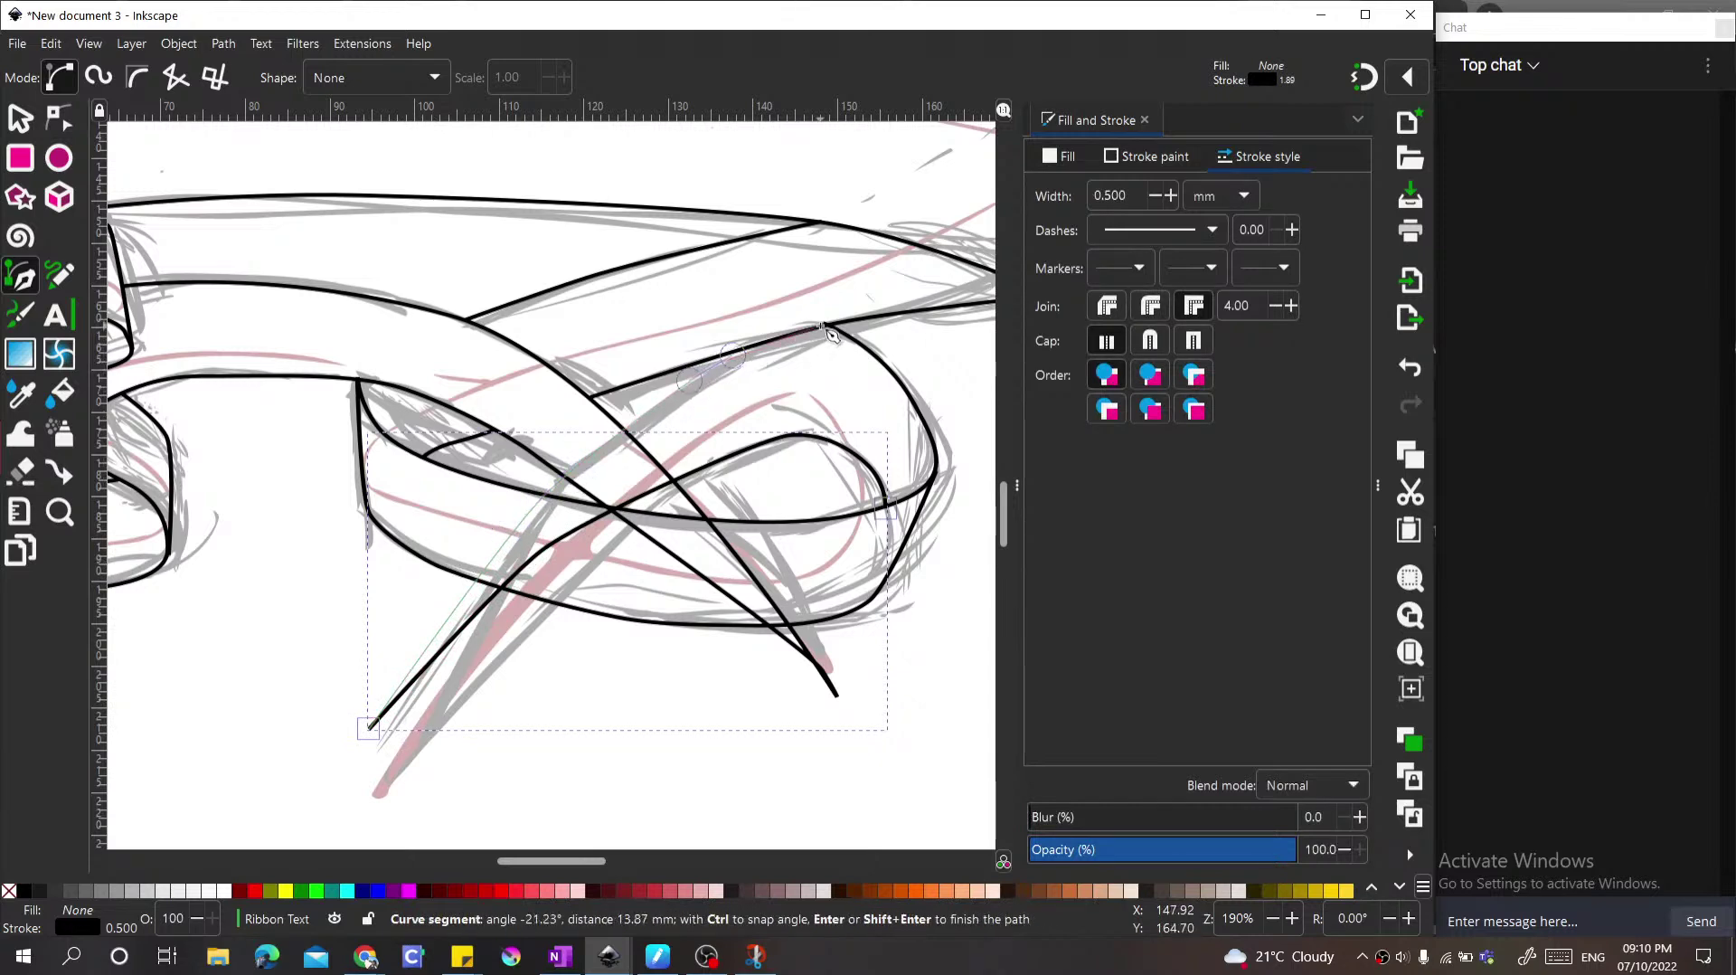
{"action": "double_click", "coordinate": [825, 328]}
Step: Examine the nodes of the second tail's path against the sketch and deselect the path
{"action": "scroll", "coordinate": [723, 506], "scroll_direction": "down", "scroll_amount": 3}
{"action": "scroll", "coordinate": [724, 507], "scroll_direction": "up", "scroll_amount": 2}
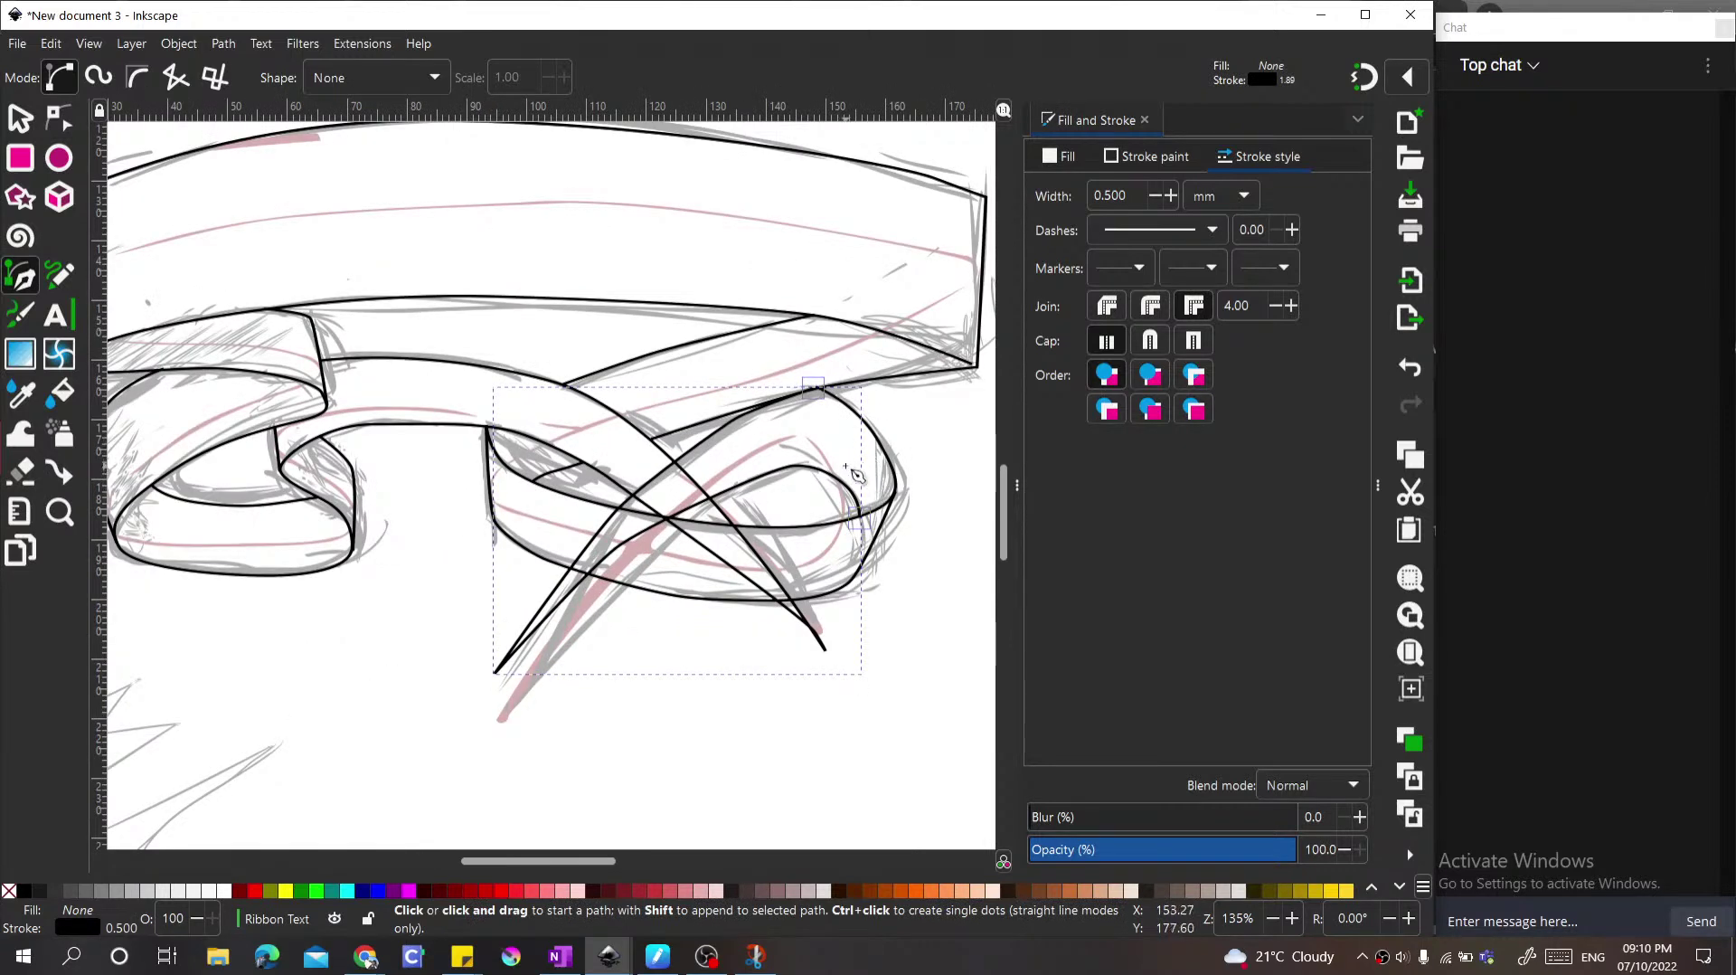
{"action": "scroll", "coordinate": [834, 482], "scroll_direction": "up", "scroll_amount": 2}
{"action": "key", "text": "s"}
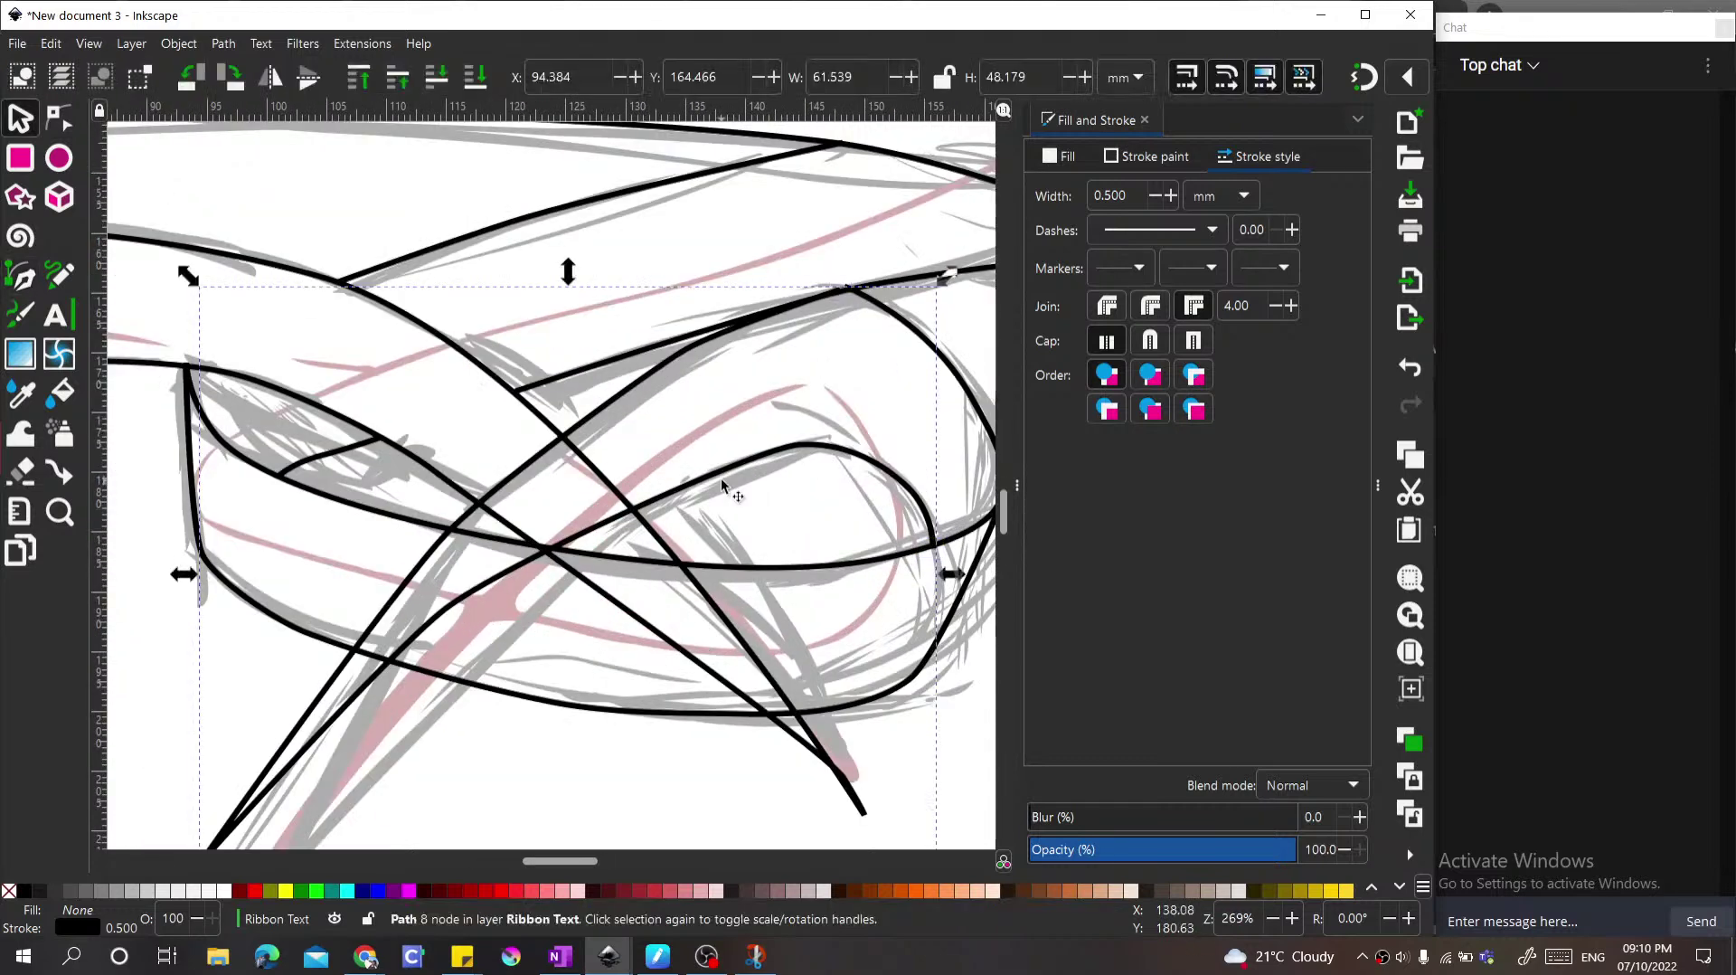
{"action": "left_click", "coordinate": [719, 471]}
{"action": "double_click", "coordinate": [718, 470]}
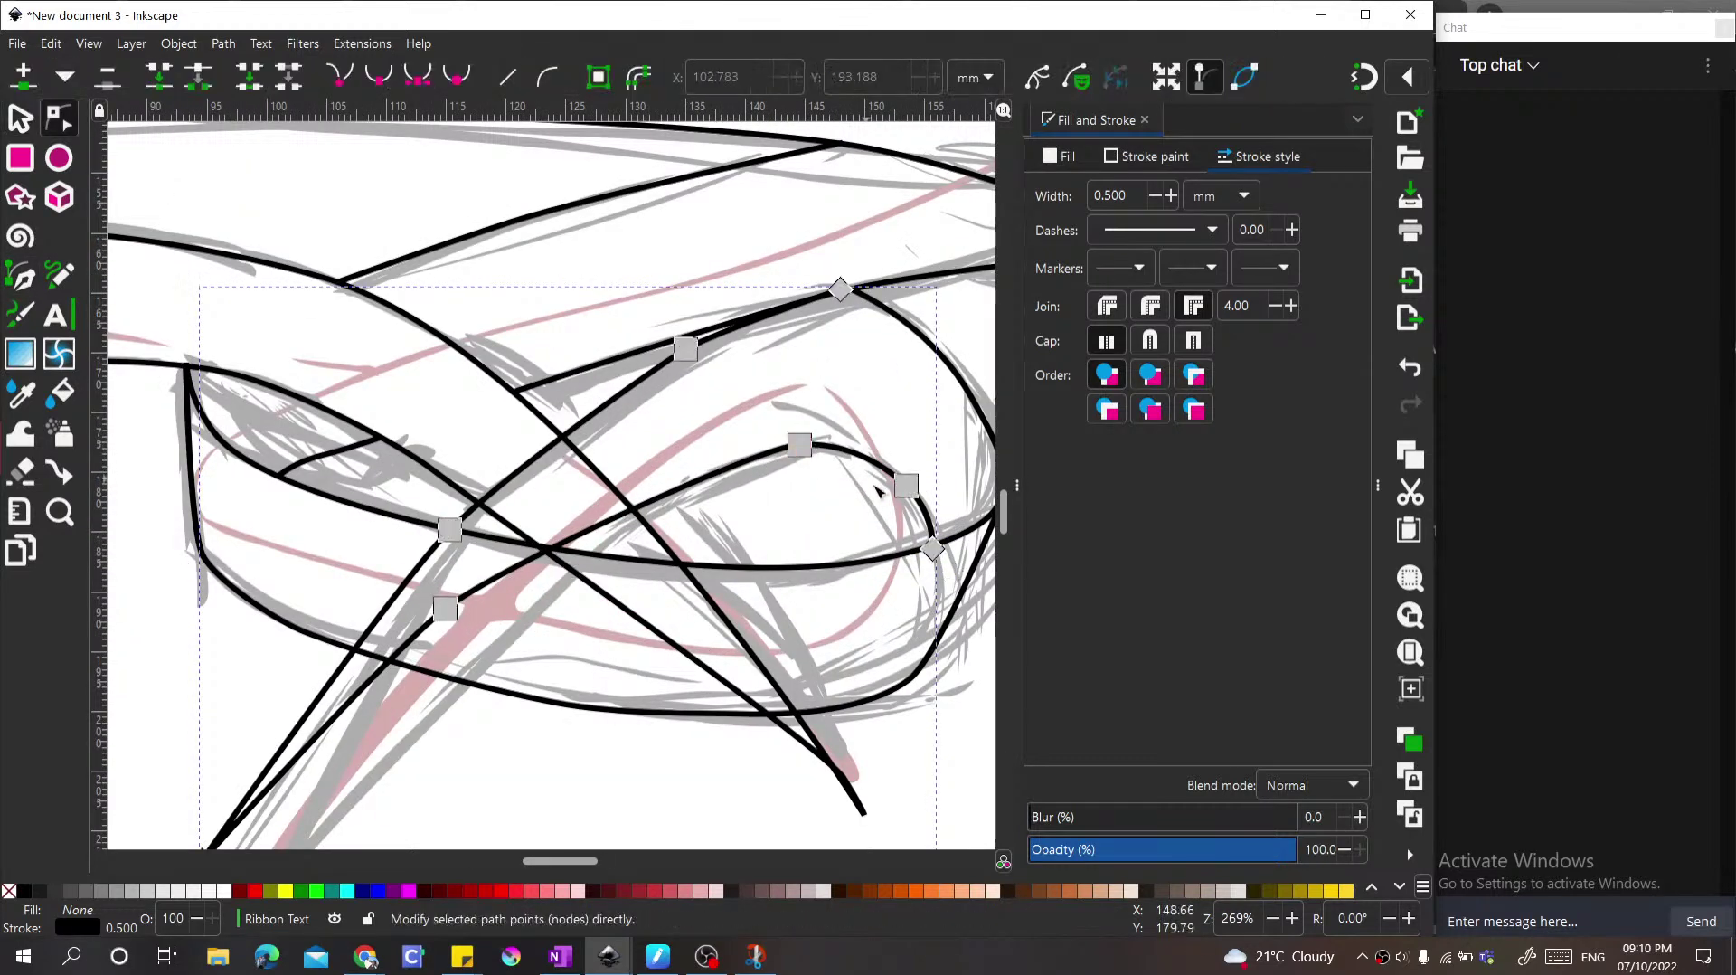
{"action": "scroll", "coordinate": [700, 463], "scroll_direction": "down", "scroll_amount": 2}
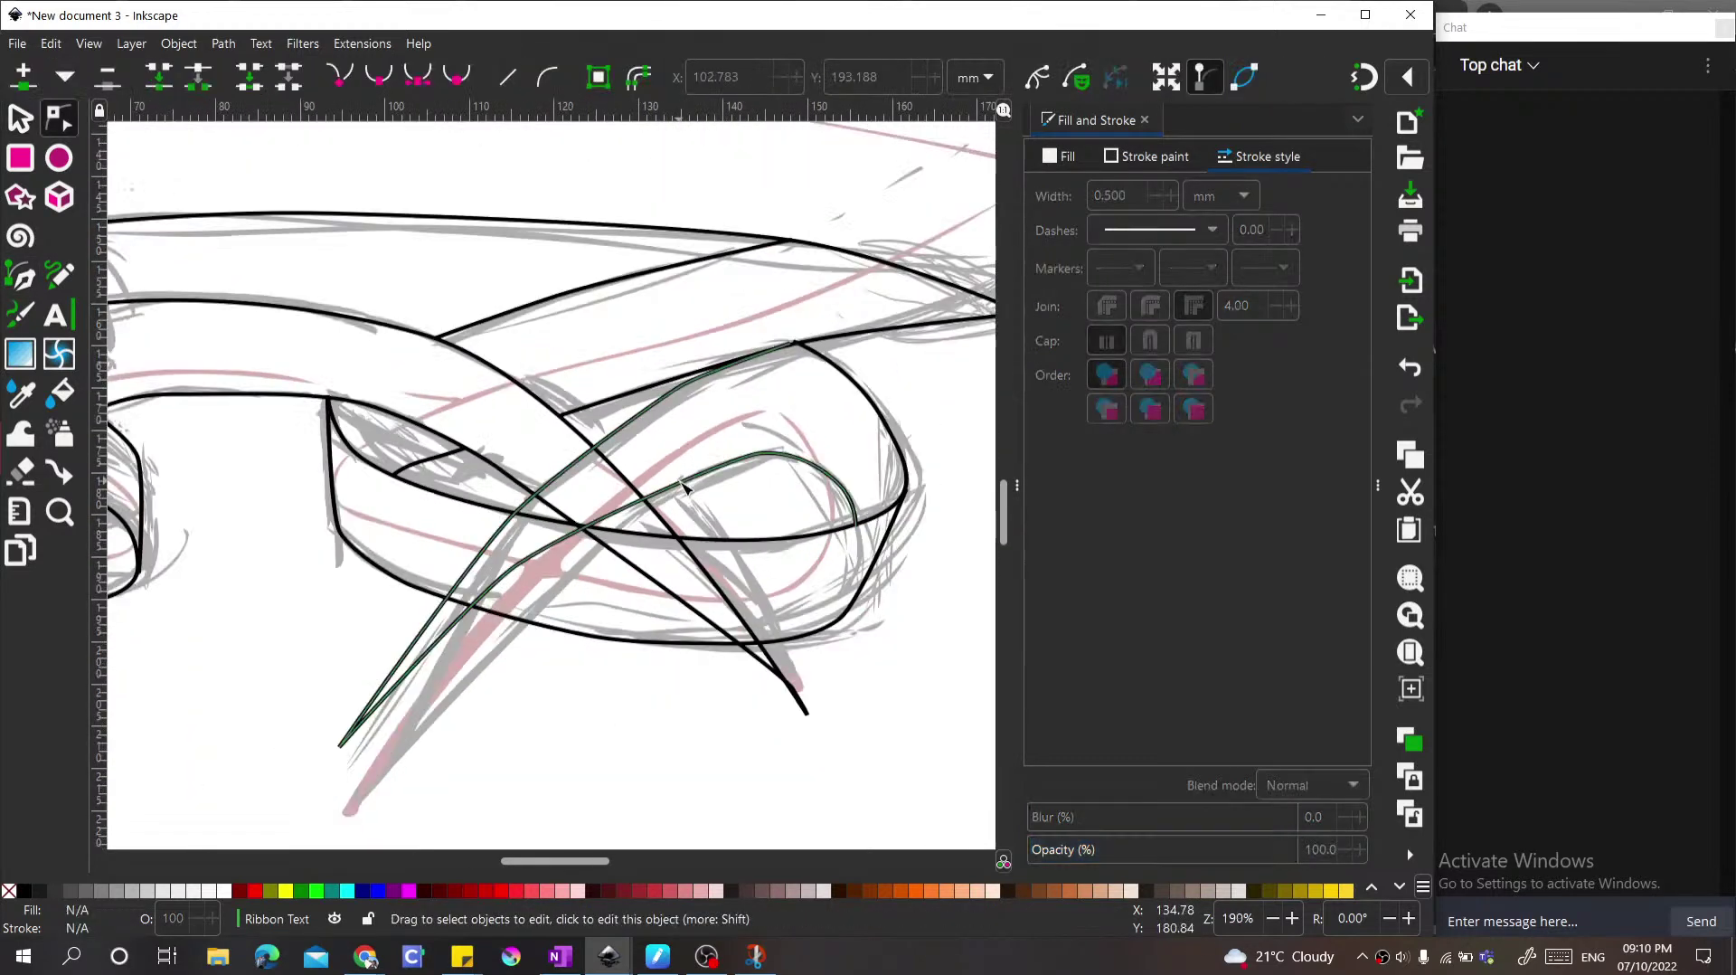
{"action": "key", "text": "Escape"}
{"action": "key", "text": "s"}
{"action": "scroll", "coordinate": [750, 550], "scroll_direction": "down", "scroll_amount": 2}
{"action": "scroll", "coordinate": [707, 519], "scroll_direction": "up", "scroll_amount": 2}
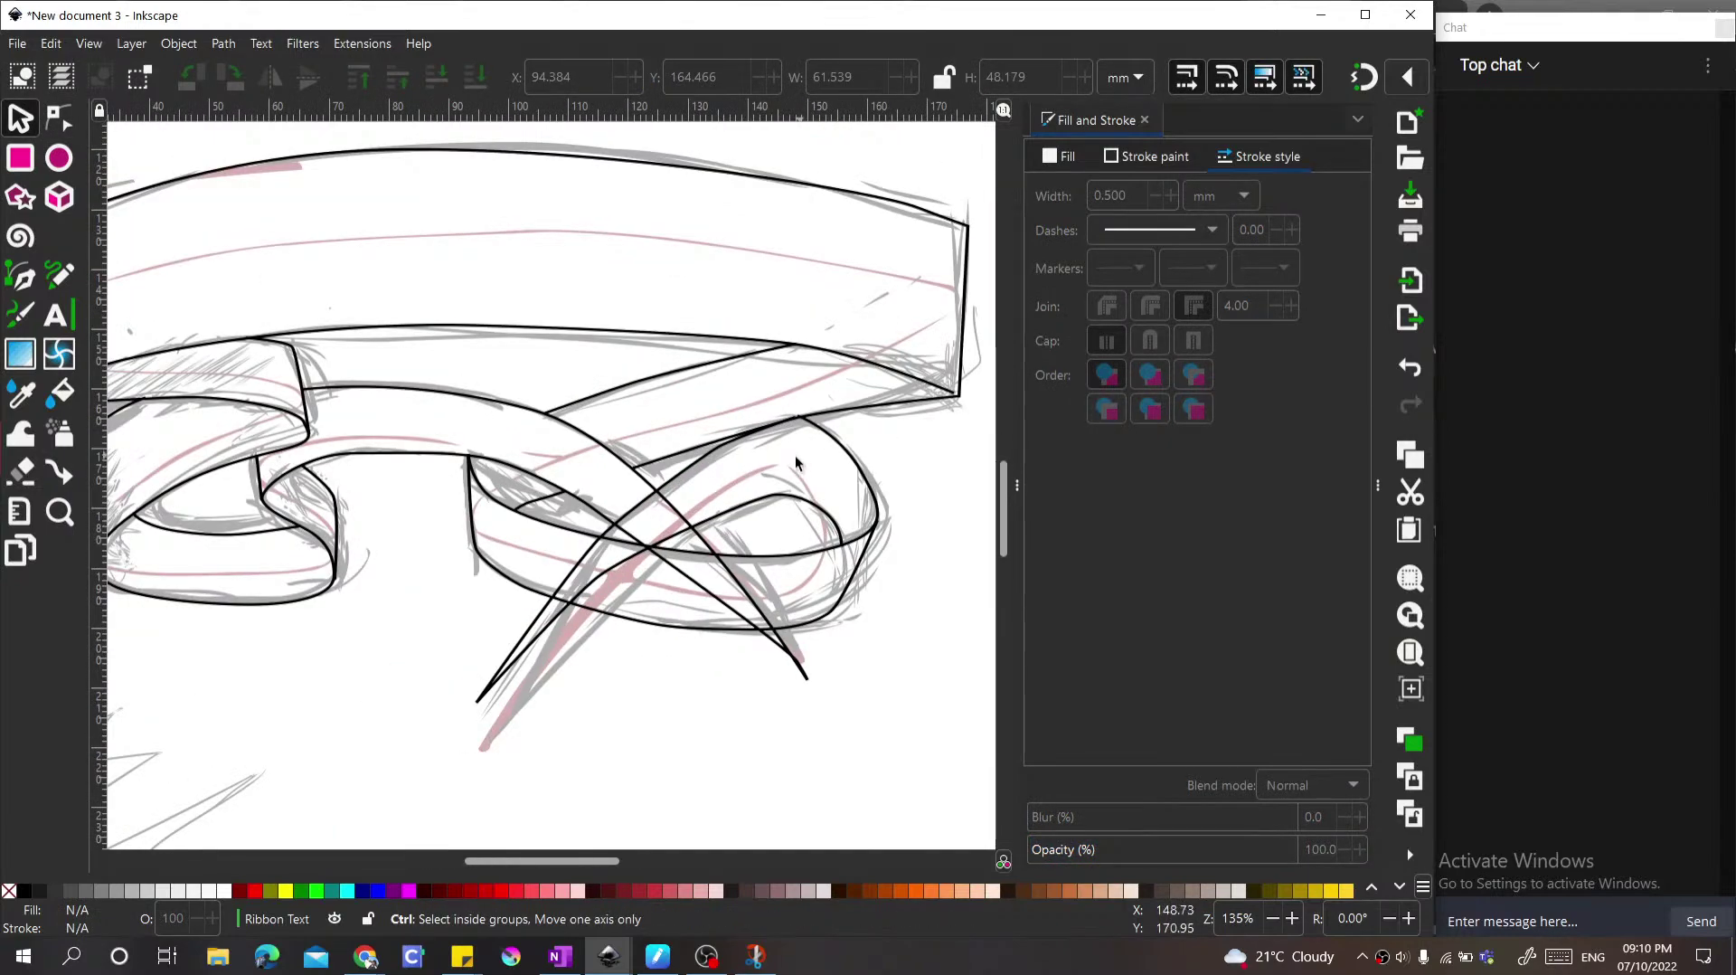
Step: Shorten the second tail by pulling its outer nodes up to just under the right loop's inner edge, adjust the curve handle and deselect
{"action": "scroll", "coordinate": [656, 574], "scroll_direction": "up", "scroll_amount": 1}
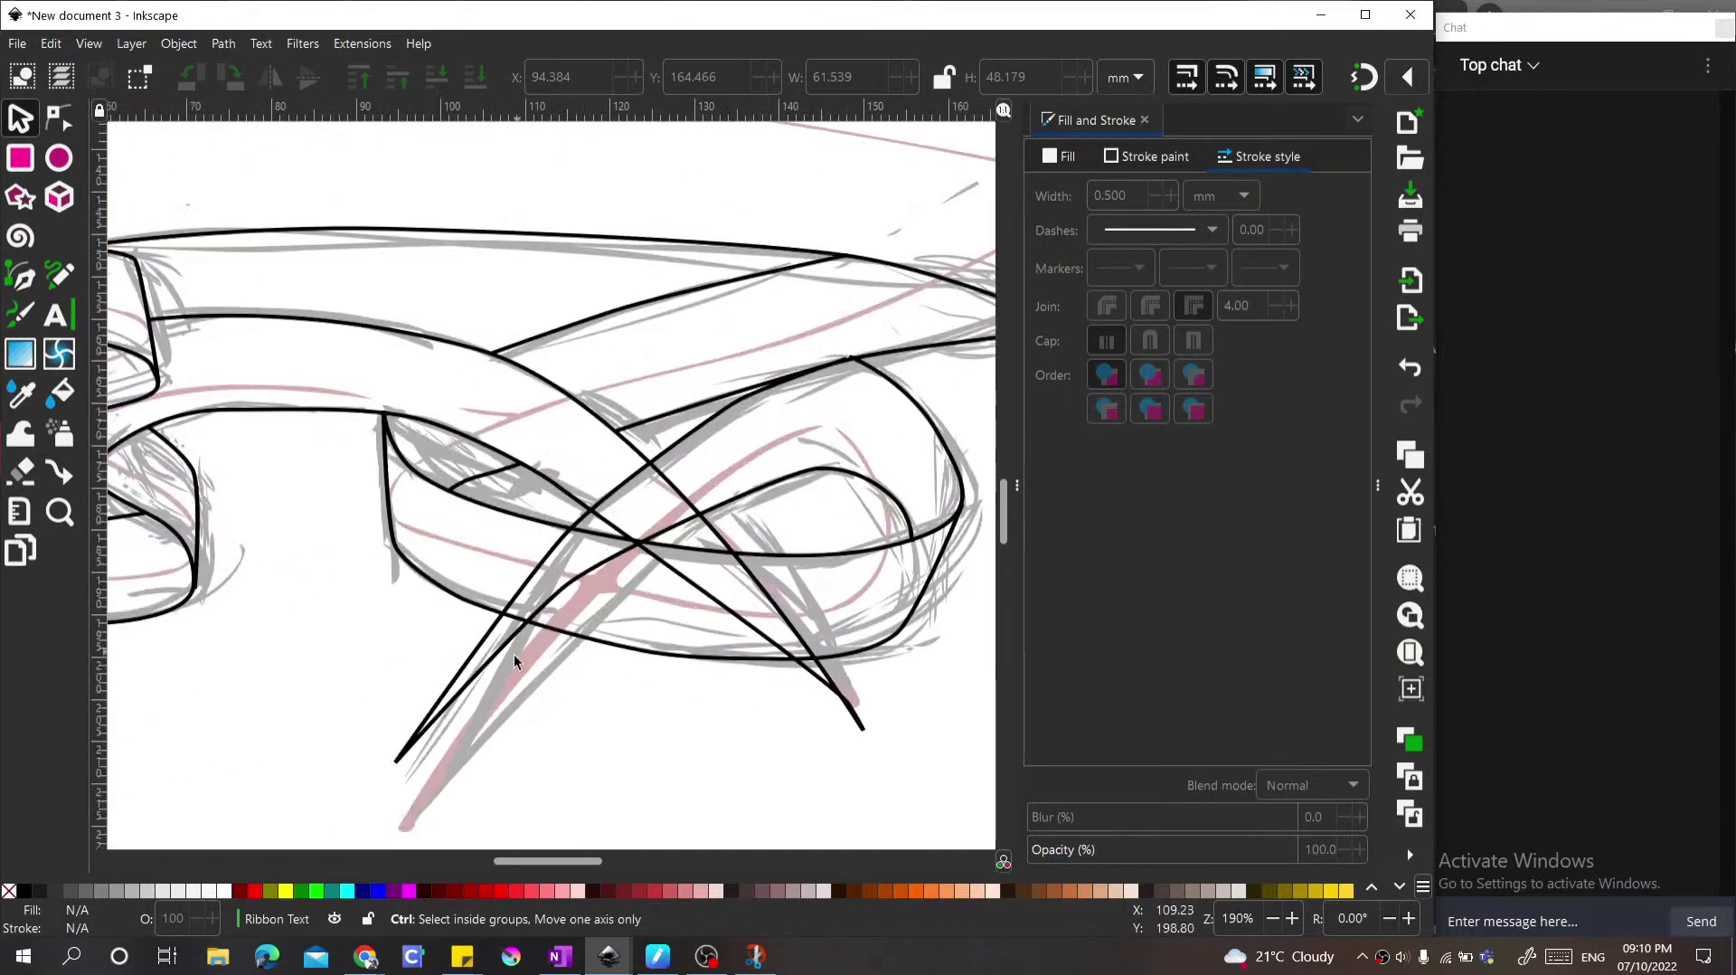
{"action": "left_click", "coordinate": [410, 740]}
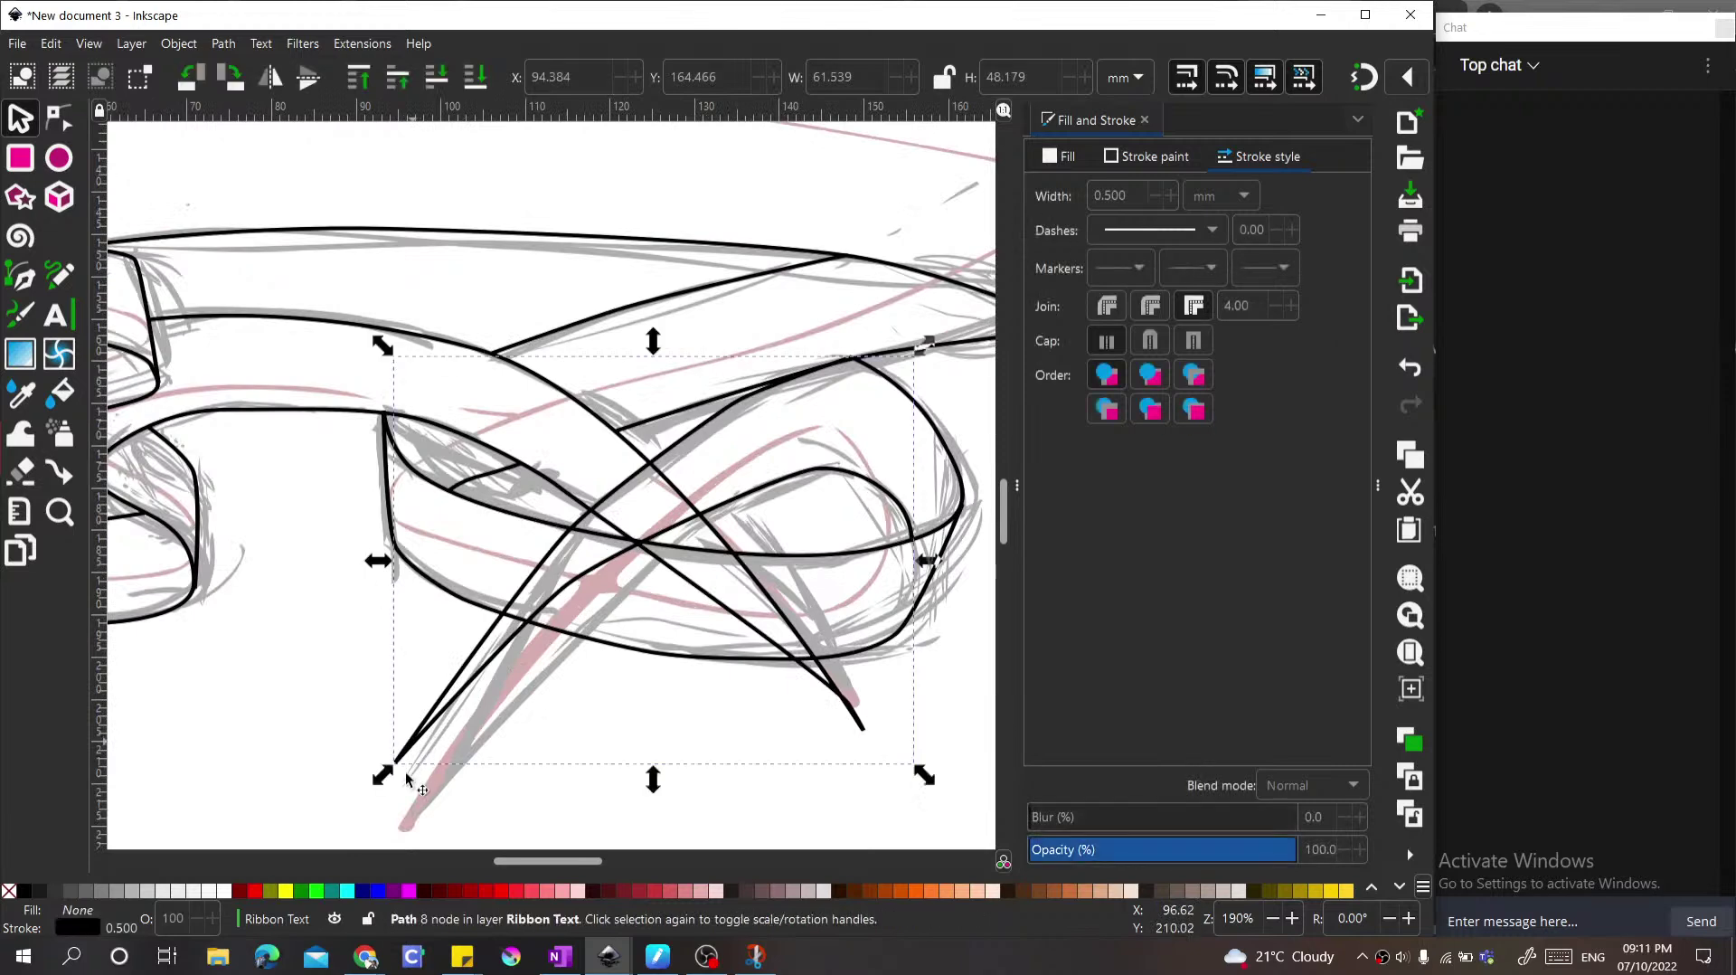
{"action": "key", "text": "n"}
{"action": "mouse_move", "coordinate": [398, 760]}
{"action": "left_mouse_down"}
{"action": "mouse_move", "coordinate": [609, 469]}
{"action": "mouse_move", "coordinate": [637, 456]}
{"action": "left_mouse_up"}
{"action": "scroll", "coordinate": [568, 541], "scroll_direction": "up", "scroll_amount": 3}
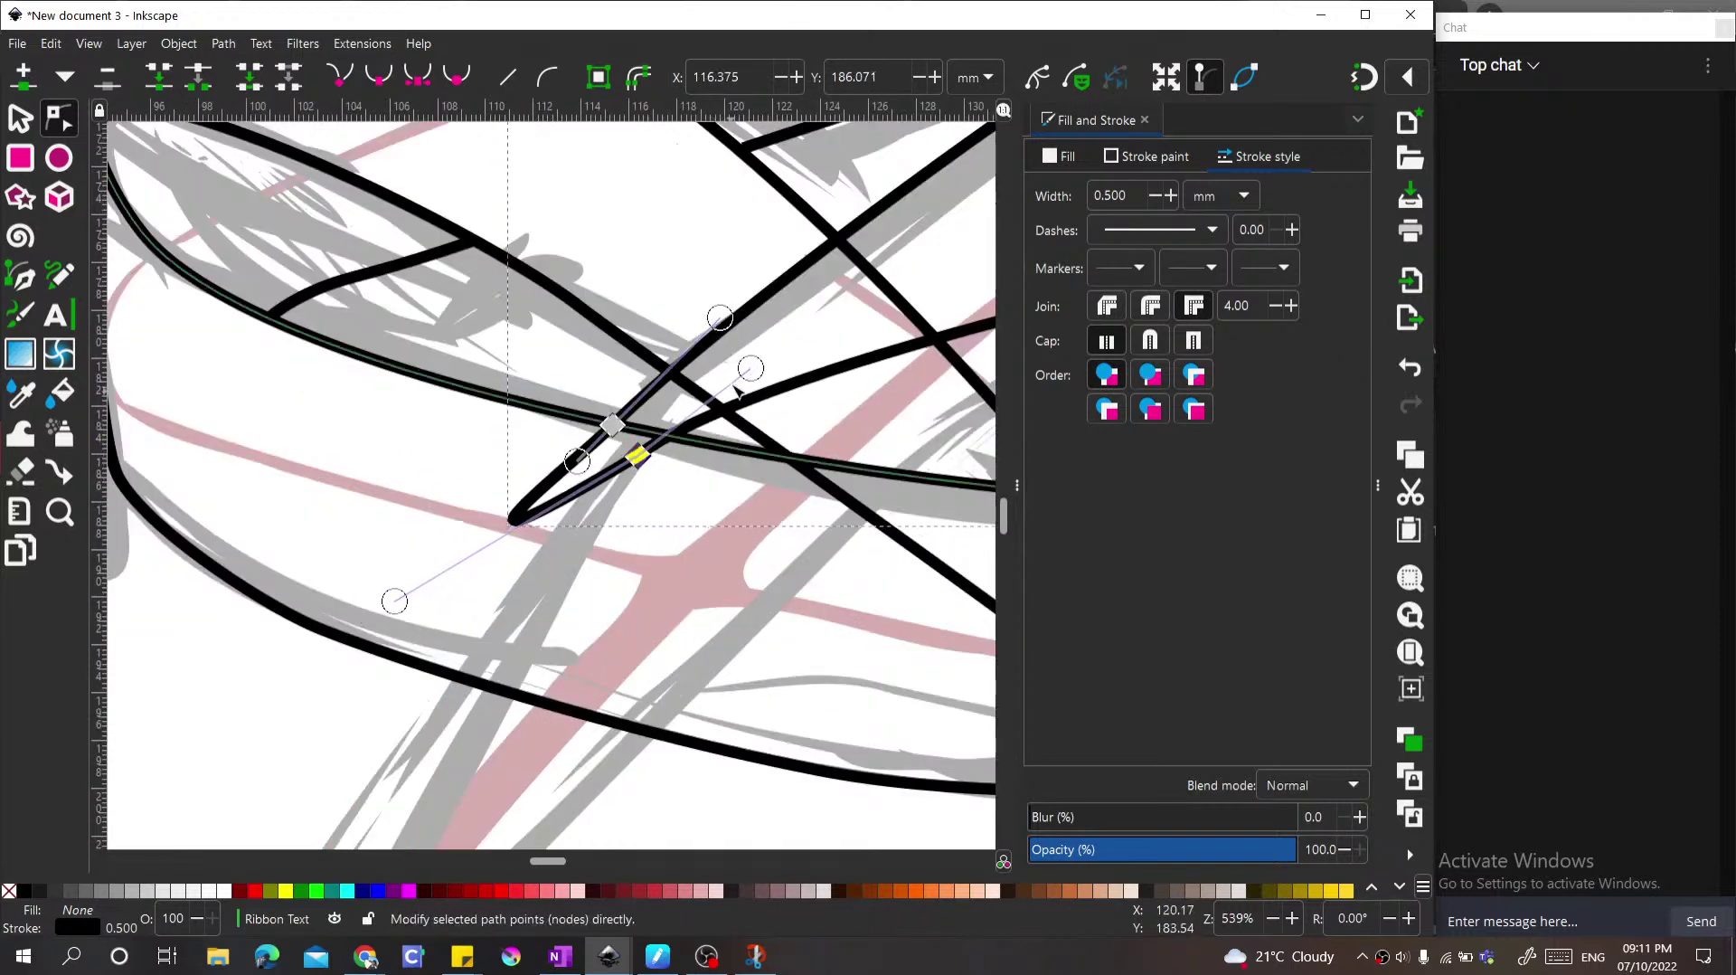
{"action": "left_click_drag", "start_coordinate": [742, 373], "coordinate": [765, 395]}
{"action": "scroll", "coordinate": [633, 577], "scroll_direction": "down", "scroll_amount": 5}
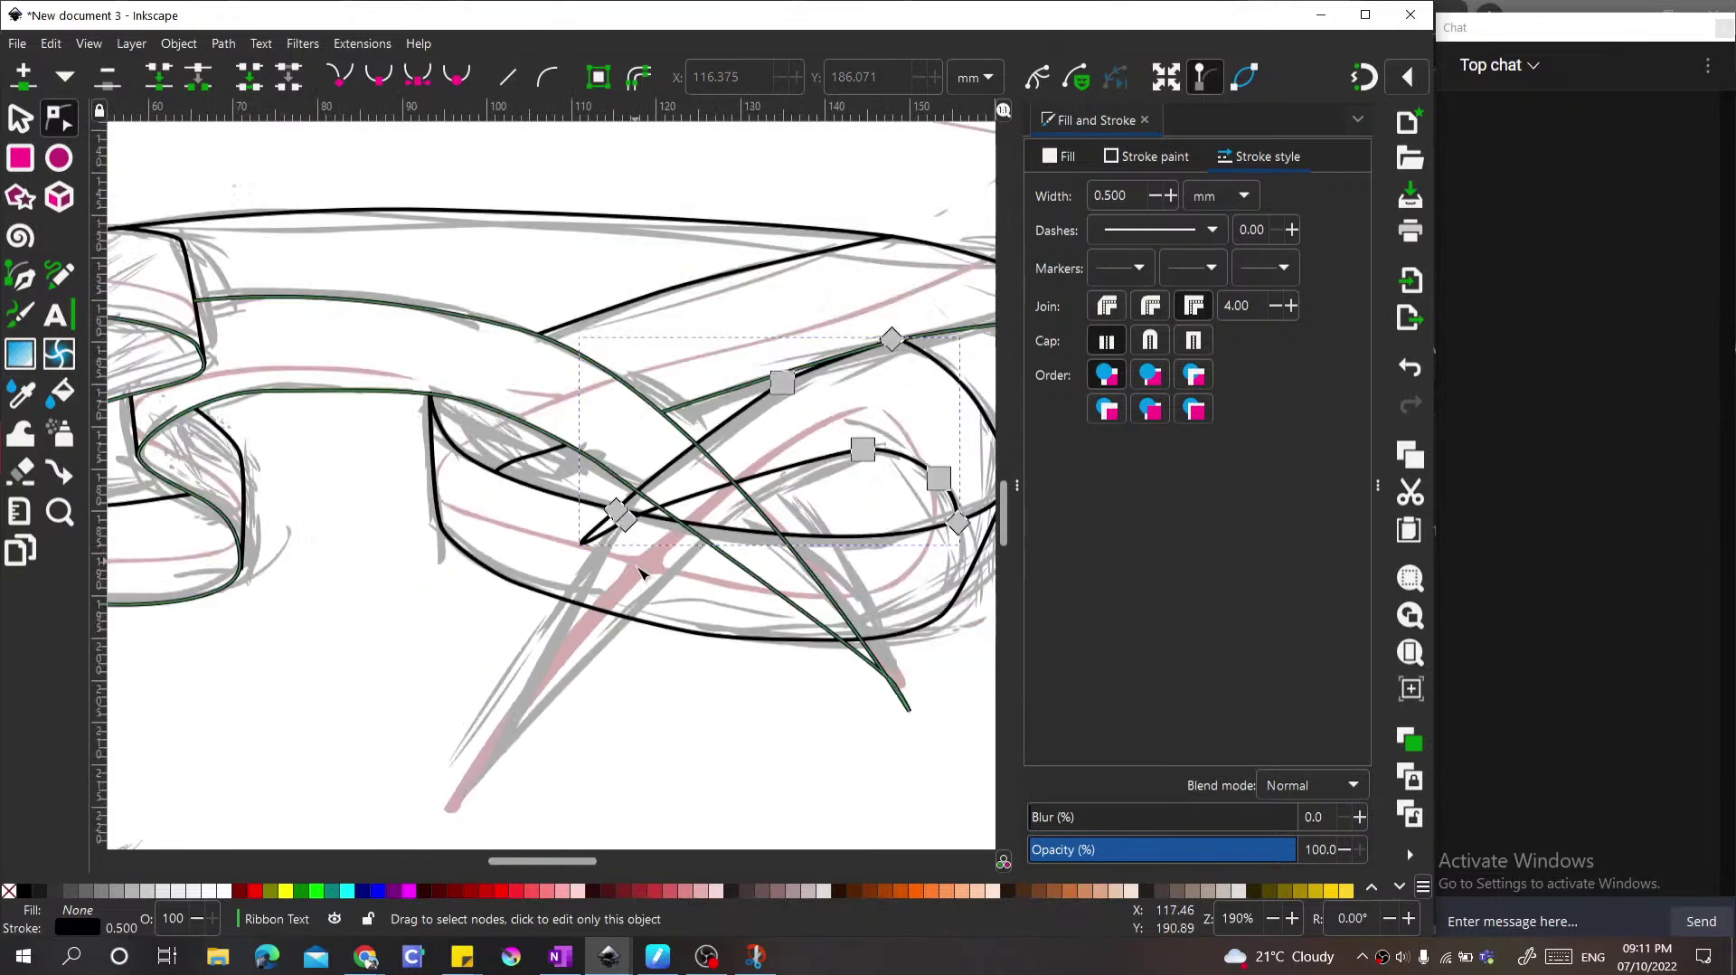
{"action": "key", "text": "s"}
{"action": "key", "text": "Escape"}
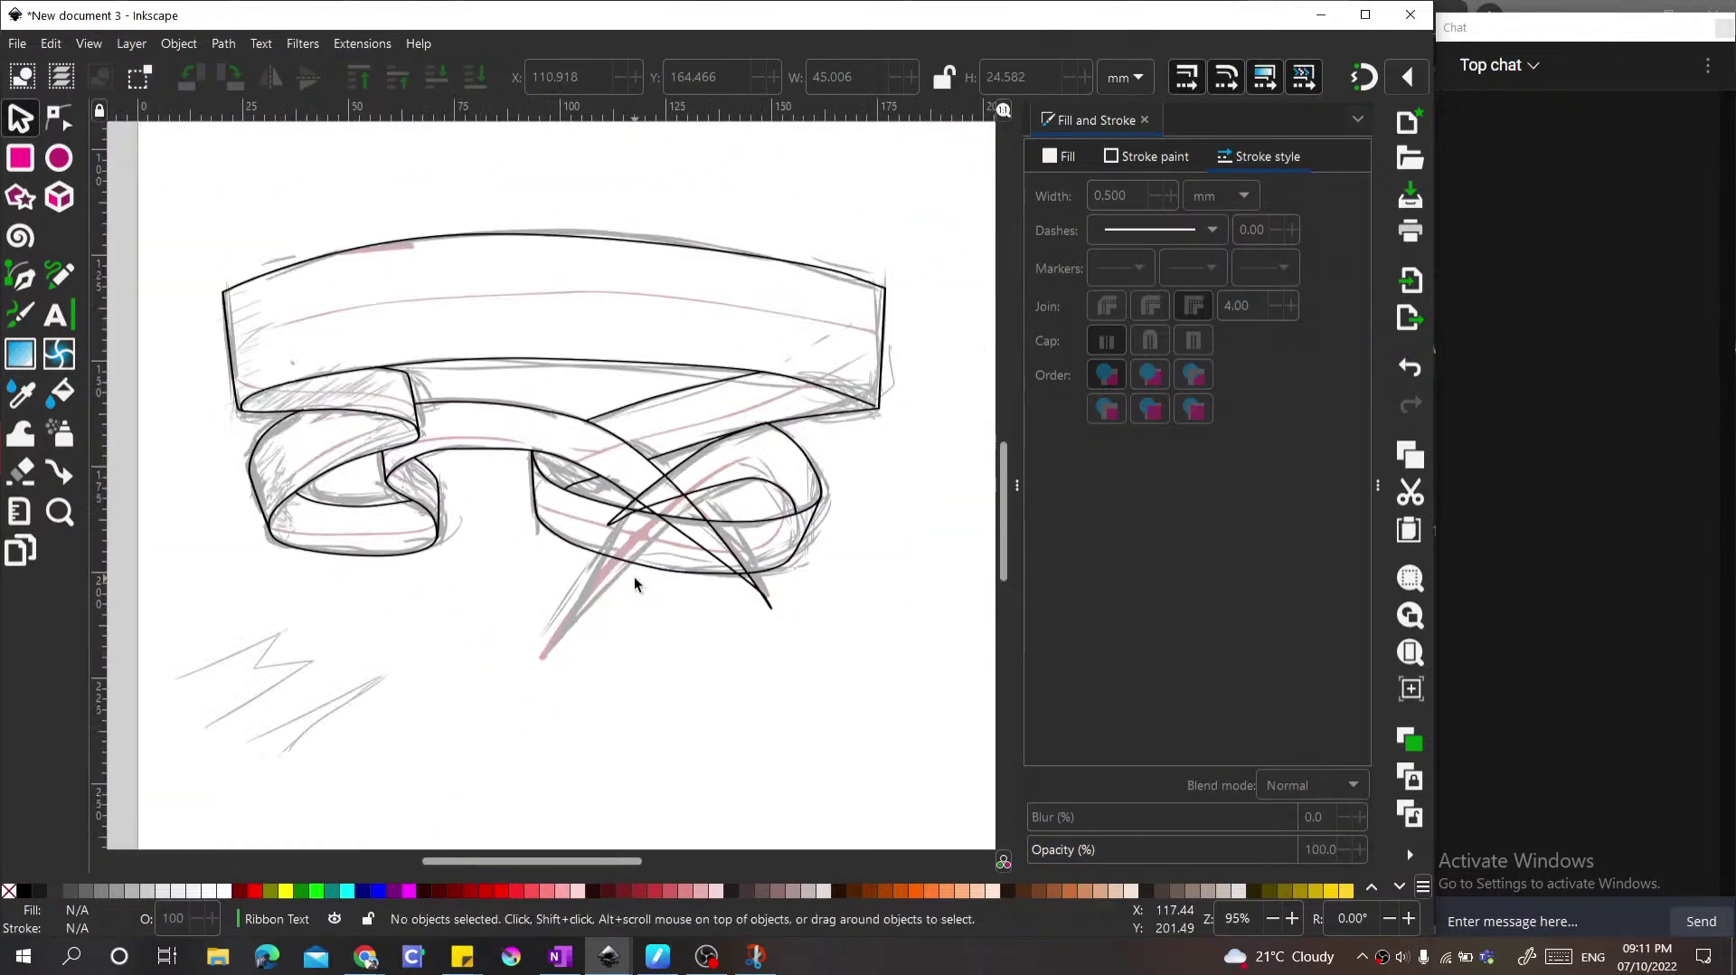
Step: Move the right loop path's upper end node down and inward to about X 143.6, Y 170.4 mm
{"action": "scroll", "coordinate": [723, 434], "scroll_direction": "up", "scroll_amount": 4}
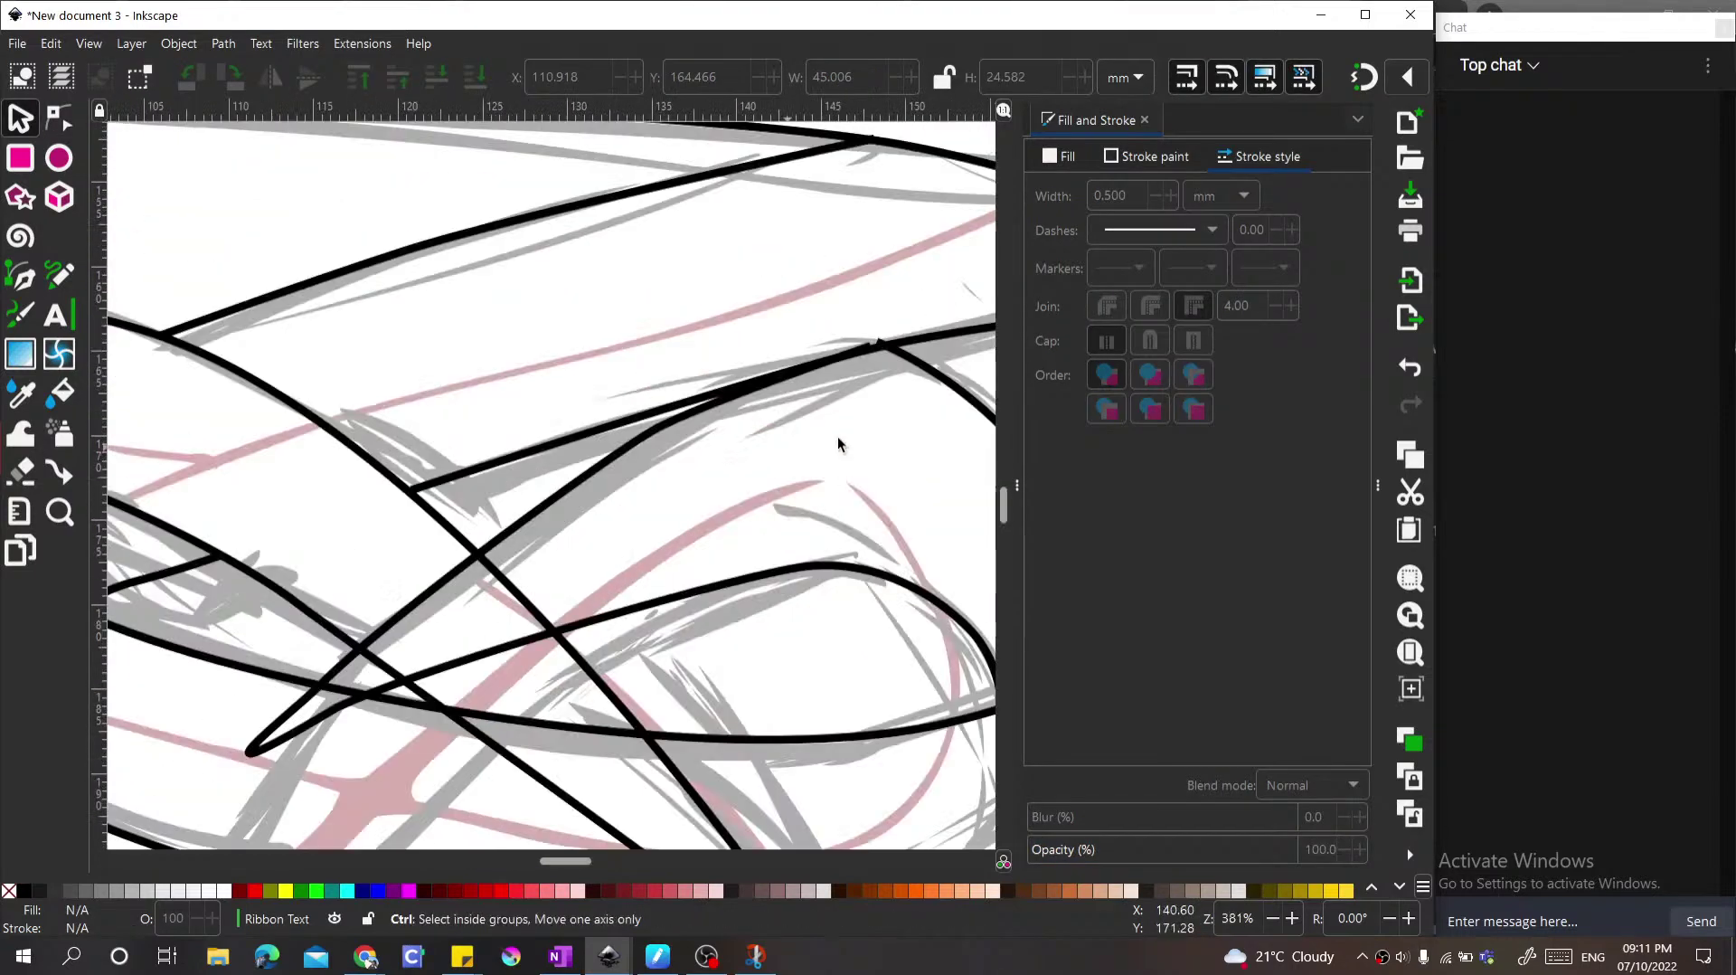
{"action": "double_click", "coordinate": [913, 367]}
{"action": "left_click_drag", "start_coordinate": [875, 341], "coordinate": [795, 442]}
{"action": "scroll", "coordinate": [700, 477], "scroll_direction": "down", "scroll_amount": 4}
{"action": "scroll", "coordinate": [578, 484], "scroll_direction": "up", "scroll_amount": 3}
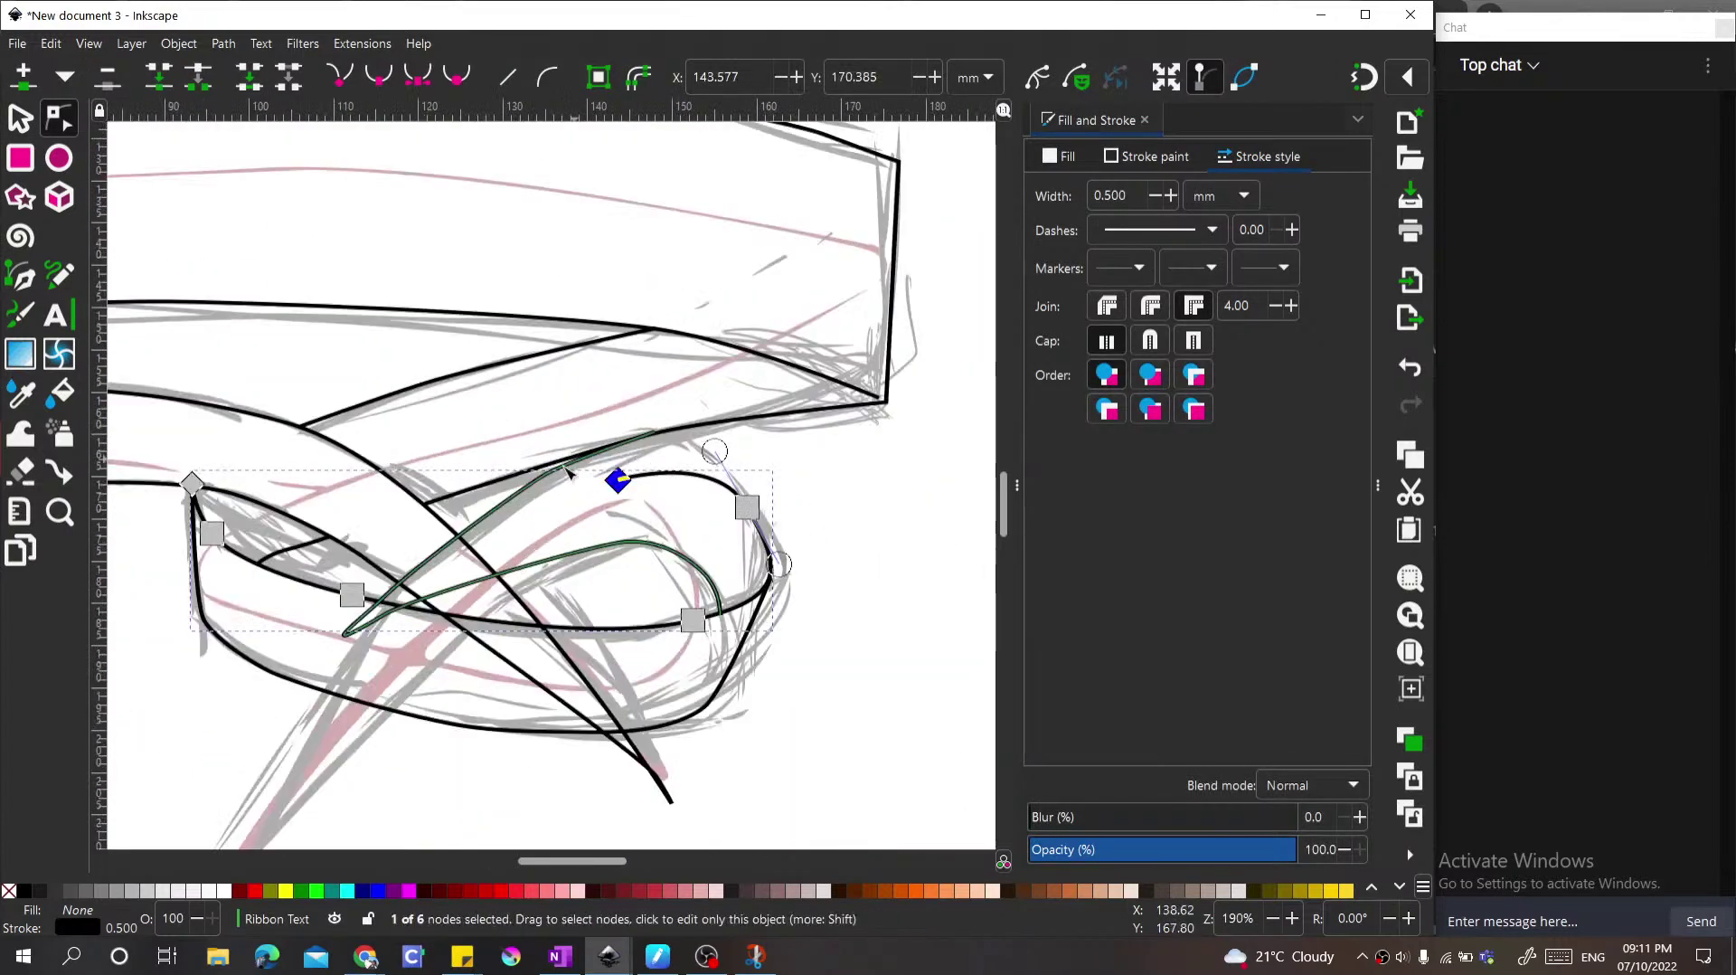
Step: Reshape the second tail's upper edge and move its end node to about X 143.8, Y 170.2 mm, meeting the right loop's end
{"action": "scroll", "coordinate": [553, 492], "scroll_direction": "up", "scroll_amount": 1}
{"action": "left_click", "coordinate": [764, 380]}
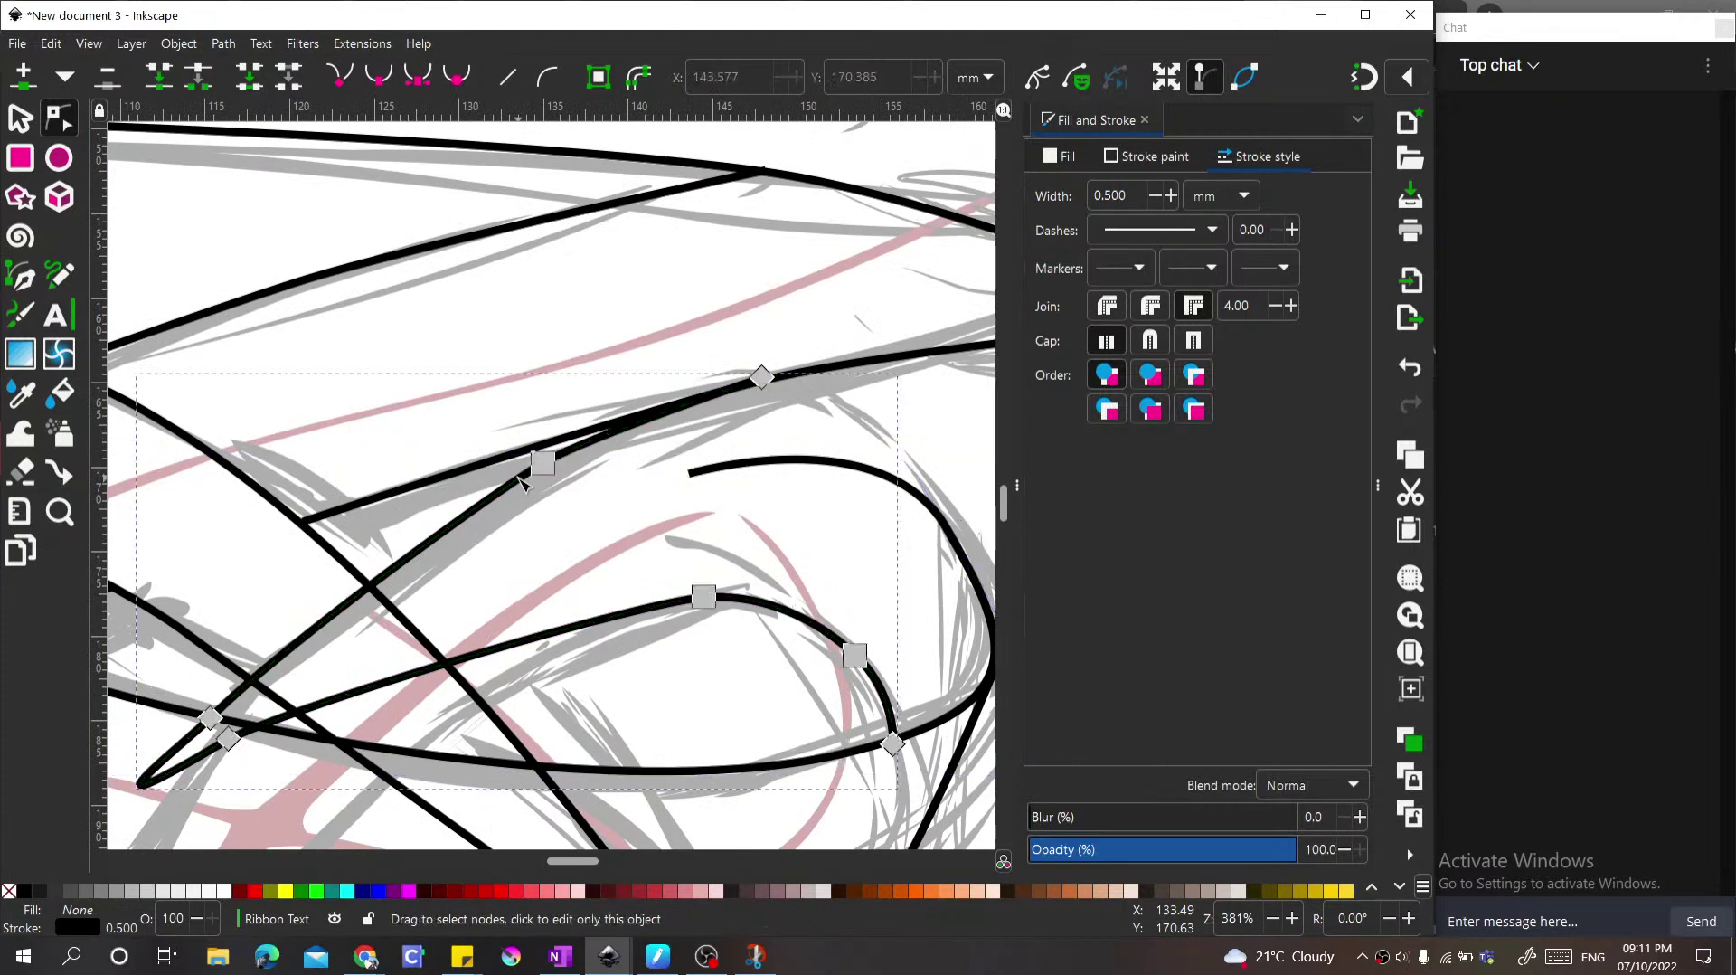
{"action": "left_click", "coordinate": [763, 378]}
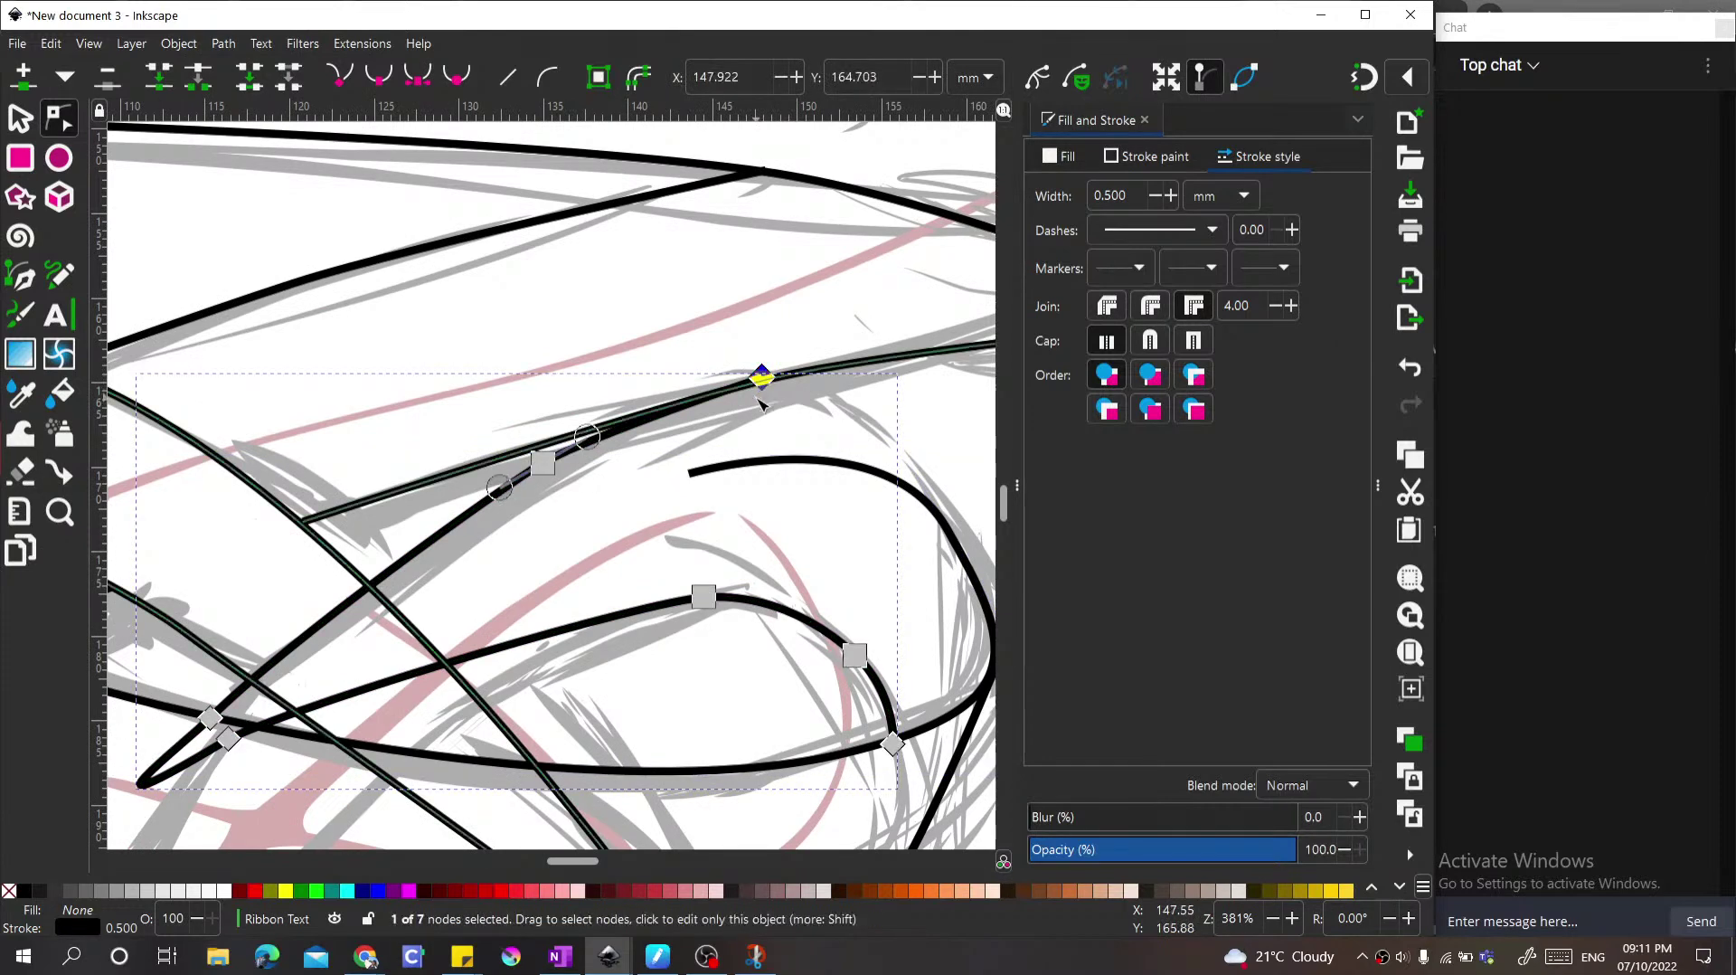
{"action": "left_click_drag", "start_coordinate": [544, 464], "coordinate": [527, 522]}
{"action": "scroll", "coordinate": [587, 526], "scroll_direction": "down", "scroll_amount": 2}
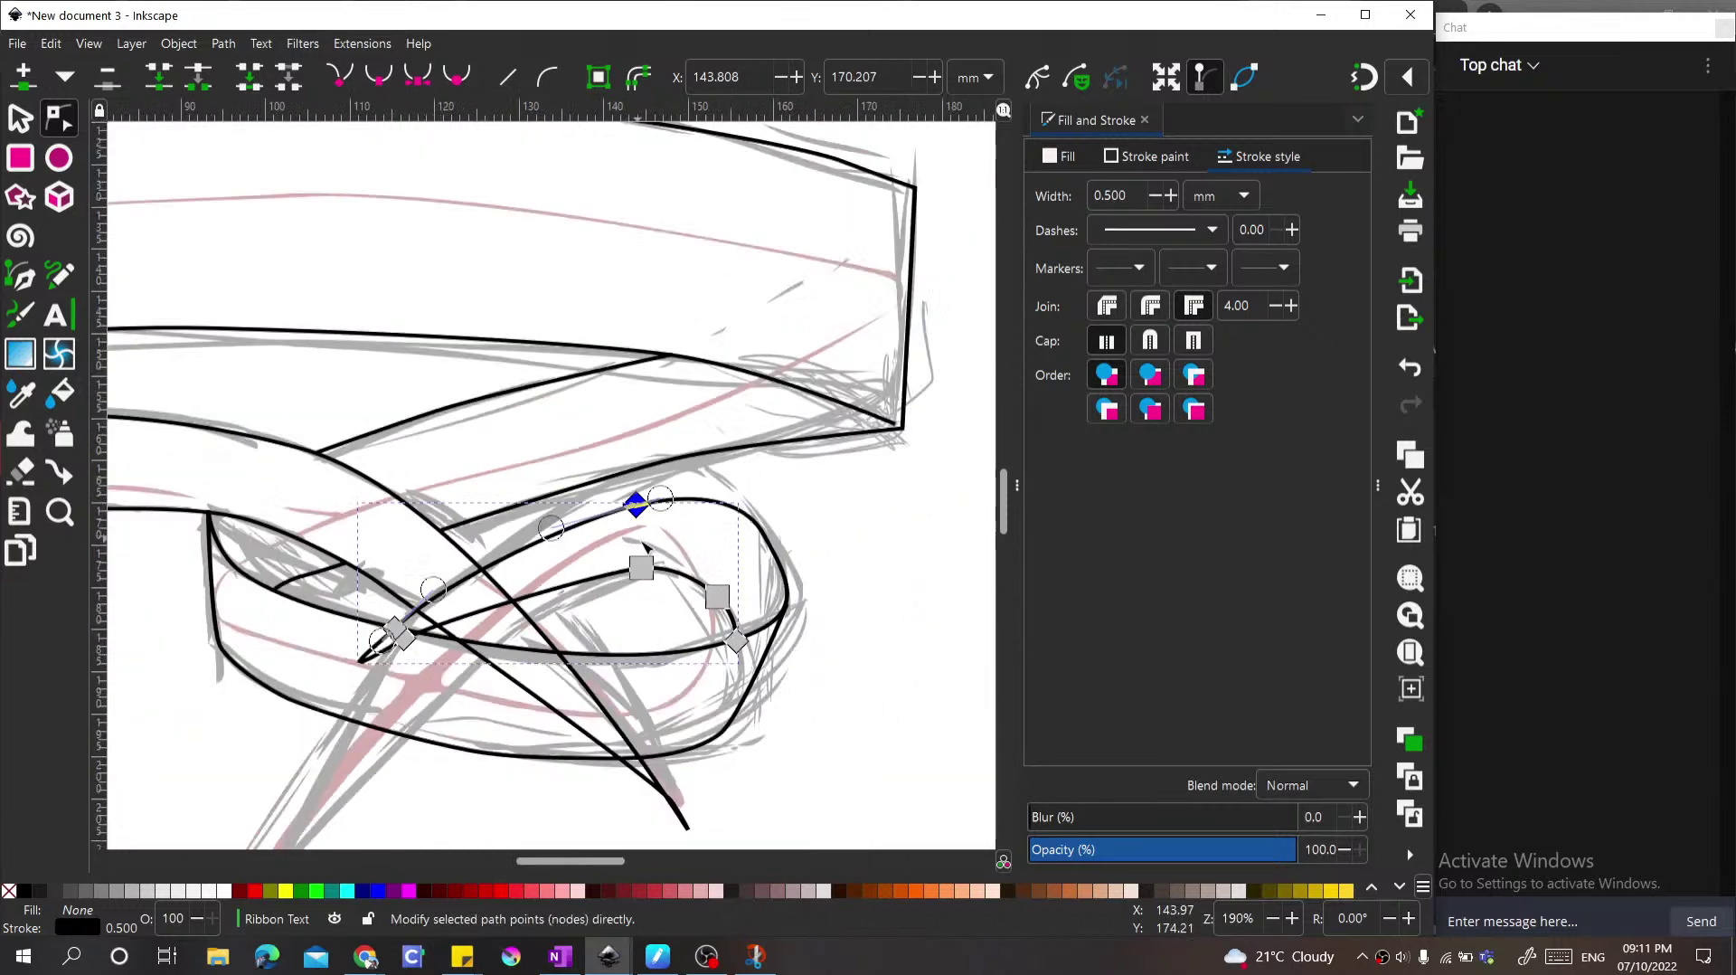
Step: Reshape the second tail's other edge into a fuller arch where it curves around the inside of the right loop
{"action": "scroll", "coordinate": [624, 537], "scroll_direction": "up", "scroll_amount": 1}
{"action": "left_click", "coordinate": [622, 580]}
{"action": "scroll", "coordinate": [618, 581], "scroll_direction": "up", "scroll_amount": 1}
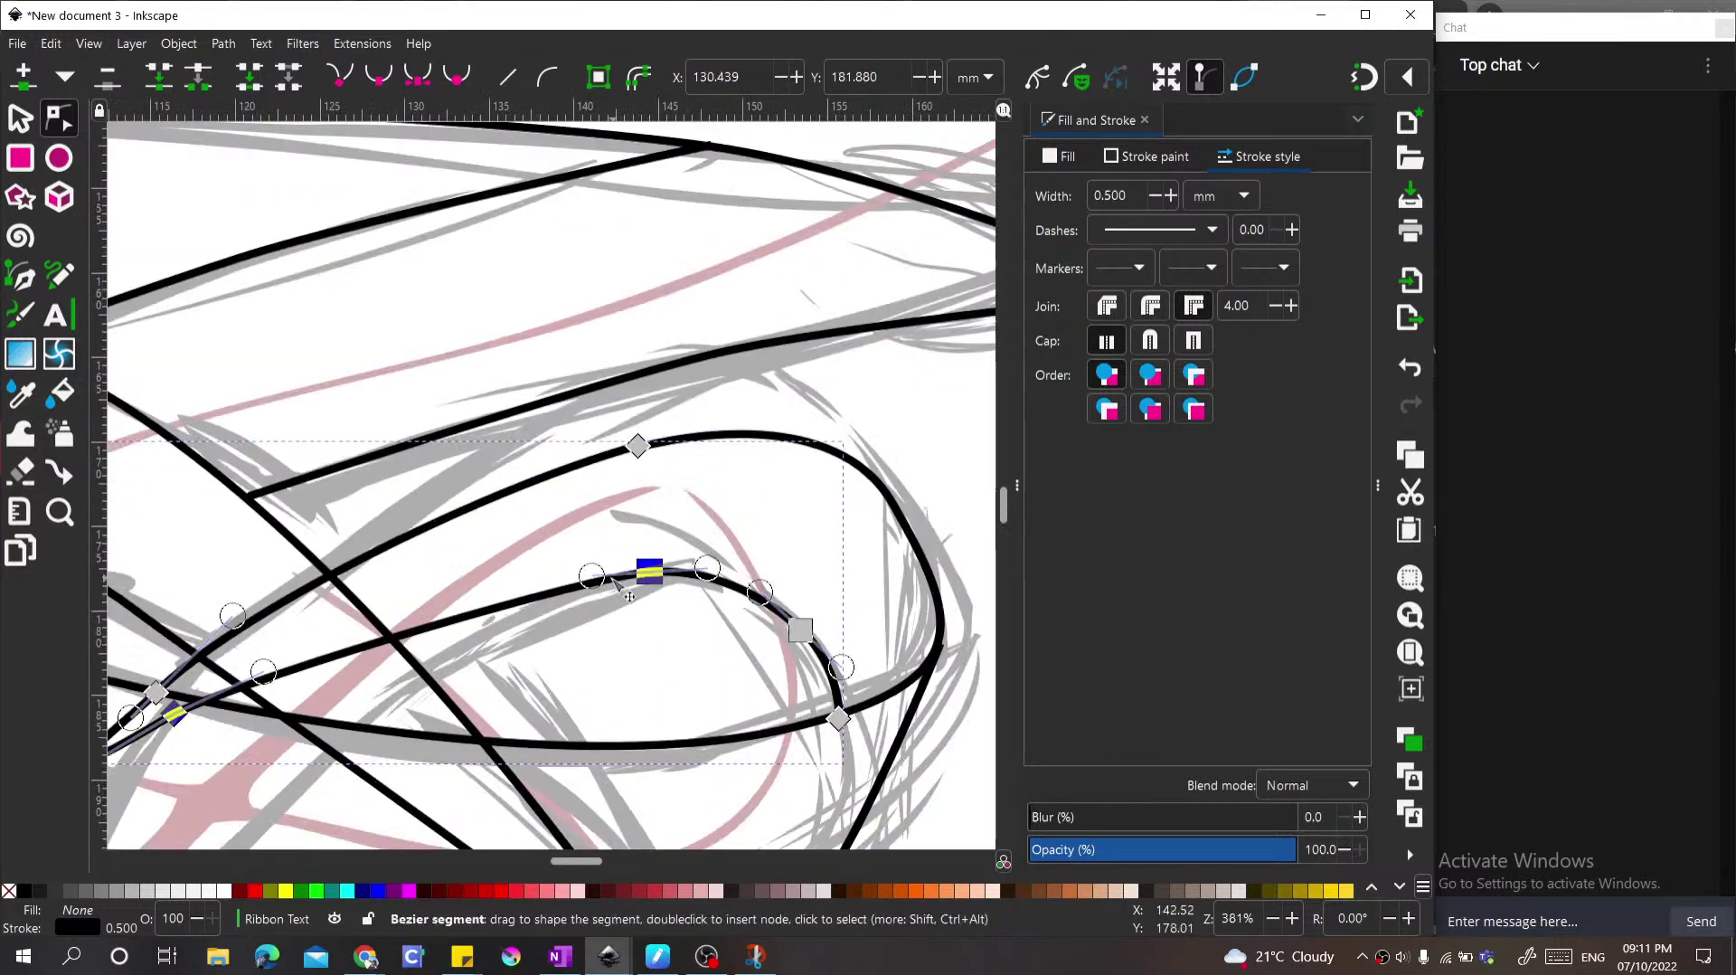
{"action": "left_click_drag", "start_coordinate": [619, 581], "coordinate": [655, 569]}
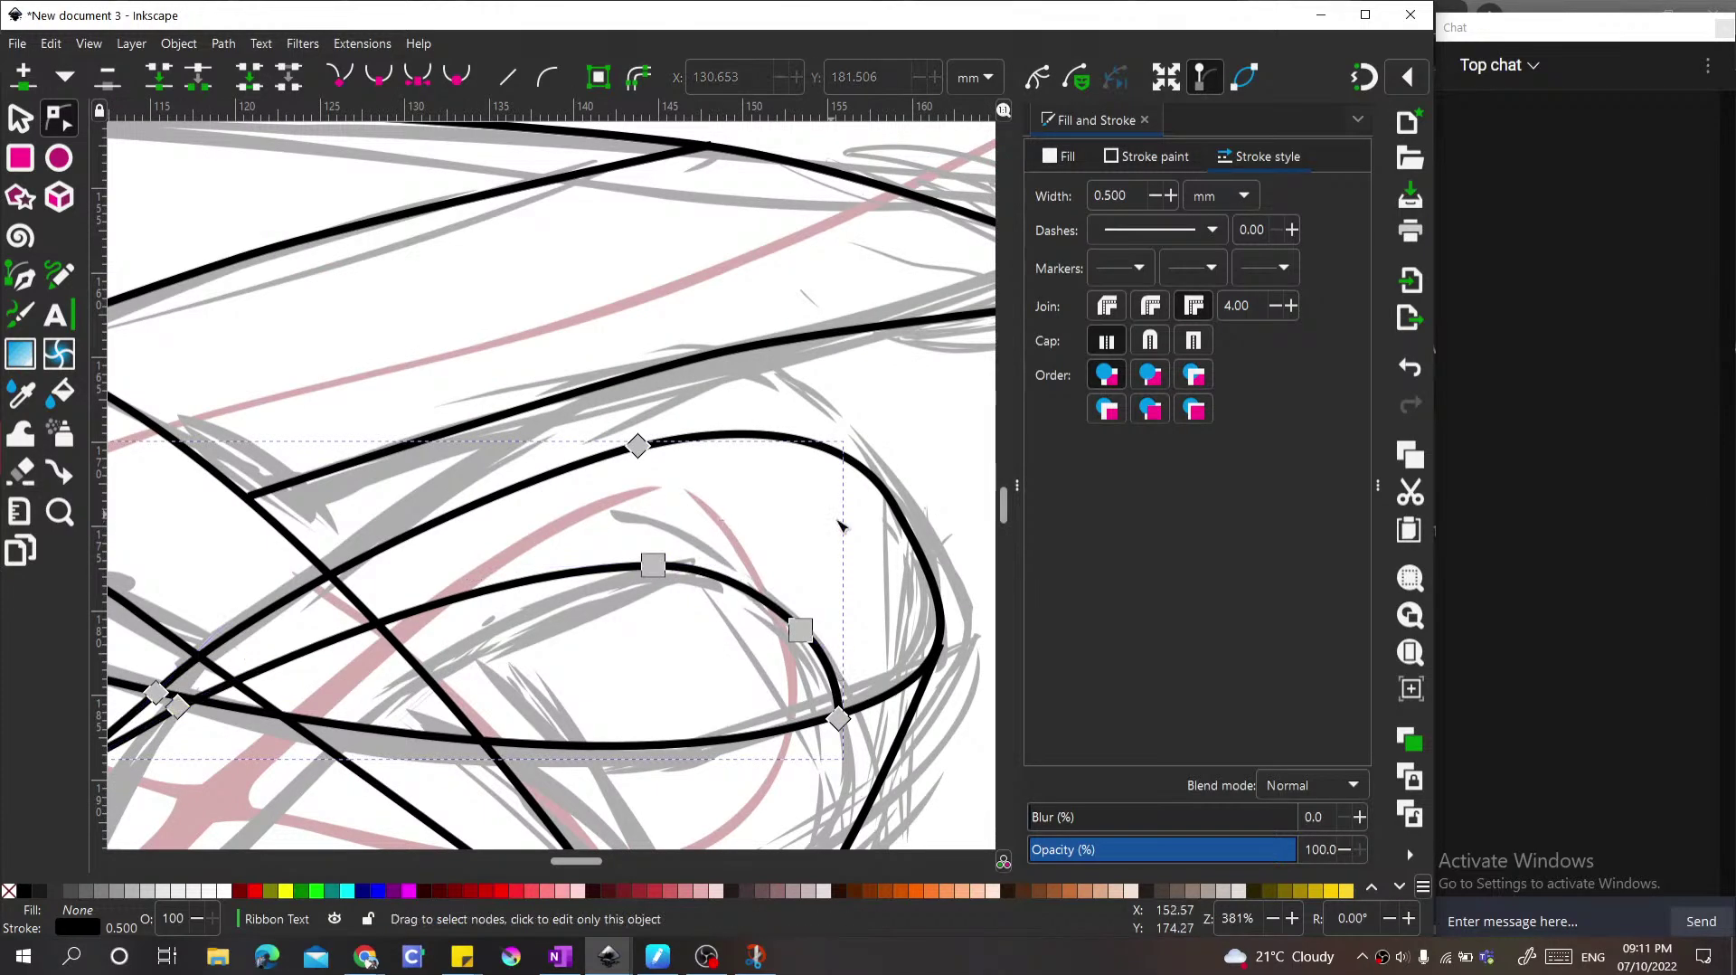
Step: Move the second tail's tip node to about X 112.4, Y 188.3 mm, adjust its handles and deselect the path
{"action": "scroll", "coordinate": [579, 587], "scroll_direction": "down", "scroll_amount": 4}
{"action": "scroll", "coordinate": [579, 588], "scroll_direction": "left", "scroll_amount": 10}
{"action": "scroll", "coordinate": [429, 649], "scroll_direction": "up", "scroll_amount": 2}
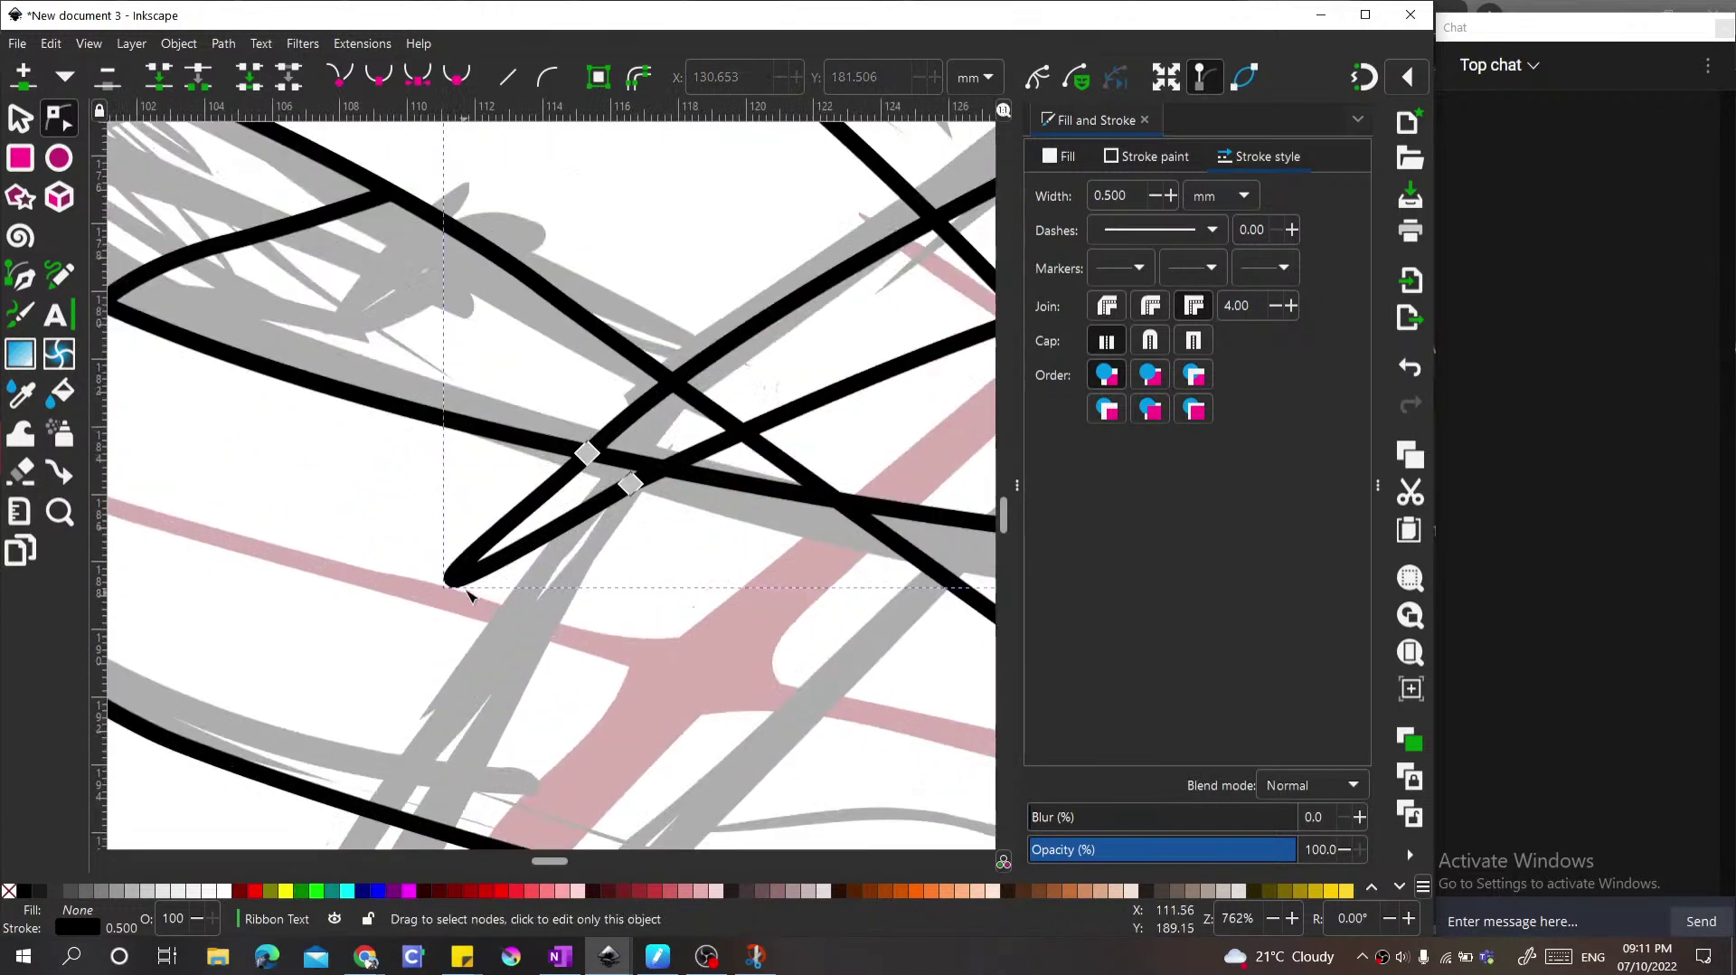
{"action": "left_click", "coordinate": [460, 577]}
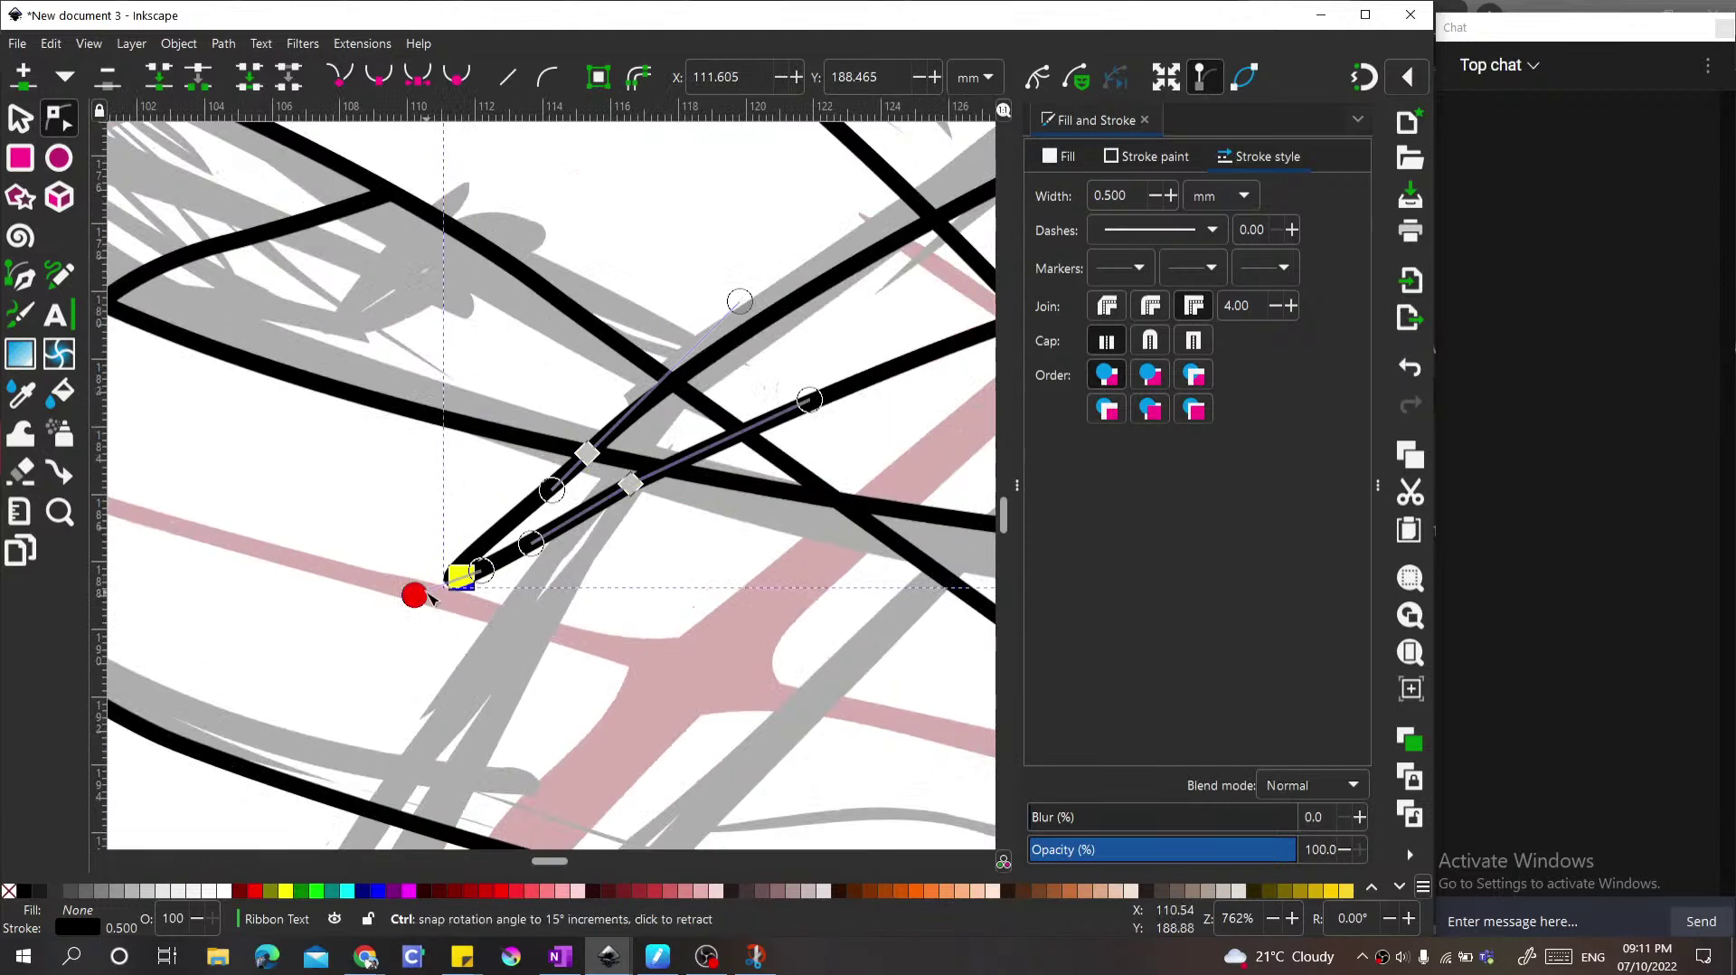
{"action": "scroll", "coordinate": [430, 599], "scroll_direction": "up", "scroll_amount": 1}
{"action": "left_click_drag", "start_coordinate": [425, 595], "coordinate": [520, 557]}
{"action": "scroll", "coordinate": [511, 560], "scroll_direction": "down", "scroll_amount": 4}
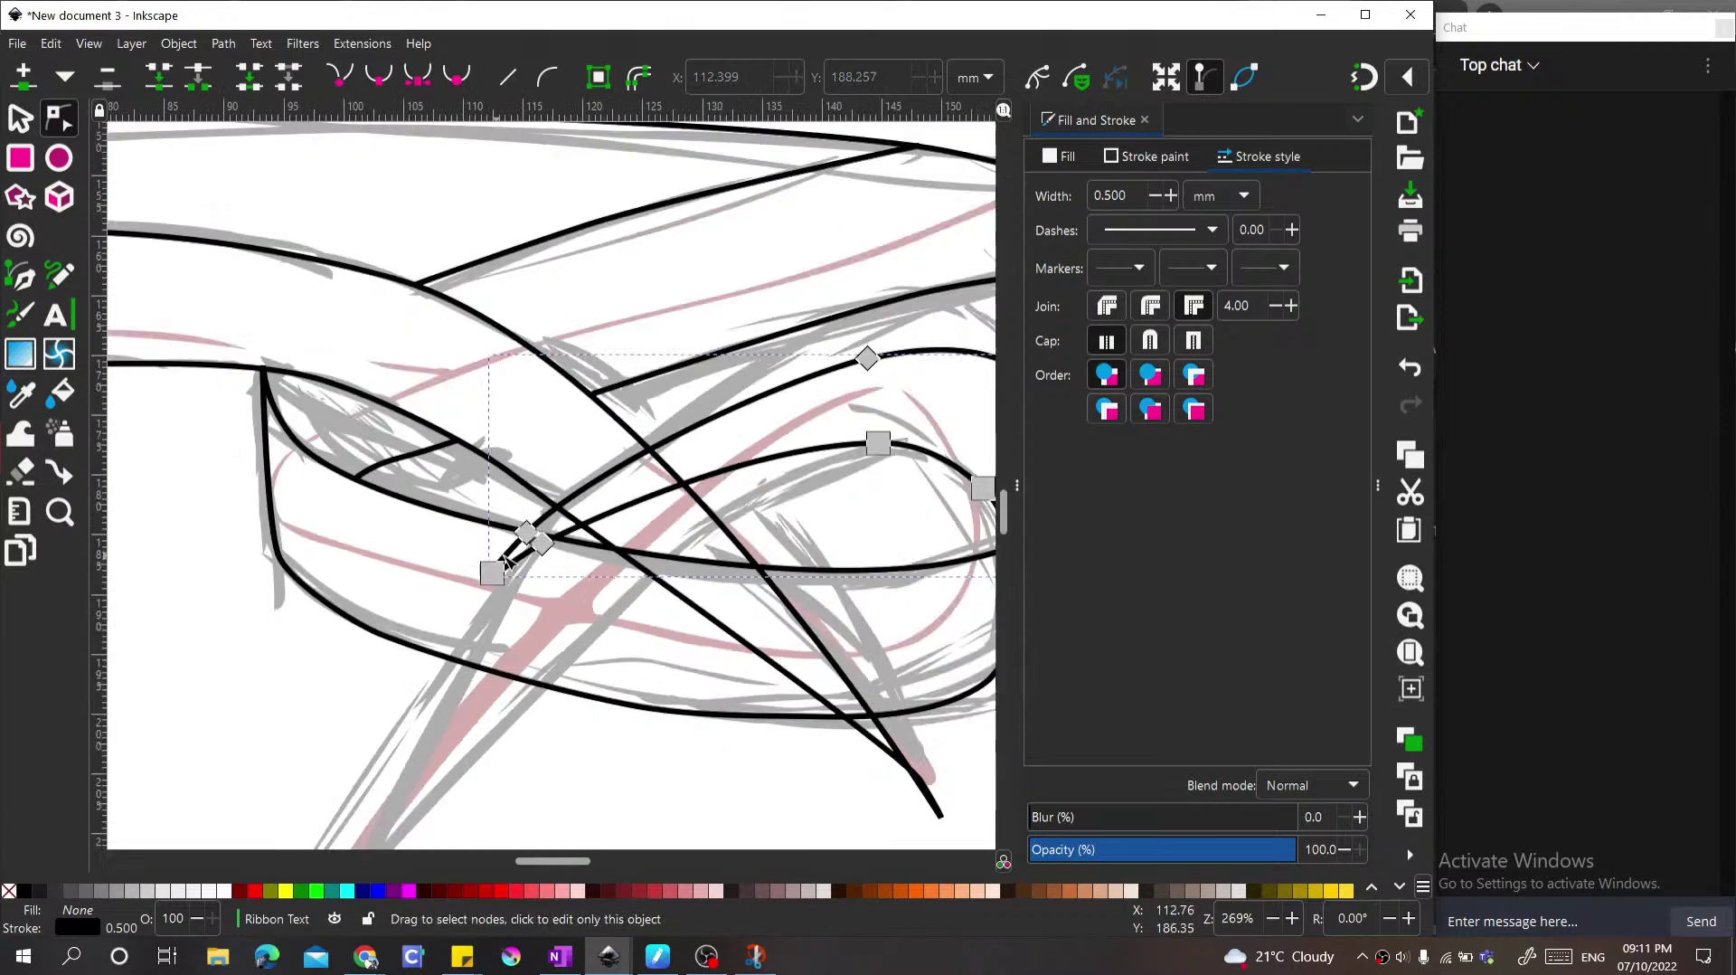
{"action": "scroll", "coordinate": [506, 562], "scroll_direction": "down", "scroll_amount": 1}
{"action": "scroll", "coordinate": [938, 473], "scroll_direction": "down", "scroll_amount": 1}
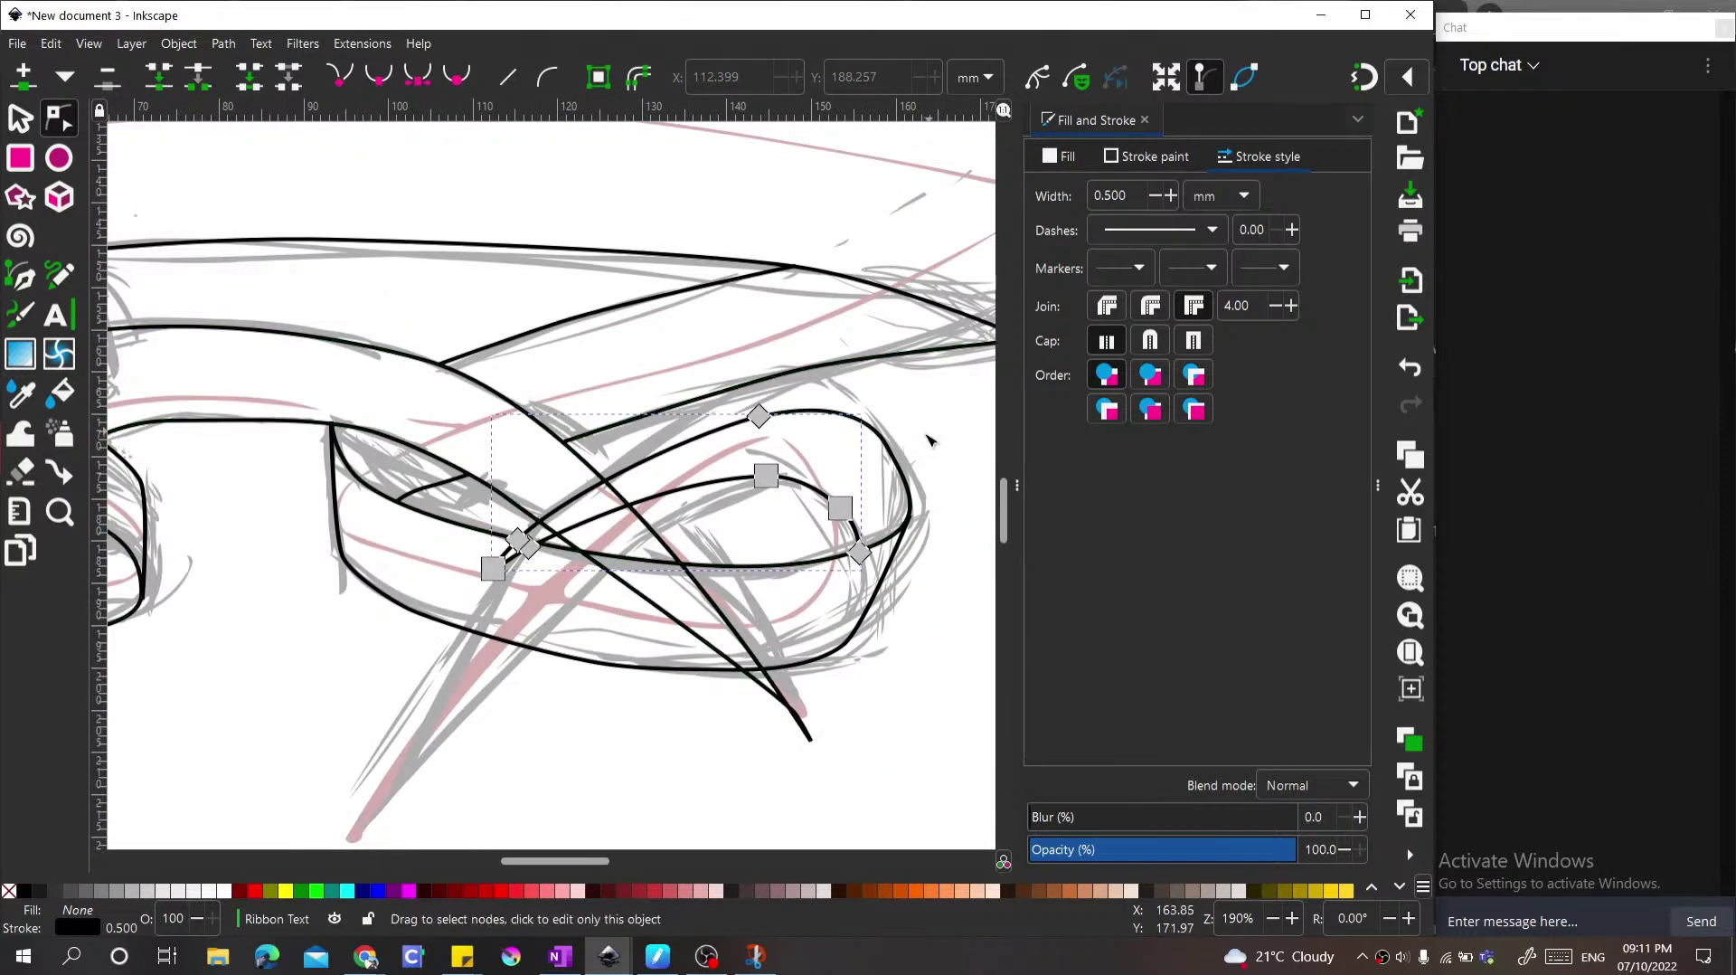
{"action": "key", "text": "Escape"}
Step: Sharpen the second tail's tip by pointing both of the tip node's handles inward along the two edges
{"action": "scroll", "coordinate": [762, 518], "scroll_direction": "down", "scroll_amount": 1}
{"action": "scroll", "coordinate": [762, 518], "scroll_direction": "up", "scroll_amount": 8}
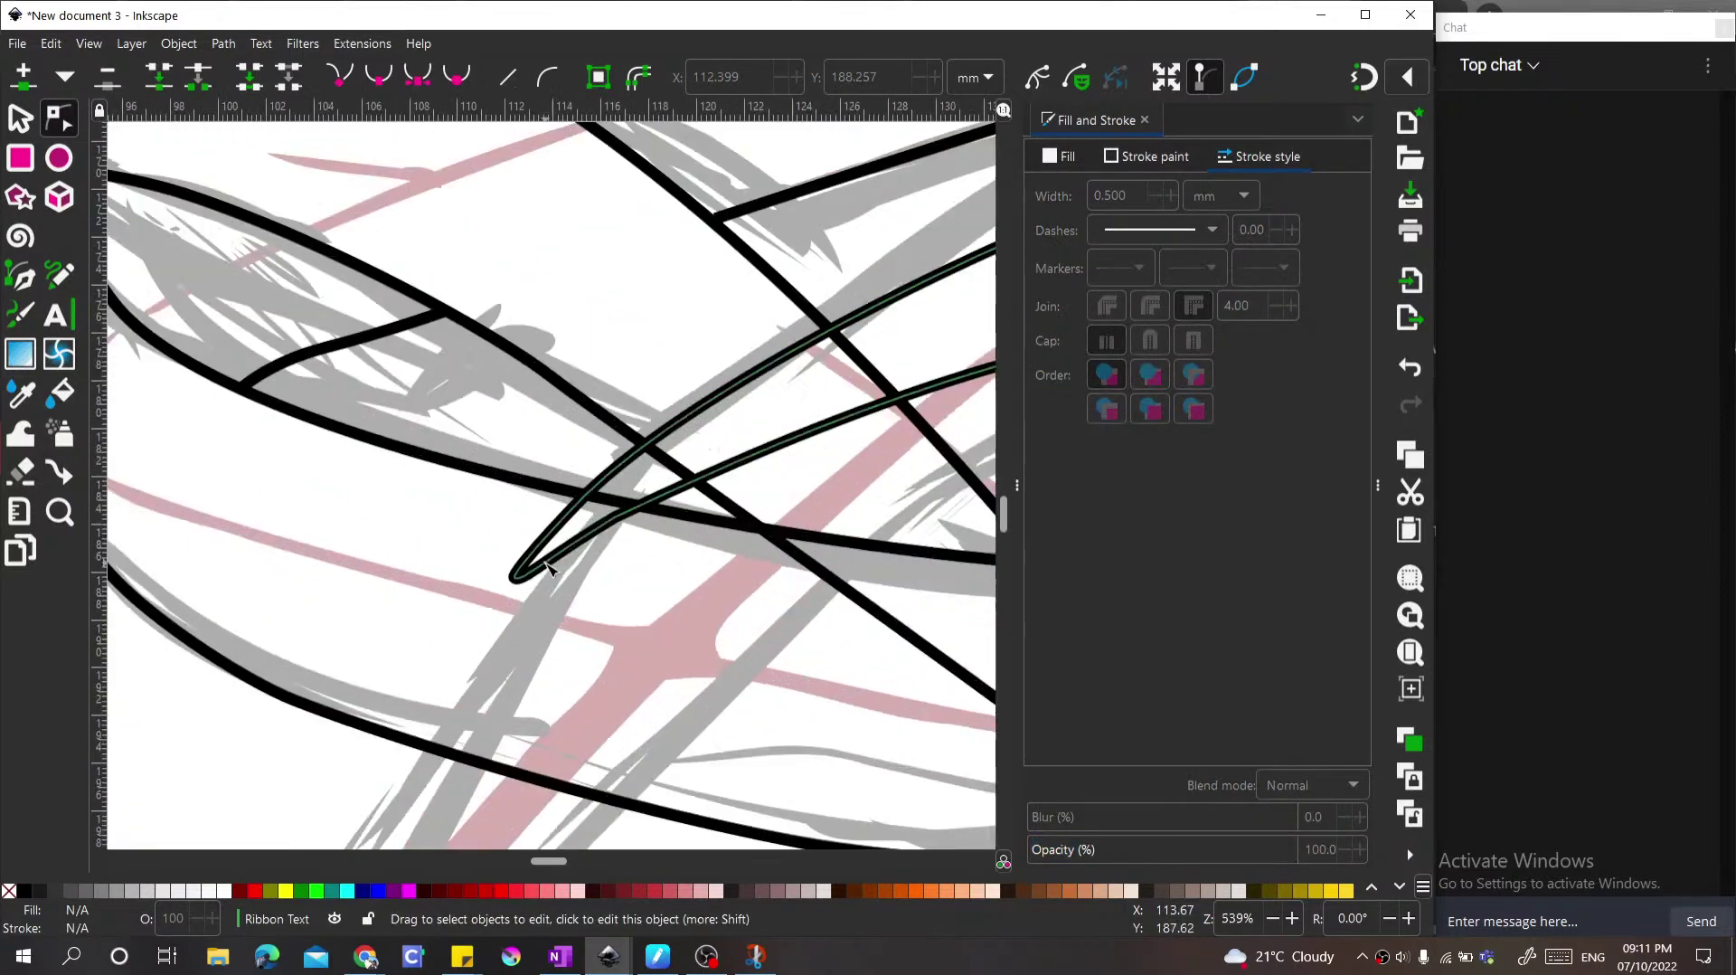
{"action": "left_click", "coordinate": [488, 612]}
{"action": "left_click", "coordinate": [461, 605]}
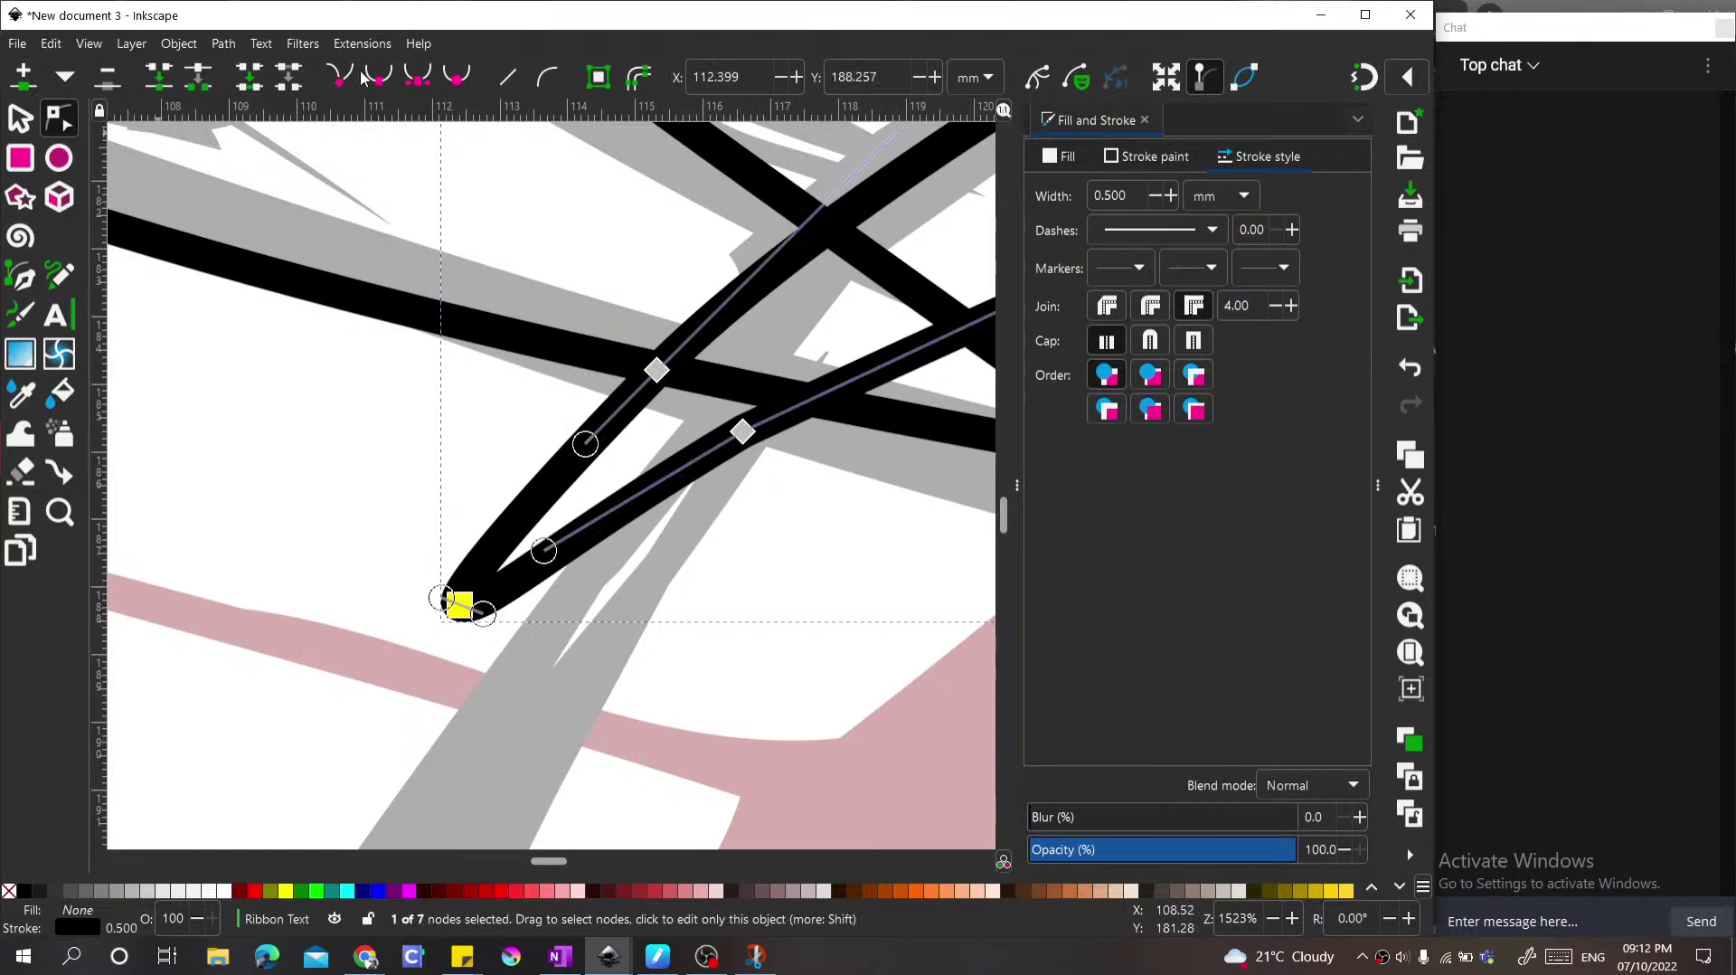
{"action": "left_click_drag", "start_coordinate": [483, 613], "coordinate": [592, 495]}
{"action": "left_click_drag", "start_coordinate": [443, 598], "coordinate": [553, 489]}
{"action": "scroll", "coordinate": [561, 579], "scroll_direction": "down", "scroll_amount": 4}
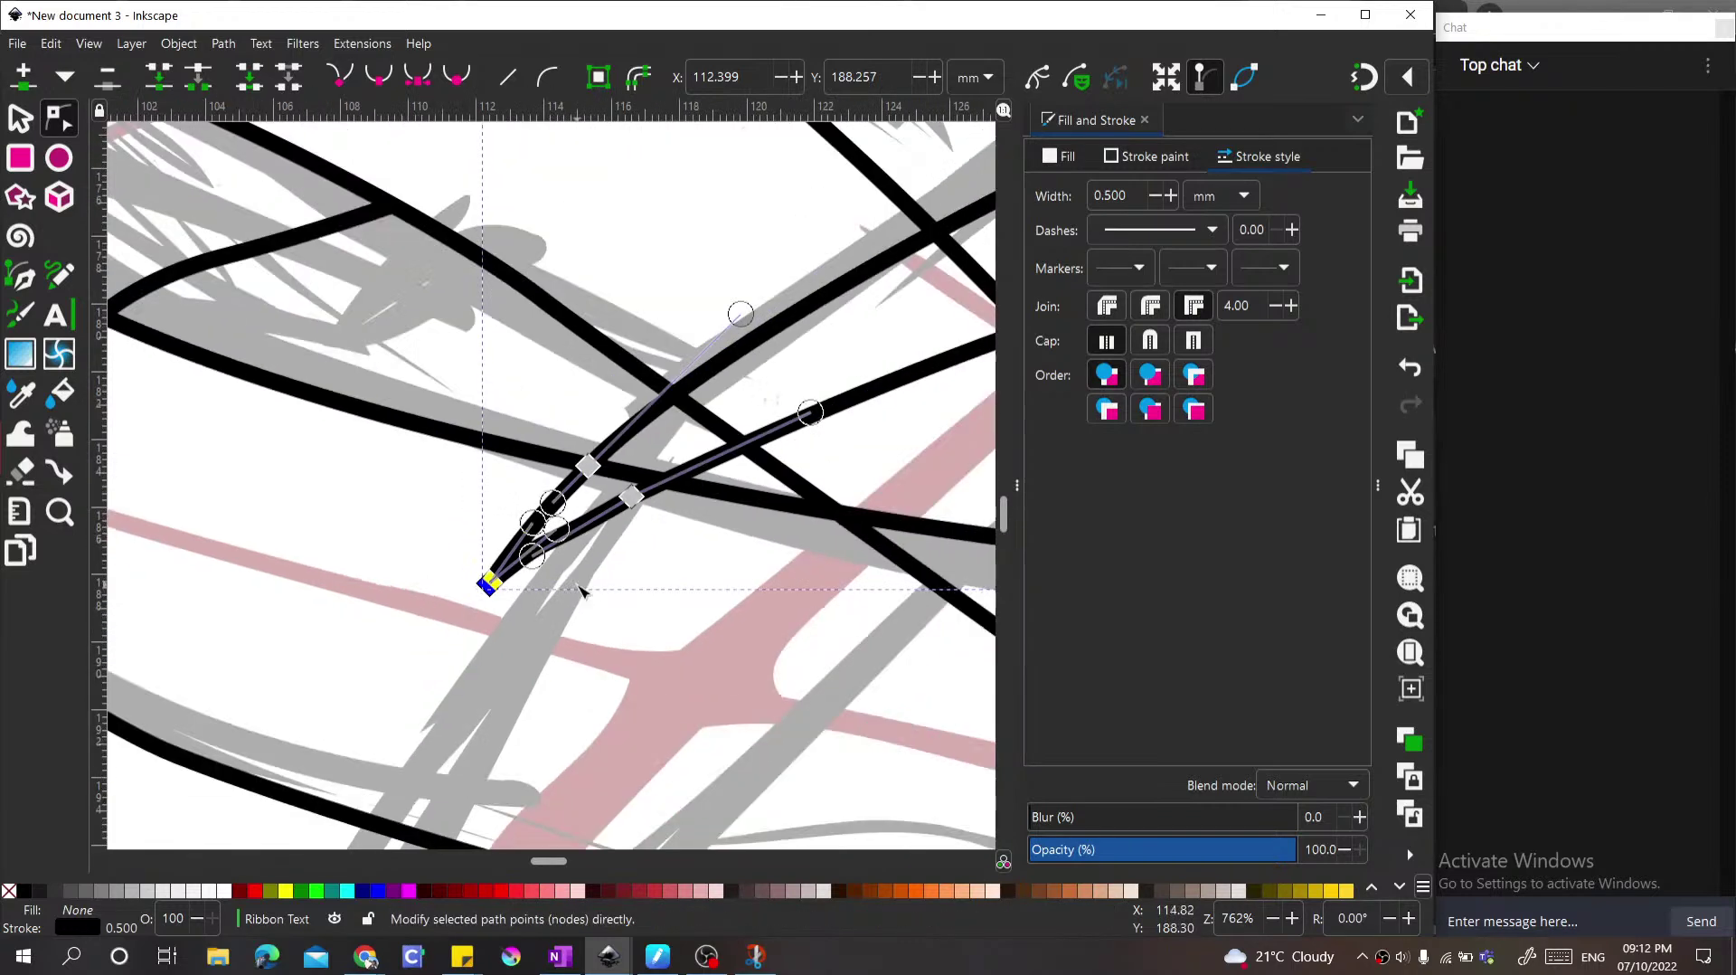
Step: Bend the short line across the right loop's inner gap into a gentle S-curve by its middle node's handle, and deselect it
{"action": "scroll", "coordinate": [466, 567], "scroll_direction": "up", "scroll_amount": 3}
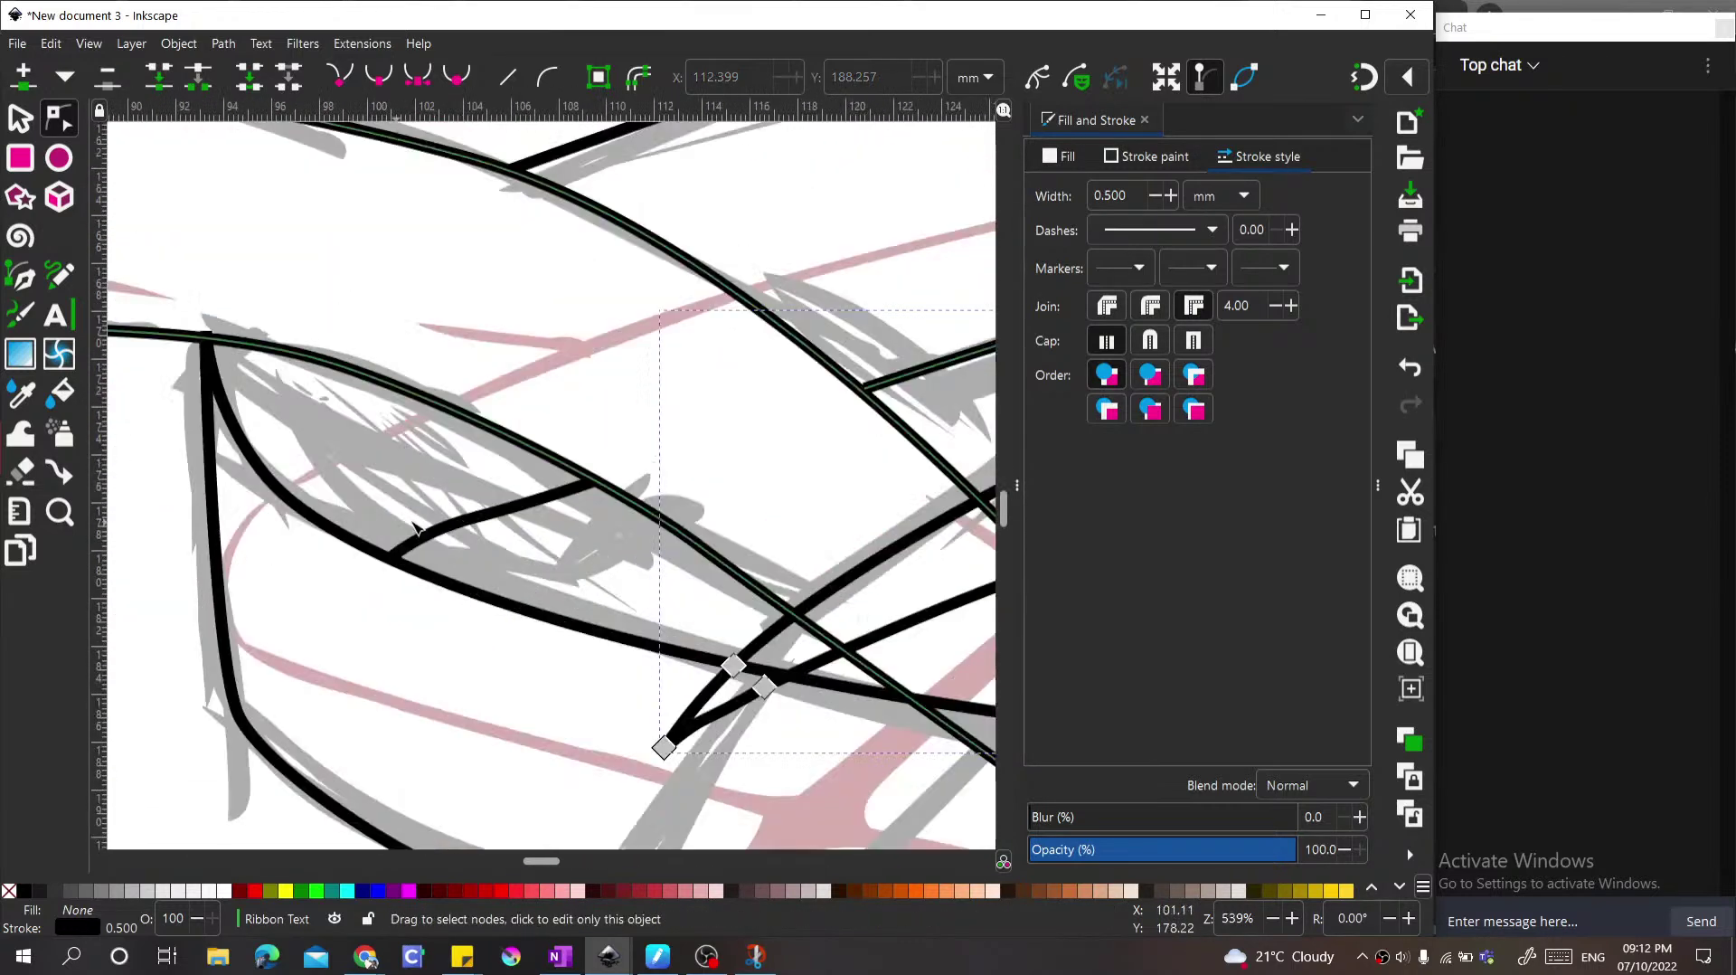
{"action": "left_click", "coordinate": [568, 499]}
{"action": "left_click", "coordinate": [506, 515]}
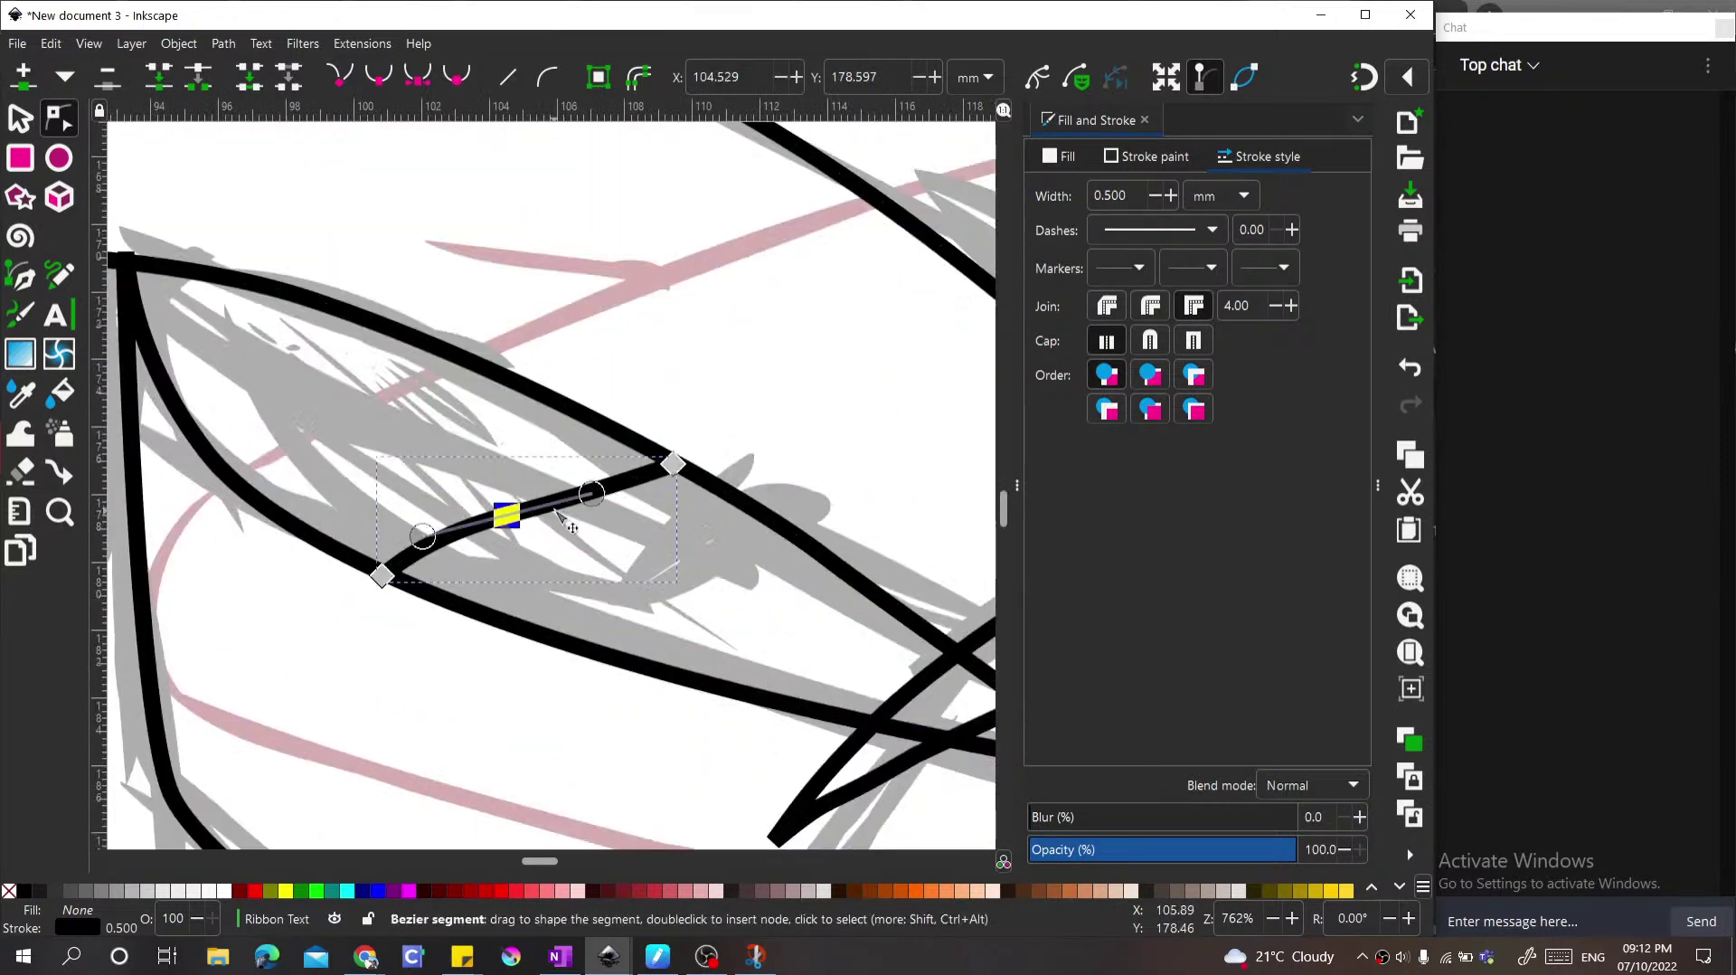
{"action": "left_click_drag", "start_coordinate": [588, 490], "coordinate": [590, 472]}
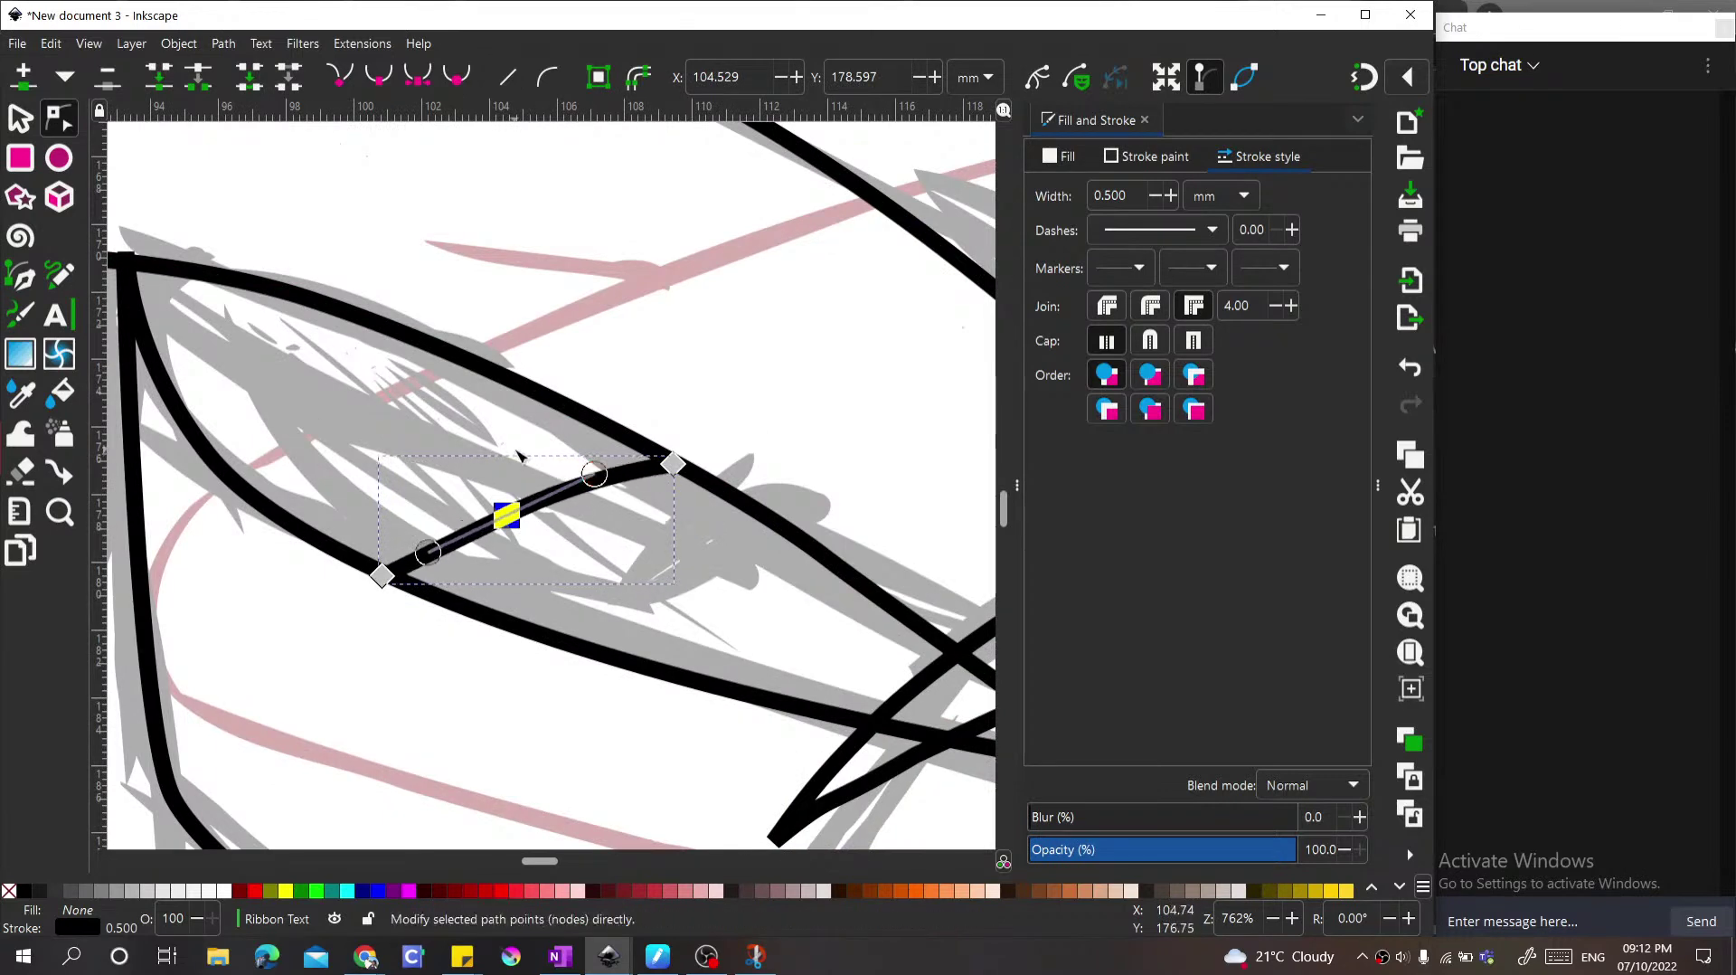
{"action": "scroll", "coordinate": [504, 511], "scroll_direction": "down", "scroll_amount": 3}
{"action": "key", "text": "Escape"}
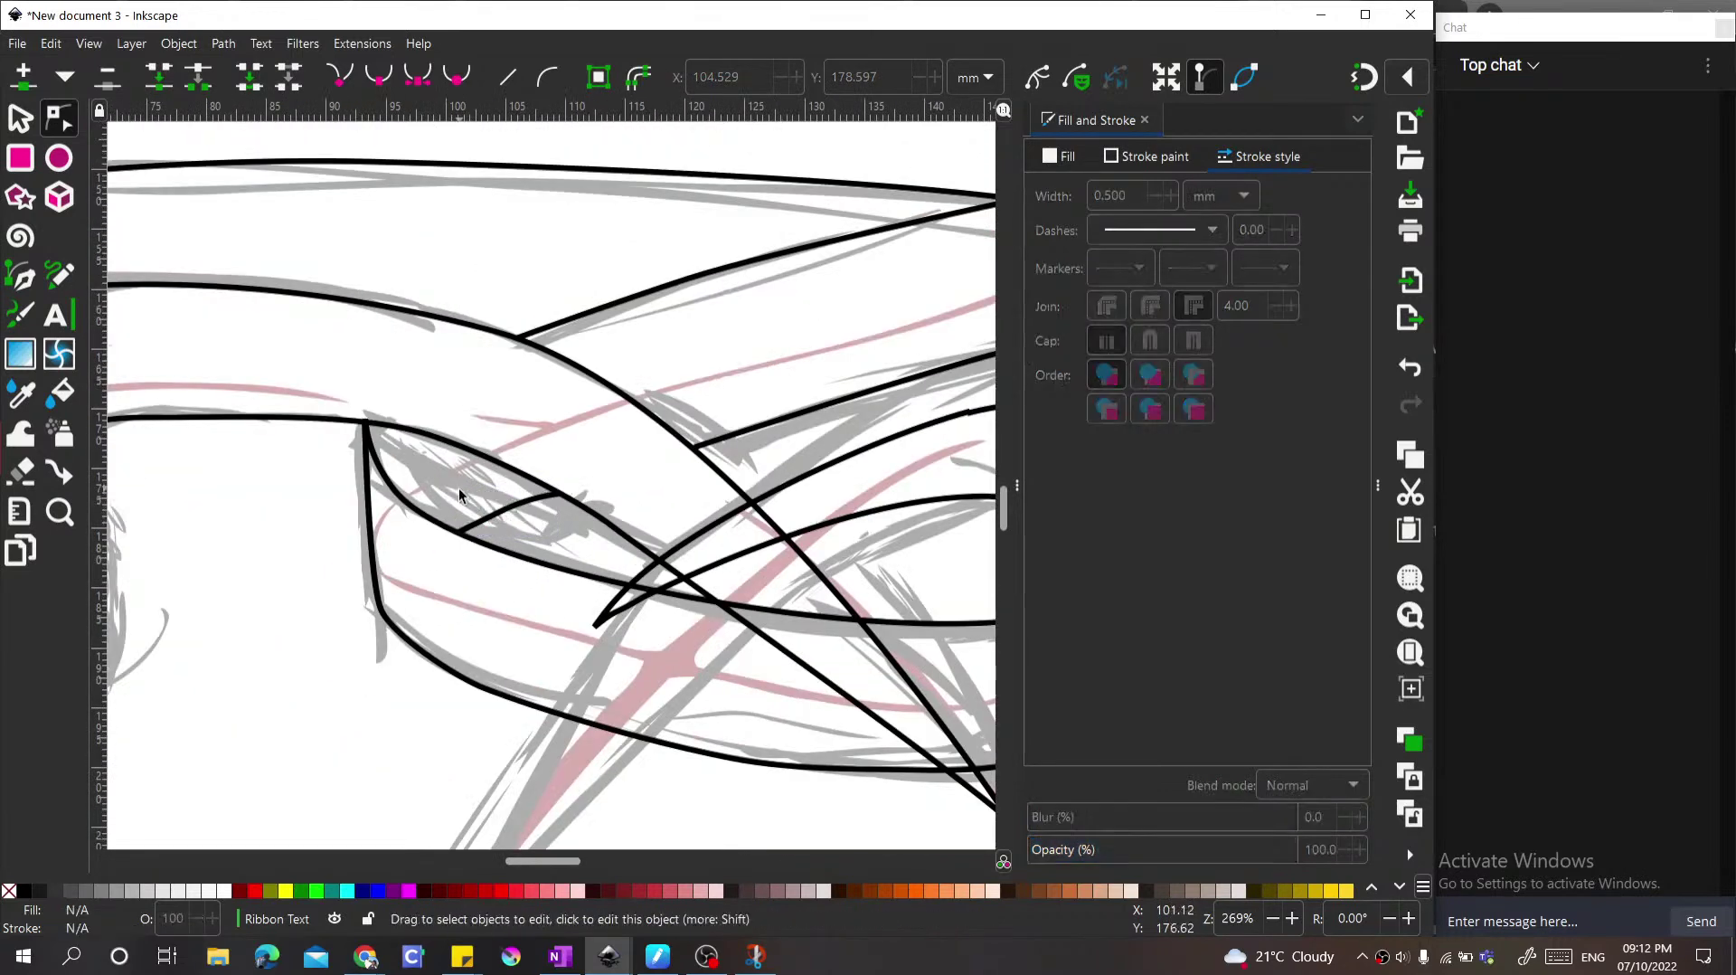
{"action": "key", "text": "s"}
Step: Curve the banner's lower edge down into its lower-right corner and move the end node to about X 175.3, Y 160.8 mm
{"action": "scroll", "coordinate": [448, 514], "scroll_direction": "down", "scroll_amount": 3}
{"action": "scroll", "coordinate": [751, 566], "scroll_direction": "down", "scroll_amount": 3}
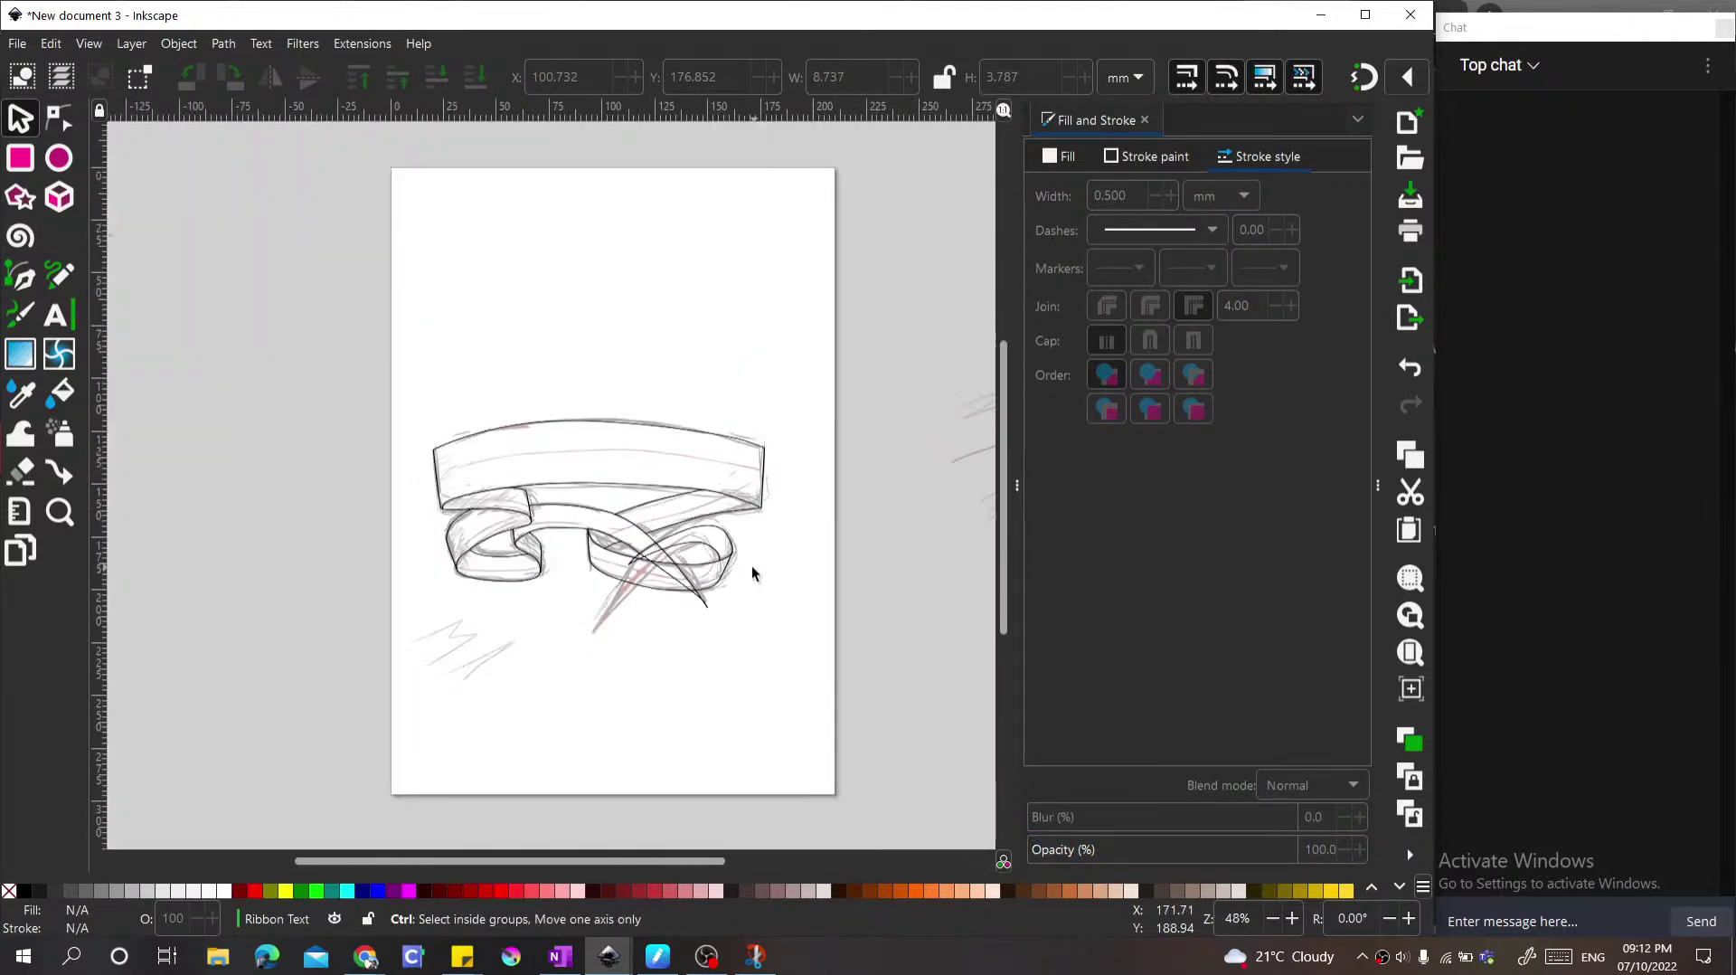
{"action": "scroll", "coordinate": [696, 600], "scroll_direction": "up", "scroll_amount": 4}
{"action": "scroll", "coordinate": [659, 548], "scroll_direction": "down", "scroll_amount": 1}
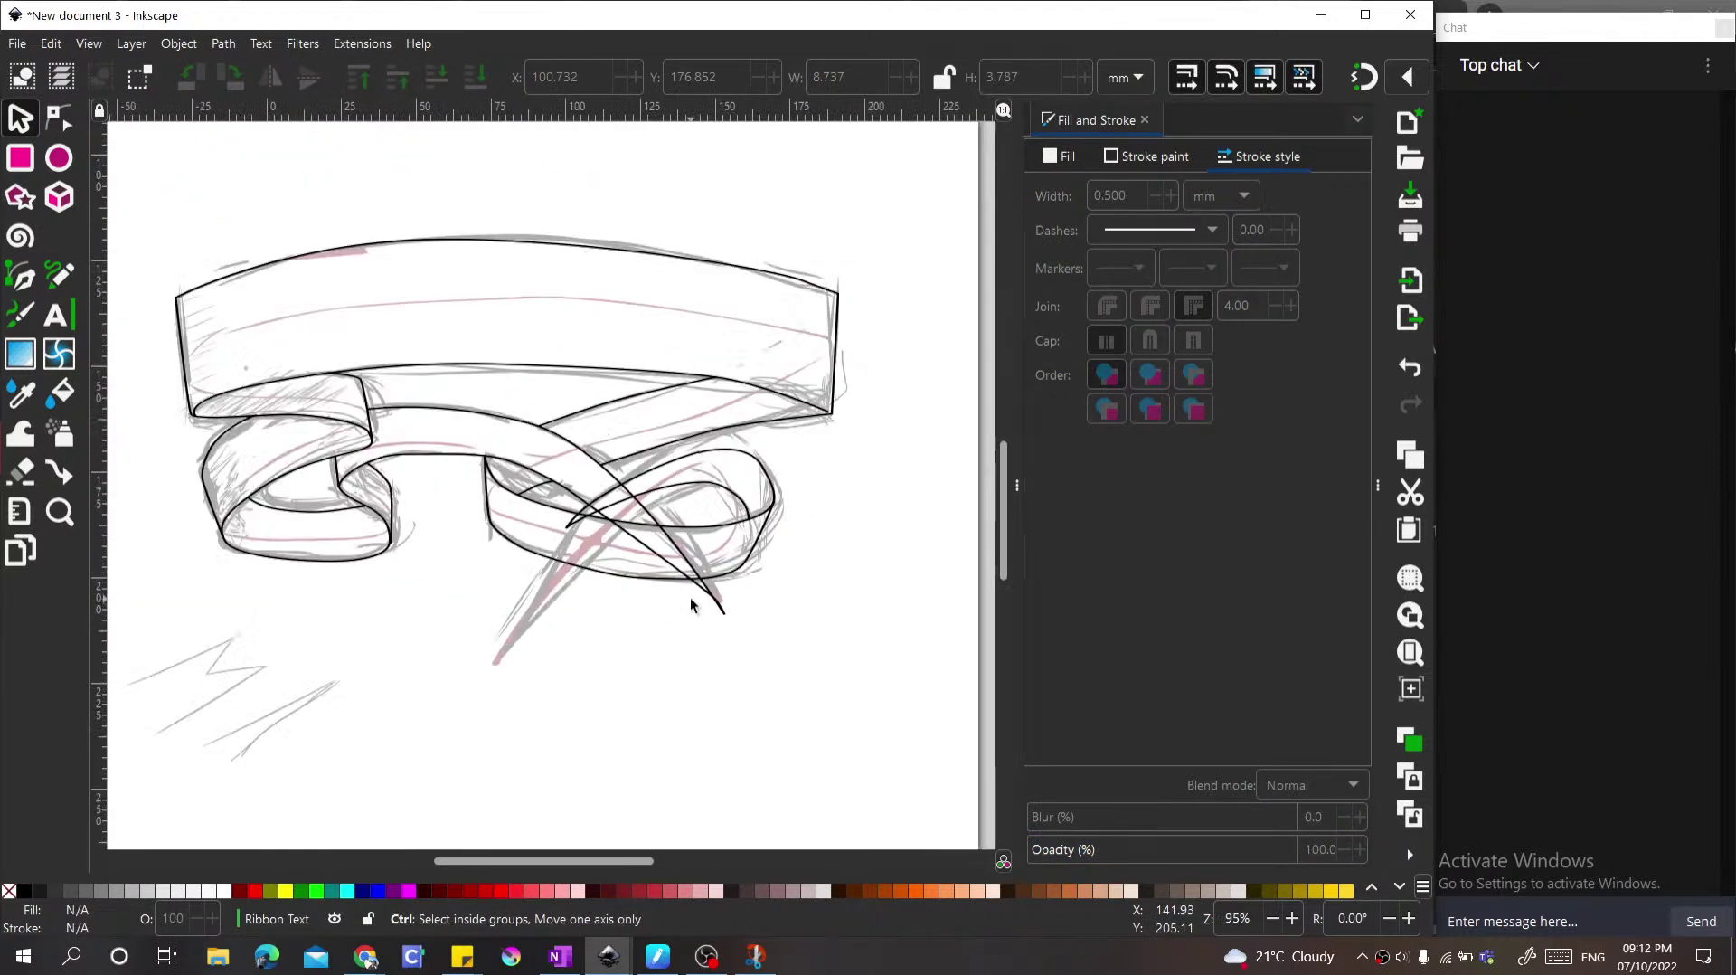
{"action": "scroll", "coordinate": [886, 284], "scroll_direction": "up", "scroll_amount": 4}
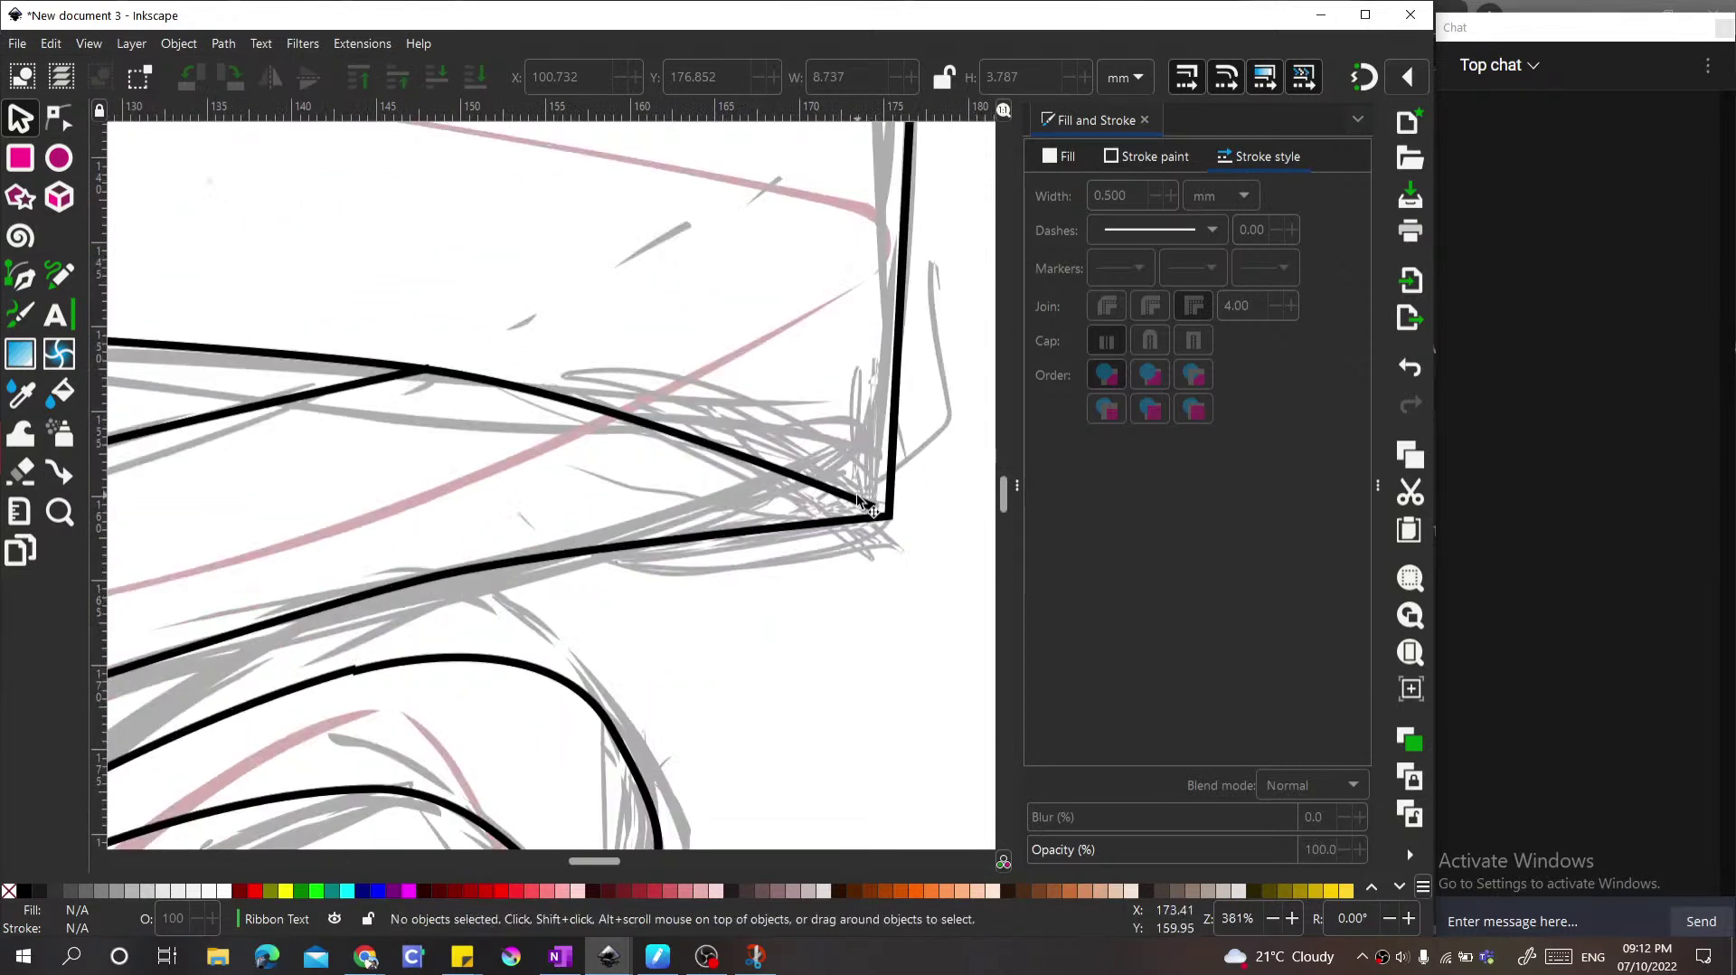
{"action": "double_click", "coordinate": [855, 492]}
{"action": "left_click_drag", "start_coordinate": [832, 493], "coordinate": [891, 443]}
{"action": "left_click", "coordinate": [881, 508]}
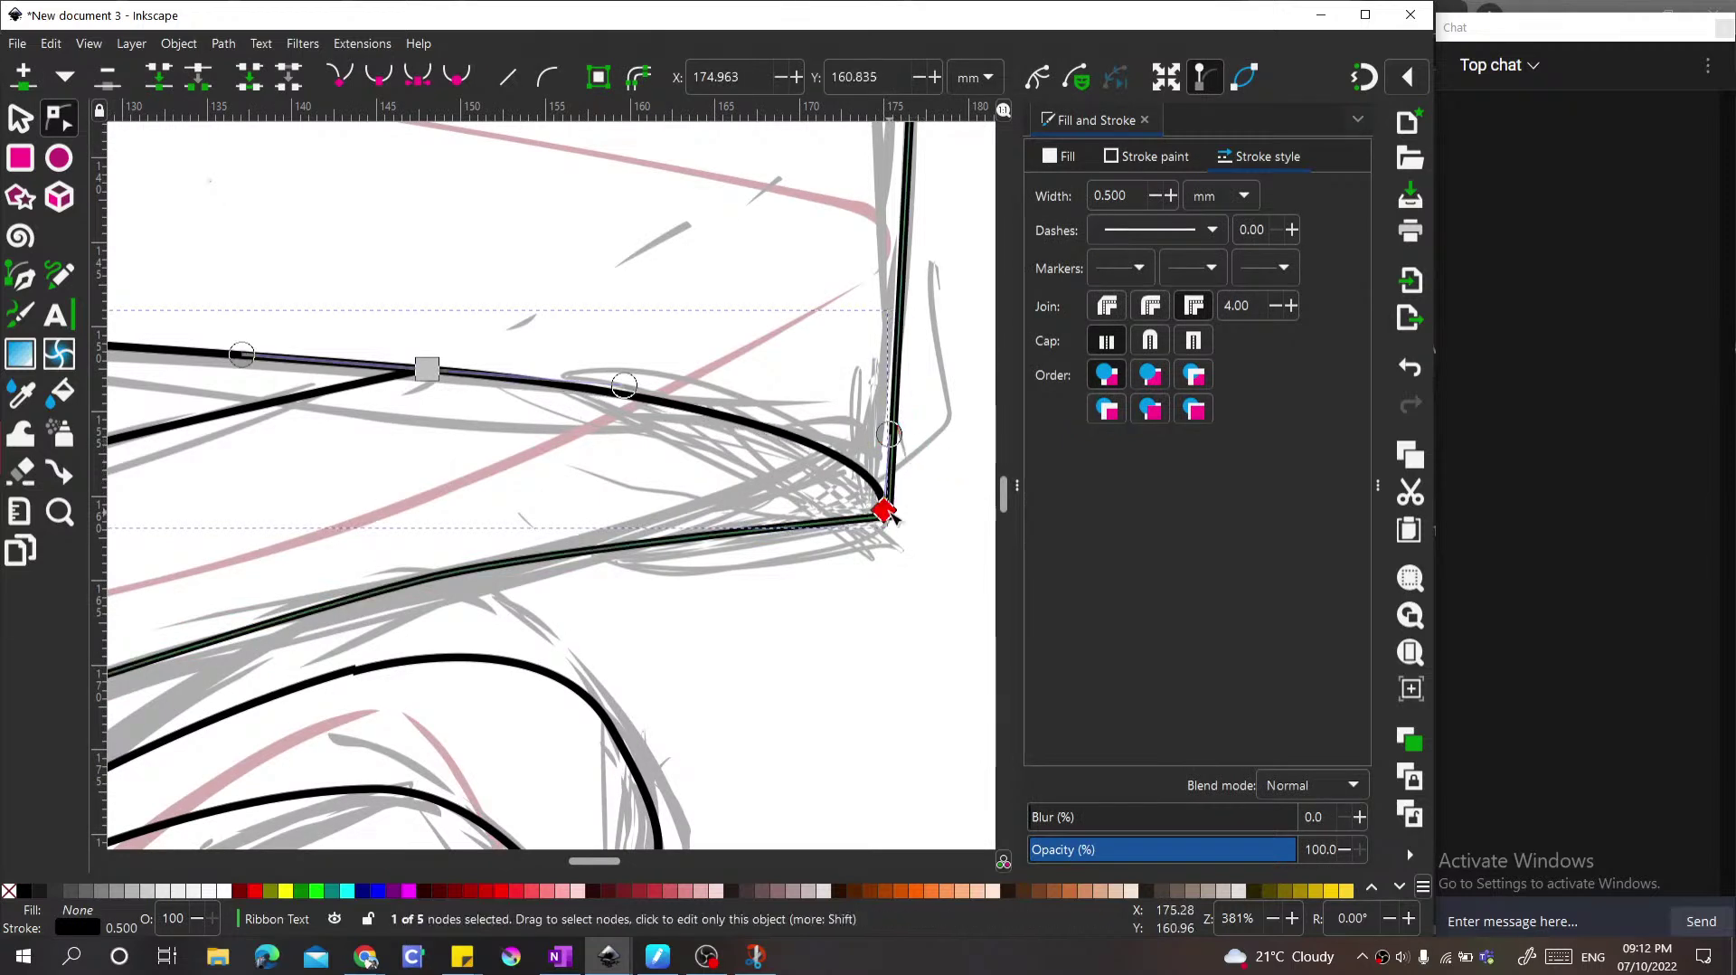
{"action": "left_click_drag", "start_coordinate": [884, 509], "coordinate": [891, 510]}
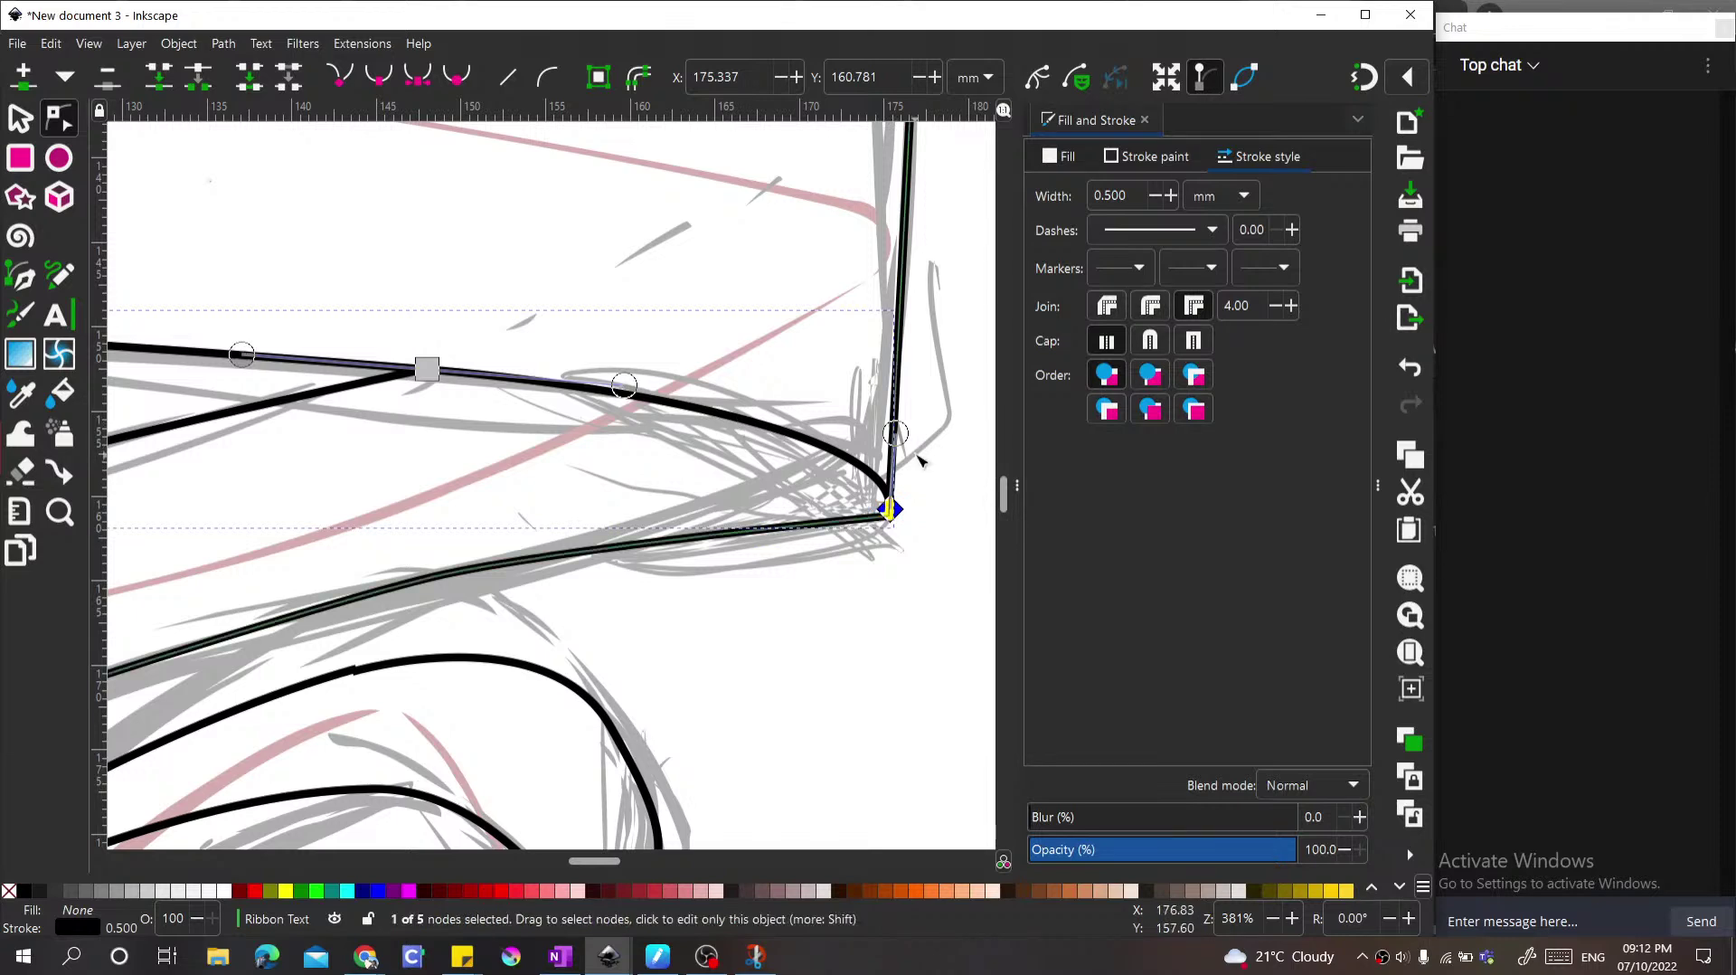
Step: Round the fold below the banner's lower-right corner with an added node, and shift the neighbouring node to about X 144.1, Y 166.9 mm
{"action": "left_click", "coordinate": [817, 530]}
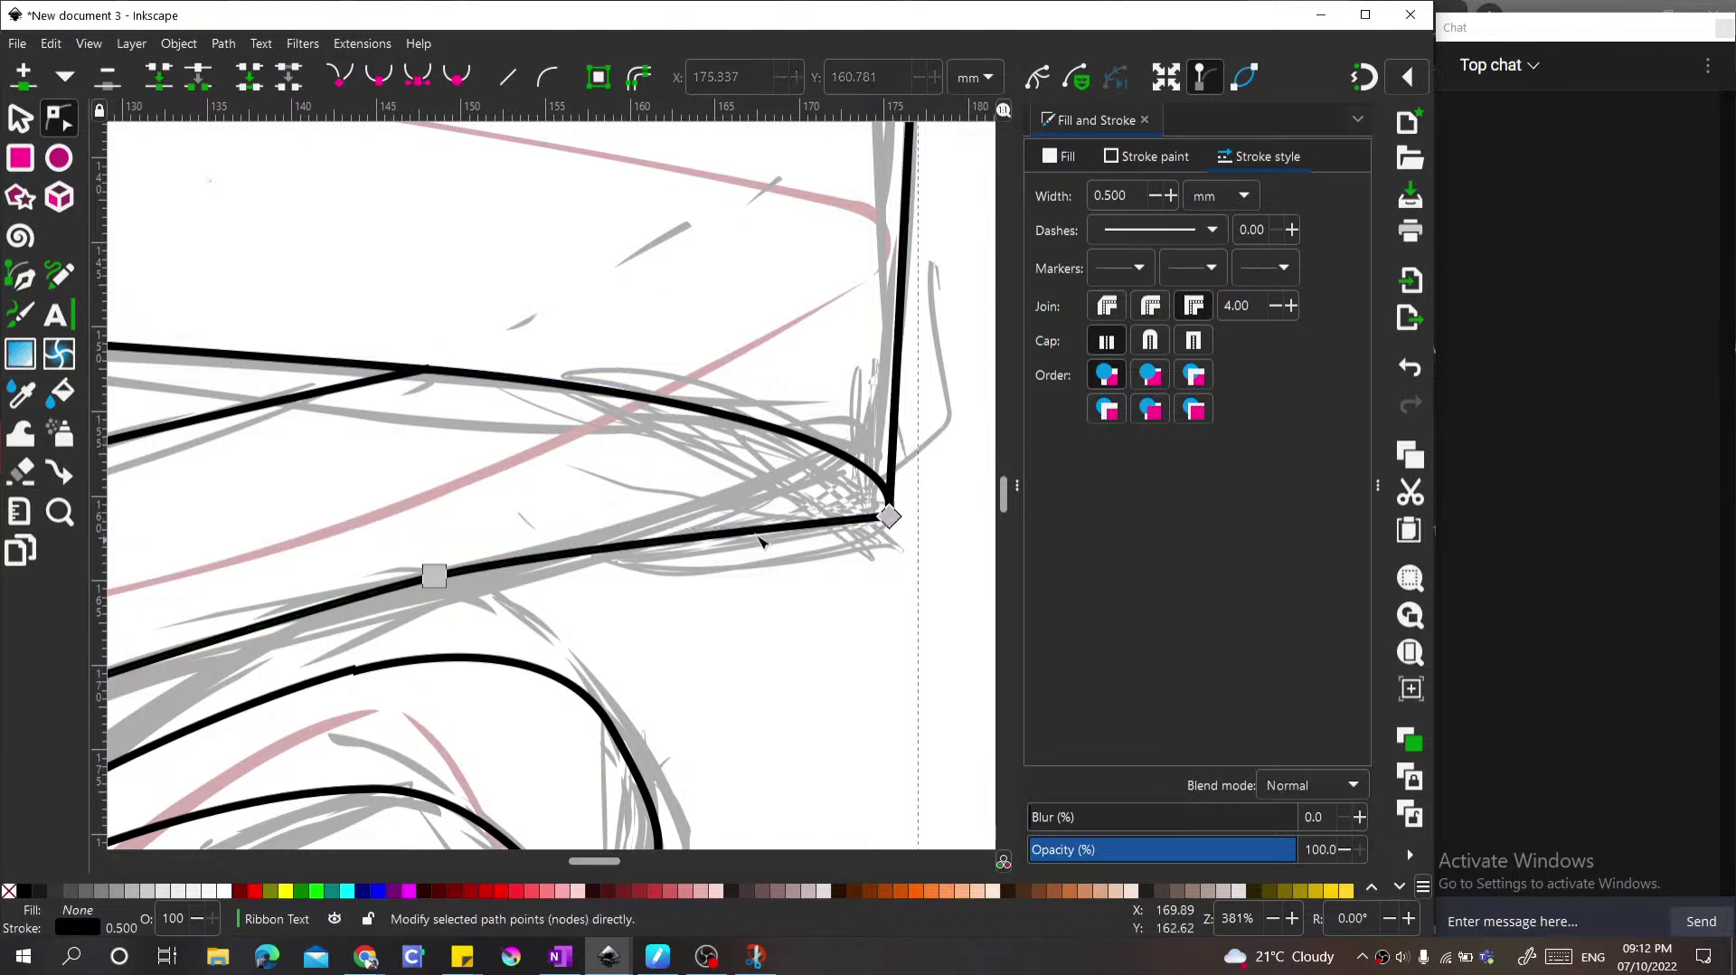
{"action": "double_click", "coordinate": [596, 552]}
{"action": "left_click_drag", "start_coordinate": [597, 553], "coordinate": [606, 549]}
{"action": "left_click_drag", "start_coordinate": [757, 577], "coordinate": [783, 581]}
{"action": "mouse_move", "coordinate": [472, 568]}
{"action": "left_mouse_down"}
{"action": "mouse_move", "coordinate": [564, 554]}
{"action": "mouse_move", "coordinate": [547, 593]}
{"action": "mouse_move", "coordinate": [480, 600]}
{"action": "left_mouse_up"}
{"action": "scroll", "coordinate": [624, 565], "scroll_direction": "down", "scroll_amount": 2}
{"action": "scroll", "coordinate": [579, 579], "scroll_direction": "up", "scroll_amount": 1}
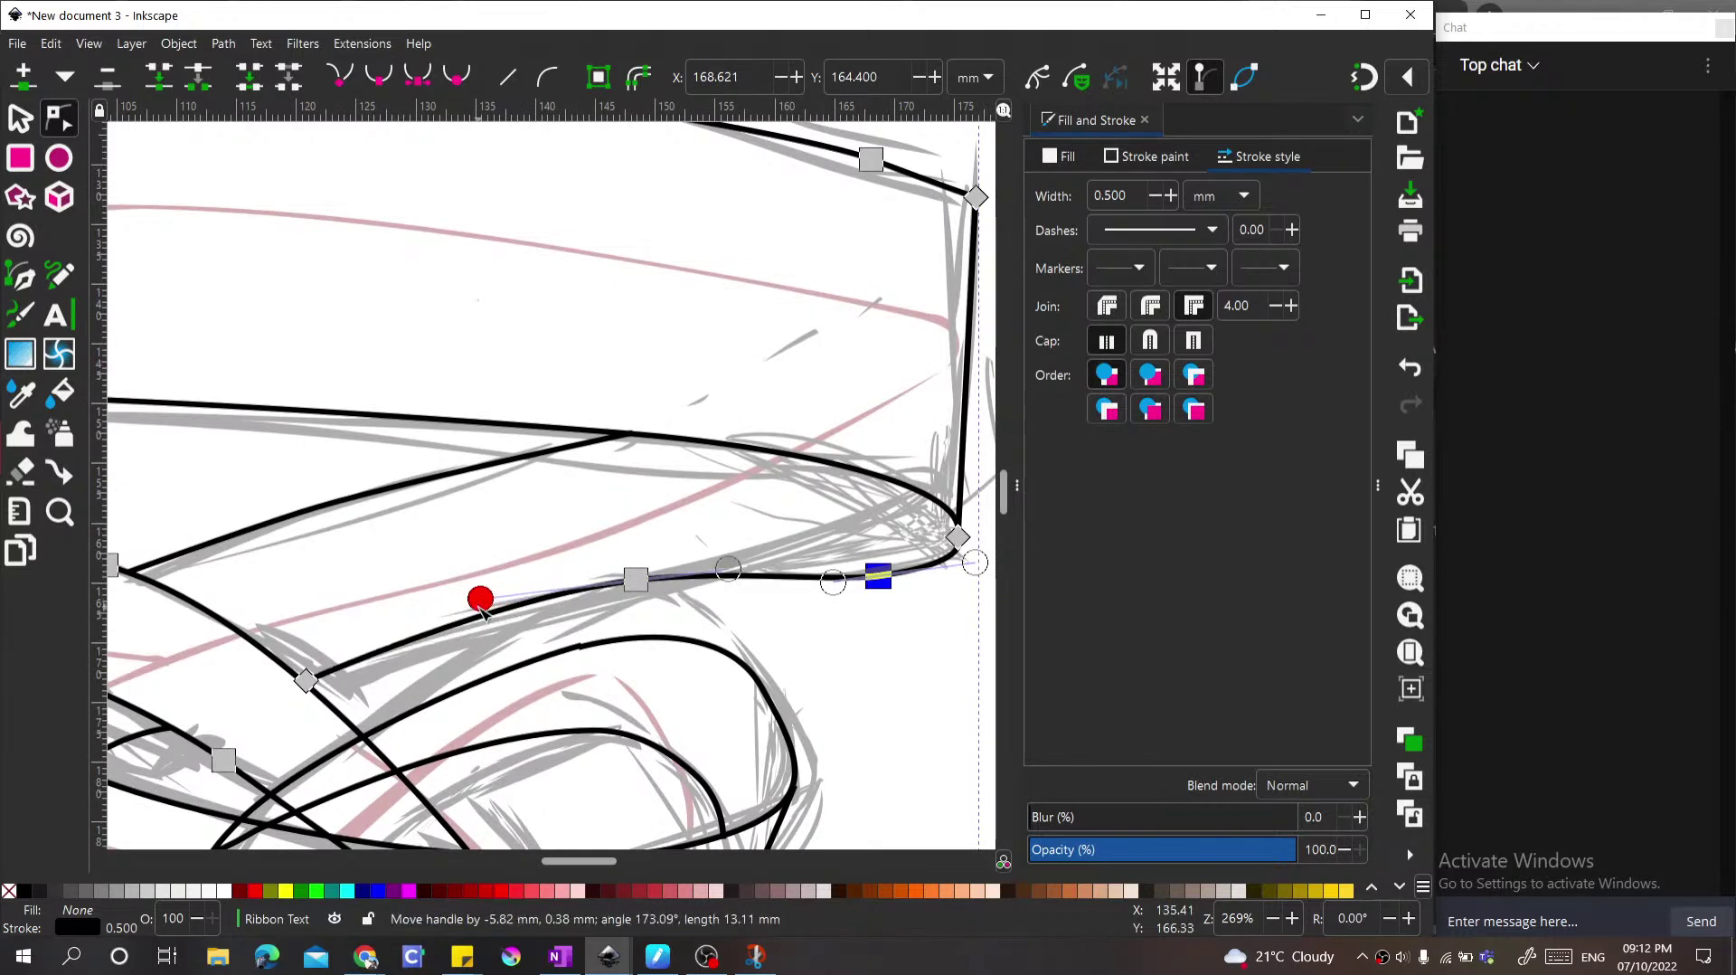
{"action": "left_click_drag", "start_coordinate": [636, 582], "coordinate": [581, 605]}
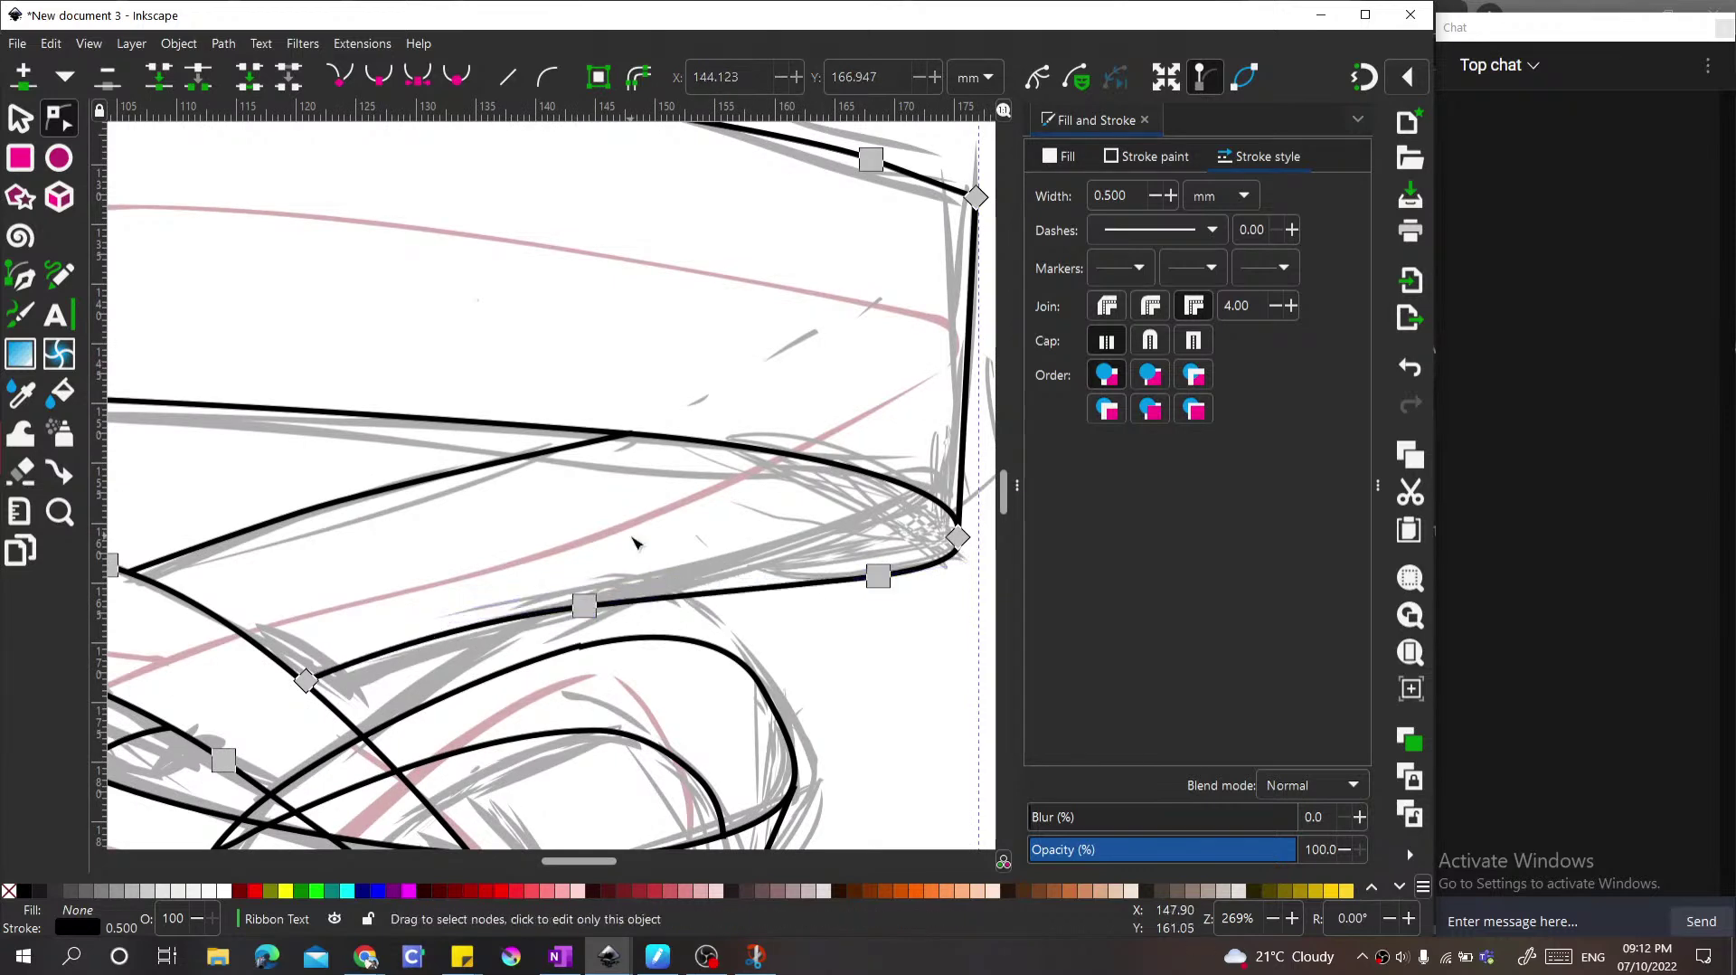
Step: Round the banner's upper-right corner by reshaping the smooth node's handles and moving the corner node down to about X 176.8, Y 137.1 mm
{"action": "scroll", "coordinate": [608, 394], "scroll_direction": "down", "scroll_amount": 2}
{"action": "scroll", "coordinate": [623, 374], "scroll_direction": "up", "scroll_amount": 2}
{"action": "left_click_drag", "start_coordinate": [695, 361], "coordinate": [805, 340]}
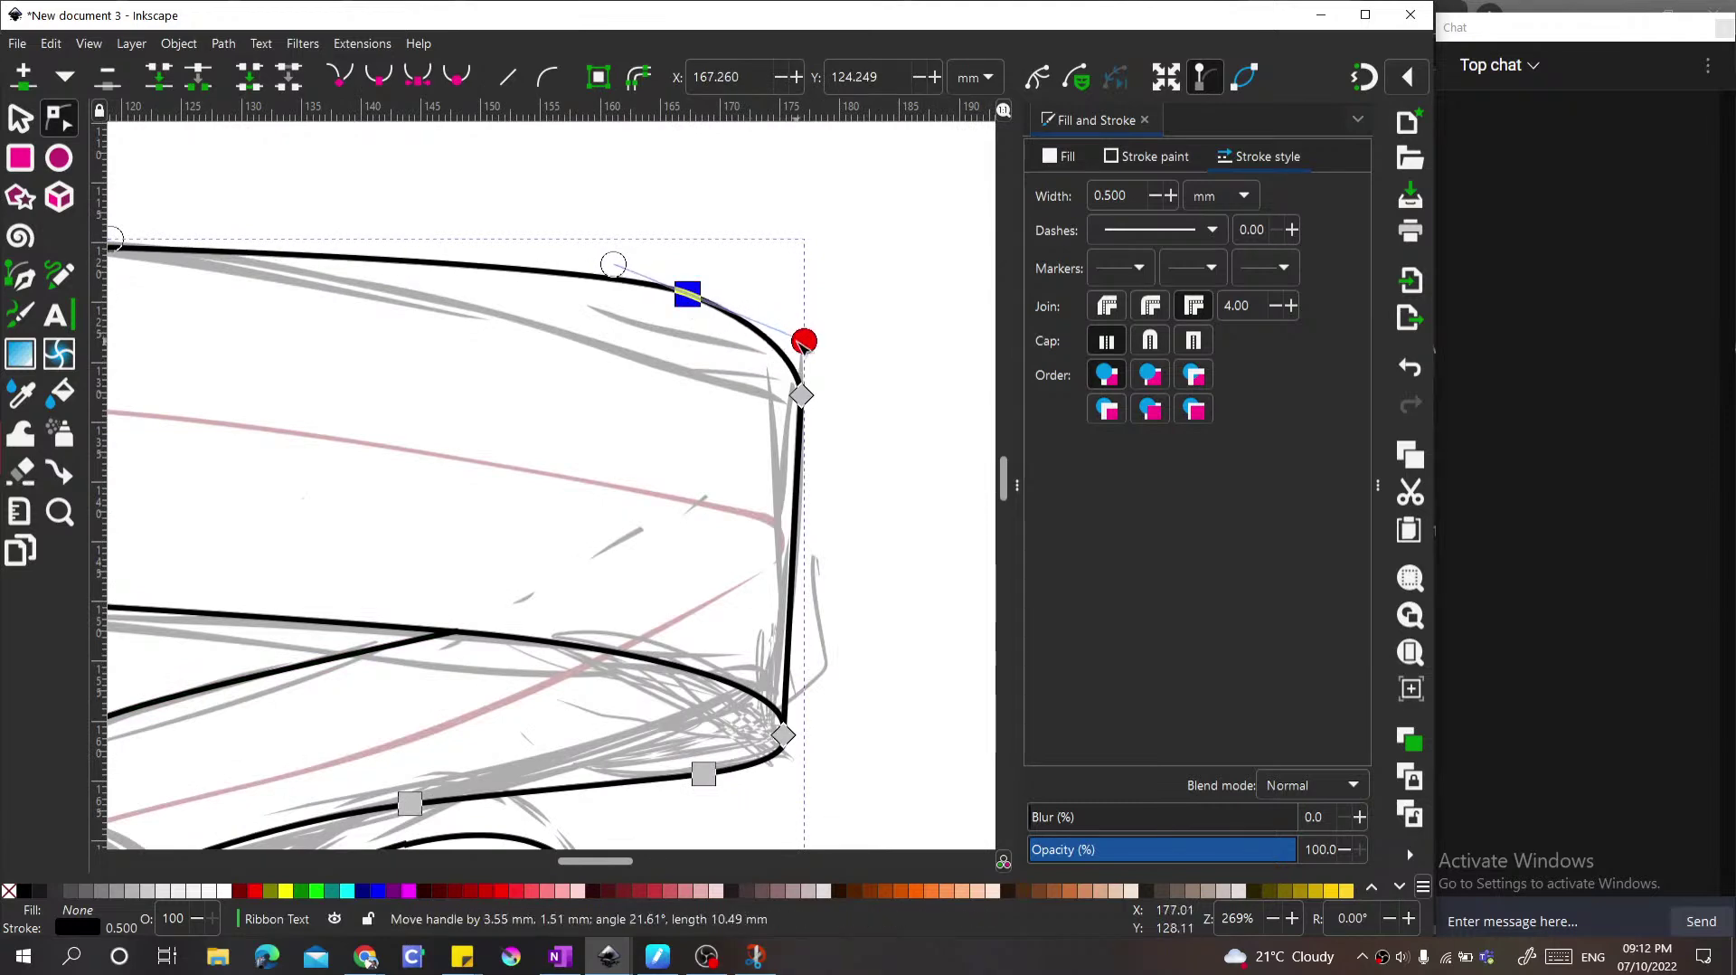
{"action": "left_click_drag", "start_coordinate": [615, 266], "coordinate": [481, 234]}
{"action": "left_click_drag", "start_coordinate": [703, 308], "coordinate": [713, 332]}
{"action": "left_click_drag", "start_coordinate": [803, 398], "coordinate": [803, 450]}
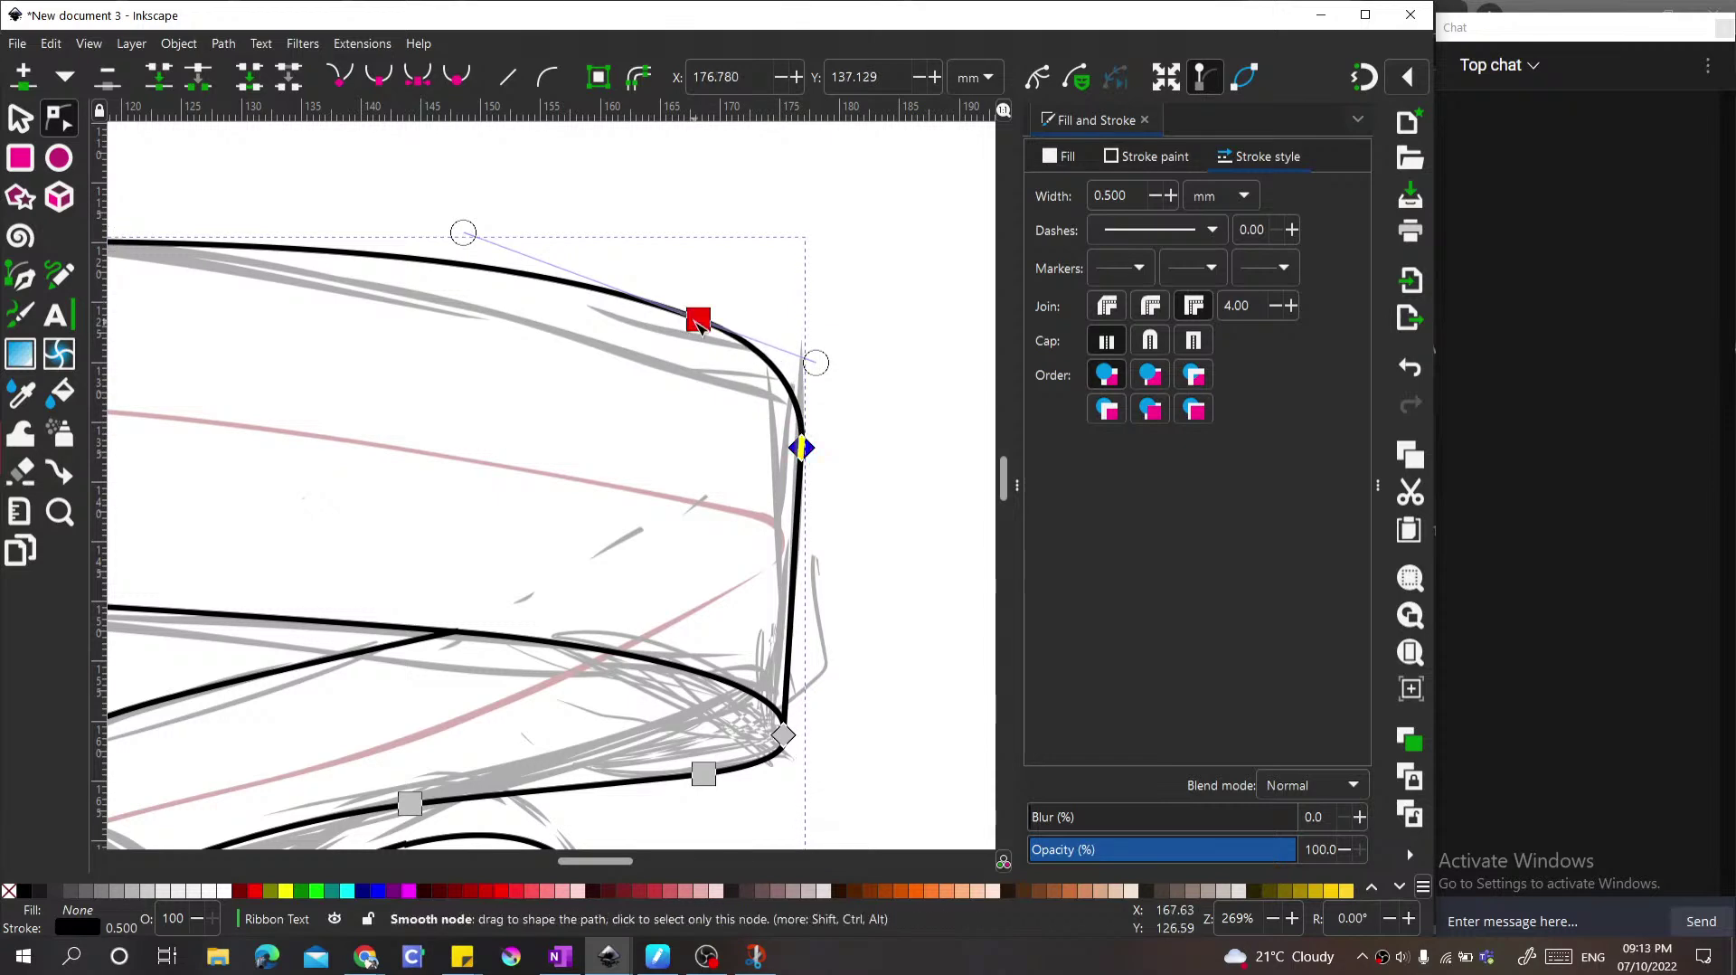
{"action": "left_click_drag", "start_coordinate": [696, 322], "coordinate": [706, 345]}
Step: Round the banner's upper-left corner with an added smooth node at about X 23.9, Y 127.8 mm
{"action": "scroll", "coordinate": [783, 452], "scroll_direction": "down", "scroll_amount": 5, "text": "ctrl"}
{"action": "scroll", "coordinate": [461, 427], "scroll_direction": "up", "scroll_amount": 5, "text": "ctrl"}
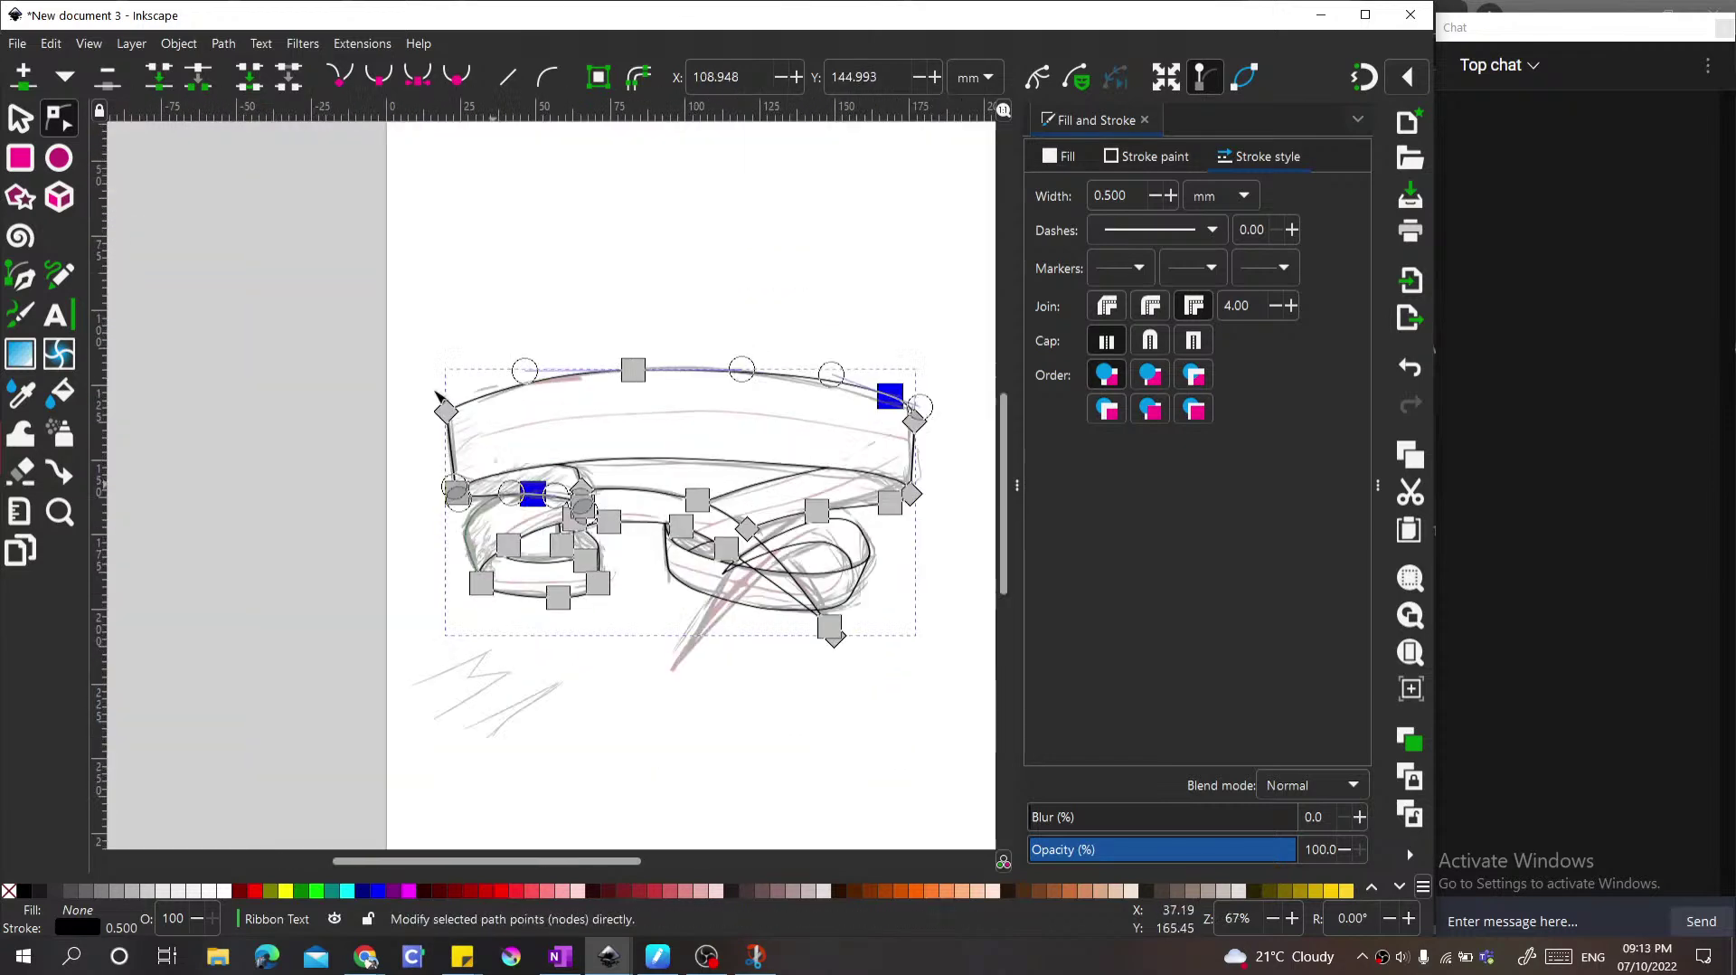
{"action": "scroll", "coordinate": [581, 493], "scroll_direction": "up", "scroll_amount": 2, "text": "ctrl"}
{"action": "double_click", "coordinate": [615, 403]}
{"action": "left_click_drag", "start_coordinate": [615, 404], "coordinate": [566, 331]}
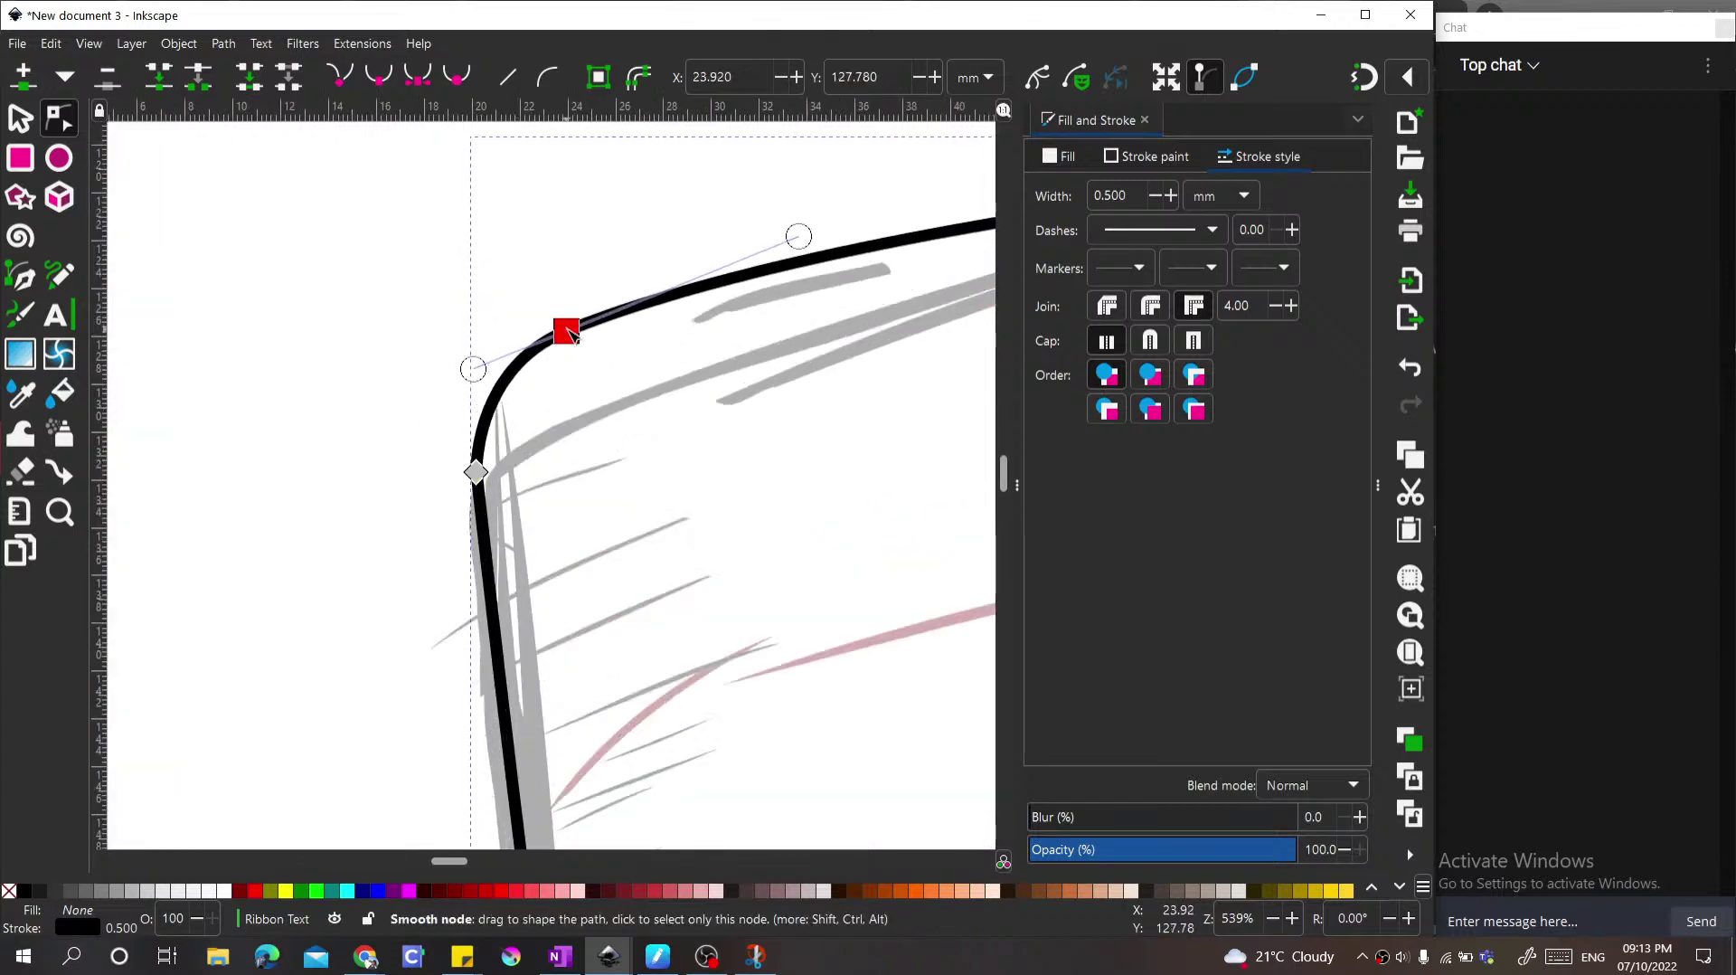
Step: Move the node just below the banner's rounded upper-left corner to about X 20.6, Y 134.2 mm
{"action": "mouse_move", "coordinate": [476, 472]}
{"action": "left_mouse_down"}
{"action": "mouse_move", "coordinate": [476, 557]}
{"action": "mouse_move", "coordinate": [488, 482]}
{"action": "left_mouse_up"}
{"action": "scroll", "coordinate": [407, 458], "scroll_direction": "down", "scroll_amount": 3, "text": "ctrl"}
{"action": "scroll", "coordinate": [406, 462], "scroll_direction": "down", "scroll_amount": 1, "text": "ctrl"}
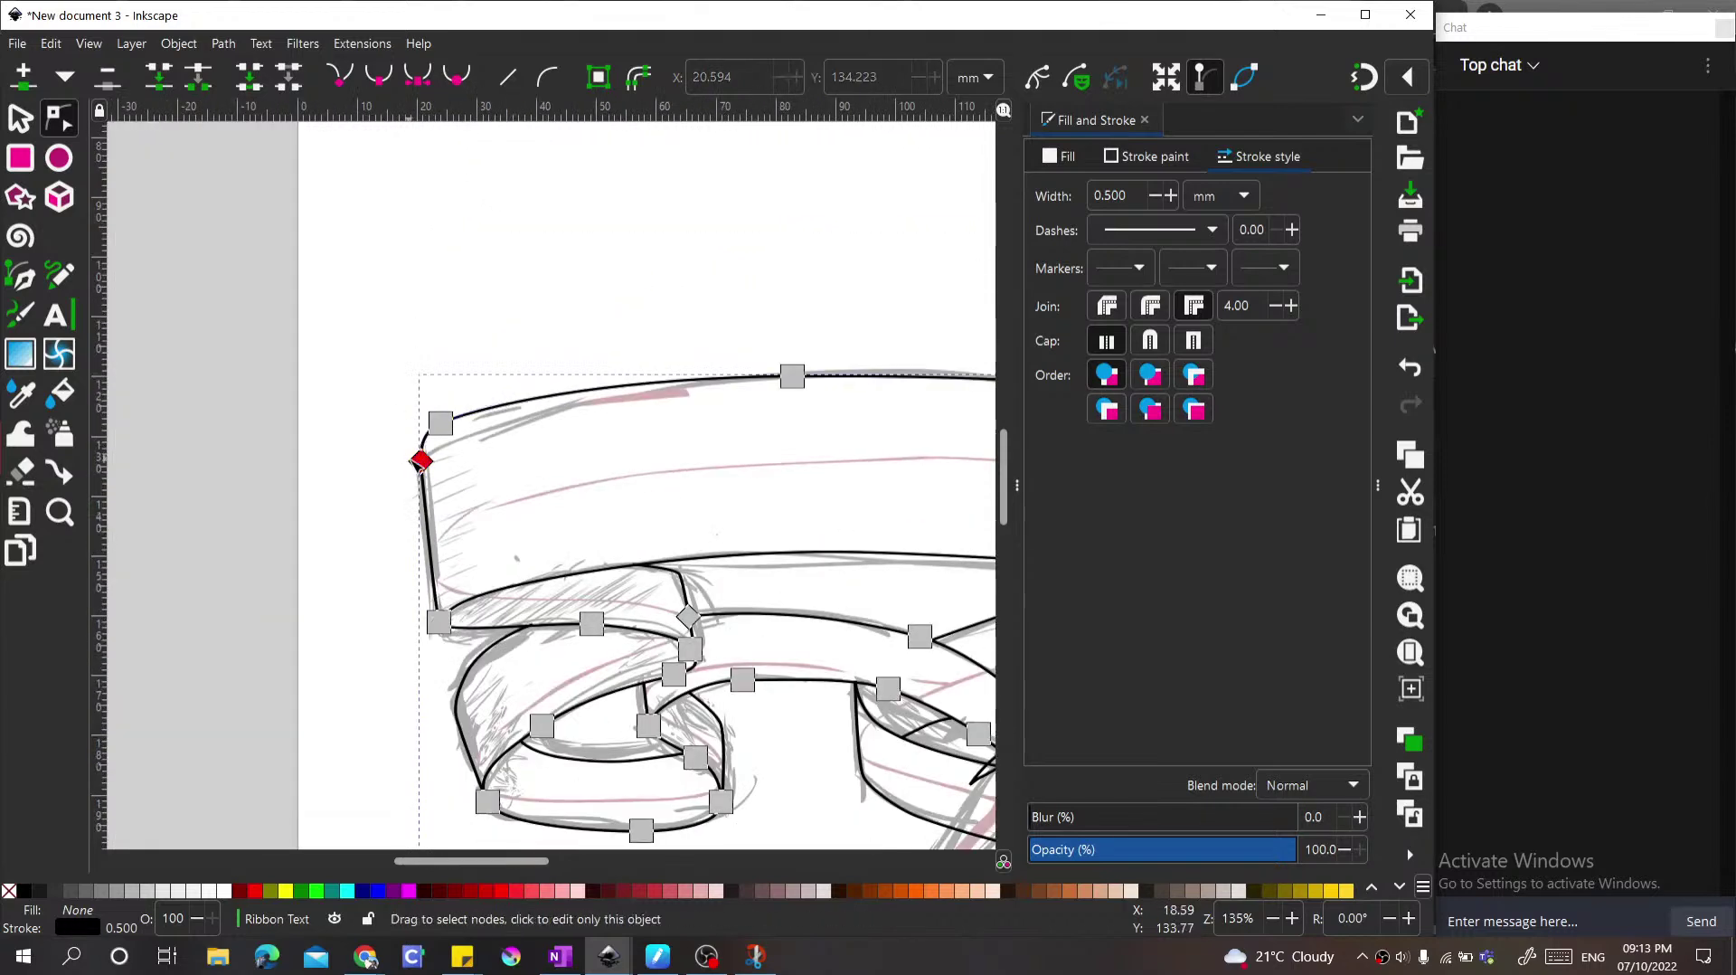
{"action": "scroll", "coordinate": [469, 387], "scroll_direction": "down", "scroll_amount": 3, "text": "ctrl"}
{"action": "left_click", "coordinate": [544, 321]}
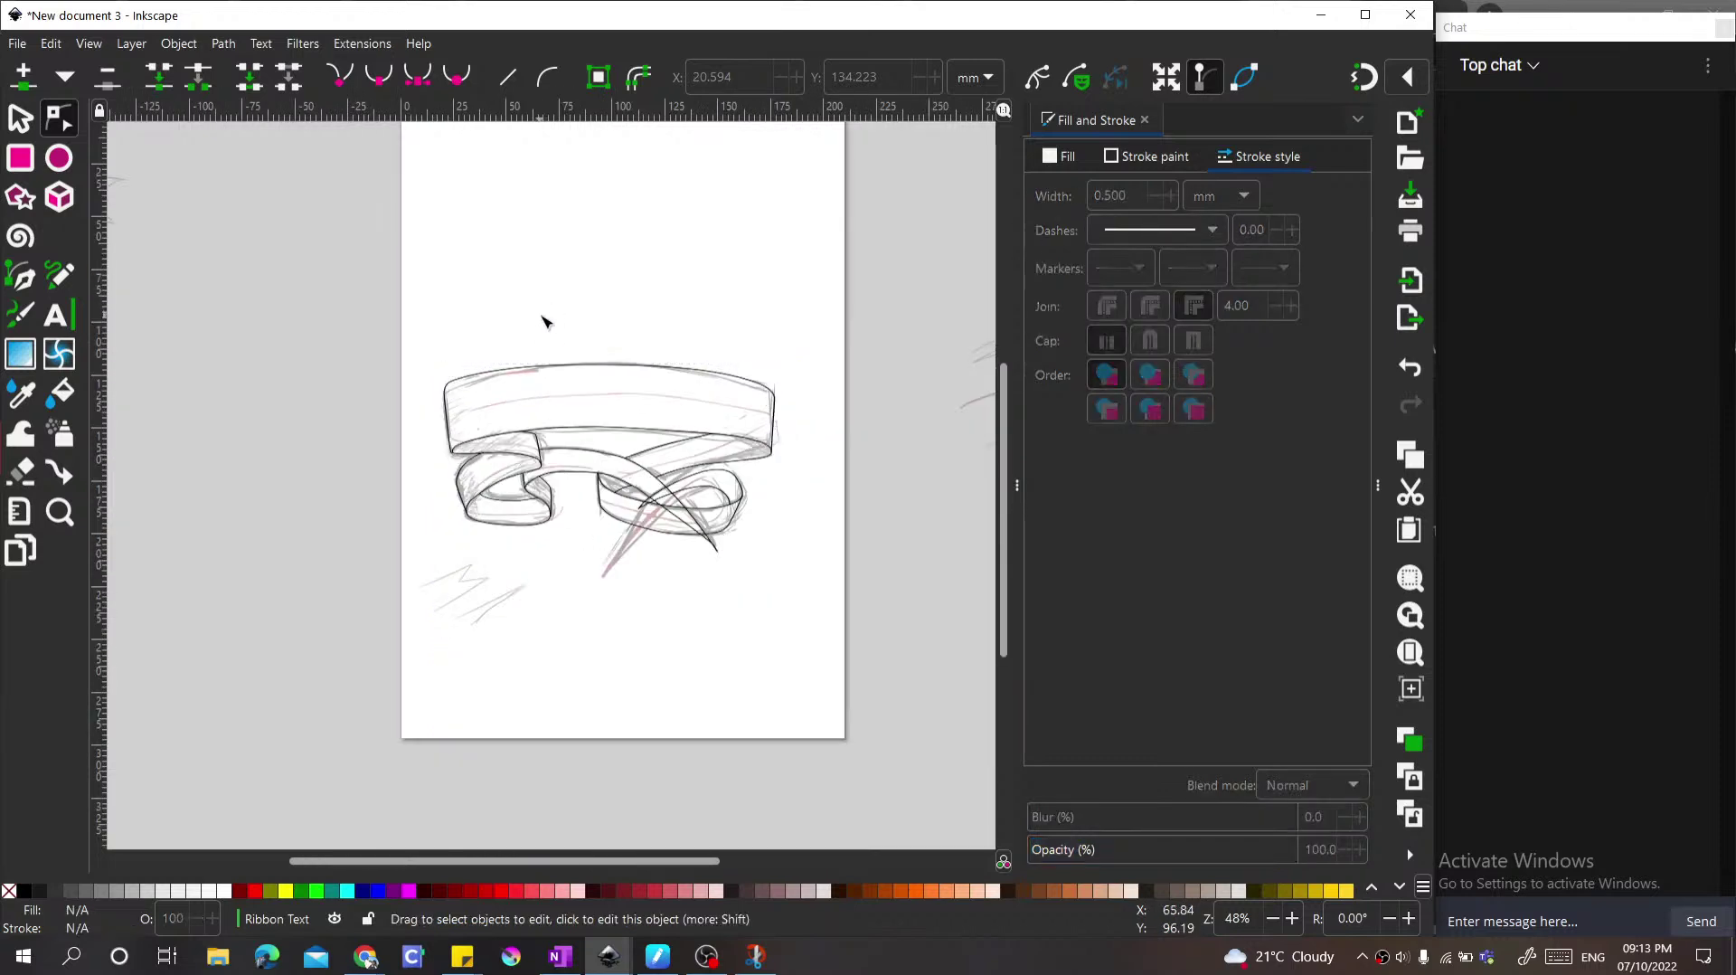
Step: Soften the banner's upper-left corner by moving its smooth upper node to about X 24.1, Y 129.1 mm
{"action": "scroll", "coordinate": [453, 354], "scroll_direction": "up", "scroll_amount": 9, "text": "ctrl"}
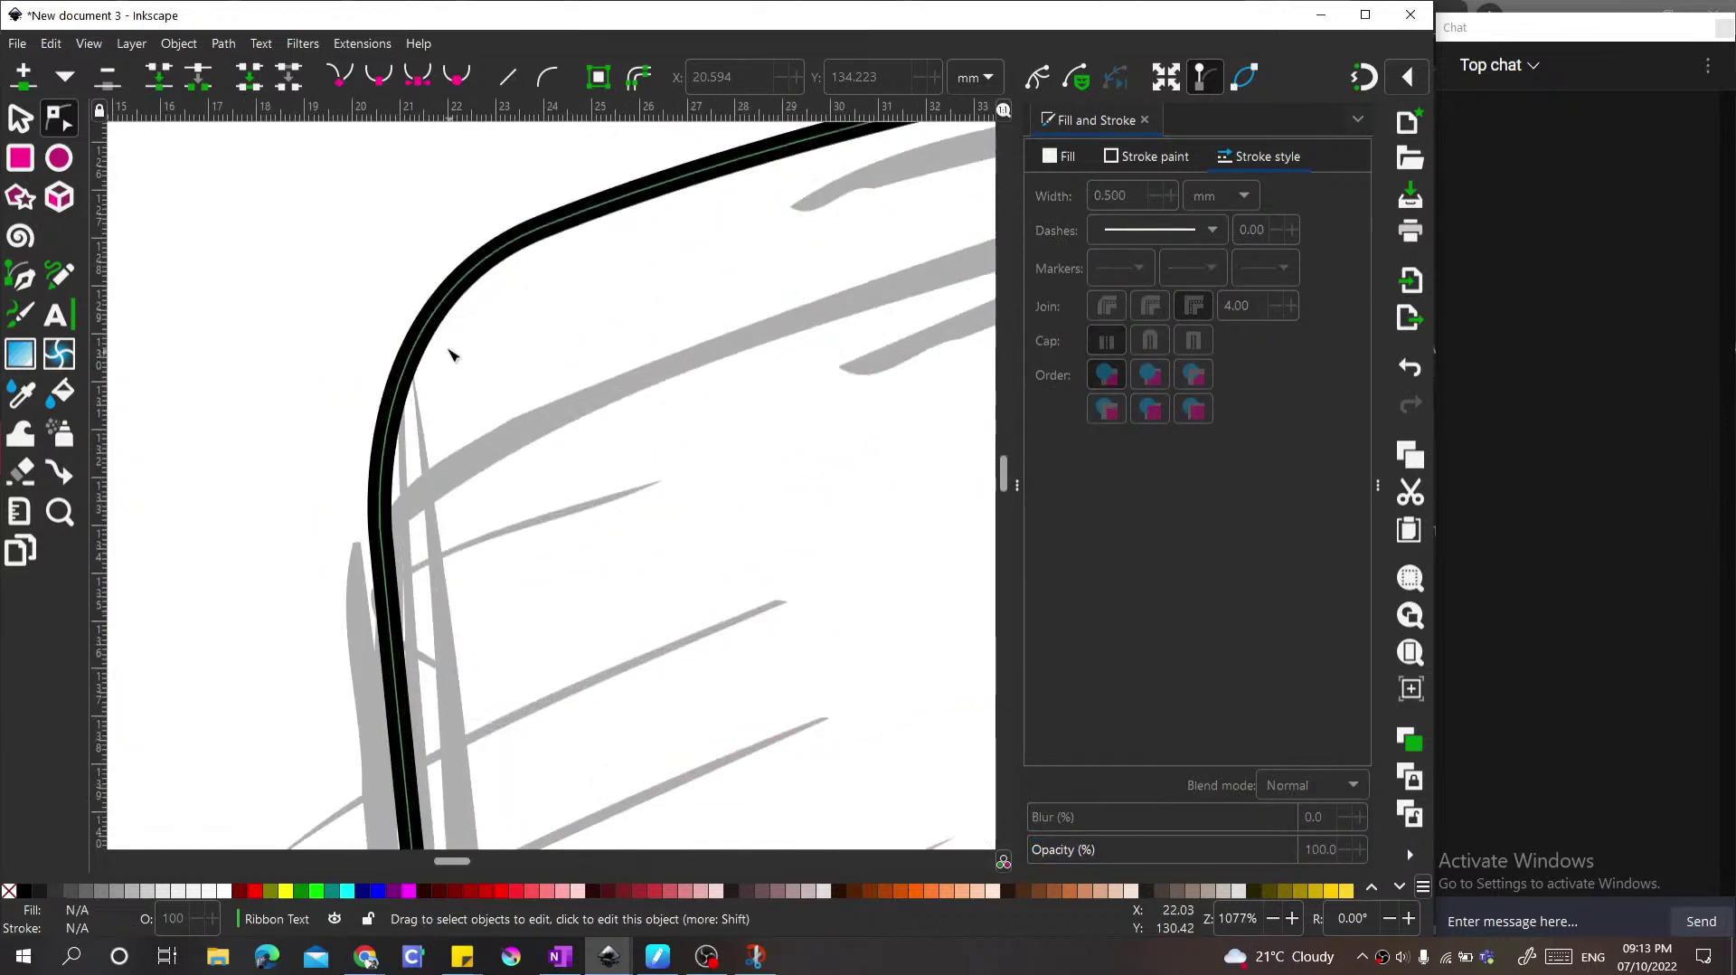
{"action": "left_click", "coordinate": [440, 331]}
{"action": "scroll", "coordinate": [440, 331], "scroll_direction": "down", "scroll_amount": 3, "text": "ctrl"}
{"action": "left_click_drag", "start_coordinate": [477, 353], "coordinate": [482, 378]}
{"action": "scroll", "coordinate": [330, 499], "scroll_direction": "down", "scroll_amount": 3, "text": "ctrl"}
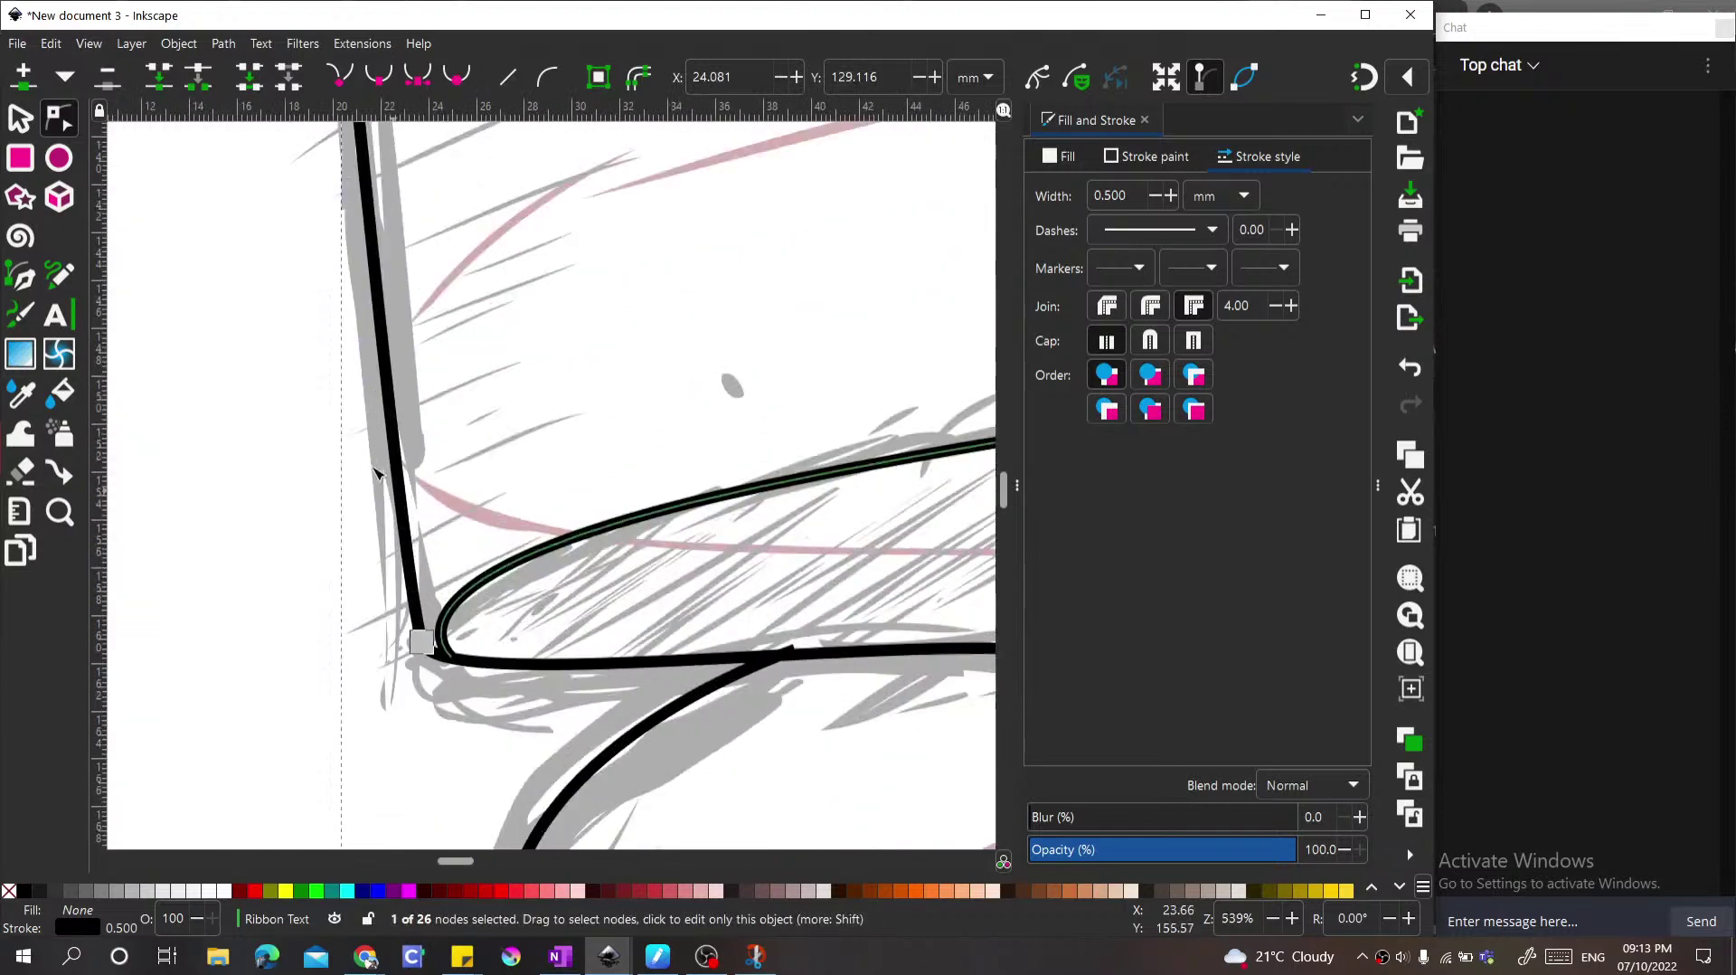
Step: Round the upper-right corner of the left fold with an added smooth node, and move its original corner node to about X 62.7, Y 152.7 mm
{"action": "key", "text": "s"}
{"action": "scroll", "coordinate": [611, 382], "scroll_direction": "up", "scroll_amount": 6, "text": "ctrl"}
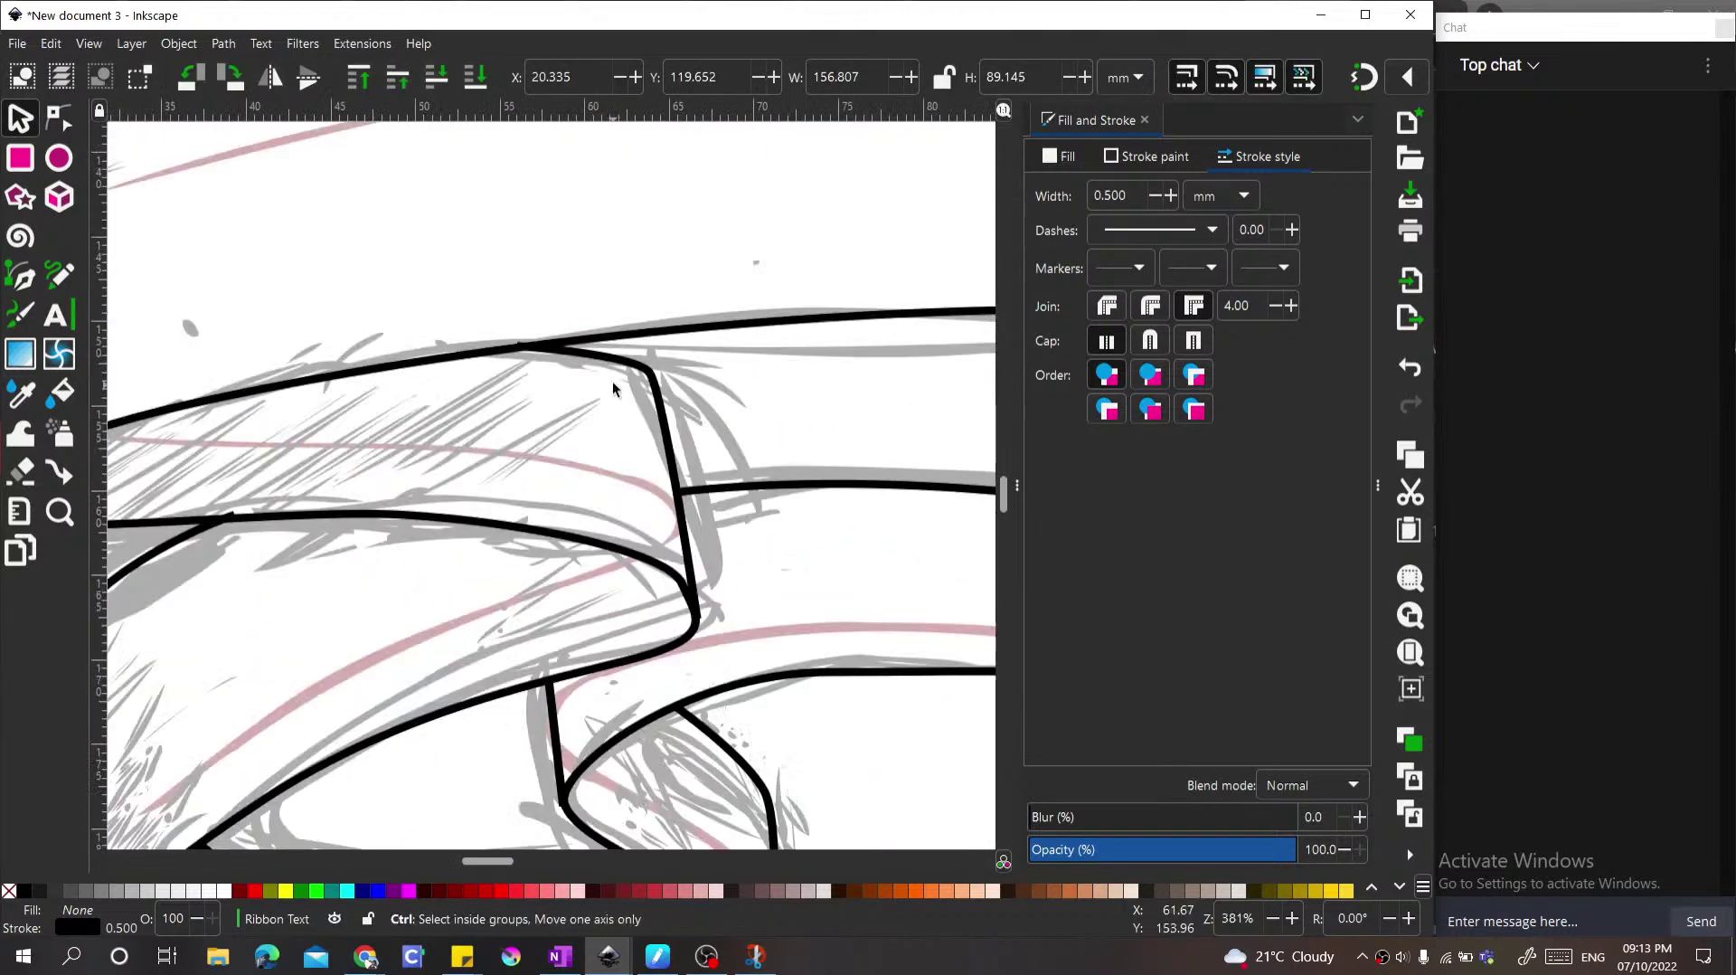
{"action": "key", "text": "n"}
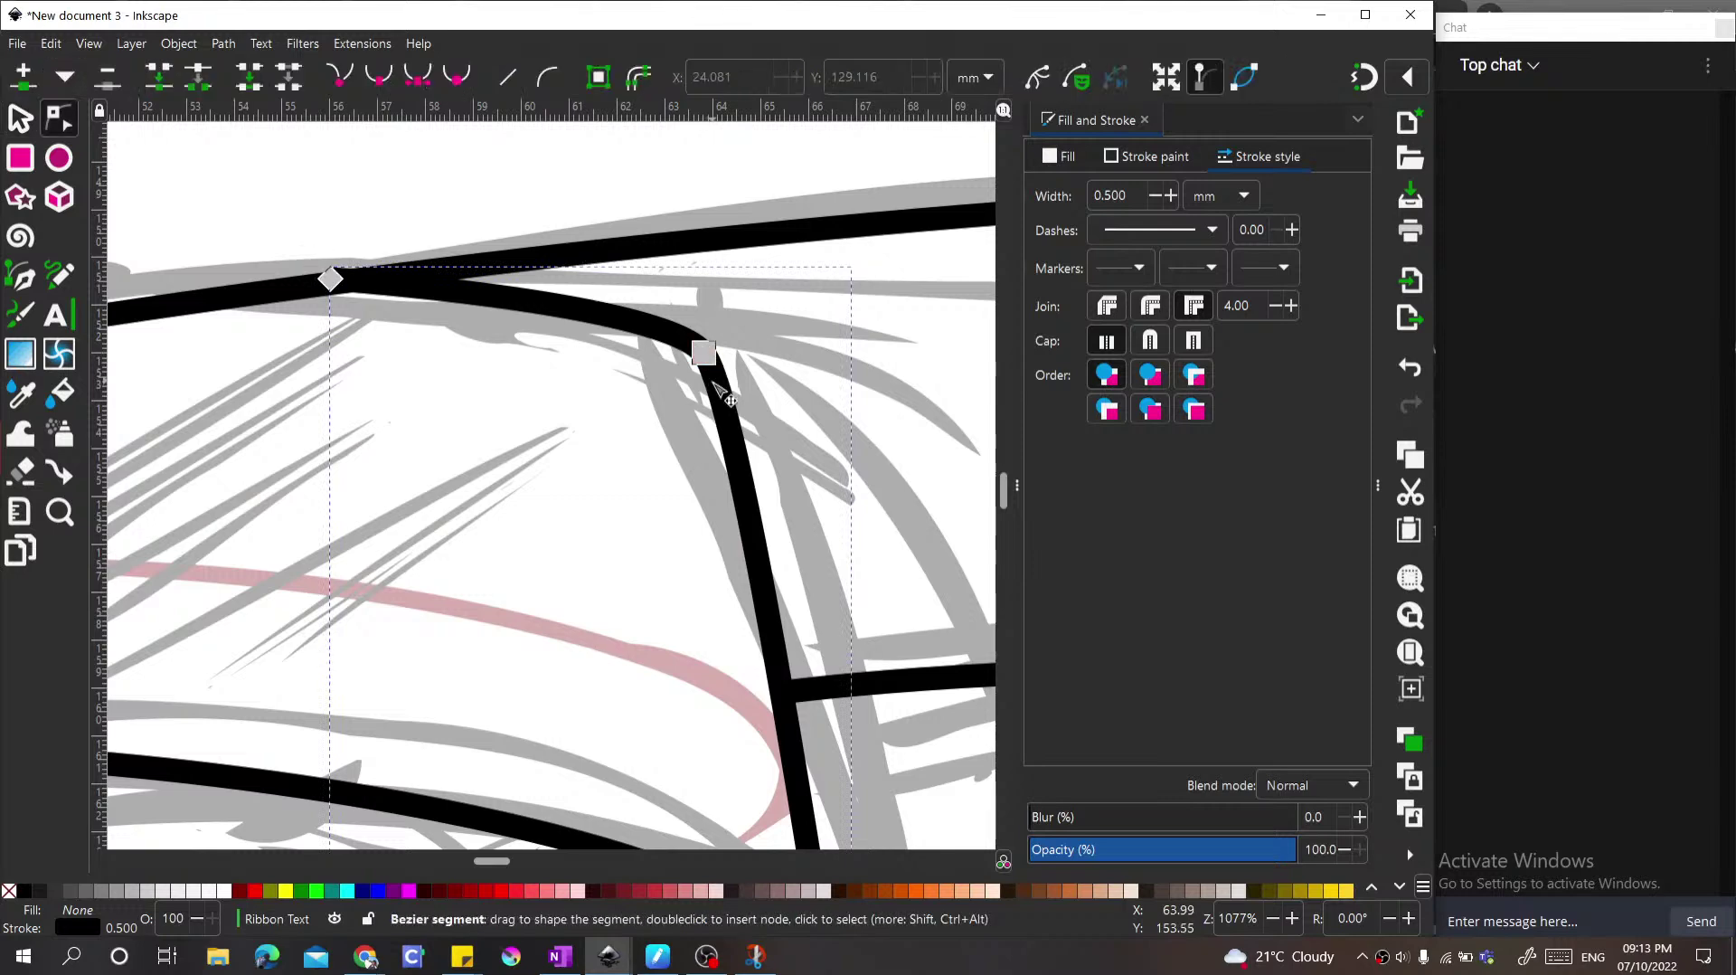
{"action": "double_click", "coordinate": [738, 462]}
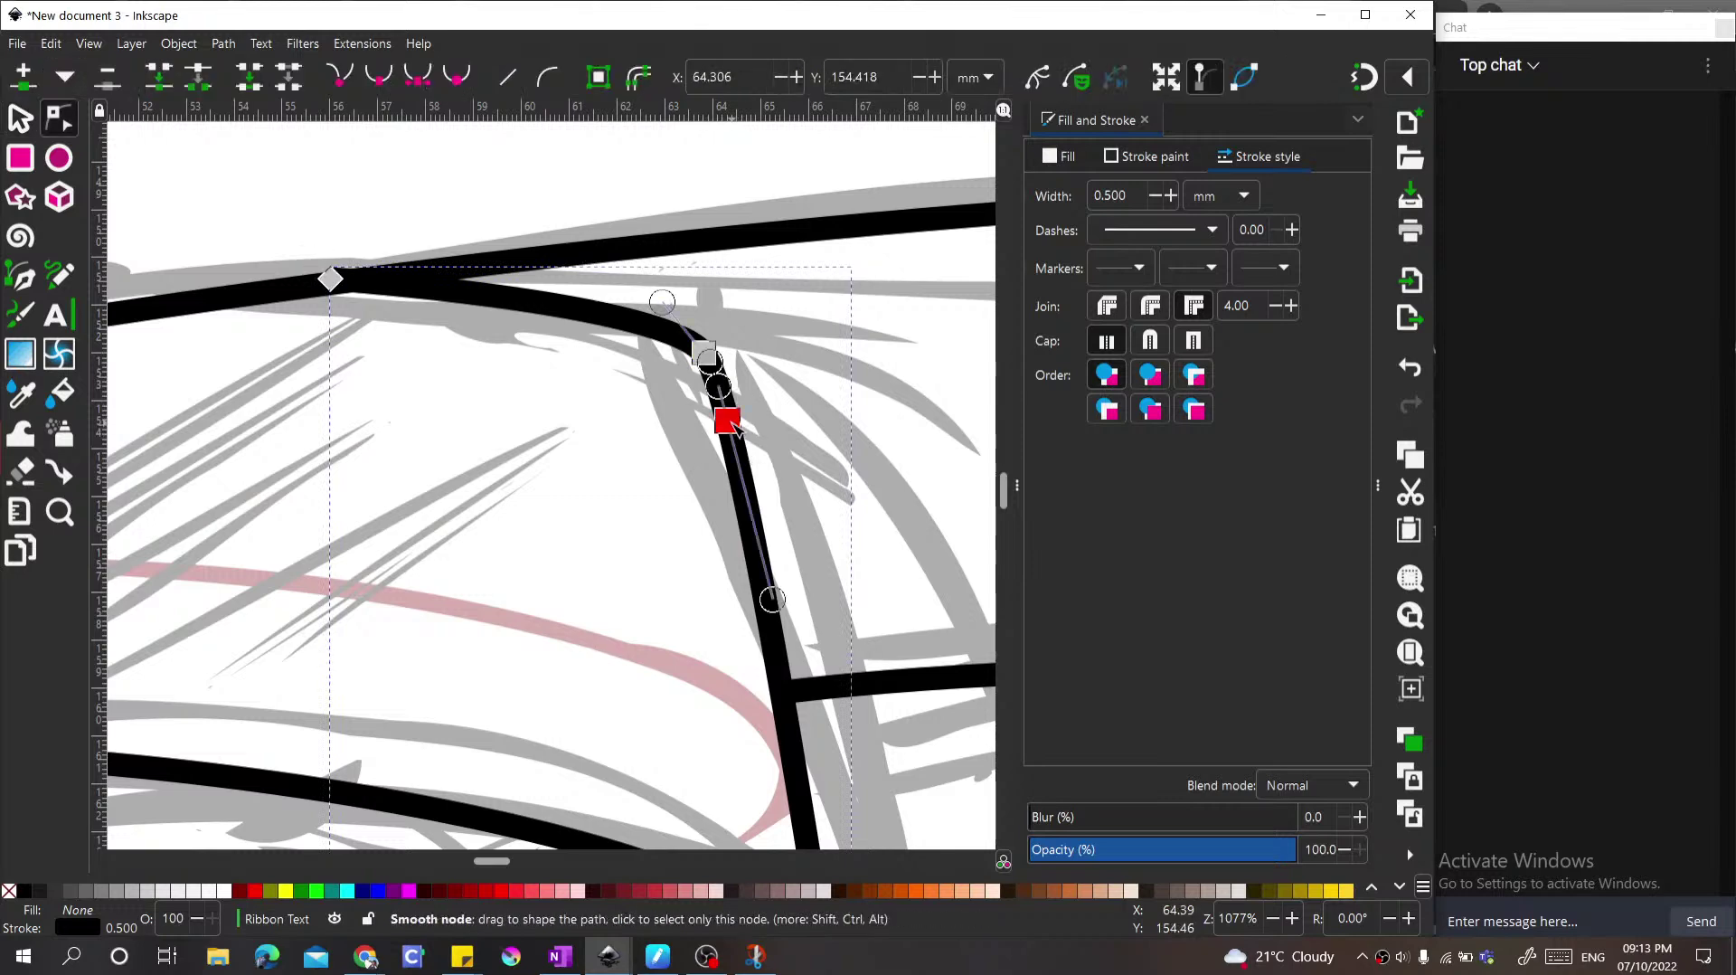
{"action": "left_click_drag", "start_coordinate": [708, 362], "coordinate": [593, 298]}
{"action": "mouse_move", "coordinate": [703, 352]}
{"action": "left_mouse_down"}
{"action": "mouse_move", "coordinate": [649, 340]}
{"action": "mouse_move", "coordinate": [692, 362]}
{"action": "left_mouse_up"}
{"action": "left_click", "coordinate": [738, 463], "text": "shift"}
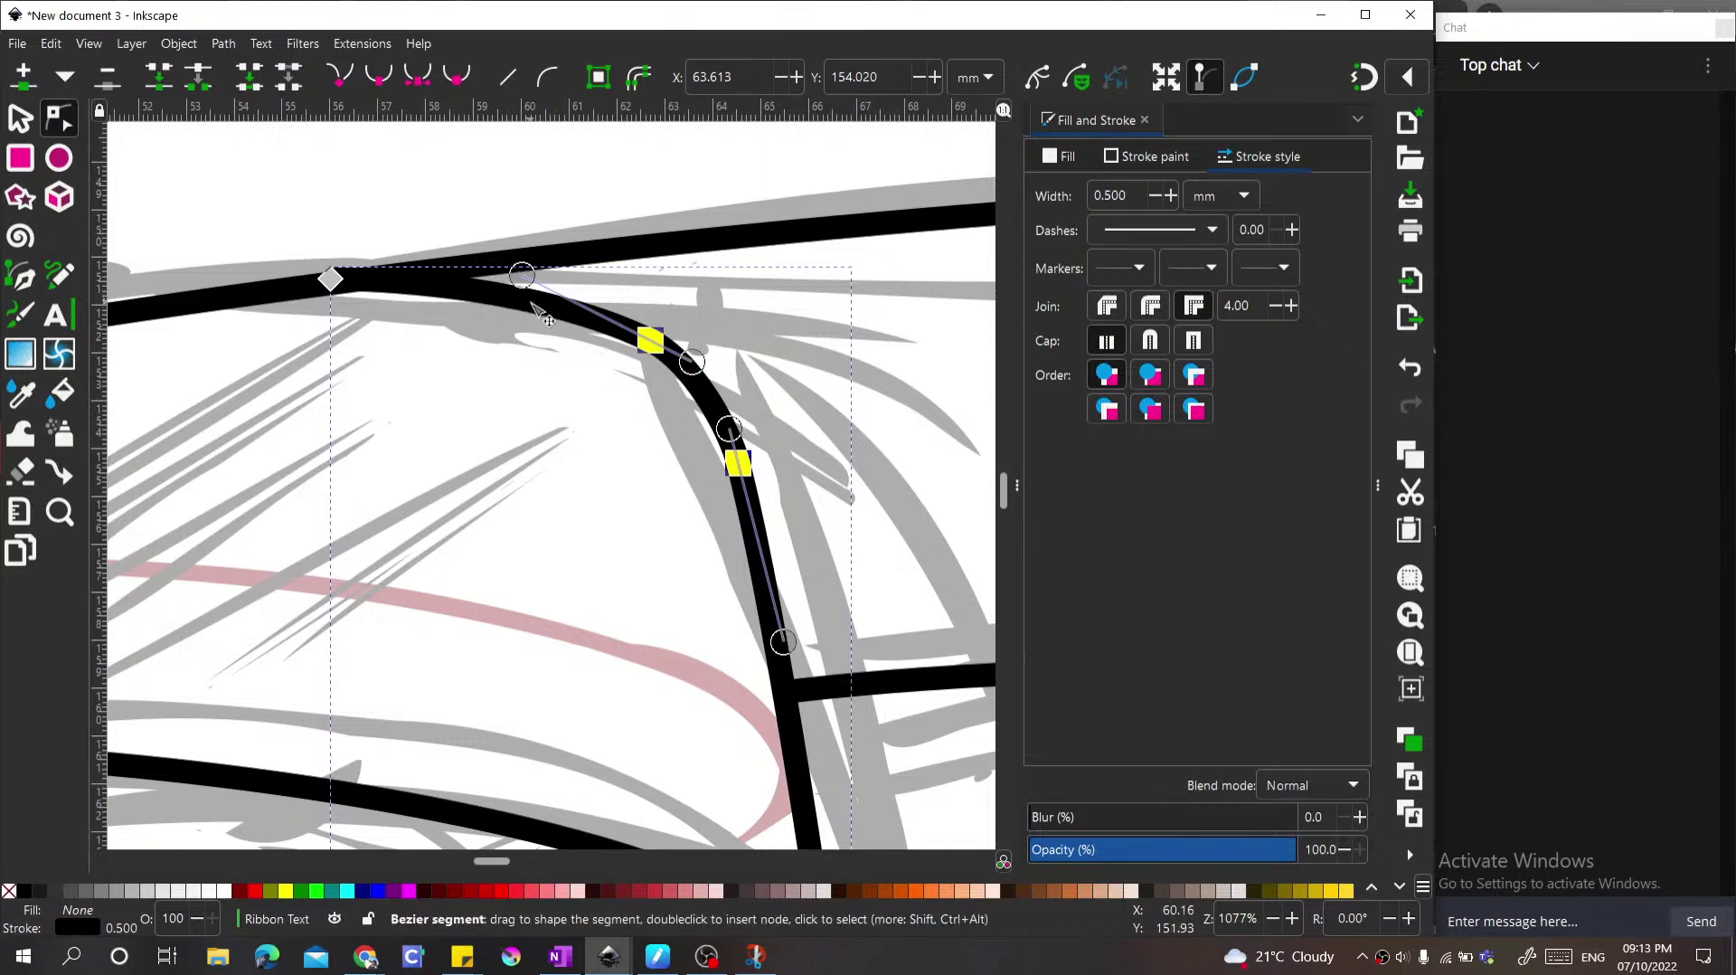
{"action": "double_click", "coordinate": [530, 298]}
{"action": "key", "text": "ctrl+z"}
{"action": "scroll", "coordinate": [604, 321], "scroll_direction": "down", "scroll_amount": 2}
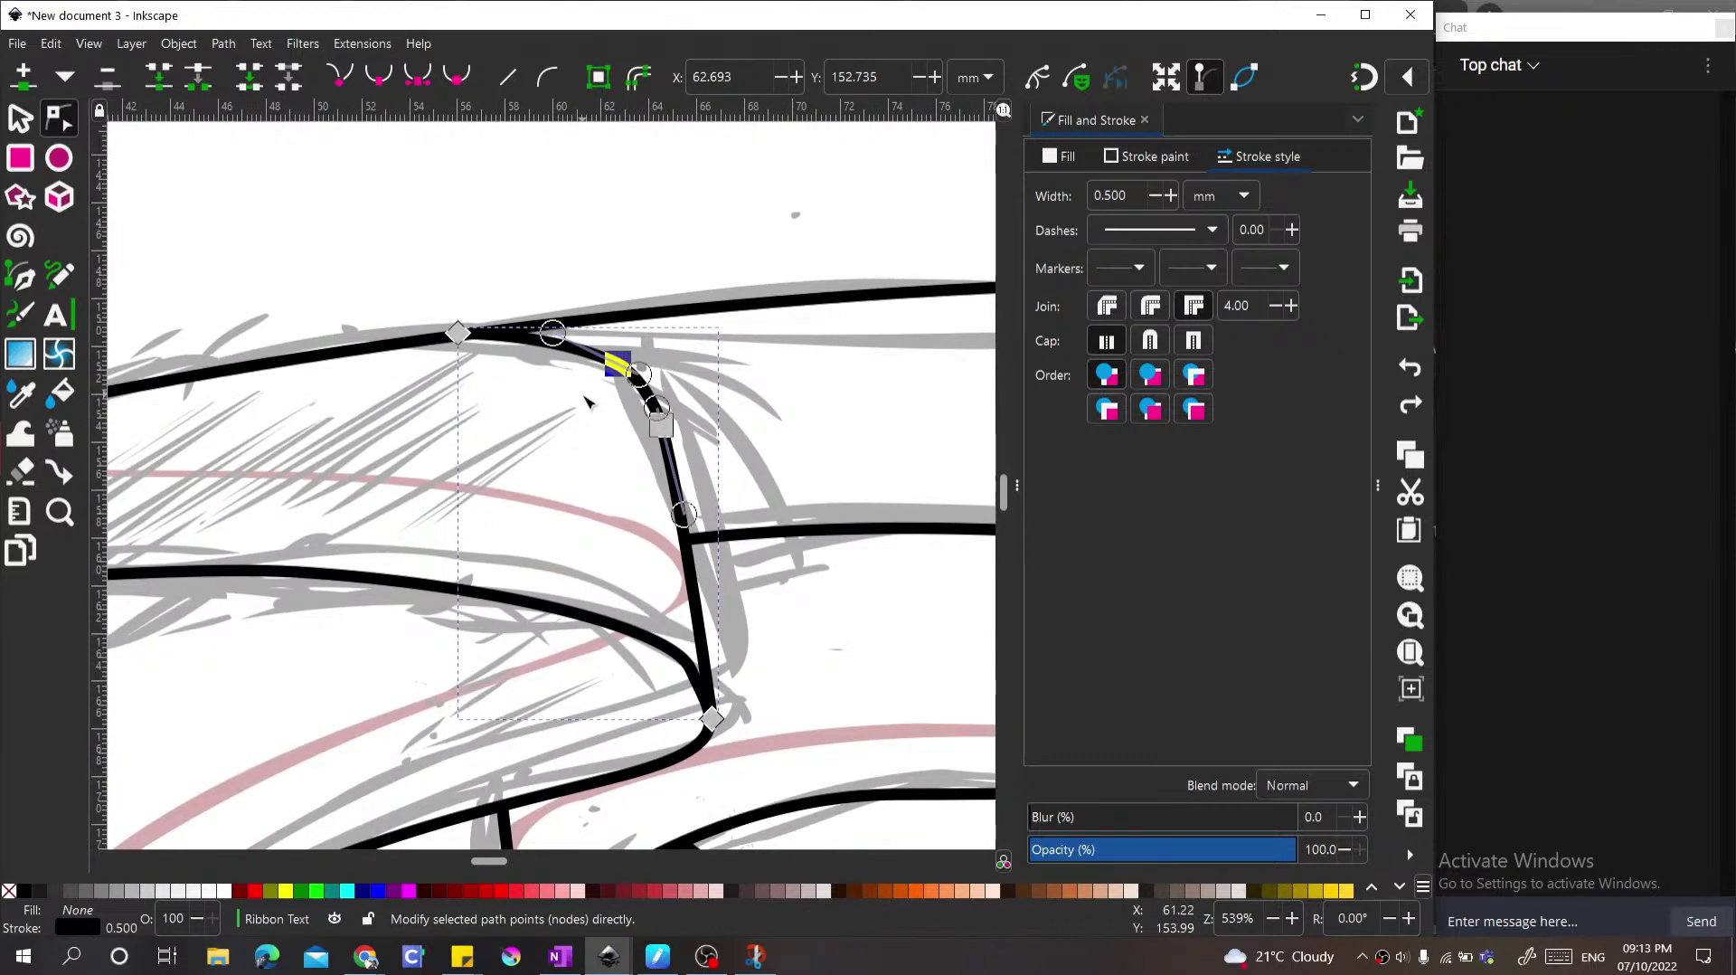
{"action": "scroll", "coordinate": [524, 414], "scroll_direction": "down", "scroll_amount": 6}
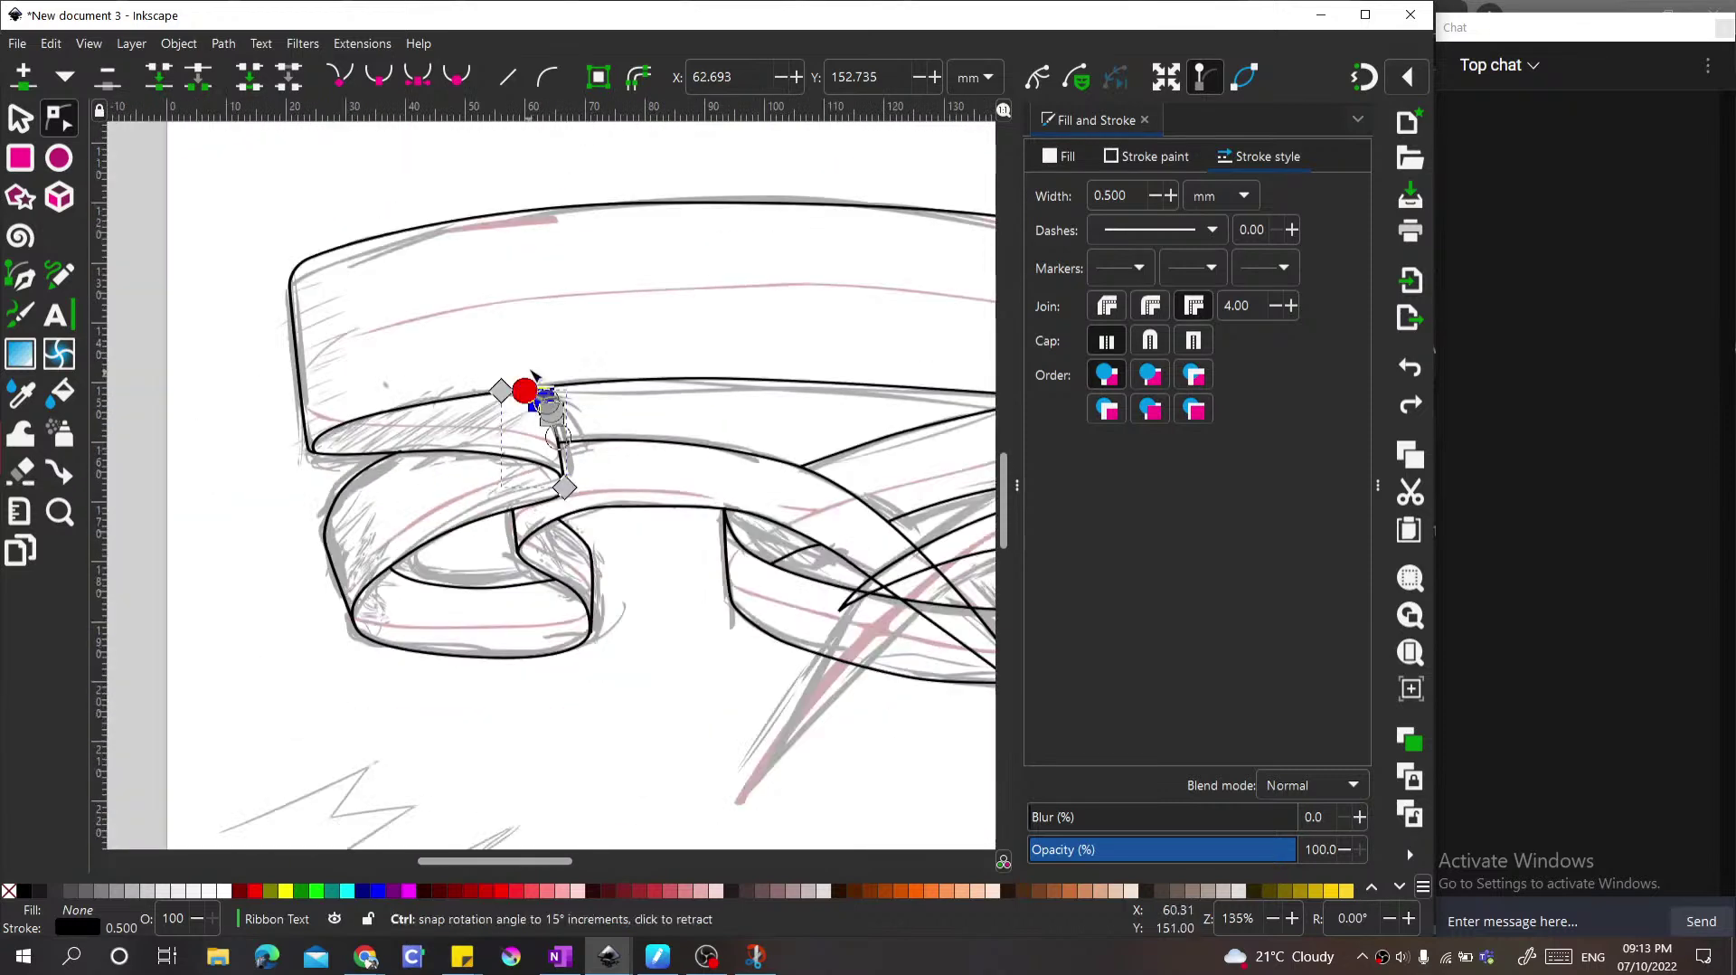
{"action": "key", "text": "s"}
{"action": "key", "text": "Escape"}
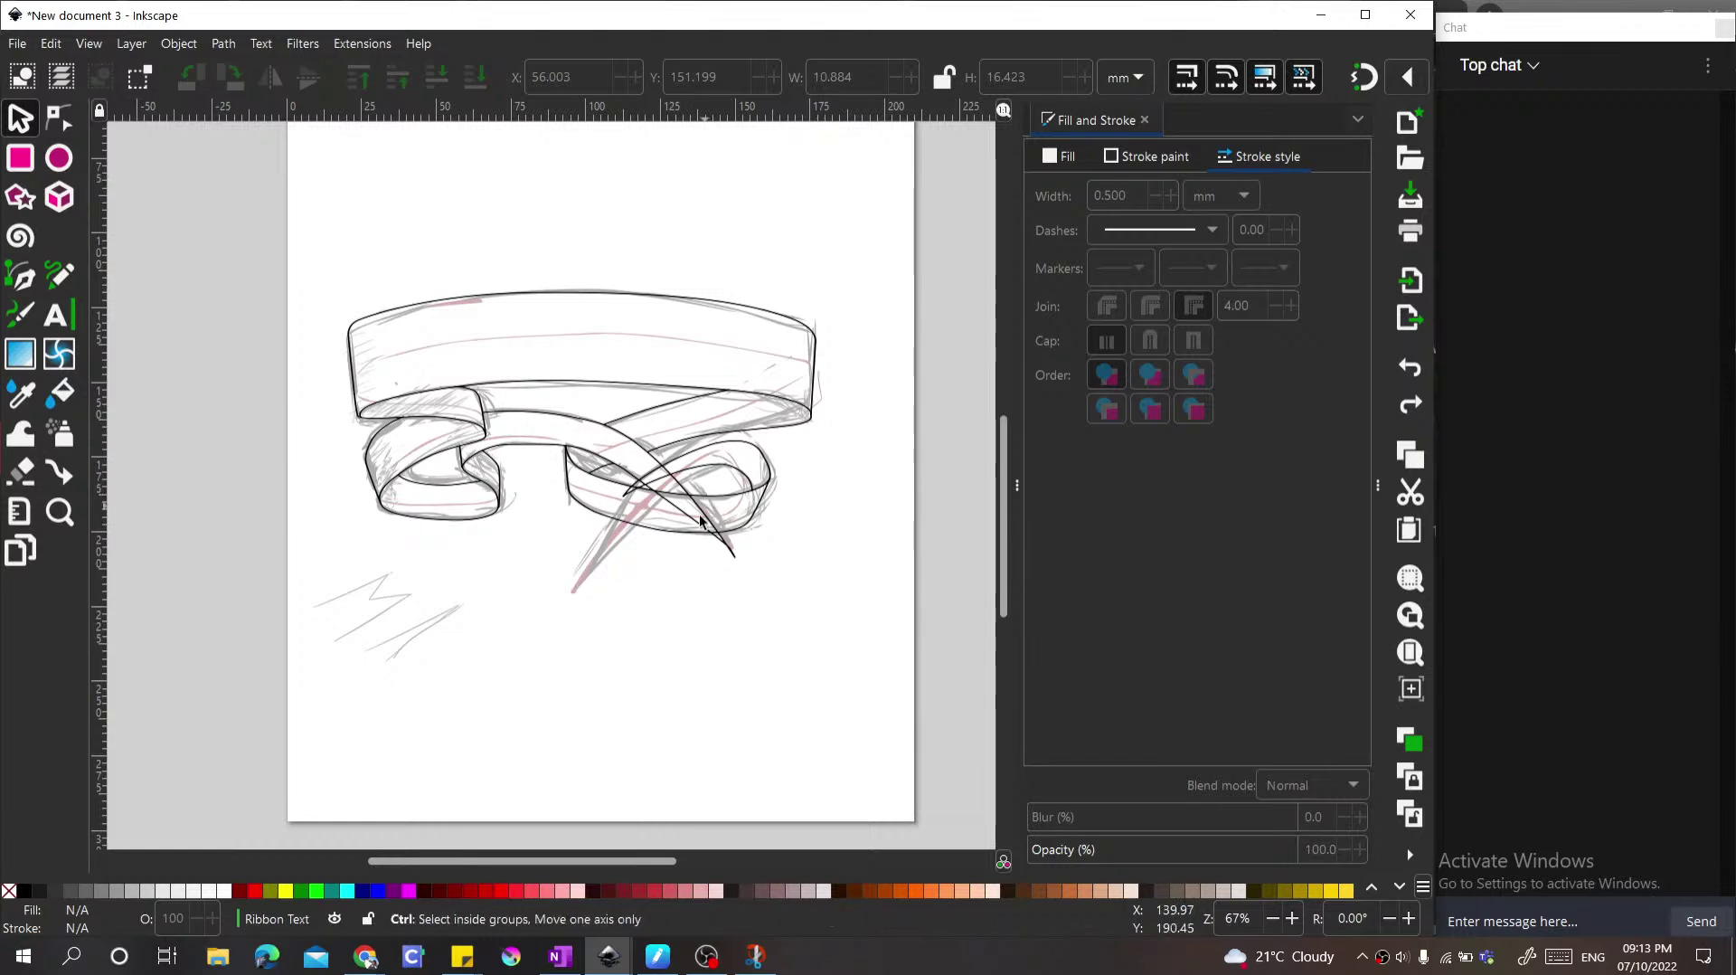
Step: Move the smooth node on the lower edge of the ribbon's crossing tail to about X 121.5, Y 180.0 mm
{"action": "scroll", "coordinate": [669, 520], "scroll_direction": "up", "scroll_amount": 5}
{"action": "double_click", "coordinate": [638, 534]}
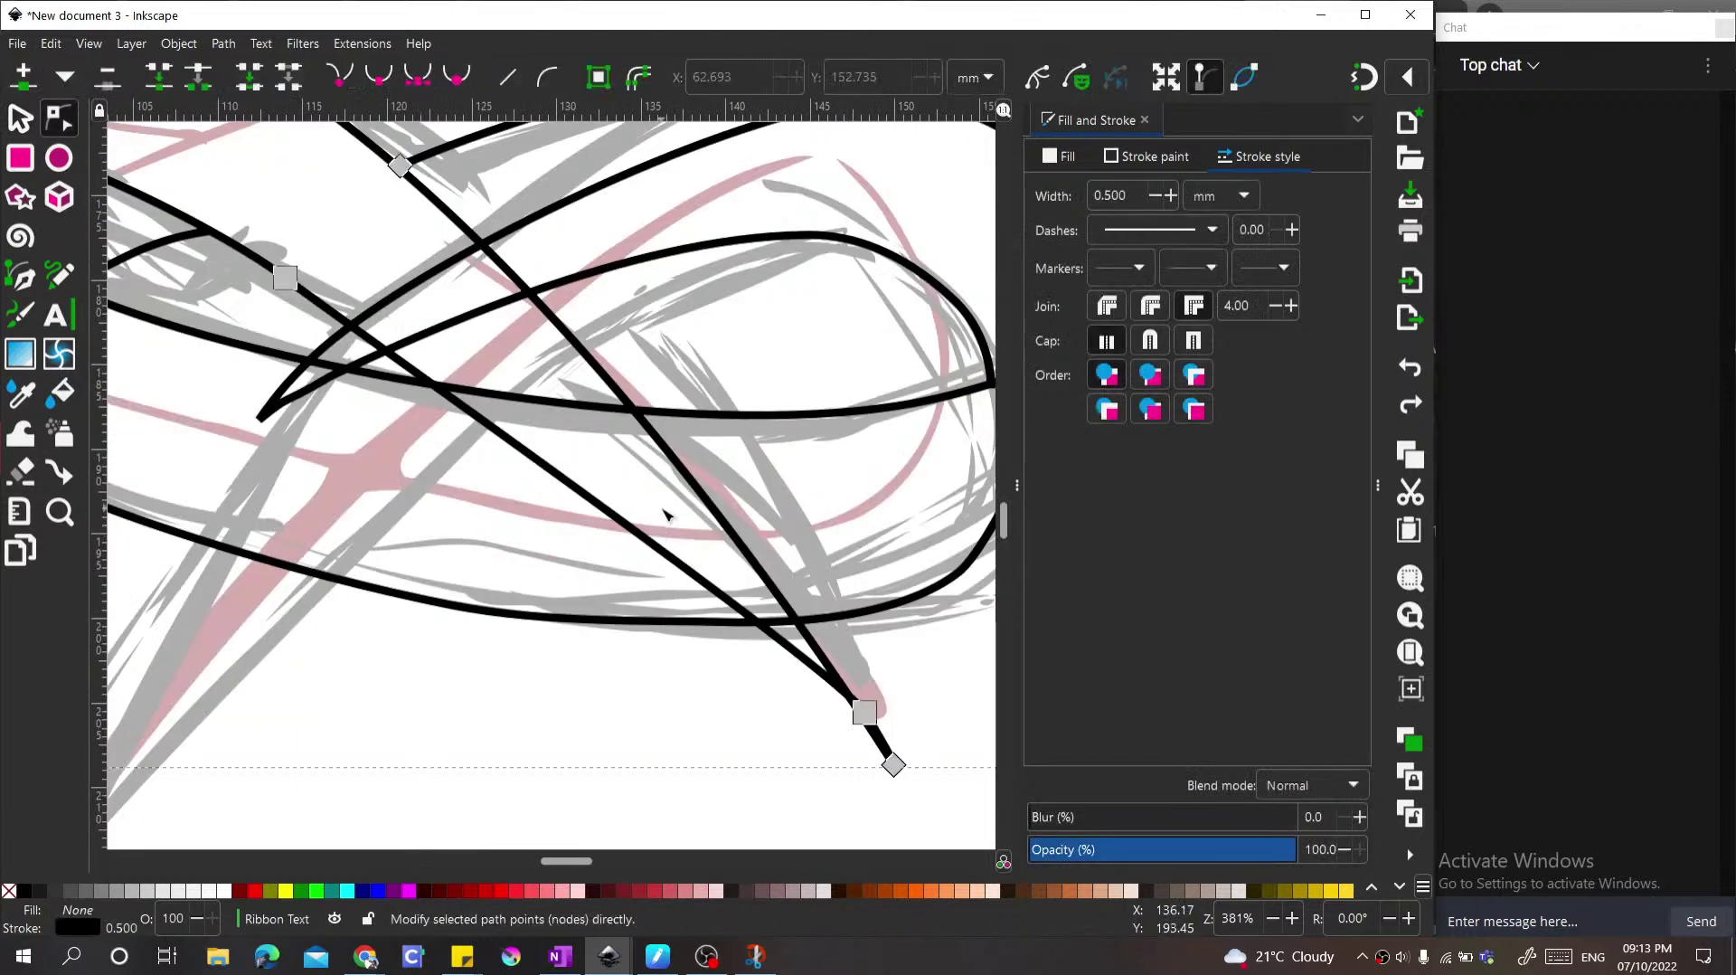
{"action": "scroll", "coordinate": [667, 511], "scroll_direction": "down", "scroll_amount": 1}
{"action": "left_click_drag", "start_coordinate": [430, 355], "coordinate": [705, 497]}
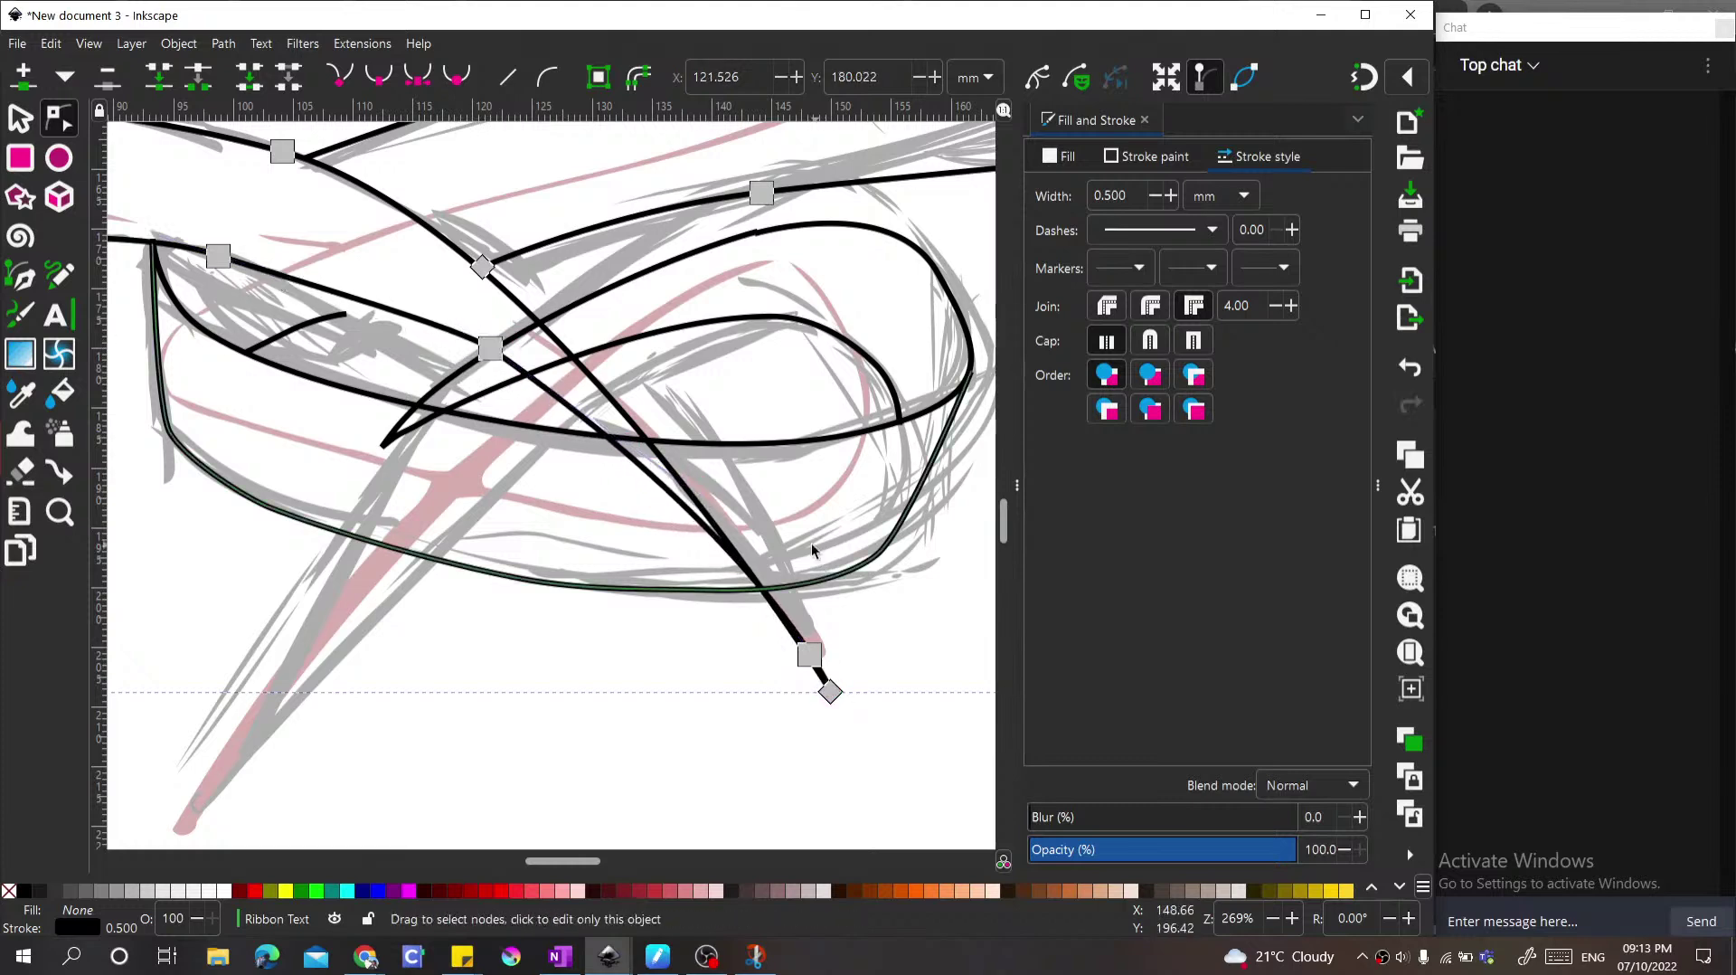
{"action": "key", "text": "s"}
{"action": "scroll", "coordinate": [876, 666], "scroll_direction": "down", "scroll_amount": 3}
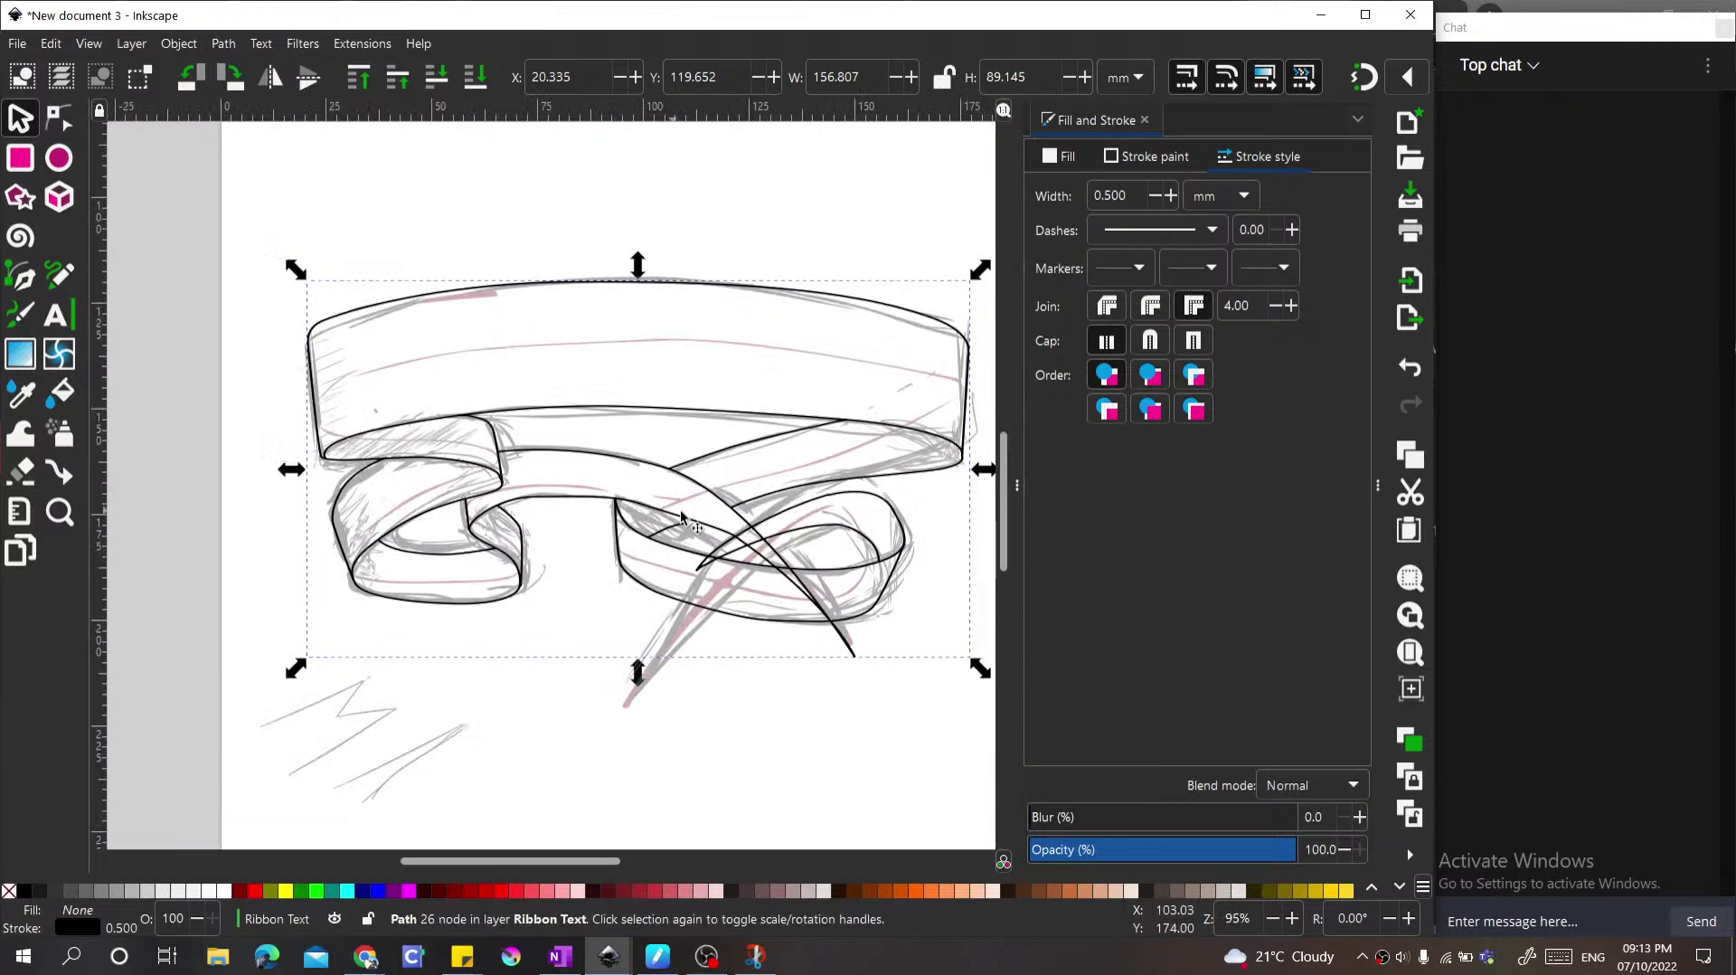
Step: Delete the extra node at about X 98.8, Y 172.2 mm on the tail's lower edge and reshape the remaining curve with the next node's handle
{"action": "scroll", "coordinate": [691, 523], "scroll_direction": "up", "scroll_amount": 4}
{"action": "key", "text": "n"}
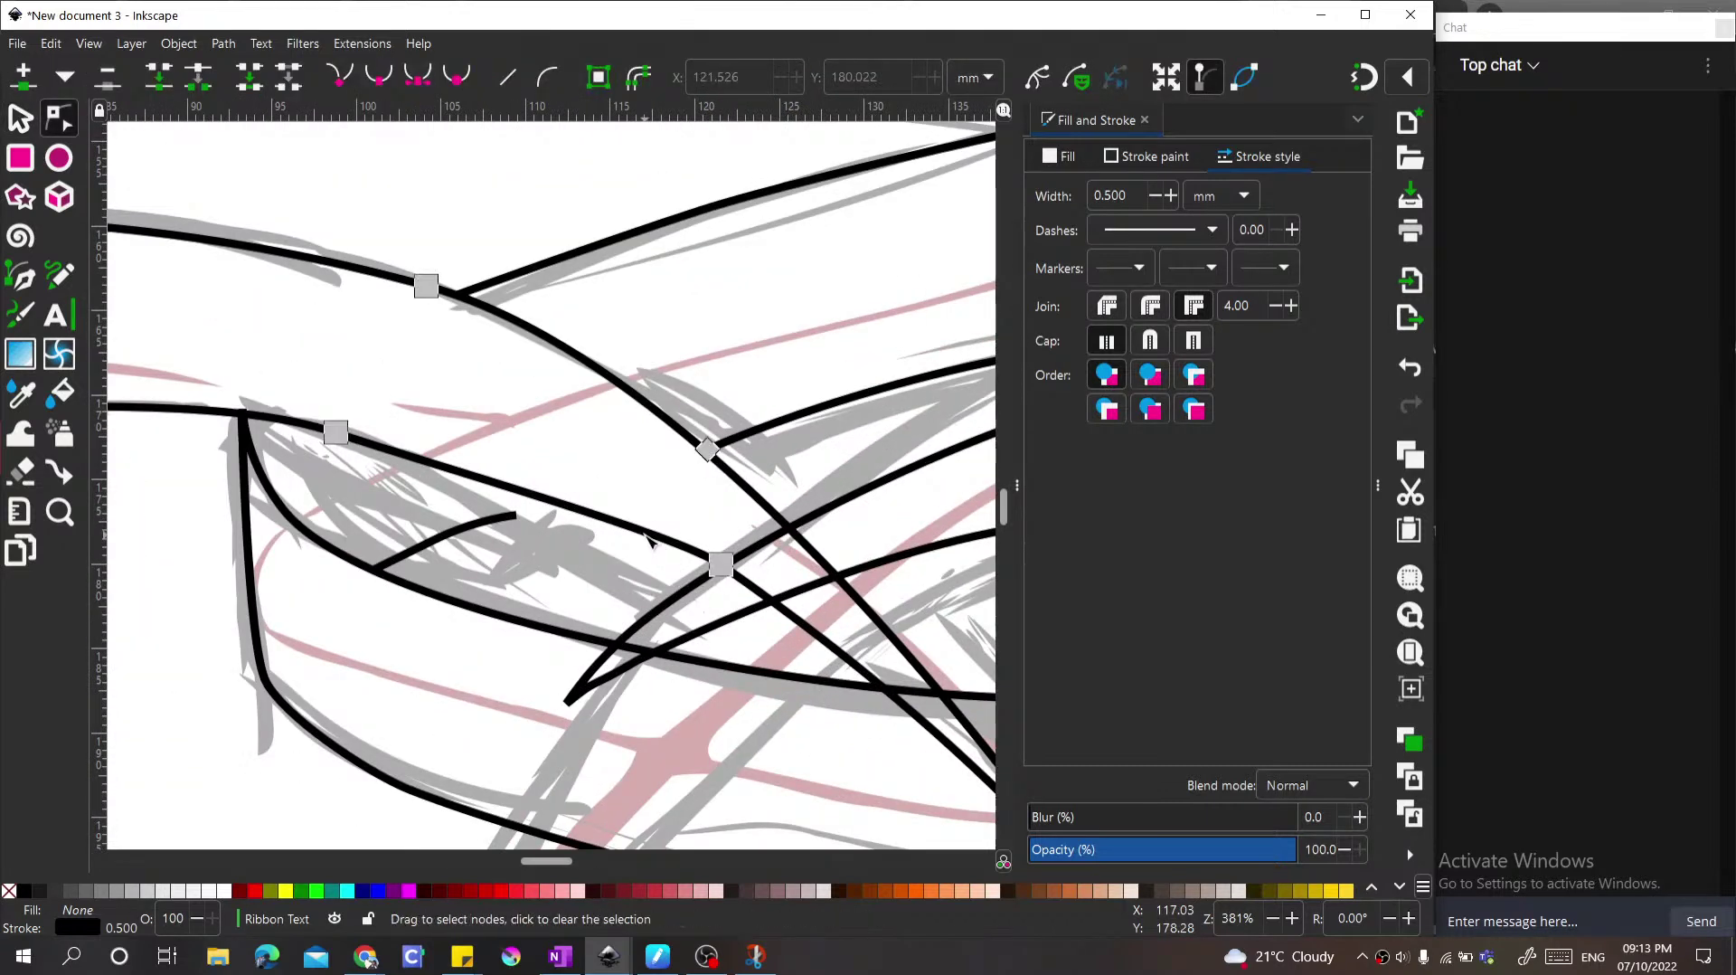
{"action": "scroll", "coordinate": [714, 507], "scroll_direction": "down", "scroll_amount": 2}
{"action": "left_click", "coordinate": [519, 481]}
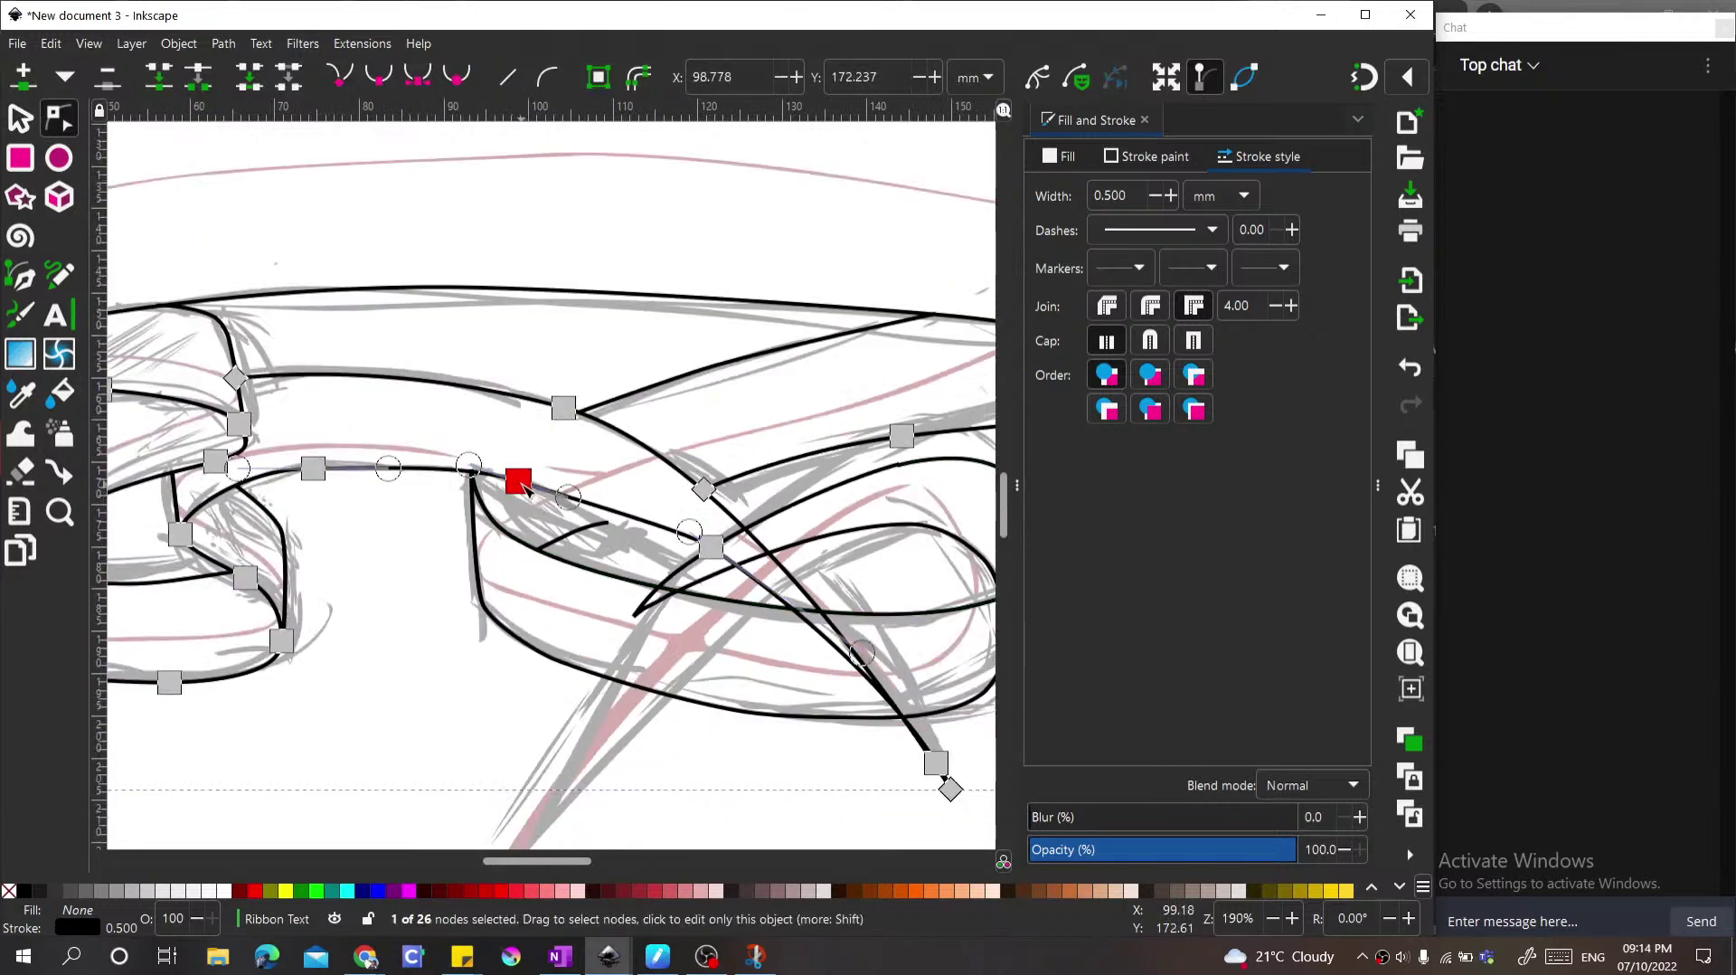
{"action": "key", "text": "Delete"}
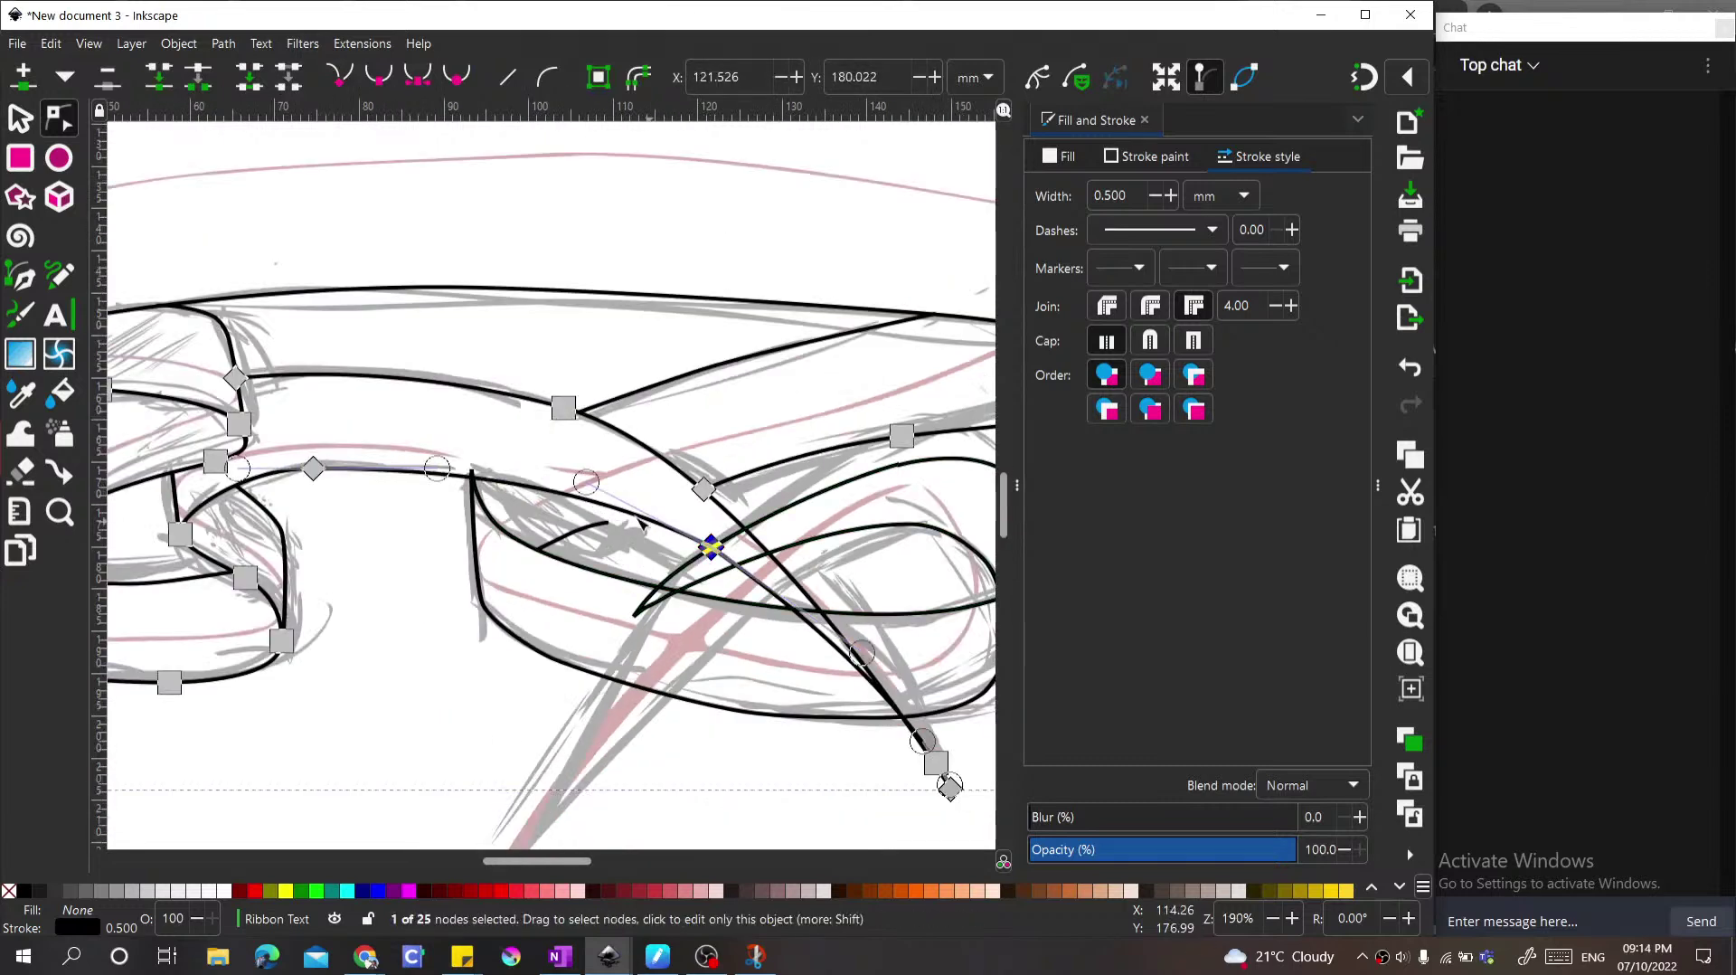
{"action": "left_click_drag", "start_coordinate": [586, 483], "coordinate": [507, 449]}
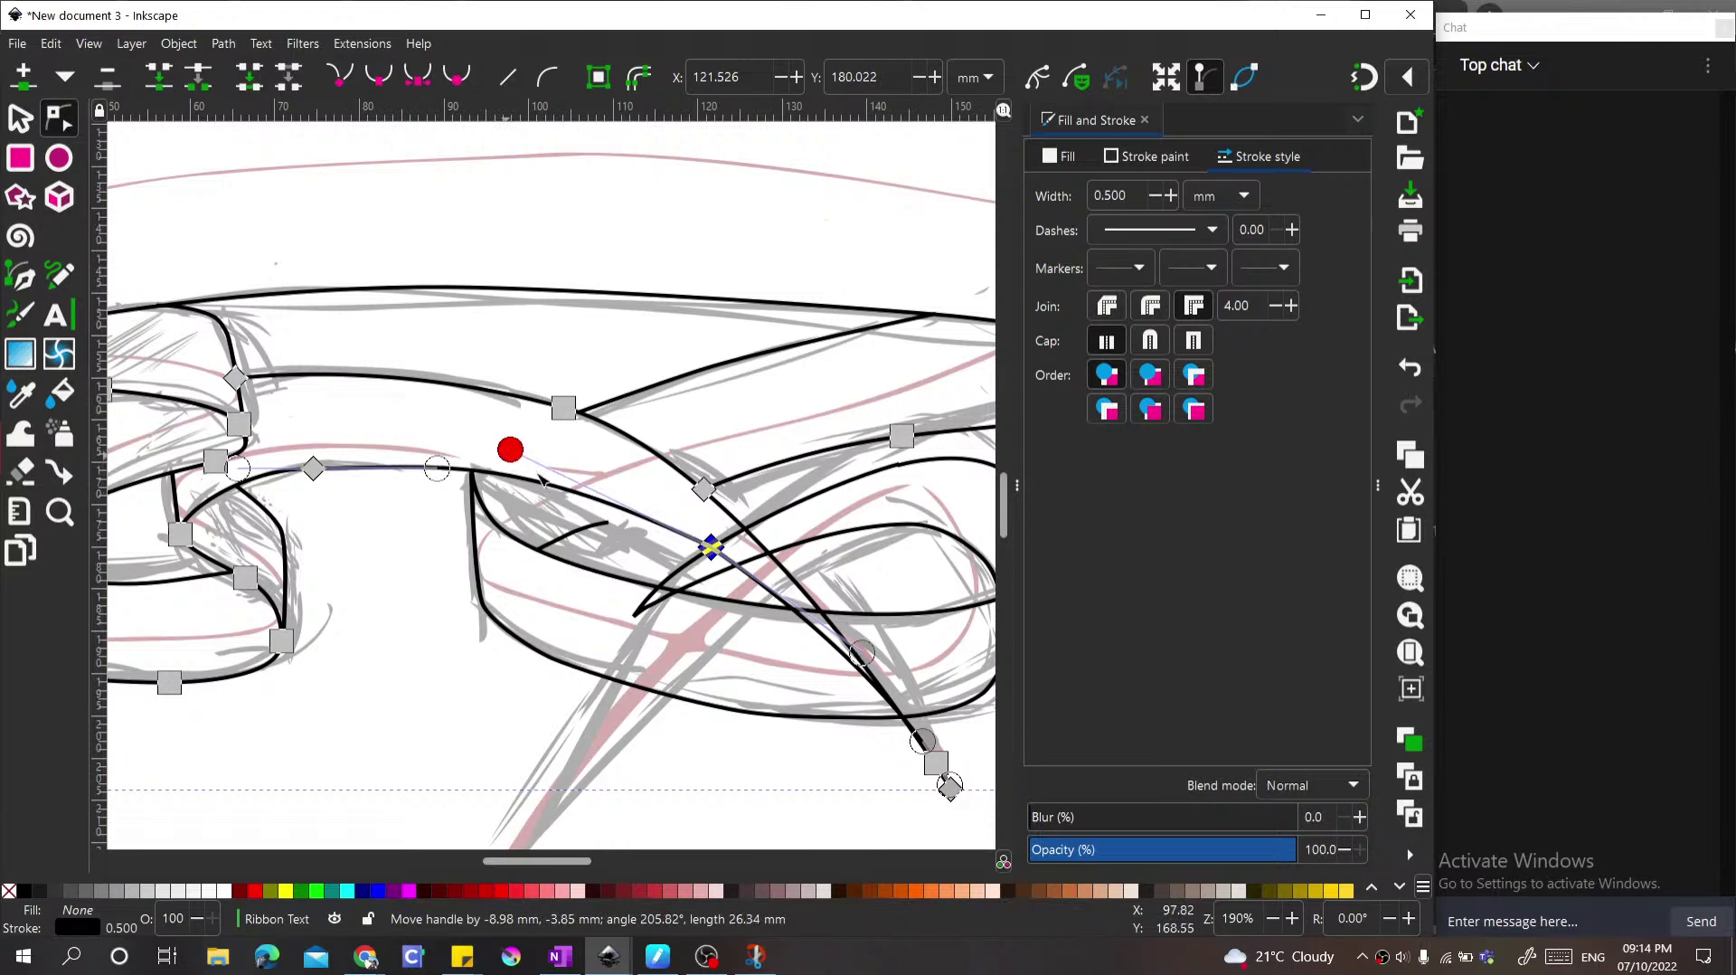
Step: Extend the short inner fold line to meet the tail's lower edge, placing its end node at about X 112.7, Y 176.3 mm
{"action": "scroll", "coordinate": [595, 538], "scroll_direction": "up", "scroll_amount": 3}
{"action": "left_click", "coordinate": [597, 522]}
{"action": "left_click_drag", "start_coordinate": [633, 510], "coordinate": [710, 491]}
{"action": "scroll", "coordinate": [492, 452], "scroll_direction": "down", "scroll_amount": 2}
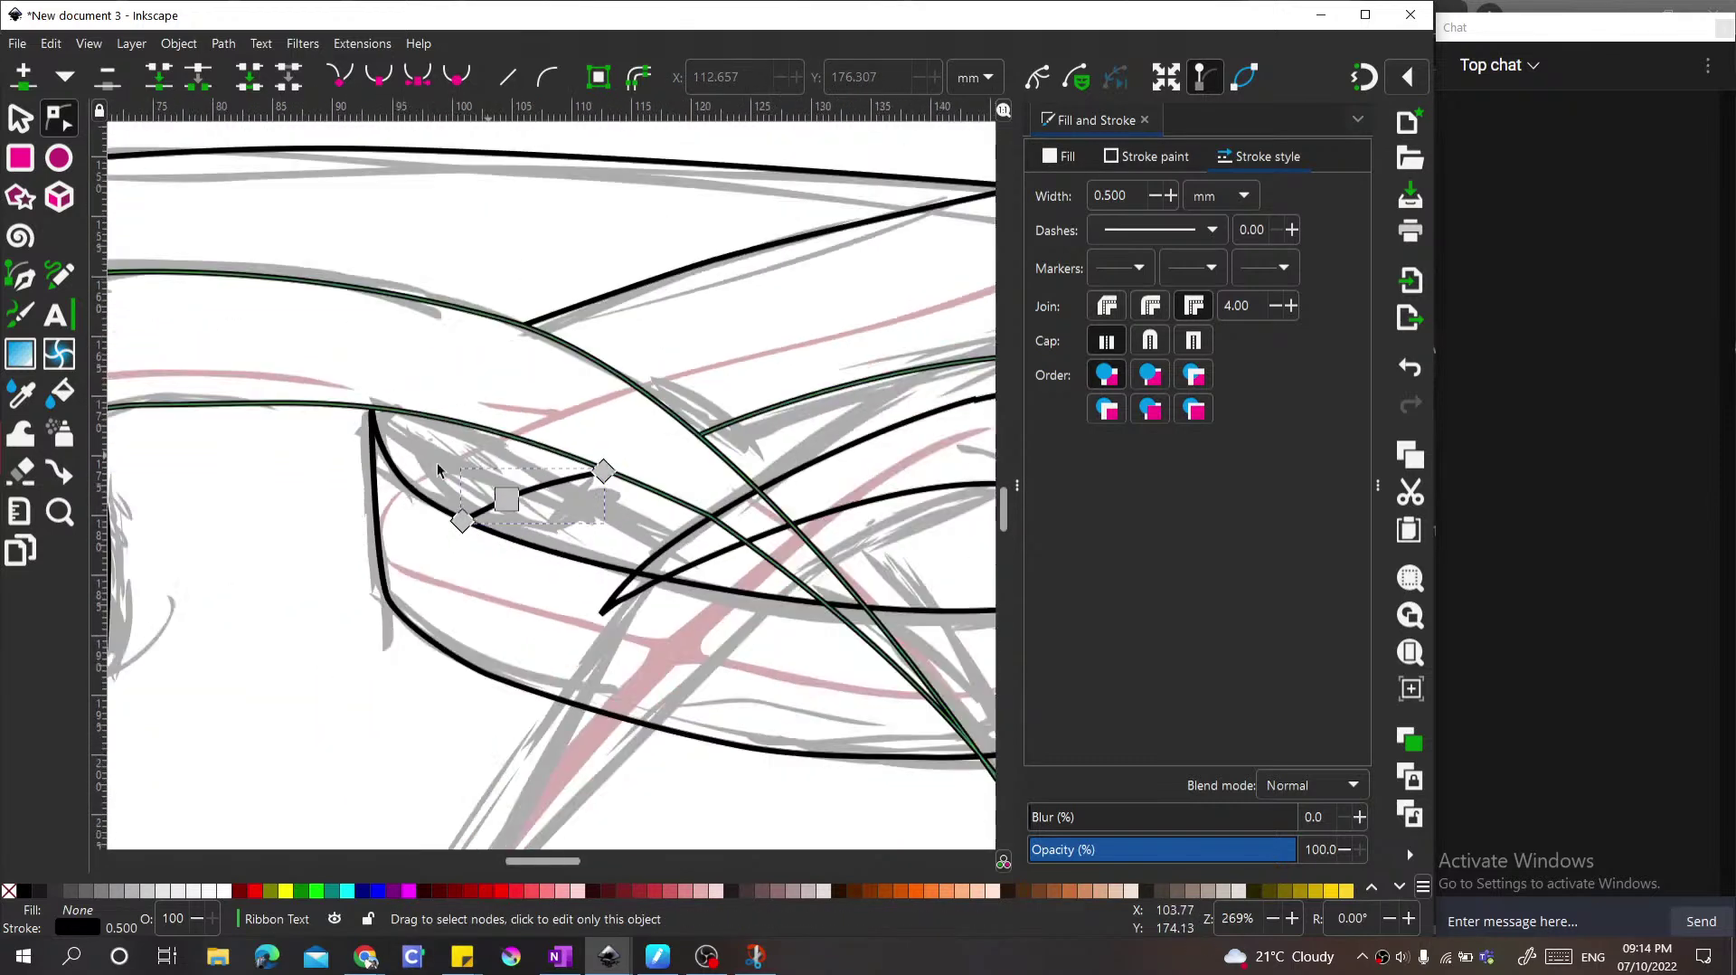
{"action": "key", "text": "s"}
{"action": "key", "text": "Escape"}
{"action": "scroll", "coordinate": [326, 509], "scroll_direction": "down", "scroll_amount": 3}
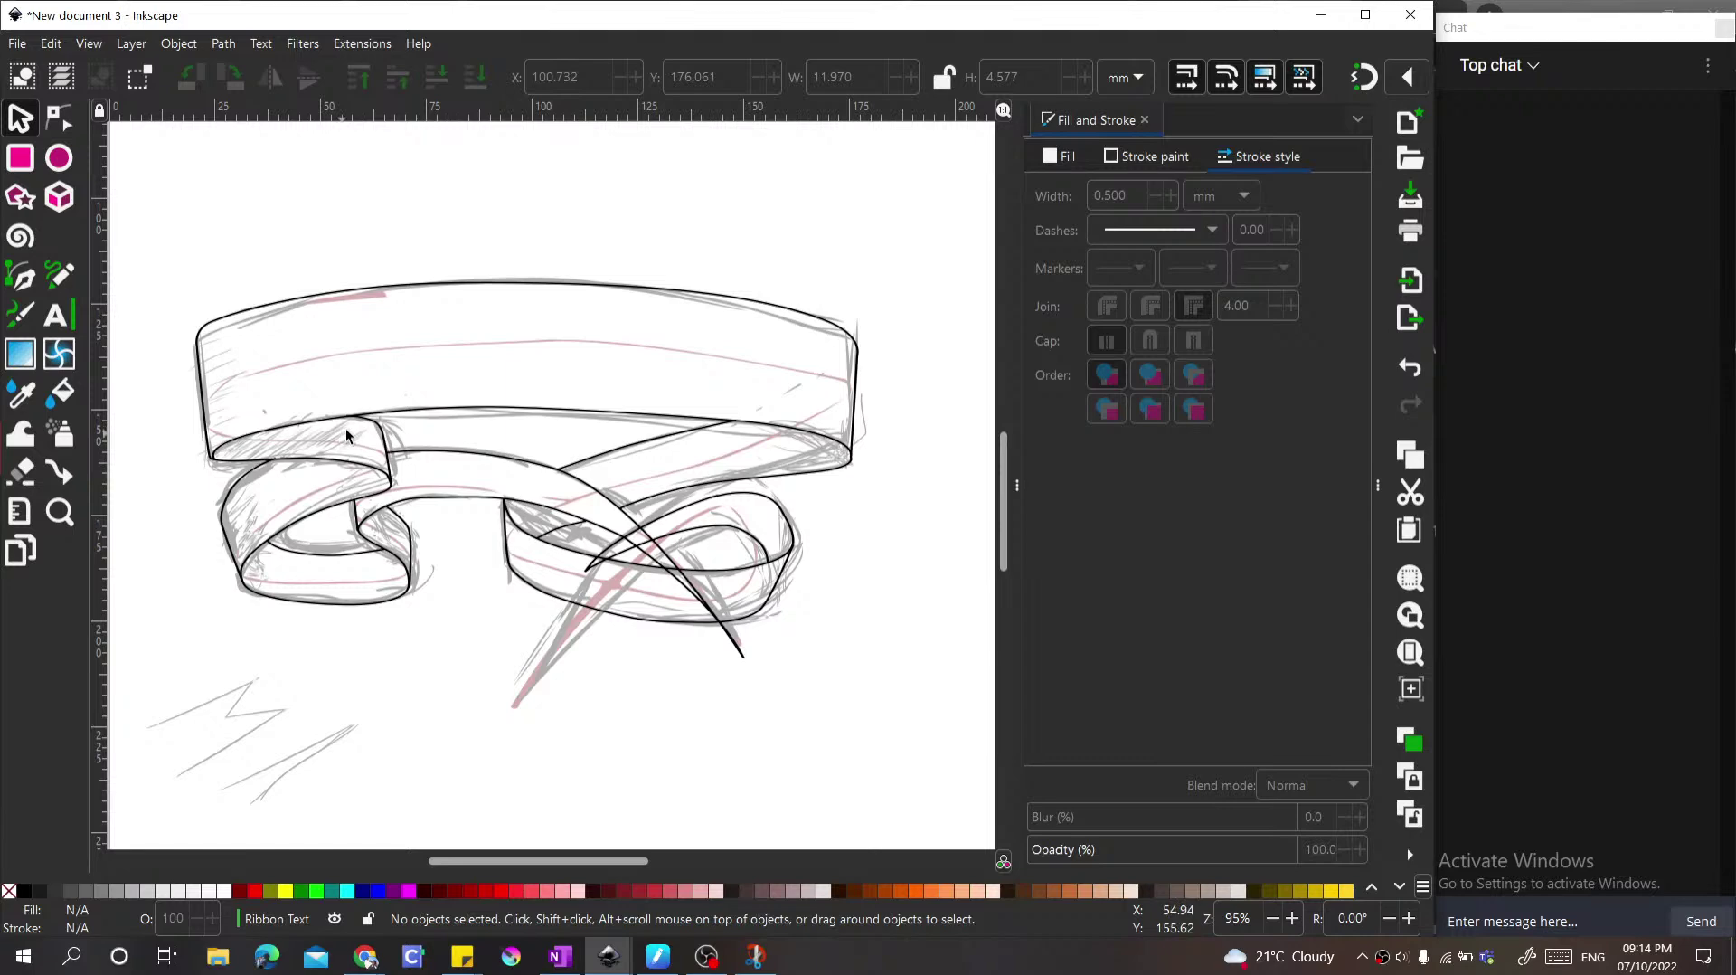
Step: Show the document's layer list and collapse the Ribbon Text layer
{"action": "scroll", "coordinate": [427, 303], "scroll_direction": "up", "scroll_amount": 1}
{"action": "scroll", "coordinate": [372, 322], "scroll_direction": "down", "scroll_amount": 2}
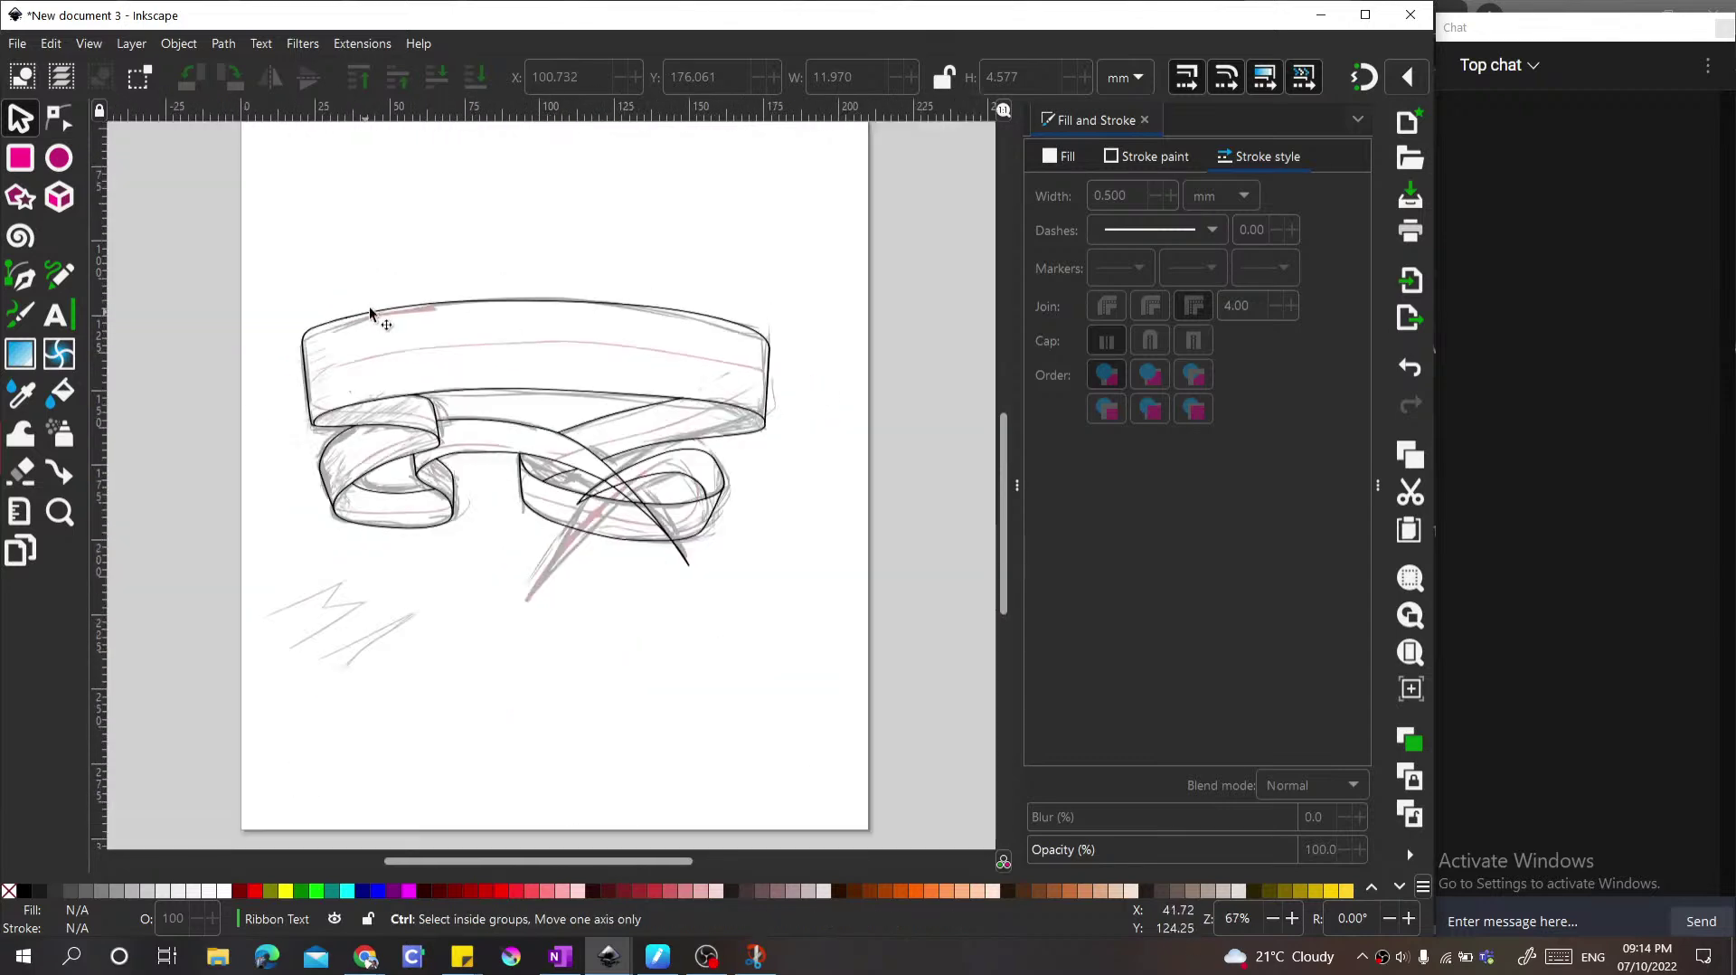
{"action": "scroll", "coordinate": [443, 311], "scroll_direction": "up", "scroll_amount": 1}
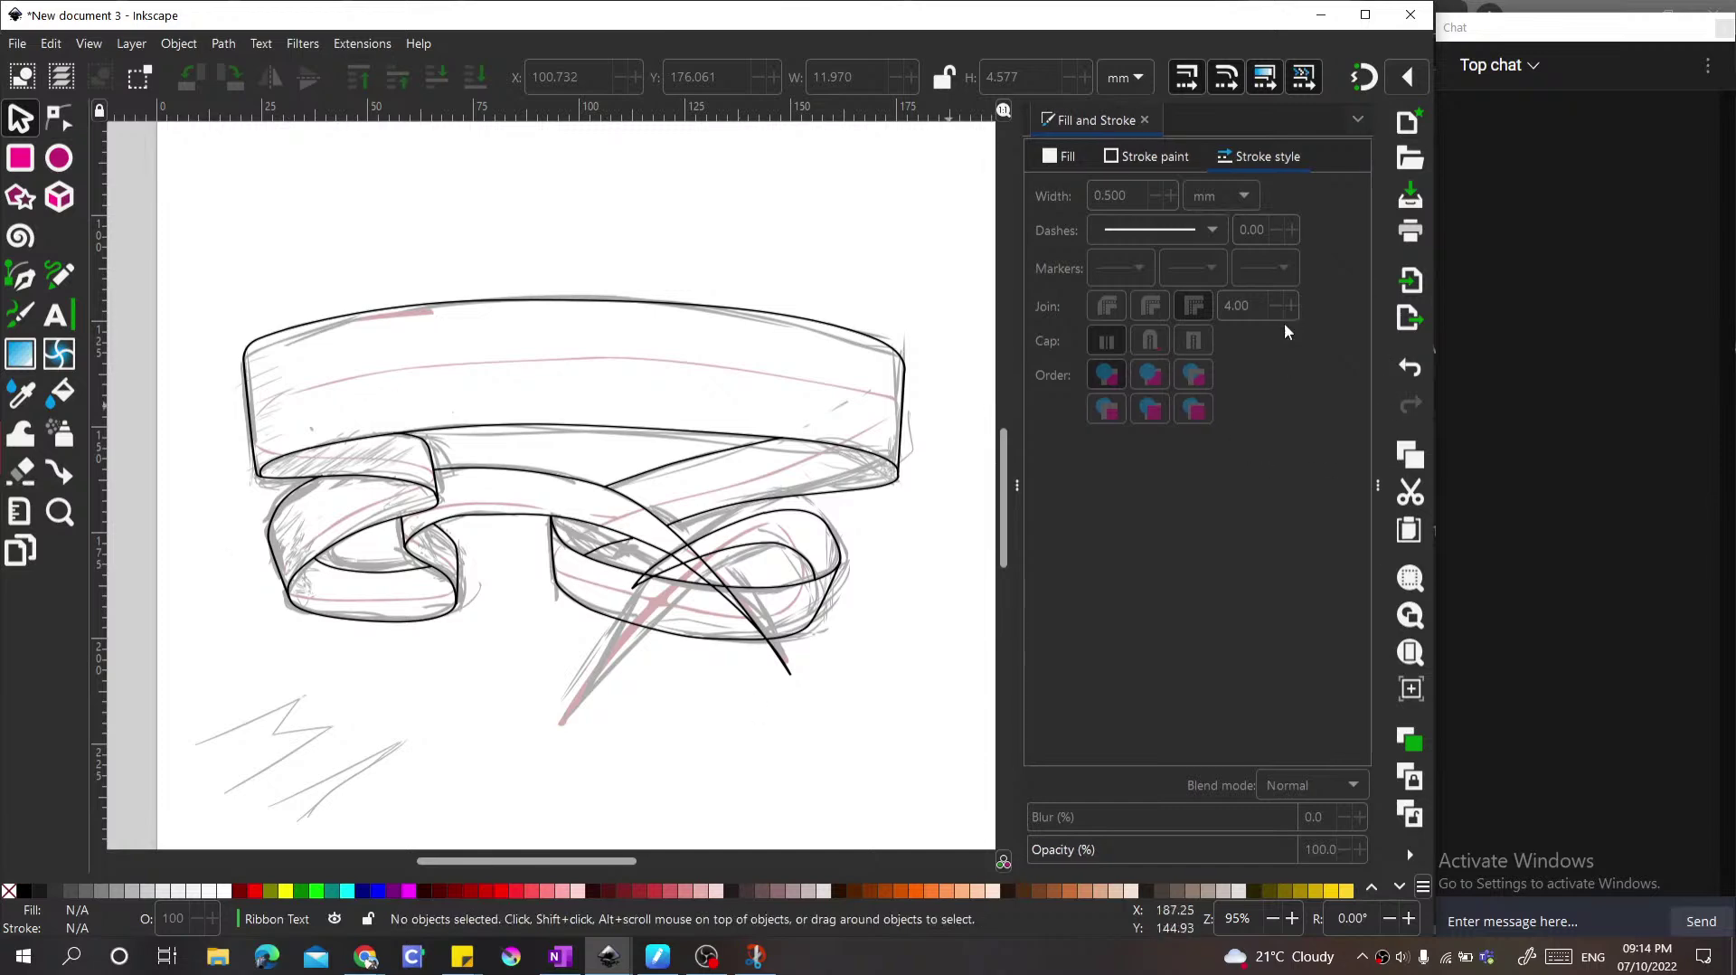
{"action": "double_click", "coordinate": [1379, 488]}
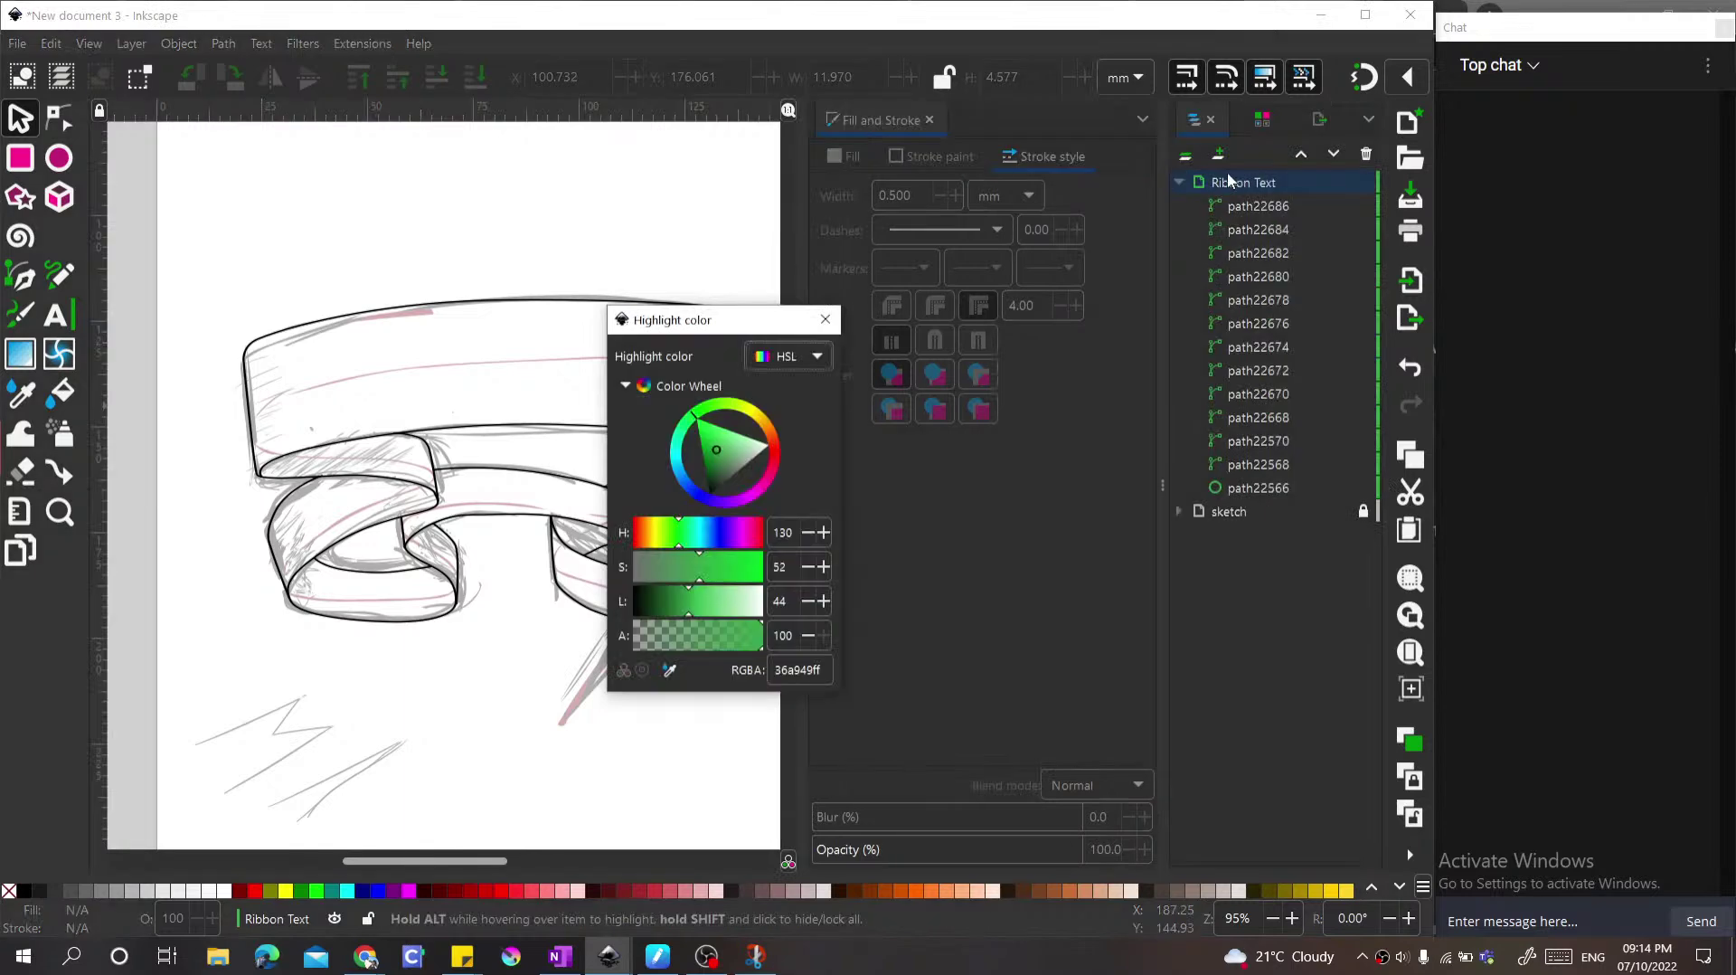
{"action": "left_click", "coordinate": [824, 319]}
{"action": "left_click", "coordinate": [1179, 183]}
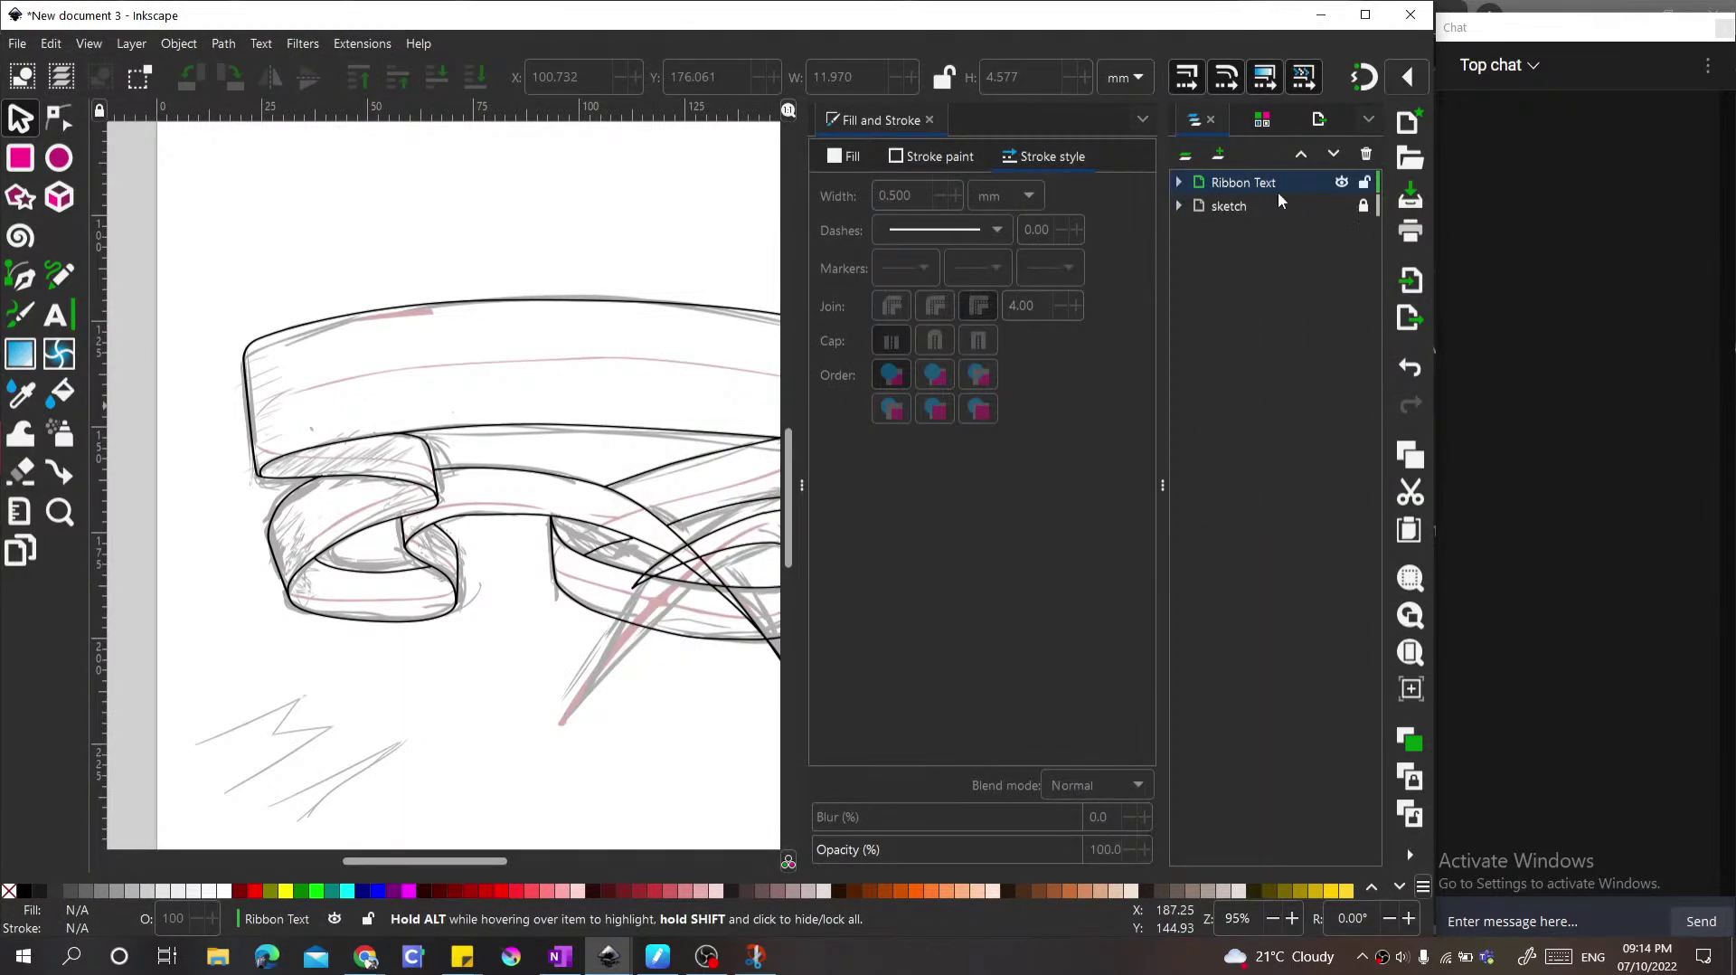
Step: Add a layer named Fills directly below the Ribbon Text layer, and lock Ribbon Text
{"action": "left_click", "coordinate": [1218, 155]}
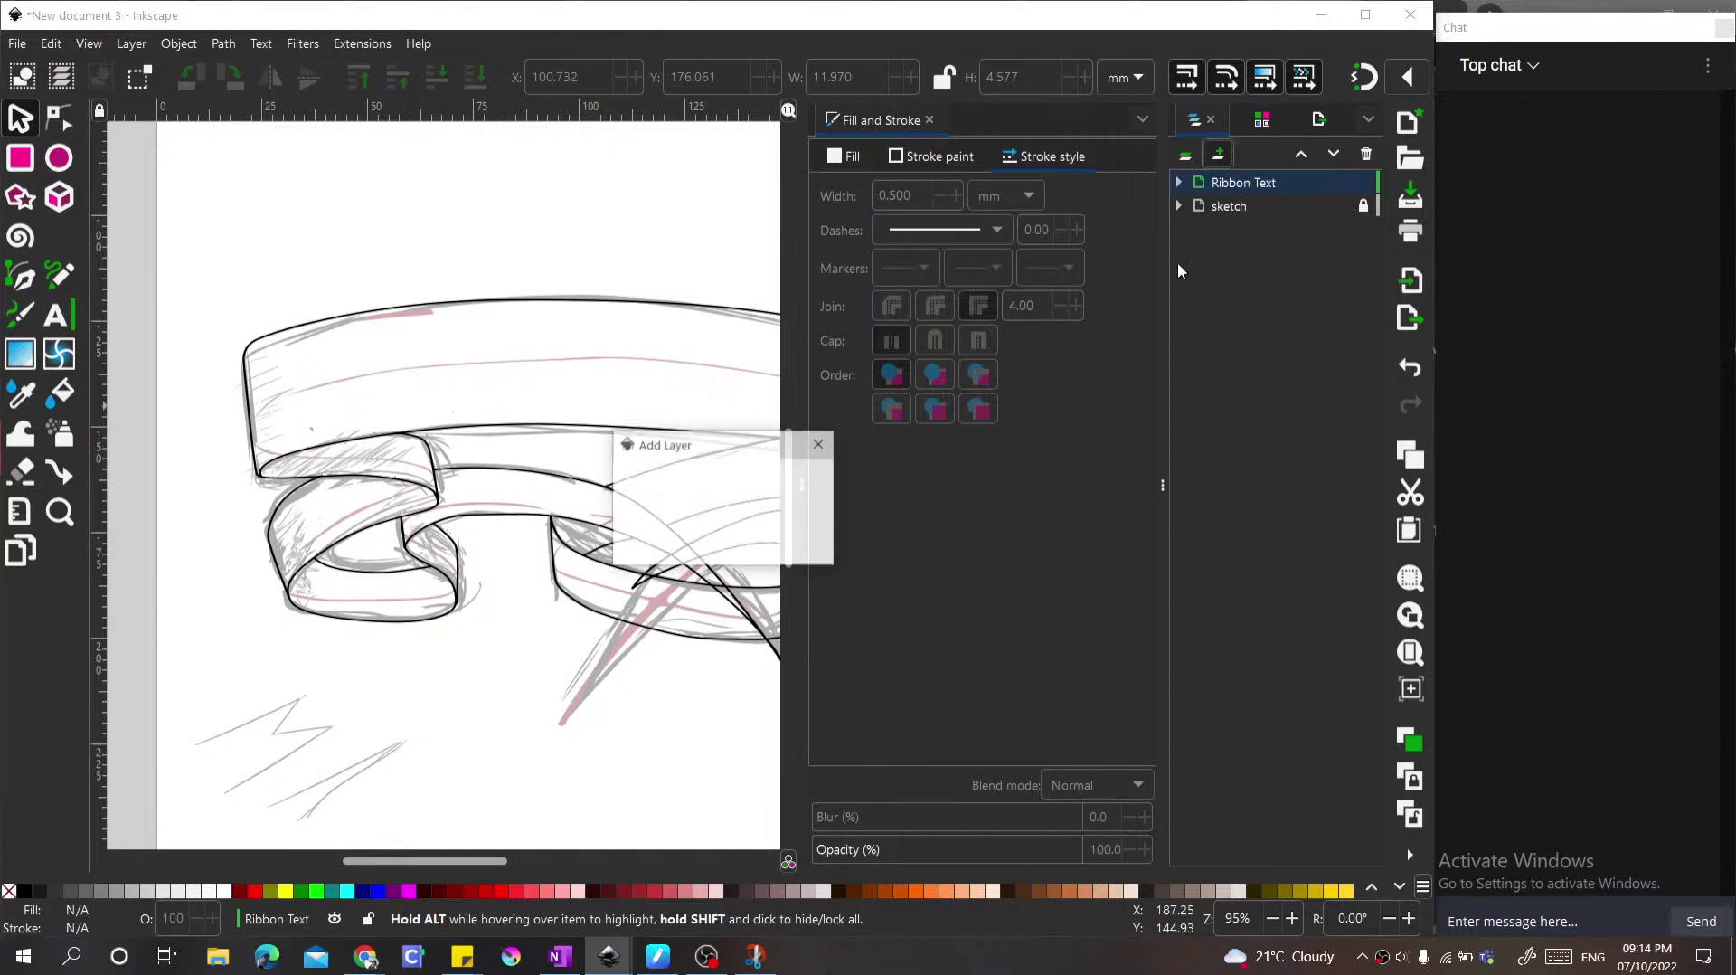
{"action": "type", "text": "F"}
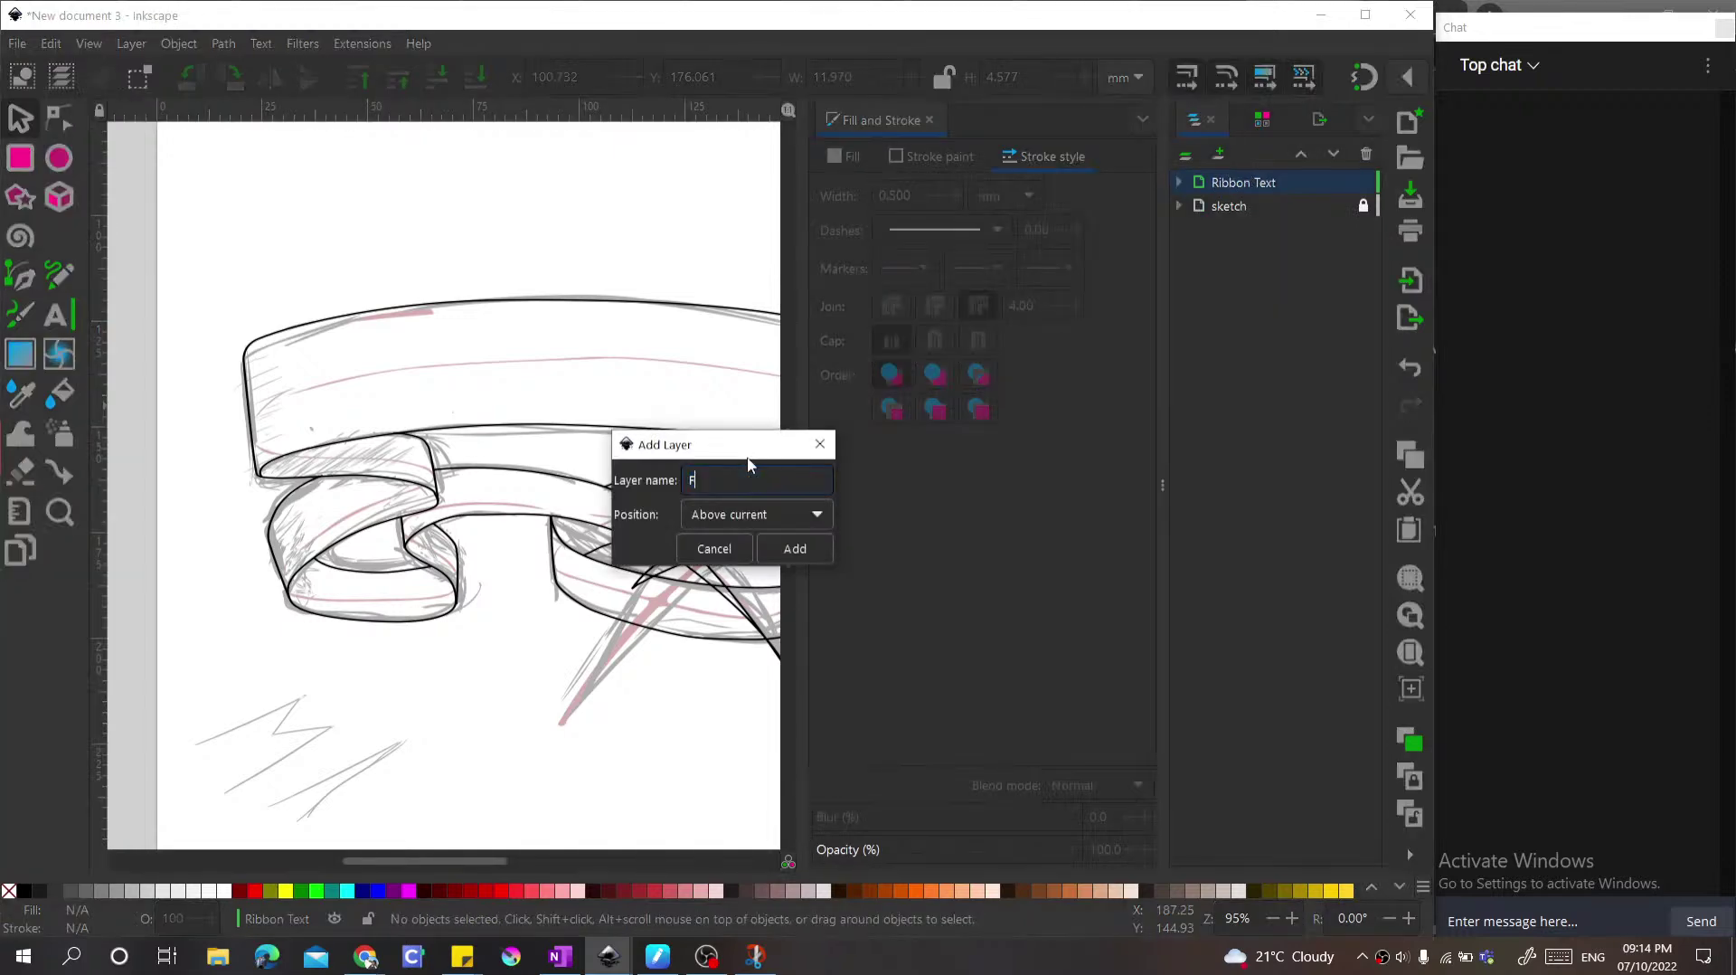
{"action": "type", "text": "ills"}
{"action": "key", "text": "Return"}
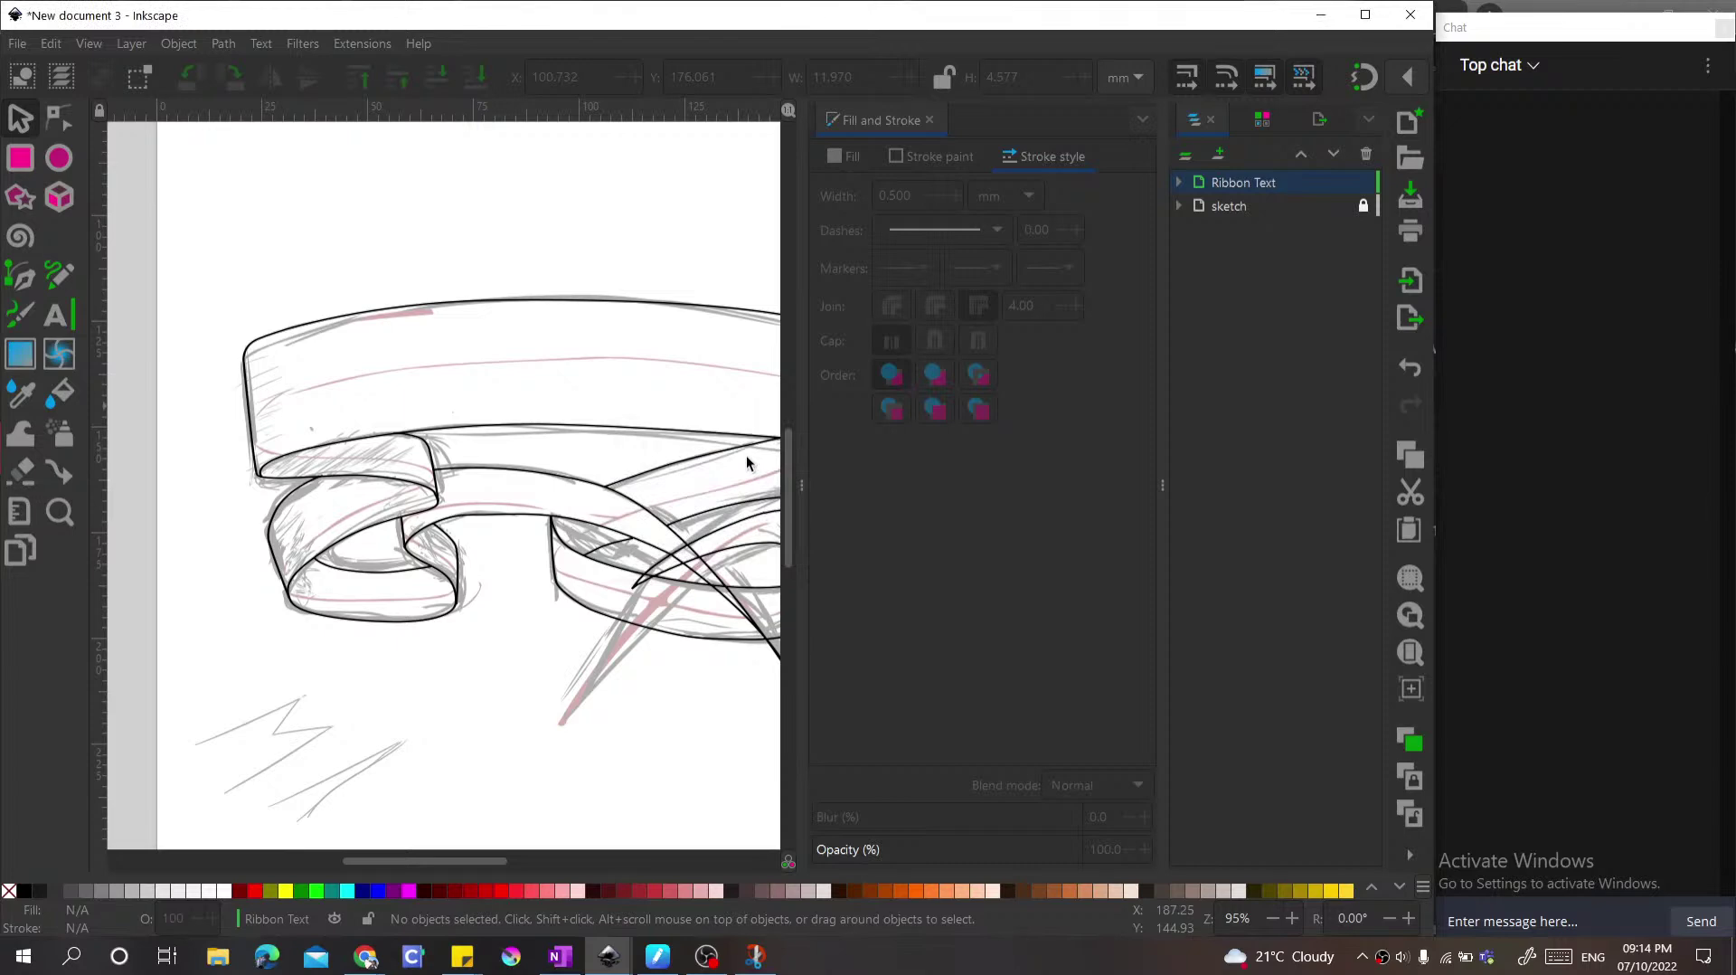
{"action": "mouse_move", "coordinate": [1217, 179]}
{"action": "left_mouse_down"}
{"action": "mouse_move", "coordinate": [1240, 222]}
{"action": "mouse_move", "coordinate": [1367, 221]}
{"action": "mouse_move", "coordinate": [1356, 190]}
{"action": "left_mouse_up"}
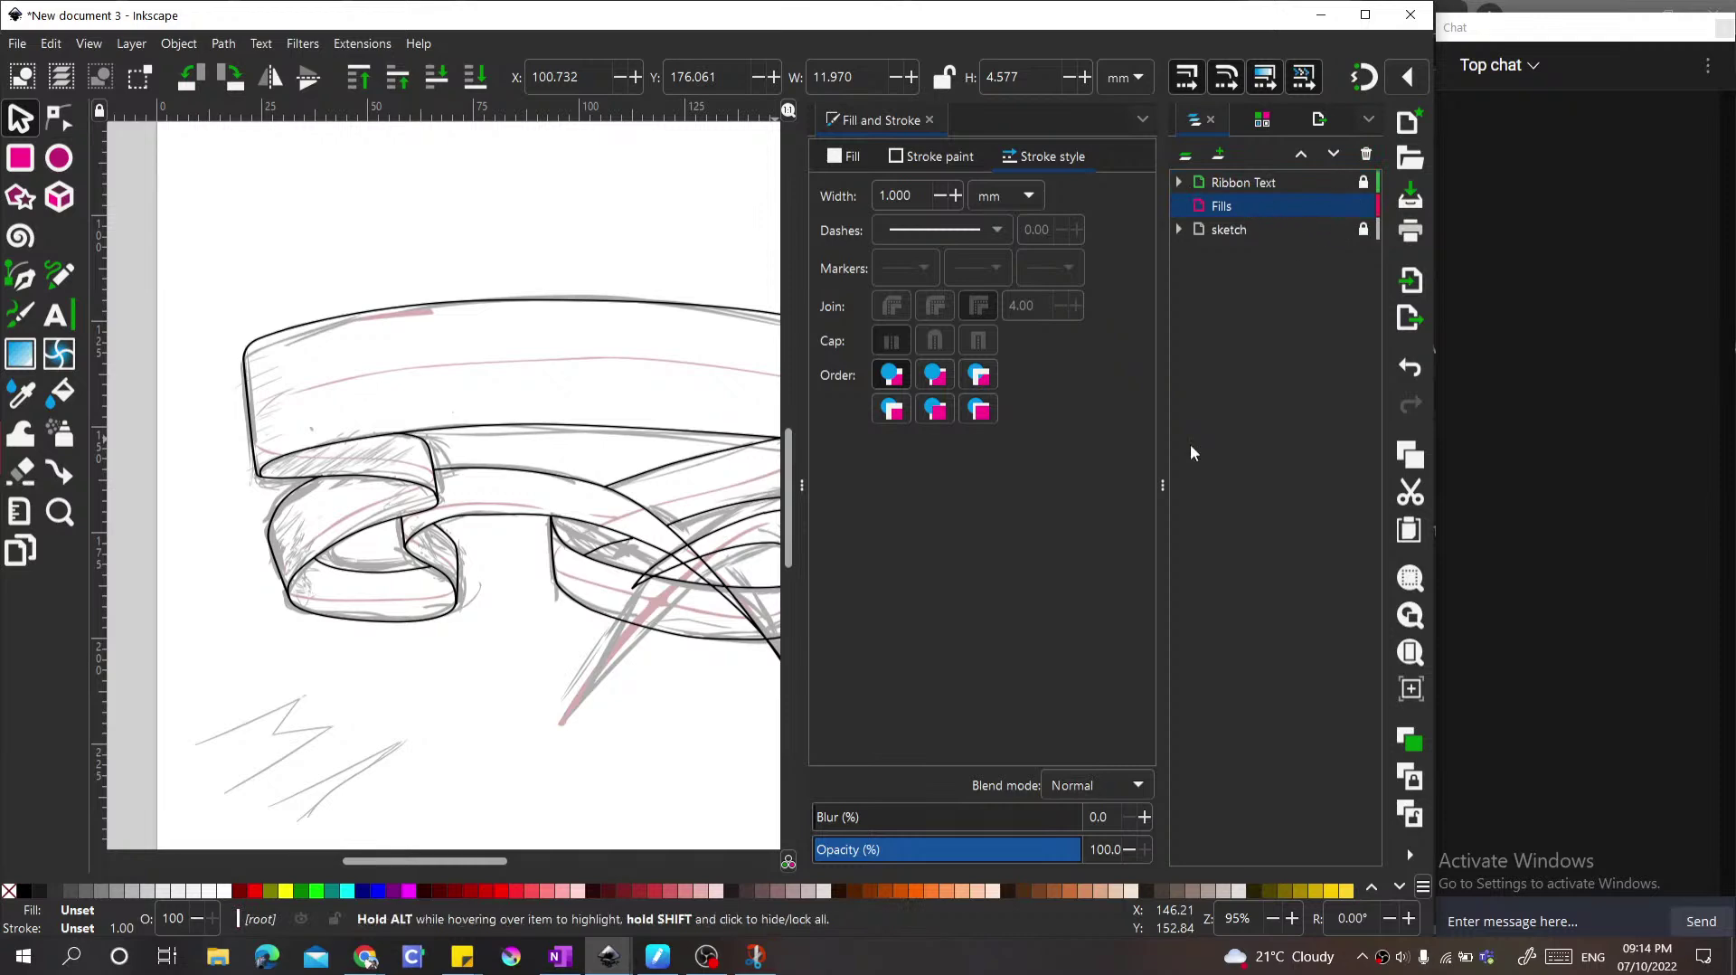
Step: Hide the sketch layer and fit the whole page in view
{"action": "left_click_drag", "start_coordinate": [1161, 486], "coordinate": [1379, 489]}
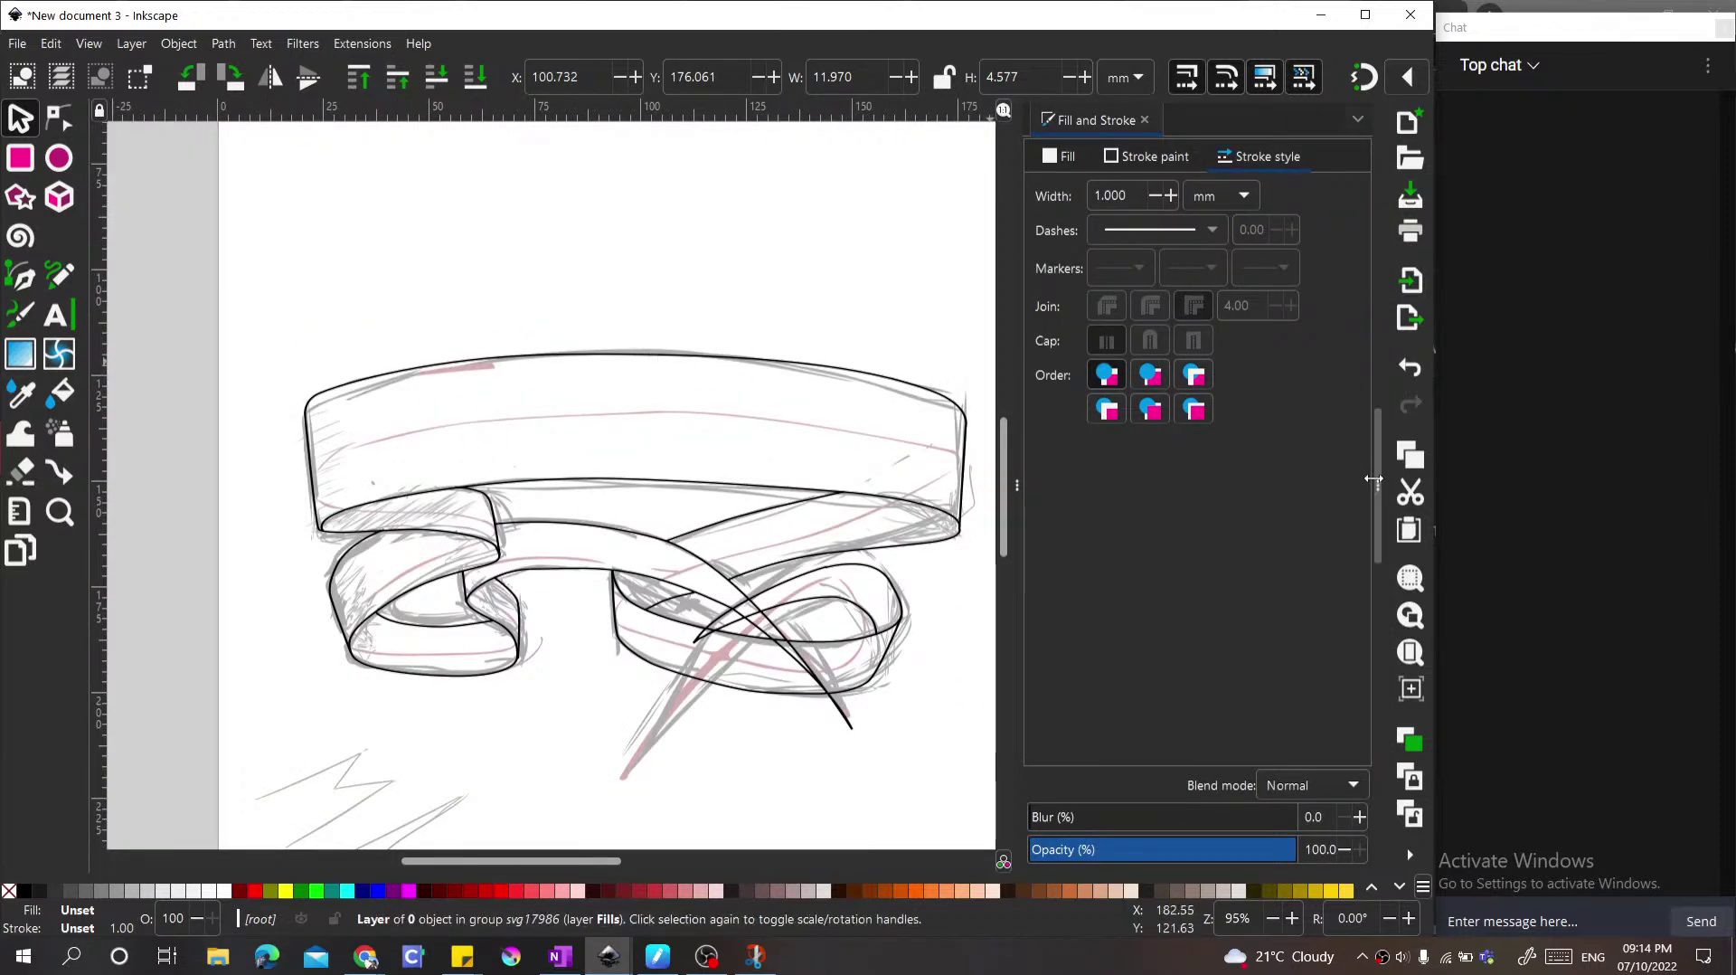
{"action": "left_click_drag", "start_coordinate": [1376, 481], "coordinate": [1281, 453]}
{"action": "left_click", "coordinate": [1376, 476]}
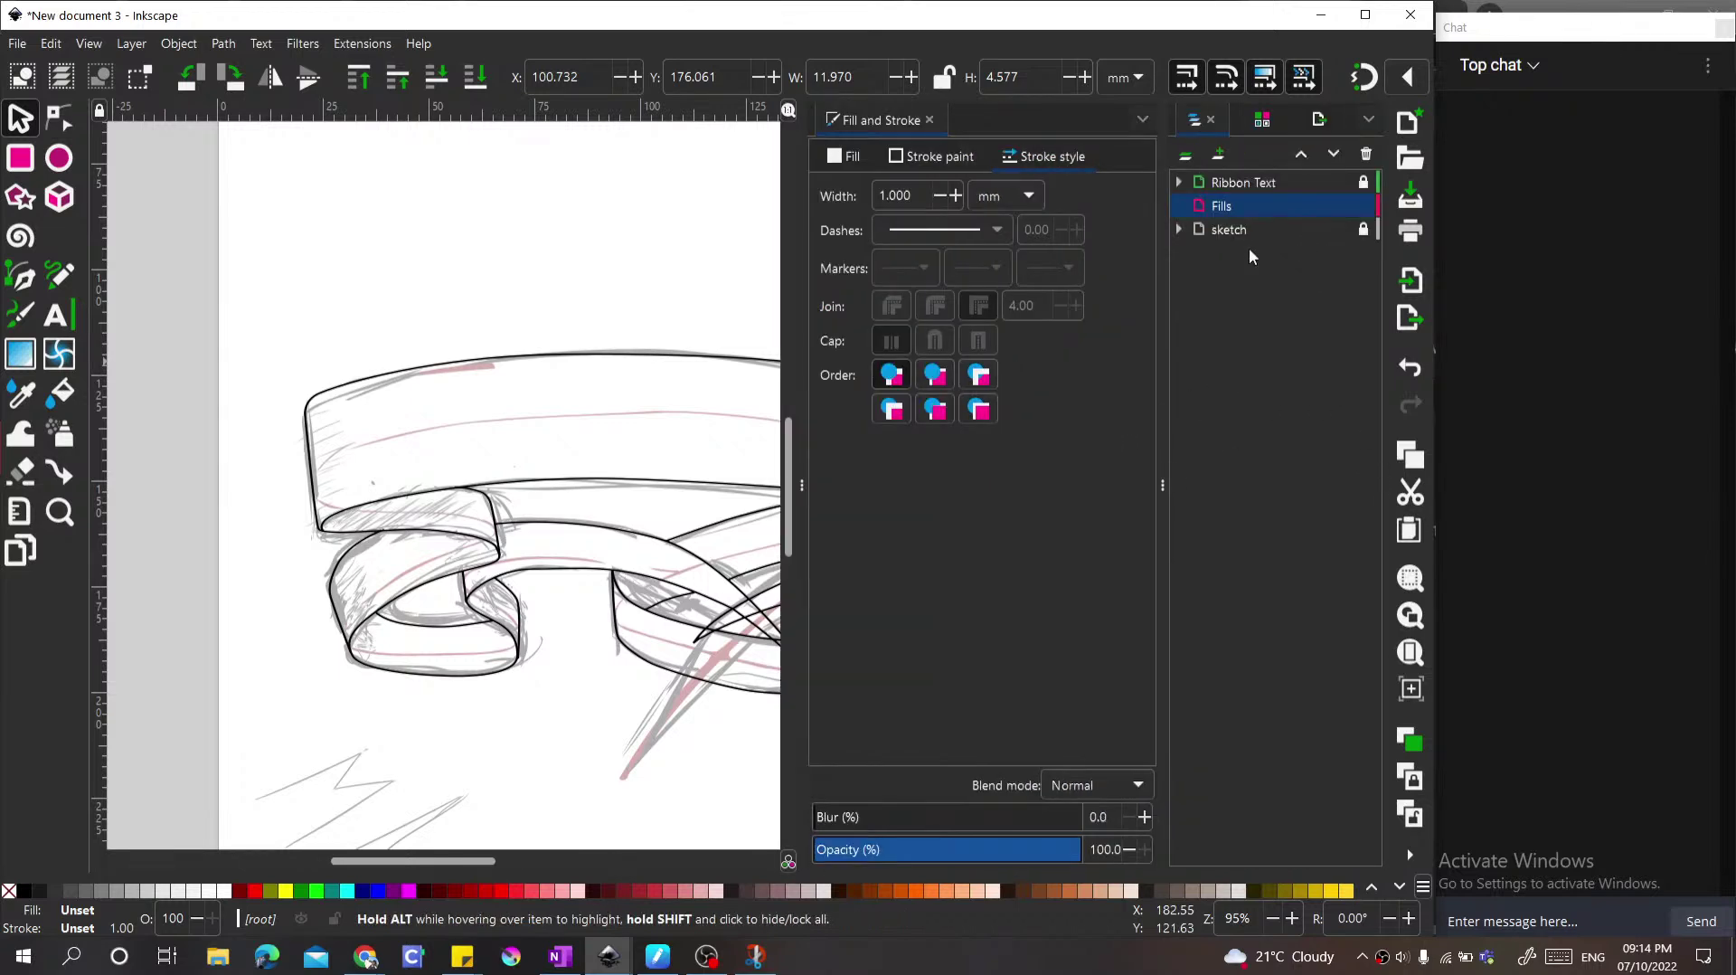
{"action": "left_click", "coordinate": [1341, 230]}
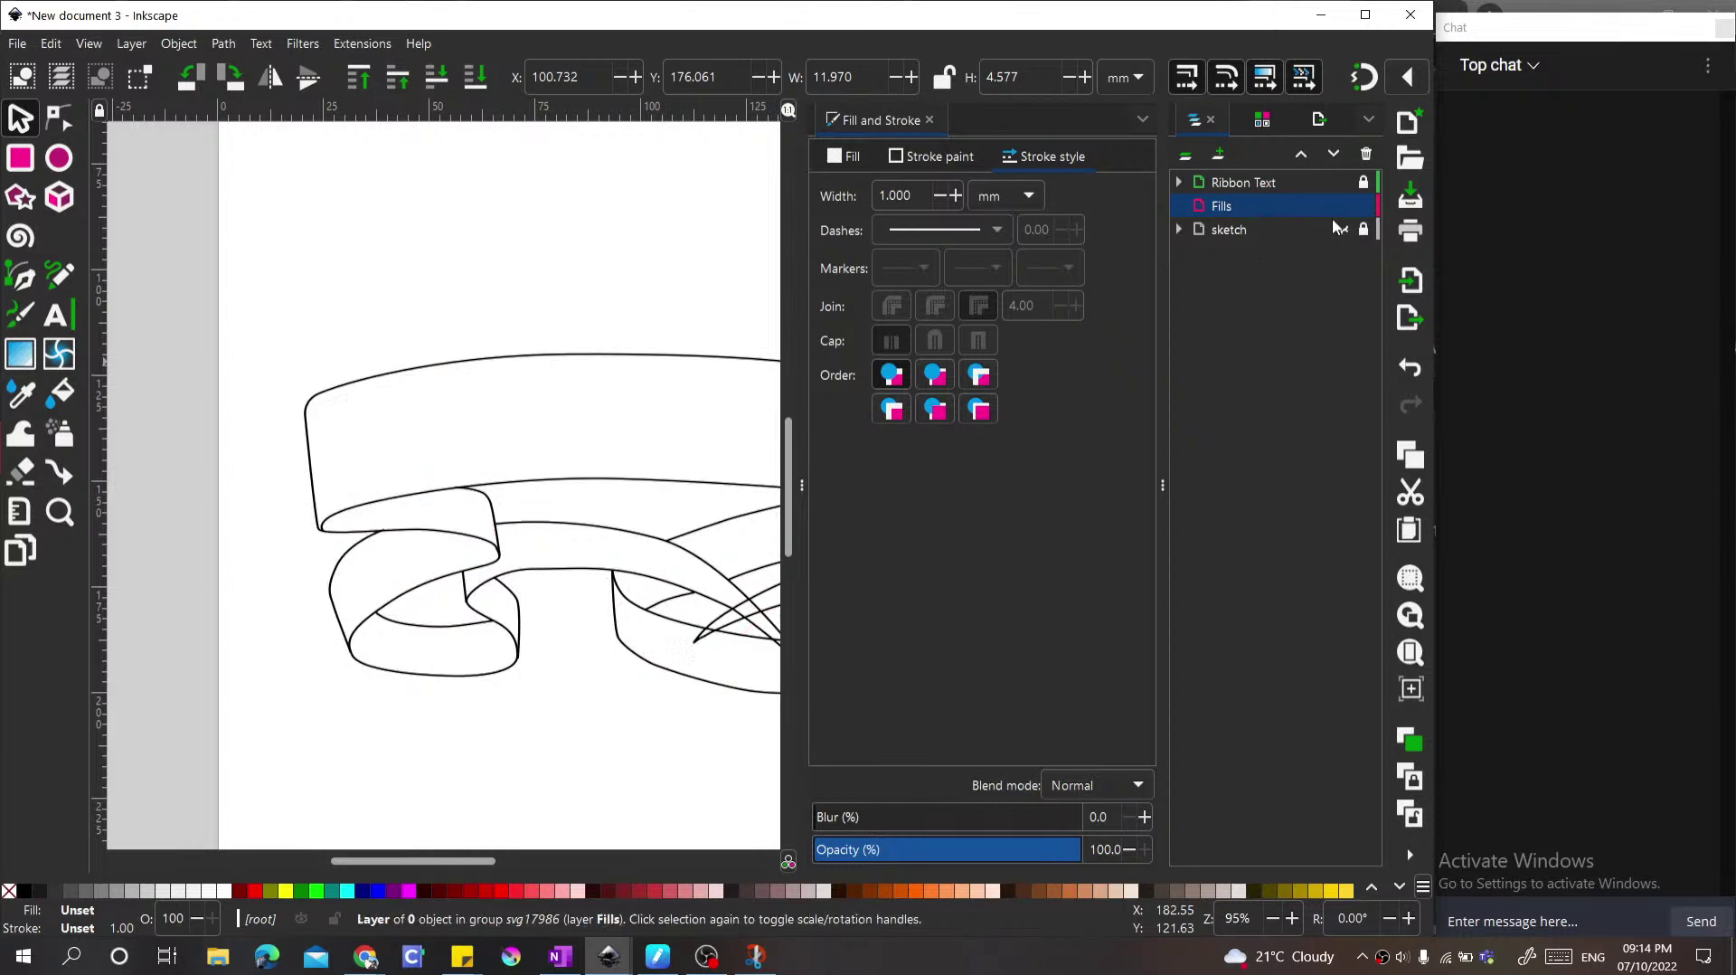
{"action": "left_click", "coordinate": [1163, 485]}
{"action": "key", "text": "5"}
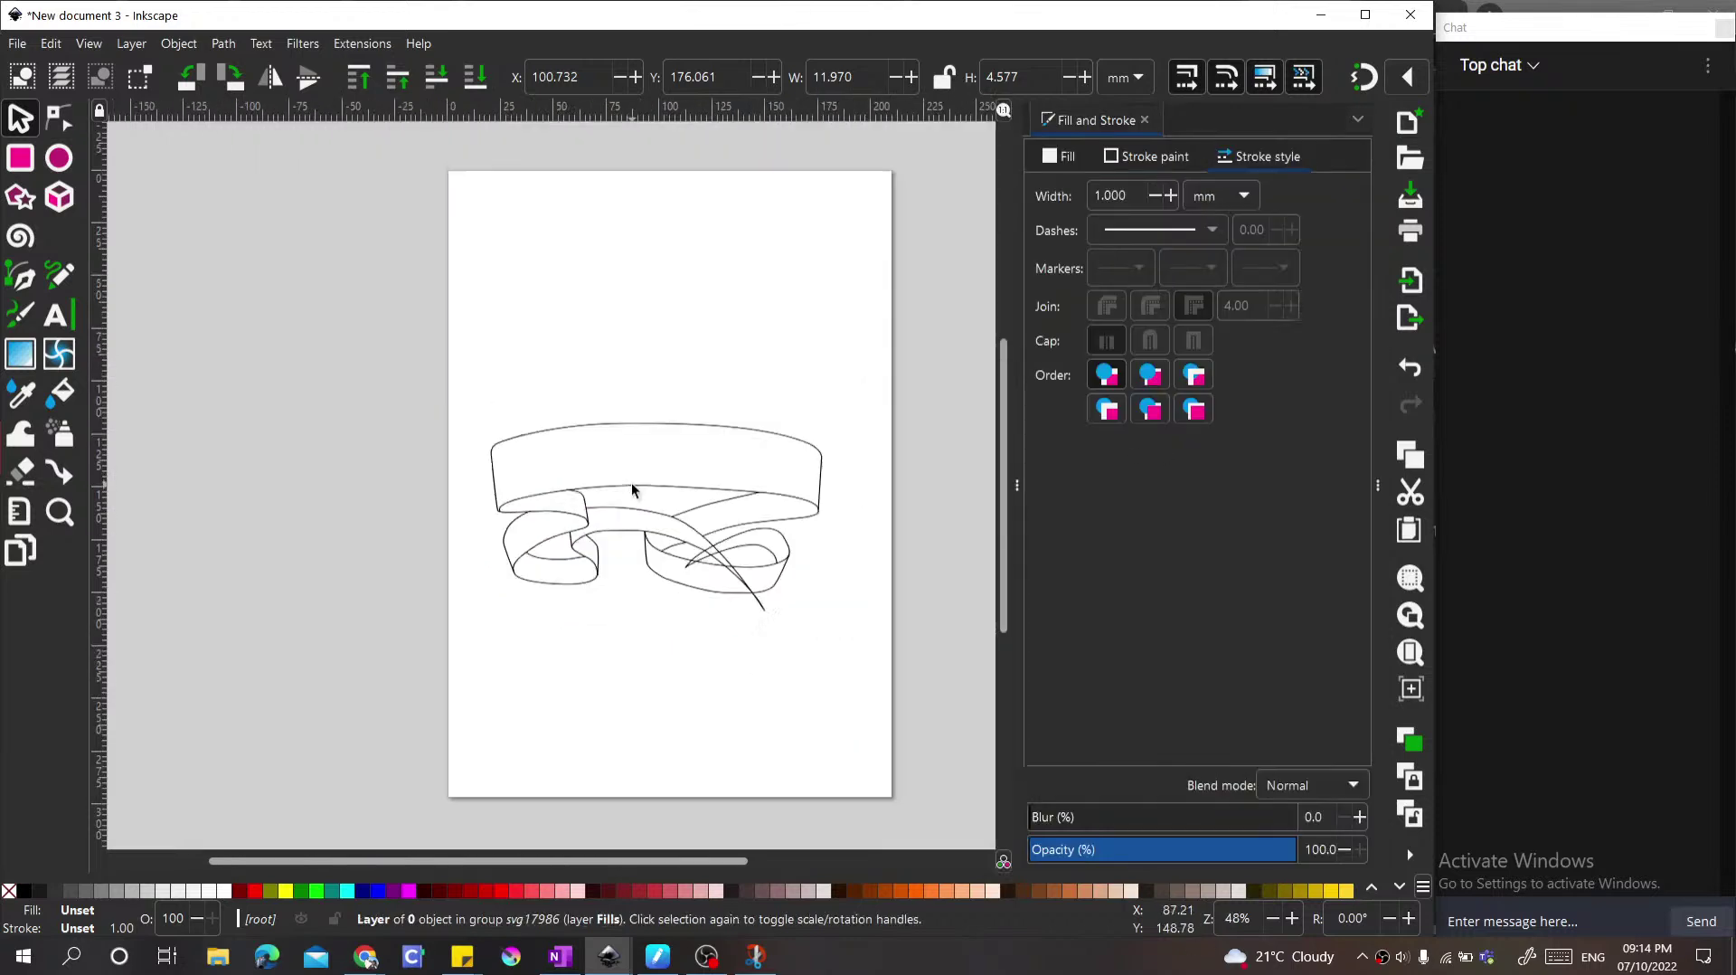
Step: Fill the enclosed area of the banner's large front band using the Paint Bucket tool
{"action": "scroll", "coordinate": [583, 541], "scroll_direction": "up", "scroll_amount": 2}
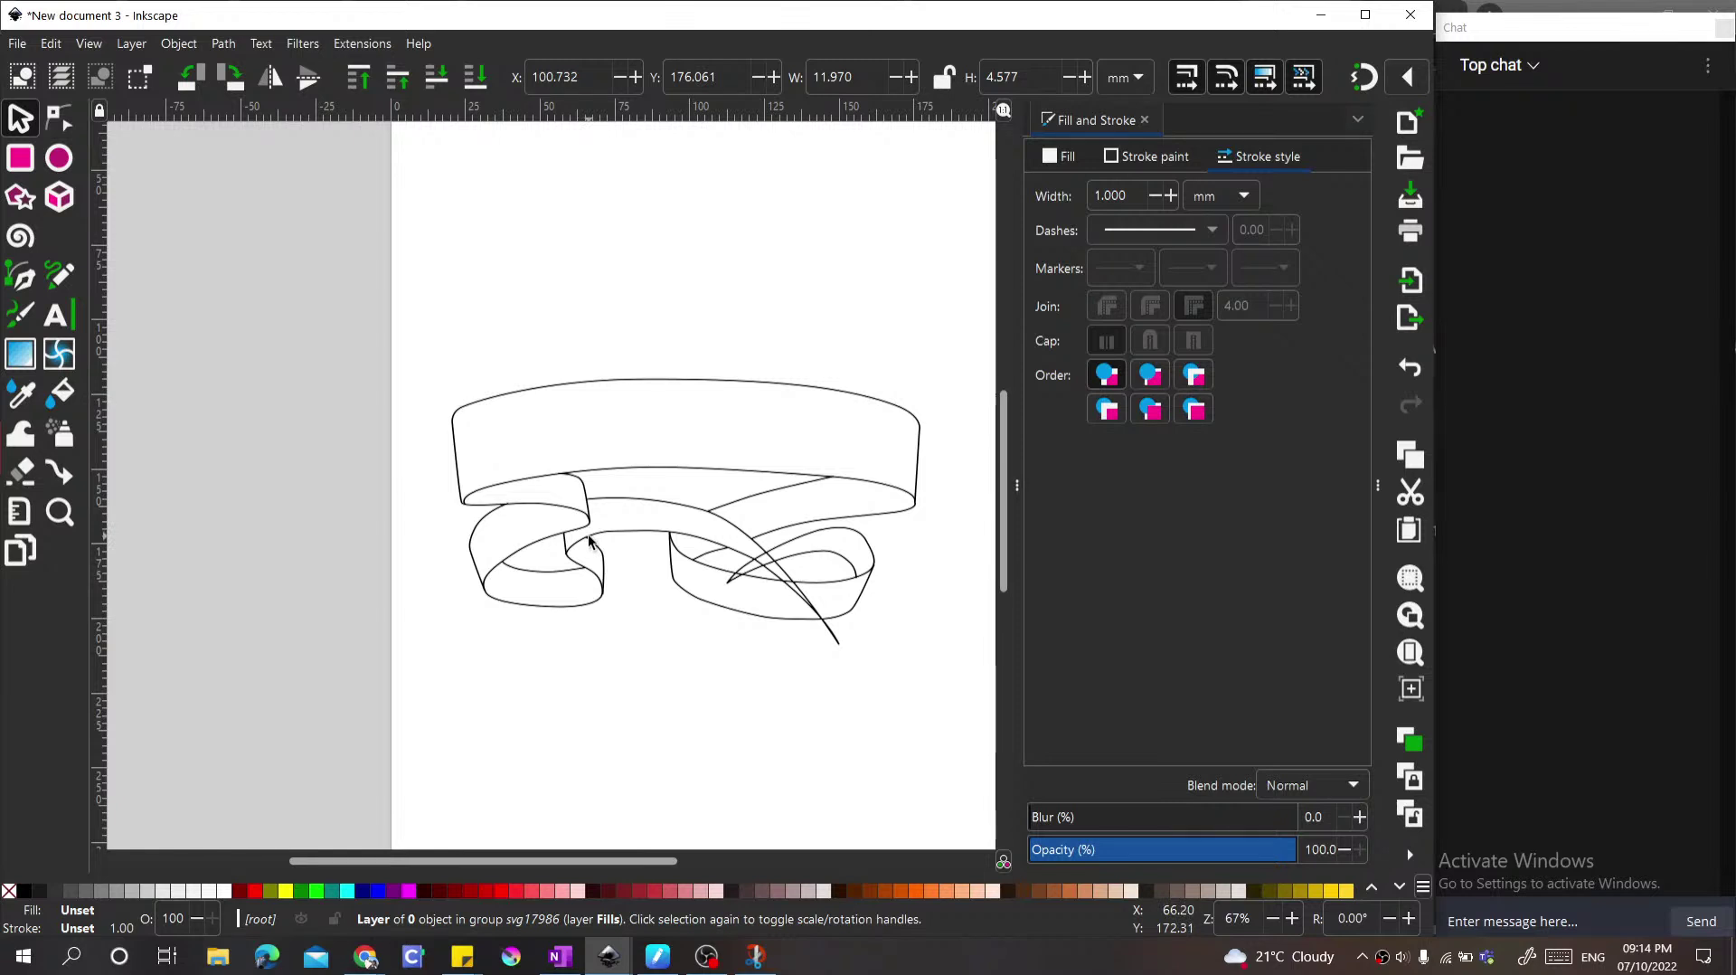
{"action": "scroll", "coordinate": [845, 359], "scroll_direction": "up", "scroll_amount": 1}
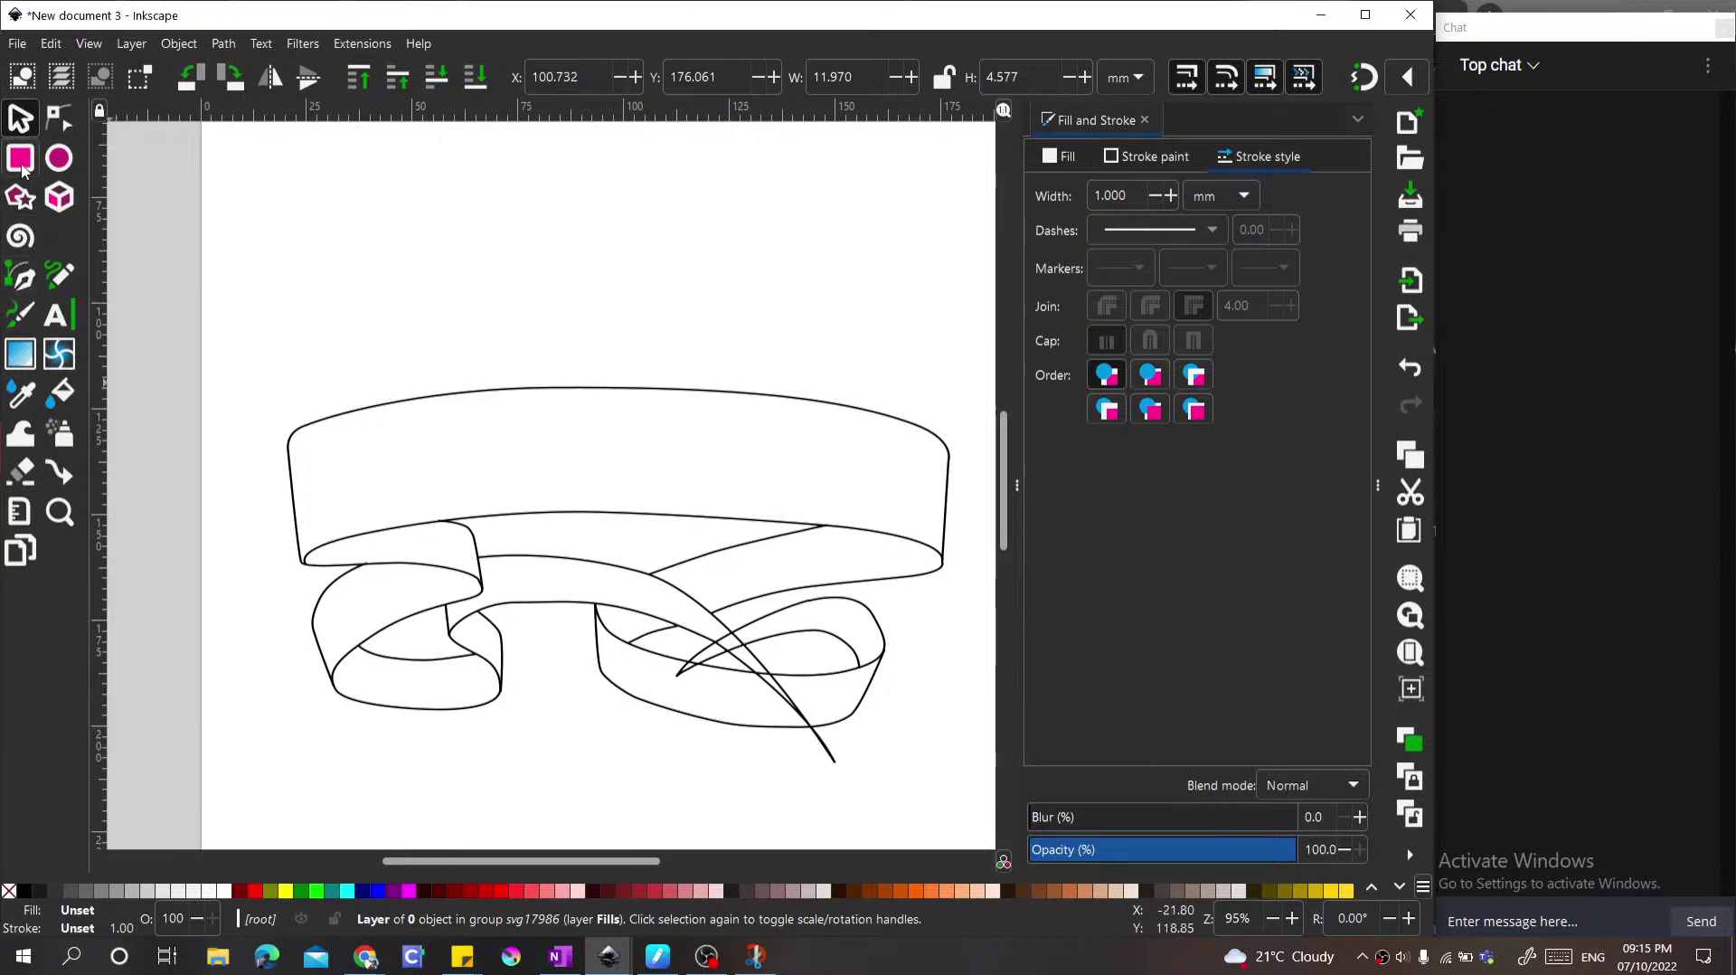
{"action": "left_click", "coordinate": [60, 391]}
{"action": "left_click", "coordinate": [640, 469]}
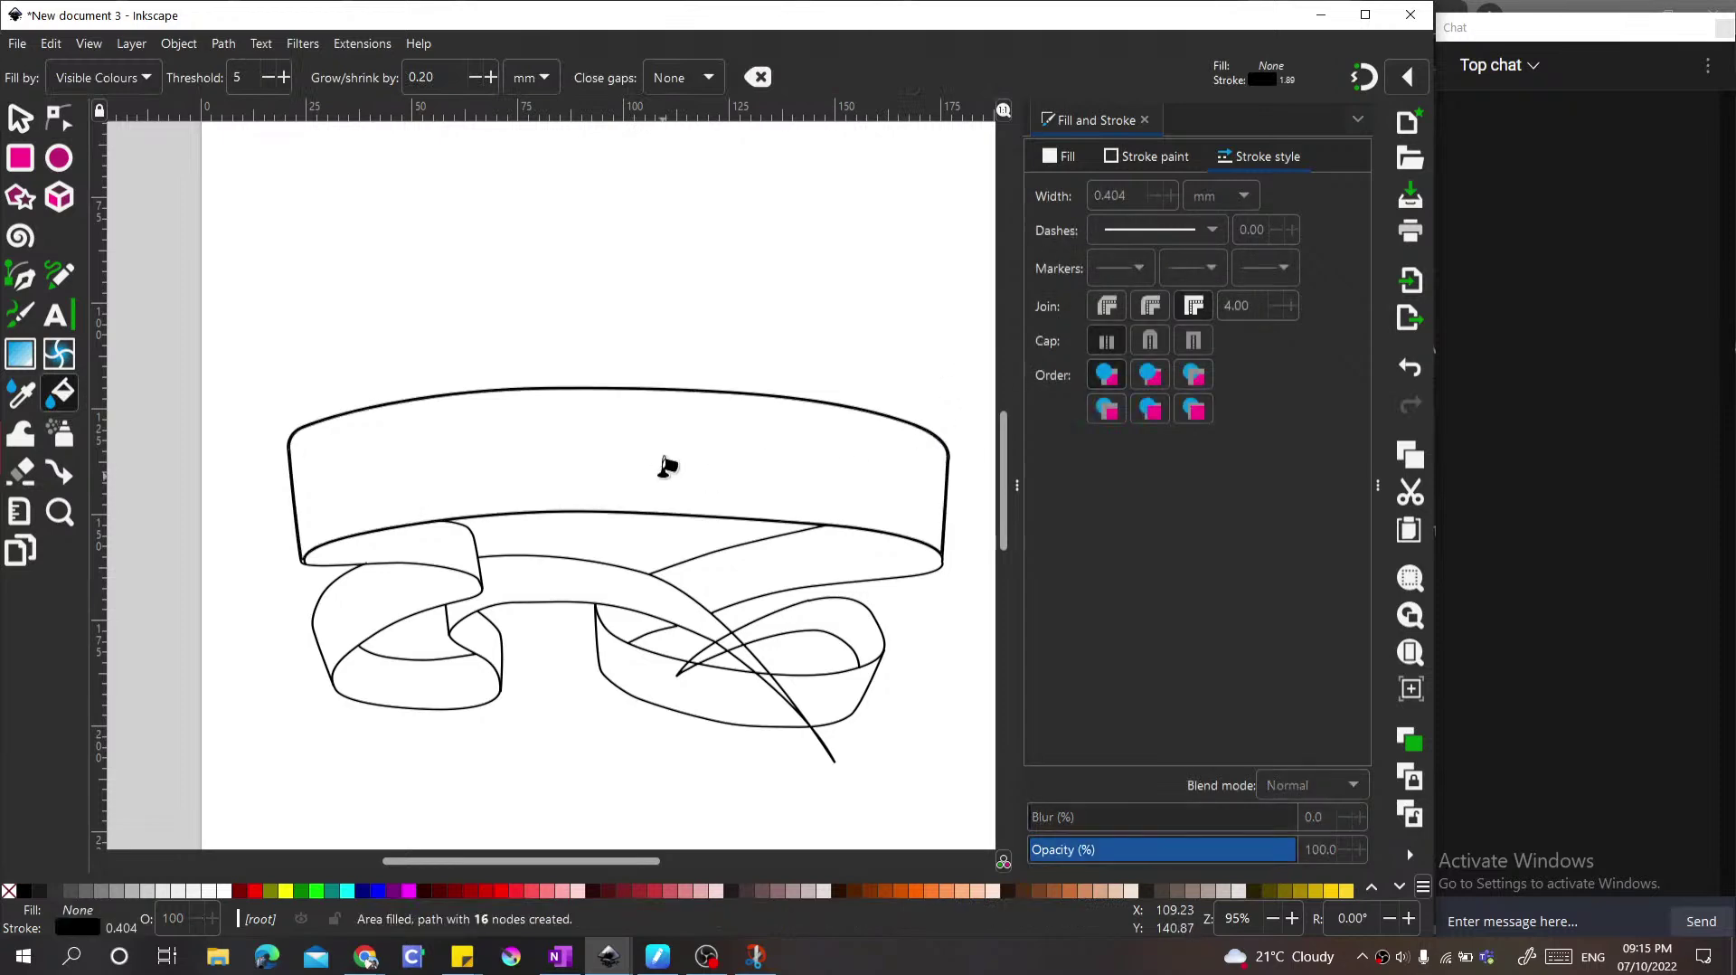
Step: Try a flat black fill on the front band's filled path, check its edges against the outline, and undo the fill
{"action": "left_click", "coordinate": [1129, 160]}
{"action": "left_click", "coordinate": [1058, 163]}
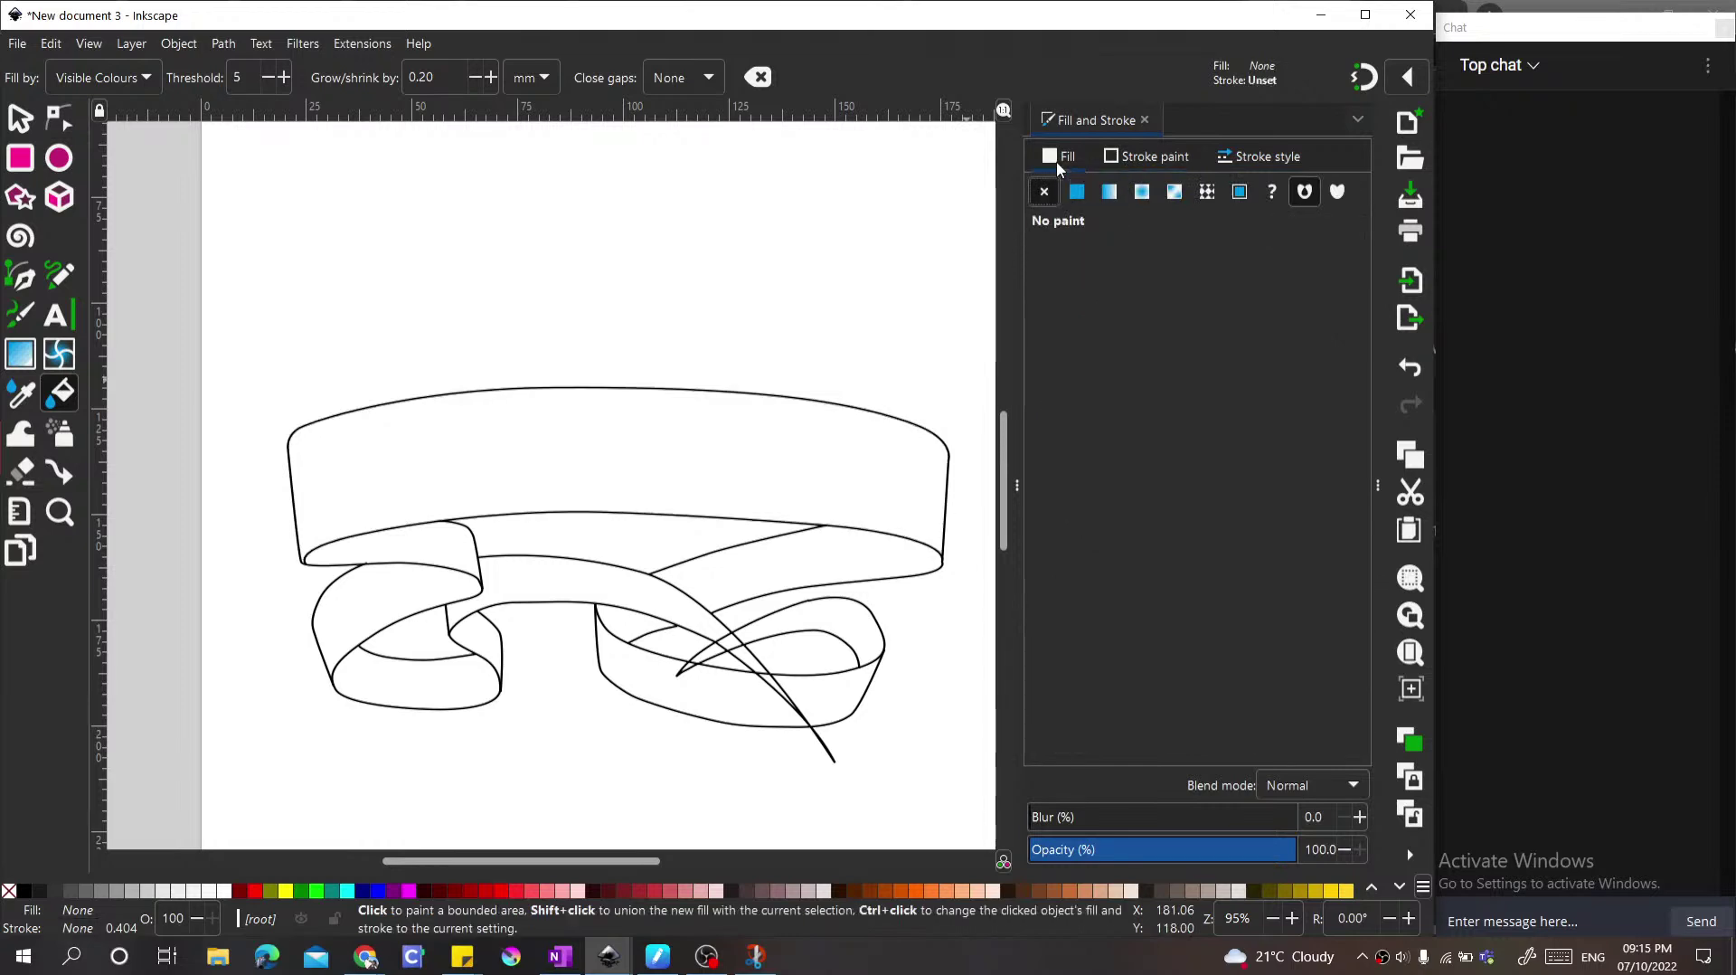
{"action": "left_click", "coordinate": [1077, 193]}
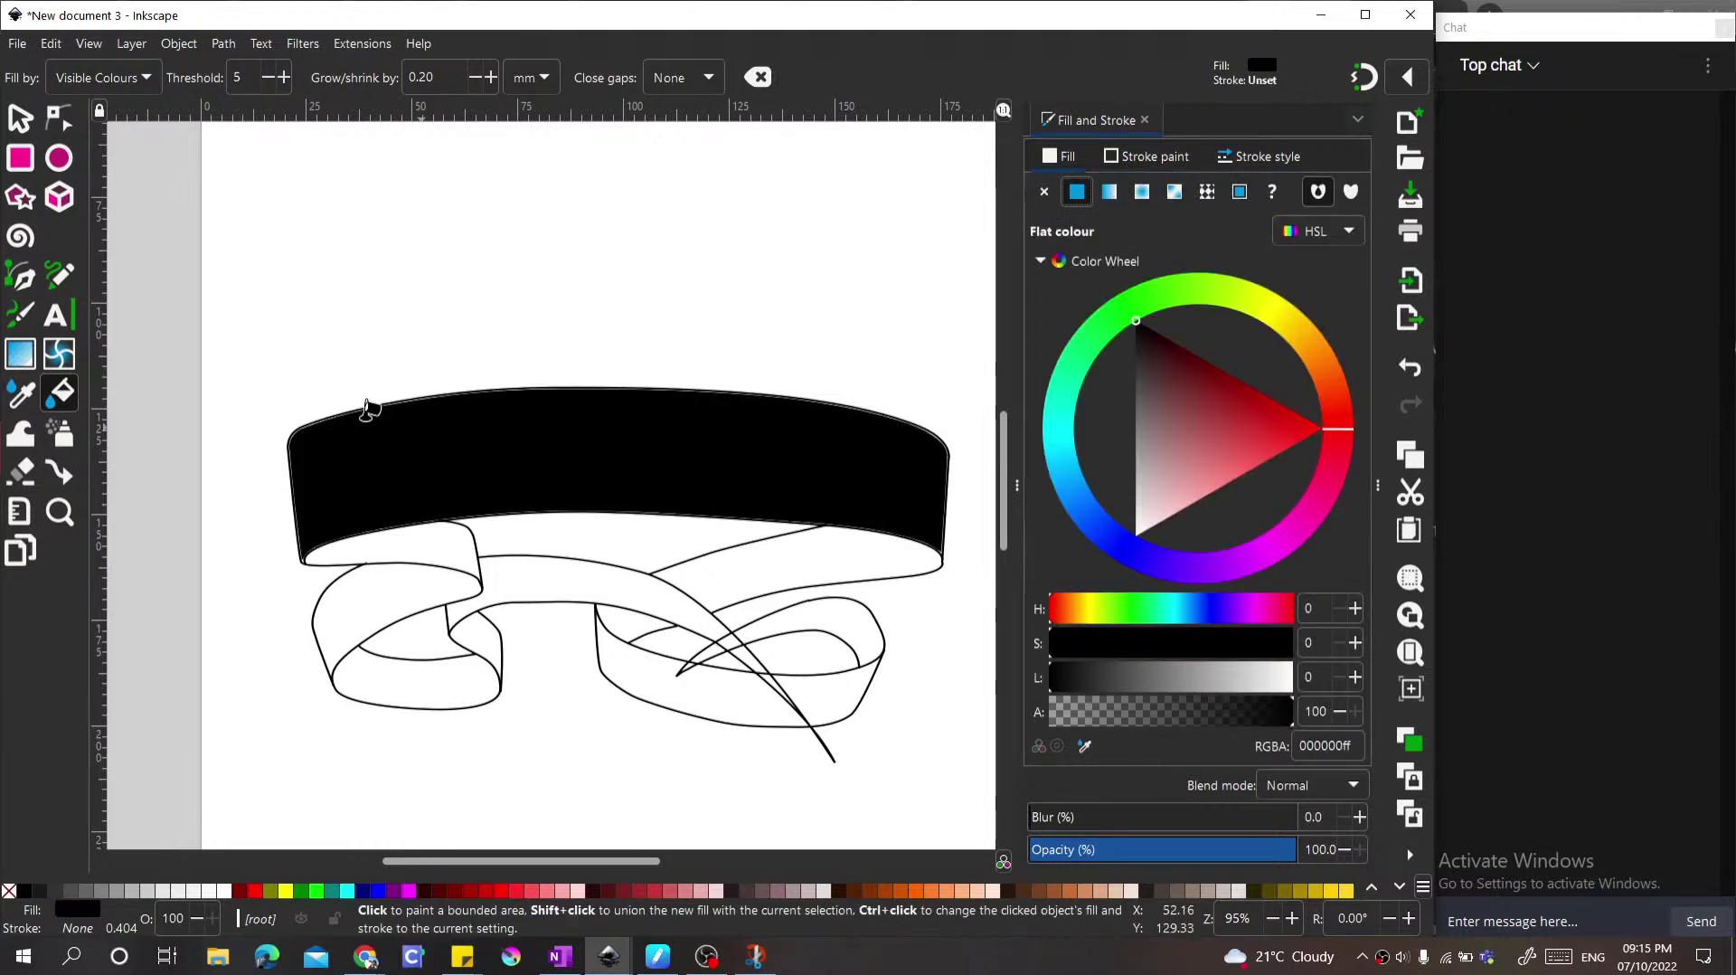
{"action": "scroll", "coordinate": [362, 493], "scroll_direction": "up", "scroll_amount": 2}
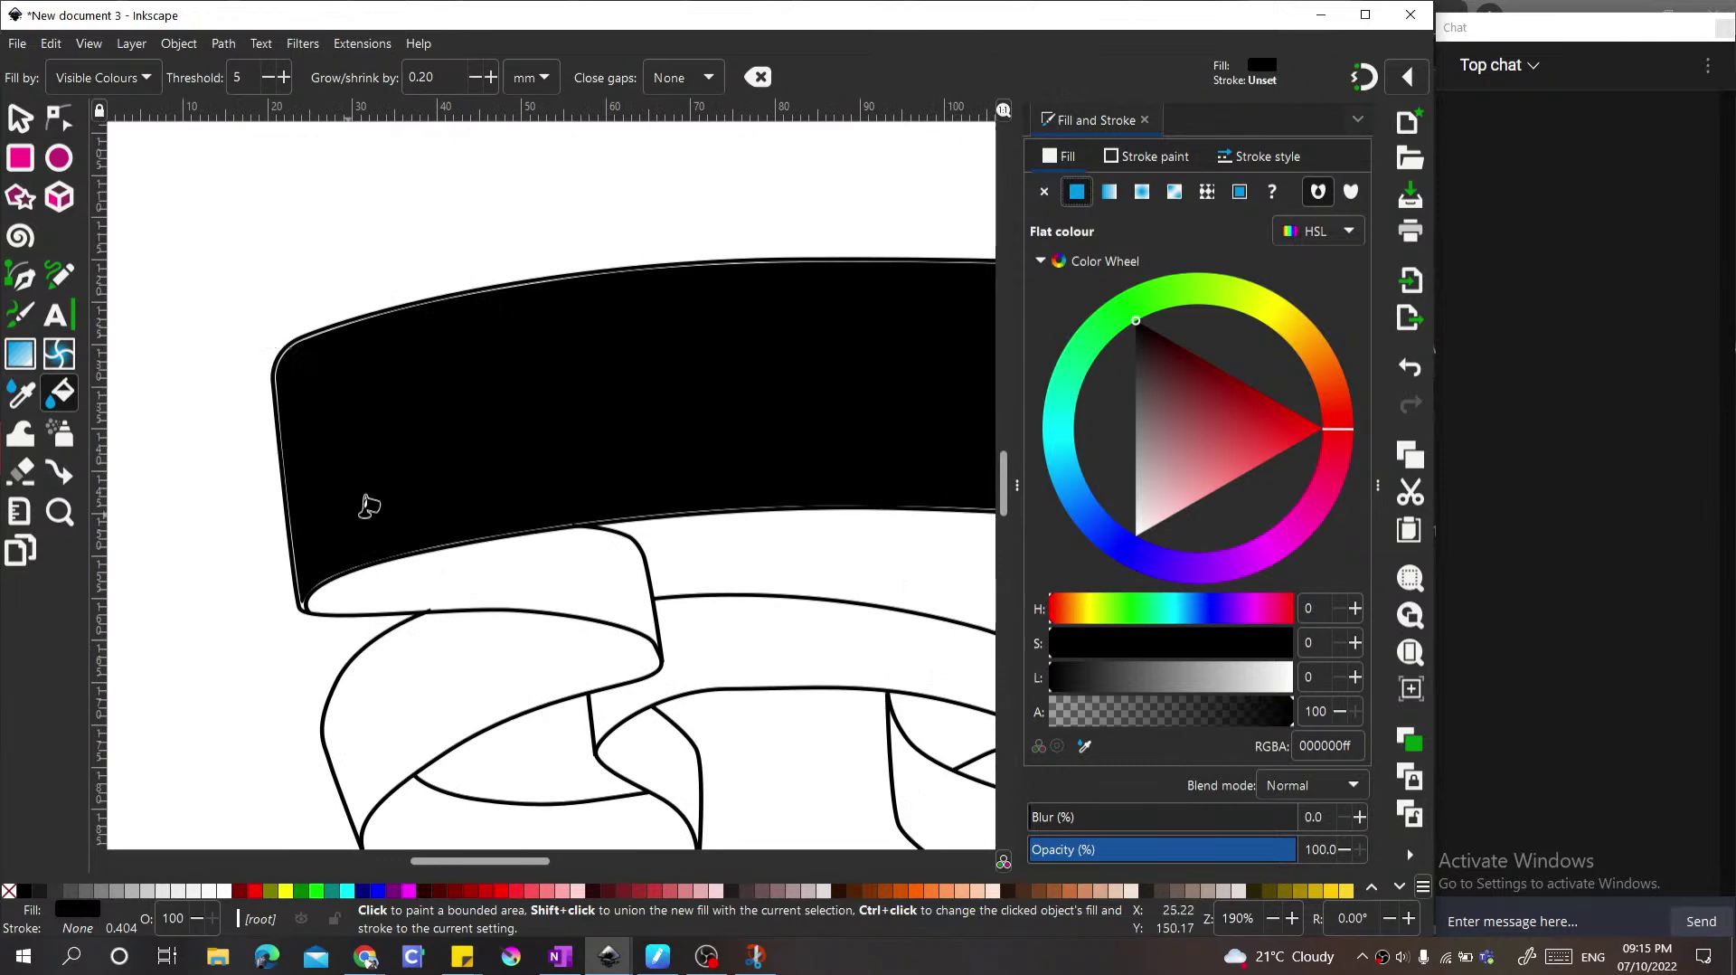
{"action": "scroll", "coordinate": [367, 399], "scroll_direction": "down", "scroll_amount": 2}
{"action": "left_click", "coordinate": [20, 117]}
{"action": "scroll", "coordinate": [272, 538], "scroll_direction": "up", "scroll_amount": 10}
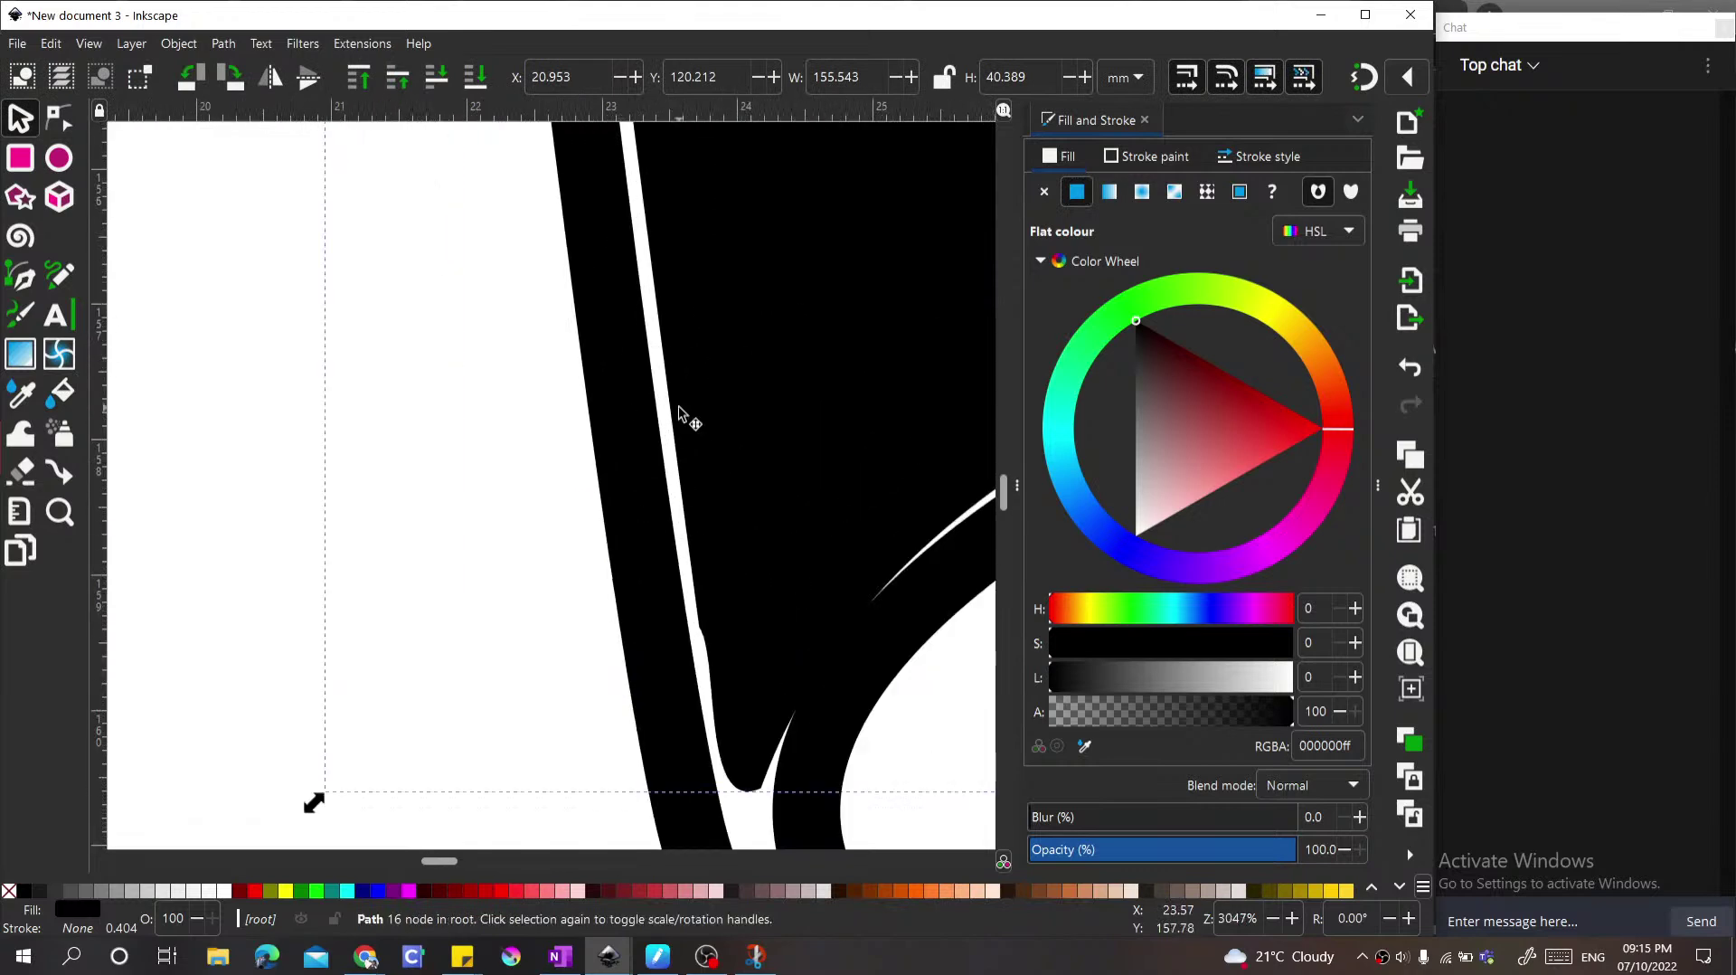
{"action": "scroll", "coordinate": [678, 416], "scroll_direction": "down", "scroll_amount": 10}
{"action": "scroll", "coordinate": [559, 575], "scroll_direction": "up", "scroll_amount": 2}
{"action": "key", "text": "ctrl+z"}
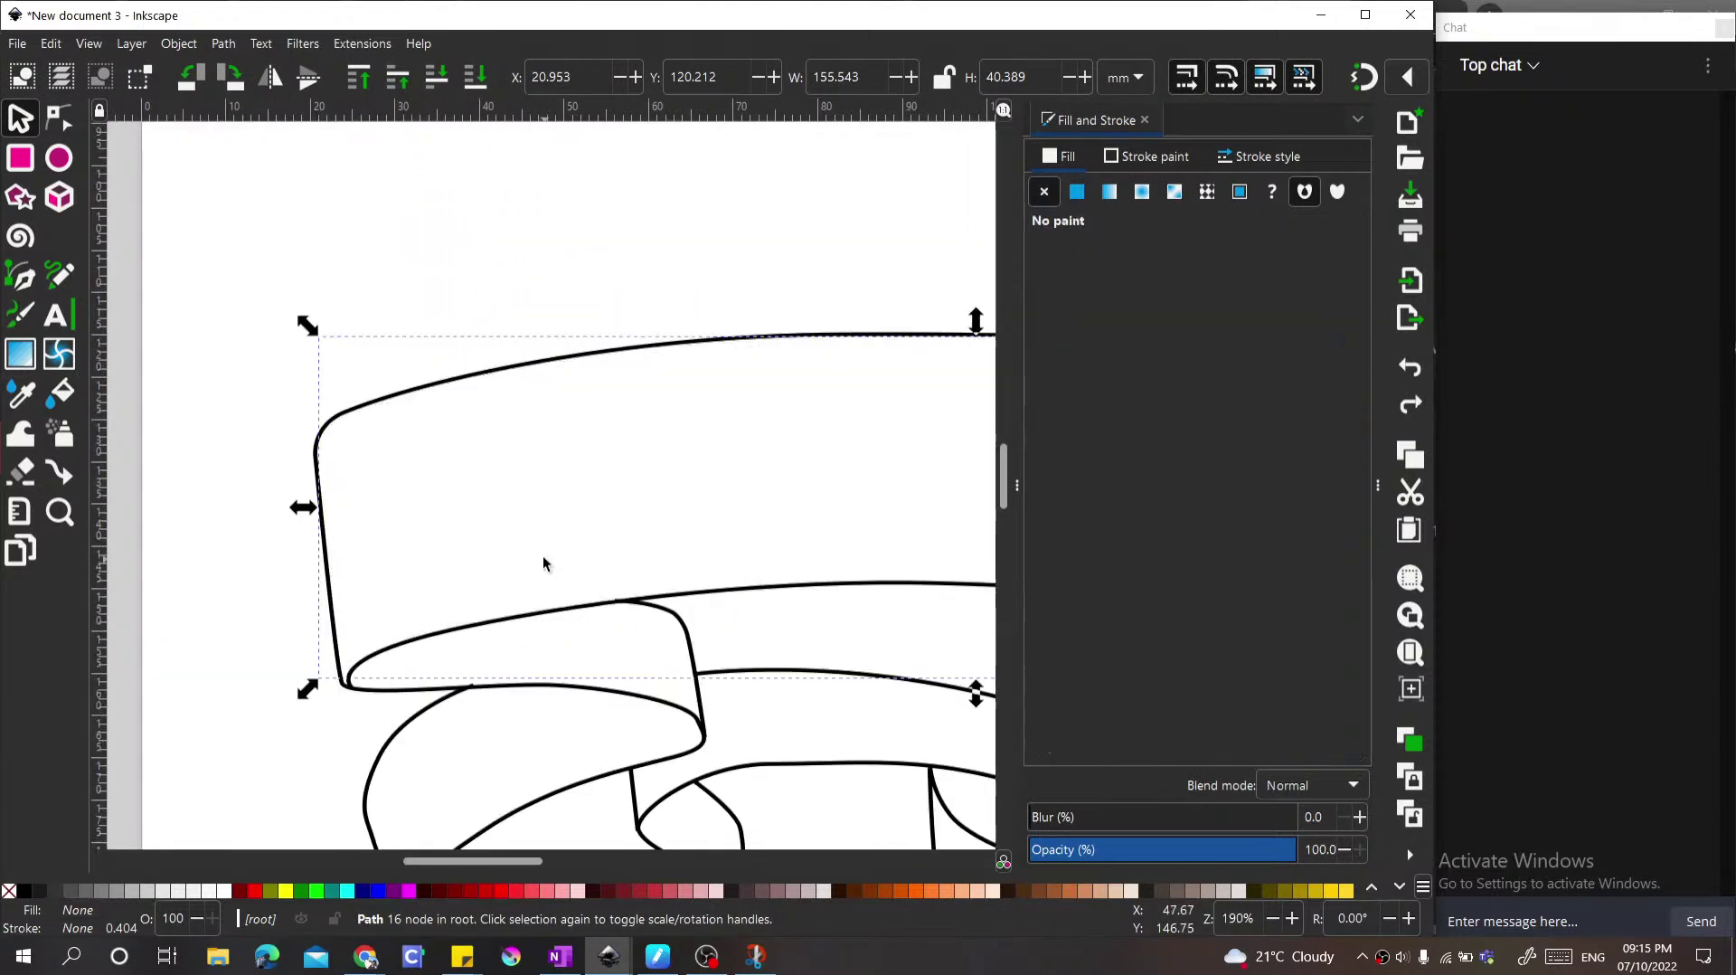
{"action": "scroll", "coordinate": [398, 527], "scroll_direction": "down", "scroll_amount": 2}
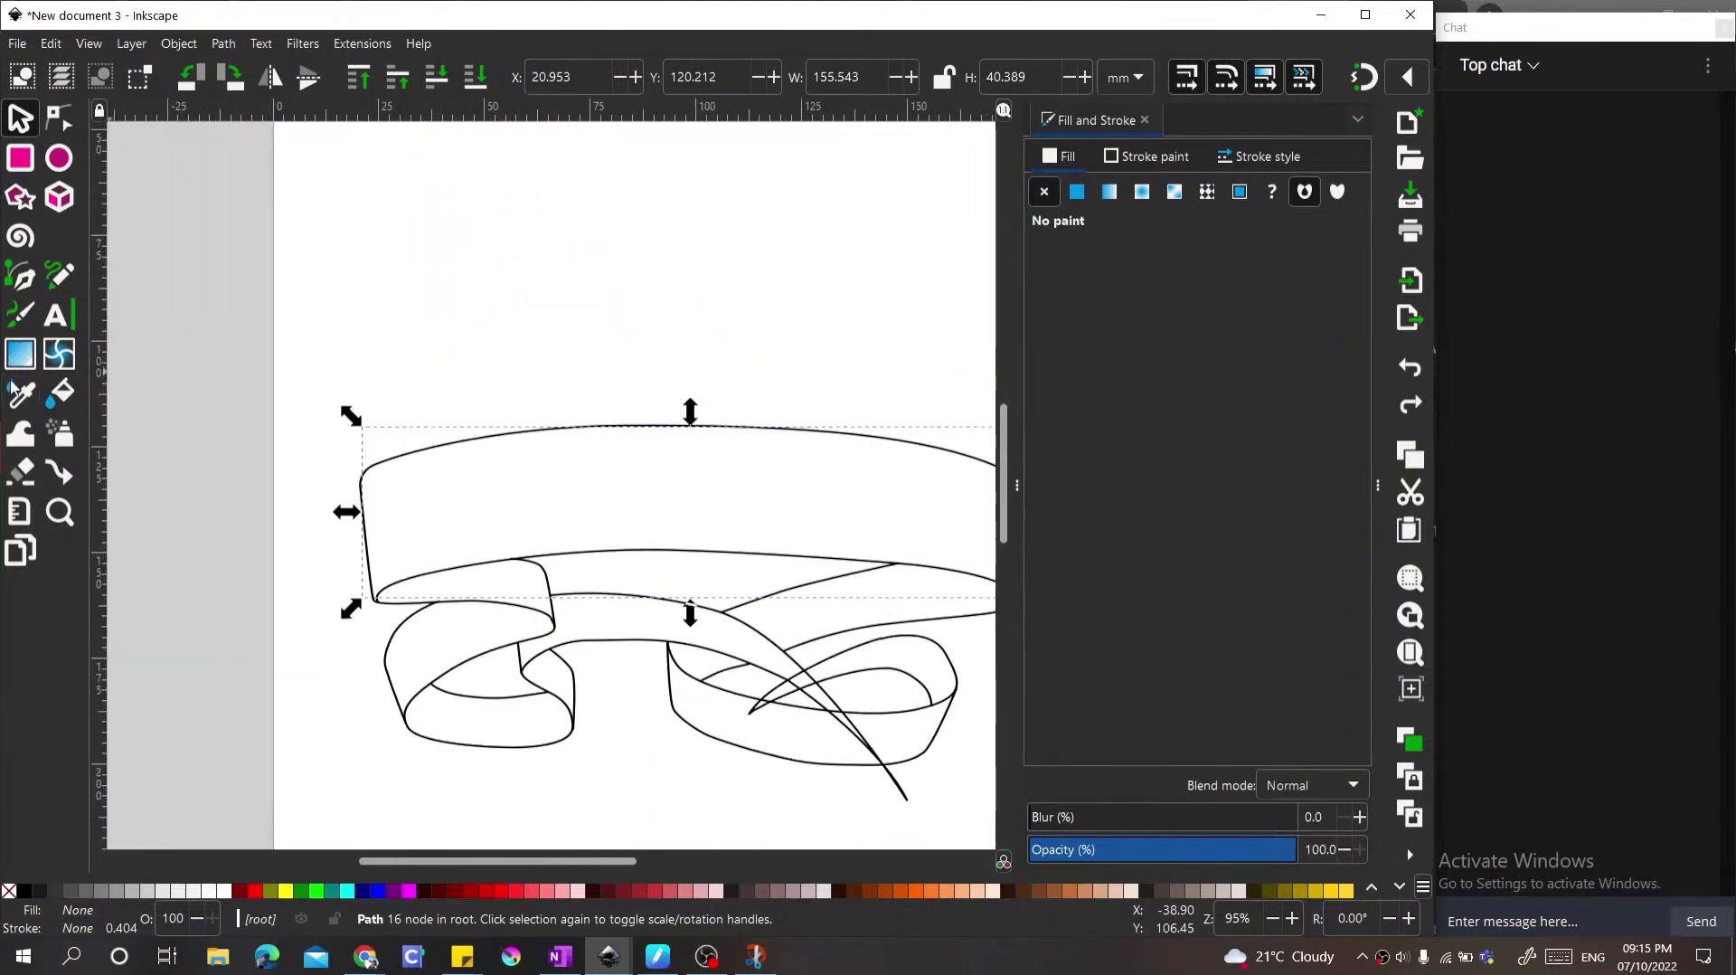
Step: Fill the front band with the Paint Bucket again, using a threshold of 7 and a grow amount of 1.10 mm
{"action": "left_click", "coordinate": [60, 392]}
{"action": "left_click", "coordinate": [283, 78]}
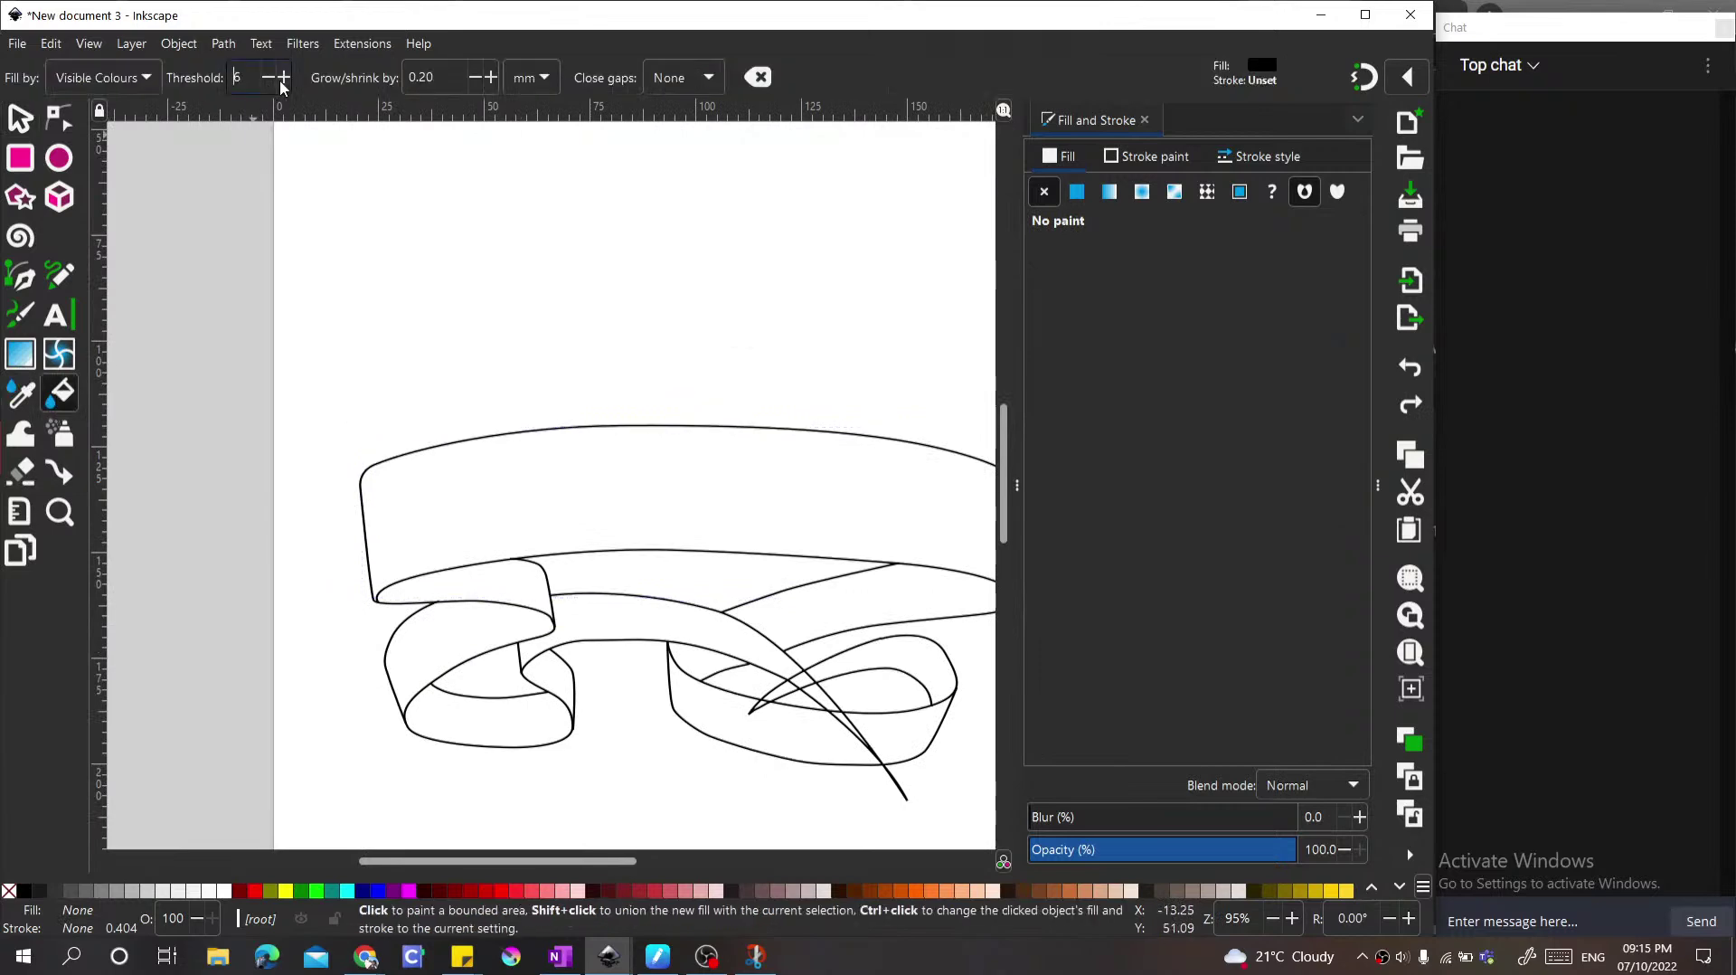
{"action": "left_click", "coordinate": [490, 79]}
{"action": "left_click", "coordinate": [490, 78]}
{"action": "left_click", "coordinate": [490, 78]}
{"action": "left_click", "coordinate": [490, 78]}
{"action": "left_click", "coordinate": [490, 78]}
{"action": "left_click", "coordinate": [490, 79]}
{"action": "left_click", "coordinate": [490, 78]}
{"action": "left_click", "coordinate": [490, 79]}
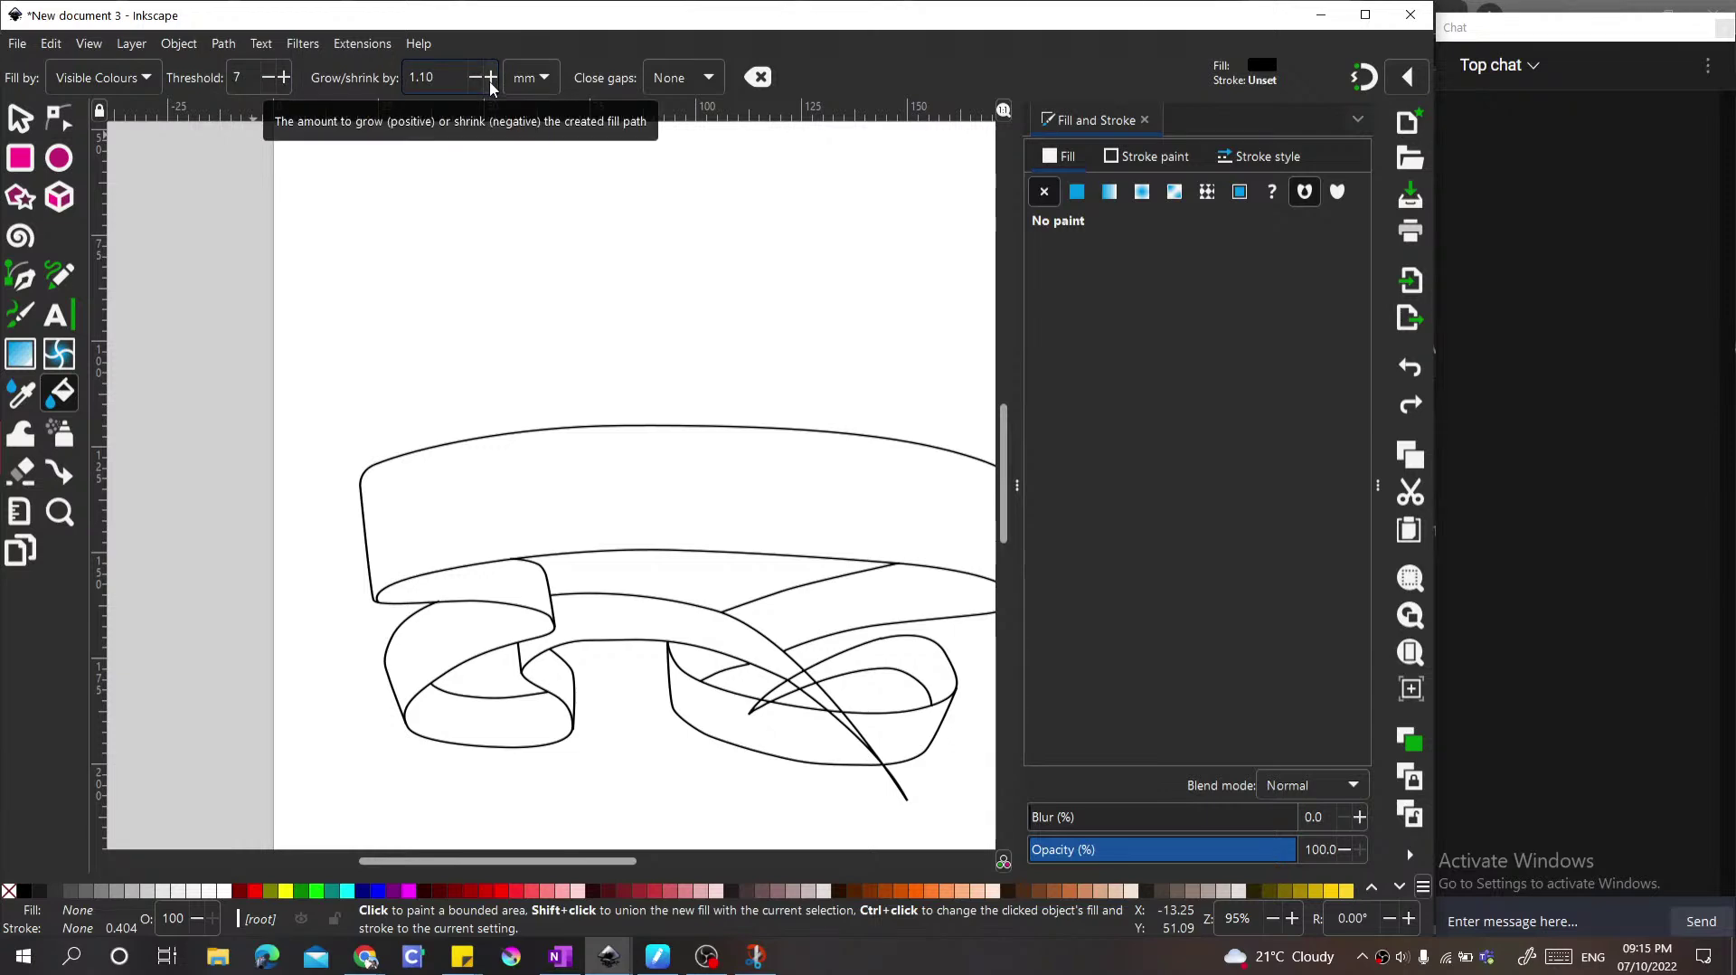
{"action": "left_click", "coordinate": [486, 463]}
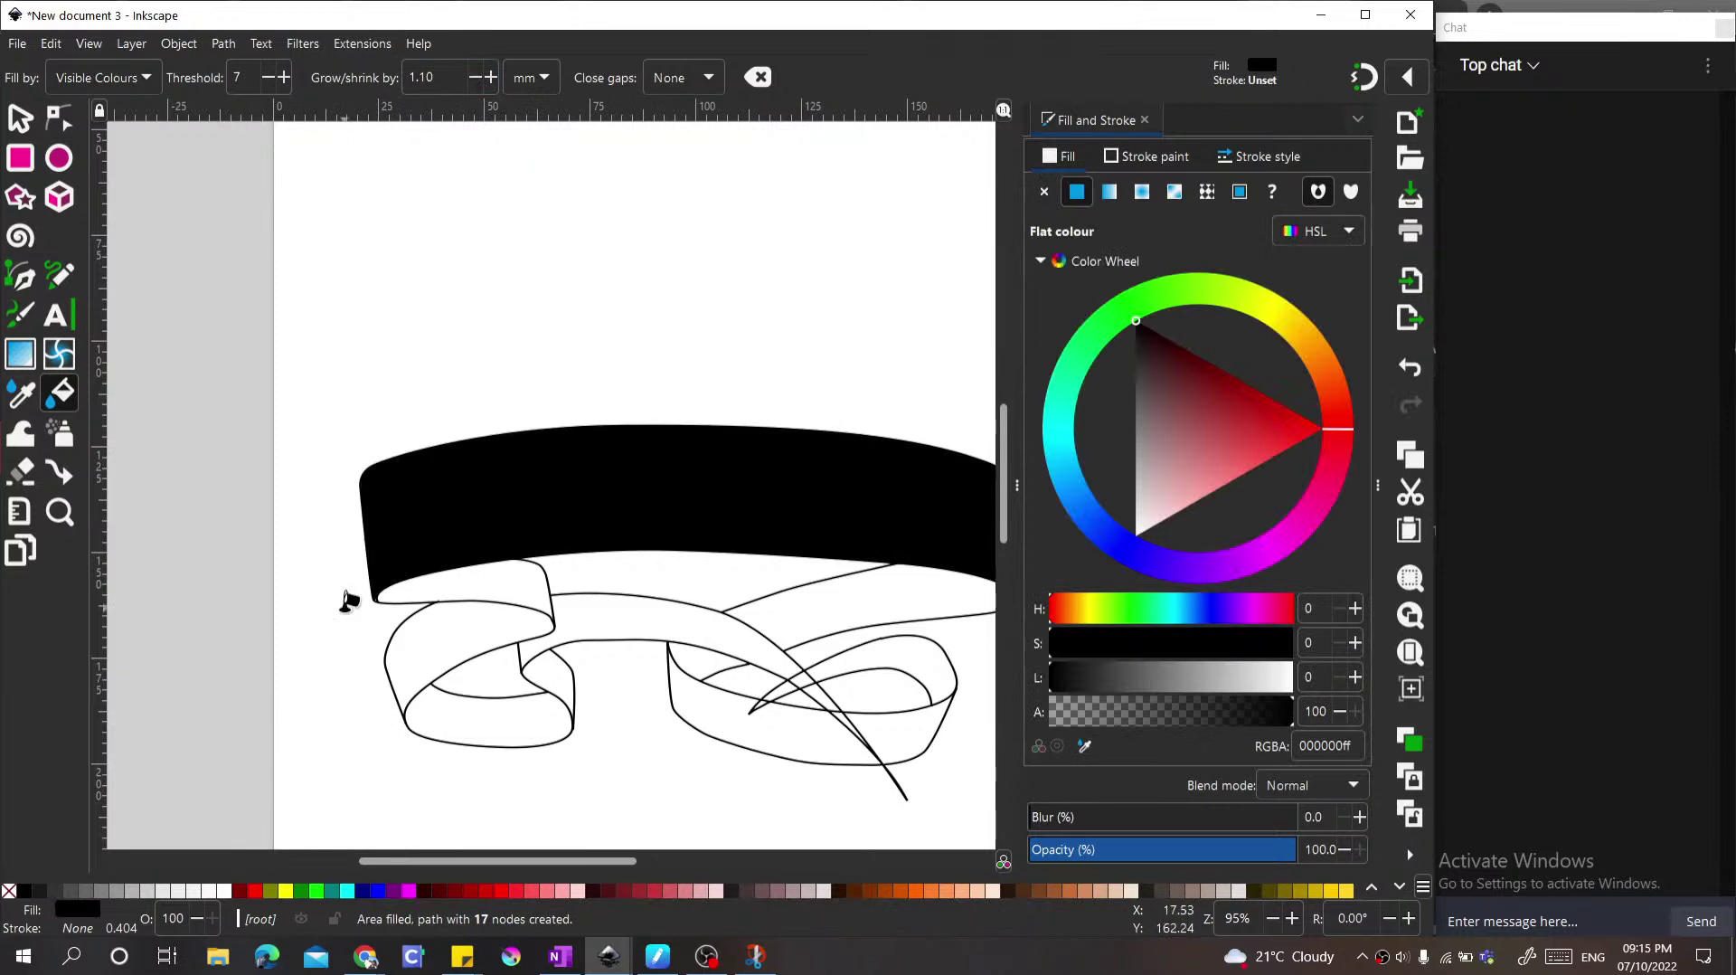
Step: Add a node to the band fill's lower-left corner and reshape it to cover the small white gap there
{"action": "scroll", "coordinate": [347, 602], "scroll_direction": "up", "scroll_amount": 8}
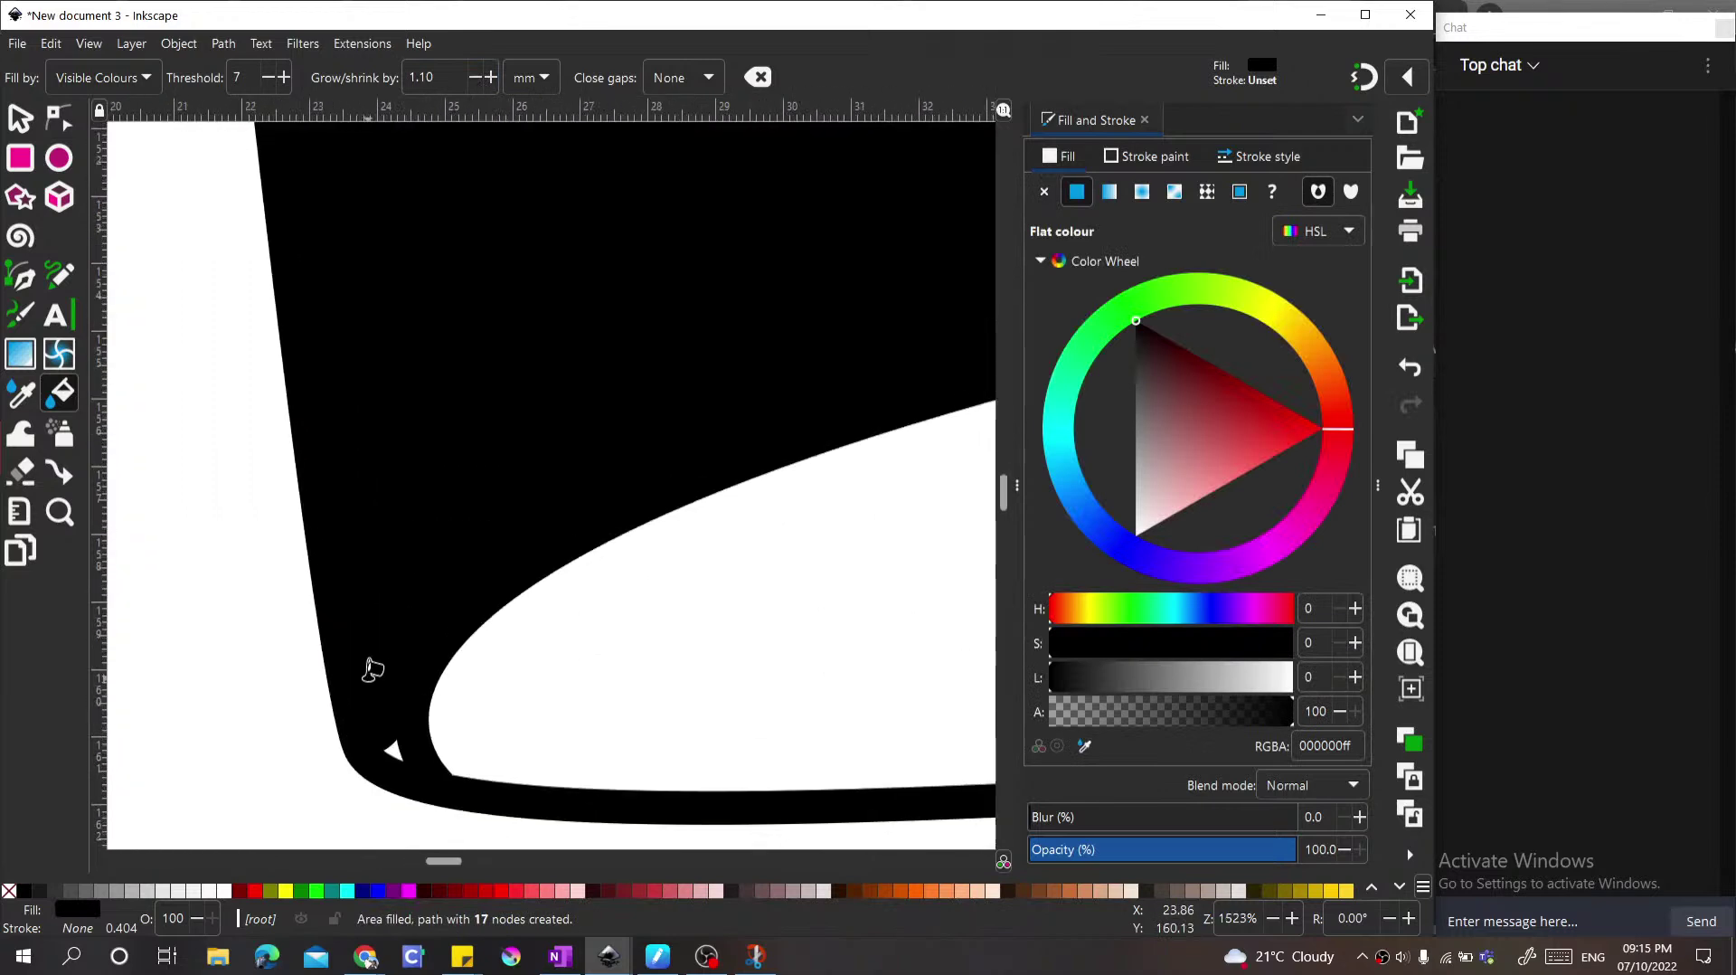
{"action": "scroll", "coordinate": [371, 669], "scroll_direction": "up", "scroll_amount": 3}
{"action": "key", "text": "s"}
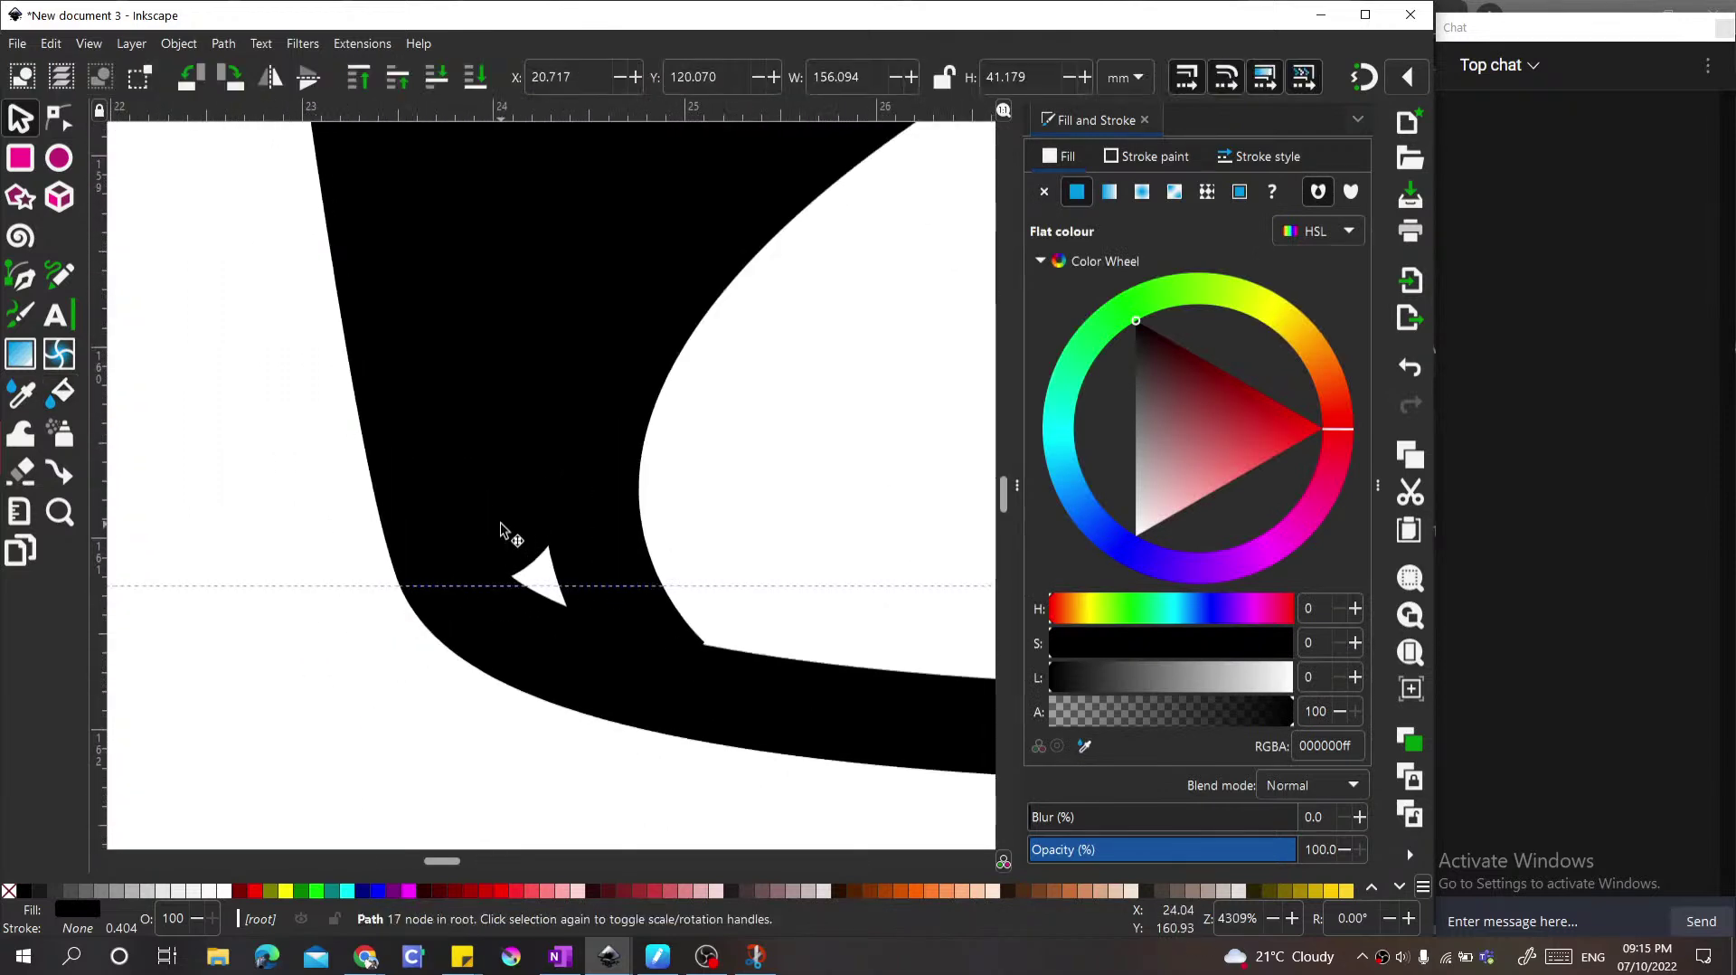
{"action": "key", "text": "n"}
{"action": "left_click_drag", "start_coordinate": [457, 586], "coordinate": [490, 611]}
{"action": "key", "text": "ctrl+z"}
{"action": "double_click", "coordinate": [531, 569]}
{"action": "scroll", "coordinate": [534, 570], "scroll_direction": "down", "scroll_amount": 7}
{"action": "key", "text": "s"}
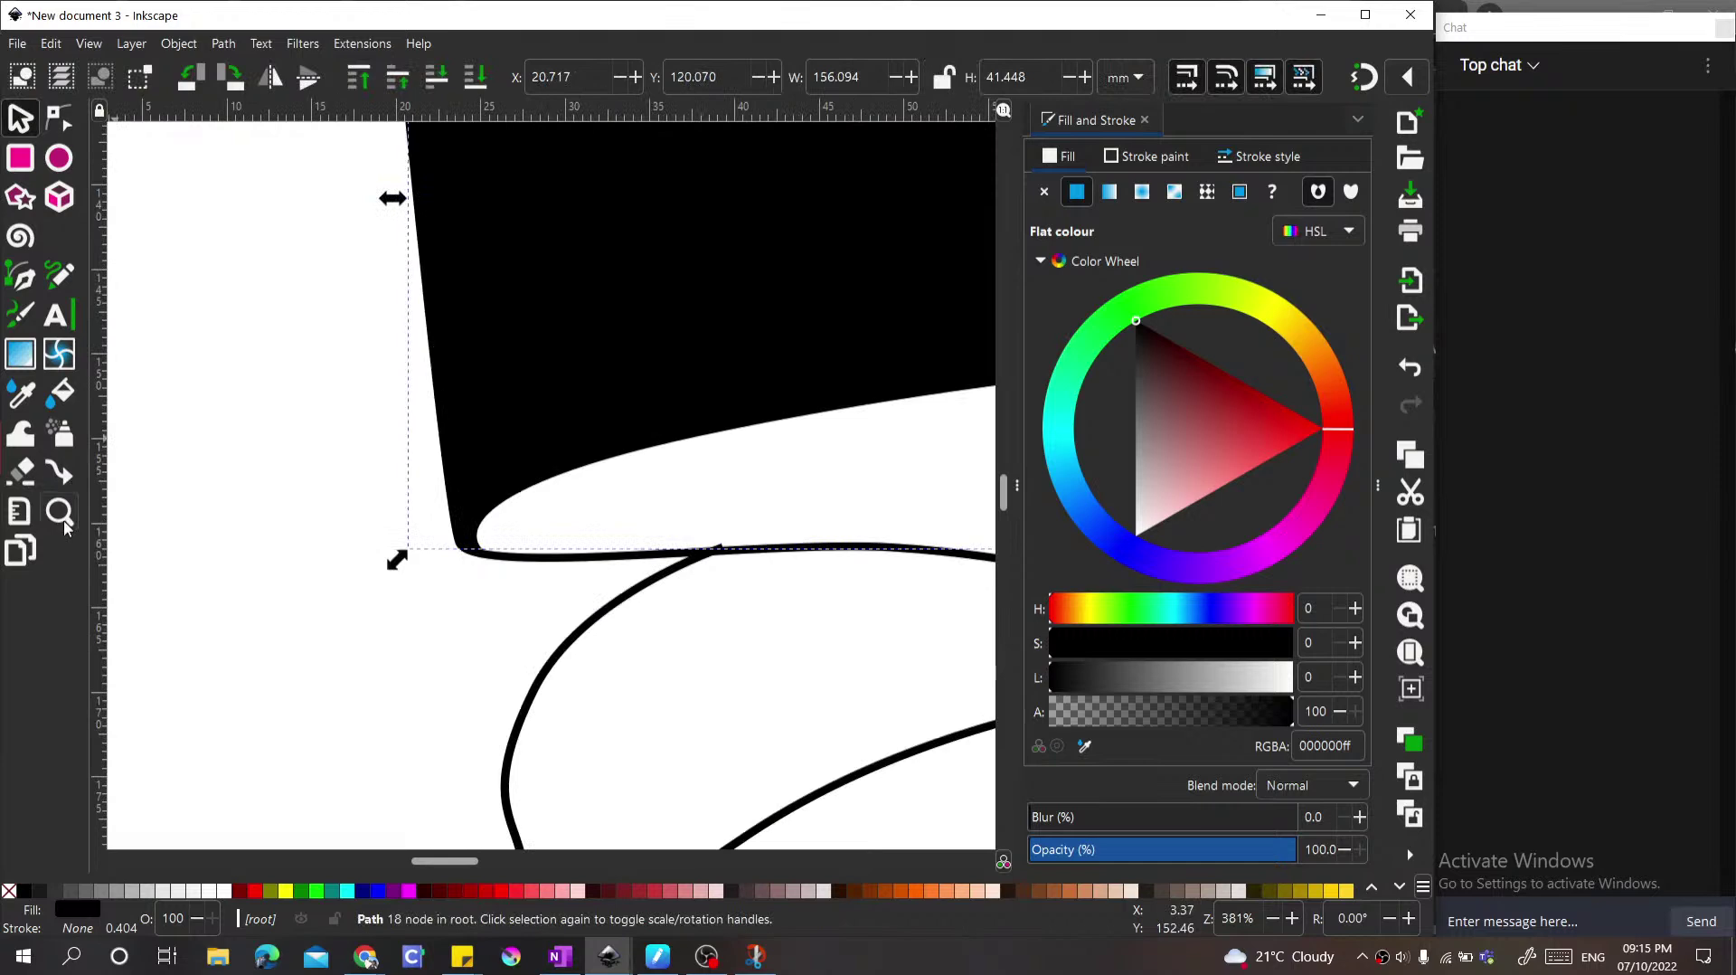
Step: Set the Paint Bucket's grow/shrink amount to 2.00 mm
{"action": "left_click", "coordinate": [59, 391]}
{"action": "left_click", "coordinate": [493, 77]}
{"action": "left_click", "coordinate": [493, 77]}
{"action": "left_click", "coordinate": [493, 77]}
{"action": "left_click", "coordinate": [493, 77]}
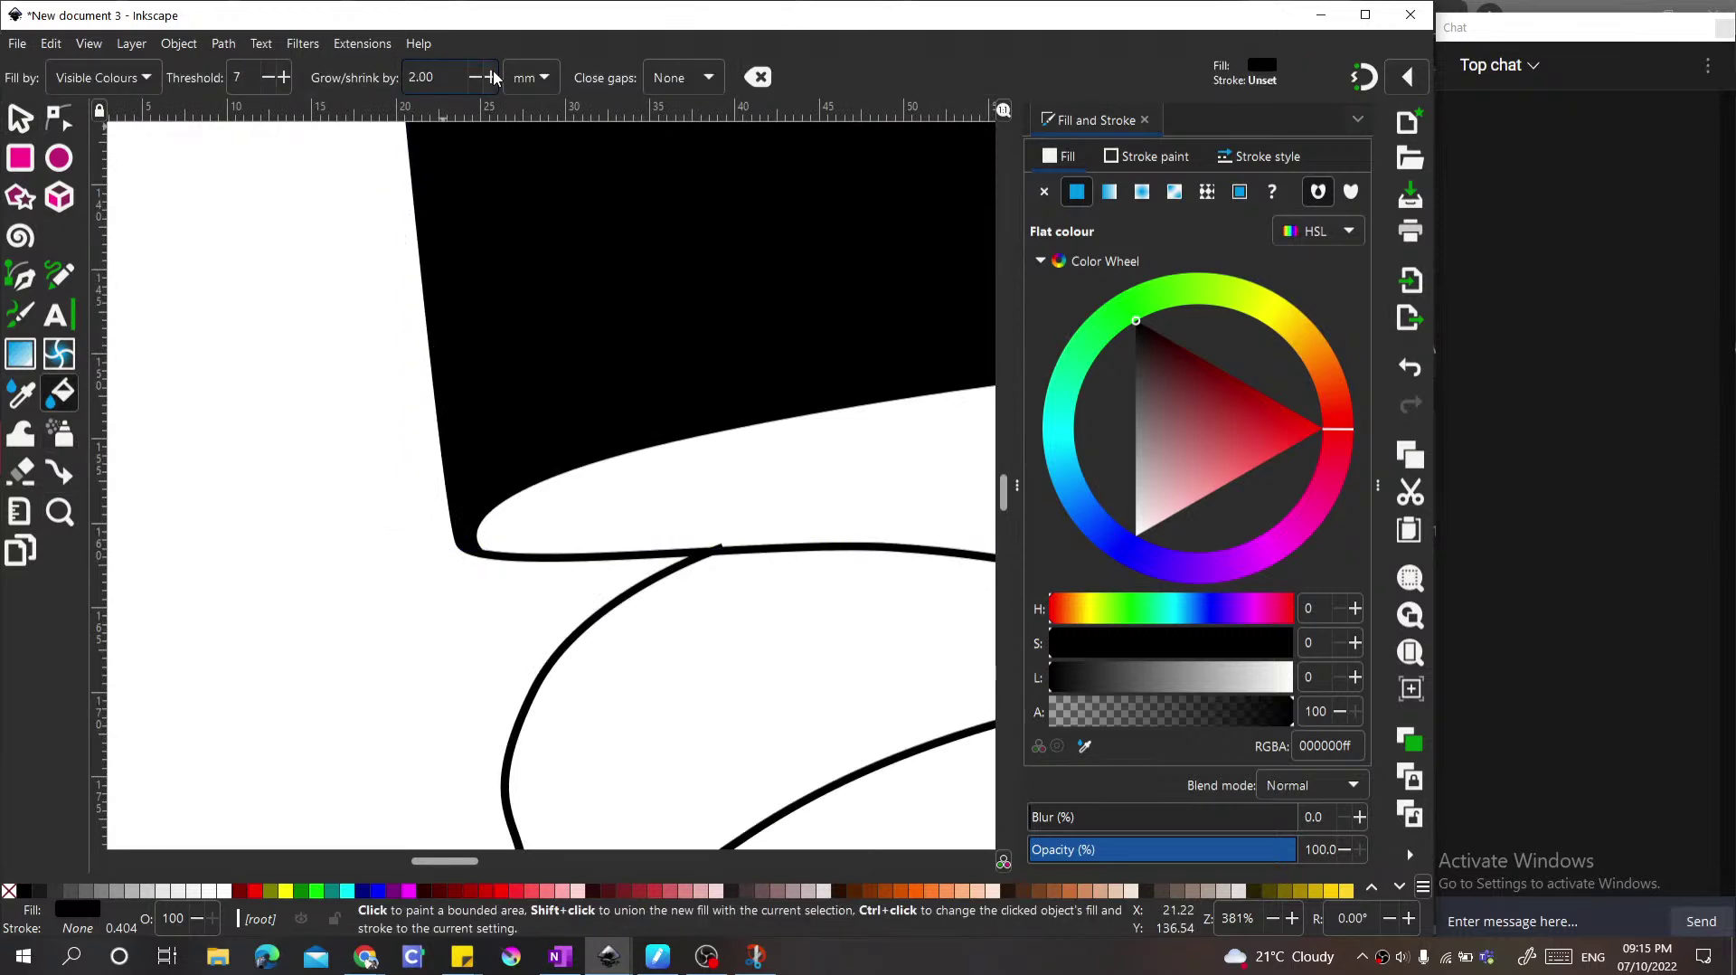
Step: Move the band fill's node at the lower-right corner slightly down to close the tiny white gap, and deselect the path
{"action": "scroll", "coordinate": [351, 244], "scroll_direction": "down", "scroll_amount": 6}
{"action": "scroll", "coordinate": [736, 423], "scroll_direction": "up", "scroll_amount": 5}
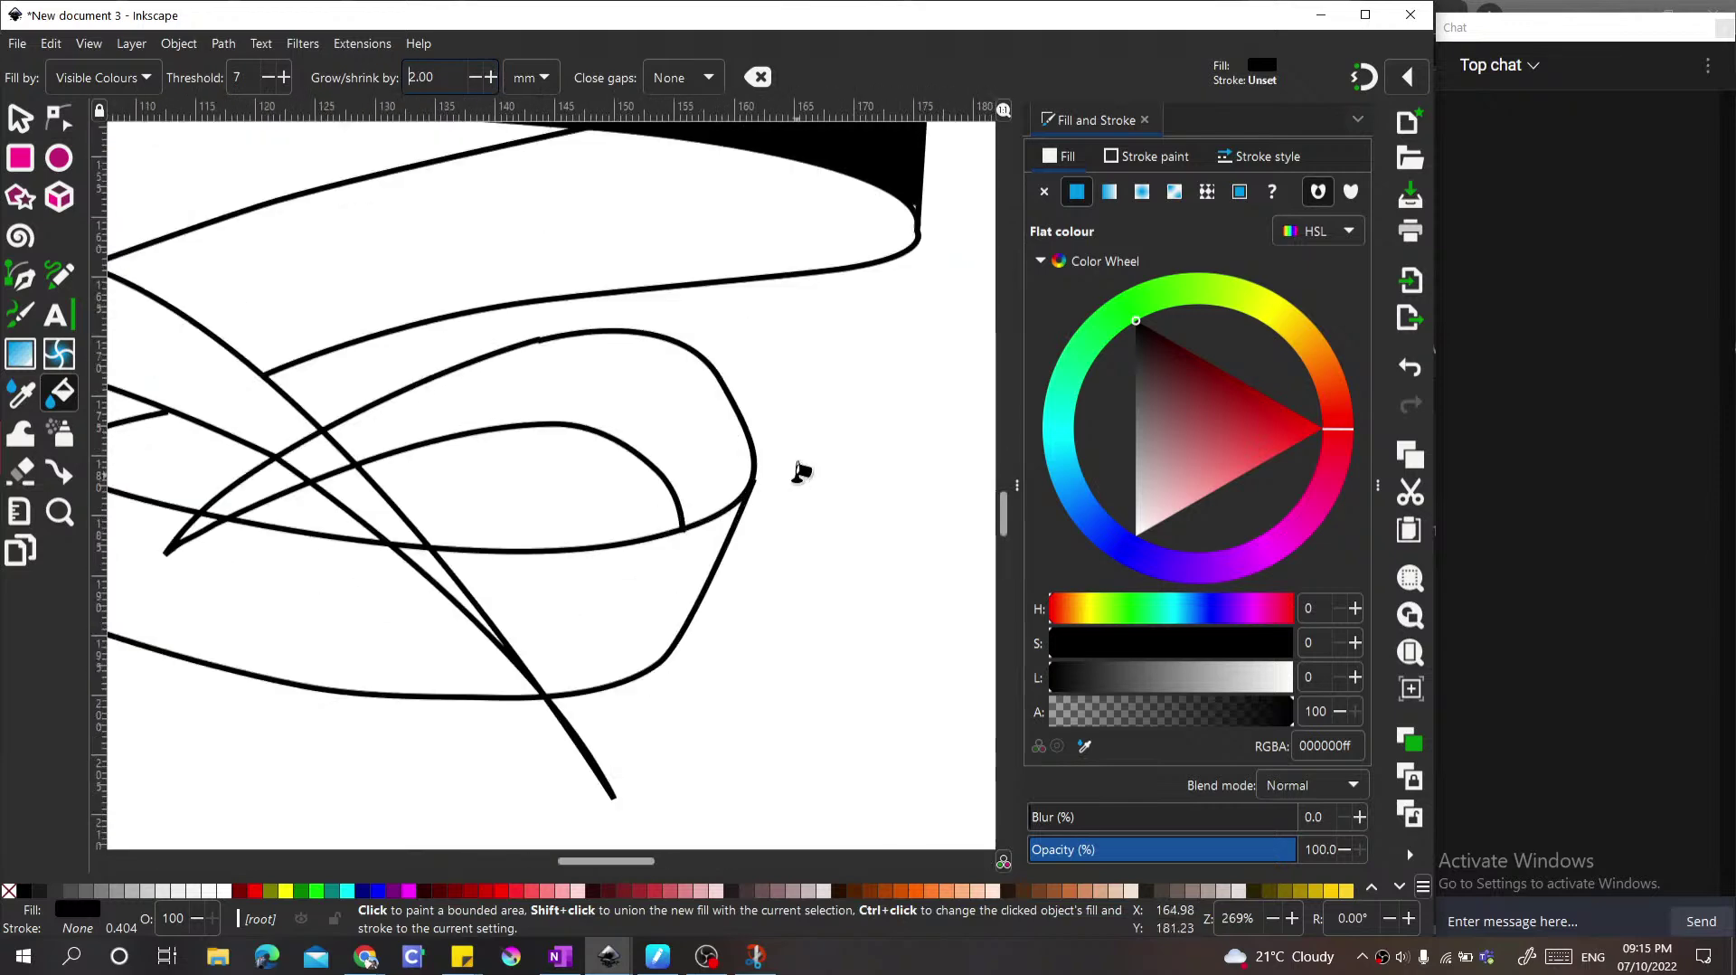
{"action": "scroll", "coordinate": [801, 471], "scroll_direction": "down", "scroll_amount": 3}
{"action": "scroll", "coordinate": [826, 376], "scroll_direction": "up", "scroll_amount": 7}
{"action": "type", "text": "ssvs"}
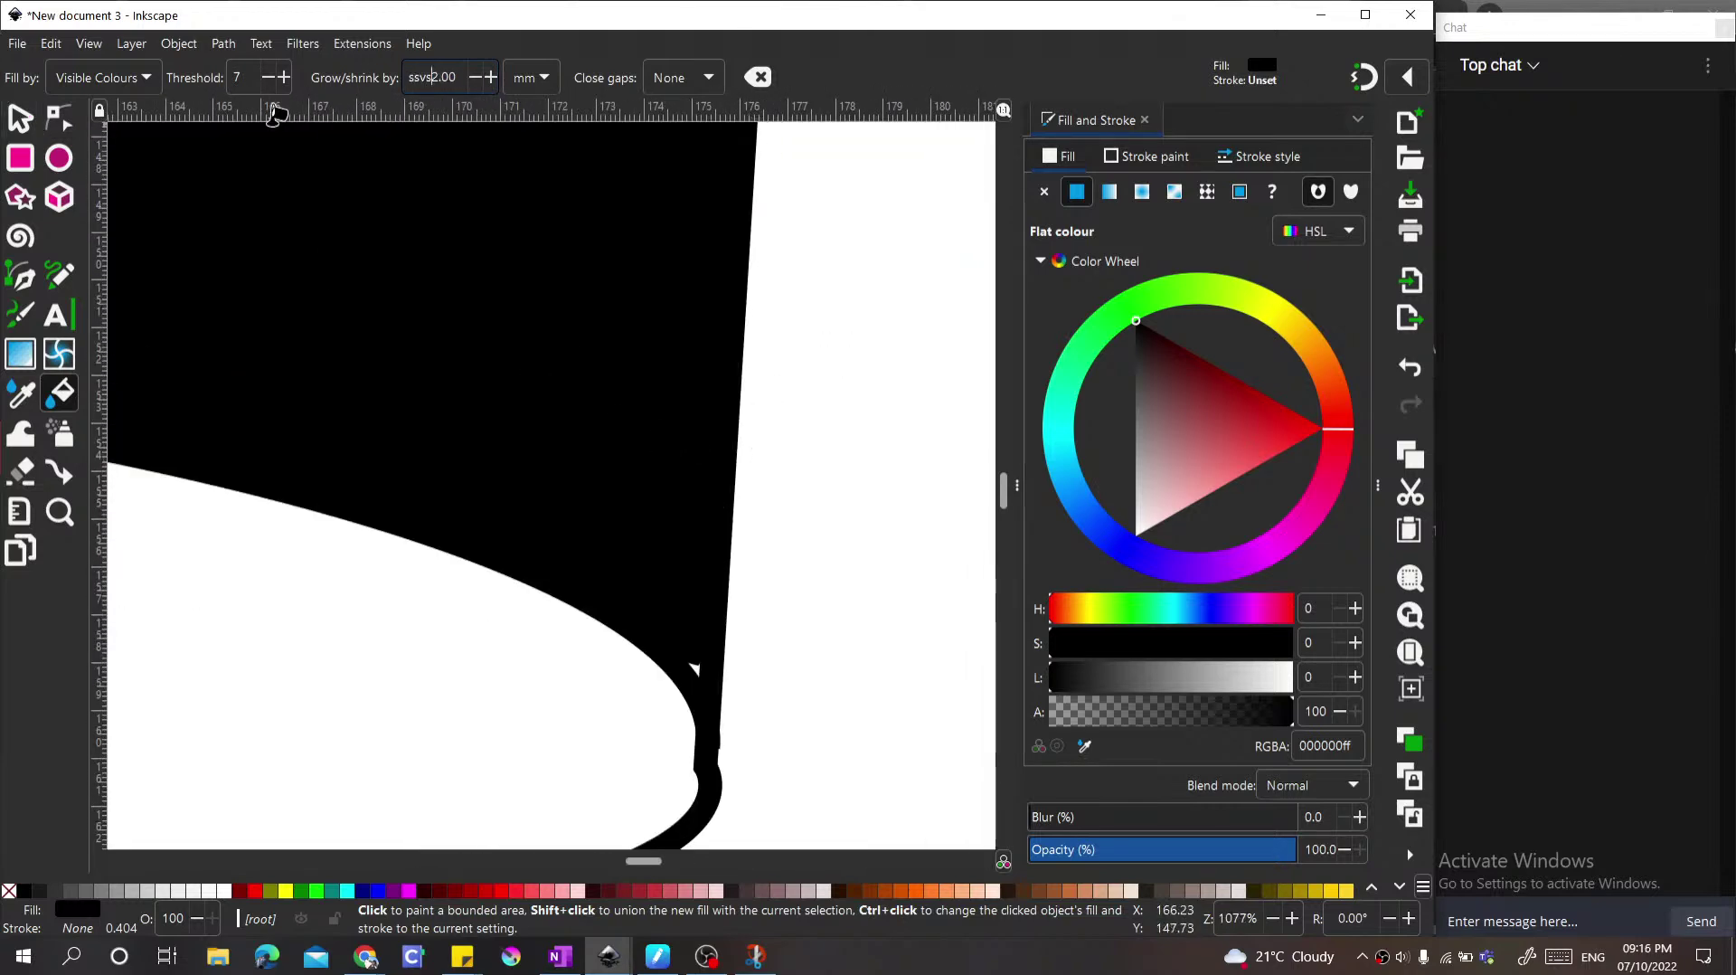
{"action": "key", "text": "BackSpace"}
{"action": "key", "text": "BackSpace"}
{"action": "key", "text": "BackSpace"}
{"action": "left_click", "coordinate": [20, 118]}
{"action": "key", "text": "n"}
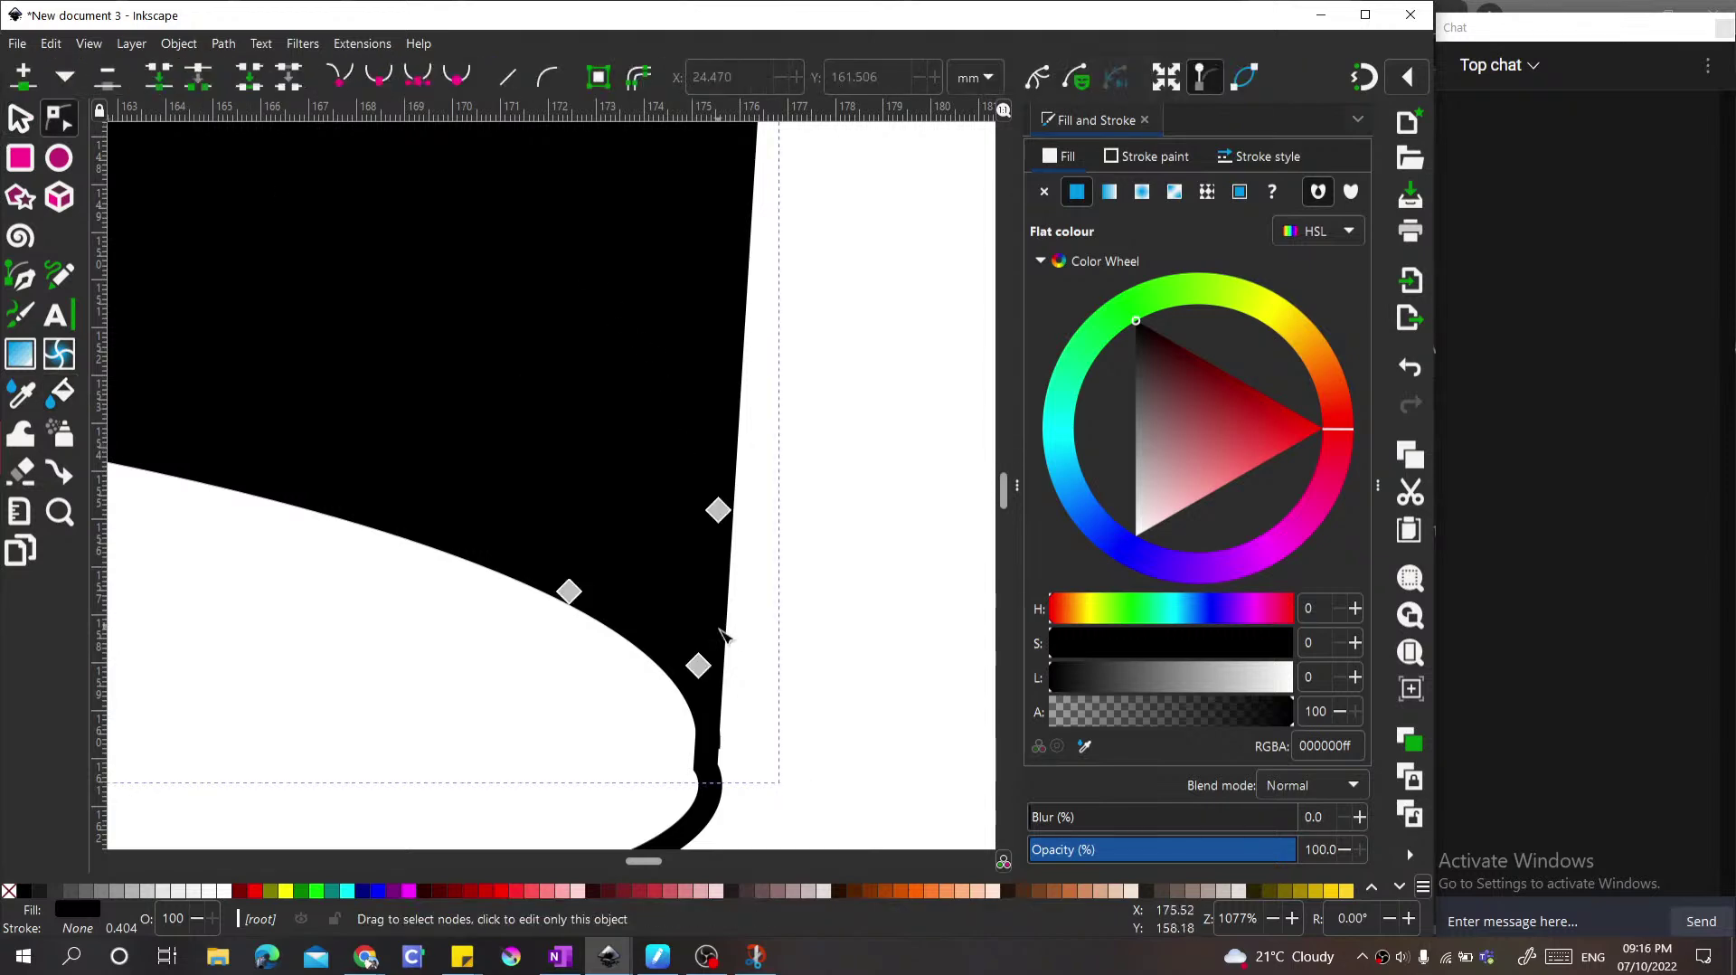
{"action": "left_click", "coordinate": [709, 692]}
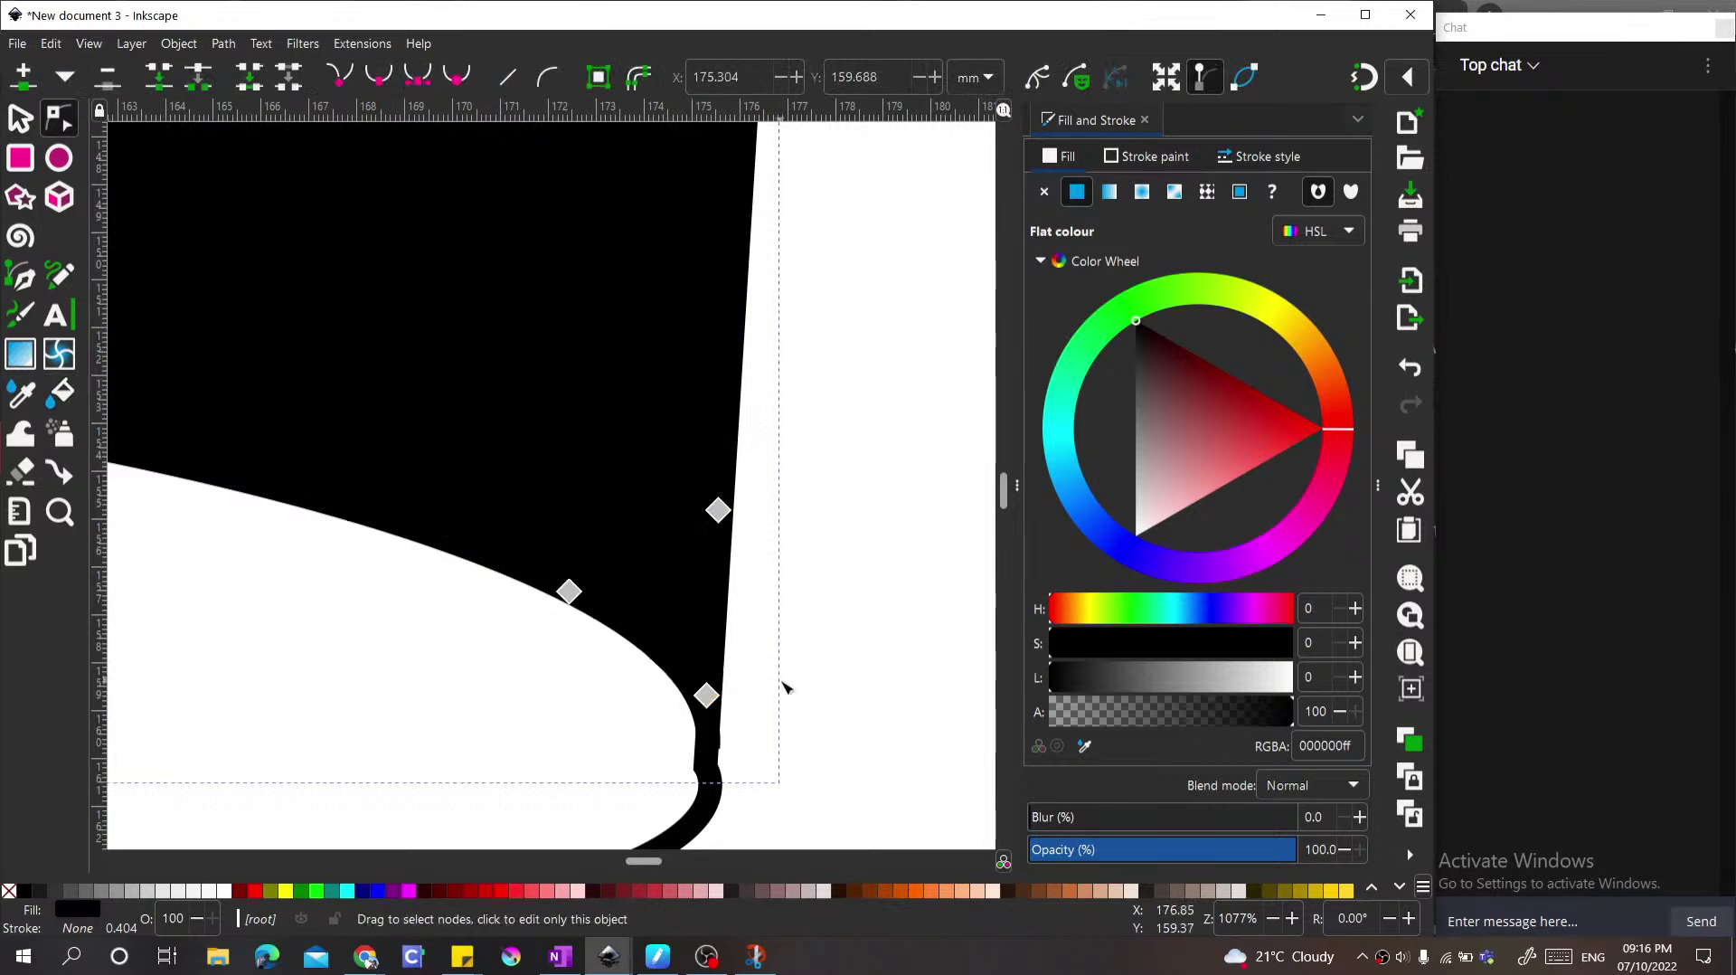
{"action": "scroll", "coordinate": [801, 666], "scroll_direction": "down", "scroll_amount": 4}
{"action": "key", "text": "s"}
{"action": "key", "text": "Escape"}
{"action": "scroll", "coordinate": [819, 628], "scroll_direction": "down", "scroll_amount": 6}
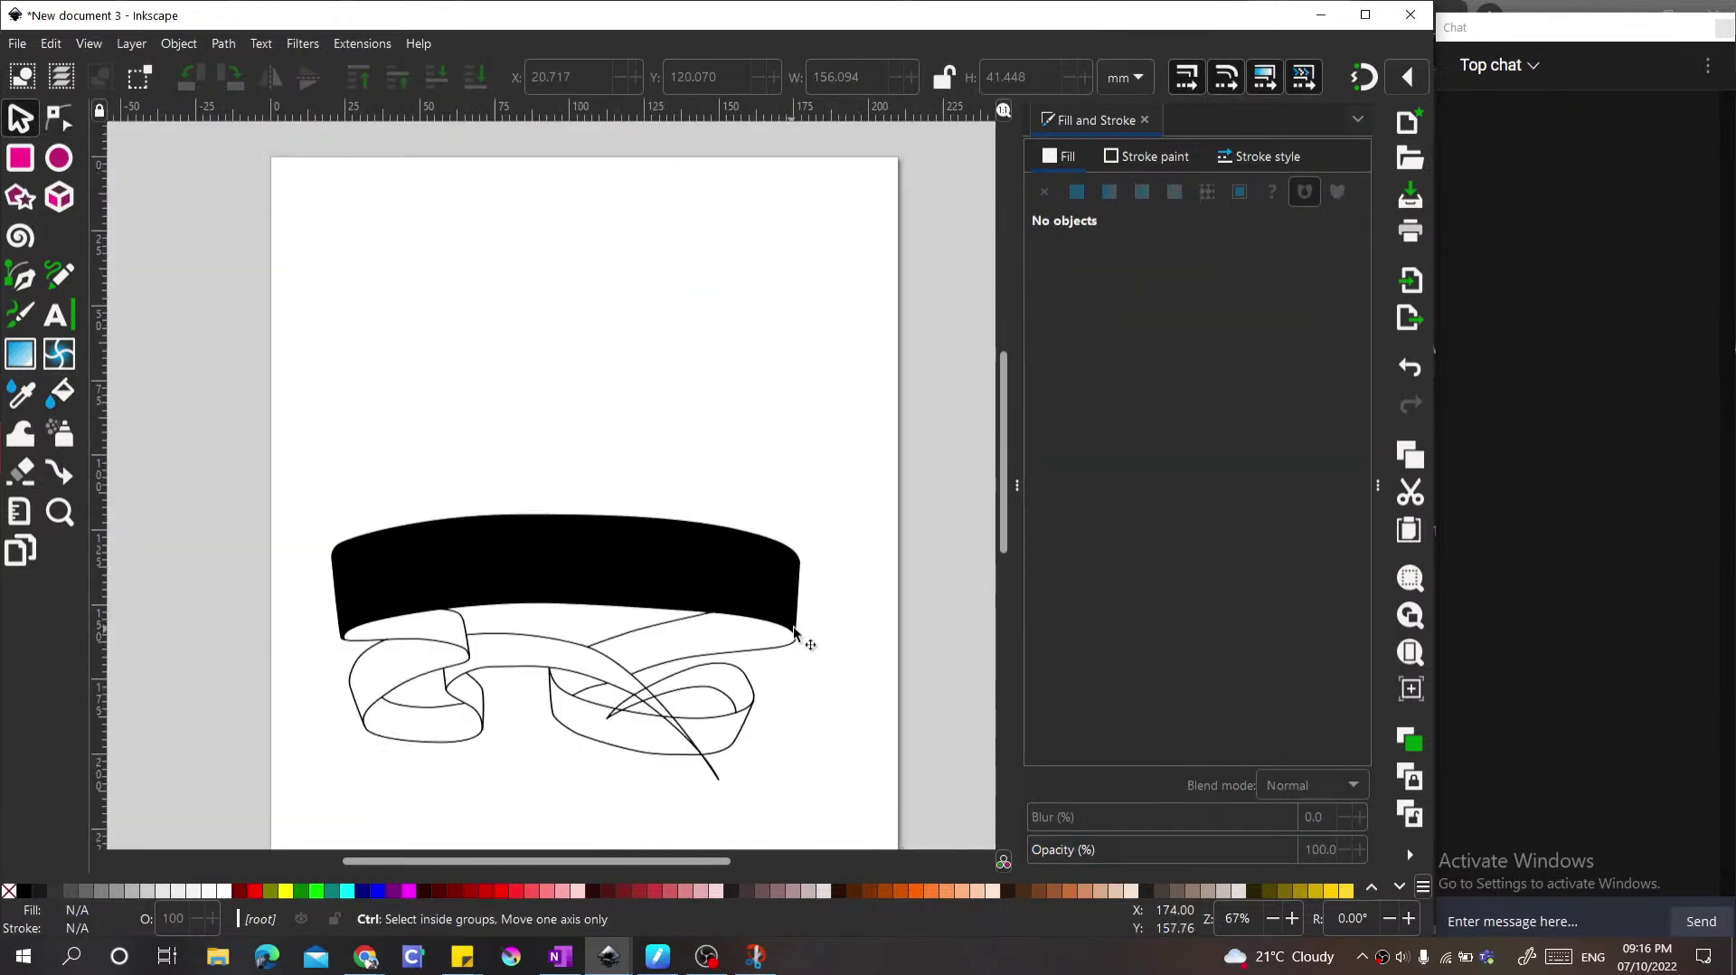
Step: Recolour the front band's fill to magenta-purple a72687ff, with hue 315, saturation 63 and lightness 40, and deselect it
{"action": "scroll", "coordinate": [759, 595], "scroll_direction": "up", "scroll_amount": 2}
{"action": "scroll", "coordinate": [759, 597], "scroll_direction": "down", "scroll_amount": 2}
{"action": "scroll", "coordinate": [703, 616], "scroll_direction": "up", "scroll_amount": 3}
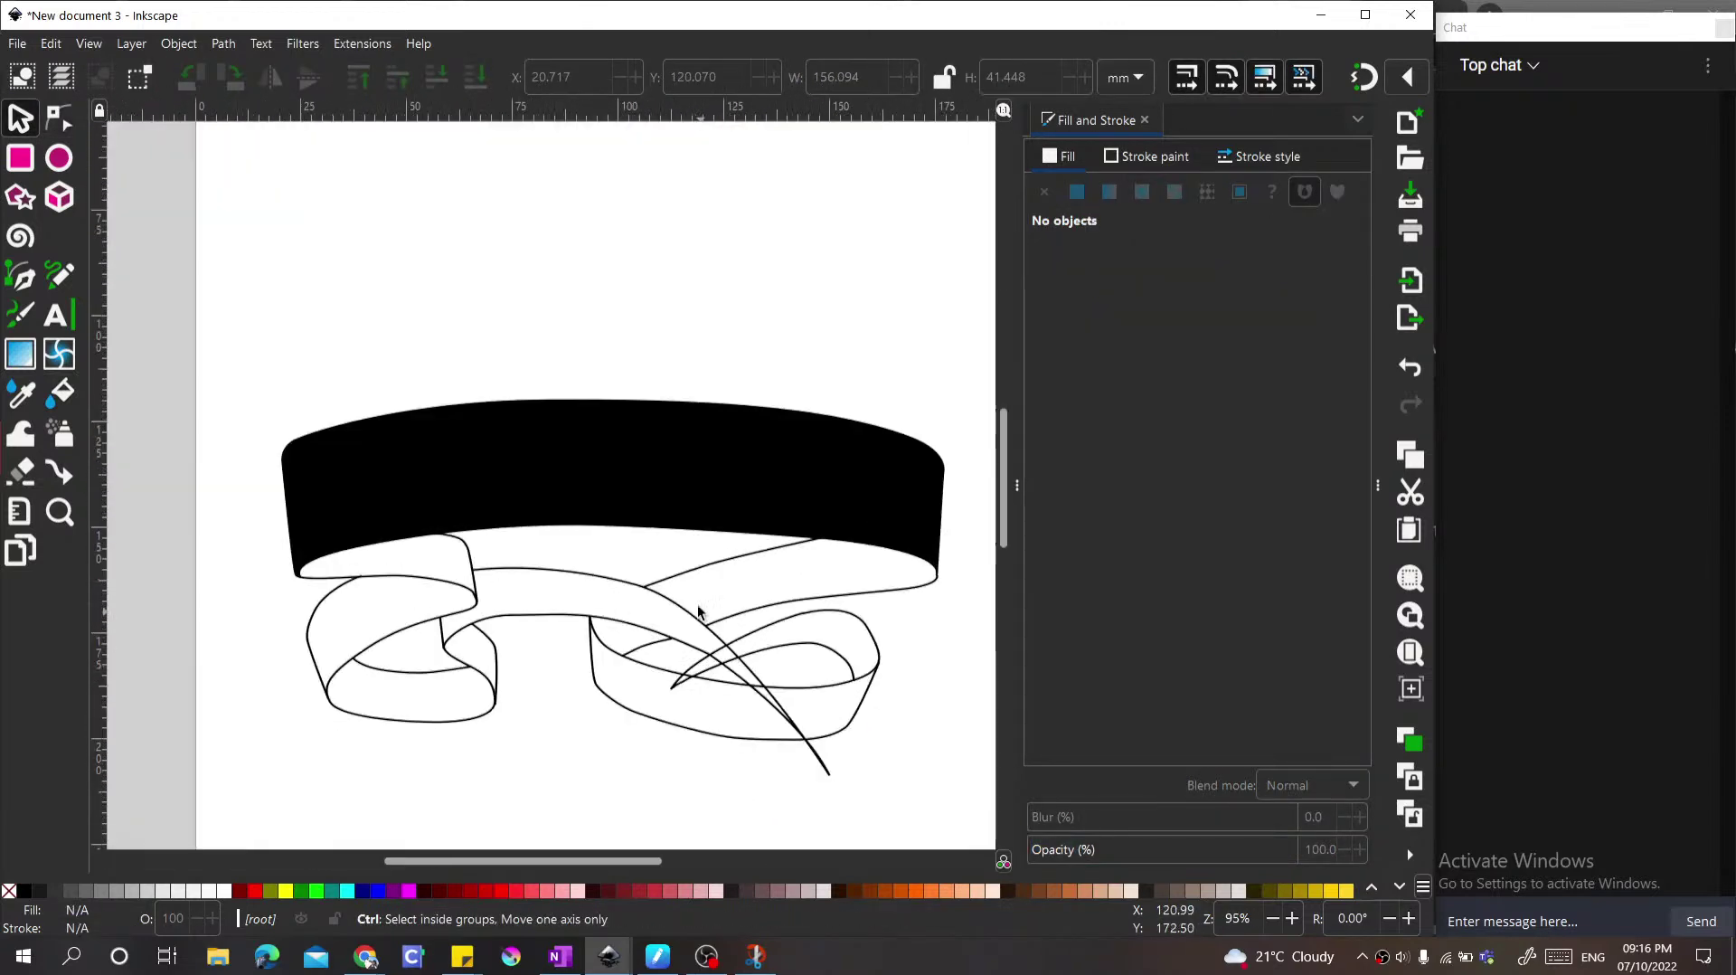
{"action": "left_click", "coordinate": [689, 481]}
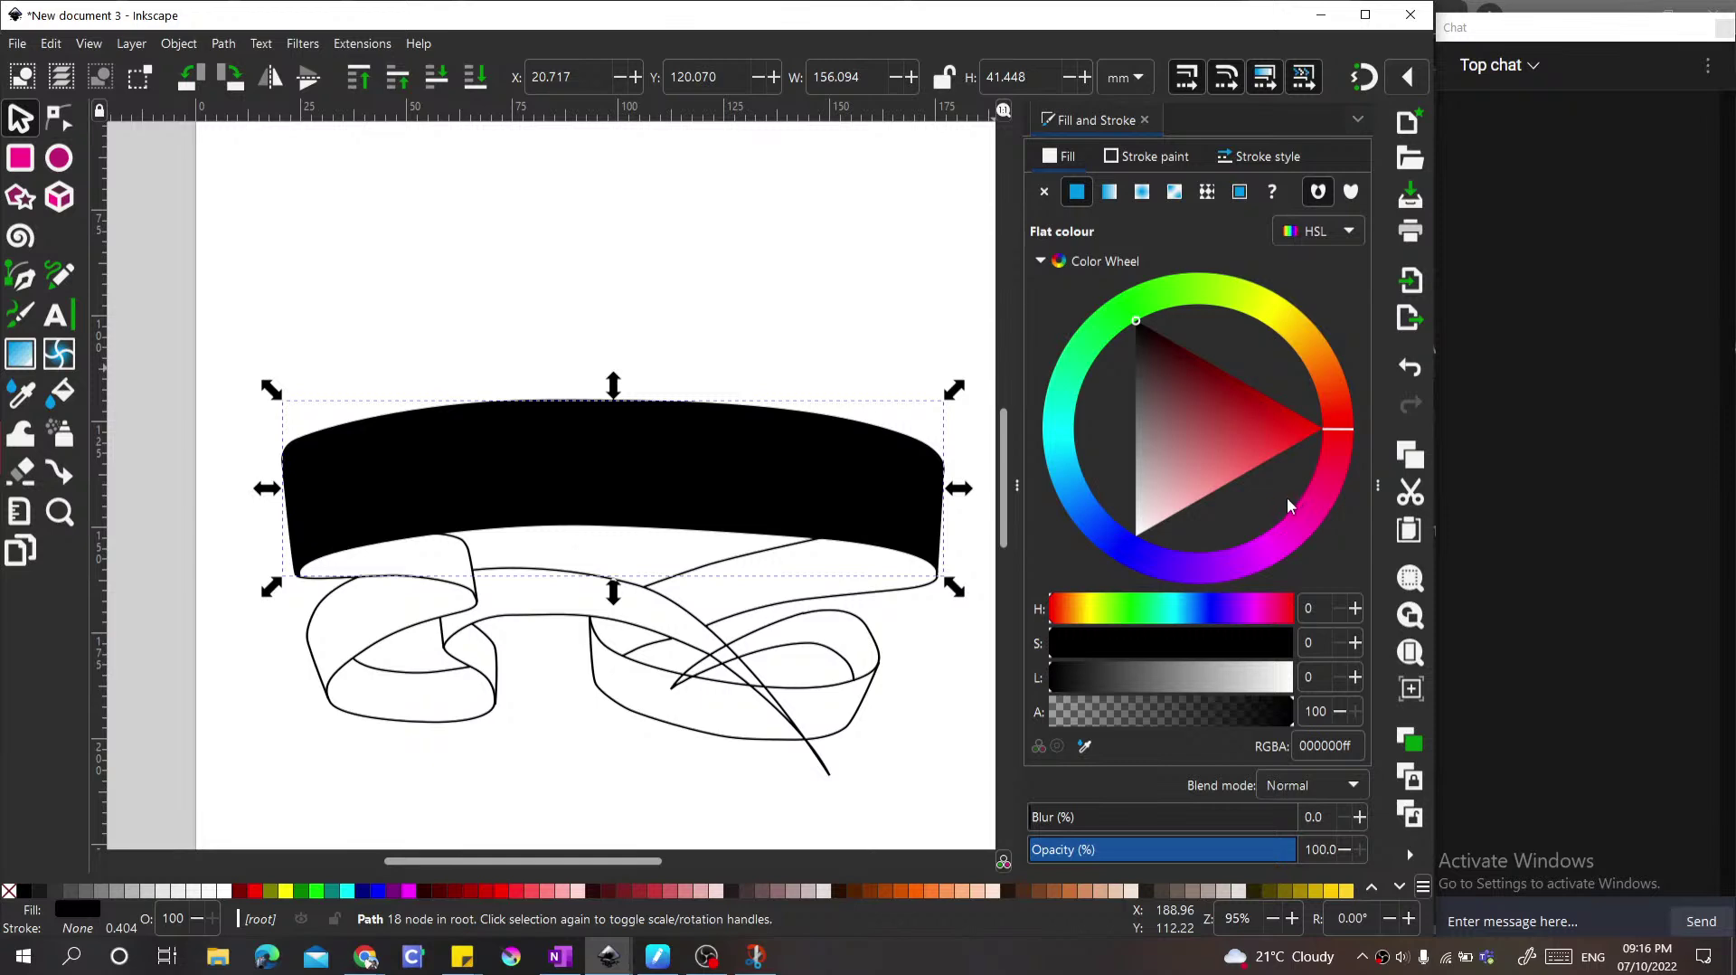
{"action": "mouse_move", "coordinate": [1345, 378]}
{"action": "left_mouse_down"}
{"action": "mouse_move", "coordinate": [1331, 362]}
{"action": "mouse_move", "coordinate": [1337, 384]}
{"action": "left_mouse_up"}
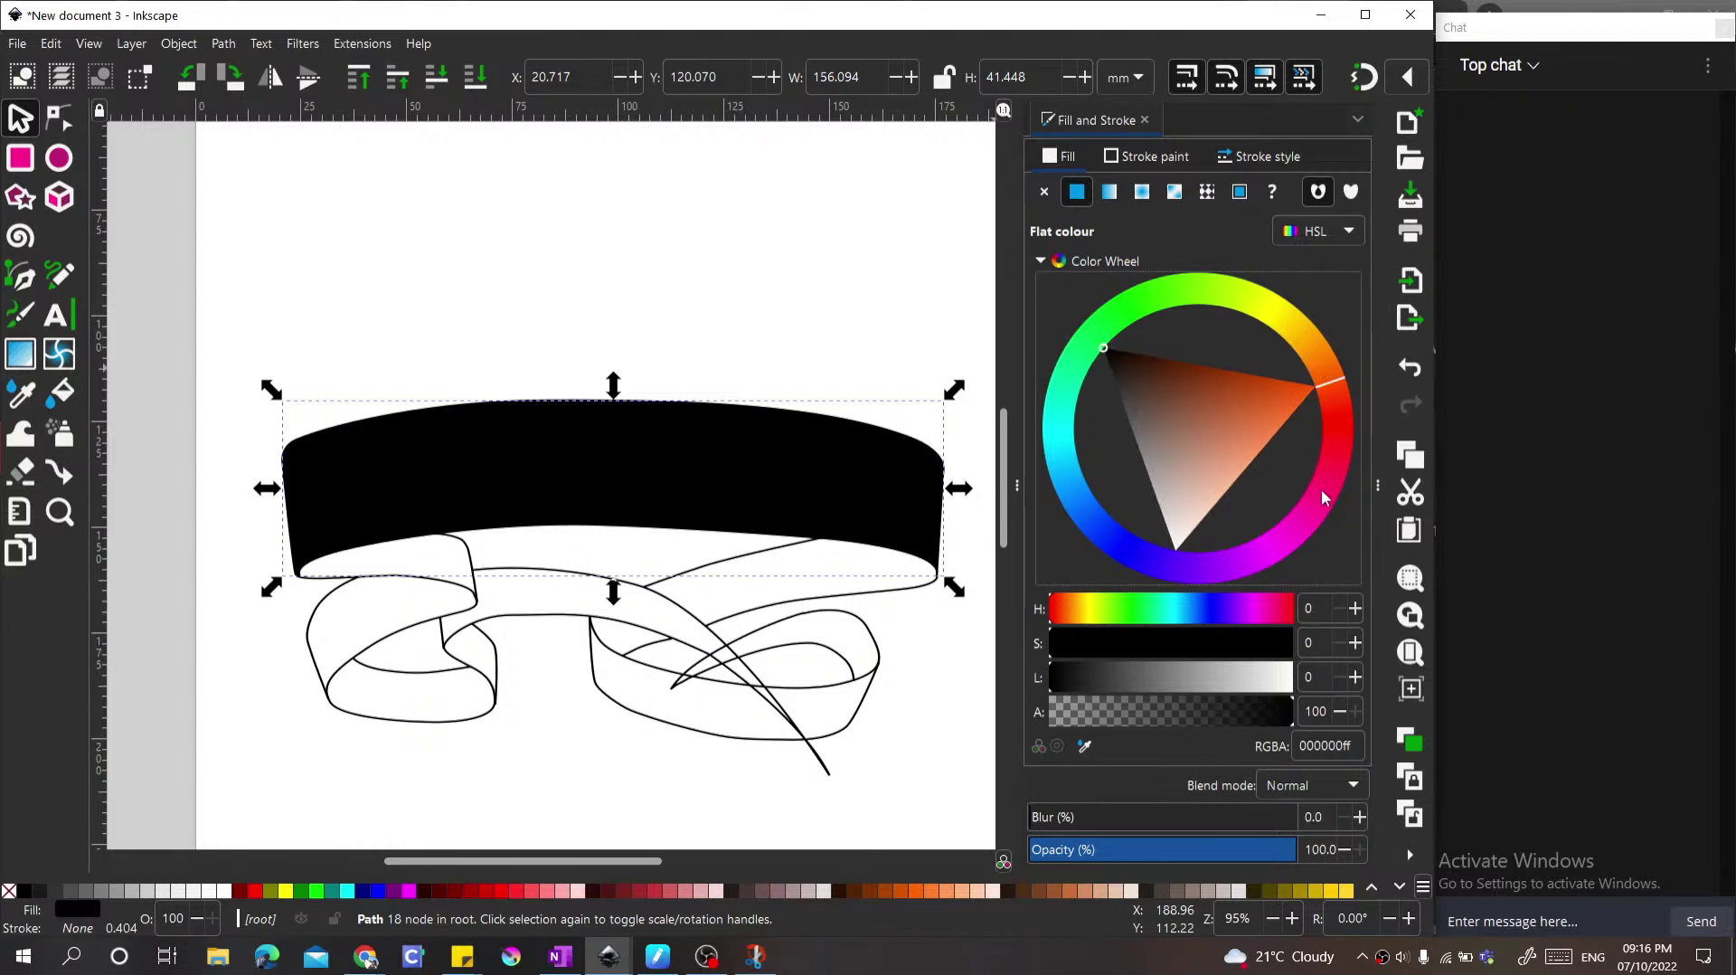
{"action": "left_click_drag", "start_coordinate": [1322, 416], "coordinate": [1299, 536]}
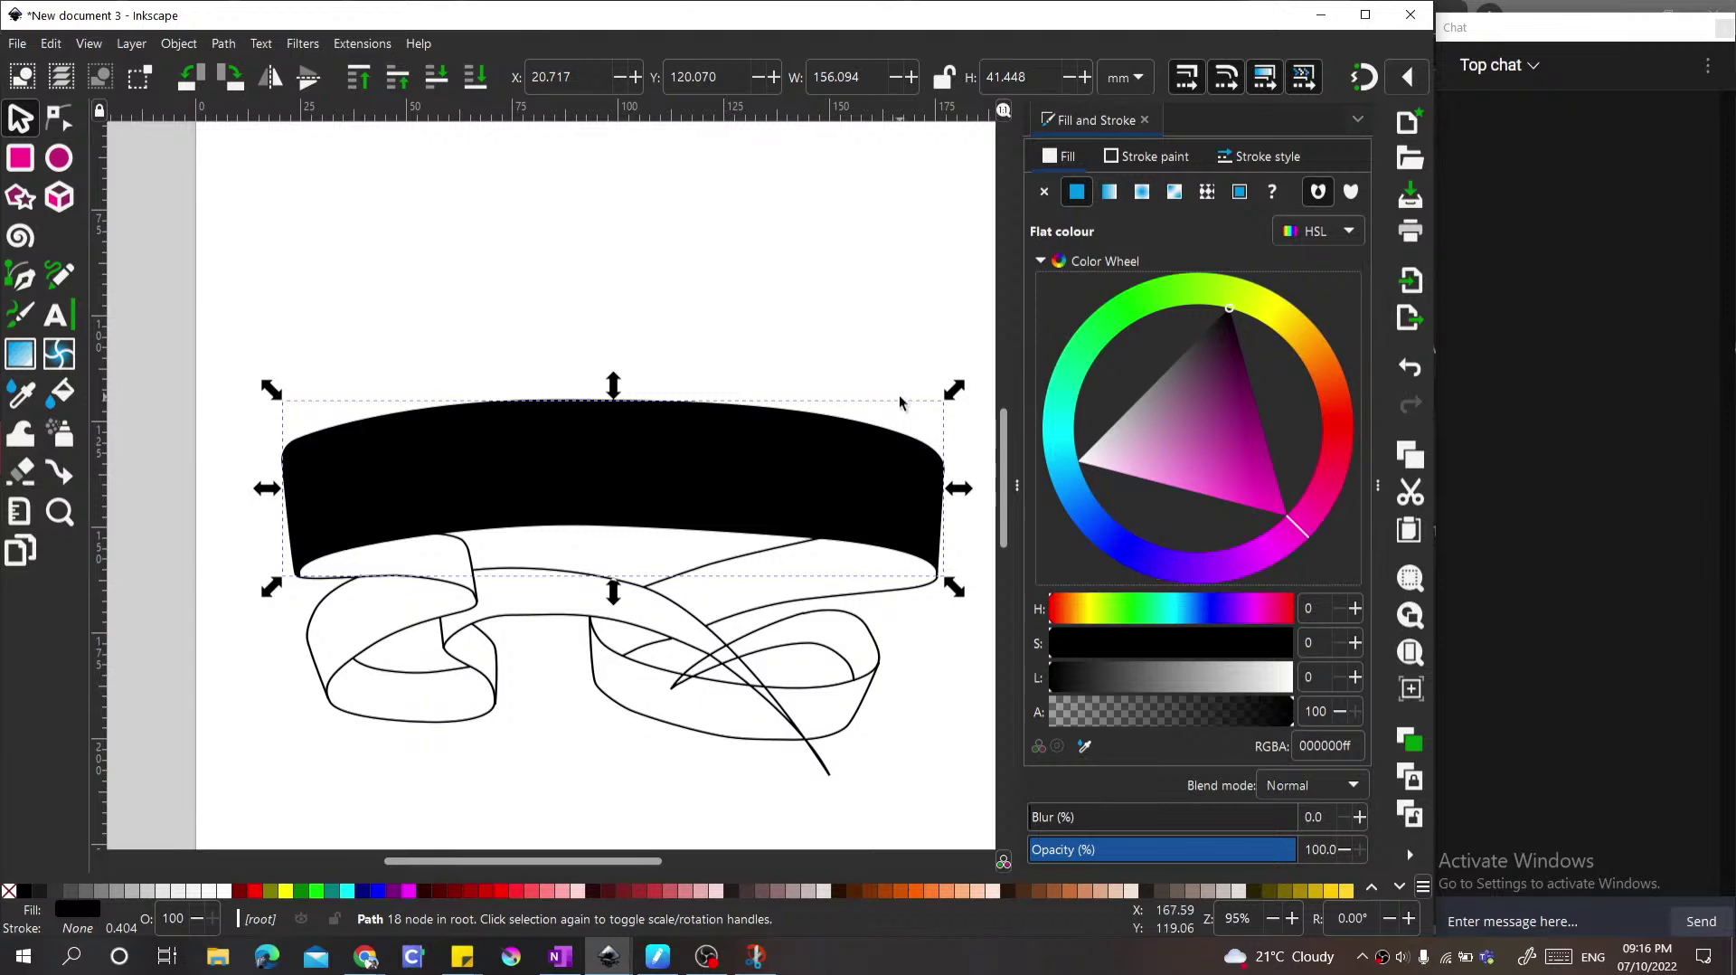
{"action": "scroll", "coordinate": [794, 429], "scroll_direction": "left", "scroll_amount": 3}
{"action": "left_click", "coordinate": [724, 434]}
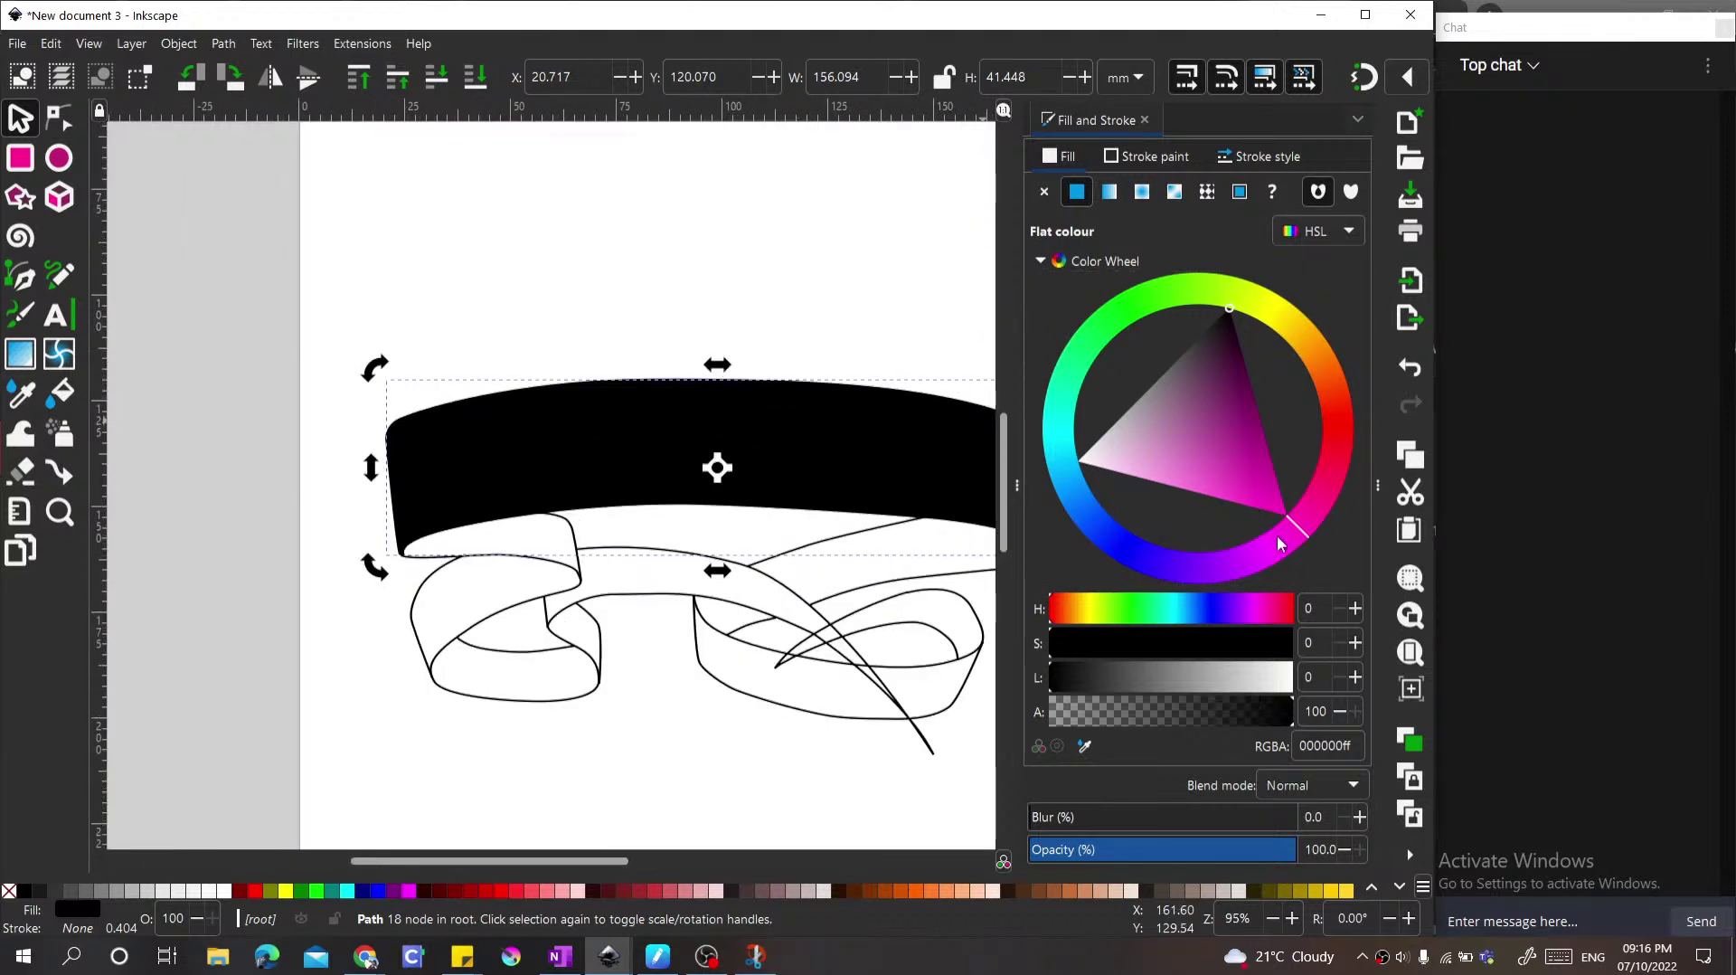
{"action": "mouse_move", "coordinate": [1228, 408]}
{"action": "left_mouse_down"}
{"action": "mouse_move", "coordinate": [1238, 427]}
{"action": "mouse_move", "coordinate": [1217, 434]}
{"action": "mouse_move", "coordinate": [1221, 402]}
{"action": "mouse_move", "coordinate": [1217, 421]}
{"action": "mouse_move", "coordinate": [1234, 405]}
{"action": "mouse_move", "coordinate": [1216, 425]}
{"action": "left_mouse_up"}
{"action": "mouse_move", "coordinate": [1182, 649]}
{"action": "left_mouse_down"}
{"action": "mouse_move", "coordinate": [1223, 636]}
{"action": "mouse_move", "coordinate": [1147, 676]}
{"action": "left_mouse_up"}
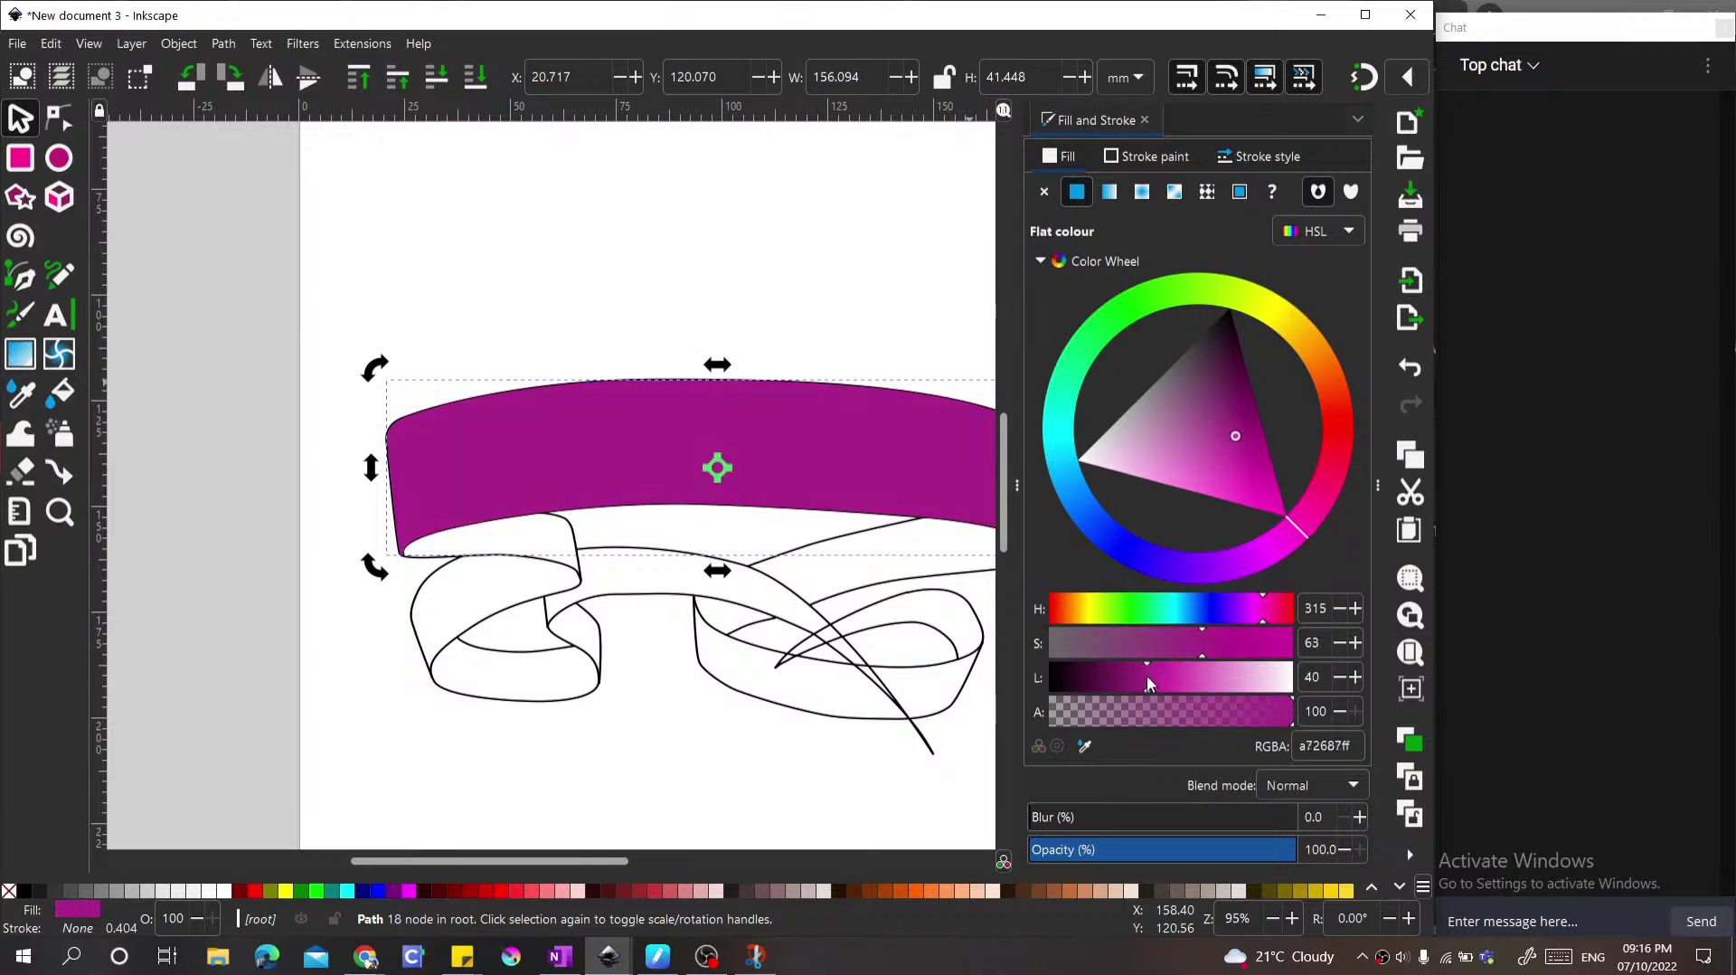
{"action": "left_click", "coordinate": [747, 318]}
Step: Try a background rectangle about 327 by 275 mm over the banner, shift it slightly up, and delete it
{"action": "scroll", "coordinate": [665, 419], "scroll_direction": "down", "scroll_amount": 2}
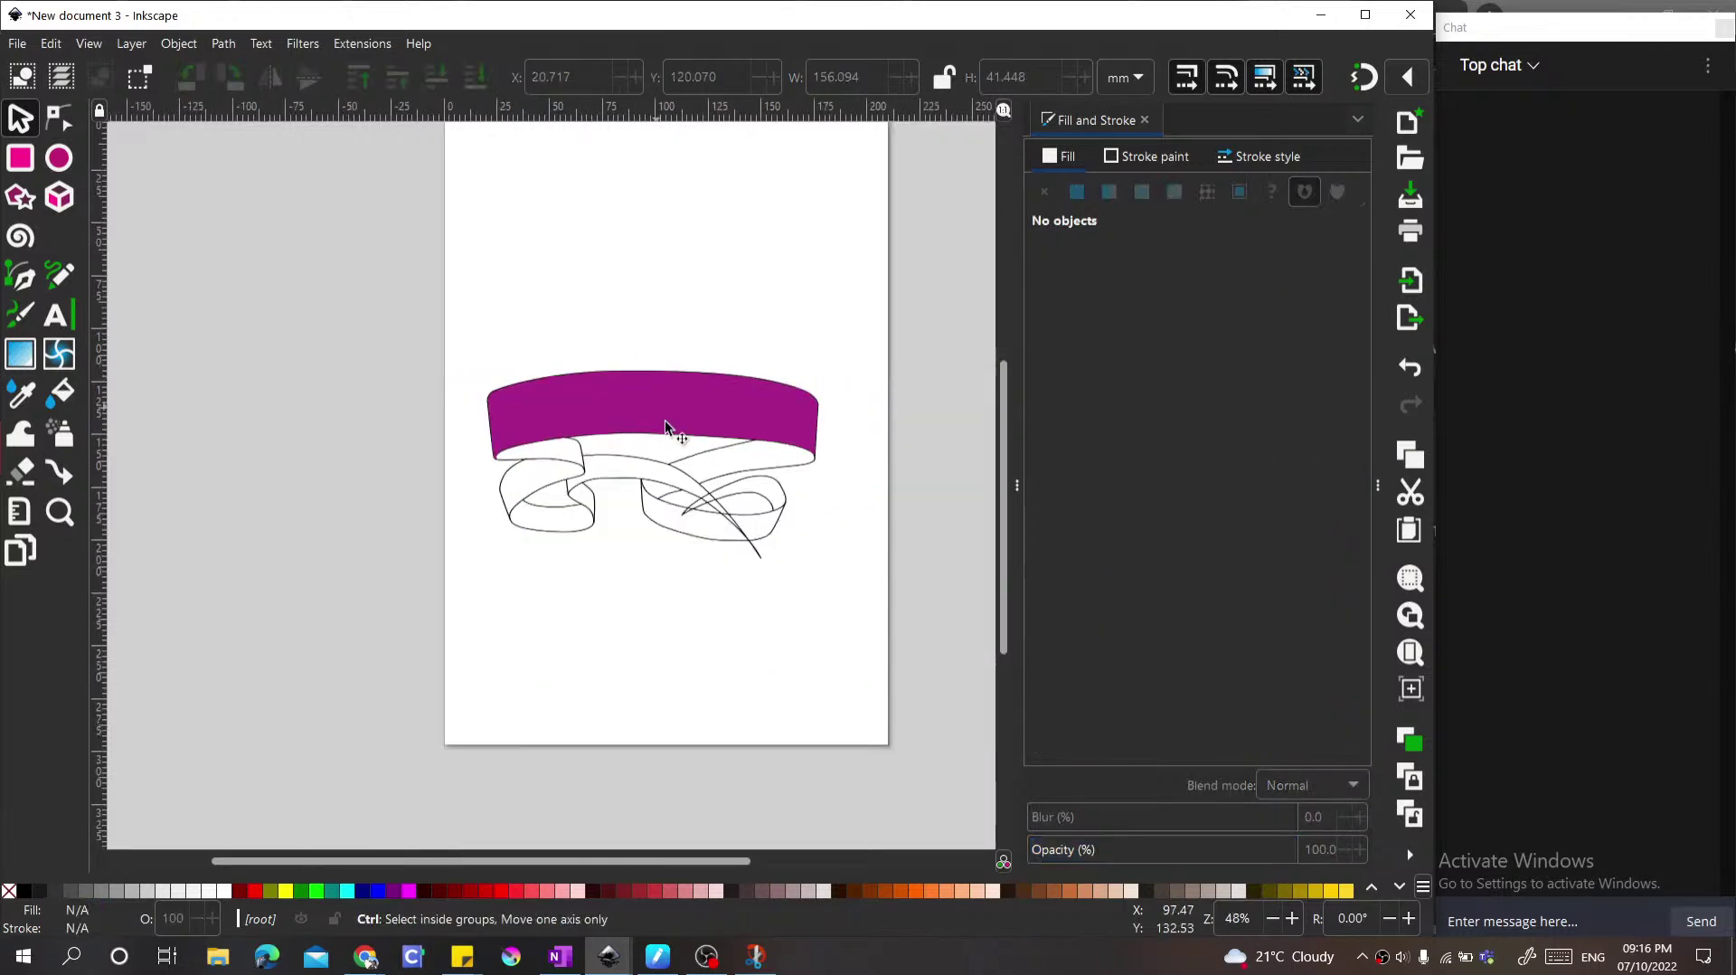
{"action": "scroll", "coordinate": [685, 483], "scroll_direction": "up", "scroll_amount": 2}
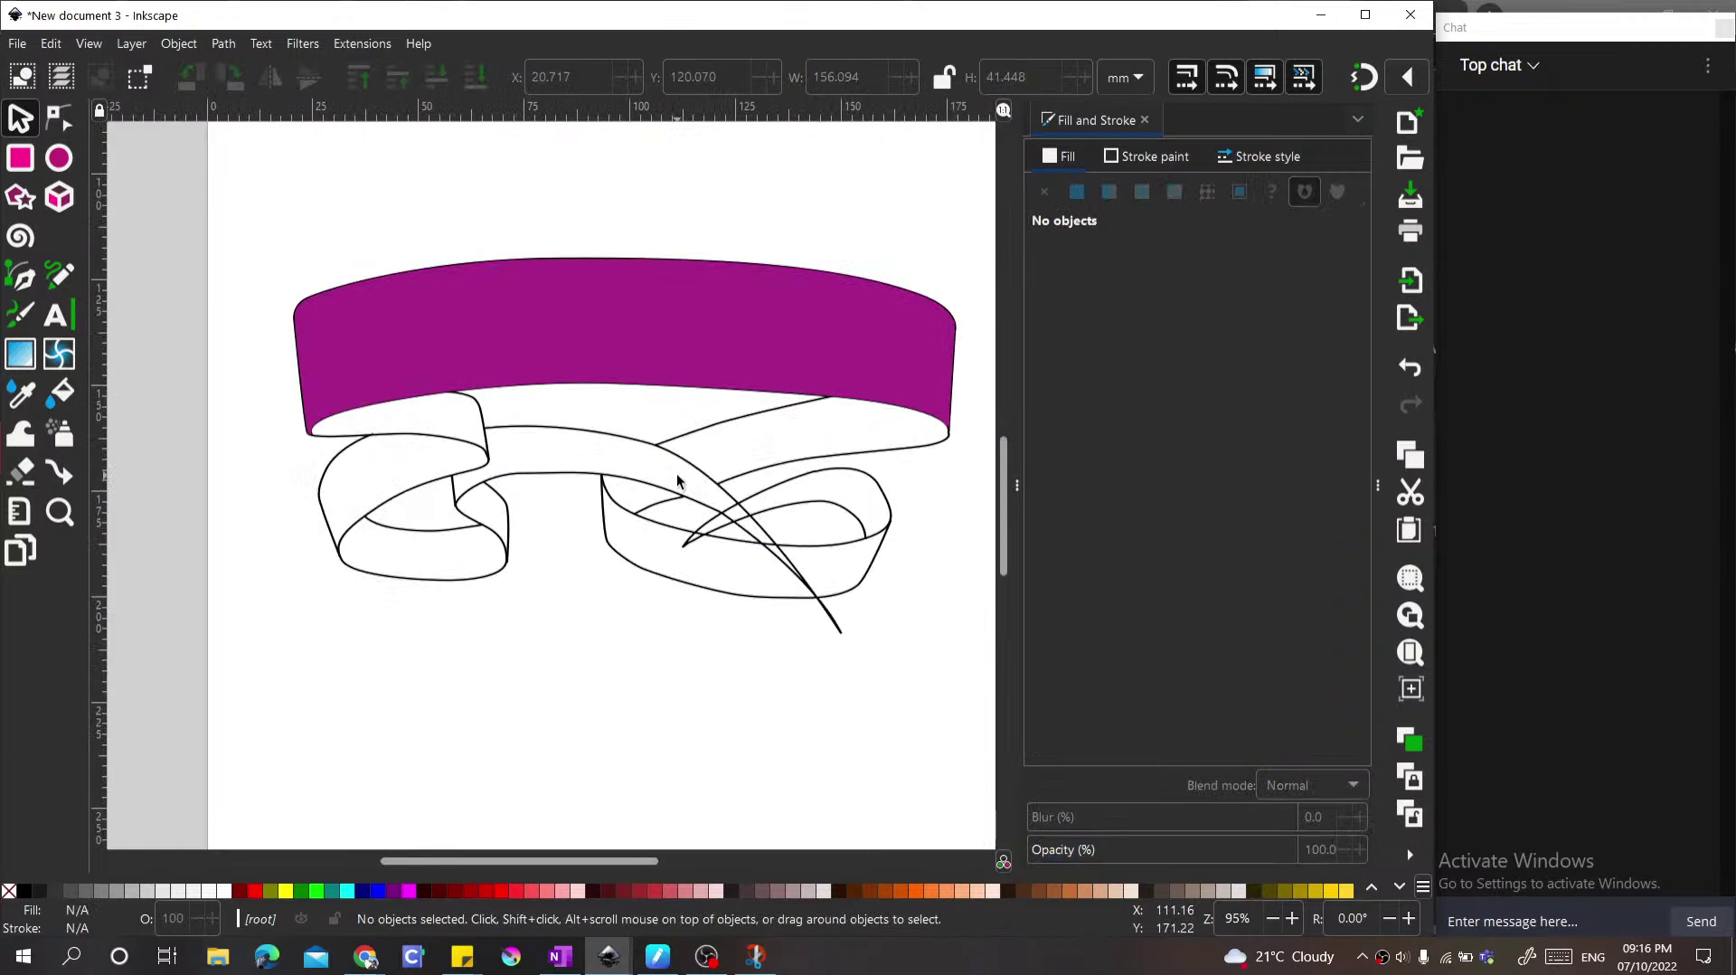
{"action": "scroll", "coordinate": [633, 466], "scroll_direction": "down", "scroll_amount": 4}
{"action": "scroll", "coordinate": [424, 432], "scroll_direction": "up", "scroll_amount": 2}
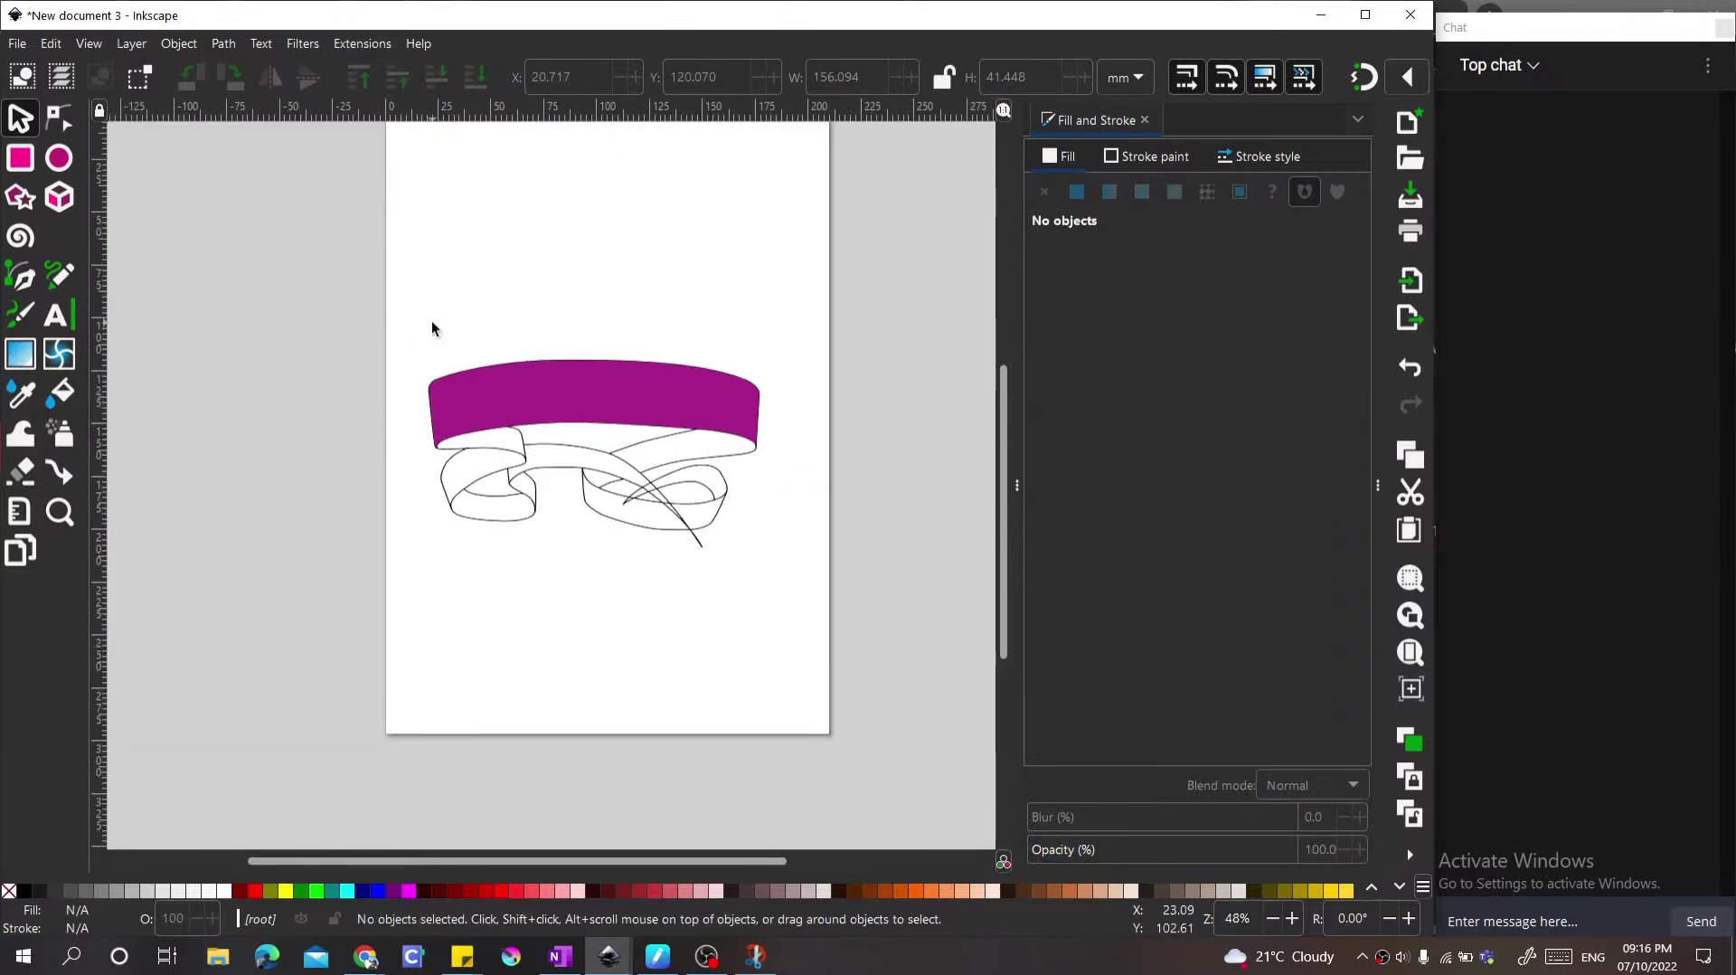
{"action": "key", "text": "r"}
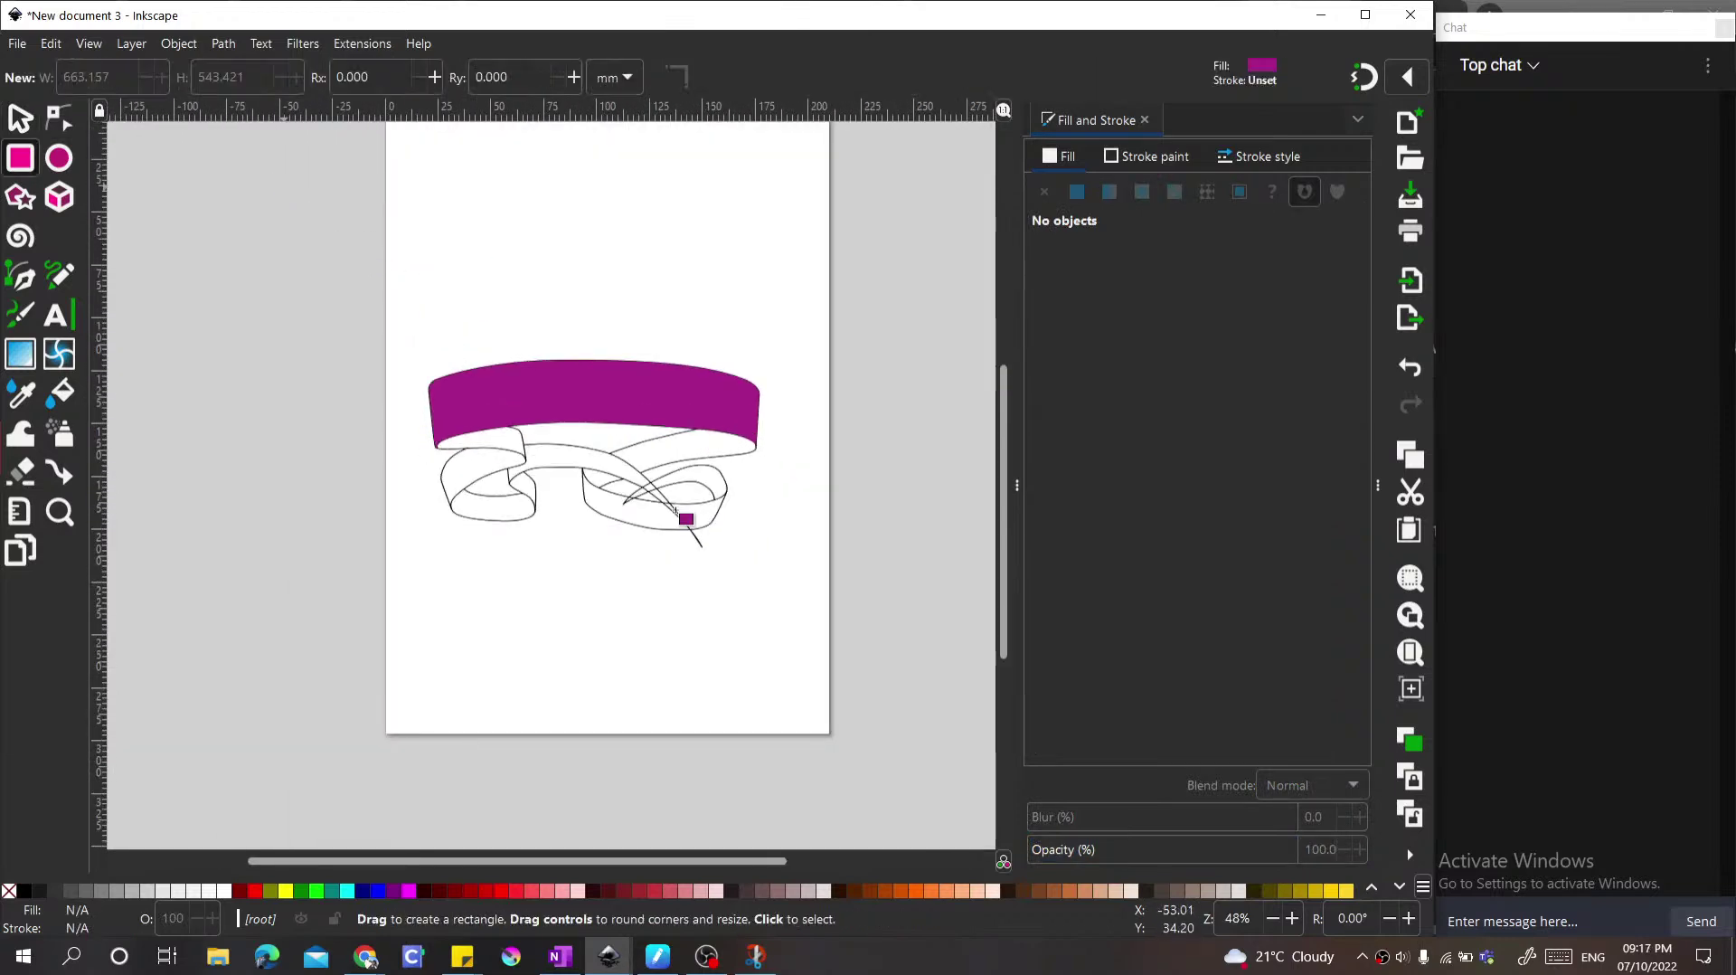
{"action": "left_click_drag", "start_coordinate": [271, 178], "coordinate": [963, 759]}
{"action": "key", "text": "s"}
{"action": "left_click", "coordinate": [1229, 308]}
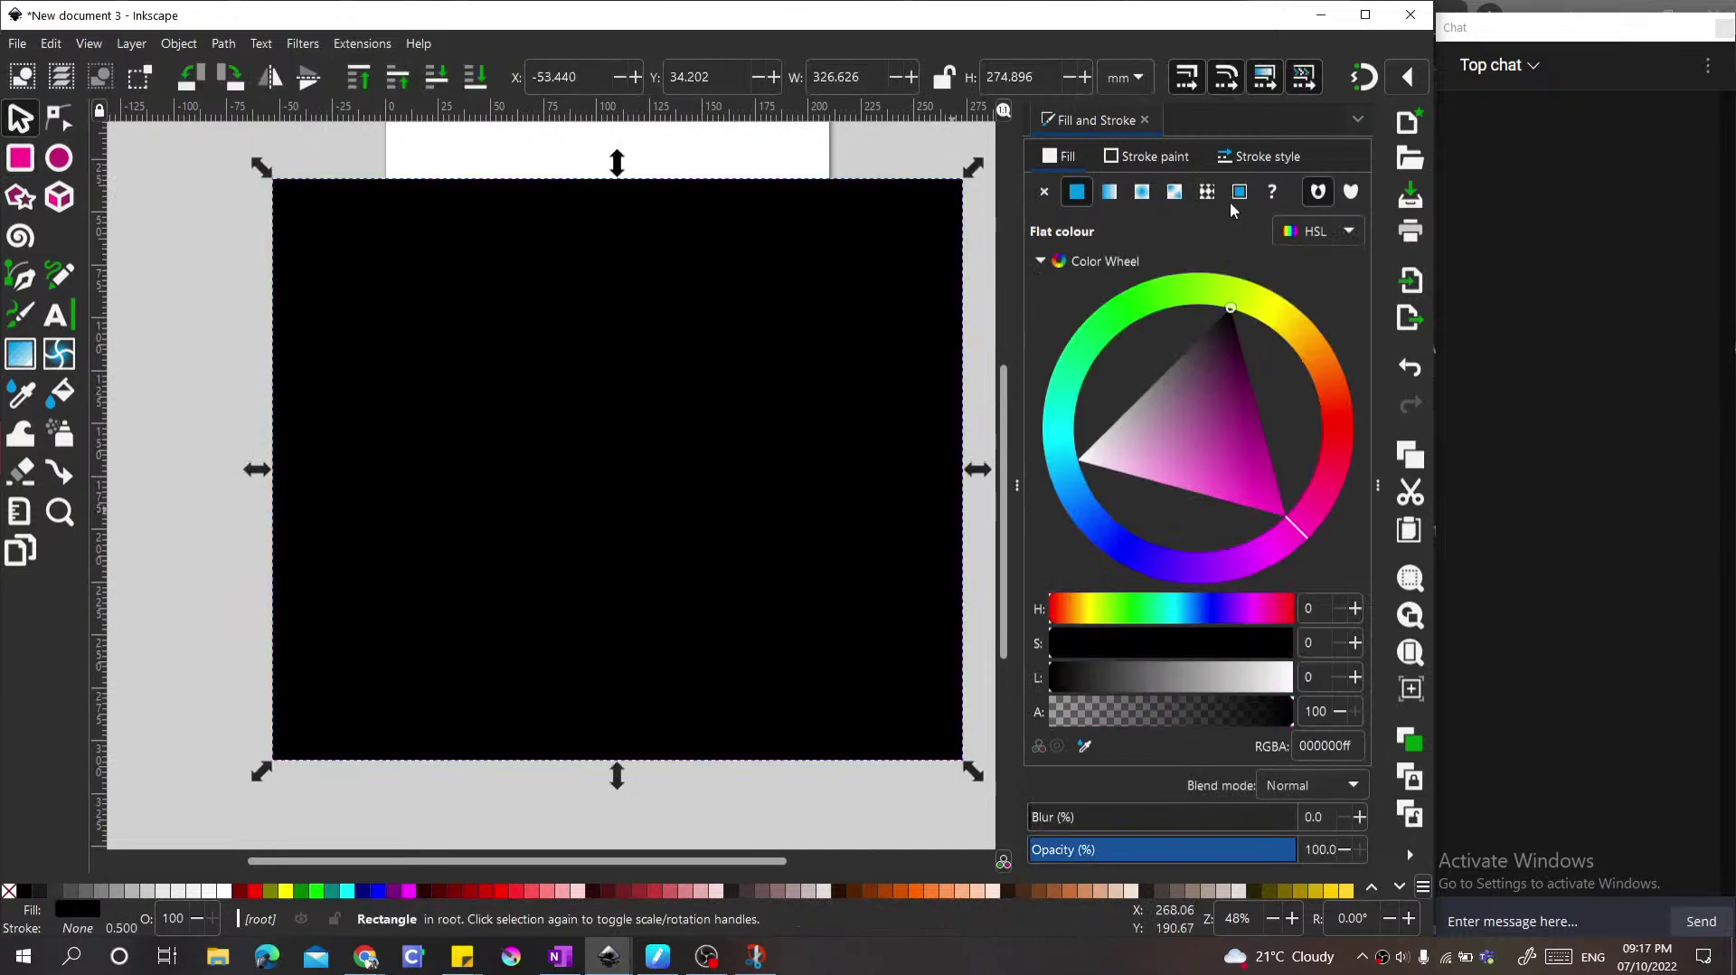
{"action": "left_click_drag", "start_coordinate": [669, 264], "coordinate": [672, 231]}
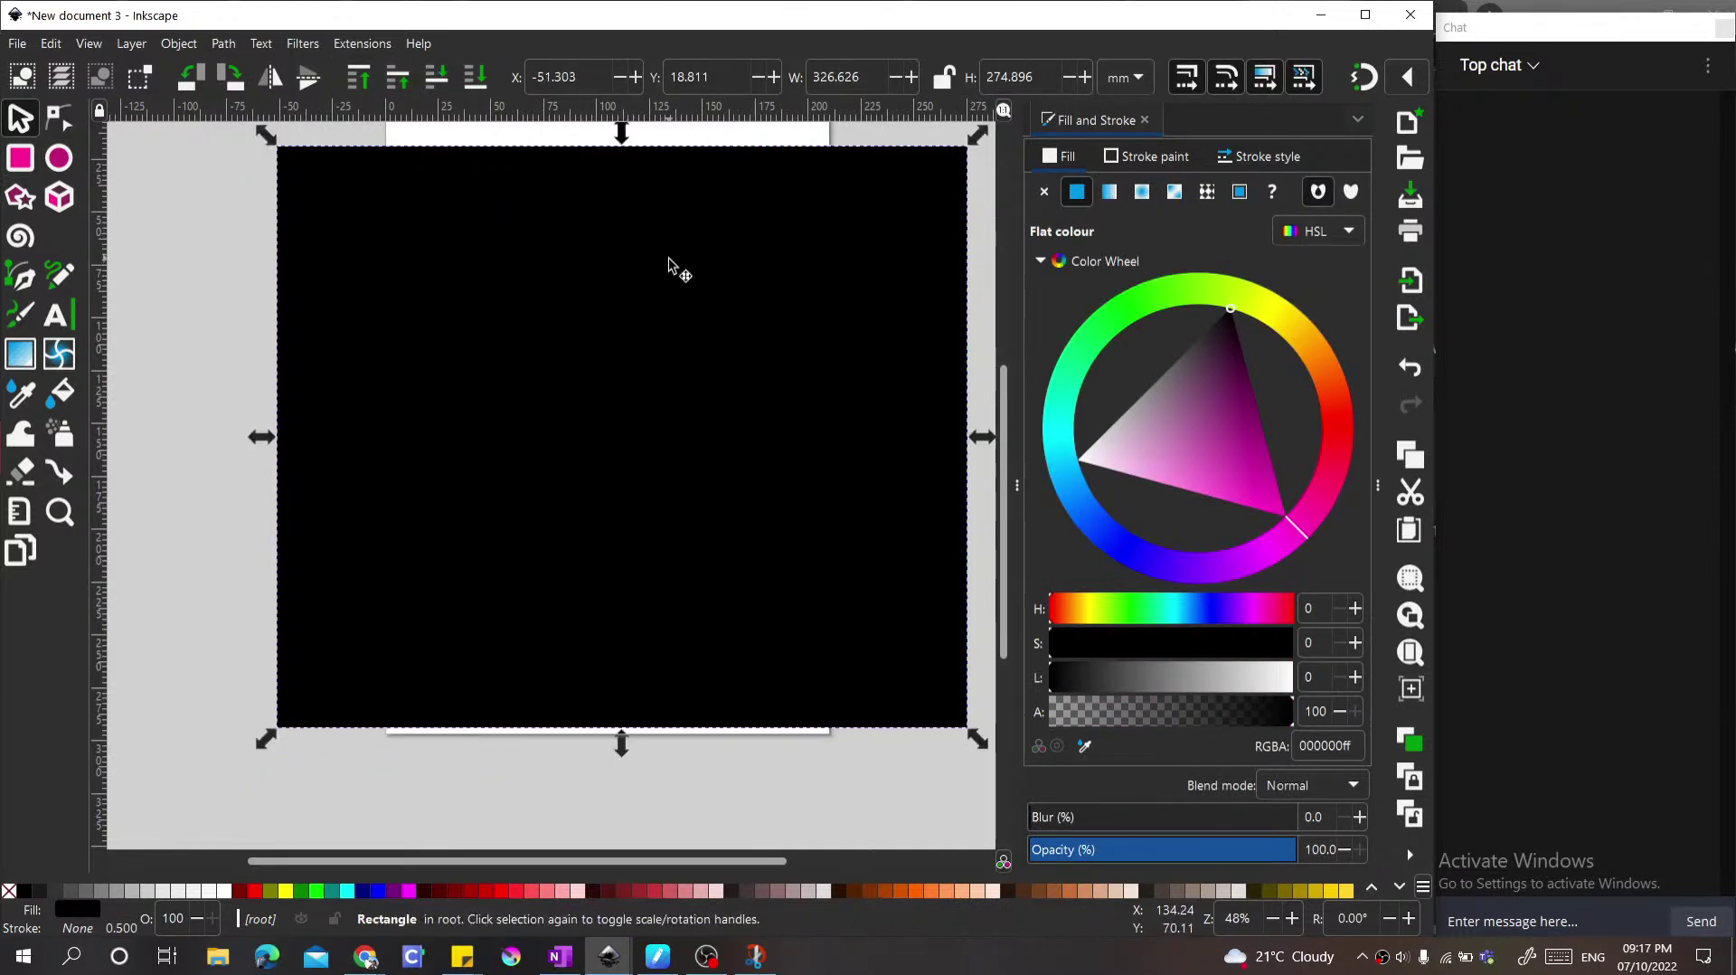
{"action": "key", "text": "Delete"}
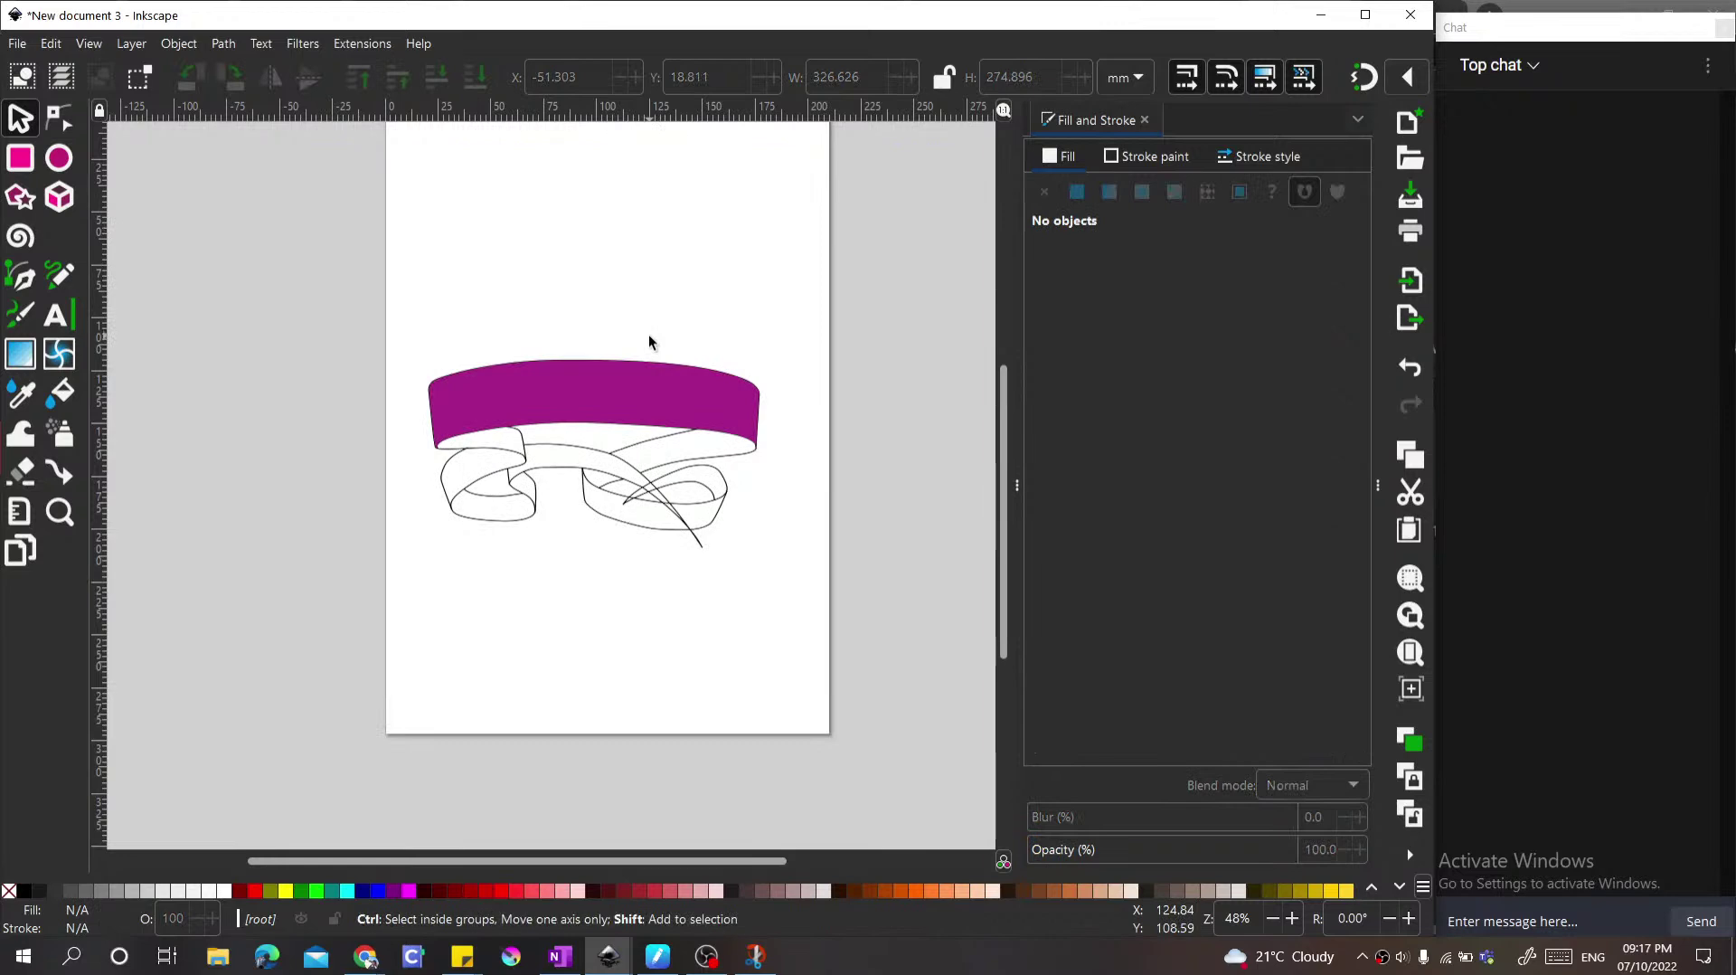
Step: Set the page's border and shadow colour to RGBA 45454556 in the document properties
{"action": "key", "text": "ctrl+shift+d"}
{"action": "left_click_drag", "start_coordinate": [1202, 175], "coordinate": [1028, 170]}
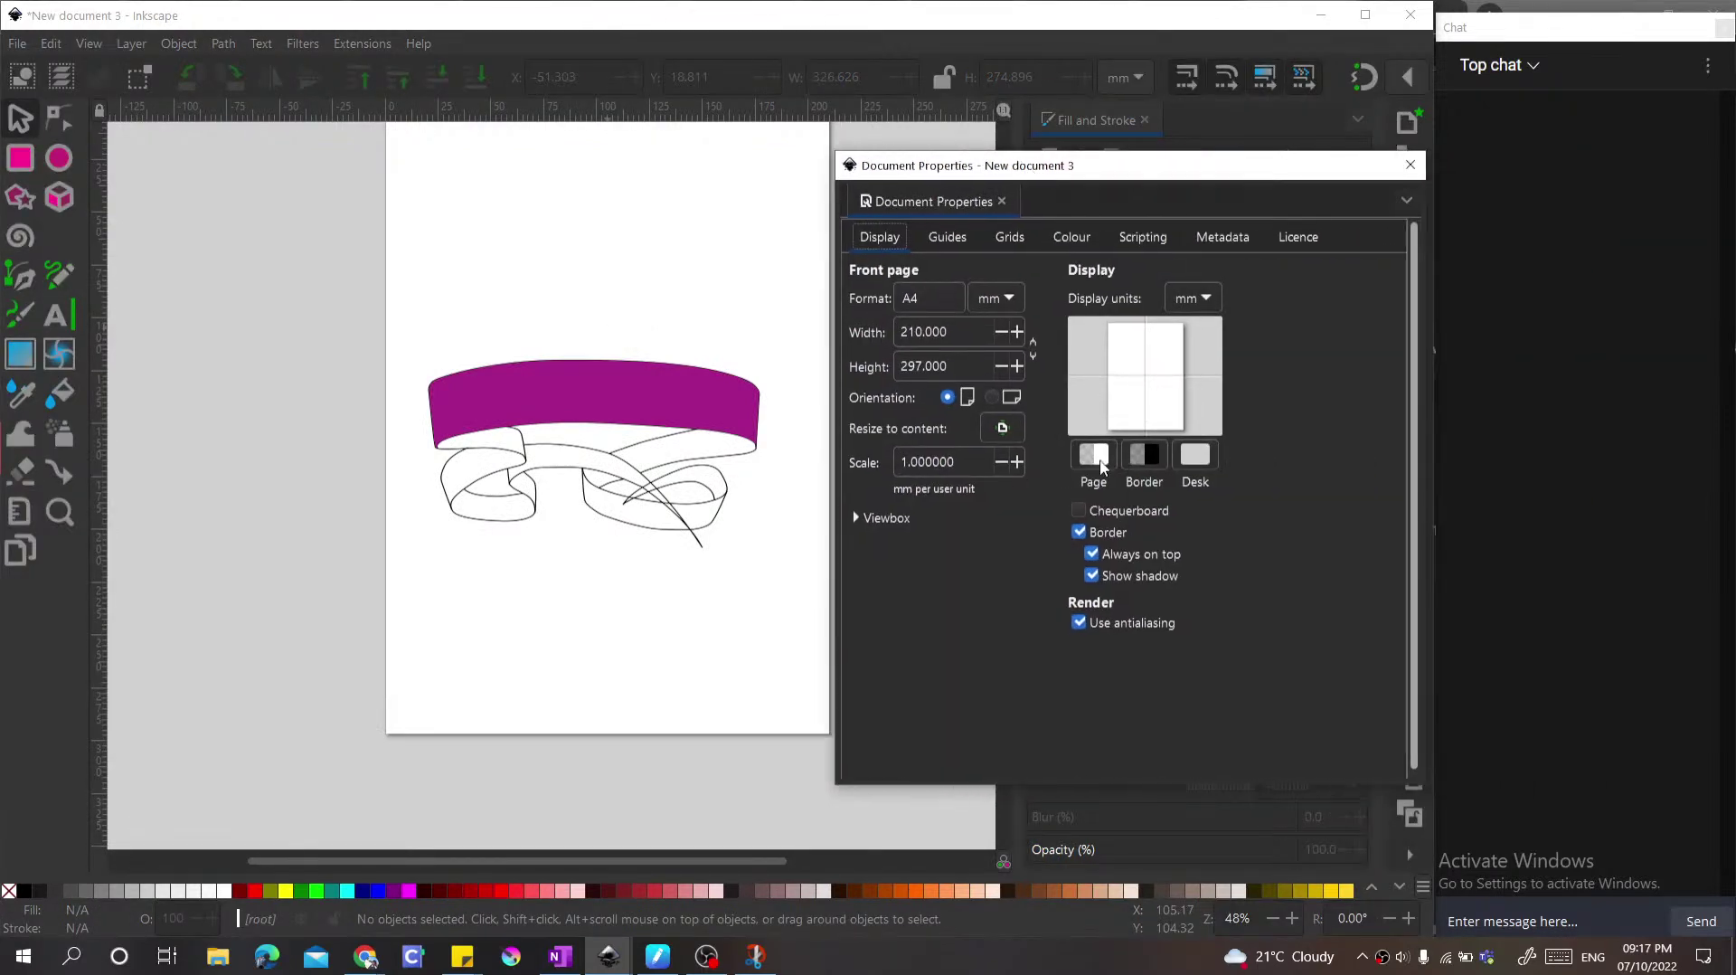
{"action": "left_click", "coordinate": [1144, 454]}
{"action": "left_click", "coordinate": [714, 438]}
{"action": "left_click_drag", "start_coordinate": [715, 445], "coordinate": [702, 414]}
{"action": "left_click_drag", "start_coordinate": [683, 604], "coordinate": [675, 648]}
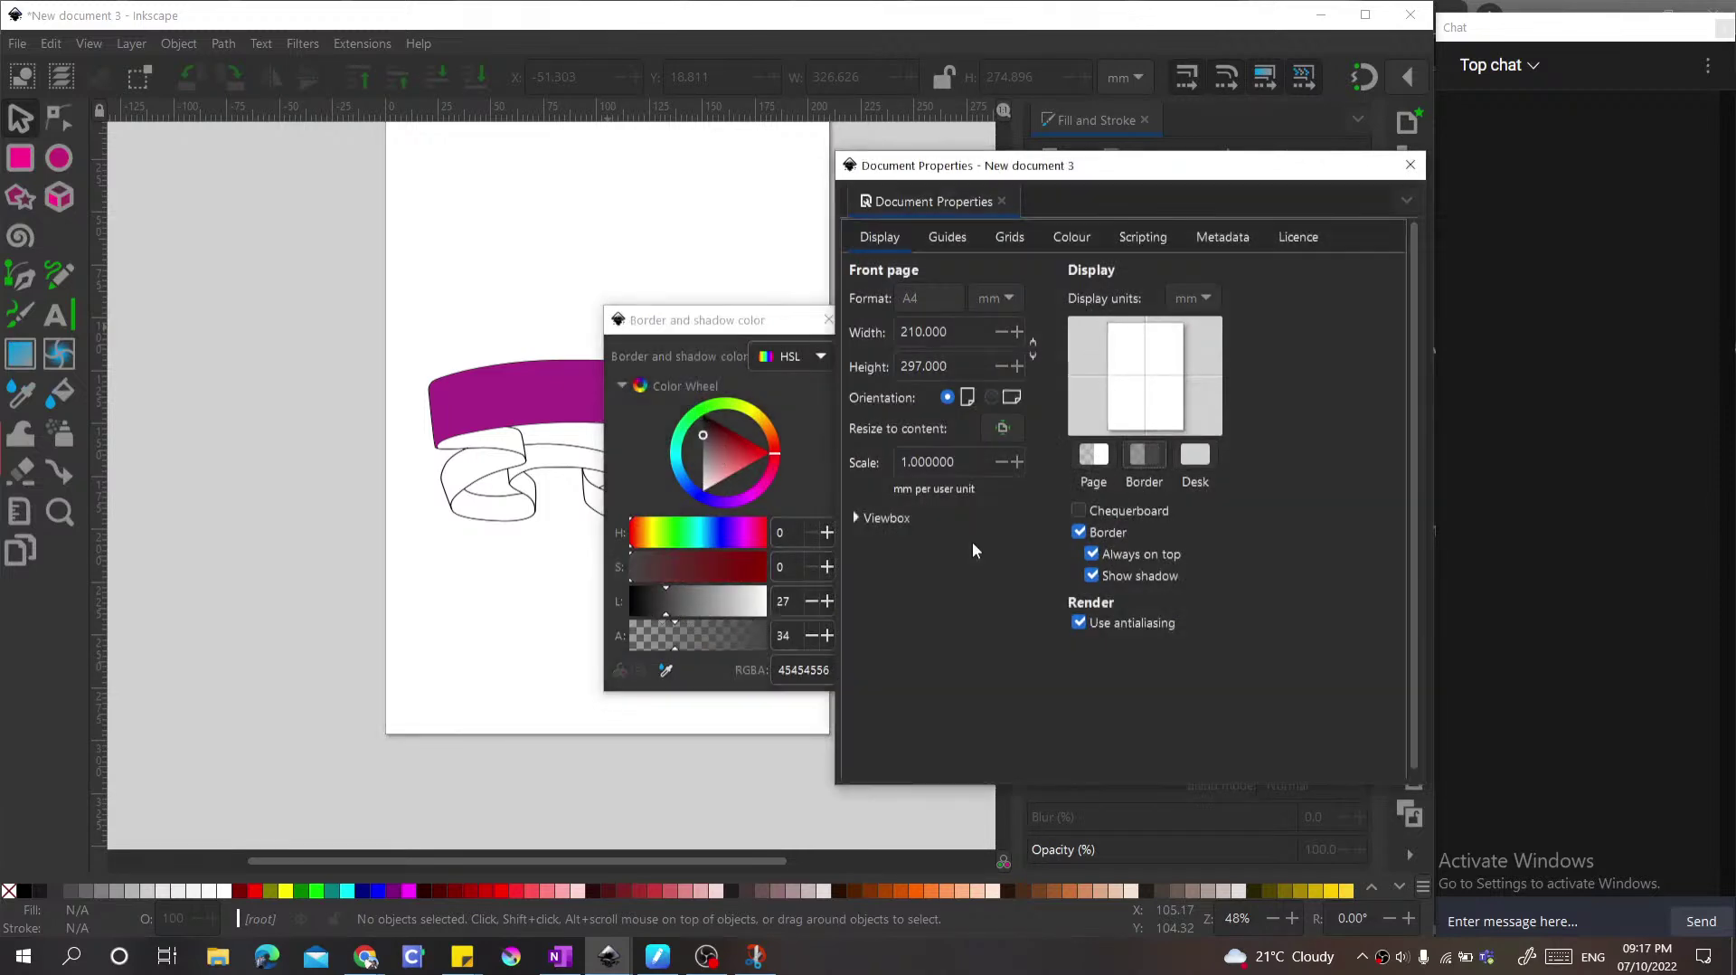
{"action": "left_click", "coordinate": [827, 322]}
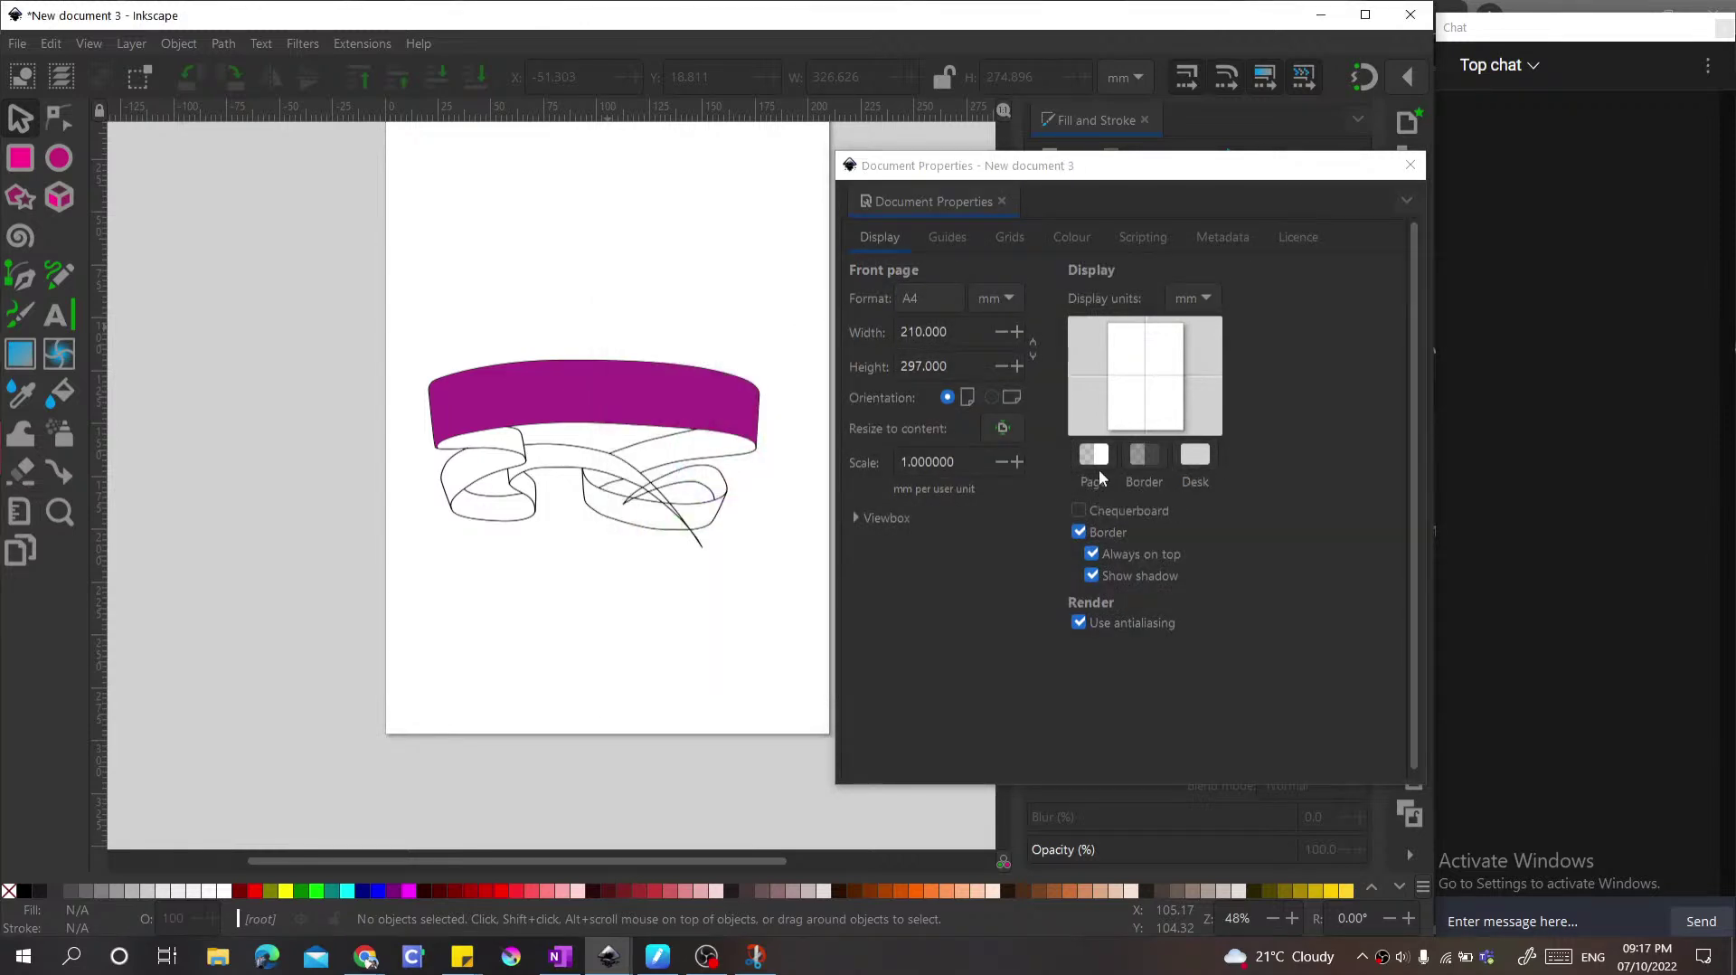
Step: Set the page's background colour to grey RGBA 71717100, with lightness 44
{"action": "left_click", "coordinate": [1094, 455]}
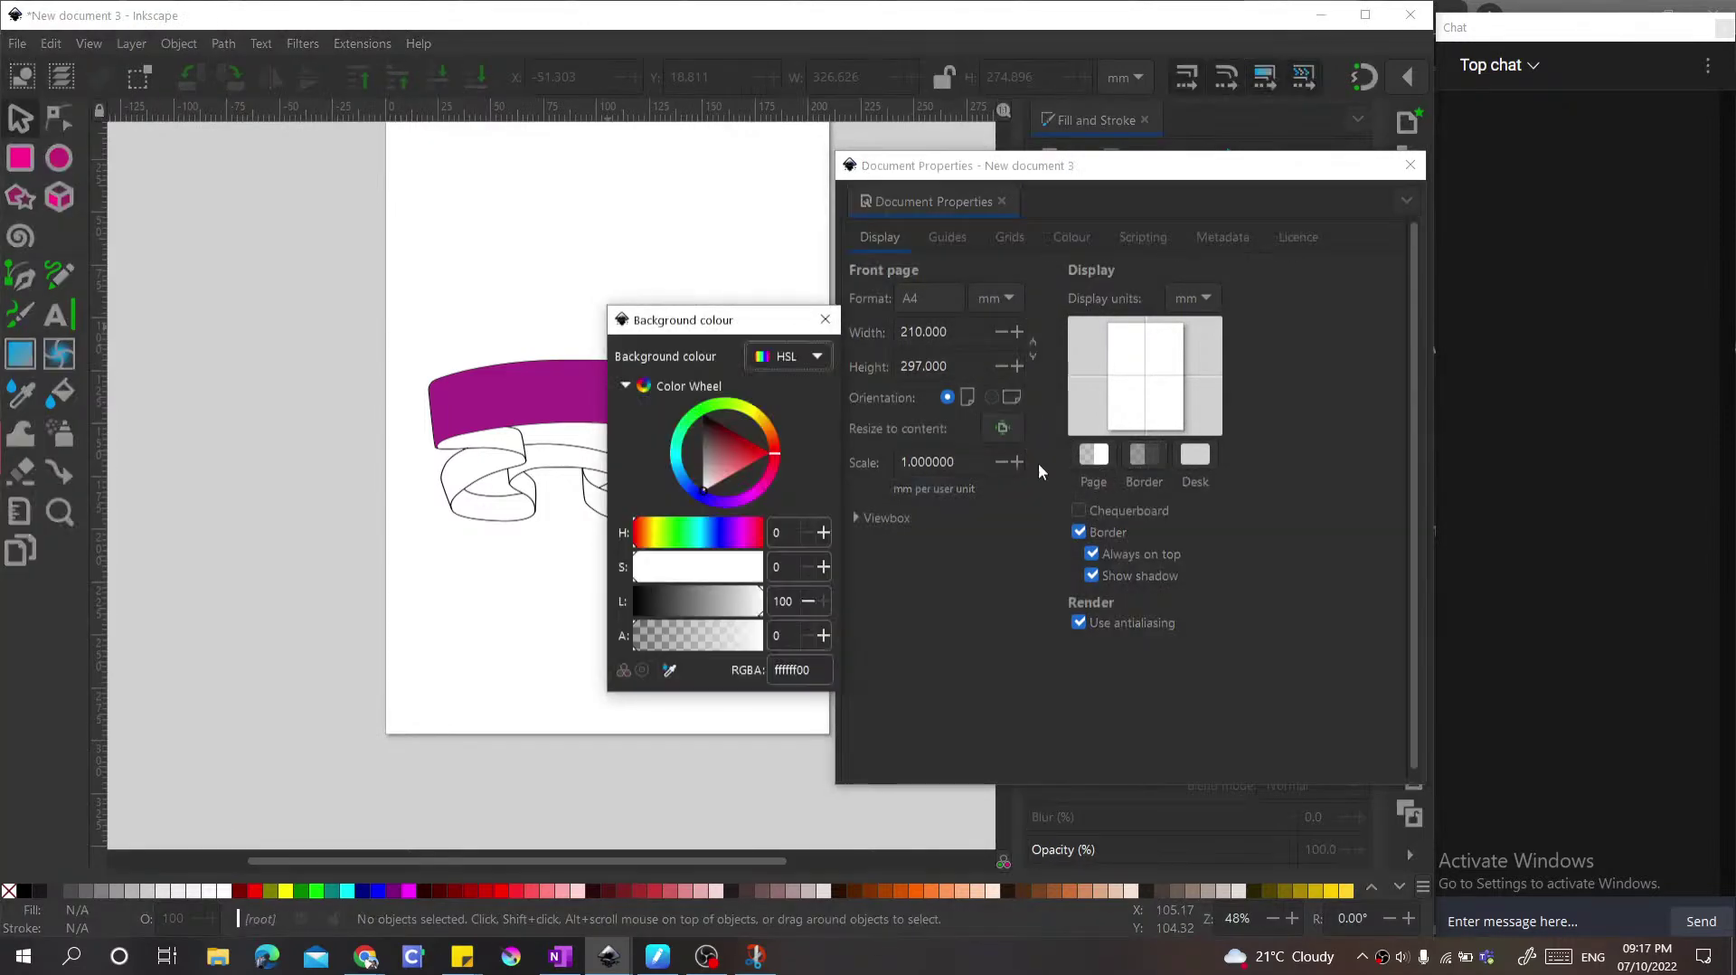
{"action": "left_click_drag", "start_coordinate": [699, 462], "coordinate": [678, 455]}
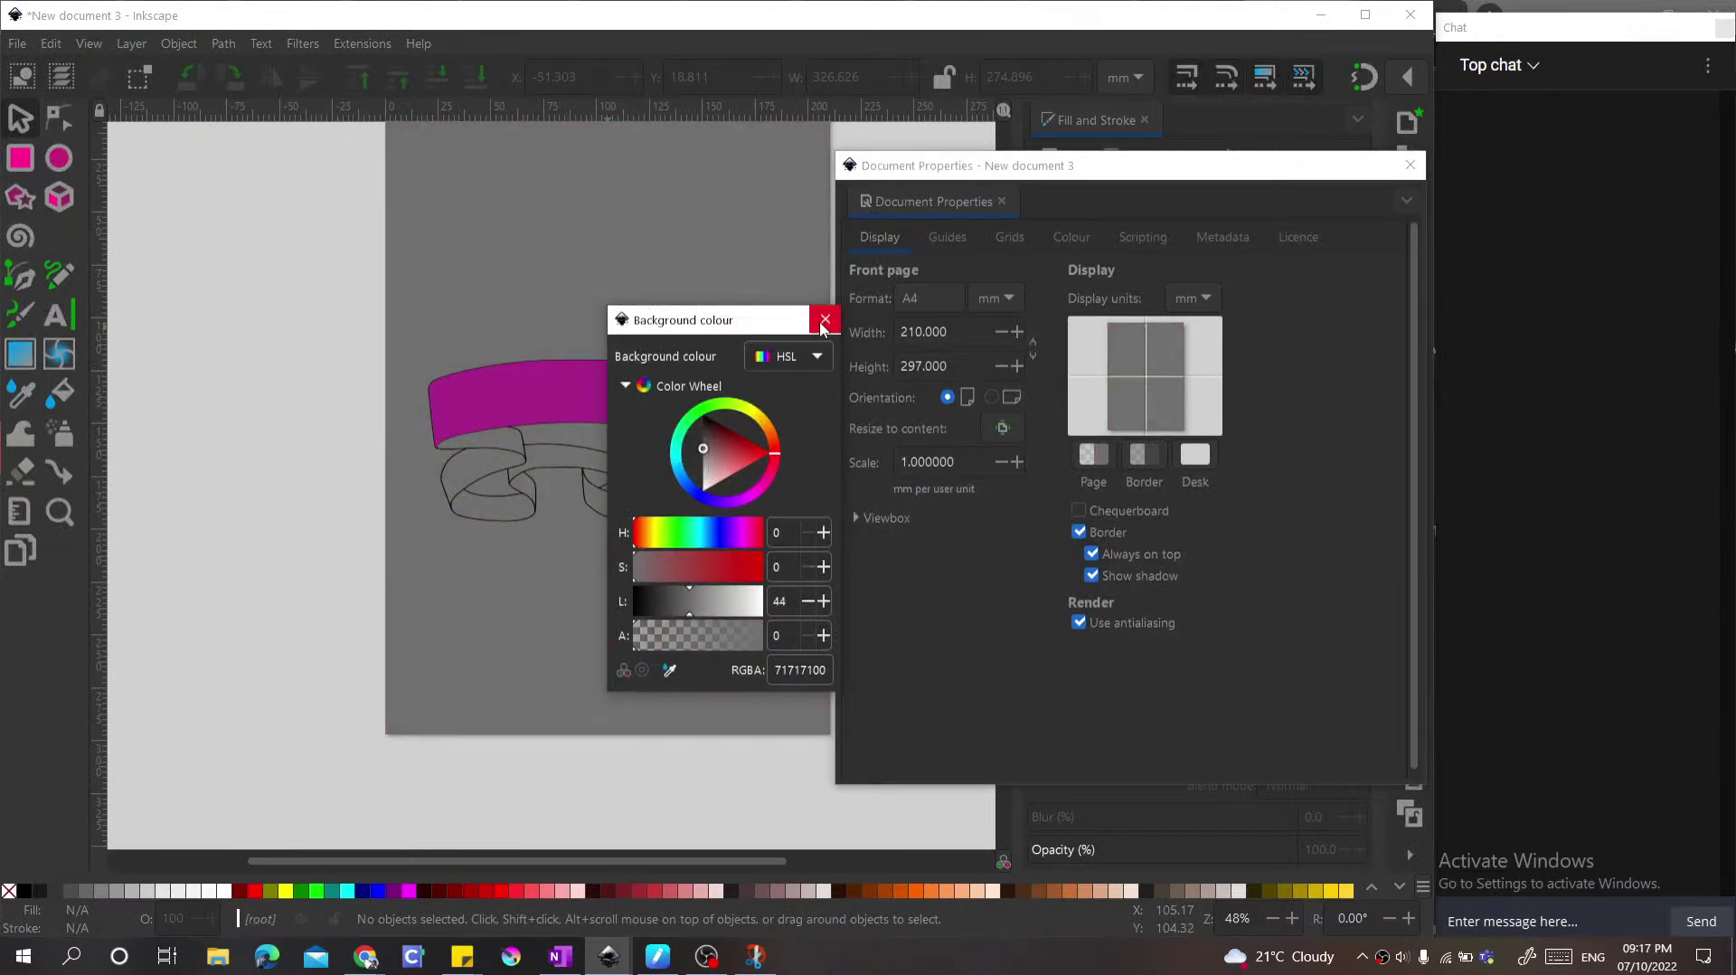
{"action": "left_click", "coordinate": [824, 321]}
Step: Set the desk colour around the page to dark grey RGBA 58585800, with lightness 35, and close the document properties
{"action": "left_click", "coordinate": [1184, 457]}
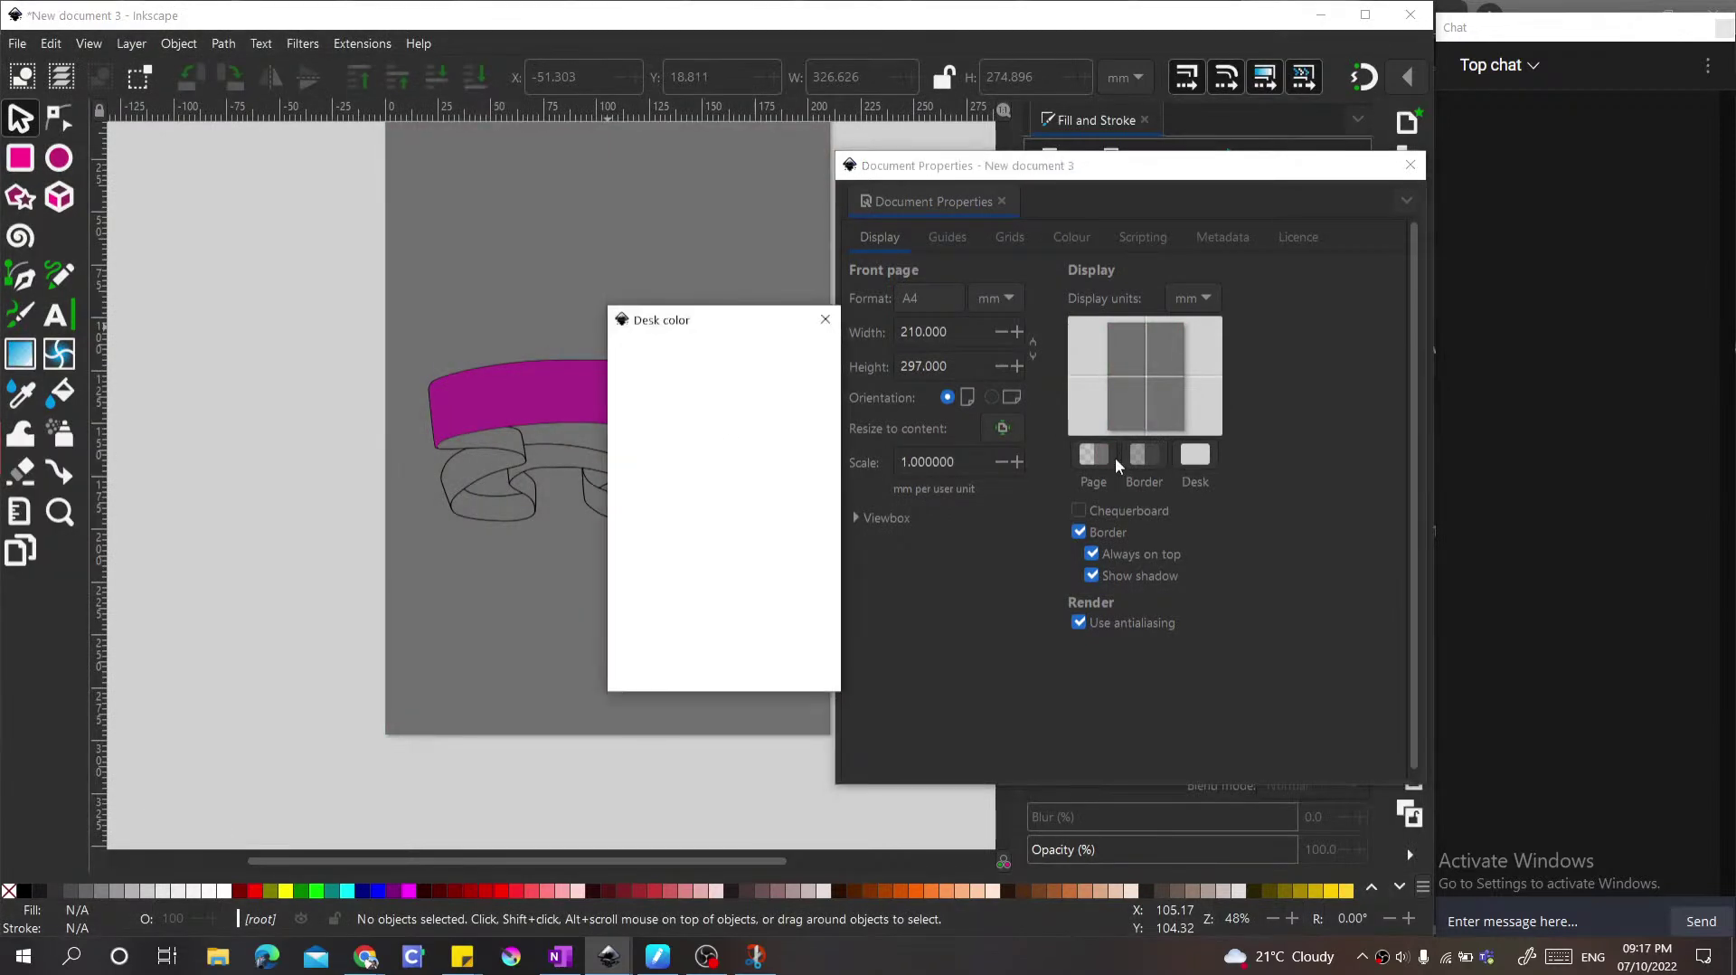
{"action": "left_click_drag", "start_coordinate": [729, 448], "coordinate": [692, 495]}
{"action": "left_click_drag", "start_coordinate": [665, 423], "coordinate": [666, 447]}
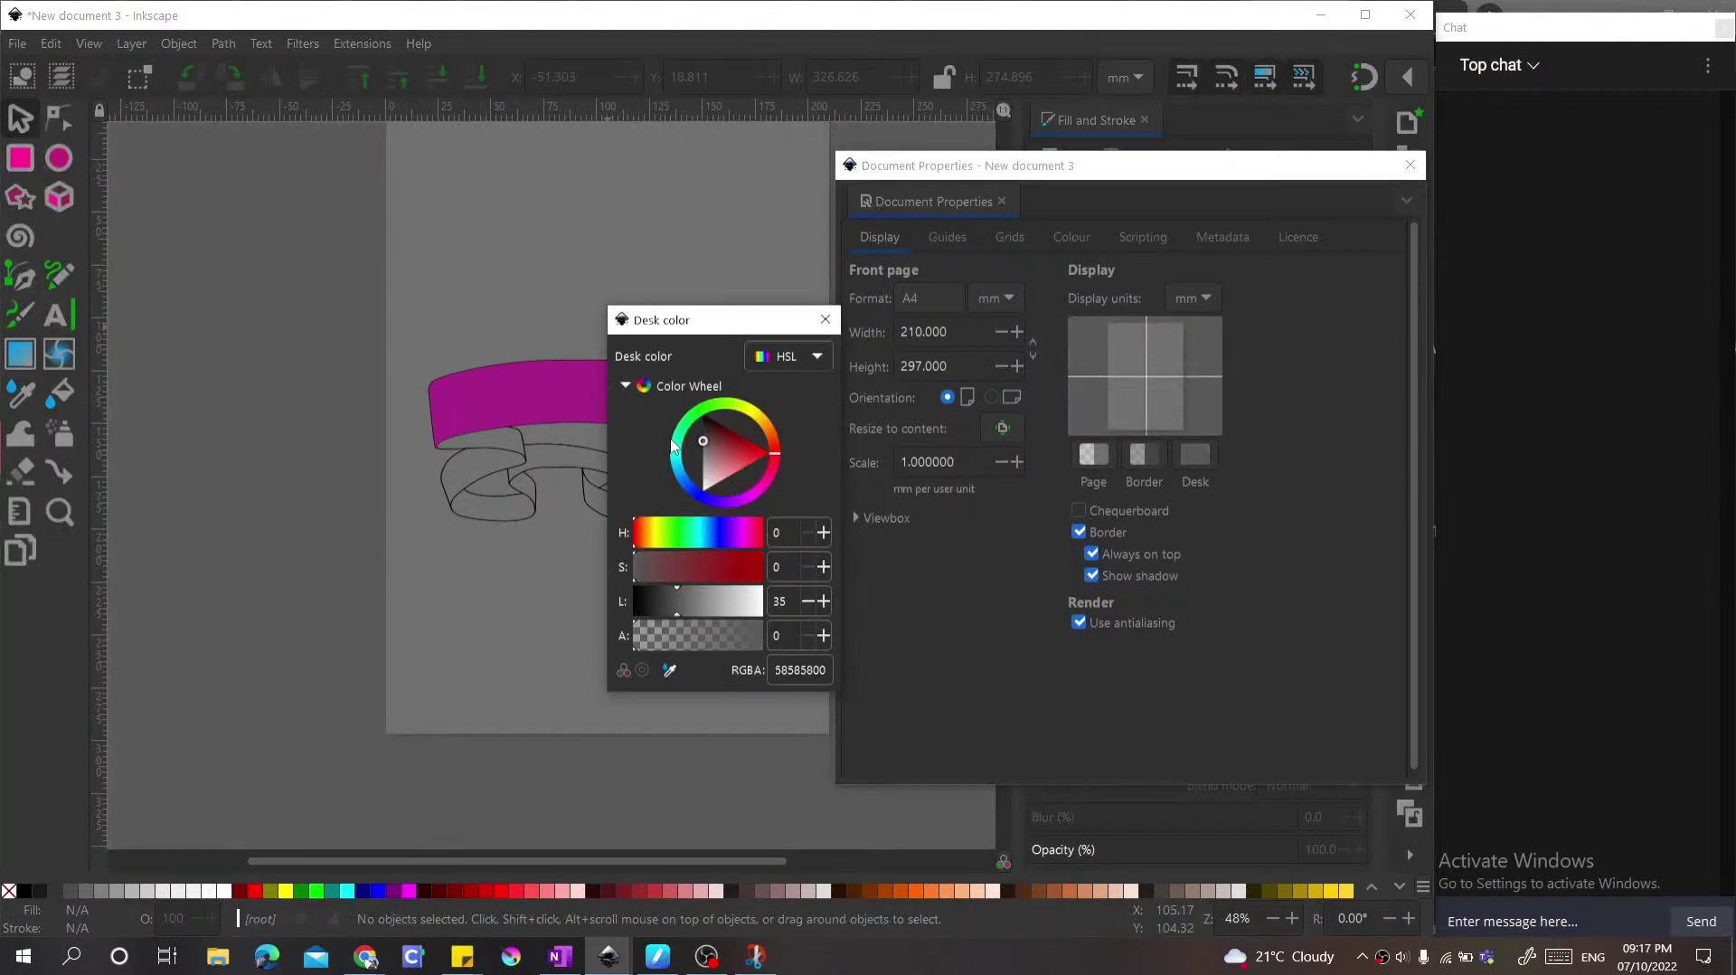
{"action": "left_click", "coordinate": [825, 319]}
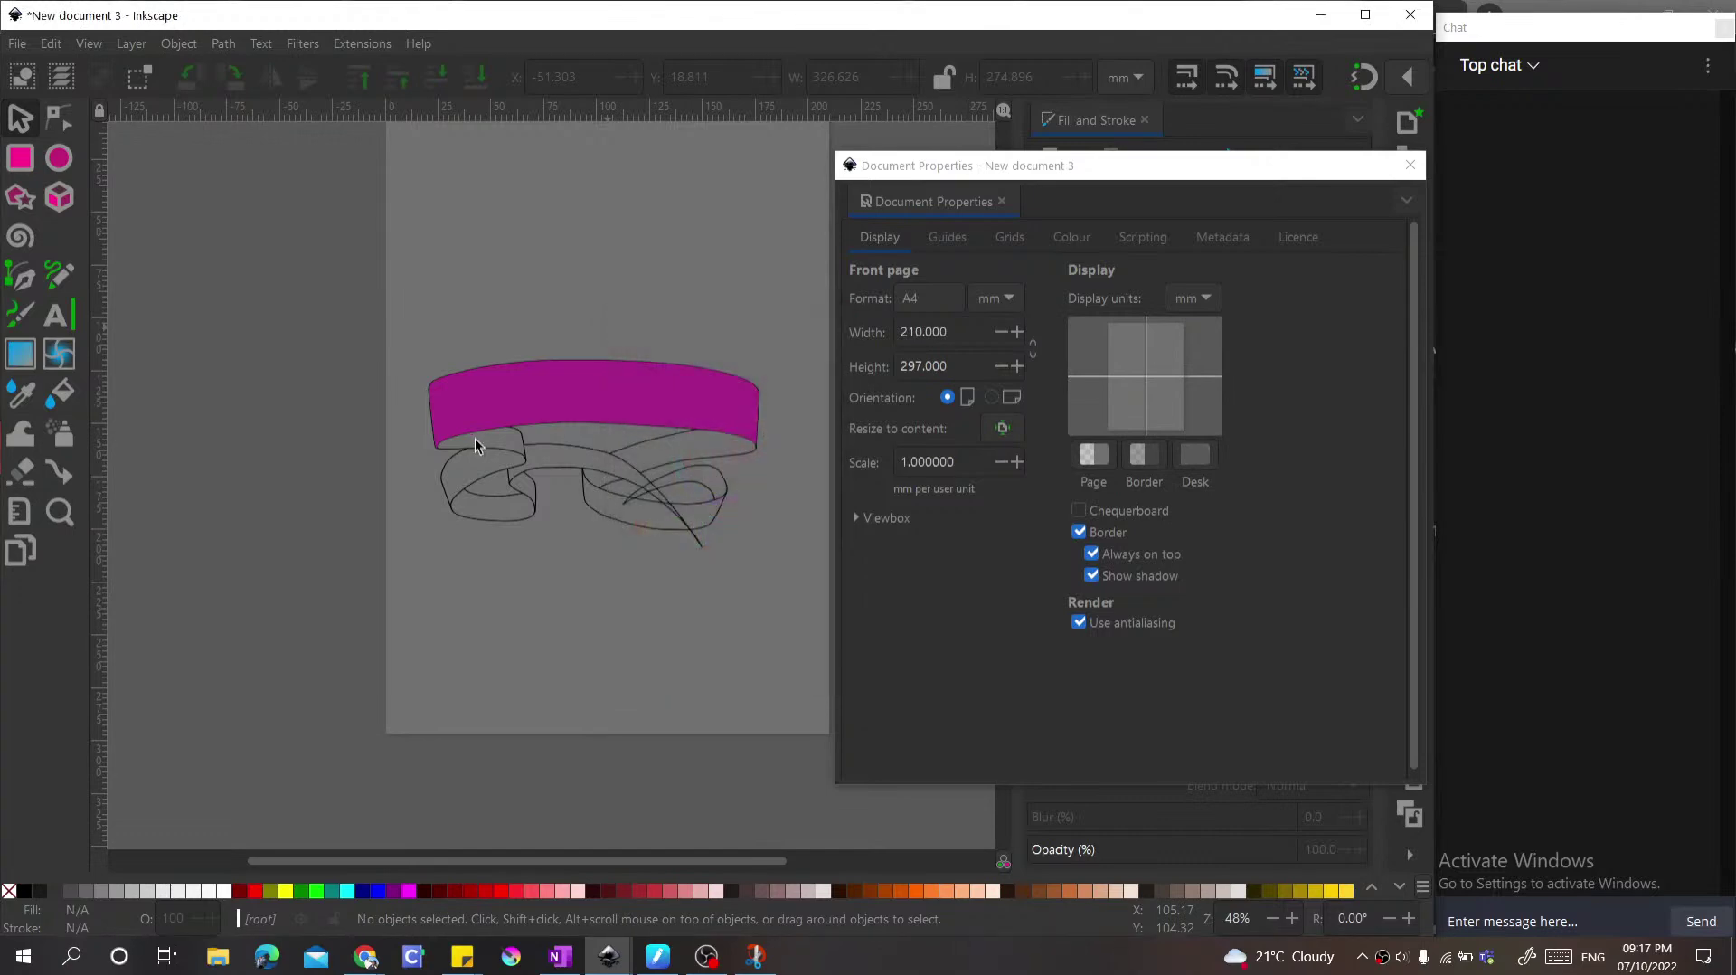
{"action": "key", "text": "plus"}
{"action": "left_click", "coordinate": [1411, 162]}
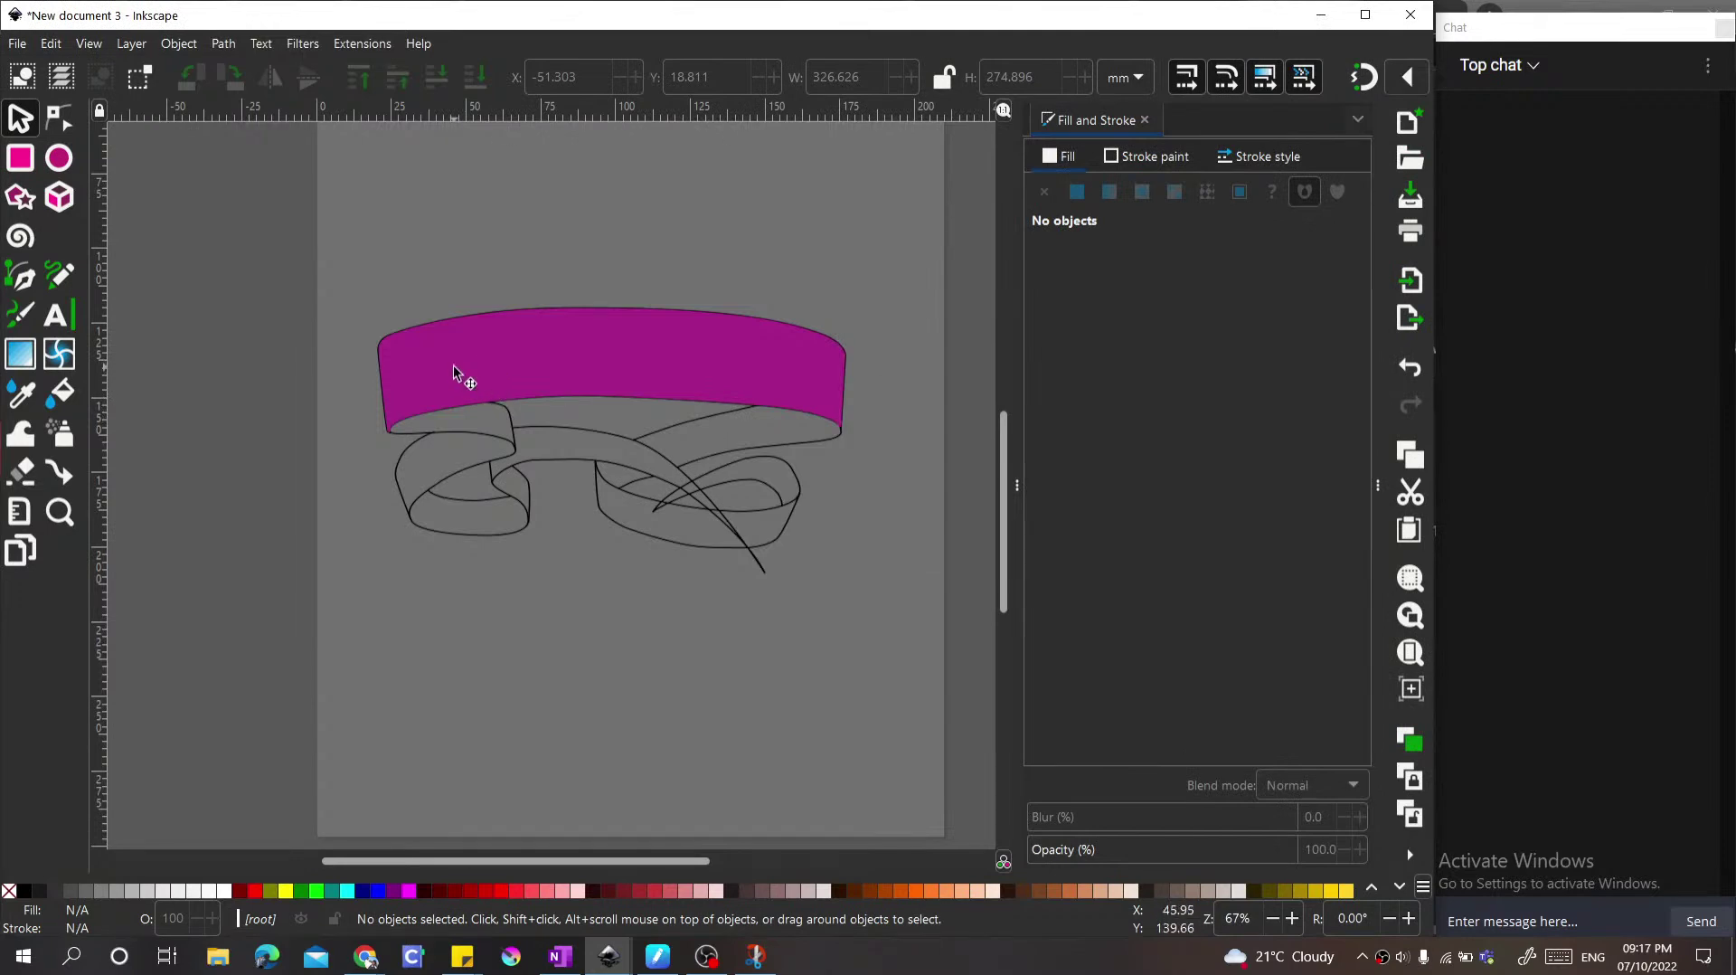
Step: Move the front band's two paths, path24215 and path24213, into the Fills layer and make that layer current
{"action": "scroll", "coordinate": [454, 372], "scroll_direction": "up", "scroll_amount": 2}
{"action": "scroll", "coordinate": [475, 398], "scroll_direction": "up", "scroll_amount": 2}
{"action": "left_click", "coordinate": [388, 296]}
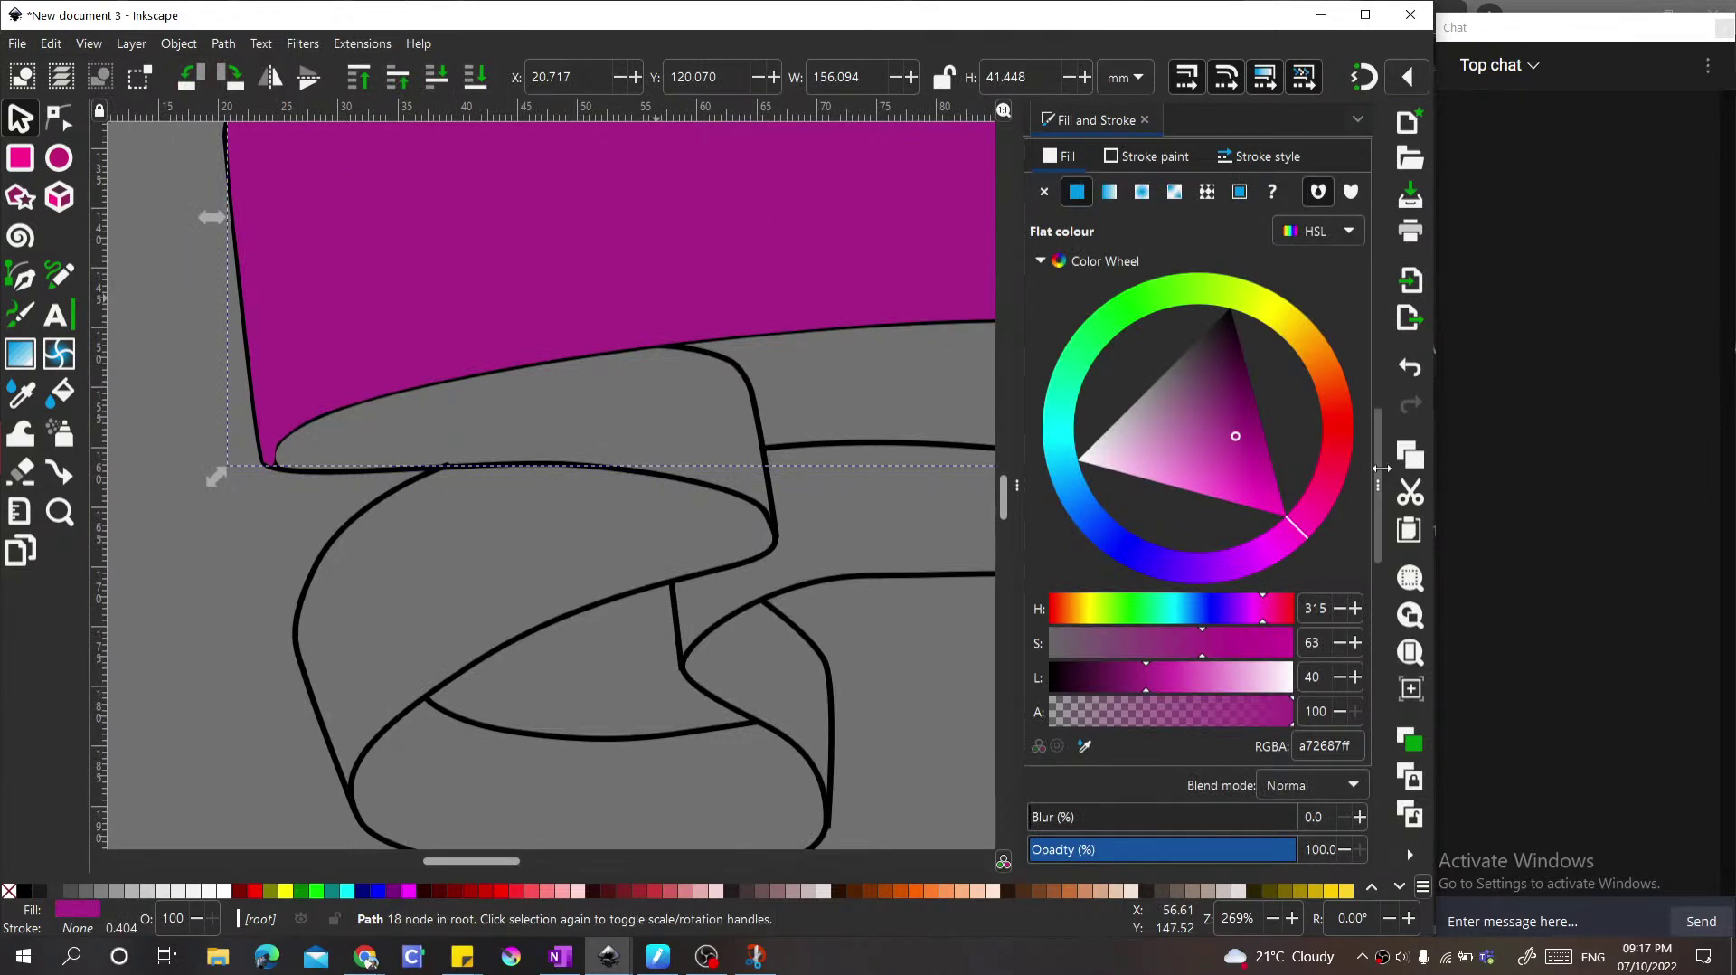
{"action": "left_click_drag", "start_coordinate": [1377, 470], "coordinate": [1316, 461]}
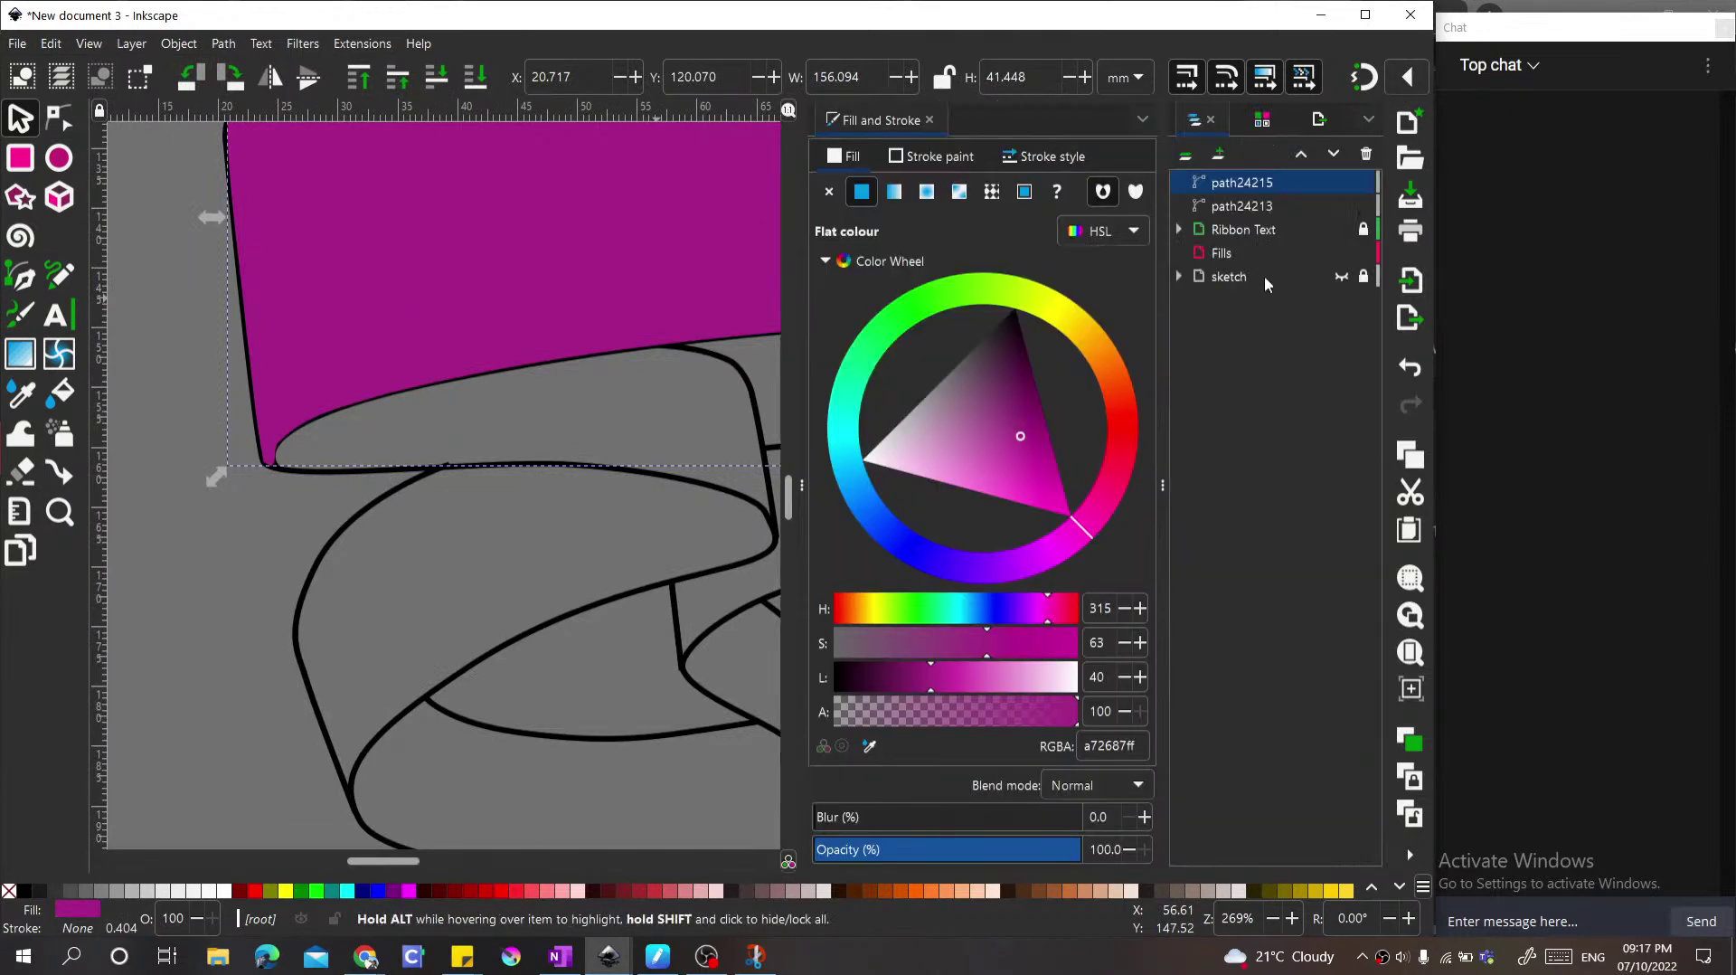
{"action": "left_click", "coordinate": [1240, 206], "text": "shift"}
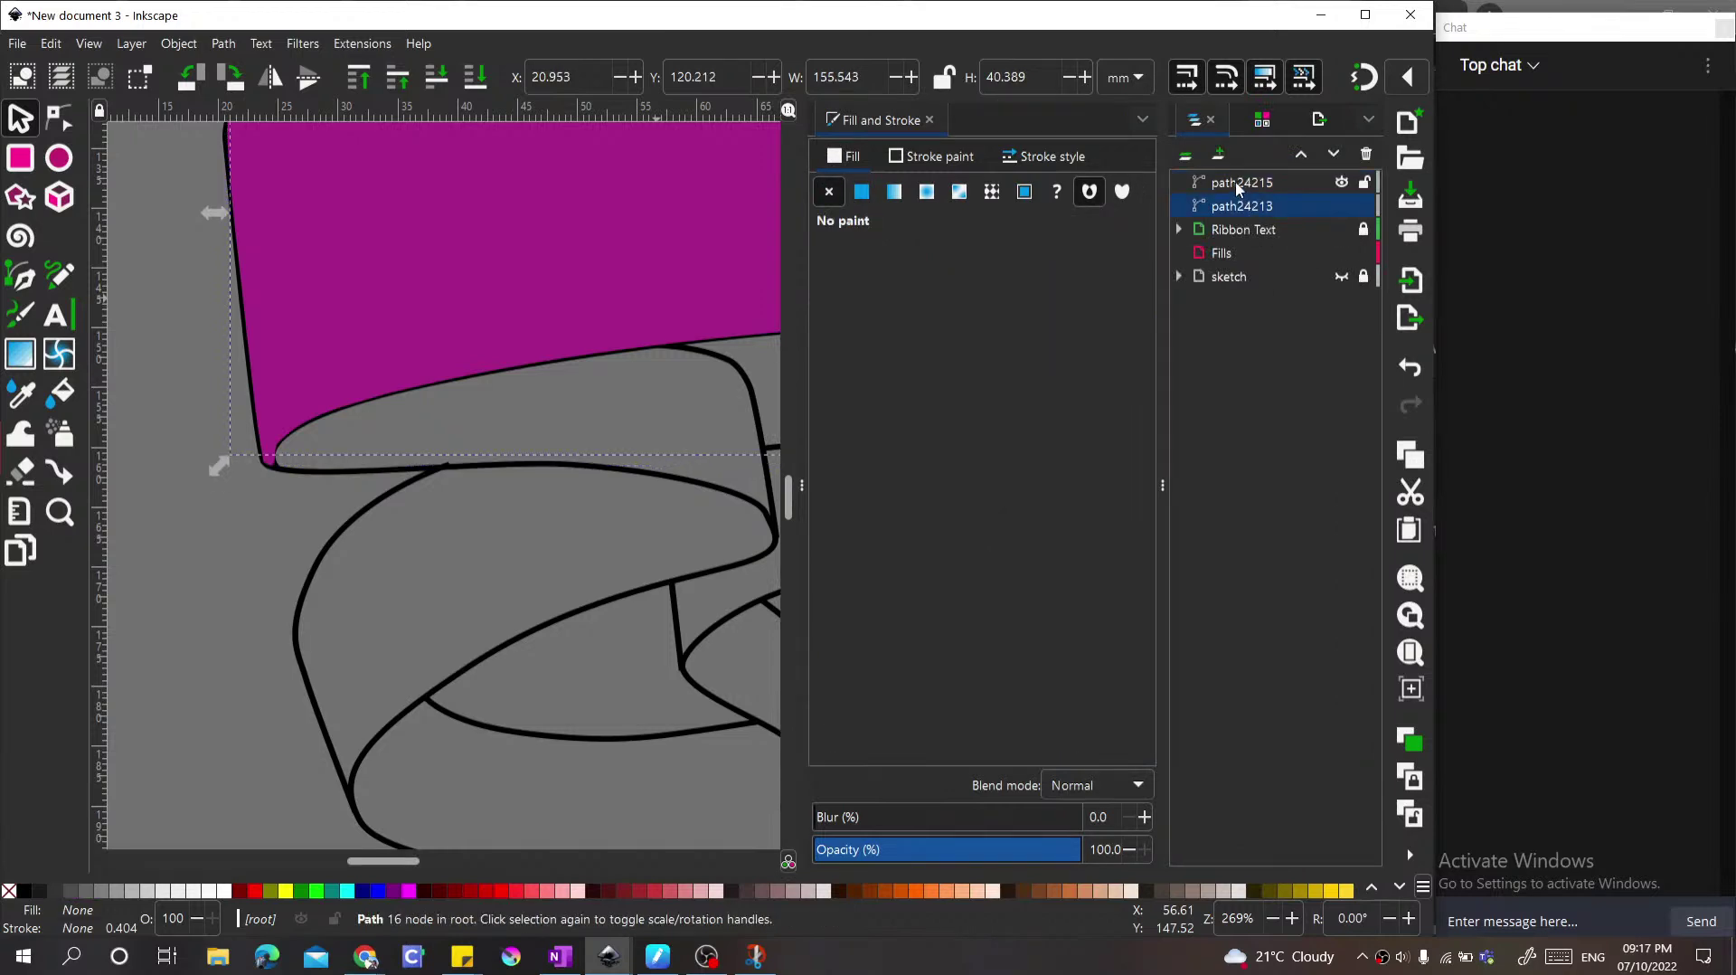
{"action": "left_click_drag", "start_coordinate": [1227, 210], "coordinate": [1266, 255]}
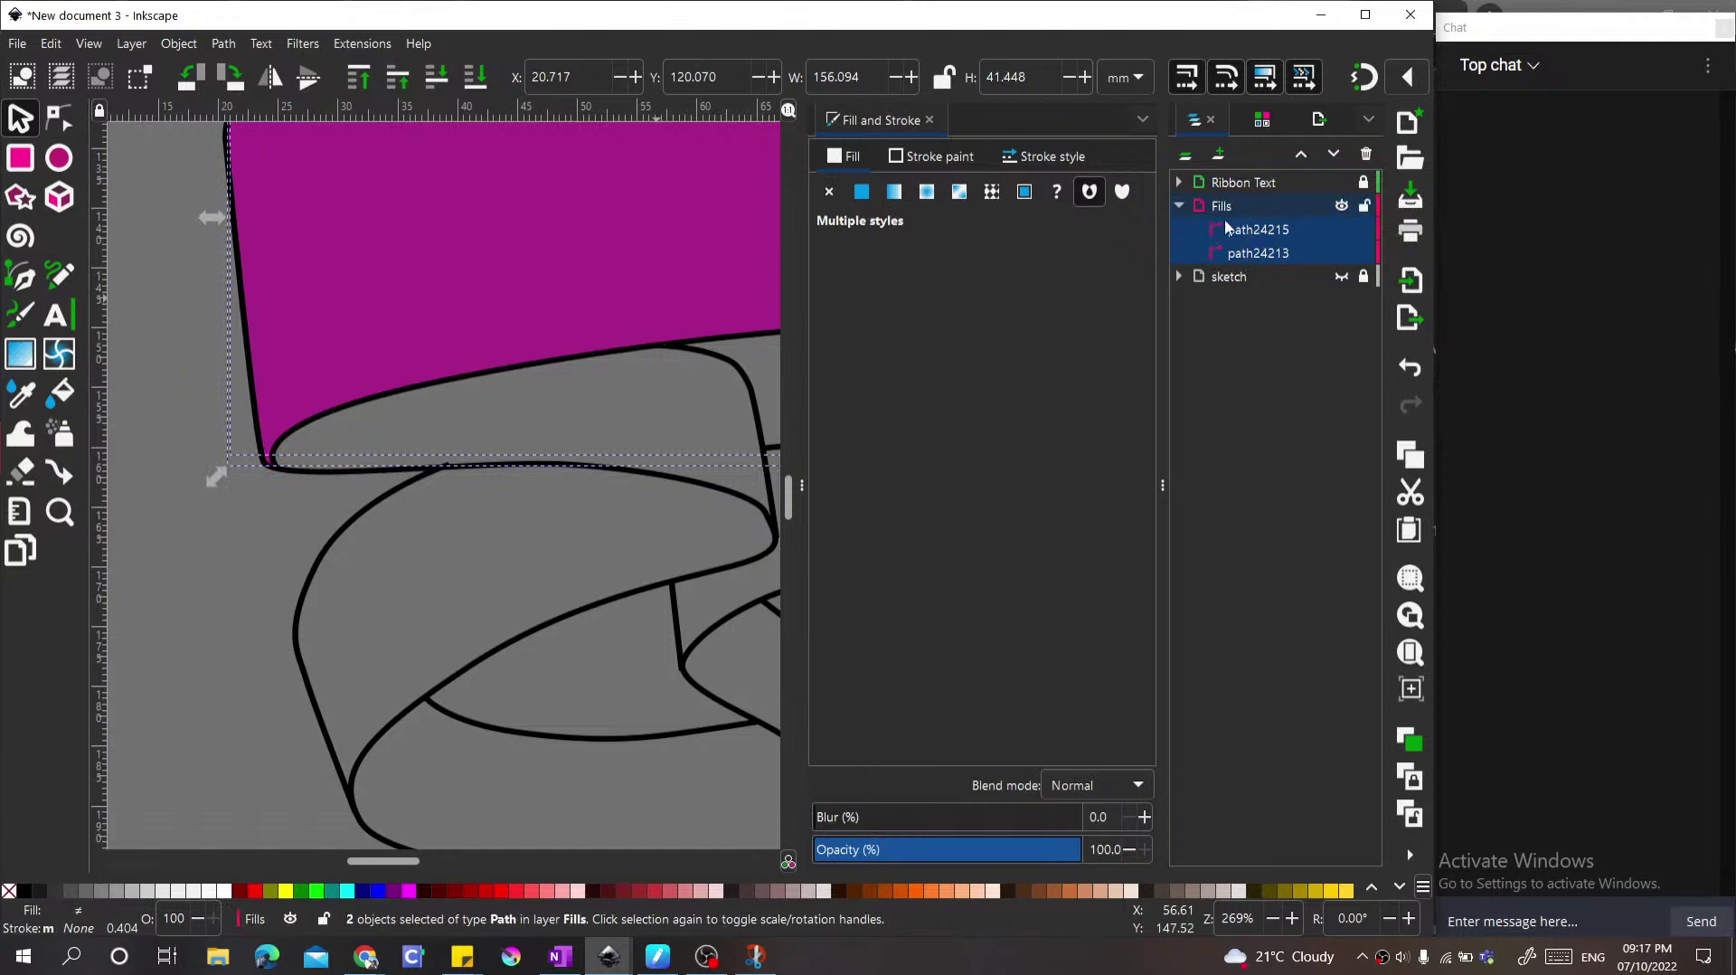
{"action": "scroll", "coordinate": [390, 367], "scroll_direction": "down", "scroll_amount": 2}
{"action": "scroll", "coordinate": [333, 400], "scroll_direction": "up", "scroll_amount": 2}
{"action": "scroll", "coordinate": [333, 400], "scroll_direction": "down", "scroll_amount": 2}
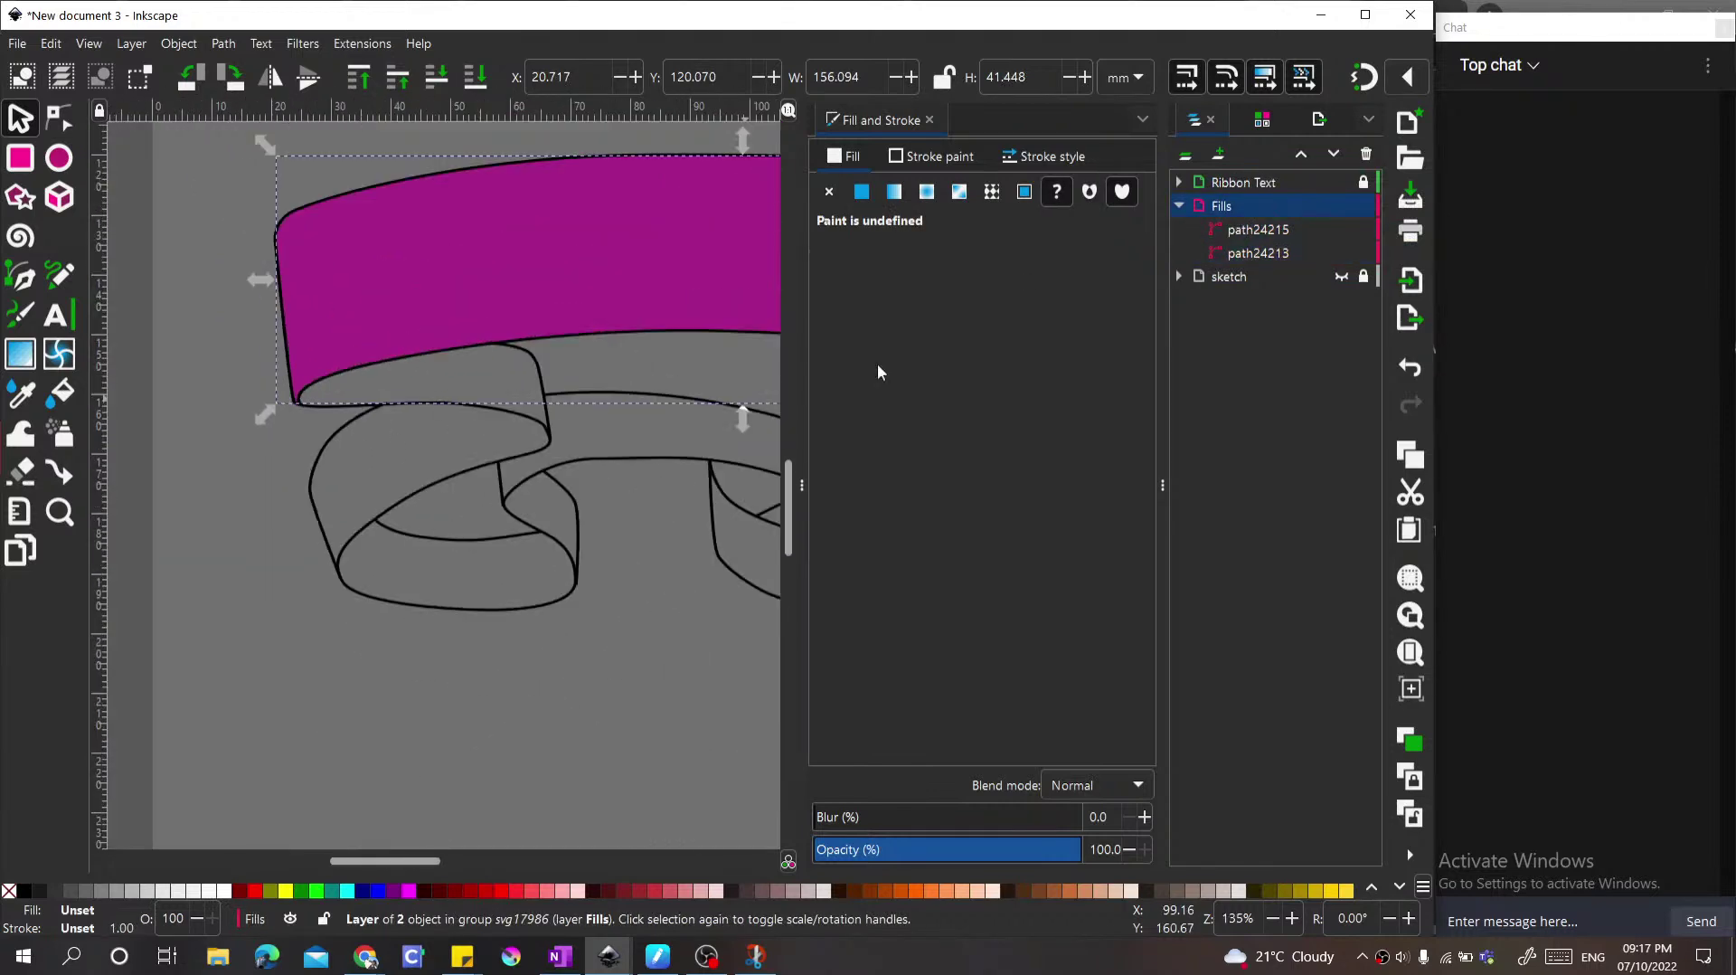
{"action": "left_click", "coordinate": [1161, 485]}
{"action": "scroll", "coordinate": [707, 376], "scroll_direction": "down", "scroll_amount": 2}
{"action": "scroll", "coordinate": [707, 376], "scroll_direction": "up", "scroll_amount": 2}
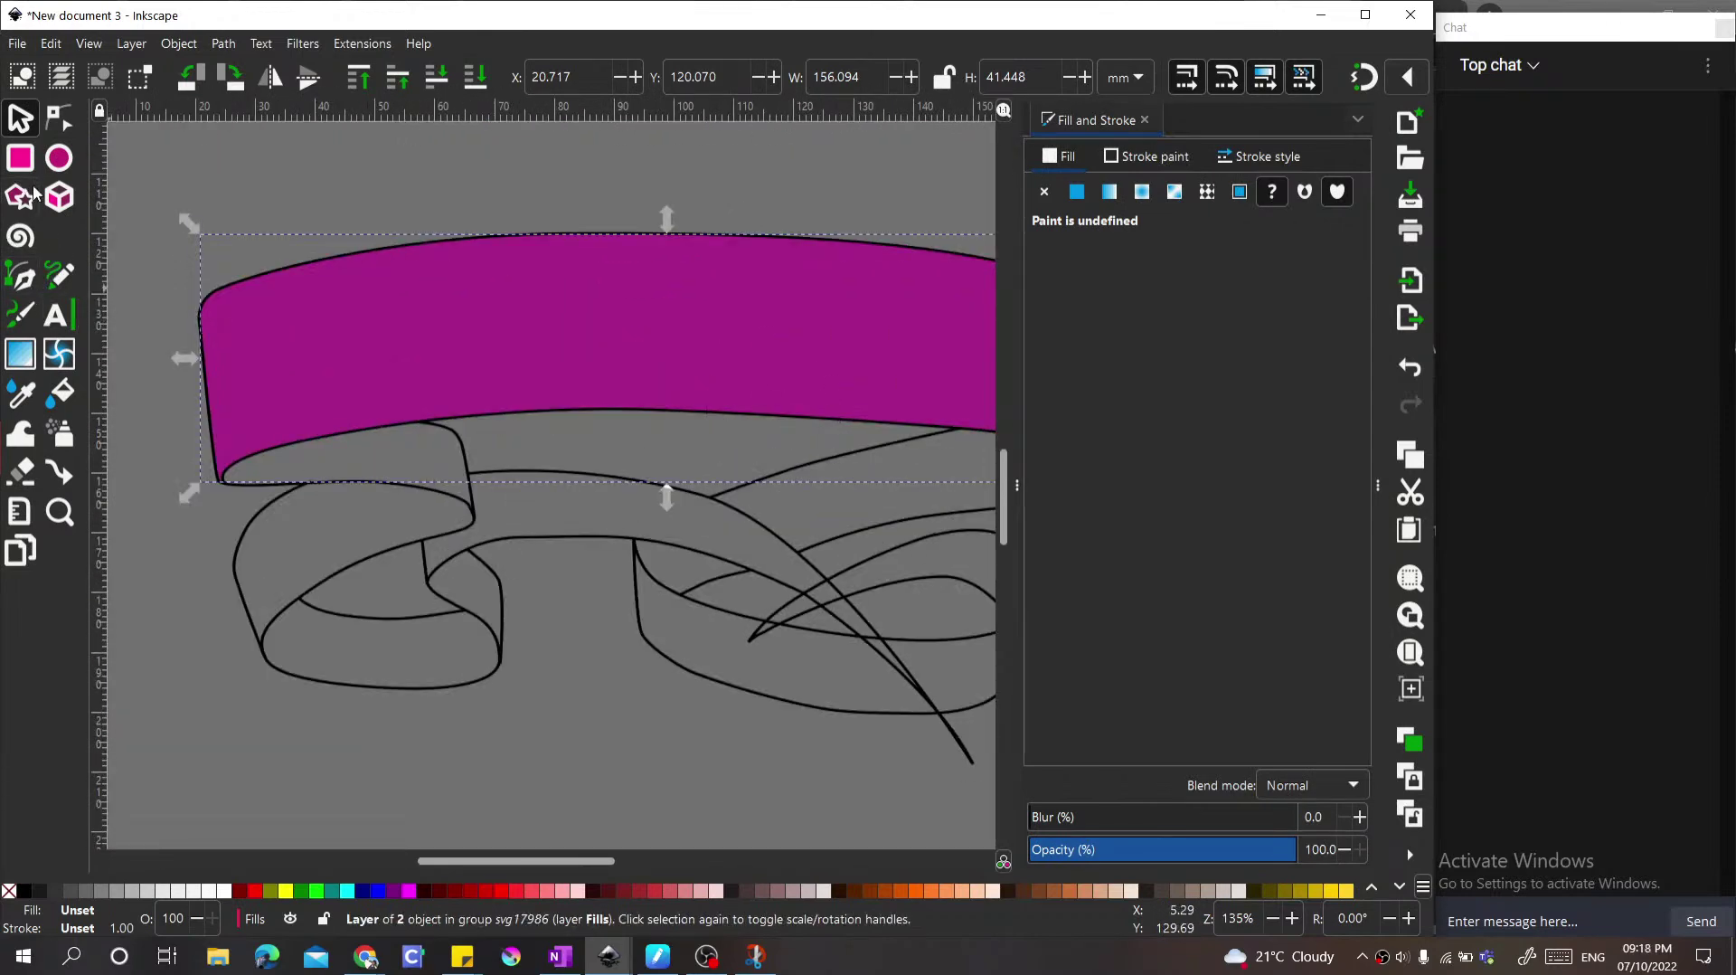
Step: Bucket-fill the fold beneath the front band's left end and recolour it with the band's magenta-purple a72687
{"action": "left_click", "coordinate": [60, 392]}
{"action": "left_click", "coordinate": [327, 446]}
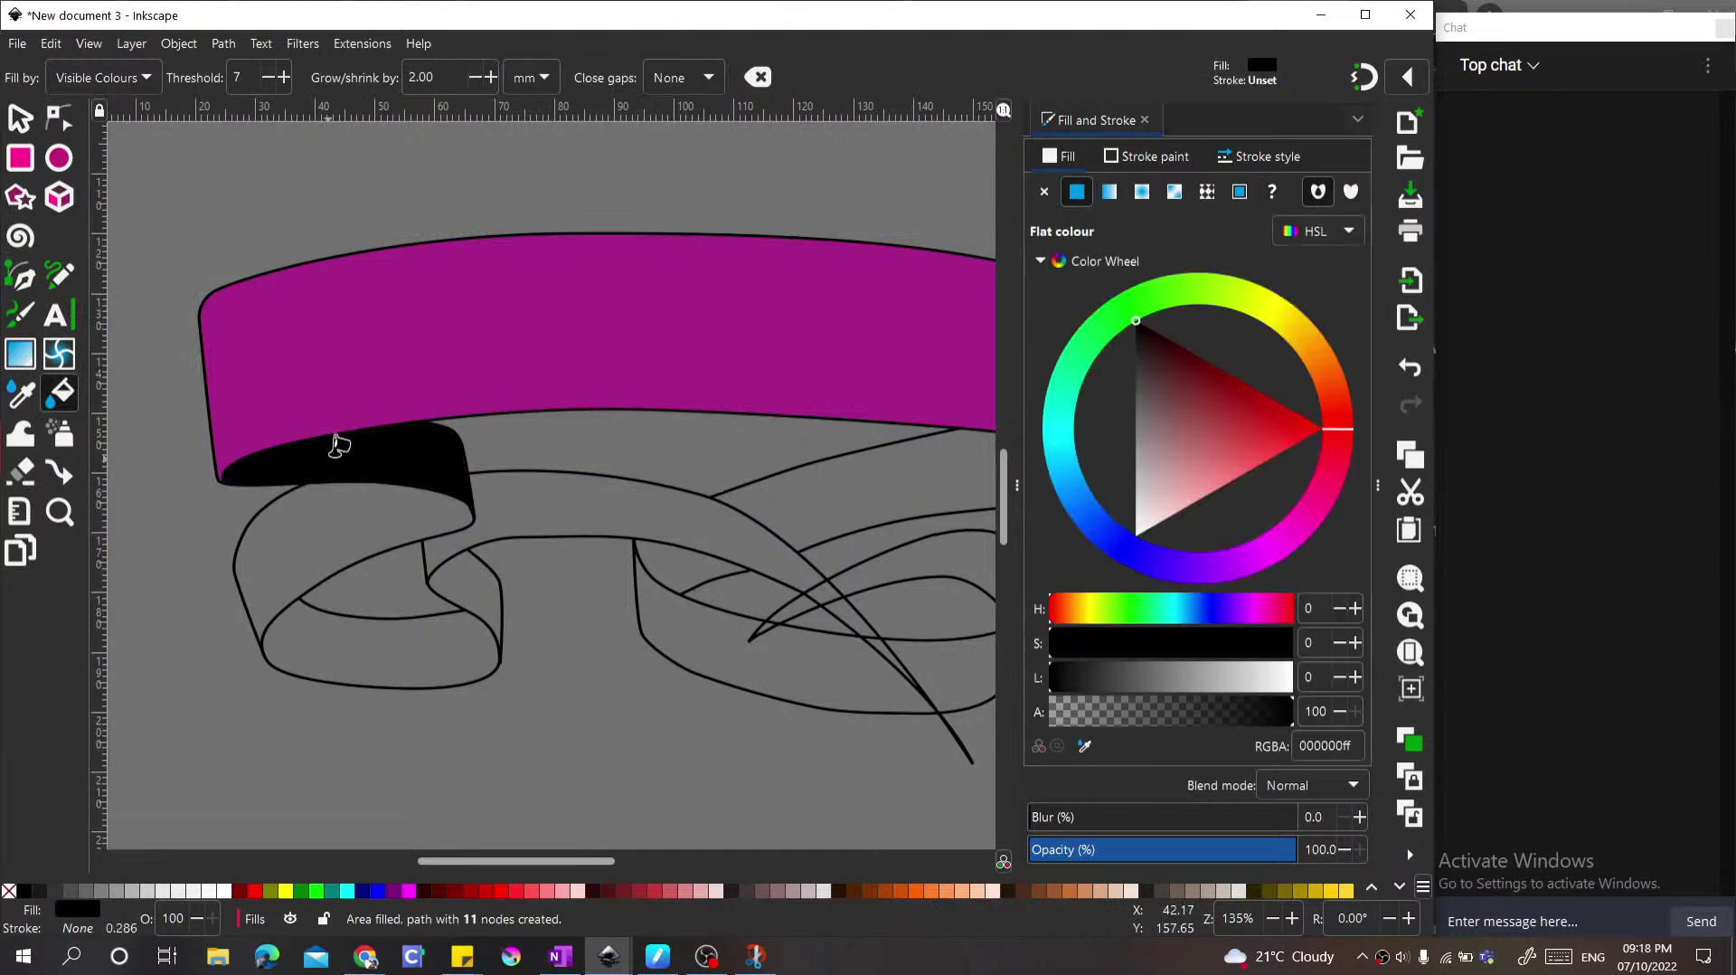
{"action": "key", "text": "d"}
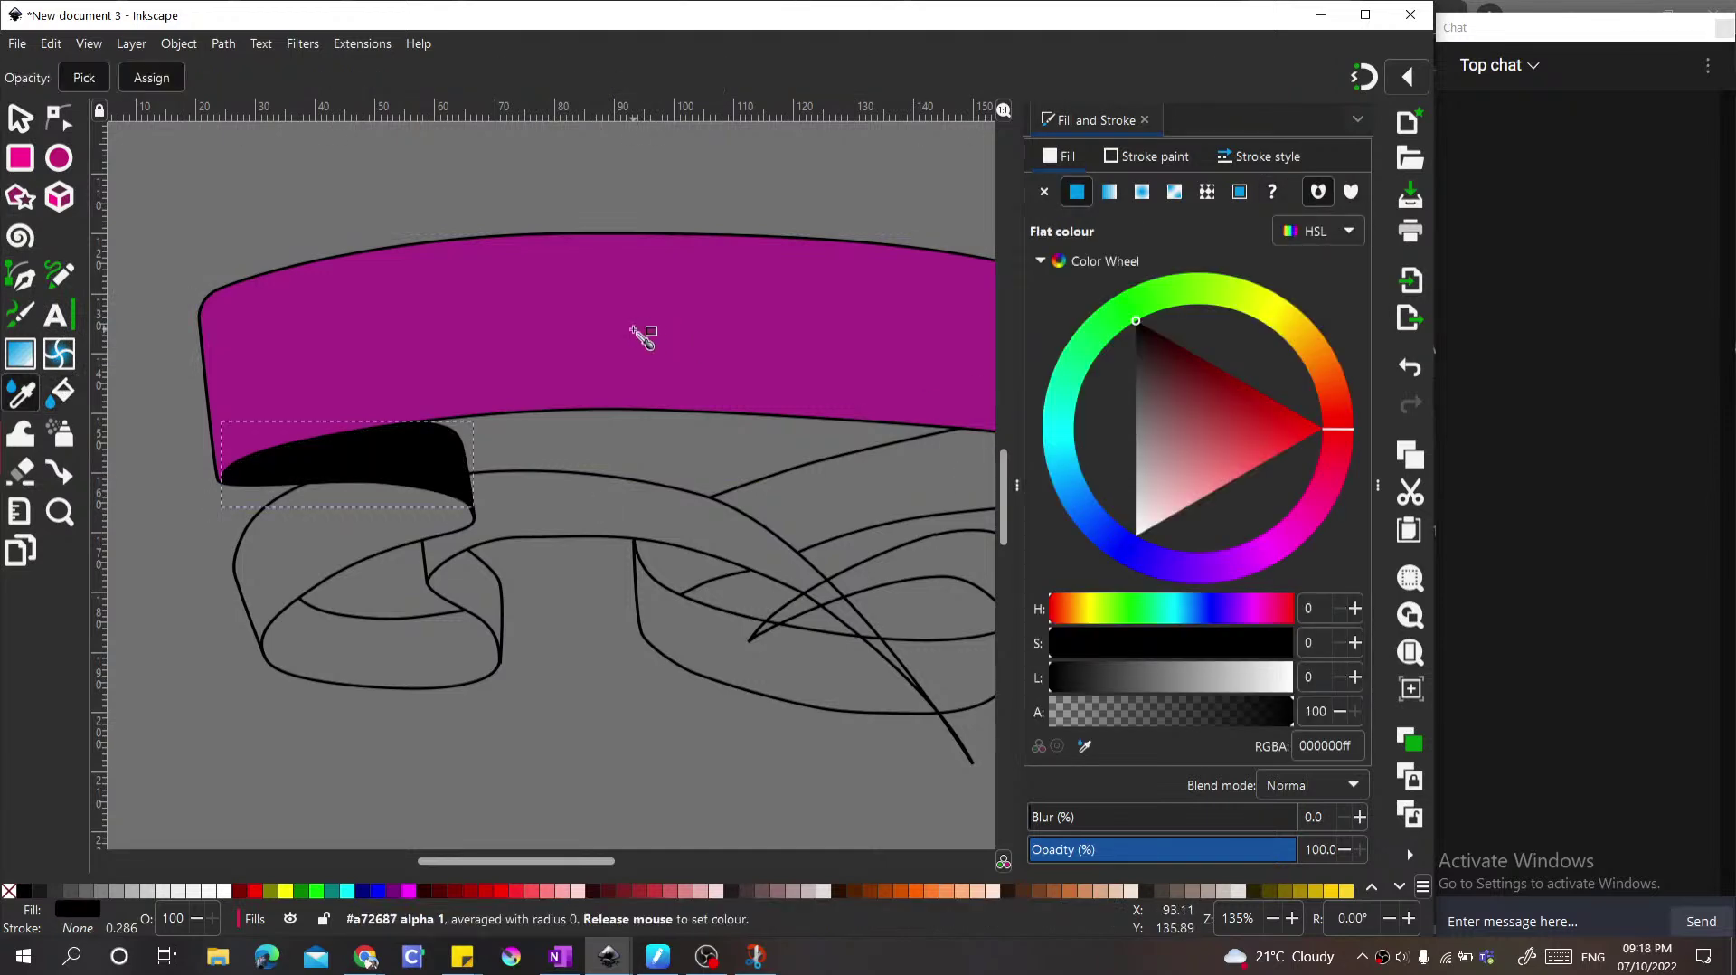
{"action": "left_click", "coordinate": [640, 339]}
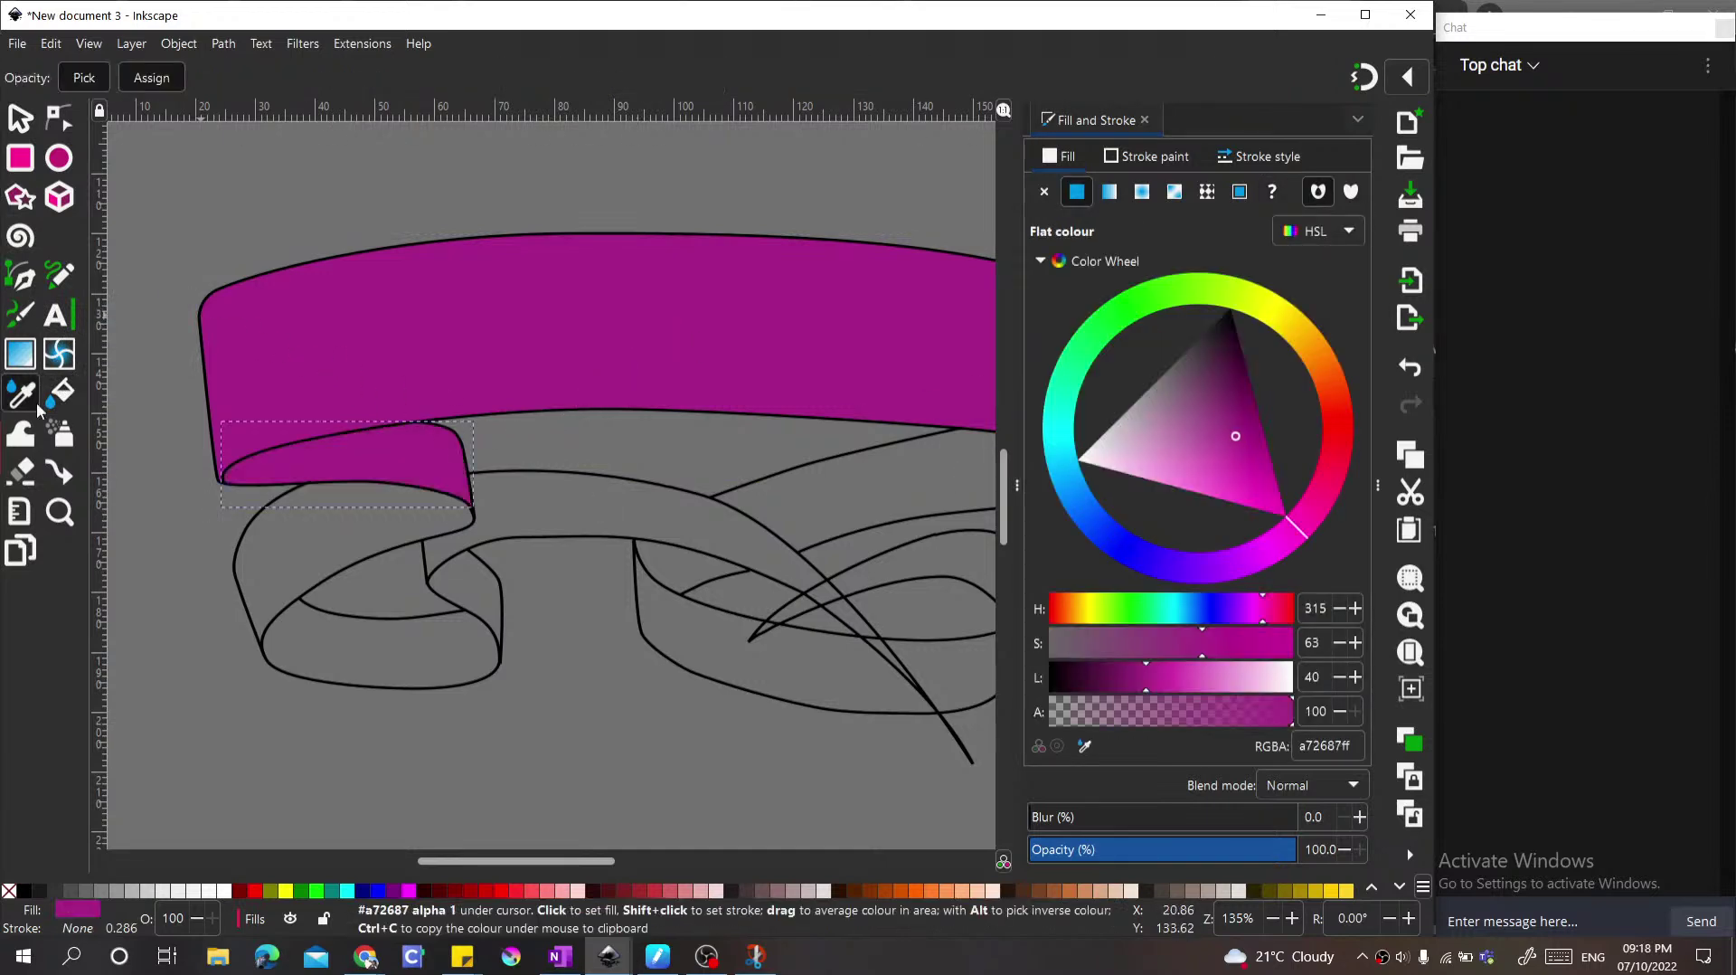
Step: Bucket-fill the left loop's outer, bottom and inner twist areas and the adjoining middle strip with magenta-purple a72687
{"action": "left_click", "coordinate": [60, 392]}
{"action": "left_click", "coordinate": [354, 507]}
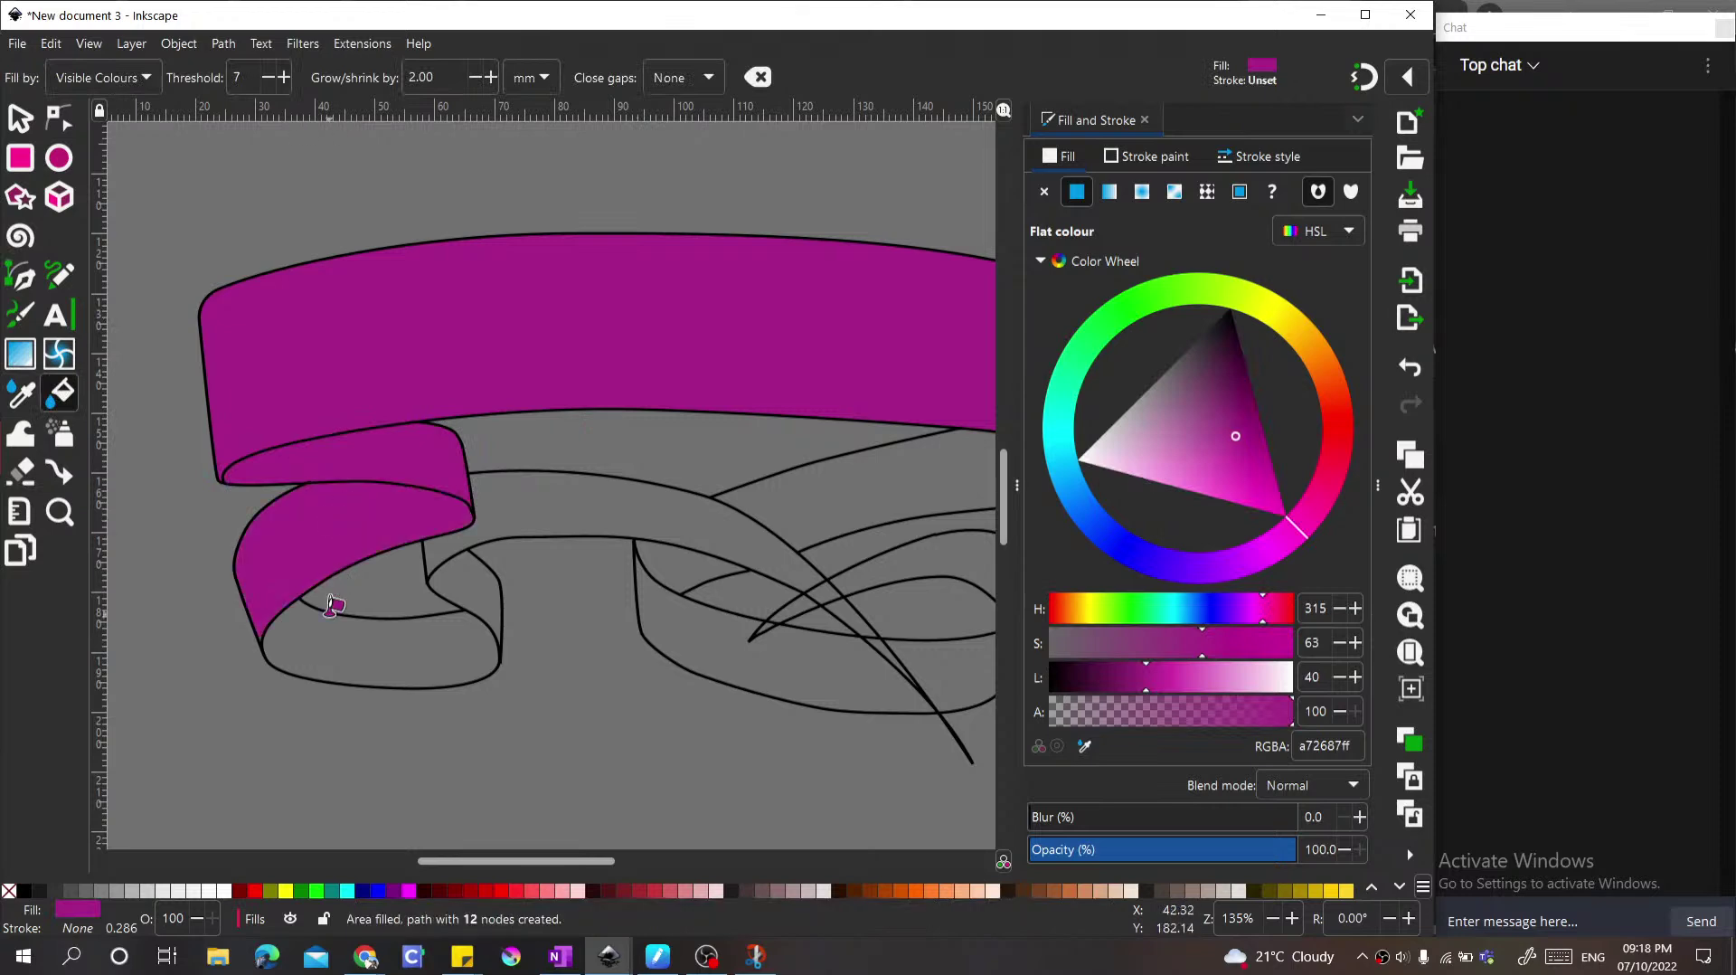
{"action": "left_click", "coordinate": [359, 651]}
{"action": "left_click", "coordinate": [470, 572]}
{"action": "left_click", "coordinate": [496, 503]}
Step: Bucket-fill the right loop's areas and the fold beneath the front band's right end with magenta-purple a72687
{"action": "key", "text": "5"}
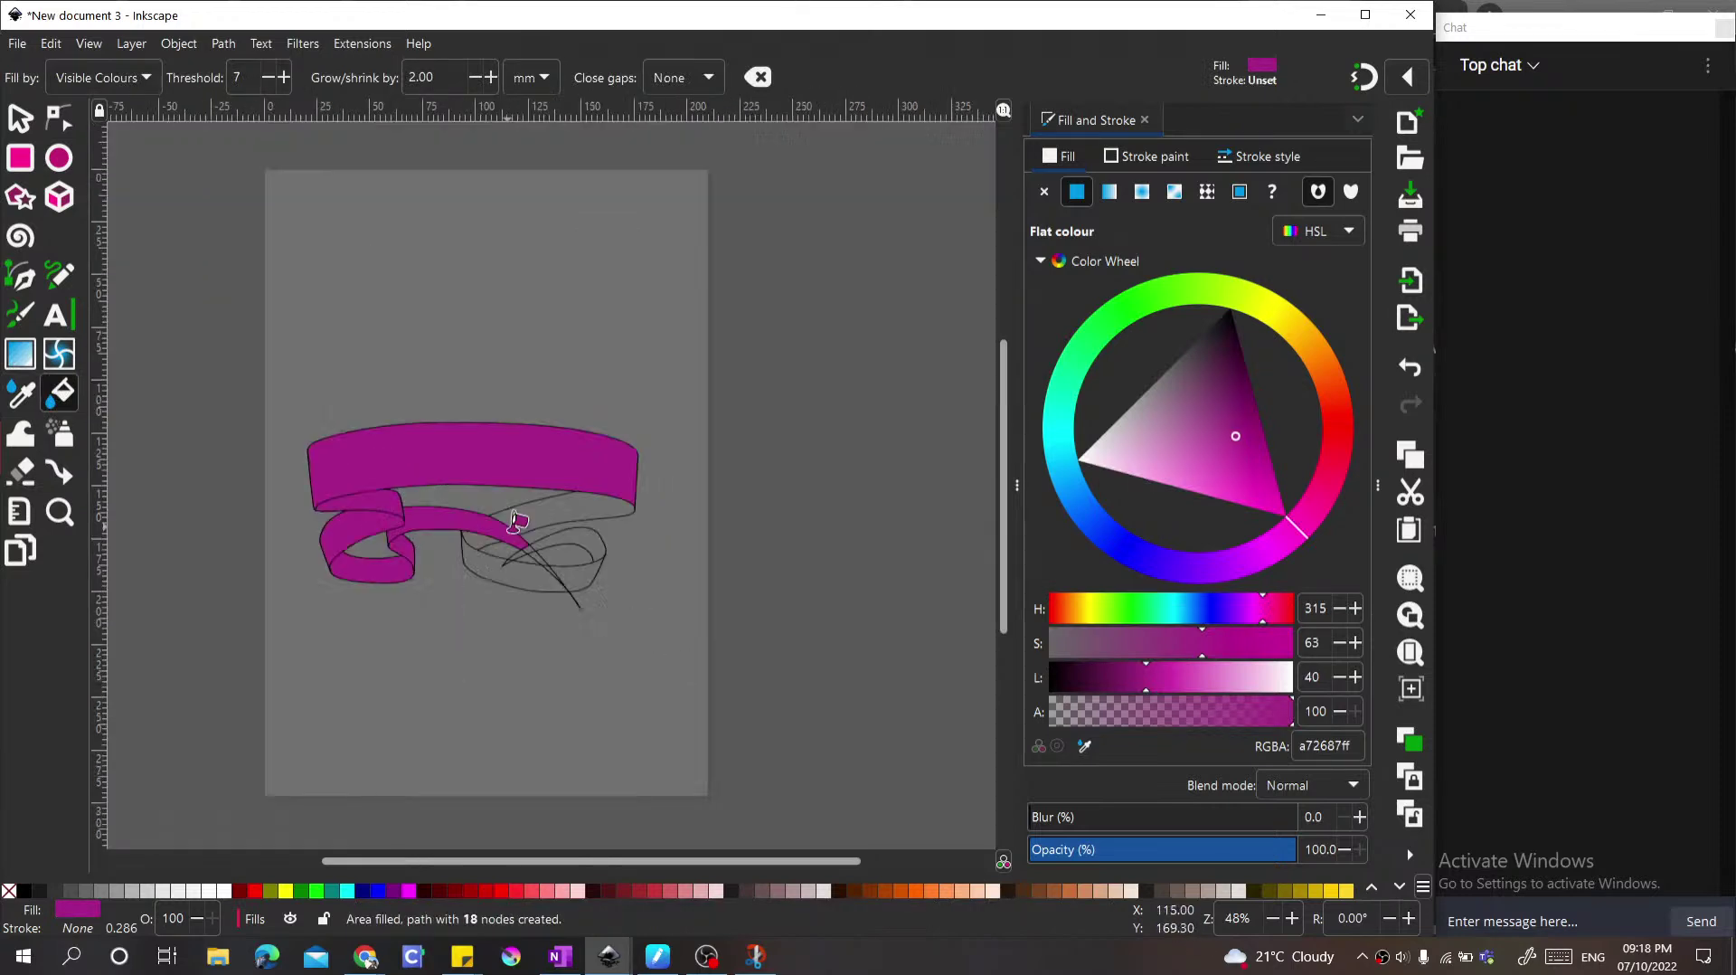
{"action": "scroll", "coordinate": [515, 522], "scroll_direction": "up", "scroll_amount": 3}
{"action": "left_click", "coordinate": [467, 573]}
{"action": "left_click", "coordinate": [457, 492]}
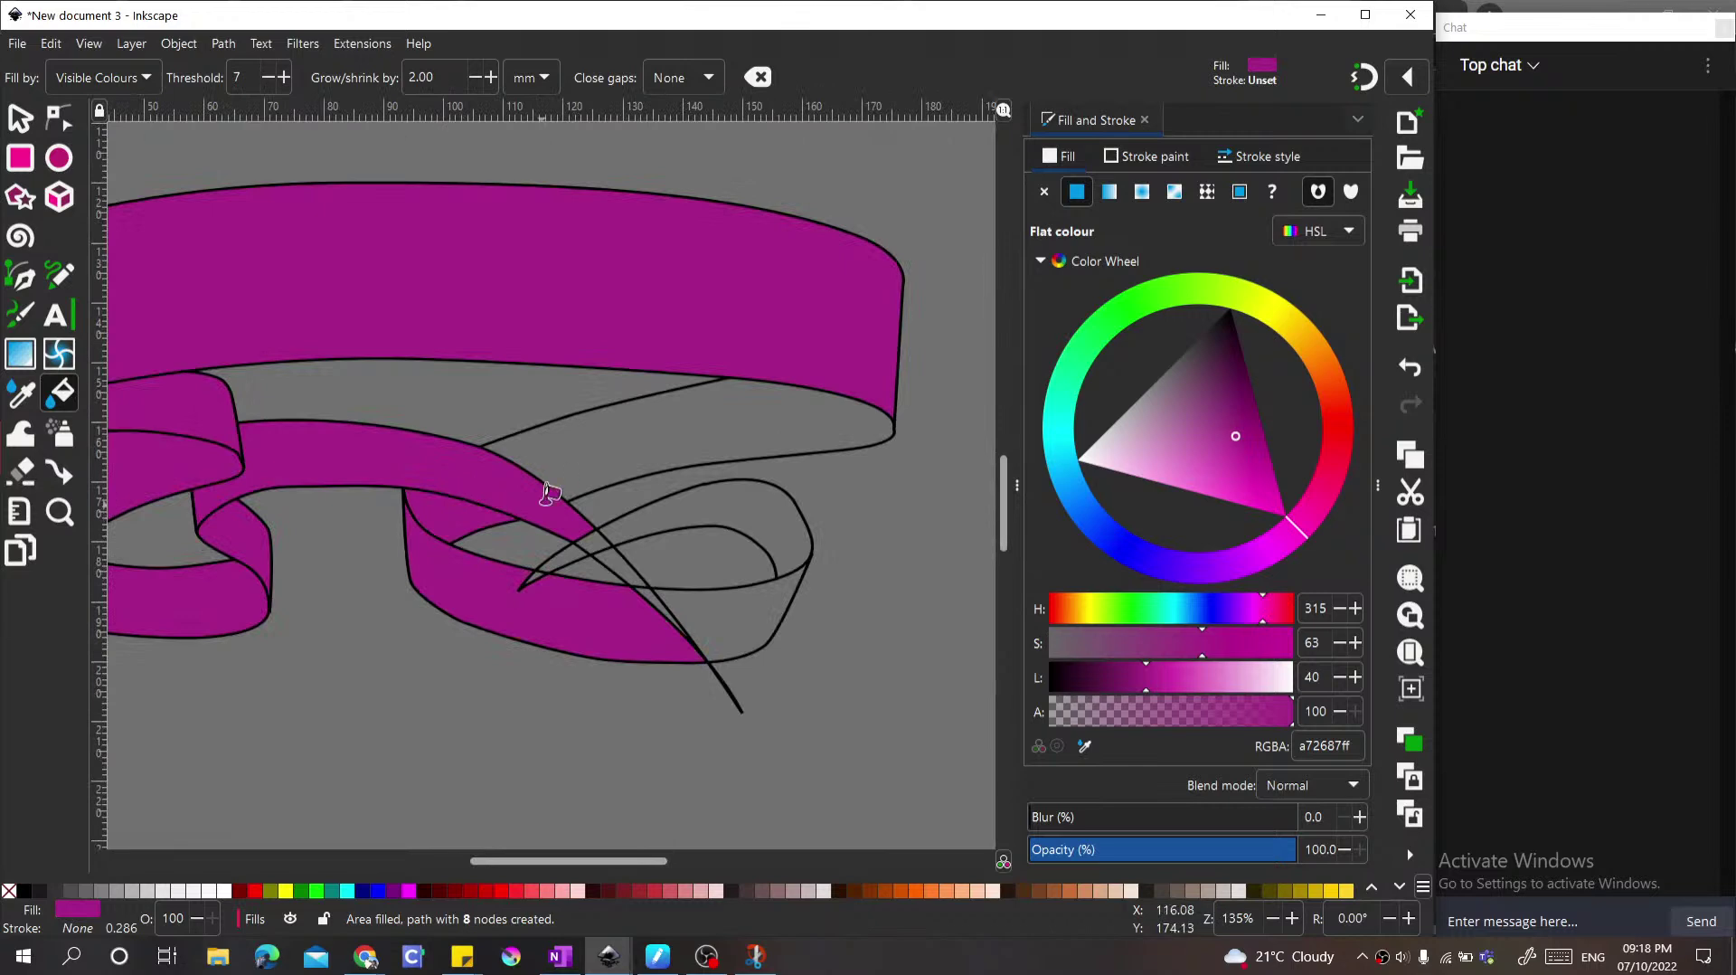
{"action": "left_click", "coordinate": [669, 449]}
{"action": "left_click", "coordinate": [736, 506]}
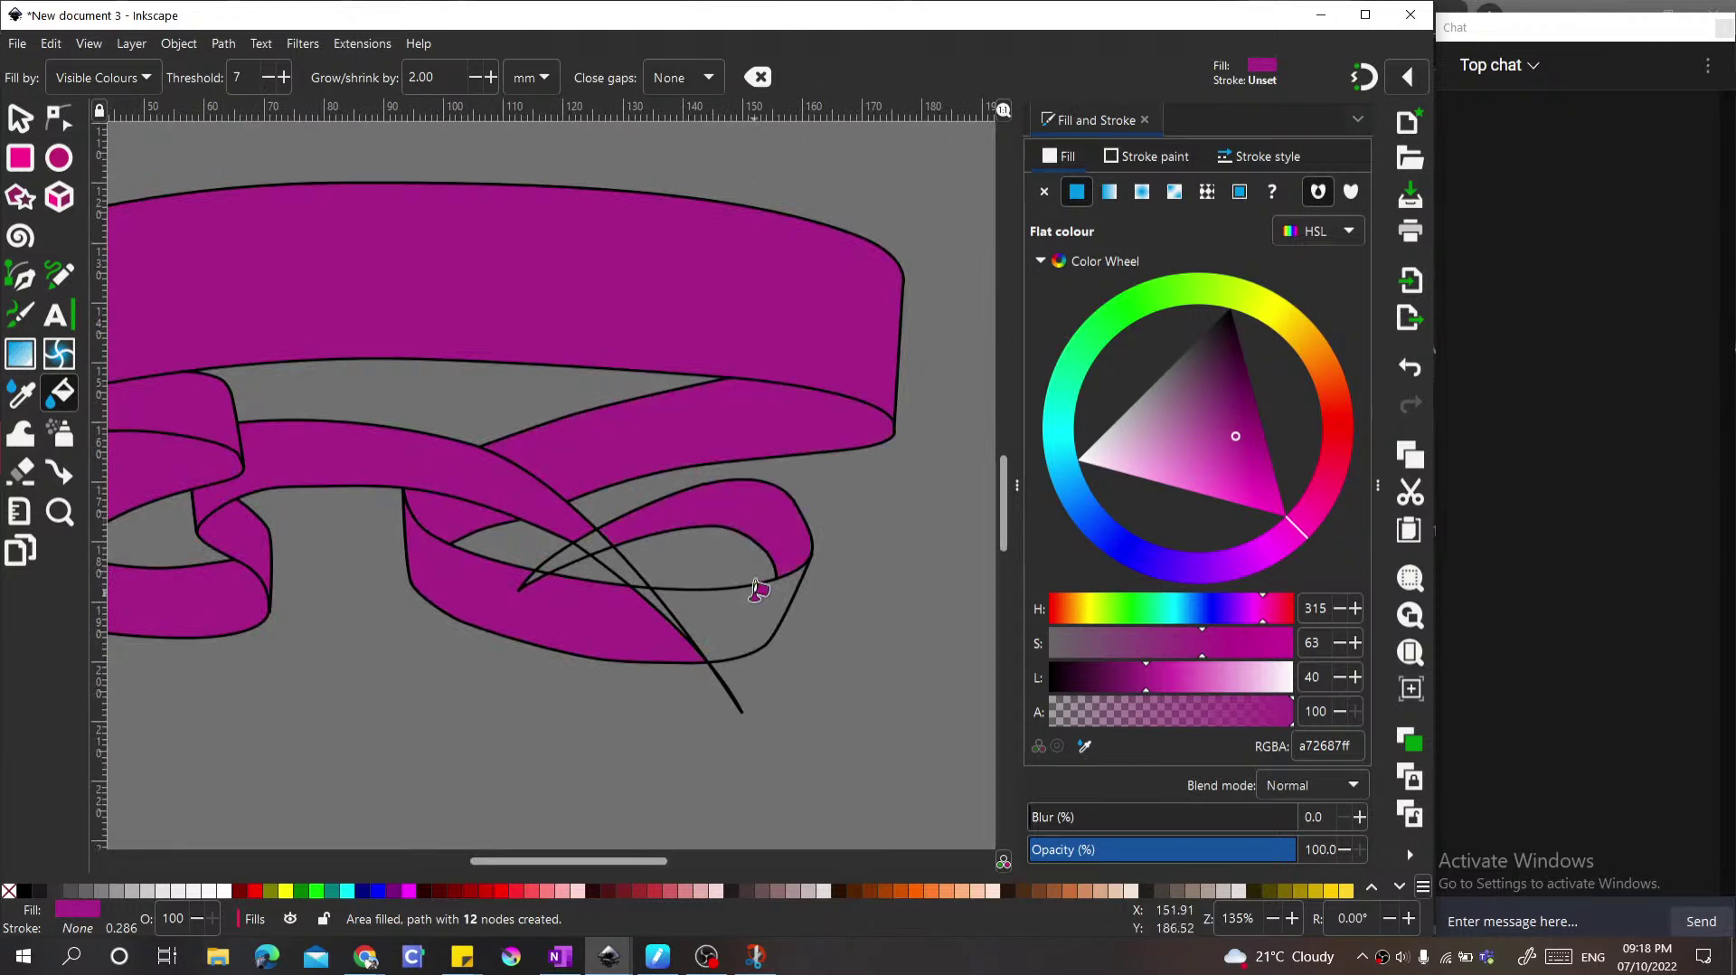
{"action": "left_click", "coordinate": [734, 631]}
Step: Bucket-fill the remaining small ribbon areas where the strokes cross near the right loop, and deselect the fill
{"action": "scroll", "coordinate": [600, 592], "scroll_direction": "up", "scroll_amount": 2}
{"action": "scroll", "coordinate": [640, 516], "scroll_direction": "up", "scroll_amount": 2}
{"action": "left_click", "coordinate": [640, 483]}
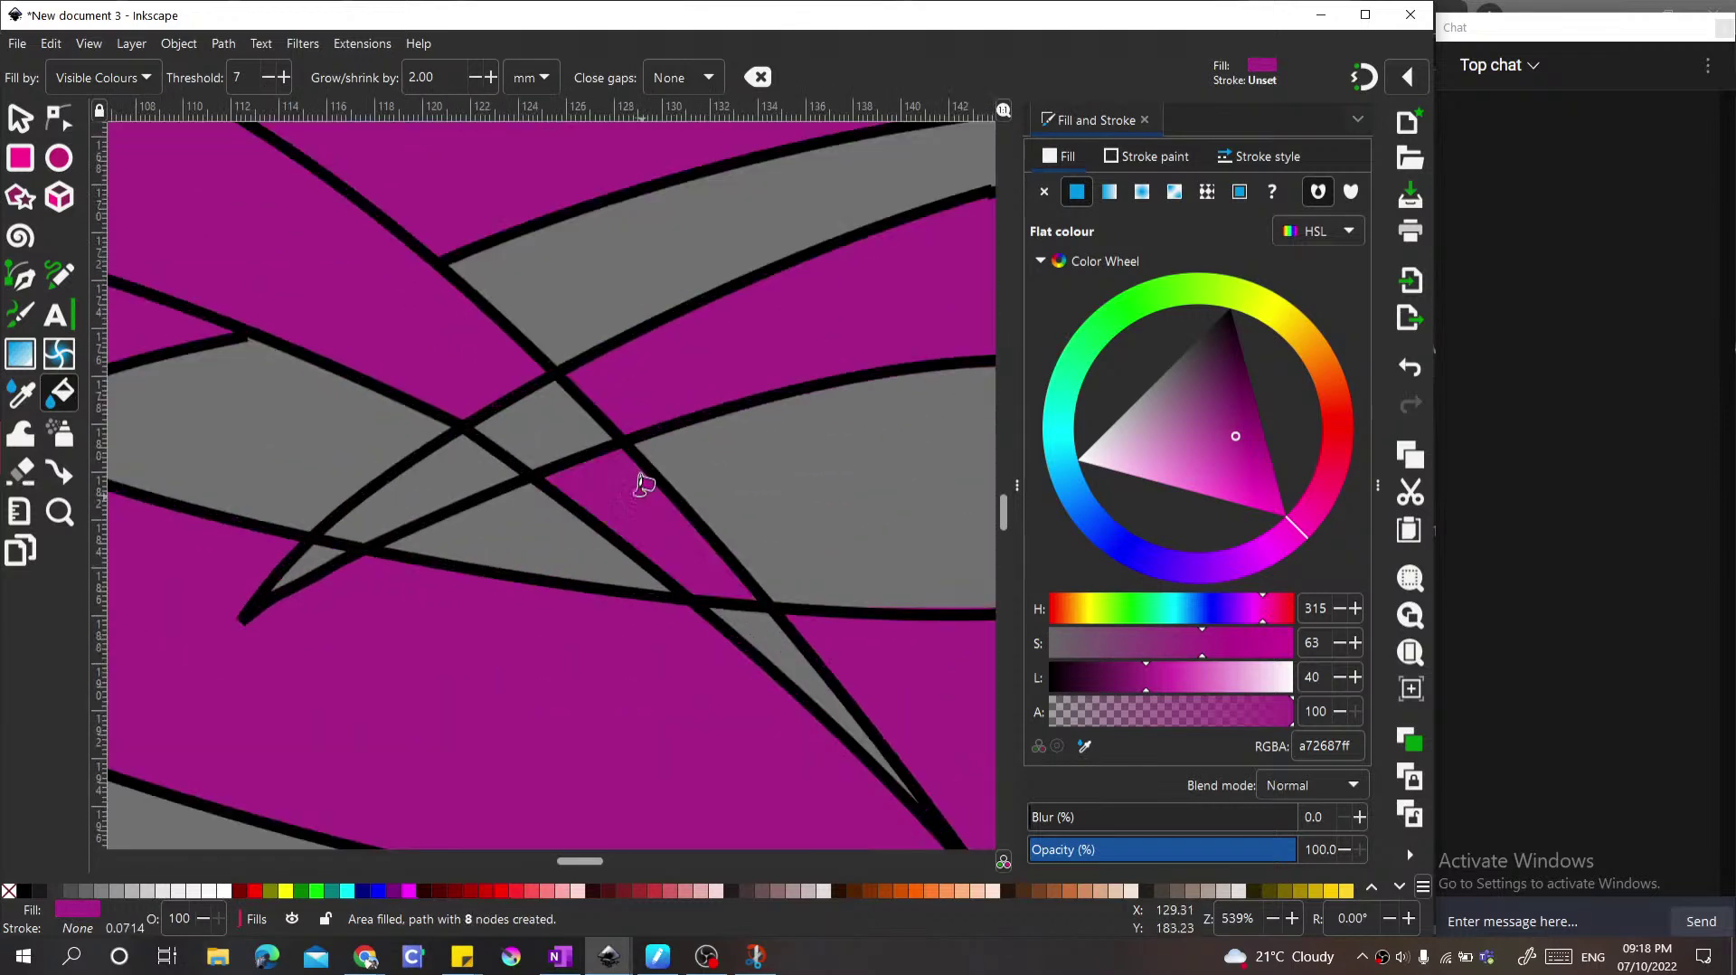
{"action": "left_click", "coordinate": [454, 466]}
{"action": "scroll", "coordinate": [690, 588], "scroll_direction": "down", "scroll_amount": 6}
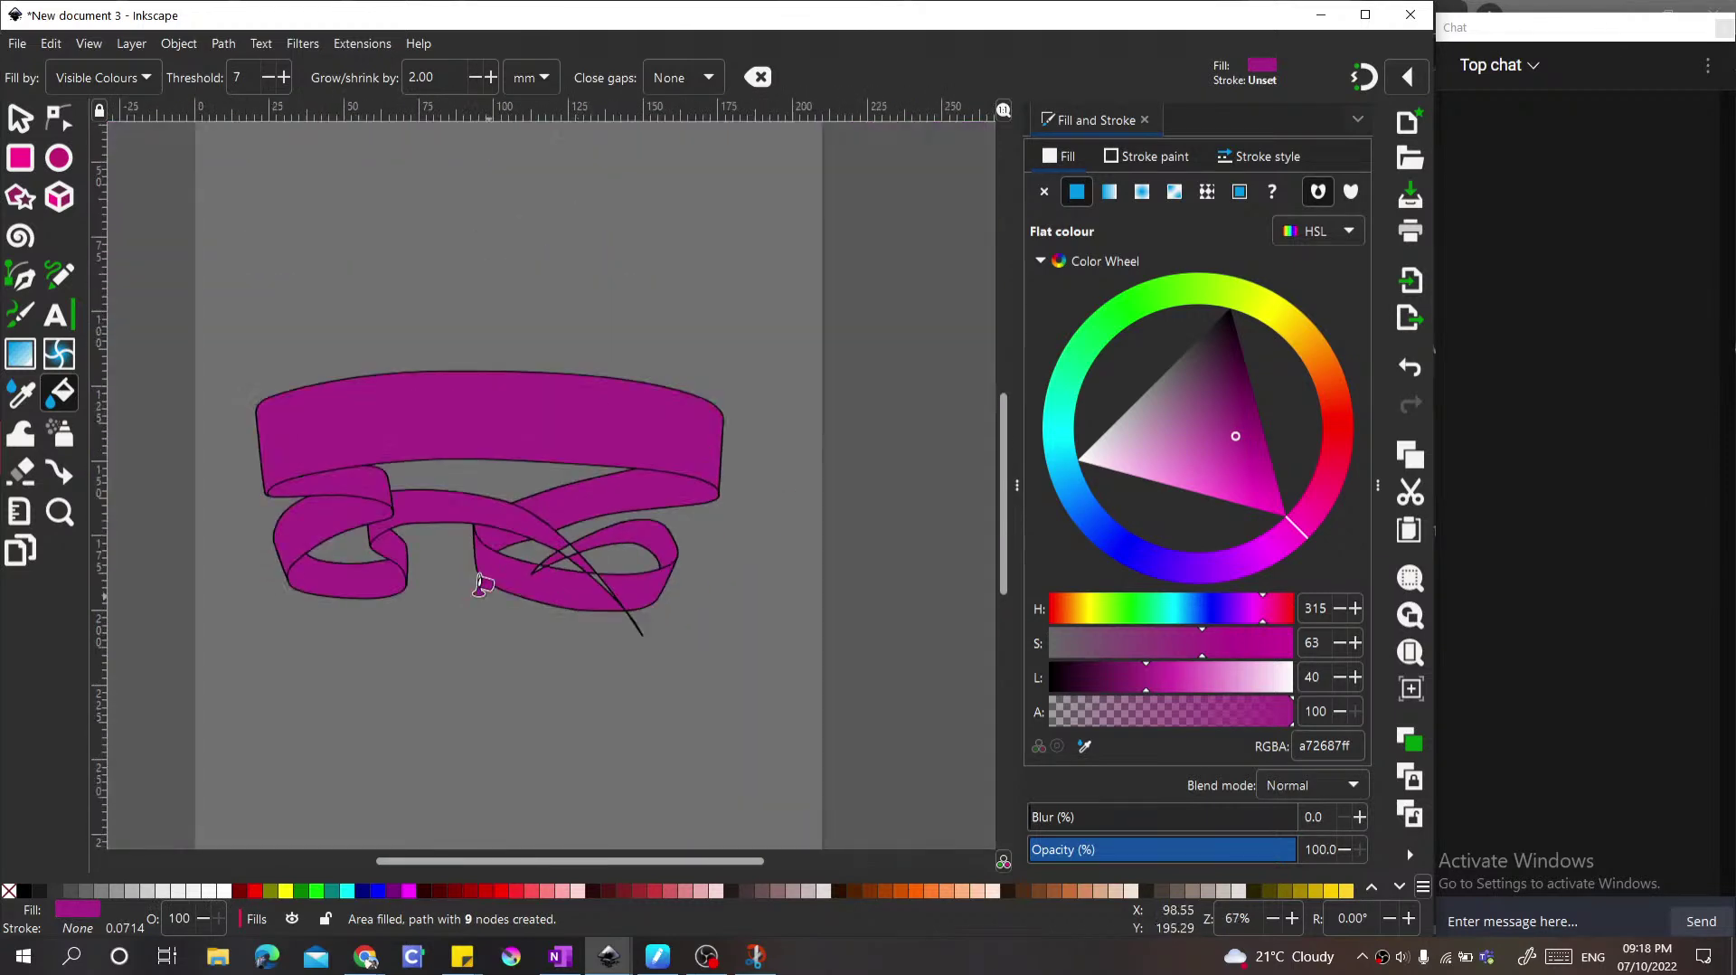
{"action": "scroll", "coordinate": [542, 579], "scroll_direction": "up", "scroll_amount": 5}
{"action": "scroll", "coordinate": [650, 572], "scroll_direction": "down", "scroll_amount": 5}
{"action": "key", "text": "s"}
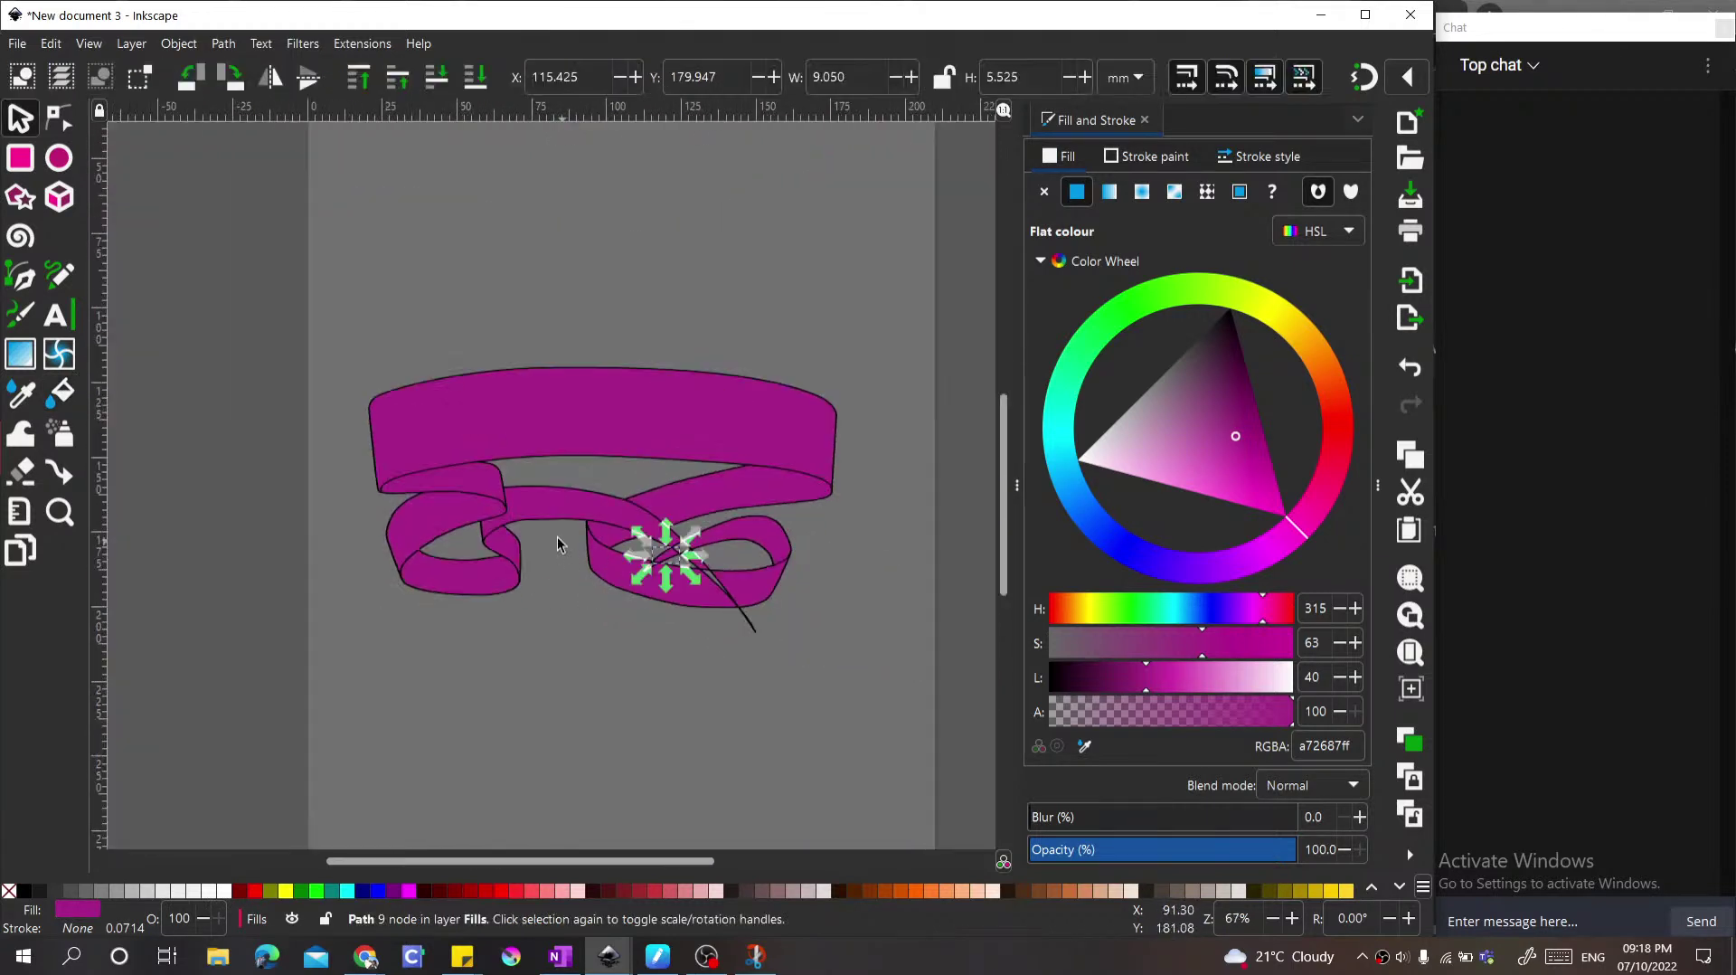
{"action": "scroll", "coordinate": [446, 480], "scroll_direction": "up", "scroll_amount": 3}
{"action": "scroll", "coordinate": [448, 477], "scroll_direction": "down", "scroll_amount": 4}
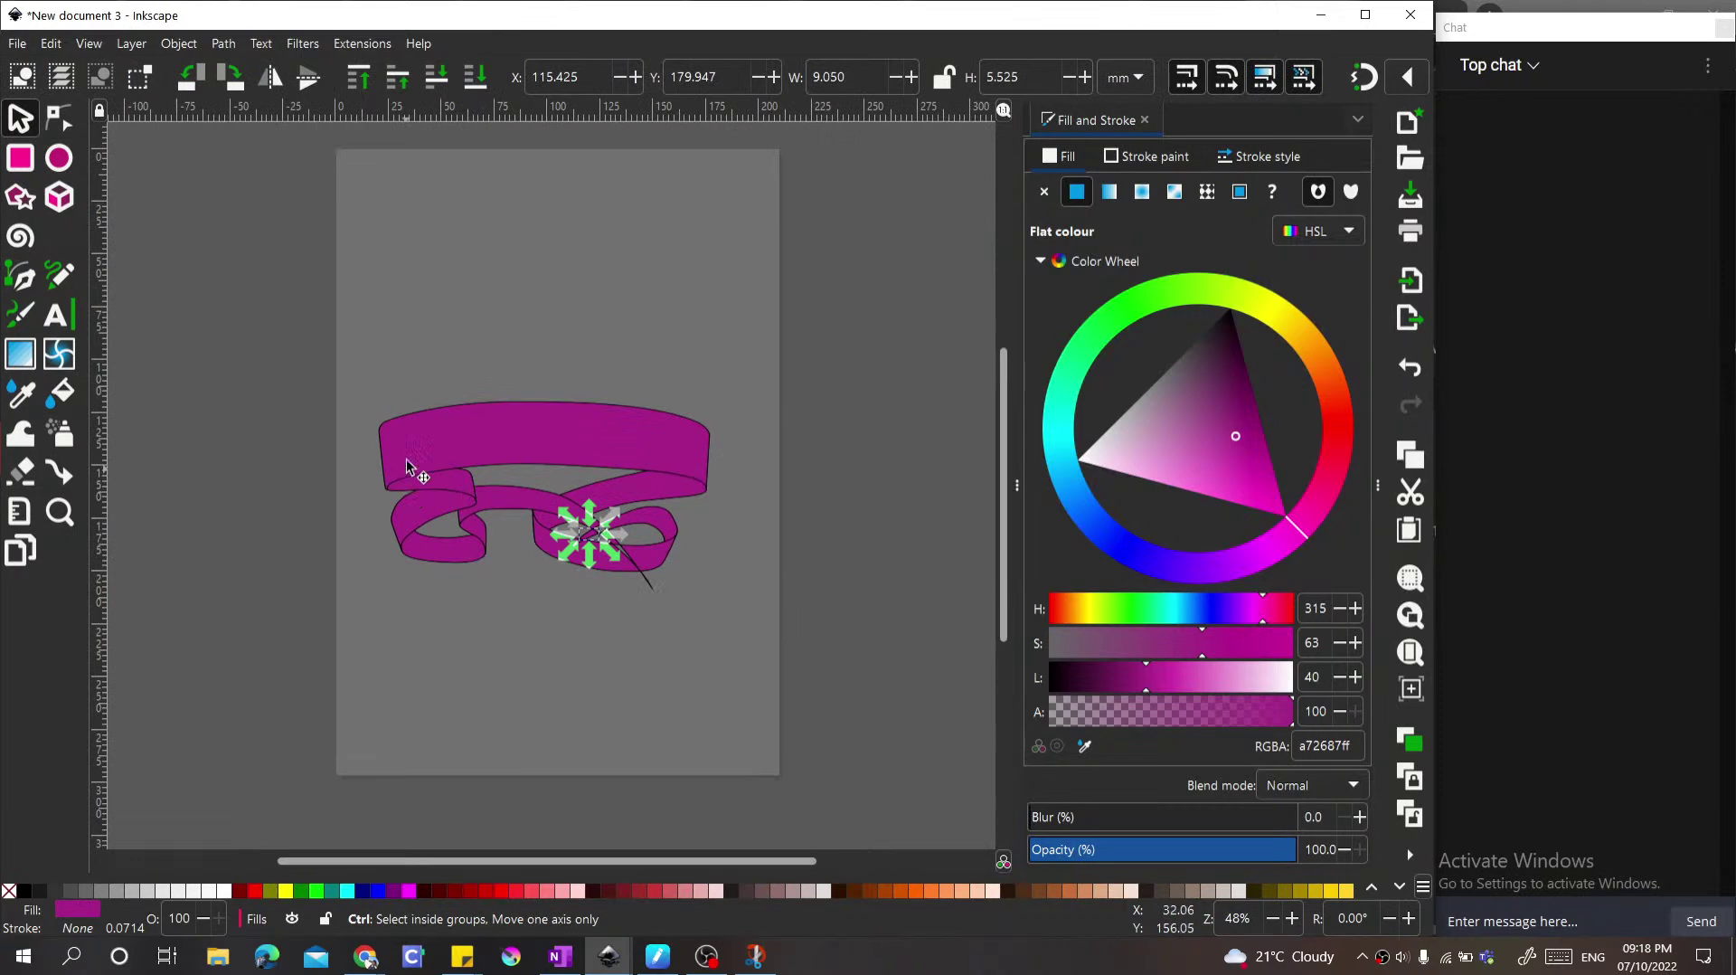
{"action": "left_click", "coordinate": [224, 319]}
{"action": "scroll", "coordinate": [421, 514], "scroll_direction": "up", "scroll_amount": 1}
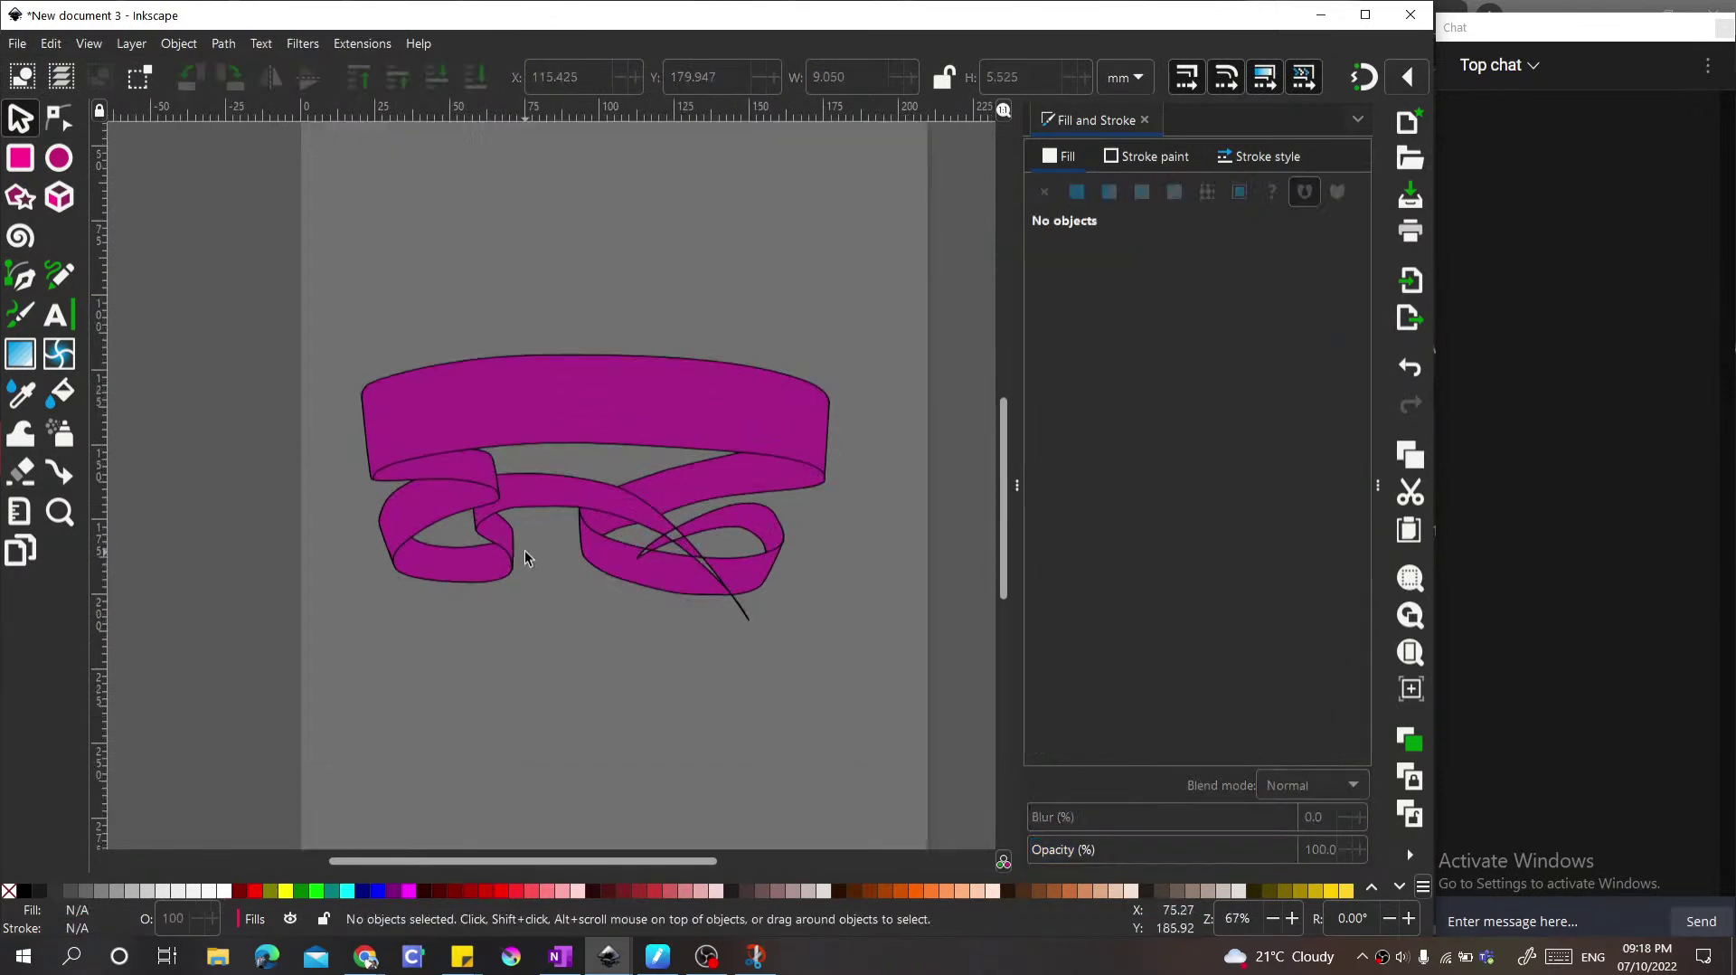
{"action": "scroll", "coordinate": [530, 415], "scroll_direction": "up", "scroll_amount": 1}
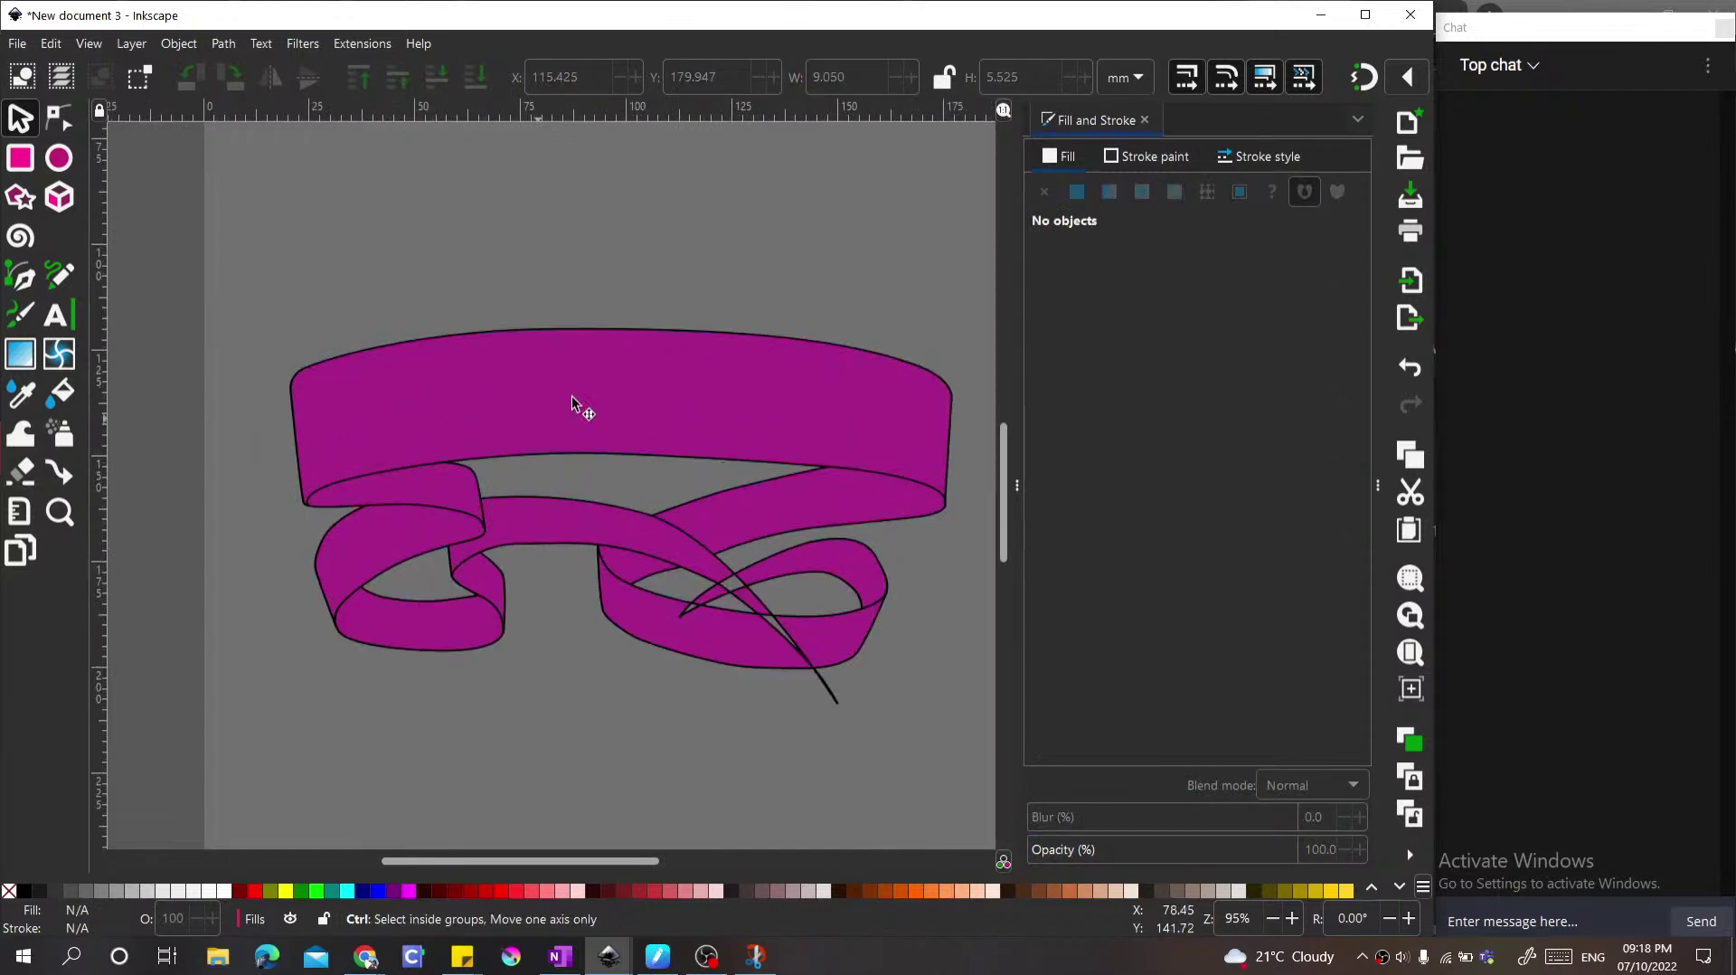
Step: Darken the left fold beneath the front band to lightness 20 (511242ff) and give the right fold the same colour
{"action": "left_click", "coordinate": [334, 413]}
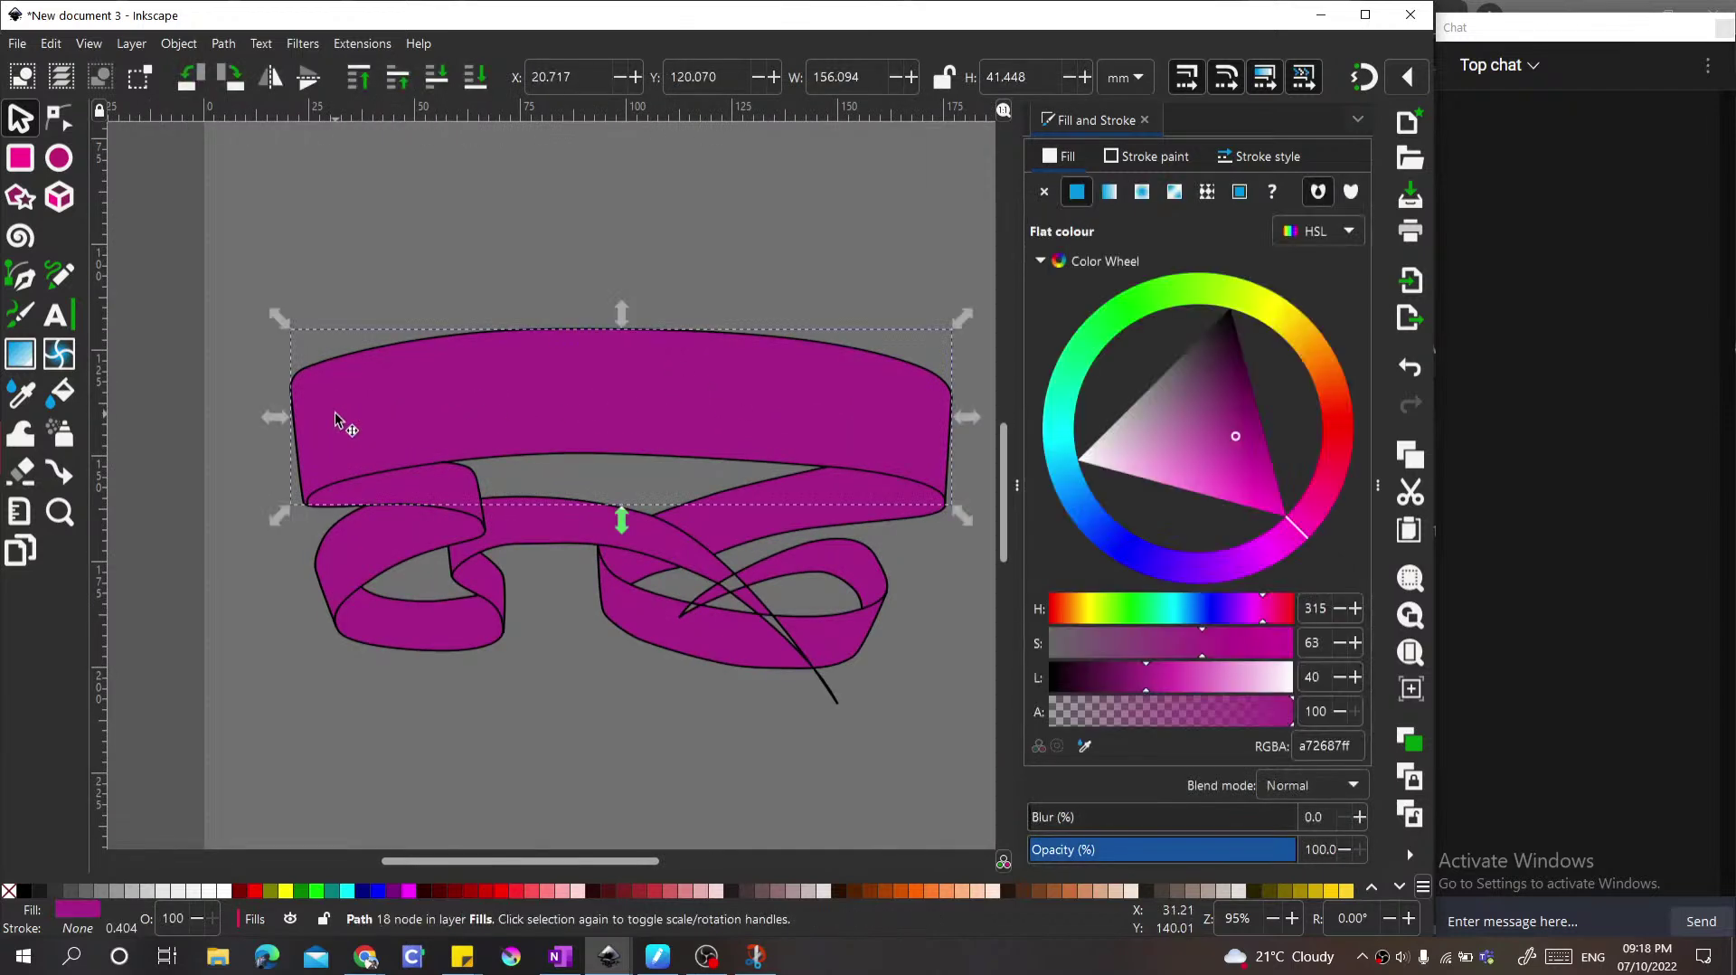
{"action": "left_click", "coordinate": [416, 493]}
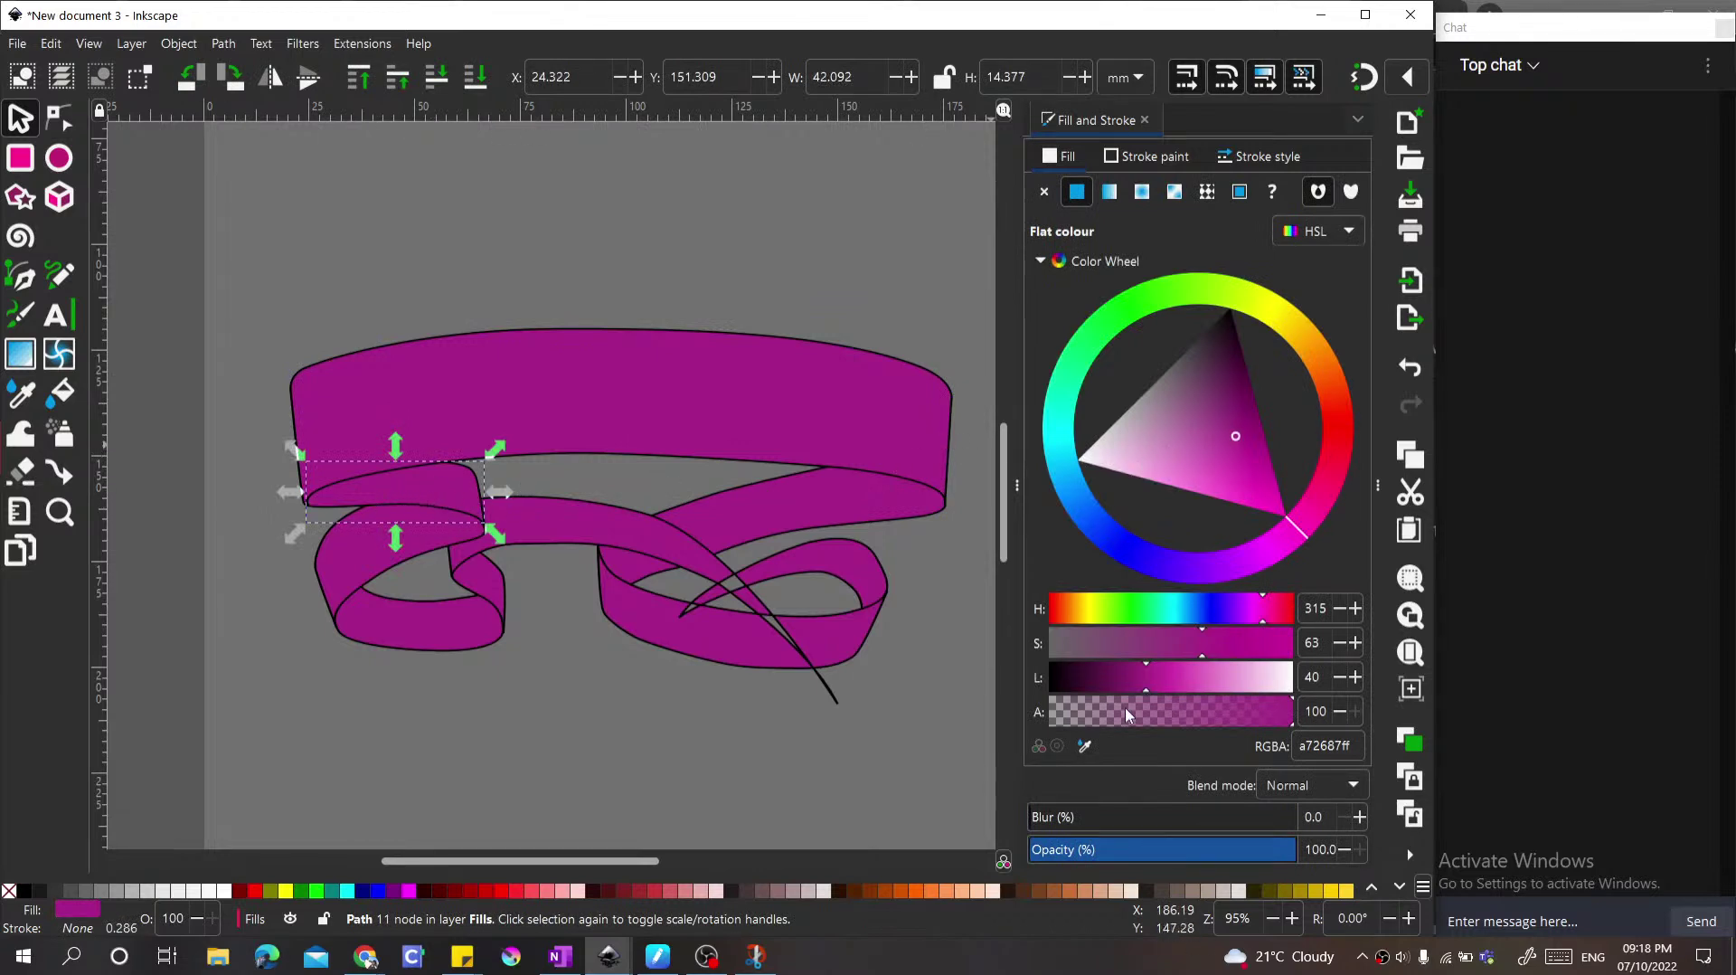
{"action": "left_click_drag", "start_coordinate": [1141, 678], "coordinate": [1096, 676]}
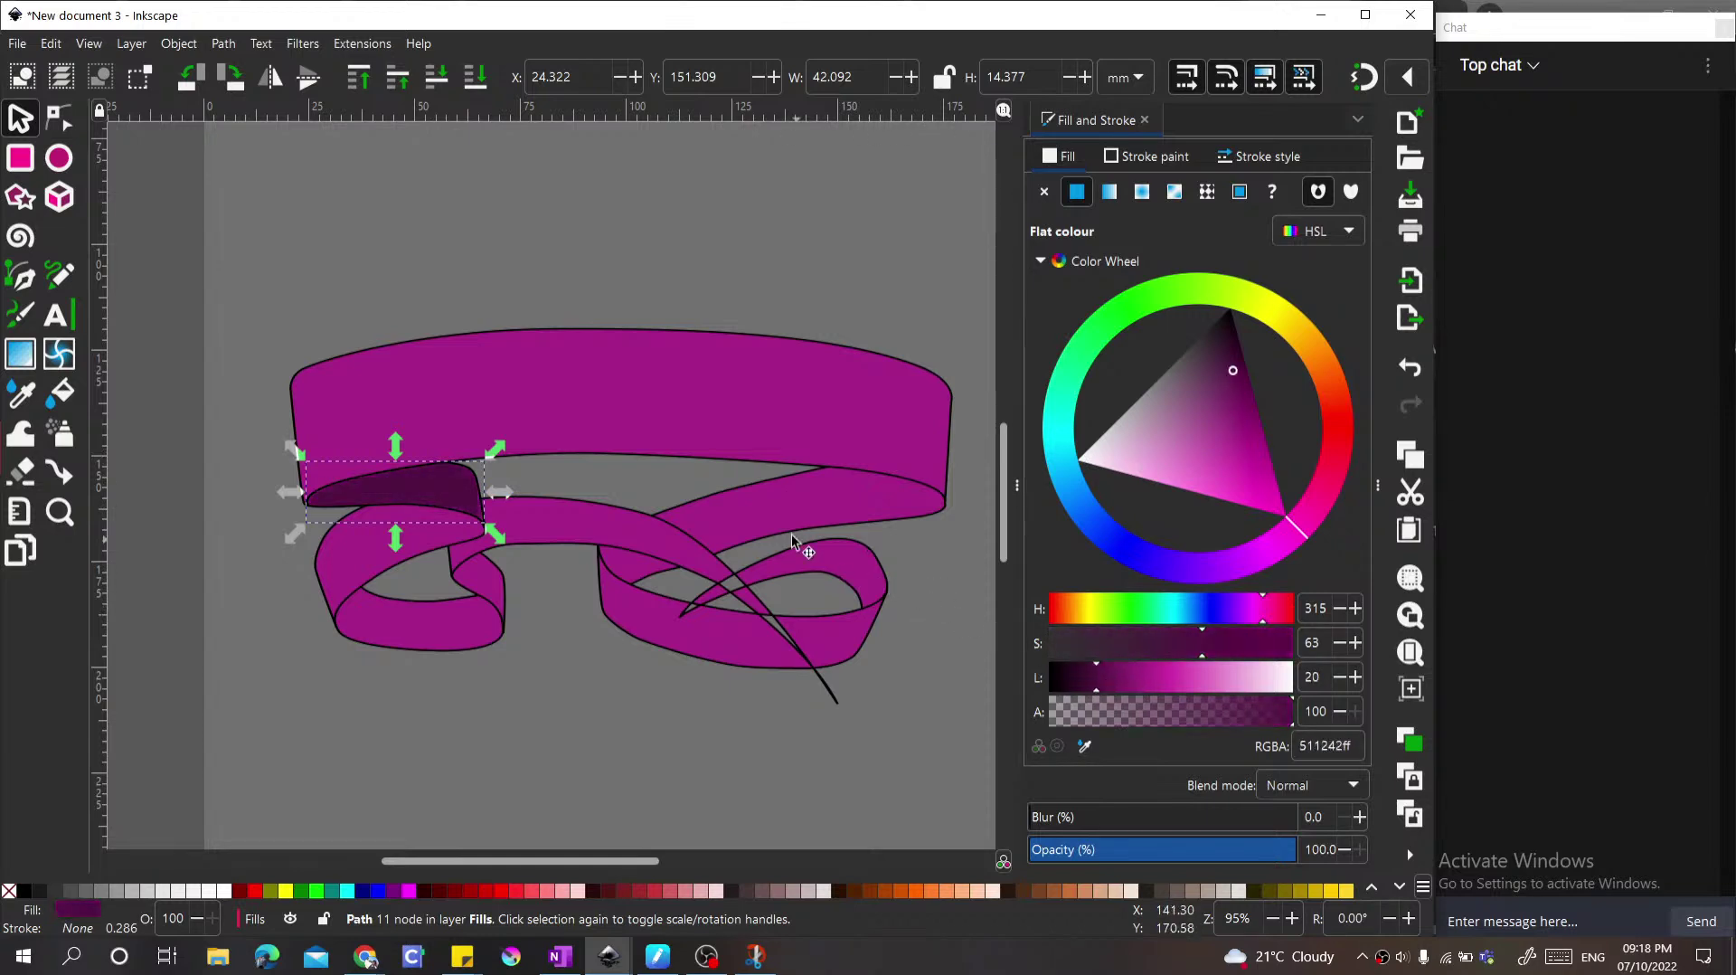
{"action": "left_click", "coordinate": [765, 501]}
{"action": "key", "text": "d"}
{"action": "left_click", "coordinate": [446, 494]}
{"action": "key", "text": "s"}
Step: Recolour the right loop's small inner and upper areas and the left loop's twist and outer areas with dark purple 511242
{"action": "left_click", "coordinate": [638, 571]}
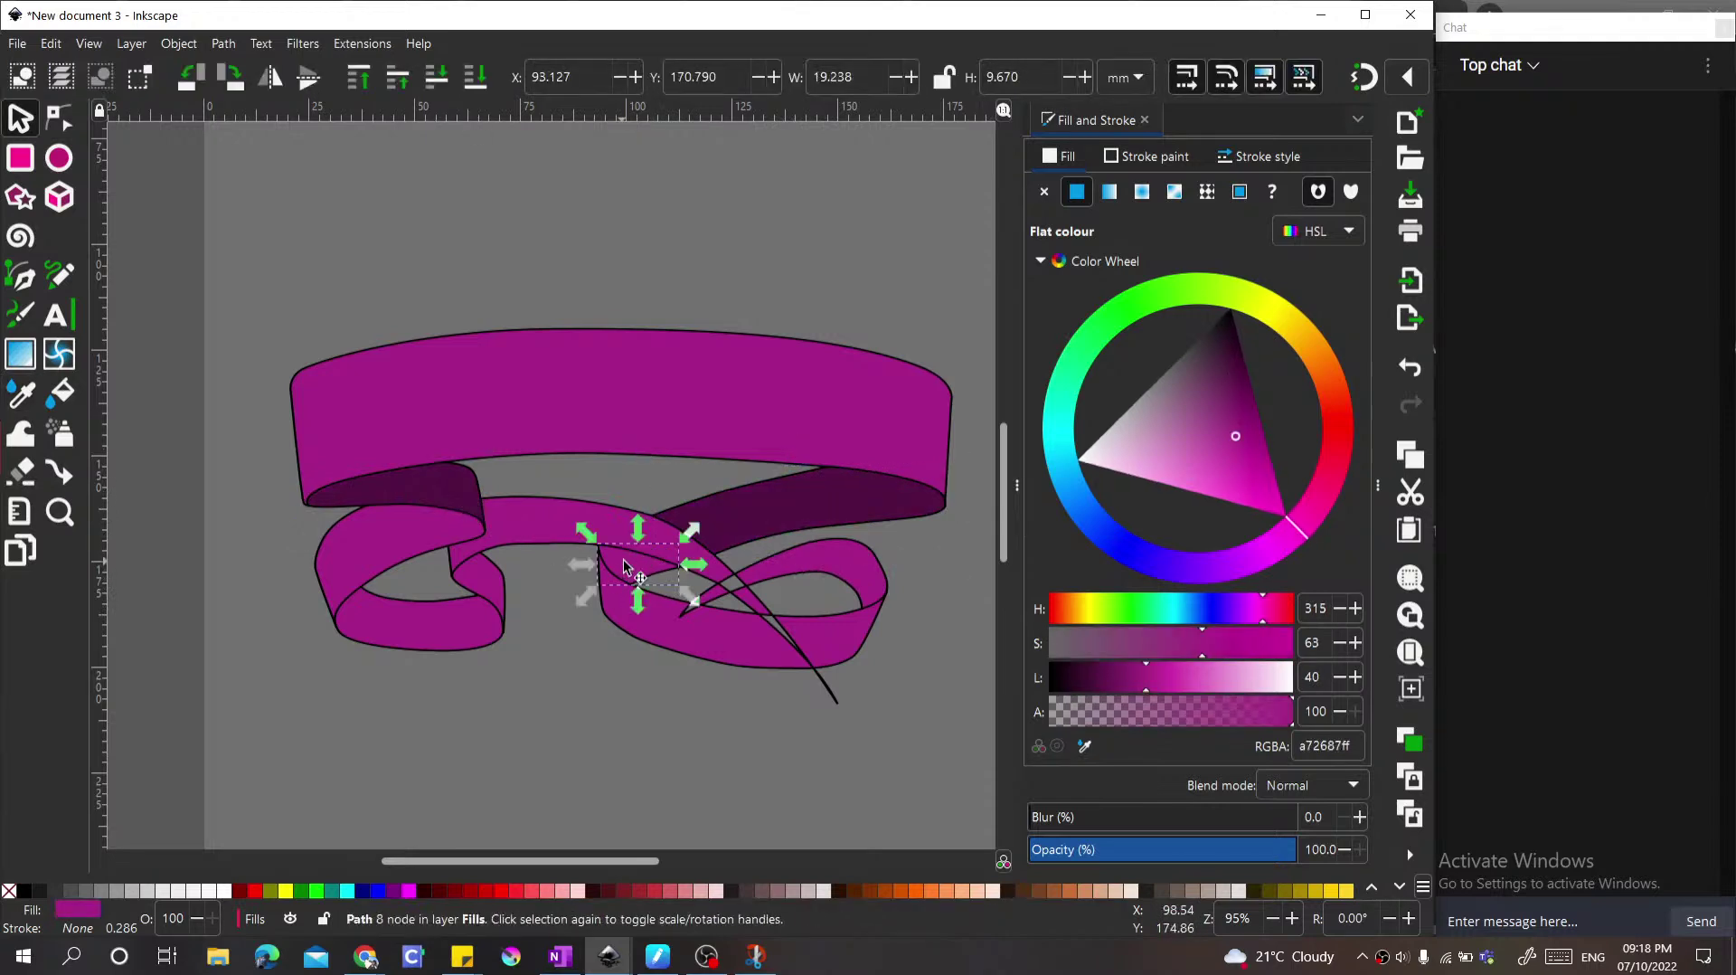
{"action": "left_click", "coordinate": [829, 559], "text": "shift"}
{"action": "left_click", "coordinate": [484, 583], "text": "shift"}
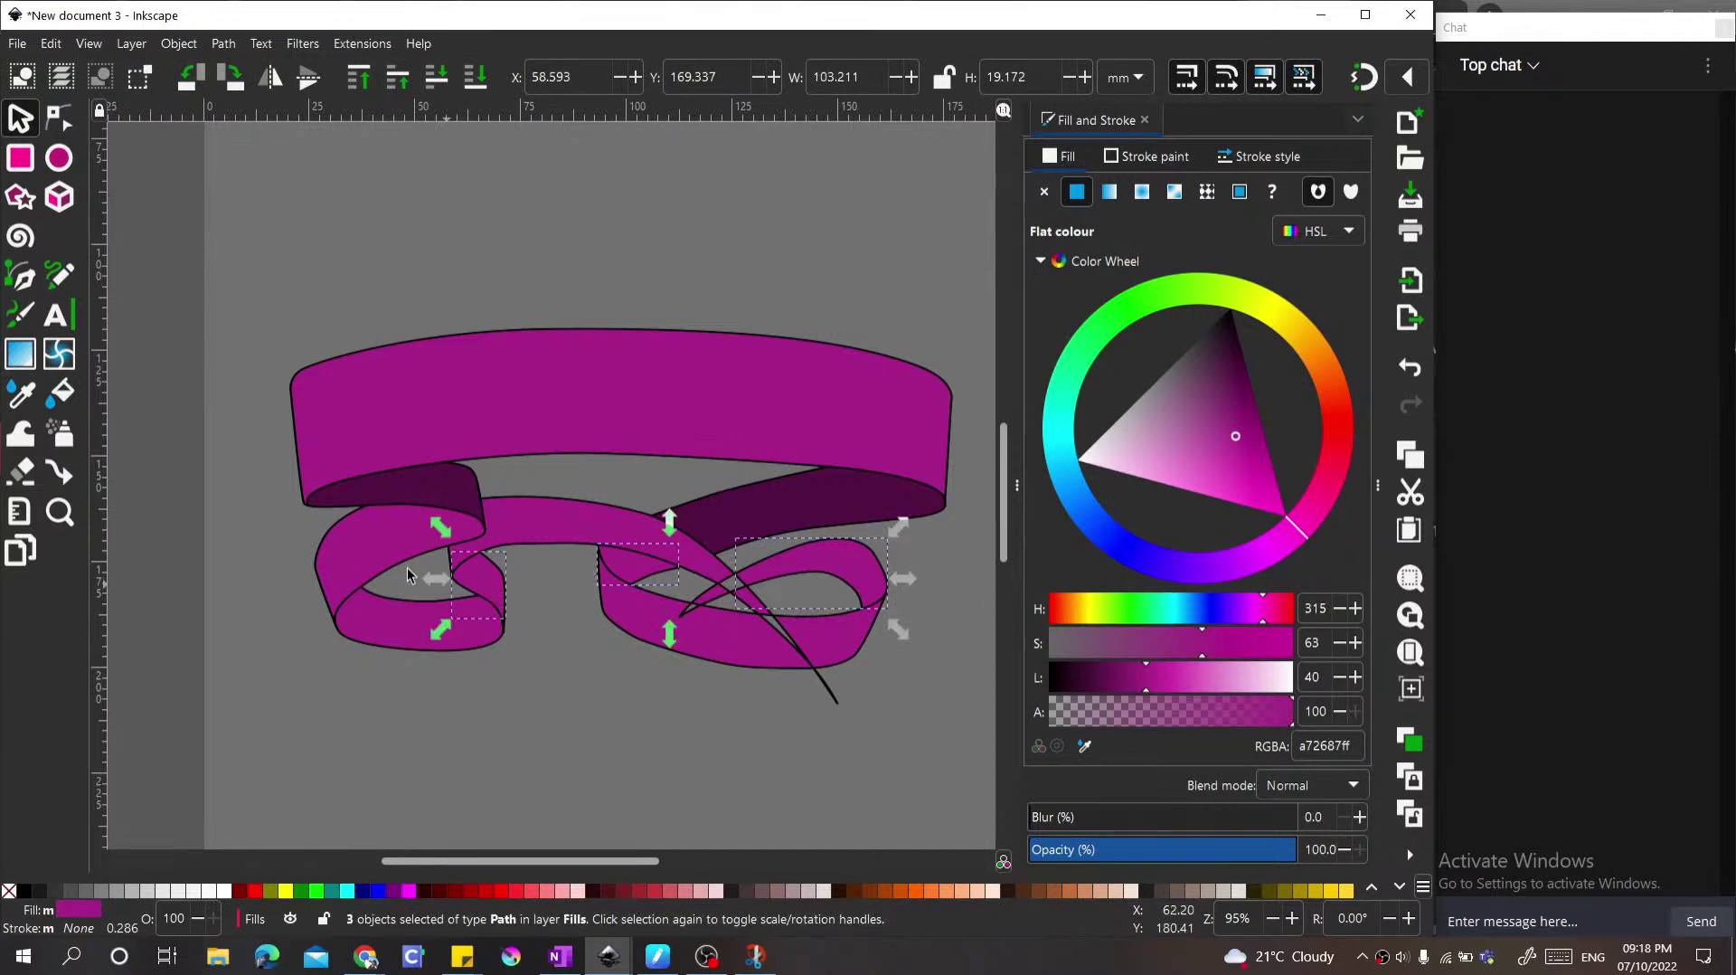
{"action": "left_click", "coordinate": [383, 552], "text": "shift"}
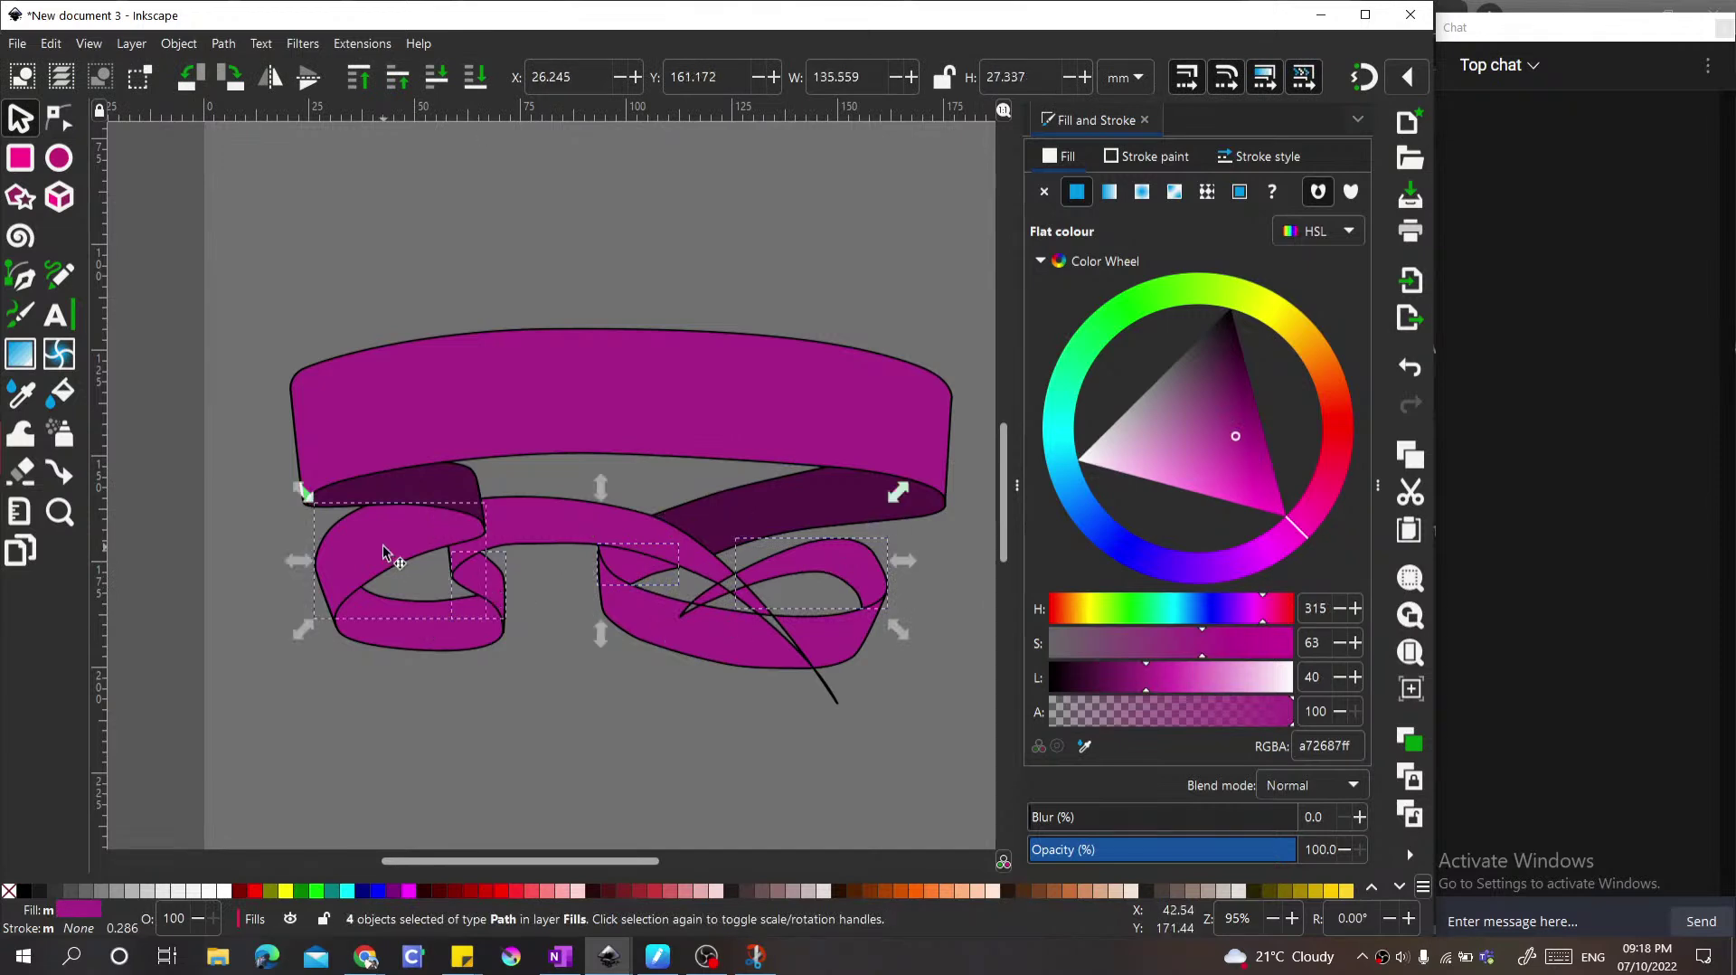
{"action": "key", "text": "d"}
{"action": "left_click", "coordinate": [420, 493]}
{"action": "key", "text": "space"}
{"action": "key", "text": "space"}
{"action": "left_click", "coordinate": [425, 496]}
{"action": "key", "text": "space"}
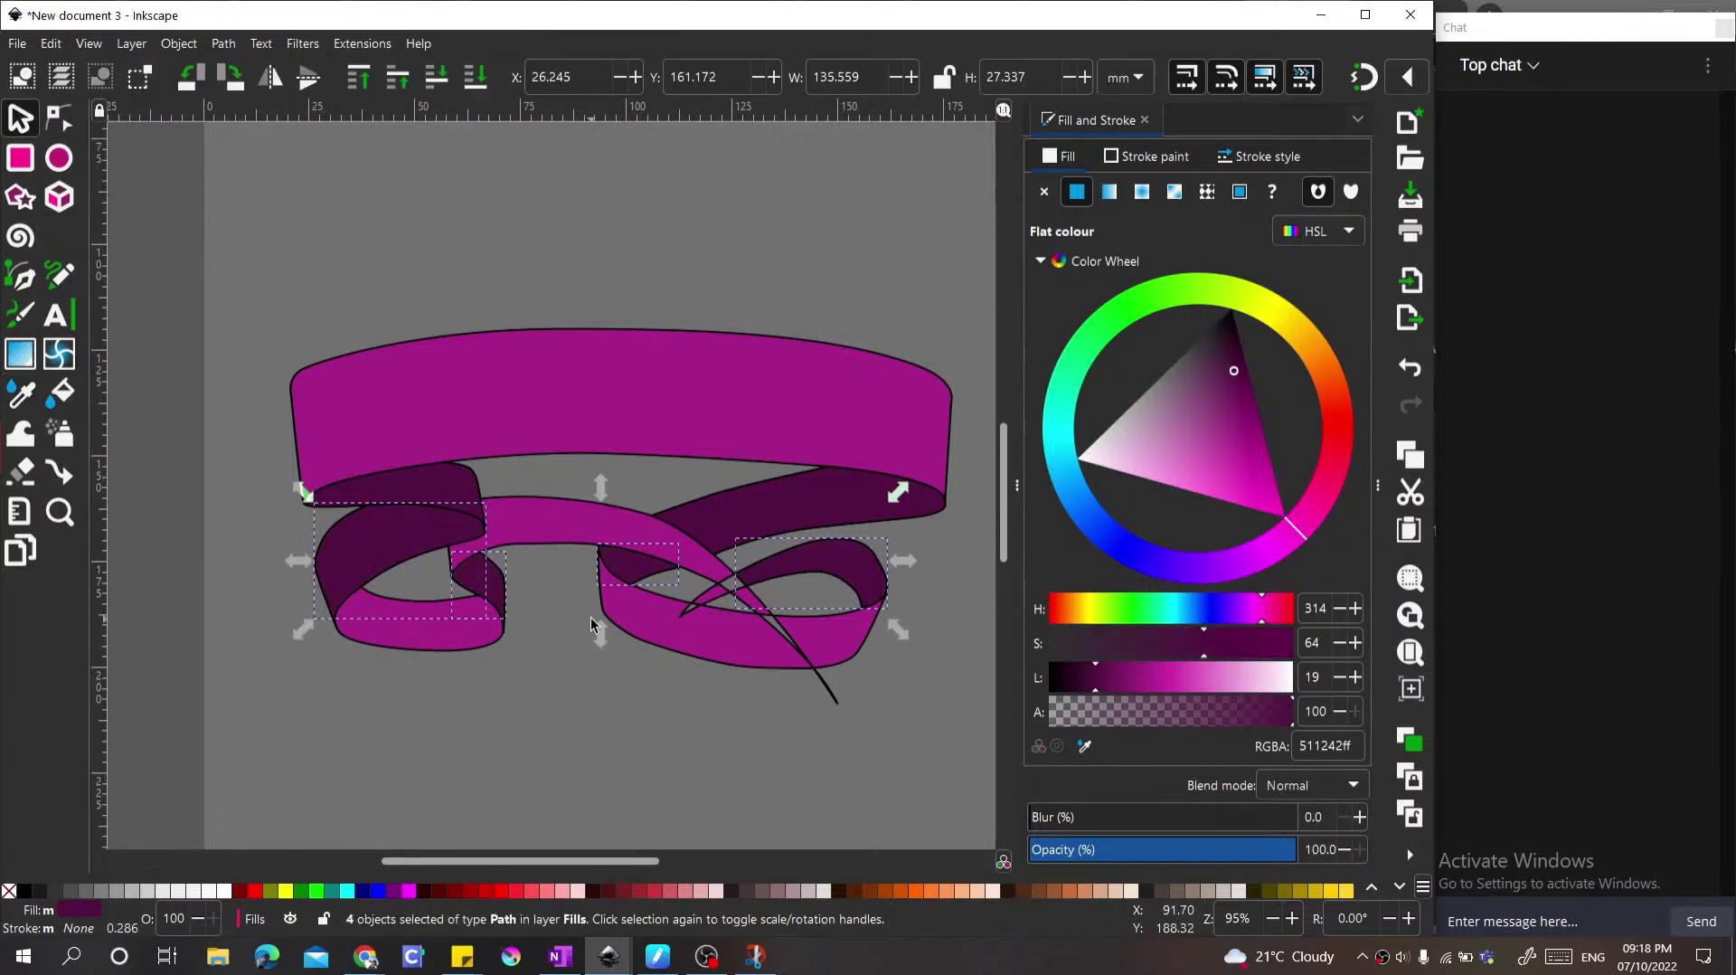
{"action": "left_click", "coordinate": [570, 710]}
{"action": "scroll", "coordinate": [443, 561], "scroll_direction": "up", "scroll_amount": 2, "text": "ctrl"}
{"action": "scroll", "coordinate": [452, 543], "scroll_direction": "down", "scroll_amount": 5, "text": "ctrl"}
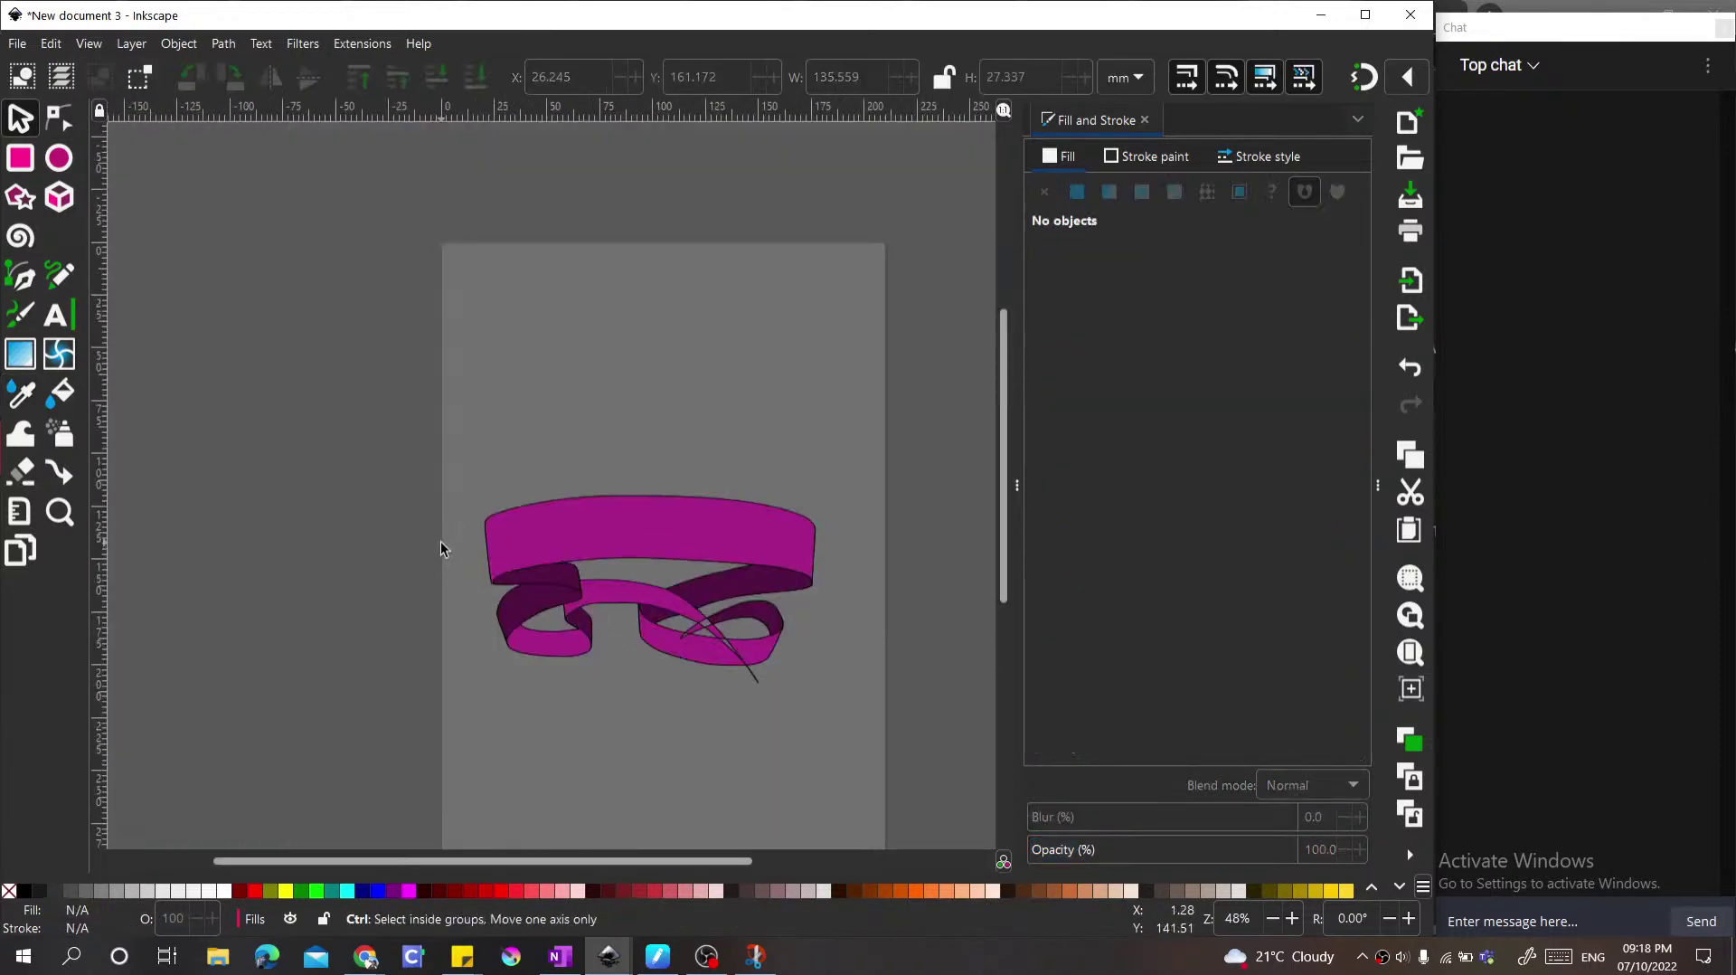
{"action": "scroll", "coordinate": [621, 492], "scroll_direction": "up", "scroll_amount": 3, "text": "ctrl"}
{"action": "scroll", "coordinate": [534, 507], "scroll_direction": "down", "scroll_amount": 3, "text": "ctrl"}
{"action": "scroll", "coordinate": [524, 543], "scroll_direction": "up", "scroll_amount": 2, "text": "ctrl"}
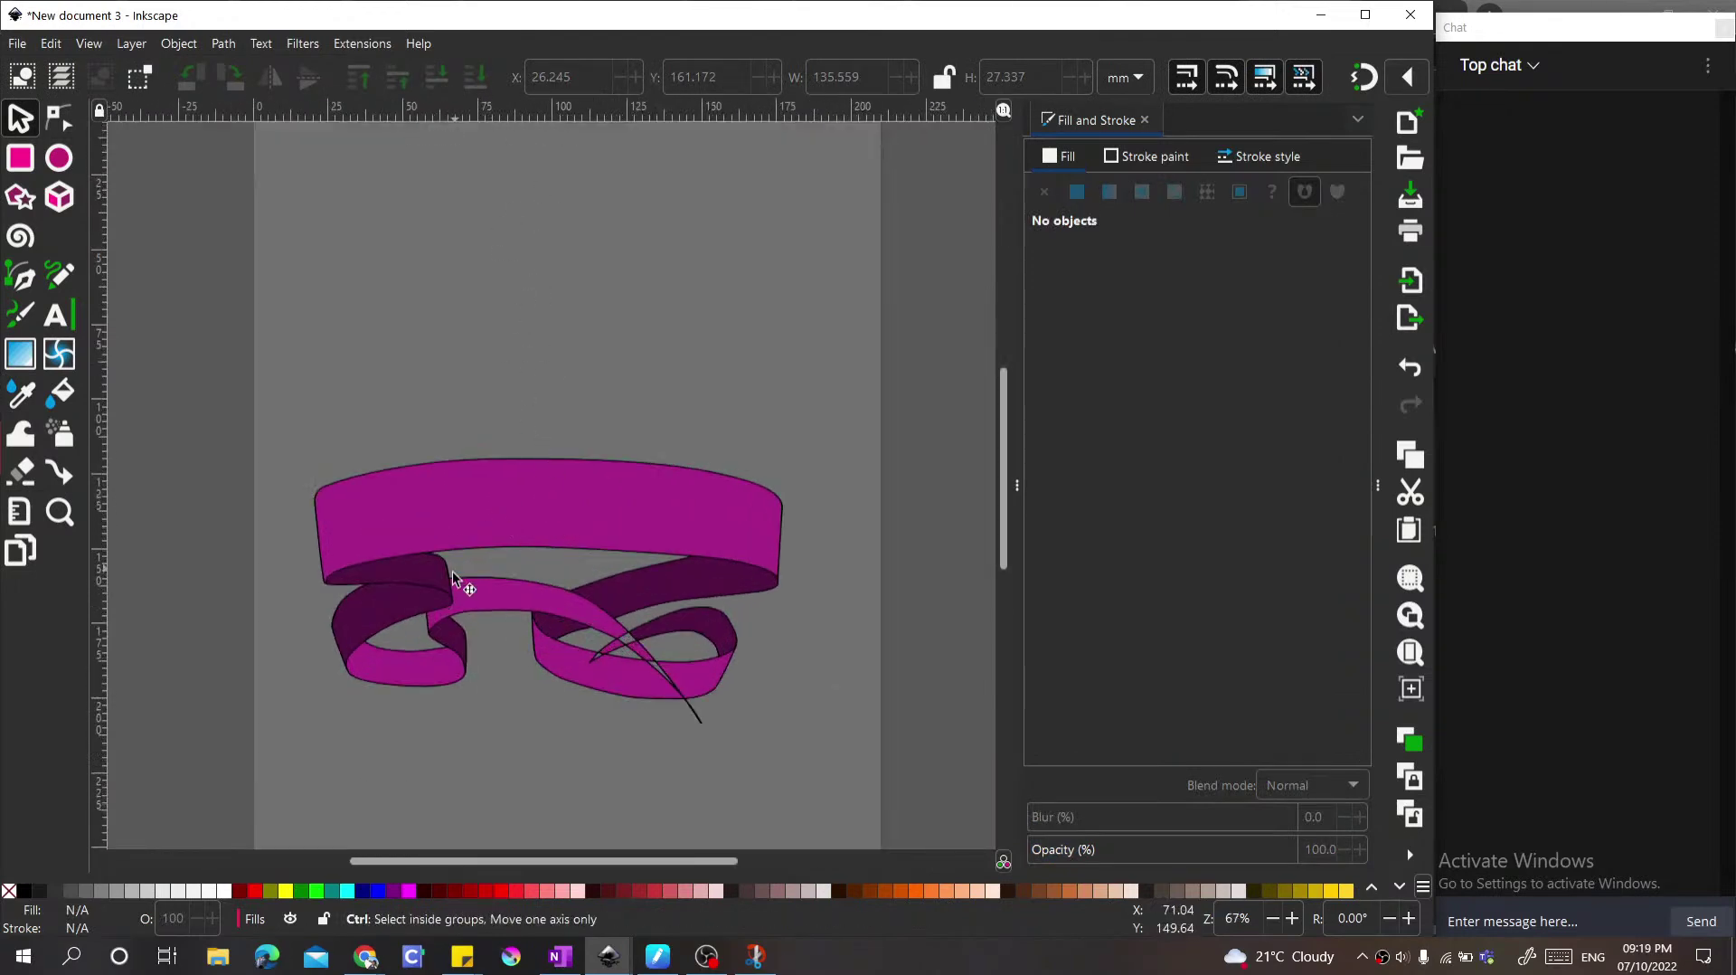
Step: Apply a linear gradient to the lower-left dark ribbon fold, running from its upper middle to its outer left edge
{"action": "scroll", "coordinate": [349, 702], "scroll_direction": "up", "scroll_amount": 1, "text": "ctrl"}
{"action": "scroll", "coordinate": [317, 651], "scroll_direction": "up", "scroll_amount": 4, "text": "ctrl"}
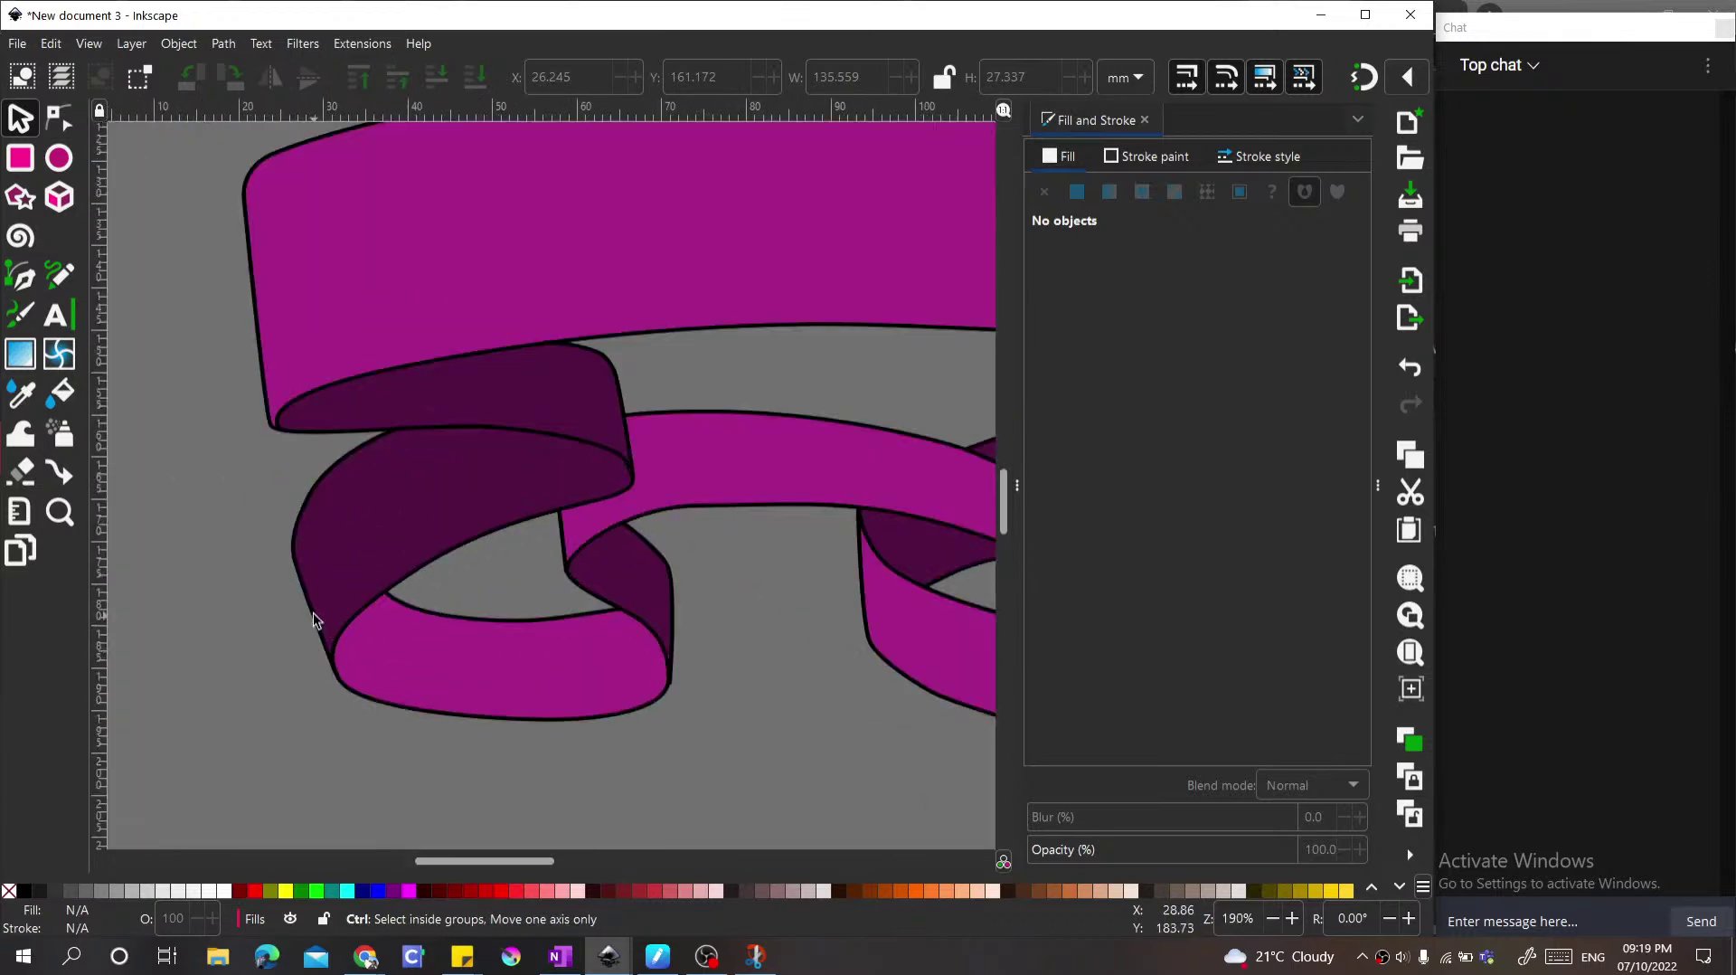
{"action": "left_click", "coordinate": [430, 481]}
{"action": "key", "text": "n"}
{"action": "key", "text": "g"}
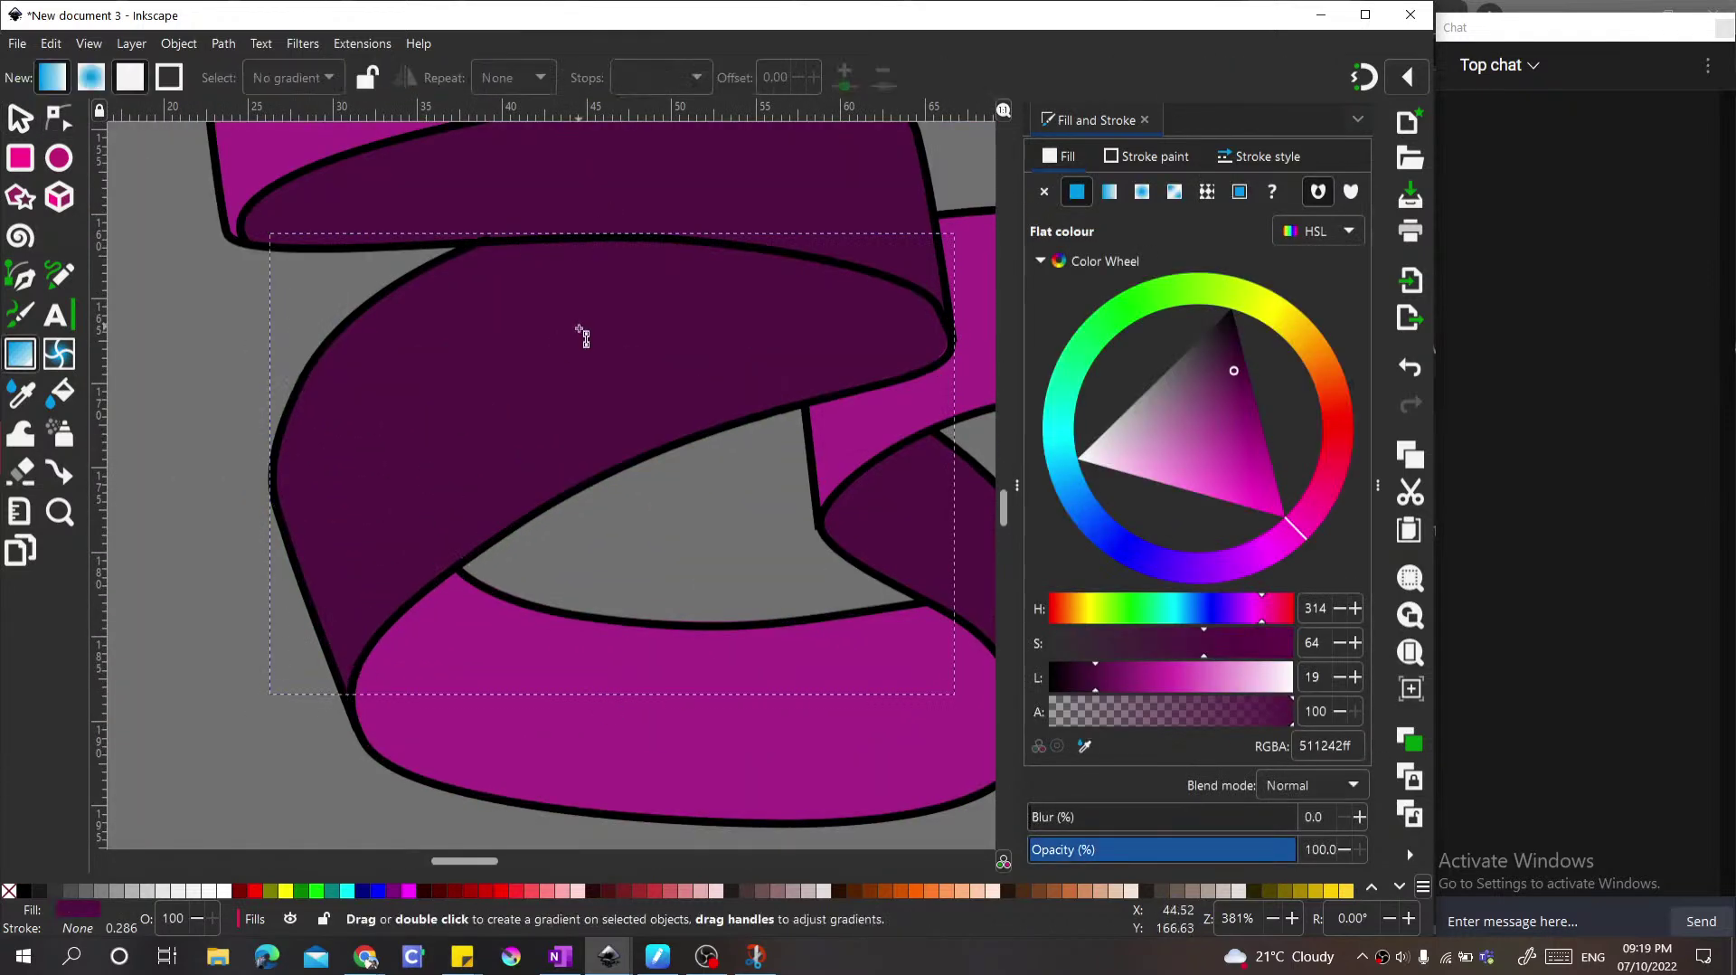
{"action": "mouse_move", "coordinate": [601, 322]}
{"action": "left_mouse_down"}
{"action": "mouse_move", "coordinate": [341, 469]}
{"action": "mouse_move", "coordinate": [290, 550]}
{"action": "left_mouse_up"}
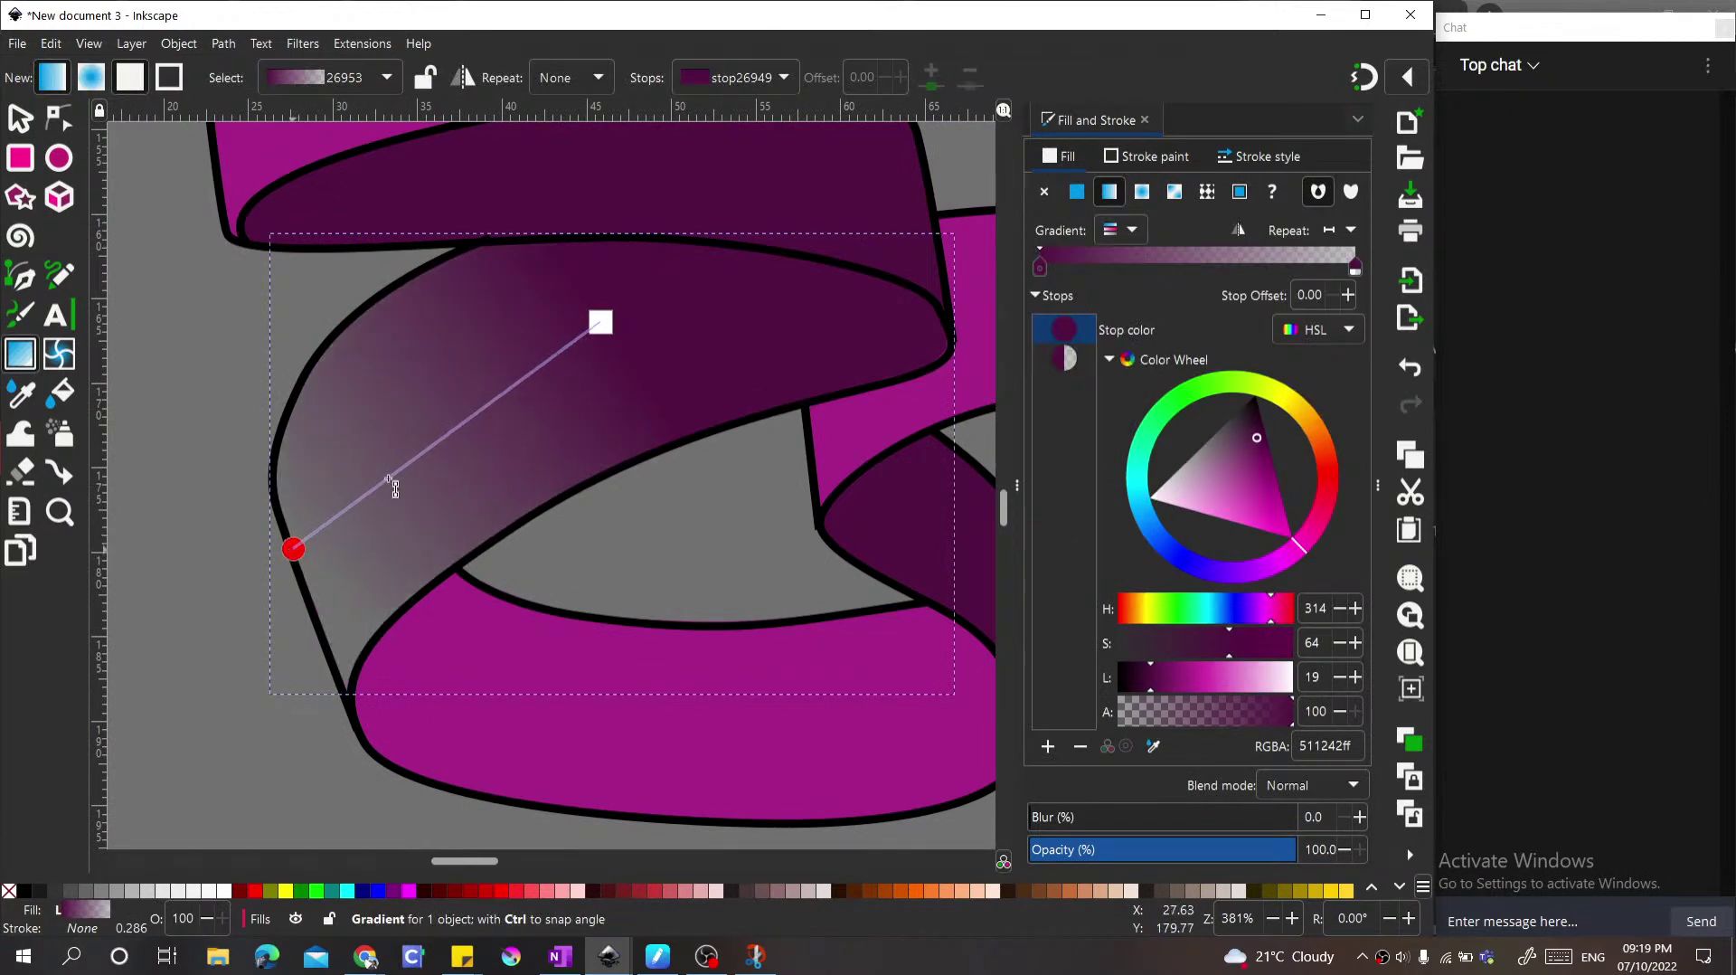
Step: Set the gradient's outer stop to the banner's magenta (a72687) and shift its dark stop closer to the fold's left edge
{"action": "key", "text": "d"}
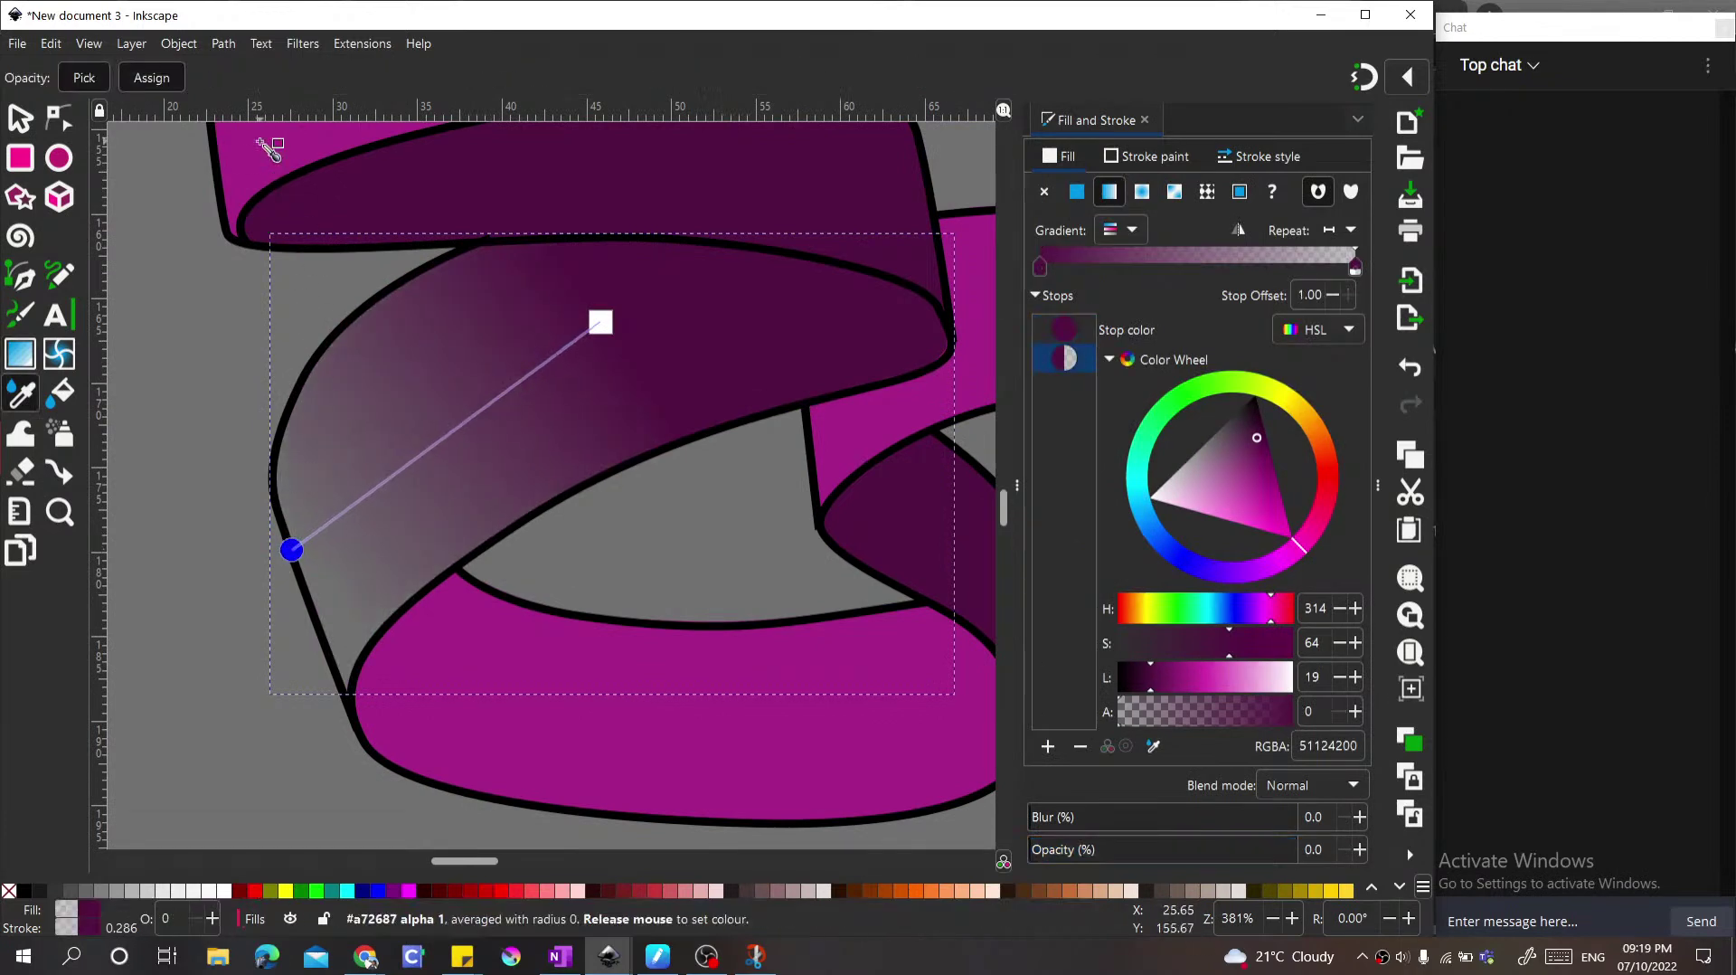
{"action": "left_click", "coordinate": [267, 150]}
{"action": "scroll", "coordinate": [504, 579], "scroll_direction": "down", "scroll_amount": 2}
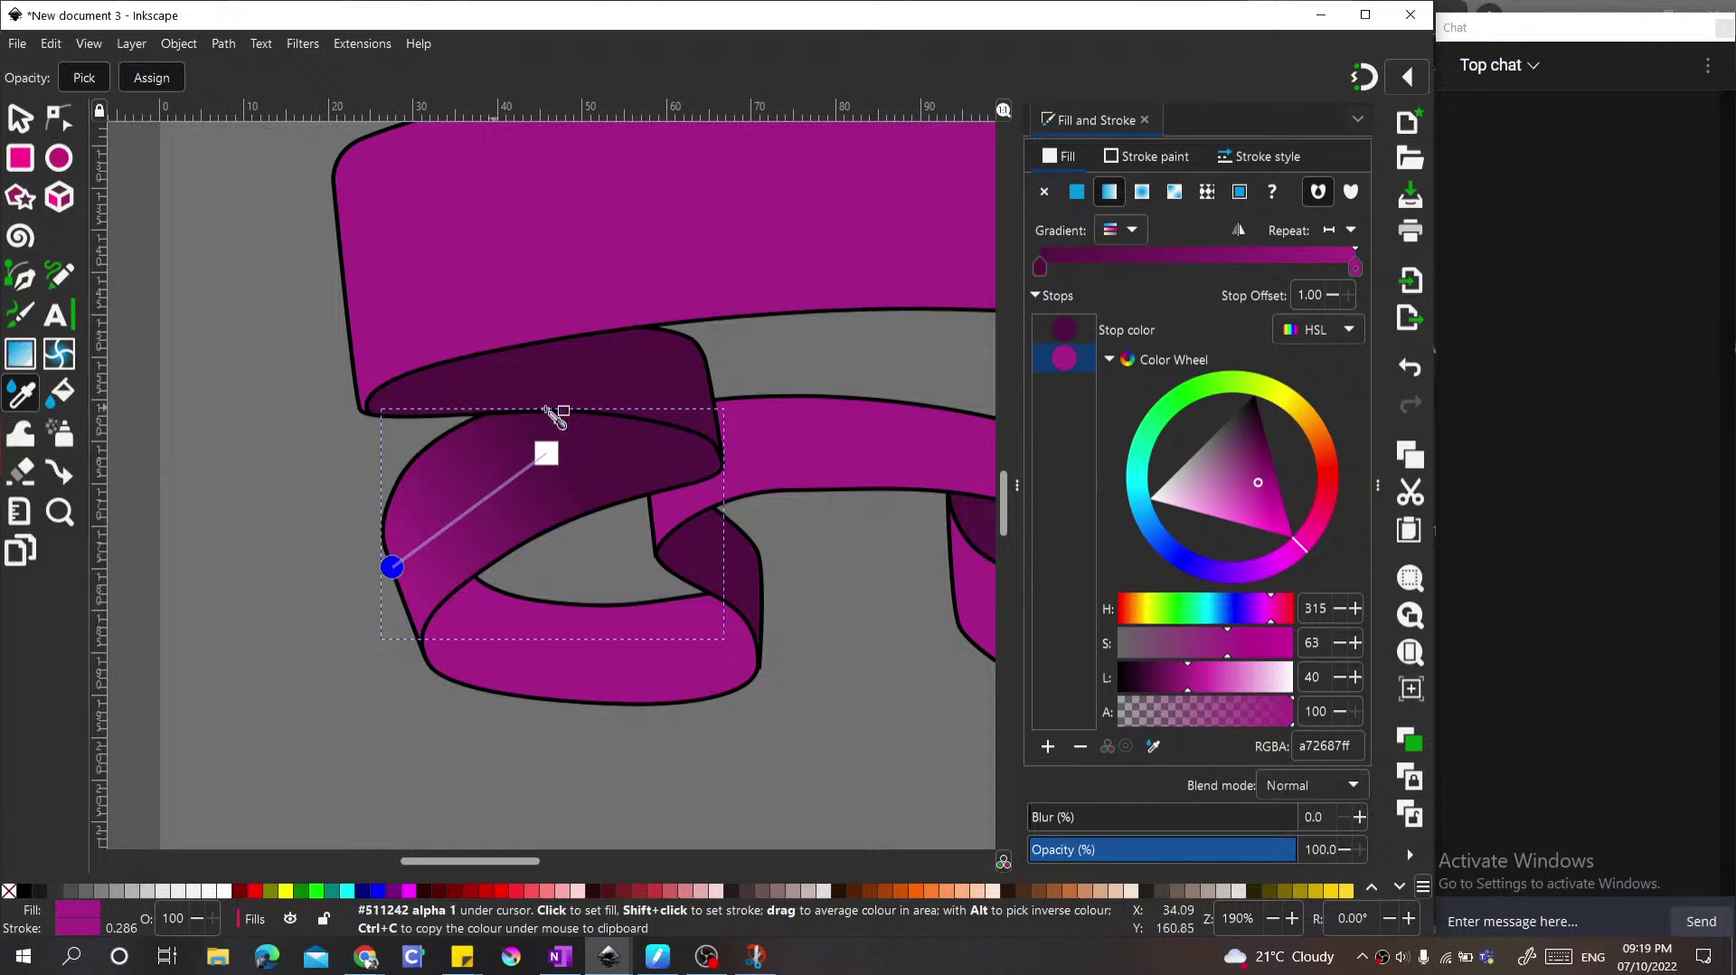
{"action": "left_click_drag", "start_coordinate": [543, 455], "coordinate": [477, 527]}
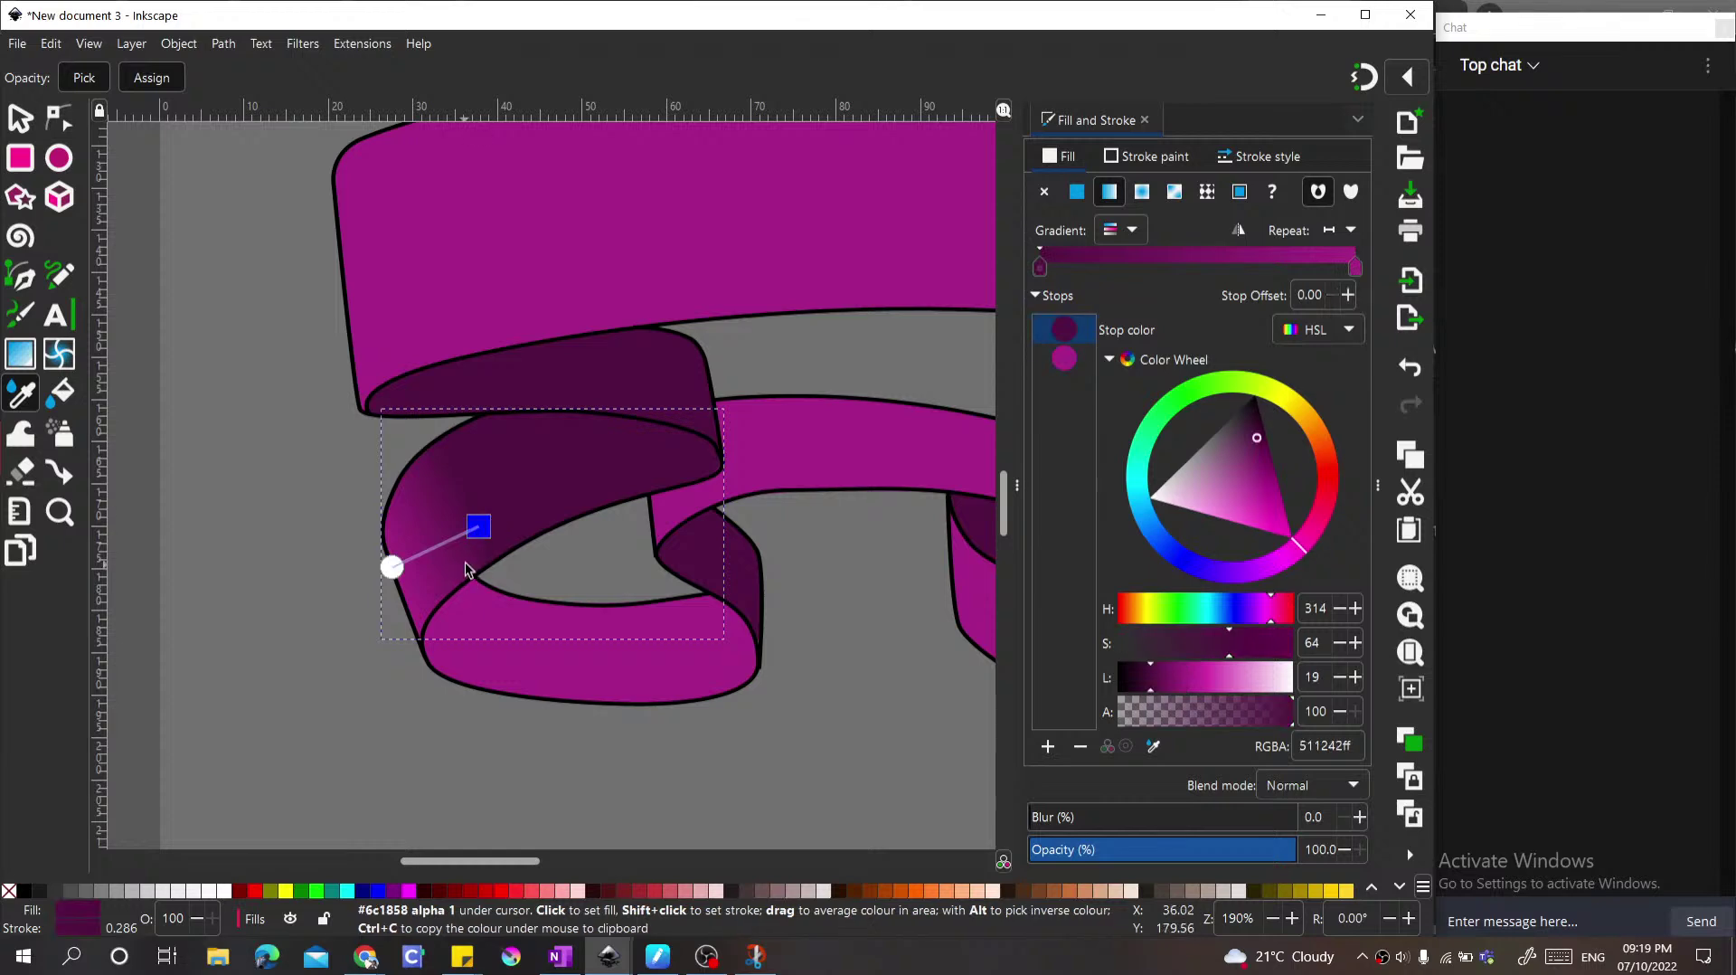
{"action": "key", "text": "s"}
{"action": "key", "text": "Escape"}
Step: Undo the gradient fill on the lower-left fold
{"action": "scroll", "coordinate": [432, 568], "scroll_direction": "down", "scroll_amount": 4}
{"action": "scroll", "coordinate": [340, 617], "scroll_direction": "up", "scroll_amount": 3}
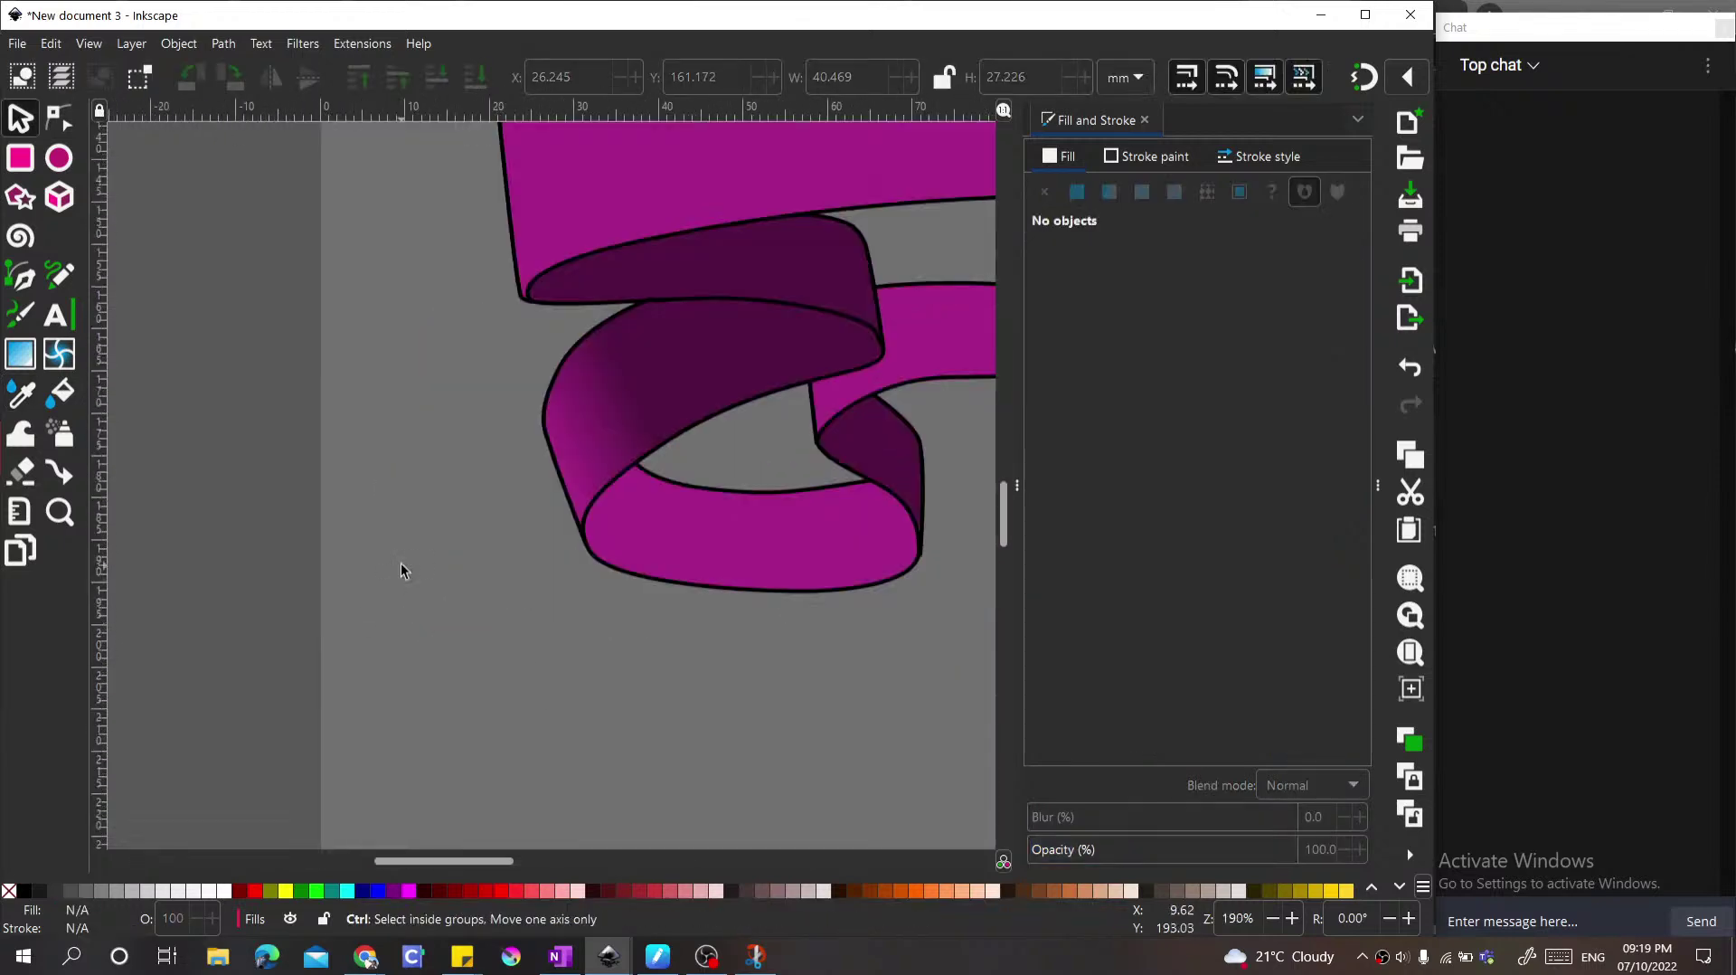
{"action": "scroll", "coordinate": [400, 562], "scroll_direction": "down", "scroll_amount": 3}
{"action": "scroll", "coordinate": [483, 513], "scroll_direction": "up", "scroll_amount": 2}
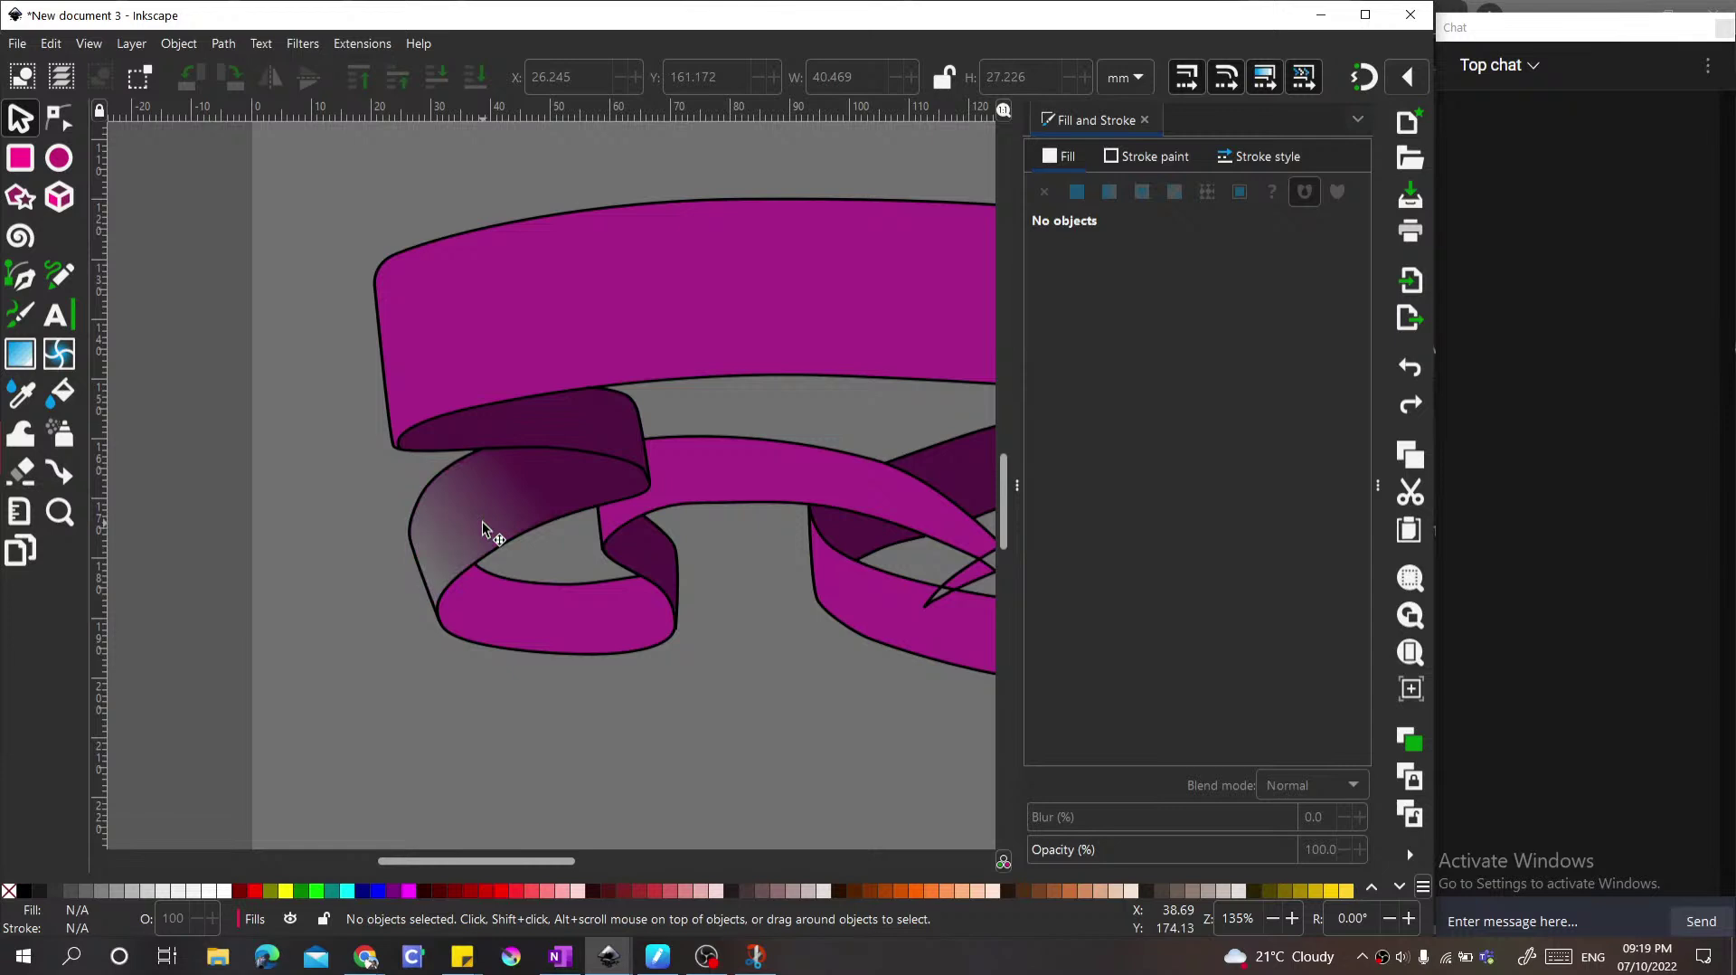
{"action": "scroll", "coordinate": [481, 520], "scroll_direction": "down", "scroll_amount": 2}
{"action": "scroll", "coordinate": [448, 484], "scroll_direction": "up", "scroll_amount": 2}
{"action": "scroll", "coordinate": [461, 496], "scroll_direction": "down", "scroll_amount": 2}
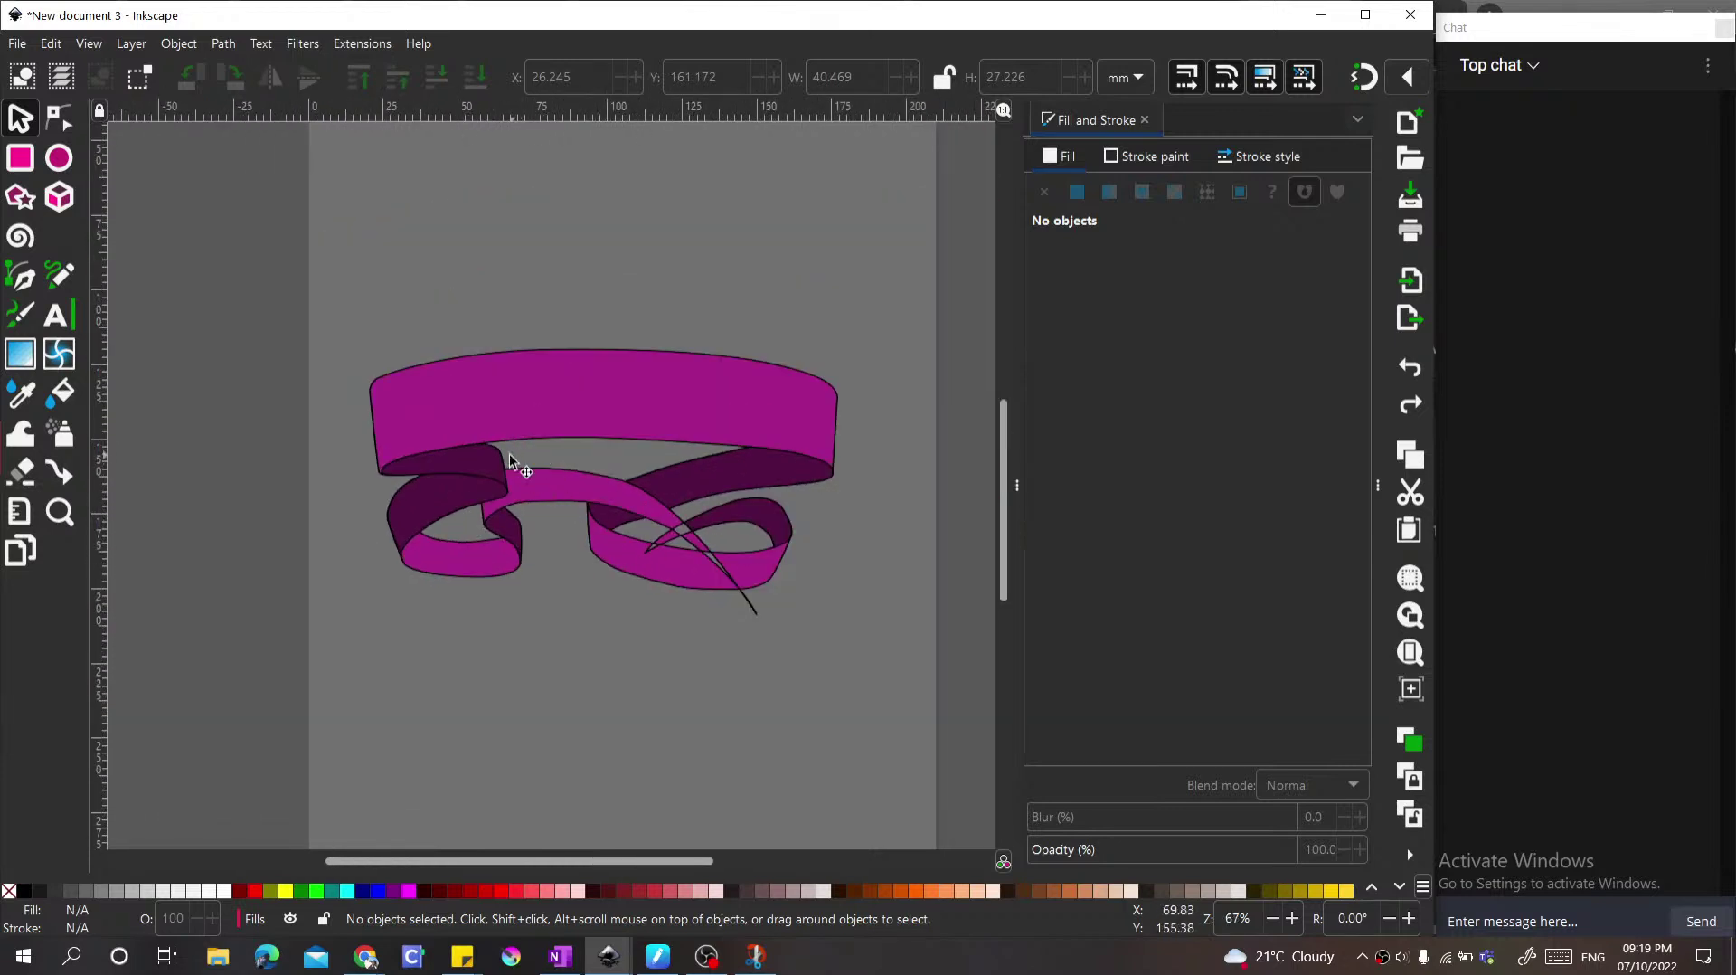
Step: Shift the hue of five dark inner ribbon folds to 287, giving them the purple 431251, leaving out the small left one
{"action": "left_click", "coordinate": [491, 399]}
{"action": "scroll", "coordinate": [479, 448], "scroll_direction": "up", "scroll_amount": 2}
{"action": "left_click", "coordinate": [479, 443]}
{"action": "scroll", "coordinate": [571, 463], "scroll_direction": "down", "scroll_amount": 1}
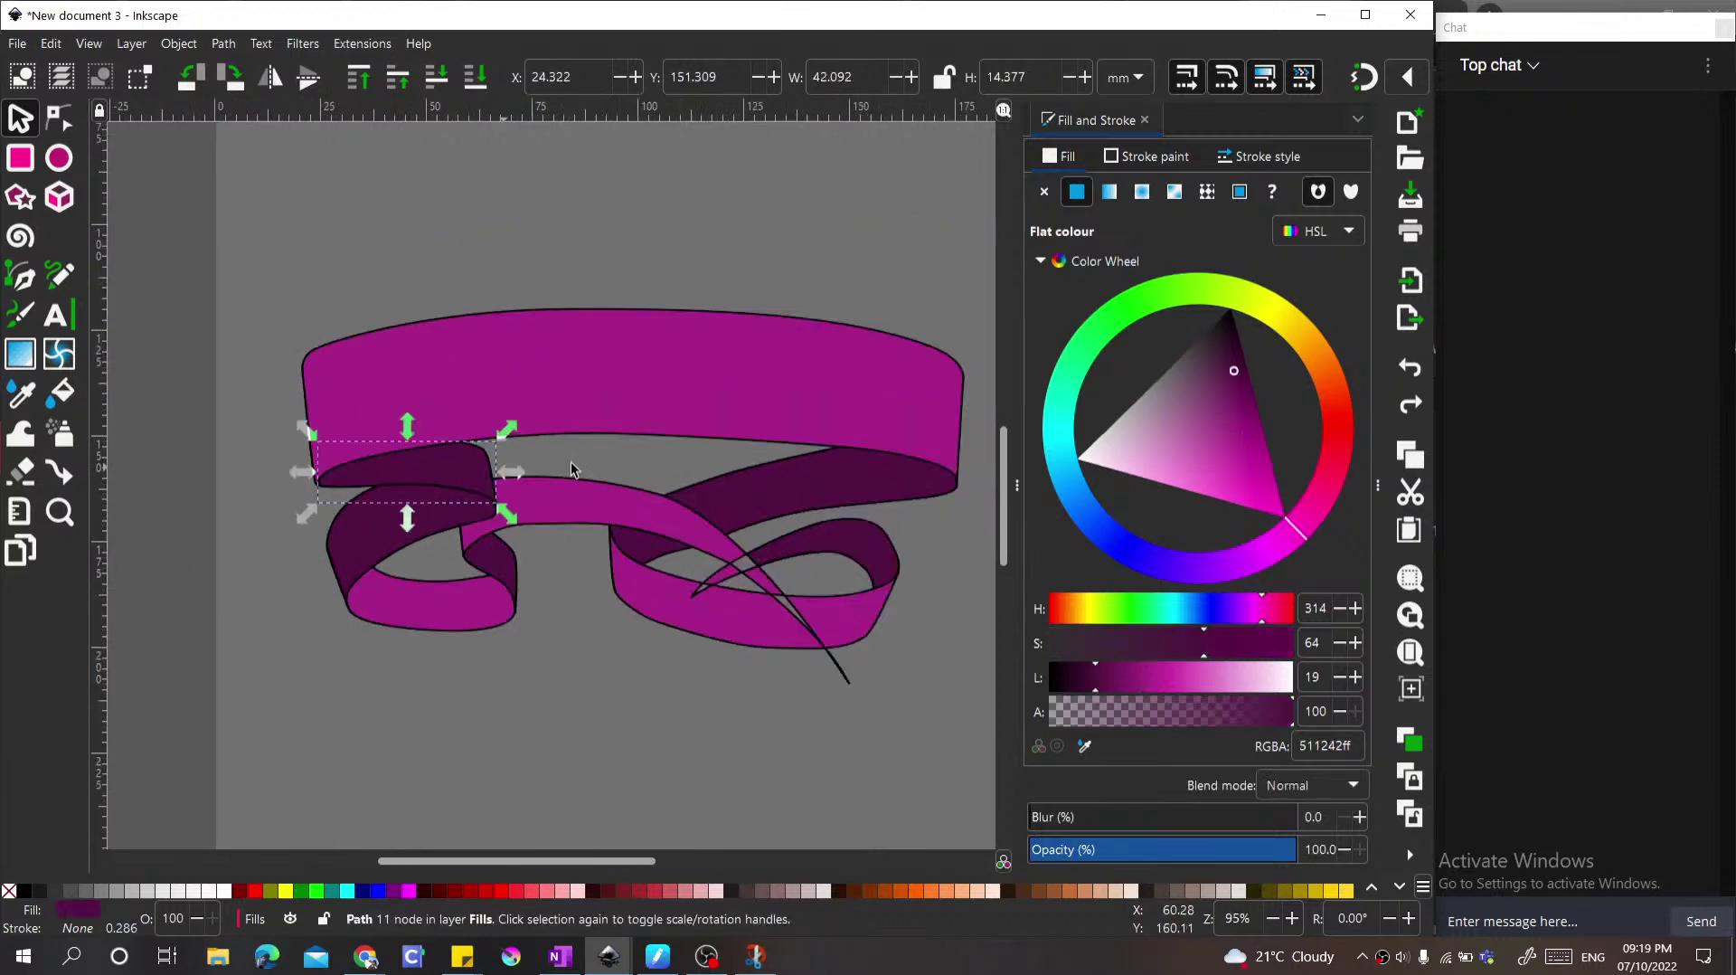
{"action": "left_click", "coordinate": [371, 539], "text": "shift"}
{"action": "left_click", "coordinate": [813, 484], "text": "shift"}
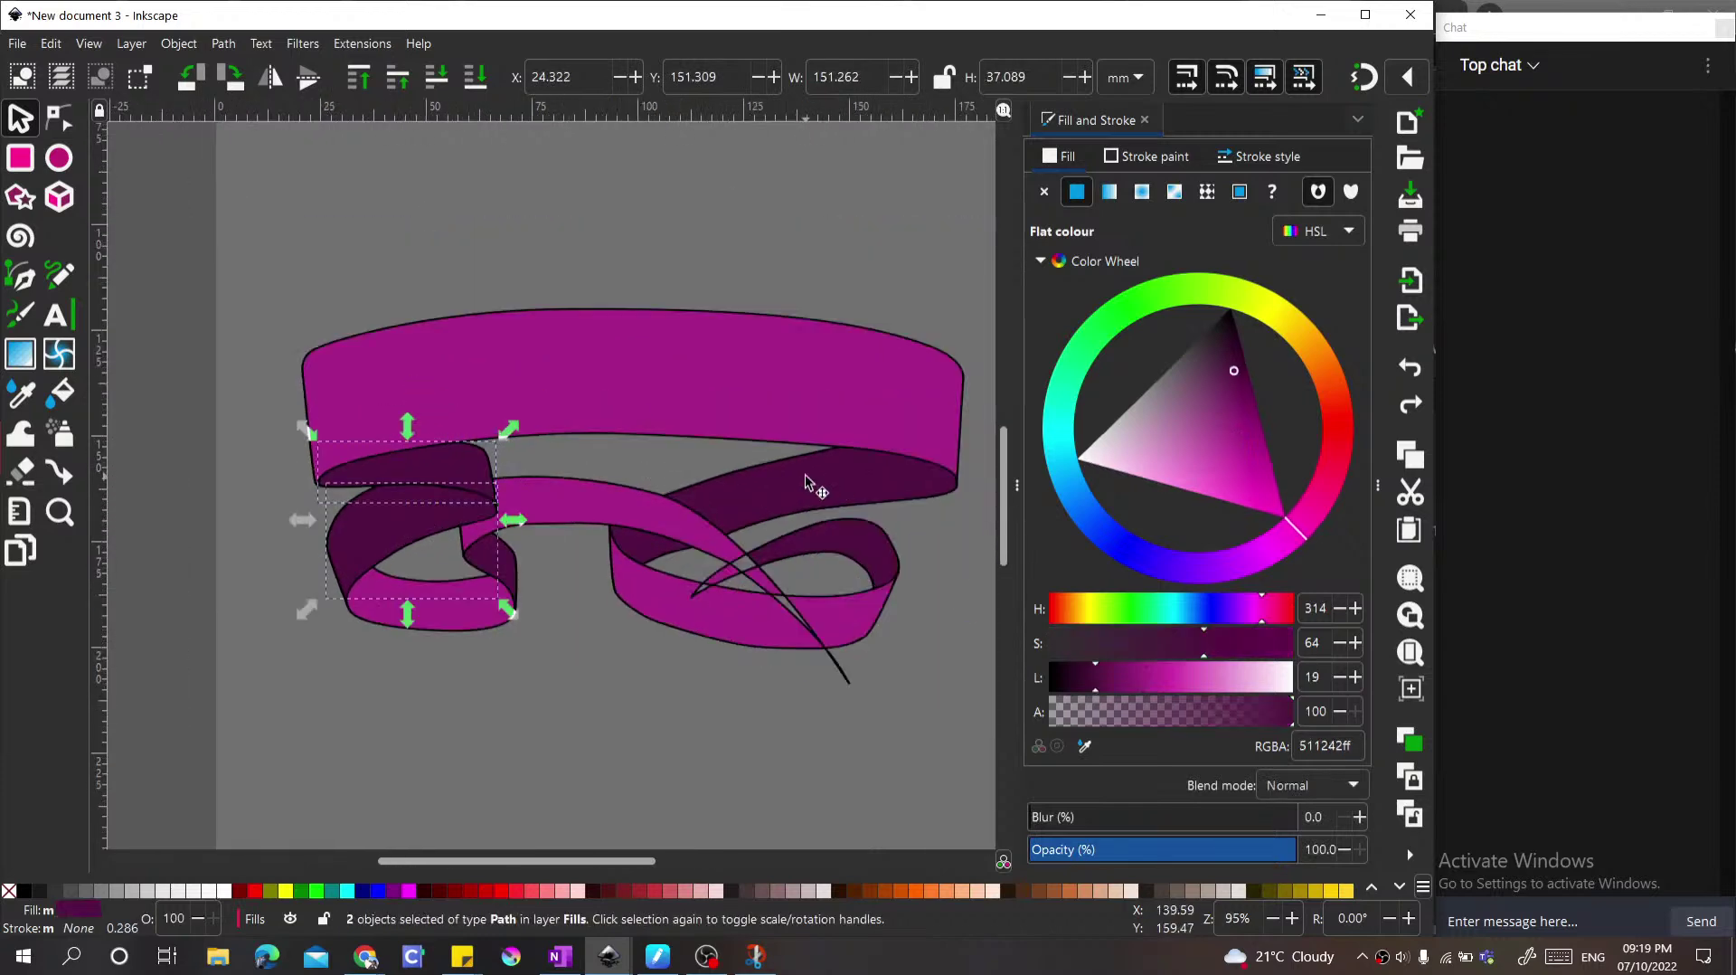
{"action": "left_click", "coordinate": [841, 550], "text": "shift"}
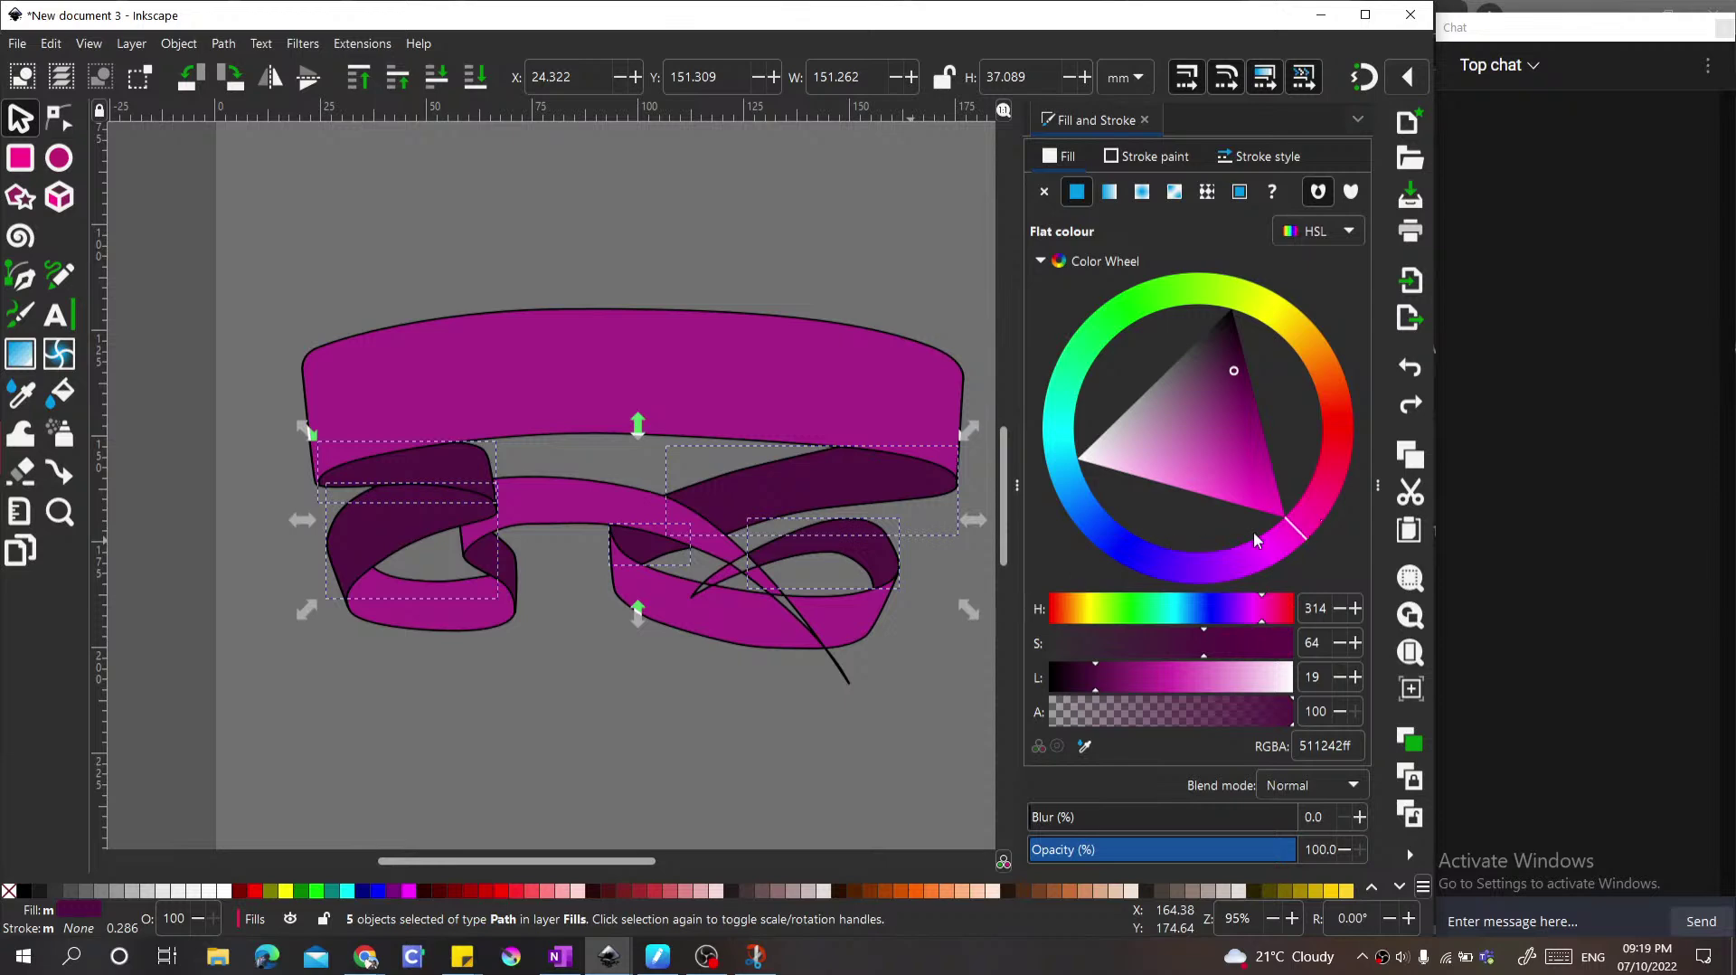
{"action": "left_click_drag", "start_coordinate": [1295, 532], "coordinate": [1241, 574]}
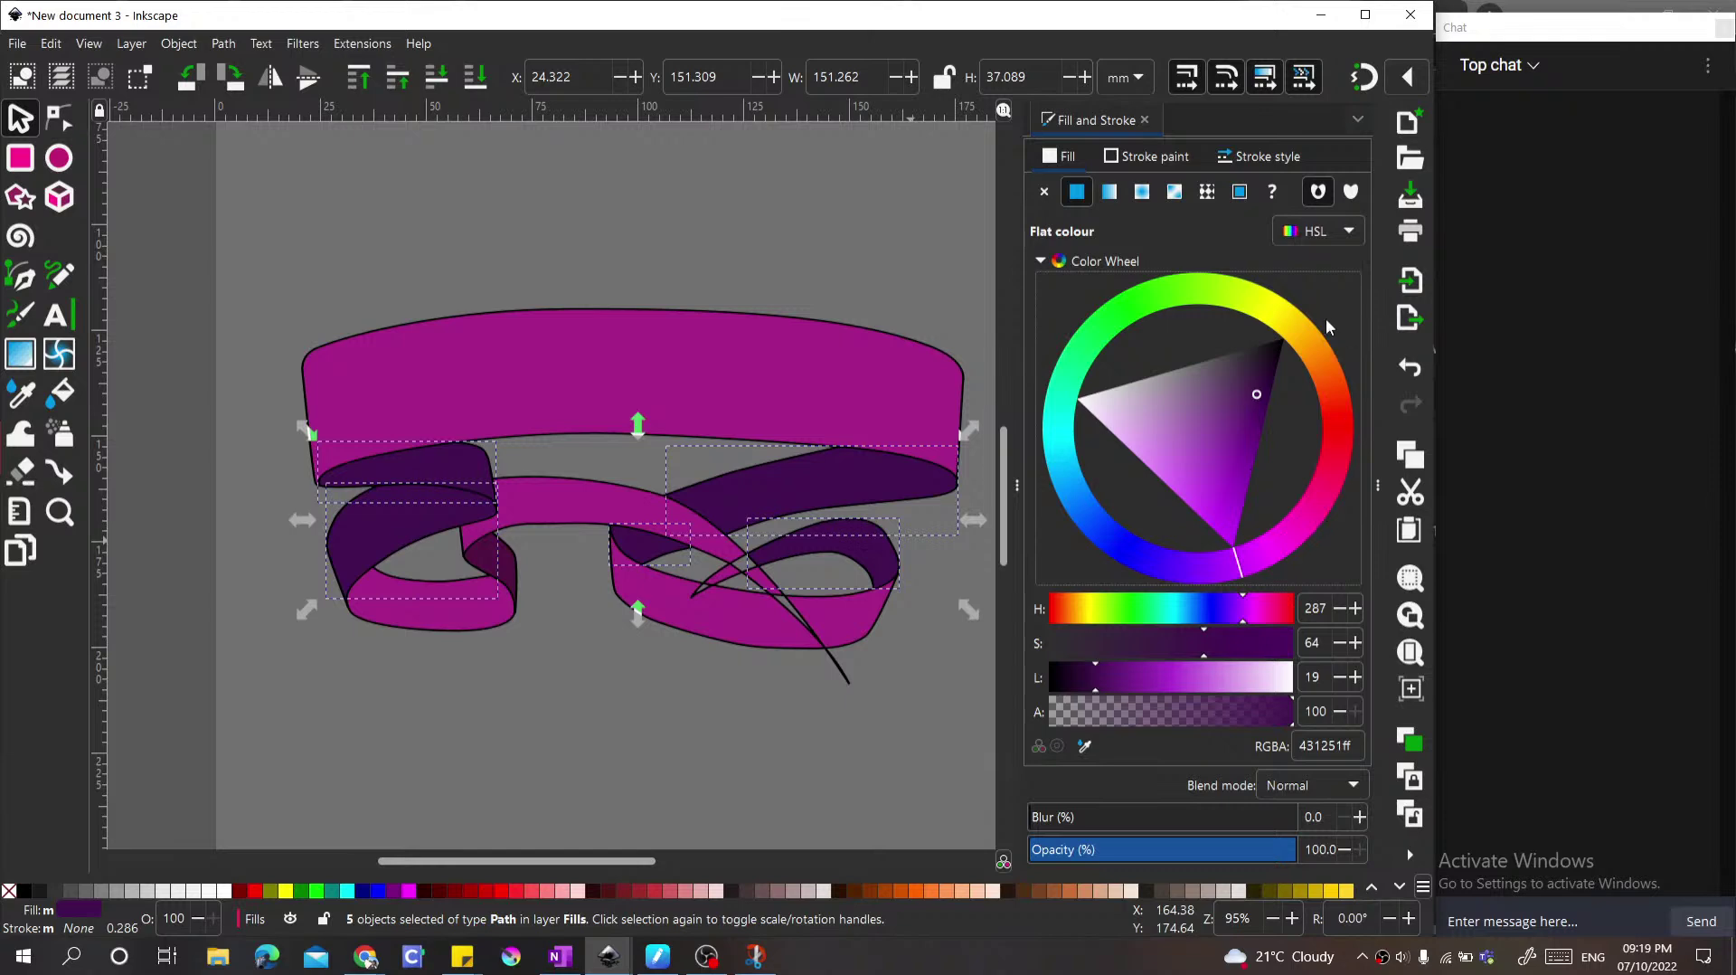
{"action": "scroll", "coordinate": [587, 561], "scroll_direction": "down", "scroll_amount": 1}
{"action": "scroll", "coordinate": [660, 500], "scroll_direction": "up", "scroll_amount": 1}
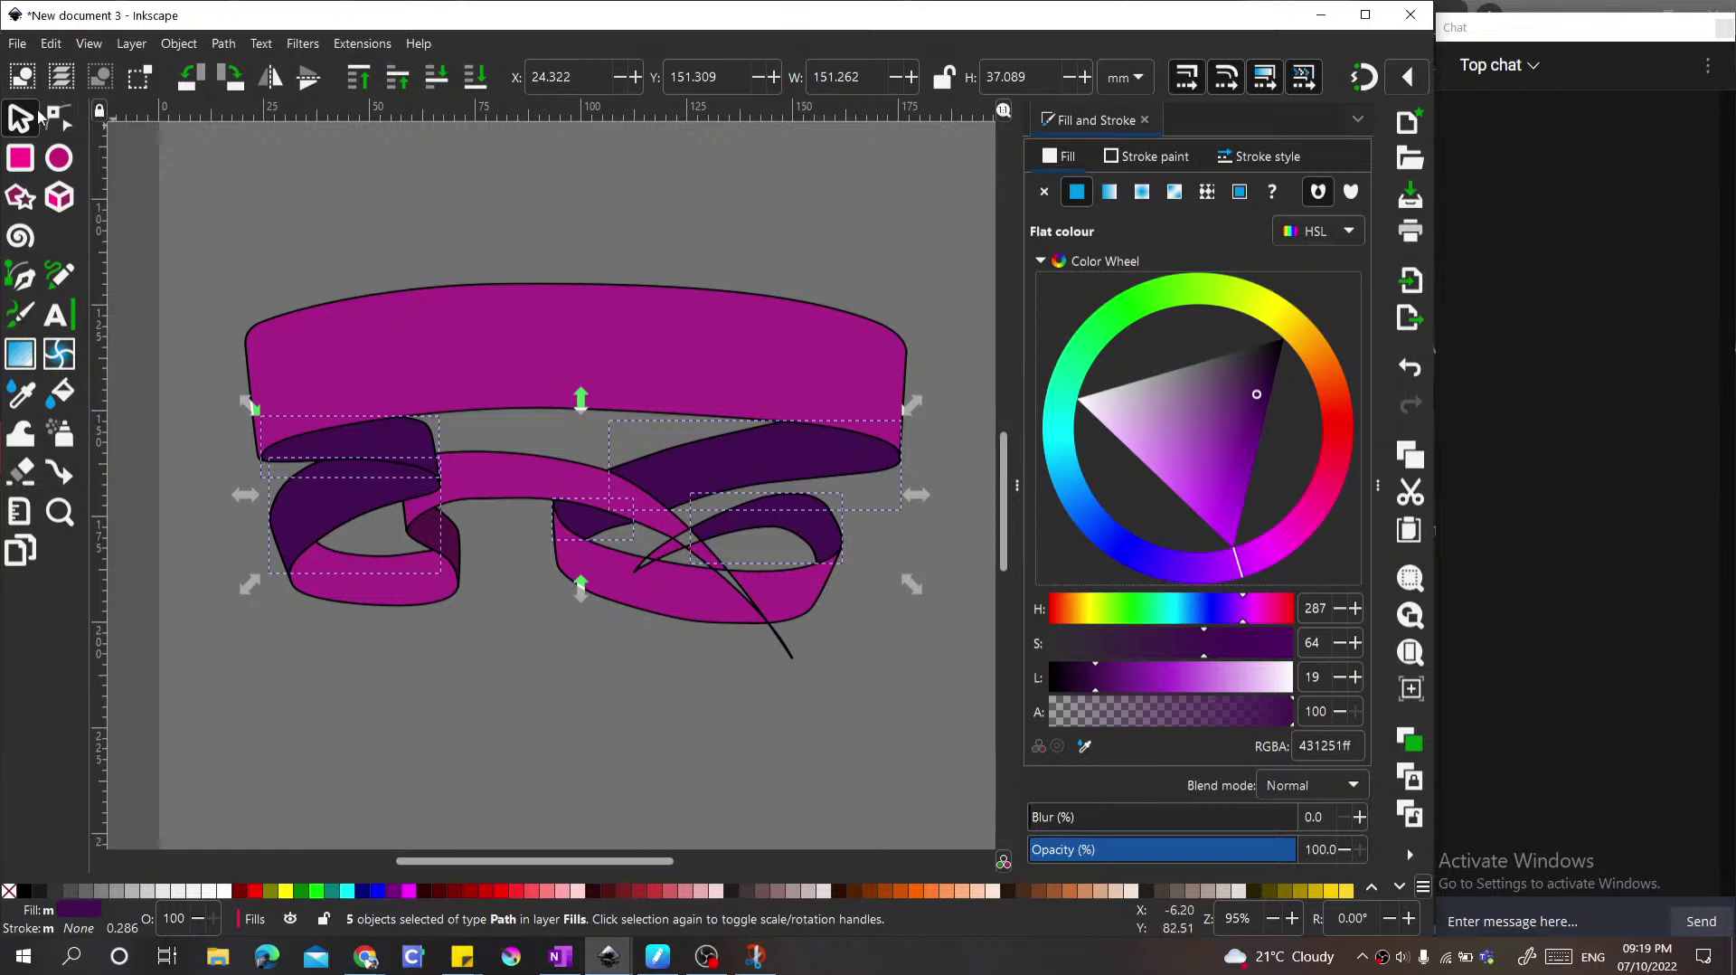
{"action": "left_click", "coordinate": [315, 190]}
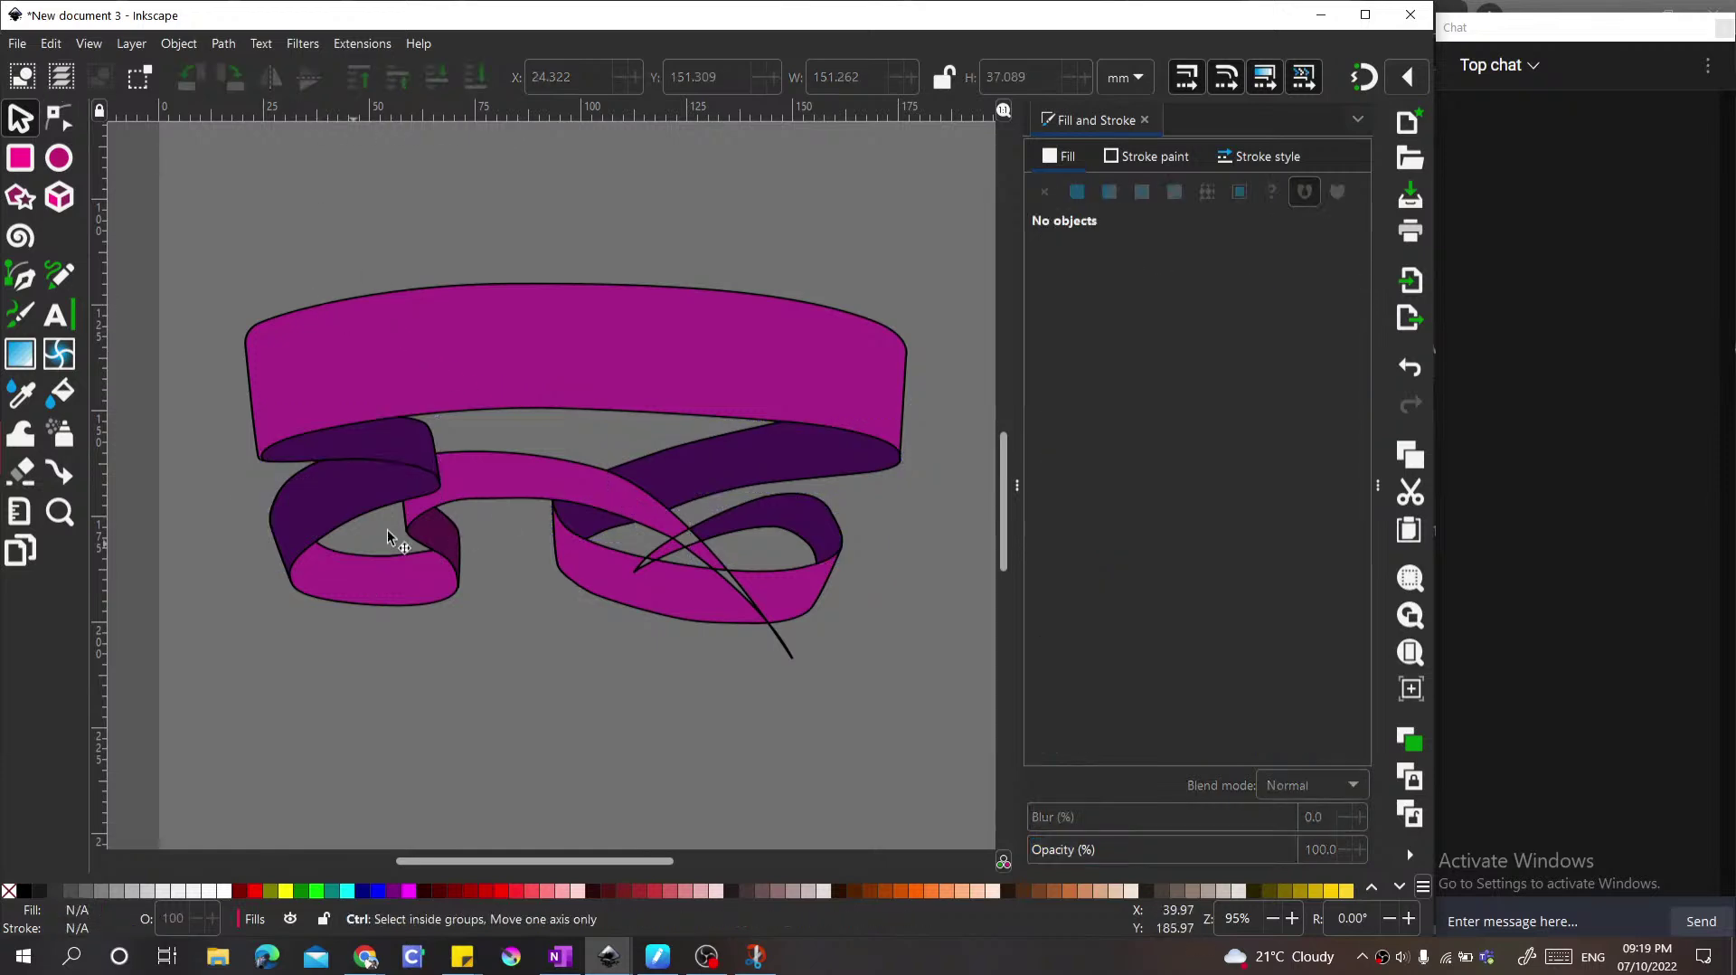
Step: Compare the inner folds' colour before and after the hue shift by undoing and redoing it
{"action": "scroll", "coordinate": [280, 405], "scroll_direction": "up", "scroll_amount": 1}
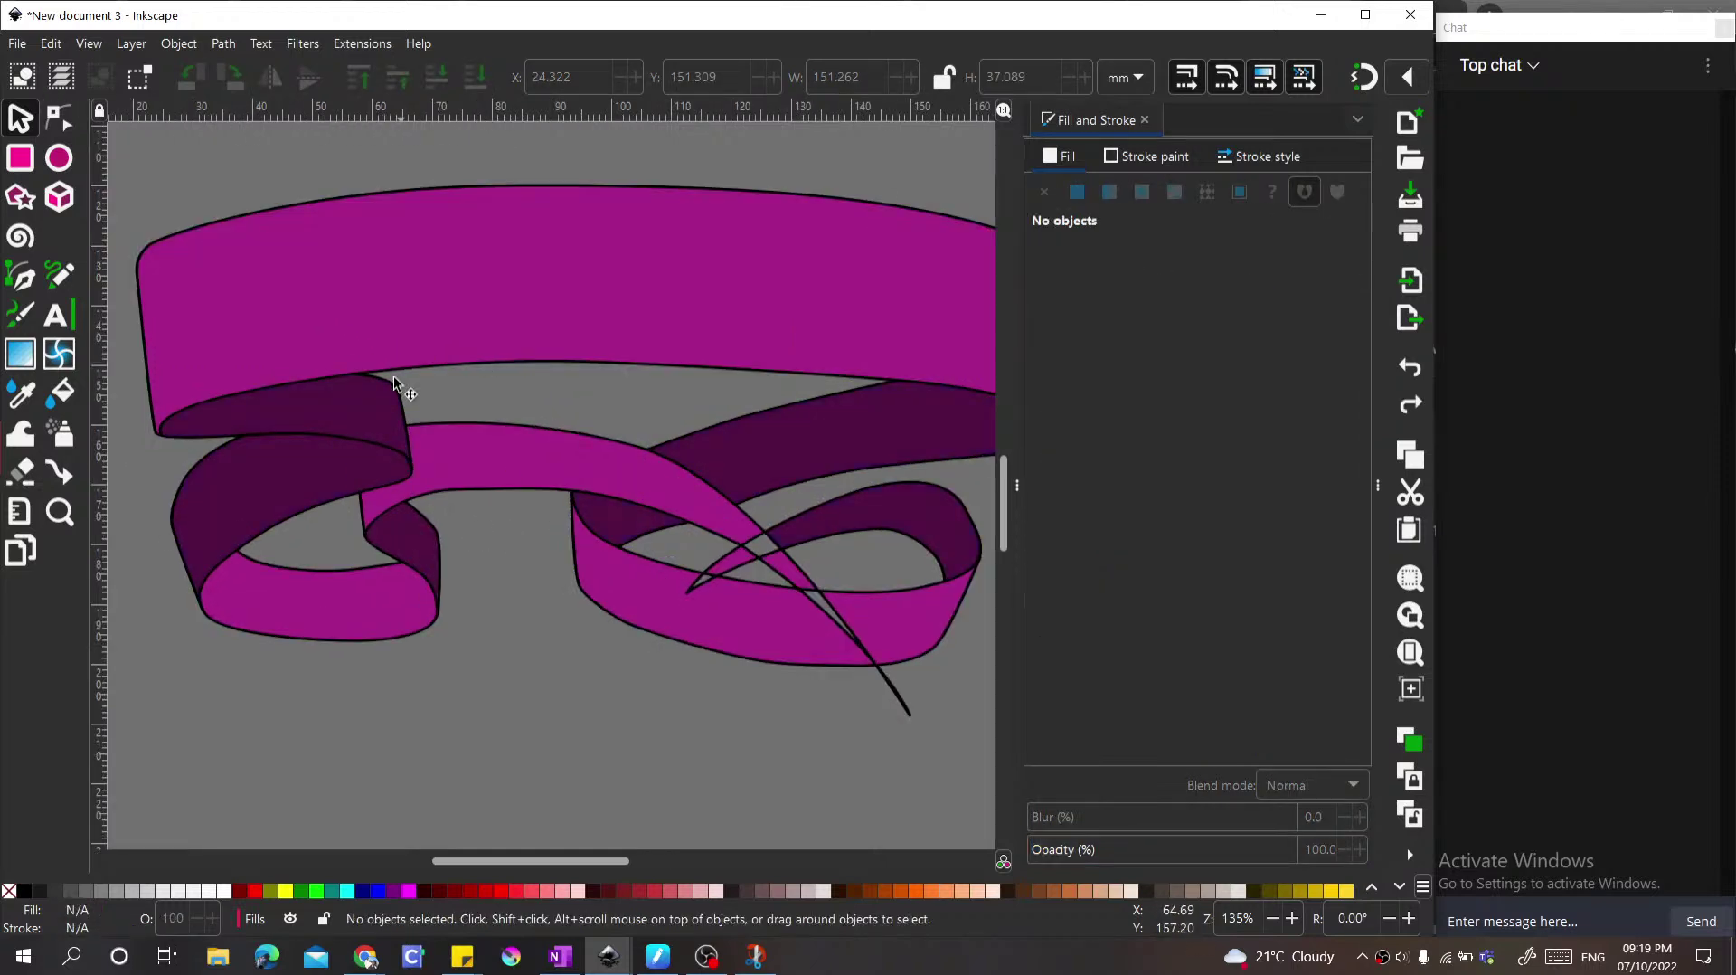
{"action": "scroll", "coordinate": [393, 376], "scroll_direction": "down", "scroll_amount": 2}
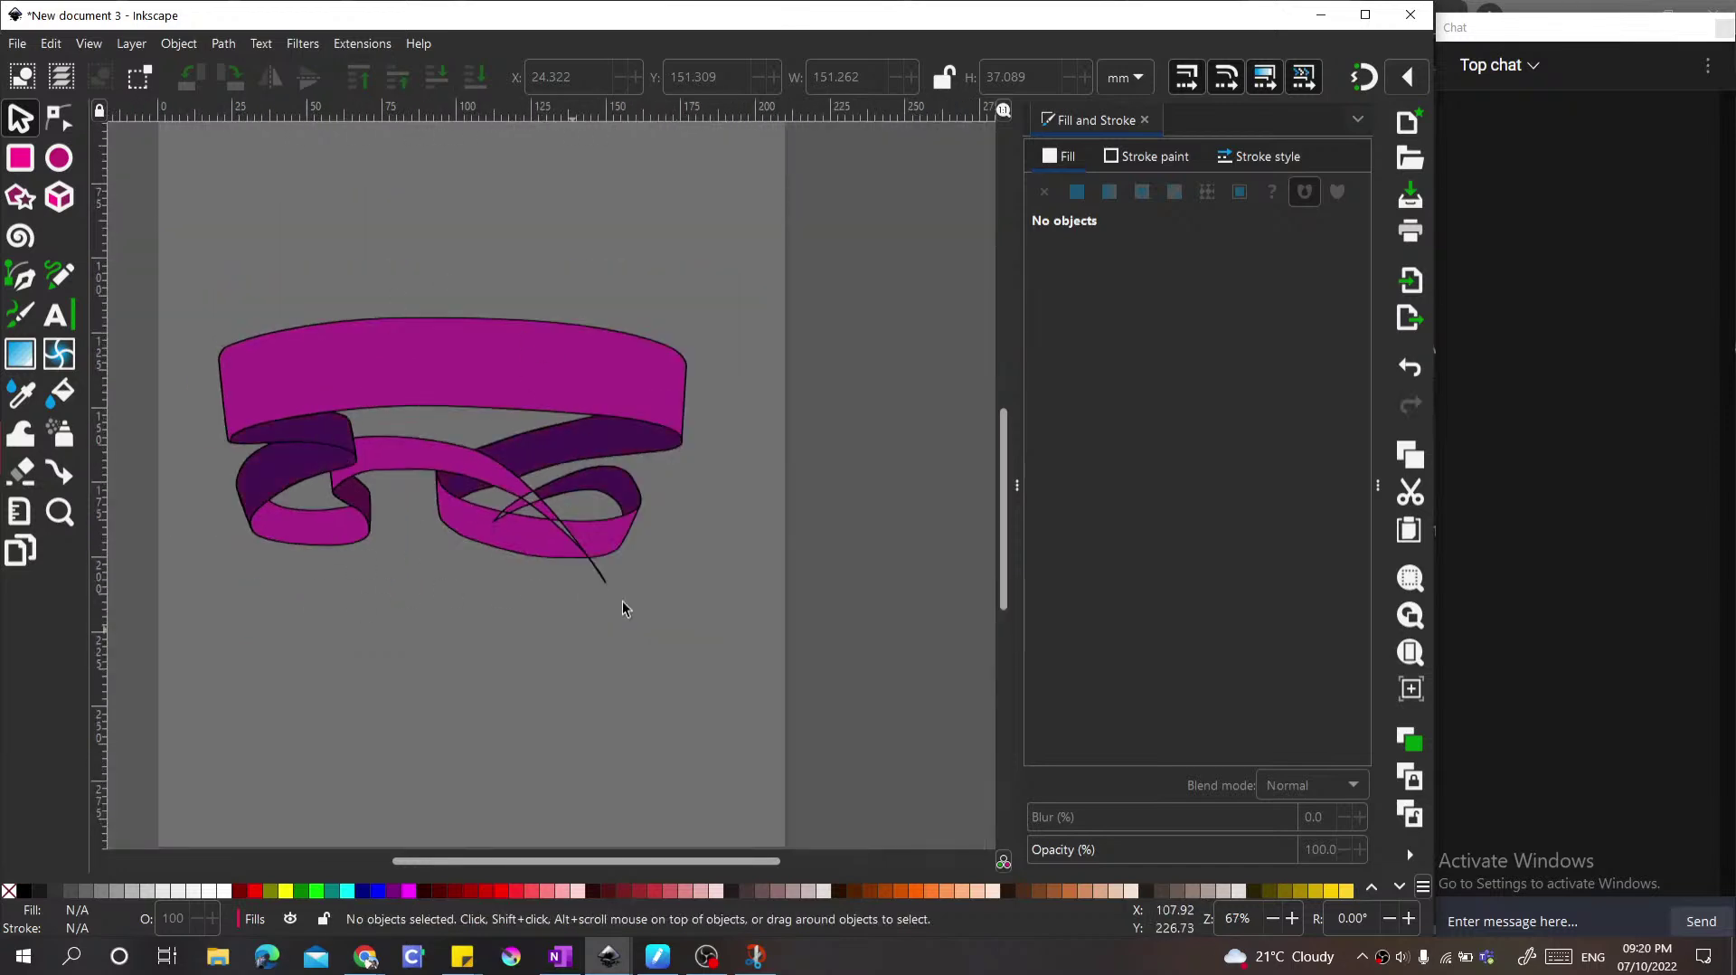
{"action": "scroll", "coordinate": [243, 468], "scroll_direction": "up", "scroll_amount": 2}
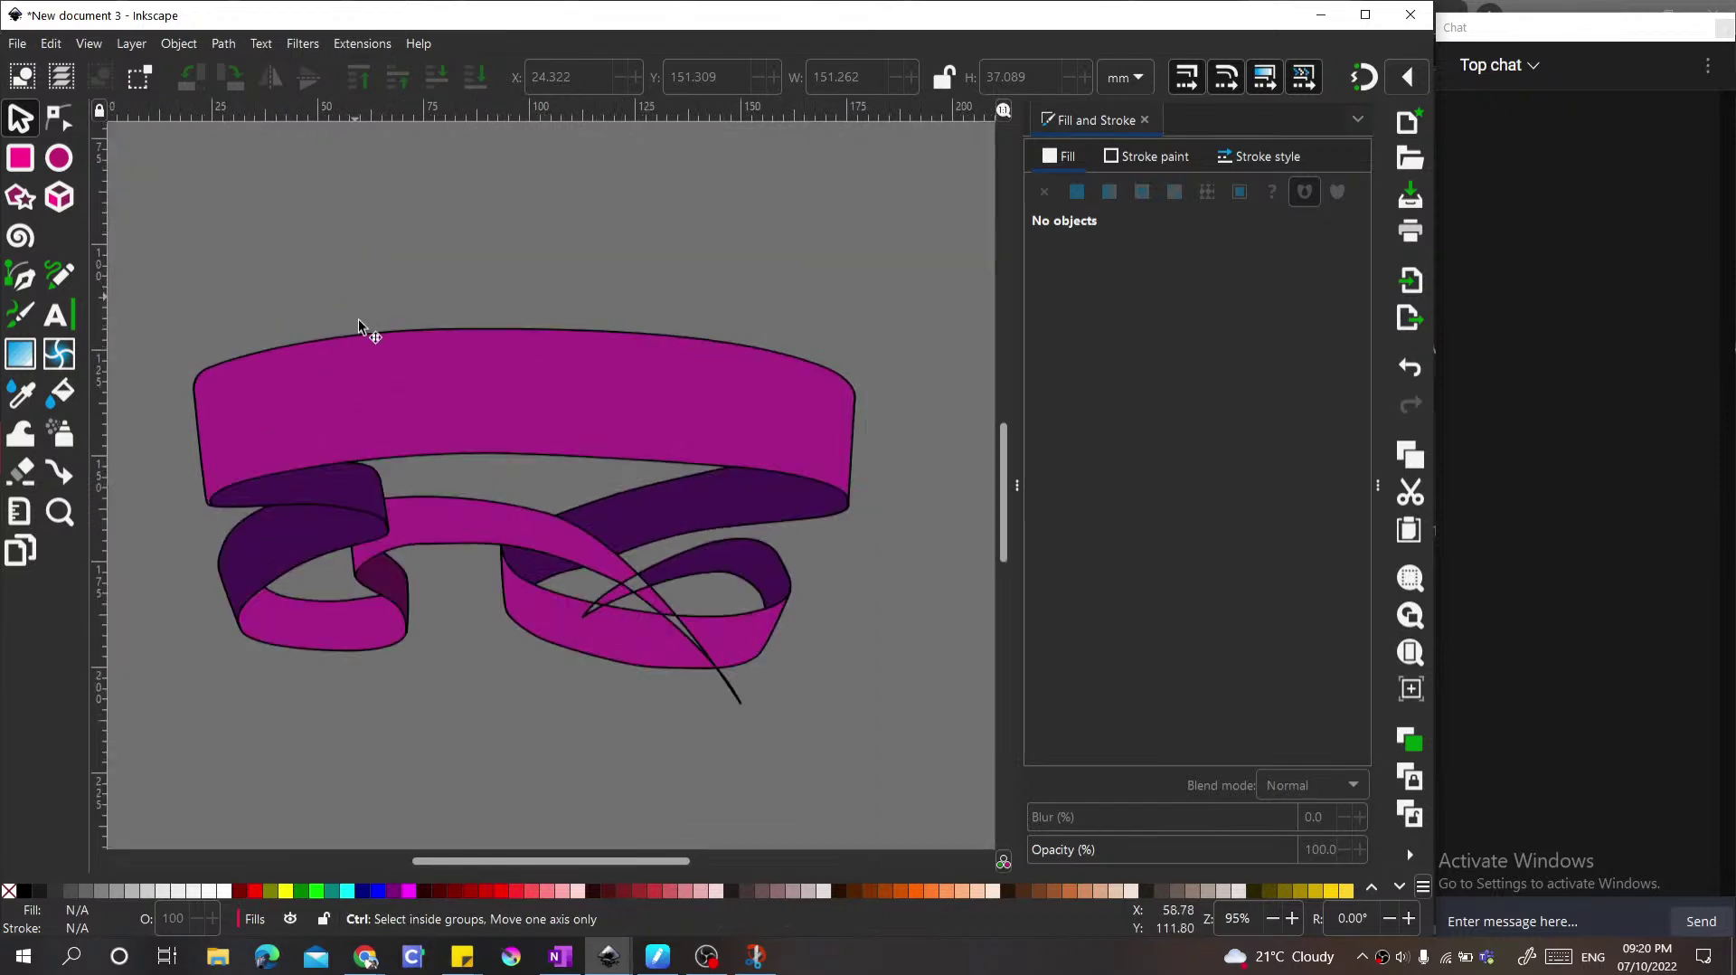
{"action": "scroll", "coordinate": [632, 416], "scroll_direction": "down", "scroll_amount": 1}
{"action": "scroll", "coordinate": [683, 443], "scroll_direction": "up", "scroll_amount": 2}
{"action": "scroll", "coordinate": [633, 457], "scroll_direction": "down", "scroll_amount": 2}
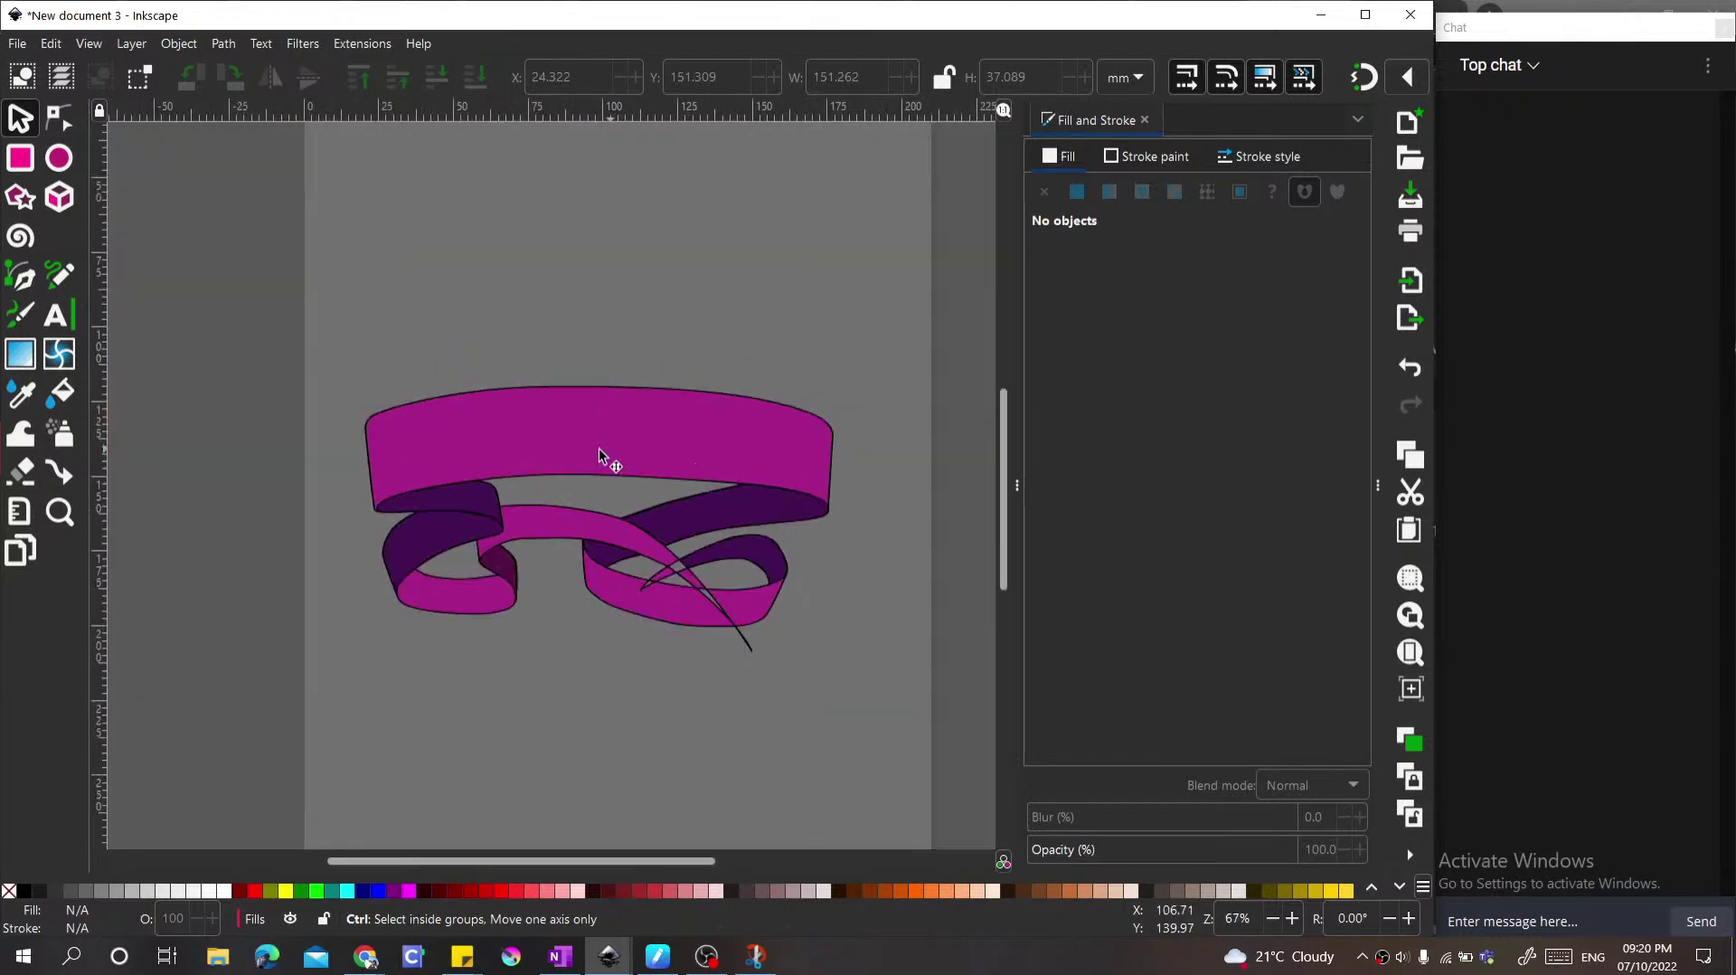
Step: Turn the large front banner shape into a clip group
{"action": "scroll", "coordinate": [597, 443], "scroll_direction": "up", "scroll_amount": 1}
{"action": "left_click", "coordinate": [588, 426]}
{"action": "scroll", "coordinate": [475, 411], "scroll_direction": "down", "scroll_amount": 1}
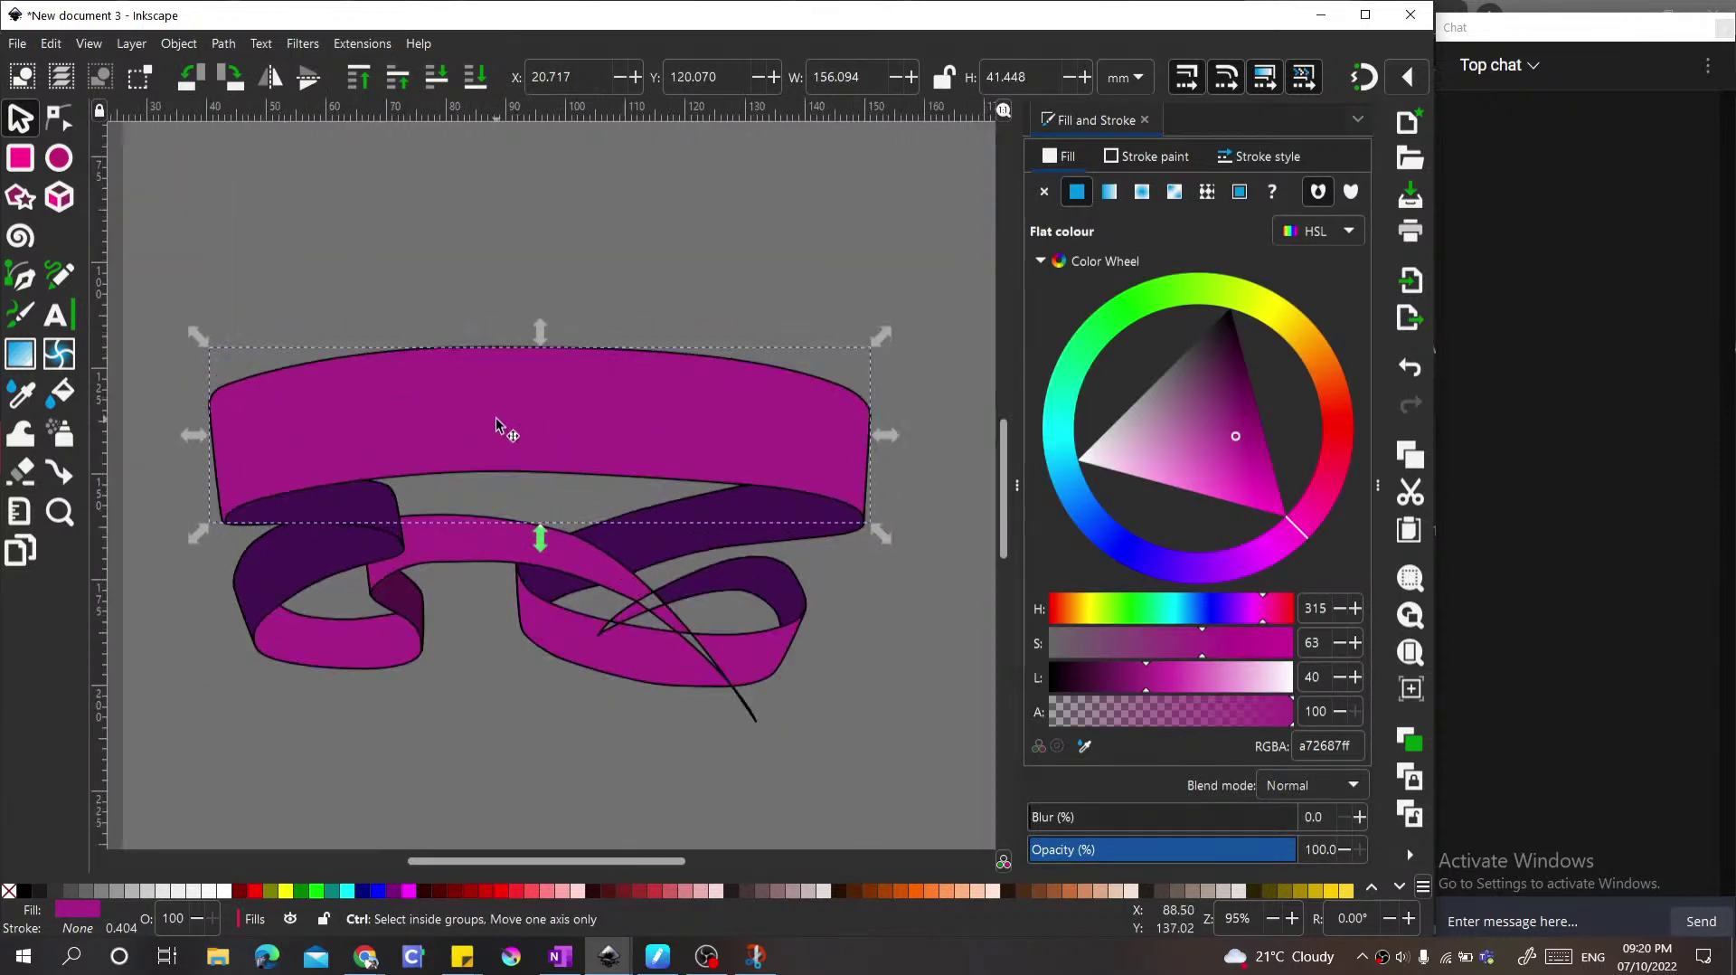
{"action": "scroll", "coordinate": [495, 411], "scroll_direction": "up", "scroll_amount": 1}
{"action": "right_click", "coordinate": [496, 415]}
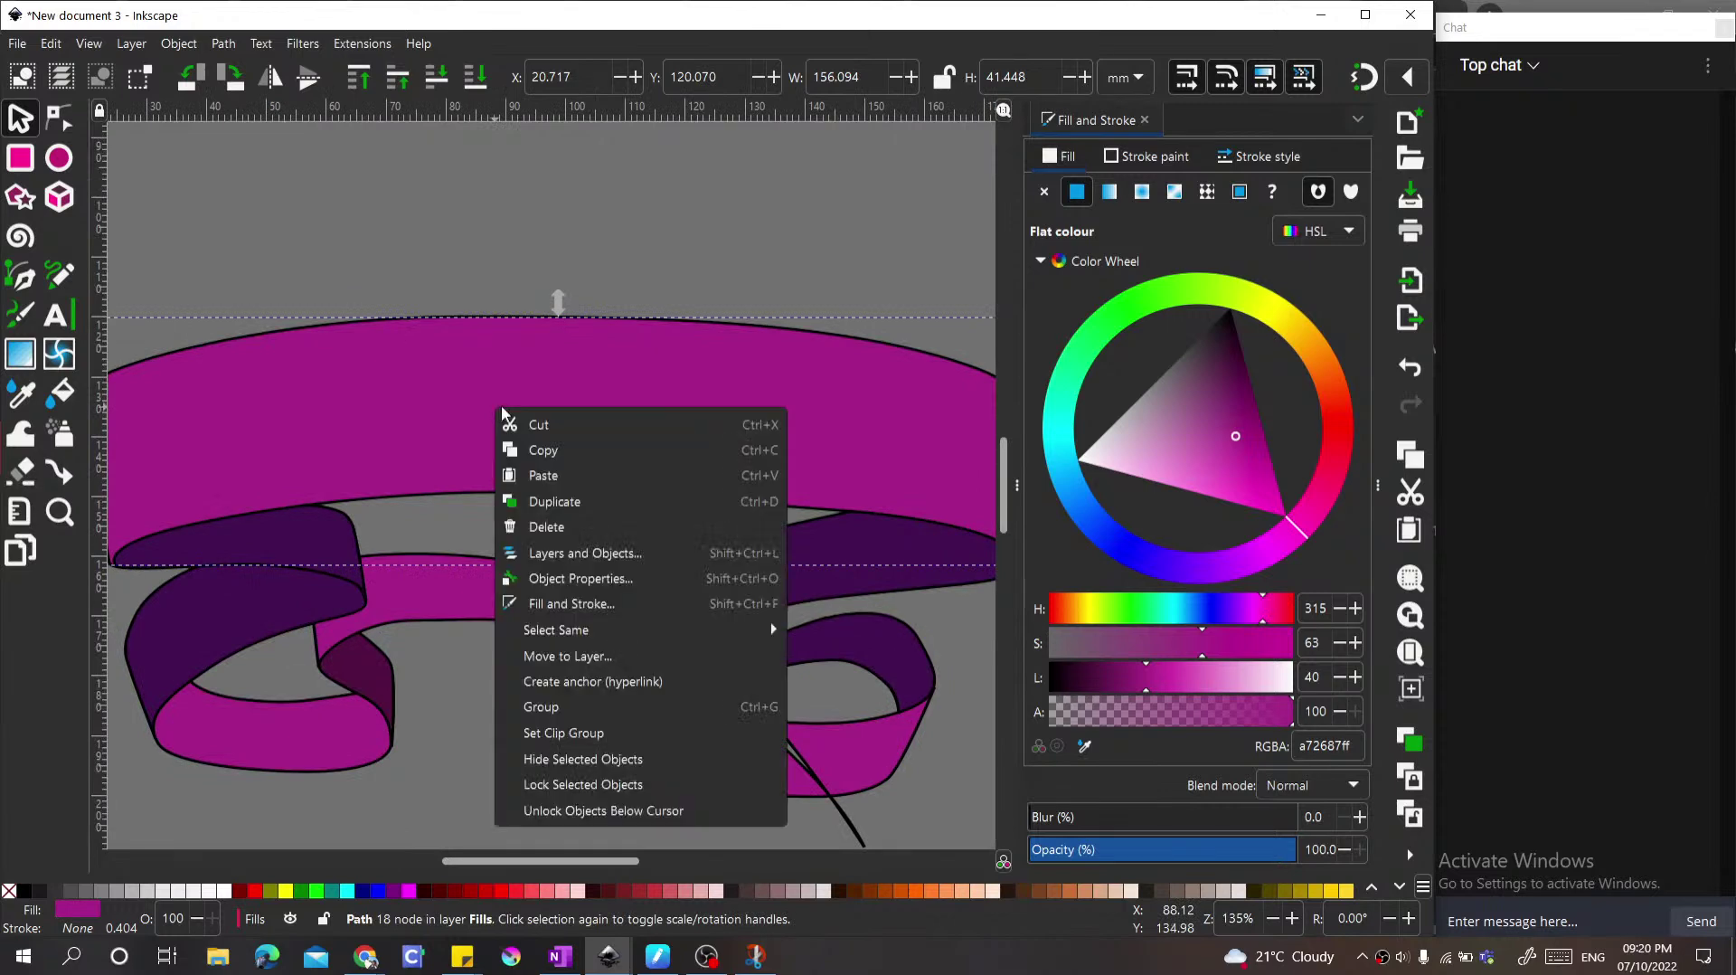
{"action": "left_click", "coordinate": [548, 734]}
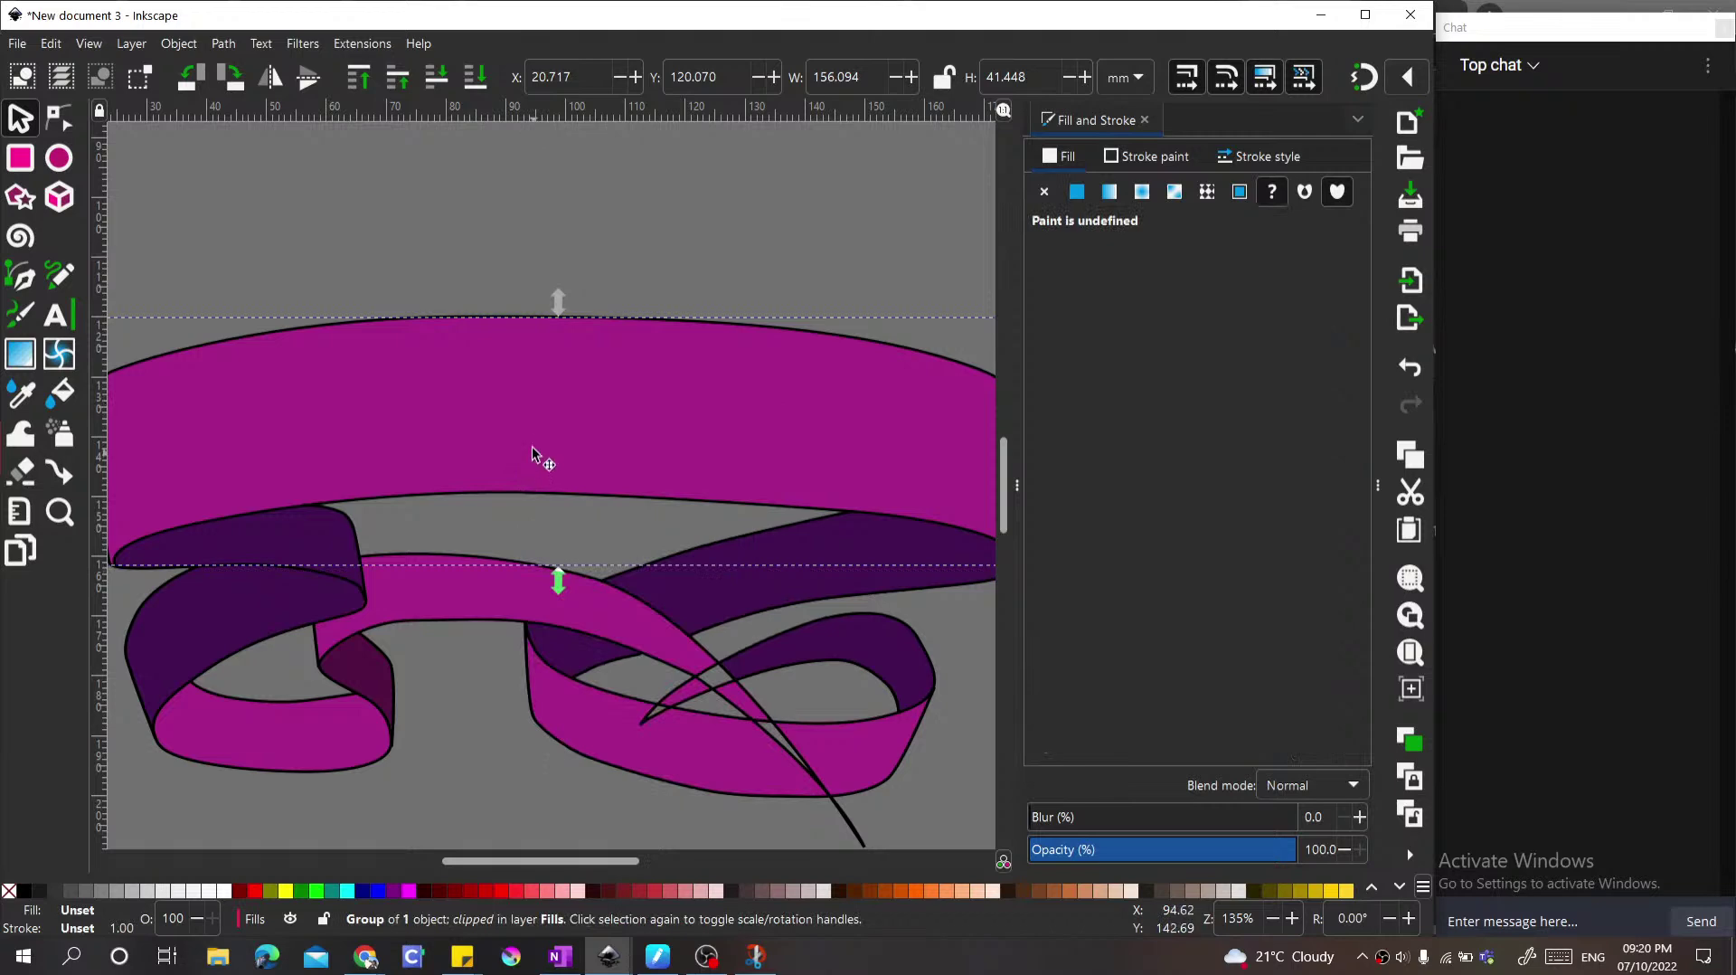
Step: Enter the front banner's clip group for editing inside it
{"action": "scroll", "coordinate": [504, 403], "scroll_direction": "down", "scroll_amount": 1}
{"action": "scroll", "coordinate": [515, 407], "scroll_direction": "up", "scroll_amount": 1}
{"action": "right_click", "coordinate": [515, 403]}
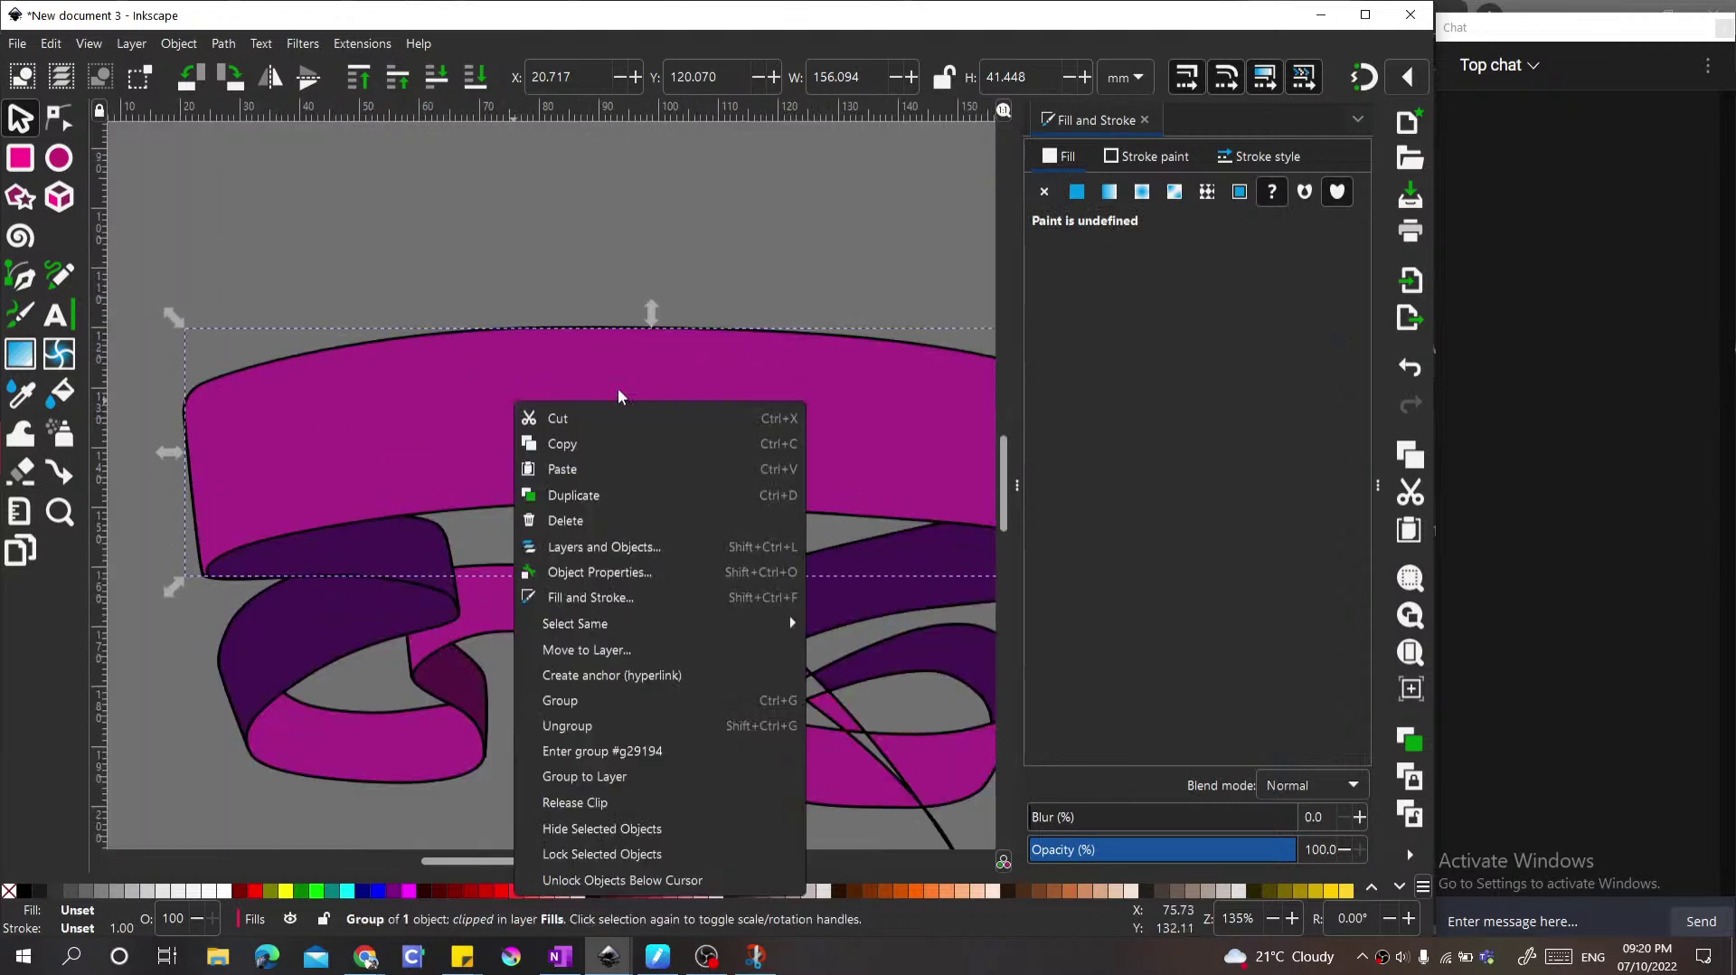
{"action": "left_click", "coordinate": [653, 751]}
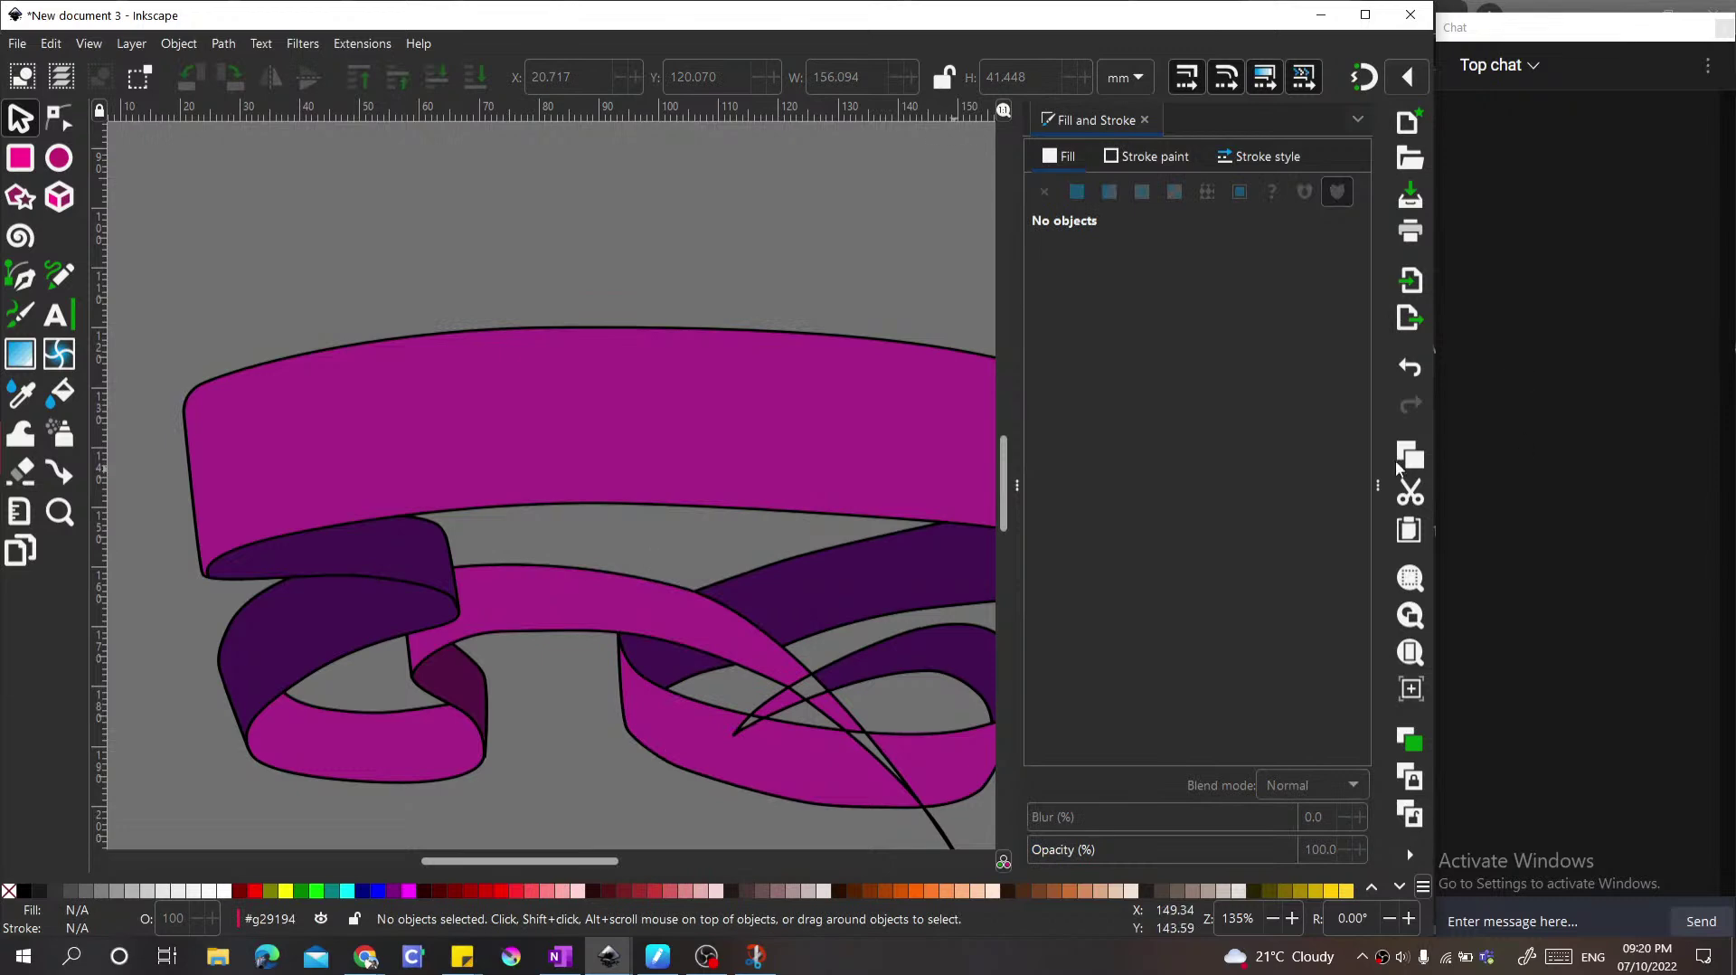
Step: Check the clip group's place and contents in the document's object list
{"action": "left_click", "coordinate": [1379, 483]}
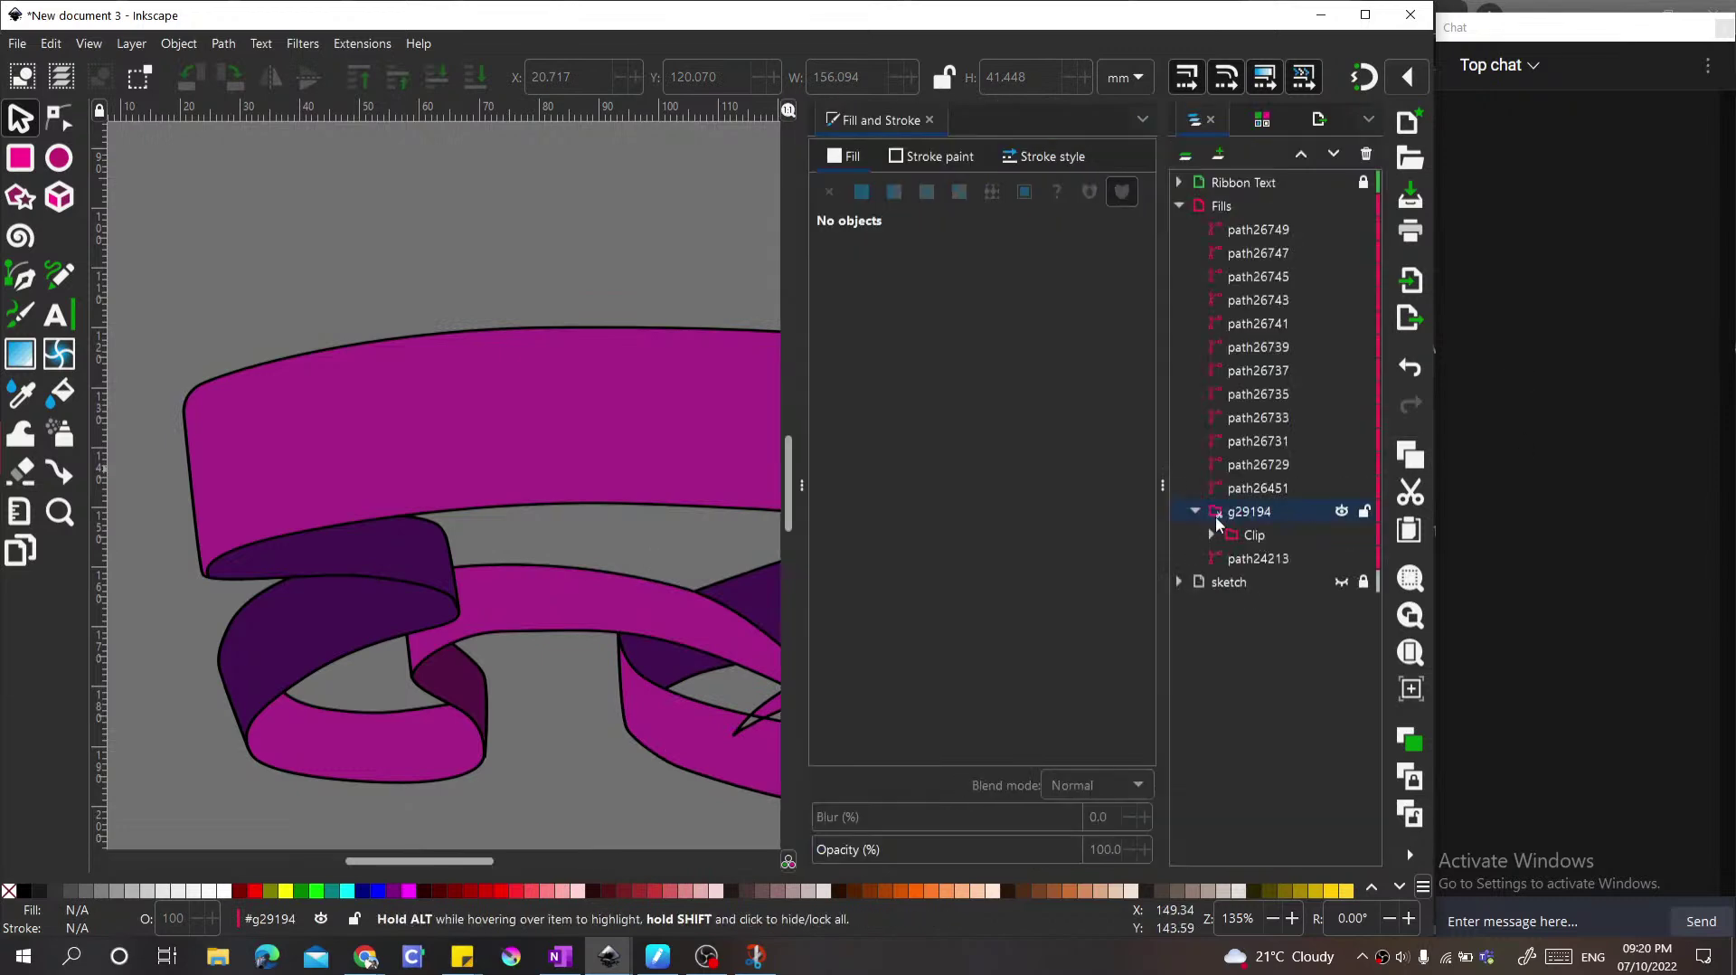
{"action": "left_click", "coordinate": [1167, 486]}
{"action": "scroll", "coordinate": [618, 408], "scroll_direction": "down", "scroll_amount": 2}
{"action": "scroll", "coordinate": [619, 409], "scroll_direction": "up", "scroll_amount": 2}
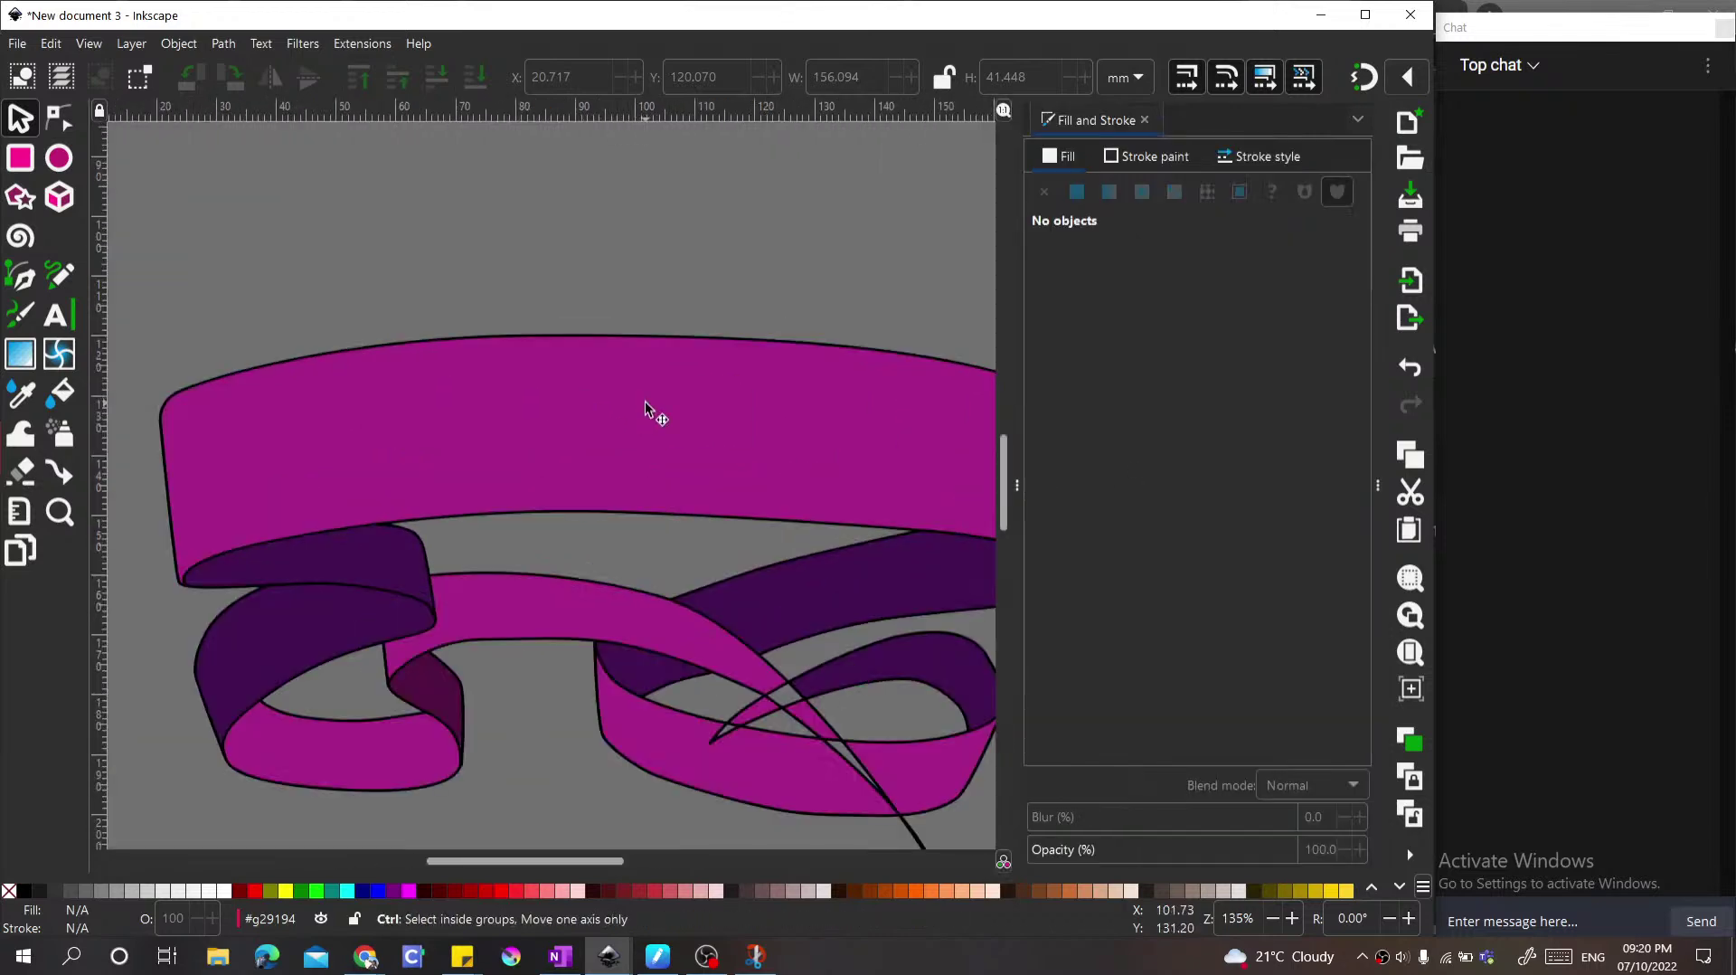
Step: Draw a freehand filled shape about 75 × 61 mm over the middle of the banner inside the clip group
{"action": "left_click", "coordinate": [637, 397]}
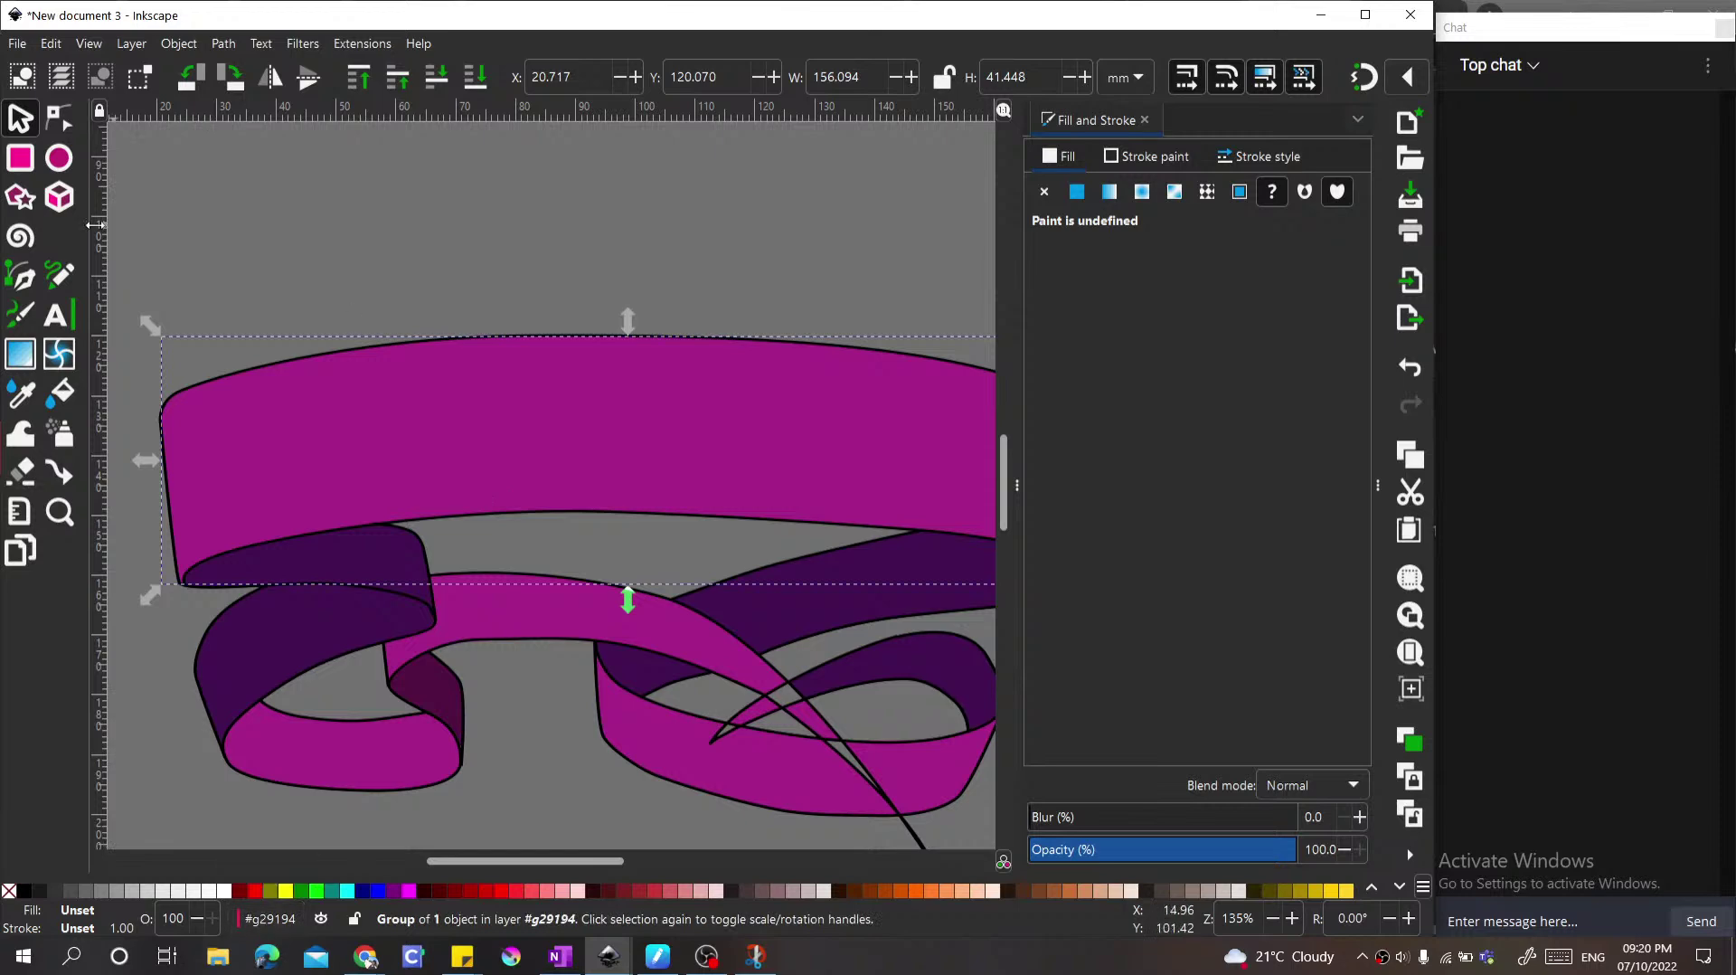
{"action": "scroll", "coordinate": [291, 310], "scroll_direction": "down", "scroll_amount": 2}
{"action": "scroll", "coordinate": [415, 240], "scroll_direction": "up", "scroll_amount": 1}
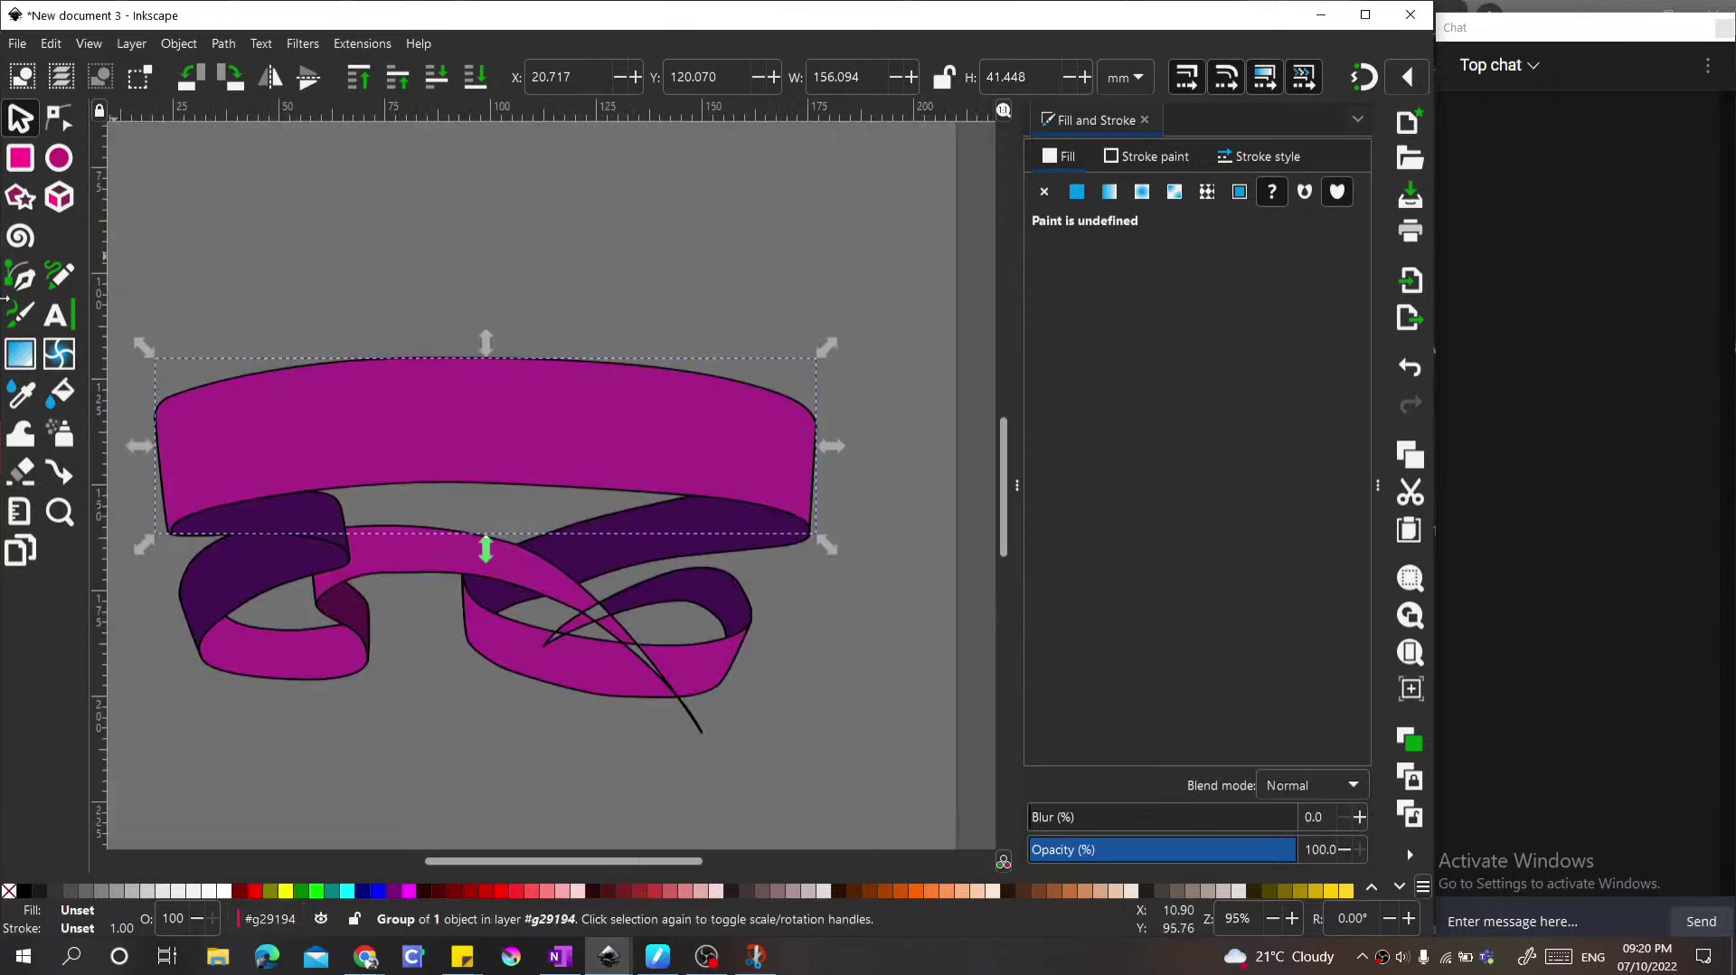
{"action": "left_click", "coordinate": [58, 276]}
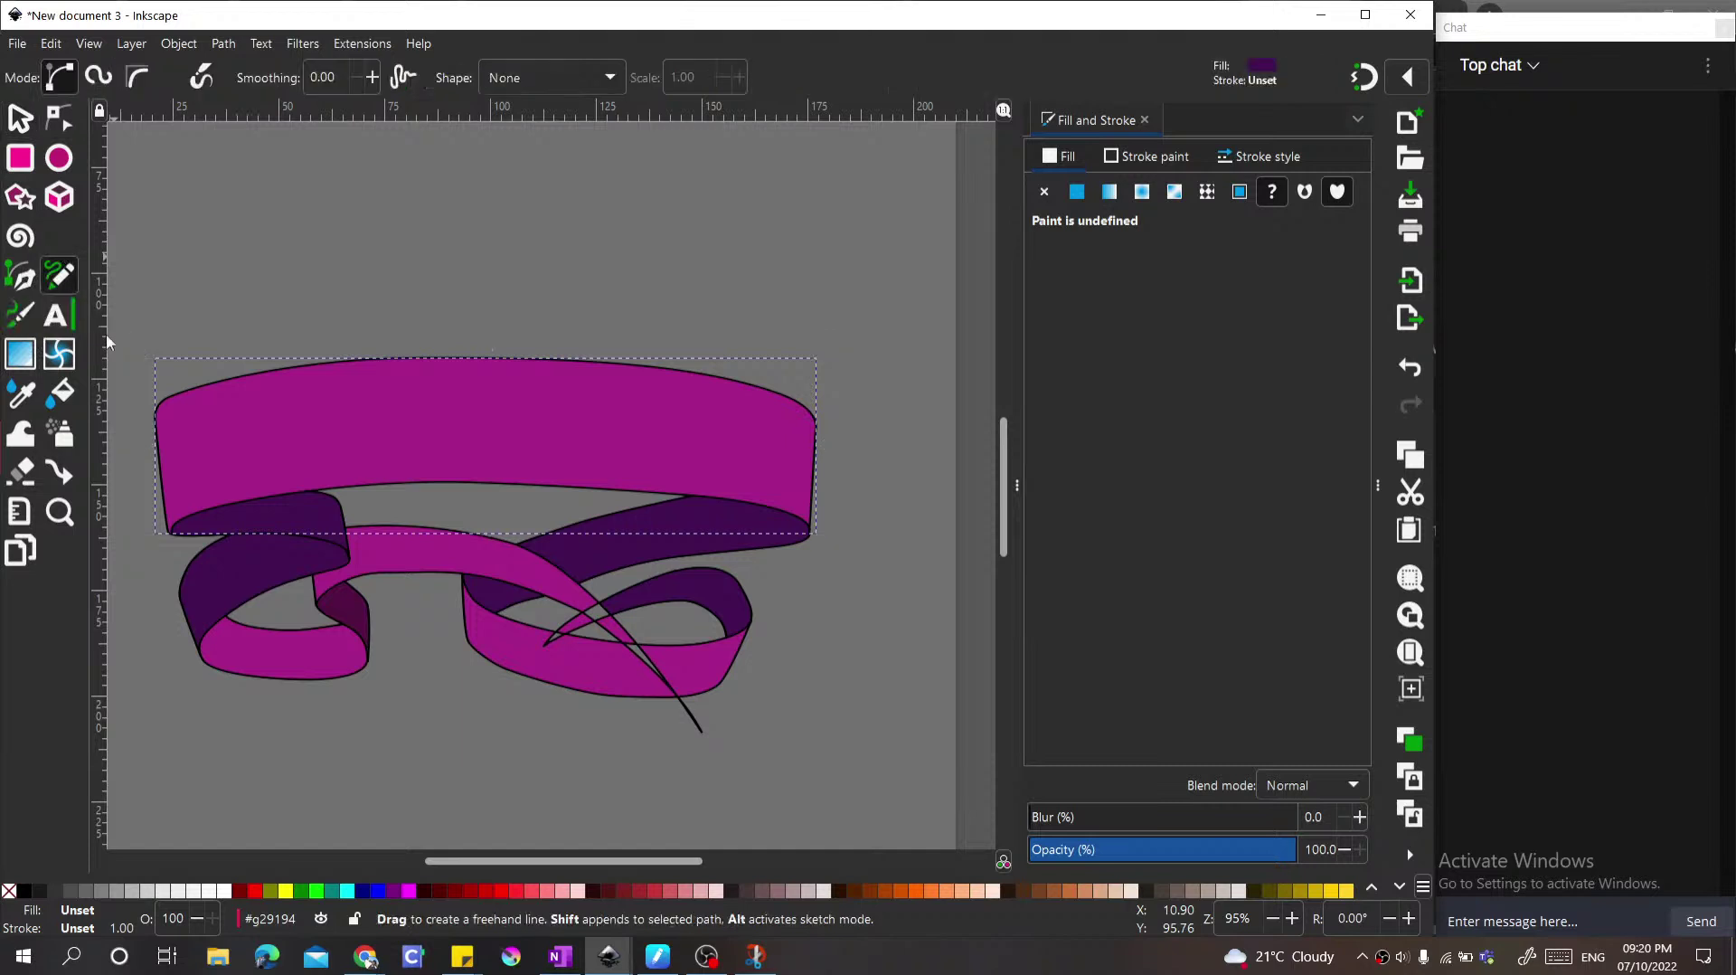
{"action": "mouse_move", "coordinate": [280, 297]}
{"action": "left_mouse_down"}
{"action": "mouse_move", "coordinate": [579, 322]}
{"action": "mouse_move", "coordinate": [599, 475]}
{"action": "mouse_move", "coordinate": [414, 537]}
{"action": "mouse_move", "coordinate": [348, 475]}
{"action": "mouse_move", "coordinate": [283, 310]}
{"action": "left_mouse_up"}
{"action": "key", "text": "s"}
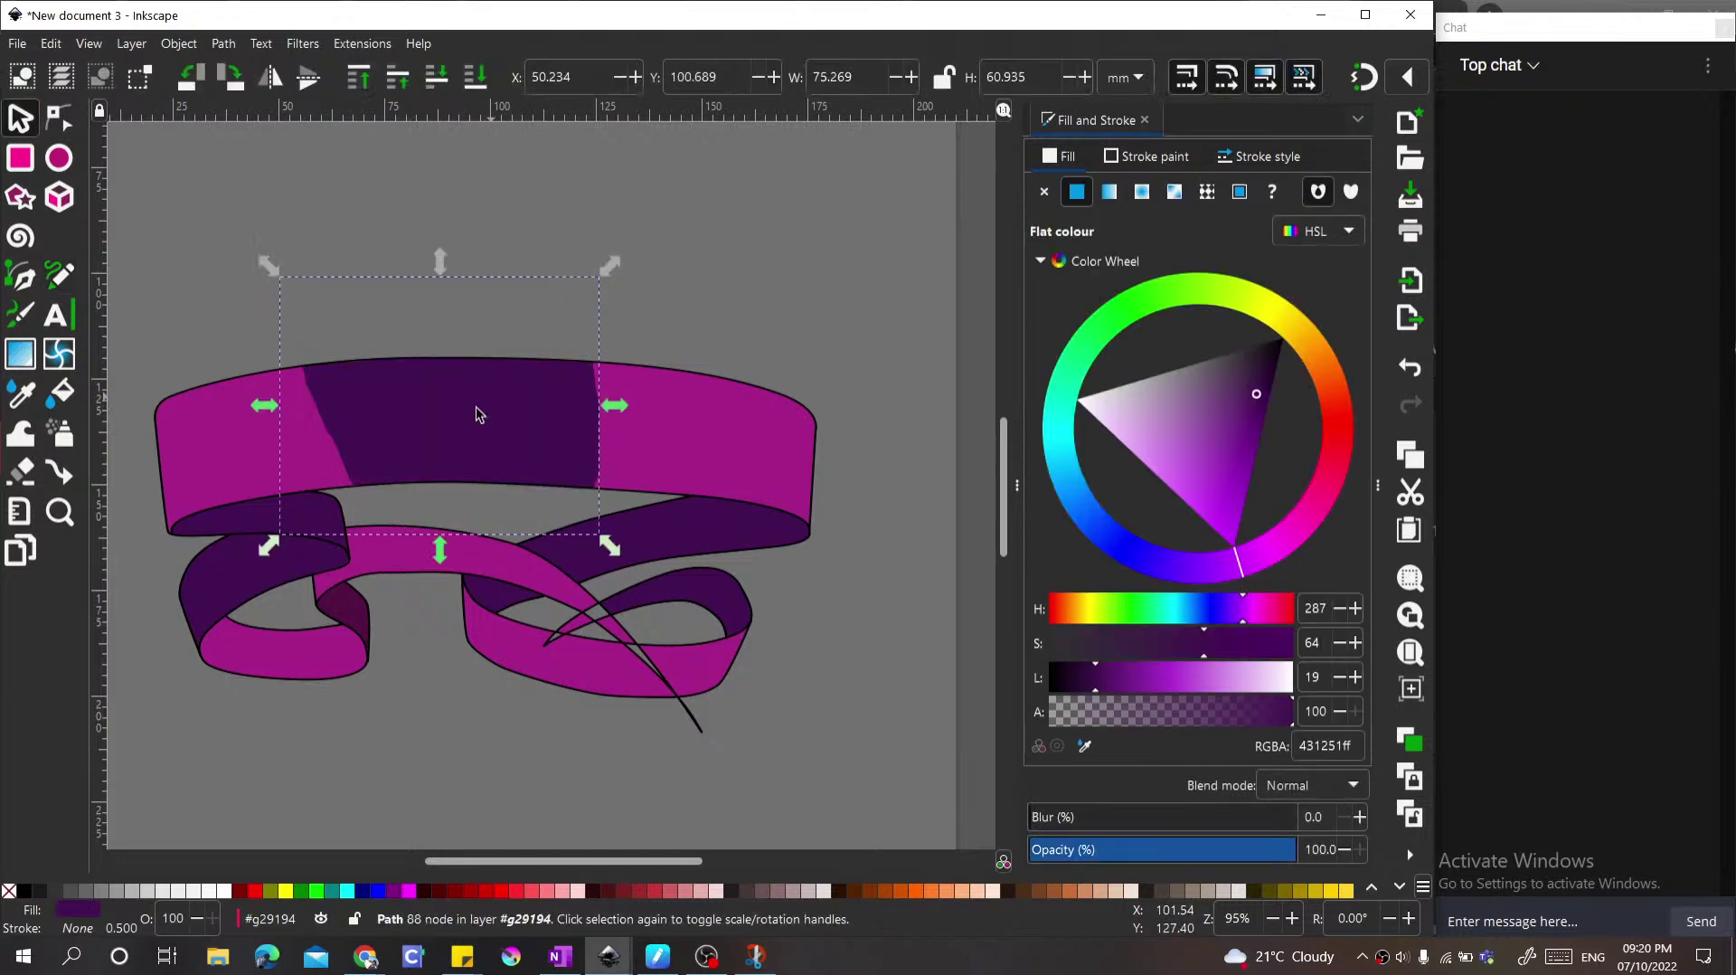
Step: Show the nodes of the clipped freehand shape, and delete the shape from the banner
{"action": "key", "text": "minus"}
{"action": "left_click", "coordinate": [375, 425]}
{"action": "key", "text": "equal"}
{"action": "key", "text": "n"}
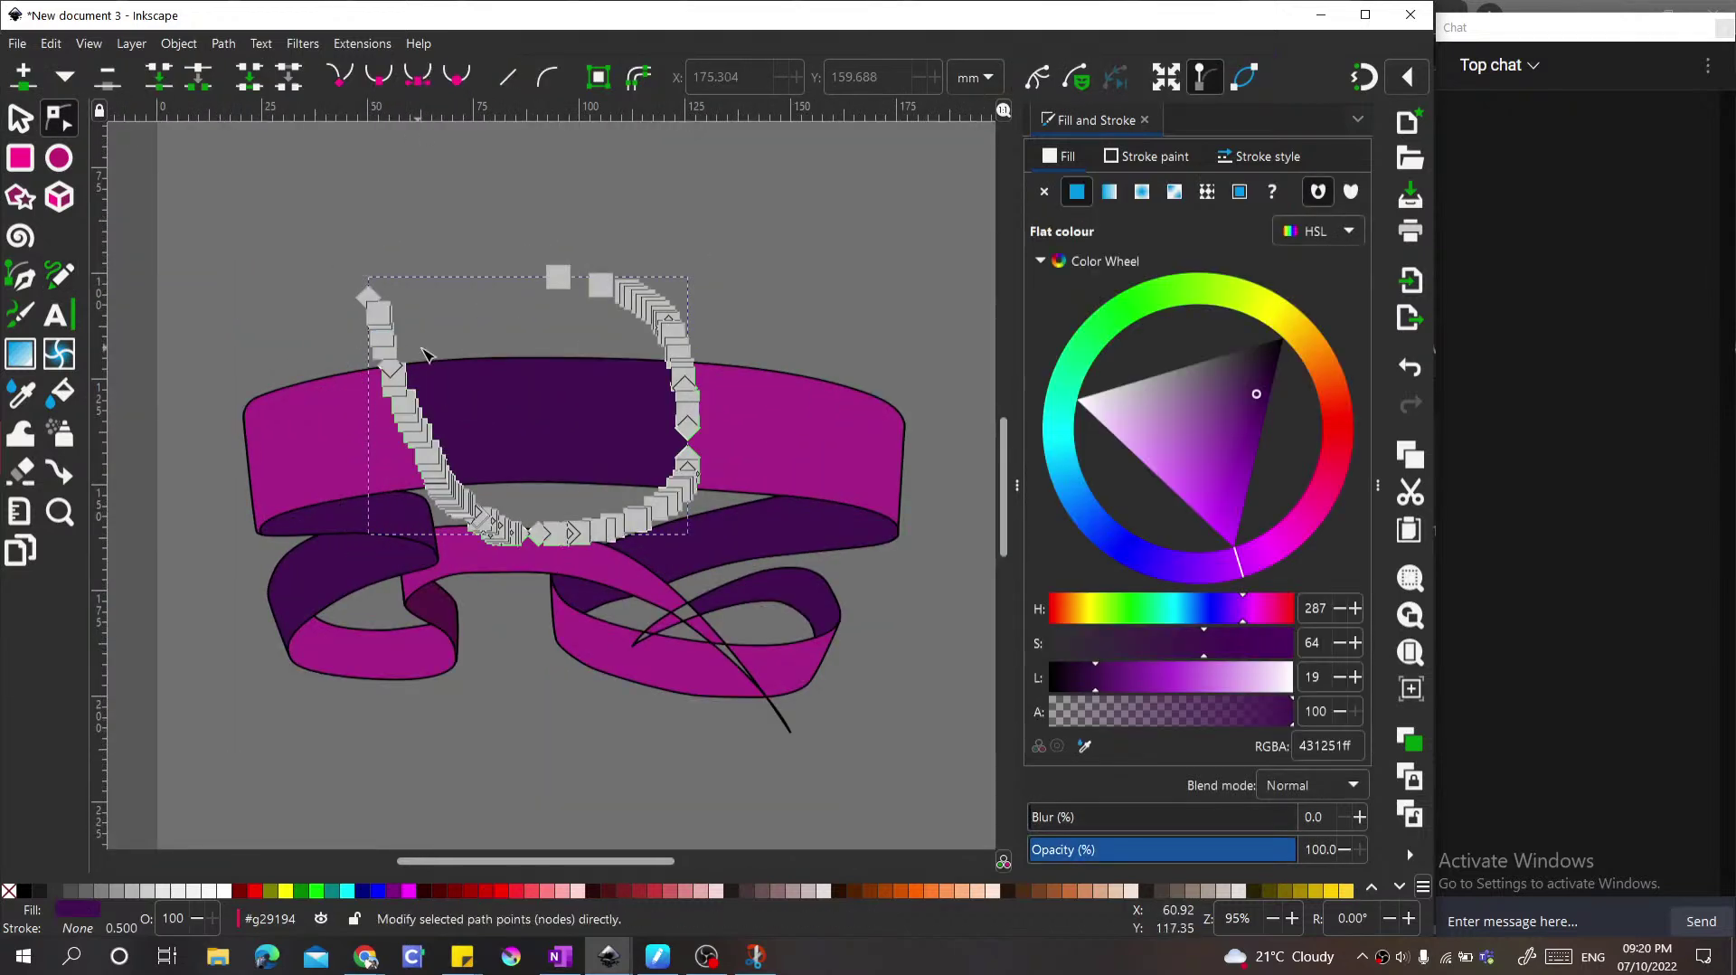
{"action": "key", "text": "s"}
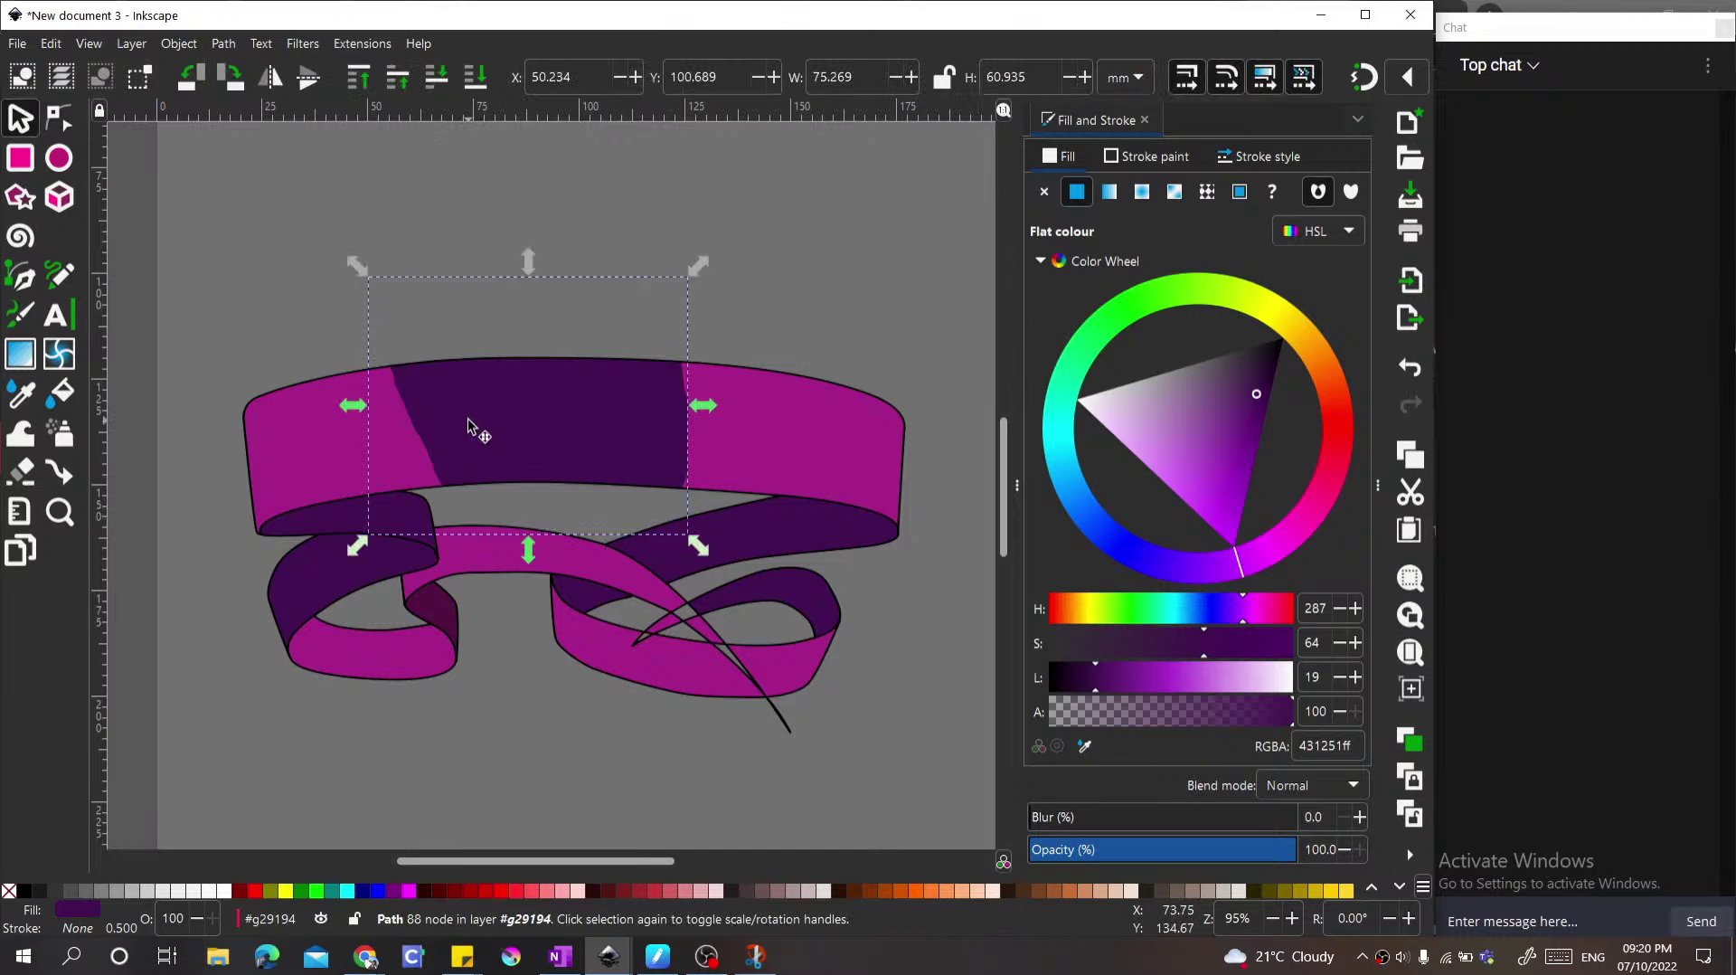
{"action": "key", "text": "Delete"}
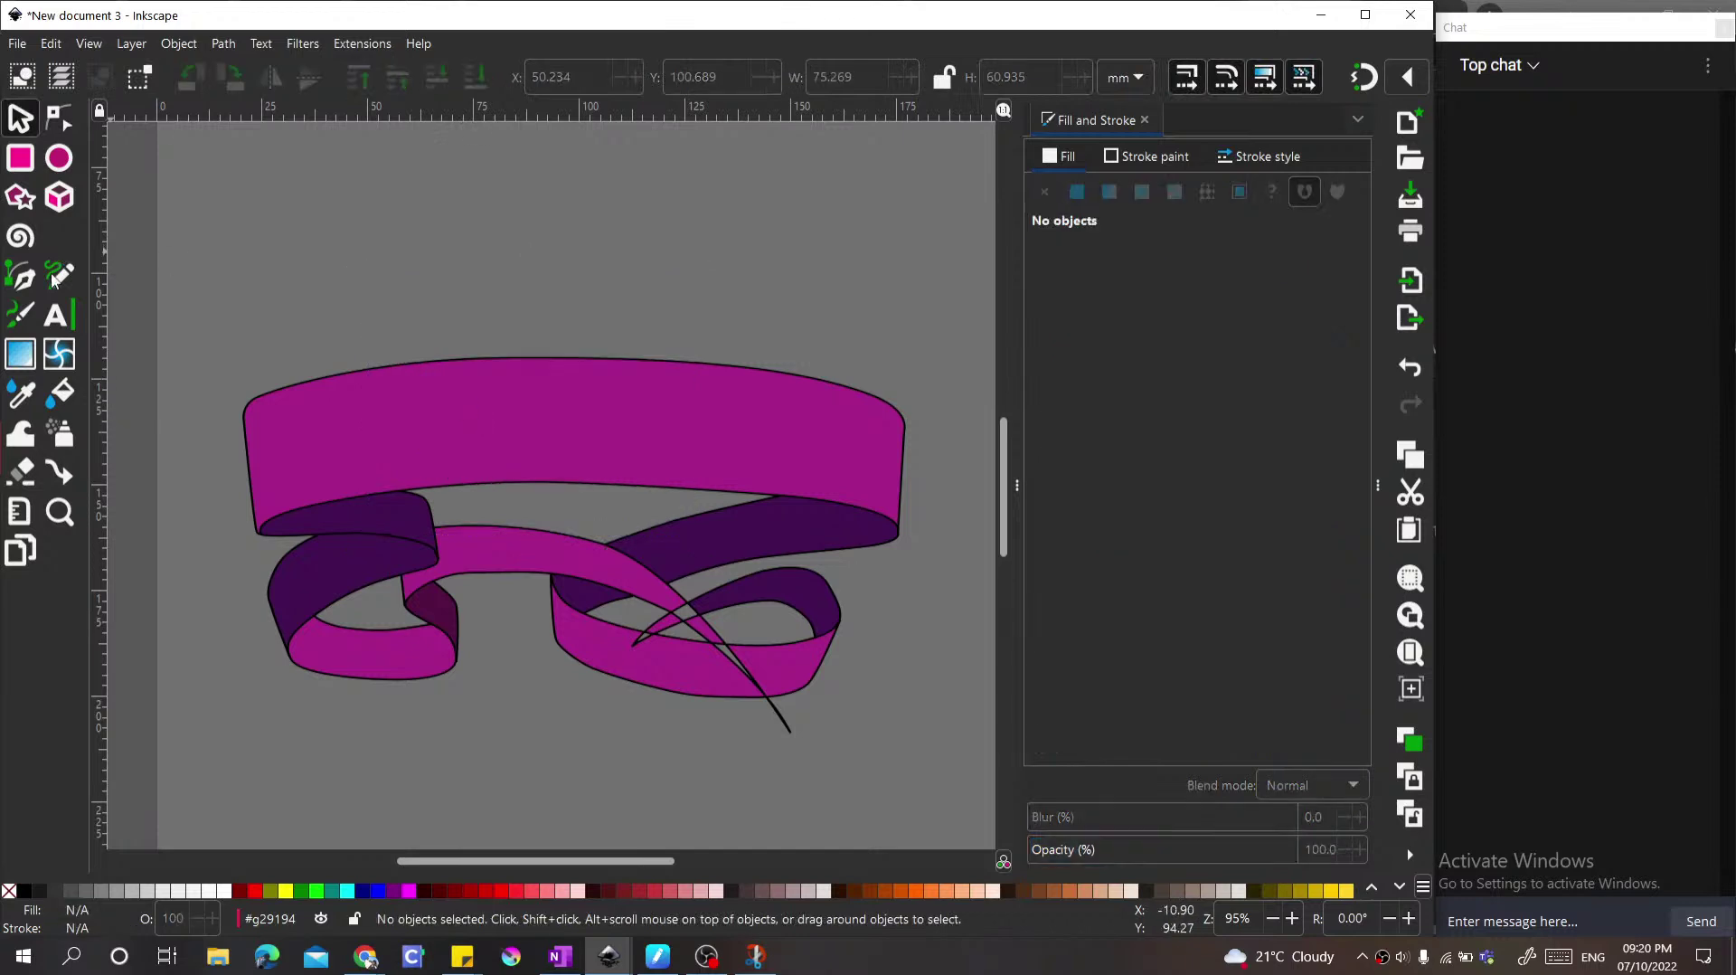
Step: Draw a rectangle about 74 × 66 mm over the middle of the front banner inside the clip group
{"action": "left_click", "coordinate": [20, 158]}
{"action": "left_click_drag", "start_coordinate": [415, 259], "coordinate": [717, 520]}
{"action": "key", "text": "s"}
{"action": "mouse_move", "coordinate": [589, 458]}
{"action": "left_mouse_down"}
{"action": "mouse_move", "coordinate": [600, 442]}
{"action": "mouse_move", "coordinate": [586, 448]}
{"action": "left_mouse_up"}
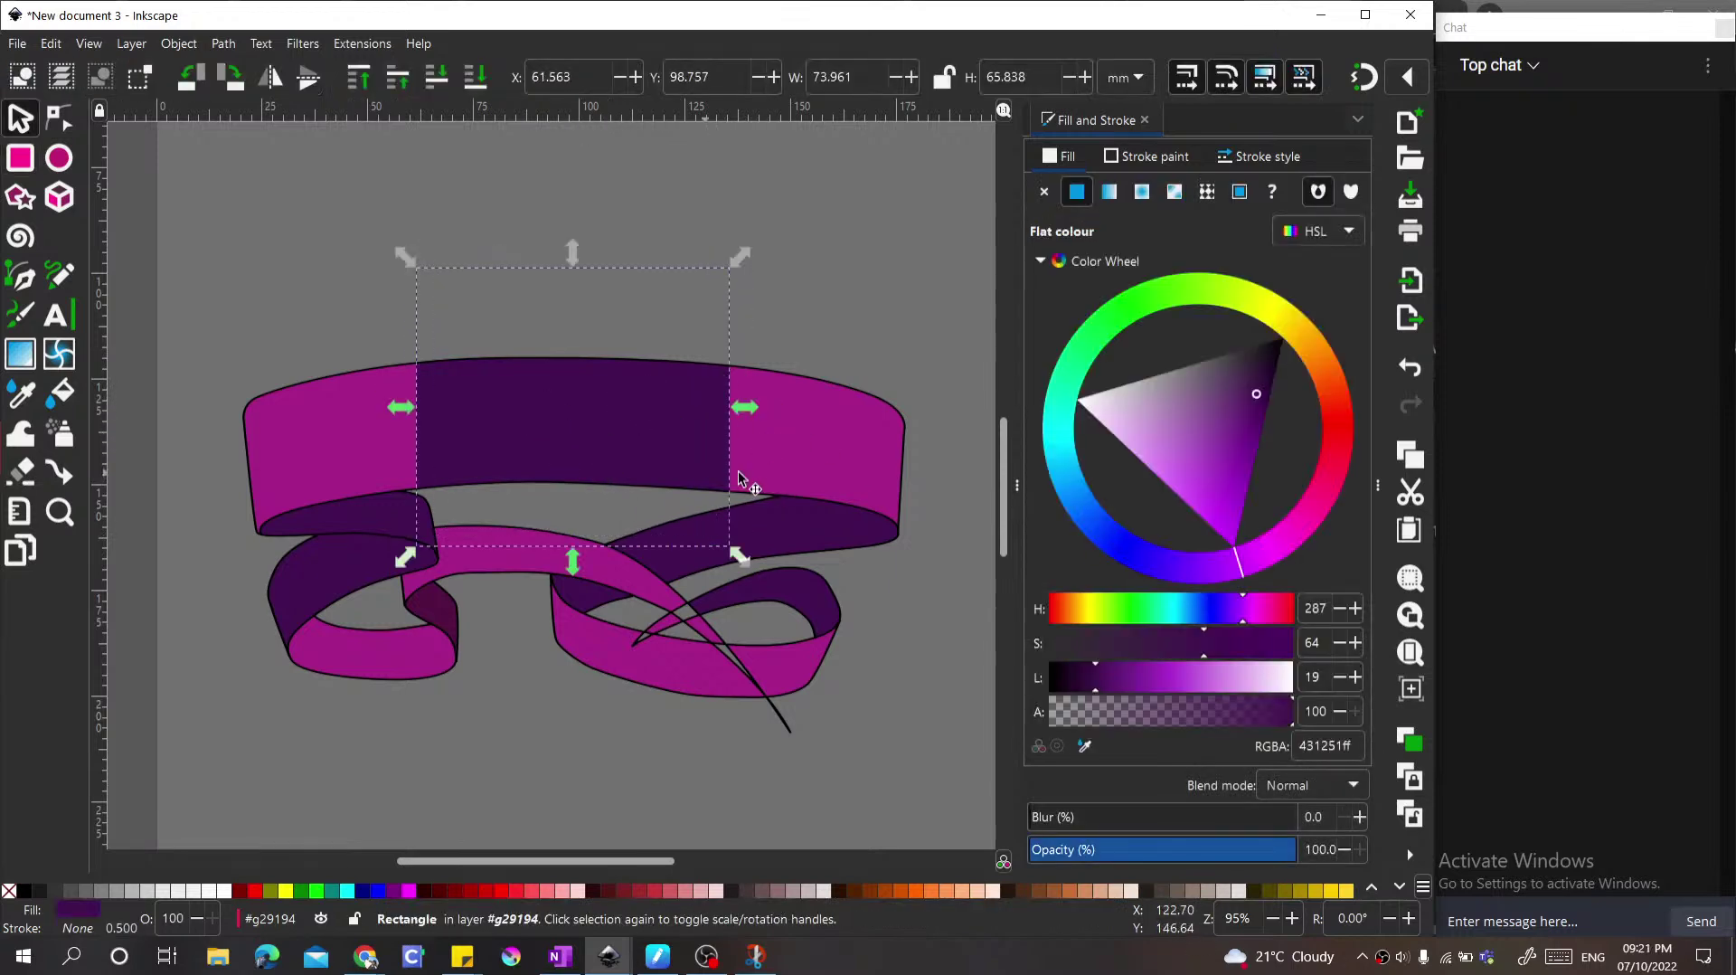
Step: Recolour the rectangle pink d05d82 and soften it with about 57% blur and 67% opacity
{"action": "key", "text": "d"}
{"action": "left_click", "coordinate": [813, 458]}
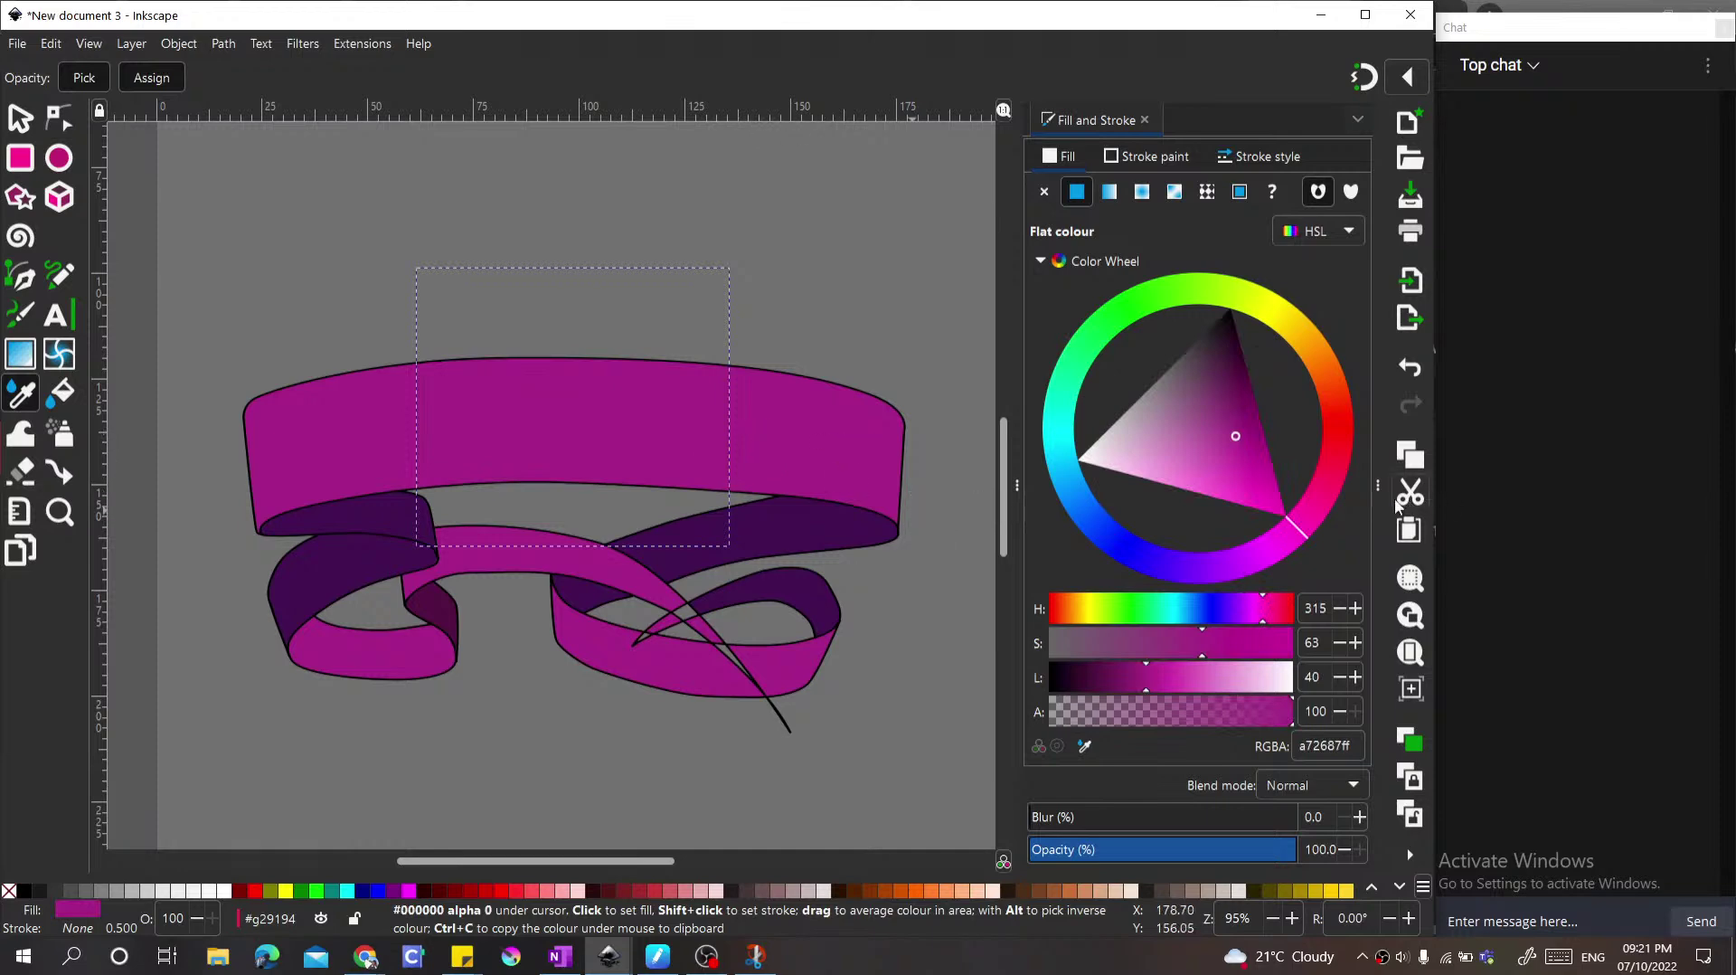
{"action": "left_click_drag", "start_coordinate": [1298, 535], "coordinate": [1347, 489]}
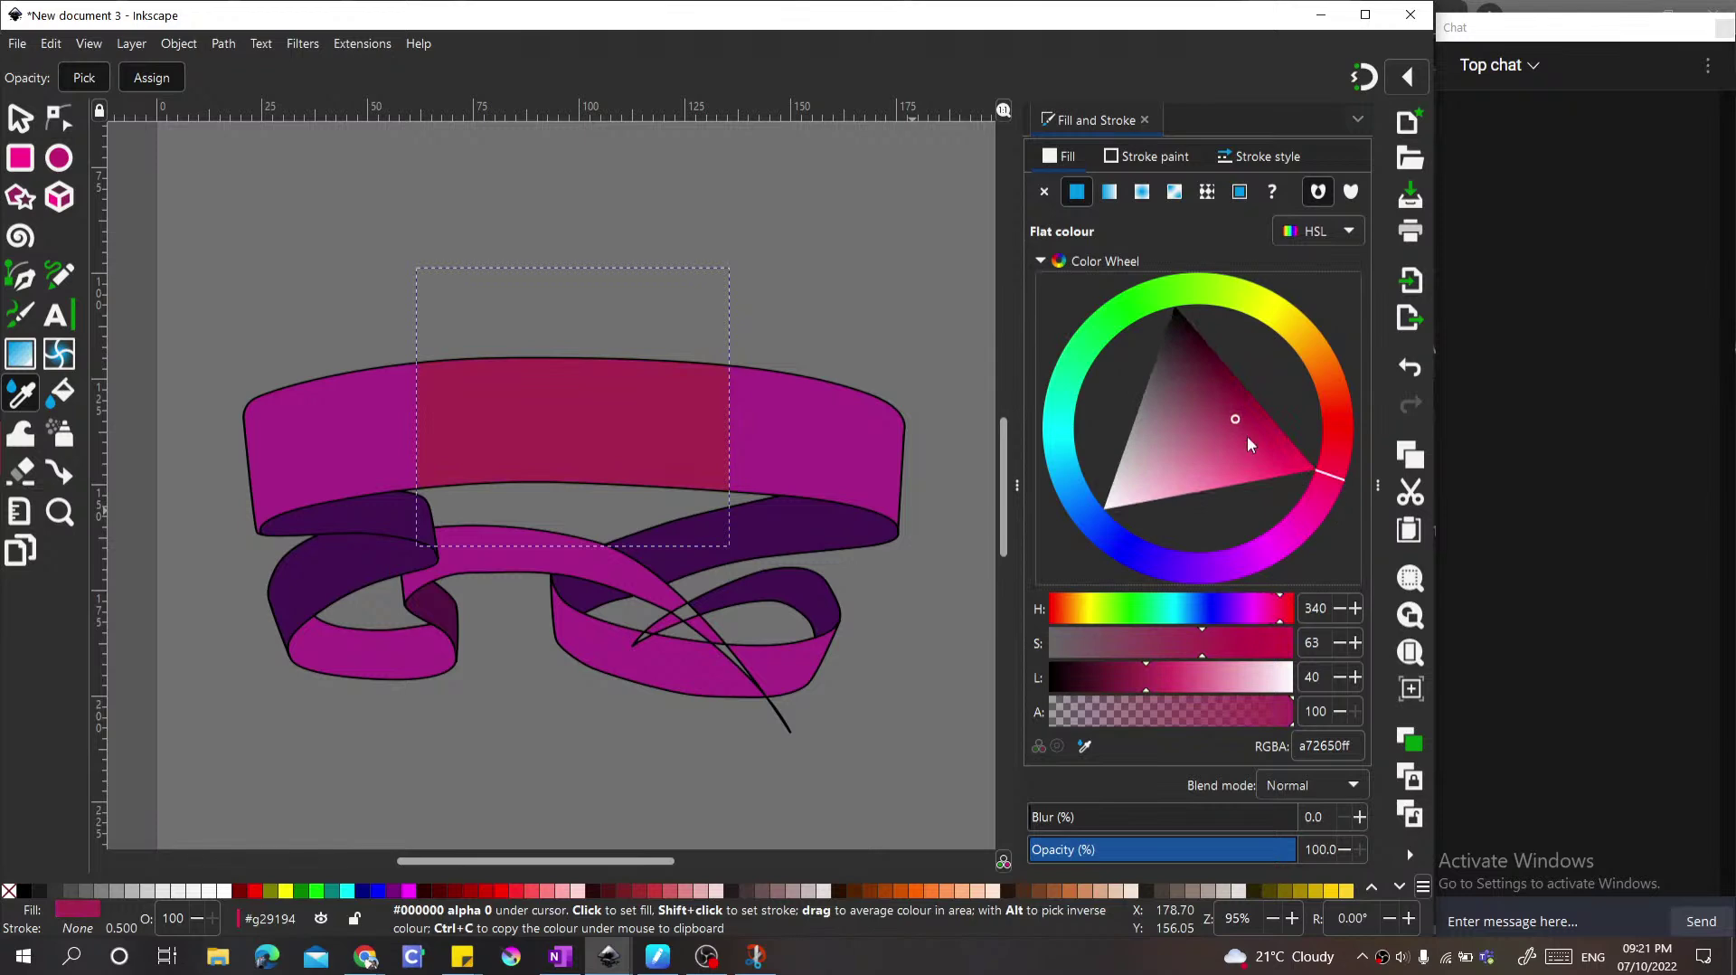
{"action": "mouse_move", "coordinate": [1237, 421]}
{"action": "left_mouse_down"}
{"action": "mouse_move", "coordinate": [1273, 454]}
{"action": "mouse_move", "coordinate": [1223, 447]}
{"action": "mouse_move", "coordinate": [1093, 485]}
{"action": "mouse_move", "coordinate": [1233, 442]}
{"action": "mouse_move", "coordinate": [1211, 459]}
{"action": "left_mouse_up"}
{"action": "left_click_drag", "start_coordinate": [1069, 816], "coordinate": [1173, 817]}
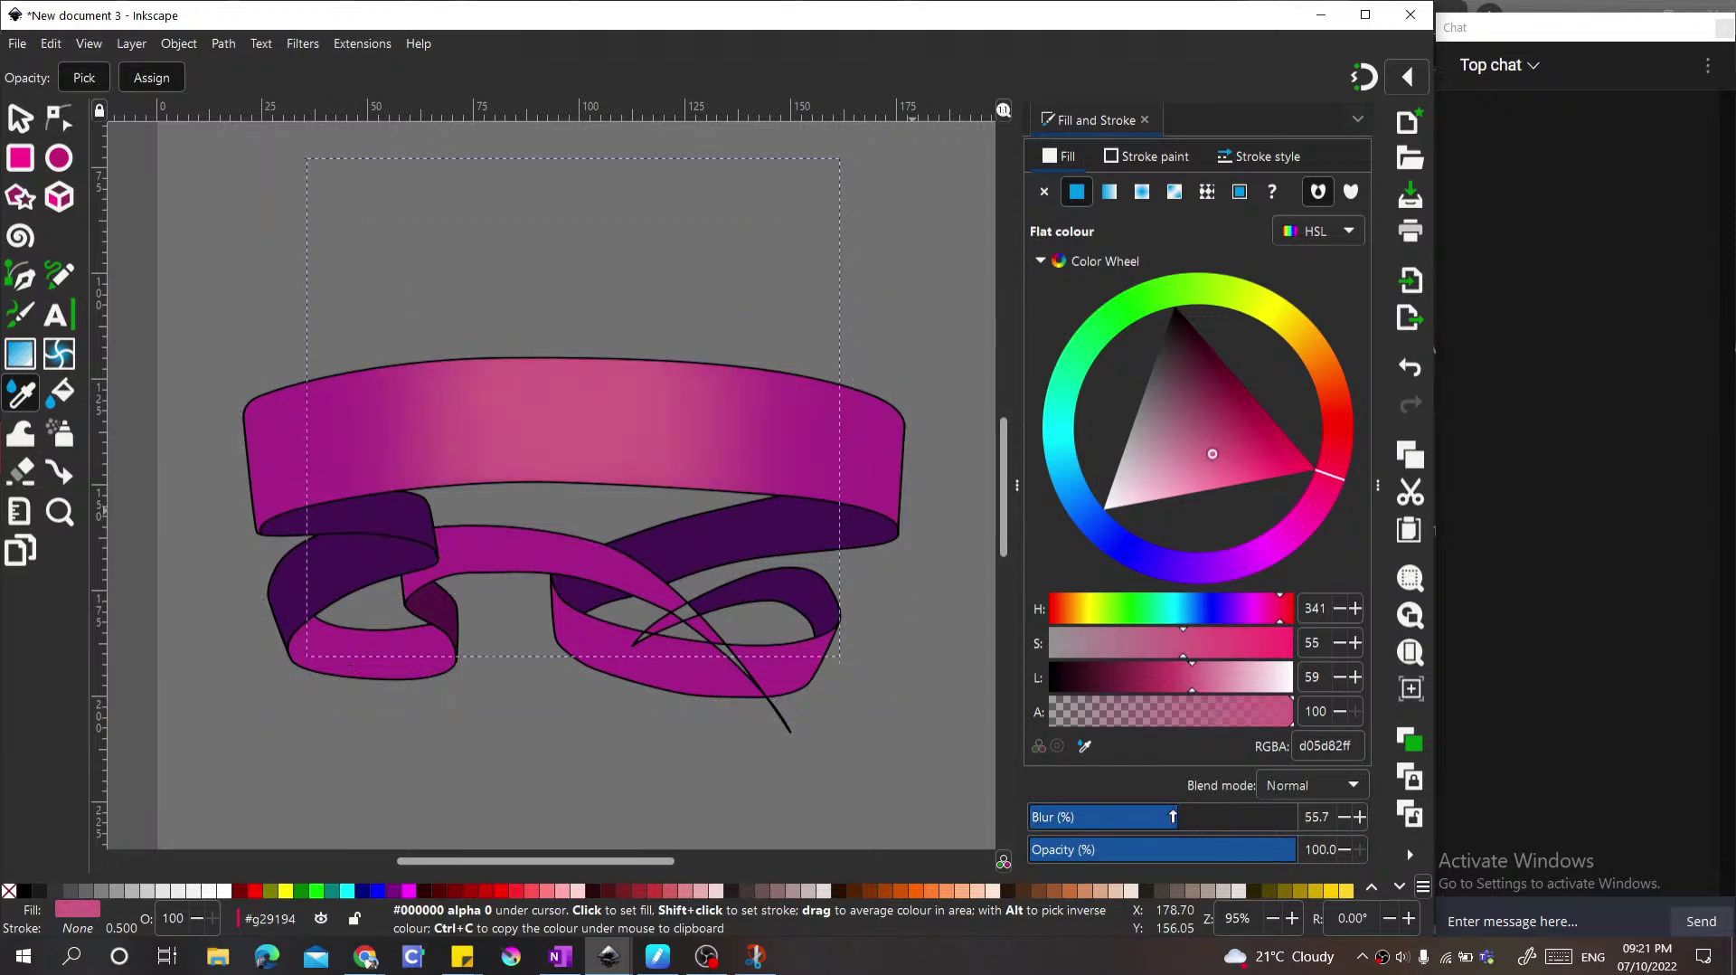
{"action": "left_click_drag", "start_coordinate": [1290, 854], "coordinate": [1208, 855]}
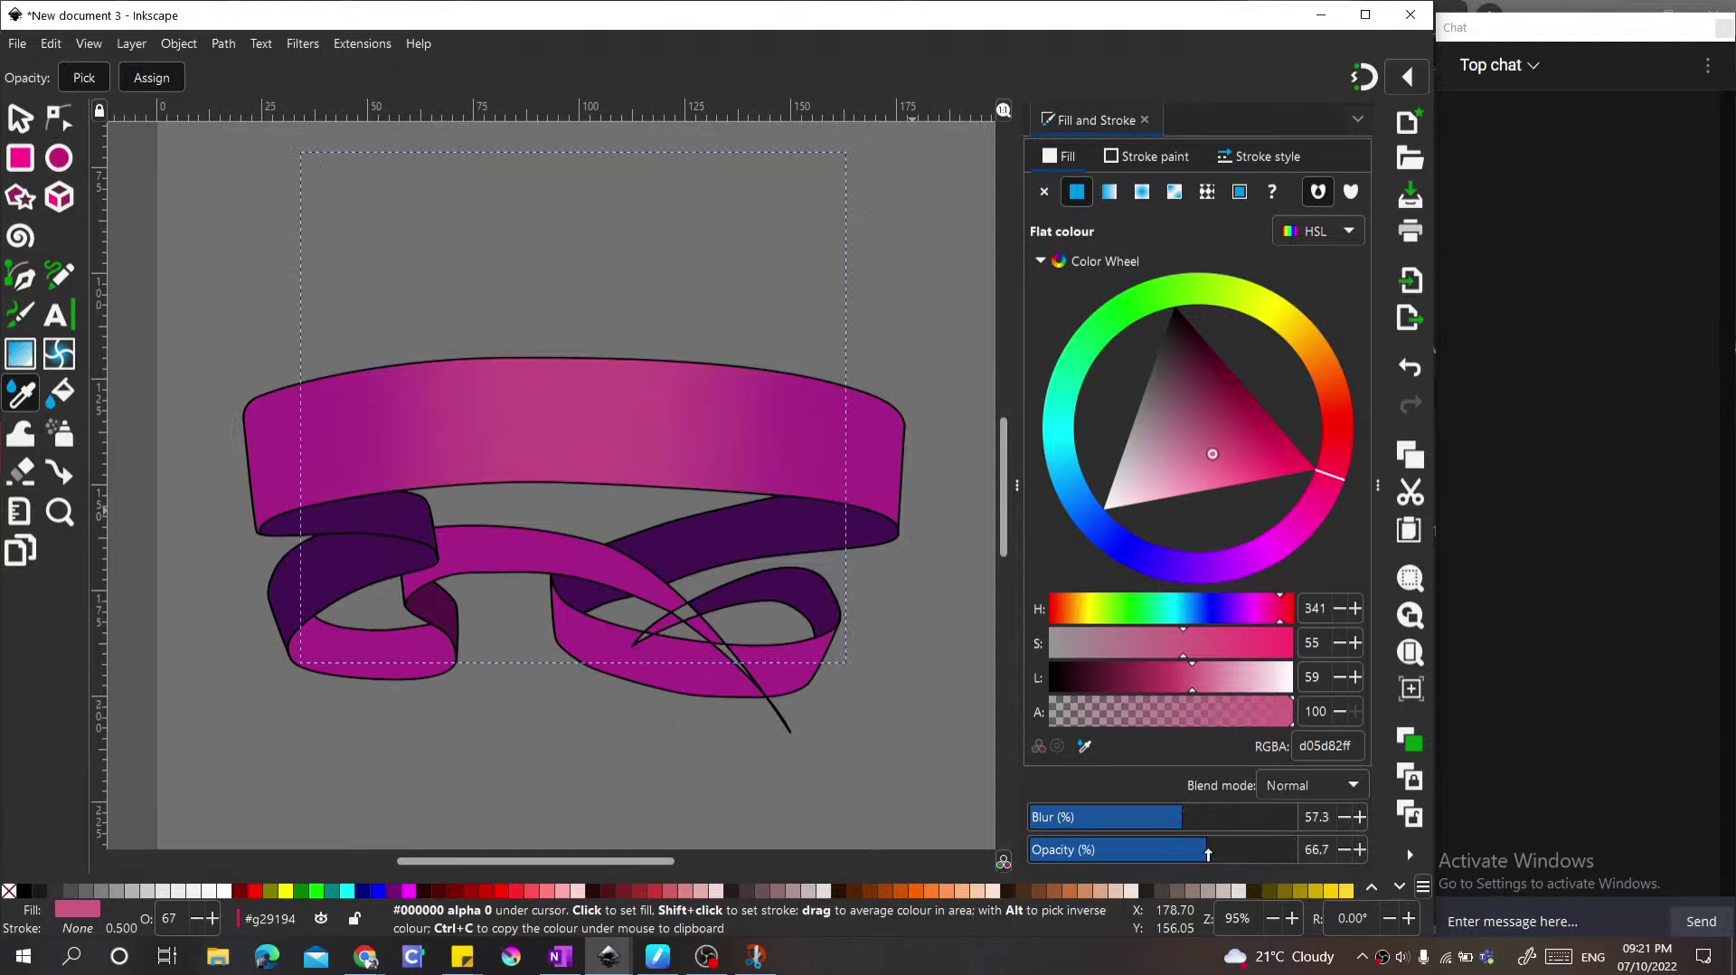
Step: Widen the blurred pink rectangle to about 138 mm so its highlight spreads towards both banner ends
{"action": "key", "text": "s"}
{"action": "left_click", "coordinate": [573, 403]}
{"action": "left_click_drag", "start_coordinate": [691, 415], "coordinate": [691, 426]}
{"action": "left_click", "coordinate": [691, 426]}
{"action": "left_click_drag", "start_coordinate": [881, 414], "coordinate": [886, 408]}
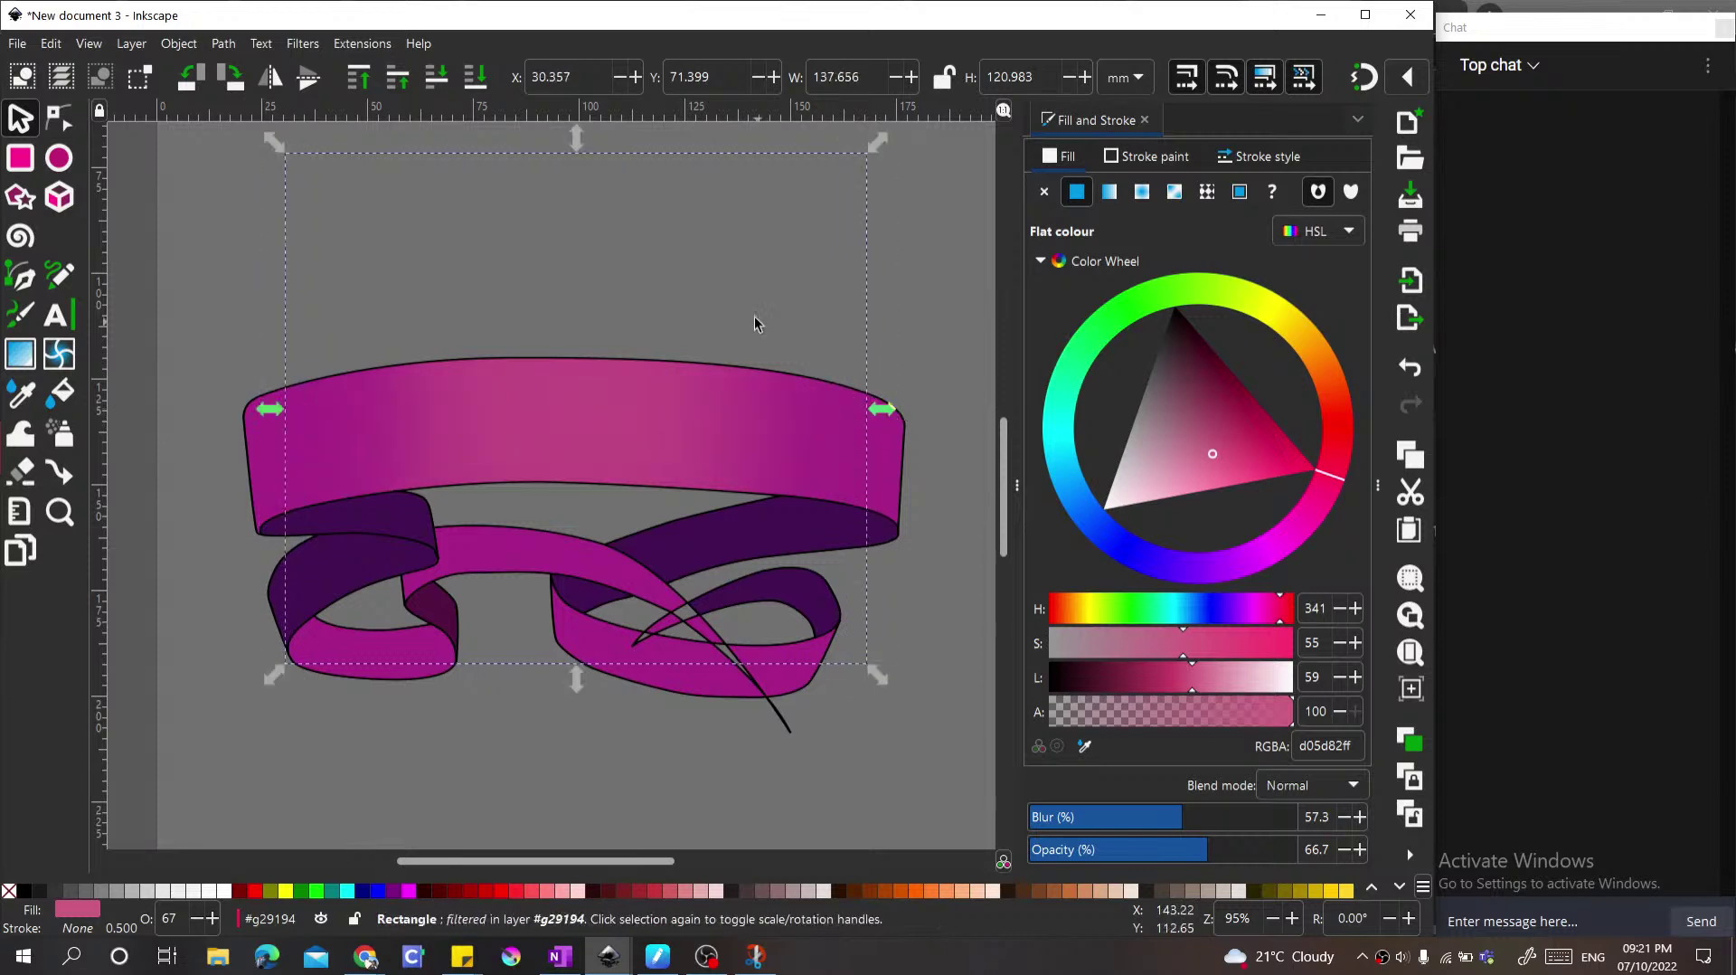
{"action": "key", "text": "Escape"}
{"action": "scroll", "coordinate": [712, 420], "scroll_direction": "down", "scroll_amount": 1}
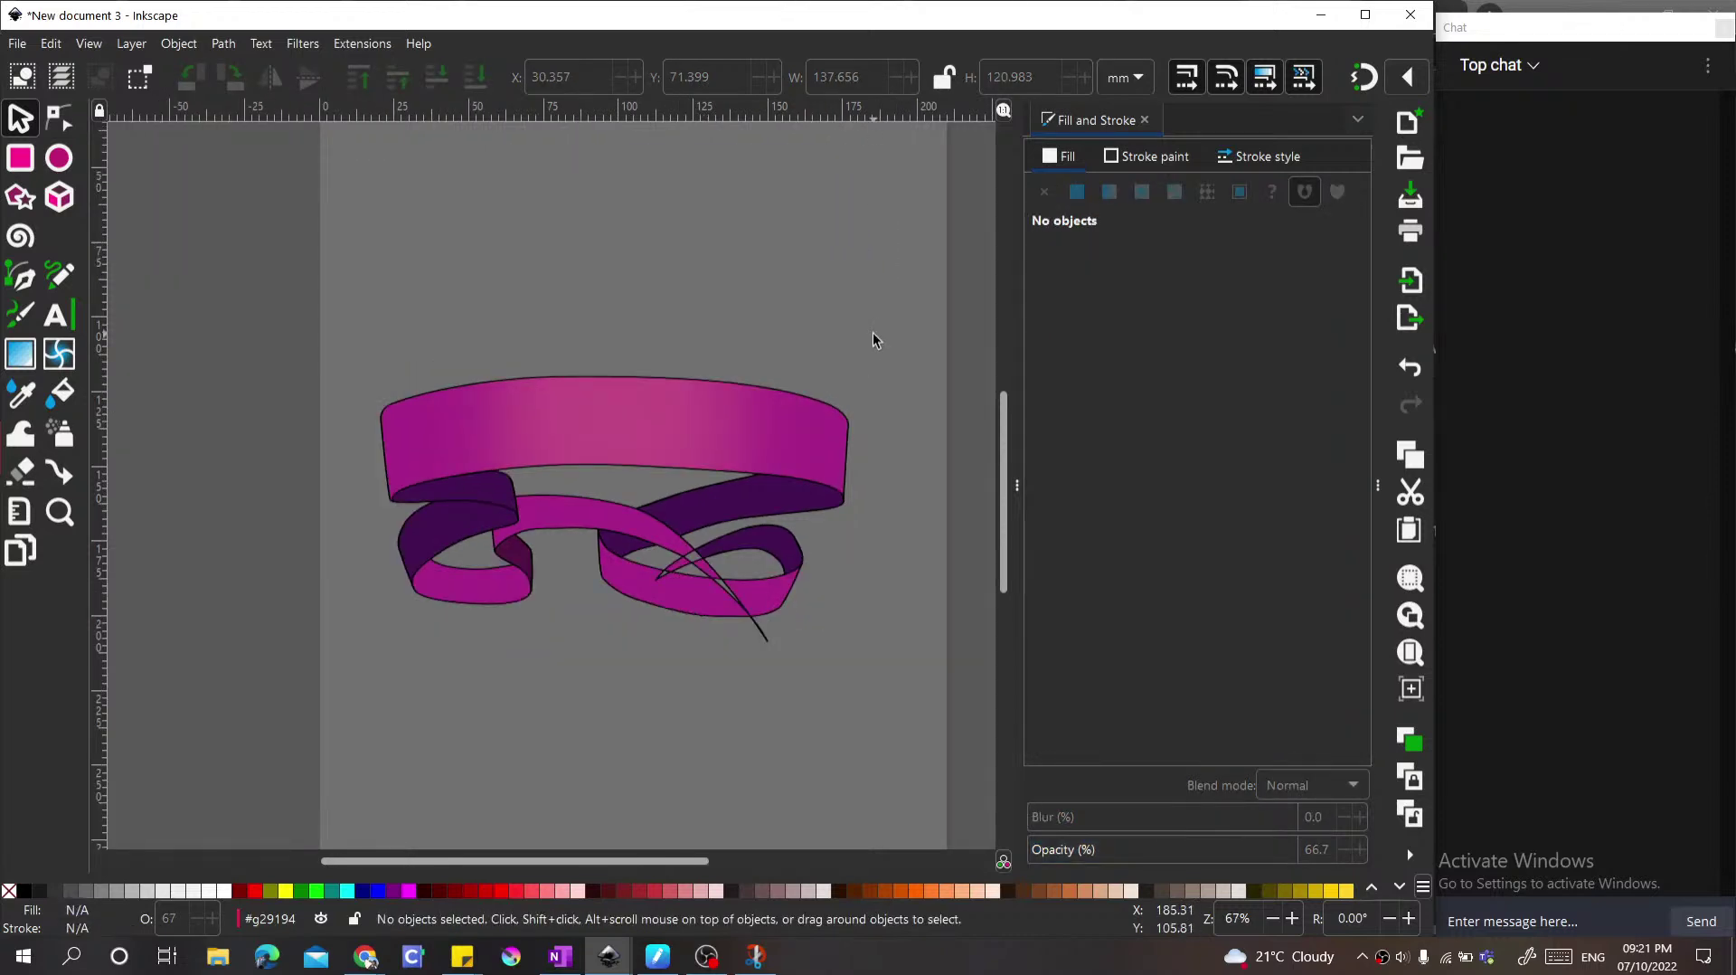
Step: Draw a tall narrow rectangle over the banner's left end and tilt it slightly to follow the end's slanted edge
{"action": "scroll", "coordinate": [398, 434], "scroll_direction": "up", "scroll_amount": 2}
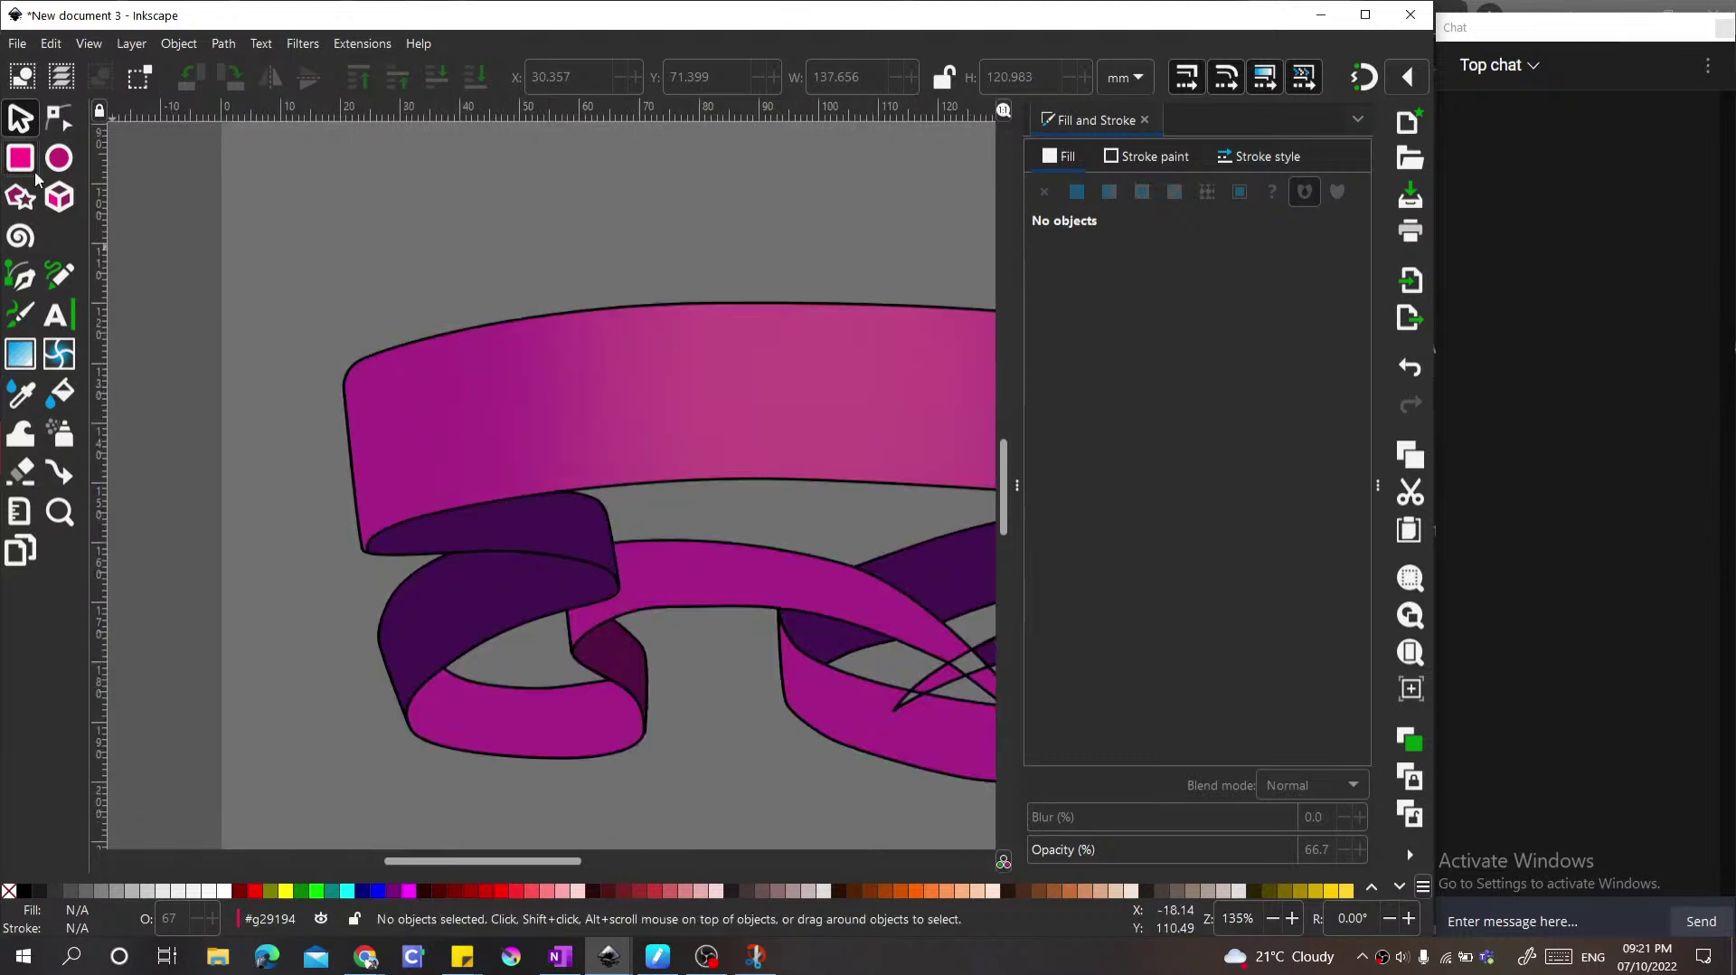
{"action": "left_click", "coordinate": [35, 173]}
{"action": "left_click_drag", "start_coordinate": [276, 266], "coordinate": [414, 669]}
{"action": "key", "text": "s"}
{"action": "left_click", "coordinate": [388, 438]}
{"action": "mouse_move", "coordinate": [423, 246]}
{"action": "left_mouse_down"}
{"action": "mouse_move", "coordinate": [380, 221]}
{"action": "mouse_move", "coordinate": [407, 239]}
{"action": "left_mouse_up"}
{"action": "key", "text": "minus"}
{"action": "key", "text": "minus"}
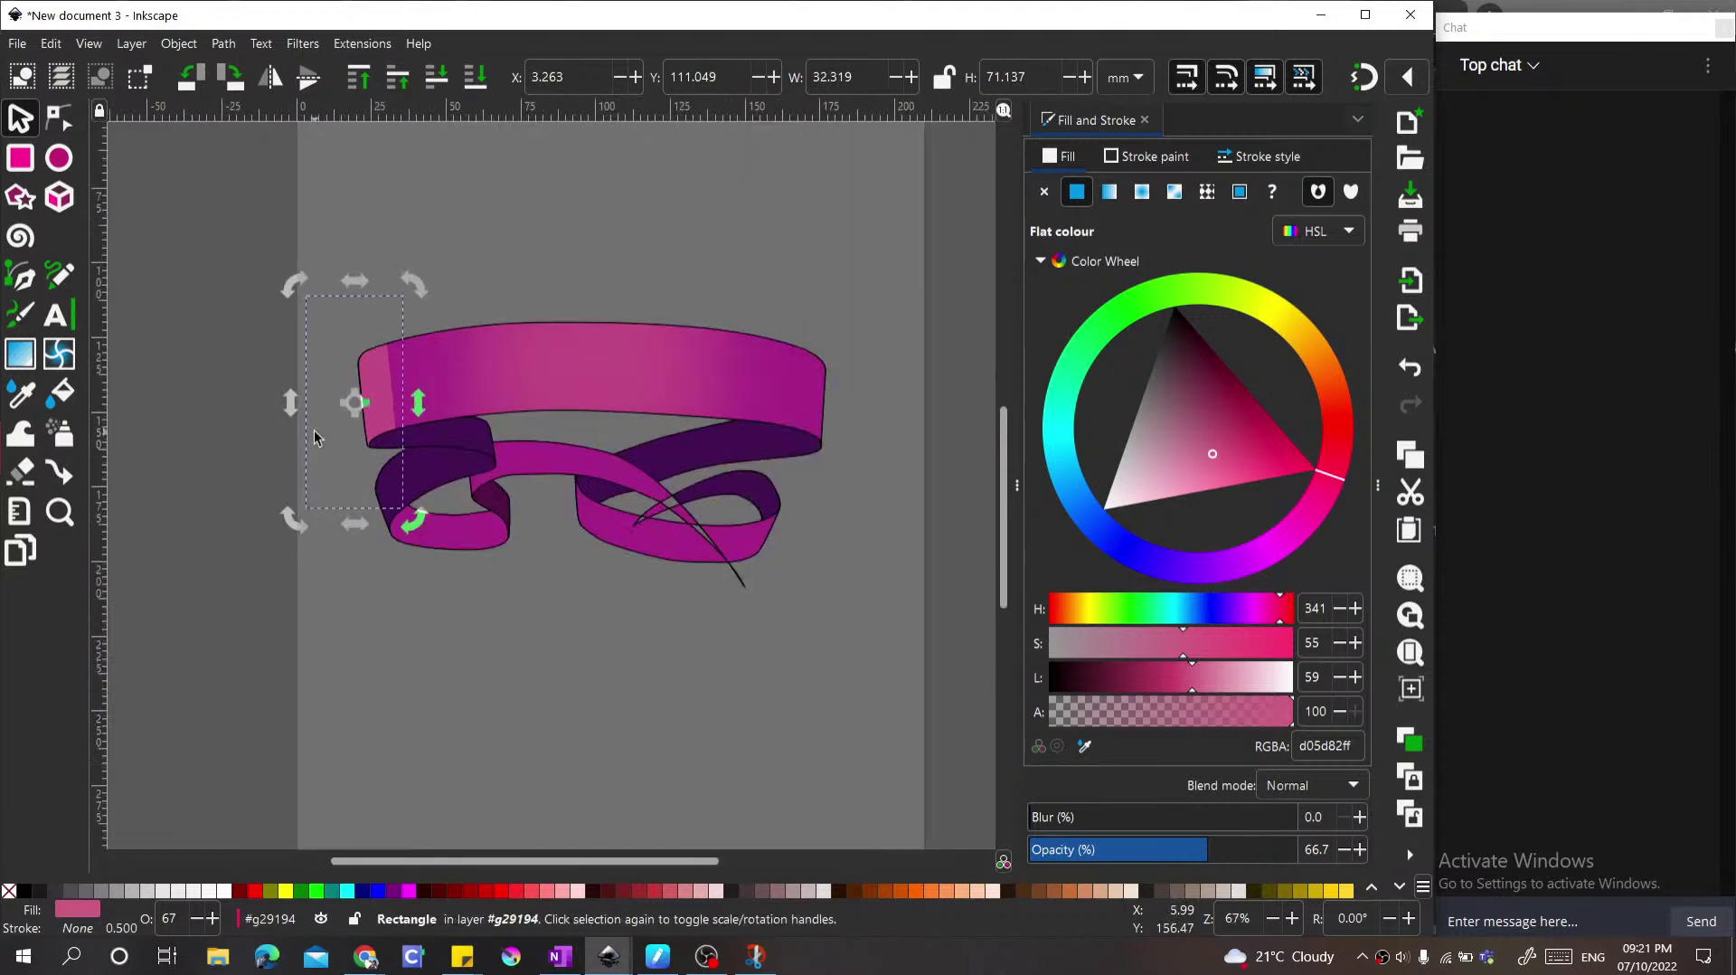
{"action": "scroll", "coordinate": [318, 430], "scroll_direction": "up", "scroll_amount": 2}
{"action": "left_click_drag", "start_coordinate": [432, 385], "coordinate": [502, 372]}
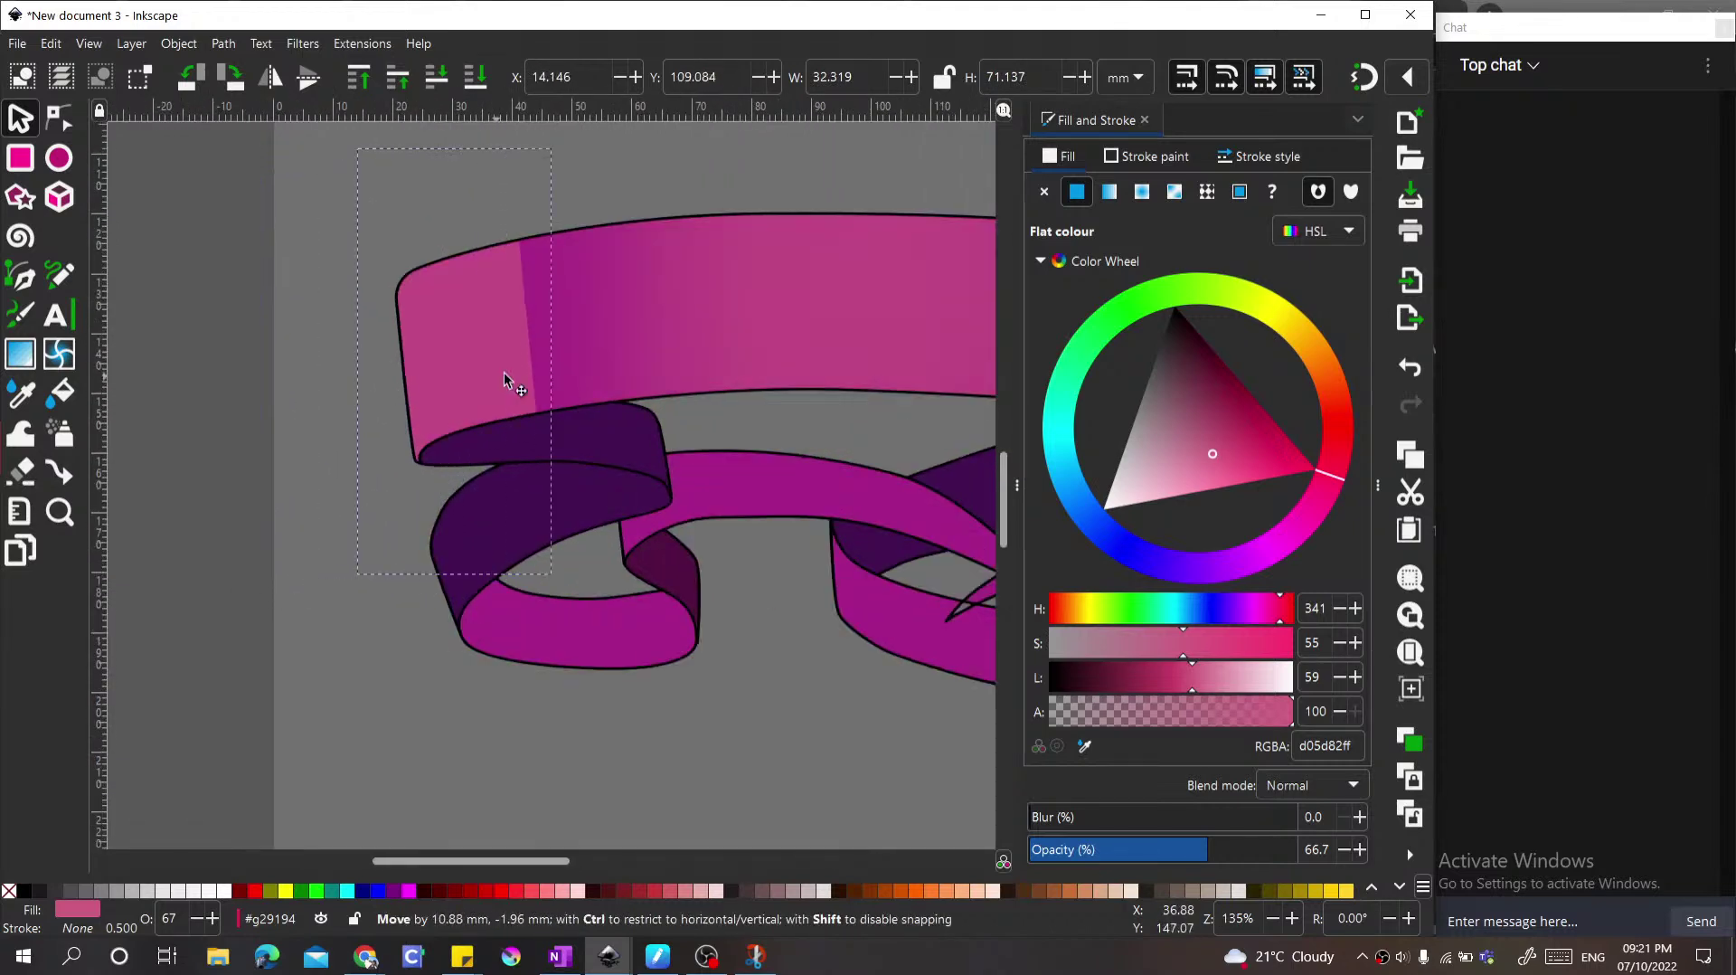
{"action": "scroll", "coordinate": [289, 427], "scroll_direction": "down", "scroll_amount": 2}
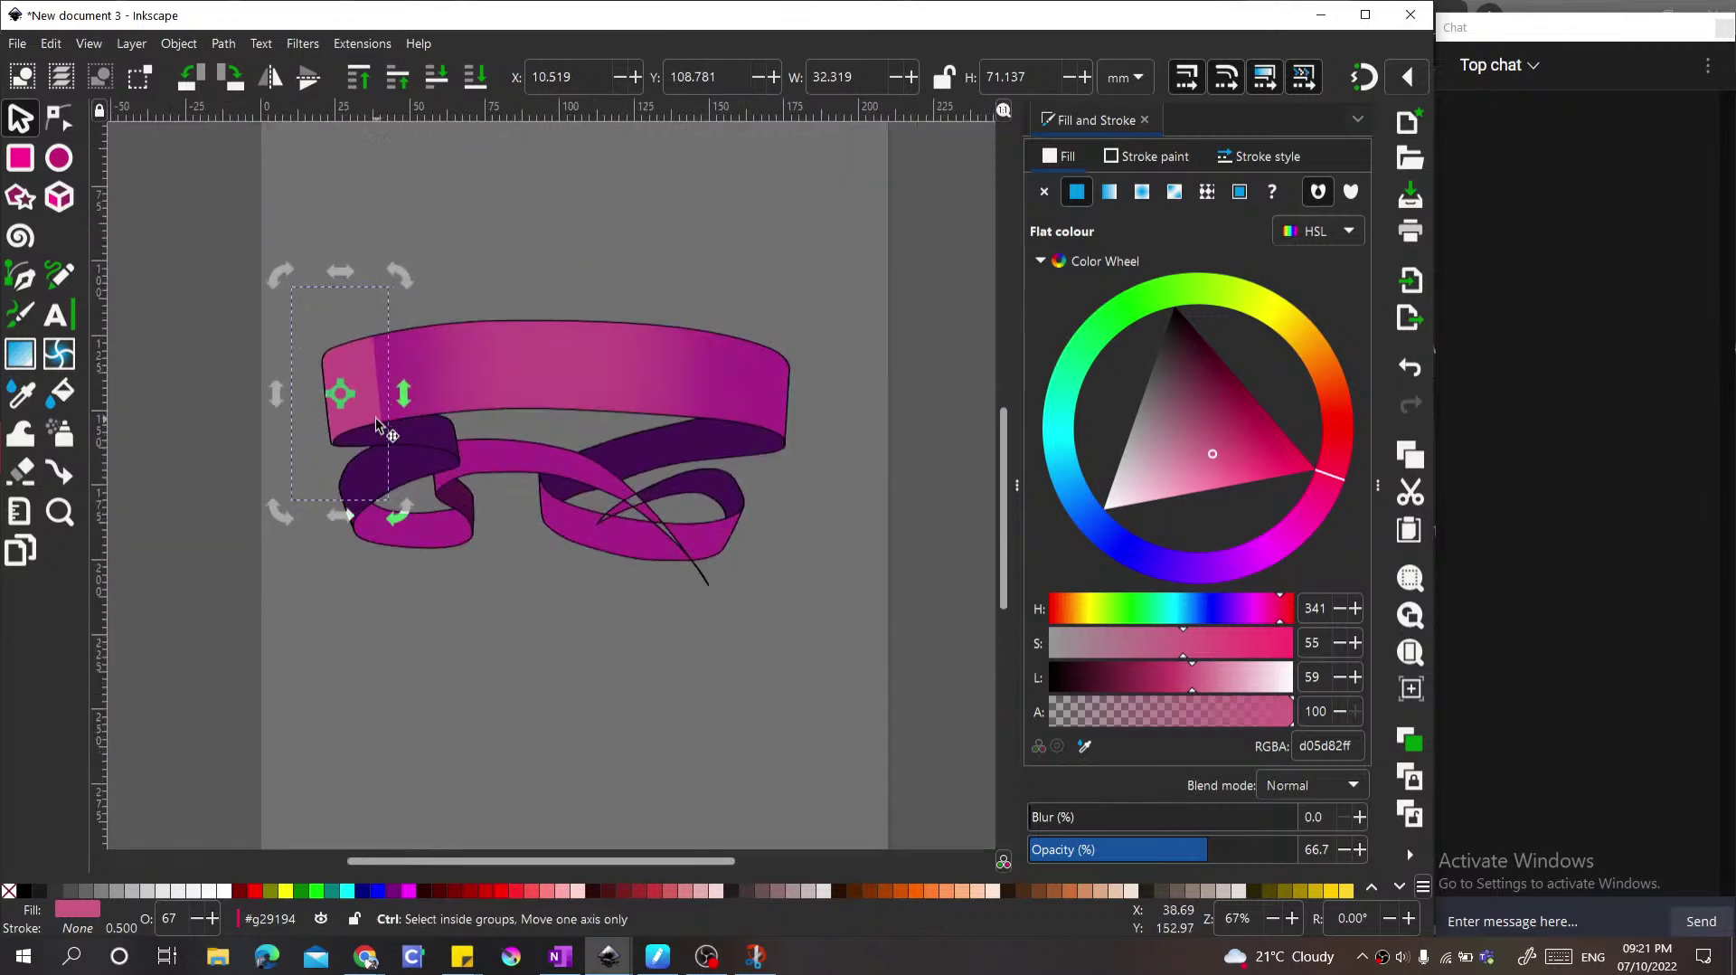
Step: Place a copy of the narrow rectangle over the banner's right end and tilt it to match that edge
{"action": "left_click_drag", "start_coordinate": [356, 365], "coordinate": [778, 383]}
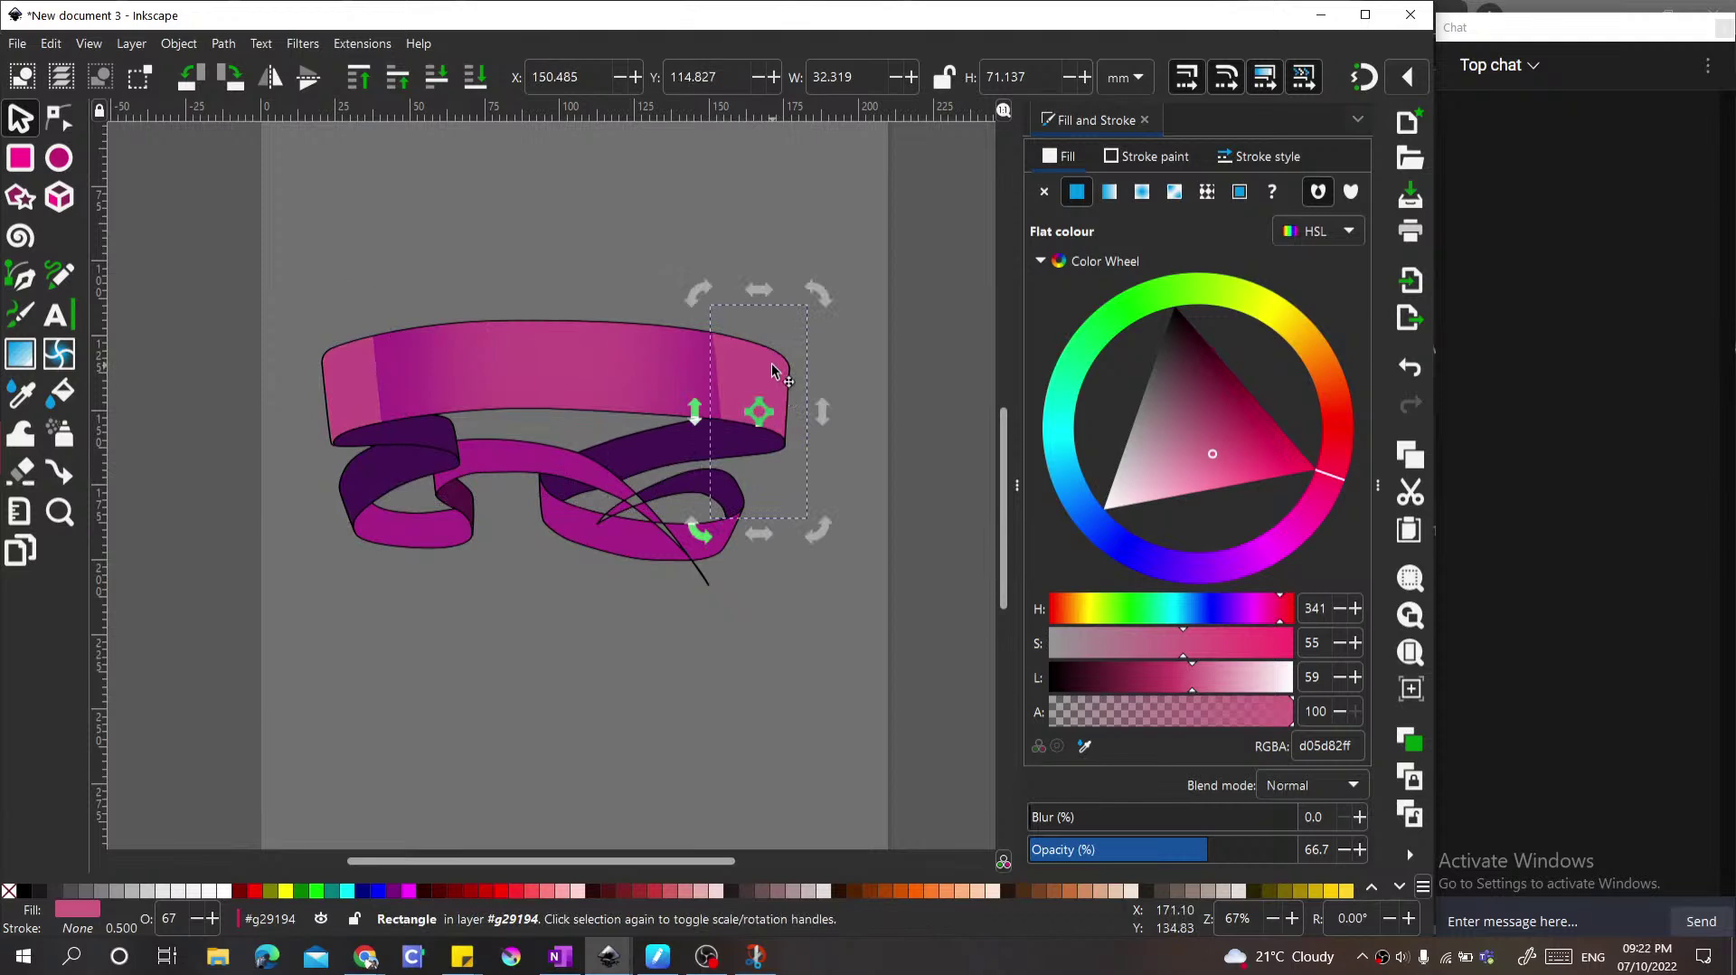
{"action": "left_click_drag", "start_coordinate": [818, 301], "coordinate": [848, 306]}
{"action": "left_click_drag", "start_coordinate": [756, 372], "coordinate": [768, 373]}
{"action": "left_click_drag", "start_coordinate": [833, 302], "coordinate": [838, 293]}
{"action": "scroll", "coordinate": [314, 348], "scroll_direction": "up", "scroll_amount": 1, "text": "ctrl"}
{"action": "scroll", "coordinate": [306, 407], "scroll_direction": "down", "scroll_amount": 1, "text": "ctrl"}
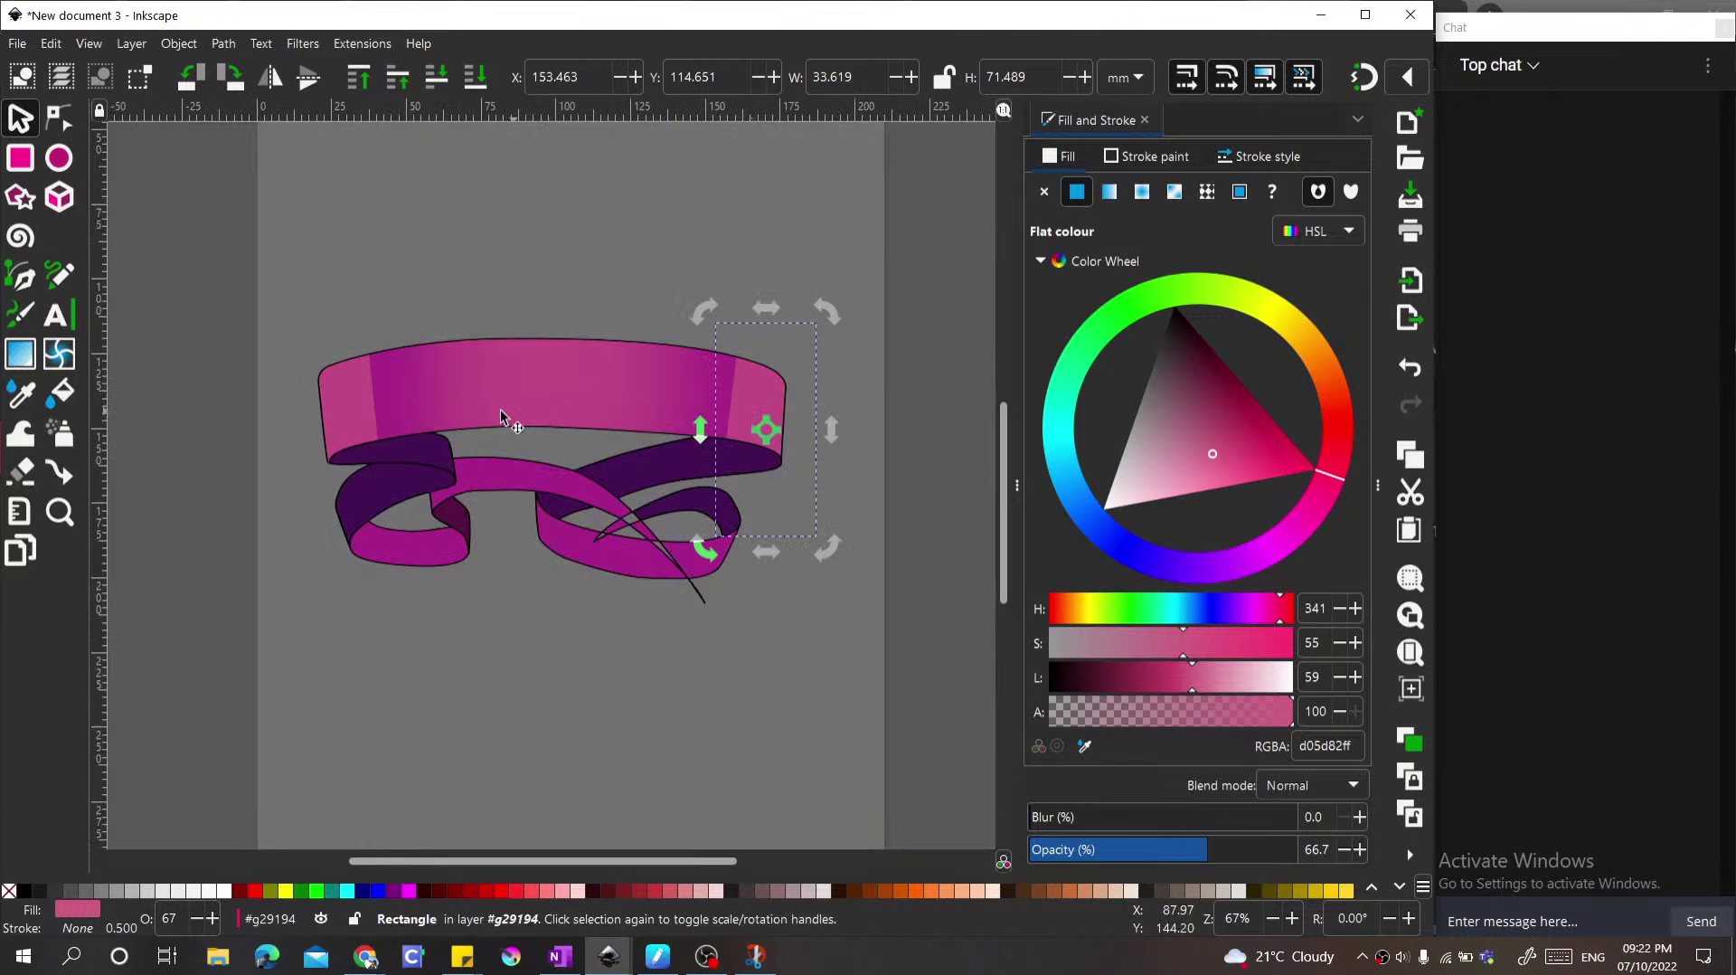
Step: Fill both end rectangles with the dark purple 431251 sampled from the inner fold and blur them by about 34%
{"action": "left_click", "coordinate": [358, 404], "text": "shift"}
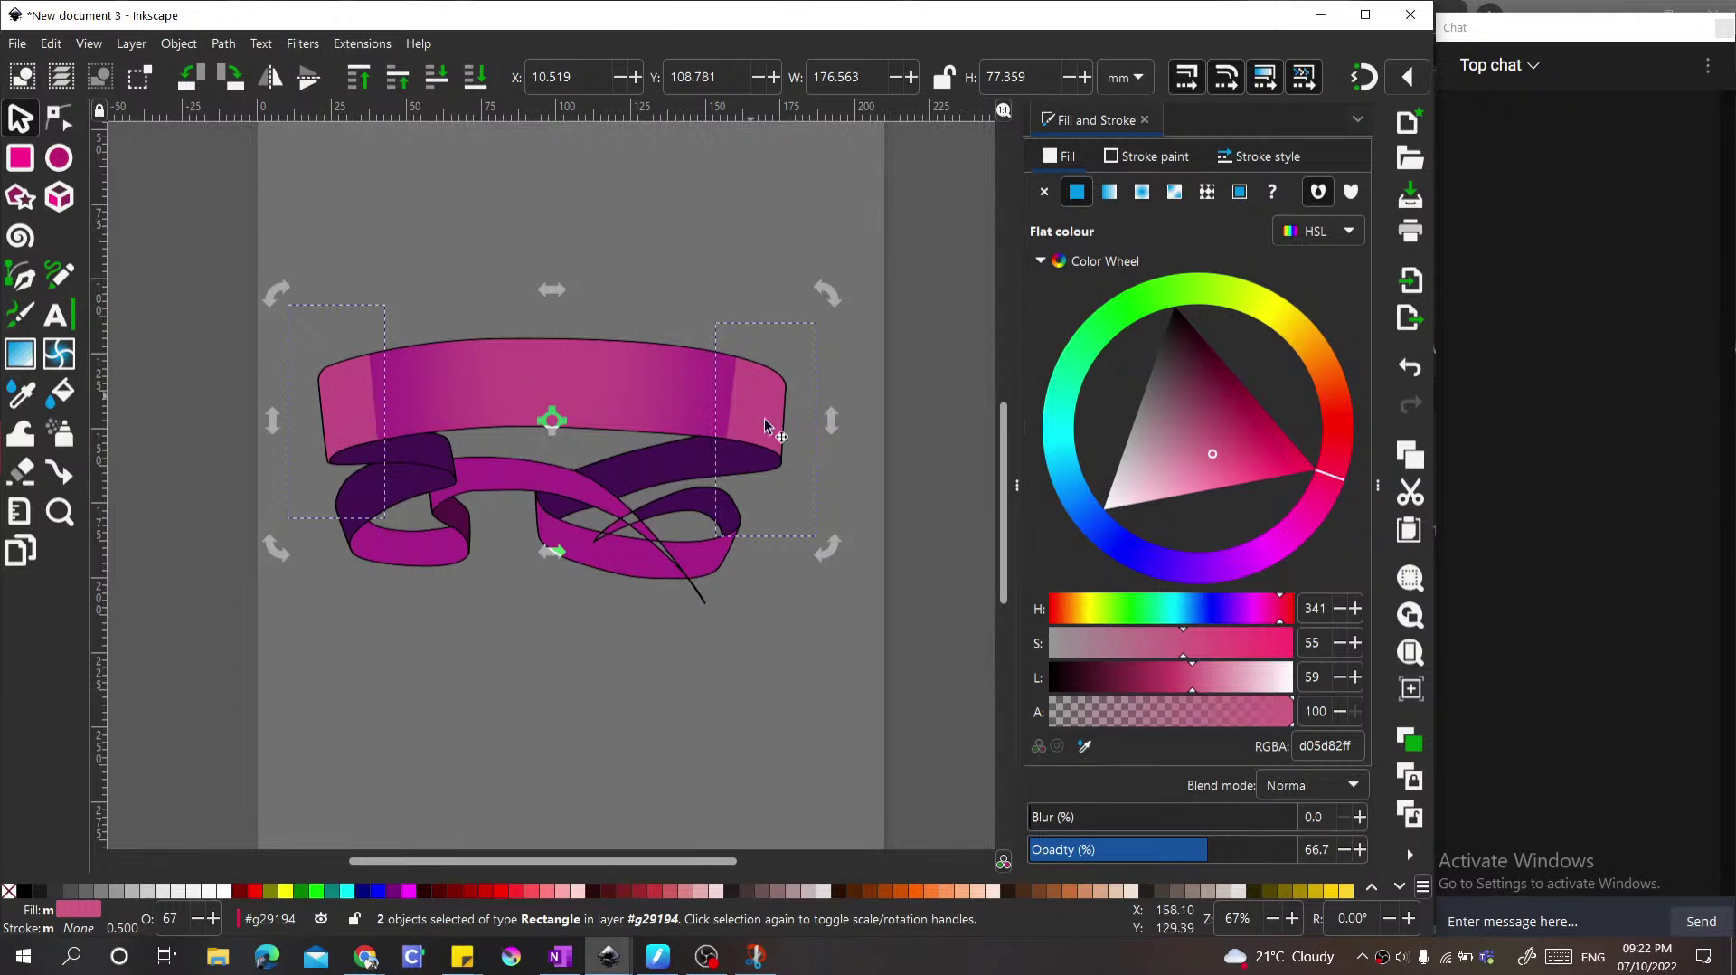
{"action": "left_click_drag", "start_coordinate": [1046, 817], "coordinate": [940, 807]}
{"action": "scroll", "coordinate": [503, 458], "scroll_direction": "up", "scroll_amount": 2, "text": "ctrl"}
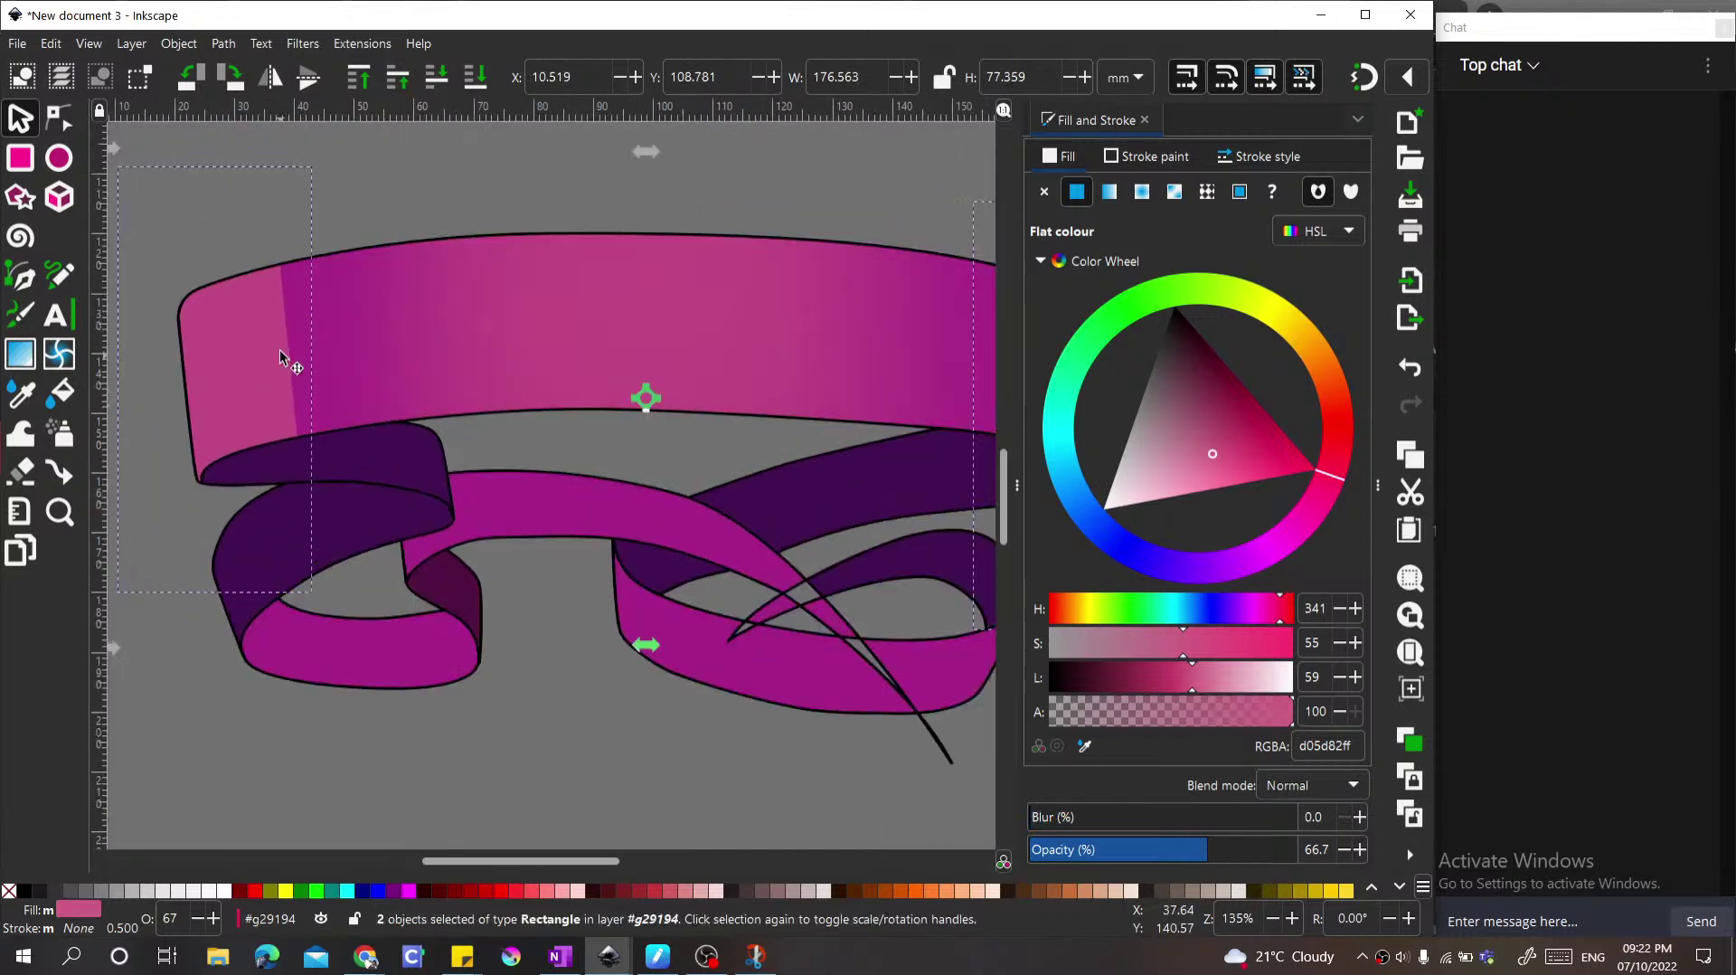
{"action": "scroll", "coordinate": [551, 502], "scroll_direction": "down", "scroll_amount": 2, "text": "ctrl"}
{"action": "key", "text": "d"}
{"action": "left_click", "coordinate": [366, 514]}
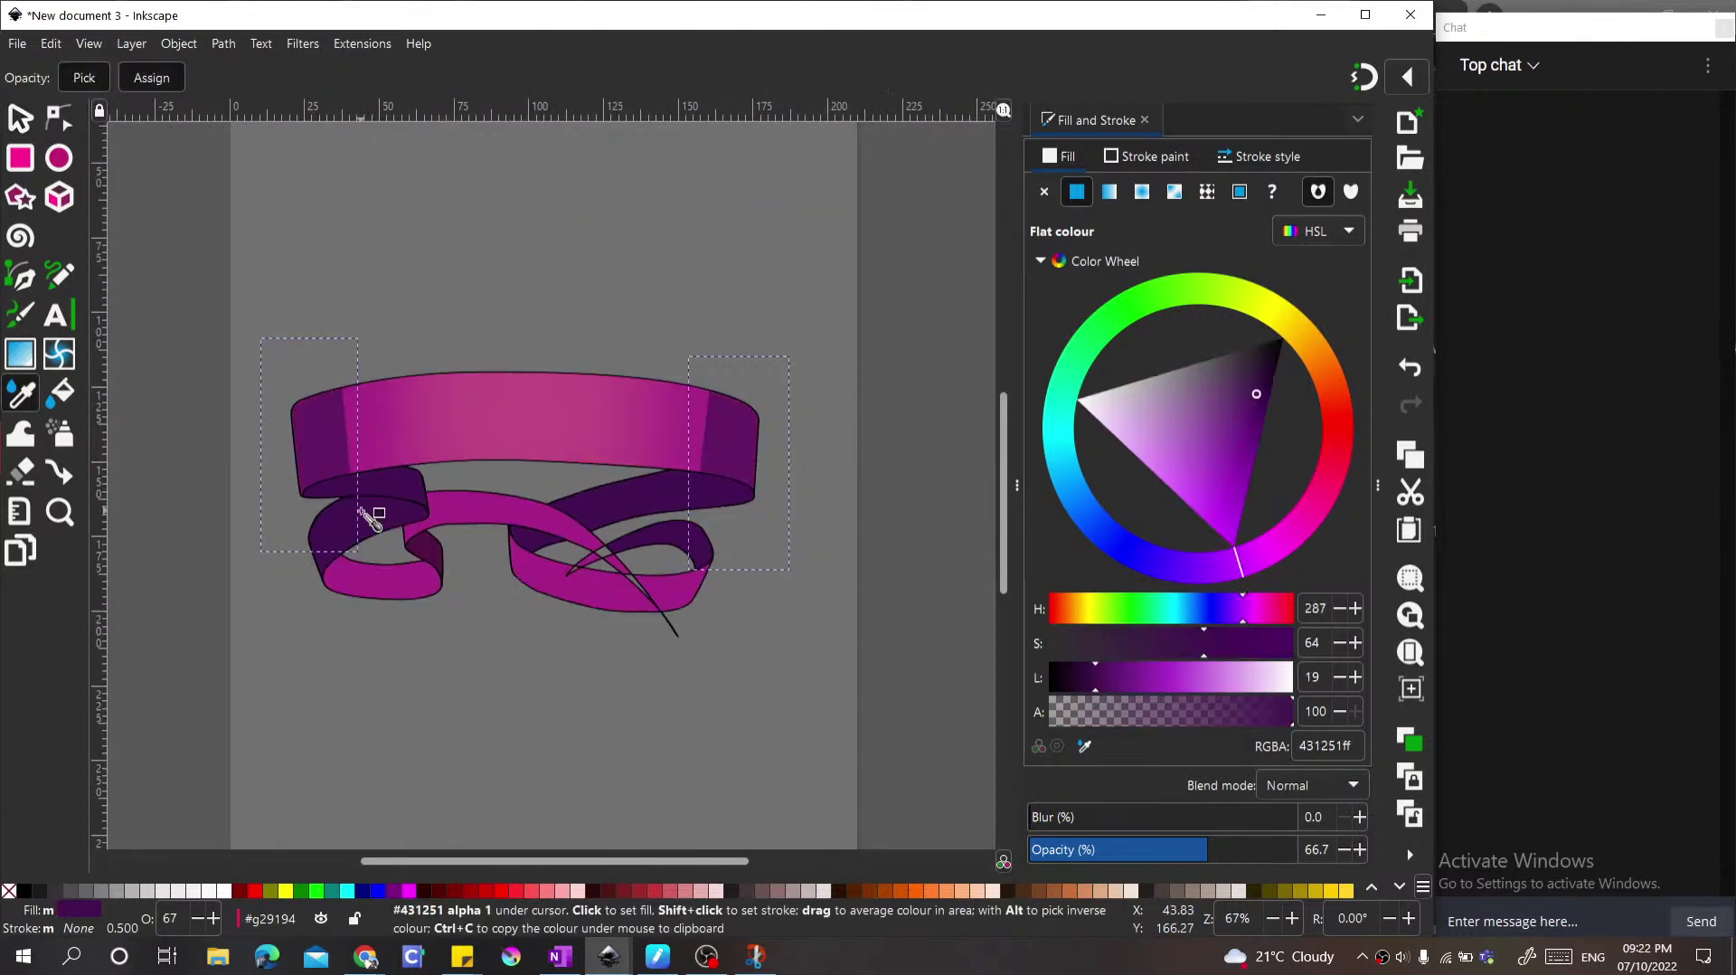
{"action": "scroll", "coordinate": [615, 574], "scroll_direction": "up", "scroll_amount": 1, "text": "ctrl"}
{"action": "left_click_drag", "start_coordinate": [1065, 817], "coordinate": [1119, 817]}
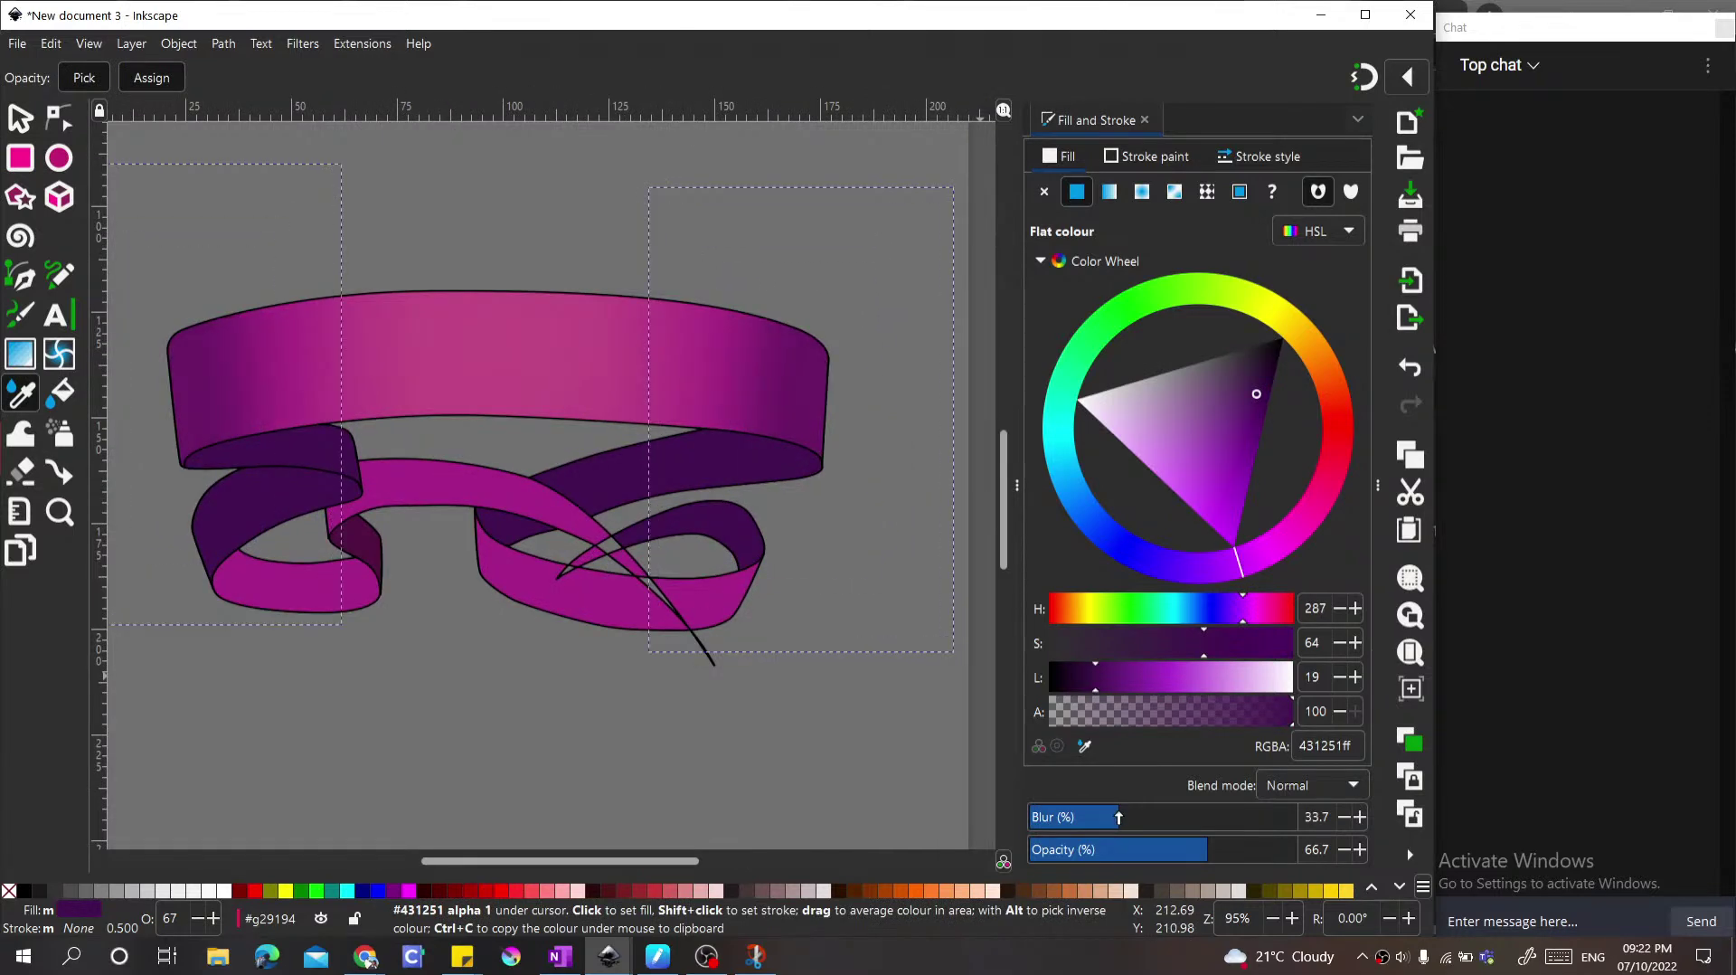
{"action": "scroll", "coordinate": [814, 457], "scroll_direction": "down", "scroll_amount": 1, "text": "ctrl"}
{"action": "scroll", "coordinate": [814, 485], "scroll_direction": "up", "scroll_amount": 1, "text": "ctrl"}
{"action": "key", "text": "s"}
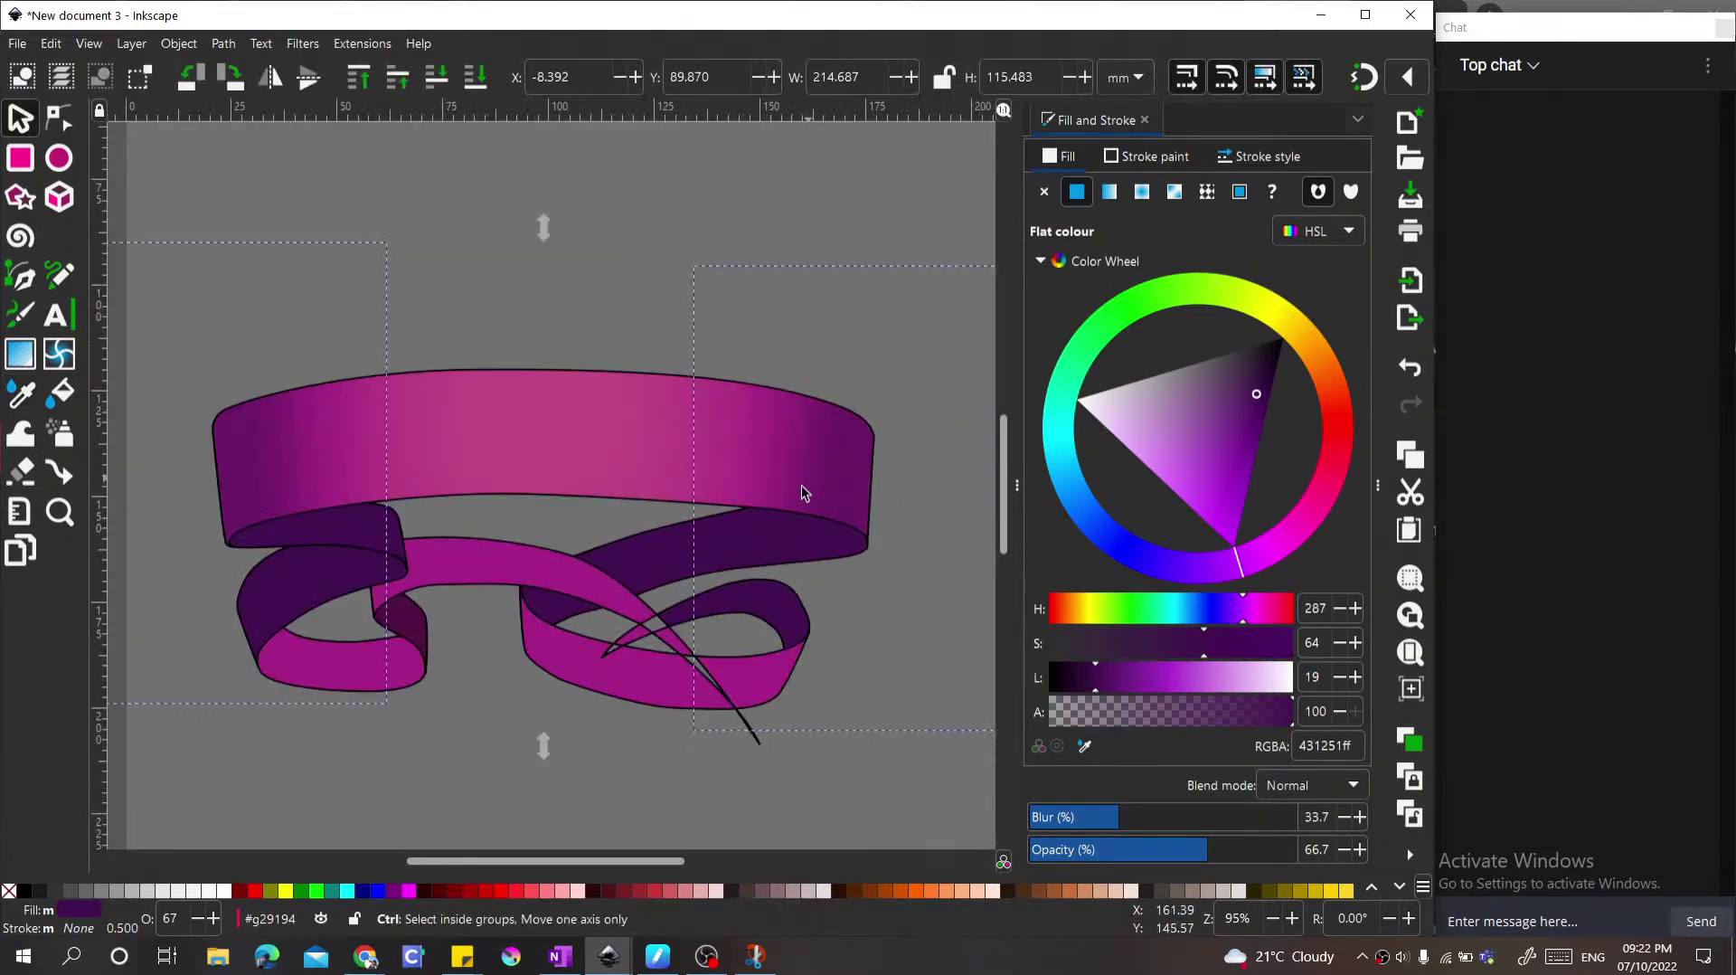
Step: Duplicate the two blurred purple end rectangles, then shift the right copy outward and narrow it to about 44 mm
{"action": "scroll", "coordinate": [620, 466], "scroll_direction": "down", "scroll_amount": 1, "text": "ctrl"}
{"action": "scroll", "coordinate": [651, 461], "scroll_direction": "up", "scroll_amount": 1, "text": "ctrl"}
{"action": "scroll", "coordinate": [796, 462], "scroll_direction": "down", "scroll_amount": 2, "text": "ctrl"}
{"action": "scroll", "coordinate": [818, 461], "scroll_direction": "up", "scroll_amount": 1, "text": "ctrl"}
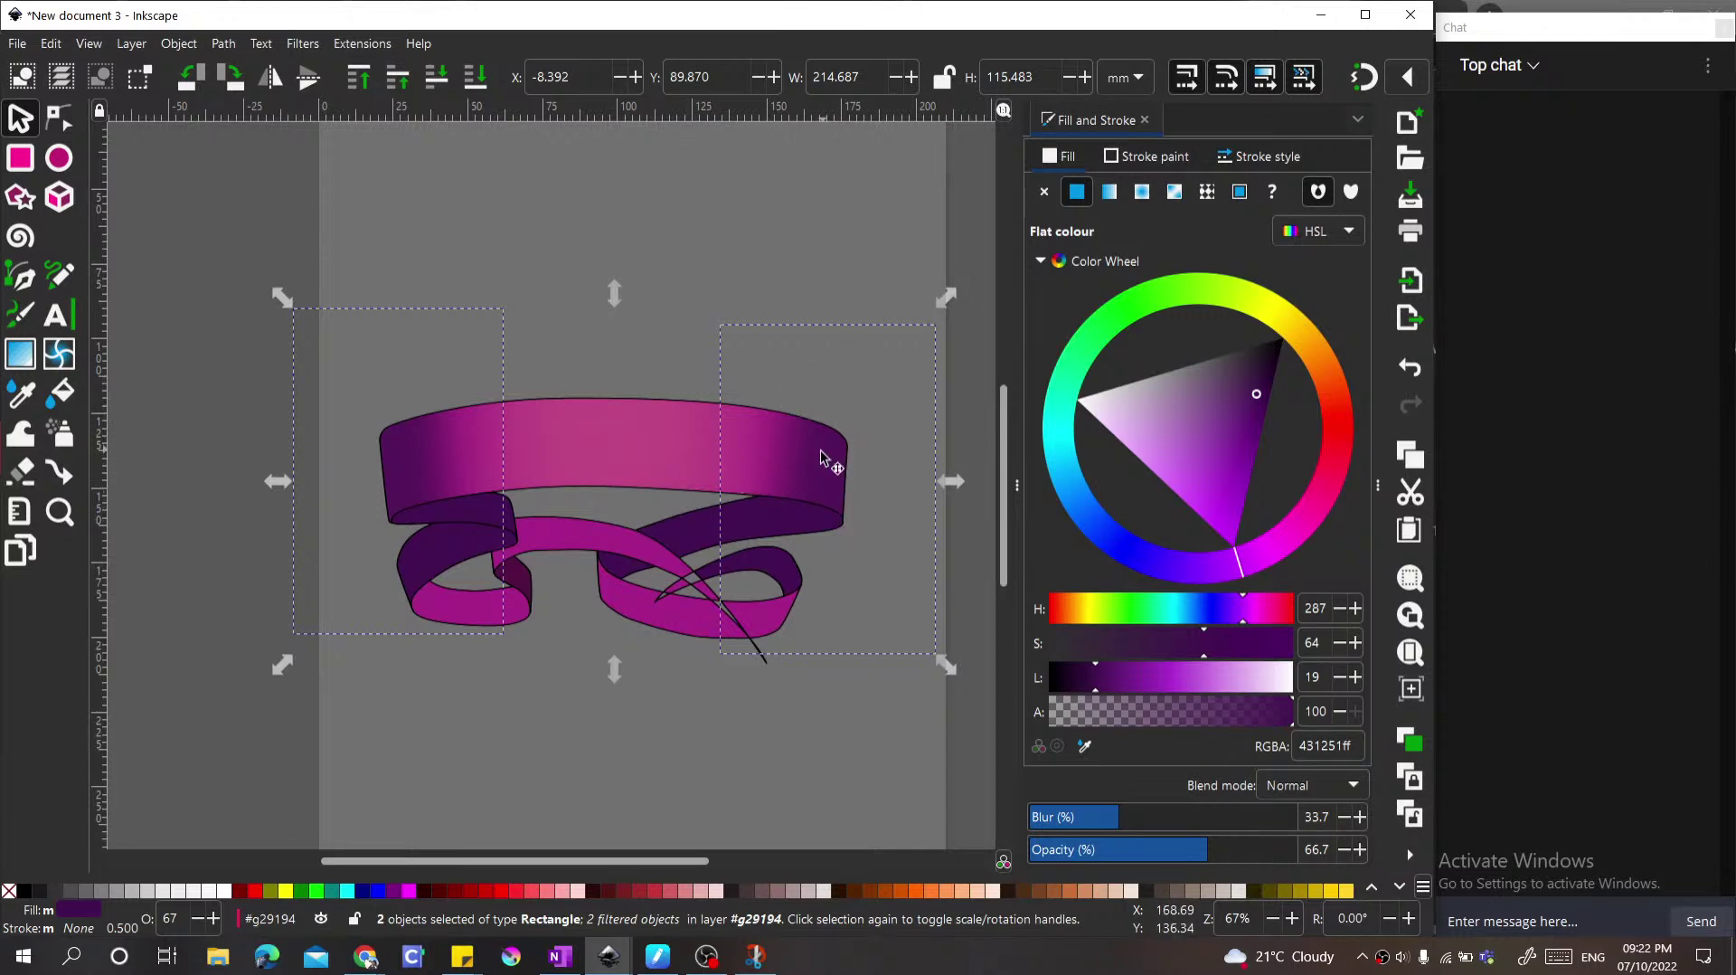
{"action": "left_click", "coordinate": [680, 444]}
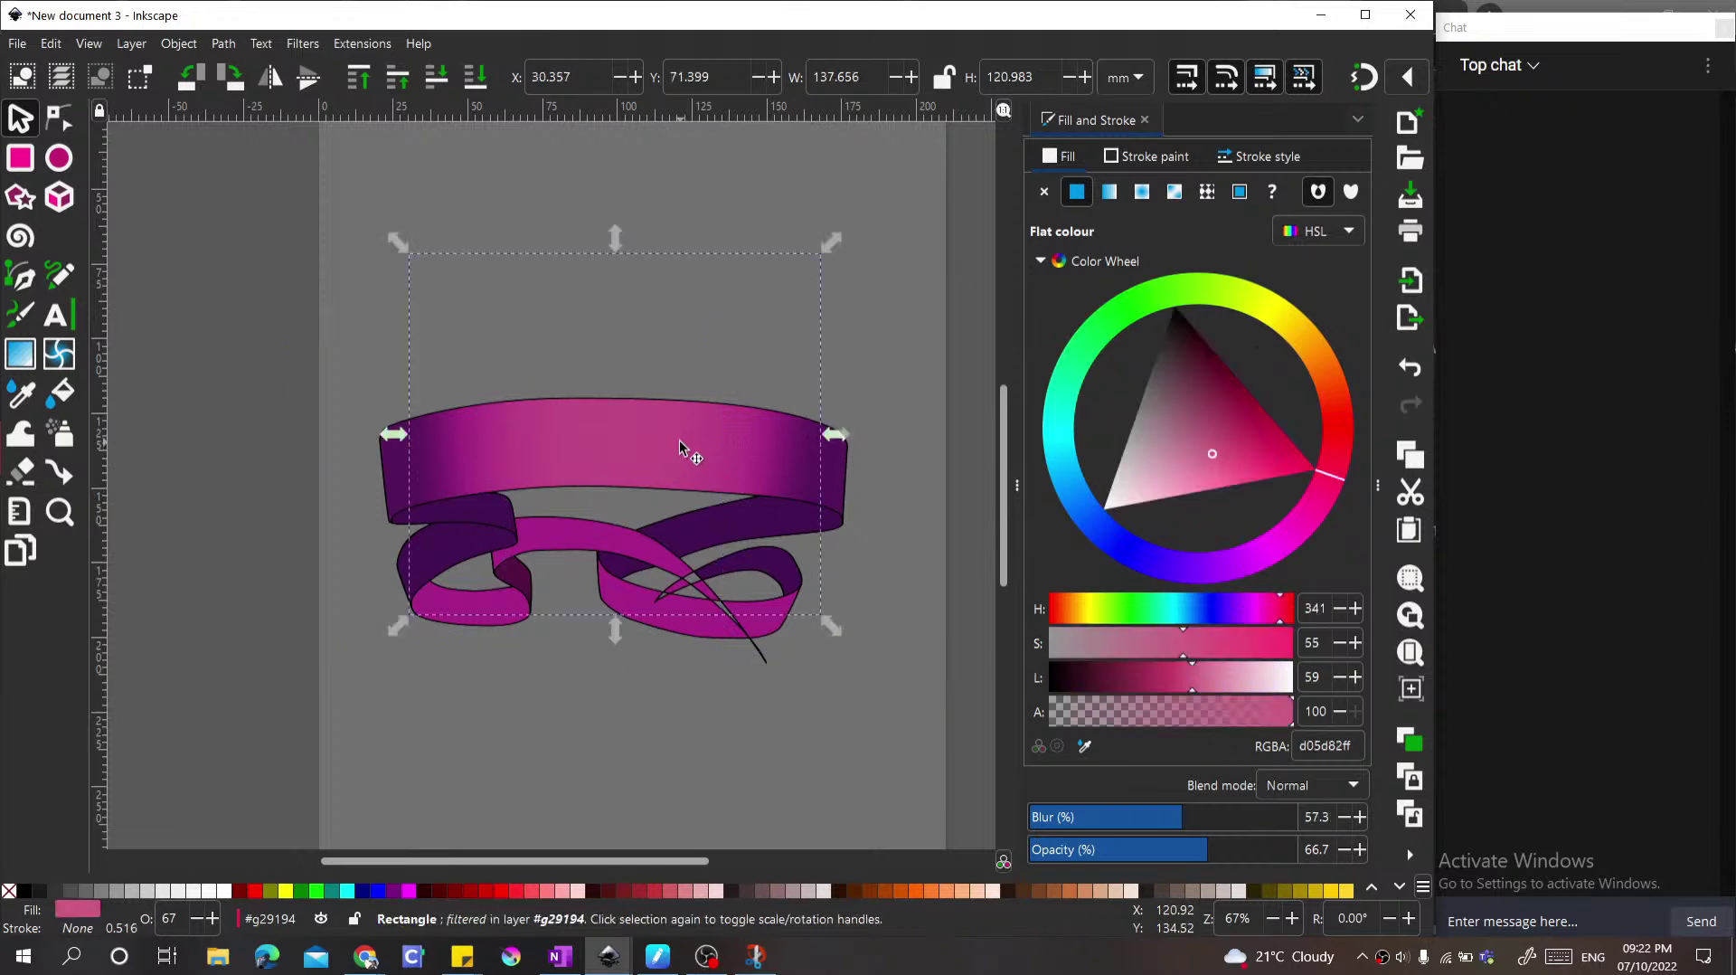
{"action": "left_click", "coordinate": [838, 469]}
{"action": "left_click_drag", "start_coordinate": [838, 468], "coordinate": [874, 467]}
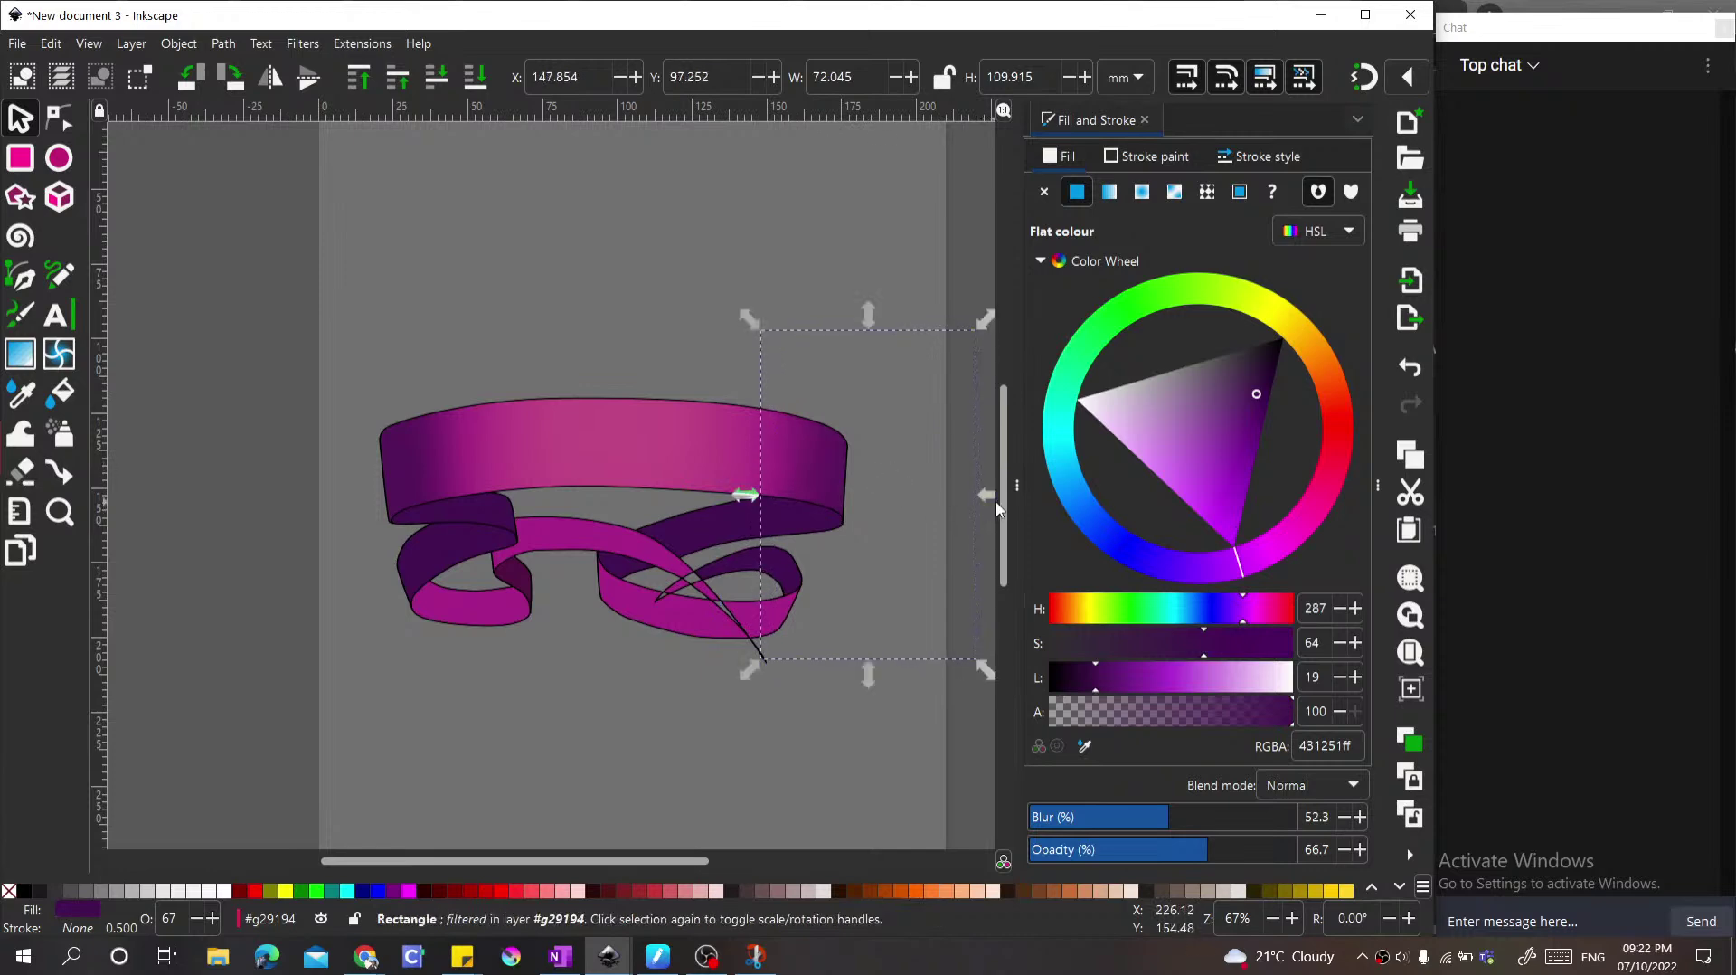
{"action": "left_click_drag", "start_coordinate": [993, 493], "coordinate": [904, 497]}
{"action": "left_click_drag", "start_coordinate": [761, 477], "coordinate": [776, 476]}
Step: Fill the right-end copy with the pink c34b84 sampled from the banner's middle
{"action": "key", "text": "d"}
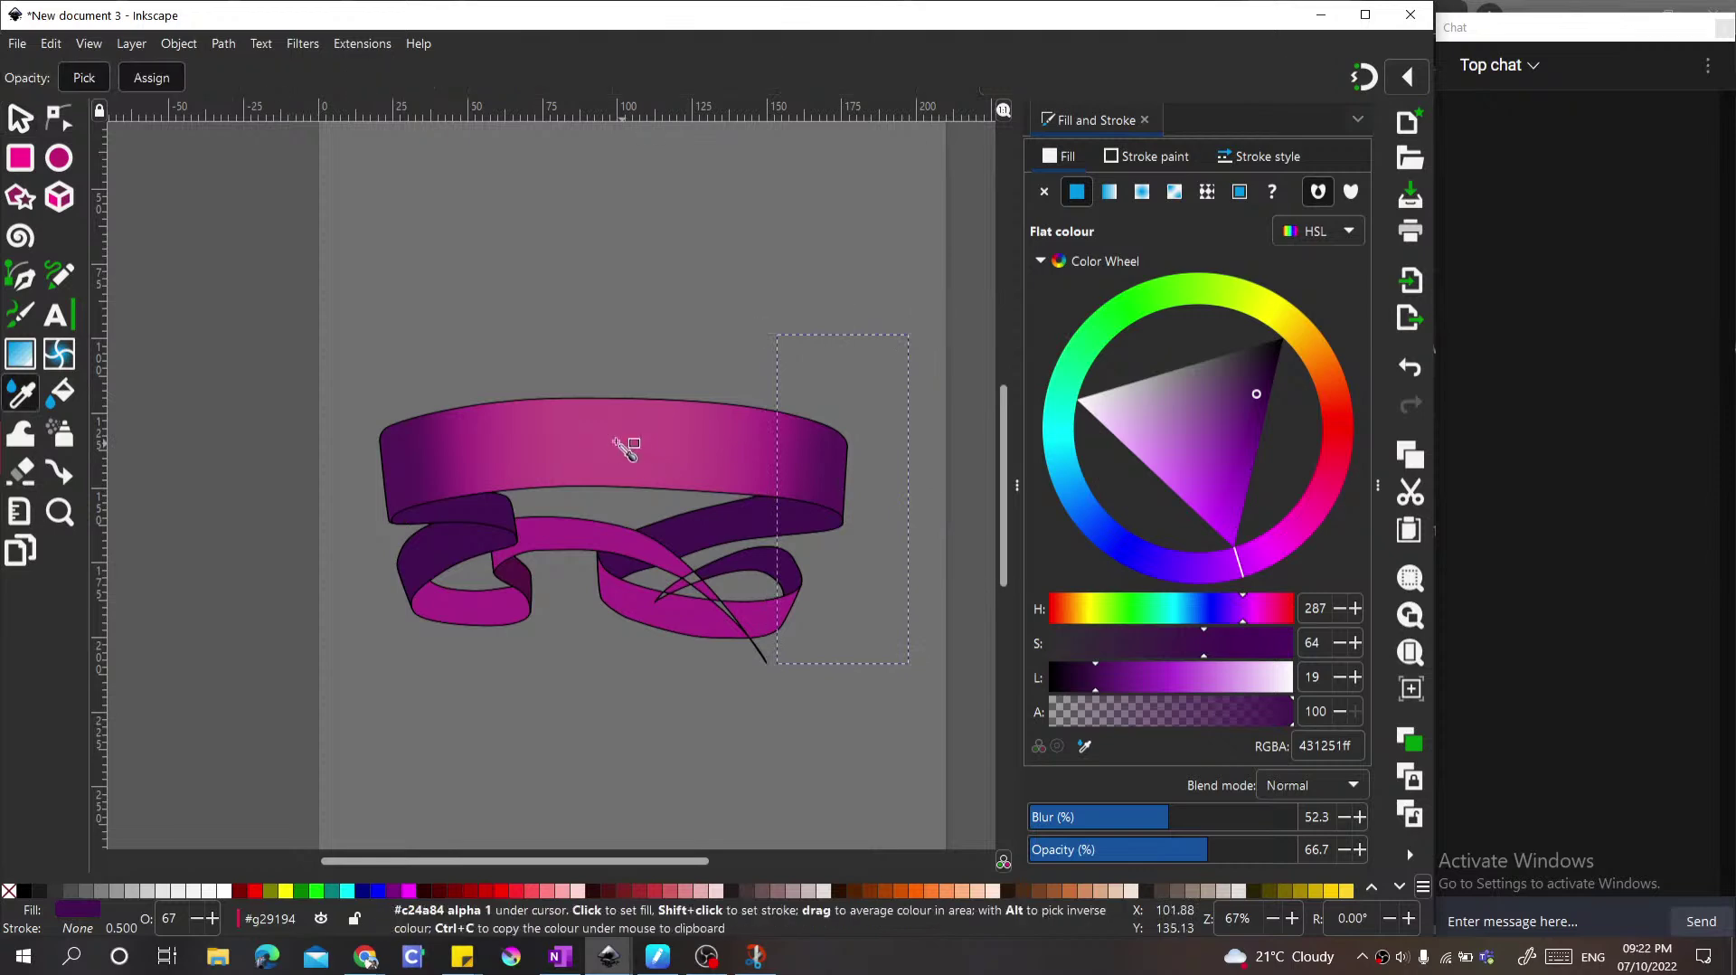
{"action": "left_click", "coordinate": [618, 459]}
{"action": "key", "text": "s"}
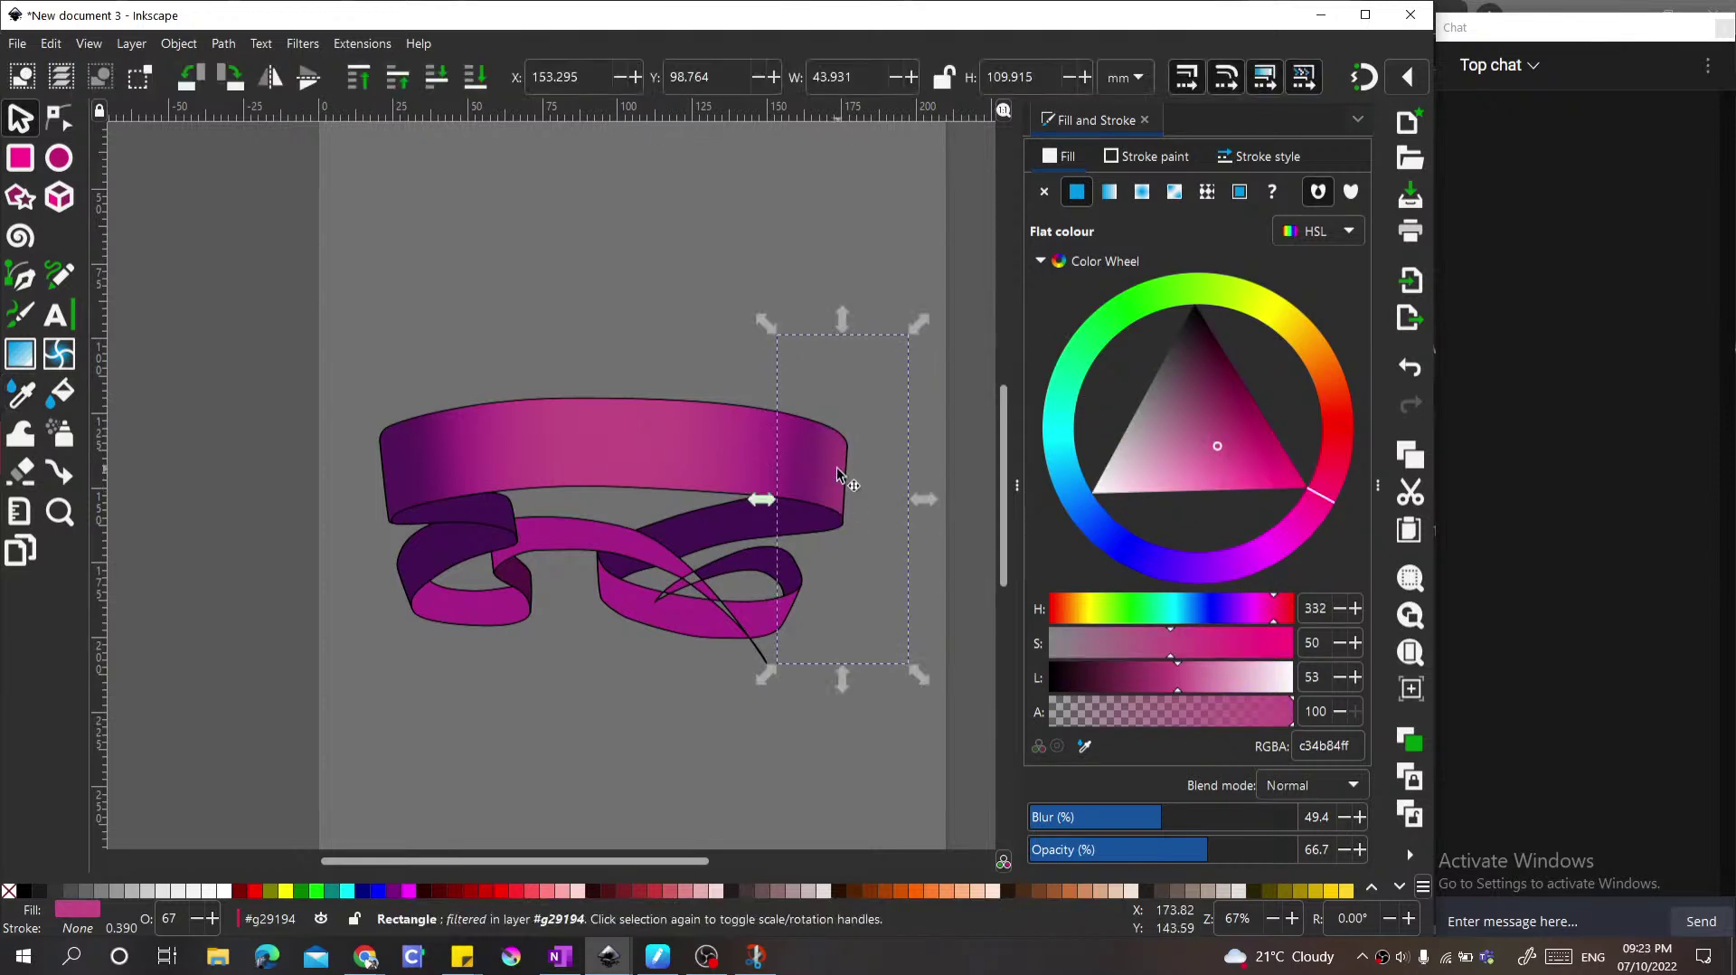
Step: Narrow the left-end purple copy to about 55 mm and fill it with the sampled pink c34b84
{"action": "left_click", "coordinate": [398, 461]}
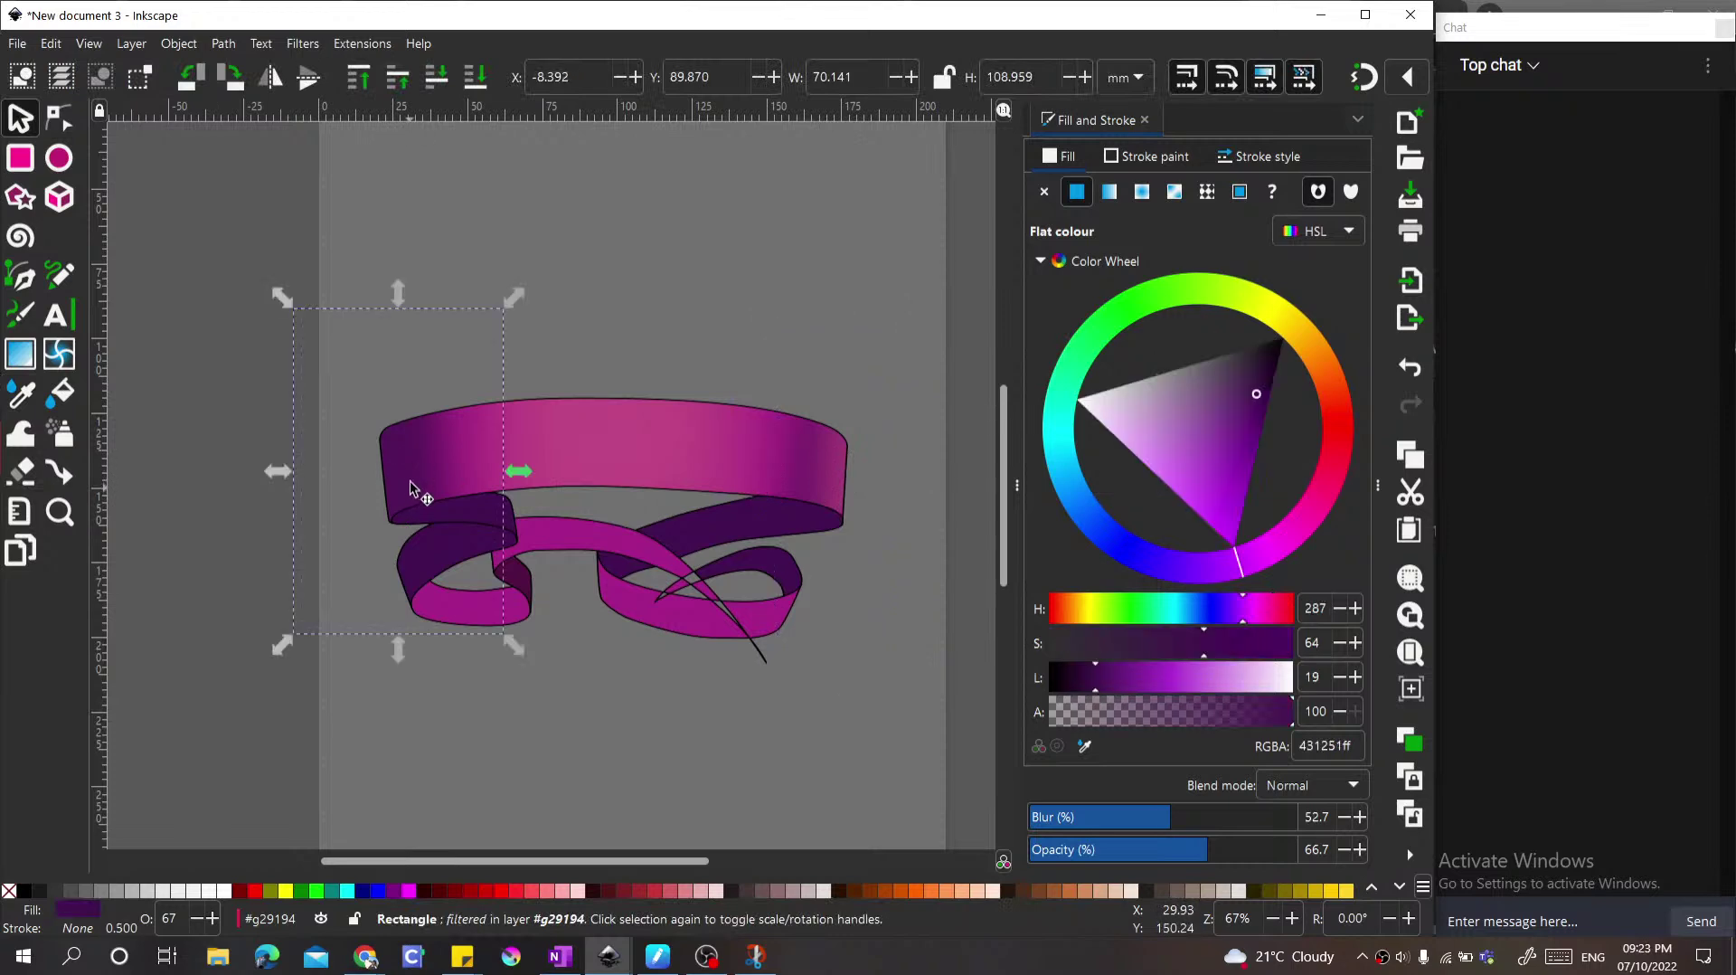
{"action": "left_click_drag", "start_coordinate": [530, 484], "coordinate": [612, 446]}
{"action": "key", "text": "d"}
{"action": "key", "text": "s"}
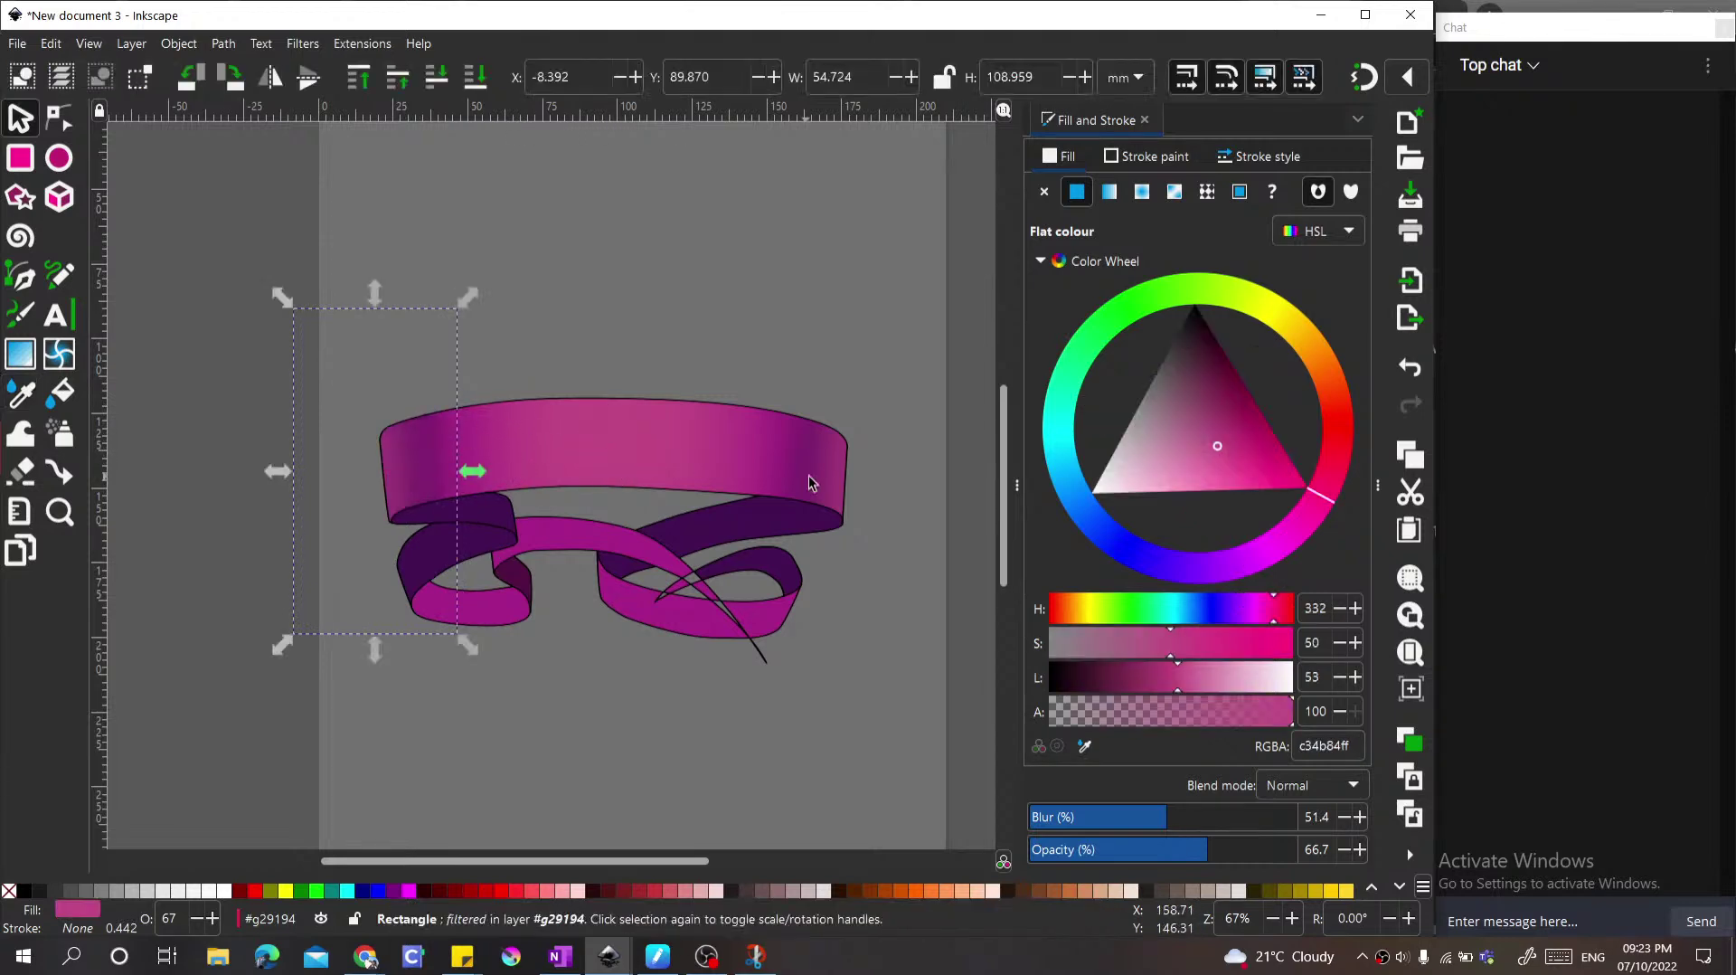
Step: Narrow the pink rectangle on the banner's left end further, to about 40 mm
{"action": "left_click", "coordinate": [535, 460]}
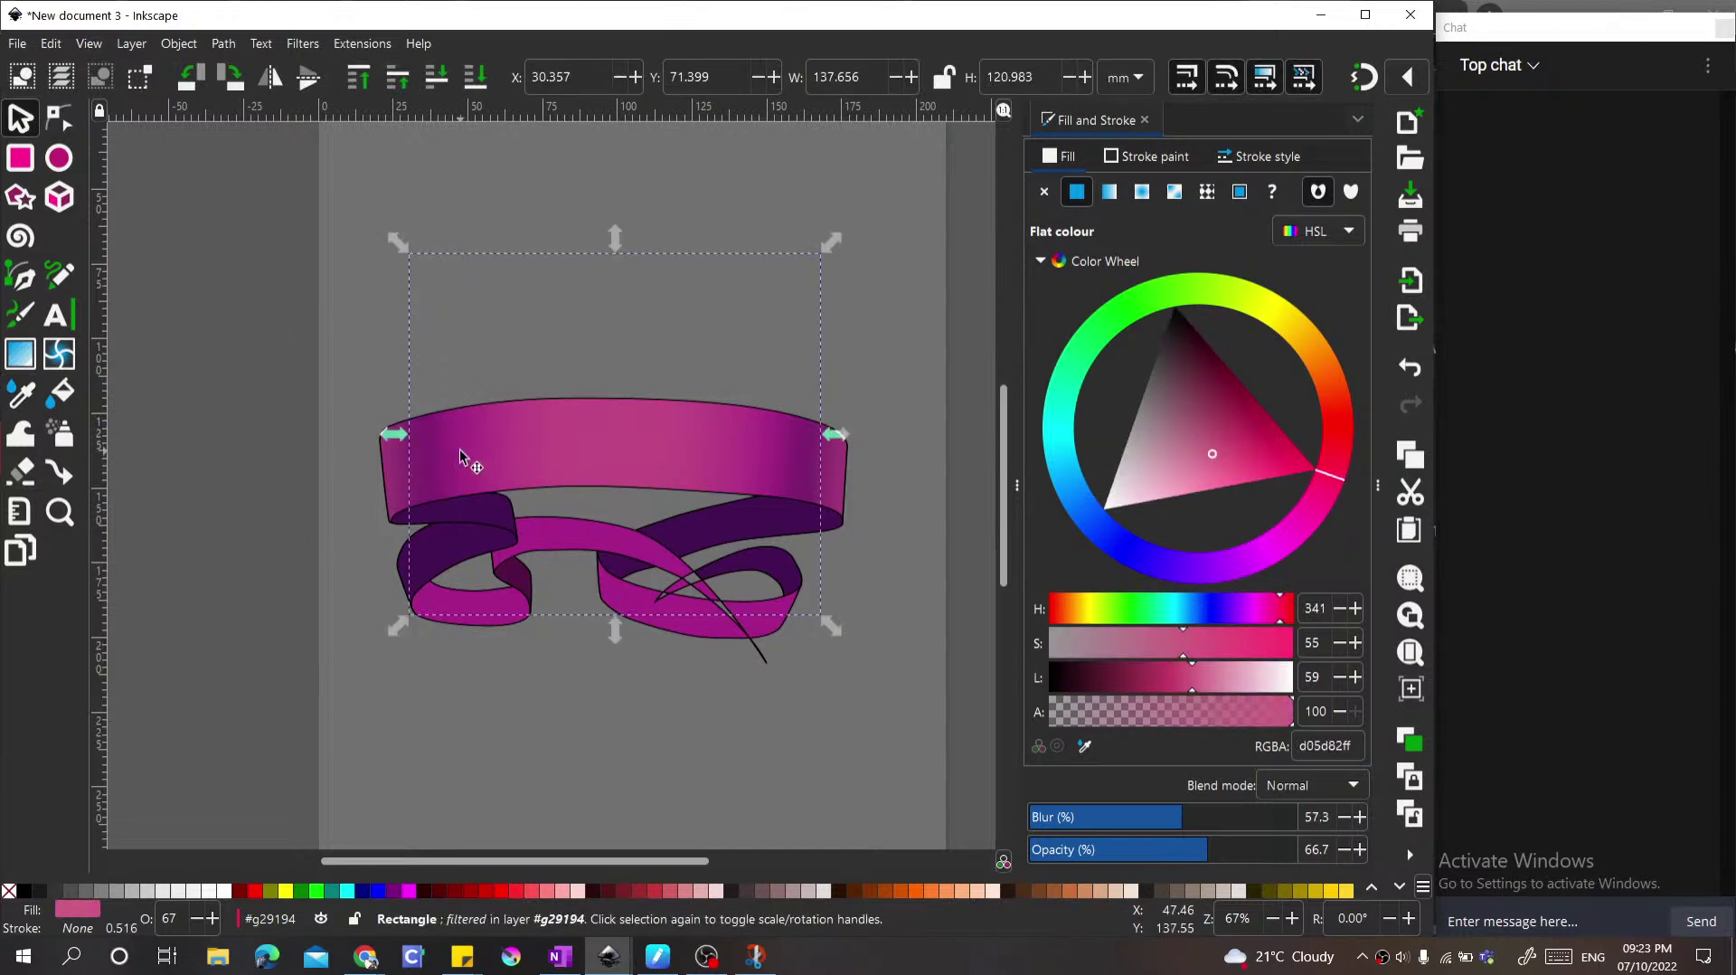
{"action": "left_click", "coordinate": [378, 497]}
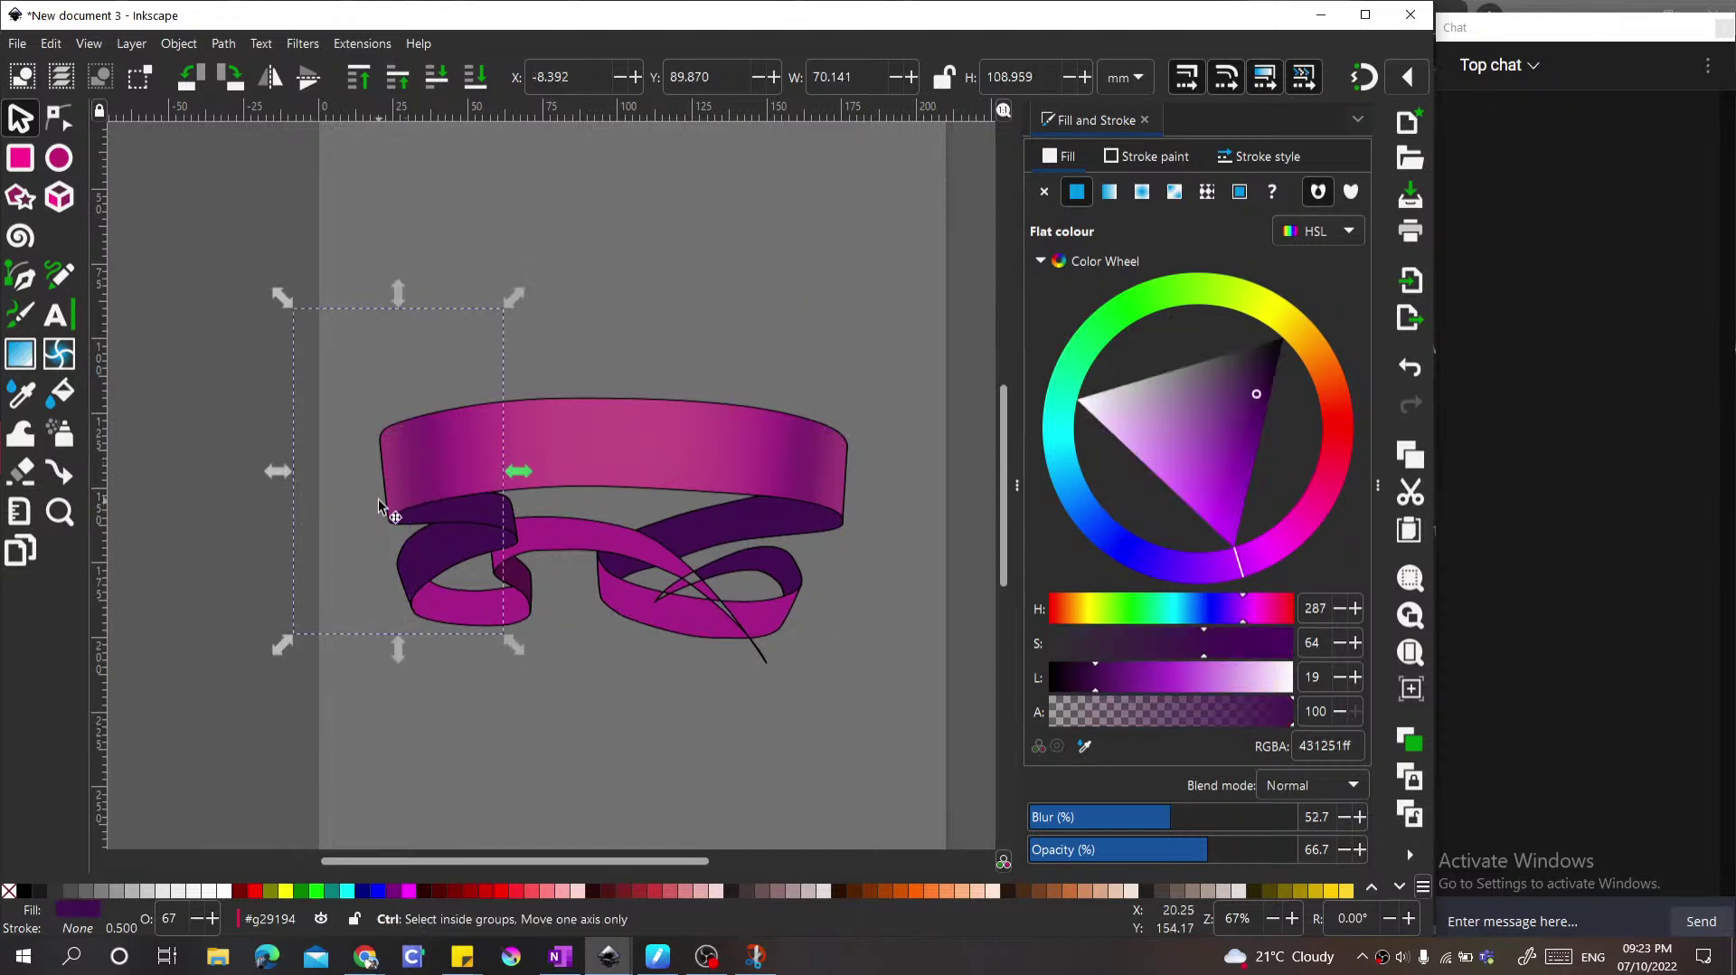
{"action": "scroll", "coordinate": [378, 493], "scroll_direction": "up", "scroll_amount": 3}
{"action": "left_click", "coordinate": [406, 457]}
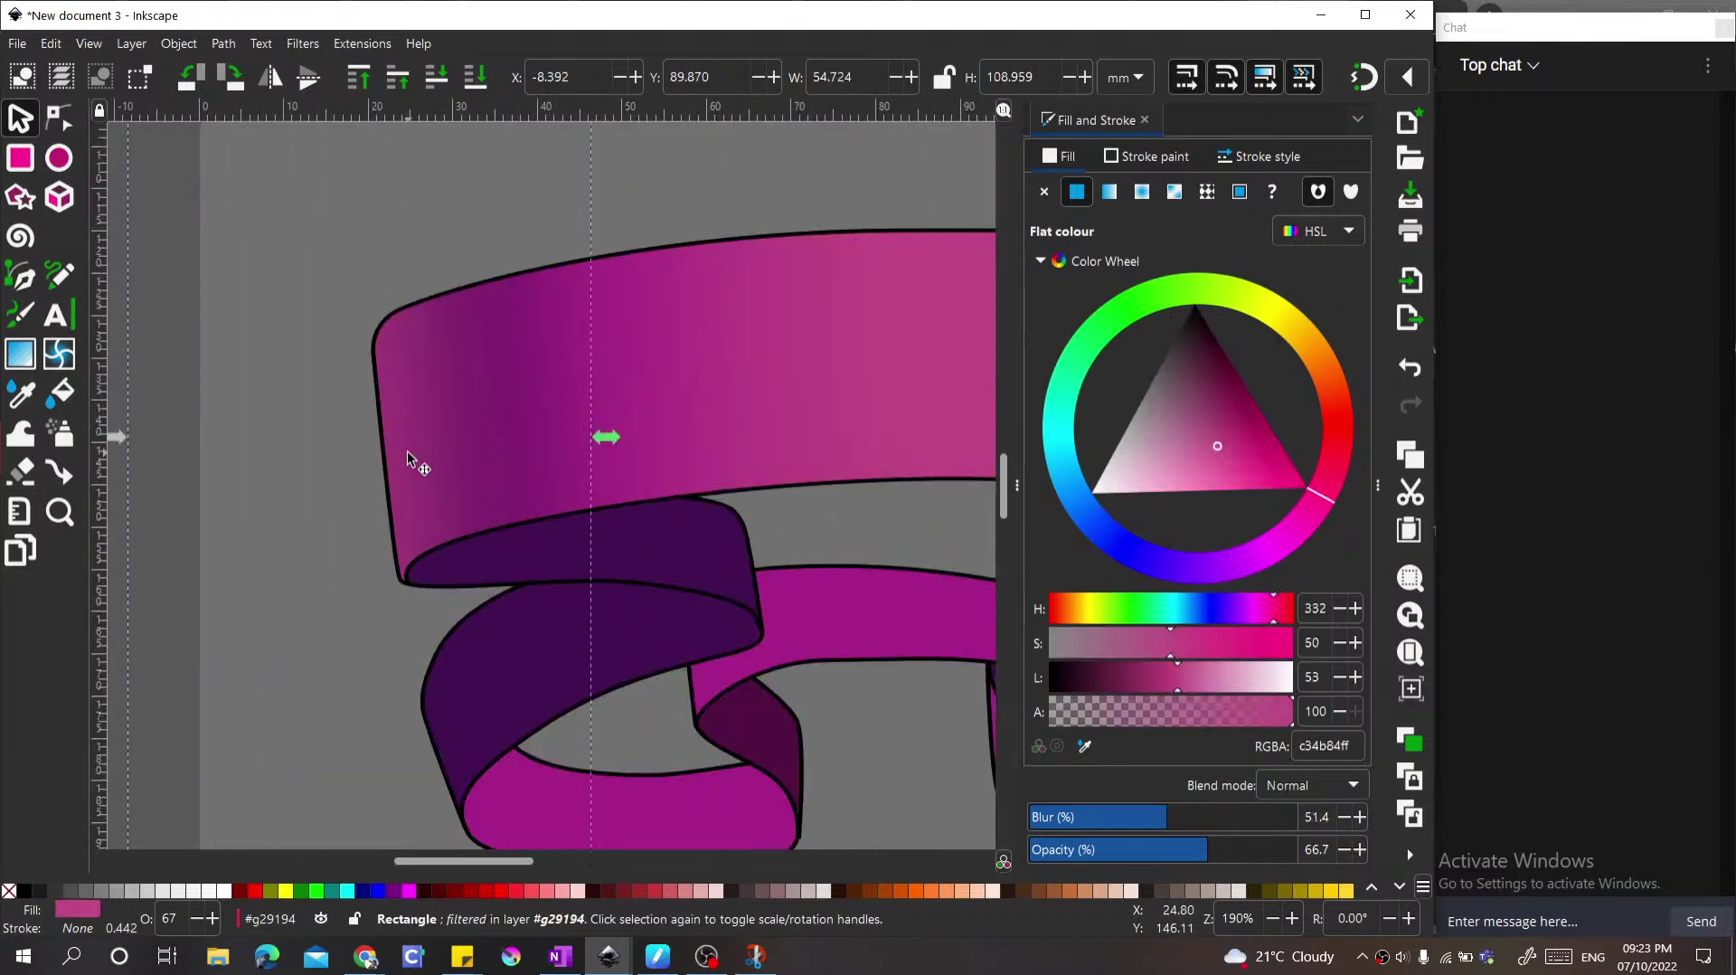
{"action": "scroll", "coordinate": [542, 434], "scroll_direction": "down", "scroll_amount": 3}
{"action": "left_click_drag", "start_coordinate": [562, 444], "coordinate": [540, 438]}
Step: Raise the left pink rectangle's opacity to 100% and lighten its fill to cb7da2
{"action": "scroll", "coordinate": [460, 452], "scroll_direction": "up", "scroll_amount": 2}
{"action": "left_click_drag", "start_coordinate": [1246, 848], "coordinate": [1295, 848]}
{"action": "left_click_drag", "start_coordinate": [1212, 484], "coordinate": [1178, 452]}
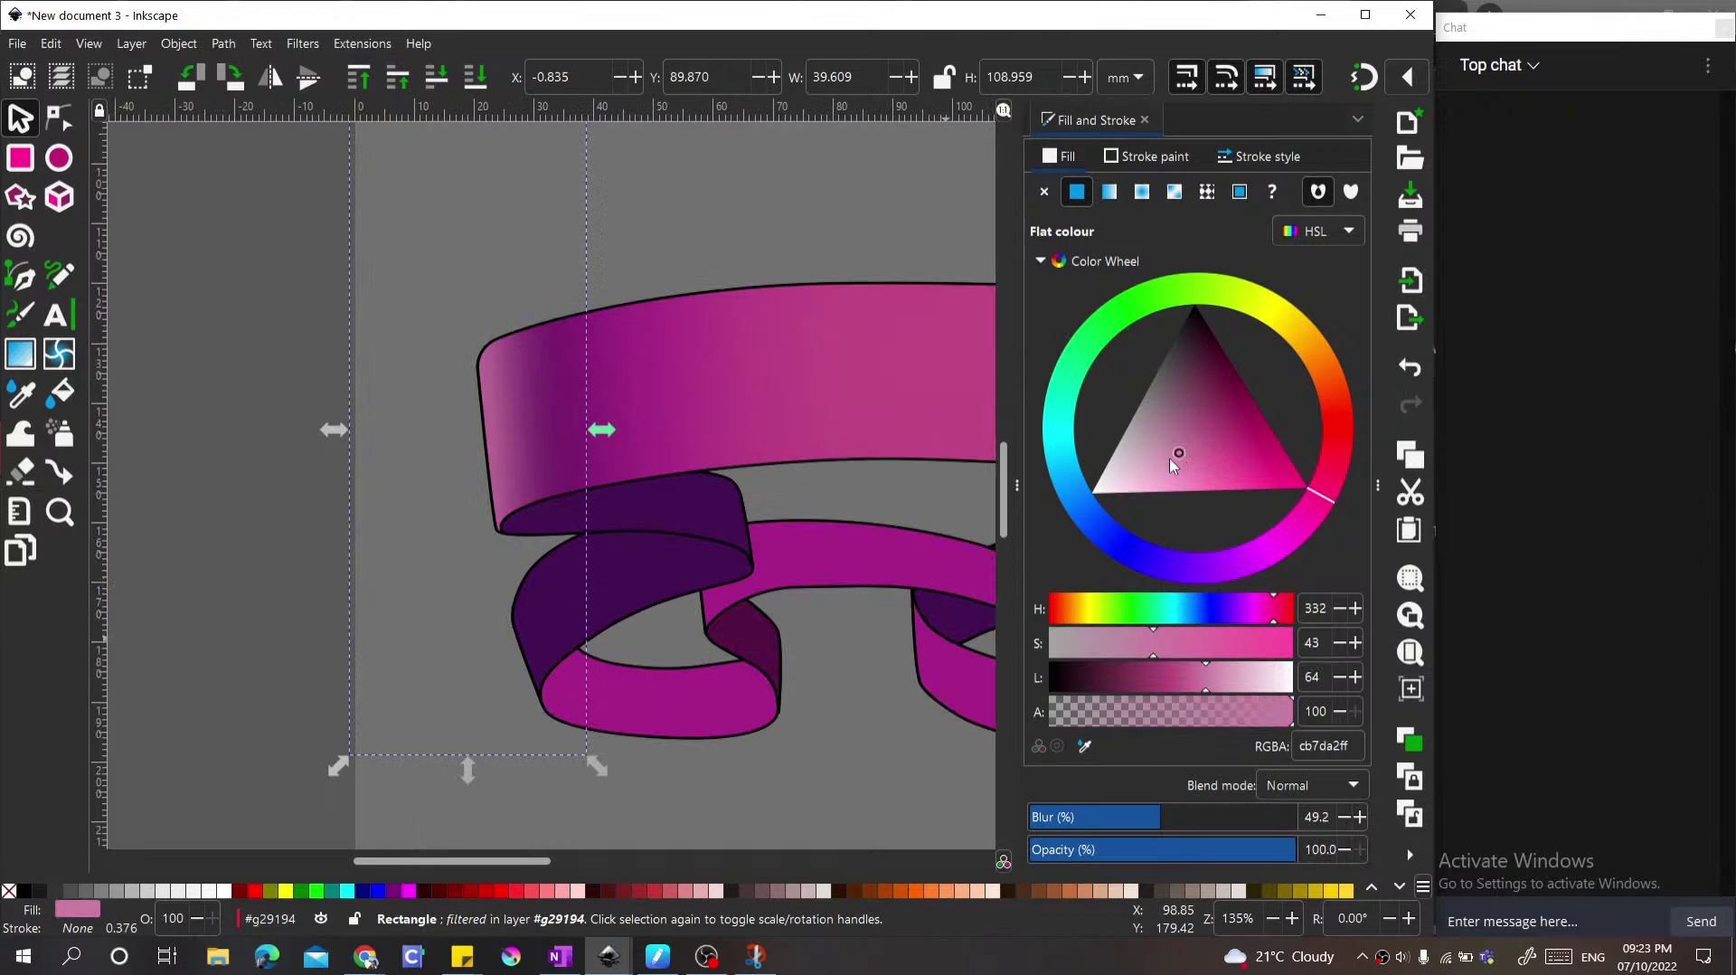
Step: Deselect the highlight and examine the shading across the front banner and its folds from near and far
{"action": "scroll", "coordinate": [536, 533], "scroll_direction": "down", "scroll_amount": 3}
{"action": "left_click", "coordinate": [577, 446]}
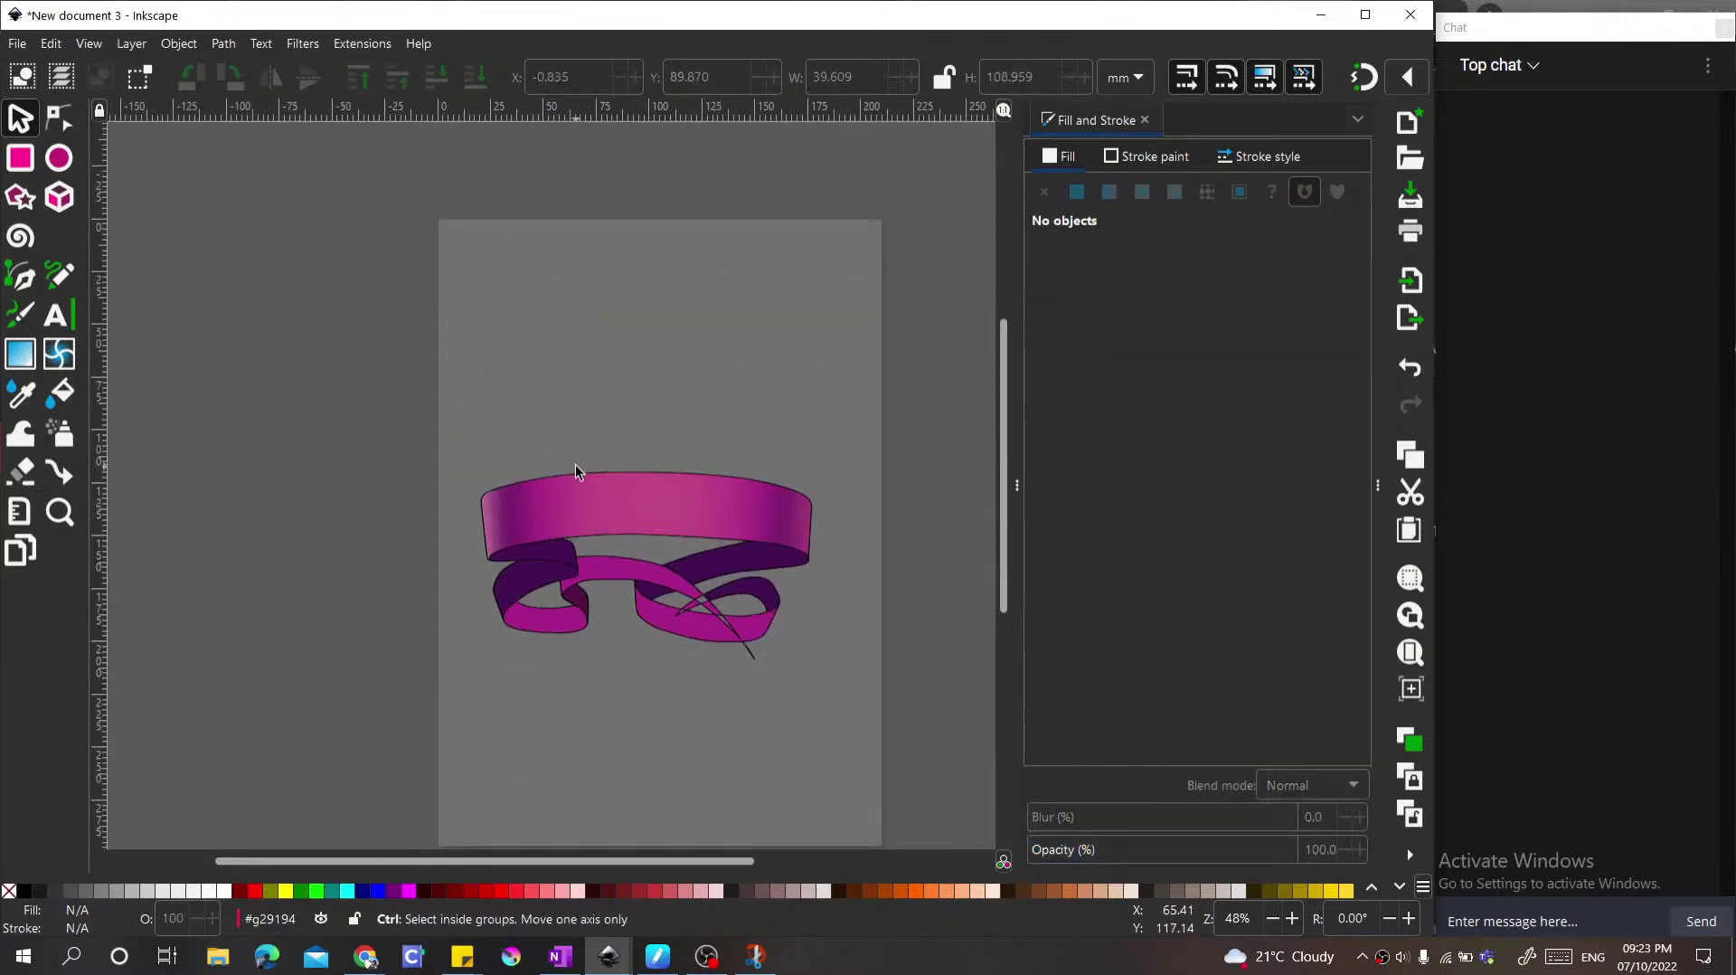
{"action": "scroll", "coordinate": [575, 464], "scroll_direction": "down", "scroll_amount": 2}
{"action": "scroll", "coordinate": [605, 499], "scroll_direction": "up", "scroll_amount": 4}
{"action": "scroll", "coordinate": [542, 501], "scroll_direction": "left", "scroll_amount": 1}
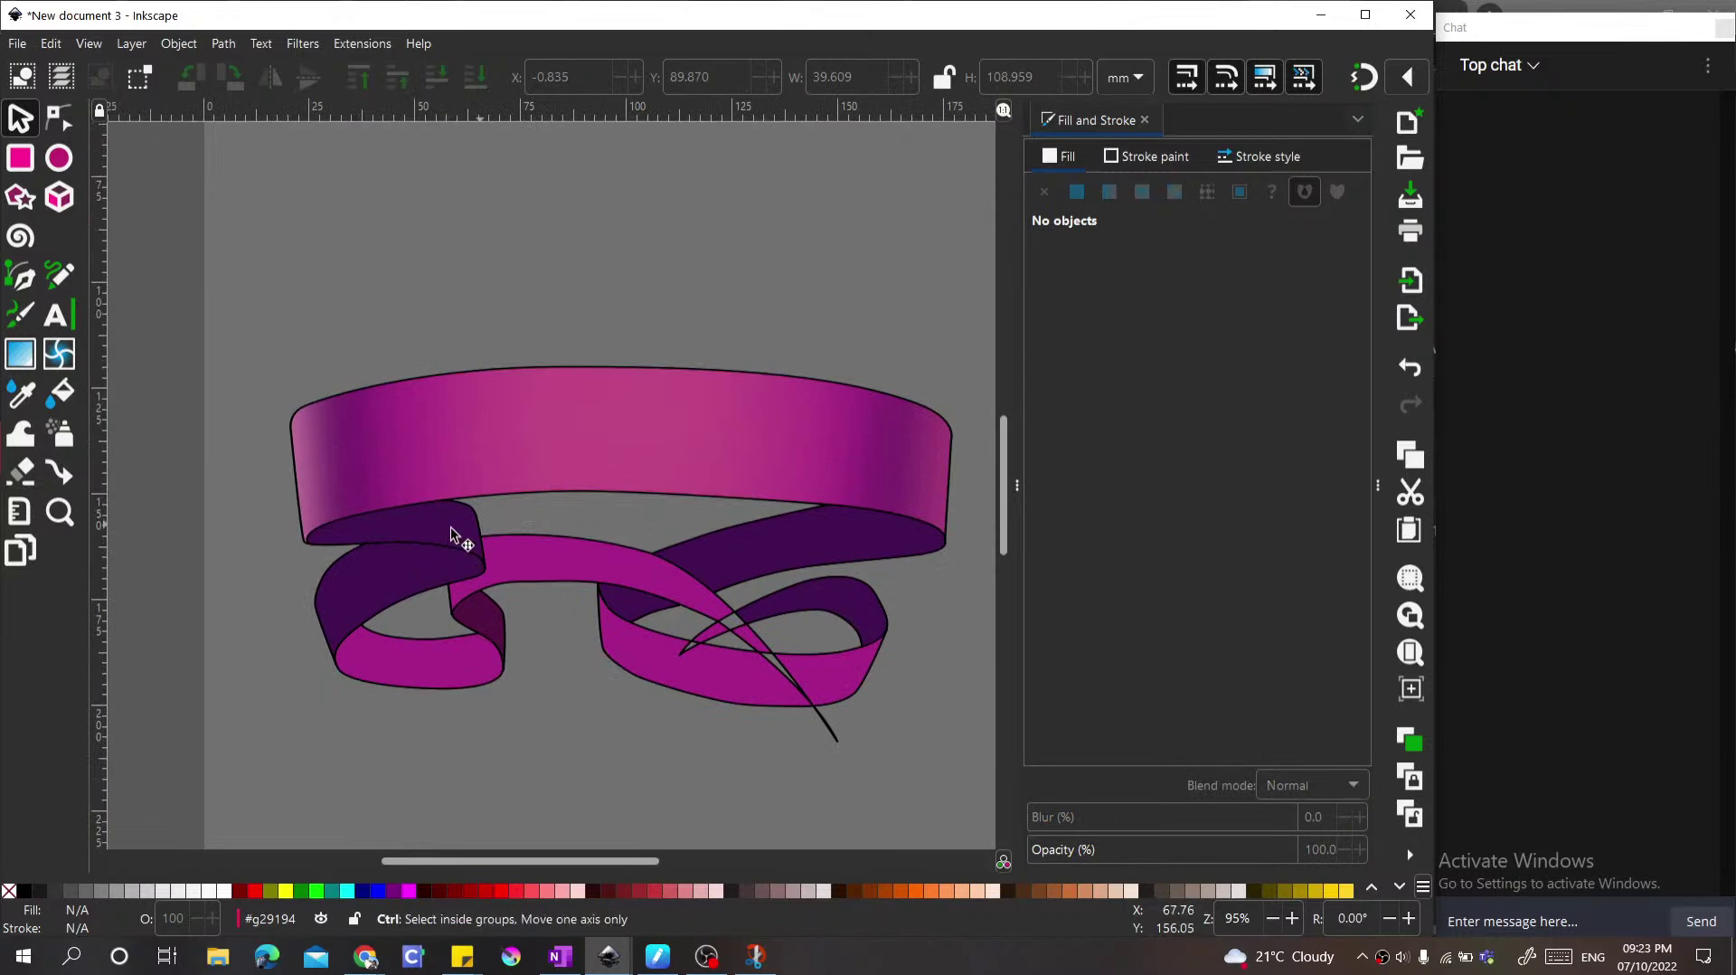
{"action": "scroll", "coordinate": [372, 529], "scroll_direction": "up", "scroll_amount": 2}
{"action": "scroll", "coordinate": [373, 529], "scroll_direction": "down", "scroll_amount": 2}
{"action": "scroll", "coordinate": [337, 547], "scroll_direction": "up", "scroll_amount": 2}
{"action": "scroll", "coordinate": [371, 568], "scroll_direction": "down", "scroll_amount": 3}
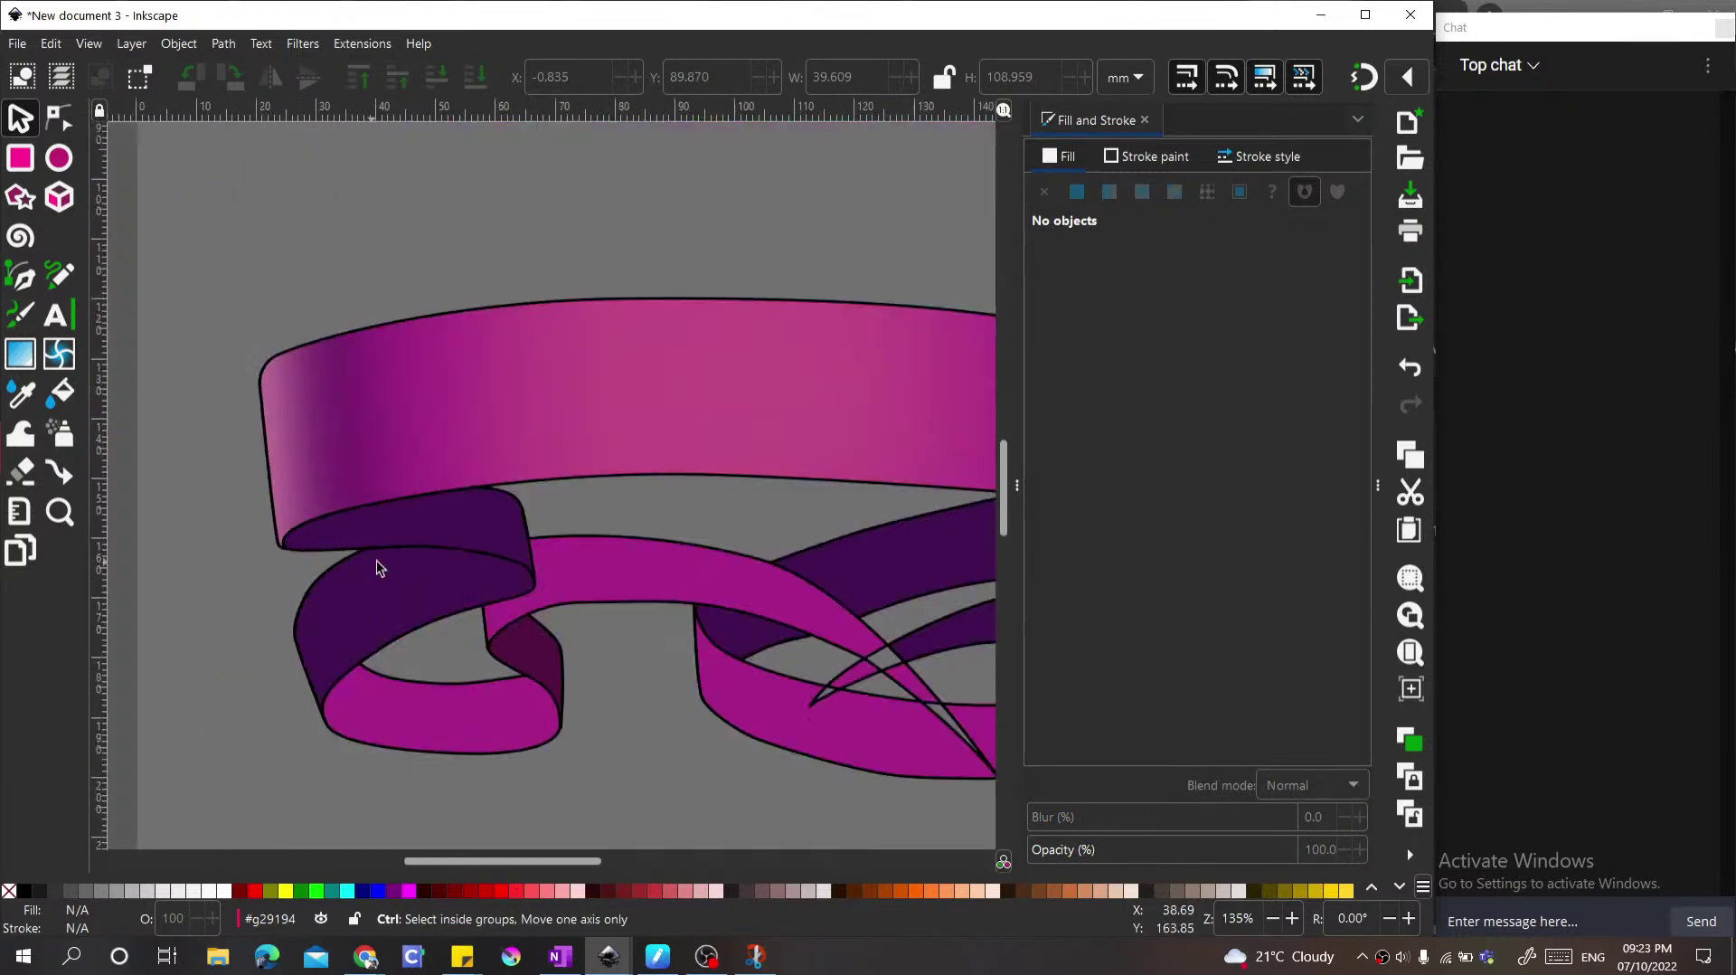
{"action": "scroll", "coordinate": [352, 575], "scroll_direction": "down", "scroll_amount": 1}
{"action": "scroll", "coordinate": [380, 561], "scroll_direction": "up", "scroll_amount": 1}
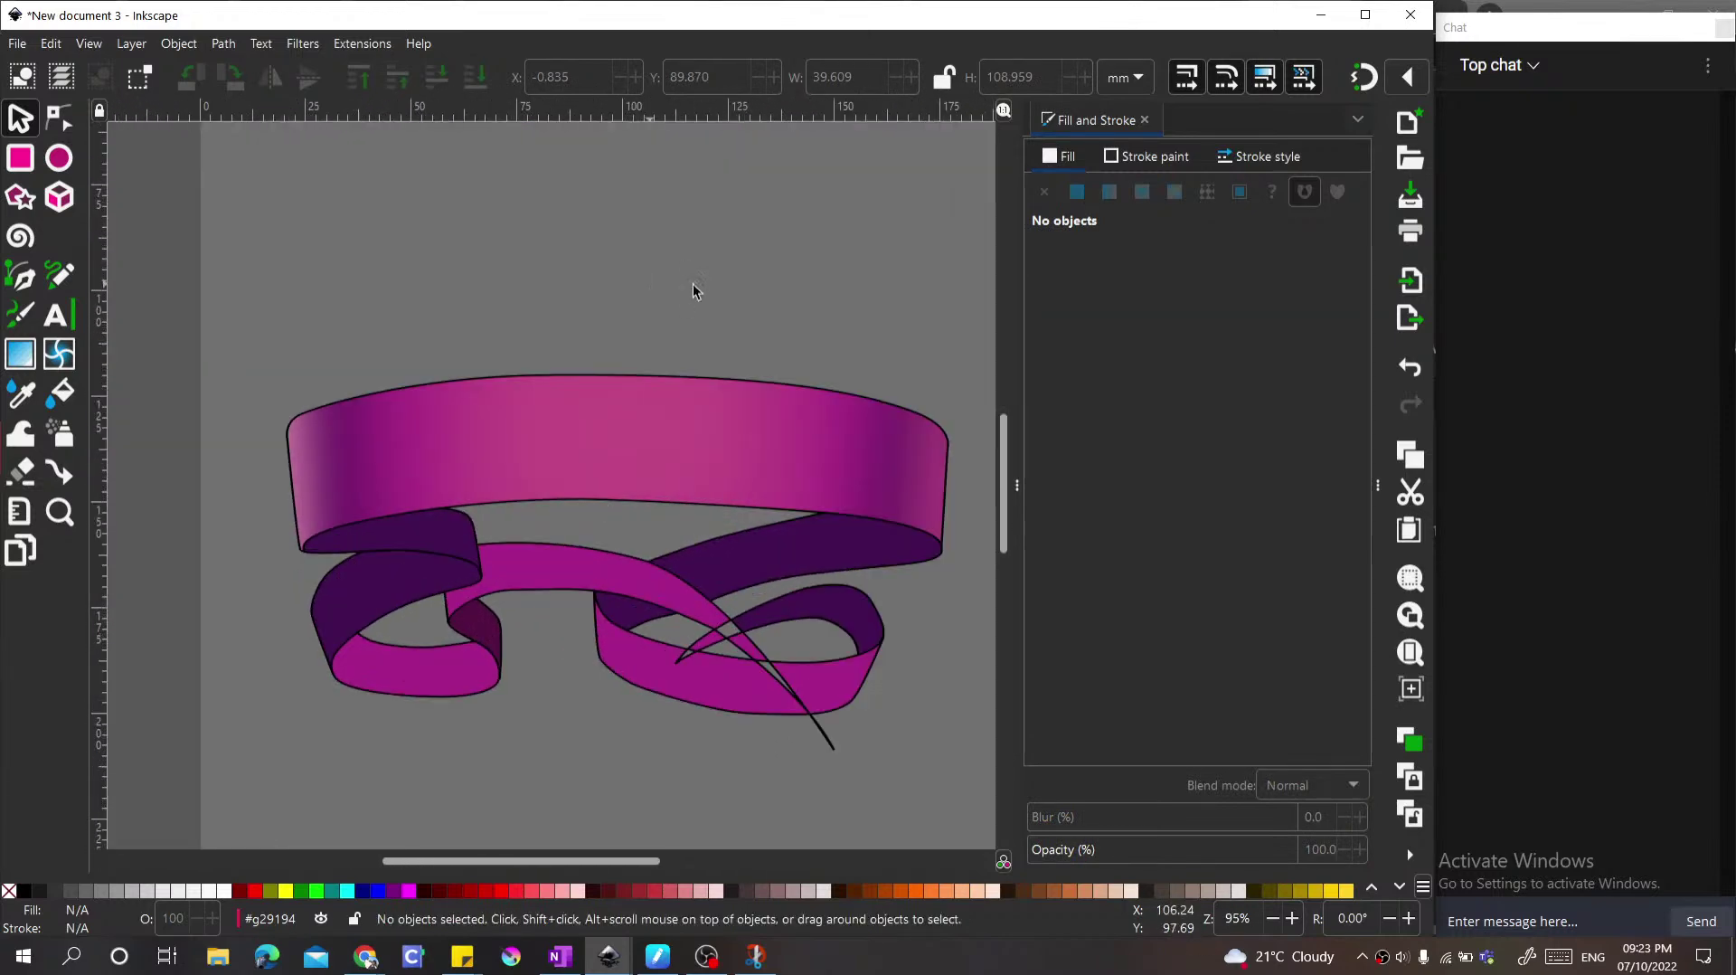
Step: Bring up the document's object list beside the fill settings and dismiss the highlight colour dialog
{"action": "left_click", "coordinate": [1378, 487]}
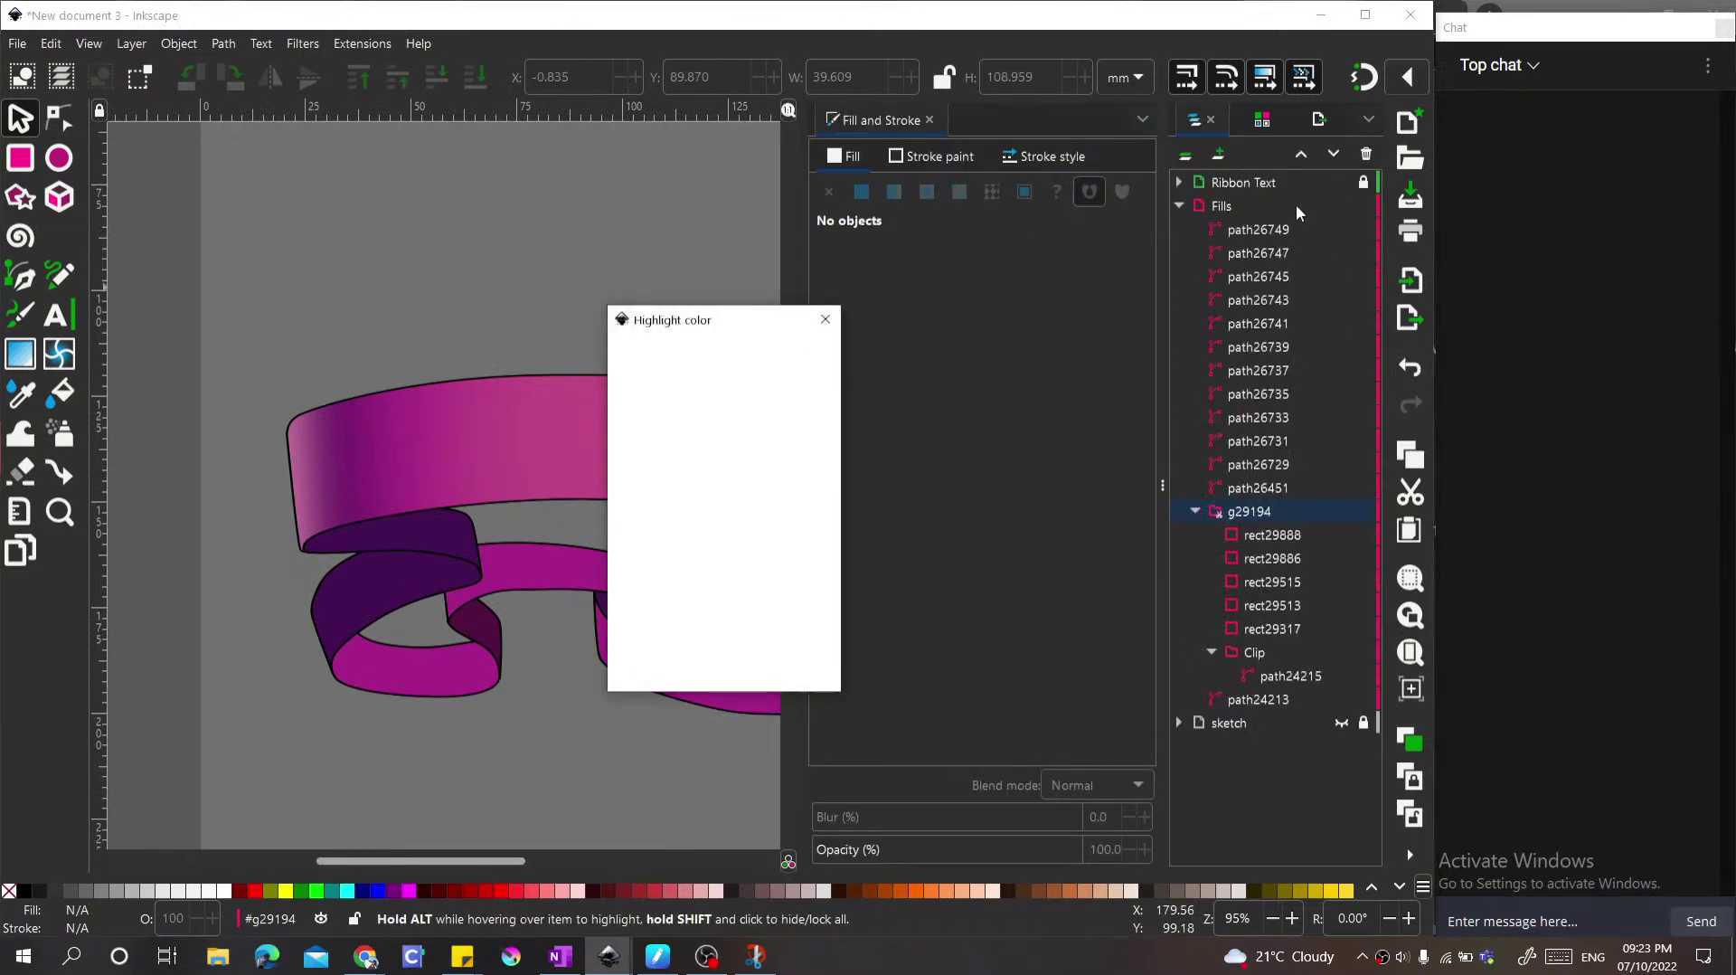
{"action": "left_click", "coordinate": [824, 319]}
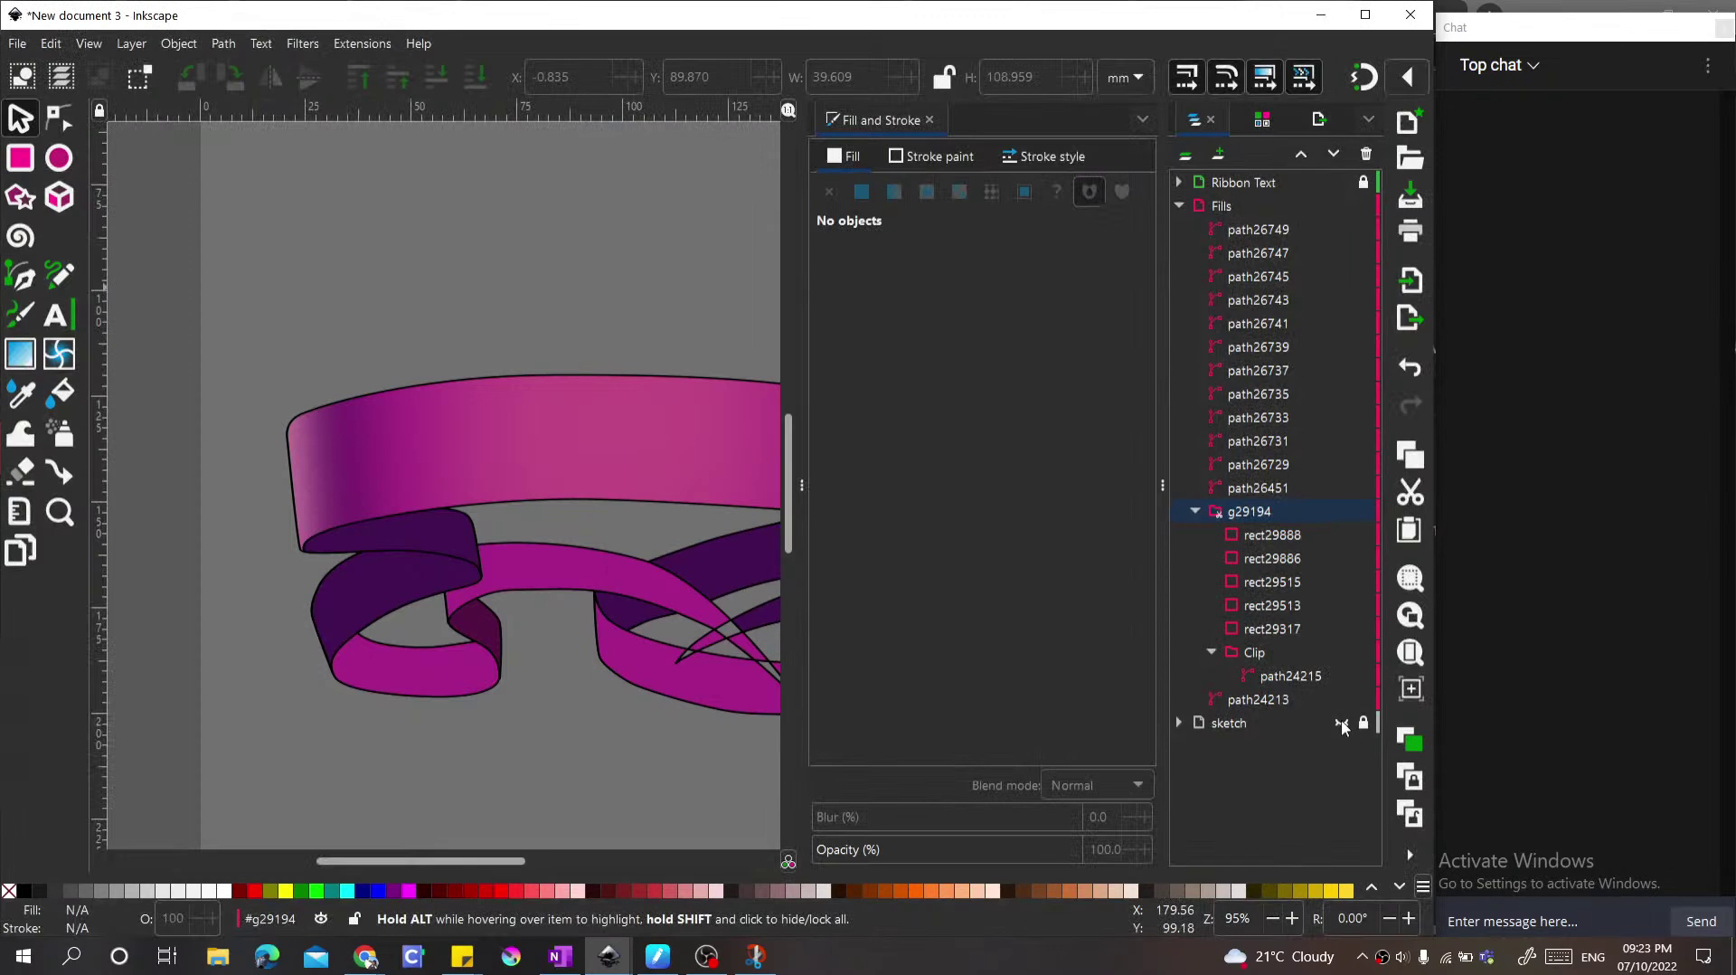
Step: Toggle the line-art layer's visibility and examine the shaded banner with and without its outlines
{"action": "left_click", "coordinate": [1341, 182]}
{"action": "left_click", "coordinate": [1342, 181]}
{"action": "left_click", "coordinate": [1341, 182]}
{"action": "scroll", "coordinate": [440, 509], "scroll_direction": "up", "scroll_amount": 3}
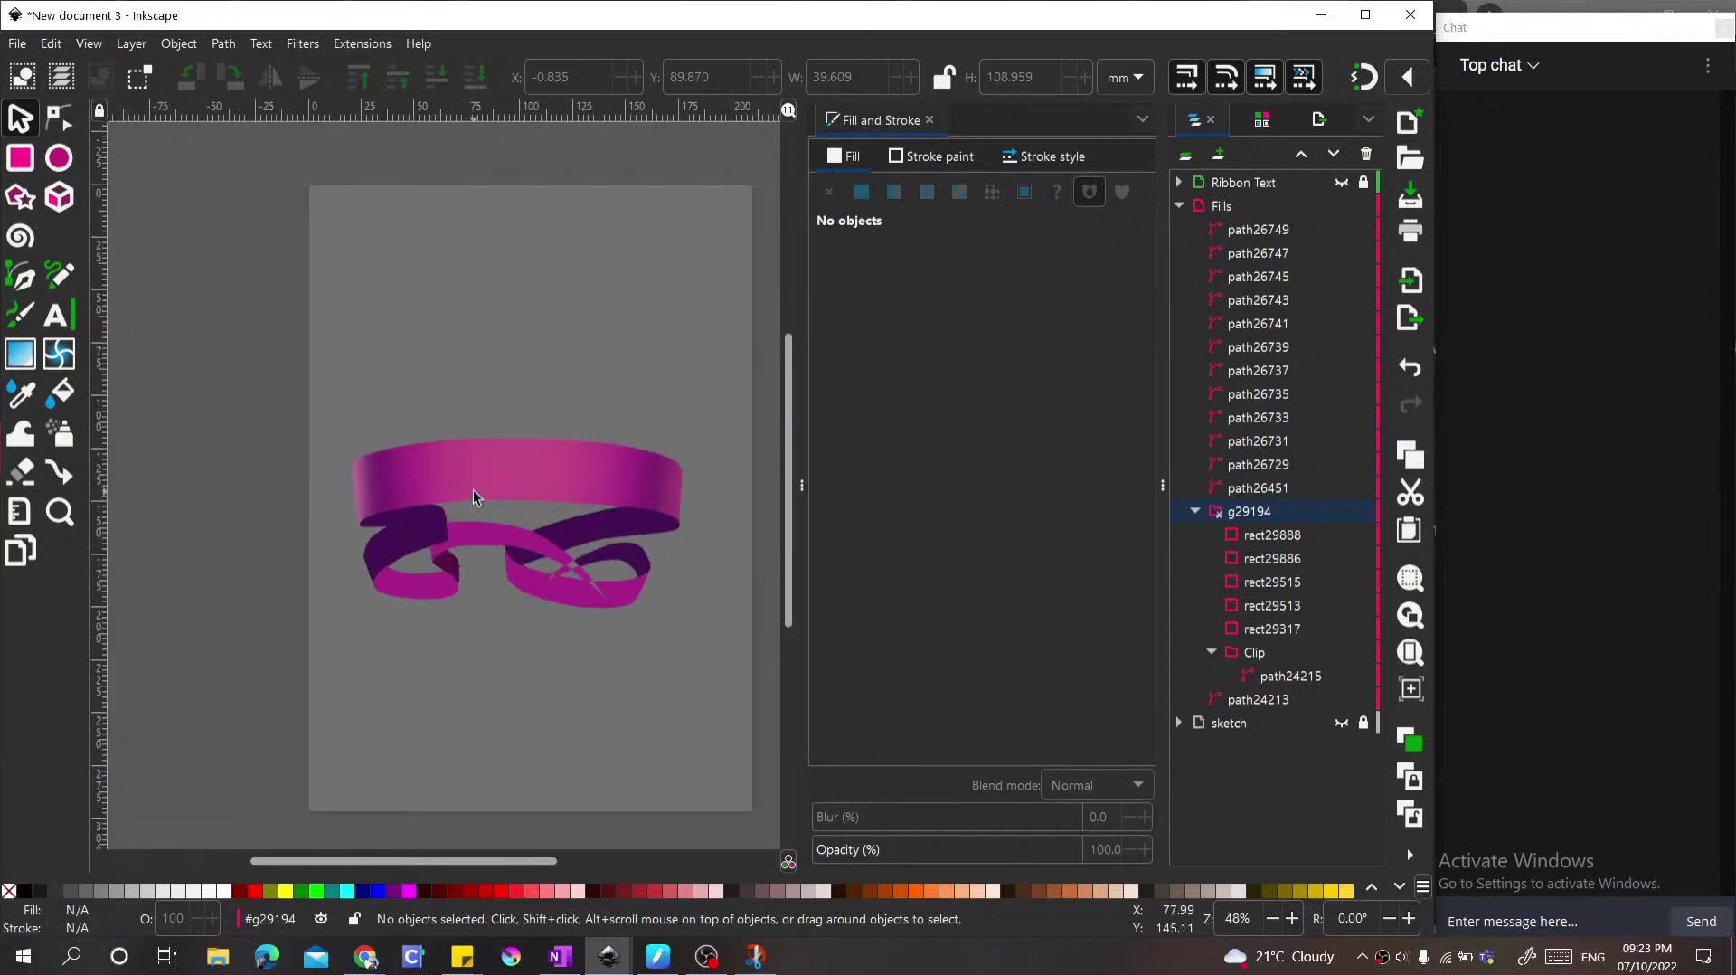
{"action": "left_click", "coordinate": [1341, 184]}
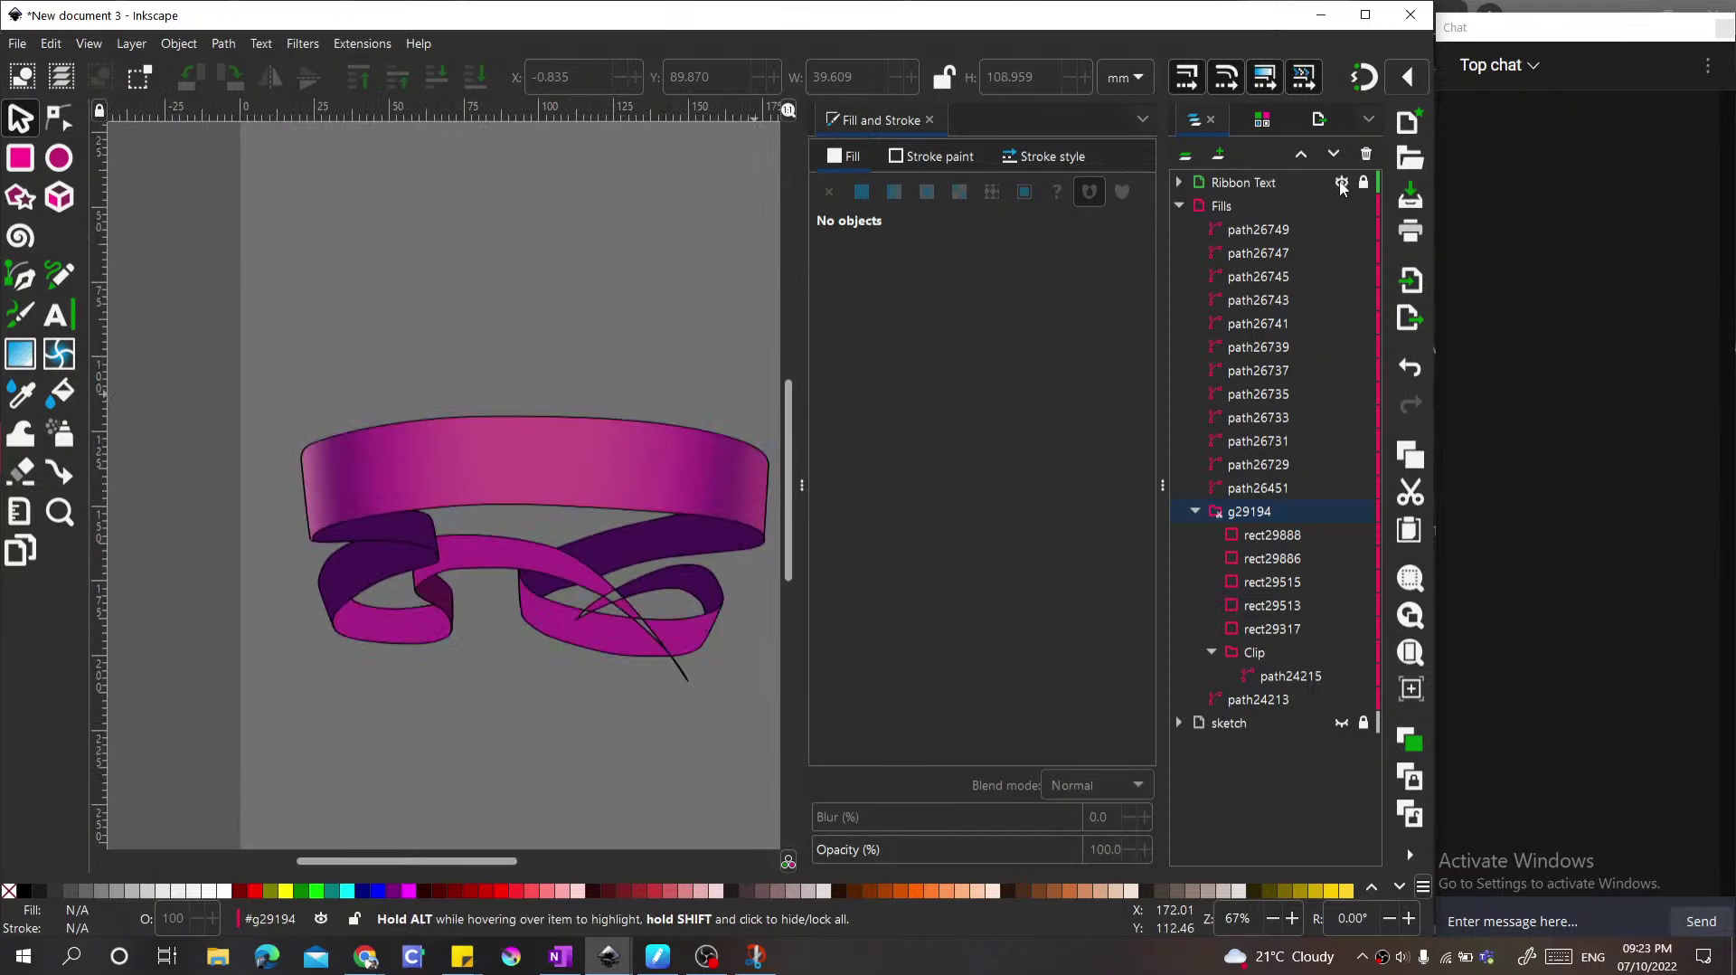
Step: Rename the Ribbon Text layer as outlines and collapse its contents in the object list
{"action": "left_click", "coordinate": [1241, 184]}
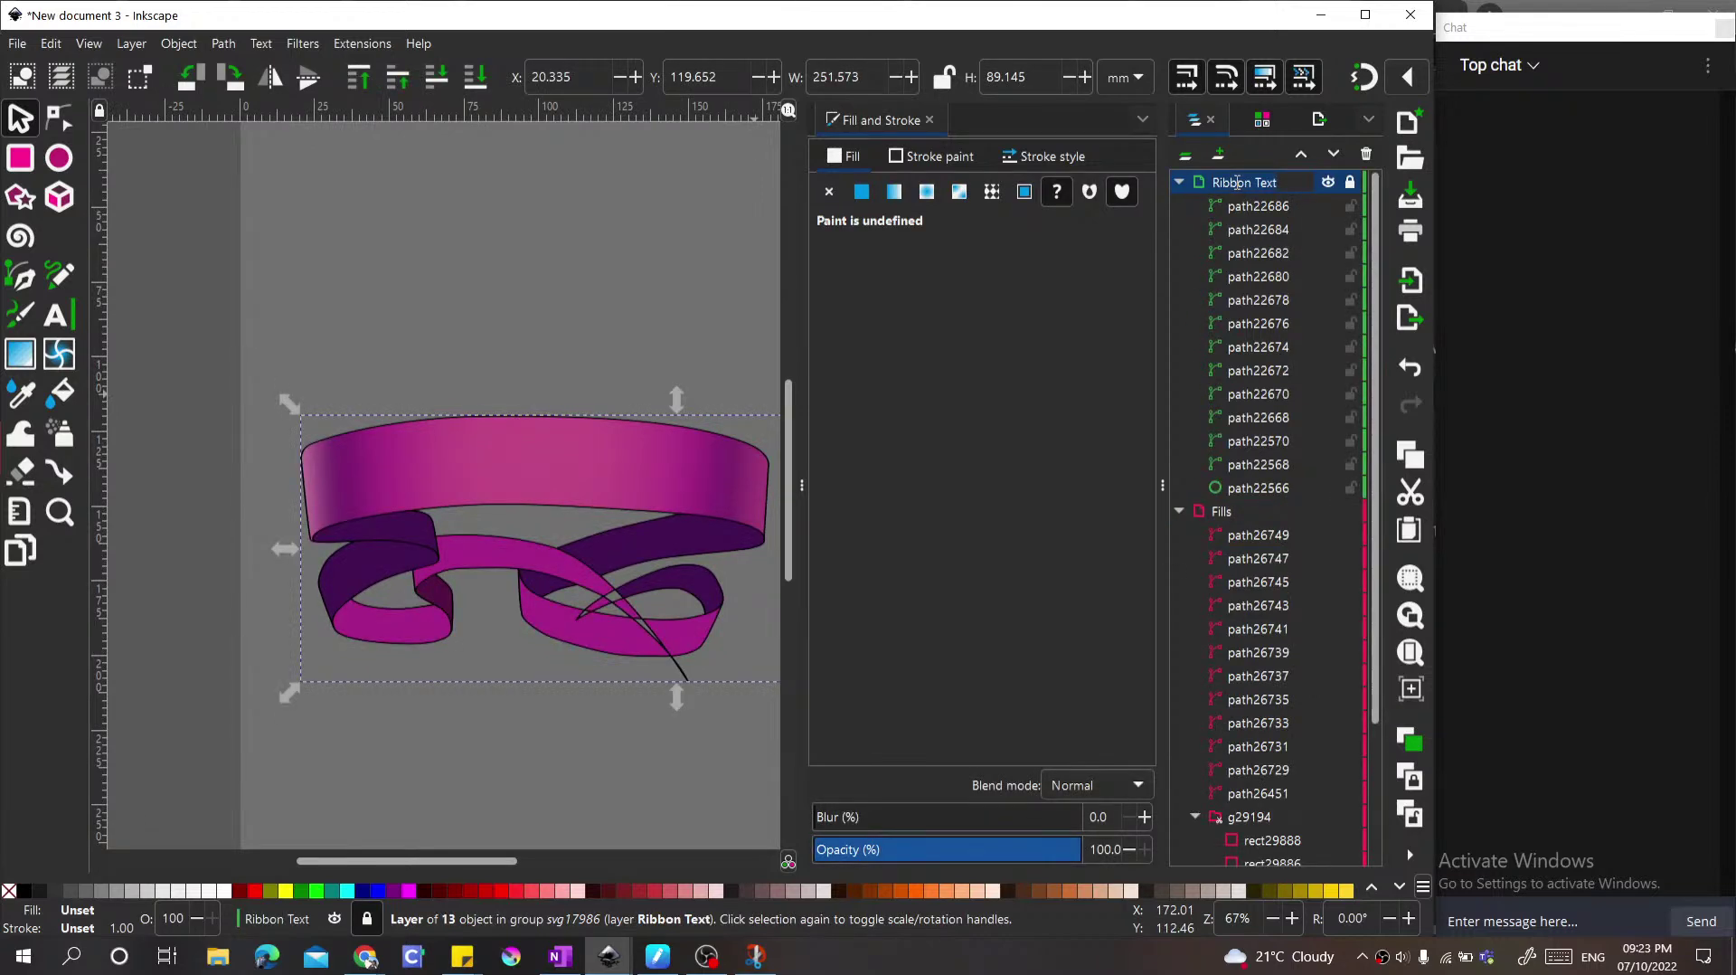
{"action": "type", "text": "outlines"}
{"action": "key", "text": "Return"}
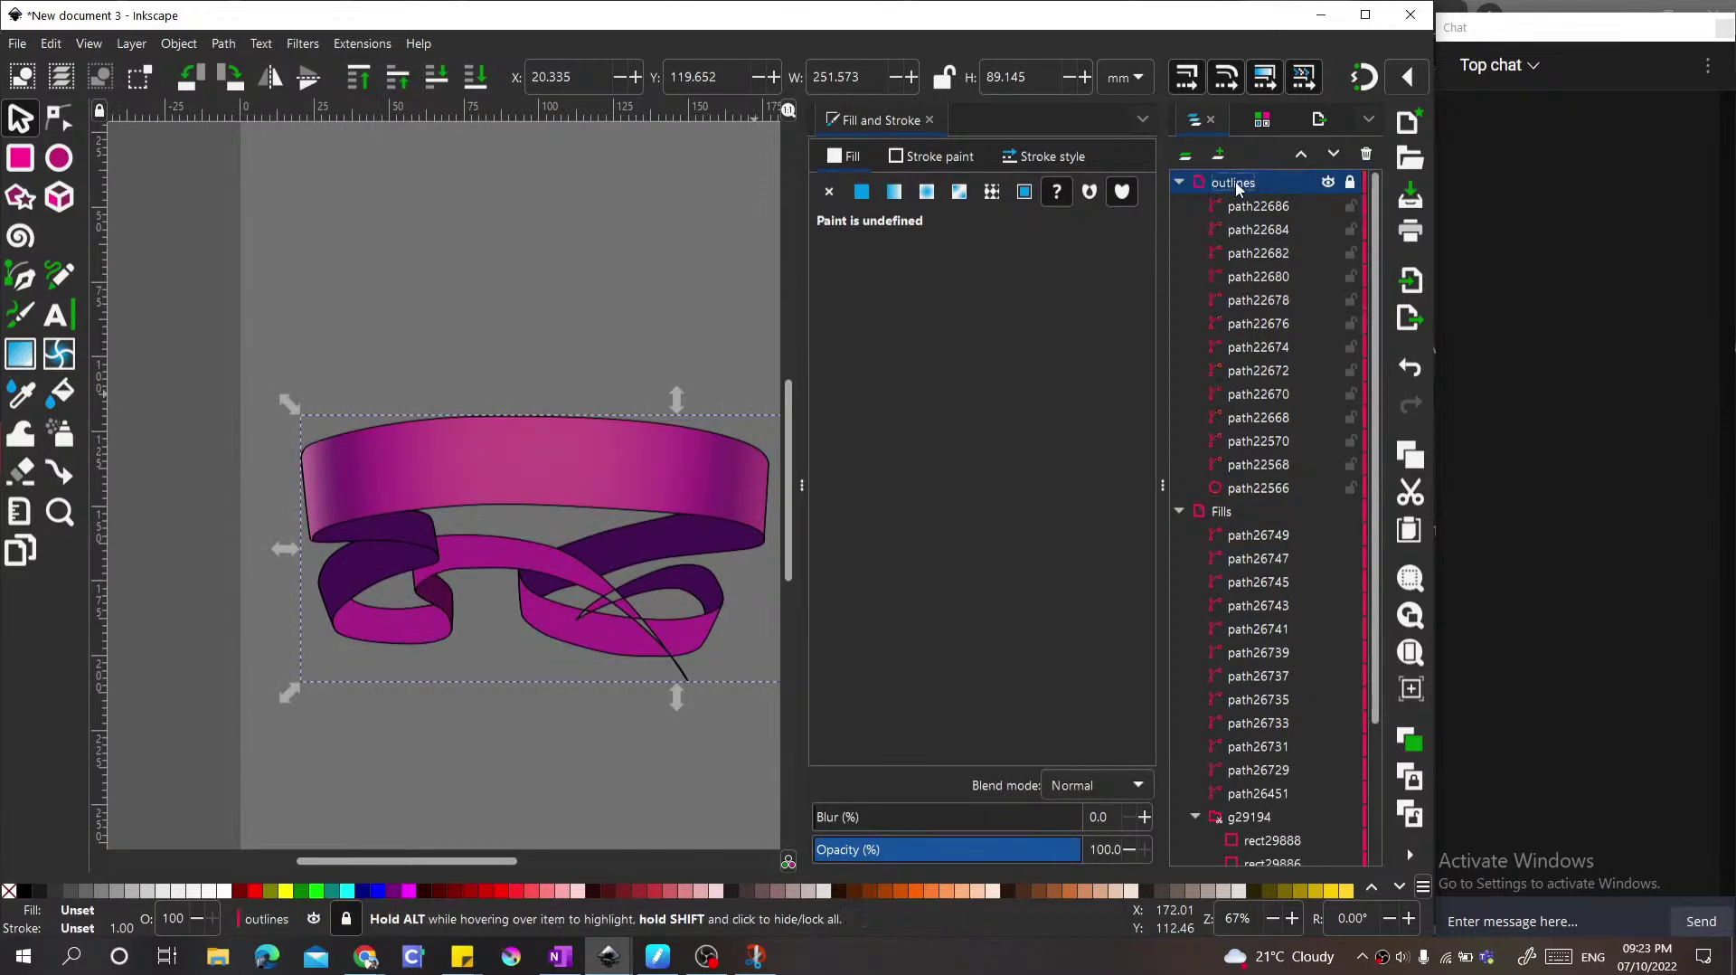
{"action": "left_click", "coordinate": [1180, 184]}
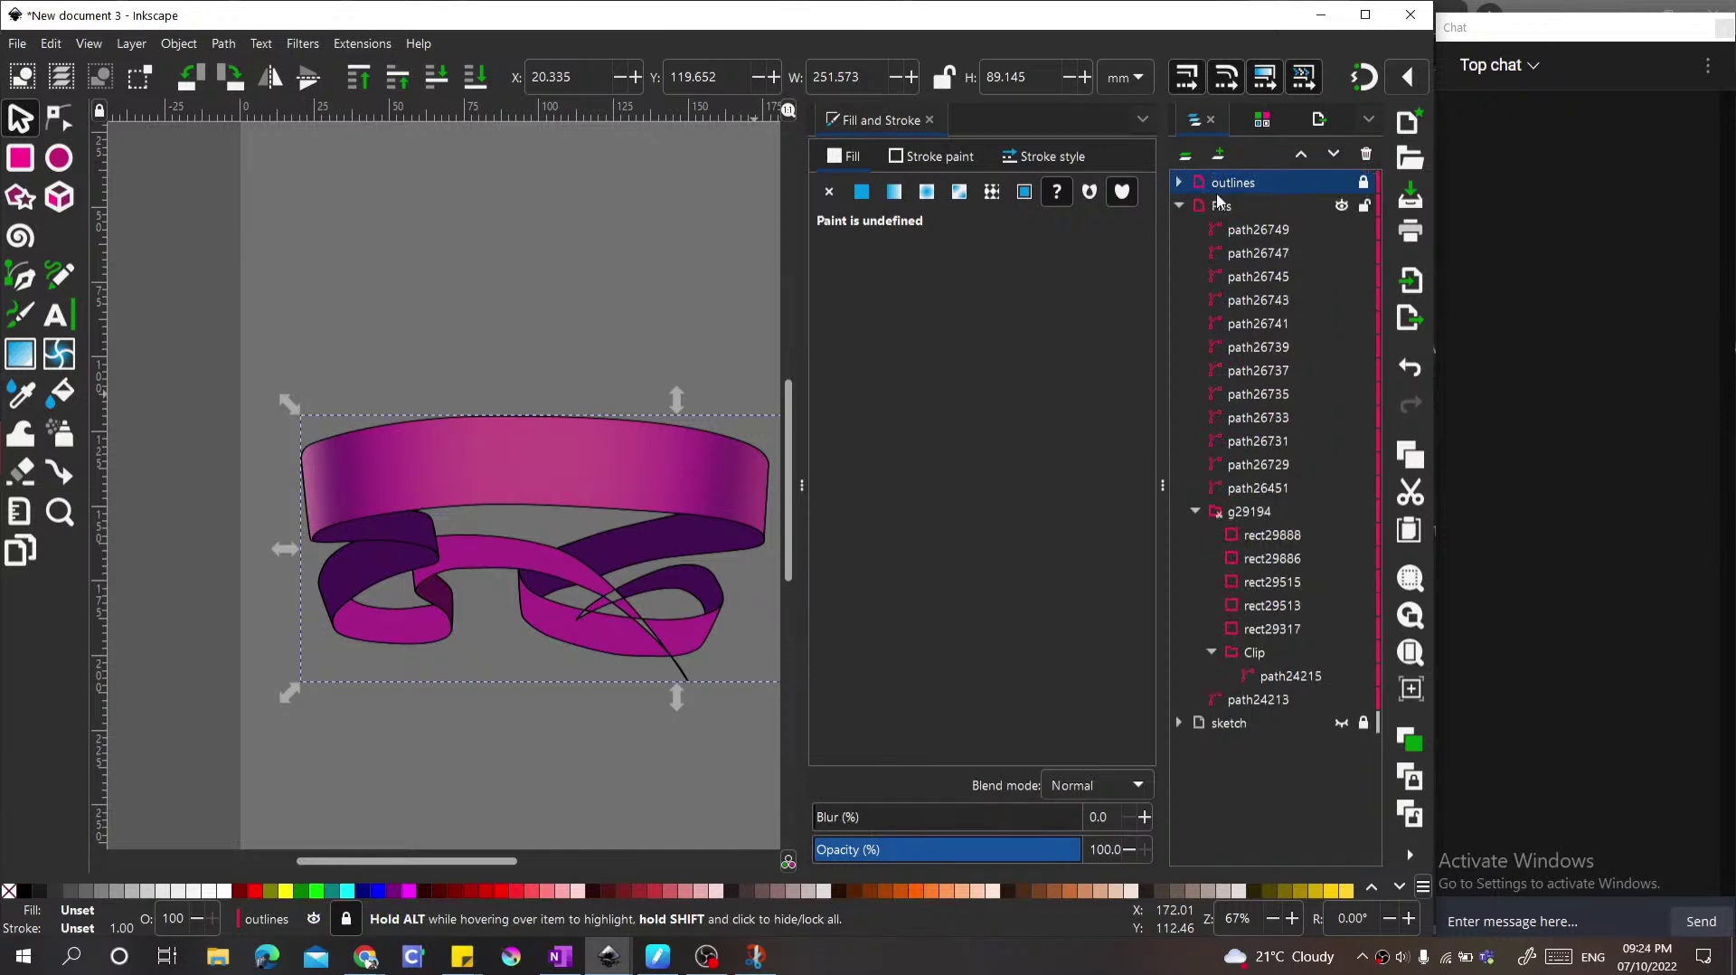
Step: Put away the fill settings, clear the selection, and examine the ribbon's left and right folds
{"action": "key", "text": "ctrl+shift+f"}
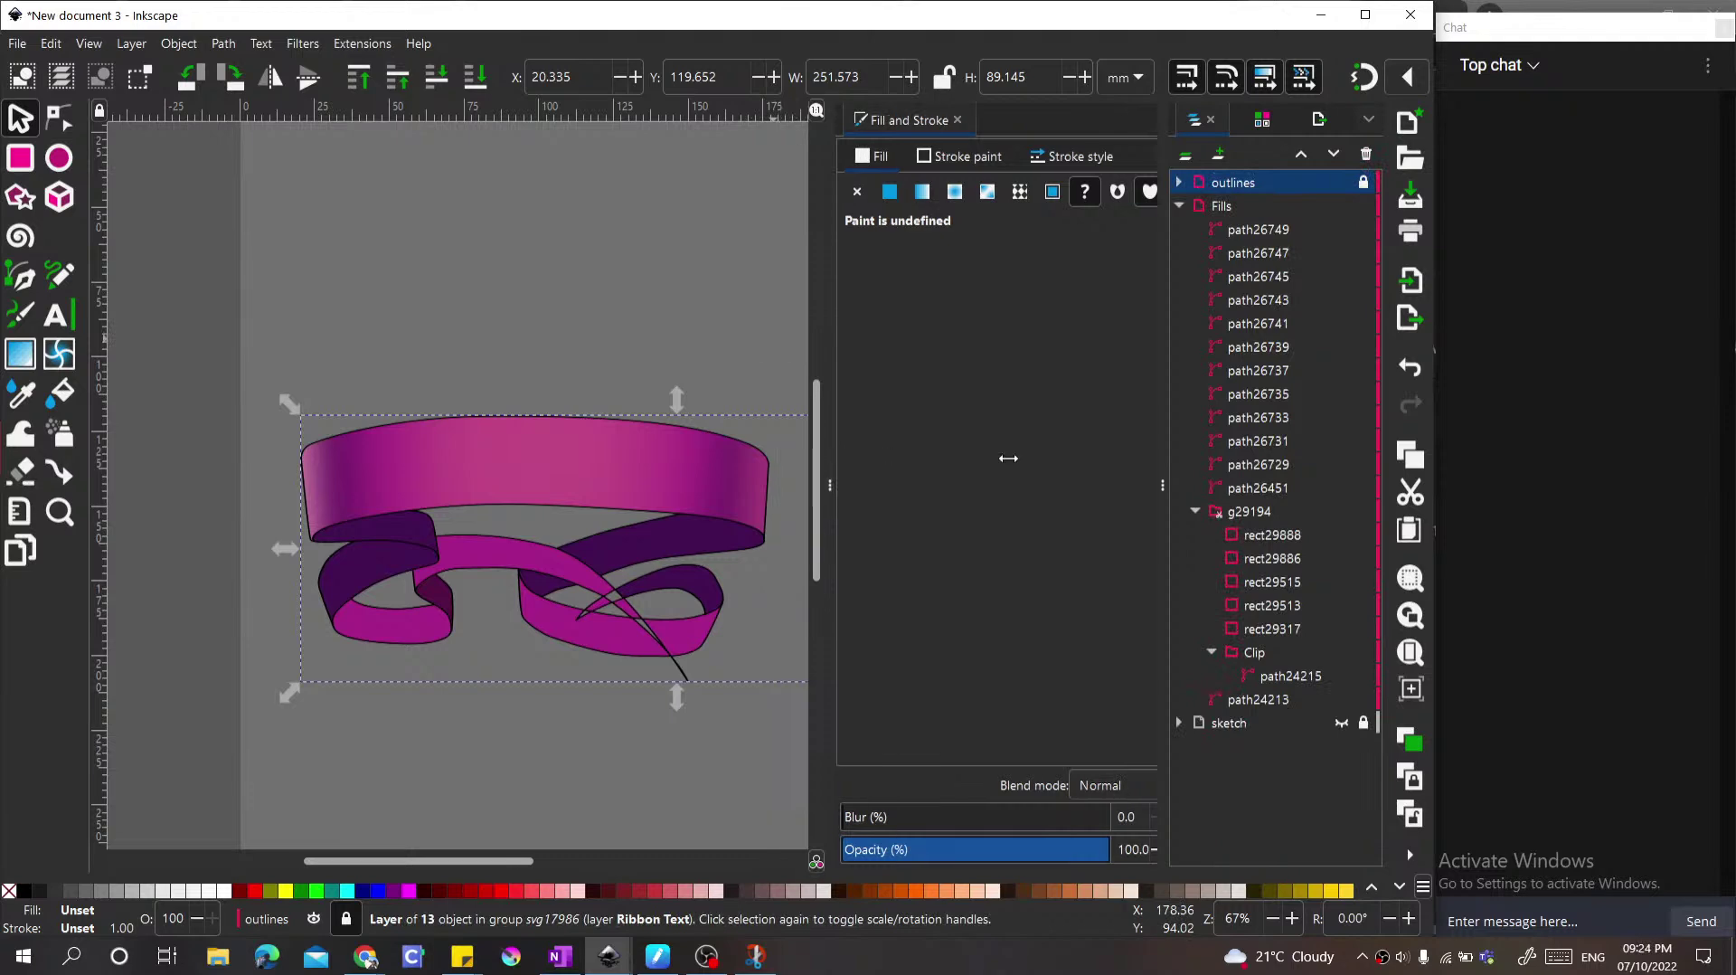
{"action": "left_click", "coordinate": [757, 357]}
{"action": "scroll", "coordinate": [818, 434], "scroll_direction": "up", "scroll_amount": 2}
{"action": "scroll", "coordinate": [639, 581], "scroll_direction": "down", "scroll_amount": 1}
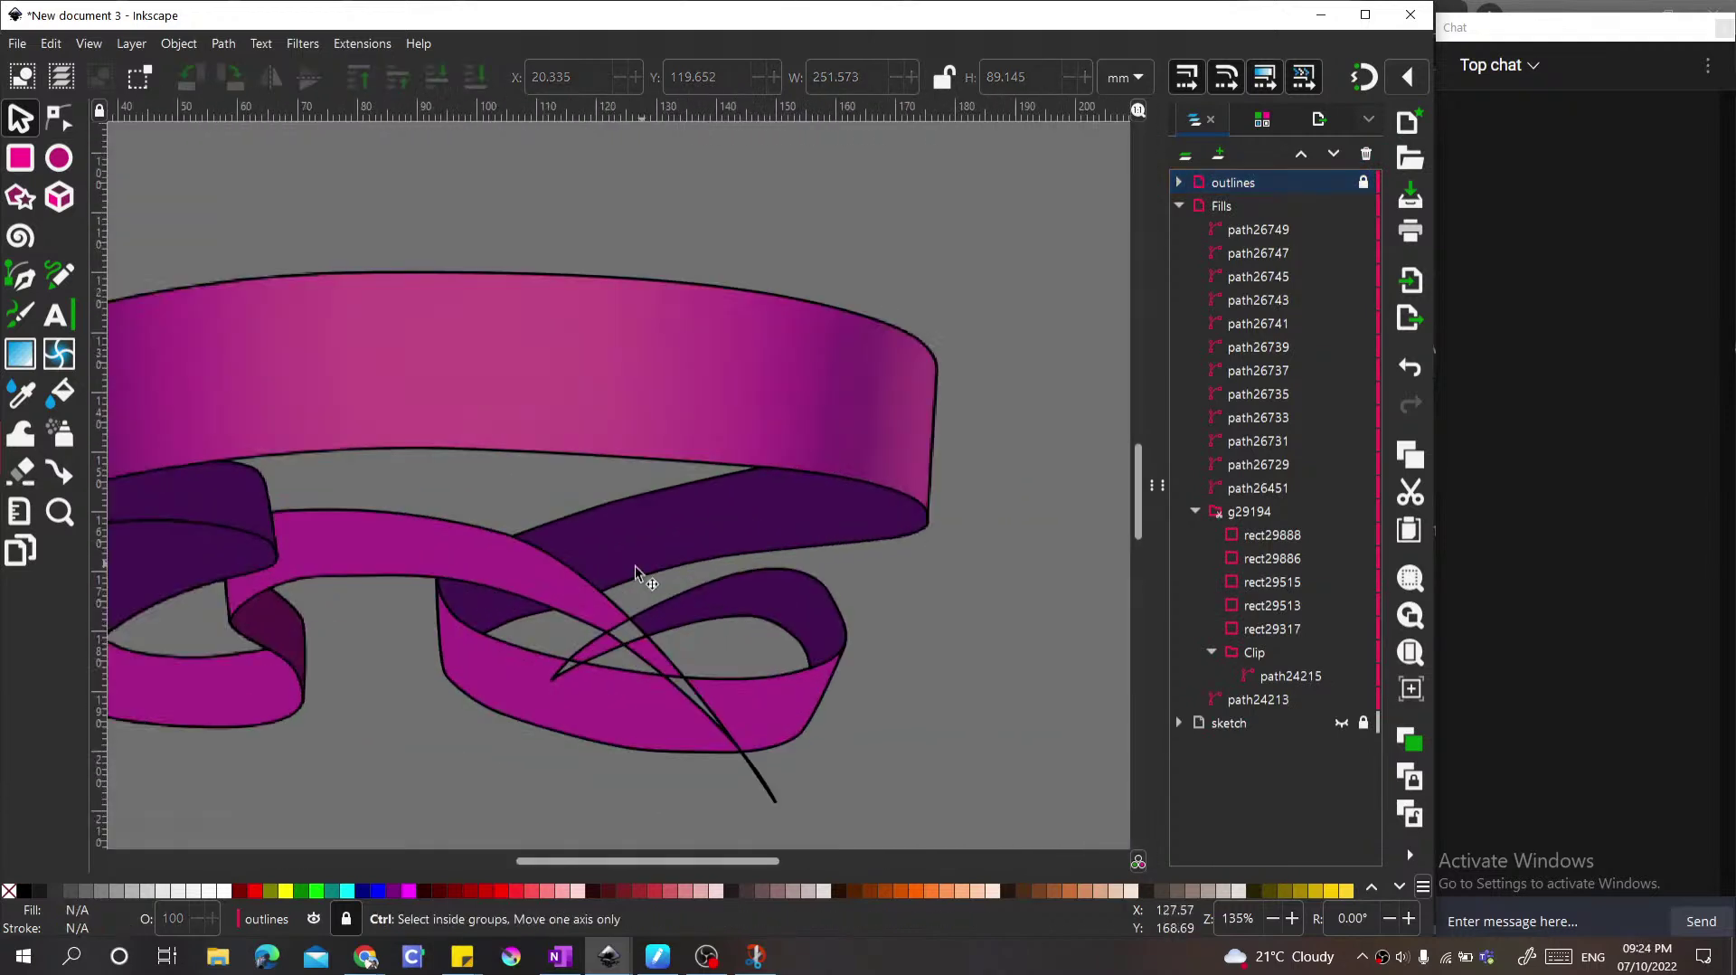
{"action": "scroll", "coordinate": [470, 515], "scroll_direction": "up", "scroll_amount": 2}
{"action": "scroll", "coordinate": [240, 464], "scroll_direction": "down", "scroll_amount": 3}
{"action": "scroll", "coordinate": [271, 472], "scroll_direction": "up", "scroll_amount": 3}
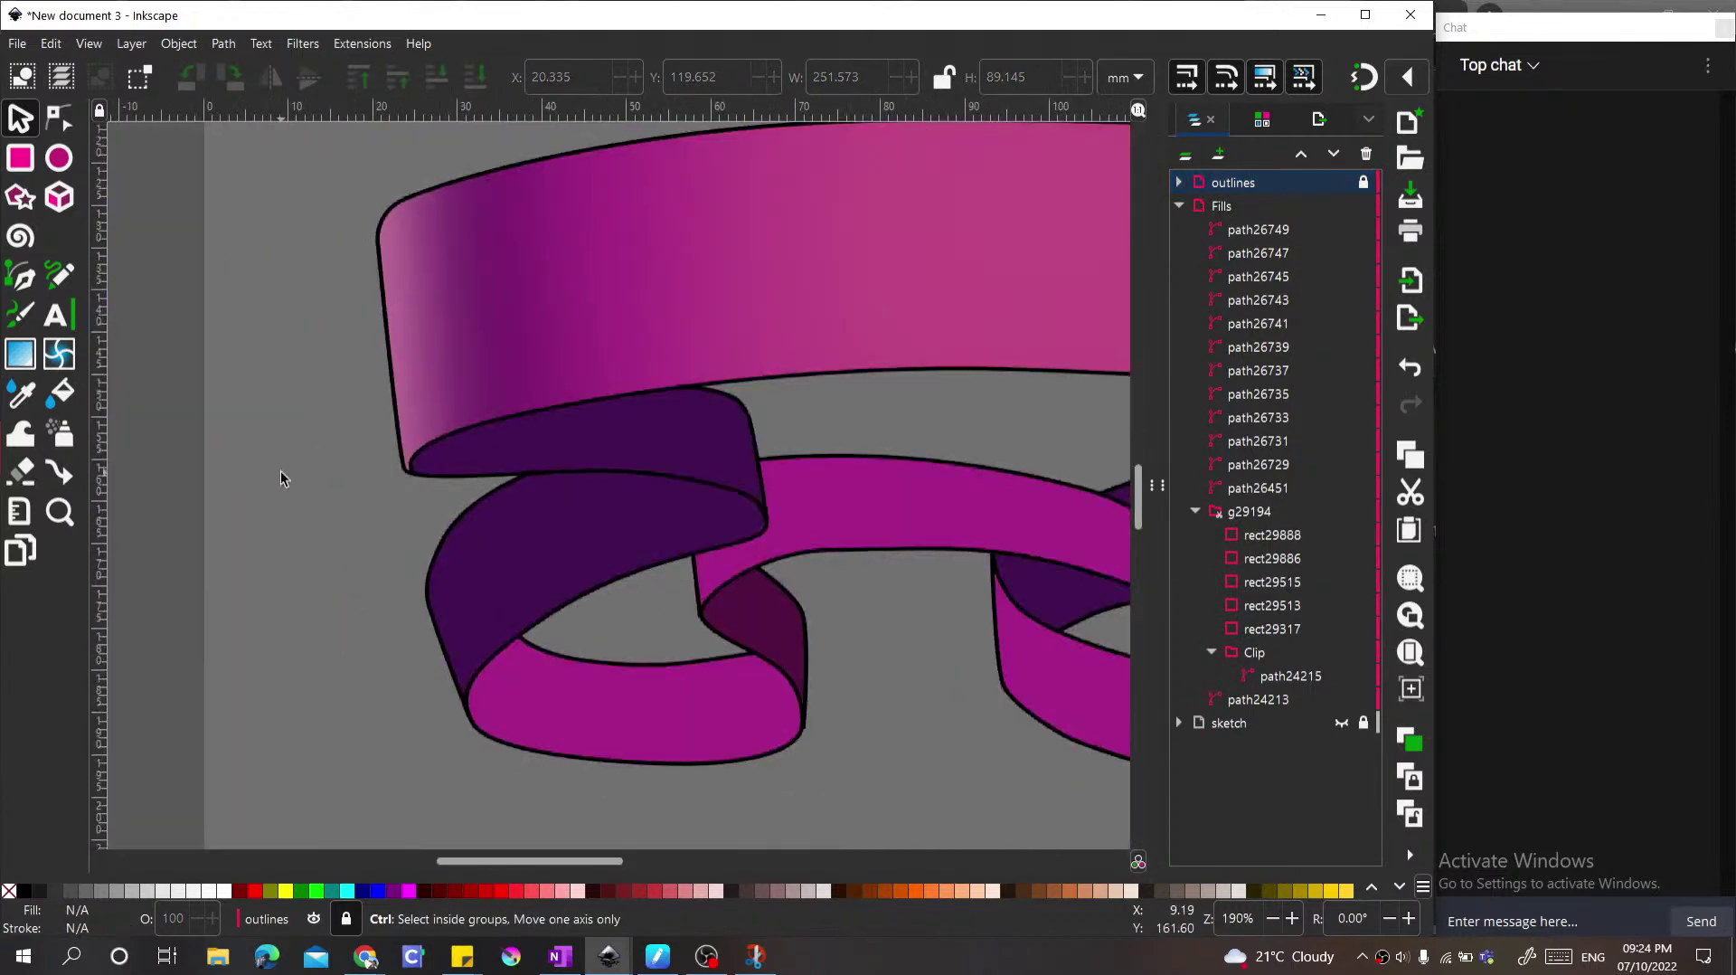
{"action": "scroll", "coordinate": [280, 474], "scroll_direction": "down", "scroll_amount": 2}
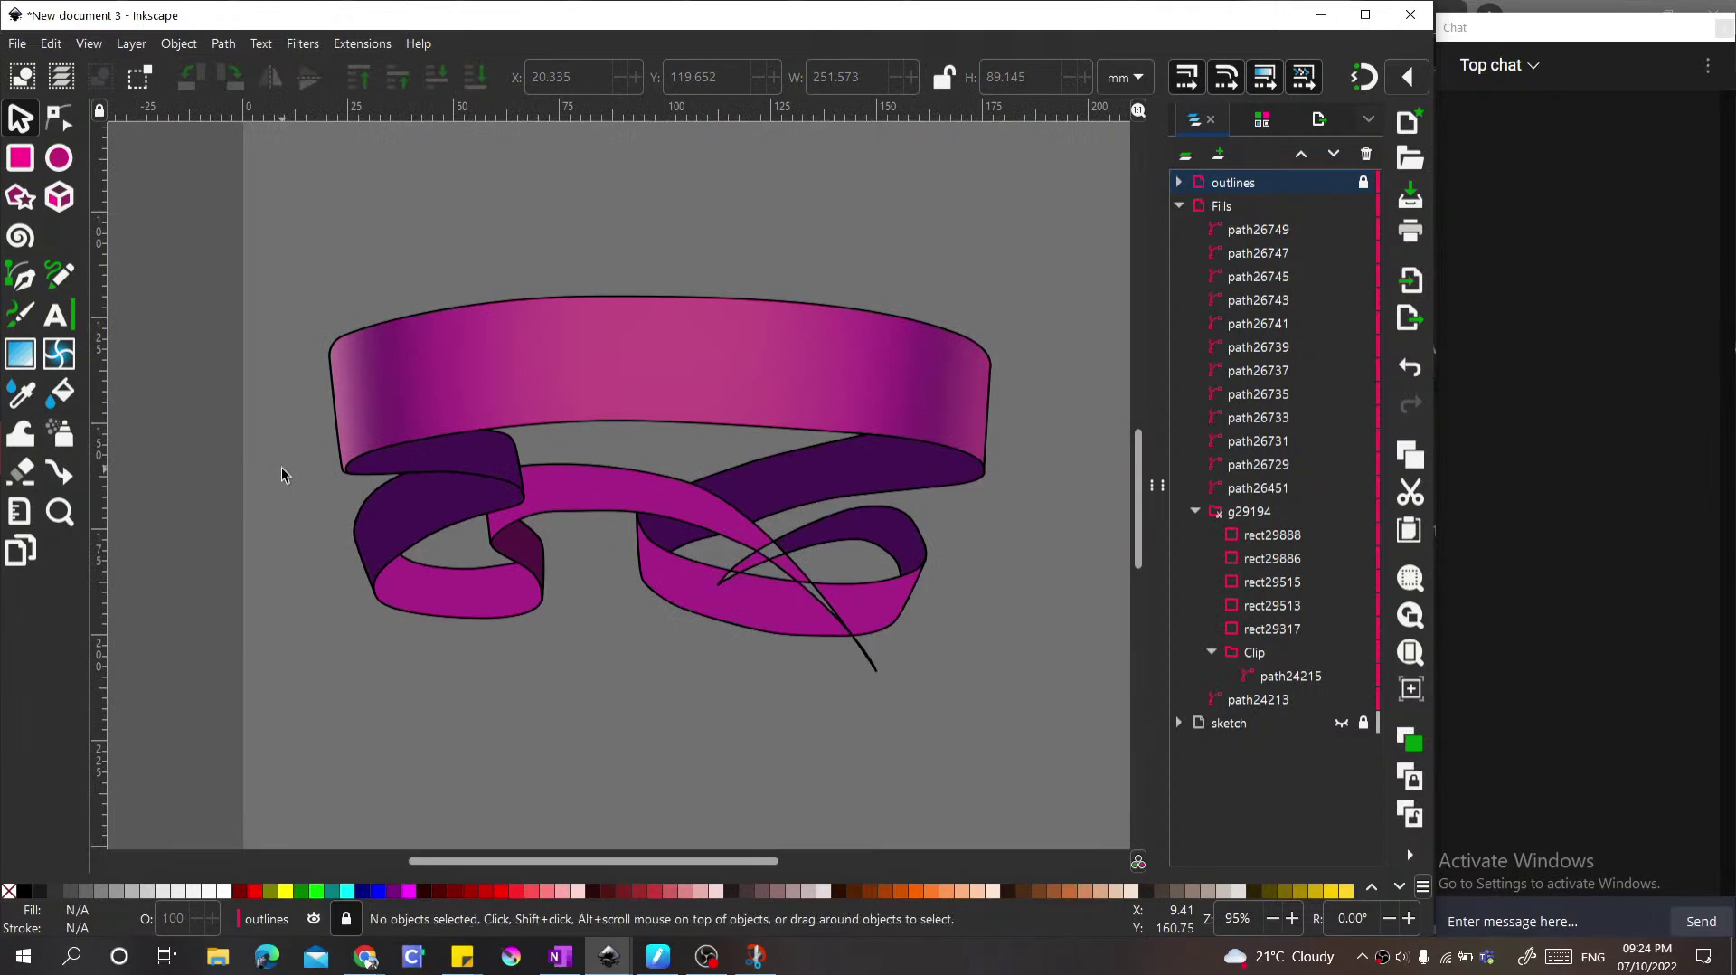
Step: Give the dark fold under the banner's left end a linear gradient and colour its transparent end dark purple 431251
{"action": "left_click", "coordinate": [458, 458]}
{"action": "scroll", "coordinate": [430, 470], "scroll_direction": "up", "scroll_amount": 2}
{"action": "right_click", "coordinate": [499, 452]}
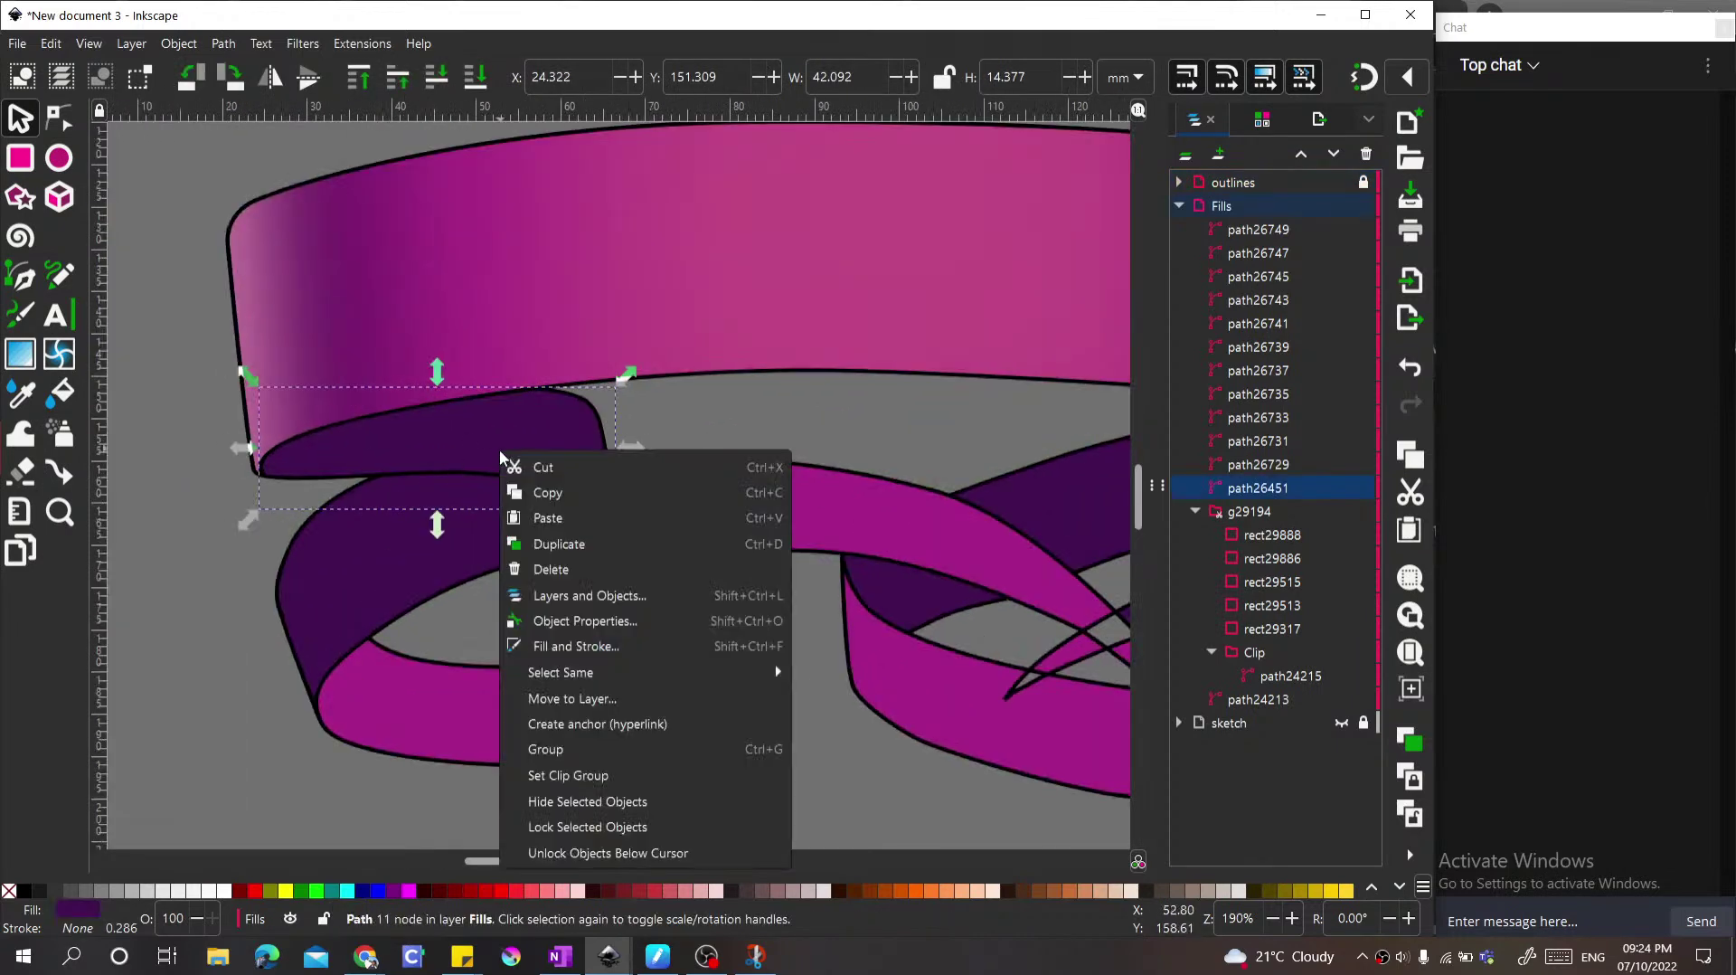
{"action": "left_click", "coordinate": [428, 434]}
{"action": "scroll", "coordinate": [470, 443], "scroll_direction": "down", "scroll_amount": 1}
{"action": "scroll", "coordinate": [458, 452], "scroll_direction": "up", "scroll_amount": 1}
{"action": "key", "text": "g"}
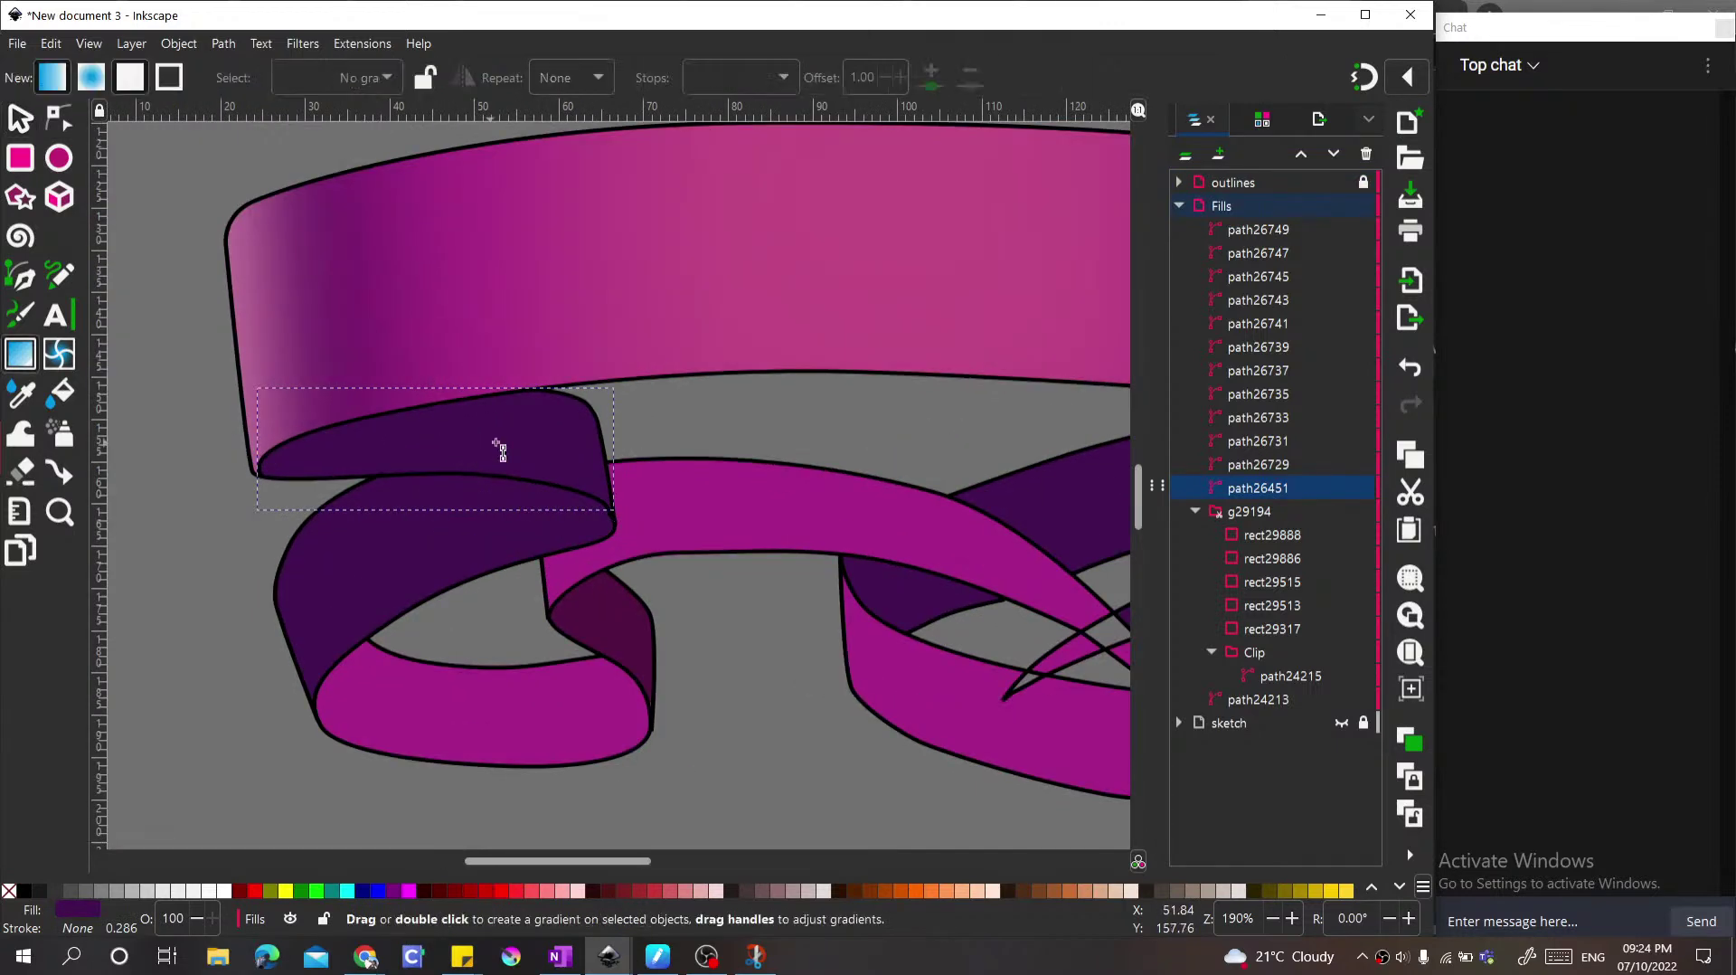
{"action": "left_click_drag", "start_coordinate": [566, 452], "coordinate": [317, 438]}
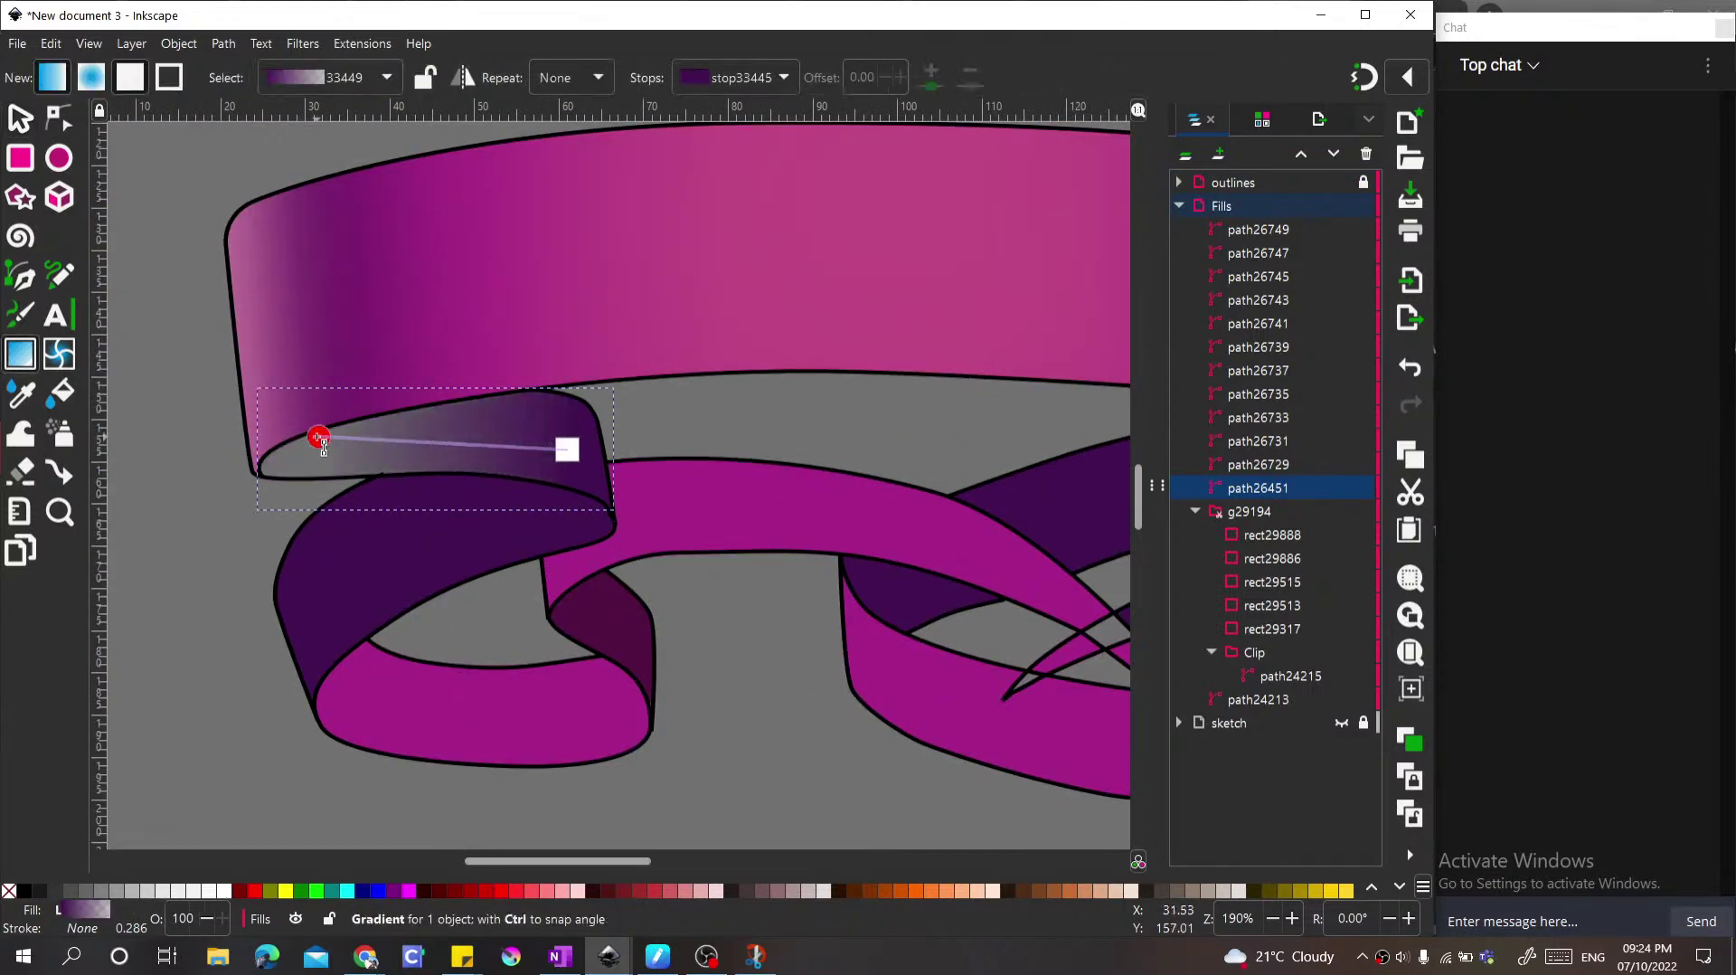
{"action": "key", "text": "d"}
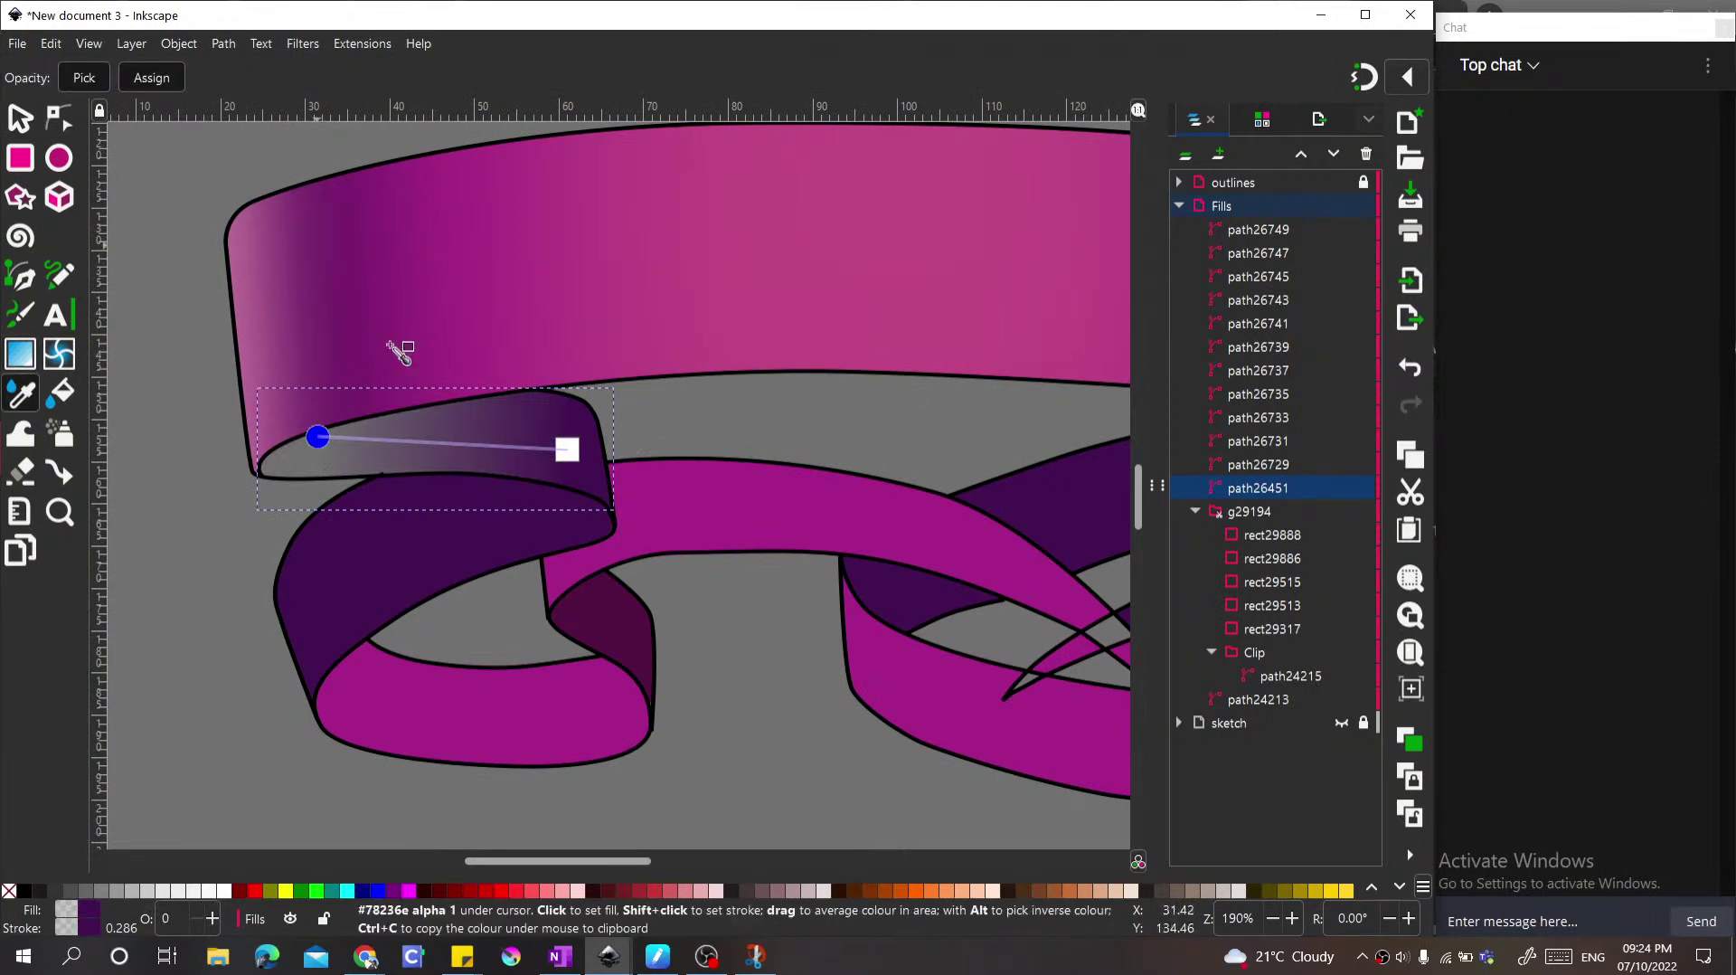
{"action": "left_click", "coordinate": [421, 536]}
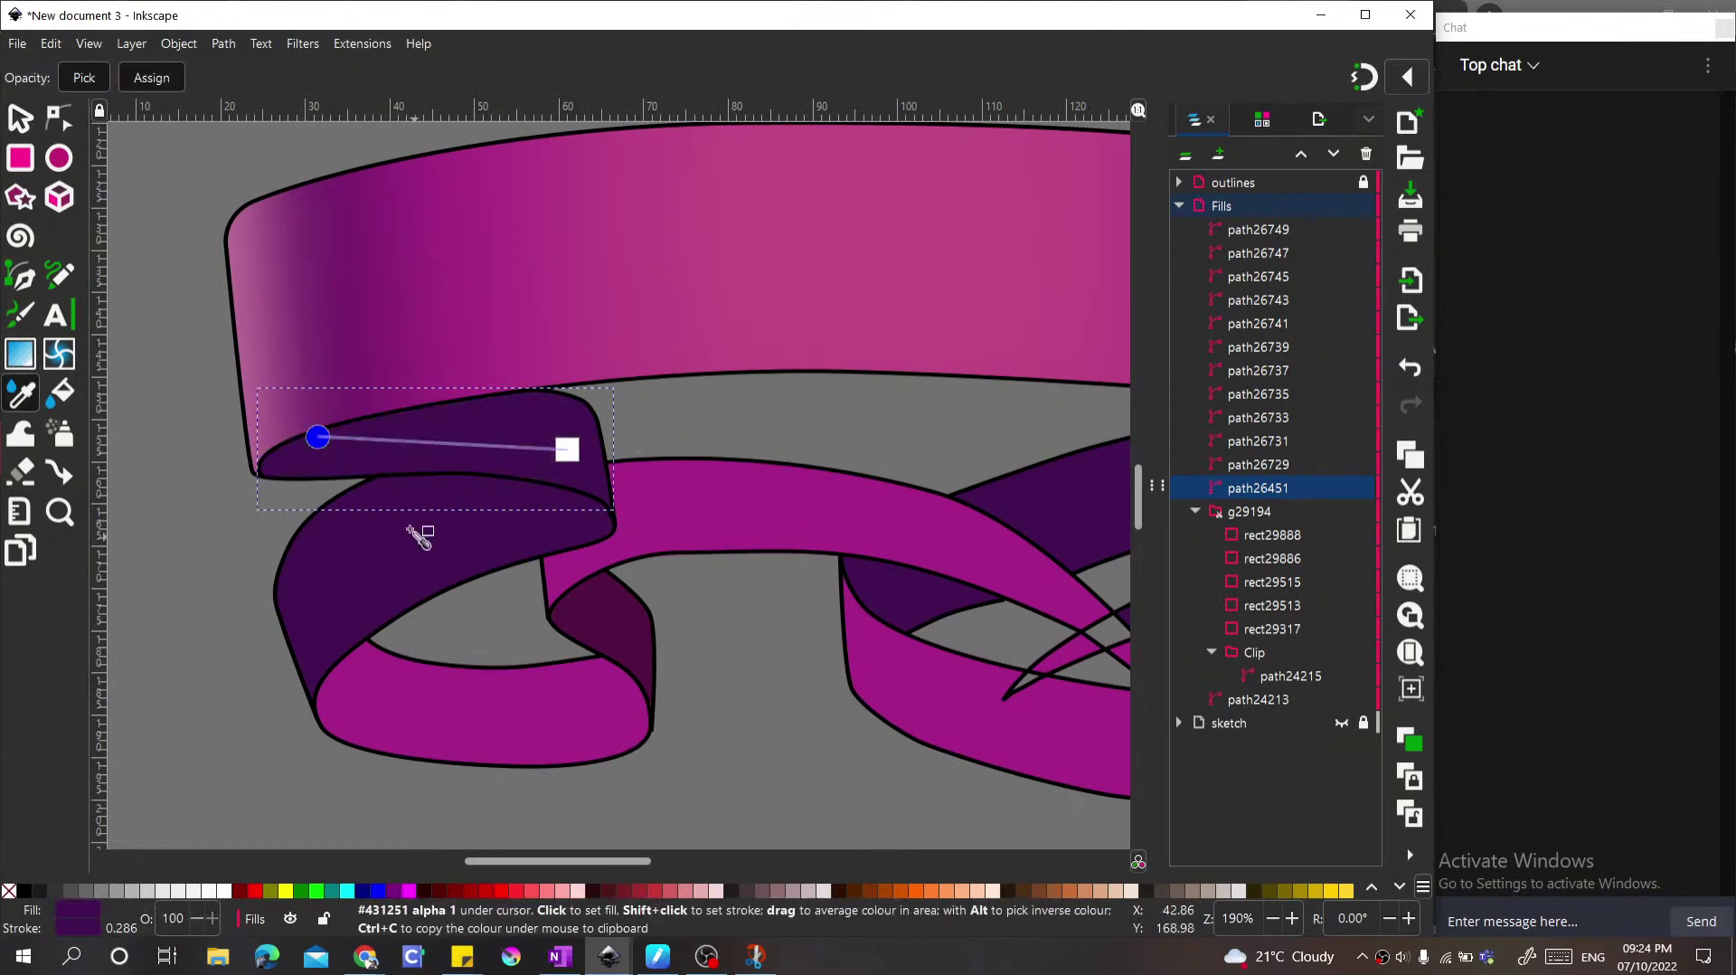
Step: Add a middle stop to the upper-left fold's gradient and colour it purple, sampled from the front banner's left shadow
{"action": "key", "text": "s"}
{"action": "key", "text": "g"}
{"action": "double_click", "coordinate": [428, 443]}
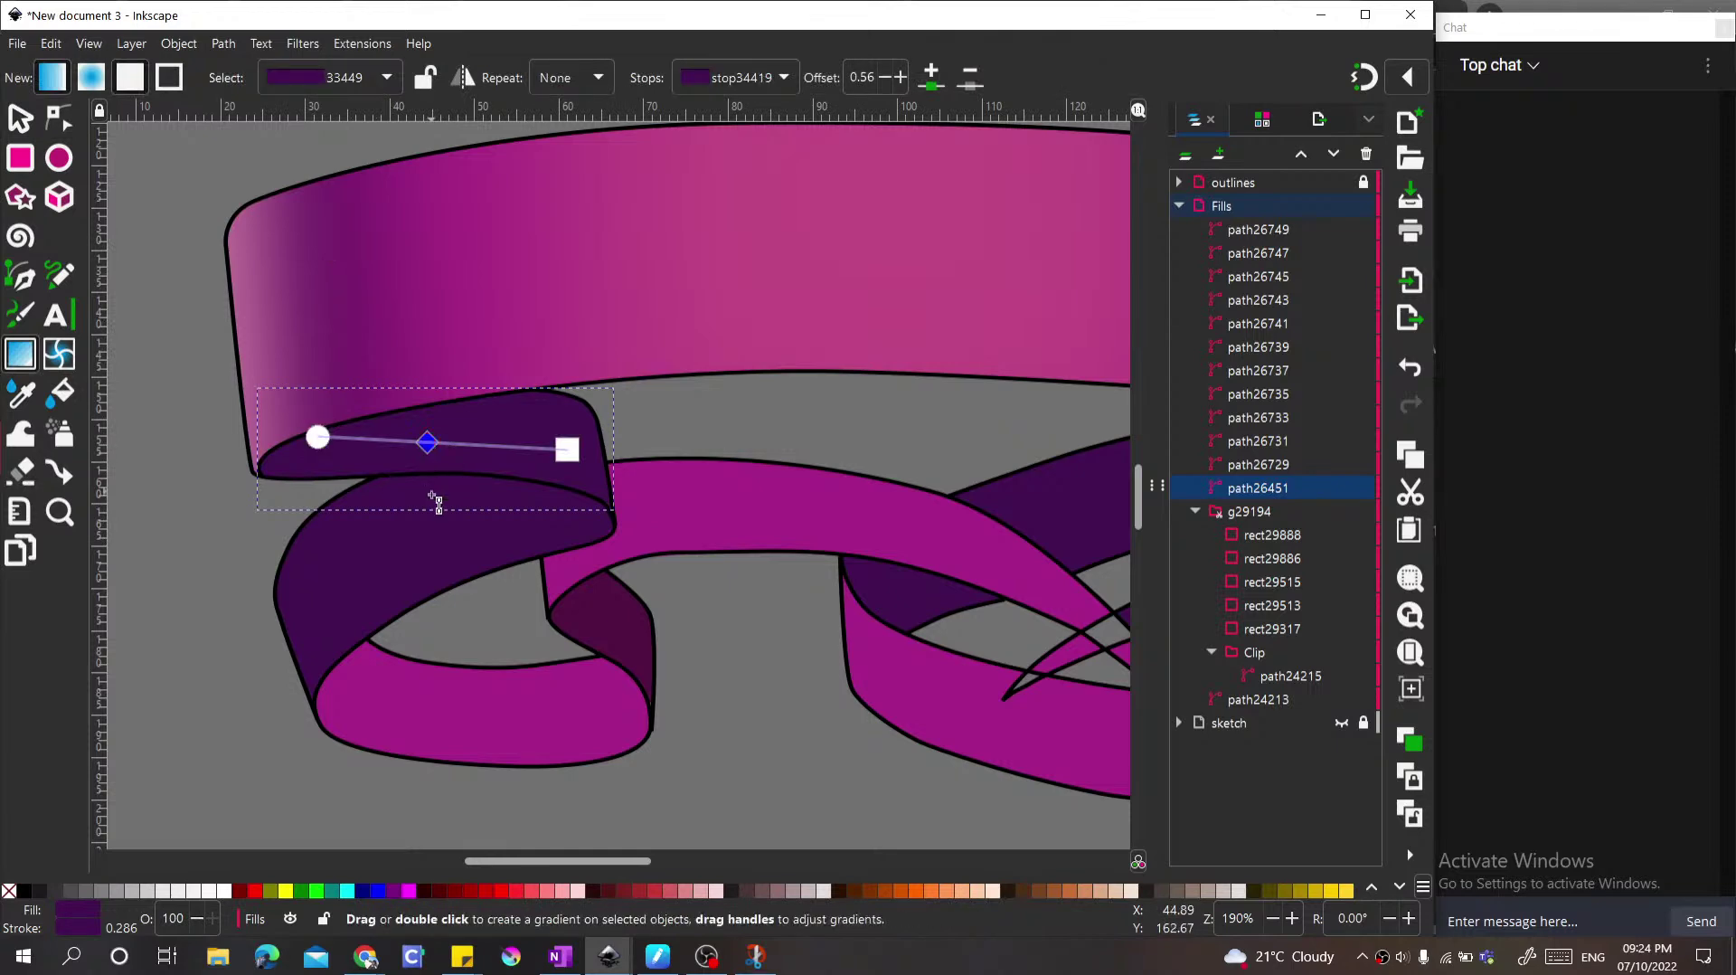
{"action": "key", "text": "d"}
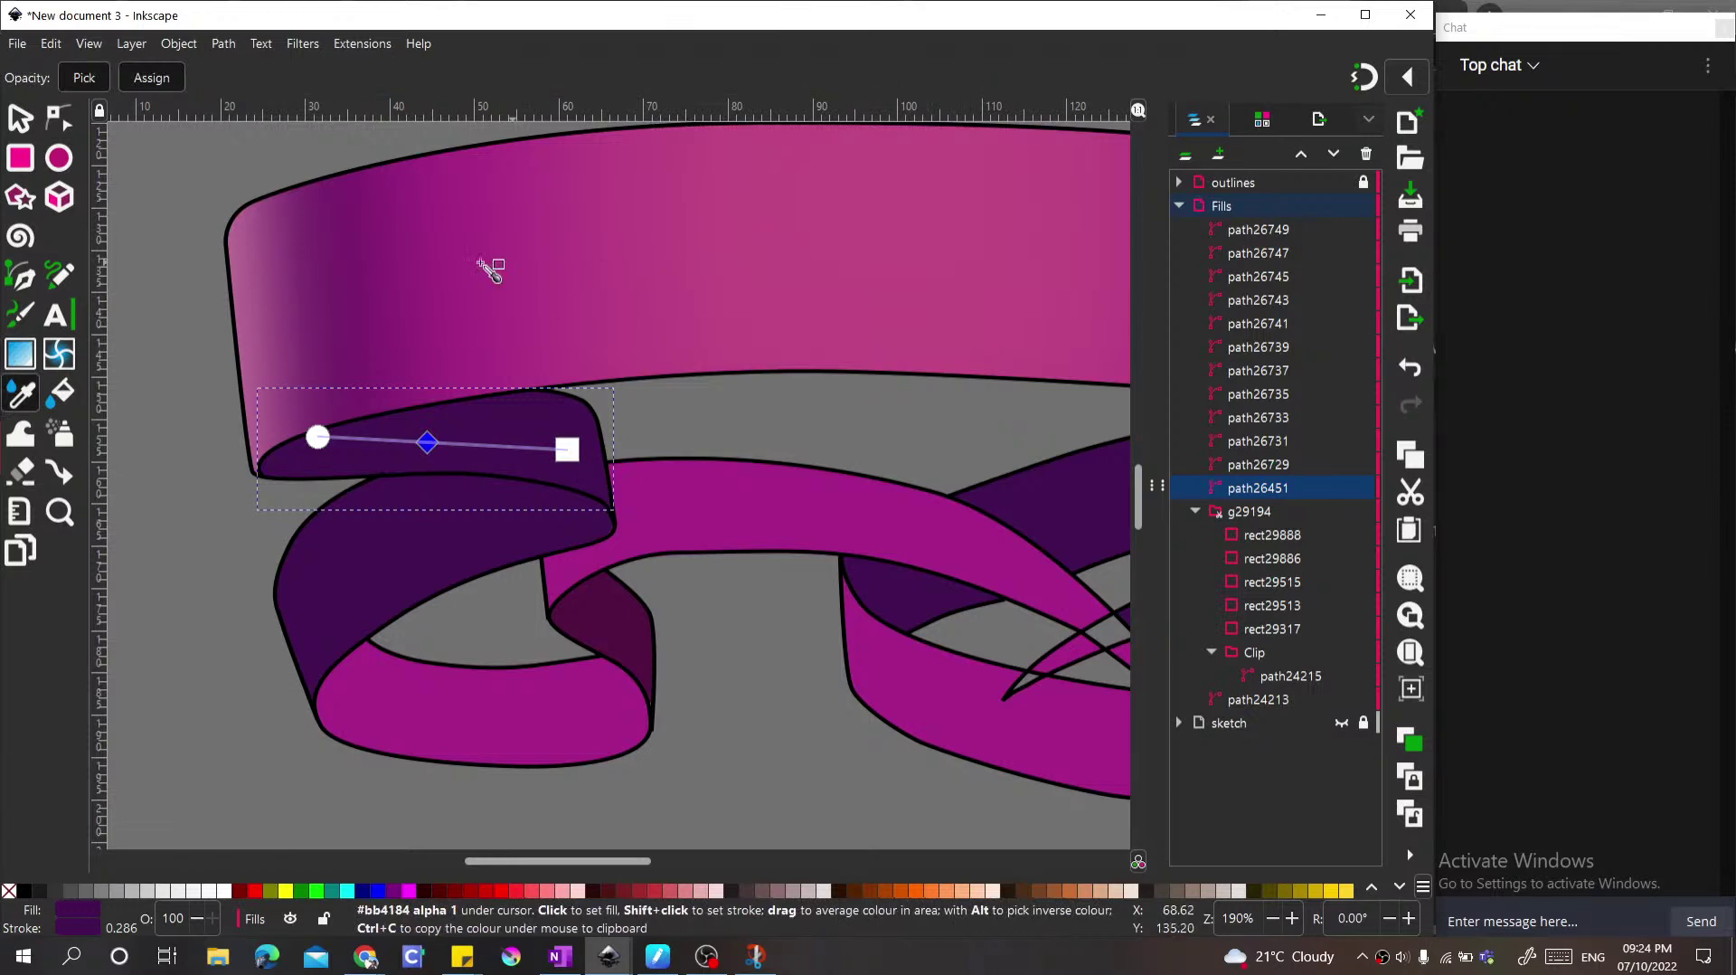
{"action": "left_click", "coordinate": [329, 248]}
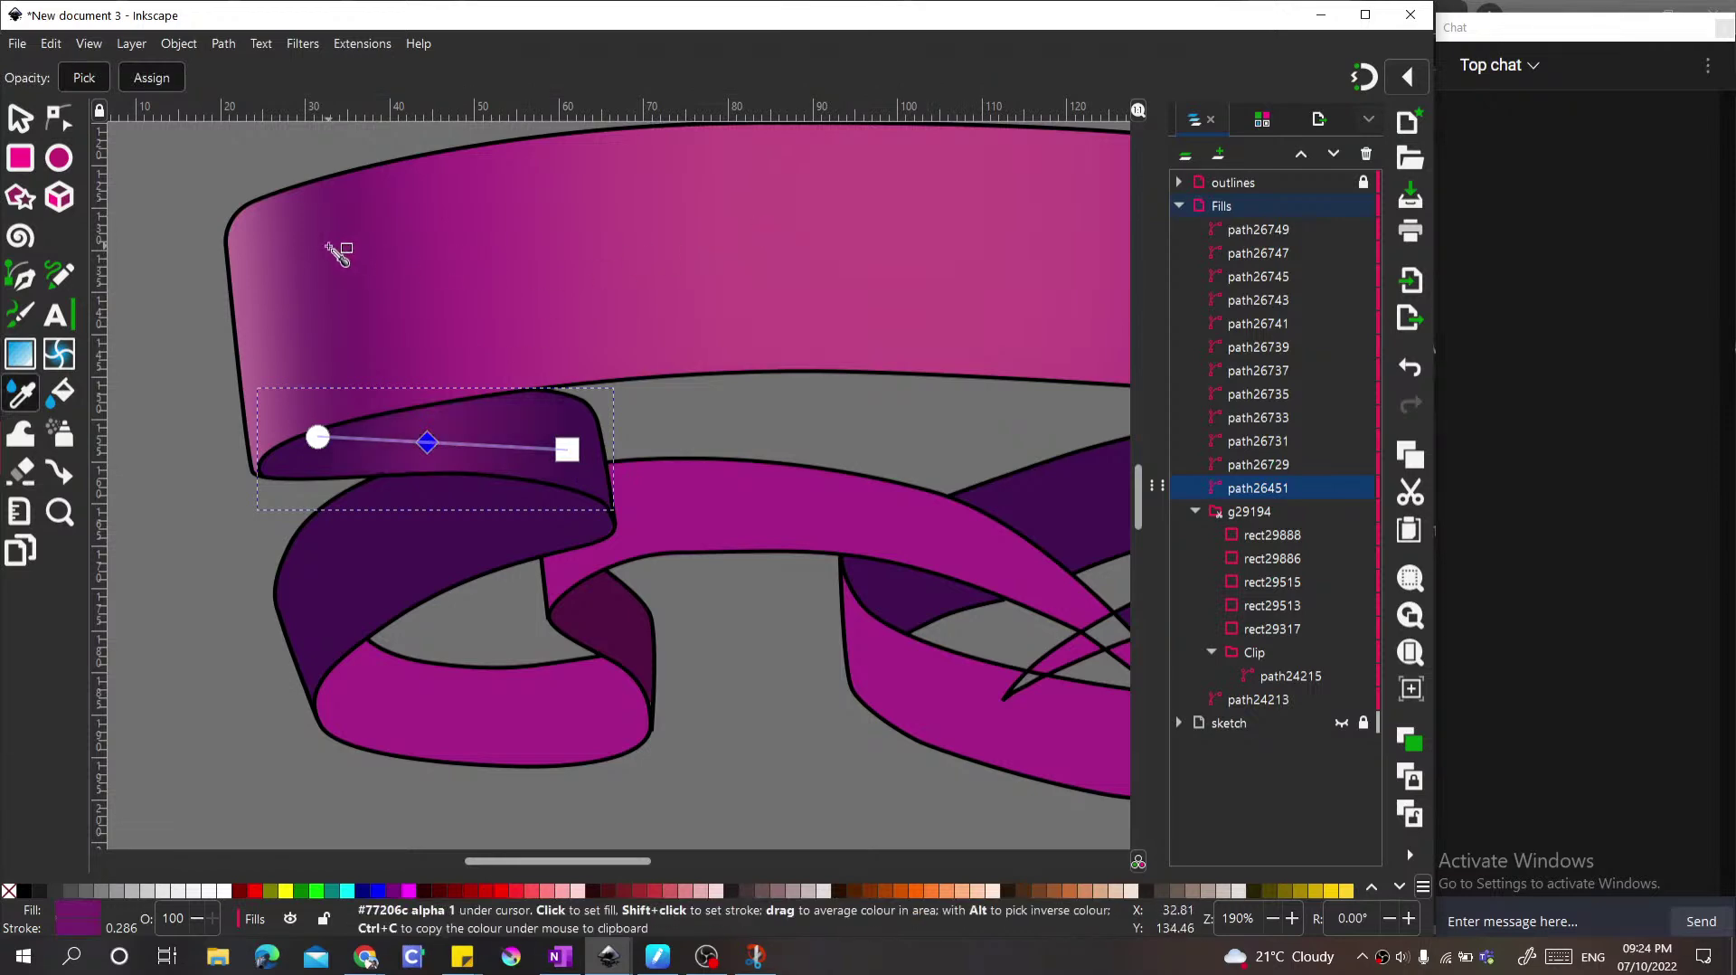
Step: Colour the right end stop of the upper-left fold's gradient pink, sampled from the middle of the front banner
{"action": "left_click", "coordinate": [568, 450]}
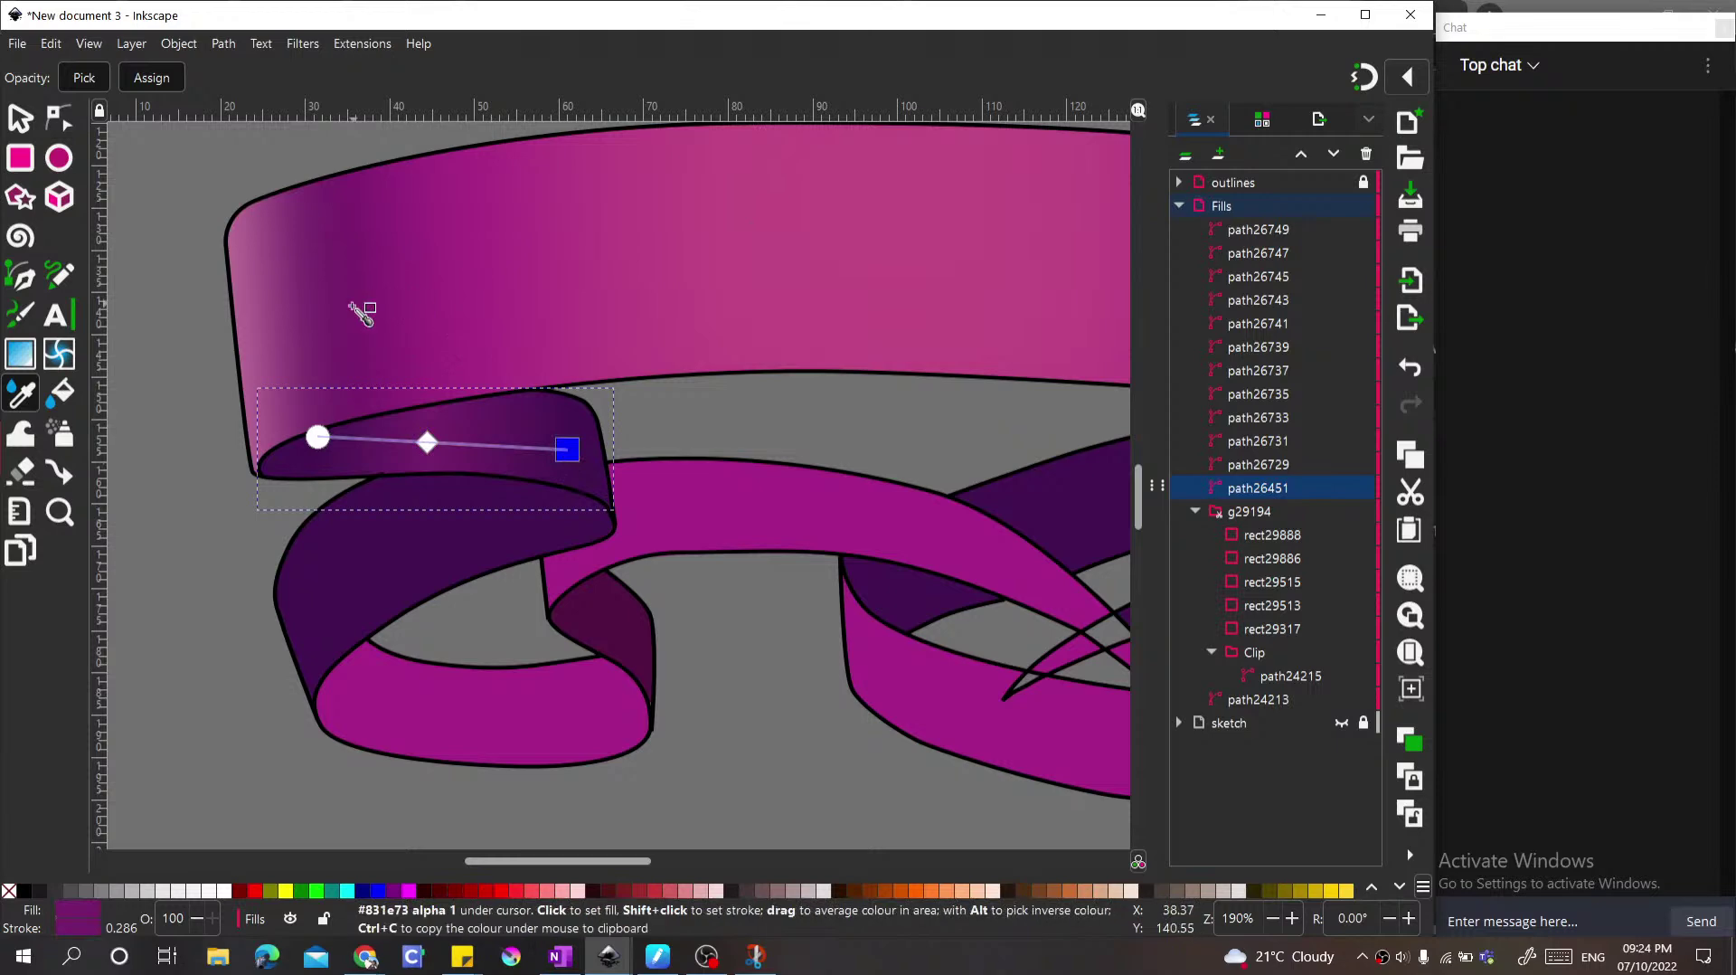
{"action": "left_click", "coordinate": [895, 258]}
{"action": "key", "text": "s"}
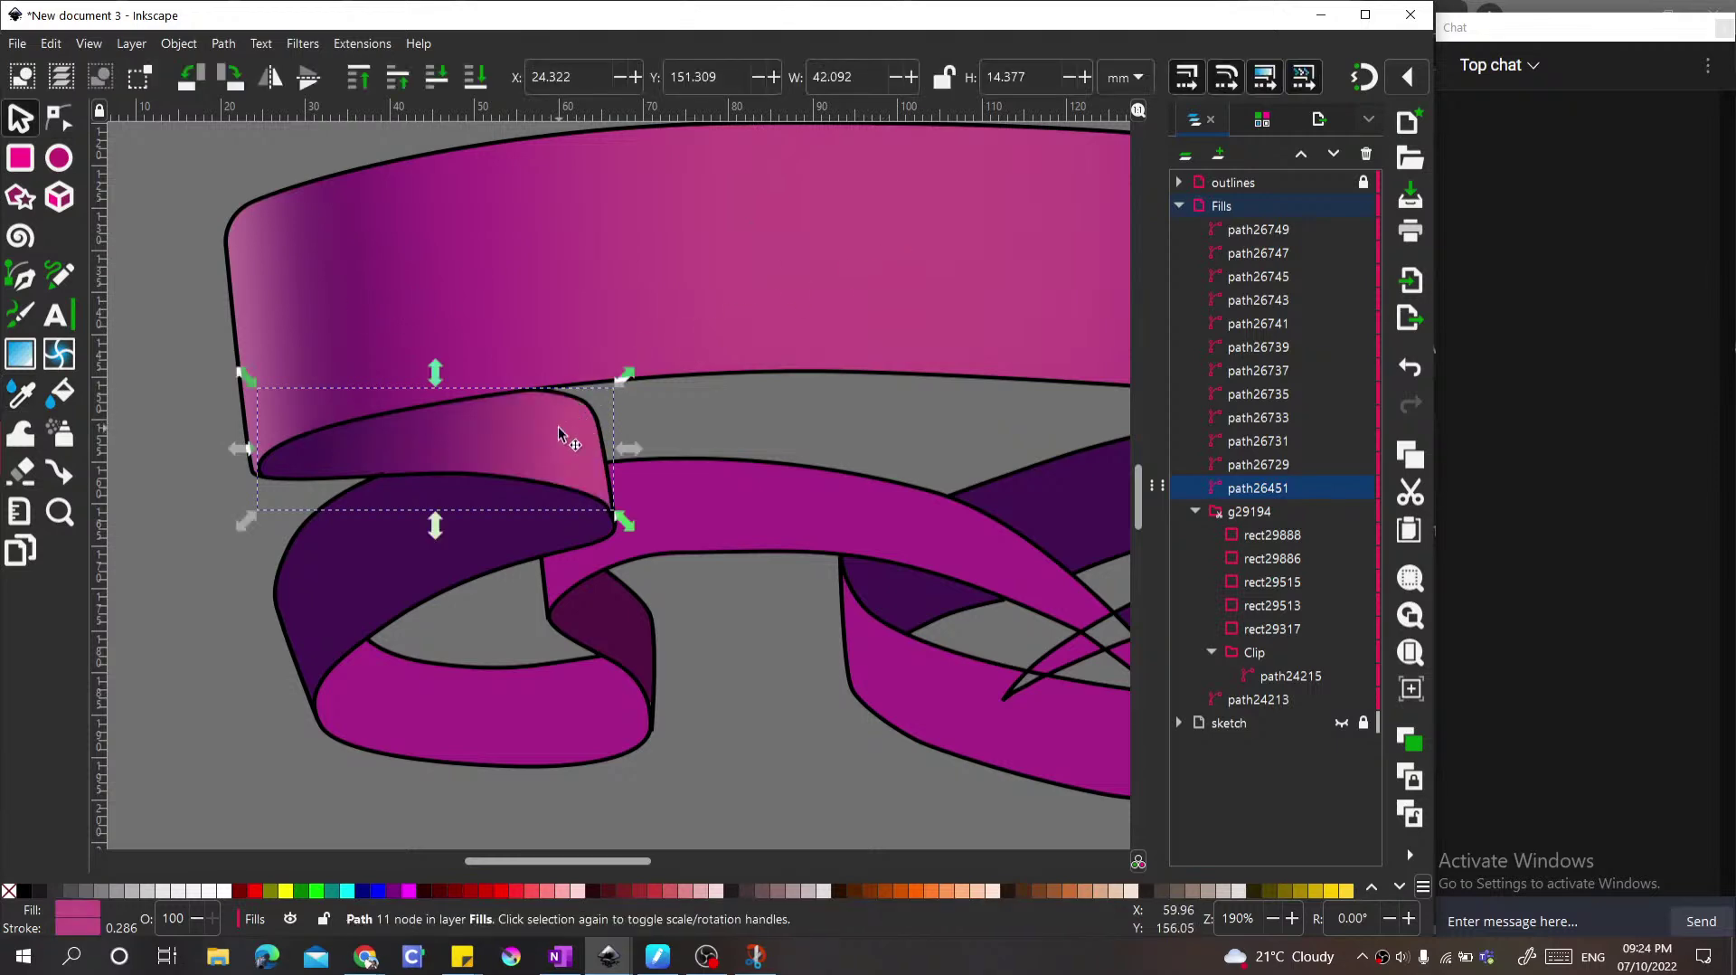
Step: Recolour the fold gradient's right end stop purple, sampled from the fold itself, and add another stop just beside it
{"action": "key", "text": "g"}
{"action": "key", "text": "d"}
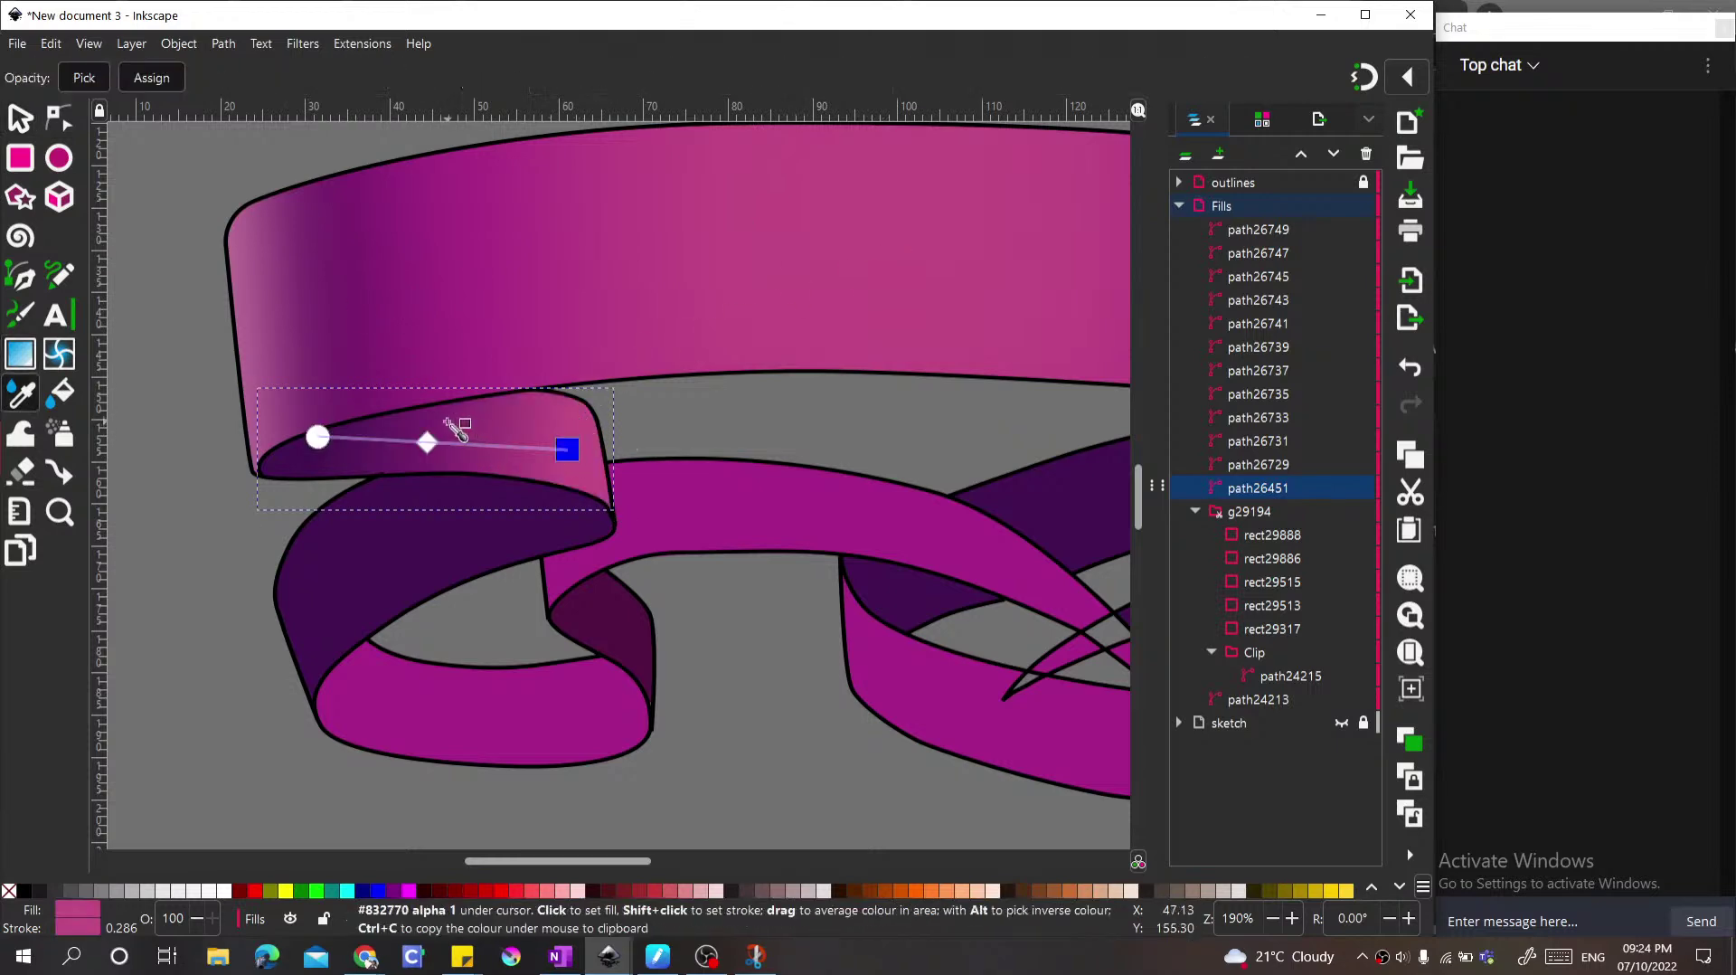
{"action": "left_click", "coordinate": [457, 430]}
{"action": "key", "text": "s"}
{"action": "key", "text": "g"}
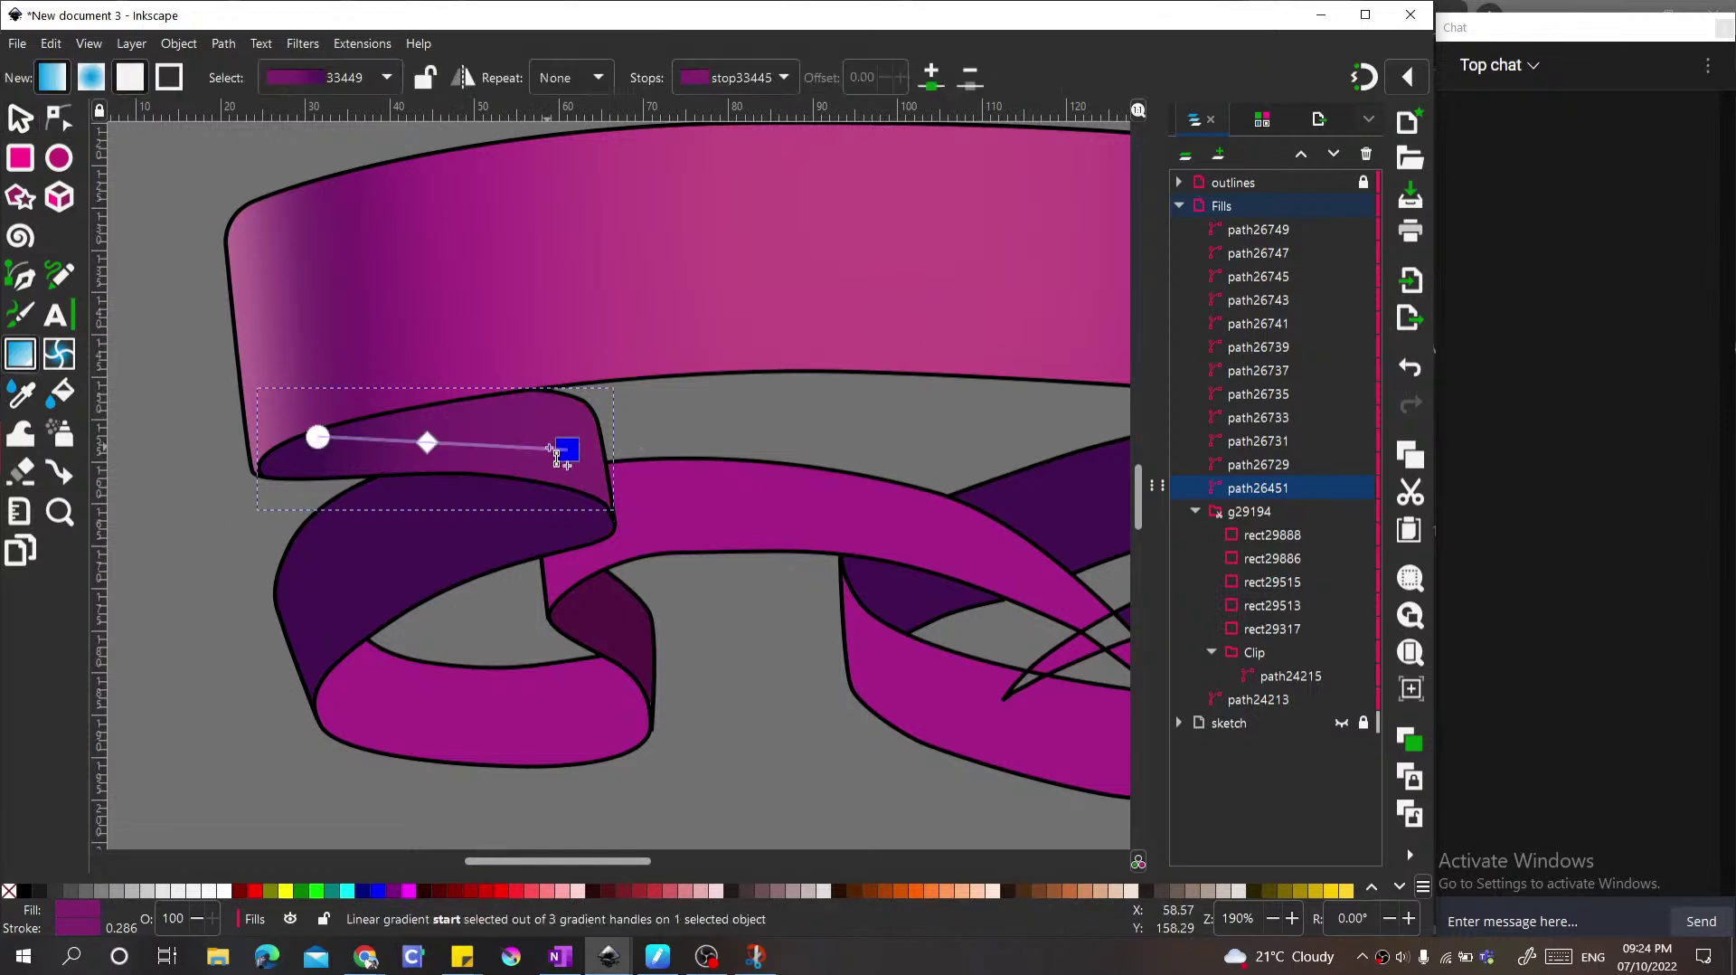
{"action": "double_click", "coordinate": [537, 448]}
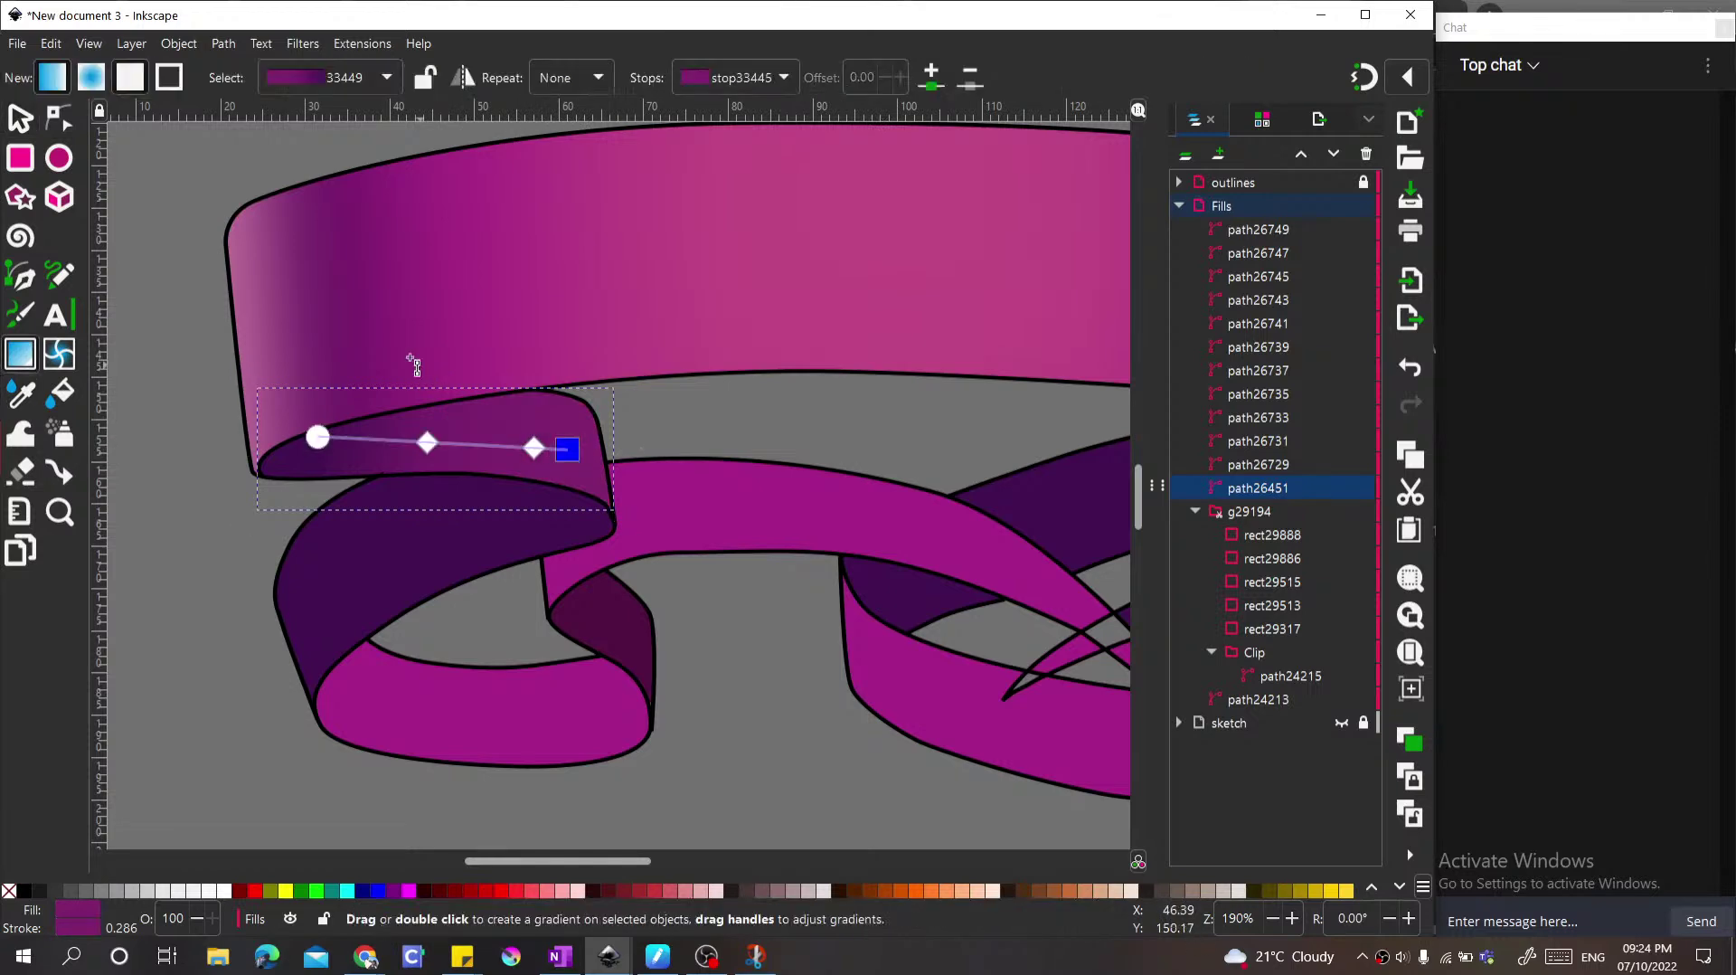
Step: Colour the fold gradient's right end stop pink from the front banner and move it out past the fold's right edge
{"action": "key", "text": "d"}
{"action": "left_click", "coordinate": [786, 220]}
{"action": "left_click_drag", "start_coordinate": [574, 450], "coordinate": [643, 424]}
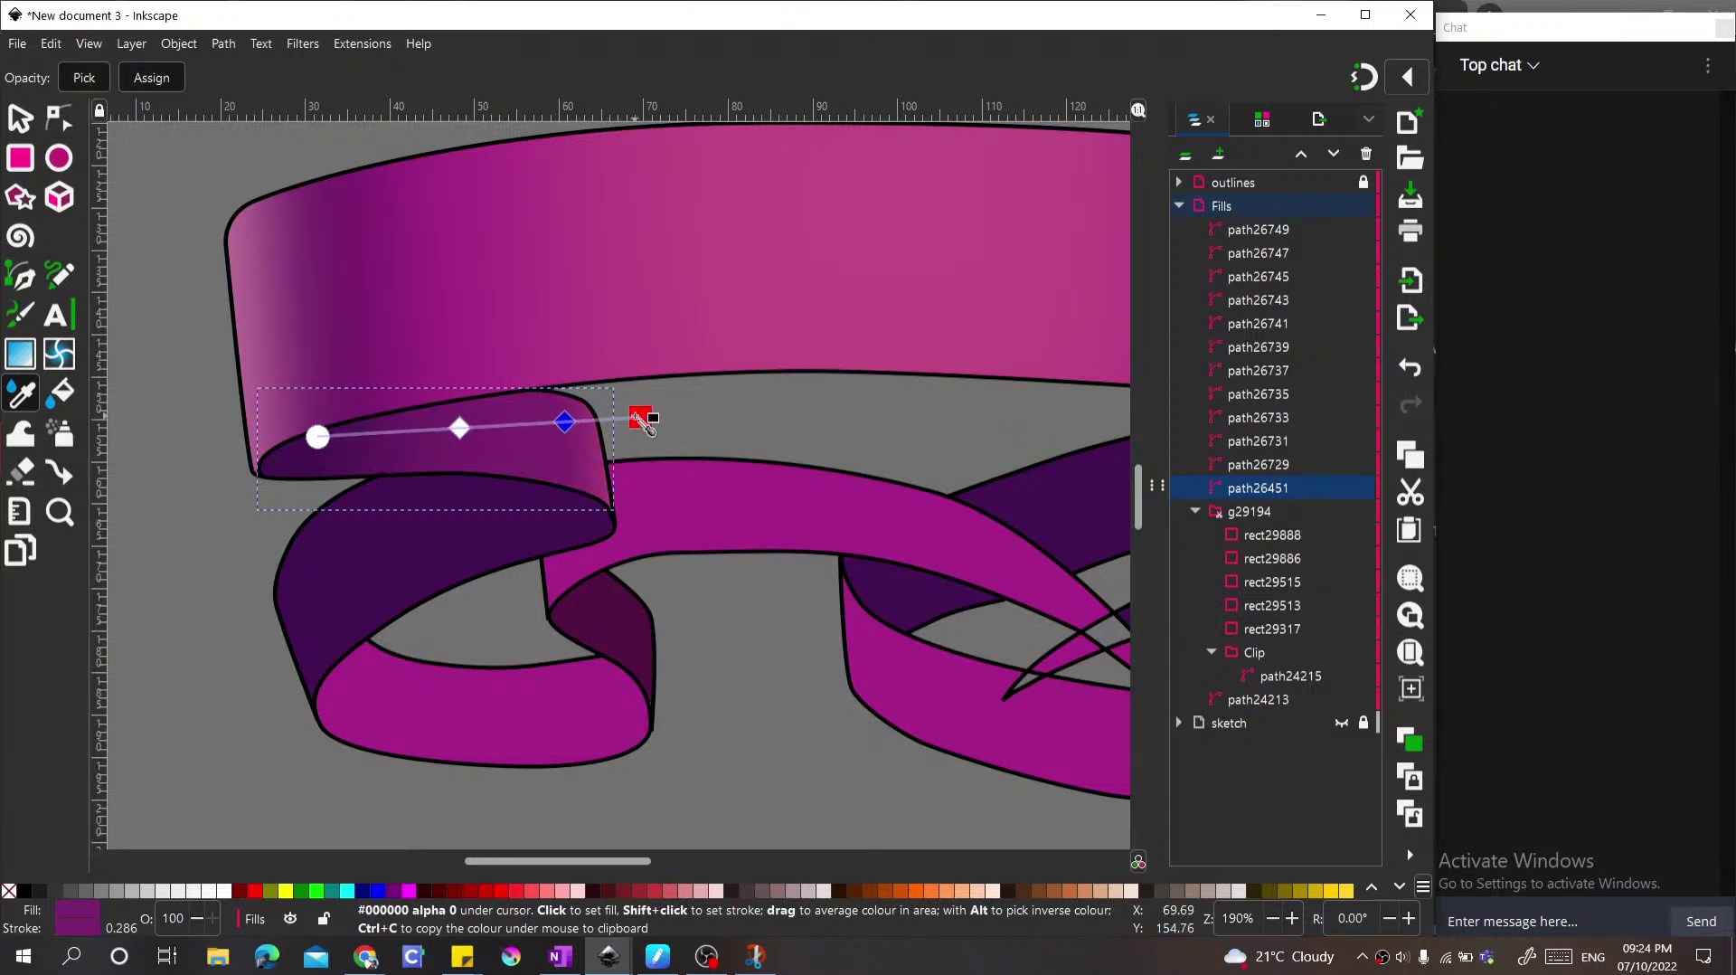
{"action": "key", "text": "s"}
Step: Examine the upper-left fold's new gradient against the whole banner from far and near
{"action": "left_click", "coordinate": [702, 463], "text": "ctrl"}
{"action": "scroll", "coordinate": [529, 484], "scroll_direction": "down", "scroll_amount": 2}
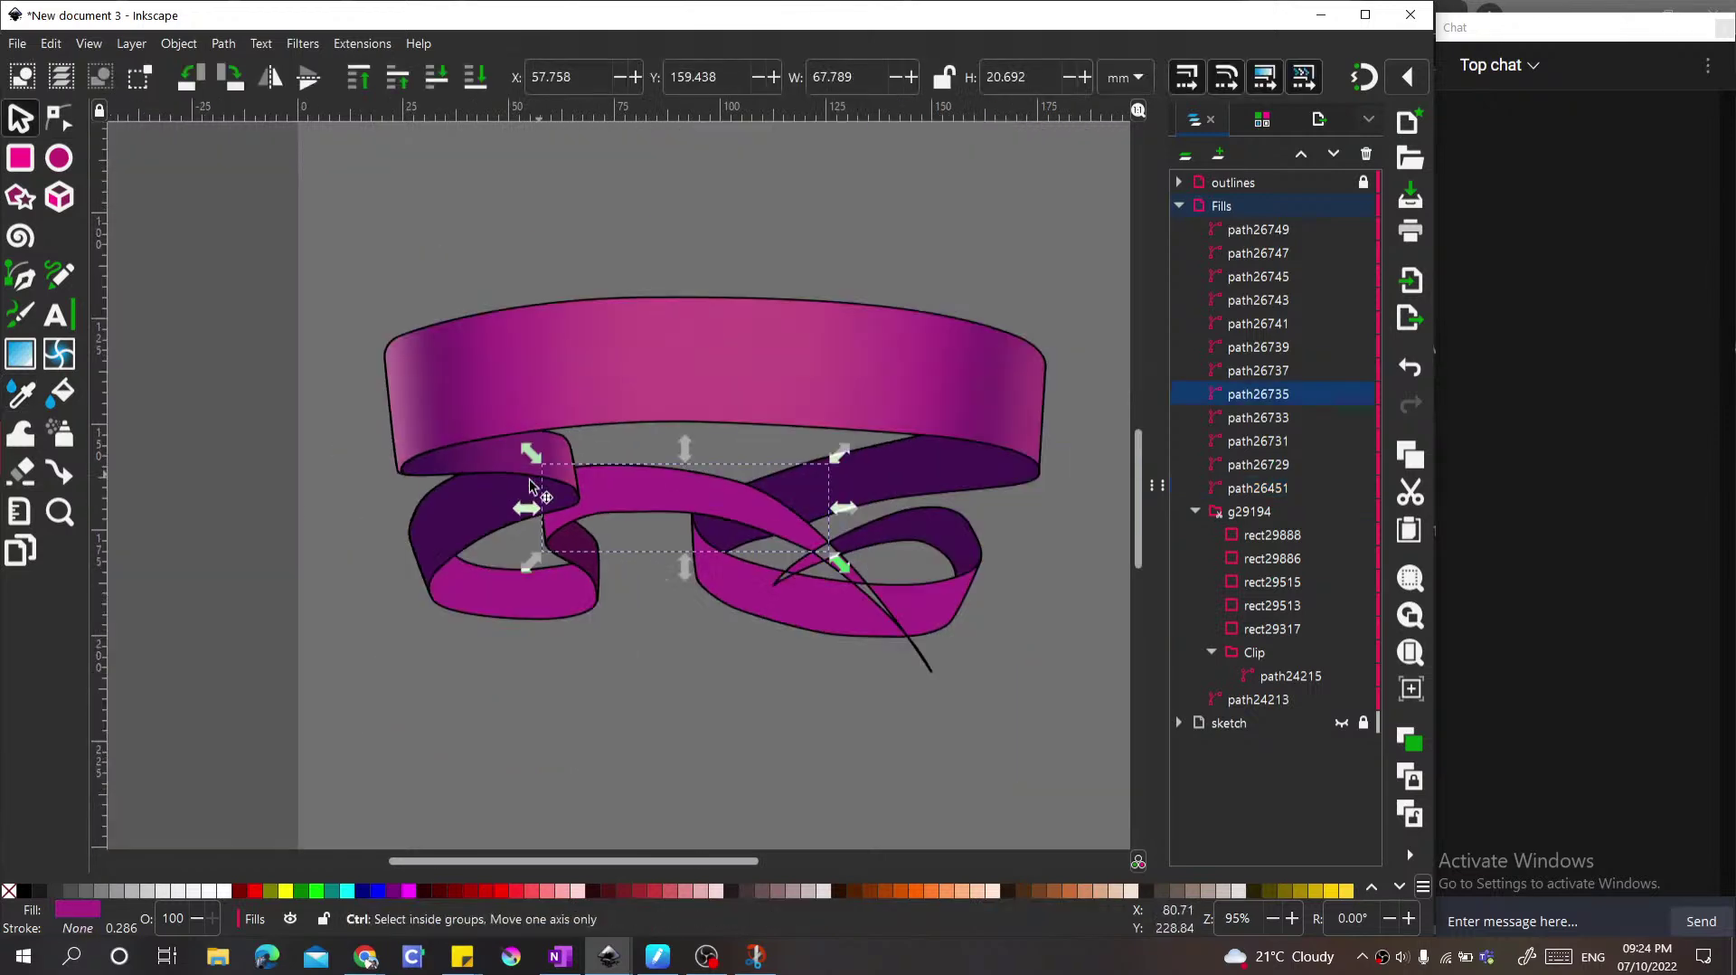
{"action": "scroll", "coordinate": [386, 547], "scroll_direction": "down", "scroll_amount": 2}
{"action": "left_click", "coordinate": [381, 558]}
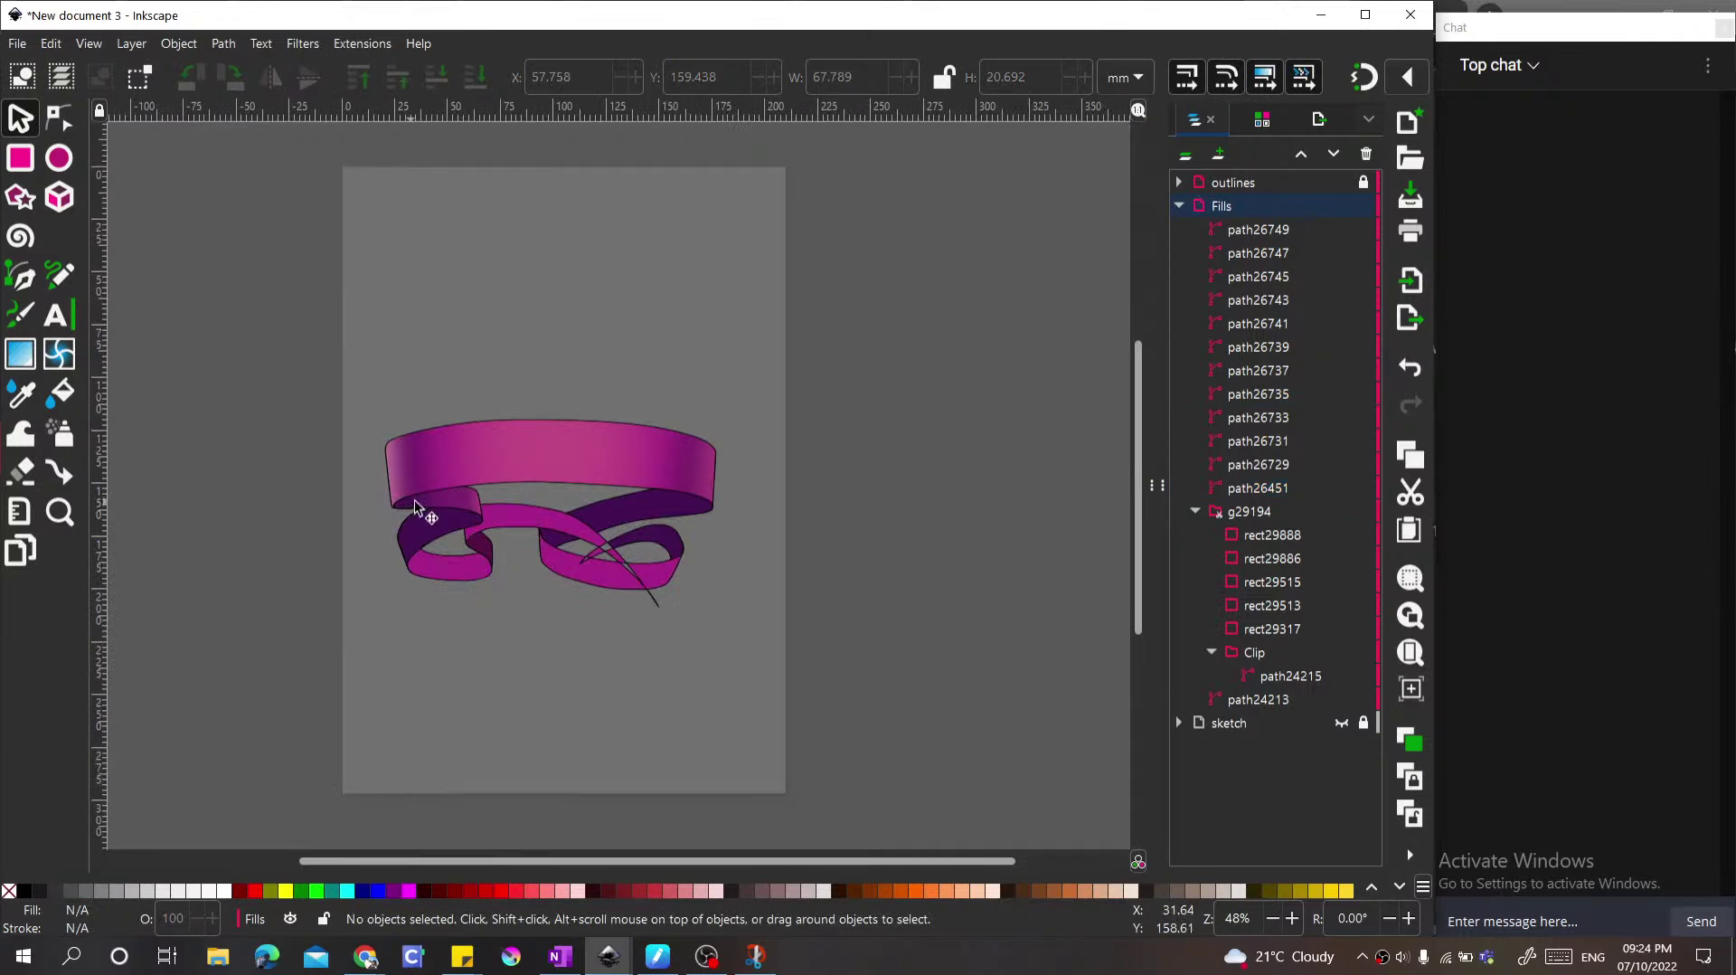
{"action": "scroll", "coordinate": [414, 505], "scroll_direction": "up", "scroll_amount": 6}
{"action": "scroll", "coordinate": [443, 497], "scroll_direction": "down", "scroll_amount": 3}
{"action": "left_click", "coordinate": [400, 470]}
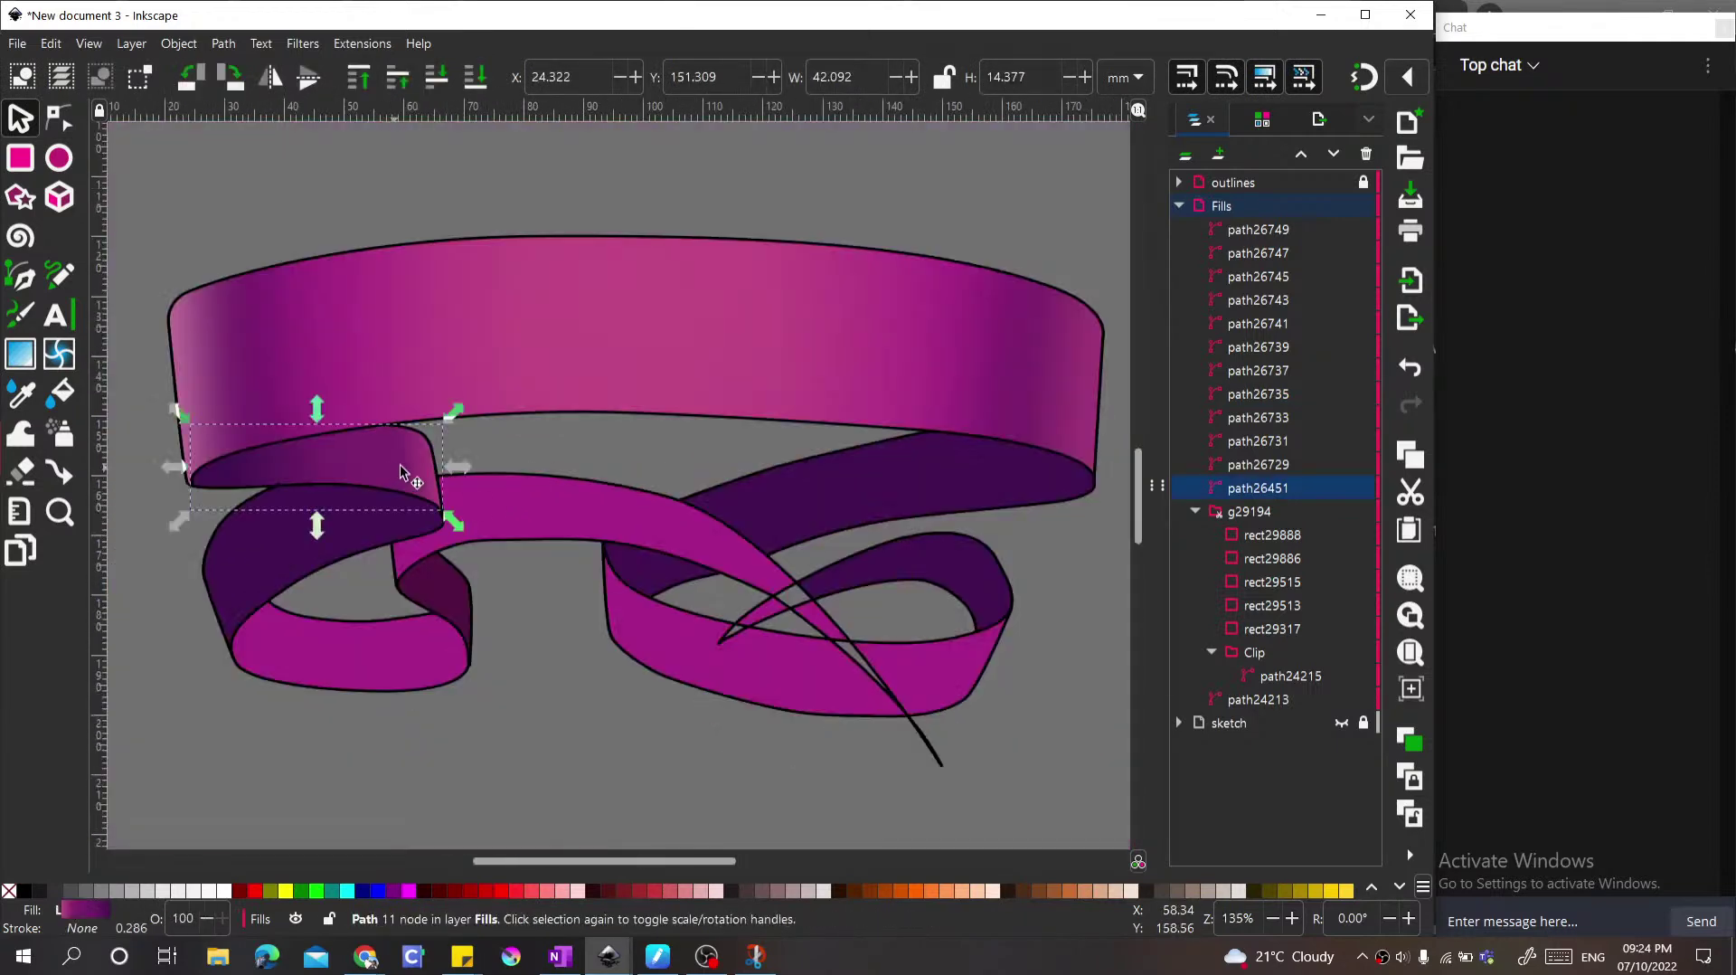
Step: Give the dark fold under the banner's right end a linear gradient and assign it the existing gradient 33449
{"action": "left_click", "coordinate": [936, 484]}
{"action": "key", "text": "g"}
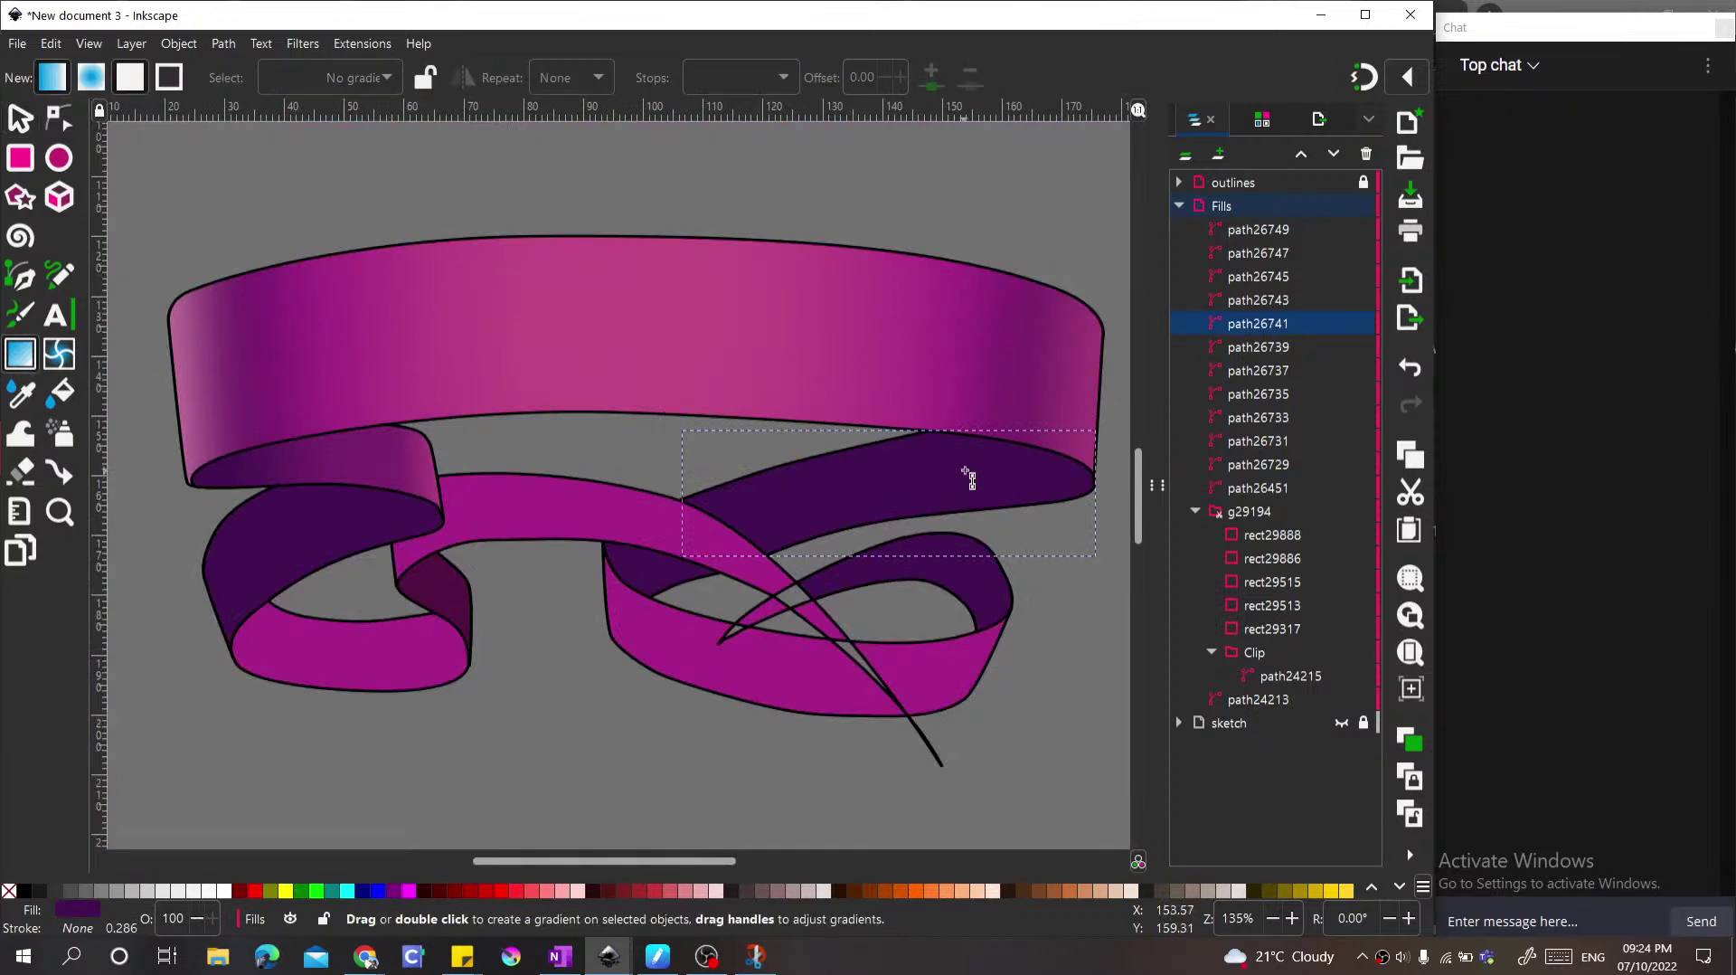
{"action": "left_click_drag", "start_coordinate": [994, 468], "coordinate": [670, 535]}
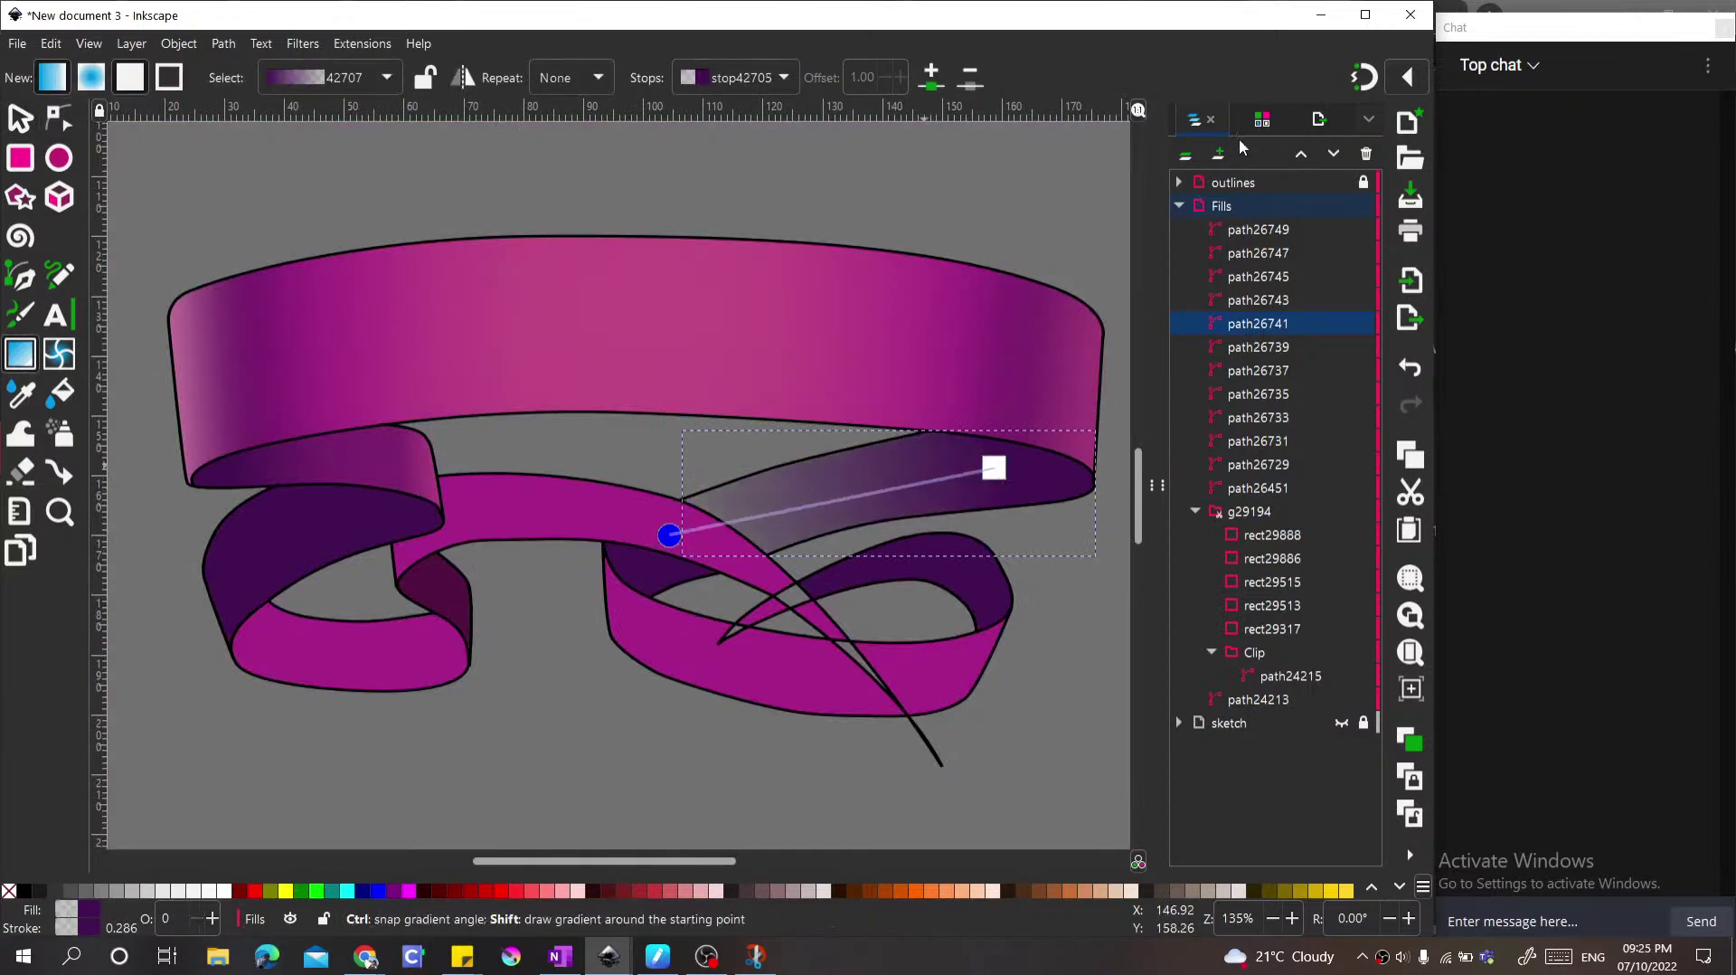
{"action": "key", "text": "ctrl+shift+f"}
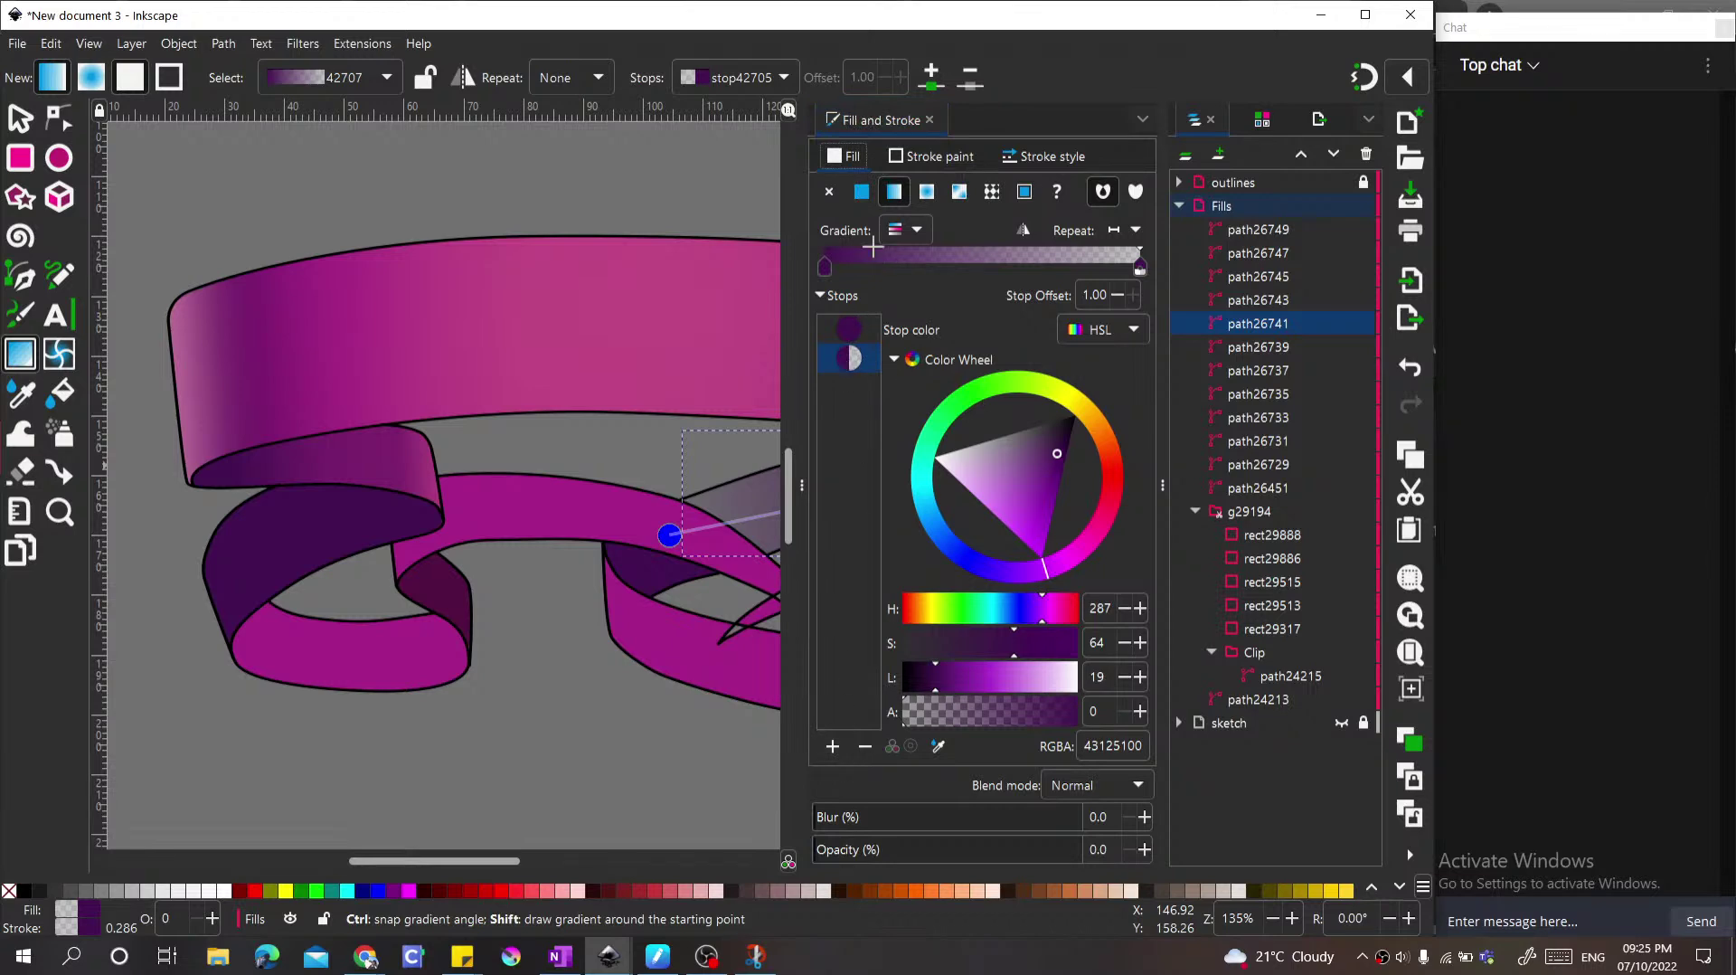
{"action": "left_click", "coordinate": [916, 230]}
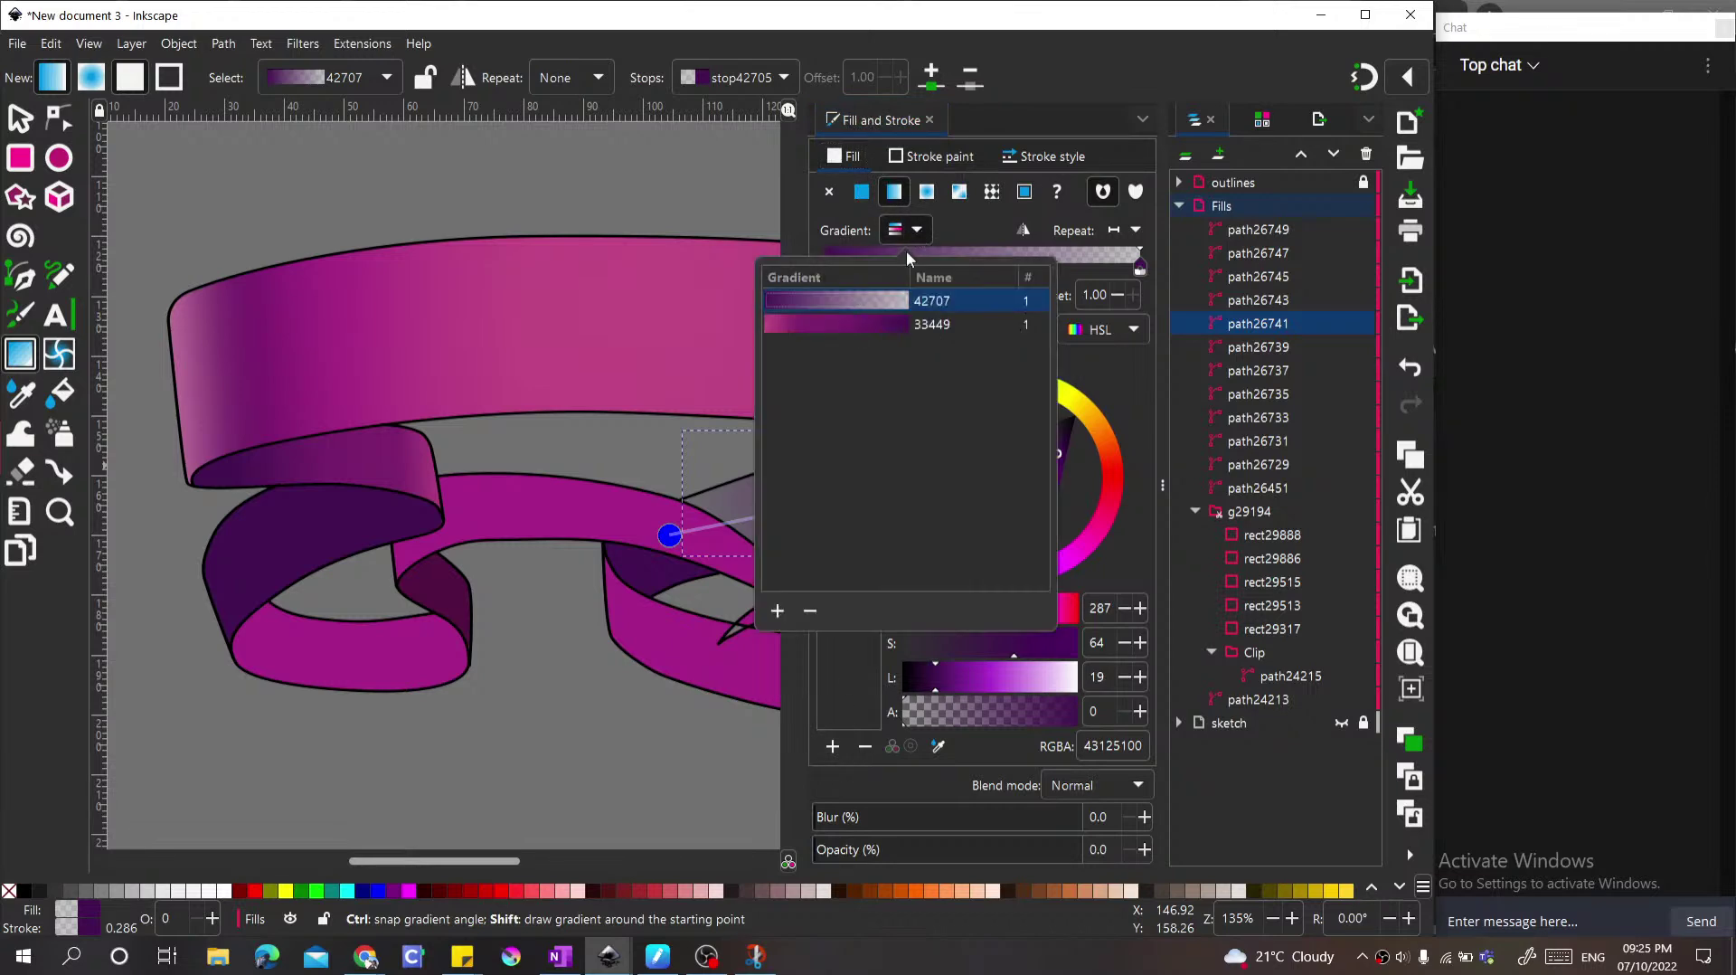
{"action": "left_click", "coordinate": [832, 326]}
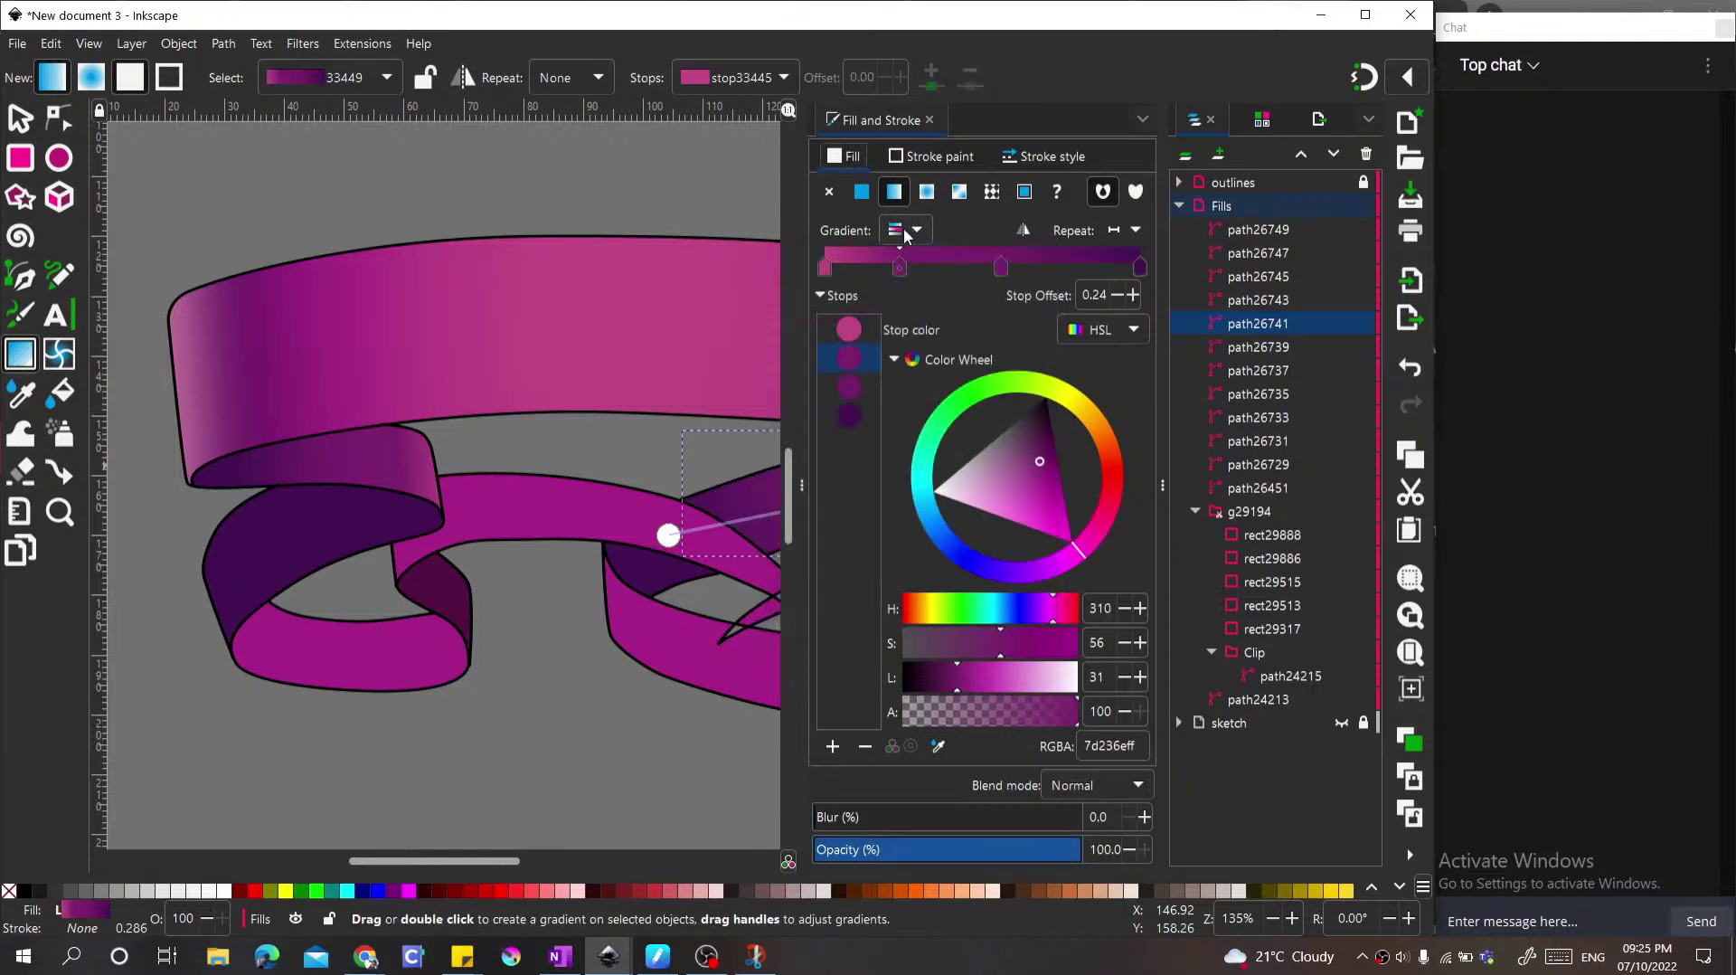
{"action": "key", "text": "ctrl+shift+f"}
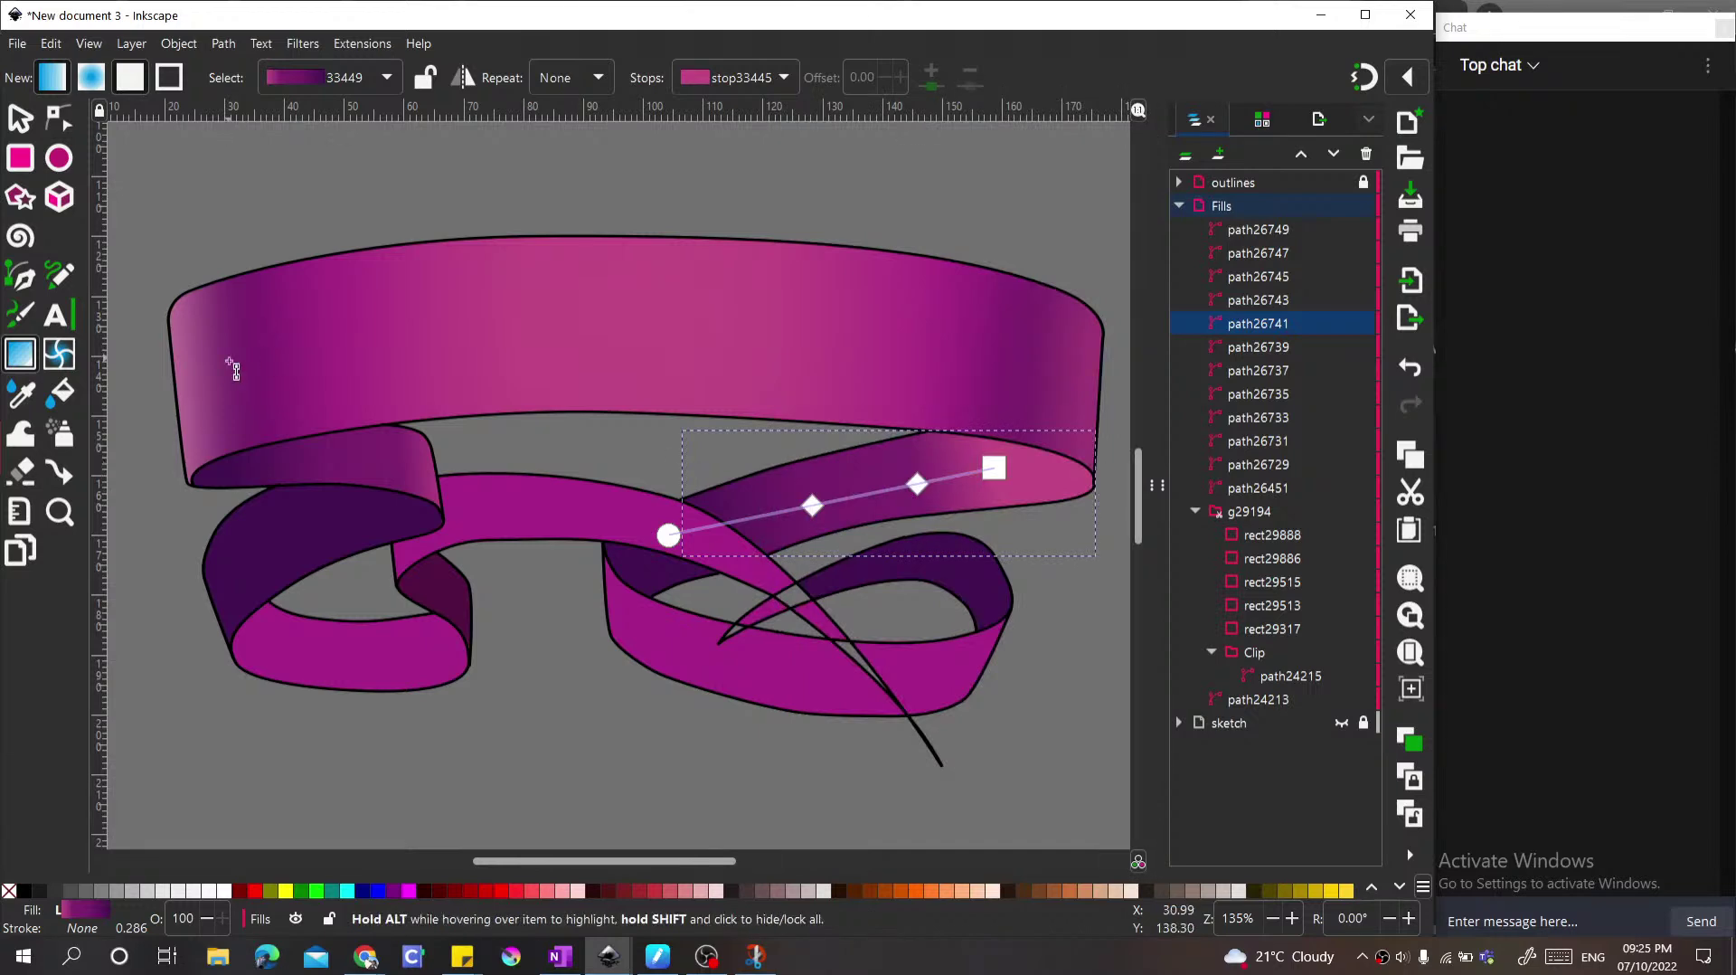
Step: Reposition the right fold's gradient so the pink end lies beyond its left tip and the dark end near its right edge
{"action": "left_click_drag", "start_coordinate": [668, 535], "coordinate": [580, 561]}
{"action": "left_click_drag", "start_coordinate": [1047, 514], "coordinate": [1105, 452]}
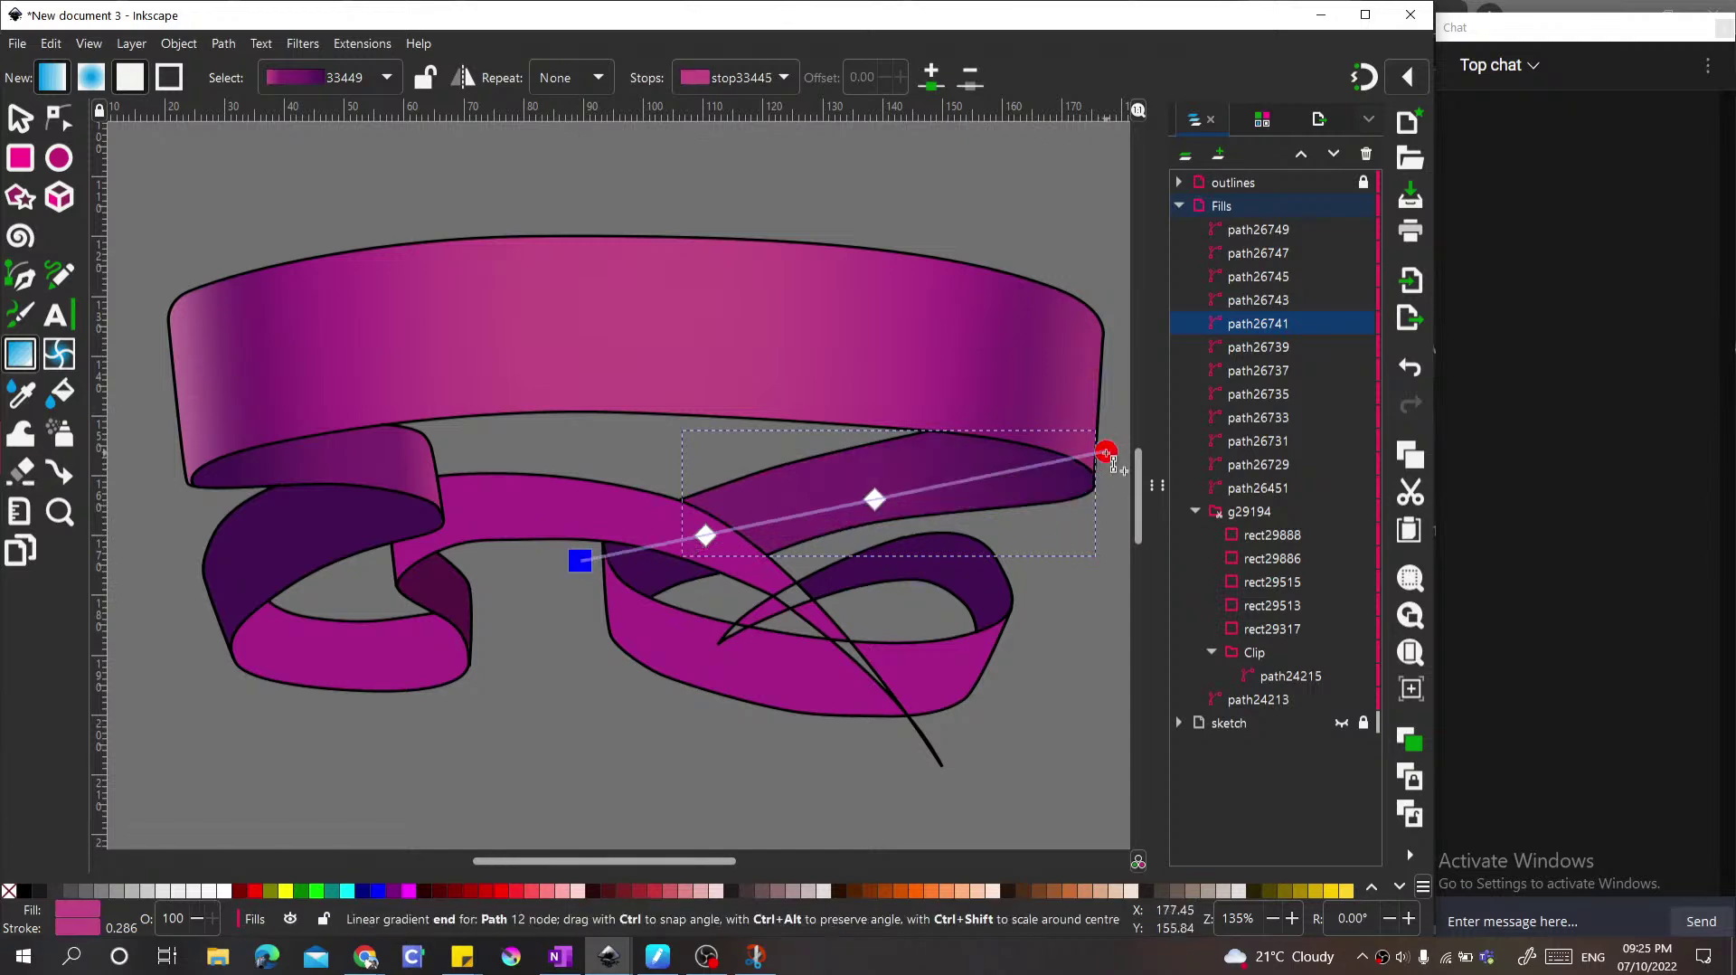
{"action": "mouse_move", "coordinate": [580, 559]}
{"action": "left_mouse_down"}
{"action": "mouse_move", "coordinate": [678, 554]}
{"action": "mouse_move", "coordinate": [593, 558]}
{"action": "left_mouse_up"}
{"action": "scroll", "coordinate": [595, 531], "scroll_direction": "down", "scroll_amount": 2}
{"action": "scroll", "coordinate": [605, 532], "scroll_direction": "up", "scroll_amount": 2}
{"action": "left_click_drag", "start_coordinate": [1094, 451], "coordinate": [1059, 458]}
Step: Pull the right fold gradient's end stop inward and colour it dark purple 431251 from the left fold
{"action": "left_click", "coordinate": [1059, 458]}
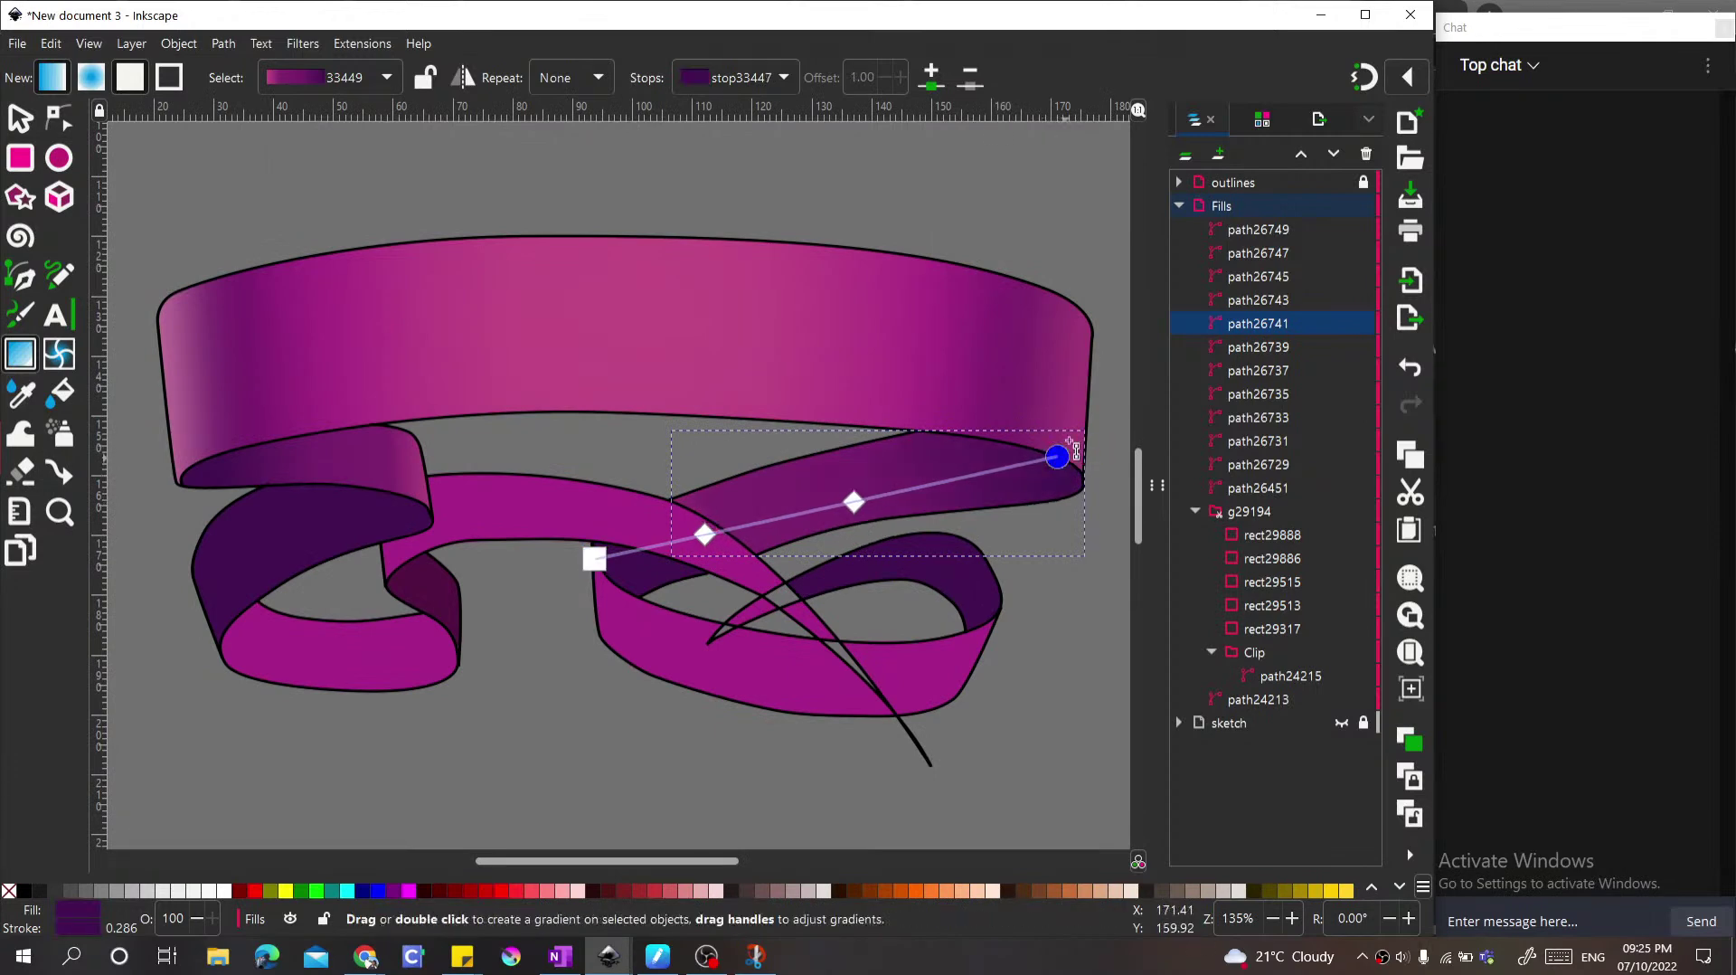
{"action": "key", "text": "d"}
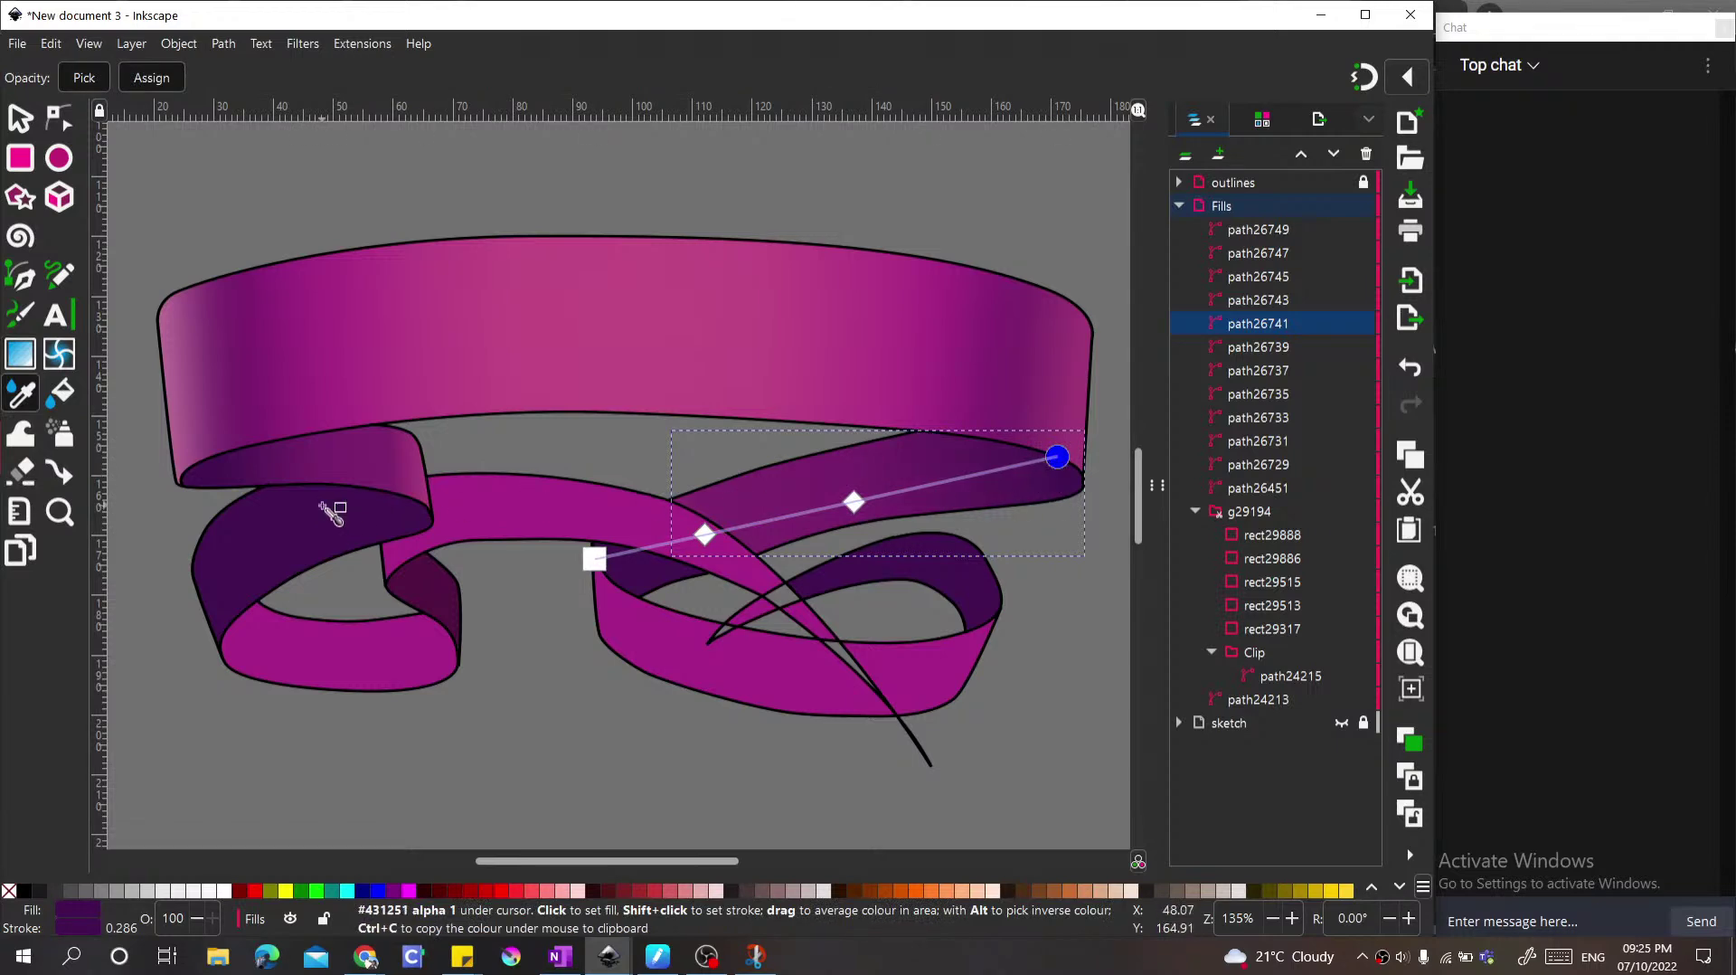
{"action": "key", "text": "s"}
{"action": "key", "text": "g"}
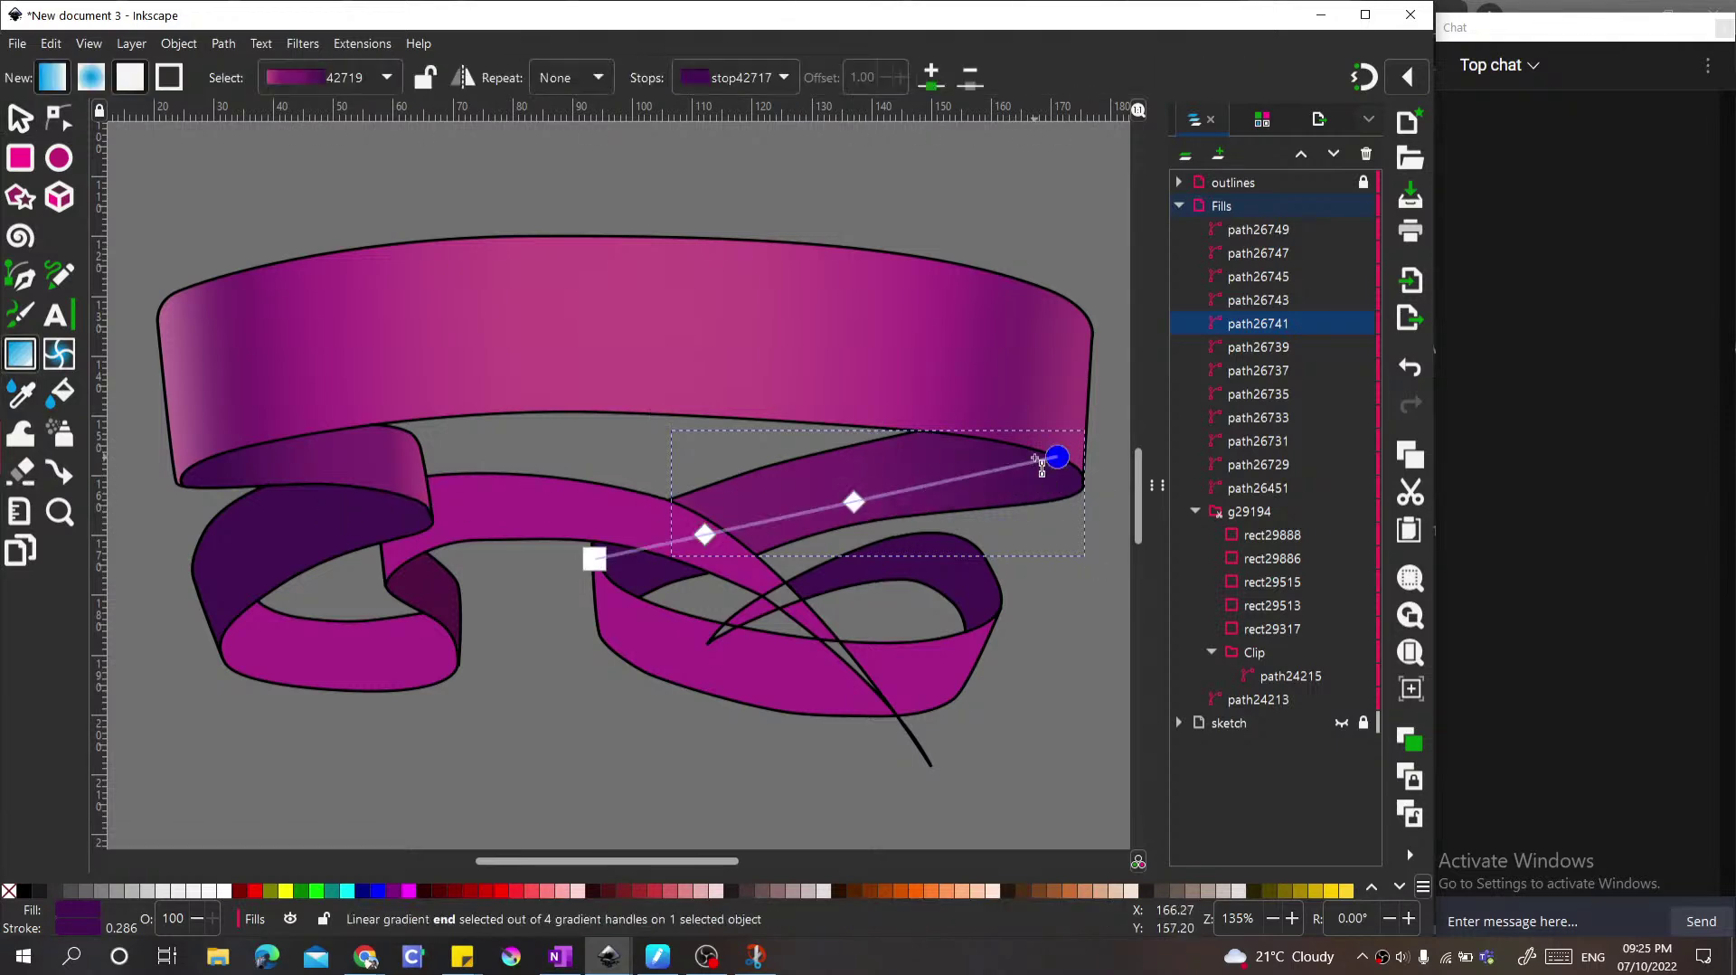
Step: Add a dark mid stop to the right fold's gradient, move the neighbouring stop to offset 0.47, and shift the dark end further inward
{"action": "double_click", "coordinate": [945, 481]}
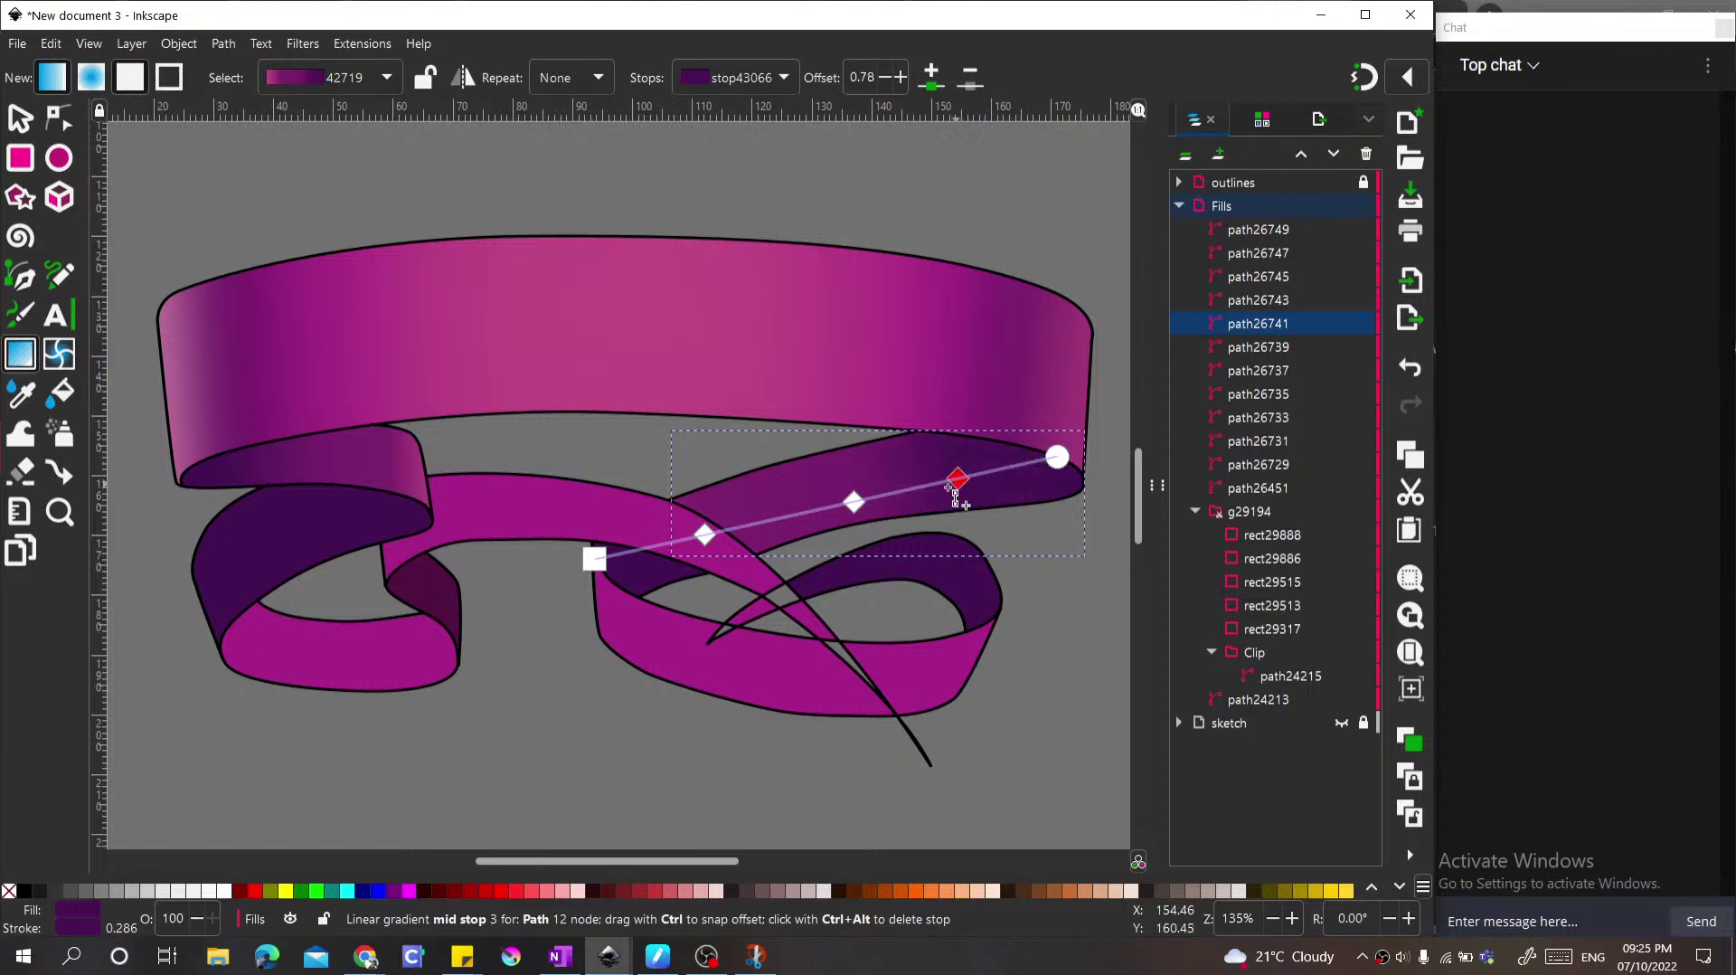
{"action": "left_click_drag", "start_coordinate": [863, 512], "coordinate": [816, 517]}
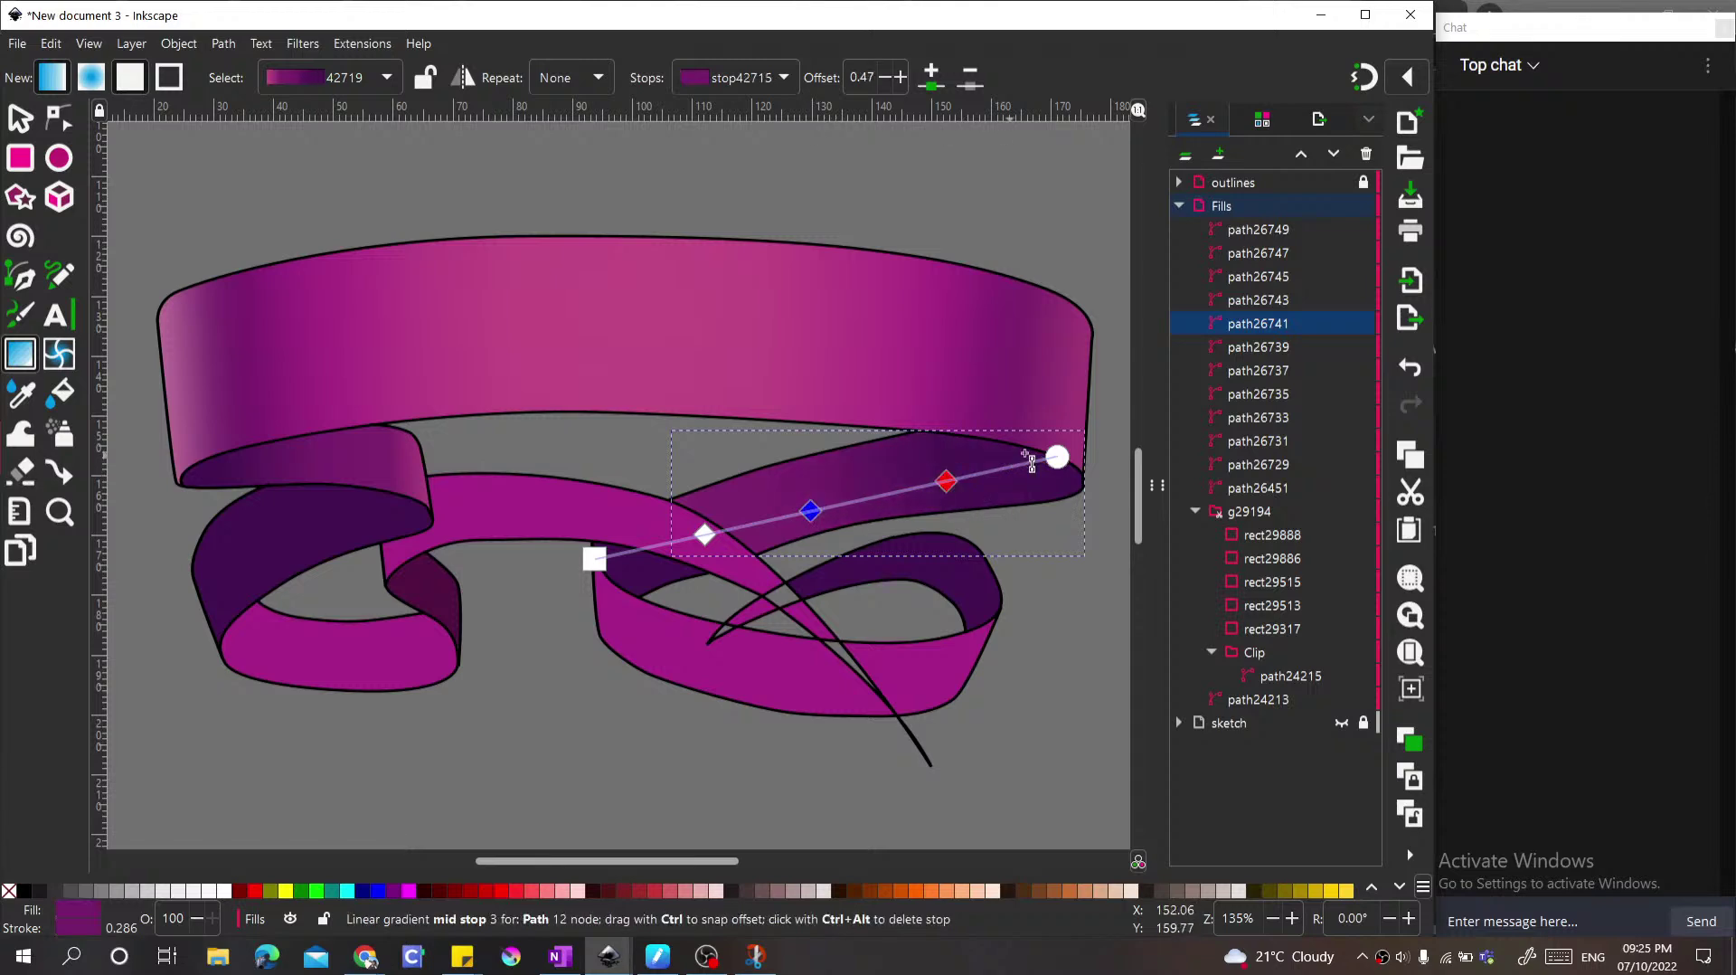
{"action": "mouse_move", "coordinate": [1062, 468]}
{"action": "left_mouse_down"}
{"action": "mouse_move", "coordinate": [1006, 475]}
{"action": "mouse_move", "coordinate": [1036, 455]}
{"action": "left_mouse_up"}
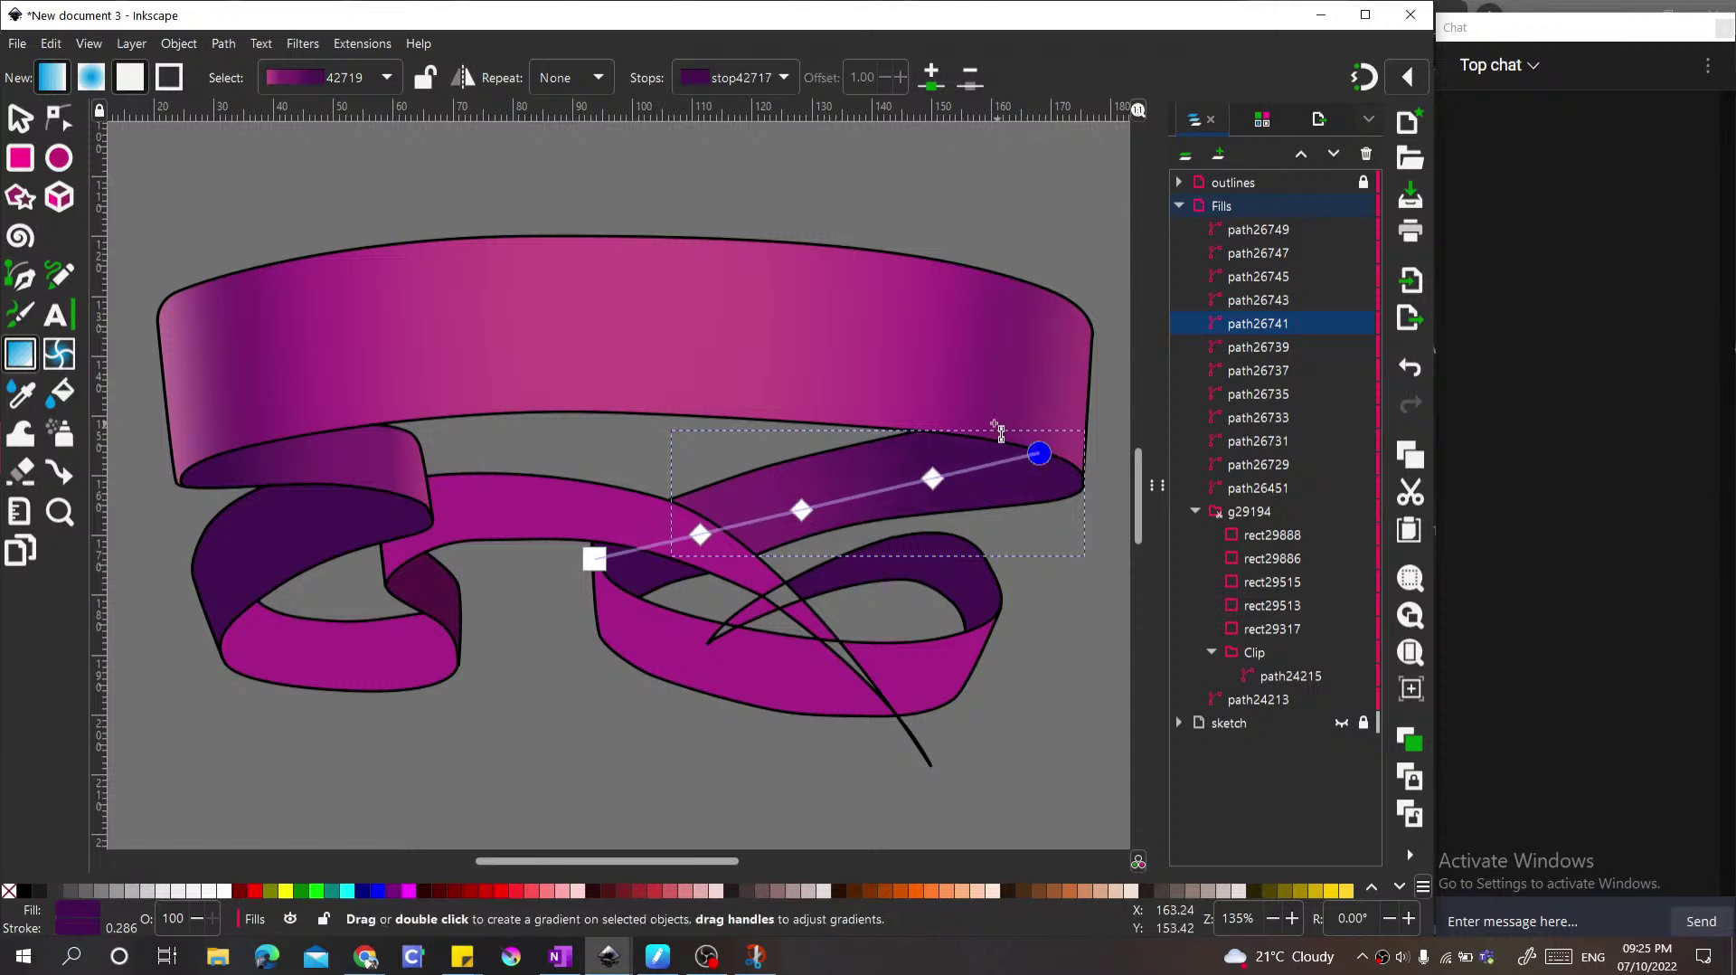
{"action": "left_click", "coordinate": [805, 349]}
{"action": "scroll", "coordinate": [868, 336], "scroll_direction": "down", "scroll_amount": 3}
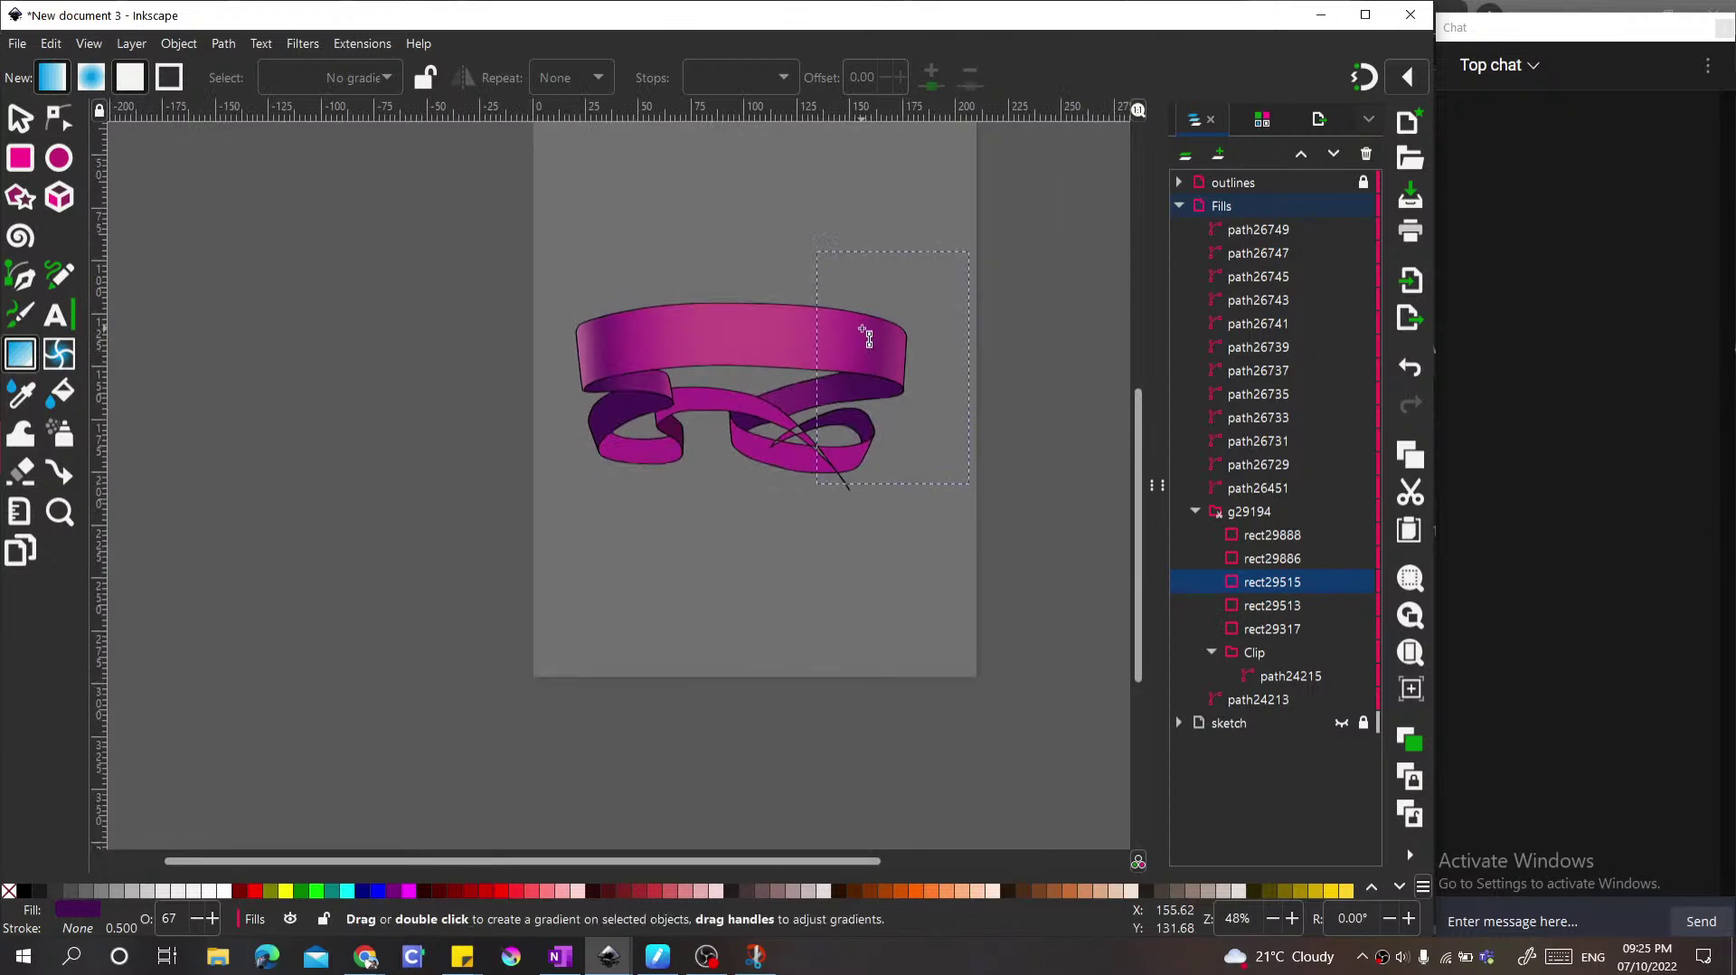
{"action": "scroll", "coordinate": [1014, 451], "scroll_direction": "up", "scroll_amount": 1}
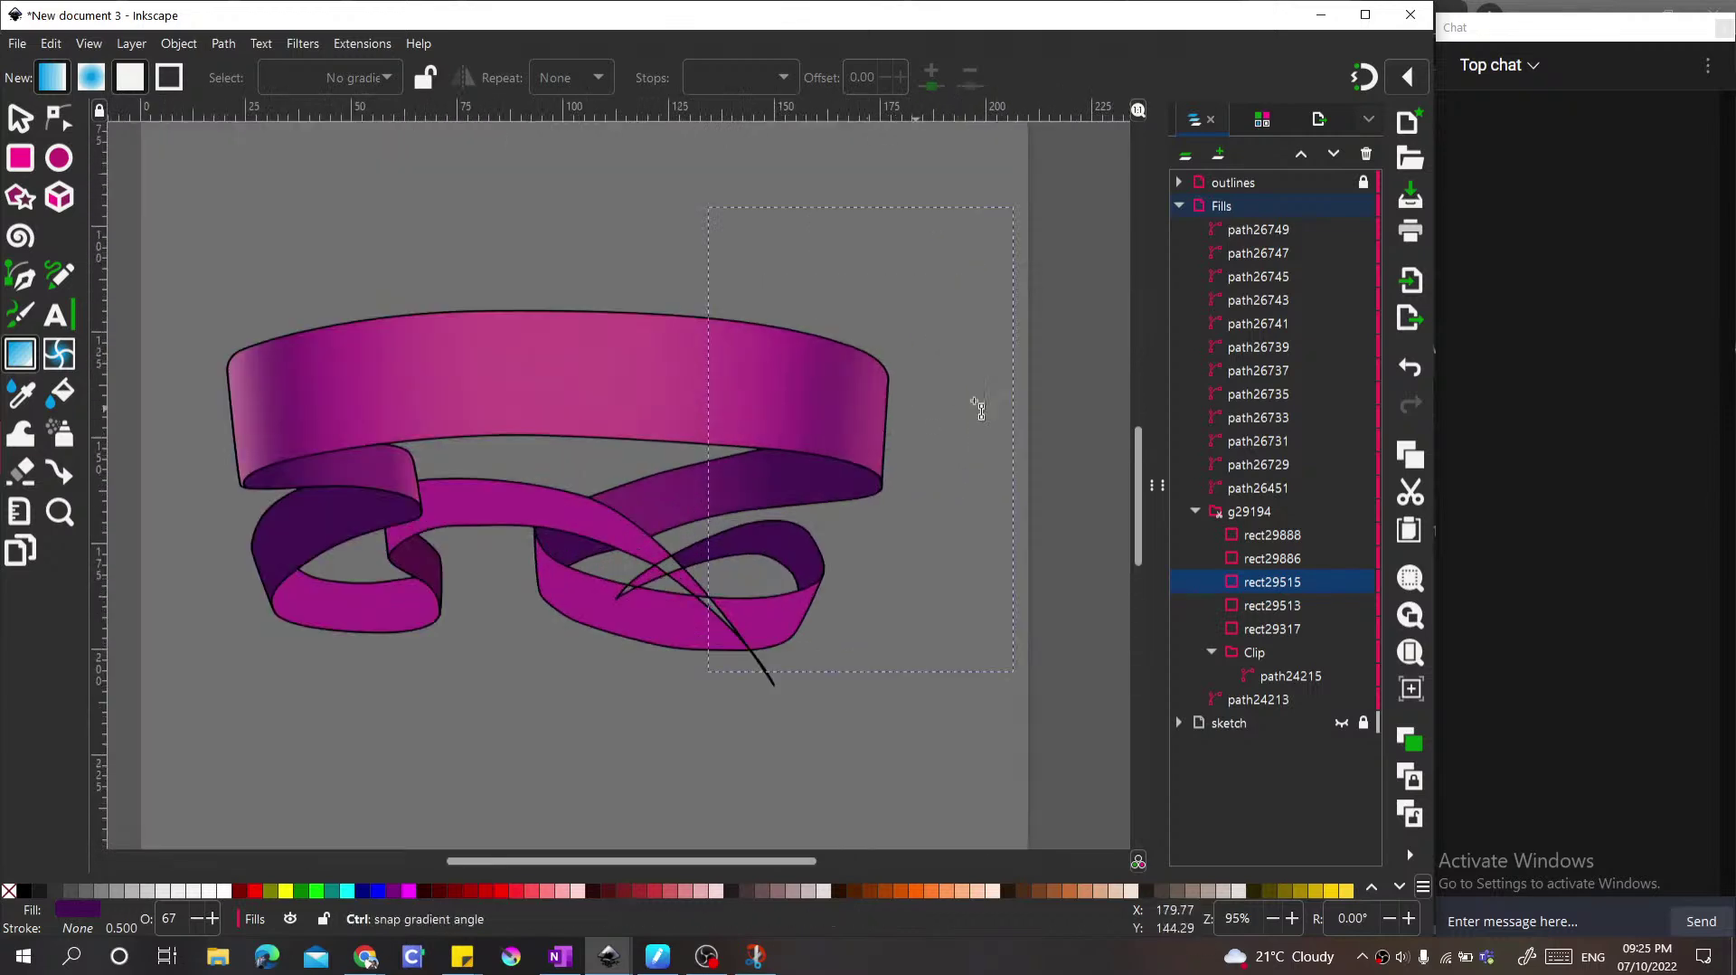
Step: Draw a linear gradient along the magenta strip between the two folds, from its left part to its lower-right tip
{"action": "scroll", "coordinate": [520, 443], "scroll_direction": "up", "scroll_amount": 2}
{"action": "left_click", "coordinate": [559, 389]}
{"action": "key", "text": "s"}
{"action": "key", "text": "g"}
{"action": "left_click_drag", "start_coordinate": [516, 378], "coordinate": [828, 434]}
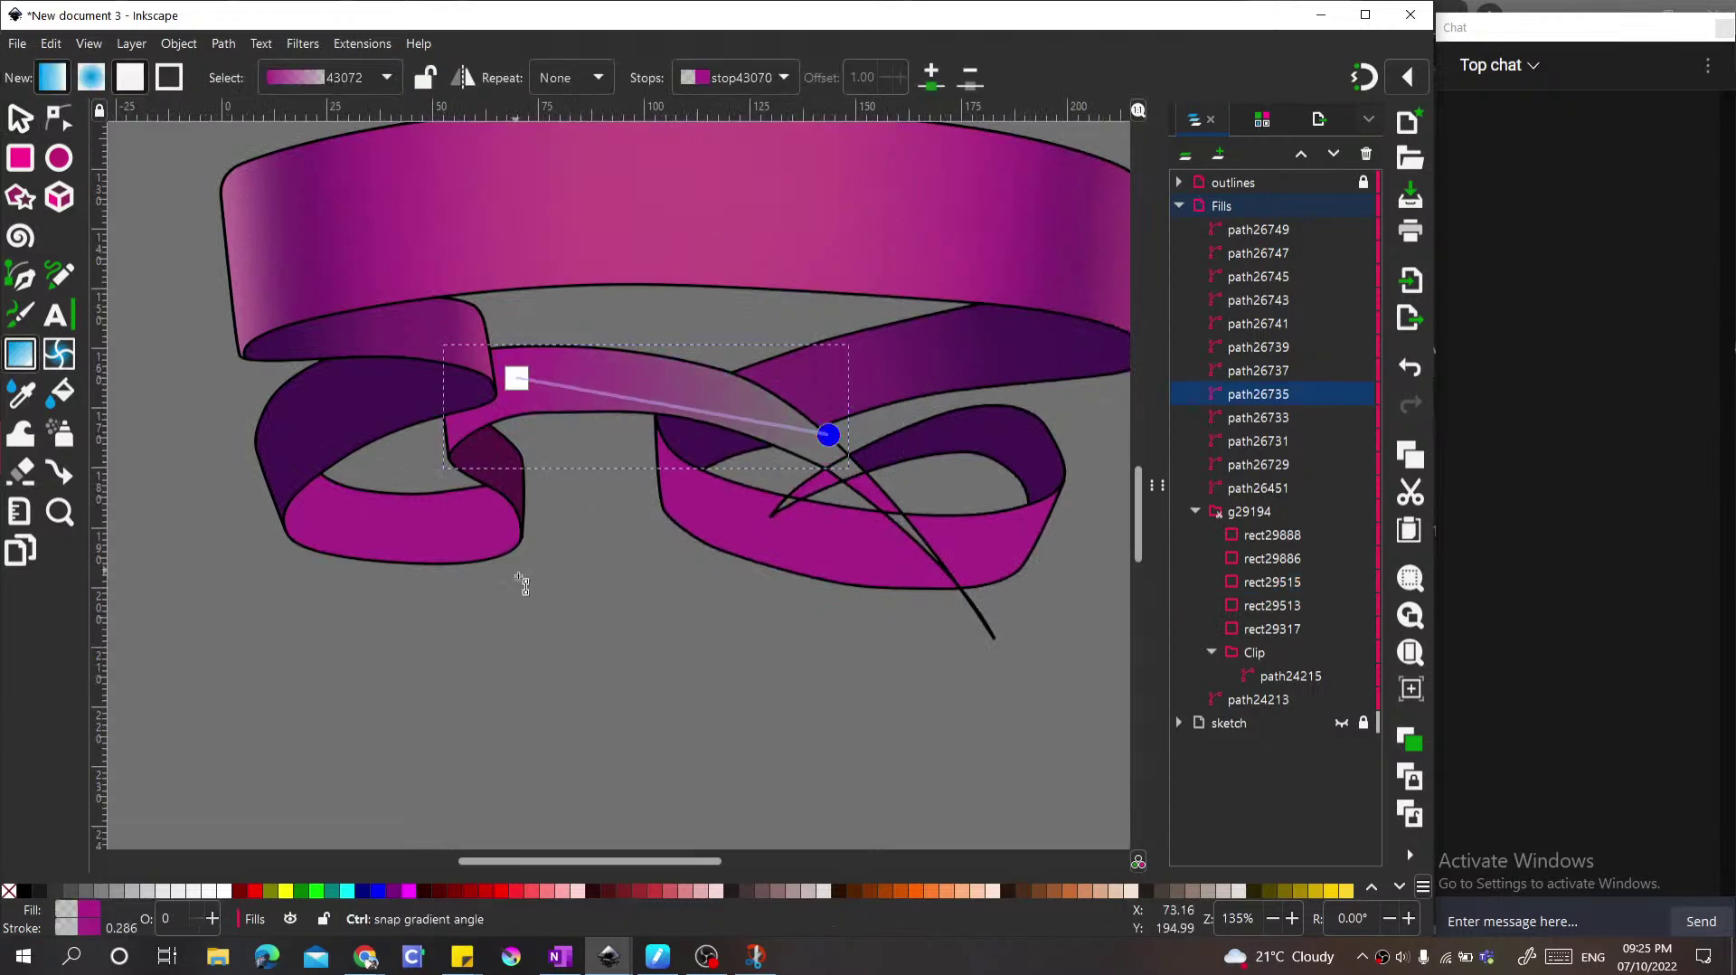
Step: Show the Fill and Stroke settings in a maximized window and assign the existing gradient 42719 to the middle strip
{"action": "scroll", "coordinate": [523, 581], "scroll_direction": "down", "scroll_amount": 2}
{"action": "key", "text": "ctrl+shift+f"}
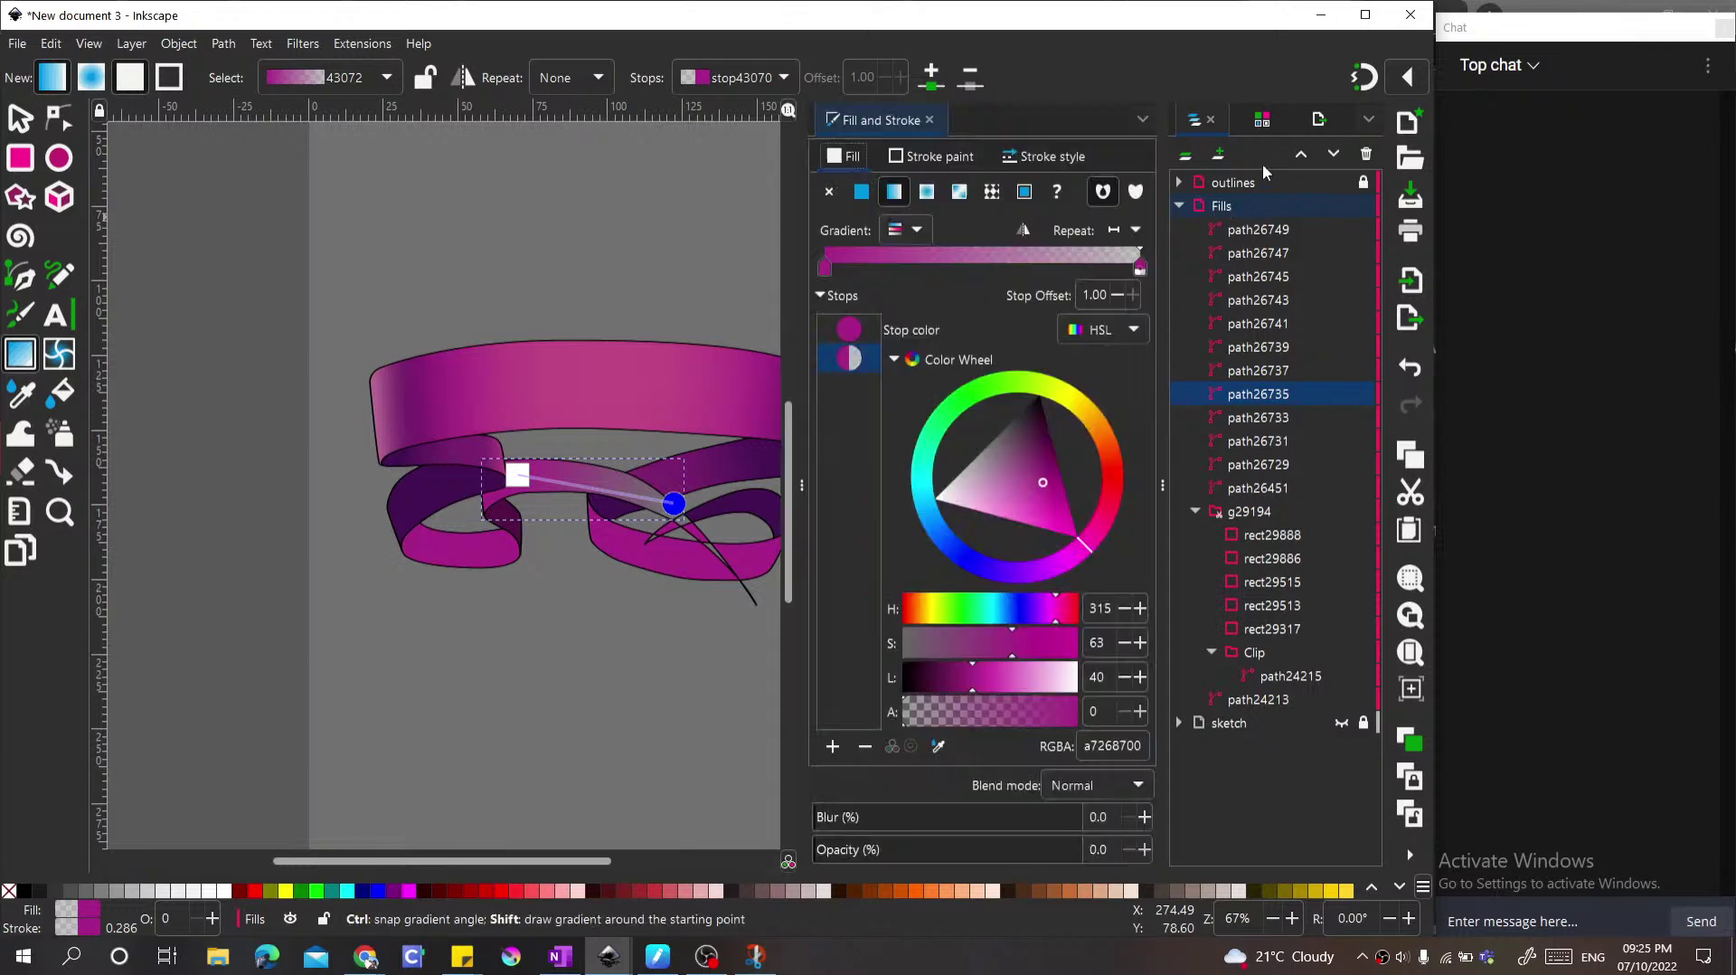
{"action": "left_click", "coordinate": [1365, 14]}
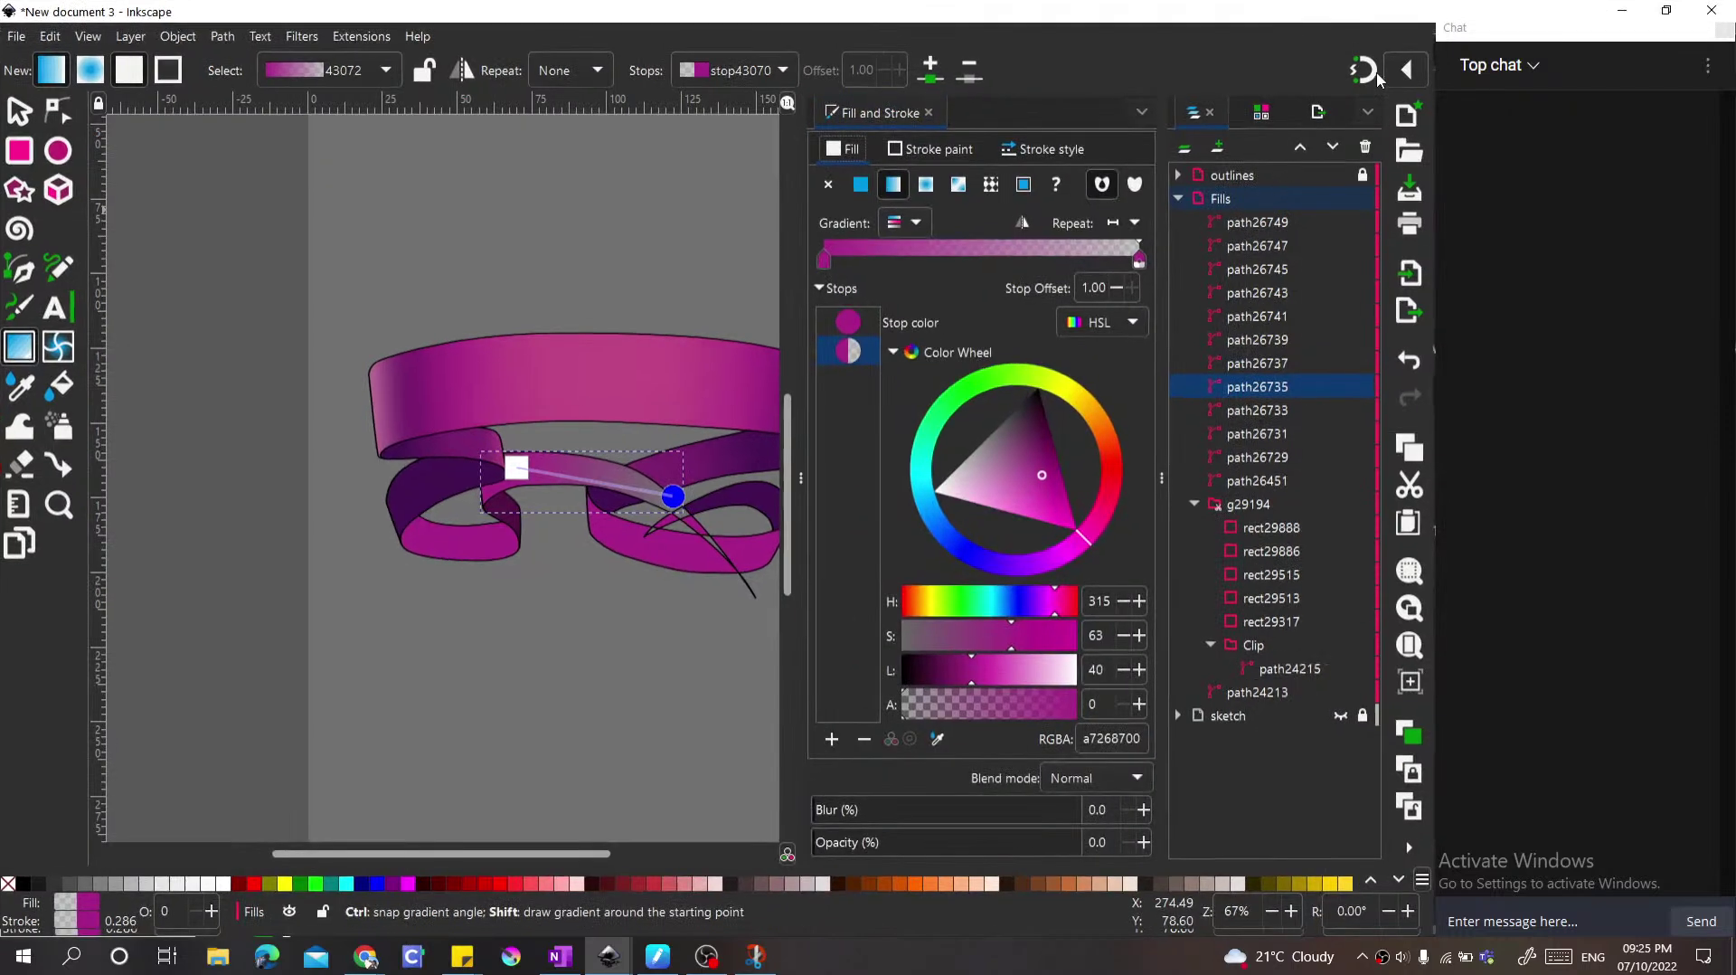
{"action": "scroll", "coordinate": [759, 488], "scroll_direction": "up", "scroll_amount": 3}
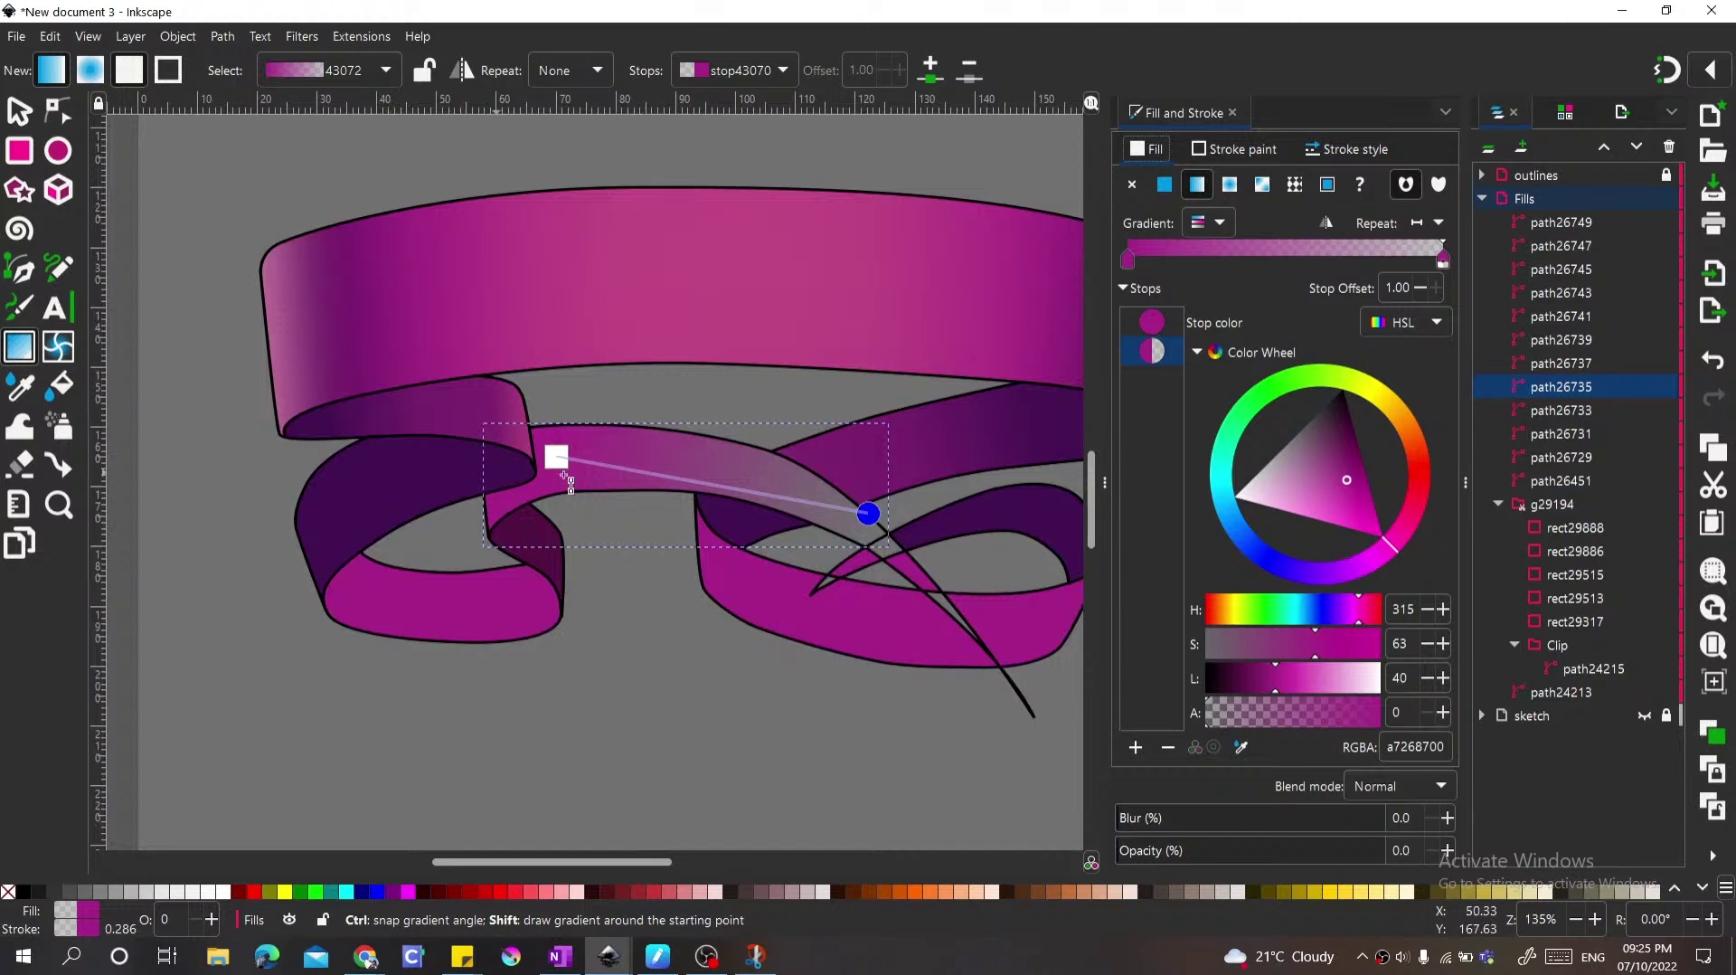
{"action": "left_click", "coordinate": [1217, 224]}
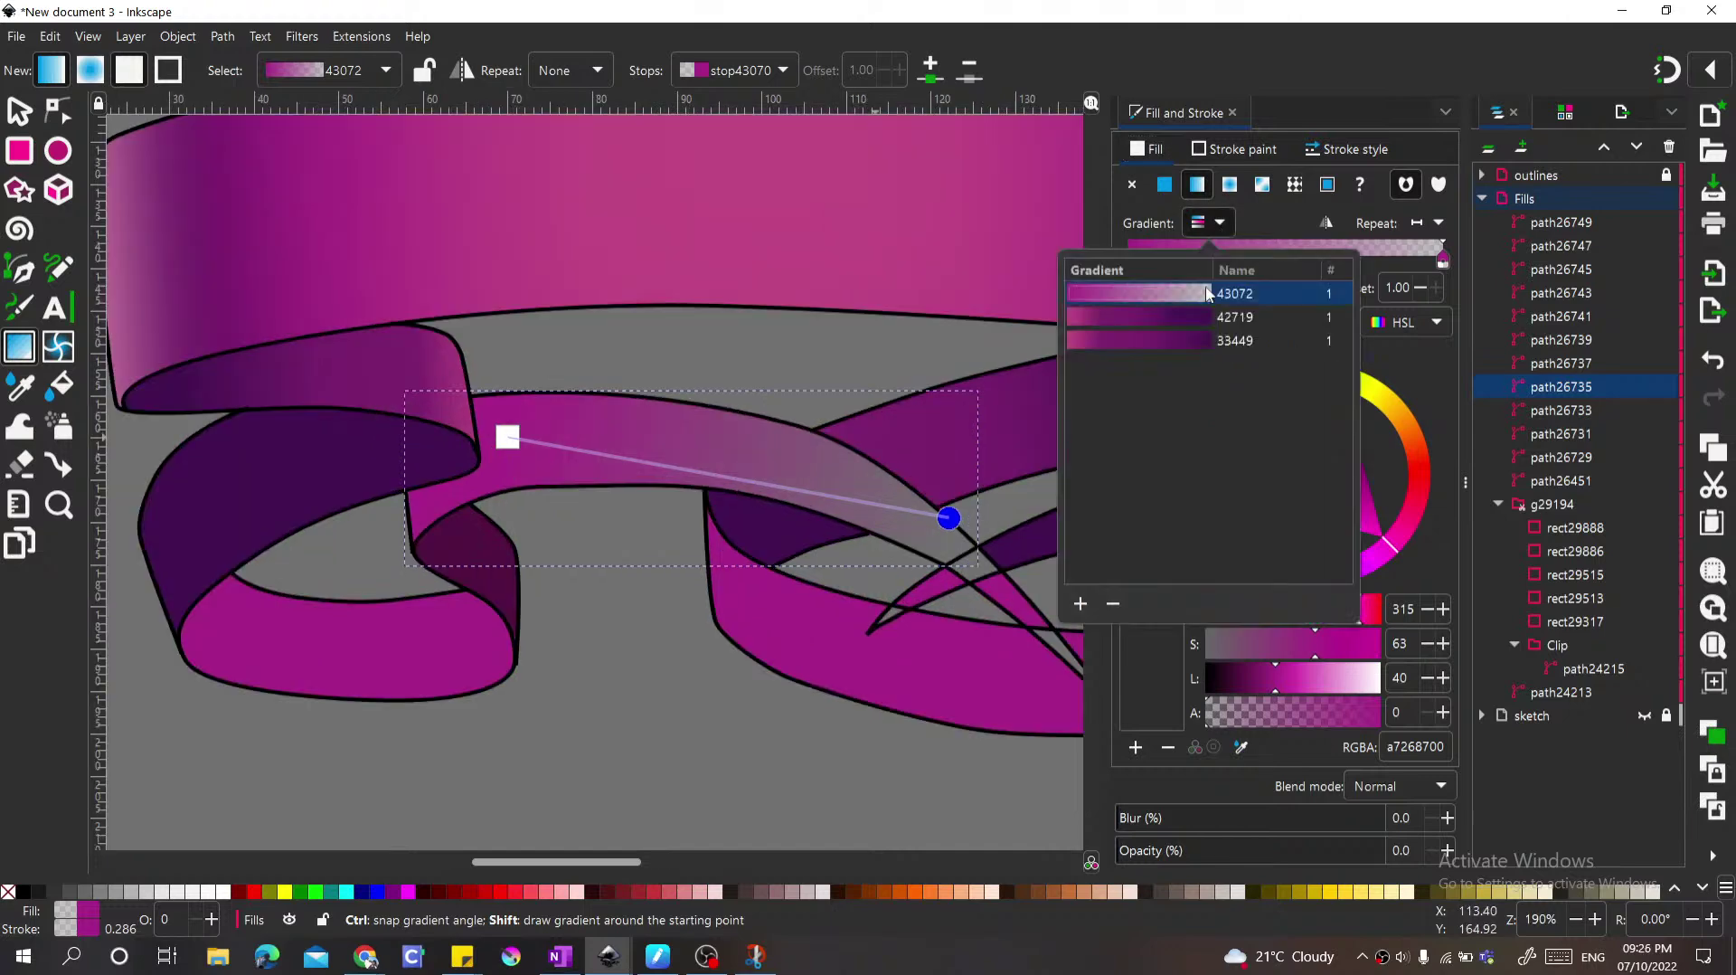
{"action": "left_click", "coordinate": [1129, 317]}
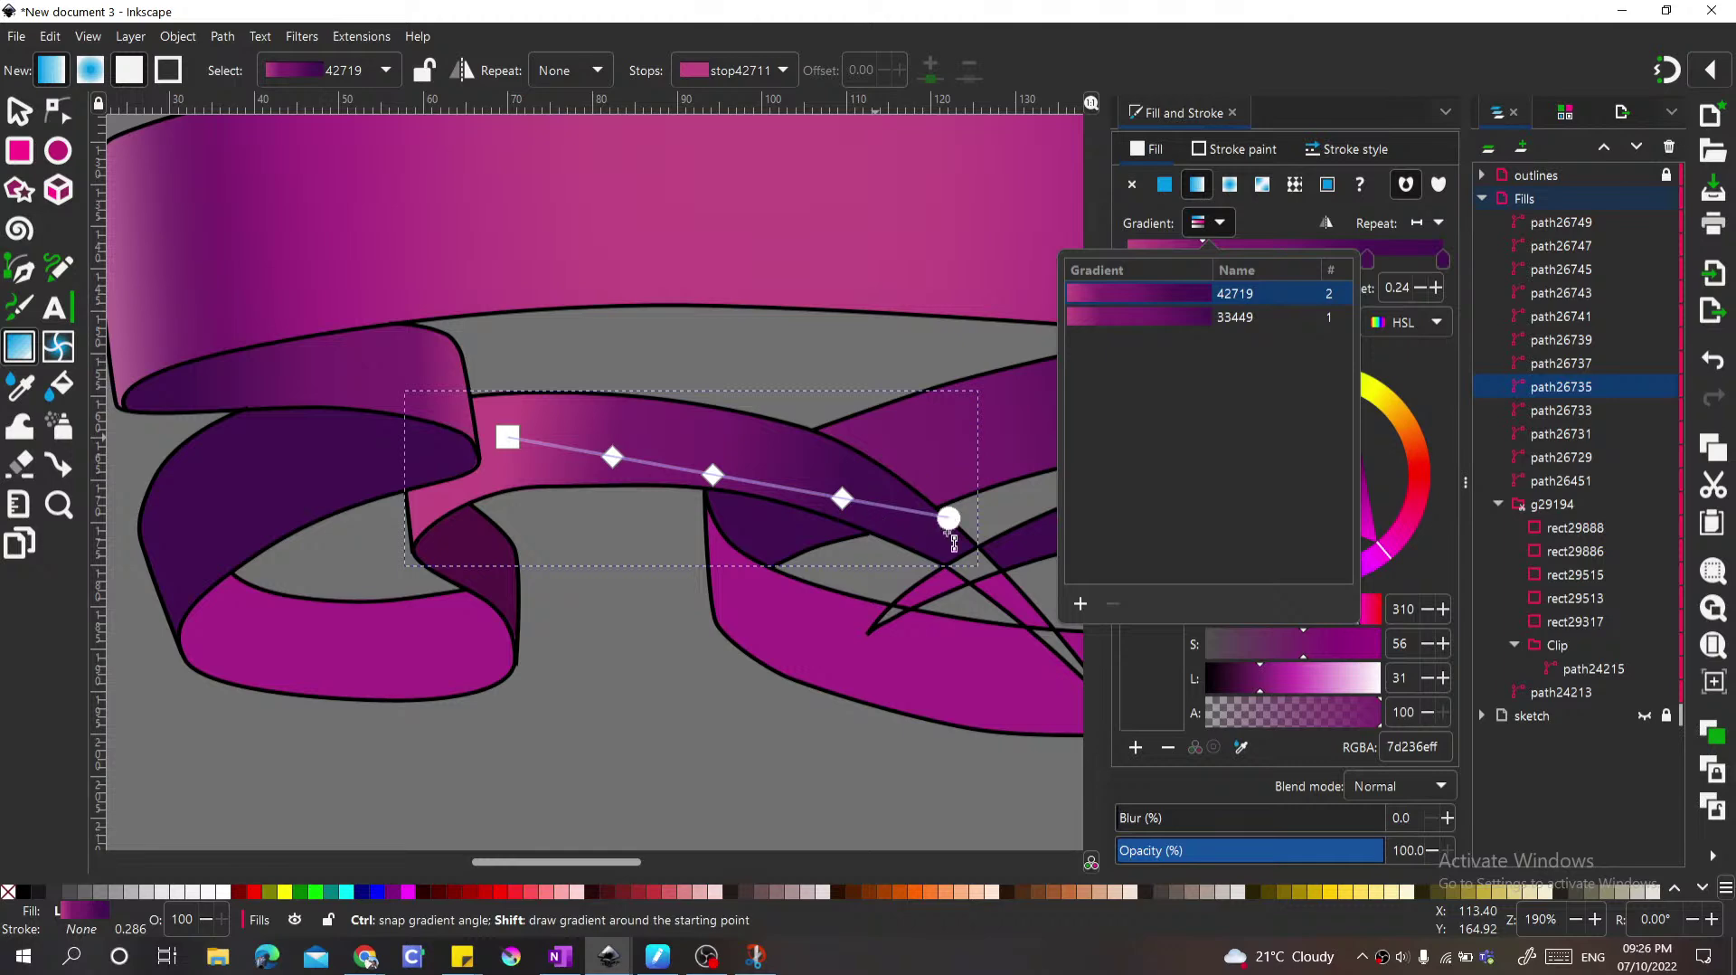
{"action": "left_click", "coordinate": [882, 597]}
Step: Reverse and stretch the middle strip's gradient so its dark end lies beyond the upper-left end and its pink start beyond the lower-right tip
{"action": "scroll", "coordinate": [687, 492], "scroll_direction": "down", "scroll_amount": 2}
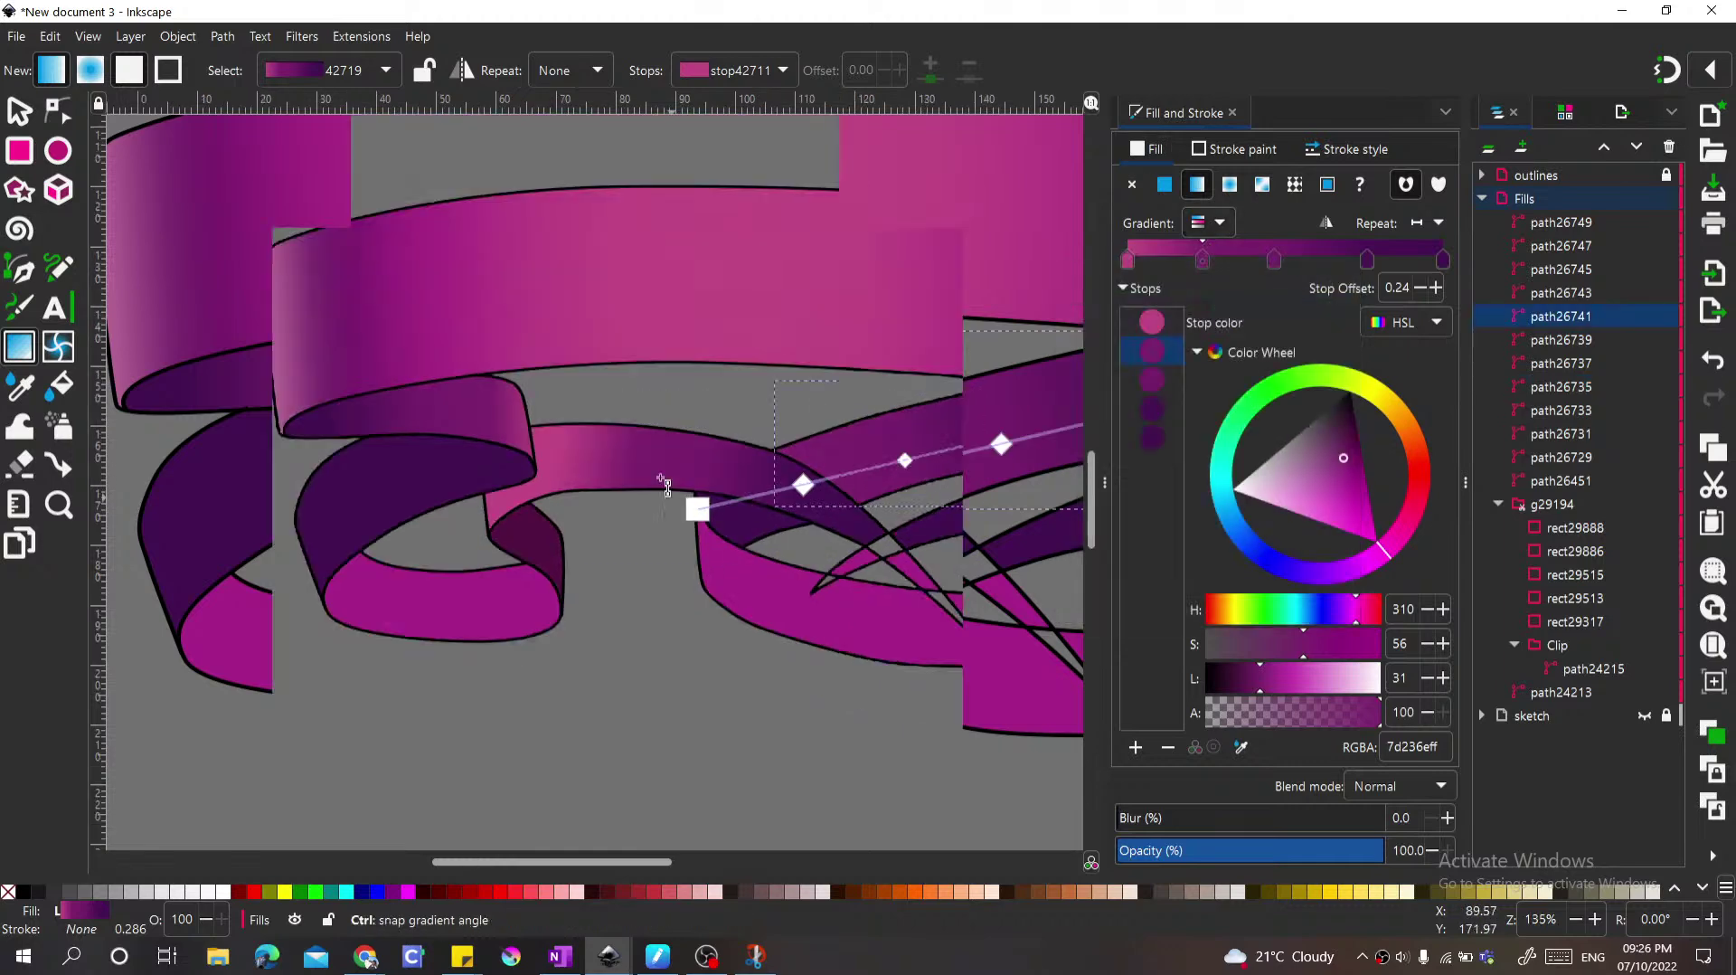
{"action": "mouse_move", "coordinate": [811, 508]}
{"action": "left_mouse_down"}
{"action": "mouse_move", "coordinate": [593, 543]}
{"action": "mouse_move", "coordinate": [550, 532]}
{"action": "mouse_move", "coordinate": [599, 476]}
{"action": "mouse_move", "coordinate": [1005, 613]}
{"action": "mouse_move", "coordinate": [883, 590]}
{"action": "left_mouse_up"}
{"action": "left_click_drag", "start_coordinate": [551, 531], "coordinate": [542, 438]}
{"action": "scroll", "coordinate": [633, 429], "scroll_direction": "up", "scroll_amount": 2}
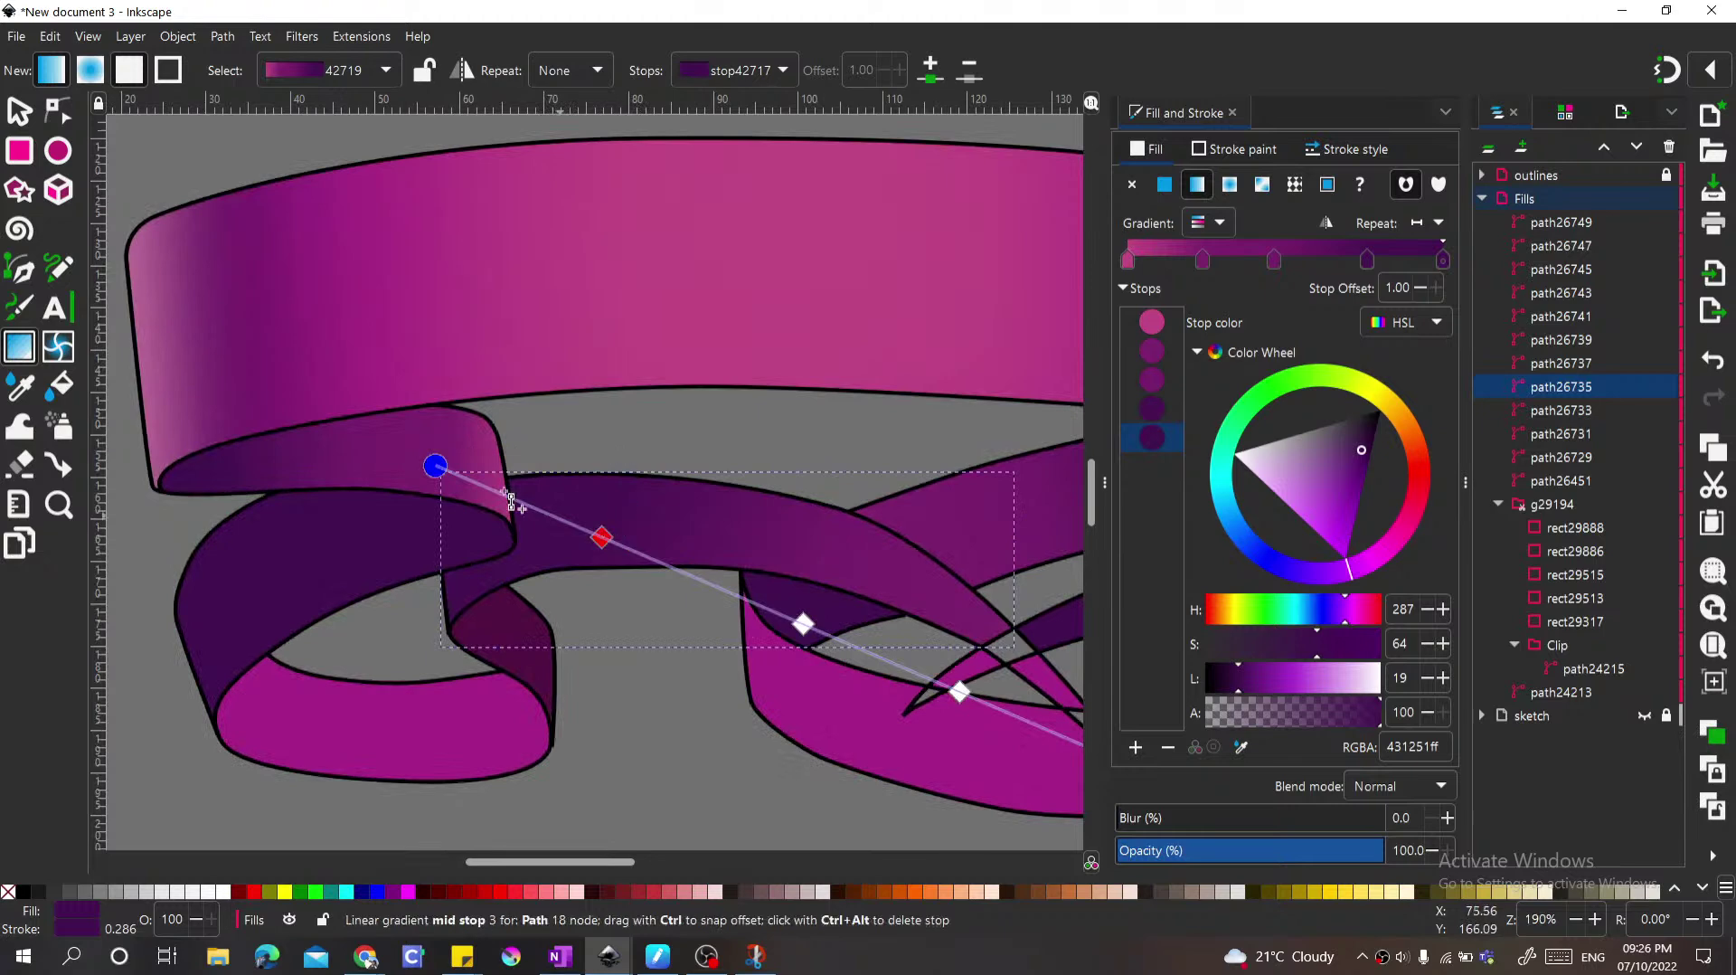
Step: Colour the strip gradient's left end and middle stops pink from the front banner, placing the middle stop at offset 0.59 and the dark one at 0.84
{"action": "key", "text": "d"}
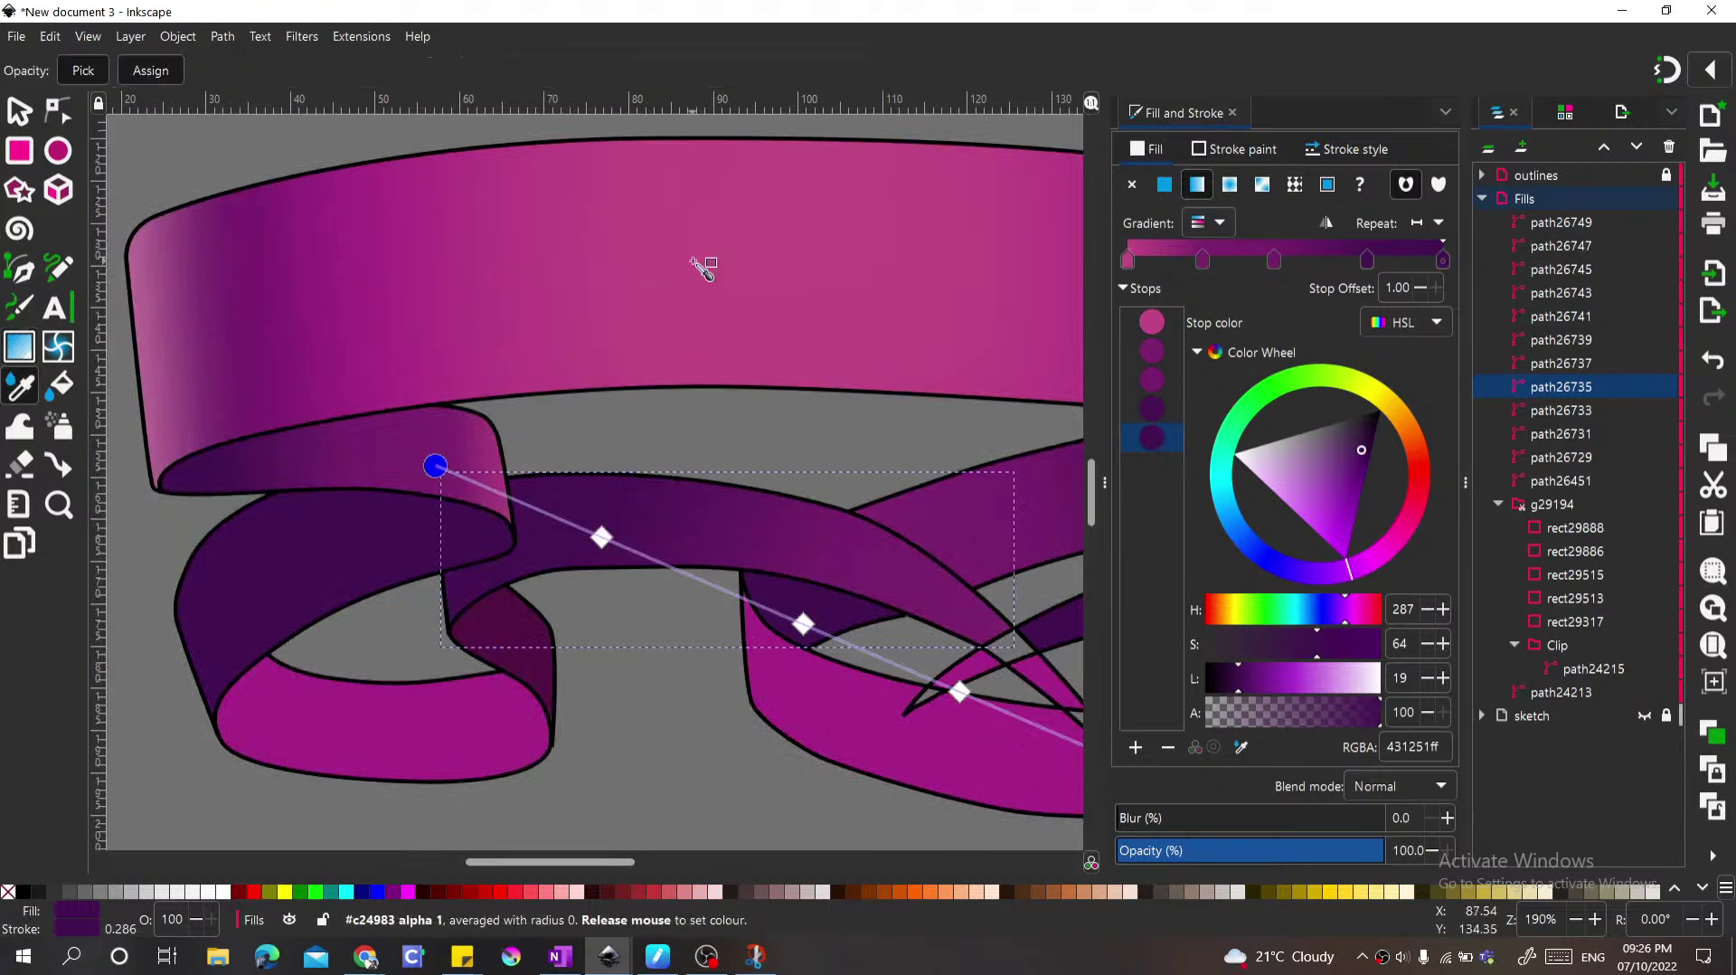
{"action": "left_click", "coordinate": [541, 321]}
{"action": "scroll", "coordinate": [543, 395], "scroll_direction": "down", "scroll_amount": 1}
{"action": "left_click_drag", "start_coordinate": [546, 452], "coordinate": [507, 438]}
{"action": "left_click_drag", "start_coordinate": [691, 517], "coordinate": [626, 487]}
{"action": "left_click_drag", "start_coordinate": [651, 260], "coordinate": [649, 258]}
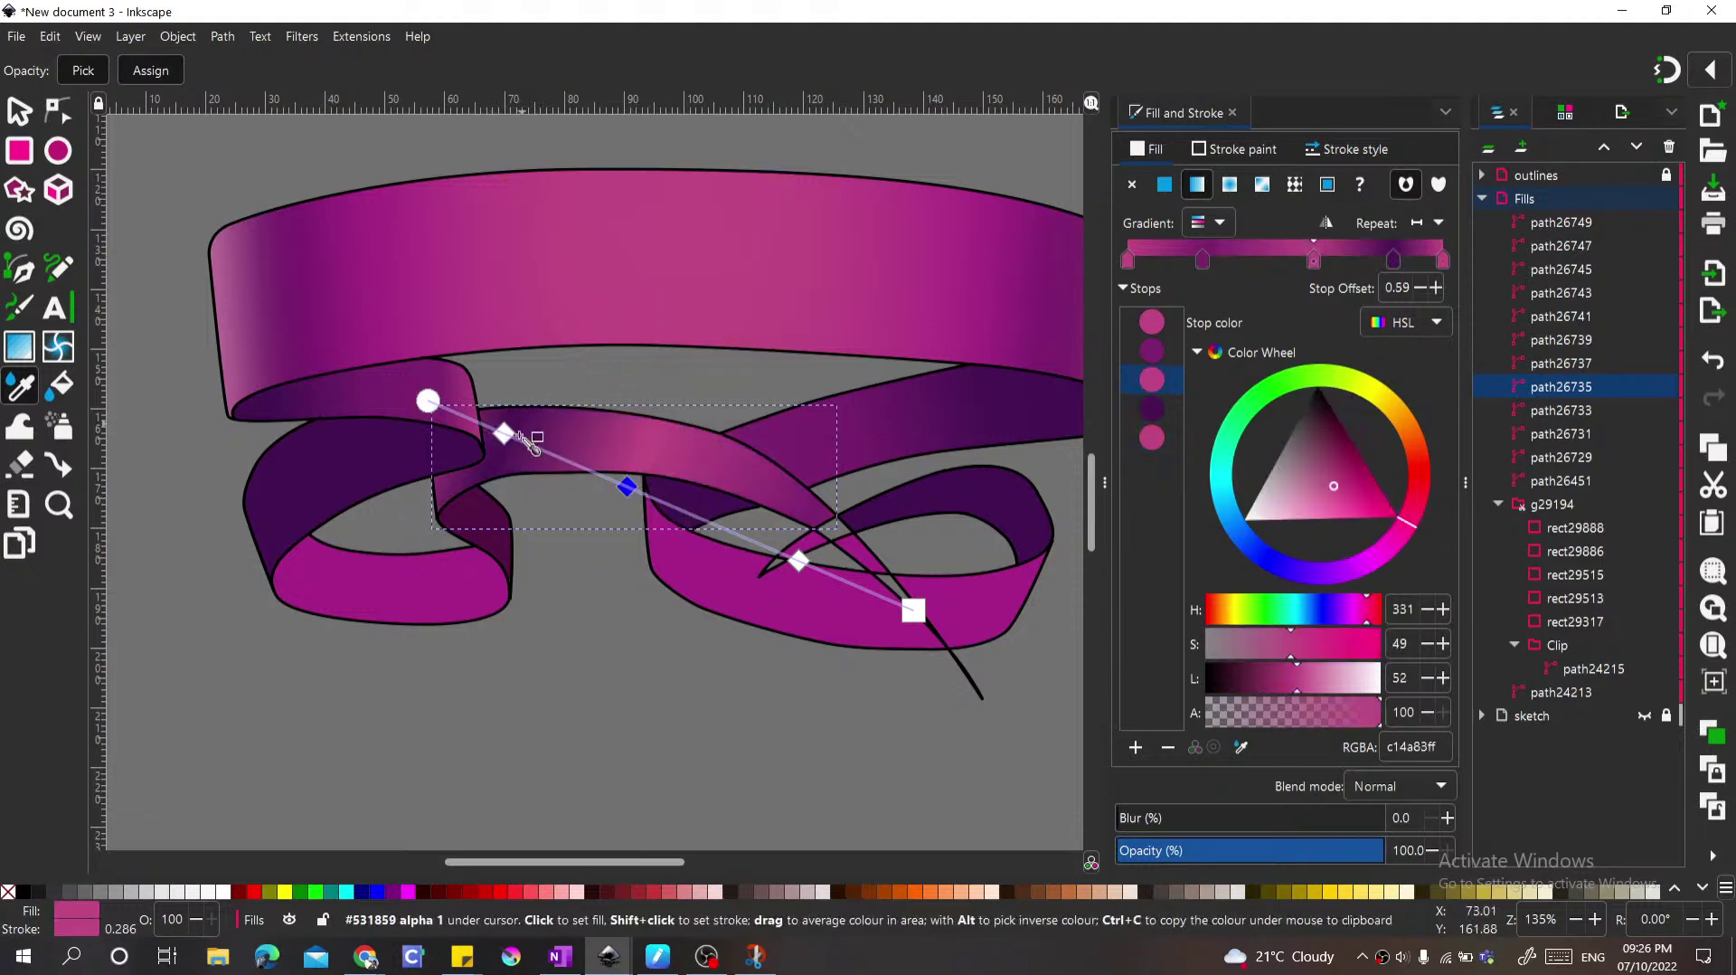
Step: Colour the strip gradient's stop at offset 0.84 pink c14883 and its left end stop dark purple 431251
{"action": "key", "text": "s"}
{"action": "key", "text": "g"}
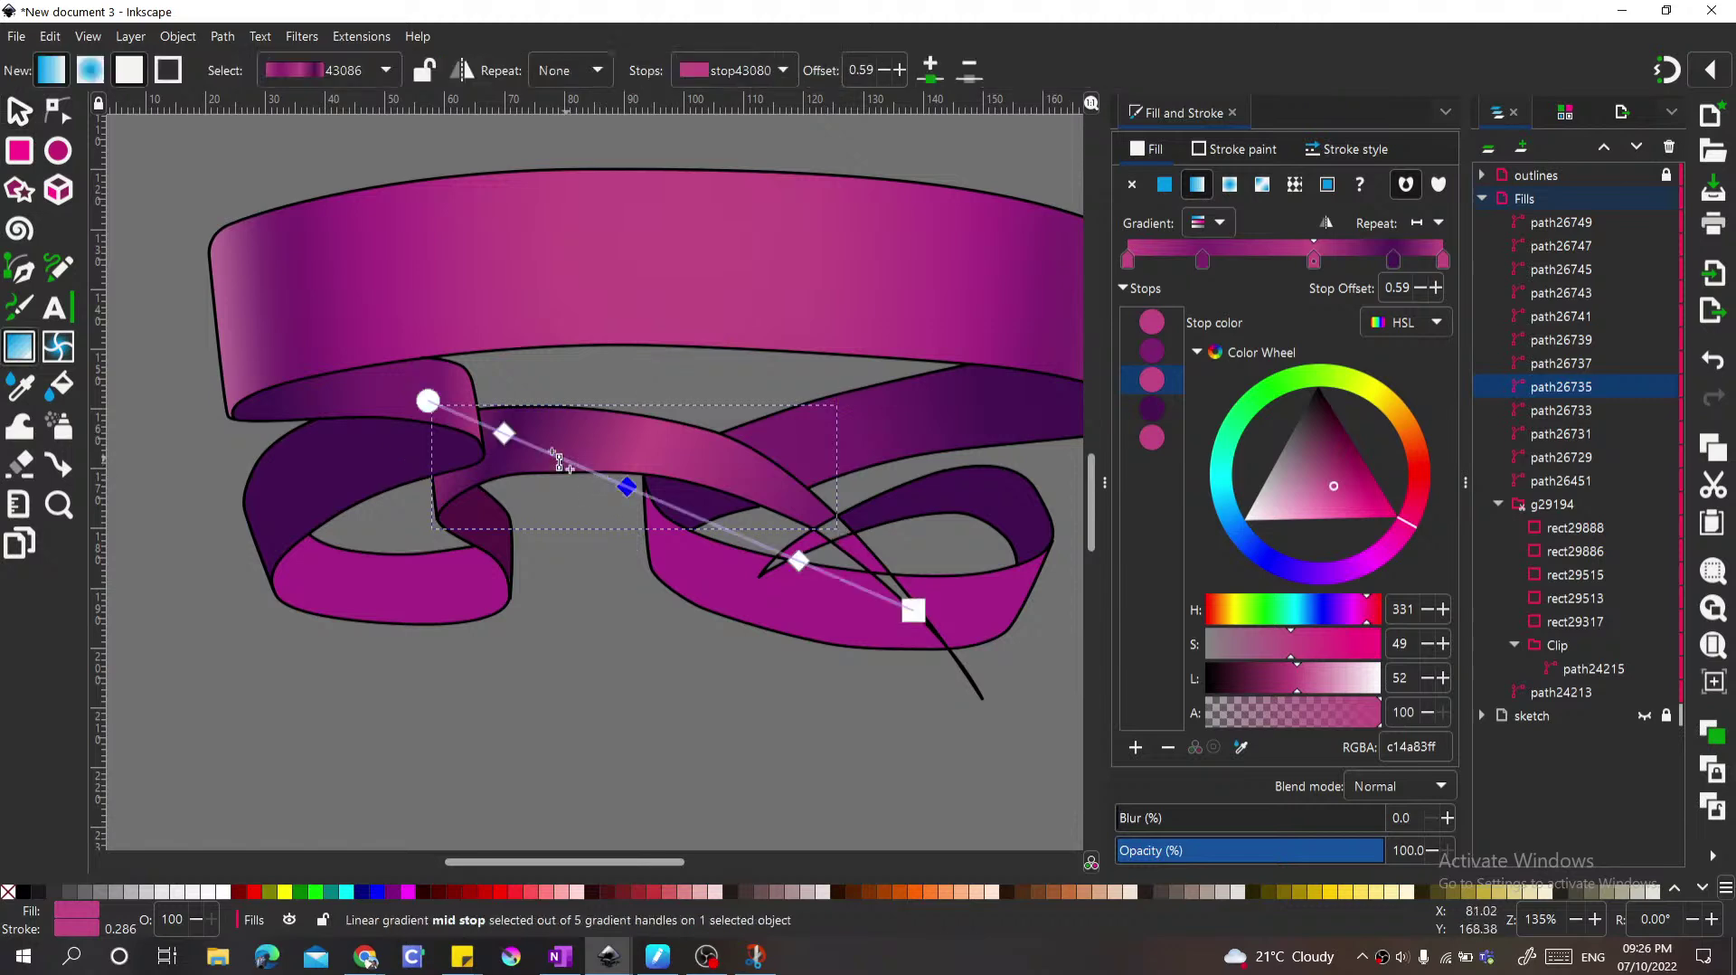
{"action": "left_click", "coordinate": [504, 434]}
{"action": "key", "text": "d"}
{"action": "left_click", "coordinate": [619, 307]}
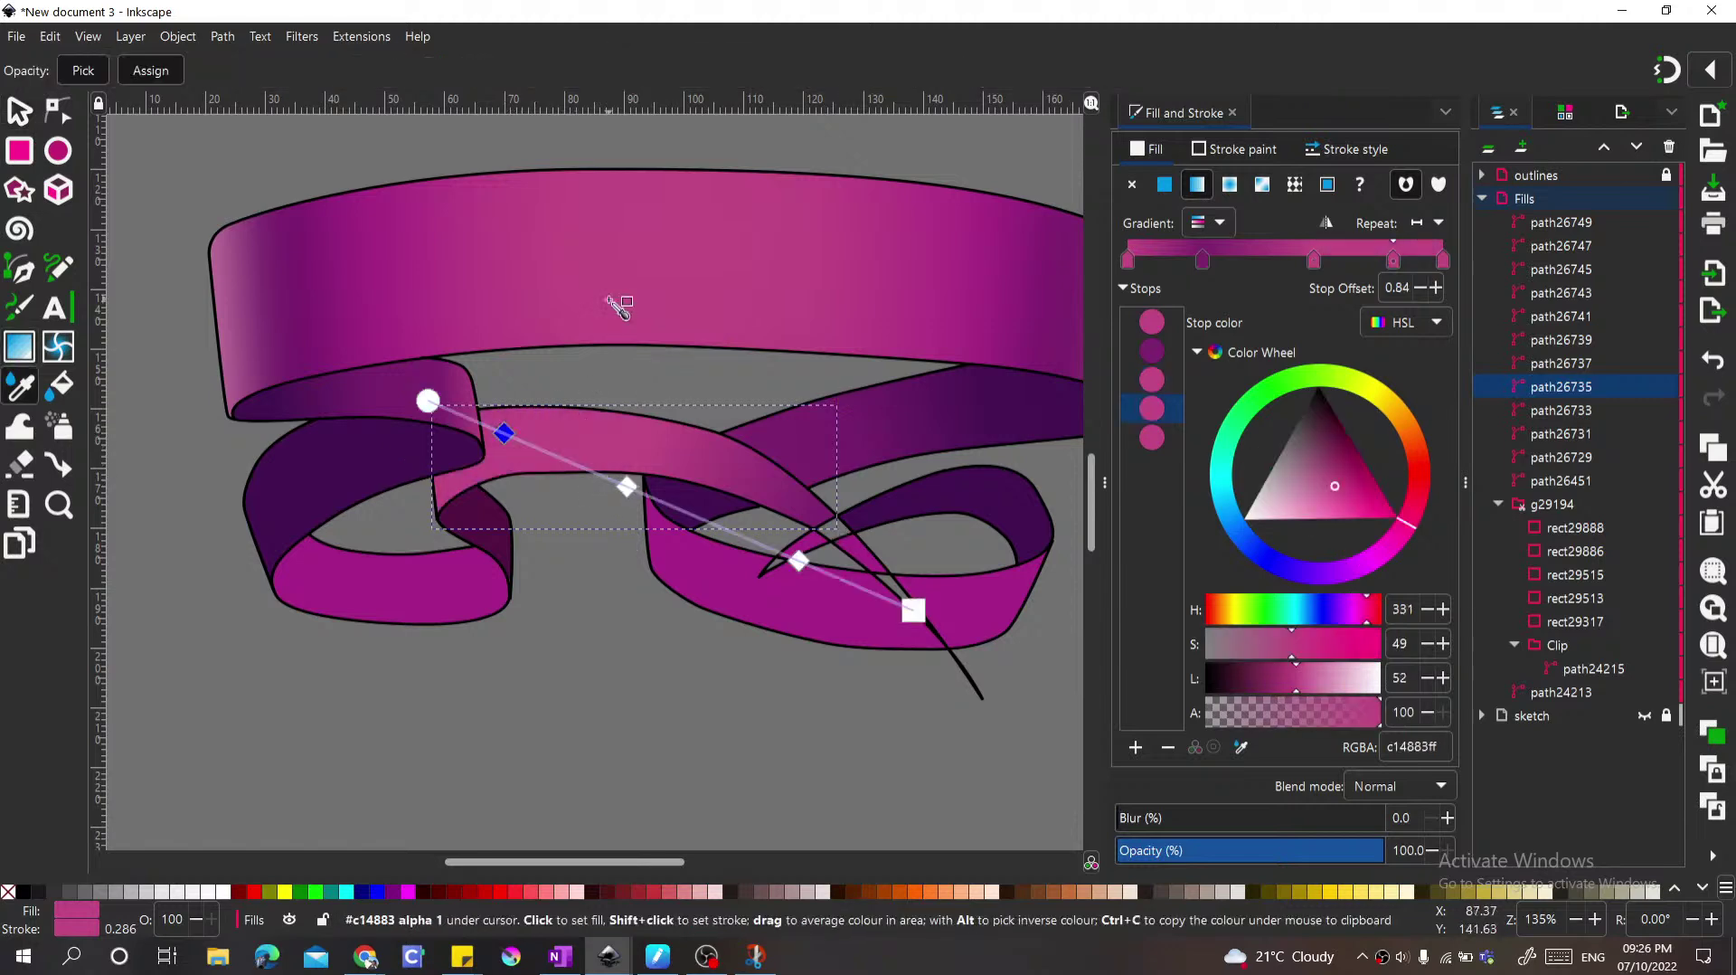
{"action": "left_click", "coordinate": [428, 400]}
{"action": "left_click", "coordinate": [384, 446]}
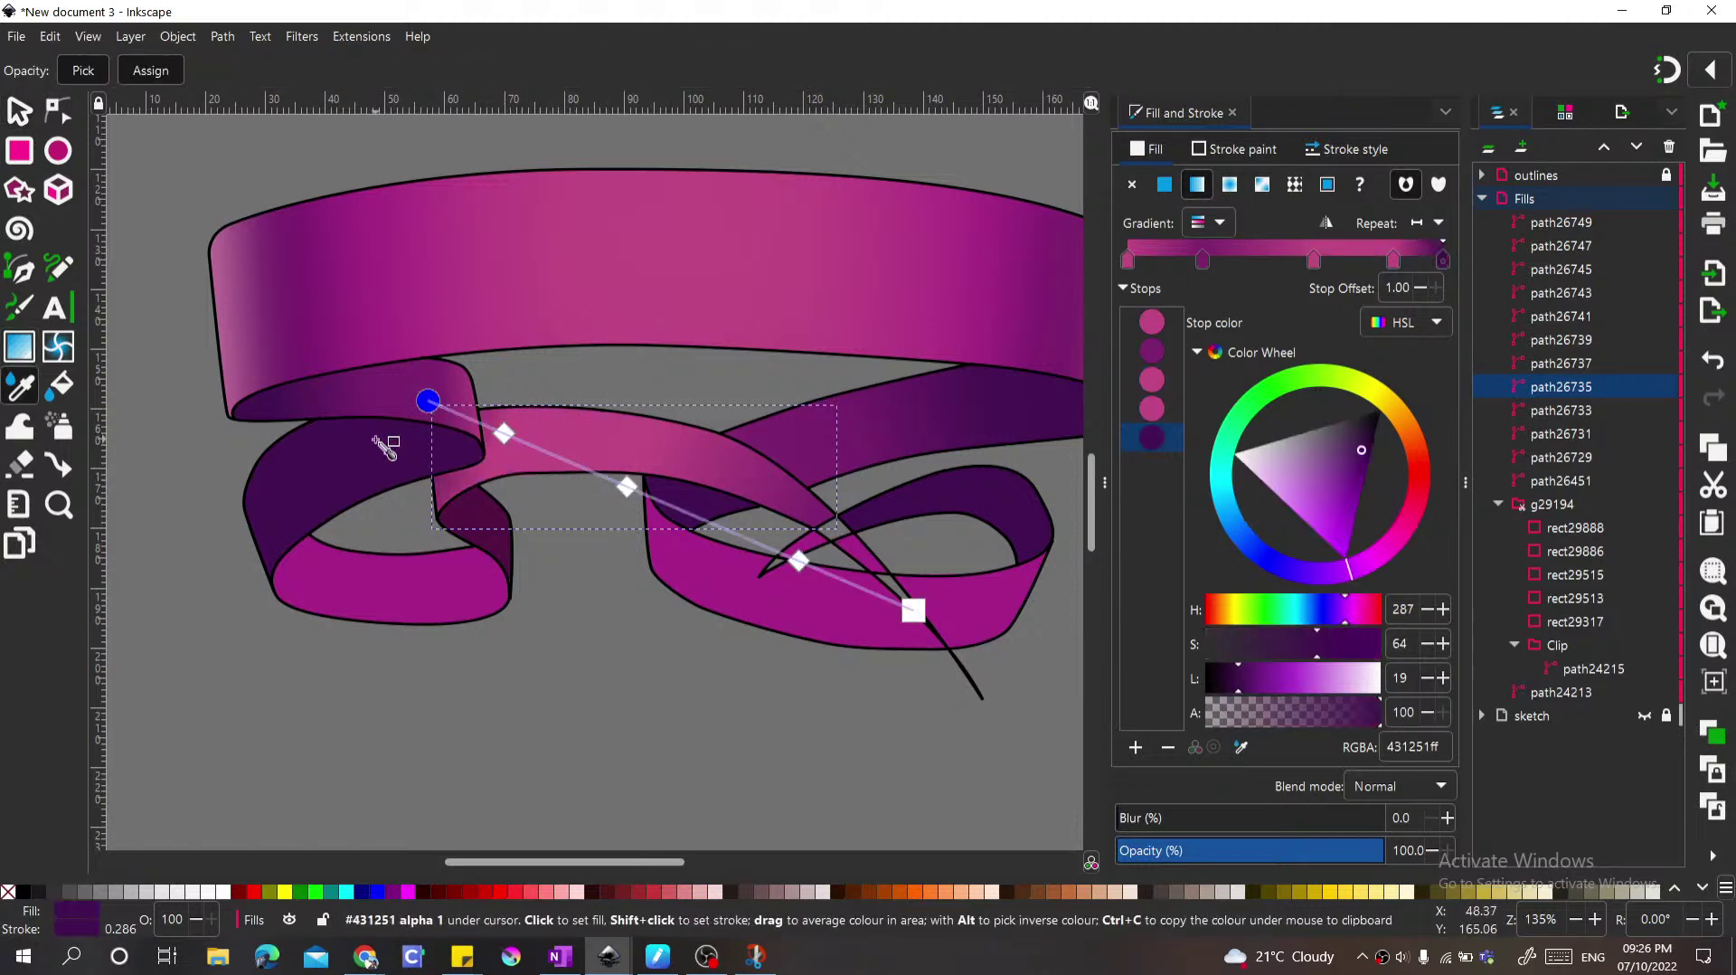
Step: Move the strip gradient's mid stops to offsets 0.77, 0.22 and 0.53, and recolour the 0.53 stop magenta af3384 from the front banner
{"action": "left_click_drag", "start_coordinate": [504, 434], "coordinate": [539, 449]}
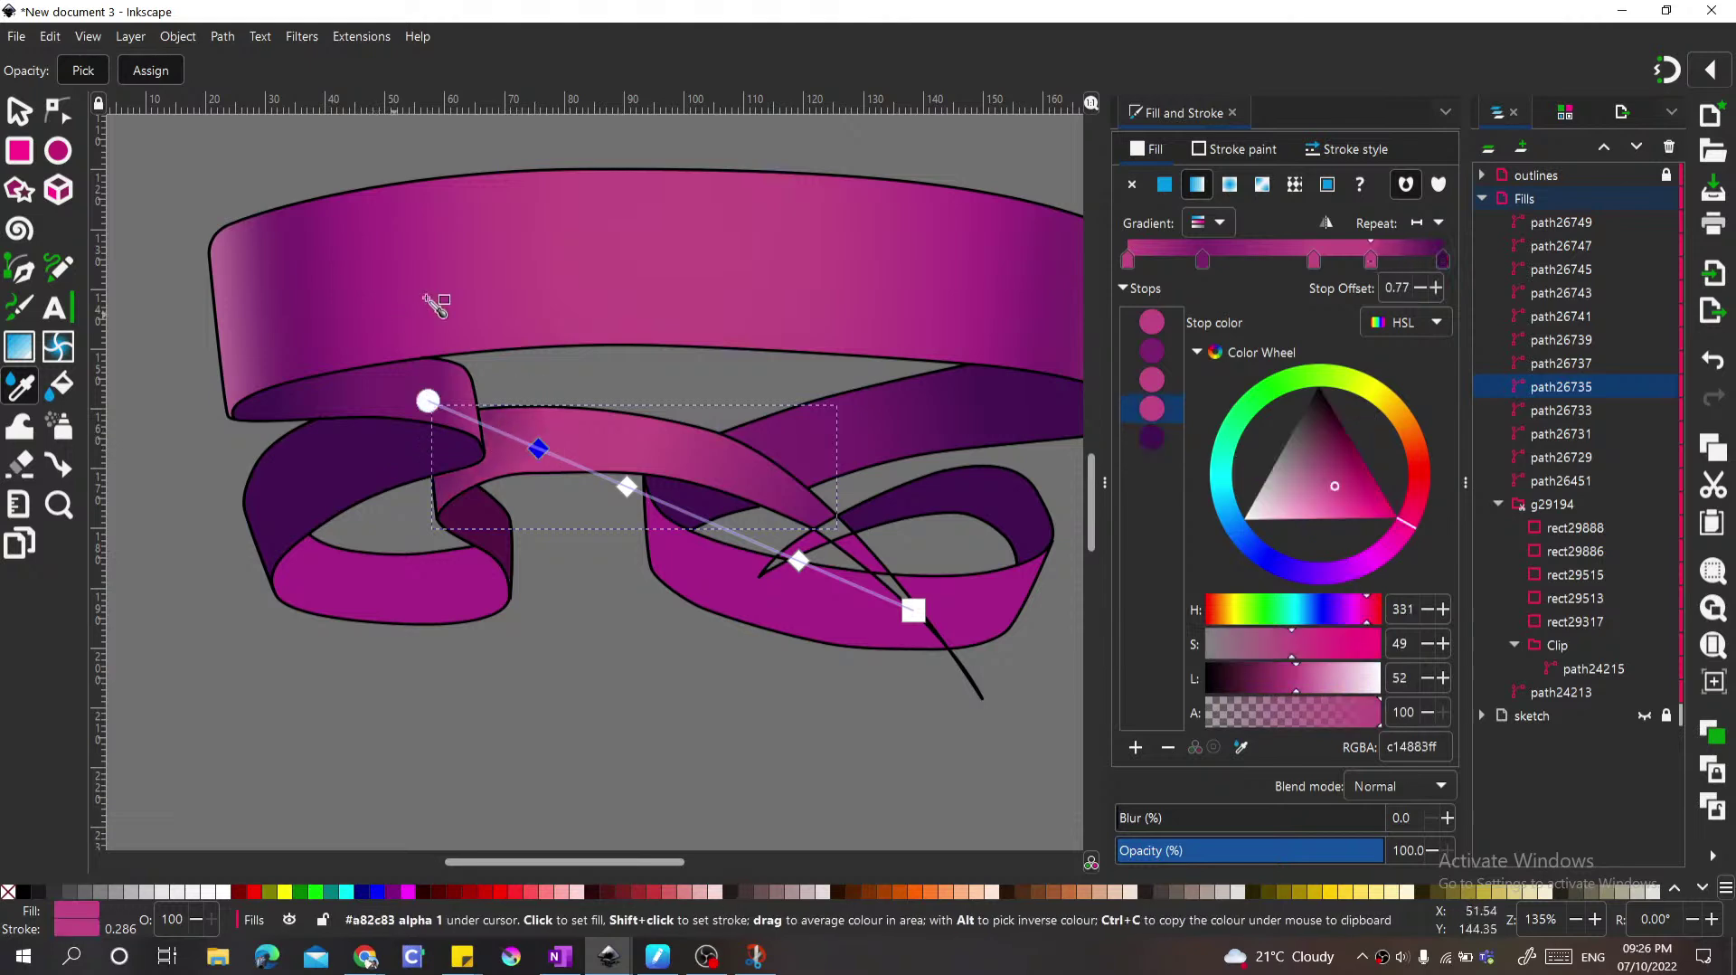
{"action": "mouse_move", "coordinate": [797, 559]}
{"action": "left_mouse_down"}
{"action": "mouse_move", "coordinate": [726, 528]}
{"action": "mouse_move", "coordinate": [791, 558]}
{"action": "left_mouse_up"}
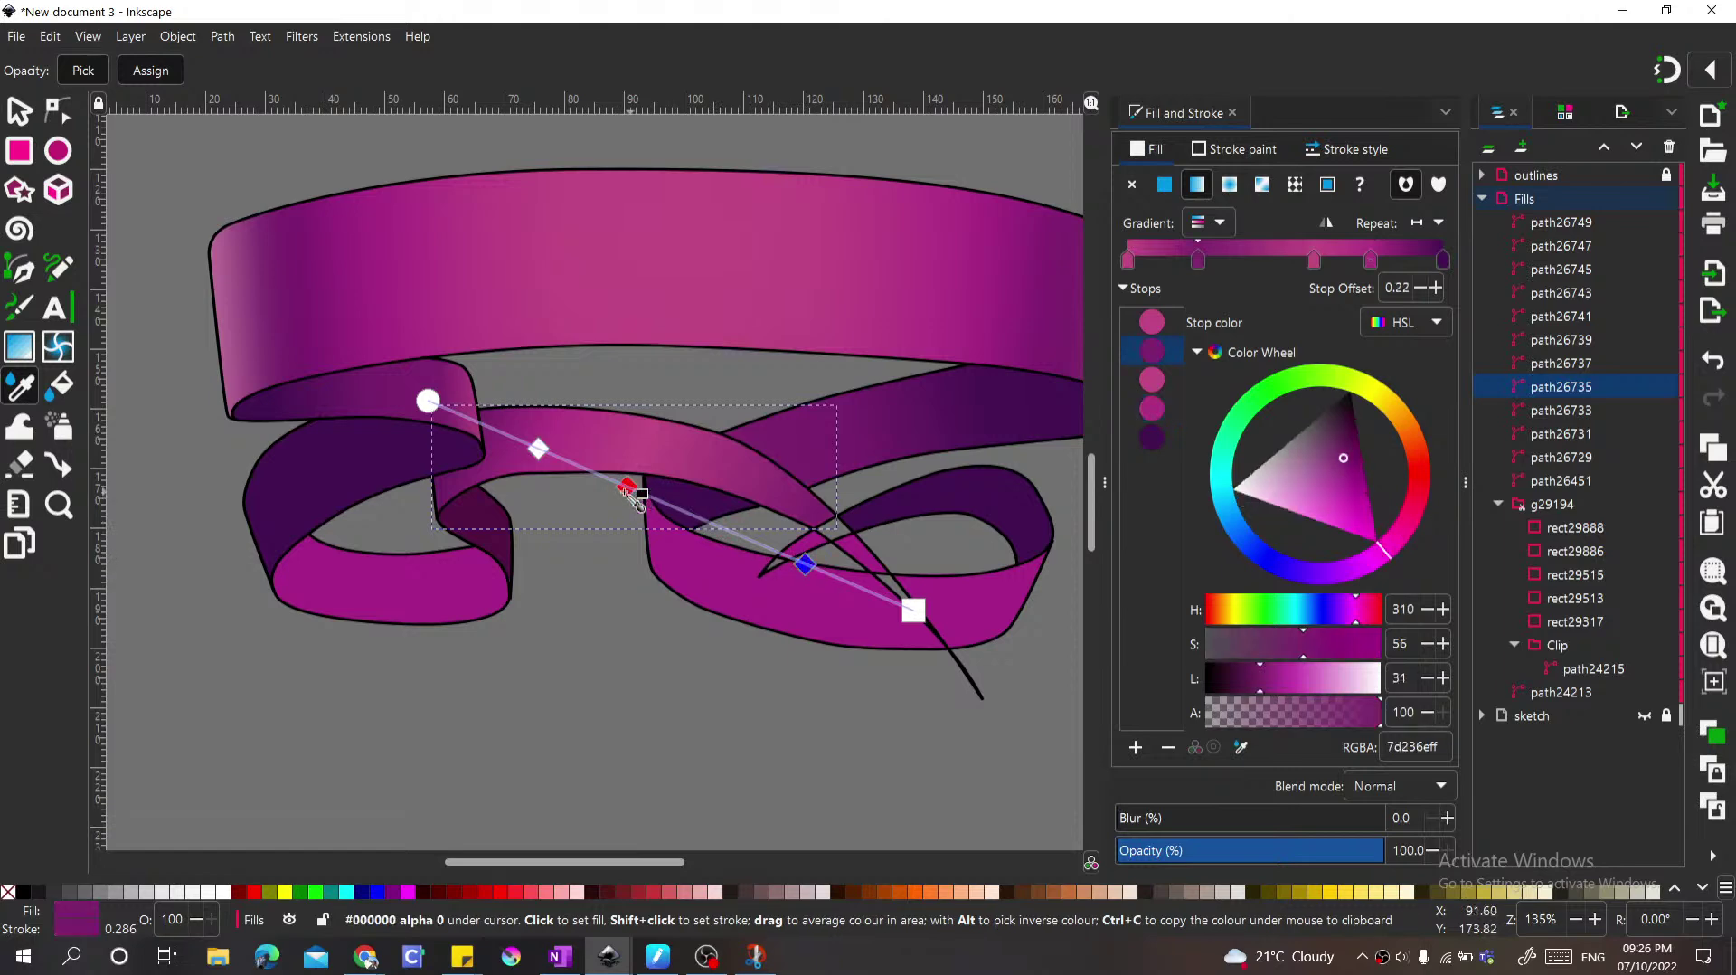
{"action": "mouse_move", "coordinate": [639, 491]}
{"action": "left_mouse_down"}
{"action": "mouse_move", "coordinate": [702, 508]}
{"action": "mouse_move", "coordinate": [659, 500]}
{"action": "left_mouse_up"}
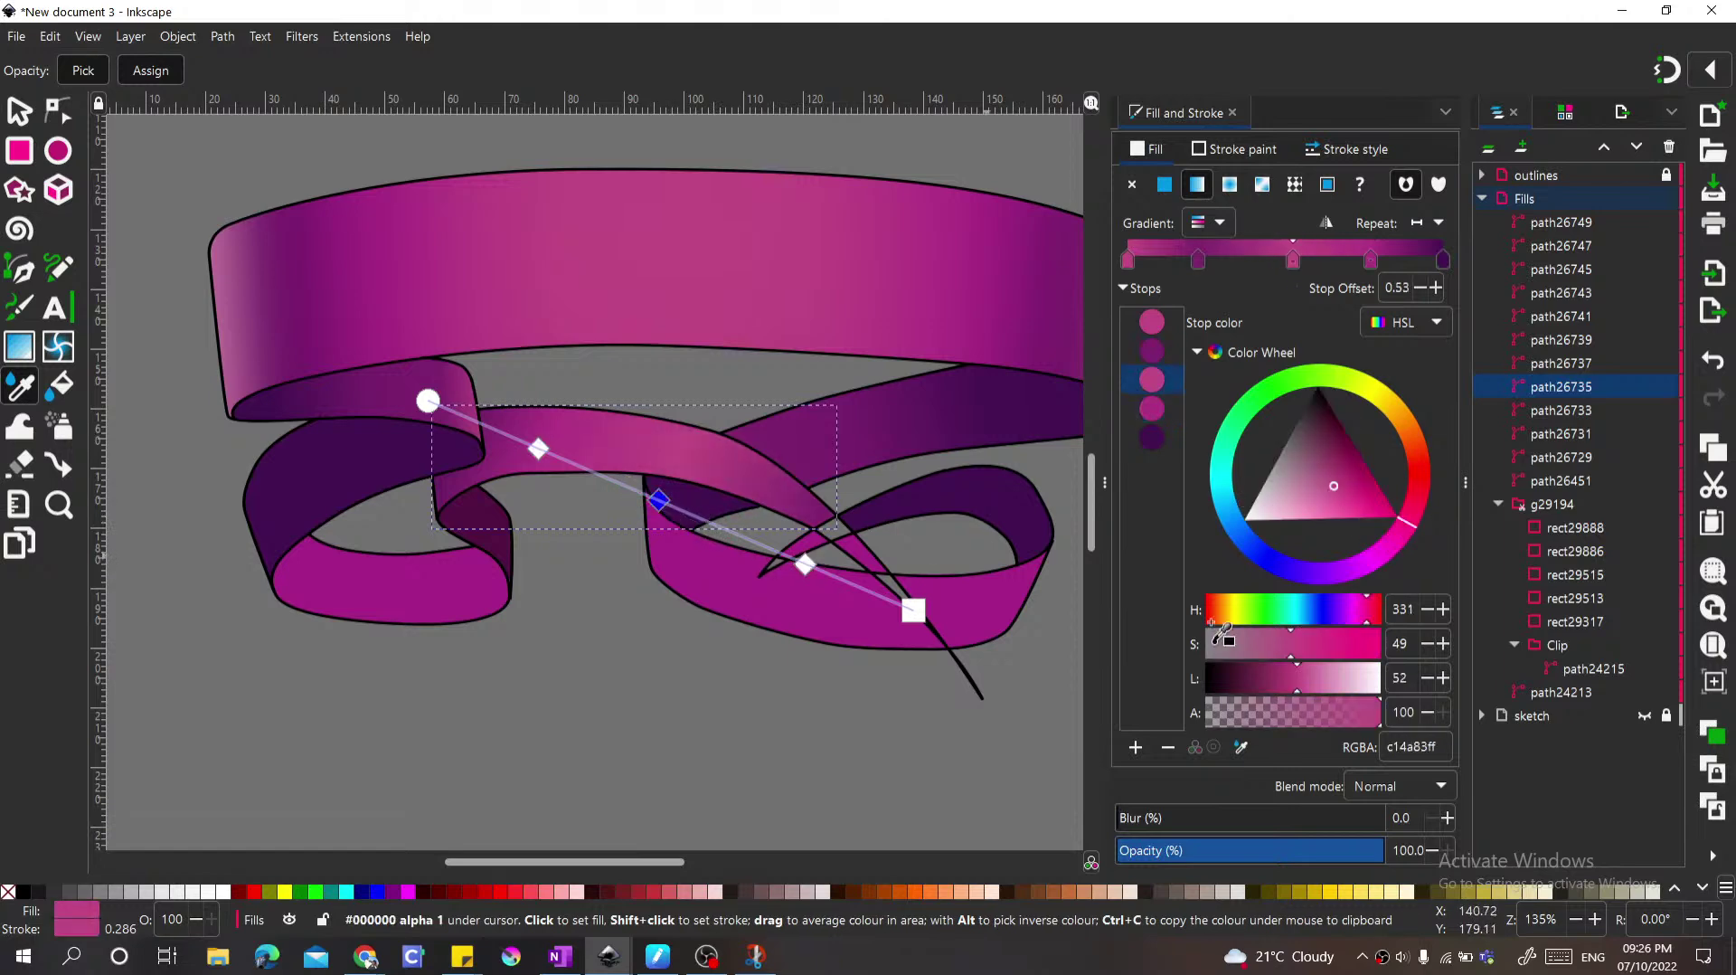
{"action": "left_click", "coordinate": [434, 256]}
{"action": "key", "text": "s"}
{"action": "key", "text": "5"}
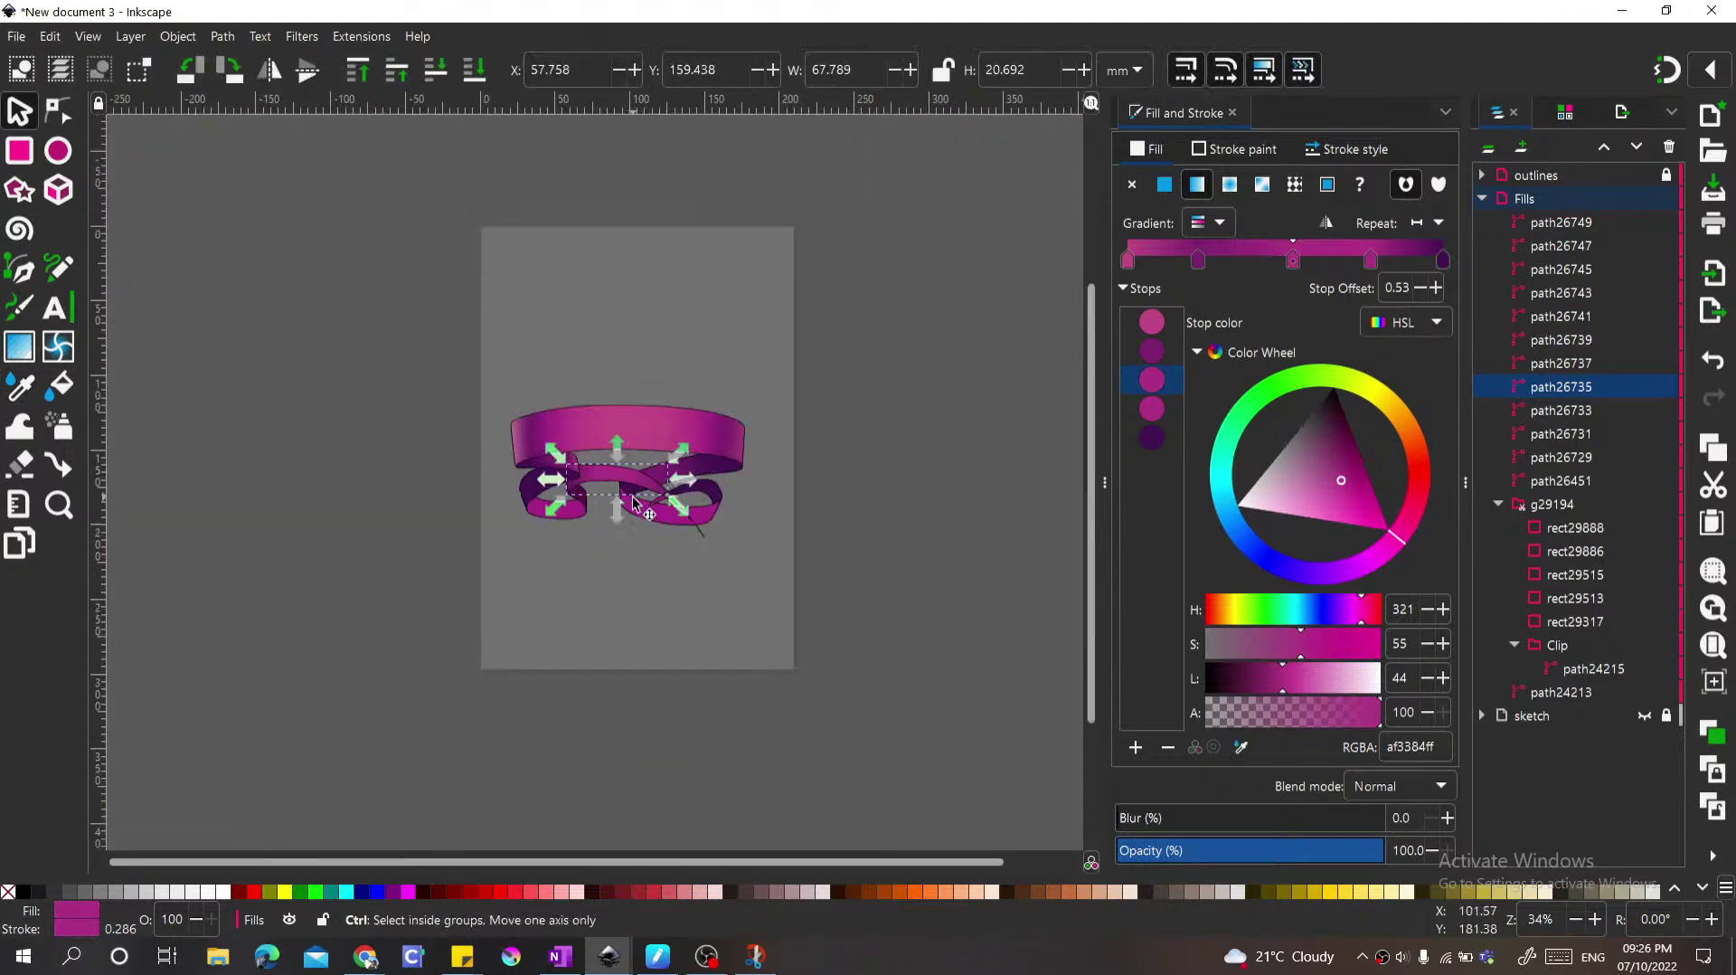
Step: Draw a horizontal linear gradient across the magenta loop at the banner's lower left
{"action": "scroll", "coordinate": [576, 548], "scroll_direction": "up", "scroll_amount": 3}
{"action": "scroll", "coordinate": [506, 425], "scroll_direction": "up", "scroll_amount": 1}
{"action": "left_click", "coordinate": [512, 492]}
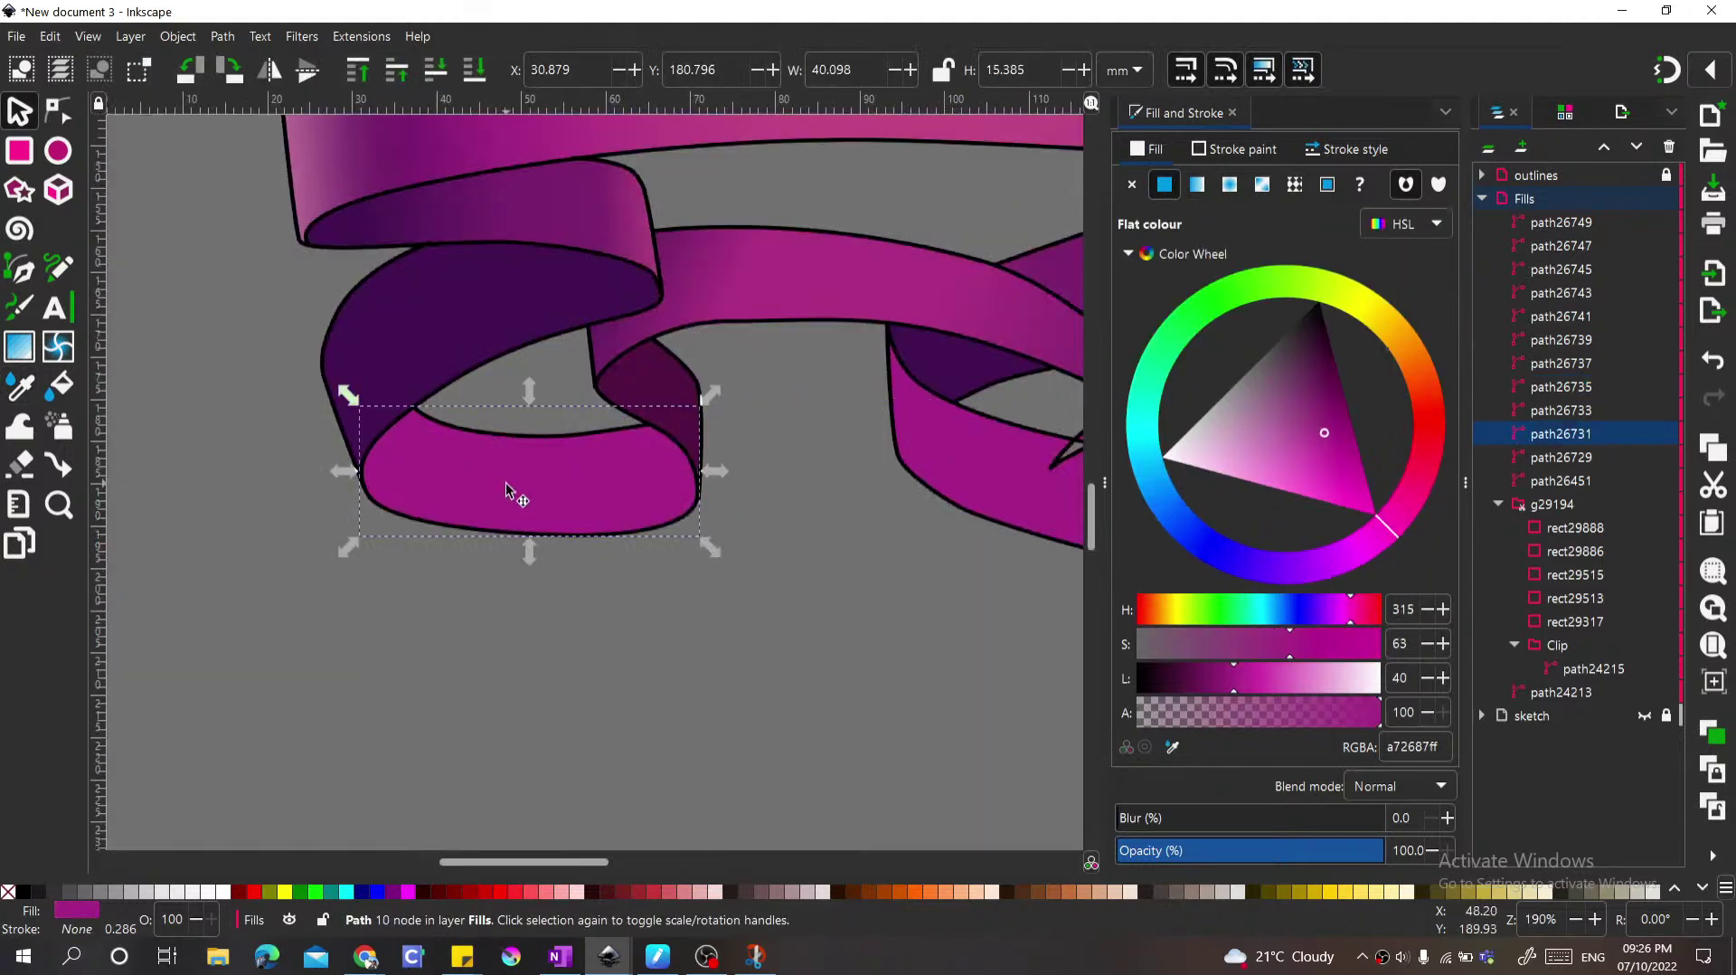
{"action": "scroll", "coordinate": [512, 489], "scroll_direction": "down", "scroll_amount": 1}
{"action": "scroll", "coordinate": [512, 485], "scroll_direction": "up", "scroll_amount": 1}
{"action": "scroll", "coordinate": [512, 485], "scroll_direction": "up", "scroll_amount": 1}
{"action": "key", "text": "g"}
{"action": "left_click_drag", "start_coordinate": [441, 576], "coordinate": [664, 578]}
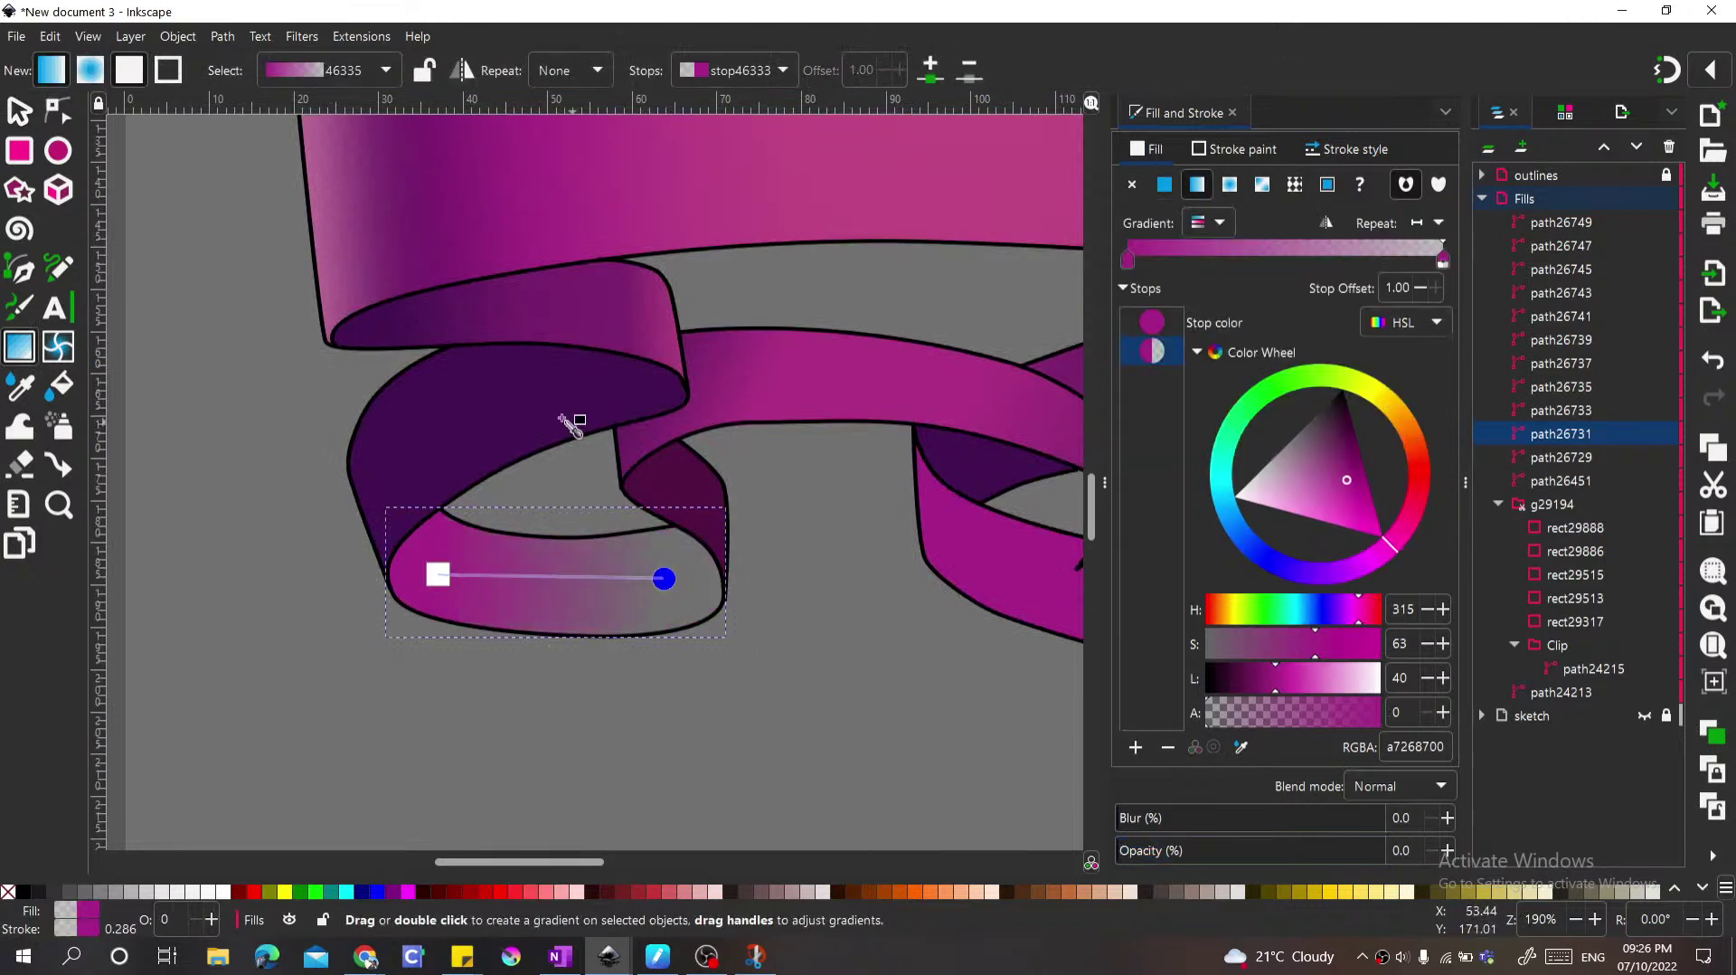
Step: Colour both end stops of the lower-left loop's gradient dark purple 431251, sampled from the fold above it
{"action": "key", "text": "d"}
{"action": "left_click", "coordinate": [570, 425]}
{"action": "left_click", "coordinate": [438, 575]}
{"action": "left_click", "coordinate": [517, 523]}
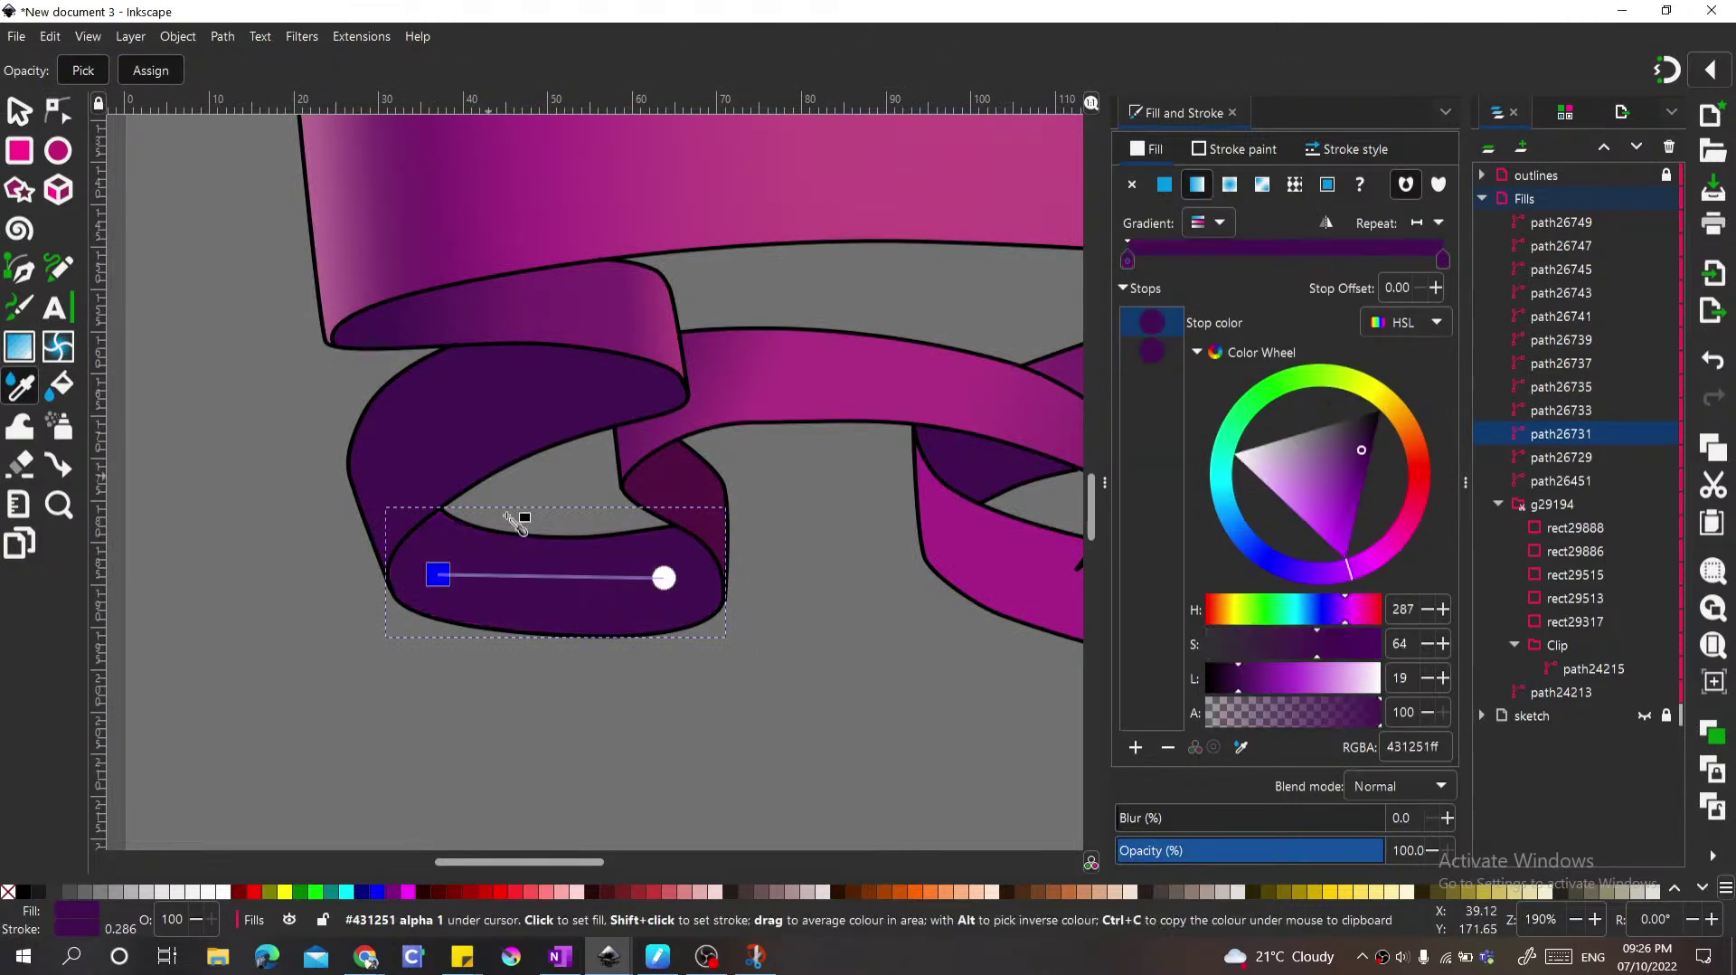
Step: Add a mid stop at offset 0.47 to the lower-left loop's gradient and colour it purple 7b1d6e from the front banner
{"action": "key", "text": "space"}
{"action": "key", "text": "g"}
{"action": "double_click", "coordinate": [545, 576]}
{"action": "key", "text": "d"}
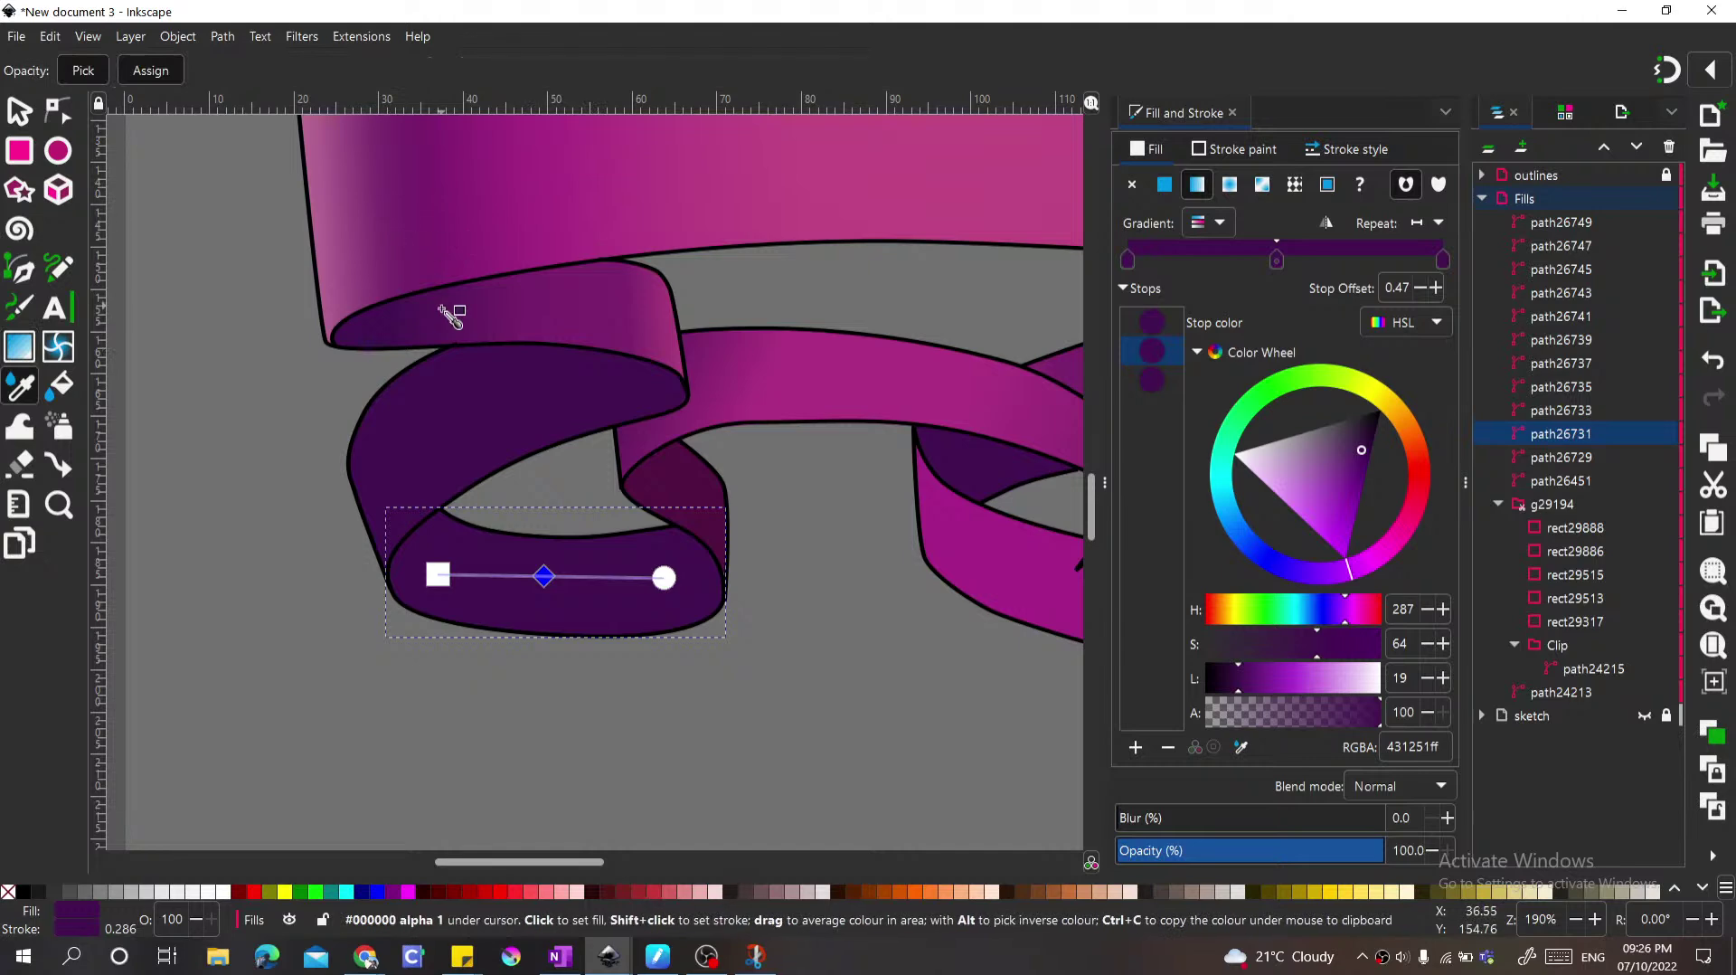
{"action": "left_click", "coordinate": [420, 336]}
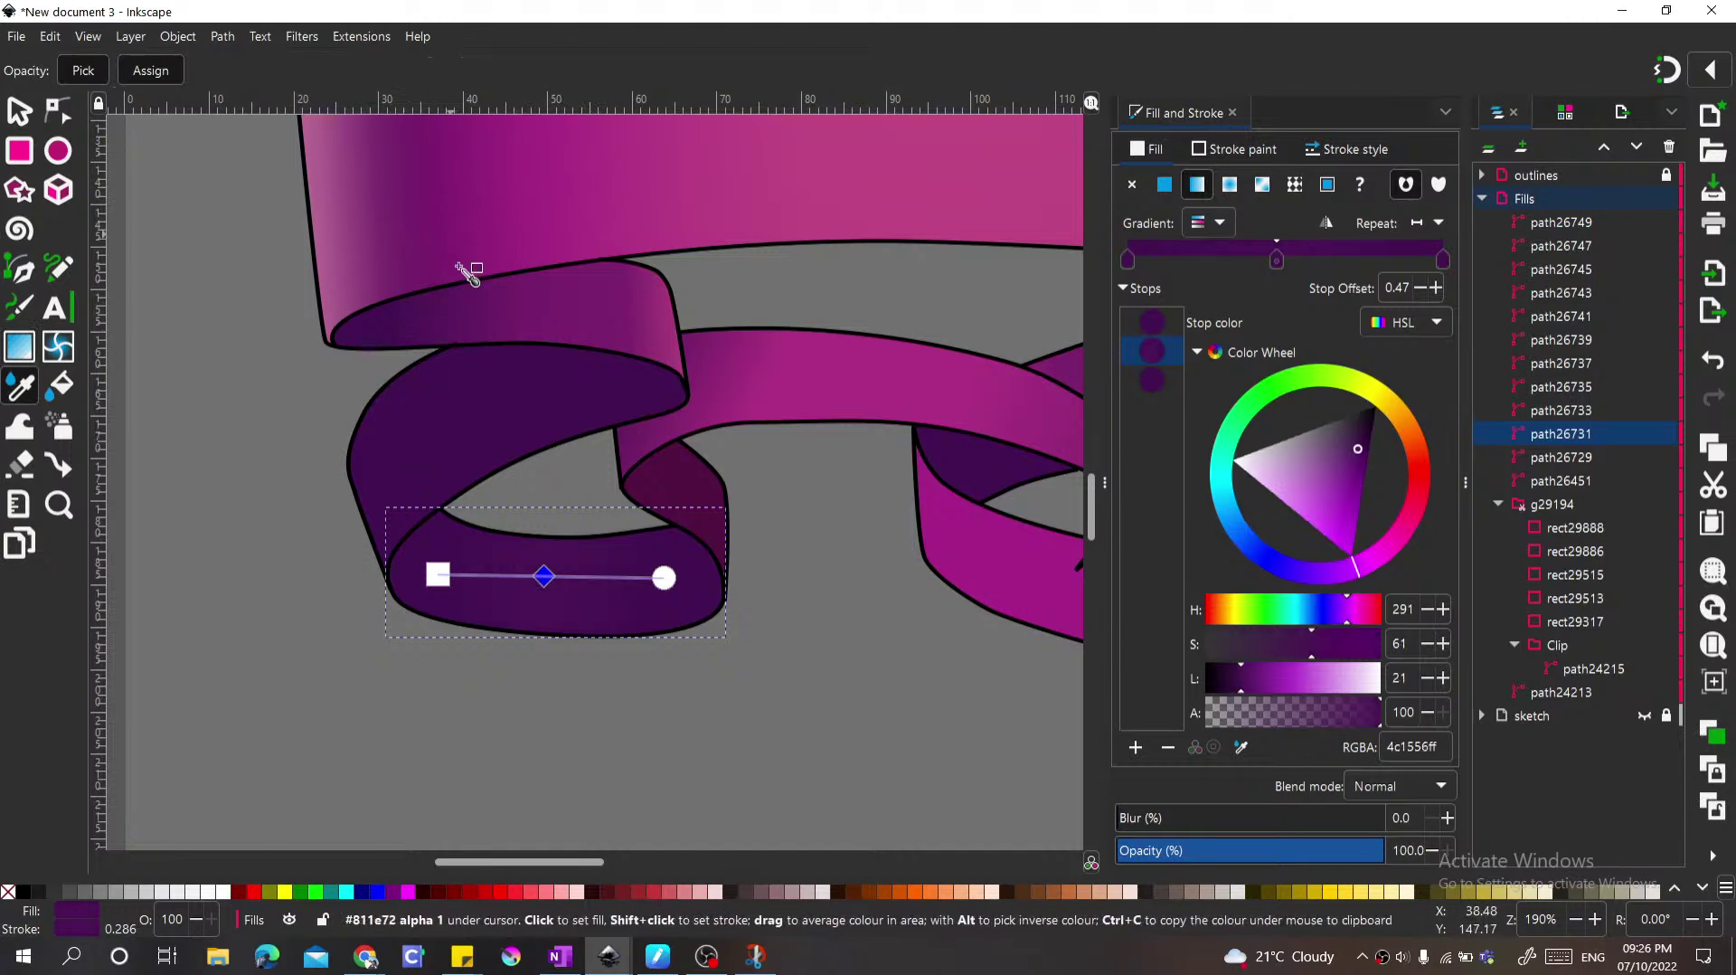
{"action": "left_click", "coordinate": [461, 186]}
Step: Add a second purple mid stop beside the first and spread the two apart, with the right one at offset 0.73
{"action": "key", "text": "s"}
{"action": "key", "text": "g"}
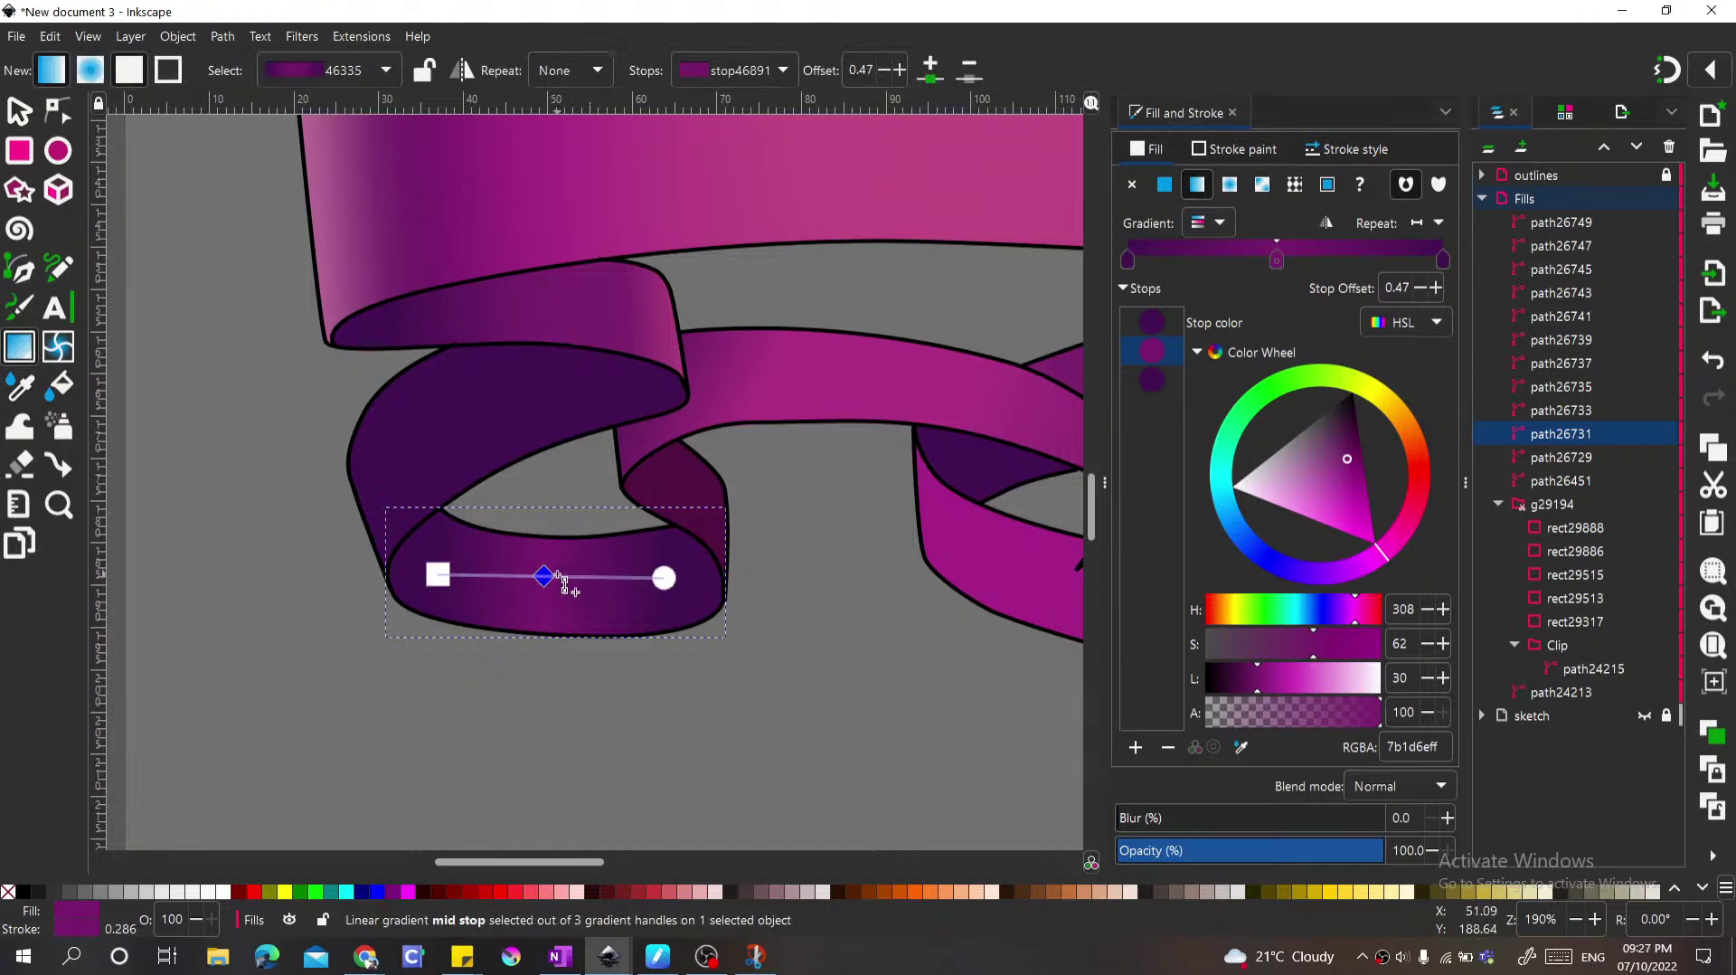
{"action": "double_click", "coordinate": [563, 580]}
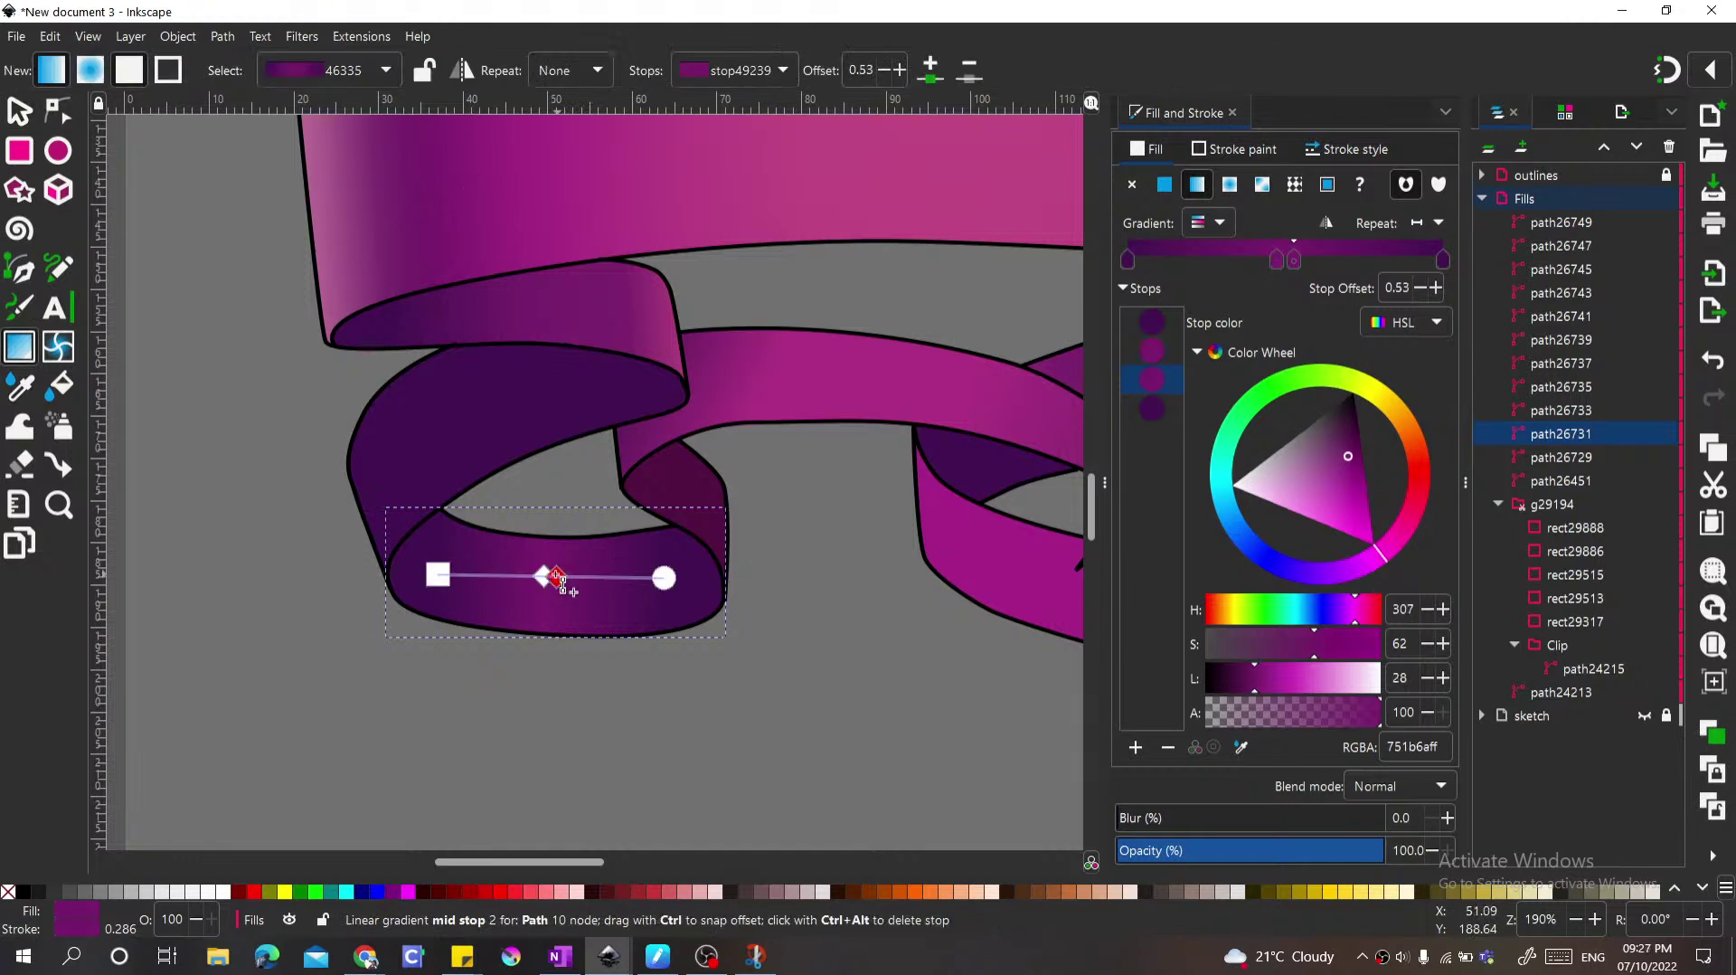
{"action": "left_click_drag", "start_coordinate": [560, 578], "coordinate": [502, 579]}
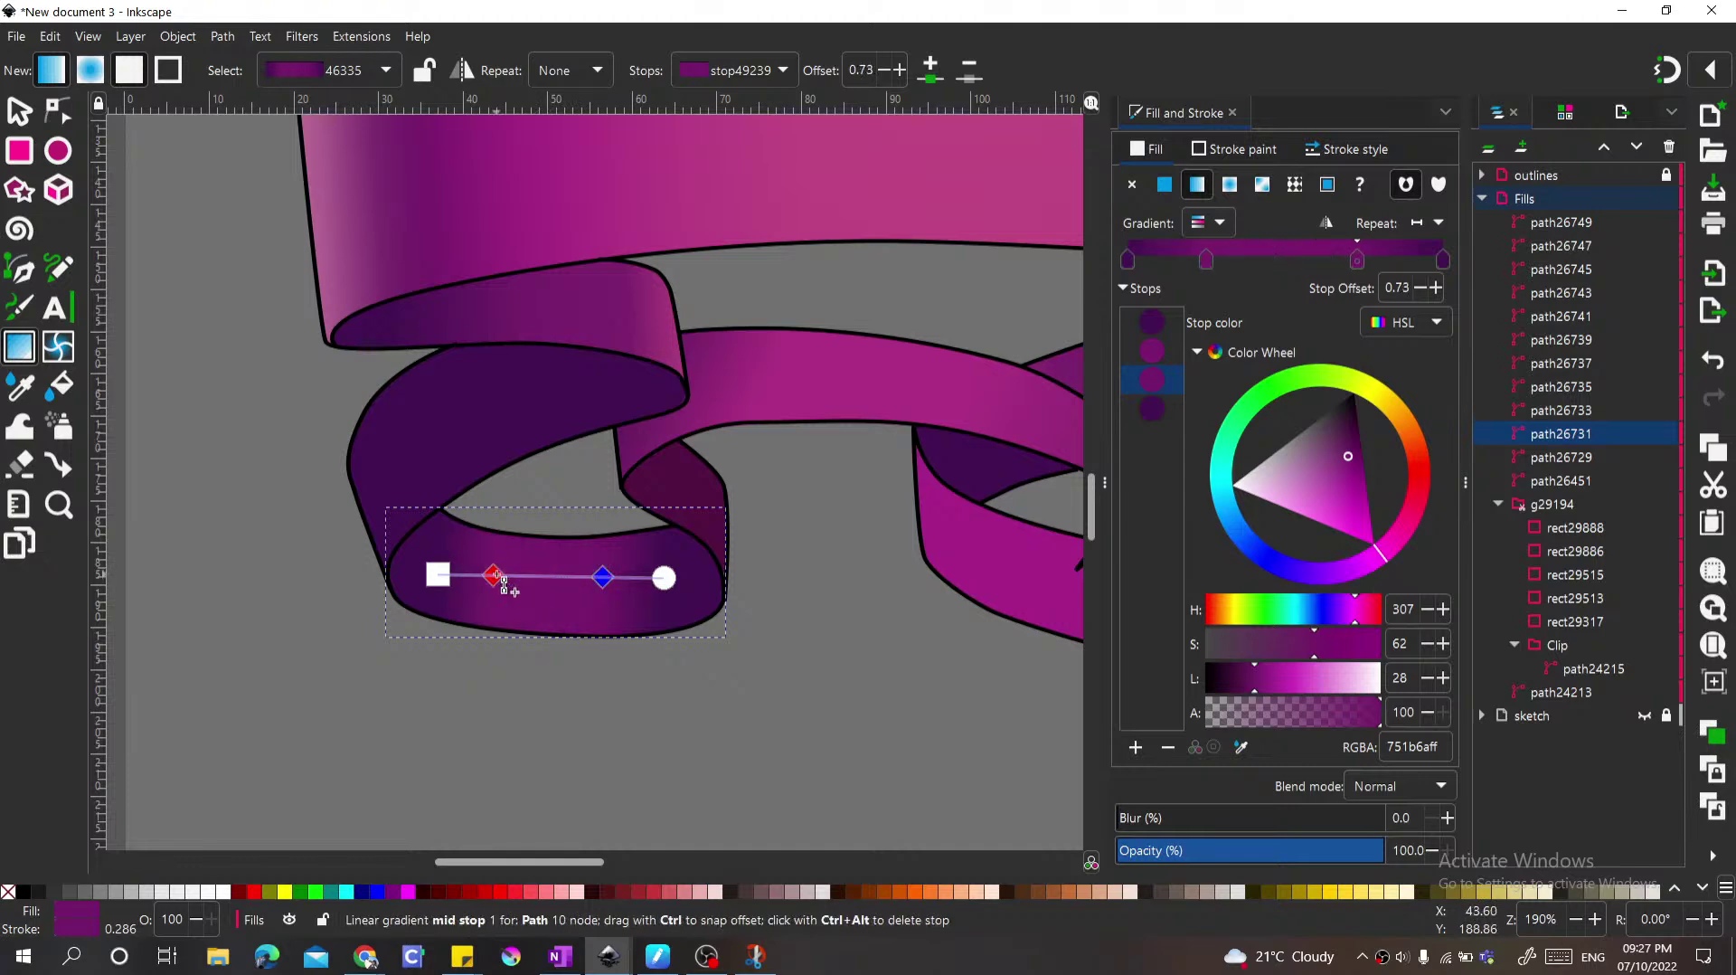
Step: Move the start and end stops of the lower-left loop's gradient outward to the loop's left and right edges
{"action": "left_click", "coordinate": [440, 575]}
{"action": "left_click_drag", "start_coordinate": [395, 572], "coordinate": [388, 570]}
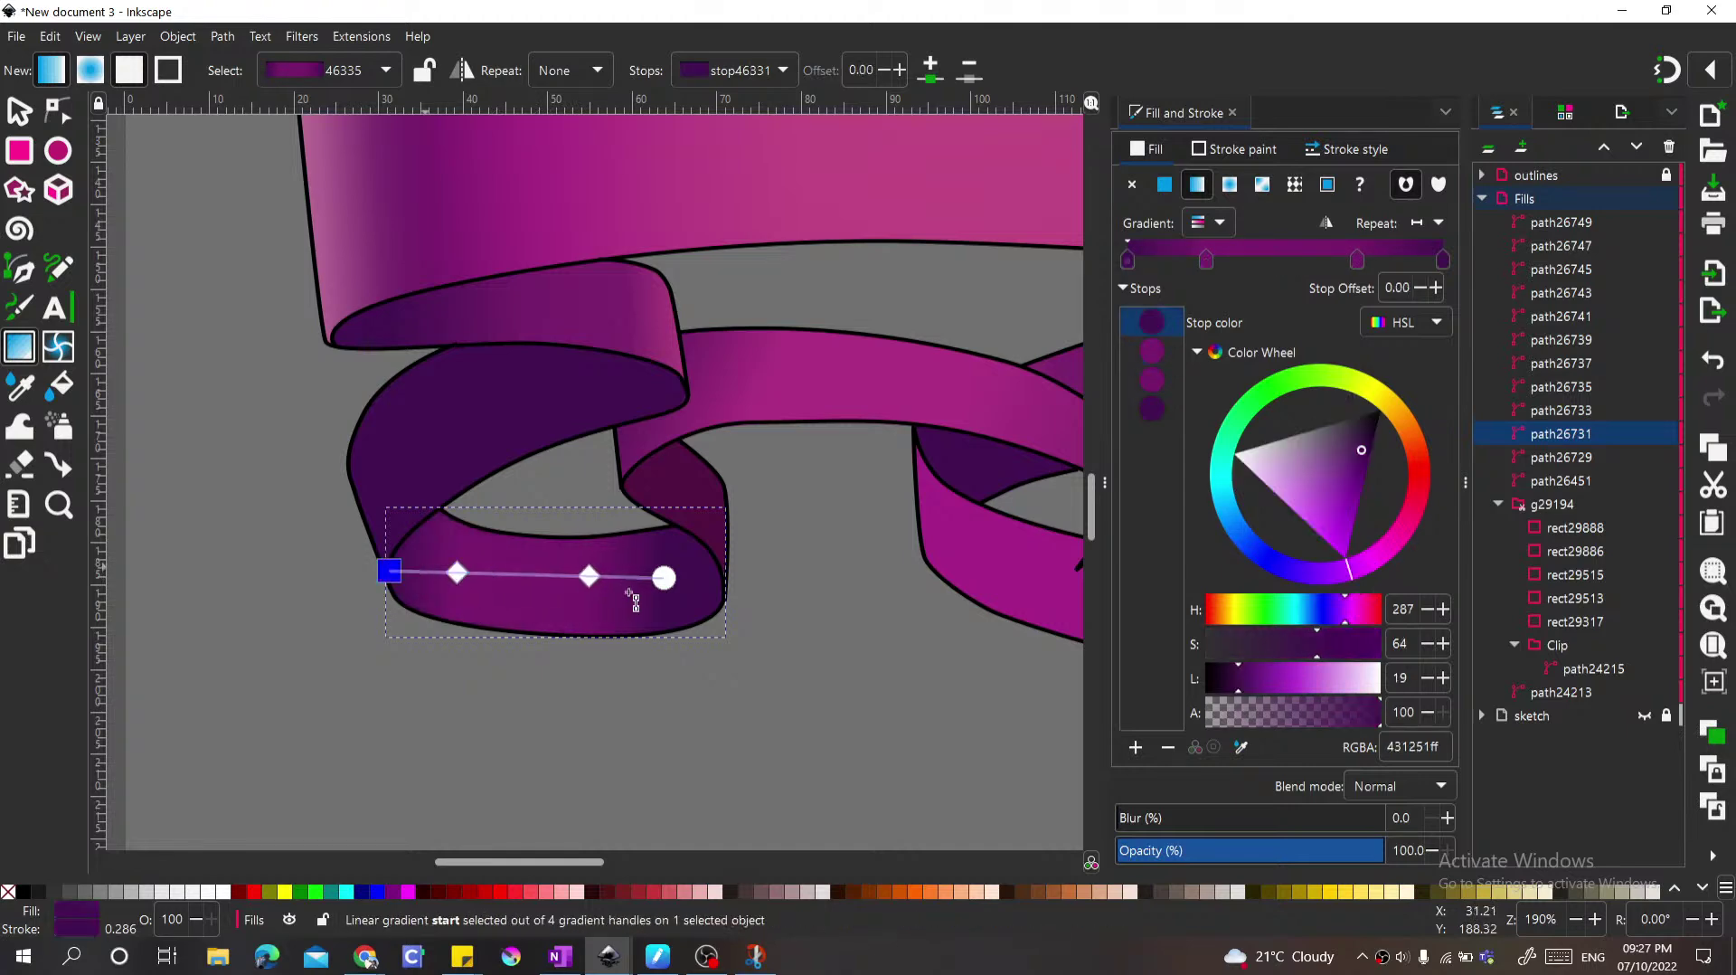
{"action": "left_click_drag", "start_coordinate": [664, 578], "coordinate": [706, 579]}
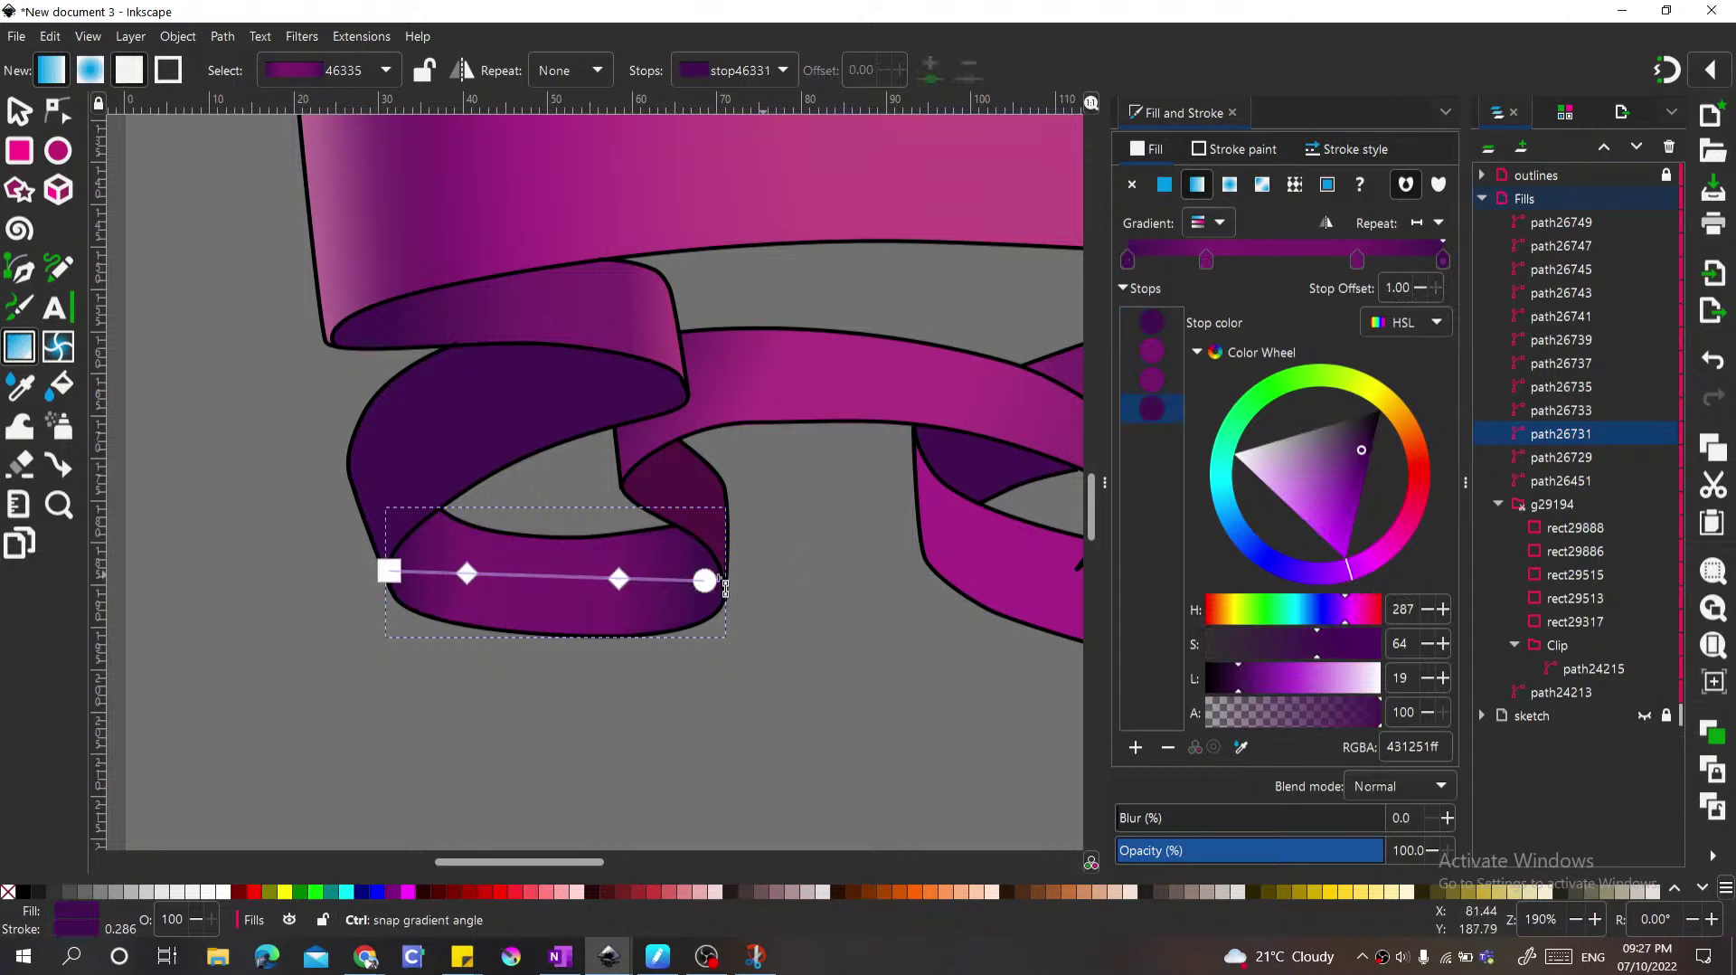
Step: Give the dark purple left fold above the lower-left loop a linear gradient and assign it the existing gradient 42719
{"action": "scroll", "coordinate": [325, 583], "scroll_direction": "down", "scroll_amount": 3}
{"action": "key", "text": "Escape"}
{"action": "key", "text": "s"}
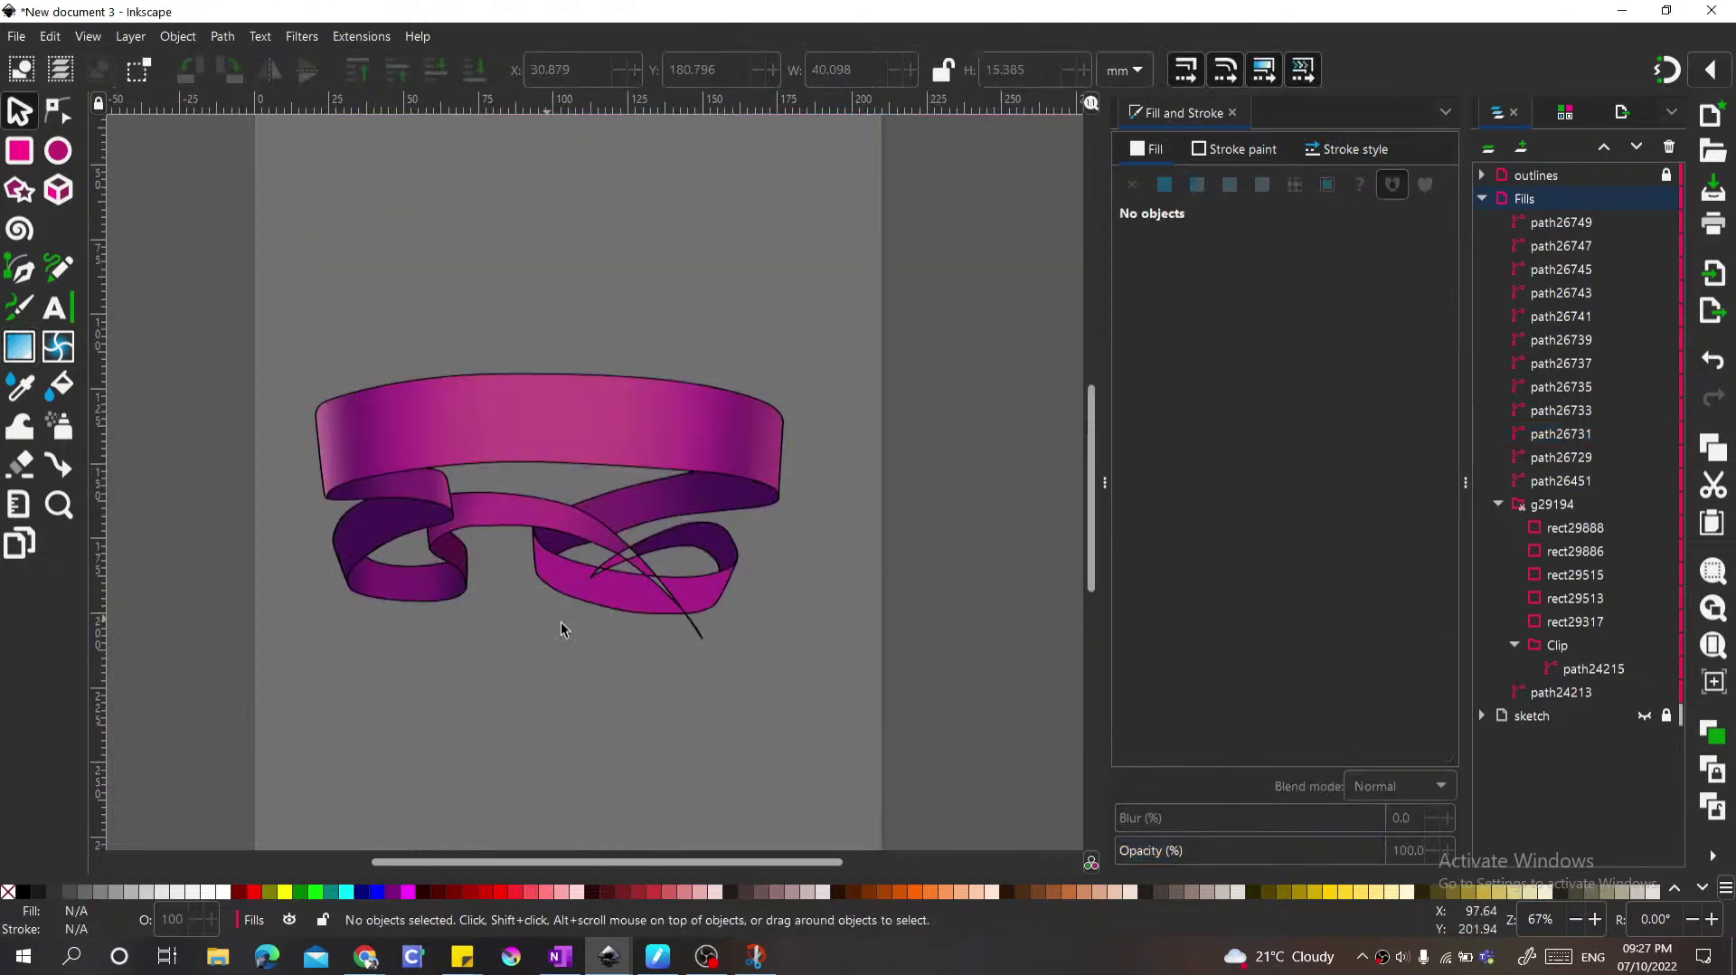
{"action": "scroll", "coordinate": [654, 708], "scroll_direction": "down", "scroll_amount": 2}
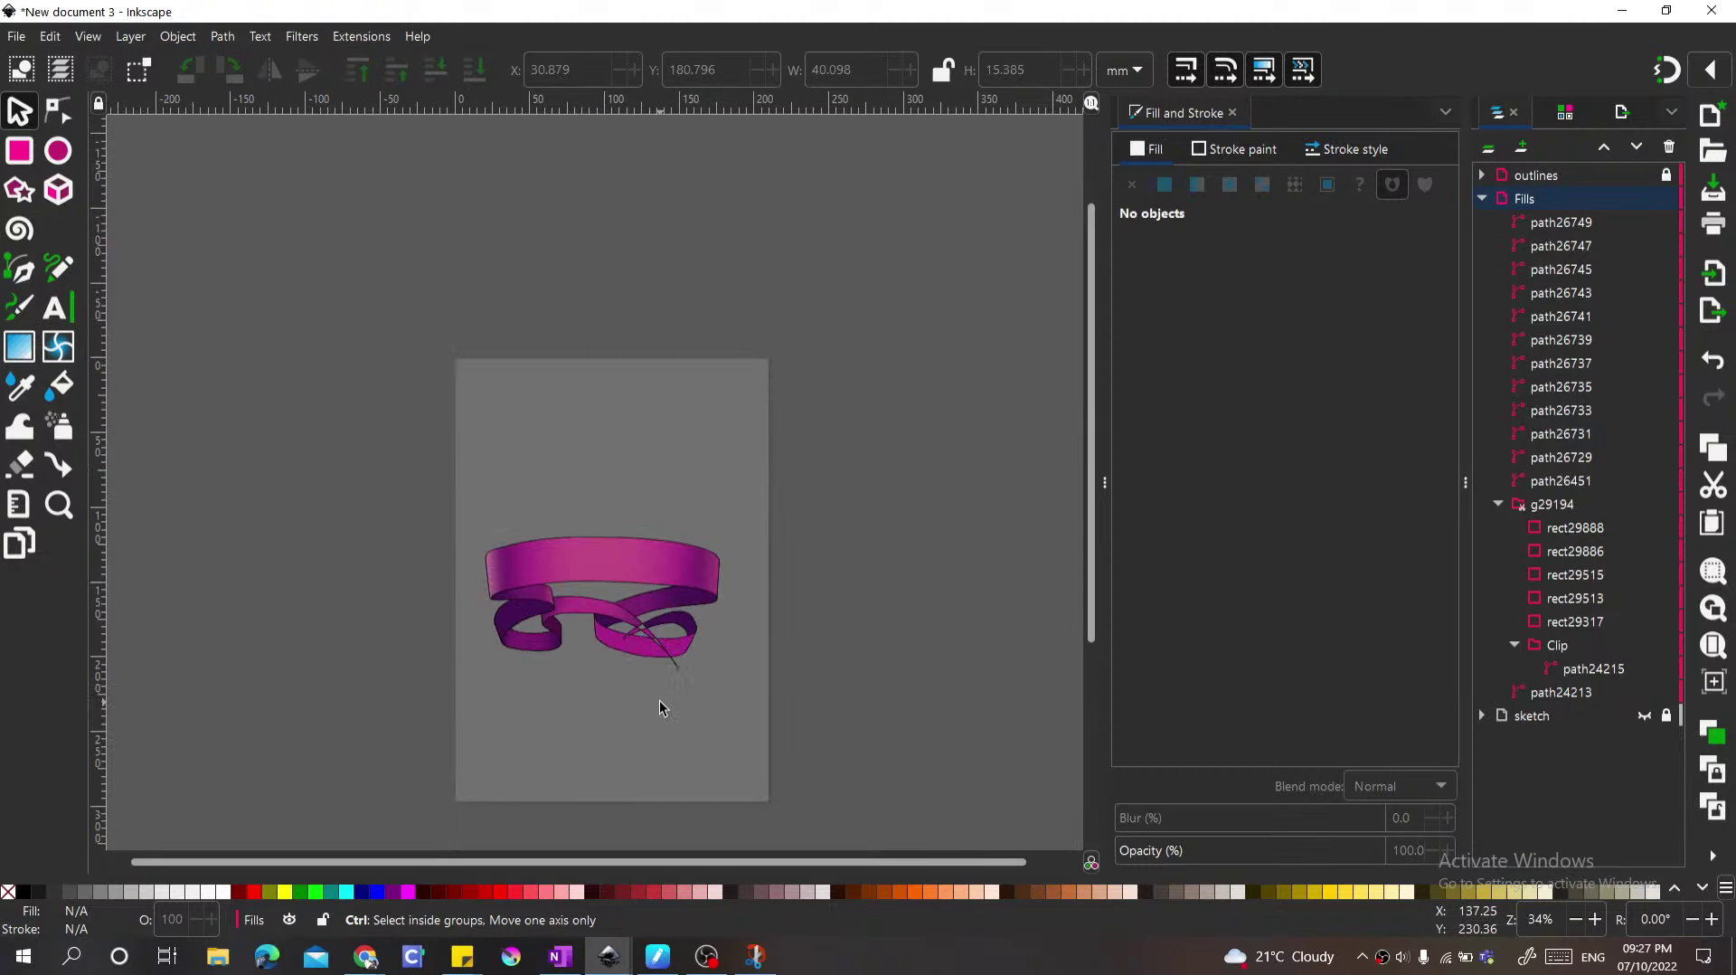
{"action": "scroll", "coordinate": [434, 653], "scroll_direction": "up", "scroll_amount": 5}
{"action": "scroll", "coordinate": [502, 520], "scroll_direction": "down", "scroll_amount": 4}
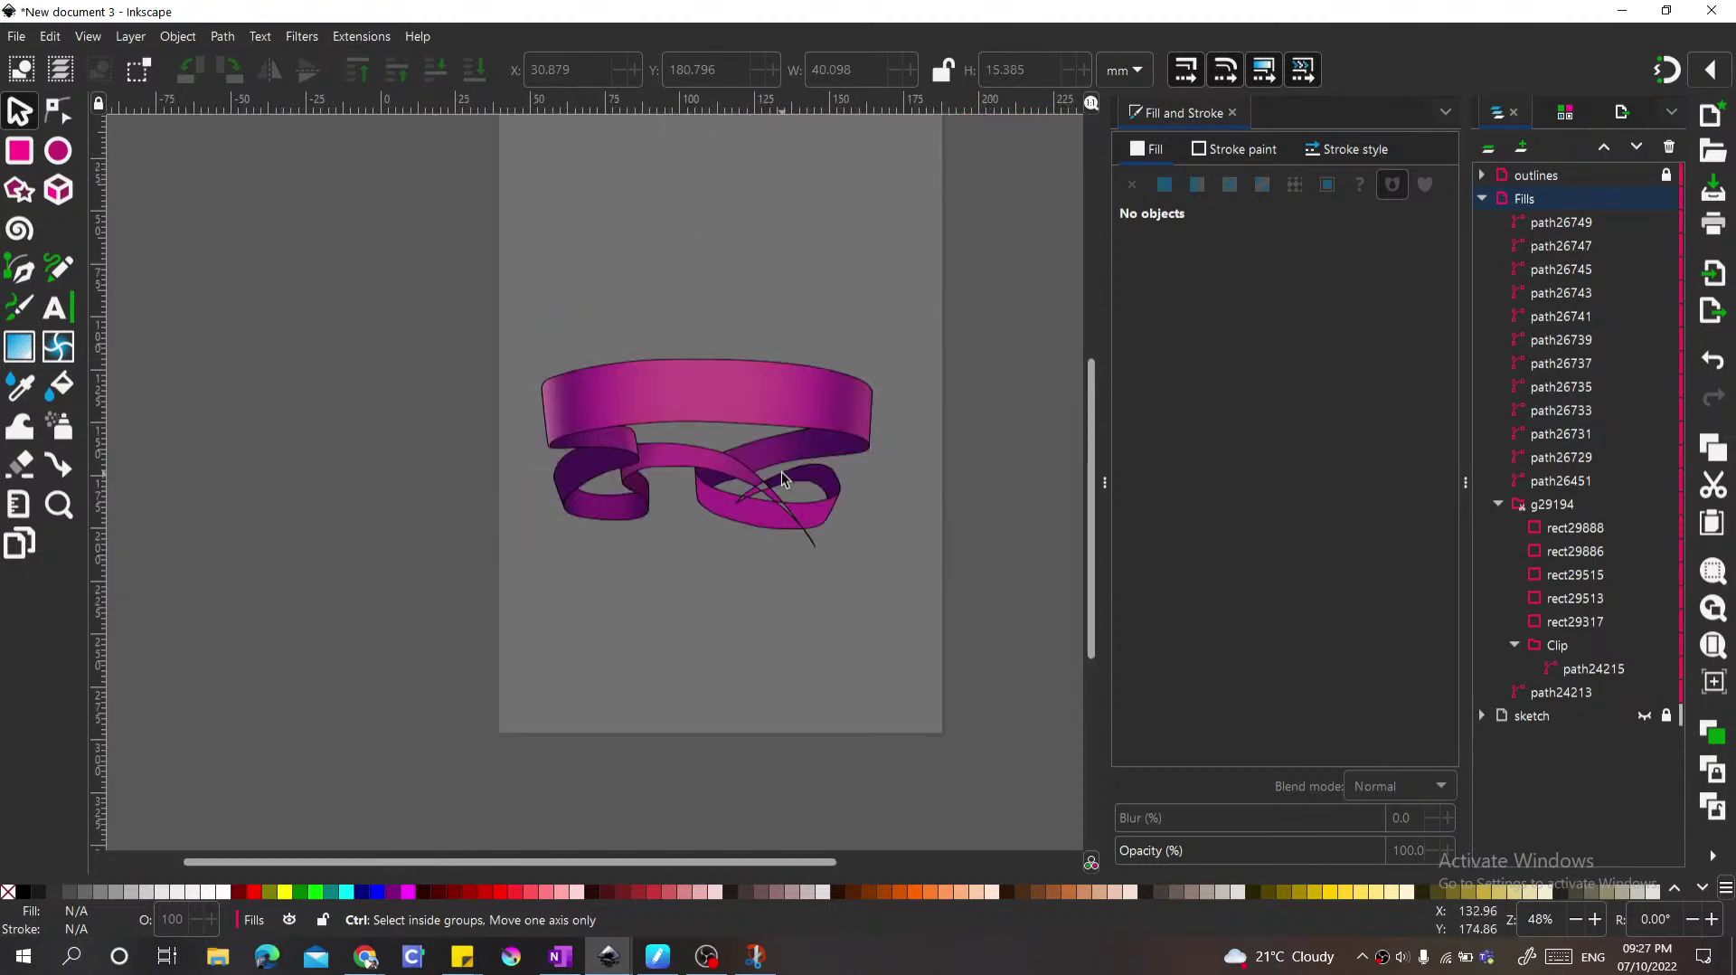
{"action": "scroll", "coordinate": [510, 492], "scroll_direction": "up", "scroll_amount": 5}
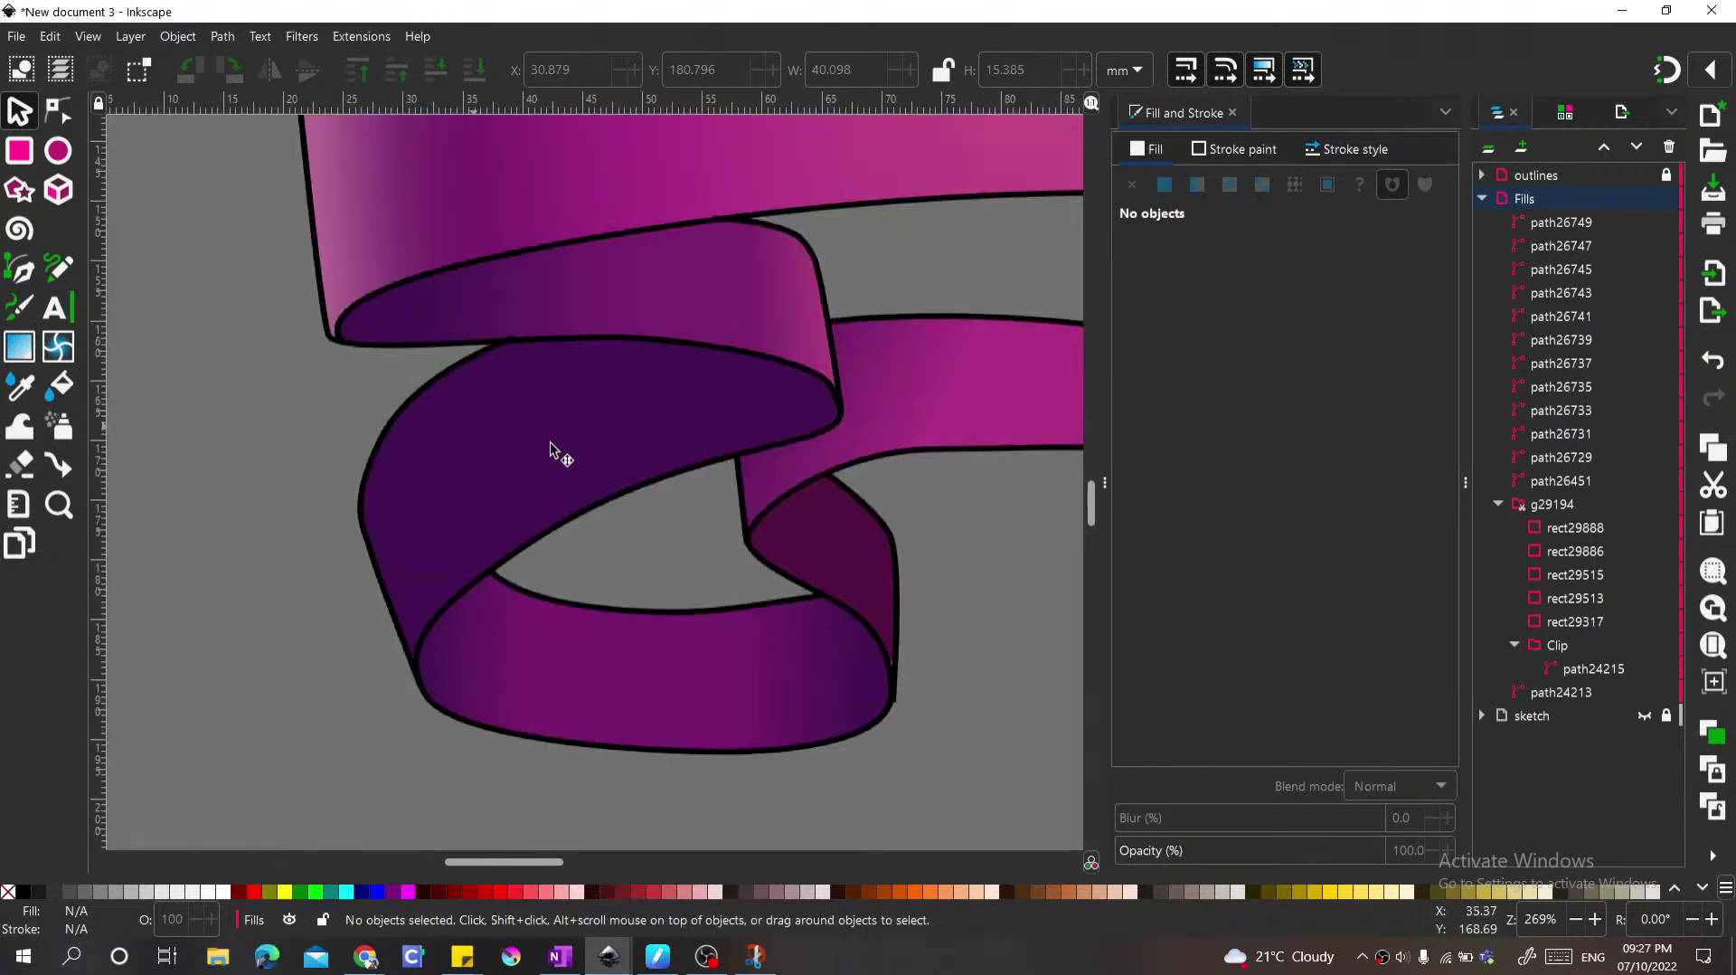
{"action": "left_click", "coordinate": [549, 443]}
{"action": "key", "text": "g"}
{"action": "left_click_drag", "start_coordinate": [668, 383], "coordinate": [362, 503]}
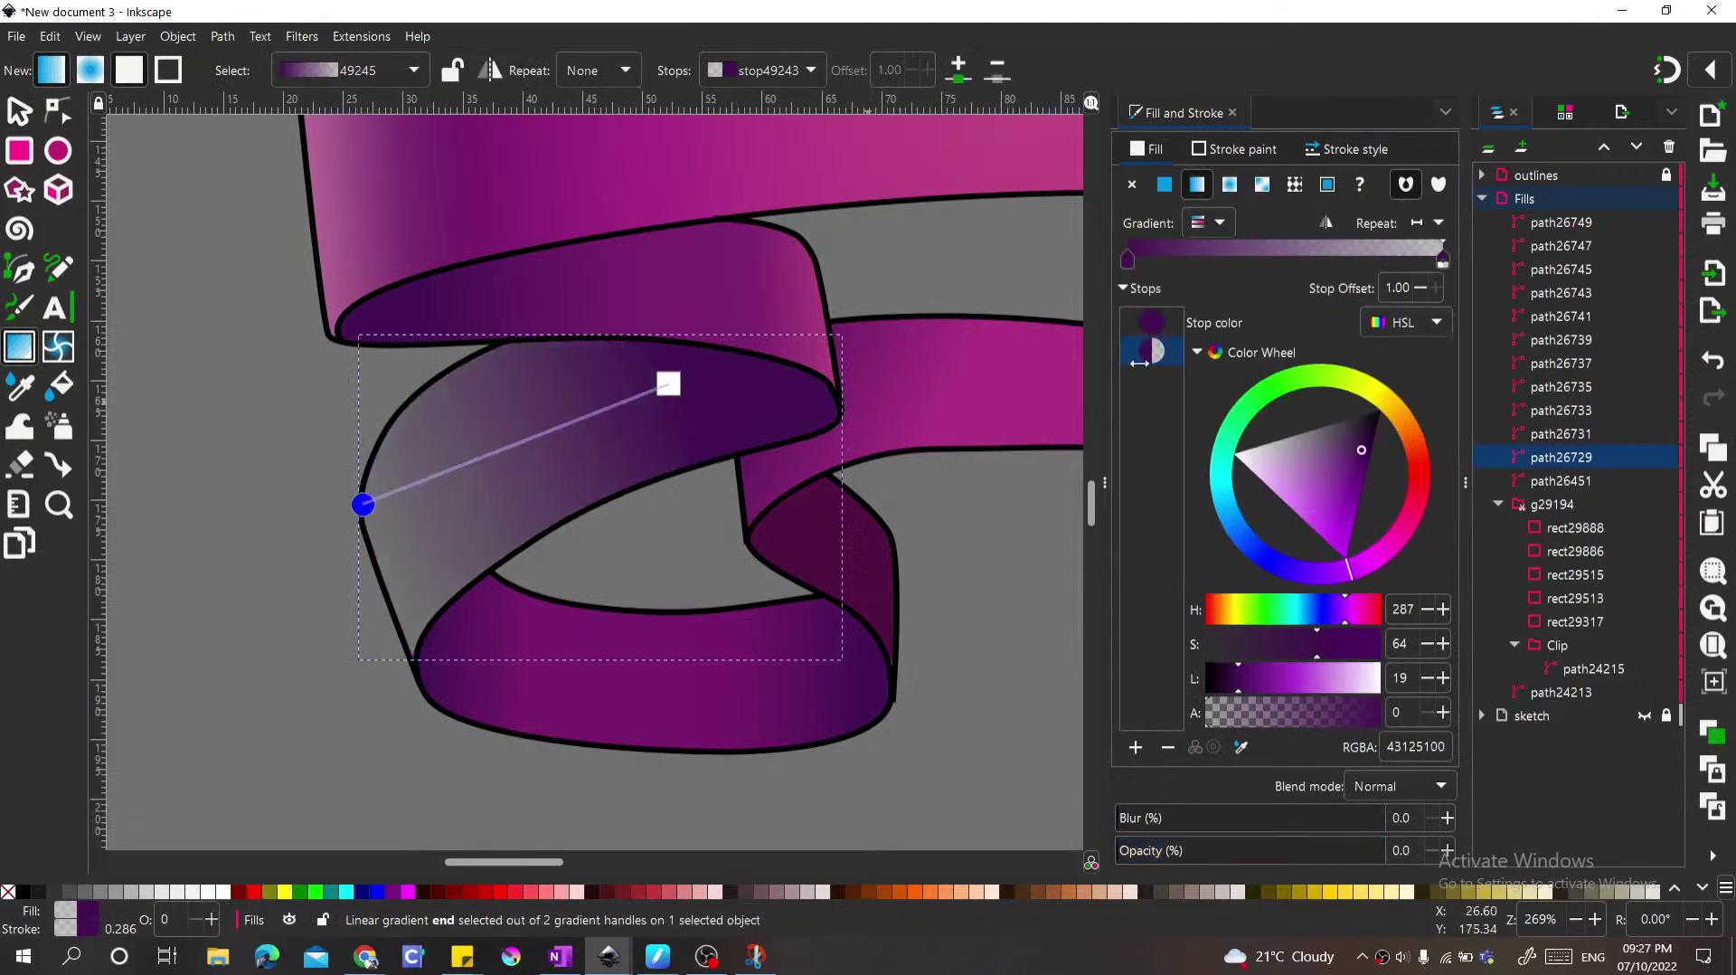
{"action": "left_click", "coordinate": [1207, 223]}
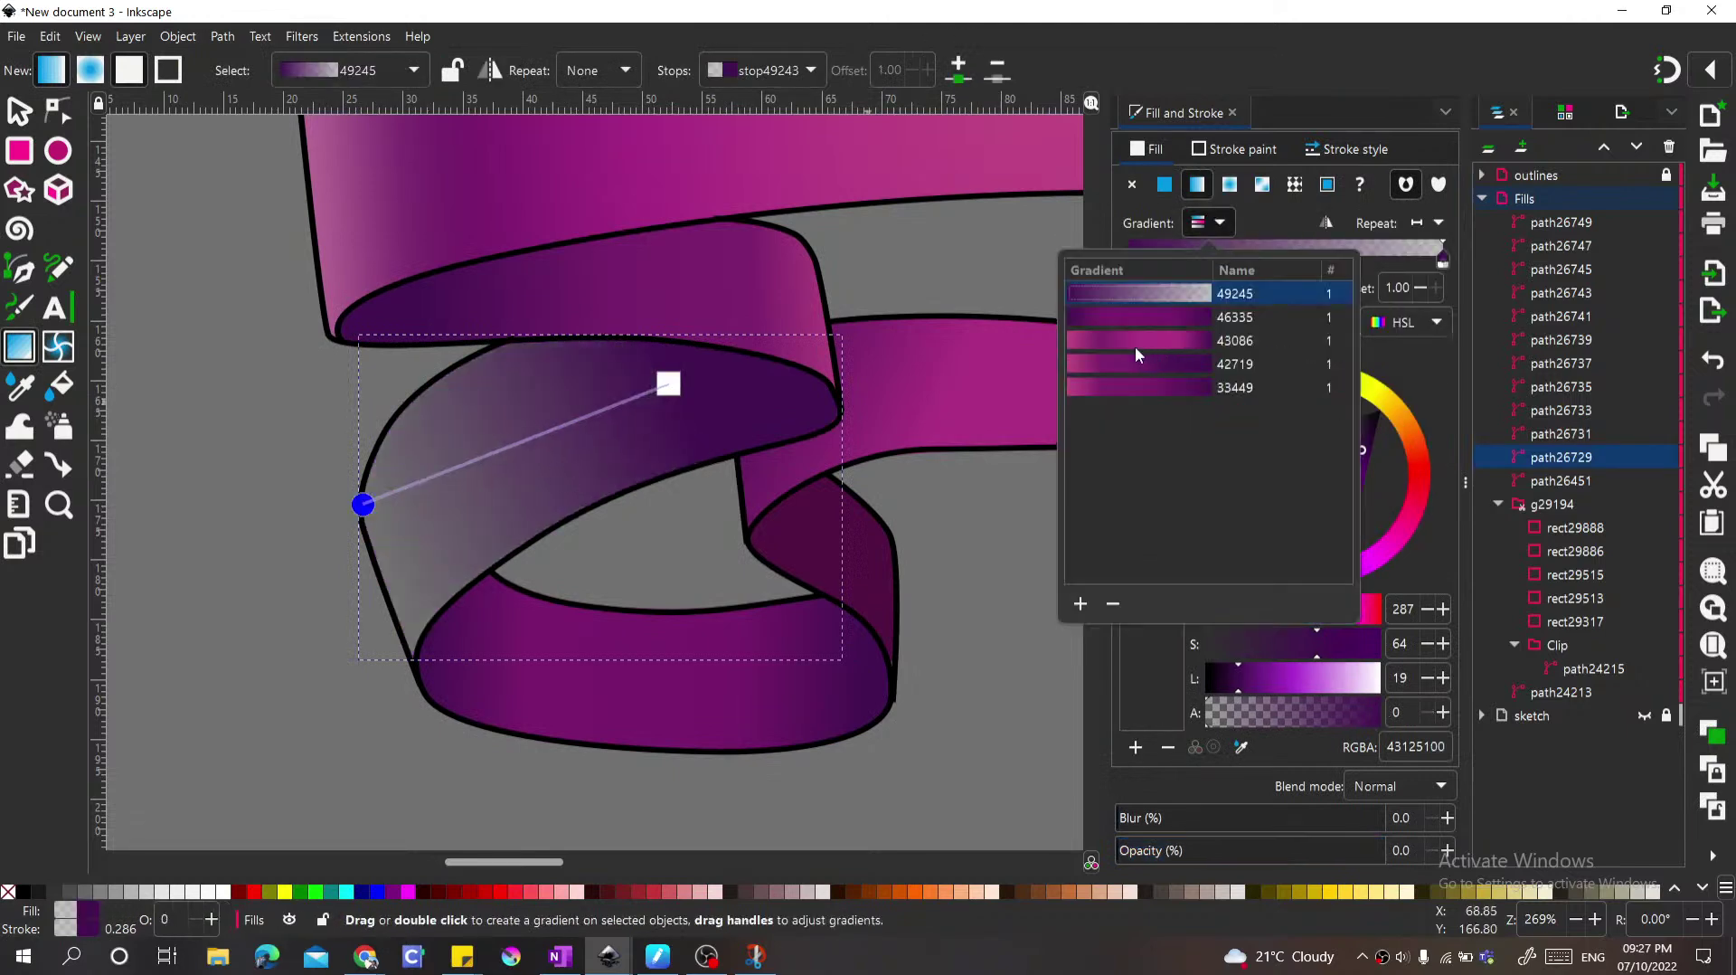
{"action": "left_click", "coordinate": [1126, 364]}
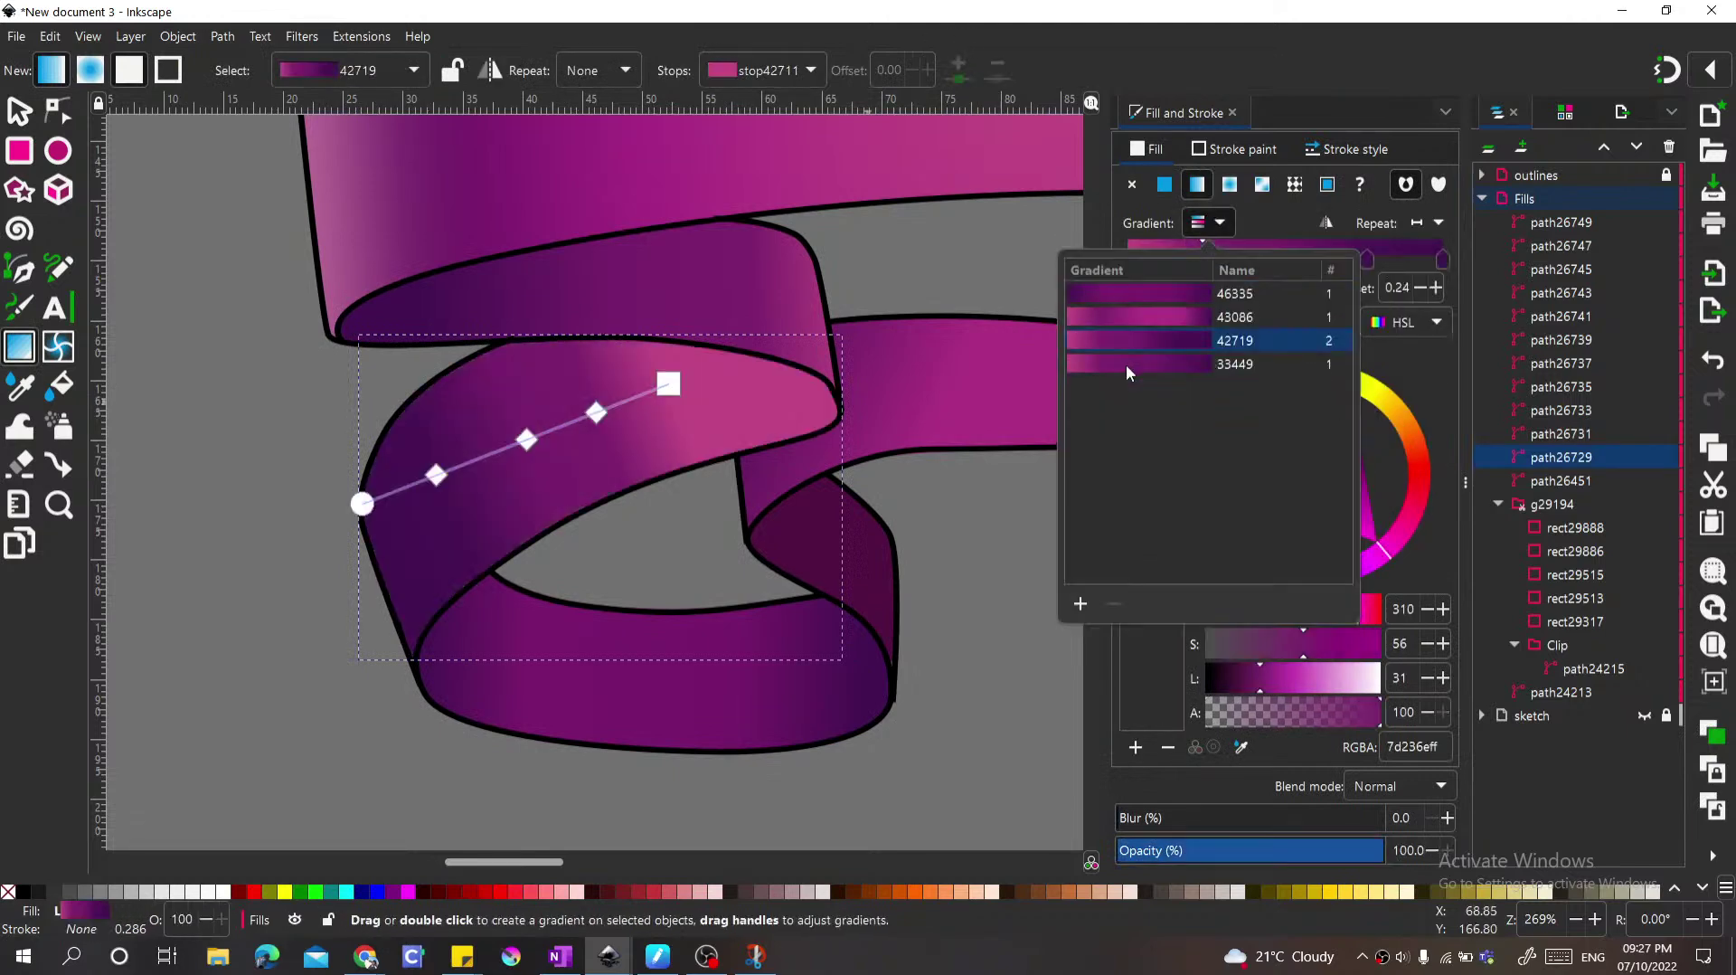
Step: Reverse the left fold's gradient, placing its pink start stop at the fold's lower-left edge and its dark end stop beyond the upper-right tip
{"action": "left_click", "coordinate": [675, 389]}
{"action": "left_click_drag", "start_coordinate": [674, 387], "coordinate": [400, 618]}
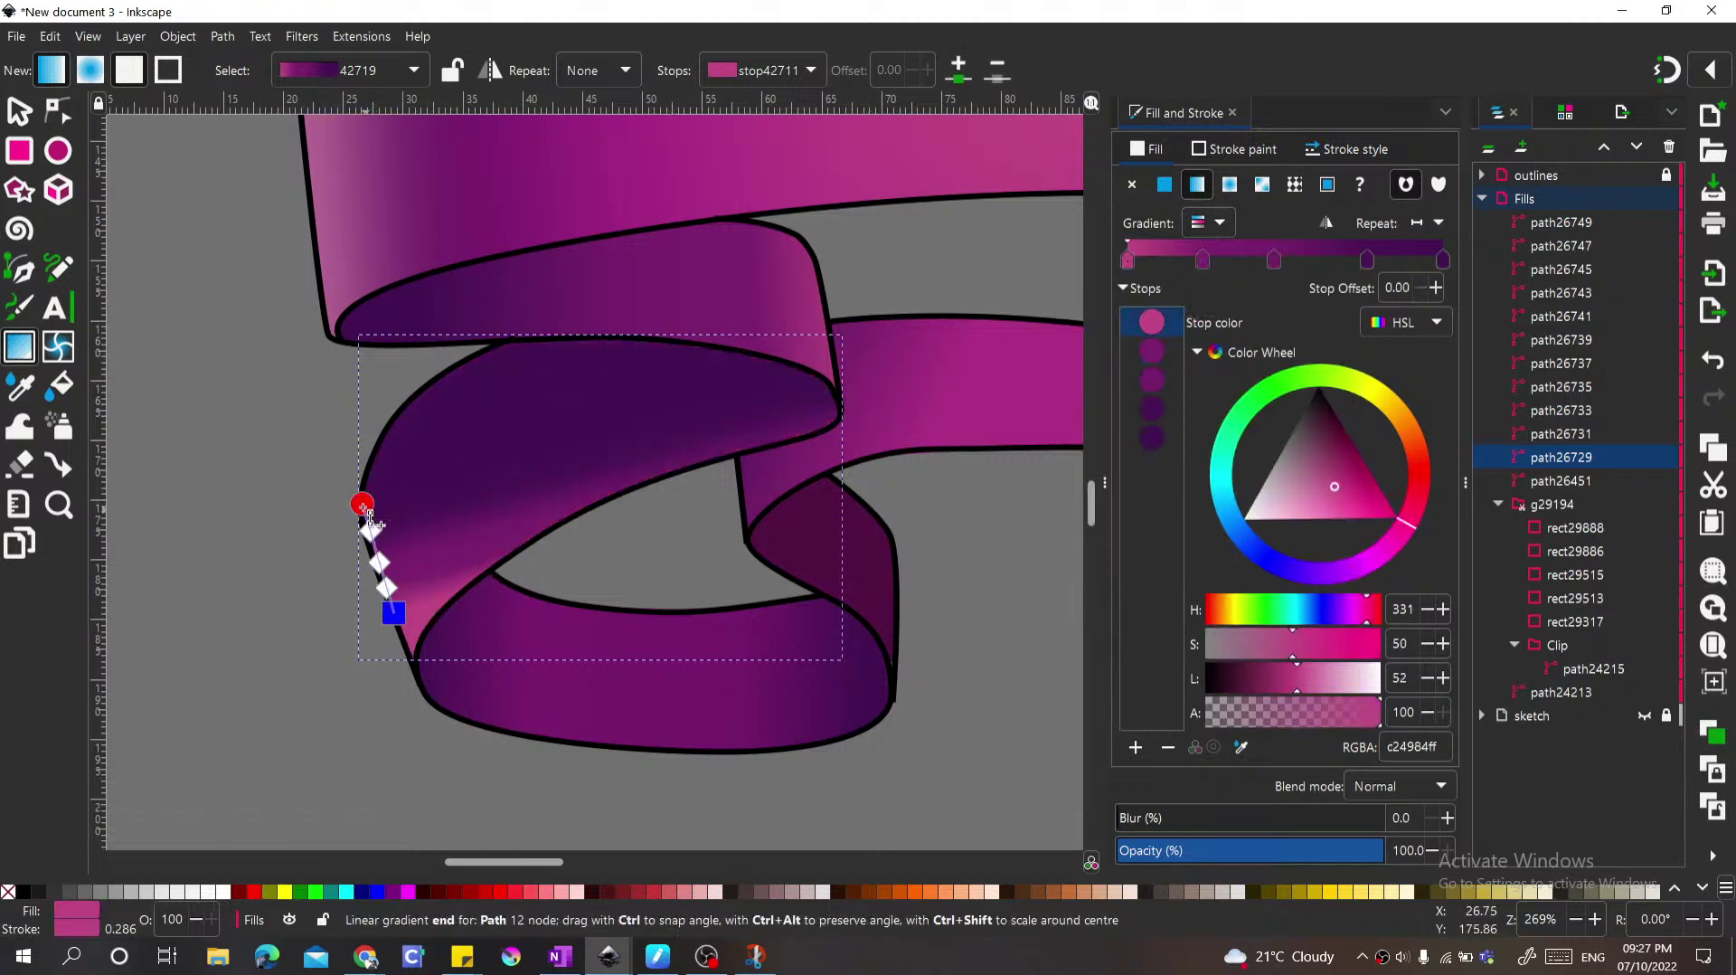
{"action": "left_click_drag", "start_coordinate": [363, 504], "coordinate": [824, 310]}
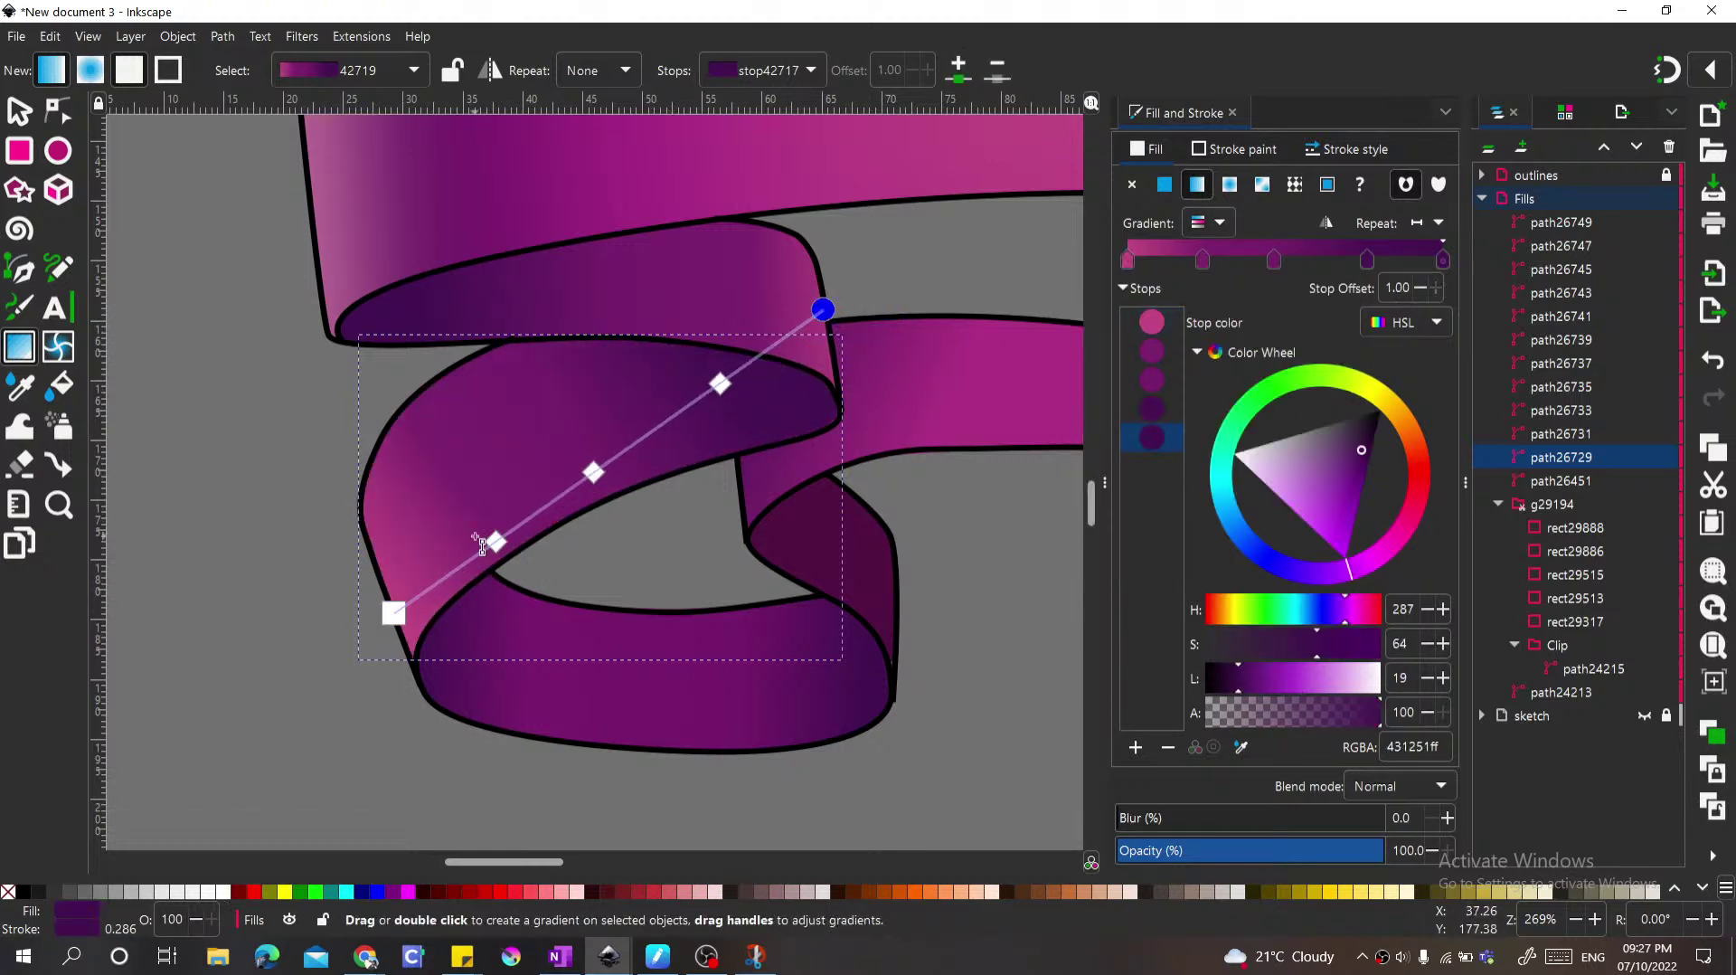
Step: Delete the left fold gradient's mid stop at offset 0.47, shift the neighbouring purple stop inward and pull the pink start stop further outside the fold
{"action": "left_click", "coordinate": [593, 470]}
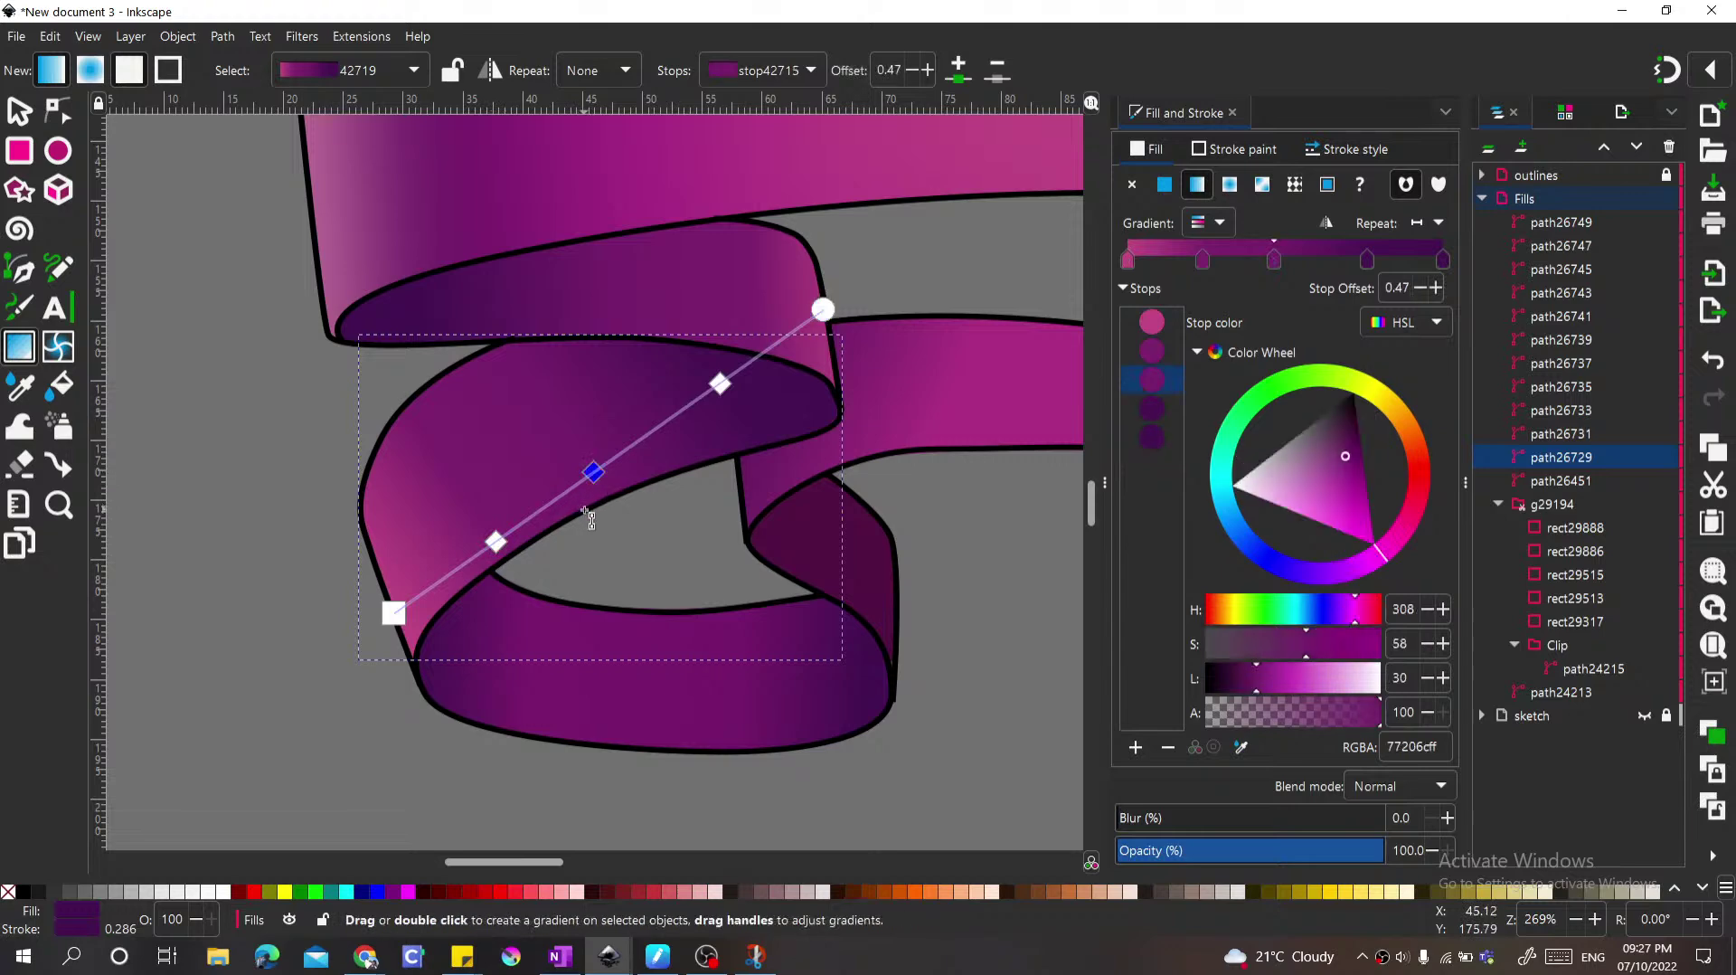
{"action": "key", "text": "Delete"}
{"action": "left_click_drag", "start_coordinate": [503, 540], "coordinate": [539, 511]}
{"action": "left_click_drag", "start_coordinate": [366, 628], "coordinate": [262, 664]}
{"action": "scroll", "coordinate": [360, 540], "scroll_direction": "down", "scroll_amount": 1}
{"action": "scroll", "coordinate": [360, 541], "scroll_direction": "down", "scroll_amount": 3}
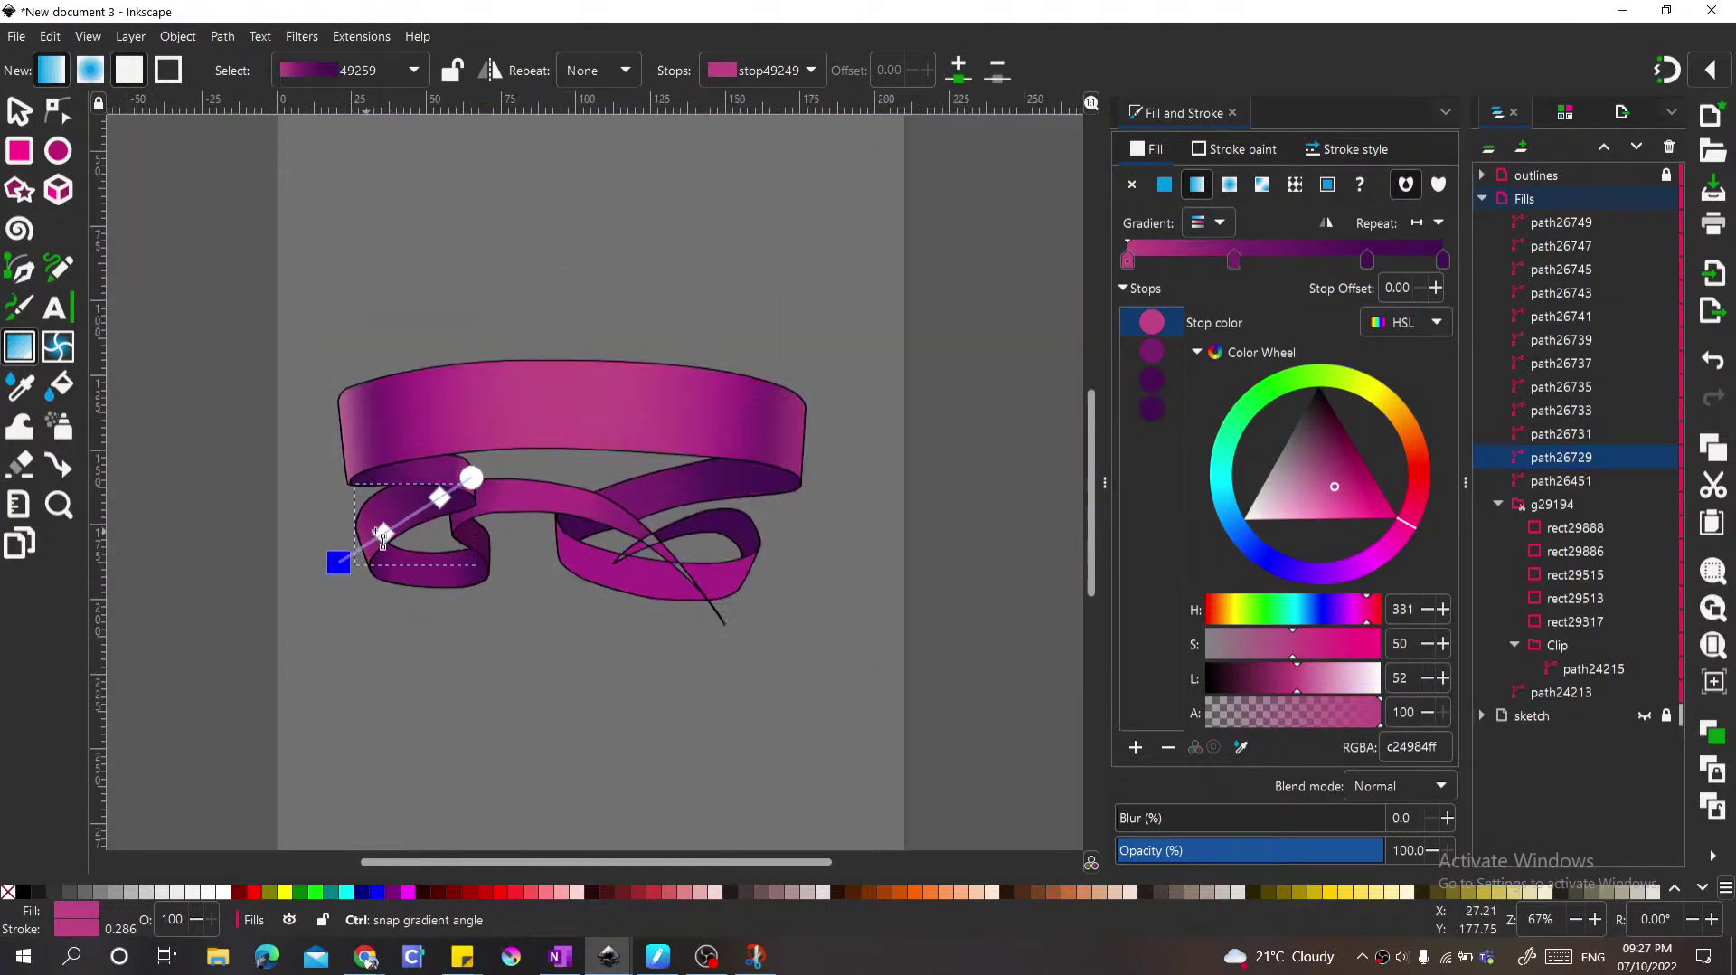
{"action": "key", "text": "s"}
{"action": "left_click", "coordinate": [530, 610]}
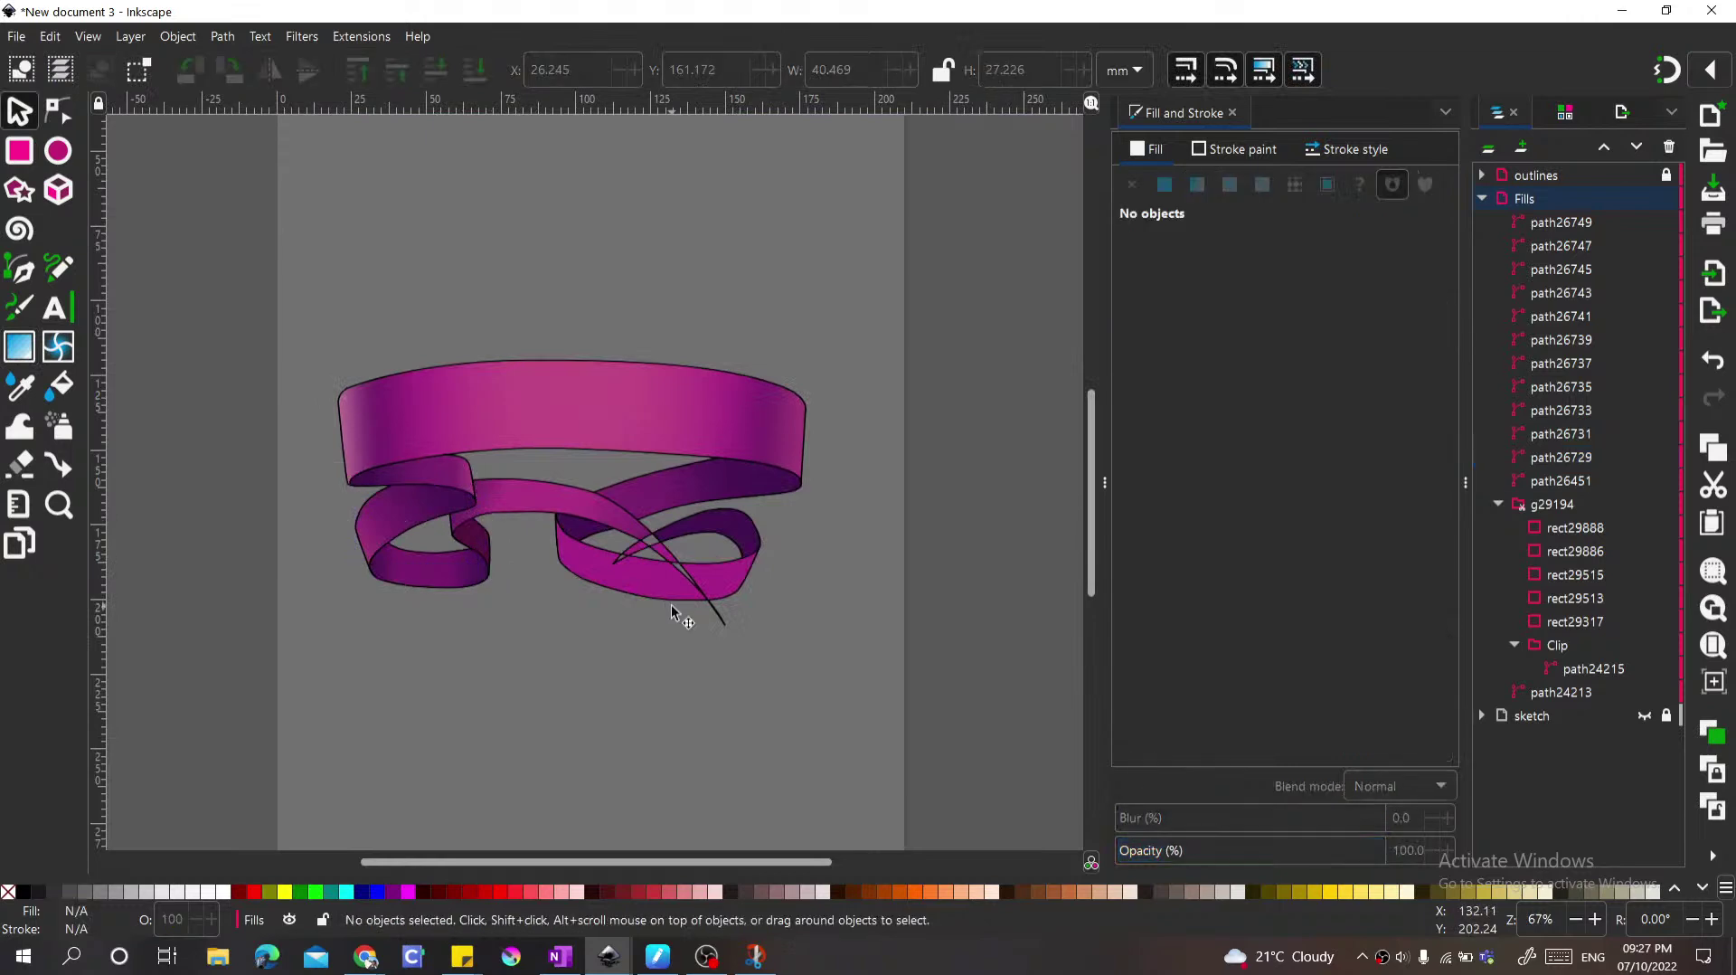
Step: Examine how the magenta fill pieces of the right loop meet under the crossing strip's outlines
{"action": "scroll", "coordinate": [655, 589], "scroll_direction": "up", "scroll_amount": 3}
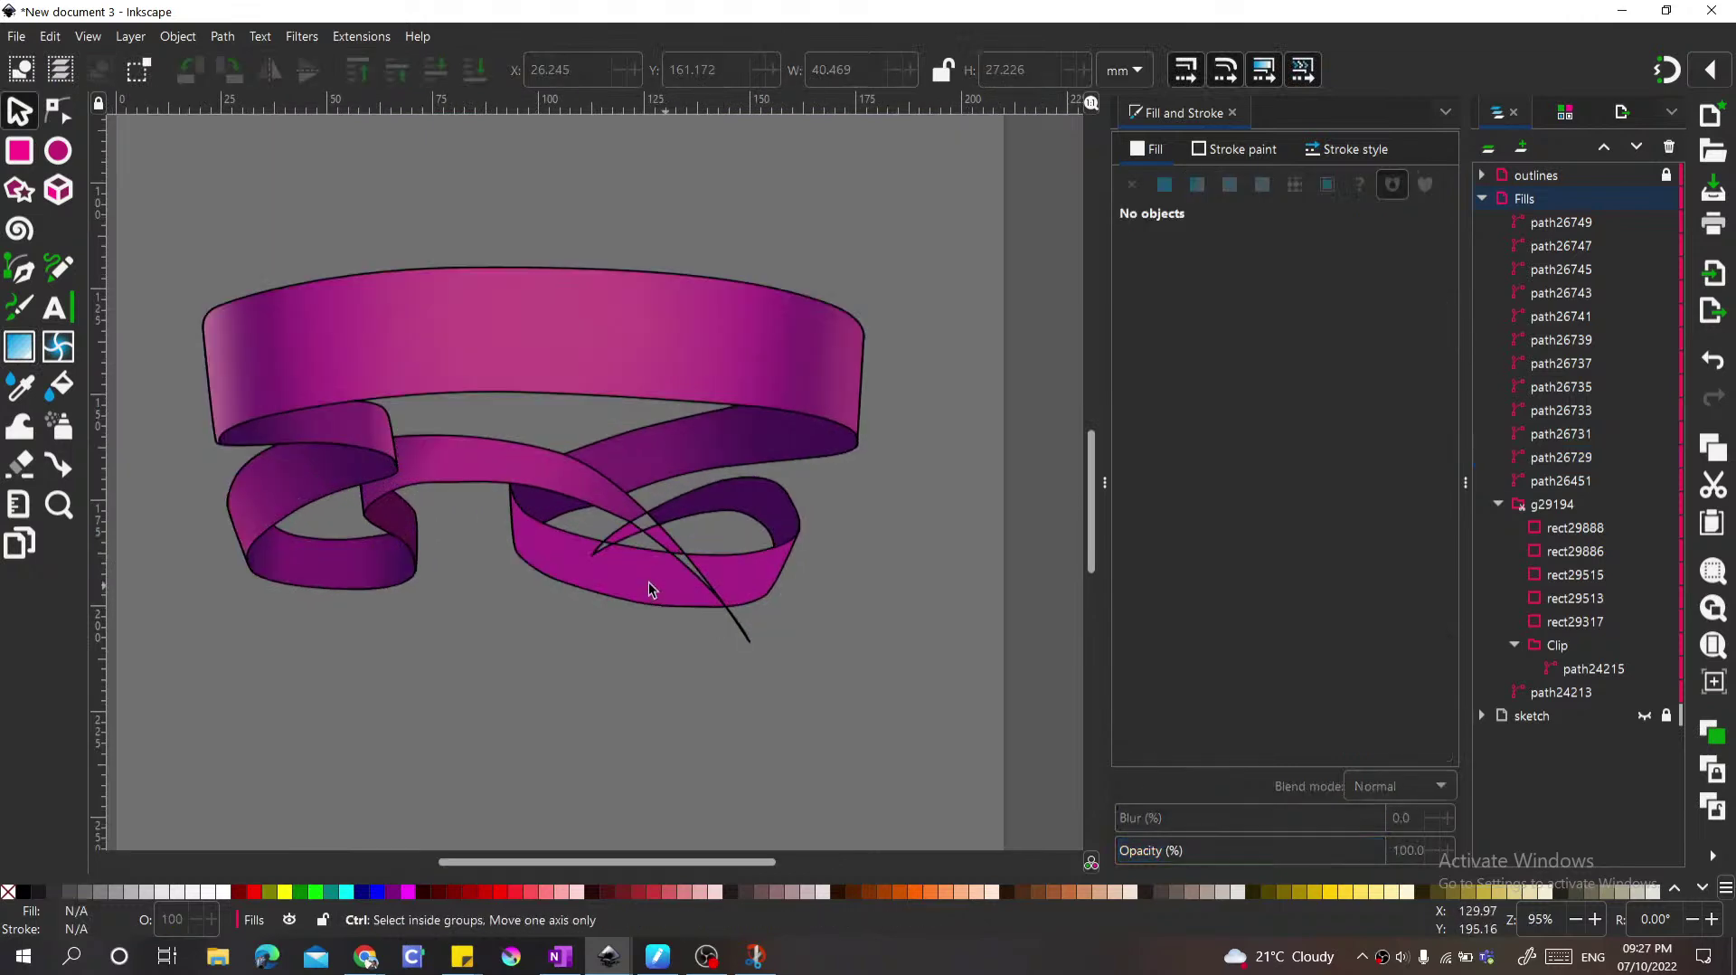
{"action": "left_click", "coordinate": [632, 566]}
{"action": "scroll", "coordinate": [533, 578], "scroll_direction": "up", "scroll_amount": 1}
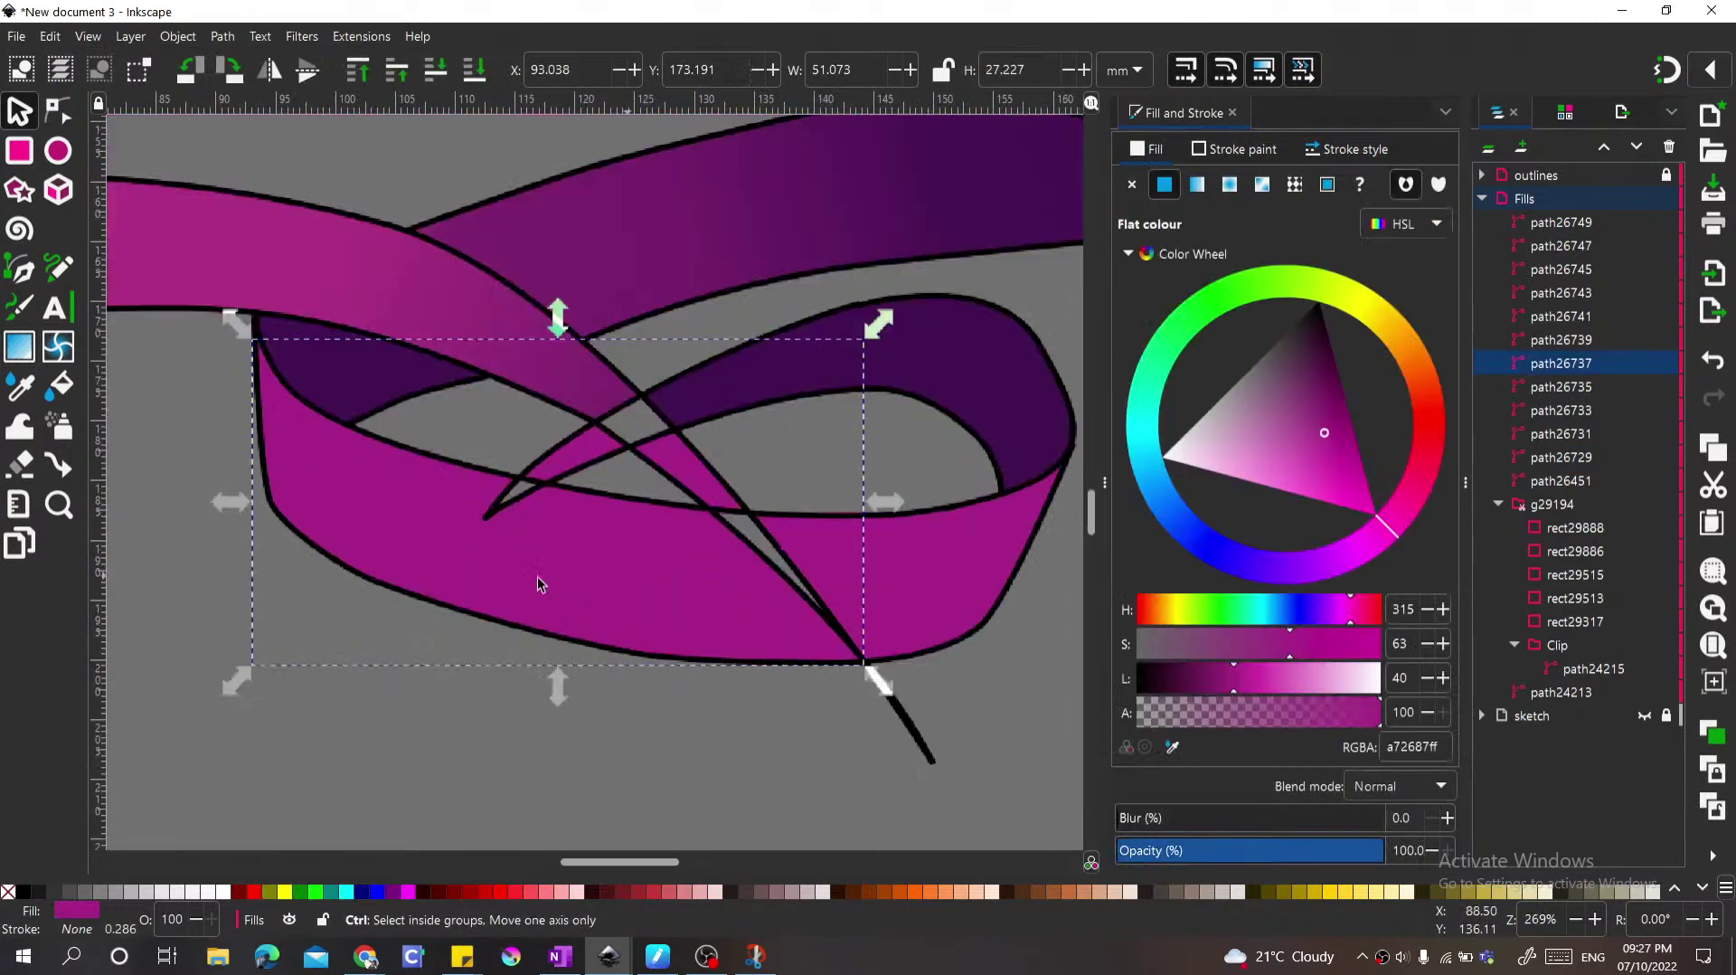
{"action": "key", "text": "ctrl"}
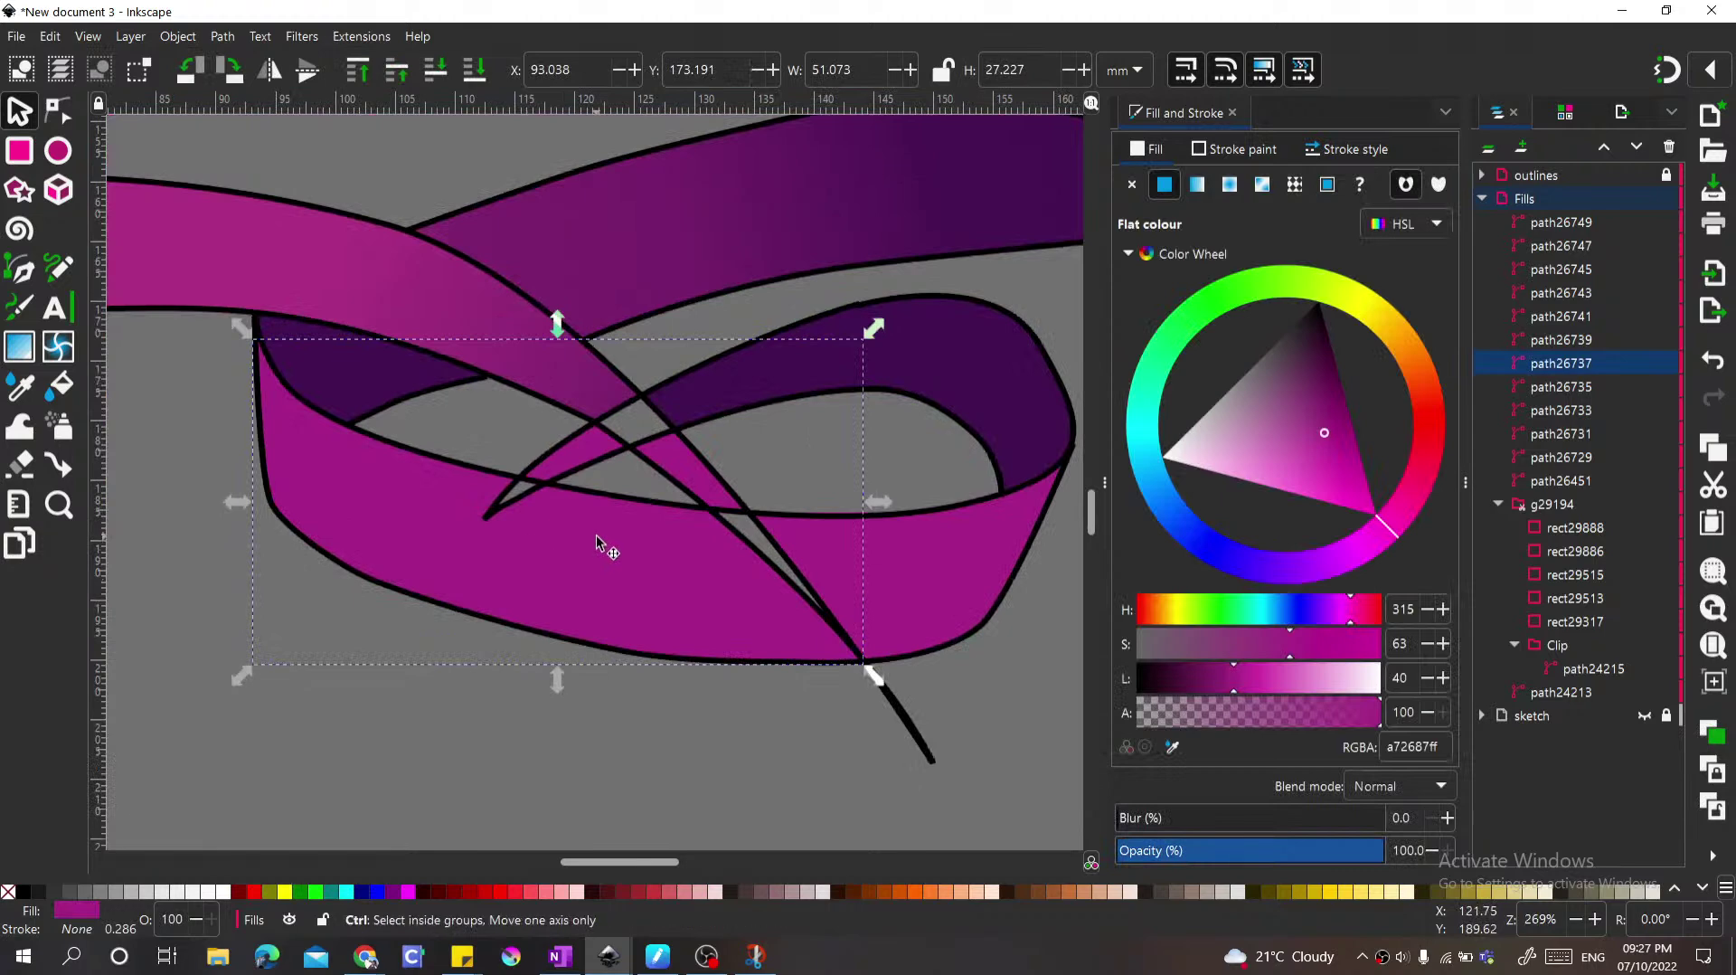
{"action": "left_click", "coordinate": [523, 543]}
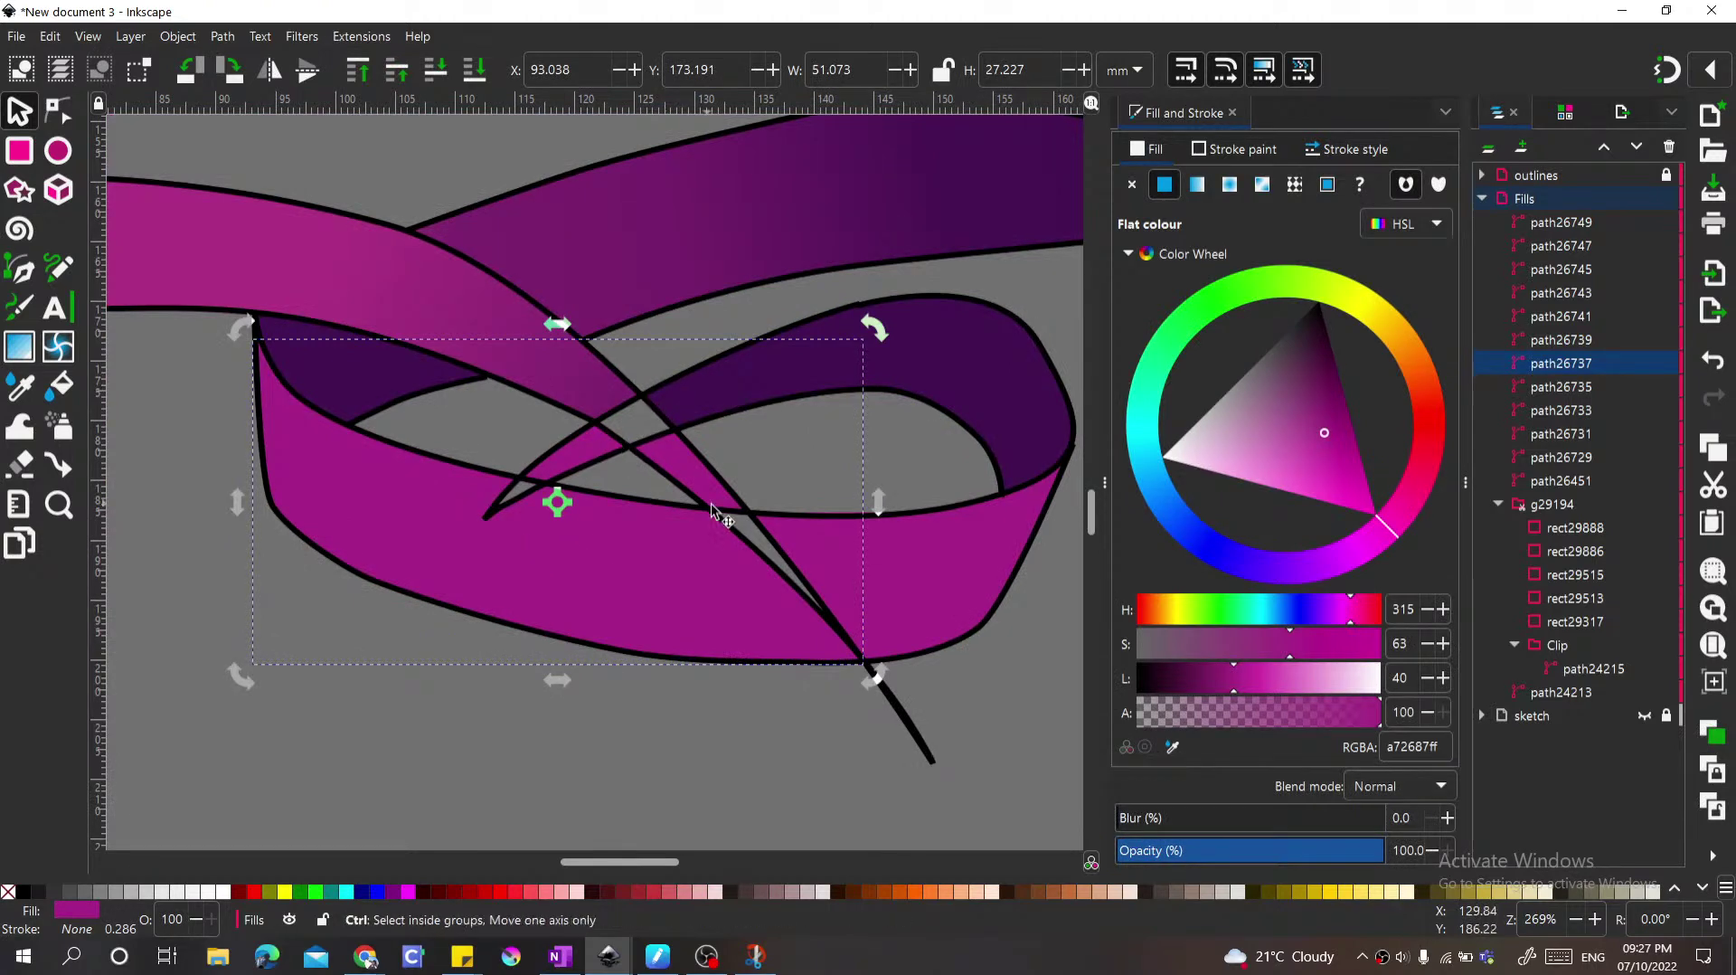
{"action": "scroll", "coordinate": [671, 472], "scroll_direction": "down", "scroll_amount": 2}
{"action": "scroll", "coordinate": [670, 470], "scroll_direction": "up", "scroll_amount": 2}
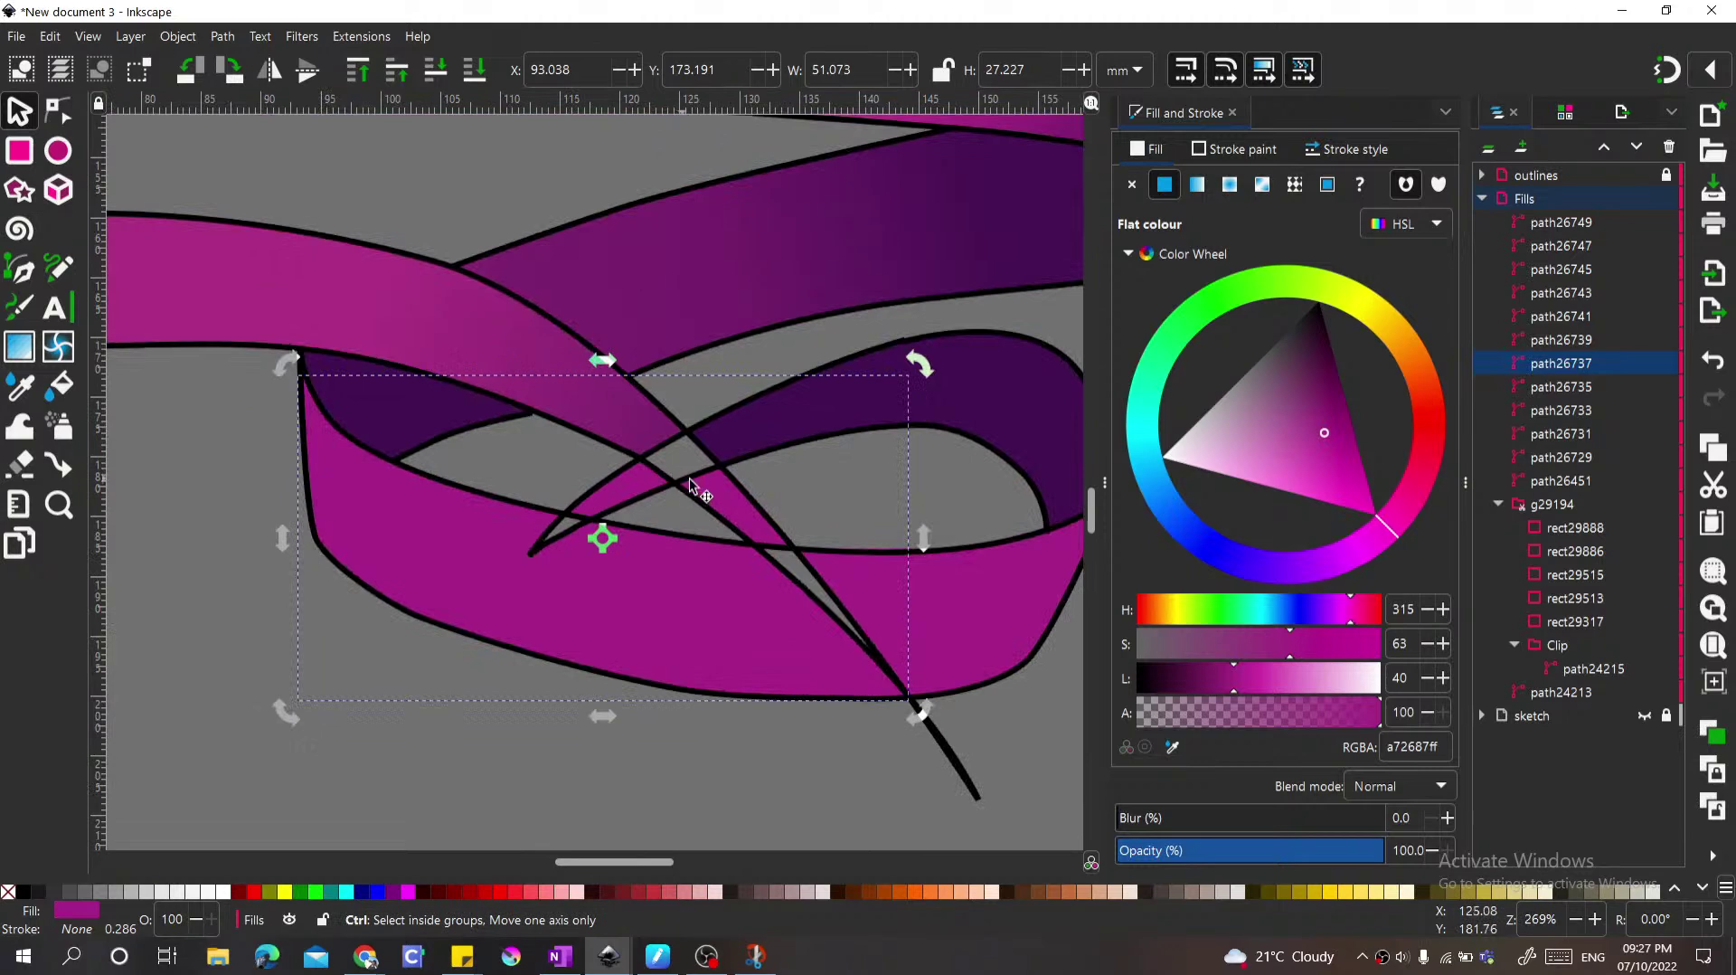
{"action": "scroll", "coordinate": [692, 486], "scroll_direction": "down", "scroll_amount": 2}
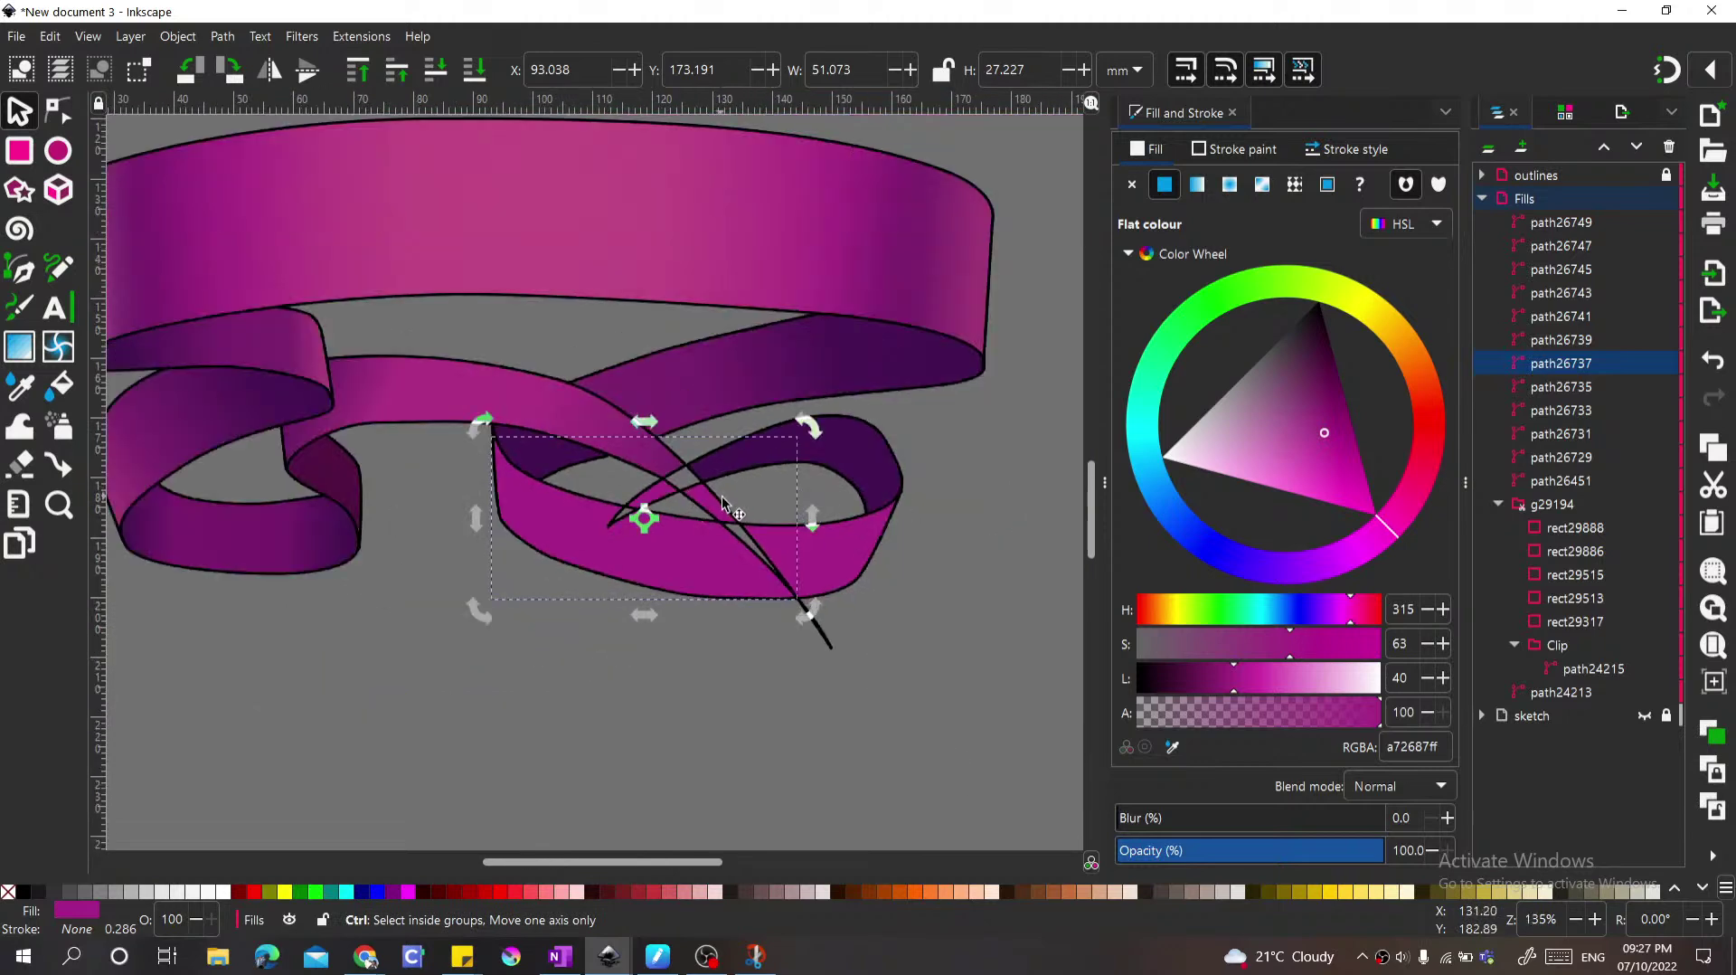
{"action": "scroll", "coordinate": [784, 577], "scroll_direction": "up", "scroll_amount": 1}
{"action": "scroll", "coordinate": [785, 579], "scroll_direction": "up", "scroll_amount": 1}
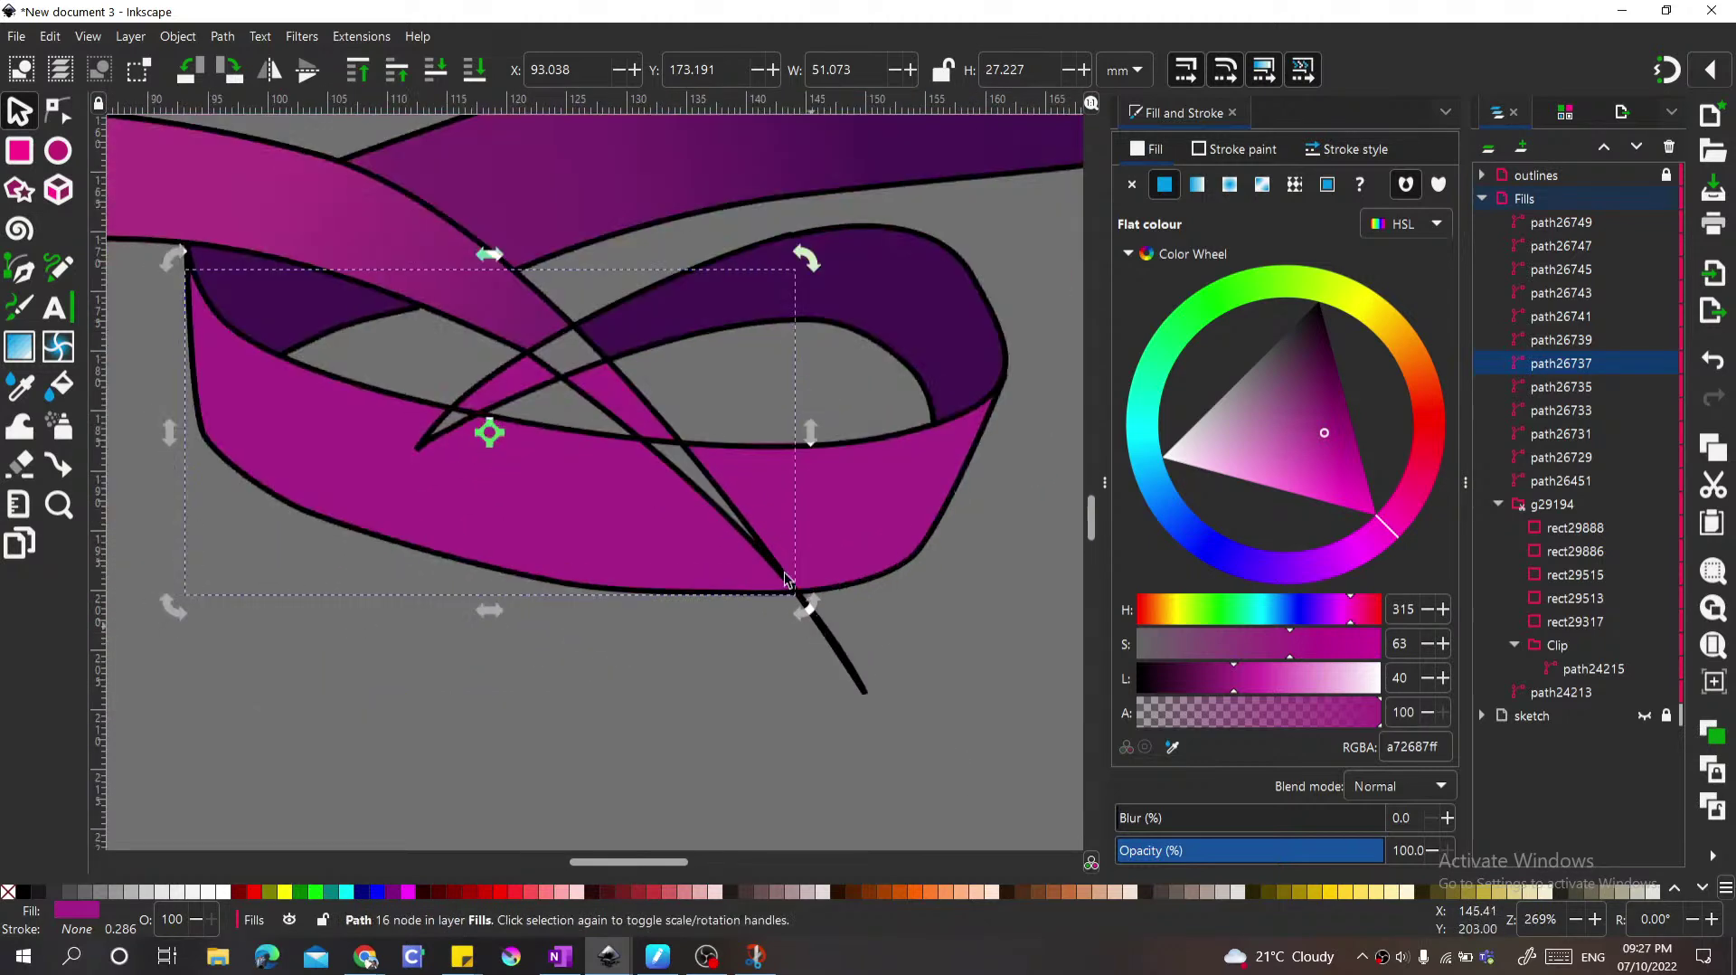
{"action": "key", "text": "Escape"}
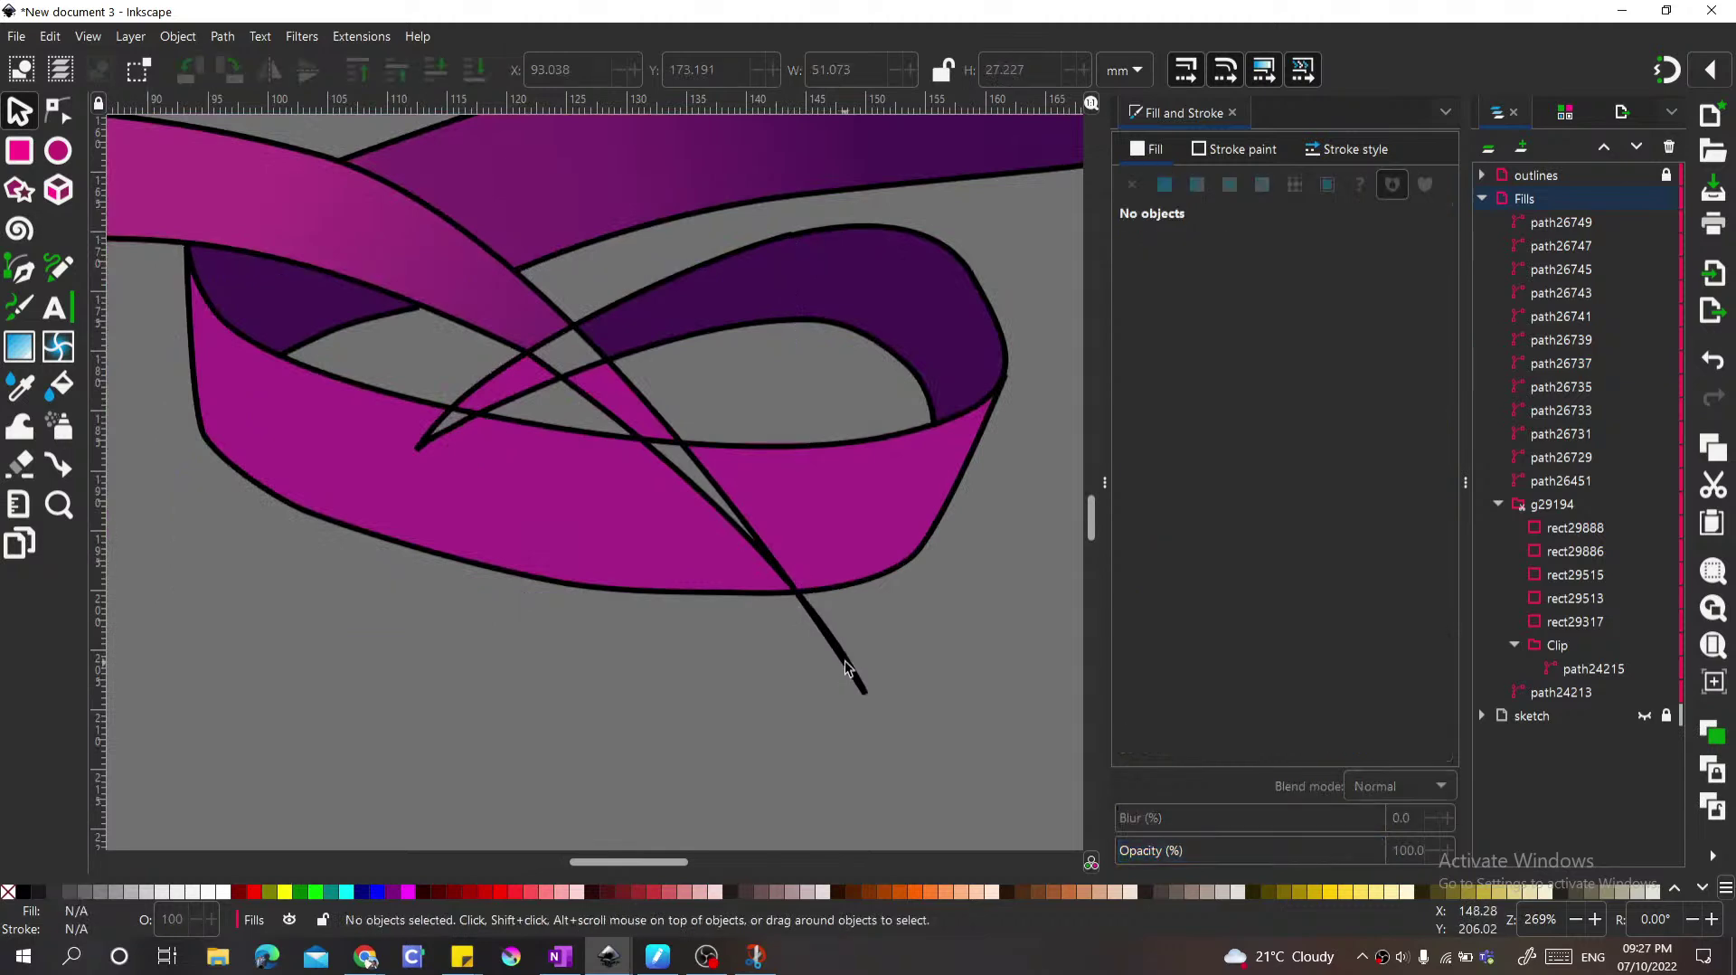
{"action": "scroll", "coordinate": [849, 669], "scroll_direction": "down", "scroll_amount": 2}
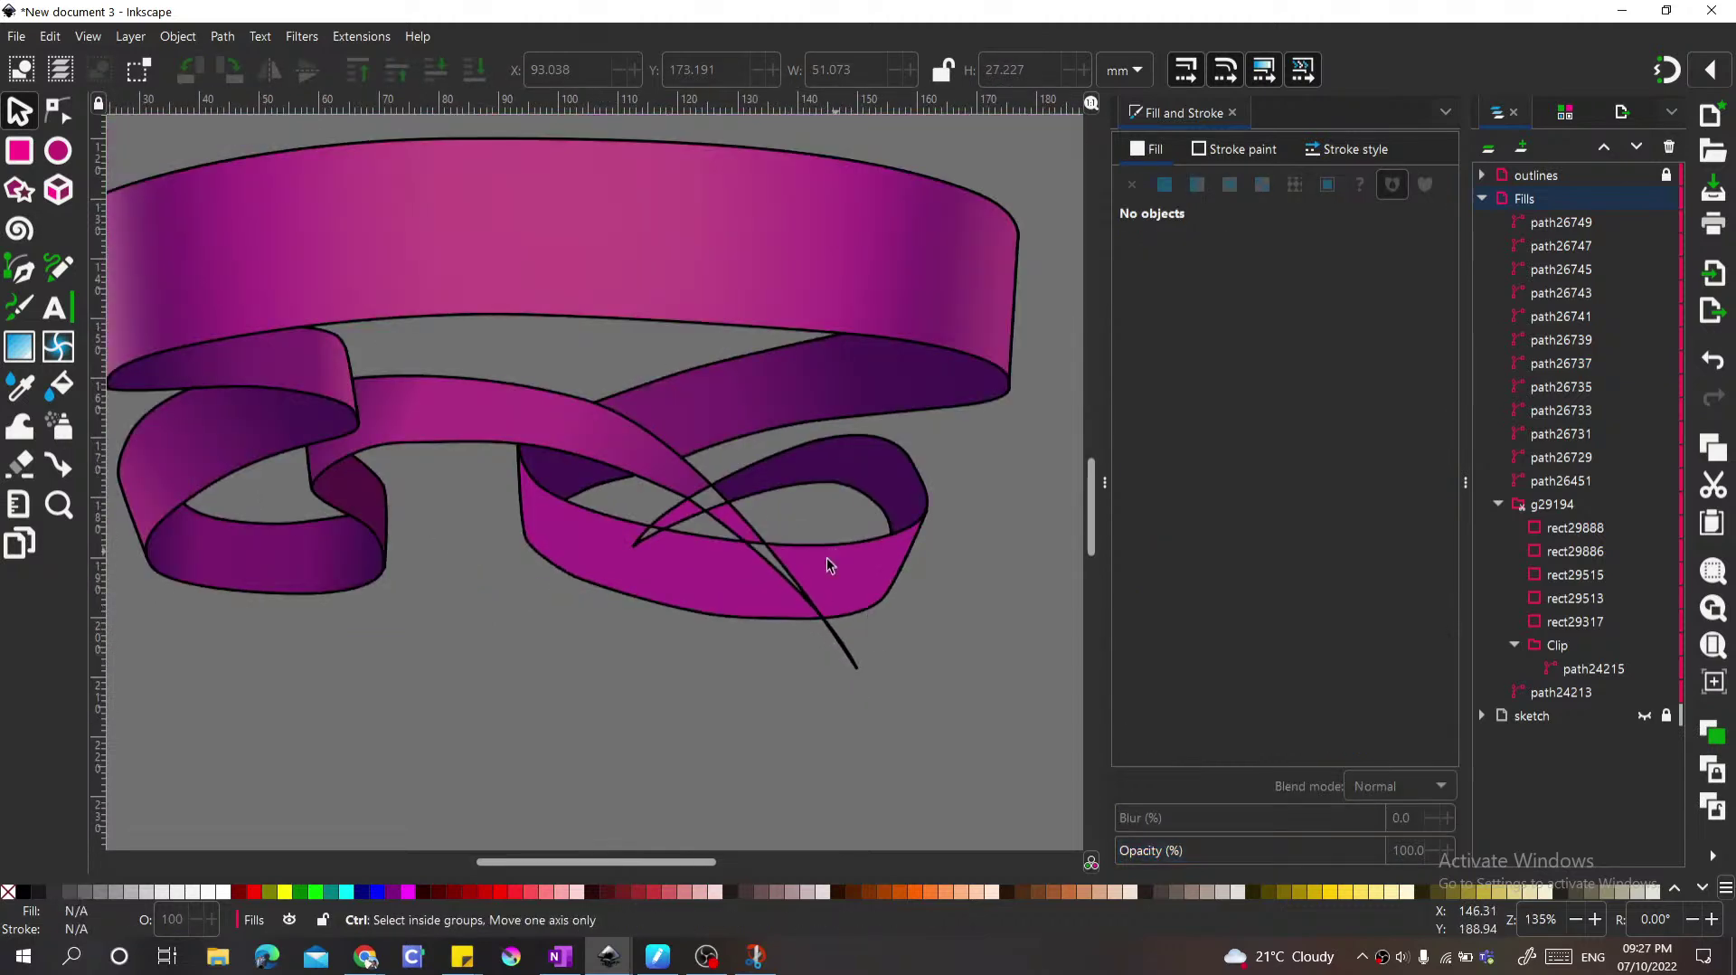
Step: Extend the left-hand nodes of the right loop's right magenta piece under the crossing strip so it overlaps the left piece
{"action": "scroll", "coordinate": [827, 565], "scroll_direction": "up", "scroll_amount": 4}
{"action": "key", "text": "n"}
{"action": "left_click", "coordinate": [802, 603]}
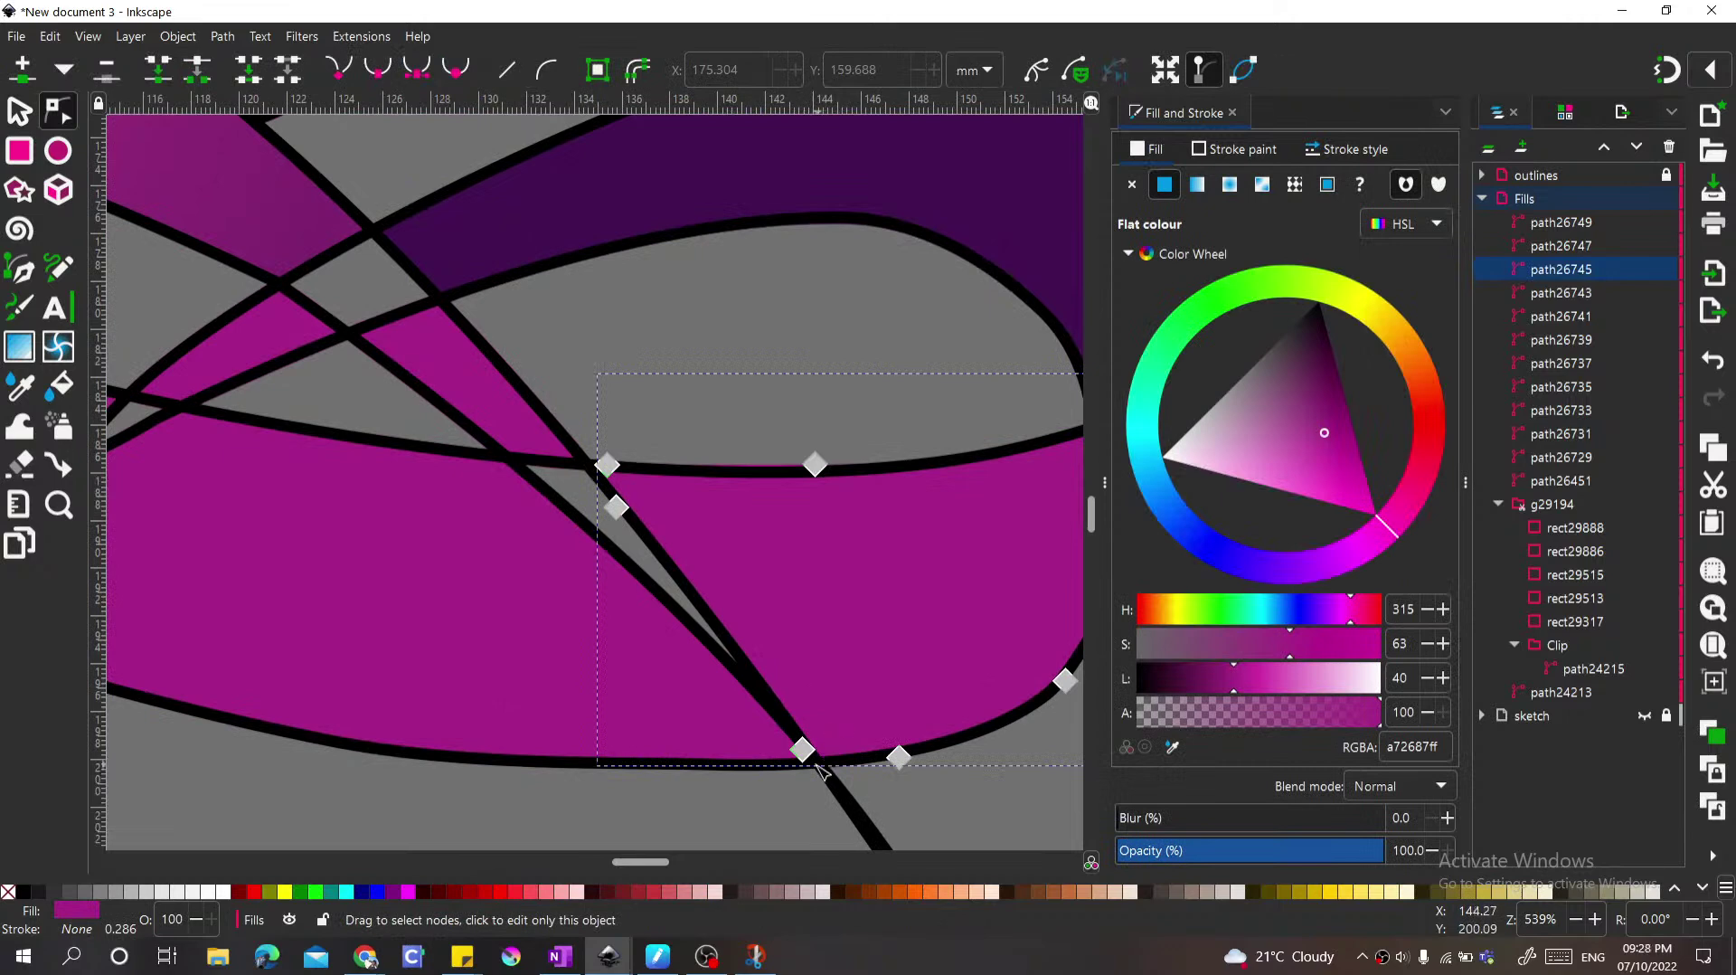
{"action": "left_click_drag", "start_coordinate": [802, 749], "coordinate": [683, 755]}
{"action": "left_click_drag", "start_coordinate": [688, 585], "coordinate": [409, 449]}
{"action": "left_click_drag", "start_coordinate": [622, 516], "coordinate": [480, 469]}
{"action": "key", "text": "s"}
{"action": "left_click", "coordinate": [506, 549]}
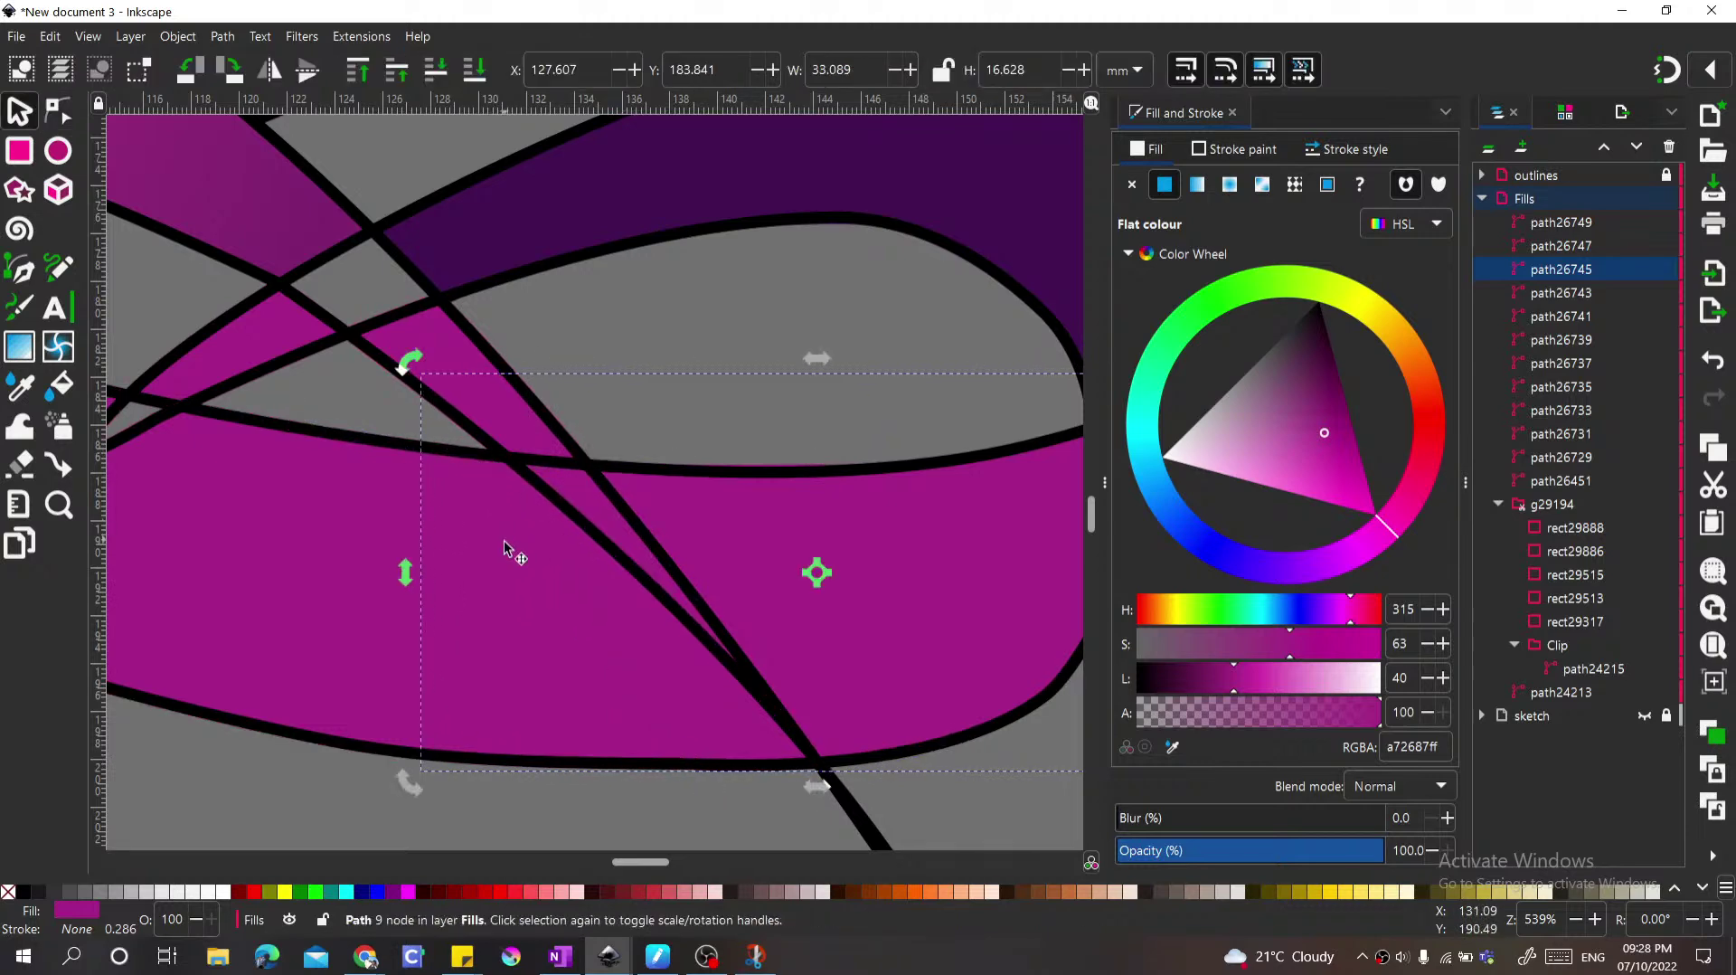
Step: Unite the right loop's two overlapping magenta front pieces into one path
{"action": "scroll", "coordinate": [506, 549], "scroll_direction": "down", "scroll_amount": 3}
{"action": "left_click", "coordinate": [497, 572]}
{"action": "scroll", "coordinate": [496, 573], "scroll_direction": "up", "scroll_amount": 1}
{"action": "left_click", "coordinate": [848, 565], "text": "shift"}
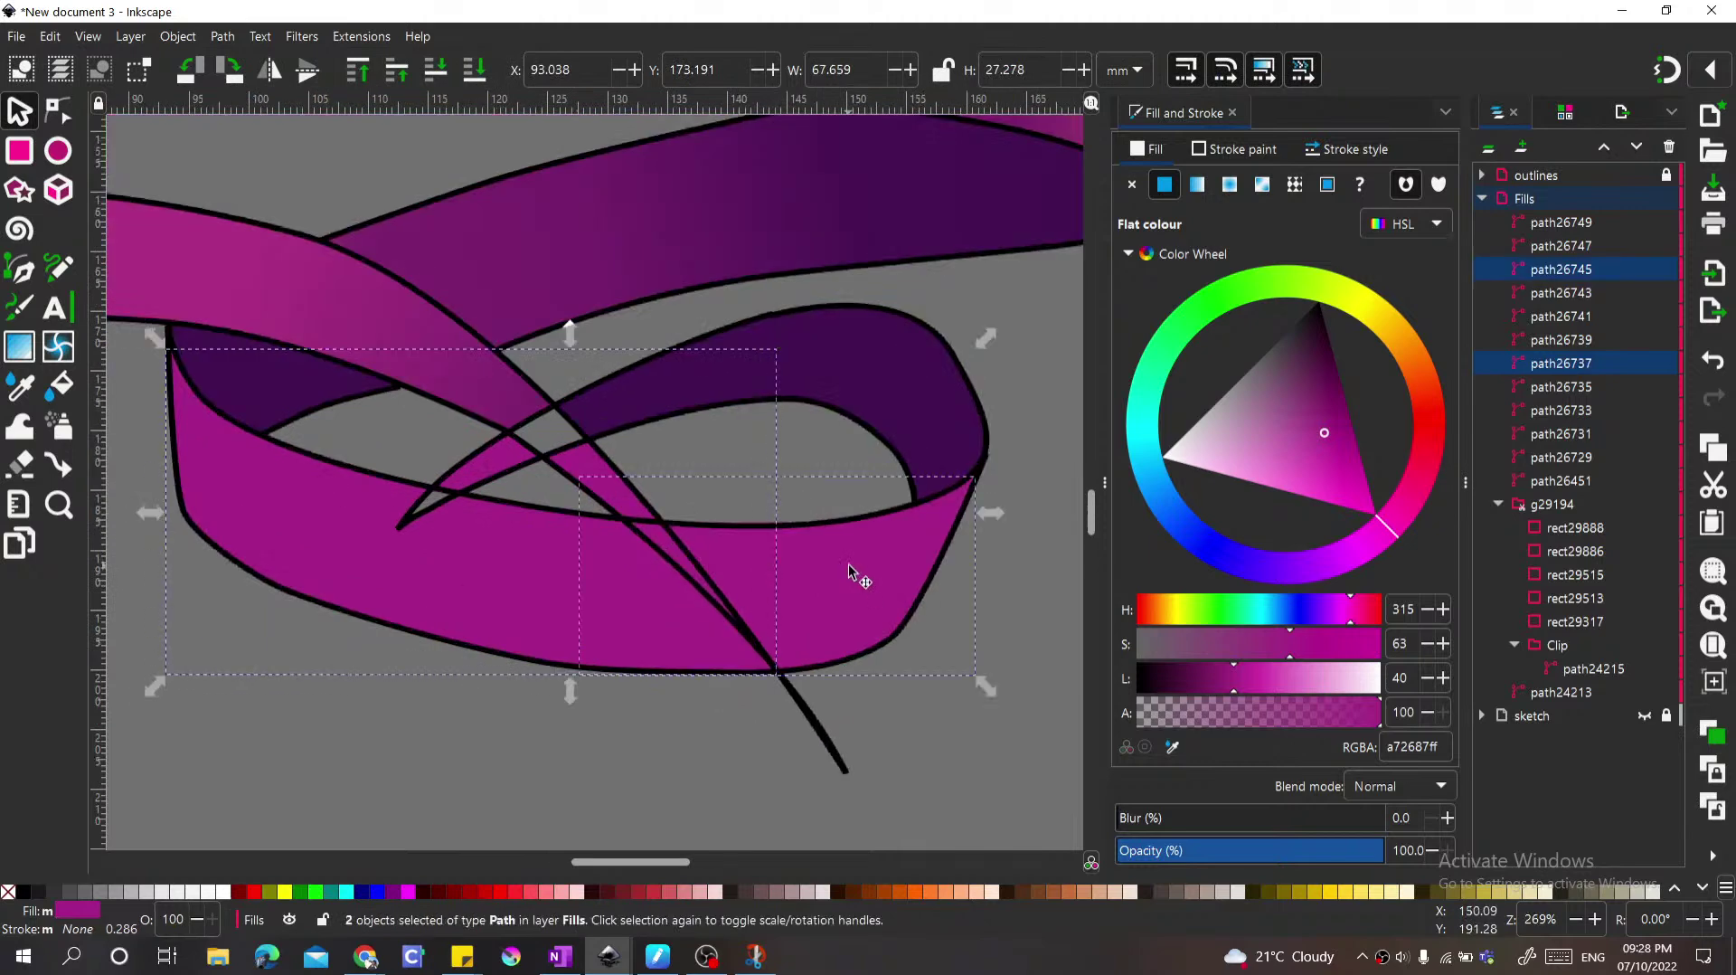
{"action": "left_click", "coordinate": [223, 38]}
{"action": "left_click", "coordinate": [248, 138]}
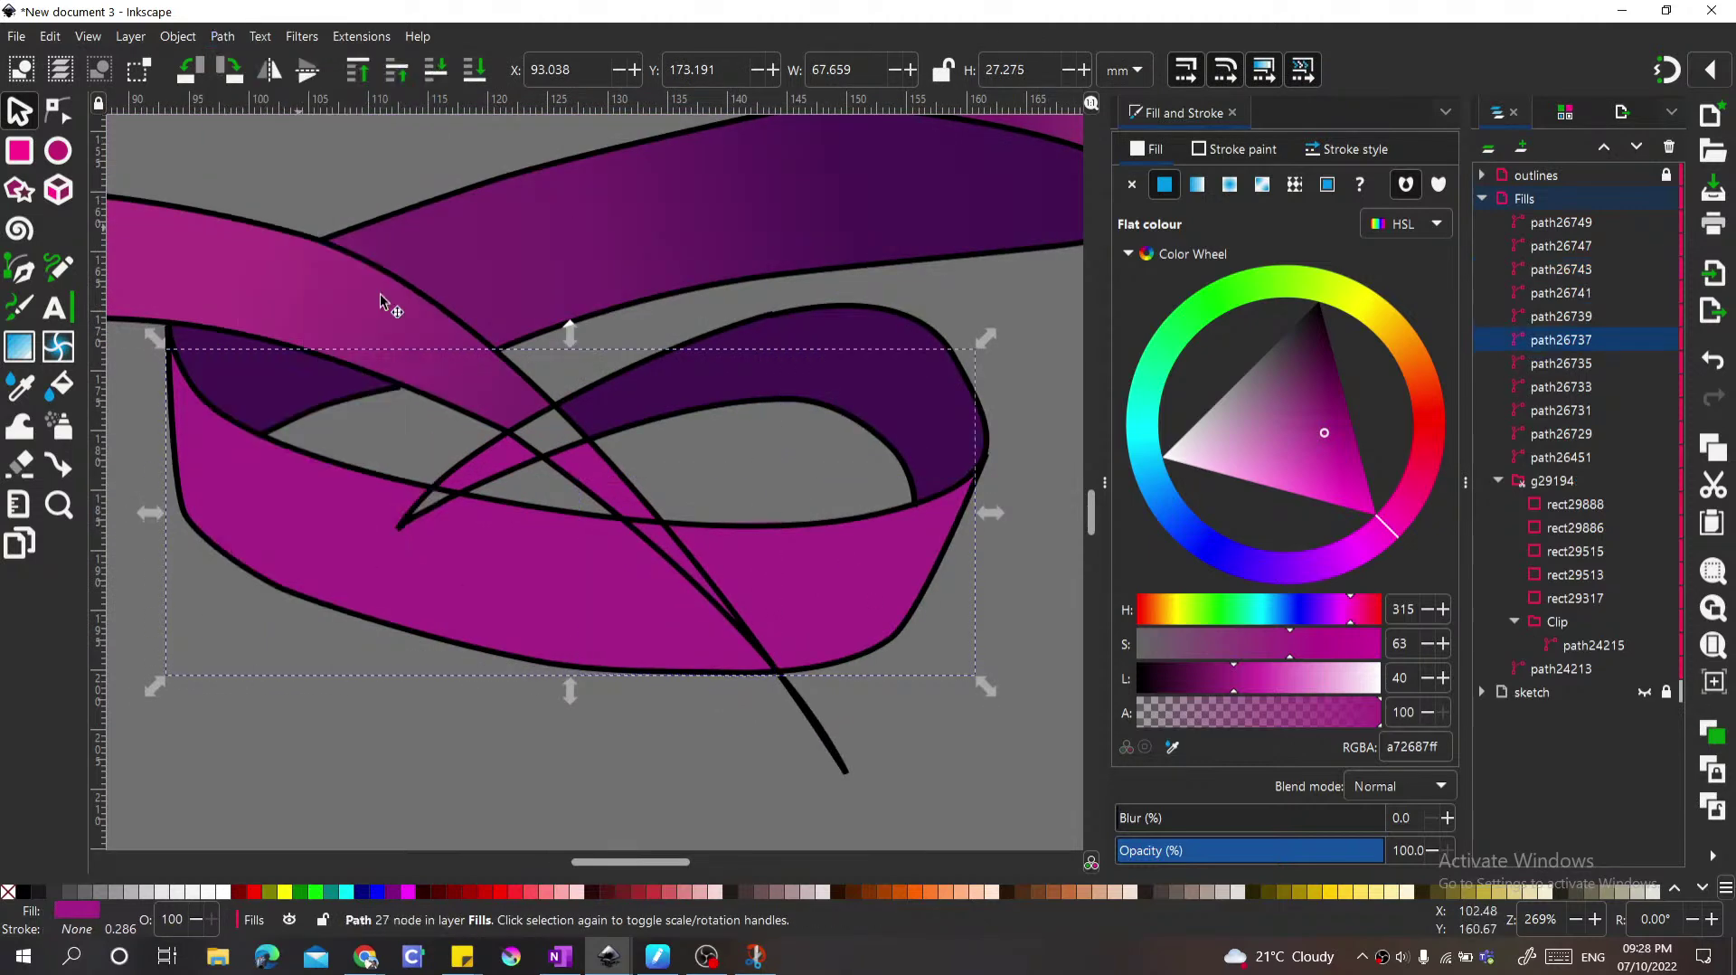
Step: Delete the small magenta fill piece lying between the crossing strip and the right loop's pointed left tip
{"action": "scroll", "coordinate": [572, 457], "scroll_direction": "left", "scroll_amount": 3}
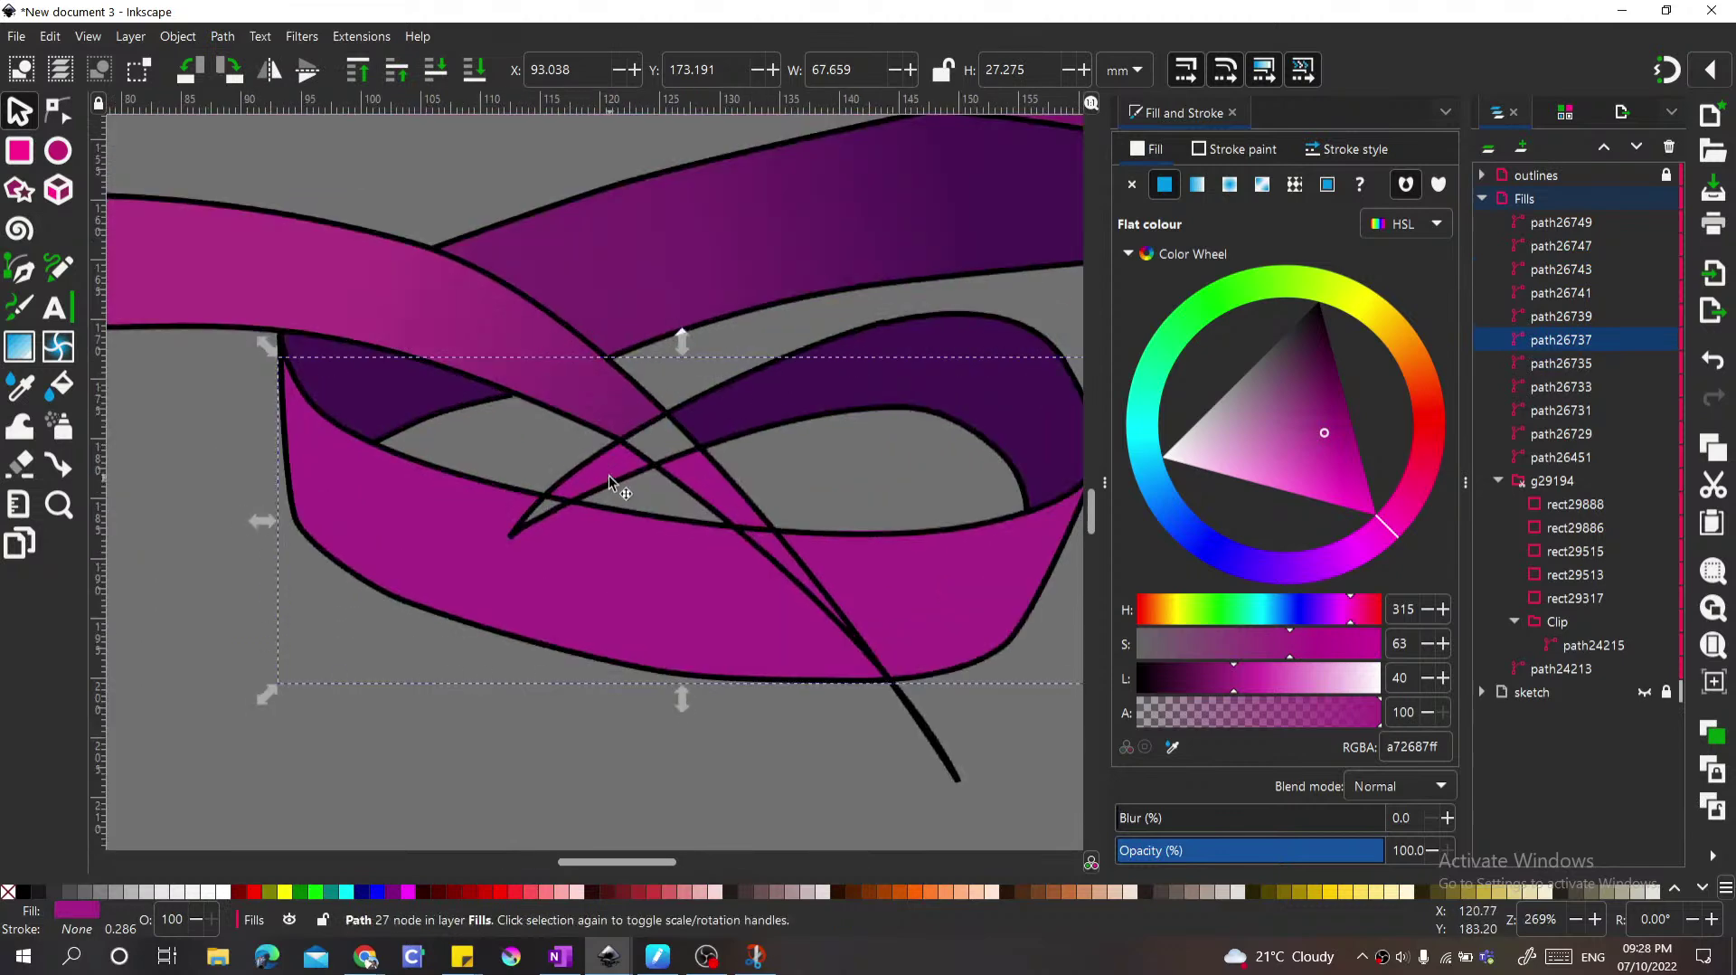
{"action": "scroll", "coordinate": [609, 480], "scroll_direction": "down", "scroll_amount": 1}
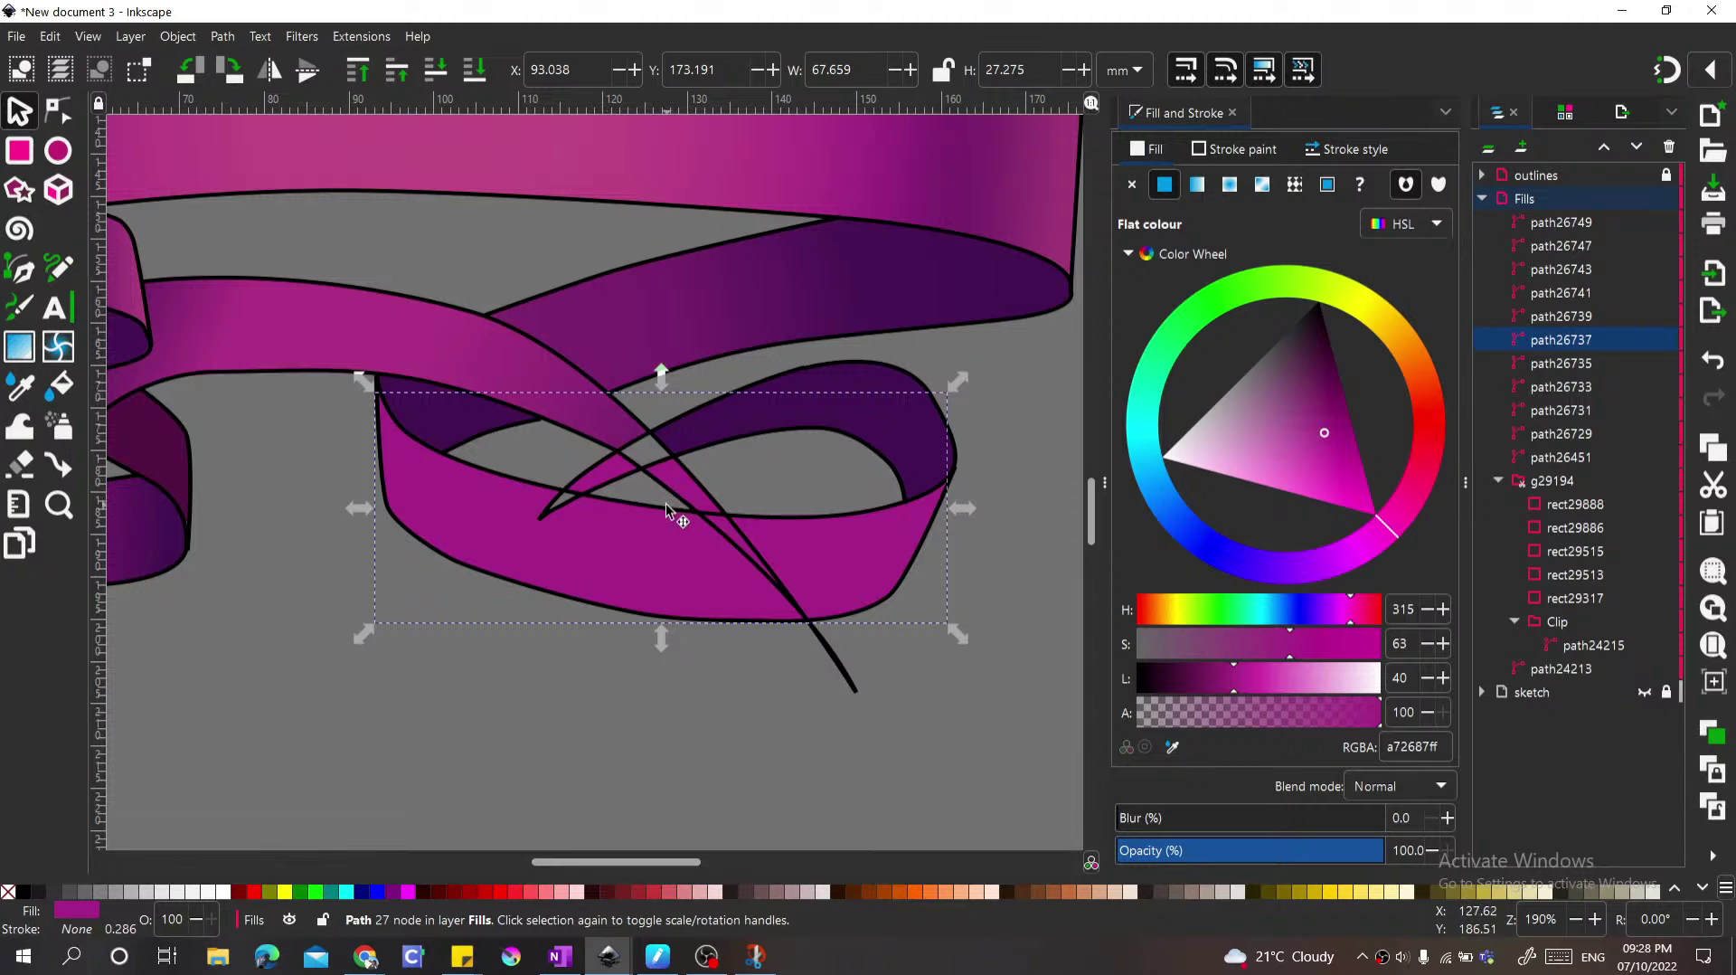
{"action": "scroll", "coordinate": [660, 510], "scroll_direction": "down", "scroll_amount": 1}
{"action": "scroll", "coordinate": [645, 506], "scroll_direction": "up", "scroll_amount": 3}
{"action": "scroll", "coordinate": [642, 503], "scroll_direction": "up", "scroll_amount": 4}
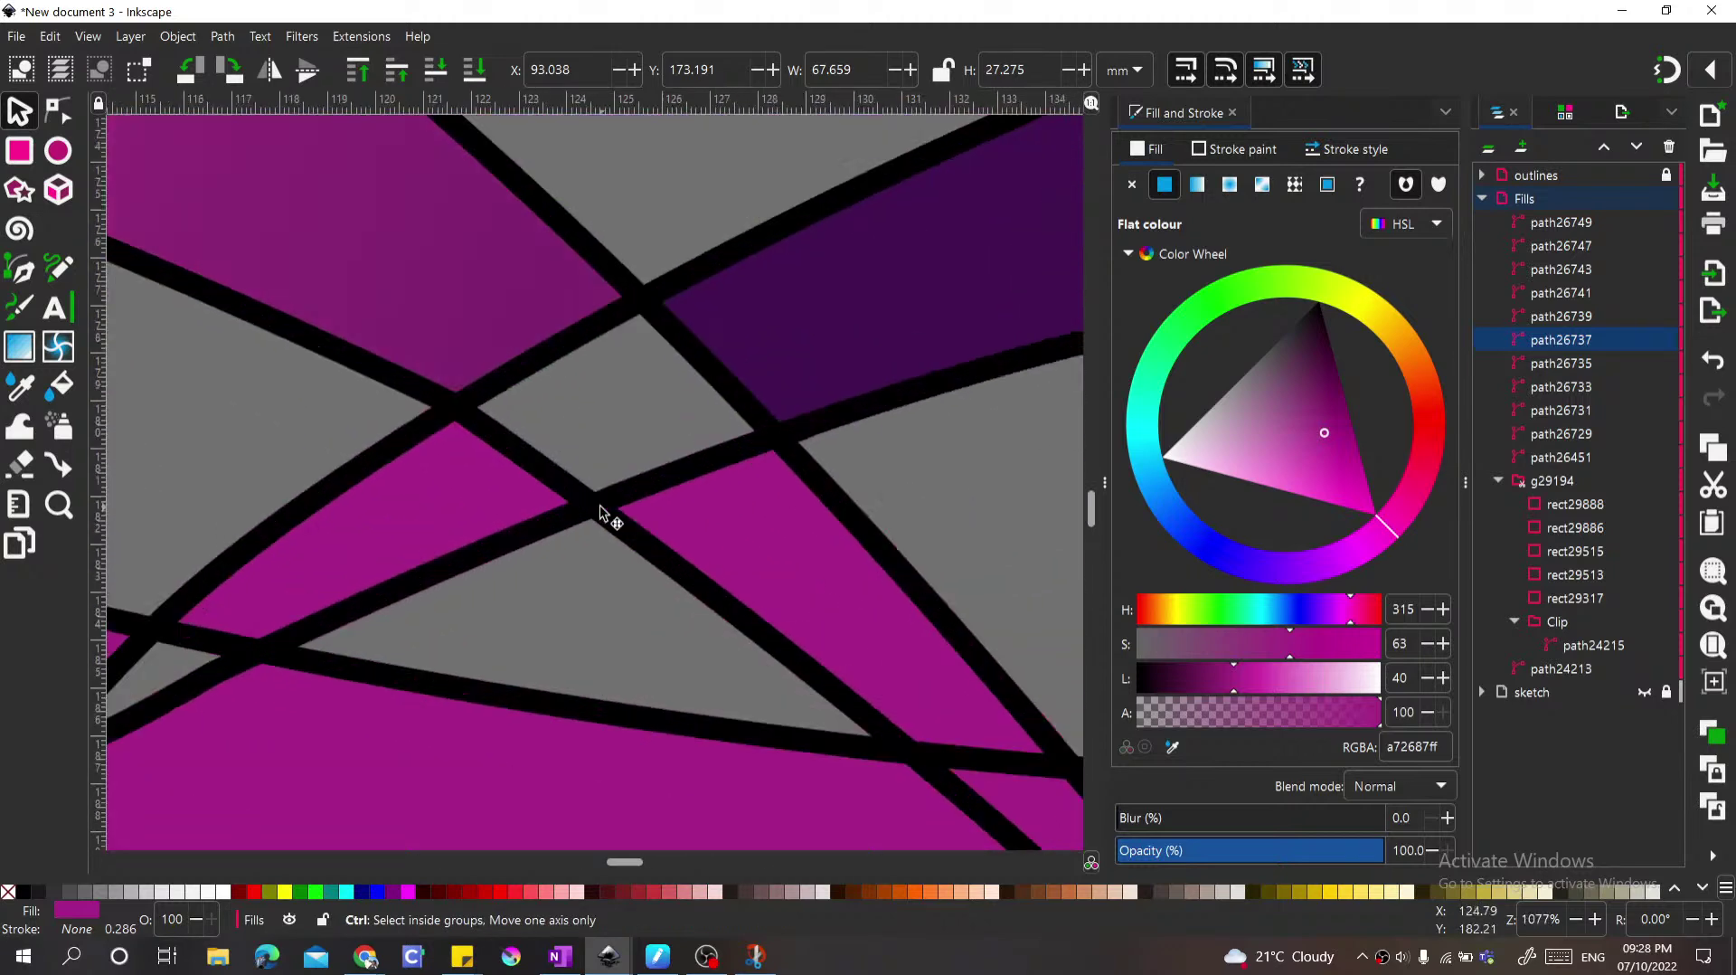
{"action": "left_click", "coordinate": [637, 534], "text": "ctrl"}
{"action": "scroll", "coordinate": [624, 539], "scroll_direction": "down", "scroll_amount": 3}
{"action": "left_click", "coordinate": [597, 538]}
{"action": "double_click", "coordinate": [575, 525]}
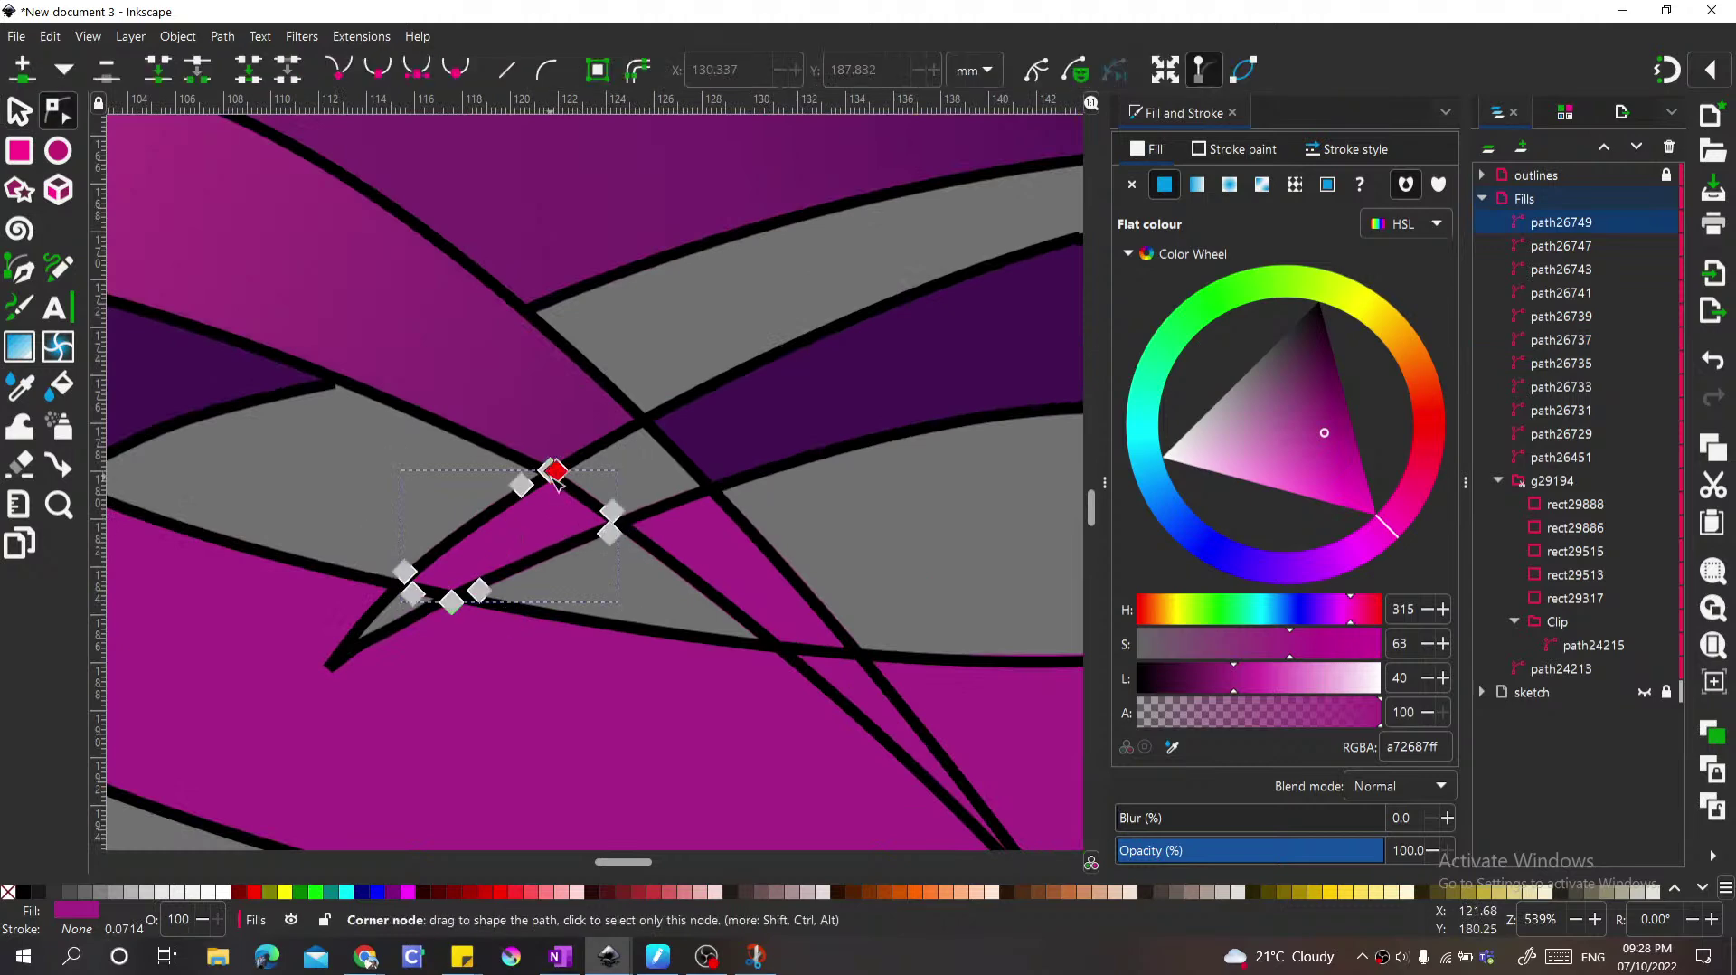
{"action": "key", "text": "s"}
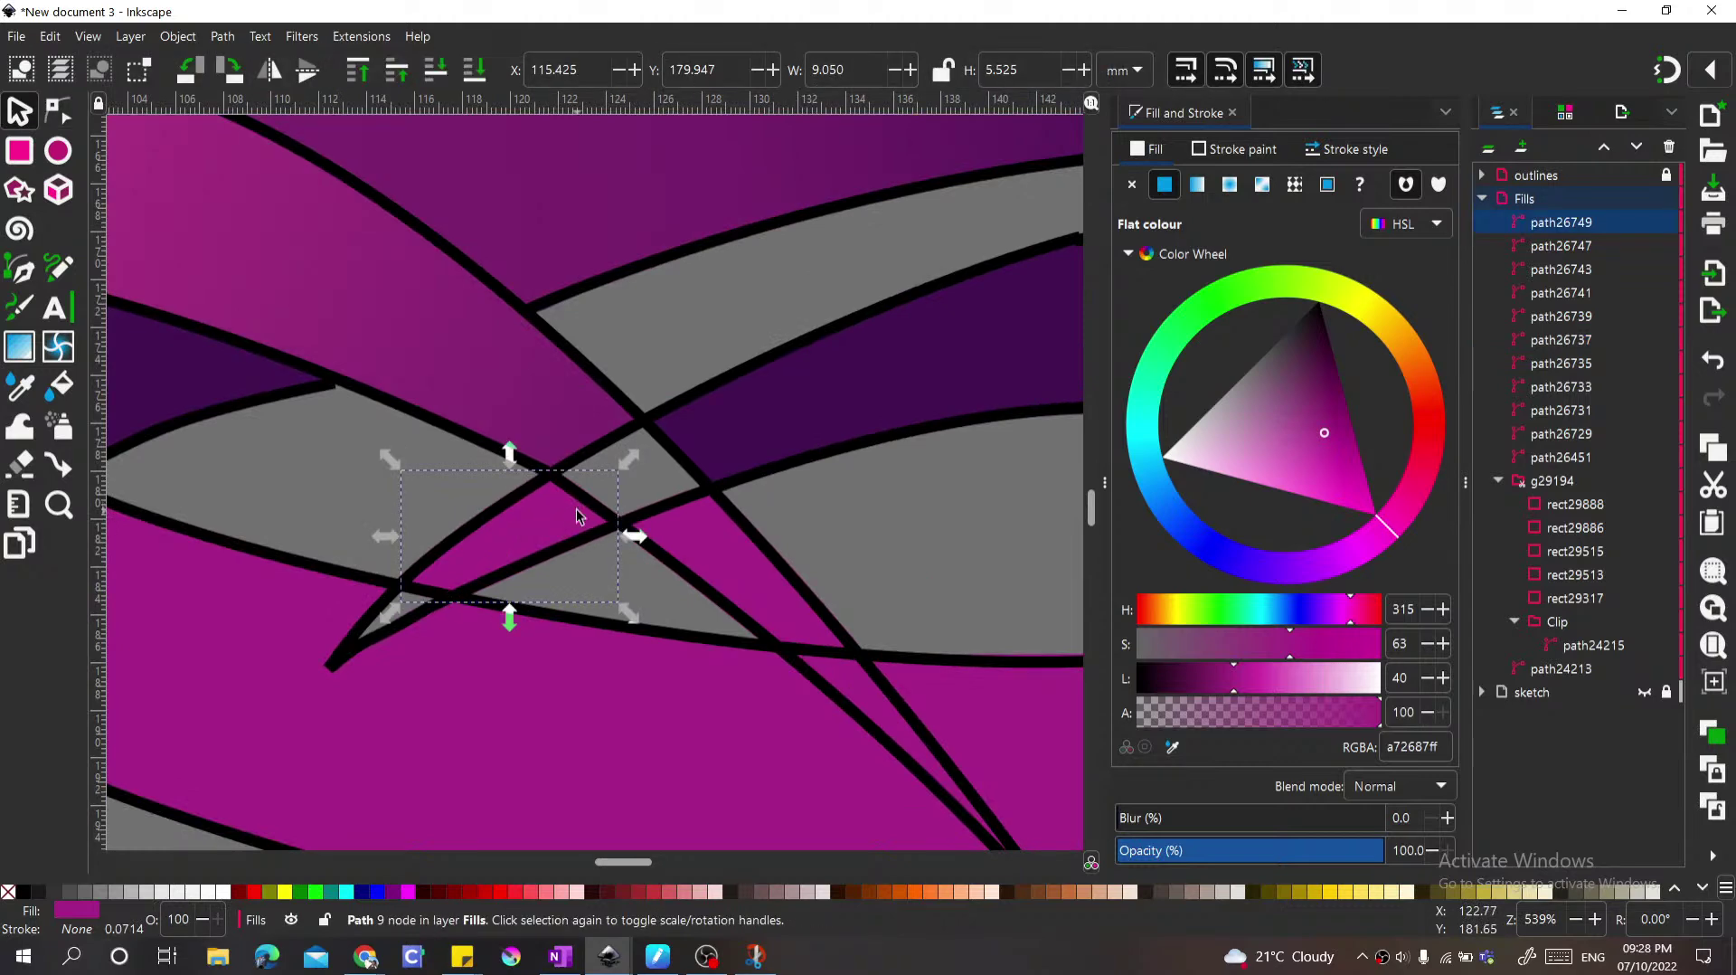
{"action": "key", "text": "Delete"}
Step: Stretch the right loop's dark purple fill across the crossing strip to the magenta front's upper edge, and fit its lower-left edge to the outline
{"action": "double_click", "coordinate": [731, 416]}
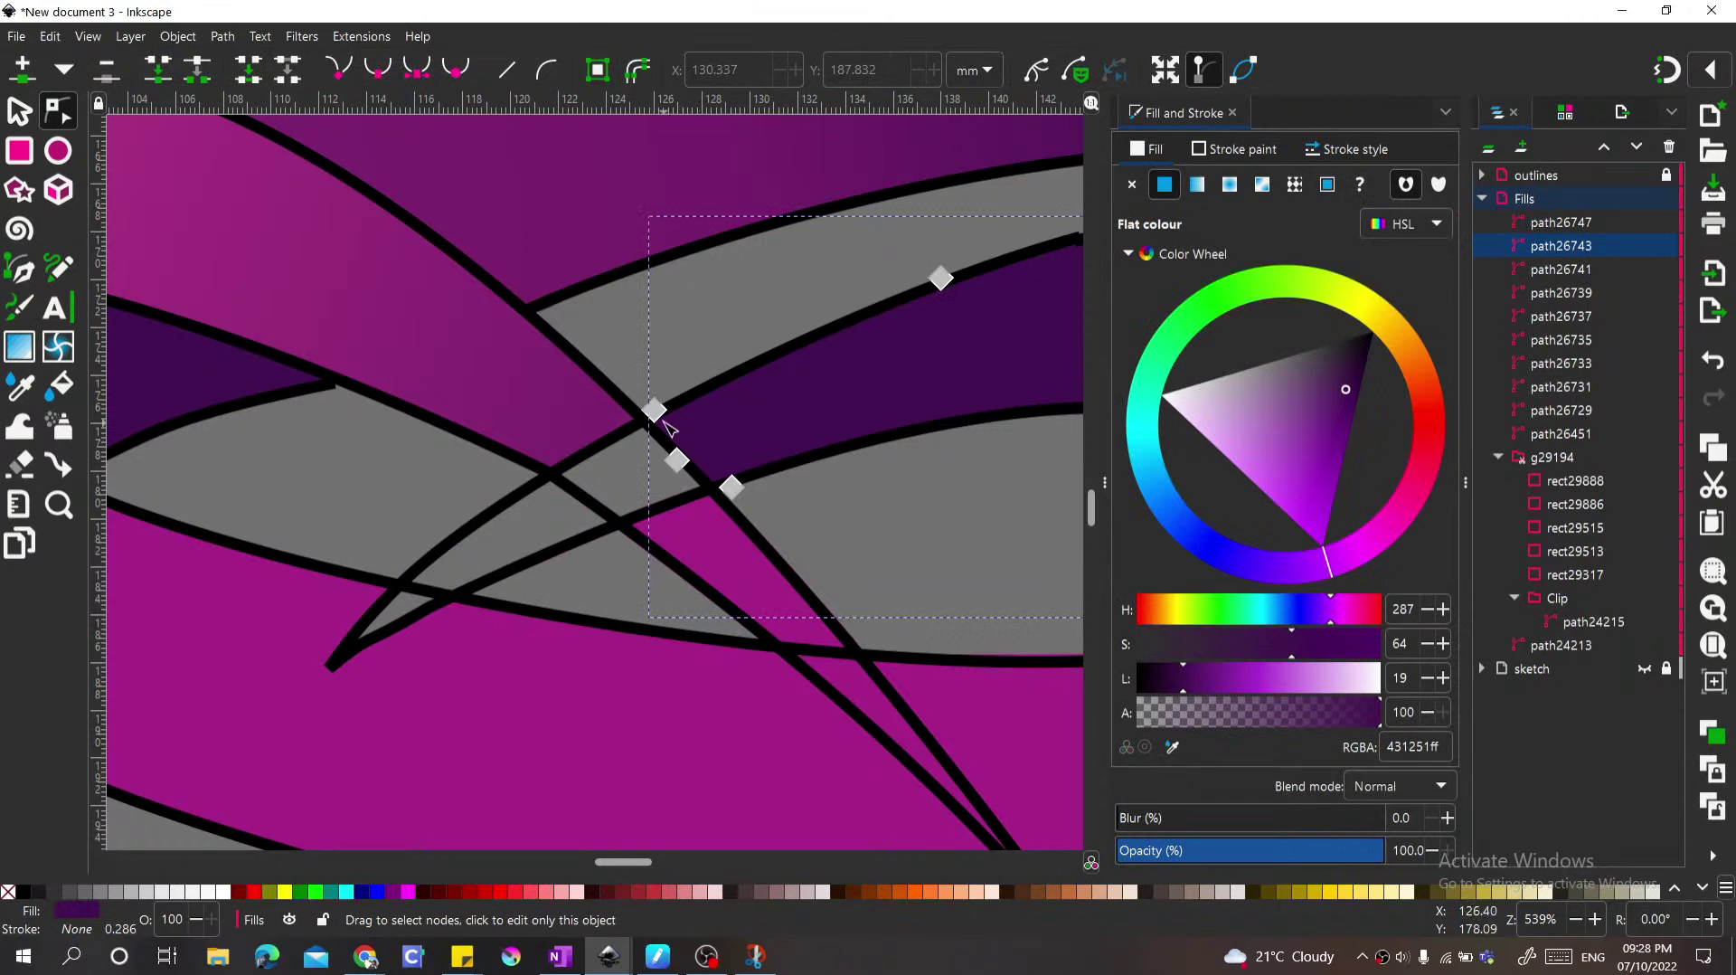
{"action": "left_click_drag", "start_coordinate": [680, 460], "coordinate": [432, 621]}
{"action": "scroll", "coordinate": [432, 624], "scroll_direction": "up", "scroll_amount": 2, "text": "ctrl"}
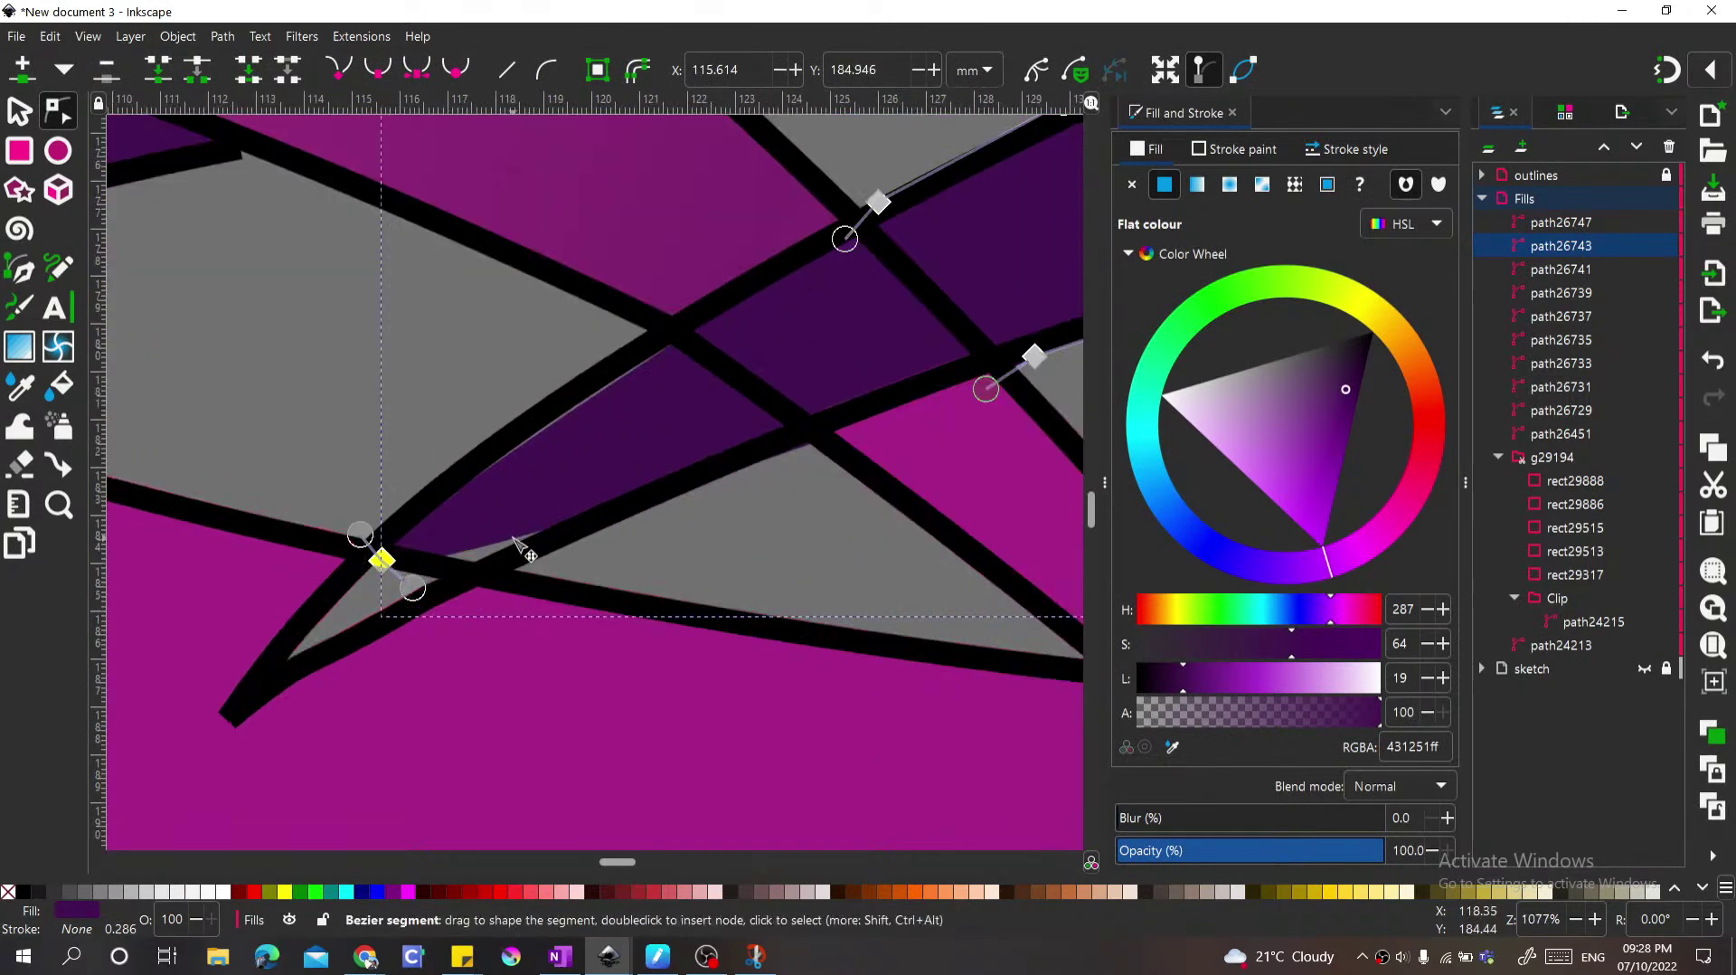
{"action": "left_click_drag", "start_coordinate": [506, 543], "coordinate": [489, 566]}
{"action": "left_click_drag", "start_coordinate": [669, 517], "coordinate": [709, 459]}
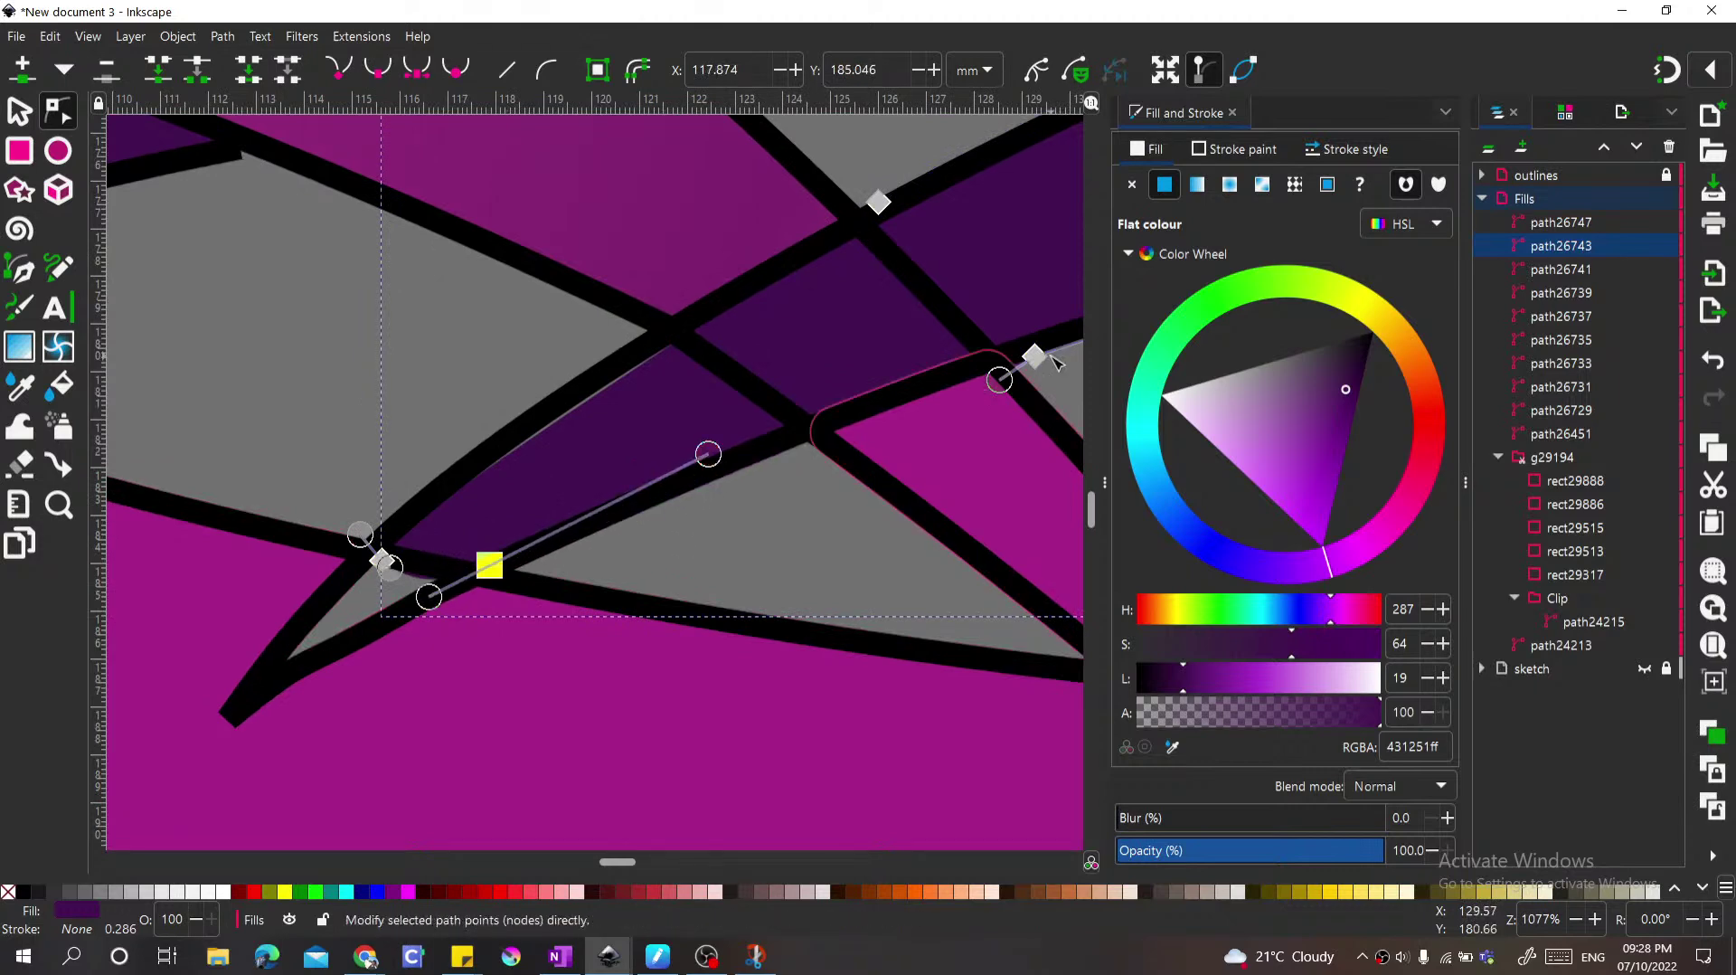
Step: Adjust the node and handles of the dark purple fill's lower edge at the crossing strip so the curve follows the outline
{"action": "left_click_drag", "start_coordinate": [999, 378], "coordinate": [845, 412]}
{"action": "scroll", "coordinate": [814, 466], "scroll_direction": "down", "scroll_amount": 1, "text": "ctrl"}
{"action": "scroll", "coordinate": [931, 407], "scroll_direction": "right", "scroll_amount": 4}
{"action": "scroll", "coordinate": [932, 407], "scroll_direction": "up", "scroll_amount": 2}
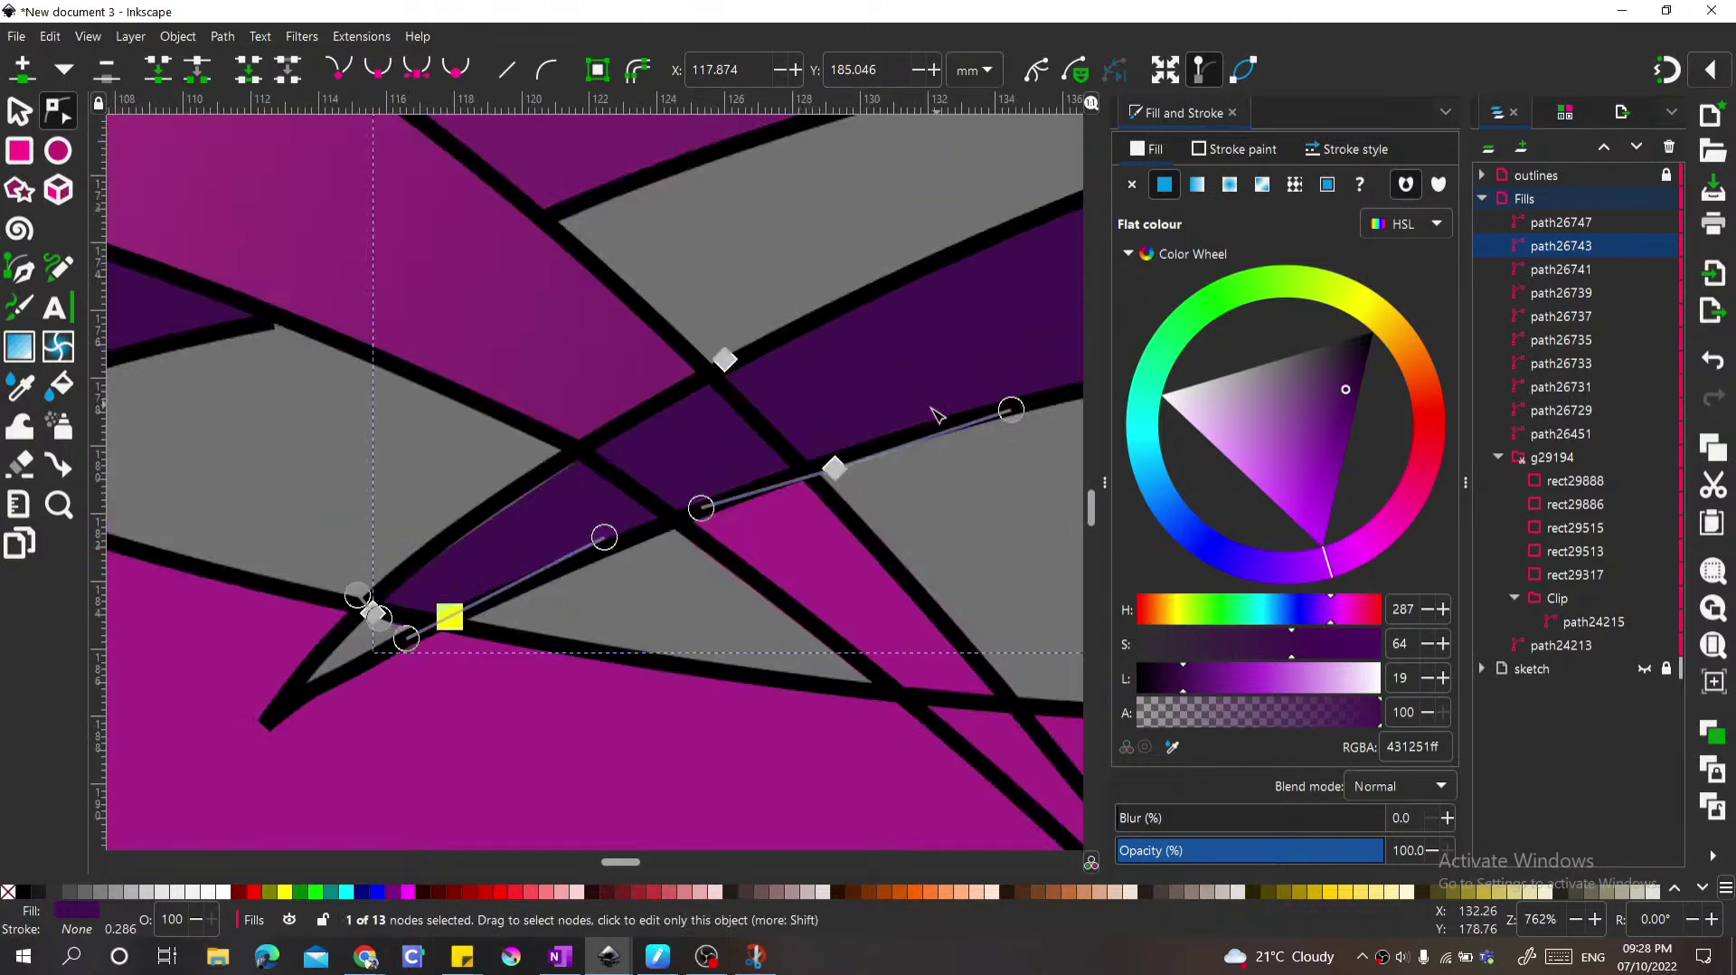
{"action": "mouse_move", "coordinate": [1013, 414]}
{"action": "left_mouse_down"}
{"action": "mouse_move", "coordinate": [1024, 432]}
{"action": "mouse_move", "coordinate": [1004, 399]}
{"action": "left_mouse_up"}
{"action": "left_click_drag", "start_coordinate": [834, 468], "coordinate": [858, 457]}
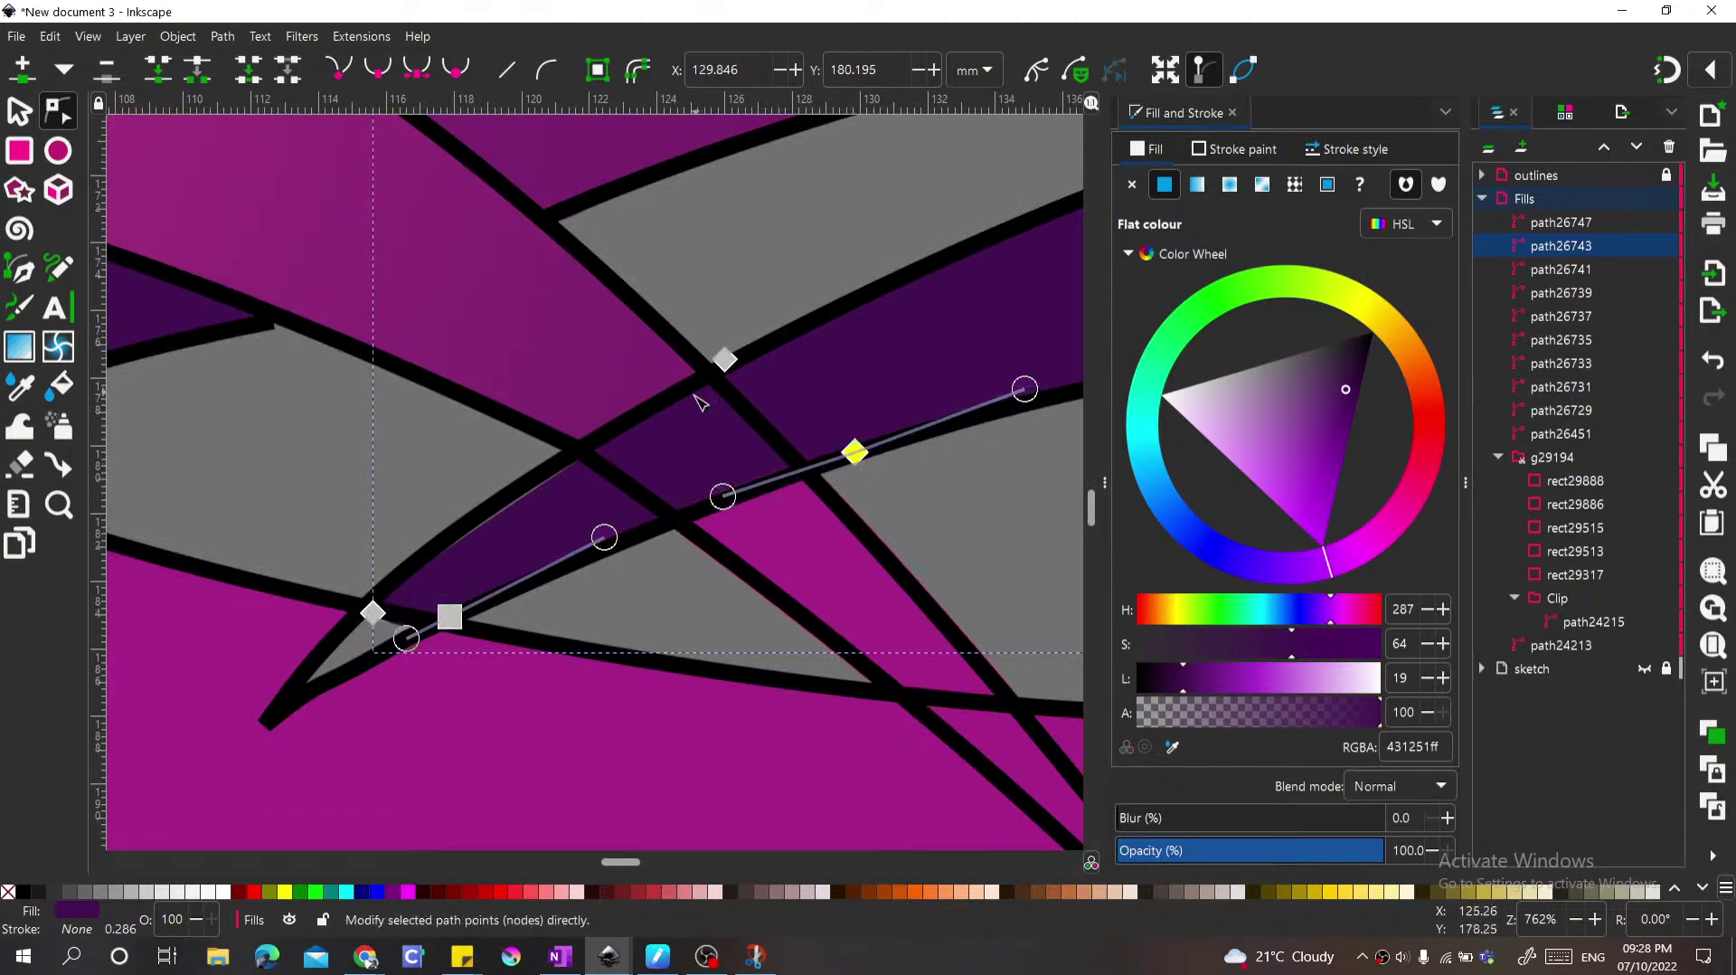
Step: Move the dark purple fill's upper node beside the crossing strip down onto the outline intersection
{"action": "left_click_drag", "start_coordinate": [723, 360], "coordinate": [690, 383]}
{"action": "scroll", "coordinate": [690, 383], "scroll_direction": "down", "scroll_amount": 2}
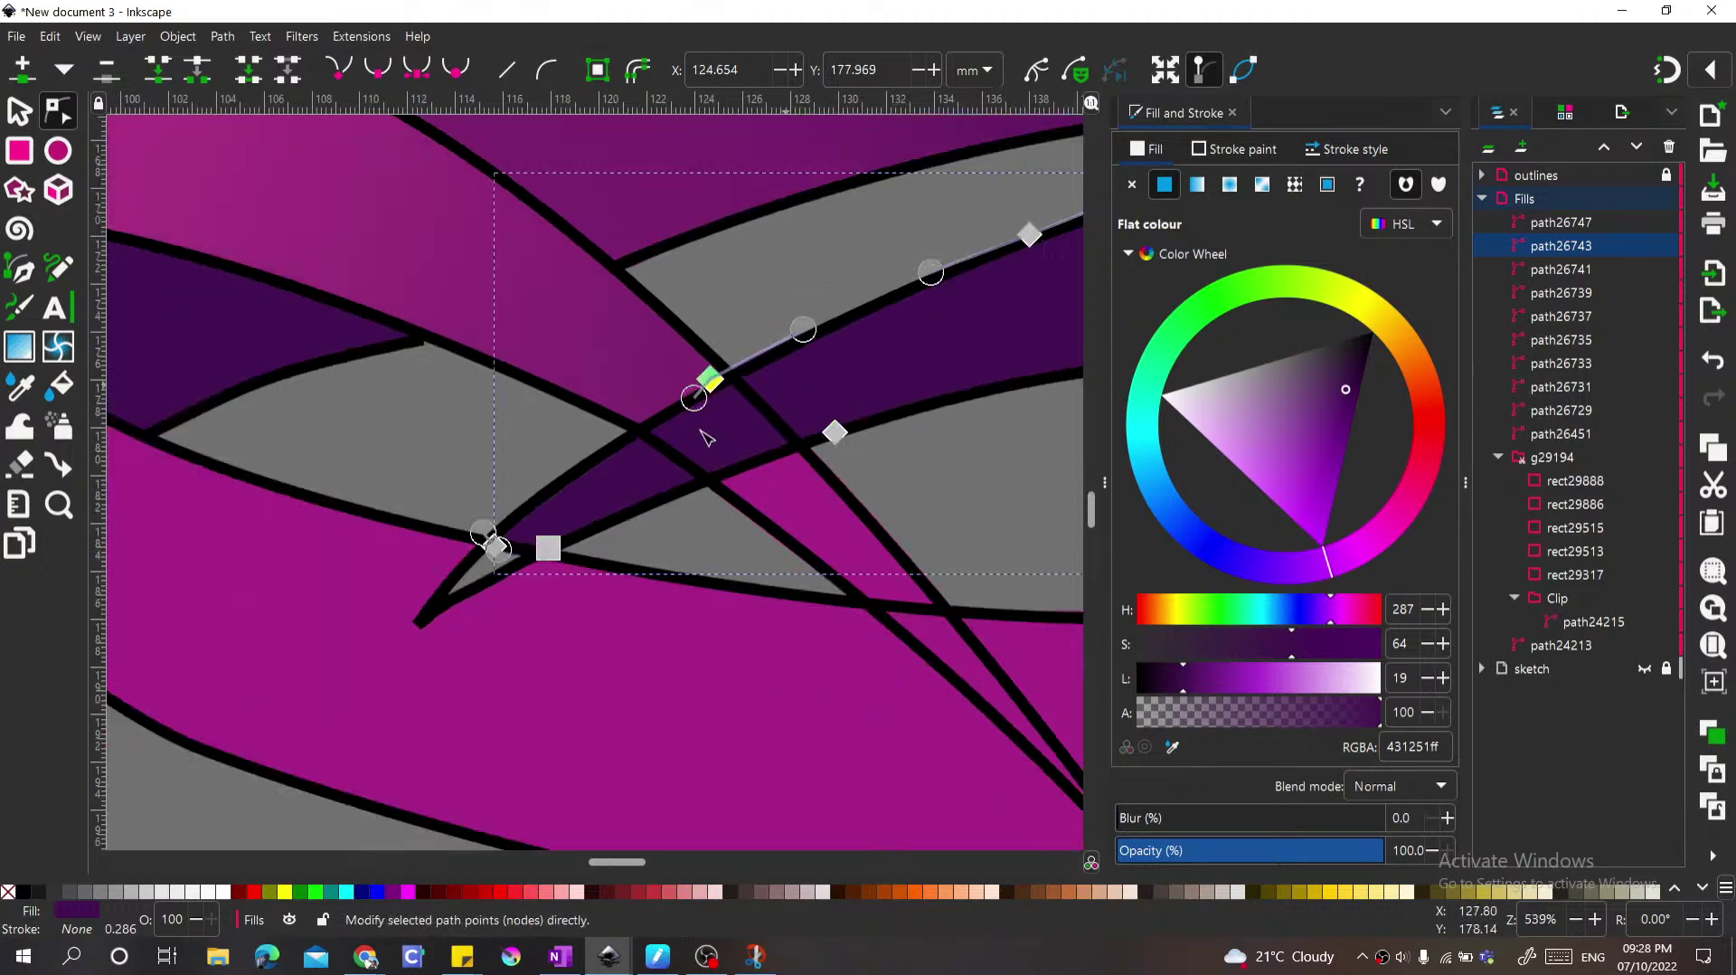
Step: Delete the four nodes around the pointed notch in the upper edge of the right loop's magenta front
{"action": "left_click", "coordinate": [701, 472]}
{"action": "scroll", "coordinate": [789, 403], "scroll_direction": "up", "scroll_amount": 2}
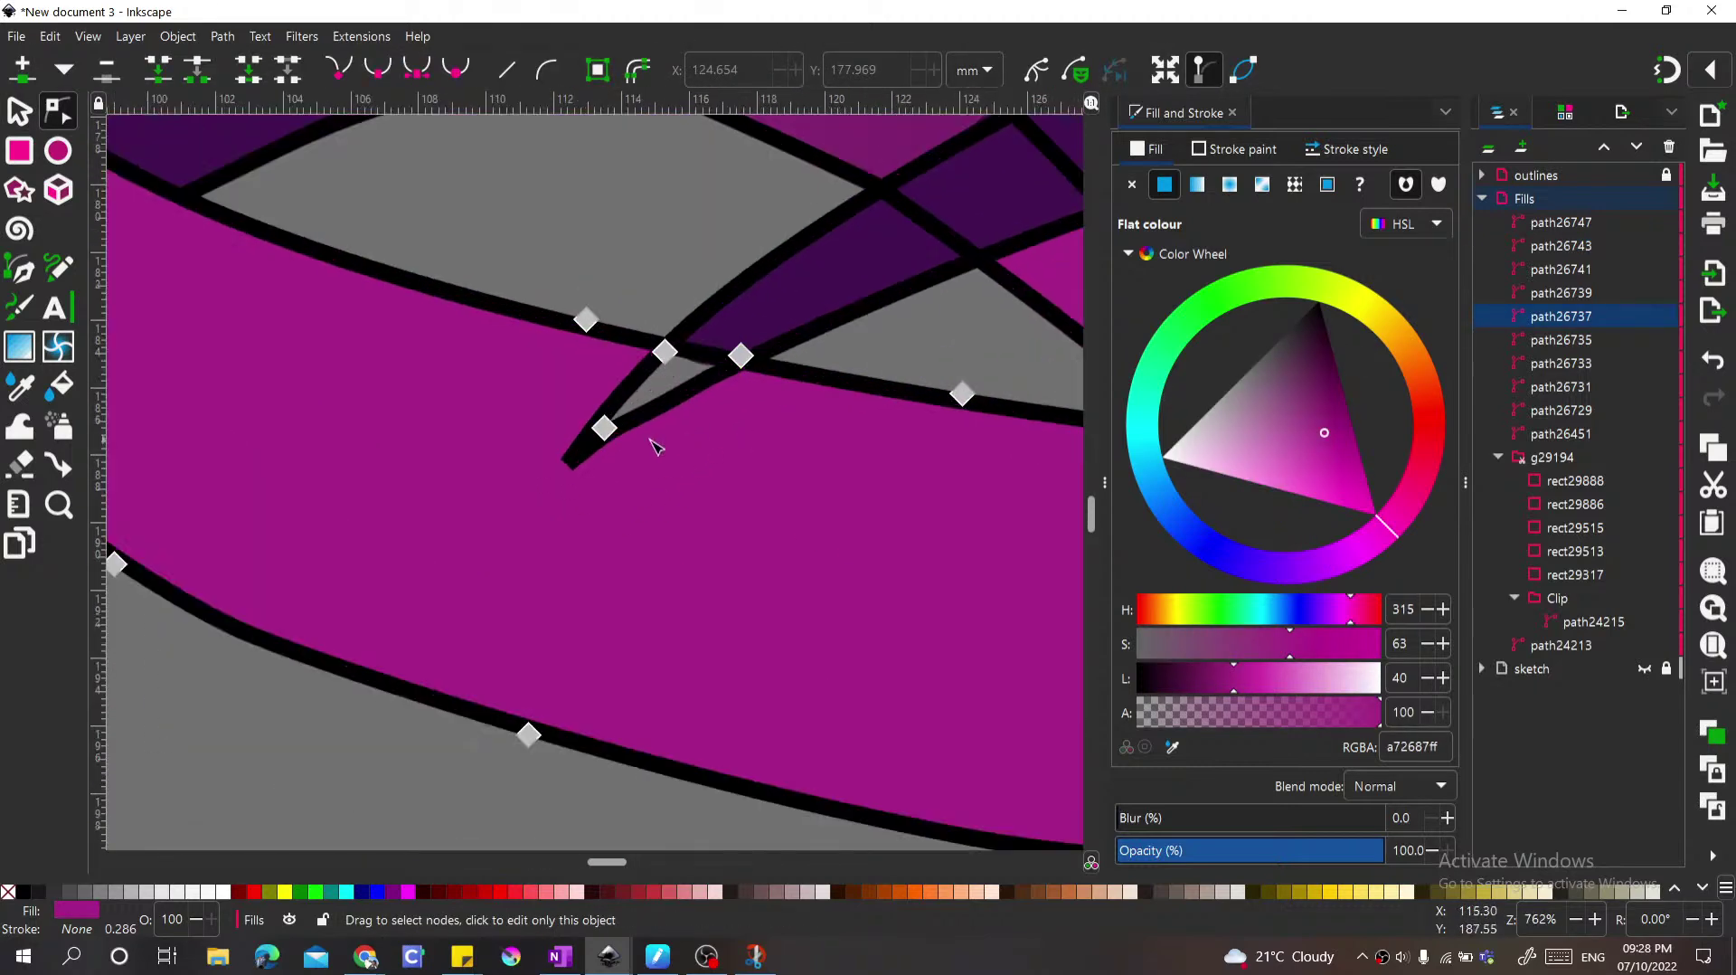
{"action": "left_click", "coordinate": [604, 428]}
{"action": "left_click_drag", "start_coordinate": [514, 254], "coordinate": [805, 589]}
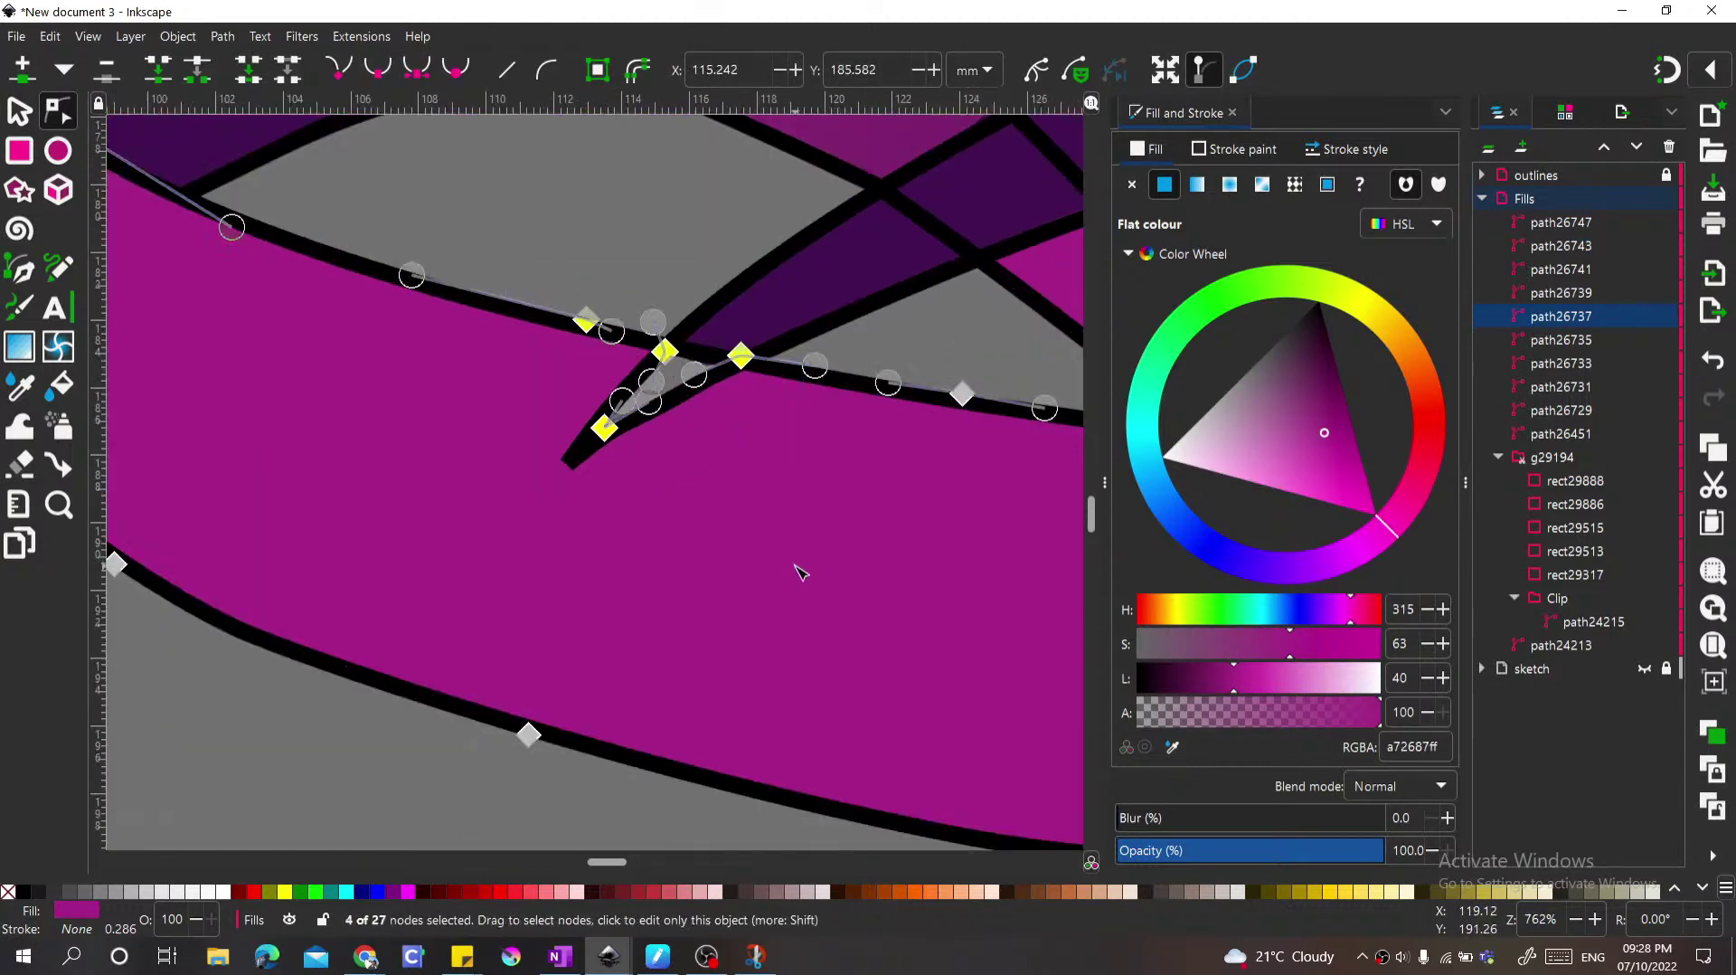
{"action": "key", "text": "Delete"}
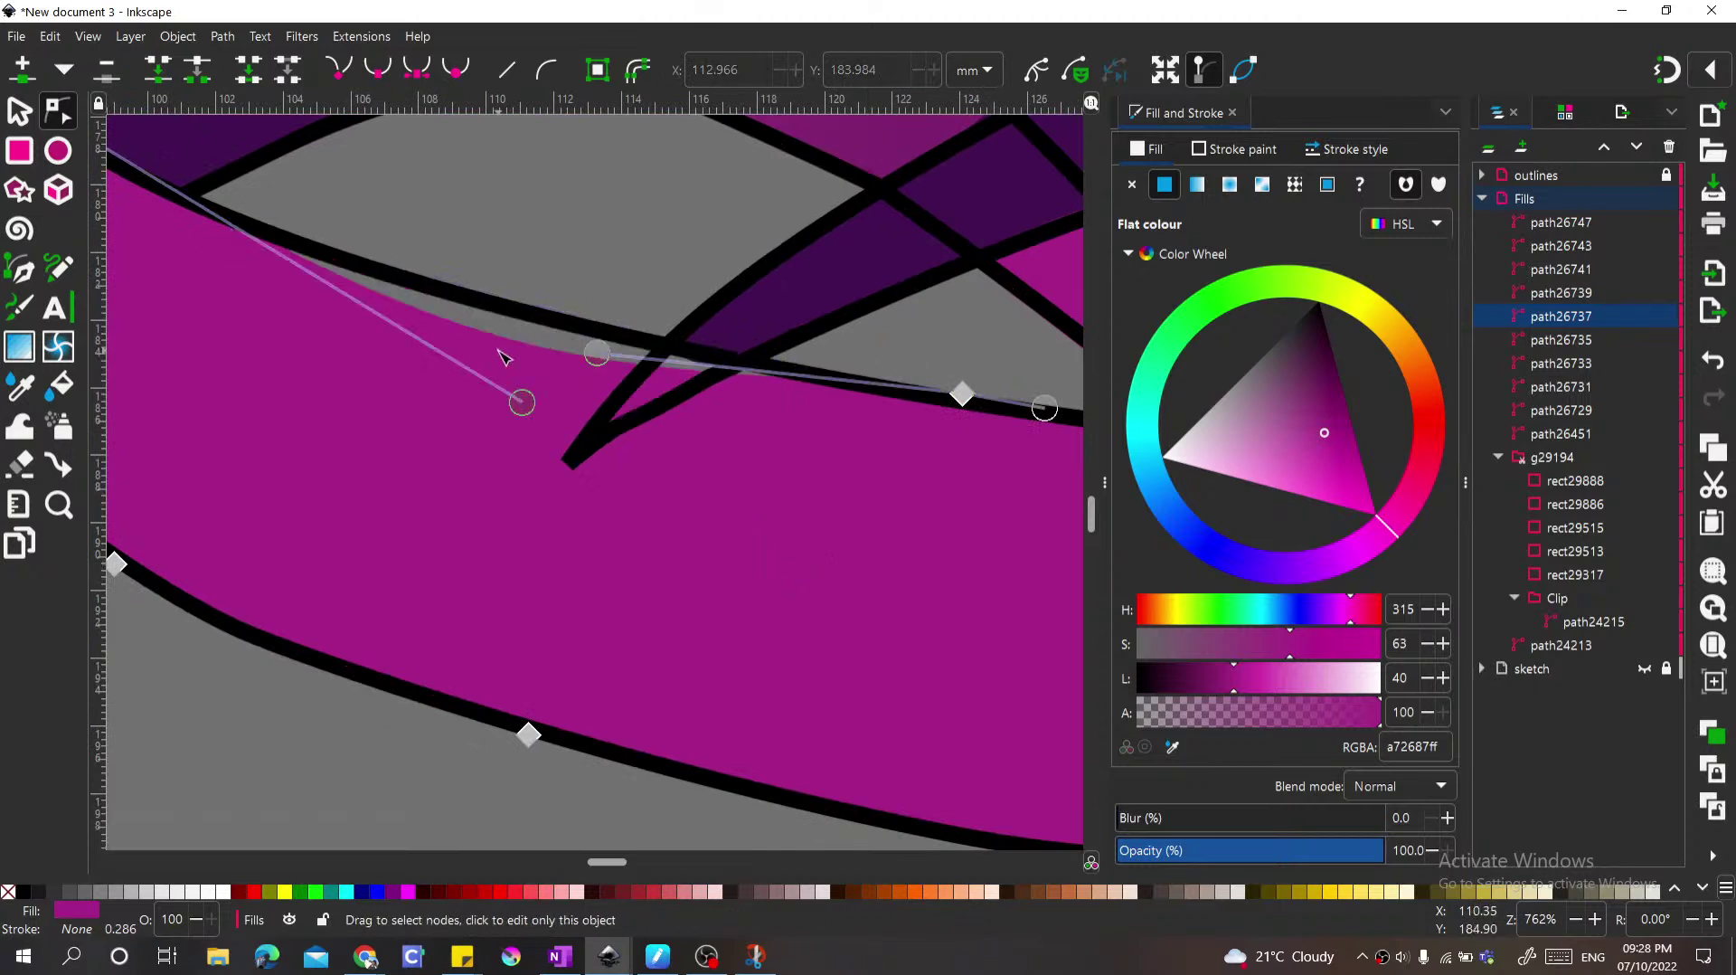
Step: Bend the magenta front's upper edge to follow the black outline past the loop's pointed tip, and deselect the path
{"action": "left_click_drag", "start_coordinate": [503, 356], "coordinate": [525, 308]}
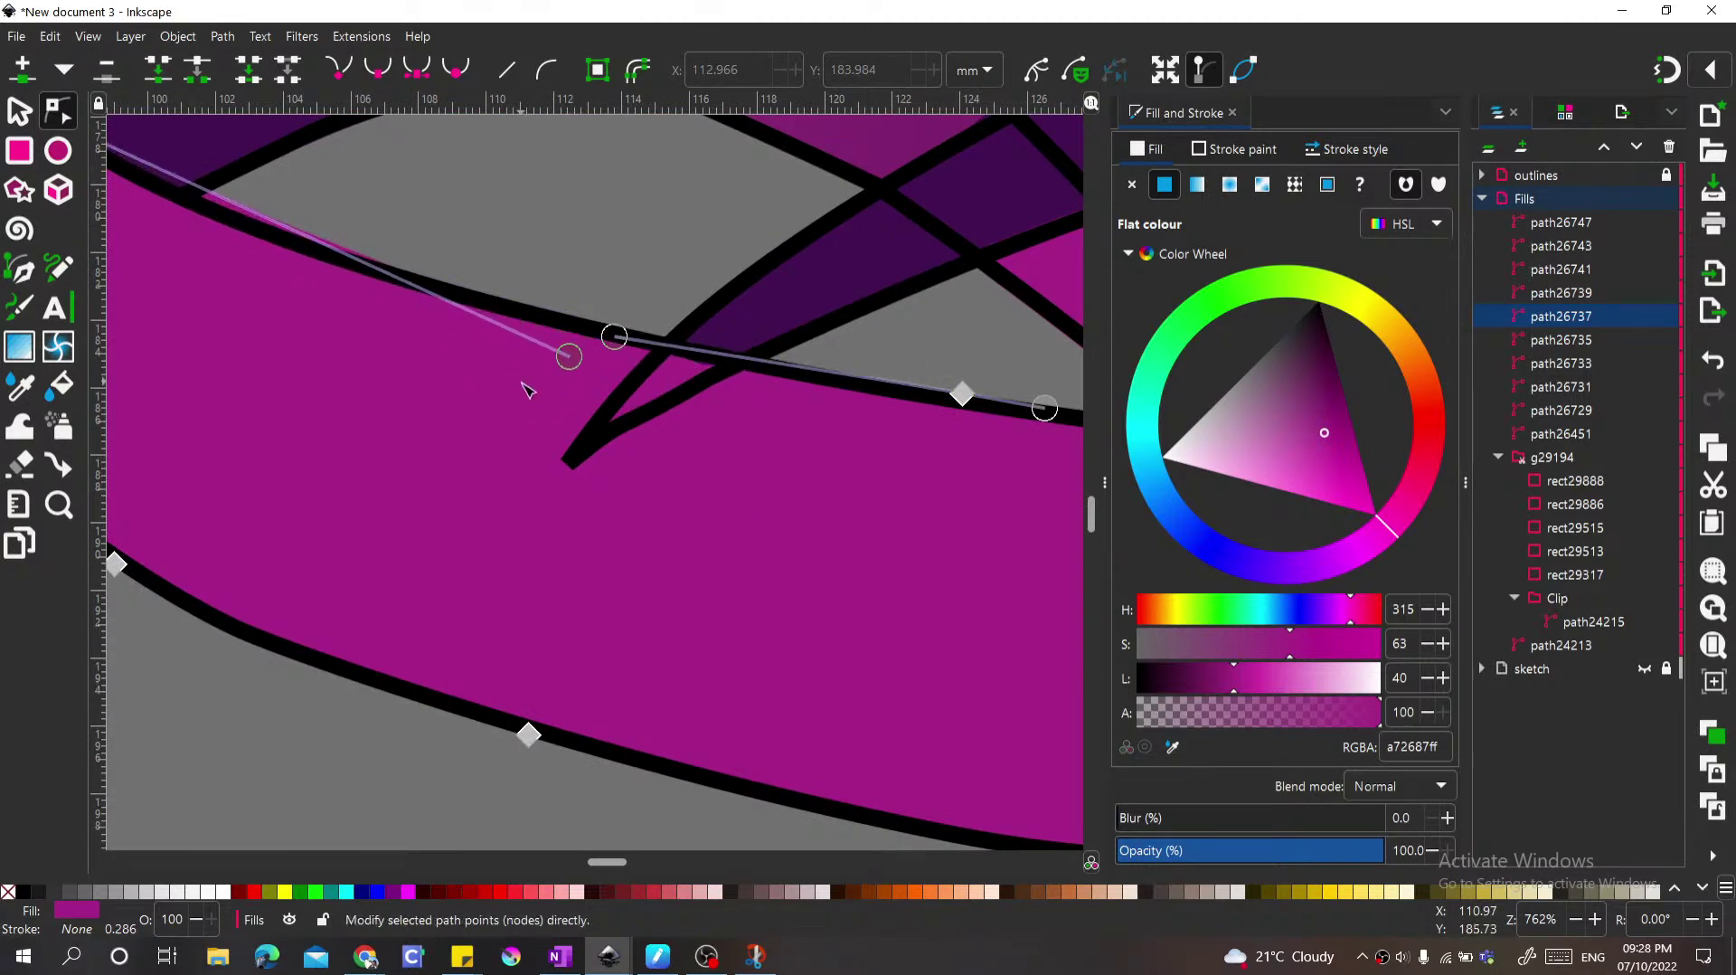
{"action": "scroll", "coordinate": [560, 496], "scroll_direction": "down", "scroll_amount": 2}
{"action": "scroll", "coordinate": [832, 578], "scroll_direction": "up", "scroll_amount": 1}
{"action": "left_click", "coordinate": [823, 576]}
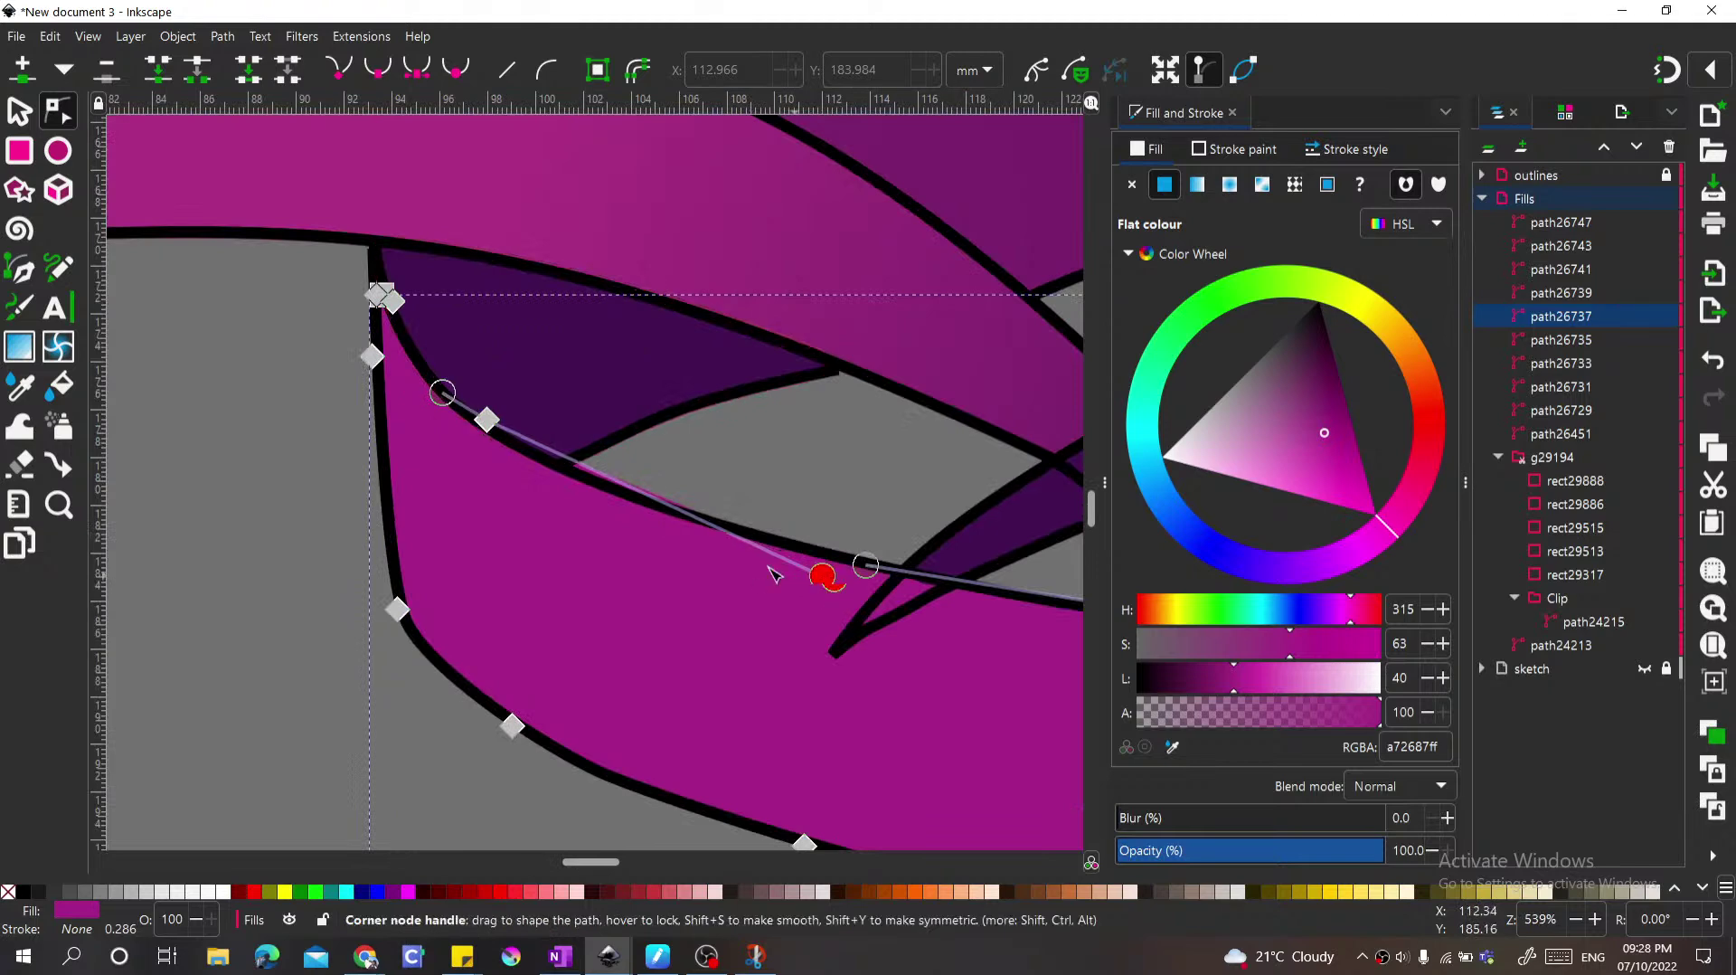
{"action": "scroll", "coordinate": [483, 538], "scroll_direction": "down", "scroll_amount": 2}
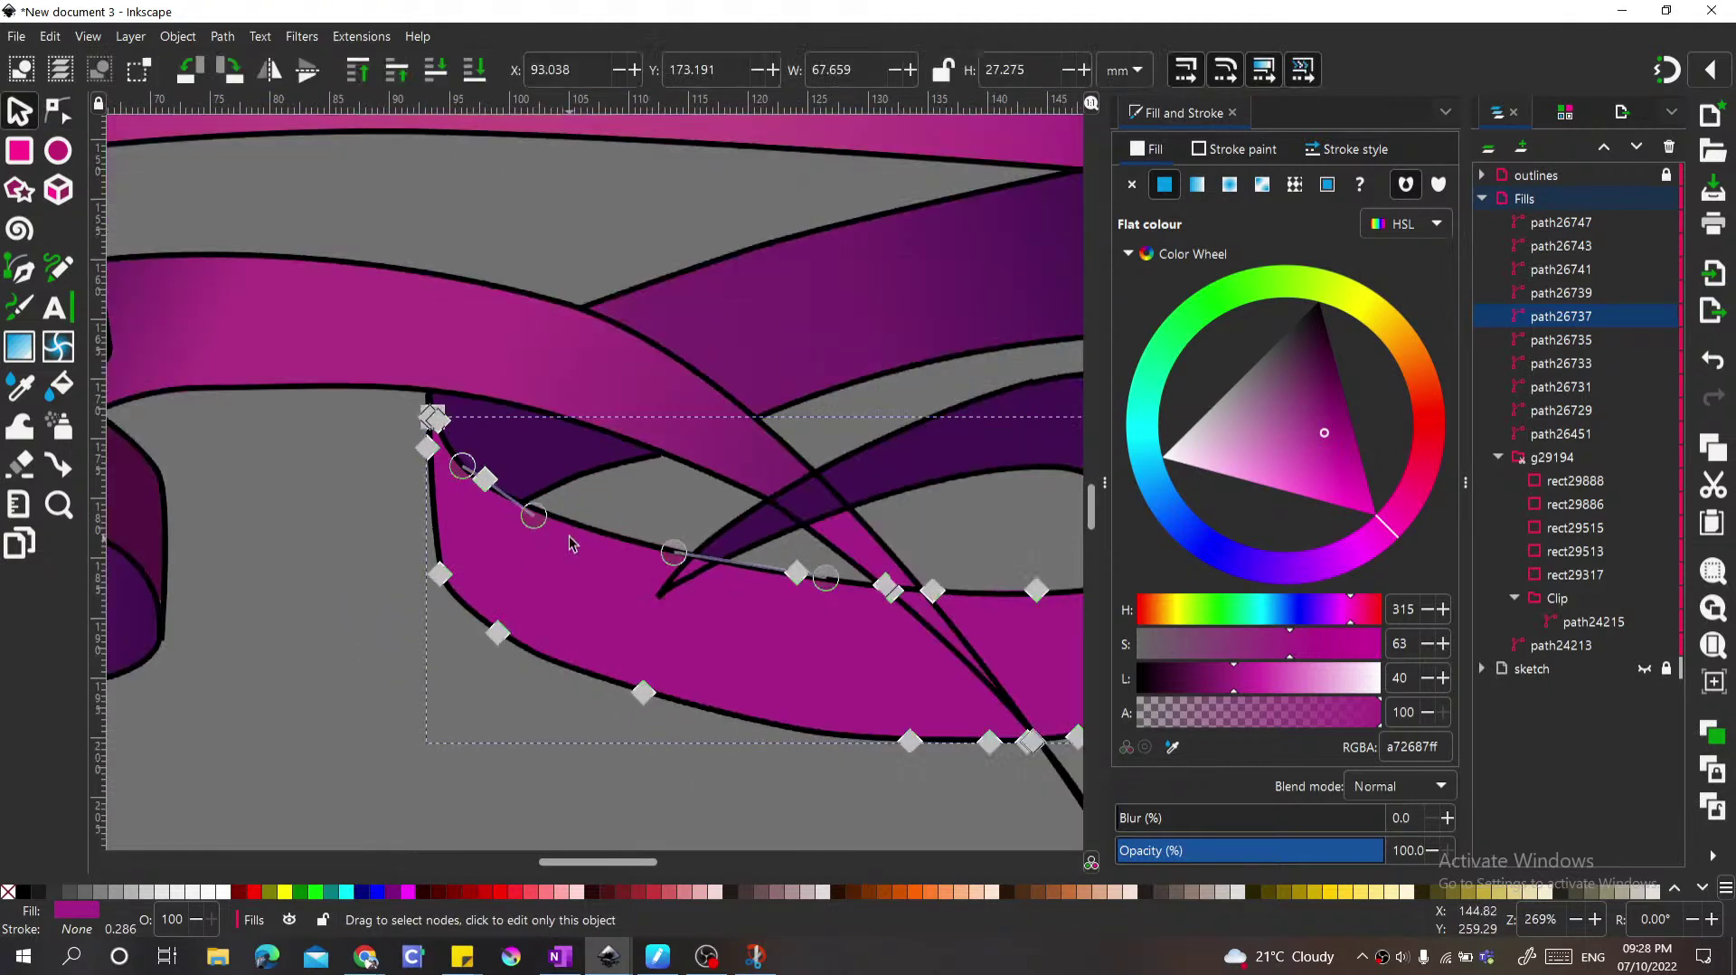
{"action": "scroll", "coordinate": [572, 543], "scroll_direction": "down", "scroll_amount": 3}
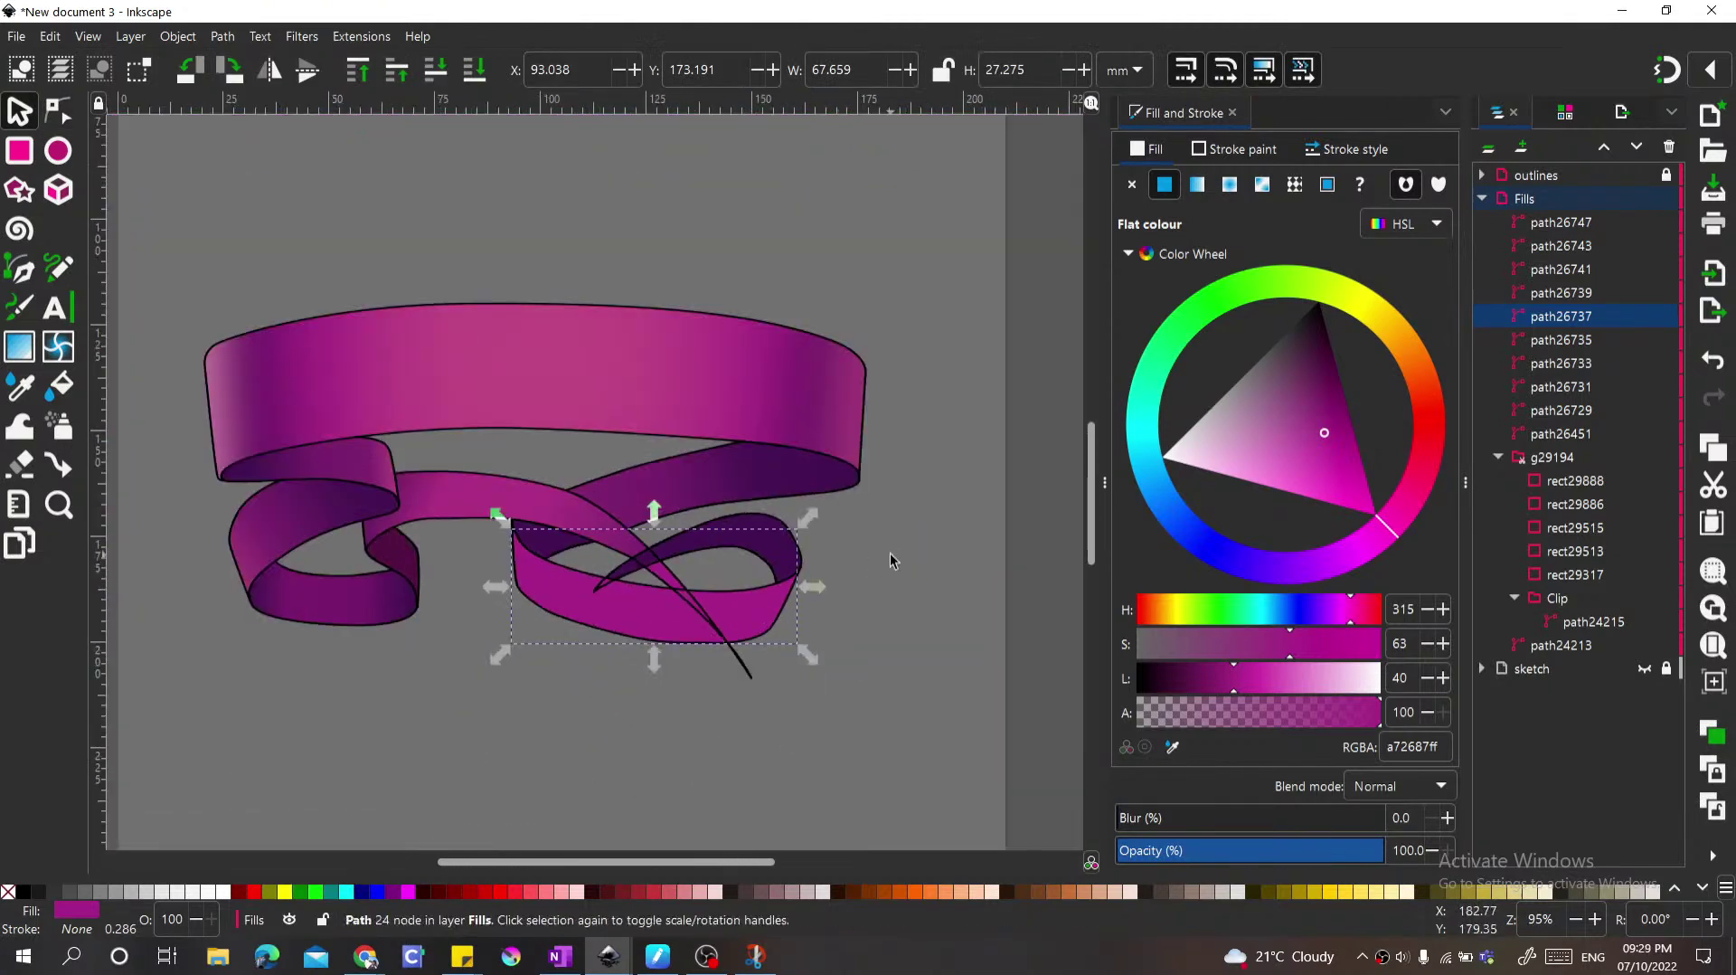
{"action": "left_click", "coordinate": [890, 561]}
Step: Draw a linear gradient along the right loop's magenta front, from its left end to near its right end
{"action": "scroll", "coordinate": [741, 596], "scroll_direction": "up", "scroll_amount": 2}
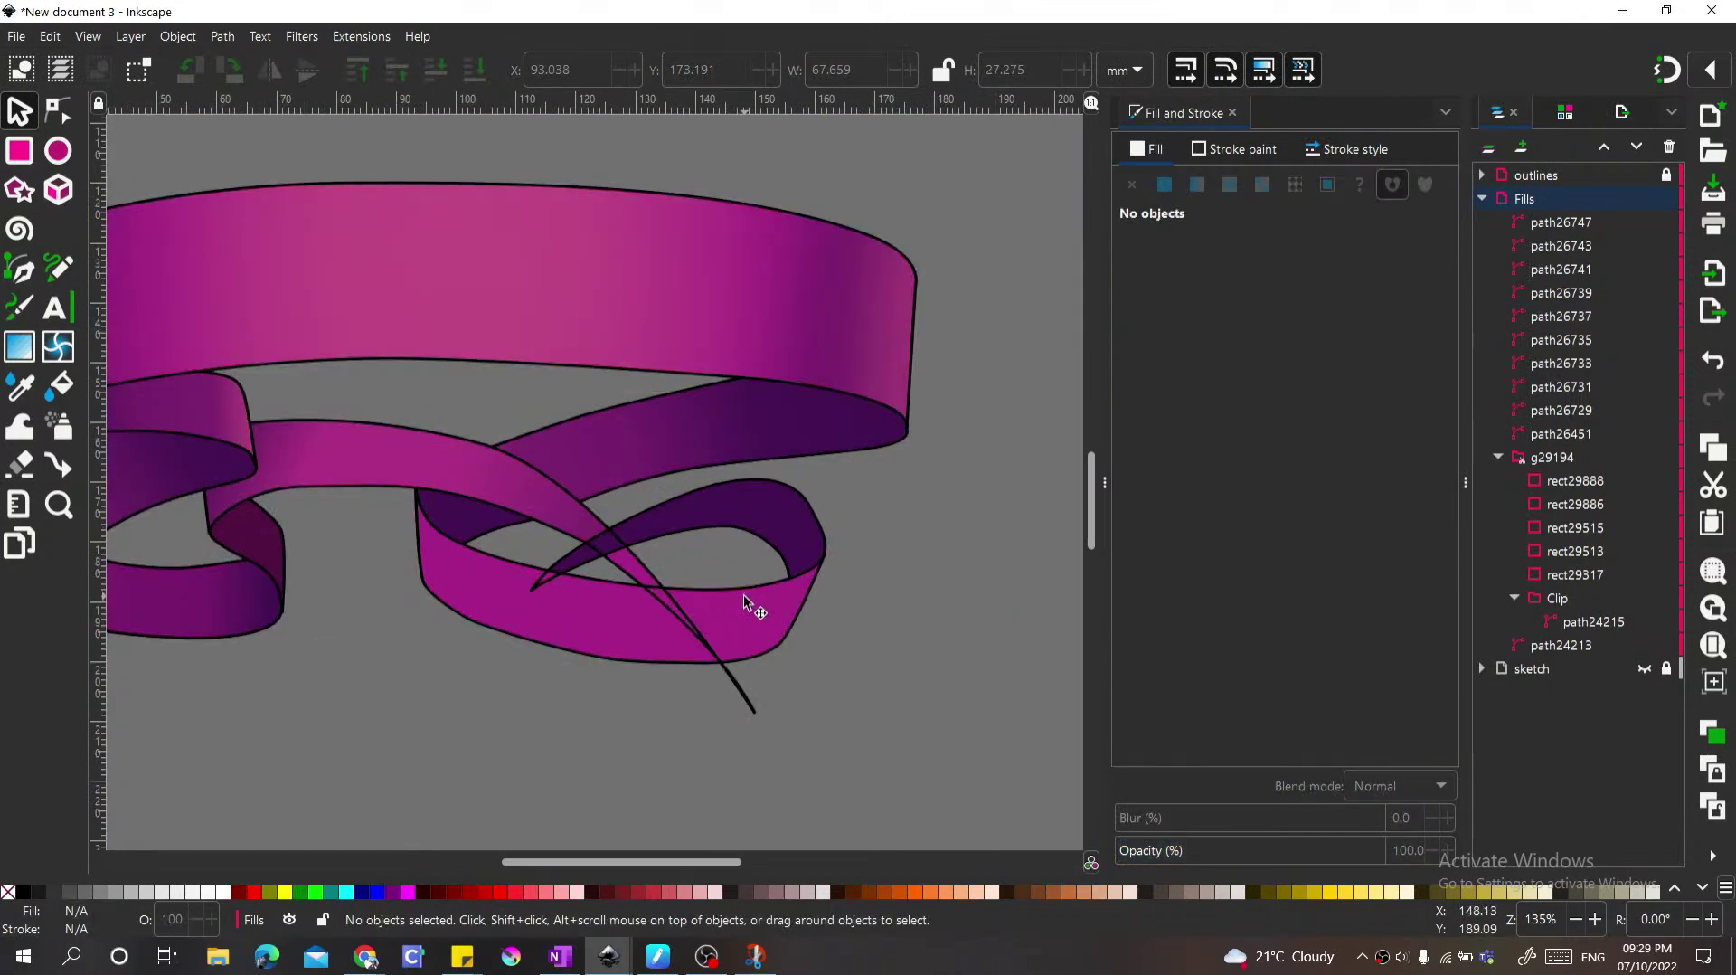
{"action": "scroll", "coordinate": [751, 584], "scroll_direction": "down", "scroll_amount": 2}
{"action": "scroll", "coordinate": [756, 589], "scroll_direction": "up", "scroll_amount": 2}
{"action": "scroll", "coordinate": [738, 565], "scroll_direction": "down", "scroll_amount": 2}
{"action": "scroll", "coordinate": [616, 581], "scroll_direction": "up", "scroll_amount": 2}
{"action": "left_click", "coordinate": [658, 547]}
{"action": "key", "text": "g"}
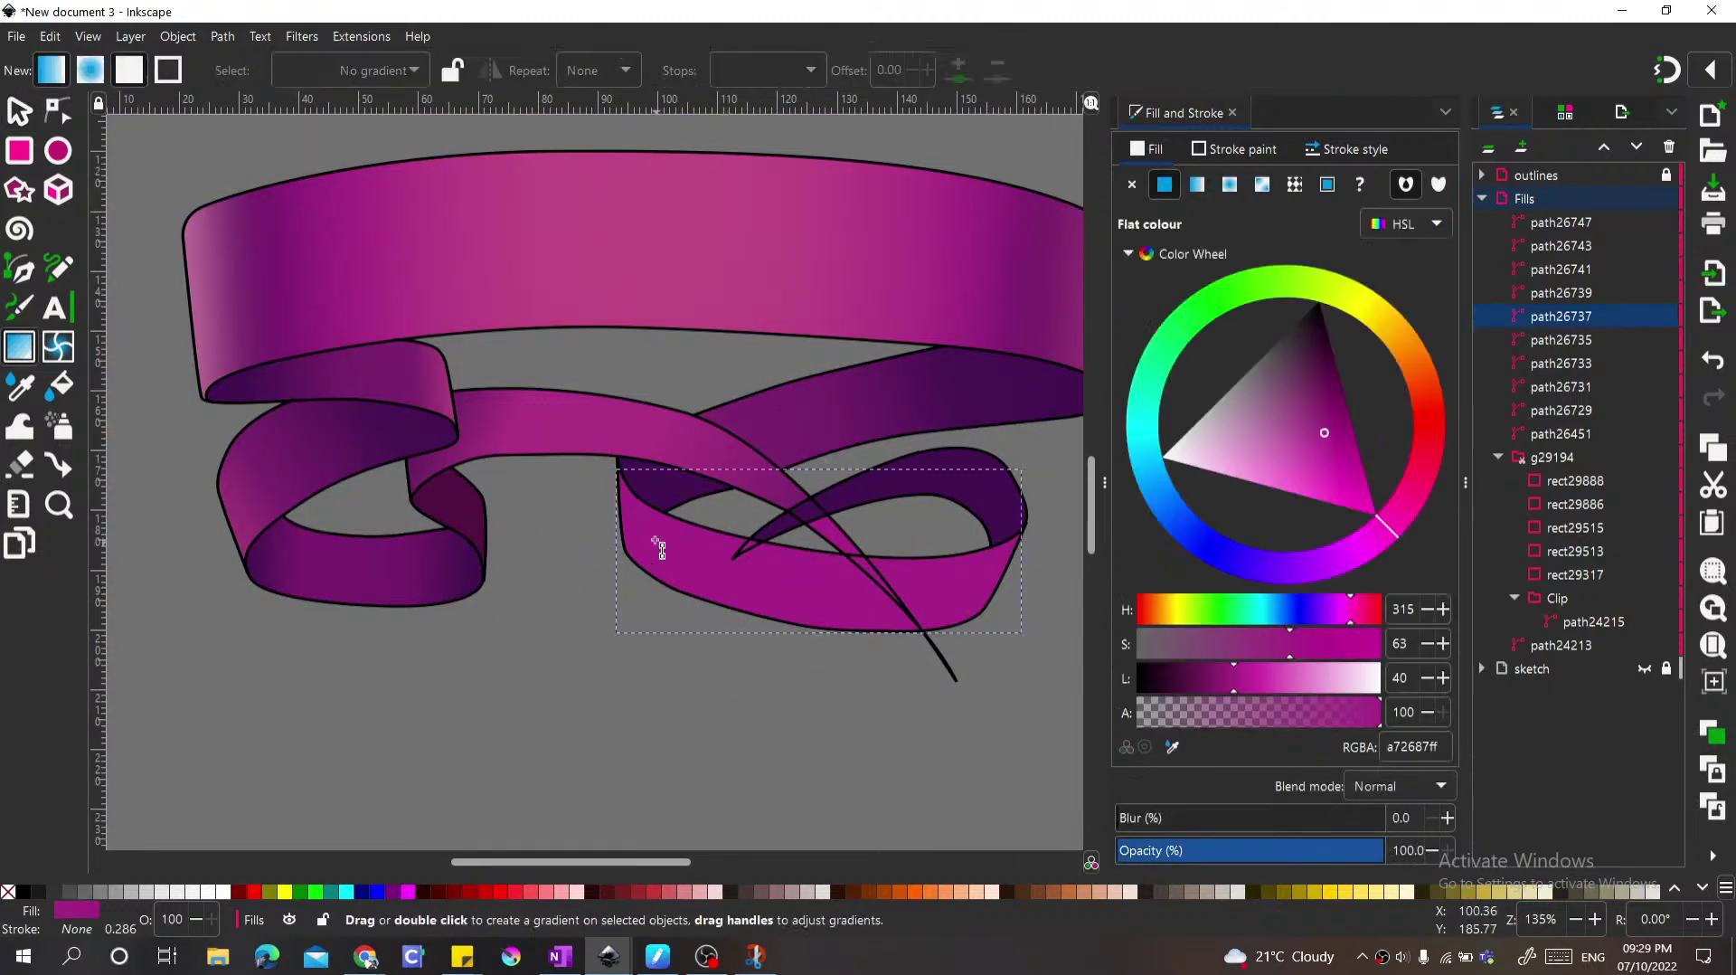
{"action": "left_click_drag", "start_coordinate": [642, 526], "coordinate": [951, 595]}
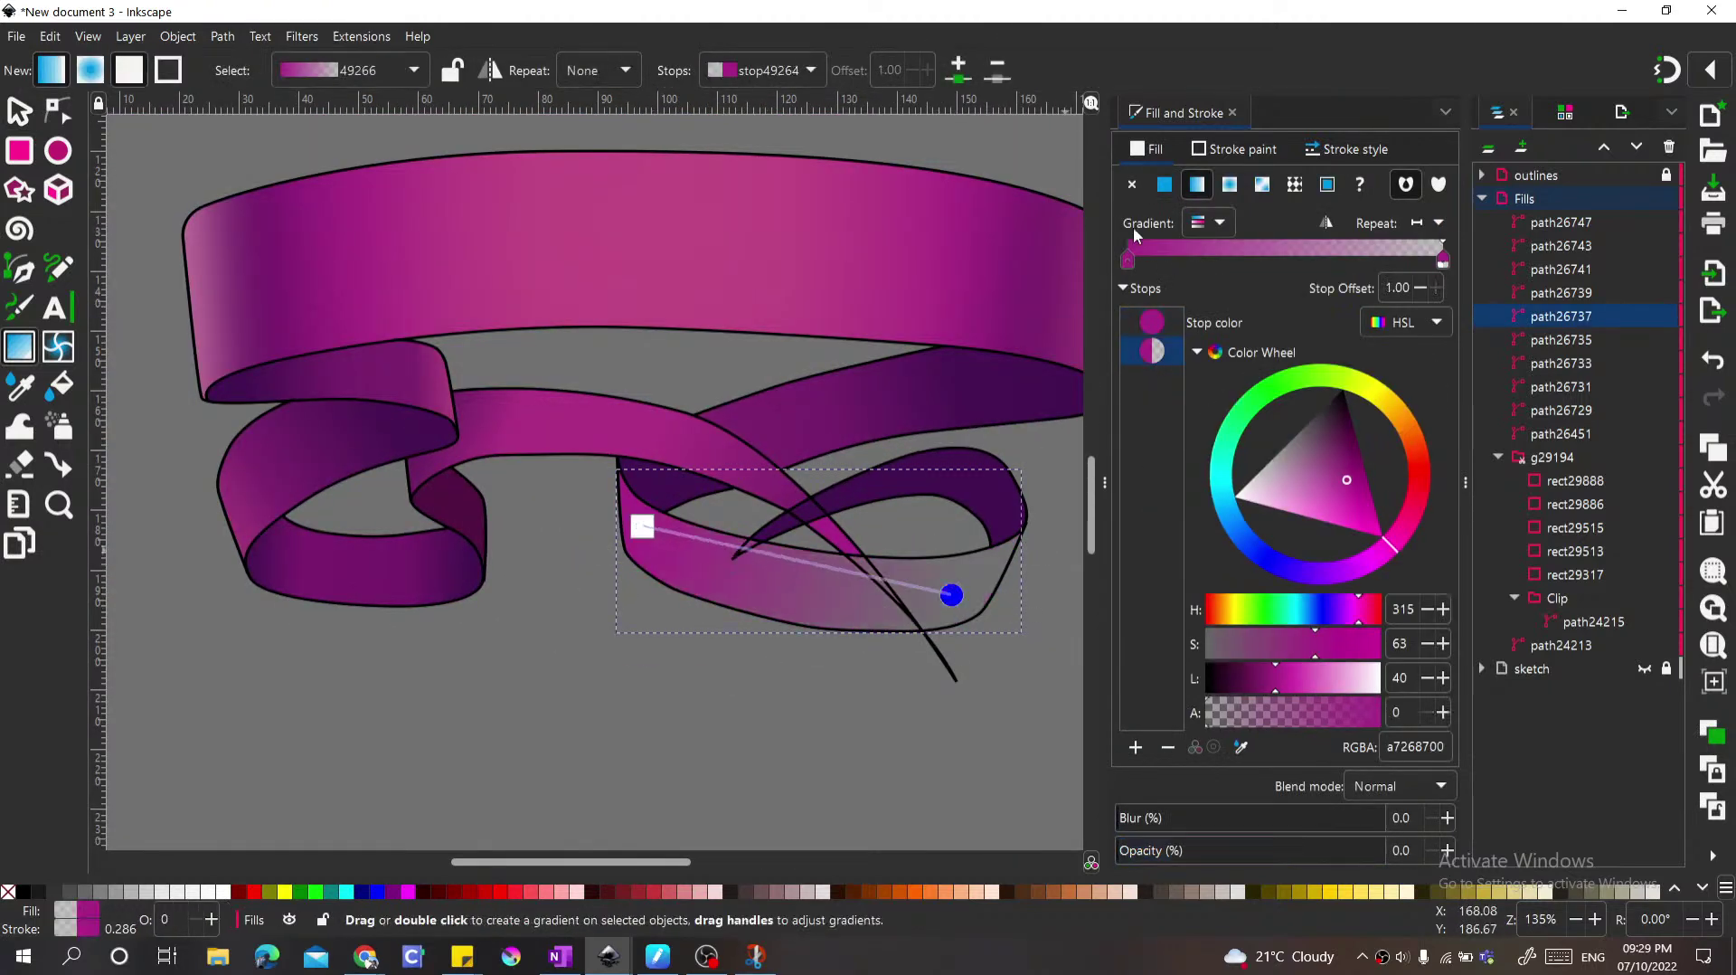
Step: Assign the existing pink-to-dark-purple gradient 49259 to the right loop's front
{"action": "left_click", "coordinate": [1219, 222]}
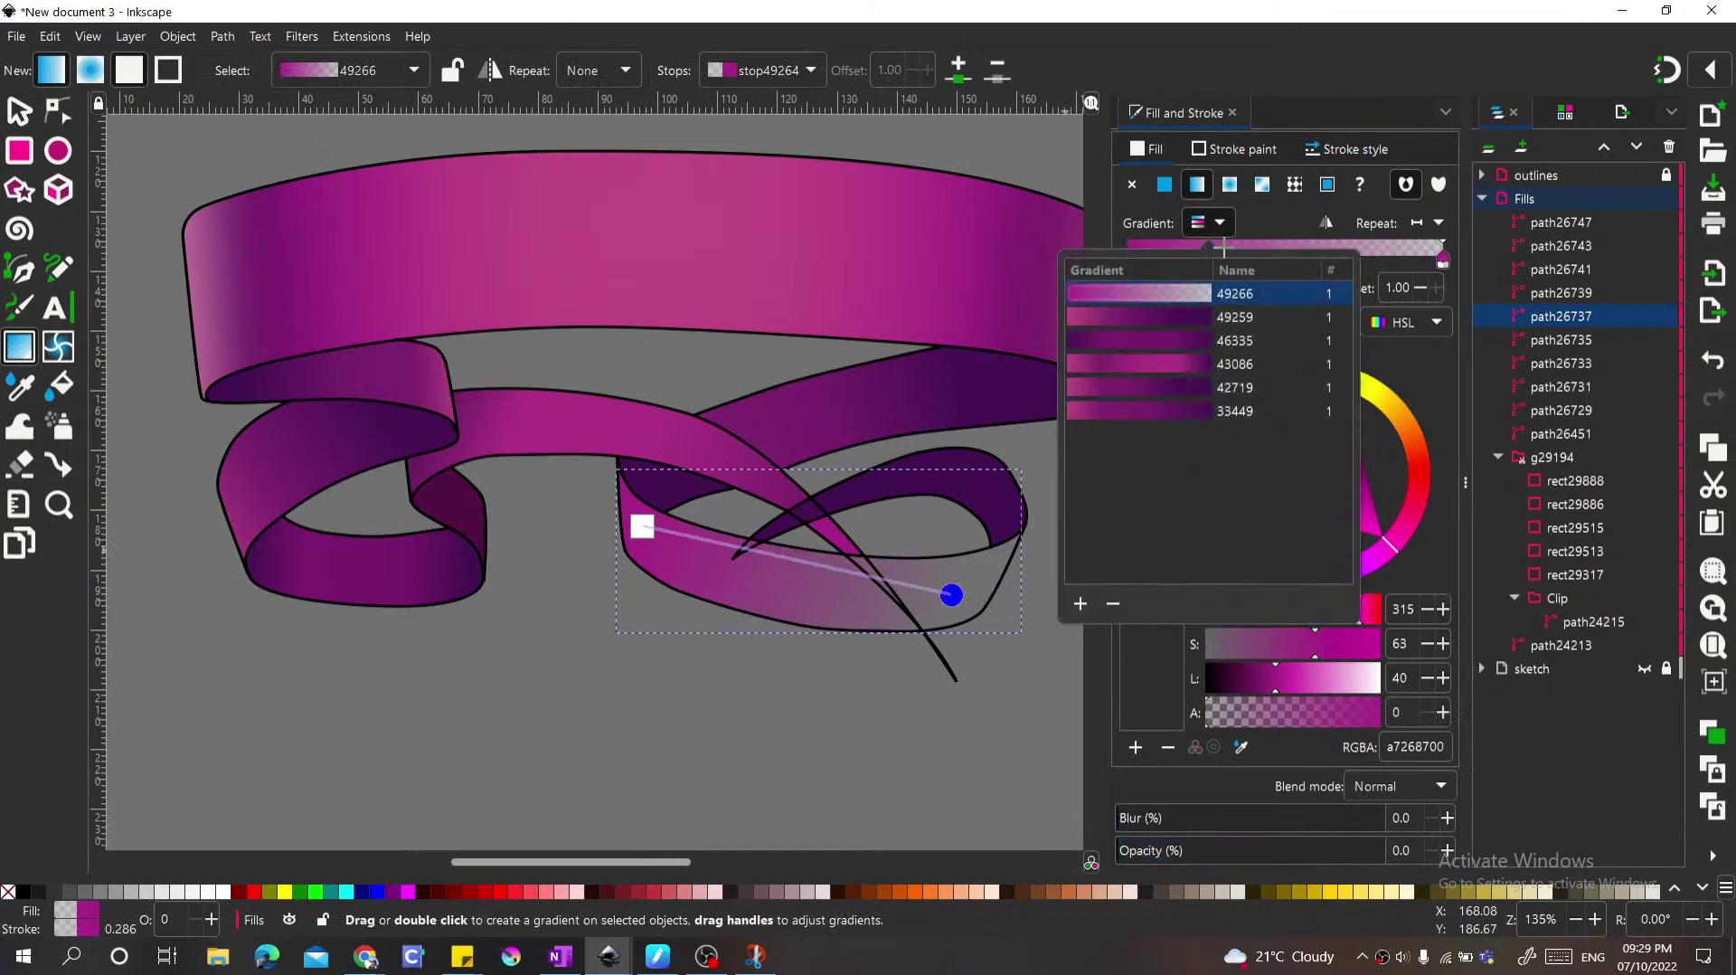
{"action": "left_click", "coordinate": [1162, 362]}
{"action": "left_click", "coordinate": [1161, 318]}
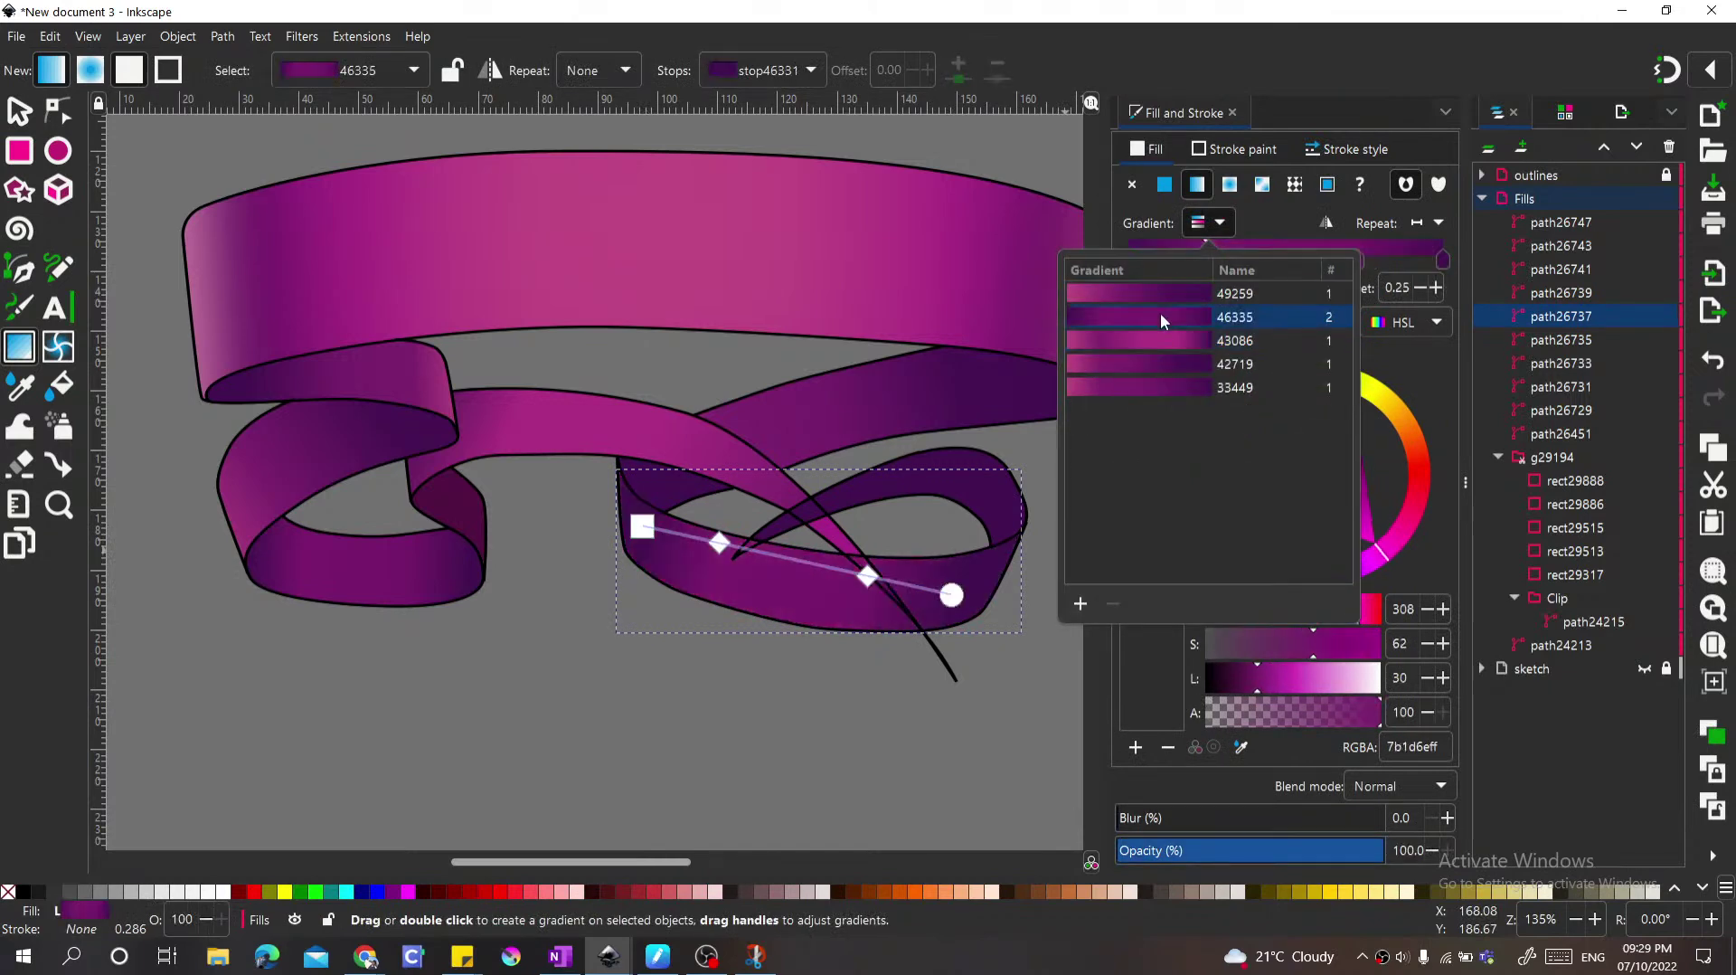
{"action": "left_click", "coordinate": [1147, 295]}
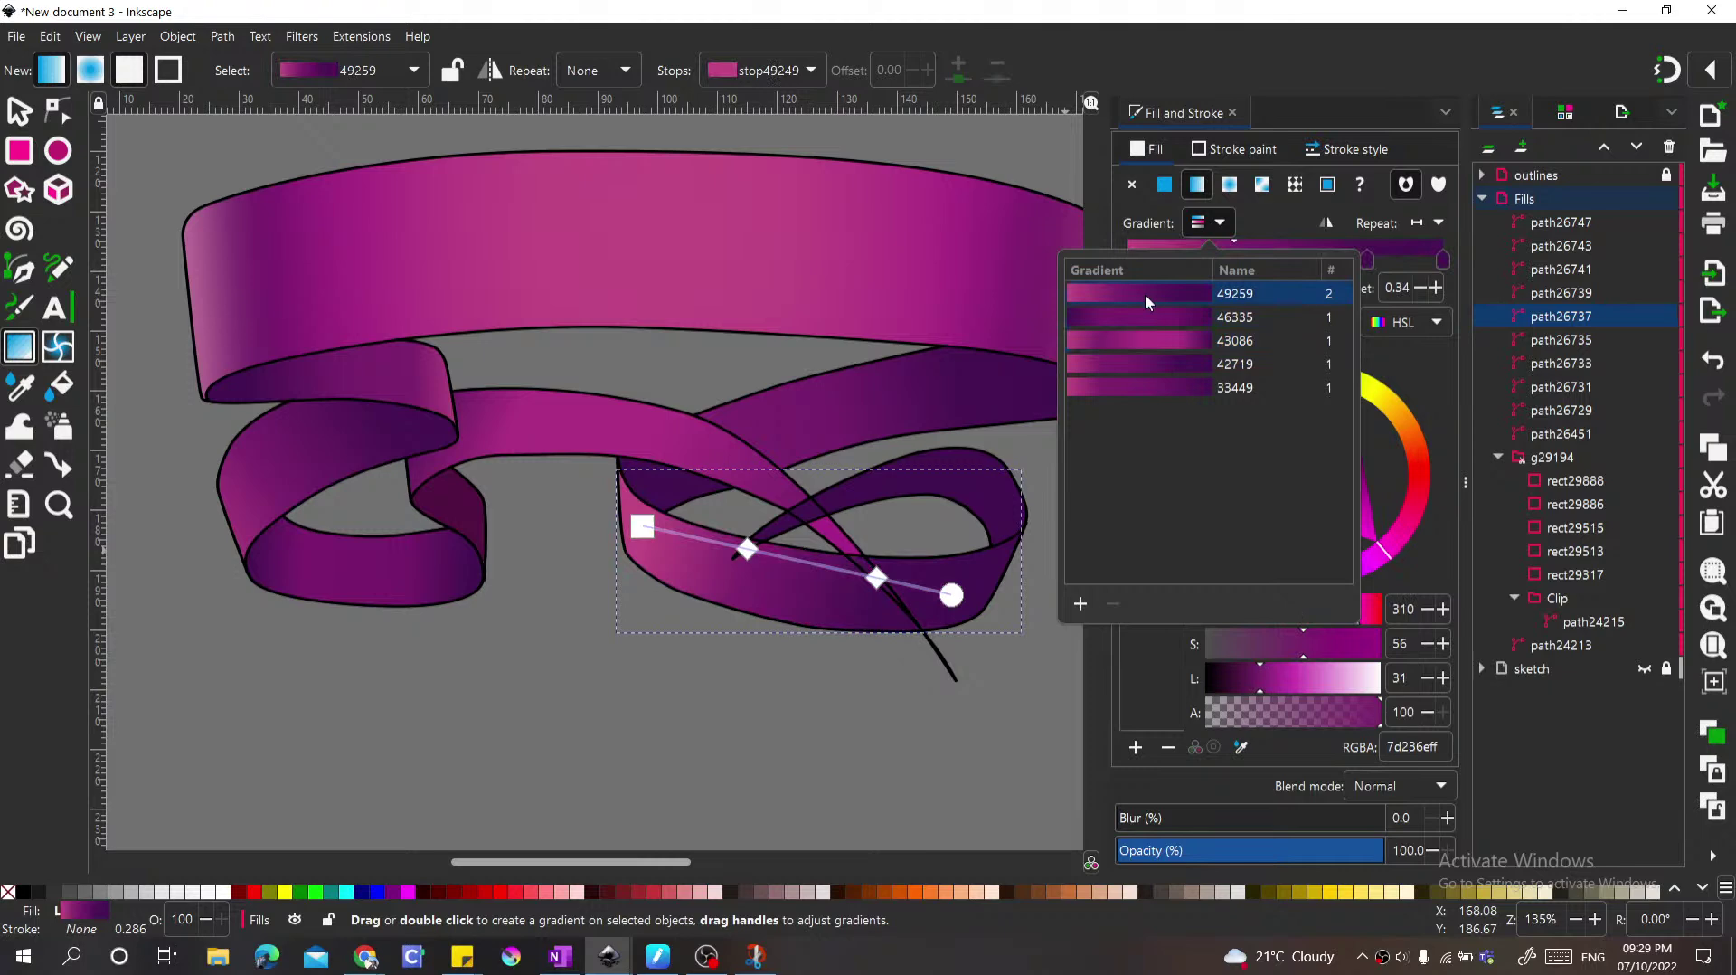
Step: Extend both ends of the front's gradient line closer to the shape's left and right edges
{"action": "left_click", "coordinate": [952, 600]}
{"action": "left_click_drag", "start_coordinate": [952, 596], "coordinate": [967, 605]}
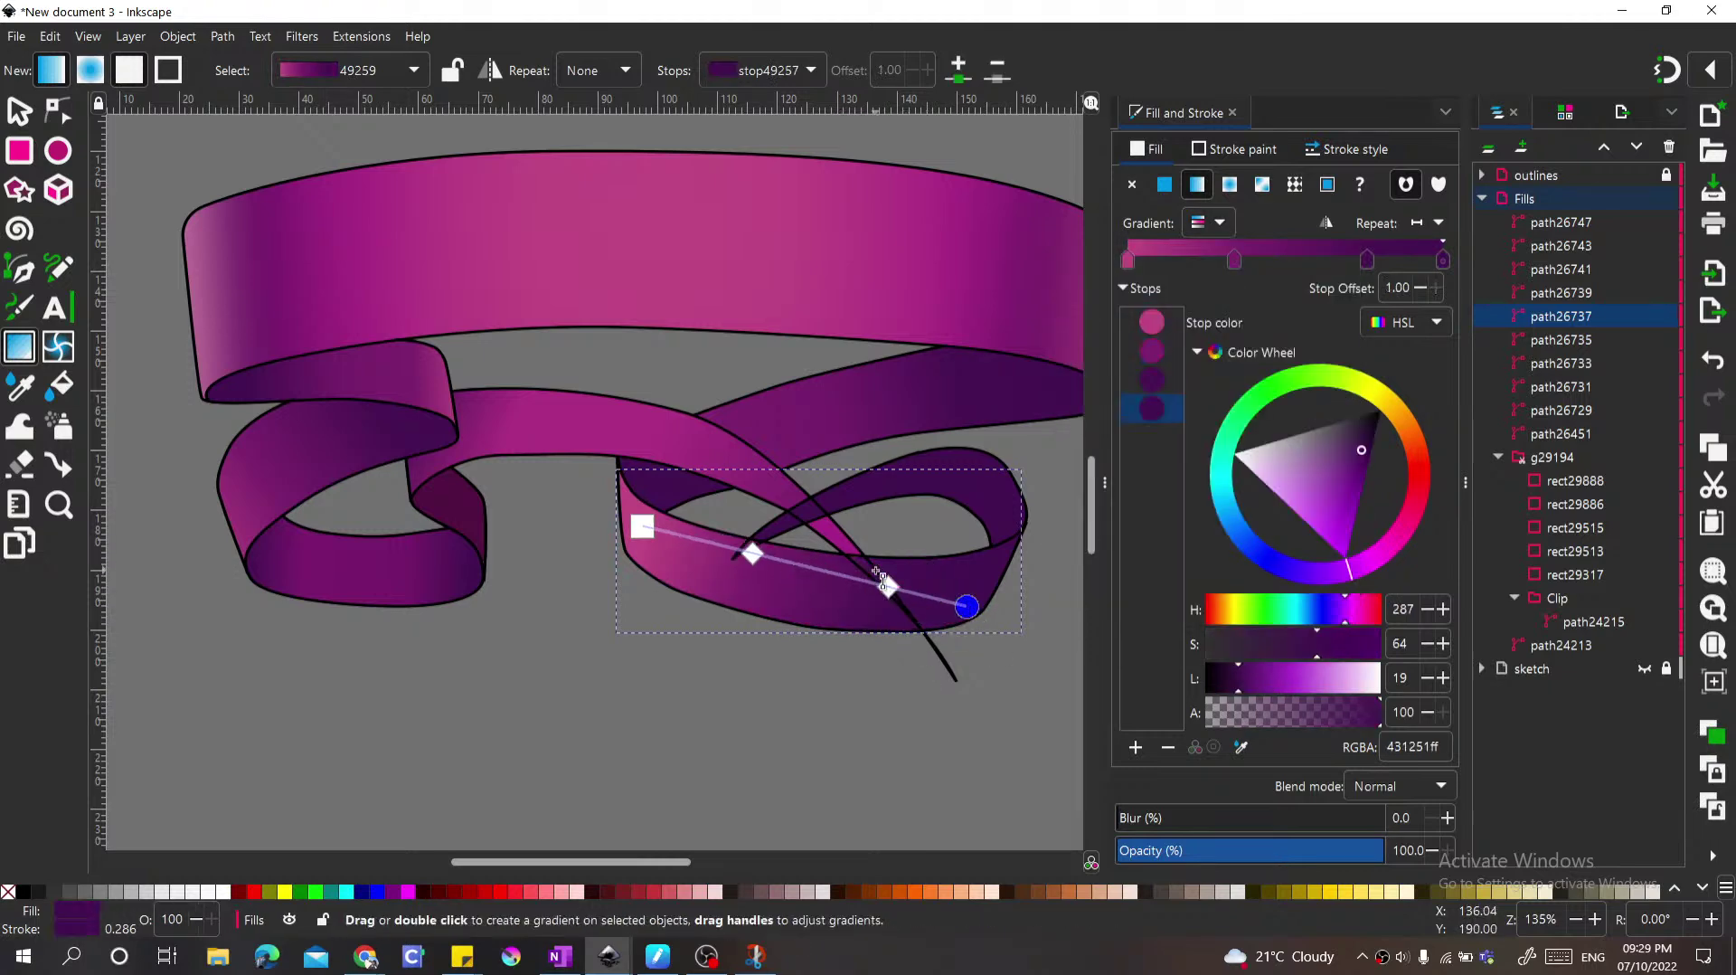
{"action": "left_click_drag", "start_coordinate": [649, 545], "coordinate": [592, 545]}
Step: Recolour the front gradient's first stop dark purple 431251, second stop purple 7b226d and third stop purple 79216d using sampled ribbon colours
{"action": "key", "text": "d"}
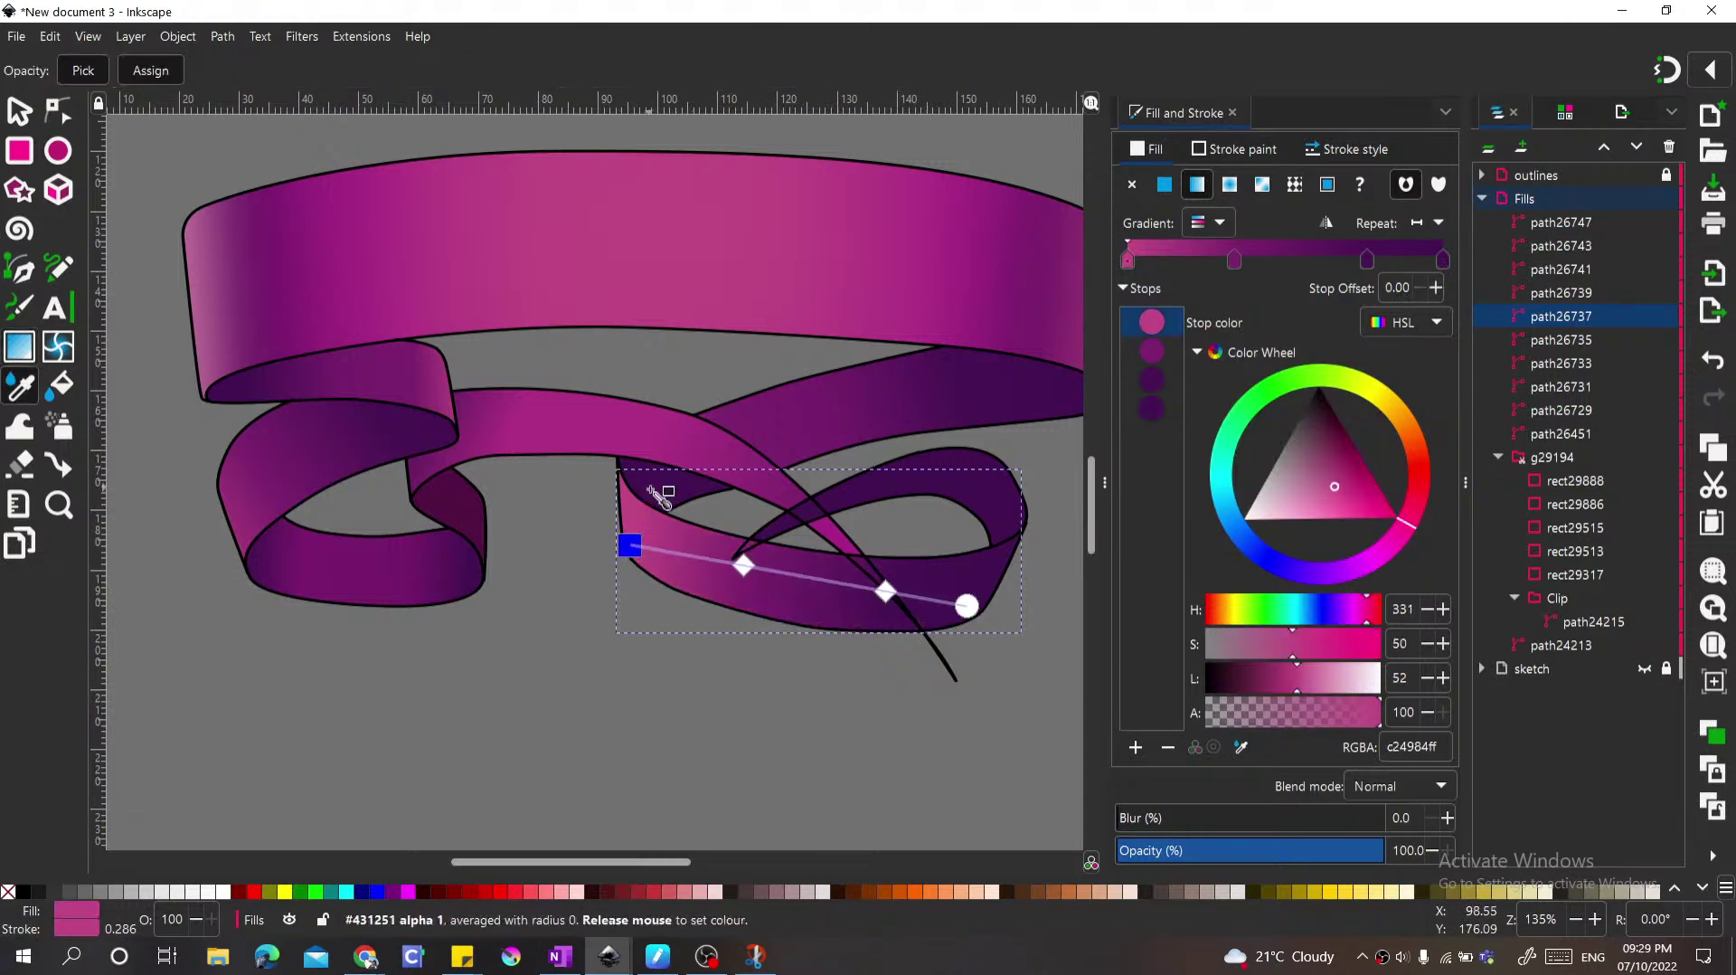
{"action": "left_click", "coordinate": [855, 597]}
{"action": "left_click", "coordinate": [743, 565]}
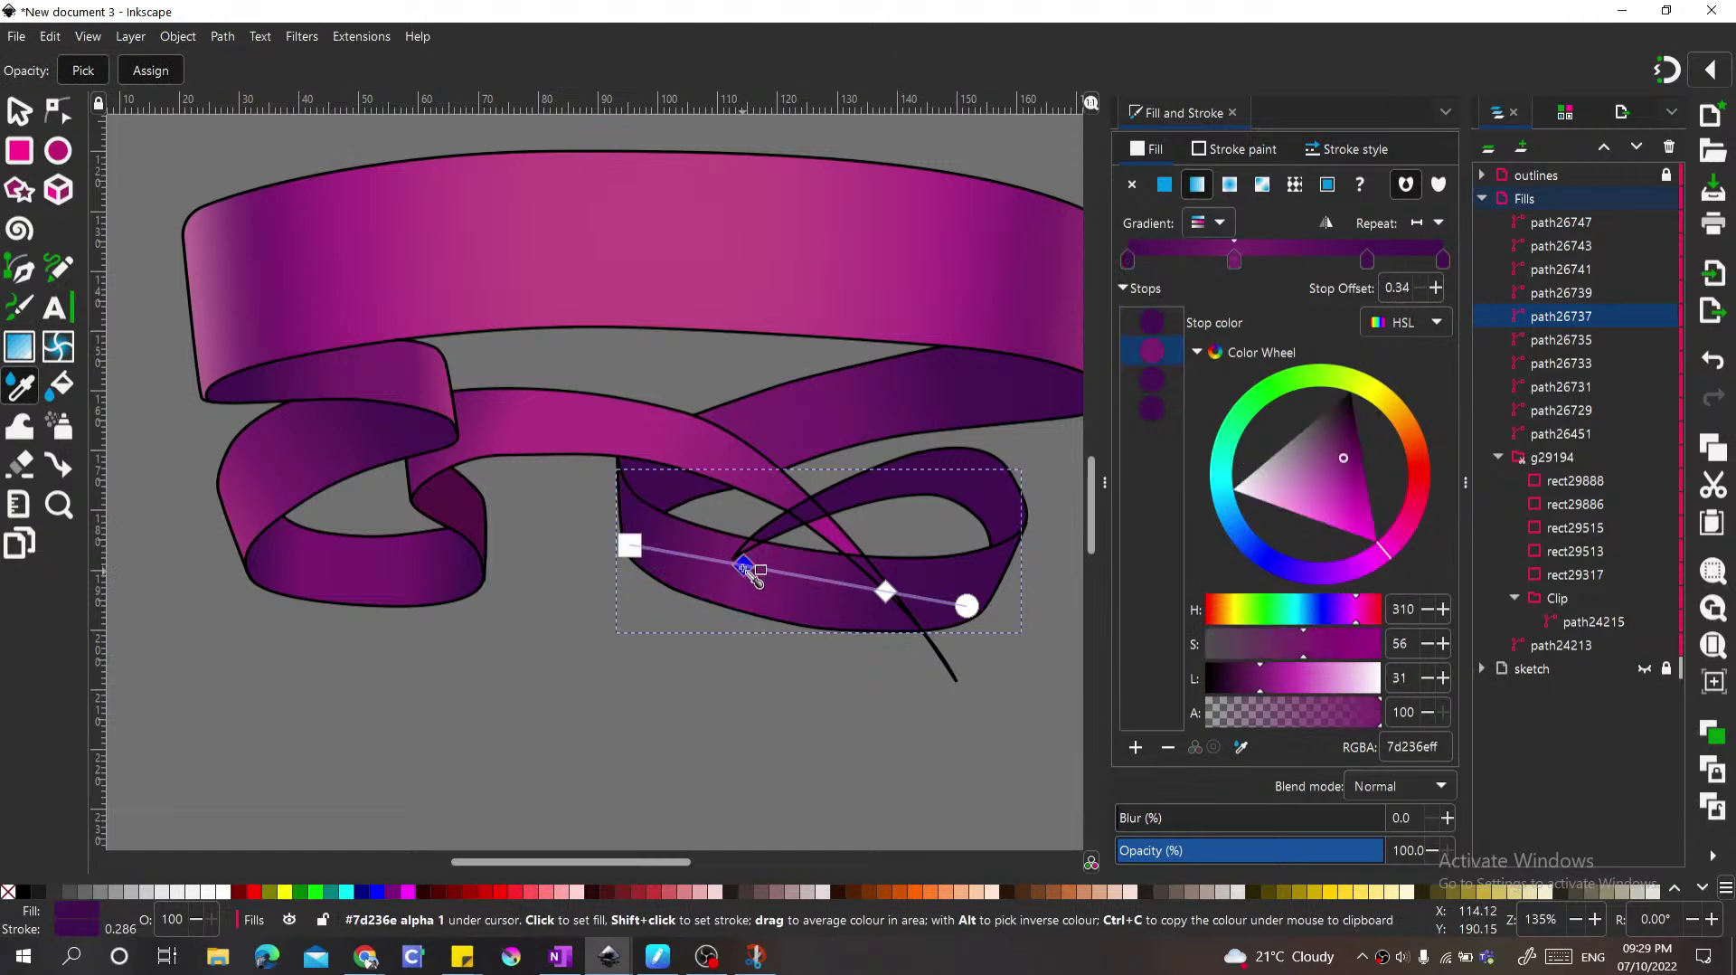
{"action": "left_click", "coordinate": [885, 592]}
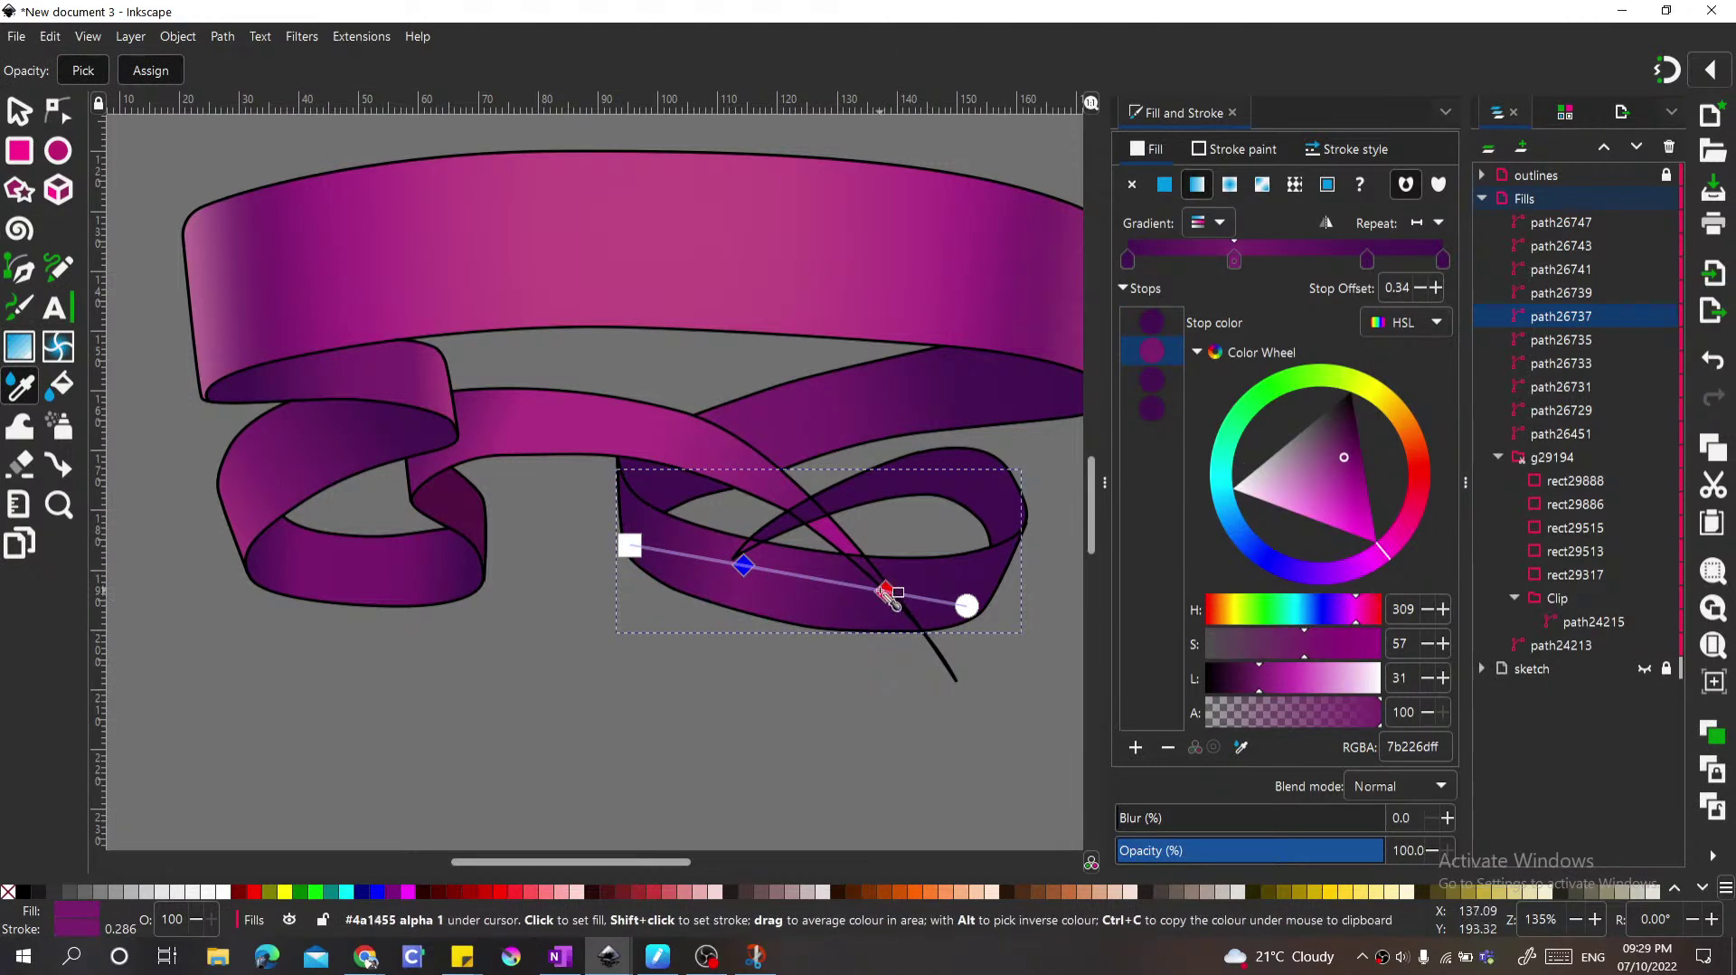
{"action": "left_click", "coordinate": [800, 407]}
{"action": "key", "text": "s"}
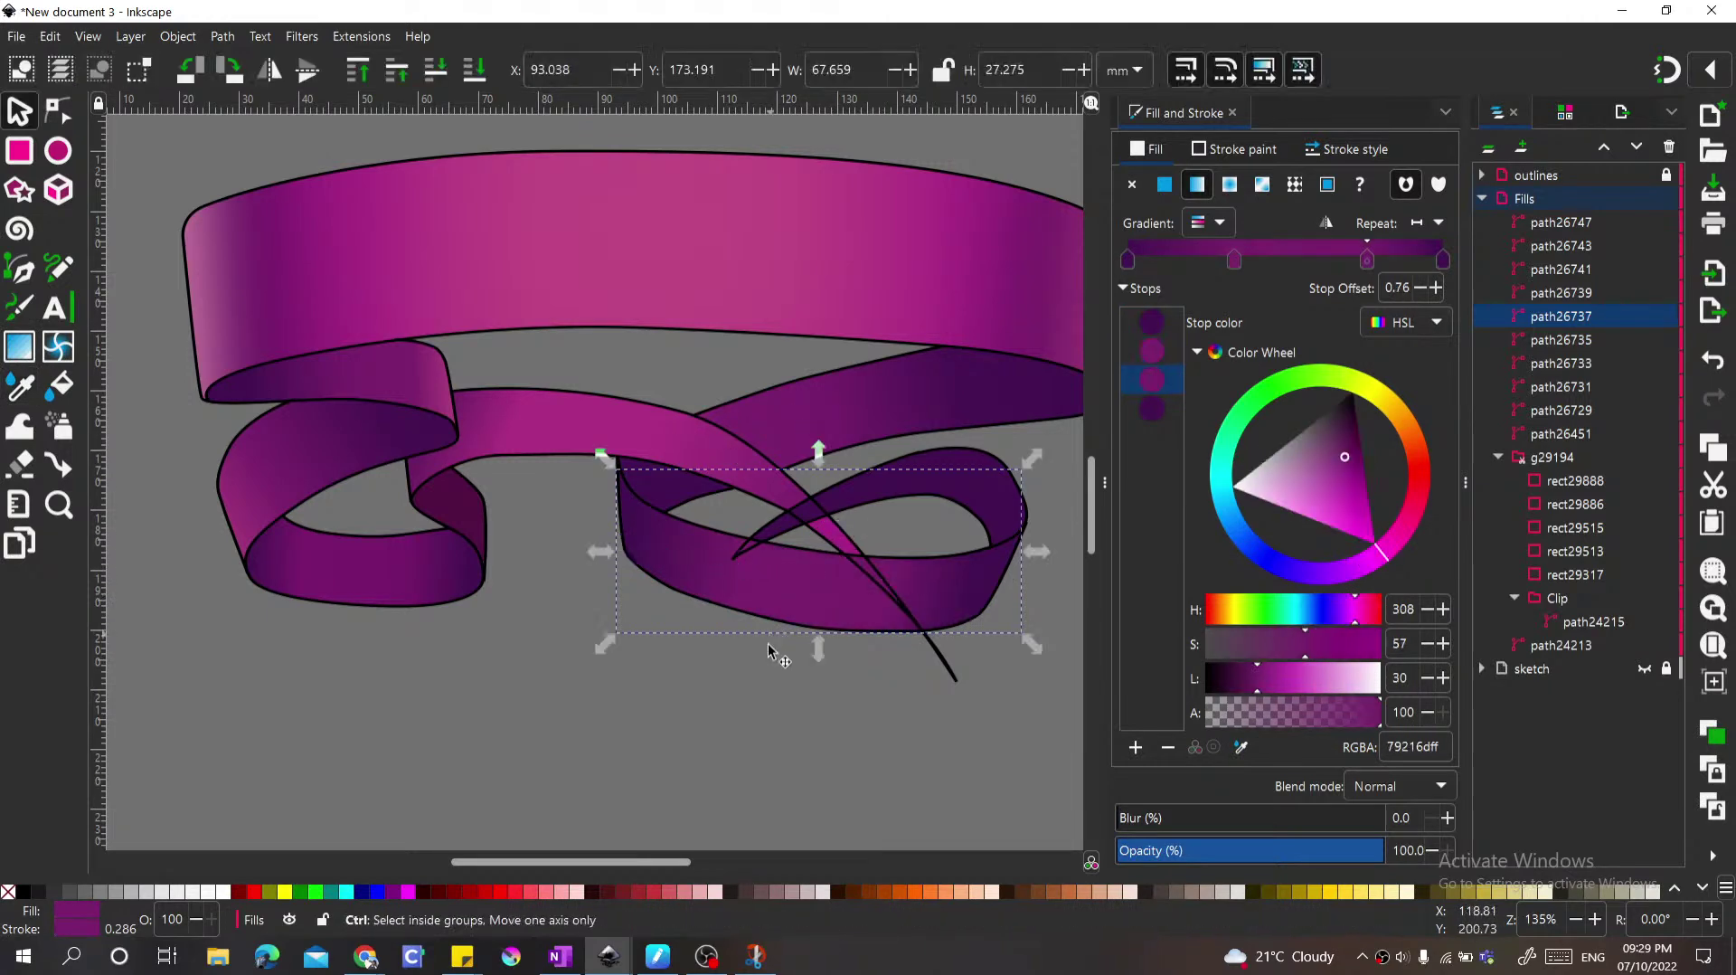
Step: Temporarily hide the outlines layer to check the ribbon's shaded fills without their black lines
{"action": "key", "text": "5"}
{"action": "left_click", "coordinate": [639, 709]}
{"action": "scroll", "coordinate": [639, 709], "scroll_direction": "down", "scroll_amount": 1}
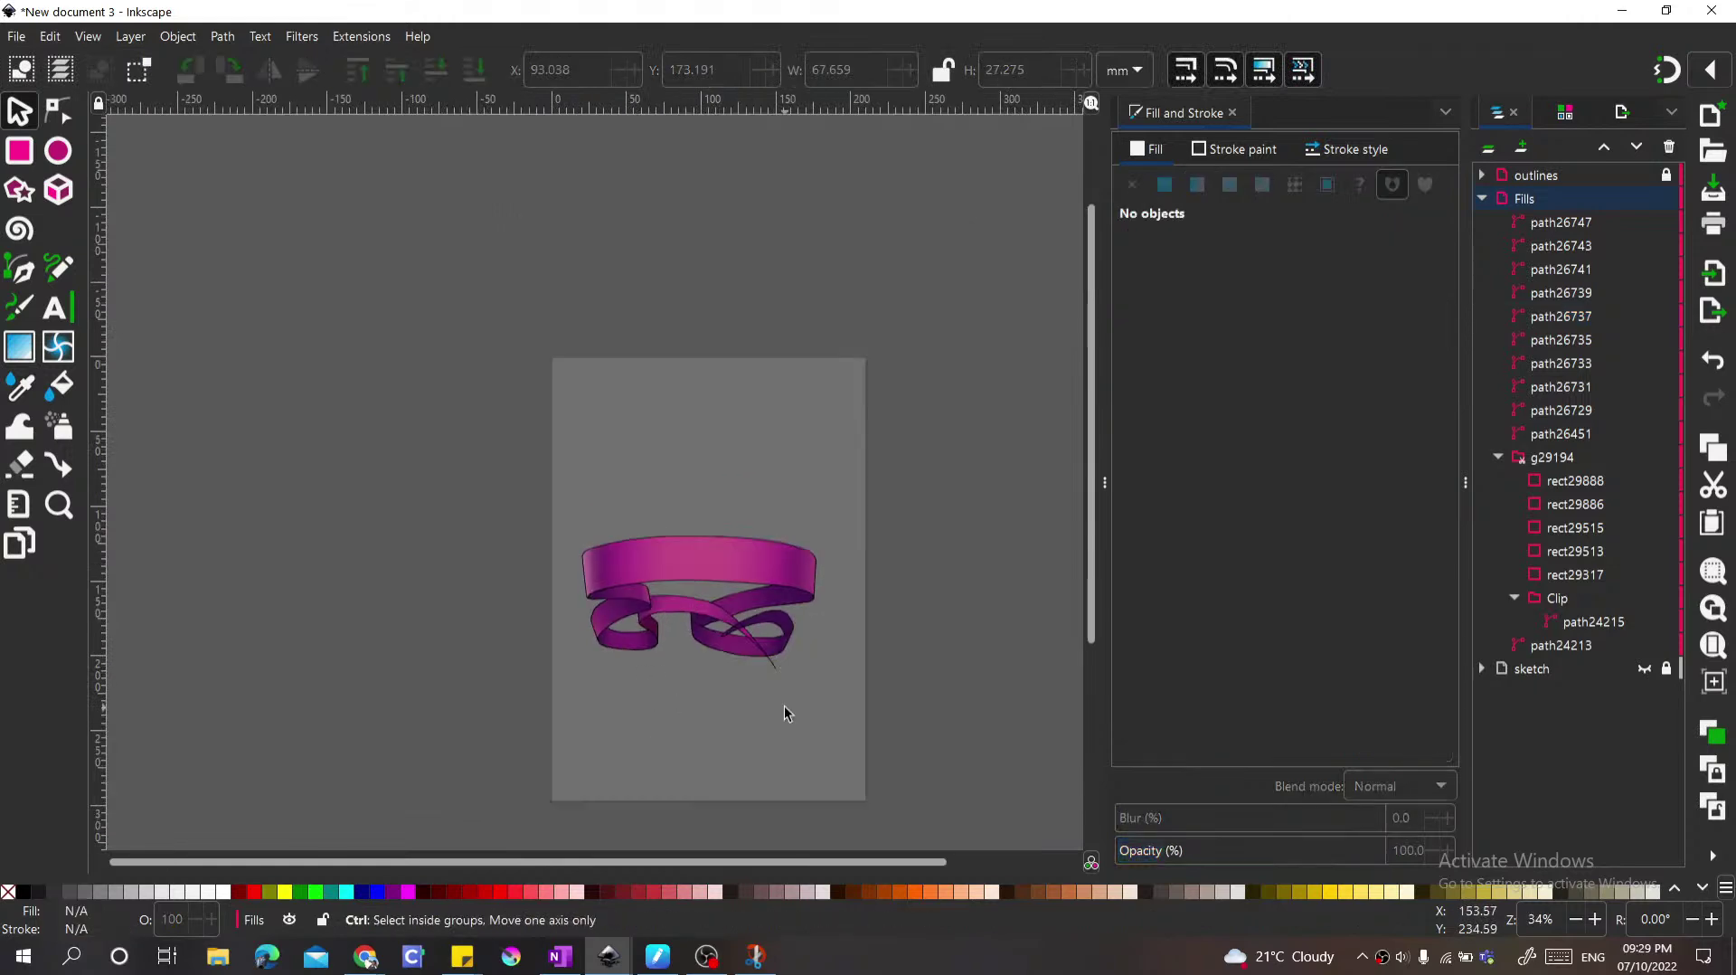
{"action": "scroll", "coordinate": [782, 709], "scroll_direction": "up", "scroll_amount": 2}
{"action": "scroll", "coordinate": [630, 549], "scroll_direction": "up", "scroll_amount": 2}
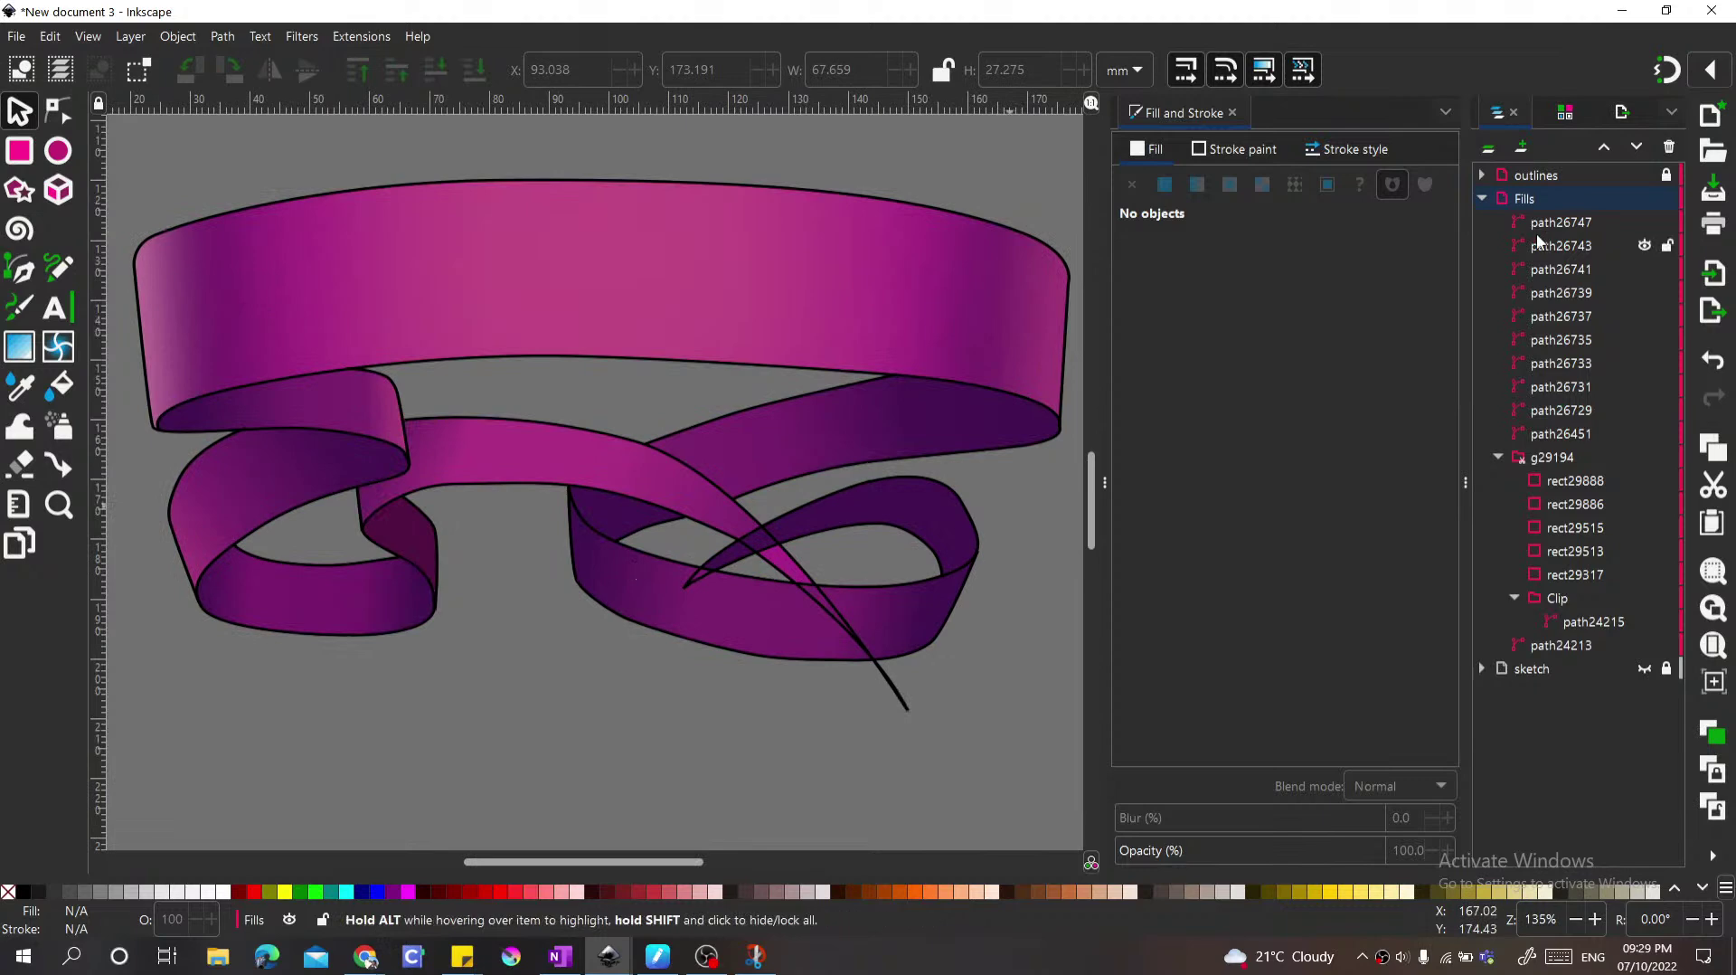
{"action": "left_click", "coordinate": [1644, 175]}
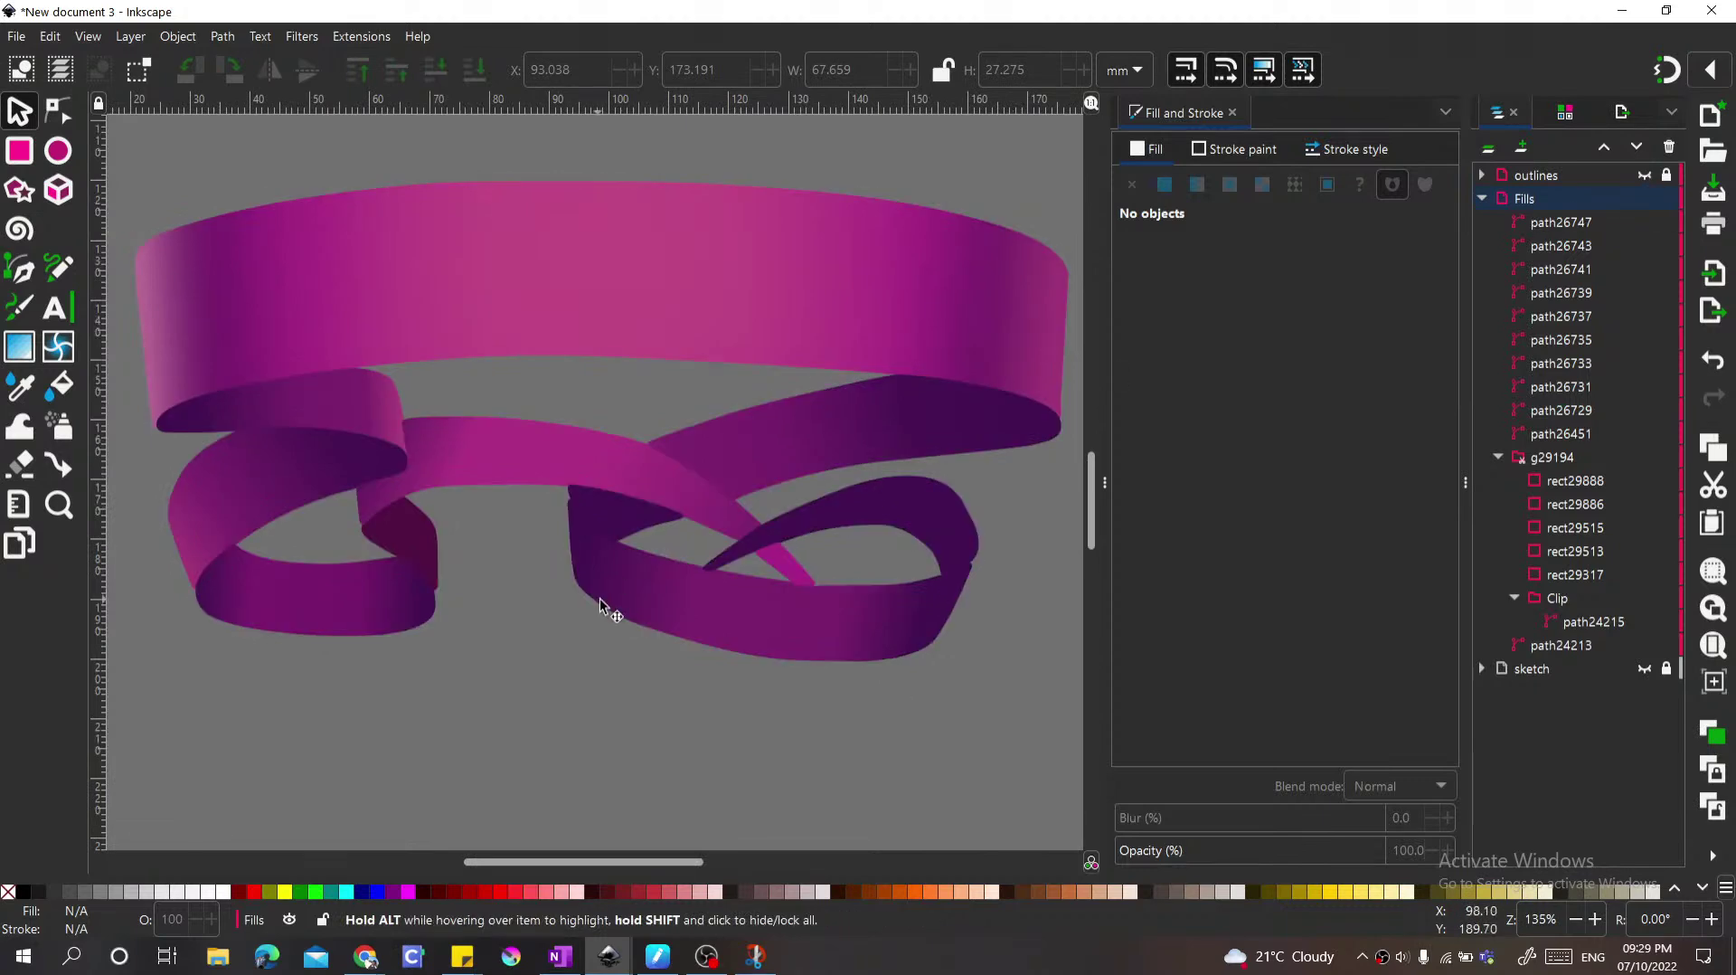
{"action": "scroll", "coordinate": [573, 550], "scroll_direction": "down", "scroll_amount": 2}
{"action": "scroll", "coordinate": [573, 551], "scroll_direction": "up", "scroll_amount": 1}
{"action": "left_click", "coordinate": [1645, 174]}
Step: Unlock the outlines layer and set the stroke colour of all its objects to dark grey 2d2d2d
{"action": "left_click", "coordinate": [1522, 174]}
{"action": "left_click", "coordinate": [1483, 174]}
{"action": "left_click", "coordinate": [1652, 176]}
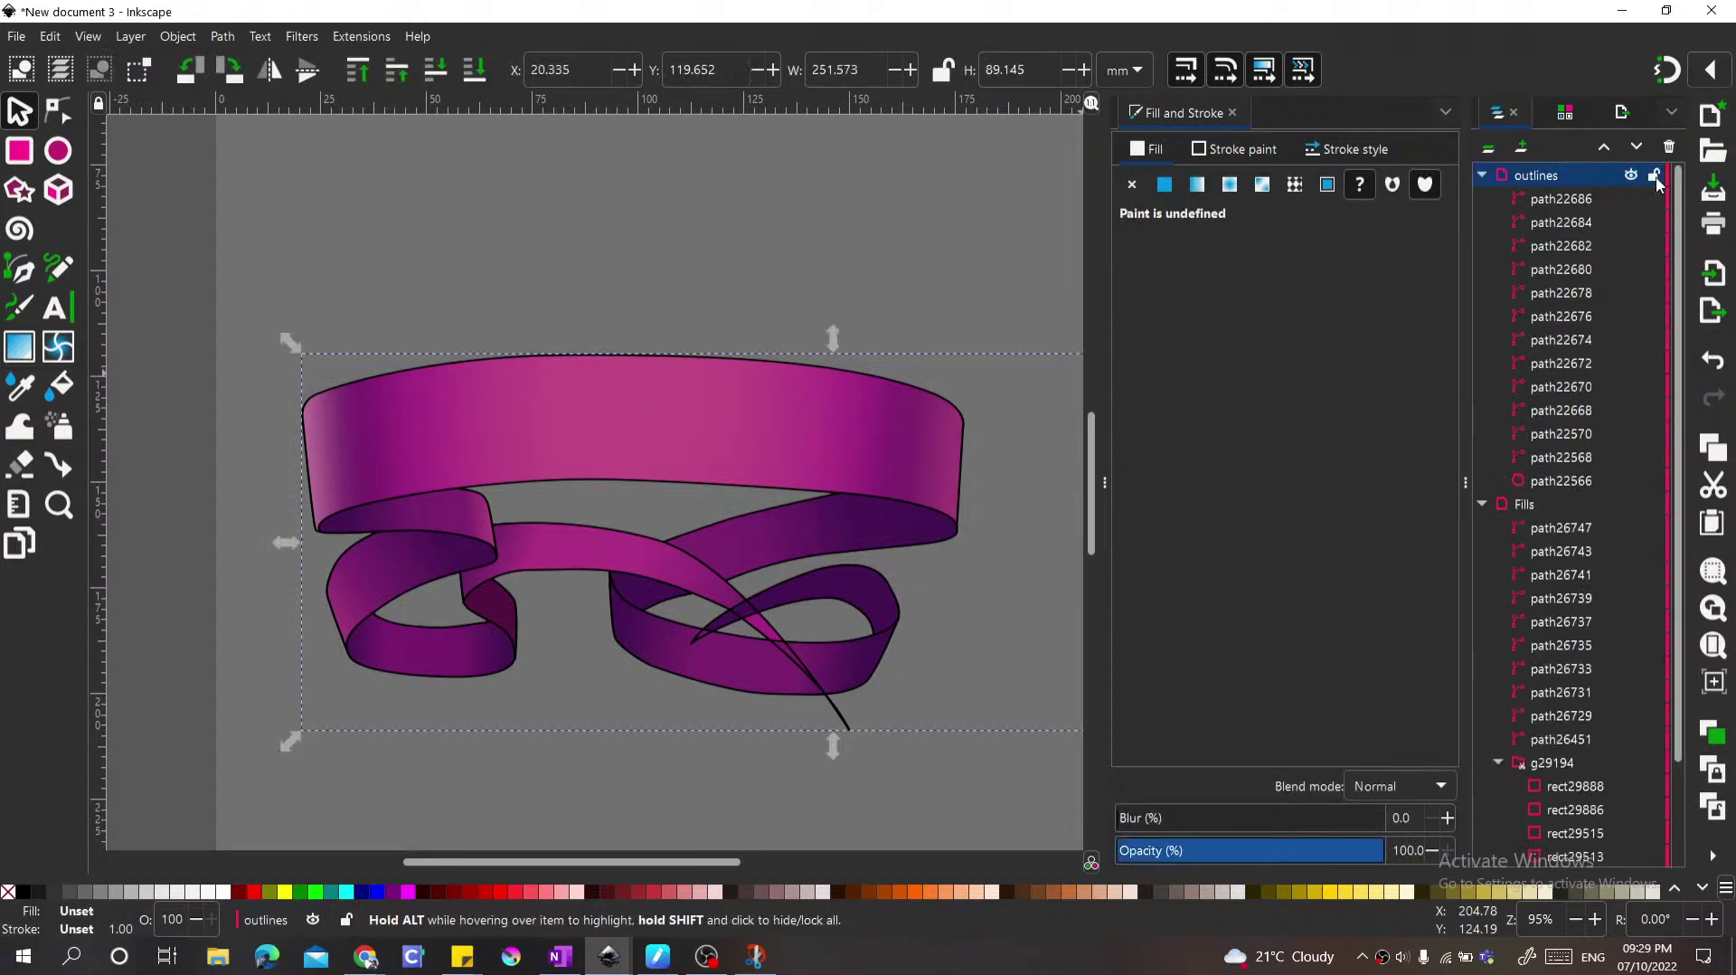
{"action": "left_click", "coordinate": [1548, 200]}
{"action": "left_click", "coordinate": [1541, 485], "text": "shift"}
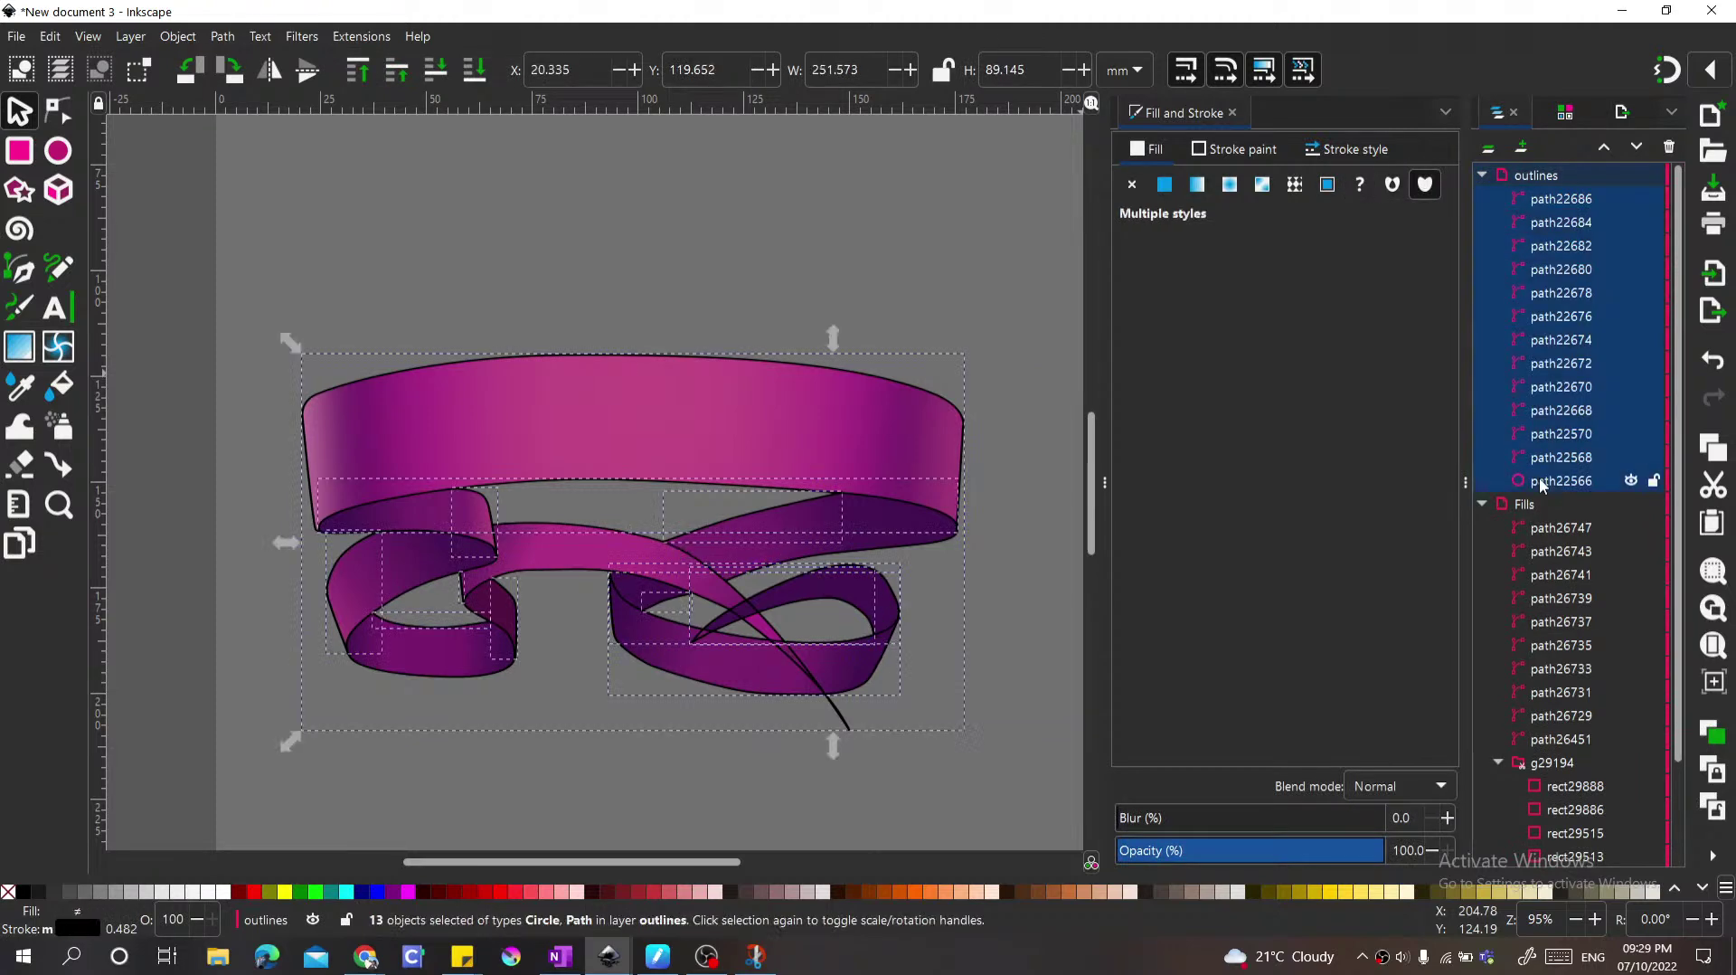
{"action": "left_click", "coordinate": [1238, 150]}
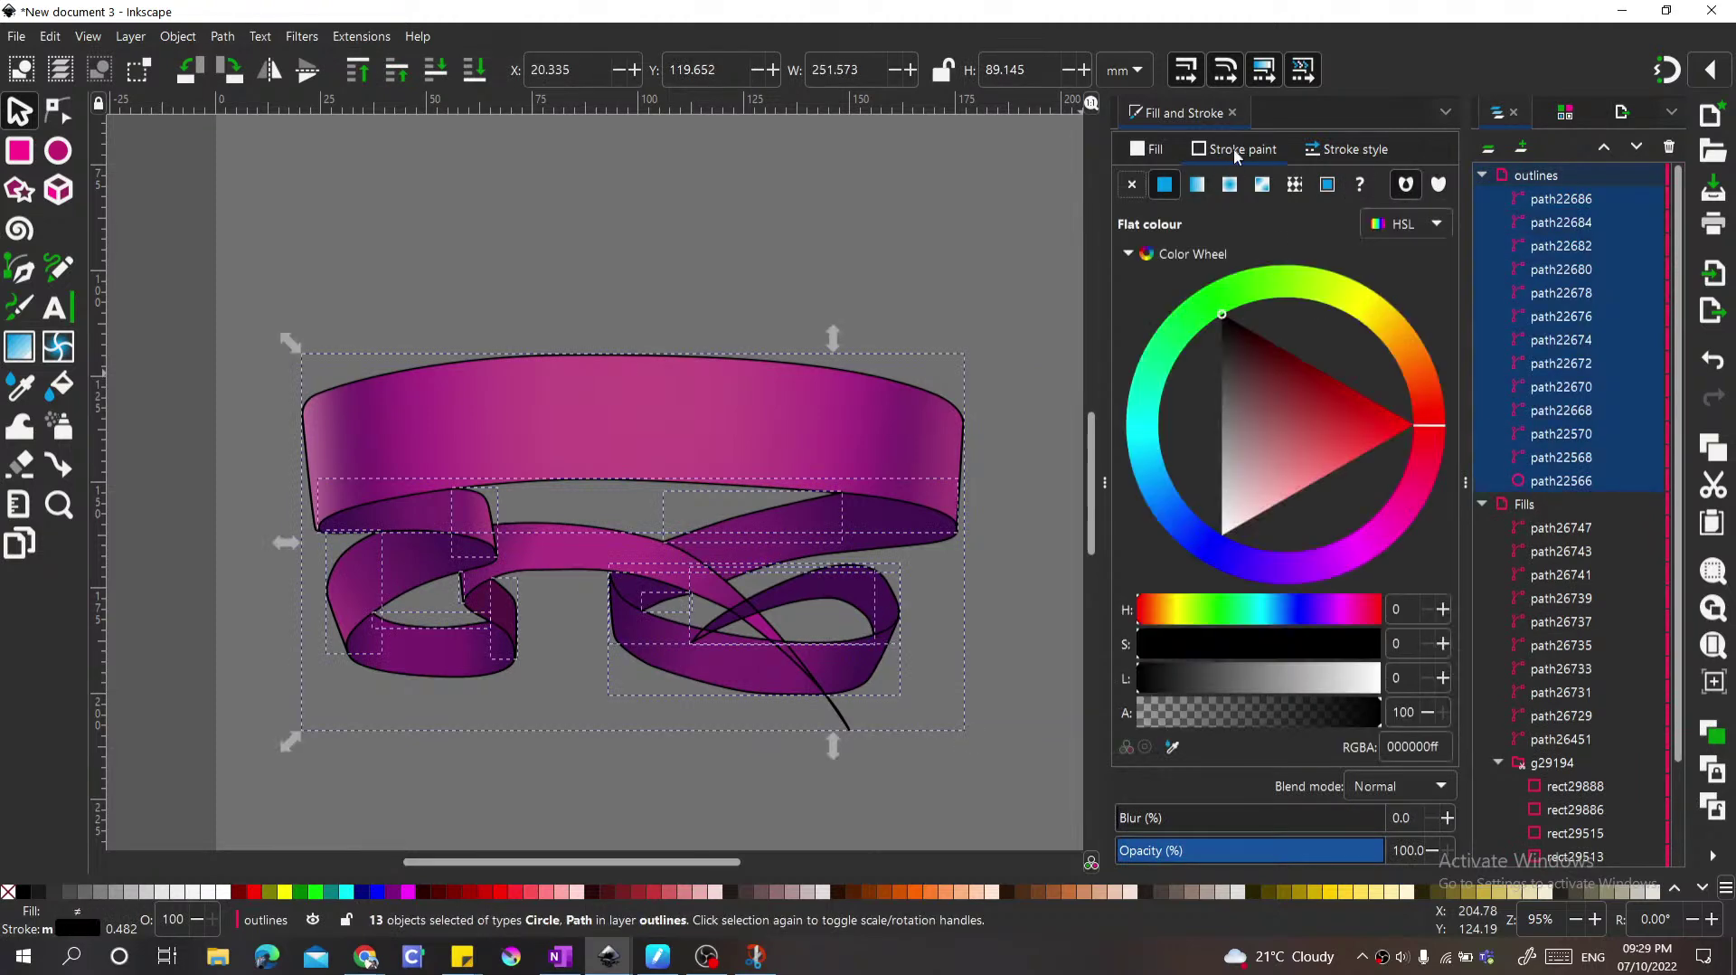
{"action": "left_click_drag", "start_coordinate": [1235, 339], "coordinate": [1180, 352]}
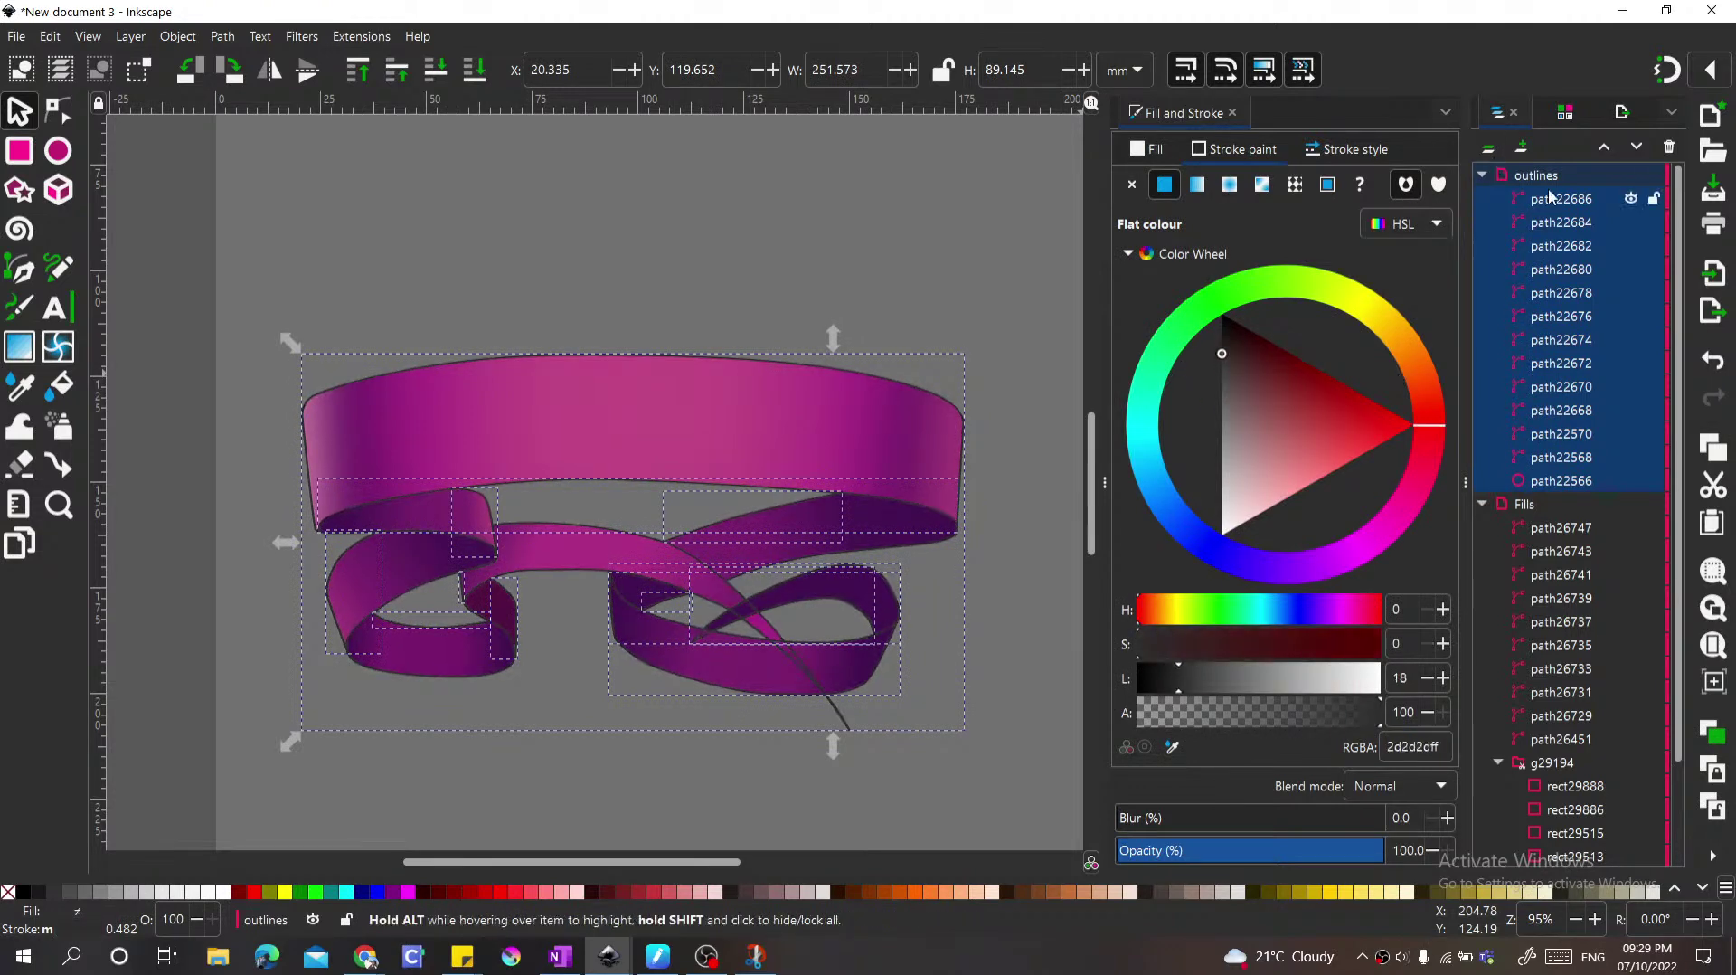
Step: Lock and collapse the outlines layer again, and leave nothing selected
{"action": "left_click", "coordinate": [1653, 175]}
{"action": "left_click", "coordinate": [1485, 175]}
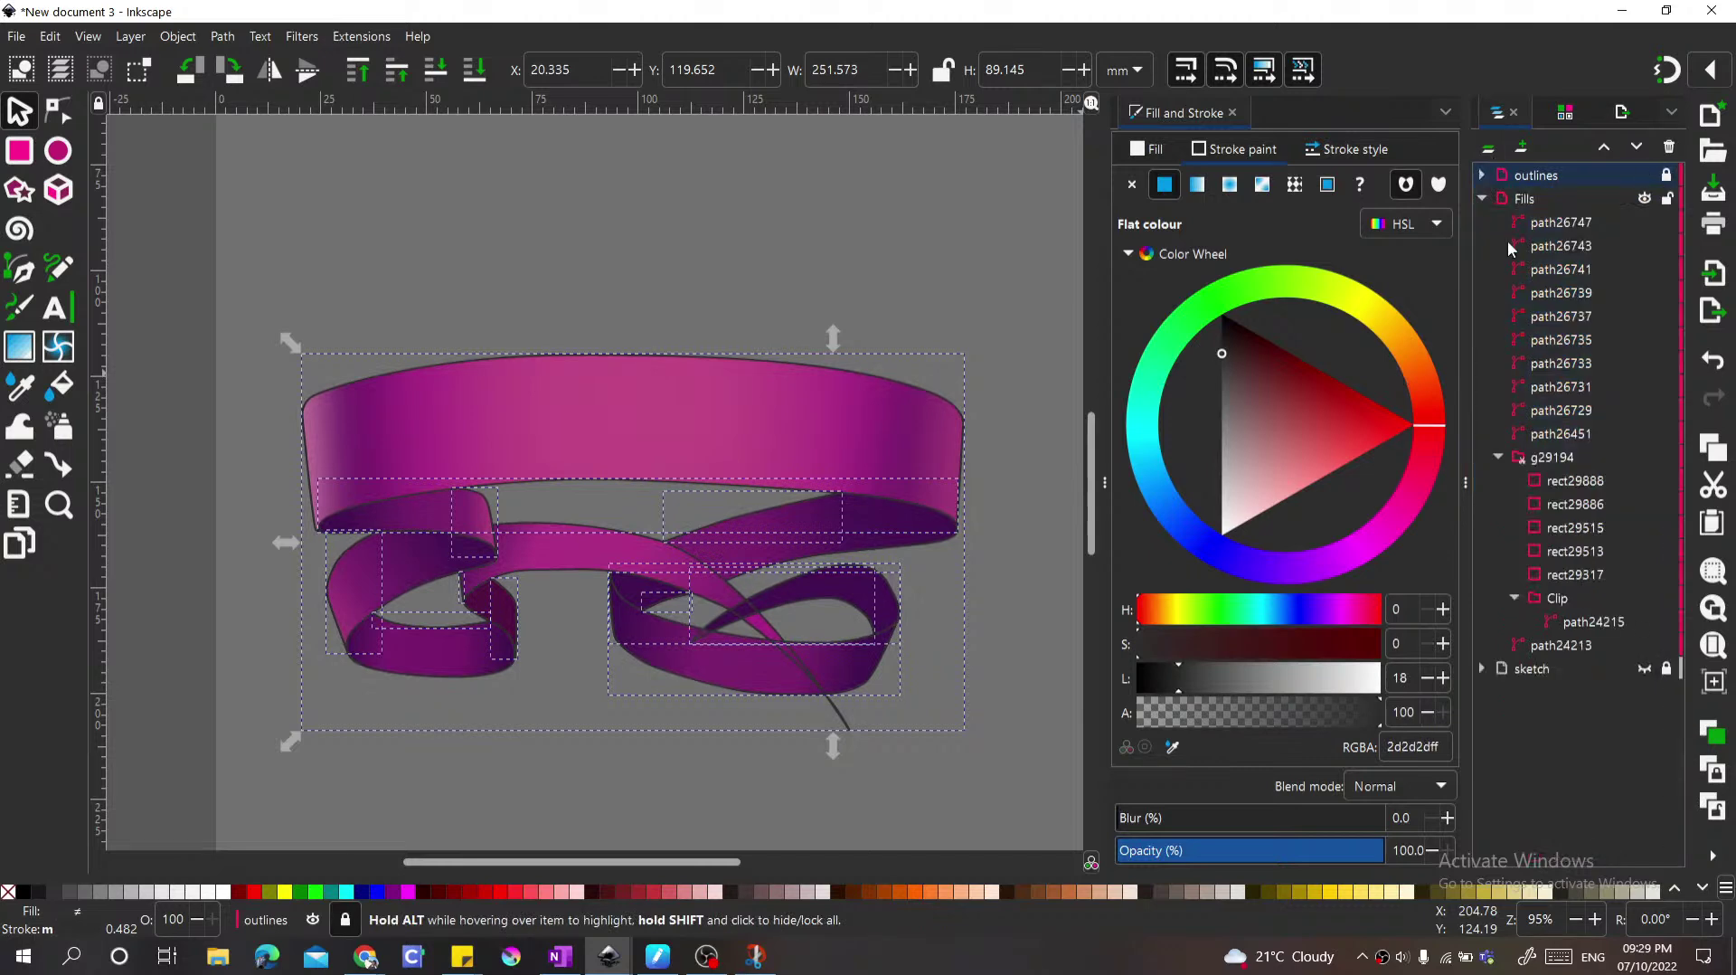
{"action": "left_click", "coordinate": [1519, 221]}
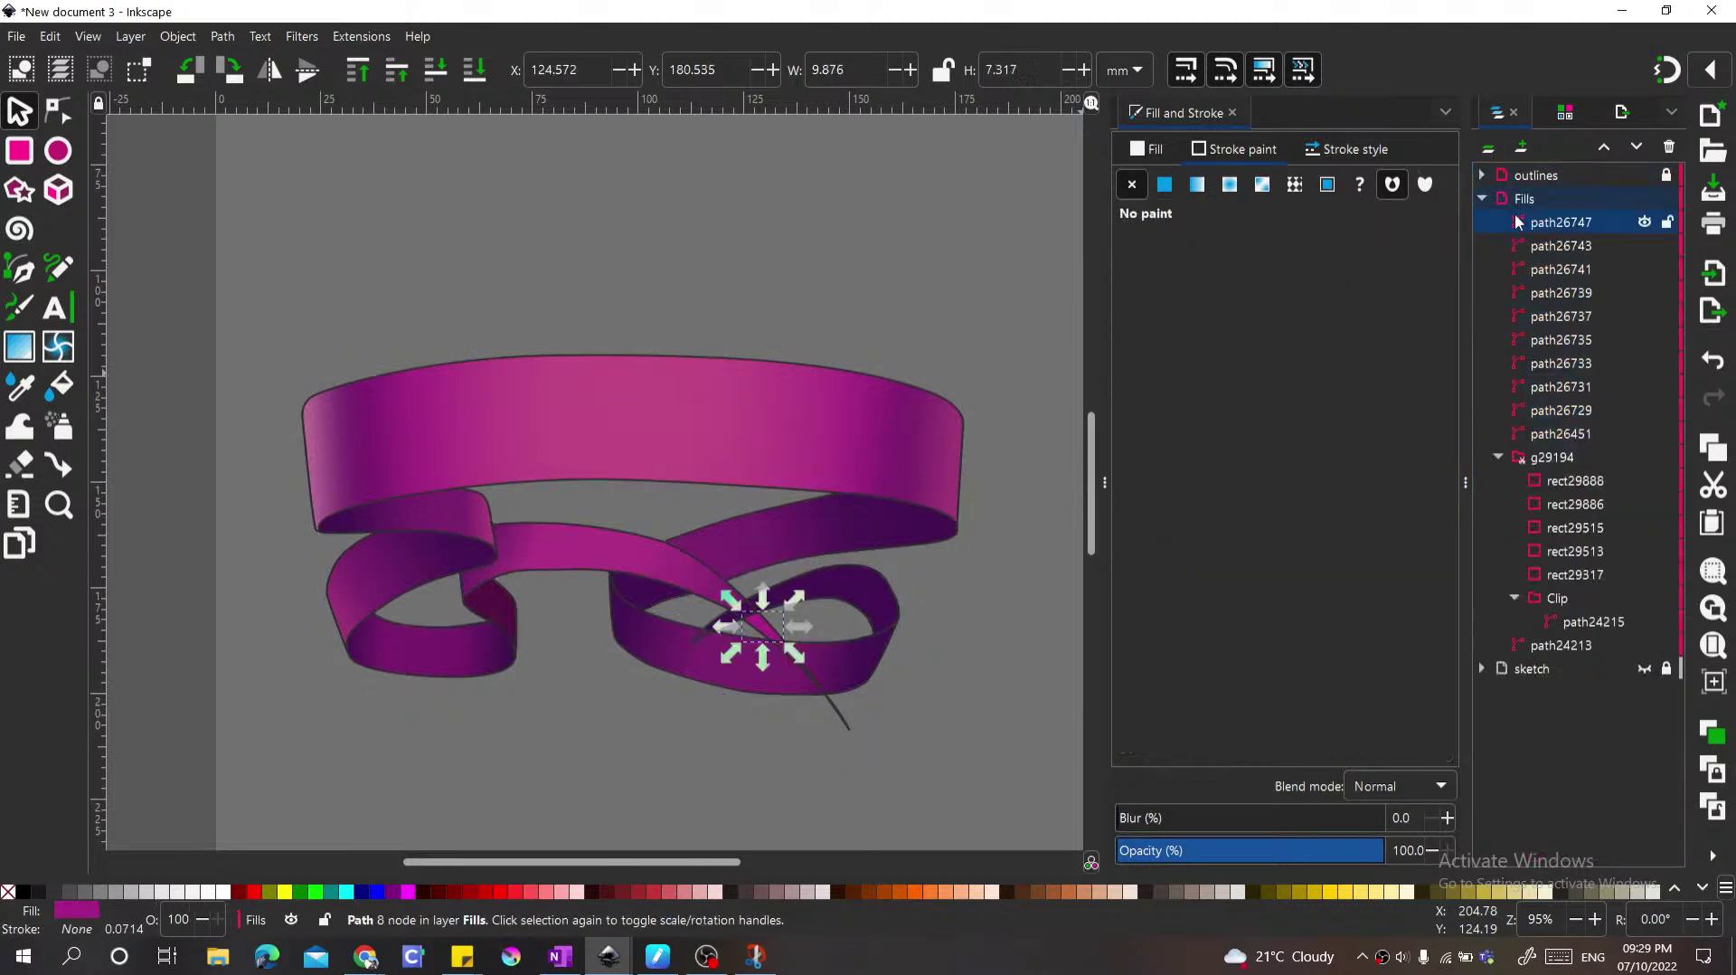
{"action": "left_click", "coordinate": [861, 304]}
Step: Examine the whole ribbon and its folds up close for shading and outline quality
{"action": "scroll", "coordinate": [589, 521], "scroll_direction": "down", "scroll_amount": 3}
{"action": "scroll", "coordinate": [637, 485], "scroll_direction": "up", "scroll_amount": 2}
{"action": "scroll", "coordinate": [674, 432], "scroll_direction": "down", "scroll_amount": 2}
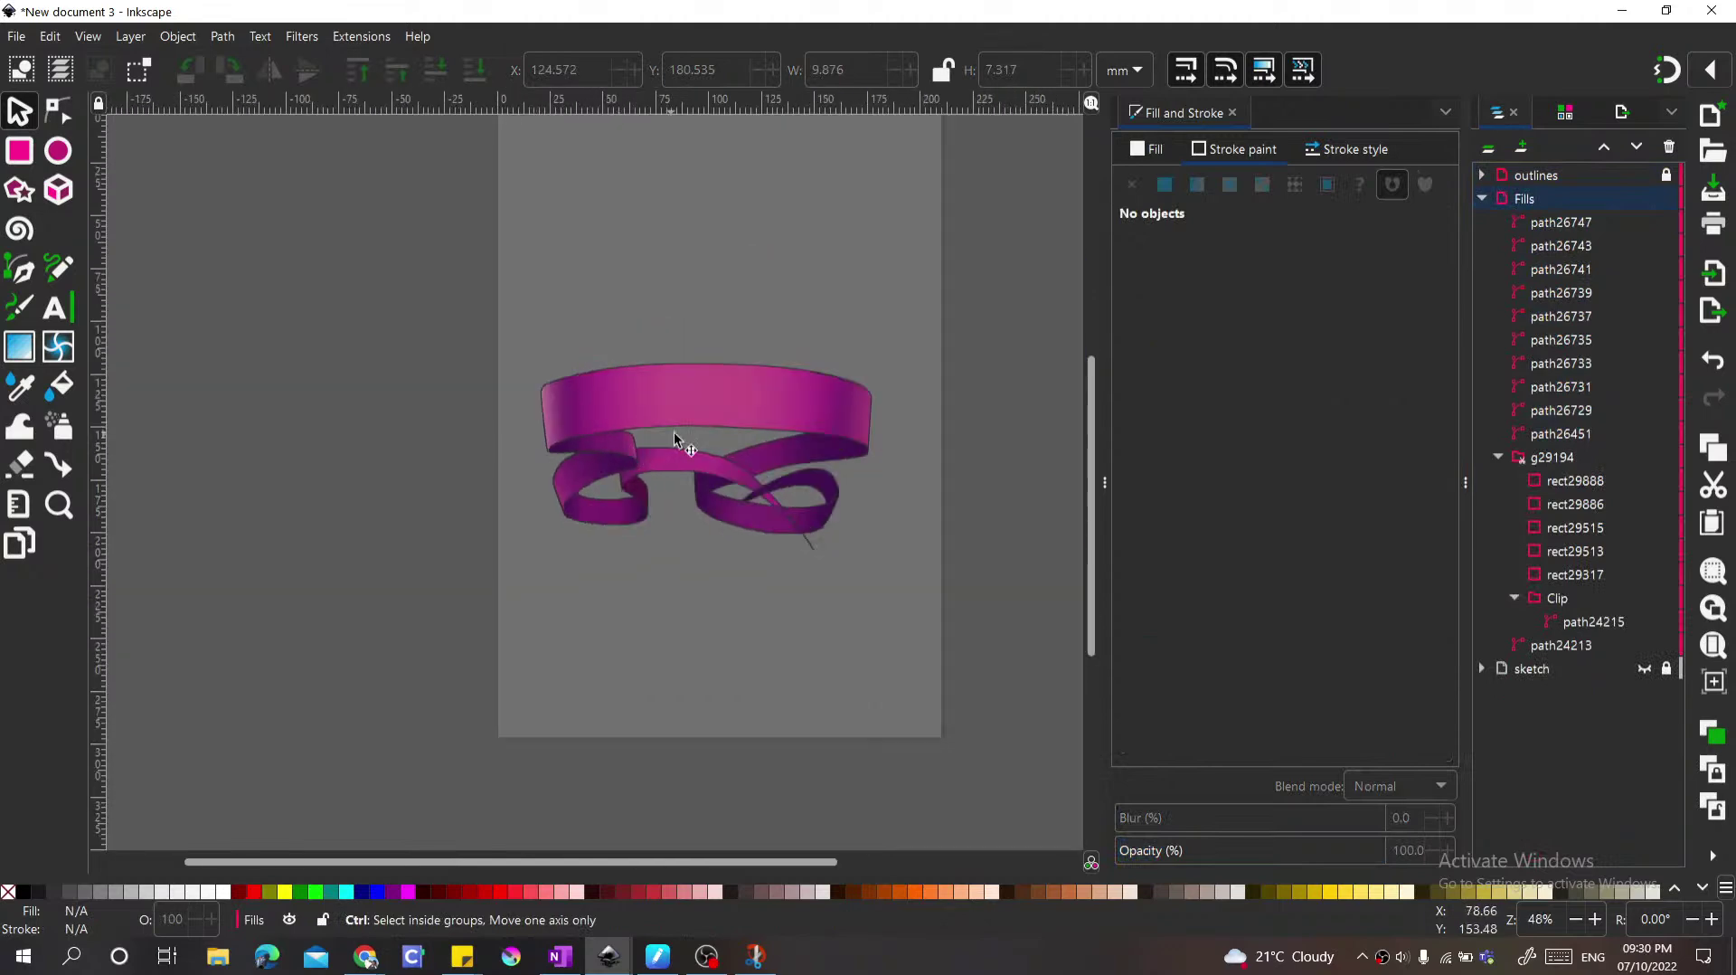
{"action": "scroll", "coordinate": [806, 452], "scroll_direction": "up", "scroll_amount": 3}
{"action": "scroll", "coordinate": [670, 421], "scroll_direction": "down", "scroll_amount": 2}
{"action": "scroll", "coordinate": [813, 362], "scroll_direction": "up", "scroll_amount": 3}
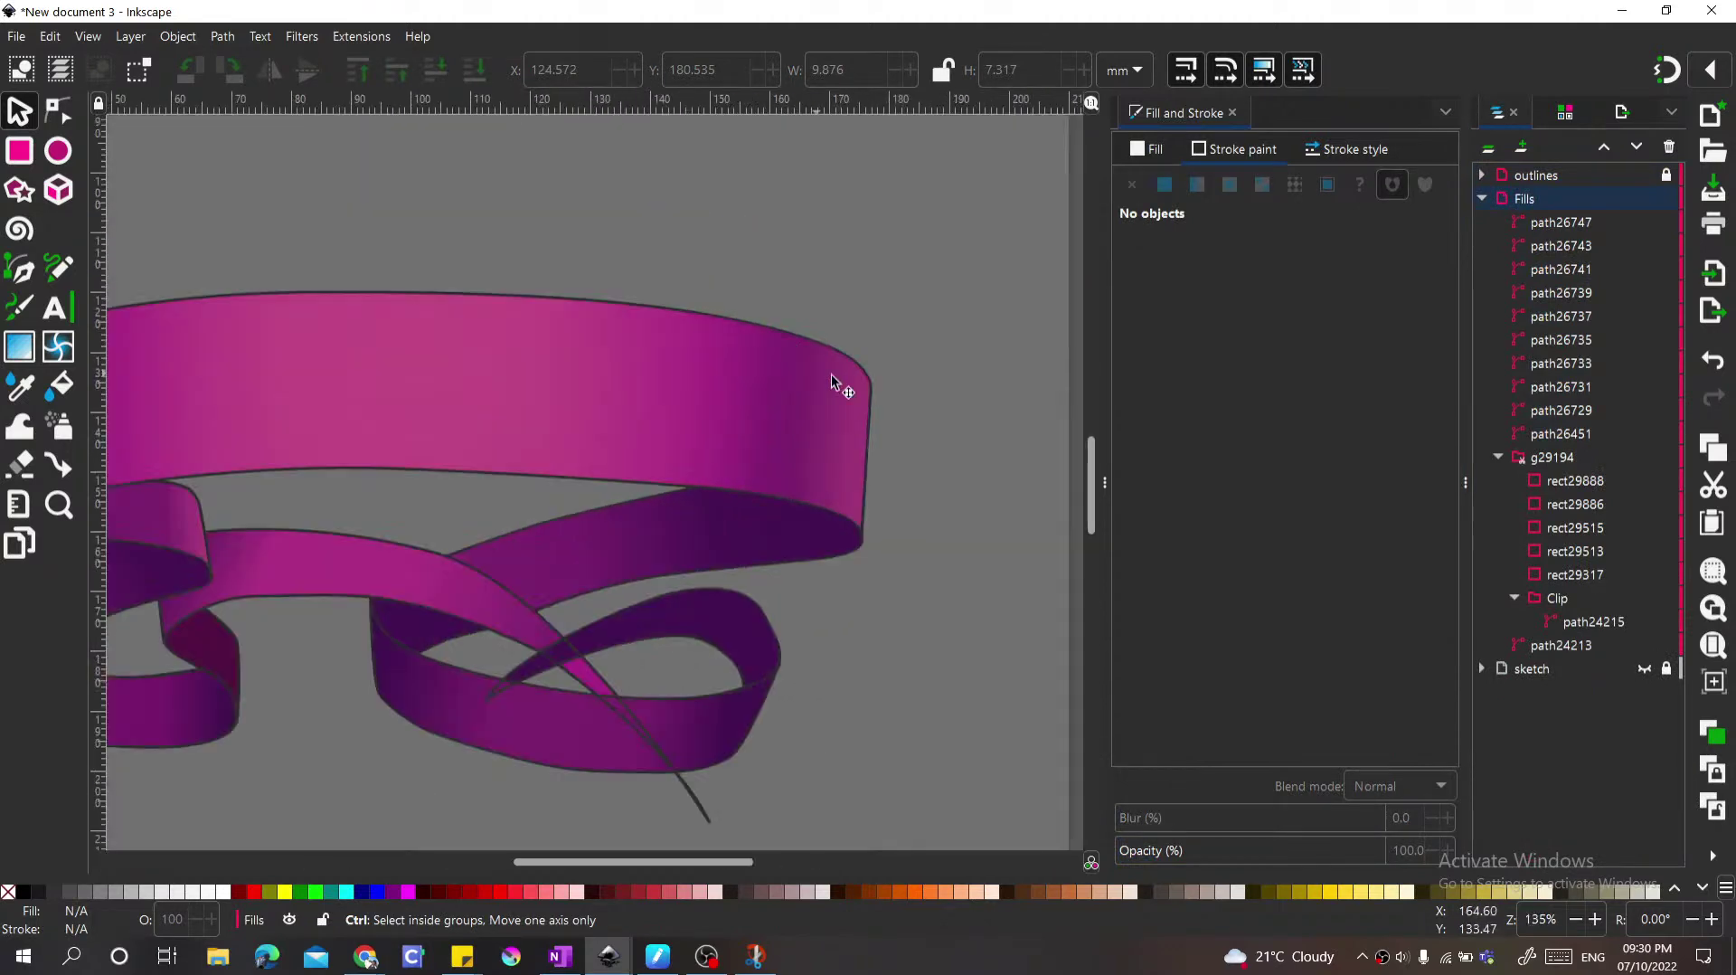
{"action": "scroll", "coordinate": [633, 398], "scroll_direction": "down", "scroll_amount": 3}
{"action": "scroll", "coordinate": [719, 399], "scroll_direction": "down", "scroll_amount": 1}
{"action": "scroll", "coordinate": [489, 405], "scroll_direction": "up", "scroll_amount": 1}
{"action": "scroll", "coordinate": [495, 402], "scroll_direction": "down", "scroll_amount": 1}
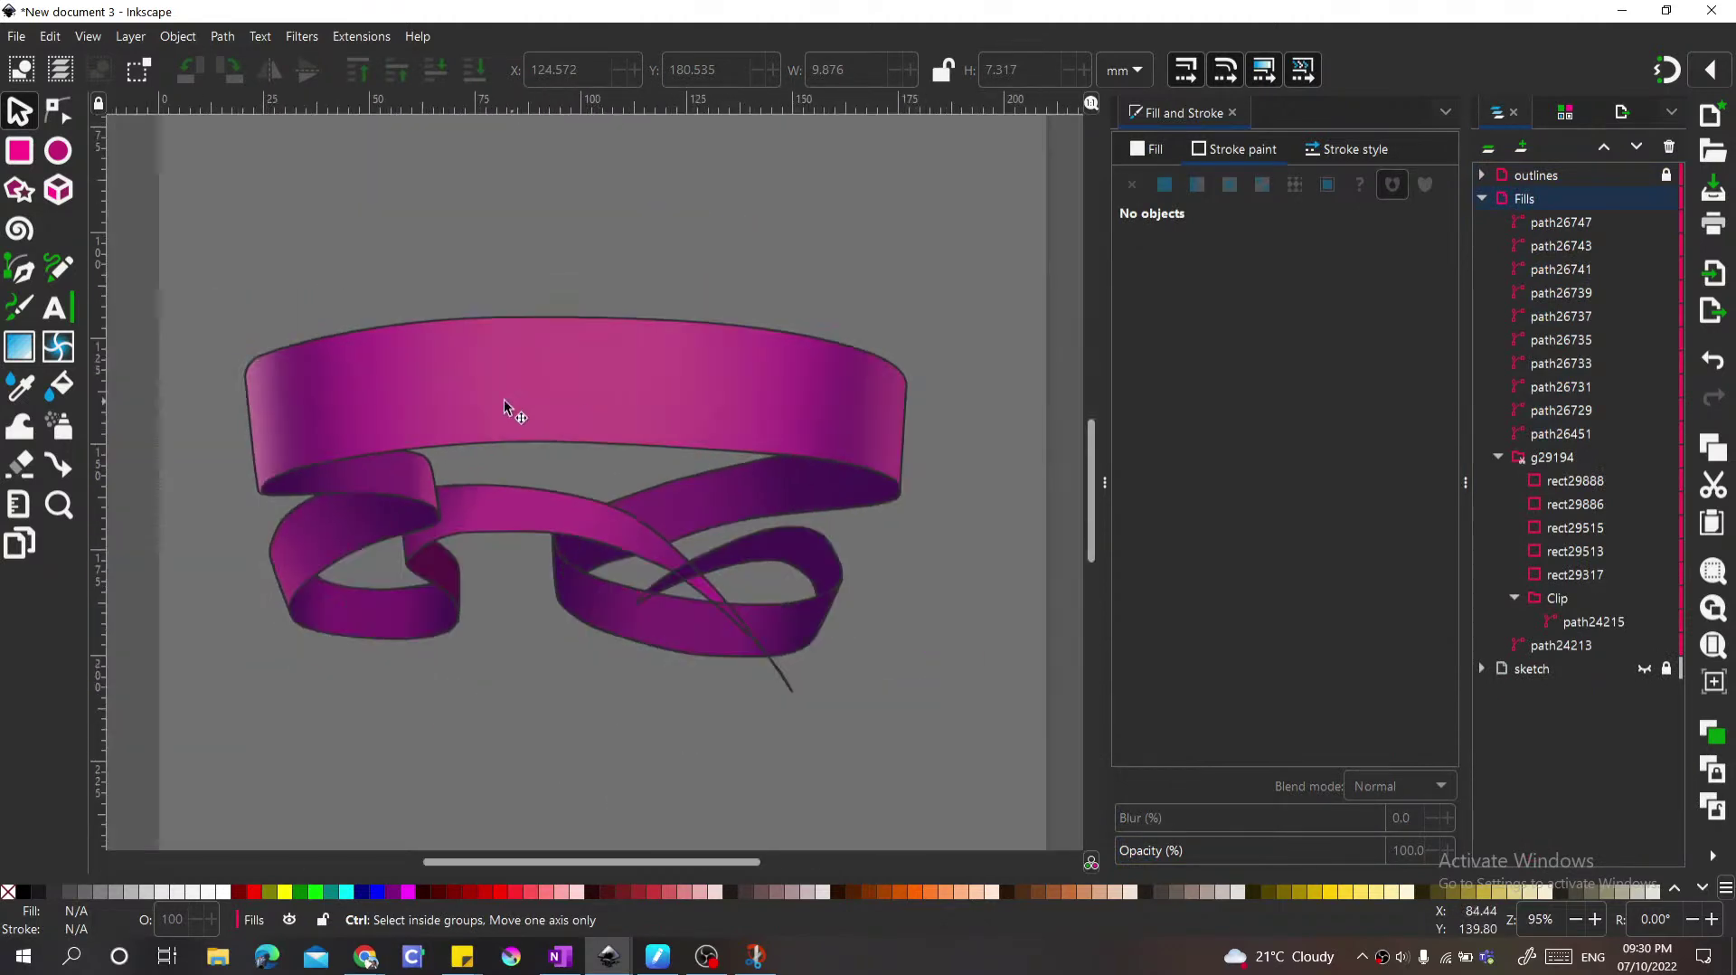
{"action": "scroll", "coordinate": [333, 410], "scroll_direction": "up", "scroll_amount": 2}
{"action": "scroll", "coordinate": [362, 559], "scroll_direction": "up", "scroll_amount": 1}
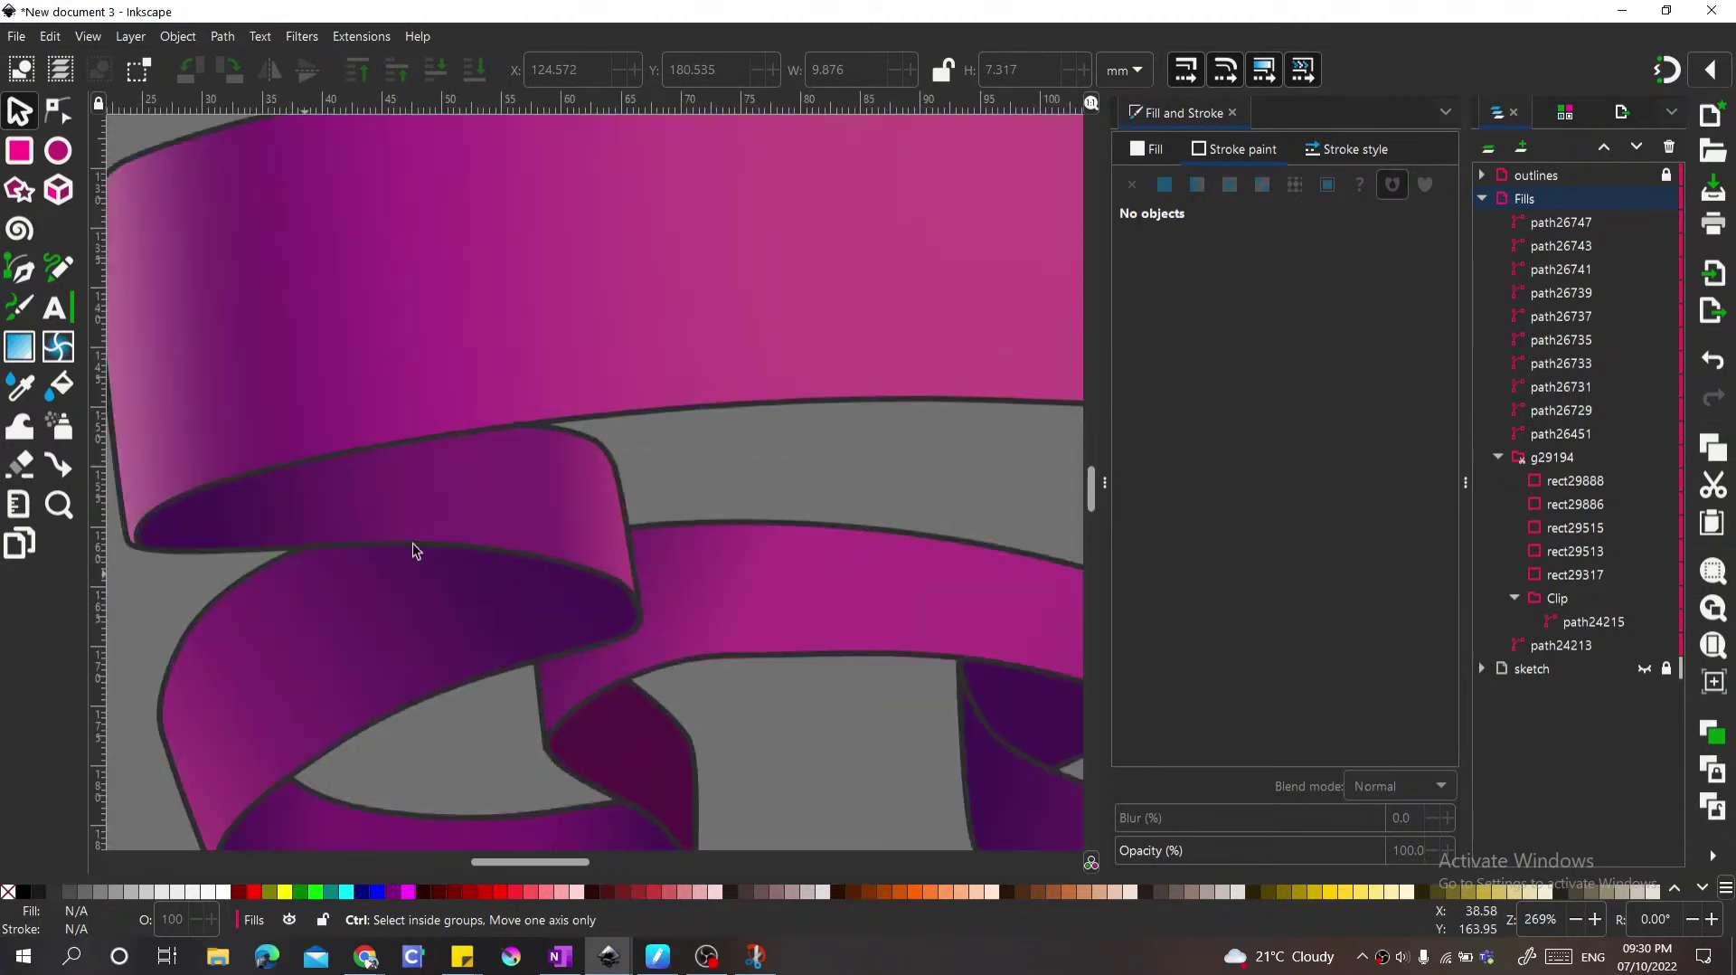
{"action": "scroll", "coordinate": [334, 602], "scroll_direction": "down", "scroll_amount": 2}
{"action": "scroll", "coordinate": [351, 593], "scroll_direction": "down", "scroll_amount": 1}
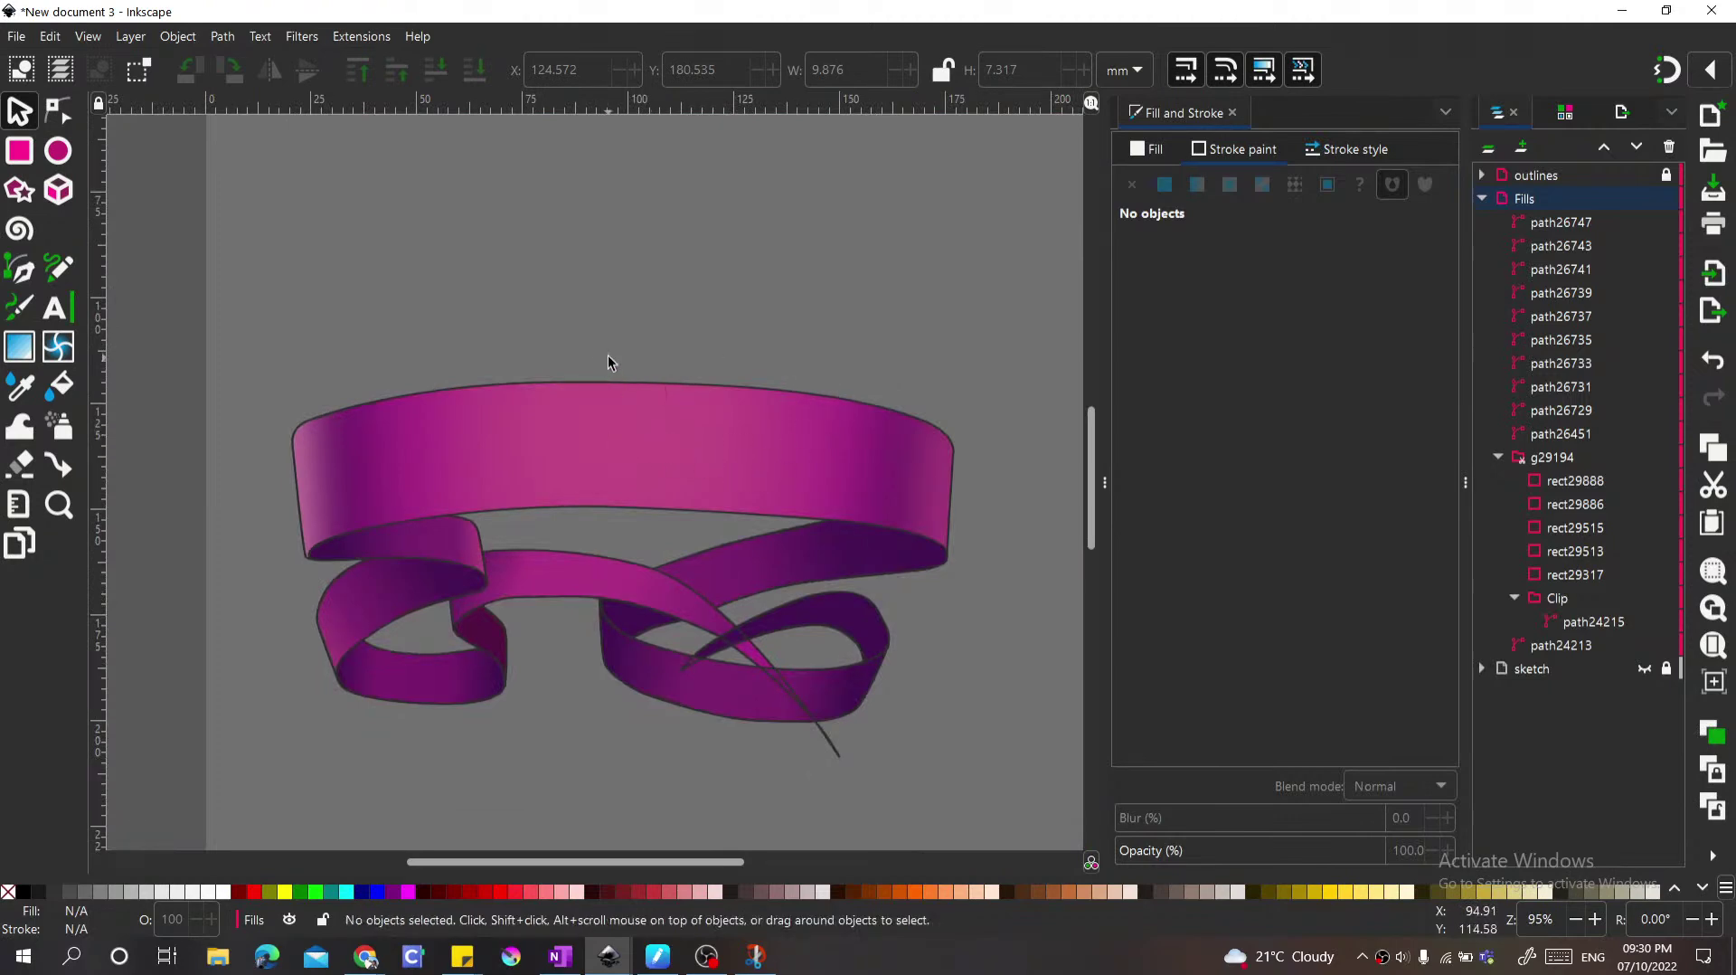
{"action": "scroll", "coordinate": [496, 476], "scroll_direction": "up", "scroll_amount": 1}
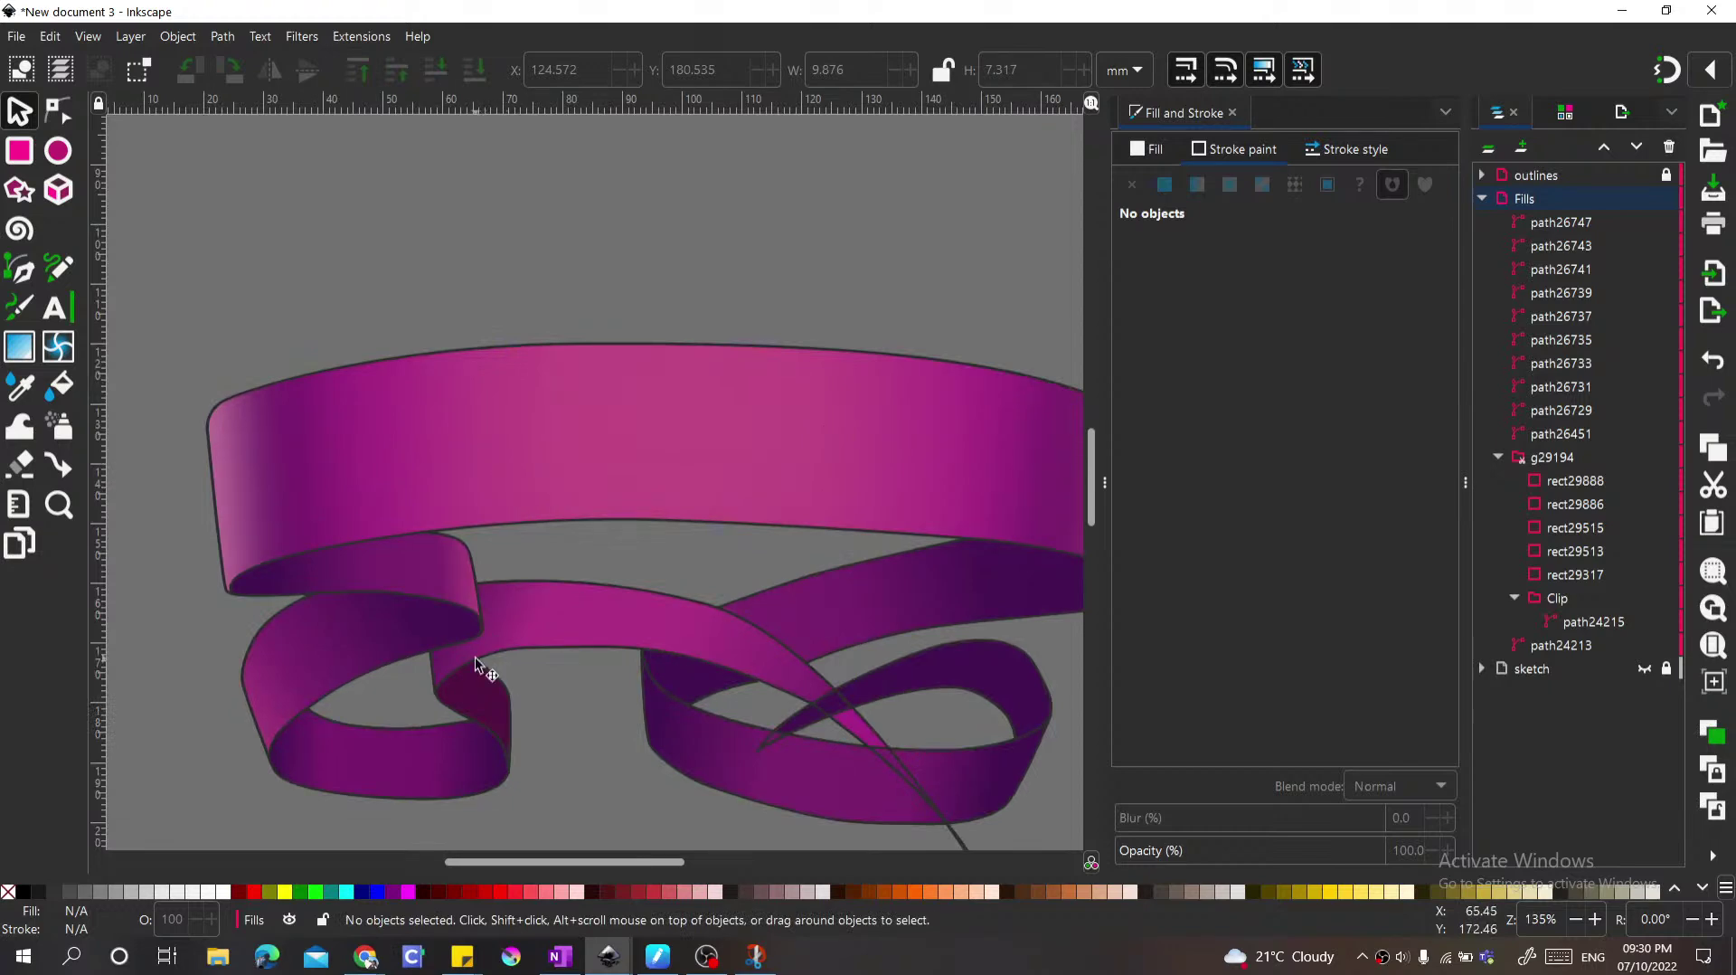
Step: Recolour the small maroon fold inside the ribbon's left loop with dark purple 431251 sampled from the right-hand loop
{"action": "left_click", "coordinate": [490, 704]}
{"action": "key", "text": "d"}
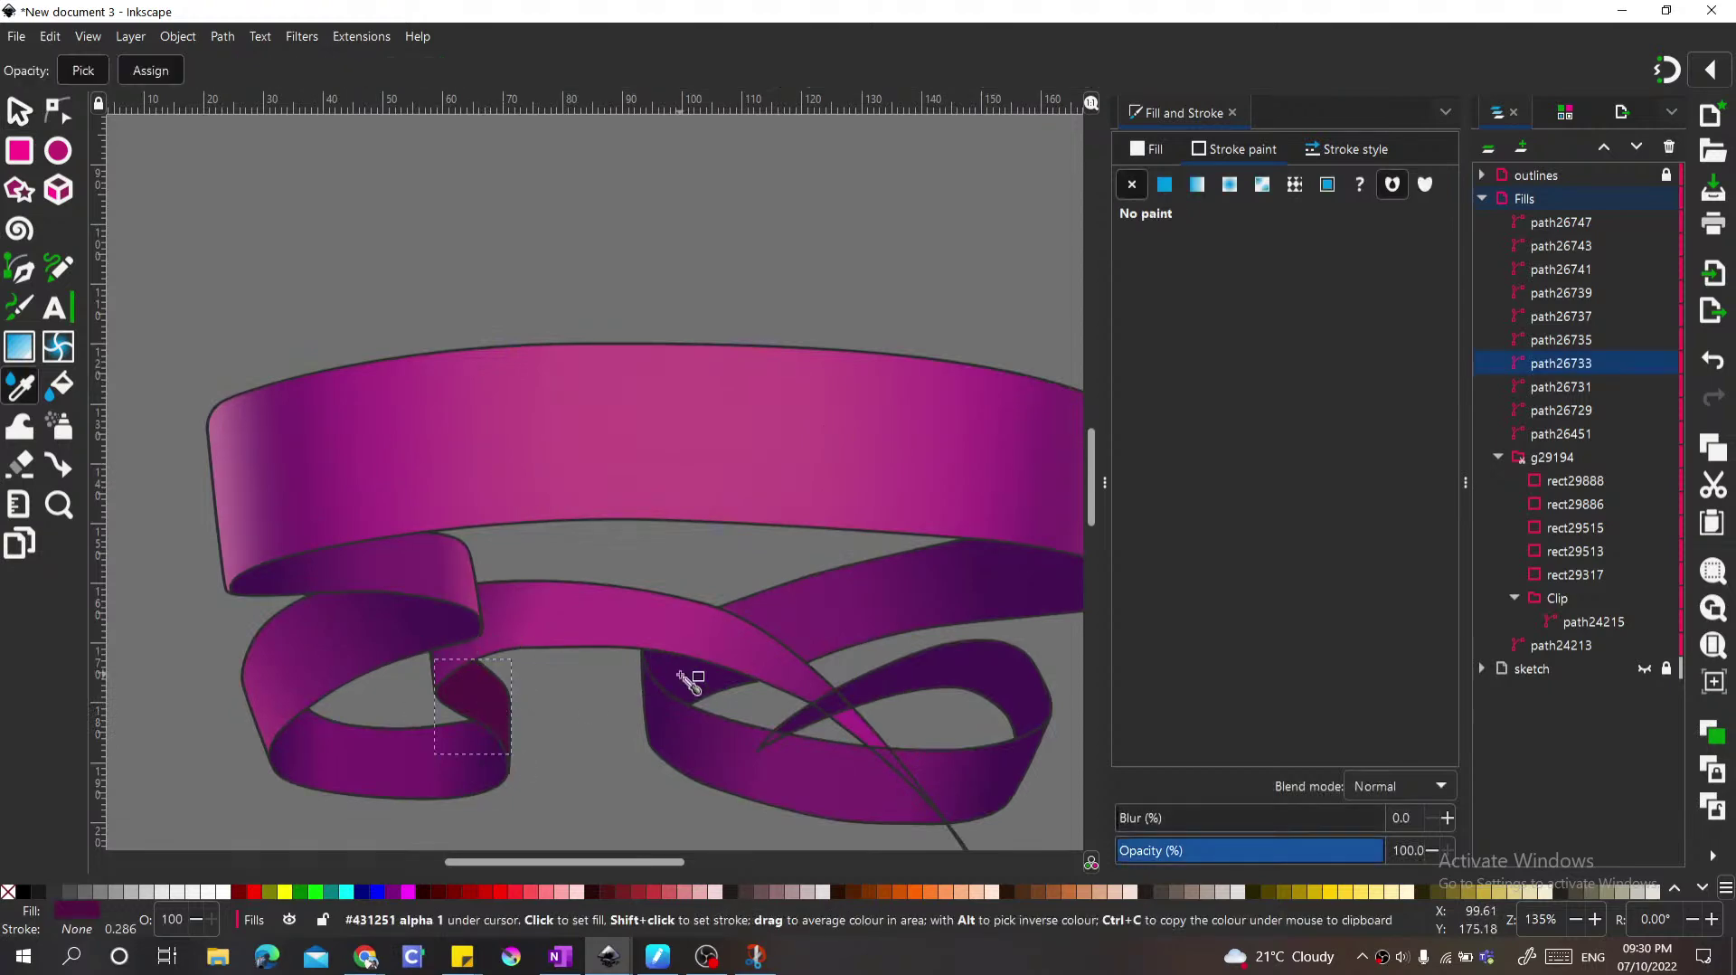
{"action": "key", "text": "s"}
{"action": "scroll", "coordinate": [663, 551], "scroll_direction": "down", "scroll_amount": 1}
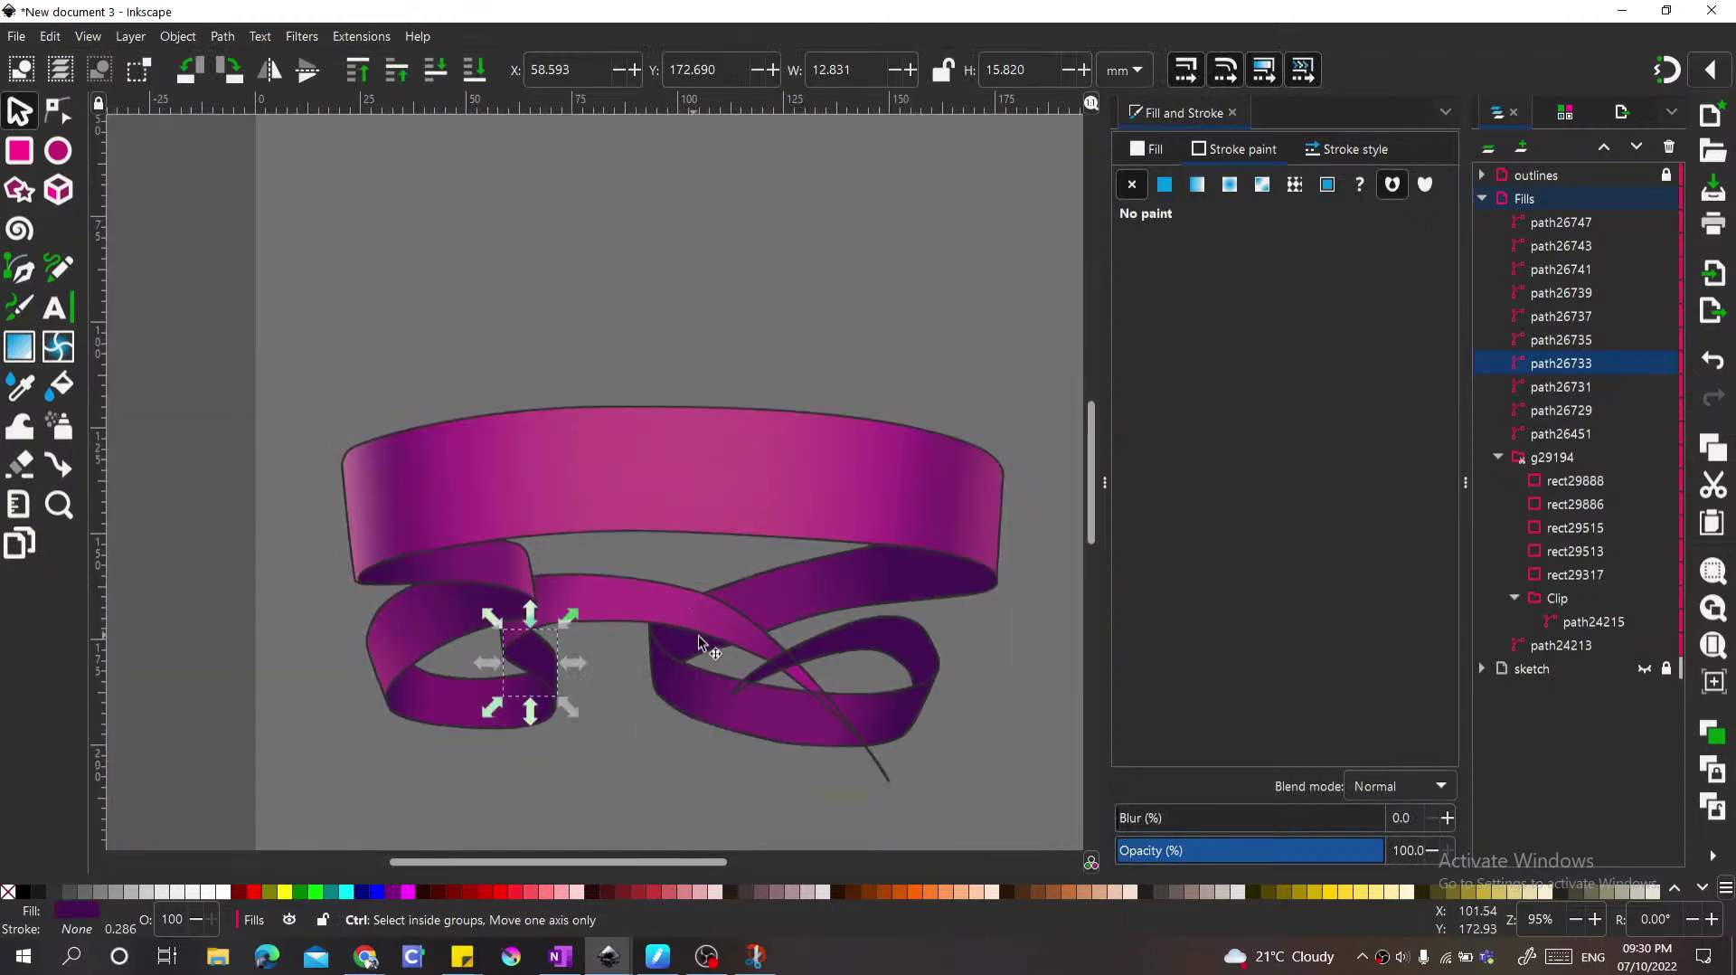
{"action": "left_click", "coordinate": [718, 328]}
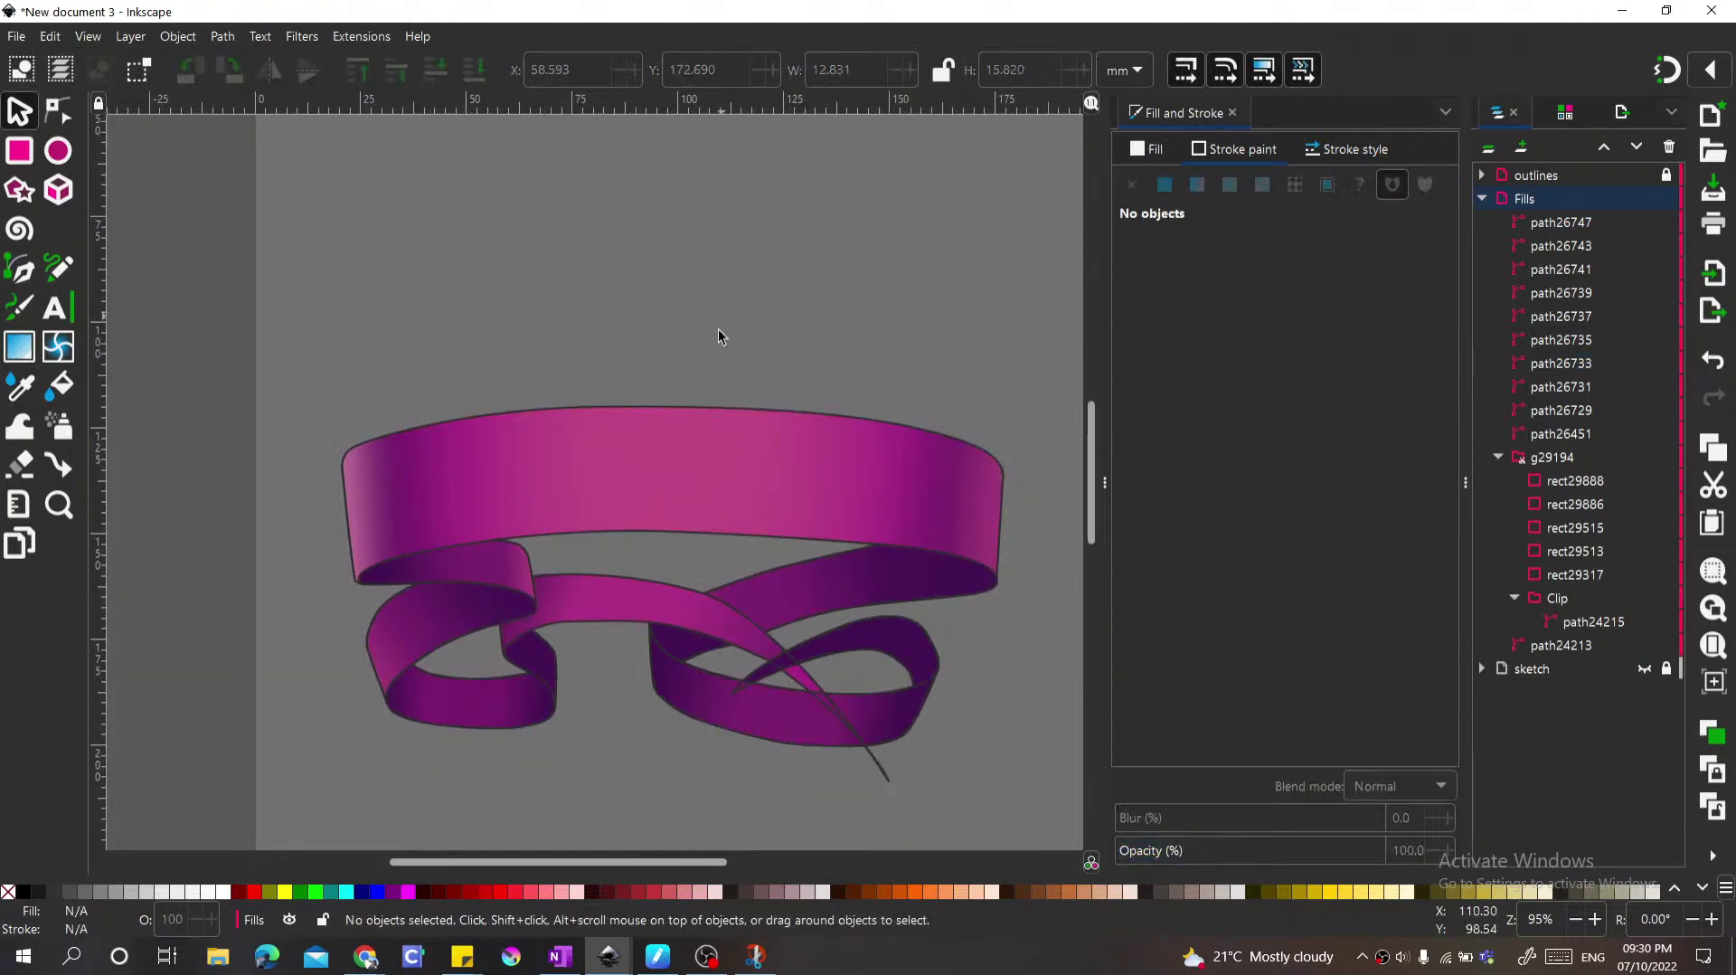
{"action": "scroll", "coordinate": [630, 353], "scroll_direction": "down", "scroll_amount": 1}
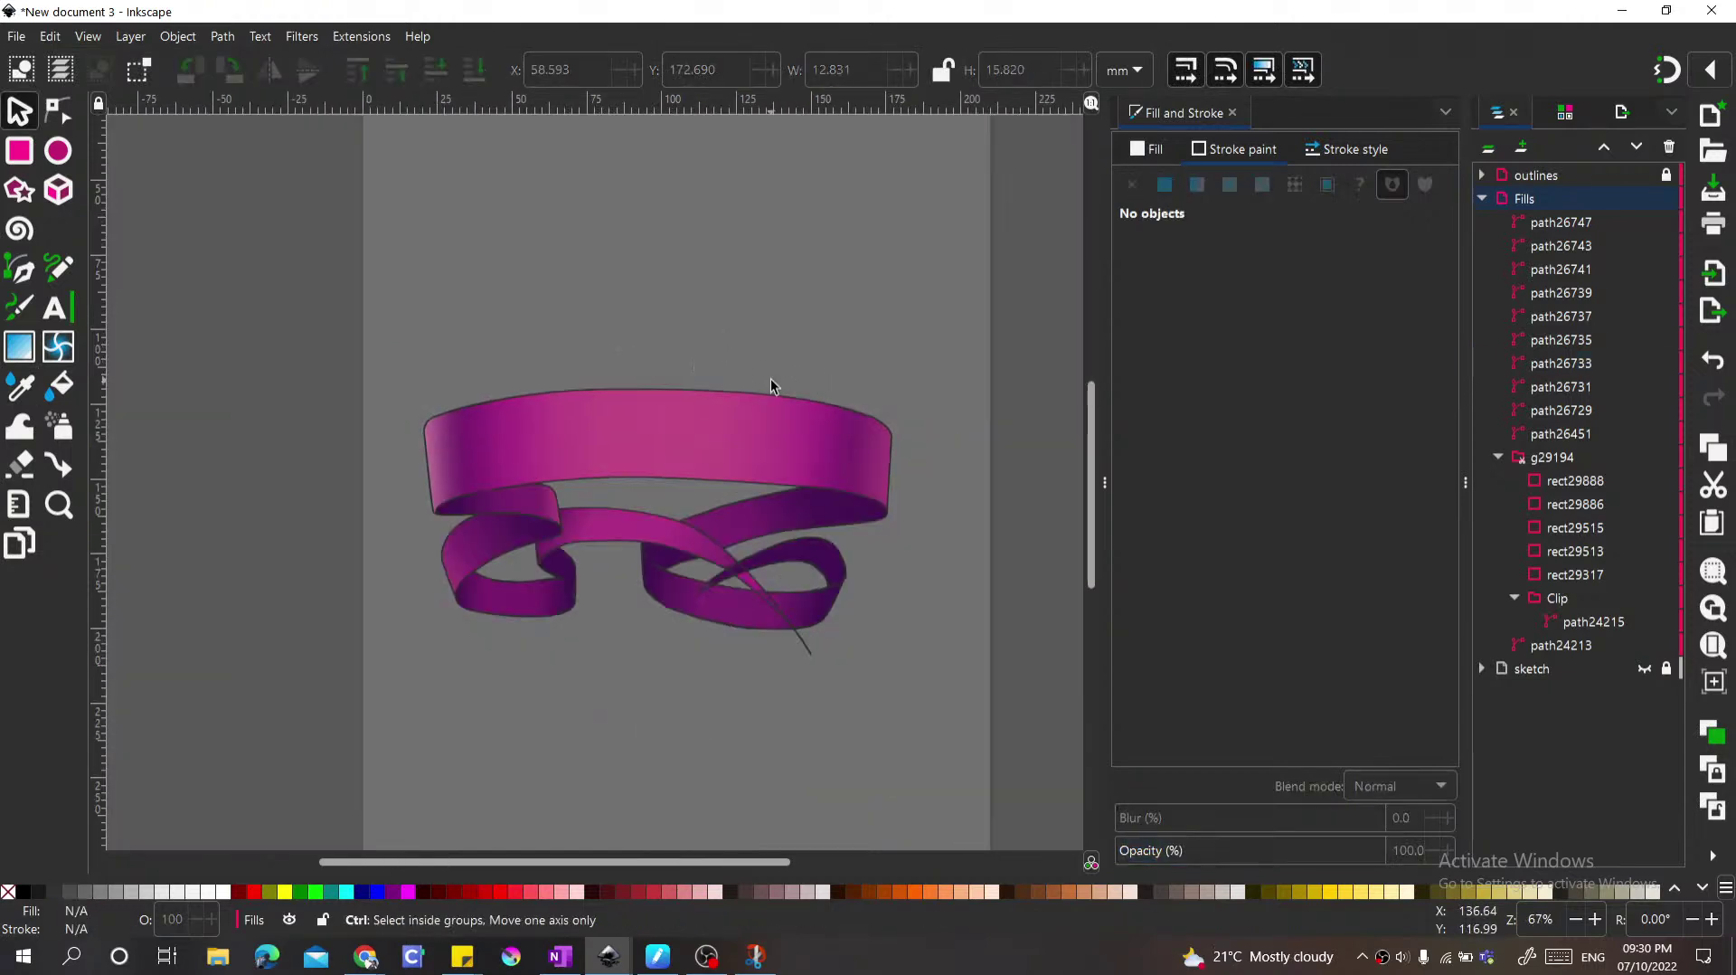
{"action": "scroll", "coordinate": [822, 459], "scroll_direction": "up", "scroll_amount": 1}
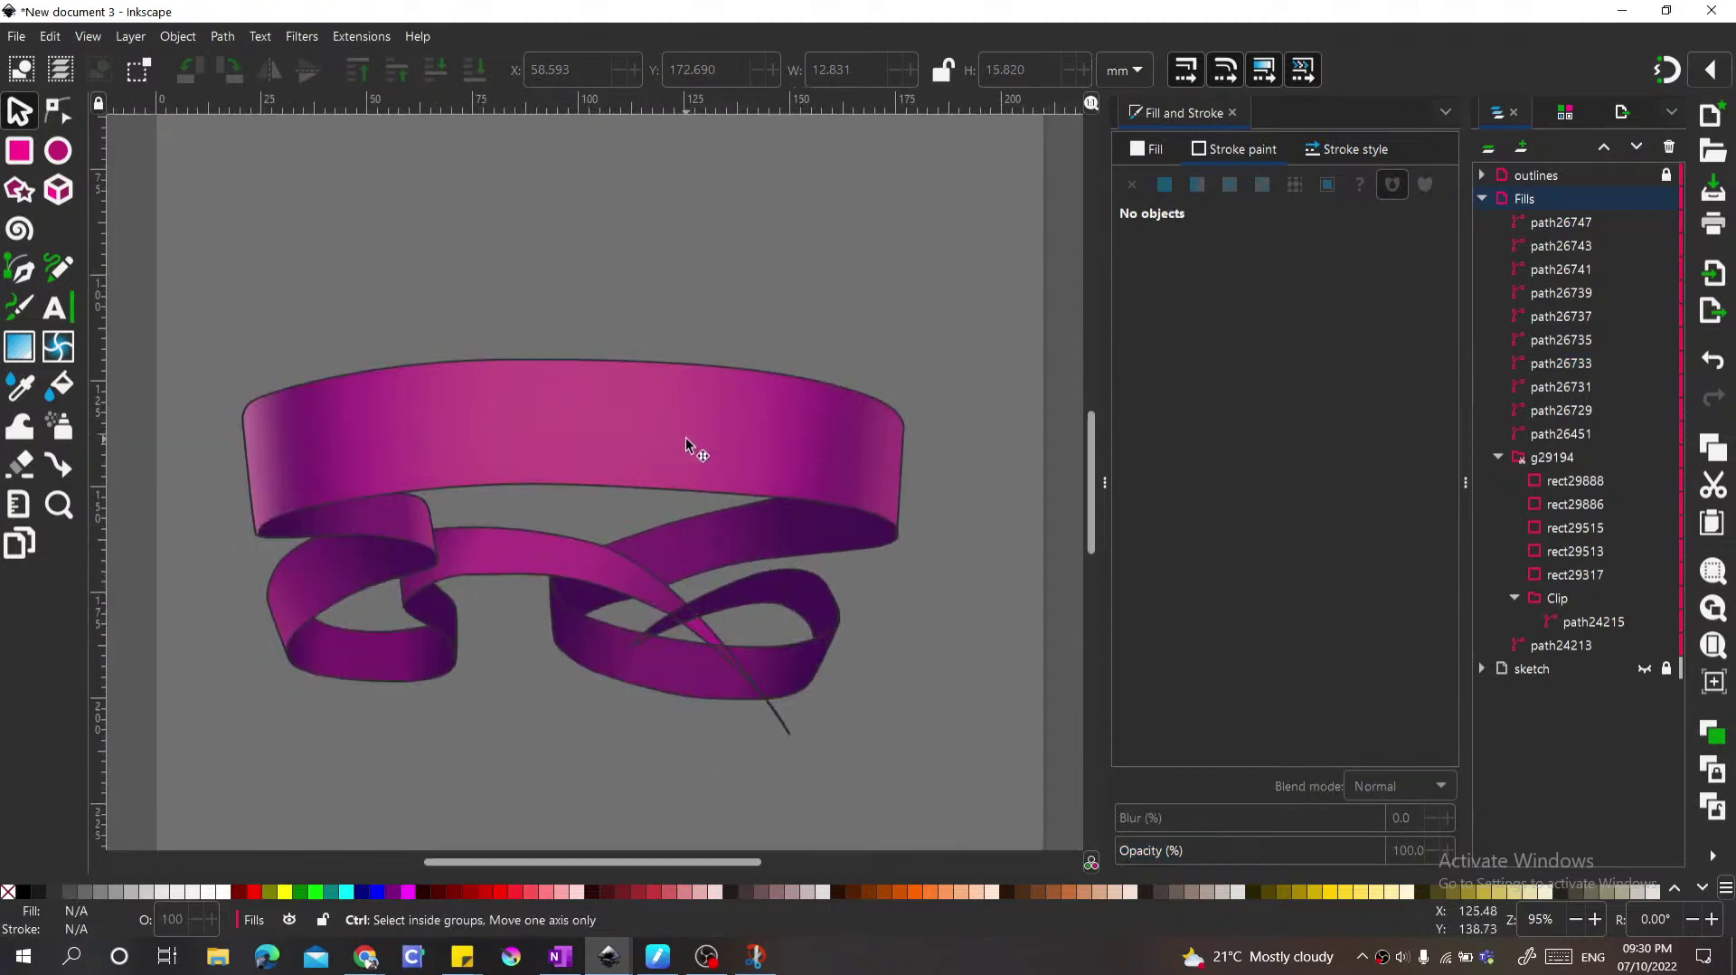
Step: Add the text AWESOME in 36 pt Sitka Small on the front face of the ribbon banner
{"action": "key", "text": "t"}
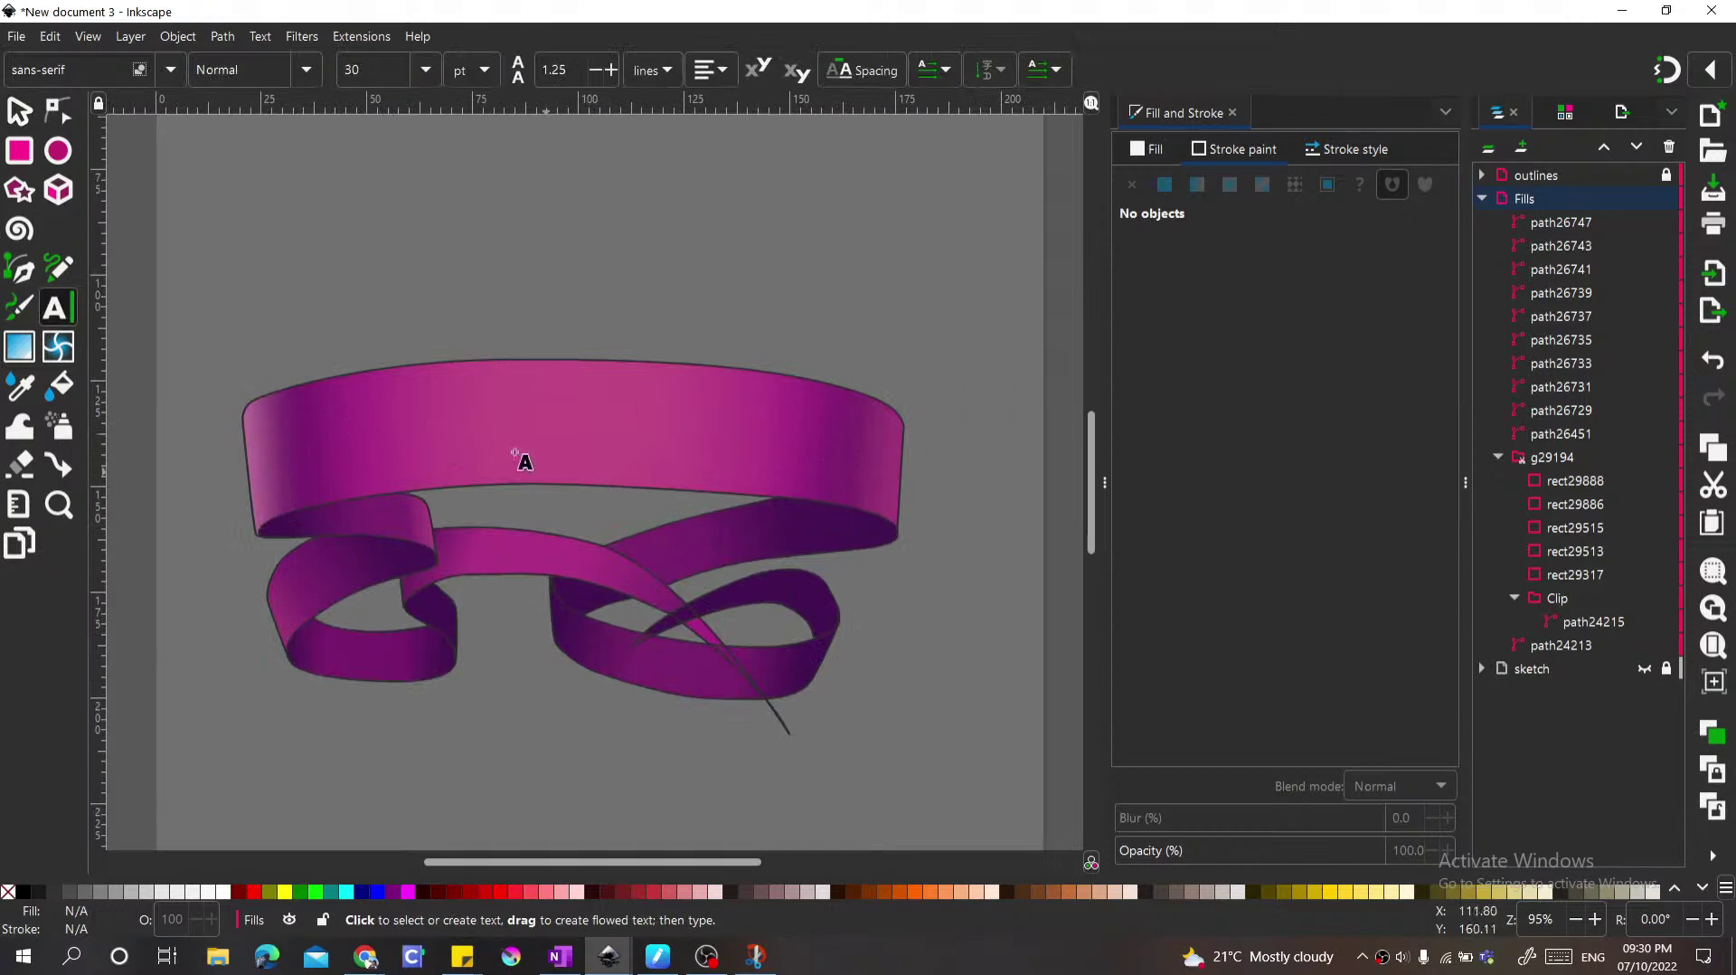
{"action": "left_click", "coordinate": [336, 426]}
{"action": "type", "text": "a"}
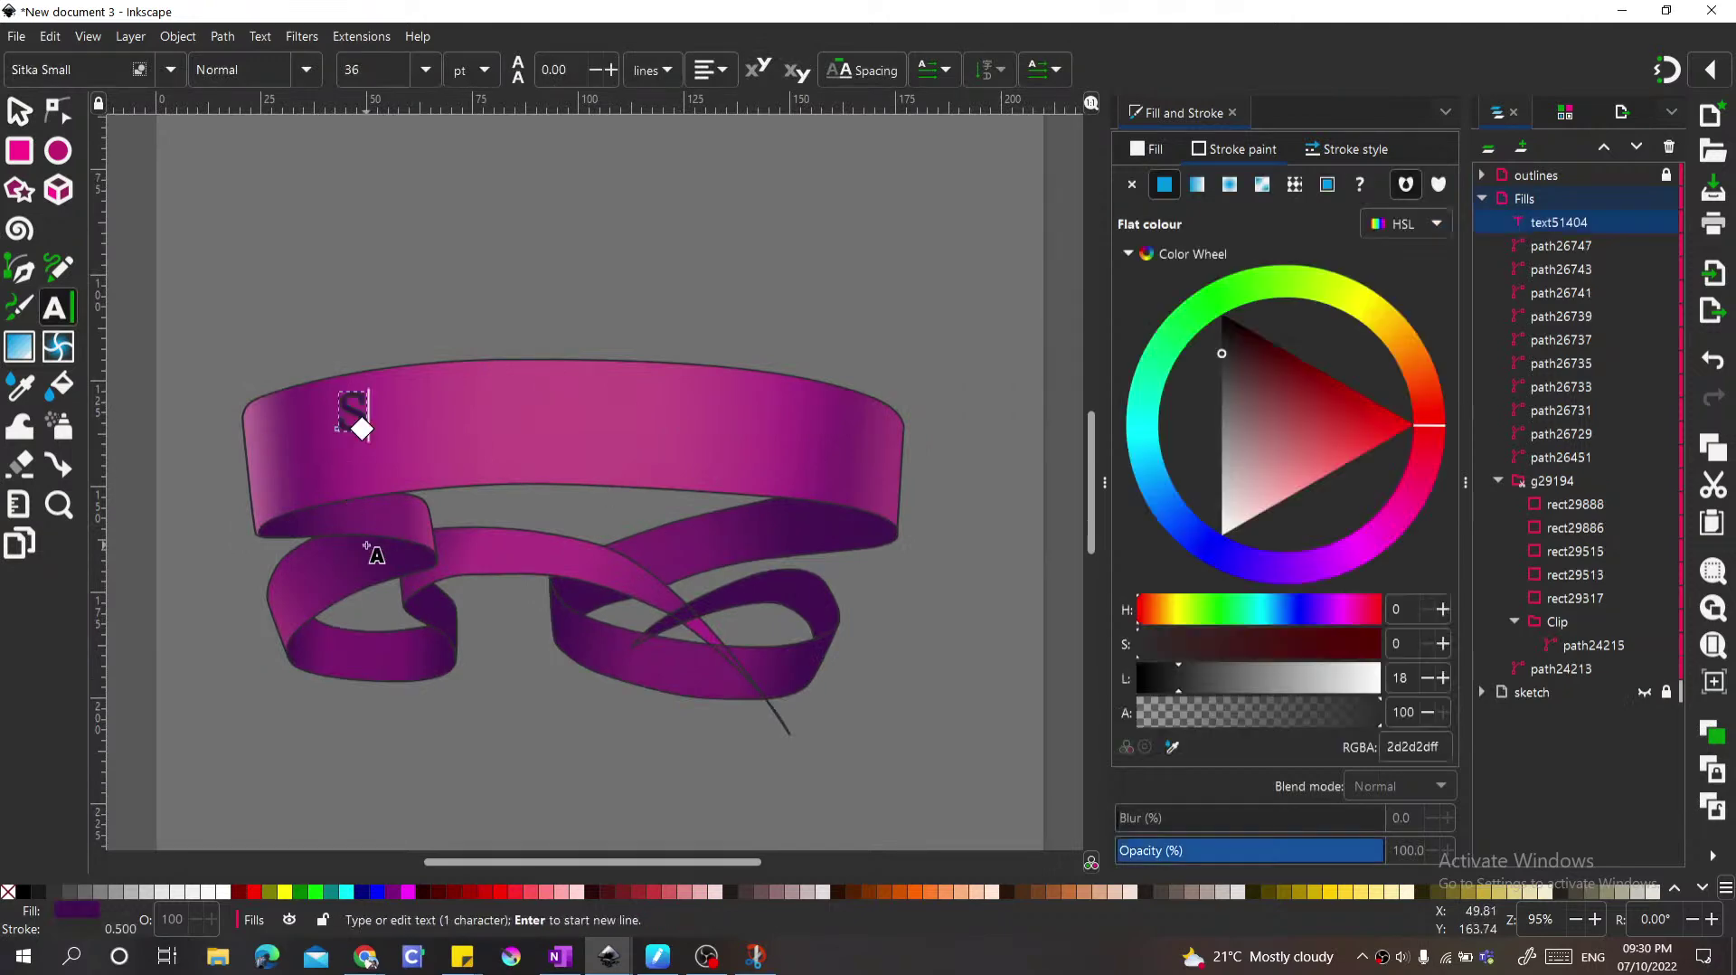
{"action": "key", "text": "BackSpace"}
{"action": "type", "text": "AWESOME"}
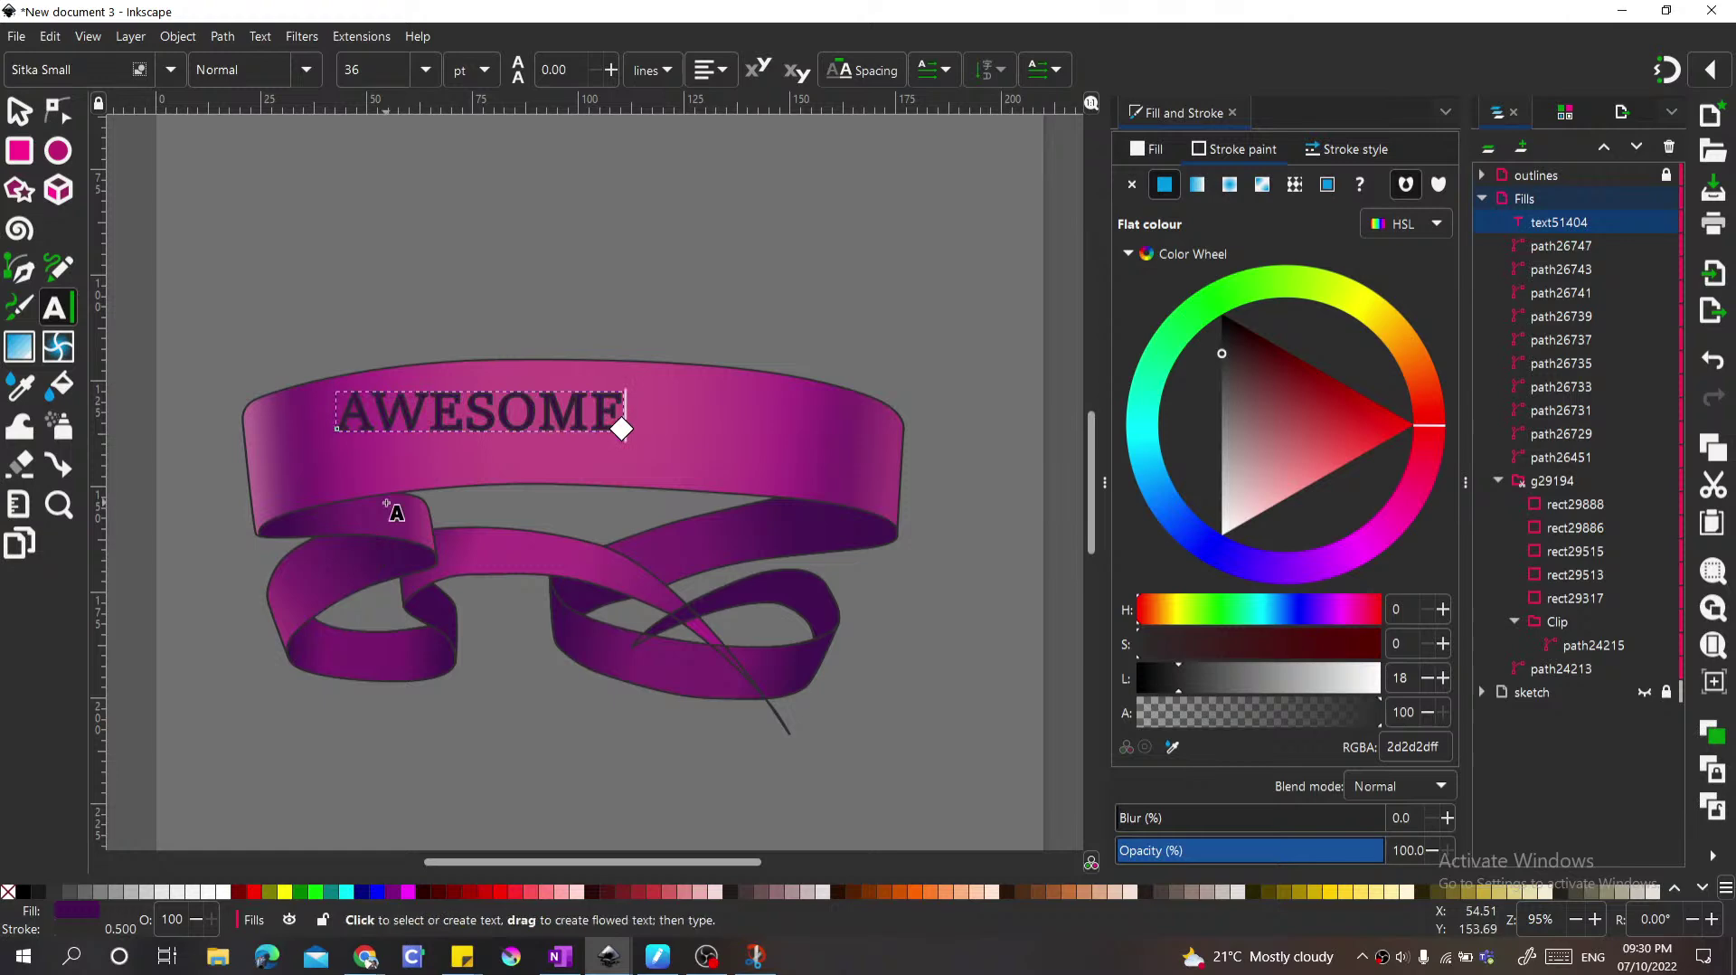
Step: Set the fill of the AWESOME text to dark grey 282828
{"action": "scroll", "coordinate": [407, 435], "scroll_direction": "up", "scroll_amount": 4}
{"action": "scroll", "coordinate": [504, 376], "scroll_direction": "down", "scroll_amount": 2}
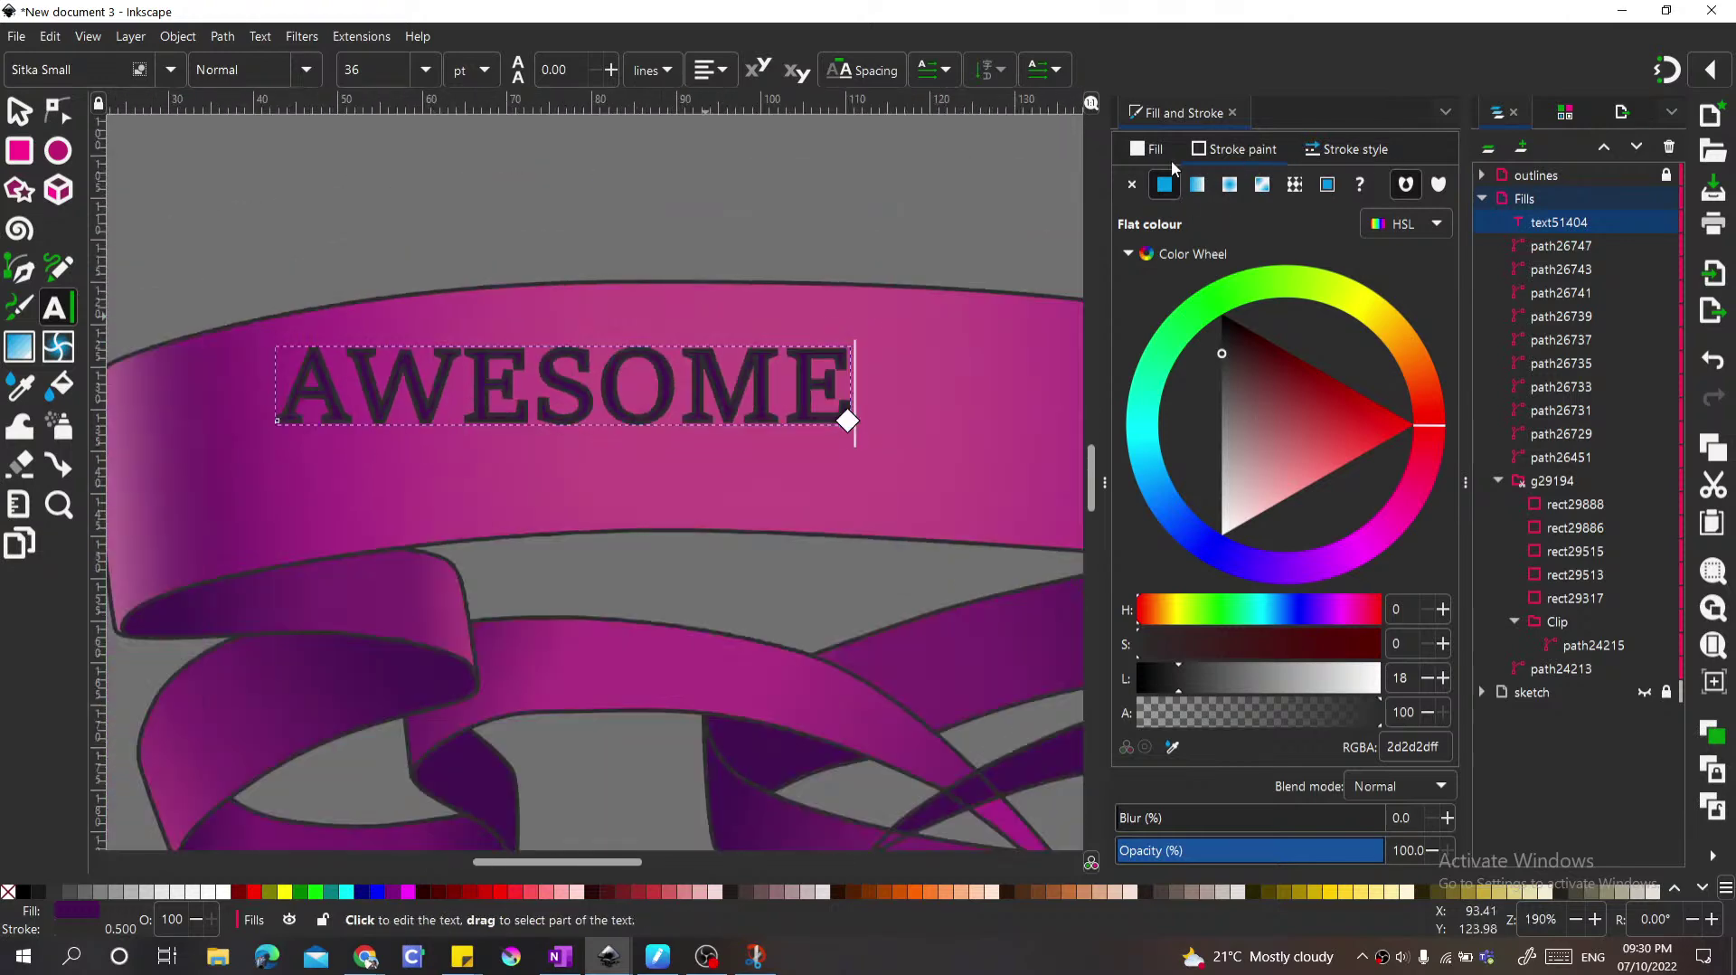
{"action": "left_click", "coordinate": [1171, 159]}
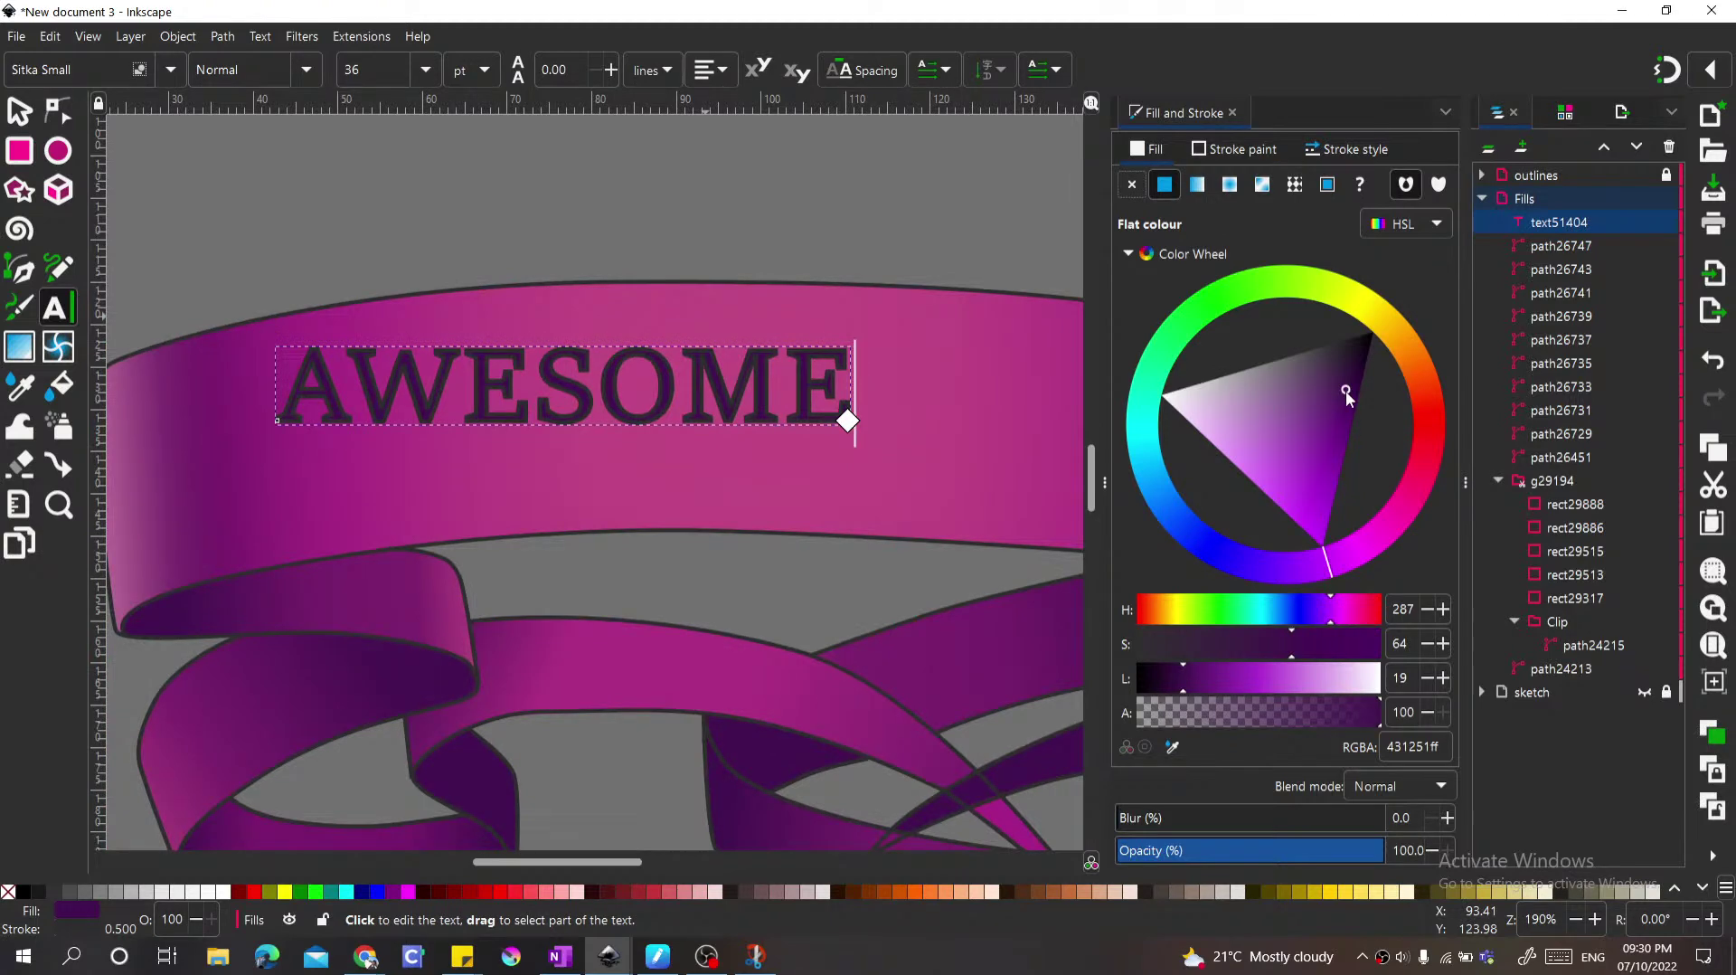
{"action": "left_click_drag", "start_coordinate": [1350, 371], "coordinate": [1340, 334]}
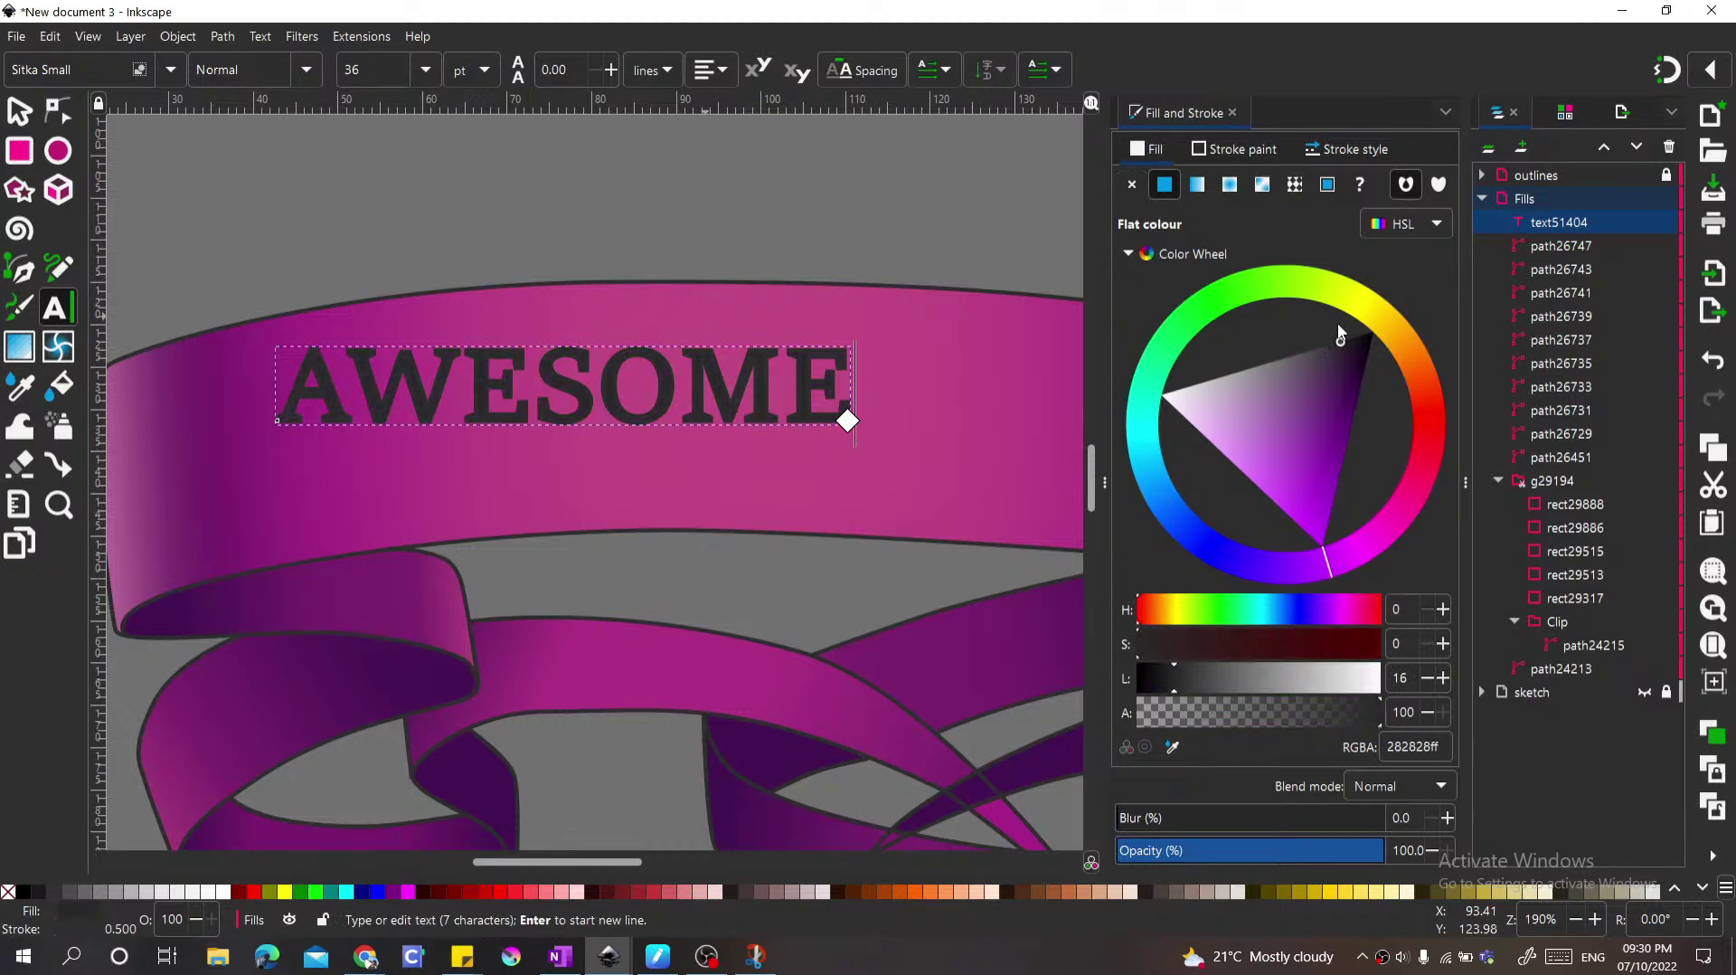
{"action": "scroll", "coordinate": [573, 450], "scroll_direction": "down", "scroll_amount": 3}
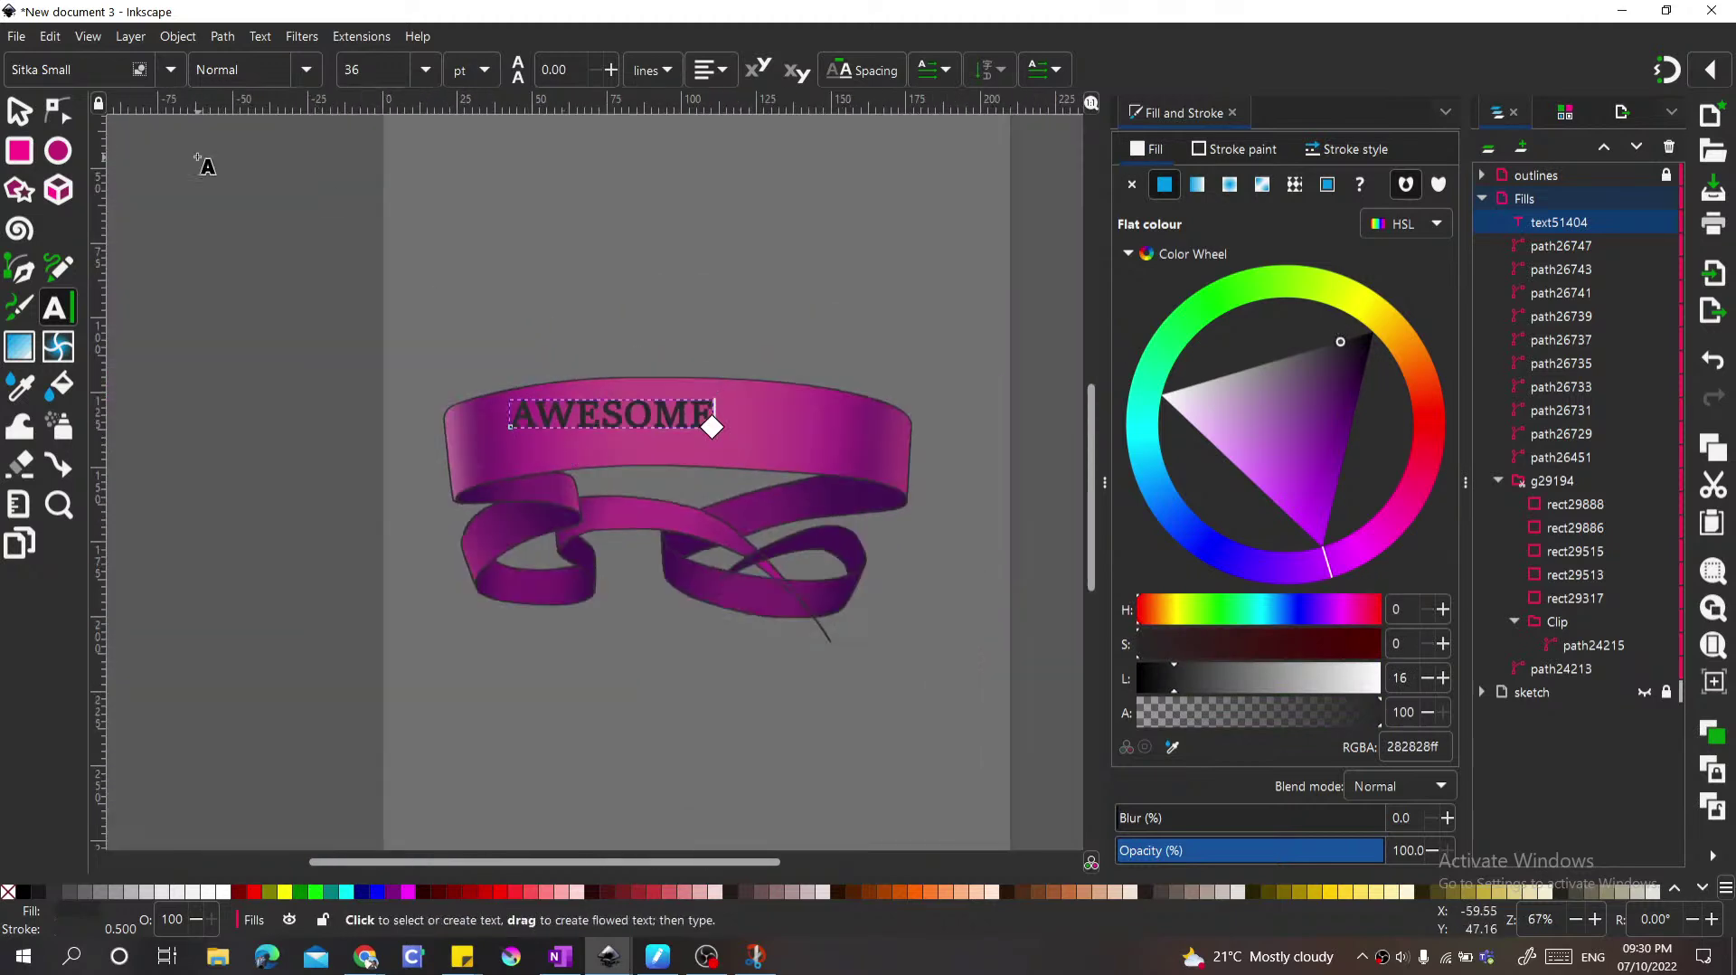
Step: Append an exclamation mark to the banner text so it reads AWESOME!
{"action": "left_click", "coordinate": [18, 110]}
{"action": "scroll", "coordinate": [760, 443], "scroll_direction": "up", "scroll_amount": 2}
{"action": "double_click", "coordinate": [653, 379]}
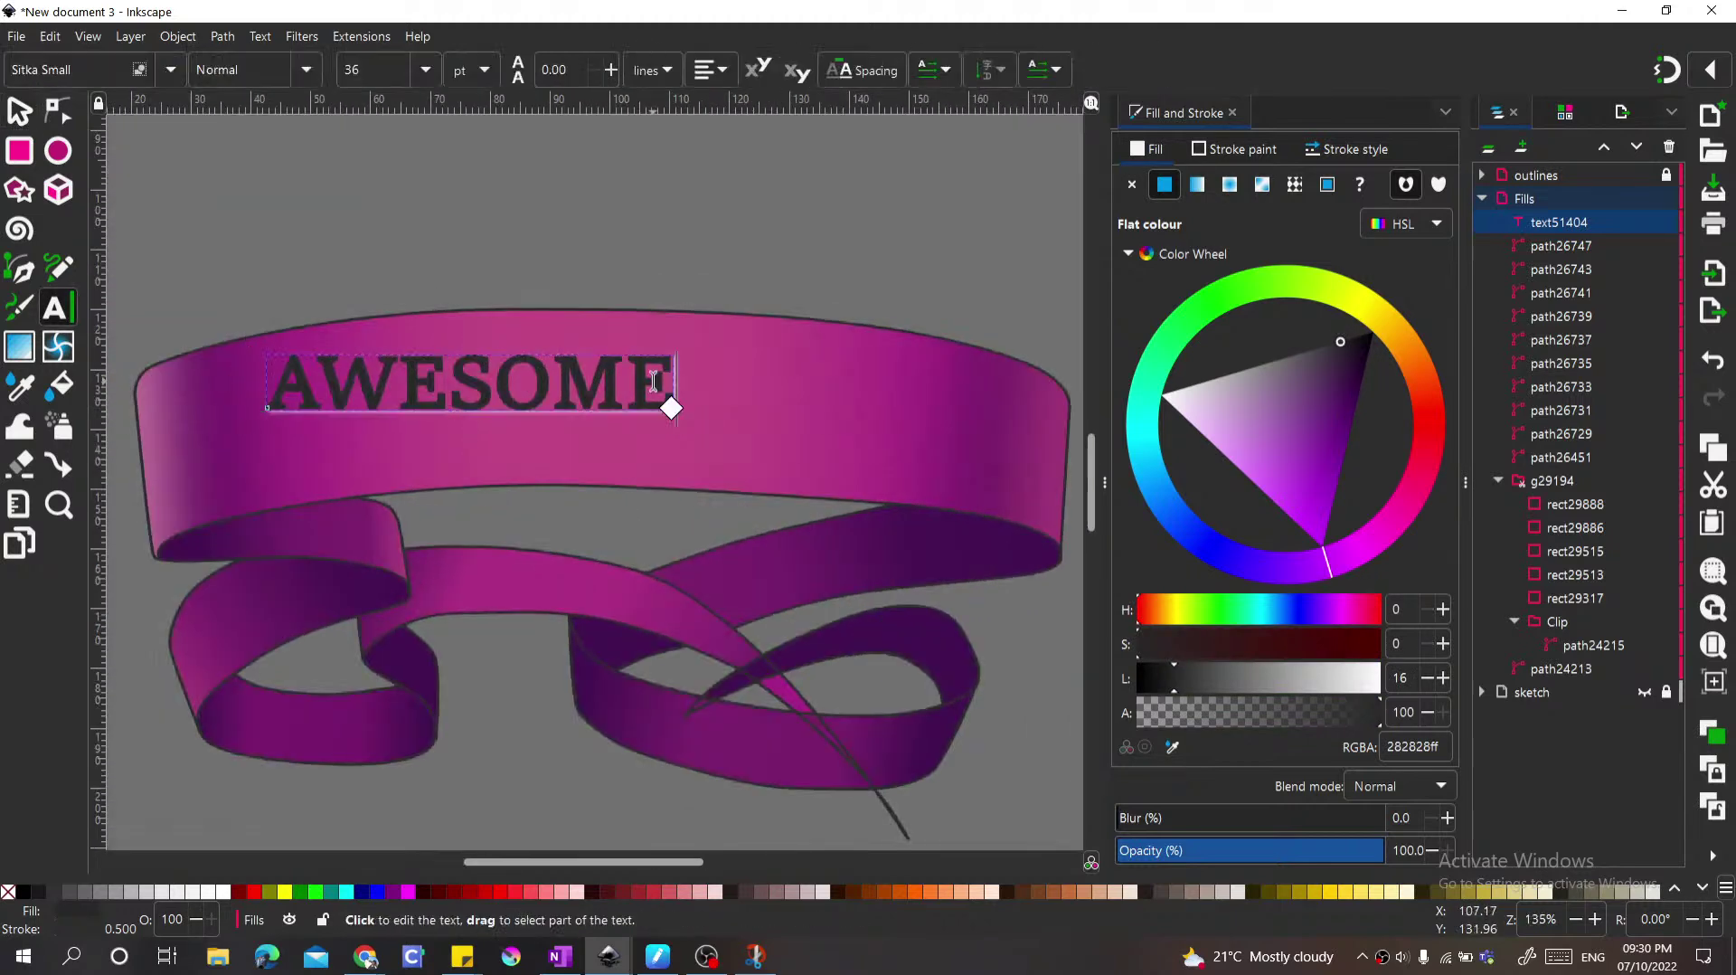
{"action": "type", "text": "!"}
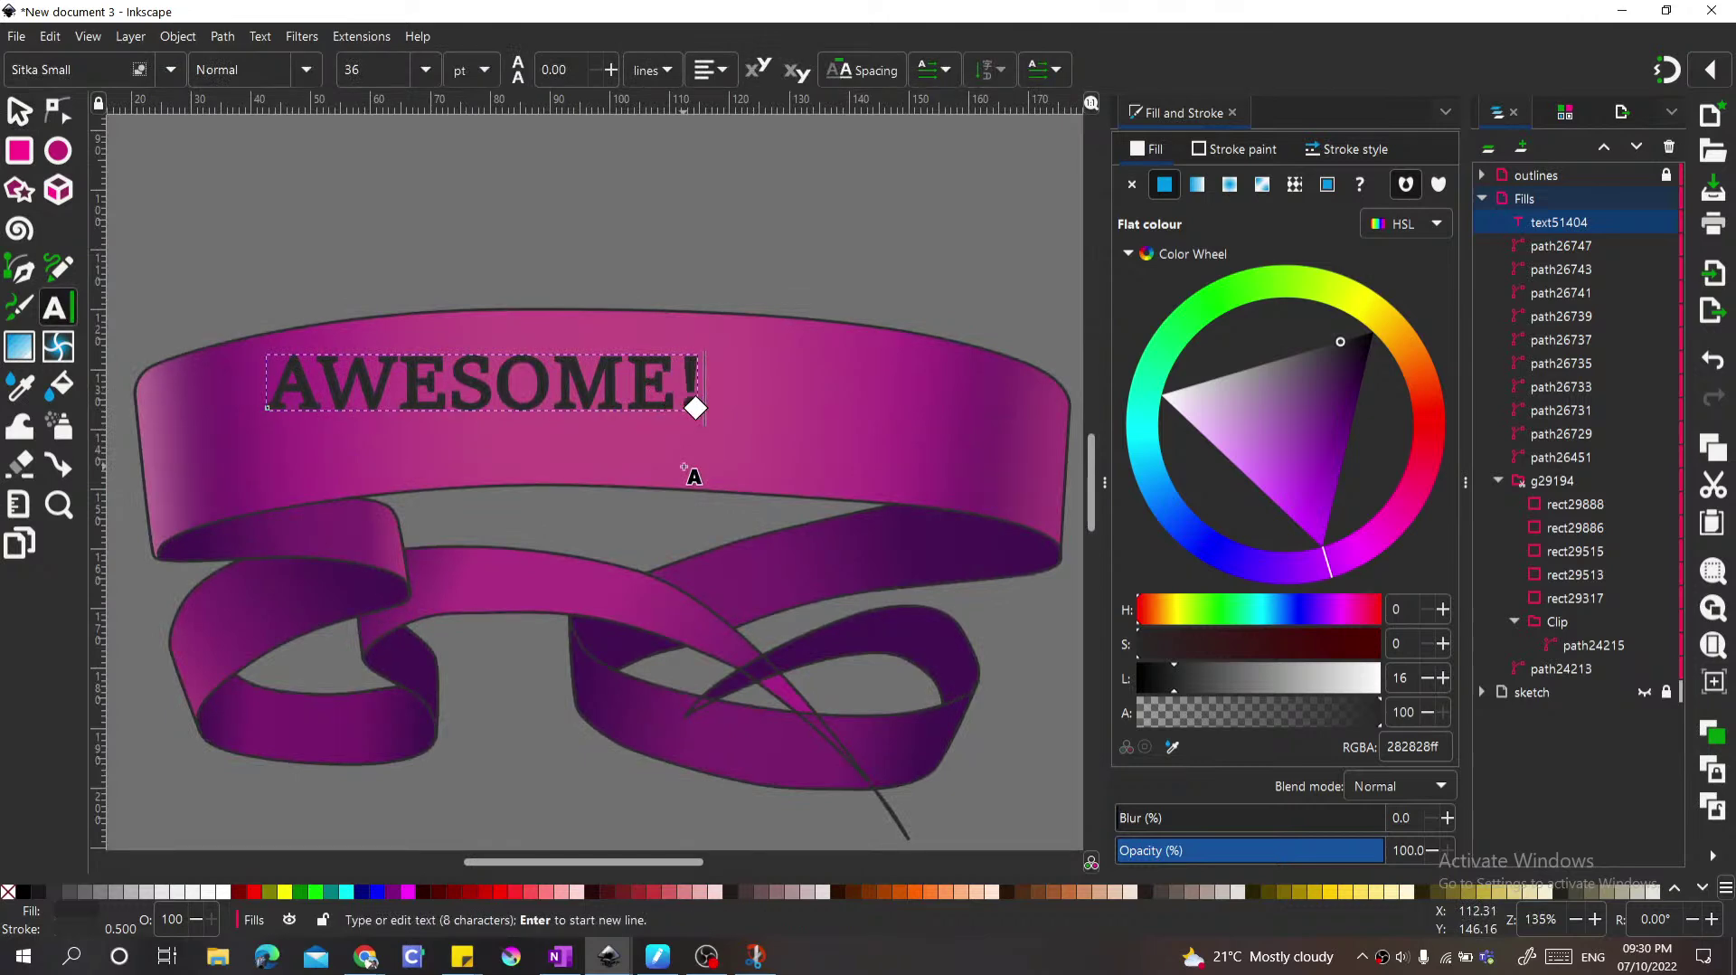
Step: Enlarge the AWESOME! text proportionally to about 109 mm wide and centre it on the banner's front face
{"action": "key", "text": "F1"}
{"action": "left_click_drag", "start_coordinate": [714, 391], "coordinate": [922, 518]}
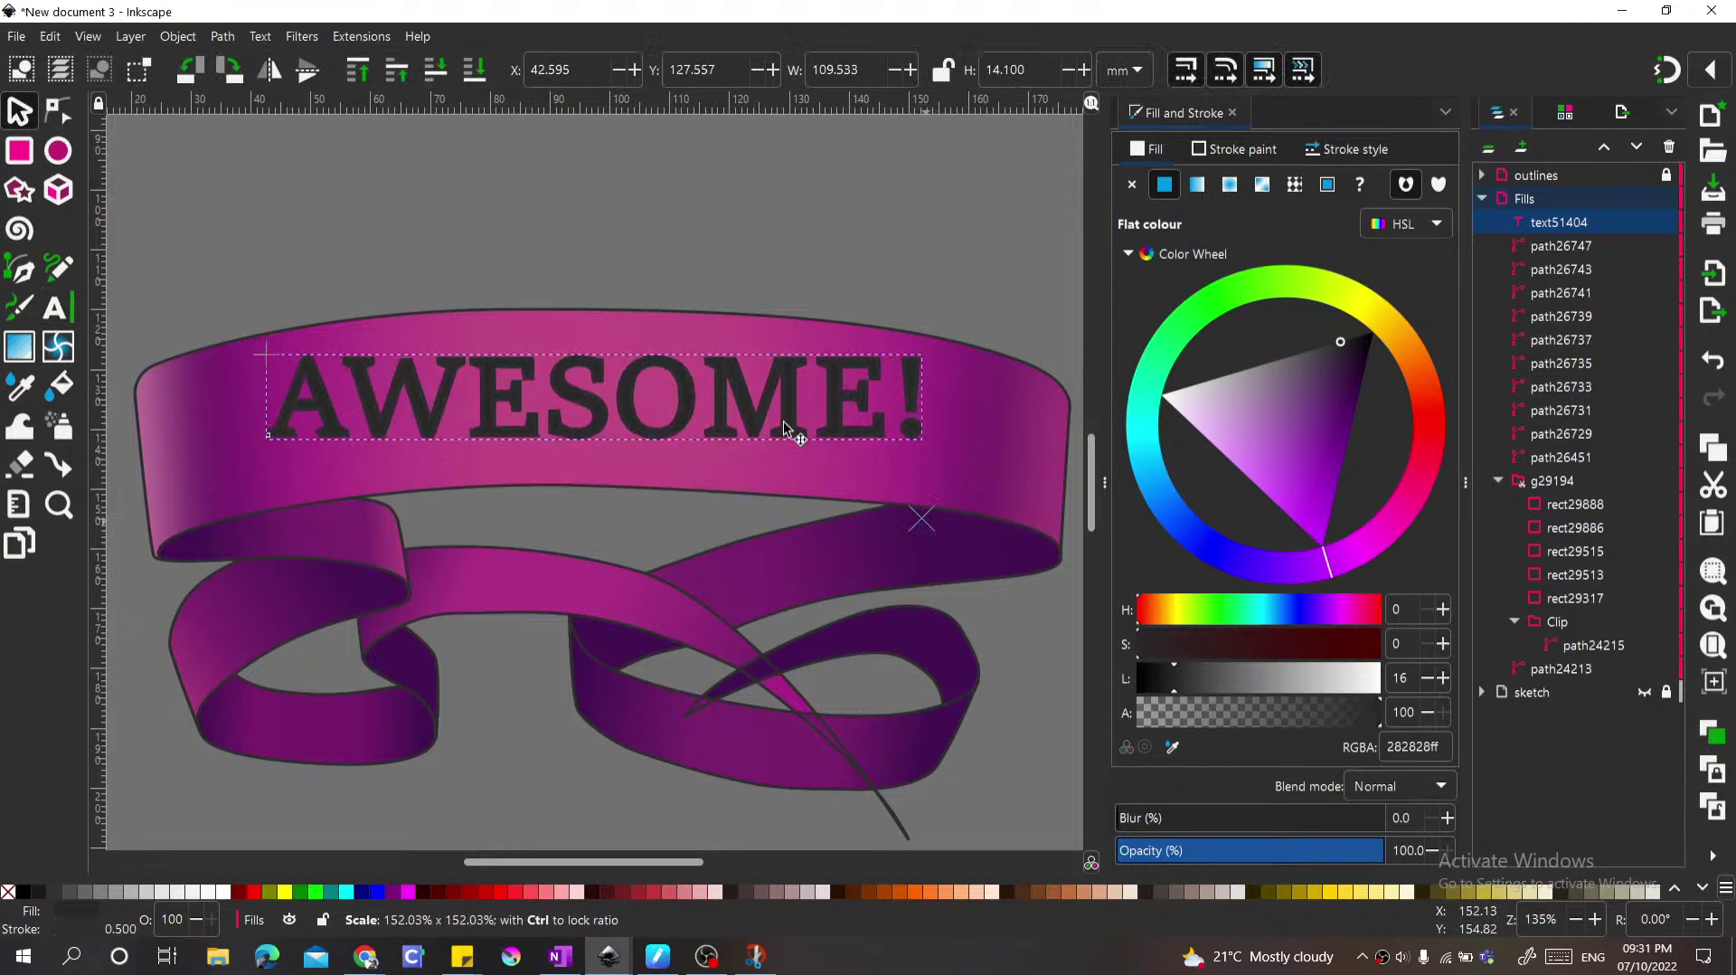
{"action": "mouse_move", "coordinate": [728, 387]}
{"action": "left_mouse_down"}
{"action": "mouse_move", "coordinate": [702, 389]}
{"action": "mouse_move", "coordinate": [750, 410]}
{"action": "left_mouse_up"}
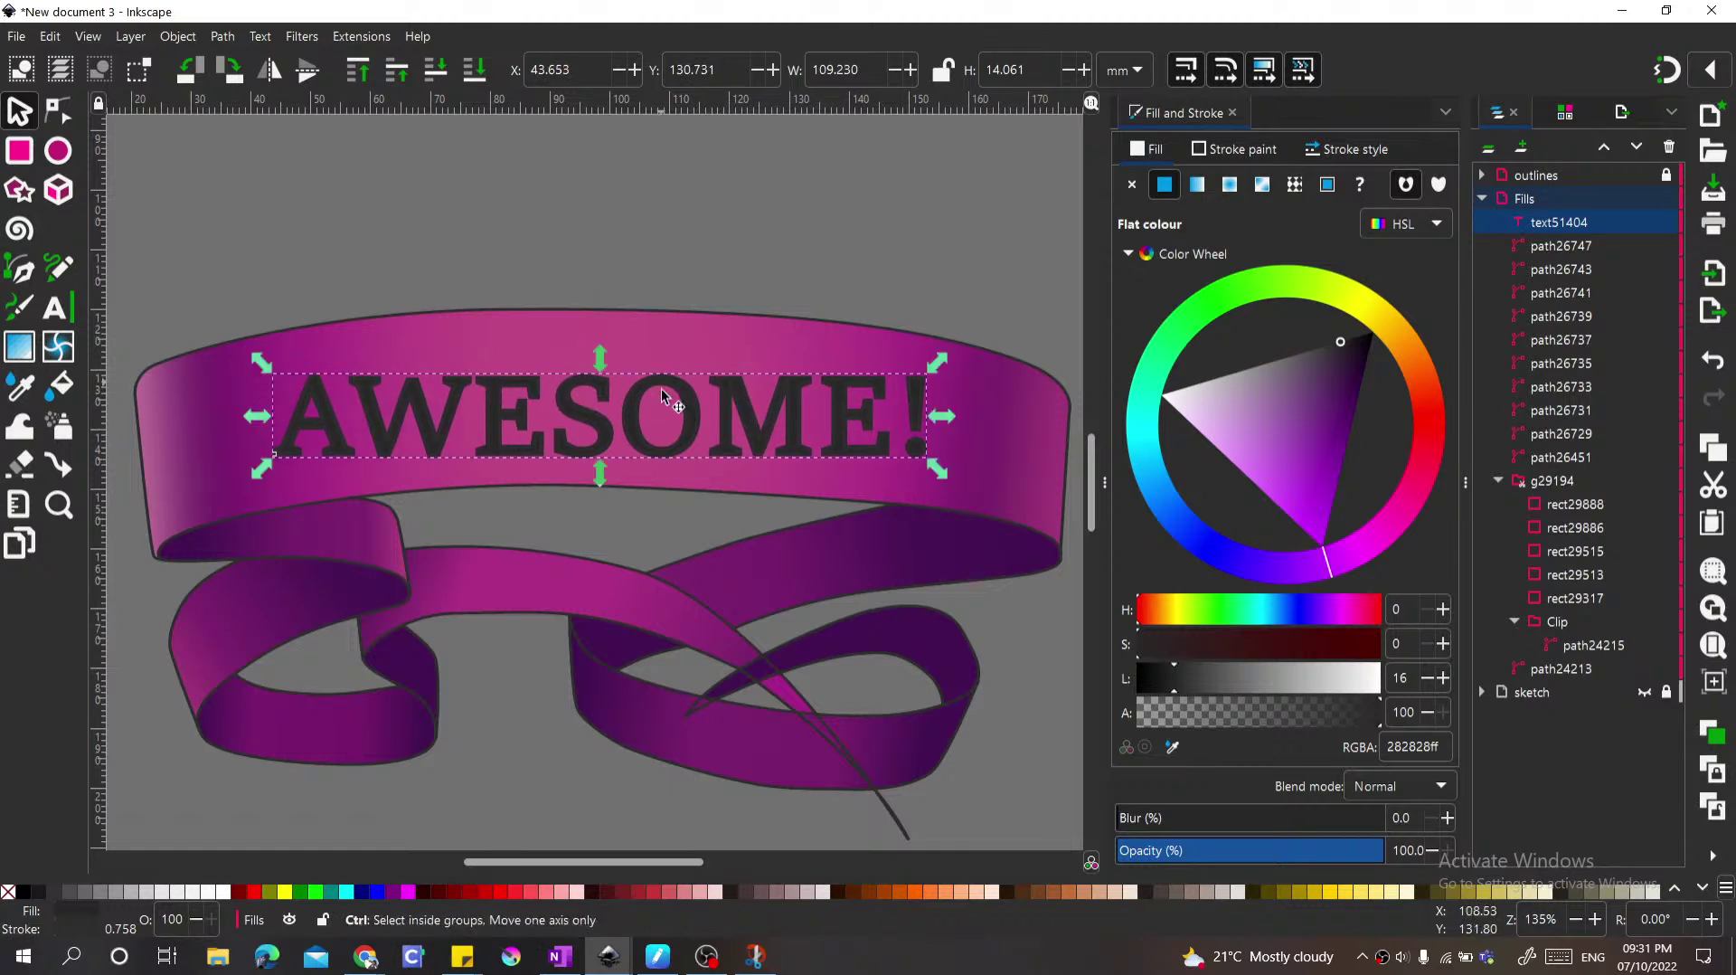
{"action": "scroll", "coordinate": [627, 394], "scroll_direction": "down", "scroll_amount": 1}
{"action": "scroll", "coordinate": [615, 398], "scroll_direction": "up", "scroll_amount": 1}
{"action": "left_click", "coordinate": [572, 486]}
{"action": "scroll", "coordinate": [618, 444], "scroll_direction": "down", "scroll_amount": 1}
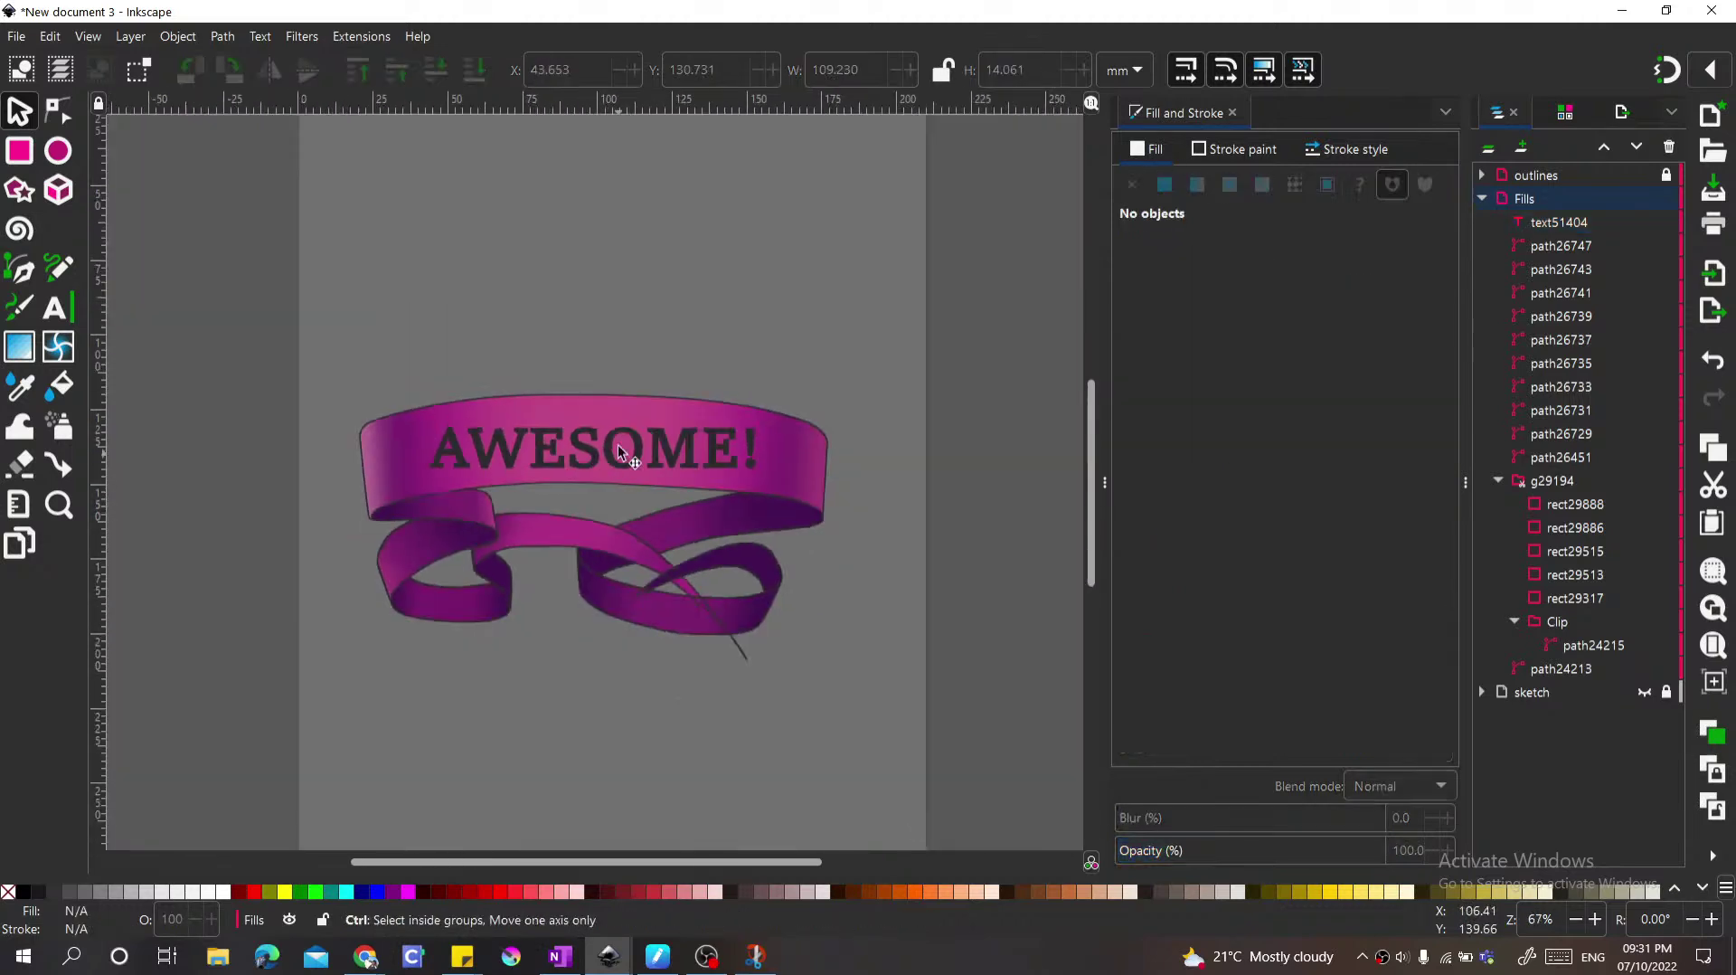
{"action": "scroll", "coordinate": [643, 445], "scroll_direction": "up", "scroll_amount": 1}
{"action": "scroll", "coordinate": [488, 470], "scroll_direction": "down", "scroll_amount": 2}
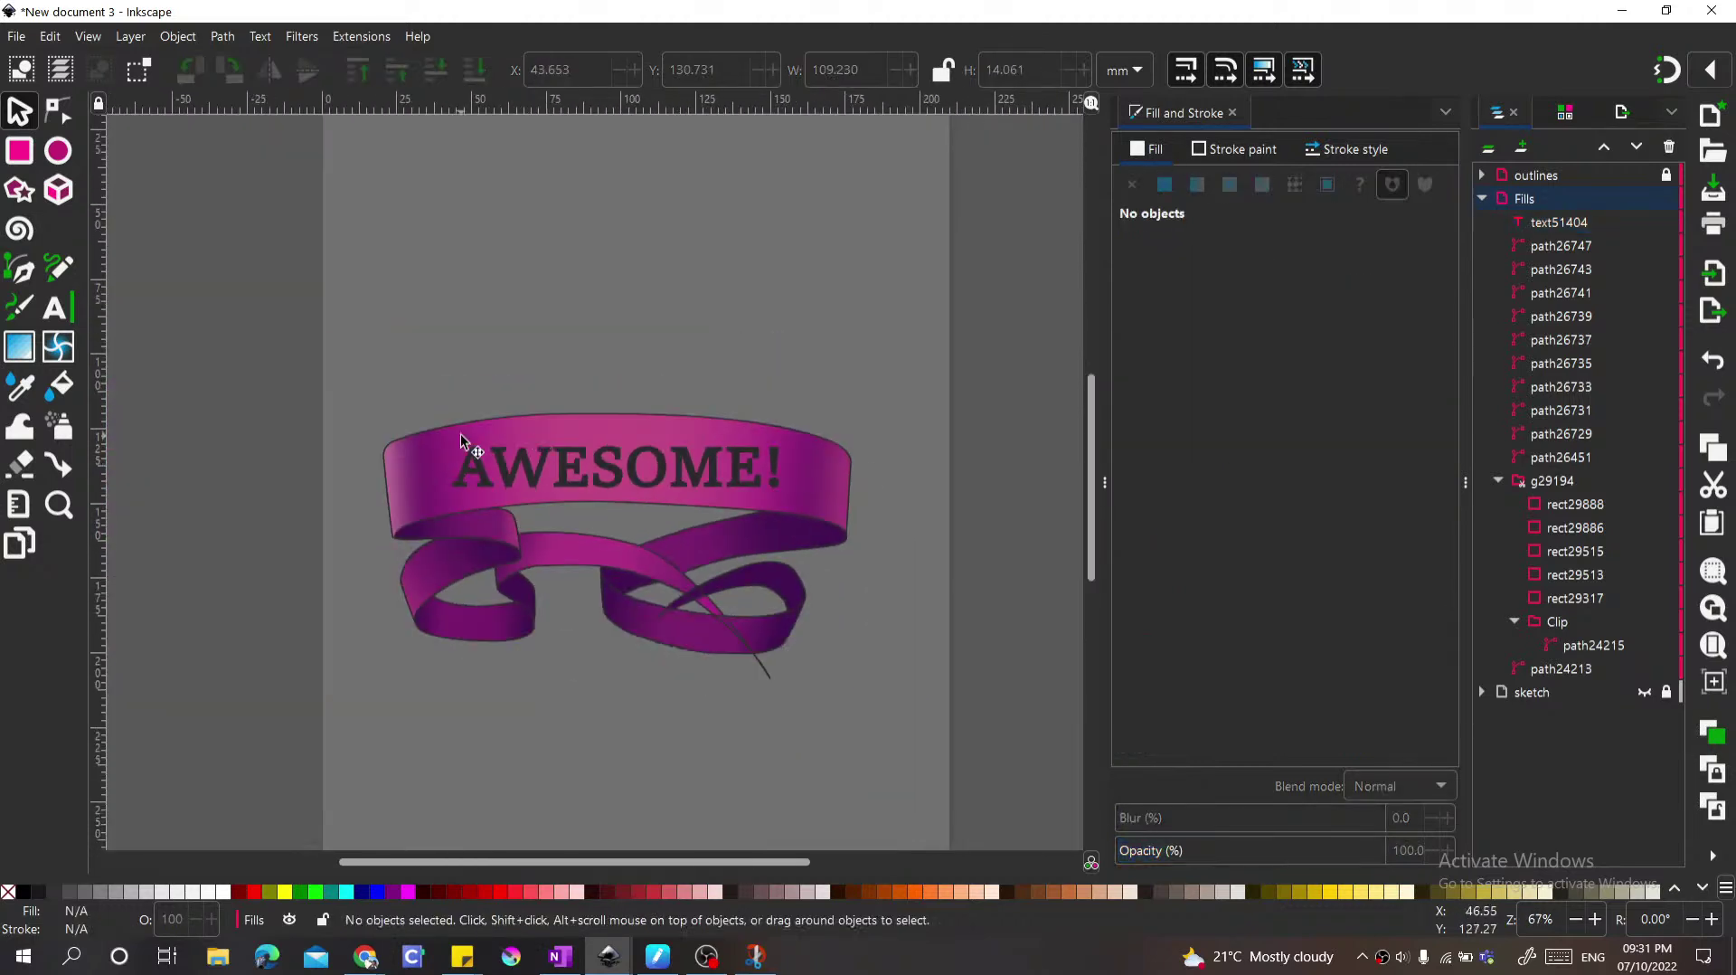
{"action": "scroll", "coordinate": [629, 458], "scroll_direction": "up", "scroll_amount": 1}
Step: Convert the AWESOME! text object to paths and collapse the resulting letter group in the objects list
{"action": "left_click", "coordinate": [636, 470]}
{"action": "scroll", "coordinate": [638, 467], "scroll_direction": "up", "scroll_amount": 1}
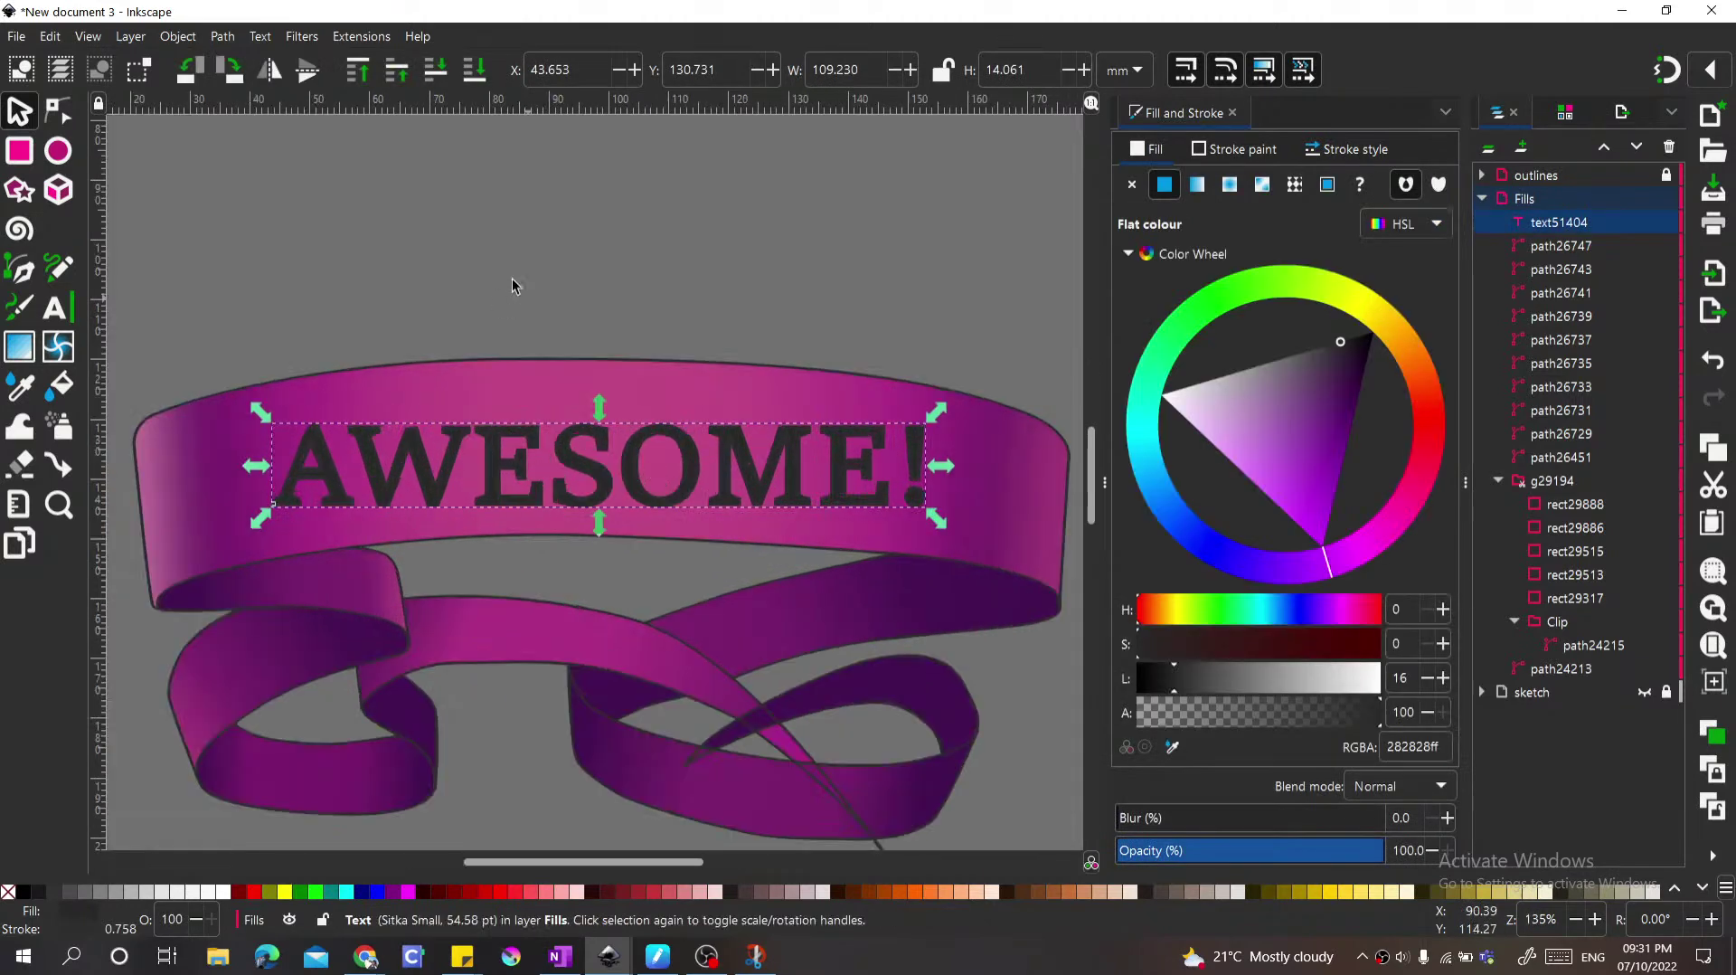
{"action": "left_click", "coordinate": [261, 37]}
{"action": "mouse_move", "coordinate": [222, 40]}
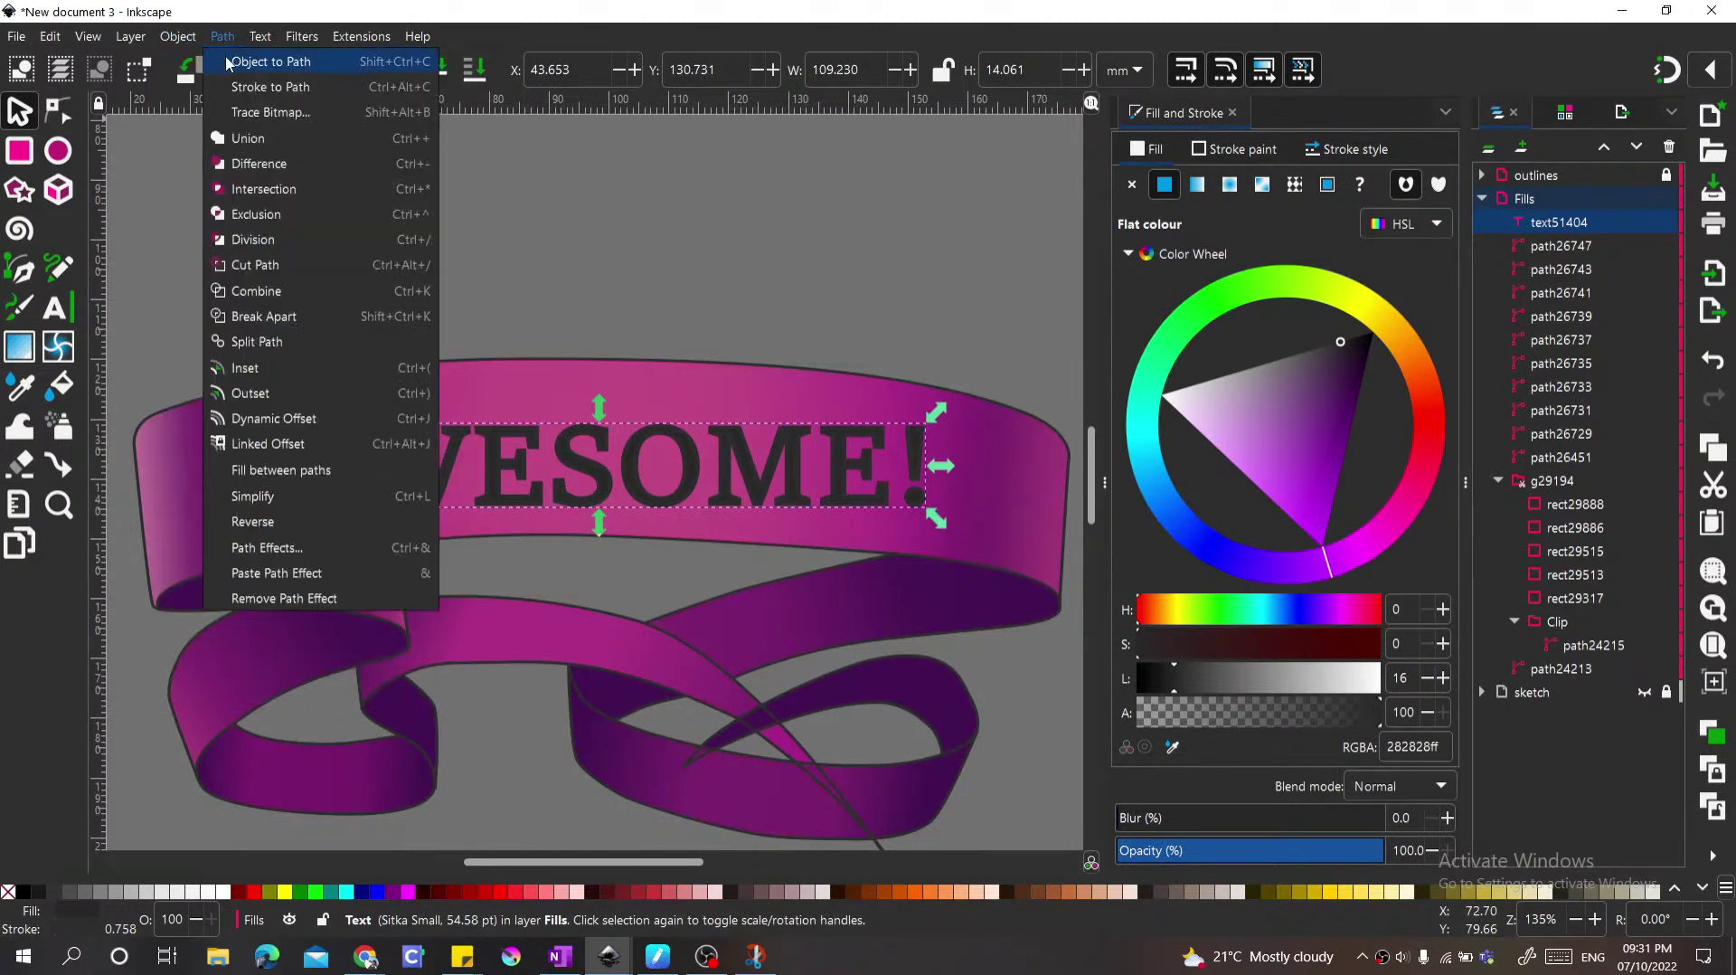
{"action": "left_click", "coordinate": [228, 62]}
{"action": "scroll", "coordinate": [434, 380], "scroll_direction": "up", "scroll_amount": 1}
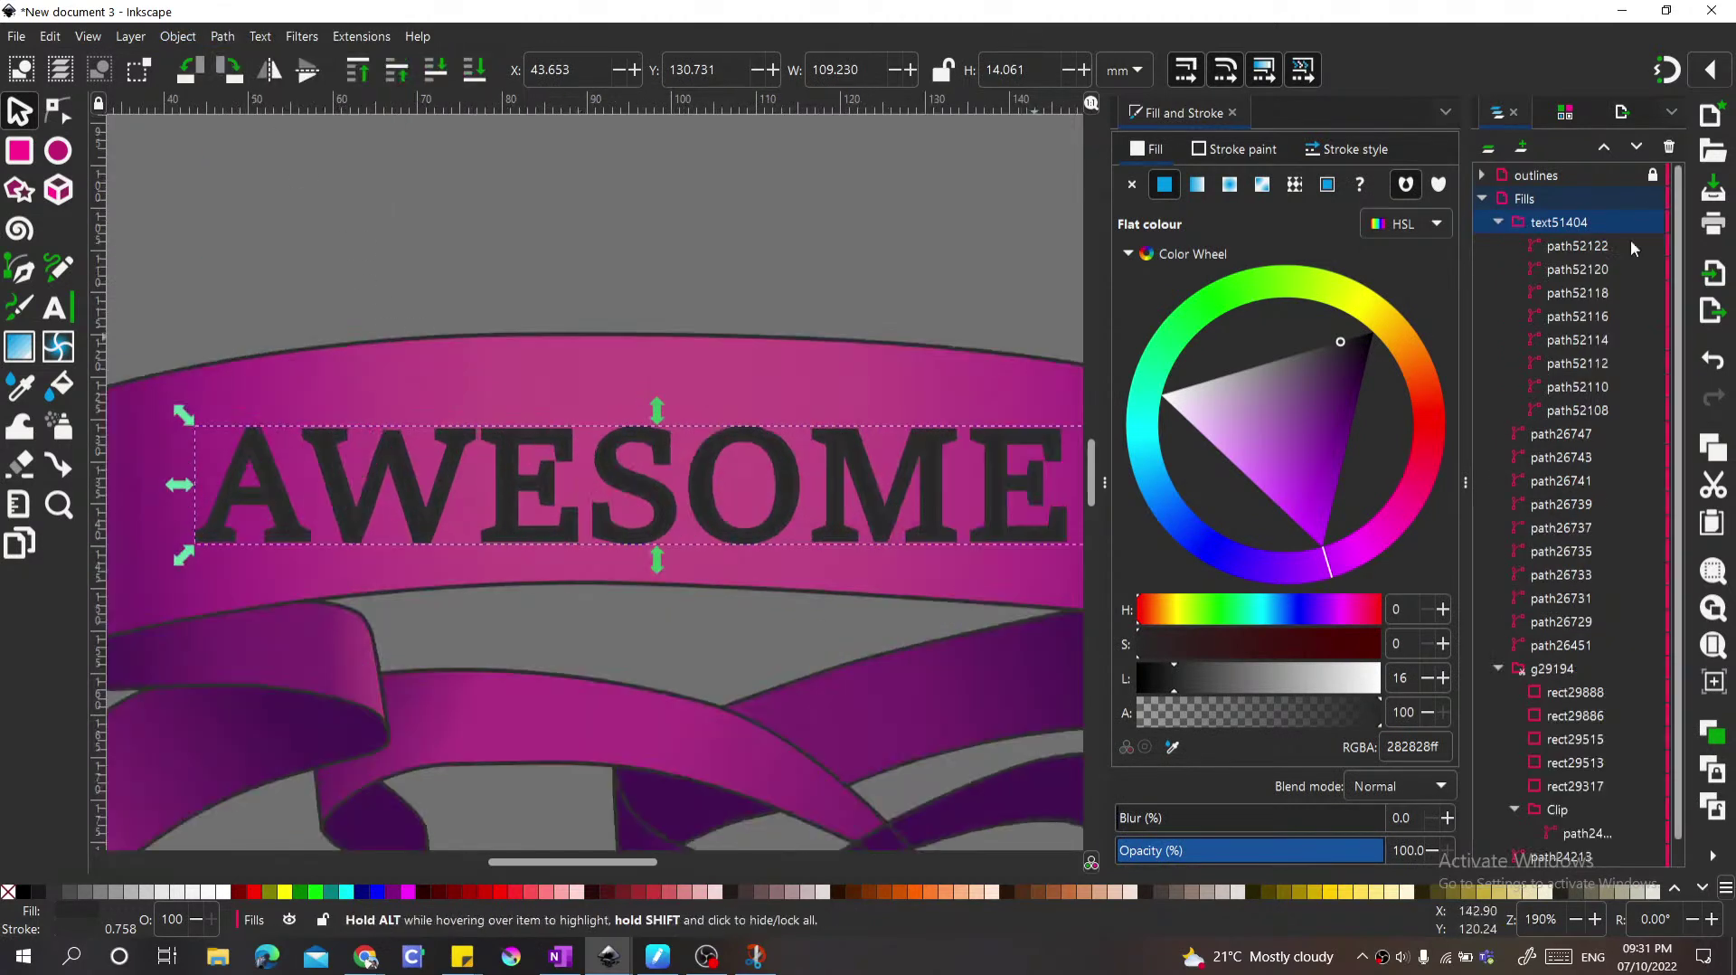
{"action": "left_click", "coordinate": [1500, 221]}
Step: Try to move a node of the letter O within the lettering, and undo the change
{"action": "double_click", "coordinate": [783, 465]}
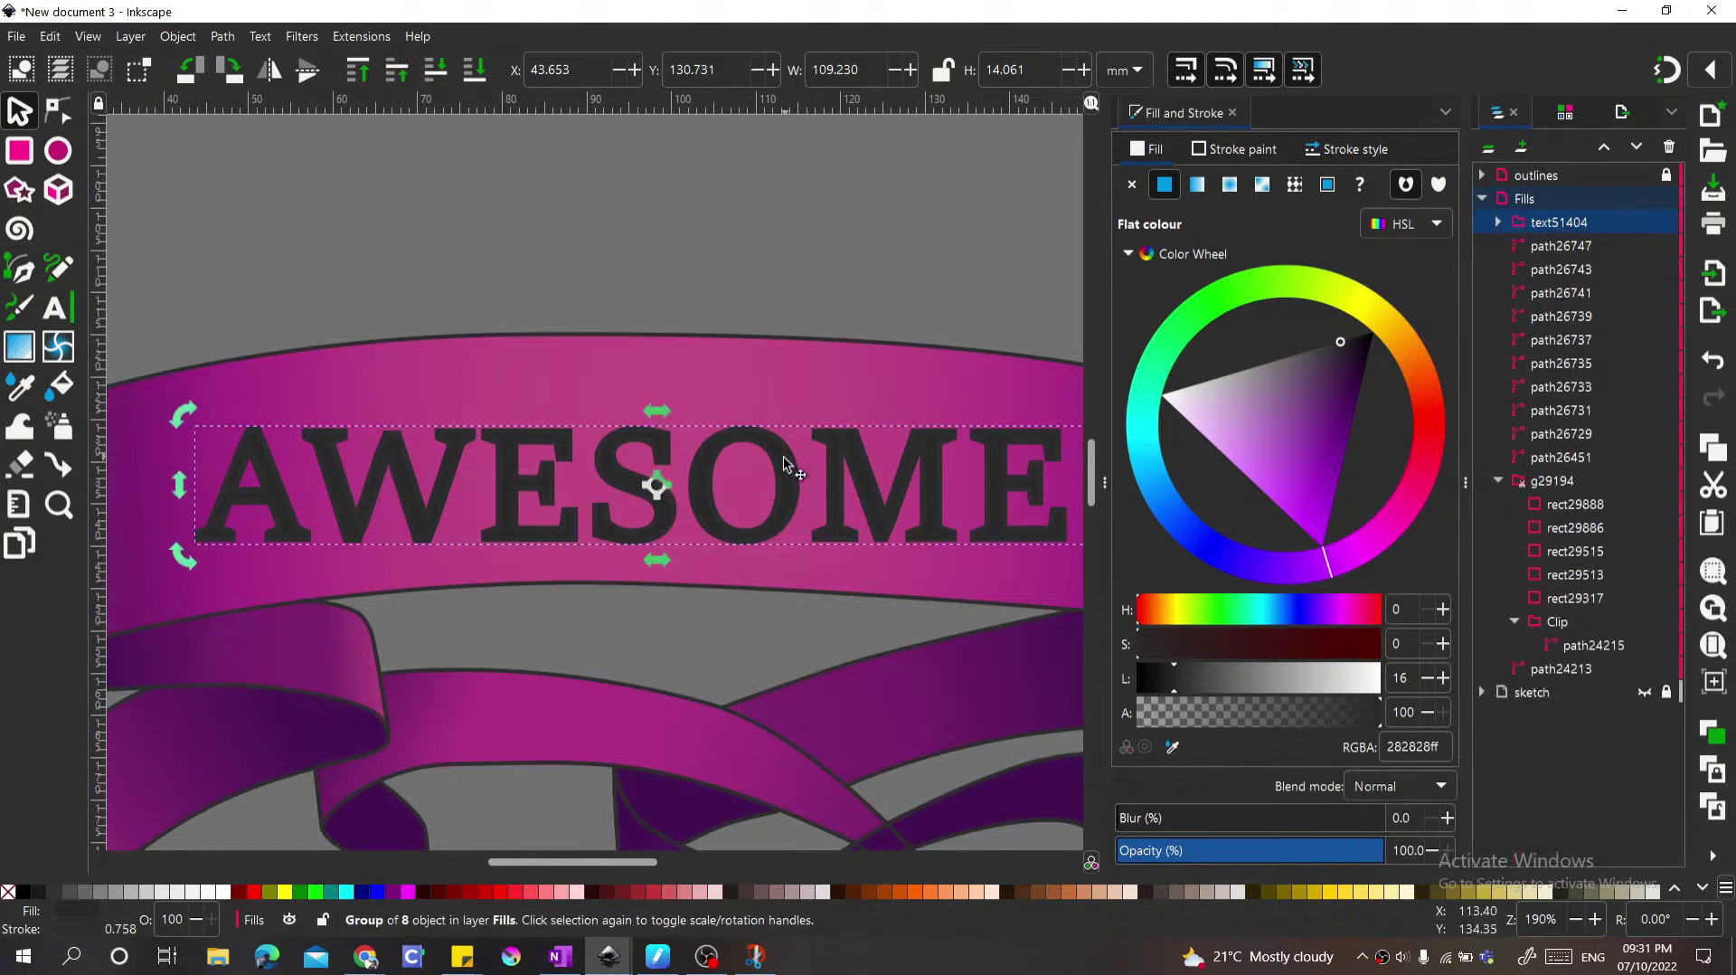
{"action": "left_click", "coordinate": [783, 471]}
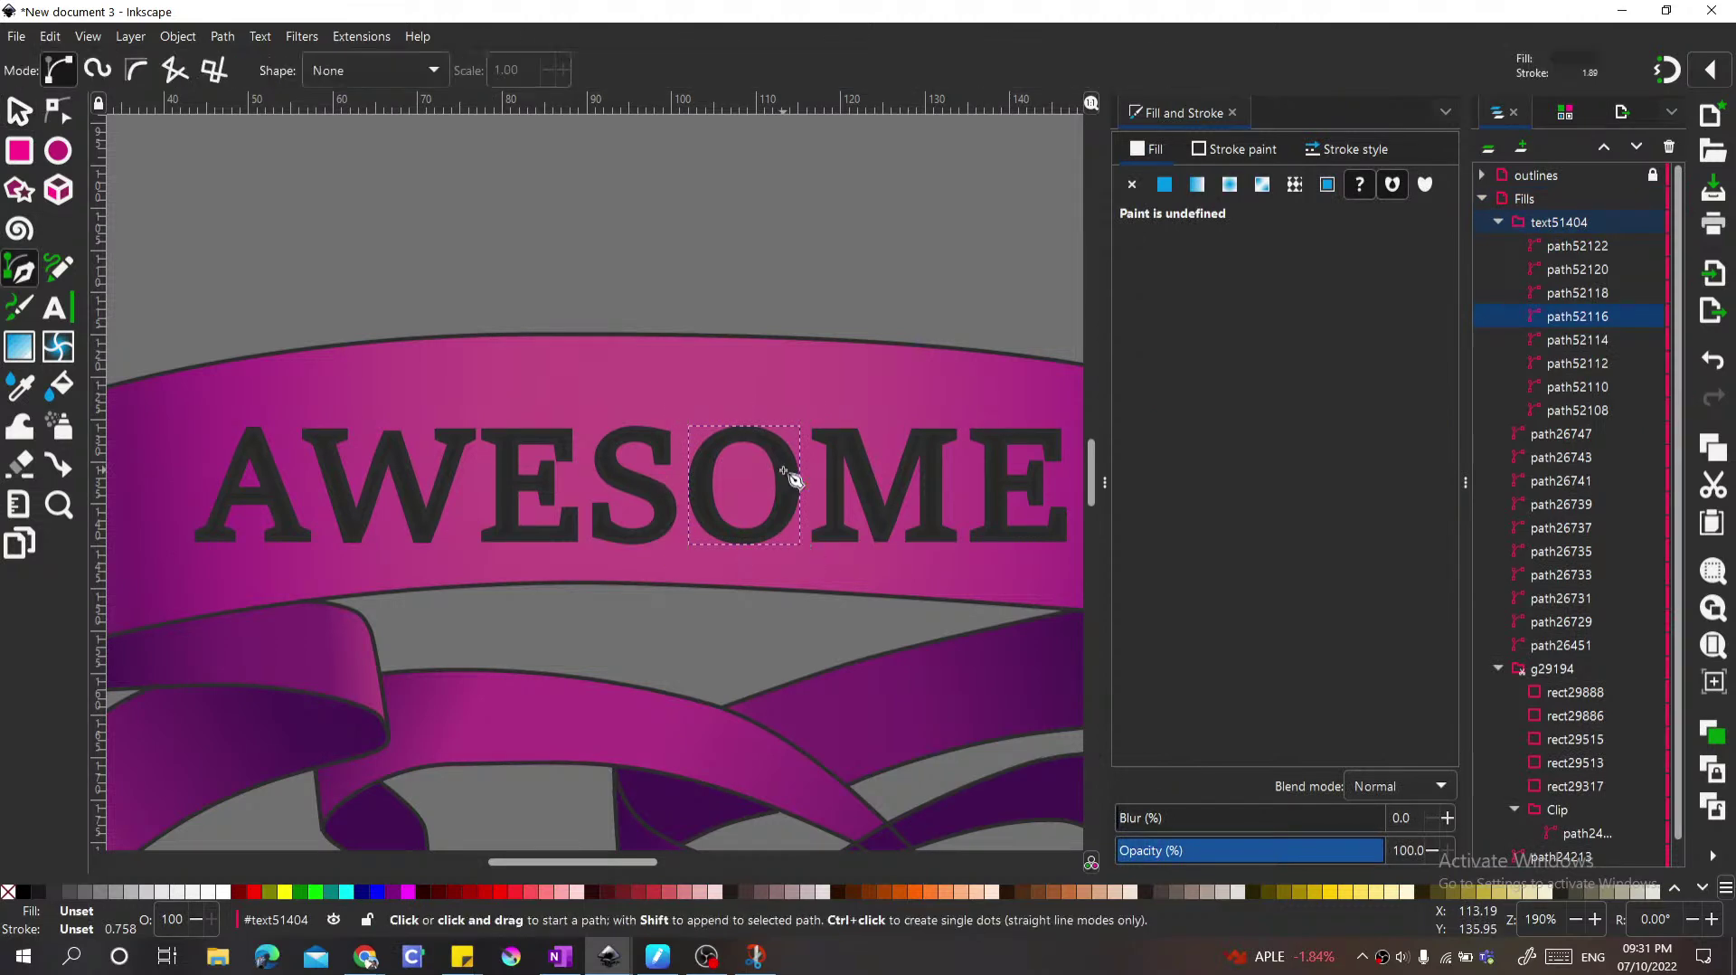
{"action": "double_click", "coordinate": [782, 472]}
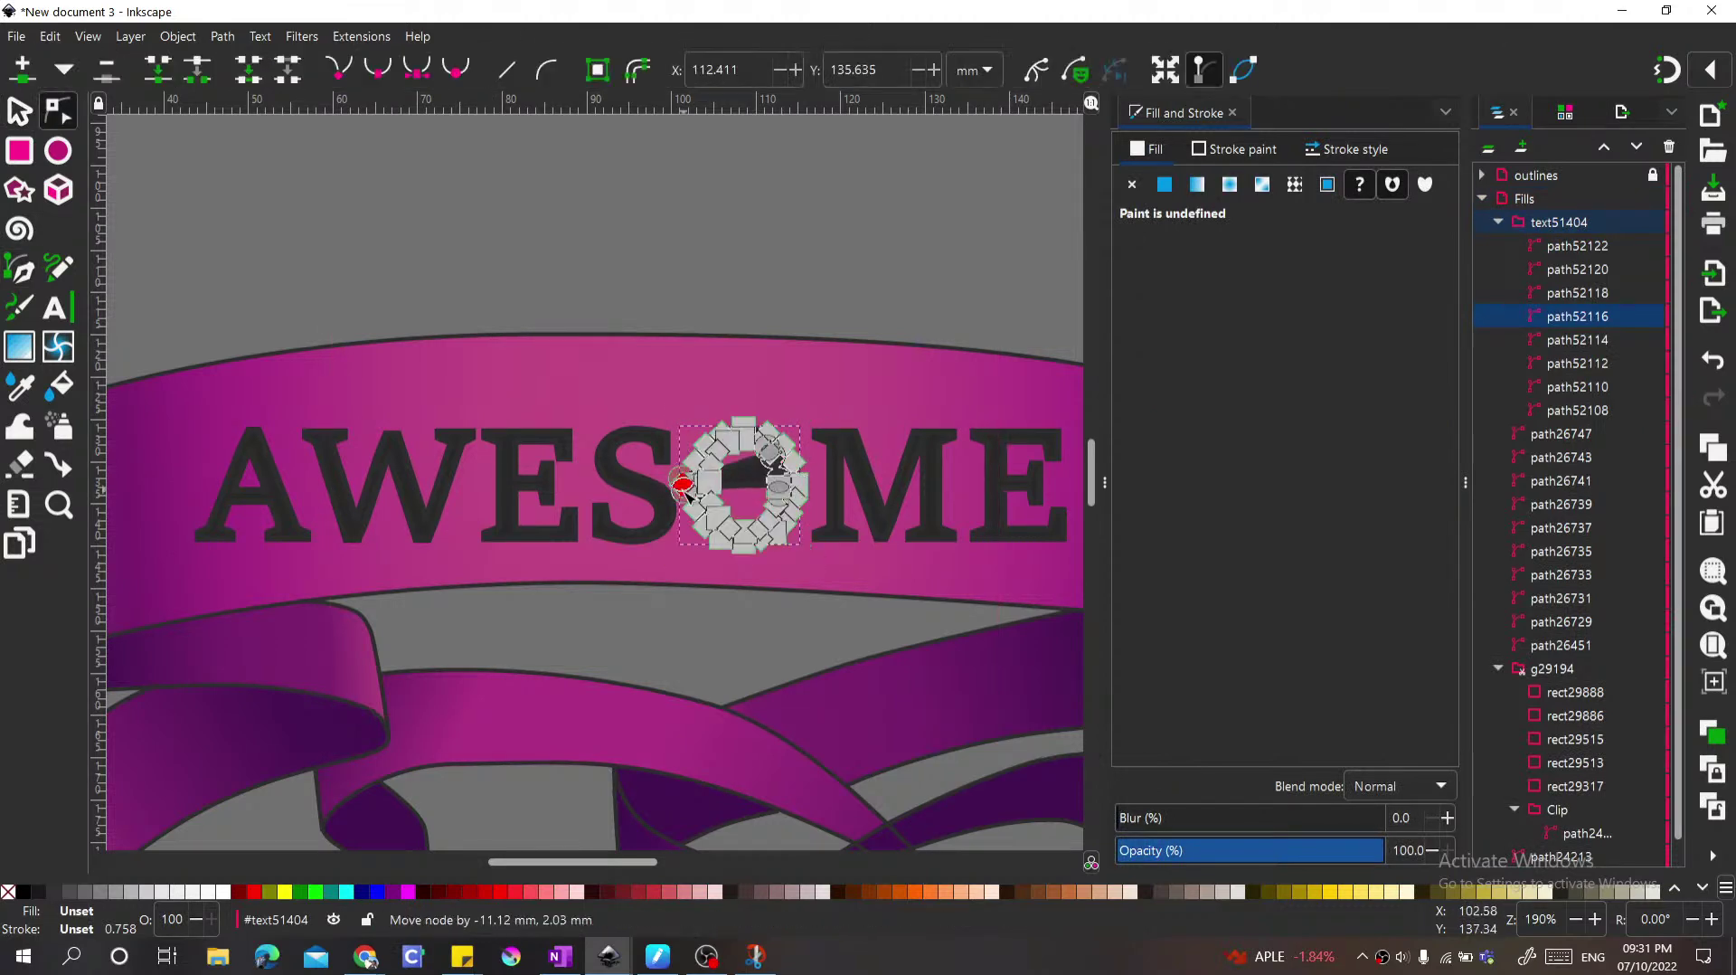
{"action": "left_click", "coordinate": [785, 304]}
{"action": "key", "text": "ctrl+z"}
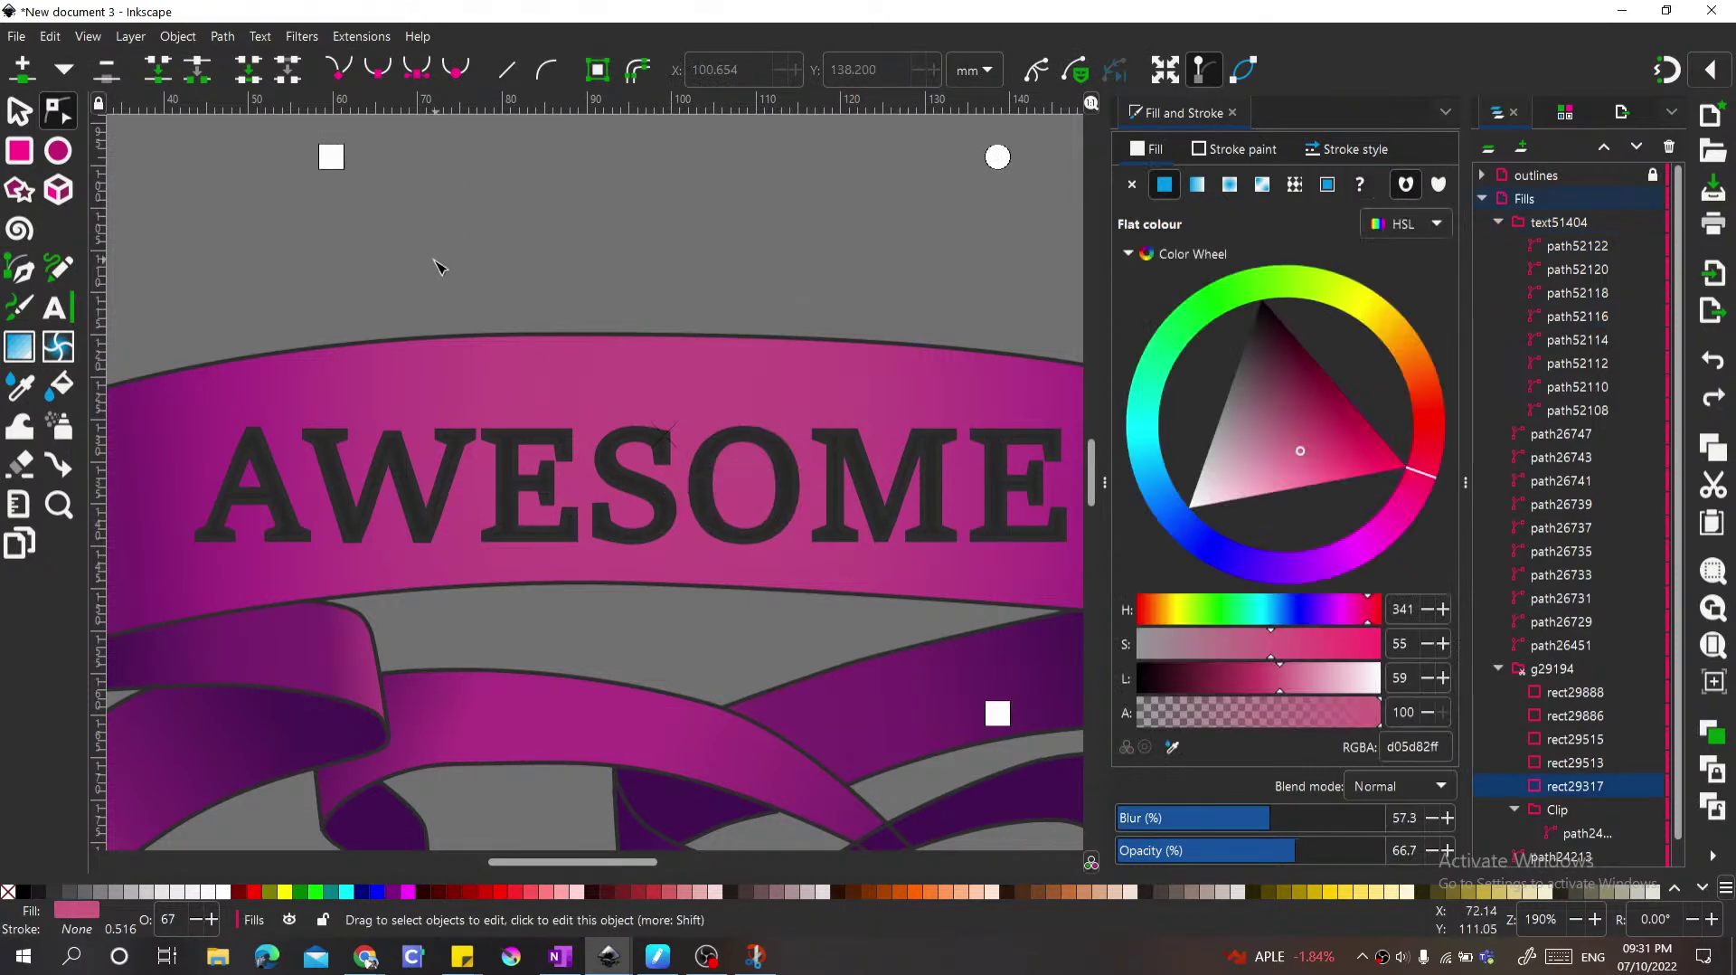
{"action": "scroll", "coordinate": [438, 264], "scroll_direction": "down", "scroll_amount": 1}
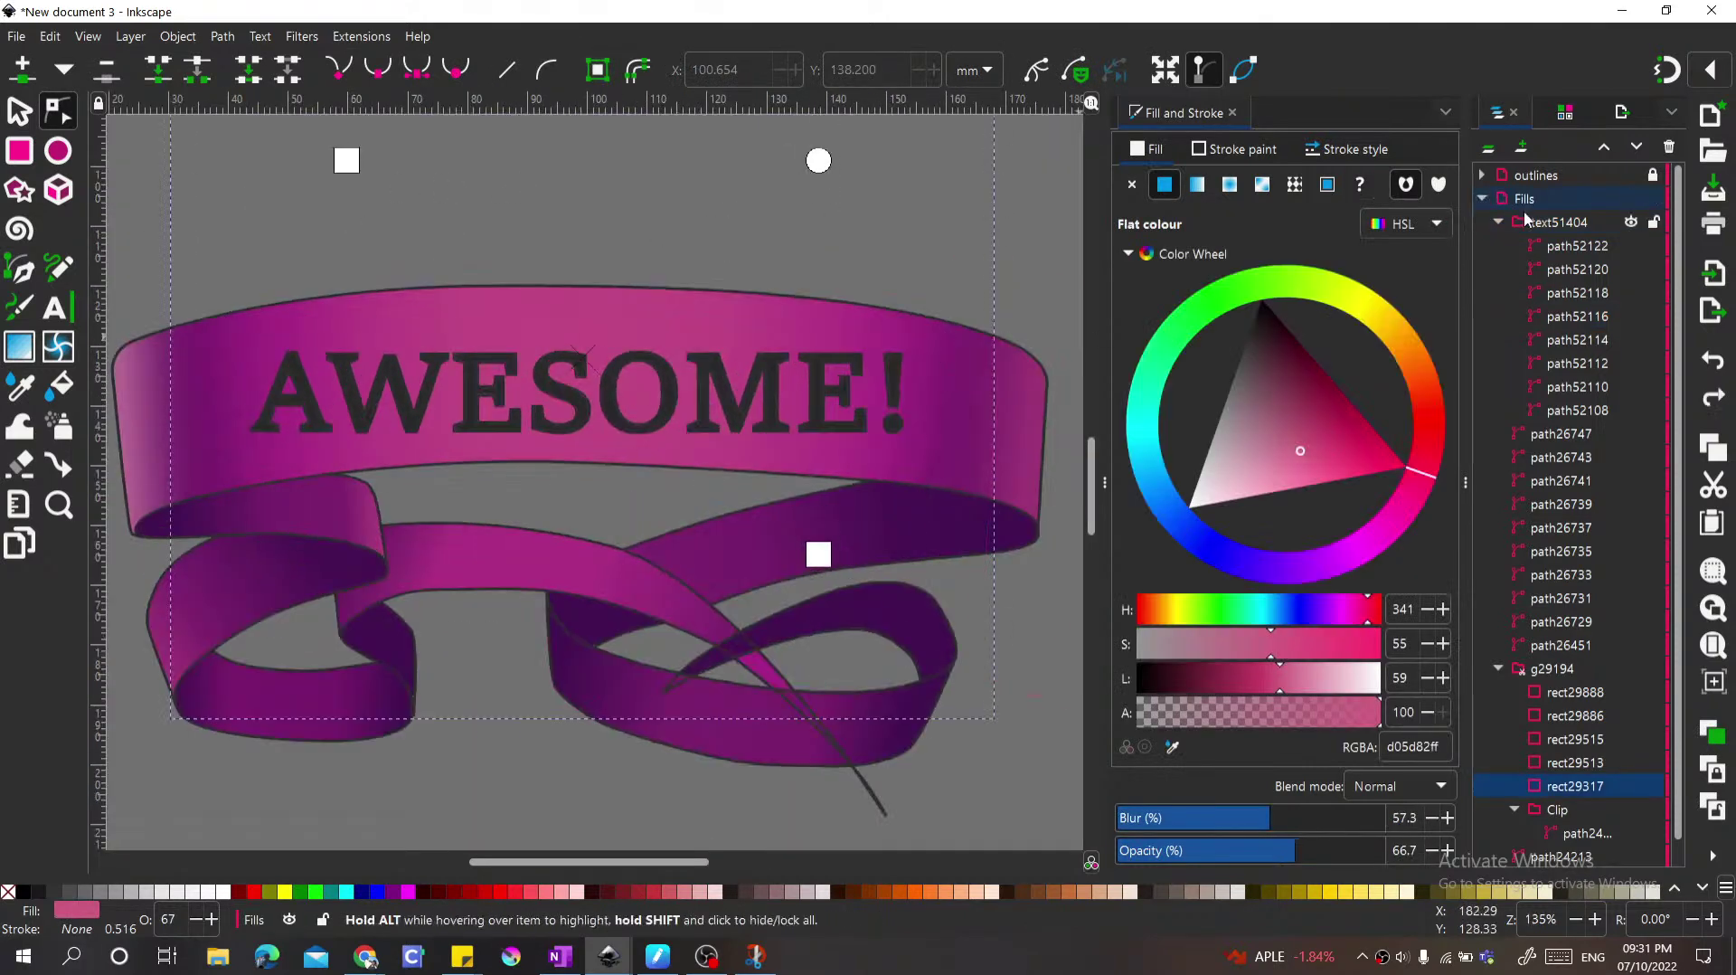
Step: Try to apply Union to the AWESOME! letter group as a whole
{"action": "left_click", "coordinate": [1567, 226]}
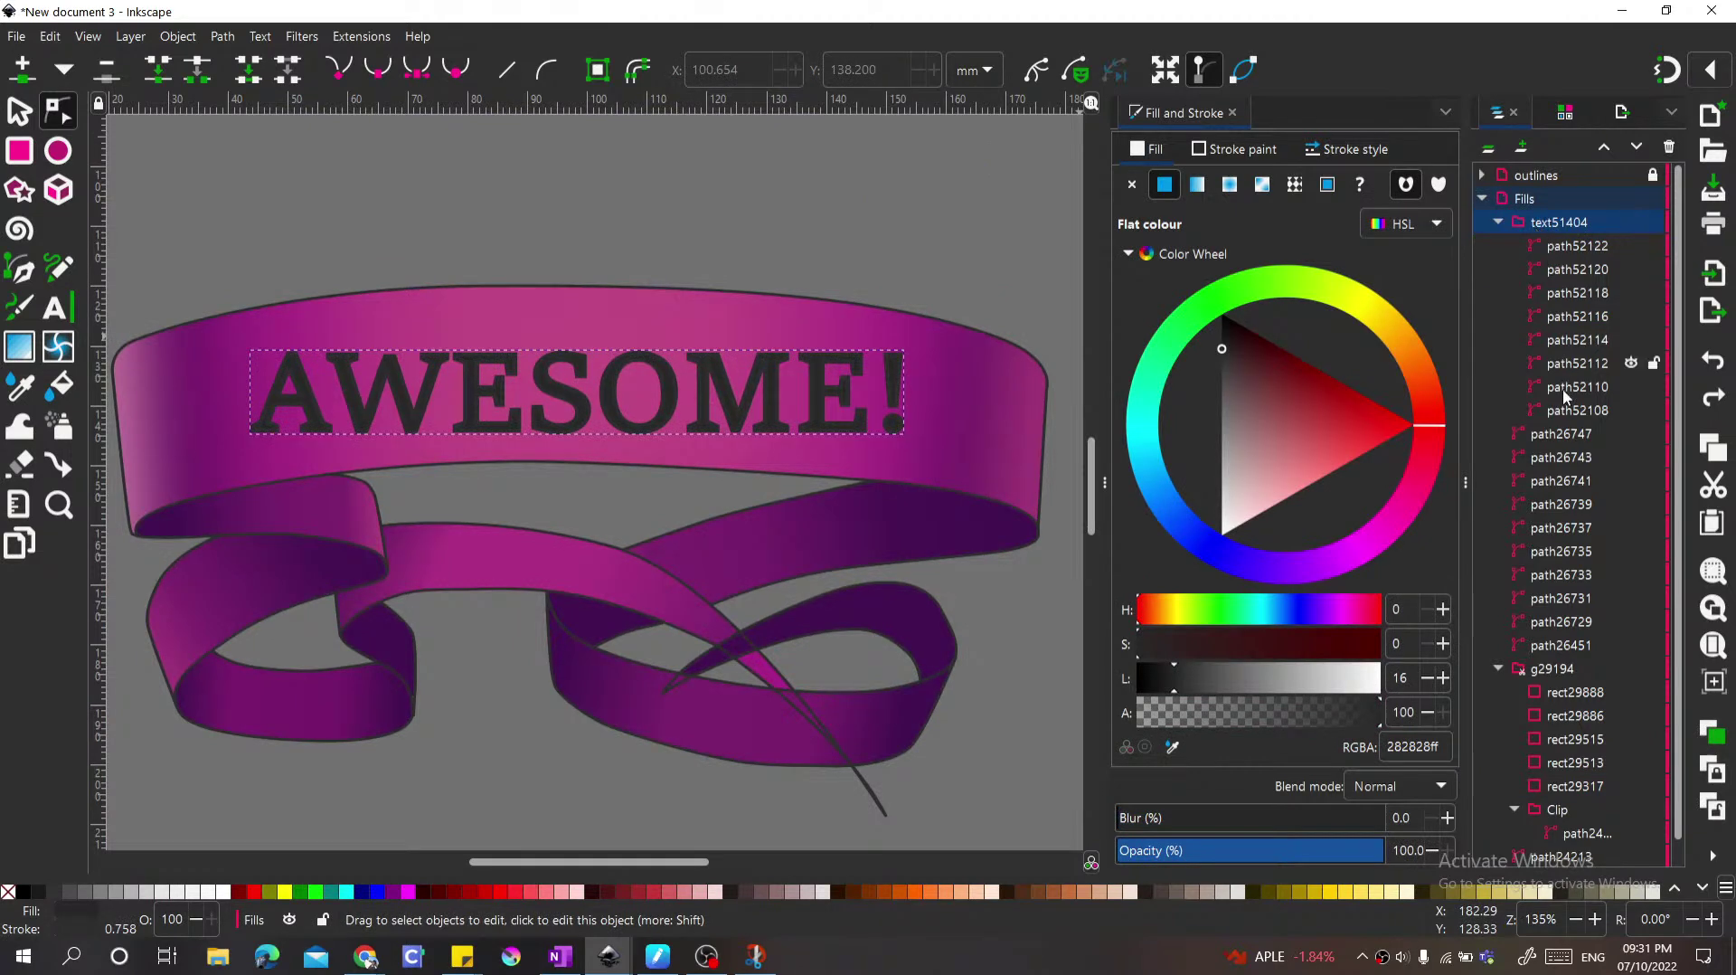
{"action": "right_click", "coordinate": [1567, 228]}
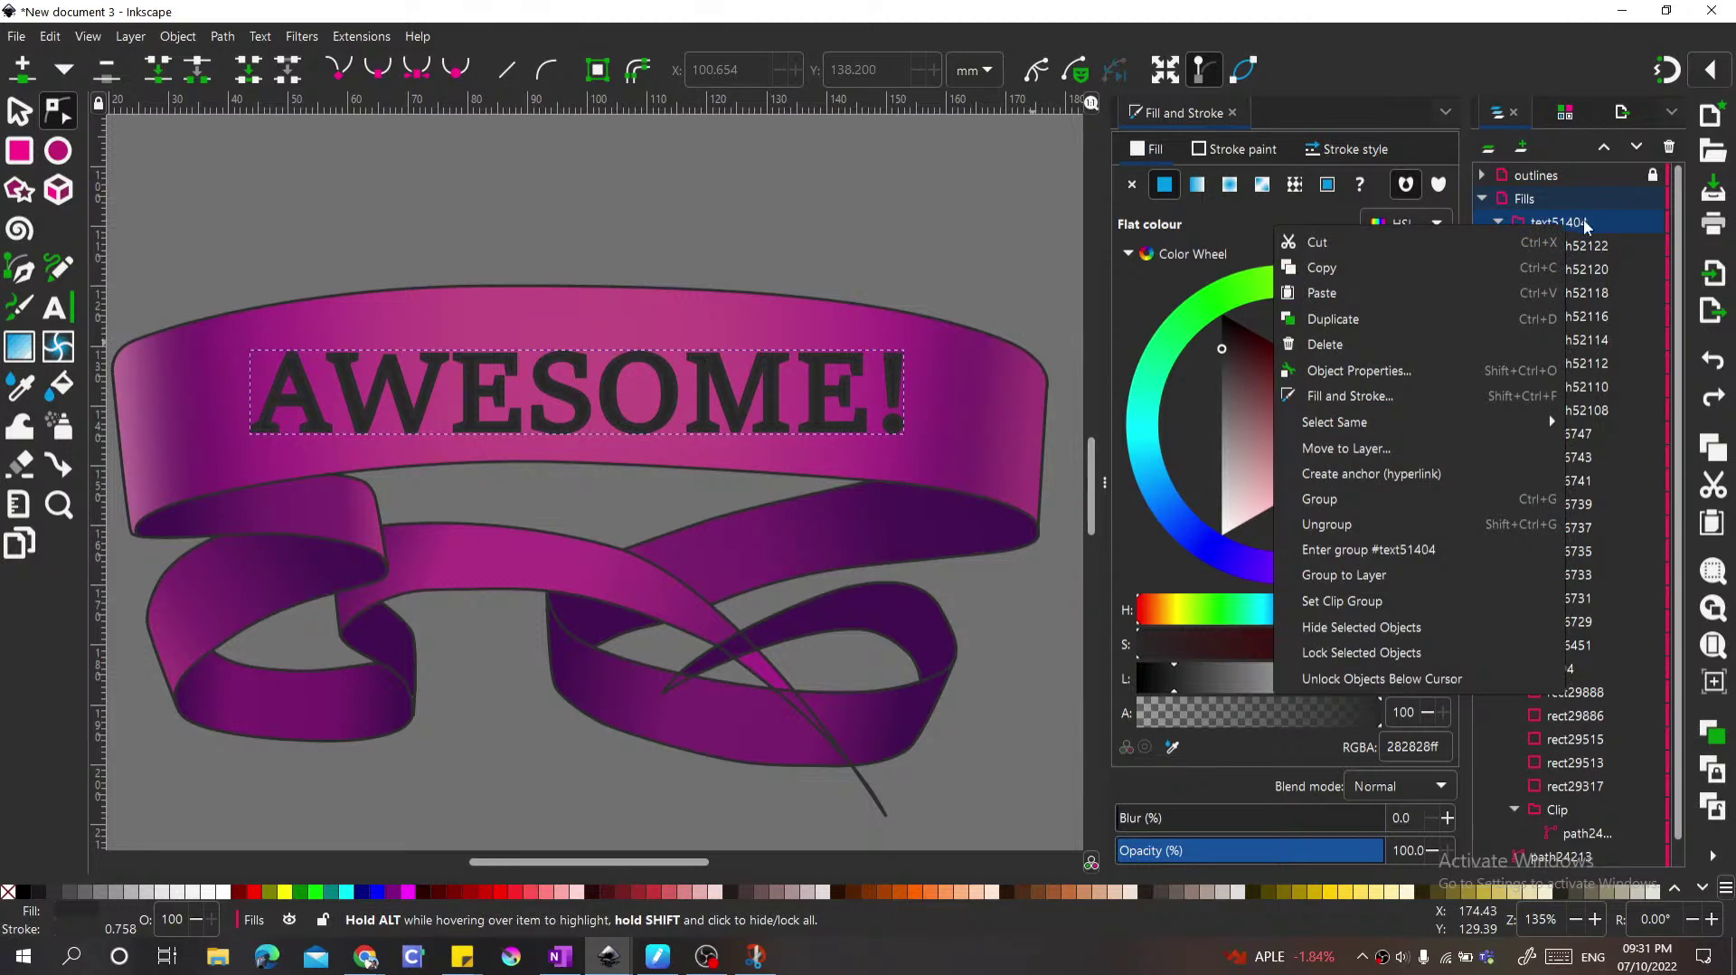
{"action": "key", "text": "Escape"}
{"action": "left_click", "coordinate": [222, 36]}
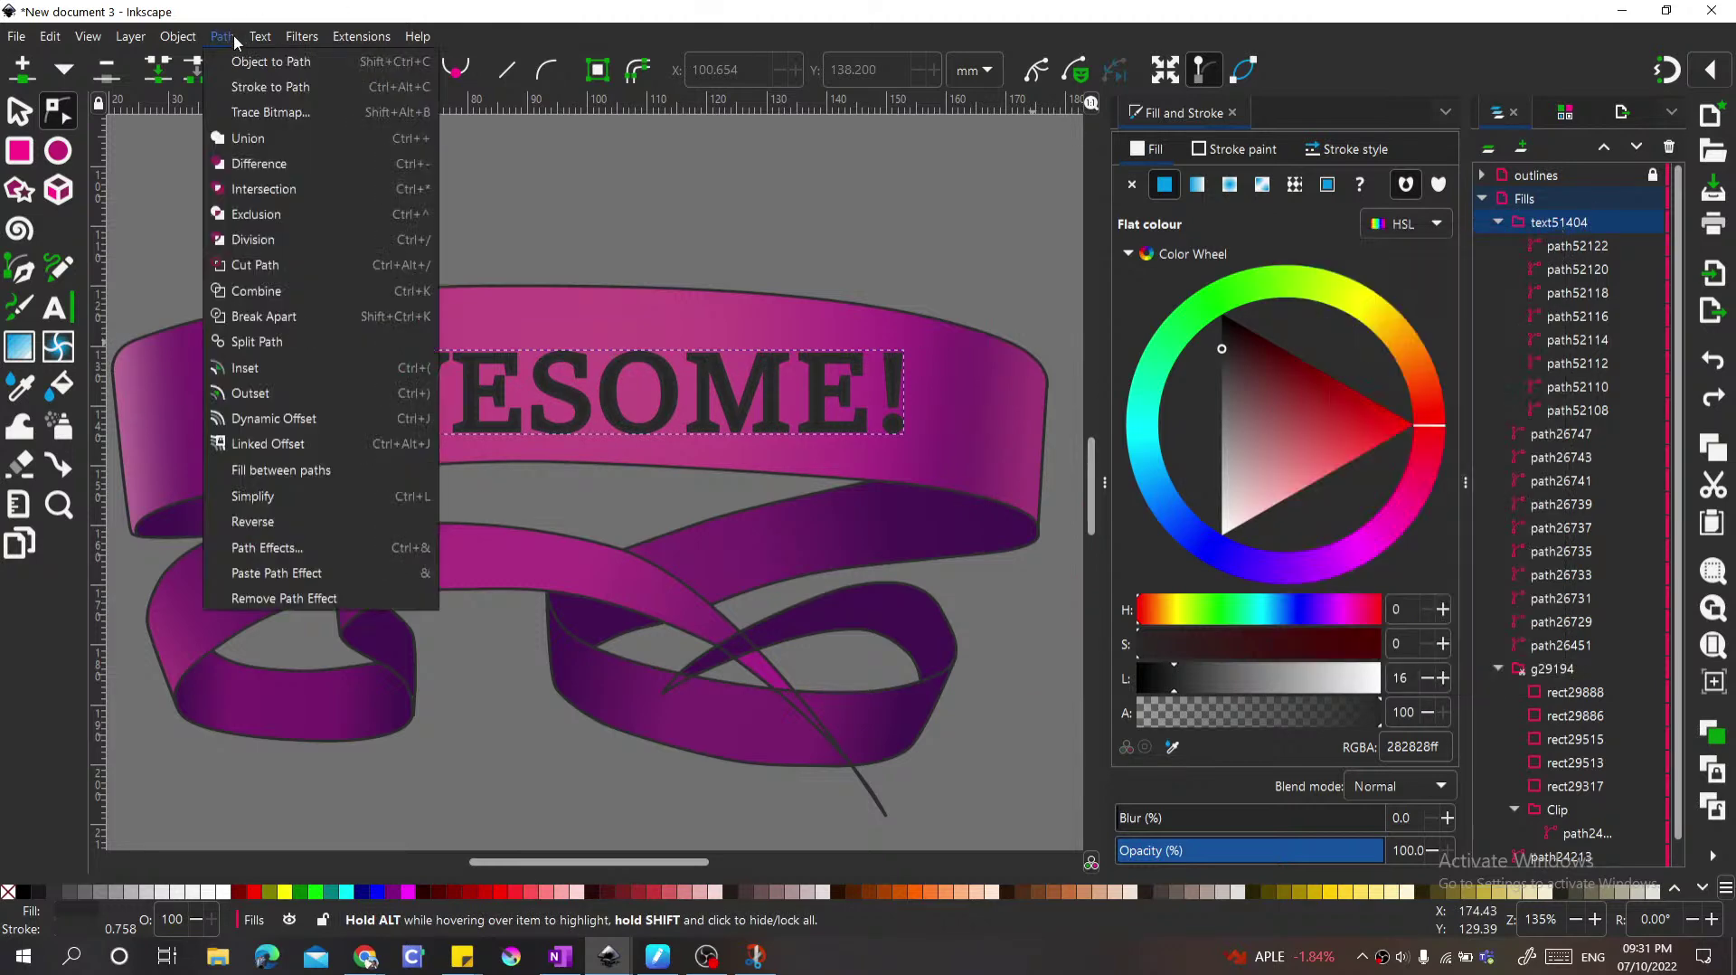
{"action": "left_click", "coordinate": [258, 141]}
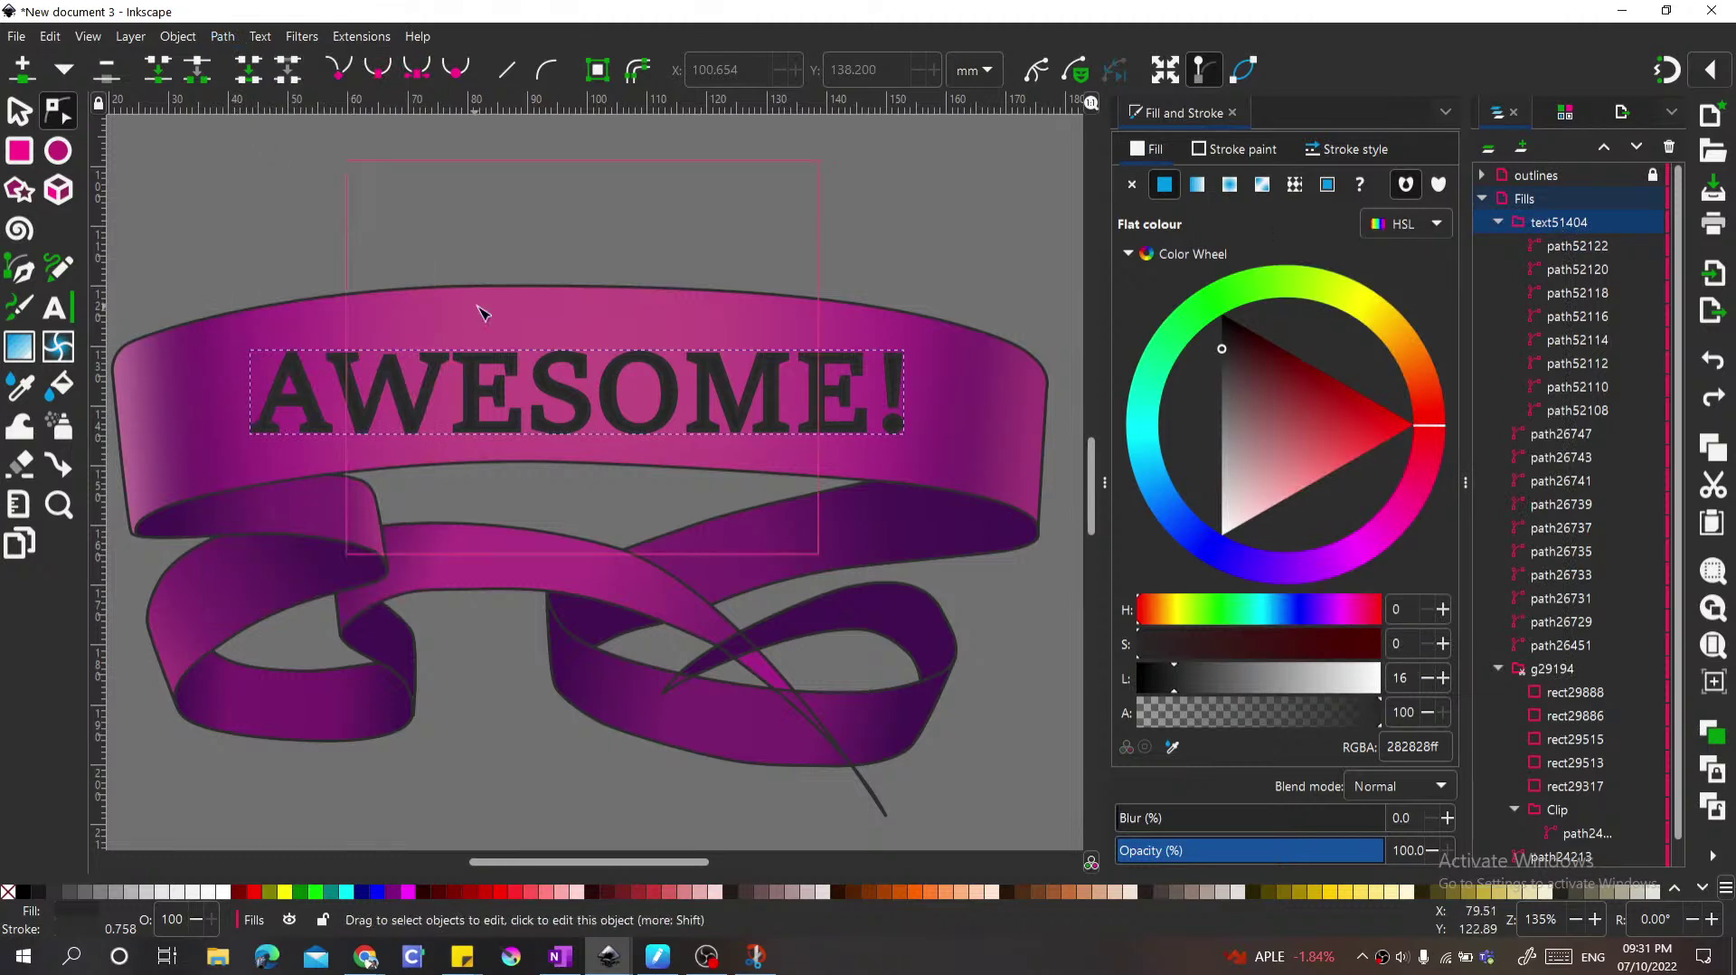
Step: Select all eight character paths inside the AWESOME! group and merge them into one path with Union
{"action": "left_click", "coordinate": [1573, 246]}
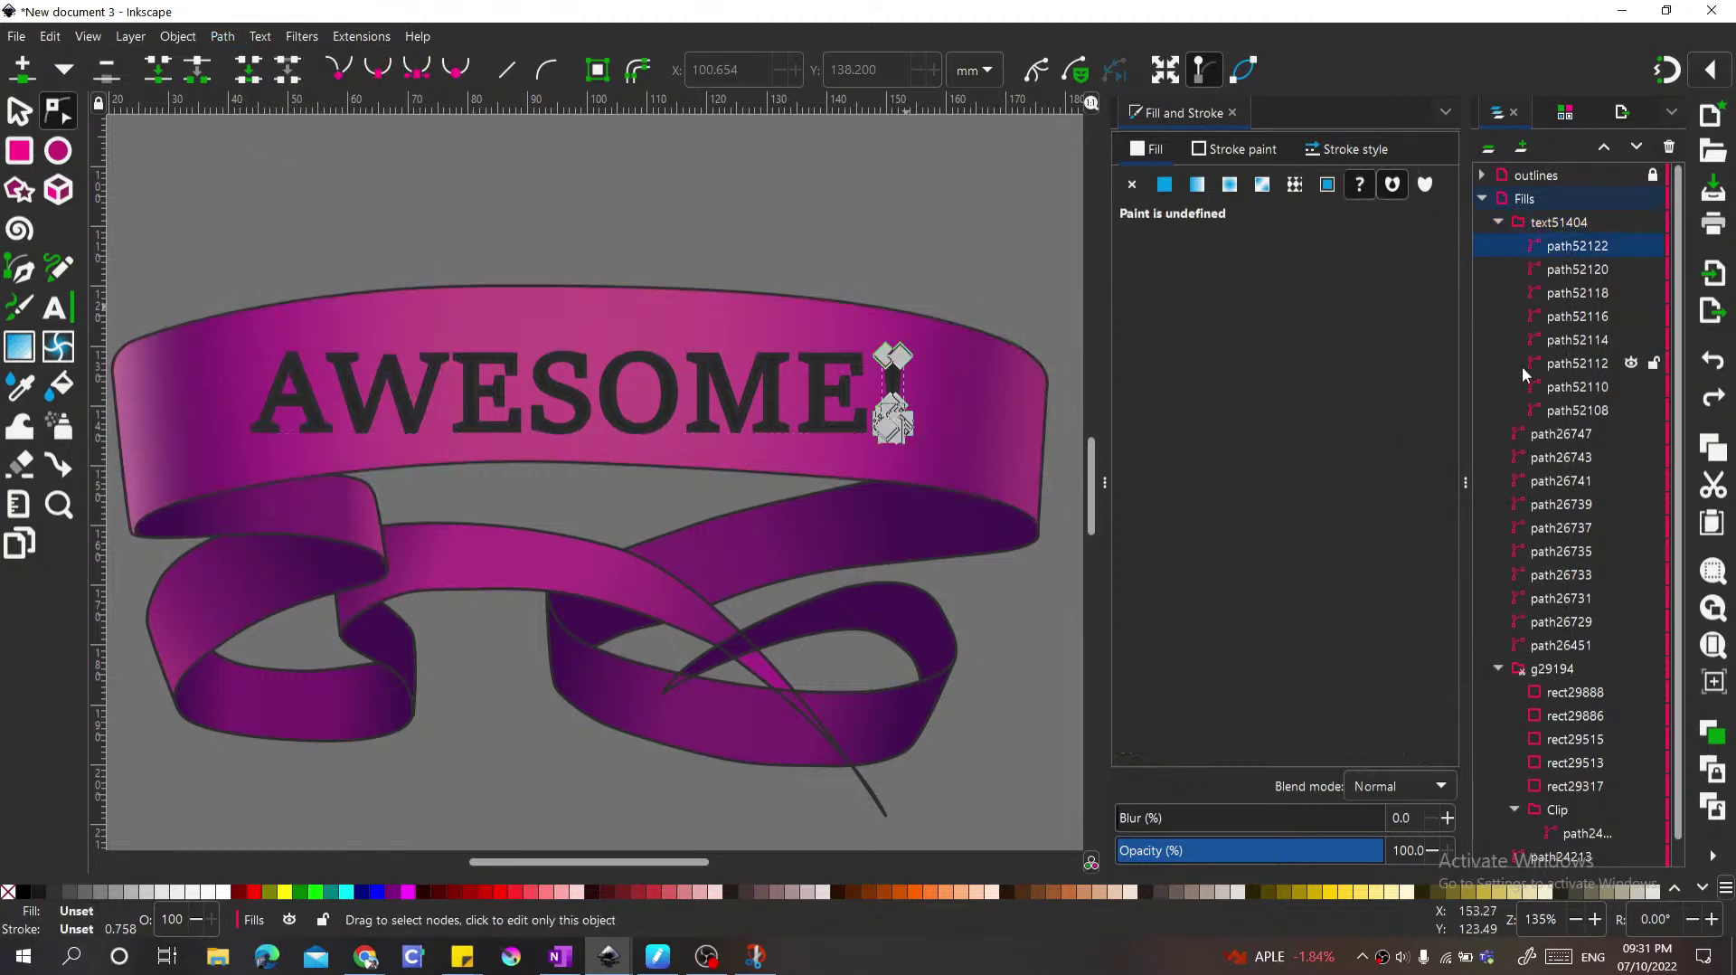
{"action": "left_click", "coordinate": [1537, 409], "text": "shift"}
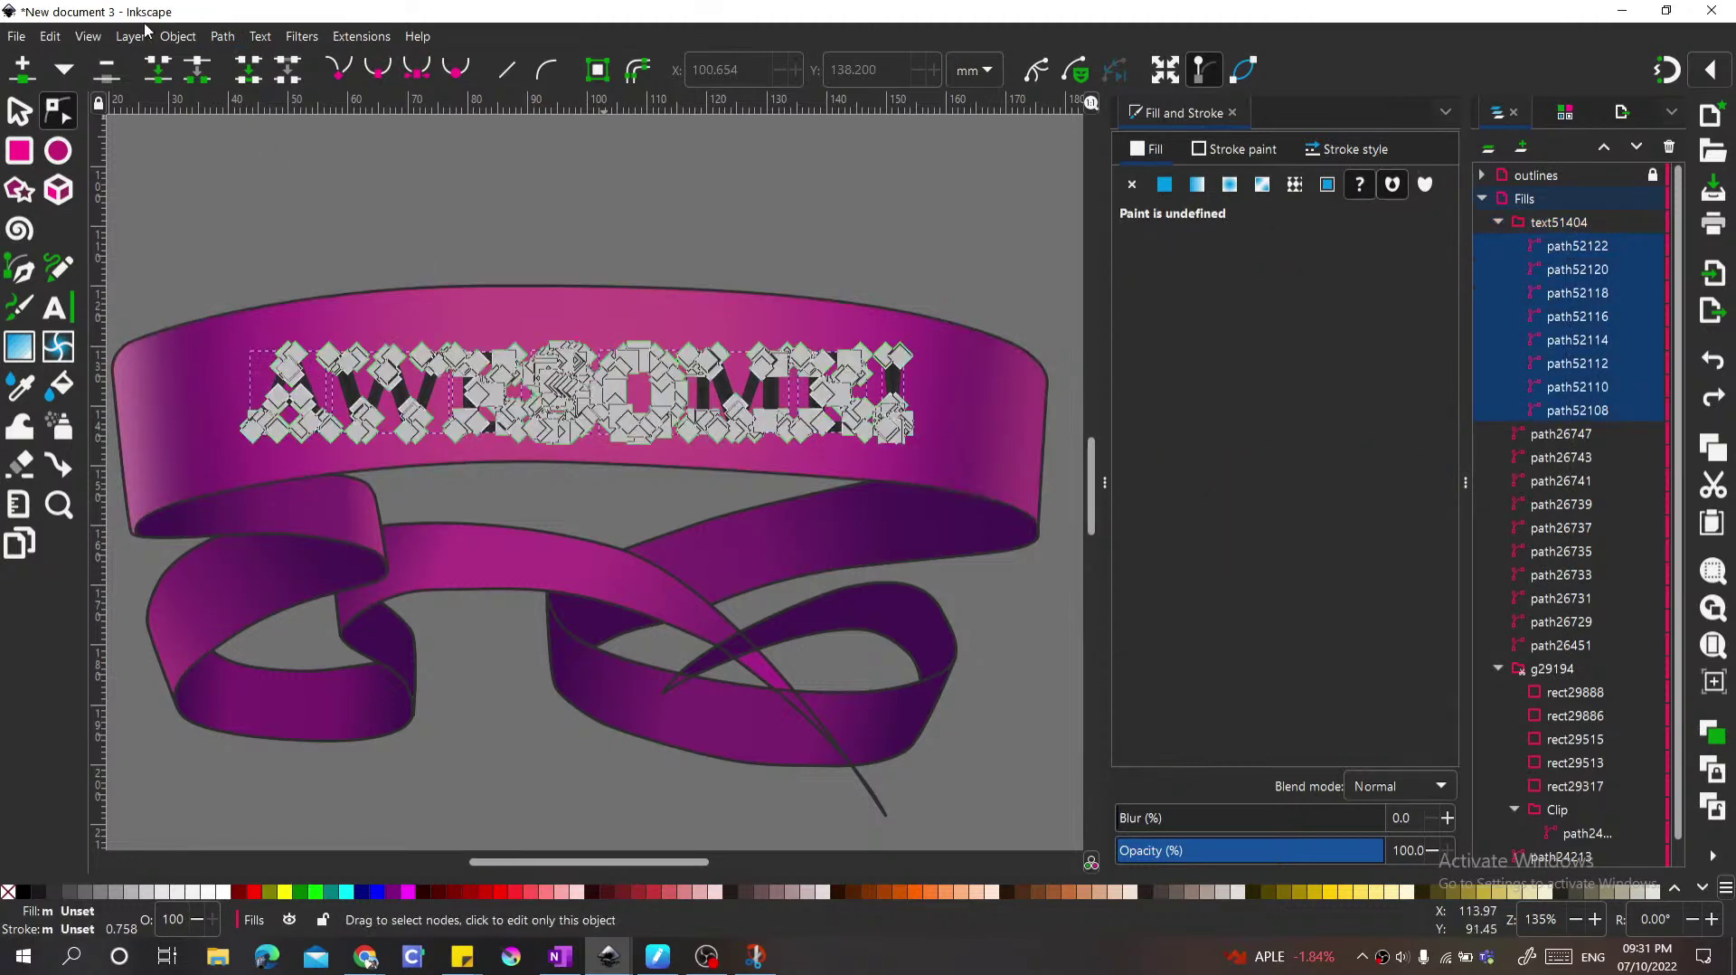
{"action": "left_click", "coordinate": [220, 36]}
{"action": "left_click", "coordinate": [260, 135]}
Step: Open the Path Effects dialog for the merged AWESOME! path and place it clear of the lettering
{"action": "key", "text": "s"}
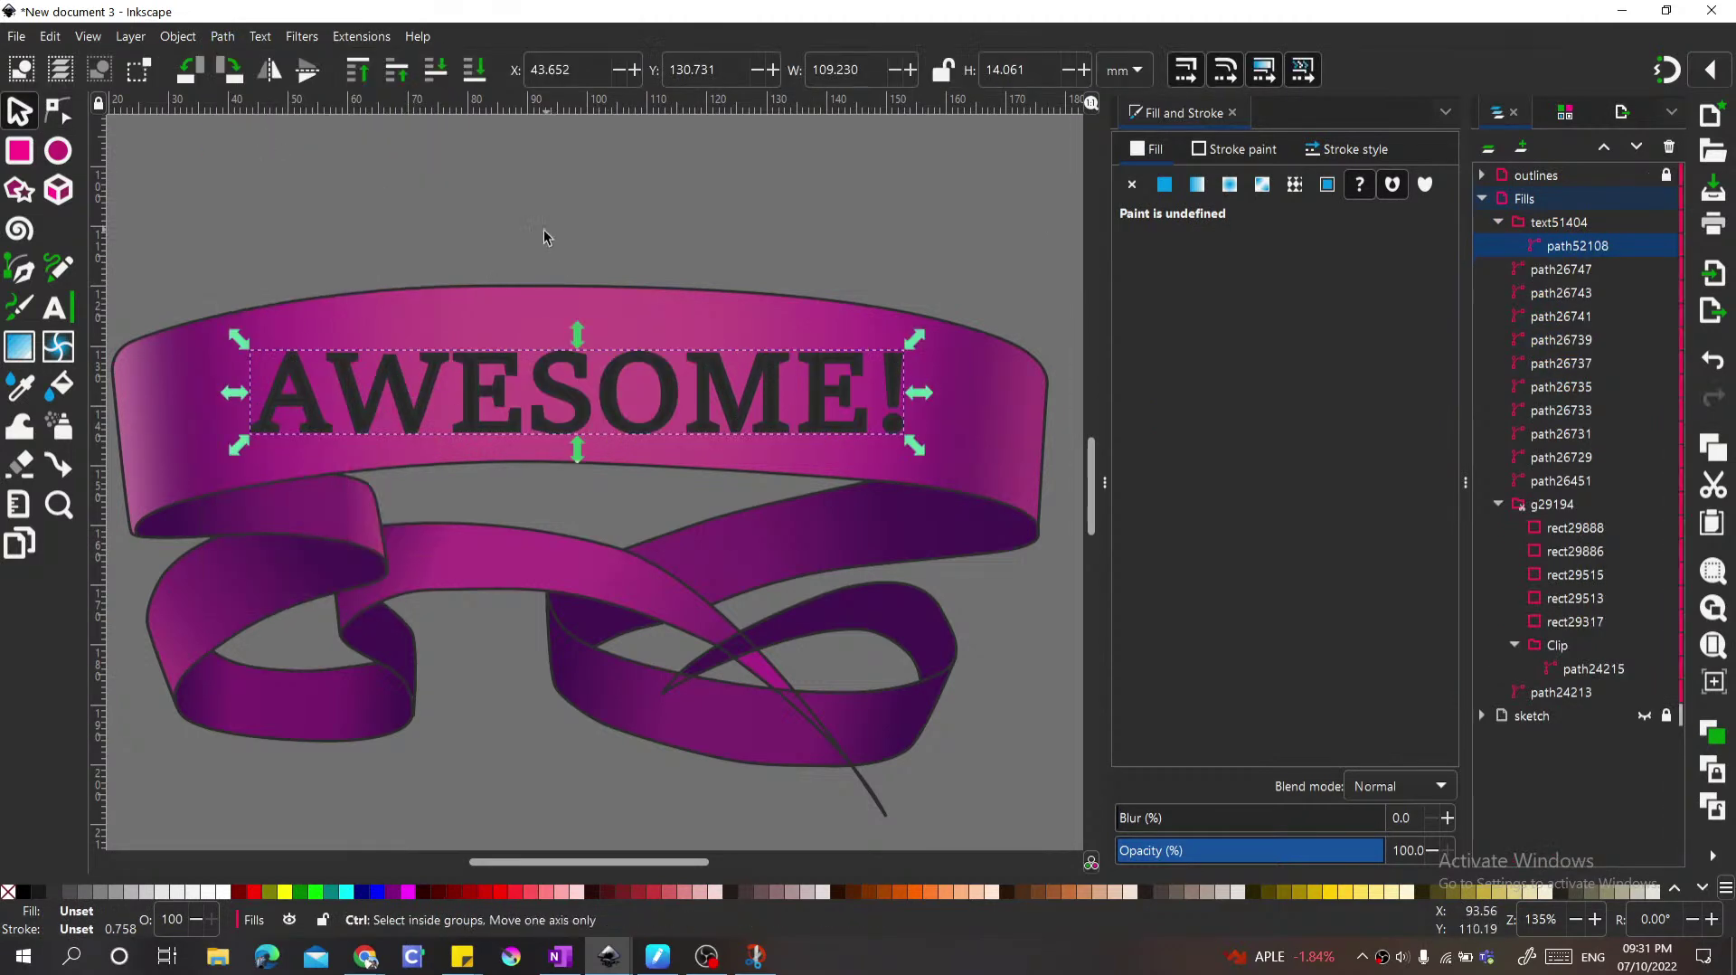
{"action": "scroll", "coordinate": [547, 241], "scroll_direction": "up", "scroll_amount": 1}
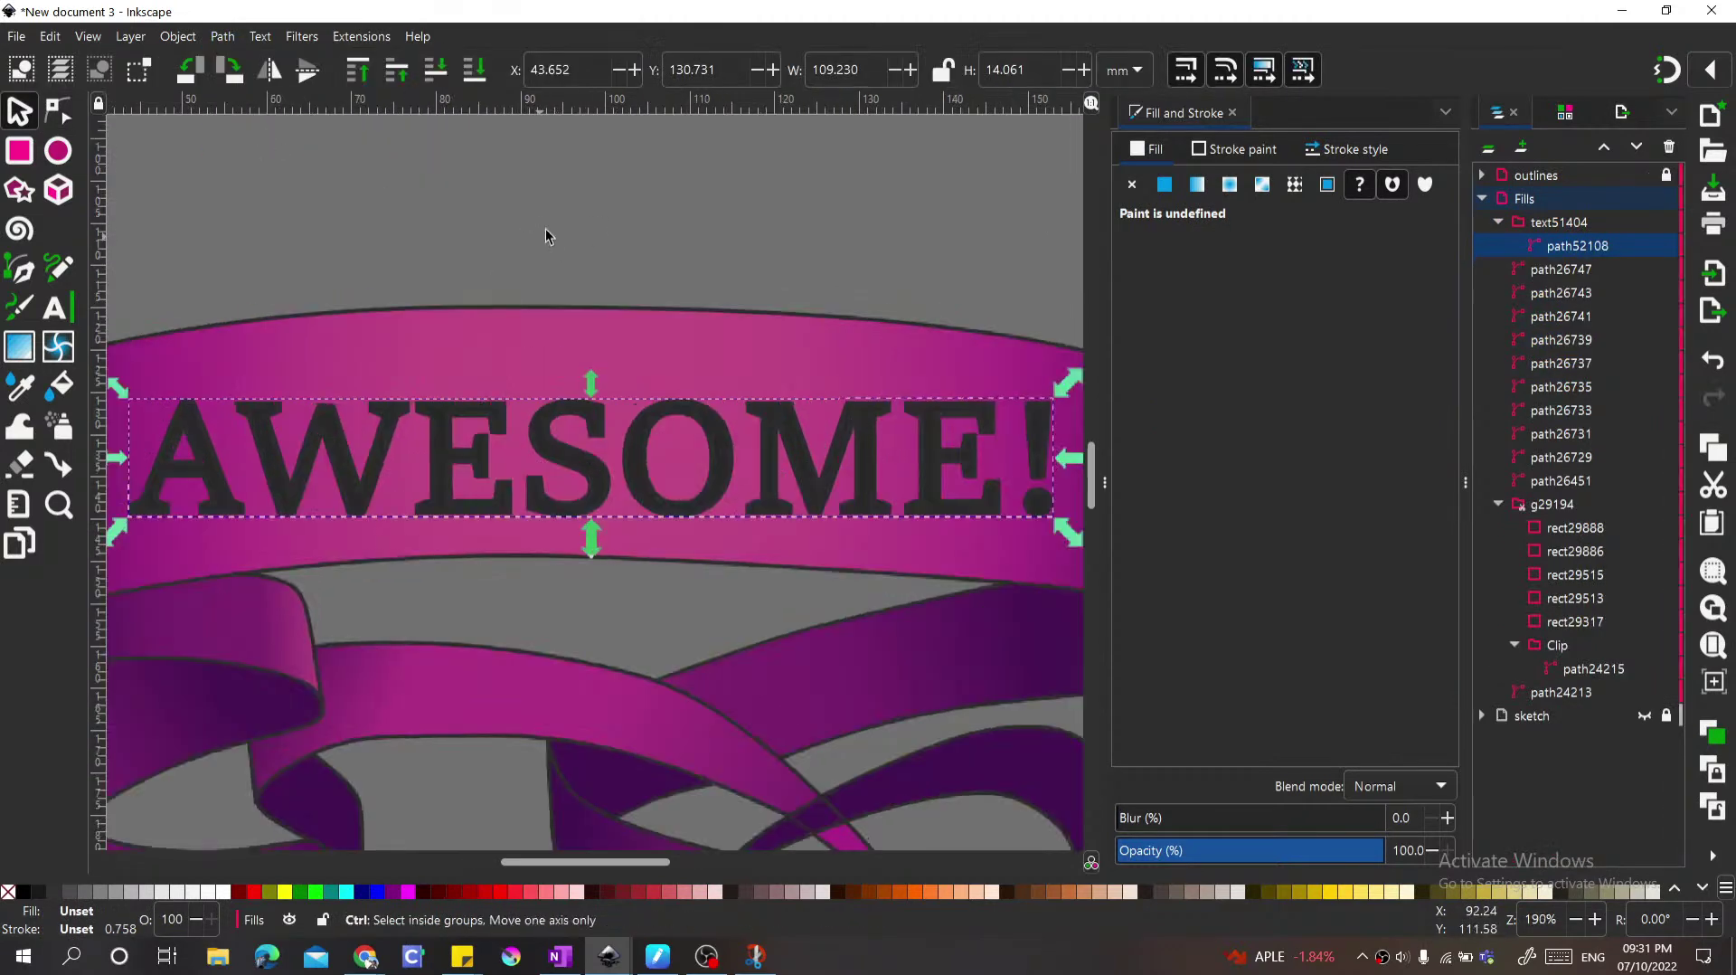
{"action": "left_click", "coordinate": [222, 38]}
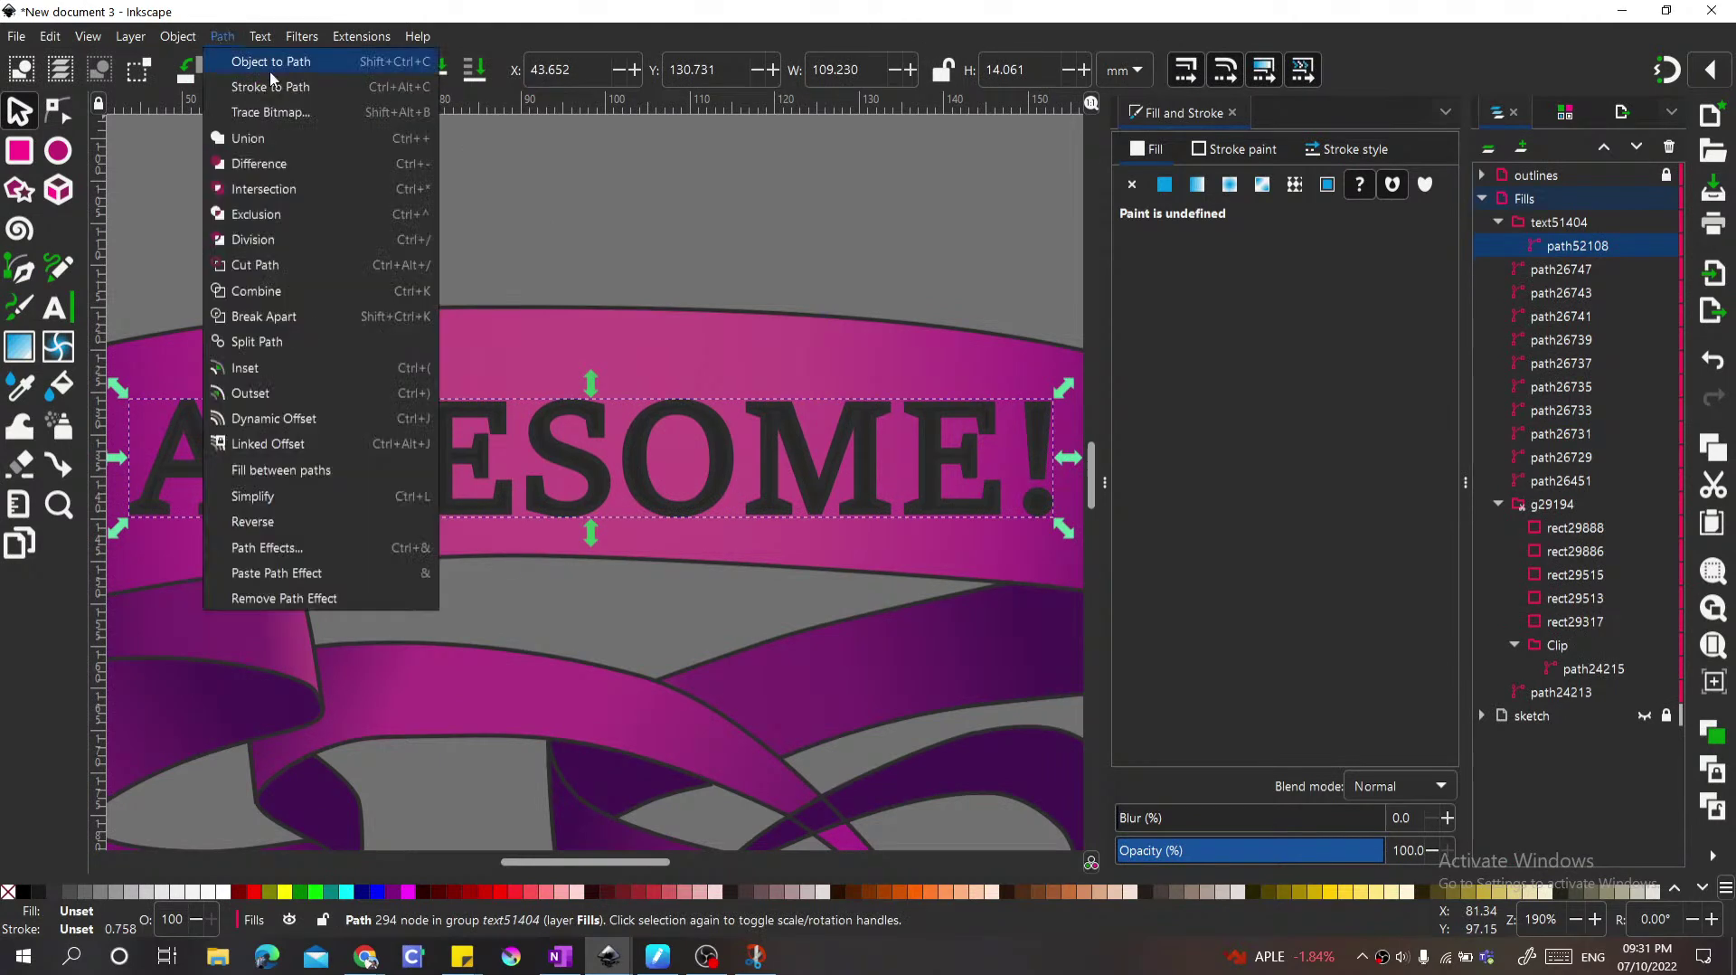
{"action": "left_click", "coordinate": [297, 554]}
{"action": "left_click_drag", "start_coordinate": [800, 238], "coordinate": [1138, 215]}
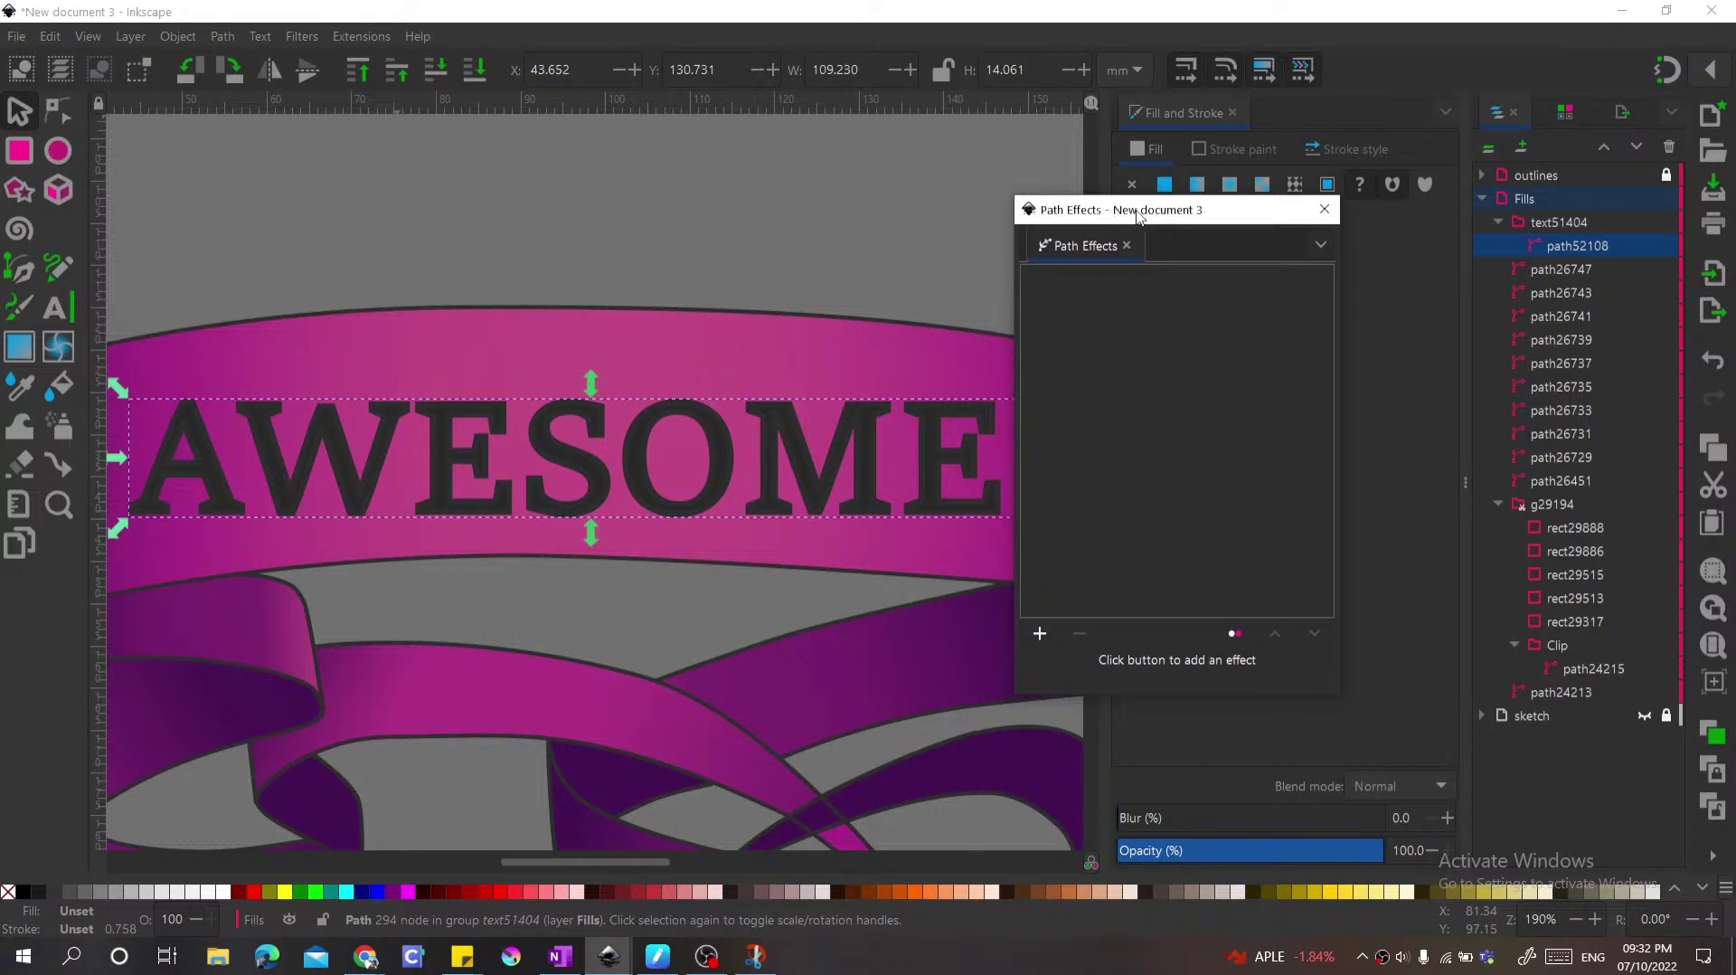
Step: Add the Lattice Deformation 2 path effect to the AWESOME! path, keeping the whole lettering in view
{"action": "left_click", "coordinate": [1041, 635]}
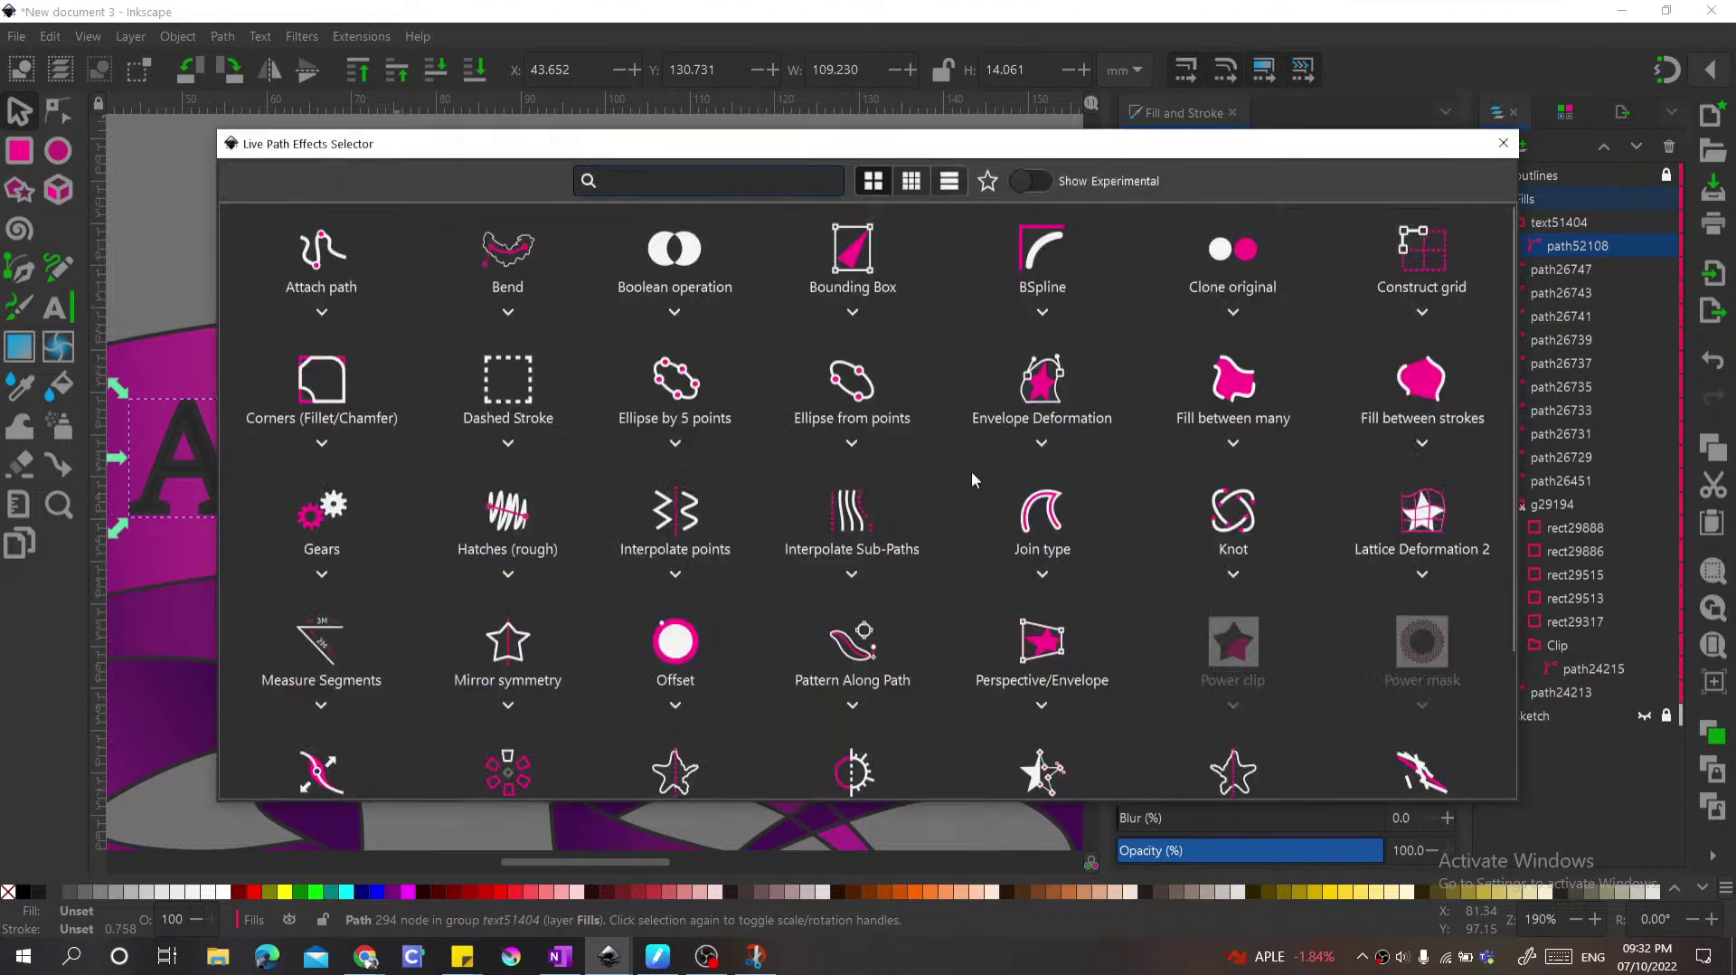
{"action": "scroll", "coordinate": [969, 487], "scroll_direction": "down", "scroll_amount": 4}
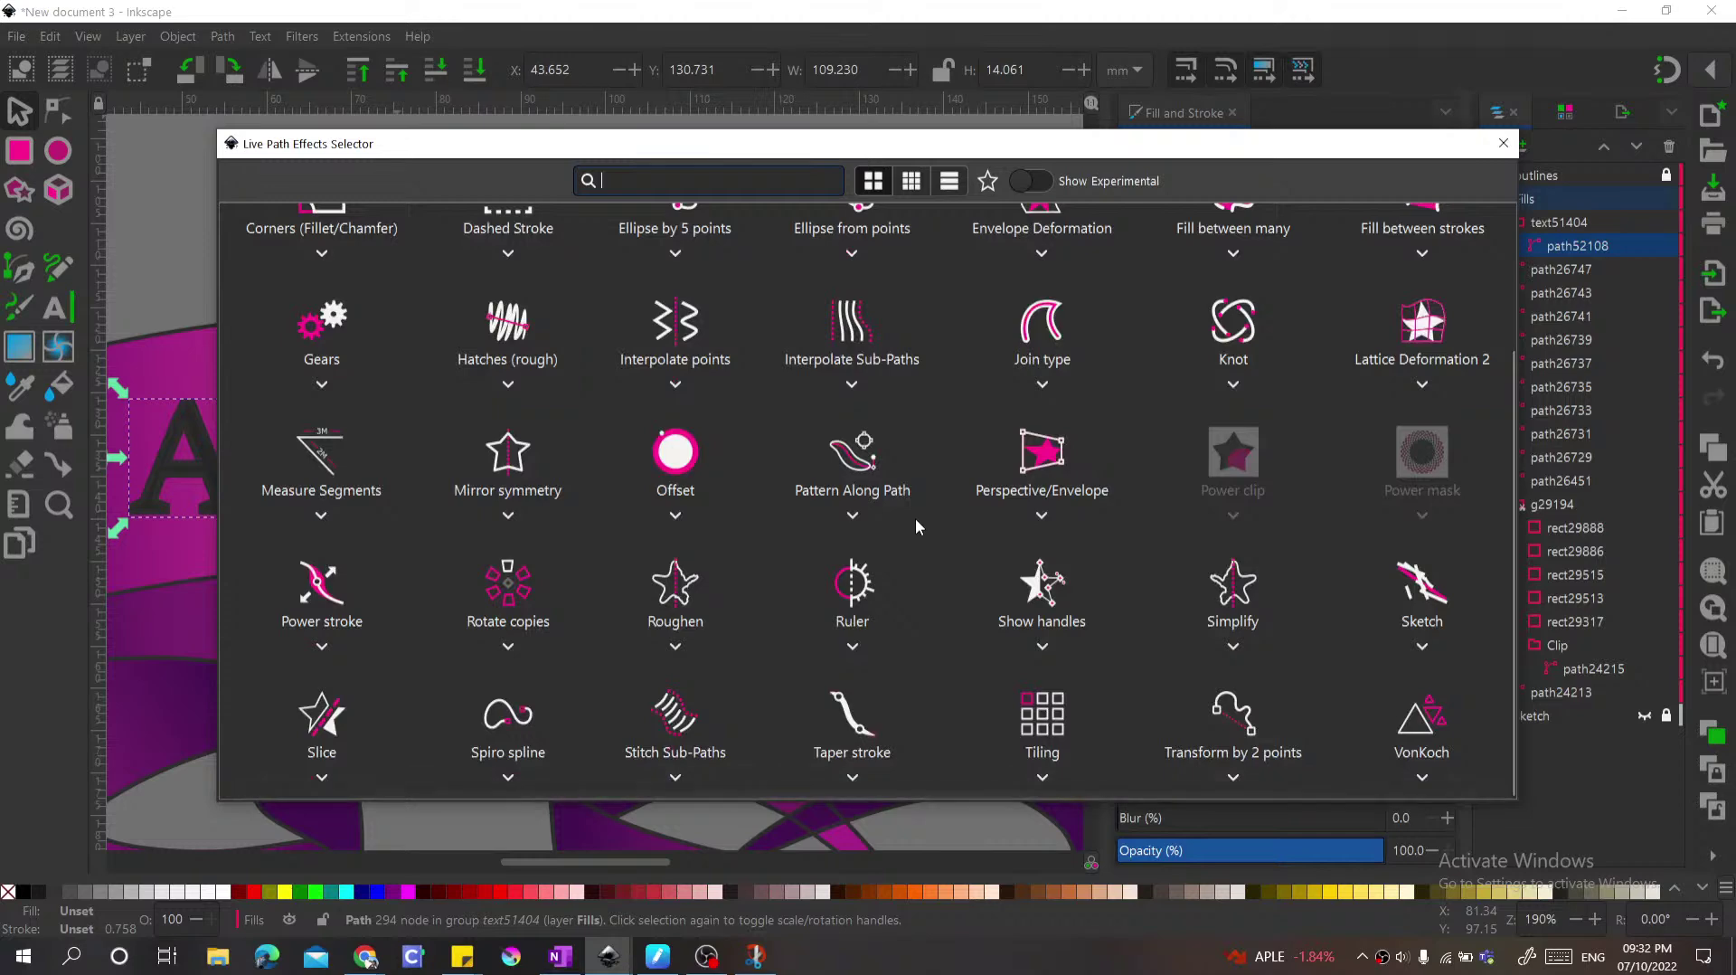
{"action": "scroll", "coordinate": [904, 534], "scroll_direction": "up", "scroll_amount": 3}
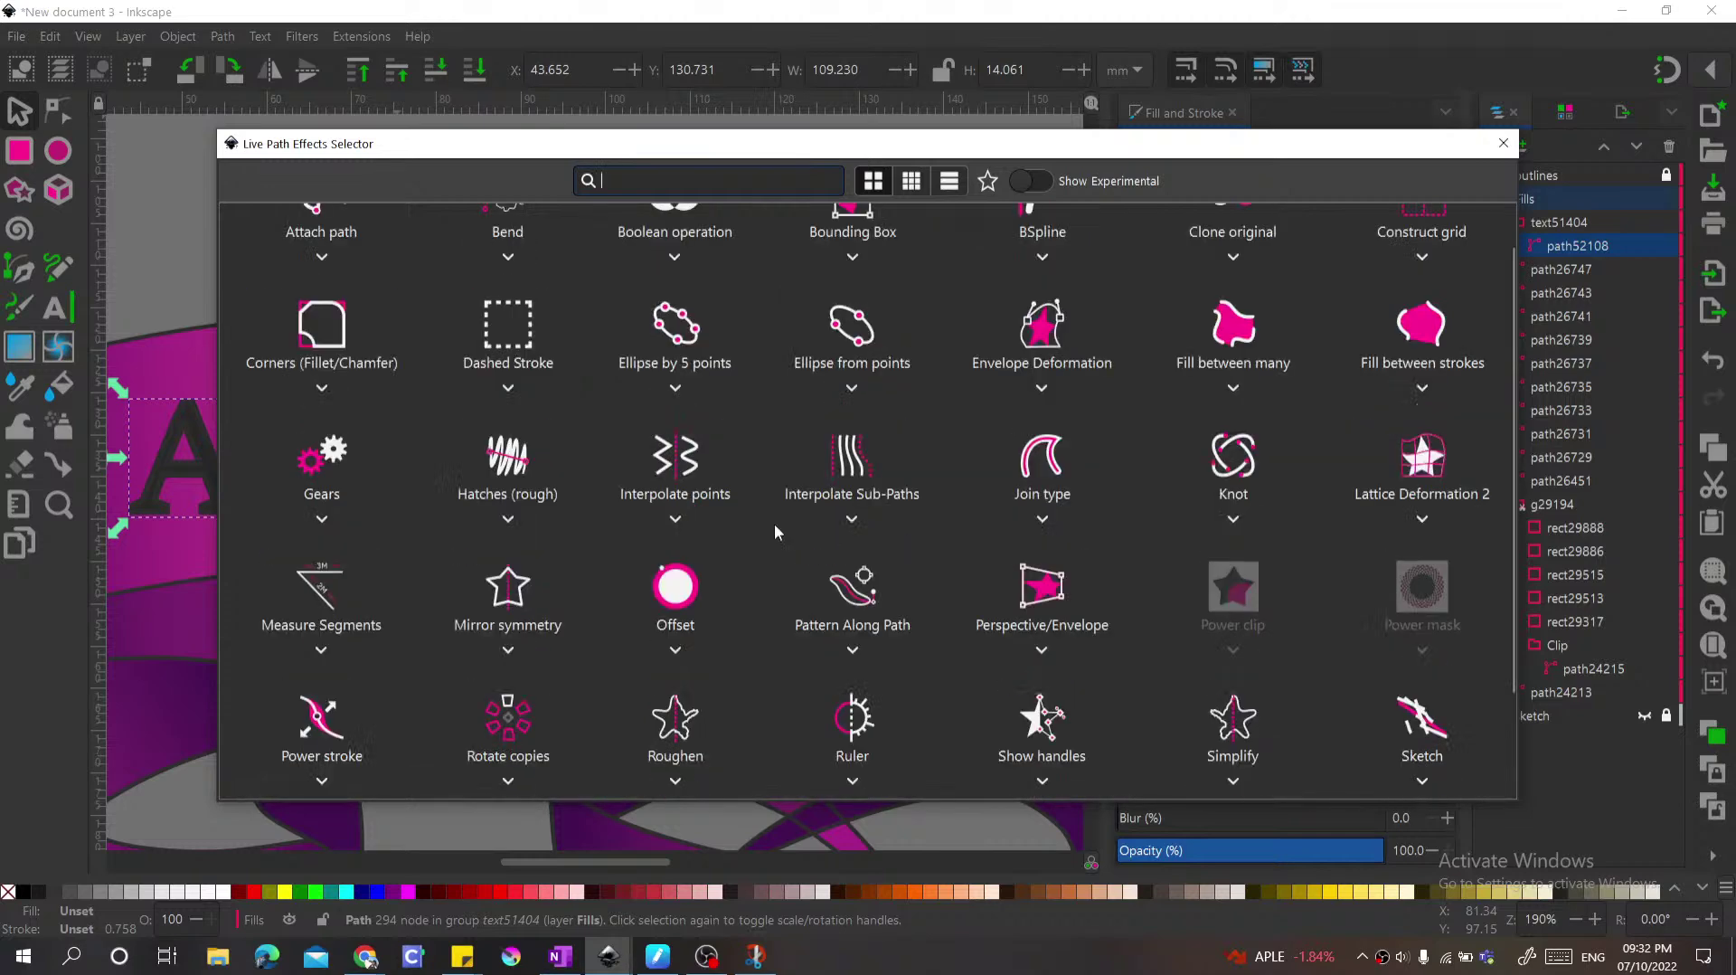
{"action": "scroll", "coordinate": [994, 538], "scroll_direction": "down", "scroll_amount": 3}
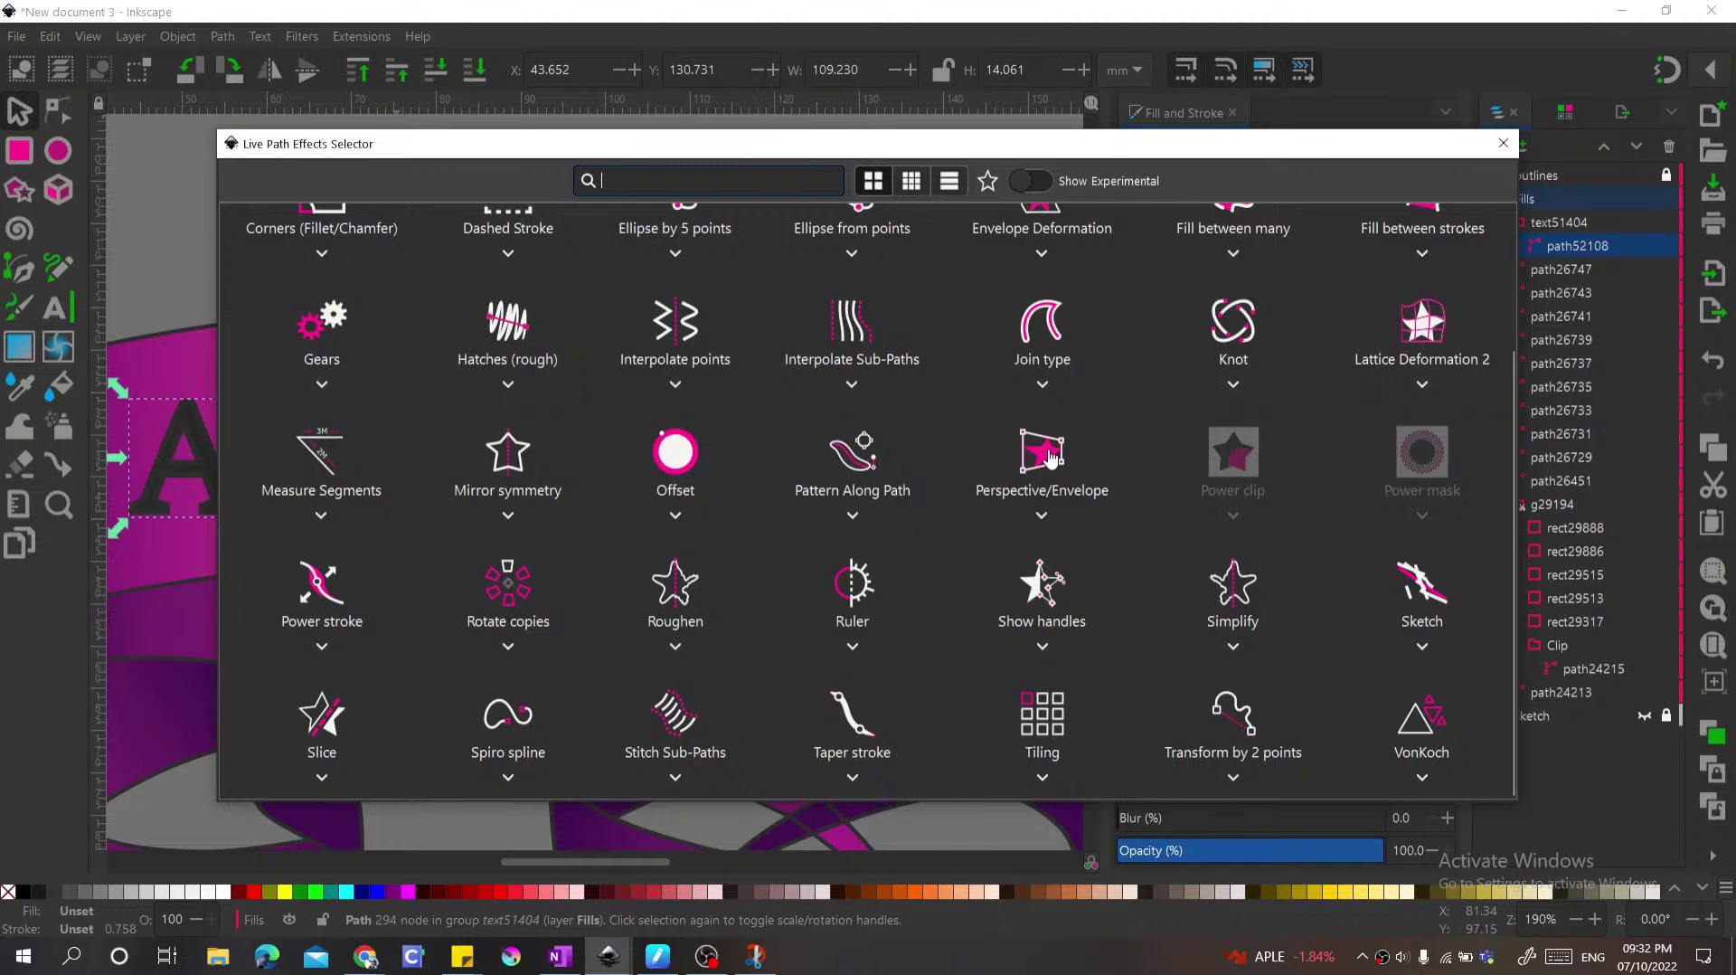
{"action": "left_click", "coordinate": [1418, 328]}
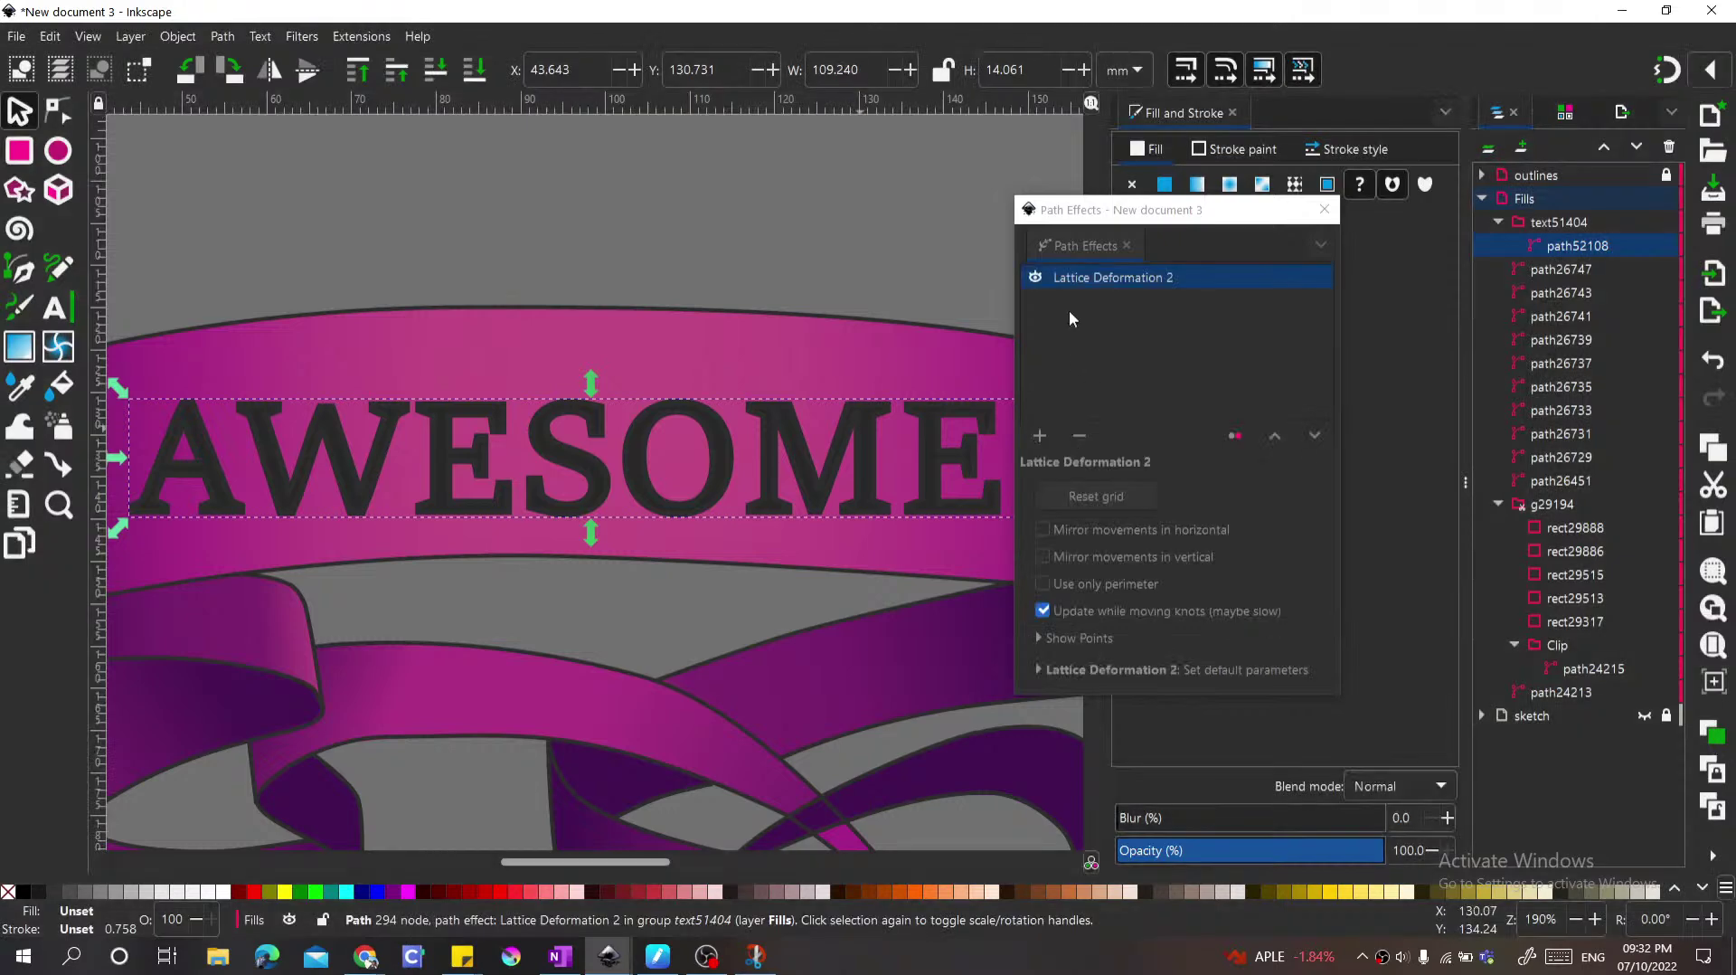
{"action": "left_click_drag", "start_coordinate": [1048, 217], "coordinate": [1232, 233]}
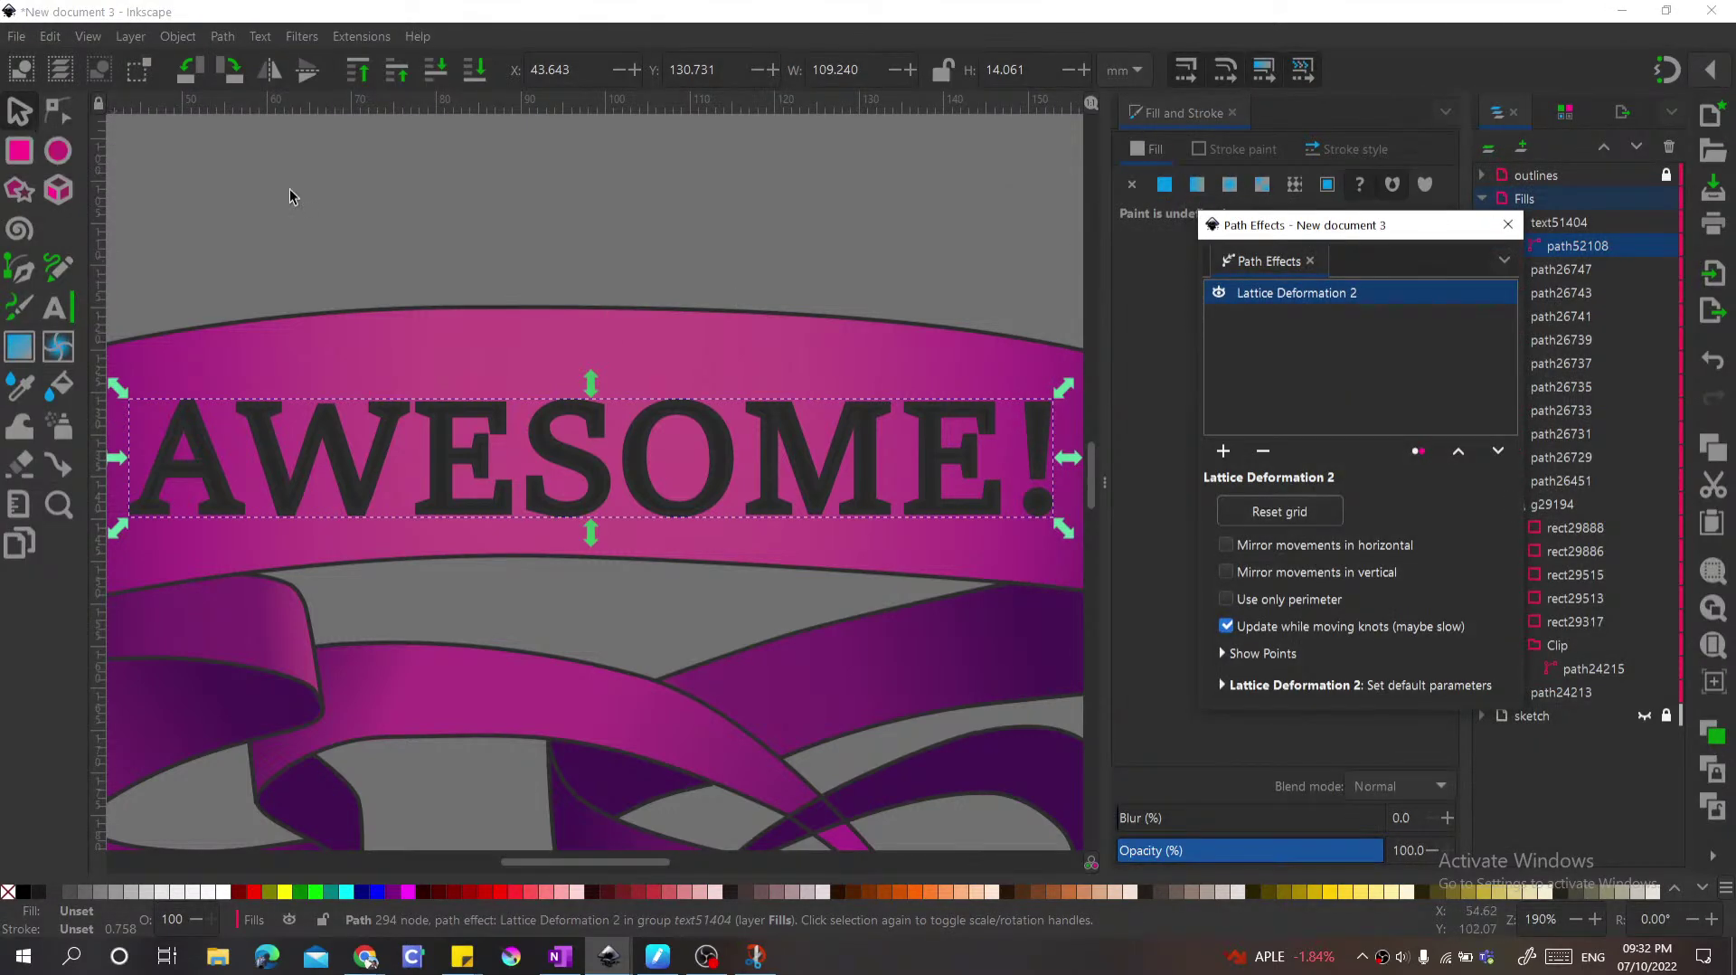
Step: Reselect the AWESOME! path inside its group, bring up the Lattice Deformation 2 handles for node editing, and expand the effect's default parameters
{"action": "left_click", "coordinate": [592, 430]}
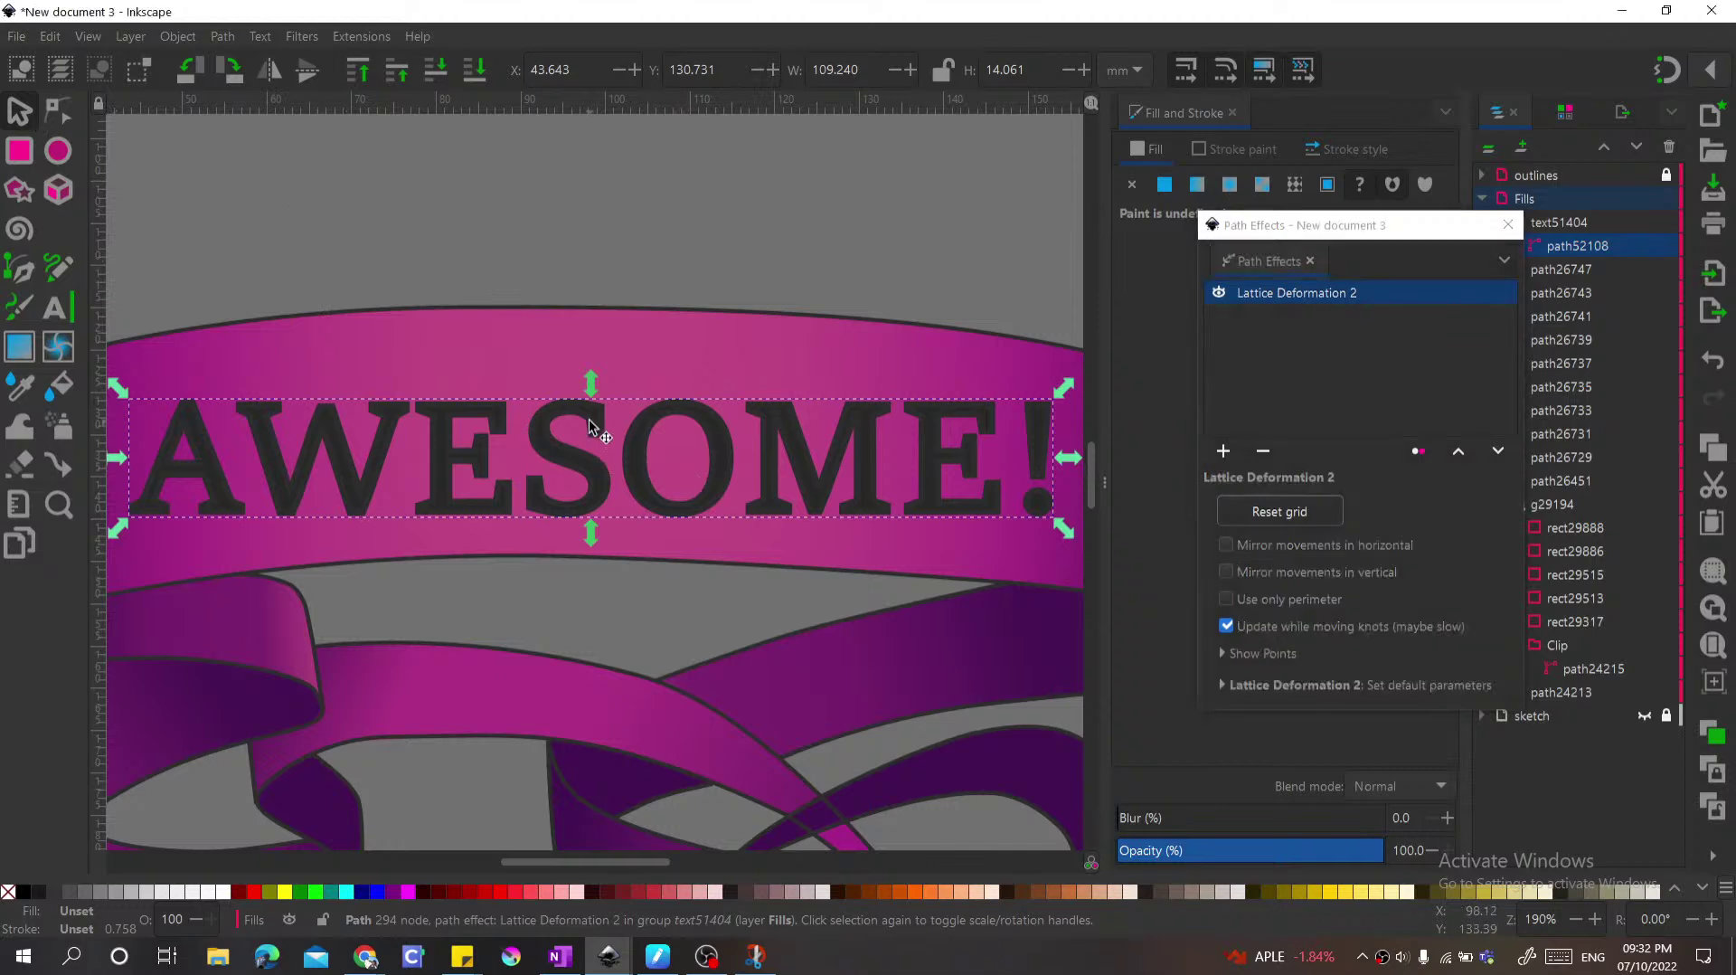
{"action": "left_click", "coordinate": [589, 423]}
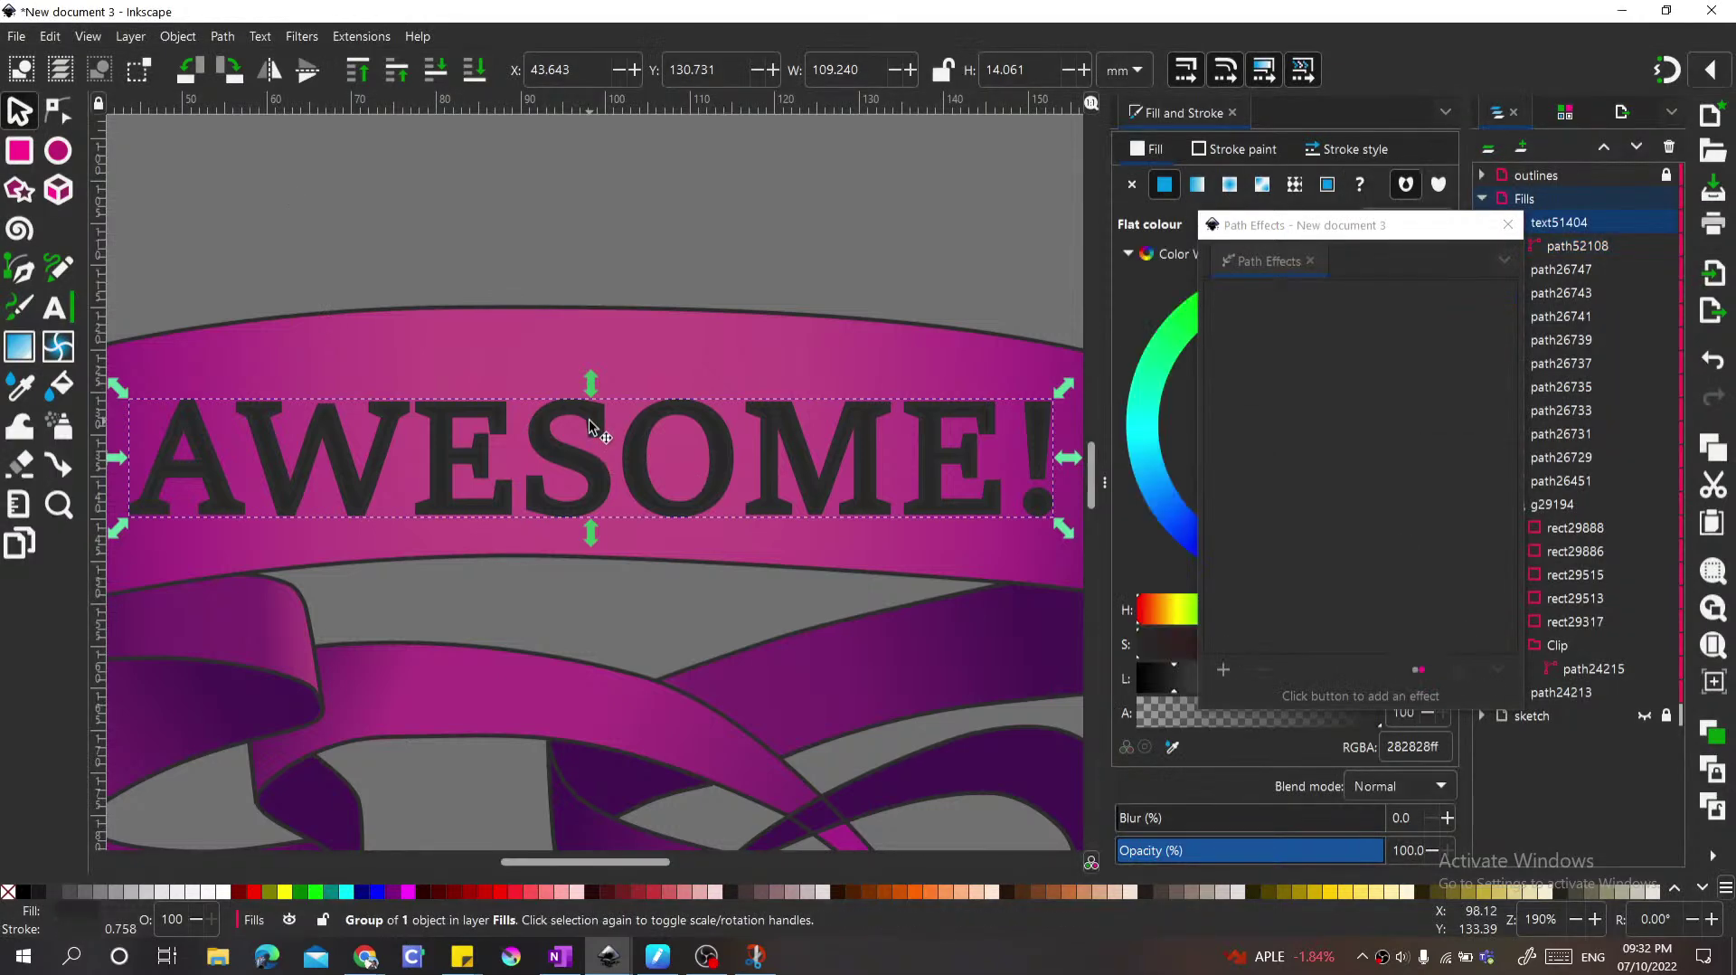
{"action": "left_click", "coordinate": [590, 425]}
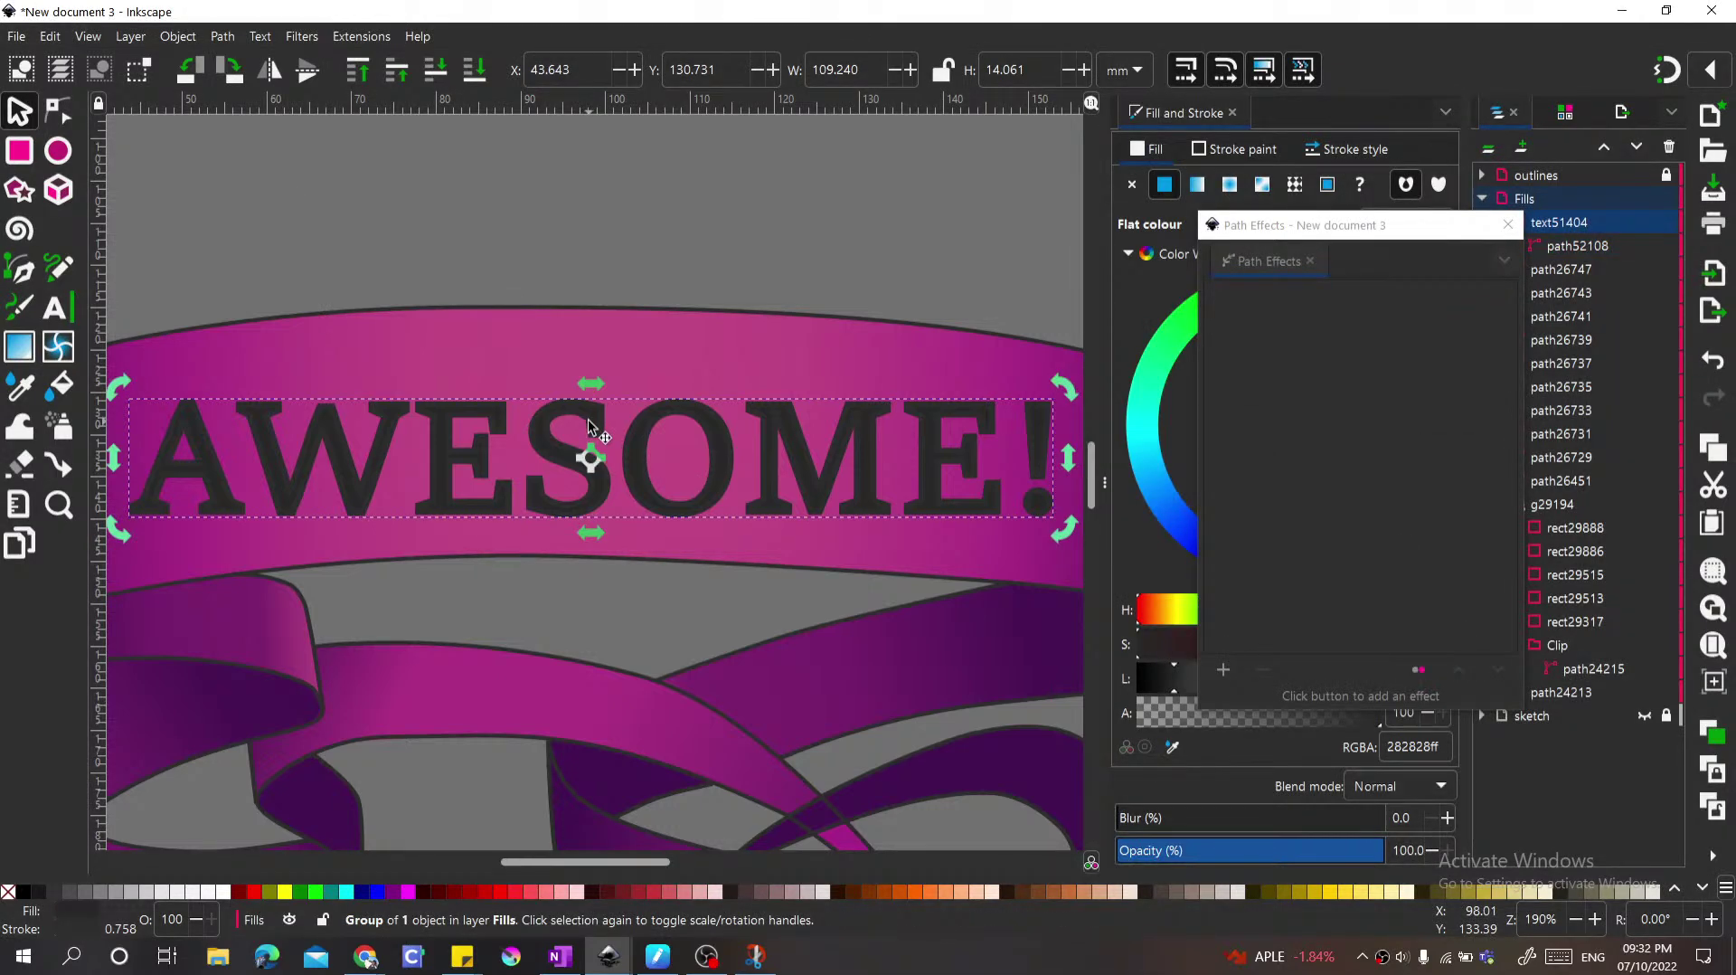
{"action": "left_click", "coordinate": [1592, 241]}
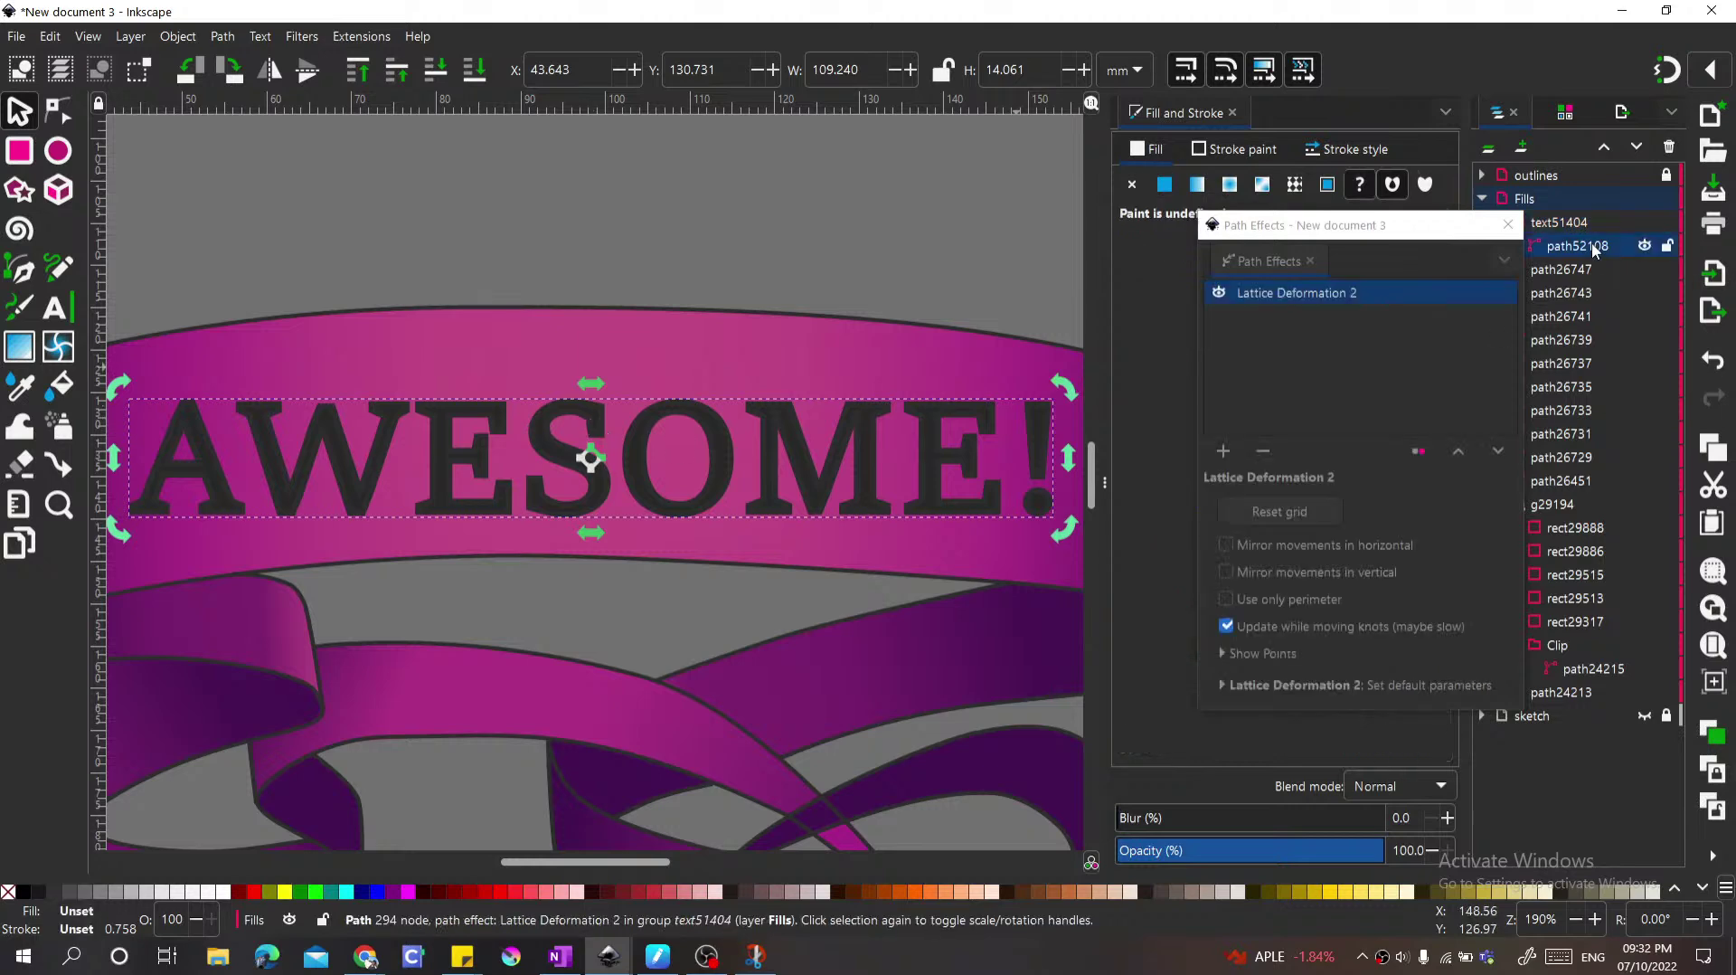
{"action": "left_click", "coordinate": [1347, 294]}
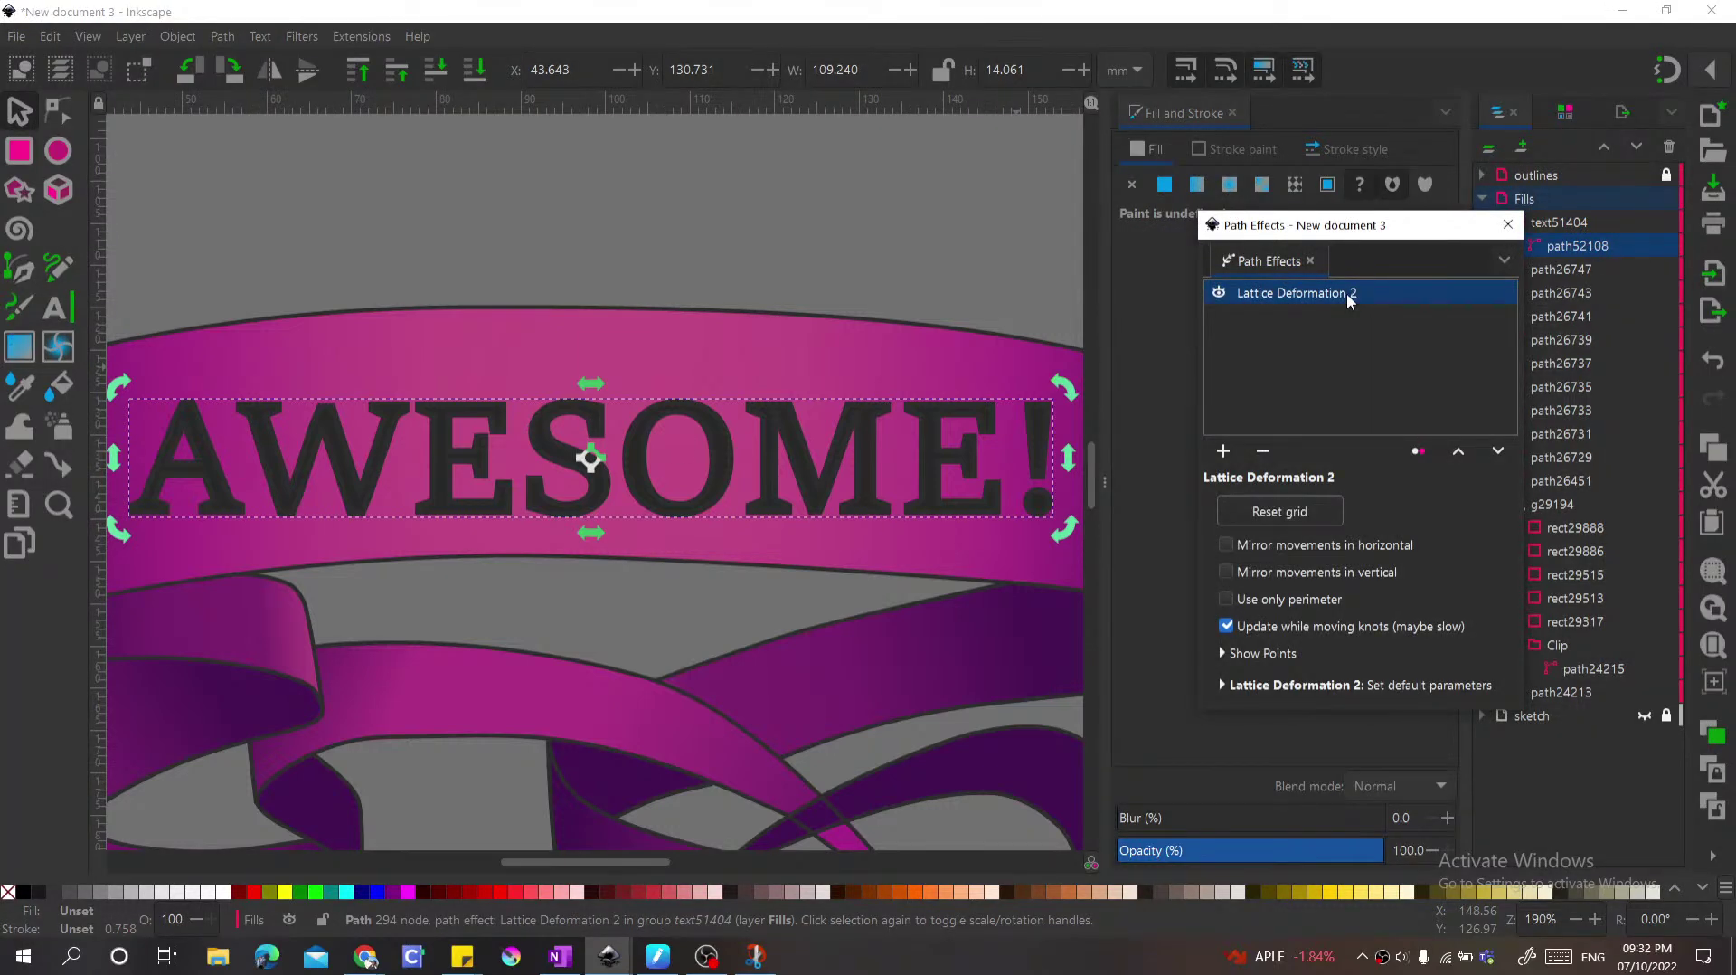
{"action": "left_click", "coordinate": [56, 110]}
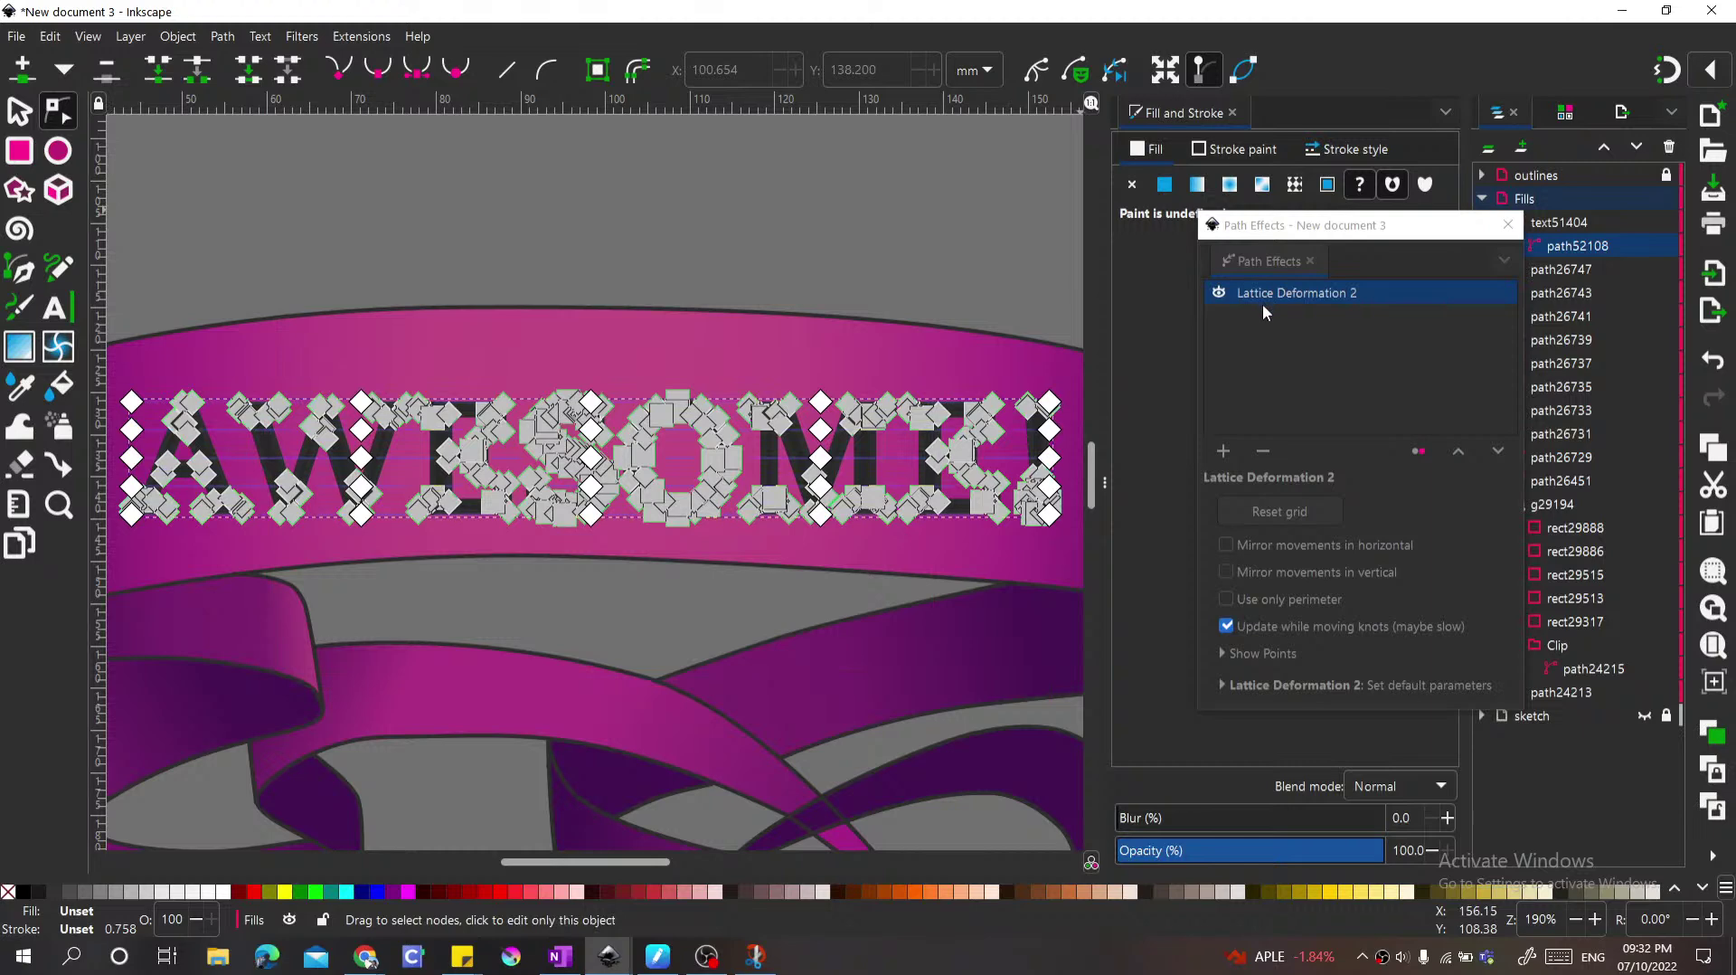
{"action": "left_click", "coordinate": [1222, 684]}
{"action": "scroll", "coordinate": [882, 535], "scroll_direction": "down", "scroll_amount": 2}
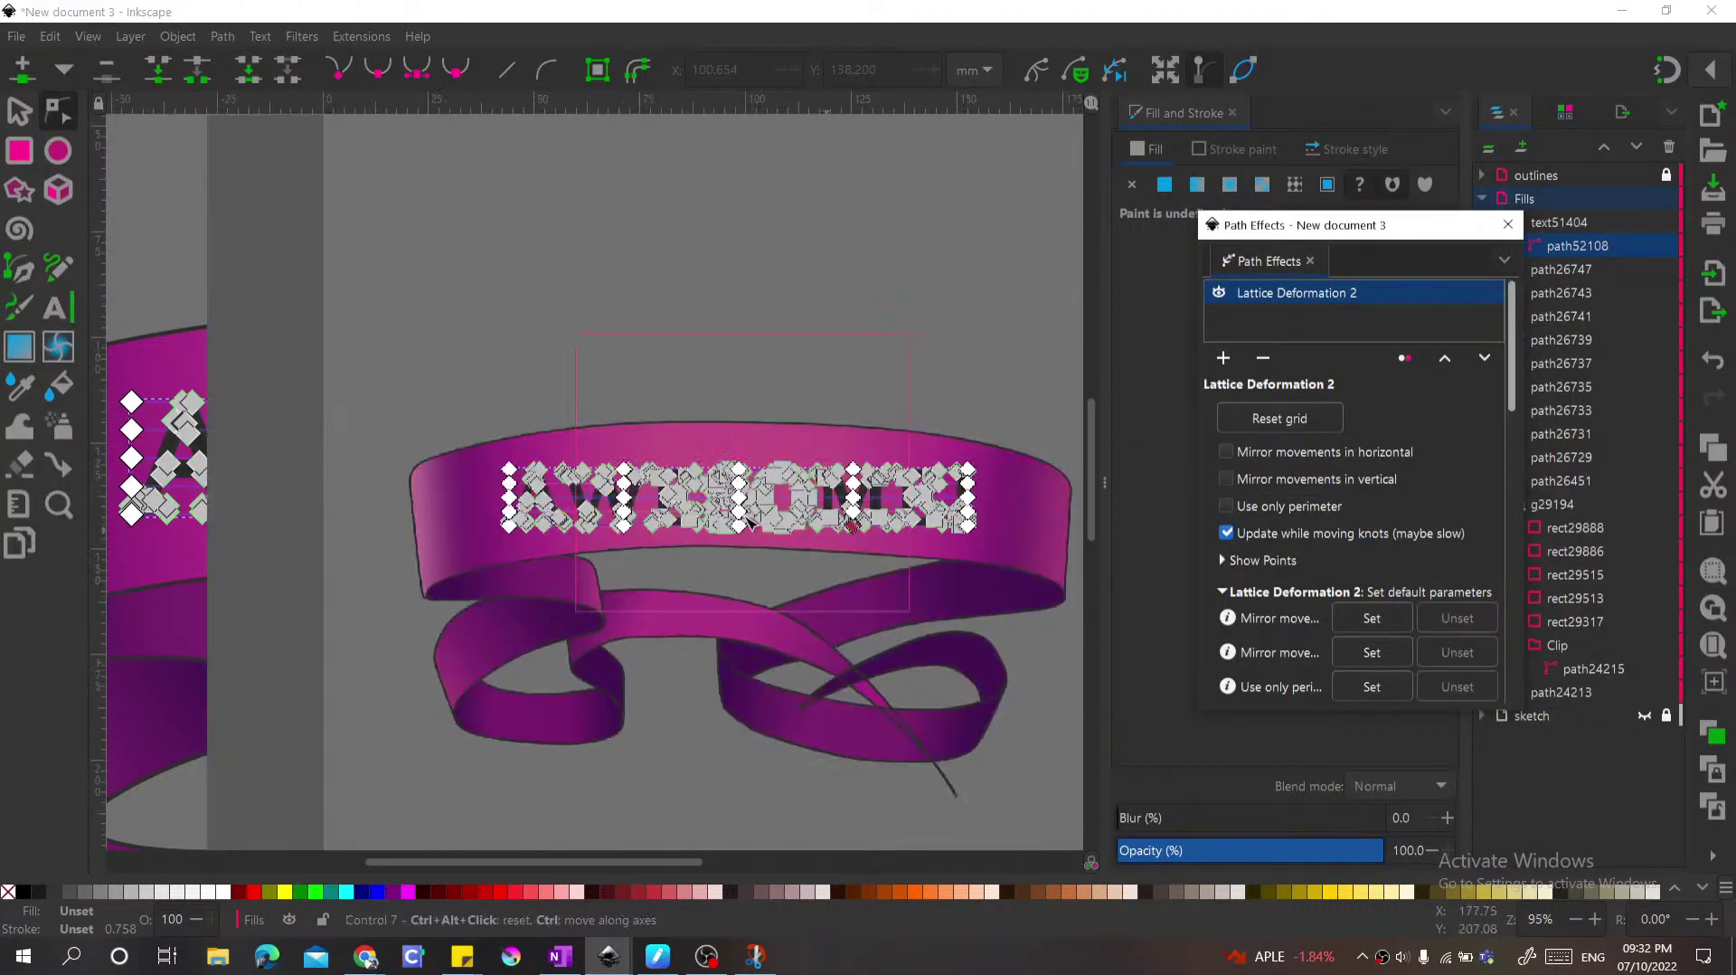
{"action": "scroll", "coordinate": [922, 365], "scroll_direction": "up", "scroll_amount": 1}
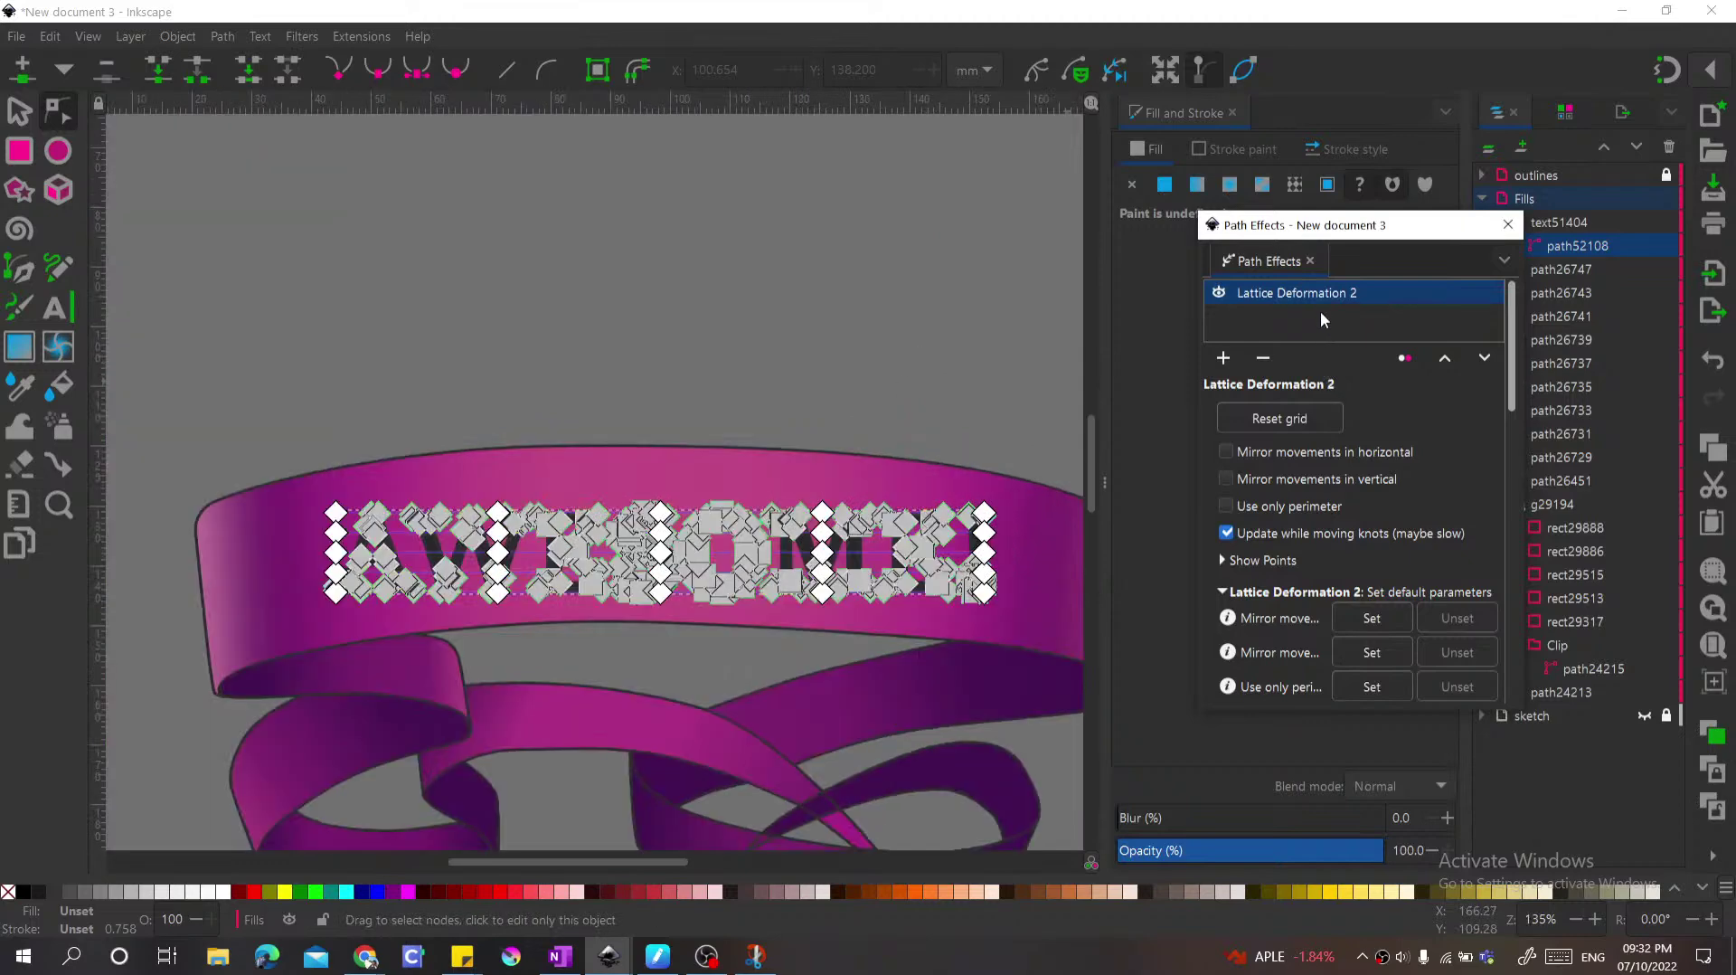
Step: Hide the Lattice Deformation 2 effect and add a Perspective/Envelope effect to the AWESOME! path
{"action": "left_click", "coordinate": [16, 117]}
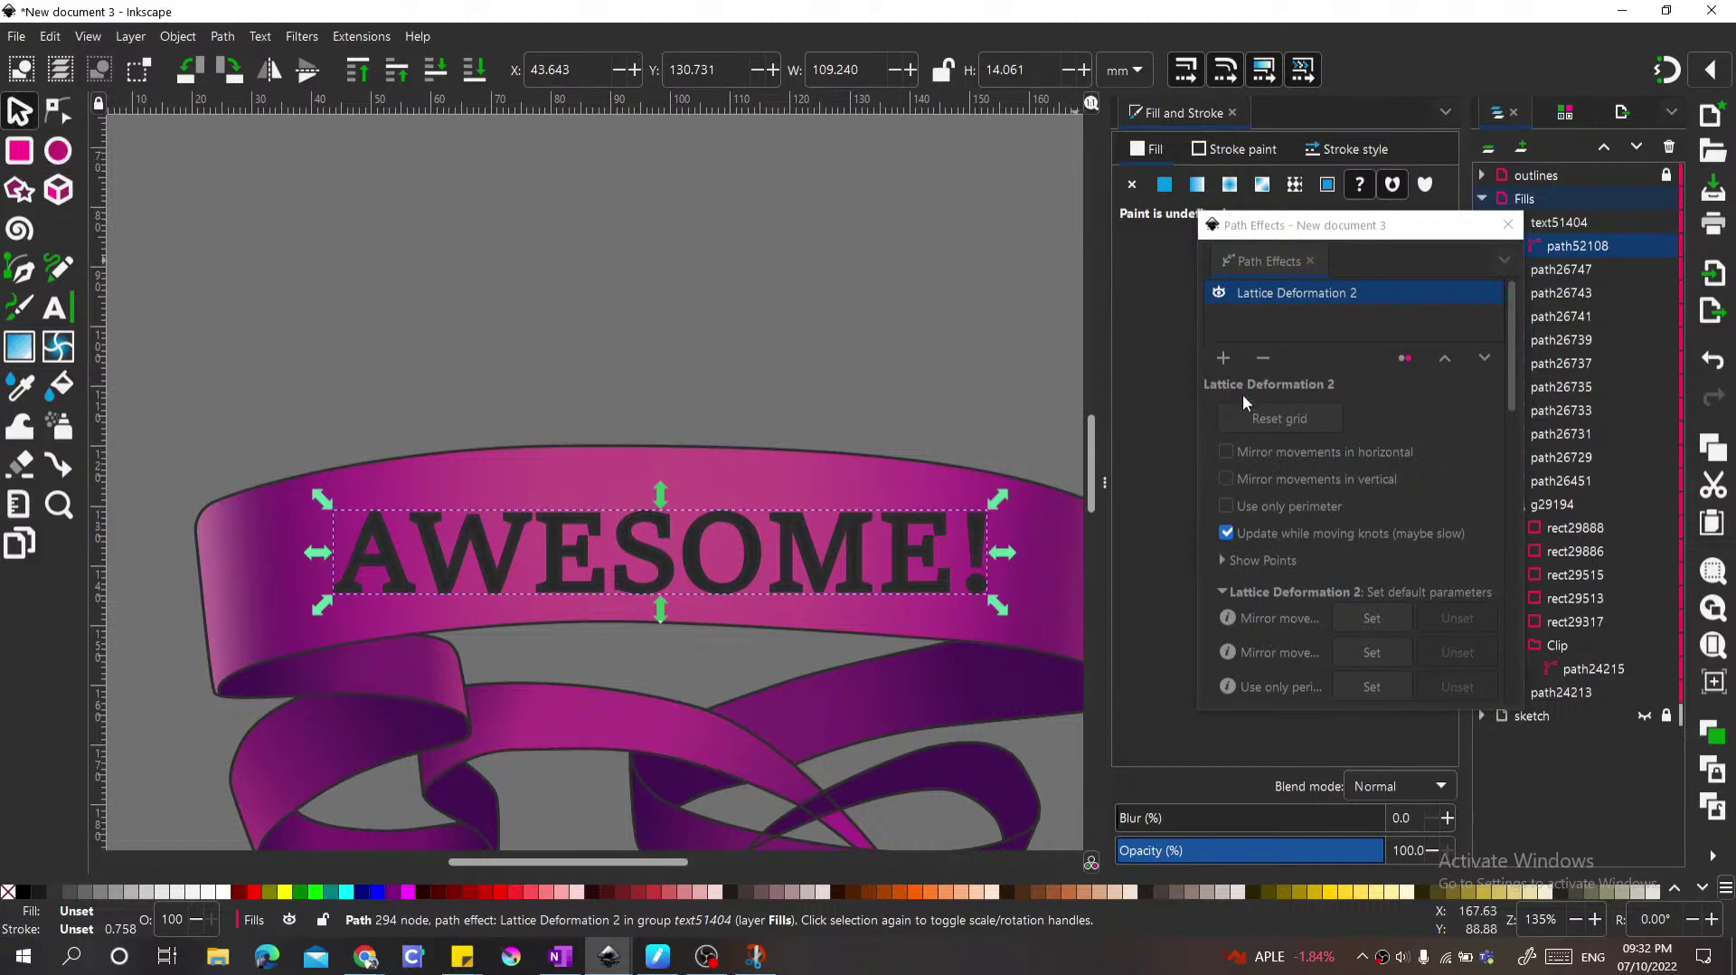
{"action": "left_click", "coordinate": [1222, 297]}
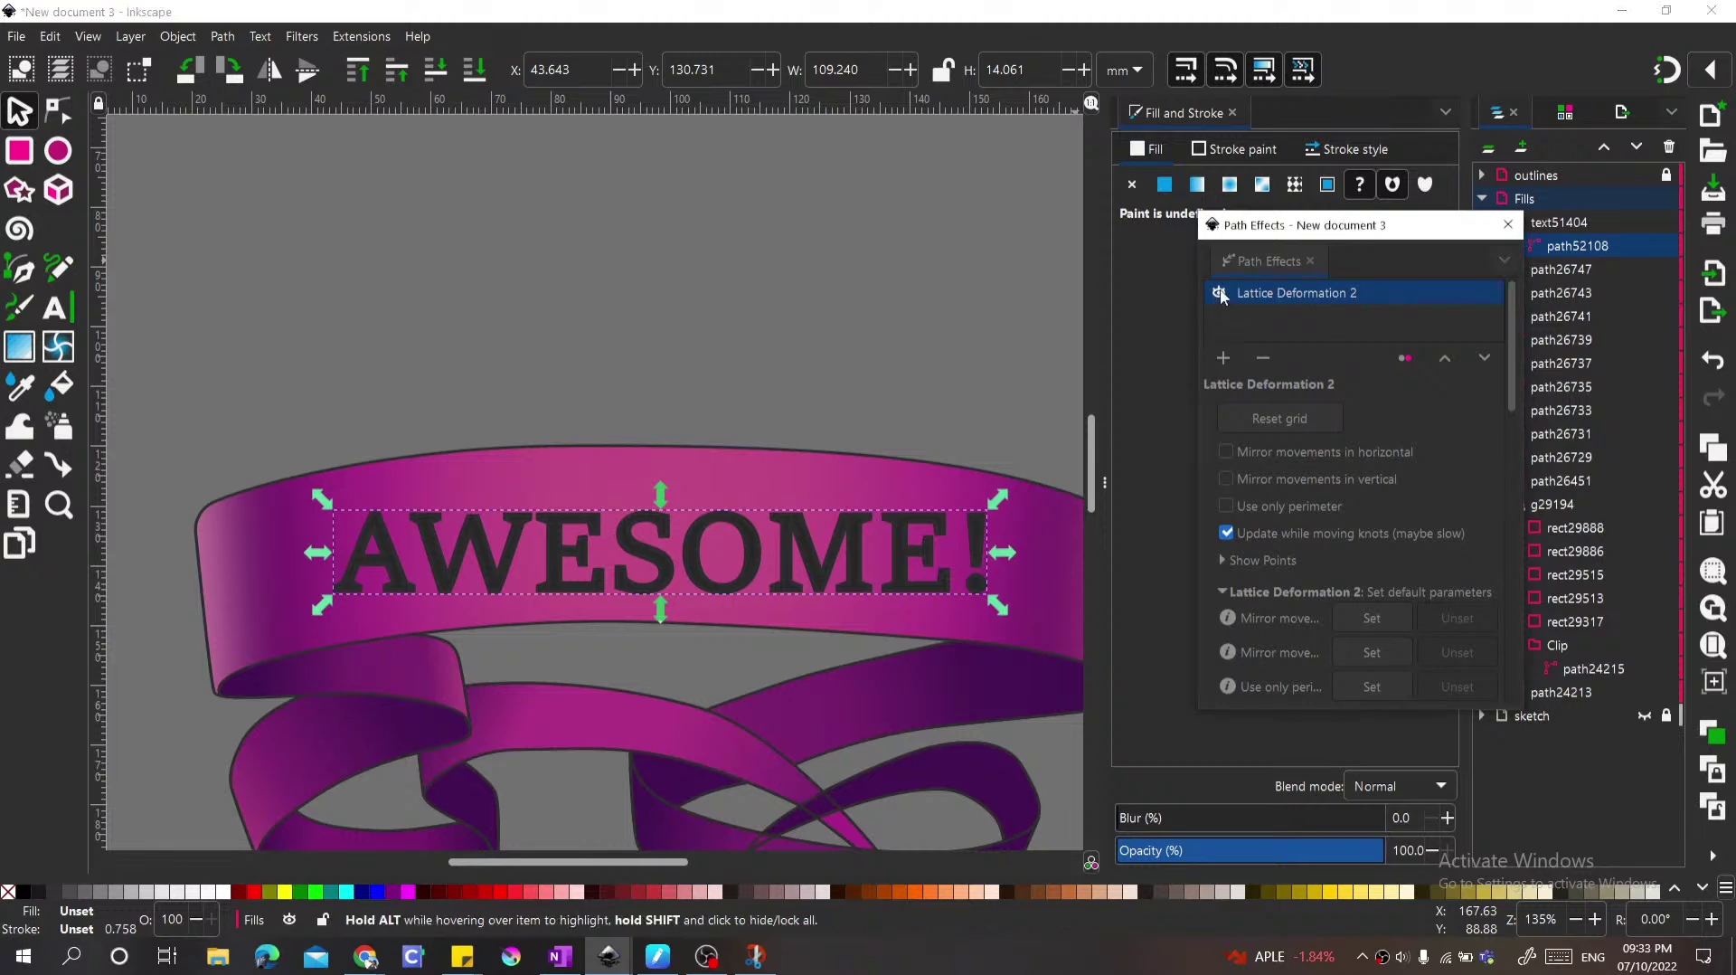
{"action": "left_click", "coordinate": [1223, 360]}
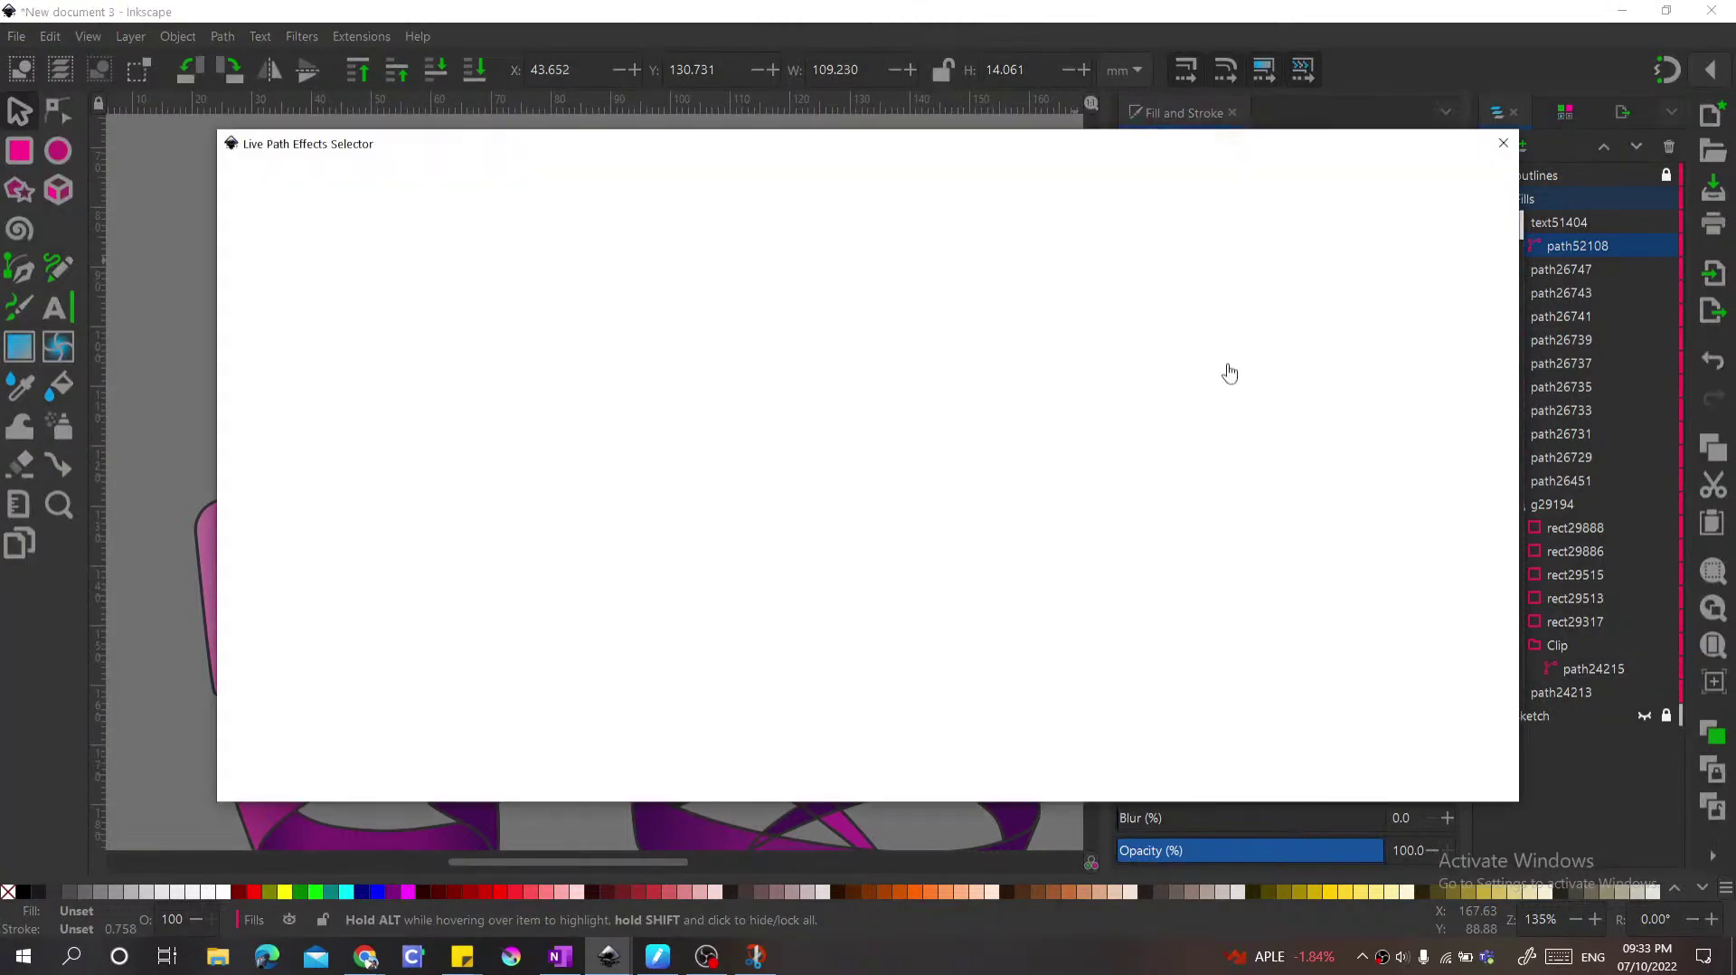
{"action": "scroll", "coordinate": [1056, 555], "scroll_direction": "down", "scroll_amount": 1}
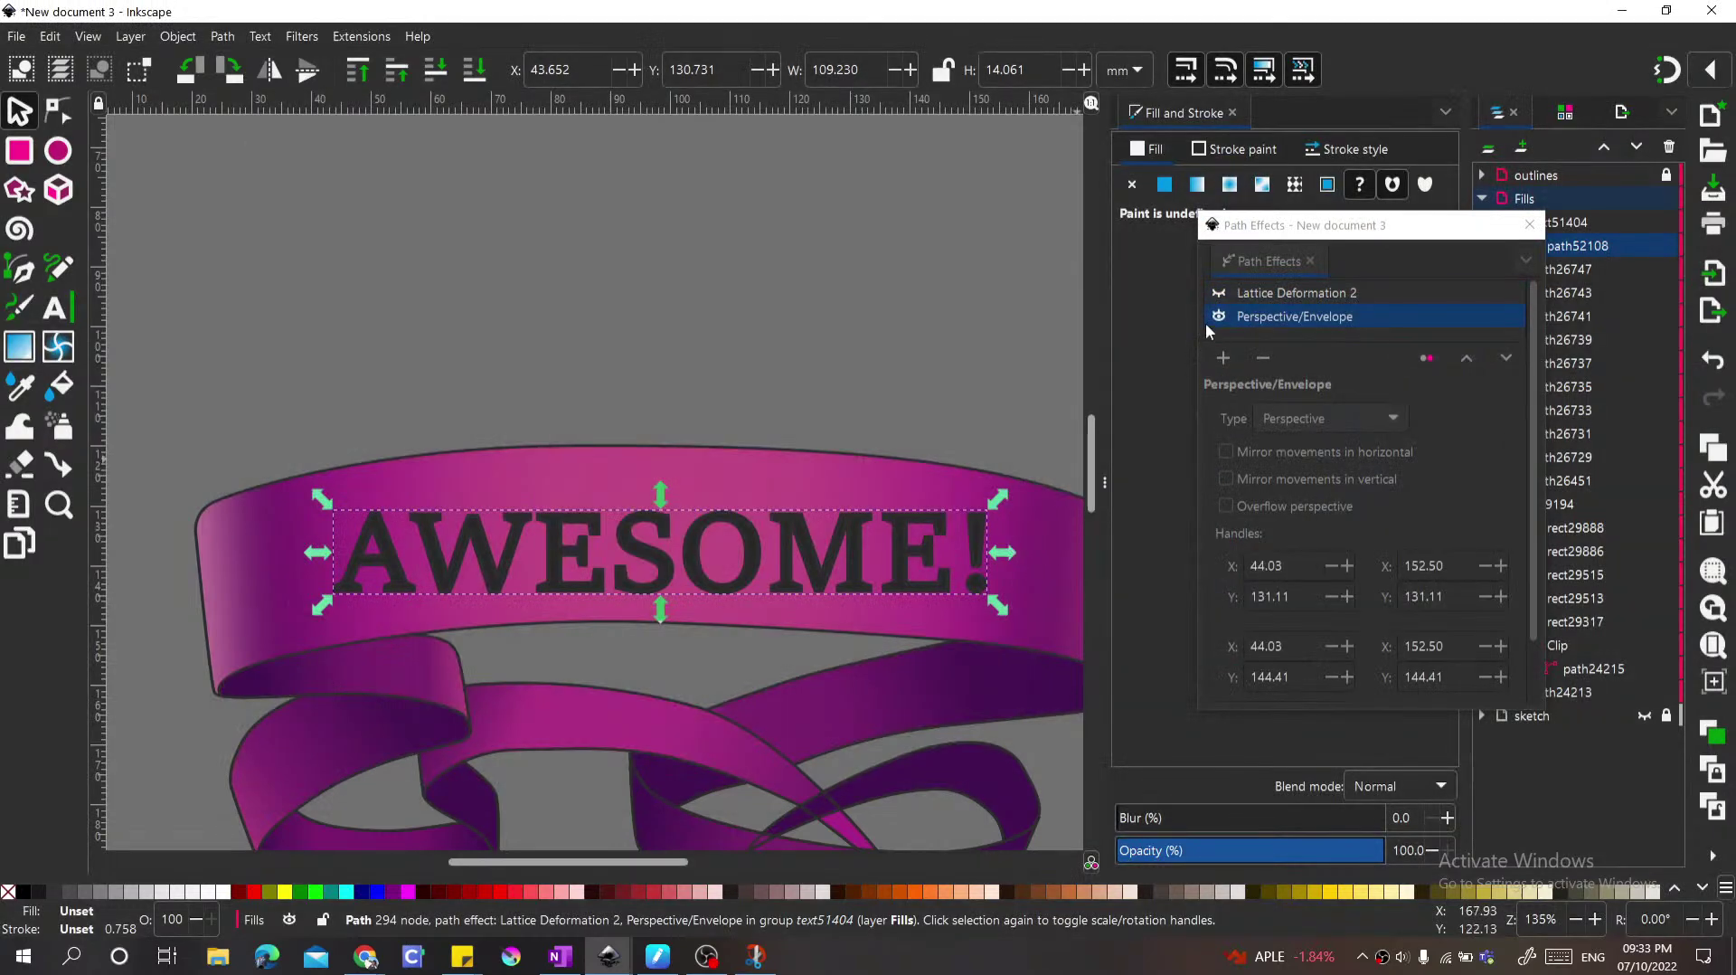
Step: Try raising the envelope's upper corner handles and moving them inward, to about X 151.75, Y 127.03 and X 48.26, Y 127.33
{"action": "left_click", "coordinate": [58, 110]}
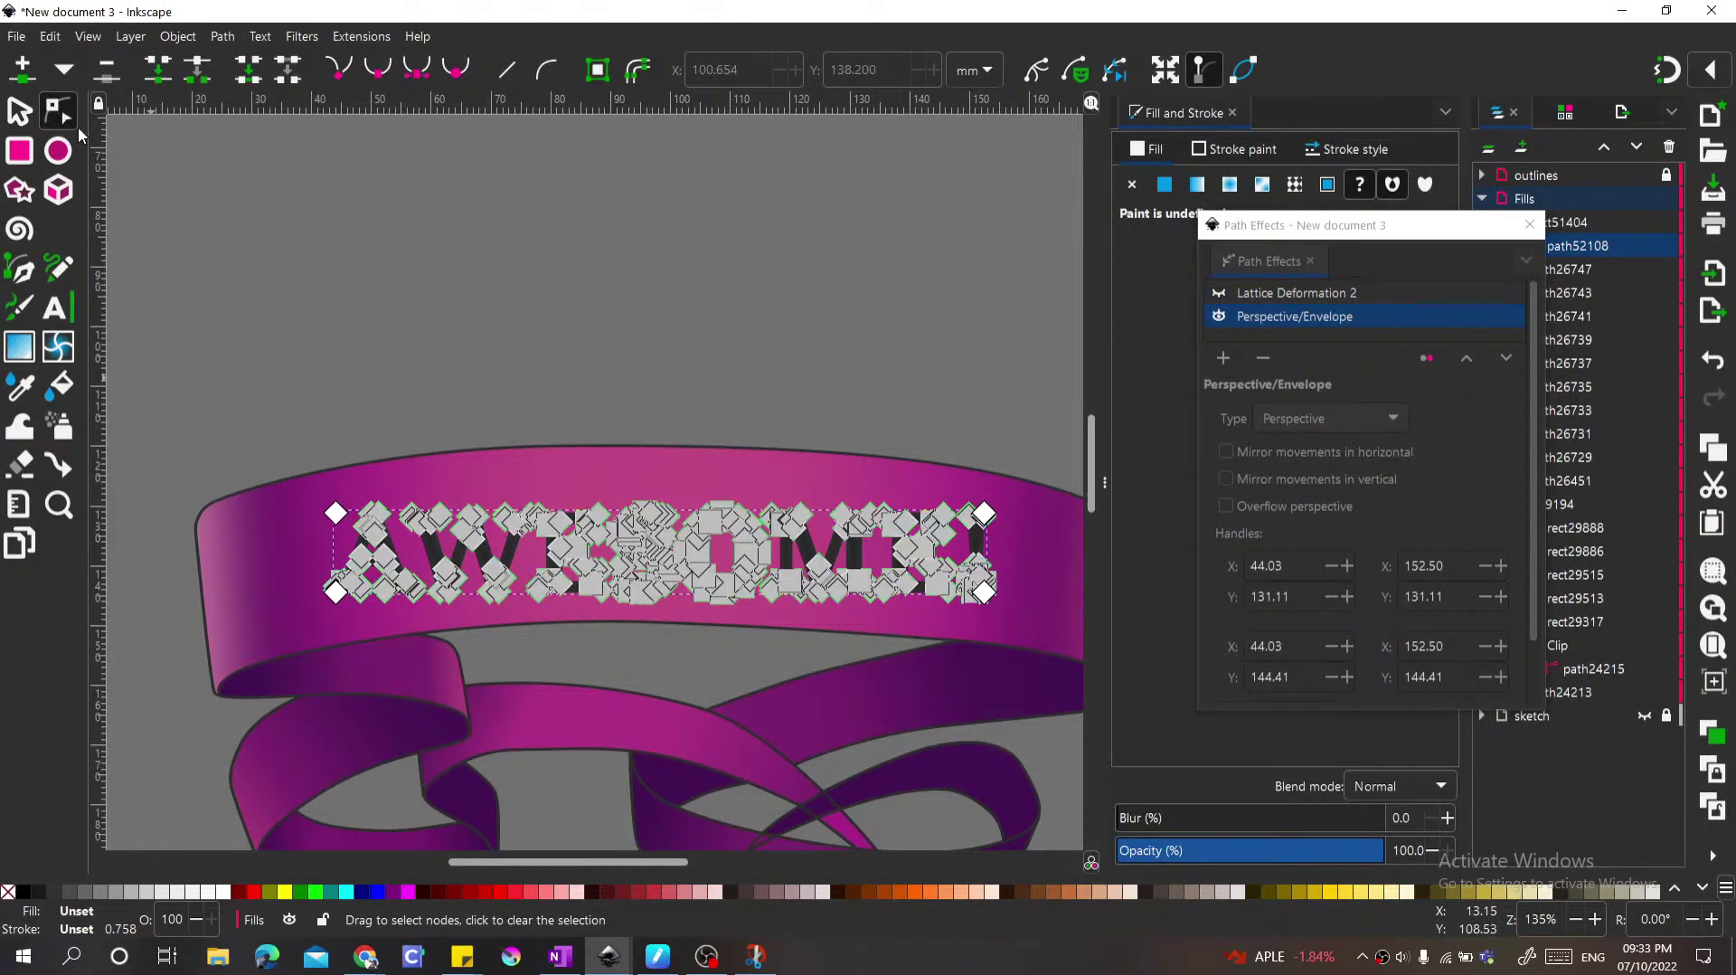
{"action": "left_click_drag", "start_coordinate": [984, 513], "coordinate": [979, 488]}
{"action": "scroll", "coordinate": [762, 465], "scroll_direction": "left", "scroll_amount": 2}
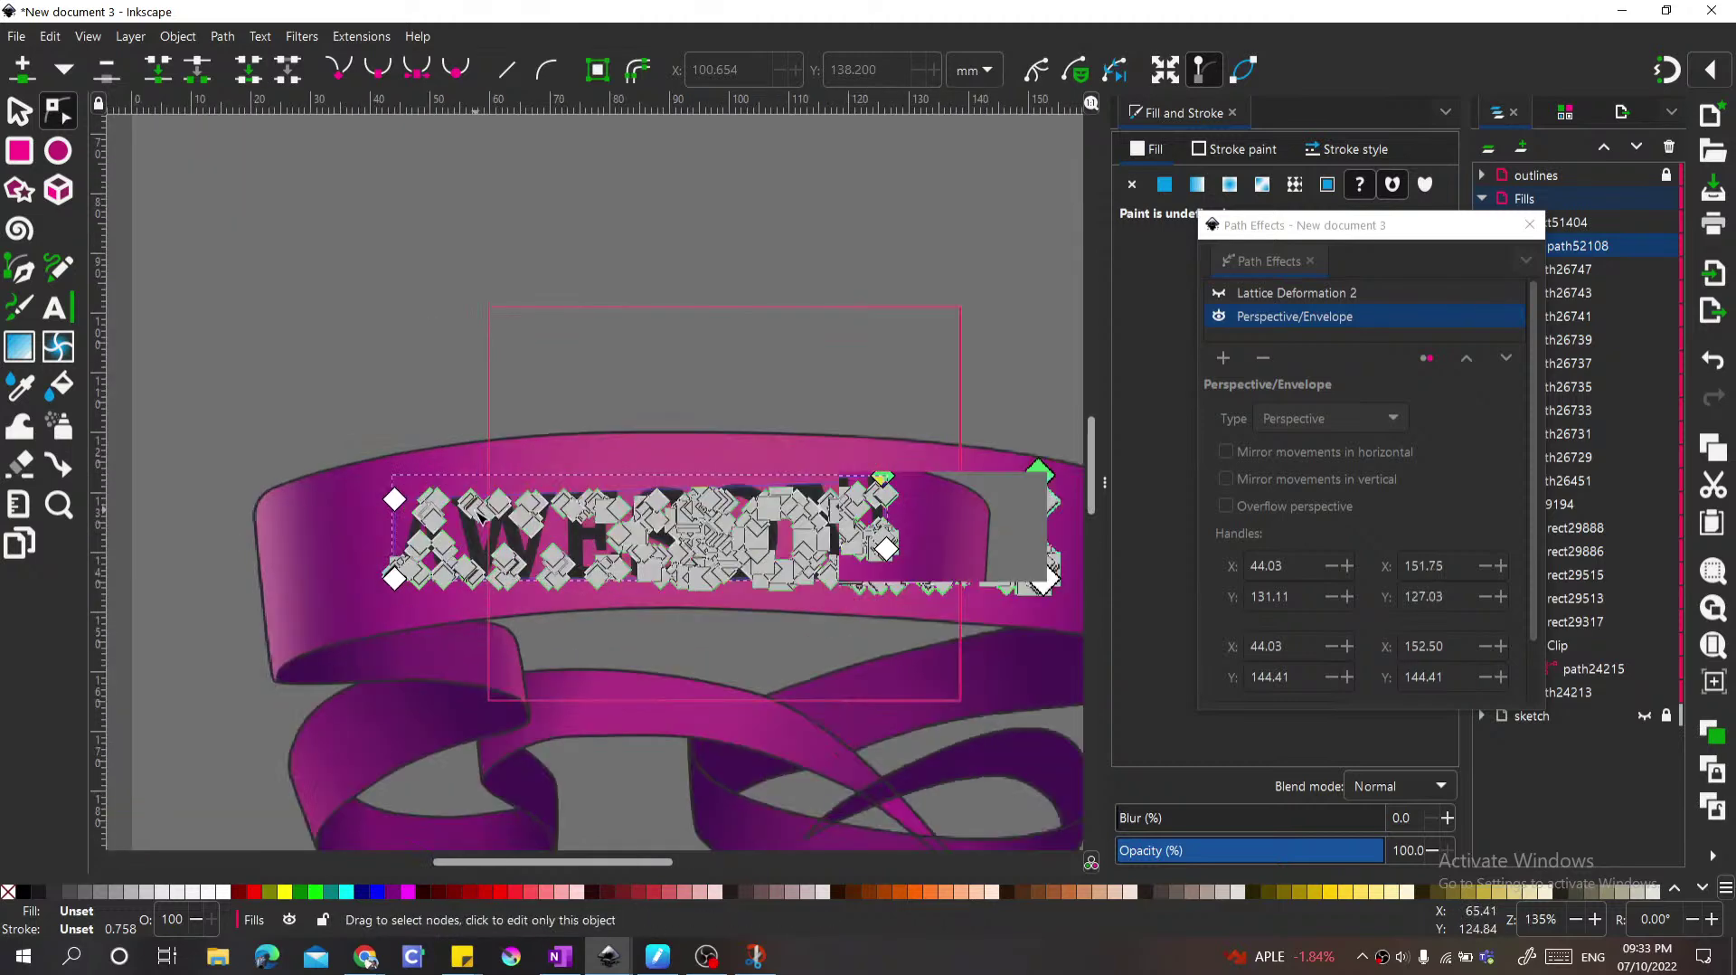
{"action": "left_click_drag", "start_coordinate": [428, 486], "coordinate": [396, 502]}
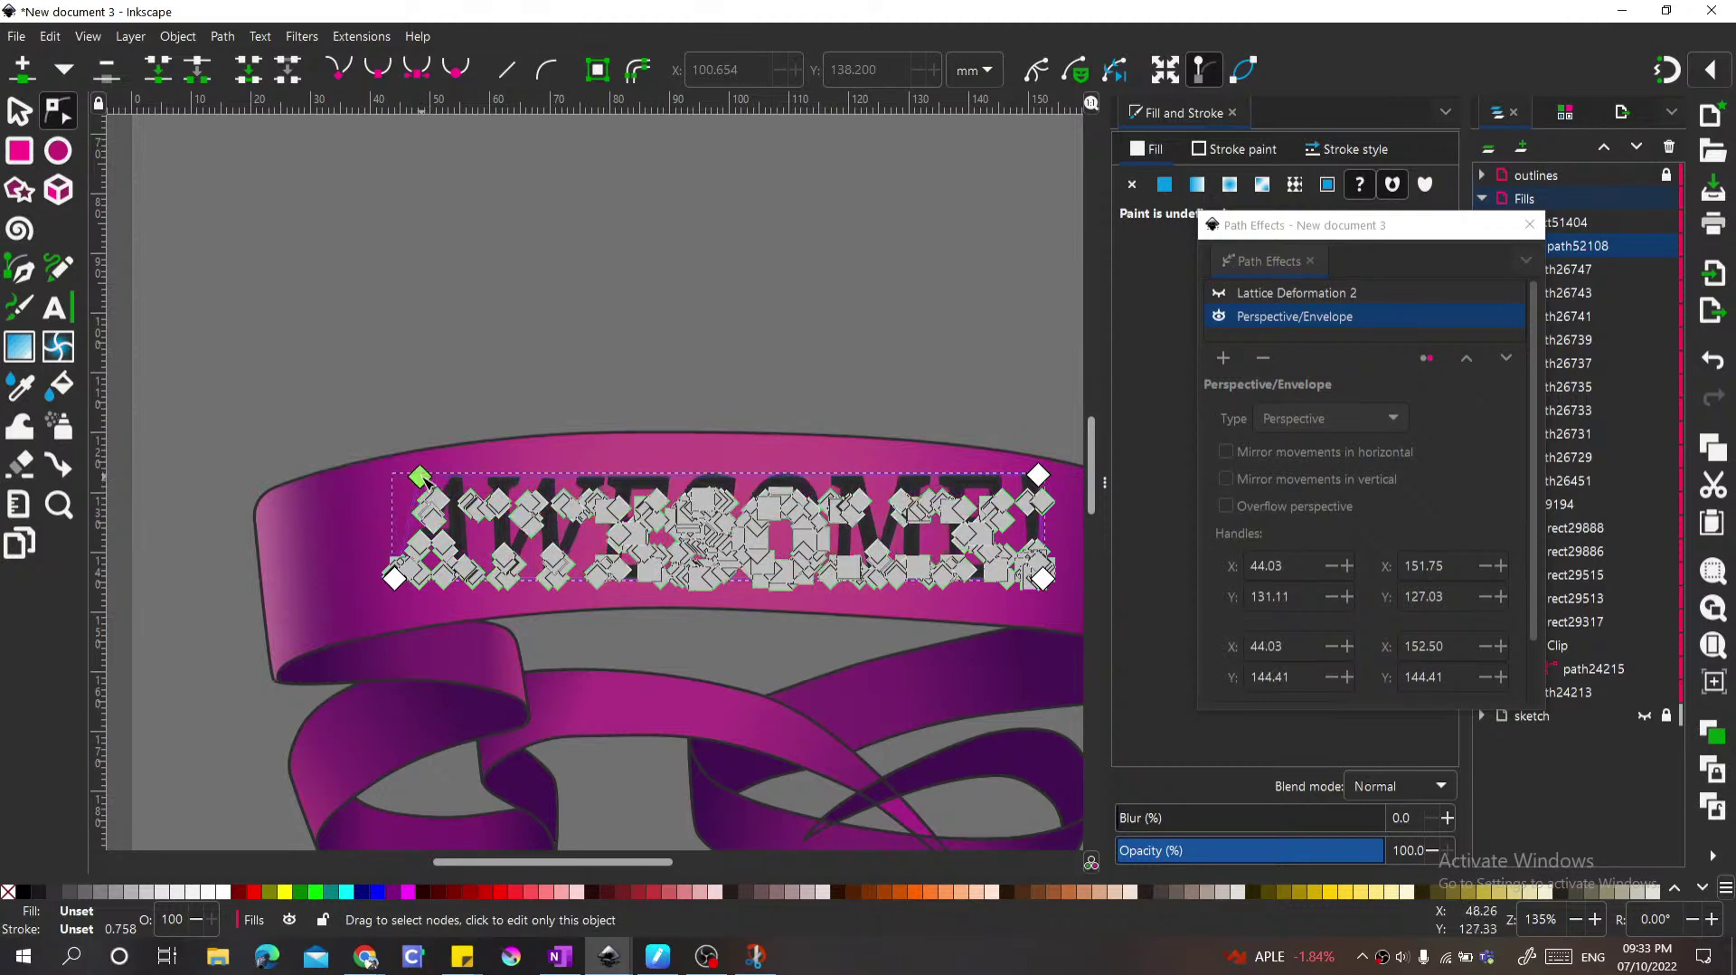
{"action": "scroll", "coordinate": [382, 473], "scroll_direction": "down", "scroll_amount": 1}
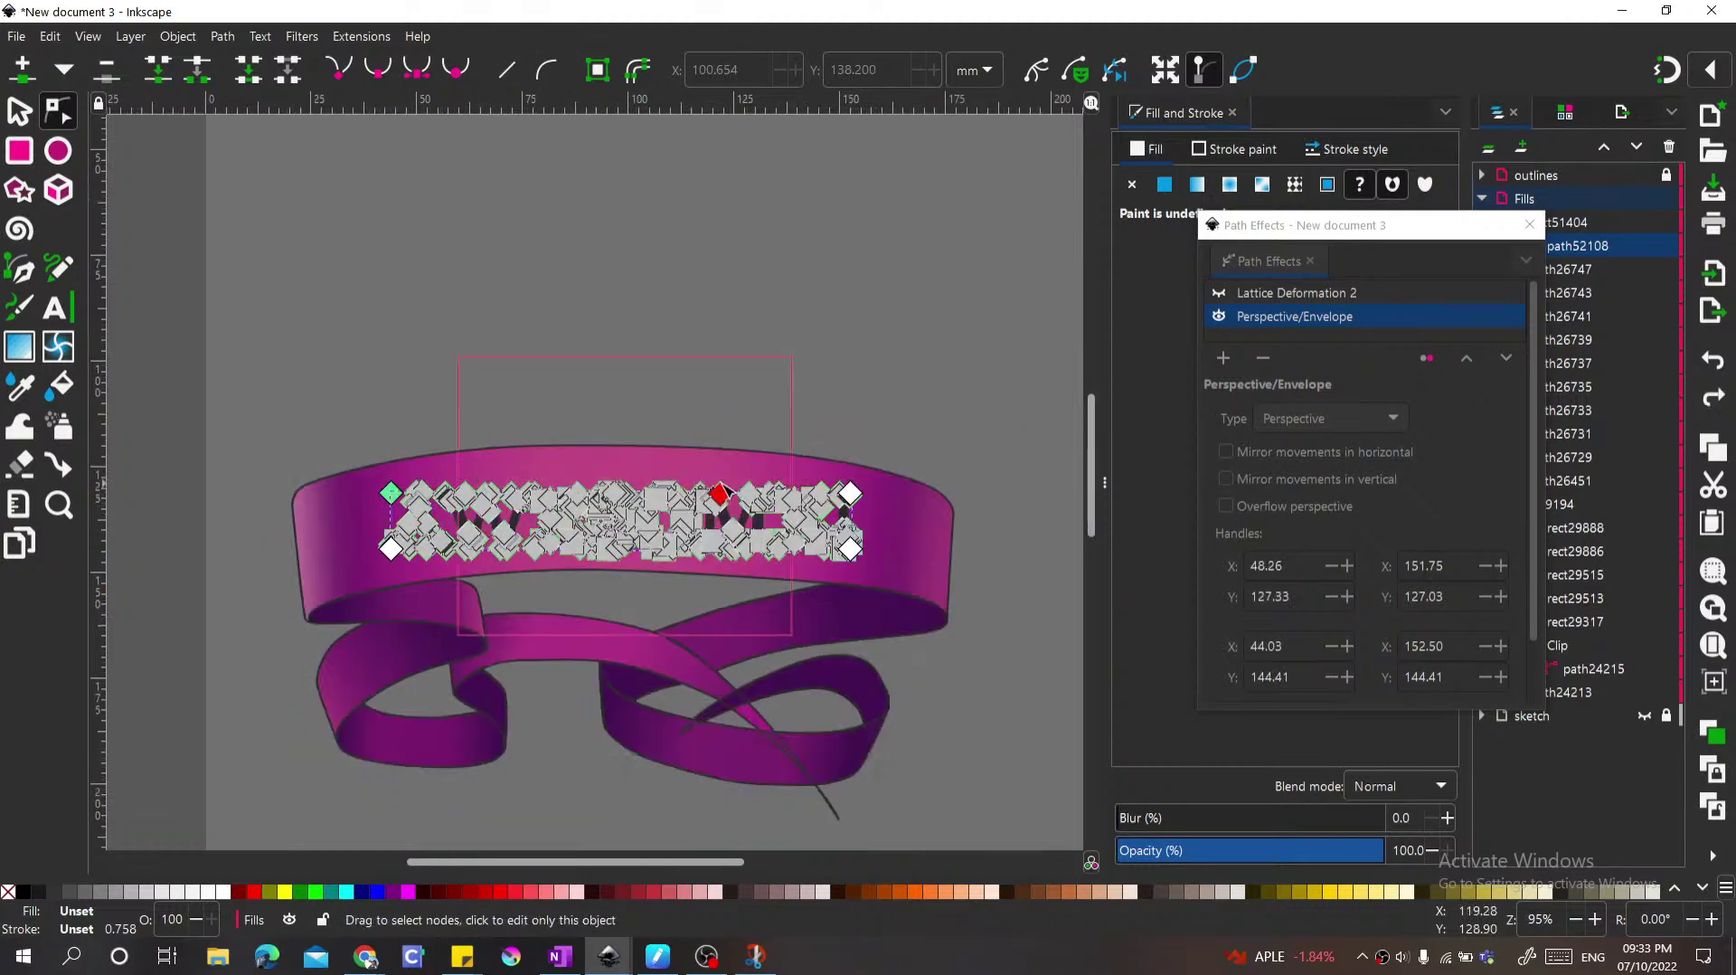
Step: Hide Perspective/Envelope, turn Lattice Deformation 2 back on, and raise its lattice handles so the lettering arches along the banner
{"action": "left_click", "coordinate": [1248, 295]}
{"action": "scroll", "coordinate": [855, 547], "scroll_direction": "up", "scroll_amount": 1}
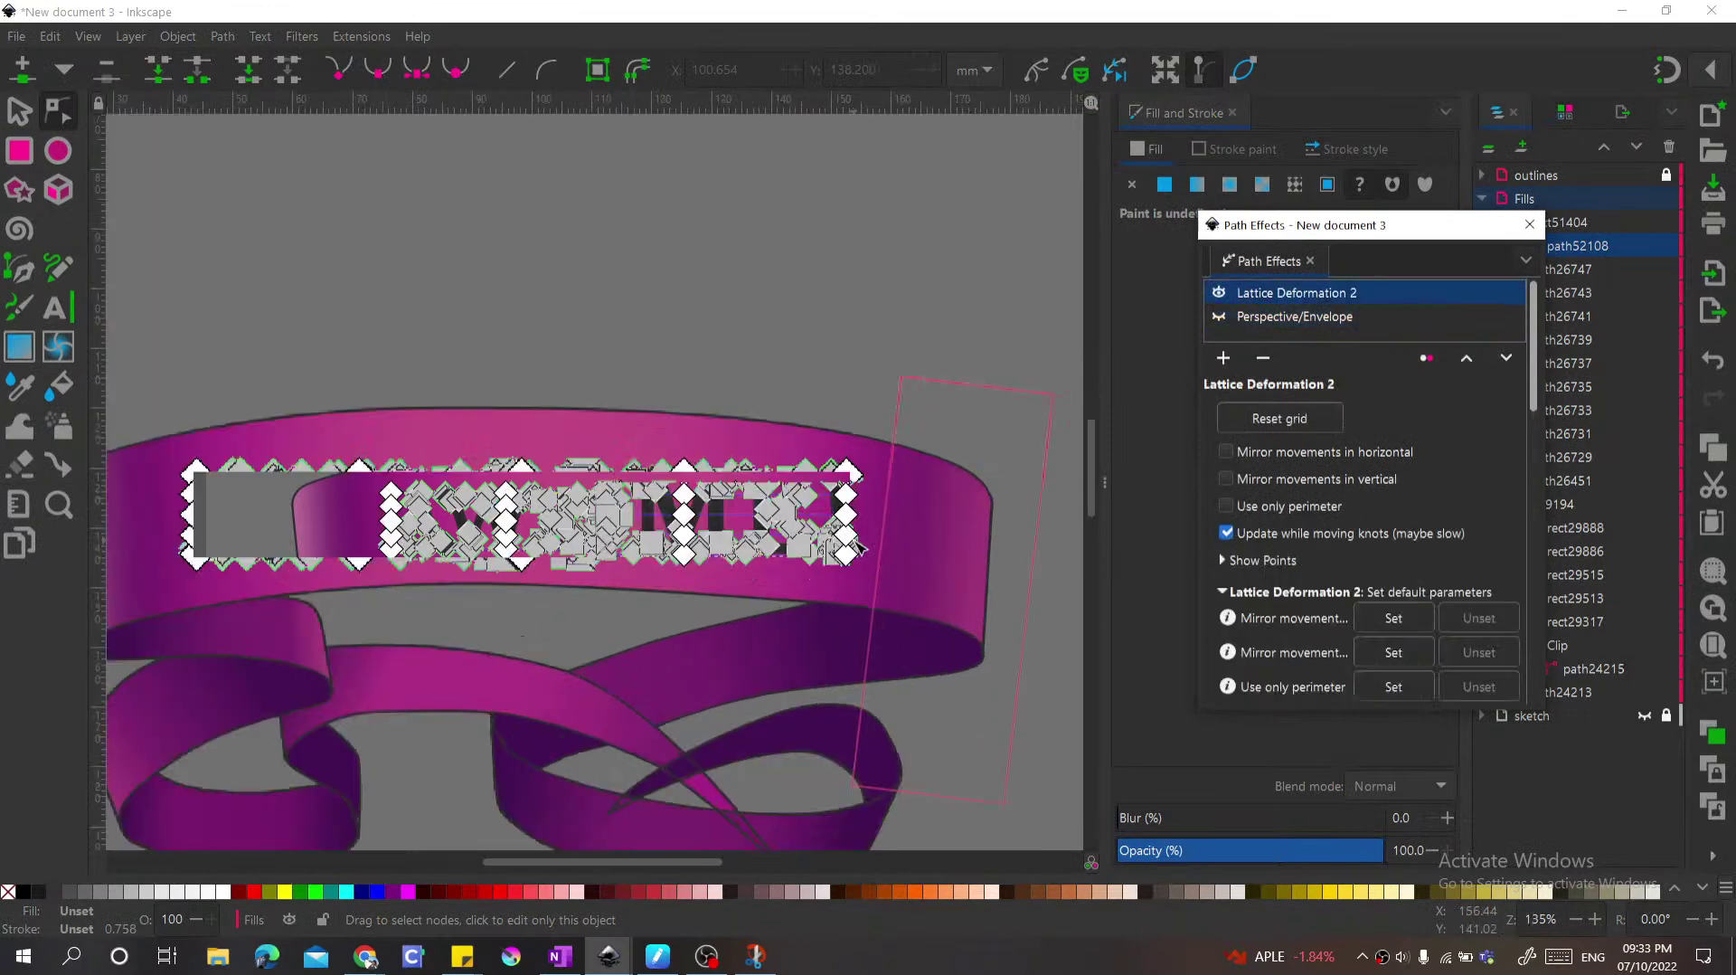
{"action": "left_click", "coordinate": [844, 469]}
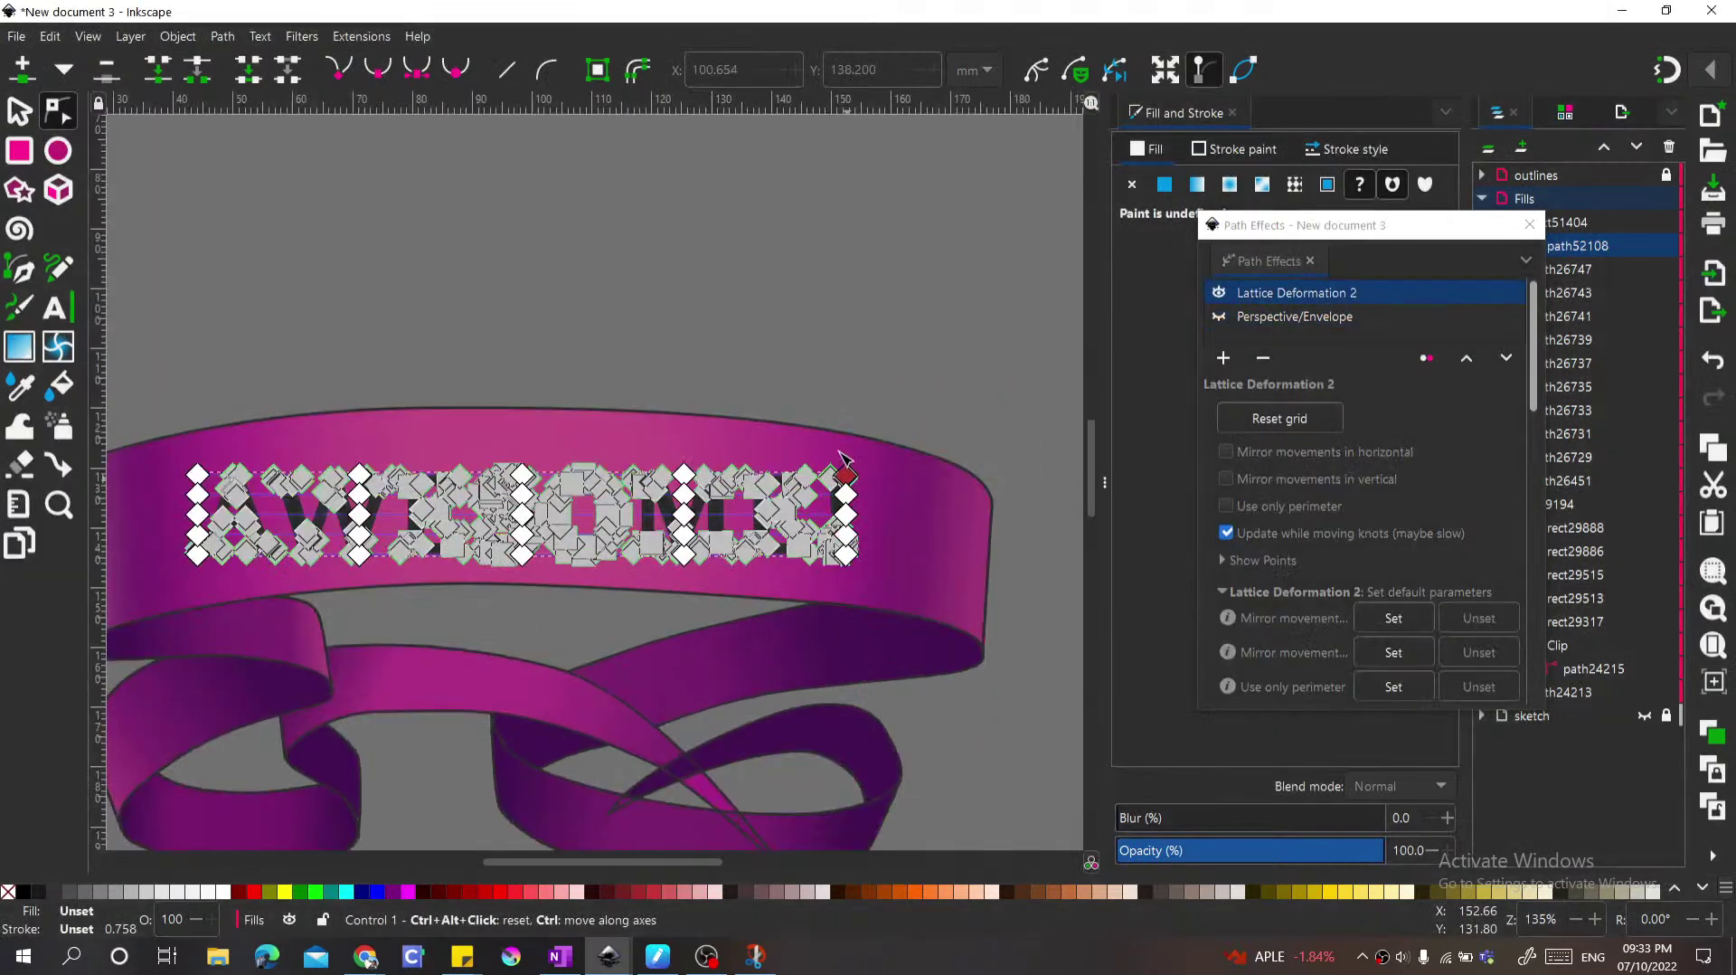
{"action": "left_click_drag", "start_coordinate": [844, 471], "coordinate": [848, 462]}
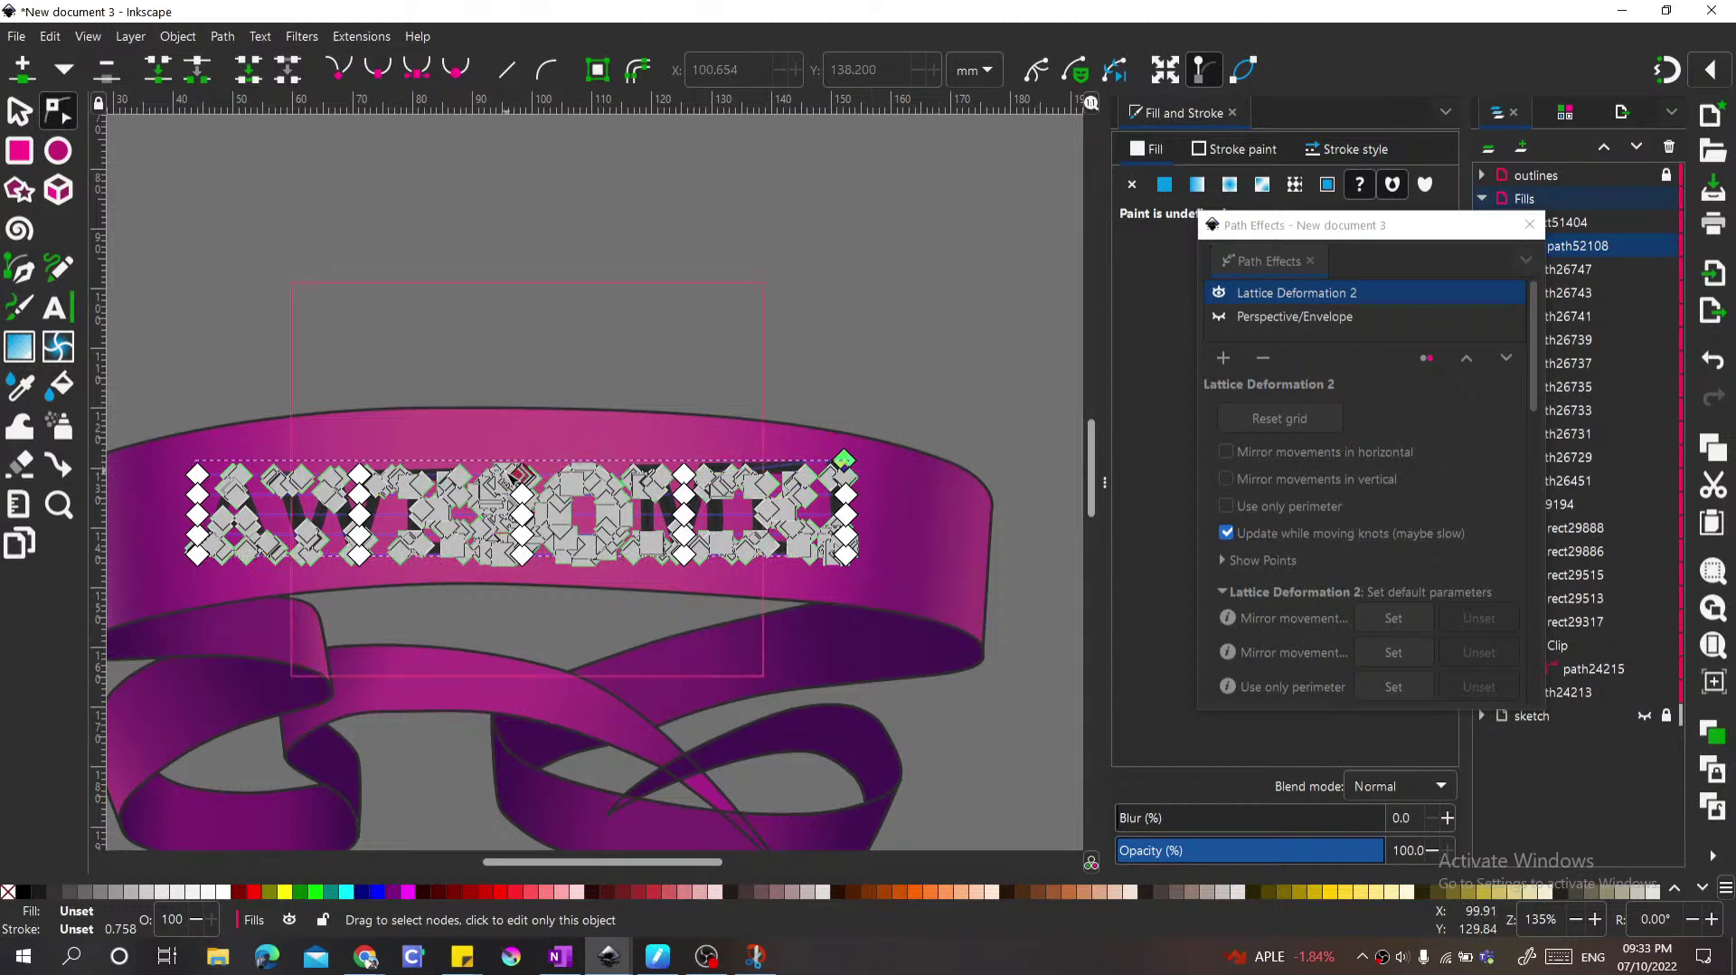
{"action": "left_click_drag", "start_coordinate": [522, 474], "coordinate": [525, 452]}
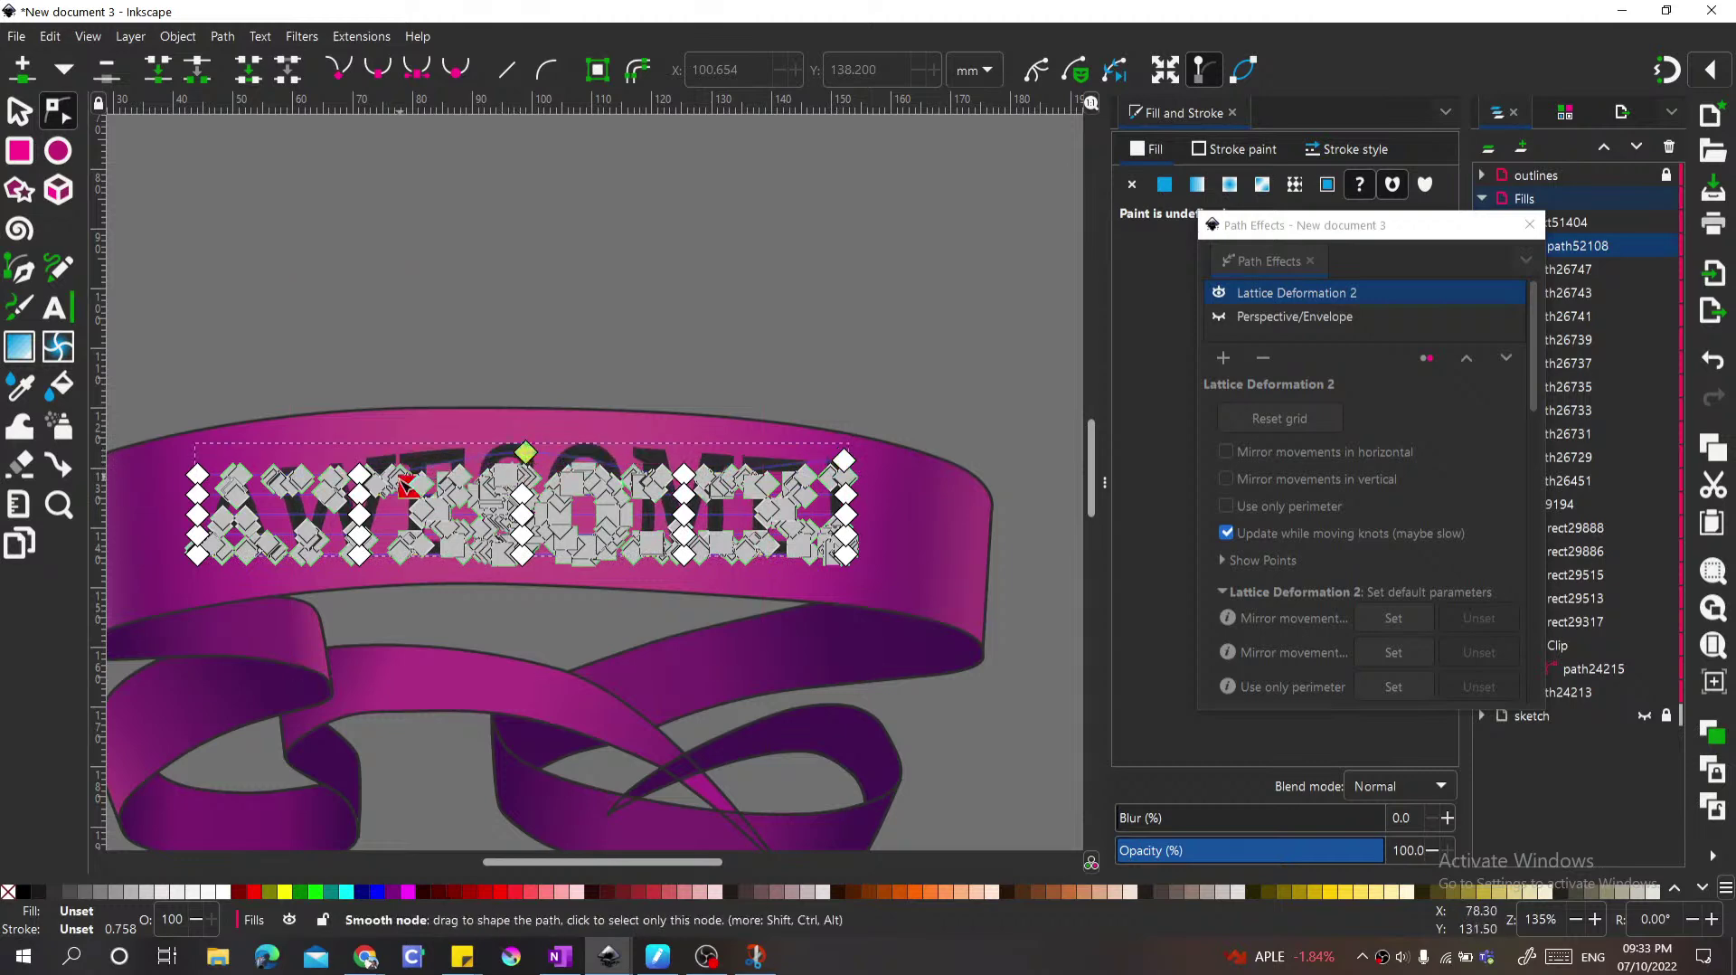
{"action": "left_click_drag", "start_coordinate": [360, 471], "coordinate": [364, 458]}
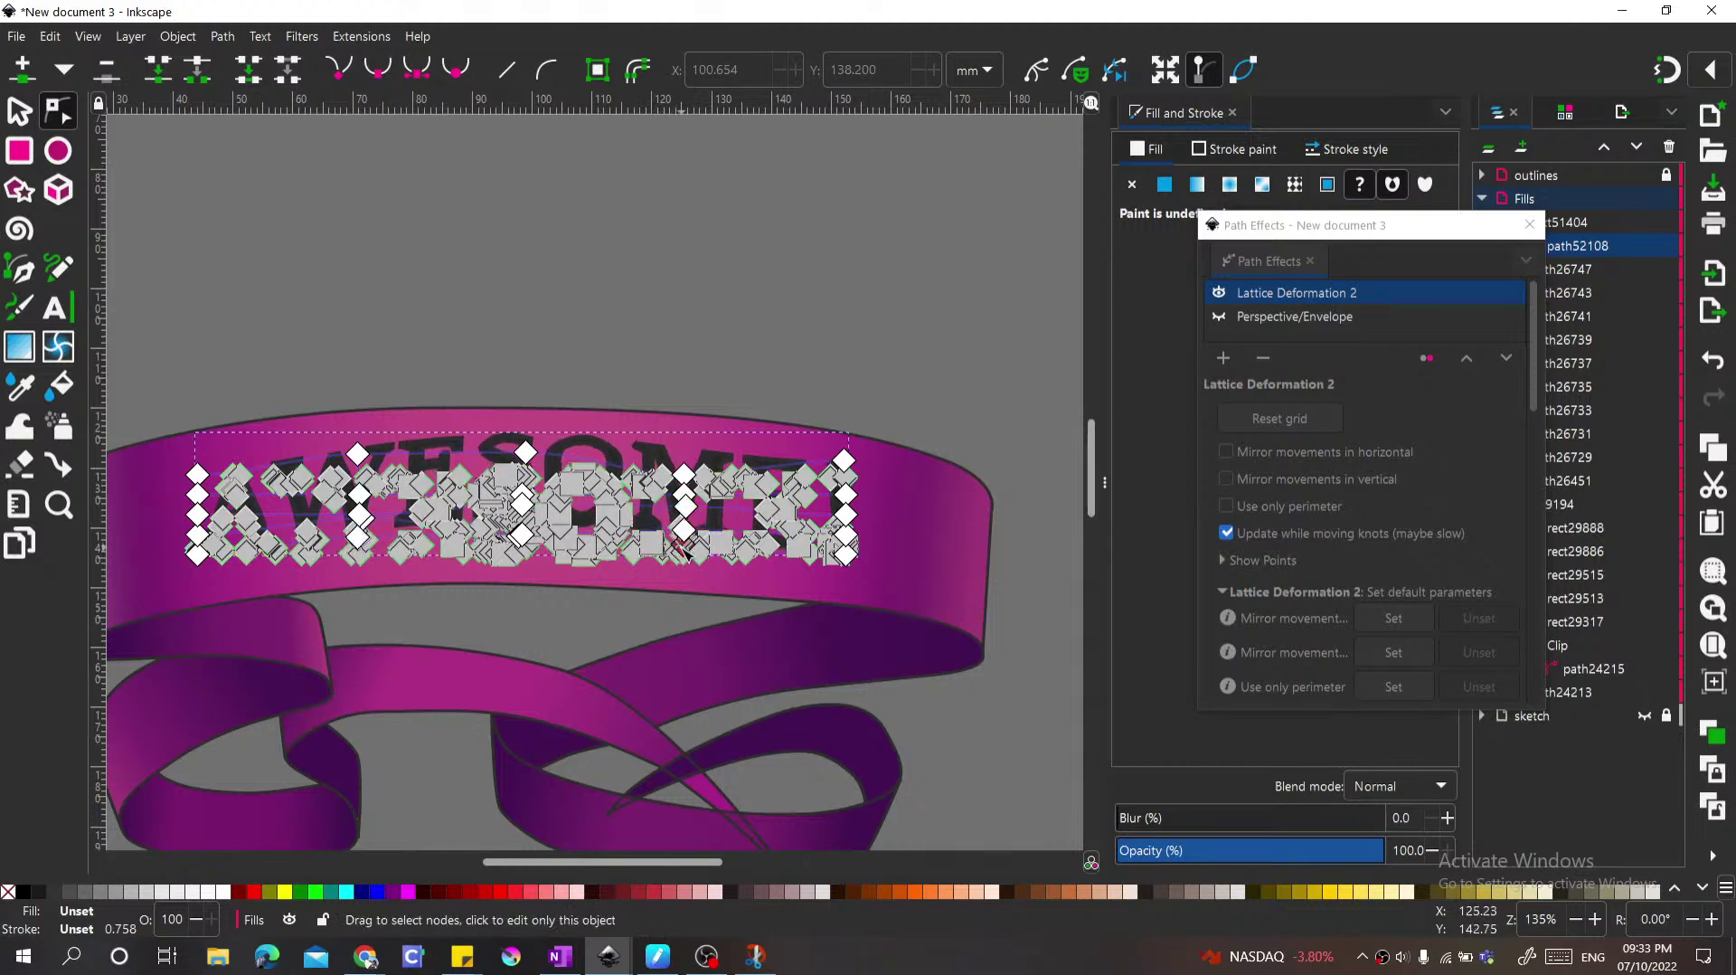
Step: Pull the lattice's lower-left corner handle down and slightly outward so the letter A follows the banner's curve
{"action": "scroll", "coordinate": [684, 547], "scroll_direction": "down", "scroll_amount": 1}
{"action": "left_click", "coordinate": [437, 506]}
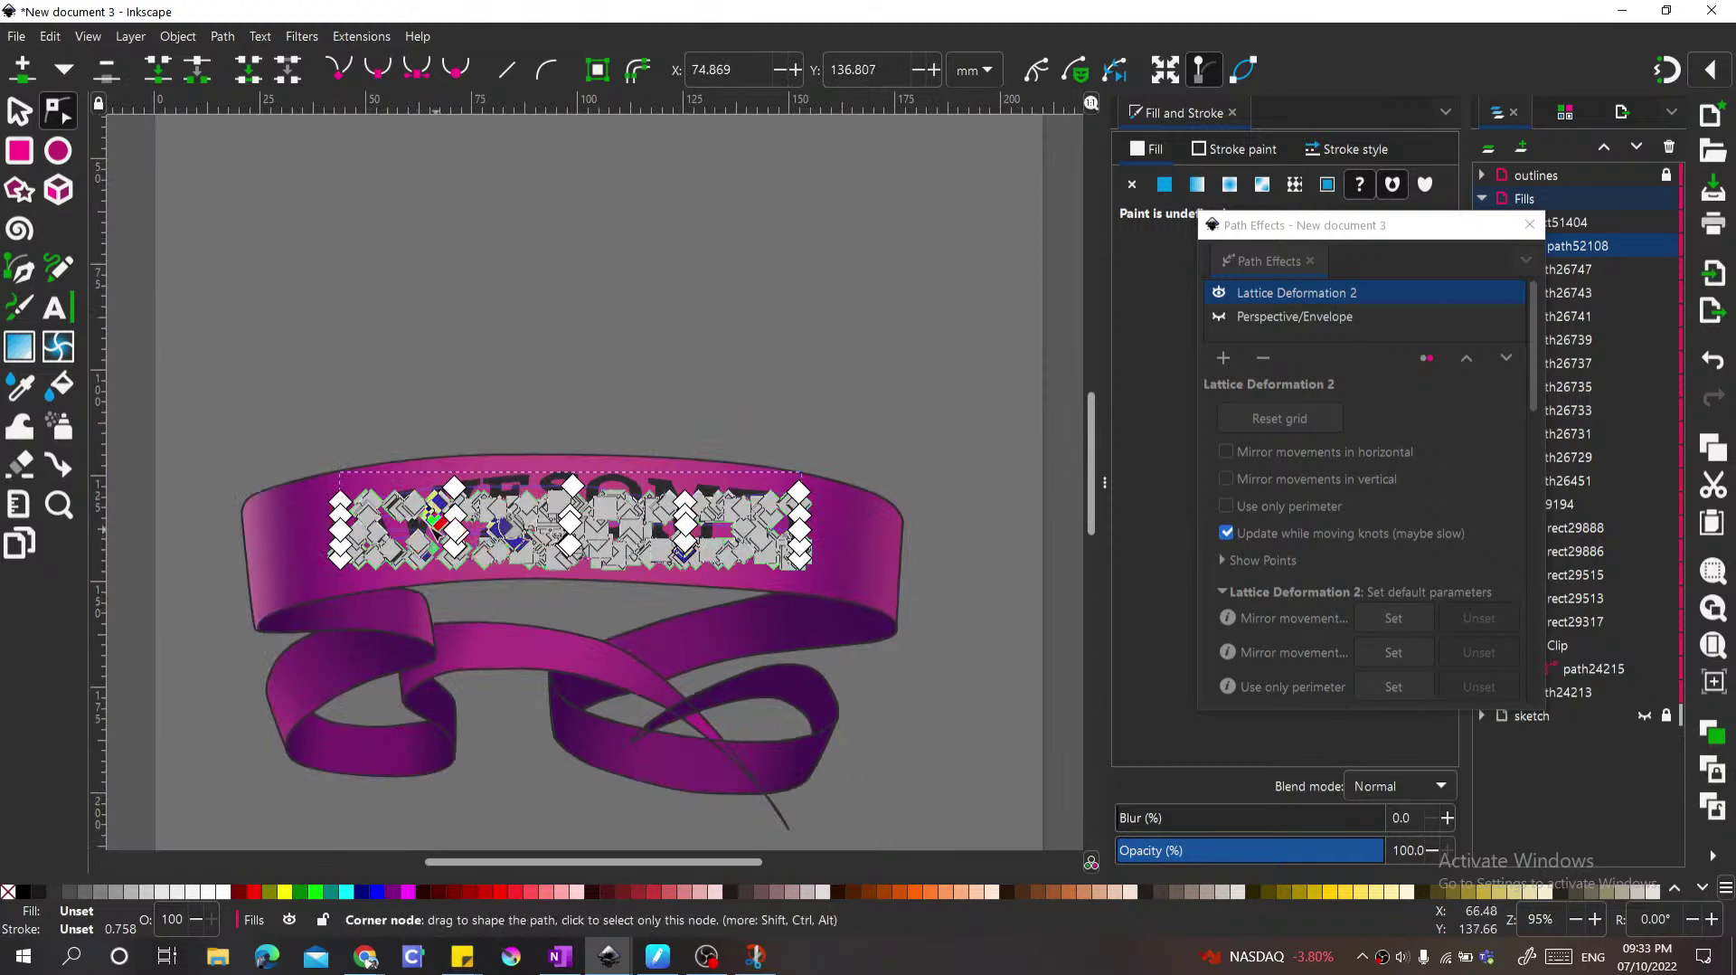
{"action": "scroll", "coordinate": [422, 541], "scroll_direction": "up", "scroll_amount": 1}
{"action": "scroll", "coordinate": [422, 541], "scroll_direction": "up", "scroll_amount": 2}
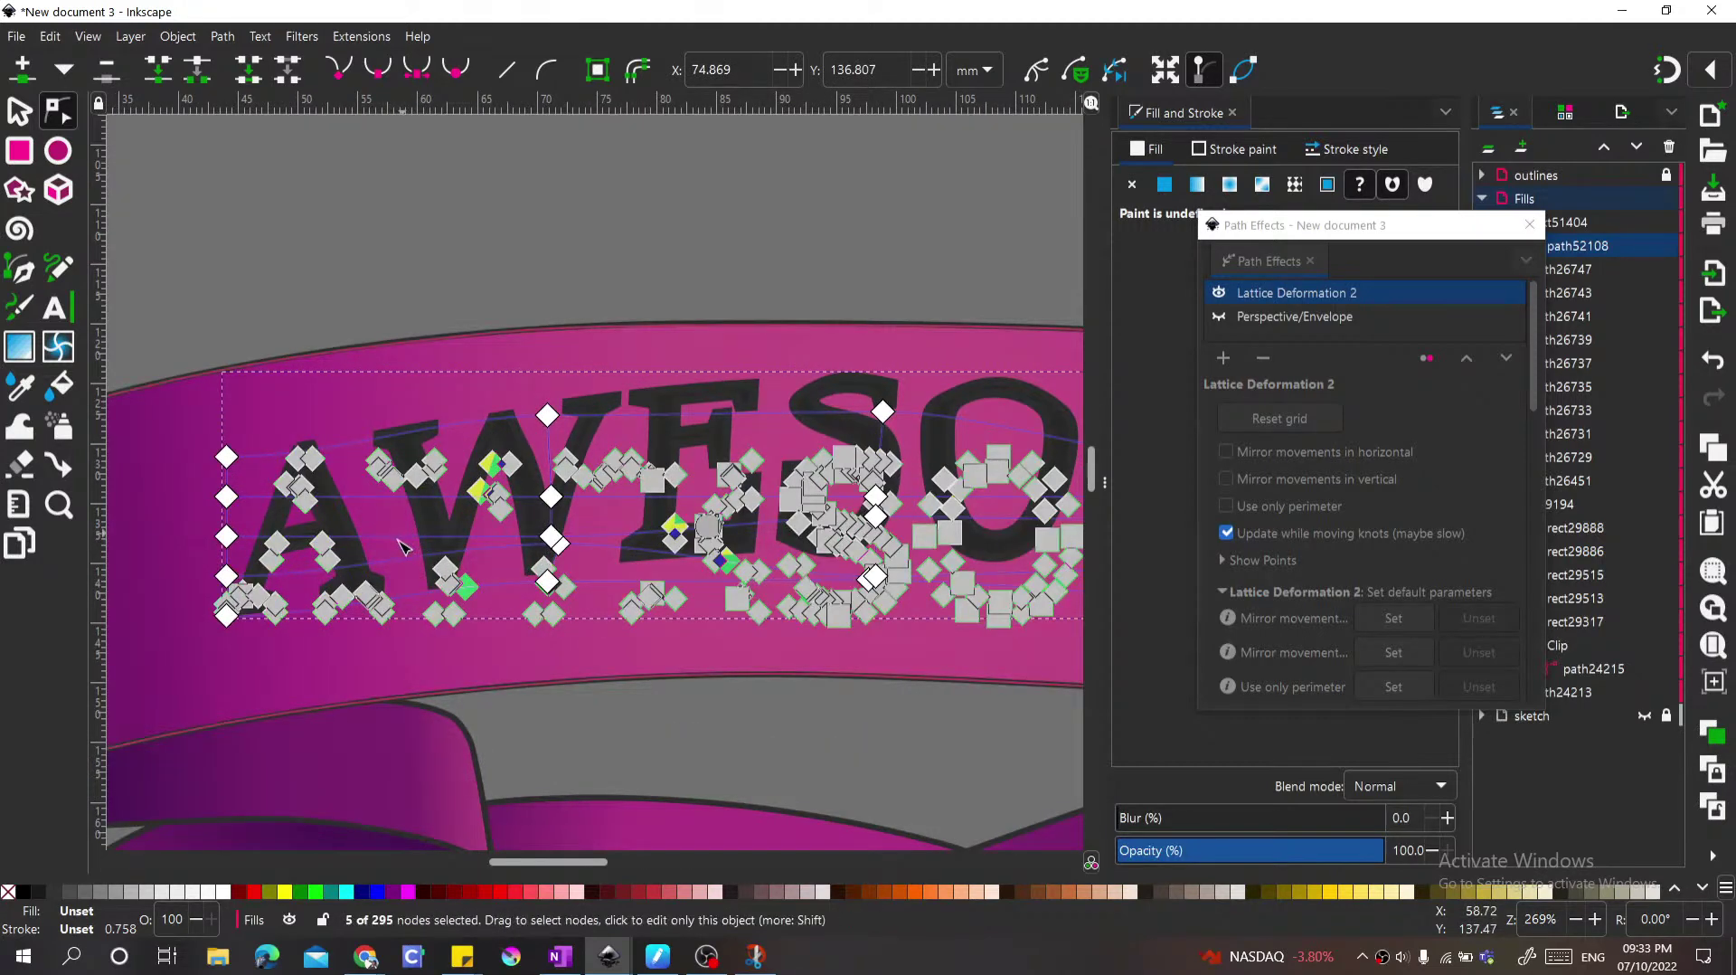
{"action": "scroll", "coordinate": [403, 547], "scroll_direction": "up", "scroll_amount": 2}
{"action": "scroll", "coordinate": [360, 562], "scroll_direction": "down", "scroll_amount": 2}
{"action": "scroll", "coordinate": [208, 641], "scroll_direction": "down", "scroll_amount": 2}
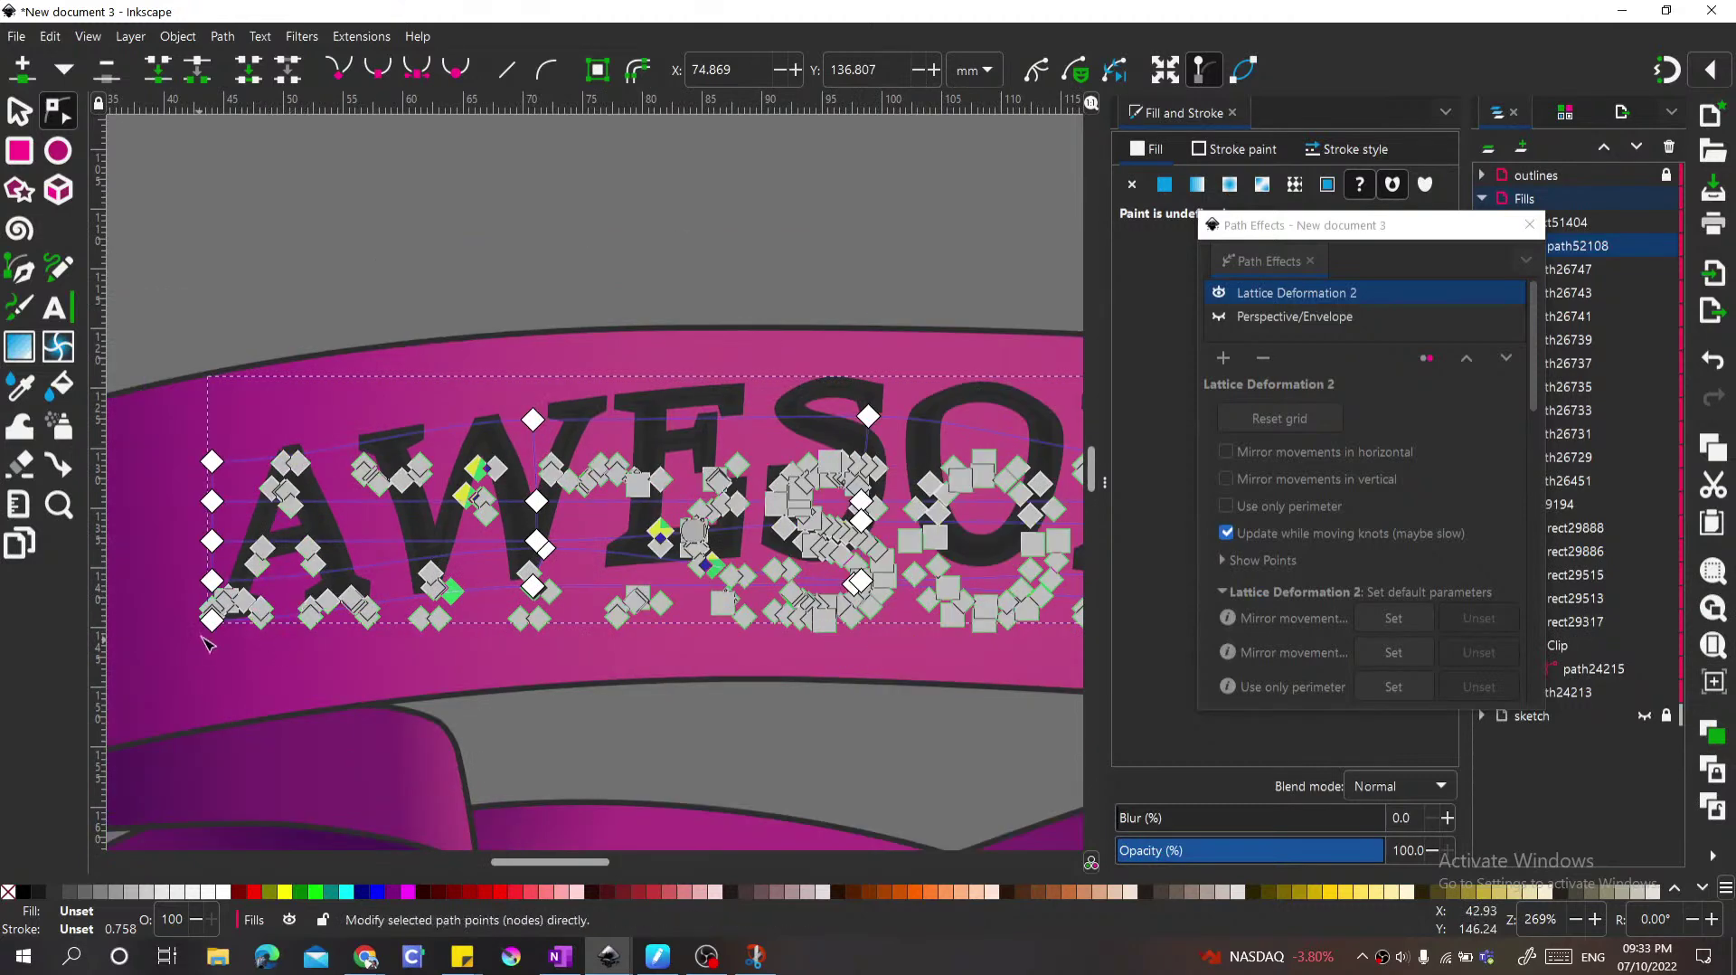
{"action": "left_click_drag", "start_coordinate": [212, 622], "coordinate": [199, 656]}
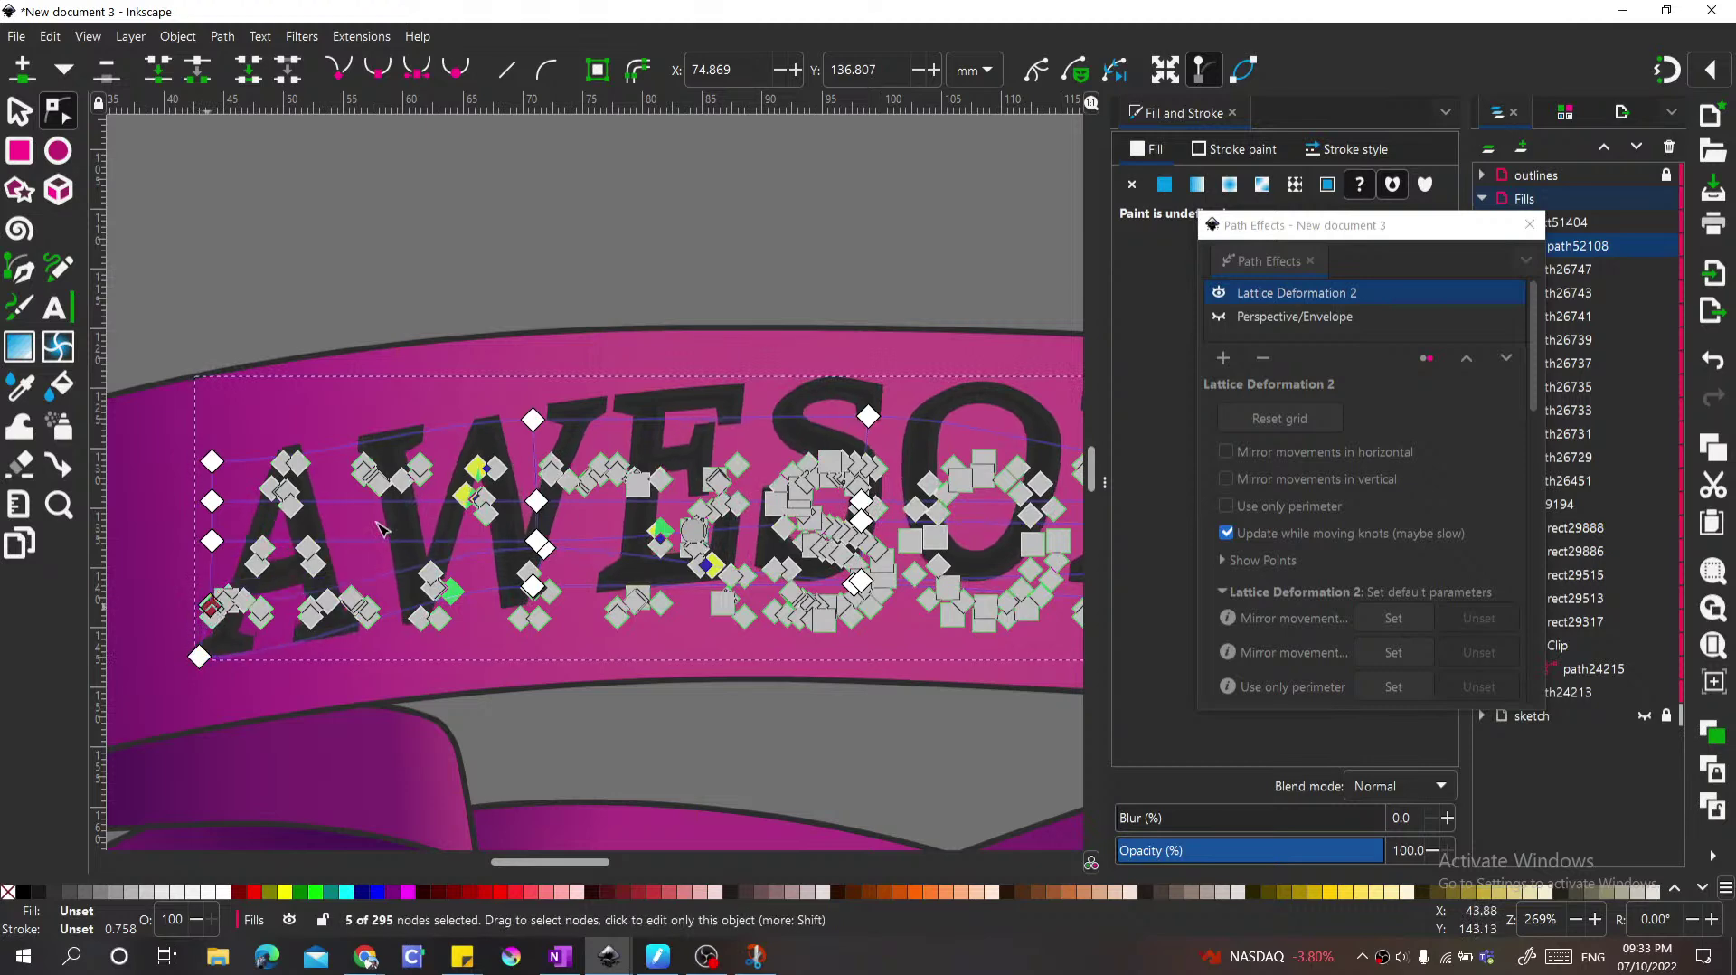
Step: Raise the upper lattice handle above the letter M so the right half of the lettering follows the banner's curve
{"action": "scroll", "coordinate": [323, 550], "scroll_direction": "down", "scroll_amount": 1}
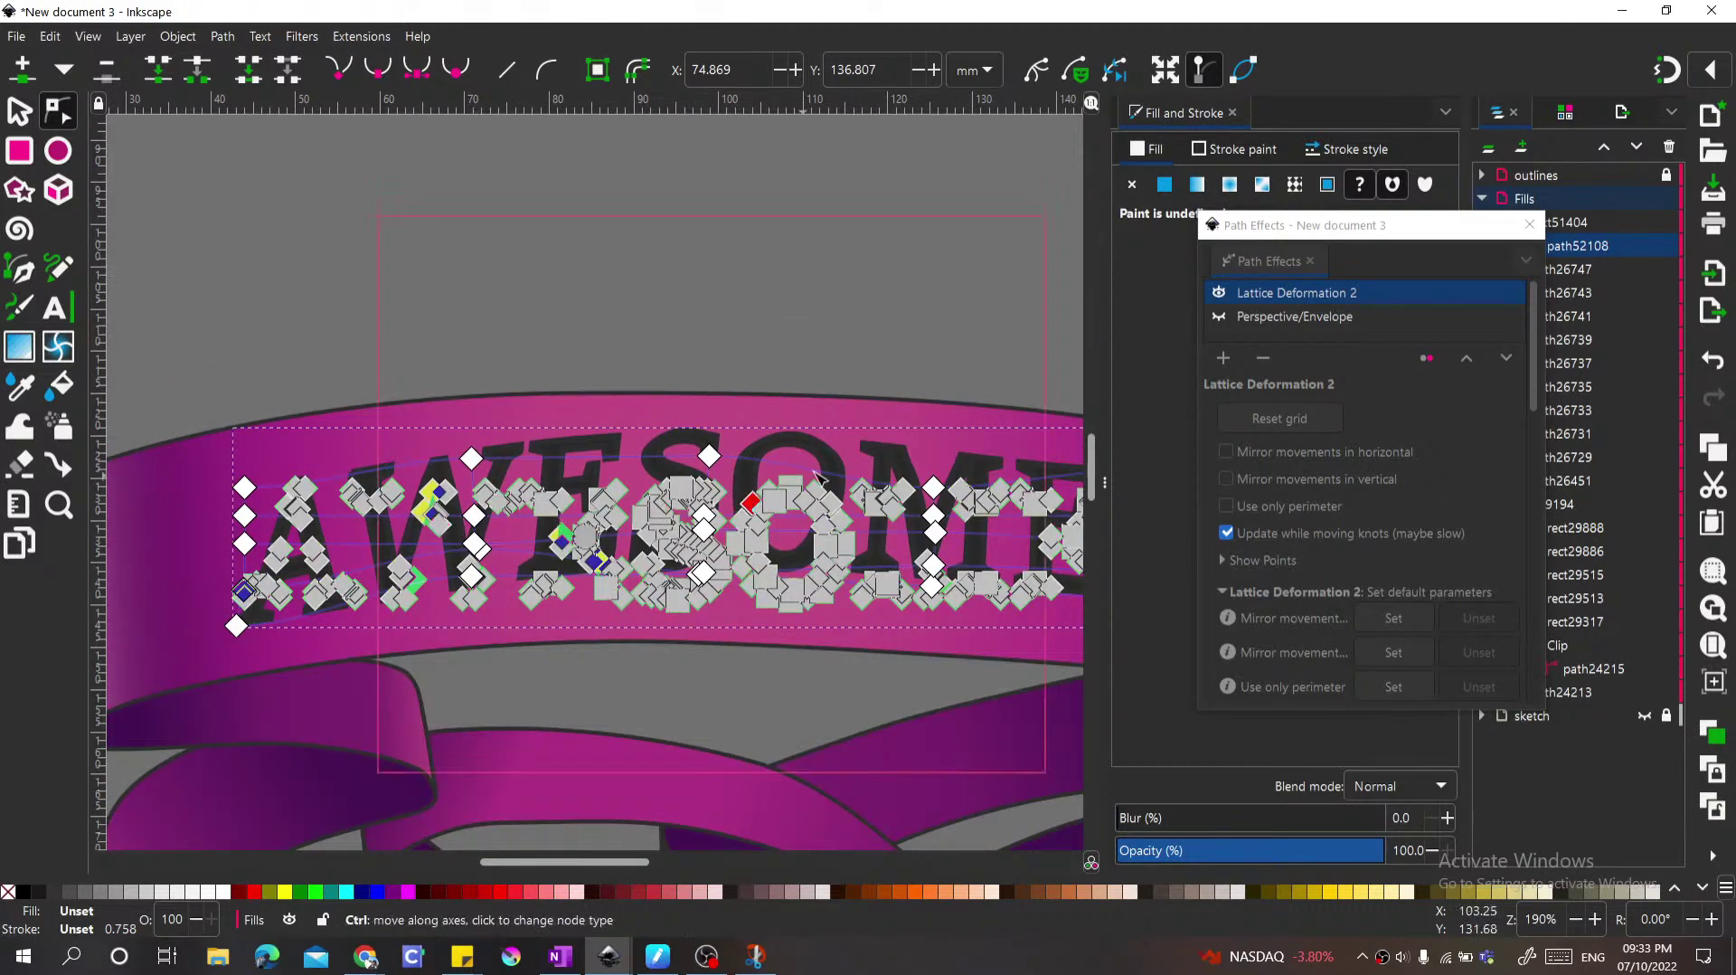
{"action": "left_click", "coordinate": [542, 534]}
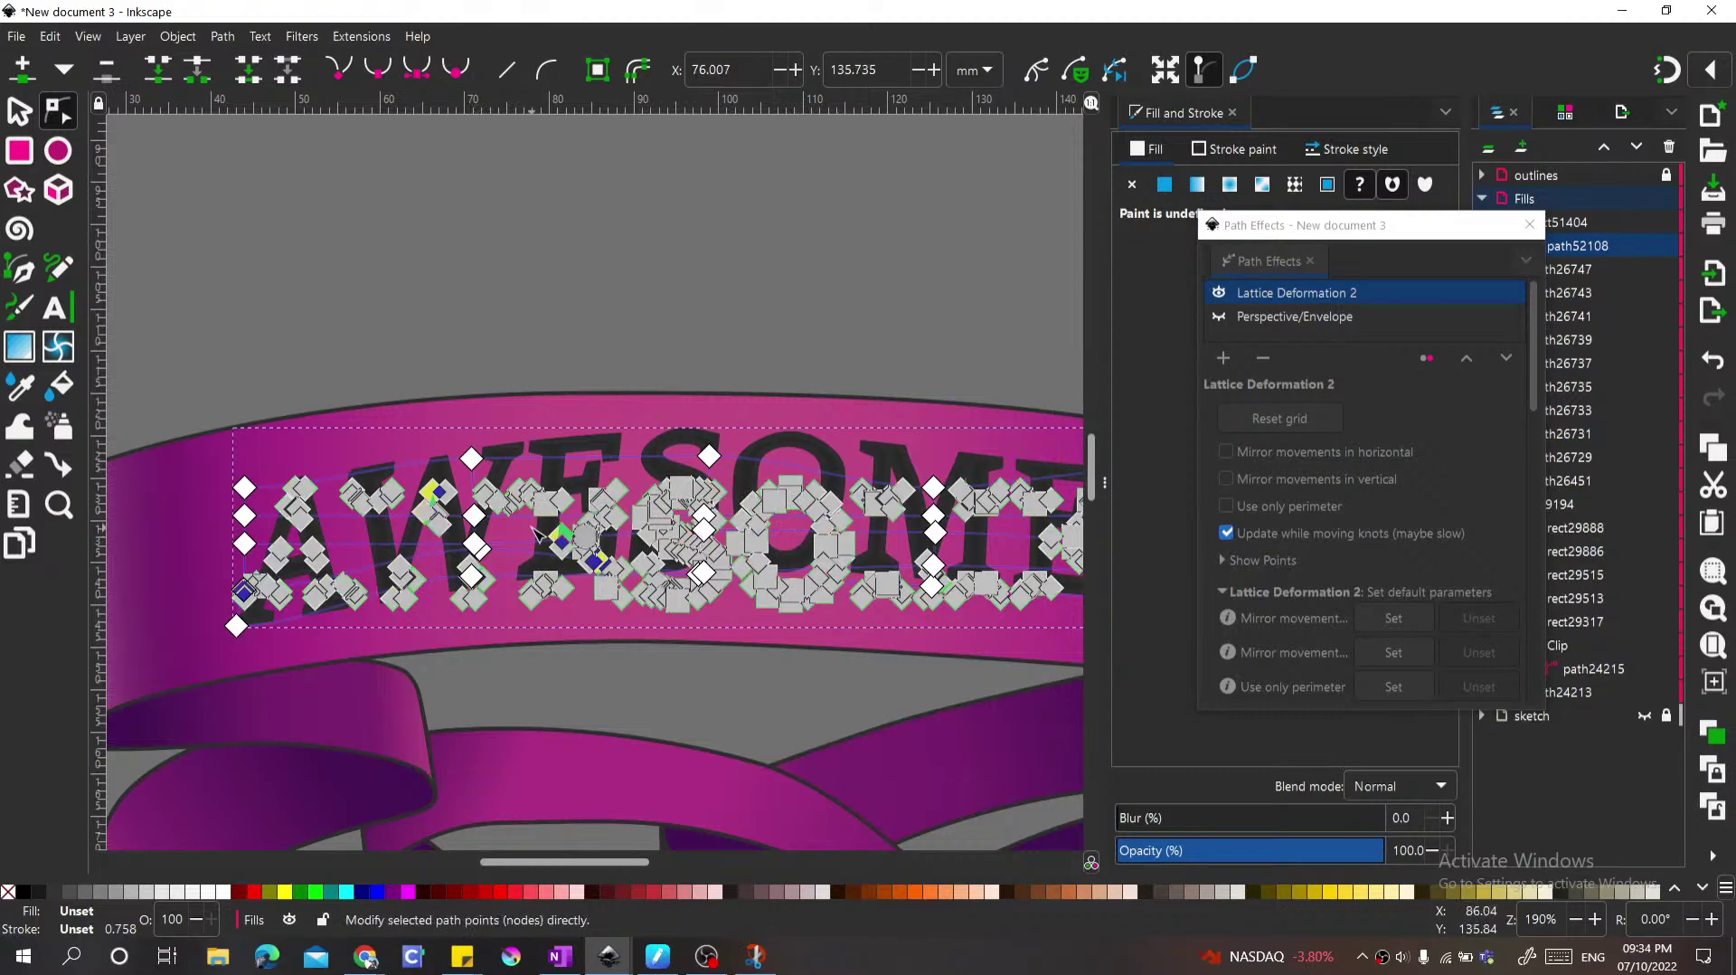
{"action": "scroll", "coordinate": [463, 448], "scroll_direction": "down", "scroll_amount": 2}
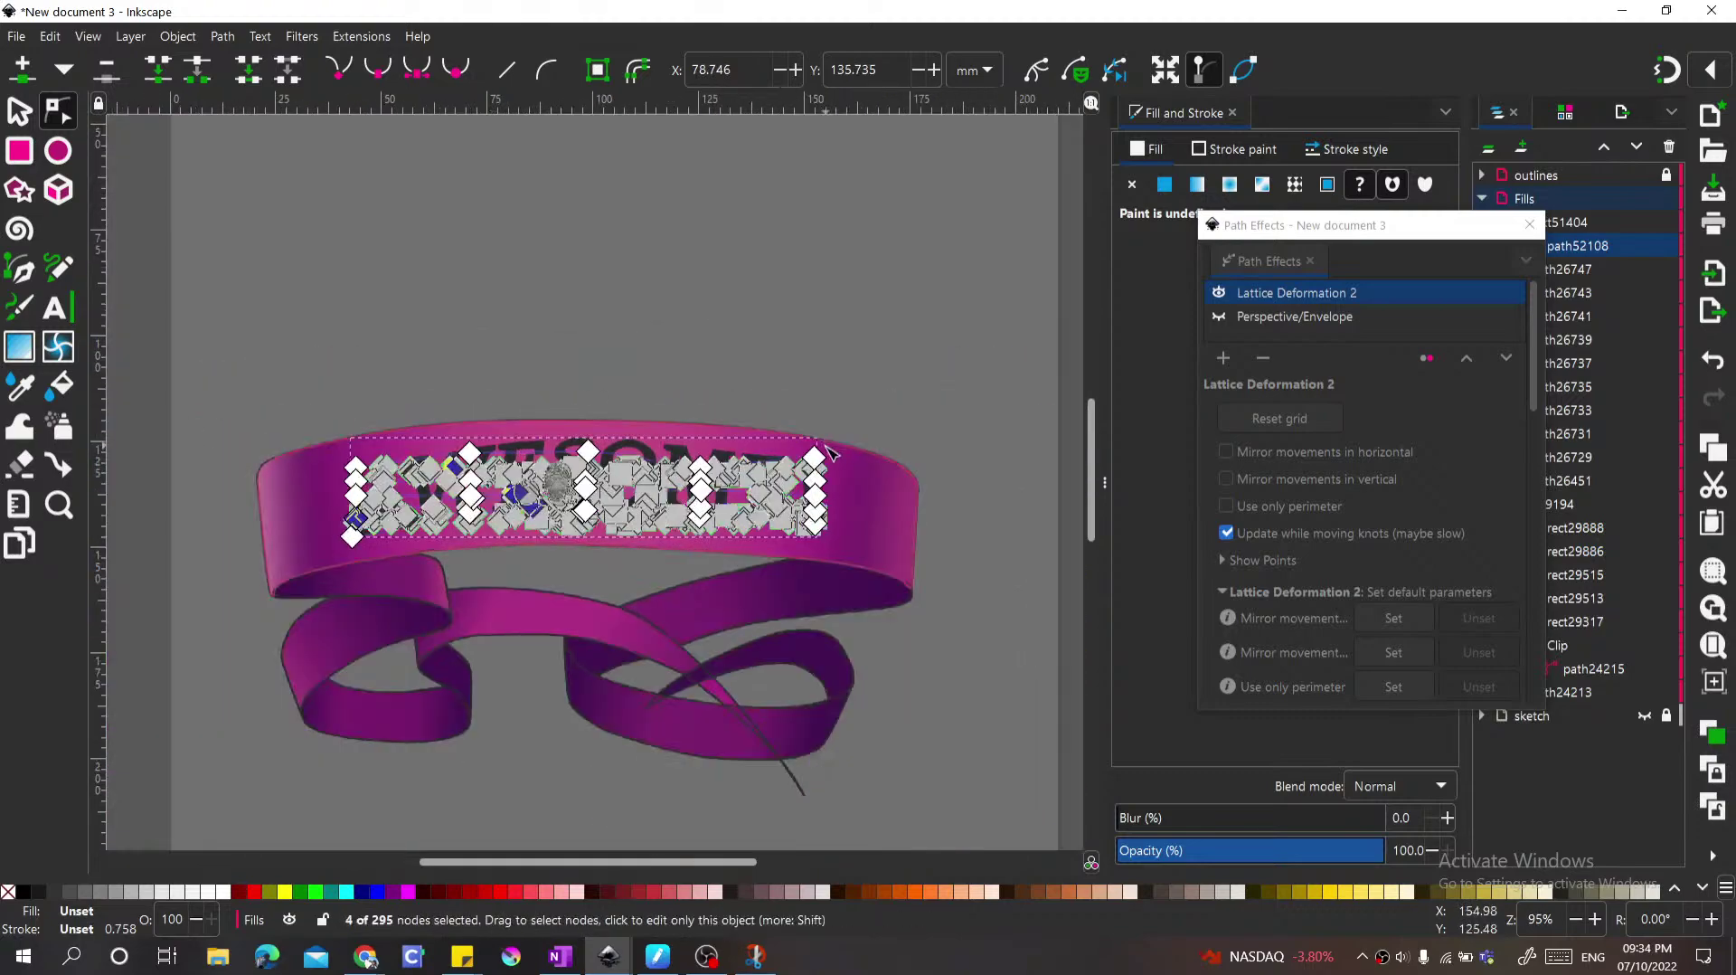
{"action": "scroll", "coordinate": [830, 452], "scroll_direction": "up", "scroll_amount": 2}
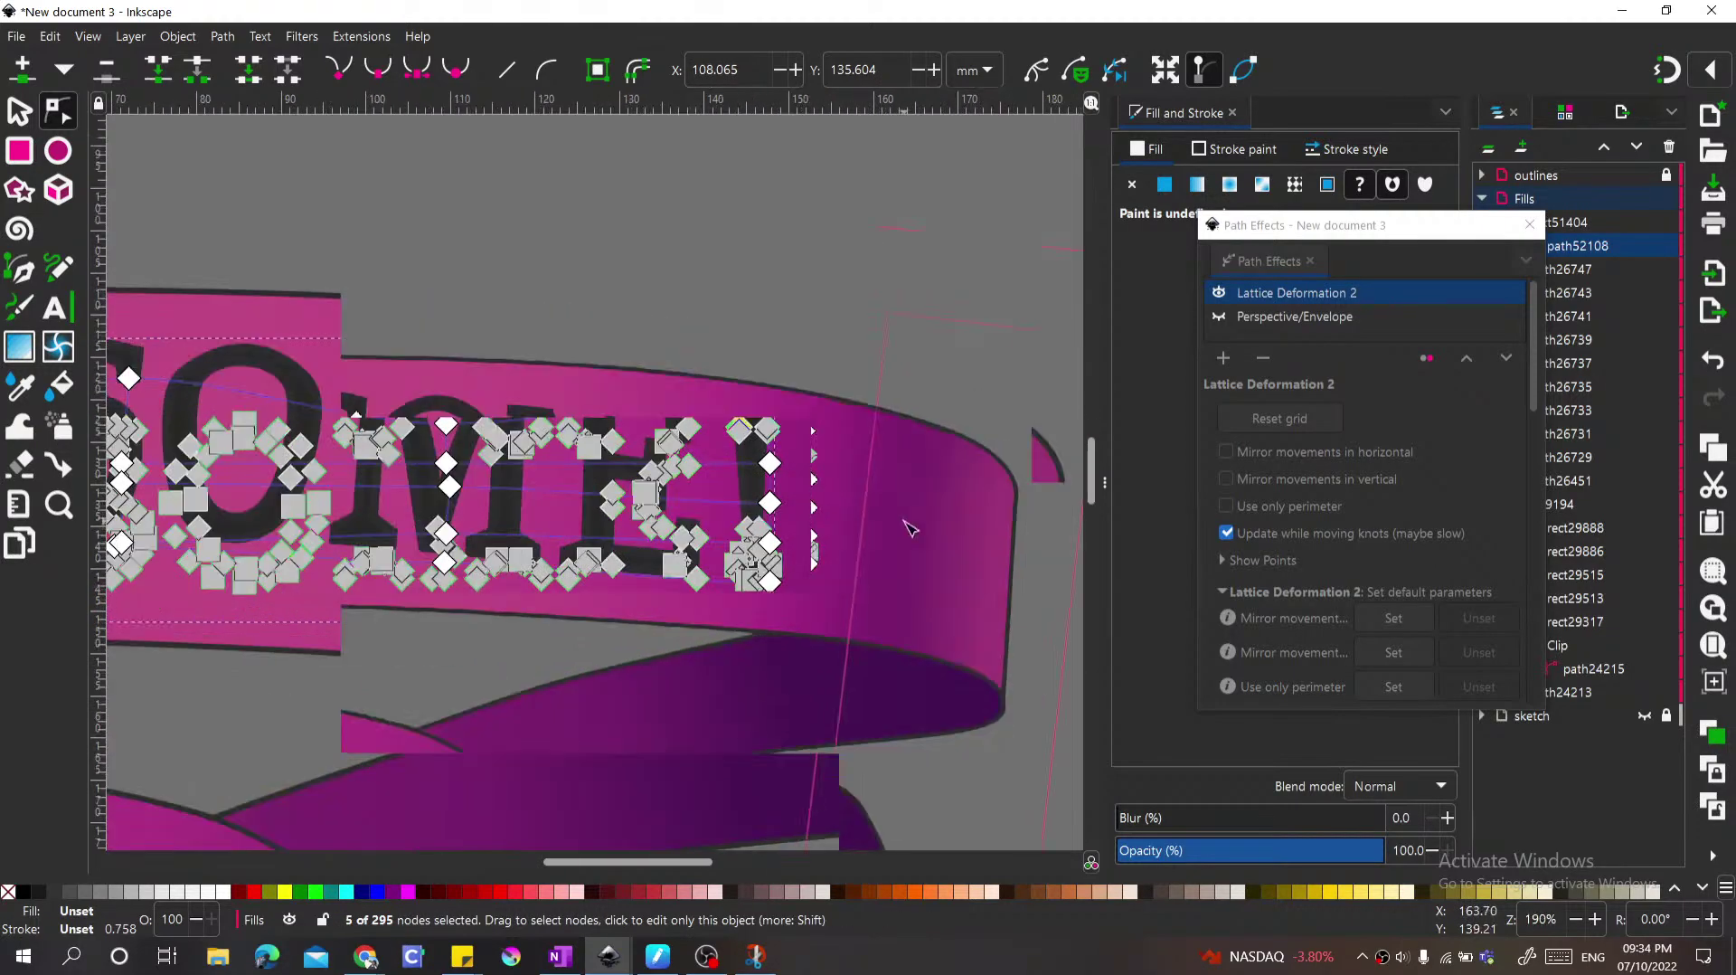
{"action": "scroll", "coordinate": [592, 631], "scroll_direction": "down", "scroll_amount": 1}
{"action": "scroll", "coordinate": [592, 631], "scroll_direction": "up", "scroll_amount": 2}
{"action": "left_click_drag", "start_coordinate": [580, 376], "coordinate": [595, 413]}
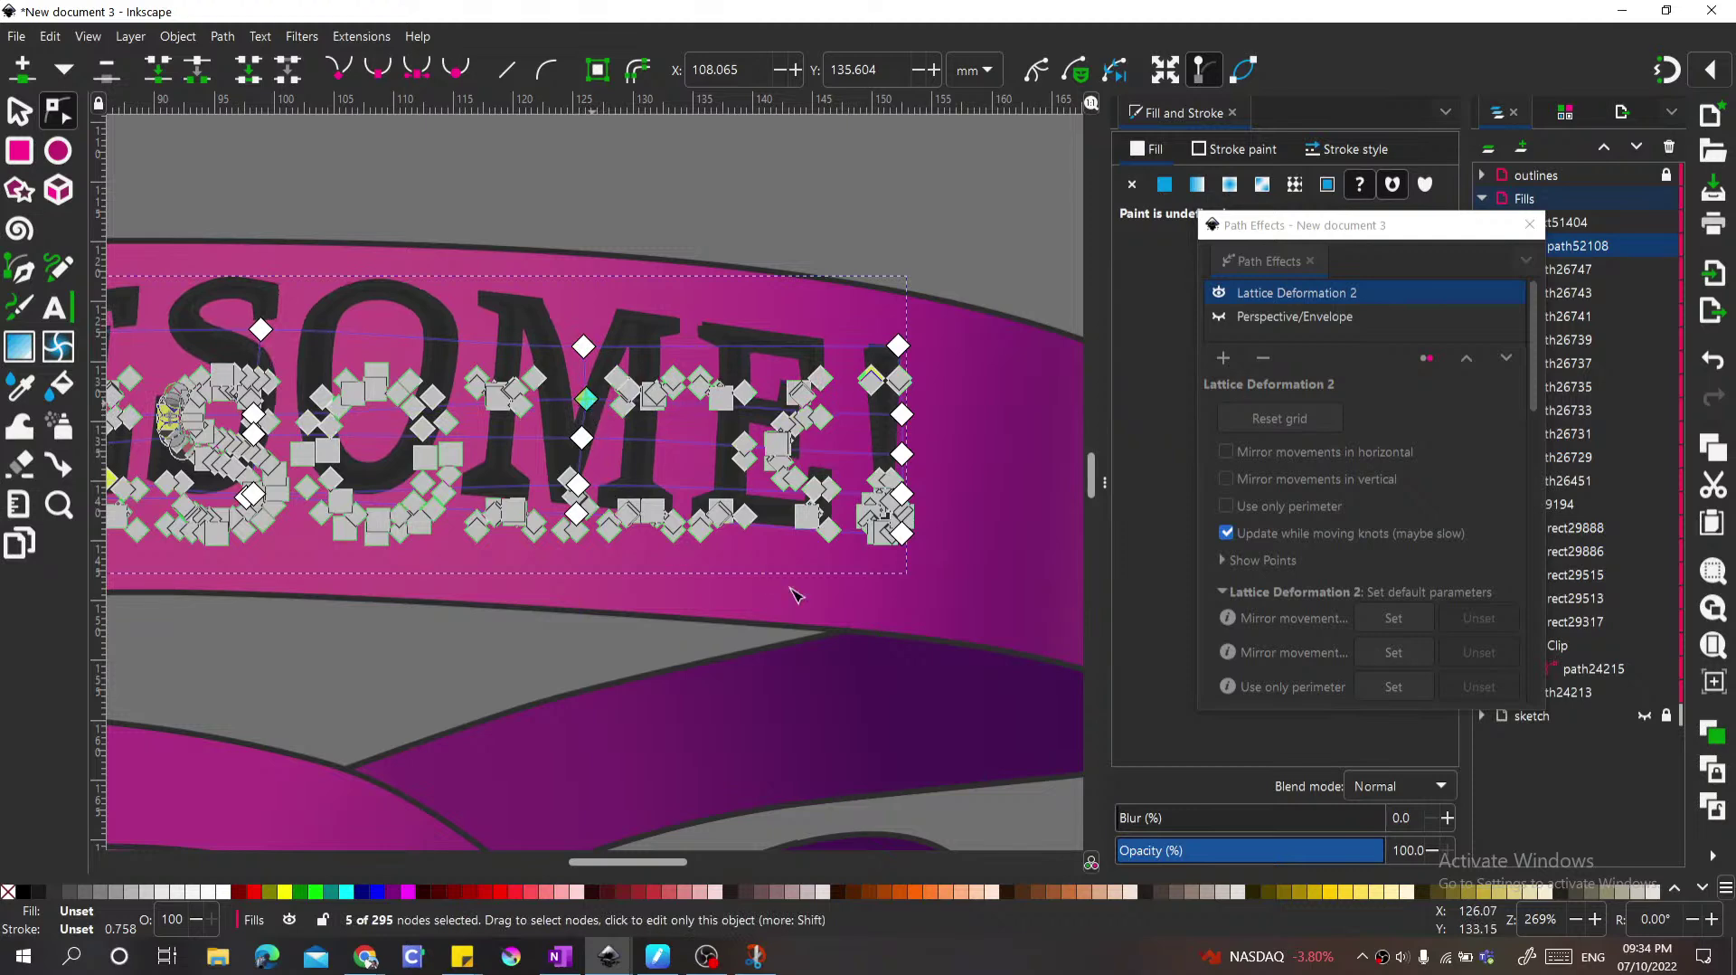
{"action": "scroll", "coordinate": [793, 594], "scroll_direction": "down", "scroll_amount": 2}
{"action": "scroll", "coordinate": [475, 437], "scroll_direction": "up", "scroll_amount": 1}
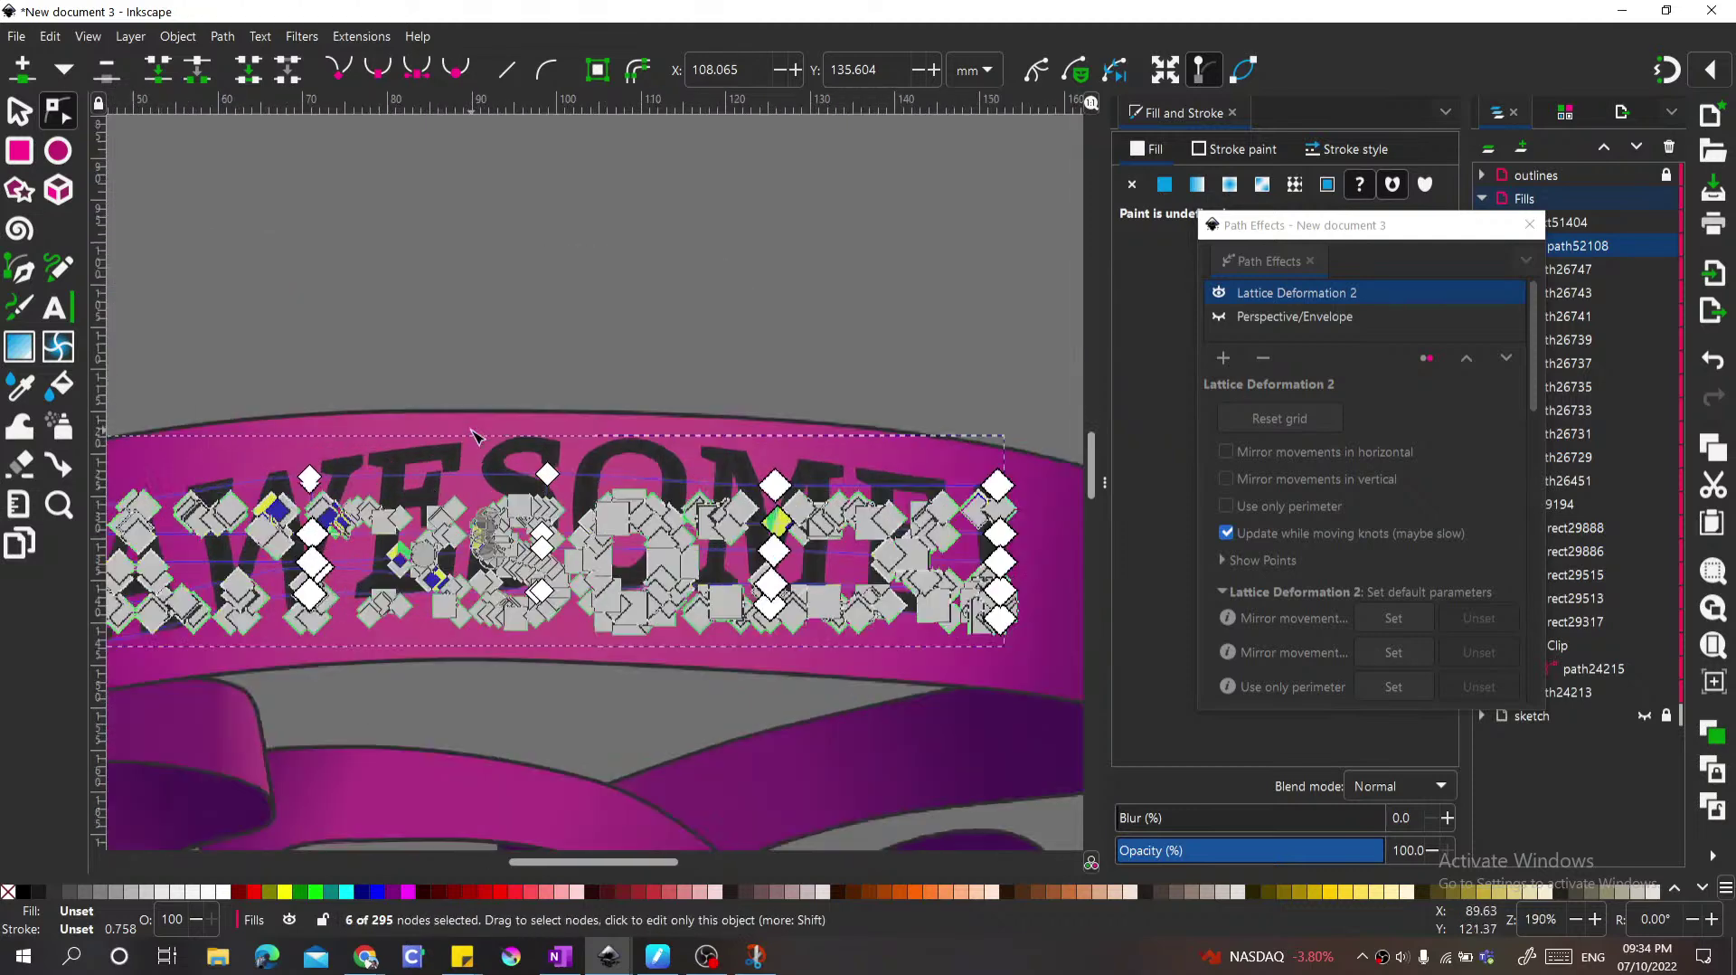
Step: Lower the lattice's upper middle handle slightly so the tops of the central letters sit lower on the banner
{"action": "left_click_drag", "start_coordinate": [546, 474], "coordinate": [557, 508]}
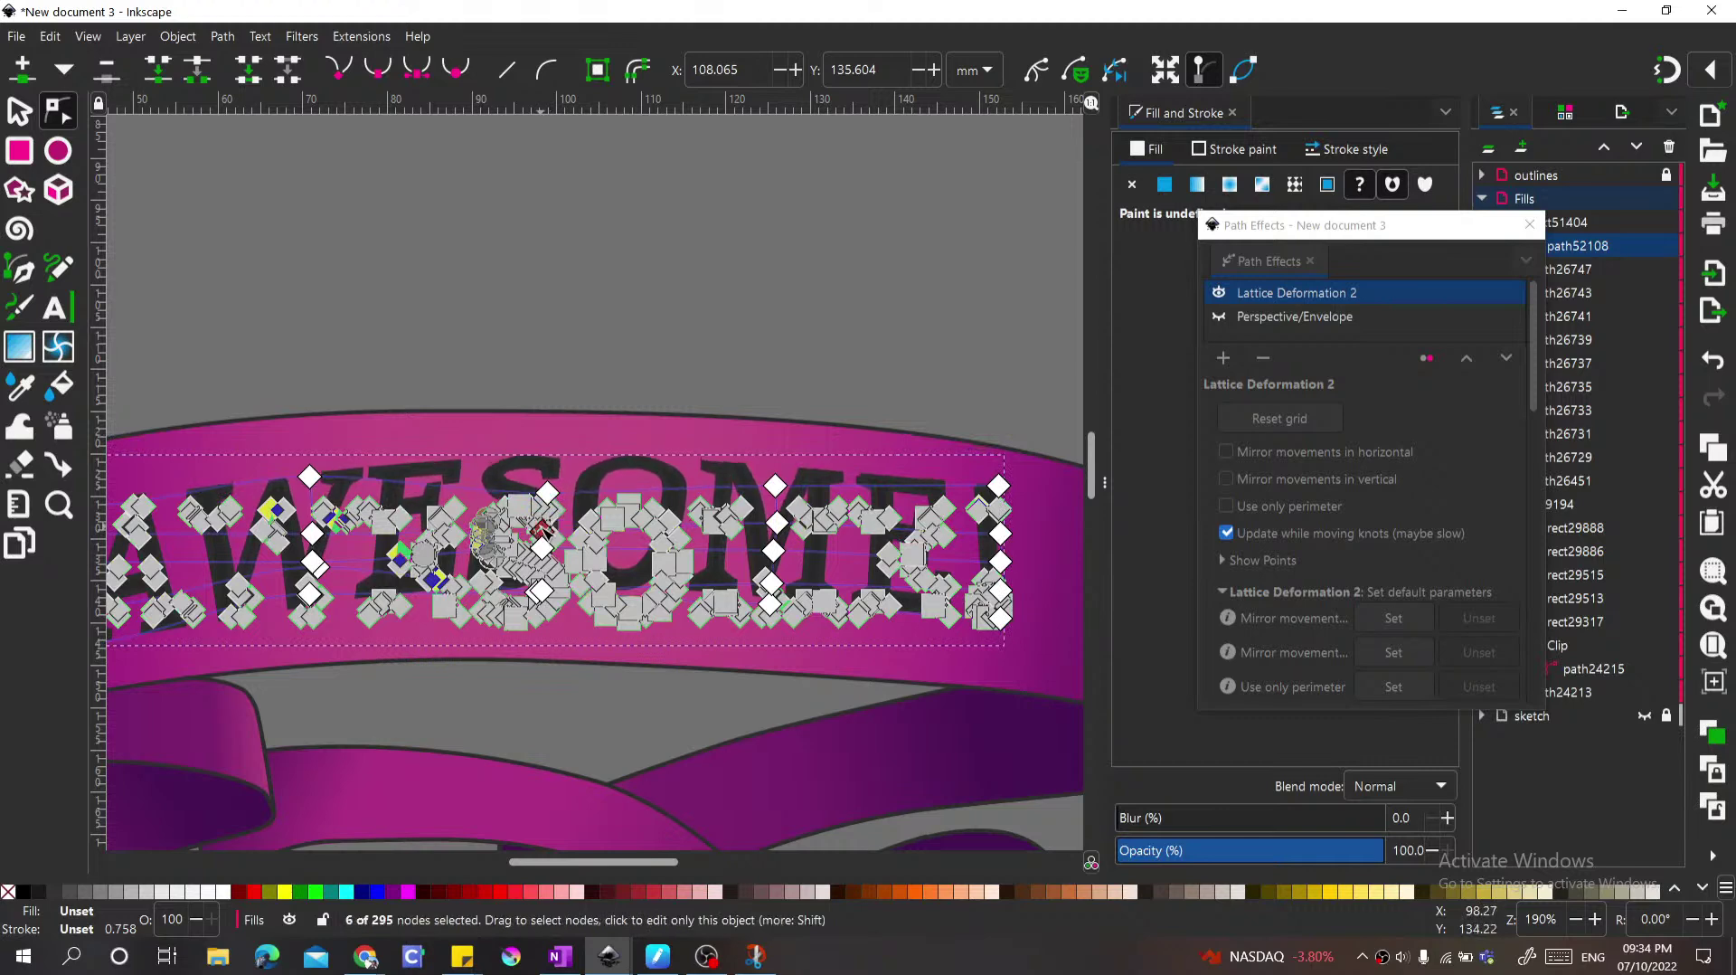
{"action": "left_click", "coordinate": [316, 553]}
{"action": "left_click_drag", "start_coordinate": [321, 554], "coordinate": [320, 540]}
{"action": "left_click_drag", "start_coordinate": [540, 552], "coordinate": [542, 560]}
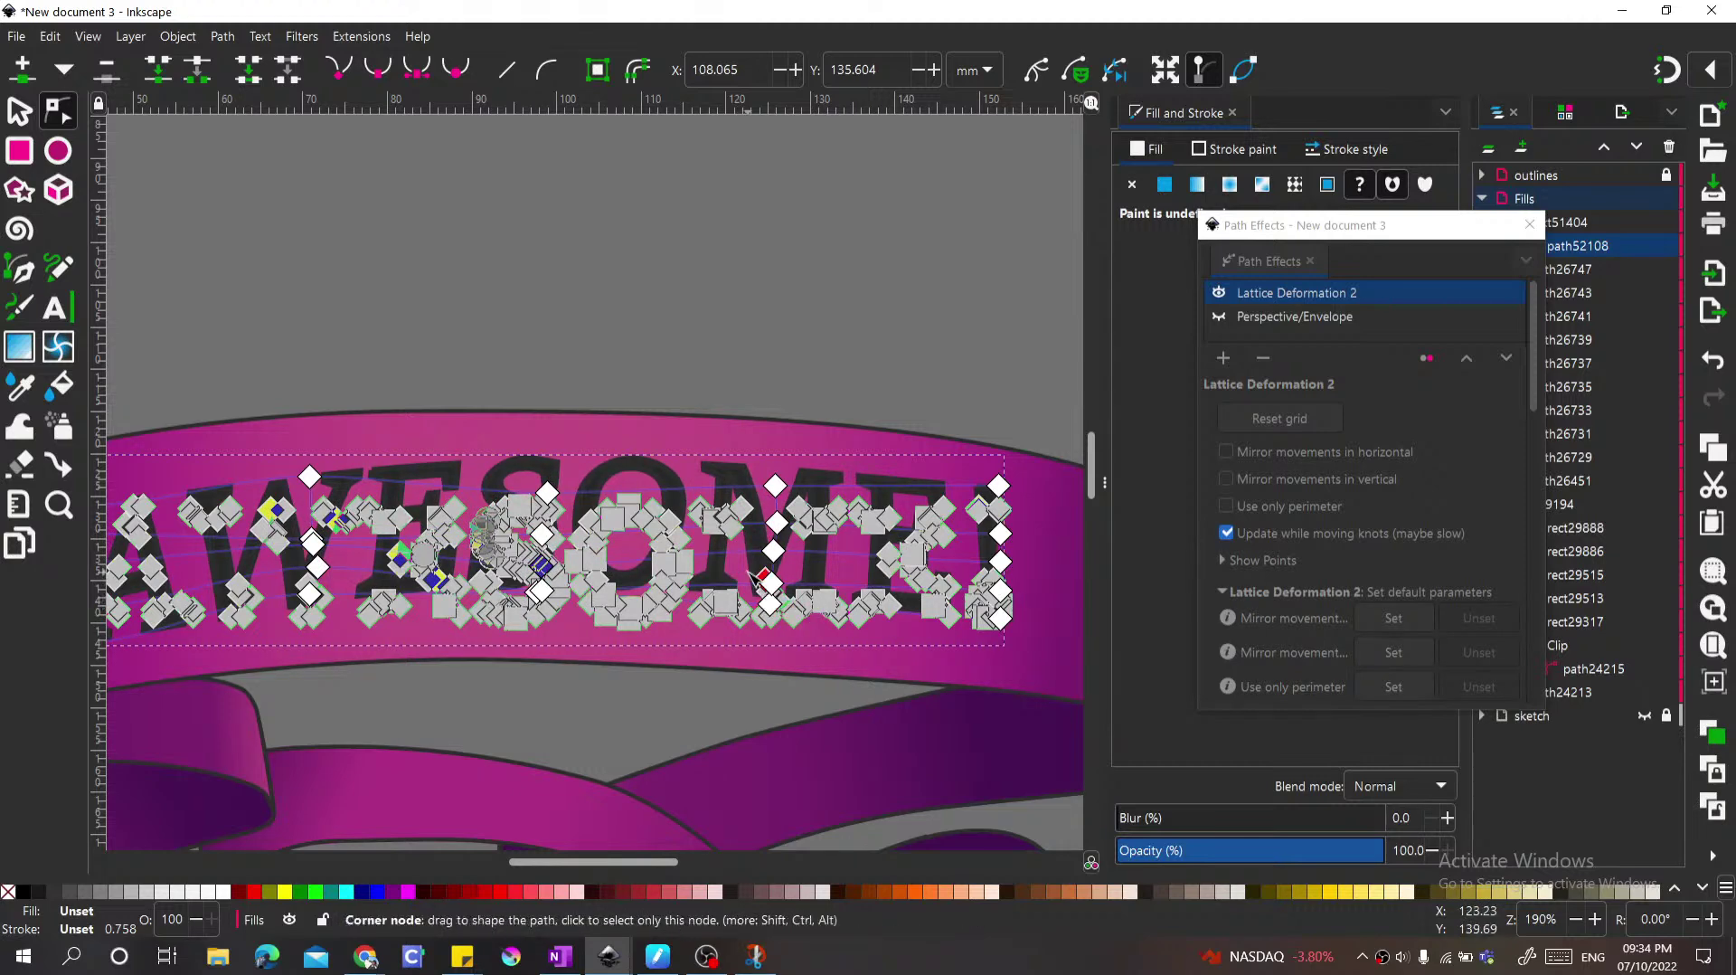
{"action": "key", "text": "s"}
{"action": "scroll", "coordinate": [757, 595], "scroll_direction": "down", "scroll_amount": 3, "text": "ctrl"}
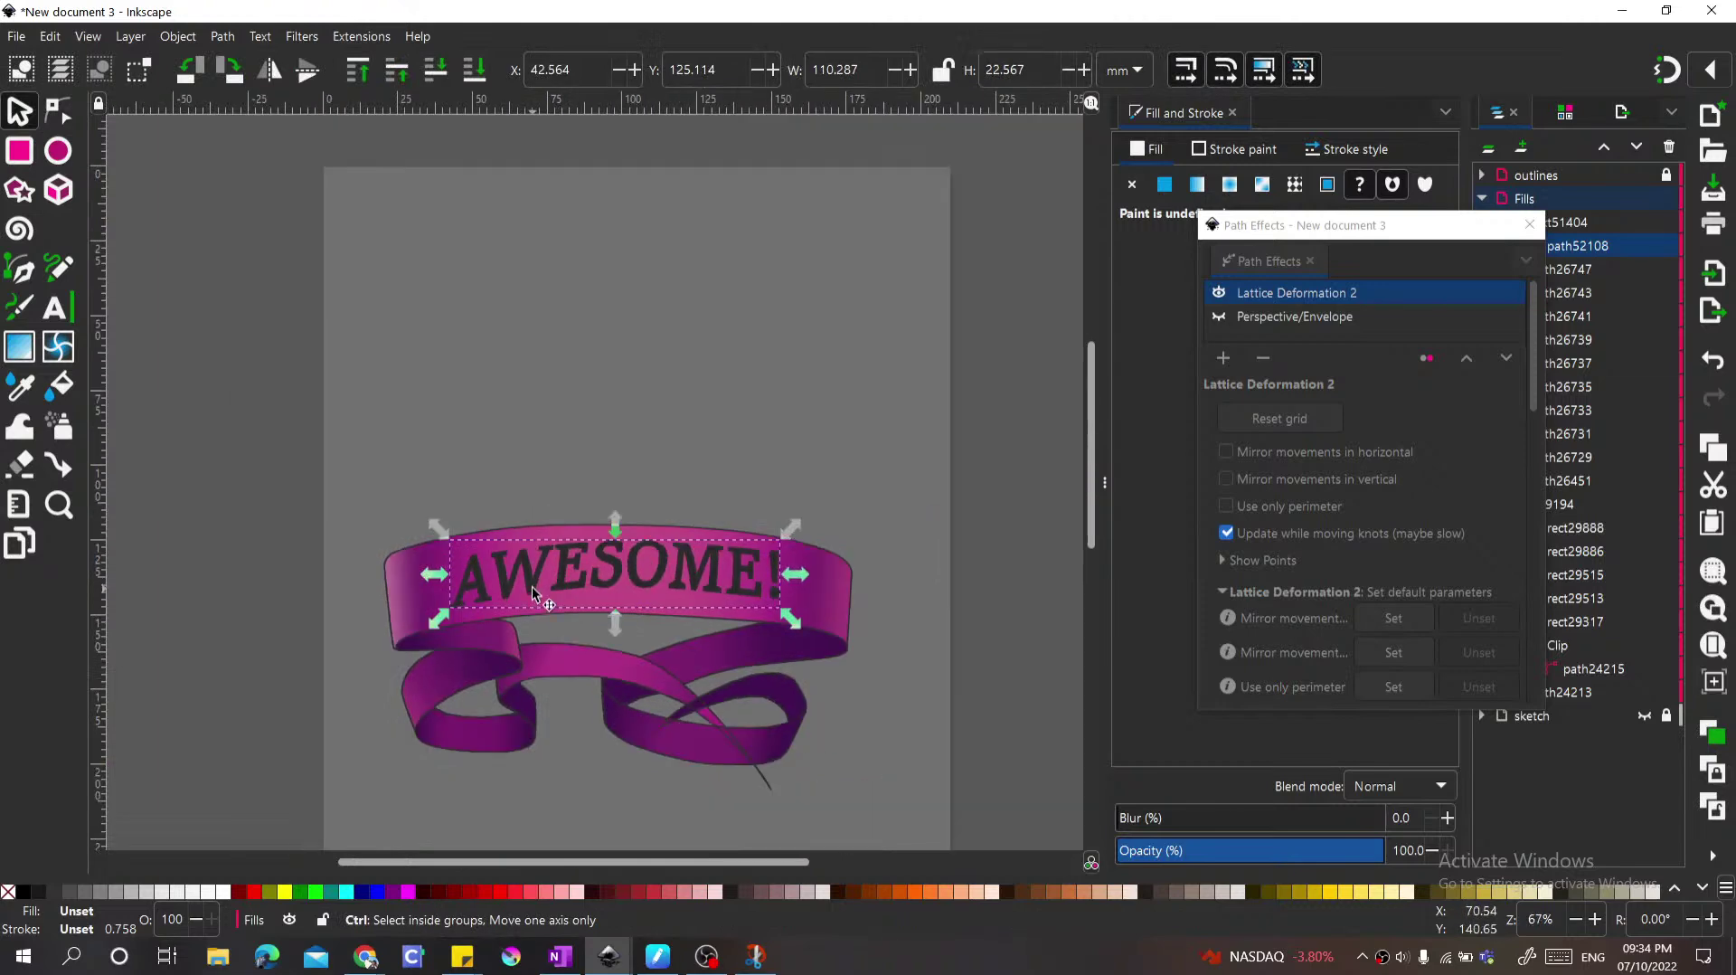
{"action": "scroll", "coordinate": [716, 664], "scroll_direction": "up", "scroll_amount": 1, "text": "ctrl"}
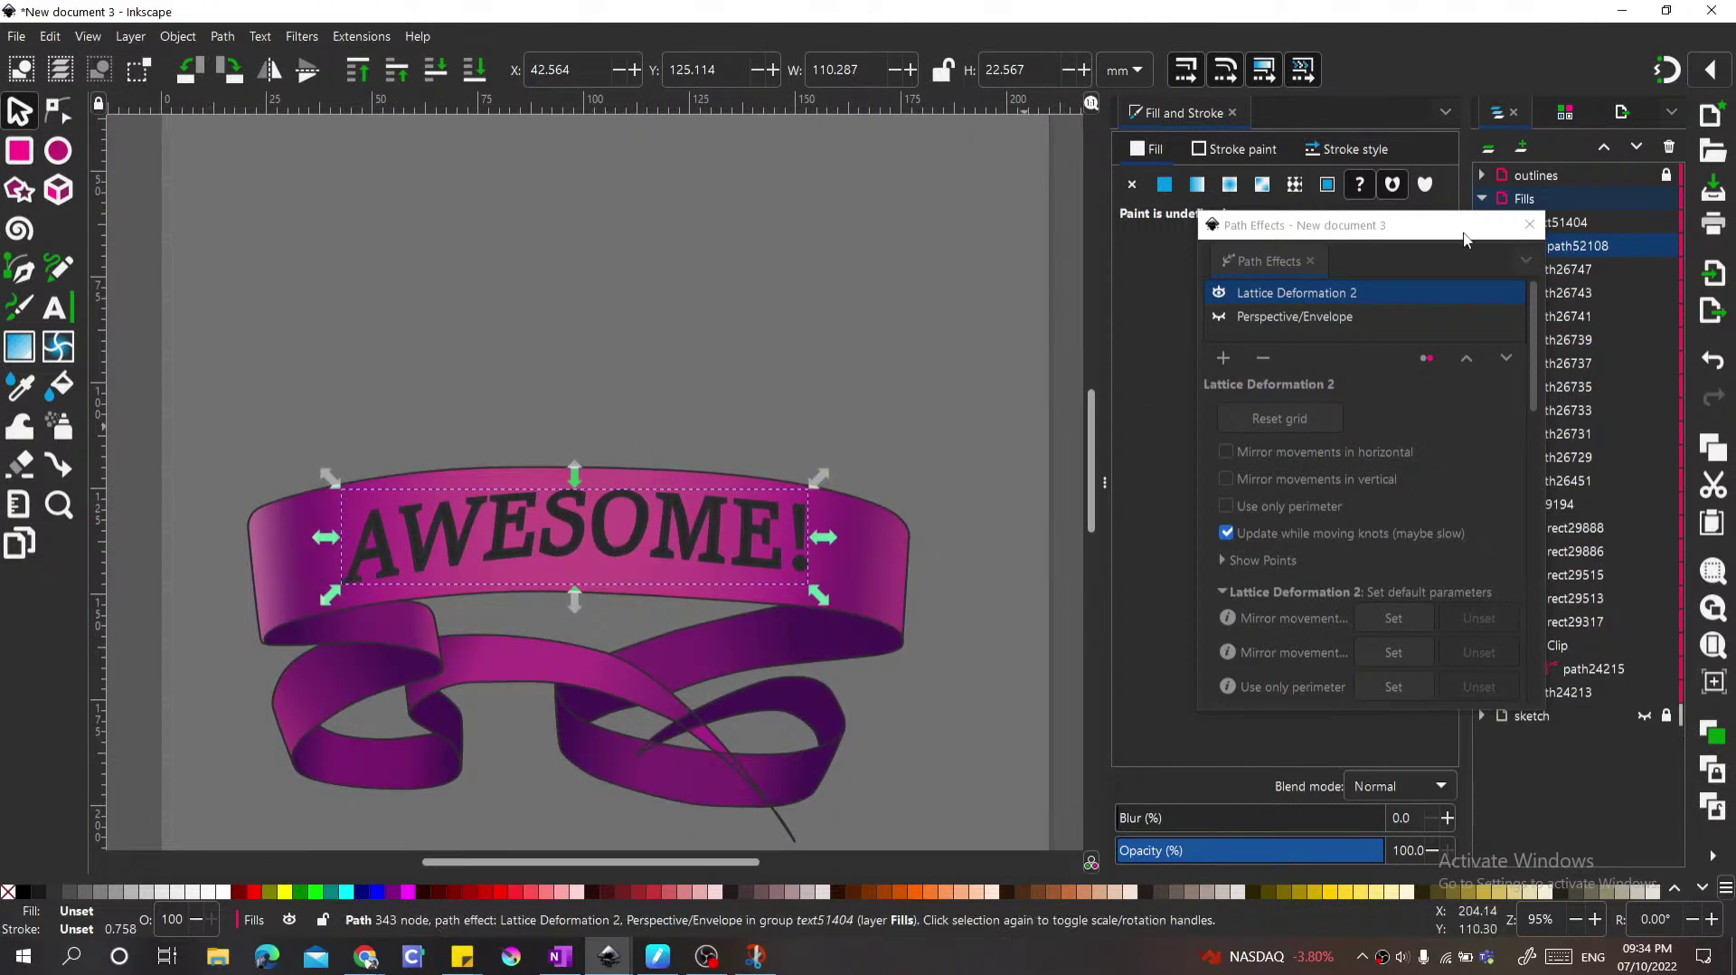
Step: Close the Path Effects window, clear the selection and examine the lettering and ribbon folds
{"action": "left_click", "coordinate": [1528, 224]}
{"action": "scroll", "coordinate": [833, 347], "scroll_direction": "down", "scroll_amount": 2, "text": "ctrl"}
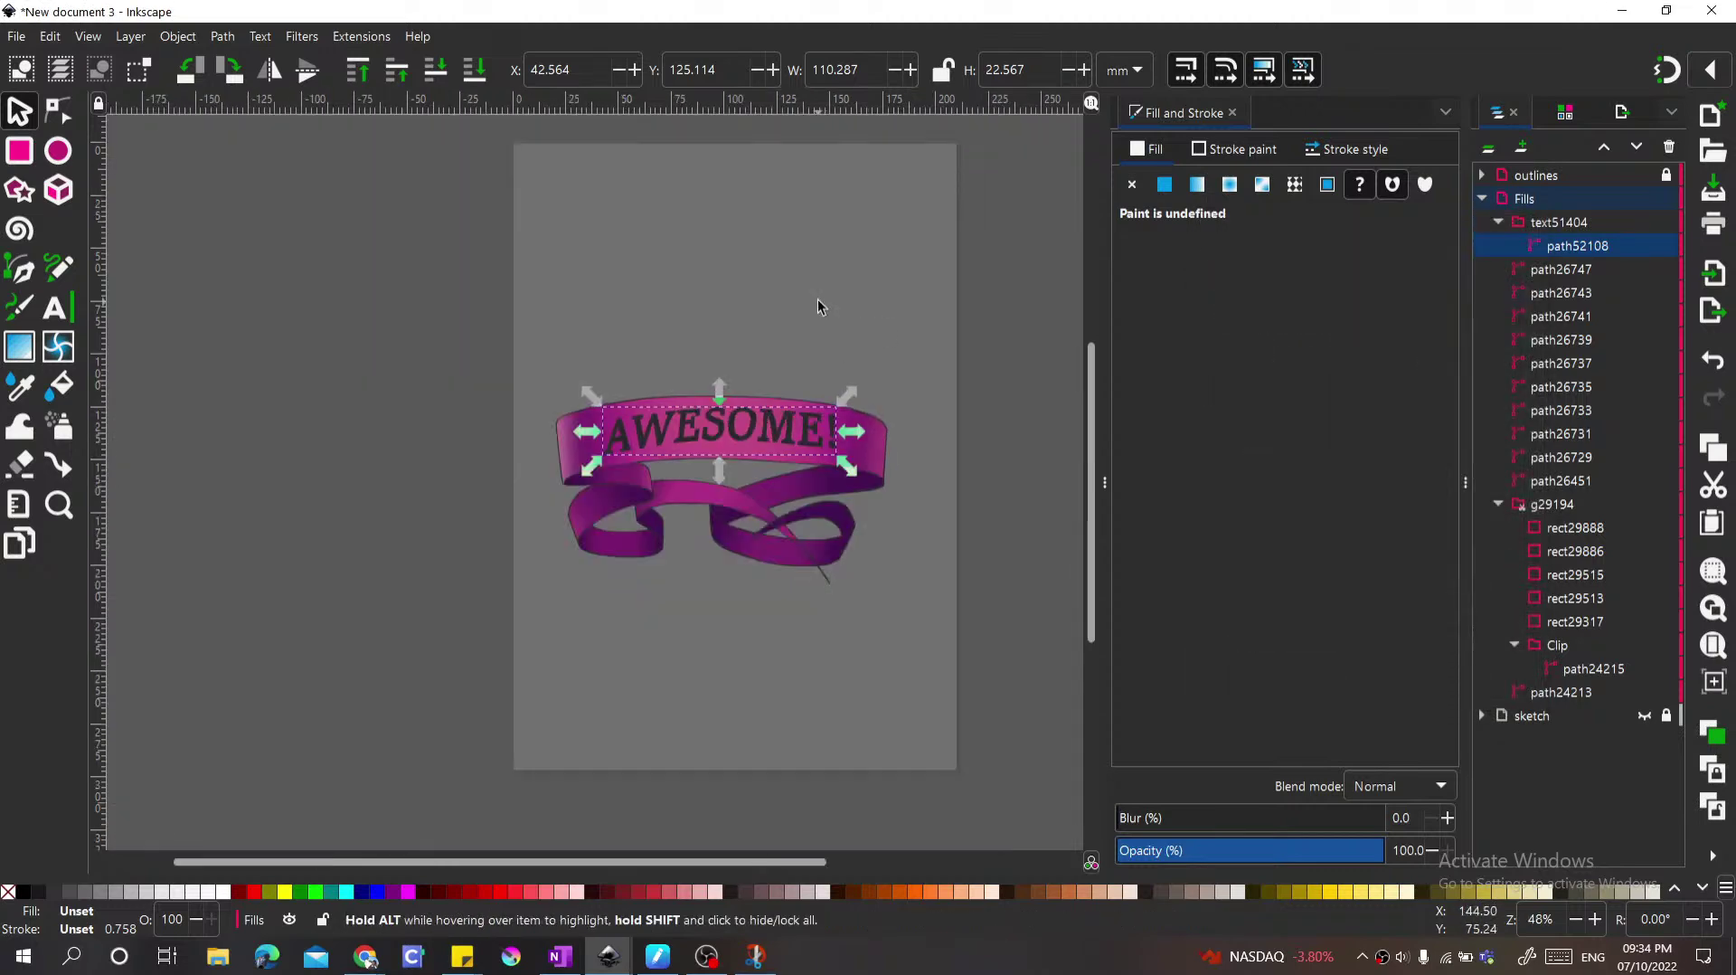
{"action": "left_click", "coordinate": [817, 300]}
{"action": "scroll", "coordinate": [637, 579], "scroll_direction": "up", "scroll_amount": 2, "text": "ctrl"}
{"action": "scroll", "coordinate": [350, 515], "scroll_direction": "down", "scroll_amount": 1, "text": "ctrl"}
{"action": "scroll", "coordinate": [734, 492], "scroll_direction": "up", "scroll_amount": 3, "text": "ctrl"}
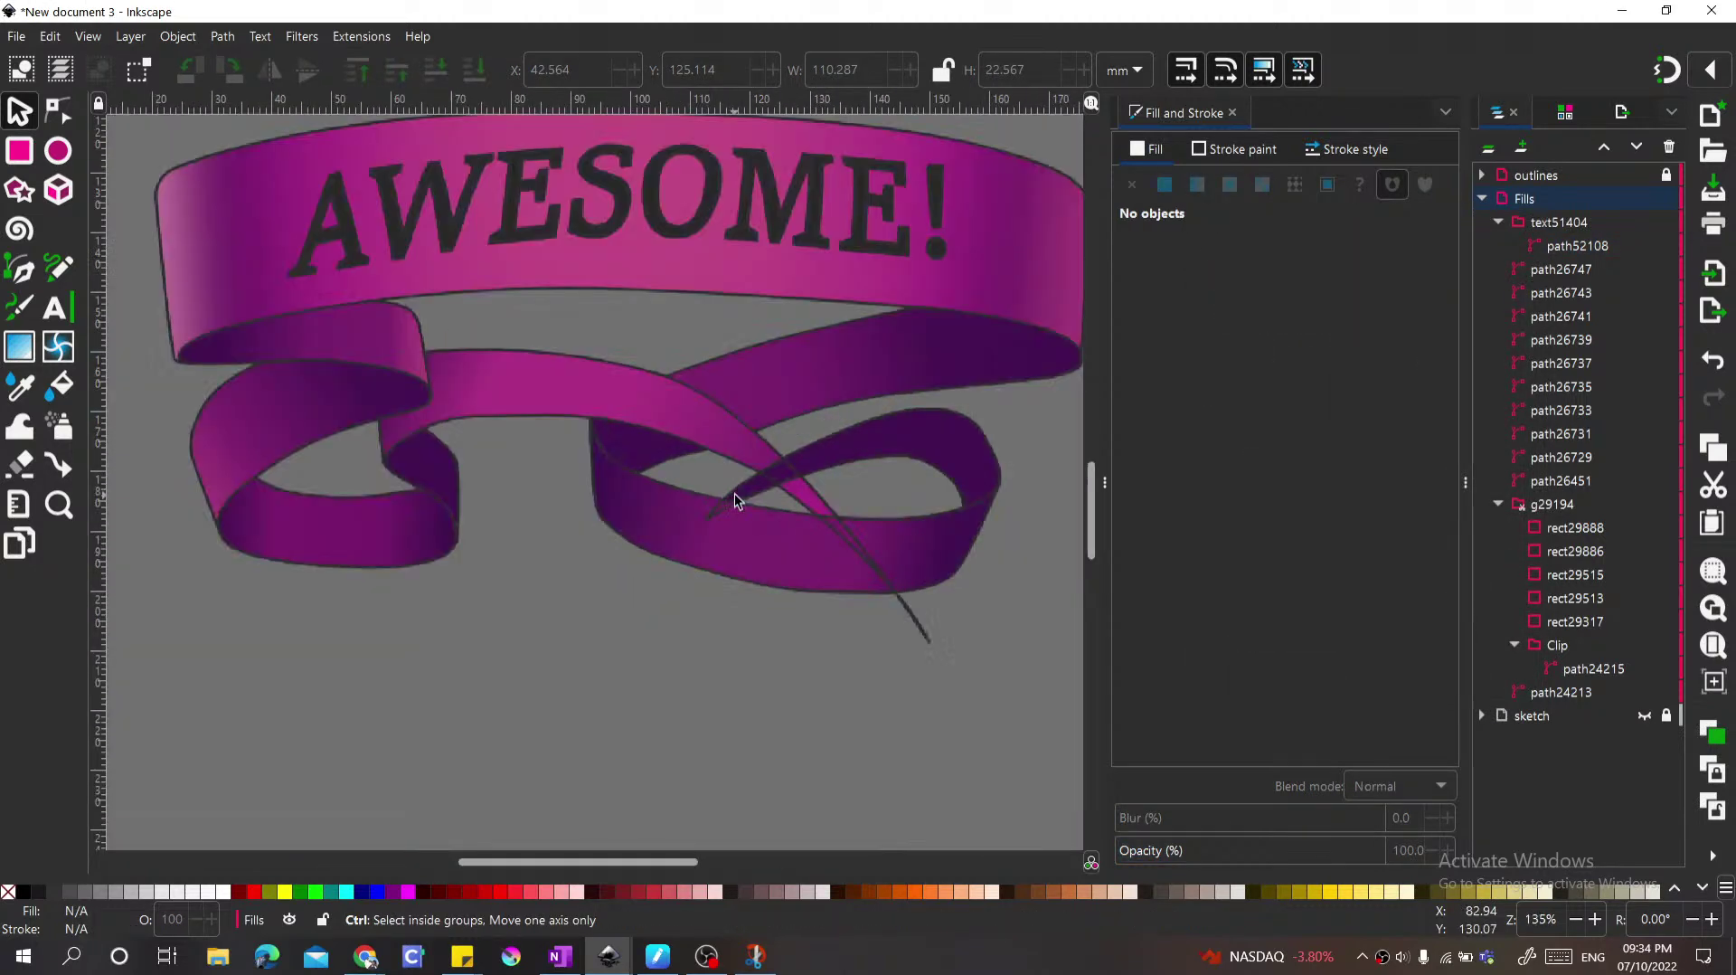
{"action": "scroll", "coordinate": [642, 490], "scroll_direction": "down", "scroll_amount": 2, "text": "ctrl"}
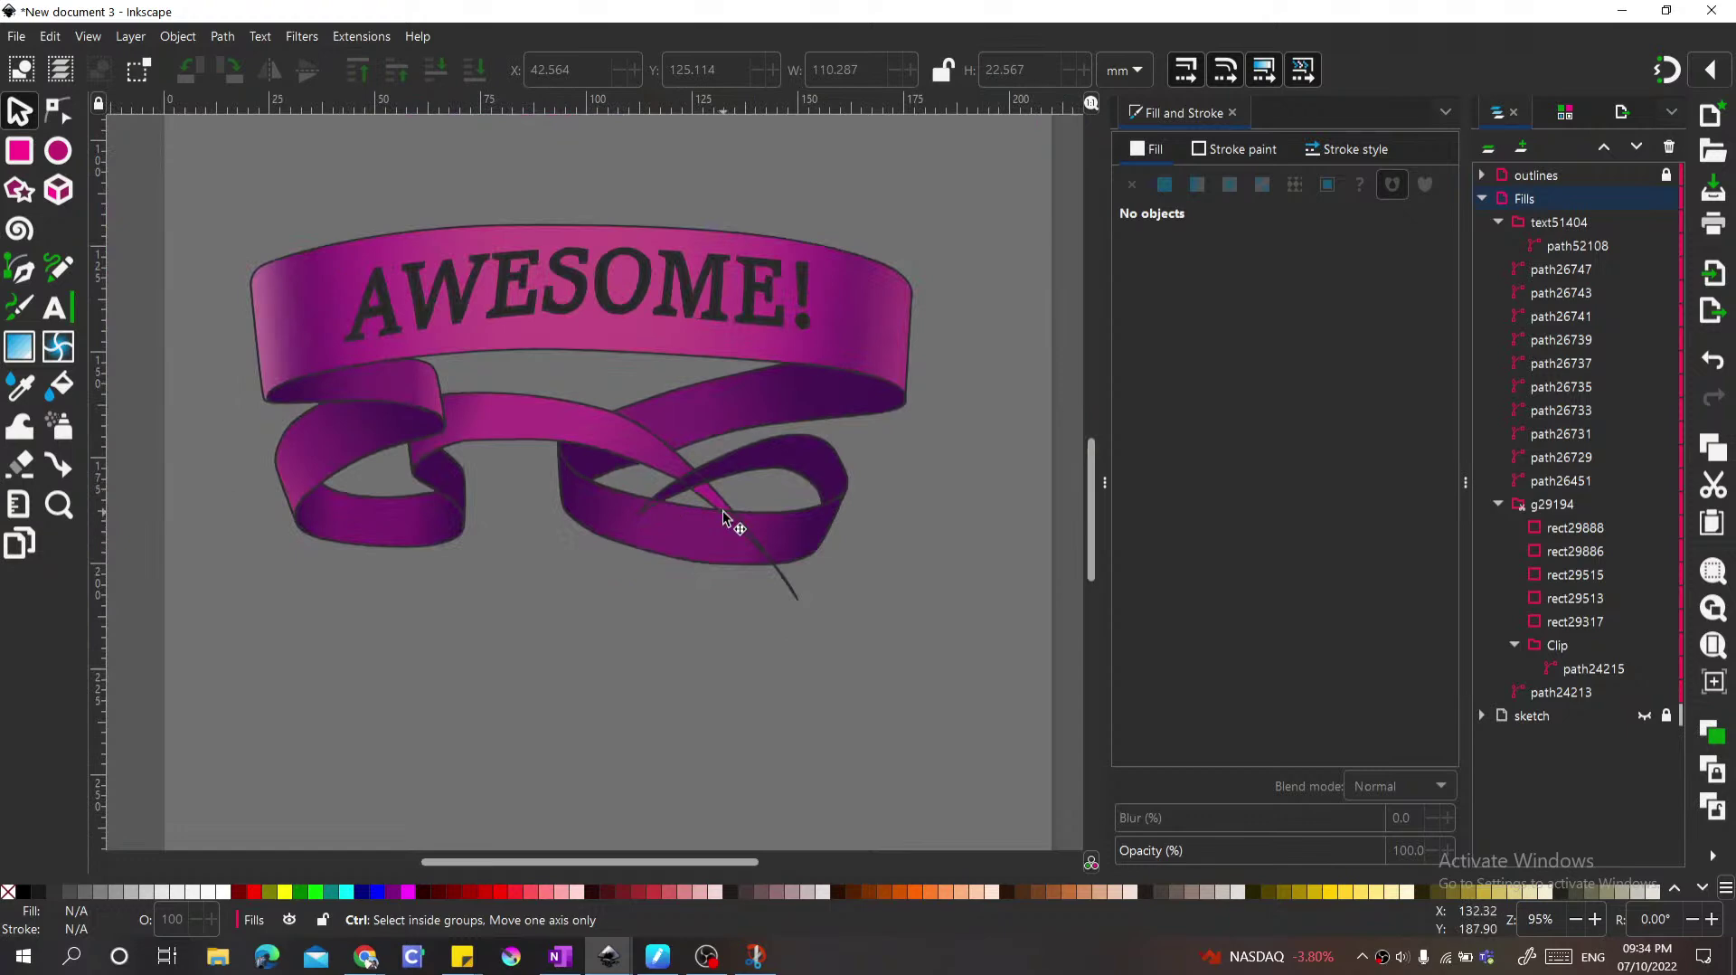
{"action": "scroll", "coordinate": [755, 553], "scroll_direction": "up", "scroll_amount": 1}
{"action": "scroll", "coordinate": [755, 553], "scroll_direction": "down", "scroll_amount": 1}
Step: Hide the outlines layer and move the AWESOME! text group out of the Fills layer, directly above it
{"action": "left_click", "coordinate": [1644, 175]}
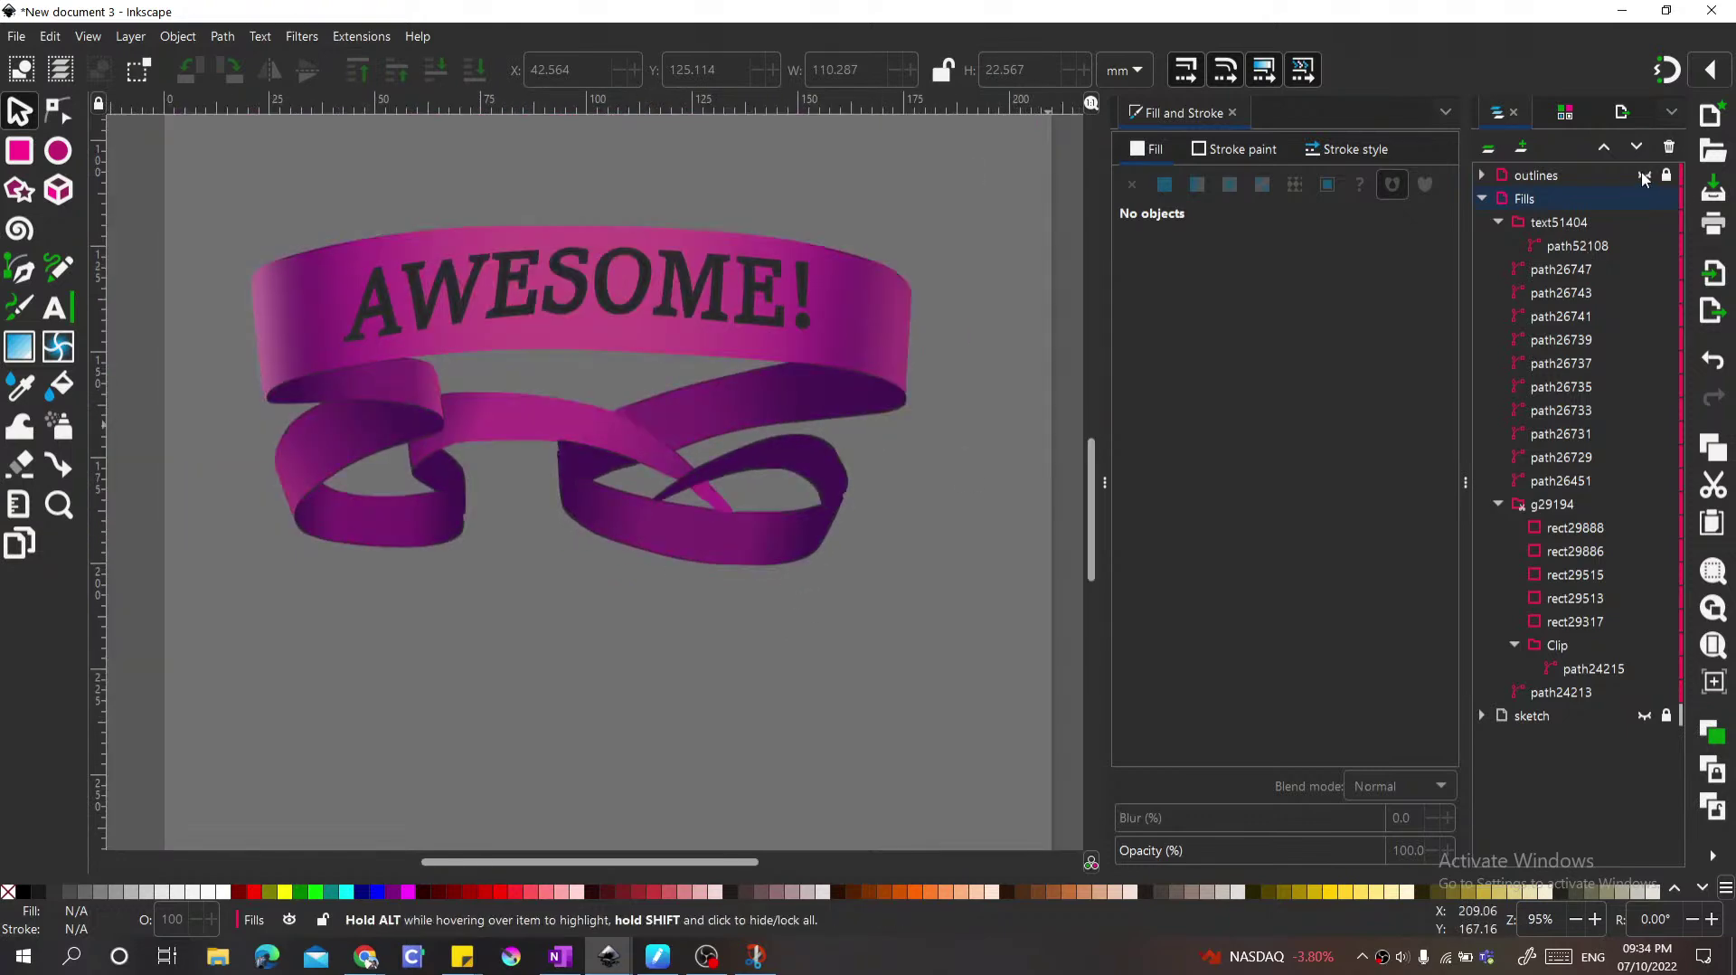
{"action": "left_click", "coordinate": [1644, 175]}
{"action": "left_click", "coordinate": [1644, 175]}
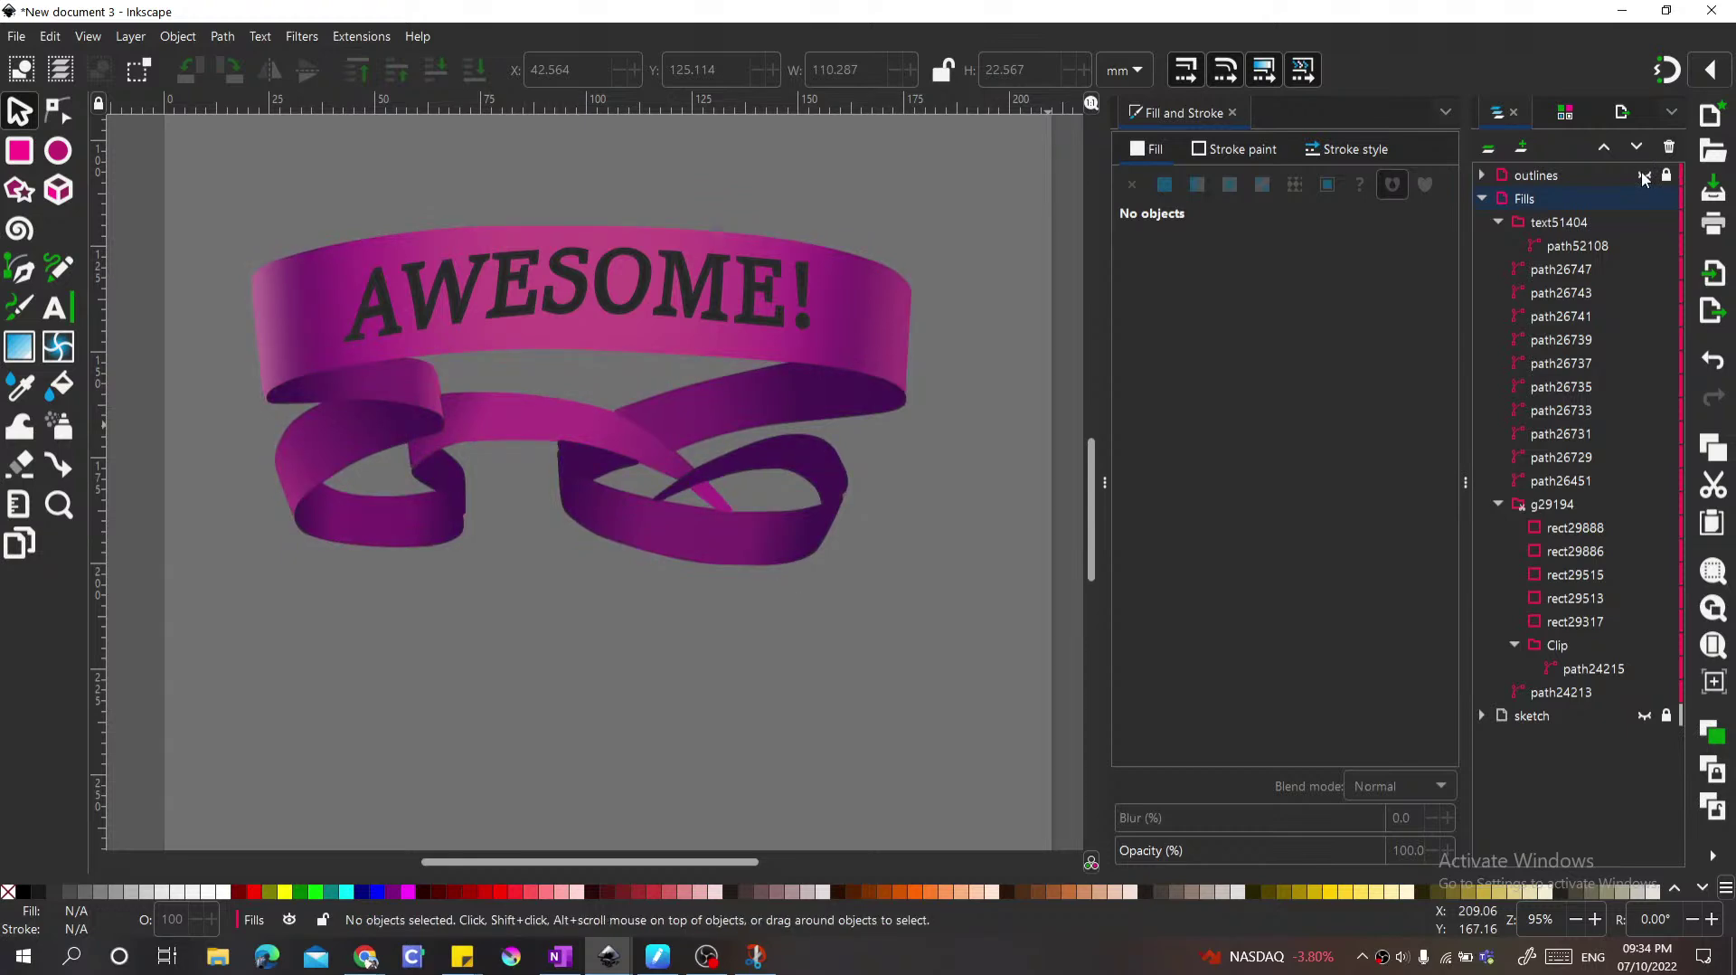
{"action": "left_click", "coordinate": [1561, 223]}
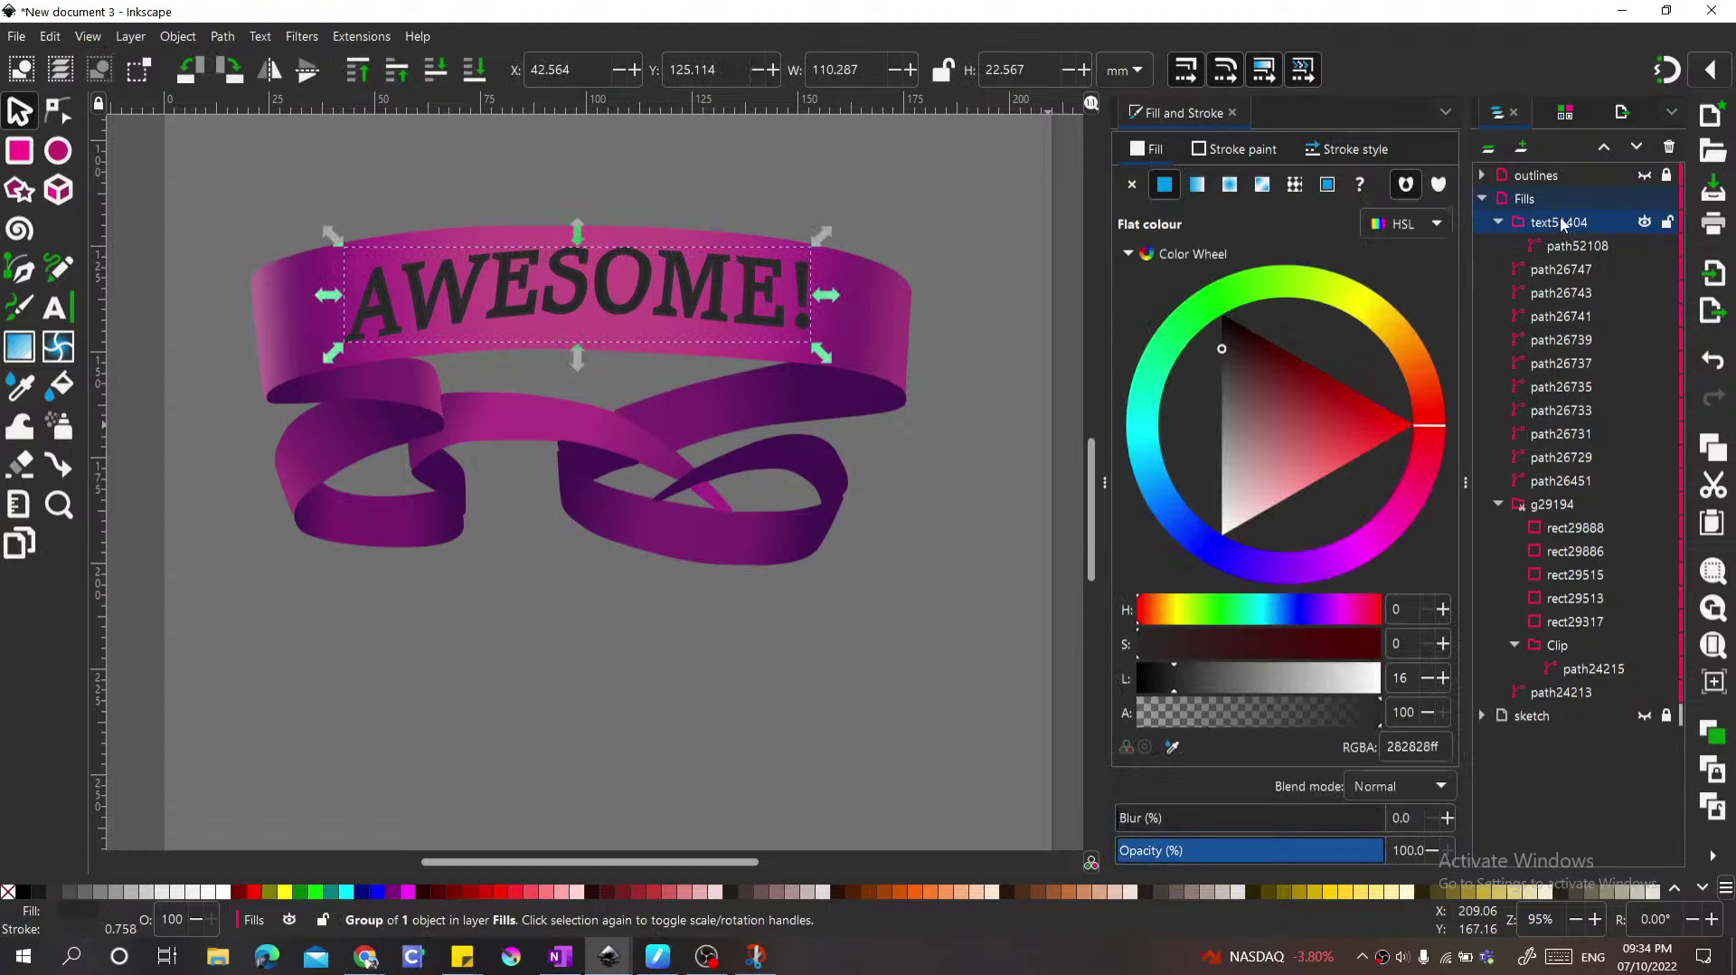
{"action": "left_click_drag", "start_coordinate": [1524, 228], "coordinate": [1558, 214]}
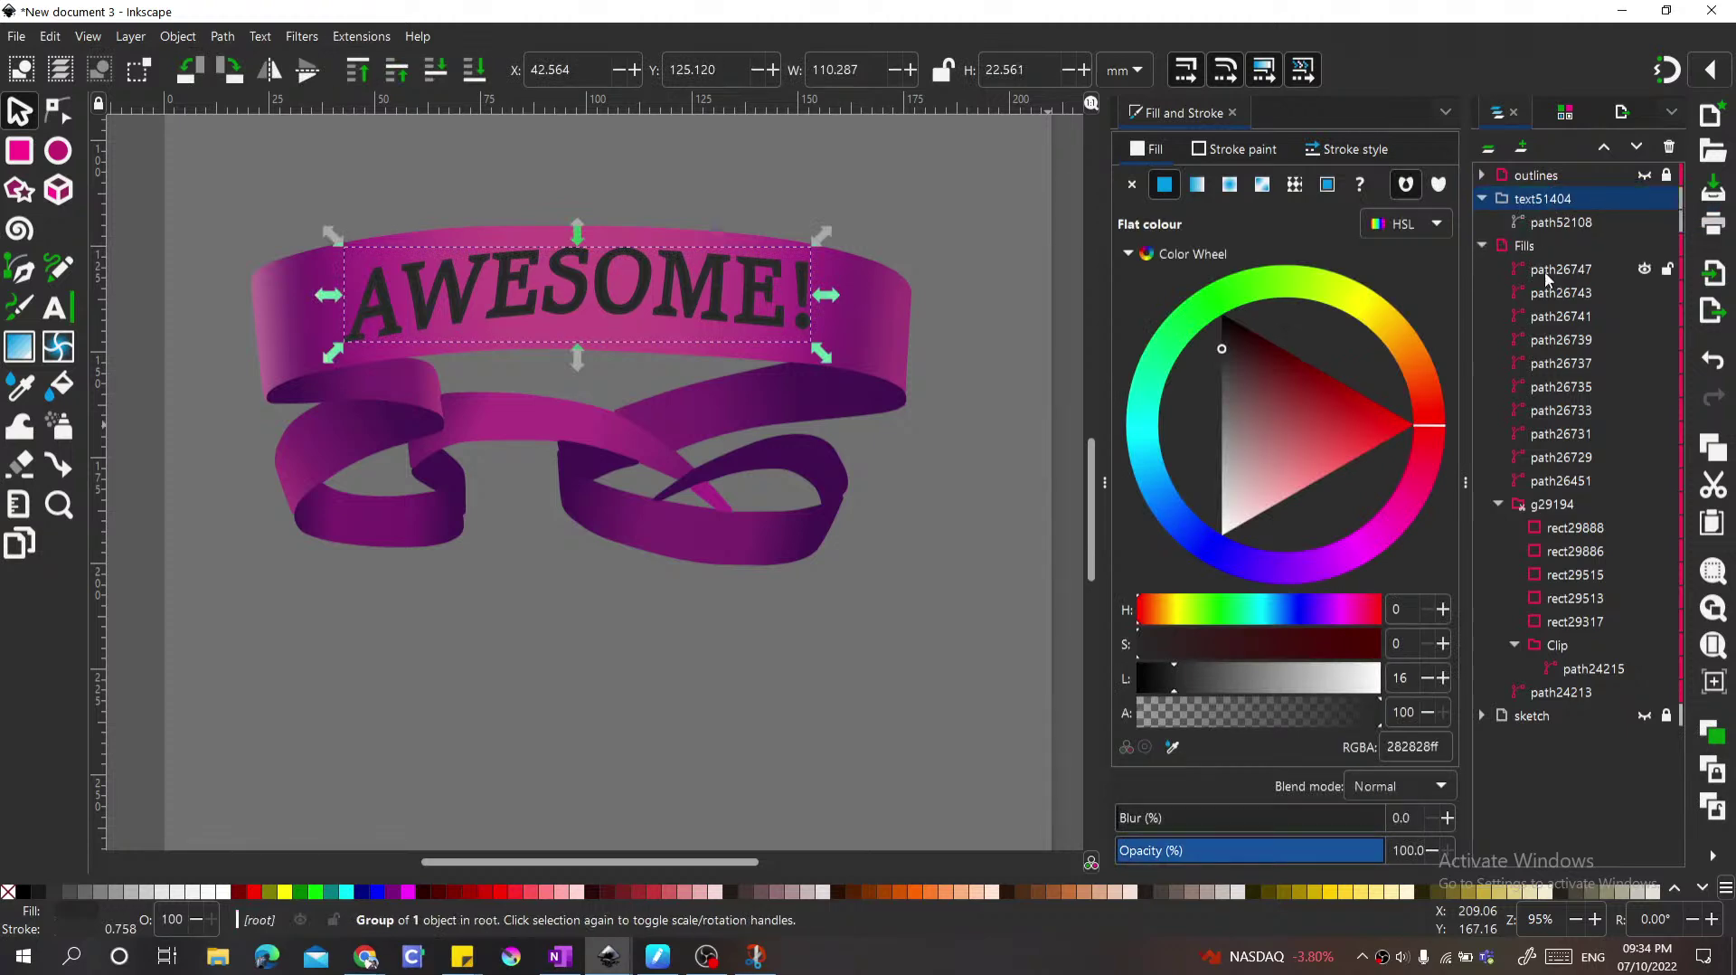
Step: Select the whole Fills layer and start a Colour Shift filter with saturation 1.00 and live preview on
{"action": "left_click", "coordinate": [1550, 270]}
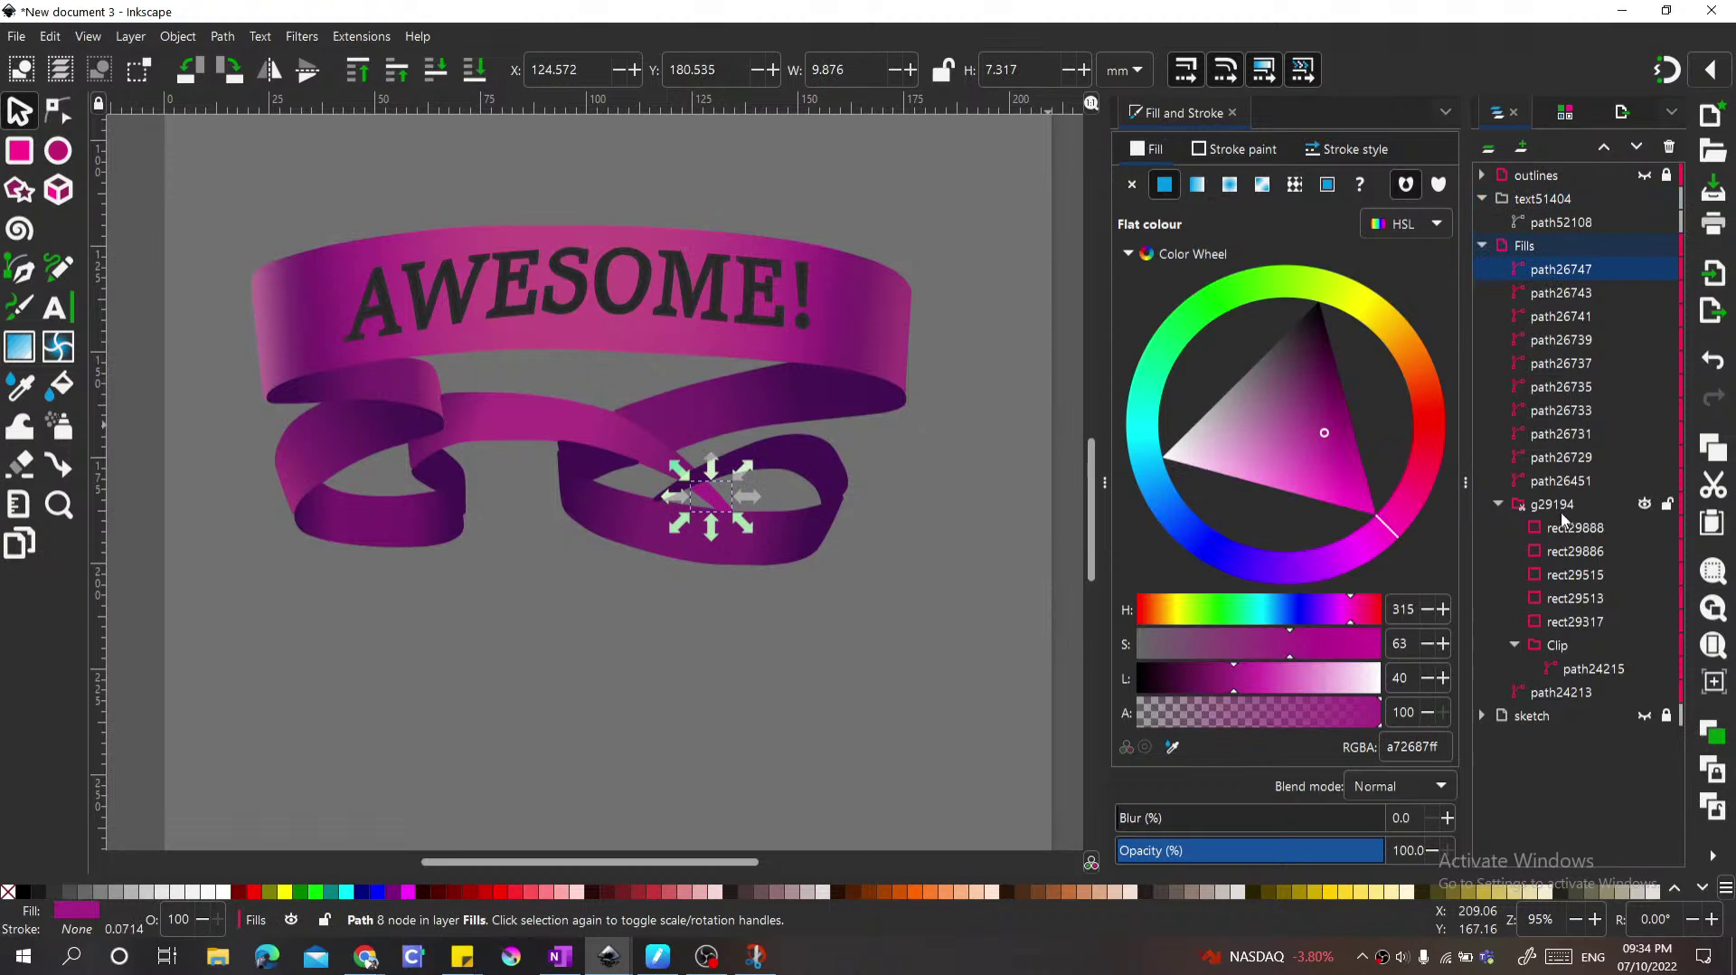
{"action": "left_click", "coordinate": [1498, 506]}
{"action": "left_click", "coordinate": [1538, 245]}
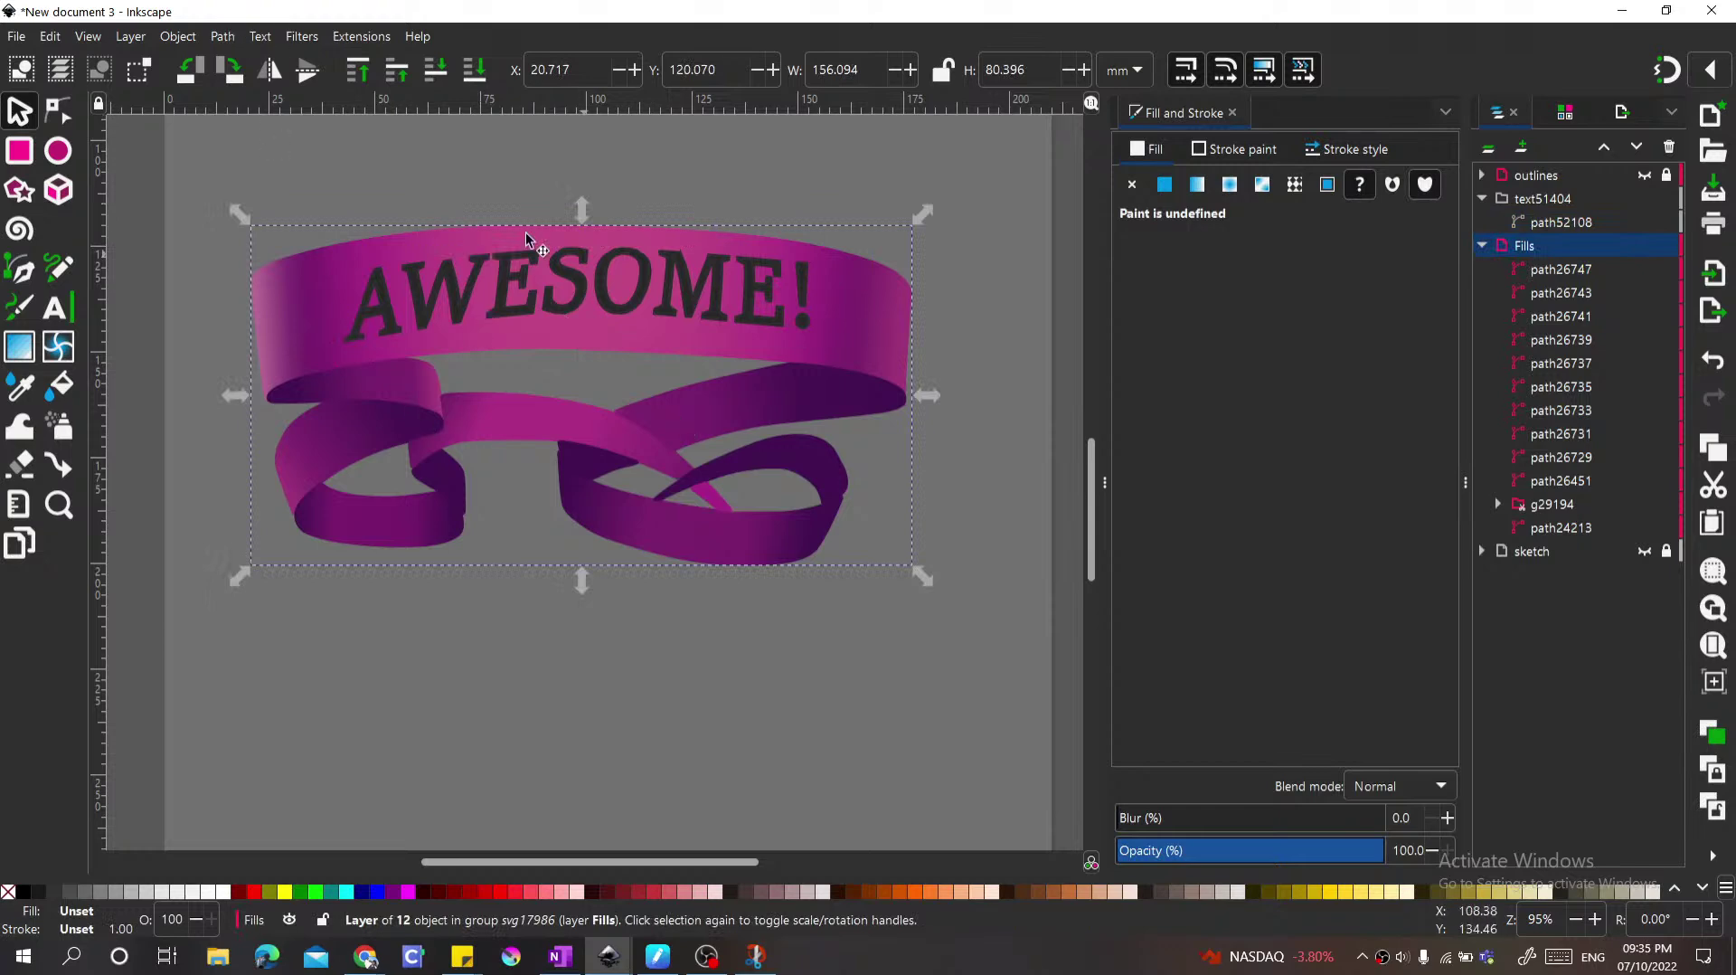
{"action": "left_click", "coordinate": [179, 37]}
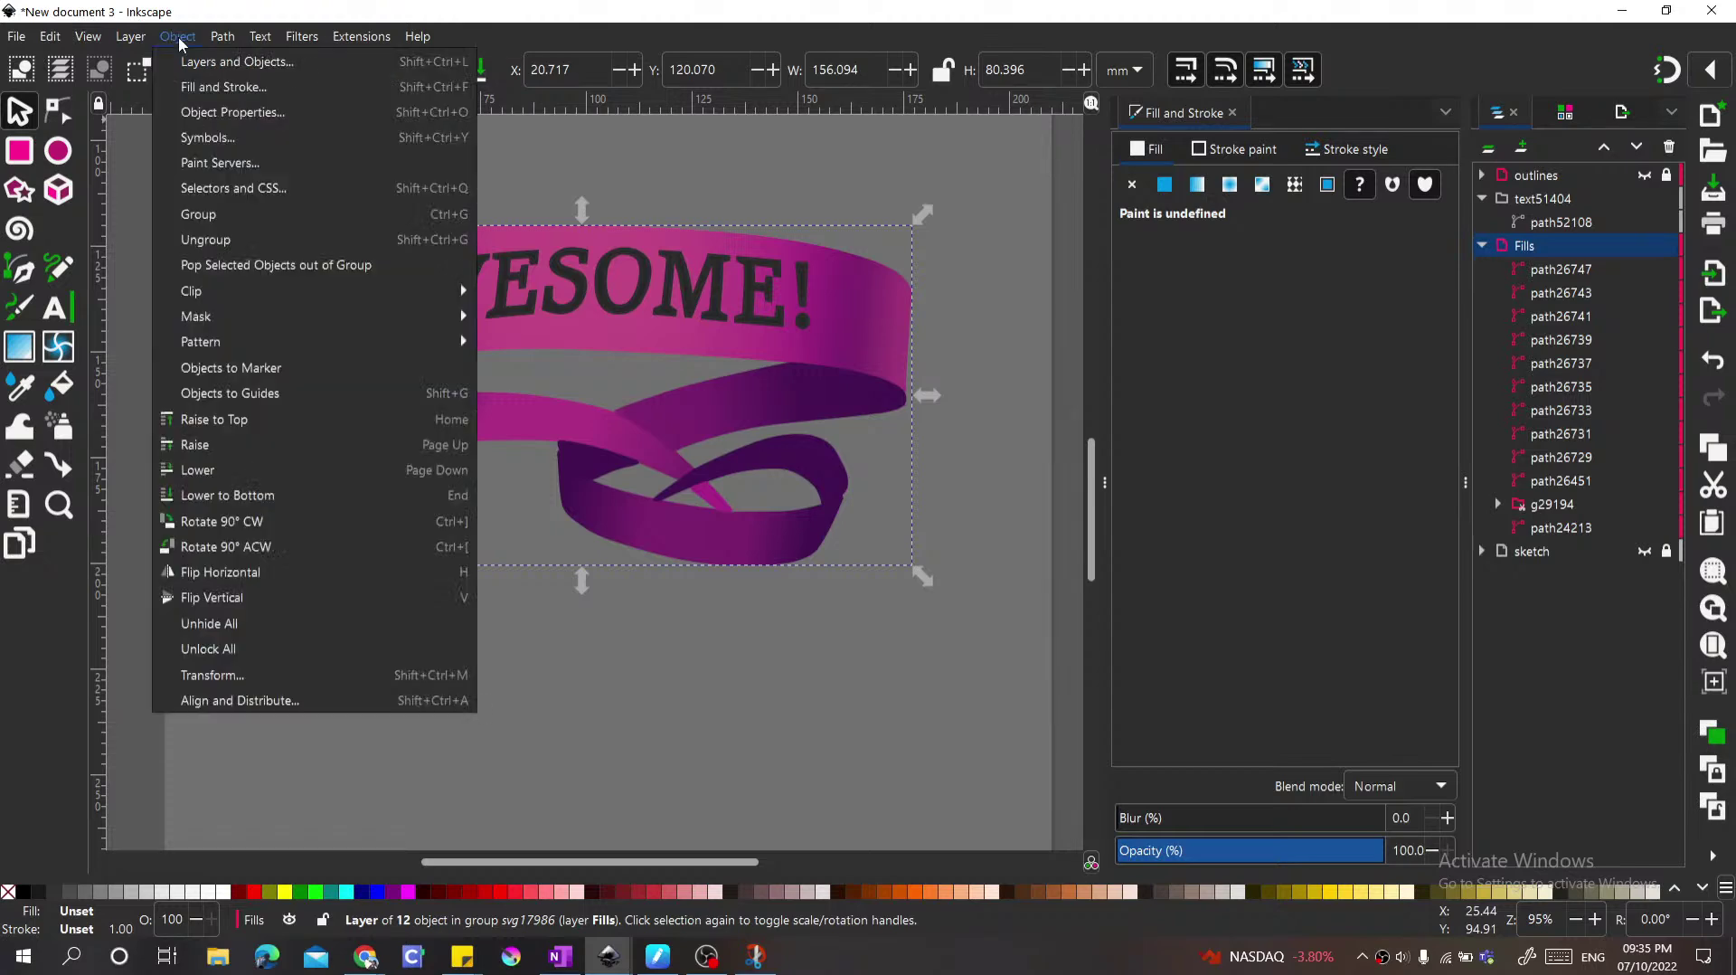
{"action": "mouse_move", "coordinate": [302, 38]}
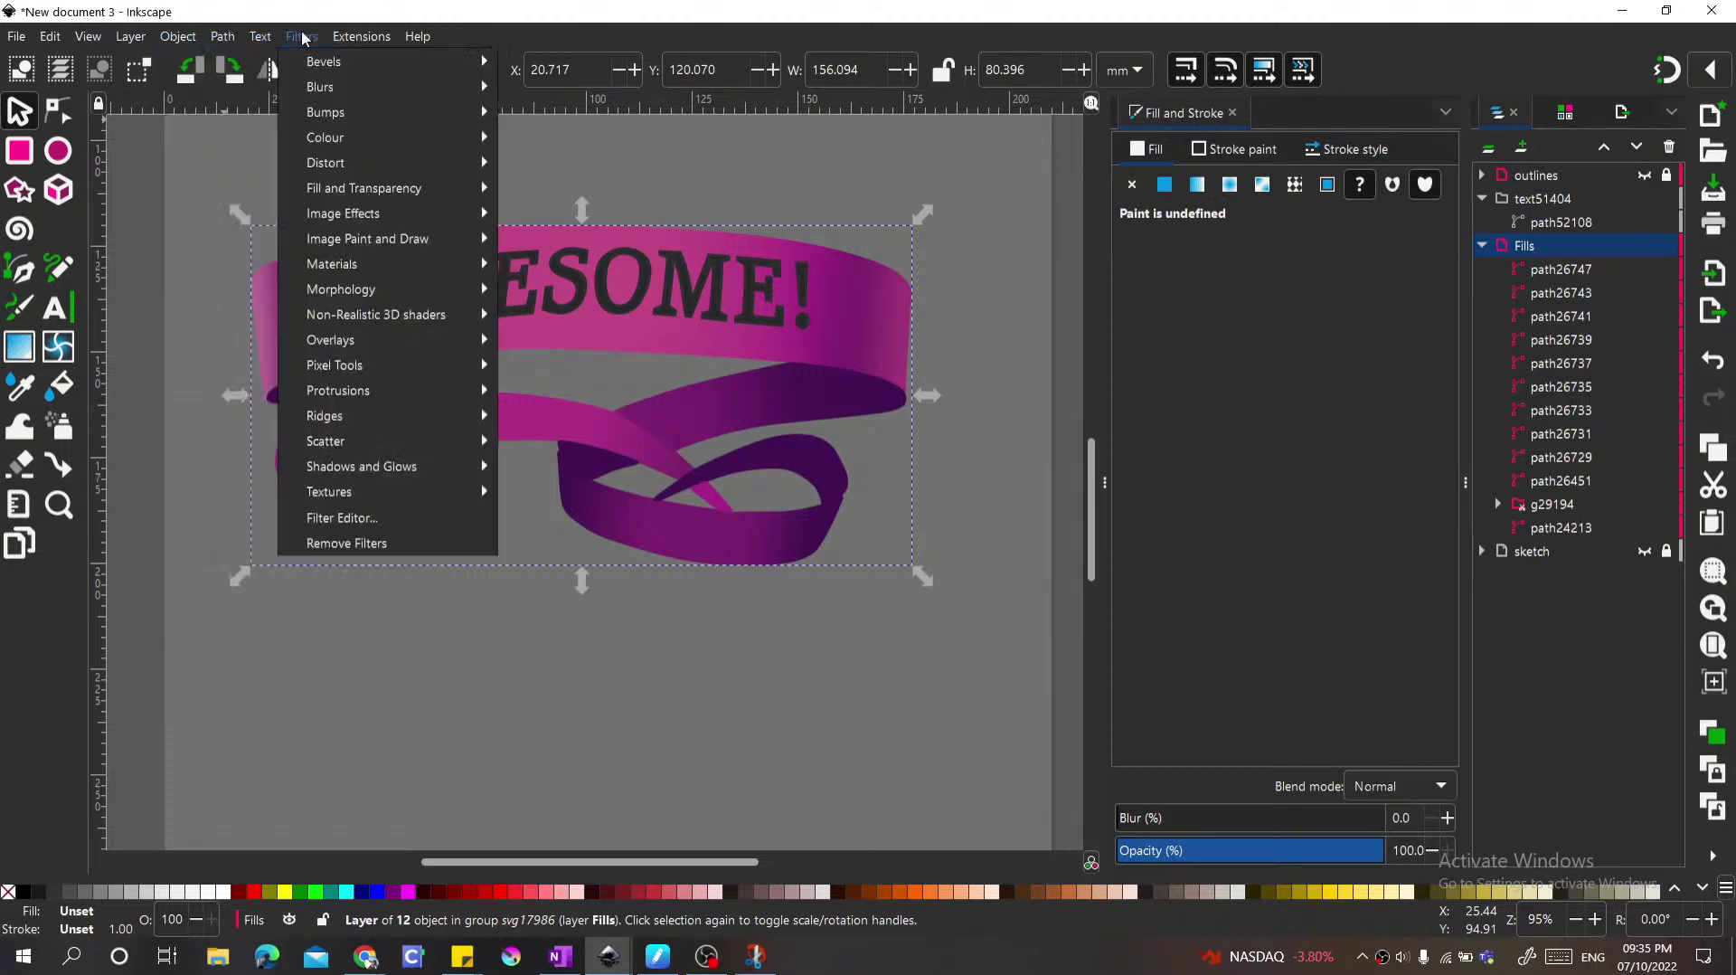
{"action": "mouse_move", "coordinate": [322, 133]}
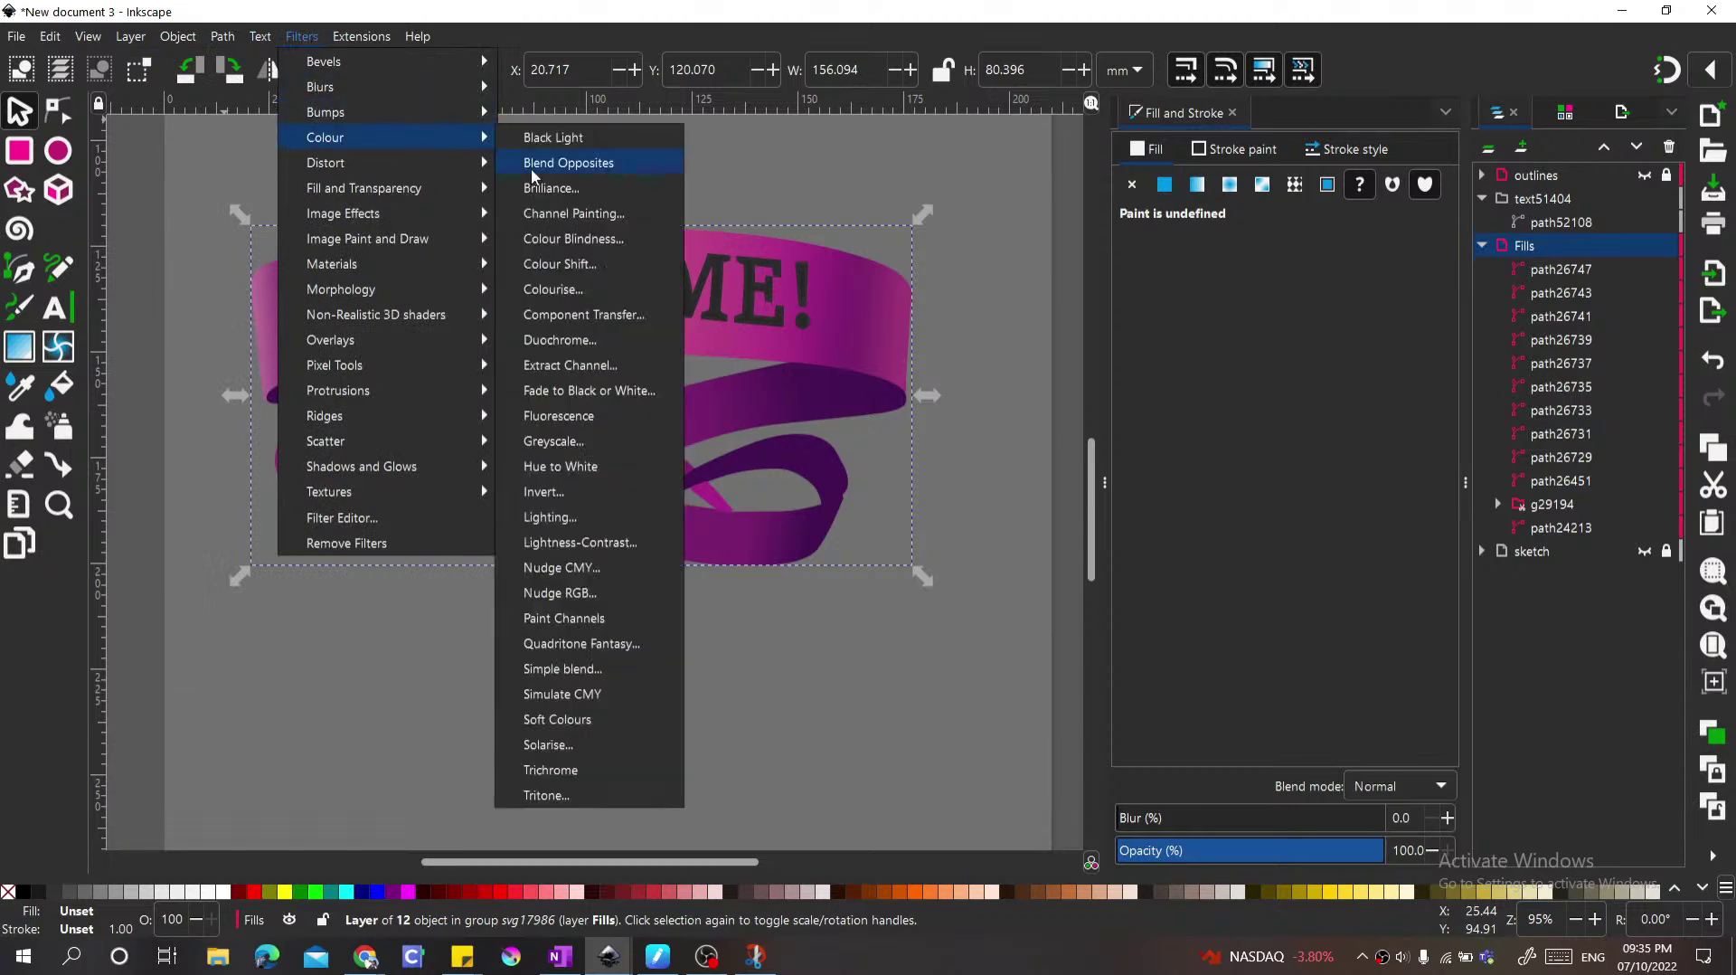
{"action": "left_click", "coordinate": [584, 264]}
{"action": "left_click_drag", "start_coordinate": [302, 170], "coordinate": [1052, 232]}
{"action": "left_click_drag", "start_coordinate": [1158, 311], "coordinate": [1248, 309]}
{"action": "left_click", "coordinate": [930, 354]}
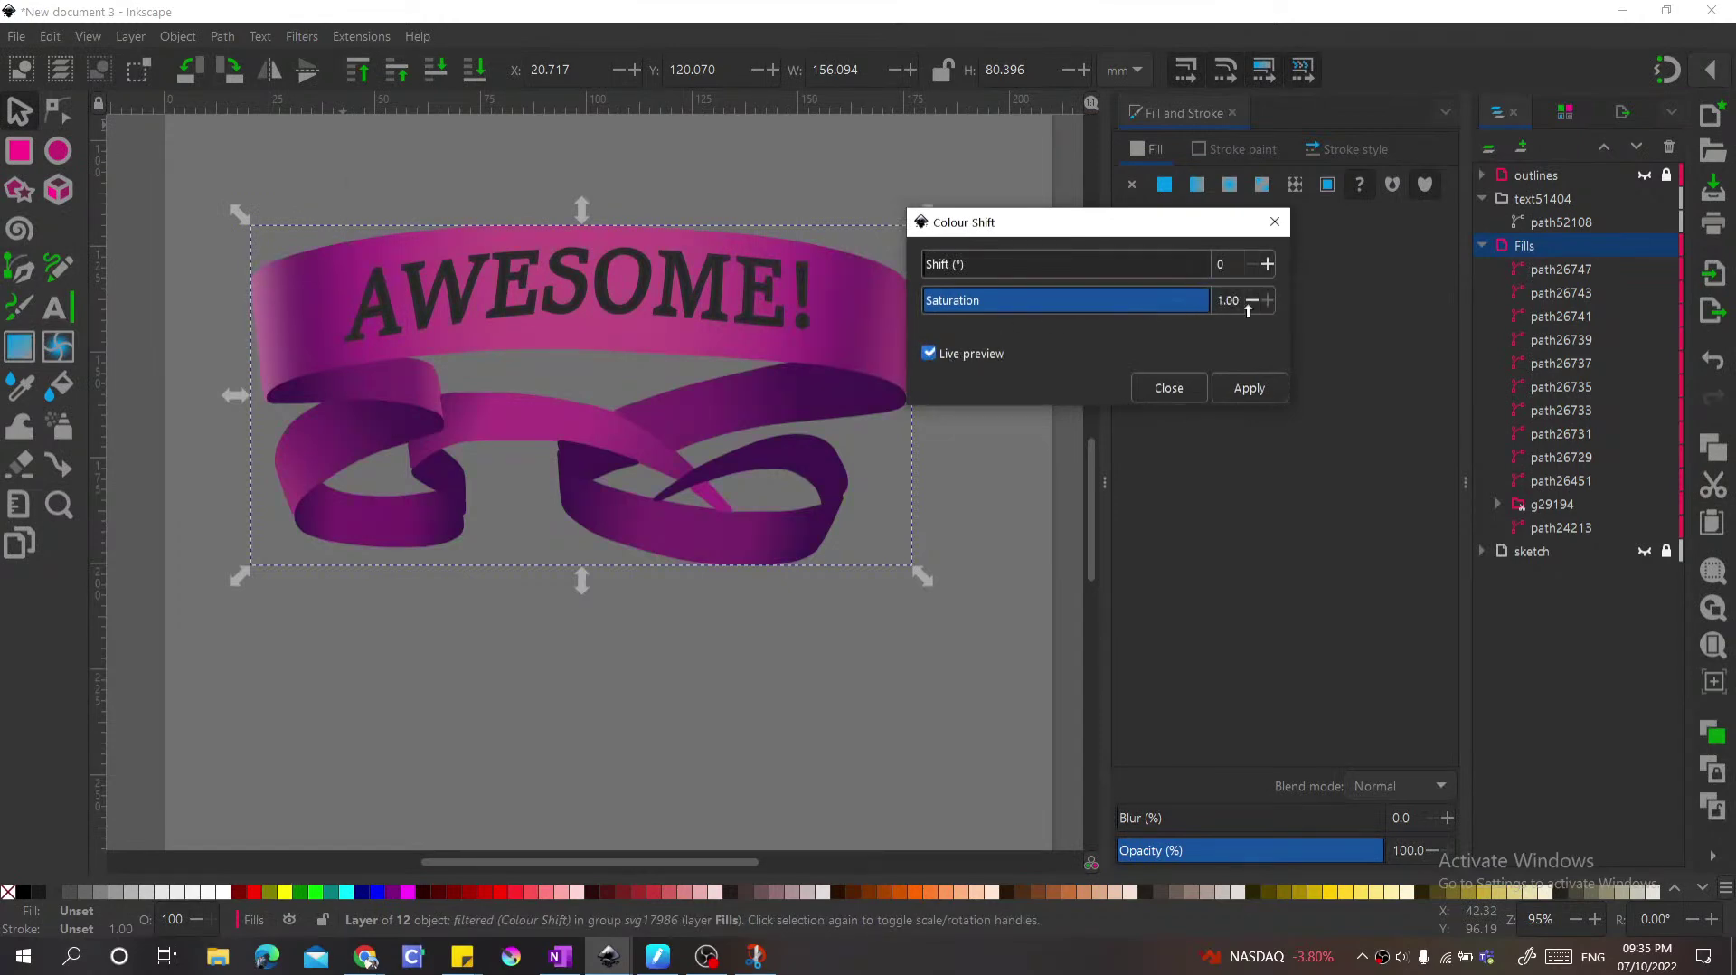
Step: Set the colour shift to 52° and apply it to the ribbon fills, undoing the duplicate application
{"action": "left_click", "coordinate": [1267, 265]}
{"action": "left_click_drag", "start_coordinate": [1042, 267], "coordinate": [947, 274]}
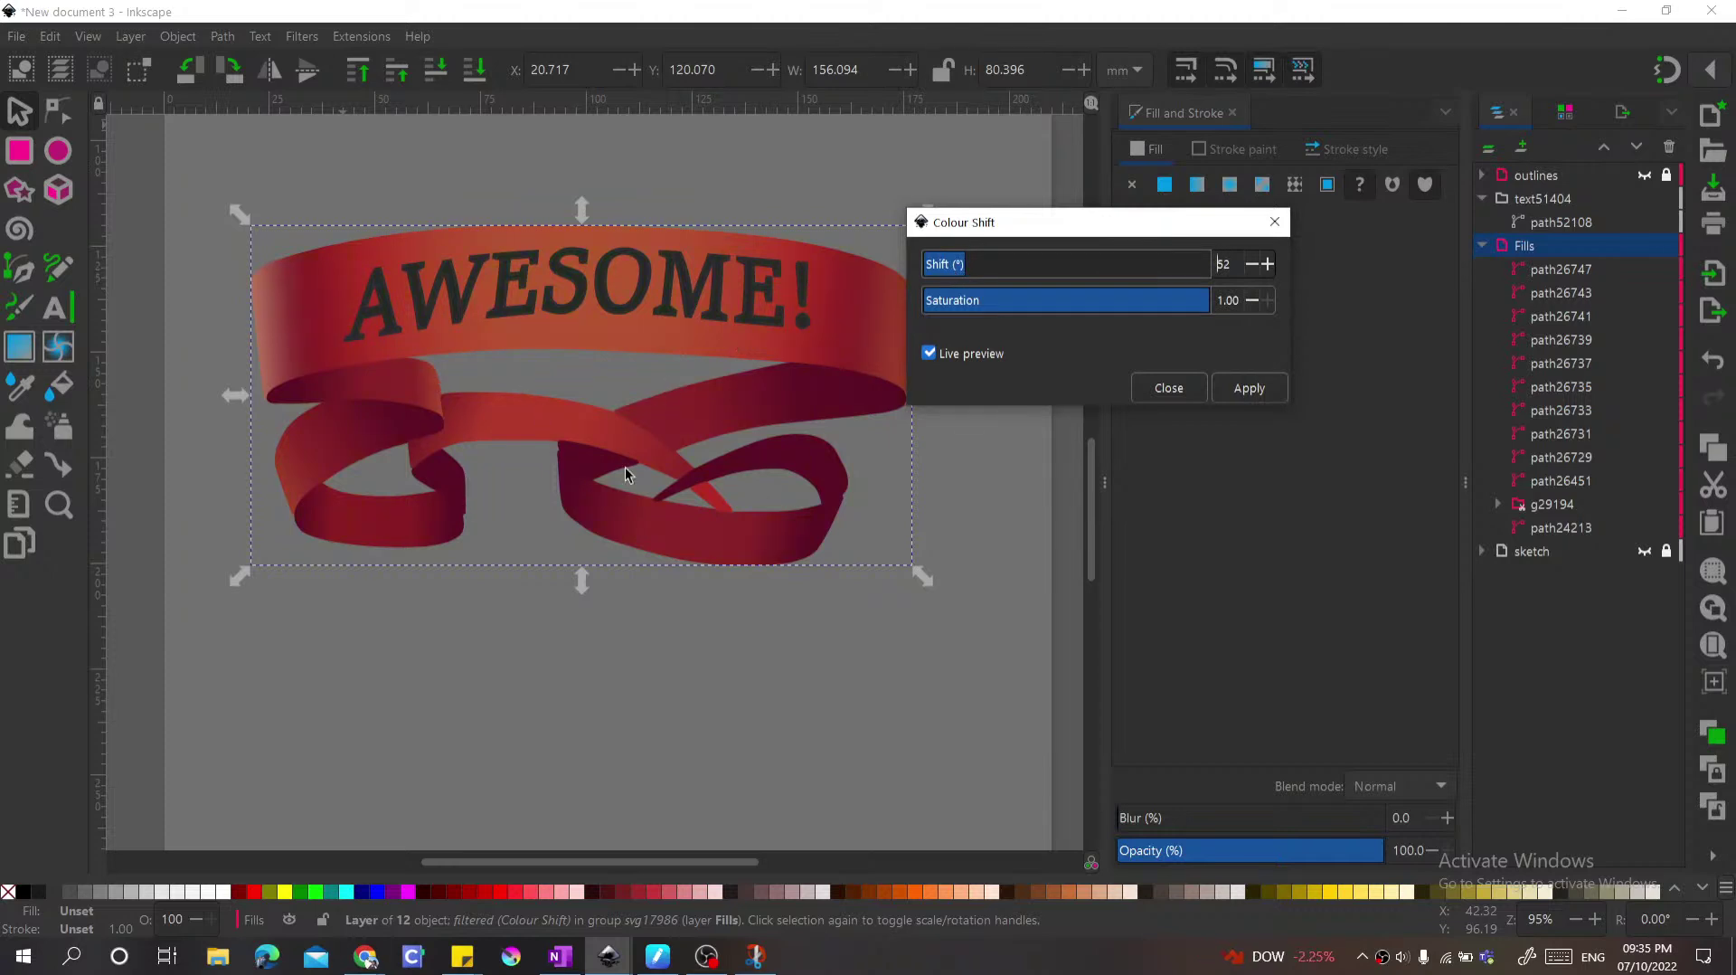
{"action": "left_click", "coordinate": [930, 354]}
{"action": "left_click", "coordinate": [929, 353]}
{"action": "left_click", "coordinate": [929, 353]}
{"action": "left_click", "coordinate": [929, 354]}
{"action": "left_click", "coordinate": [1237, 387]}
{"action": "left_click", "coordinate": [1234, 385]}
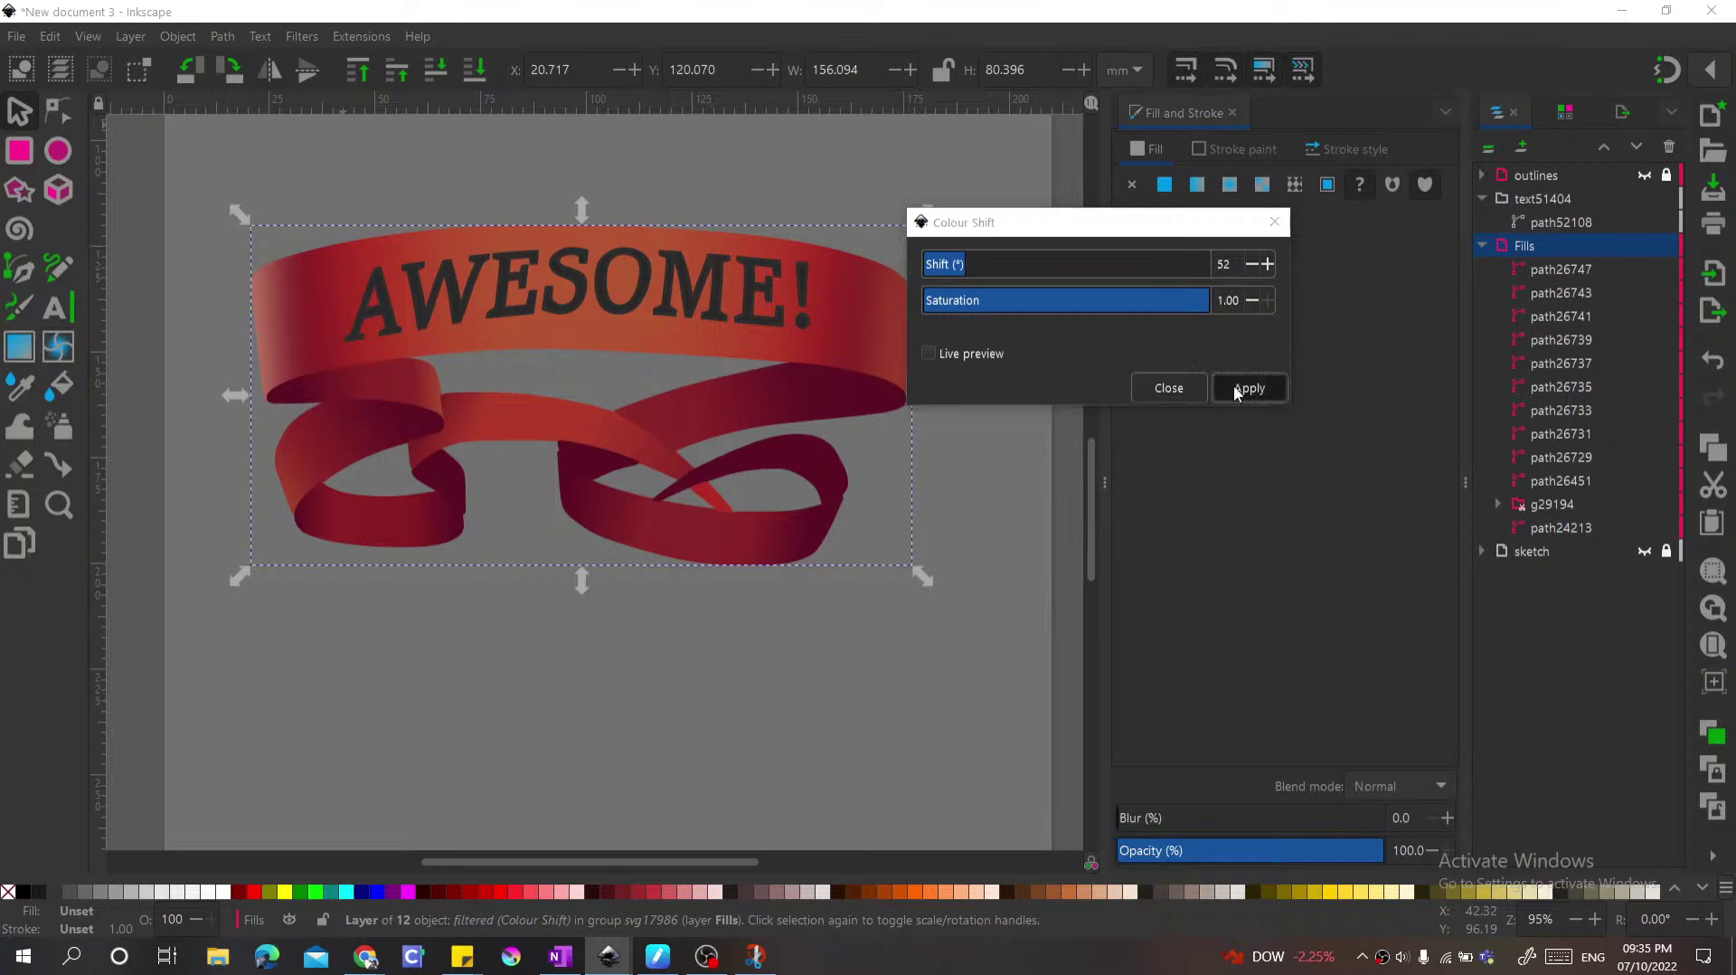
{"action": "left_click", "coordinate": [1166, 387]}
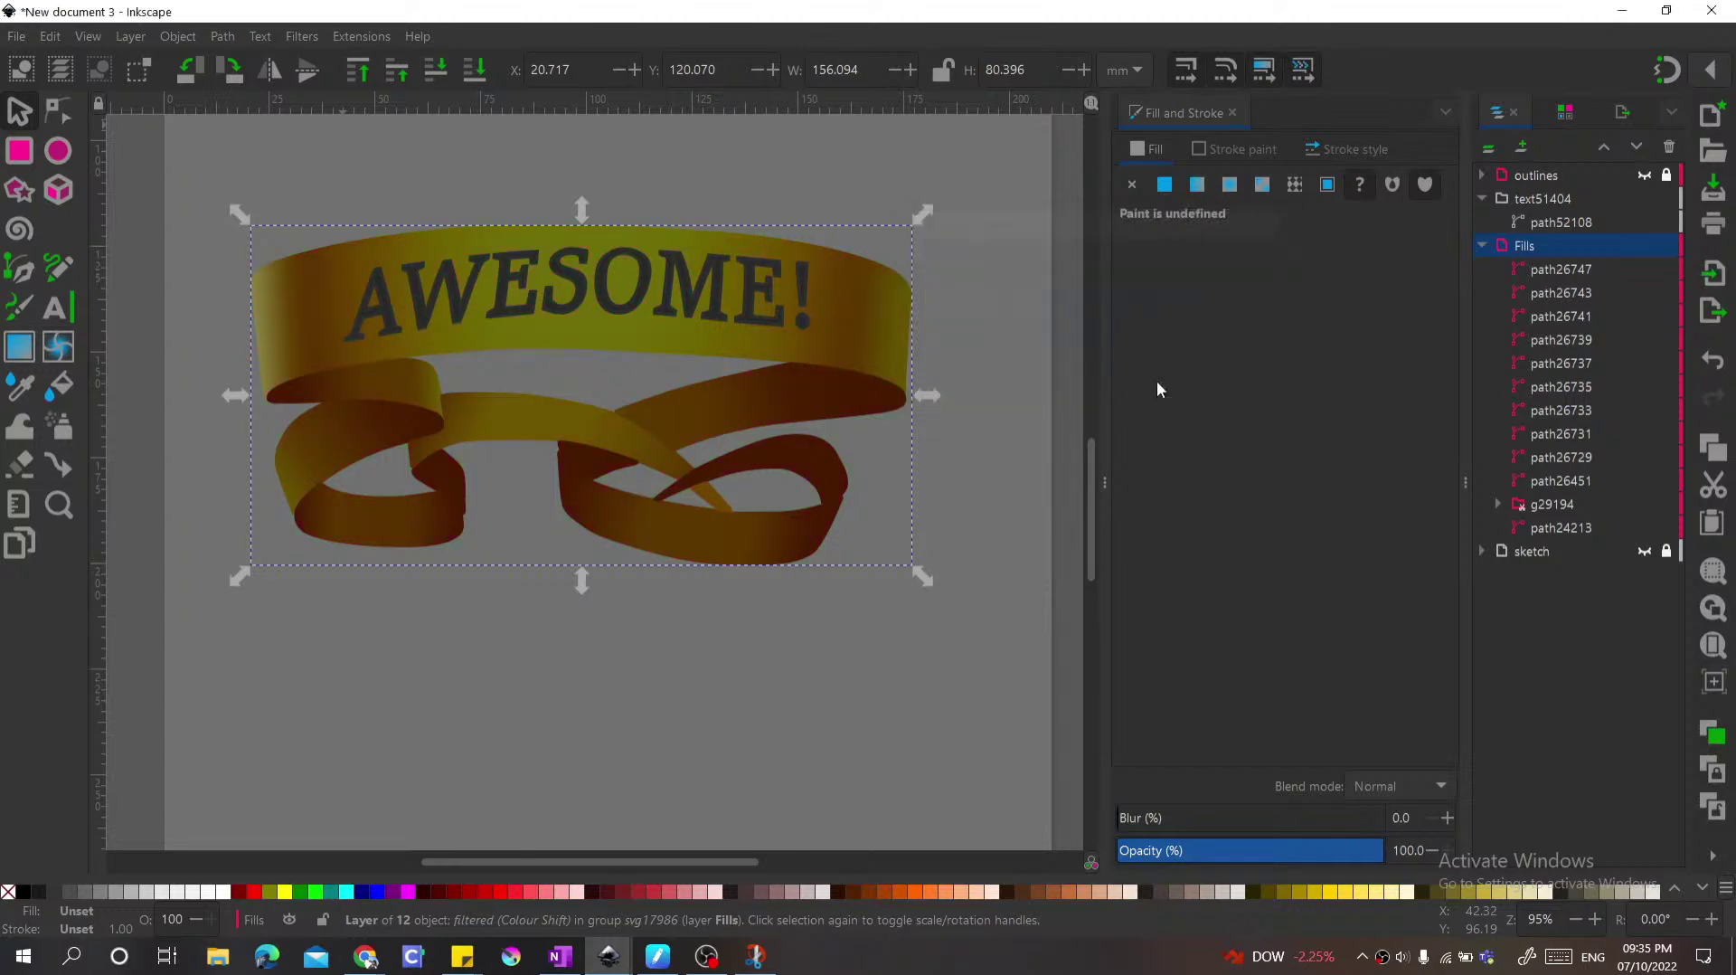
{"action": "key", "text": "ctrl+z"}
Step: Examine the recoloured red ribbon and clear the selection
{"action": "scroll", "coordinate": [763, 407], "scroll_direction": "up", "scroll_amount": 2}
{"action": "scroll", "coordinate": [763, 407], "scroll_direction": "up", "scroll_amount": 4}
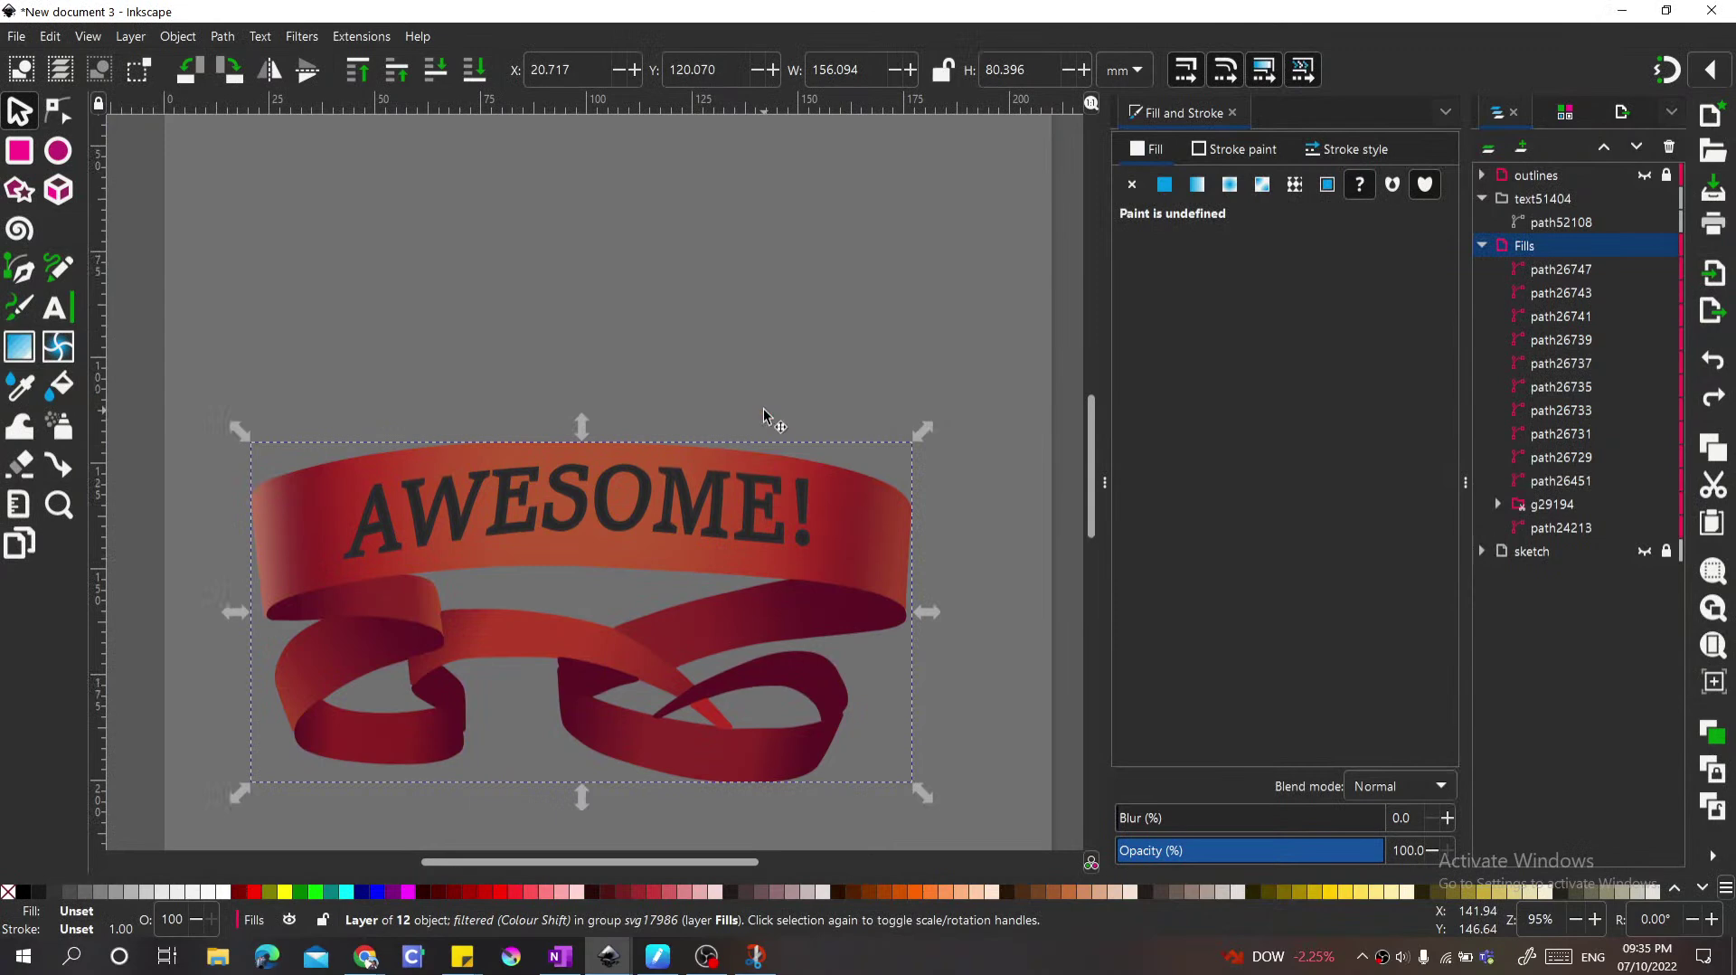
{"action": "scroll", "coordinate": [763, 408], "scroll_direction": "down", "scroll_amount": 6}
{"action": "scroll", "coordinate": [759, 415], "scroll_direction": "up", "scroll_amount": 2, "text": "ctrl"}
{"action": "scroll", "coordinate": [760, 420], "scroll_direction": "down", "scroll_amount": 3, "text": "ctrl"}
{"action": "scroll", "coordinate": [729, 317], "scroll_direction": "up", "scroll_amount": 2}
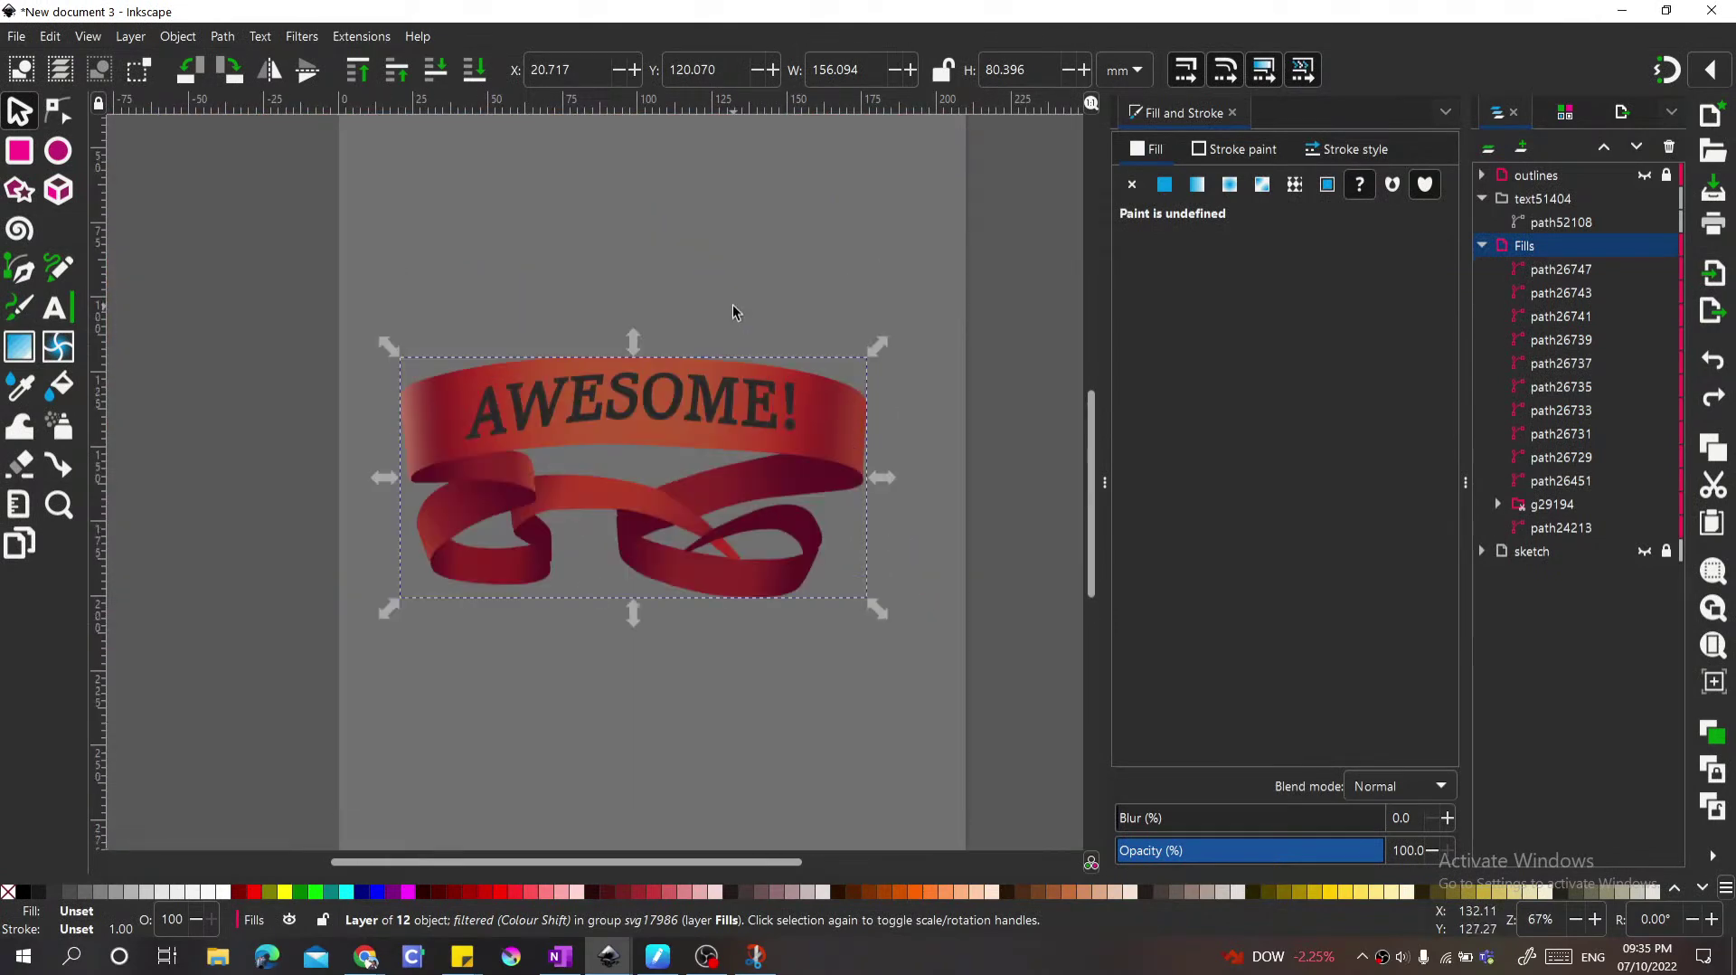
{"action": "scroll", "coordinate": [648, 317], "scroll_direction": "down", "scroll_amount": 2, "text": "ctrl"}
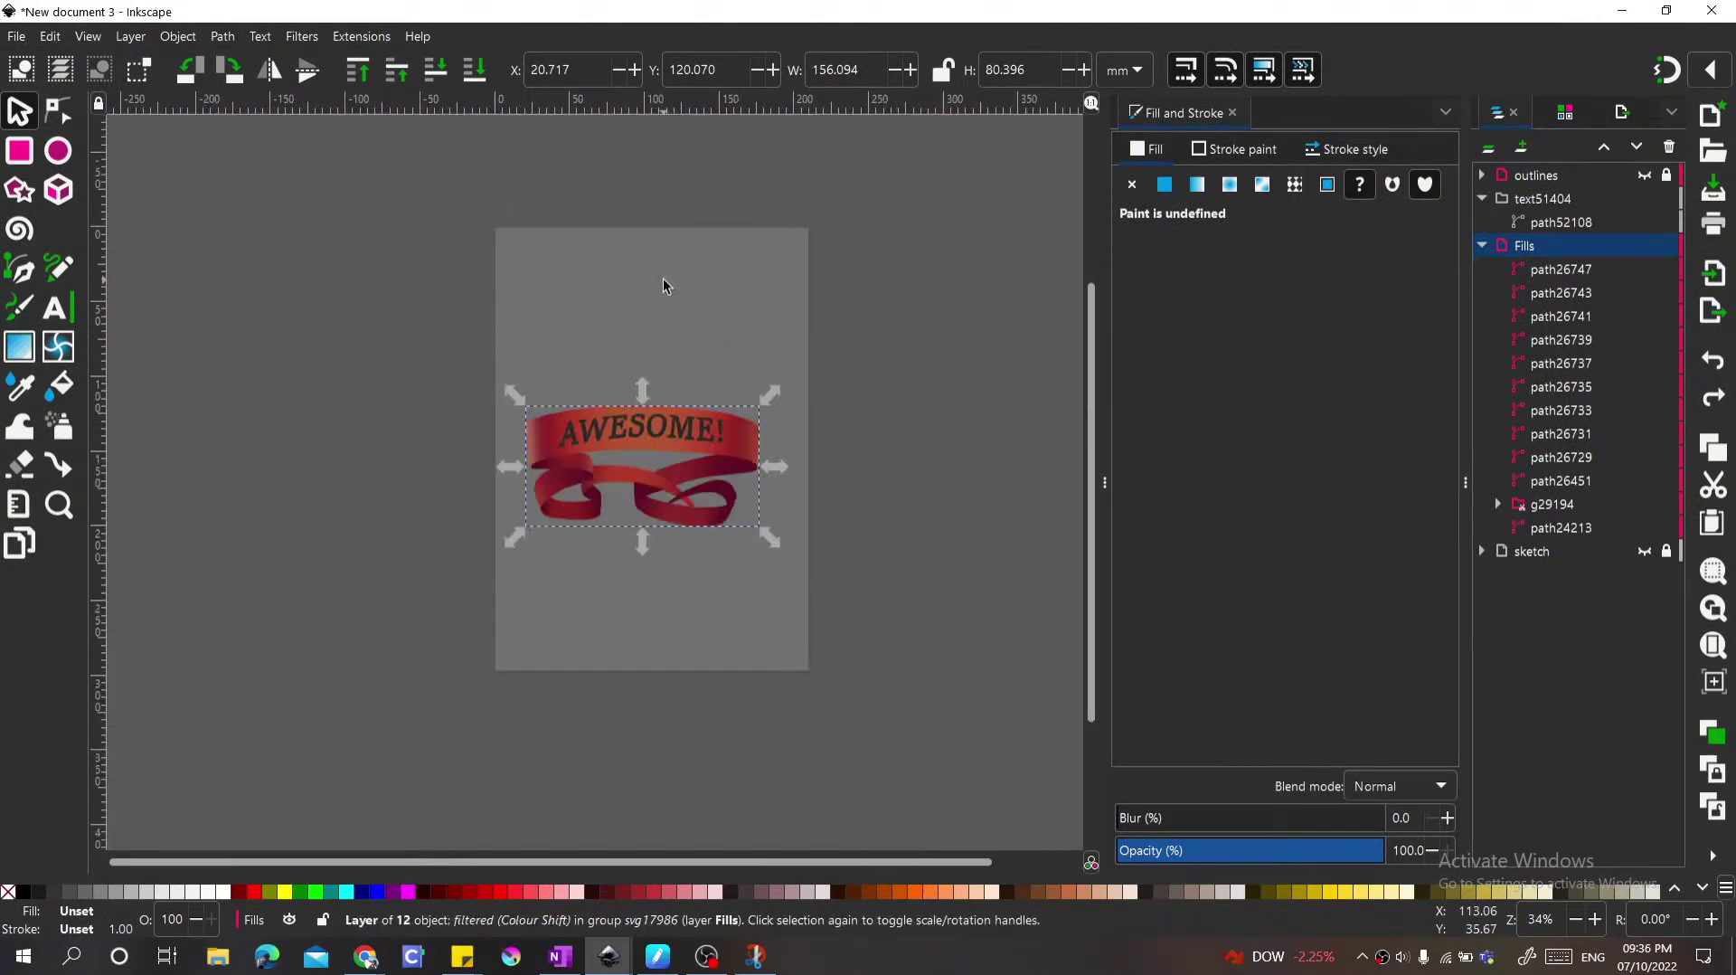
{"action": "left_click", "coordinate": [664, 278]}
Step: Draw a background rectangle about 208 × 141 mm around the banner and place it below the Fills layer
{"action": "scroll", "coordinate": [648, 351], "scroll_direction": "up", "scroll_amount": 1, "text": "ctrl"}
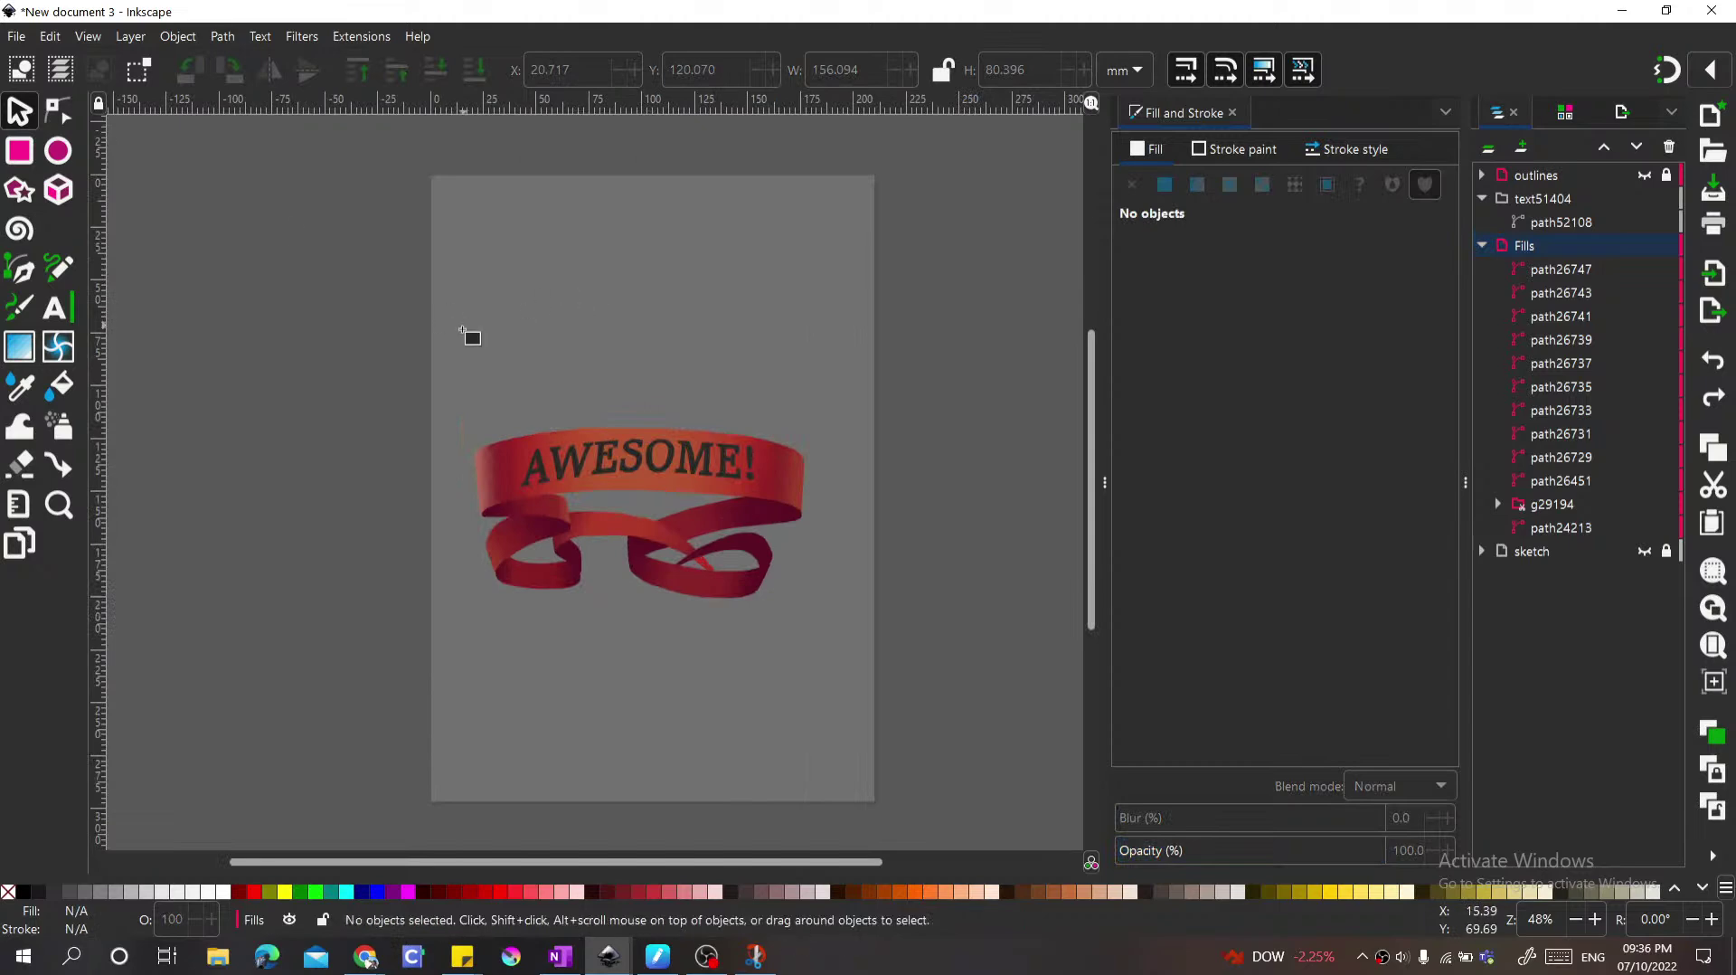
{"action": "key", "text": "r"}
{"action": "left_click_drag", "start_coordinate": [444, 393], "coordinate": [833, 629]}
{"action": "key", "text": "s"}
{"action": "mouse_move", "coordinate": [1666, 268]}
{"action": "left_mouse_down"}
{"action": "mouse_move", "coordinate": [1664, 563]}
{"action": "mouse_move", "coordinate": [1635, 575]}
{"action": "left_mouse_up"}
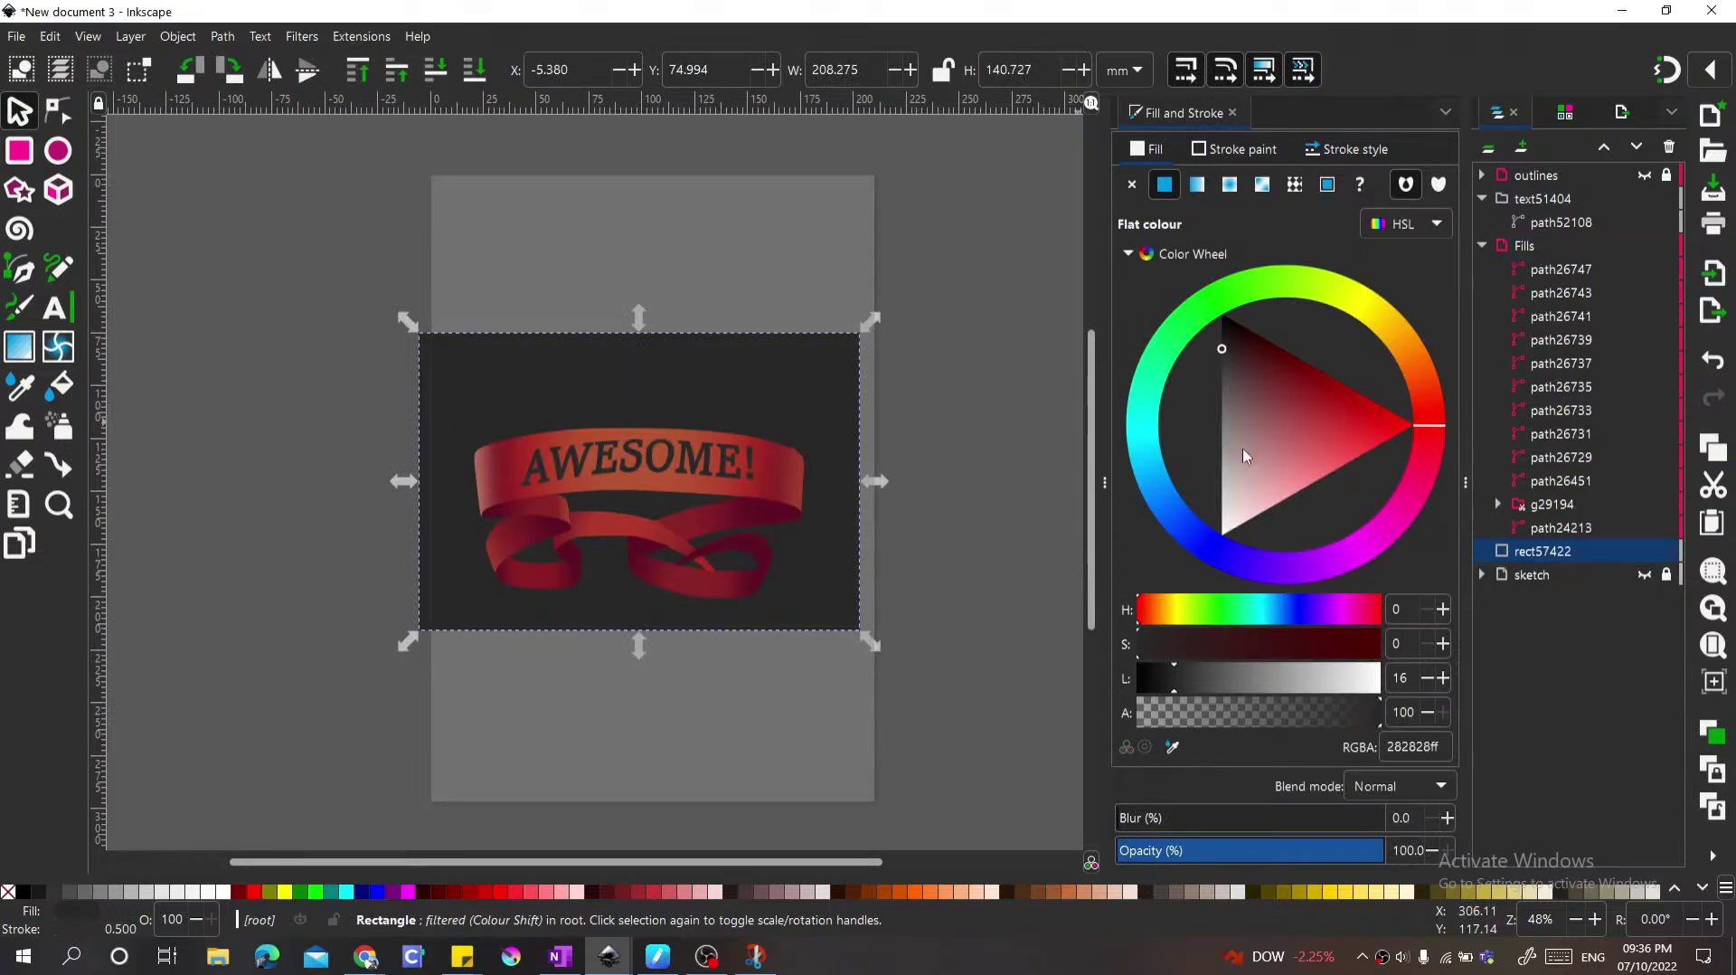
Step: Fill the background rectangle with white (ffffffff) and enlarge it to about 340 × 230 mm
{"action": "left_click_drag", "start_coordinate": [1244, 456], "coordinate": [1205, 573]}
{"action": "scroll", "coordinate": [1003, 633], "scroll_direction": "up", "scroll_amount": 1}
{"action": "scroll", "coordinate": [701, 539], "scroll_direction": "down", "scroll_amount": 1}
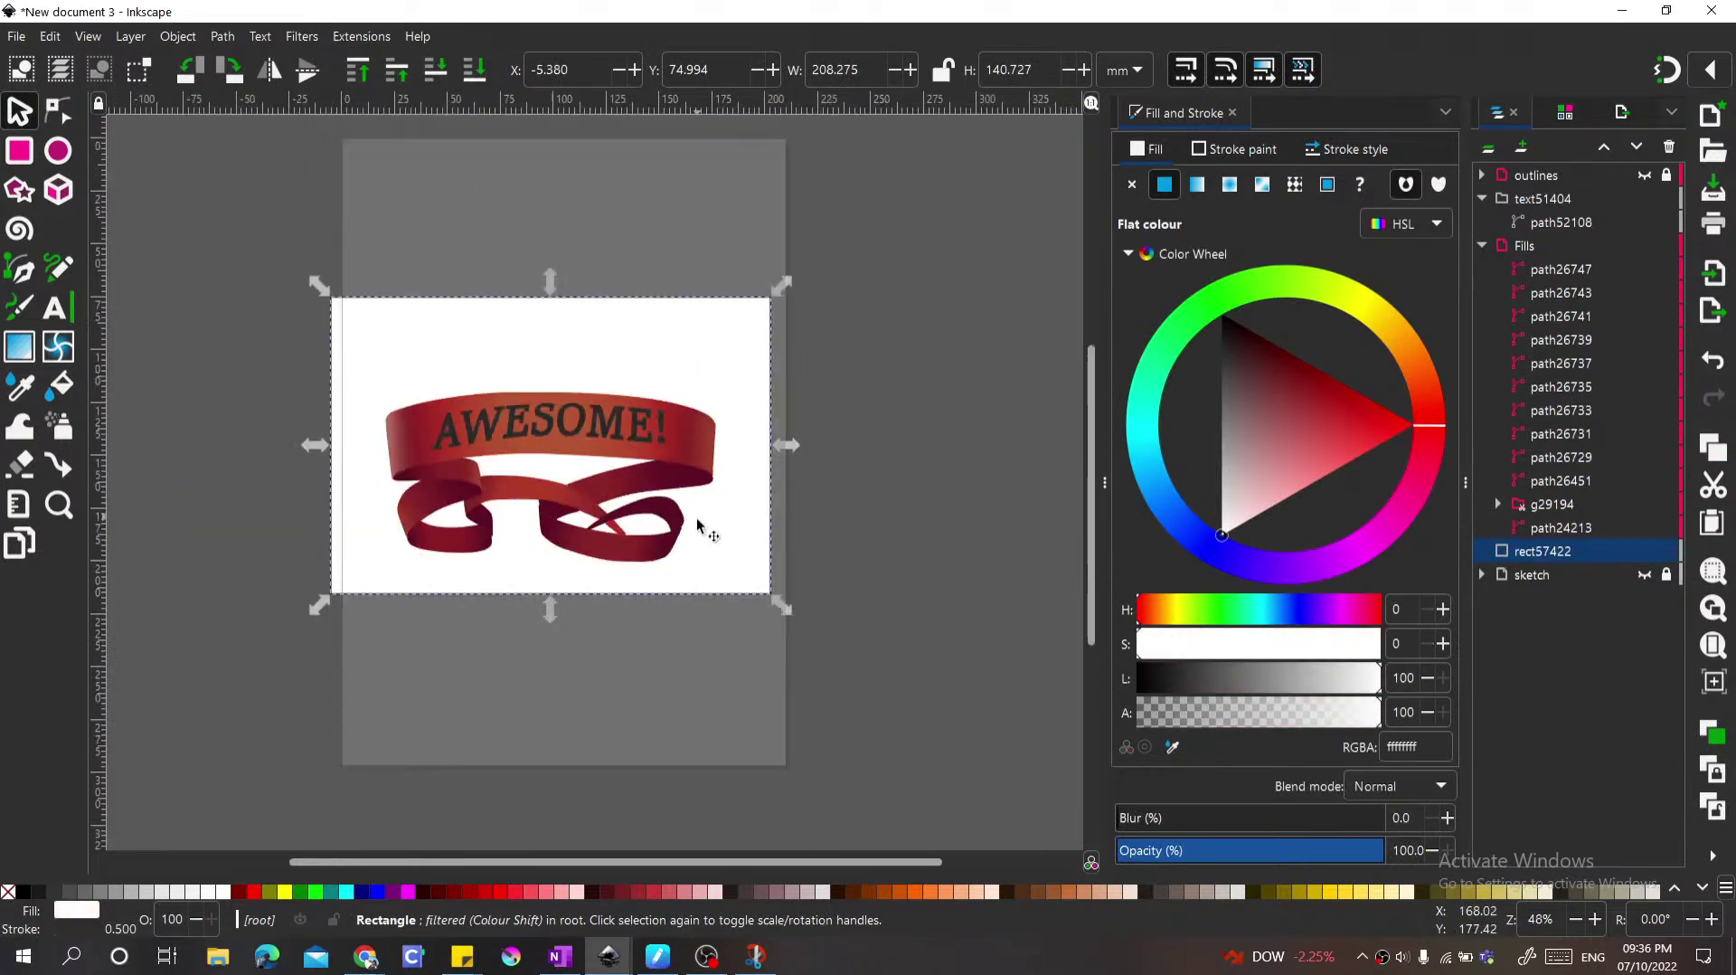
{"action": "left_click_drag", "start_coordinate": [785, 602], "coordinate": [915, 692]}
{"action": "scroll", "coordinate": [687, 579], "scroll_direction": "up", "scroll_amount": 1}
{"action": "scroll", "coordinate": [440, 490], "scroll_direction": "up", "scroll_amount": 2}
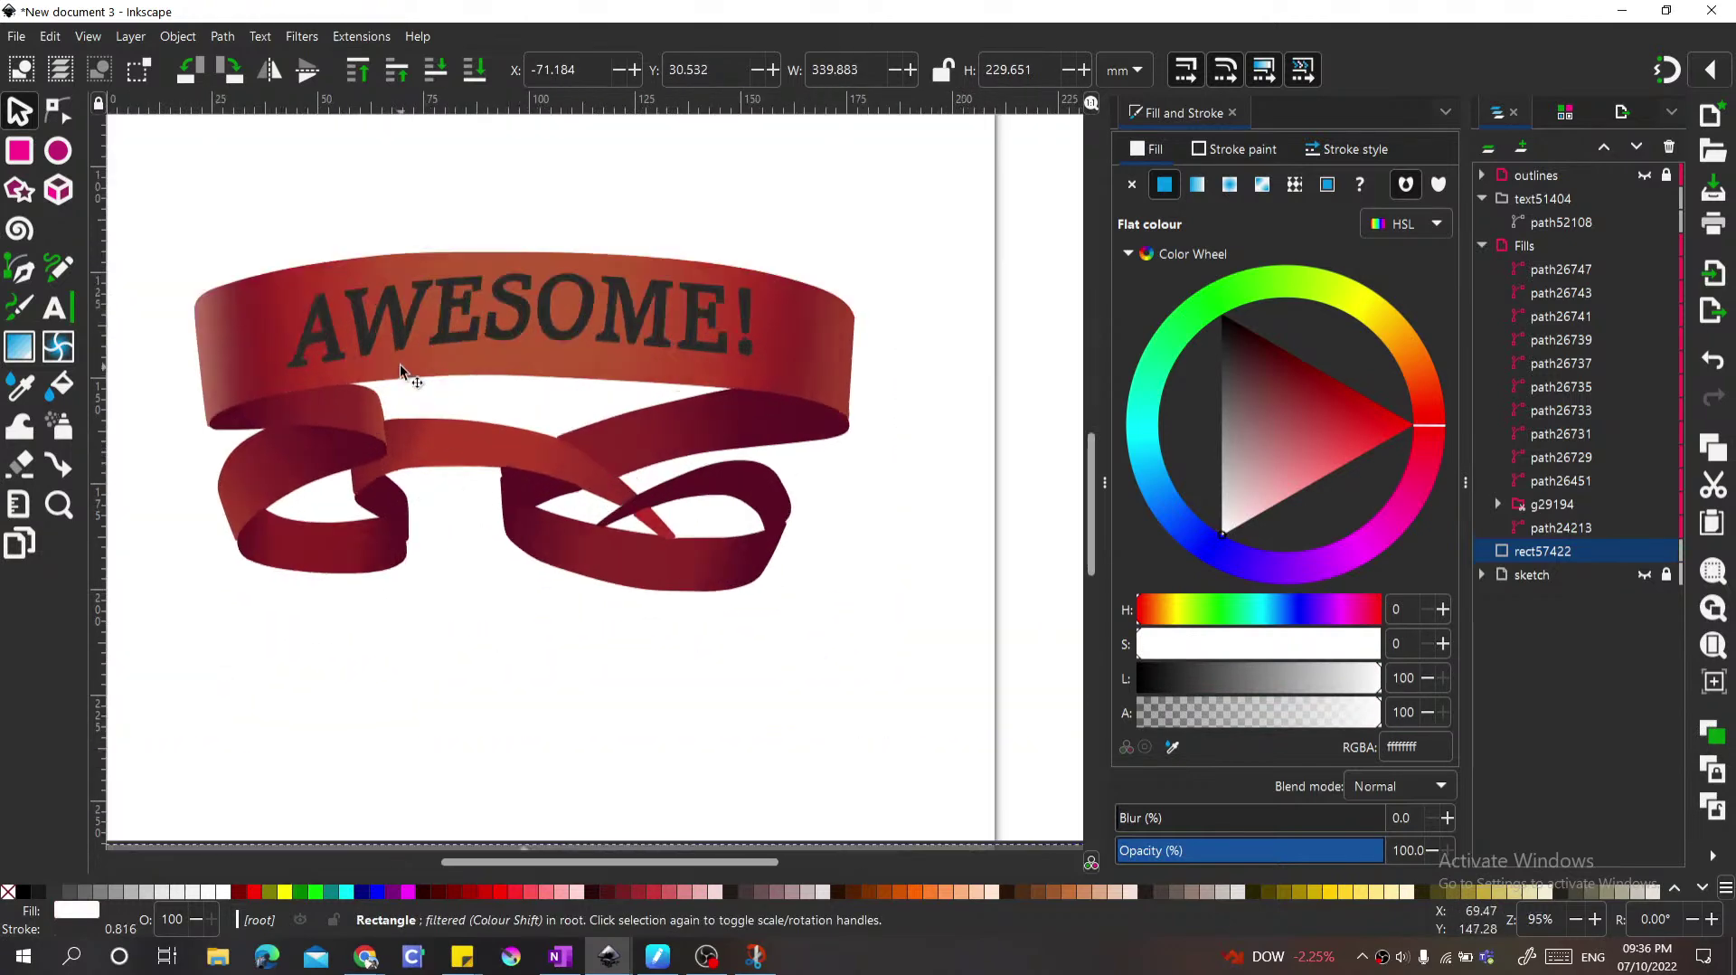
Step: Set both the fill and the stroke of the AWESOME! lettering to white (ffffffff)
{"action": "left_click", "coordinate": [467, 312]}
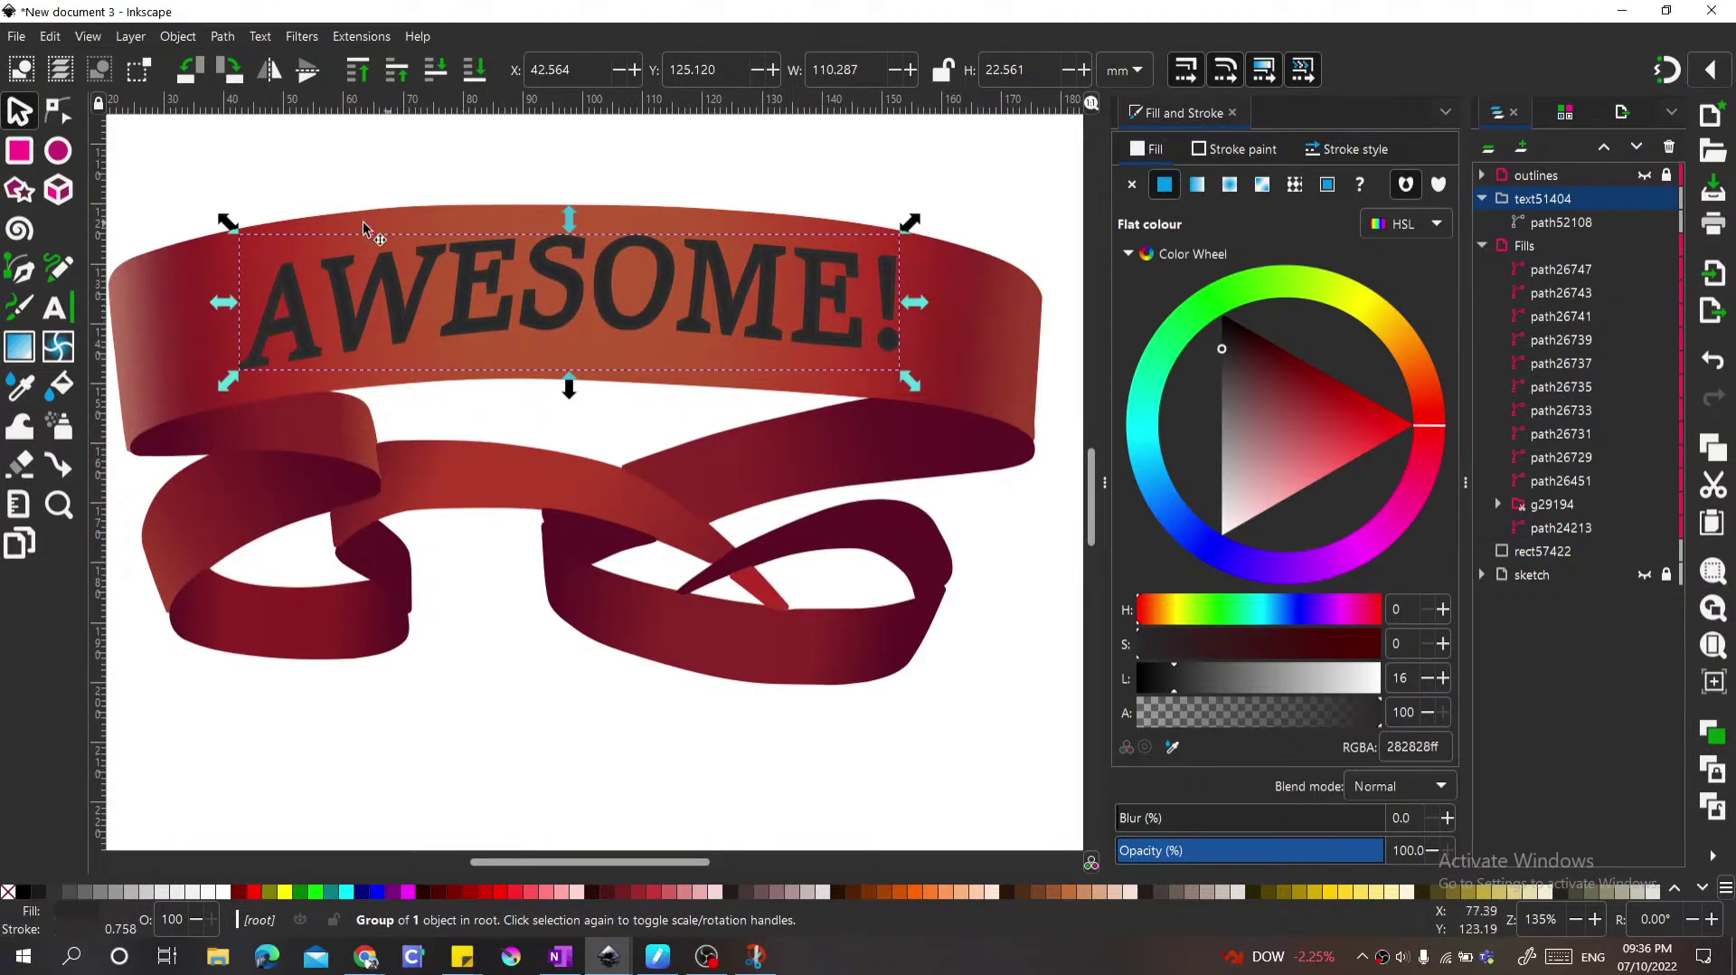
{"action": "left_click", "coordinate": [1230, 532]}
{"action": "left_click", "coordinate": [1234, 149]}
{"action": "left_click", "coordinate": [1225, 531]}
{"action": "scroll", "coordinate": [692, 368], "scroll_direction": "down", "scroll_amount": 2}
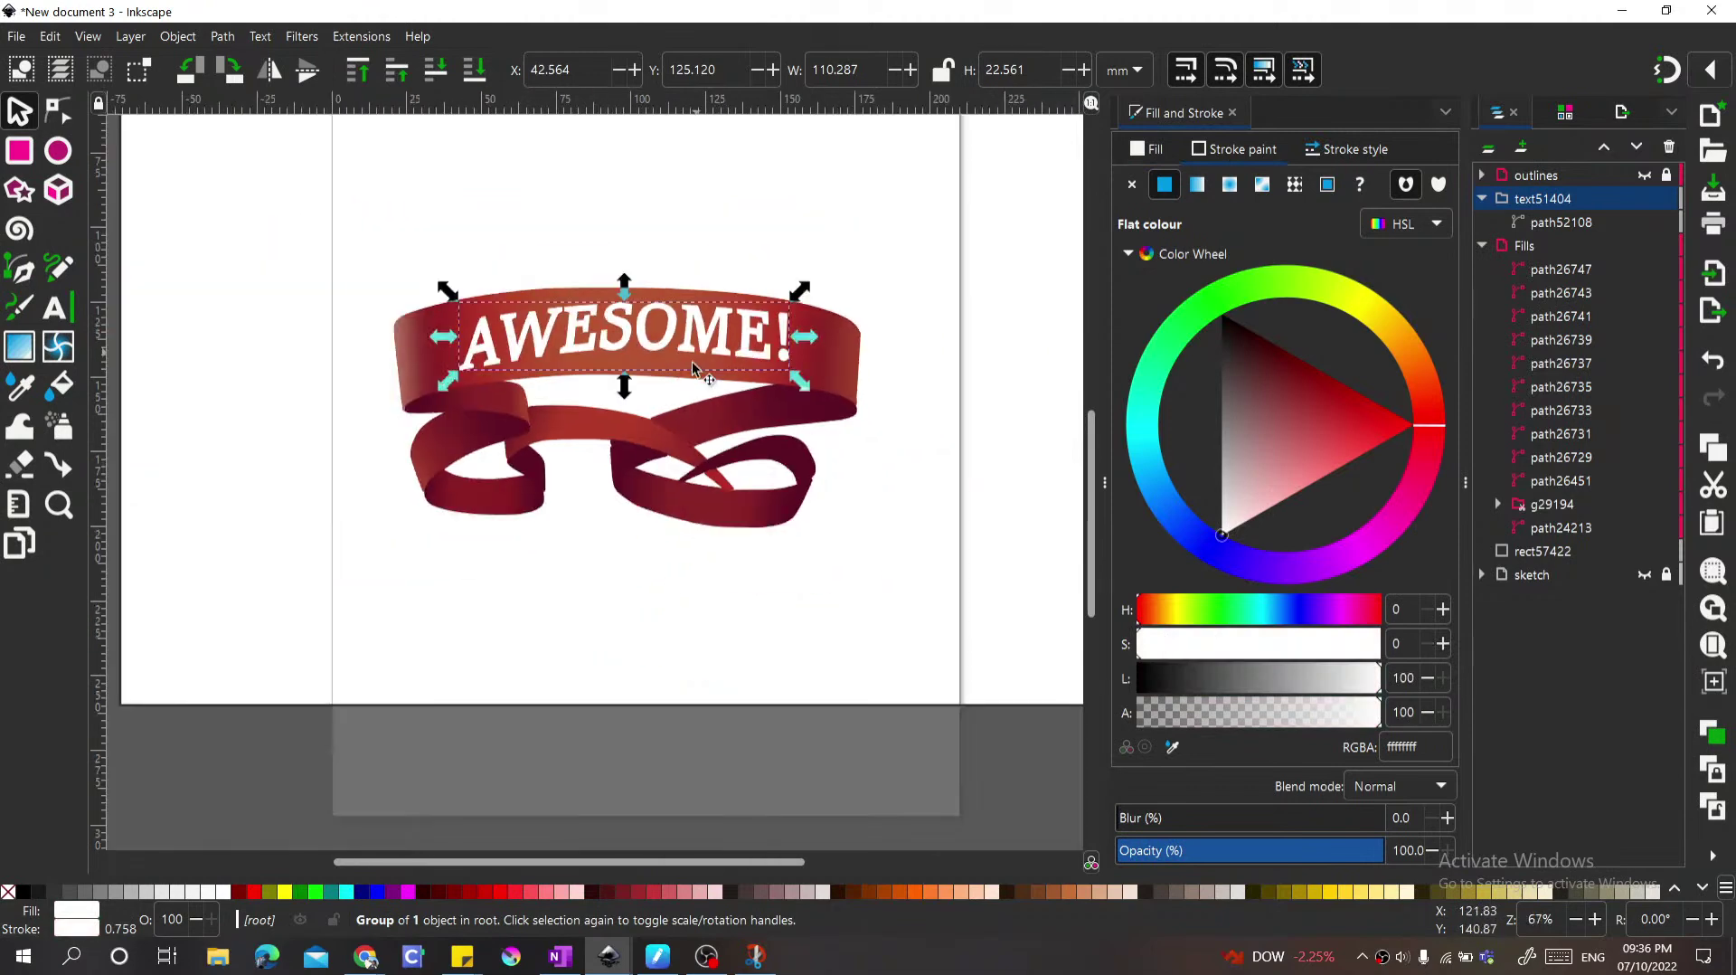
Step: Examine the folds and edges of the red ribbon up close against the white background
{"action": "left_click", "coordinate": [651, 278]}
{"action": "scroll", "coordinate": [588, 453], "scroll_direction": "down", "scroll_amount": 1}
{"action": "scroll", "coordinate": [630, 446], "scroll_direction": "up", "scroll_amount": 1}
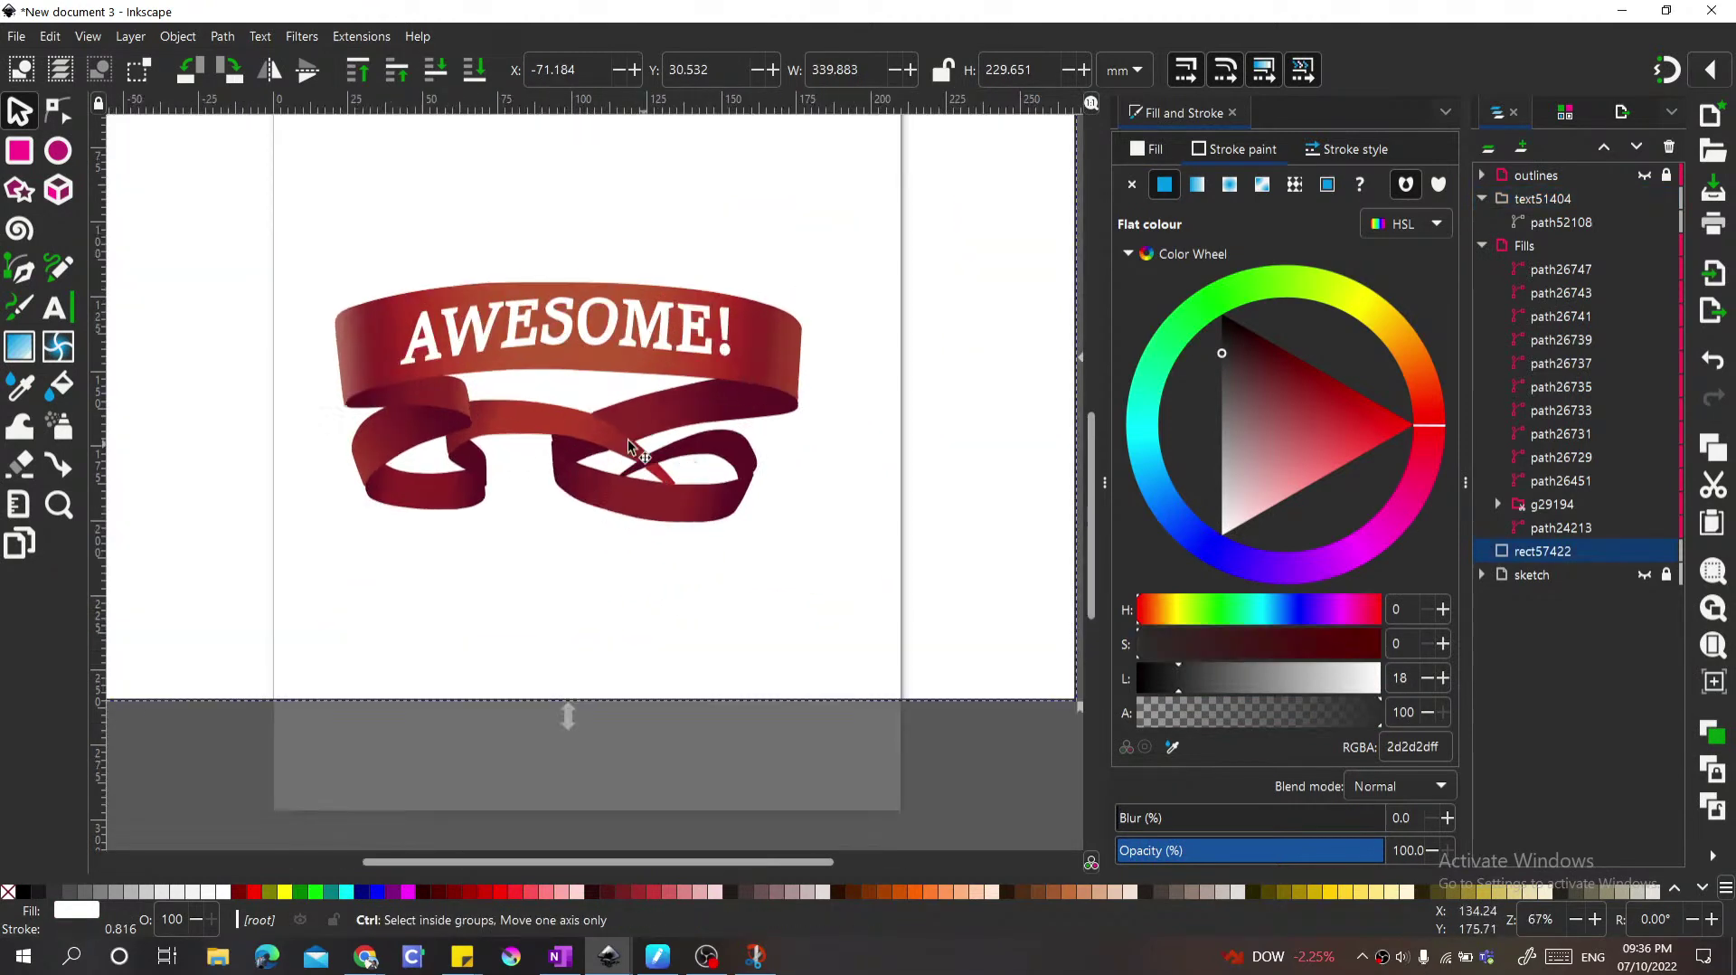
{"action": "scroll", "coordinate": [630, 445], "scroll_direction": "down", "scroll_amount": 1}
{"action": "scroll", "coordinate": [624, 497], "scroll_direction": "up", "scroll_amount": 1}
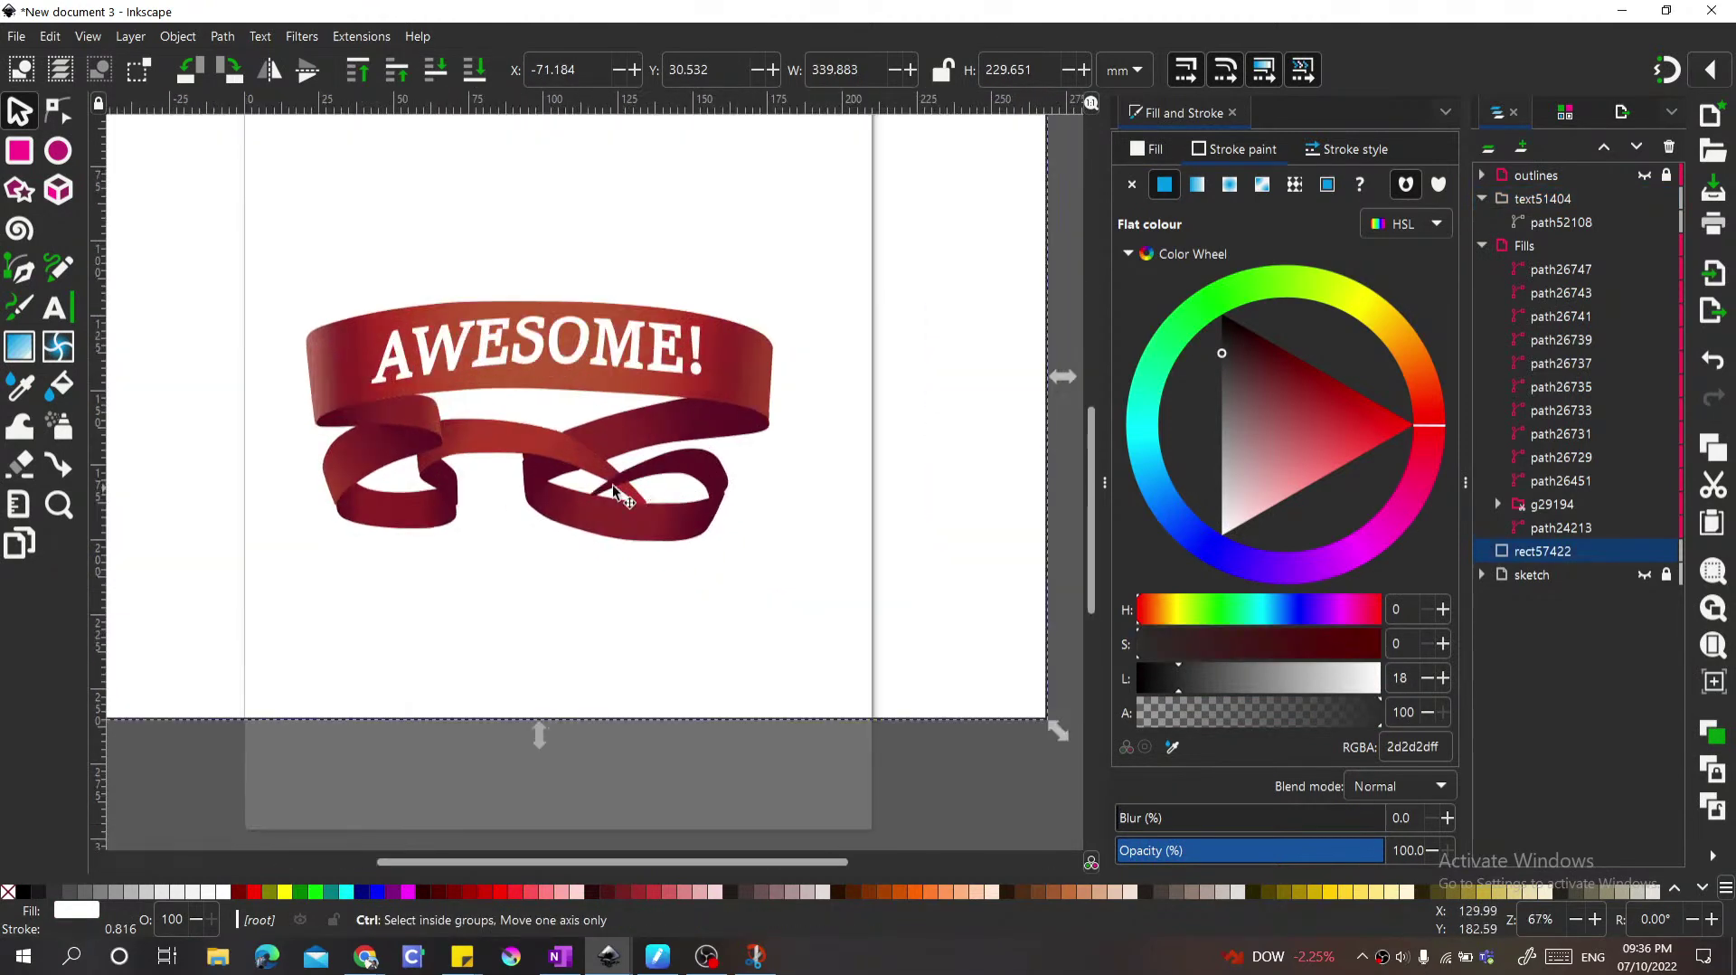
{"action": "scroll", "coordinate": [613, 491], "scroll_direction": "up", "scroll_amount": 2}
{"action": "scroll", "coordinate": [621, 496], "scroll_direction": "down", "scroll_amount": 1}
{"action": "scroll", "coordinate": [388, 497], "scroll_direction": "up", "scroll_amount": 4}
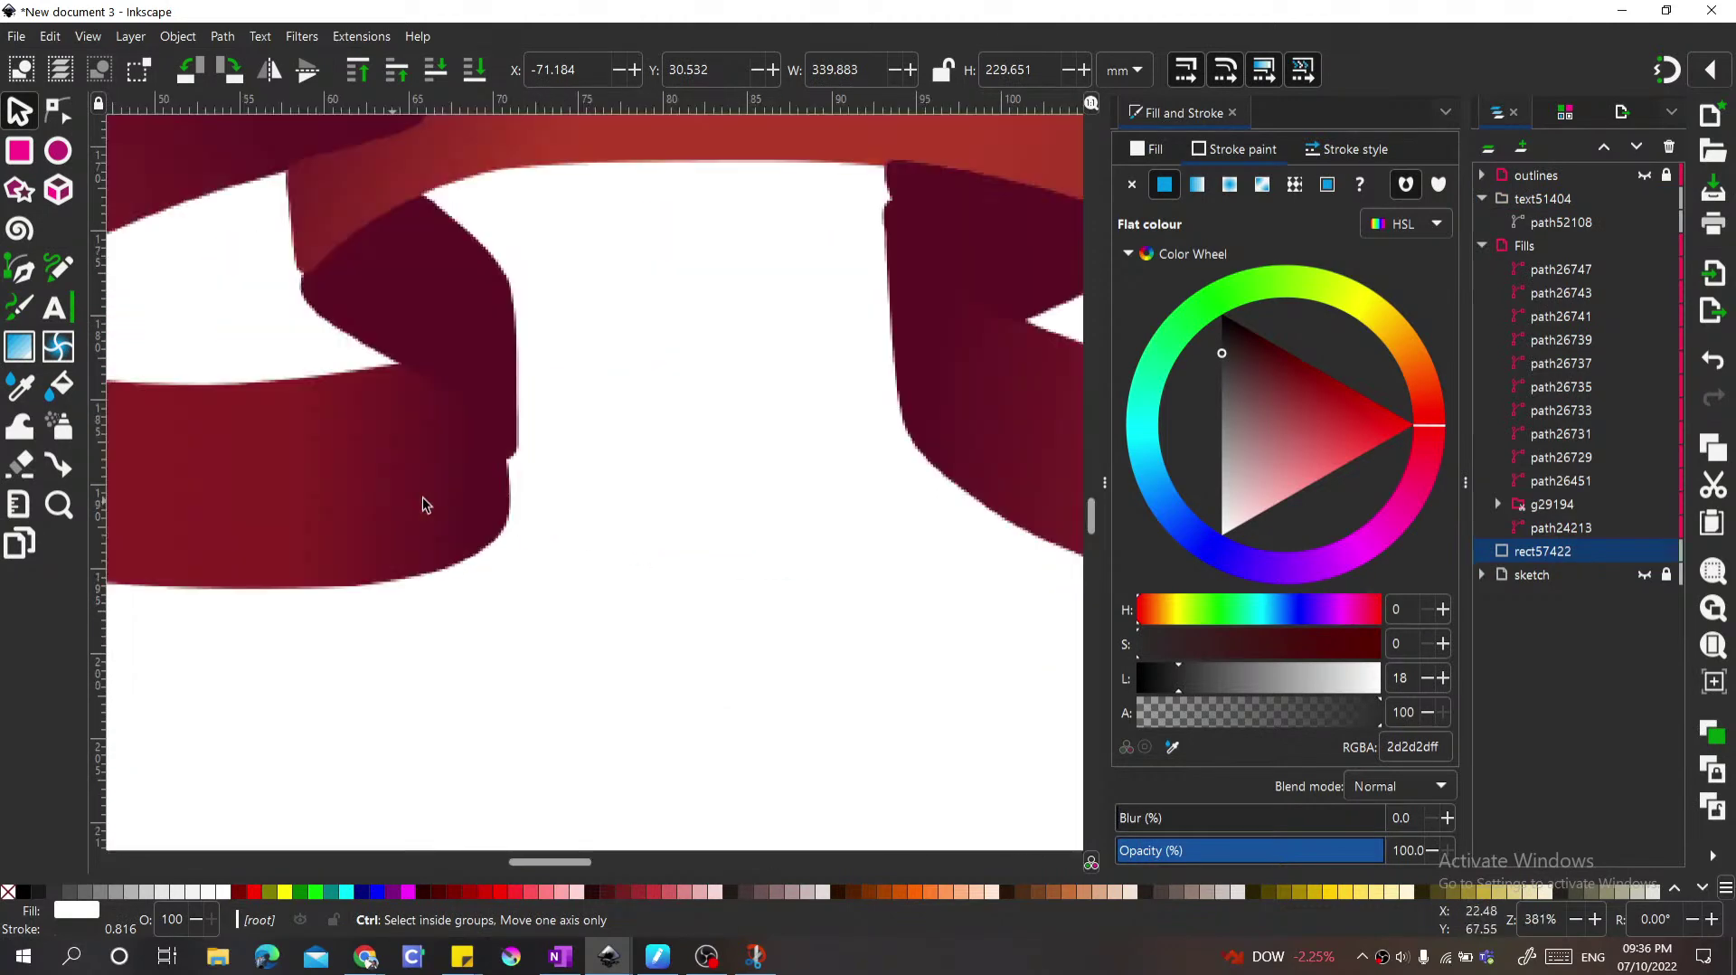
{"action": "scroll", "coordinate": [495, 479], "scroll_direction": "up", "scroll_amount": 1}
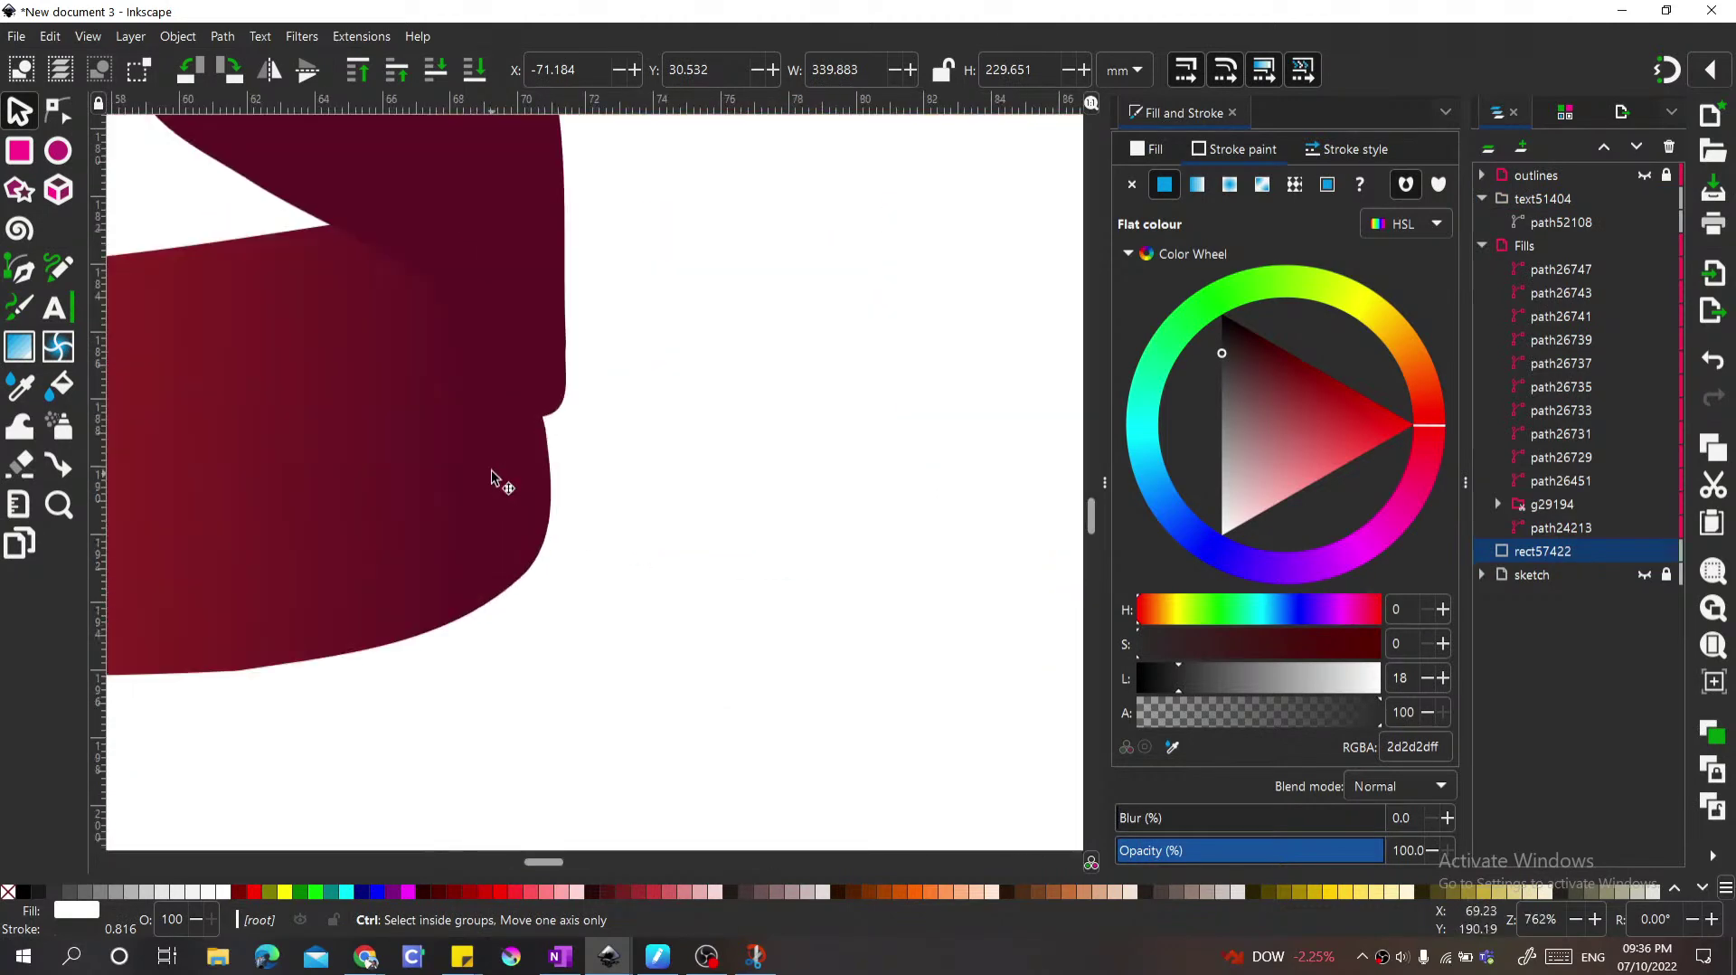
{"action": "scroll", "coordinate": [539, 526], "scroll_direction": "down", "scroll_amount": 5}
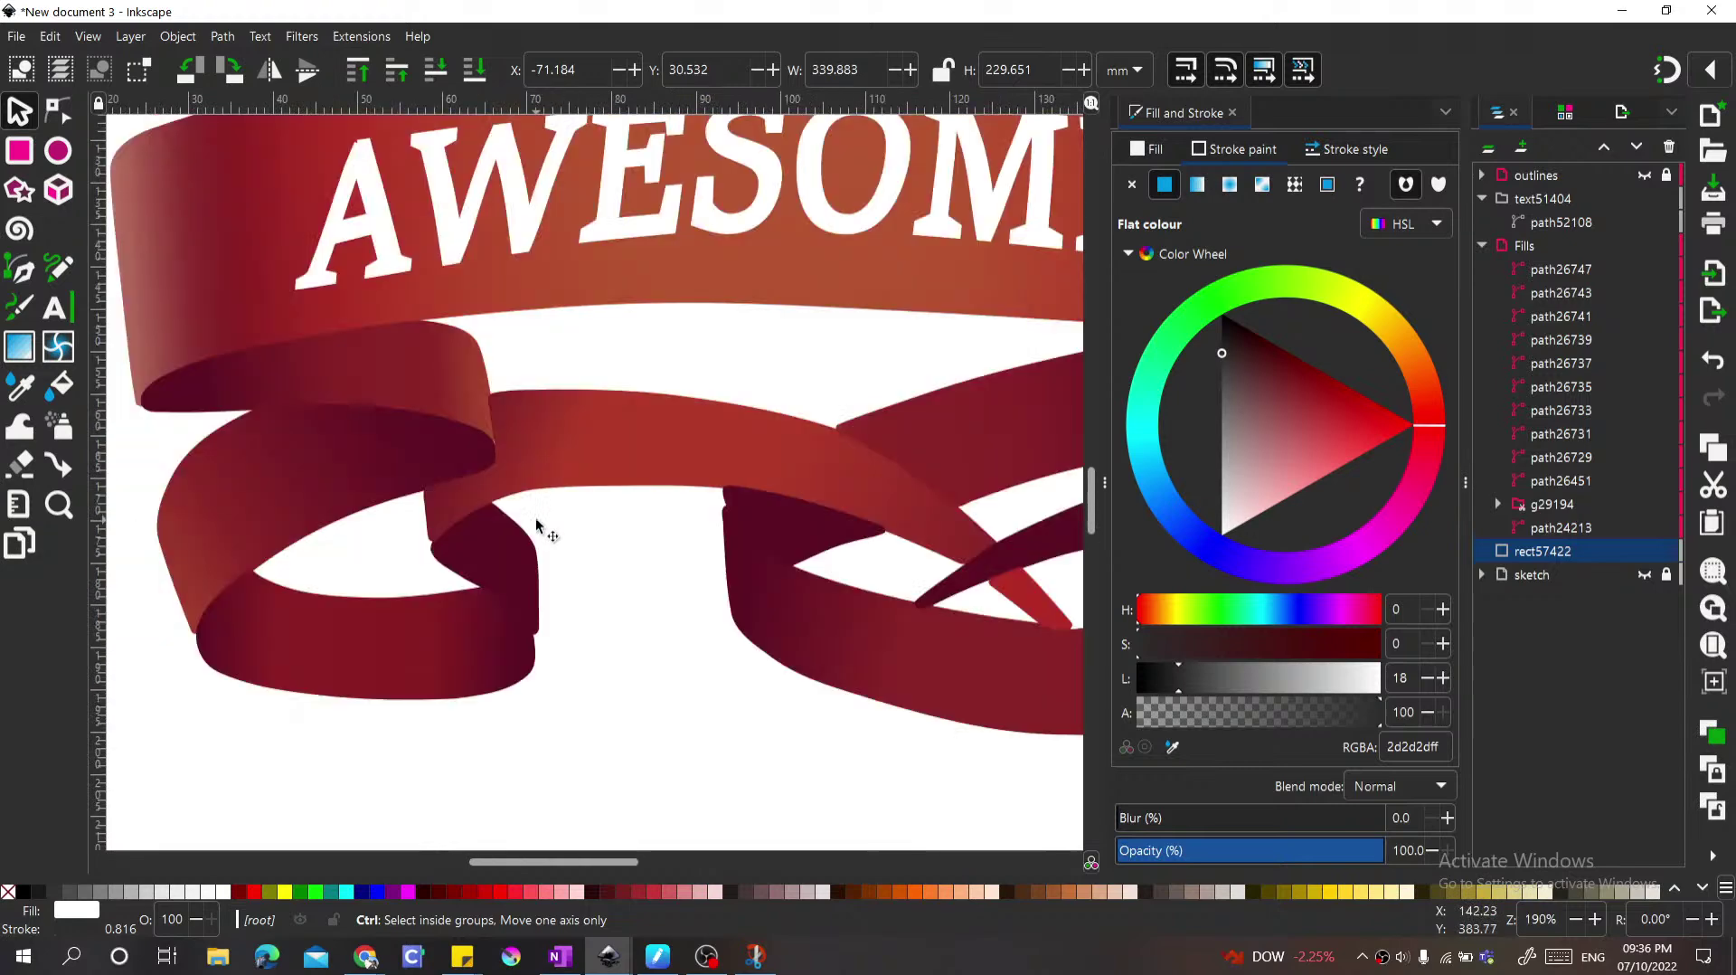
Step: Compare the ribbon with and without the outlines layer and leave that layer visible
{"action": "left_click", "coordinate": [1645, 176]}
{"action": "left_click", "coordinate": [1645, 175]}
{"action": "left_click", "coordinate": [1646, 175]}
{"action": "left_click", "coordinate": [1645, 175]}
{"action": "scroll", "coordinate": [352, 503], "scroll_direction": "up", "scroll_amount": 5}
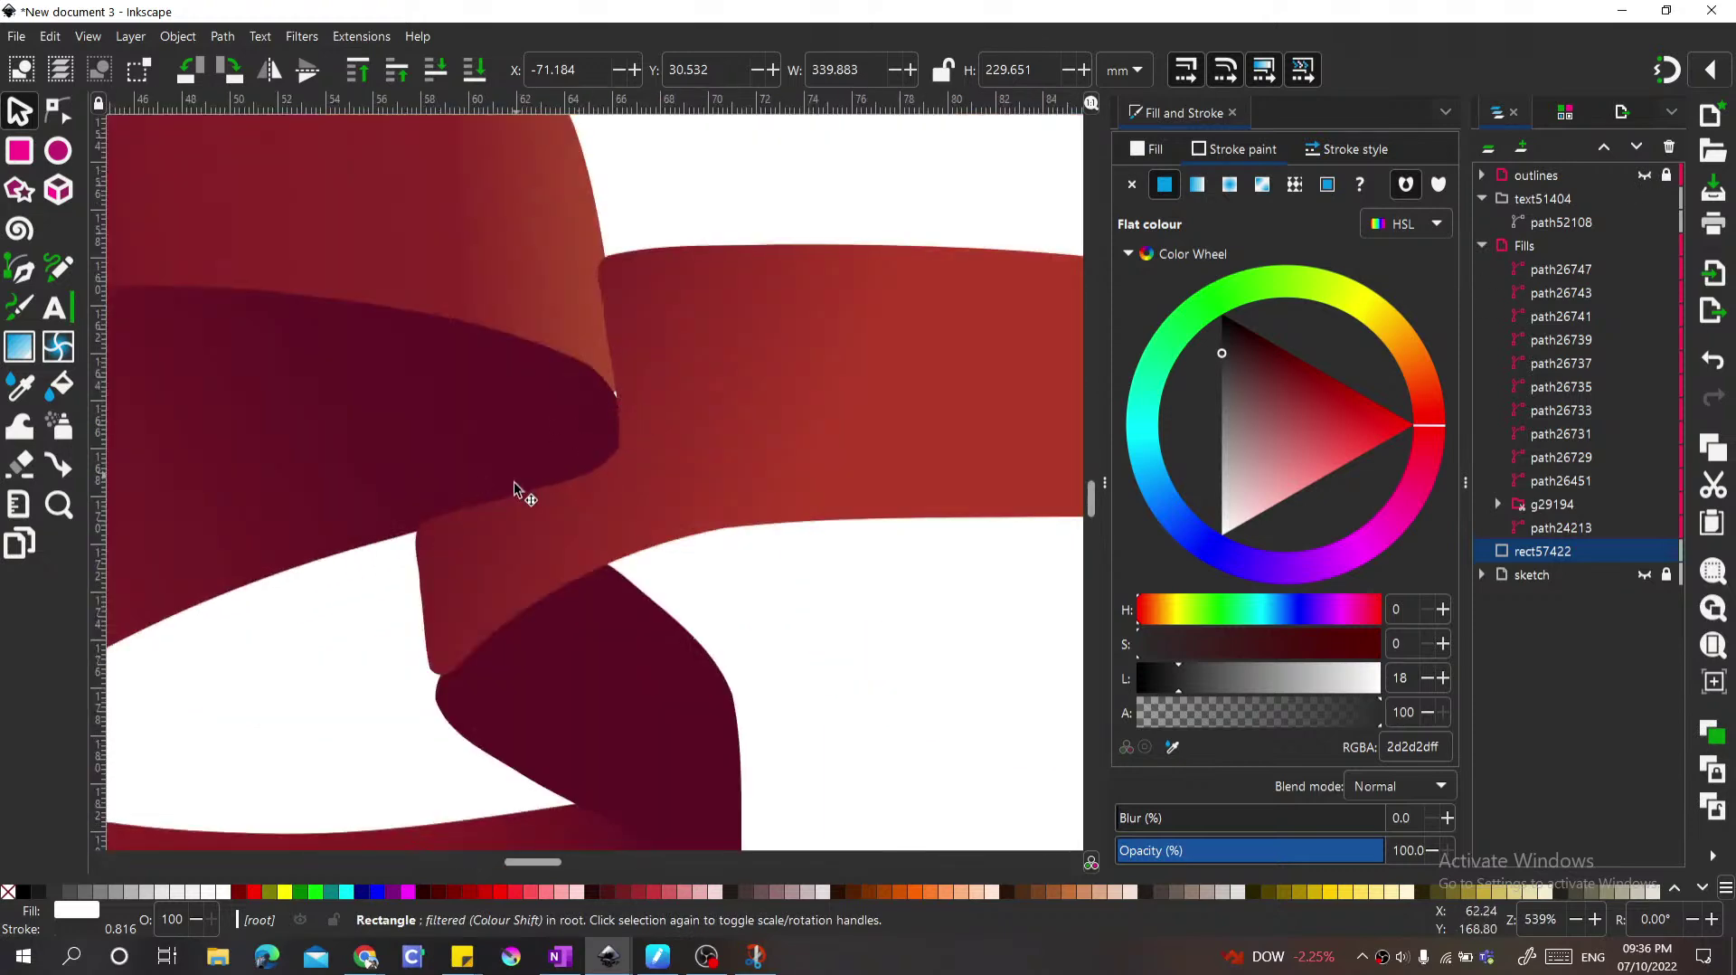
{"action": "scroll", "coordinate": [506, 498], "scroll_direction": "down", "scroll_amount": 5}
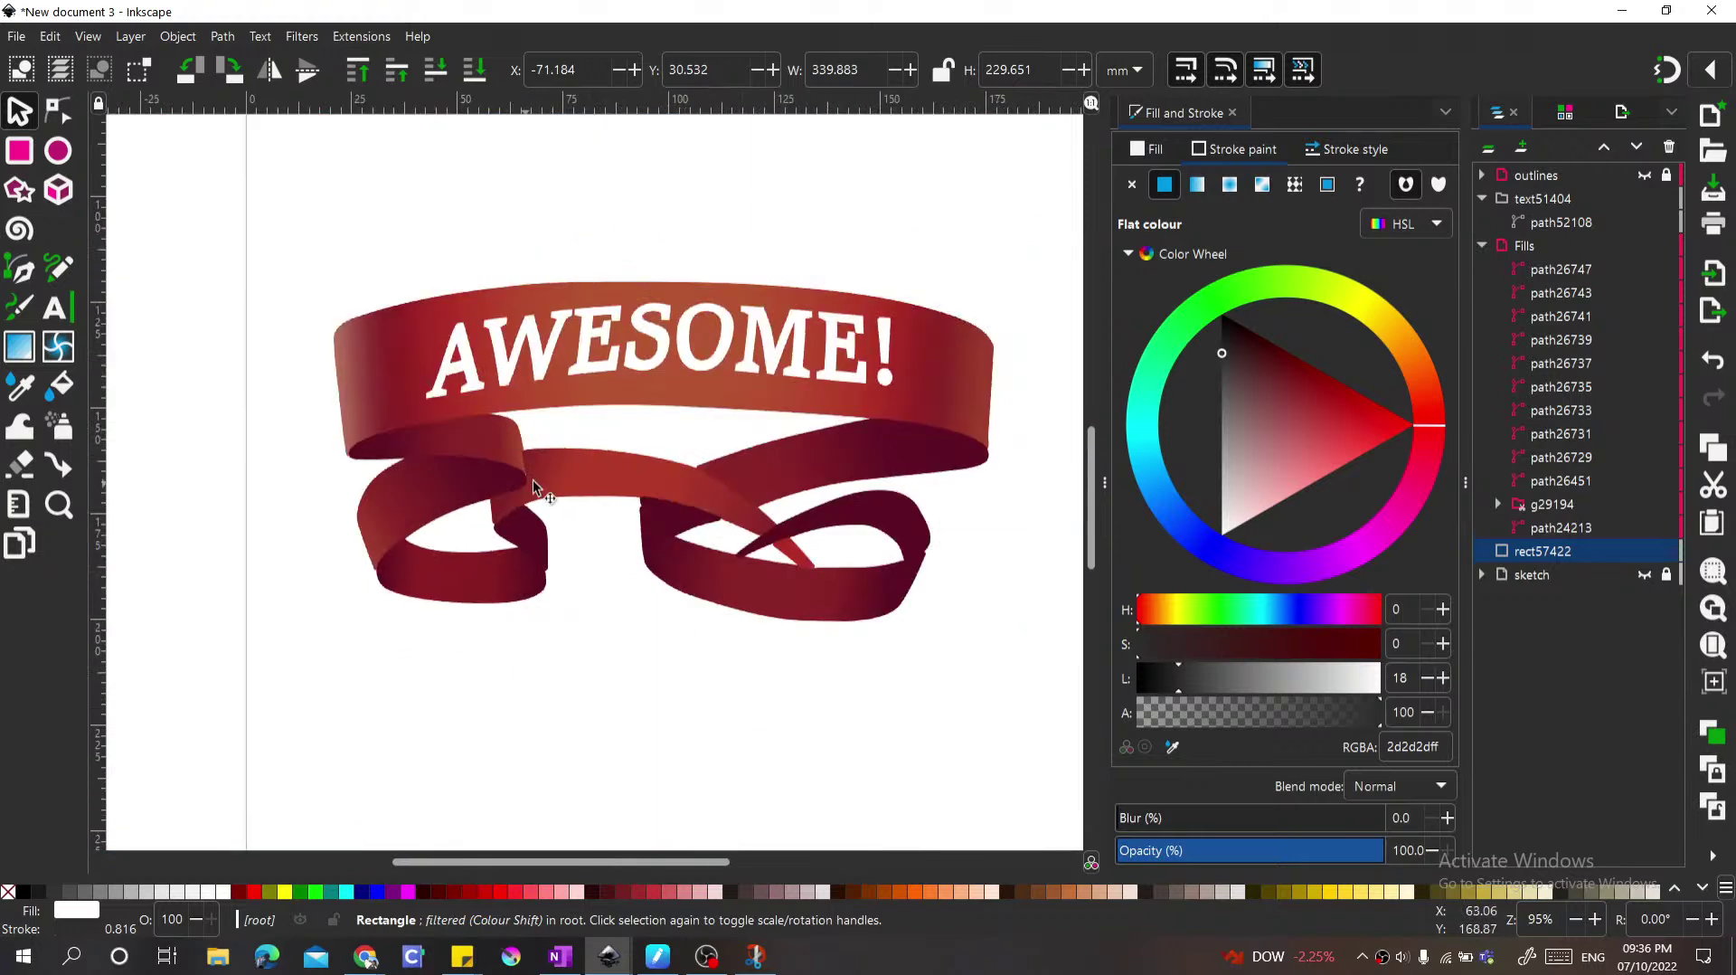
{"action": "left_click", "coordinate": [1644, 176]}
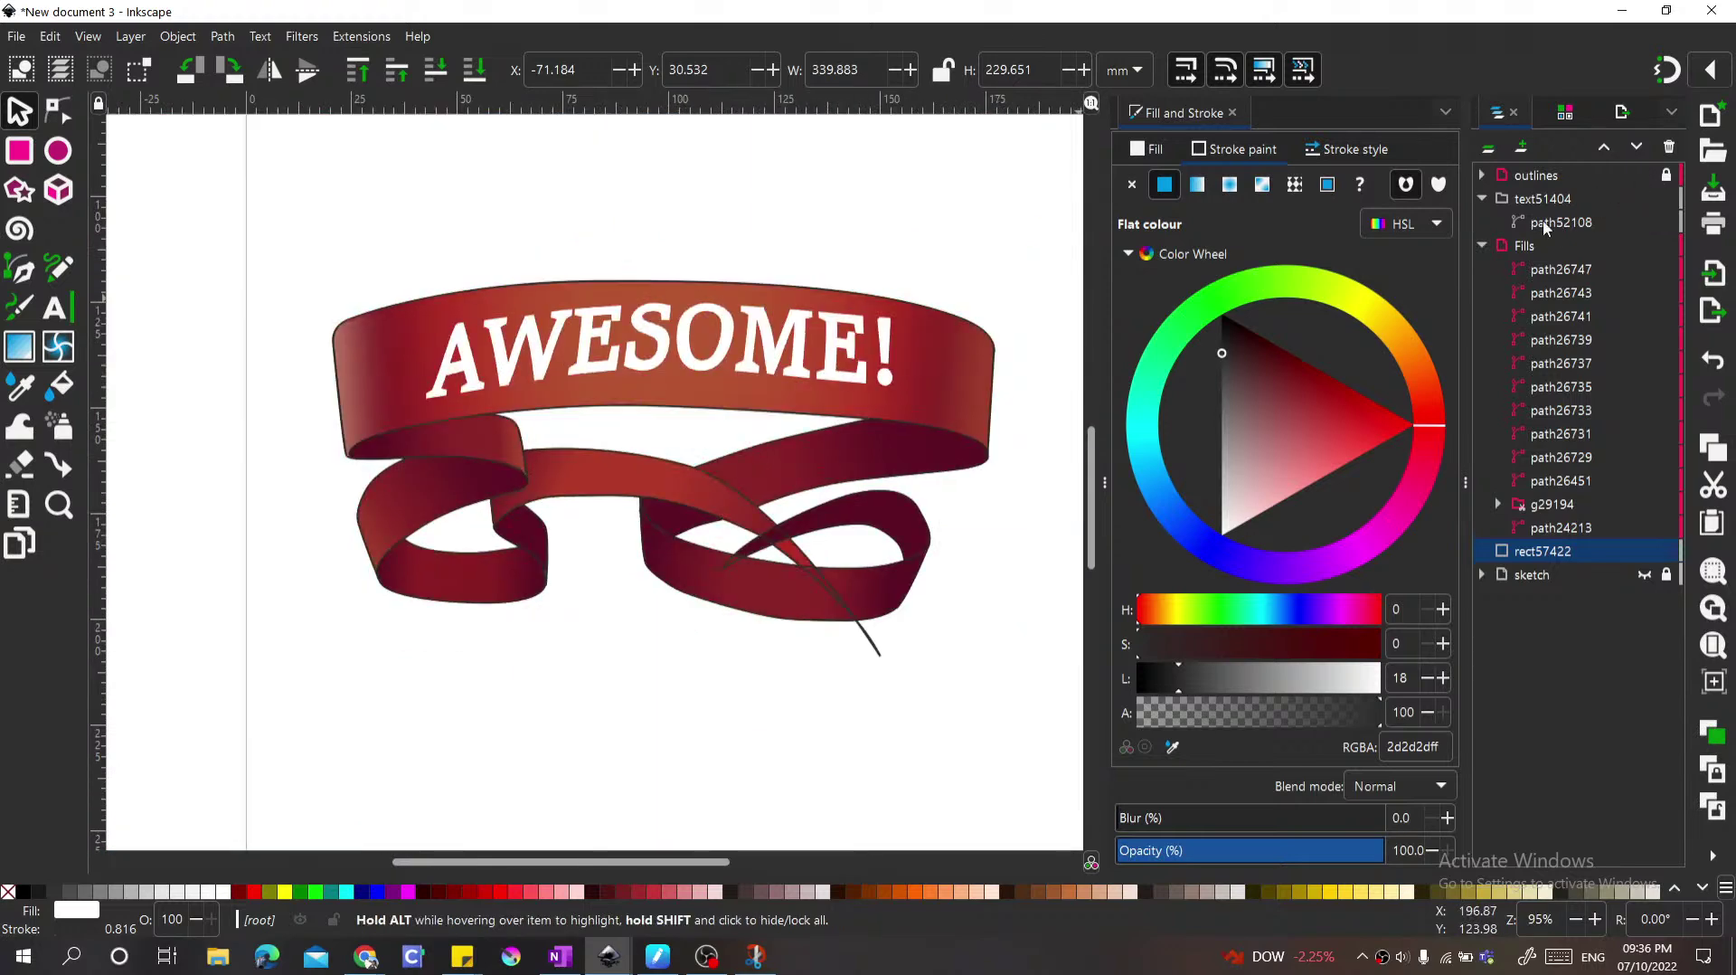
Step: Recolour the stroke of all 13 objects in the outlines layer to dark maroon (5f1124ff), sampled from the ribbon's shaded area
{"action": "scroll", "coordinate": [796, 504], "scroll_direction": "up", "scroll_amount": 3}
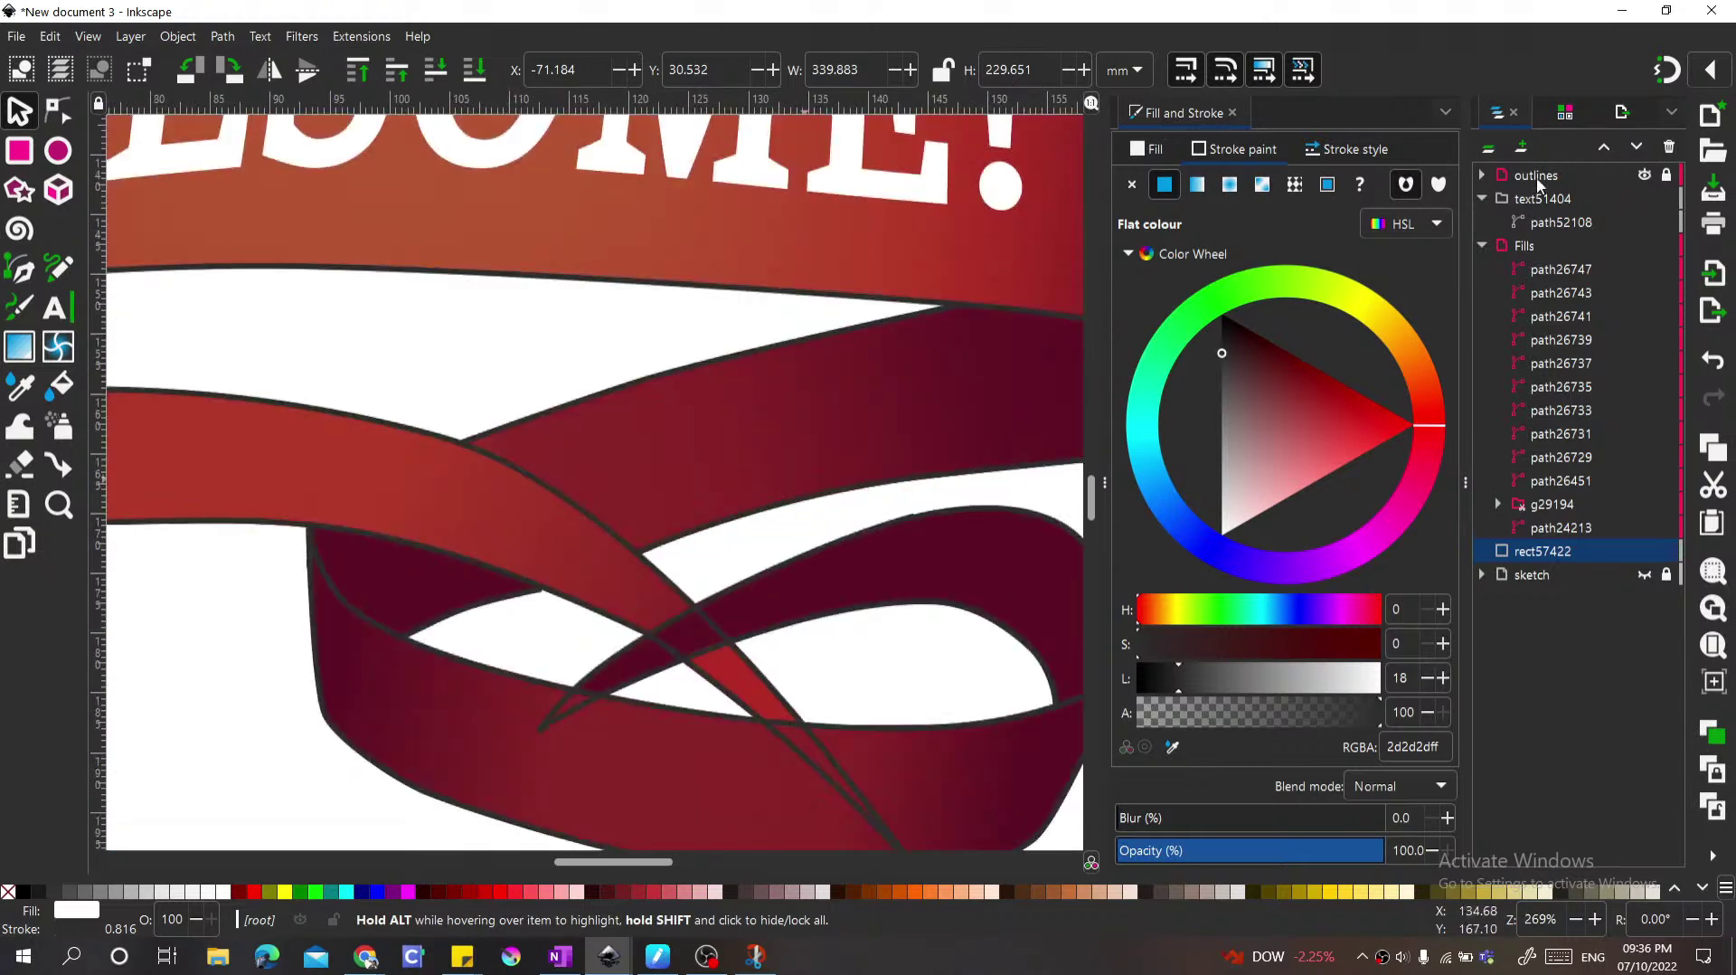
{"action": "left_click", "coordinate": [1537, 176]}
{"action": "left_click", "coordinate": [1481, 175]}
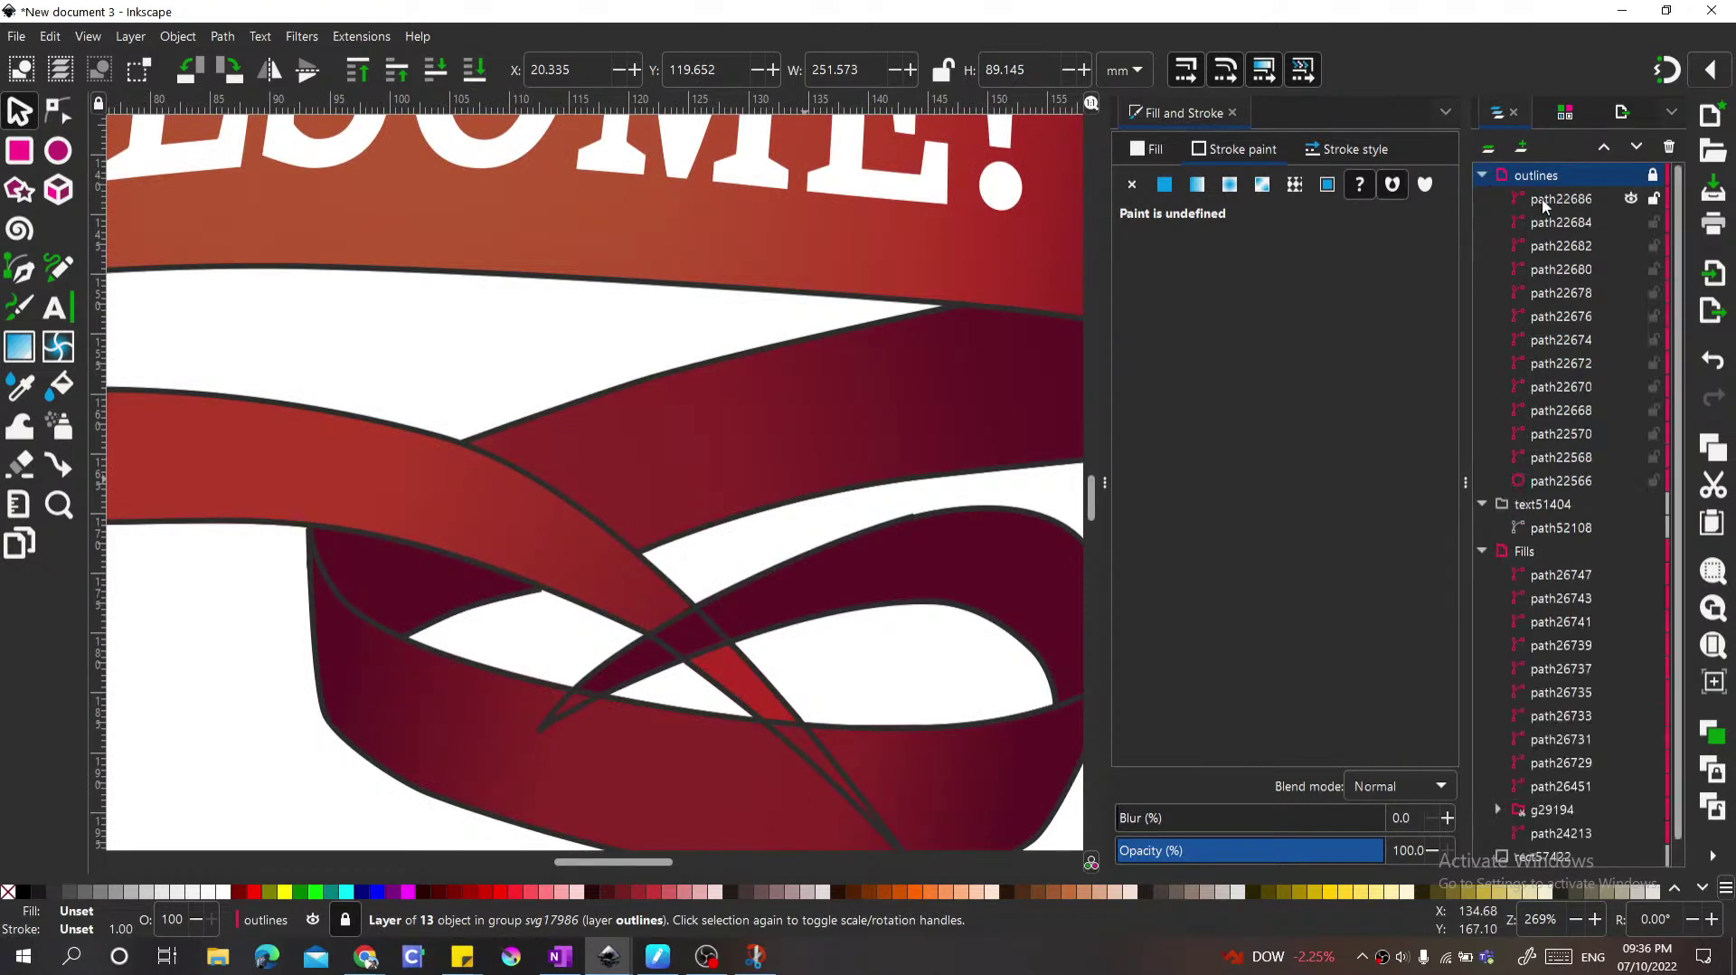
{"action": "left_click", "coordinate": [1561, 198]}
{"action": "left_click", "coordinate": [1546, 457]}
{"action": "left_click", "coordinate": [1546, 480]}
{"action": "left_click", "coordinate": [1543, 206], "text": "shift"}
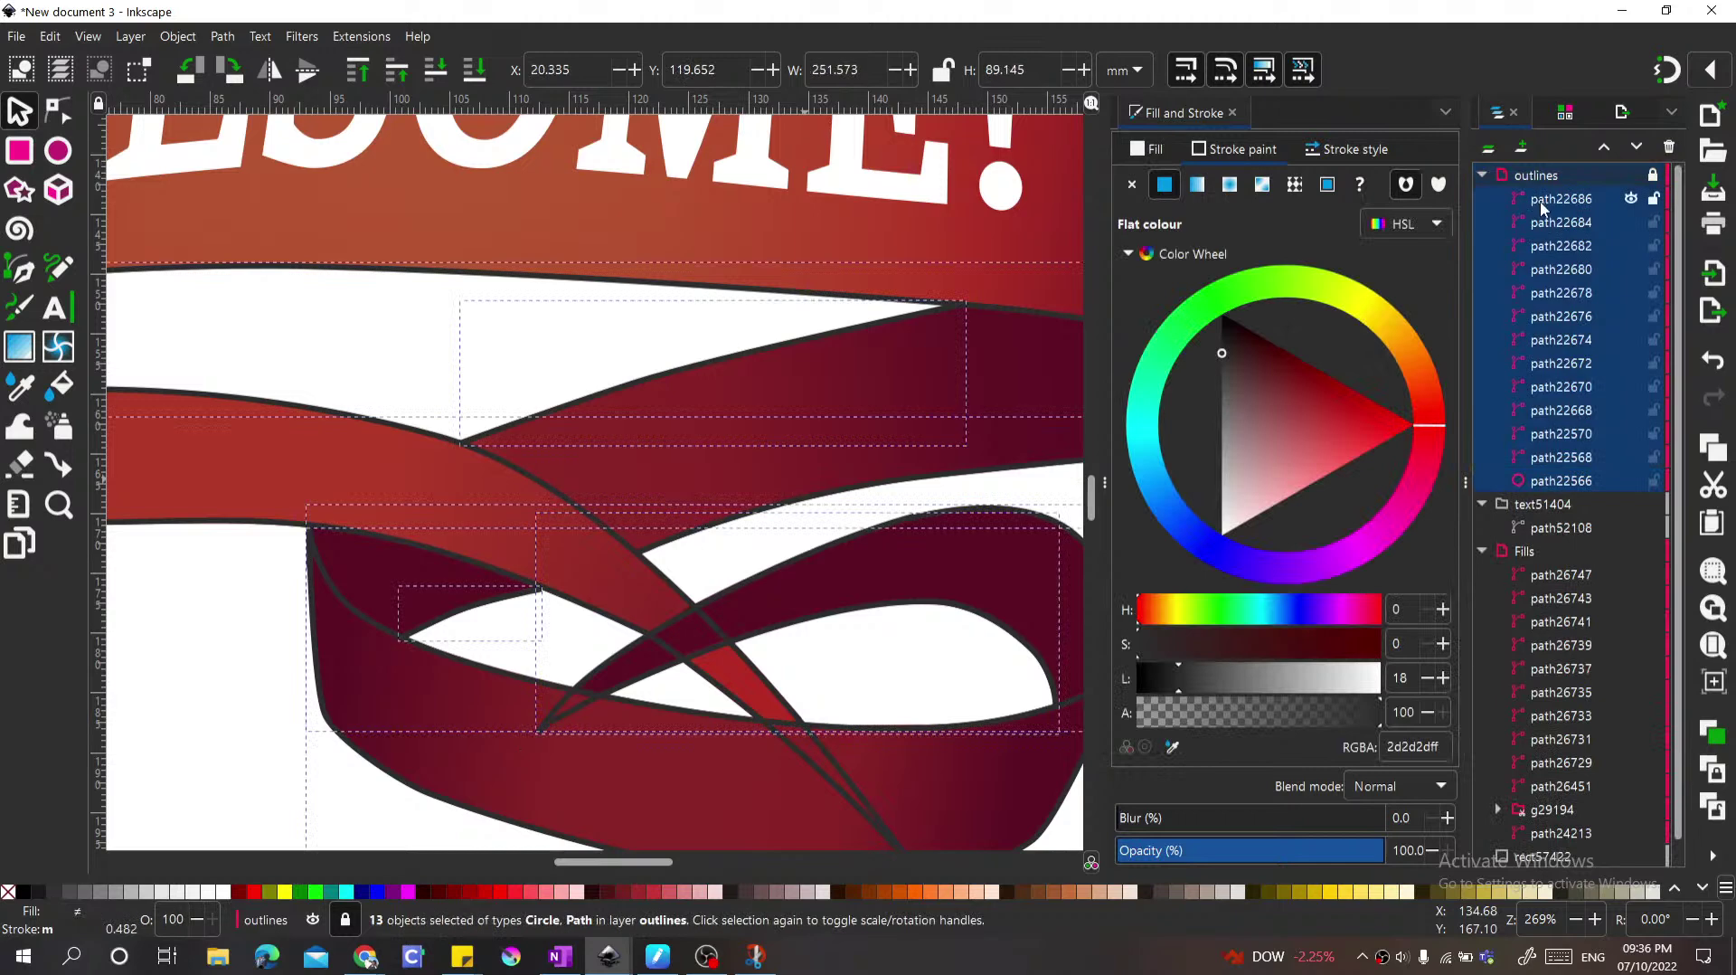
{"action": "scroll", "coordinate": [836, 493], "scroll_direction": "down", "scroll_amount": 1}
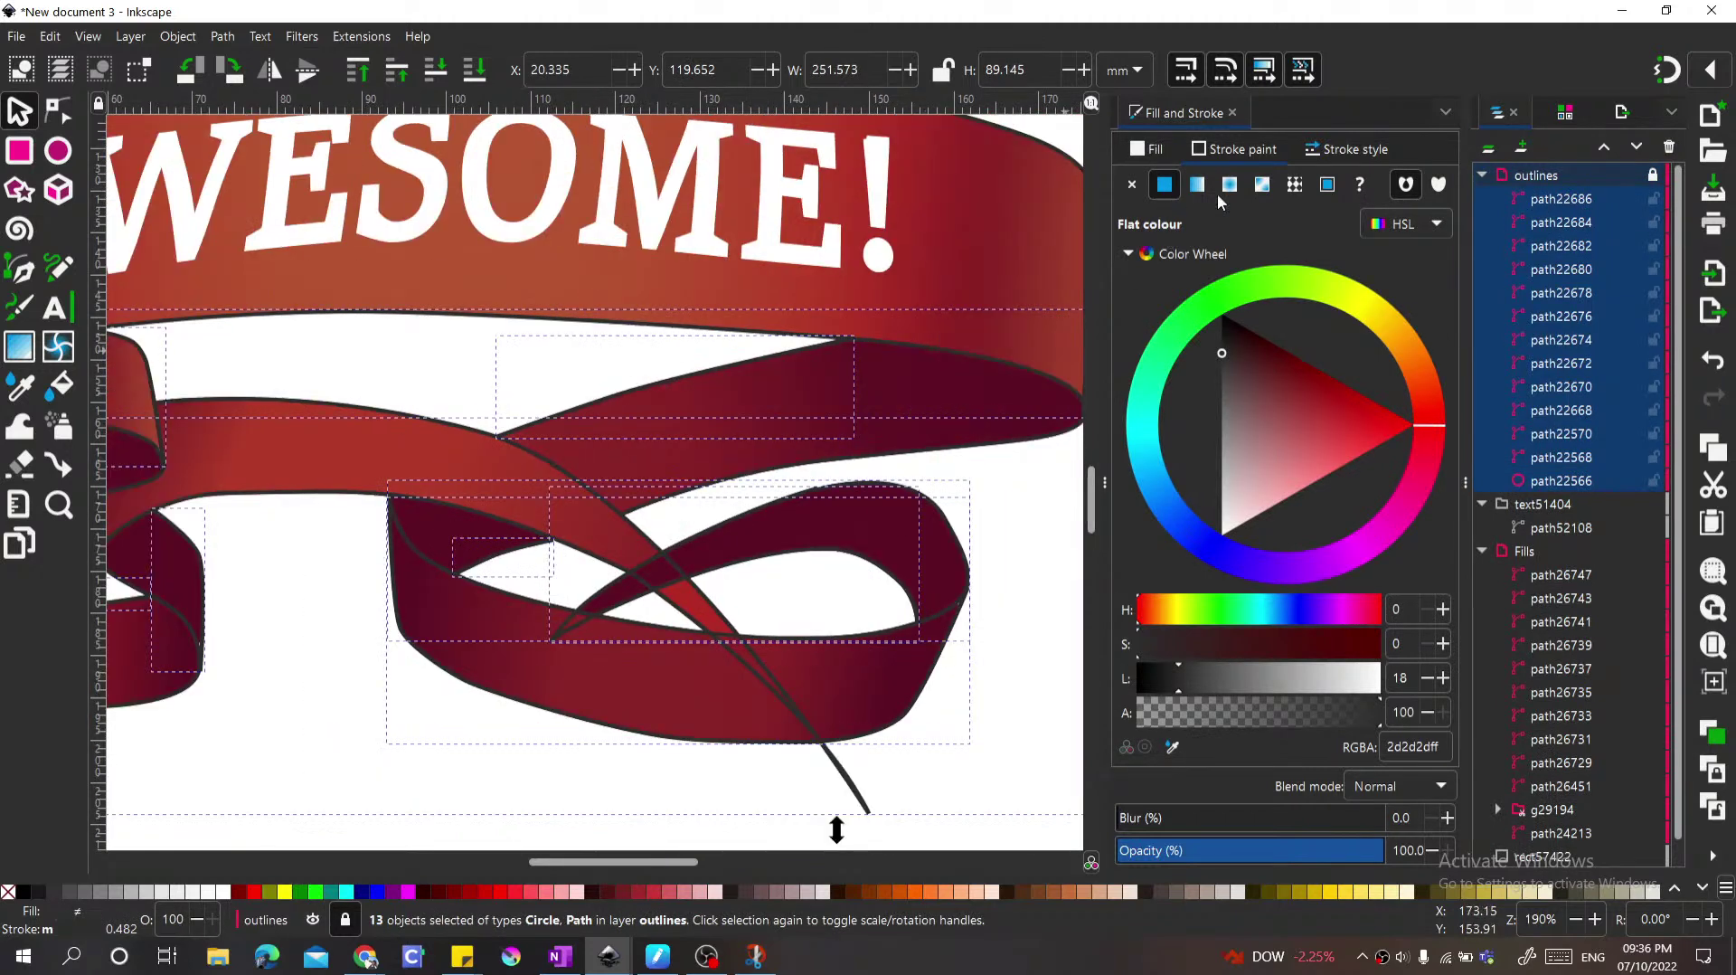
{"action": "left_click", "coordinate": [1172, 748]}
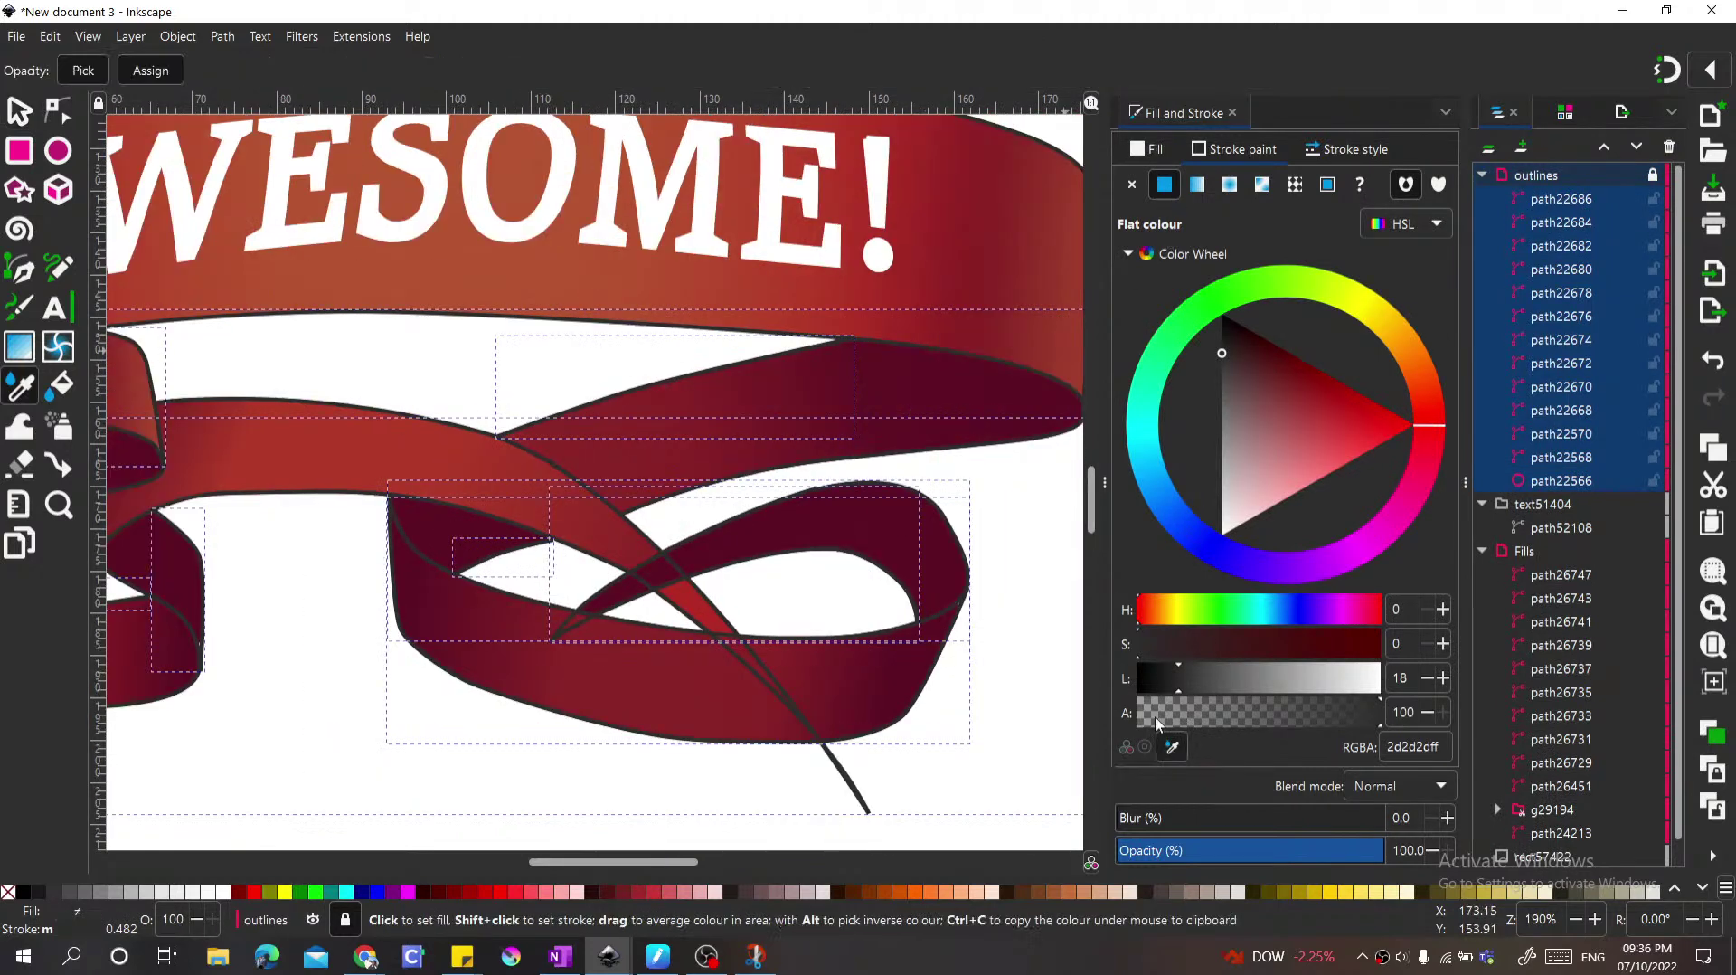
{"action": "left_click", "coordinate": [918, 399]}
{"action": "scroll", "coordinate": [811, 521], "scroll_direction": "down", "scroll_amount": 1}
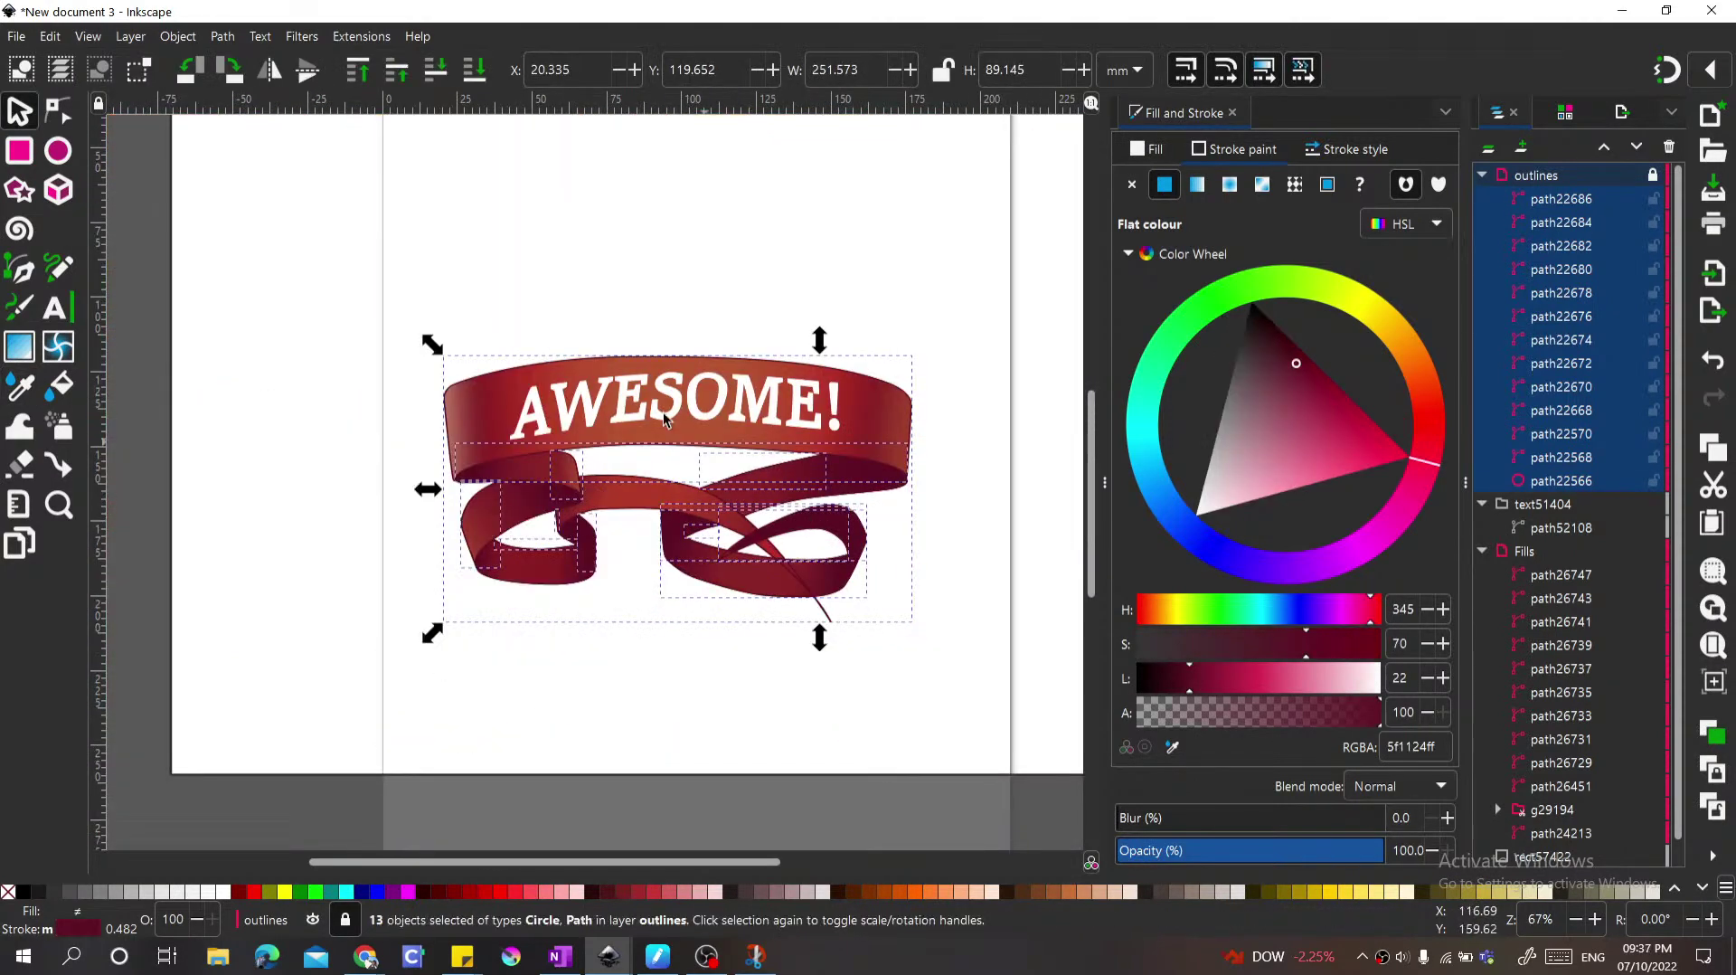
Step: Unlock the outlines layer for node editing and lock the AWESOME! lettering and the background rectangle
{"action": "left_click", "coordinate": [826, 574]}
{"action": "scroll", "coordinate": [877, 620], "scroll_direction": "up", "scroll_amount": 2}
{"action": "scroll", "coordinate": [878, 621], "scroll_direction": "up", "scroll_amount": 1}
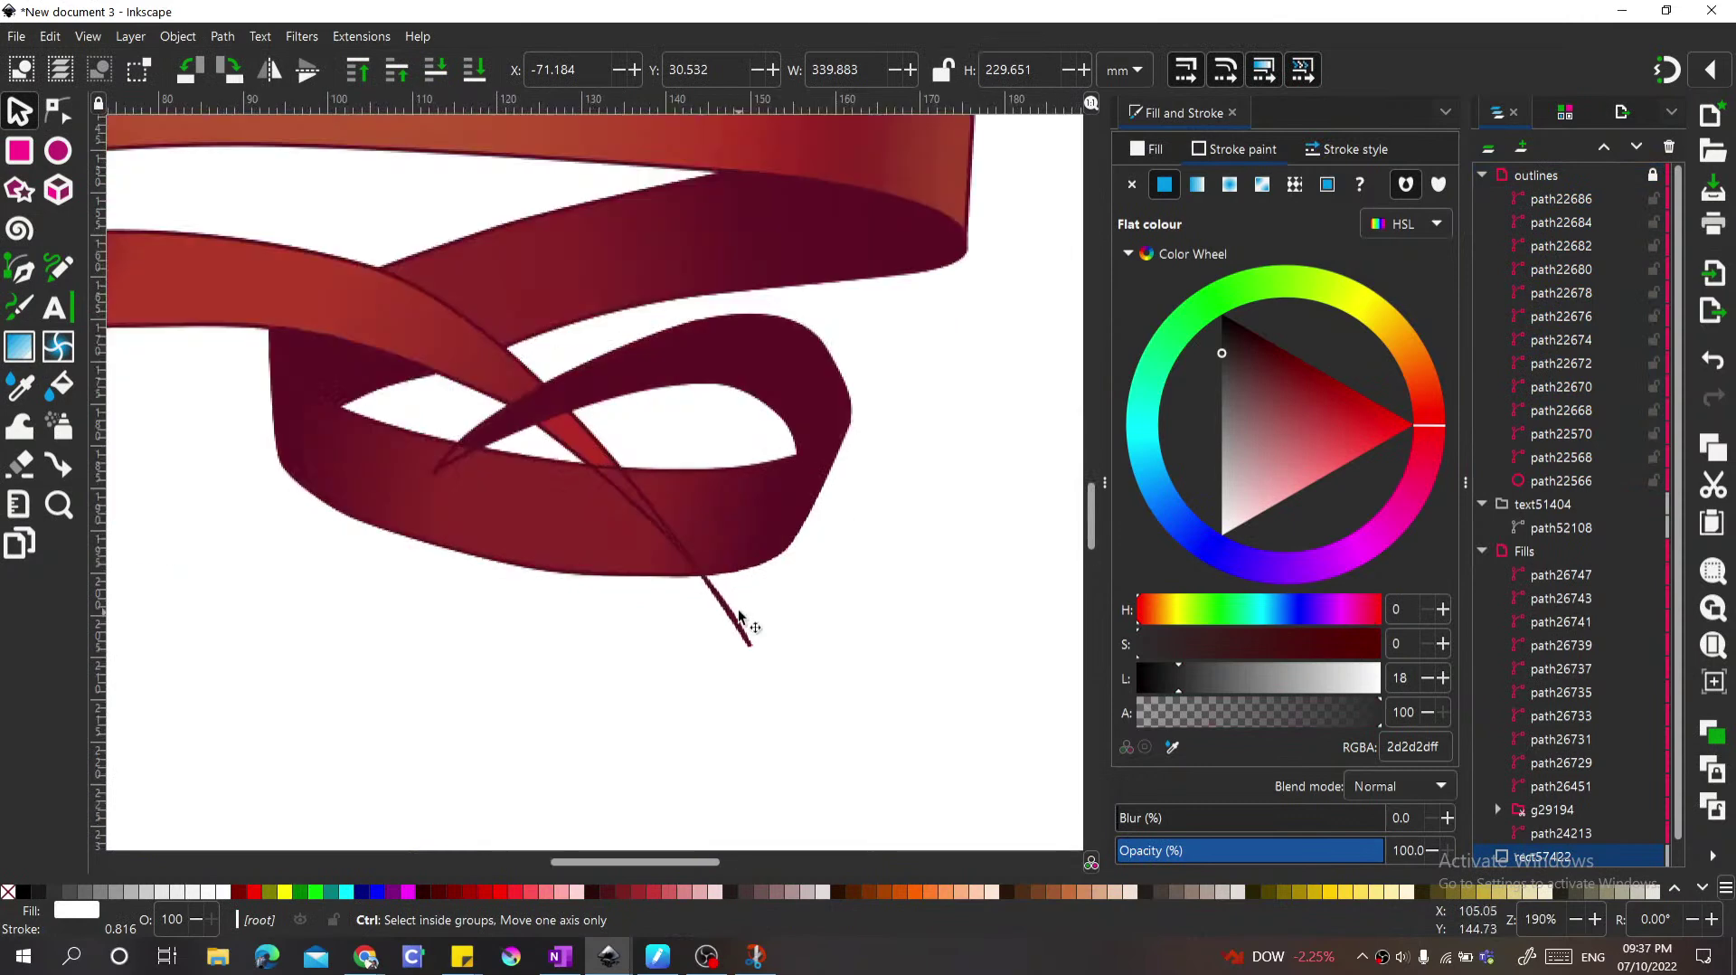
{"action": "scroll", "coordinate": [719, 617], "scroll_direction": "up", "scroll_amount": 2}
{"action": "key", "text": "r"}
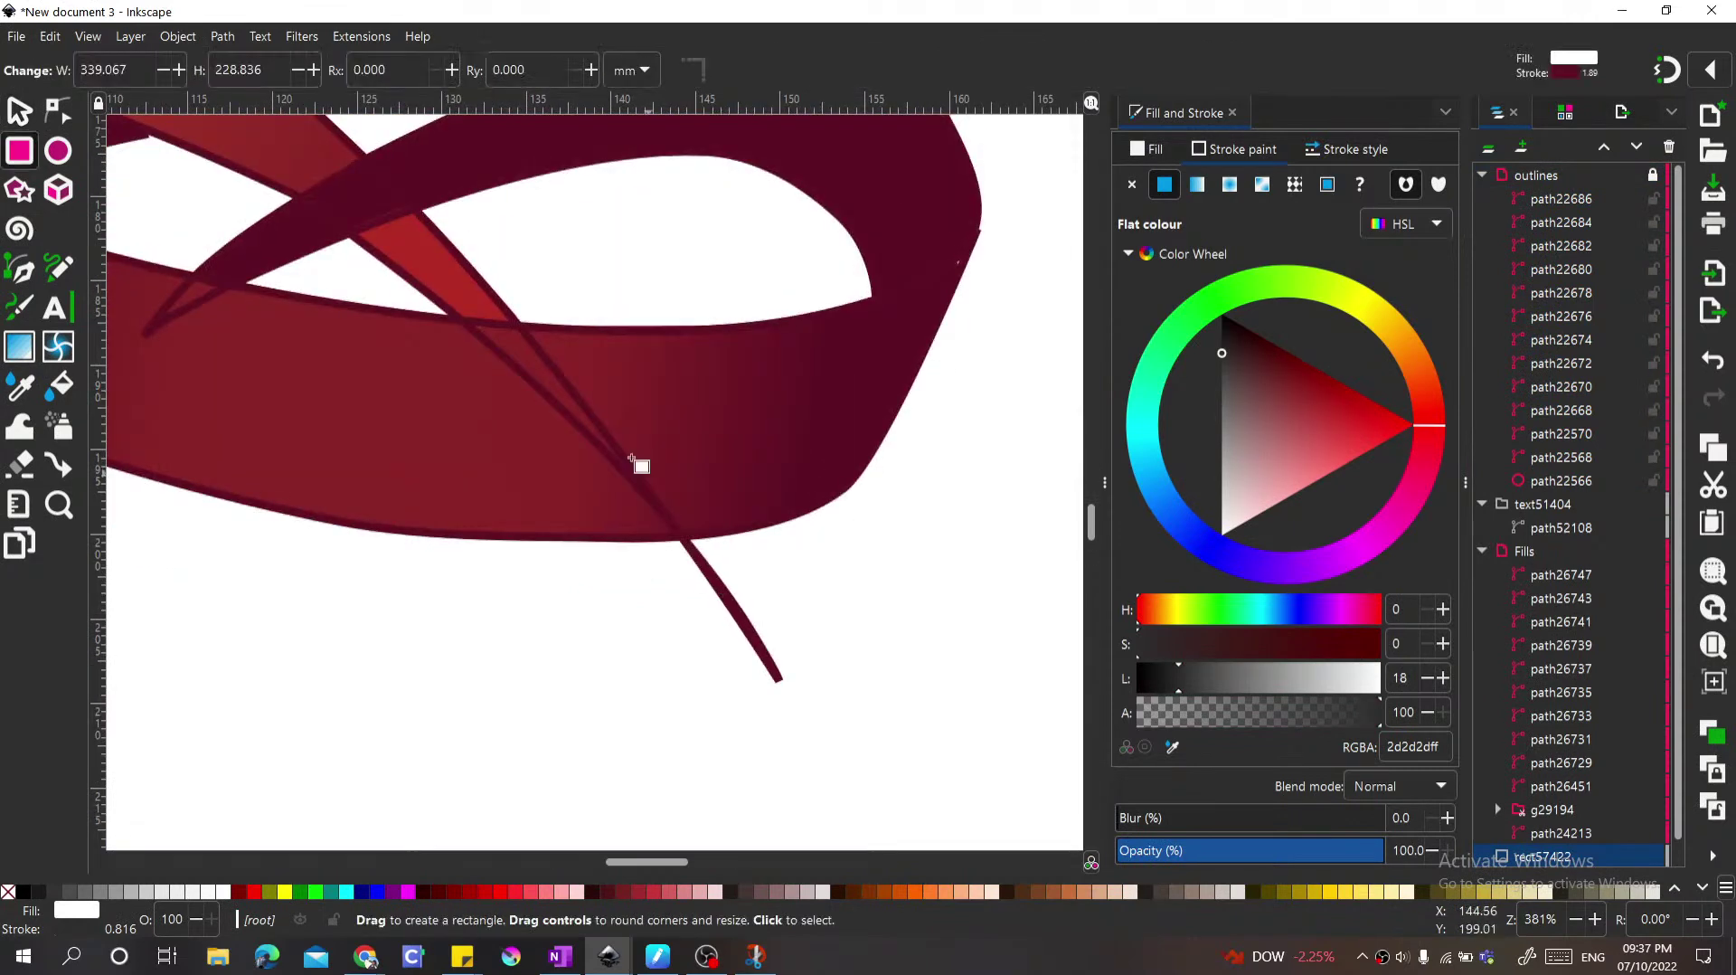
{"action": "left_click", "coordinate": [59, 118]}
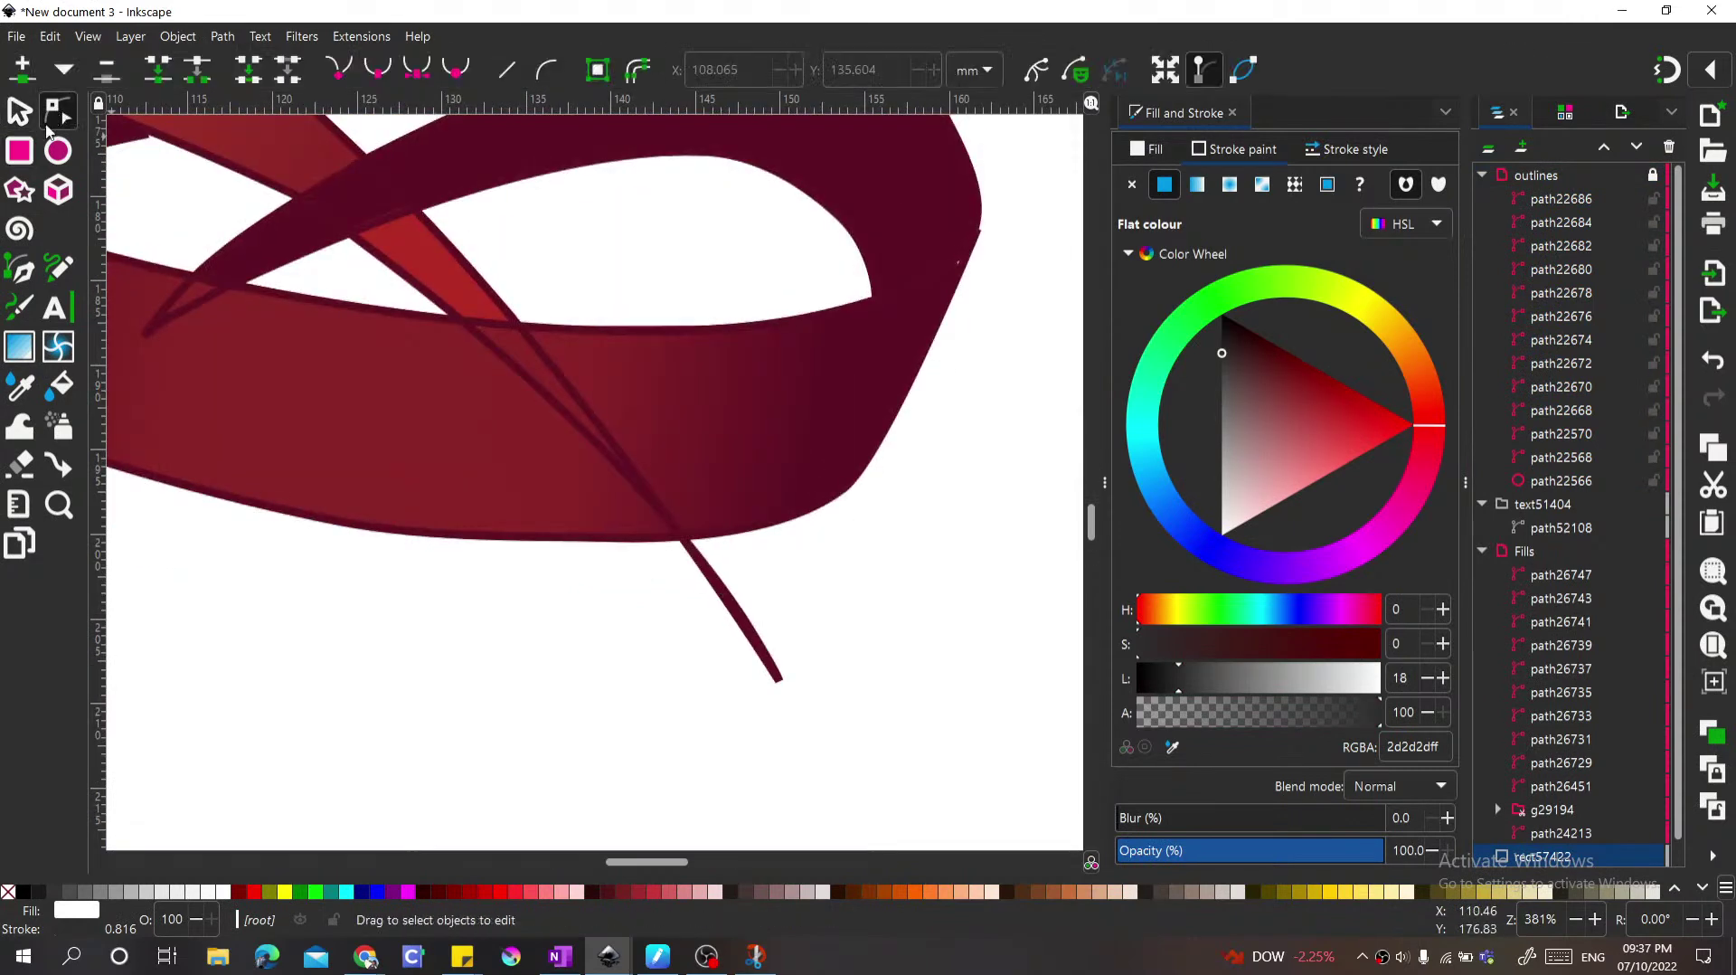
{"action": "left_click", "coordinate": [1653, 174]}
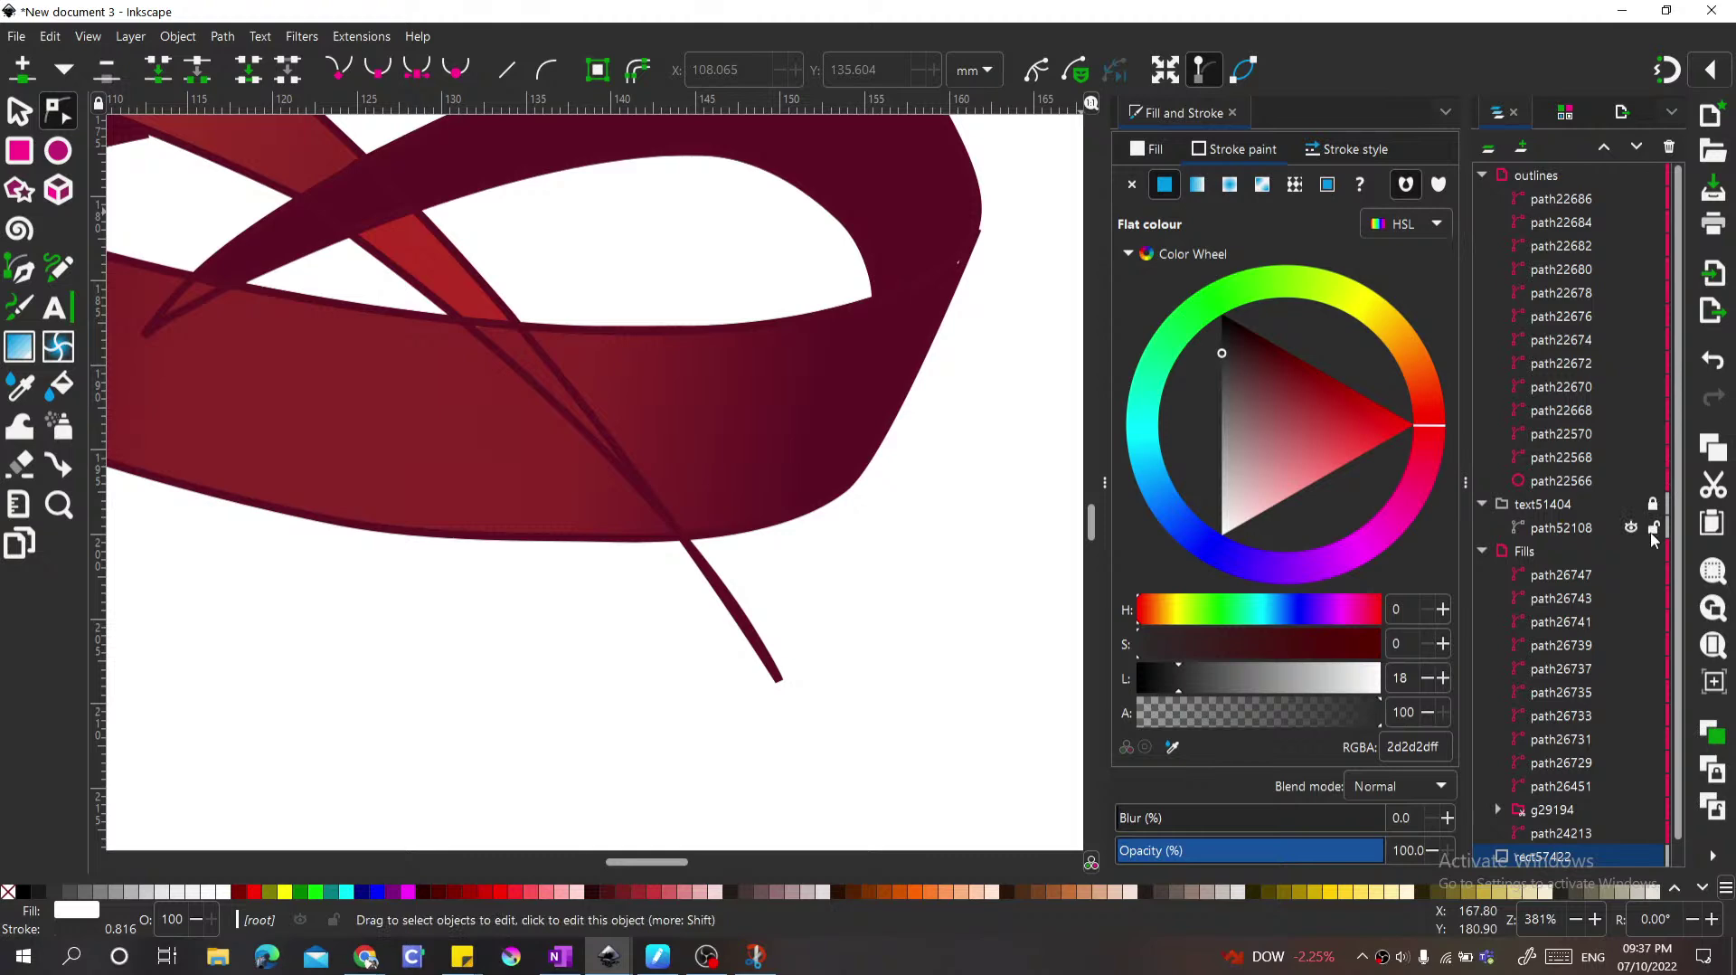
{"action": "left_click", "coordinate": [1487, 554]}
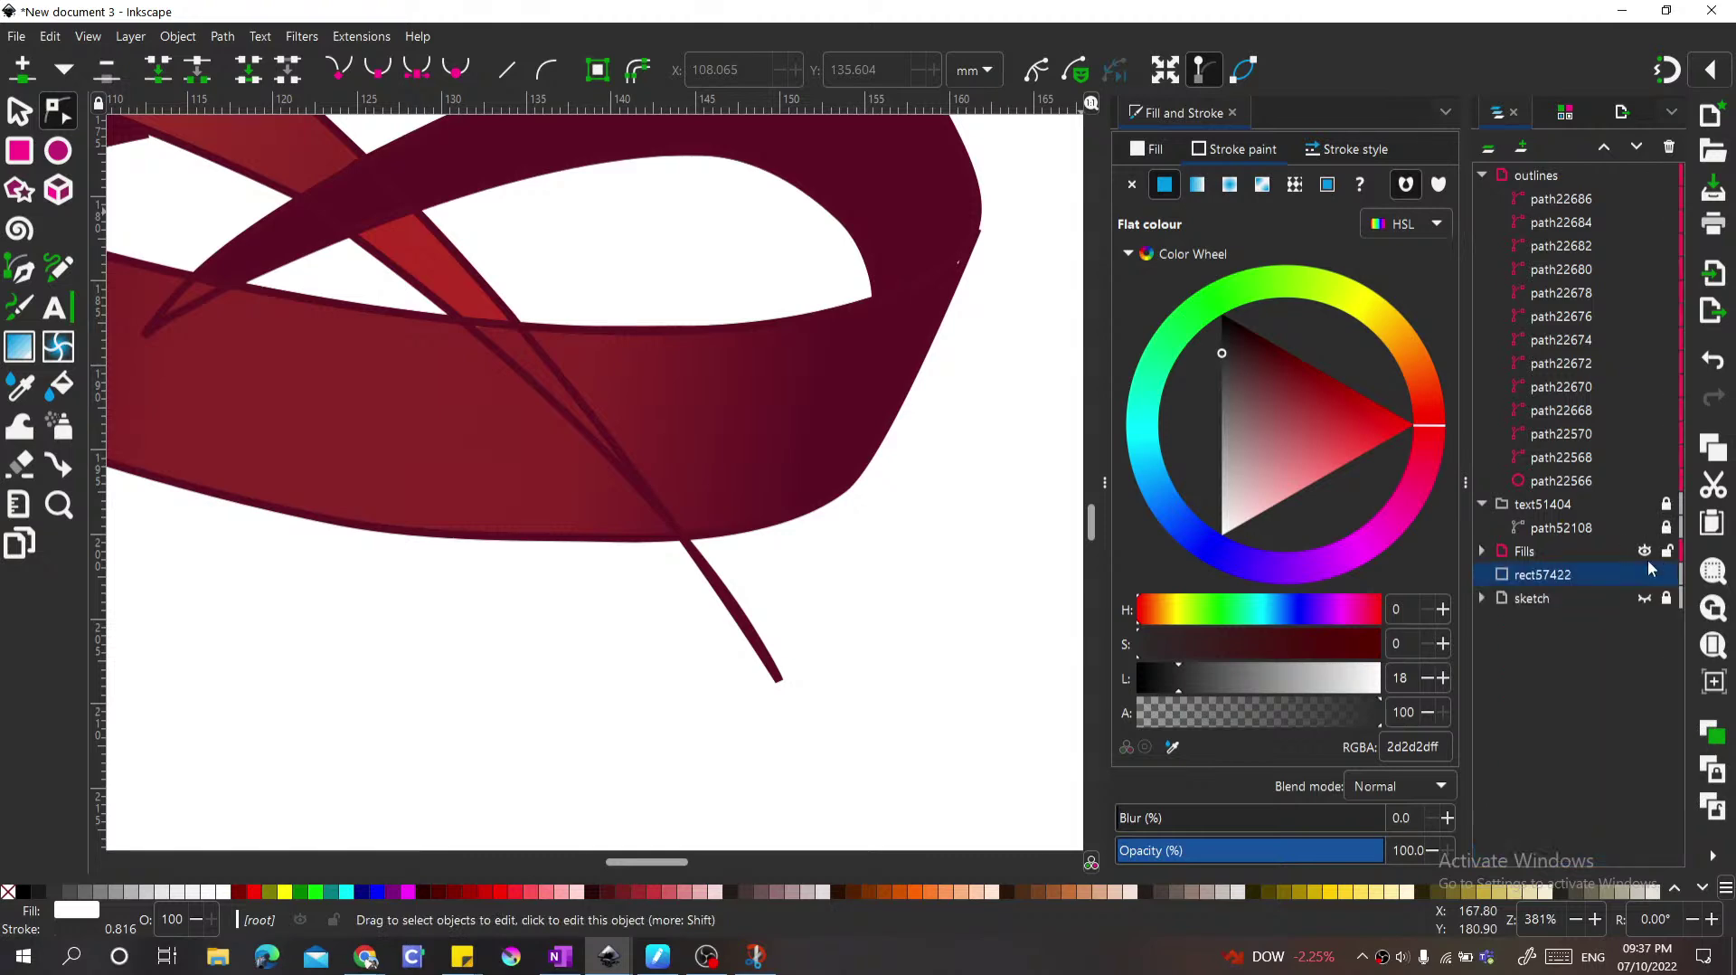
{"action": "left_click", "coordinate": [1560, 176]}
Step: Try to pull the outline tip protruding below the right-hand ribbon loop back to the loop's lower edge, adding a node near the crossing
{"action": "left_click", "coordinate": [719, 588]}
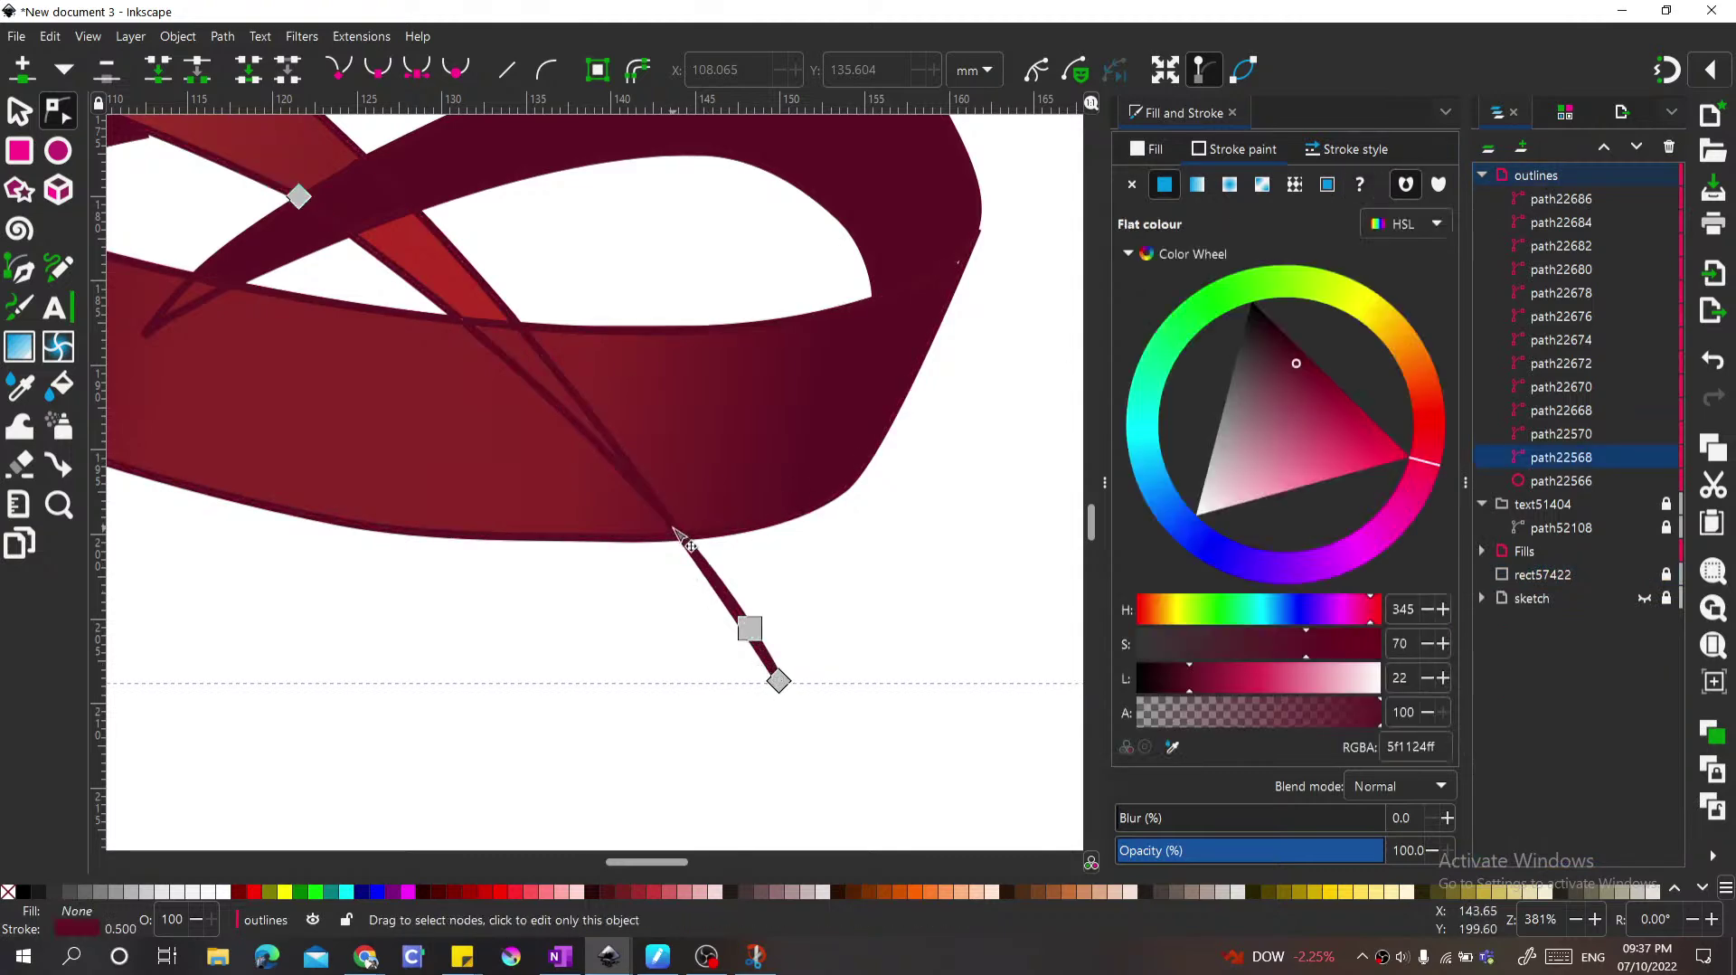
{"action": "left_click_drag", "start_coordinate": [749, 628], "coordinate": [659, 507]}
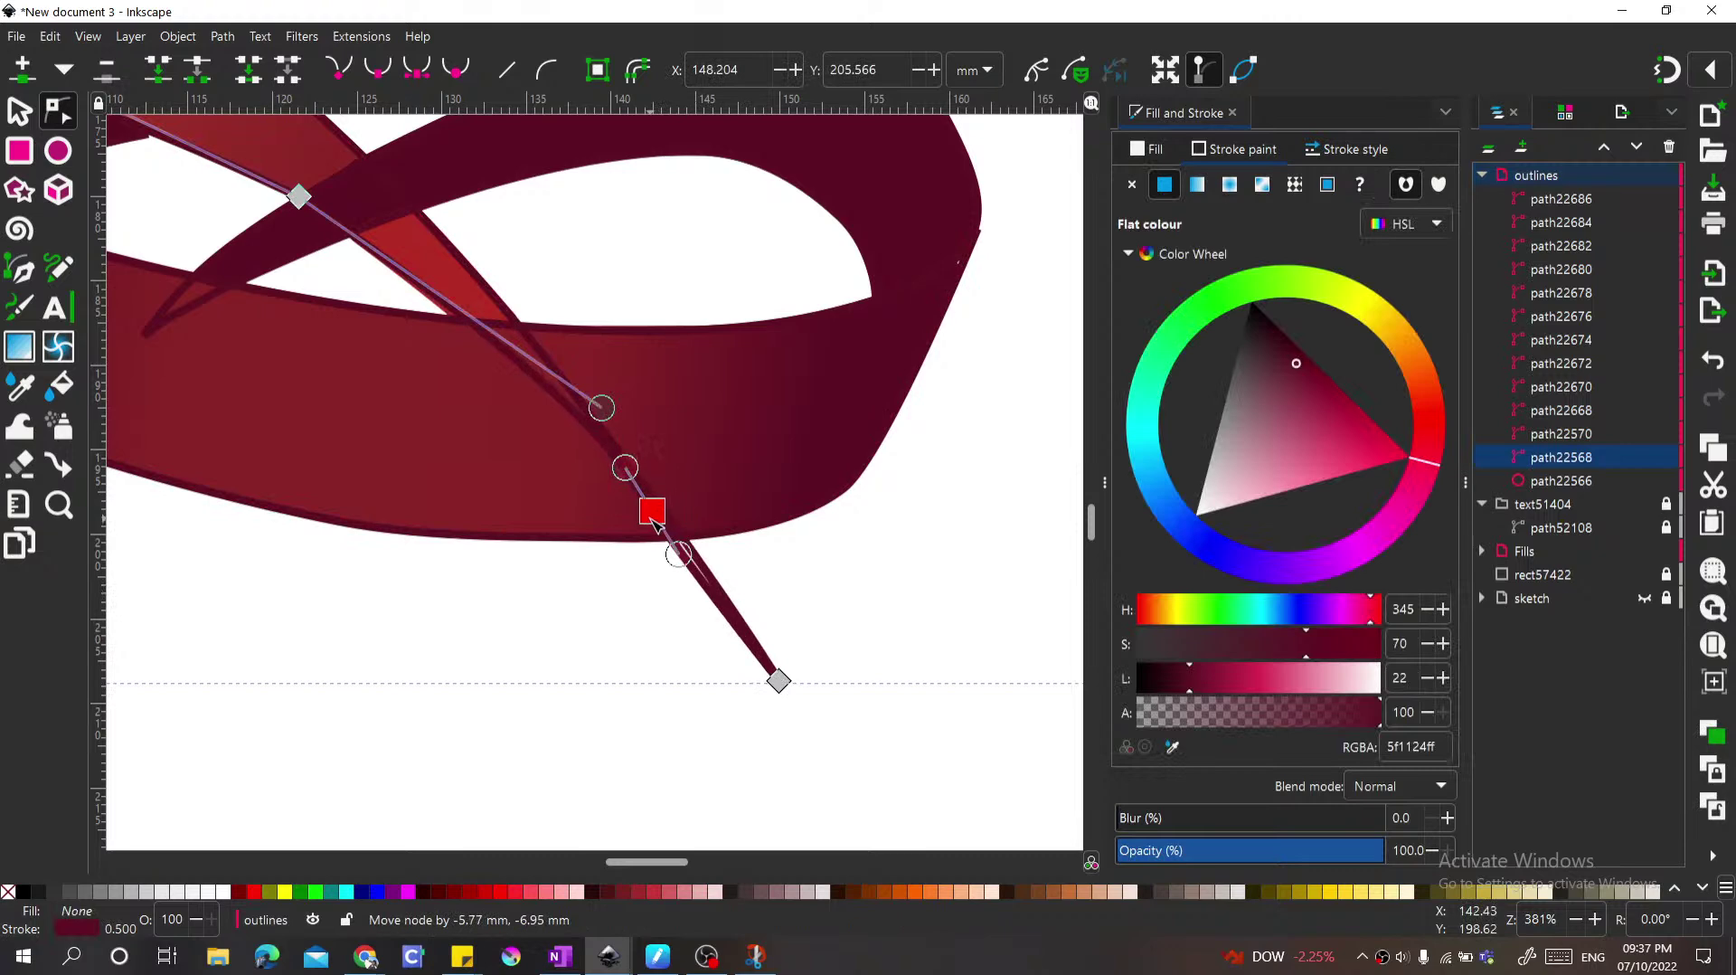
{"action": "left_click_drag", "start_coordinate": [778, 680], "coordinate": [709, 554]}
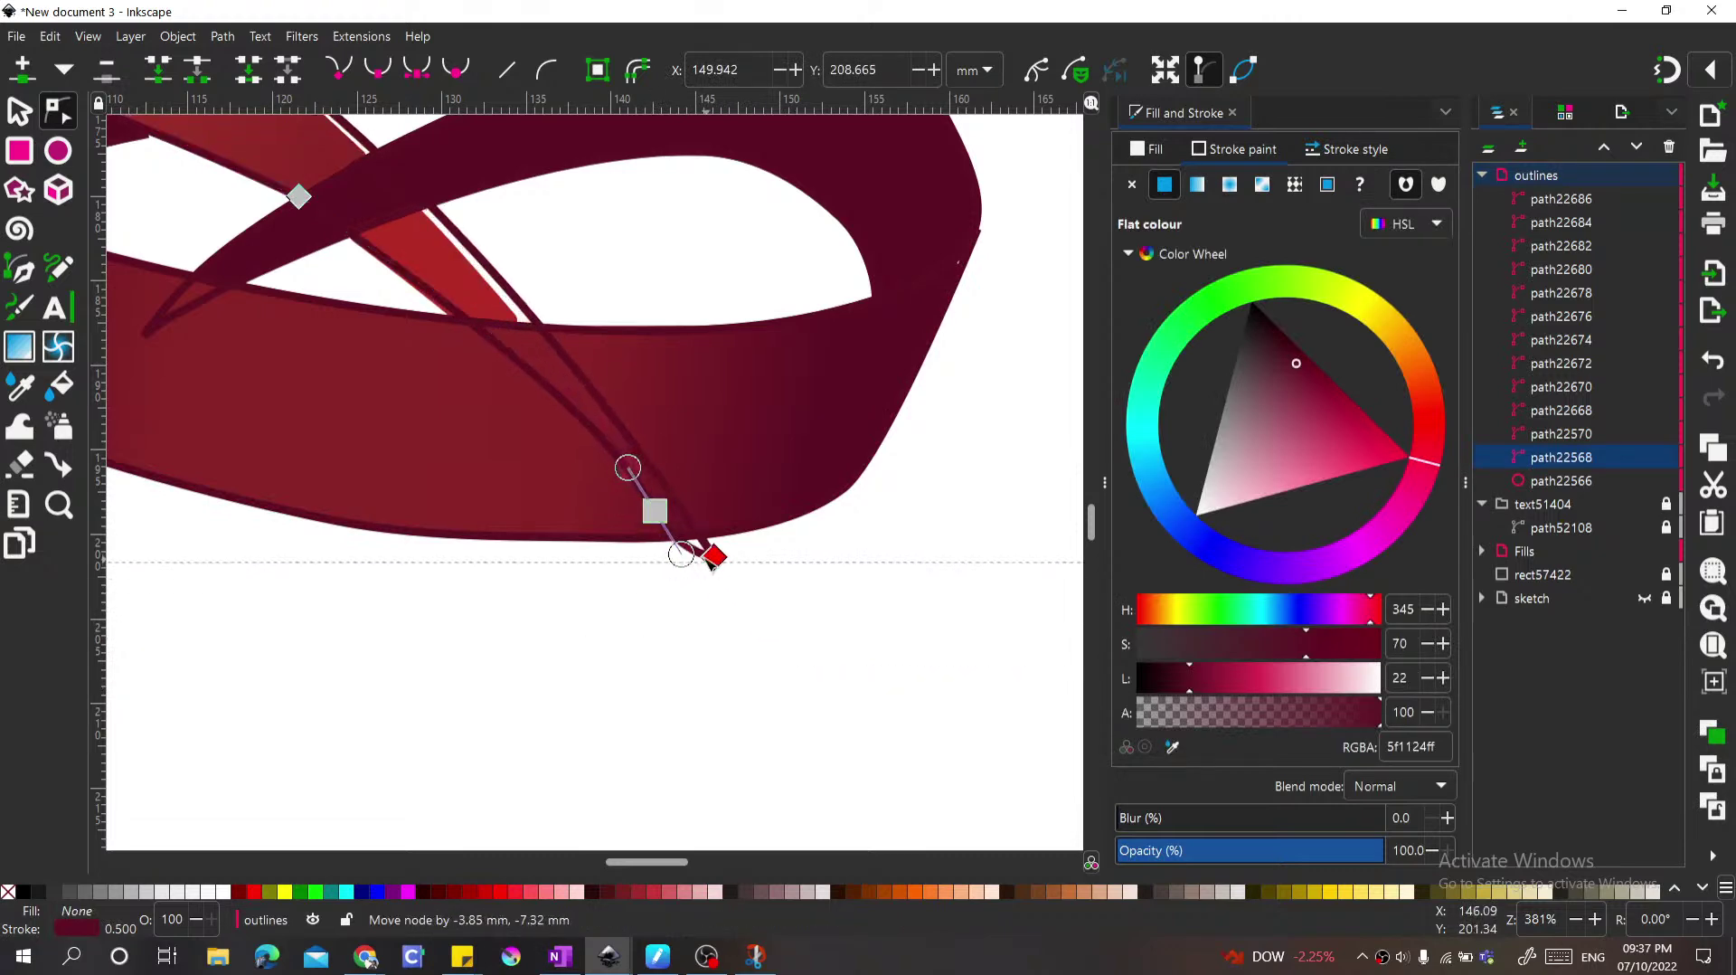
{"action": "key", "text": "ctrl+z"}
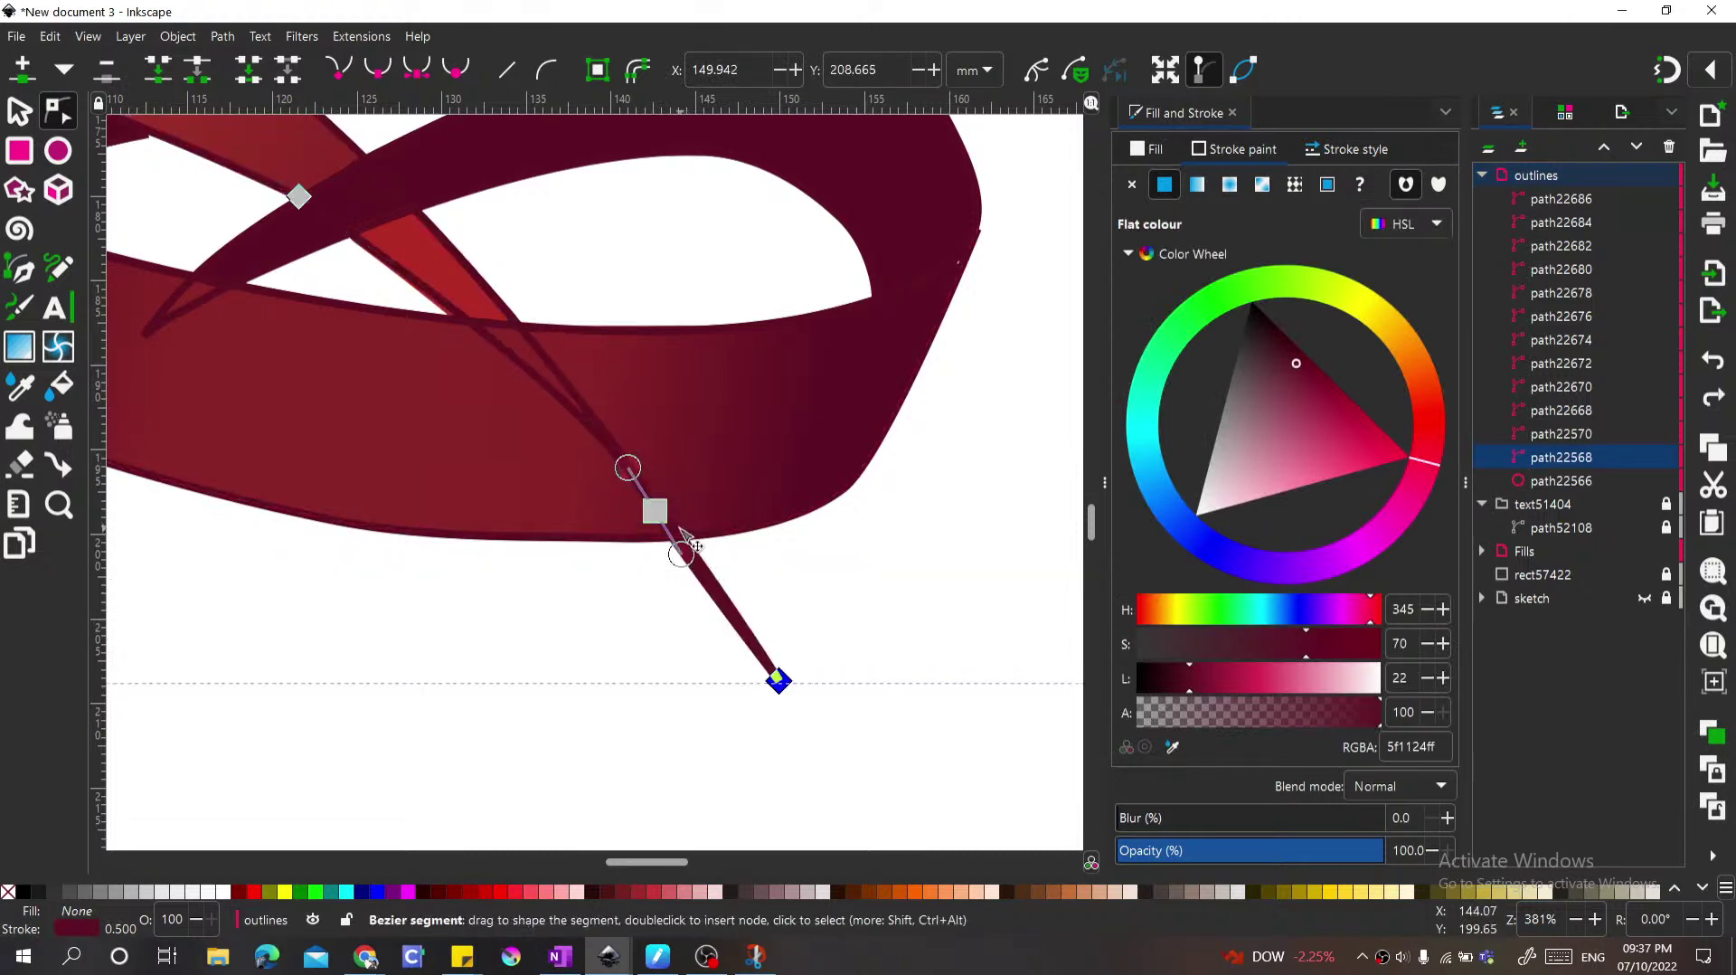
{"action": "double_click", "coordinate": [687, 542]}
{"action": "left_click", "coordinate": [778, 680]}
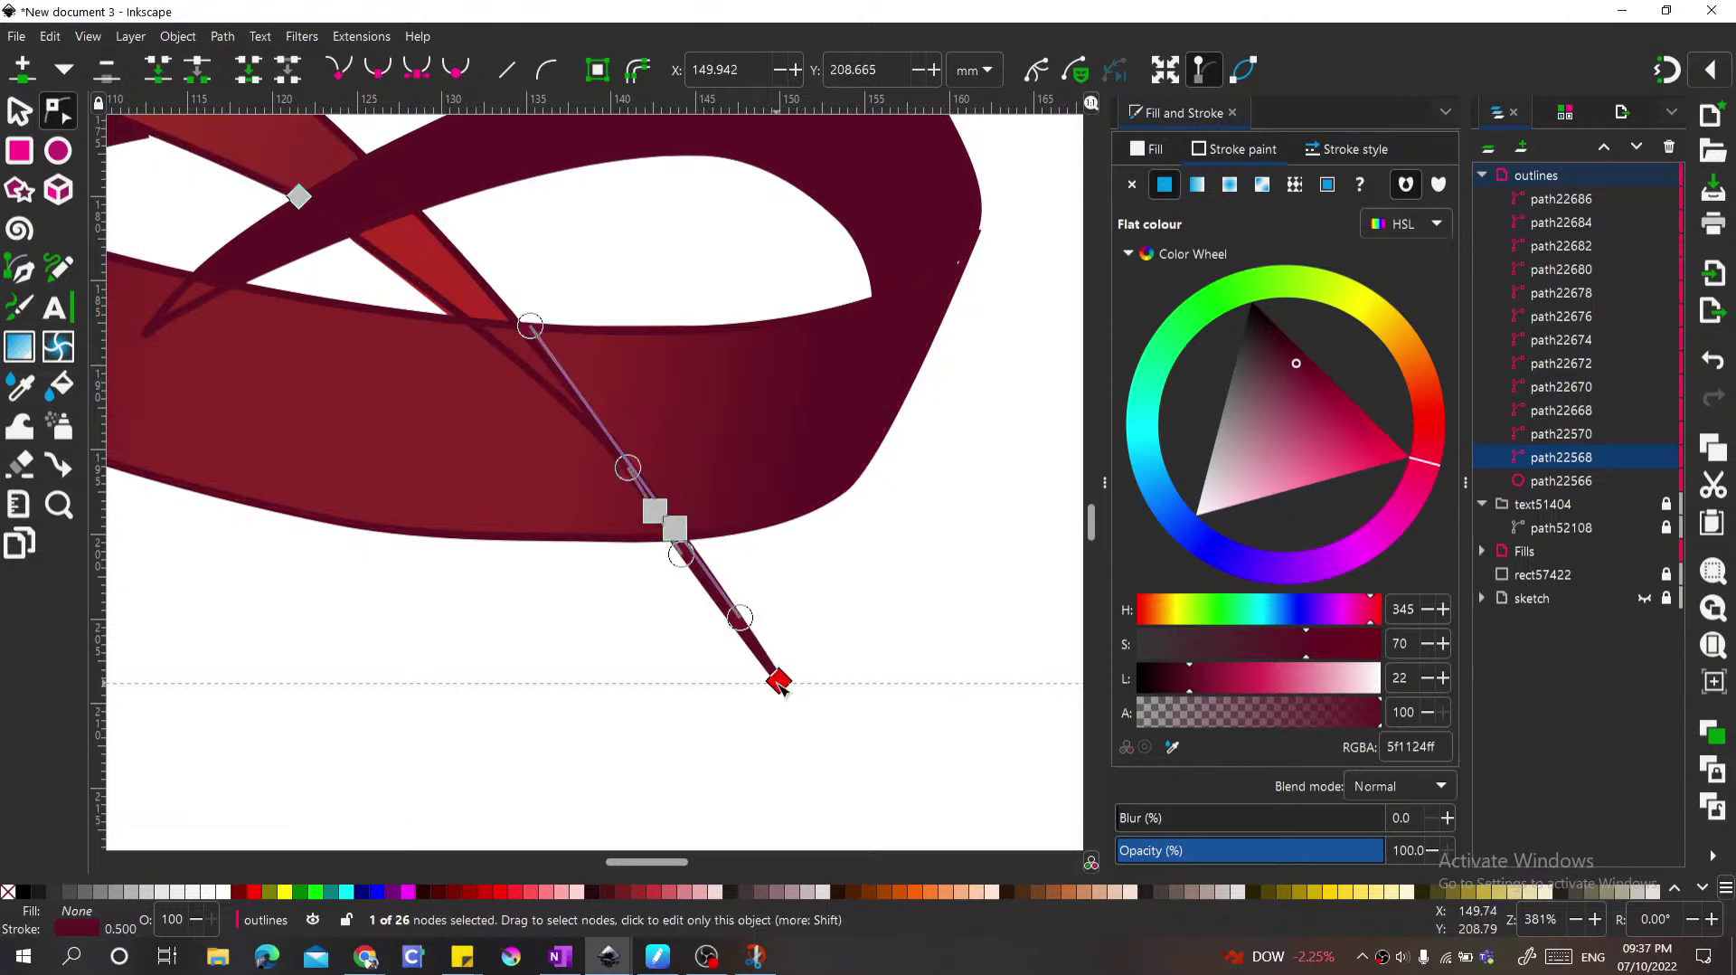
{"action": "left_click_drag", "start_coordinate": [782, 690], "coordinate": [678, 502]}
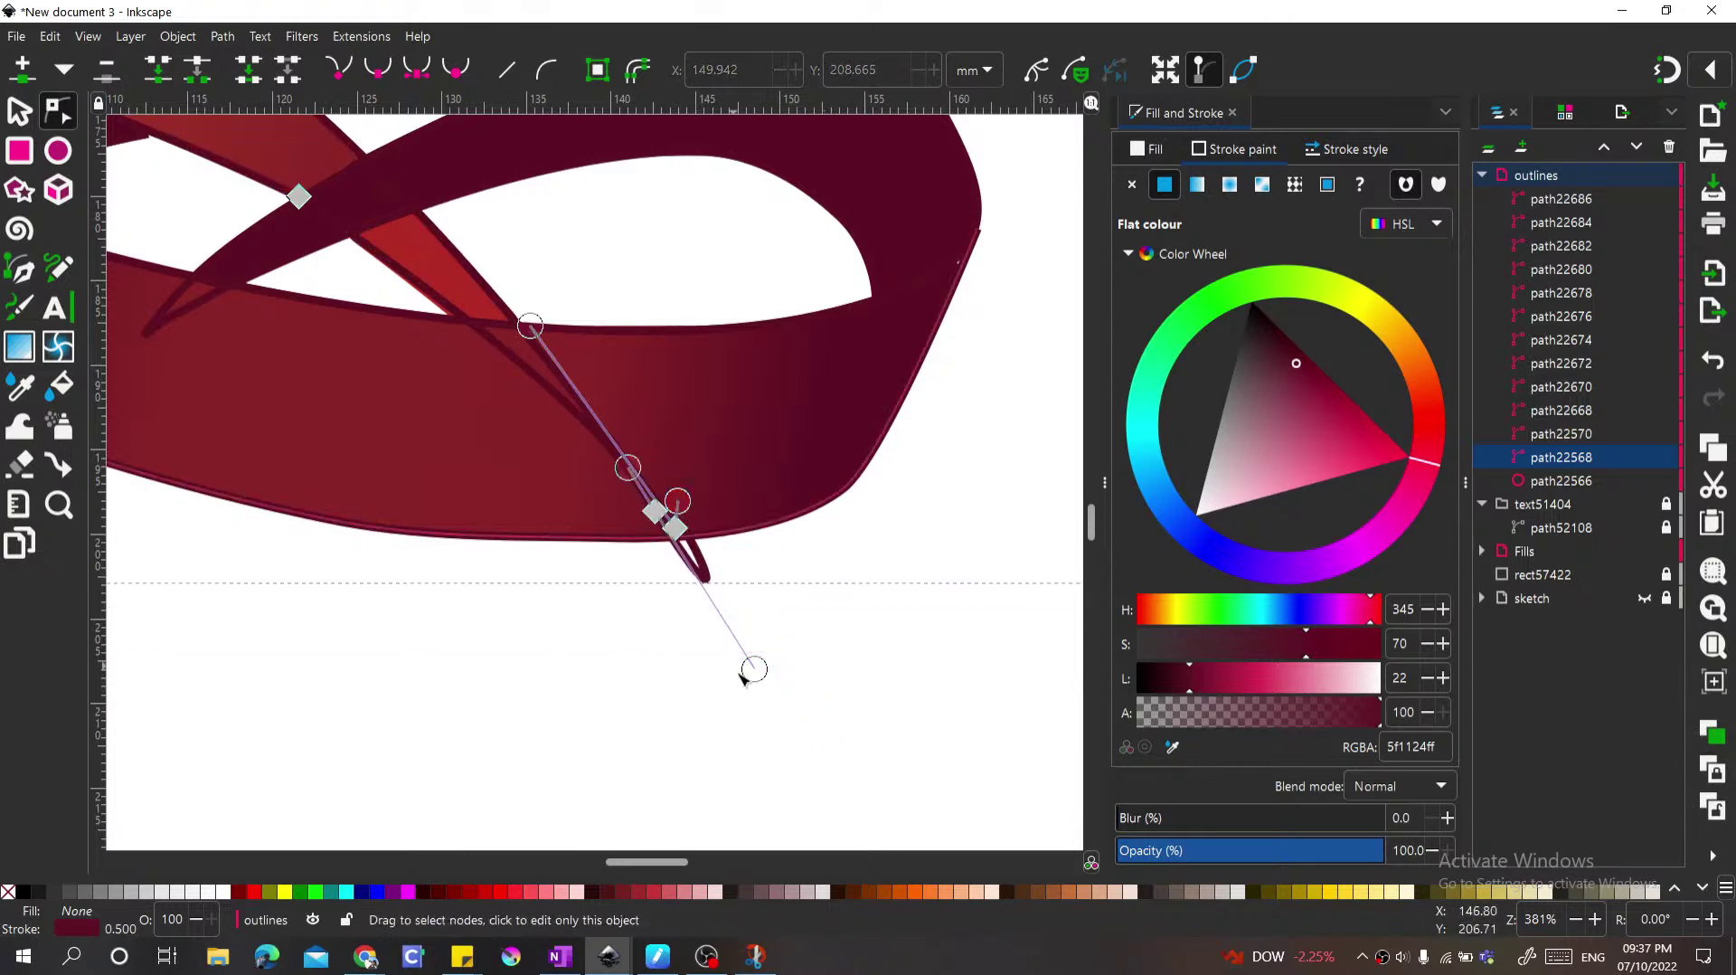
{"action": "left_click_drag", "start_coordinate": [755, 673], "coordinate": [674, 526]}
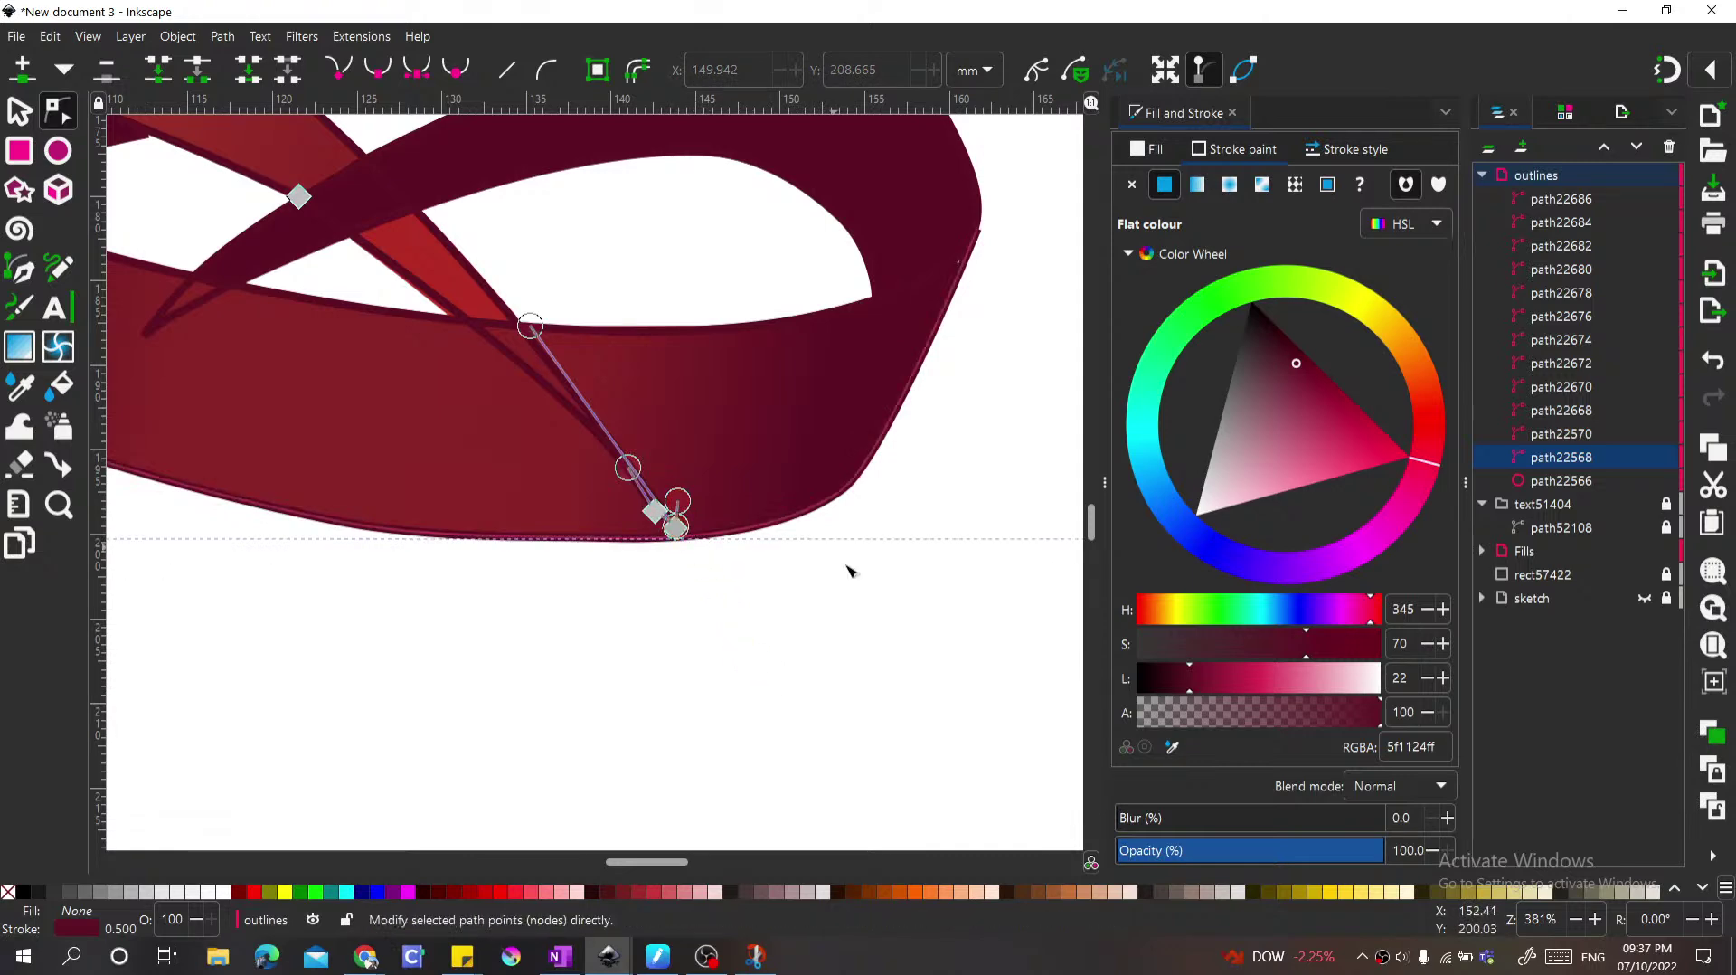
Step: Add two nodes where the ribbon tail's outlines meet the right loop's upper edge and delete the two nodes at the tip
{"action": "scroll", "coordinate": [841, 651], "scroll_direction": "down", "scroll_amount": 1}
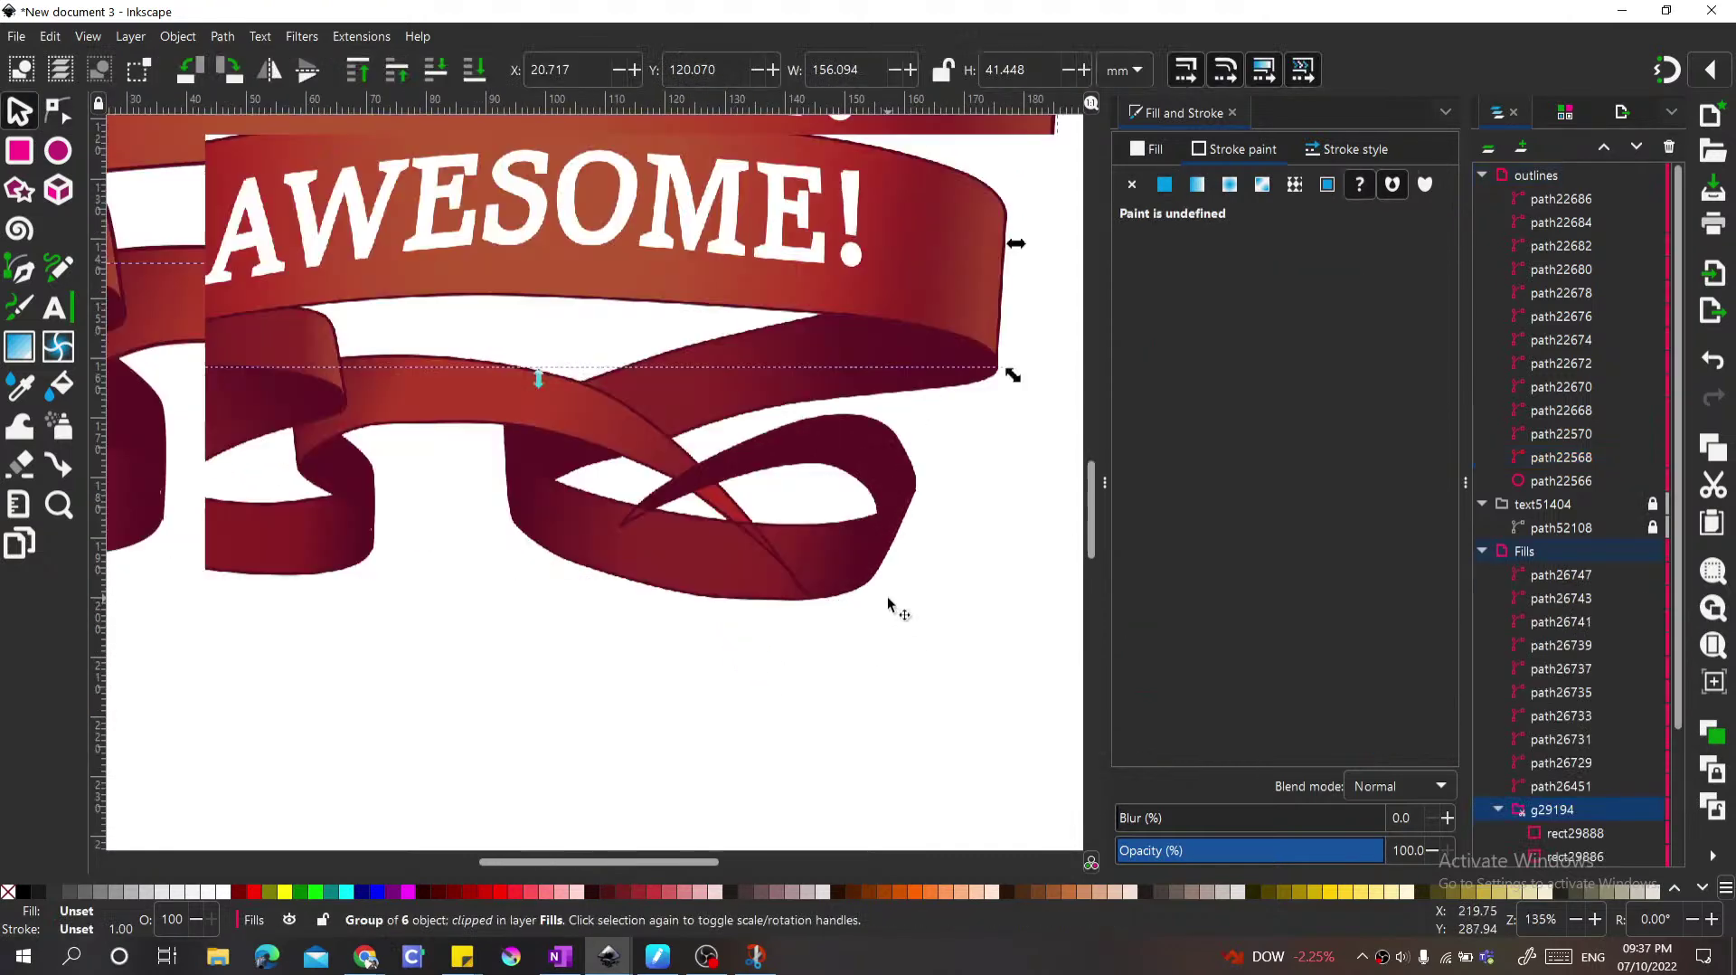
{"action": "scroll", "coordinate": [783, 568], "scroll_direction": "up", "scroll_amount": 3}
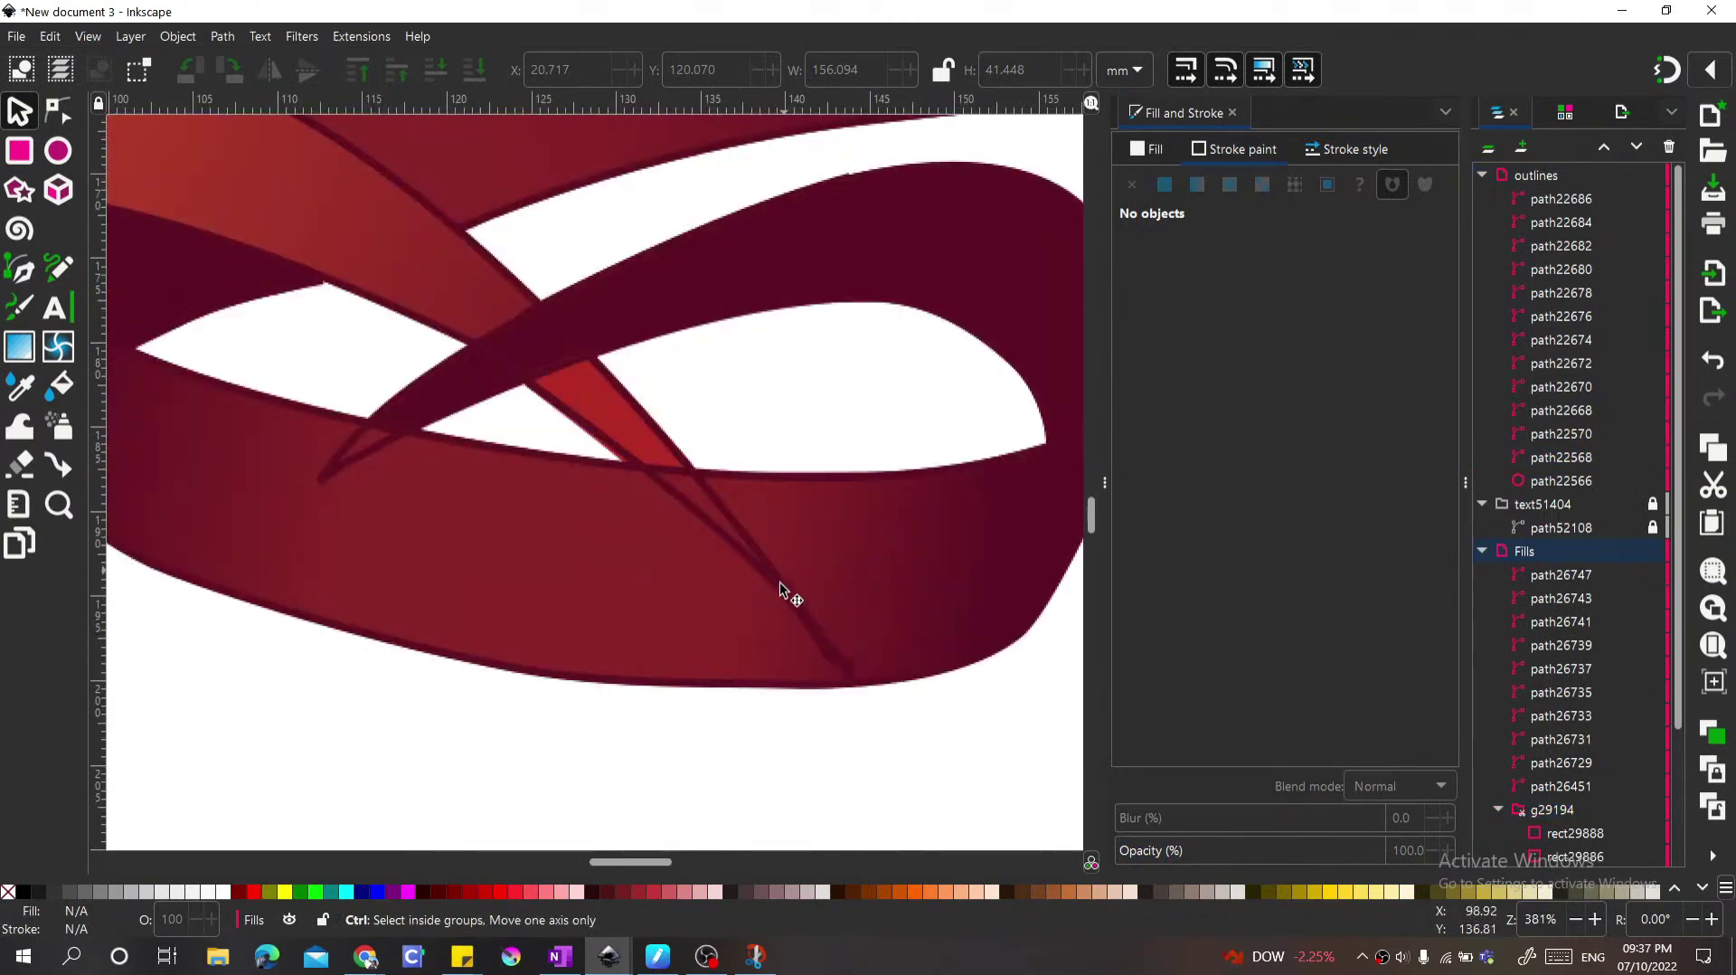
{"action": "scroll", "coordinate": [767, 573], "scroll_direction": "up", "scroll_amount": 2}
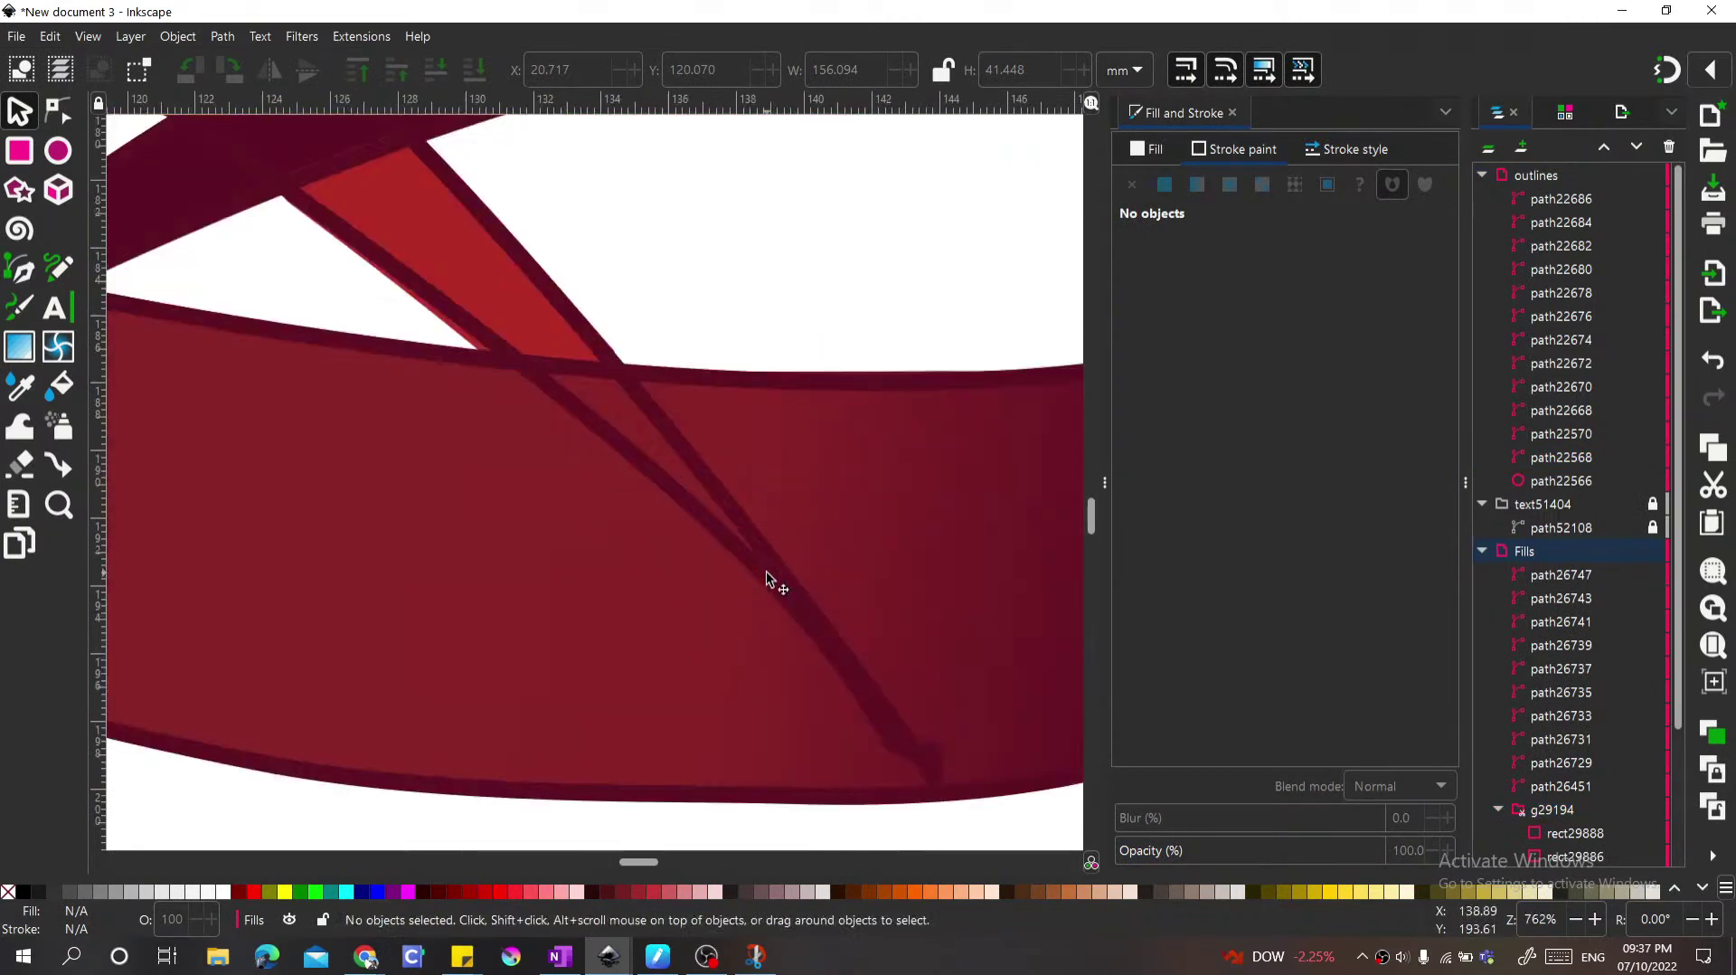
{"action": "left_click", "coordinate": [767, 573]}
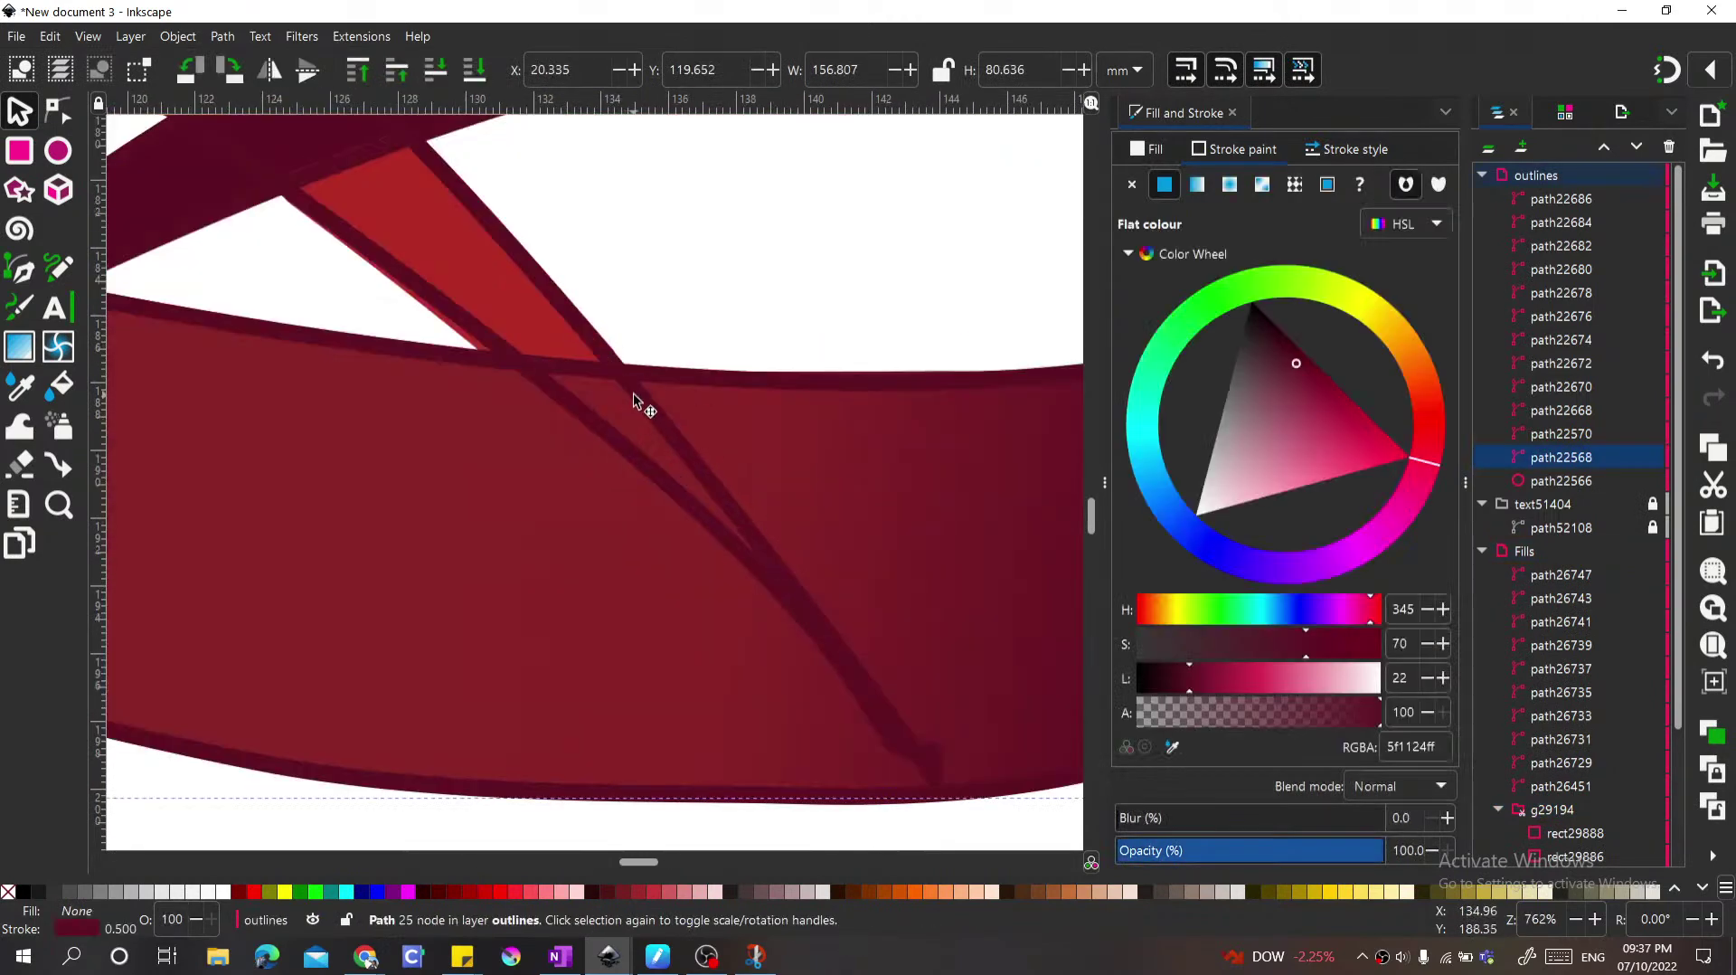
{"action": "key", "text": "n"}
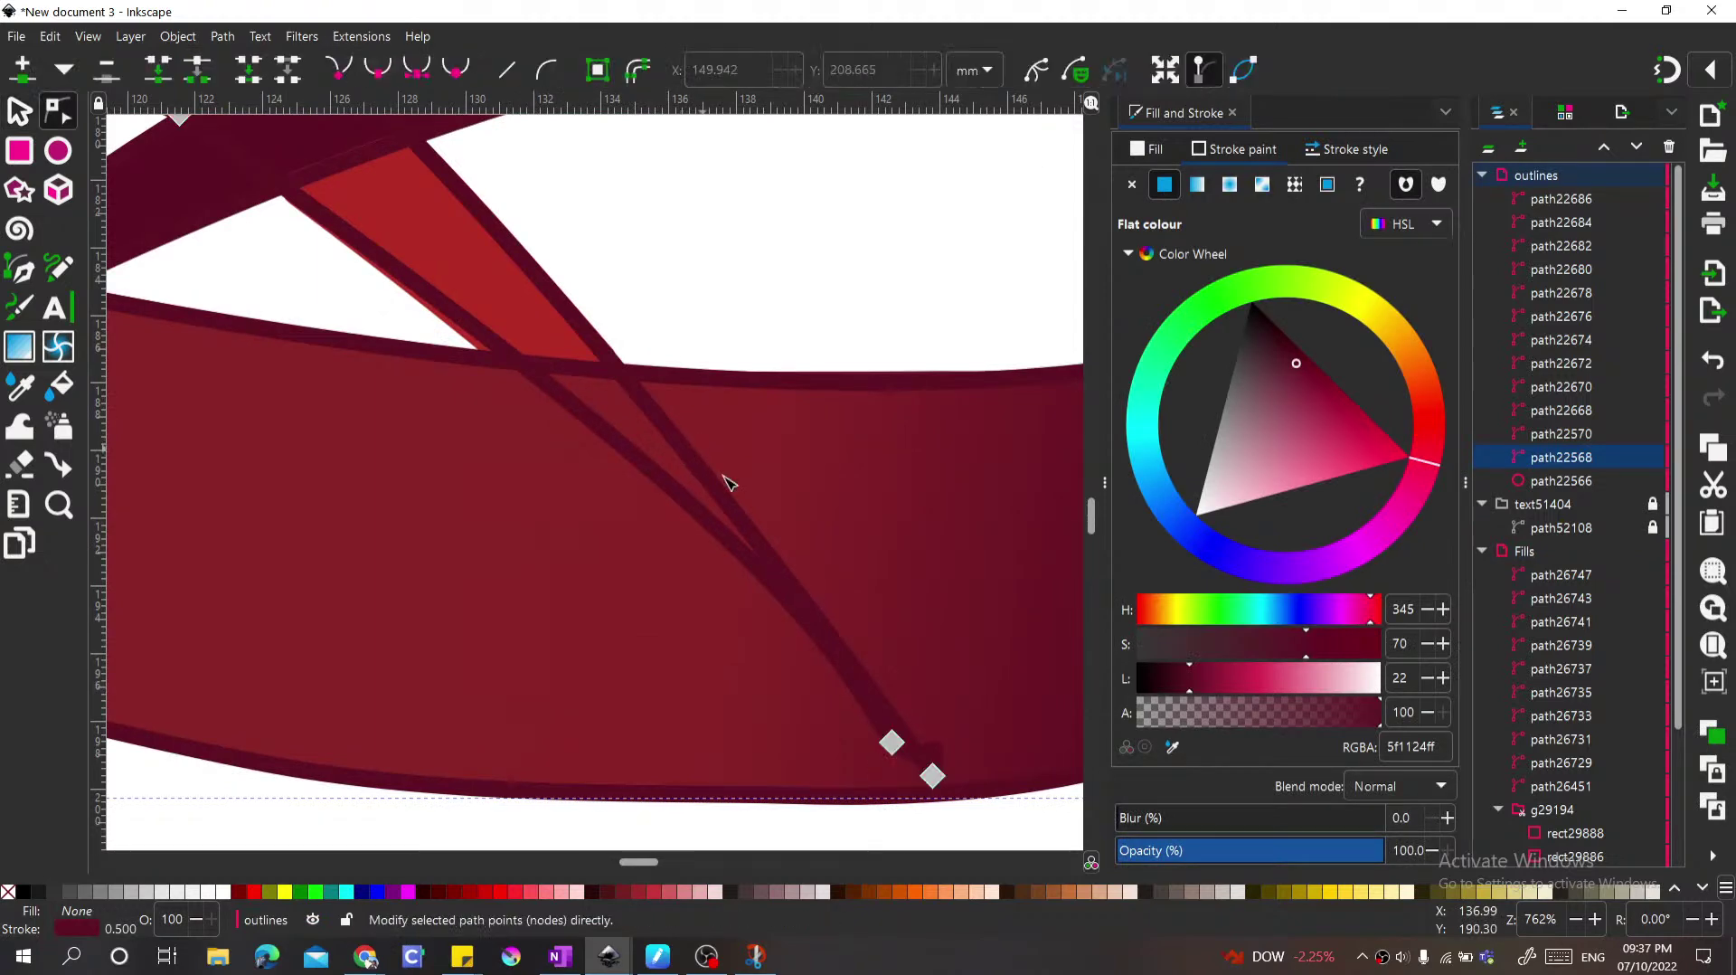
{"action": "left_click_drag", "start_coordinate": [892, 743], "coordinate": [807, 694]}
{"action": "key", "text": "ctrl+z"}
{"action": "left_click", "coordinate": [617, 368]}
{"action": "left_click_drag", "start_coordinate": [518, 363], "coordinate": [504, 362]}
{"action": "left_click_drag", "start_coordinate": [659, 535], "coordinate": [1019, 837]}
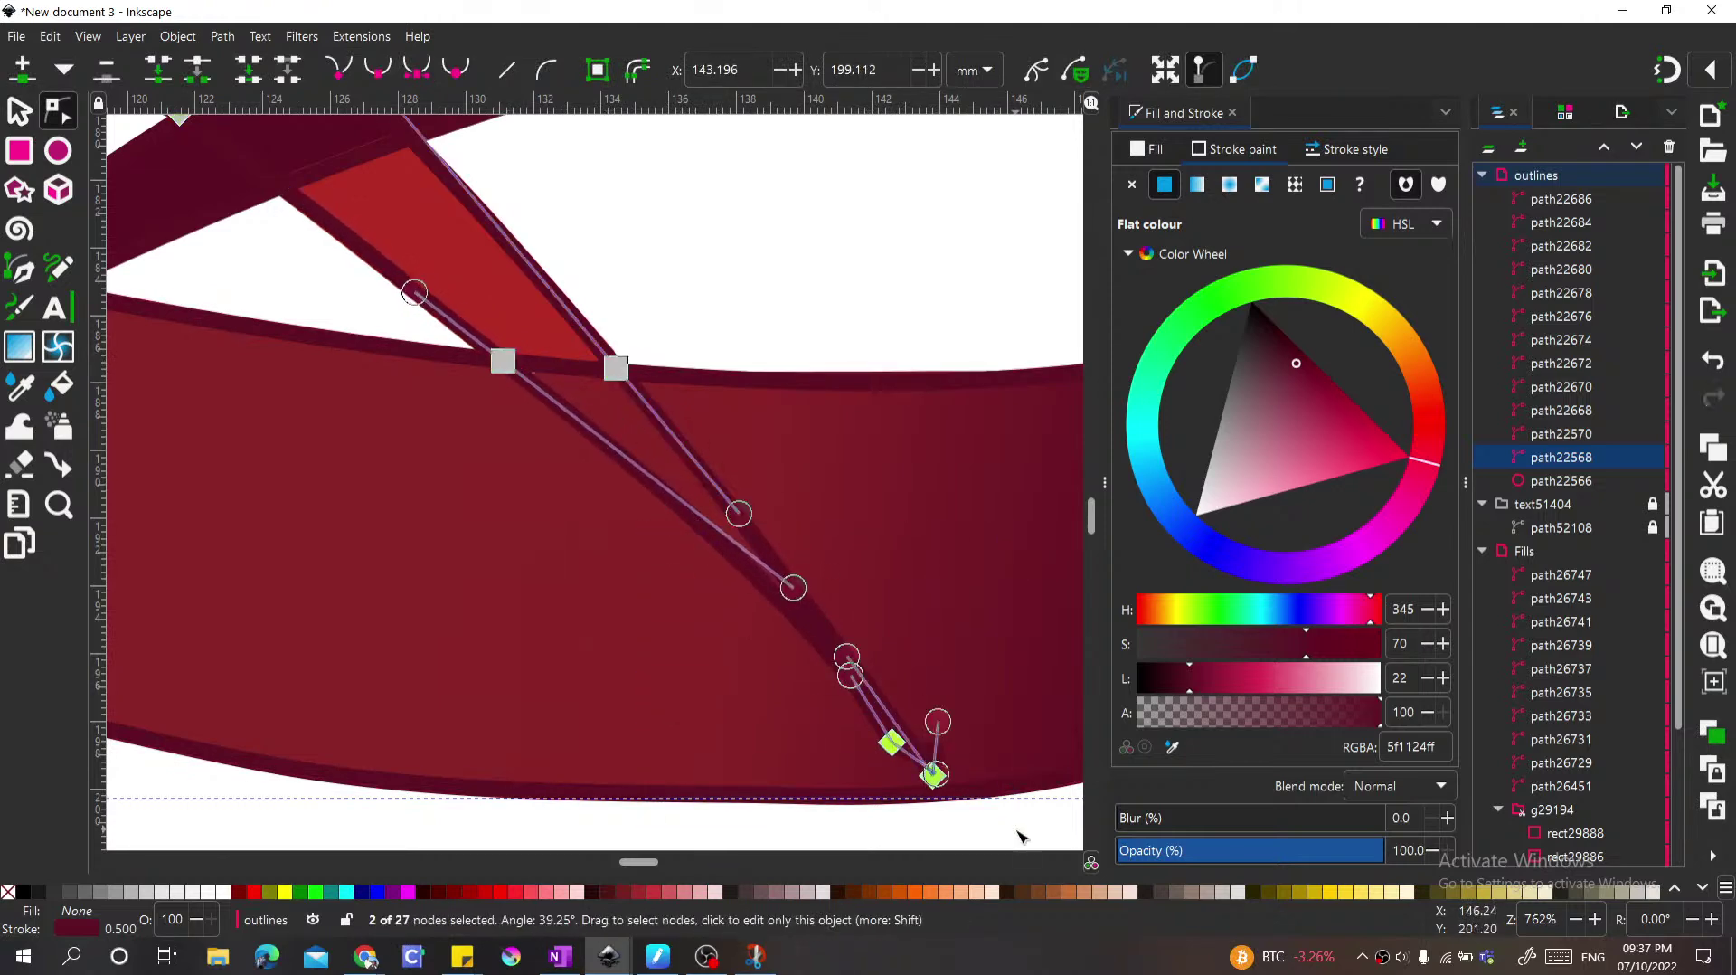
{"action": "key", "text": "Delete"}
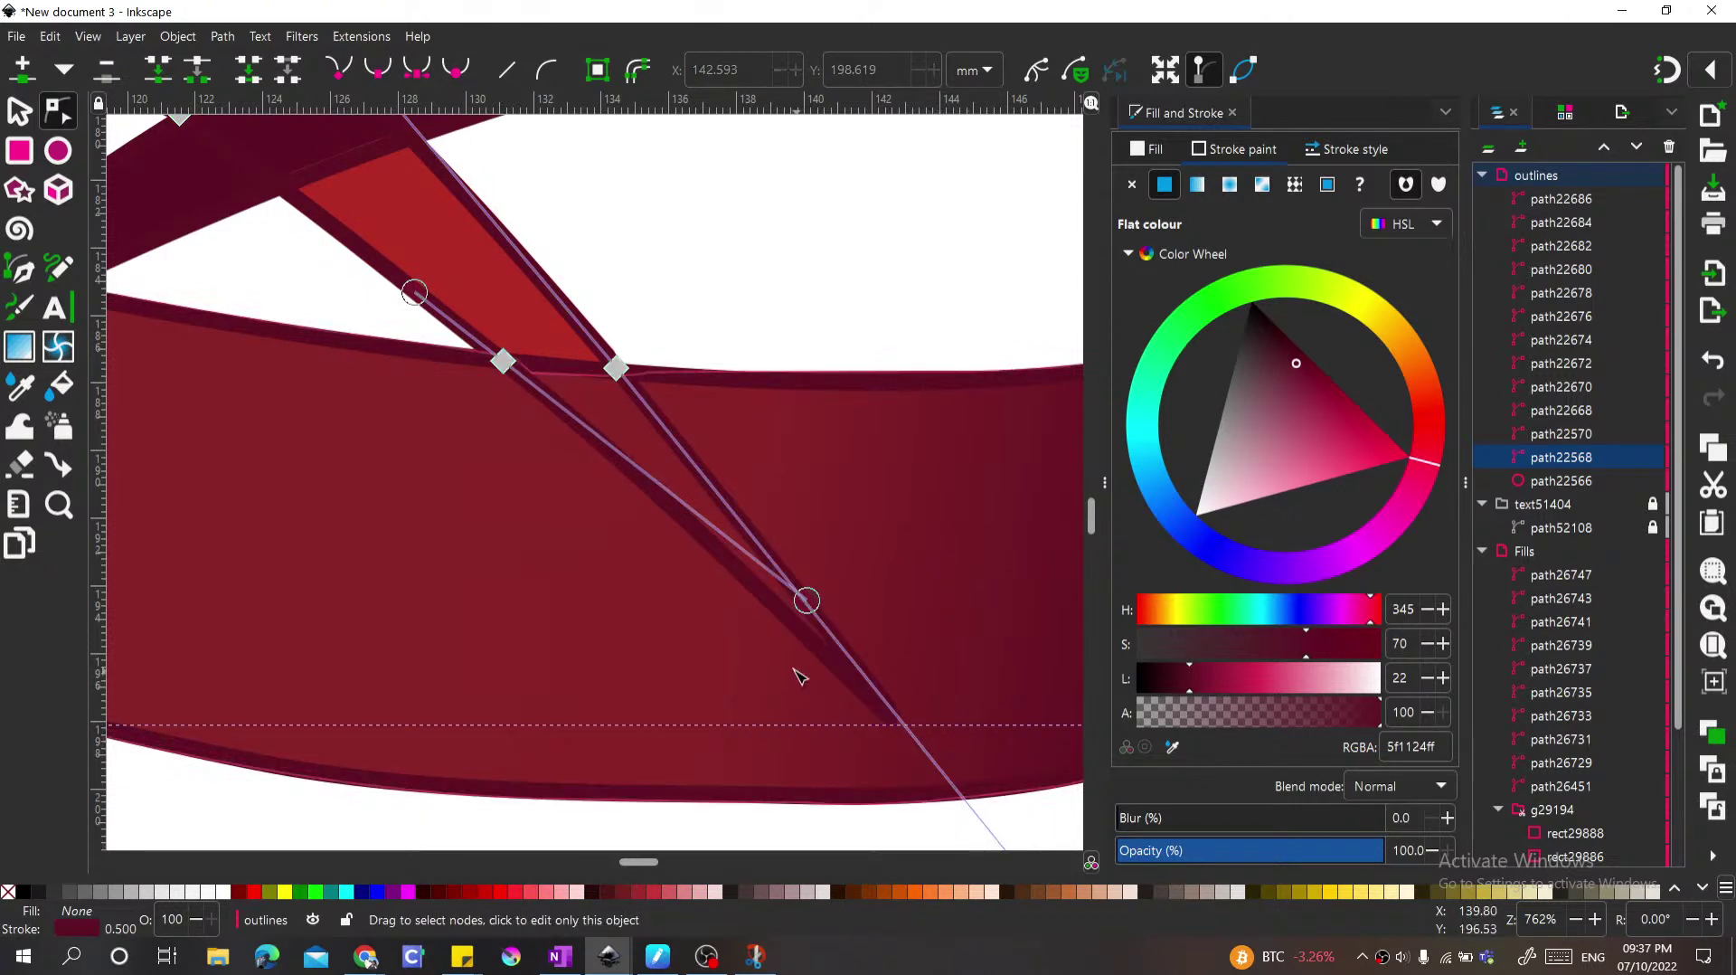
Step: Reshape the ribbon tail's end segment with its node handles so it follows the right loop's upper edge between the two new nodes
{"action": "scroll", "coordinate": [776, 667], "scroll_direction": "down", "scroll_amount": 1}
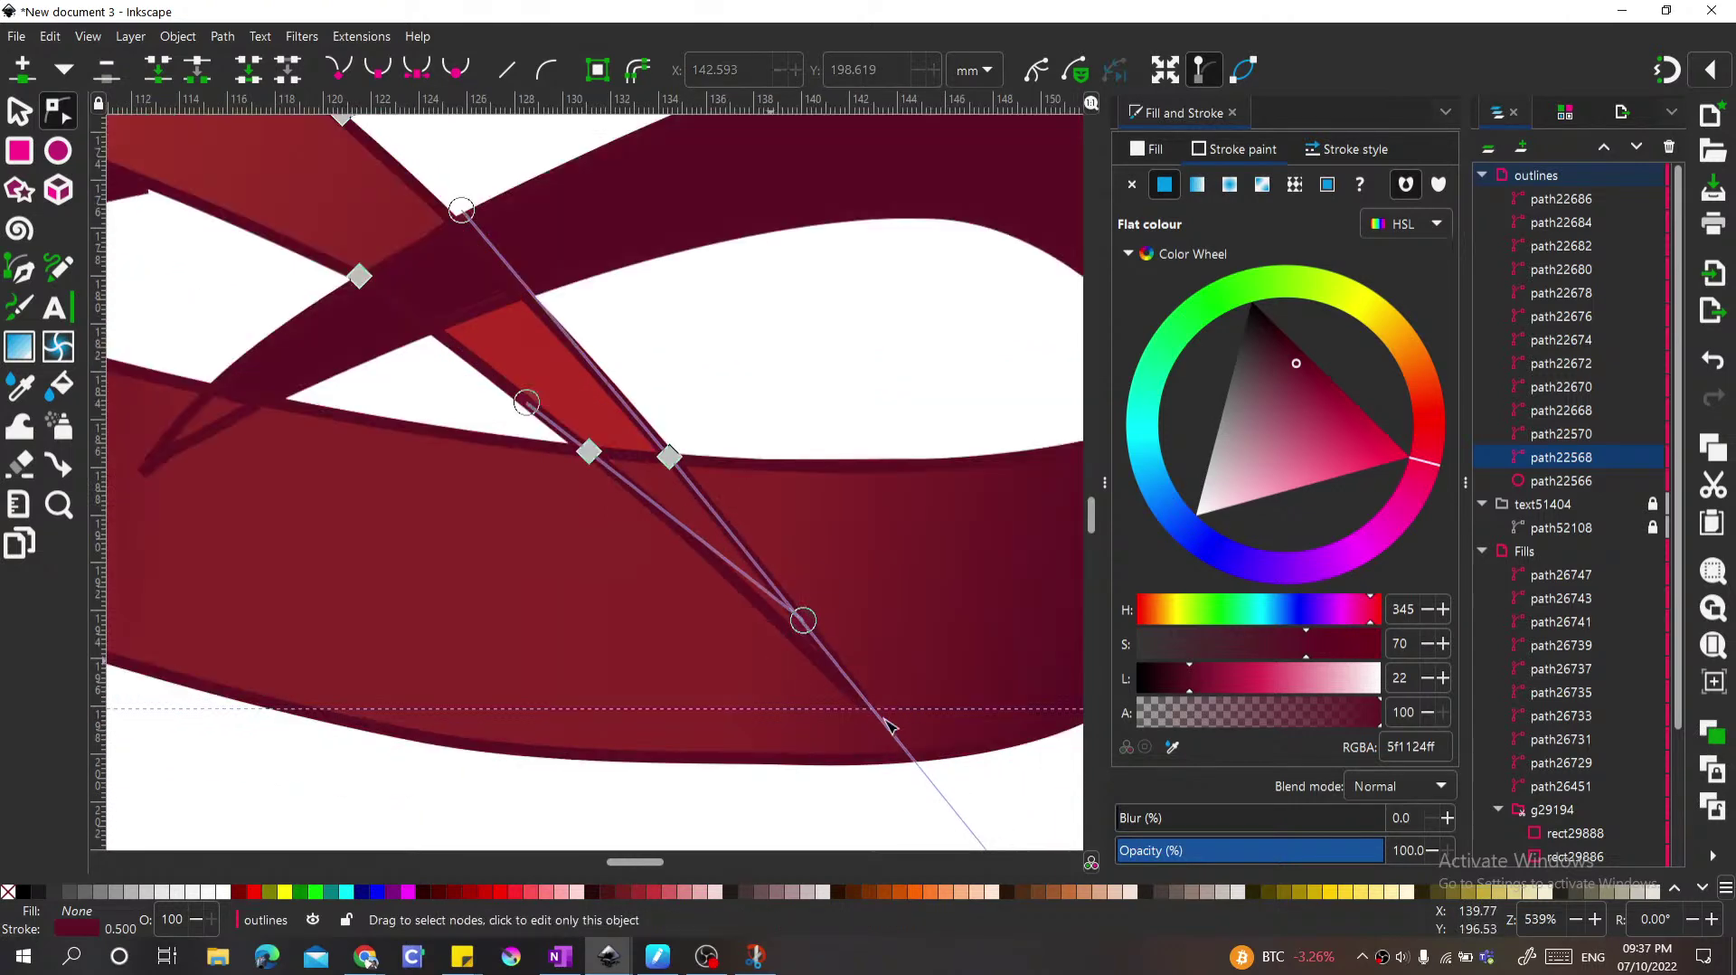
{"action": "scroll", "coordinate": [890, 726], "scroll_direction": "down", "scroll_amount": 1}
{"action": "scroll", "coordinate": [960, 839], "scroll_direction": "down", "scroll_amount": 1}
{"action": "left_click_drag", "start_coordinate": [938, 733], "coordinate": [768, 527]}
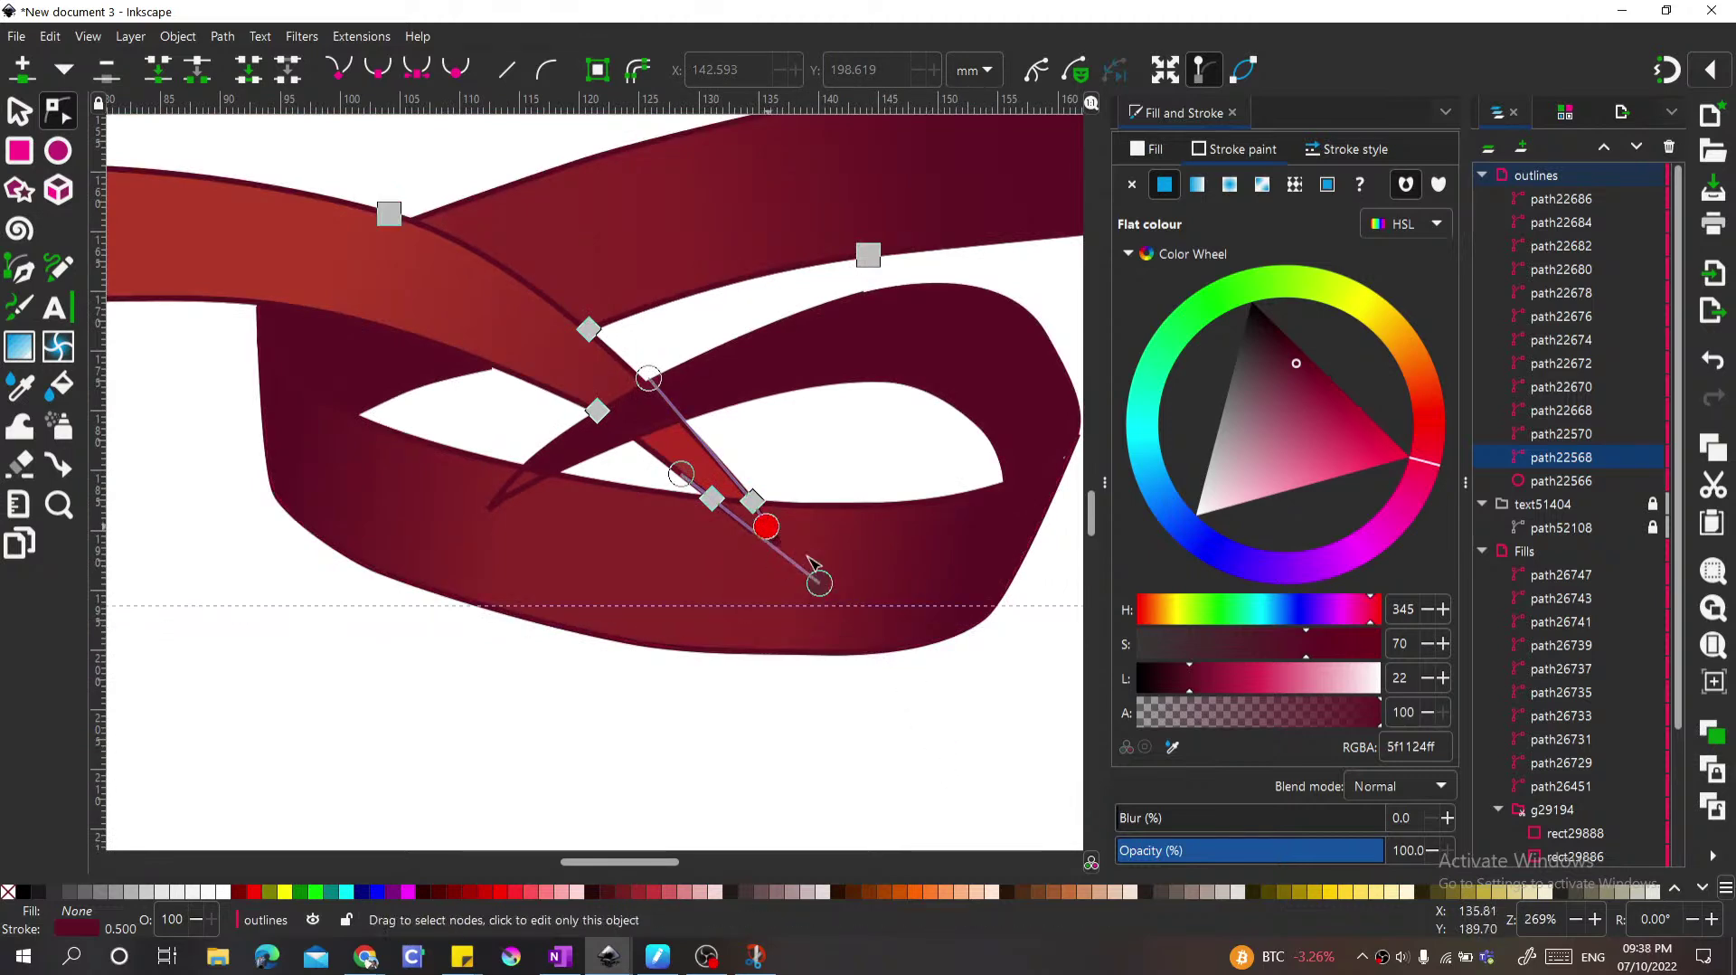
{"action": "scroll", "coordinate": [814, 562], "scroll_direction": "up", "scroll_amount": 3}
{"action": "left_click_drag", "start_coordinate": [873, 661], "coordinate": [621, 420]}
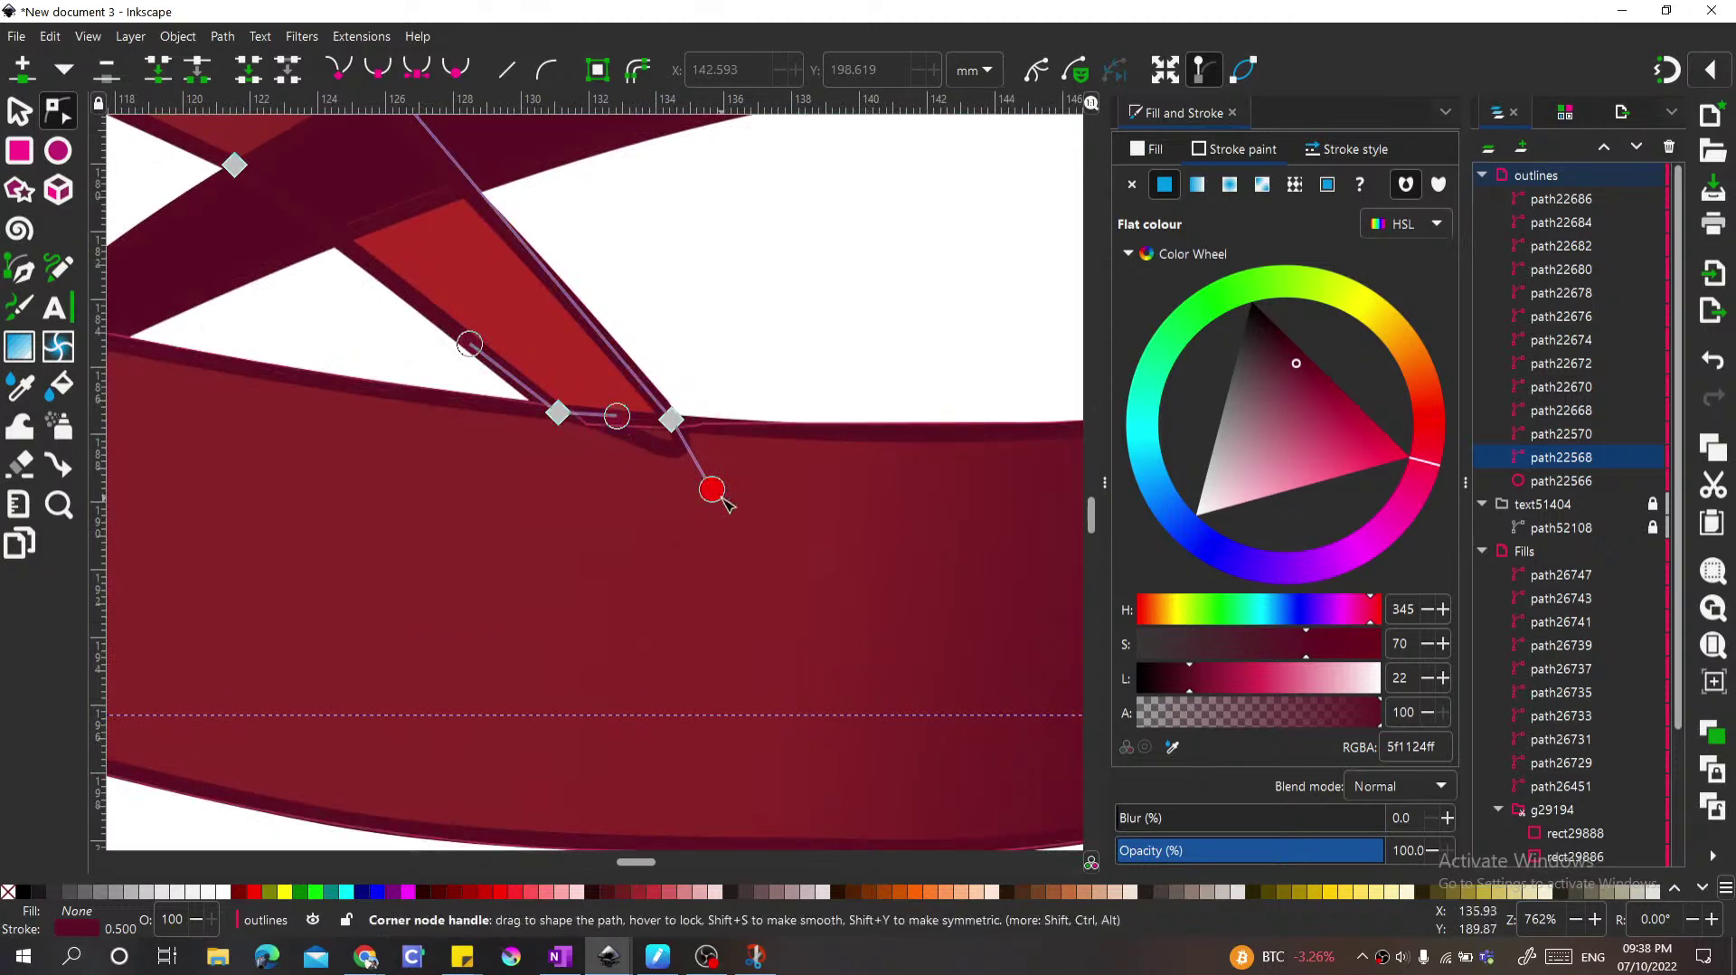
{"action": "left_click_drag", "start_coordinate": [711, 490], "coordinate": [612, 415]}
{"action": "scroll", "coordinate": [776, 608], "scroll_direction": "down", "scroll_amount": 1}
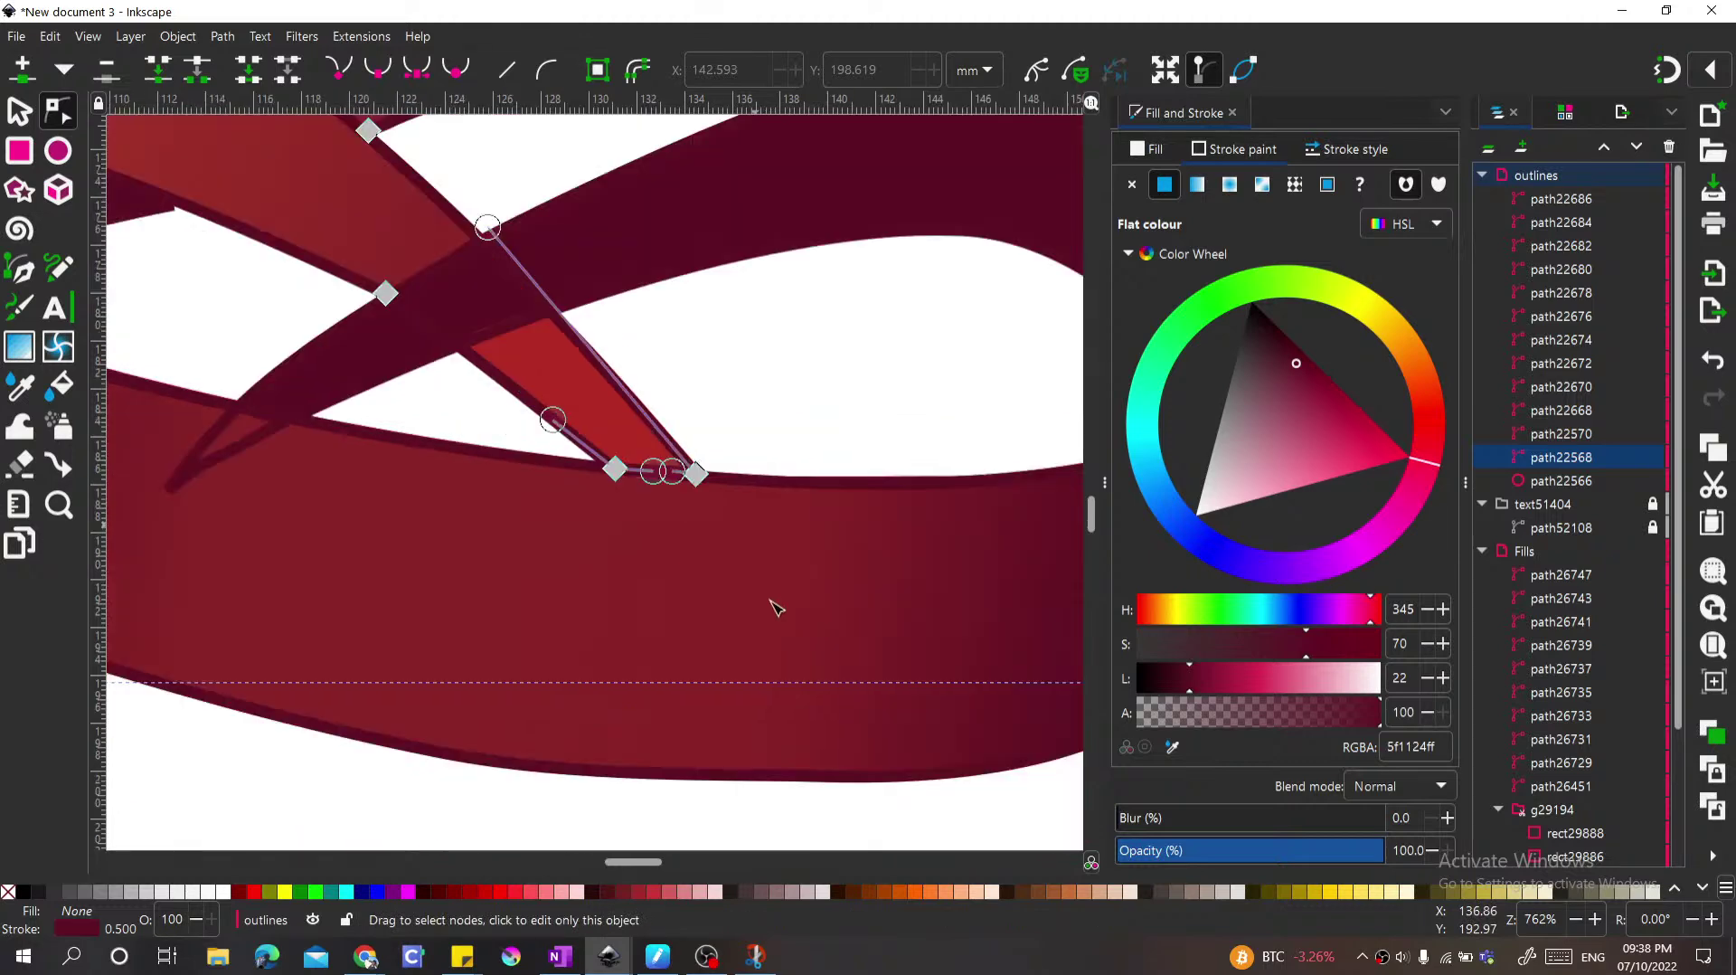
Step: Add a node where the dark fold's outline crosses the right loop's upper edge and pull the protruding tip back to that edge
{"action": "scroll", "coordinate": [402, 491], "scroll_direction": "down", "scroll_amount": 2}
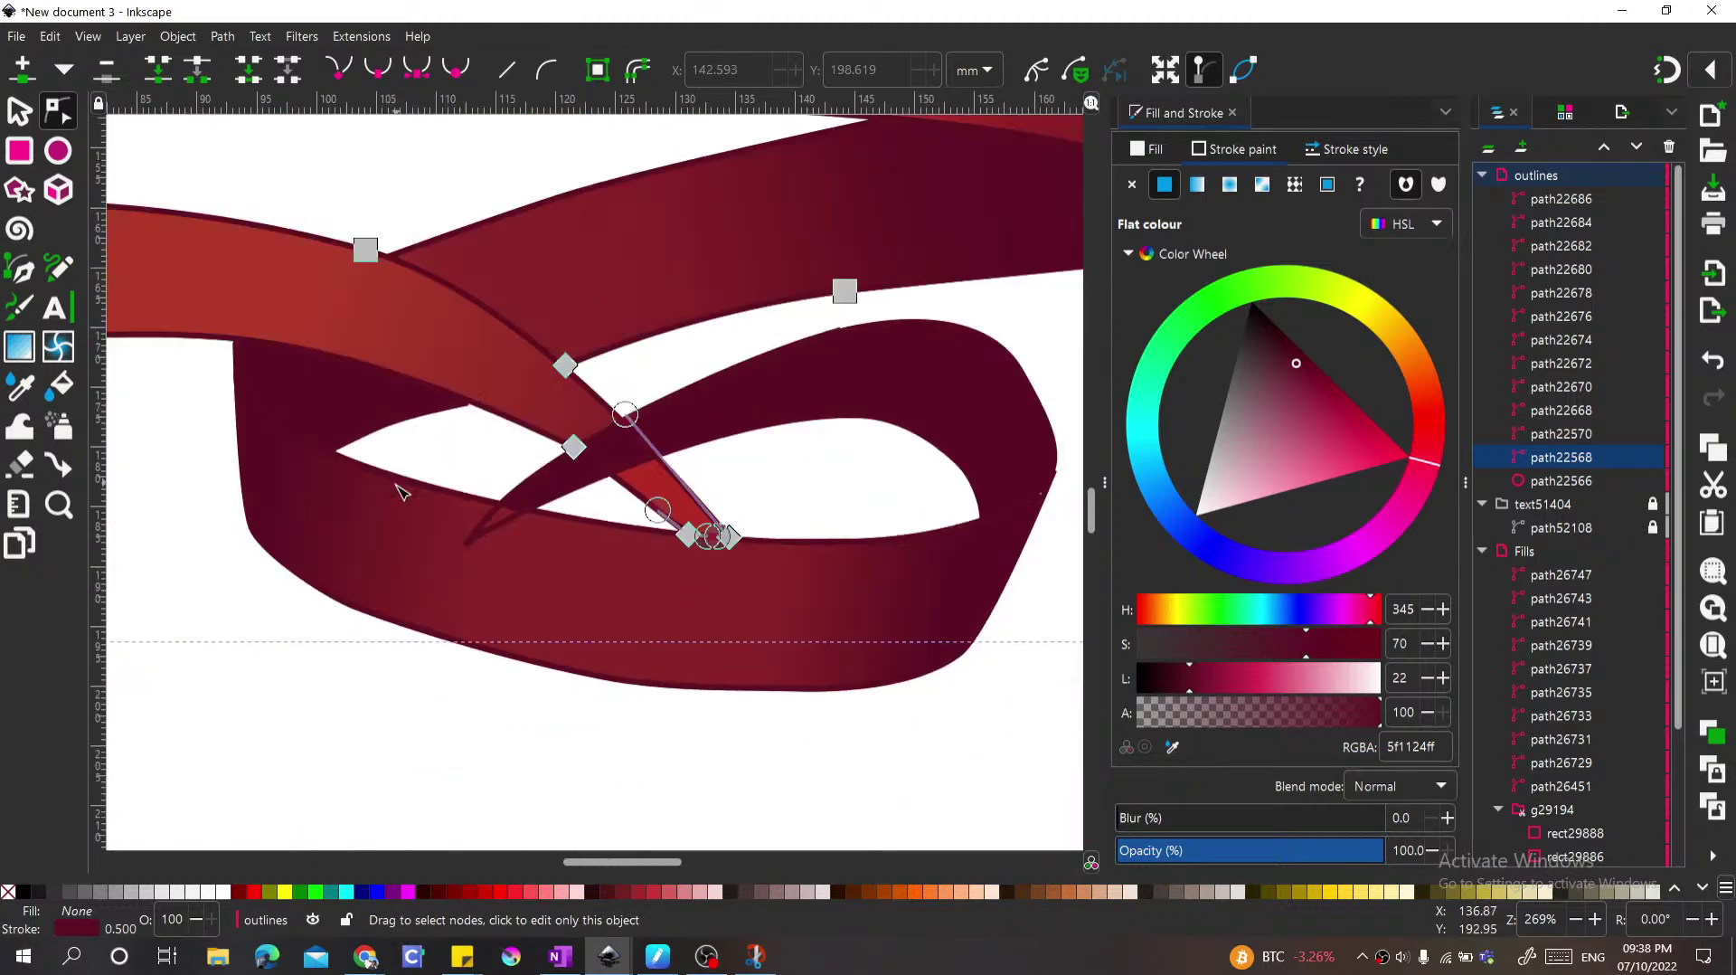
{"action": "scroll", "coordinate": [555, 525], "scroll_direction": "up", "scroll_amount": 3}
{"action": "scroll", "coordinate": [735, 613], "scroll_direction": "up", "scroll_amount": 3}
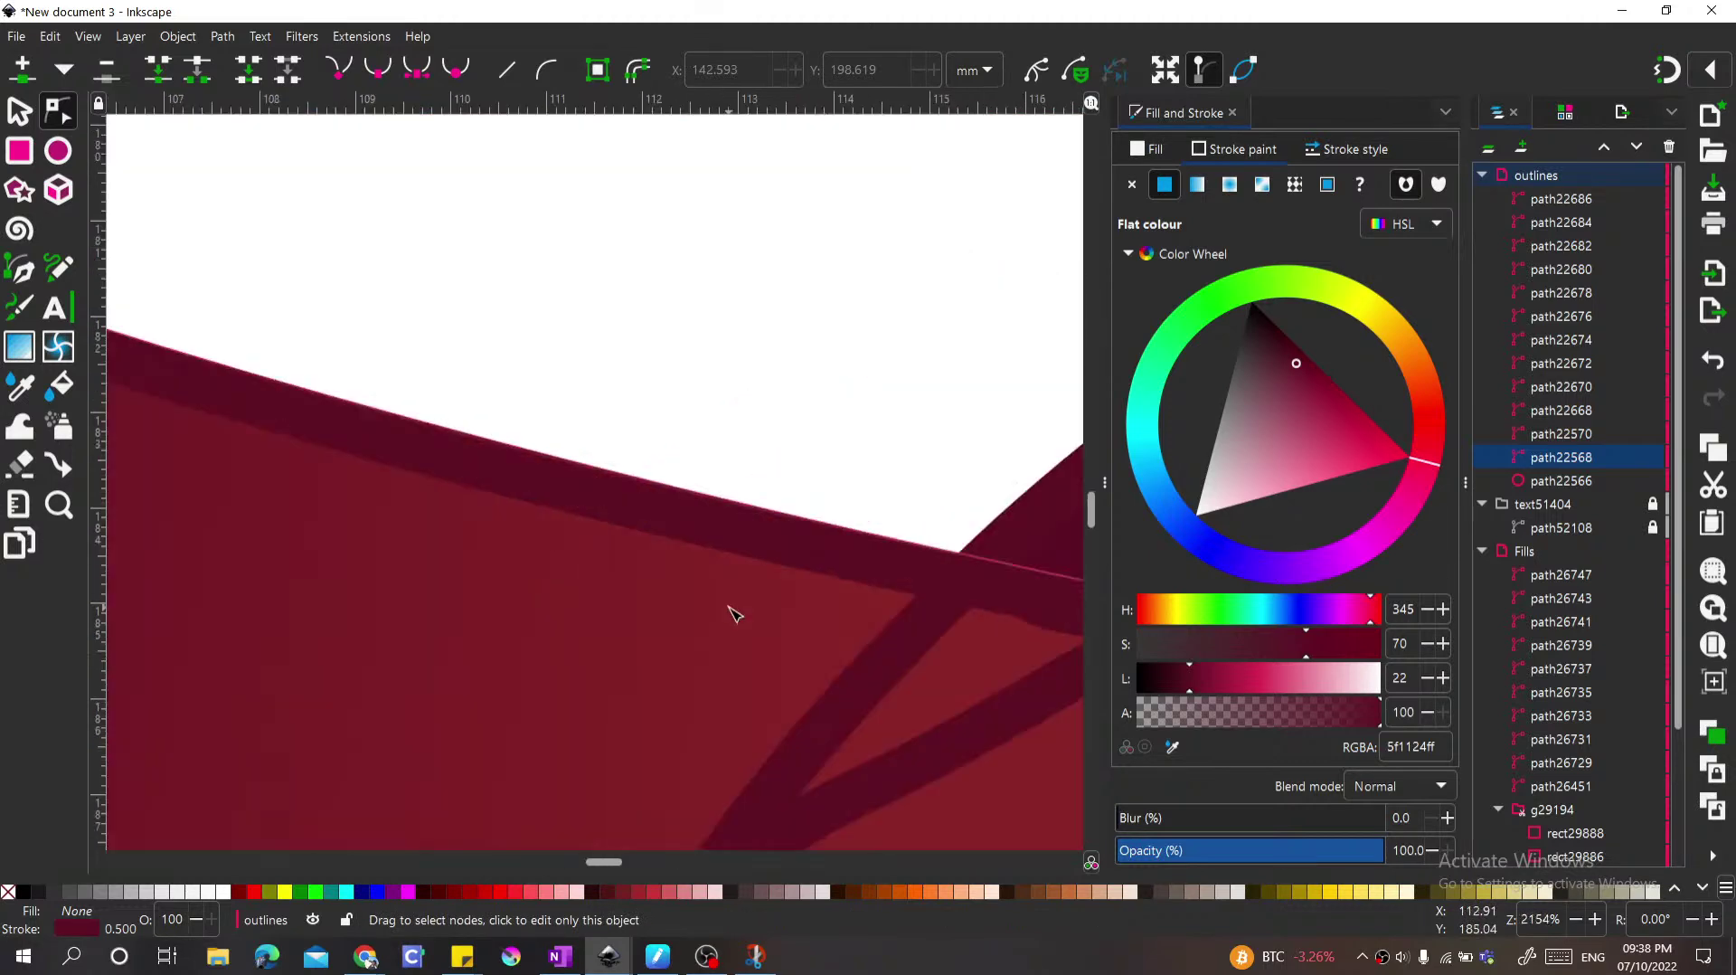
{"action": "scroll", "coordinate": [468, 481], "scroll_direction": "down", "scroll_amount": 1}
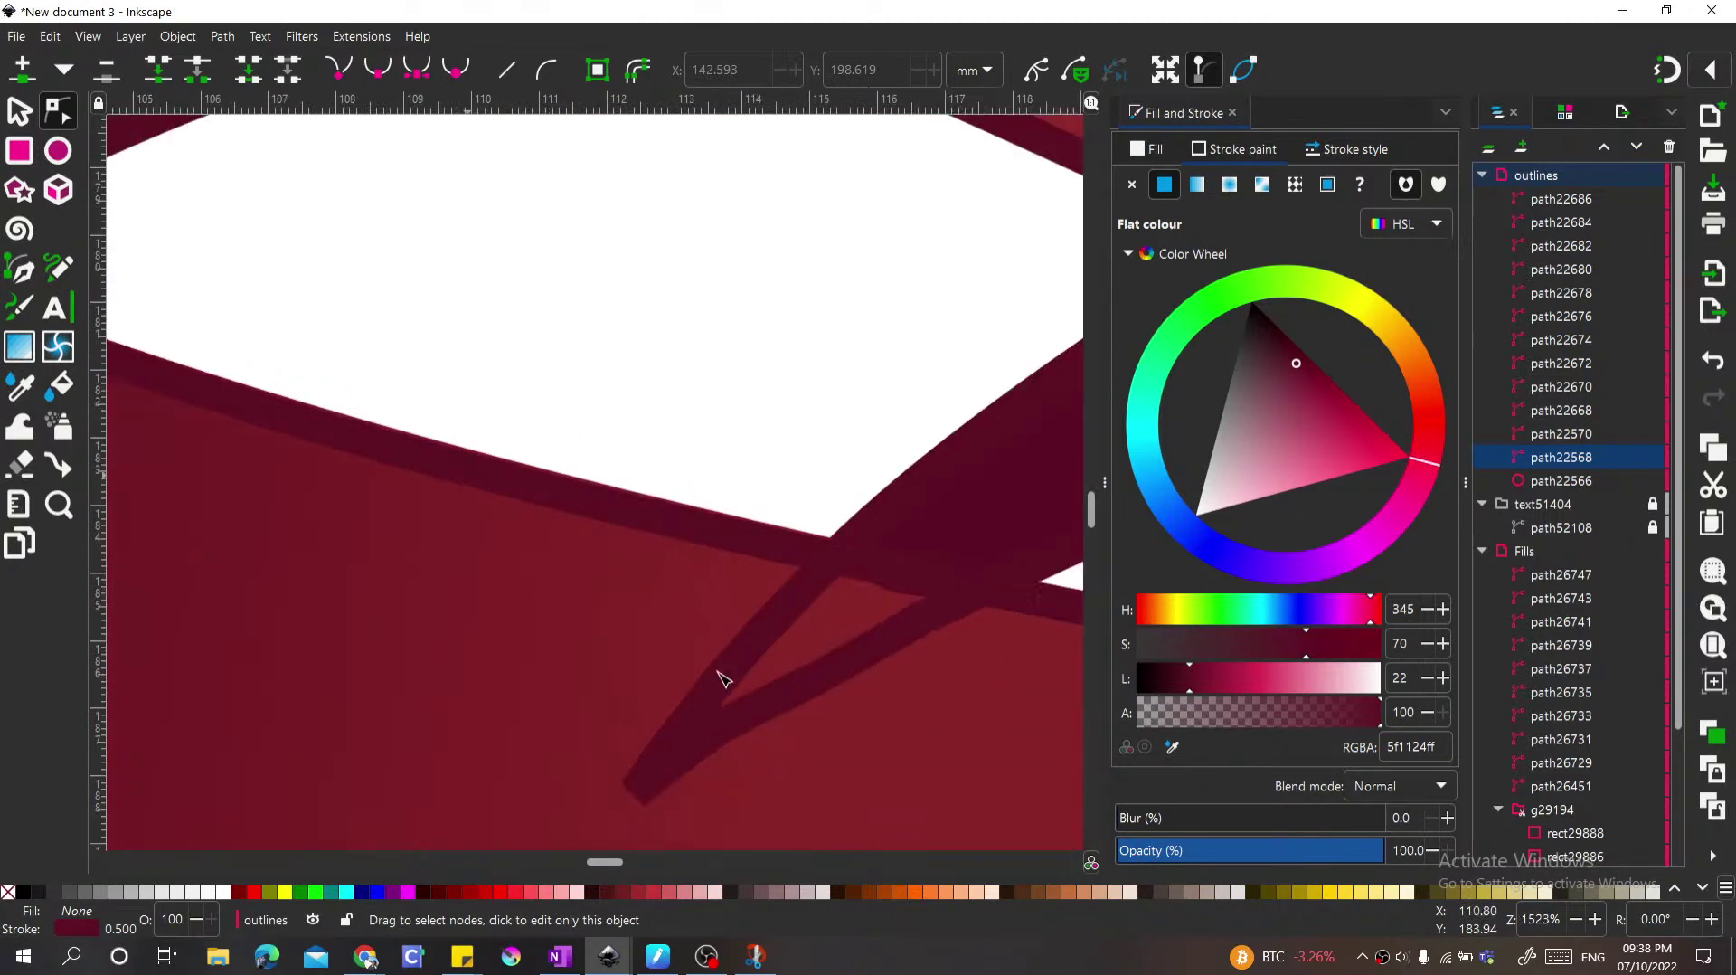
{"action": "scroll", "coordinate": [743, 687], "scroll_direction": "down", "scroll_amount": 1}
{"action": "left_click", "coordinate": [685, 645]}
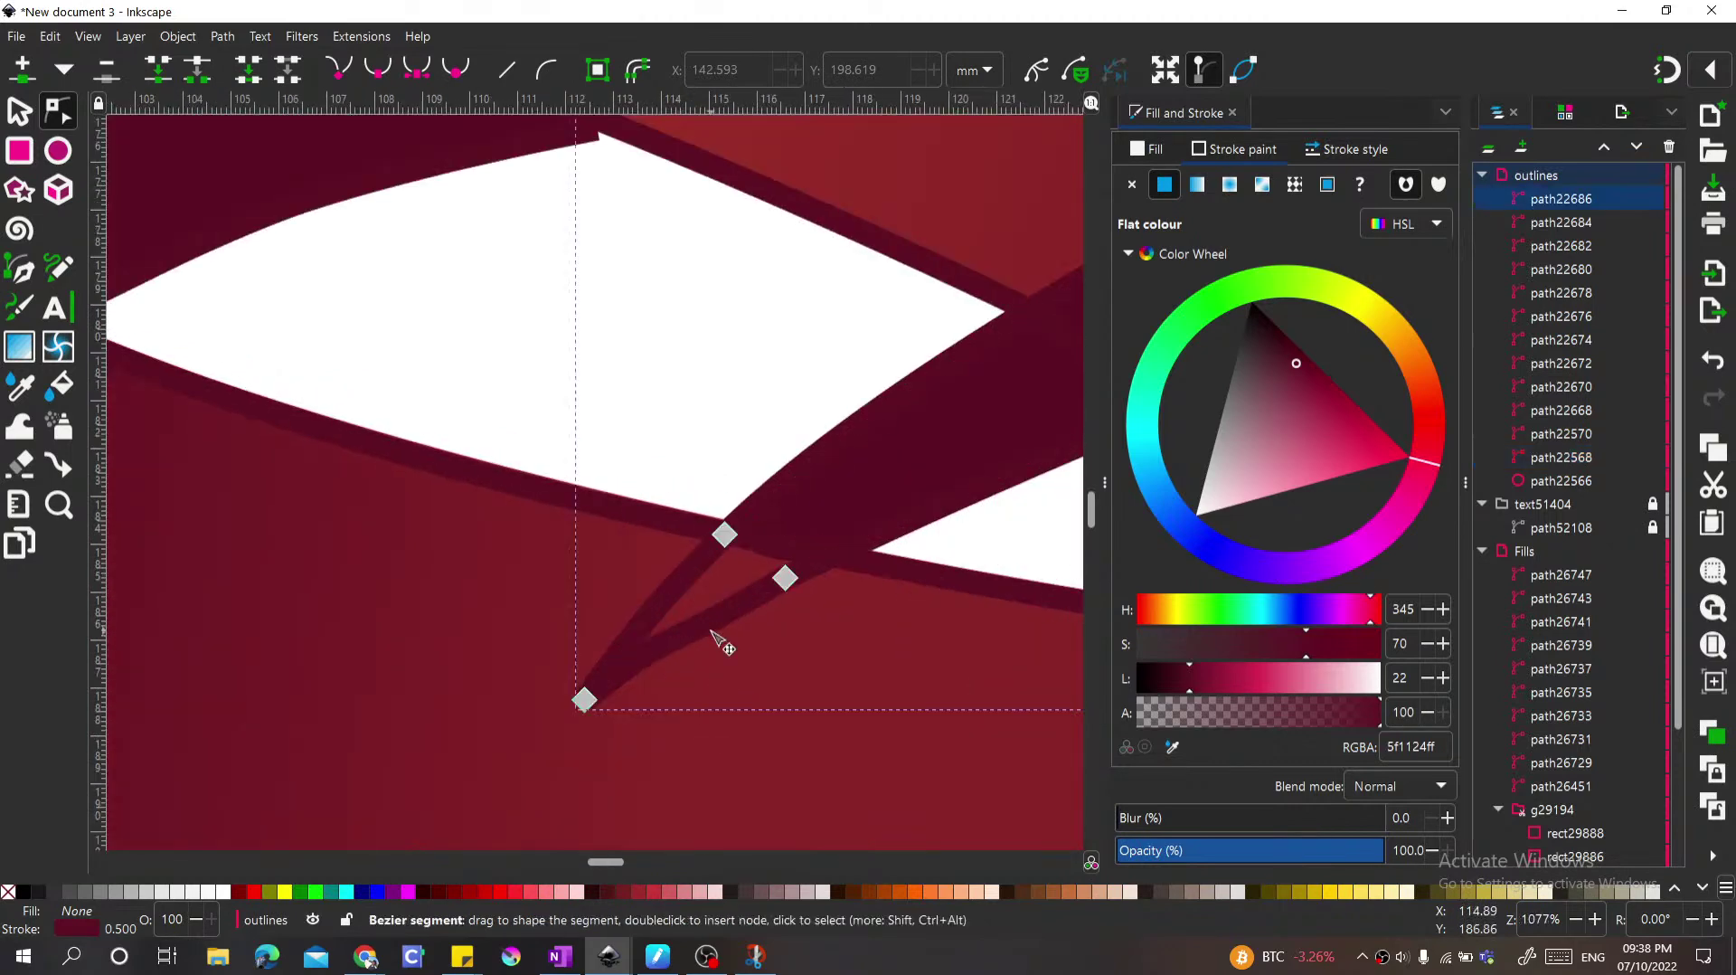
{"action": "left_click", "coordinate": [834, 569]}
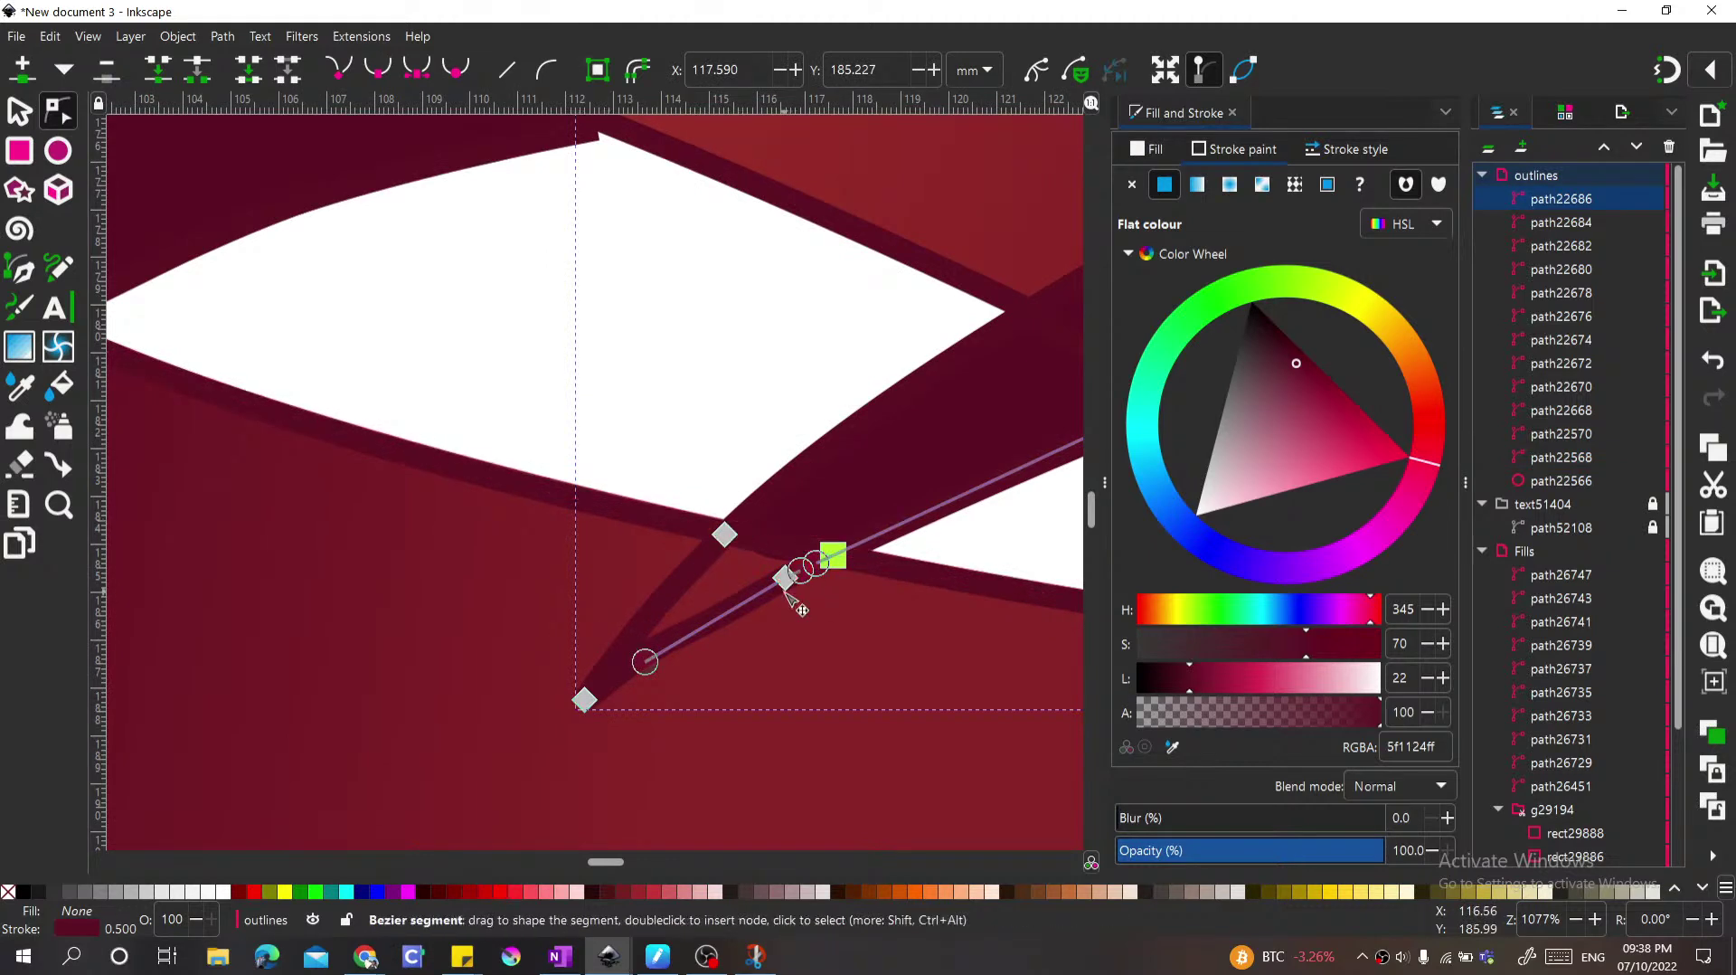
{"action": "left_click_drag", "start_coordinate": [788, 586], "coordinate": [758, 555]}
{"action": "key", "text": "shift+a"}
{"action": "left_click_drag", "start_coordinate": [609, 694], "coordinate": [754, 545]}
{"action": "left_click_drag", "start_coordinate": [753, 545], "coordinate": [788, 549]}
{"action": "left_click", "coordinate": [663, 598]}
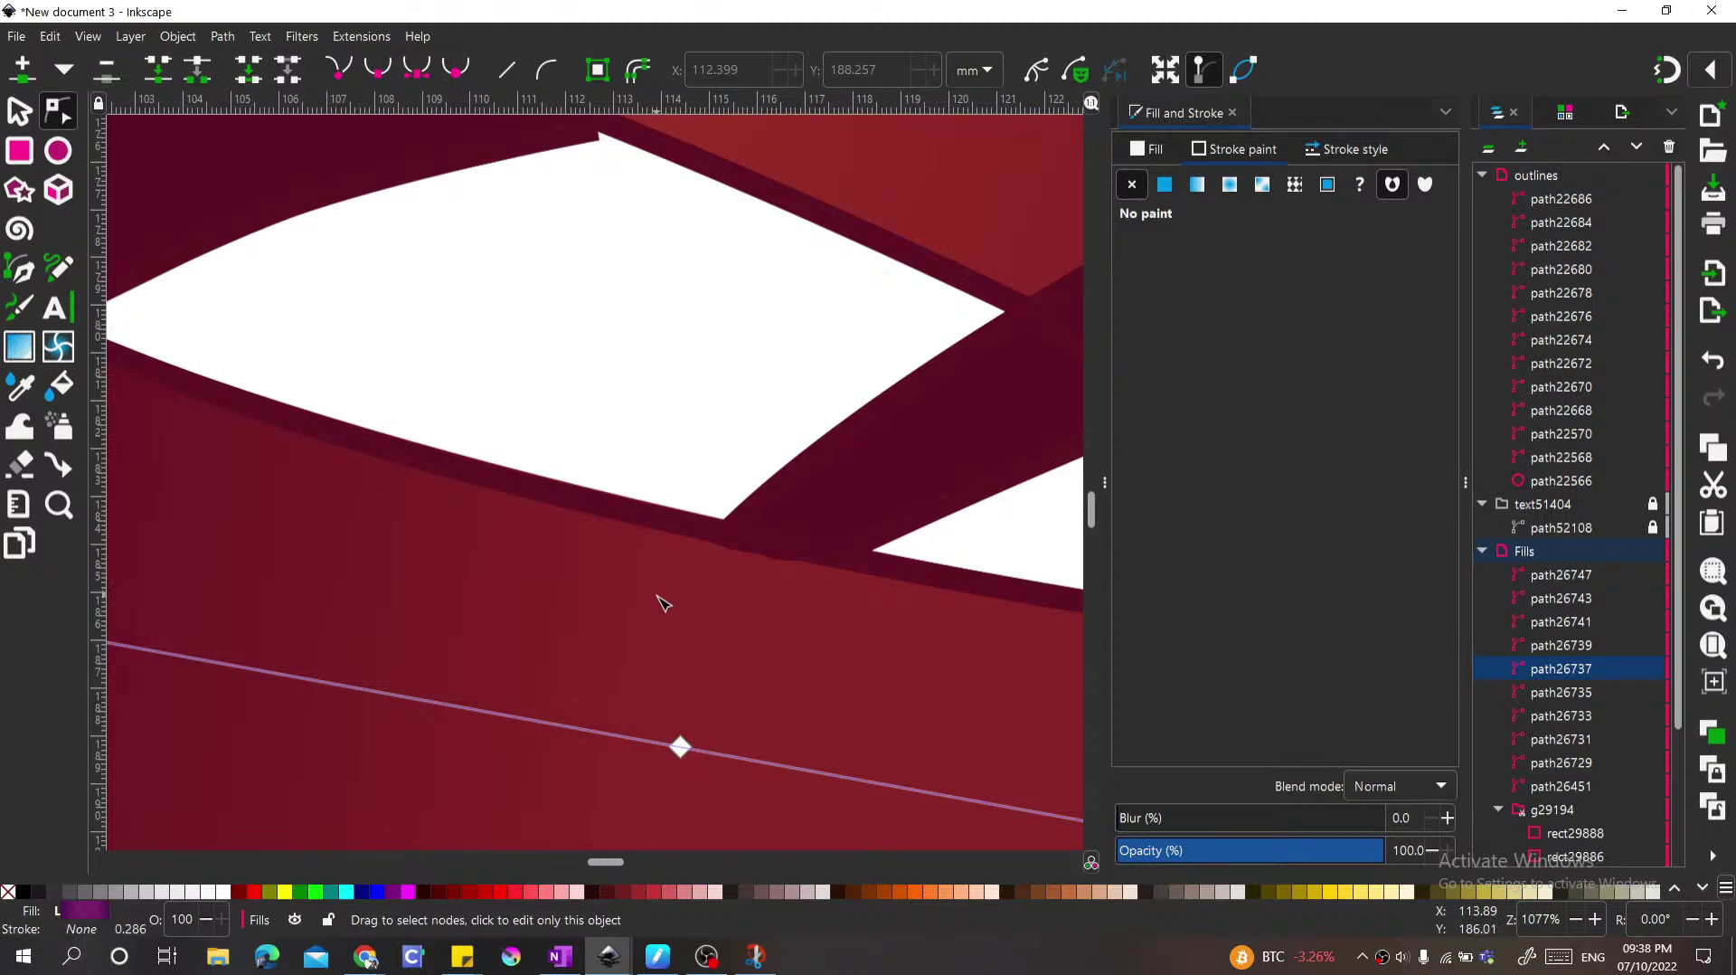
Step: Deselect everything and examine the whole ribbon banner on its white background
{"action": "scroll", "coordinate": [663, 603], "scroll_direction": "down", "scroll_amount": 1}
{"action": "scroll", "coordinate": [663, 601], "scroll_direction": "down", "scroll_amount": 3}
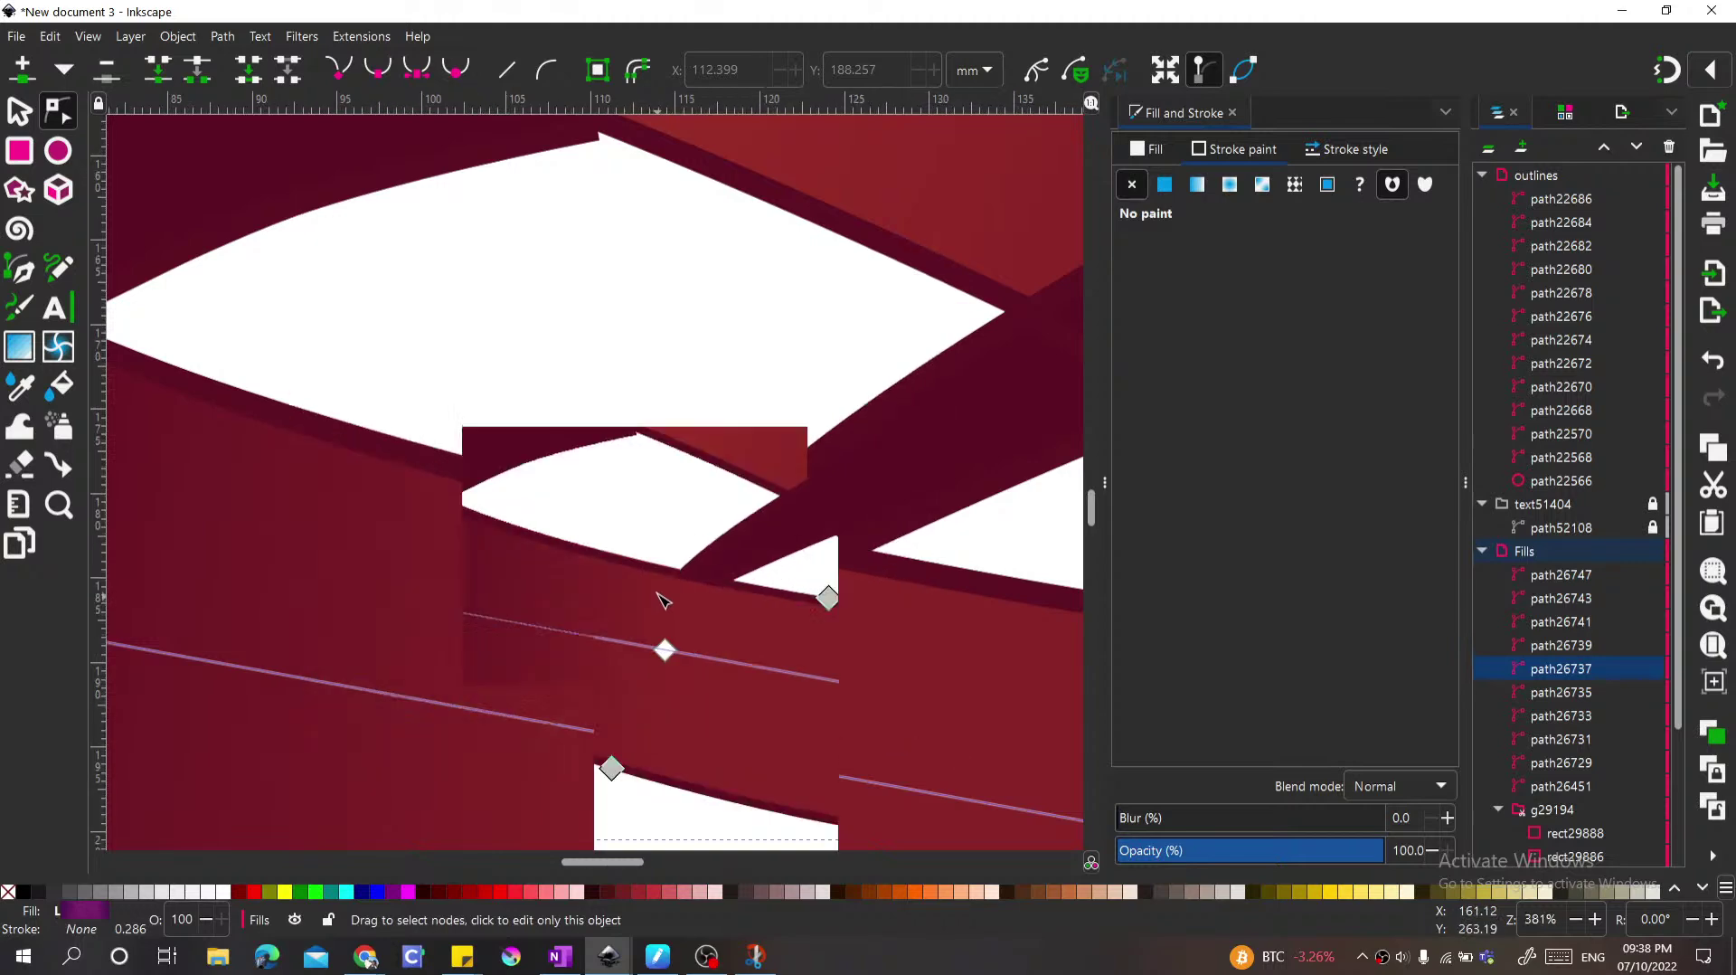
{"action": "scroll", "coordinate": [633, 601], "scroll_direction": "down", "scroll_amount": 2}
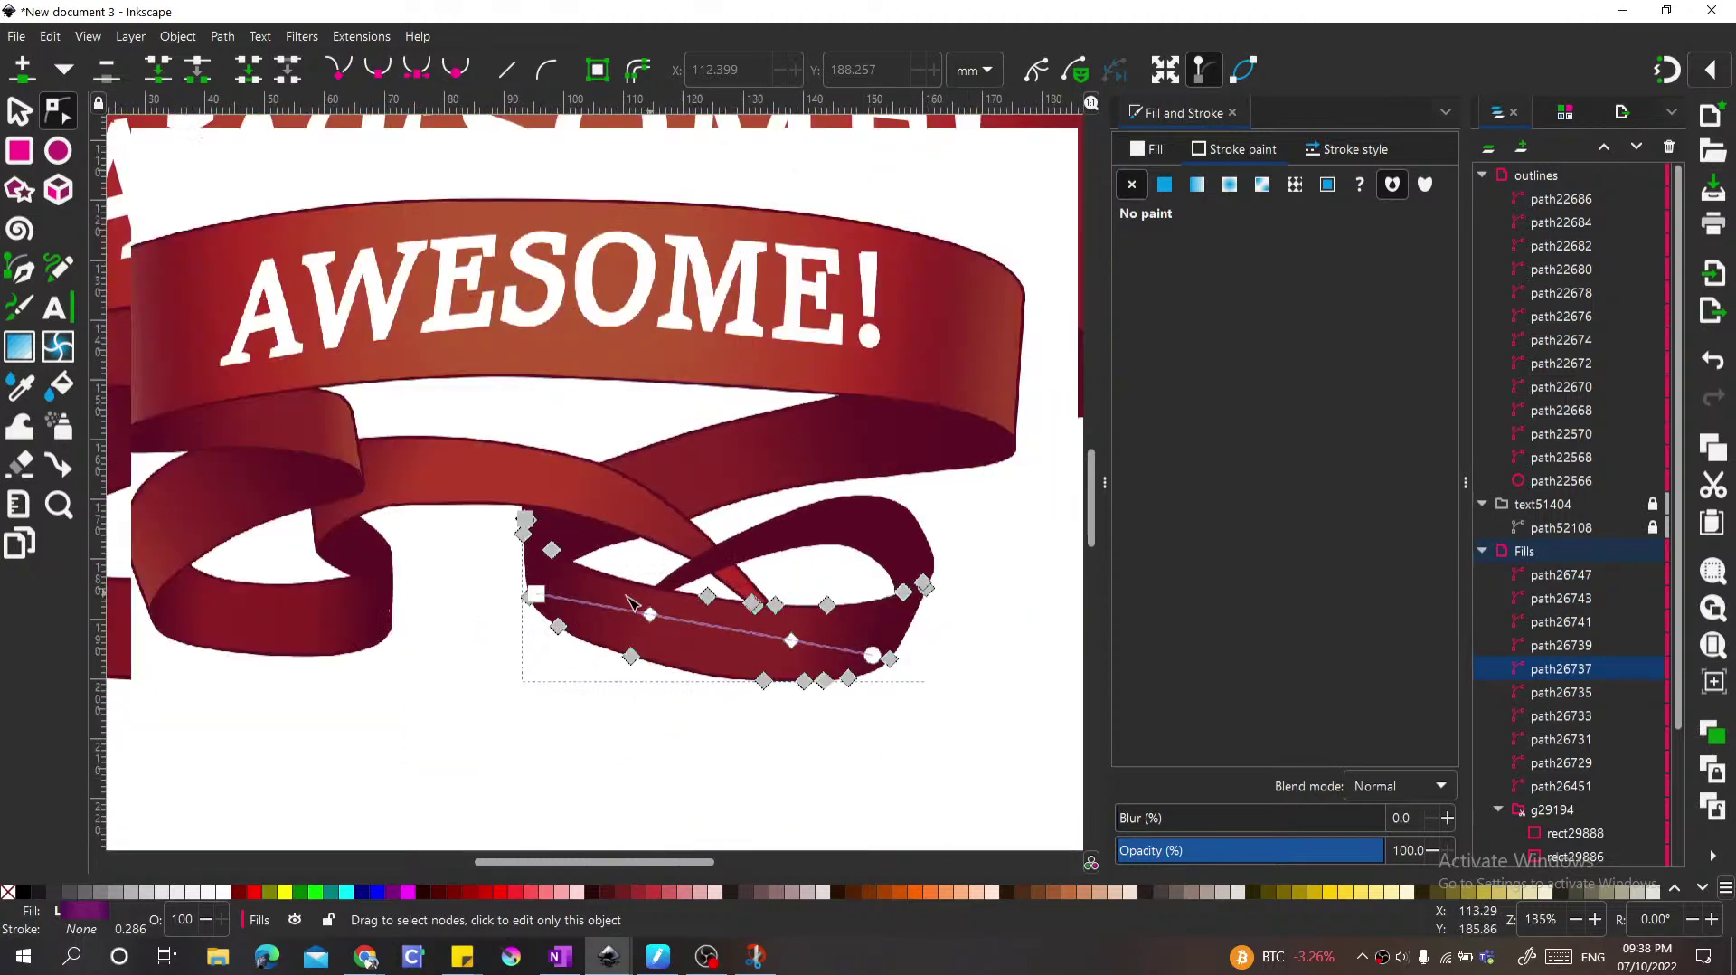
{"action": "left_click", "coordinate": [505, 627]}
{"action": "scroll", "coordinate": [769, 687], "scroll_direction": "down", "scroll_amount": 1}
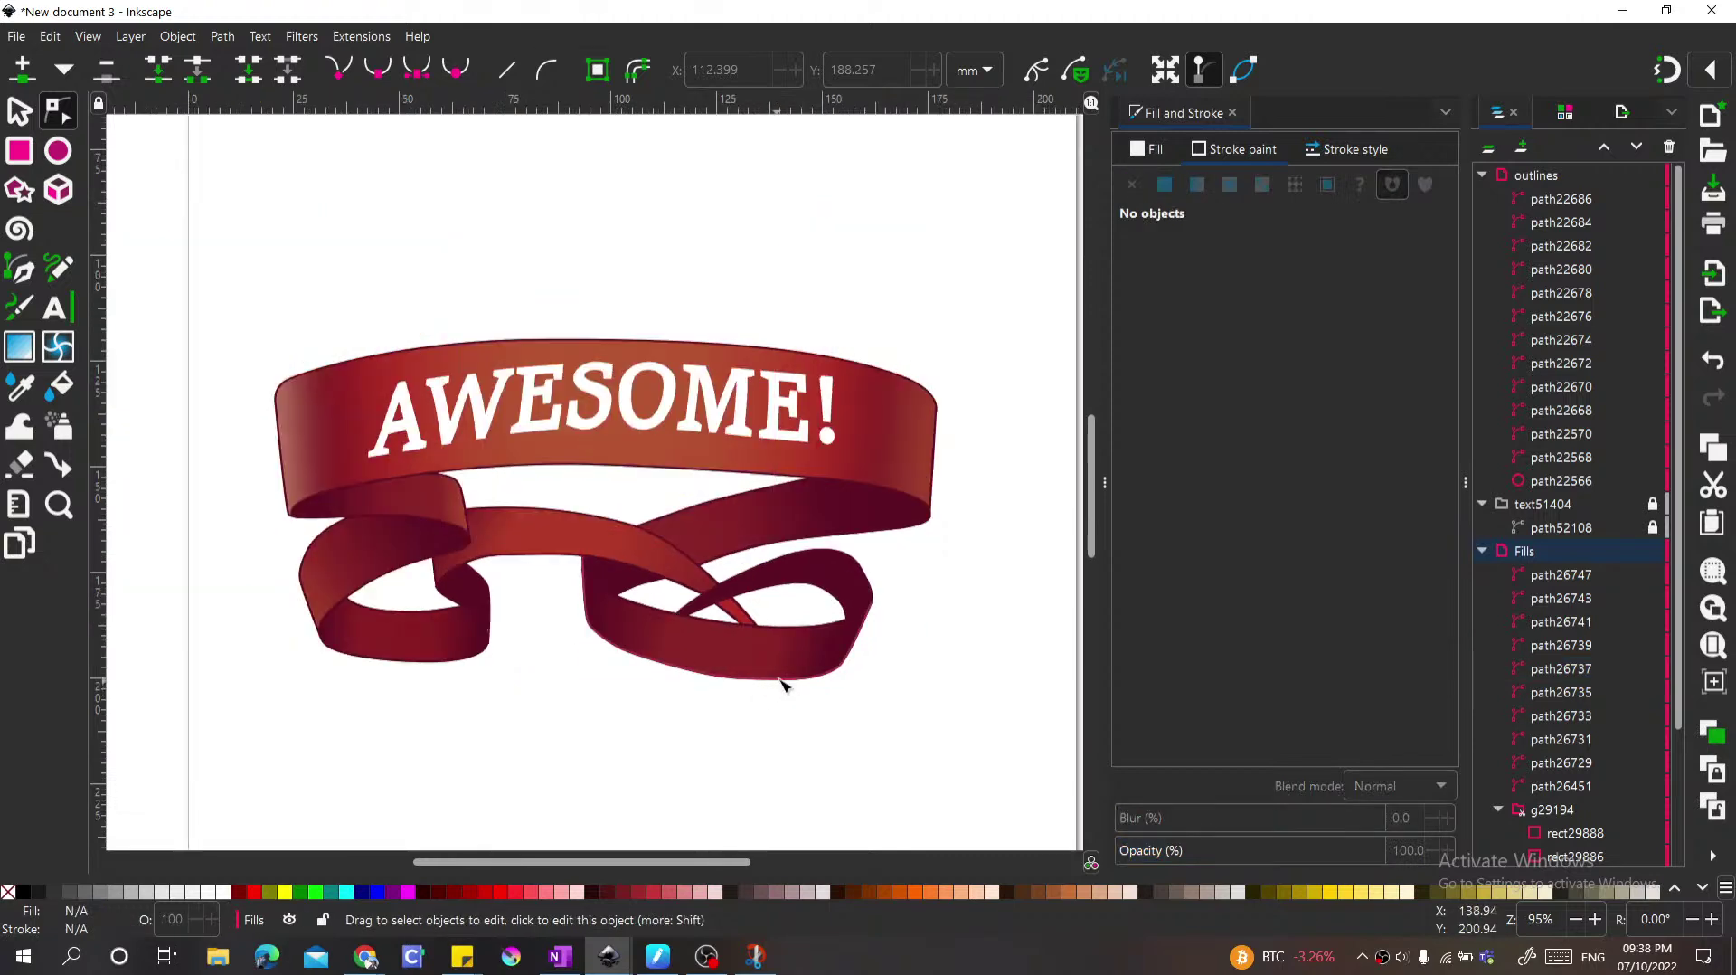
{"action": "scroll", "coordinate": [579, 398], "scroll_direction": "down", "scroll_amount": 1}
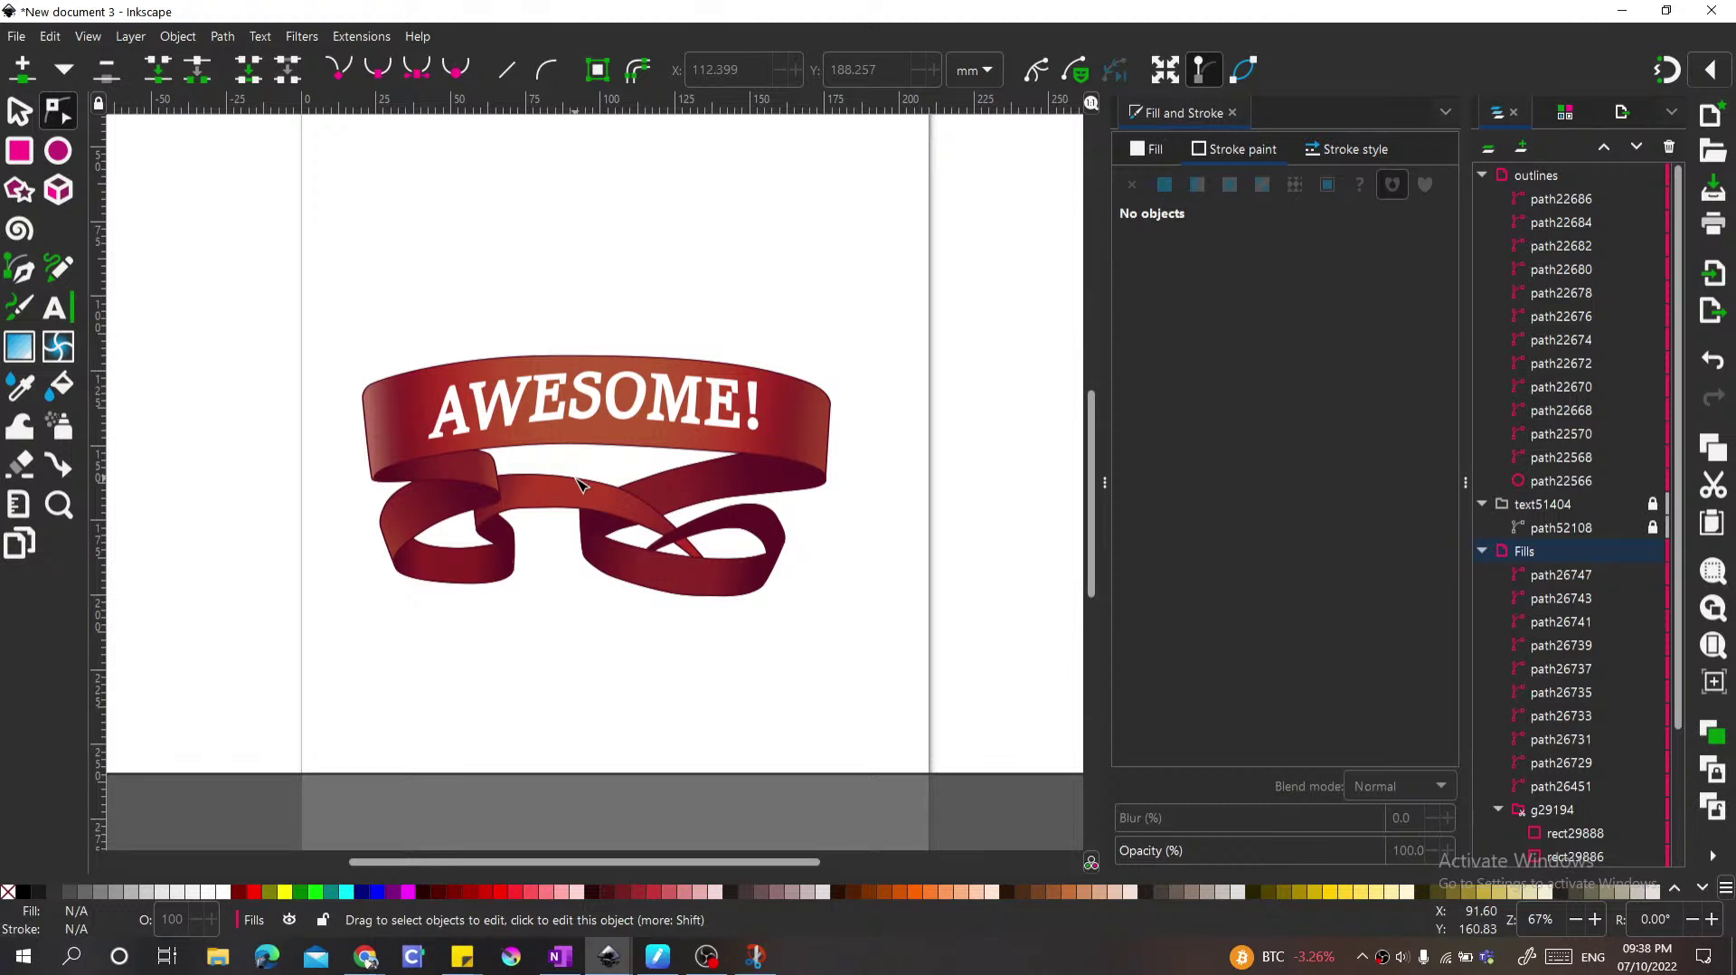
{"action": "scroll", "coordinate": [588, 537], "scroll_direction": "down", "scroll_amount": 1}
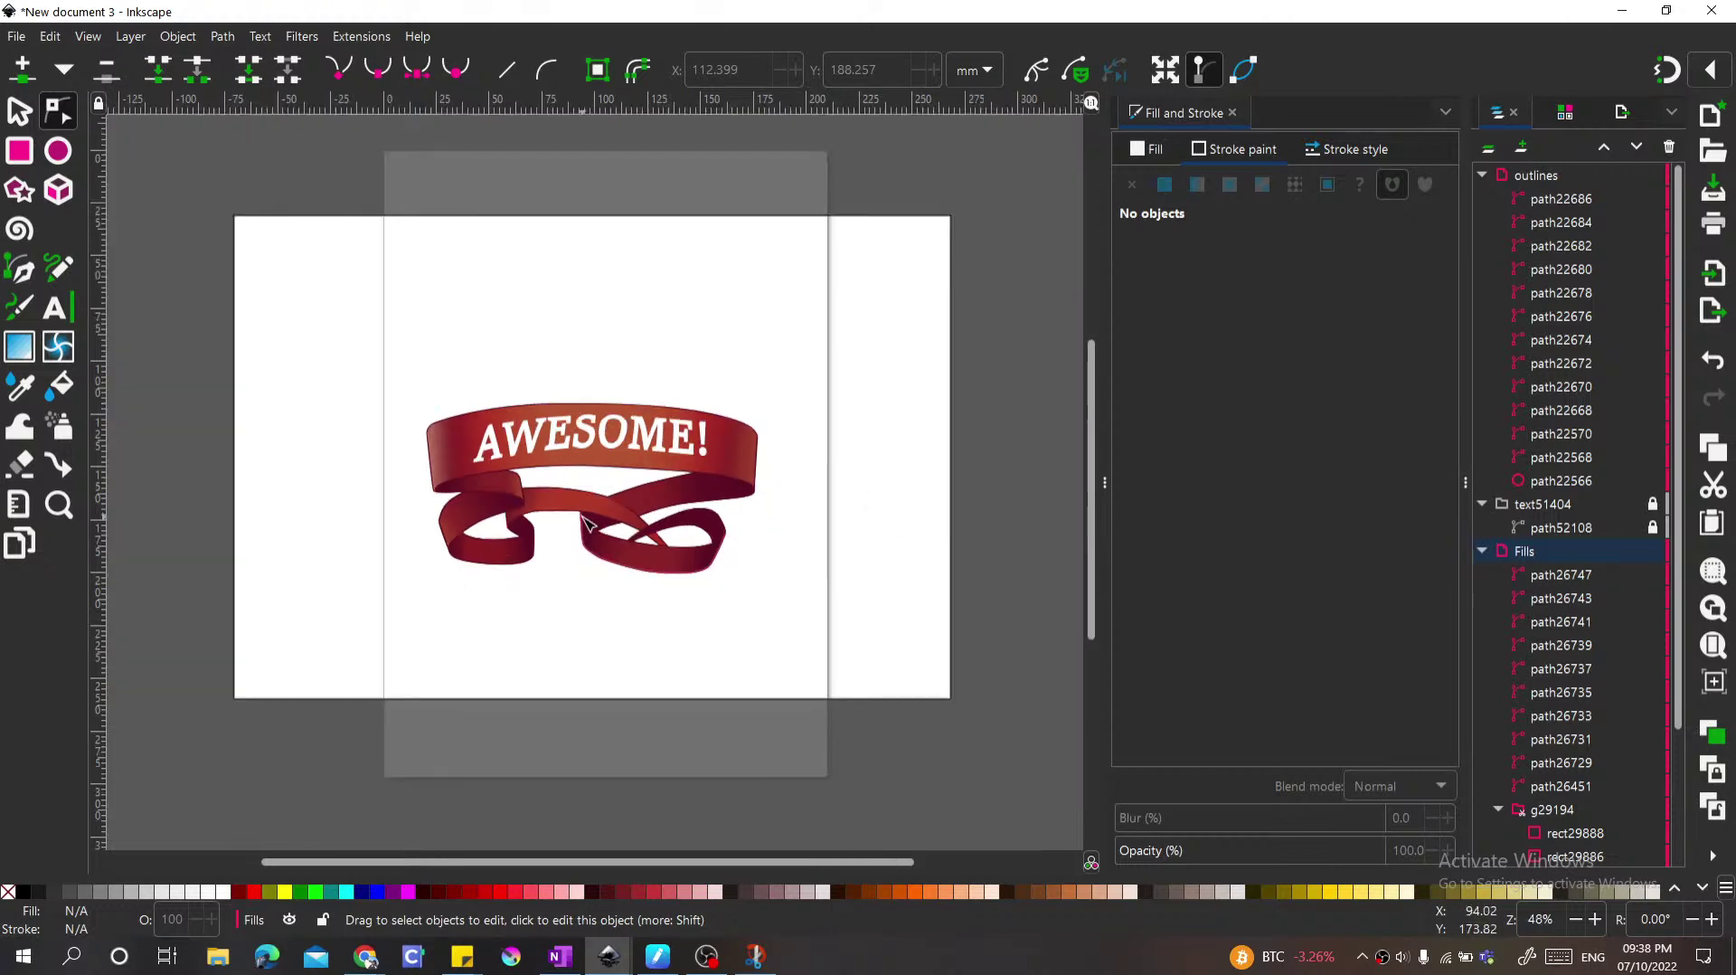
{"action": "scroll", "coordinate": [630, 621], "scroll_direction": "up", "scroll_amount": 2}
{"action": "scroll", "coordinate": [551, 600], "scroll_direction": "down", "scroll_amount": 1}
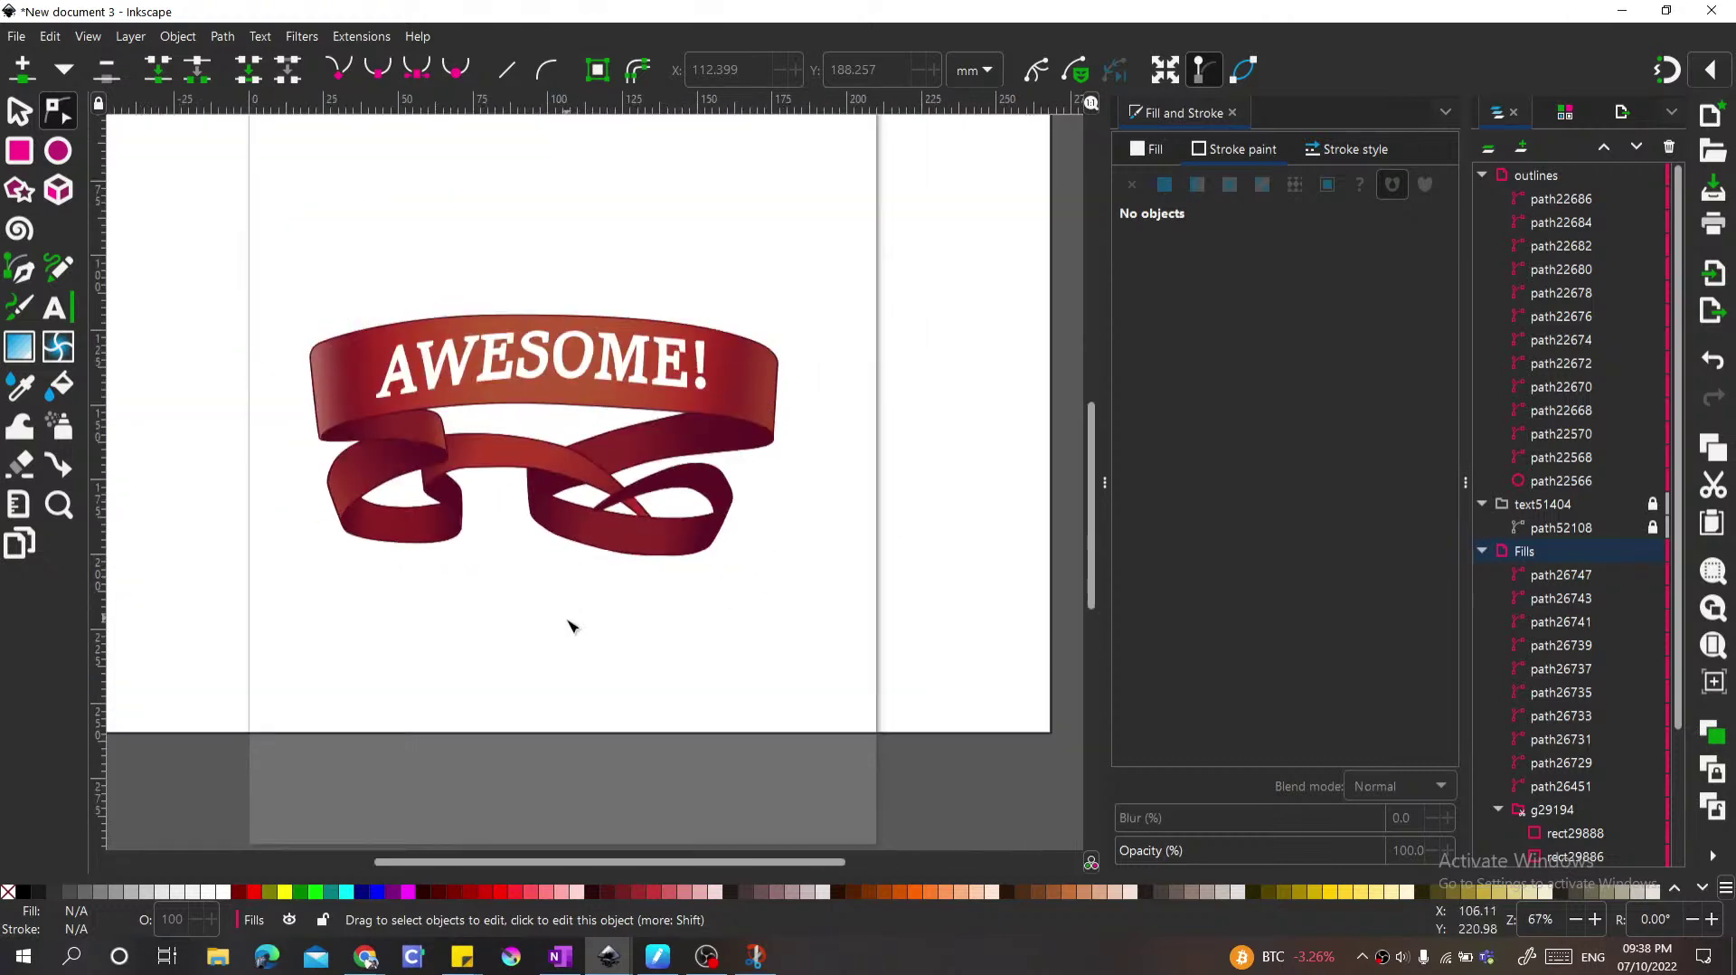
{"action": "scroll", "coordinate": [721, 635], "scroll_direction": "down", "scroll_amount": 2}
{"action": "scroll", "coordinate": [721, 640], "scroll_direction": "up", "scroll_amount": 1}
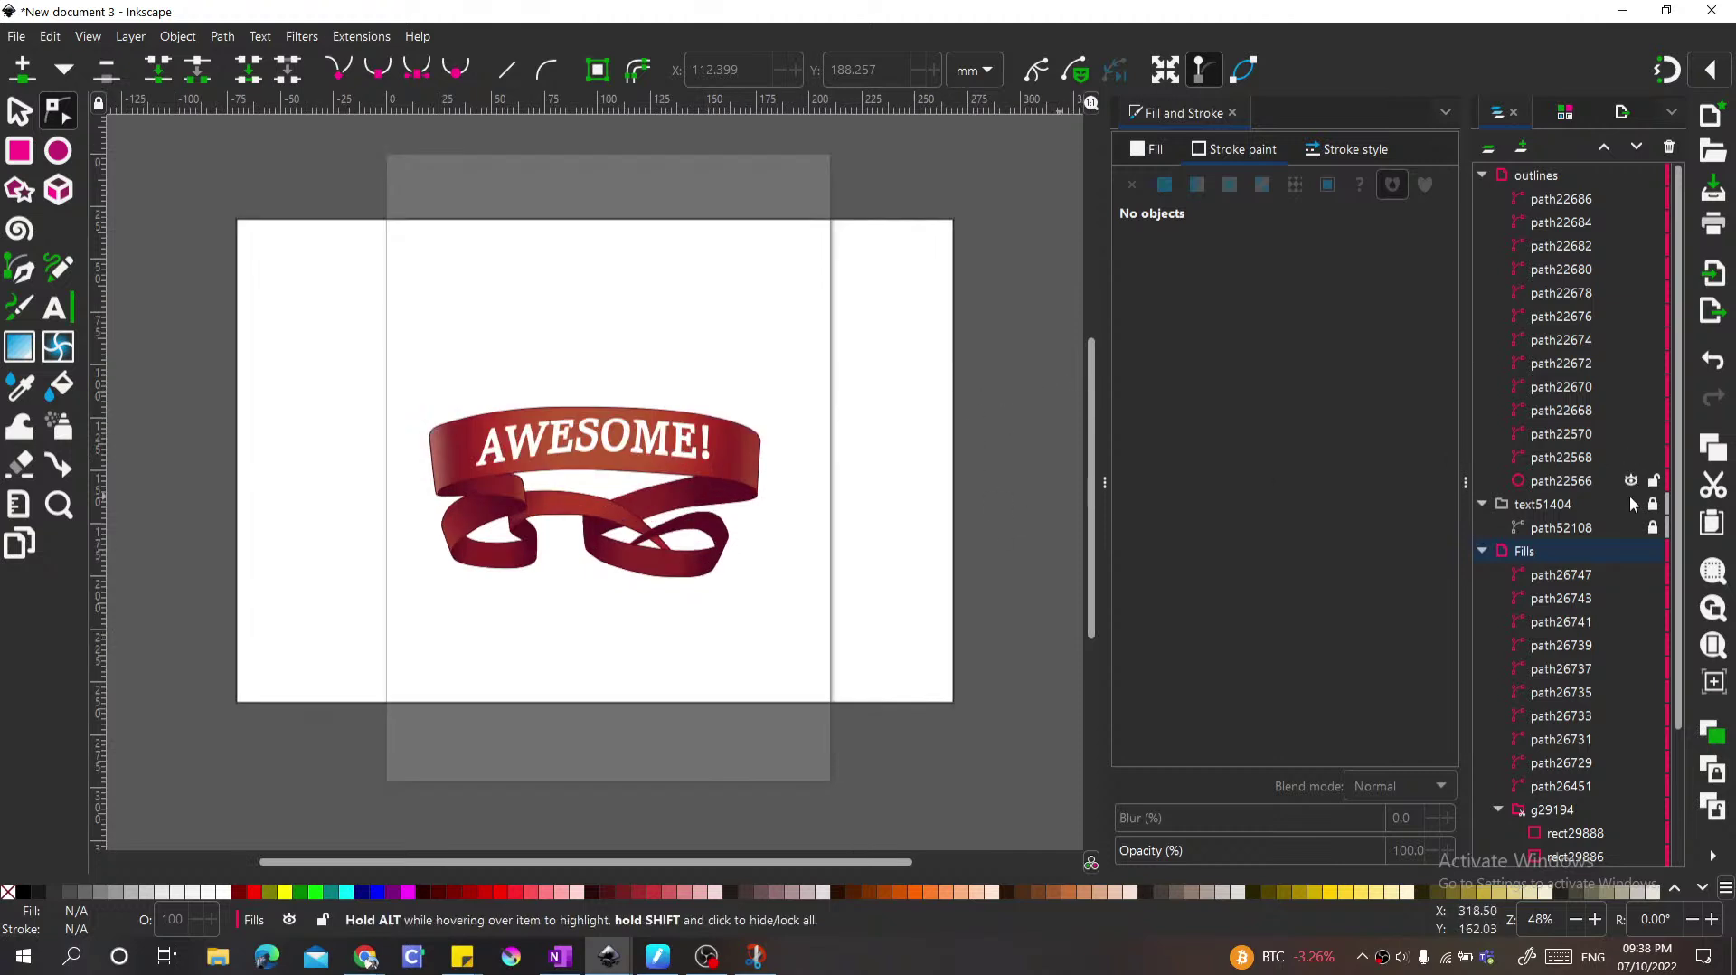
Step: Collapse the Fills layer, the AWESOME! lettering group and the outlines layer in the object list
{"action": "left_click", "coordinate": [1481, 552]}
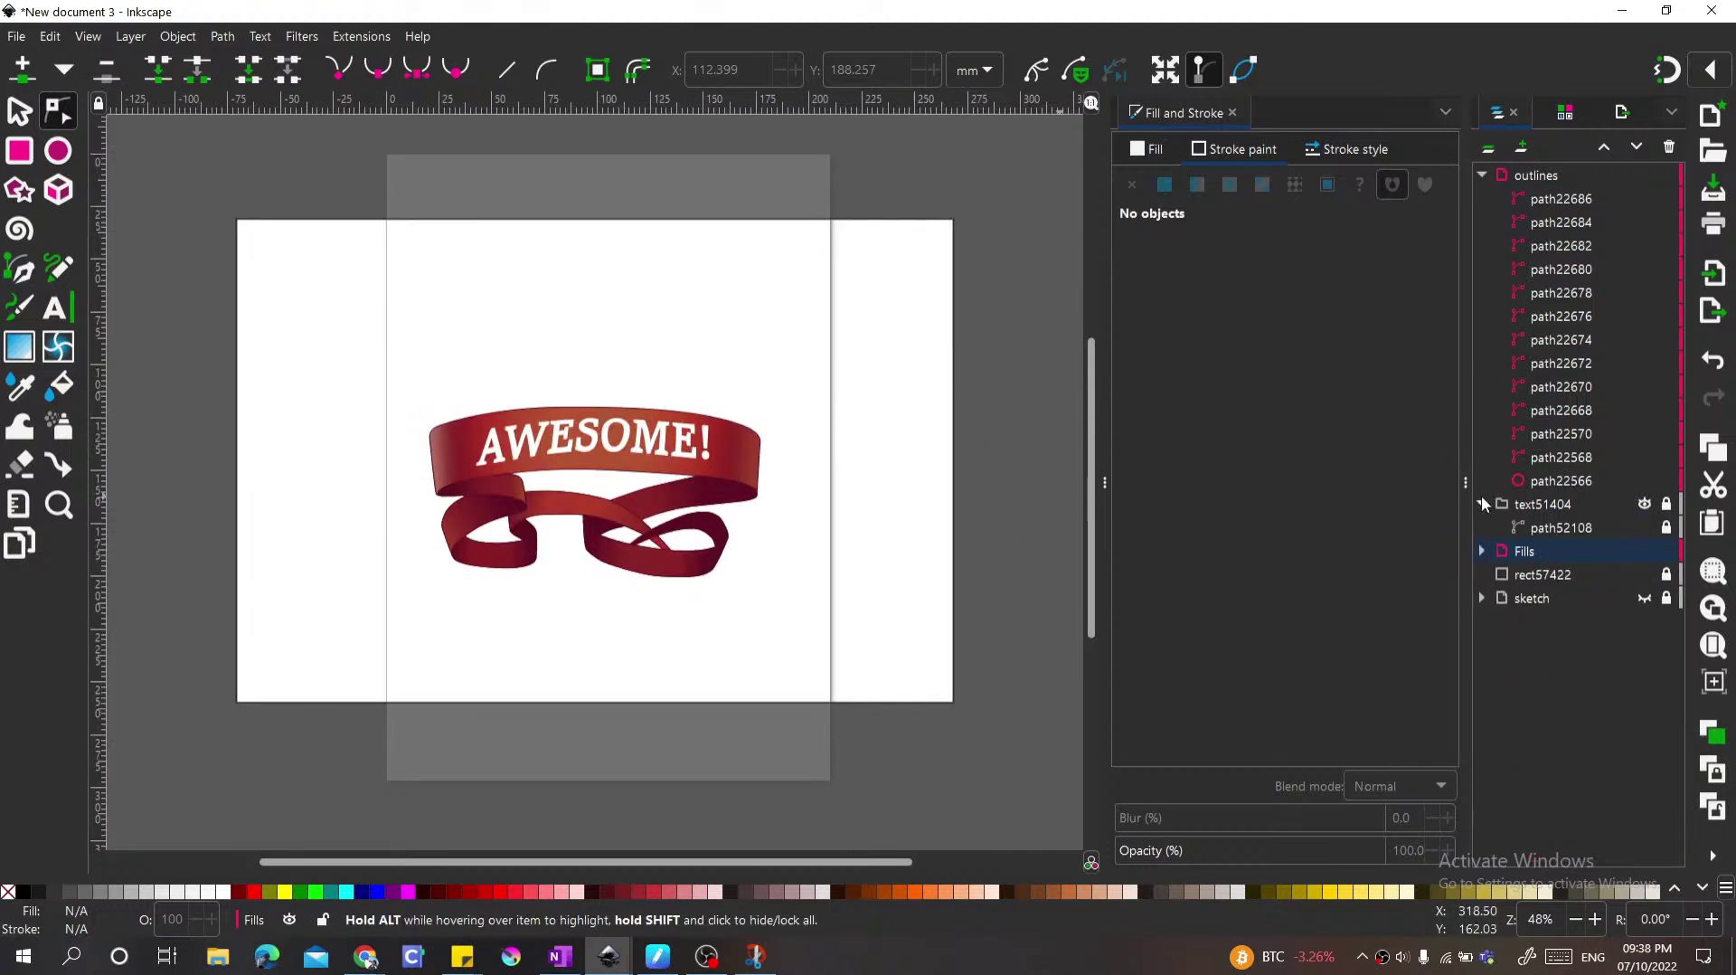
{"action": "left_click", "coordinate": [1482, 504]}
{"action": "left_click", "coordinate": [1483, 175]}
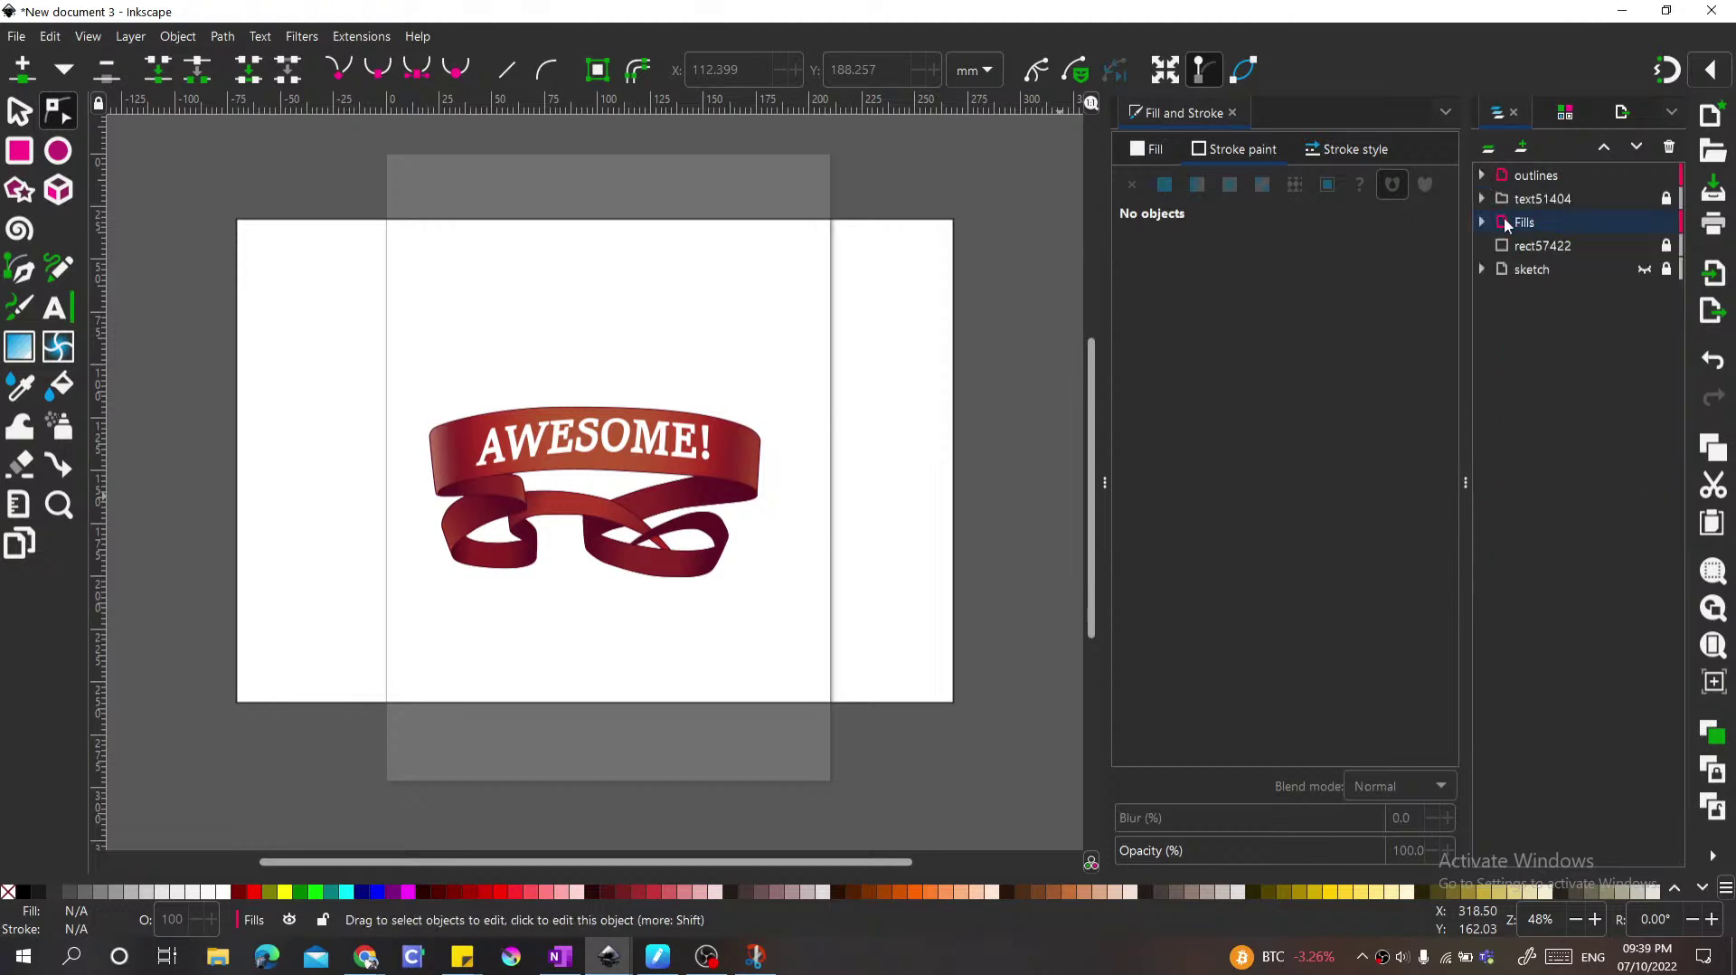
Step: Review the white background rectangle and the contents of the hidden sketch layer, ending with nothing selected
{"action": "left_click", "coordinate": [1541, 250]}
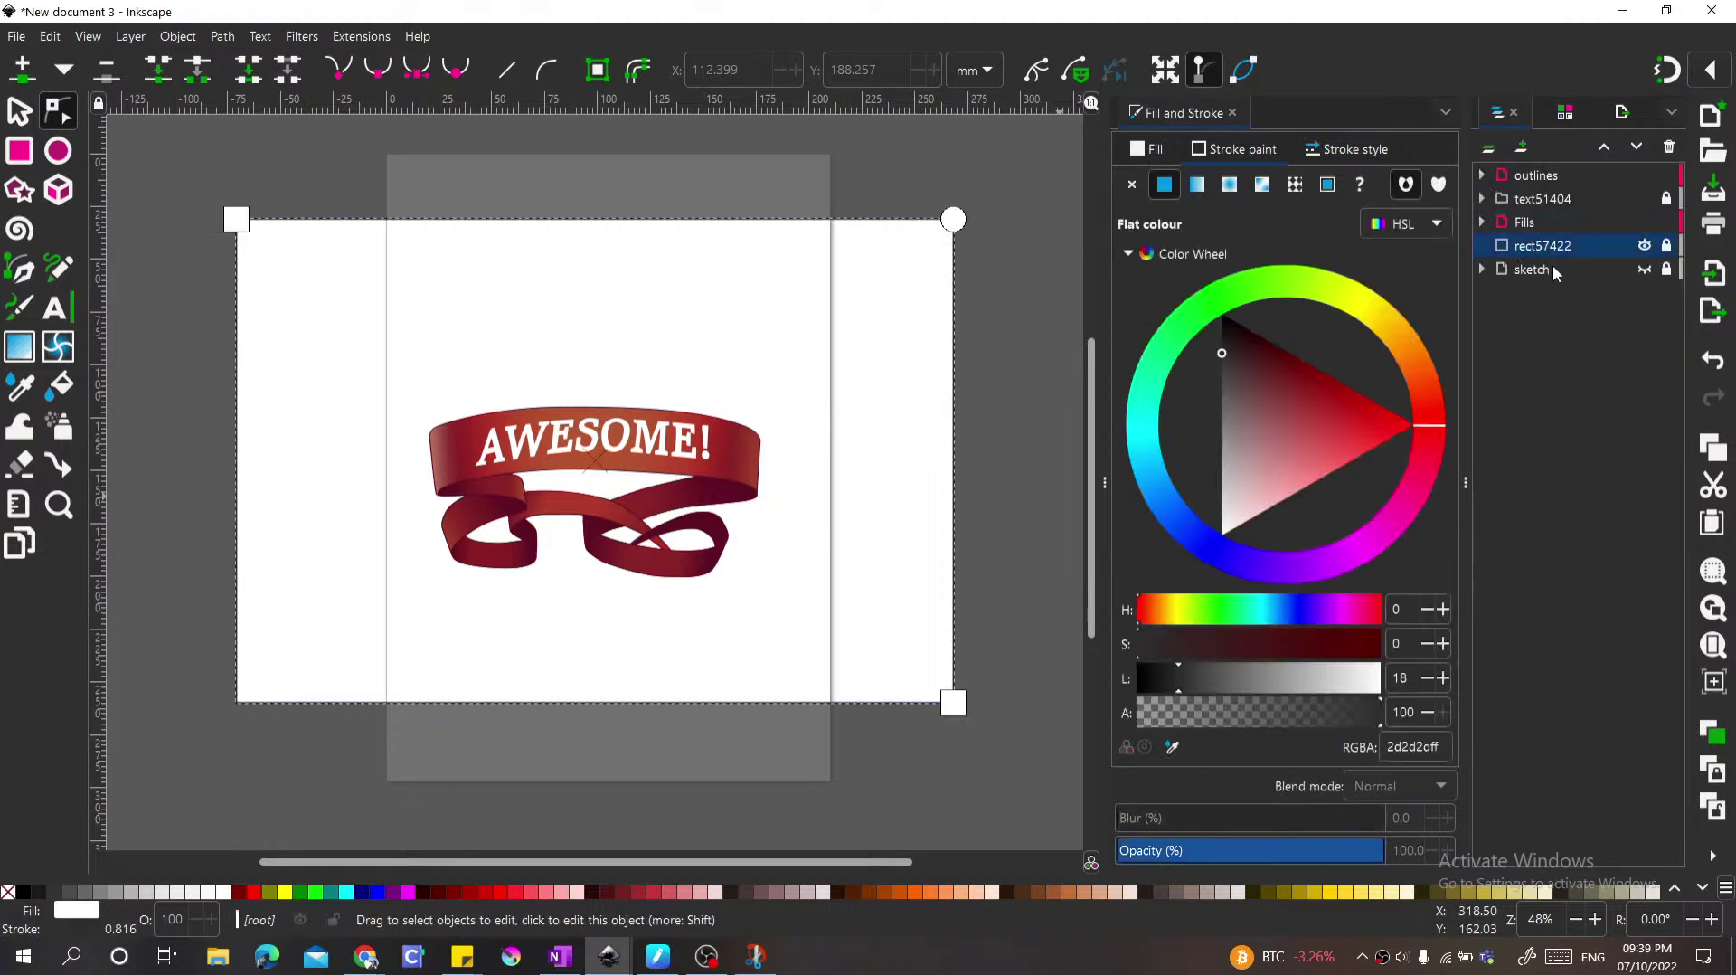
{"action": "left_click", "coordinate": [1551, 269]}
{"action": "left_click", "coordinate": [1508, 246]}
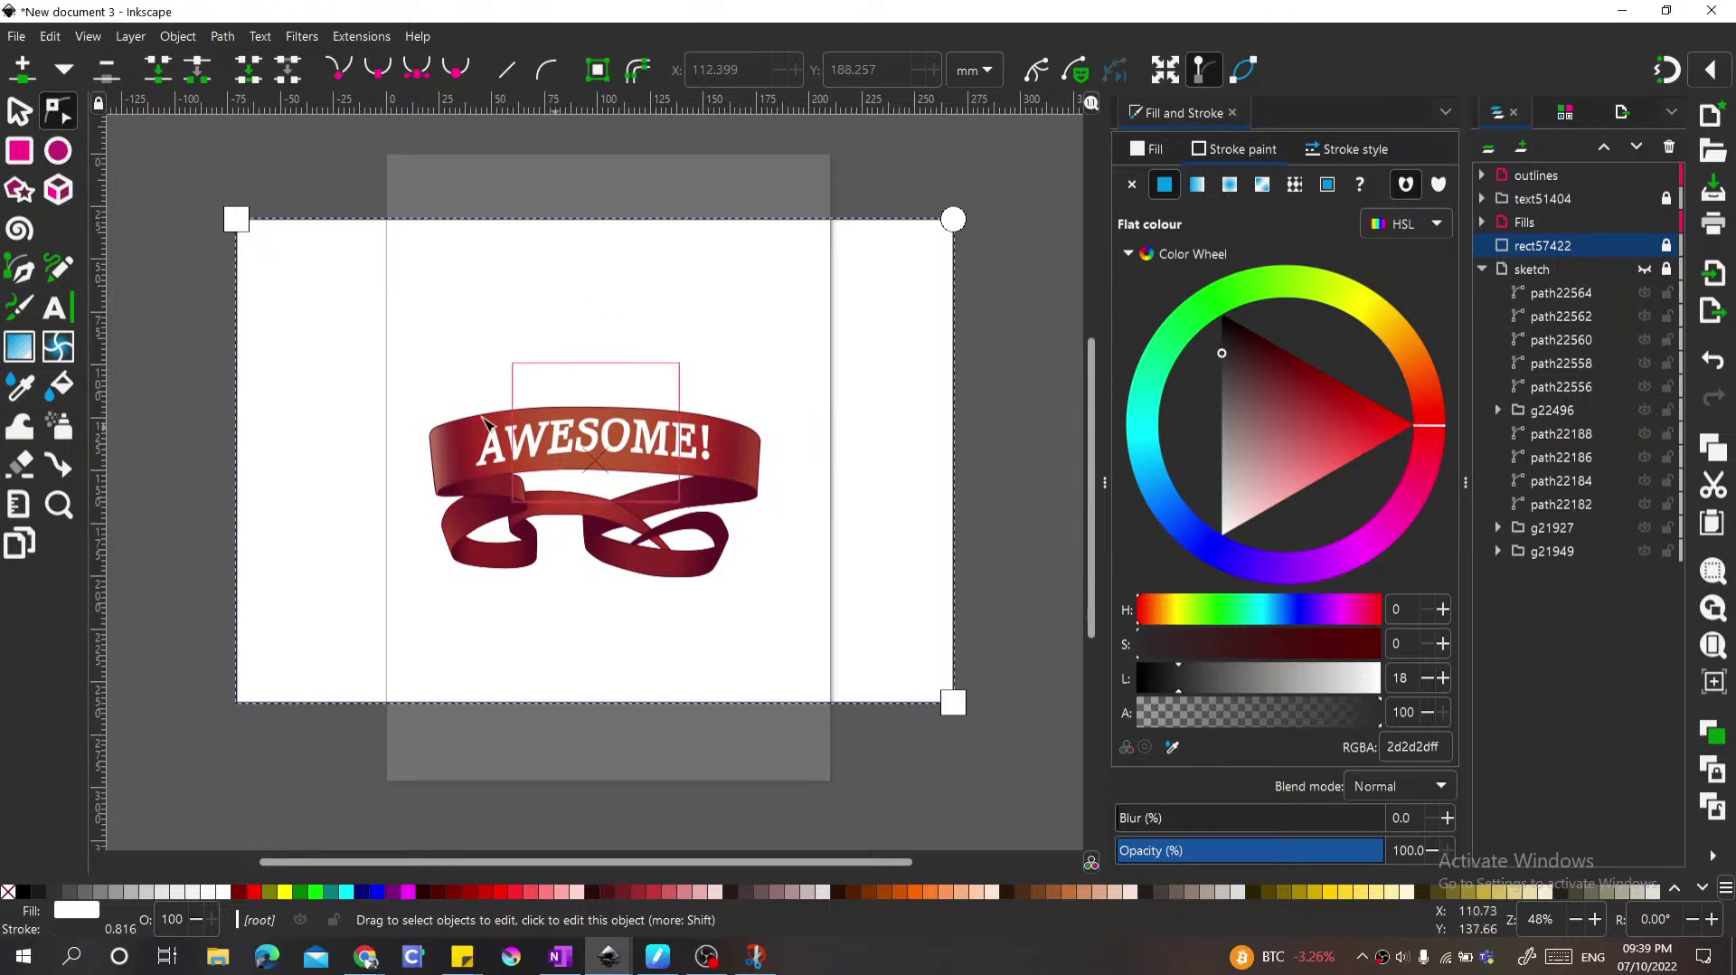
{"action": "left_click", "coordinate": [1002, 459]}
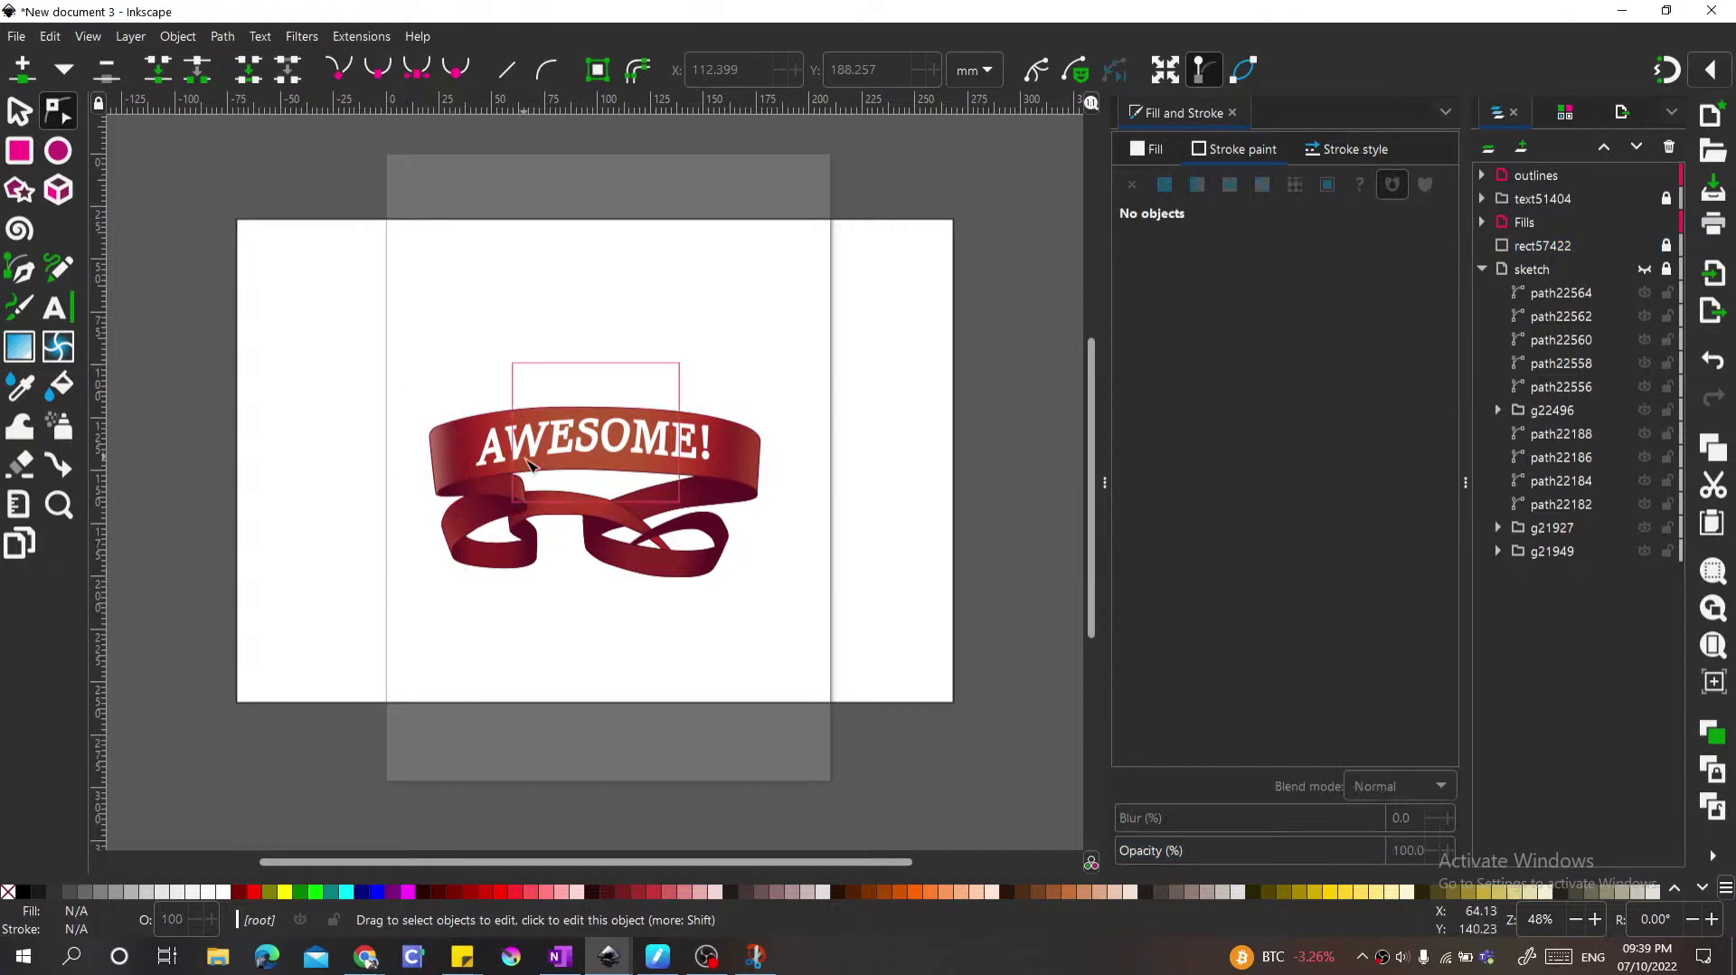
{"action": "scroll", "coordinate": [500, 538], "scroll_direction": "down", "scroll_amount": 2}
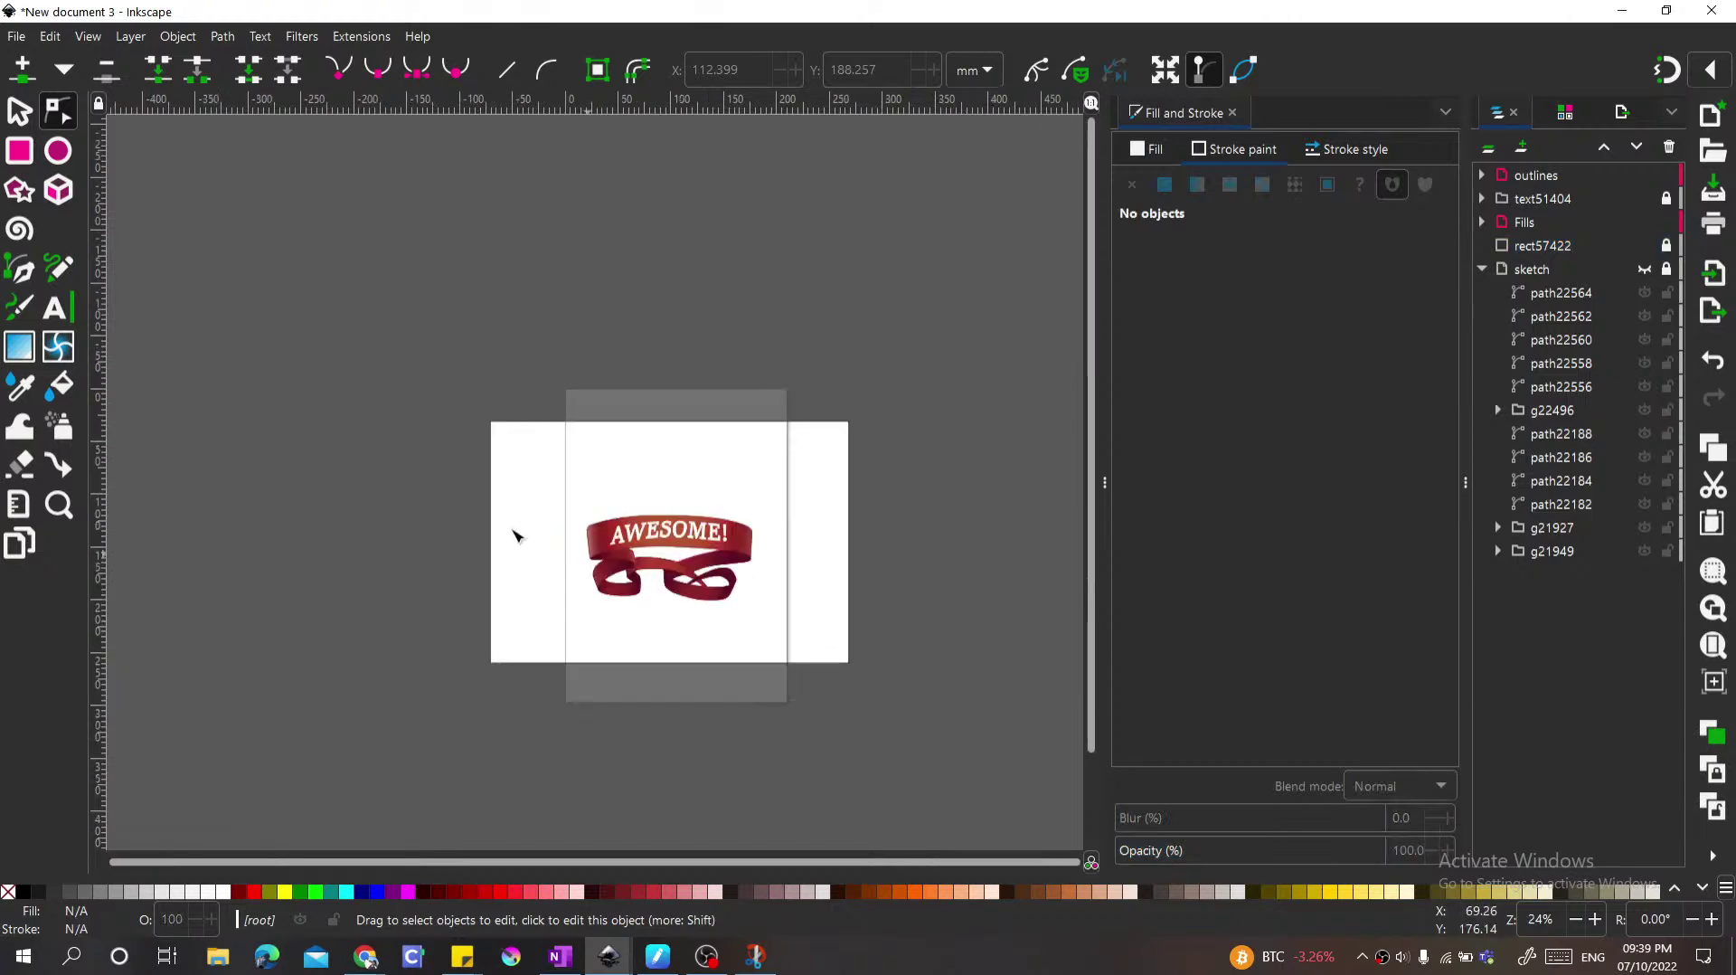
{"action": "scroll", "coordinate": [415, 500], "scroll_direction": "up", "scroll_amount": 2}
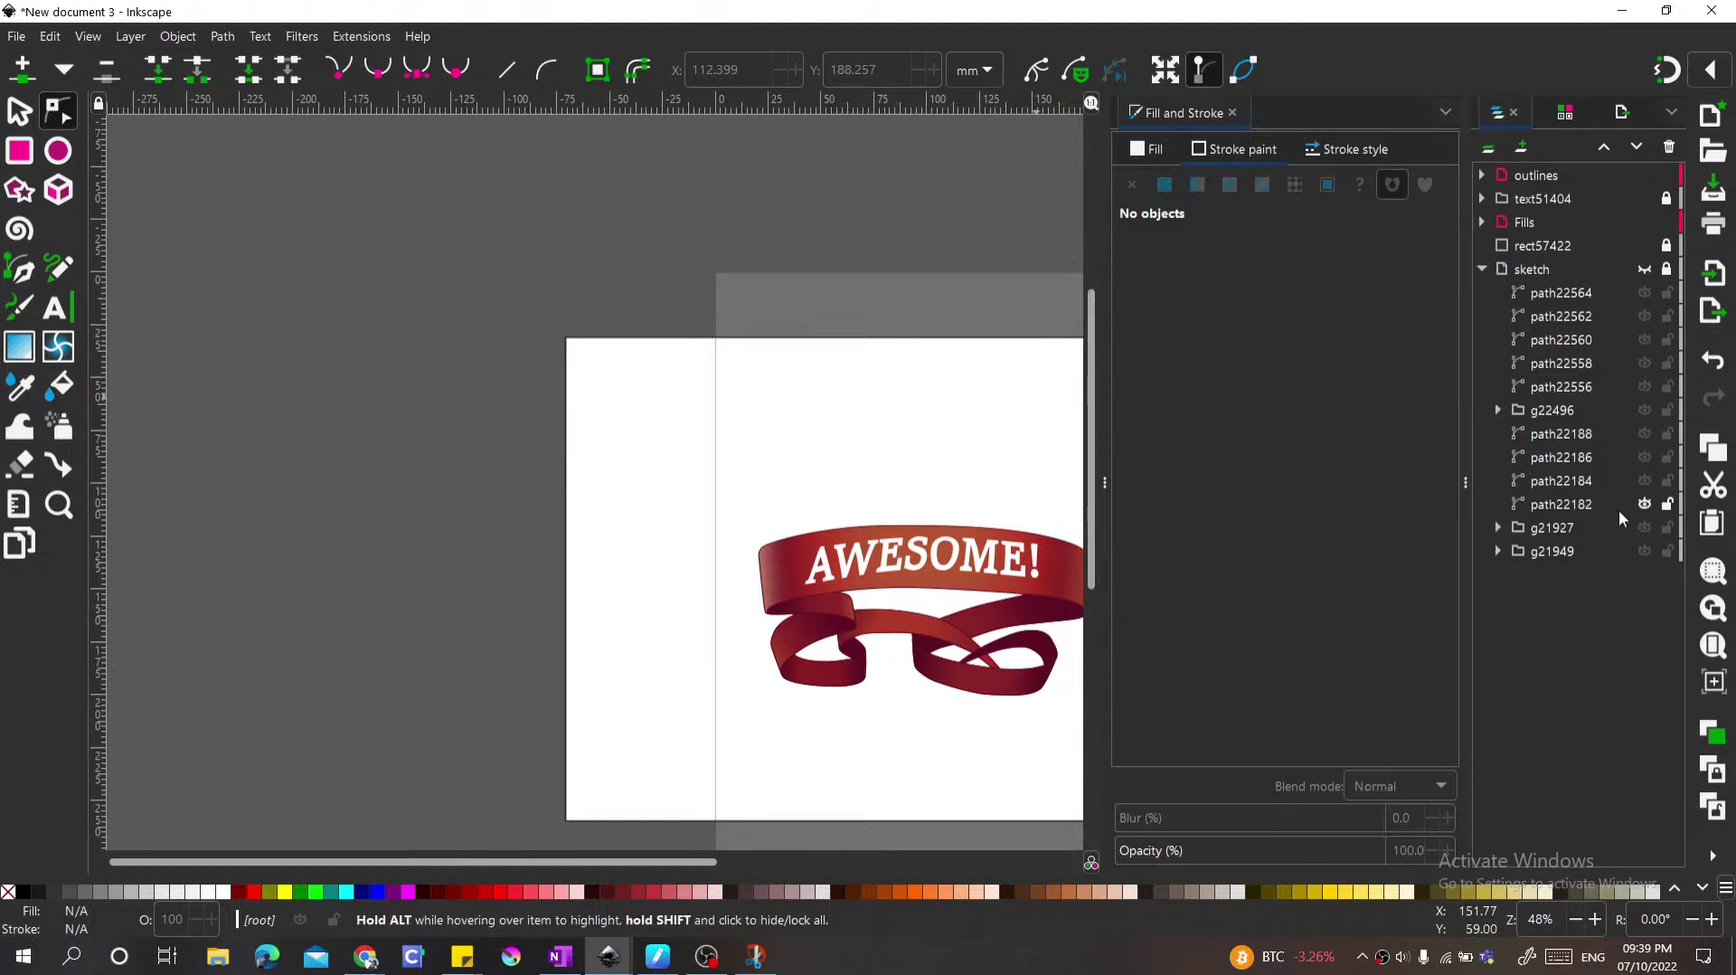
Step: Collapse the sketch layer, make it visible and compare the rough pencil sketches with the finished banner
{"action": "left_click", "coordinate": [1483, 269]}
{"action": "left_click", "coordinate": [1644, 268]}
{"action": "scroll", "coordinate": [856, 433], "scroll_direction": "down", "scroll_amount": 1}
{"action": "scroll", "coordinate": [491, 404], "scroll_direction": "up", "scroll_amount": 2}
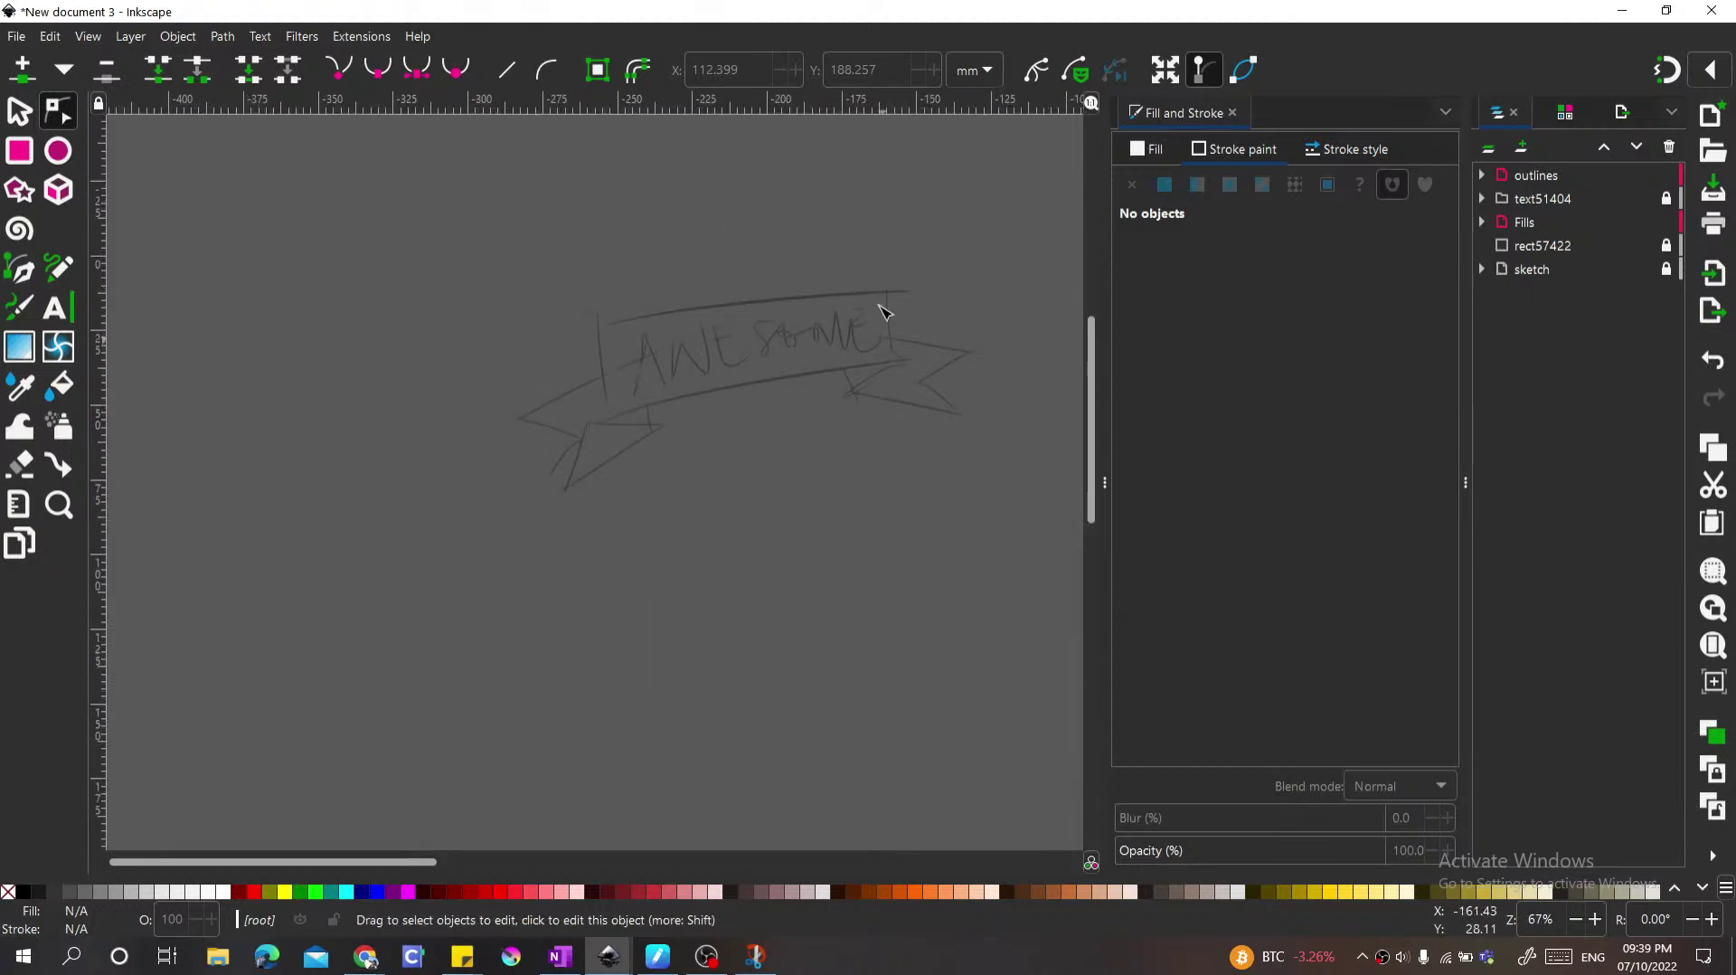
{"action": "scroll", "coordinate": [568, 423], "scroll_direction": "down", "scroll_amount": 4}
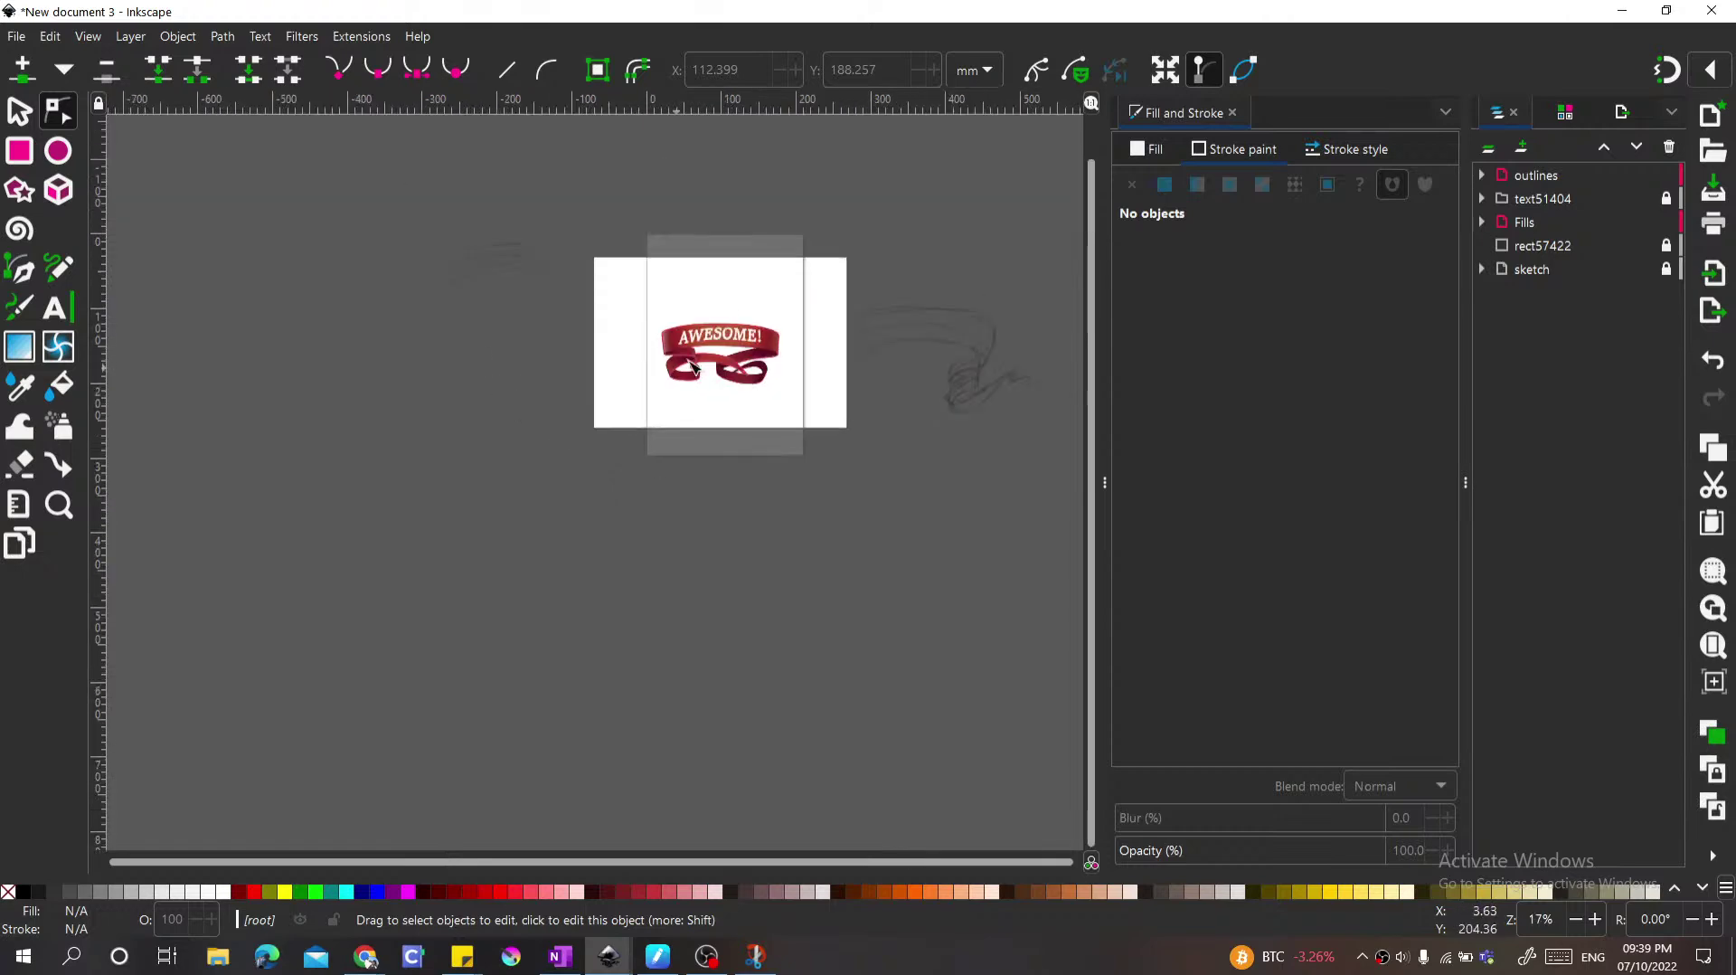
{"action": "scroll", "coordinate": [693, 365], "scroll_direction": "up", "scroll_amount": 4}
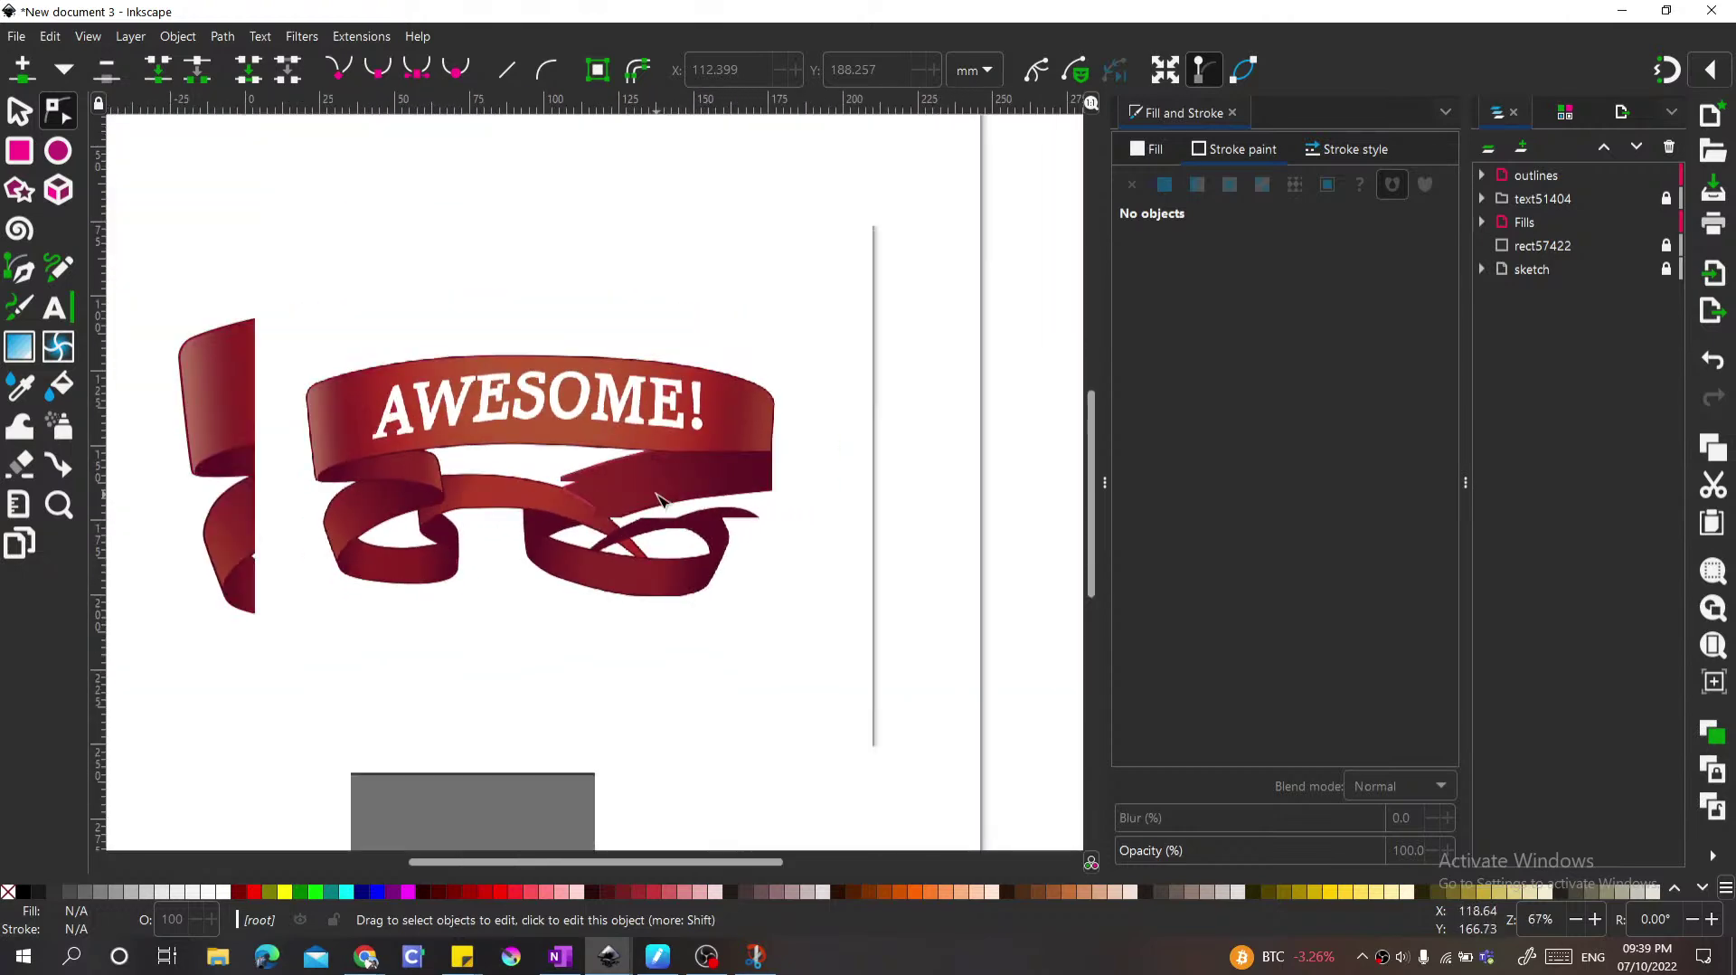